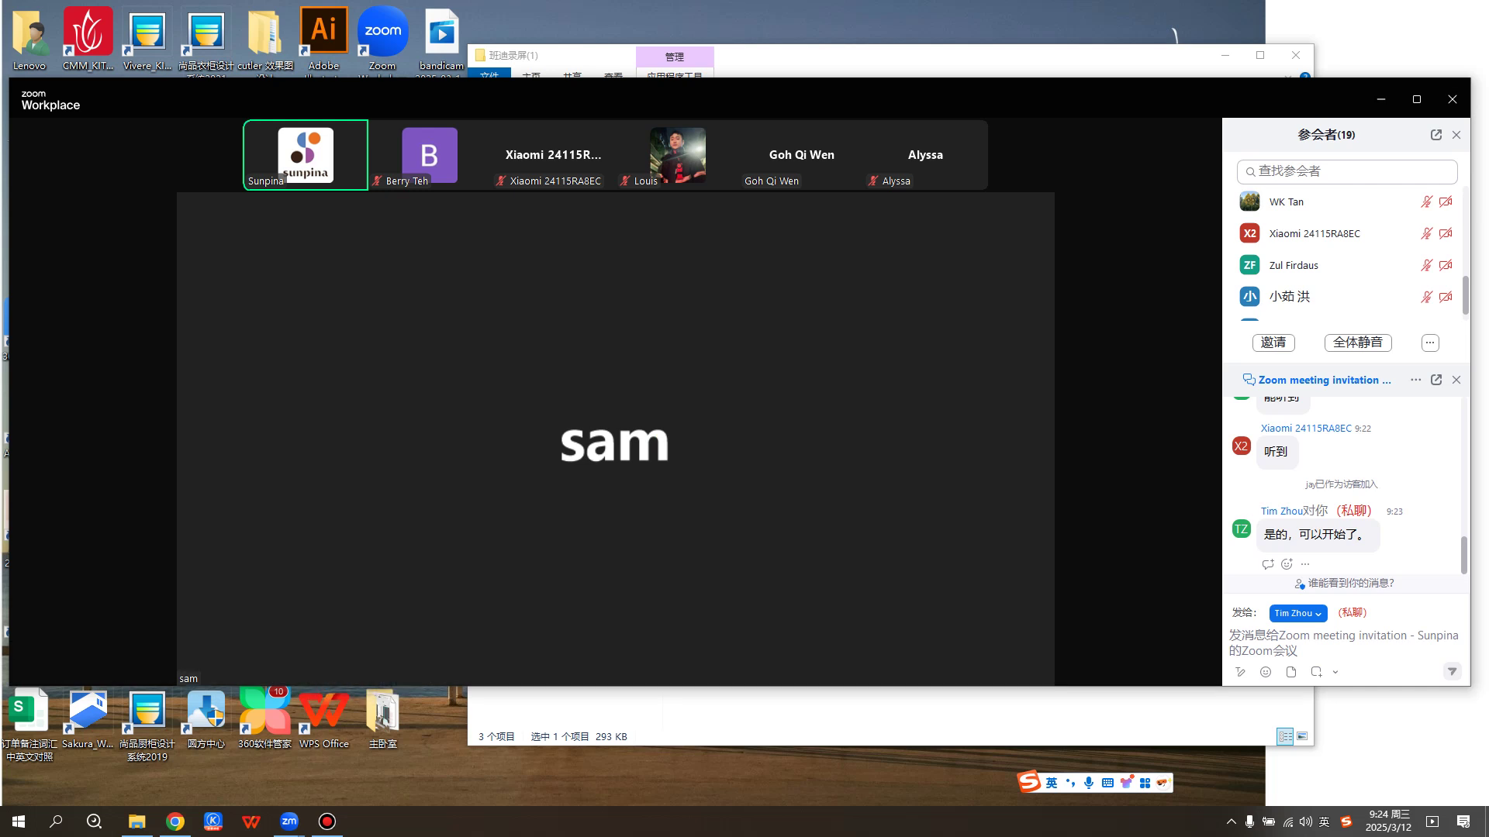
left_click(1008, 661)
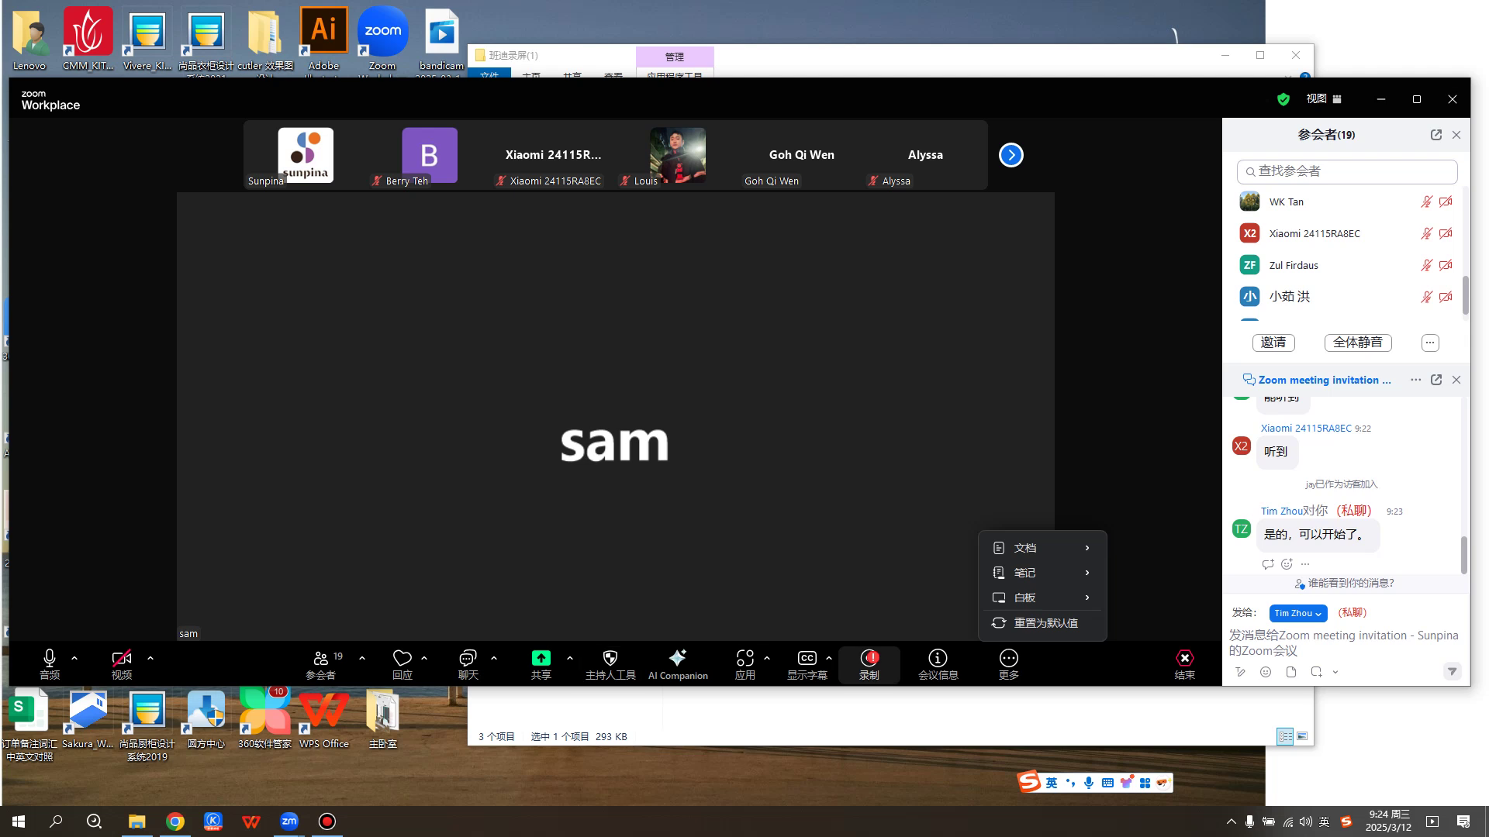
left_click(845, 465)
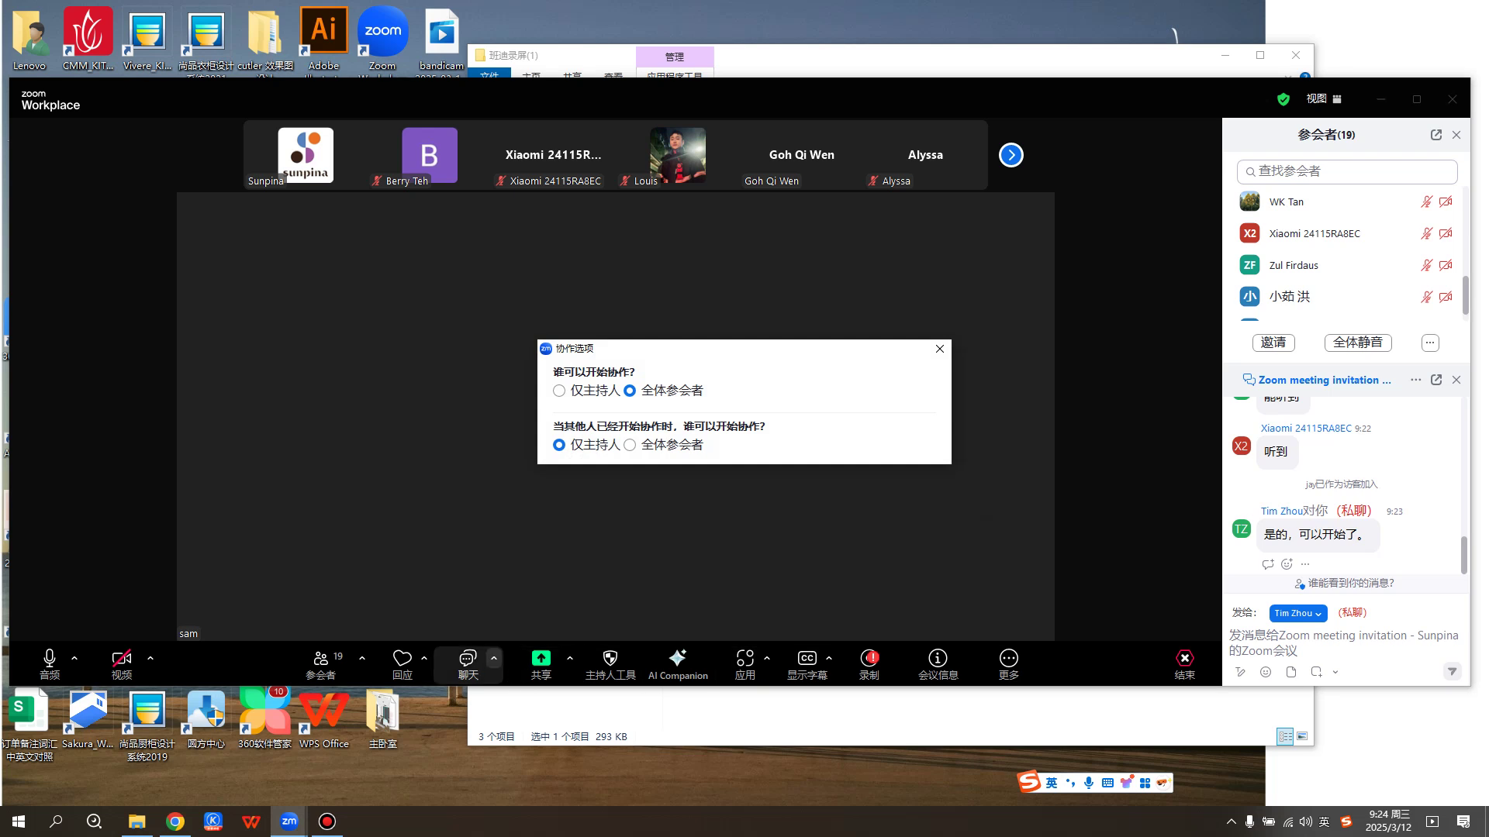
left_click(610, 662)
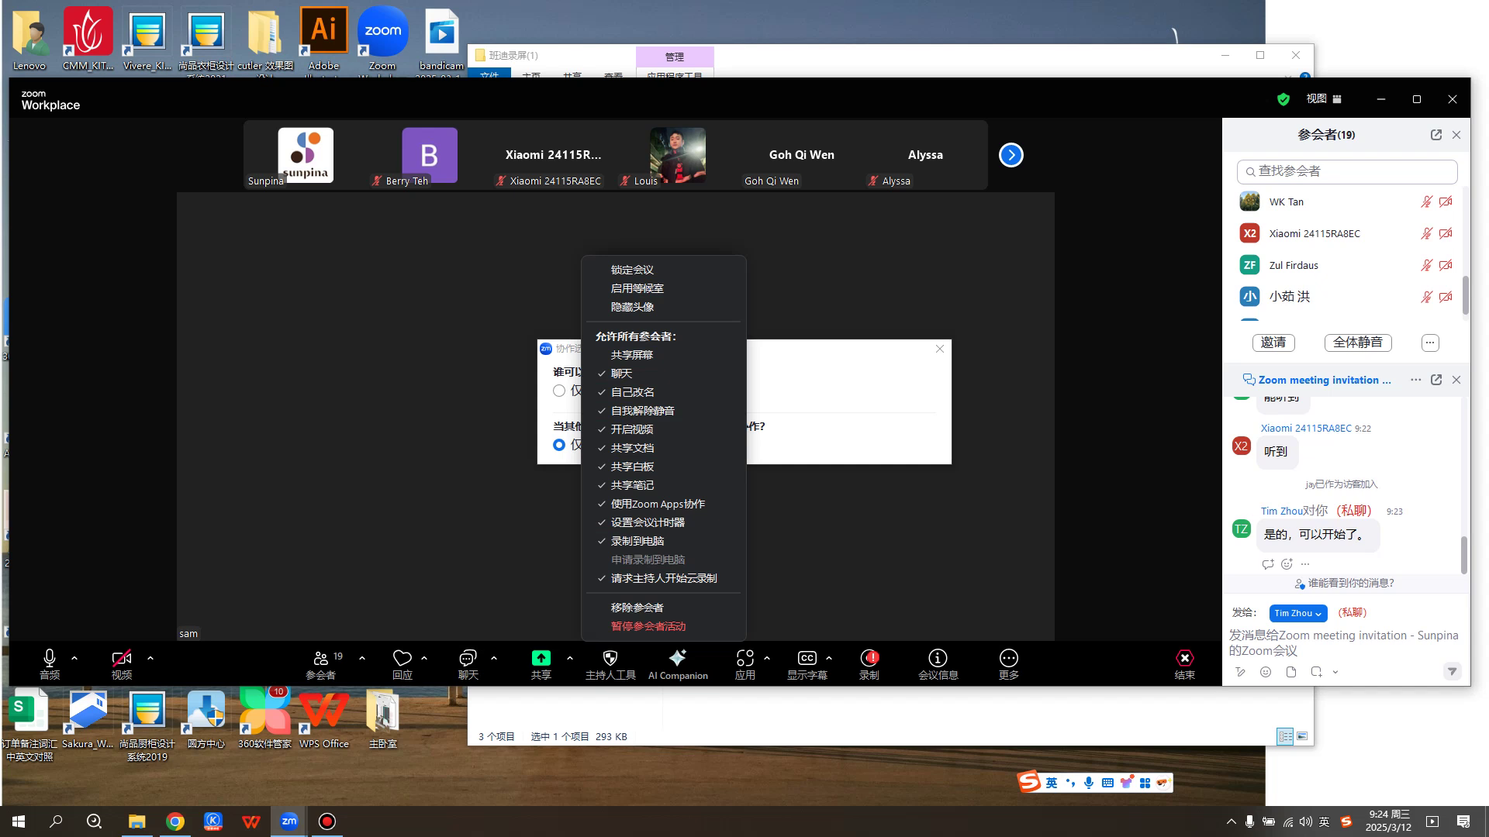
key("Escape")
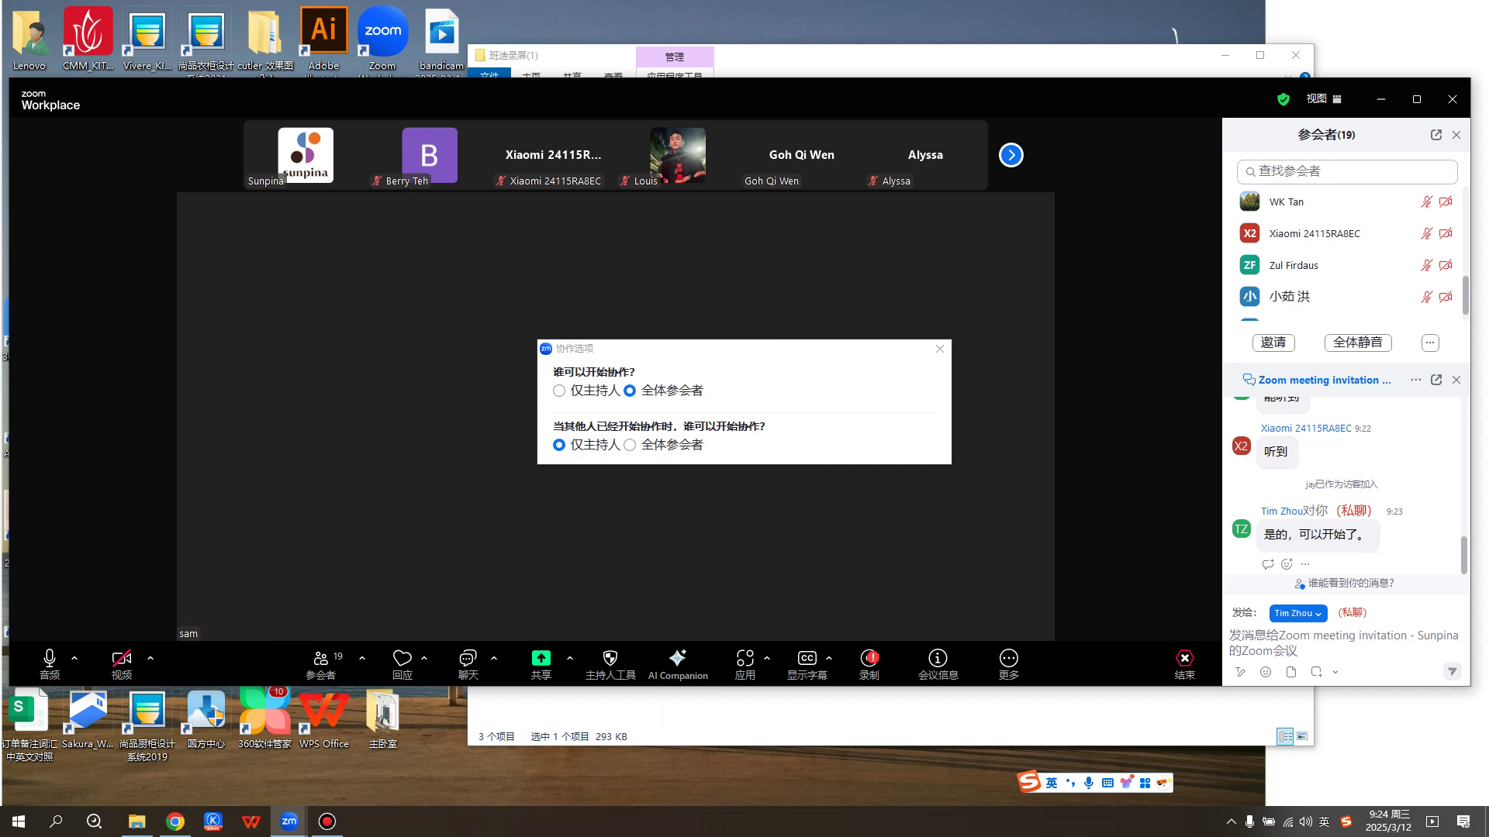
left_click(939, 348)
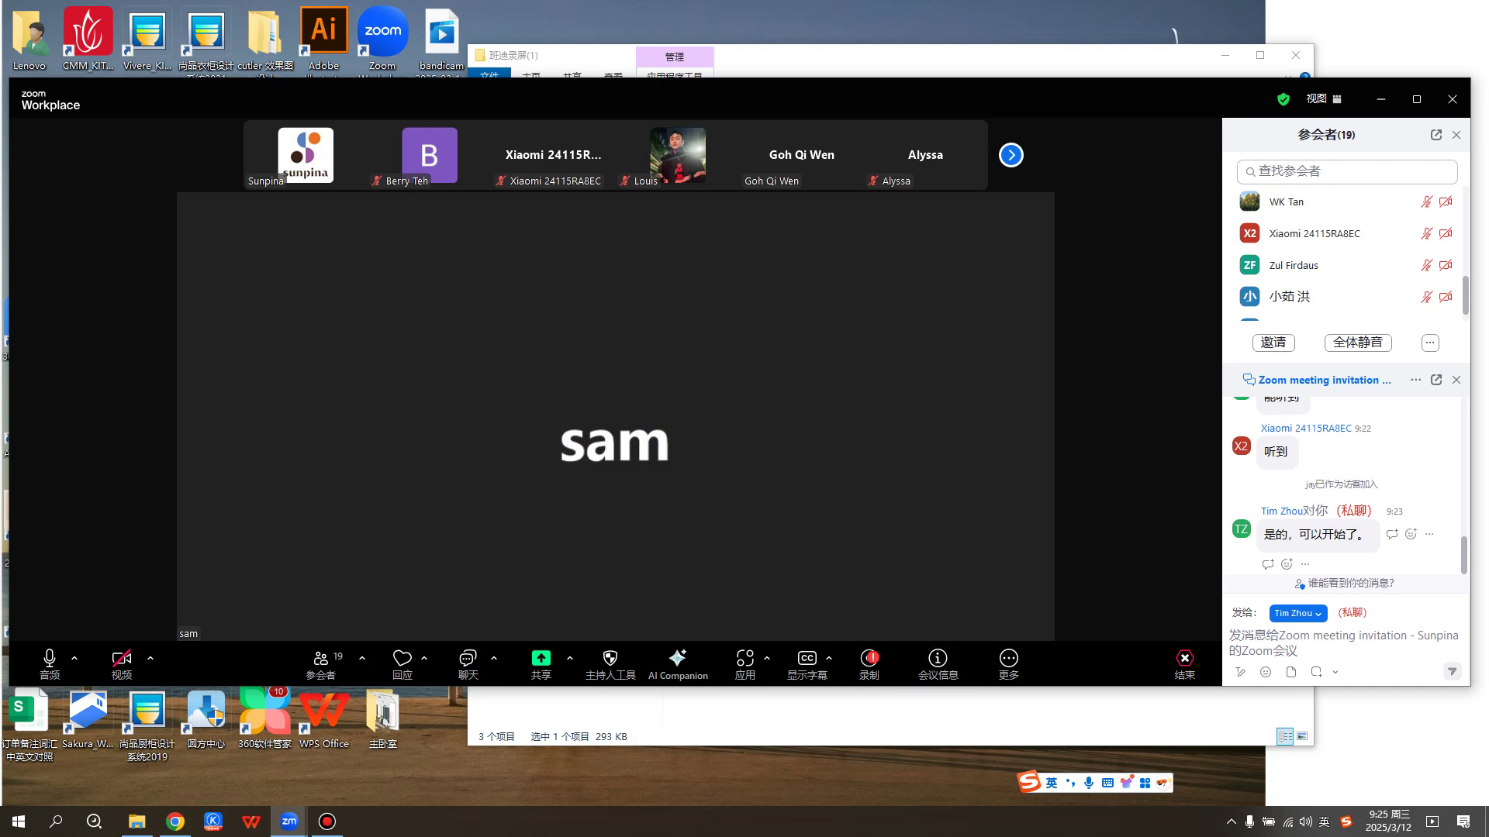
left_click(1008, 663)
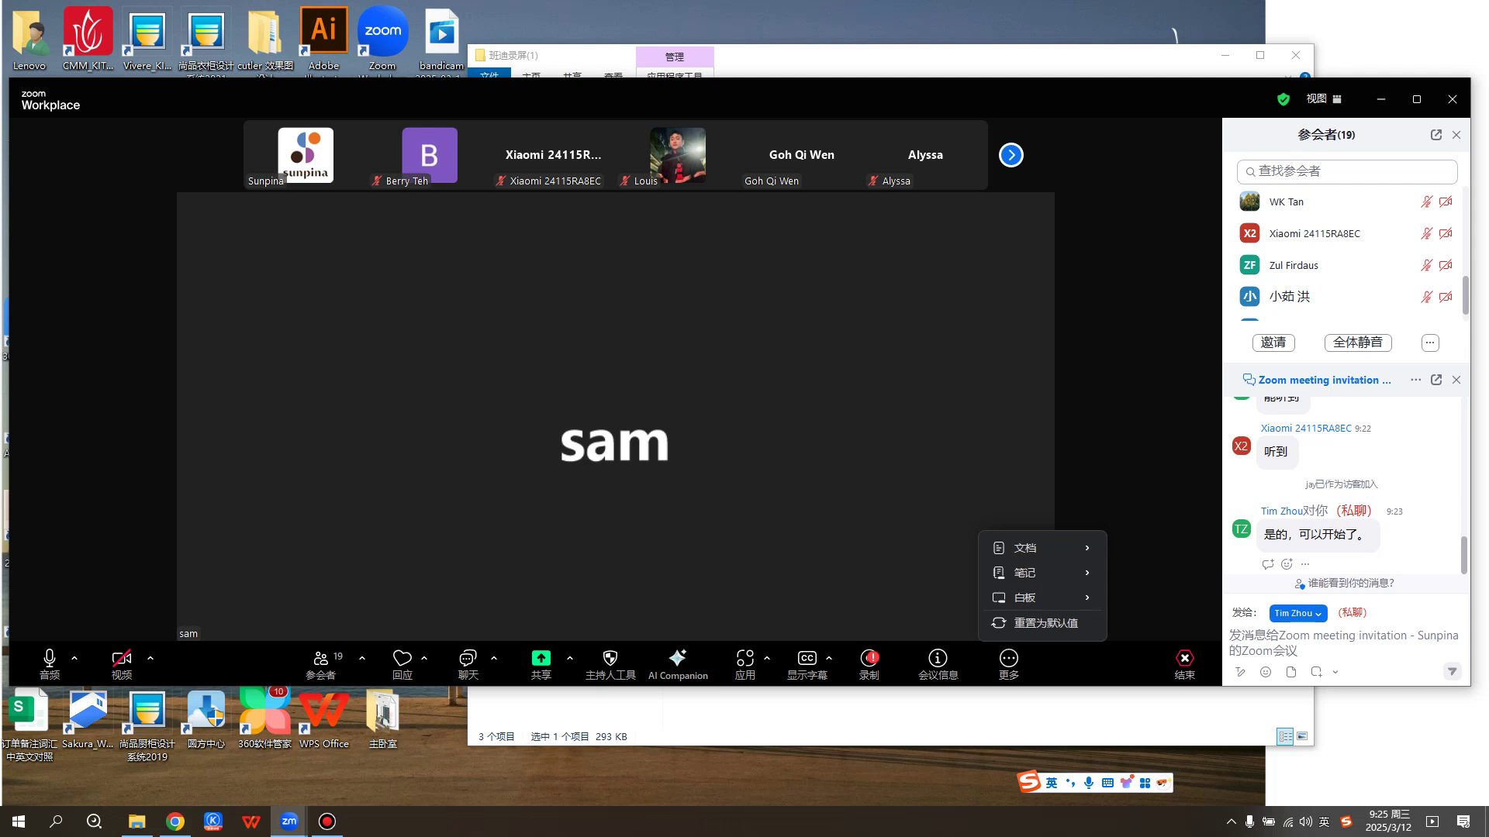
left_click(767, 660)
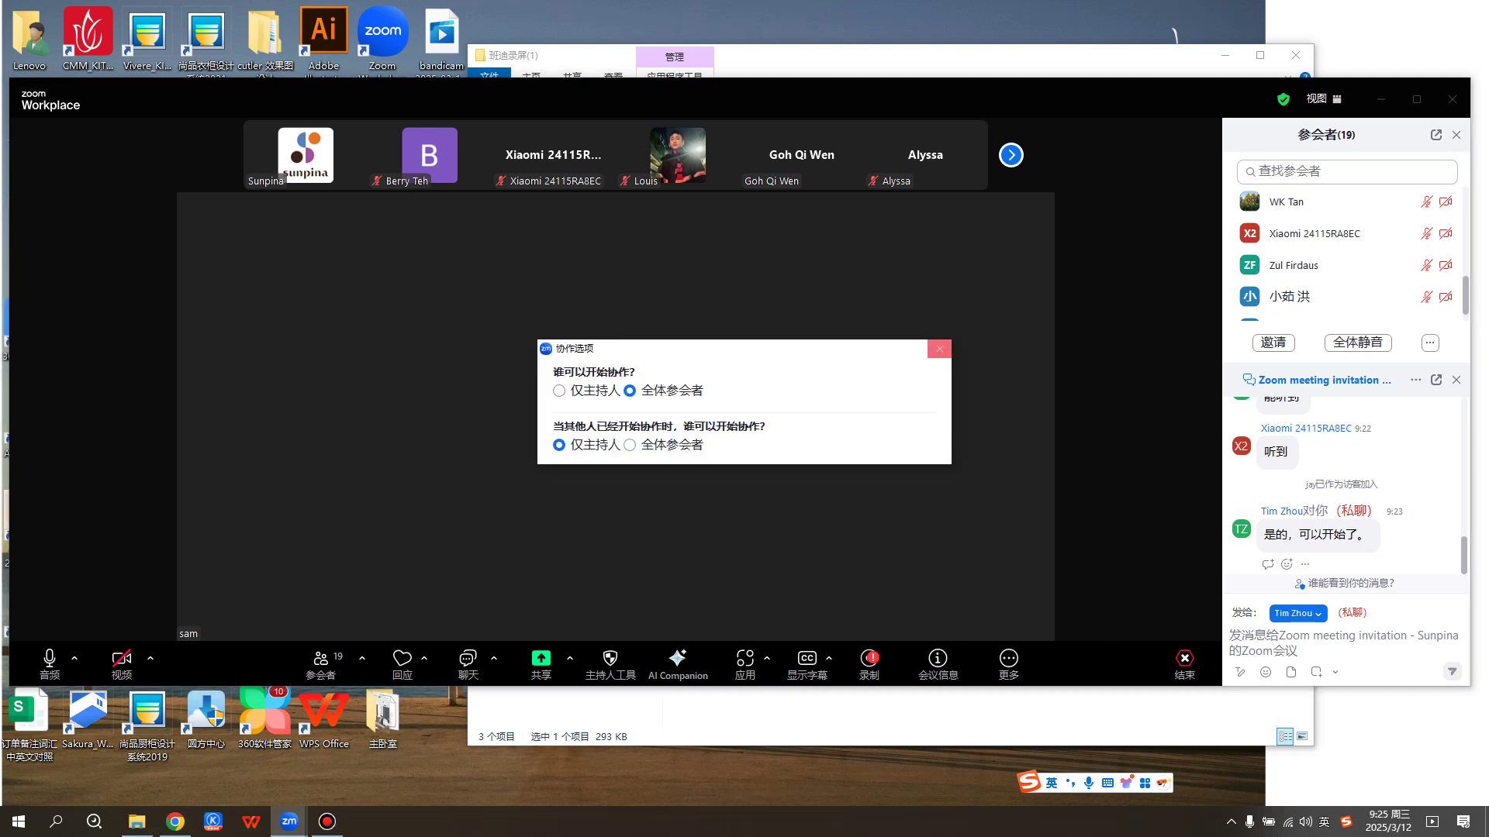
left_click(939, 349)
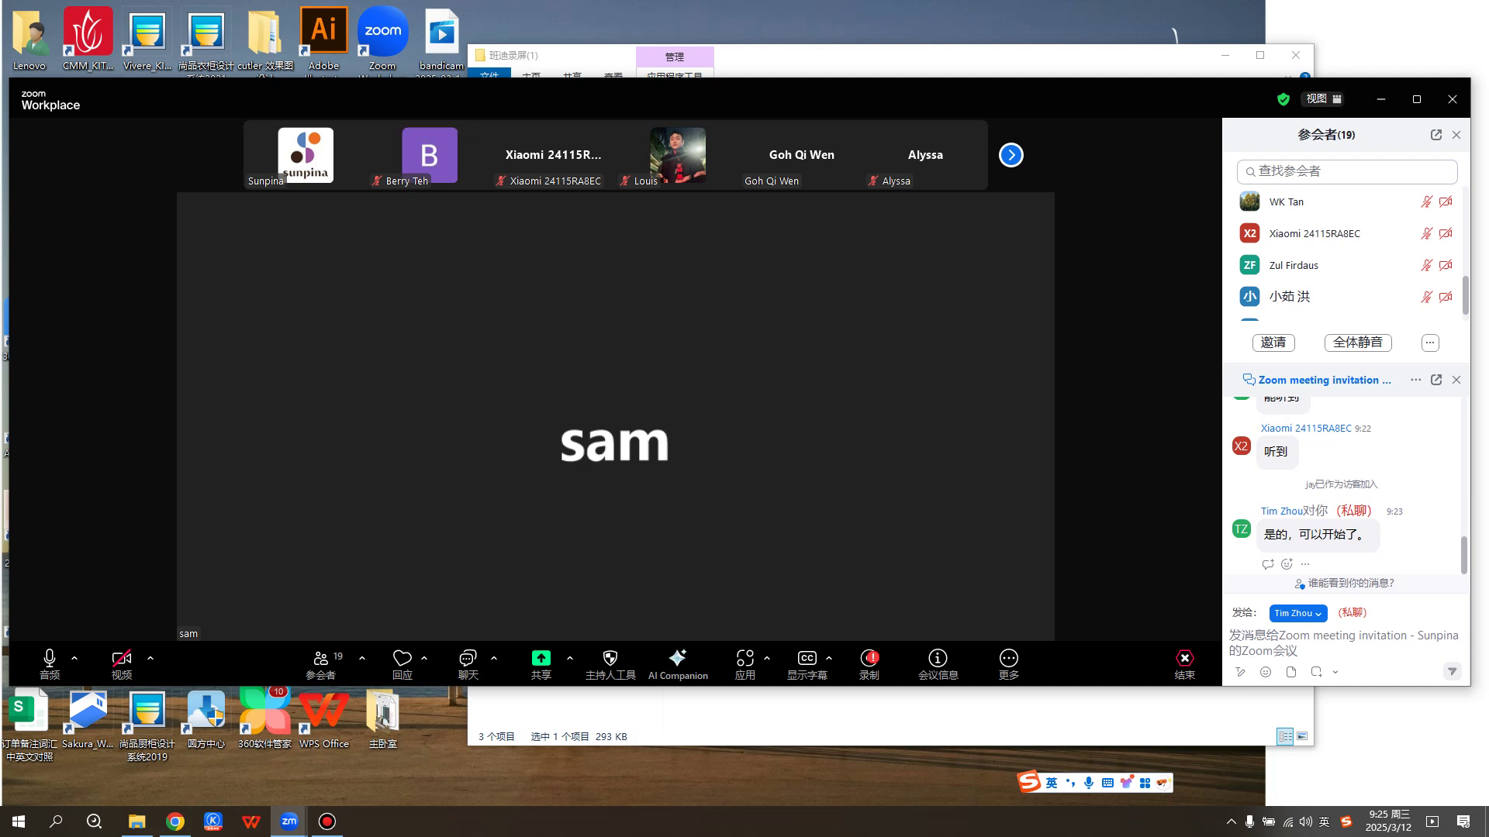
left_click(1008, 663)
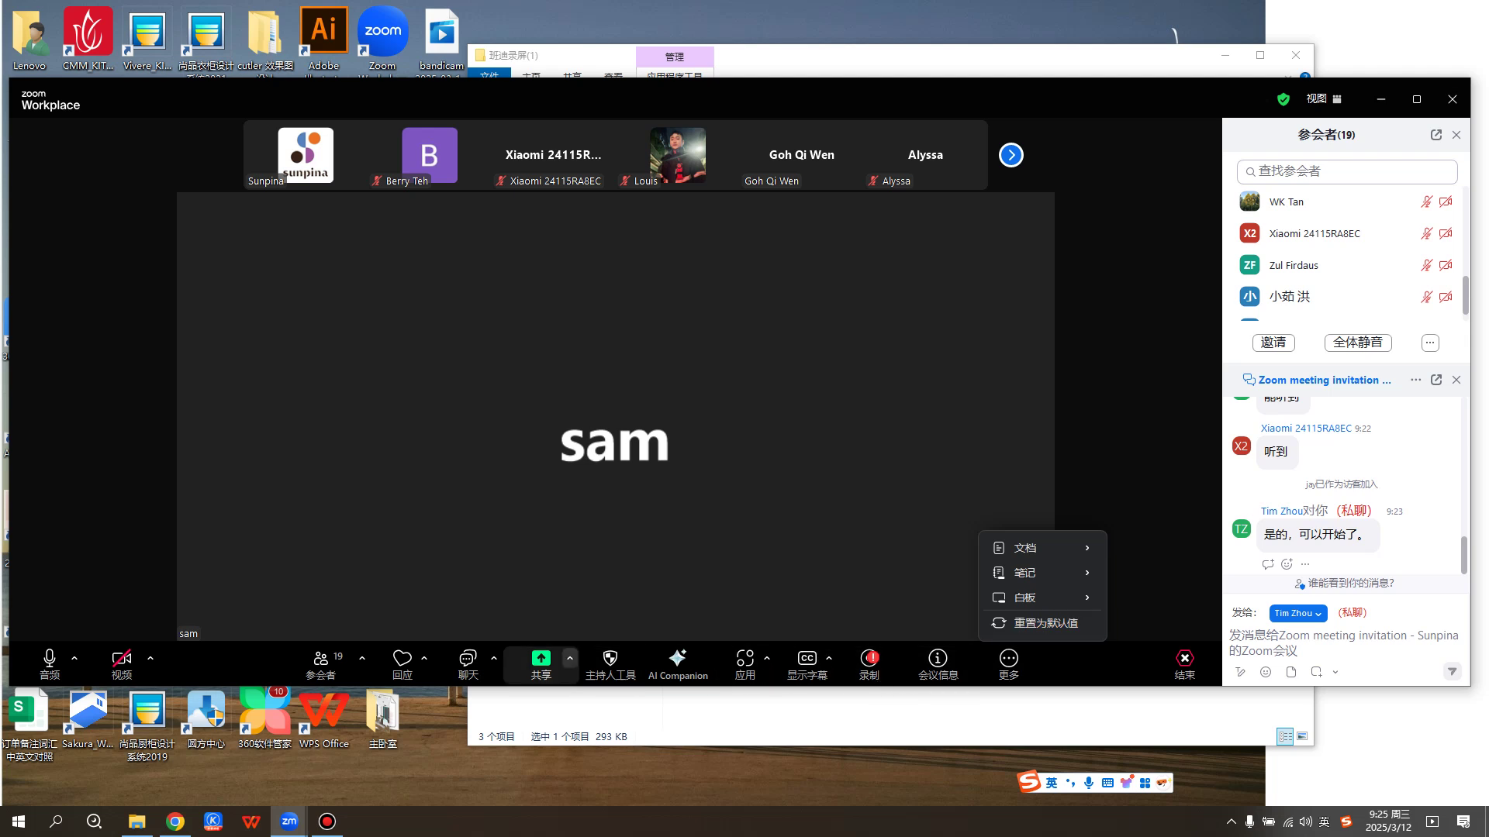
left_click(493, 659)
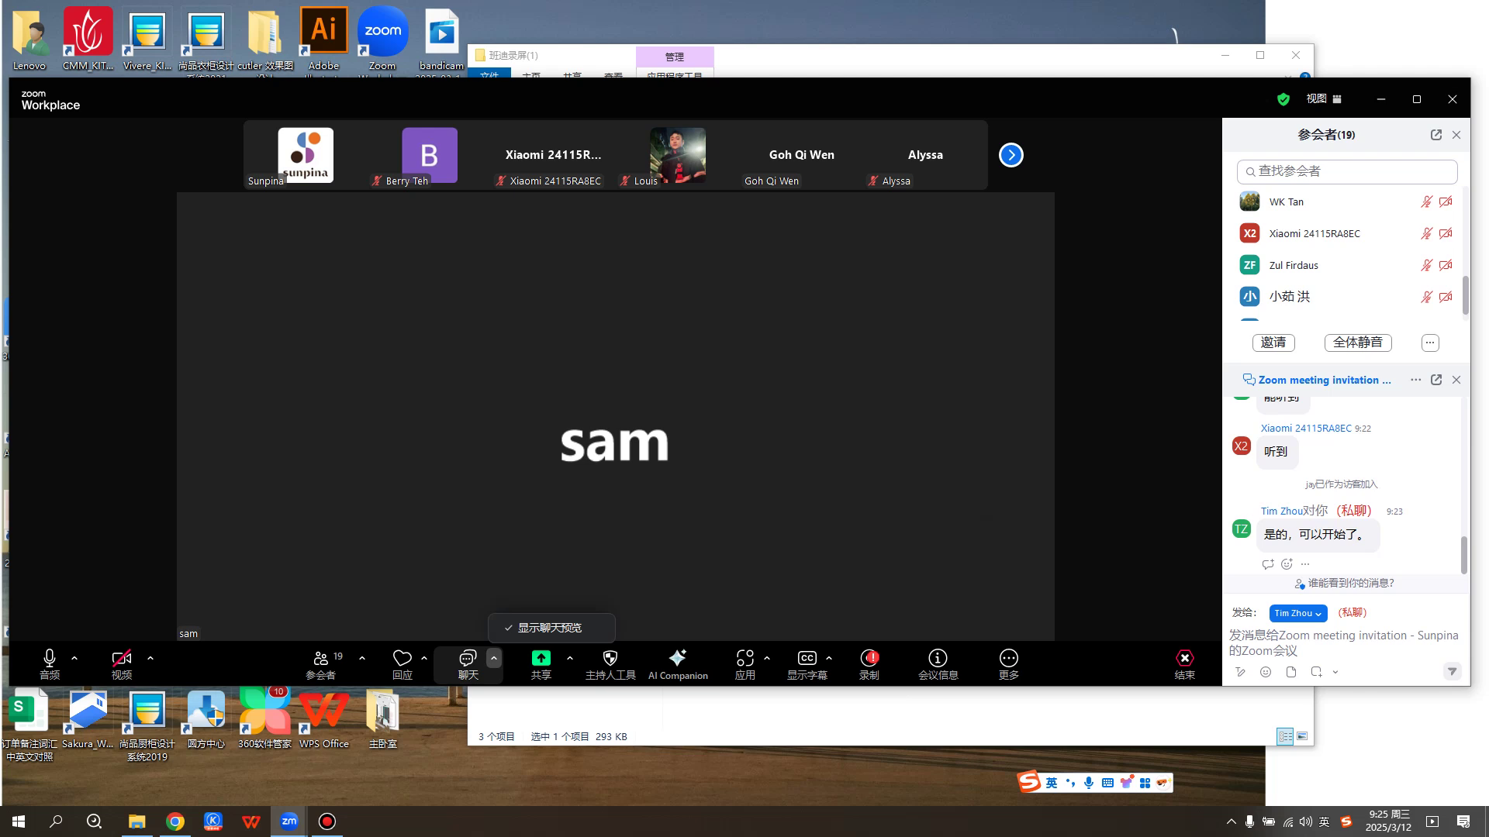
left_click(424, 659)
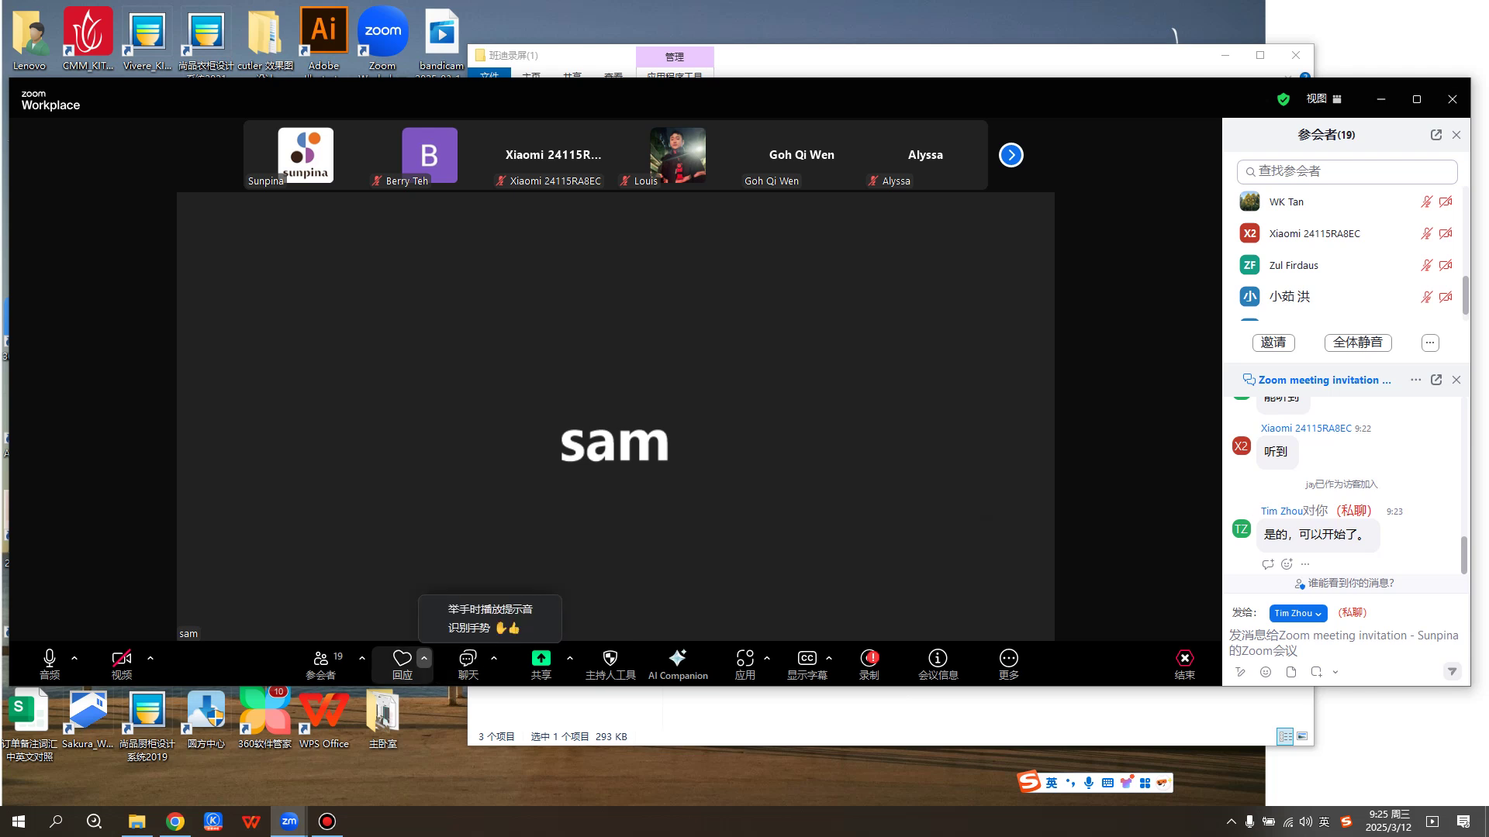
left_click(361, 660)
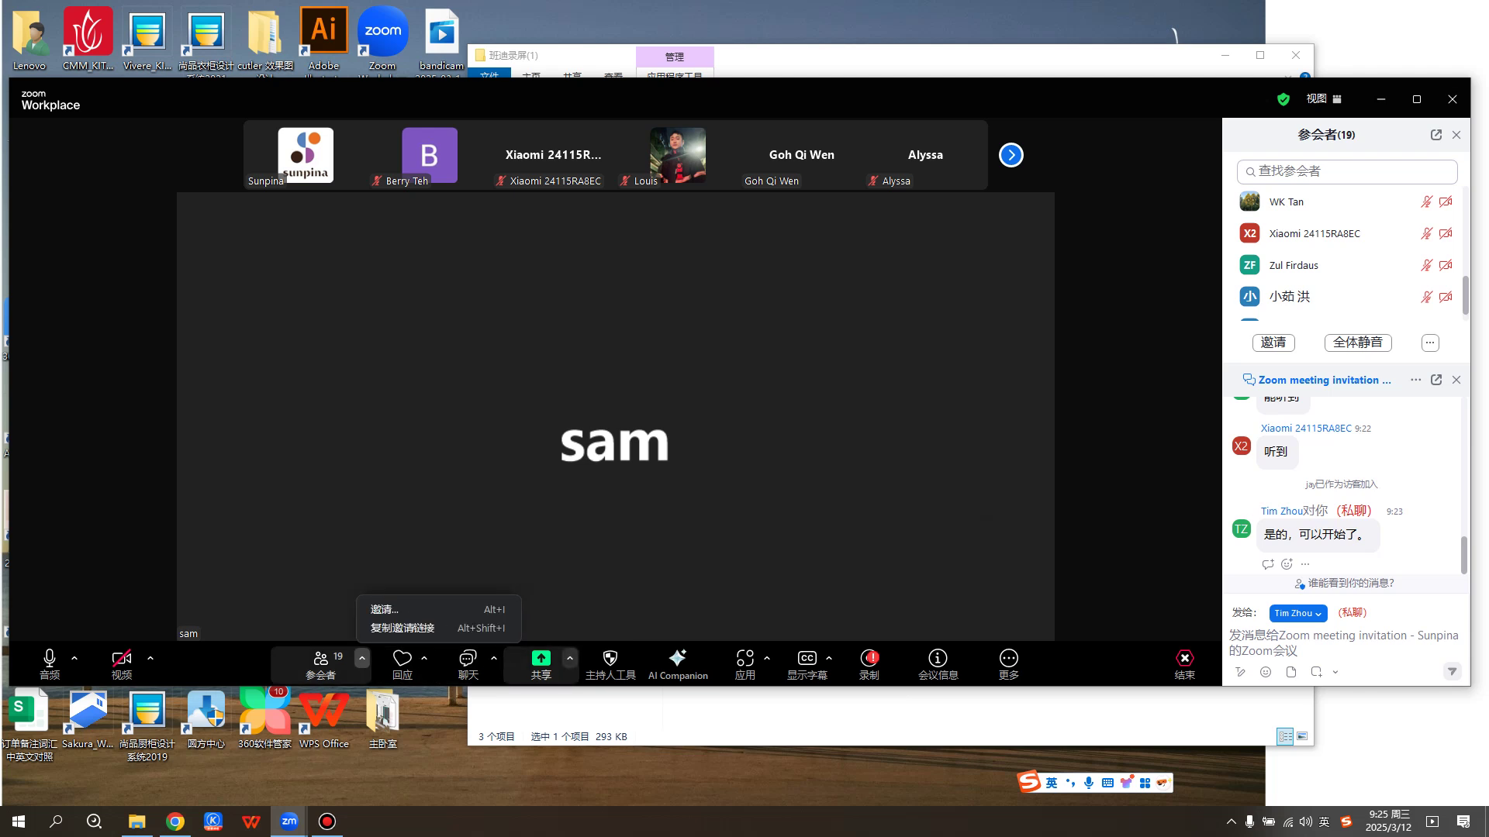
Share the entire screen with the meeting and switch to the K20 design system in Chrome.
left_click(541, 659)
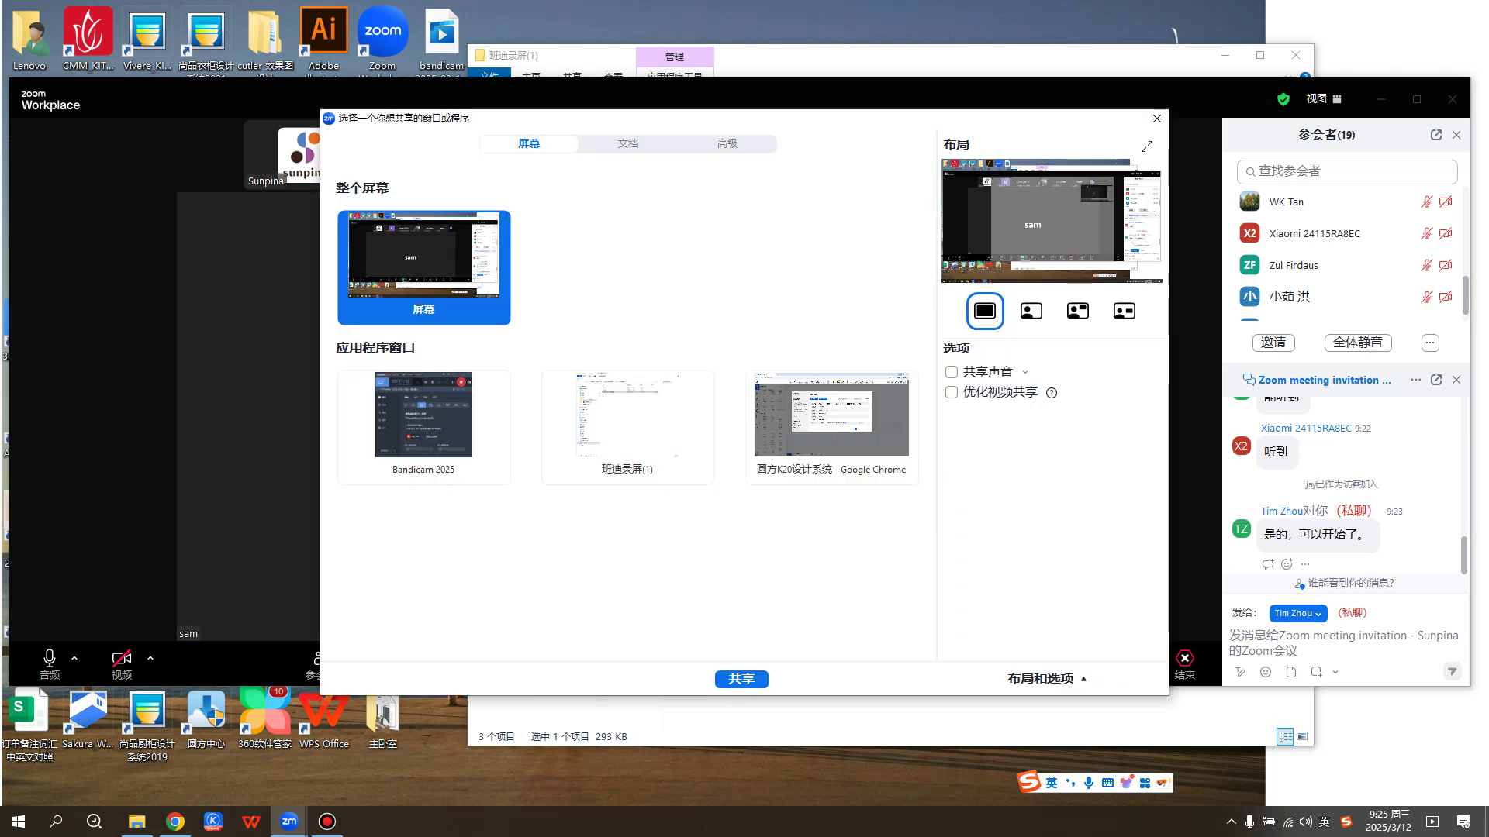
left_click(741, 680)
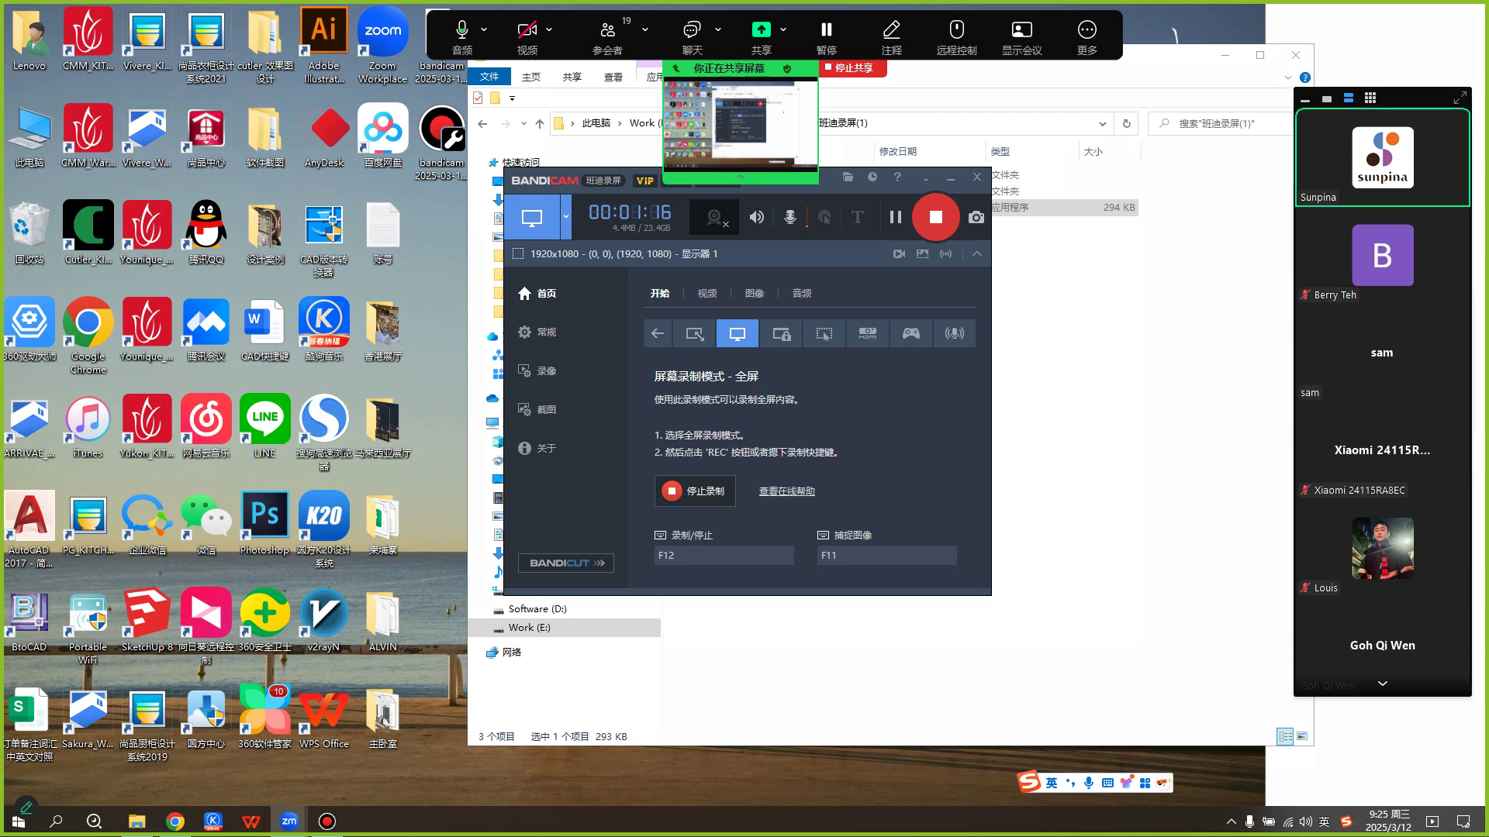
mouse_move(176, 821)
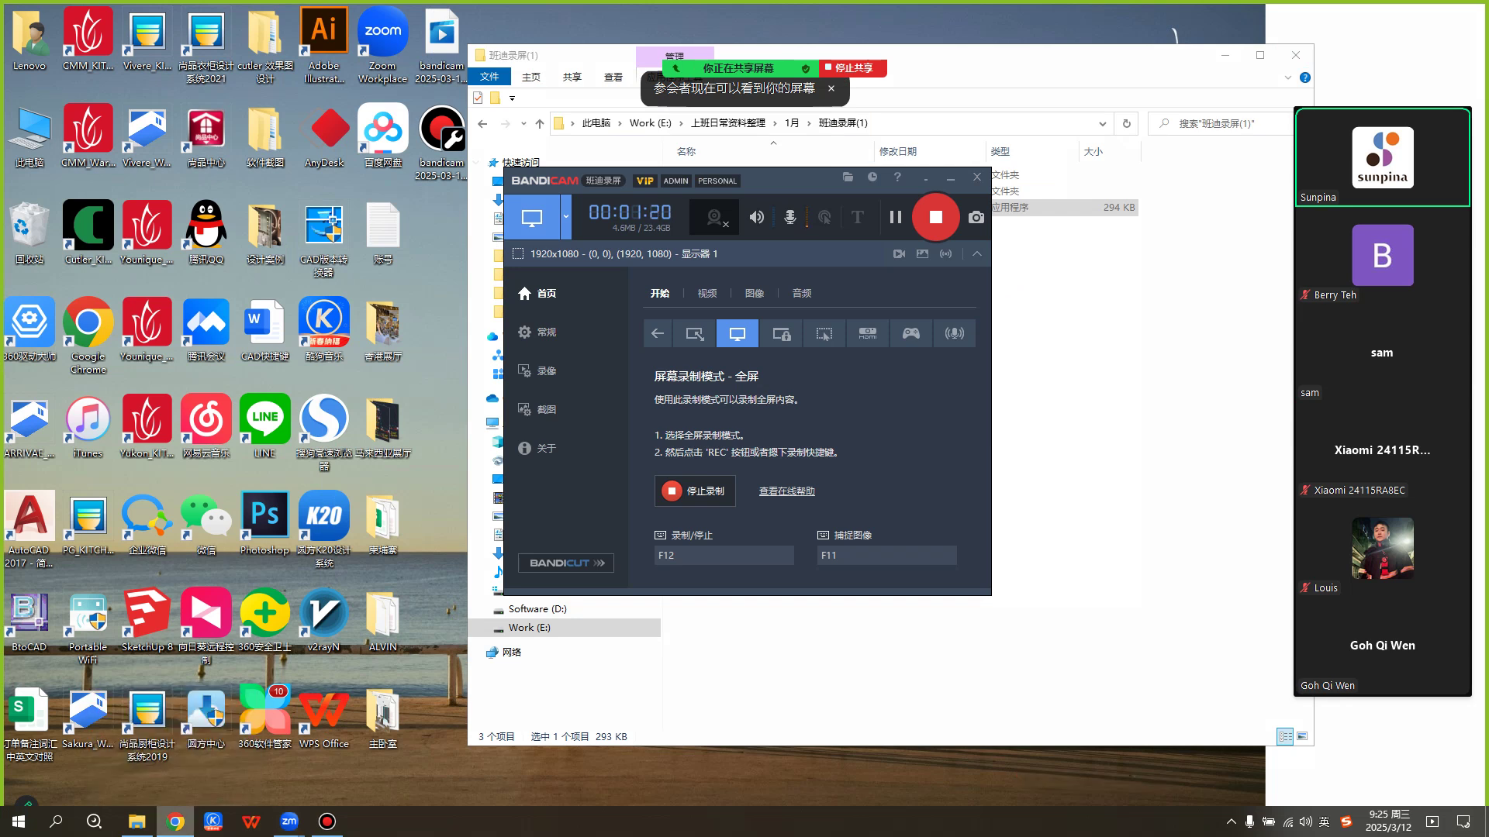
left_click(176, 821)
Reduce the floating meeting video panel to a single speaker thumbnail.
mouse_move(327, 821)
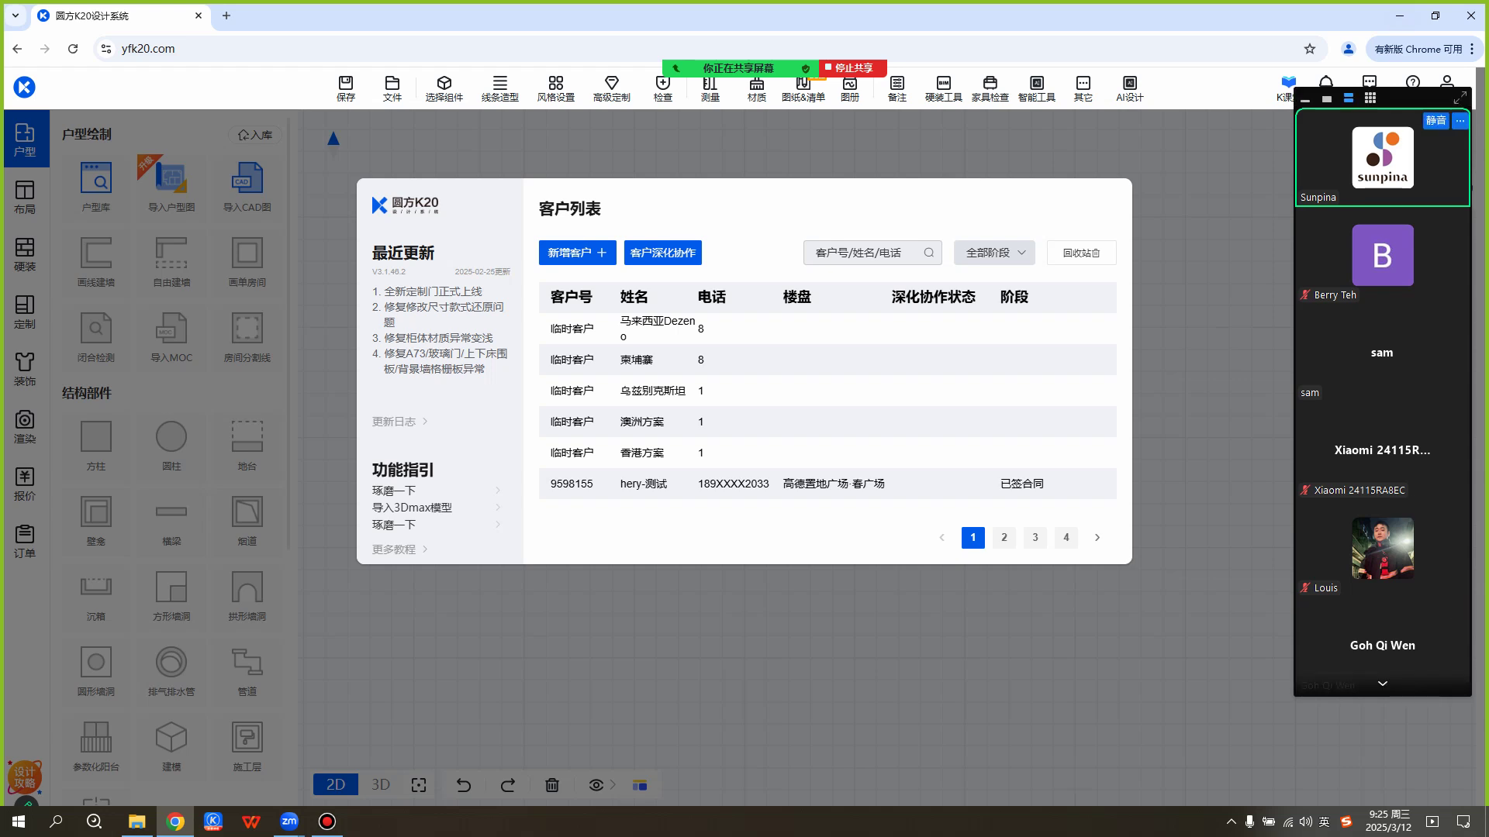
left_click(1305, 99)
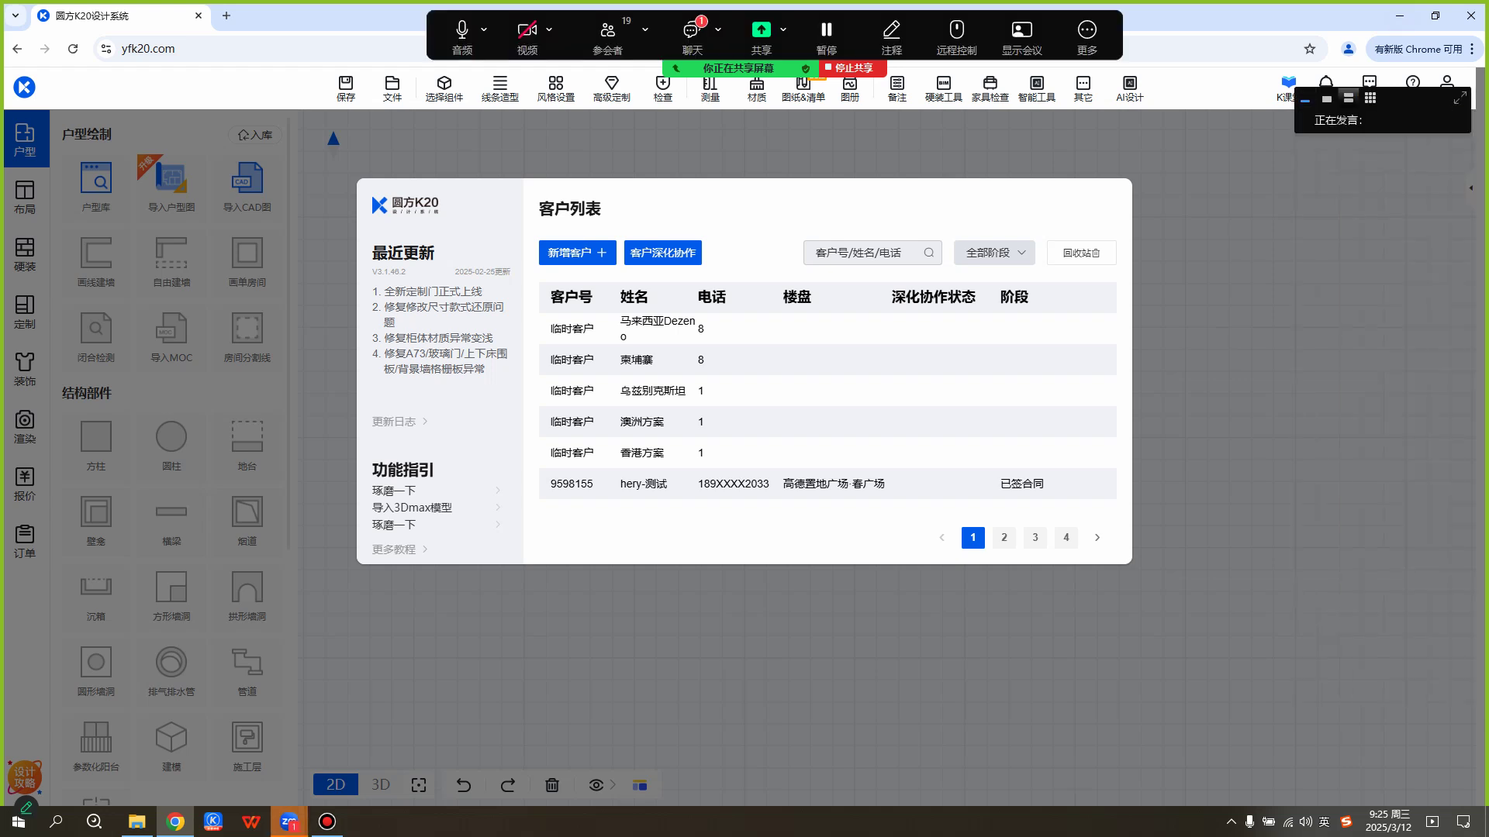
left_click(1327, 99)
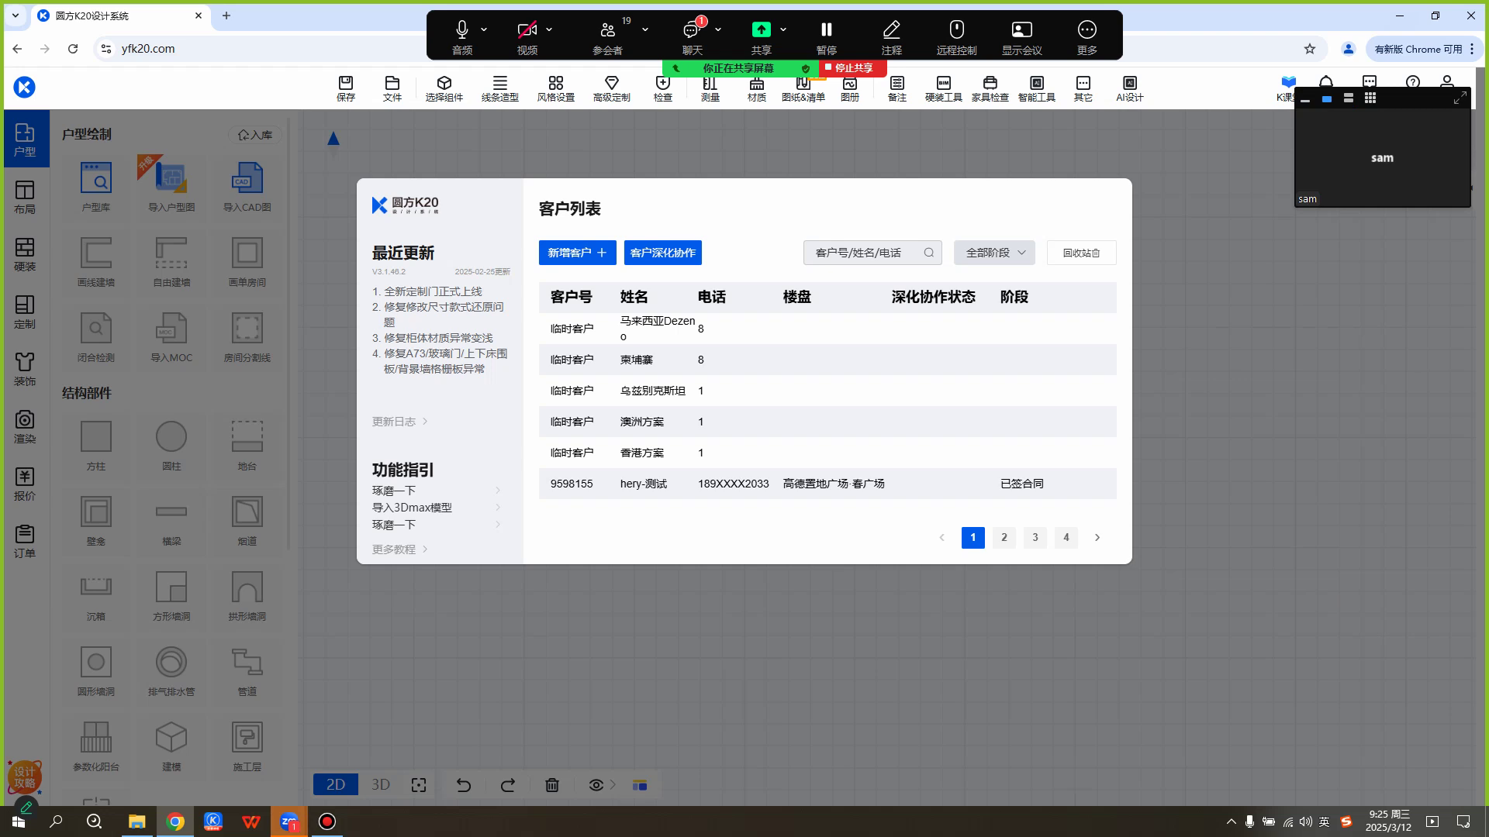
Read the newest message in the meeting chat and close the chat window.
left_click(692, 35)
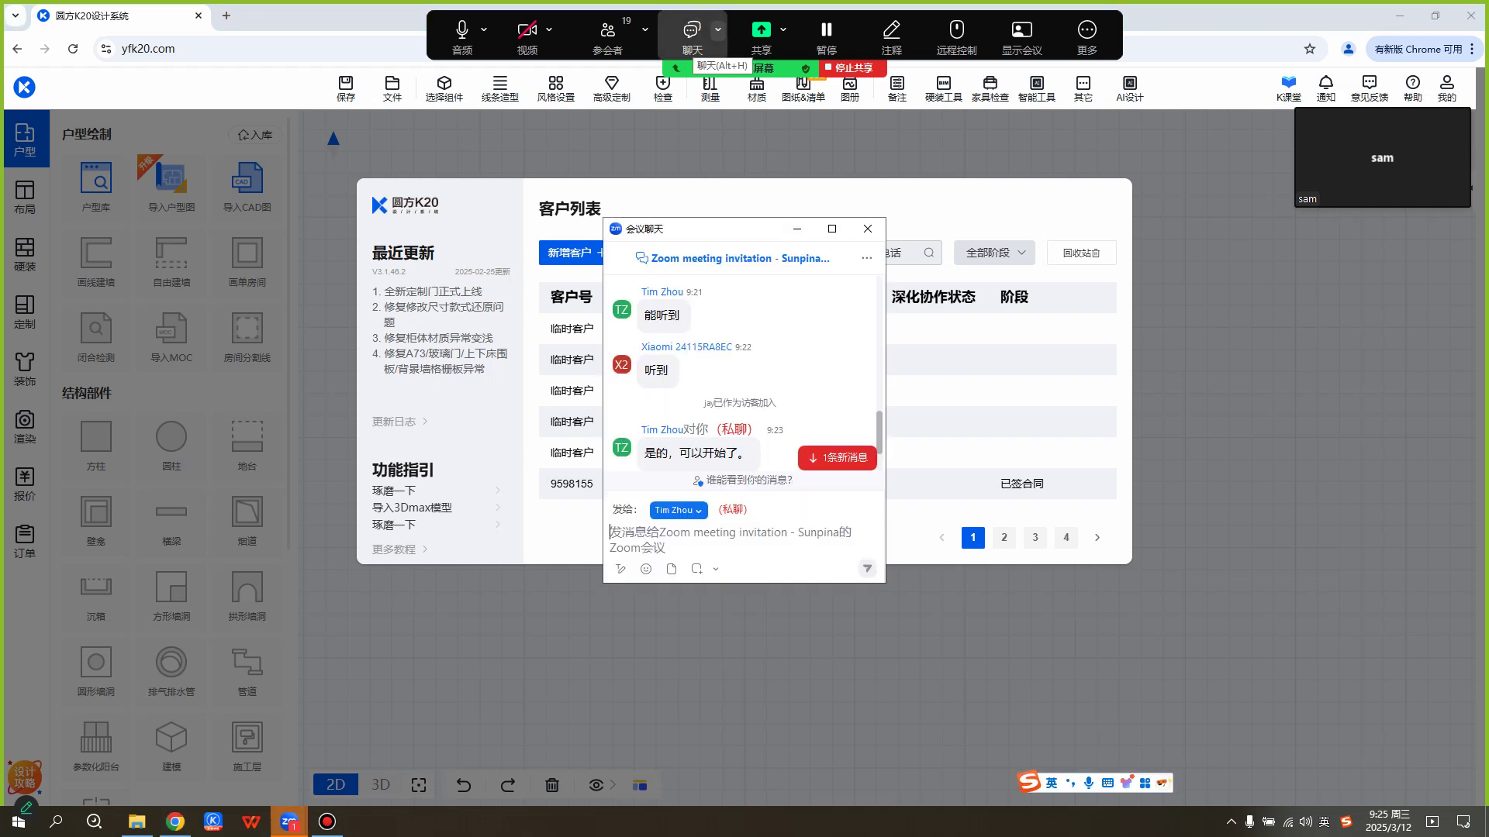
left_click(838, 459)
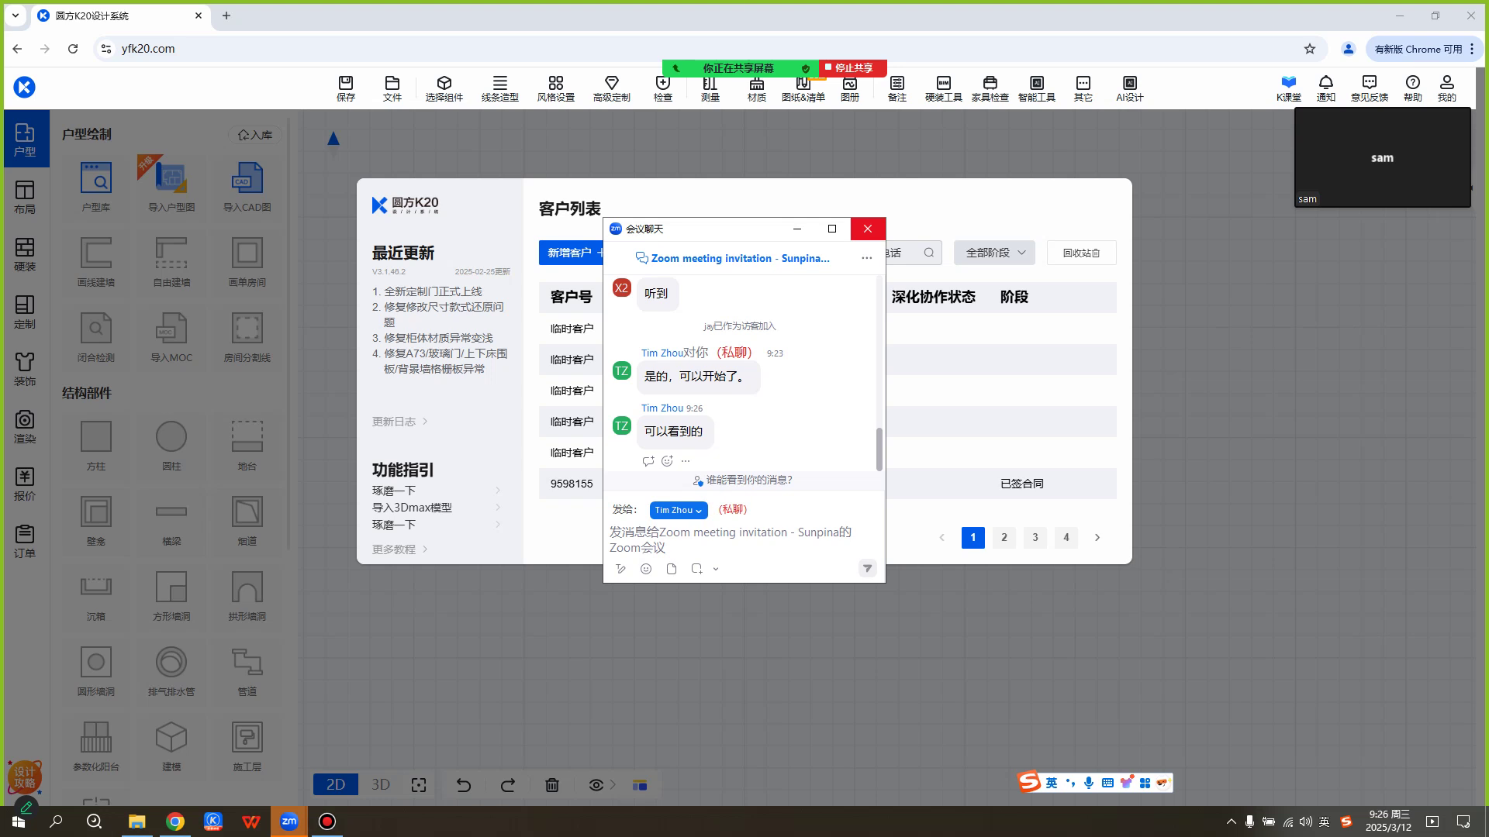
left_click(868, 228)
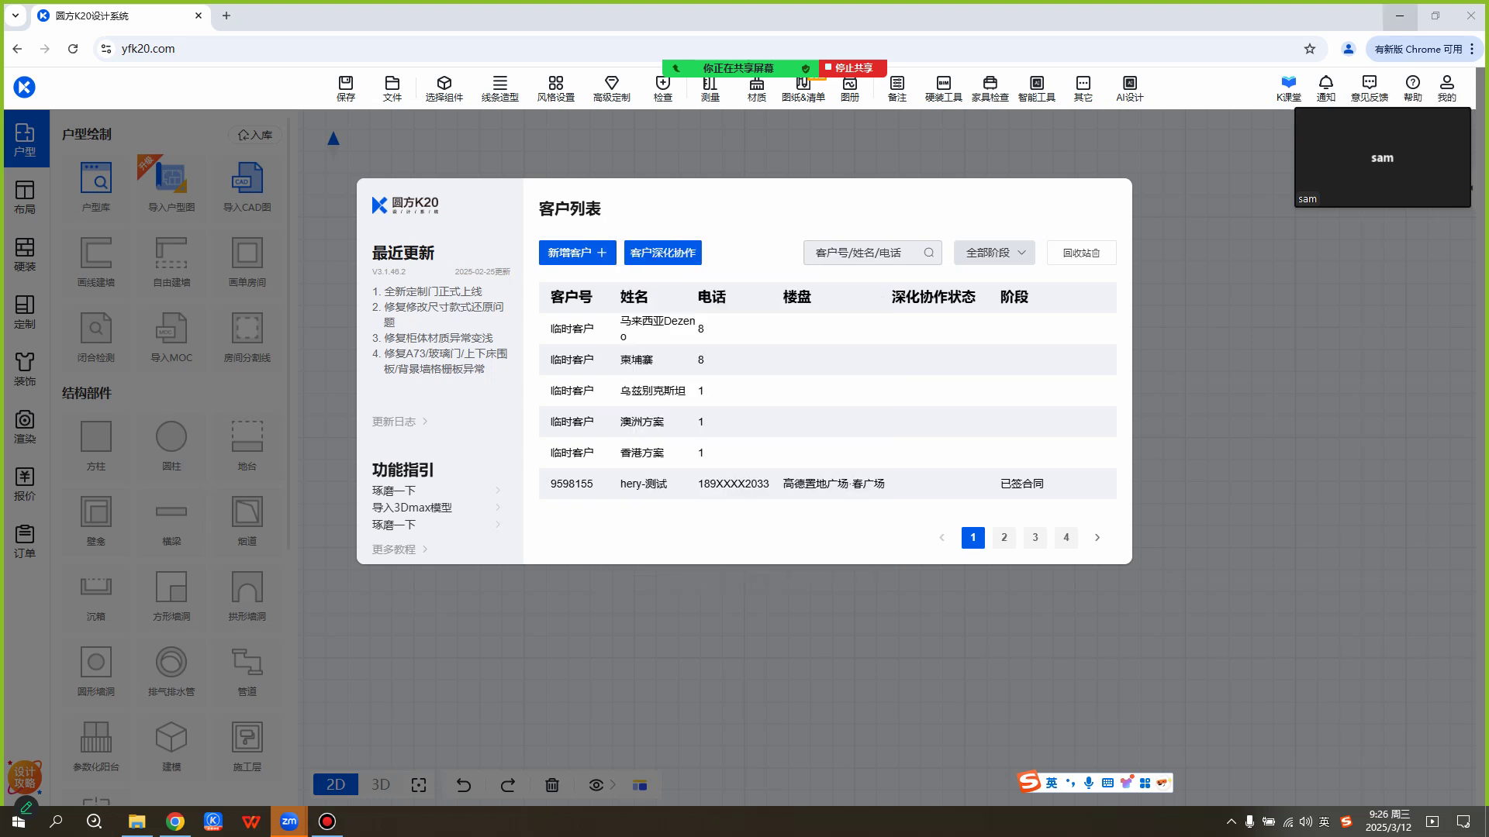
left_click(1400, 15)
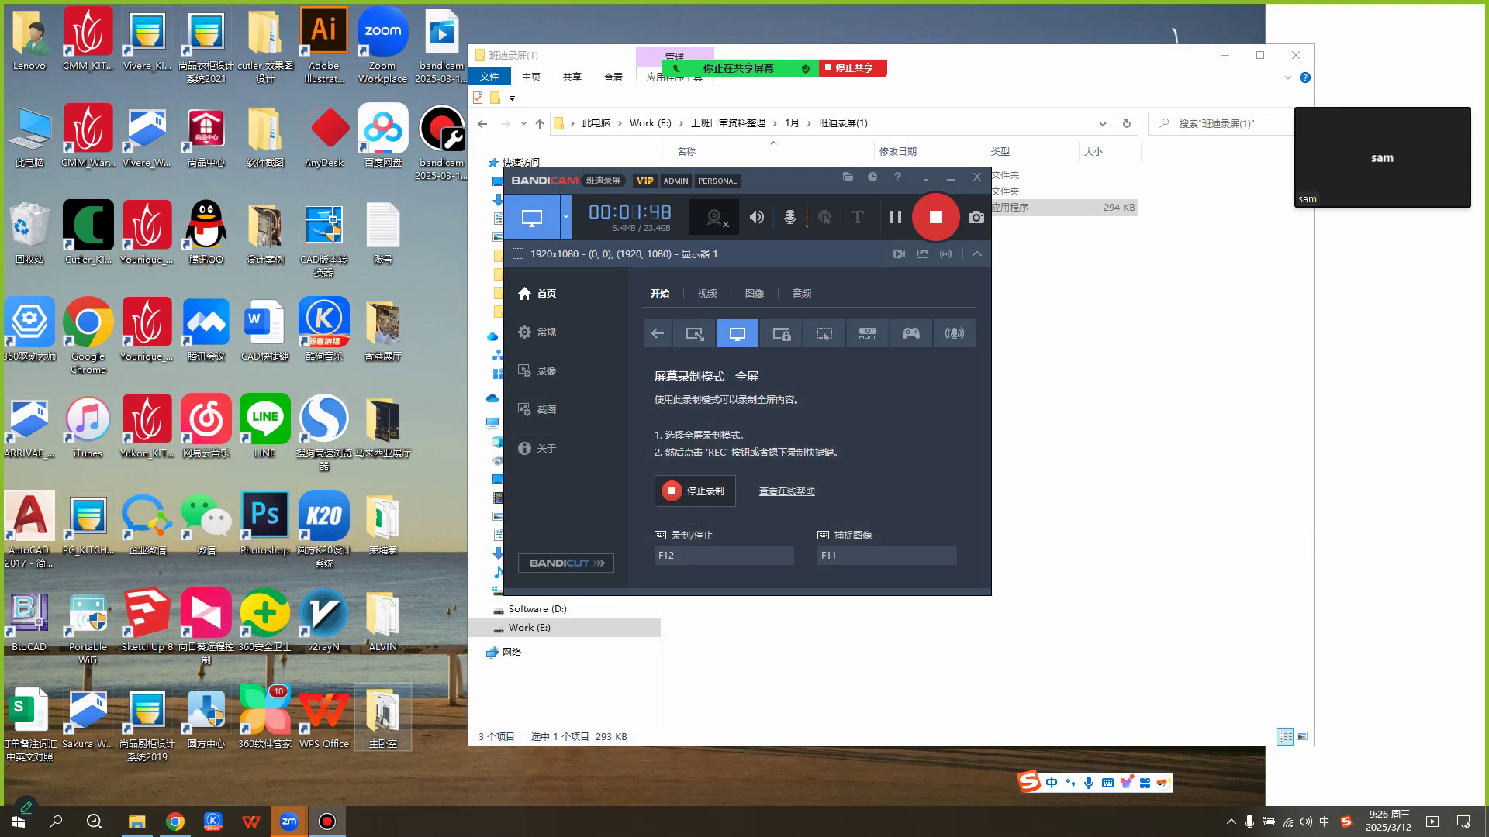
double_click(383, 713)
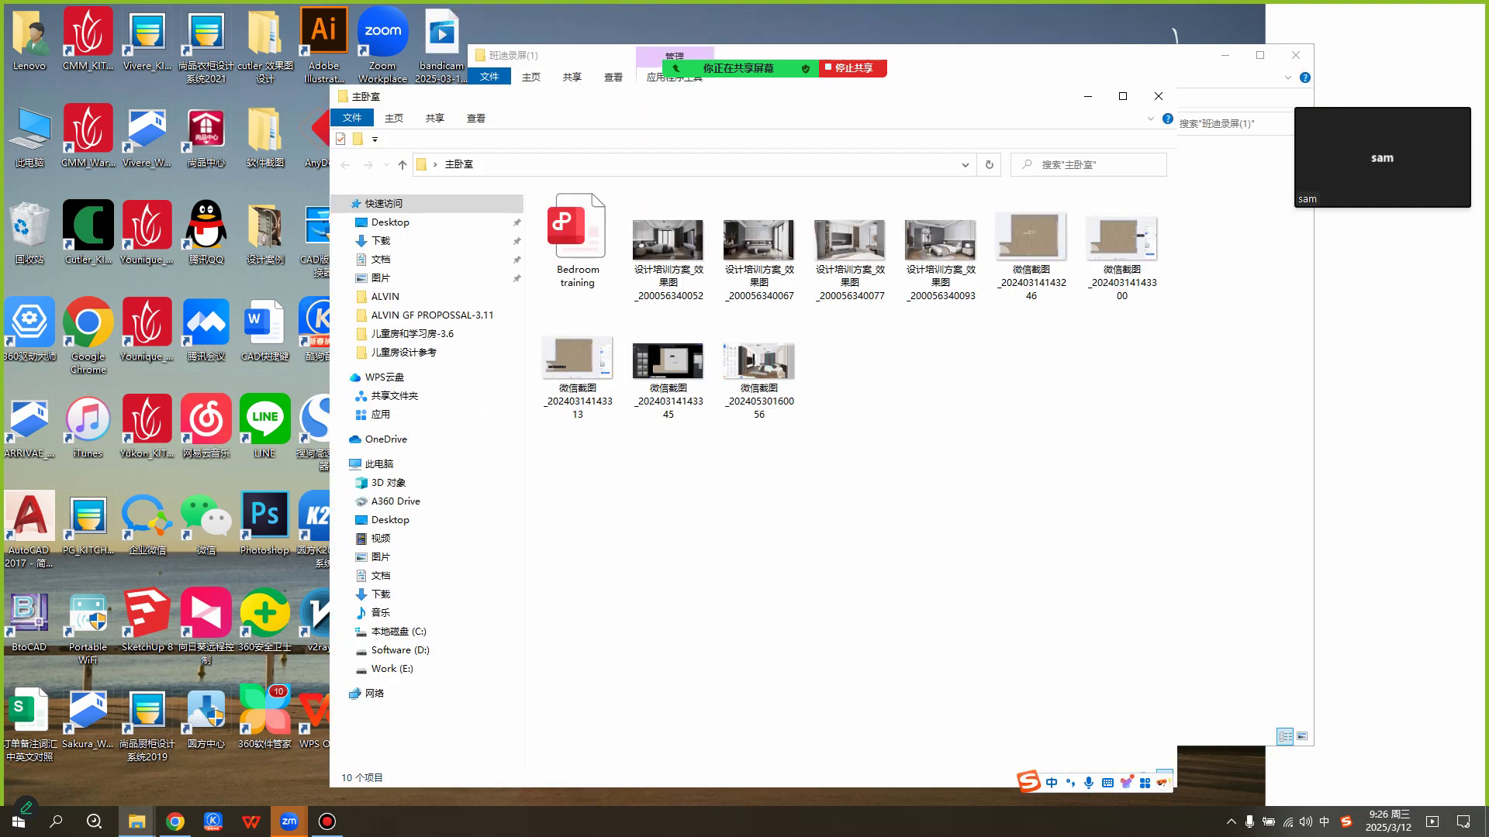
left_click(759, 245)
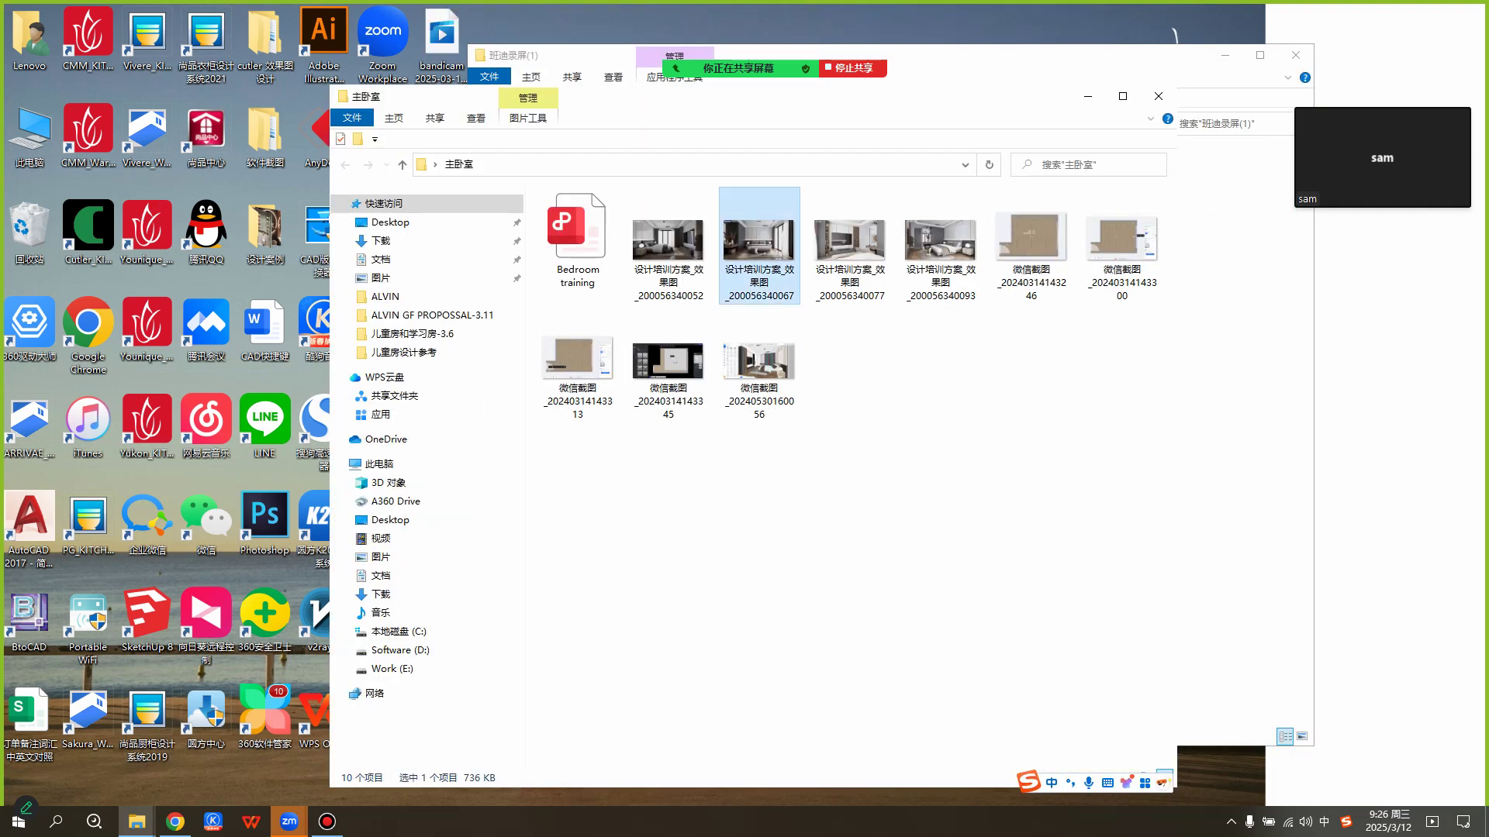
double_click(759, 245)
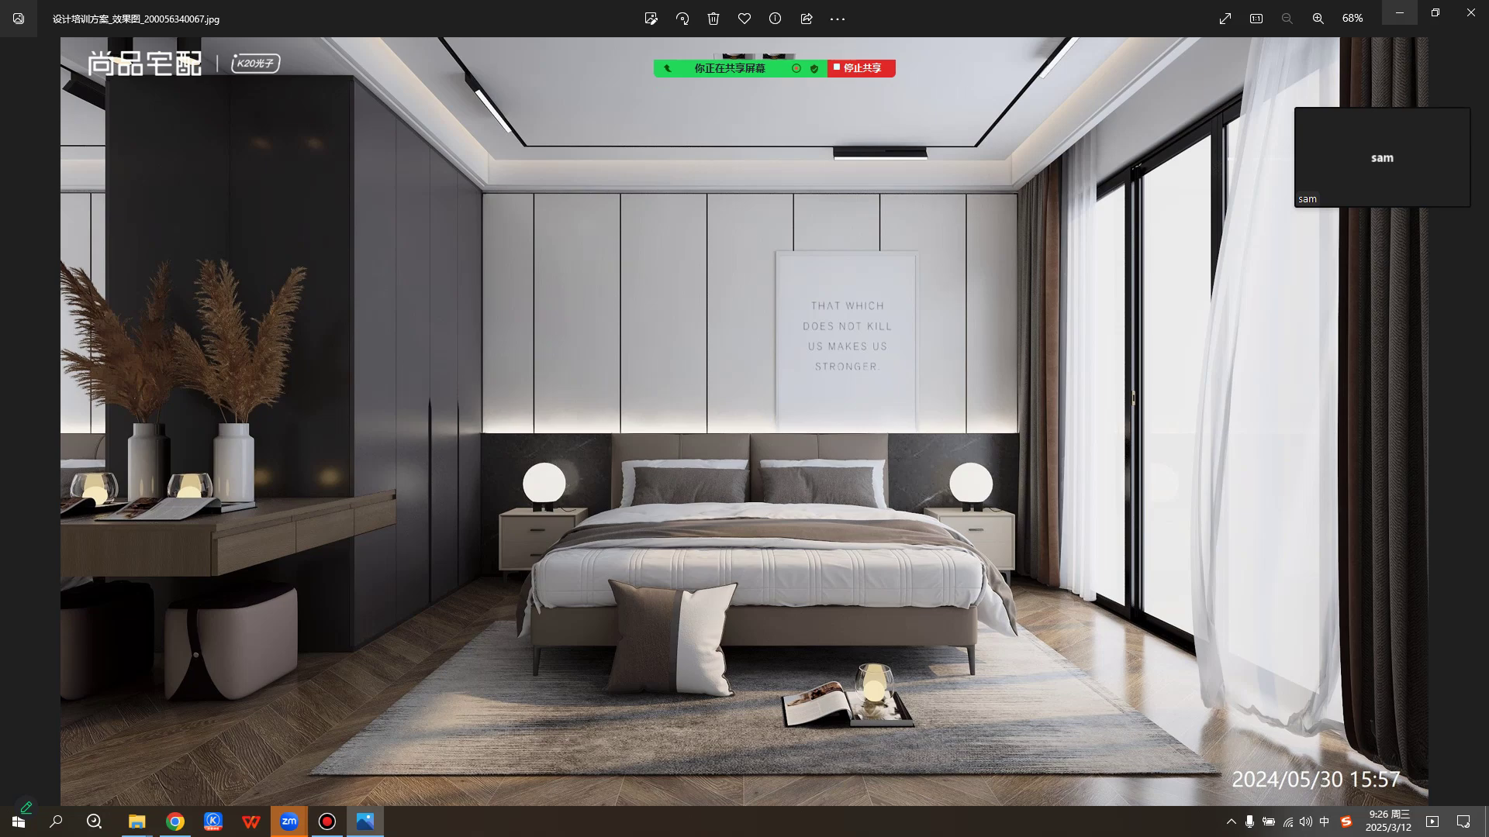
left_click(1400, 12)
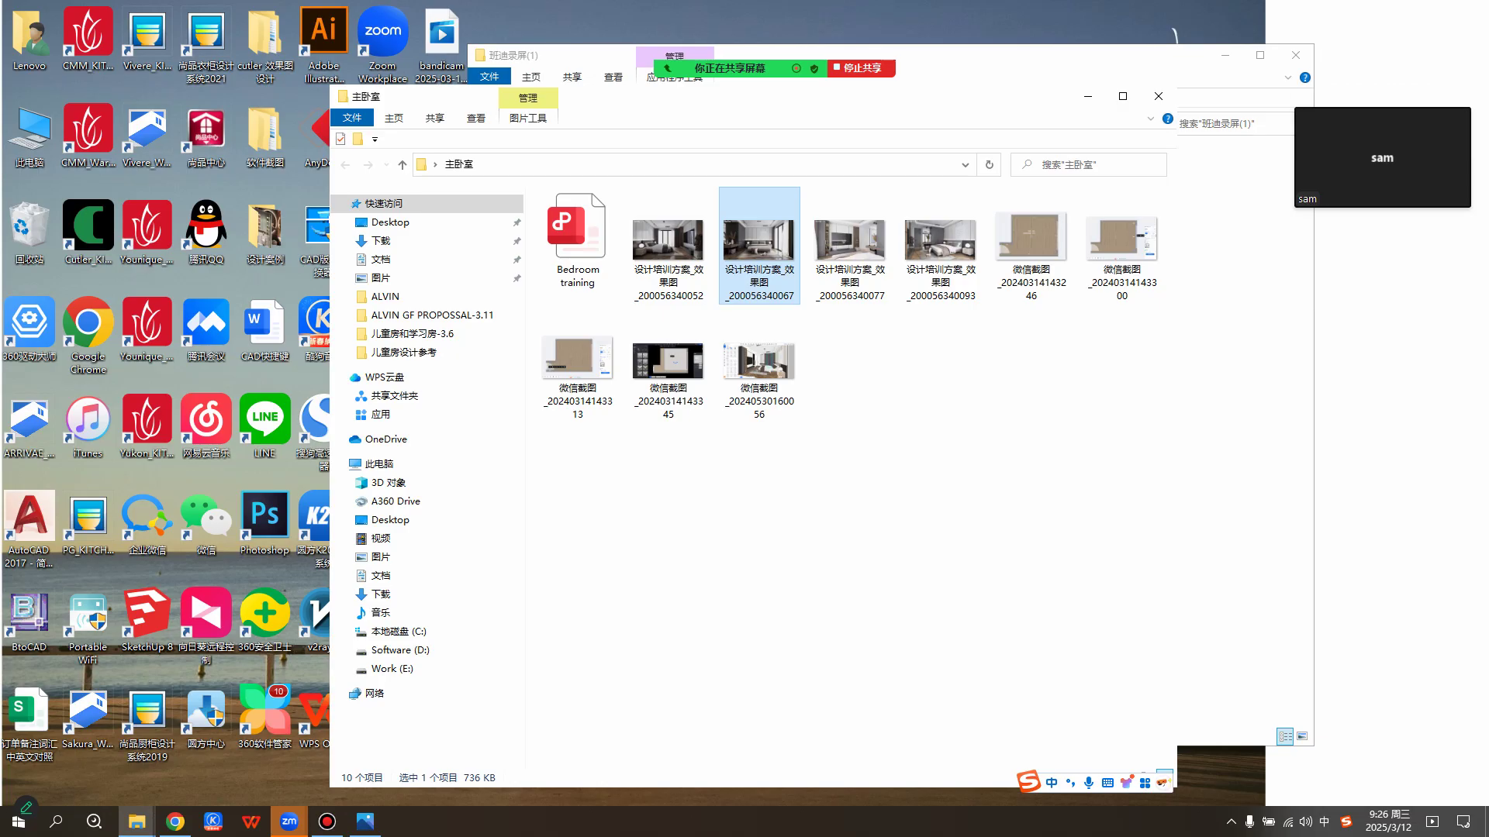
Return to the K20 design system, open the 设计培训方案 entry from page 2 of the customer list, and dismiss its scheme list.
mouse_move(175, 821)
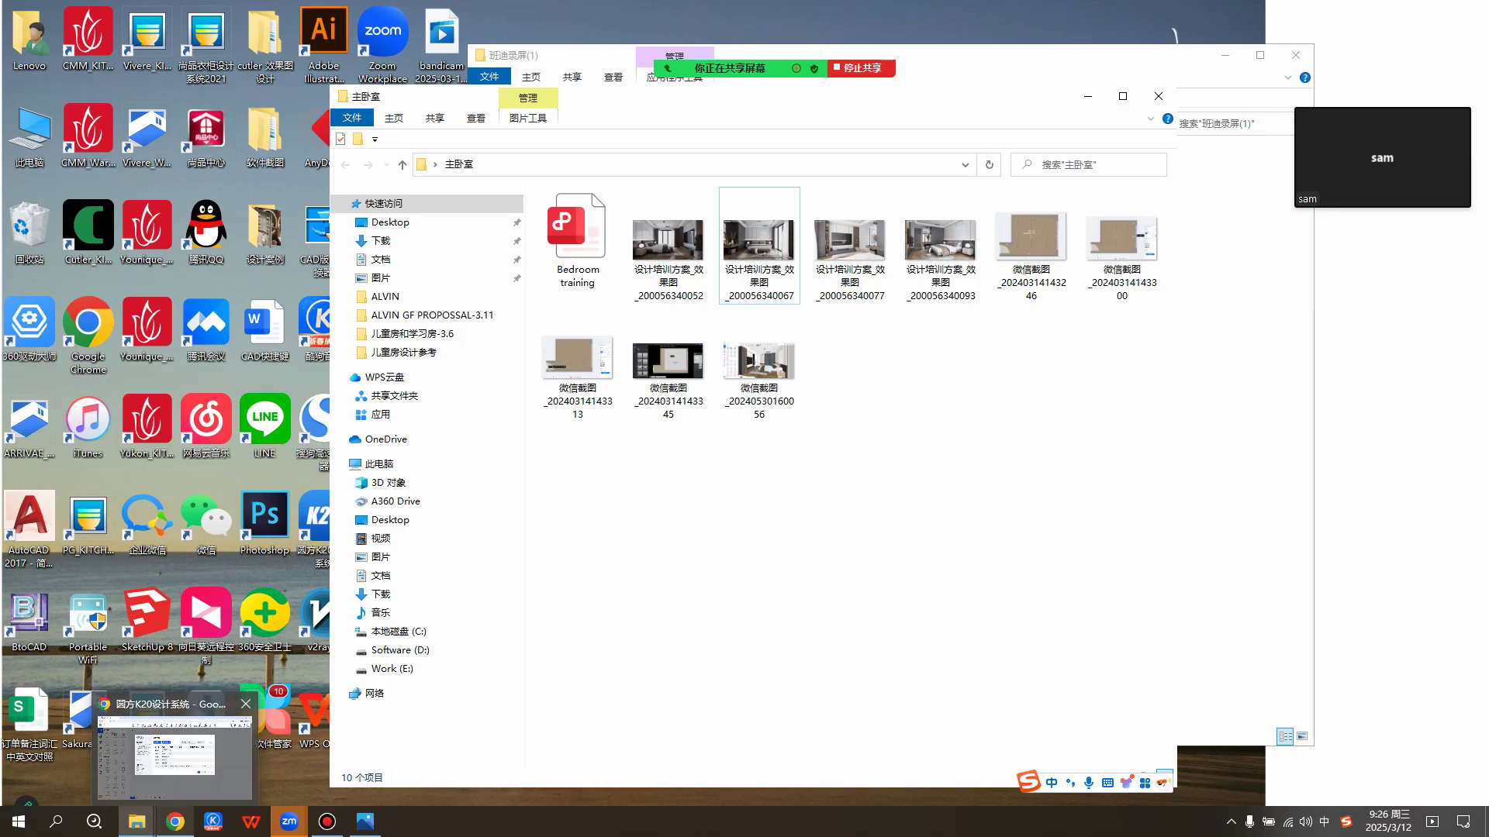
left_click(174, 748)
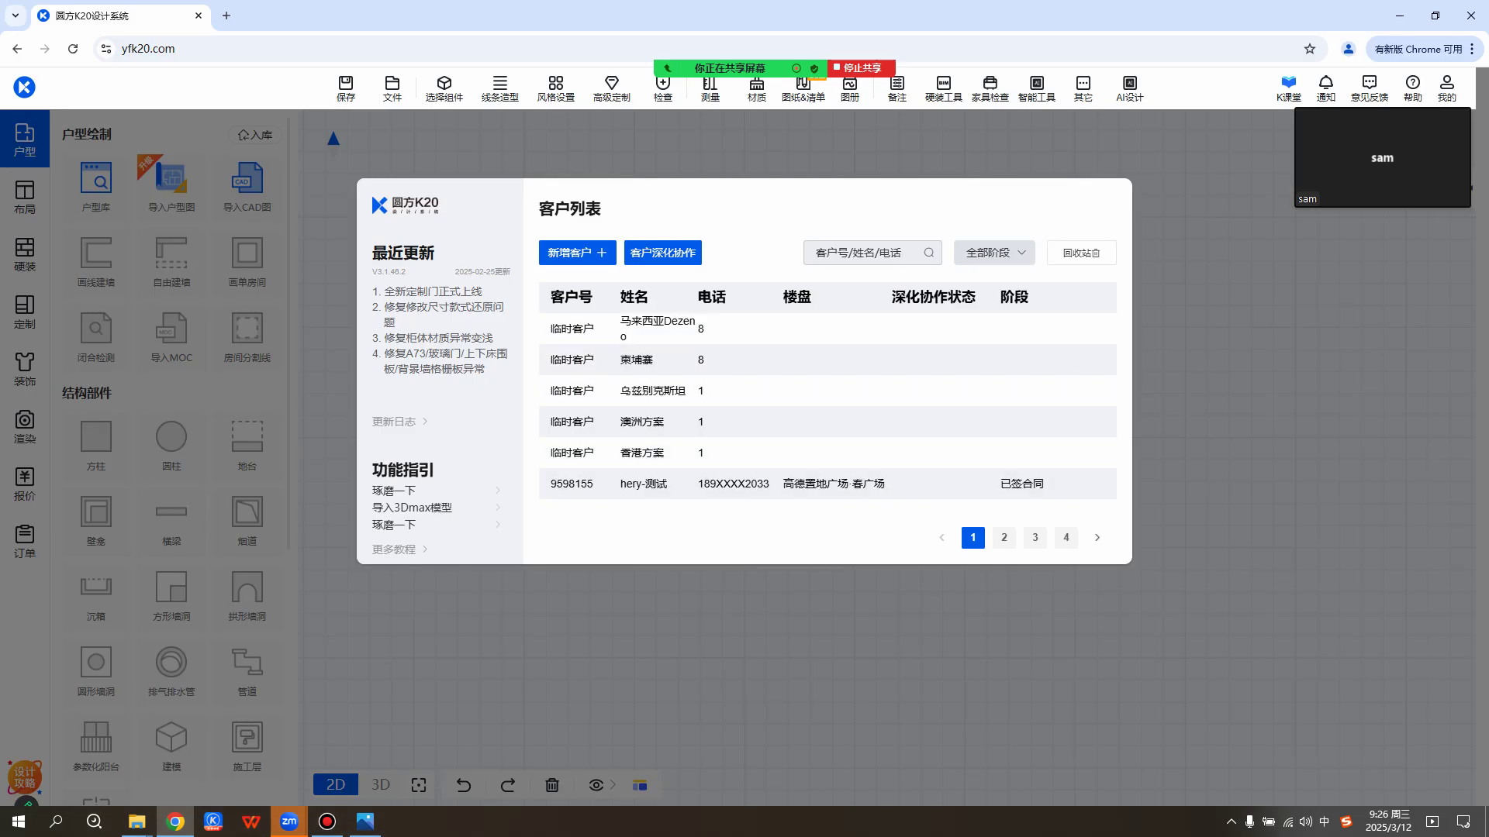
left_click(1004, 538)
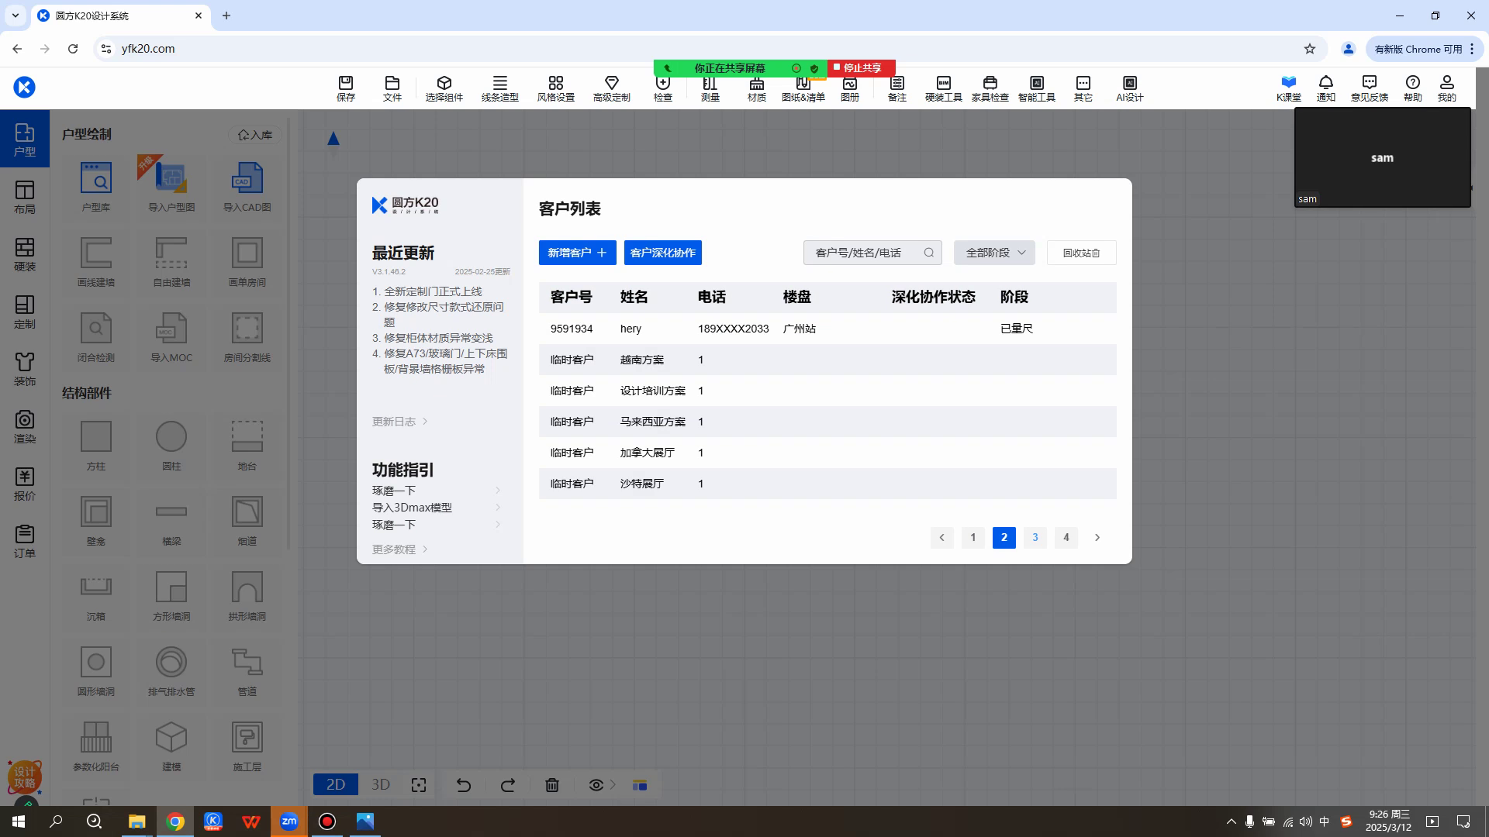
left_click(1035, 539)
left_click(1004, 538)
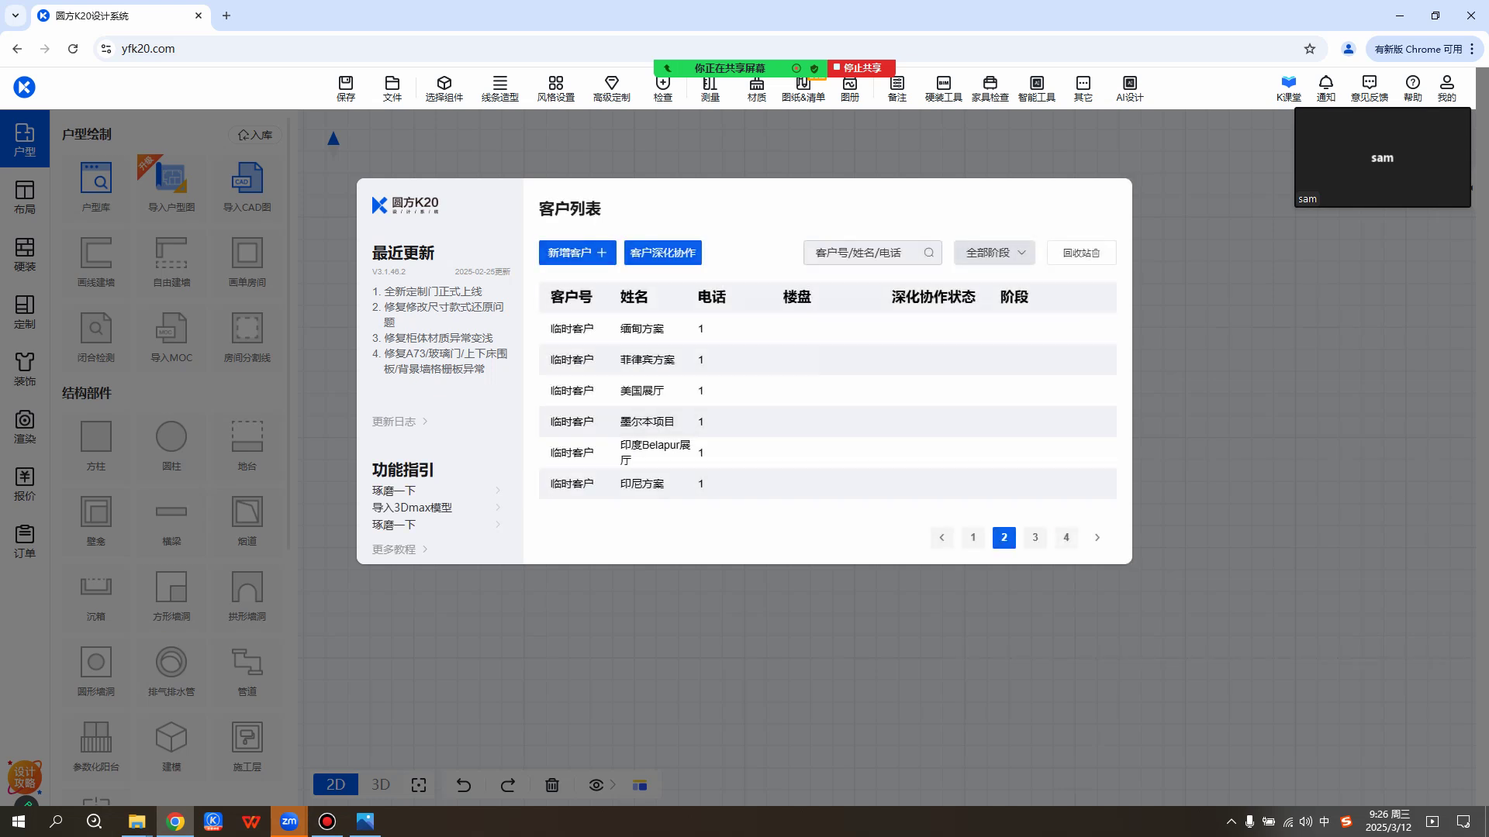
left_click(744, 391)
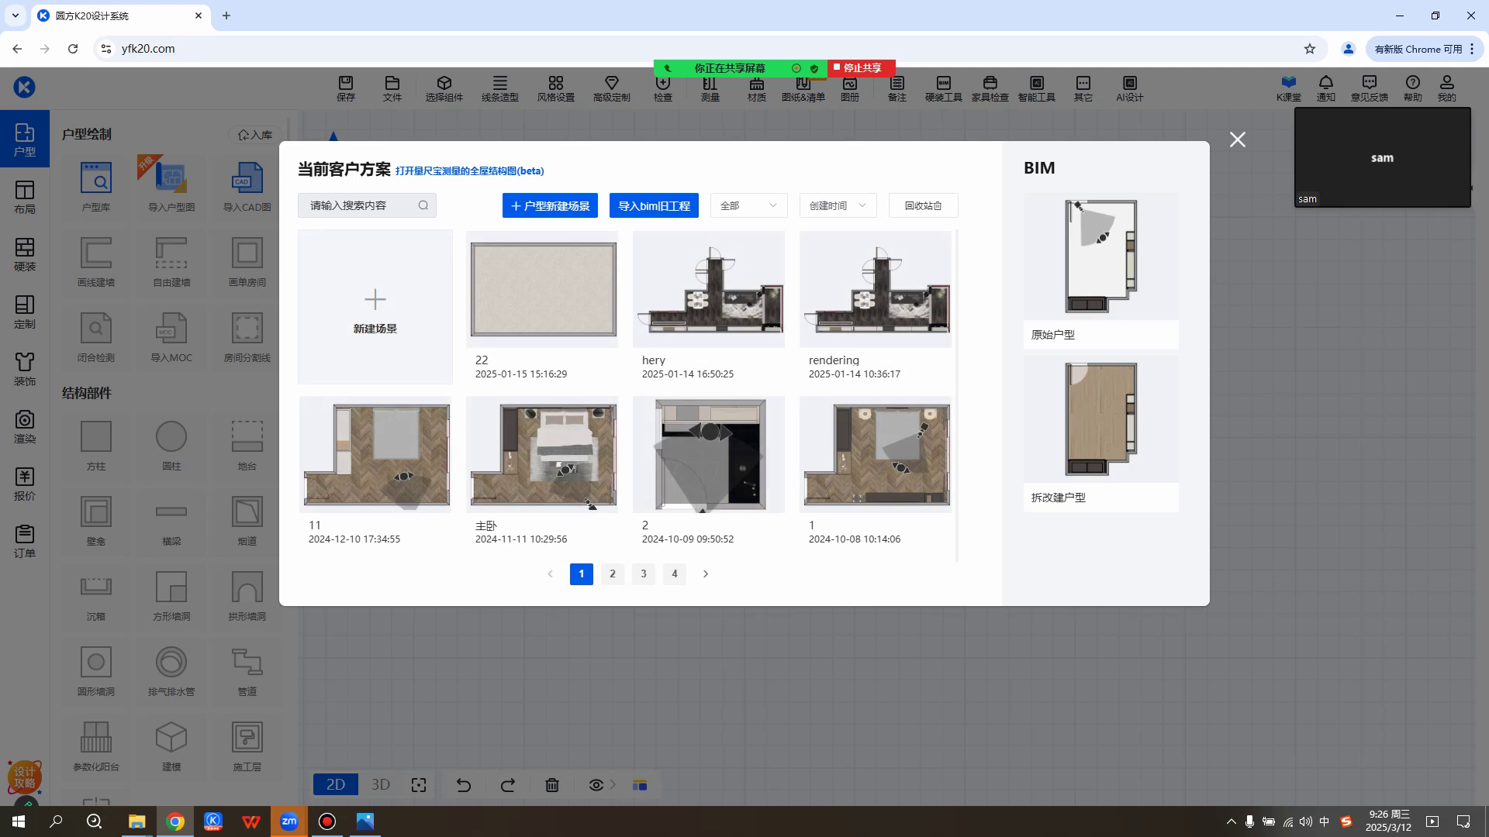
left_click(1238, 140)
mouse_move(137, 822)
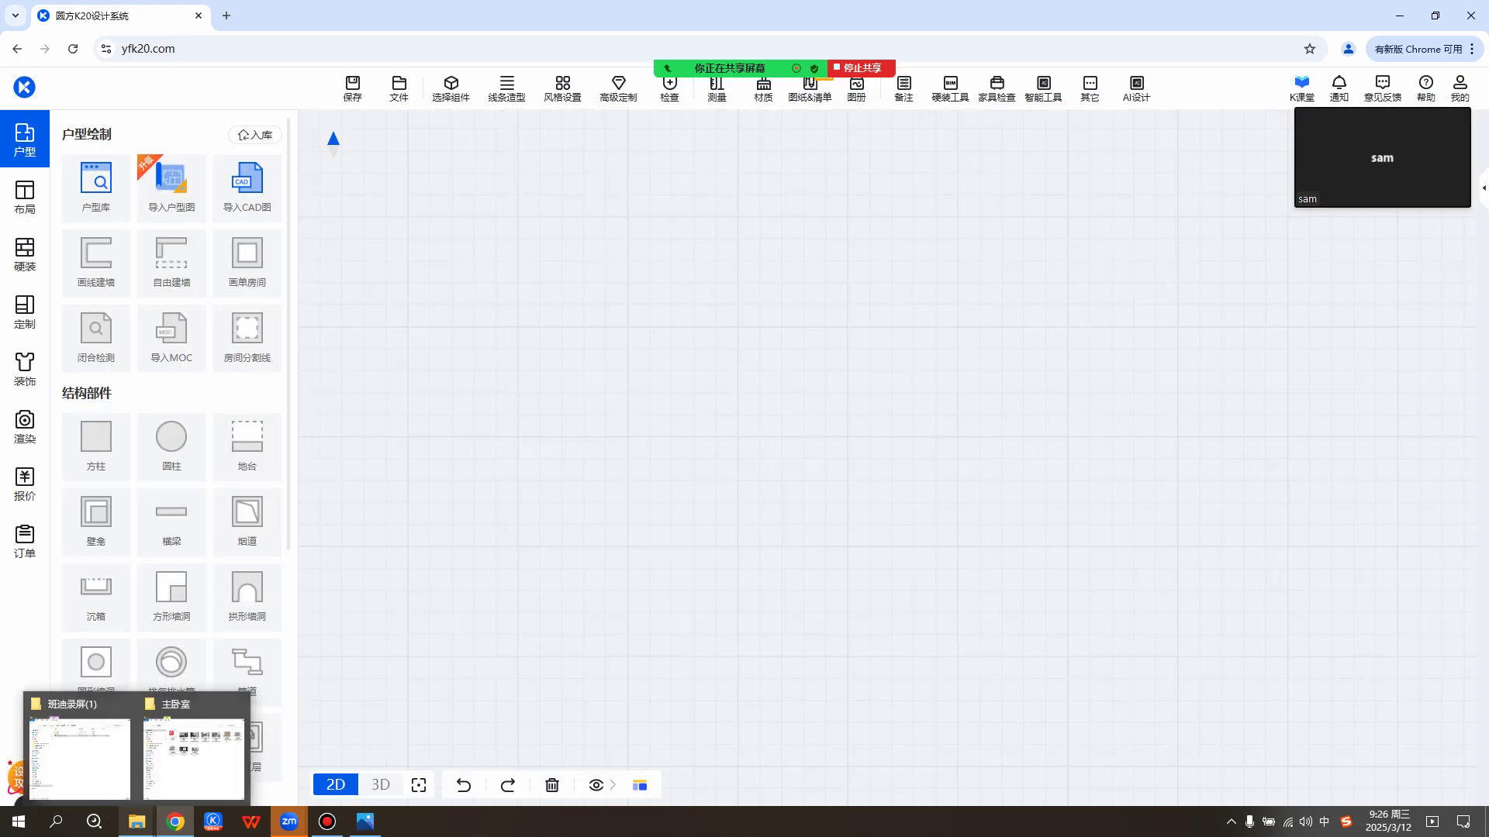
left_click(194, 756)
left_click(1031, 246)
left_click(1031, 357)
left_click(1031, 246)
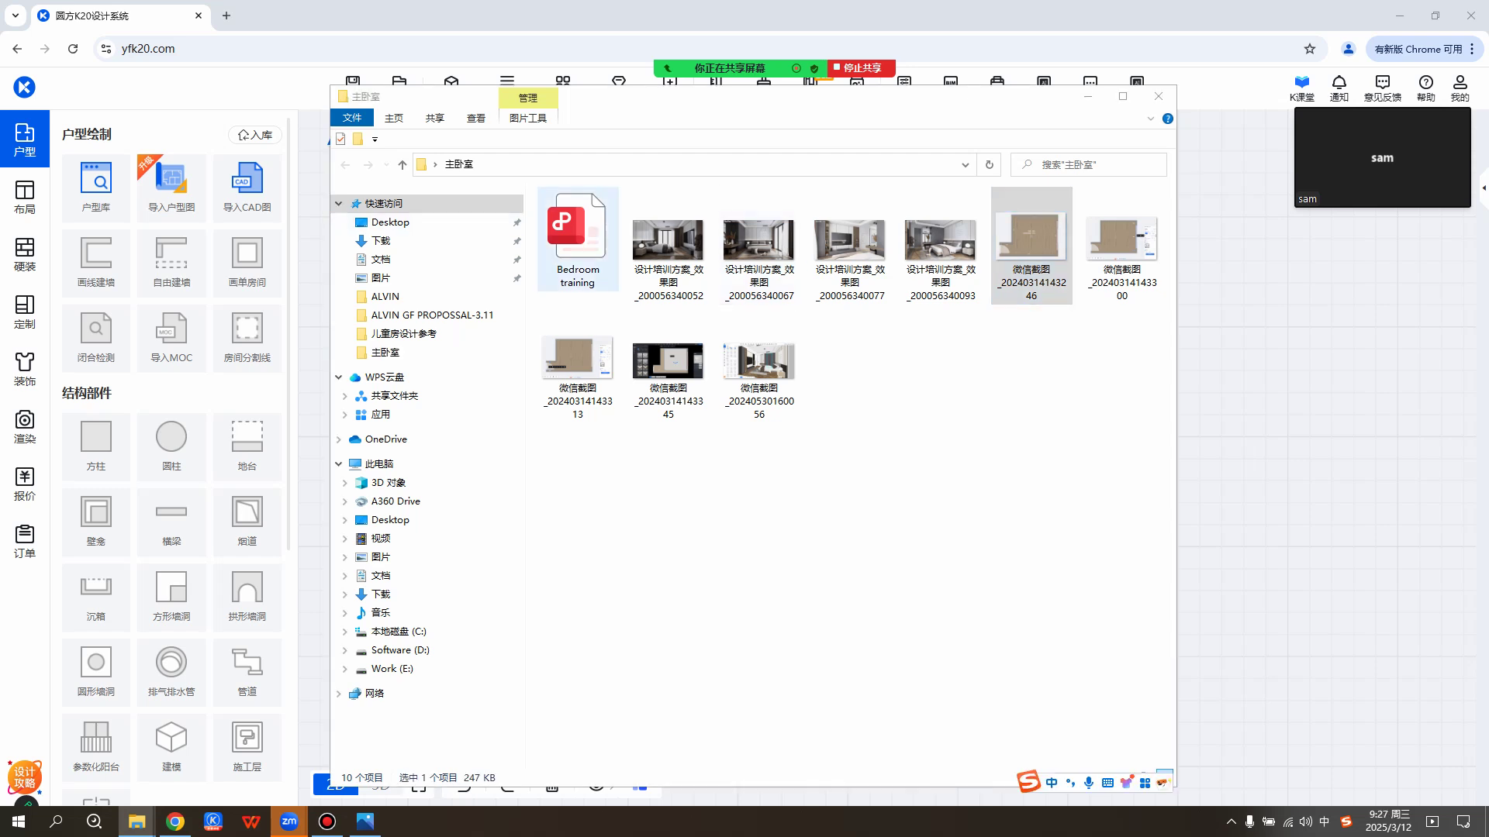
key("Return")
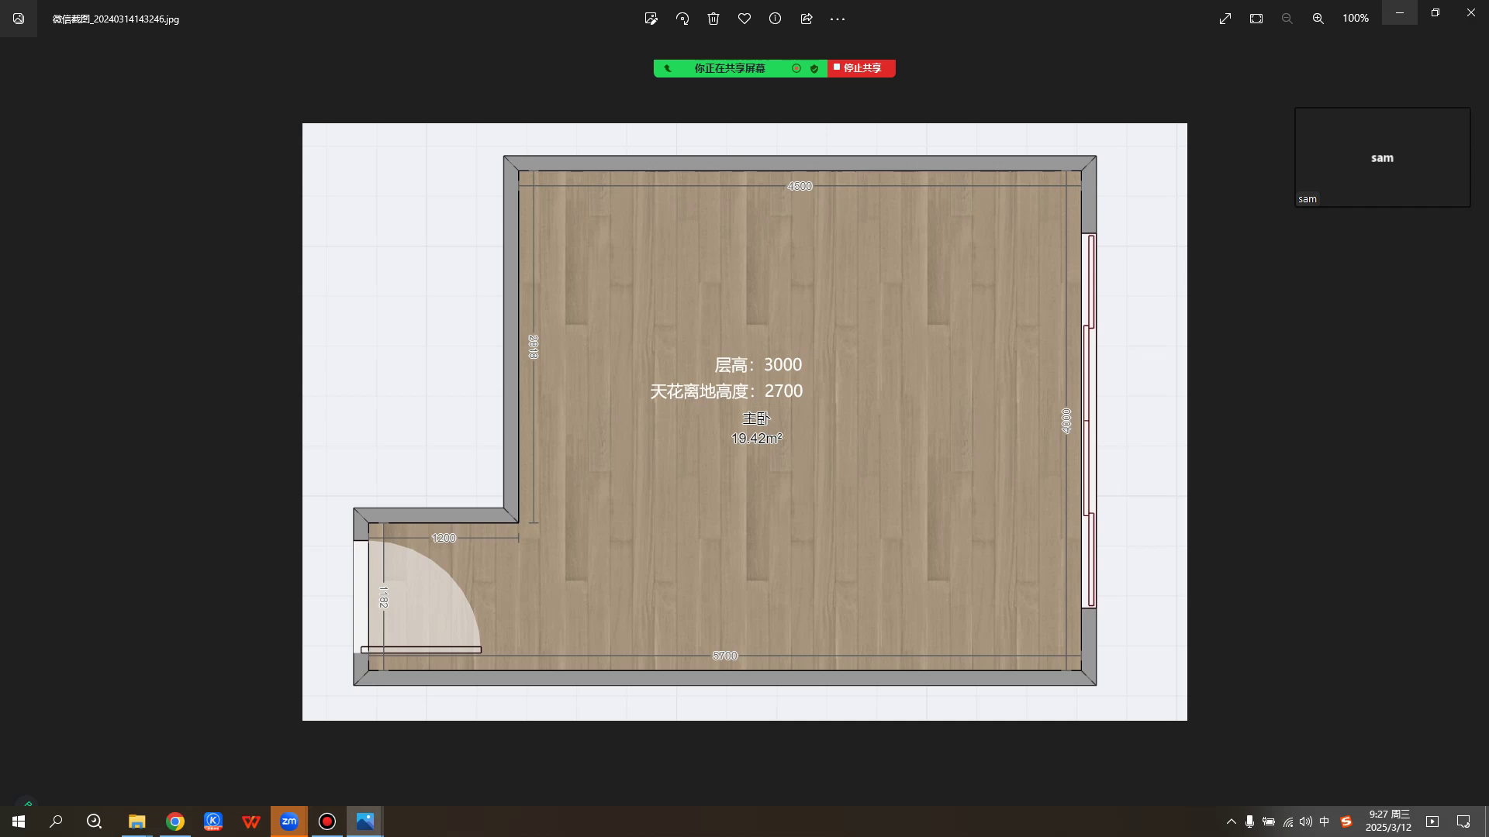
left_click(1471, 12)
left_click(1399, 13)
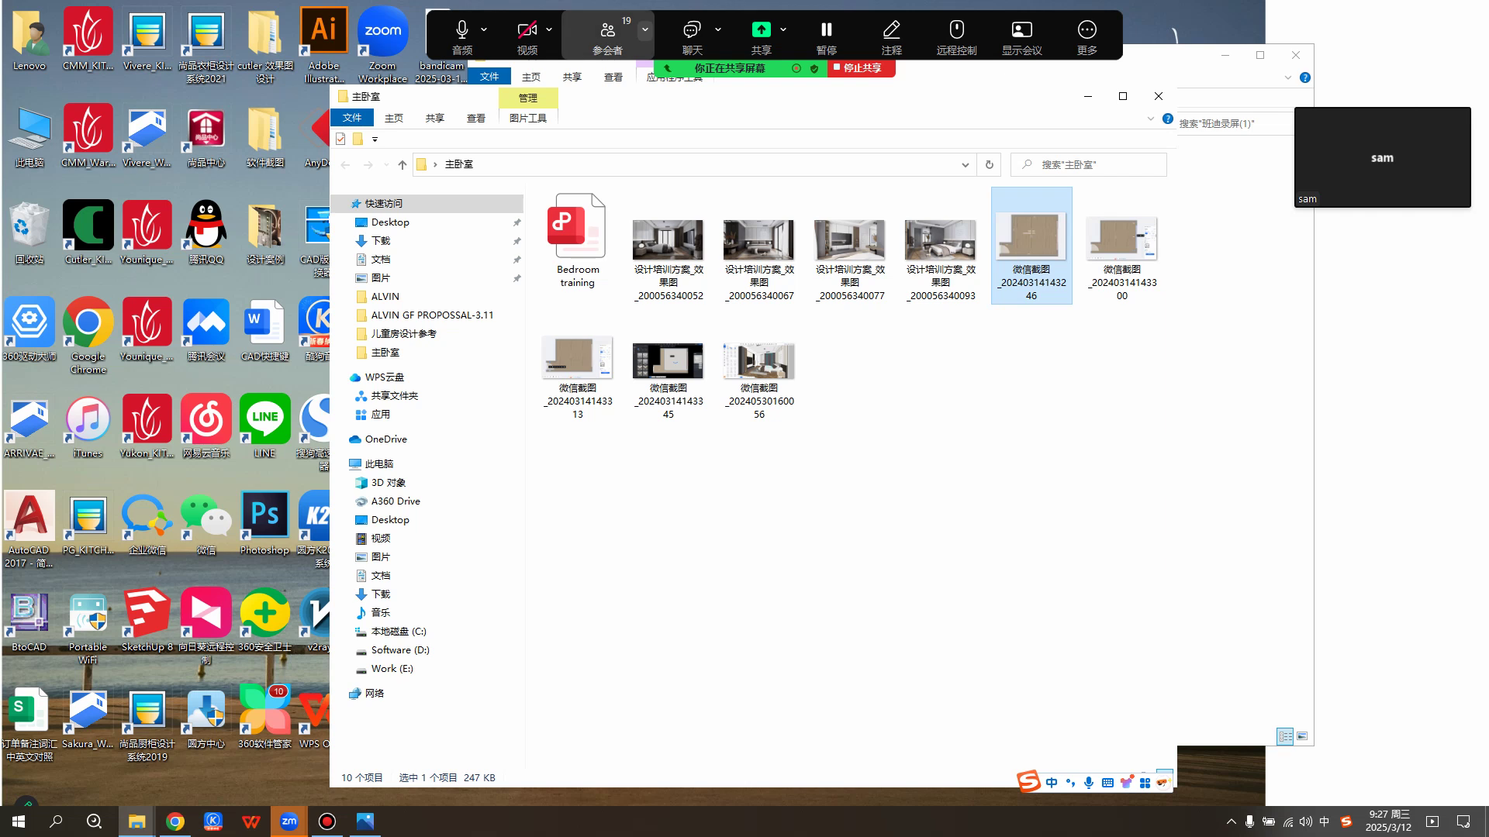
Send the file Bedroom training.pdf from the 主卧室 folder in the private meeting chat and close the chat window.
left_click(692, 35)
double_click(577, 237)
left_click_drag(576, 237, 732, 535)
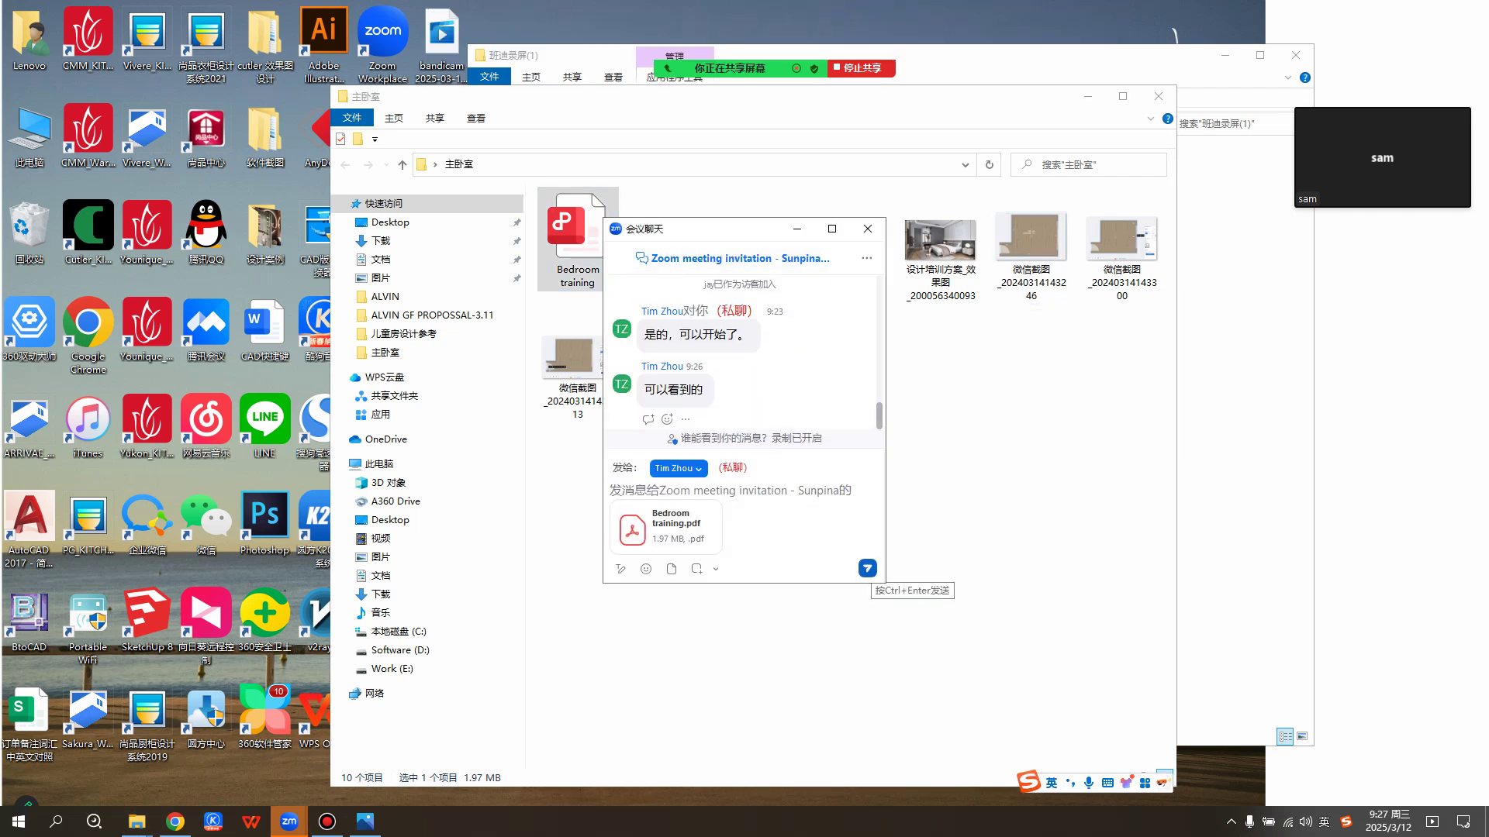
left_click(867, 569)
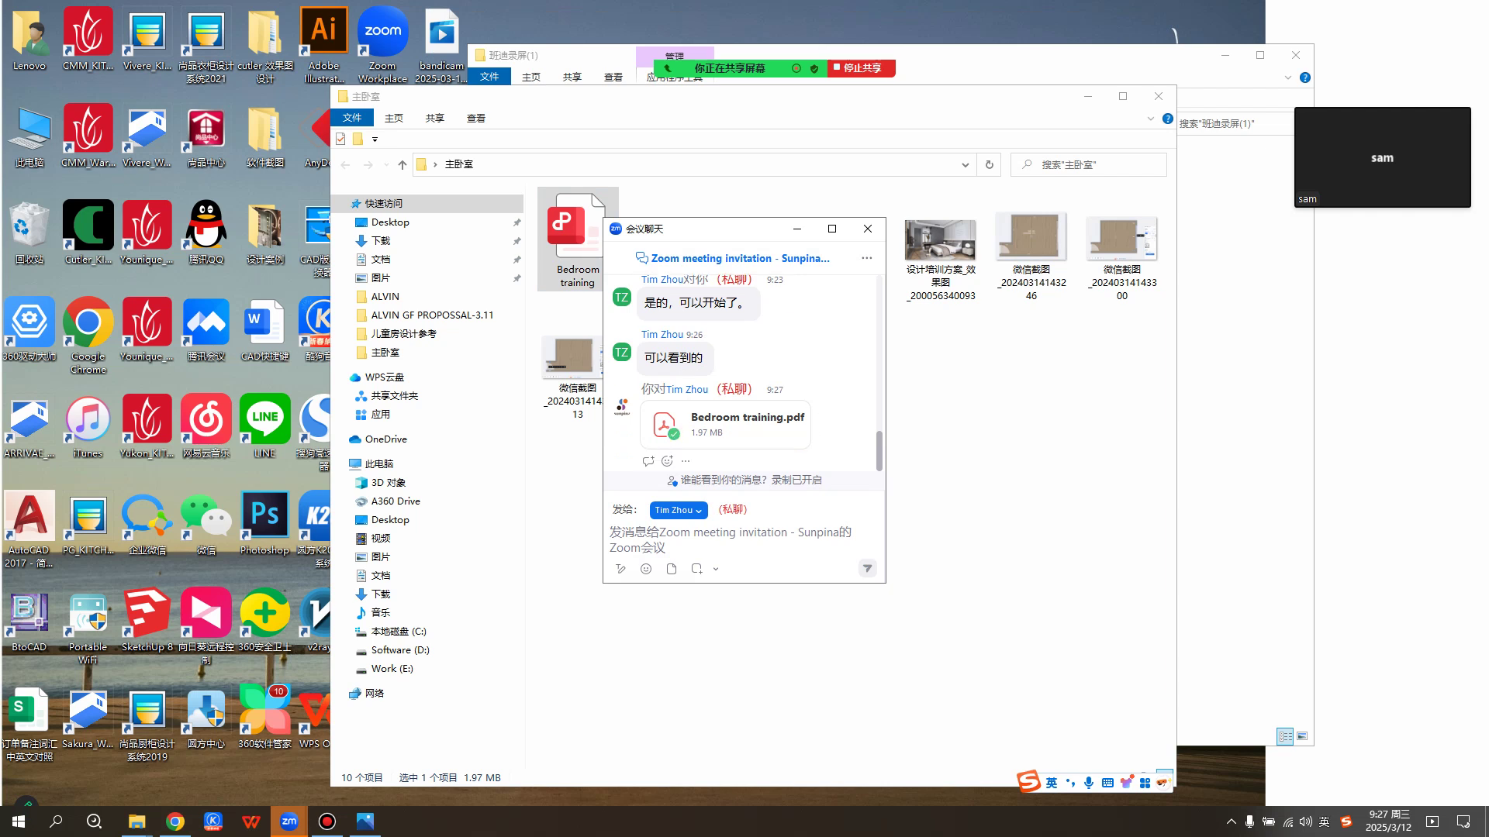
mouse_move(729, 229)
left_mouse_down()
mouse_move(742, 225)
mouse_move(731, 204)
left_mouse_up()
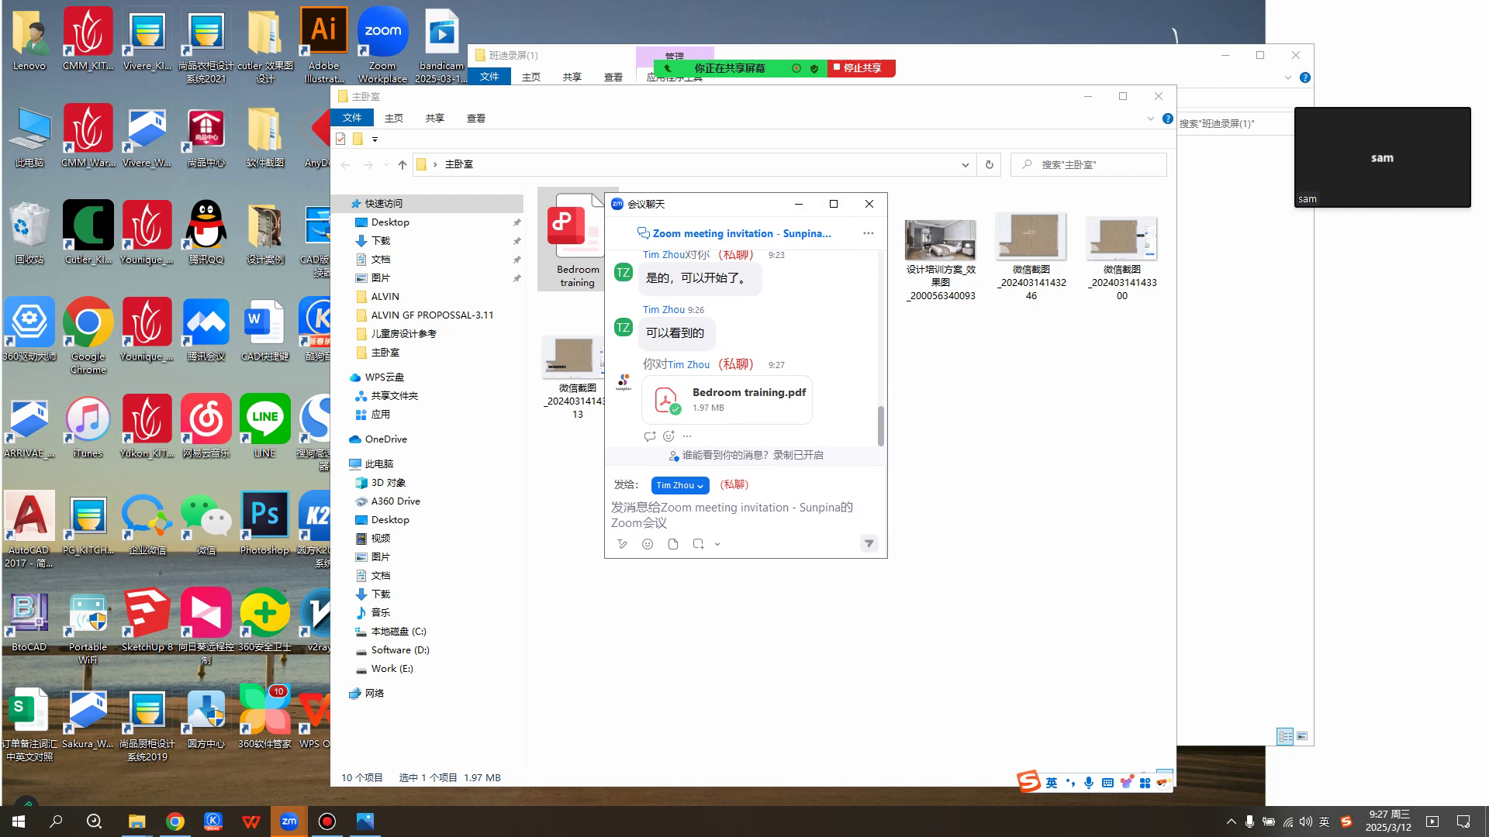
left_click(956, 419)
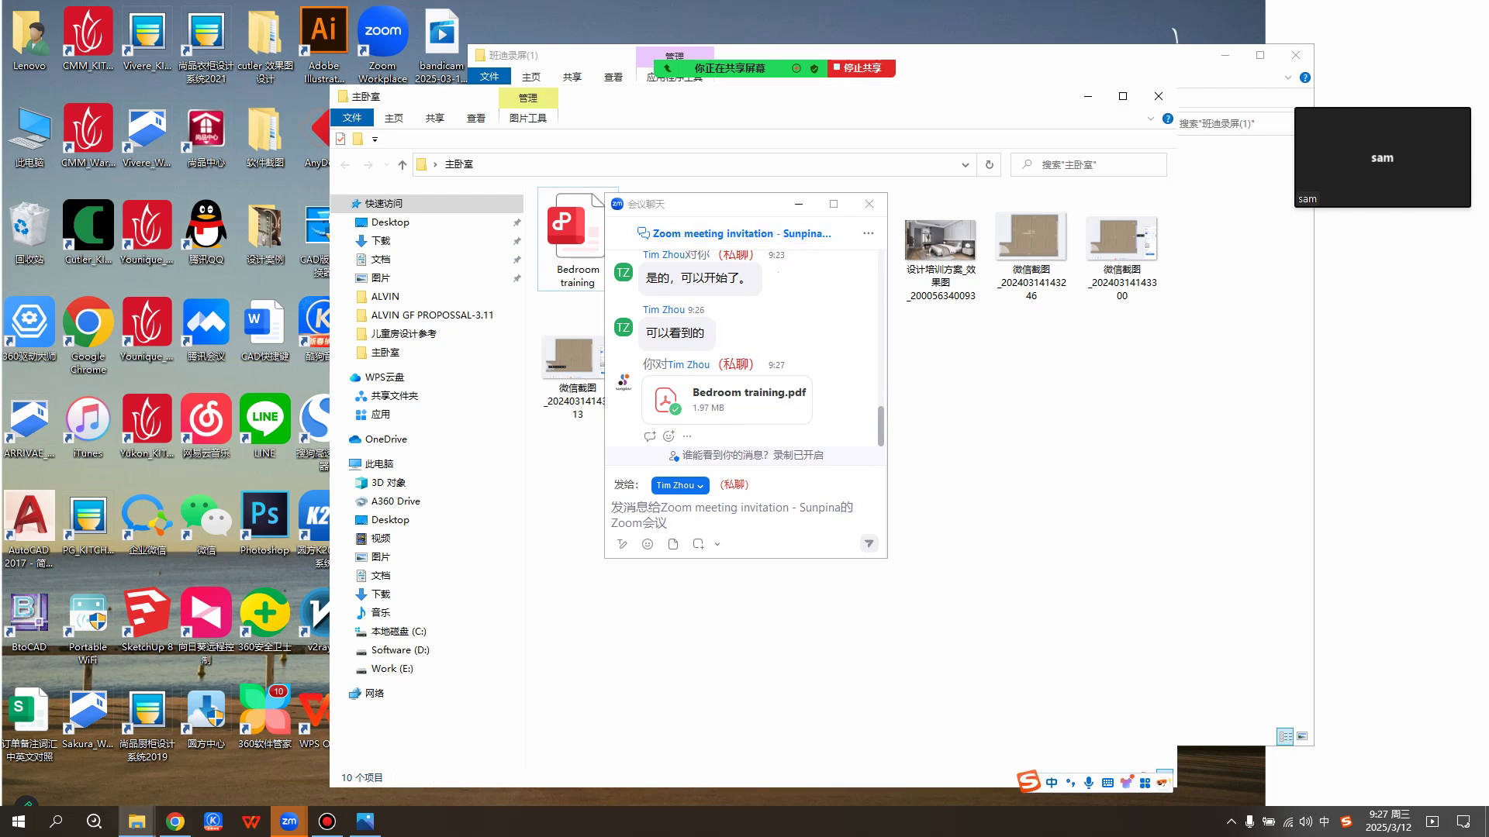
left_click(869, 205)
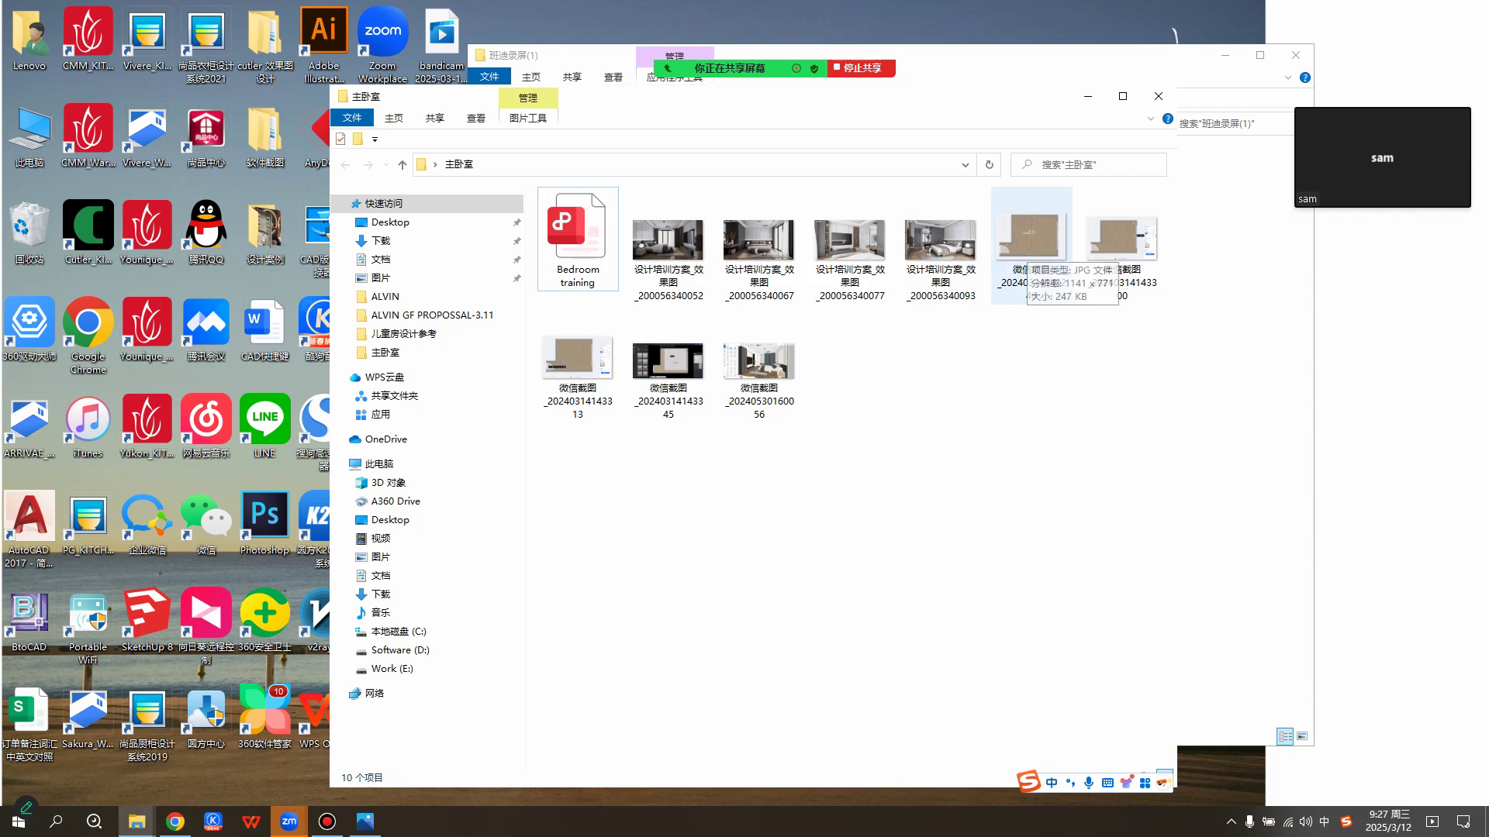
left_click(1029, 247)
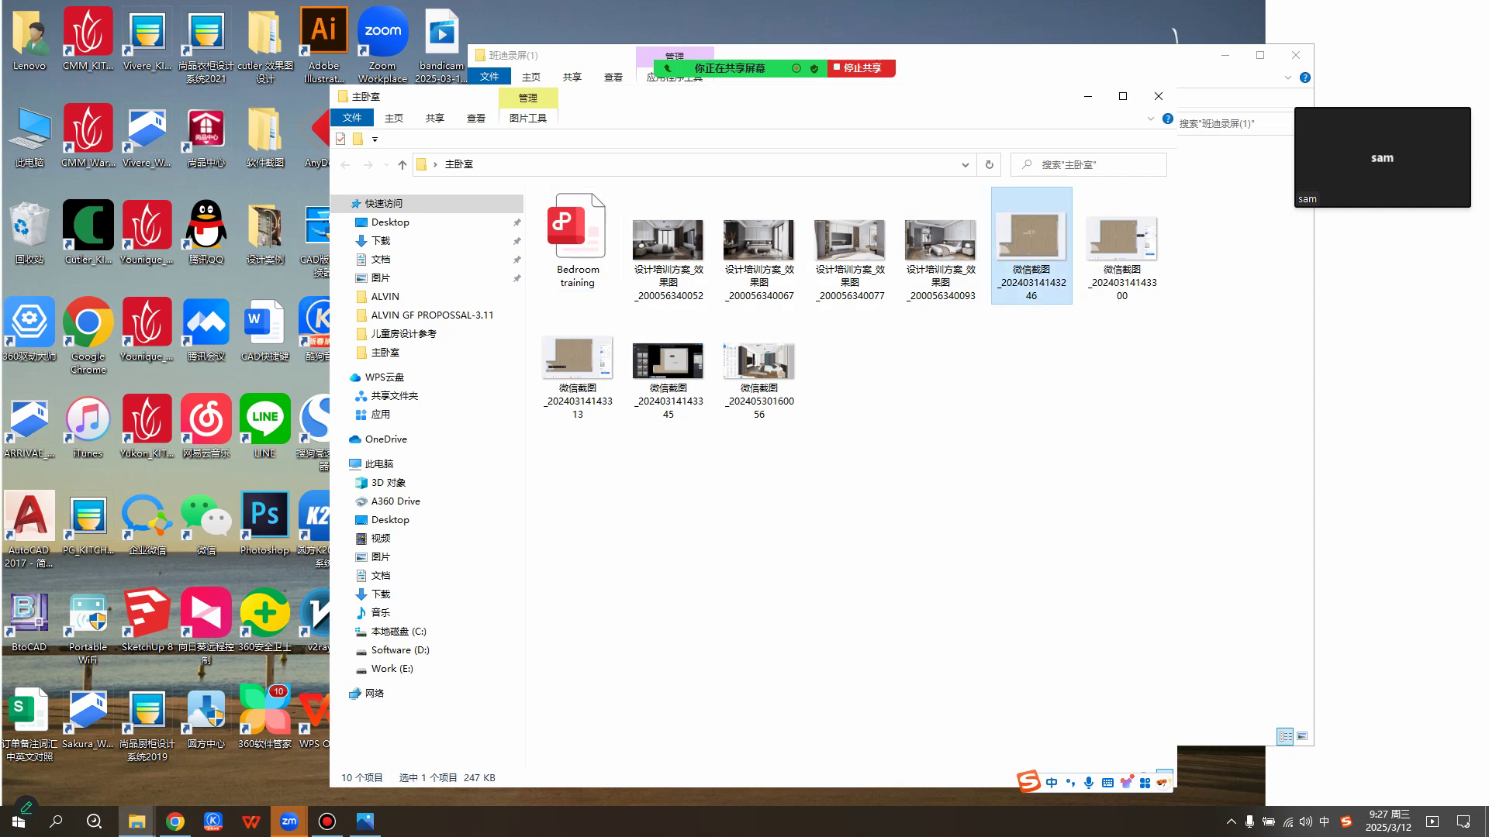
double_click(1029, 247)
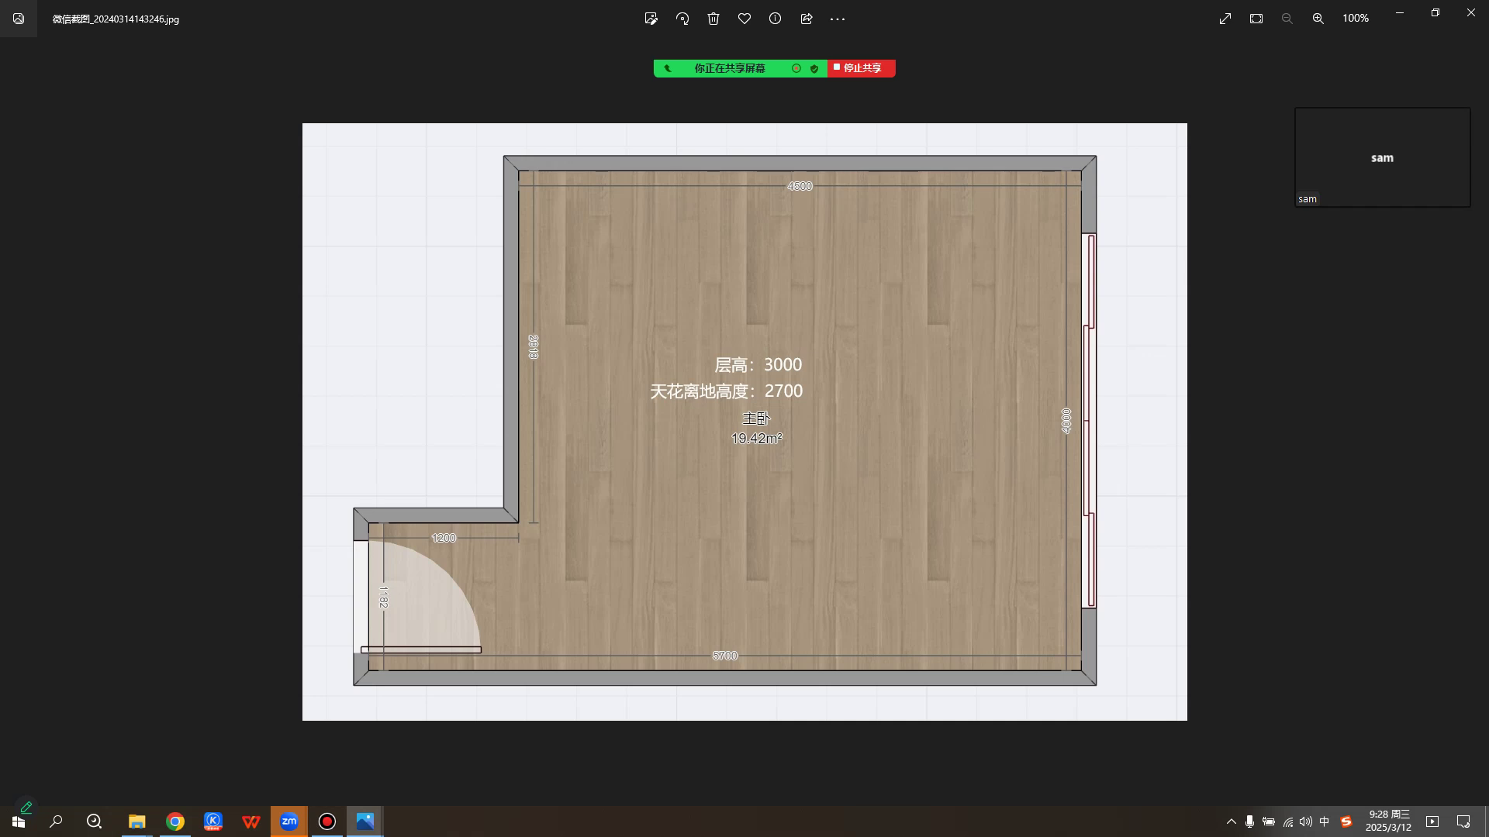
mouse_move(289, 822)
left_click(204, 752)
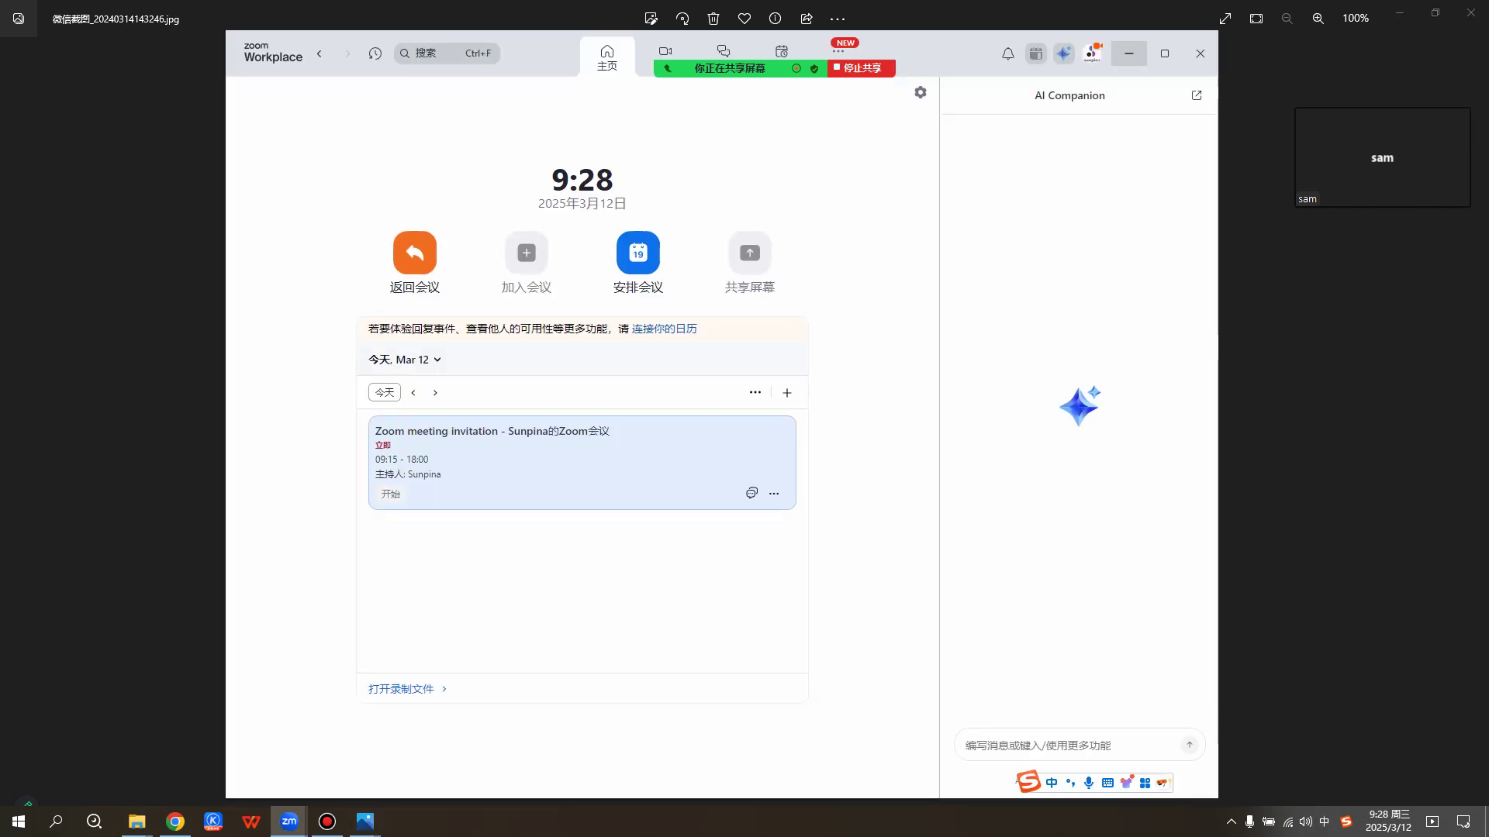
left_click(1129, 53)
left_click(1471, 13)
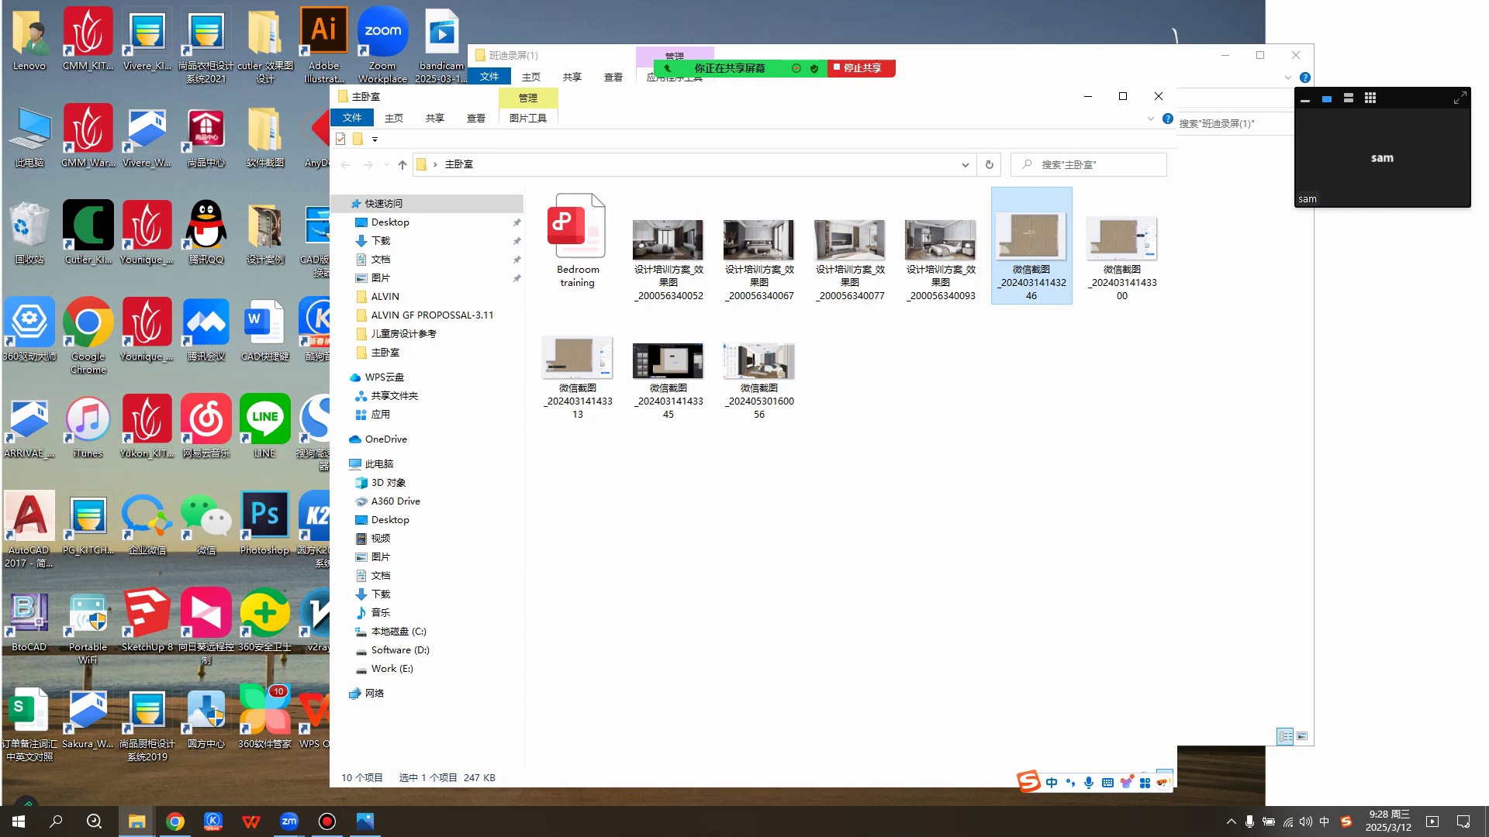
Check the meeting chat and switch back to the K20 design system in the browser.
mouse_move(698, 64)
left_click(693, 34)
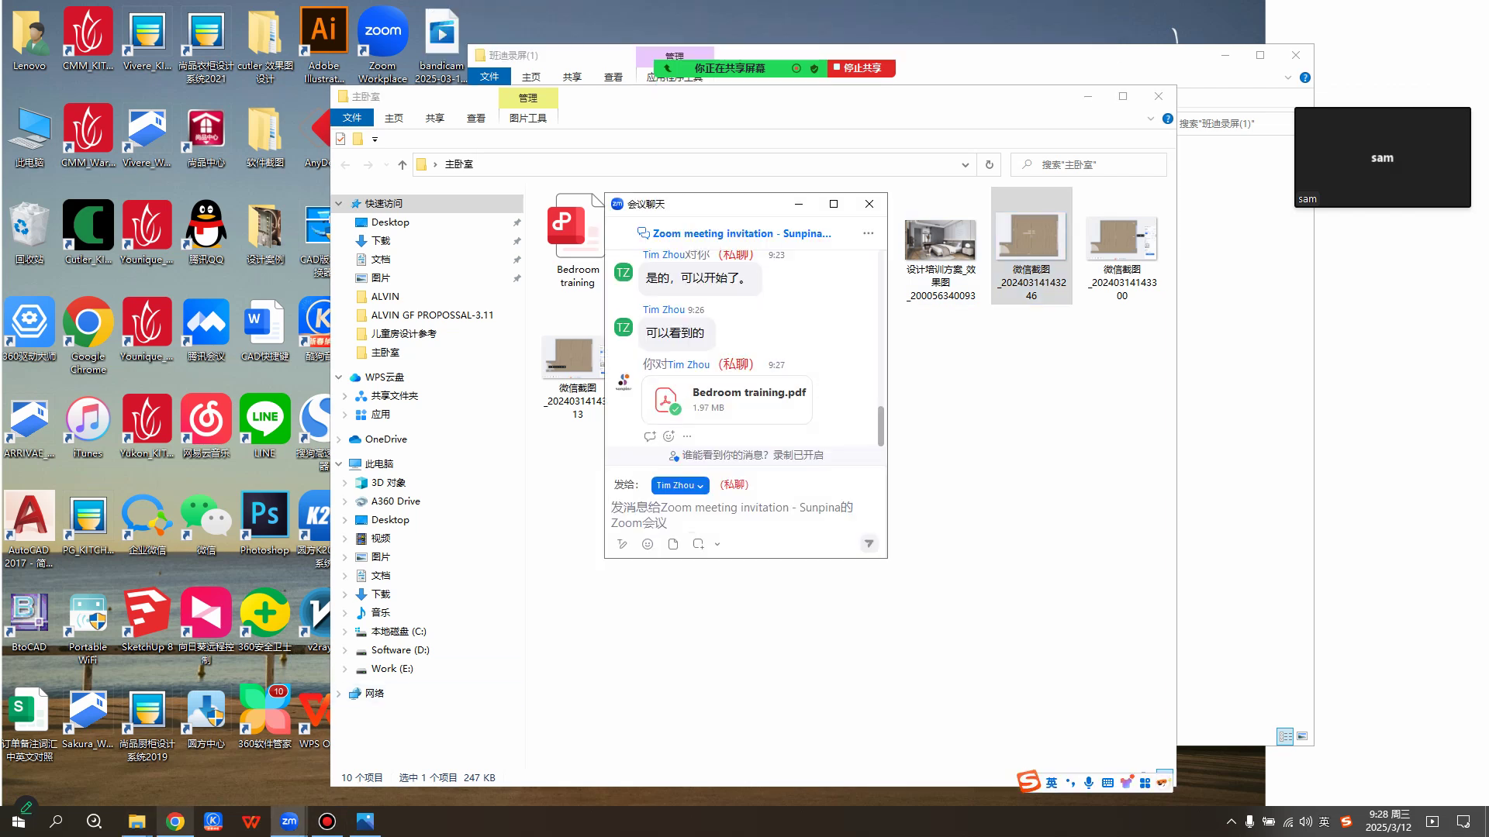
mouse_move(175, 821)
left_click(174, 756)
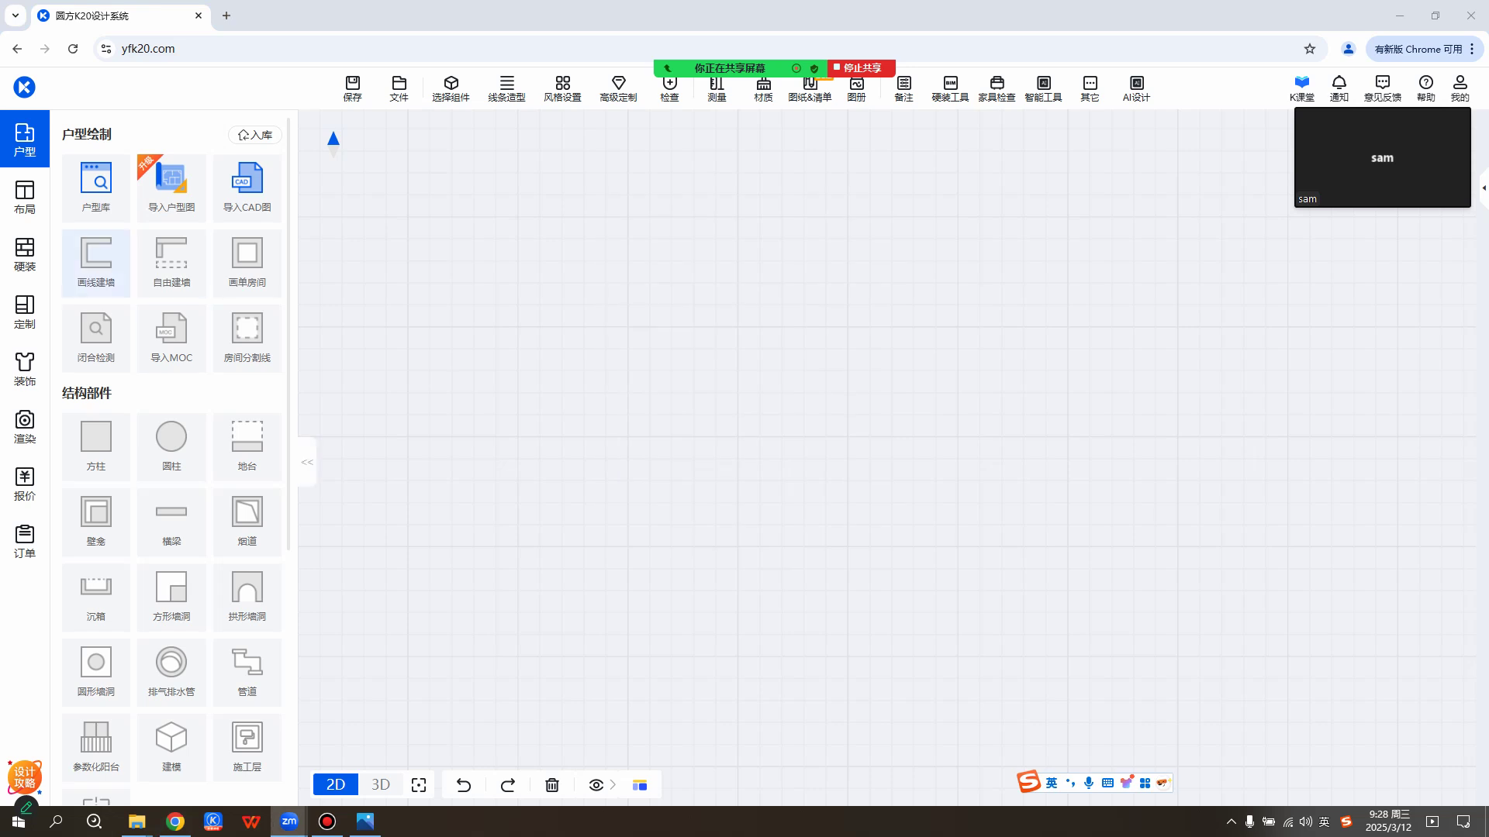
Start the wall-line drawing tool with orthogonal snapping on and draw the room outline's 4500 upper line and 4000 right-hand line.
left_click(95, 259)
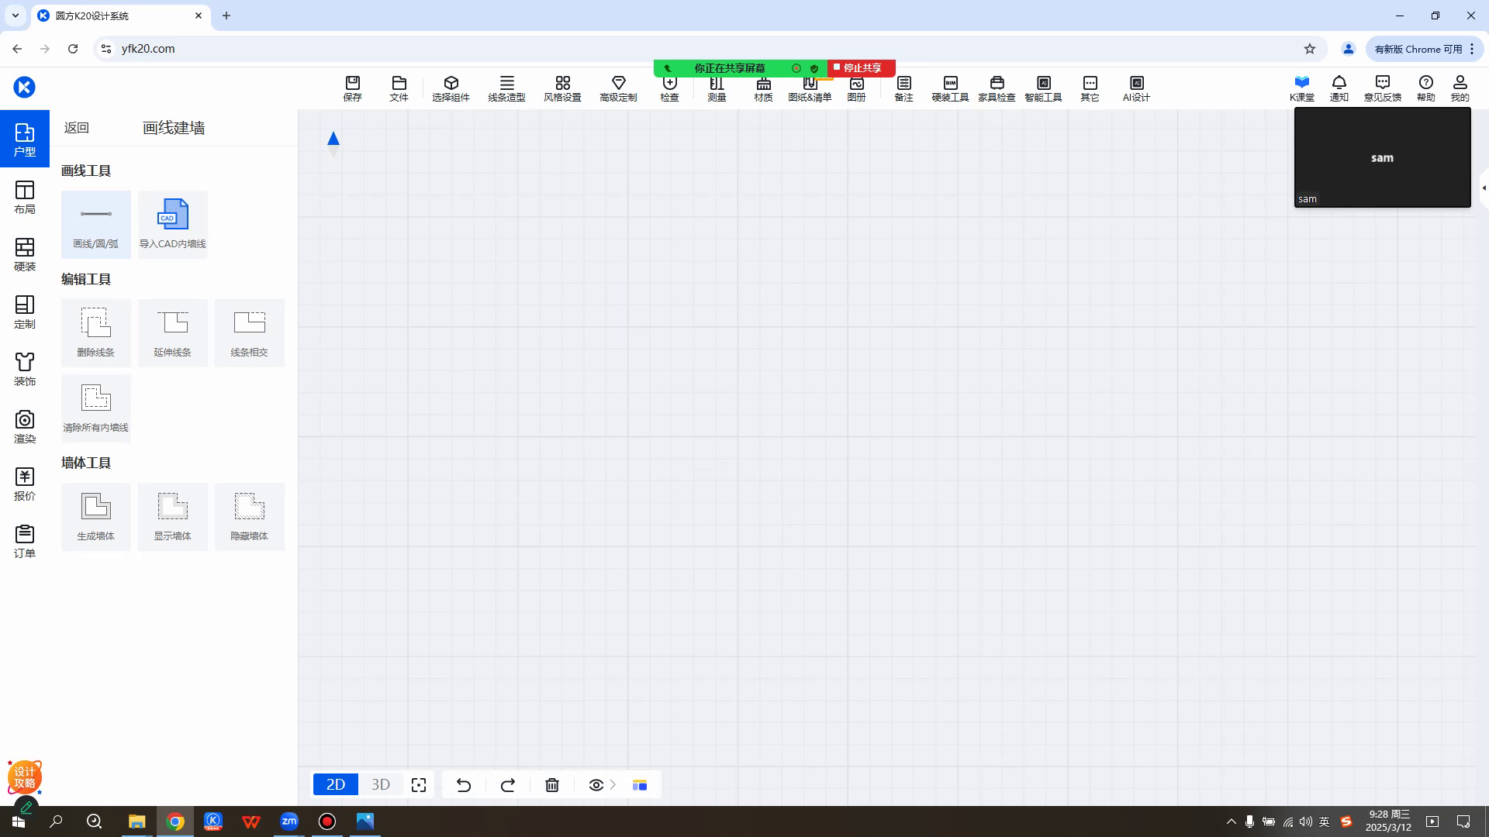
left_click(95, 221)
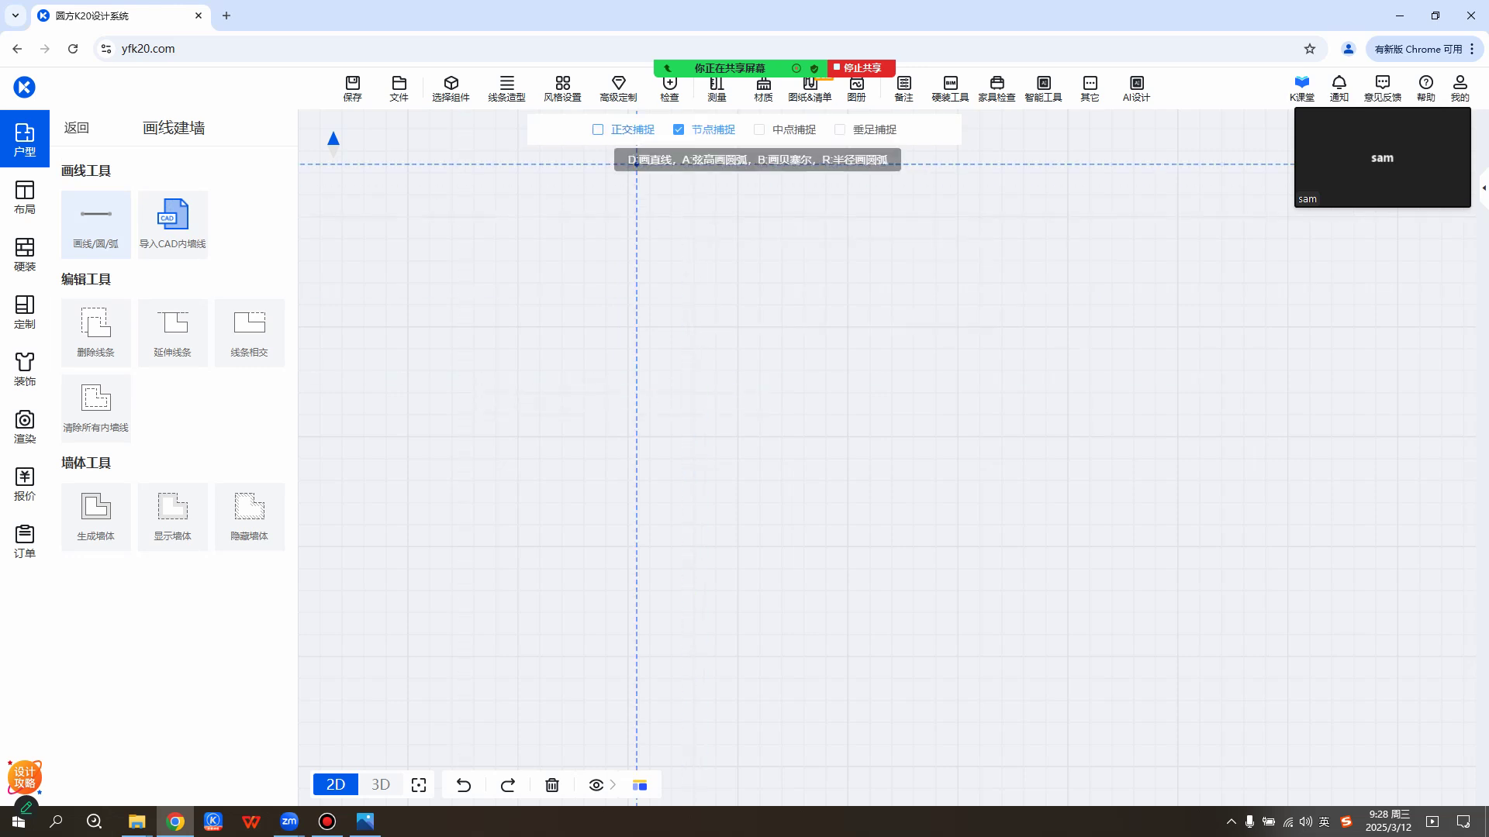
left_click(599, 132)
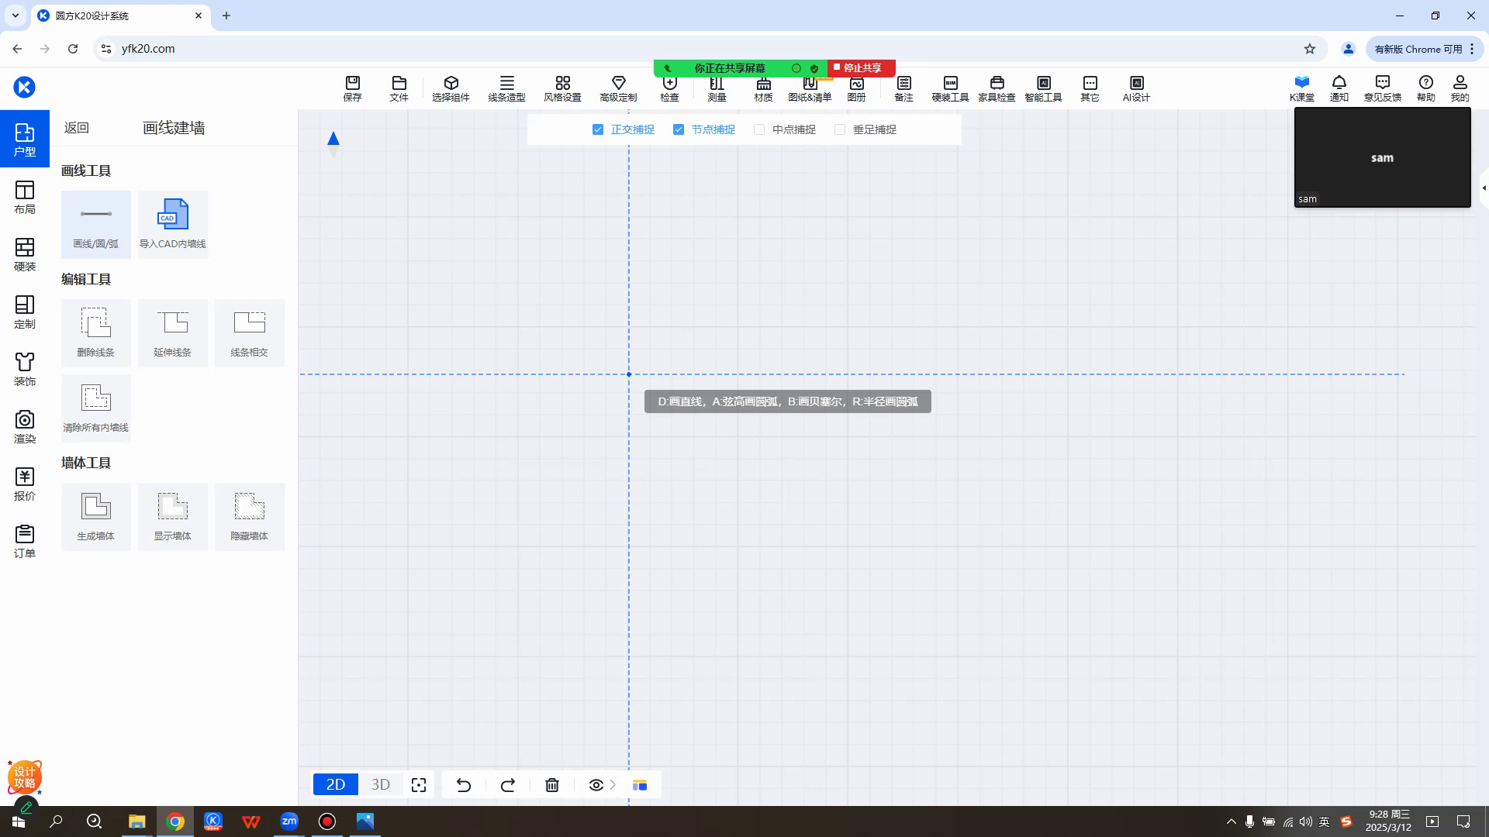
left_click(628, 333)
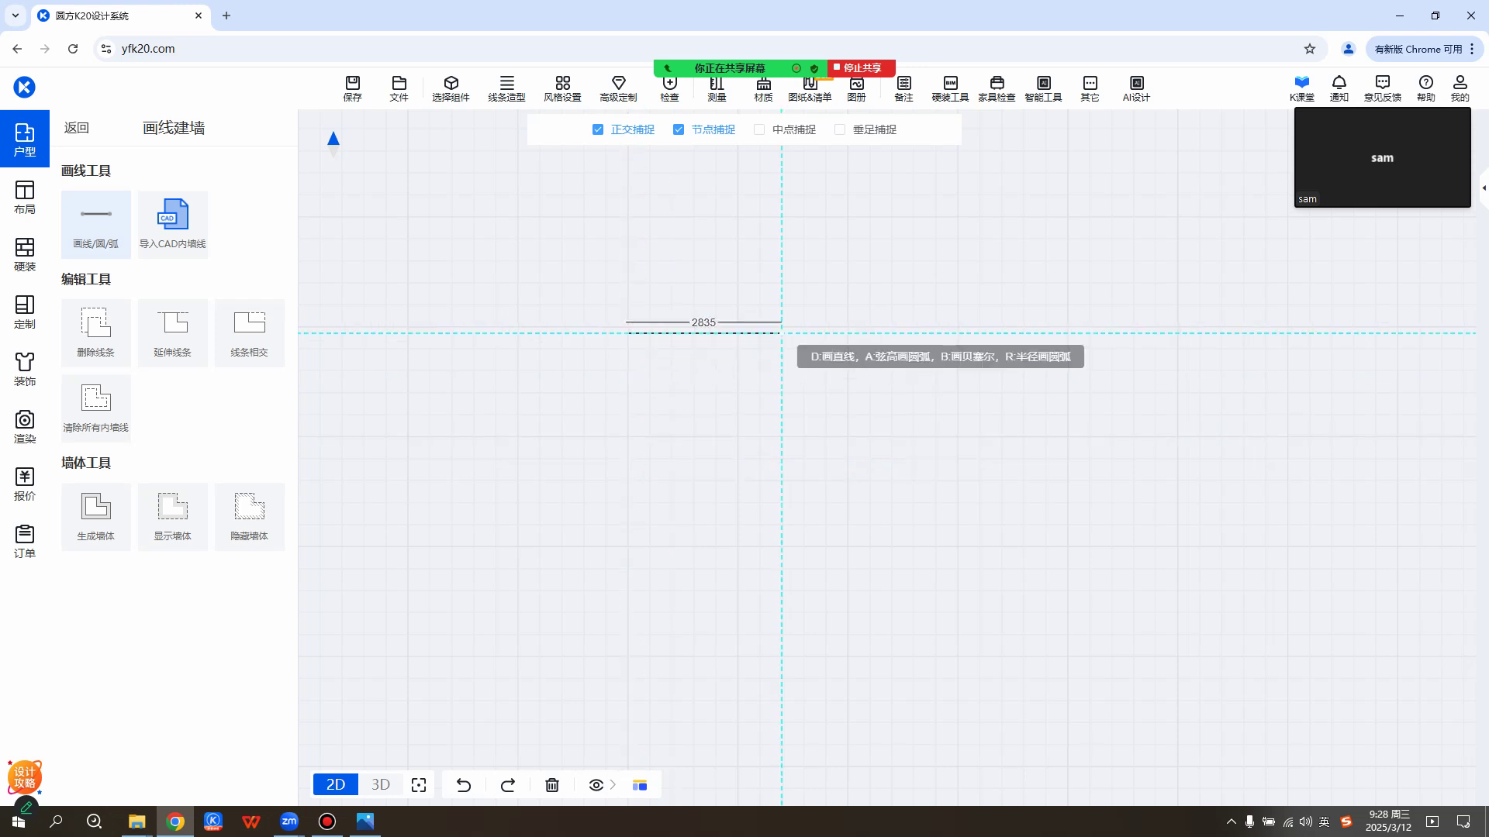
type("4500")
key("Return")
type("4000")
key("Return")
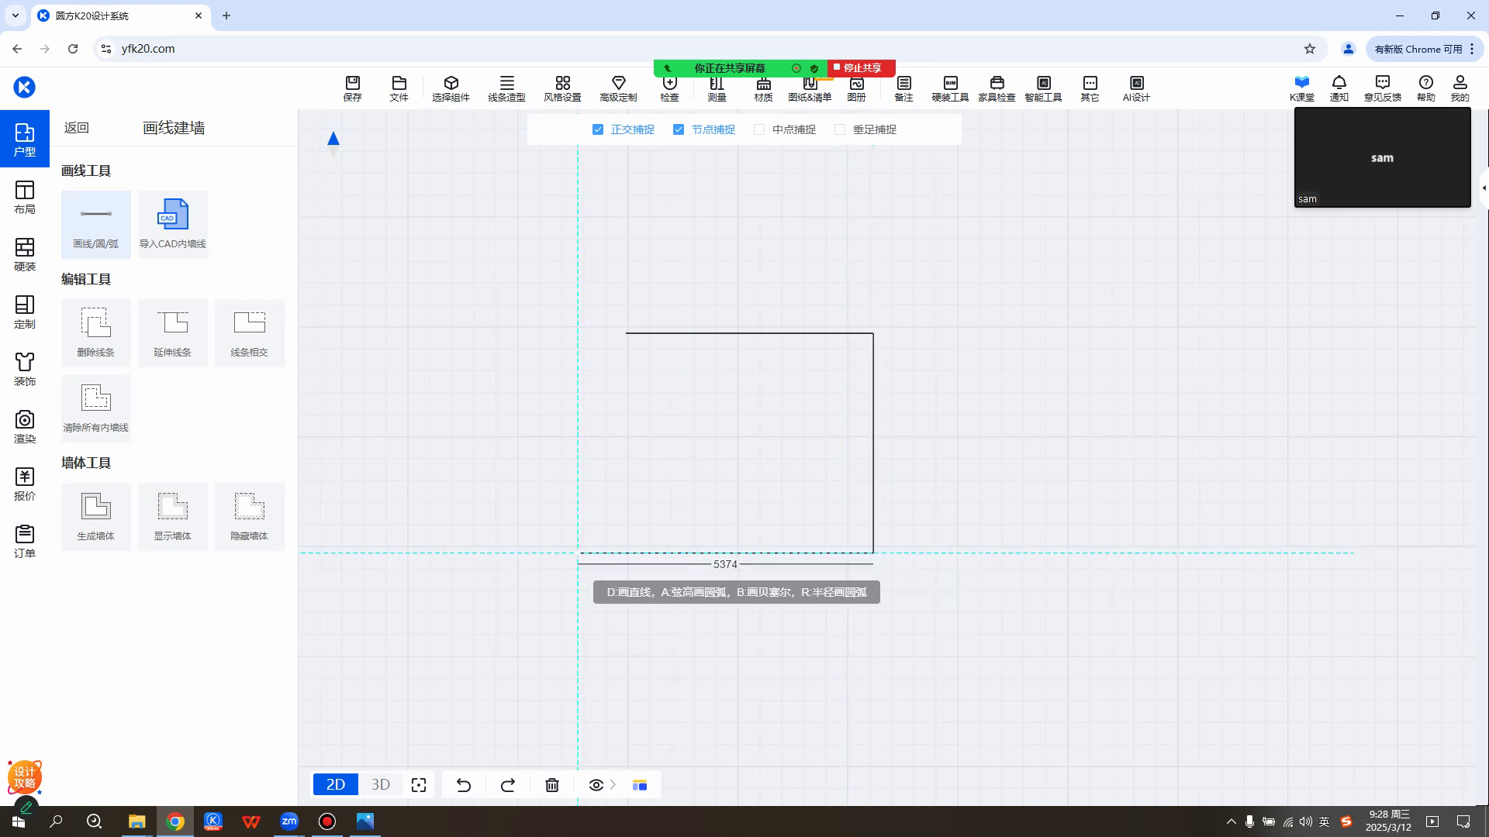
Continue the outline with a 5700 lower line, a 1182 upward line and a 1200 return, and close it at the starting point.
type("5700")
key("Return")
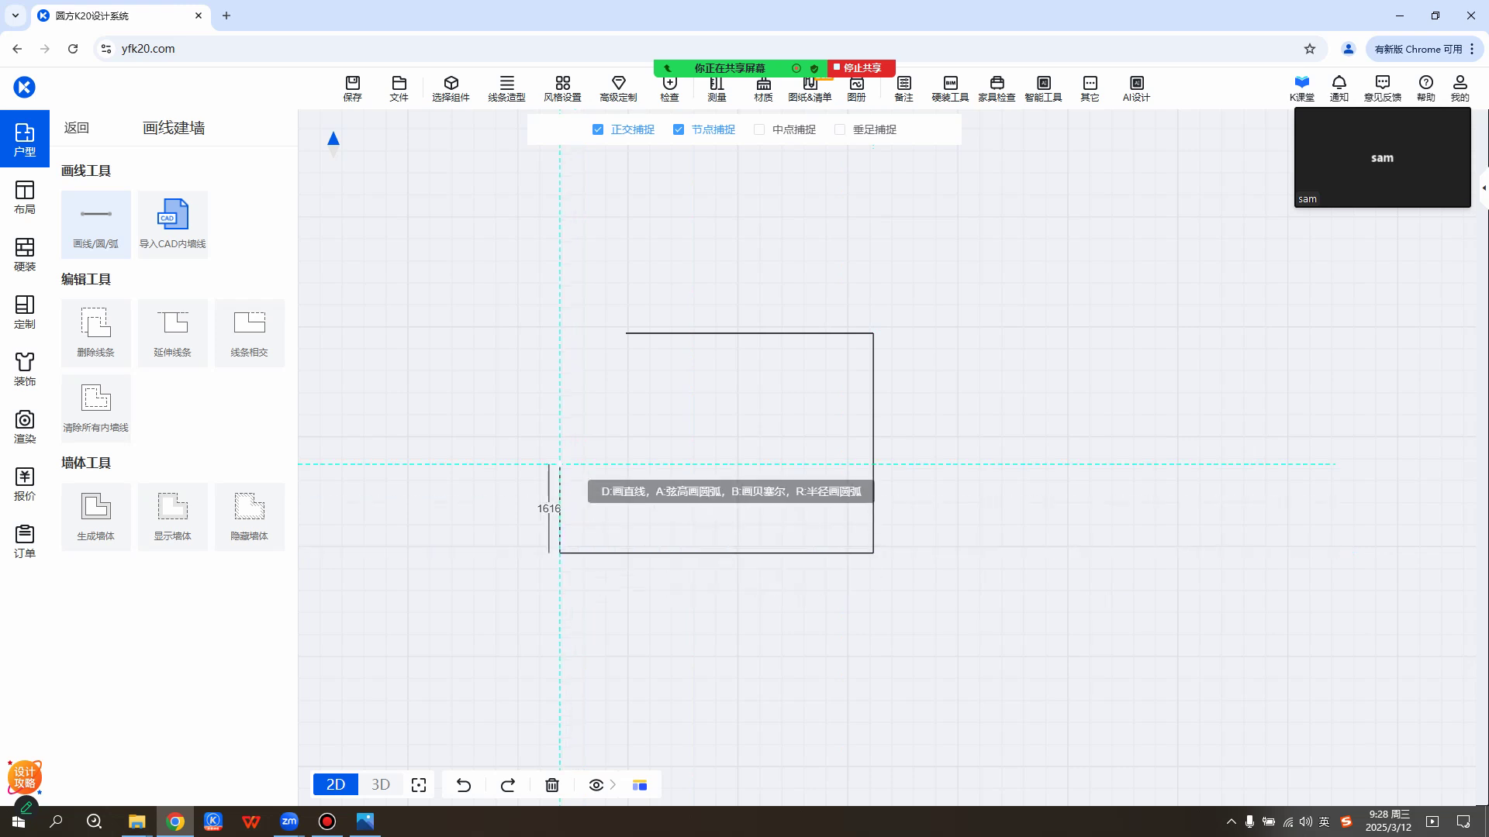
type("1182")
key("Return")
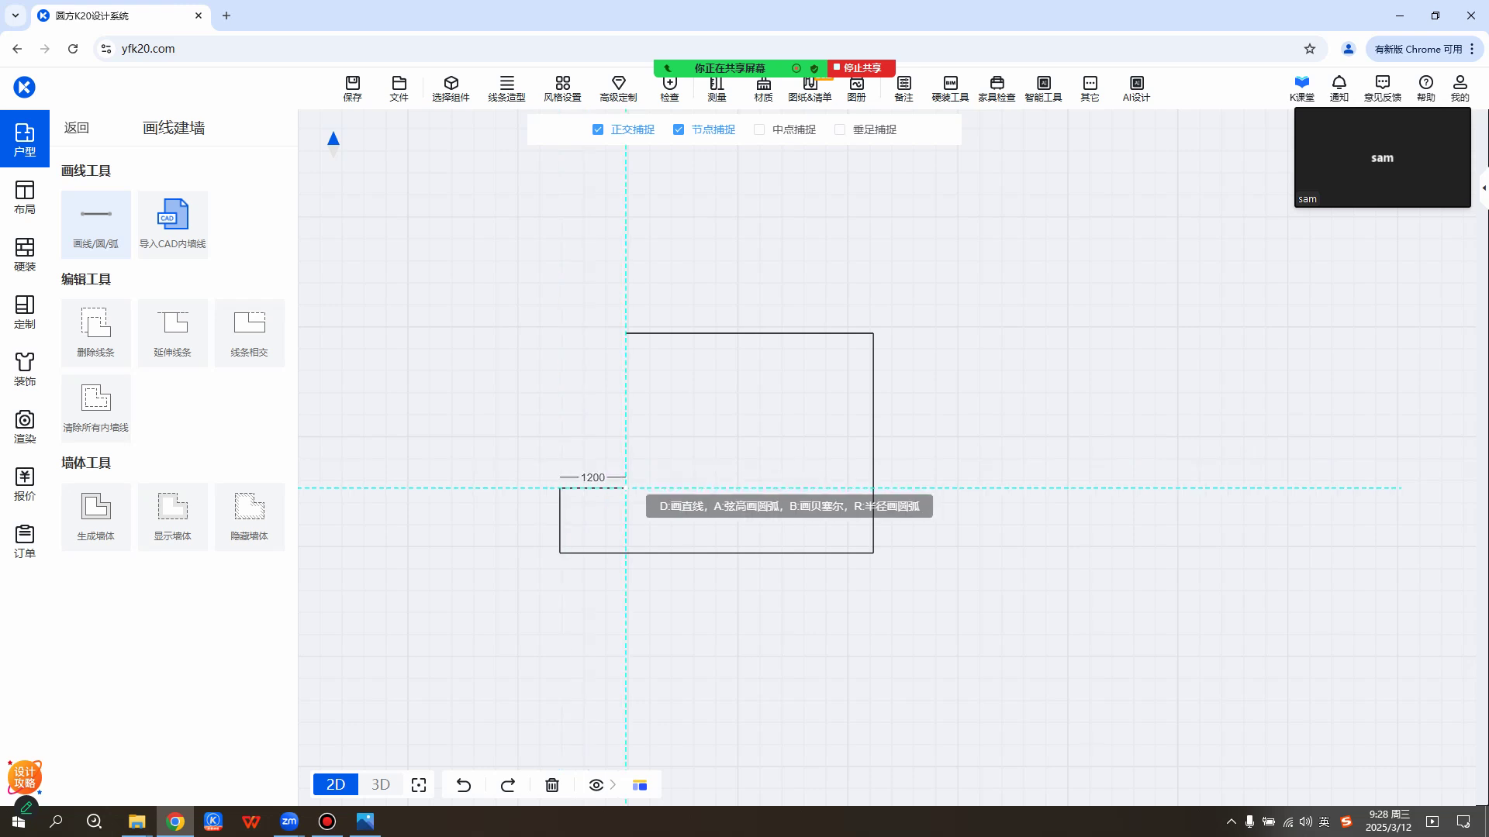
left_click(625, 487)
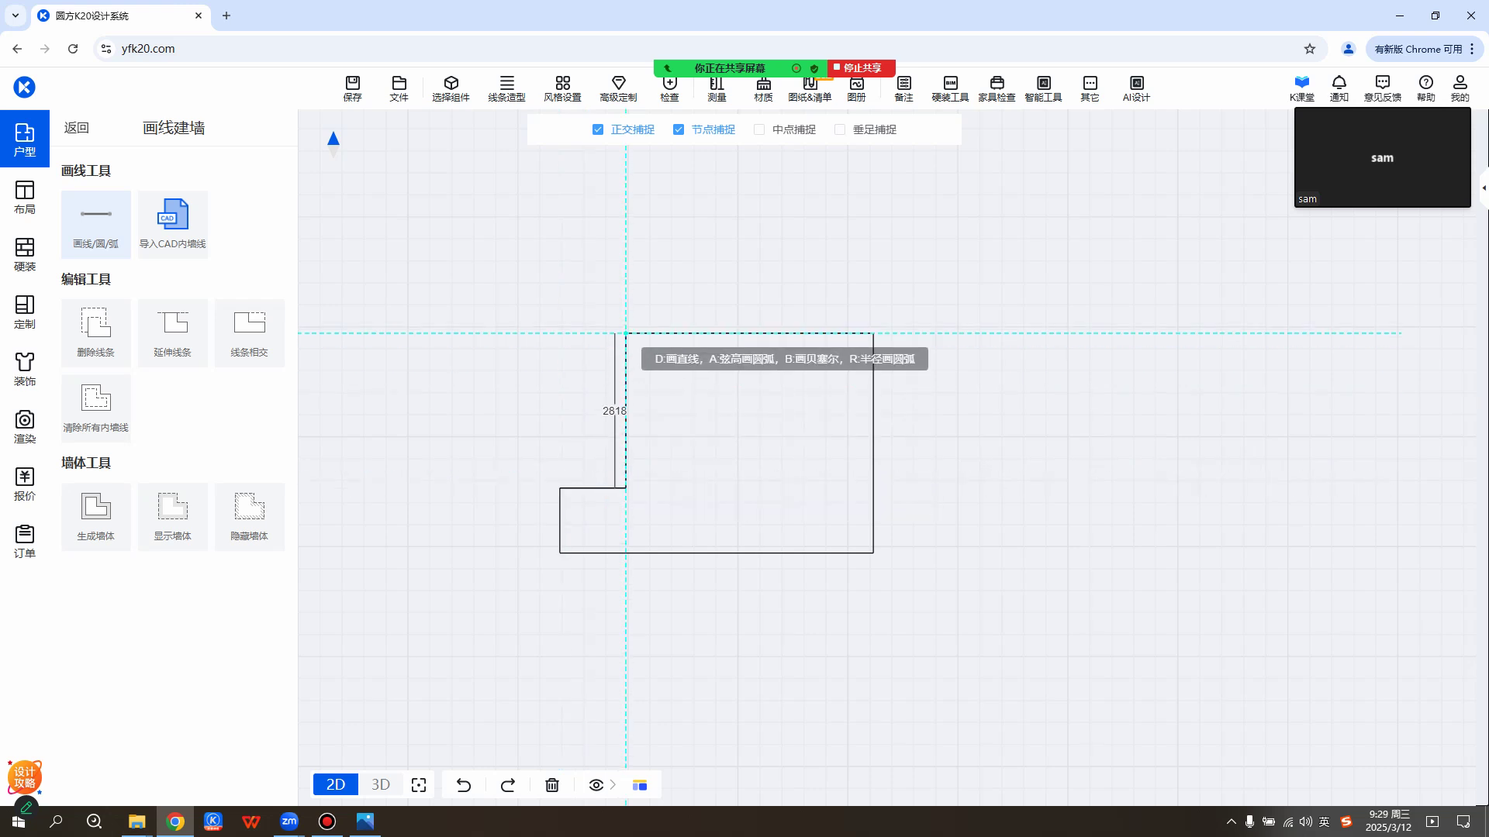
left_click(625, 334)
Generate walls with a thickness of 120 from the closed room outline.
left_click(96, 512)
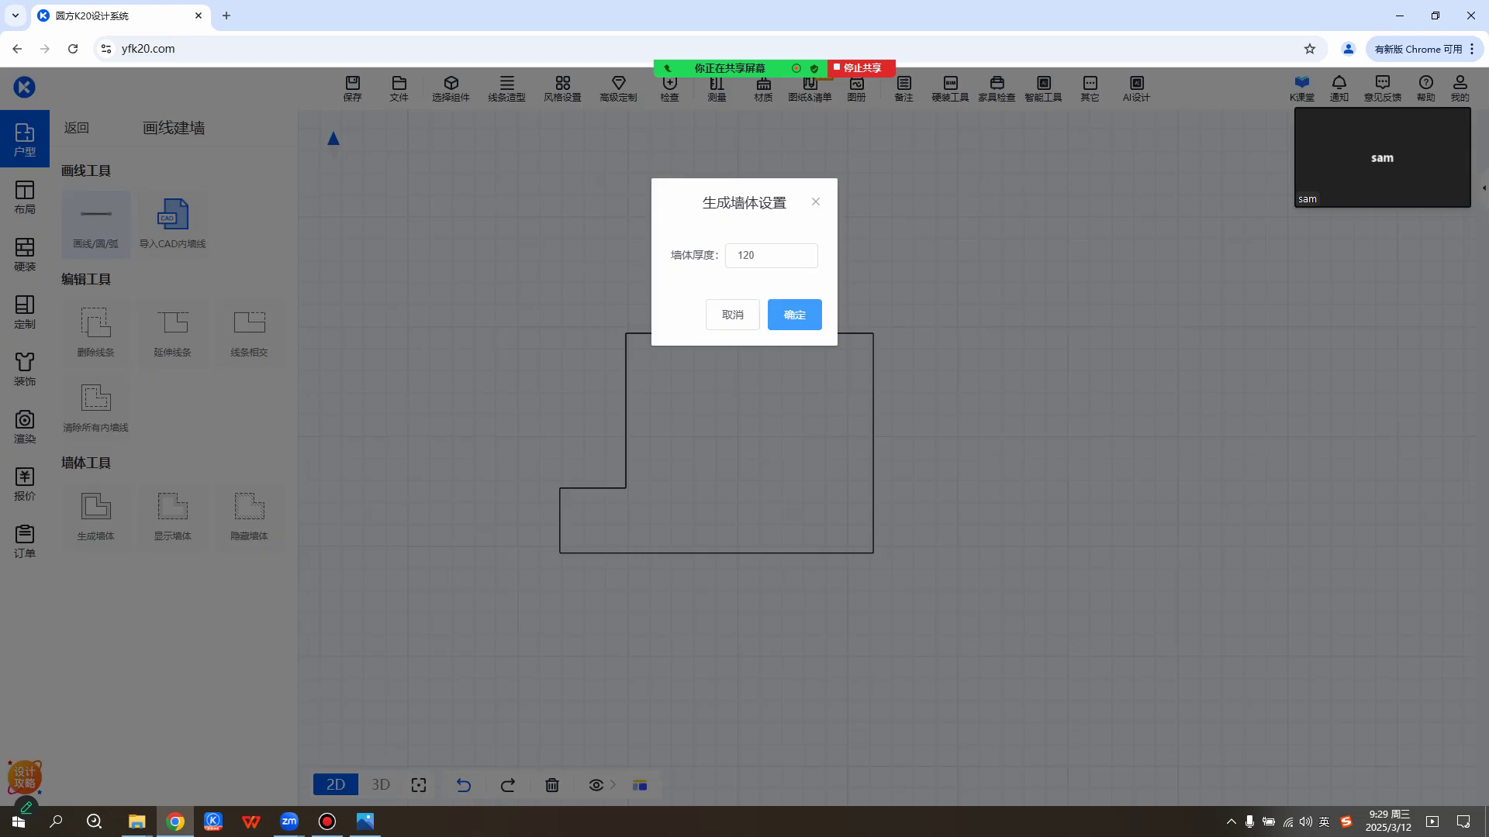
left_click(794, 315)
scroll(731, 418, "up", 4)
middle_click_drag(730, 418, 786, 377)
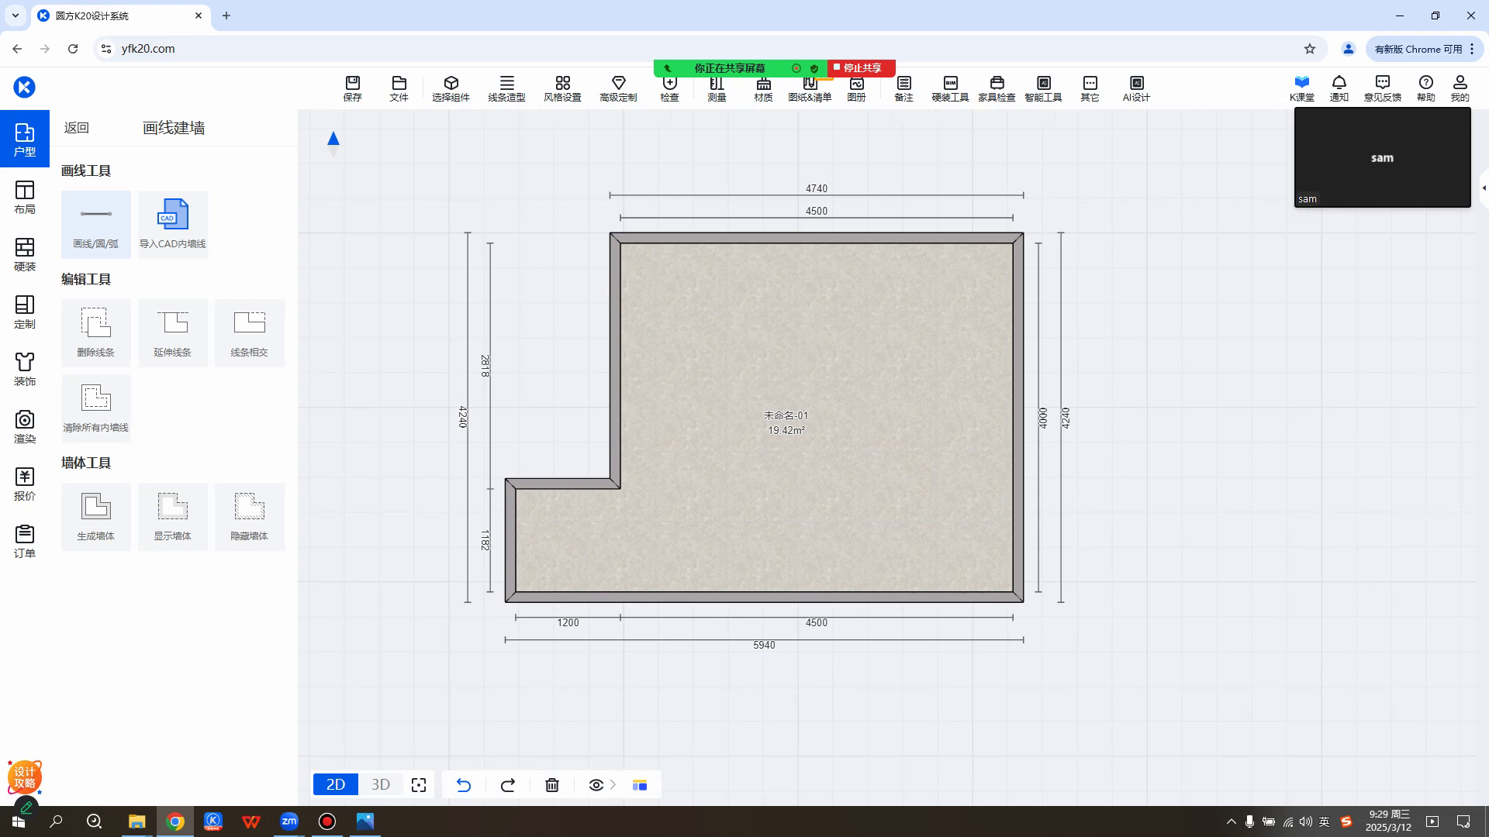
scroll(752, 364, "up", 1)
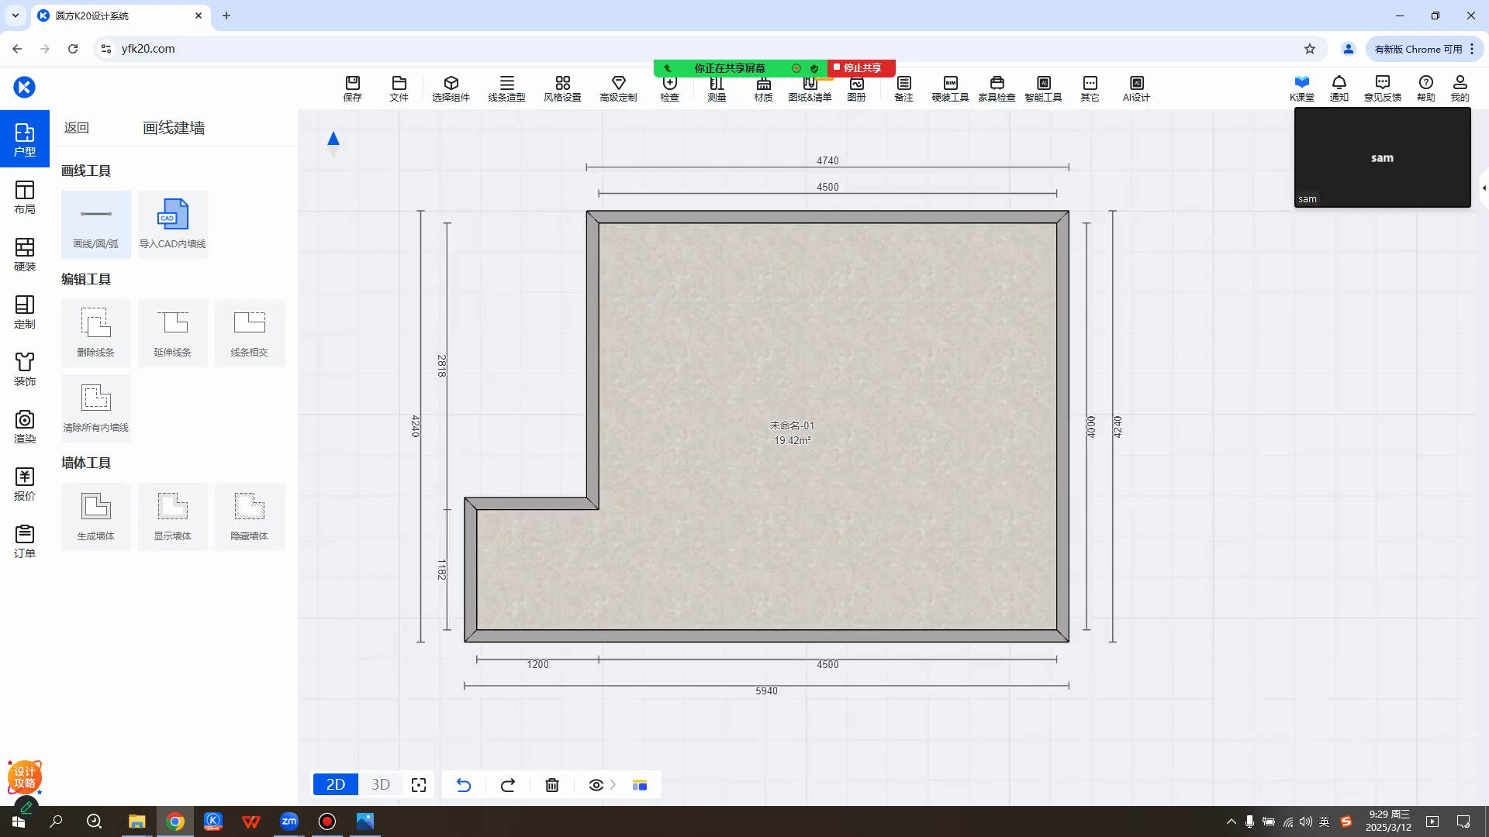
middle_click_drag(752, 364, 767, 377)
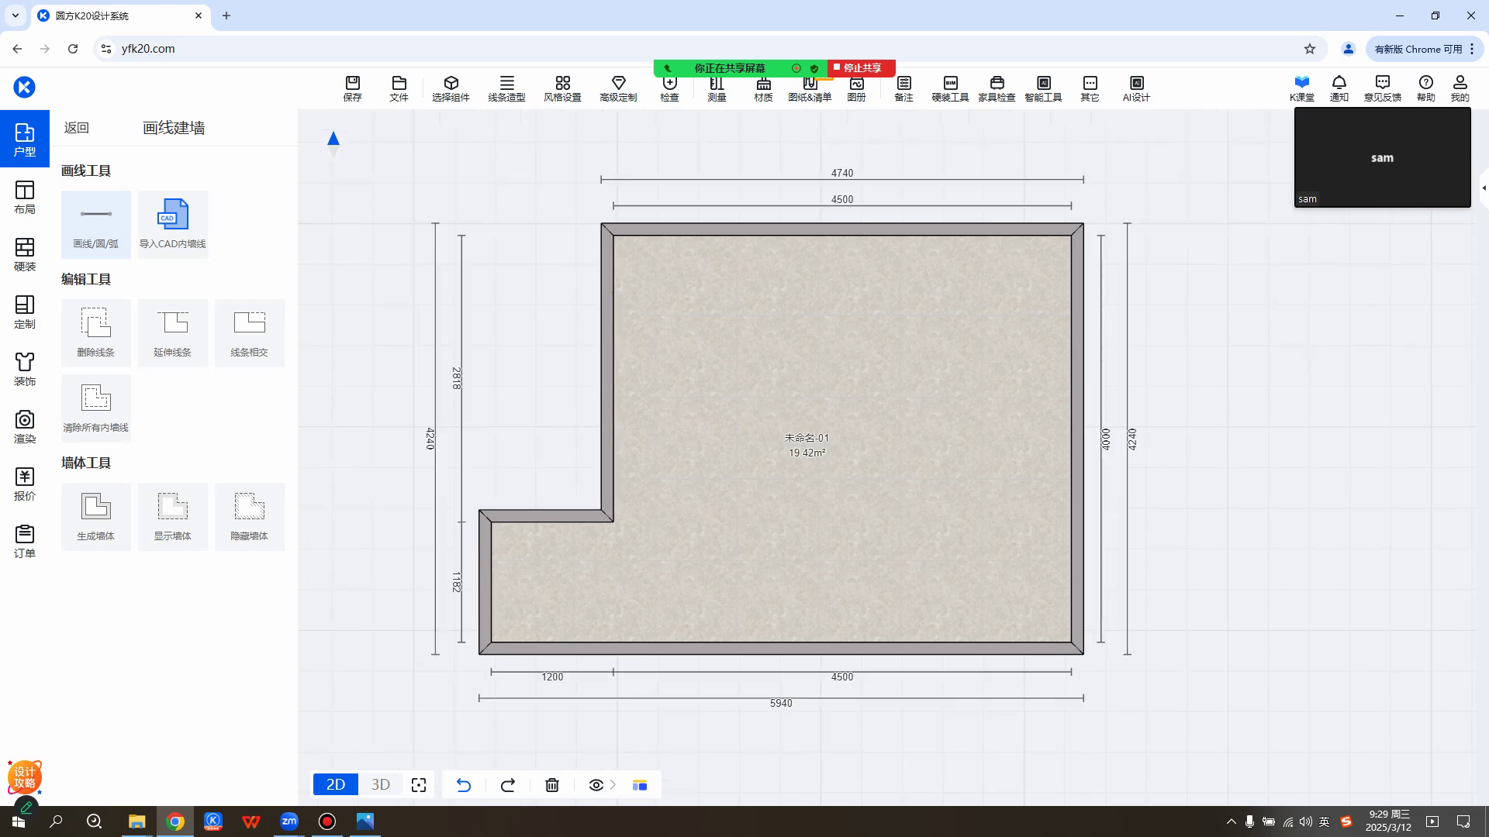
Place a single door (单开门) in the short 1182 wall of the entrance recess, opening into the room.
left_click(76, 128)
scroll(172, 442, "down", 5)
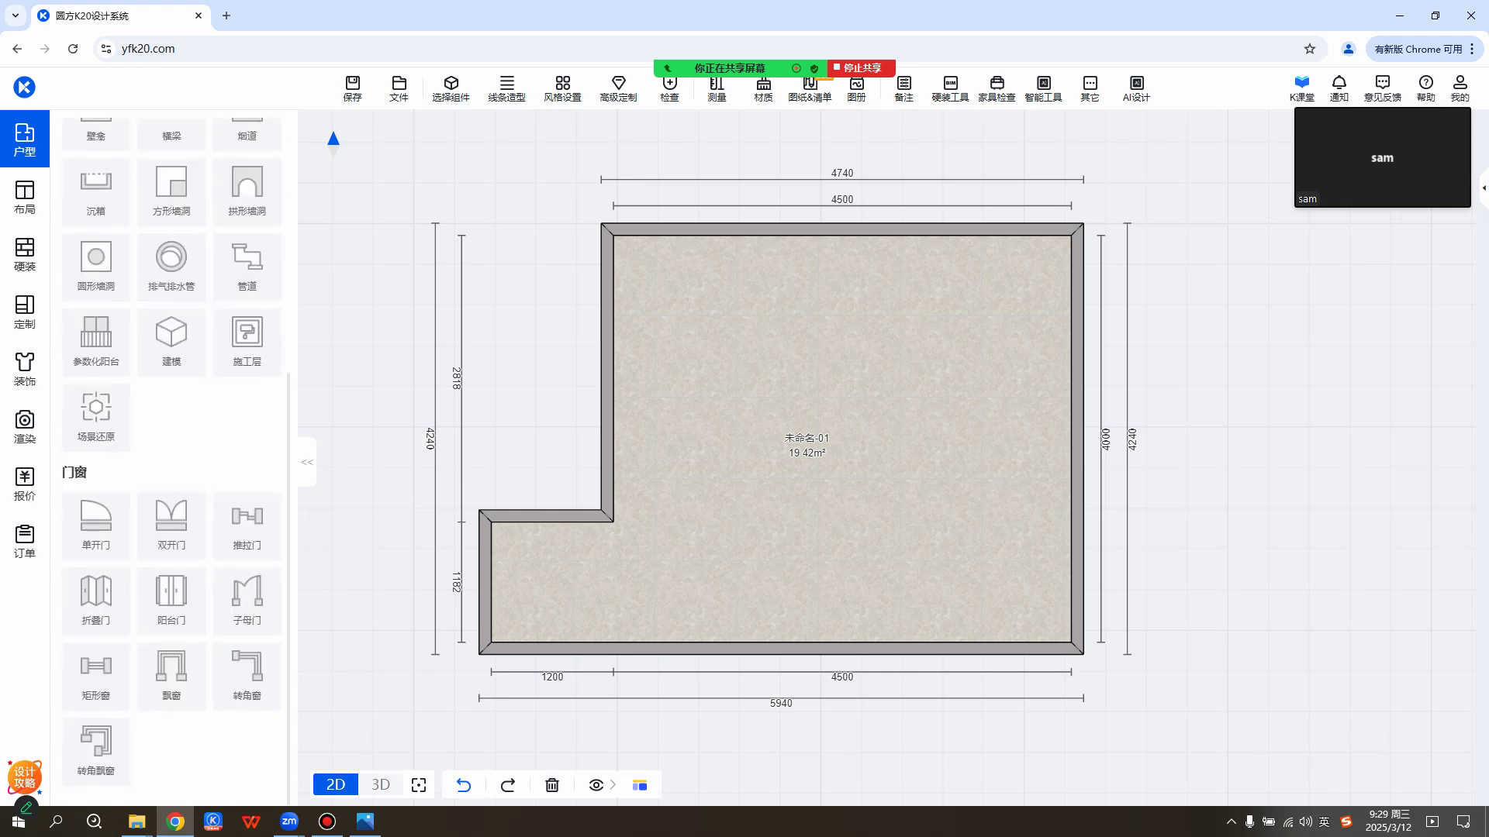
left_click(97, 526)
left_click(485, 582)
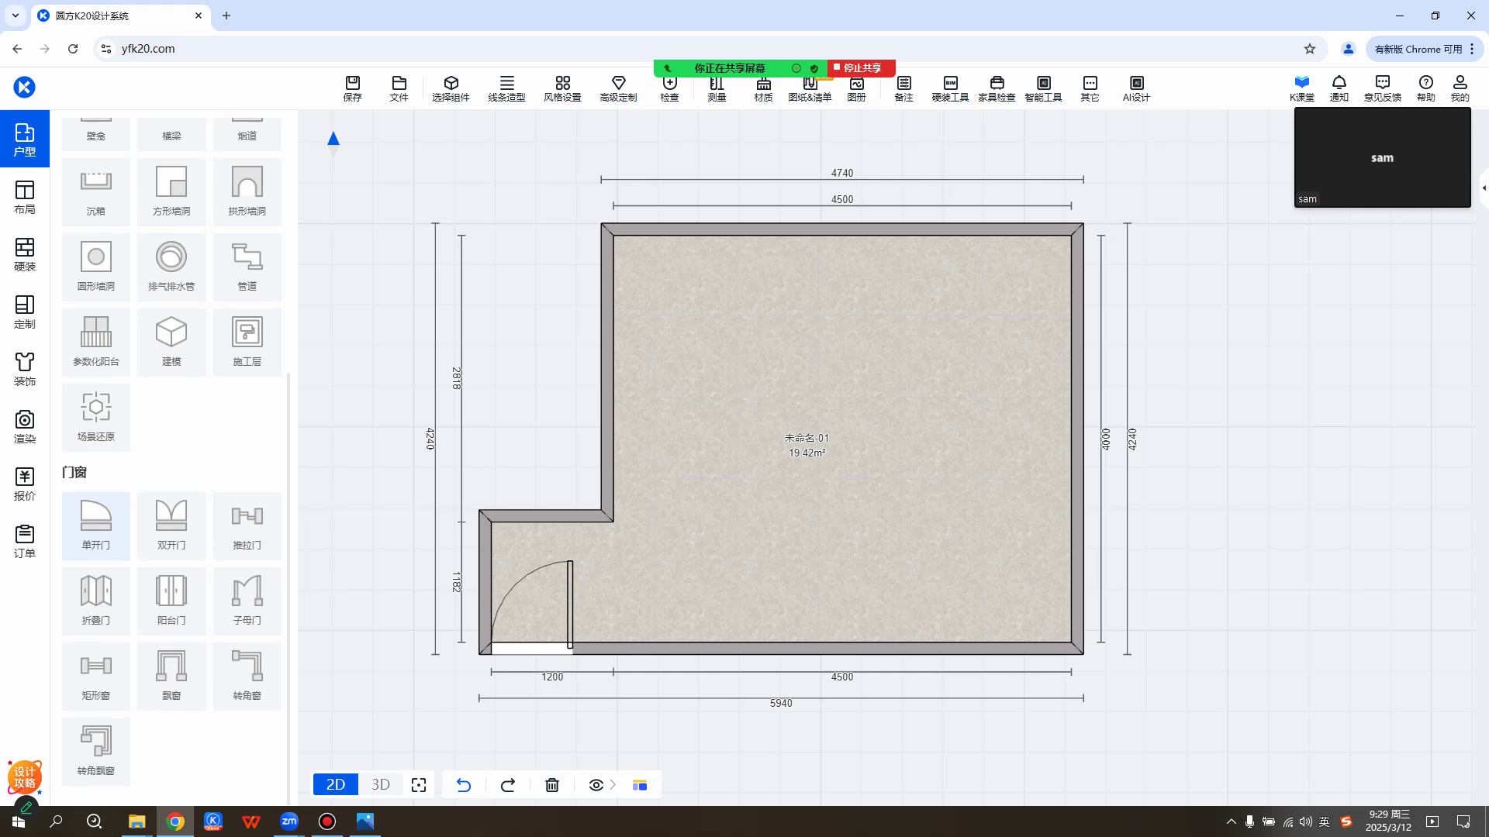
left_click(486, 583)
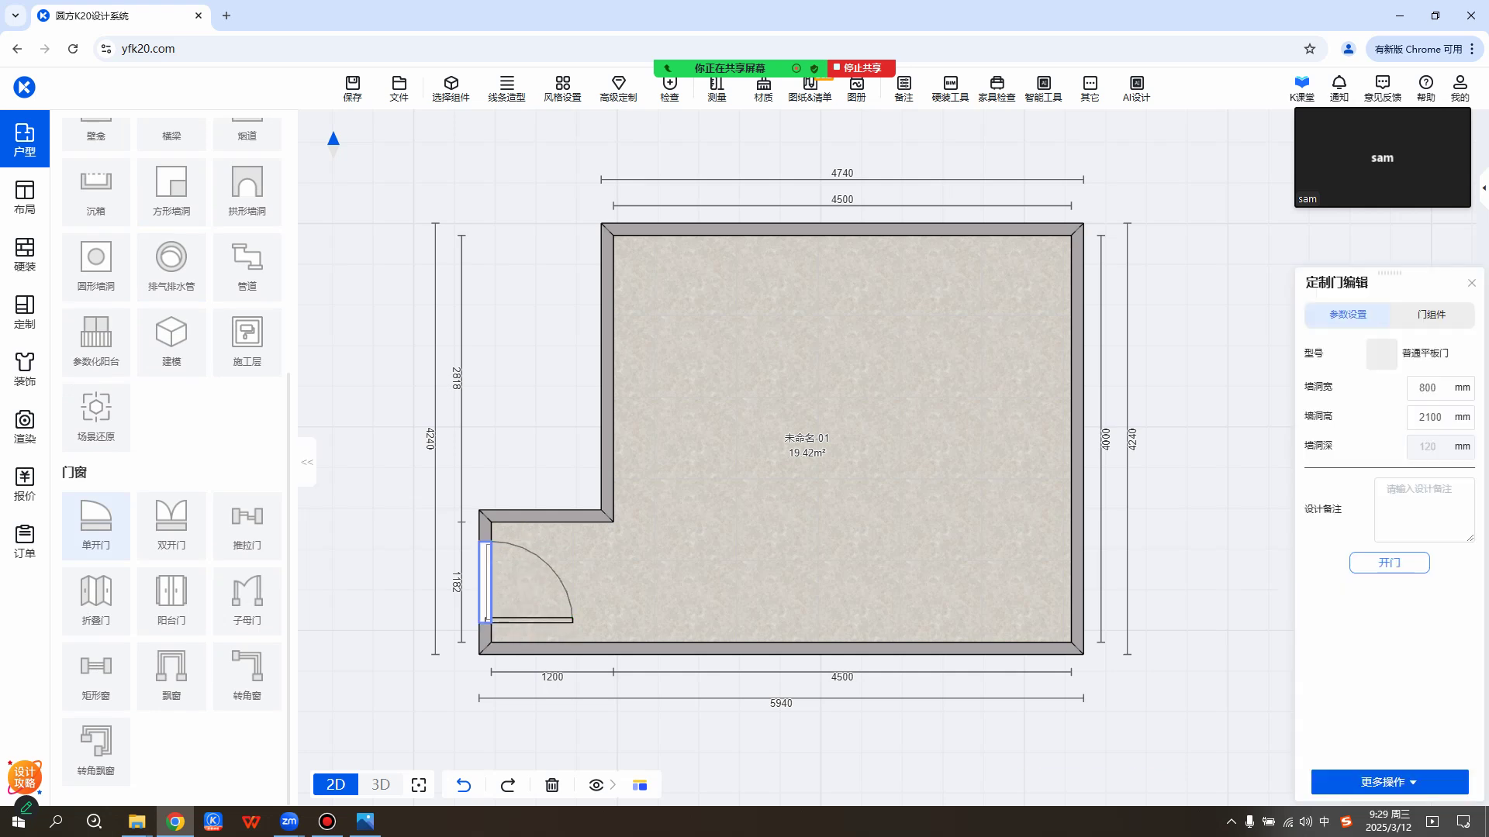
Place a 3200 wide balcony door (阳台门) in the middle of the room's right-hand 4000 wall.
scroll(172, 674, "up", 4)
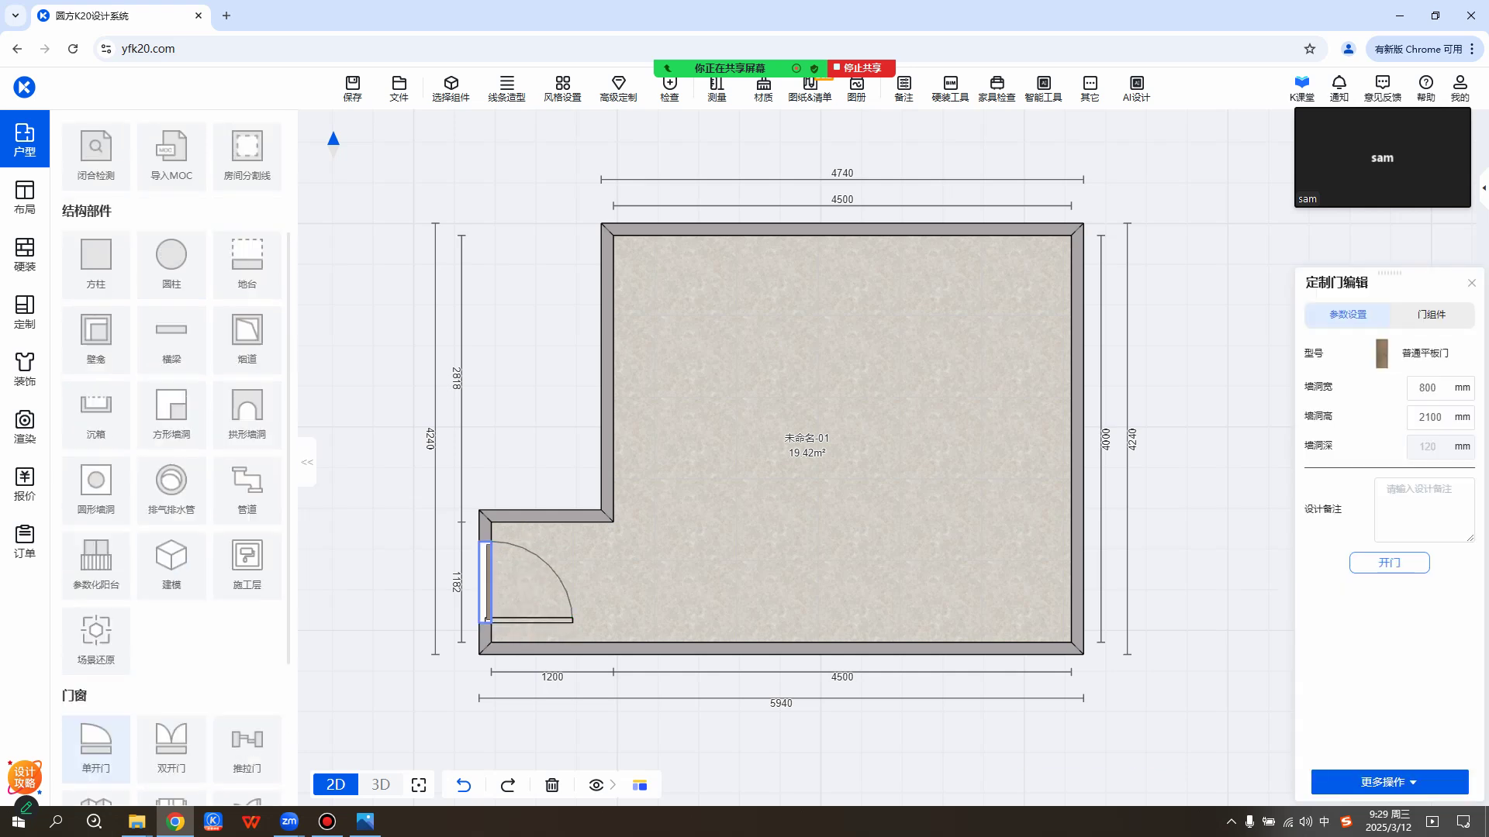
scroll(171, 601, "down", 4)
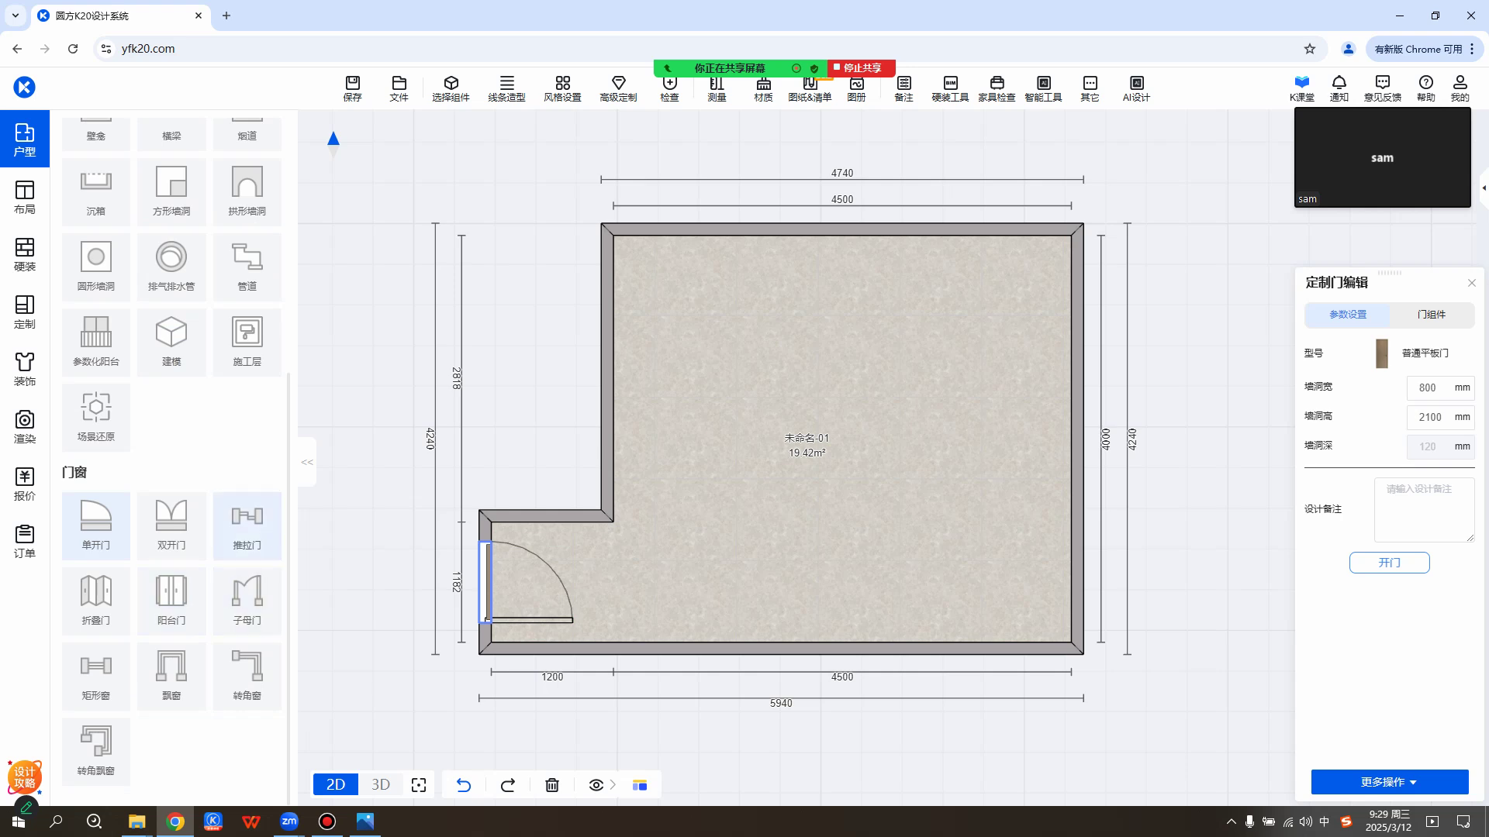
left_click(172, 601)
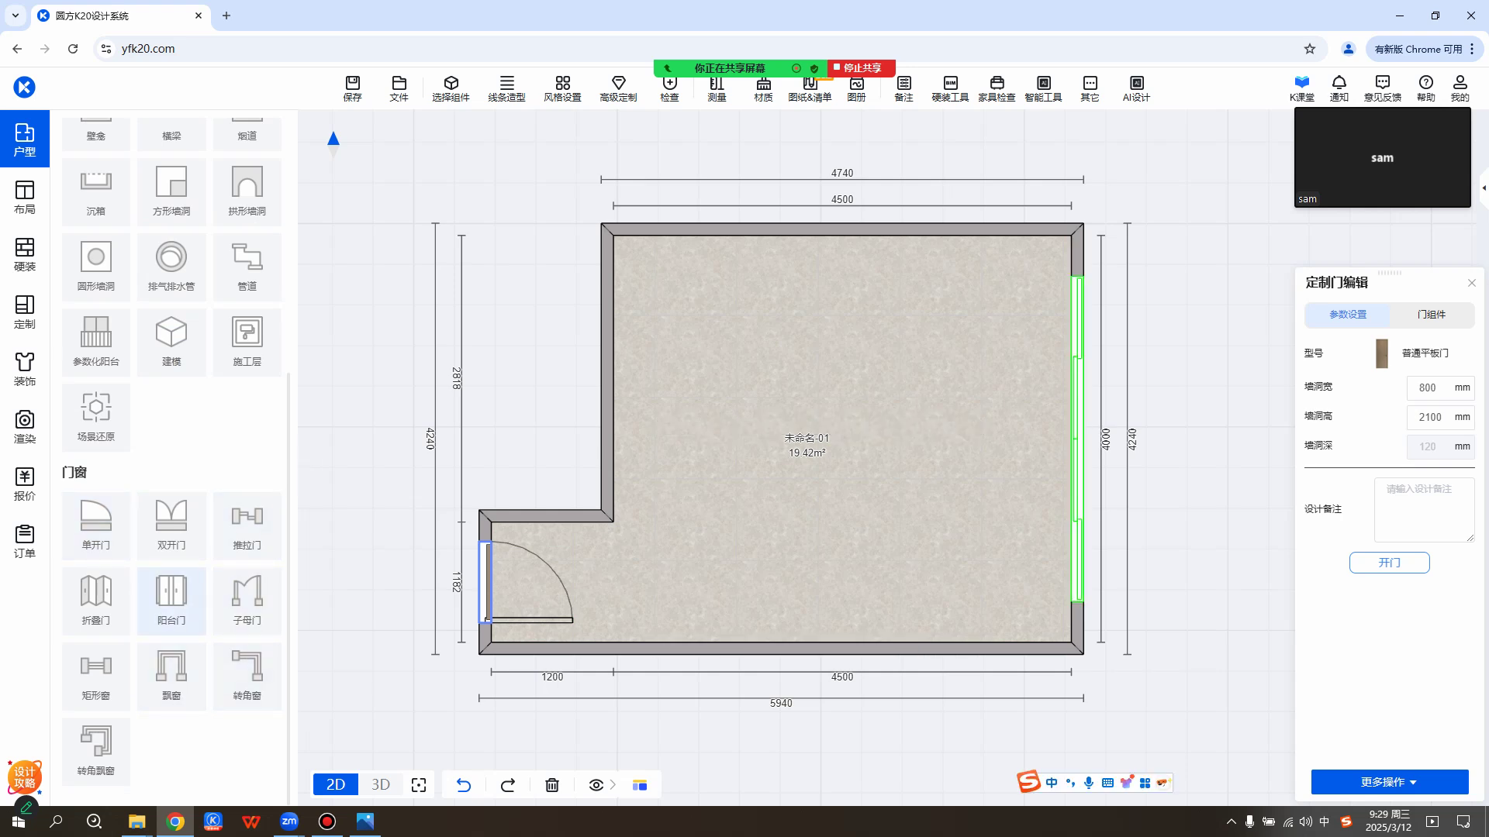
left_click(1077, 438)
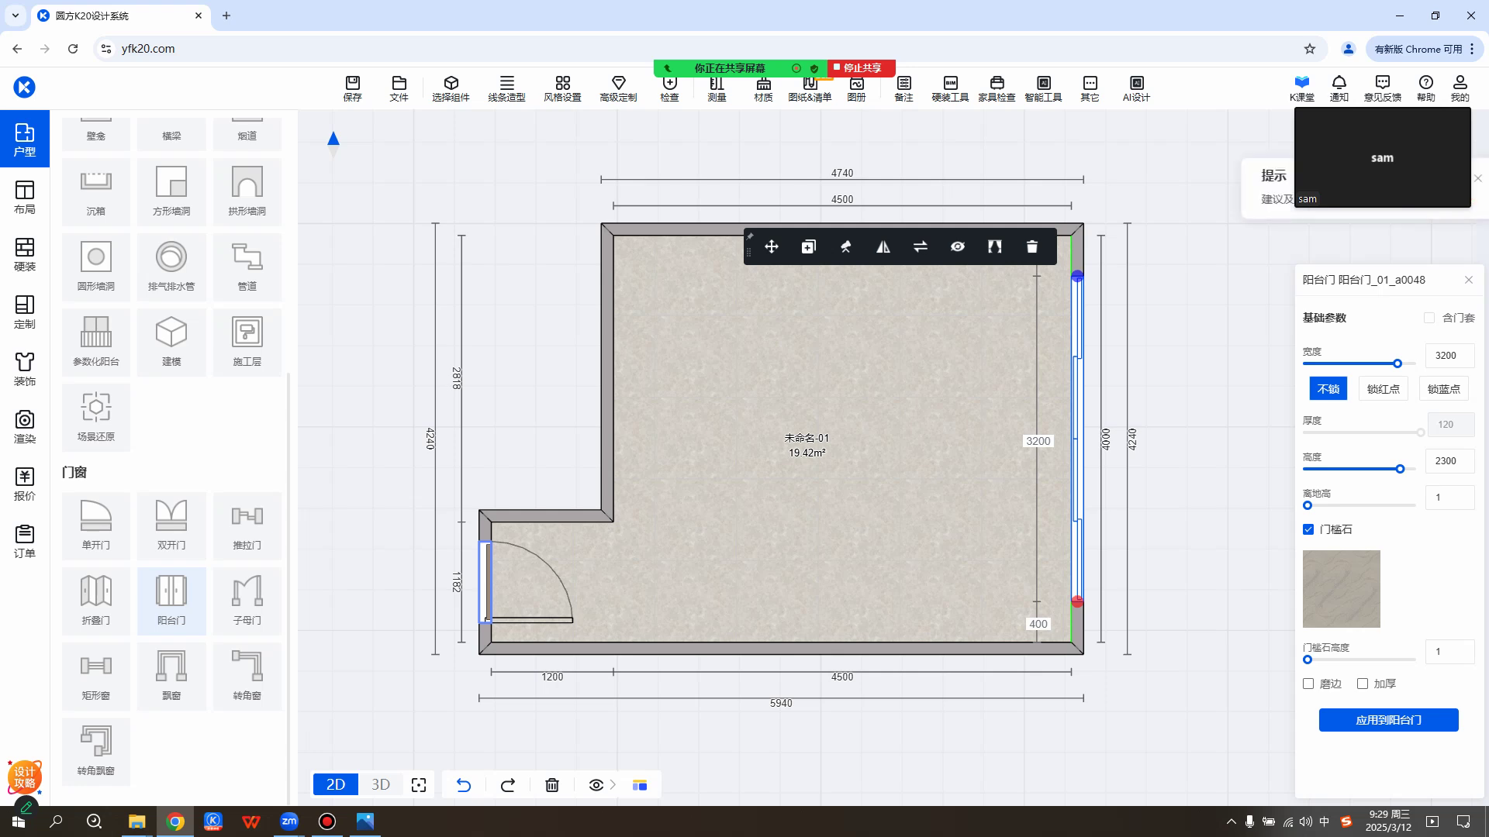
Delete the single door from the short wall of the entrance recess.
left_click(527, 620)
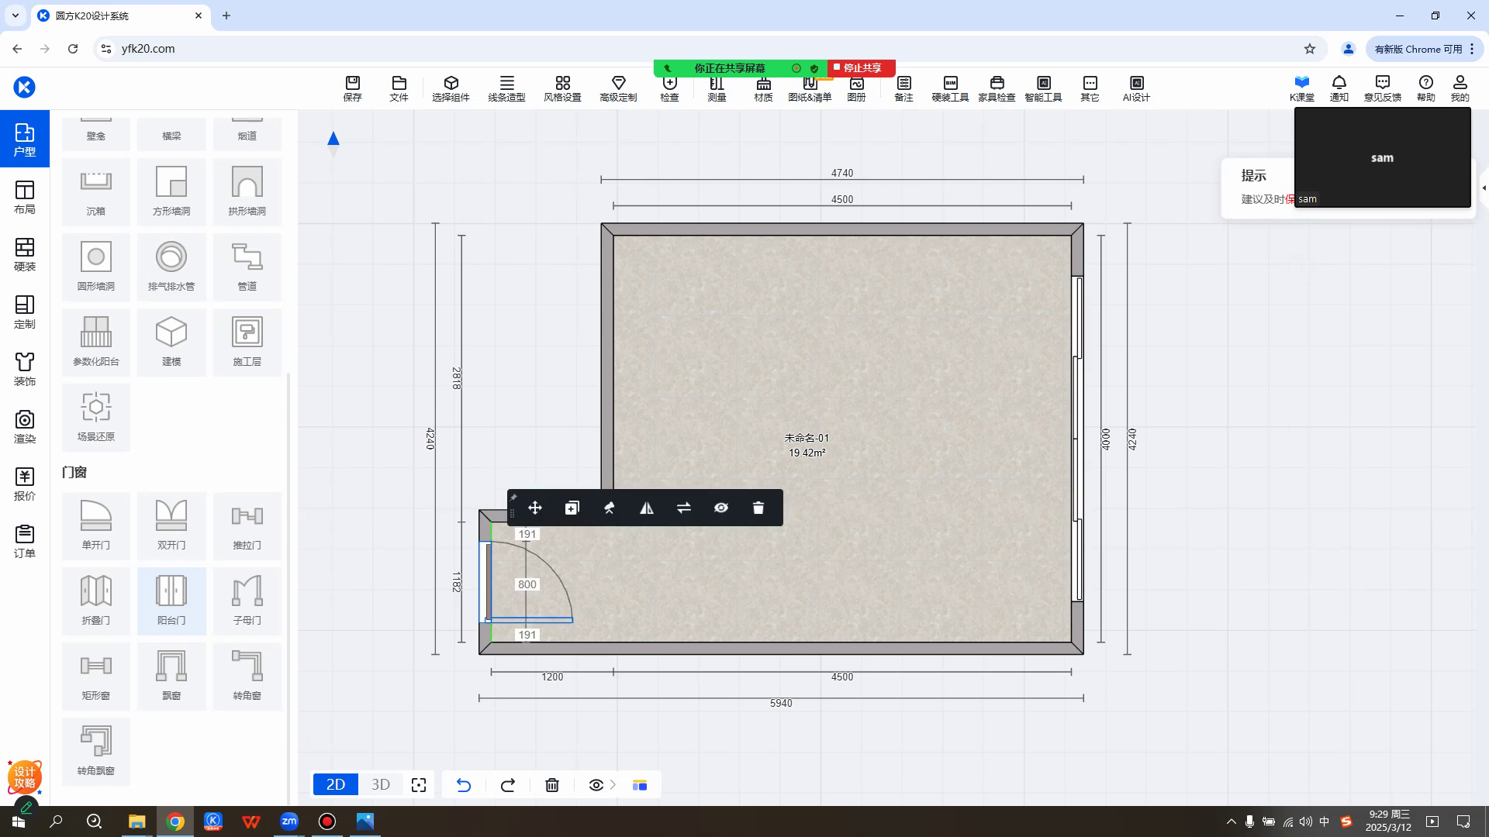
key("Escape")
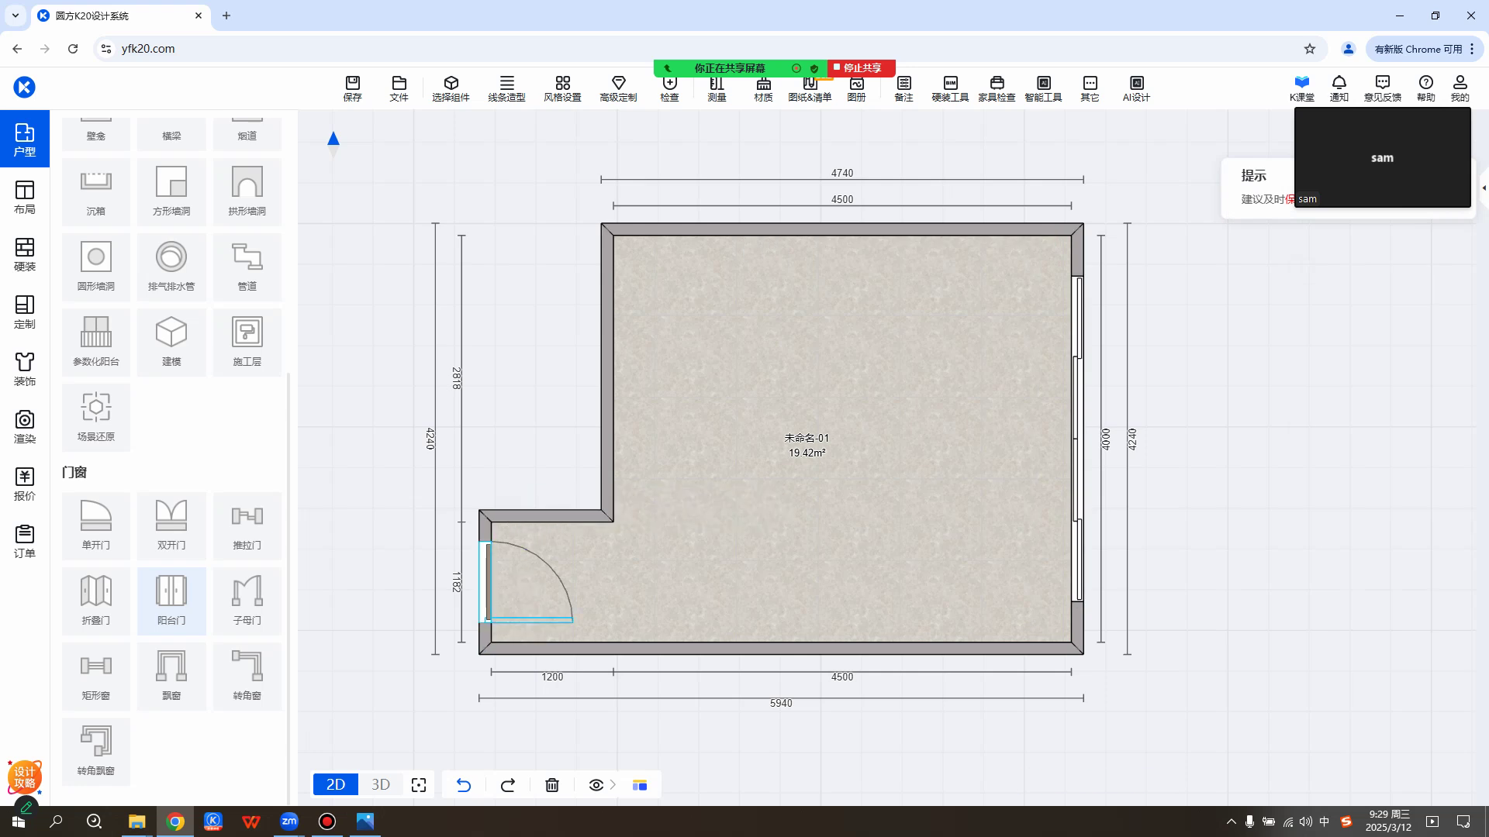
left_click(486, 582)
left_click(487, 582)
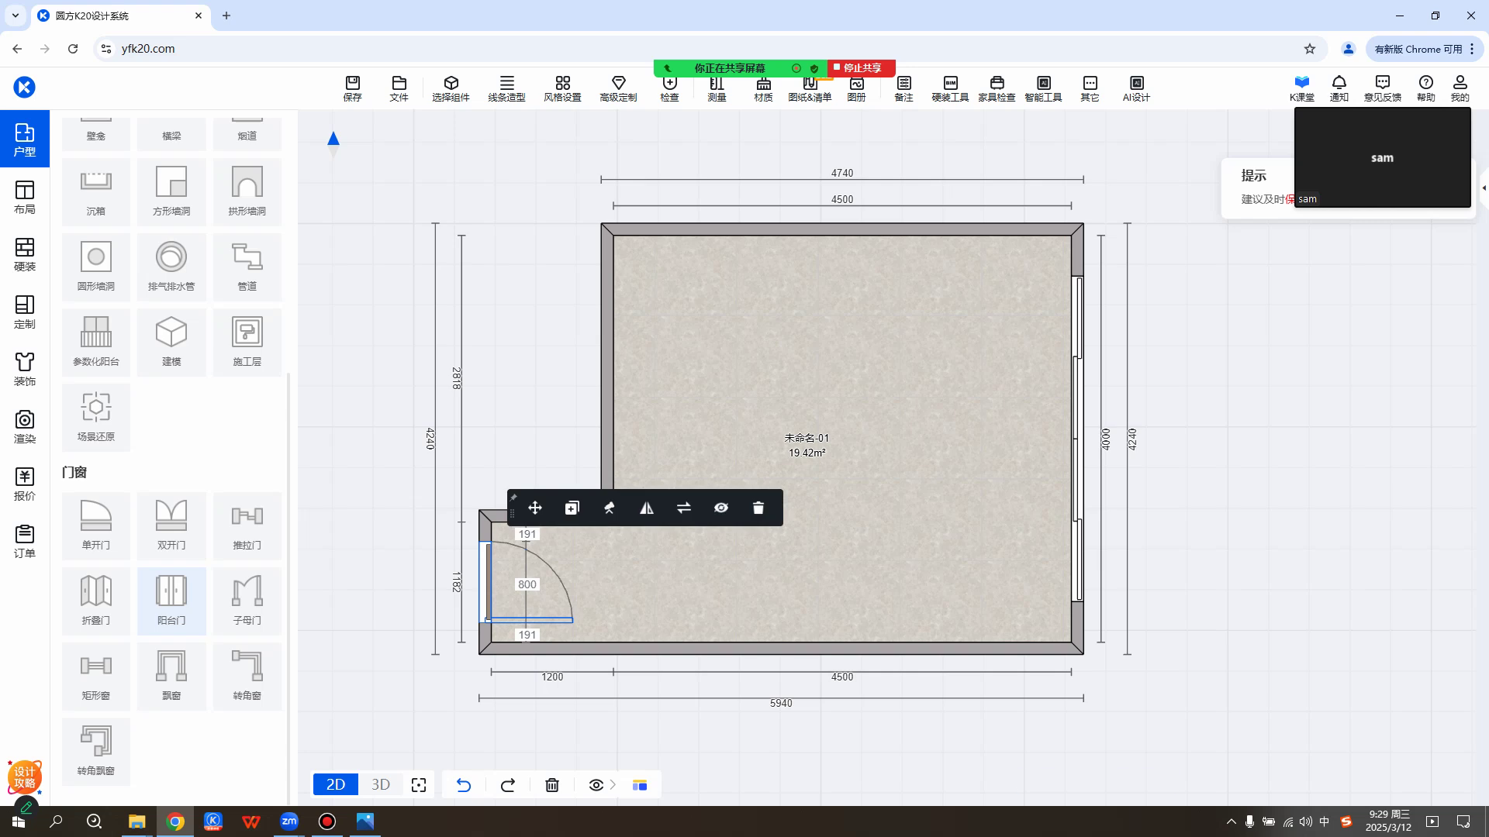
key("Escape")
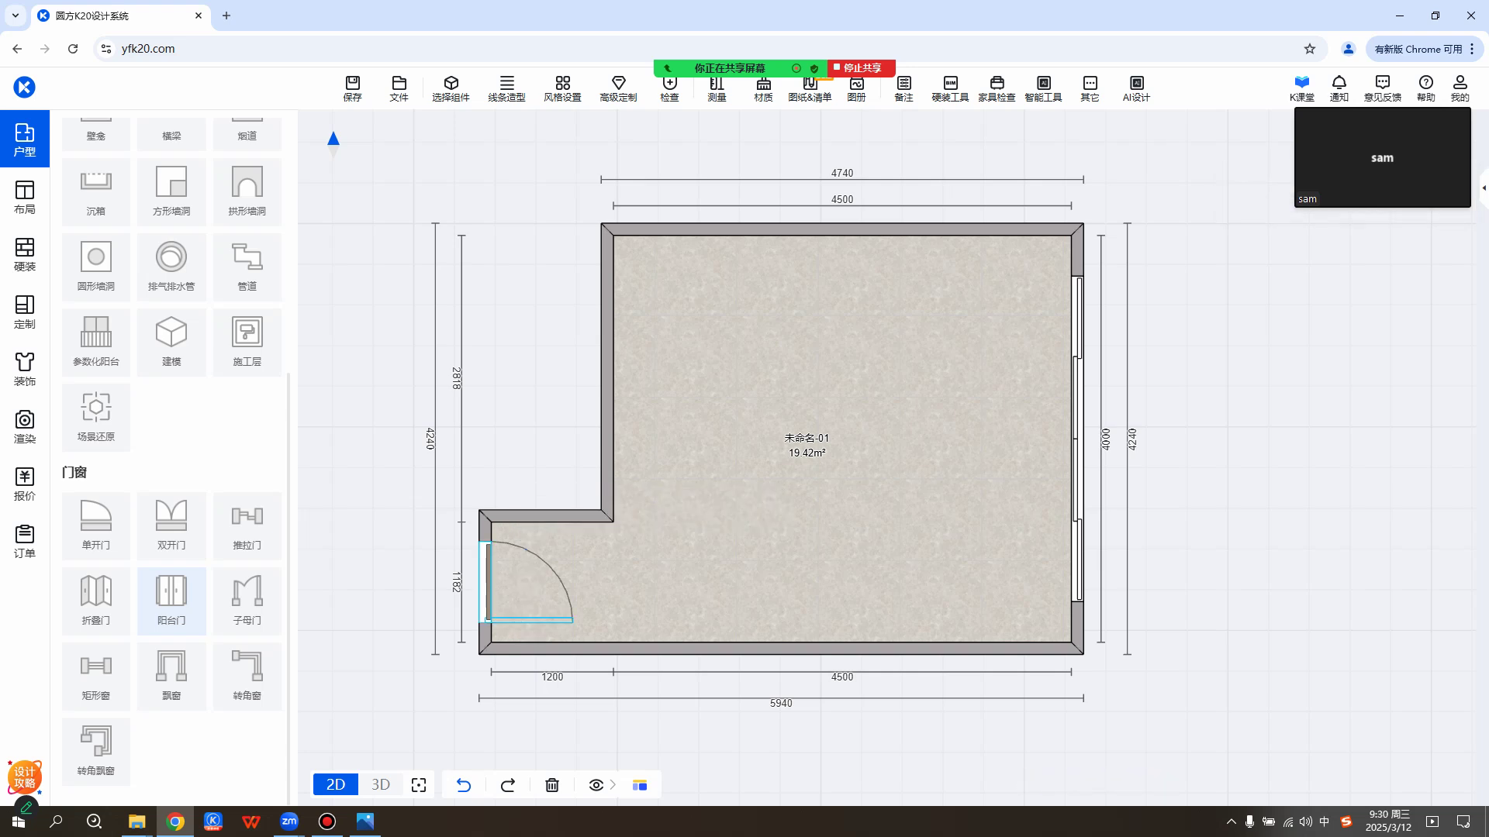
left_click(487, 582)
left_click(758, 508)
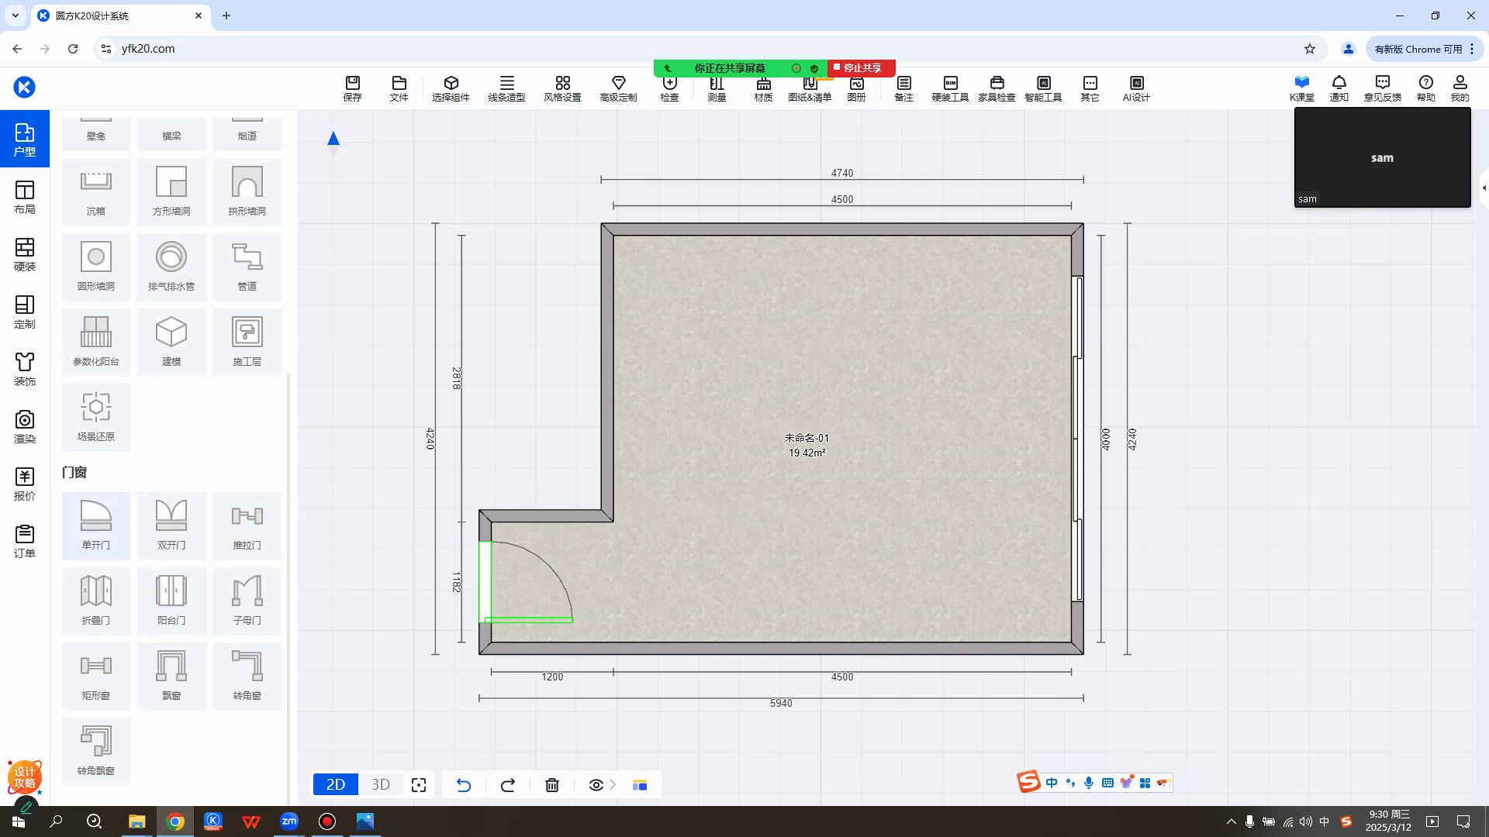
Set the entrance single door's wall opening to 900 mm wide and 2700 mm high.
left_click(486, 582)
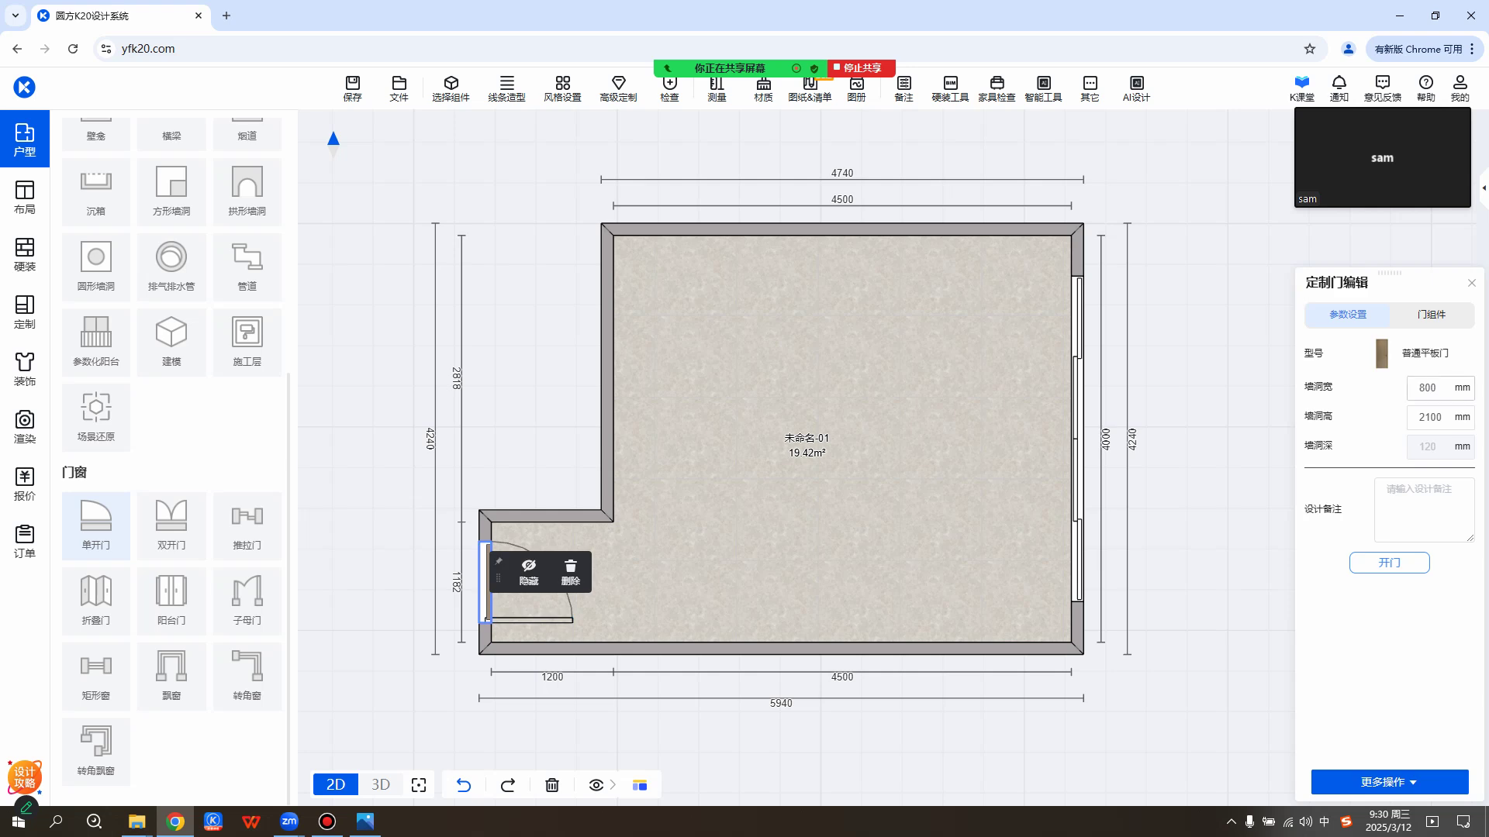
left_click(1428, 388)
type("900")
key("Return")
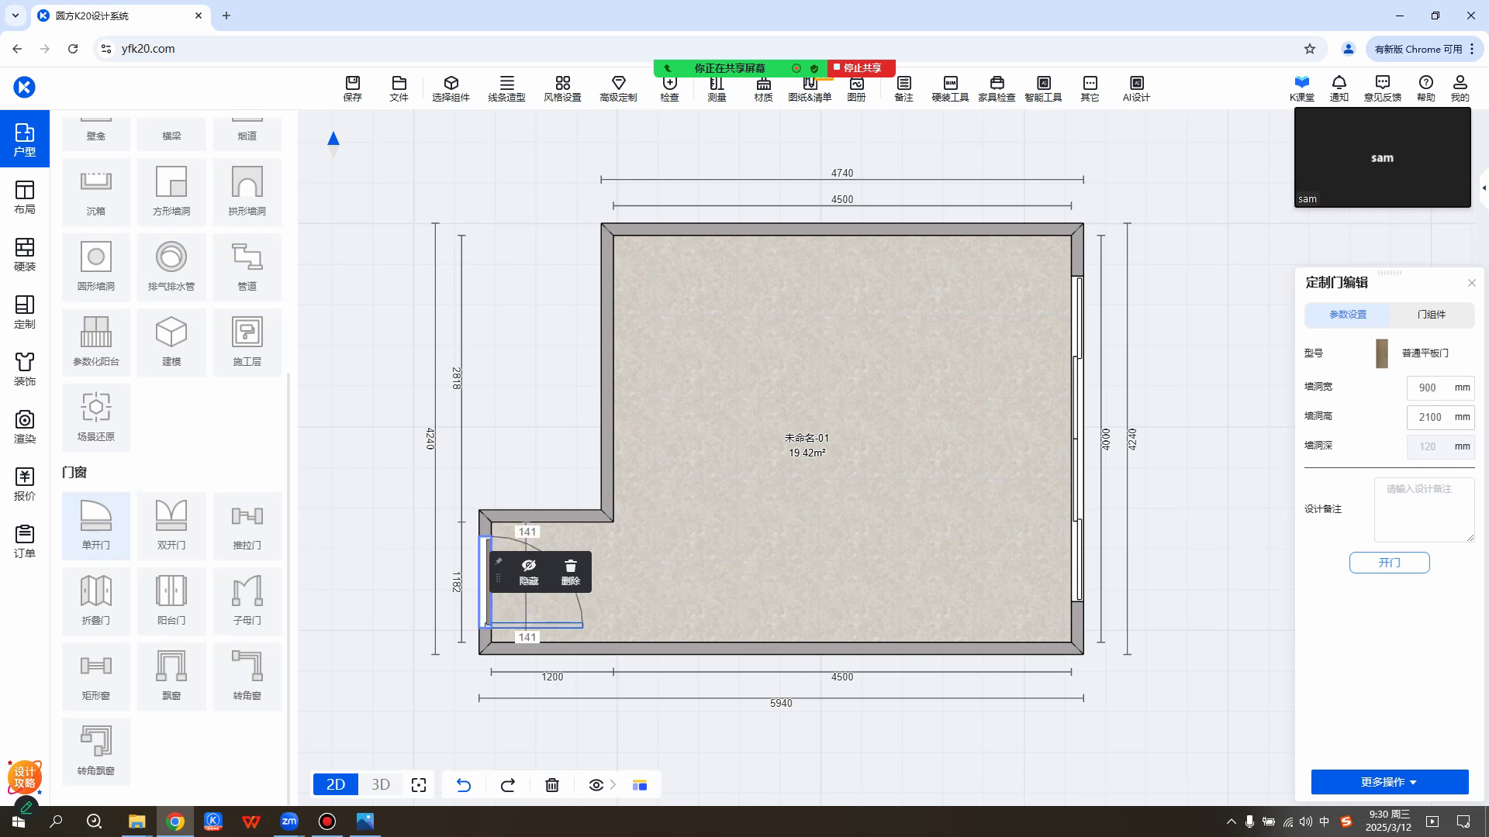
left_click(1429, 417)
type("2700")
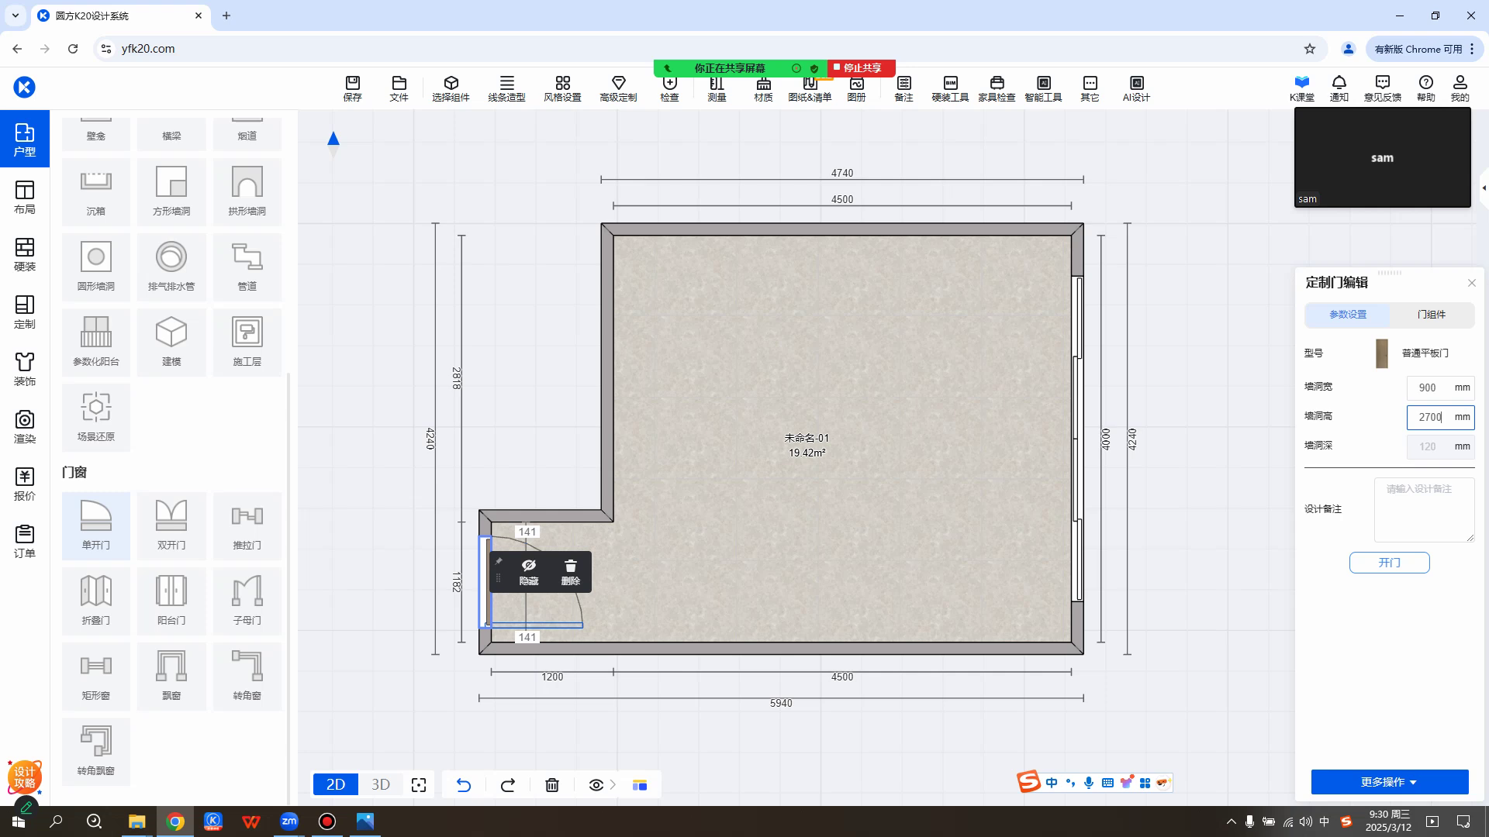
key("Return")
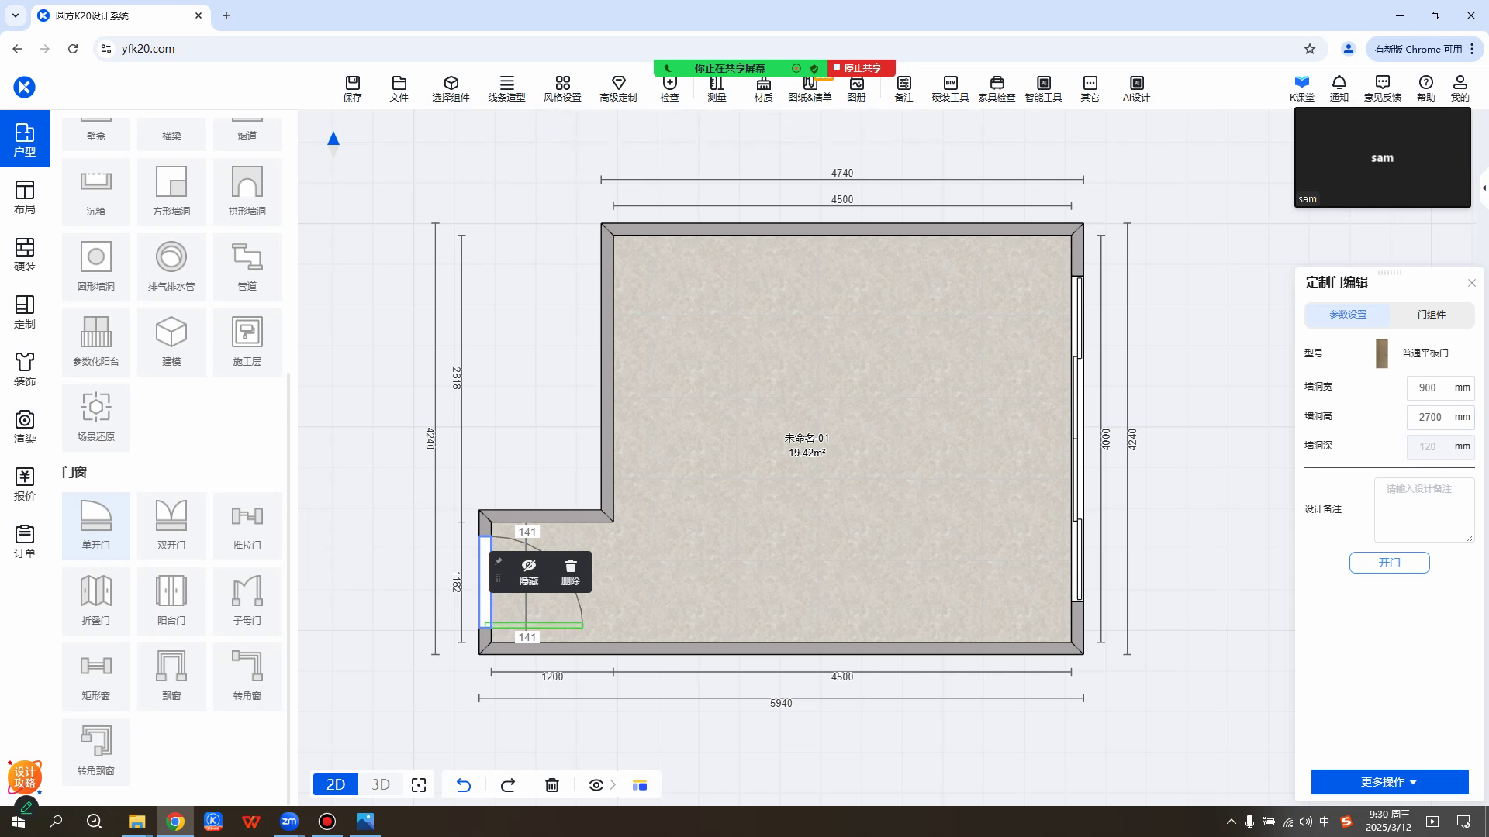
left_click(1432, 314)
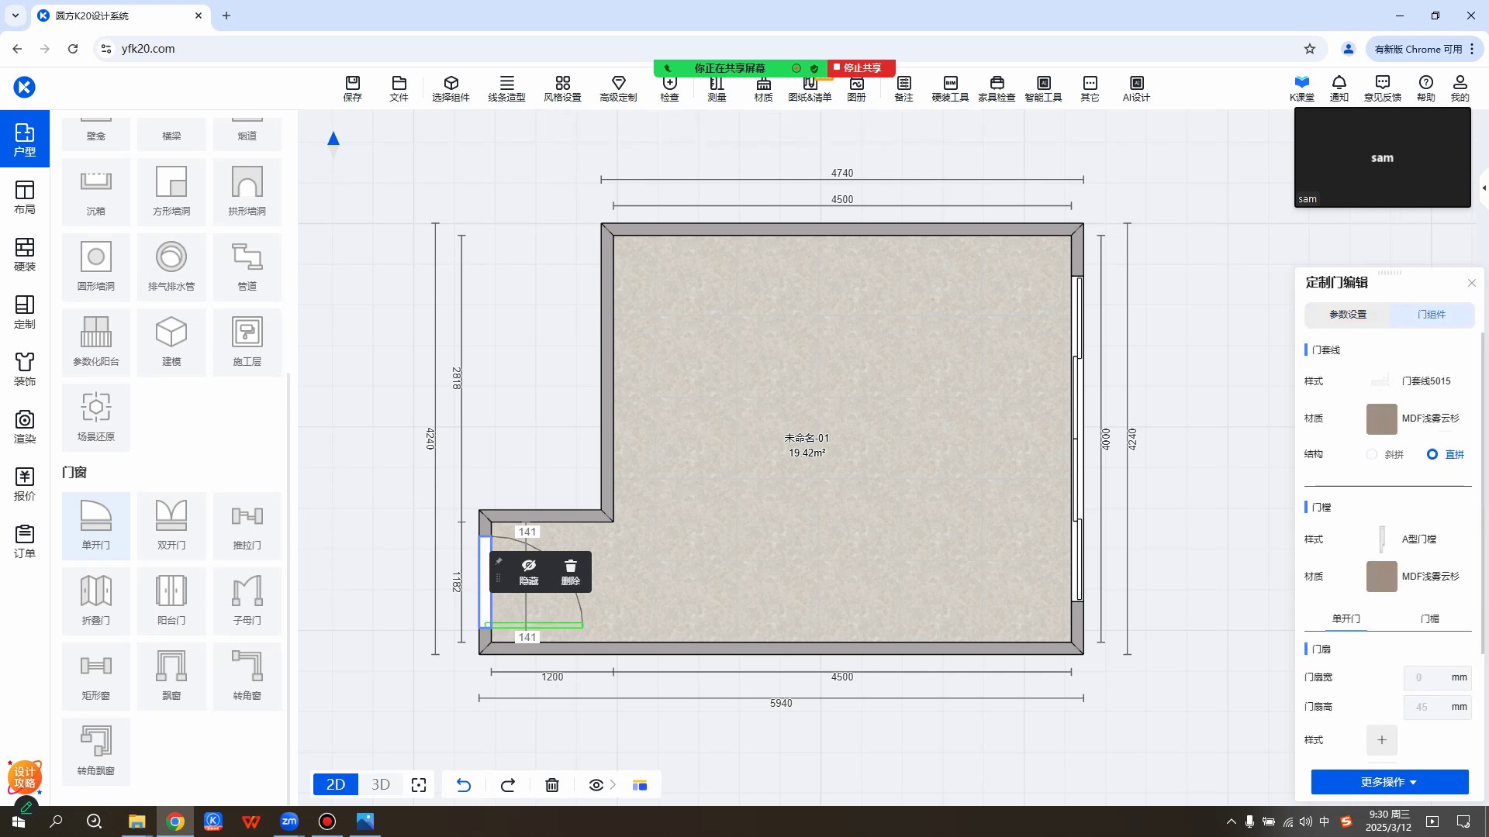
left_click(1347, 315)
key("Escape")
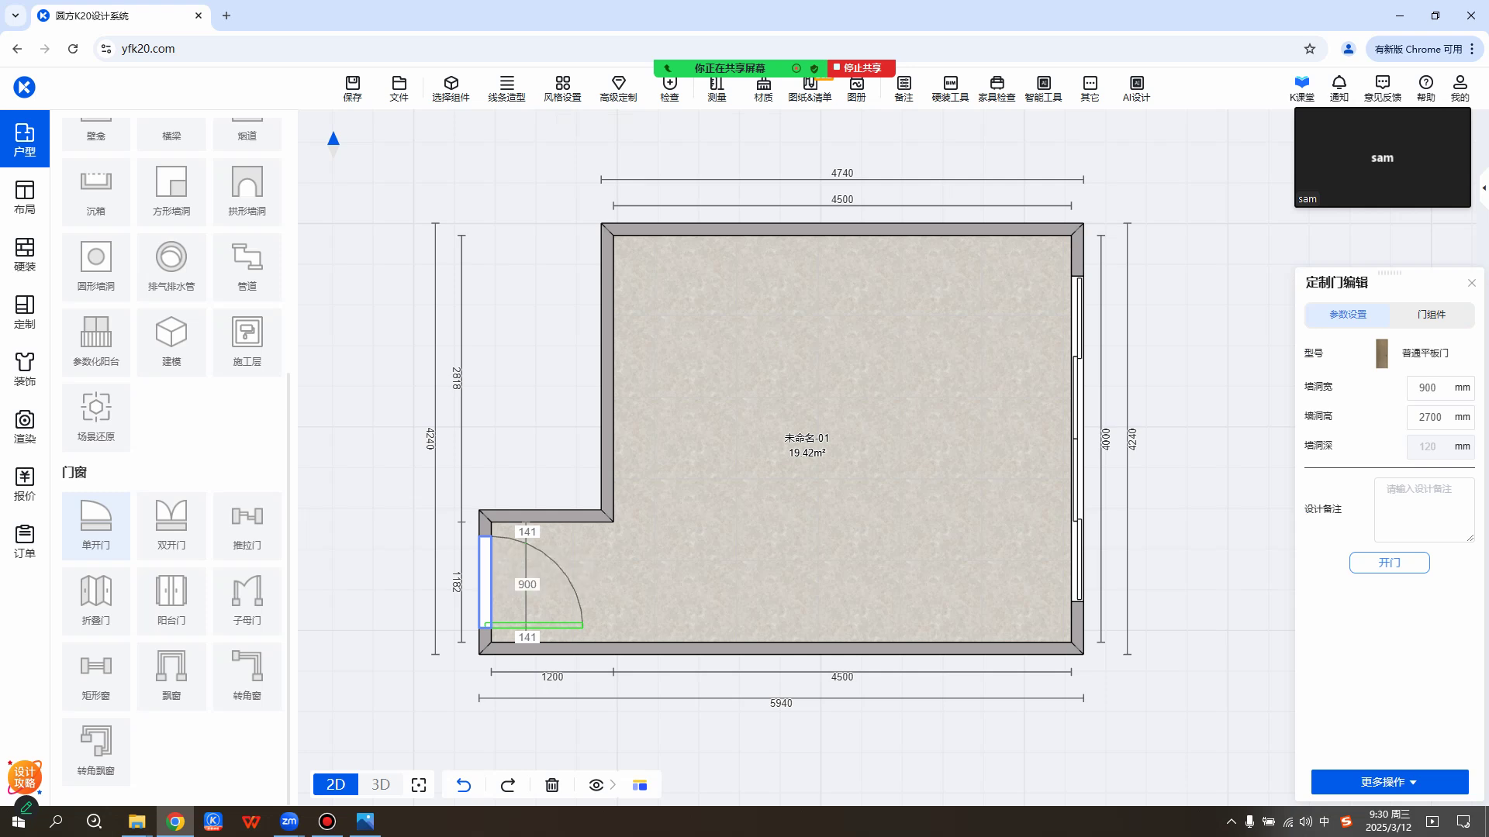
Set the balcony door's width to 3000 and its height to 2500.
left_click(1077, 438)
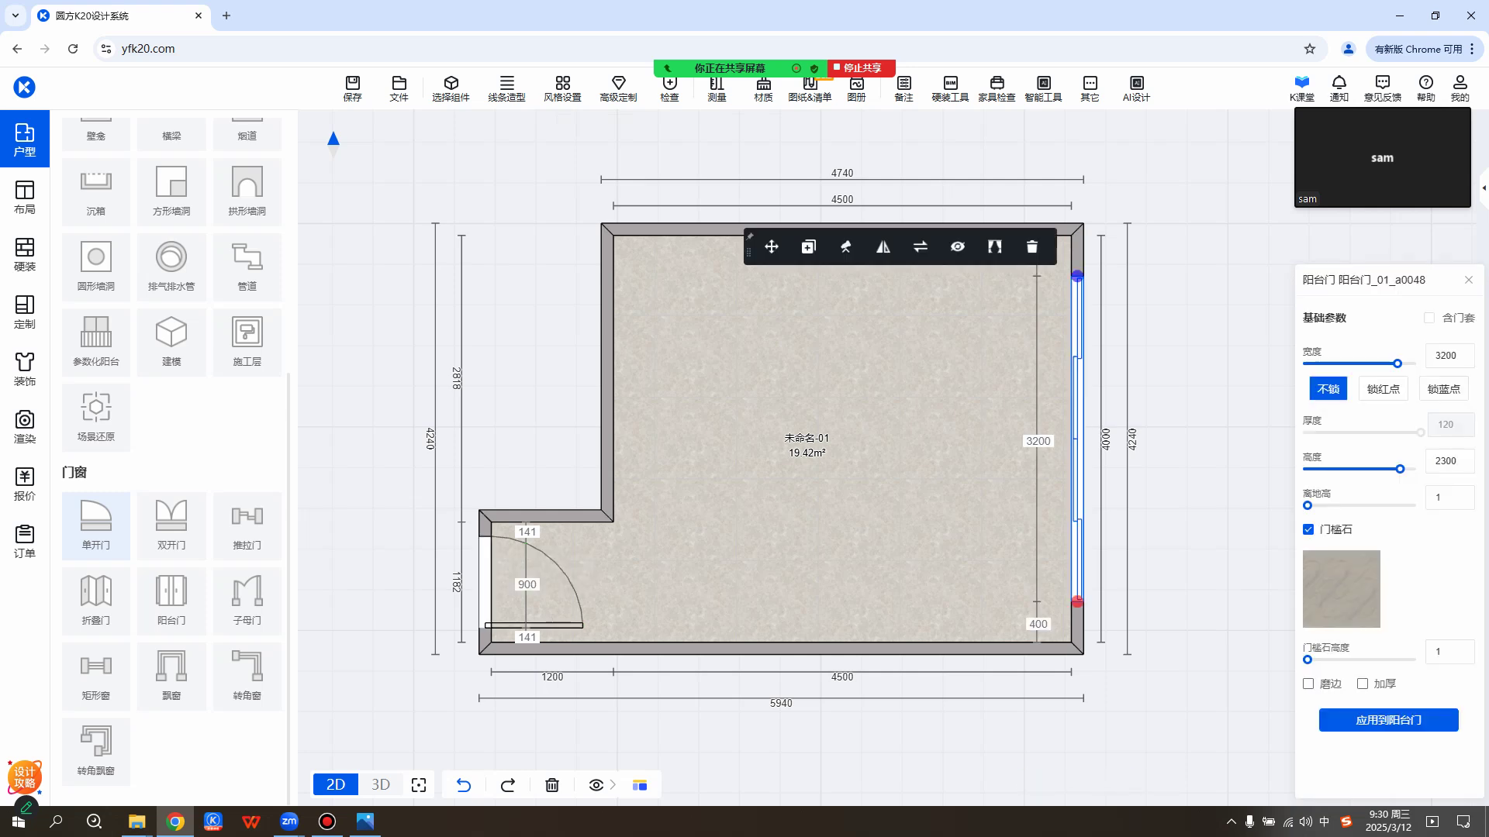
double_click(1447, 355)
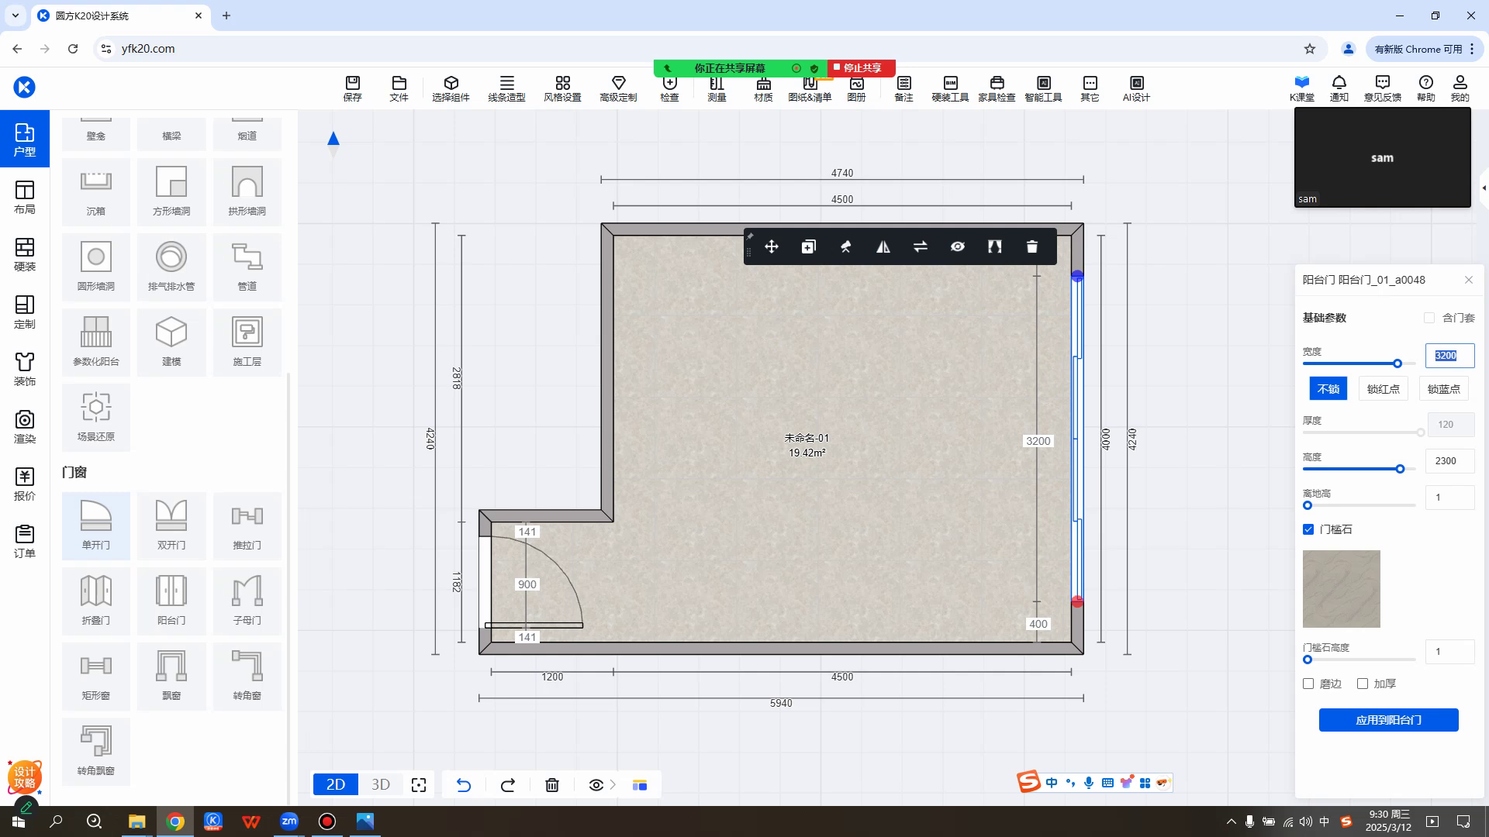
type("3000")
key("Return")
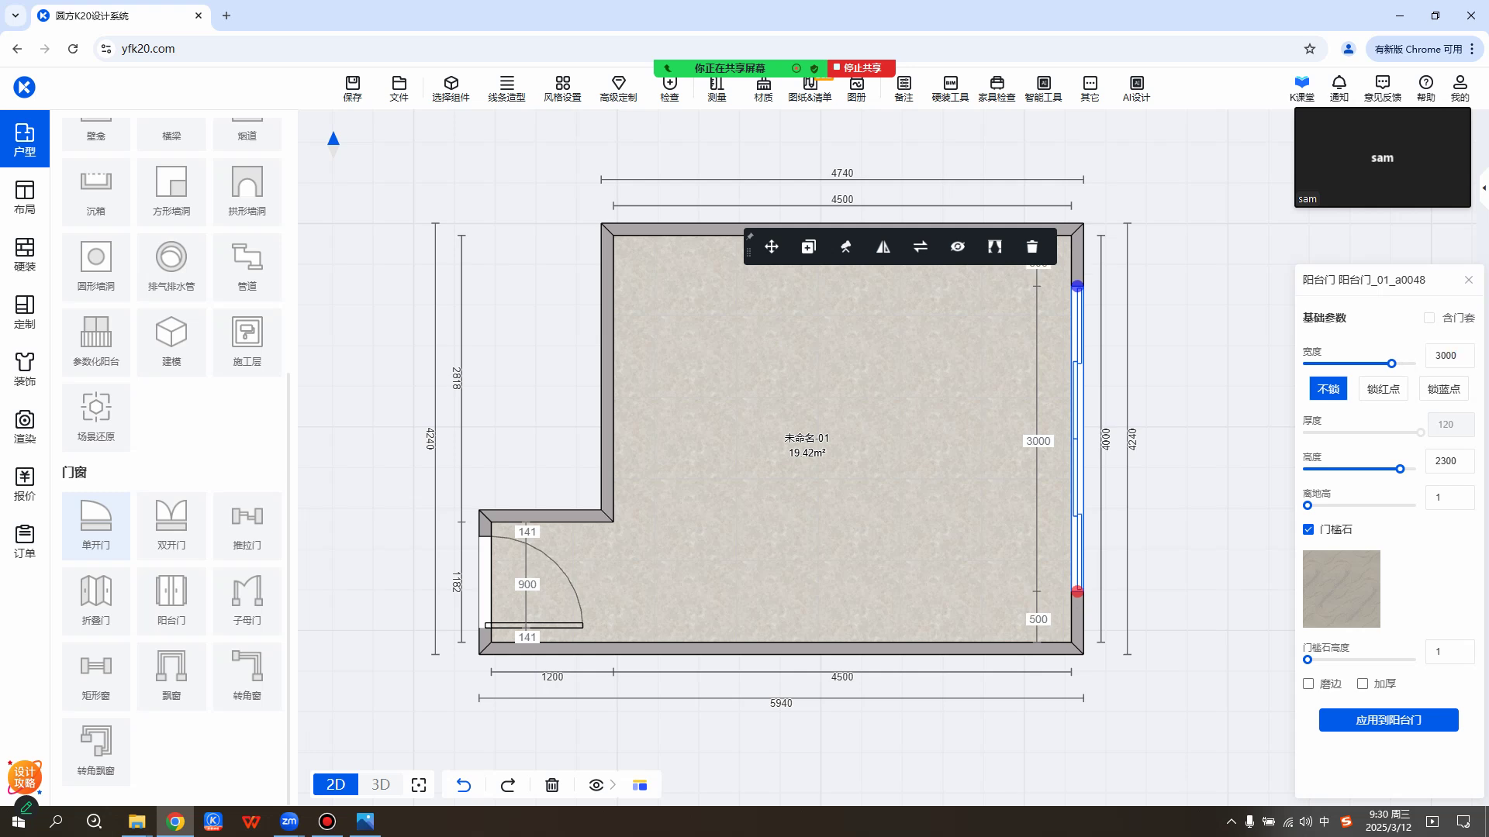
double_click(1447, 461)
type("2500")
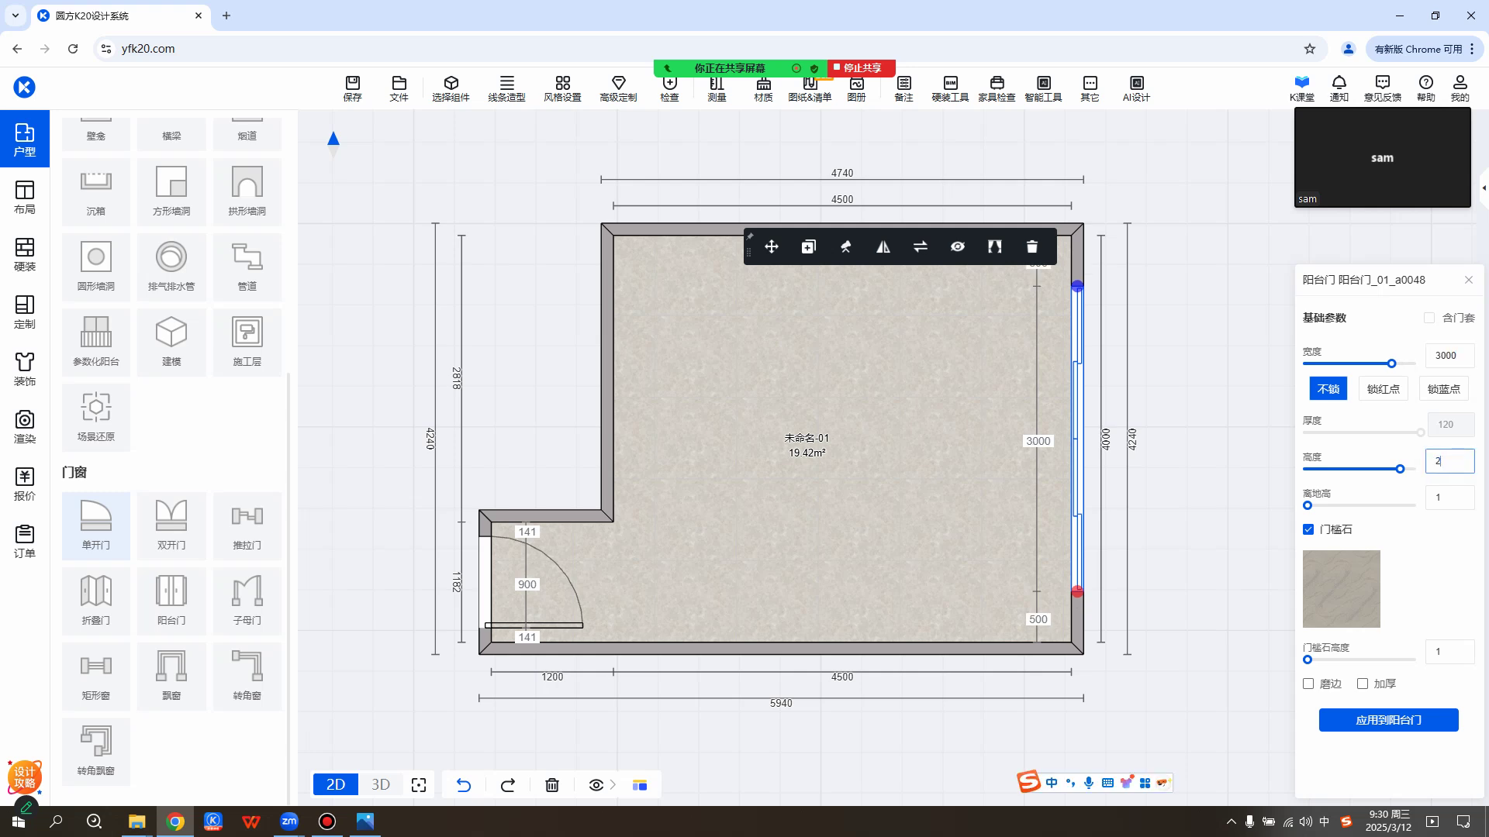
key("Return")
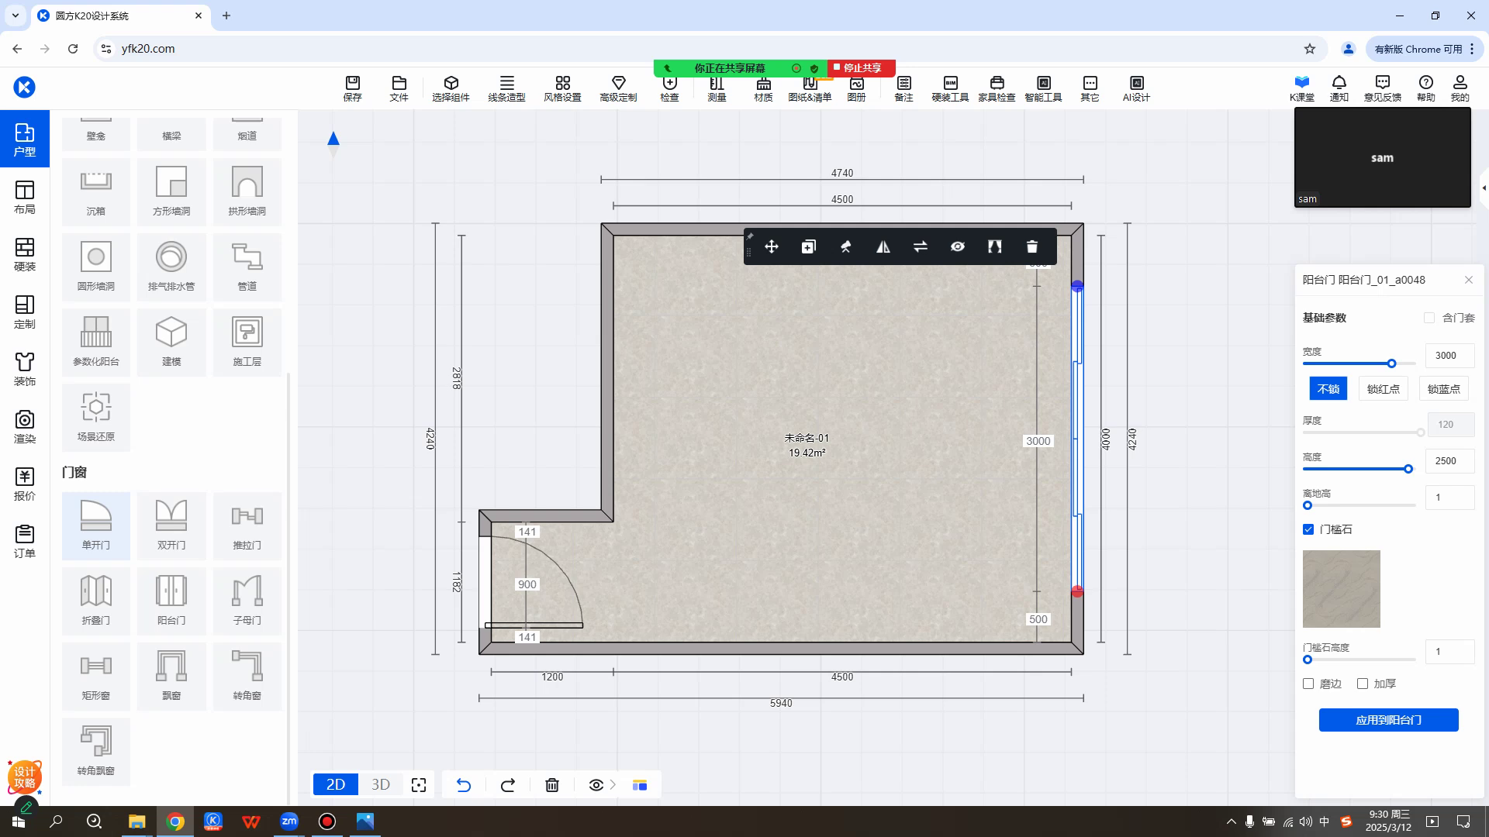
key("Escape")
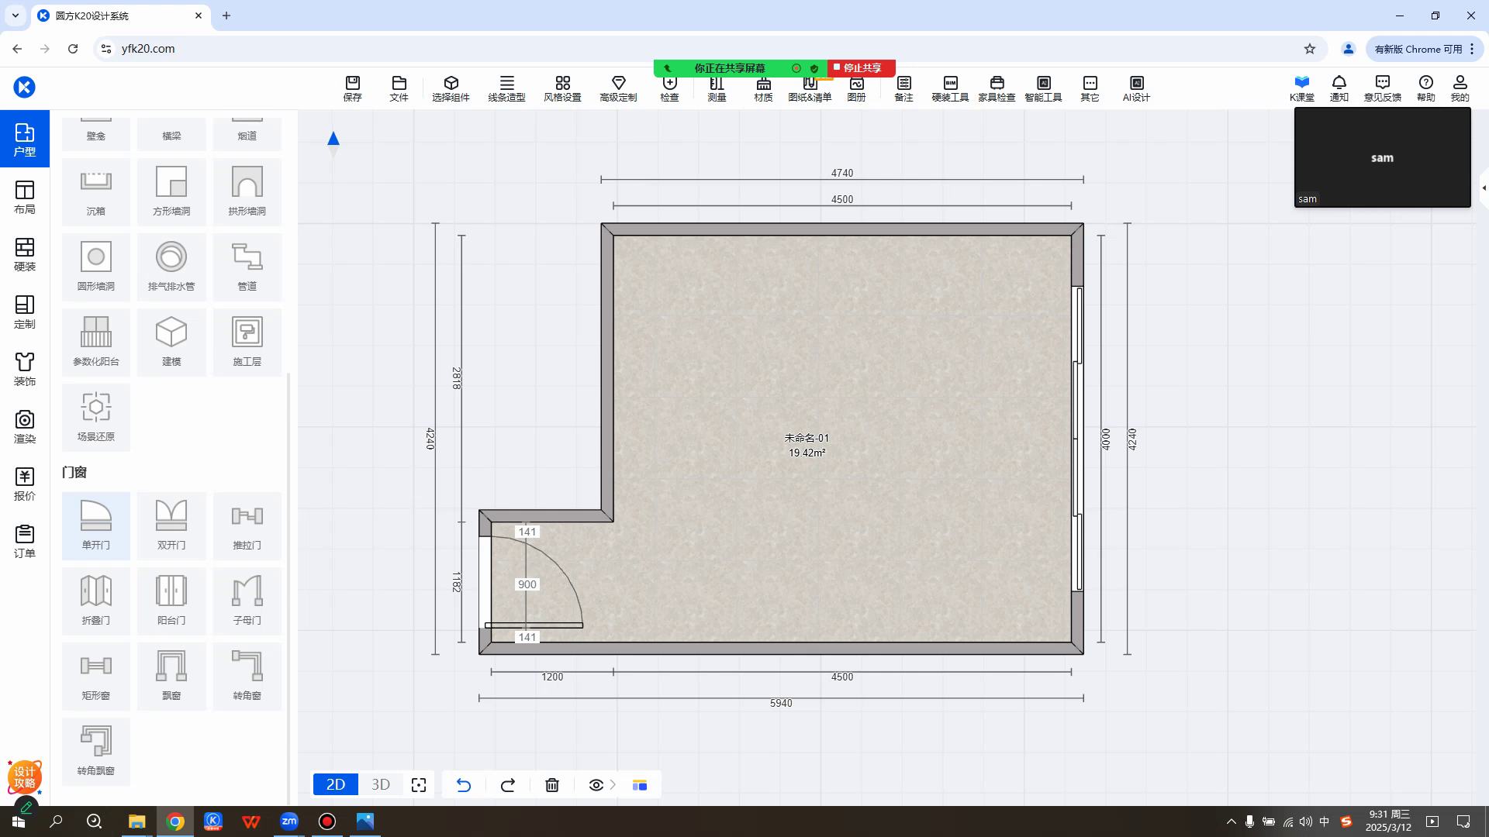
Save the design under the name 卧室.
middle_click_drag(807, 446, 847, 447)
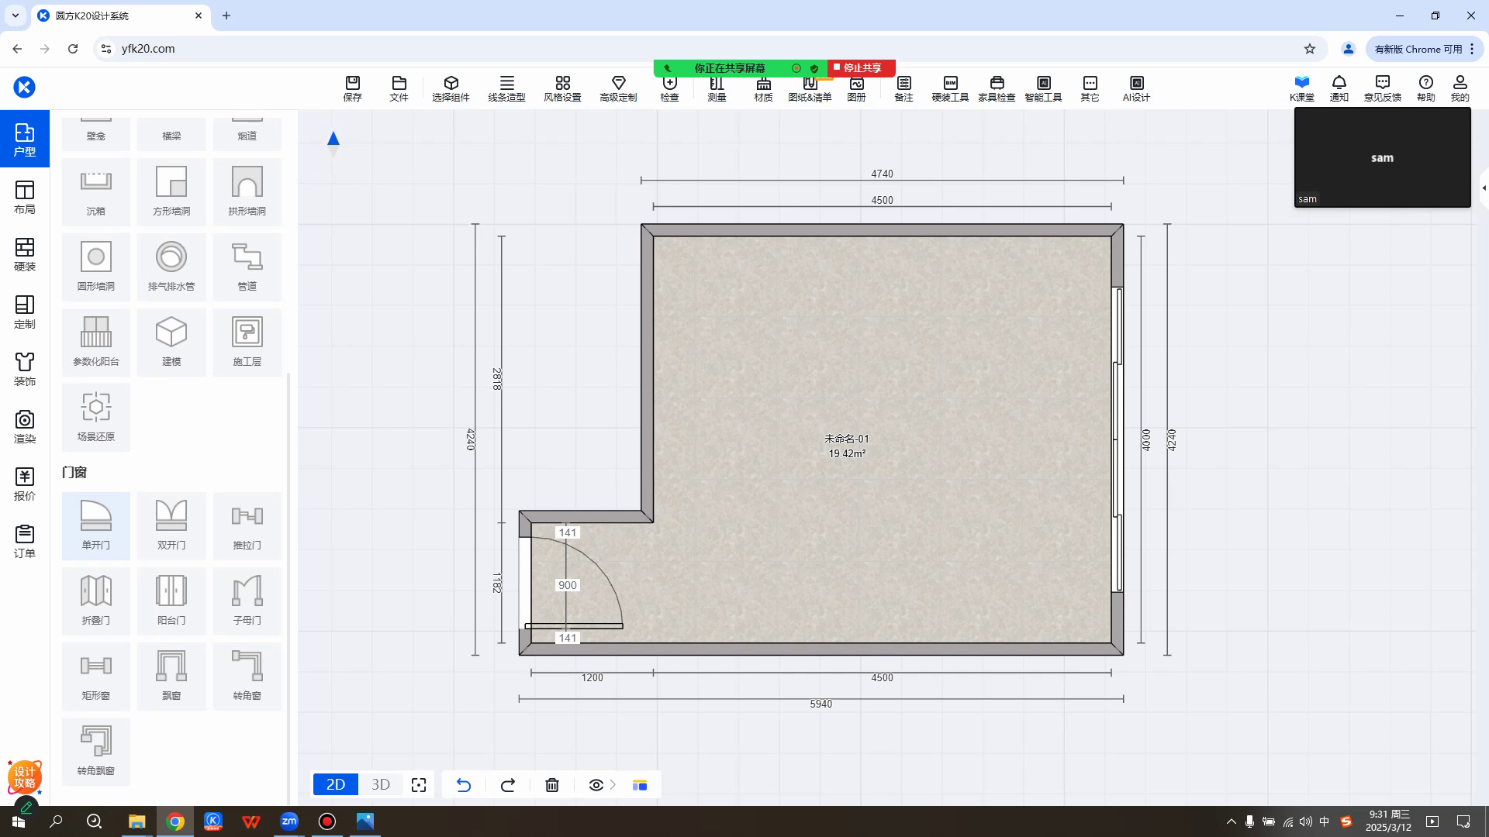
key("ctrl+s")
left_click(589, 281)
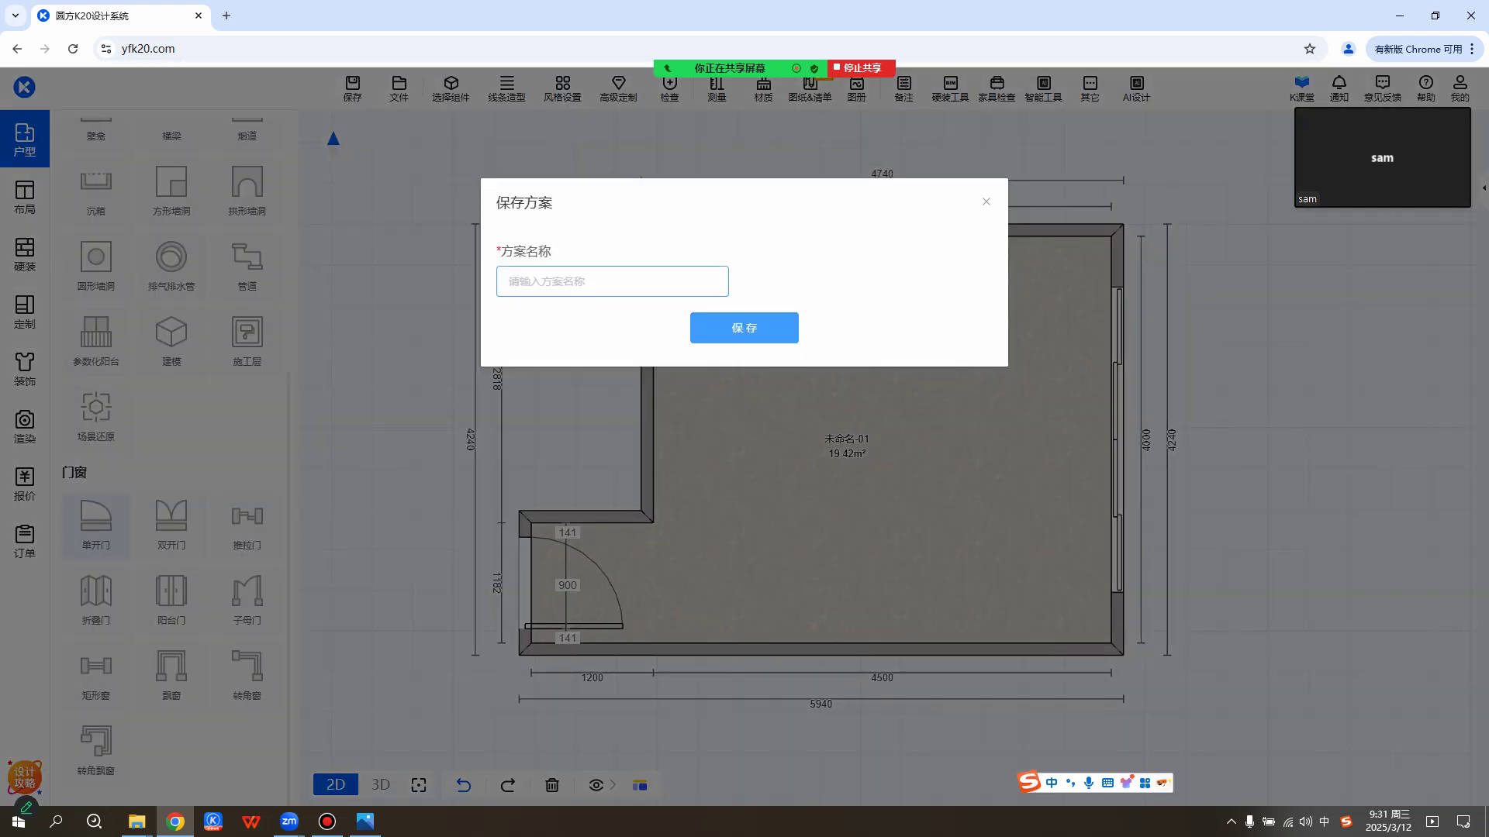
type("卧室")
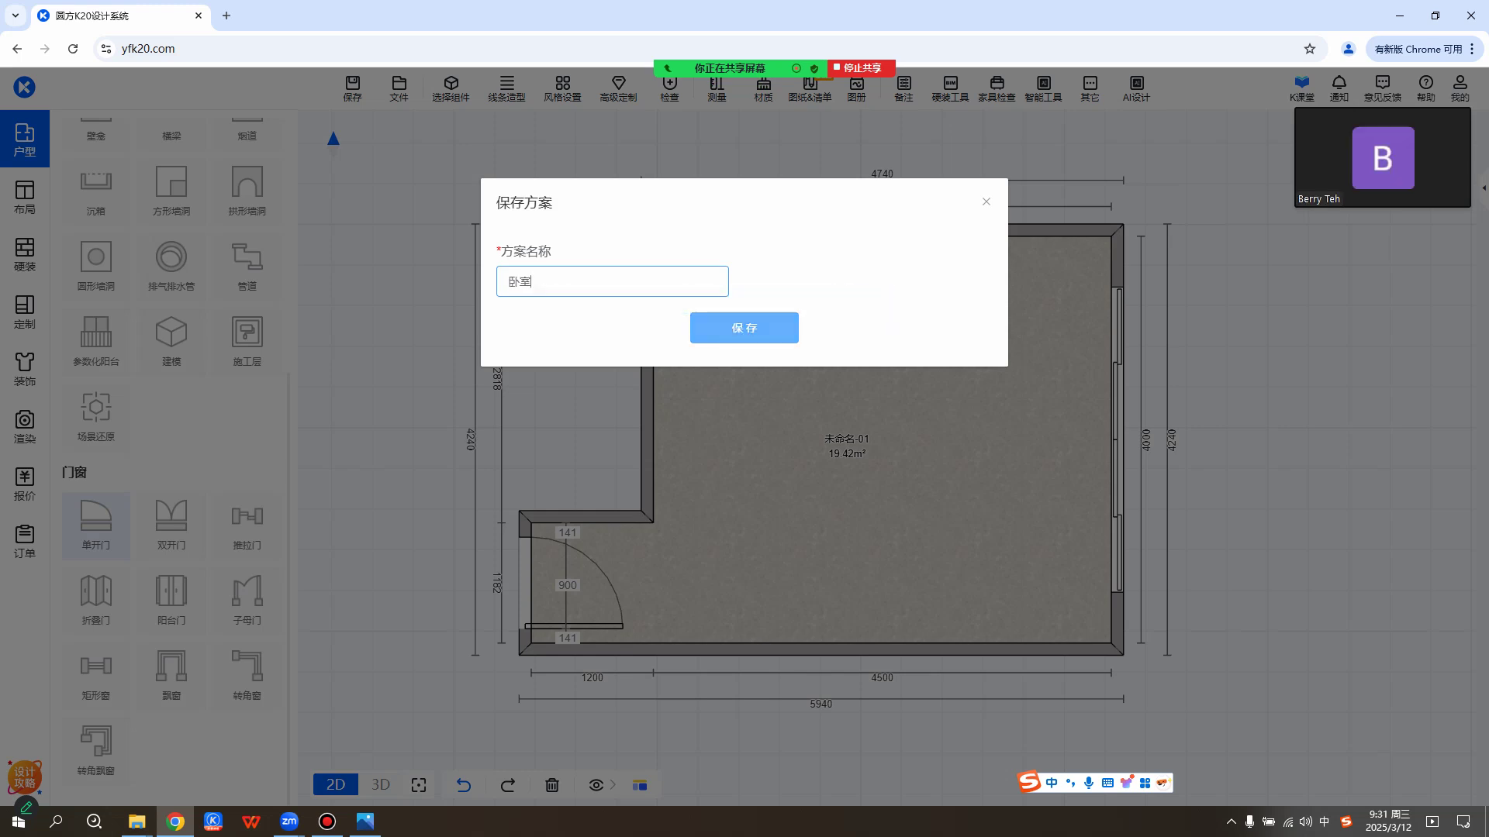
left_click(745, 328)
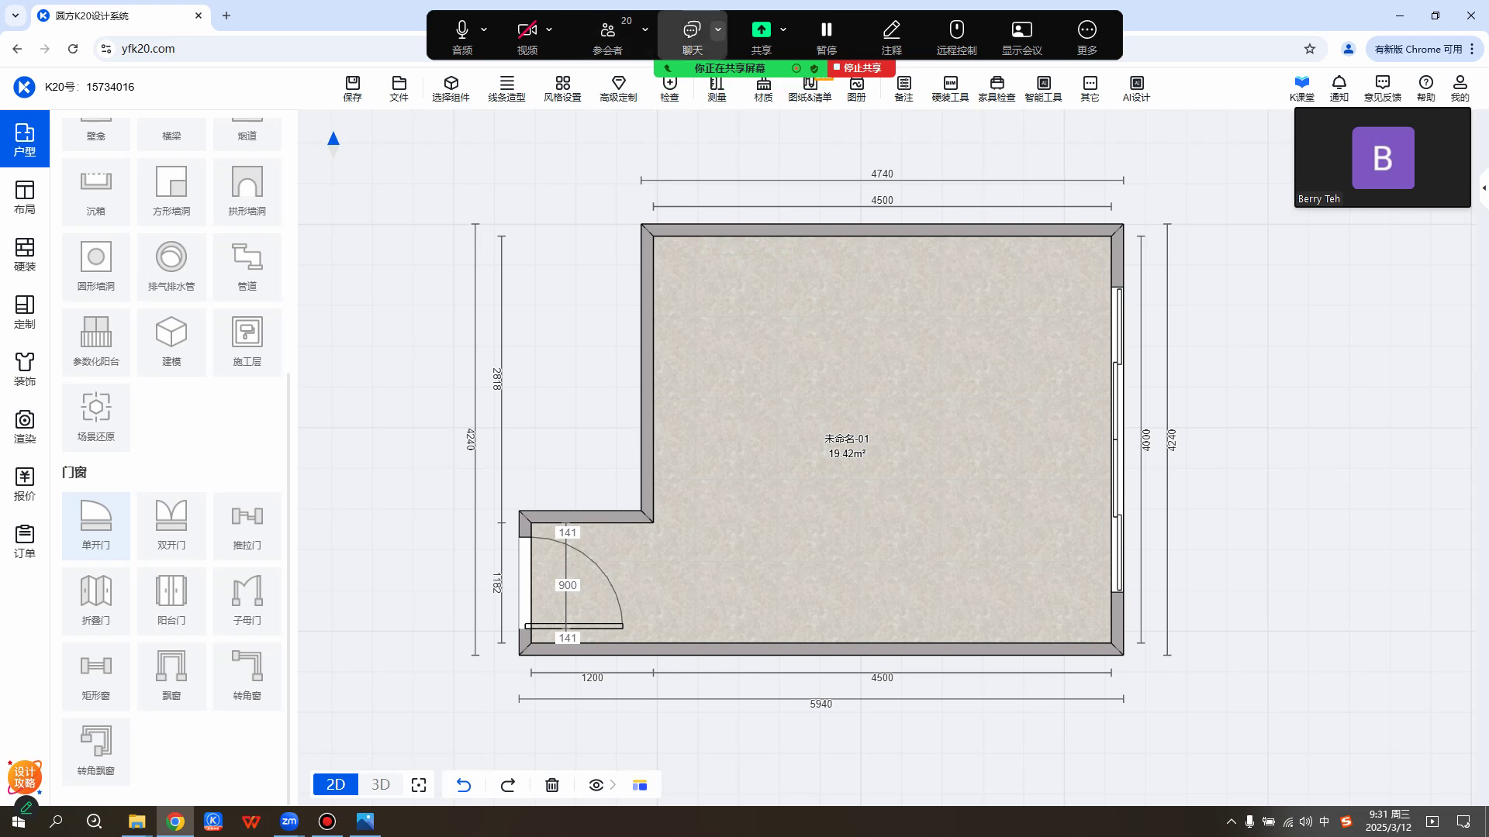
Download Bedroom training.pdf from the Zoom meeting chat, close the opened document and minimize the chat window.
left_click(691, 31)
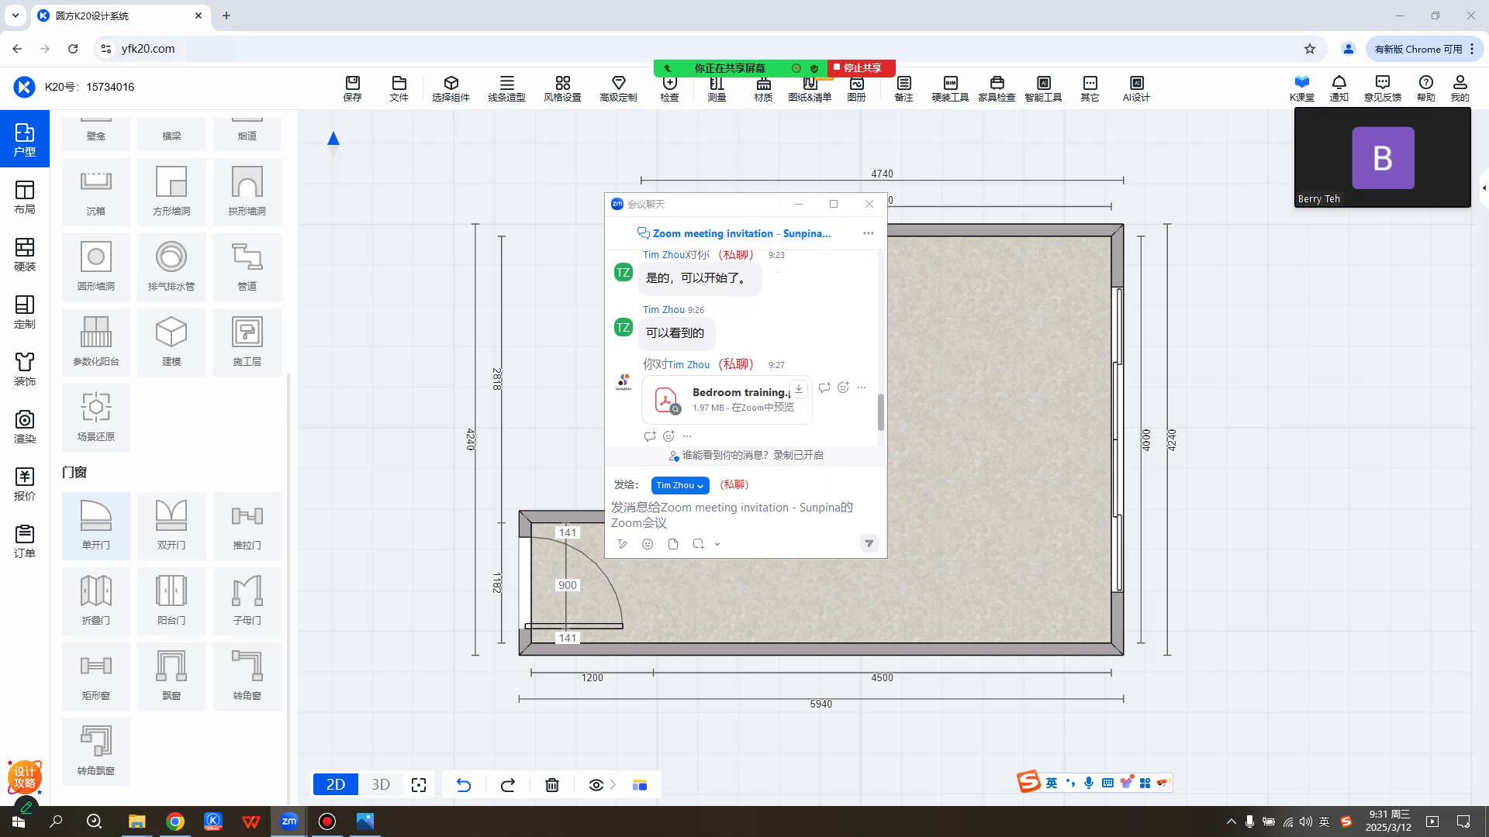
left_click(799, 390)
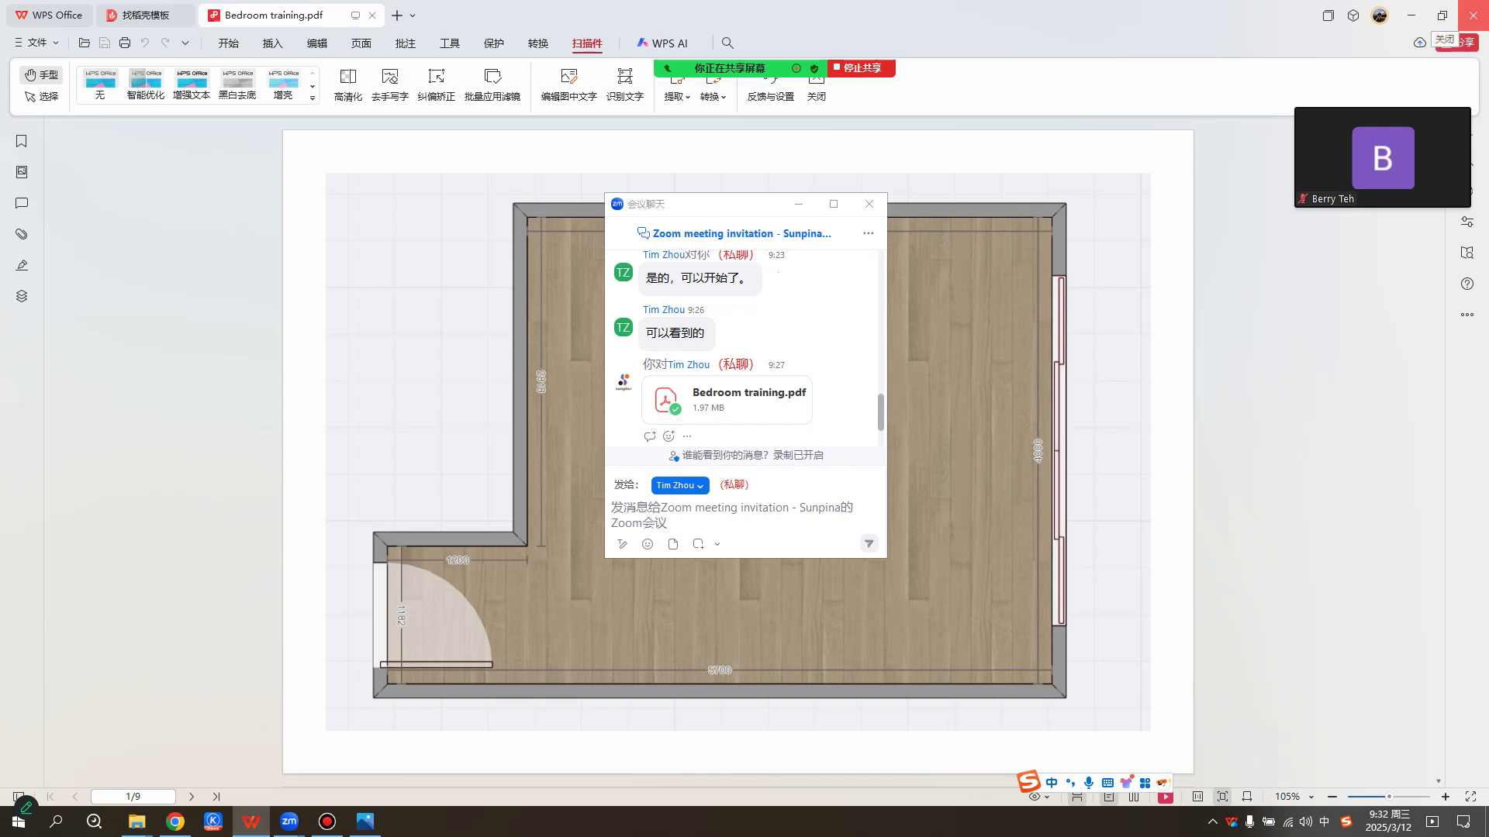
left_click(1472, 15)
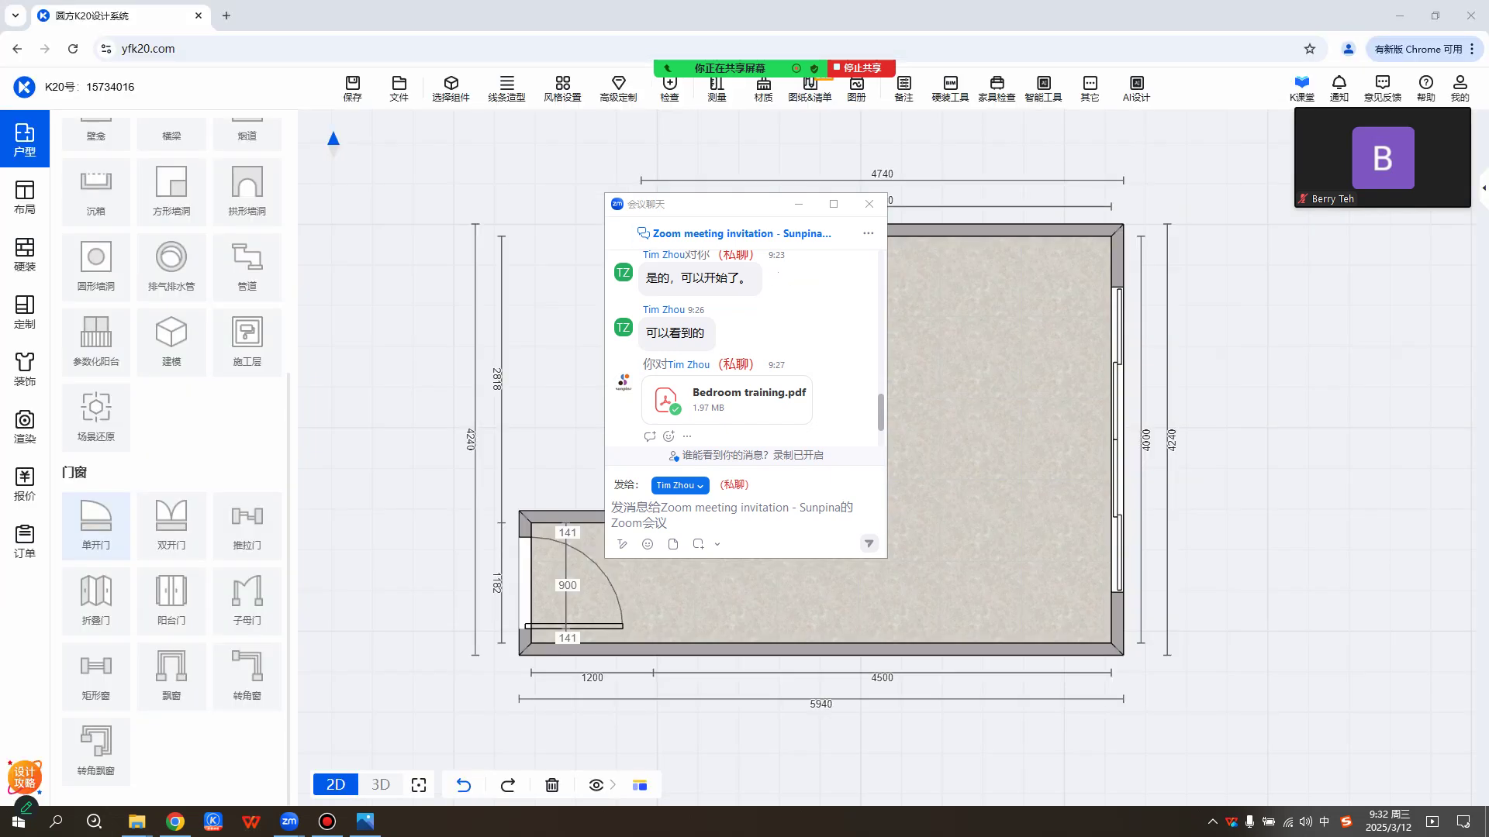
left_click_drag(715, 191, 699, 170)
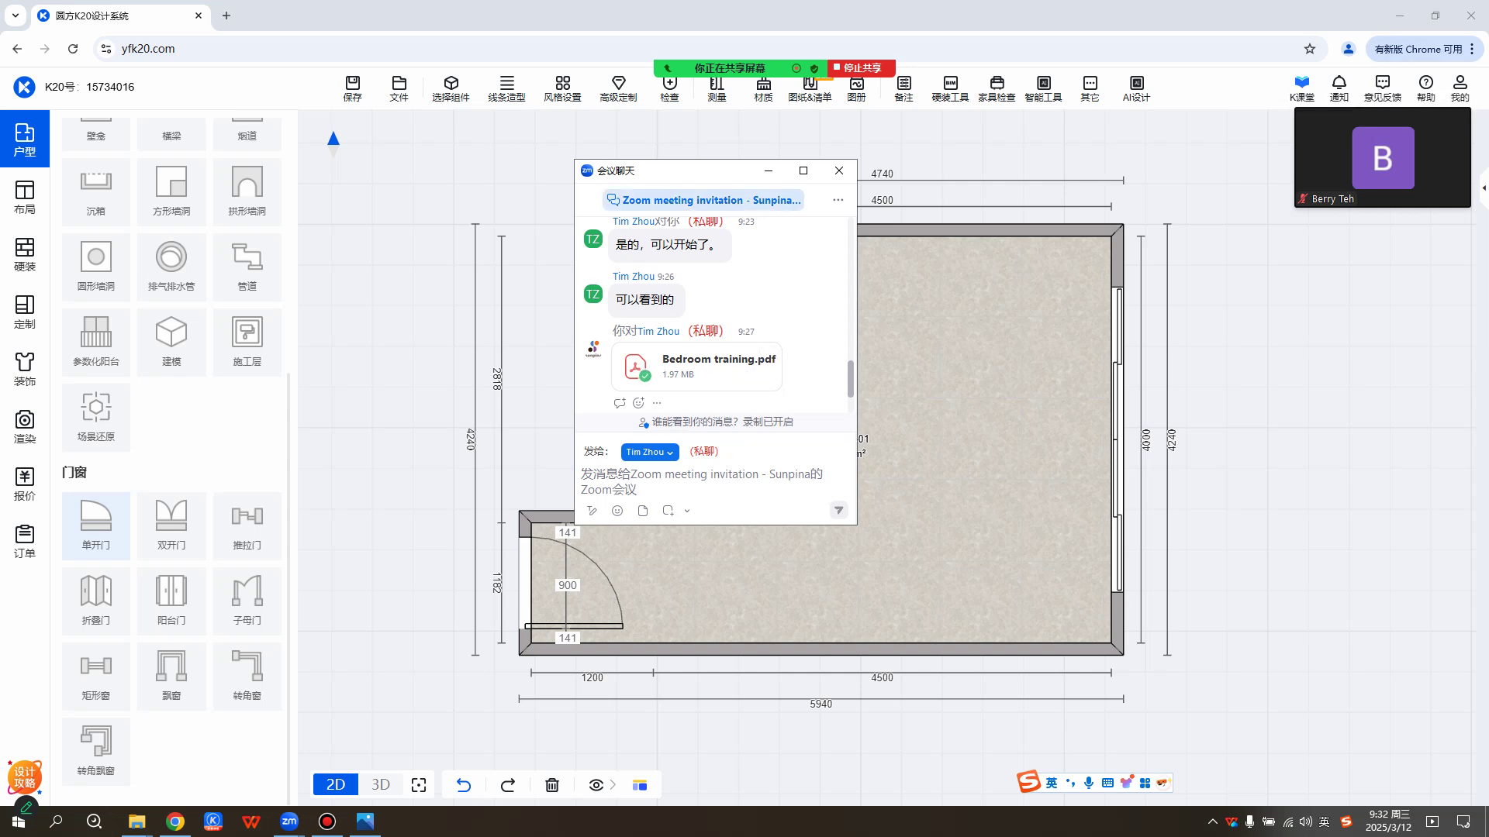
left_click(769, 171)
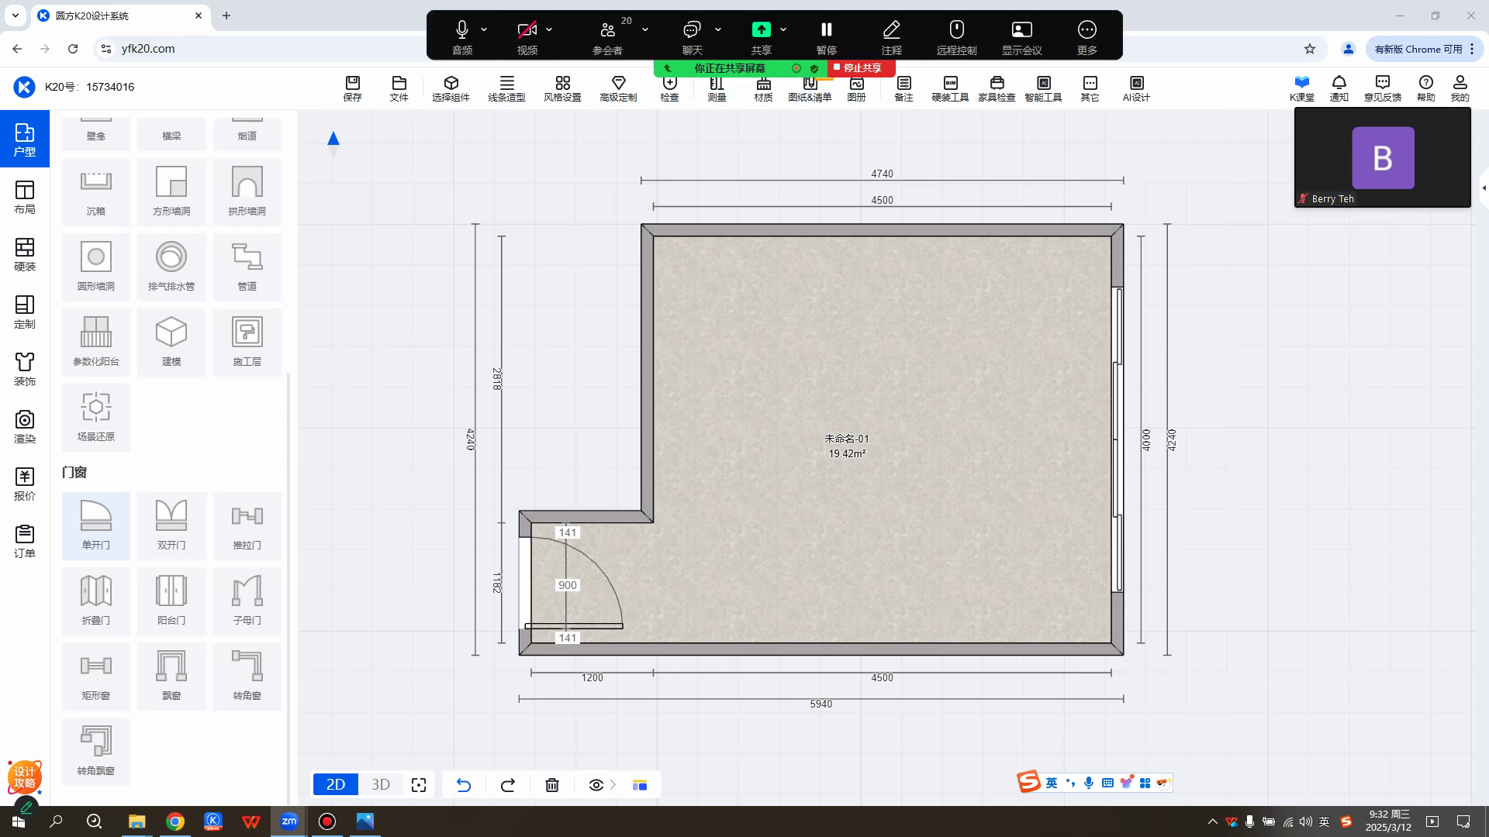
Minimize the browser, reopen the Zoom meeting chat and send the copied floor plan screenshot as a private message.
left_click(1400, 15)
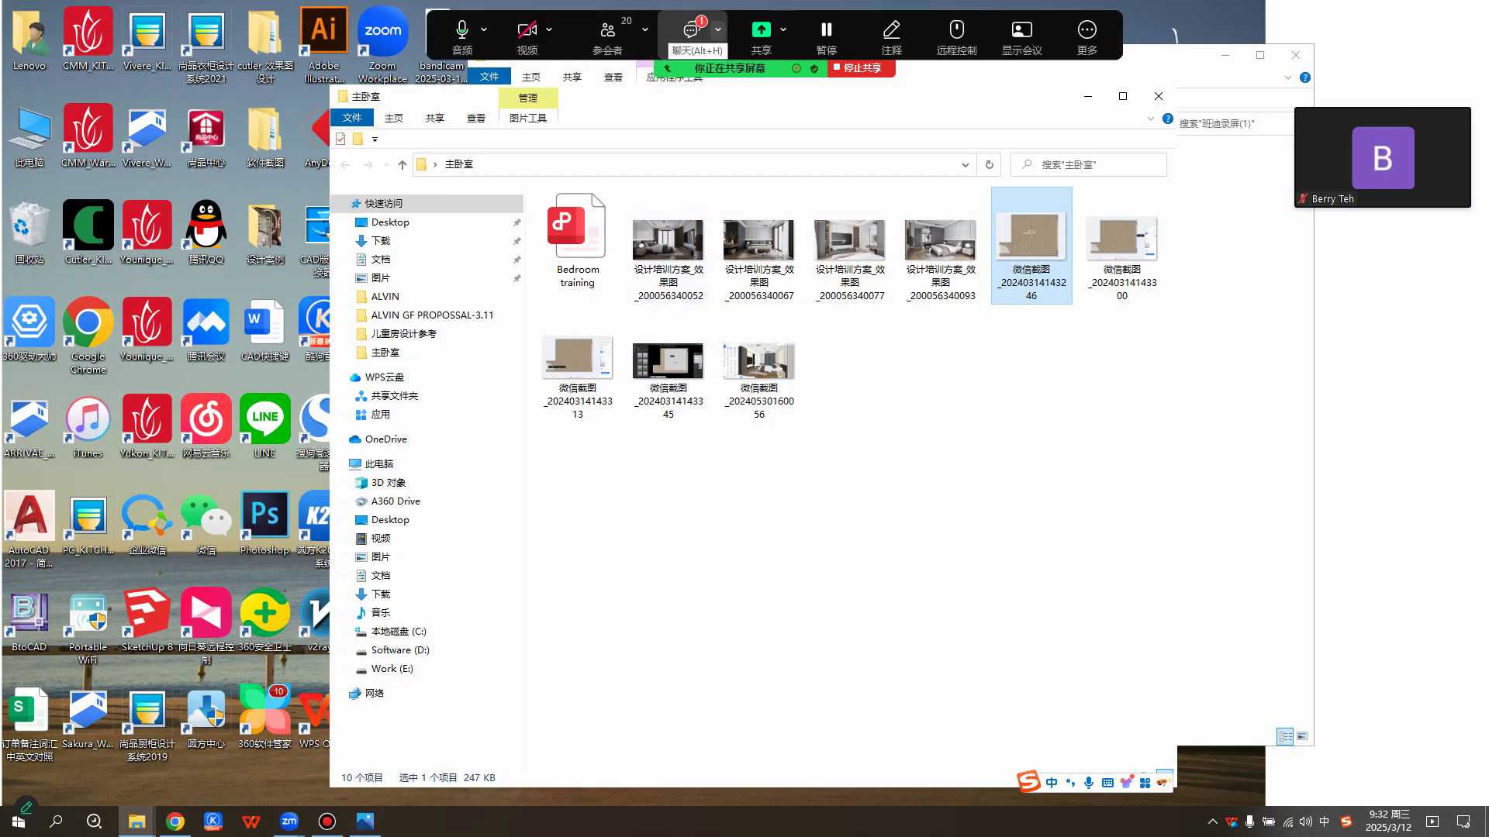
left_click(691, 31)
left_click(809, 400)
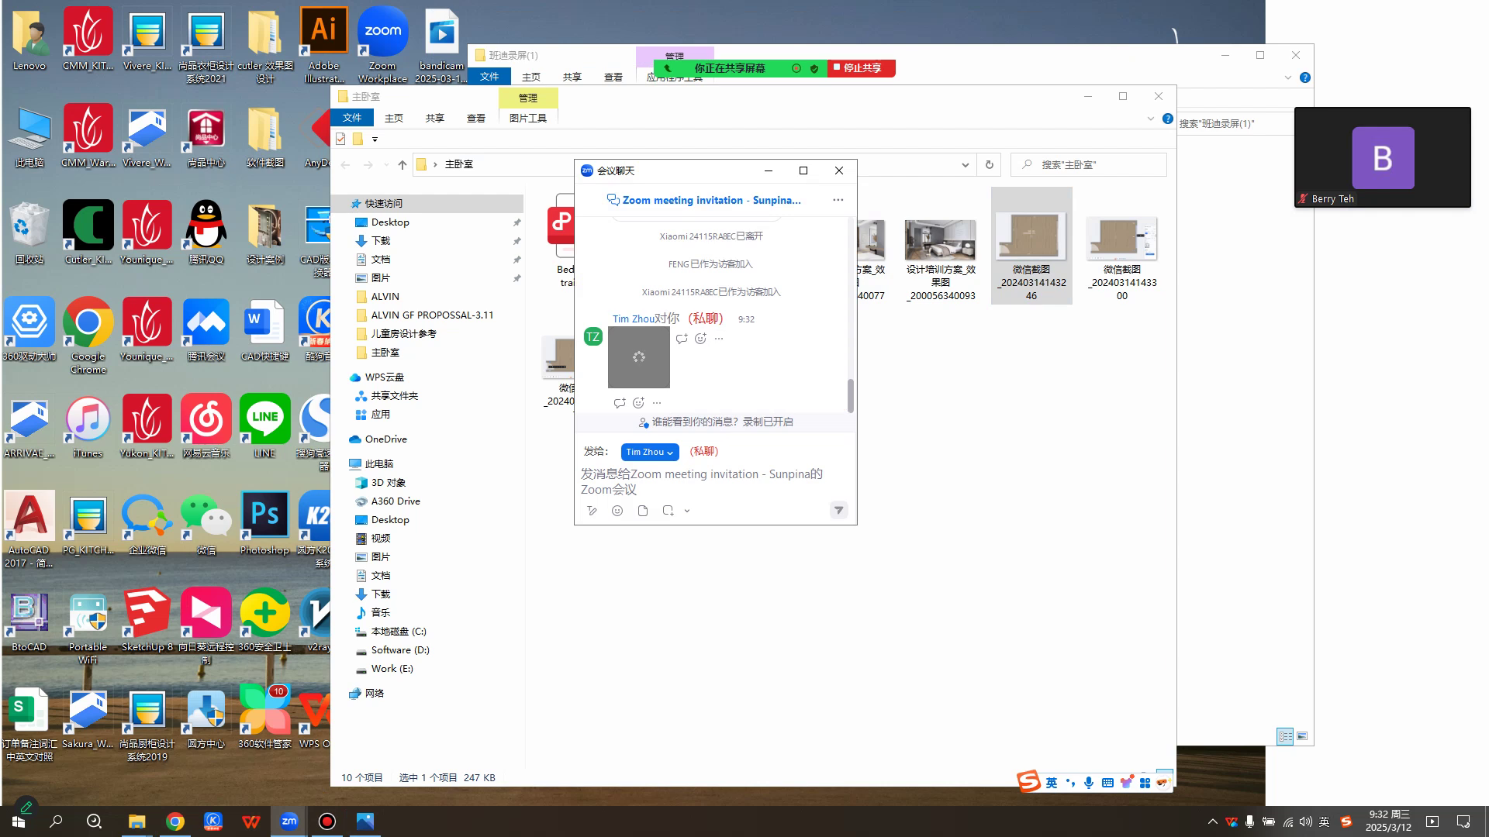
left_click_drag(698, 171, 544, 180)
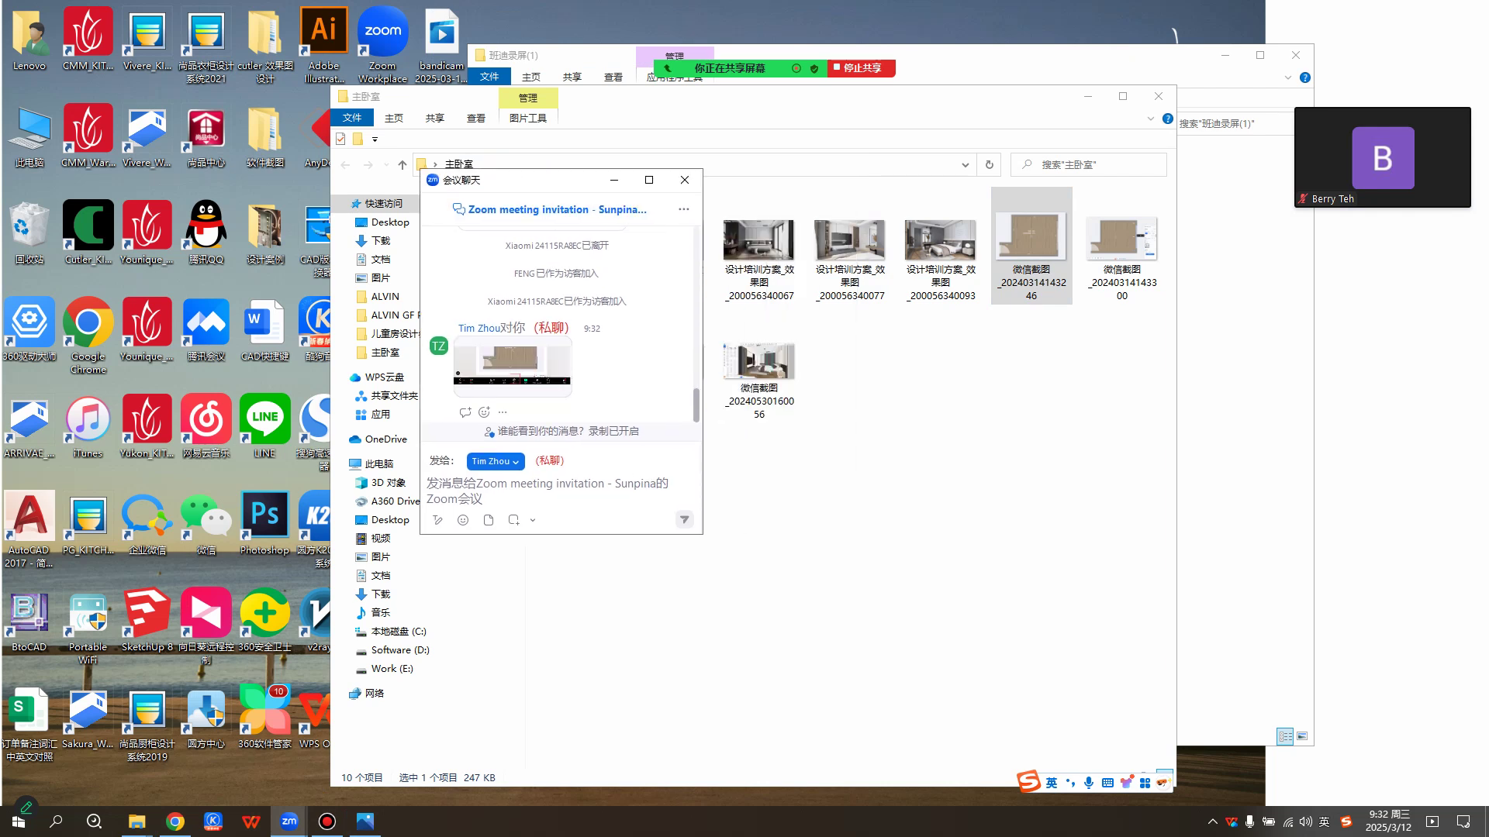
left_click(547, 492)
key("ctrl+v")
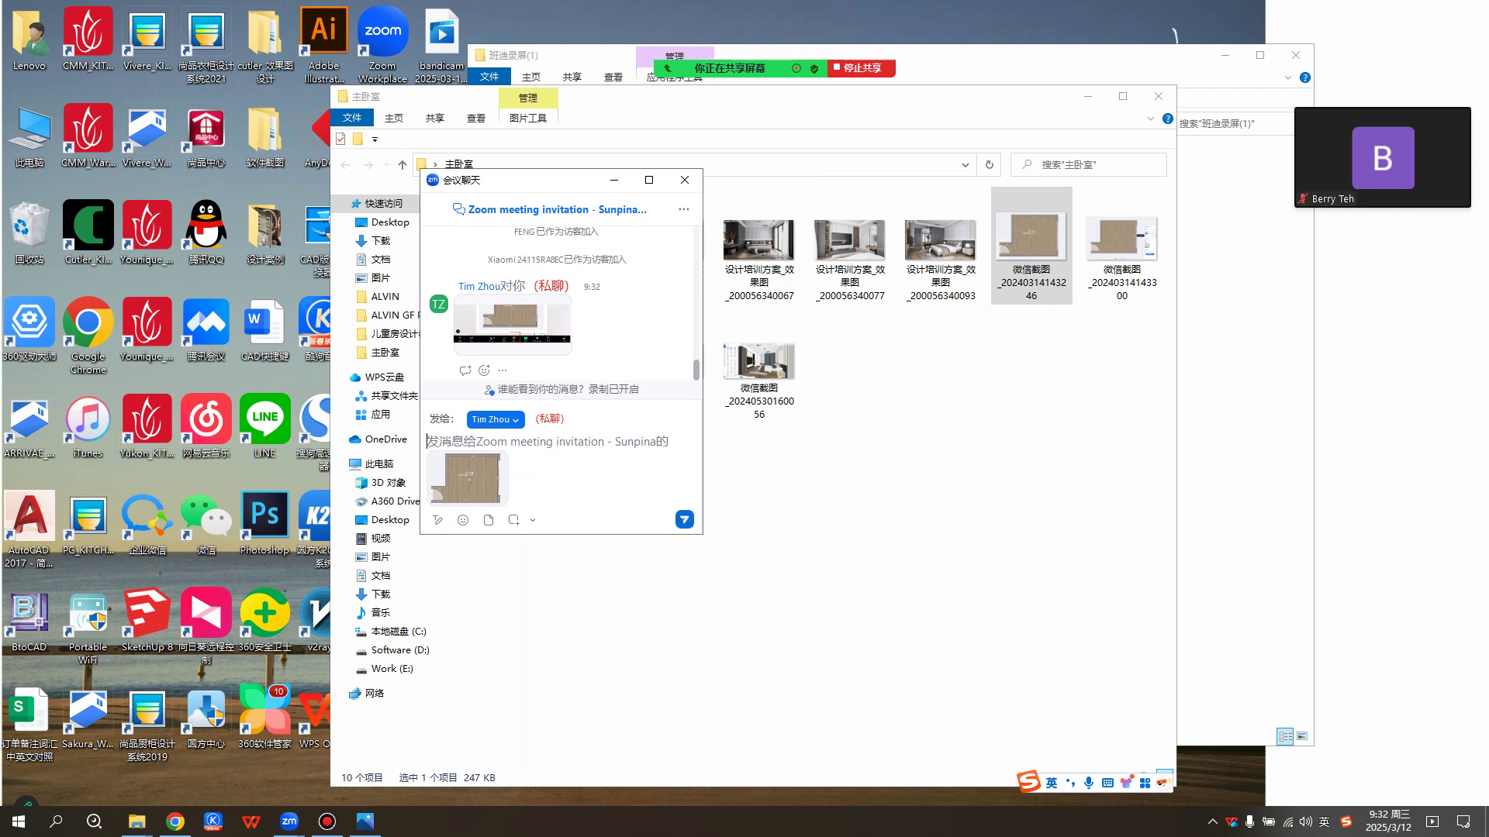
left_click(684, 520)
left_click_drag(547, 180, 375, 204)
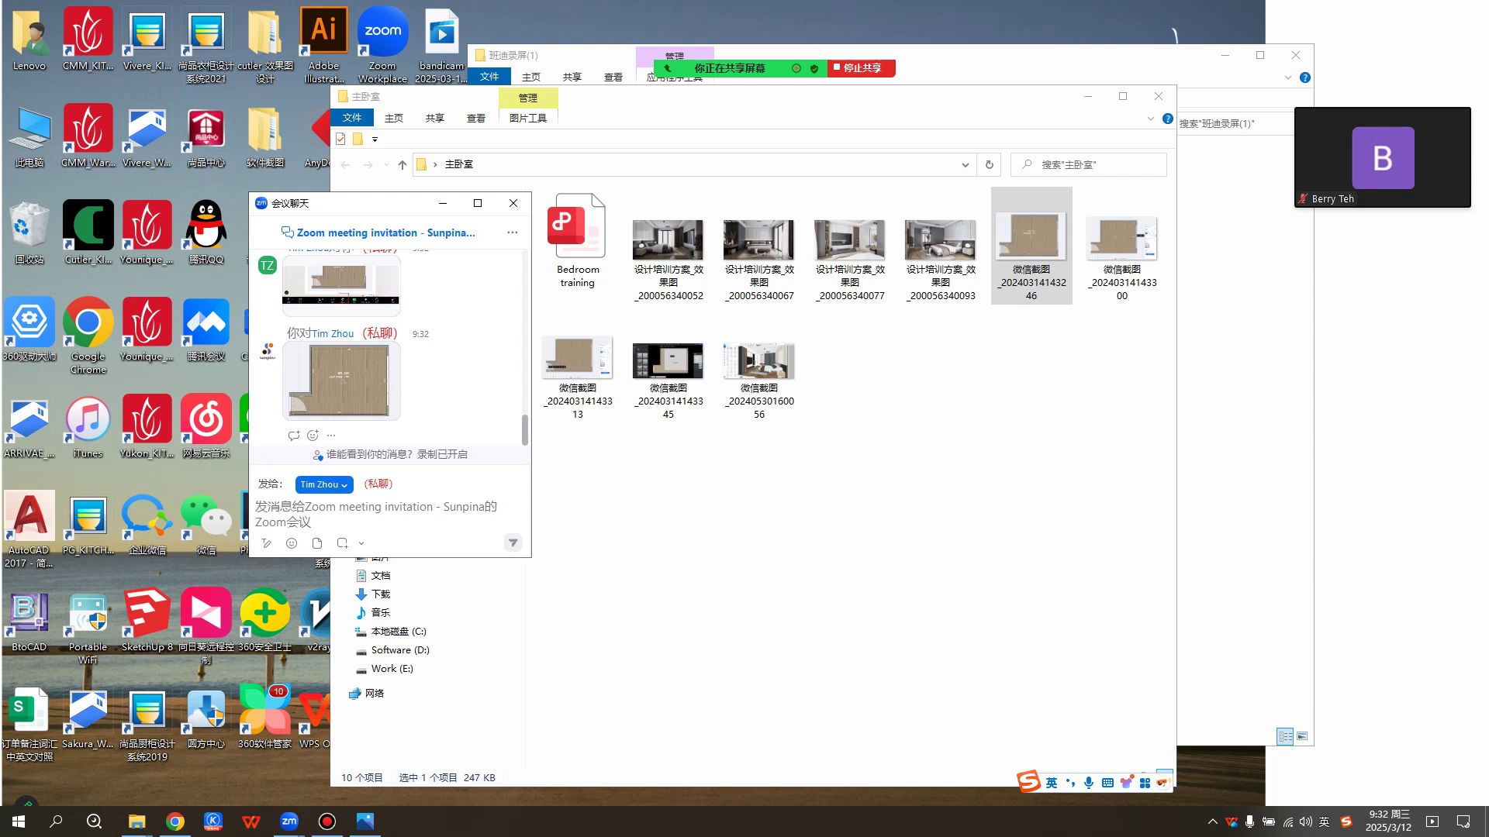
left_click_drag(1122, 241, 396, 287)
left_click(512, 544)
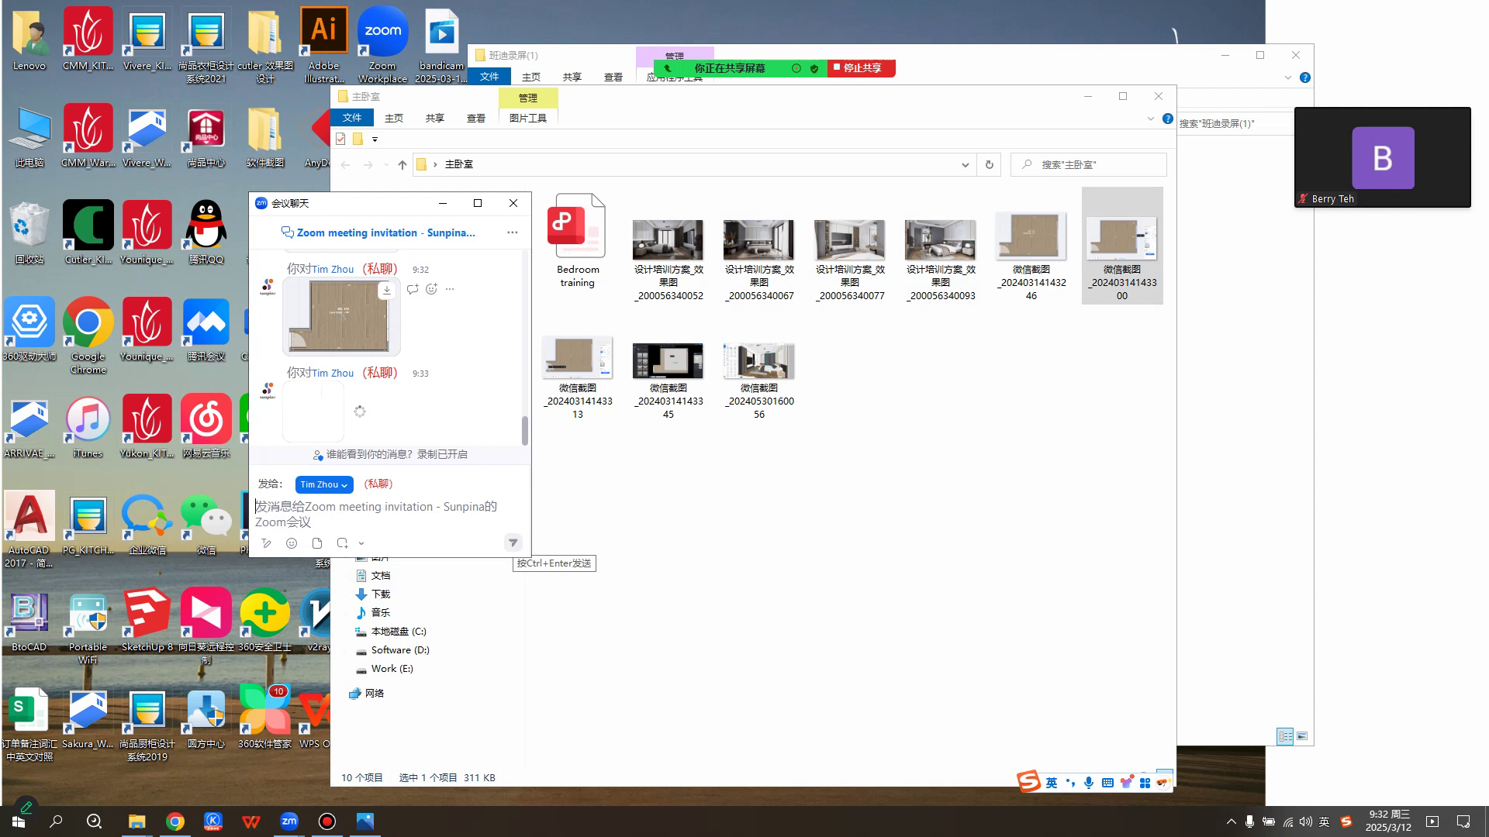
left_click_drag(349, 203, 284, 205)
left_click_drag(578, 361, 233, 504)
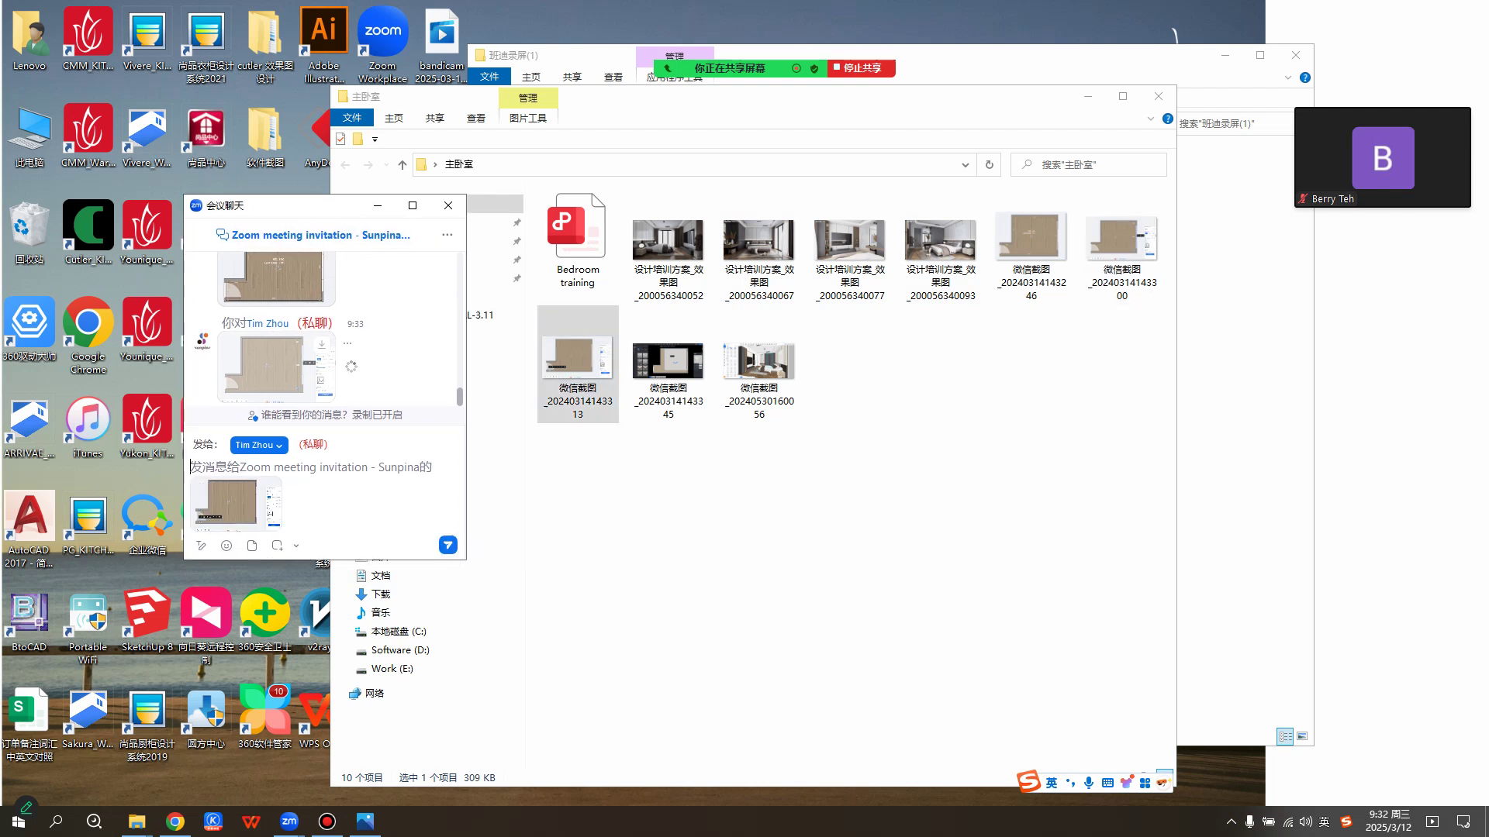
left_click(447, 545)
left_click_drag(669, 364, 310, 512)
left_click(447, 545)
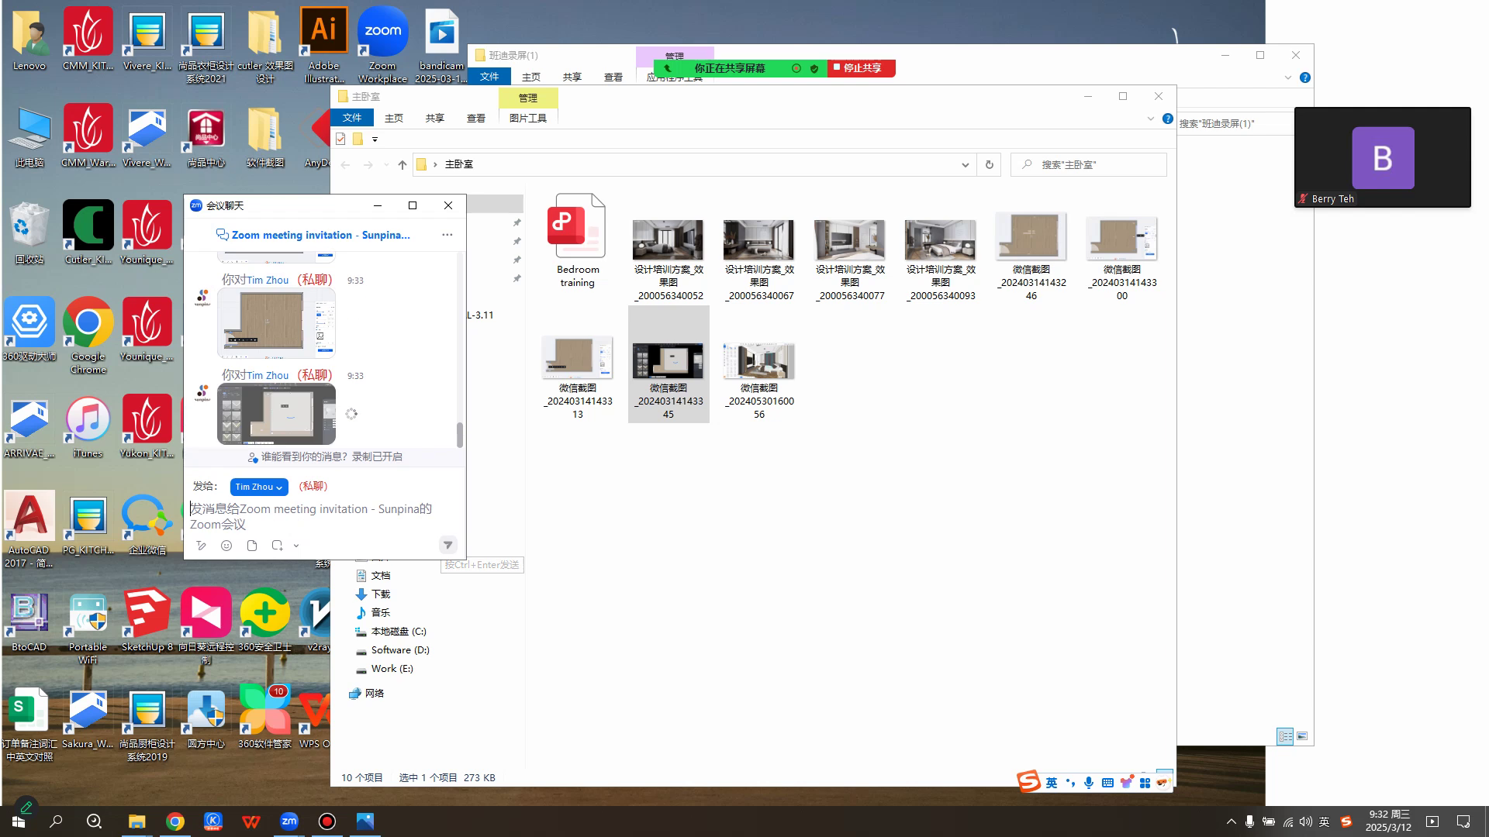
Check the sent screenshots in the chat and switch back to the K20 design system in Chrome.
left_click_drag(317, 206, 626, 202)
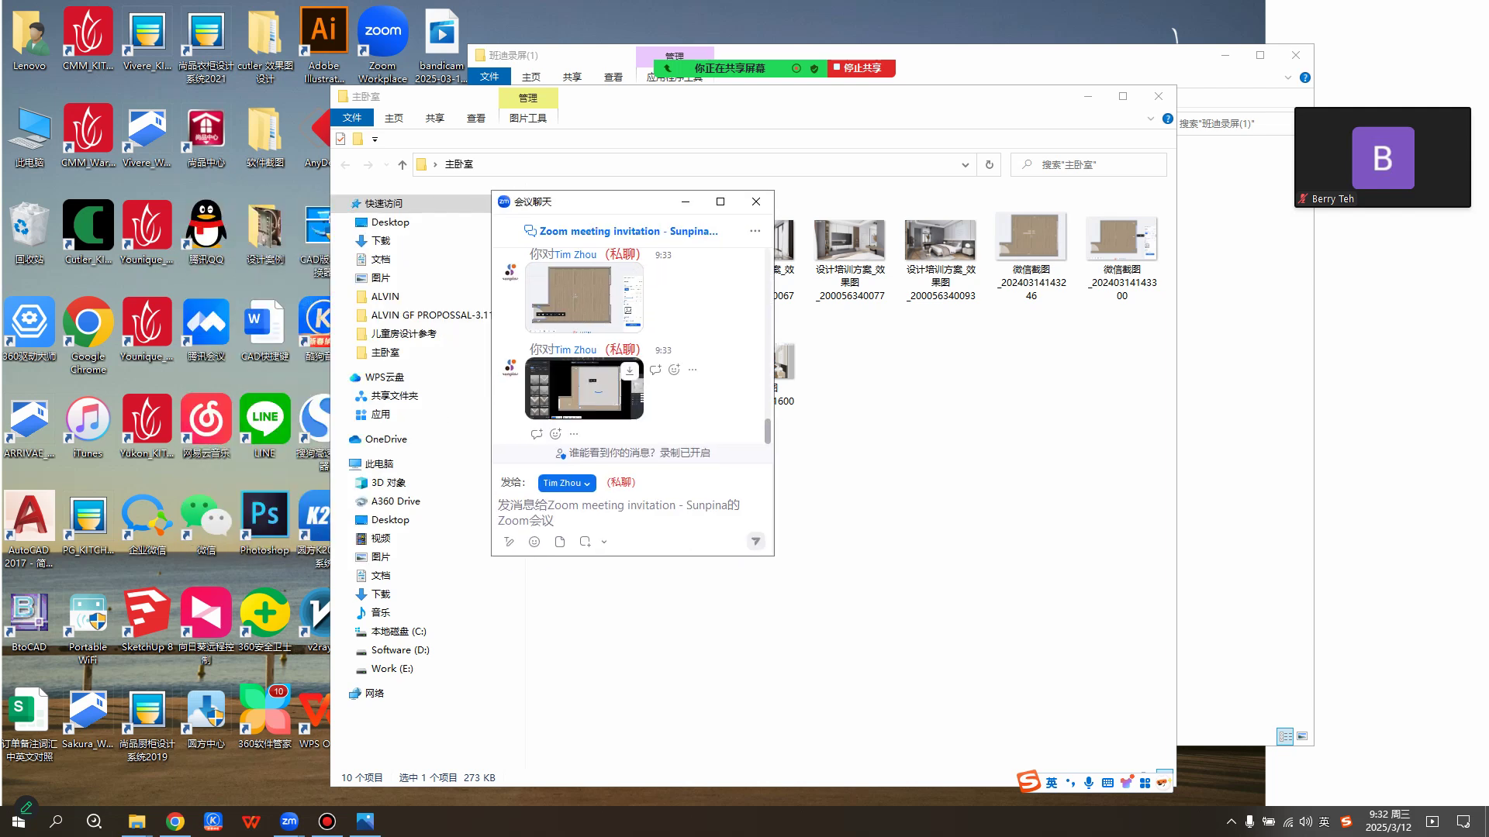
scroll(629, 373, "up", 2)
scroll(630, 372, "up", 2)
scroll(630, 372, "down", 4)
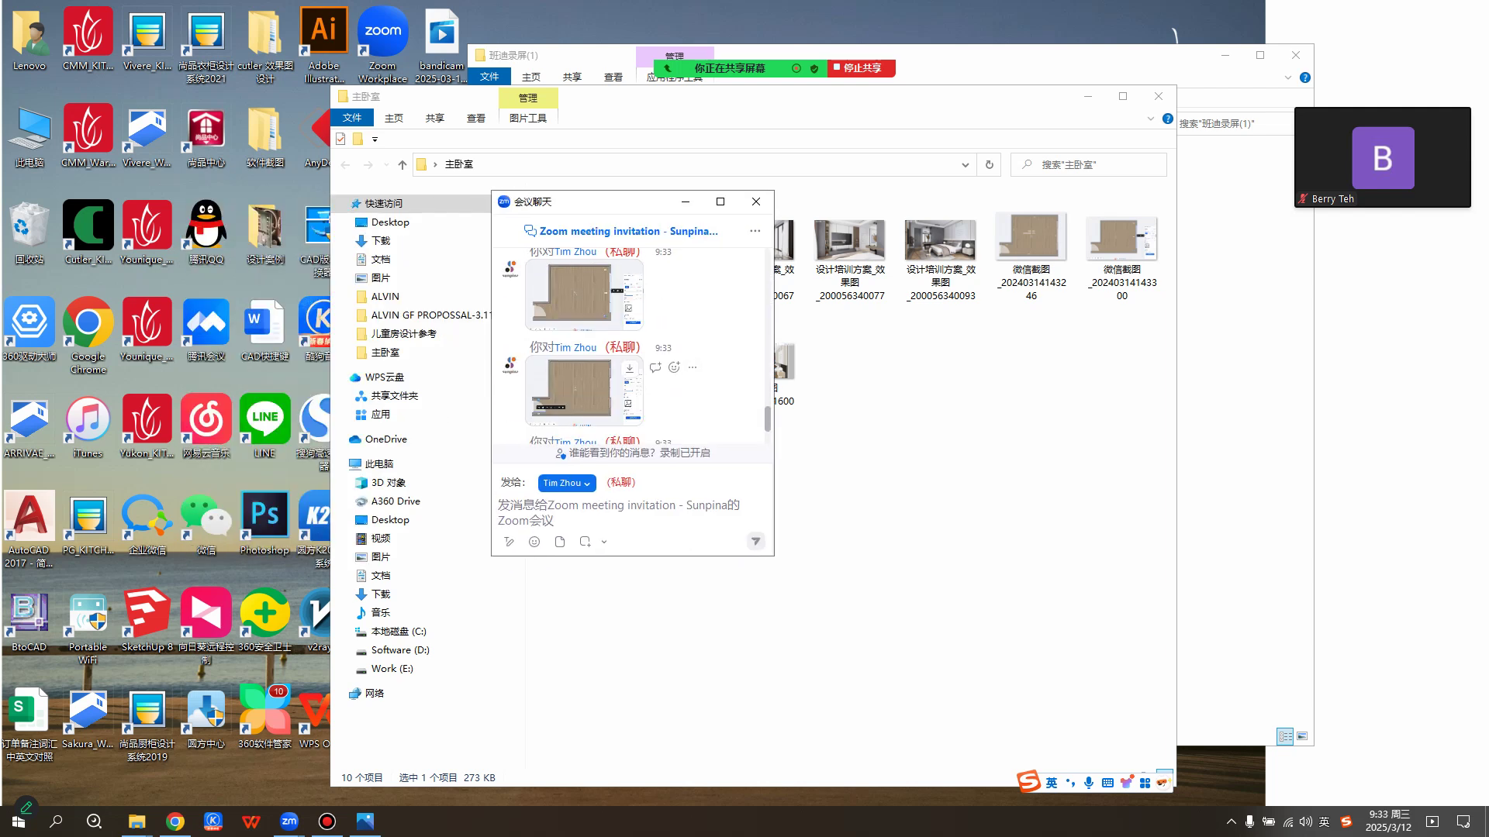
left_click_drag(605, 201, 740, 202)
mouse_move(175, 821)
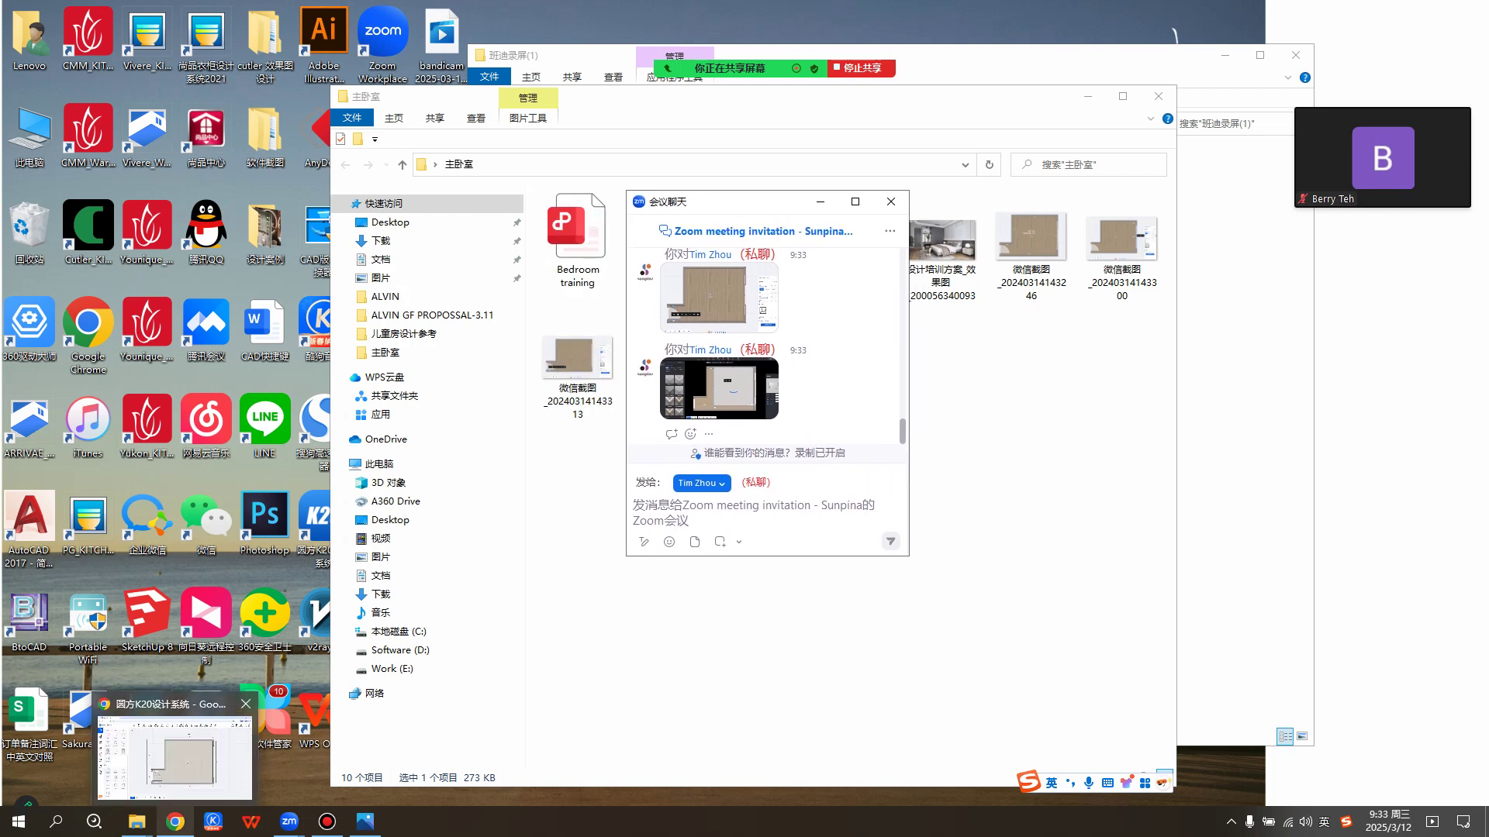
left_click(174, 756)
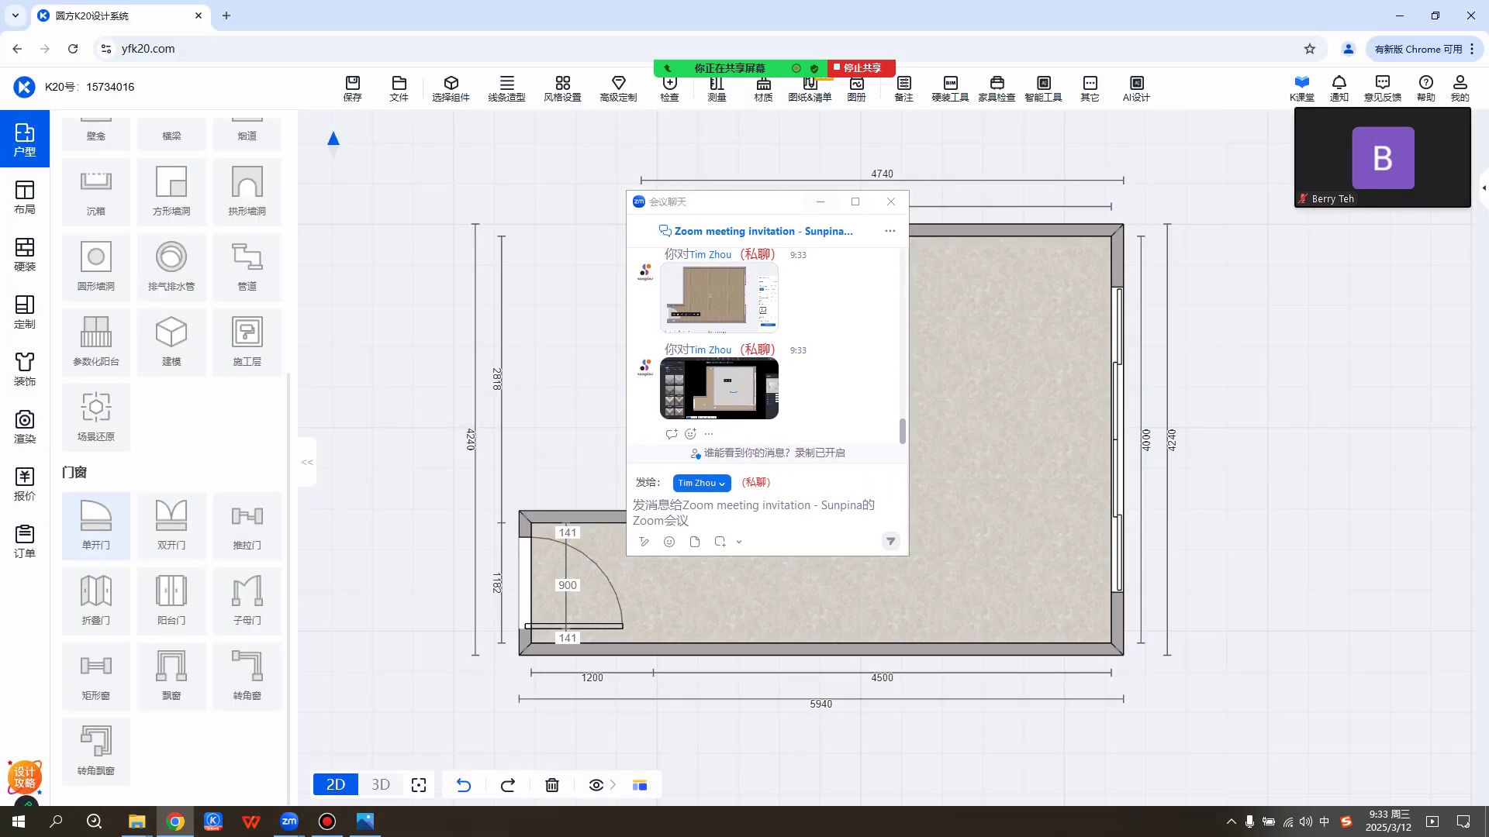
Look back through the meeting chat to the first floor plan images exchanged.
left_click_drag(743, 202, 725, 189)
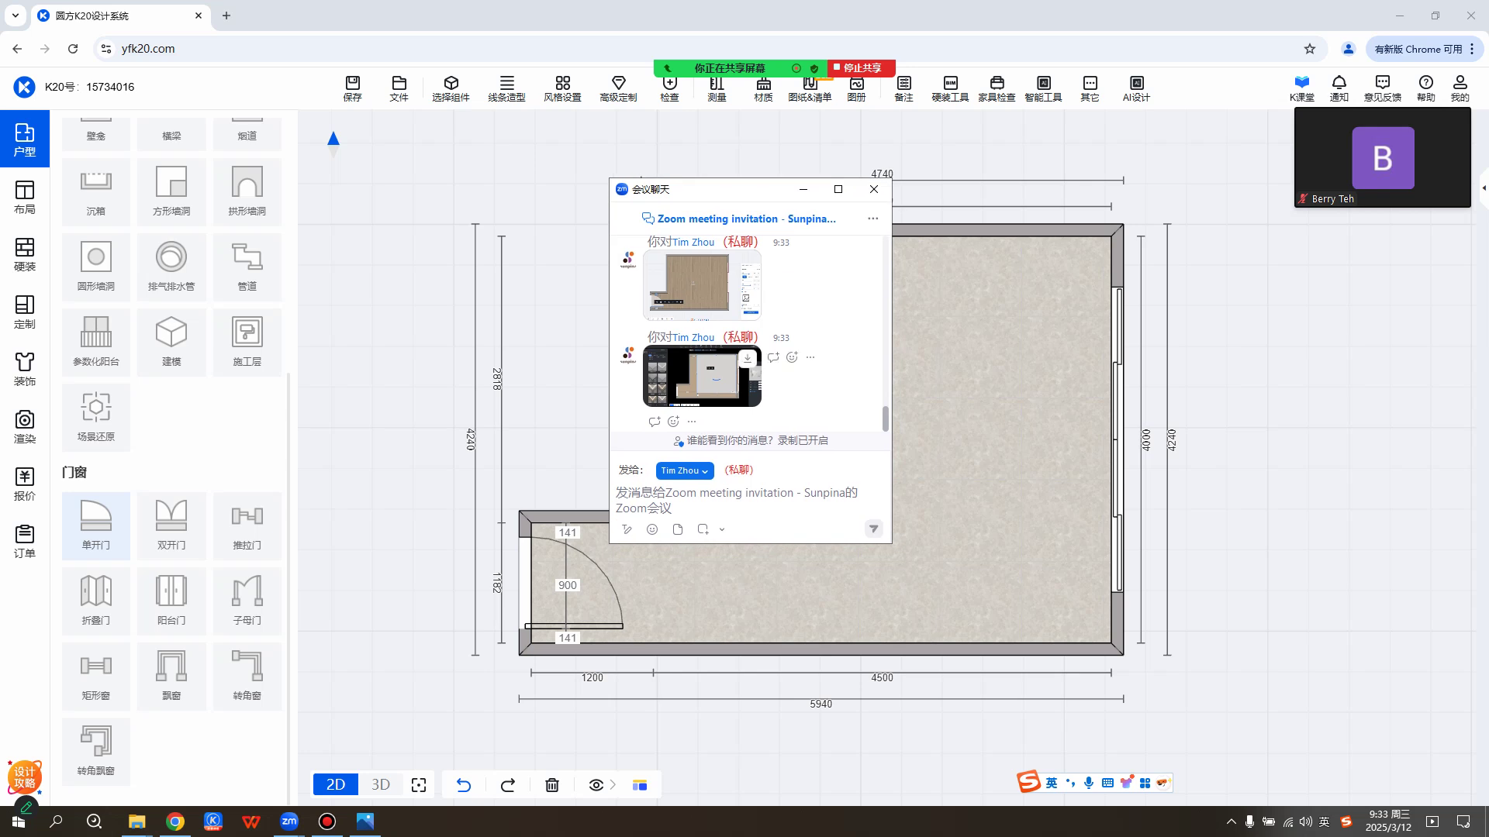
scroll(705, 399, "up", 1)
scroll(706, 349, "up", 4)
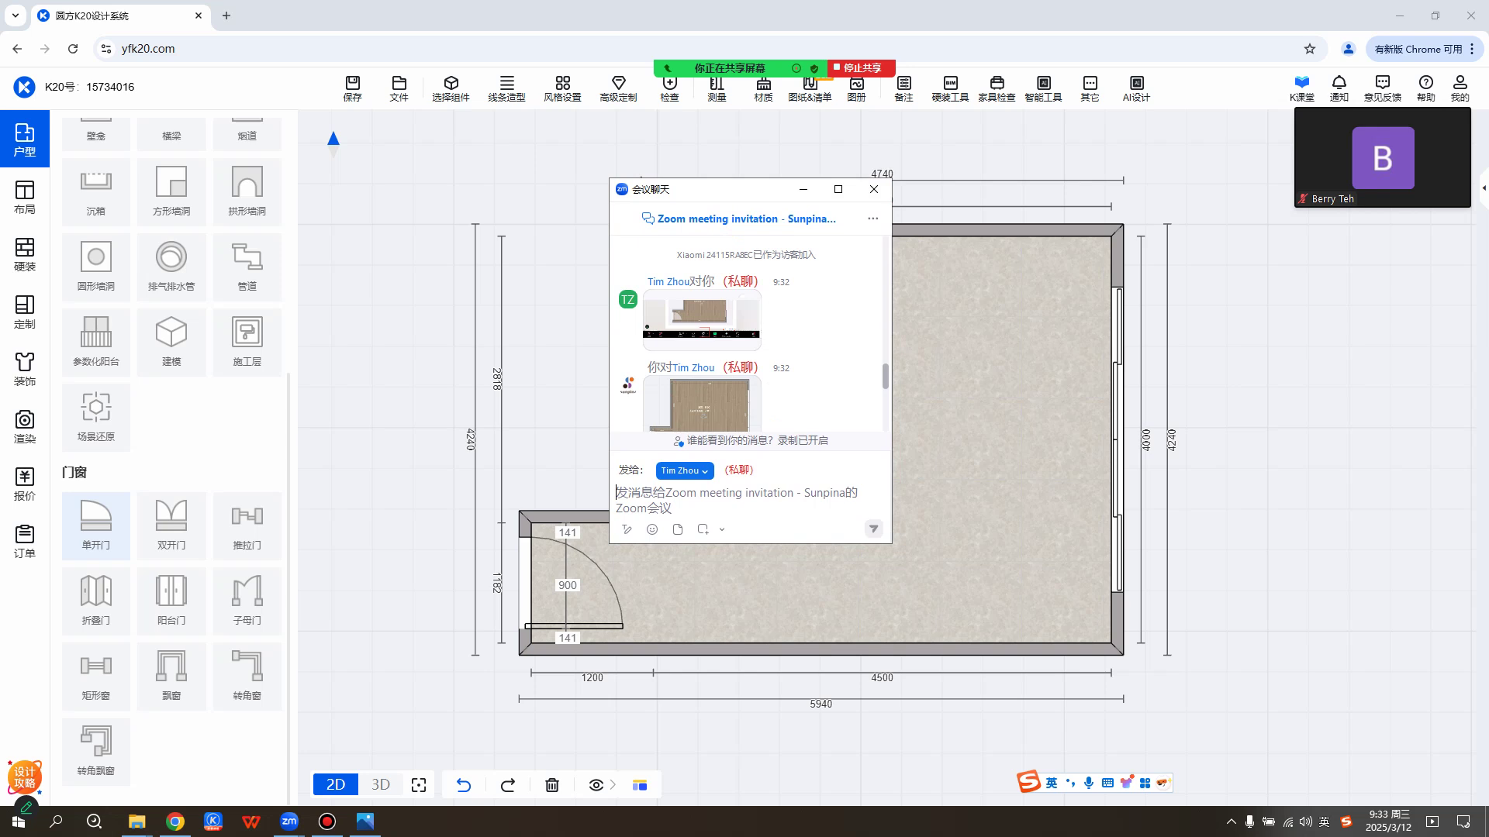
Save the floor plan and review the floor plan images sent in the private chat.
left_click(352, 88)
left_click_drag(736, 189, 759, 189)
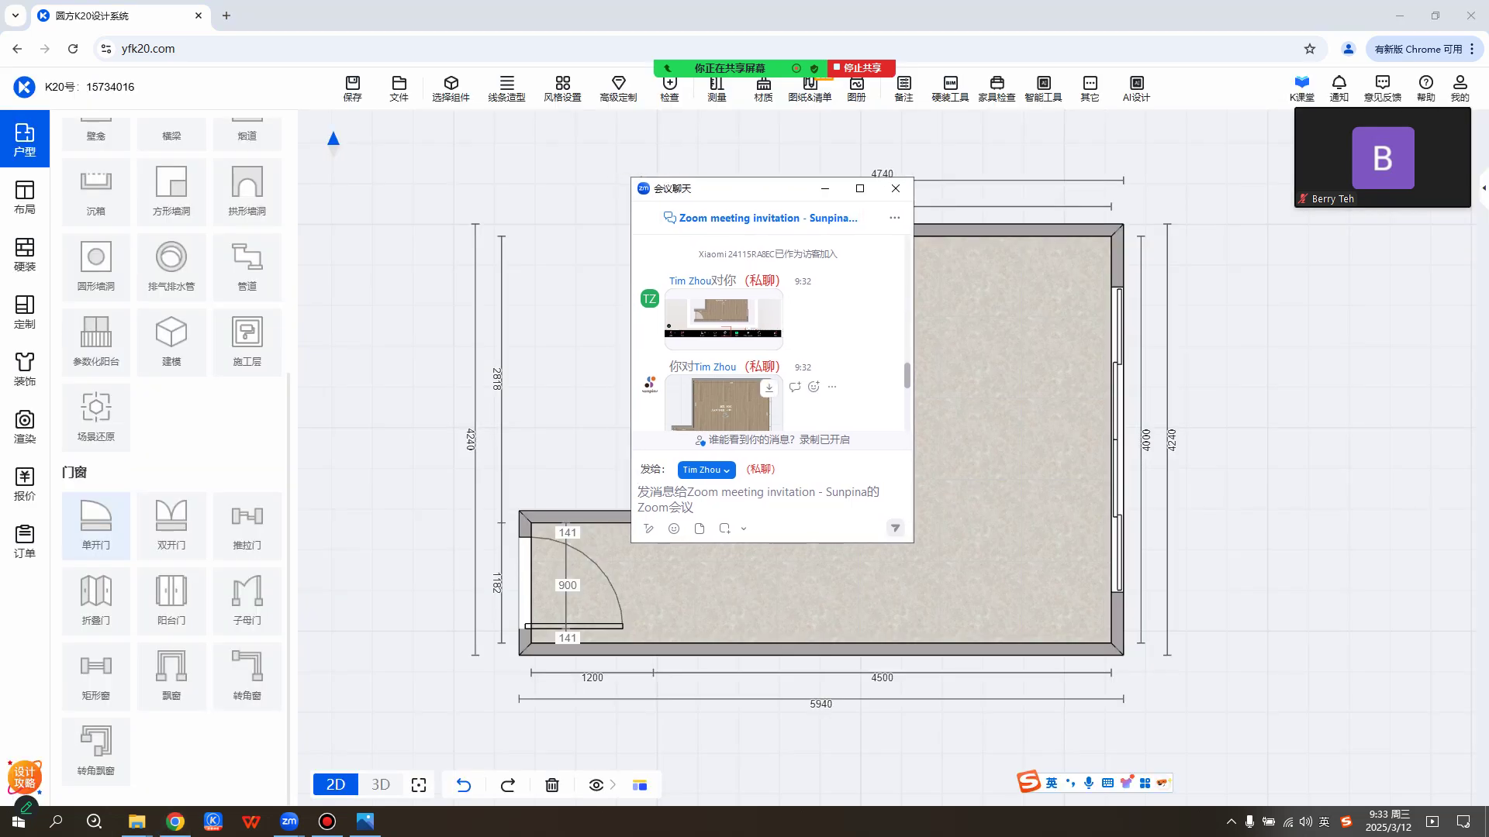
scroll(768, 372, "down", 5)
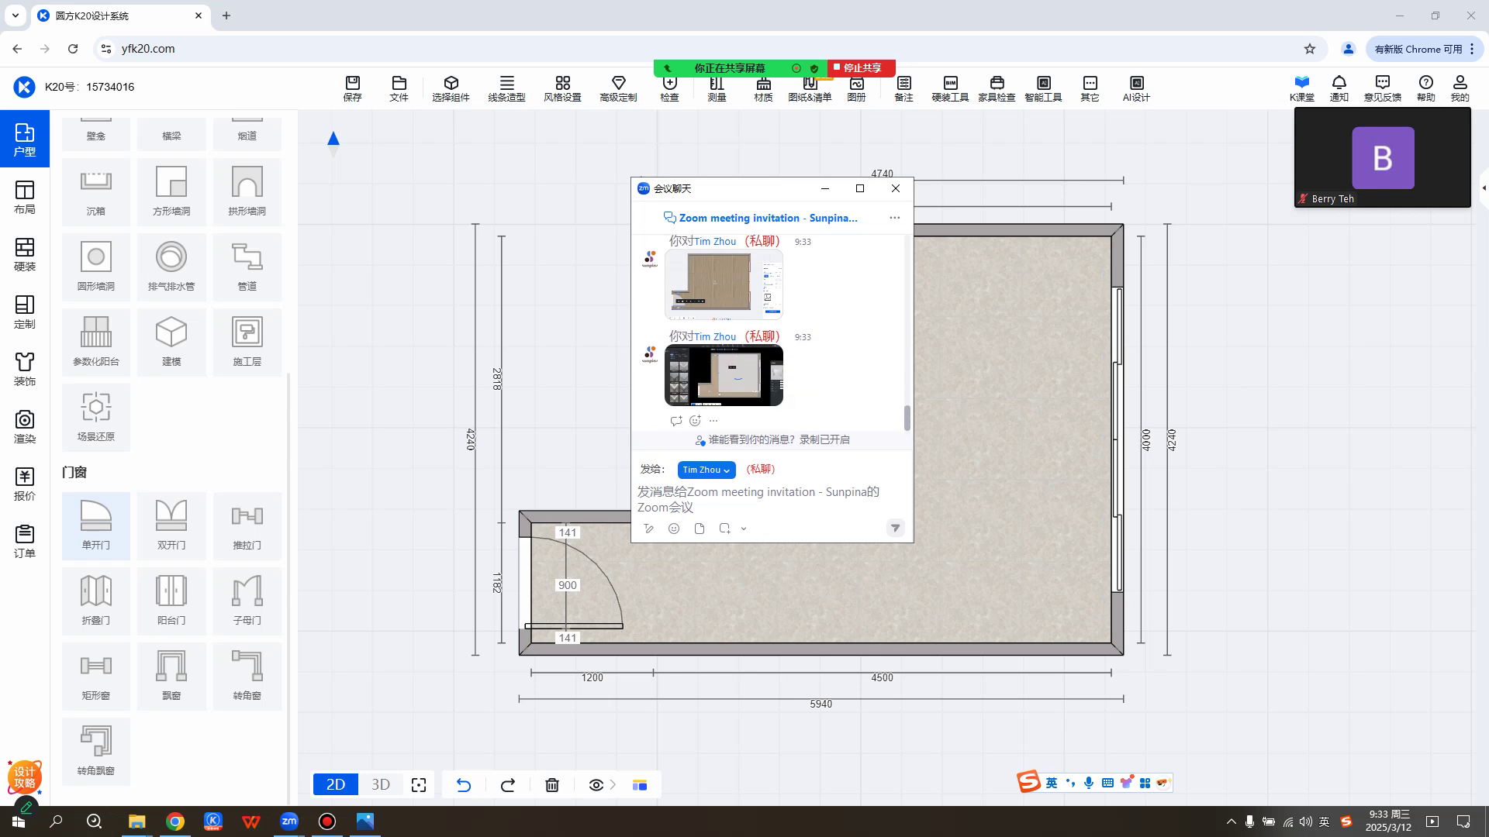
left_click_drag(758, 189, 687, 214)
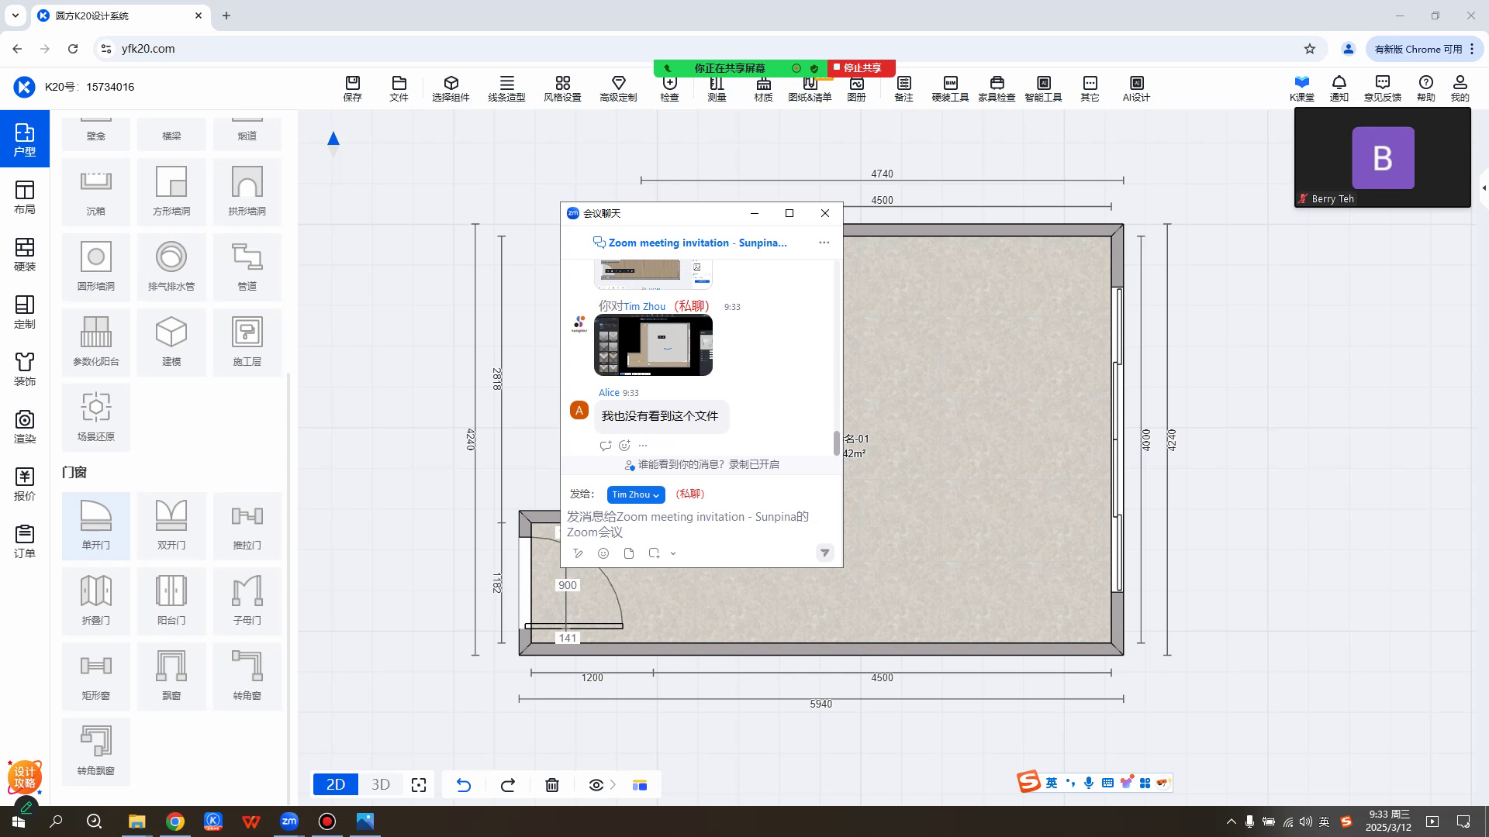
scroll(698, 357, "up", 3)
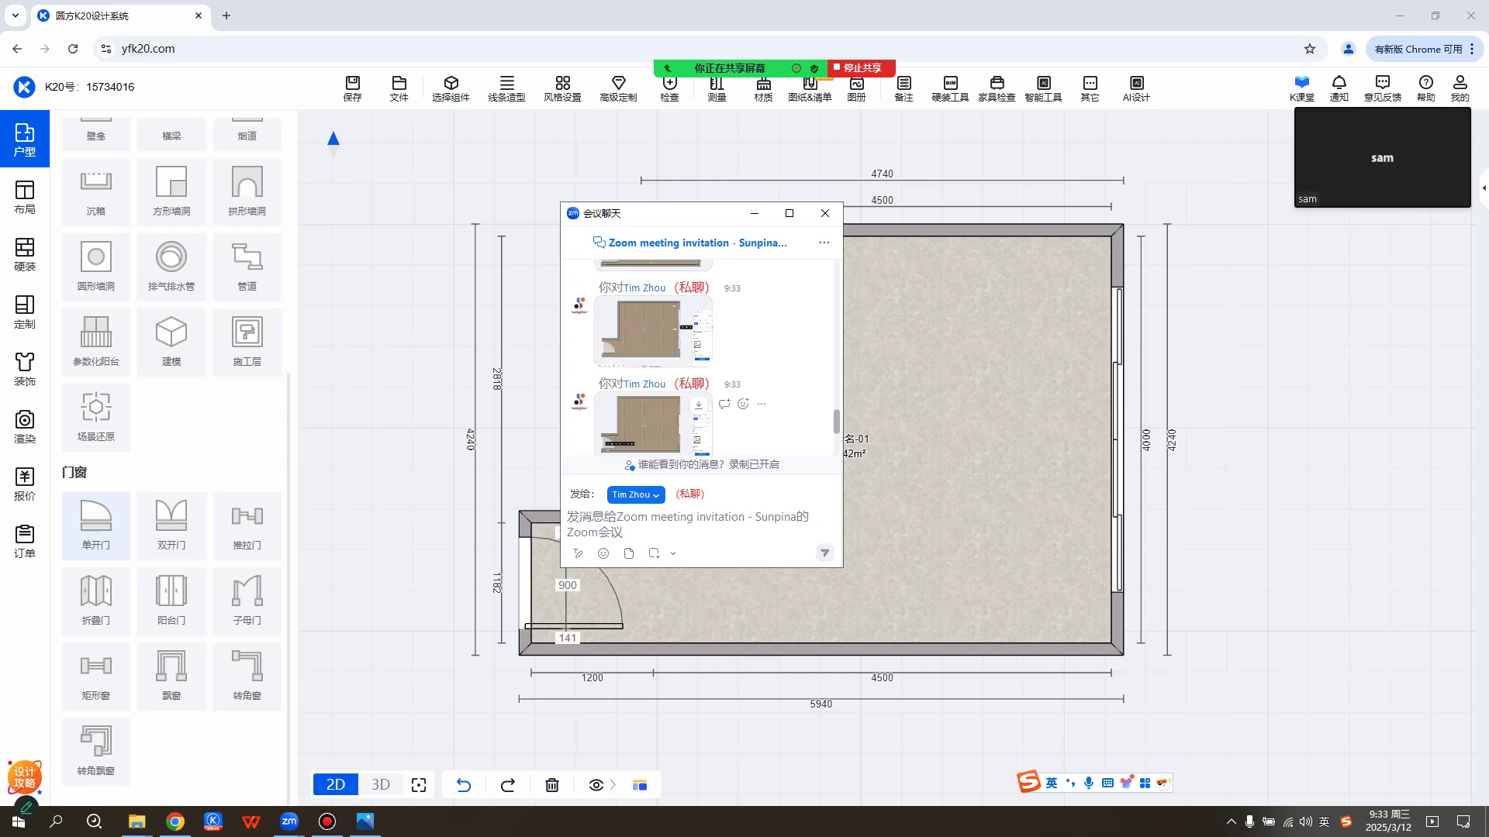
scroll(698, 364, "up", 2)
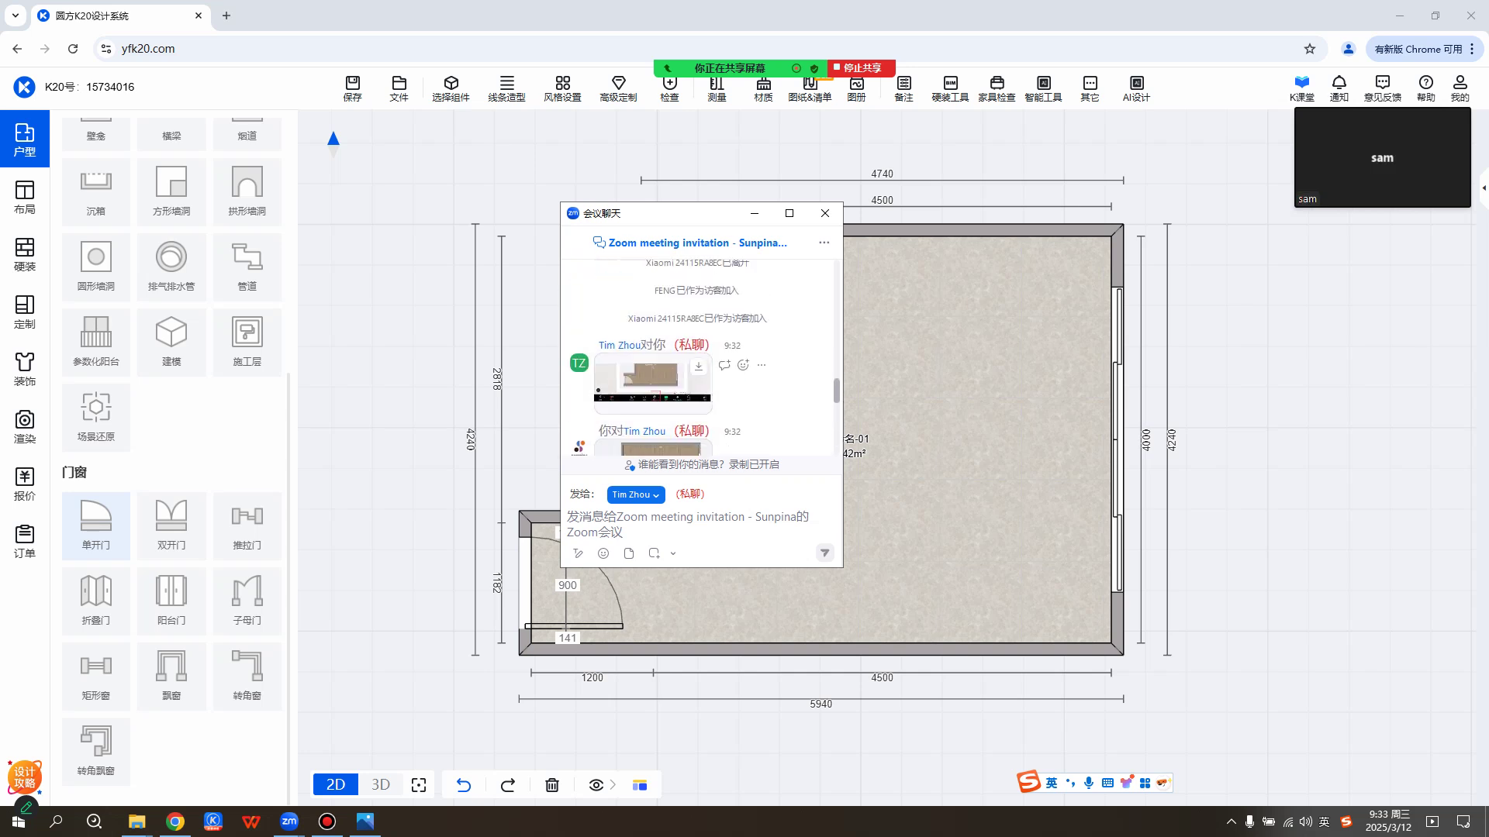
scroll(698, 365, "down", 5)
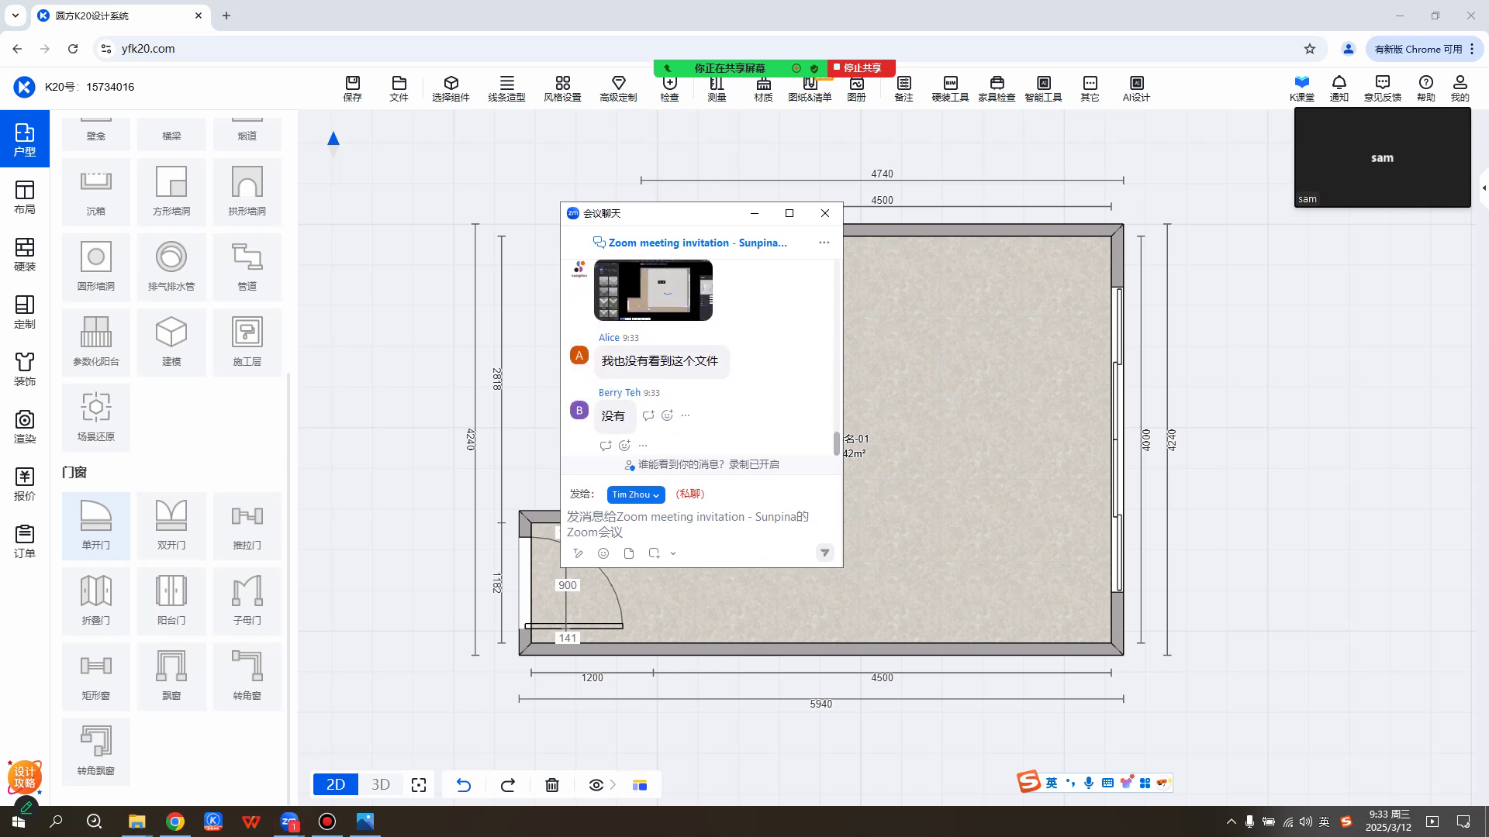
Read the participants' replies in the meeting chat and recheck the shared floor plan images.
left_click_drag(690, 213, 606, 204)
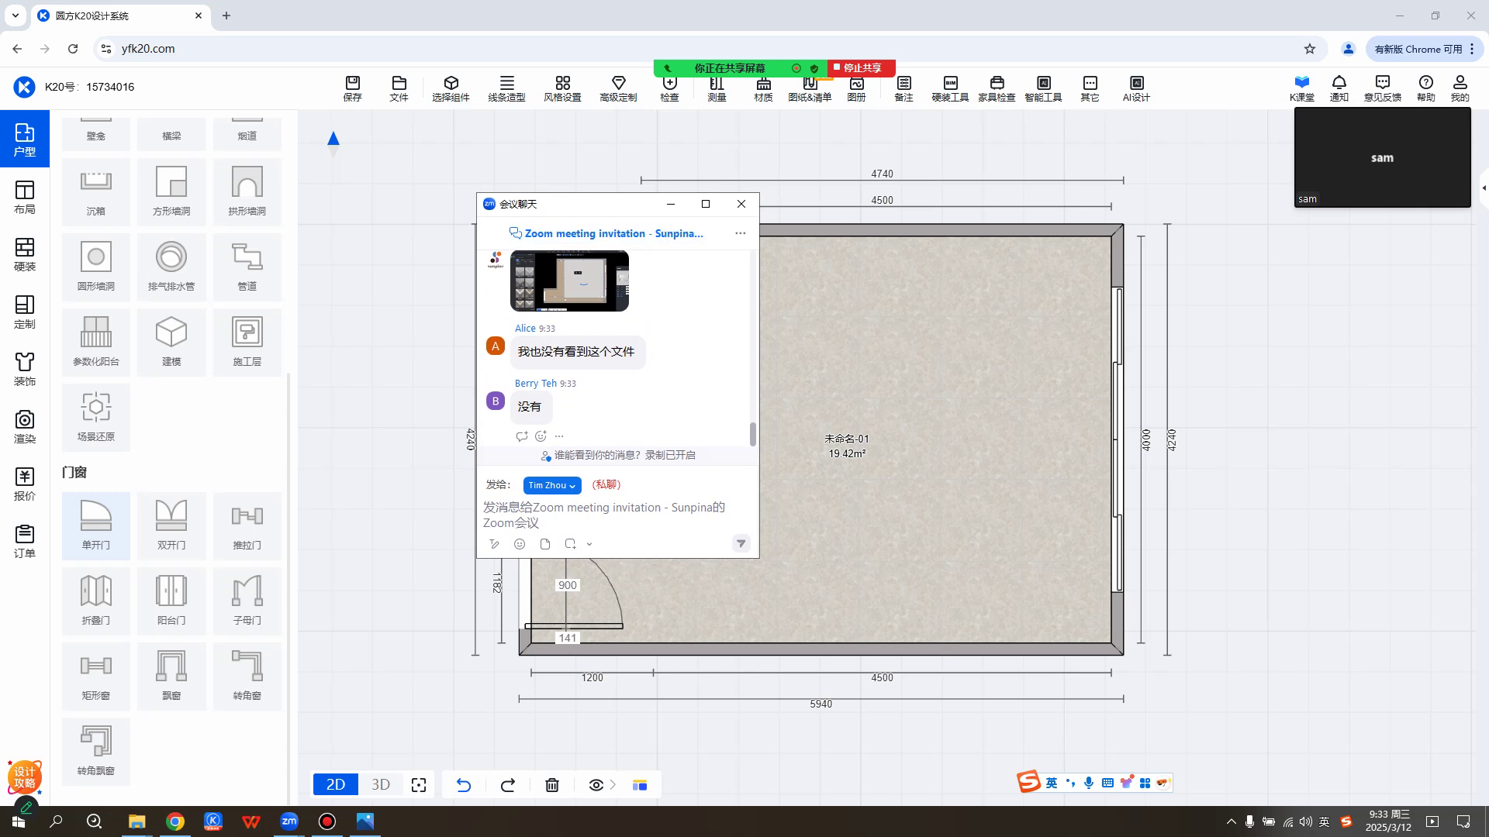
scroll(618, 423, "up", 5)
scroll(618, 349, "up", 5)
scroll(618, 349, "down", 5)
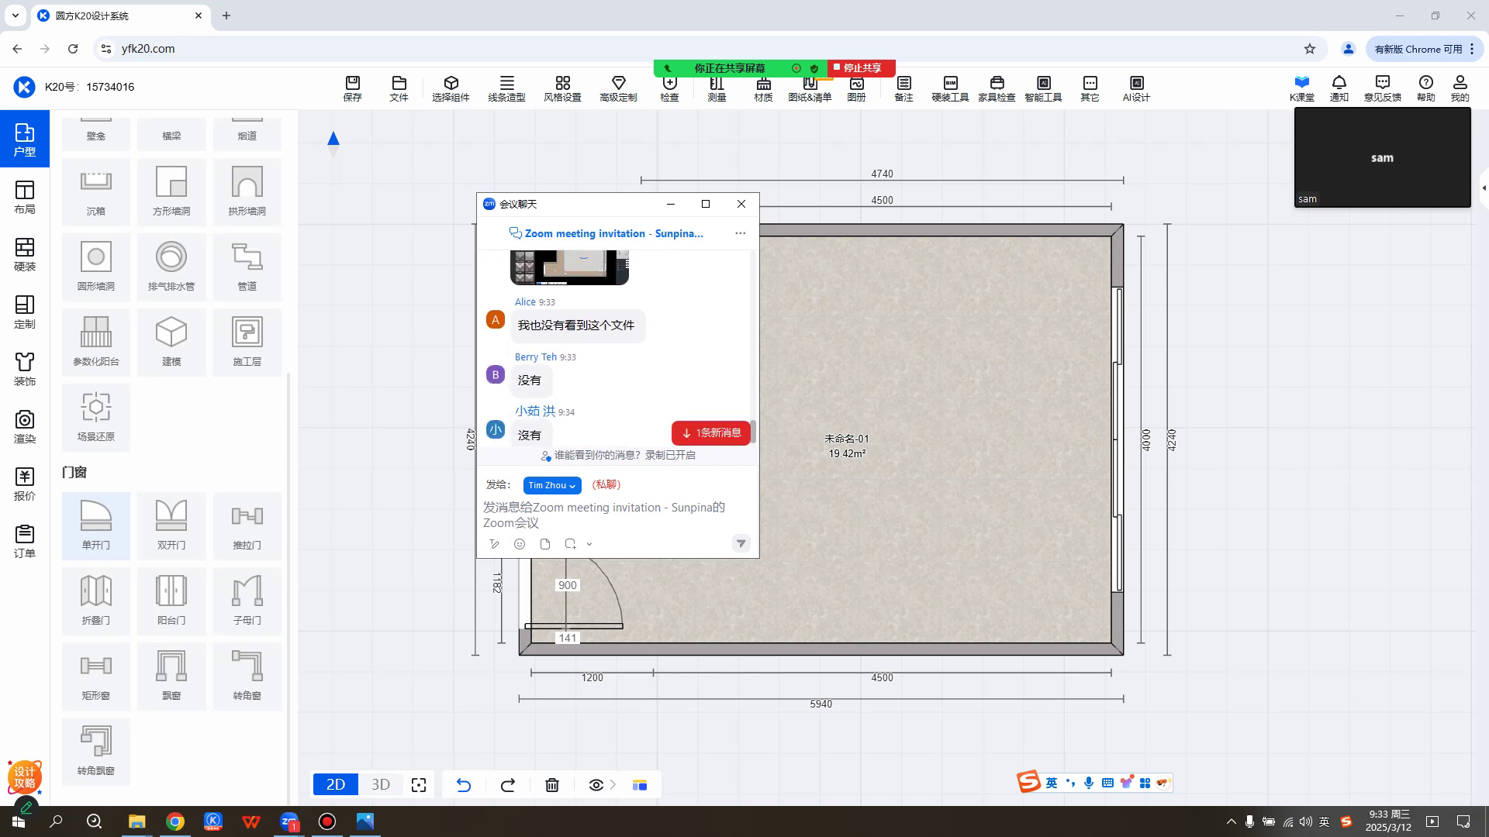
scroll(618, 349, "down", 2)
left_click_drag(597, 205, 519, 178)
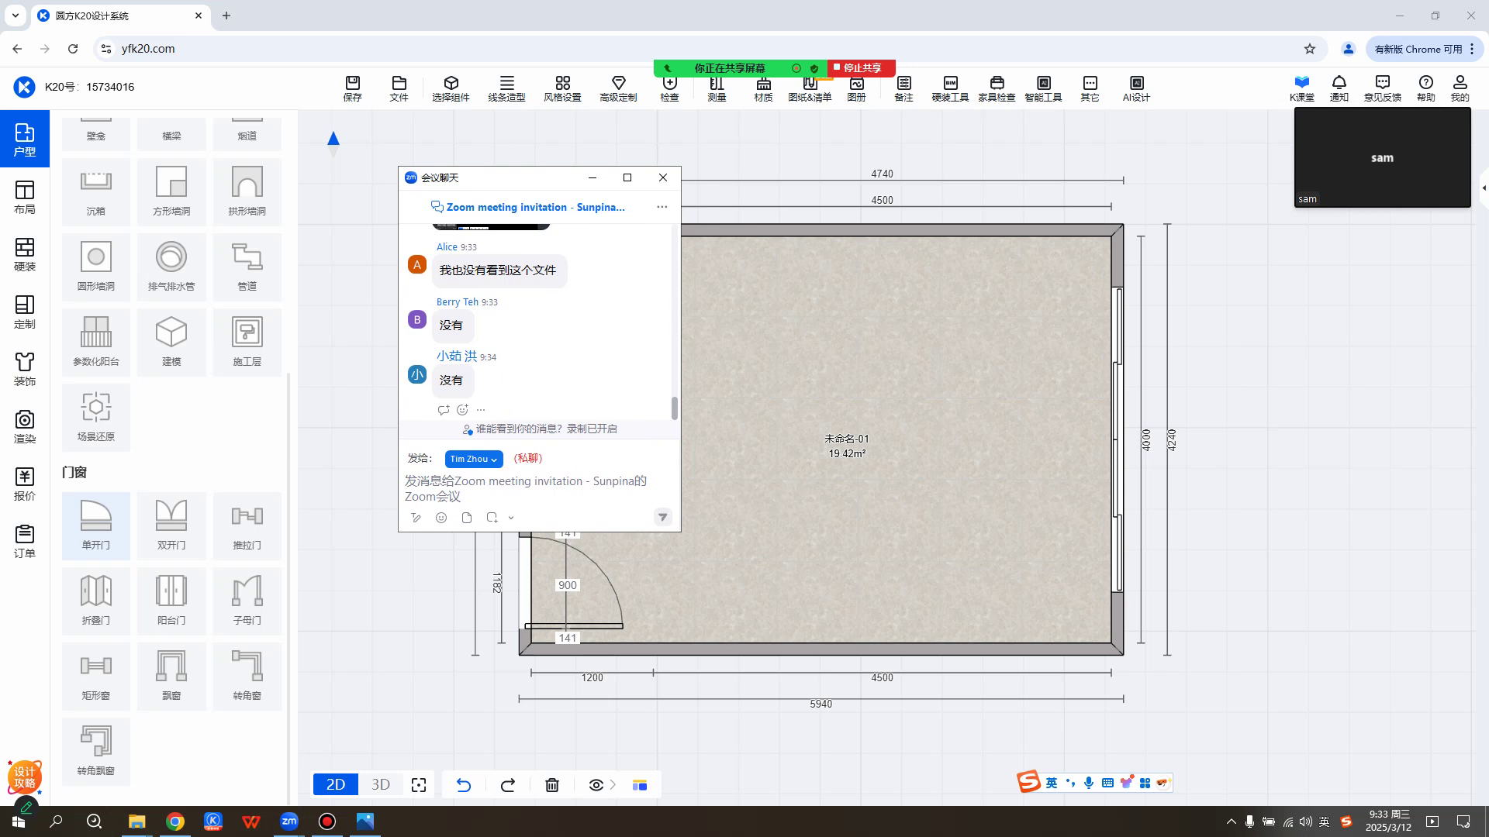
scroll(539, 349, "up", 2)
left_click_drag(519, 178, 501, 177)
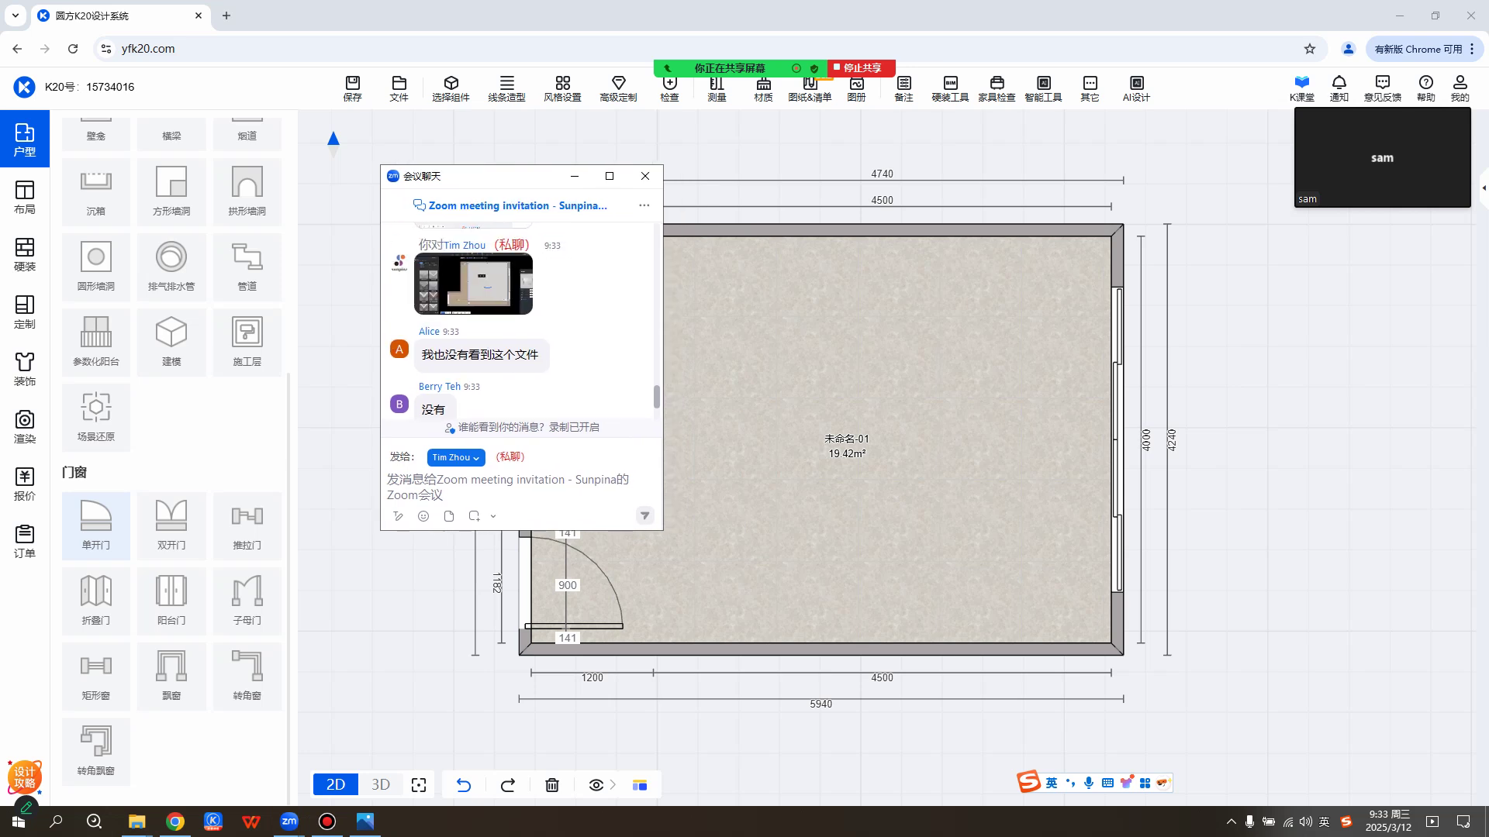
mouse_move(137, 822)
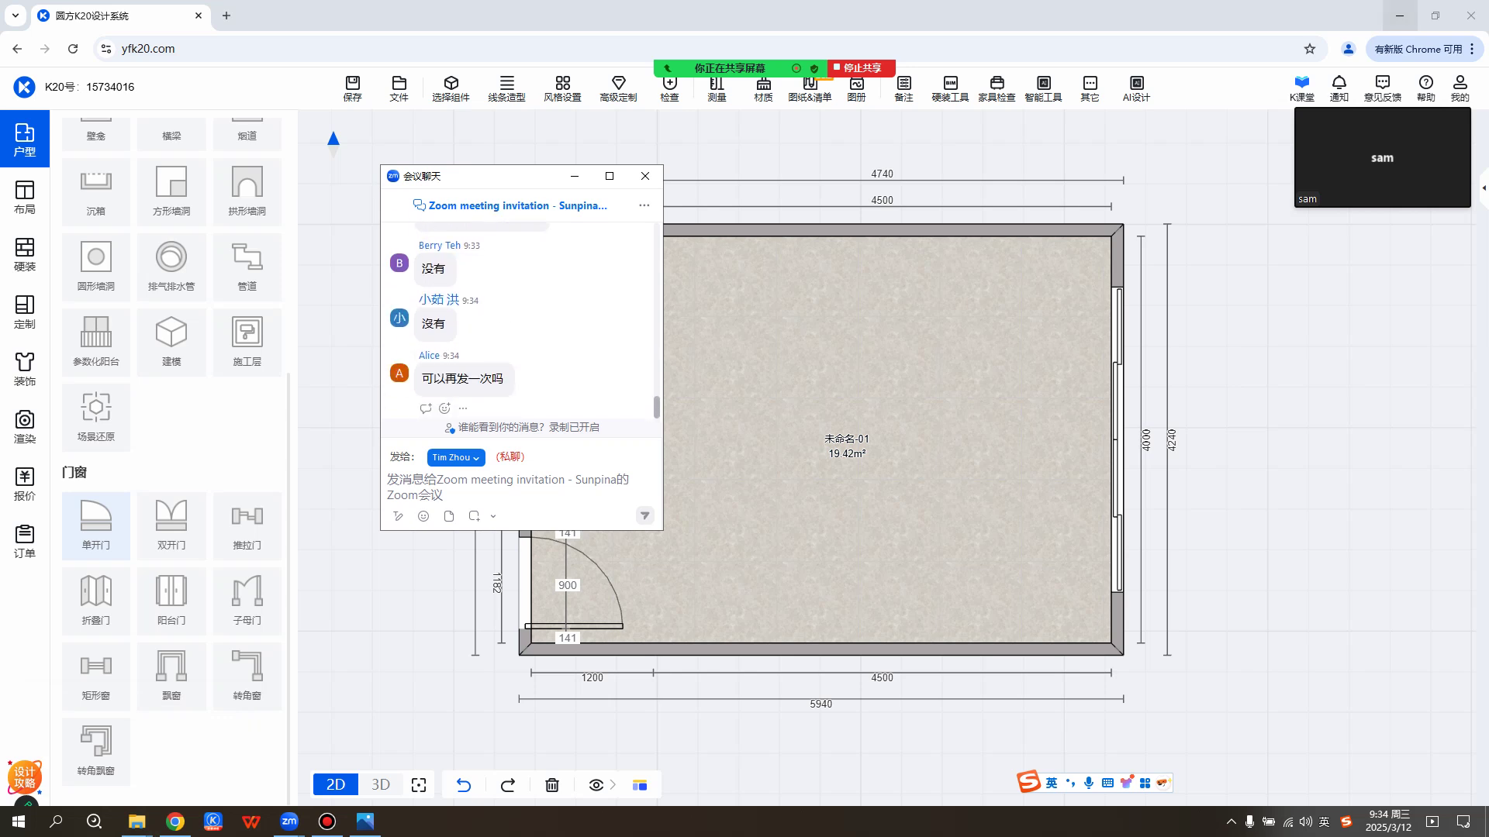
left_click(1399, 16)
left_click_drag(504, 177, 323, 161)
left_click_drag(1031, 244, 349, 291)
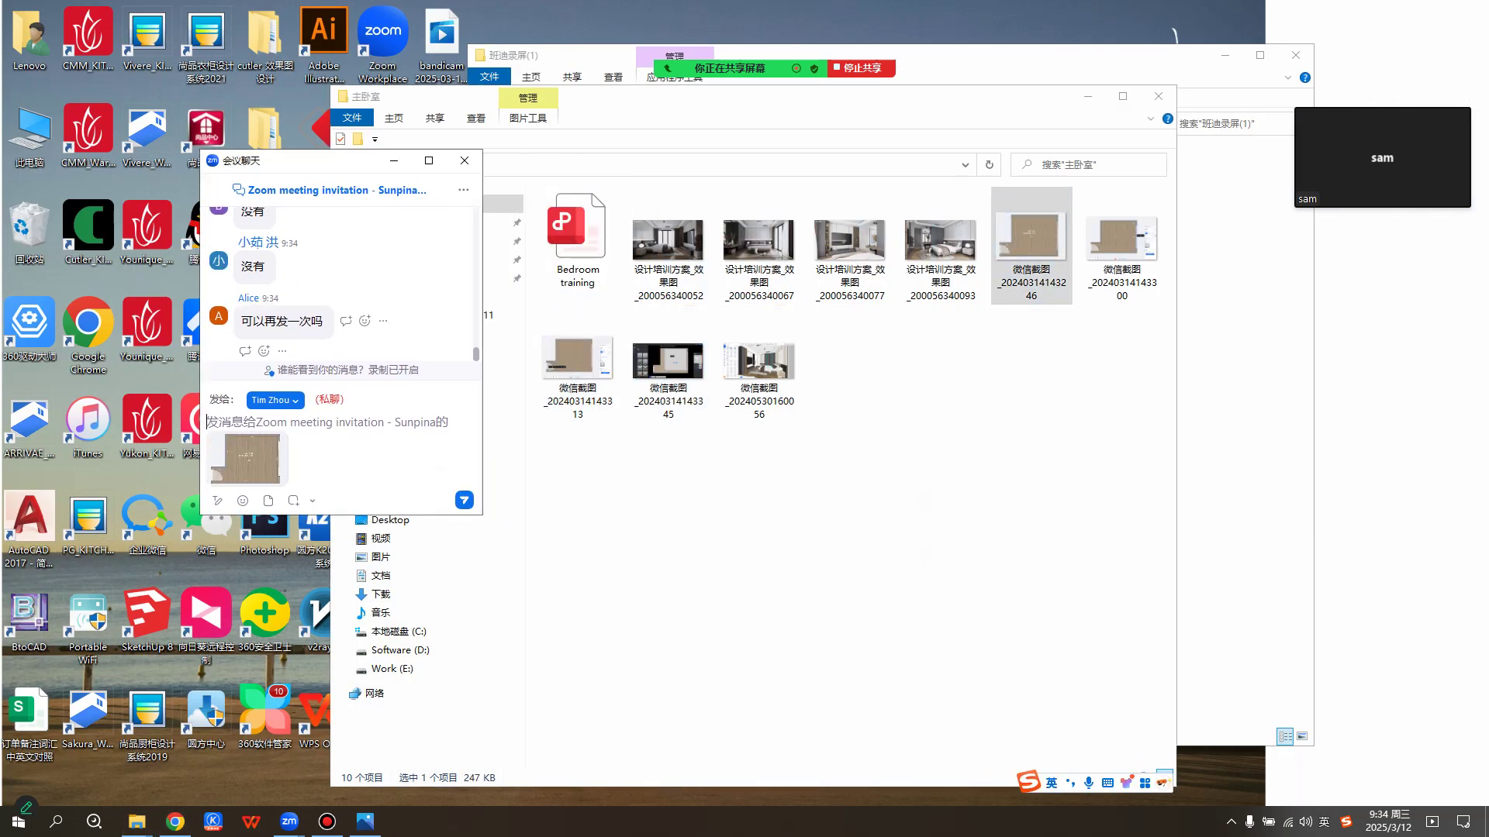
left_click(463, 500)
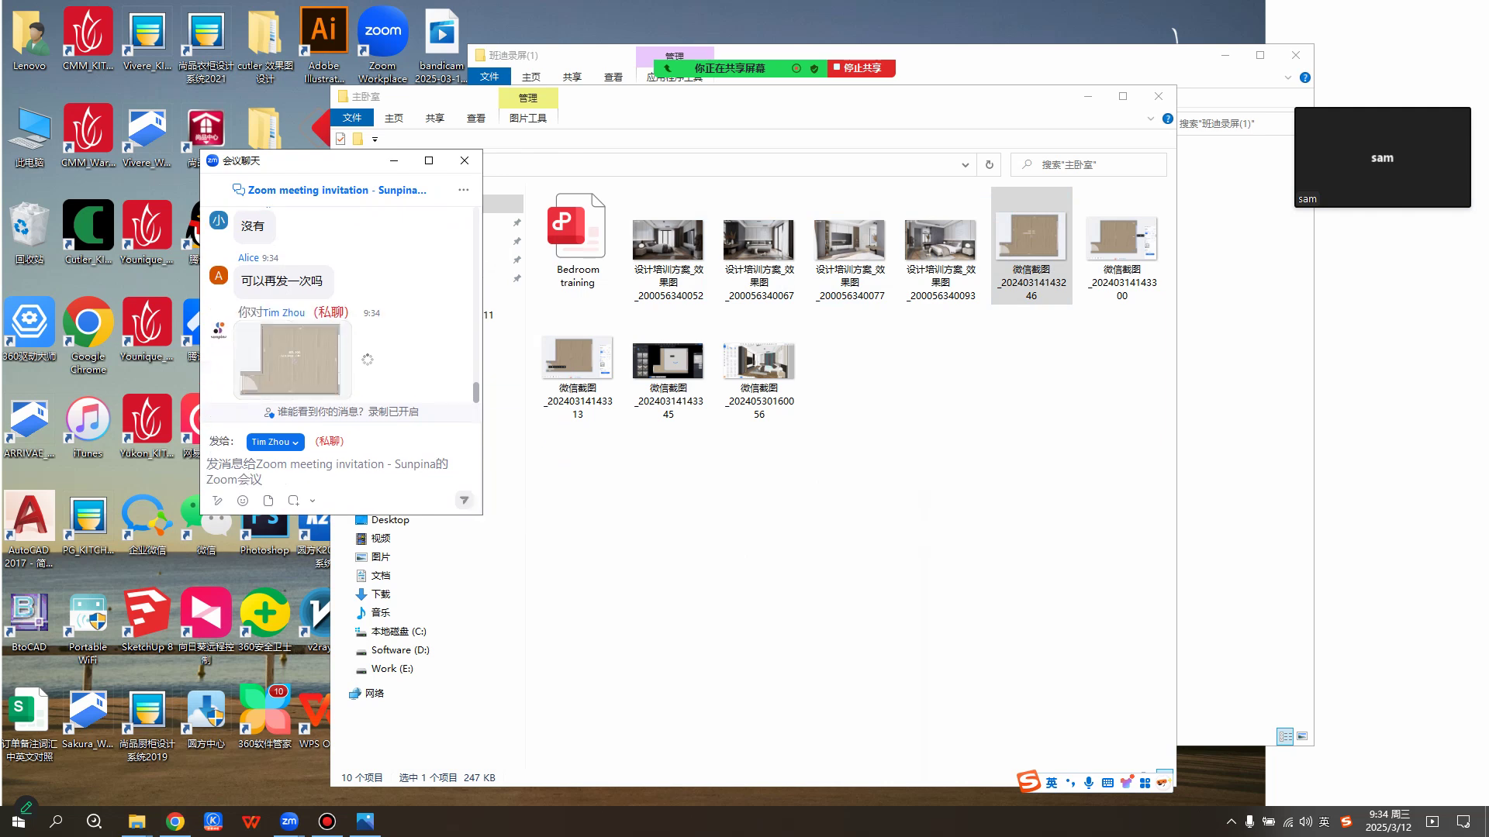
left_click_drag(1122, 244, 341, 465)
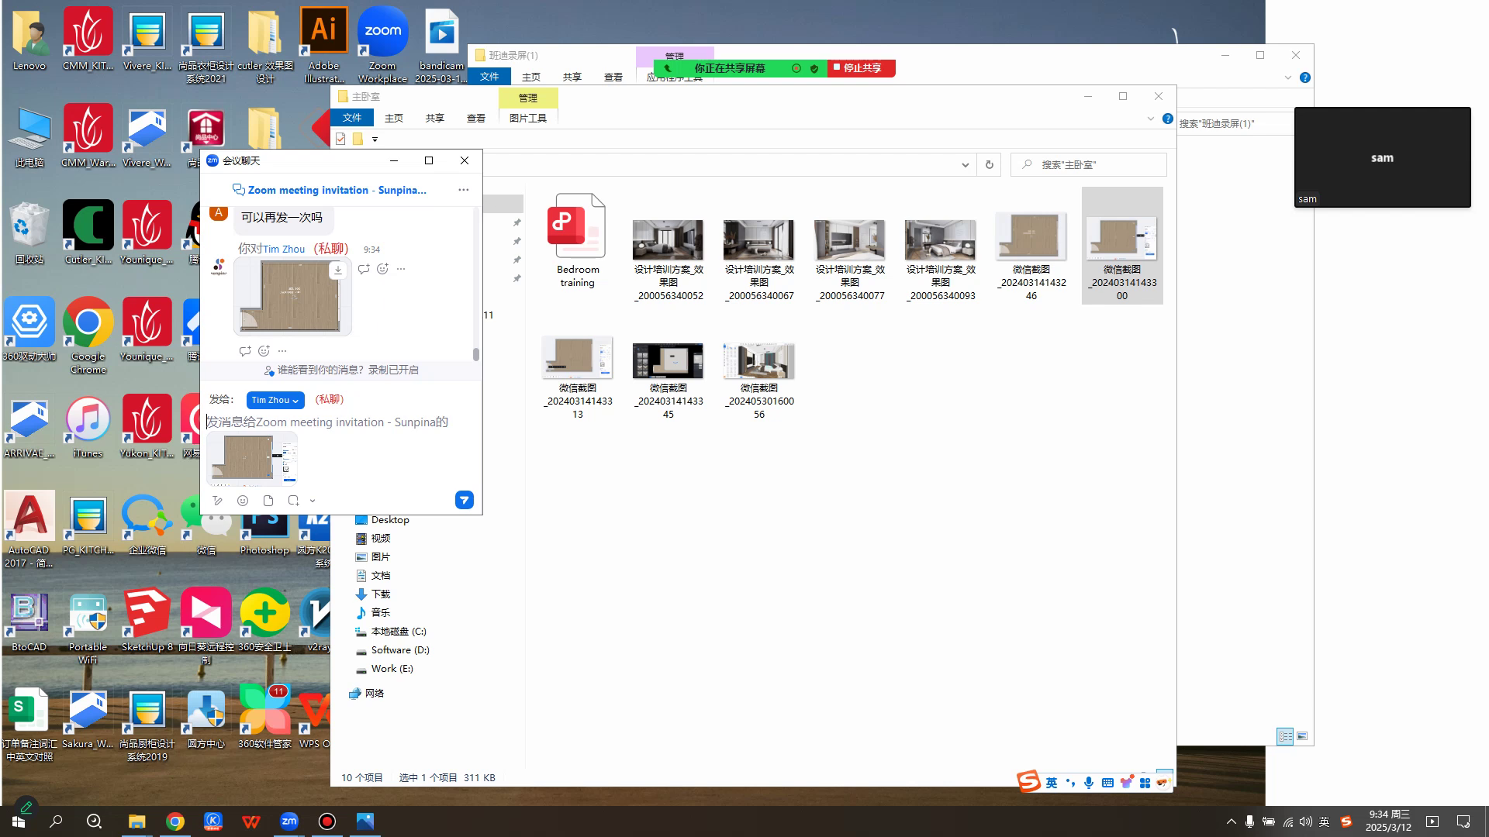
left_click(464, 501)
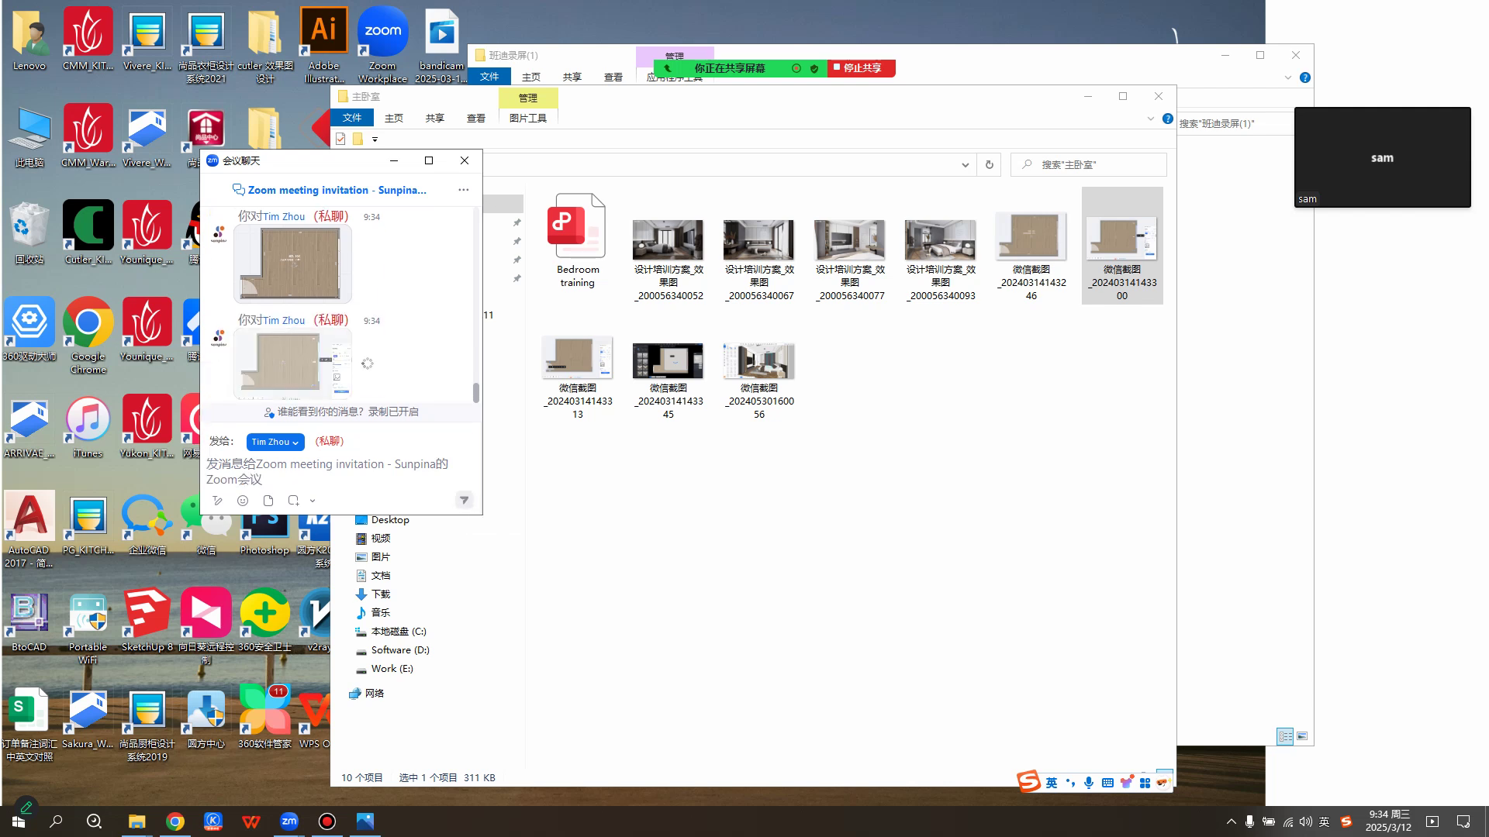
left_click(577, 363)
left_click_drag(578, 363, 341, 466)
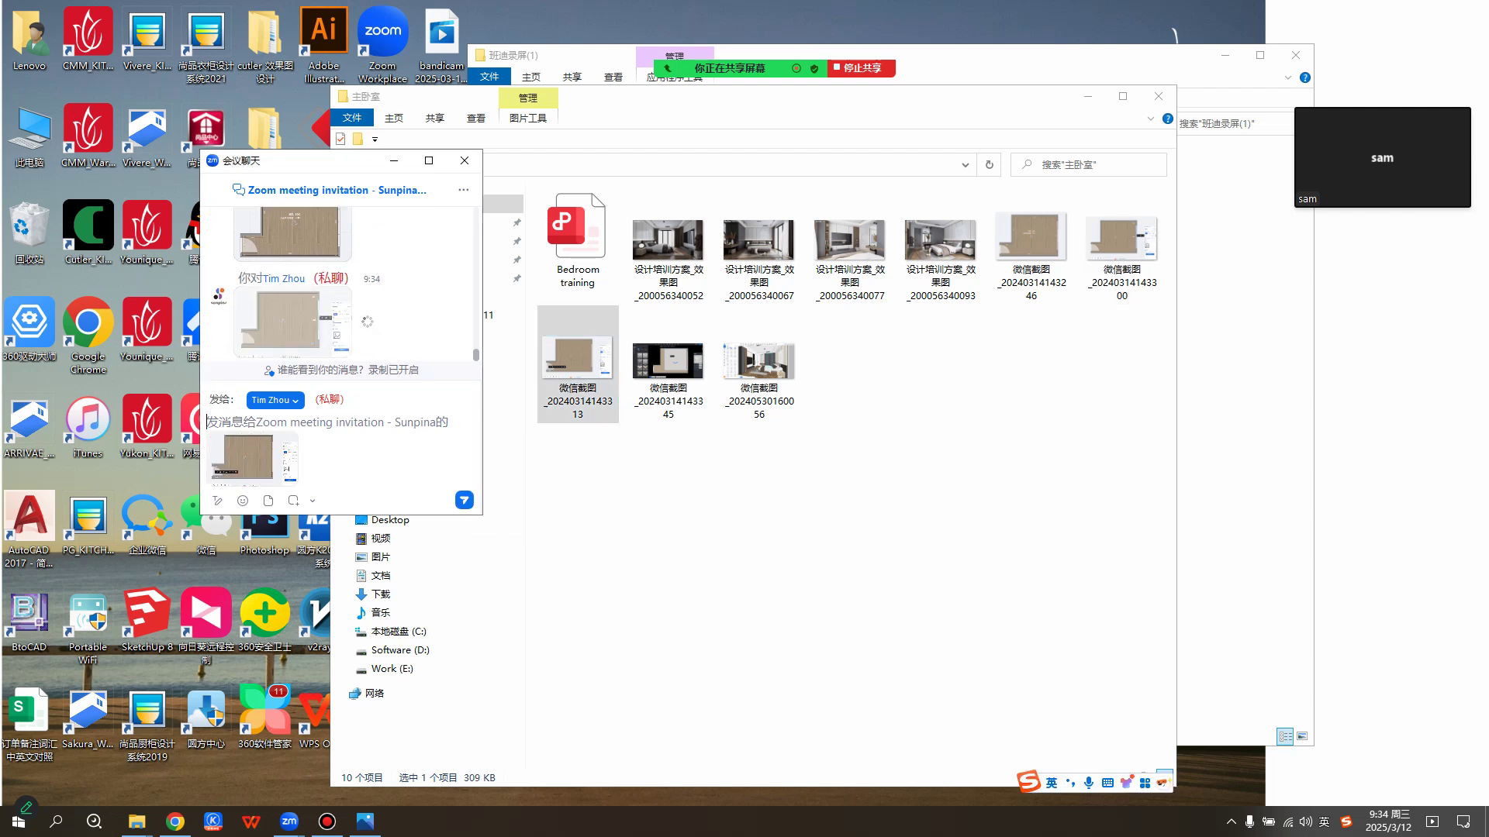
left_click_drag(668, 363, 333, 469)
key("Return")
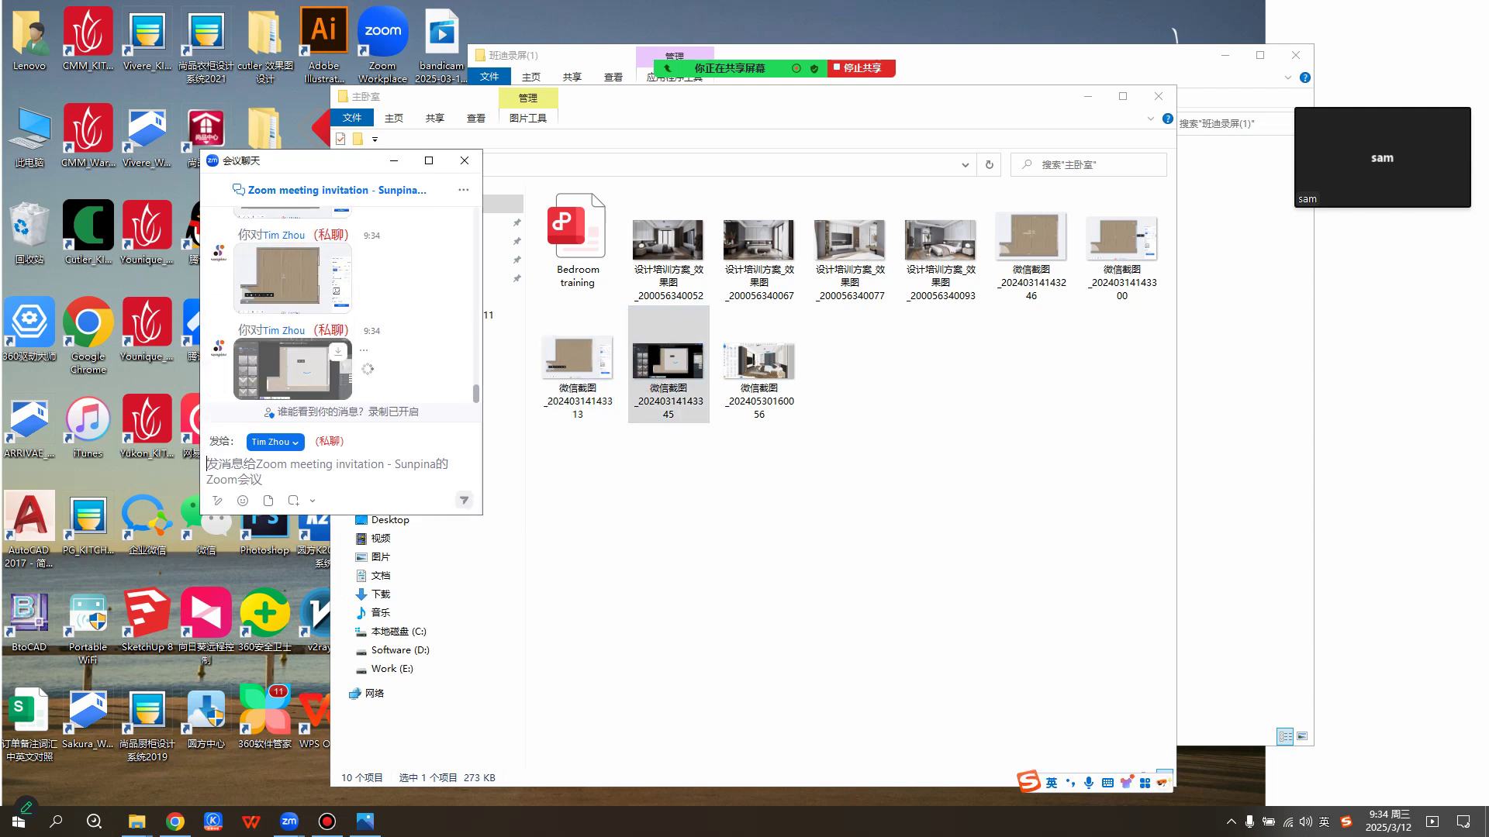
Check the resent floor plan screenshots and the participants' new replies in the meeting chat.
left_click_drag(353, 162, 364, 162)
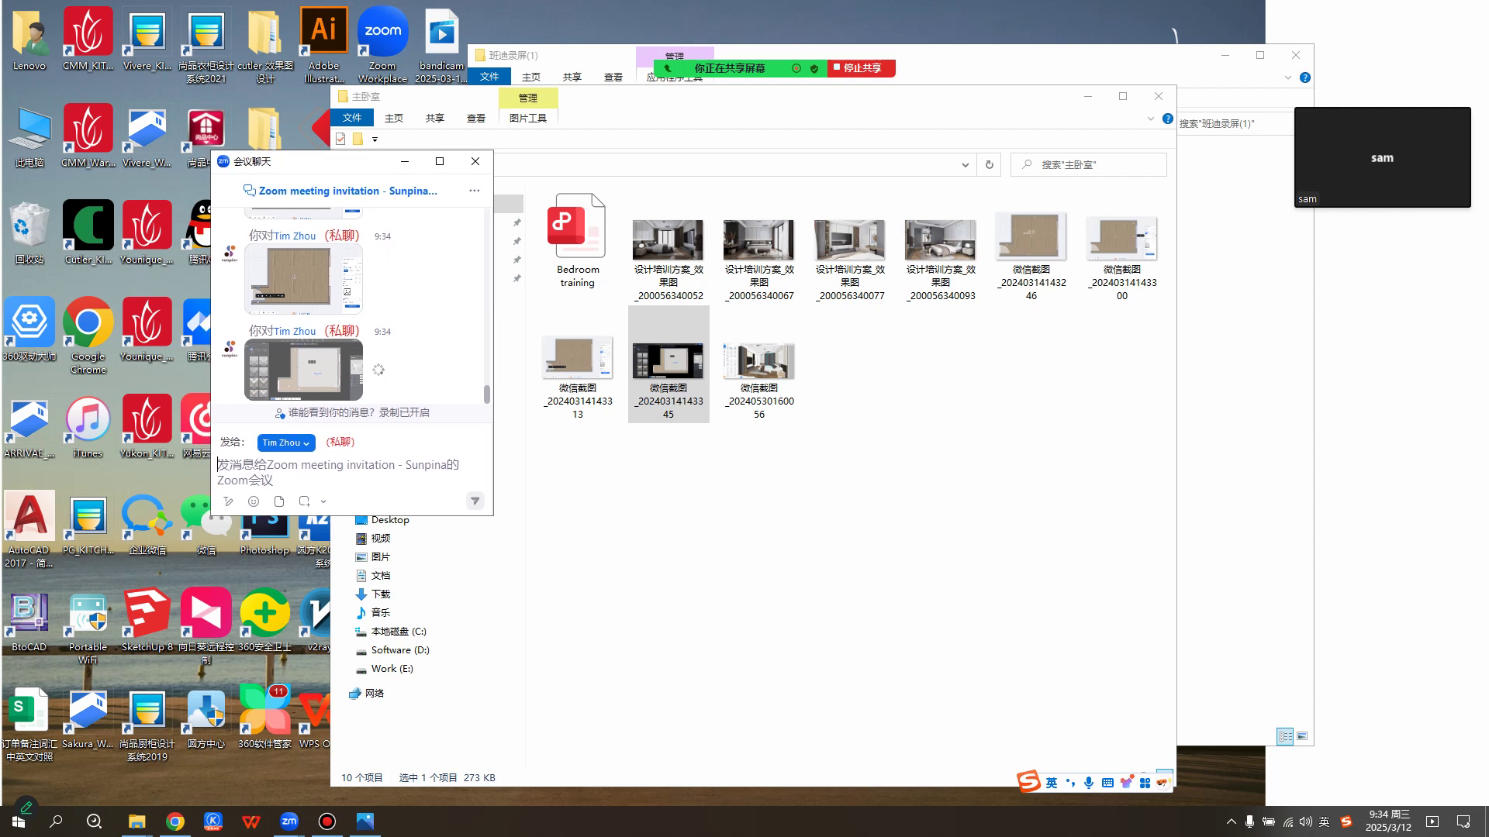
scroll(350, 360, "up", 4)
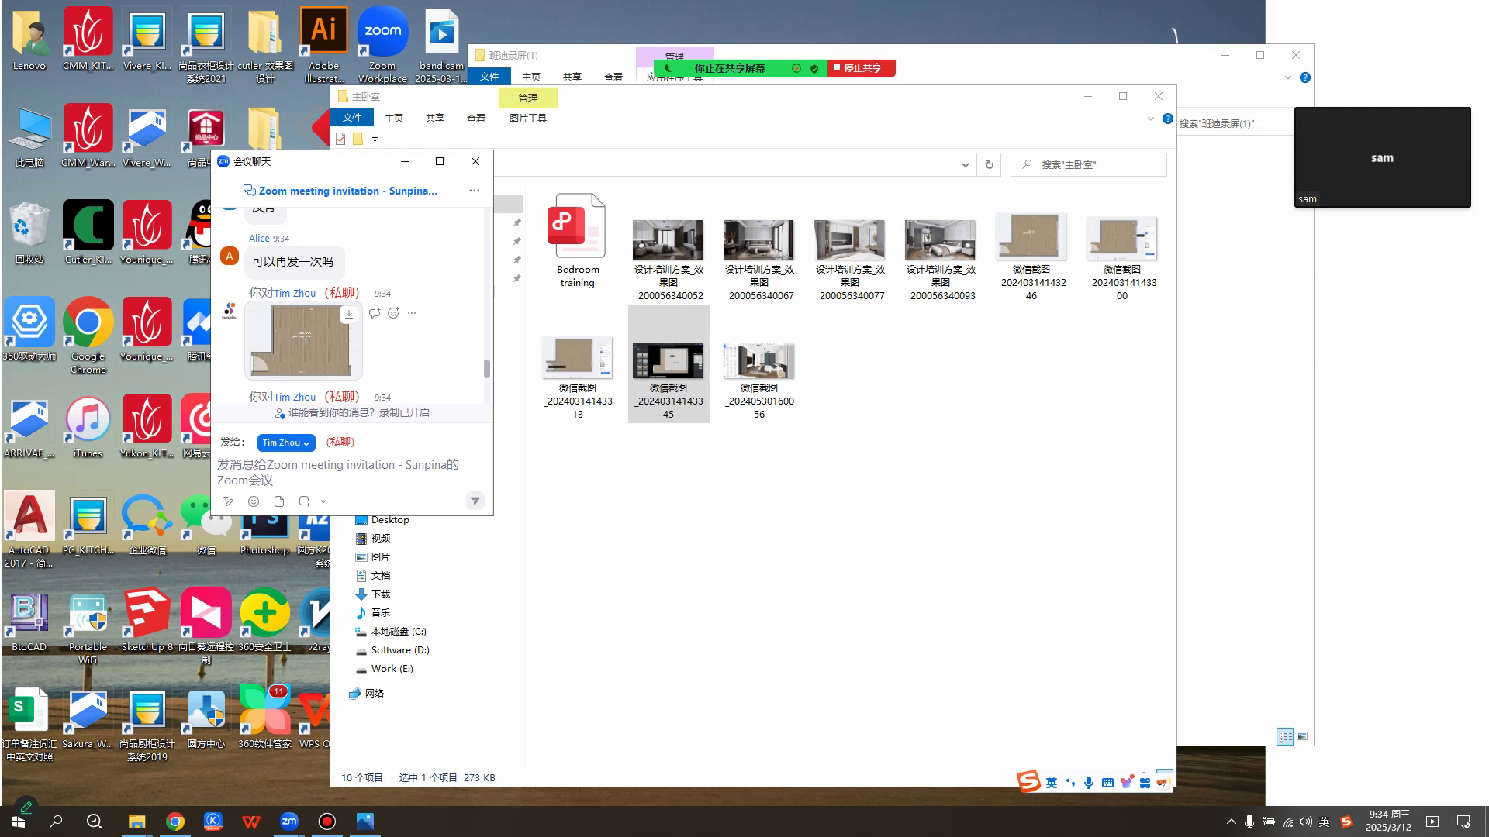
scroll(351, 361, "down", 3)
scroll(351, 360, "down", 1)
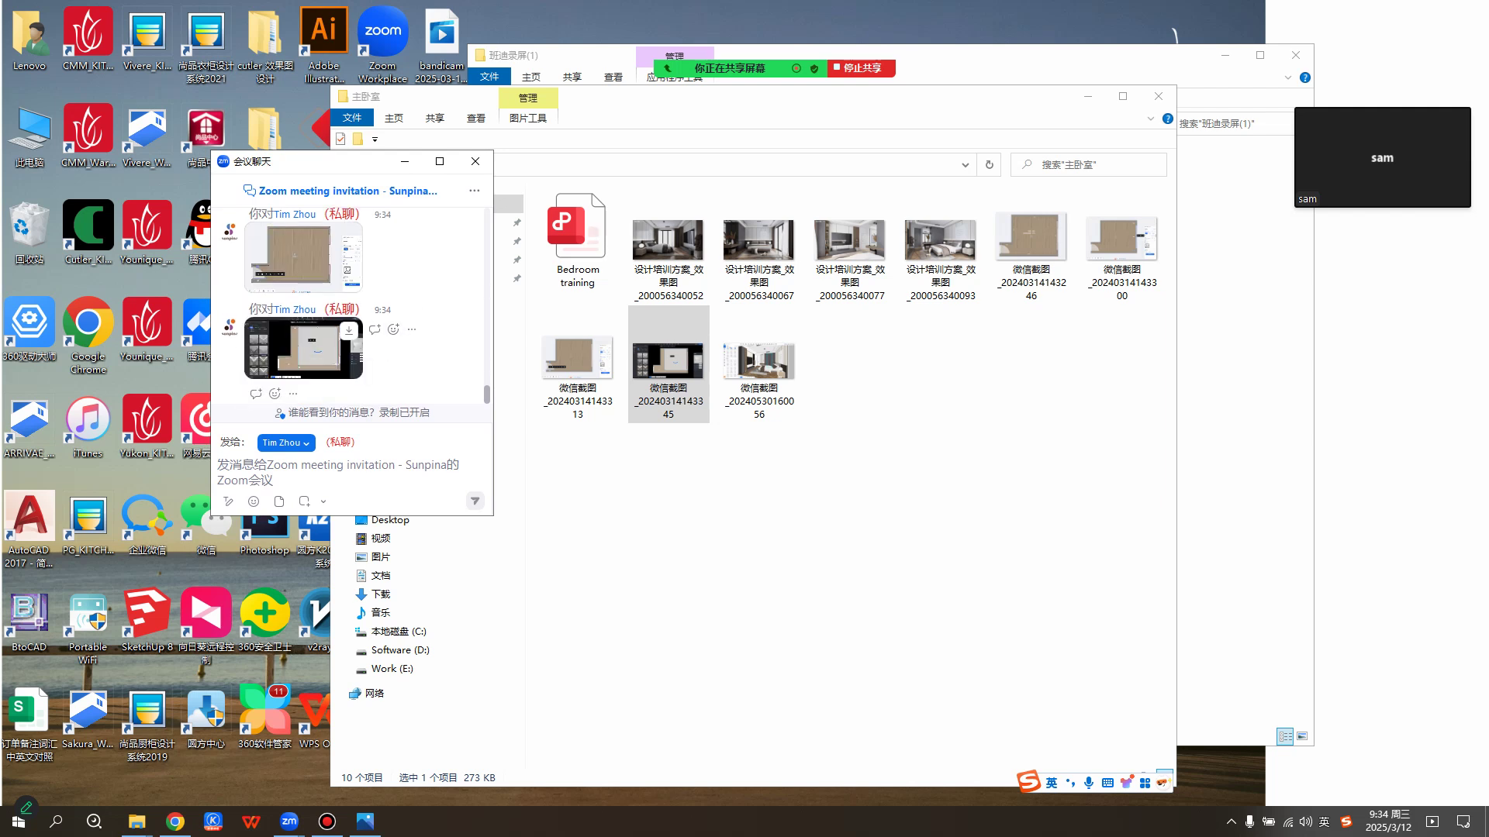
left_click_drag(341, 162, 326, 162)
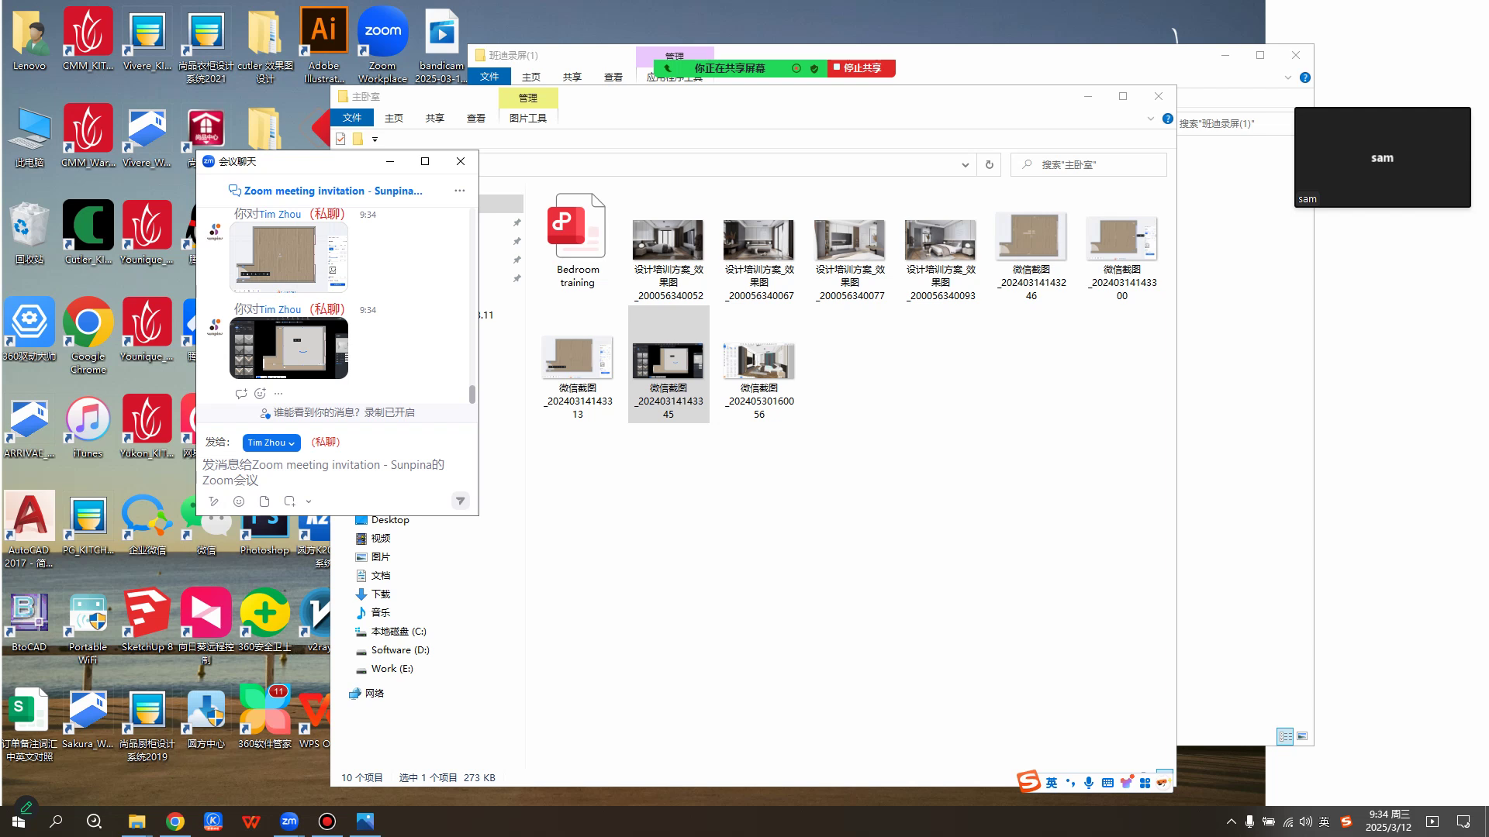
scroll(334, 333, "up", 3)
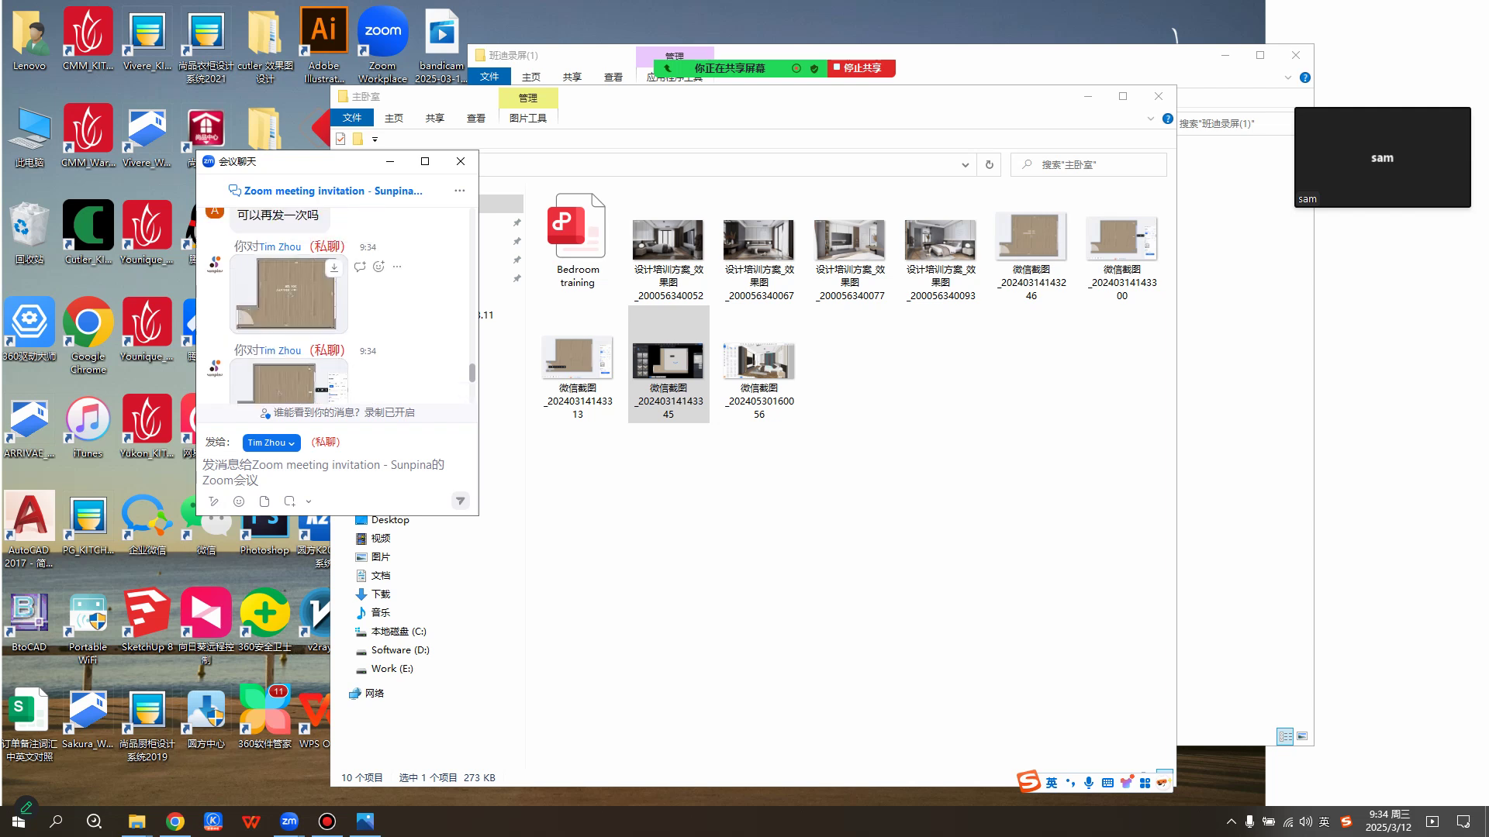
scroll(334, 349, "down", 3)
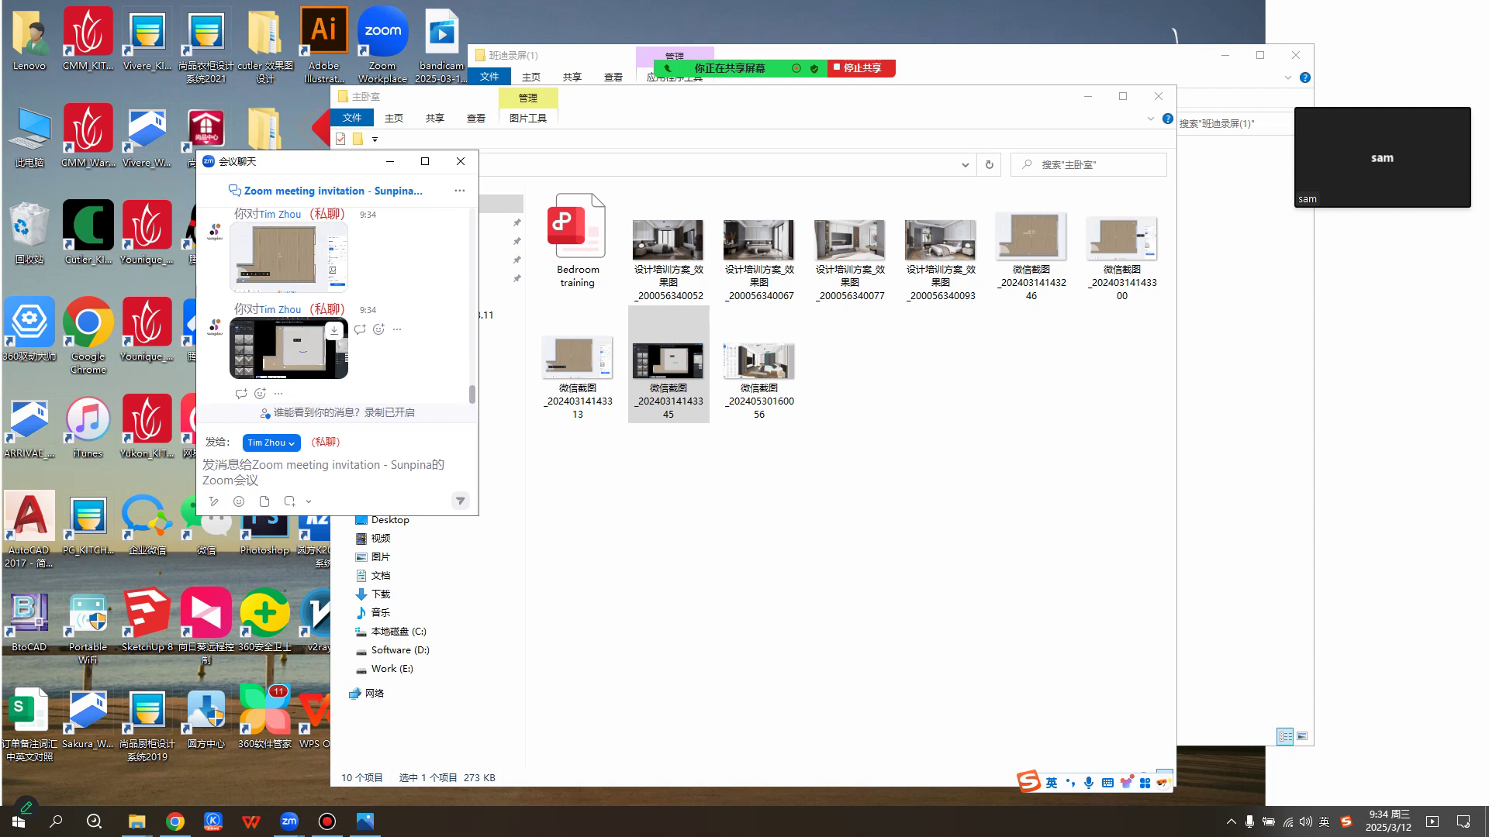
scroll(334, 333, "up", 2)
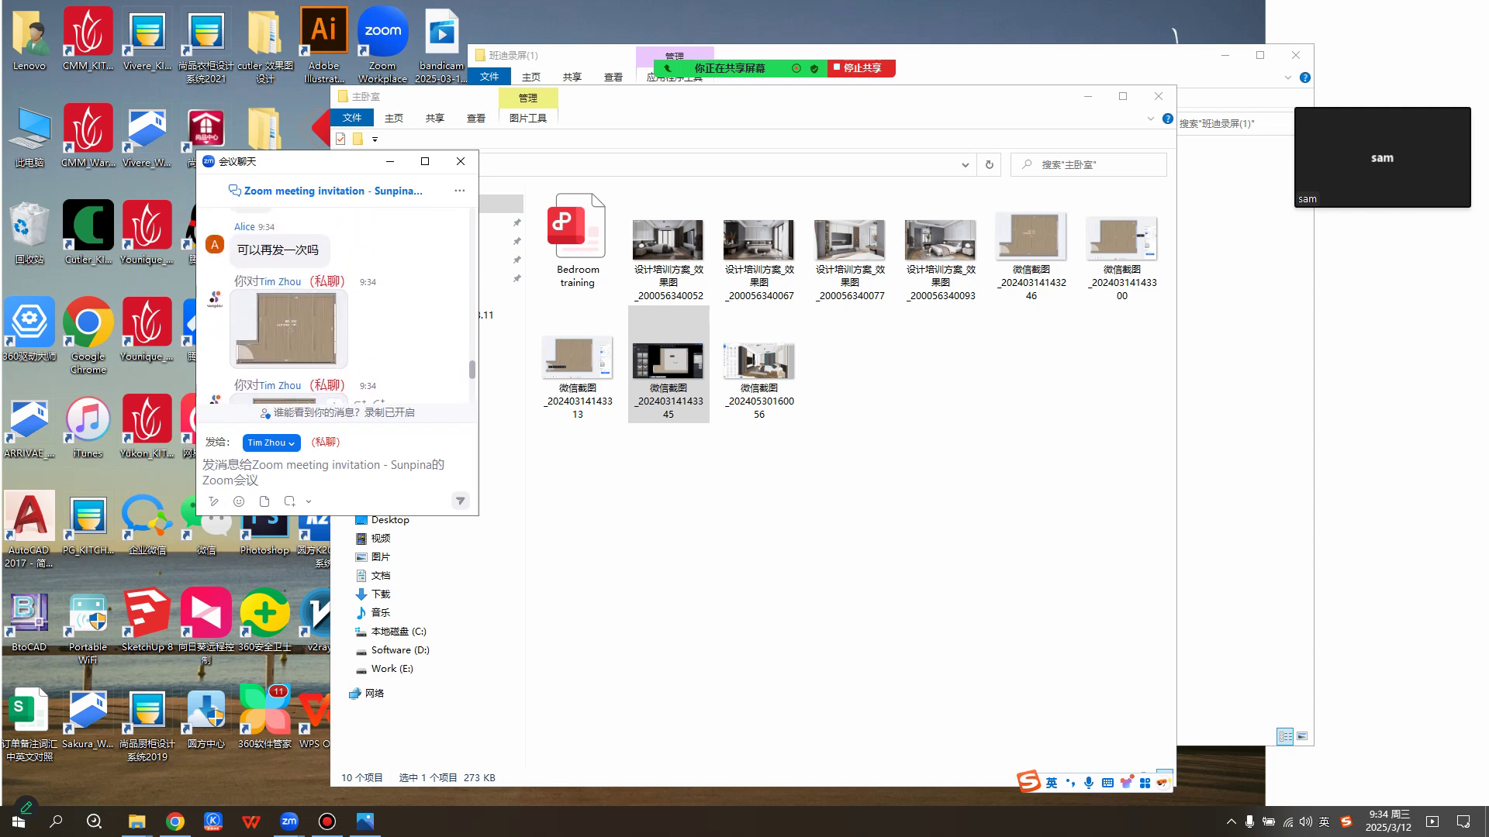
scroll(333, 333, "down", 3)
left_click_drag(328, 161, 332, 188)
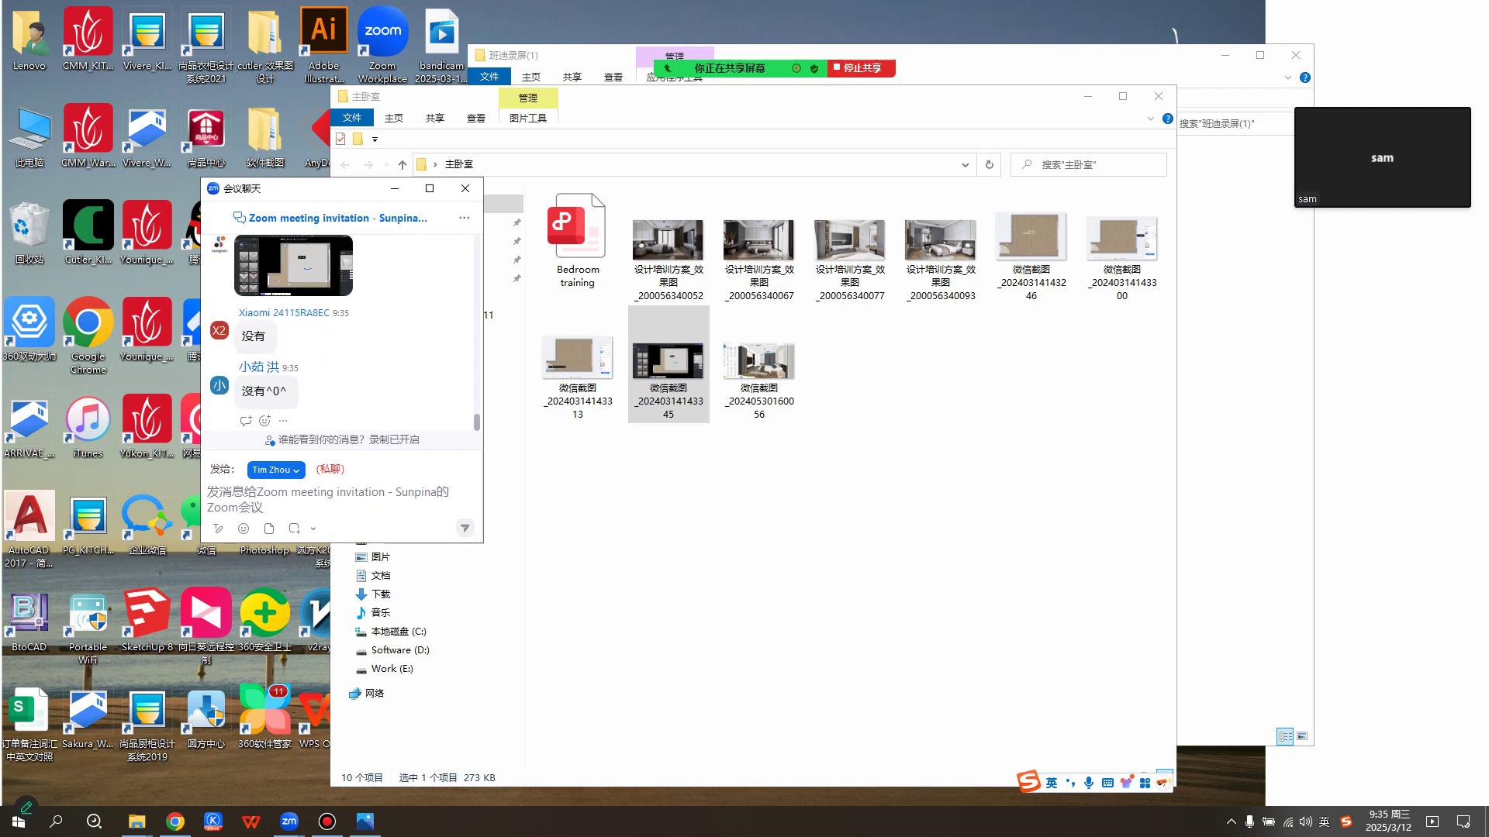
scroll(341, 333, "up", 5)
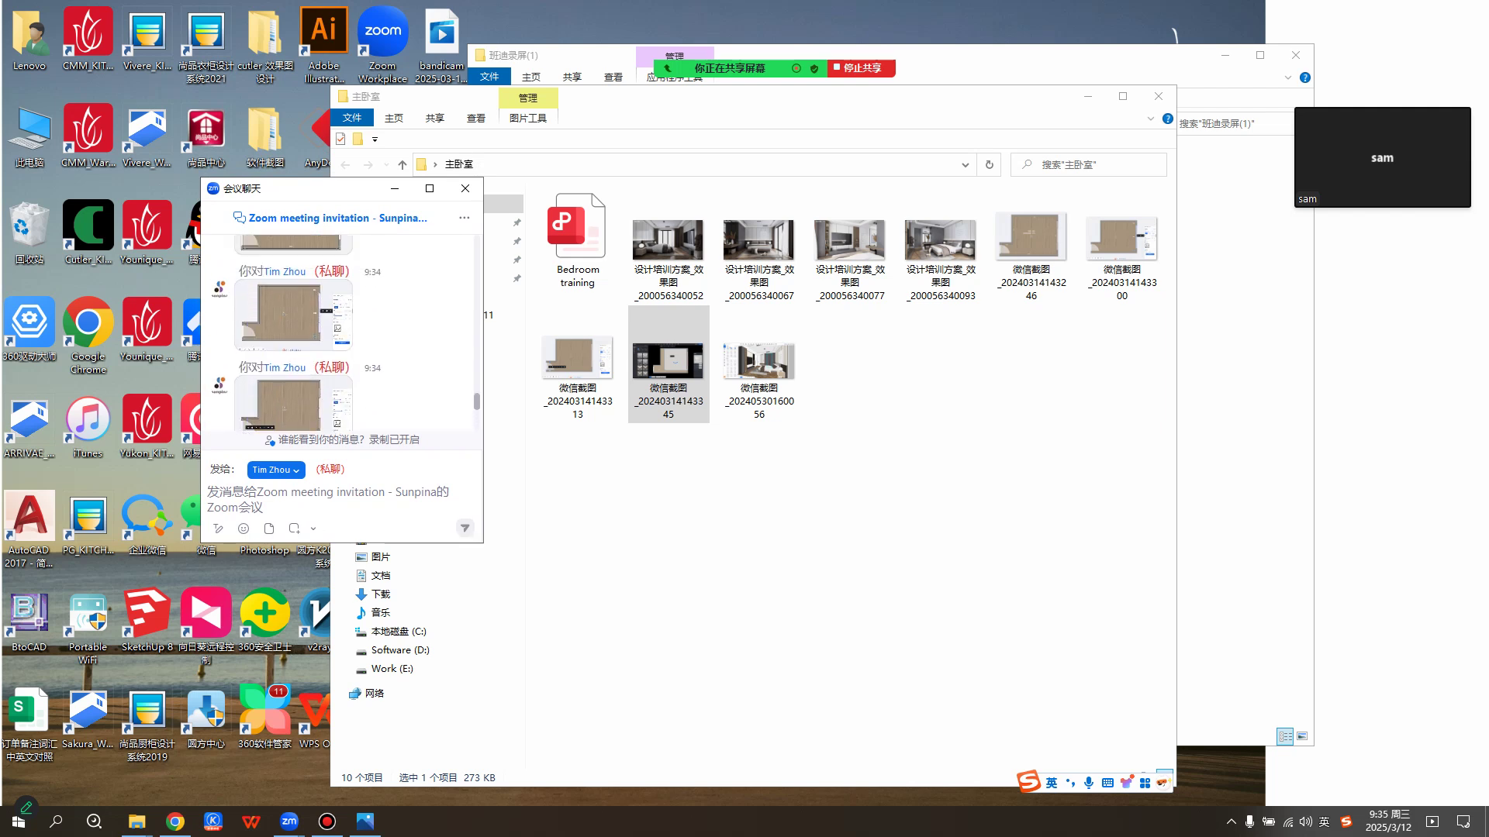
scroll(342, 334, "down", 5)
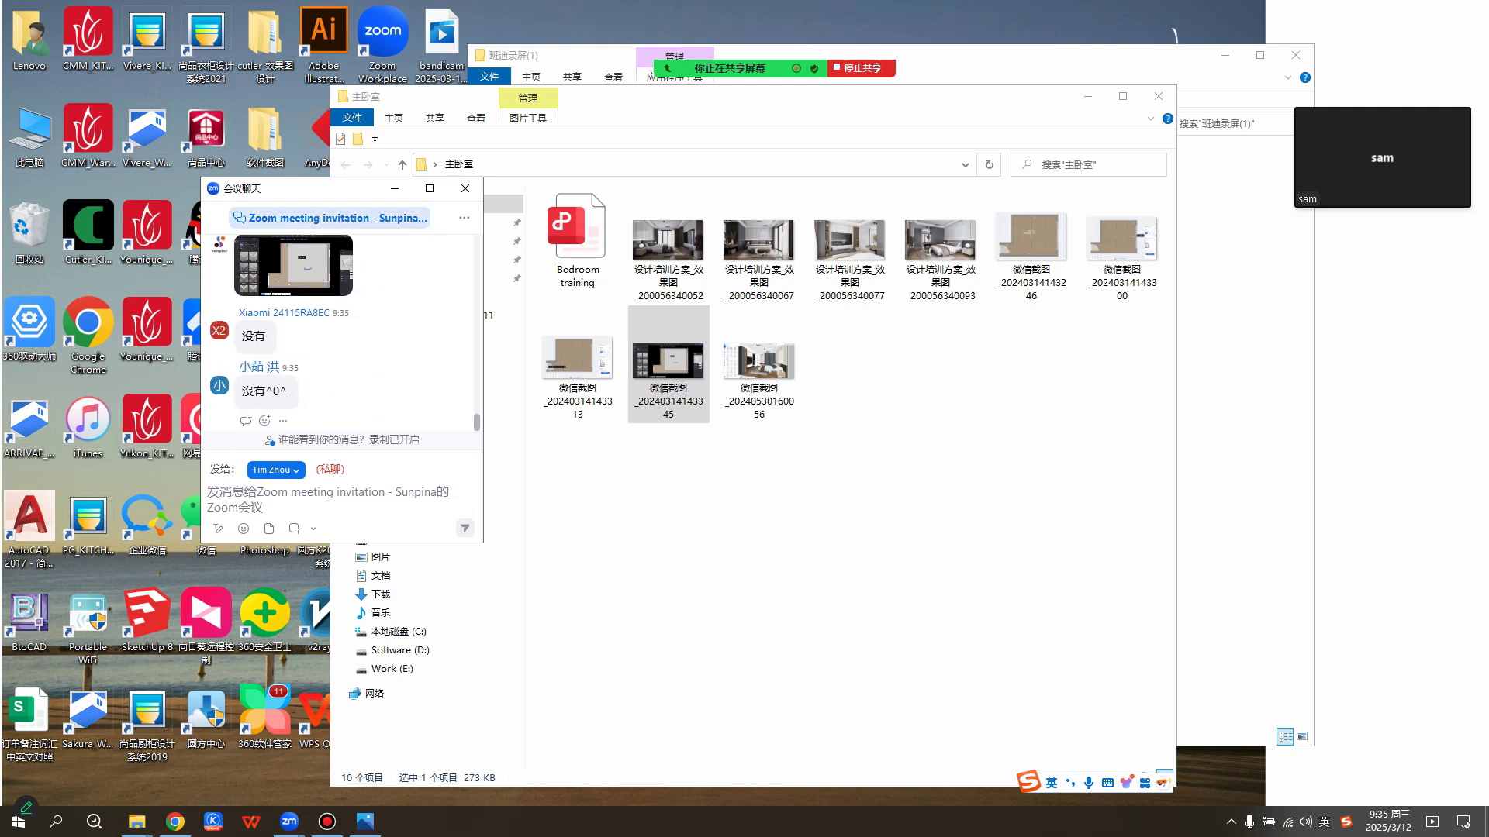
Change the chat recipient to the meeting group chat (会议群聊) and send the Bedroom training PDF from the 主卧室 folder.
left_click_drag(330, 188, 353, 186)
left_click(300, 467)
left_click(310, 519)
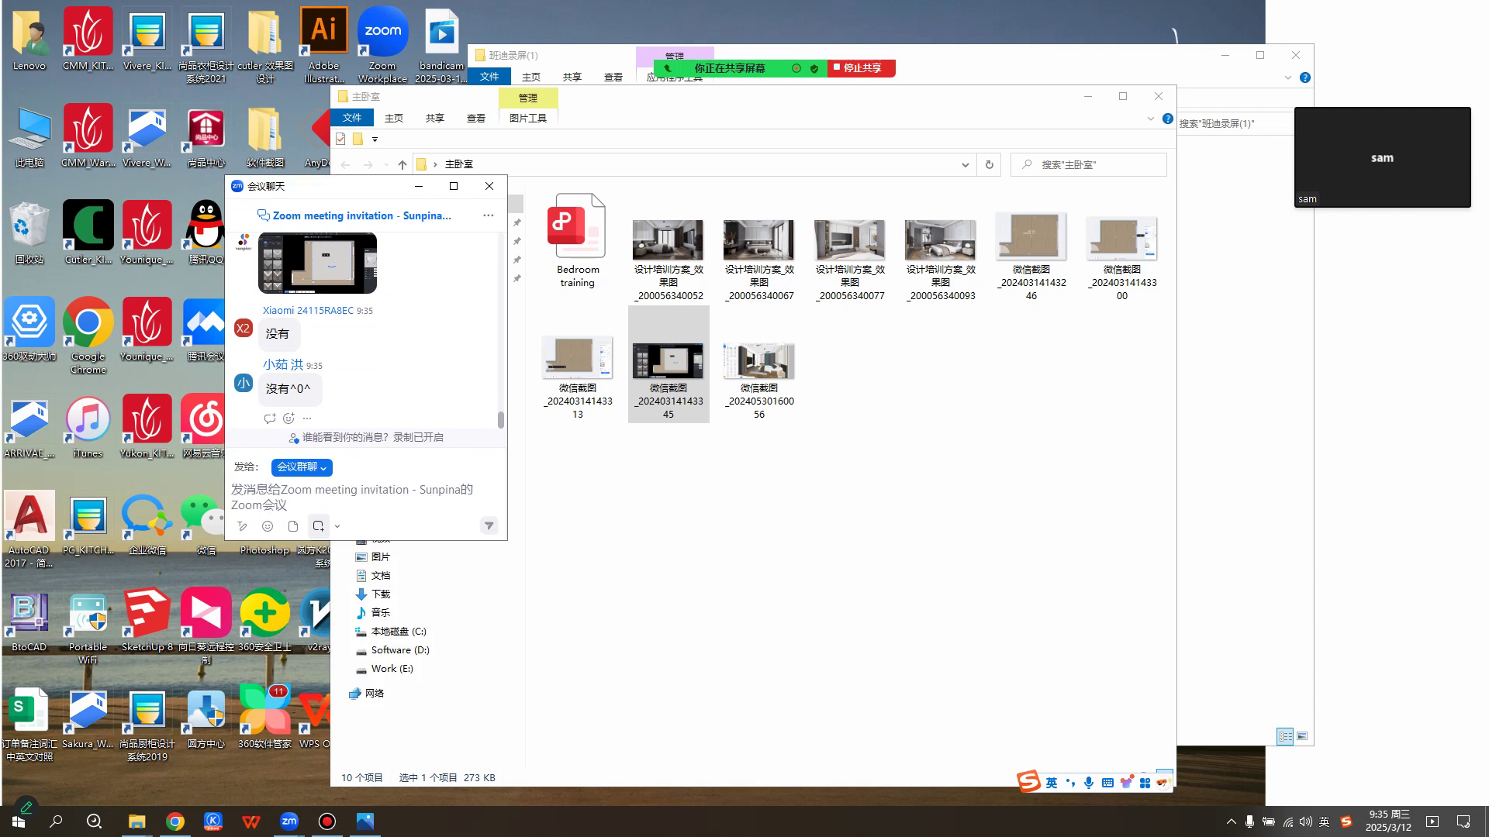
left_click_drag(399, 187, 366, 180)
left_click_drag(578, 237, 325, 488)
key("Return")
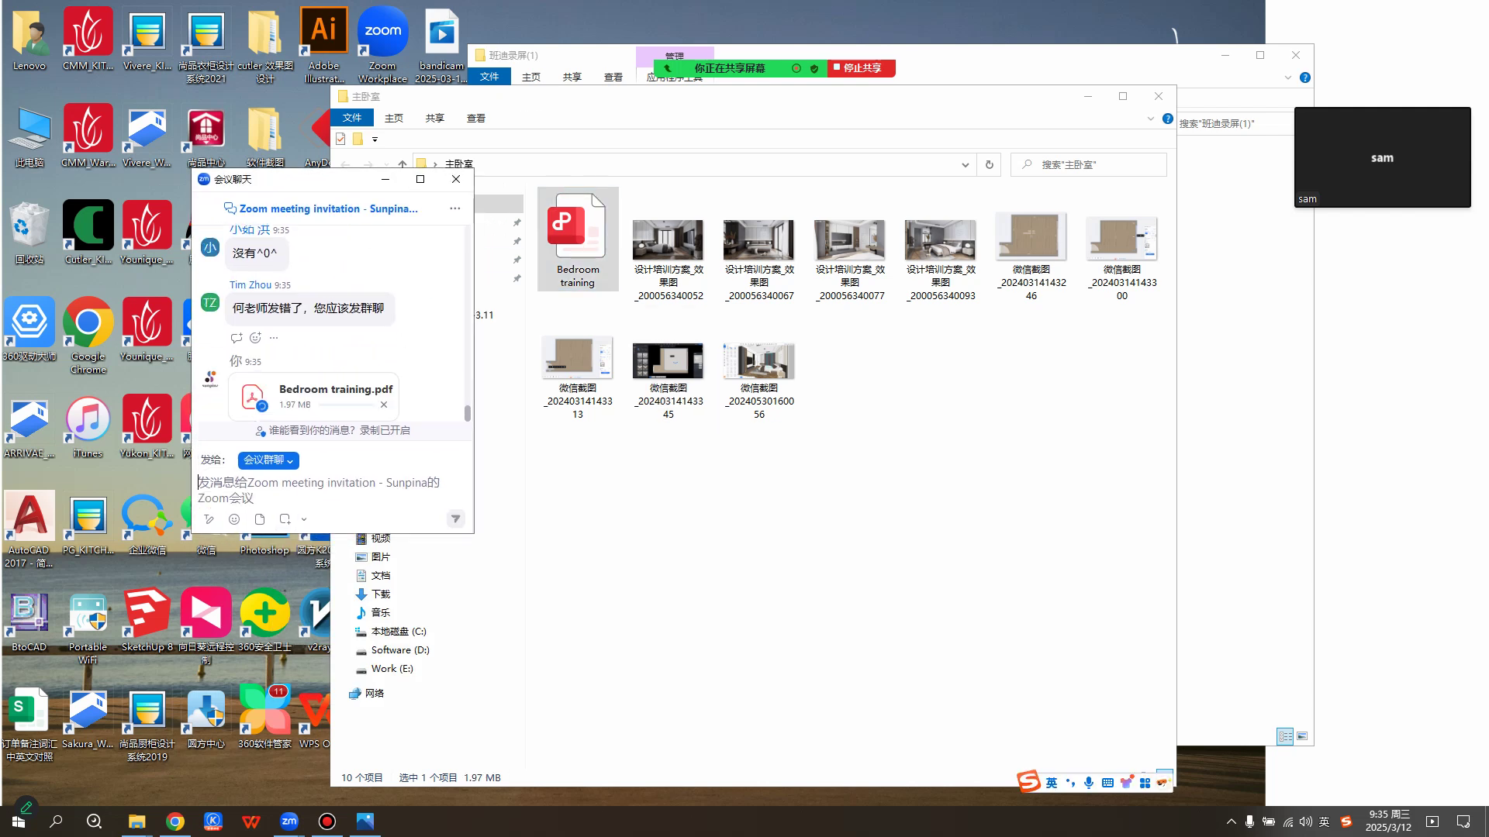
Enlarge the meeting chat window and reposition it to follow the group's replies to the PDF.
left_click_drag(341, 180, 359, 170)
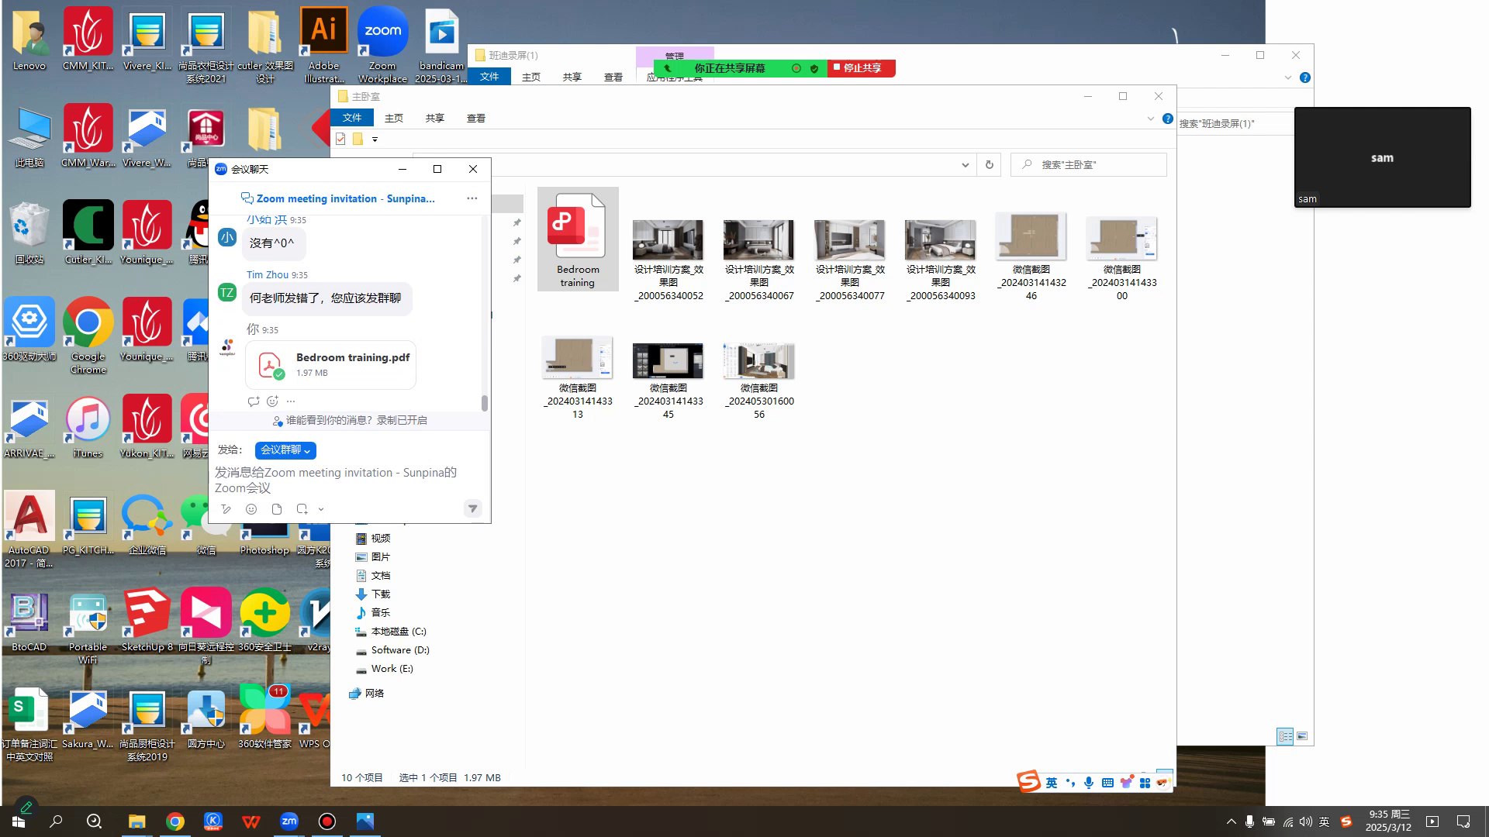
left_click_drag(339, 169, 356, 178)
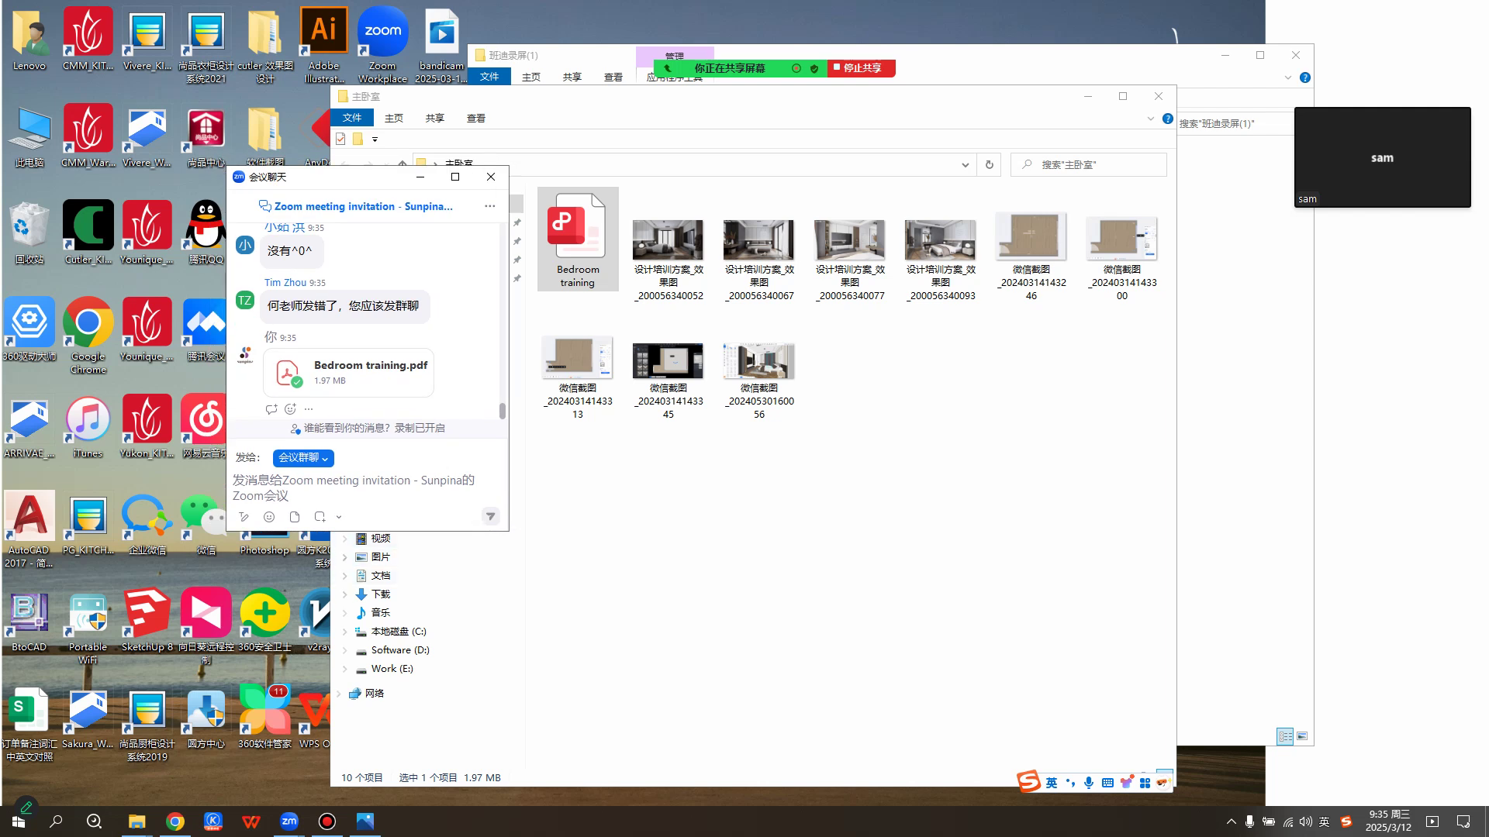
left_click_drag(508, 531, 634, 679)
left_click_drag(458, 178, 410, 99)
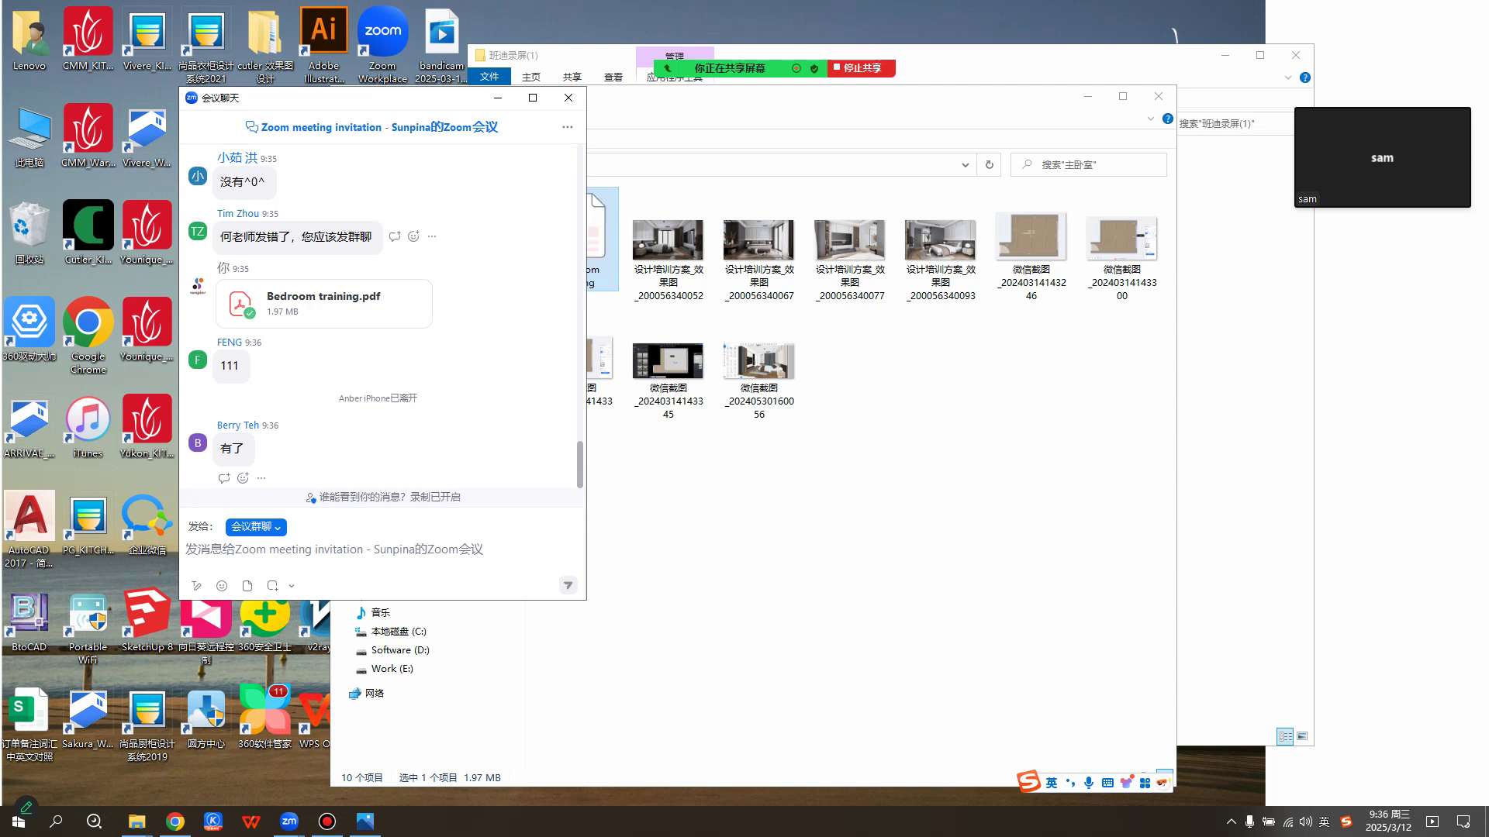
left_click_drag(310, 98, 229, 112)
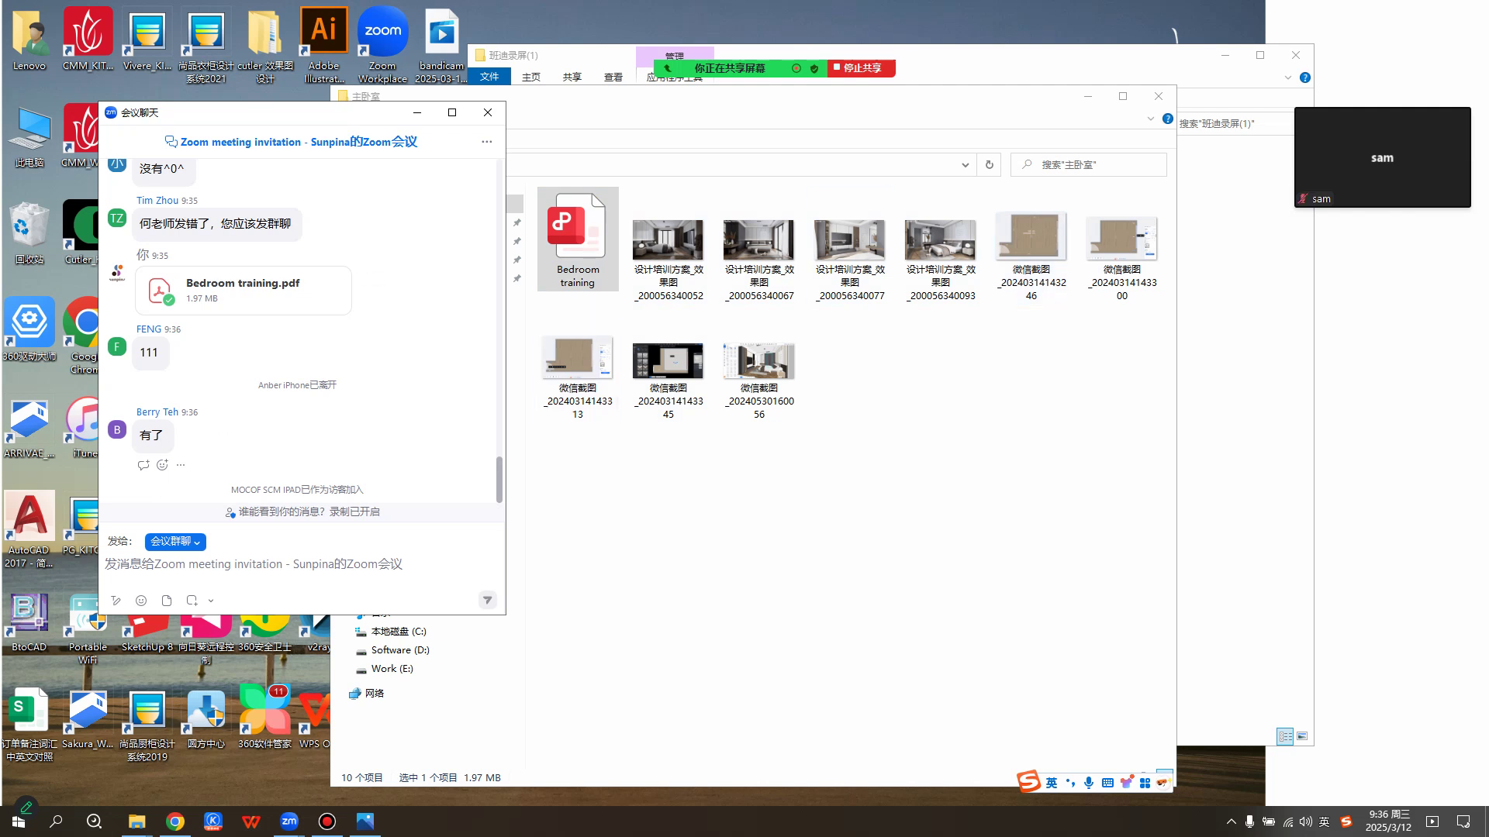
left_click_drag(298, 113, 332, 75)
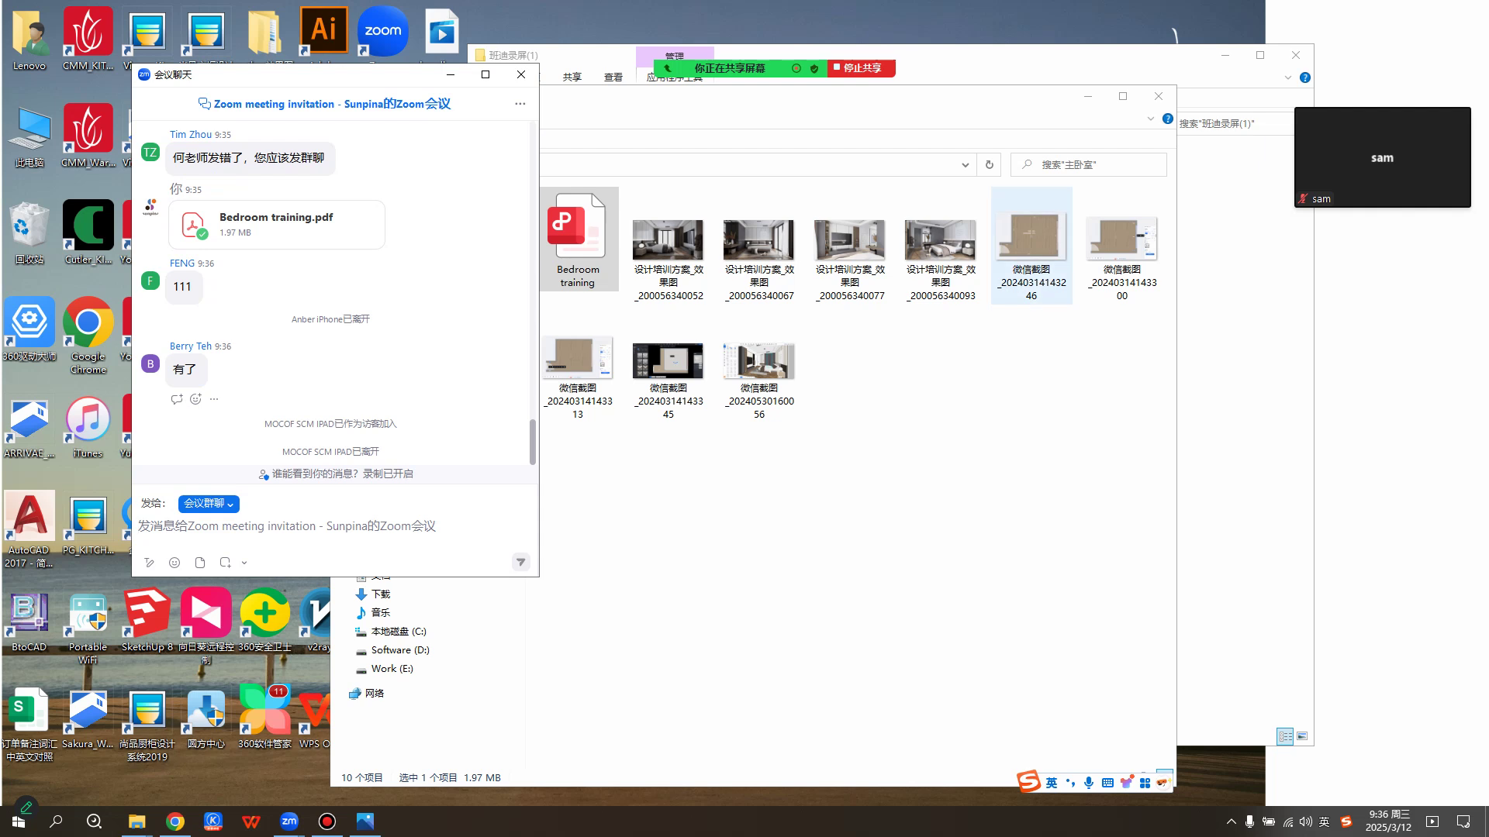
left_click(1032, 245)
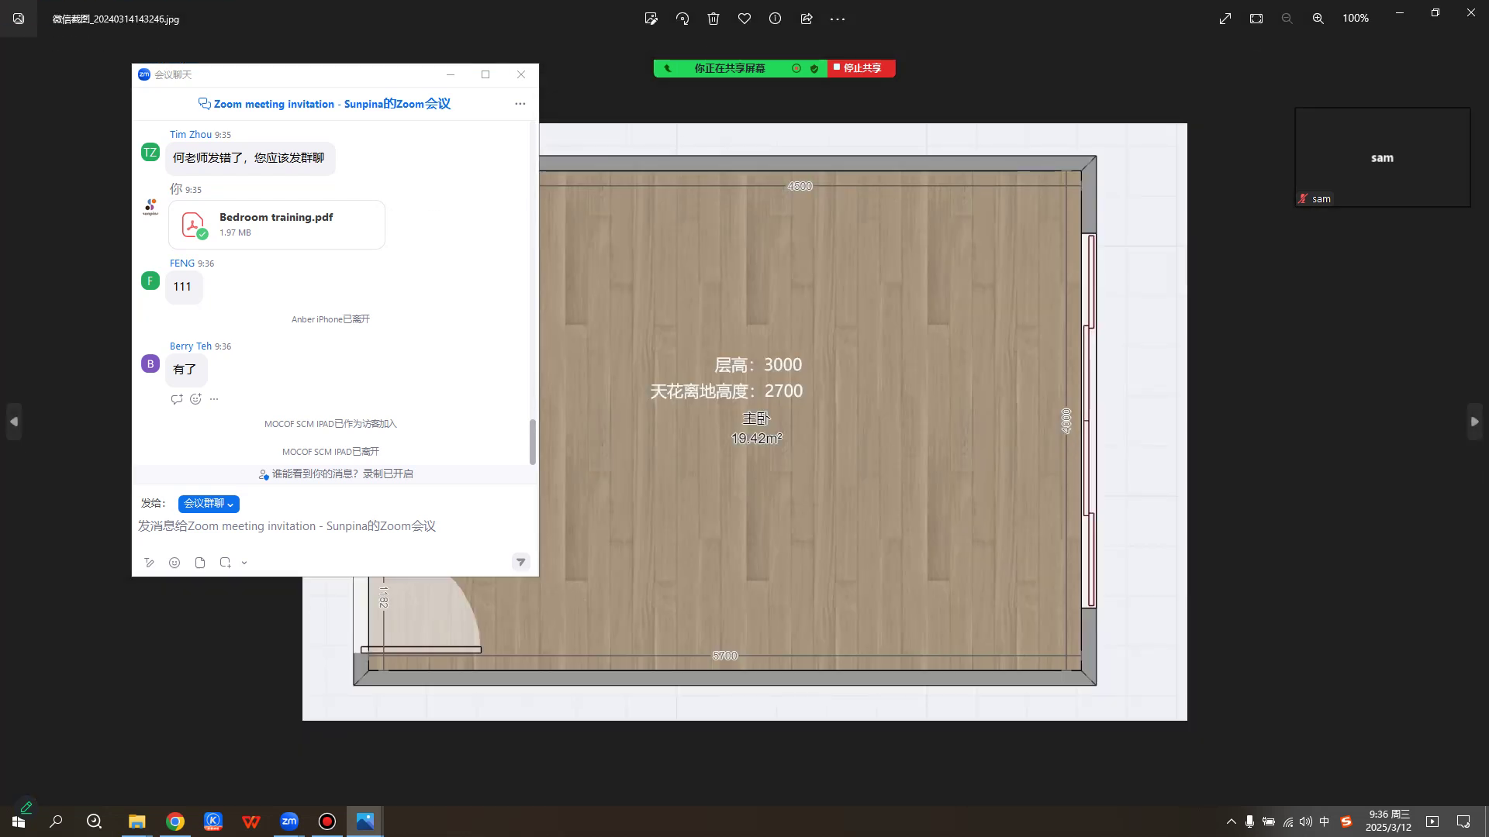
Shrink the meeting chat window and review the reference images of the balcony door, the single door, the bedroom render and the floor plan.
left_click_drag(538, 576, 414, 469)
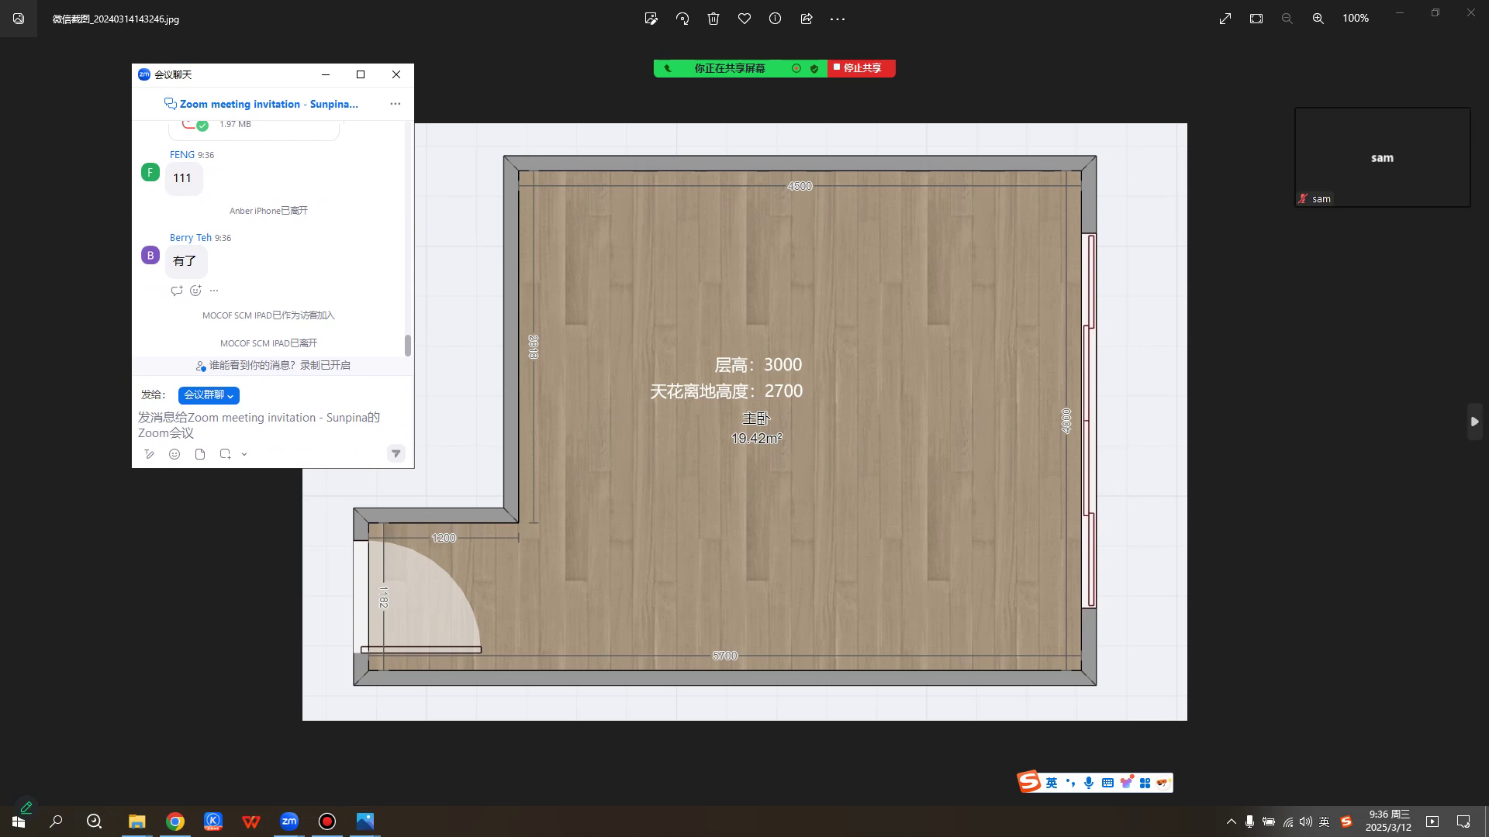
left_click(1474, 422)
left_click_drag(256, 75, 179, 56)
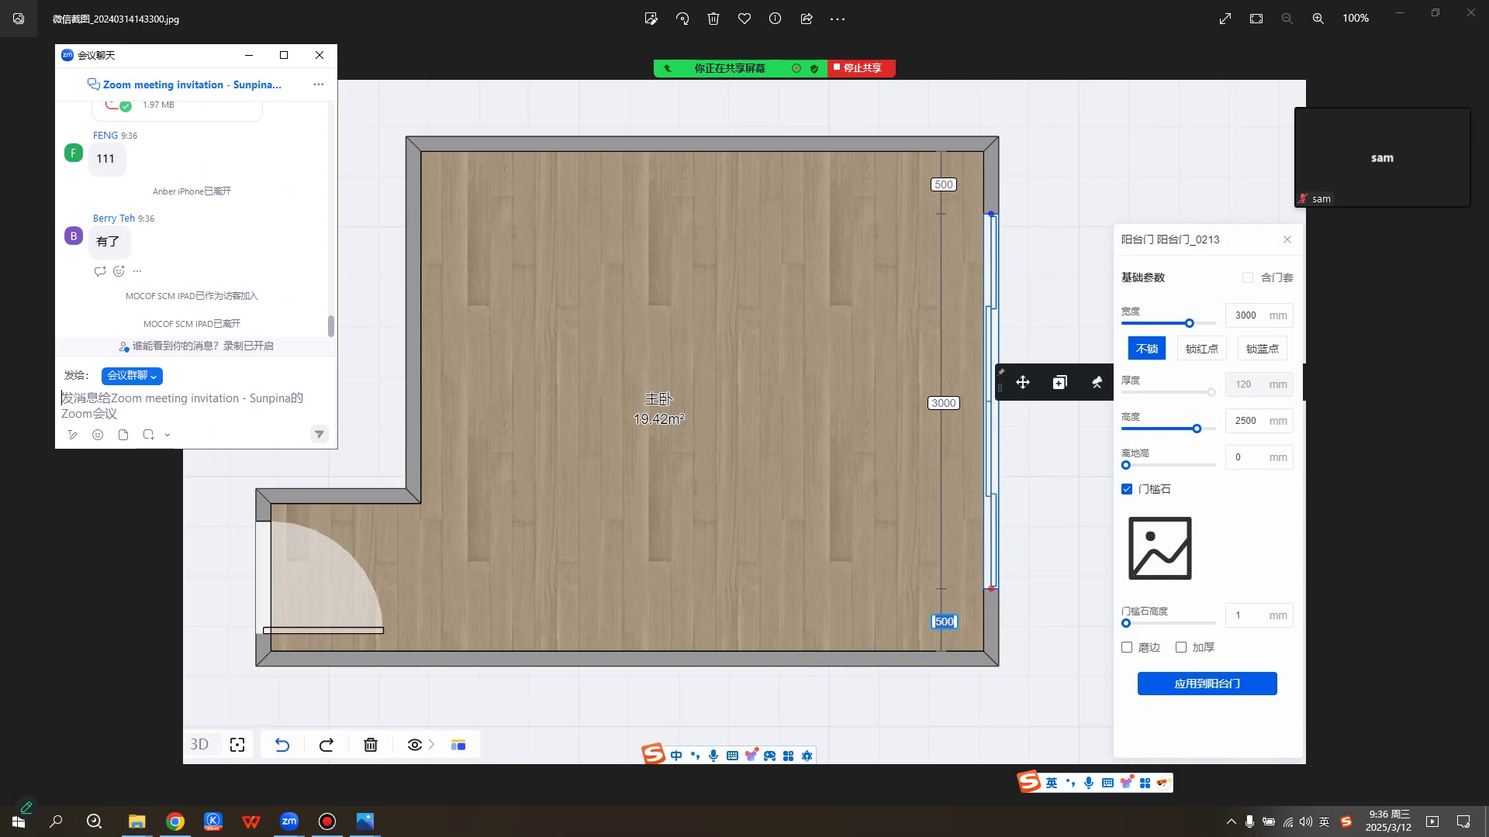
left_click(1474, 422)
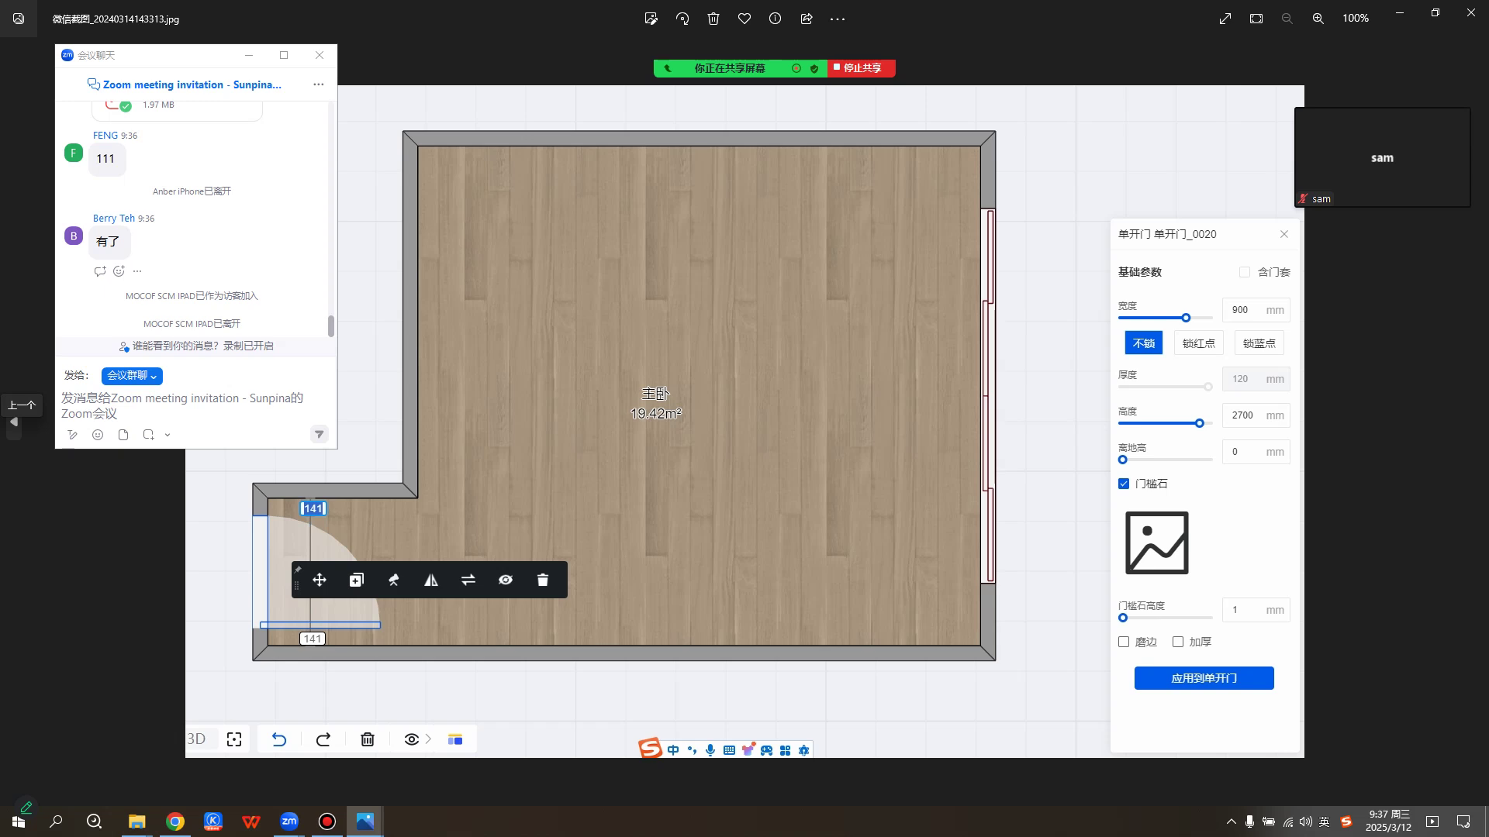
left_click_drag(179, 56, 202, 57)
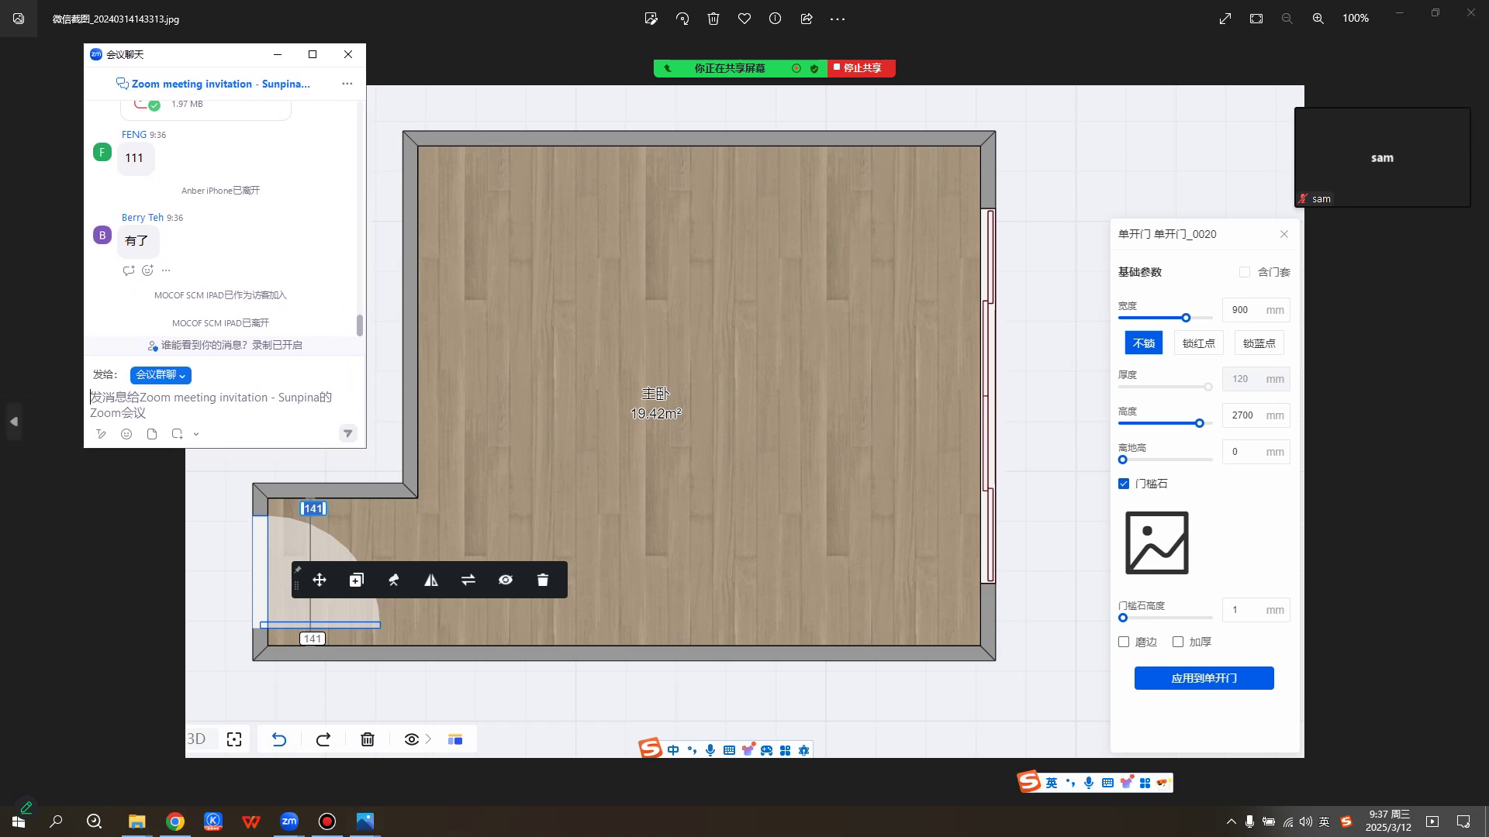
left_click(14, 421)
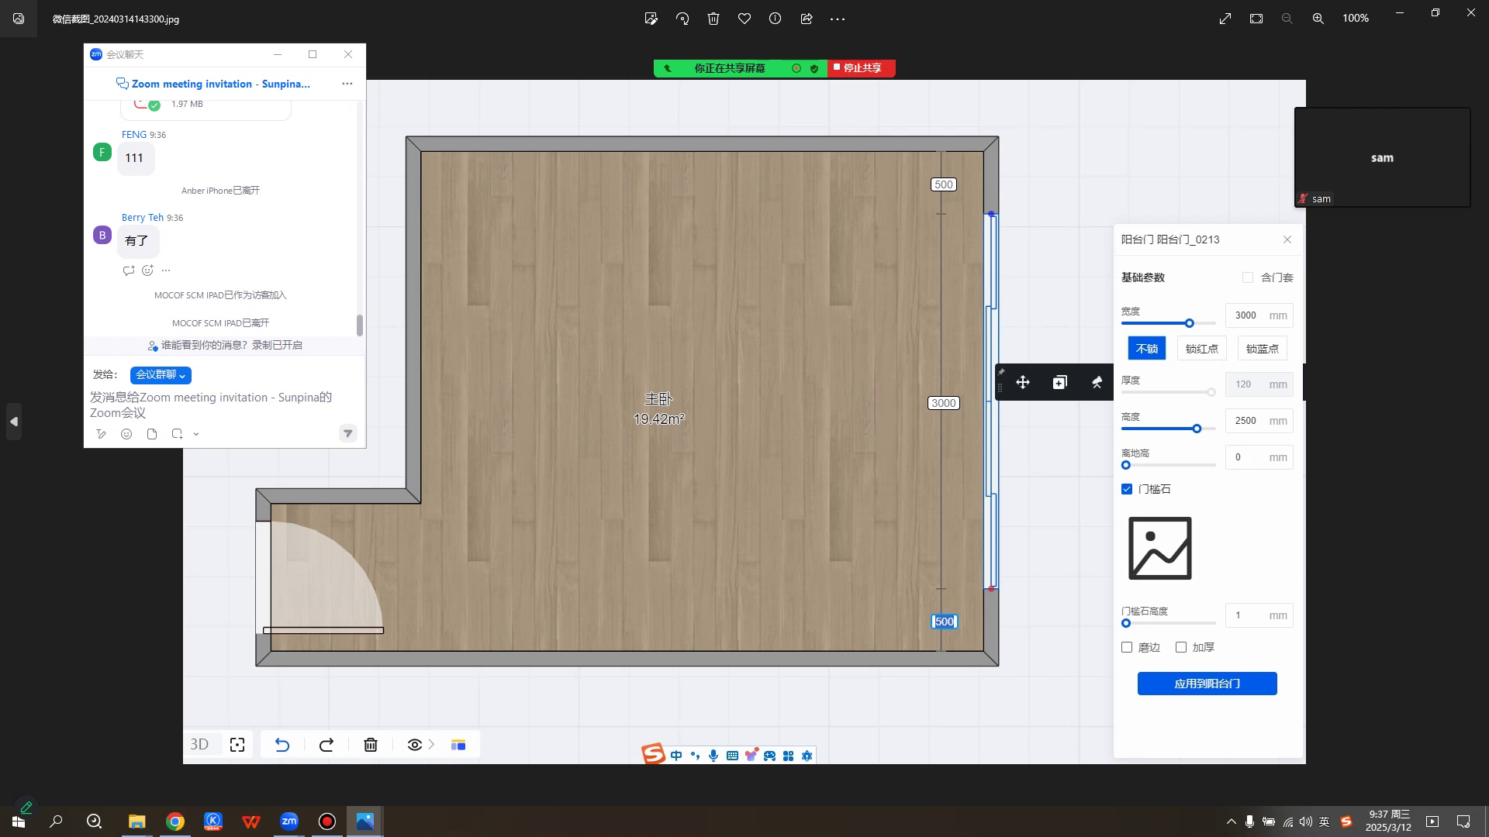
left_click(14, 421)
left_click(14, 421)
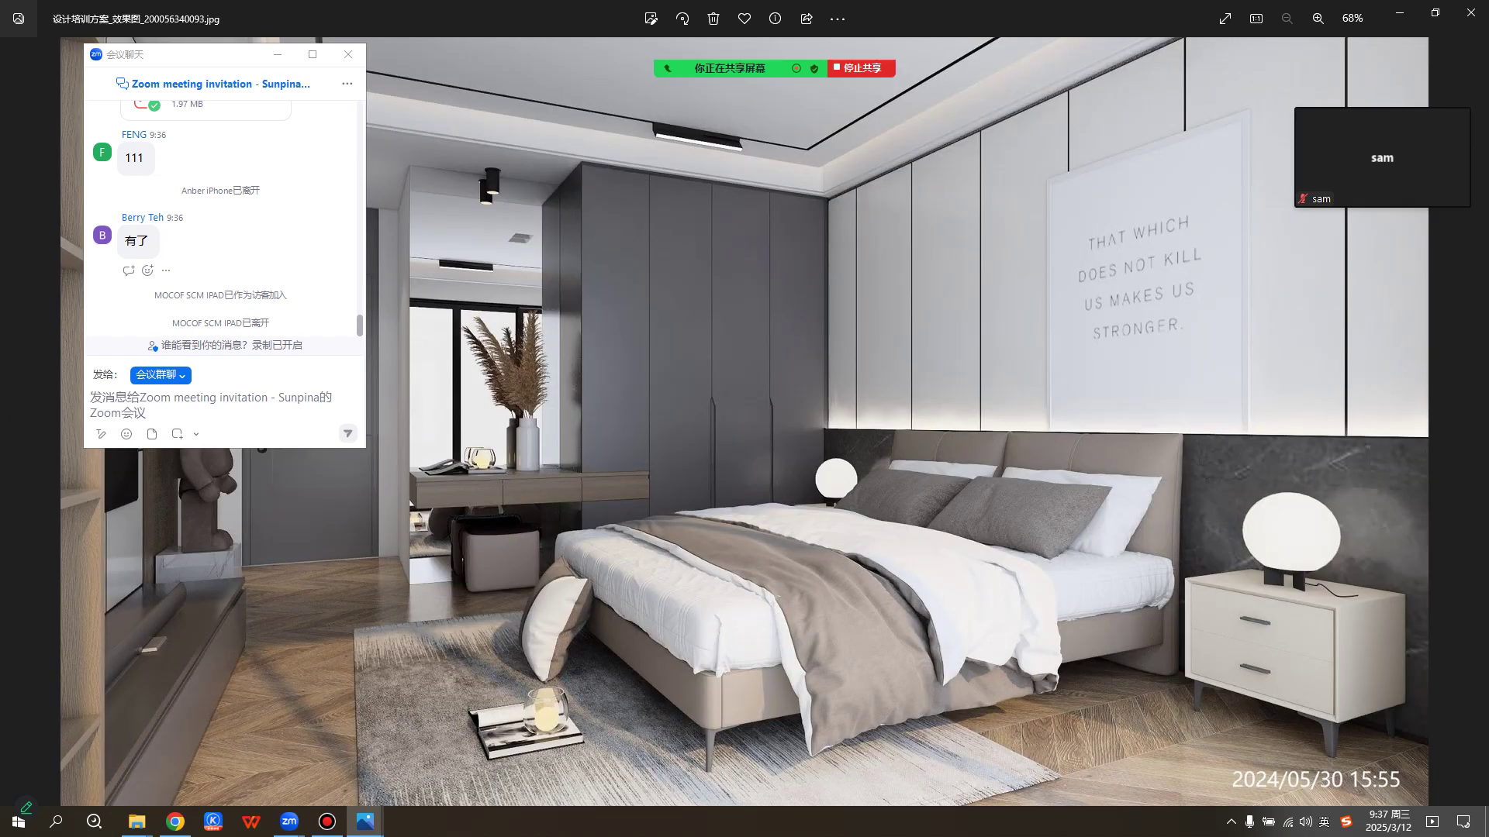
key("Right")
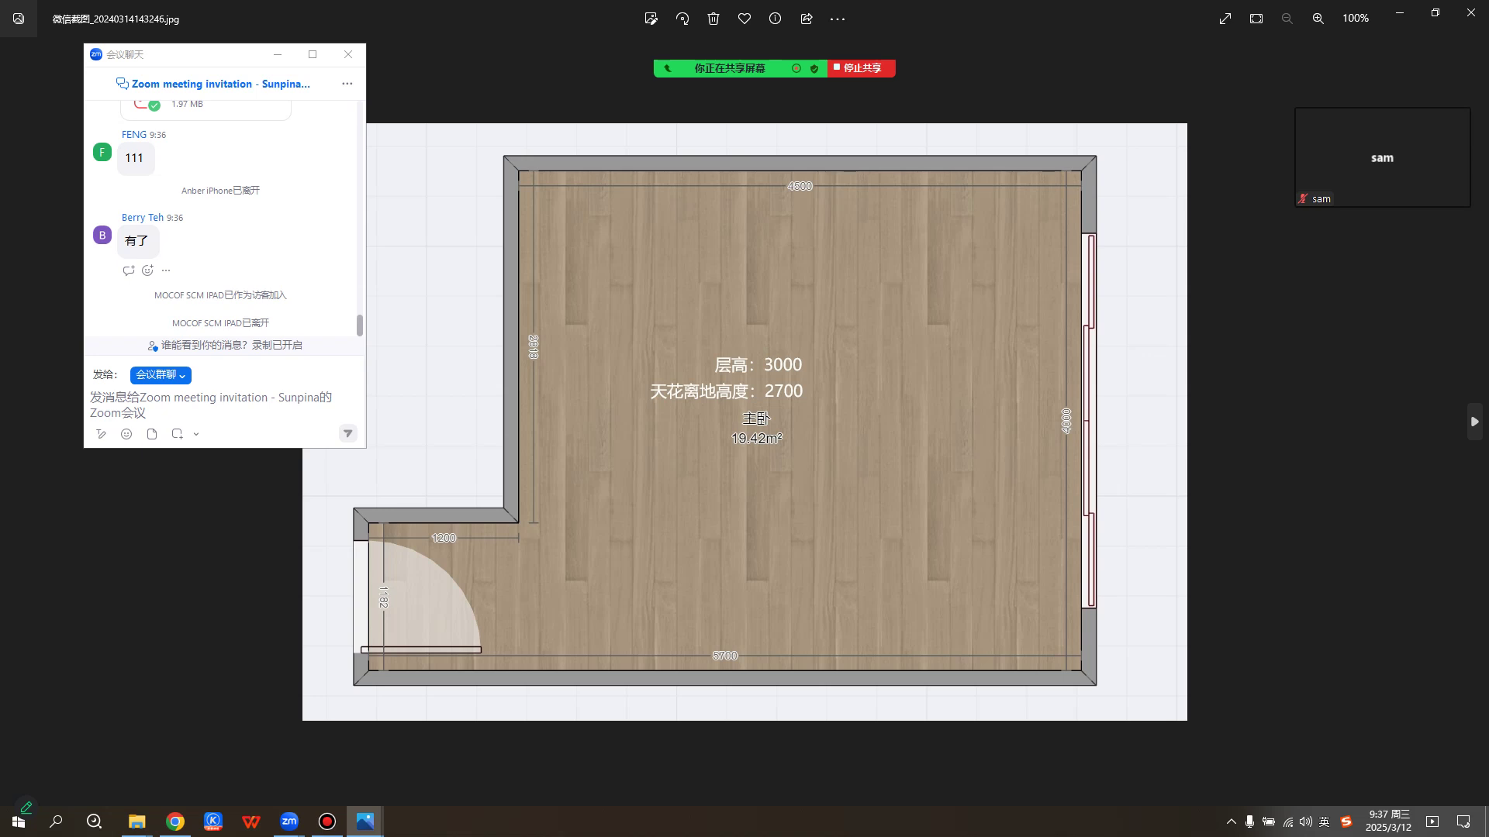
left_click_drag(203, 54, 291, 56)
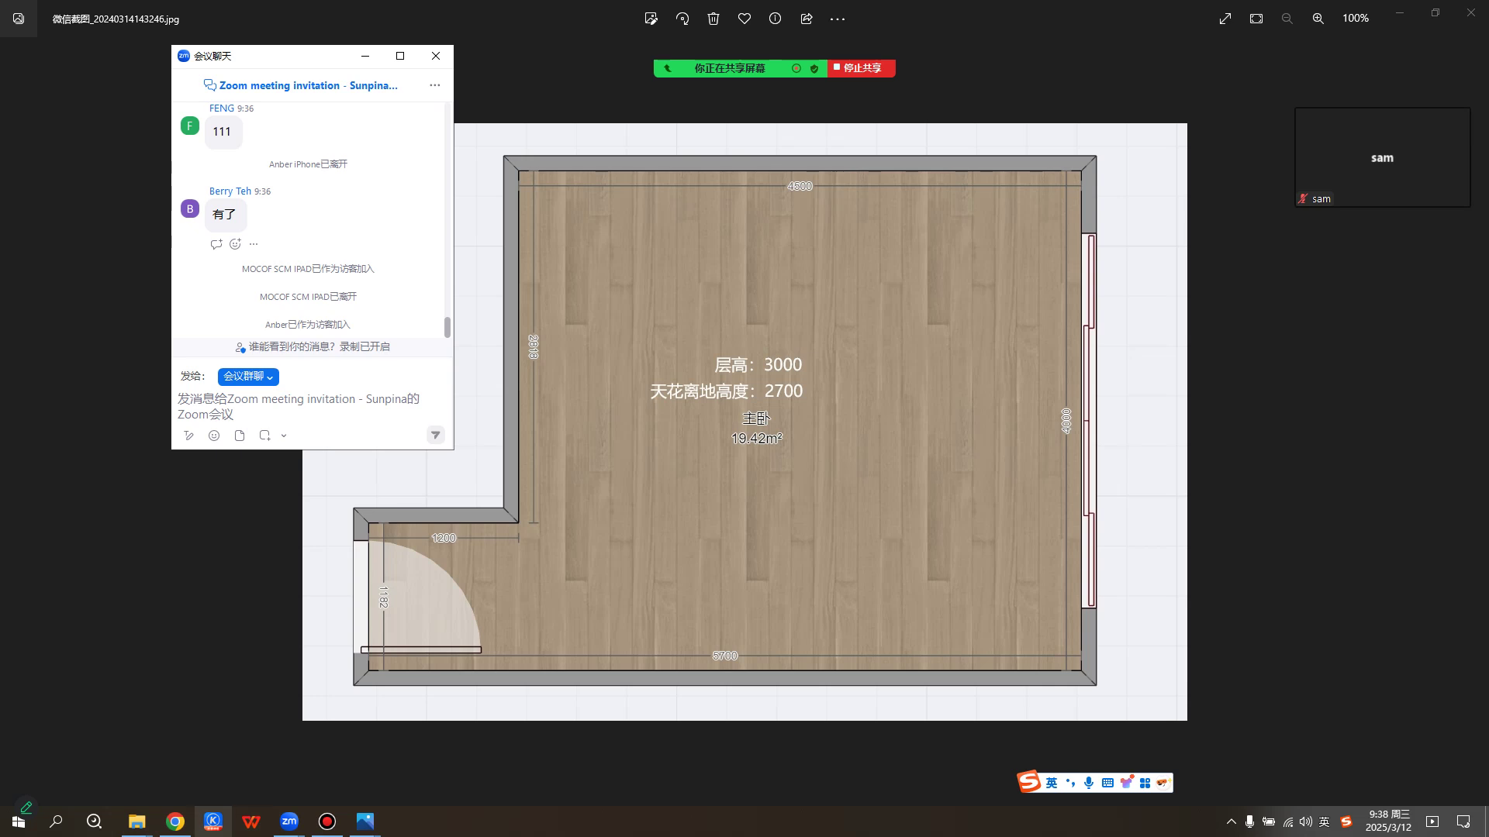
Switch to the K20 design system in Chrome and set the whole-house height (全屋高度) of the drawn room to 3000.
mouse_move(175, 822)
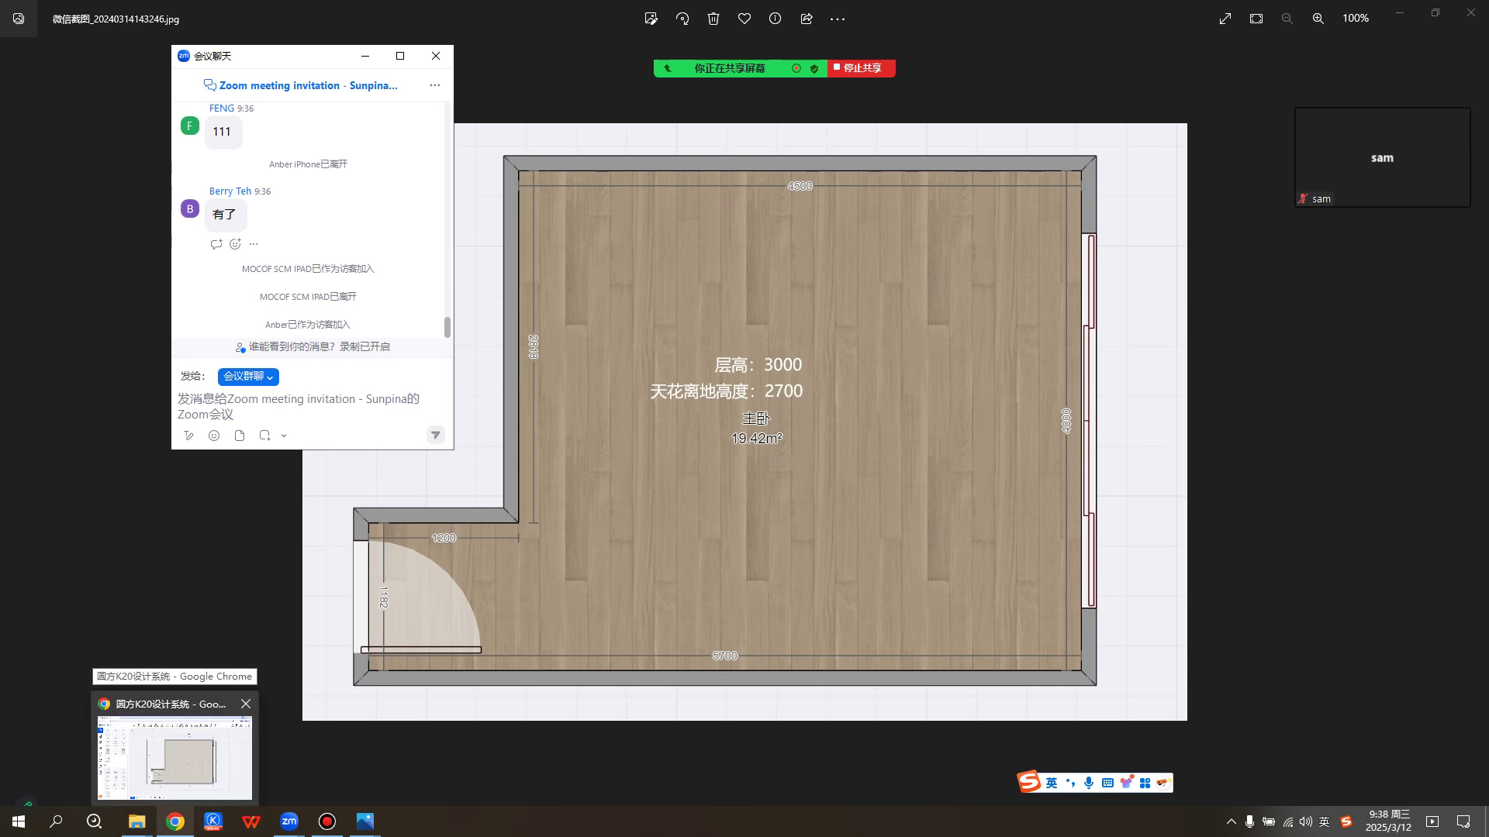
left_click(175, 756)
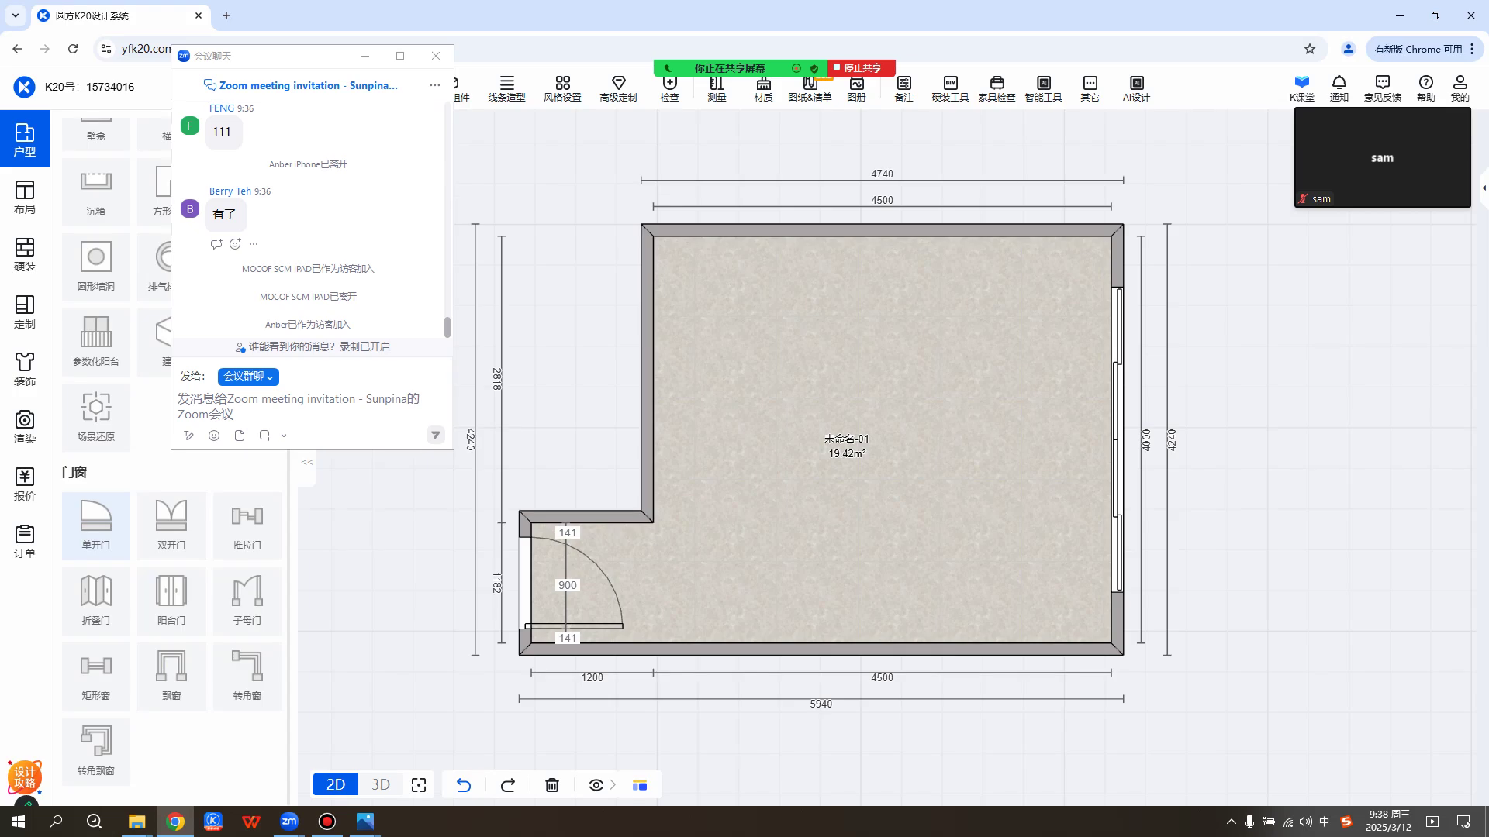
left_click(750, 334)
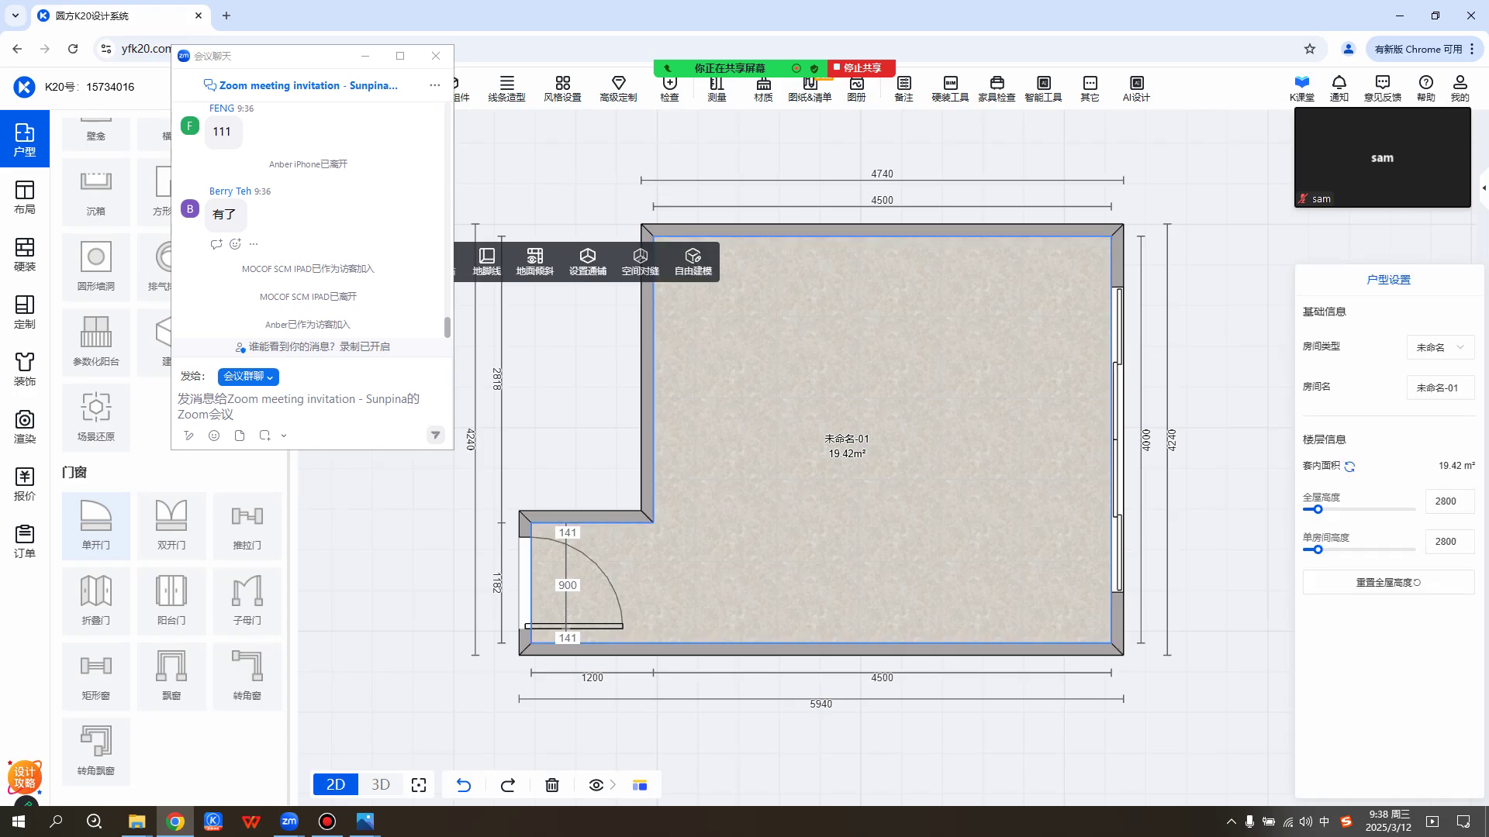
left_click(1448, 502)
type("3000")
key("Return")
mouse_move(136, 822)
left_click_drag(272, 56, 262, 87)
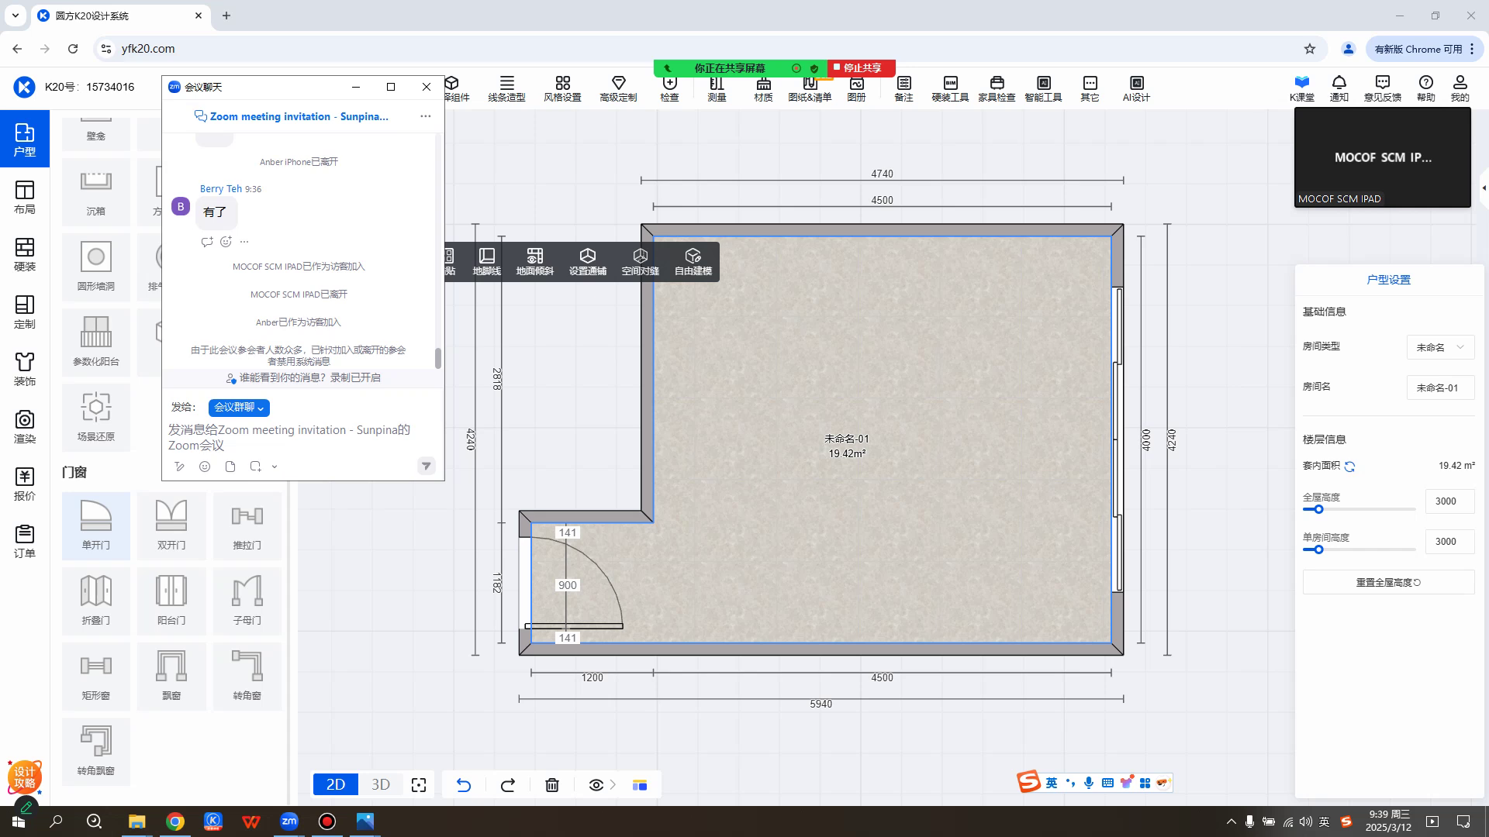
mouse_move(781, 69)
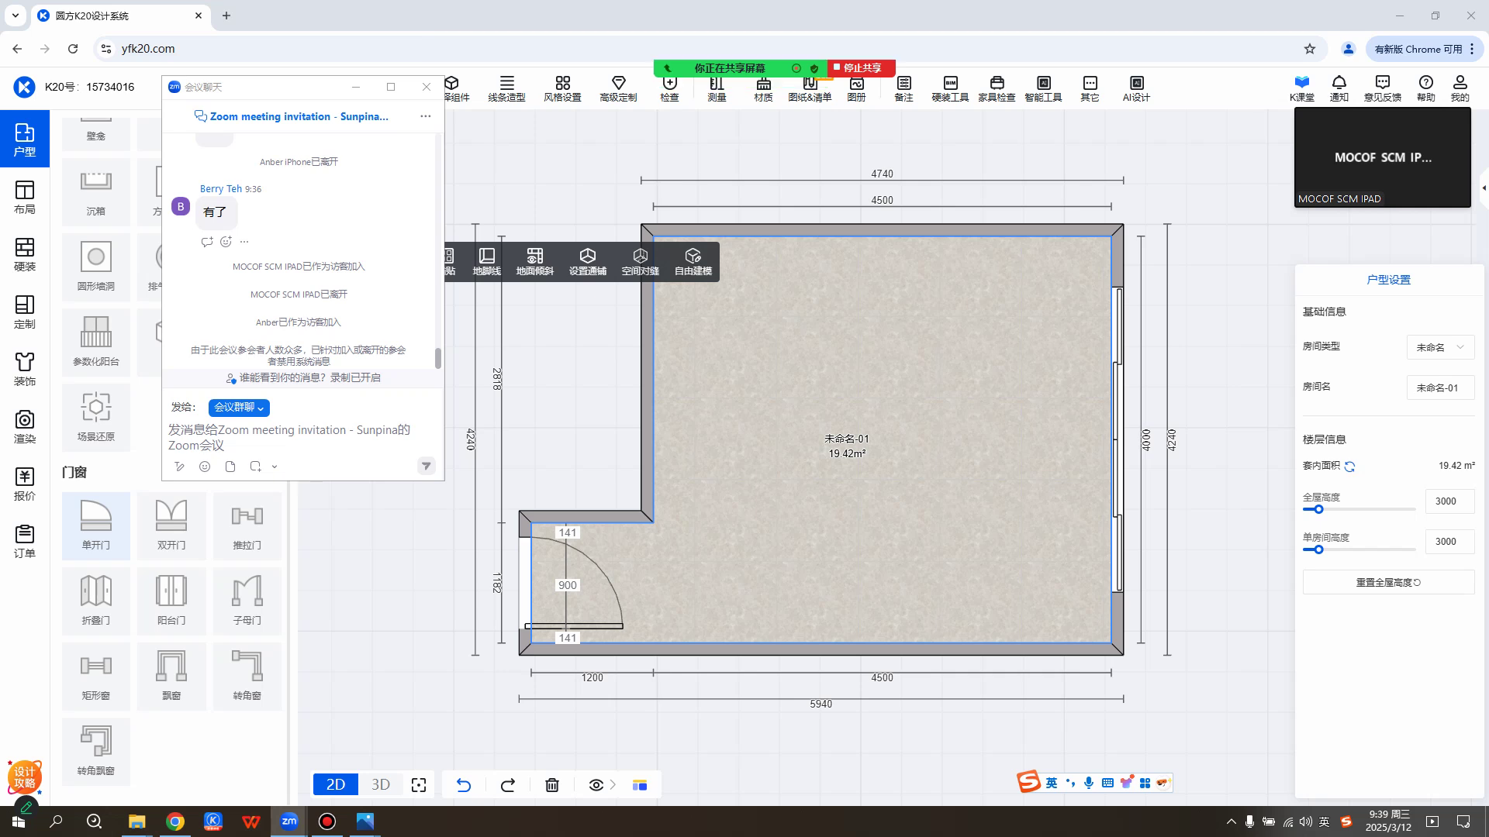
left_click_drag(295, 87, 265, 125)
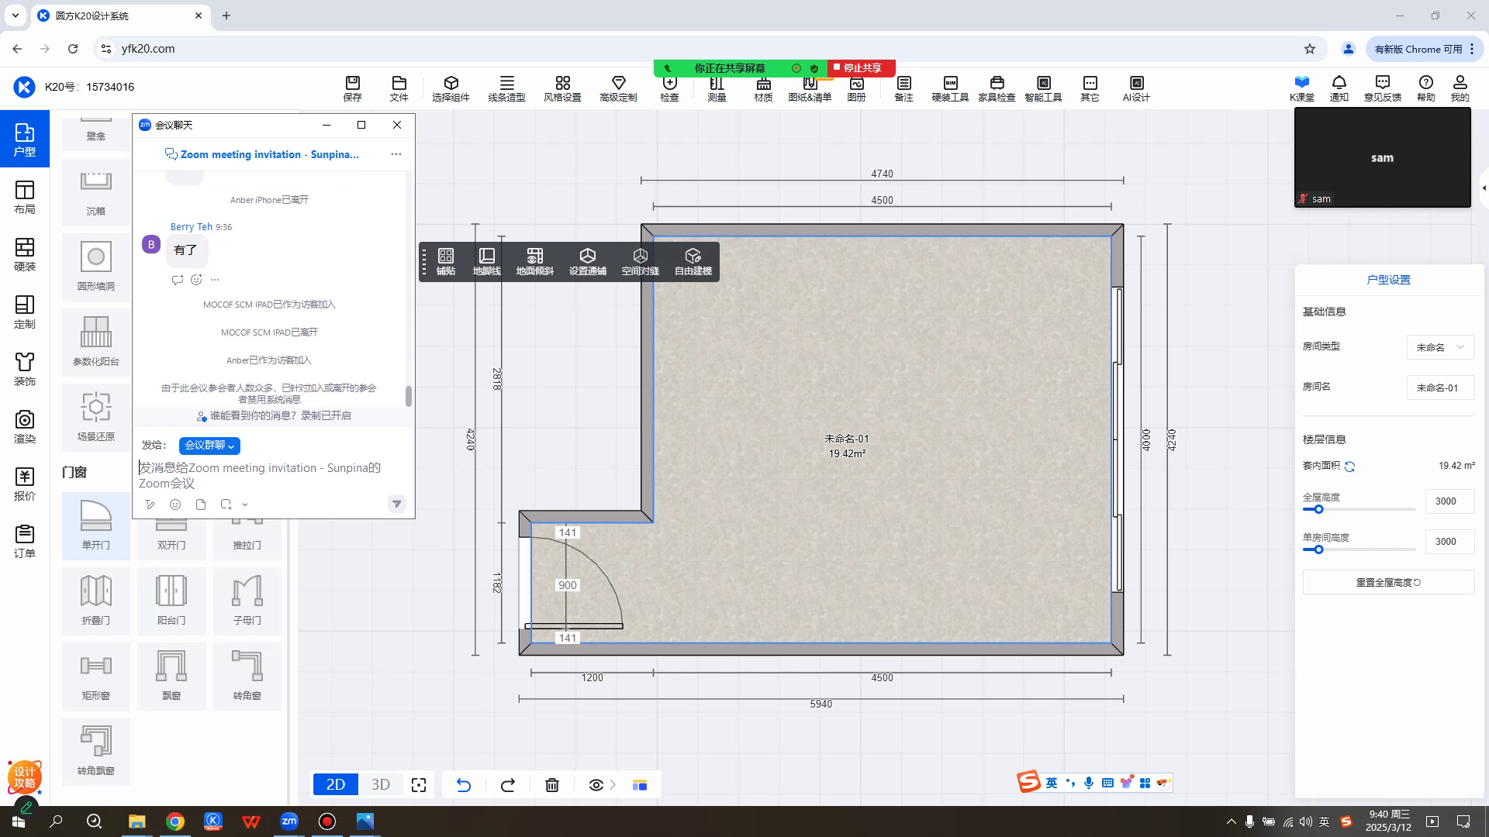
left_click_drag(248, 125, 294, 96)
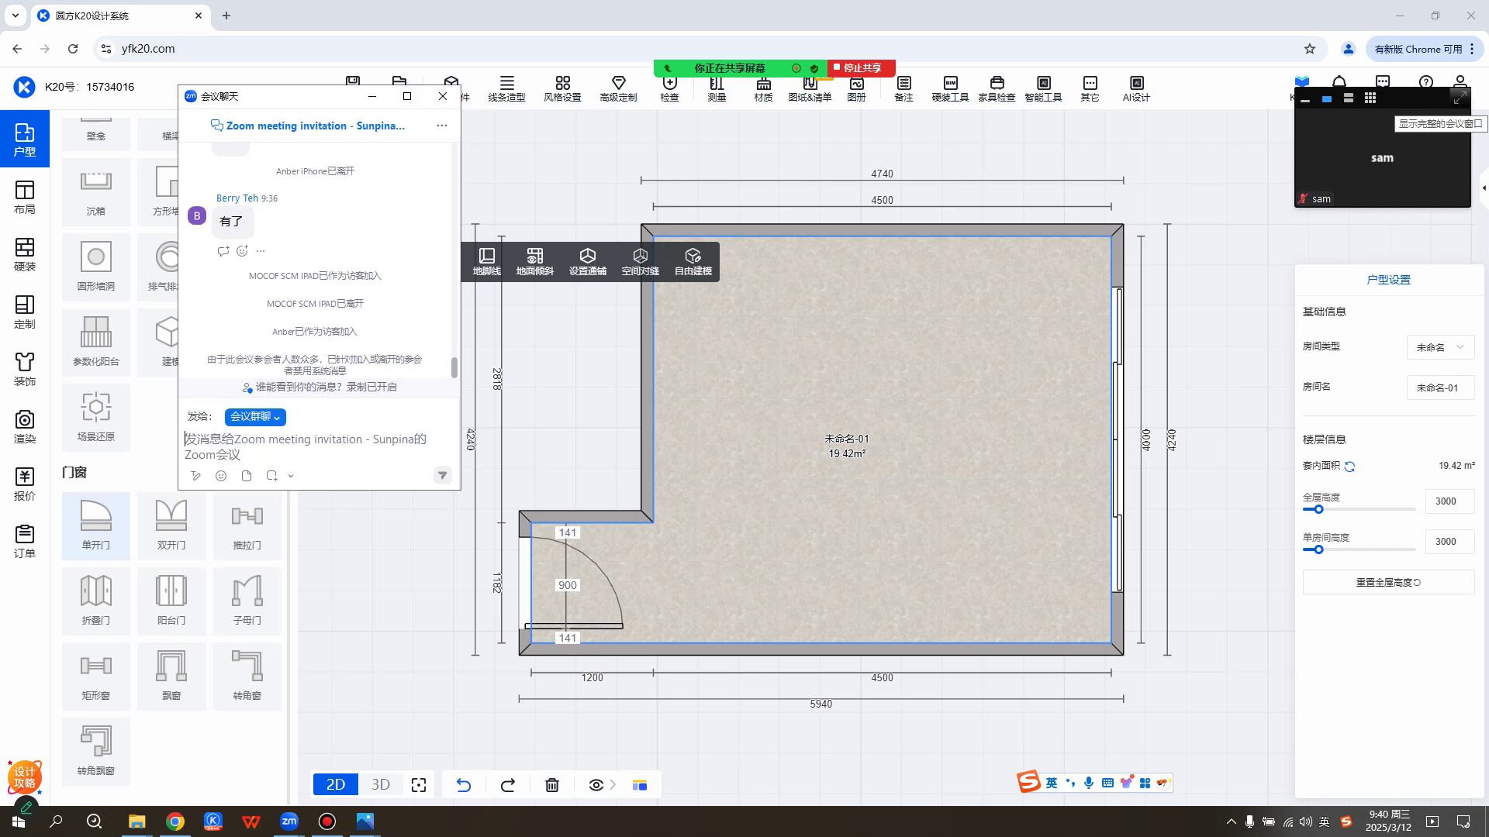
left_click_drag(310, 97, 346, 109)
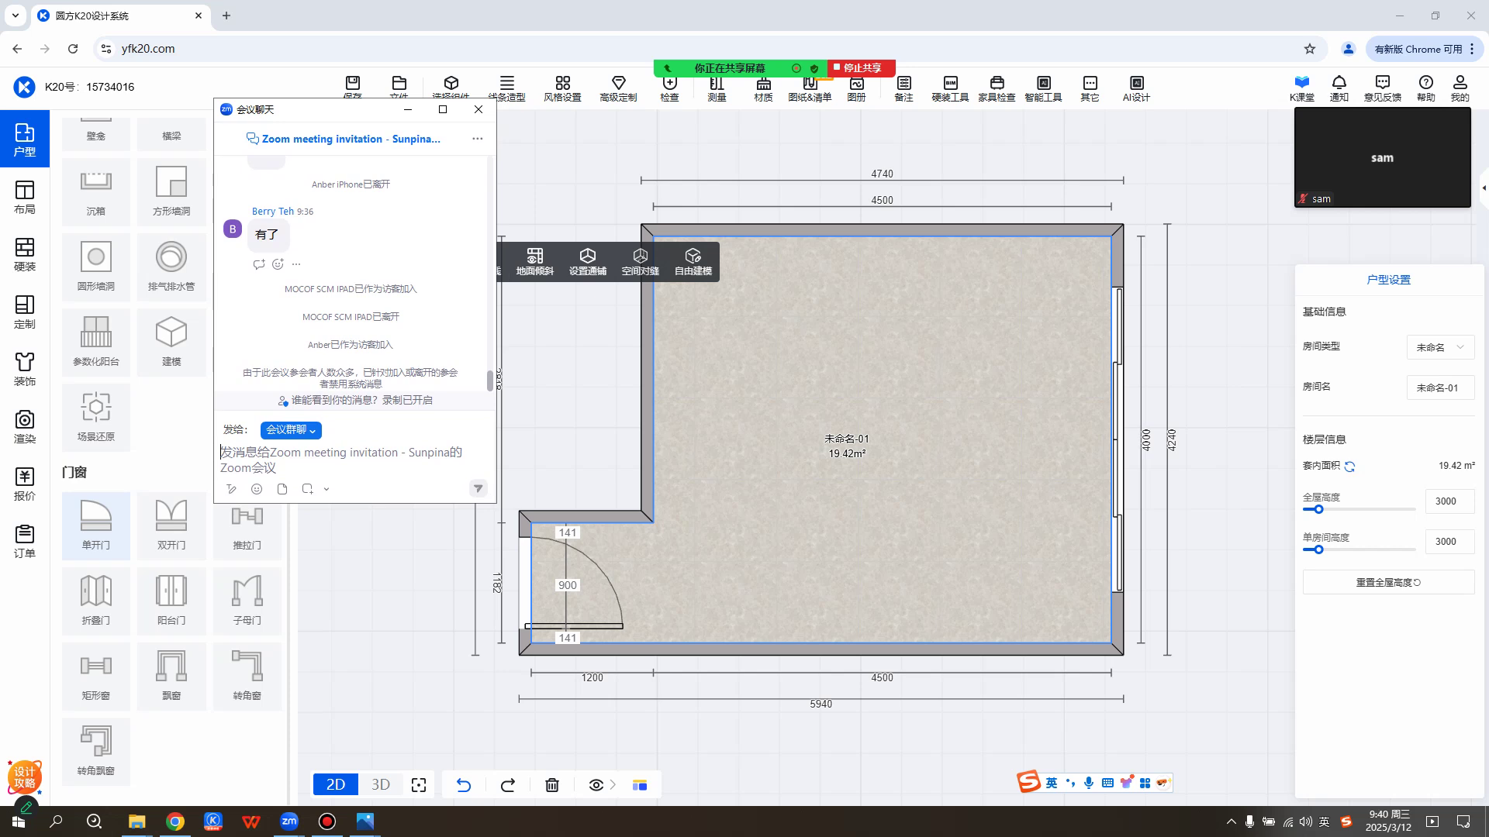
left_click_drag(341, 111, 320, 104)
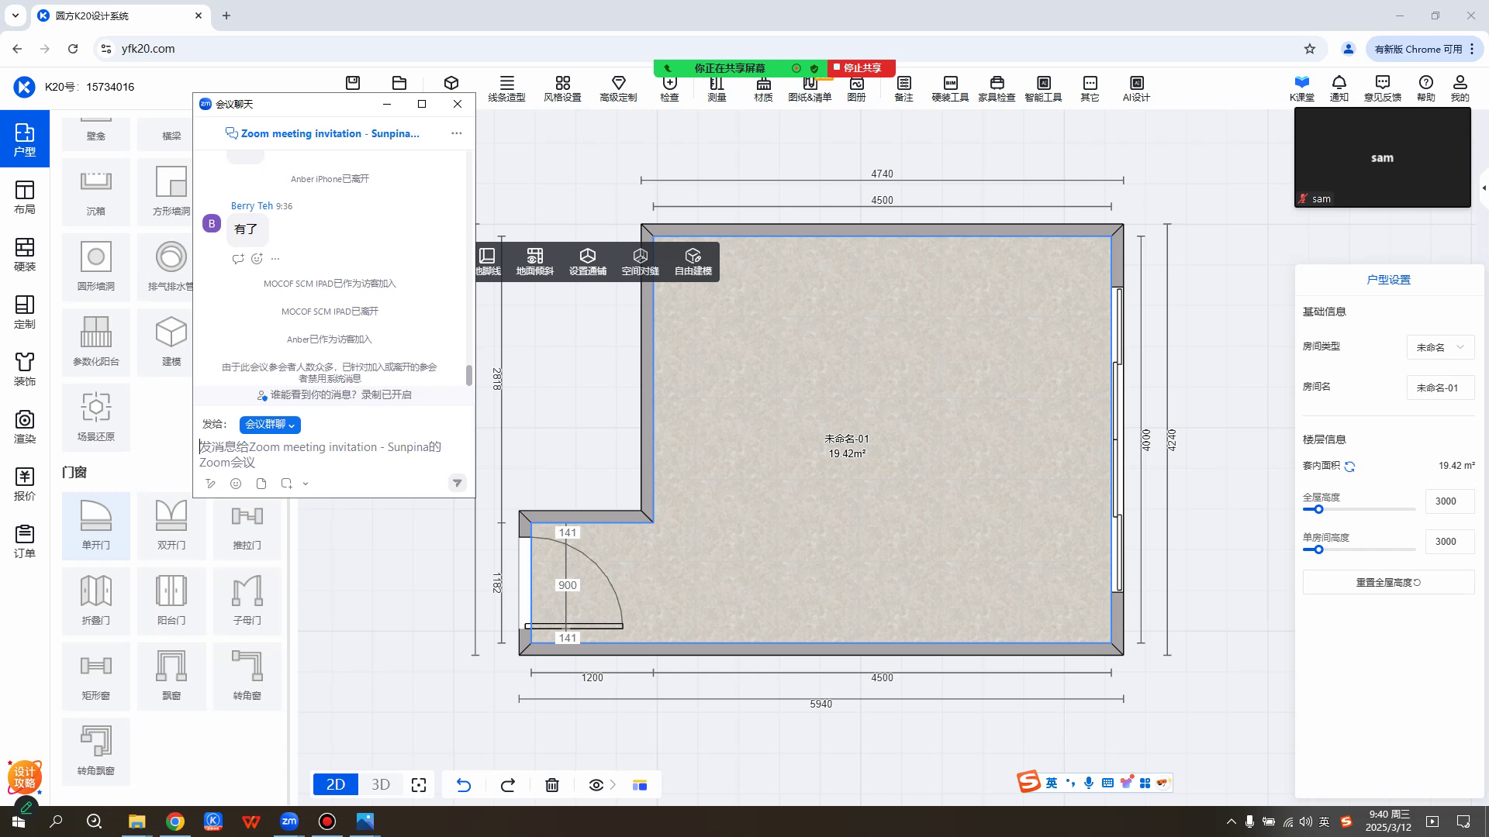
left_click_drag(310, 103, 368, 76)
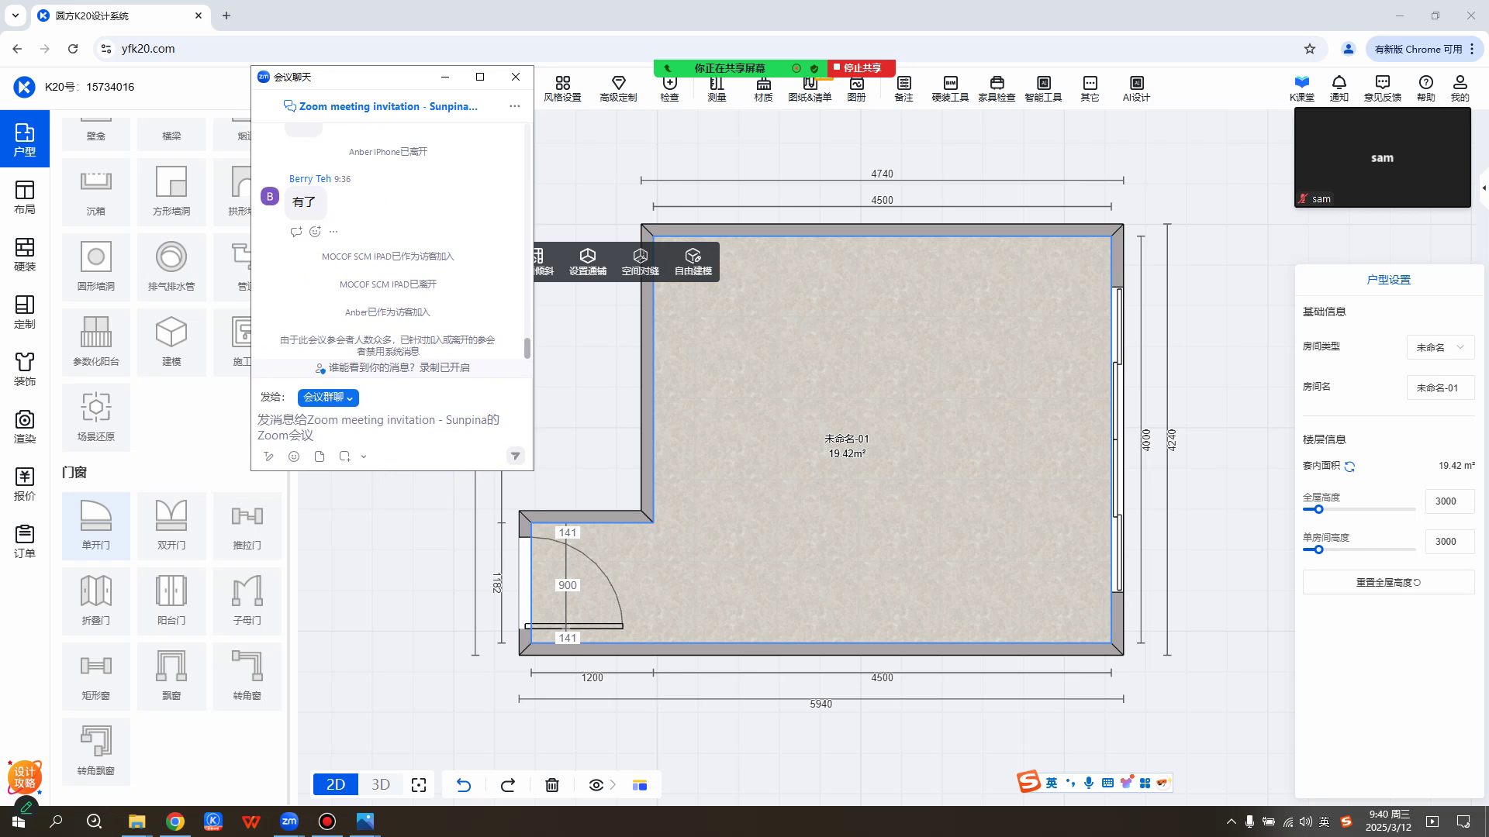
mouse_move(369, 76)
left_mouse_down()
mouse_move(324, 78)
mouse_move(345, 80)
left_mouse_up()
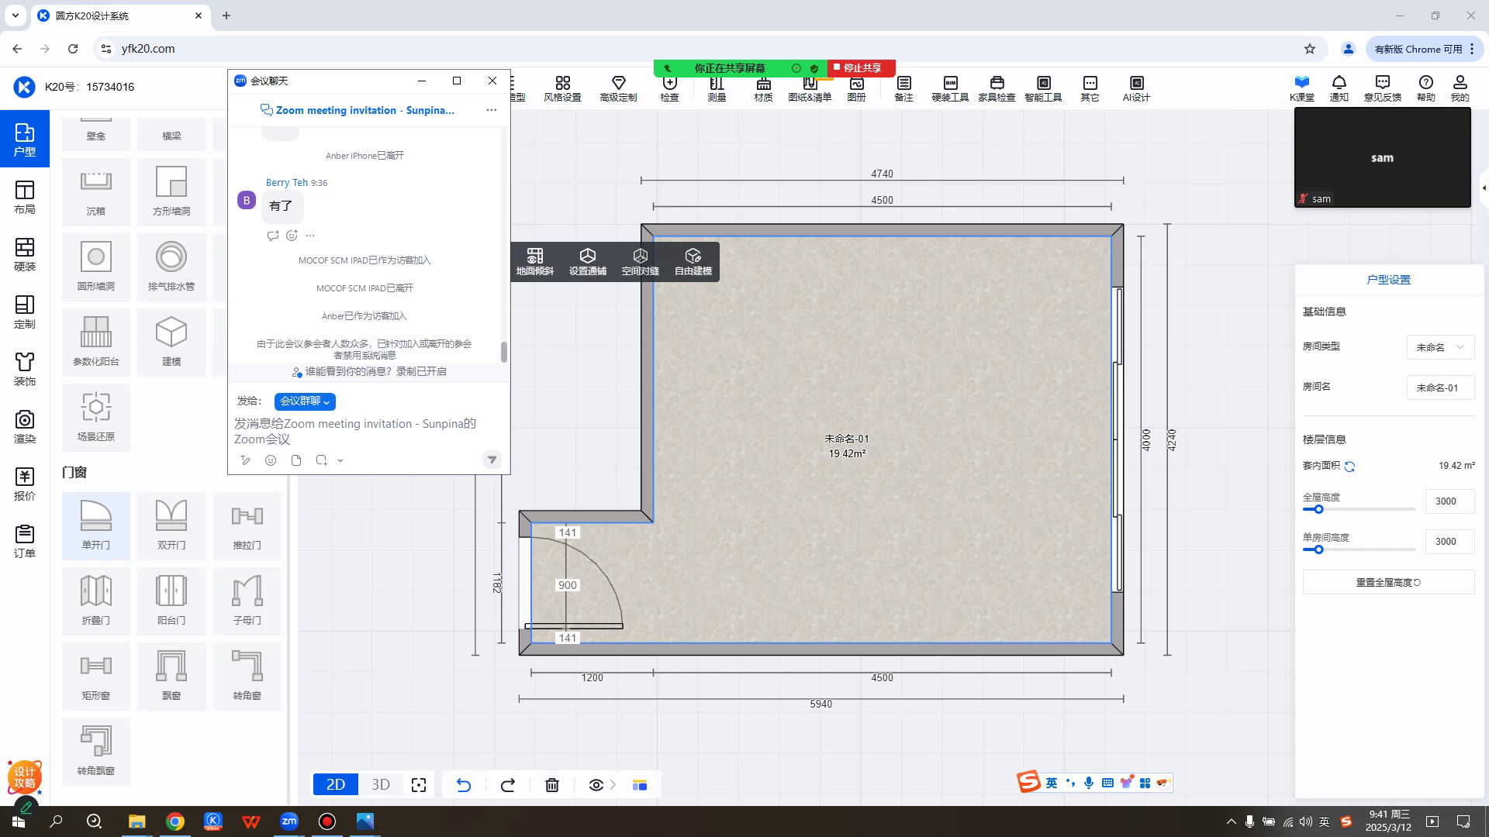
Deselect the room, move the chat window off the drawing and save the design.
left_click(573, 170)
left_click_drag(349, 81, 249, 157)
left_click(562, 349)
key("ctrl+s")
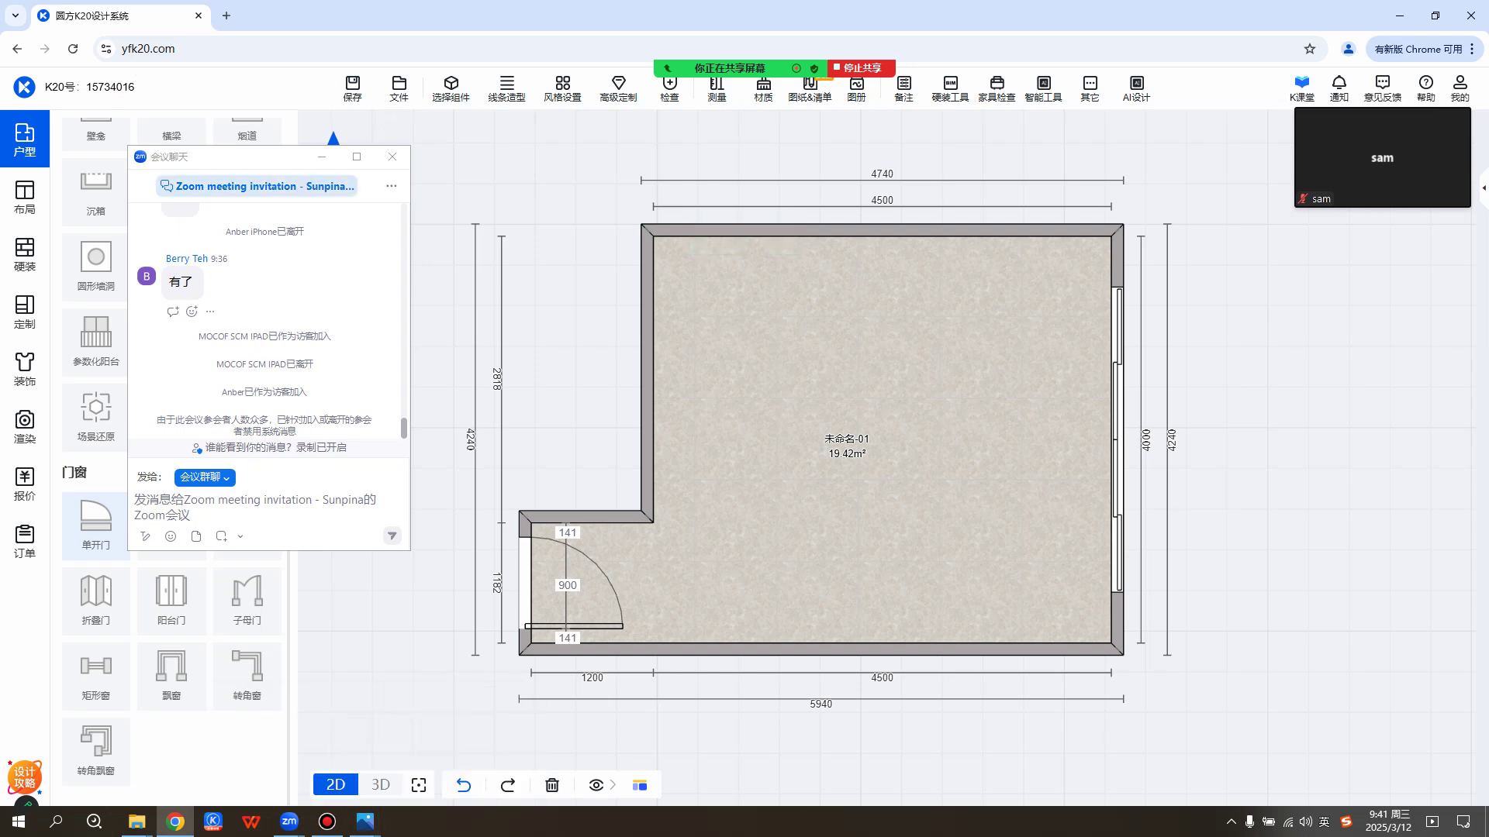
Set the room type (房间类型) of the drawn room to 主卧.
left_click_drag(233, 157, 324, 103)
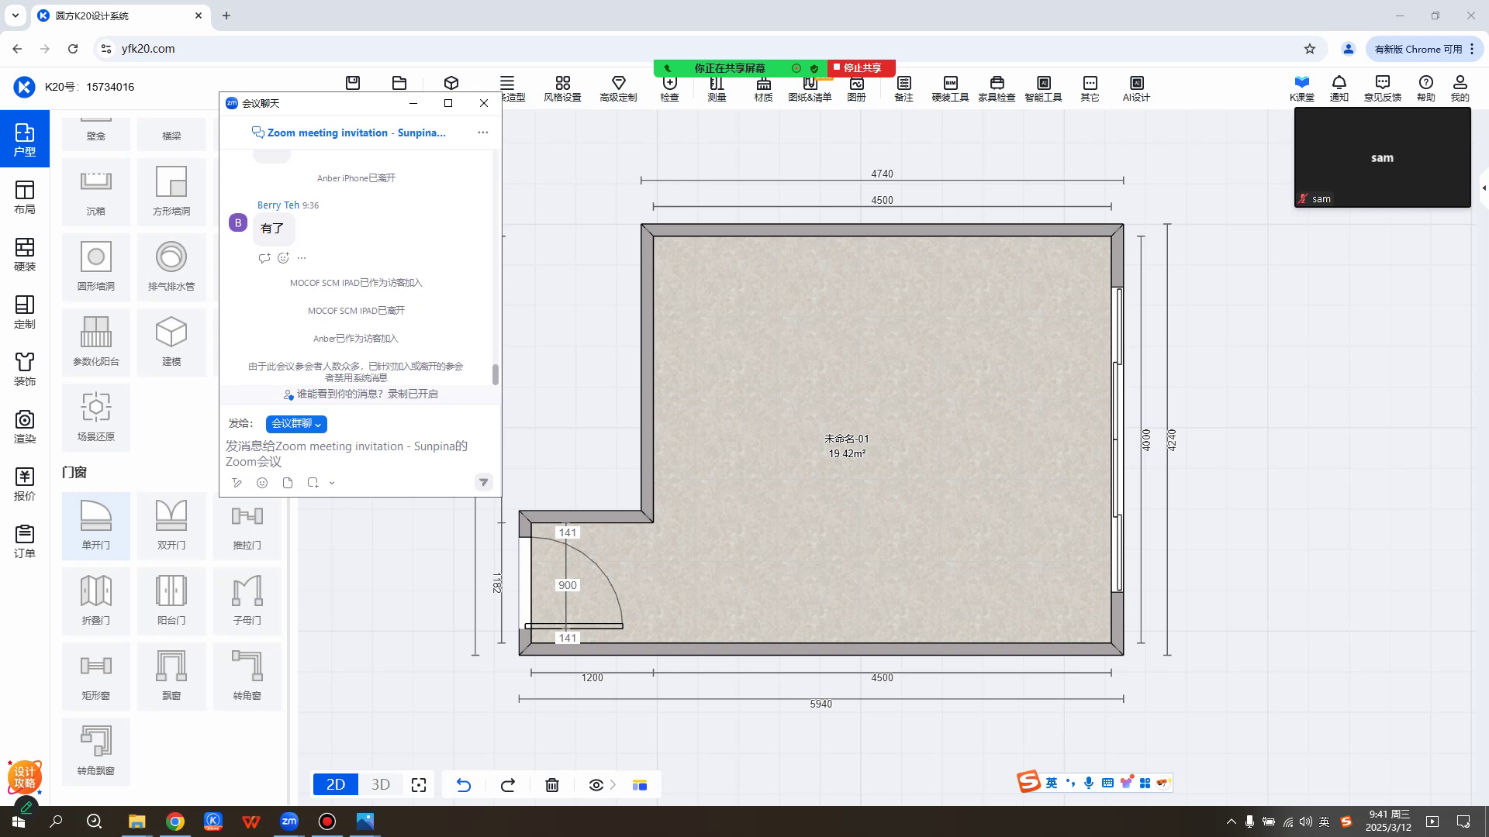
left_click(744, 357)
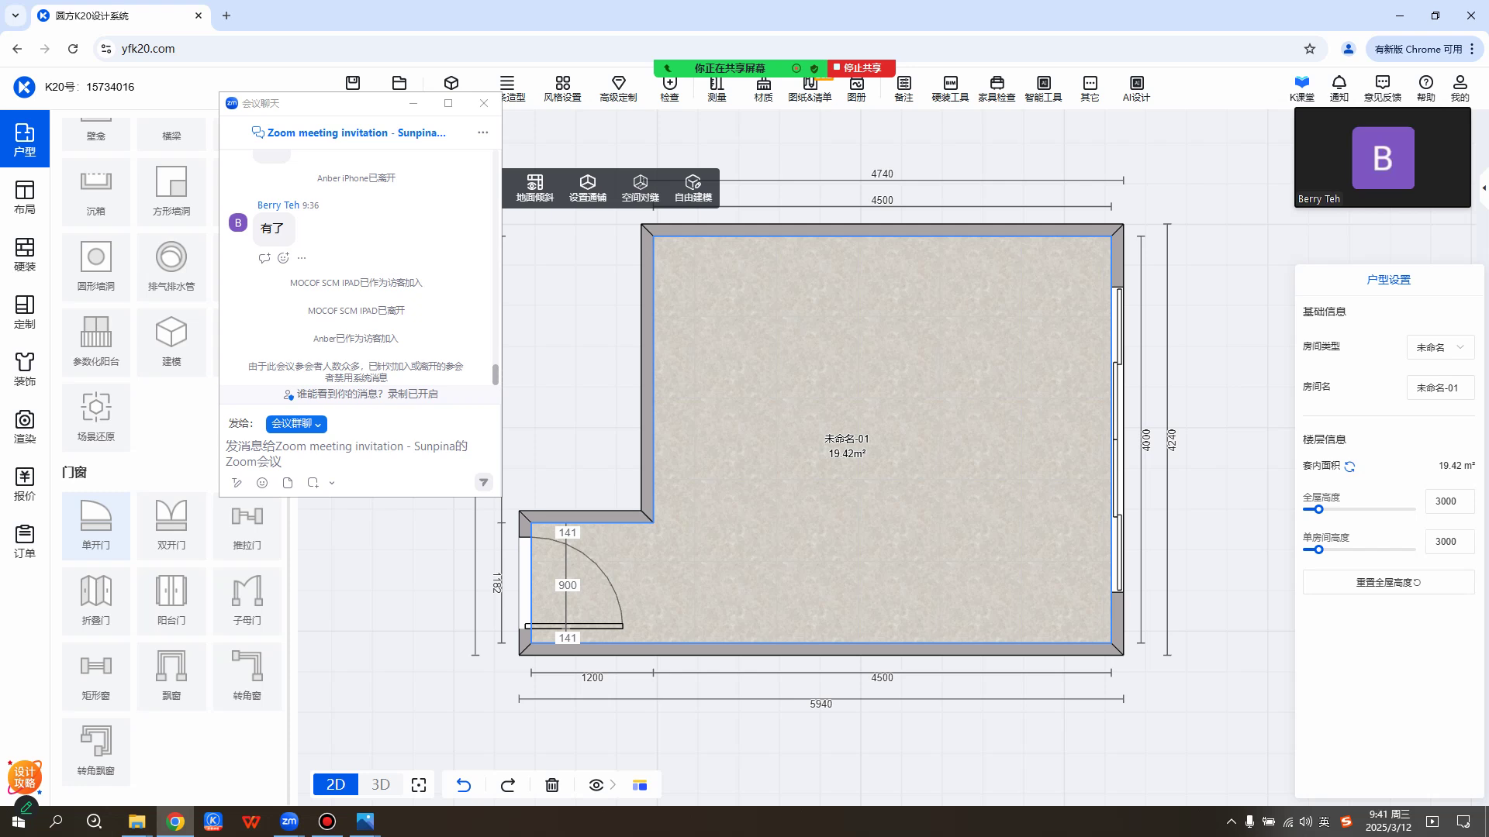
left_click(721, 325)
left_click(721, 349)
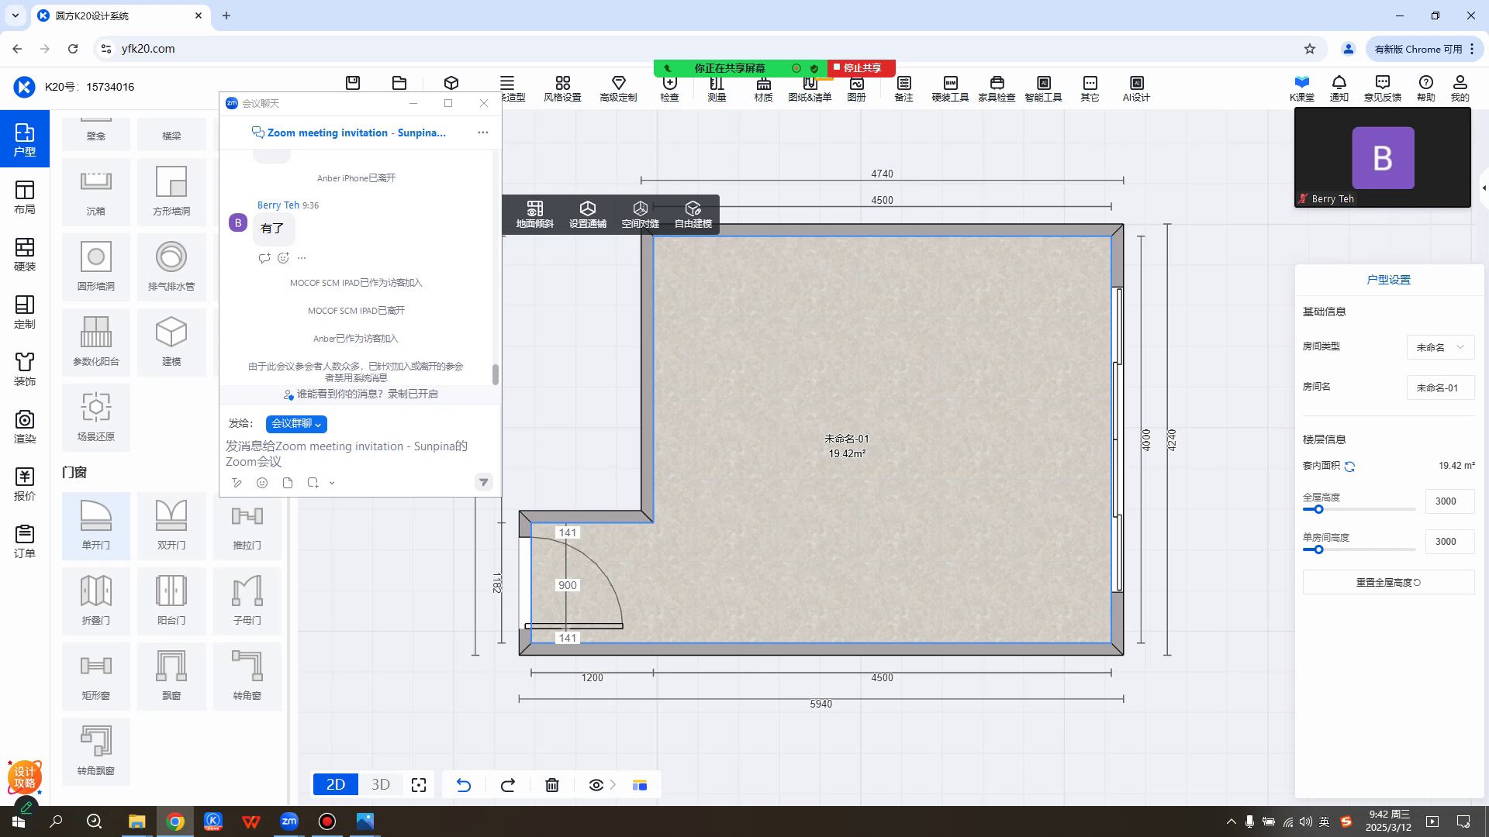
left_click(1440, 348)
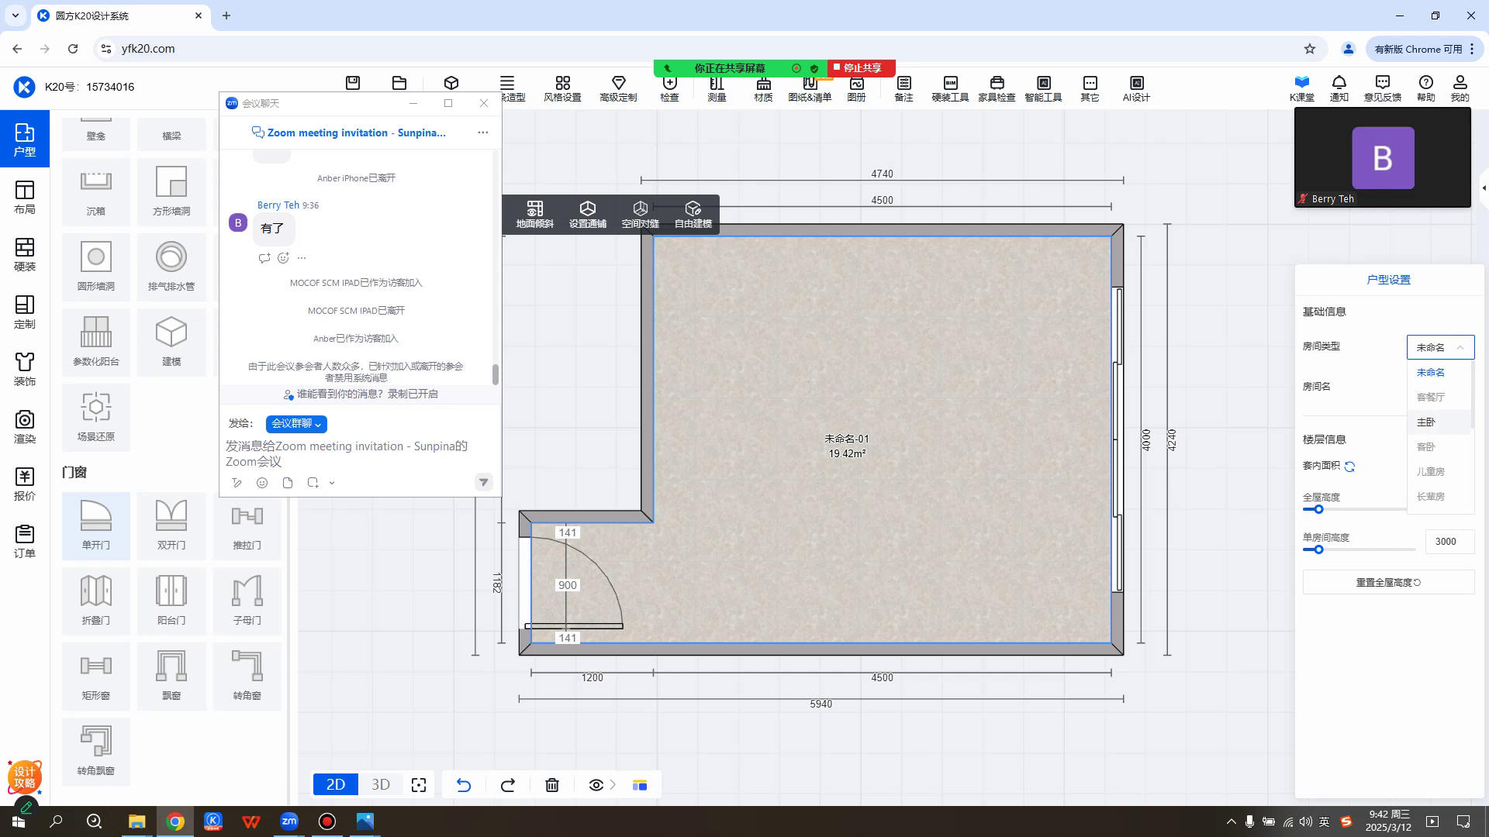
left_click(1426, 422)
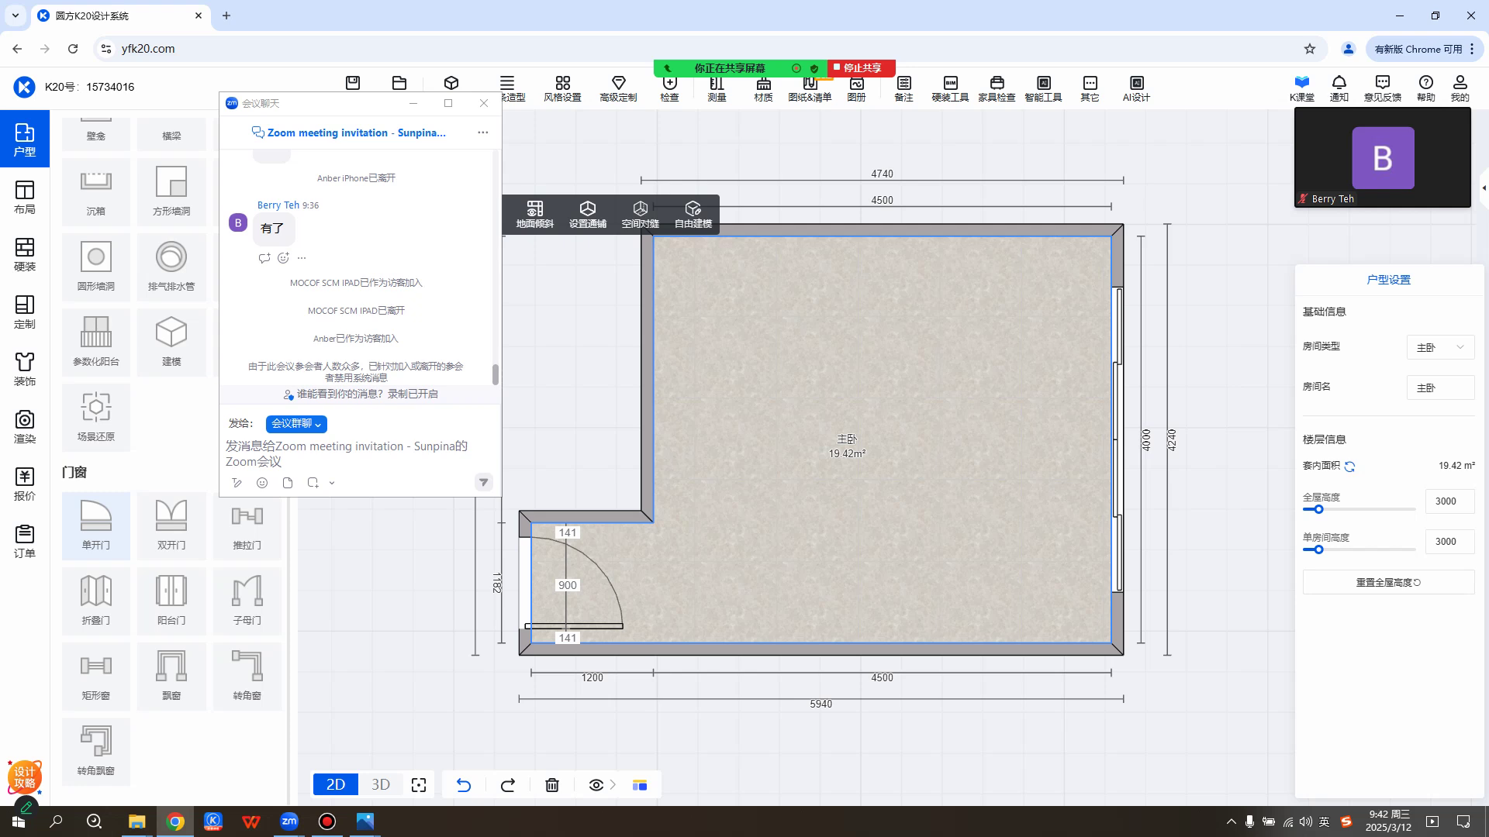
Examine the single door at the entrance and the balcony door's parameters, alternating between the two.
left_click(526, 583)
key("Escape")
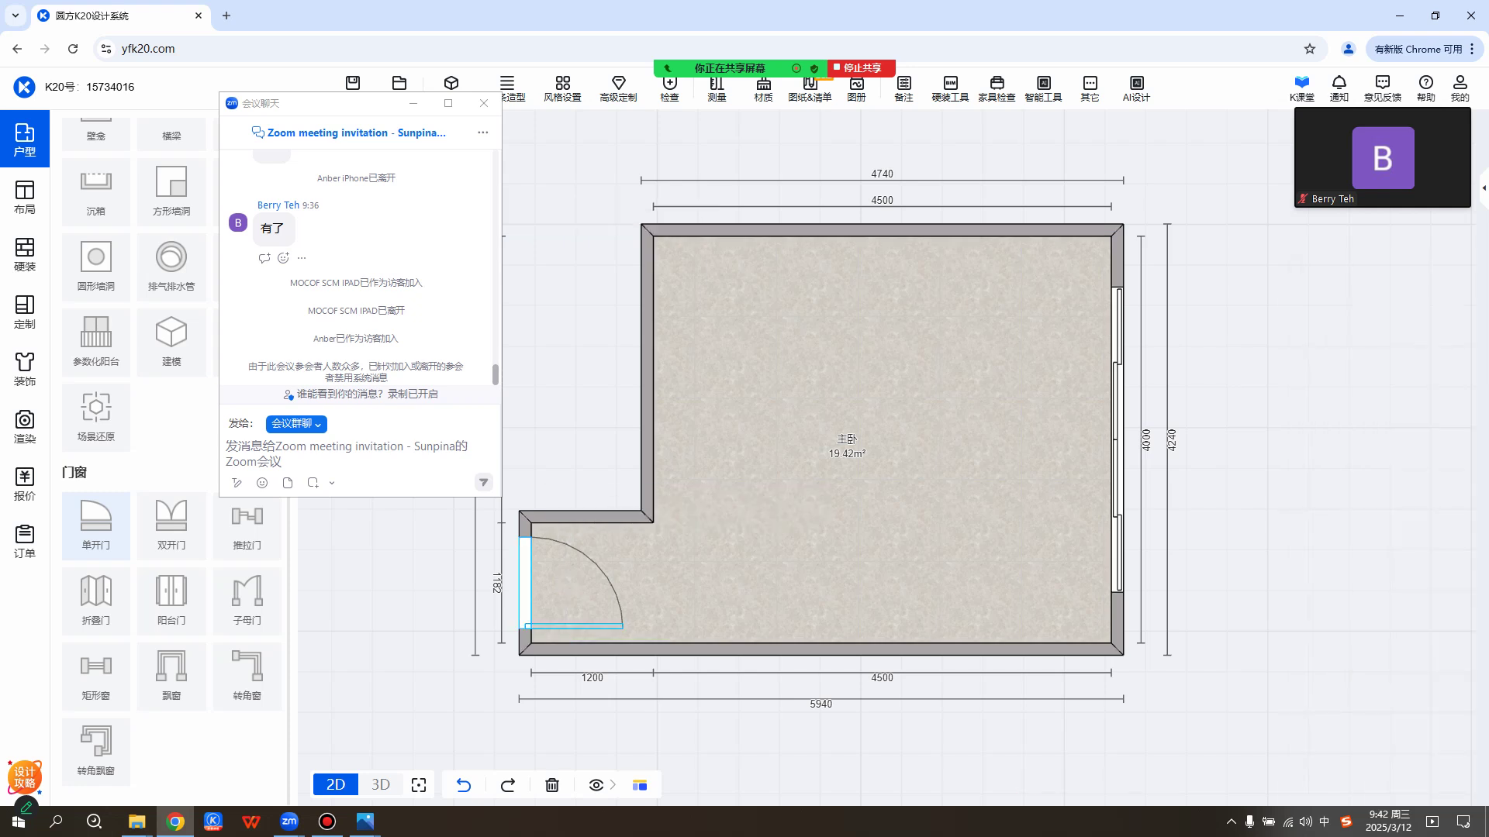
left_click(526, 583)
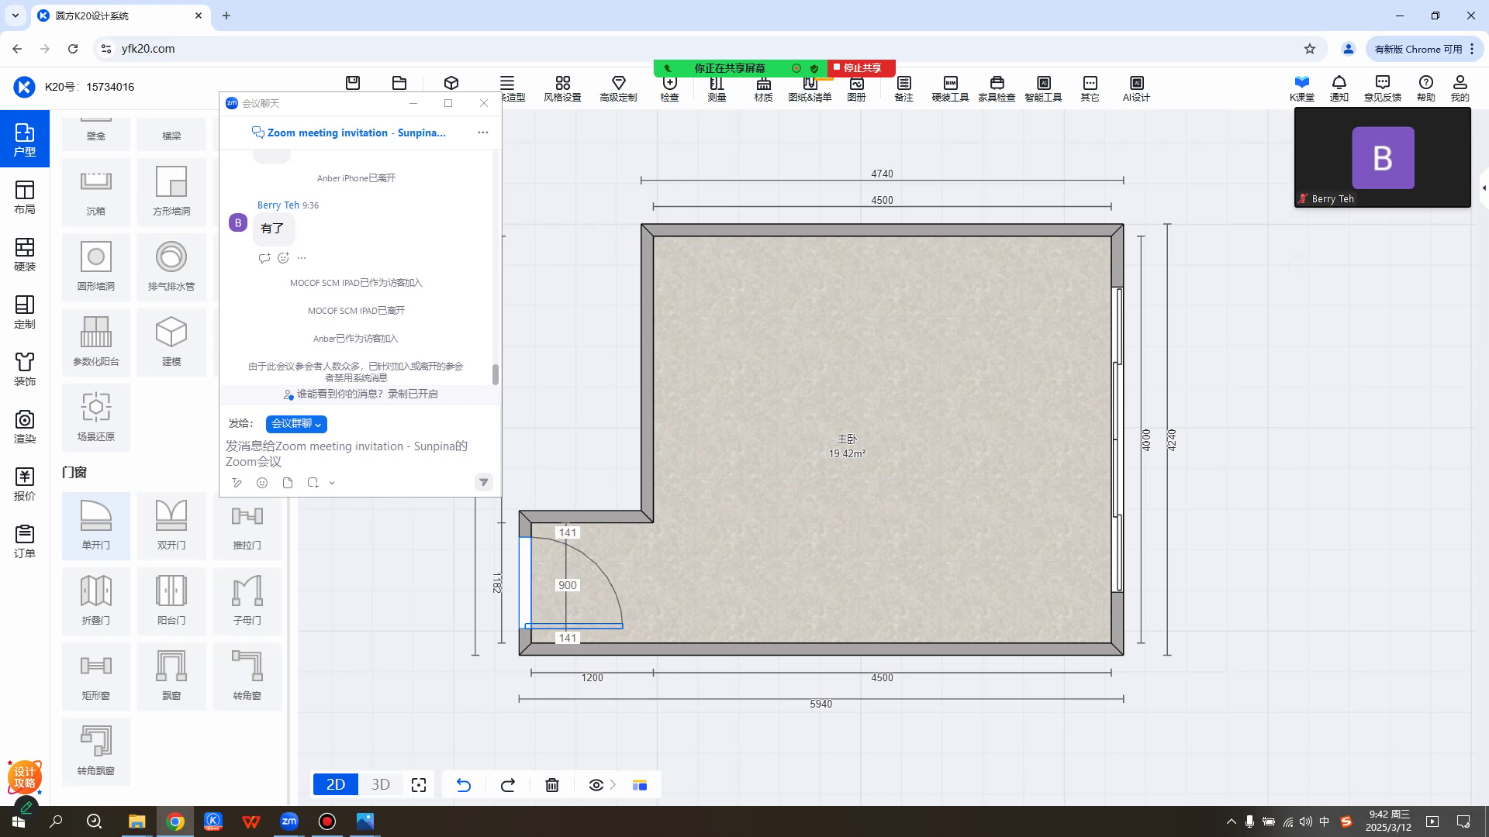
key("Escape")
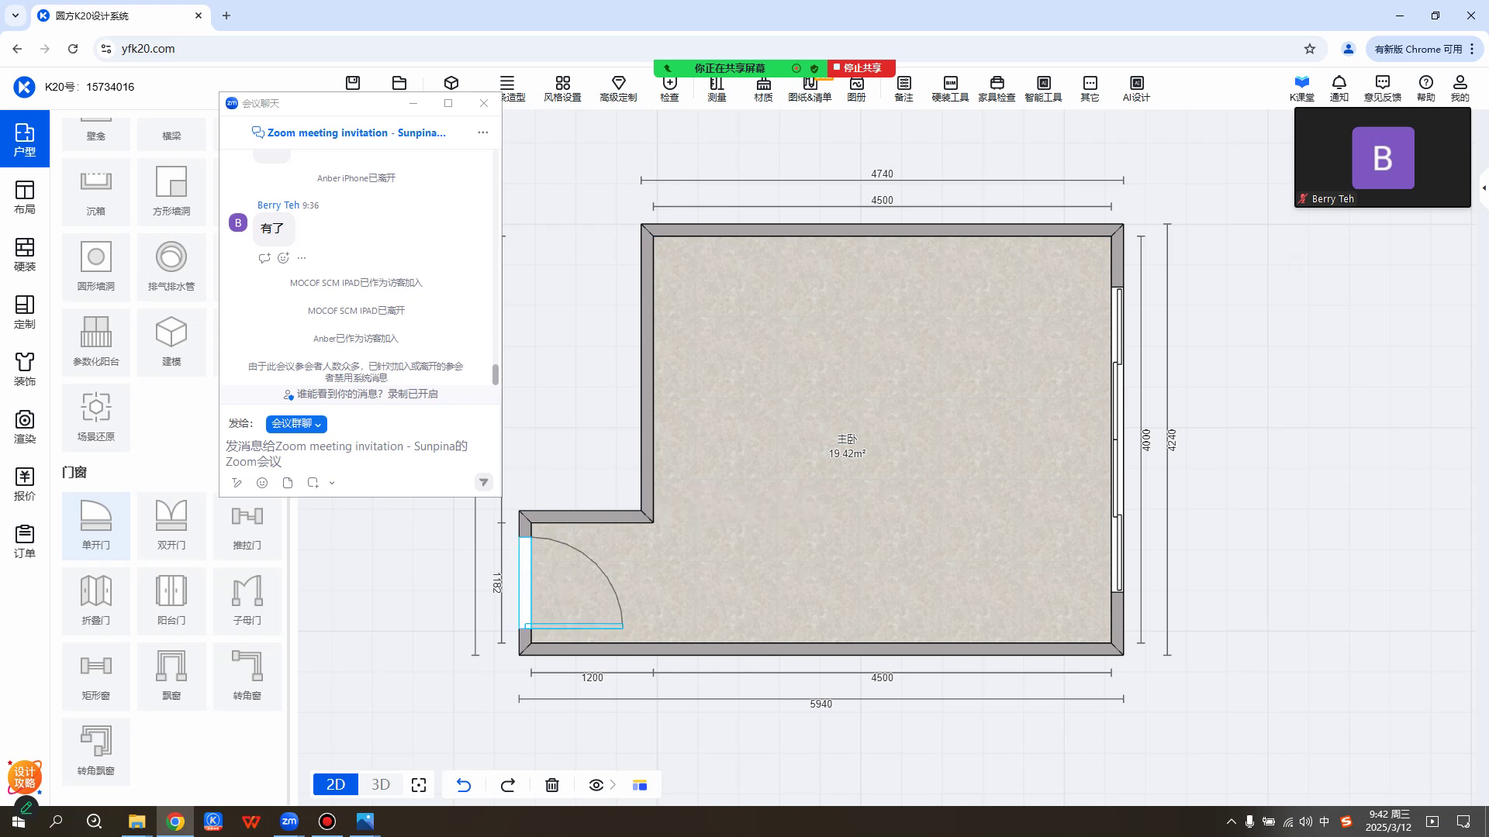
left_click(1116, 438)
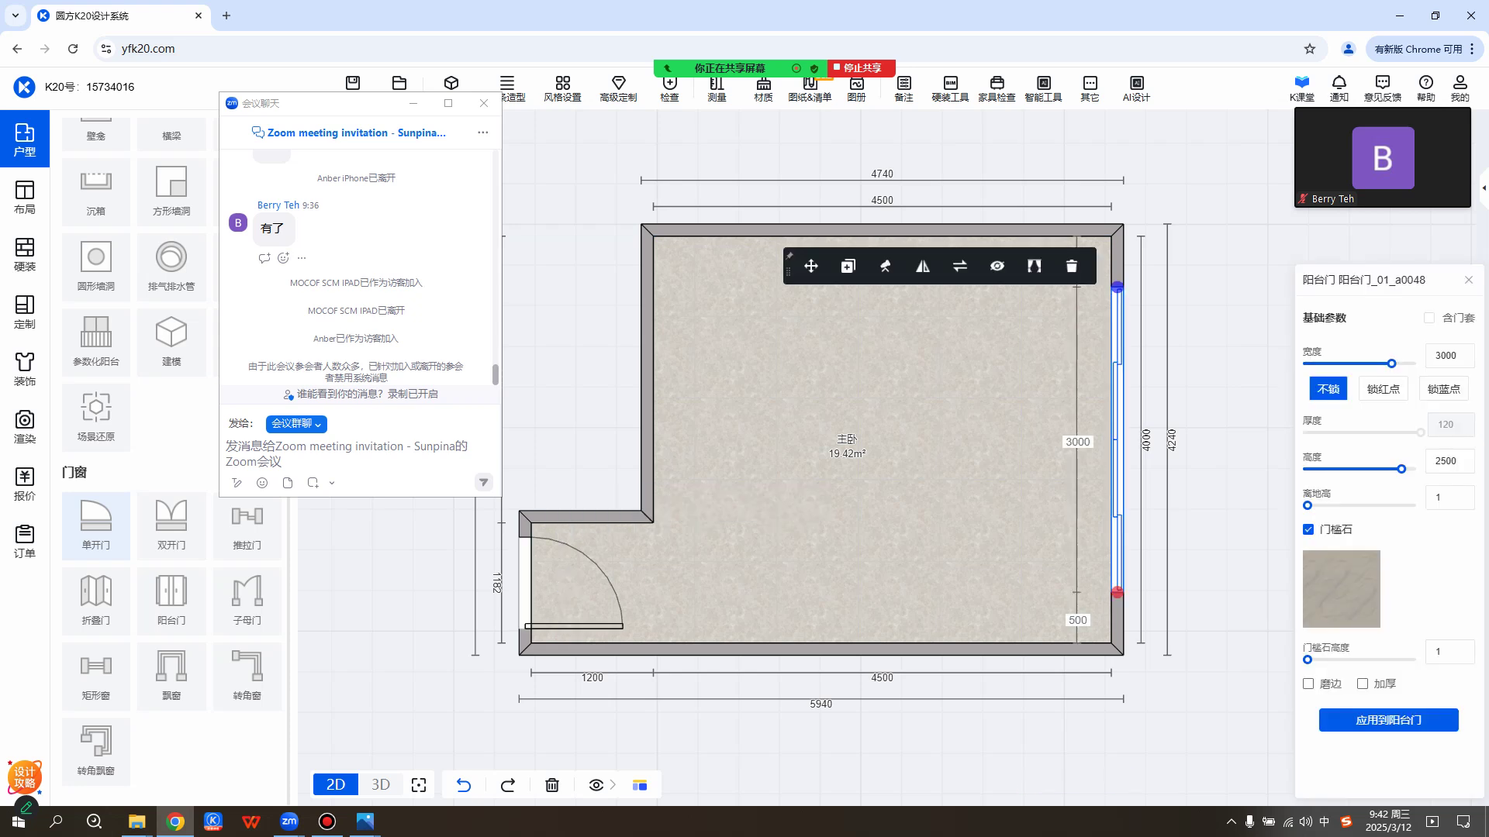
left_click(526, 583)
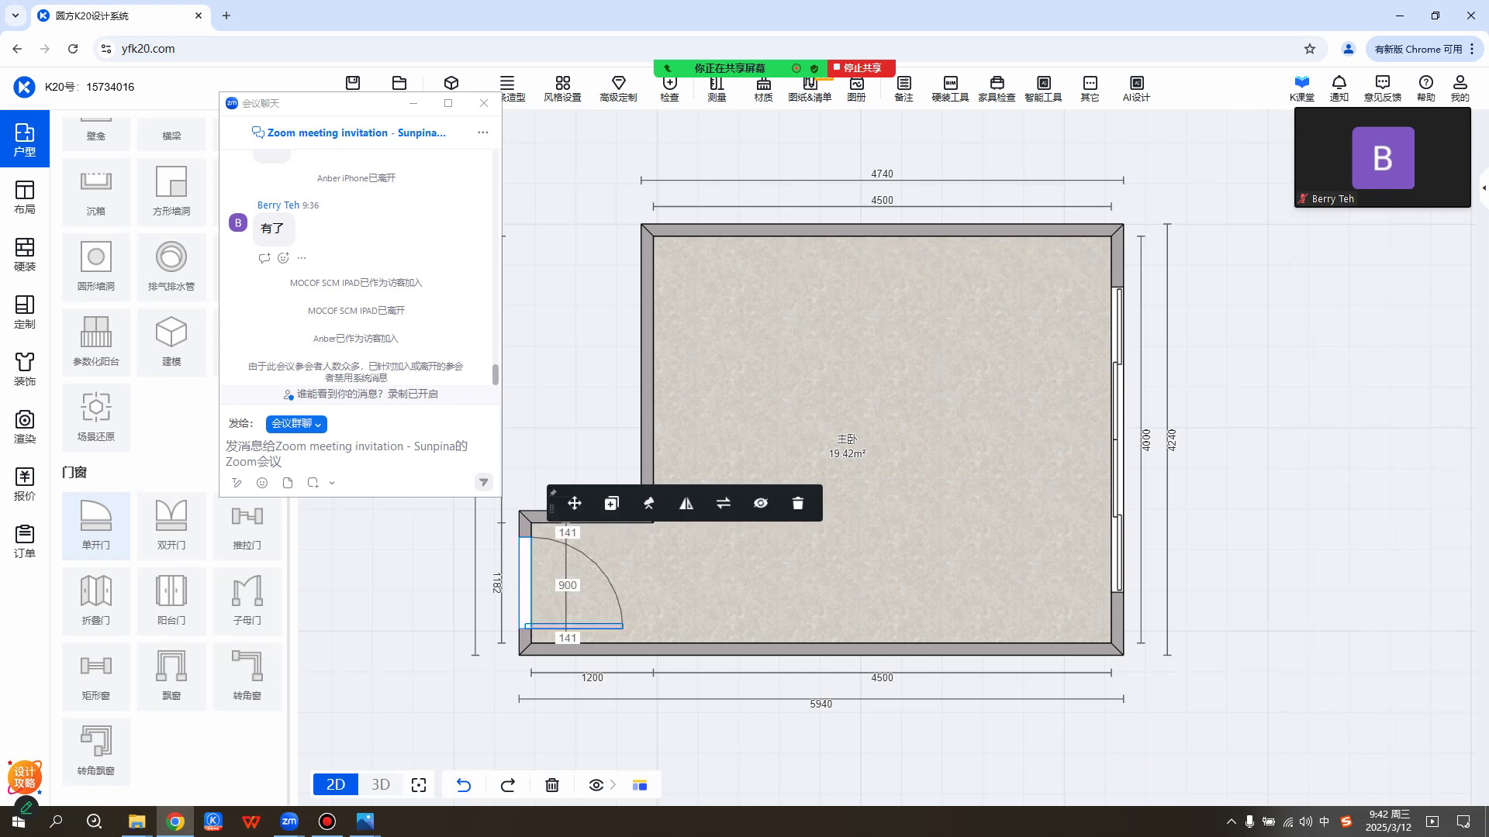
left_click(1118, 441)
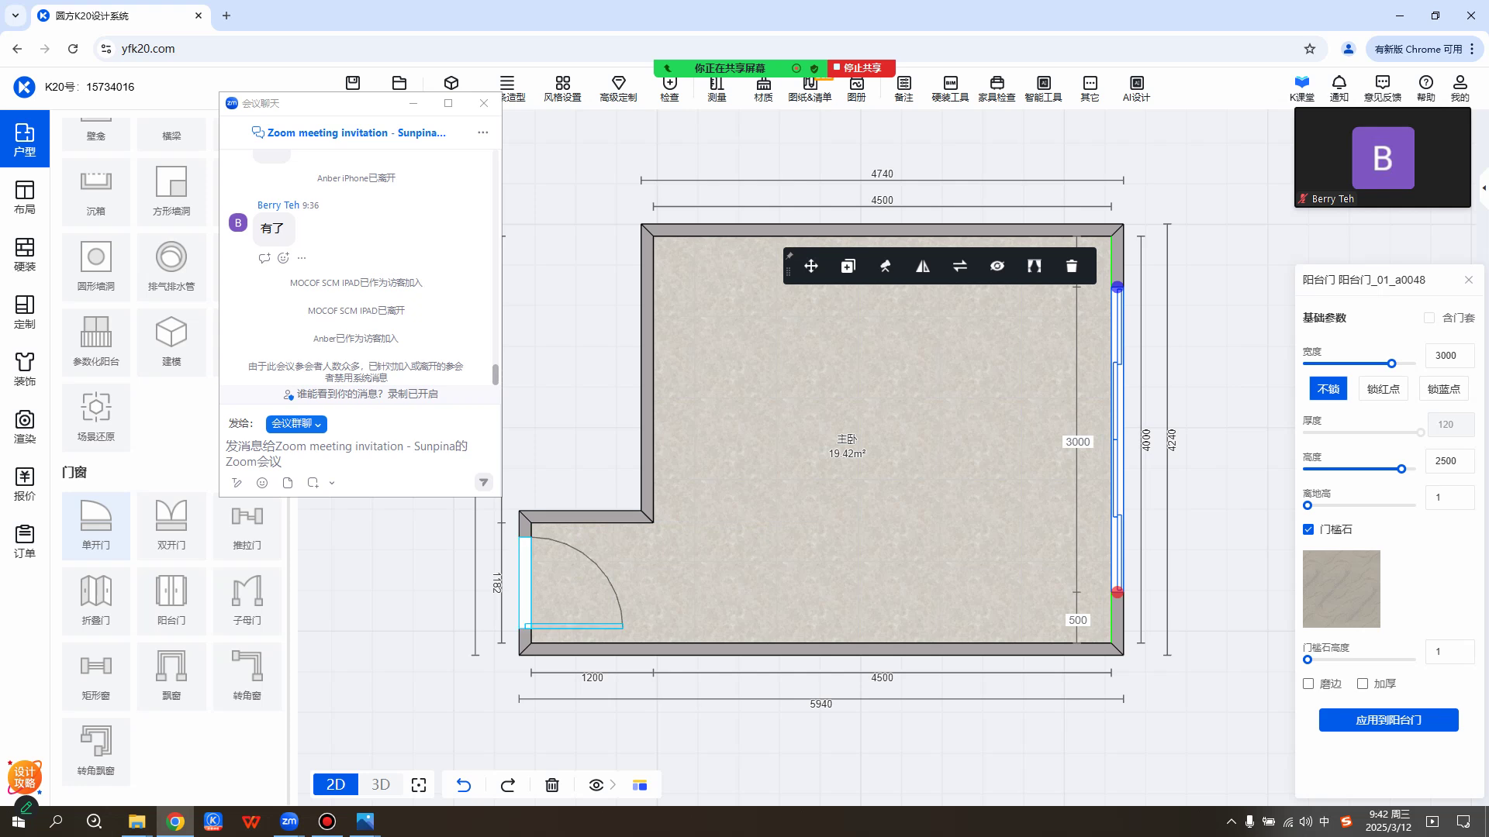
left_click(525, 583)
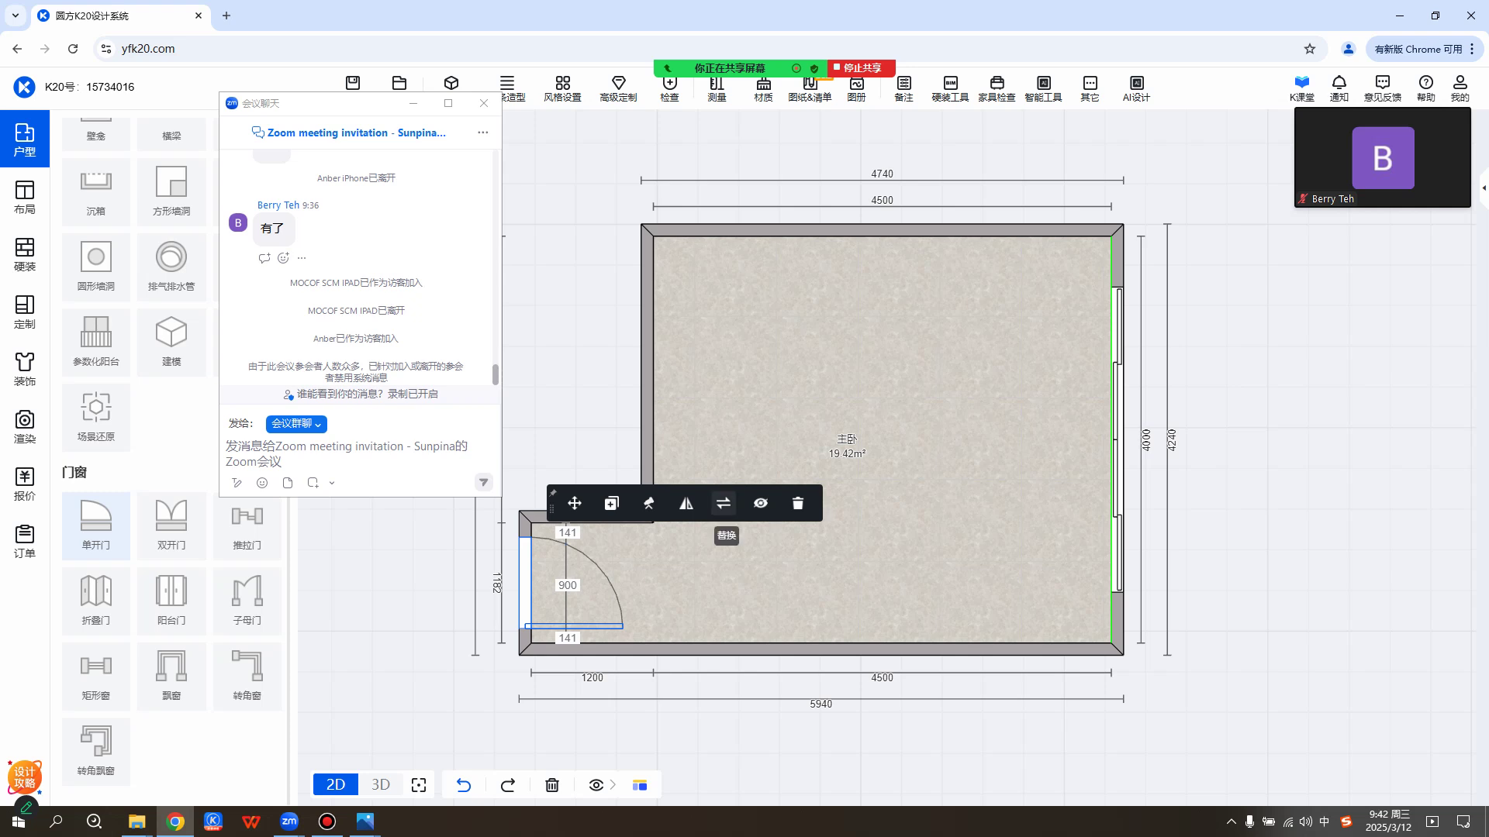
key("Escape")
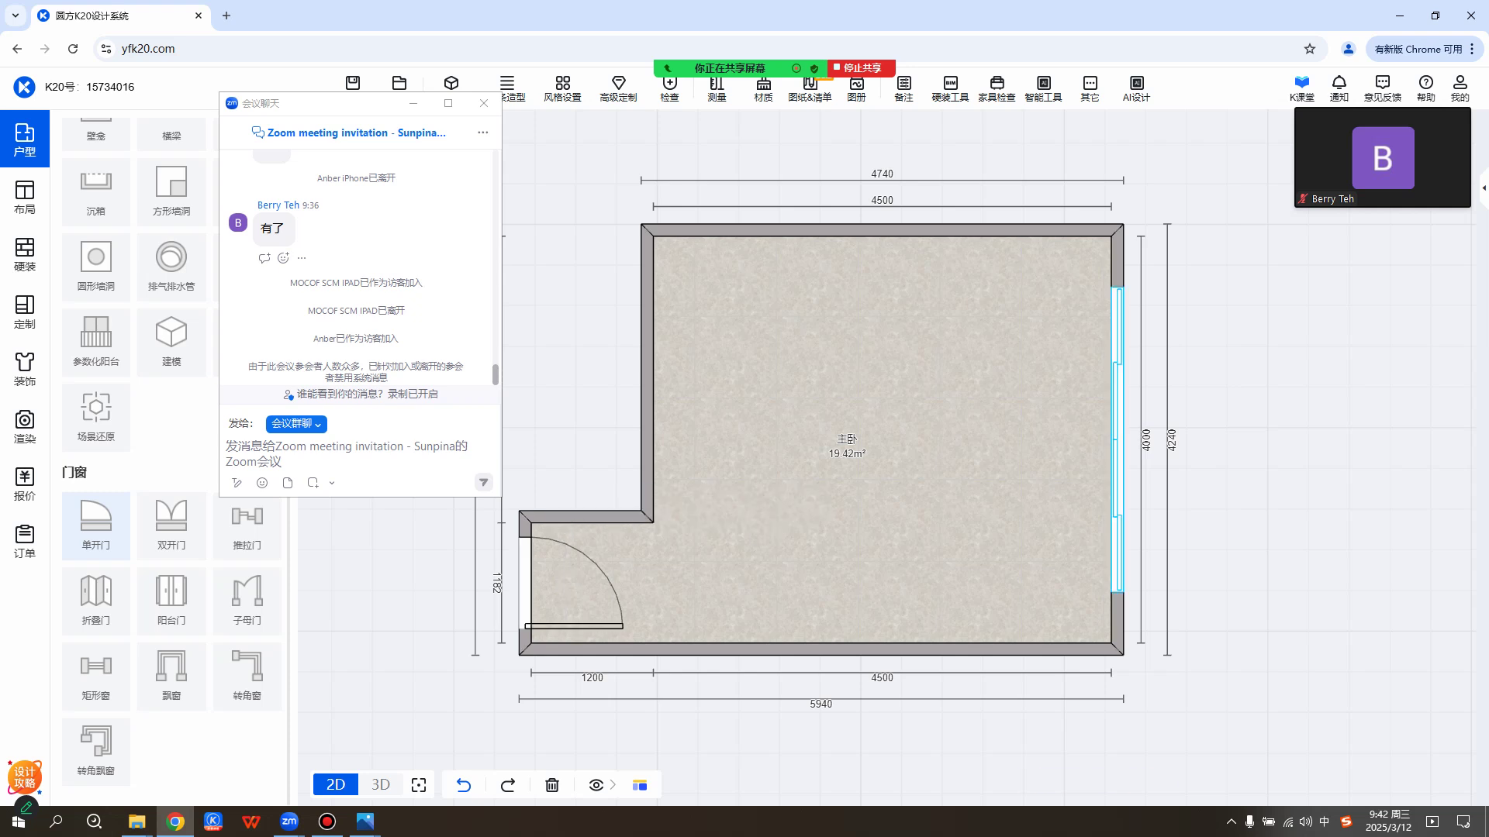
left_click(1118, 440)
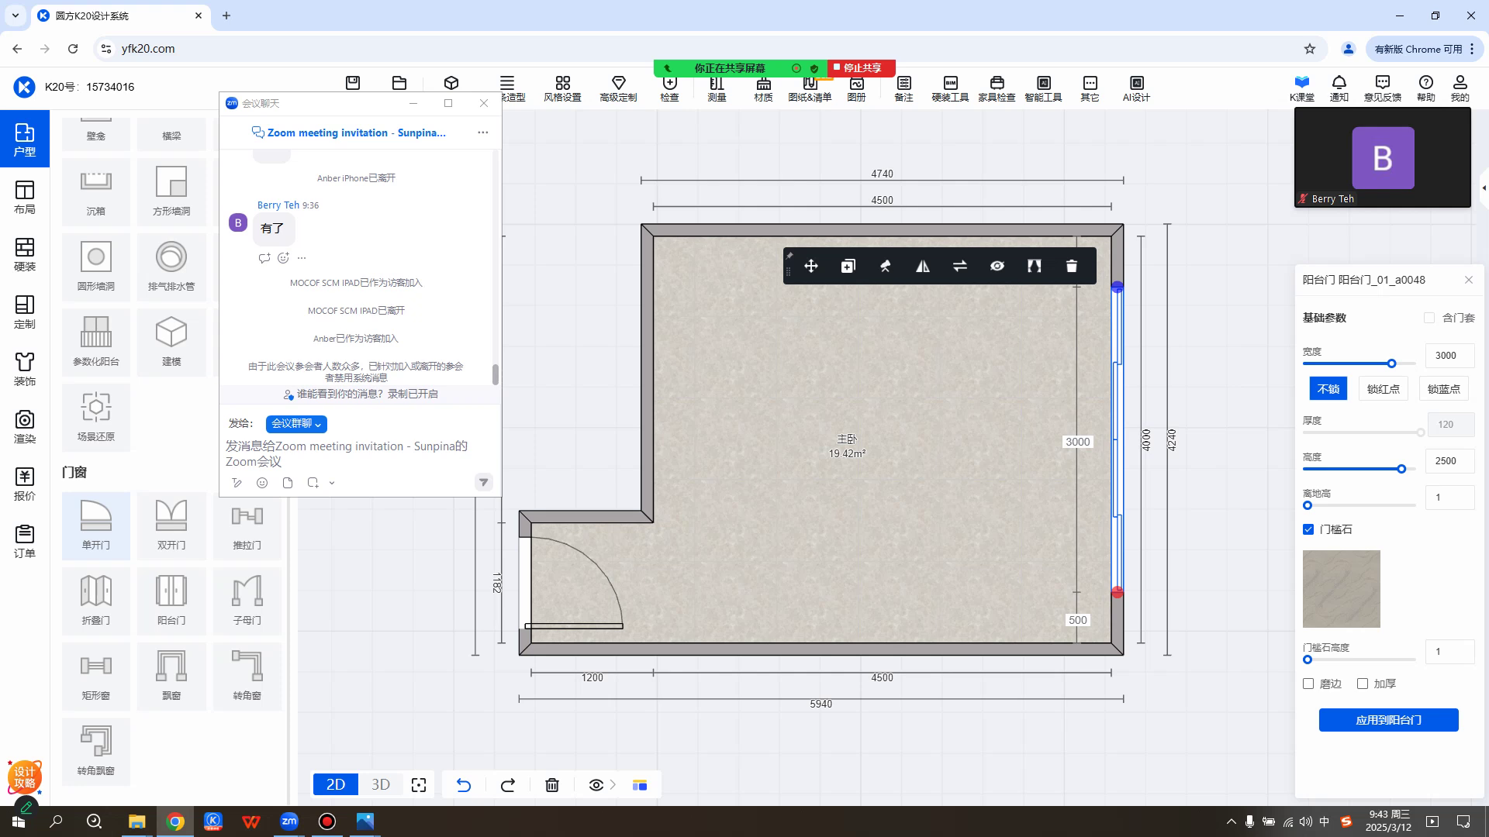
left_click(558, 581)
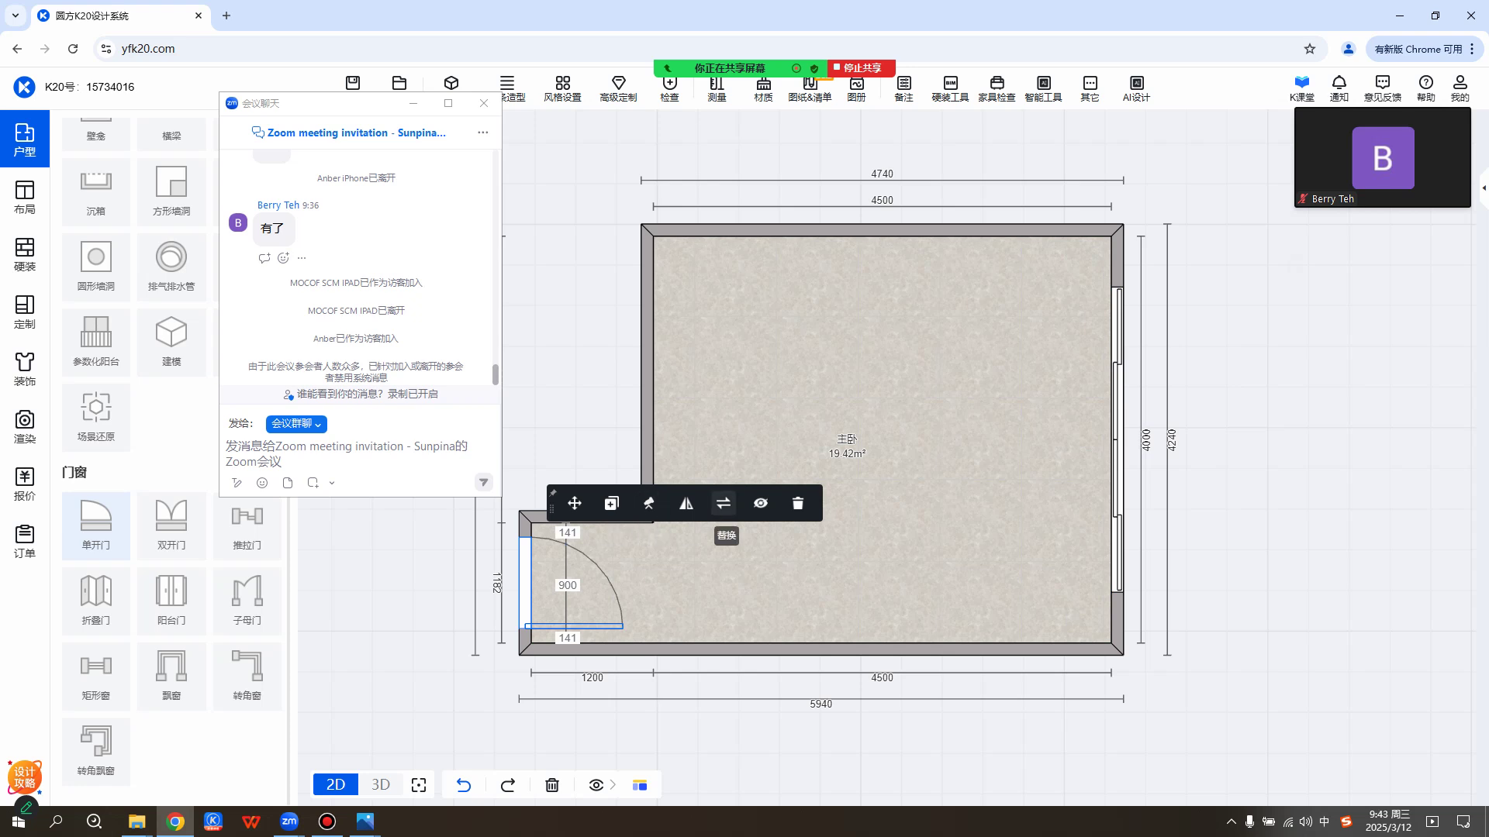
View the replacement models for the entrance door, close the catalogue and minimise the chat window covering the drawing.
left_click(723, 504)
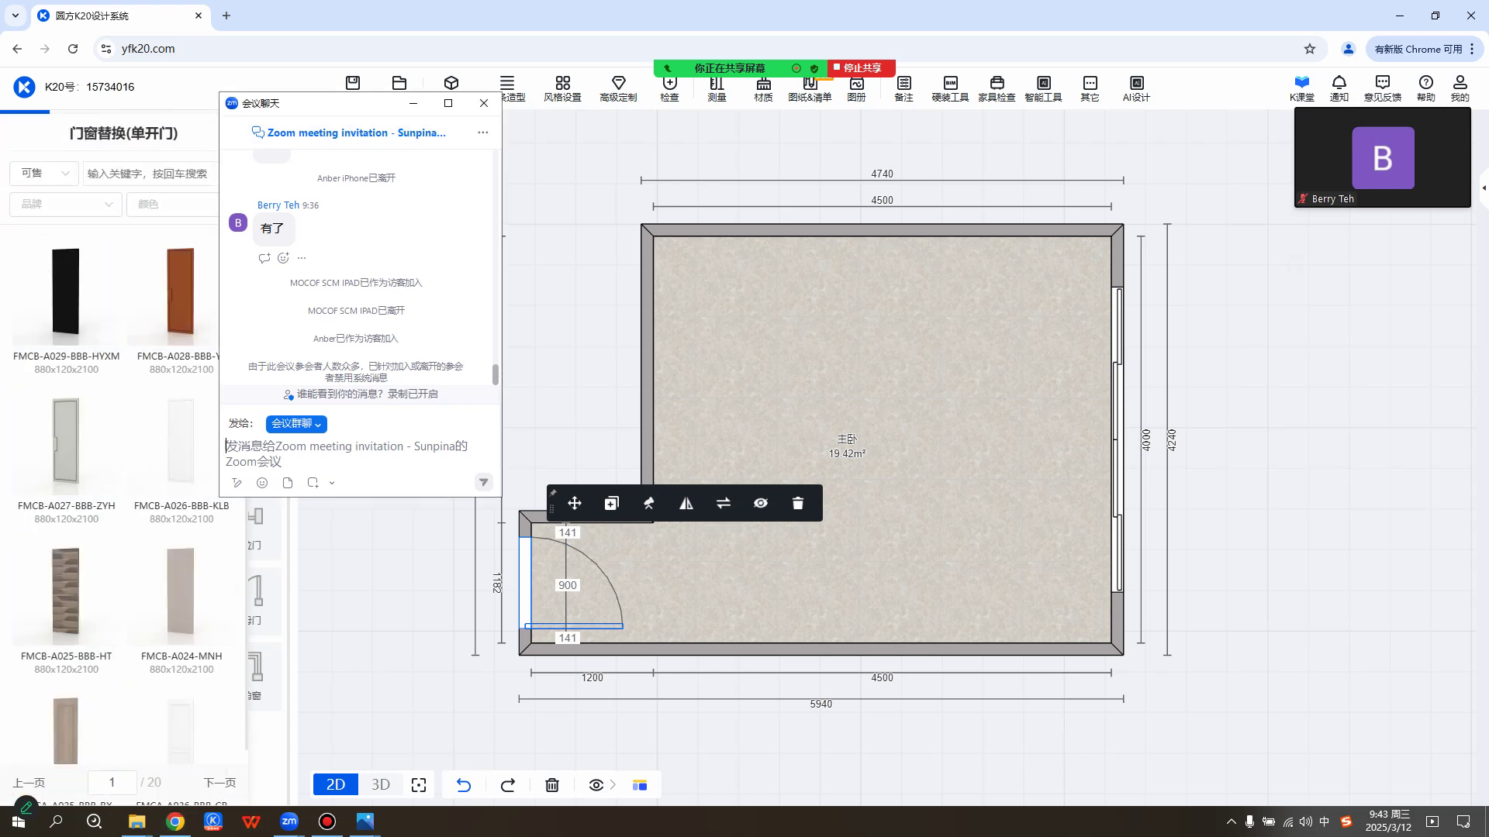
left_click_drag(349, 103, 429, 102)
left_click(435, 582)
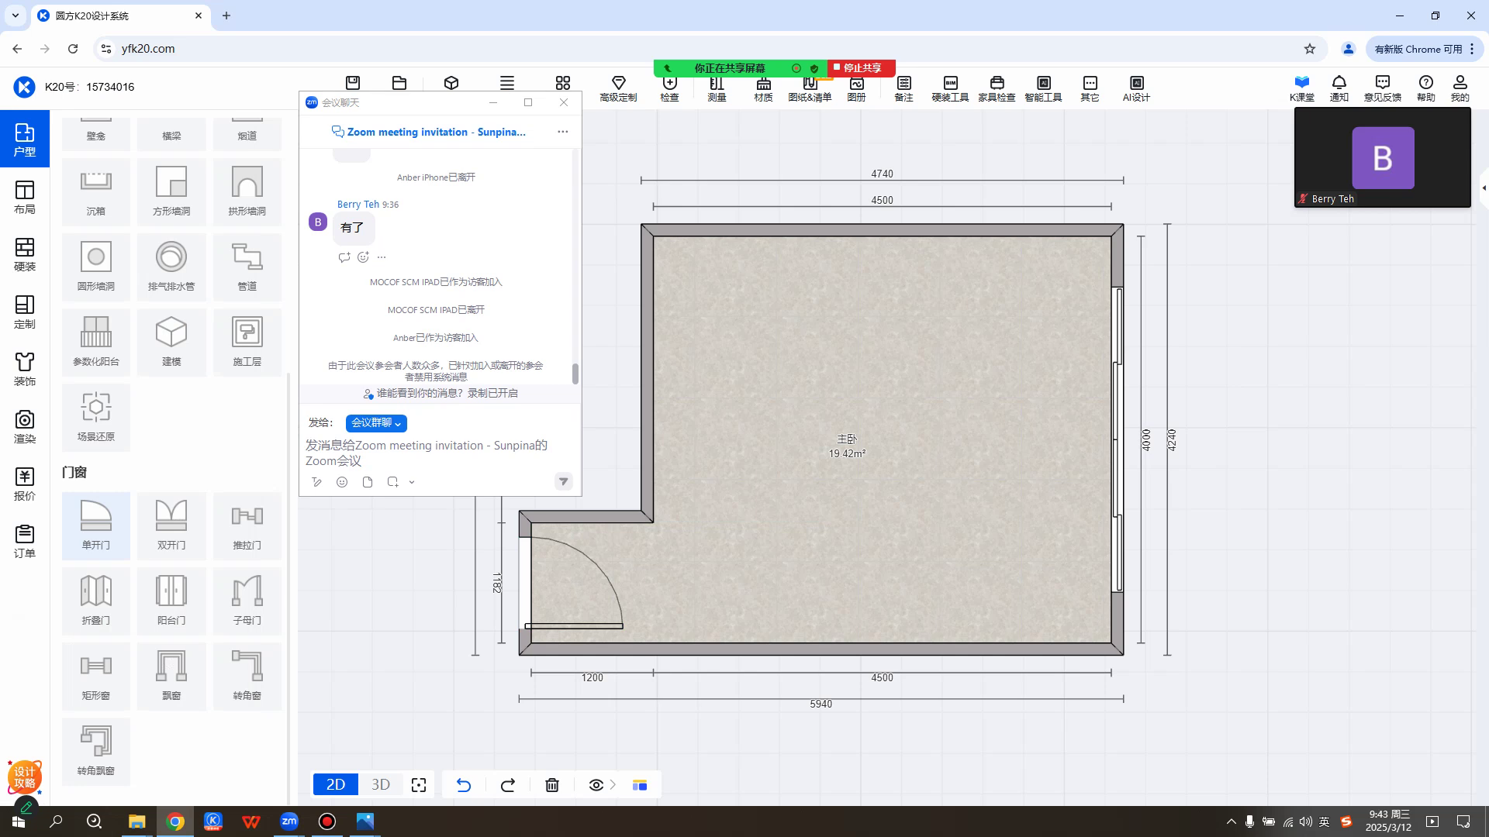
left_click(493, 103)
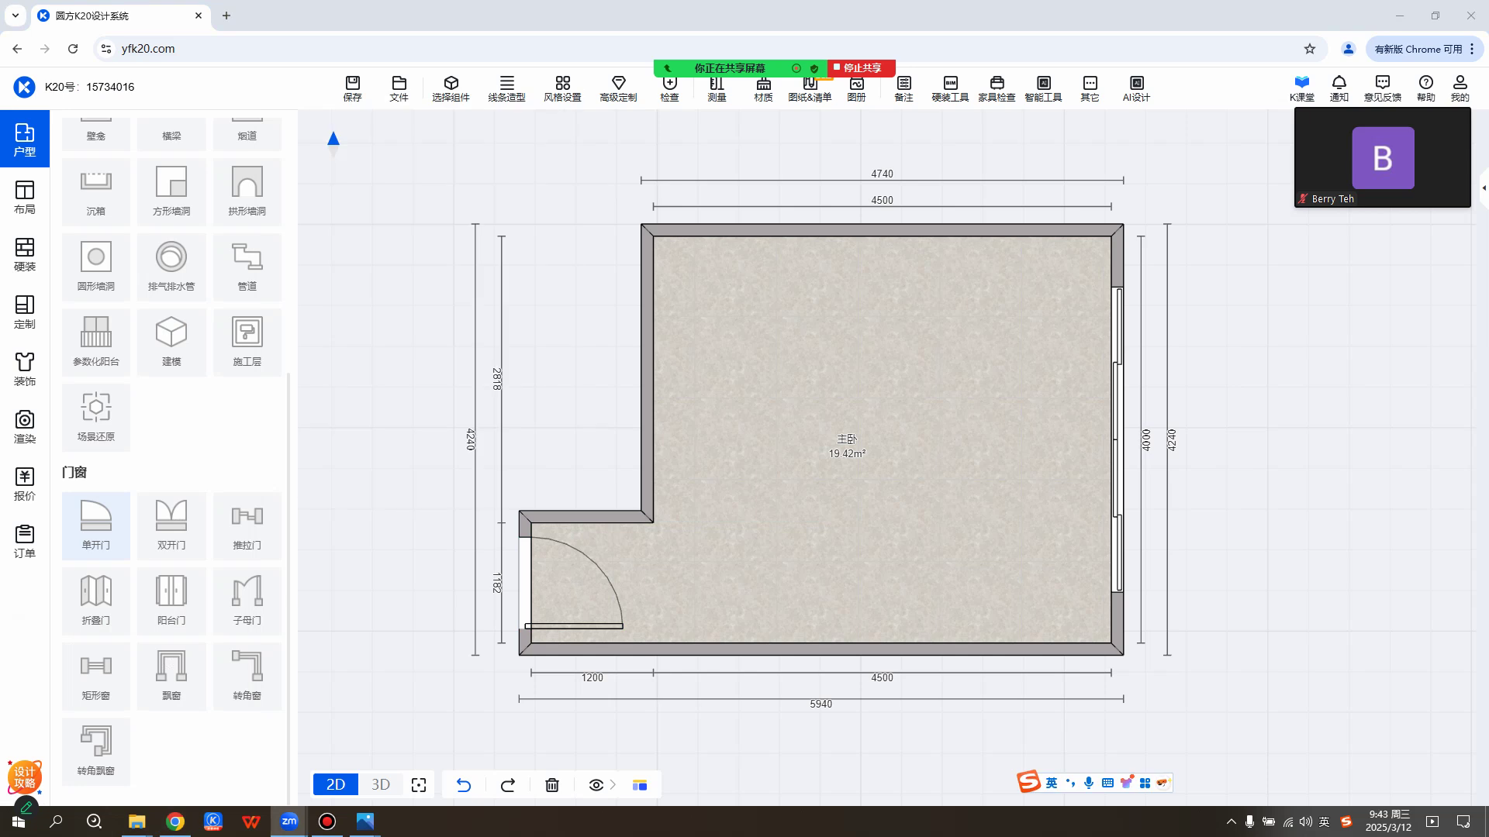
Examine the room in the 3D bird's-eye (鸟瞰) and walkthrough (漫游) views and return to the 2D plan.
mouse_move(380, 785)
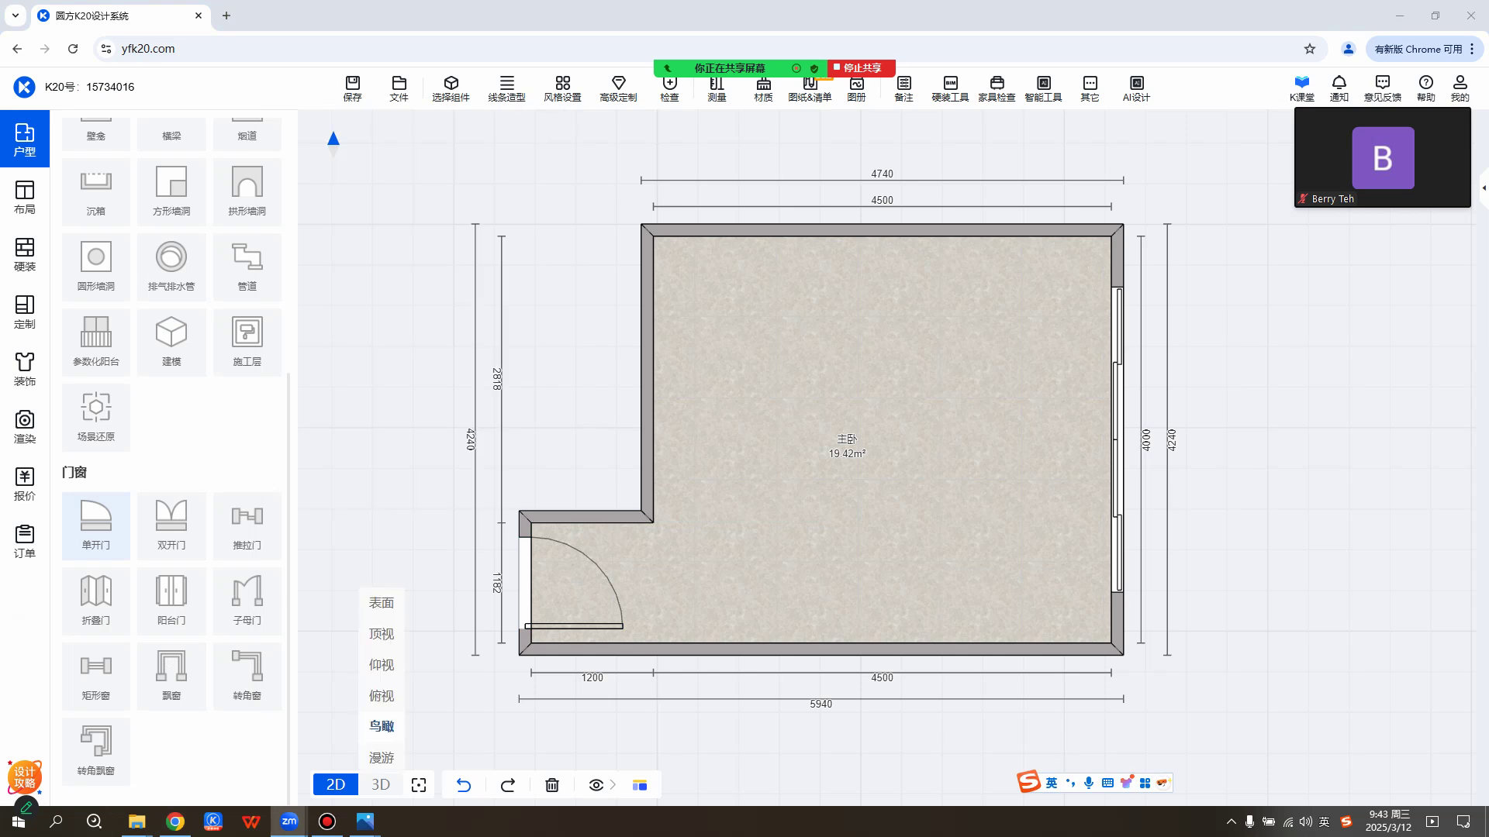
left_click(381, 728)
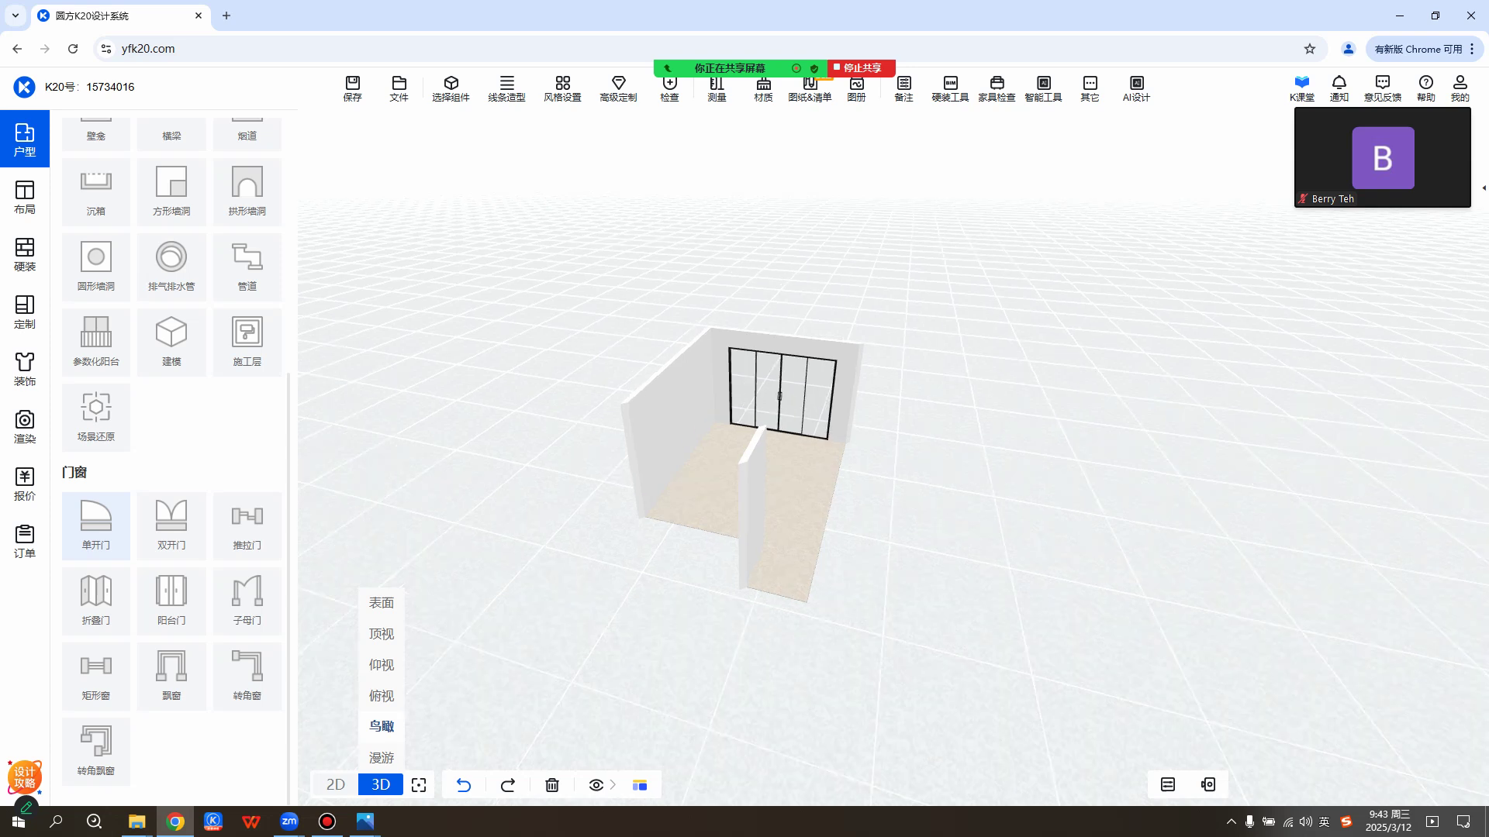
left_click(381, 758)
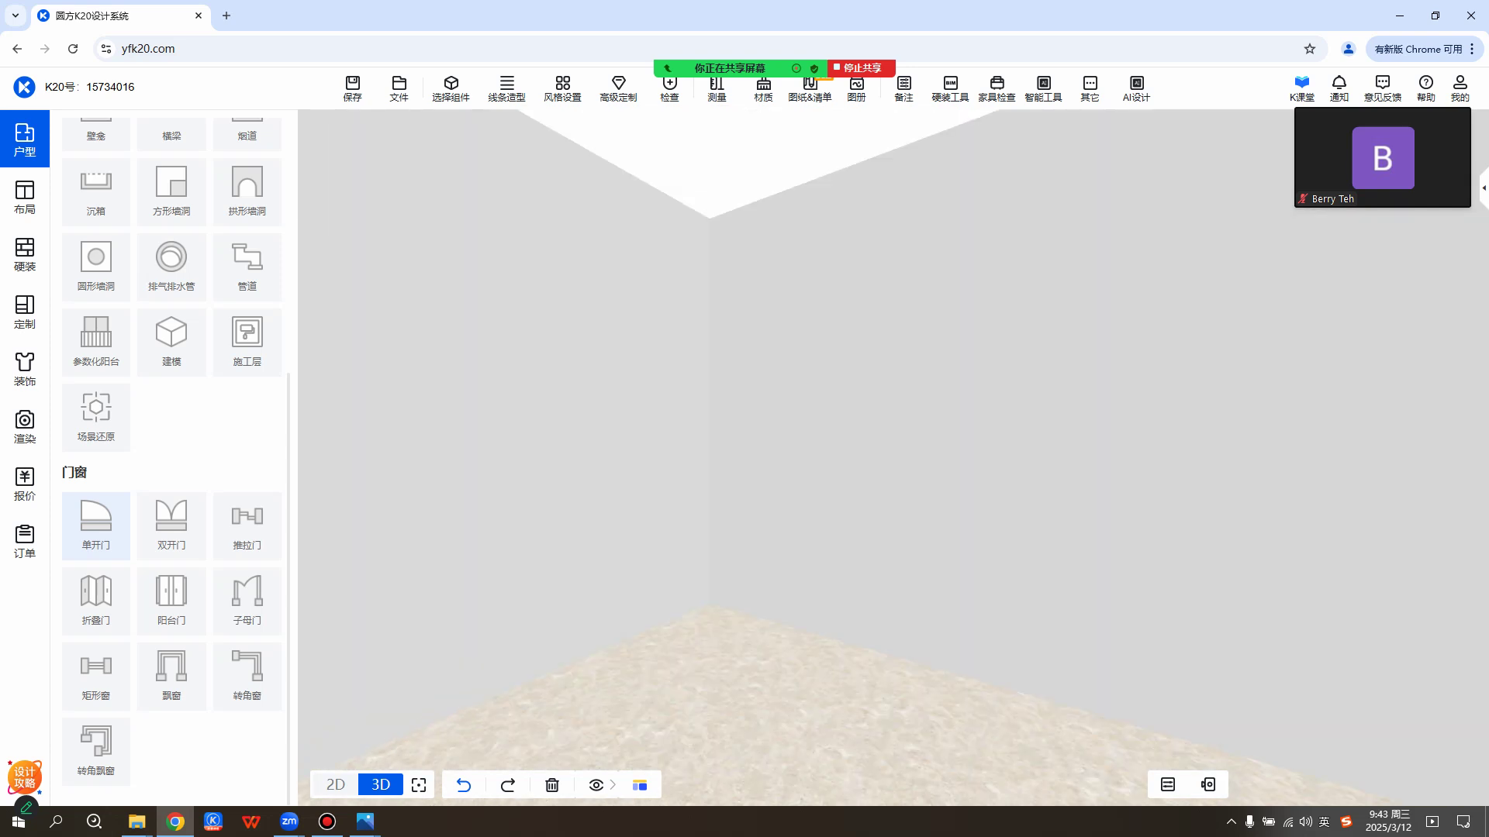
scroll(893, 457, "down", 6)
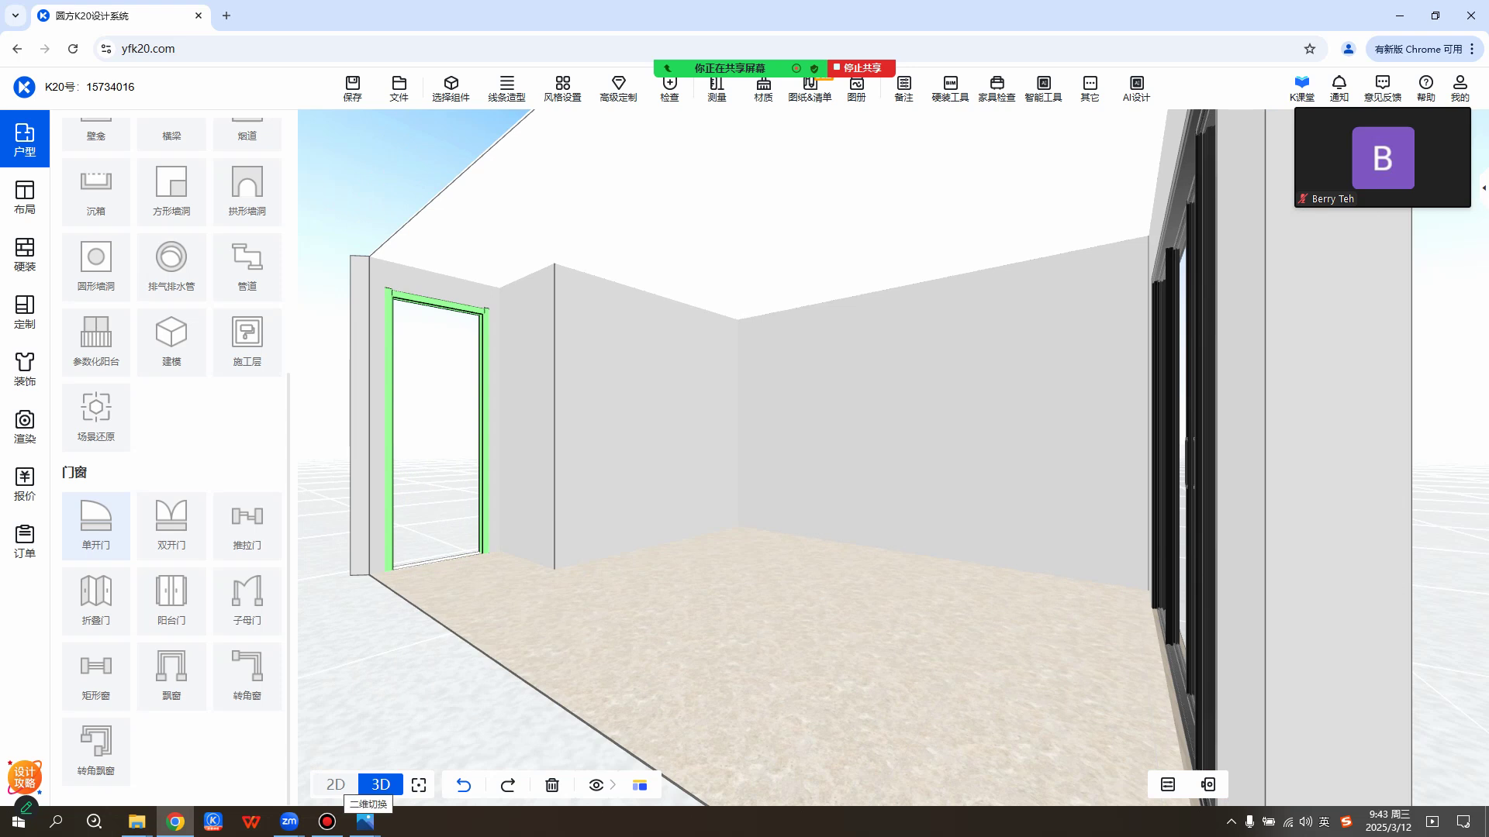
left_click(335, 785)
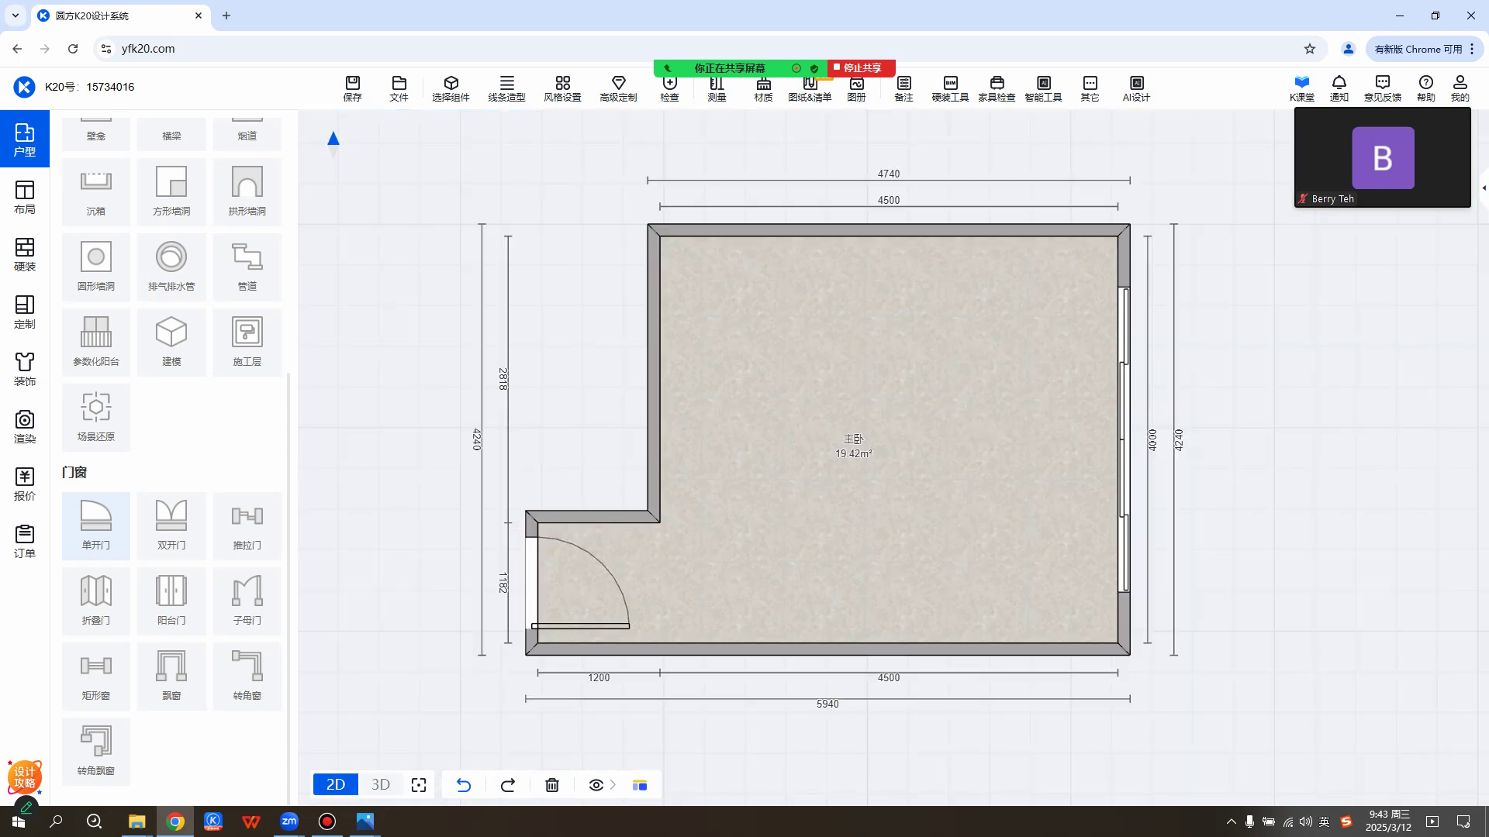
Delete the entrance door, place a new single door (单开门) in the same wall and set its opening width (墙洞宽) to 900 mm.
left_click(567, 586)
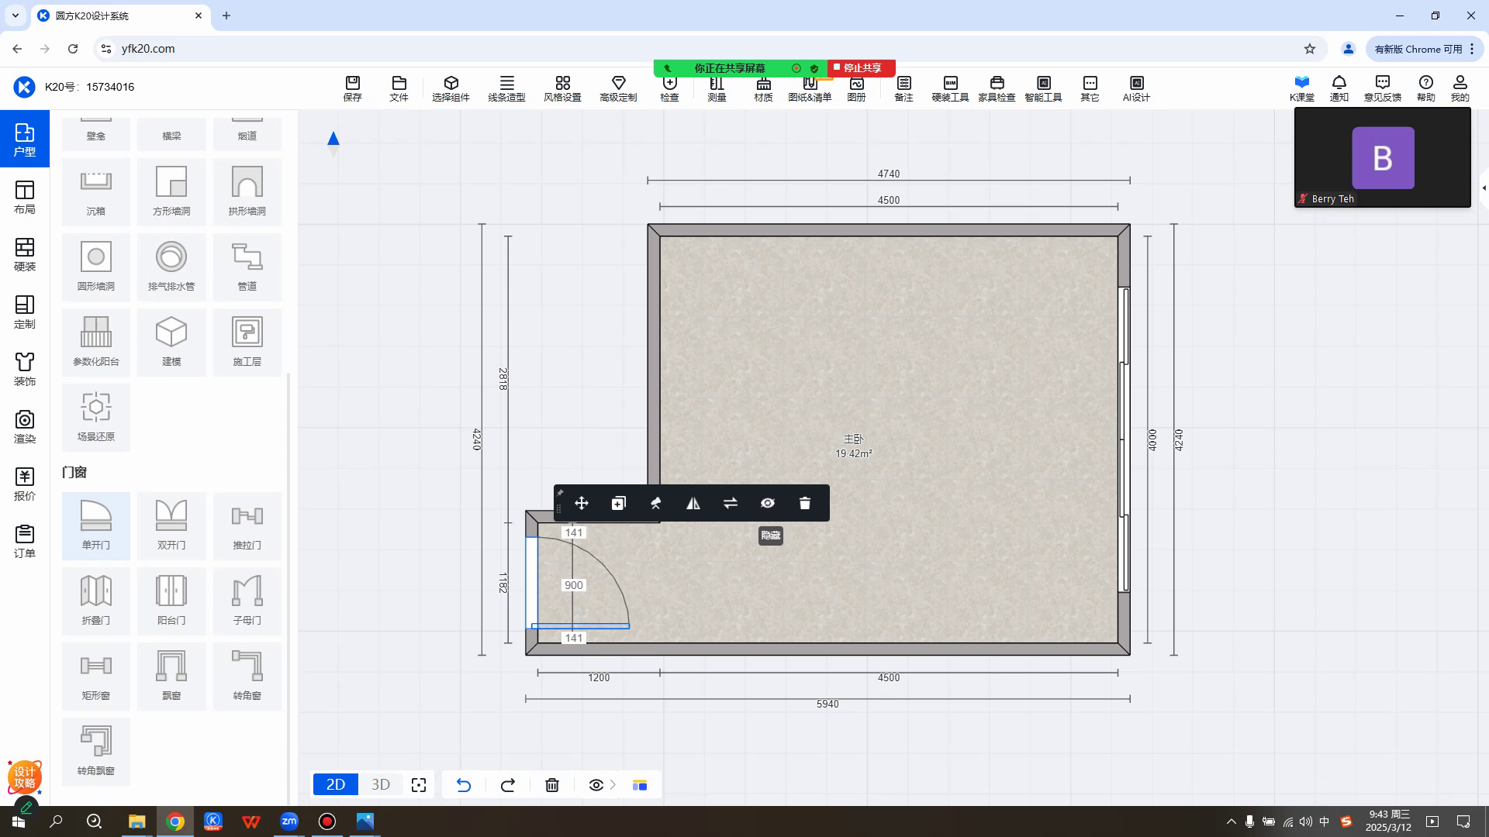
left_click(805, 504)
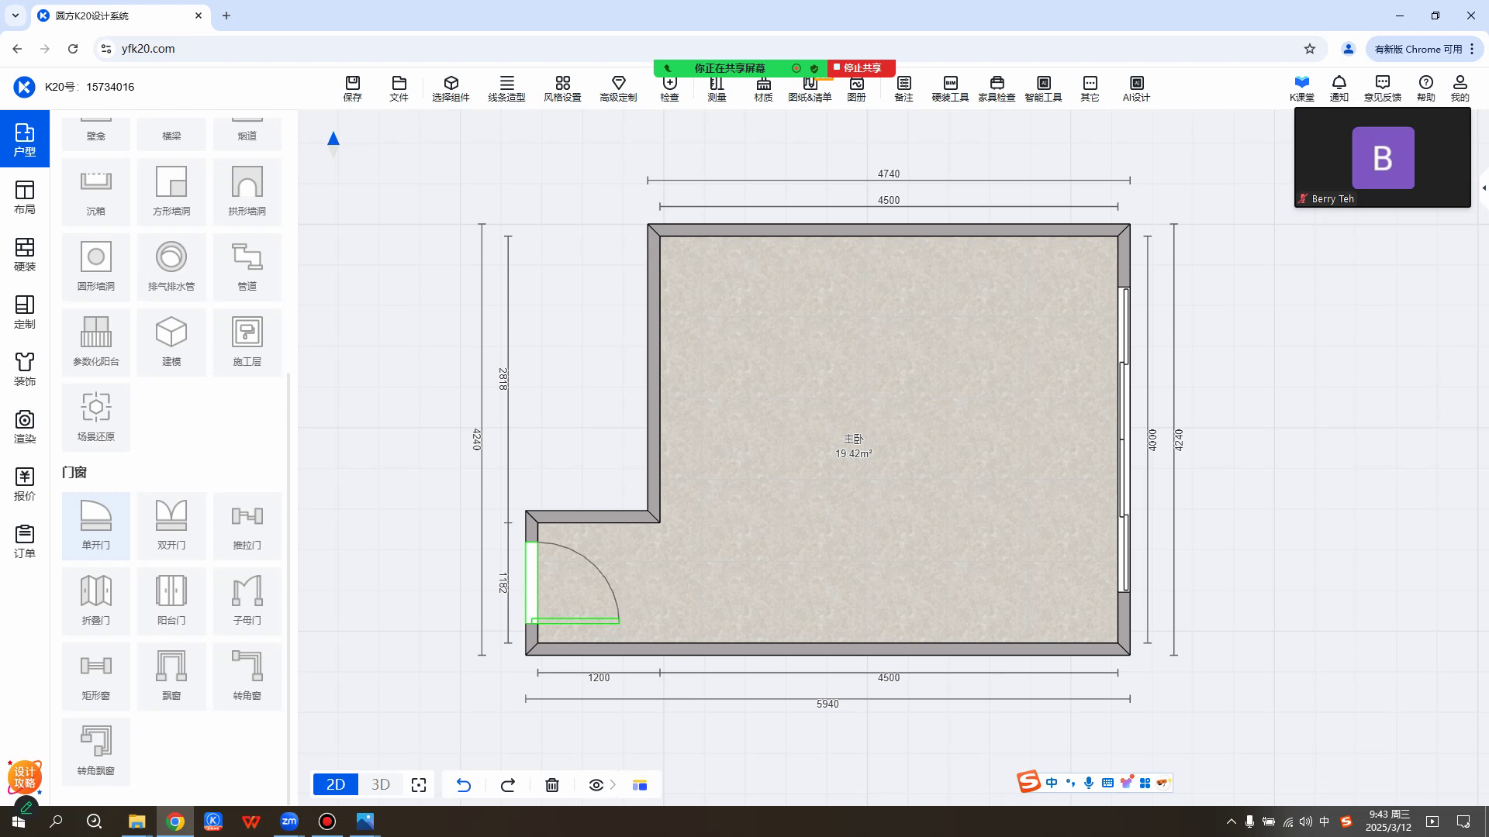
left_click(533, 582)
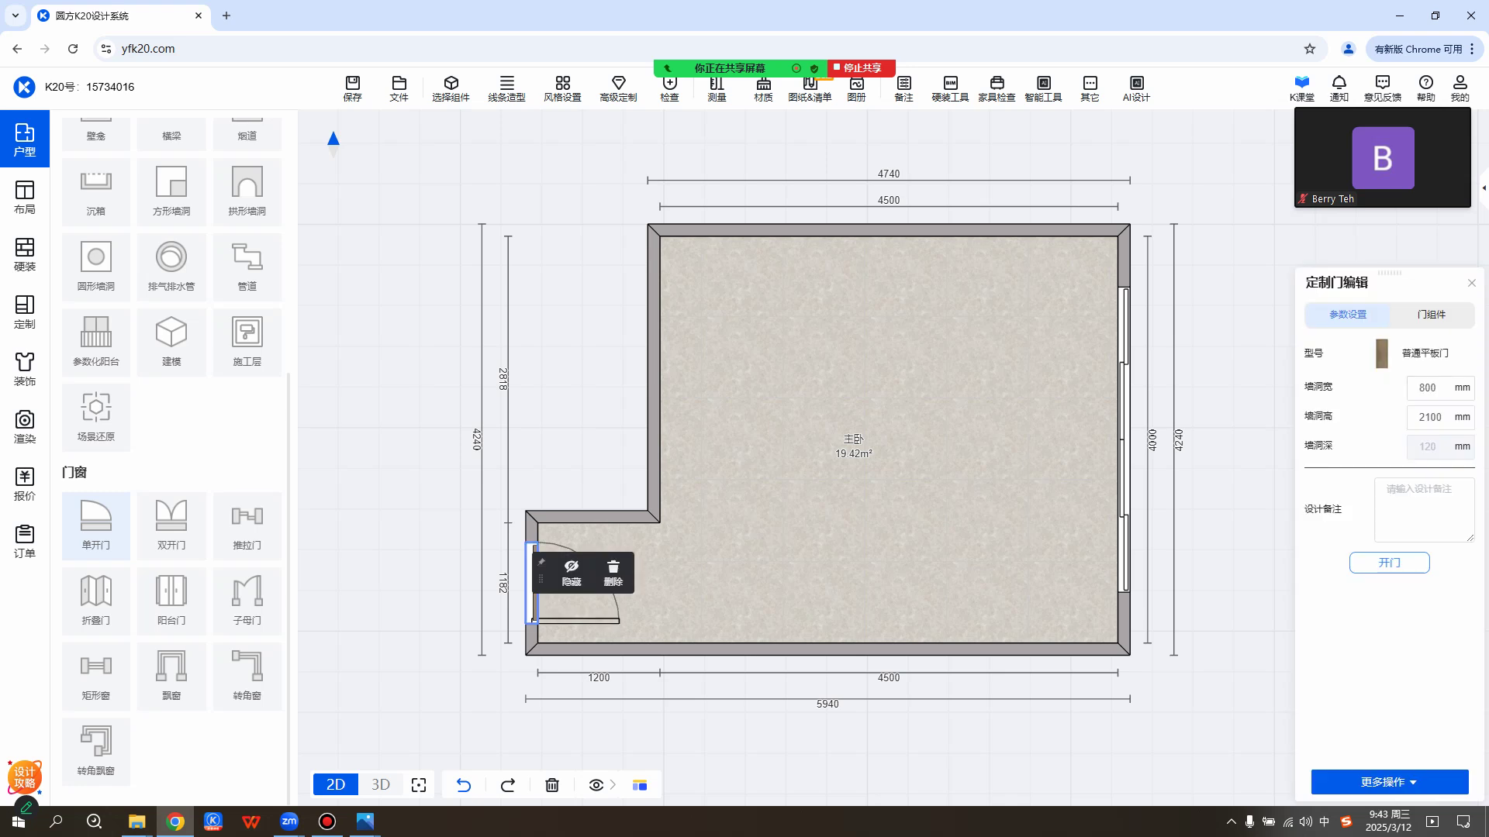
double_click(1428, 389)
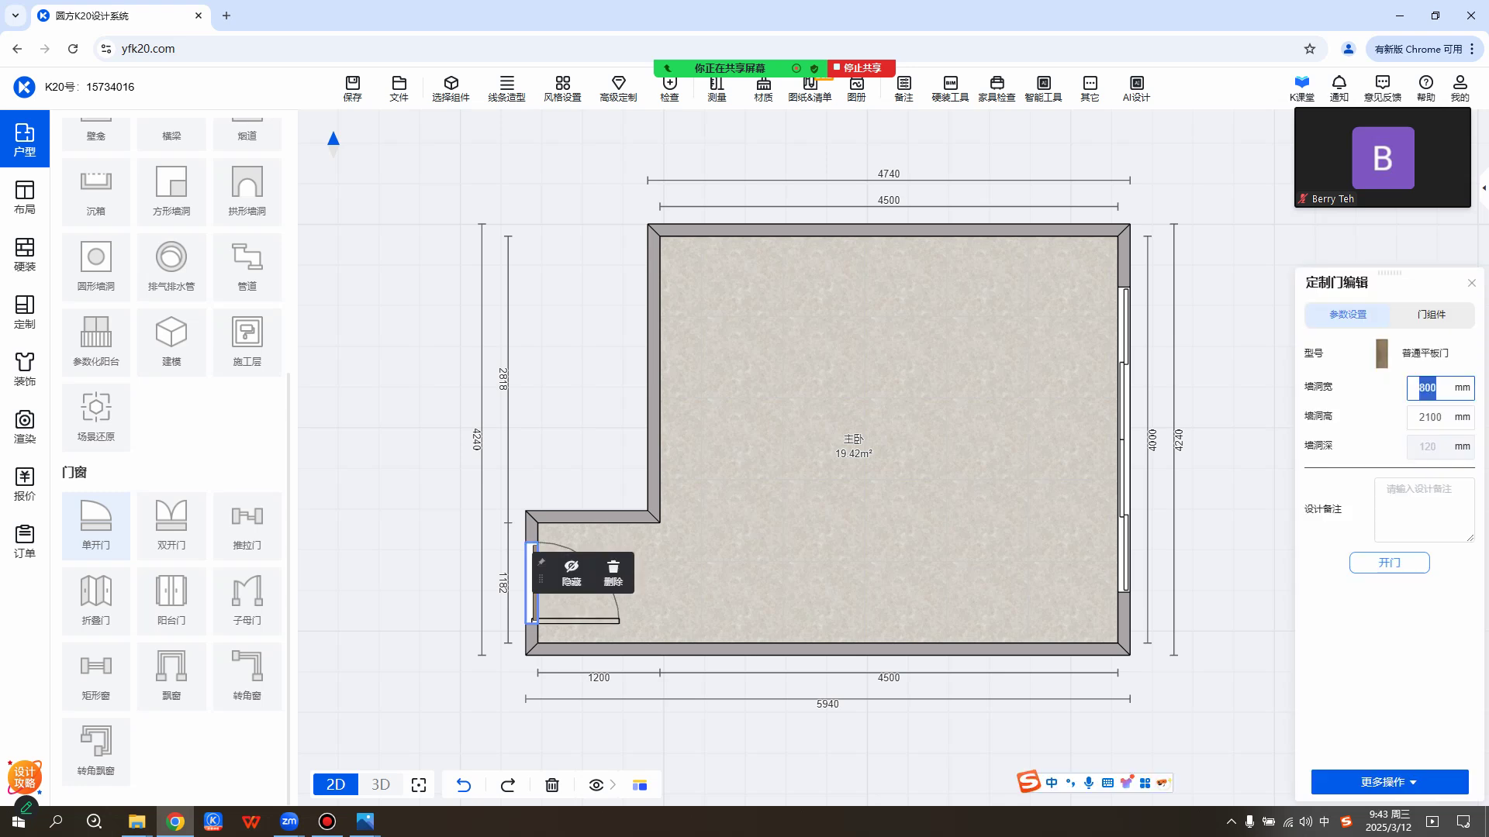
type("900")
key("Return")
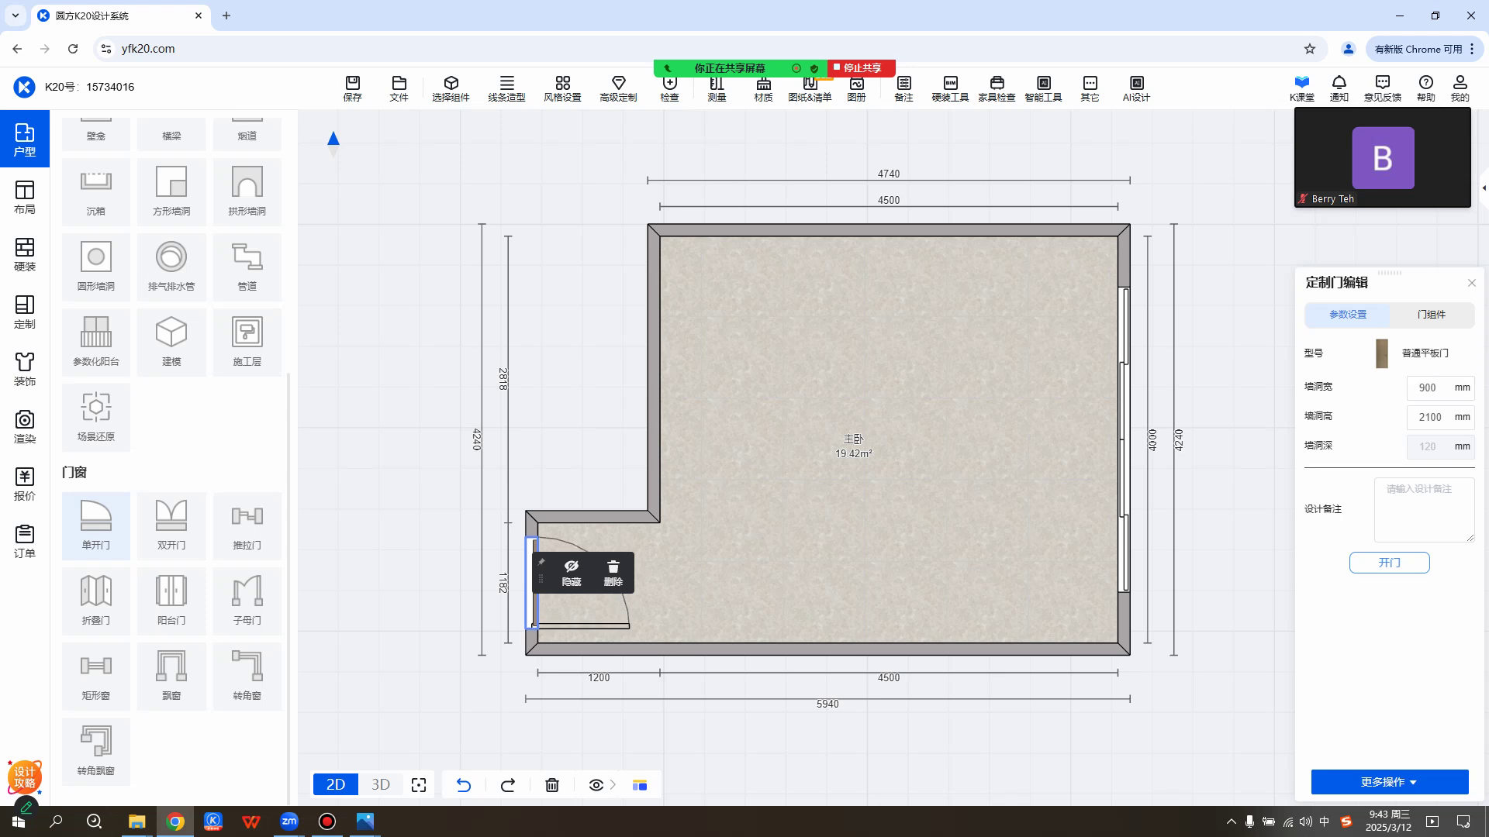
Set the entrance door's opening height (墙洞高) to 2700 mm.
double_click(1431, 417)
type("22")
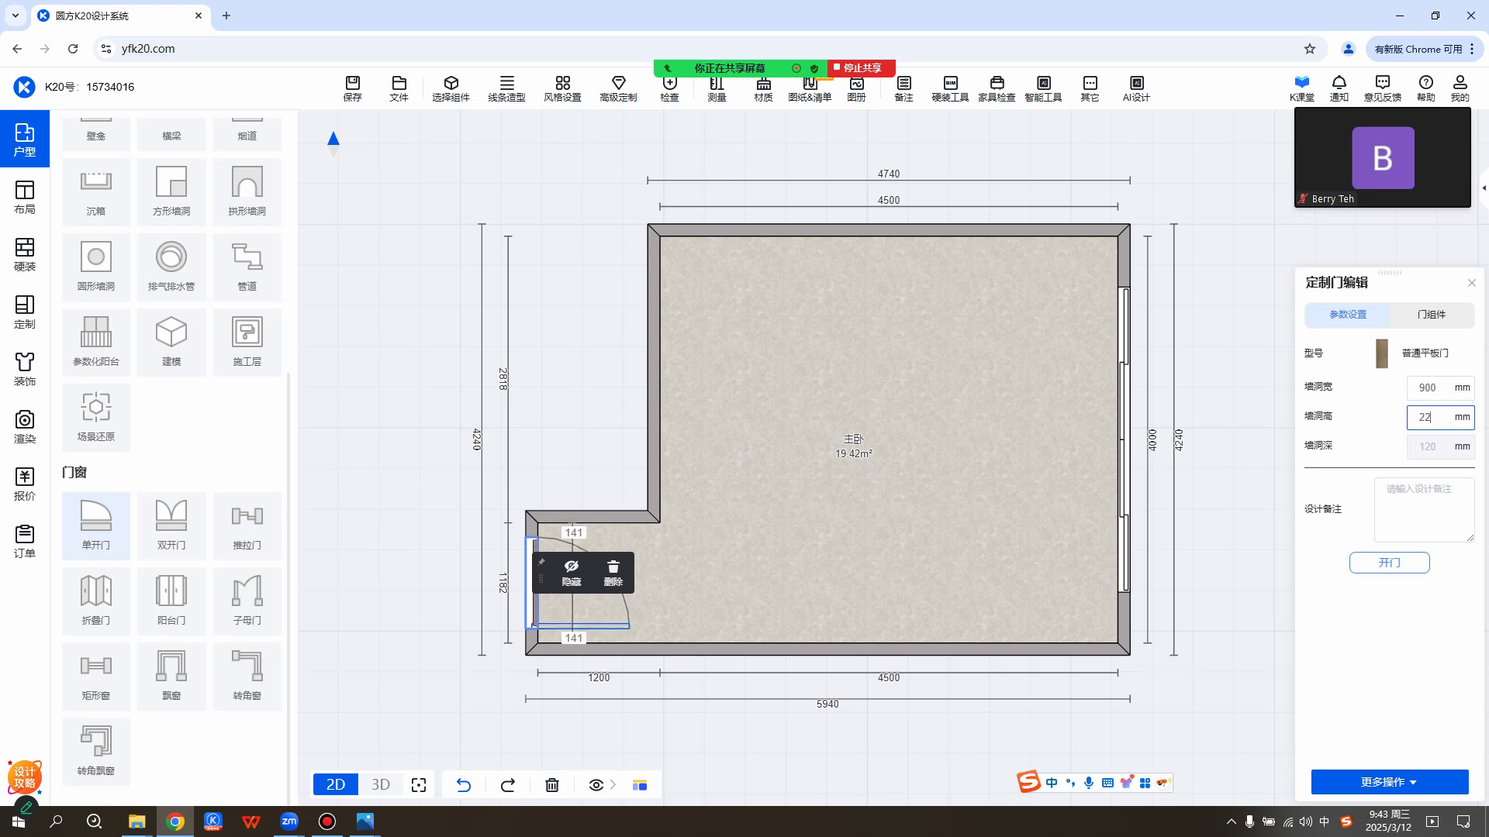
type("700")
key("Return")
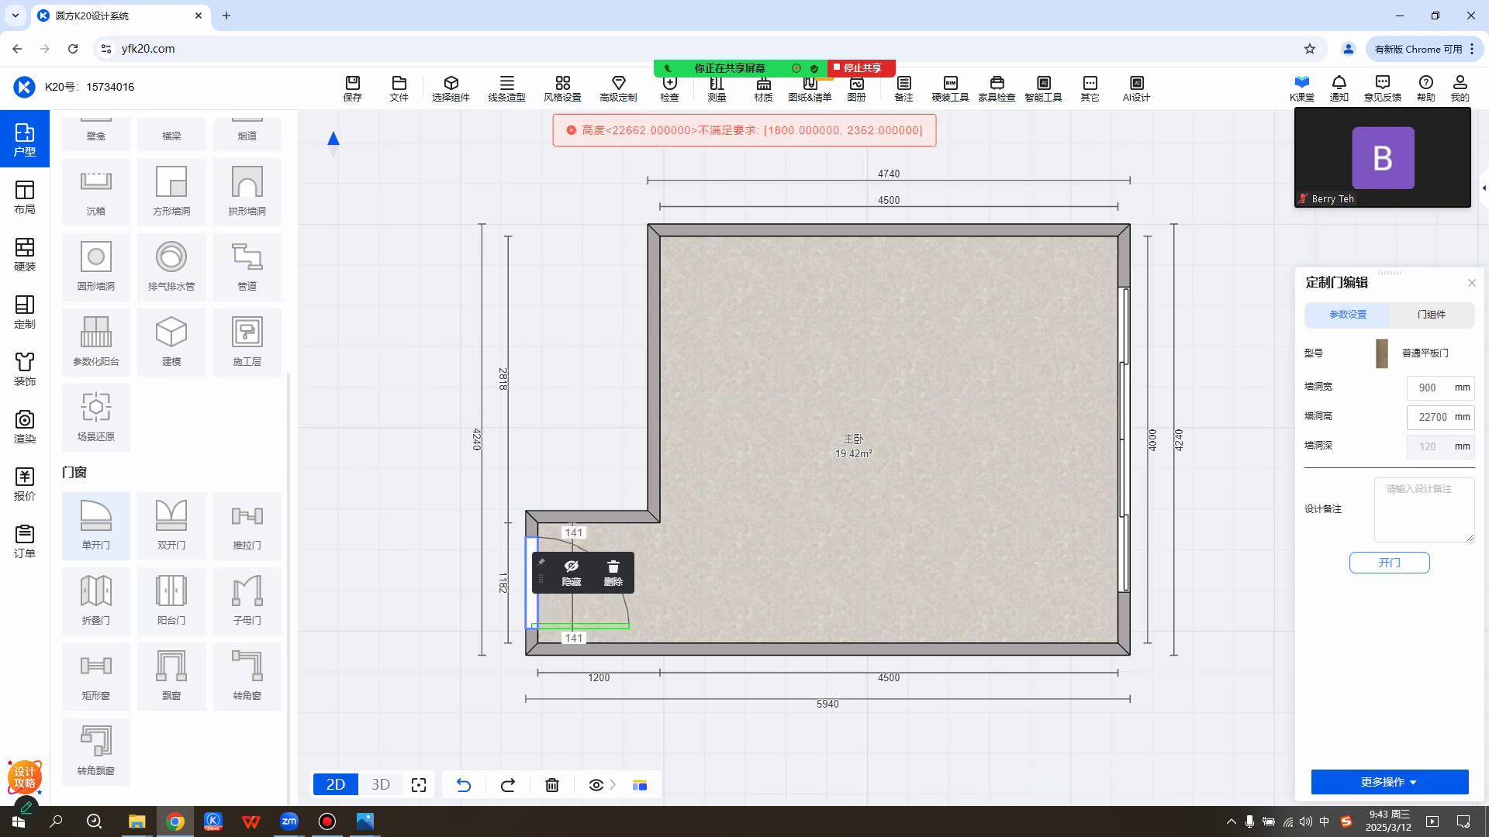
key("ctrl+a")
type("277")
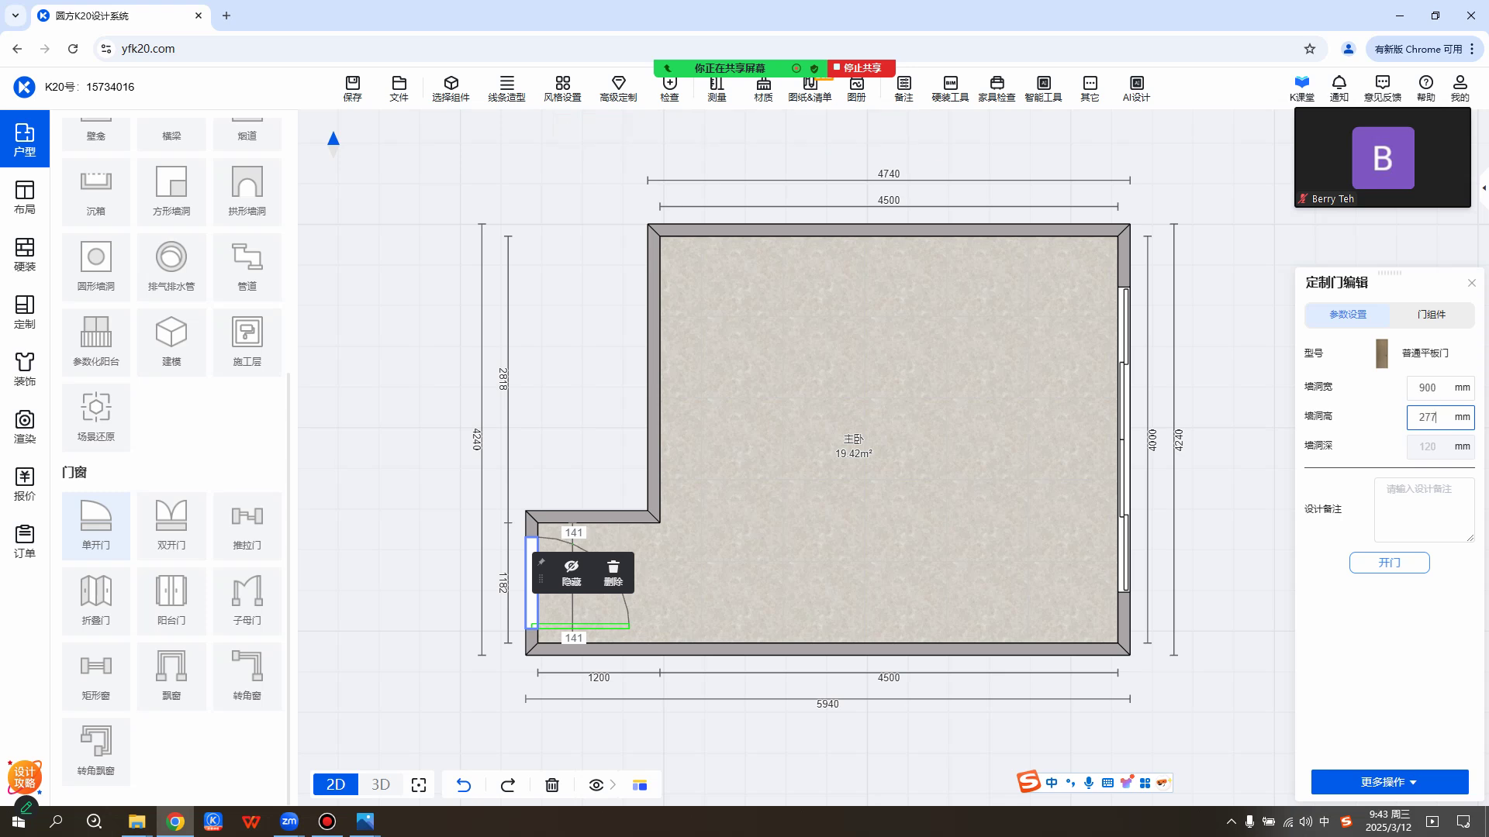
type("00")
key("Return")
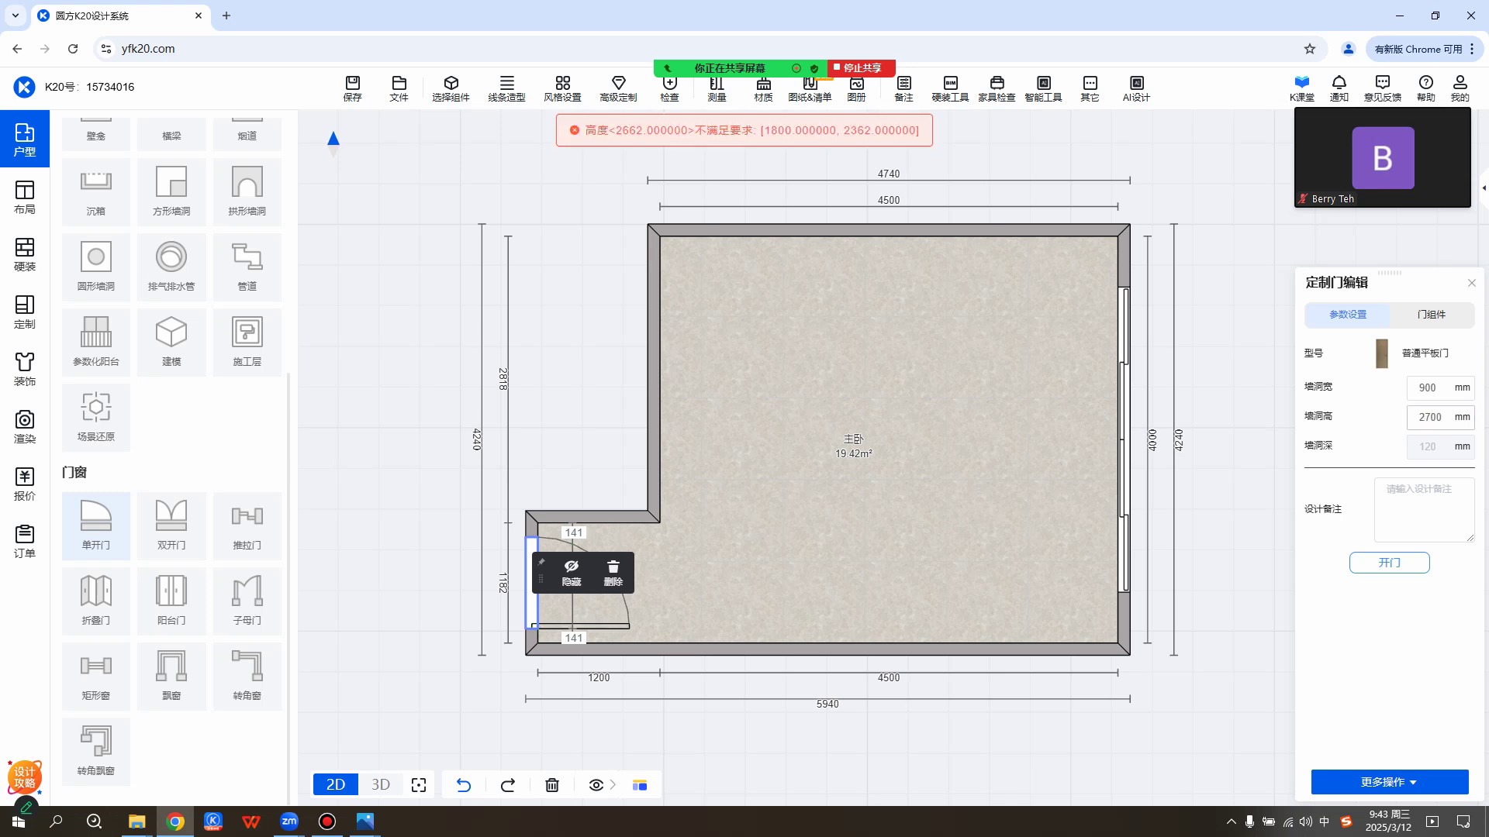
Switch to the 3D view and look at the custom door (定制门) replacements for the entrance door without choosing one.
mouse_move(380, 785)
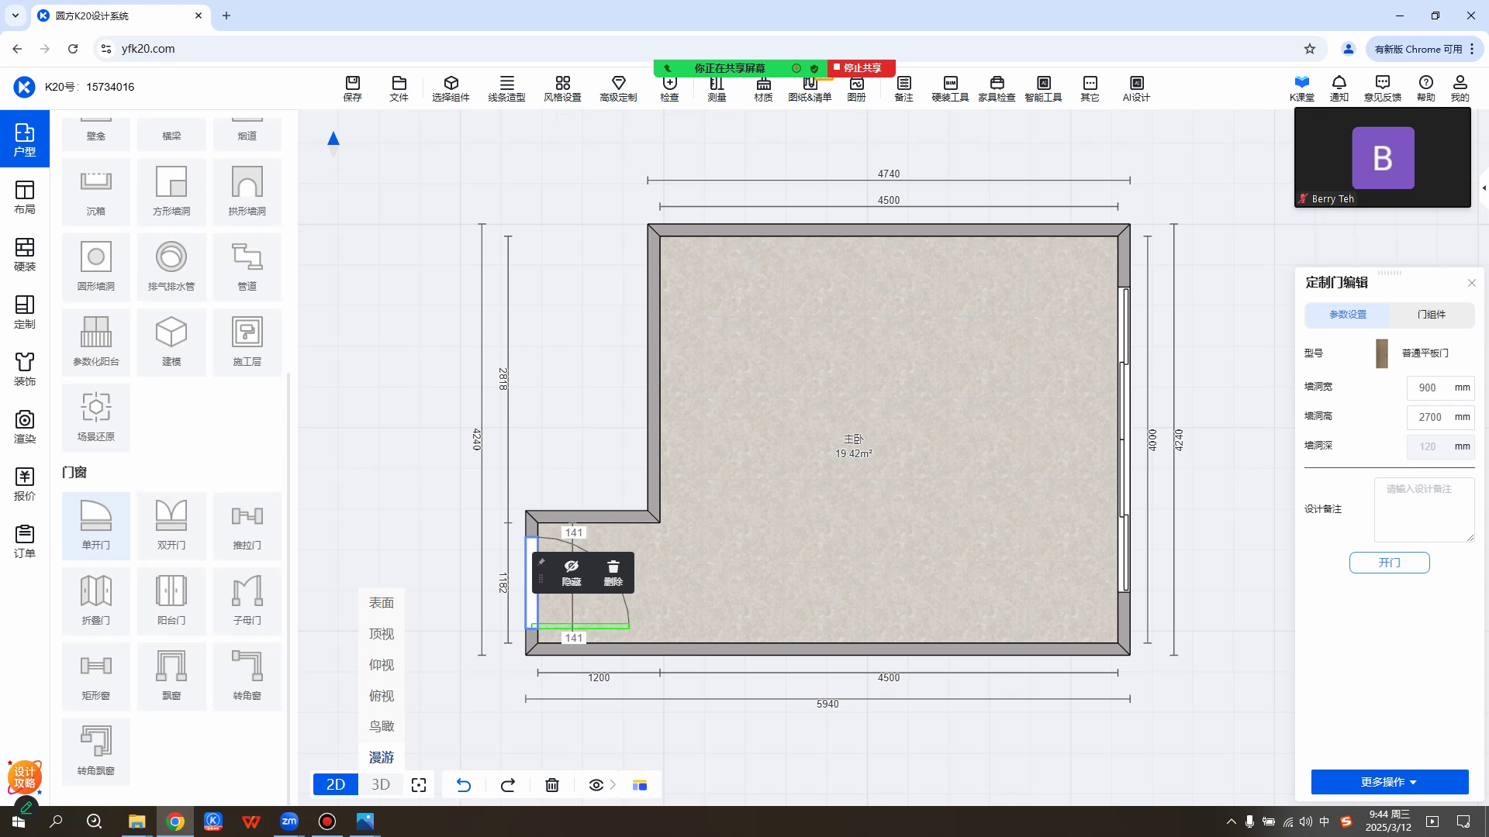
left_click(380, 784)
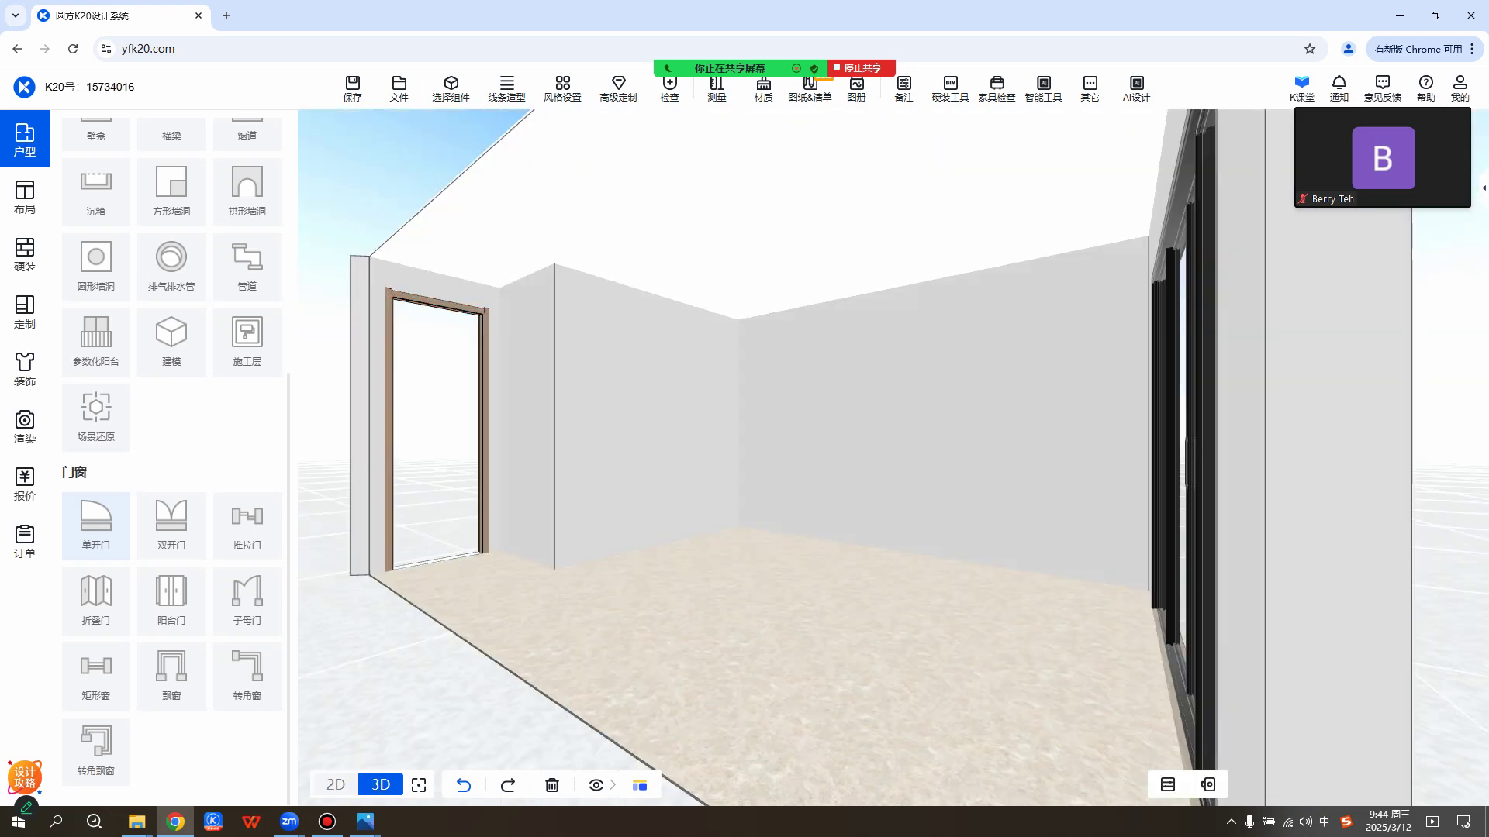
left_click(434, 430)
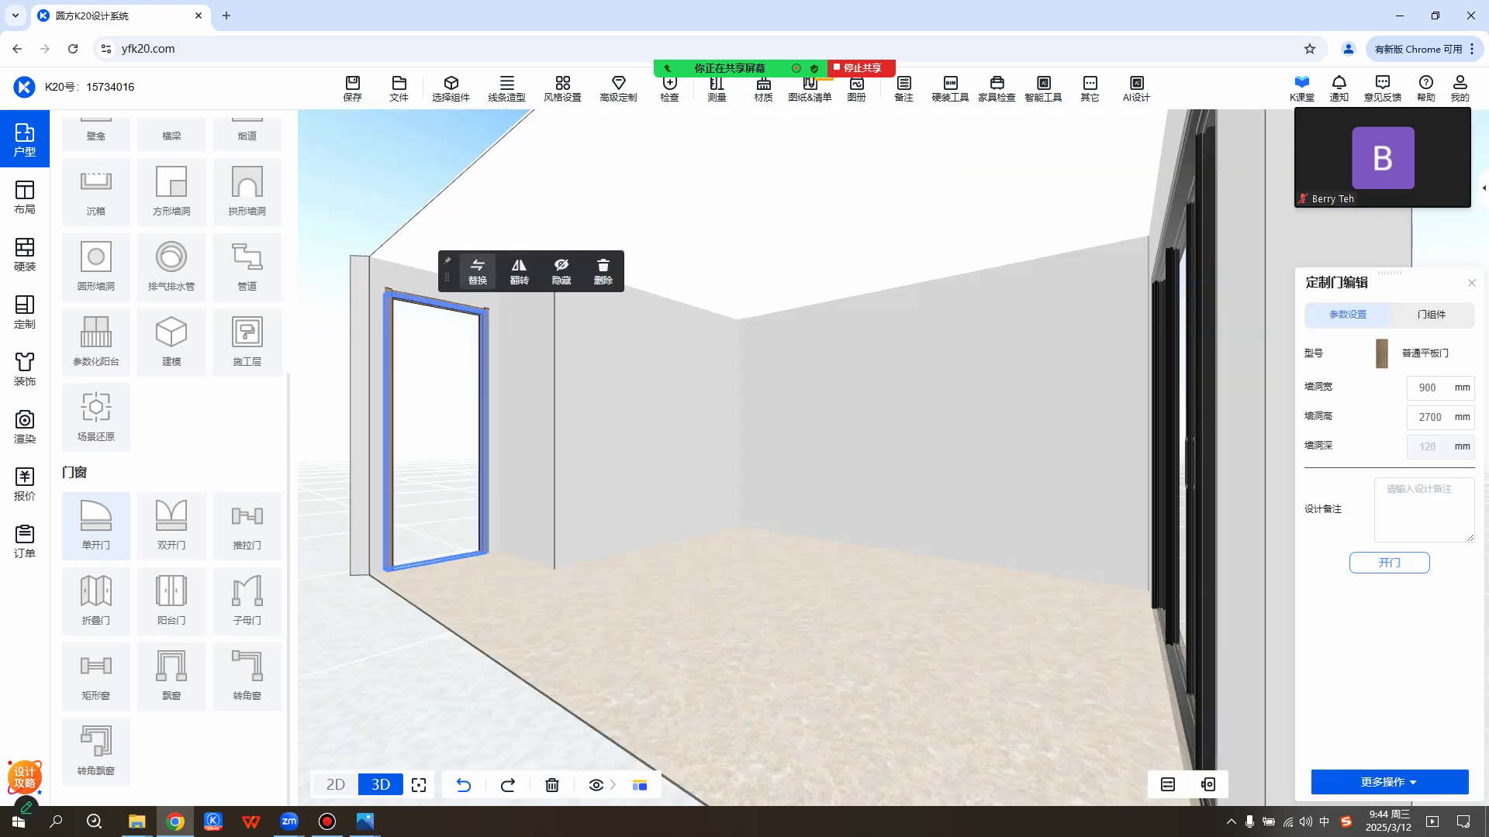
left_click(477, 272)
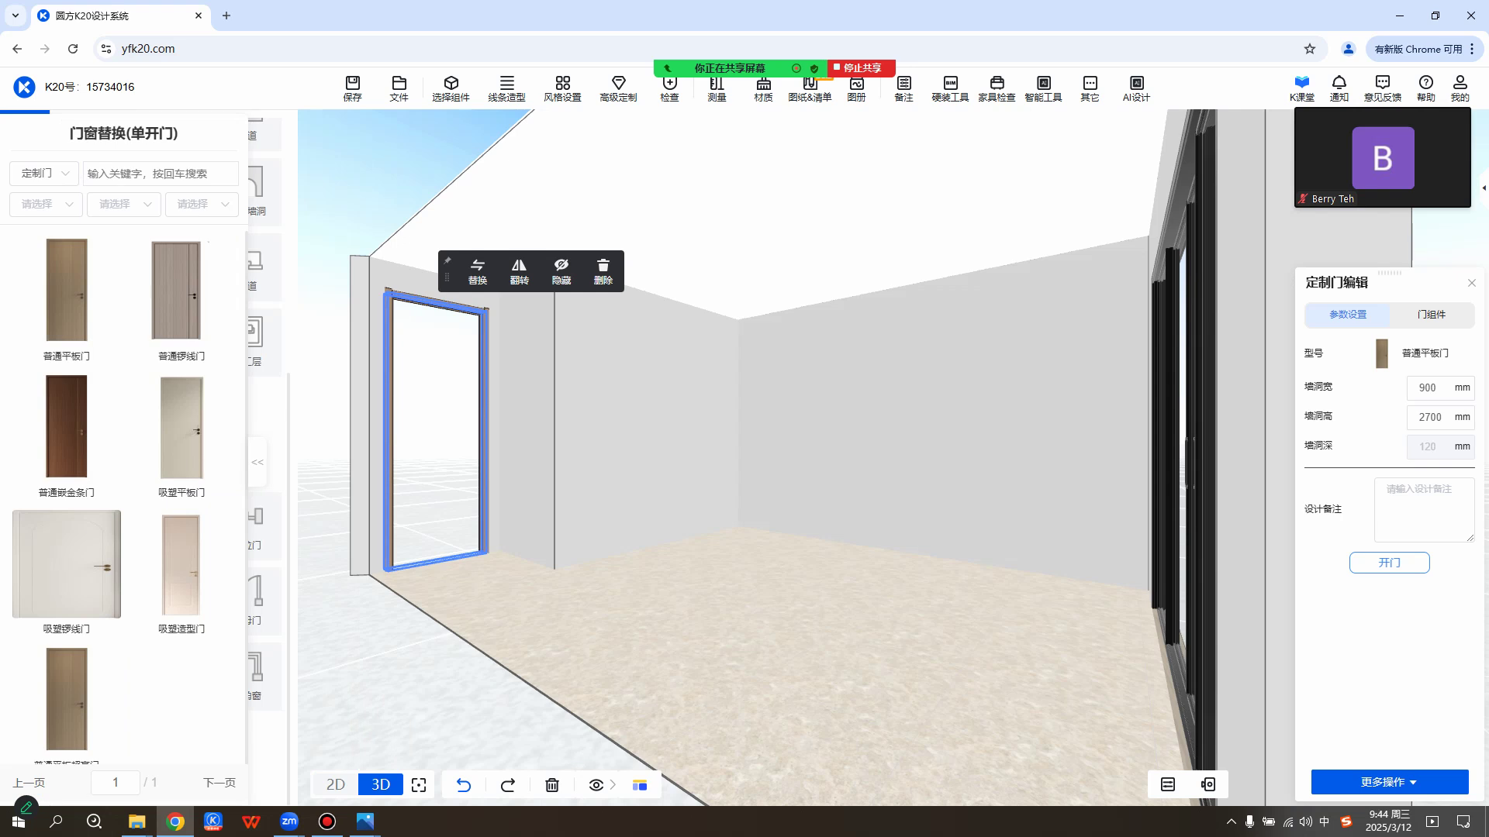
left_click(891, 434)
key("Escape")
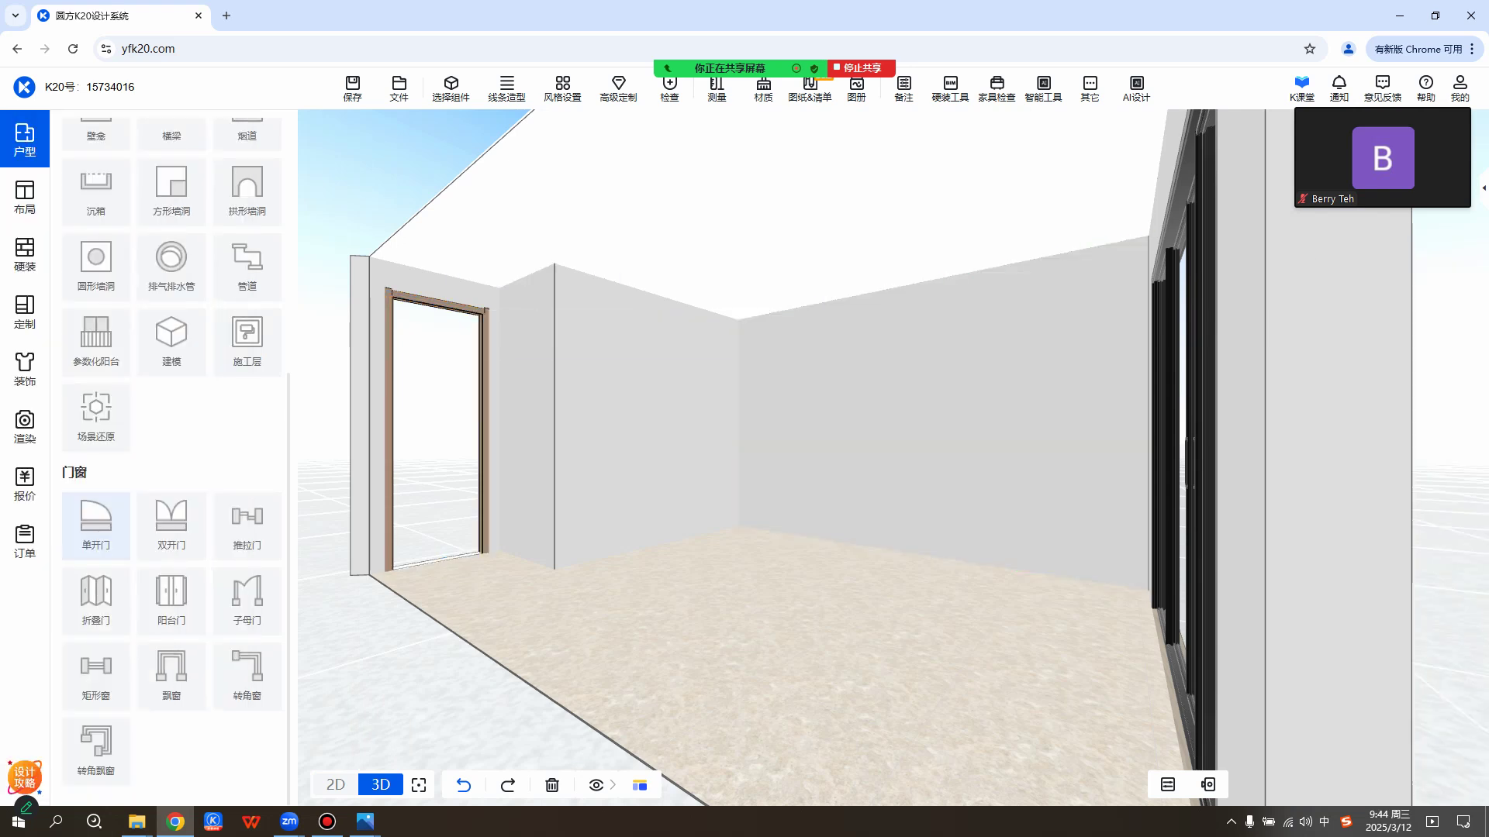
Examine the room's walls, balcony door and entrance door from inside the 3D walkthrough.
scroll(745, 434, "up", 5)
left_click_drag(893, 457, 737, 457)
scroll(745, 450, "down", 5)
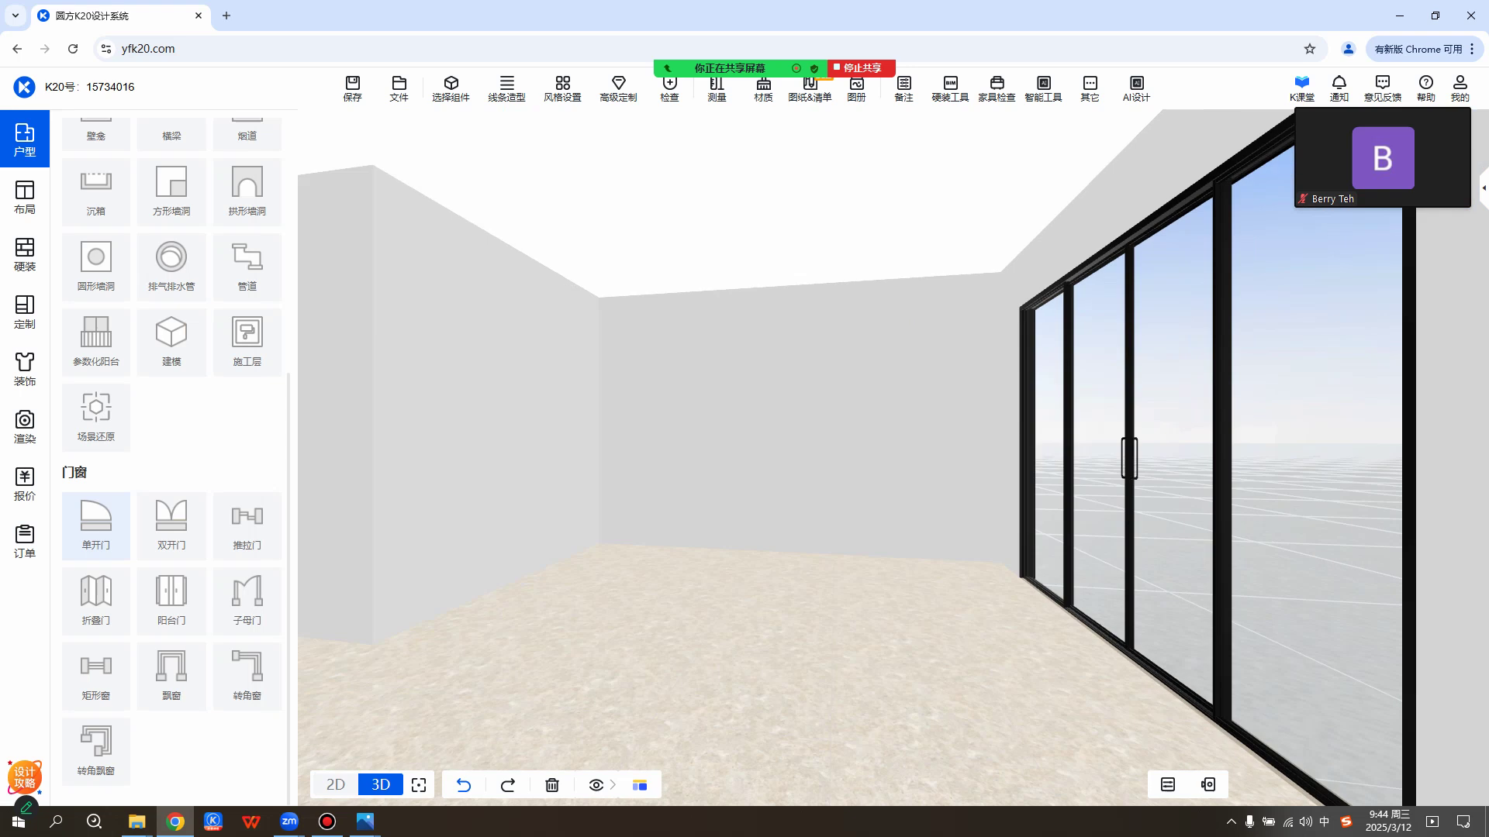
scroll(744, 458, "up", 6)
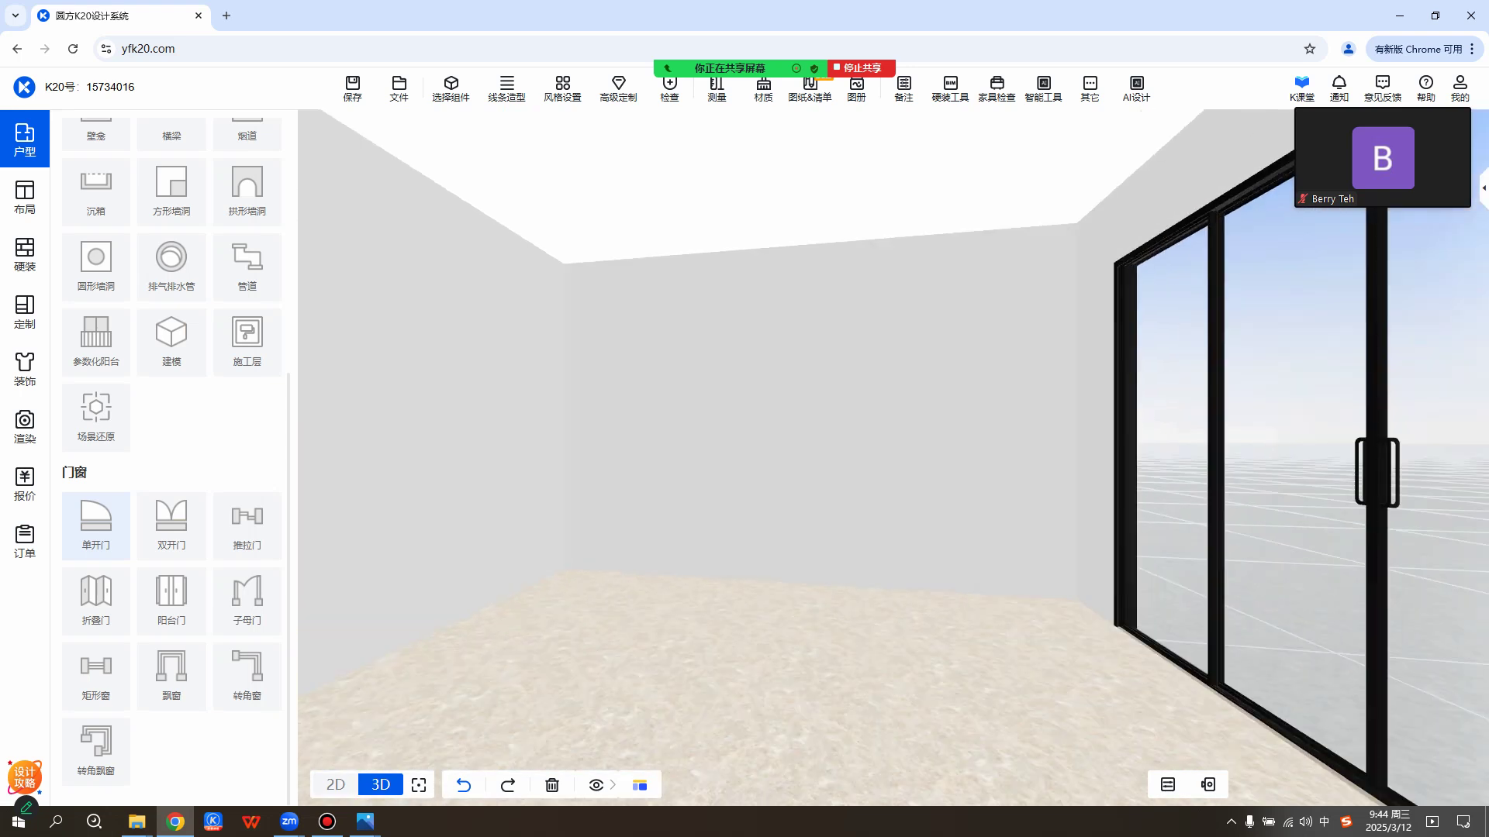
left_click_drag(698, 458, 598, 458)
scroll(745, 457, "down", 4)
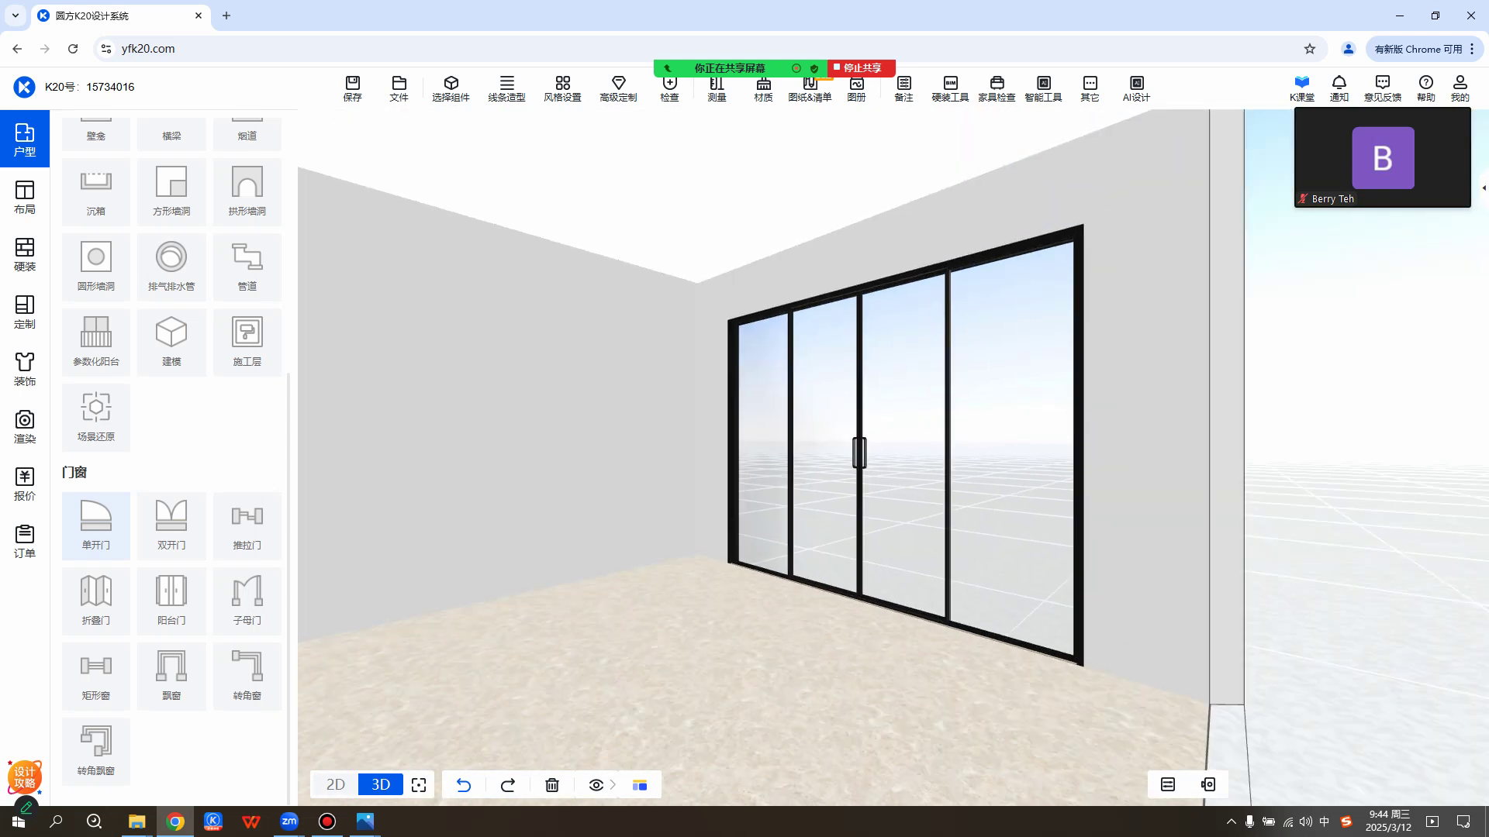
scroll(744, 458, "up", 3)
left_click_drag(659, 457, 1256, 458)
left_click_drag(775, 458, 1063, 457)
scroll(1062, 458, "down", 2)
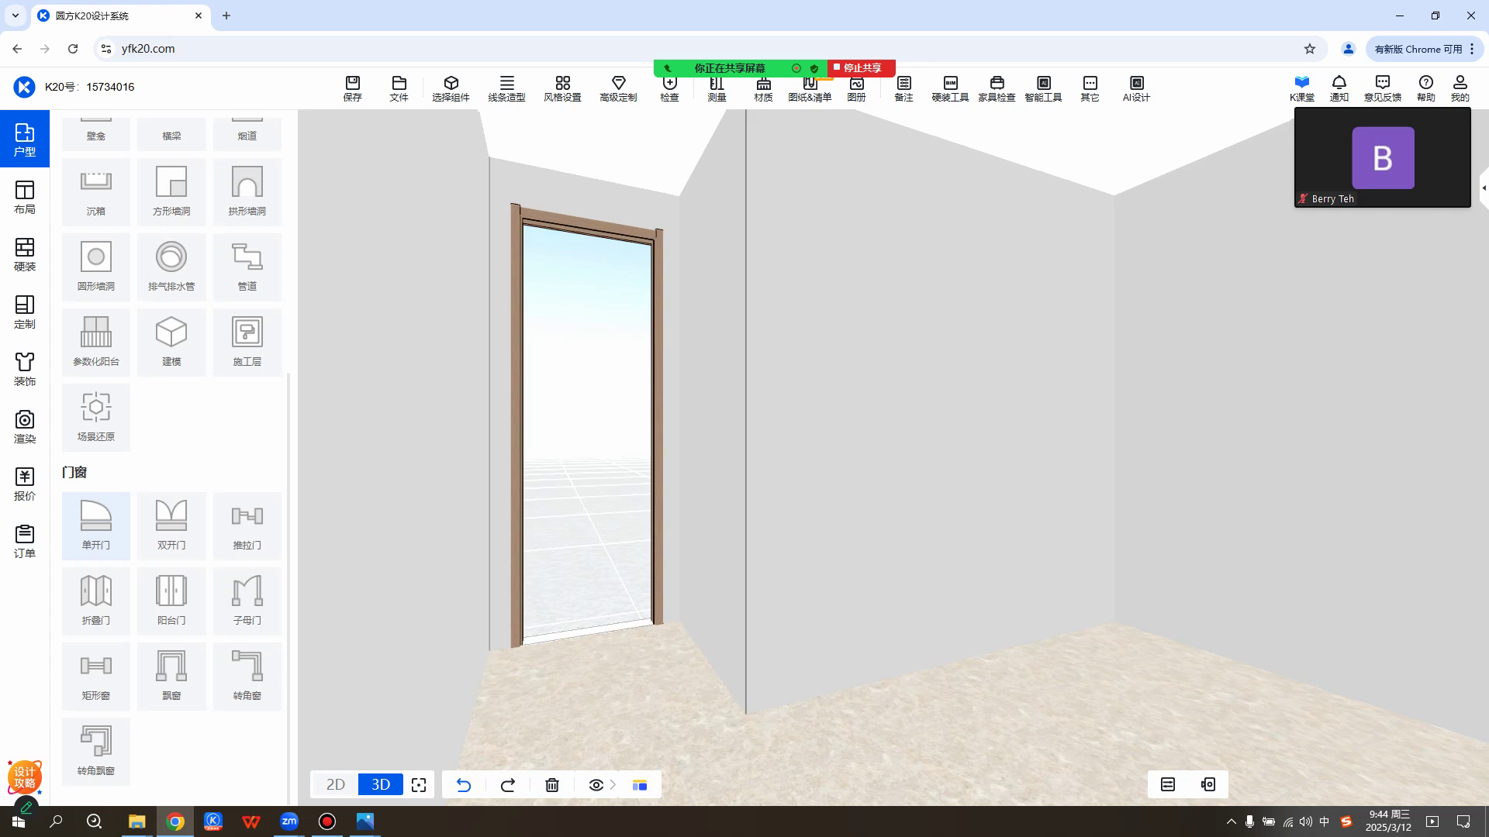
Replace the entrance door with model 单开门_03_6519 from page 2 of the not-for-sale (不可售) door catalogue.
left_click(658, 326)
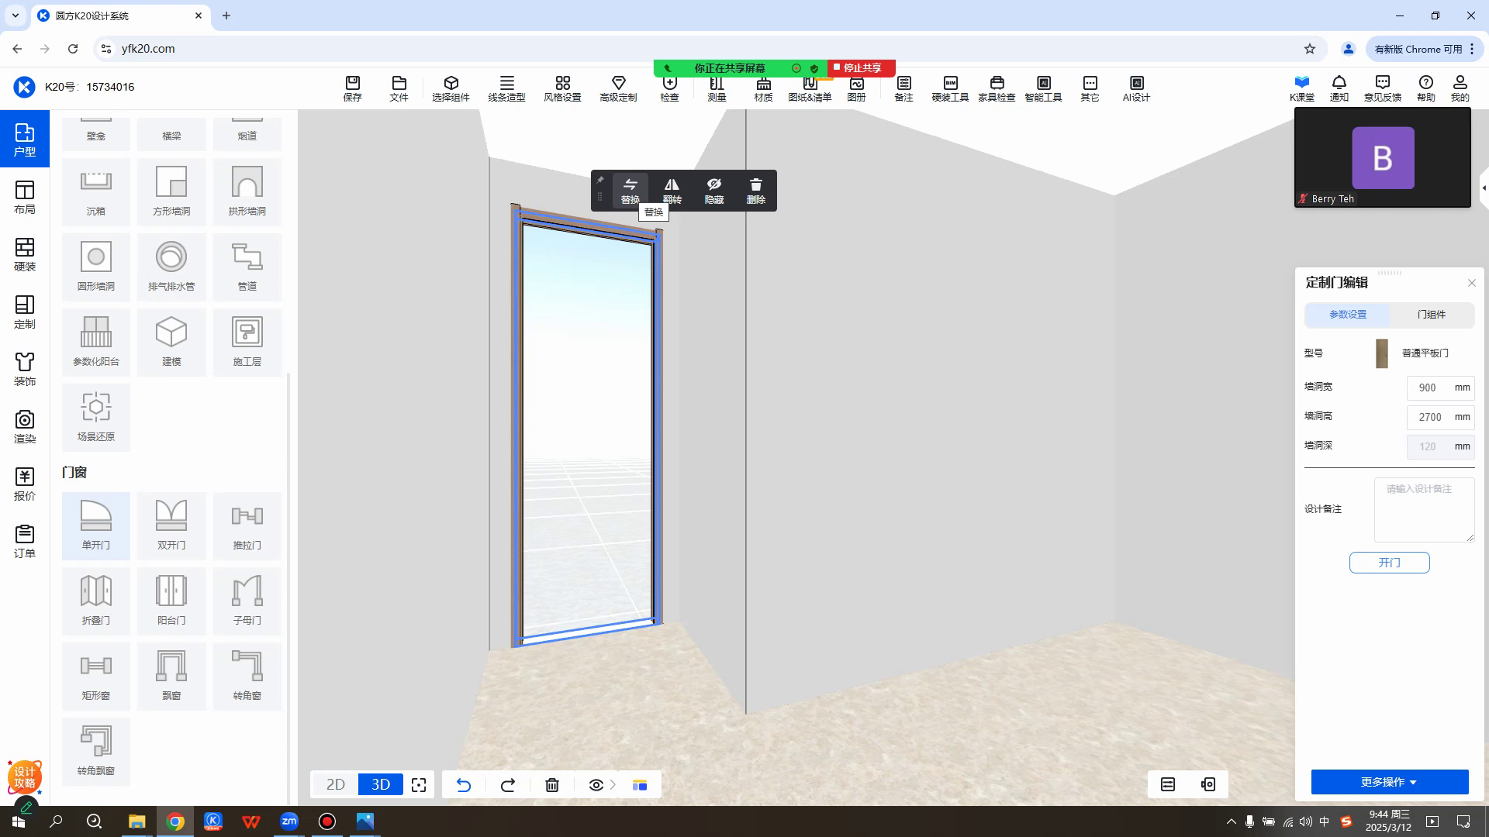
left_click(631, 190)
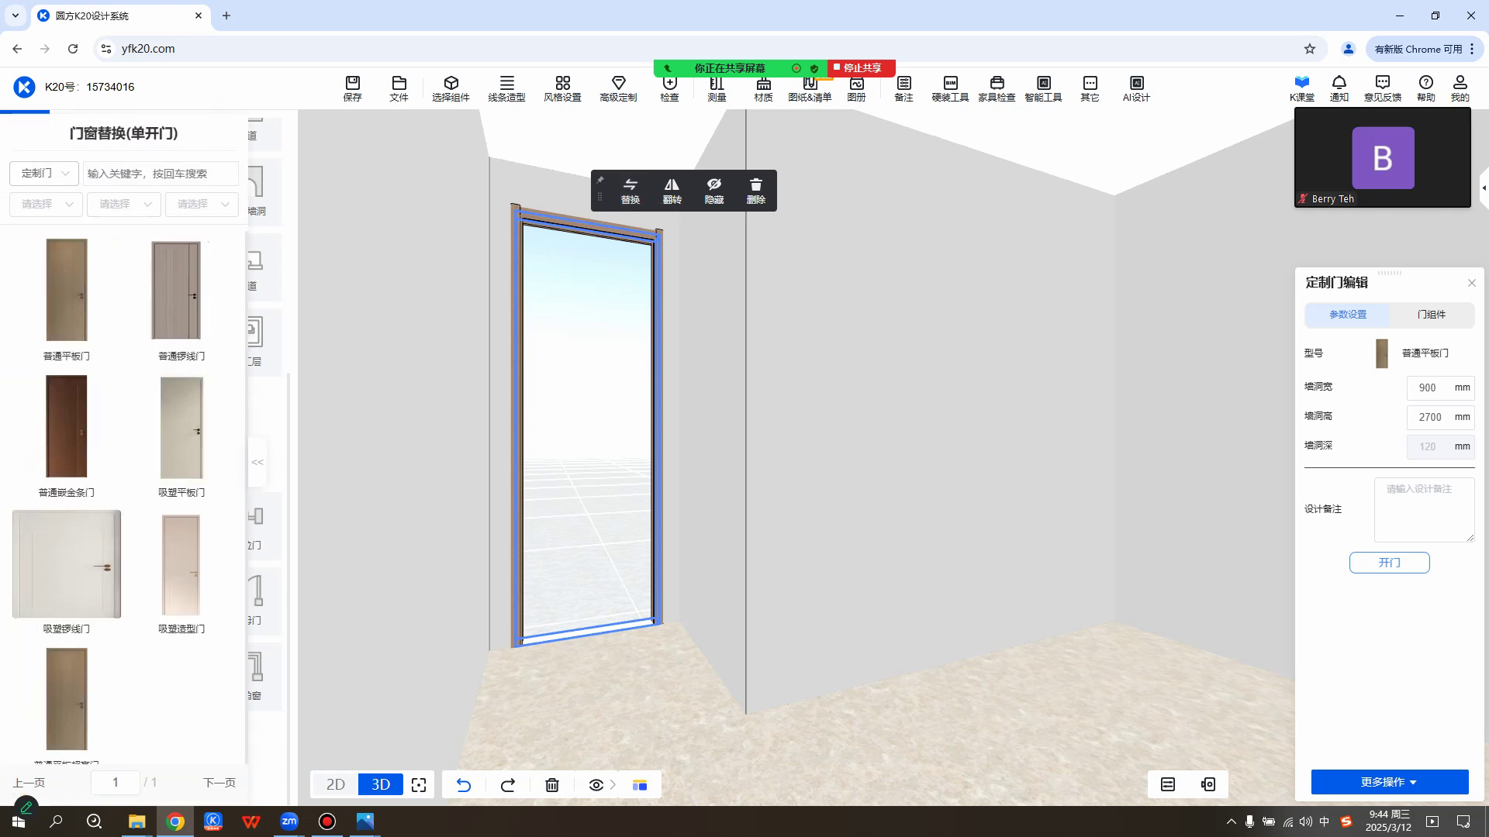
left_click(44, 173)
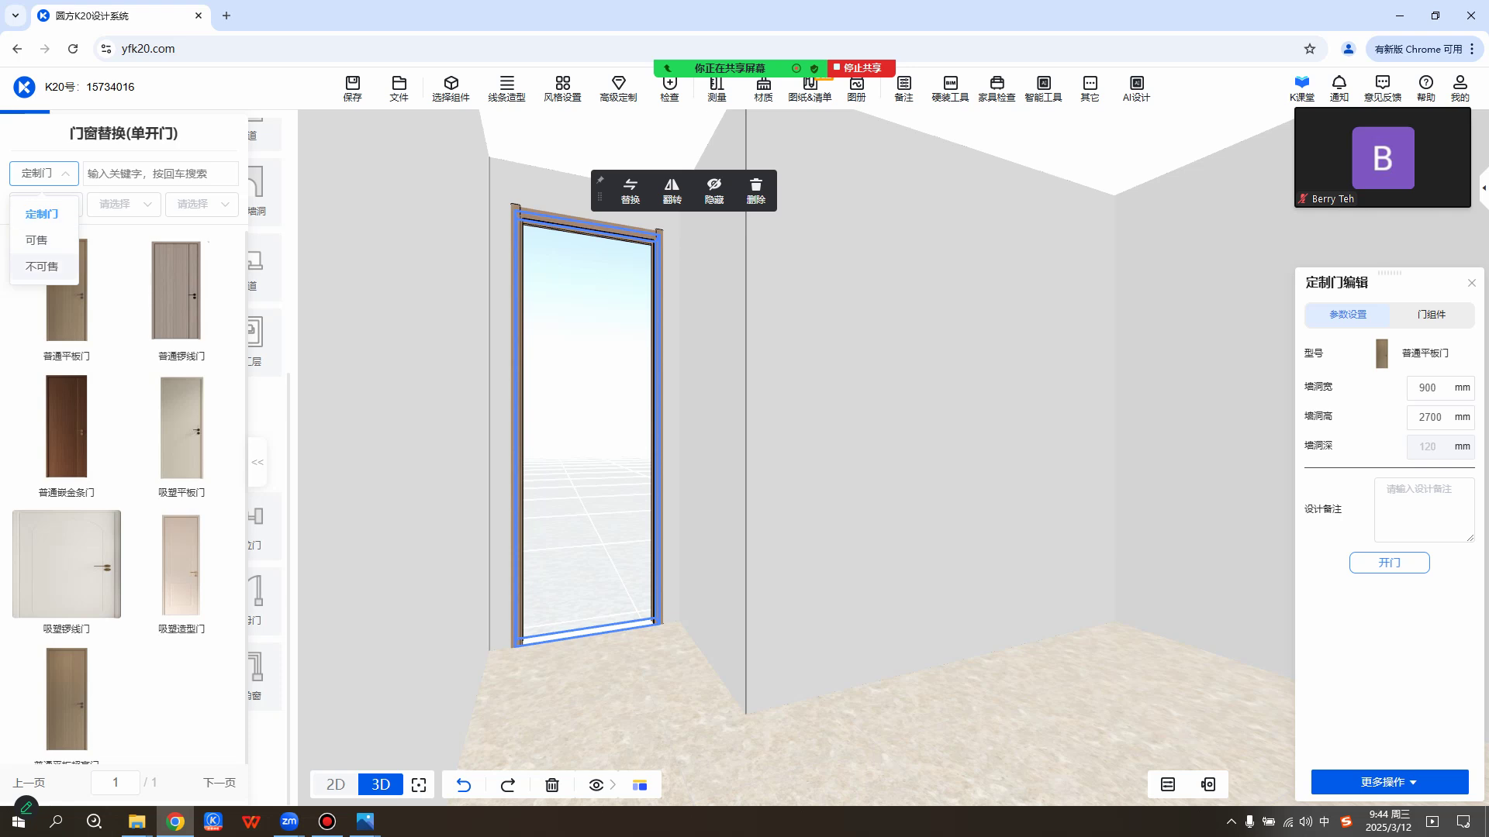
left_click(42, 266)
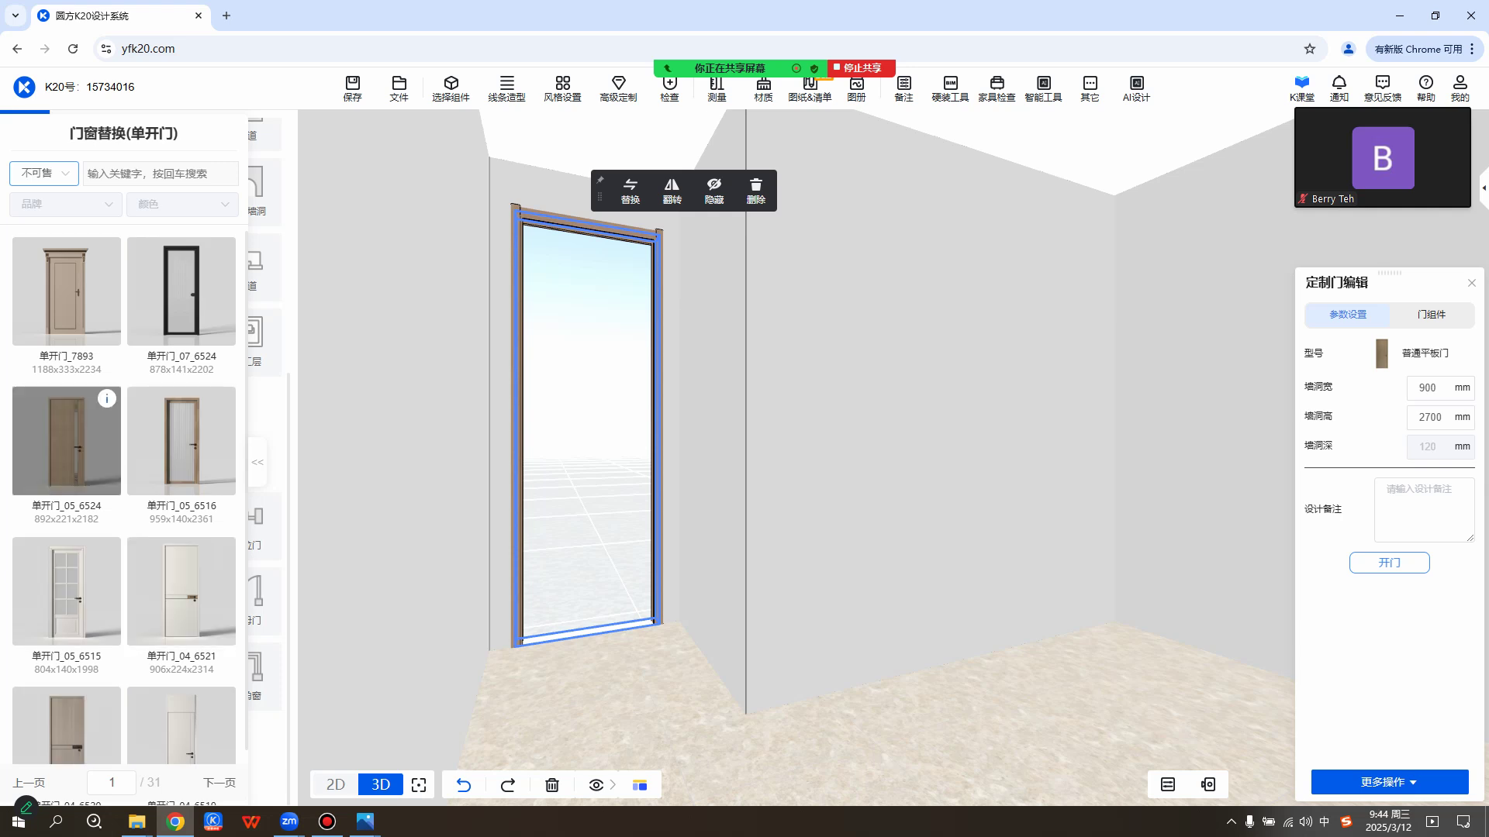
scroll(67, 434, "down", 1)
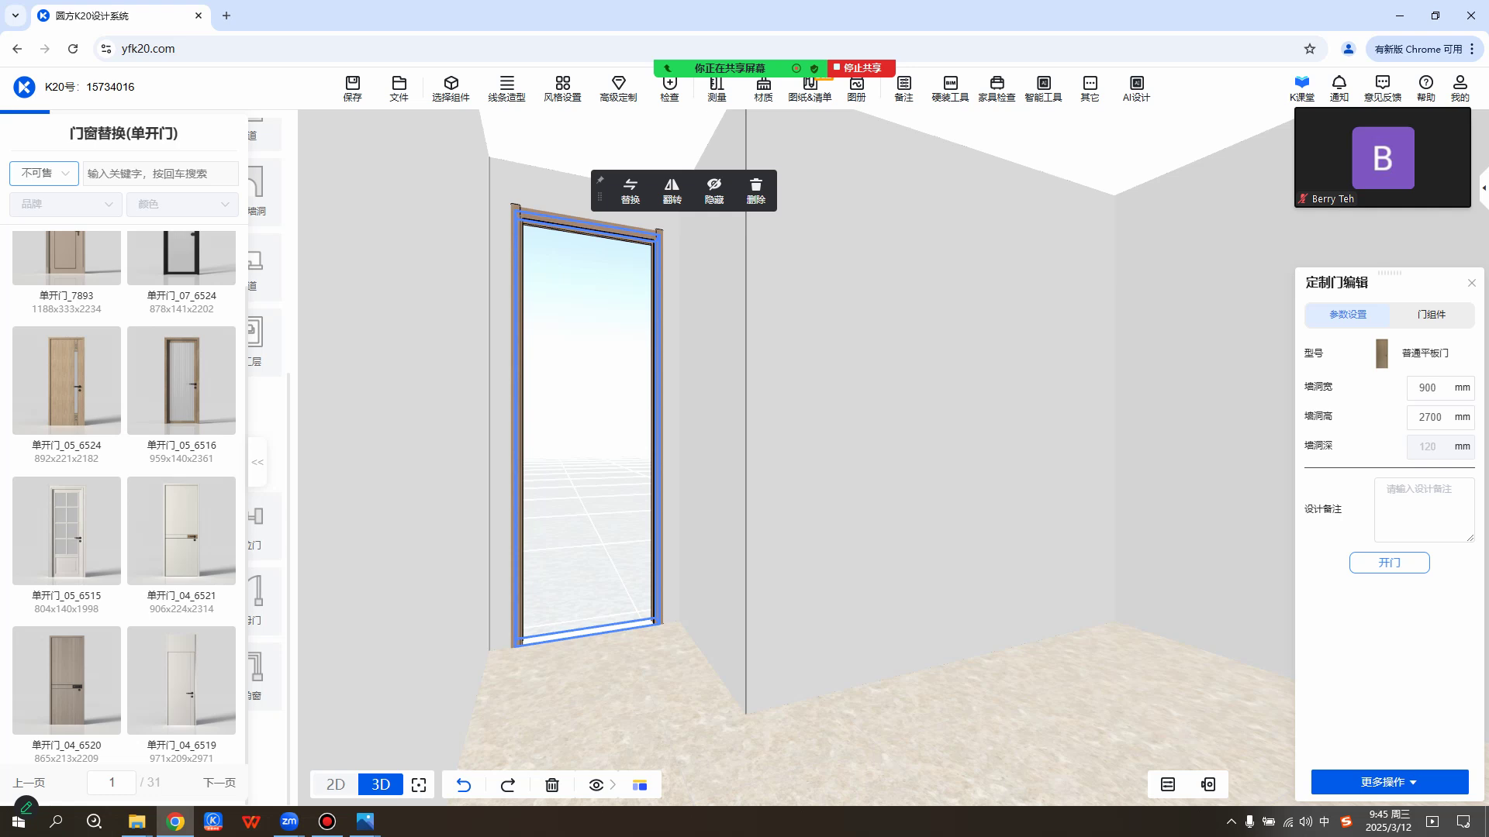
left_click(220, 783)
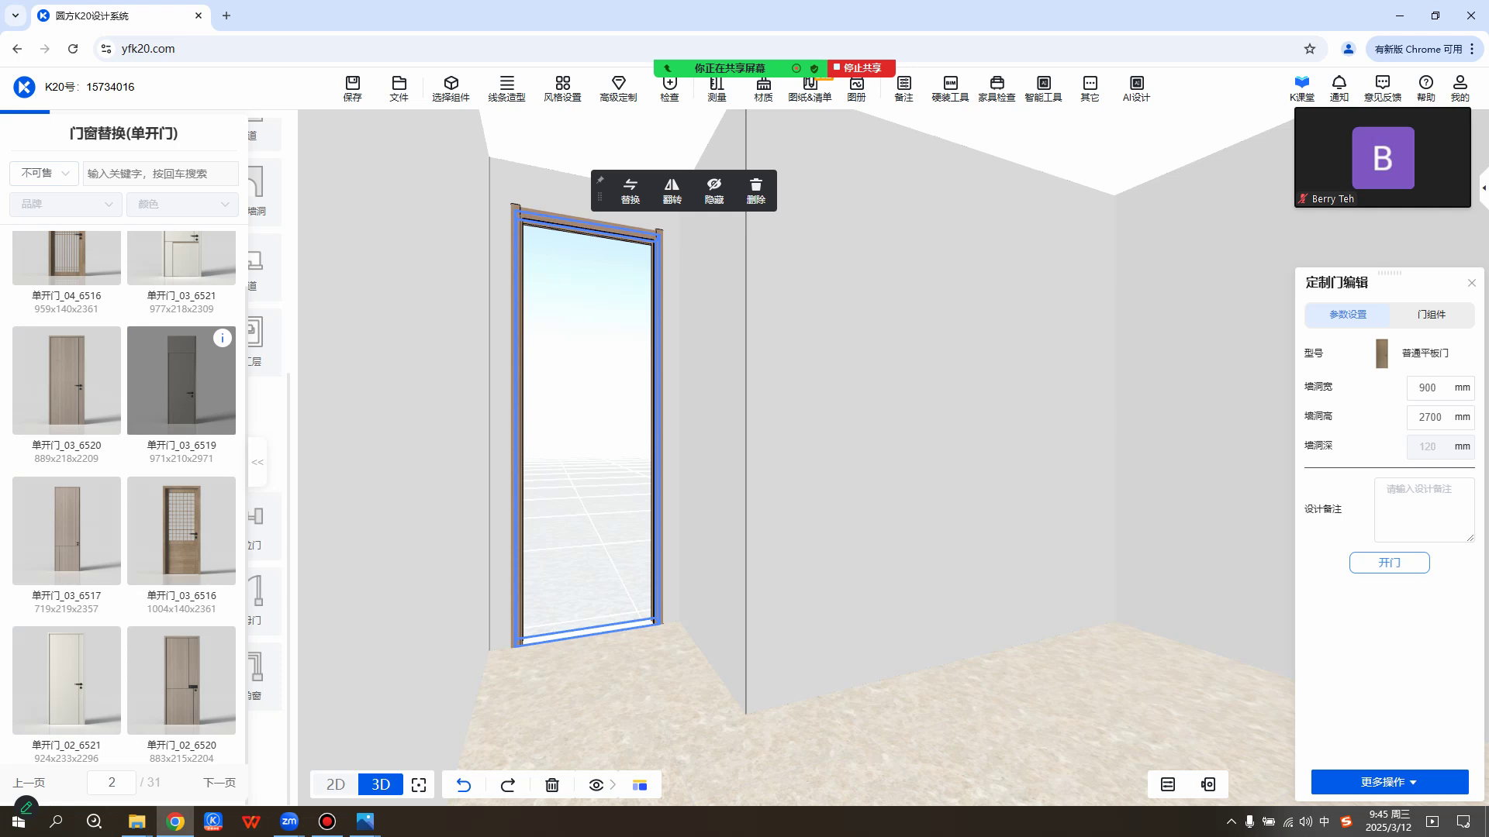
mouse_move(223, 338)
left_click(181, 380)
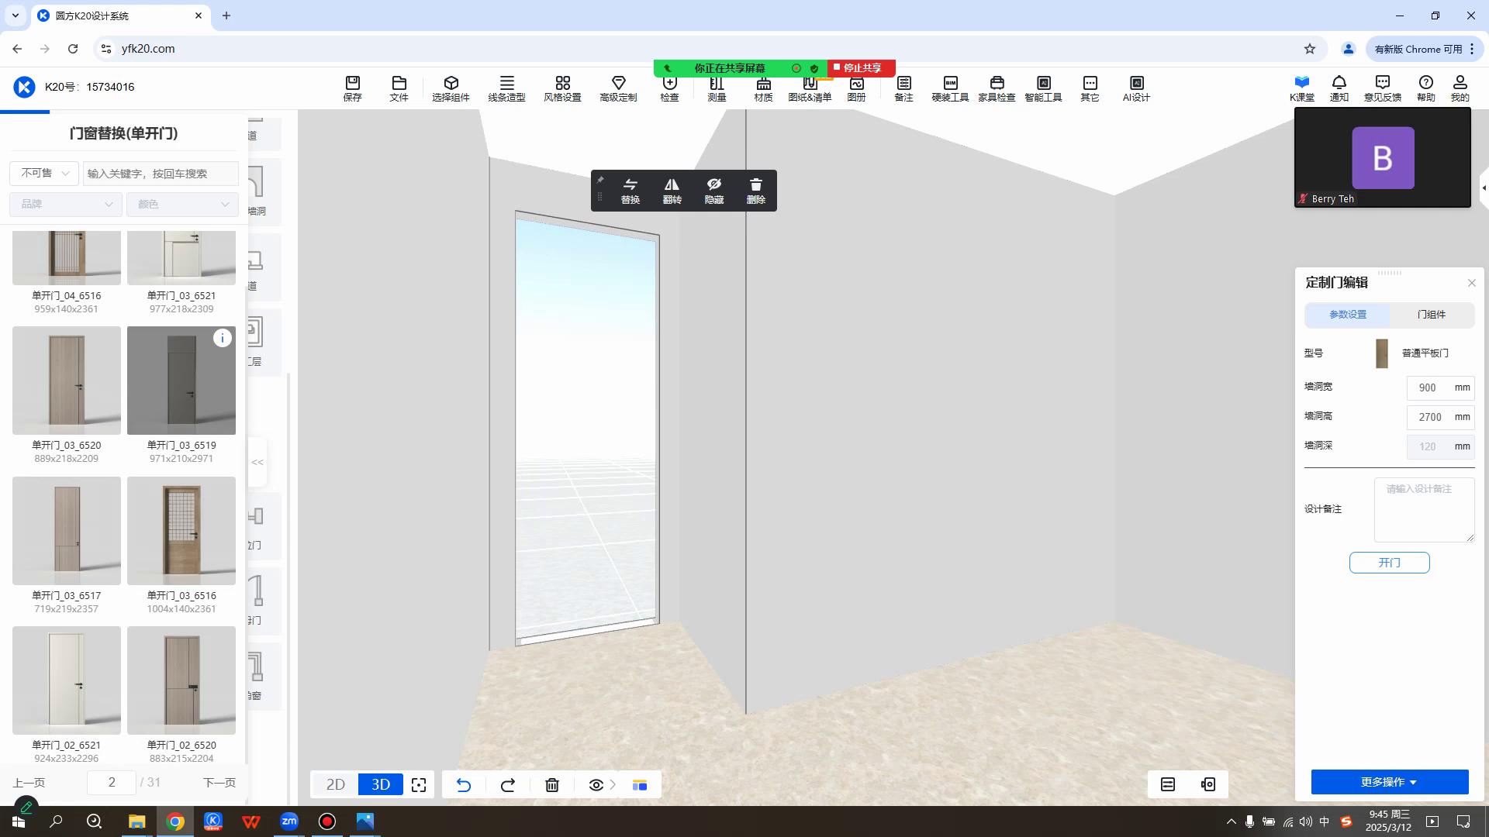
mouse_move(222, 339)
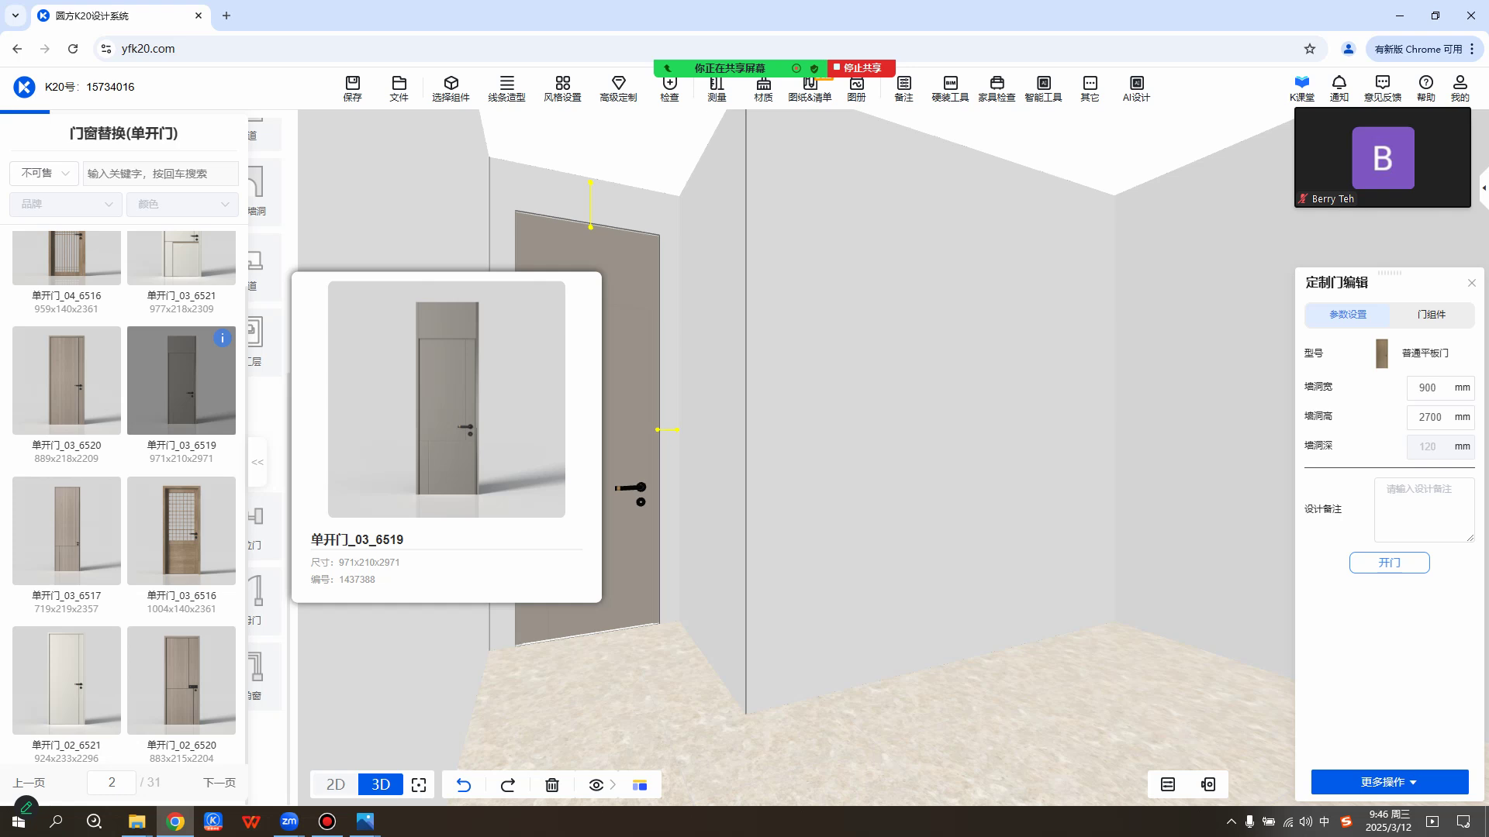
mouse_move(288, 820)
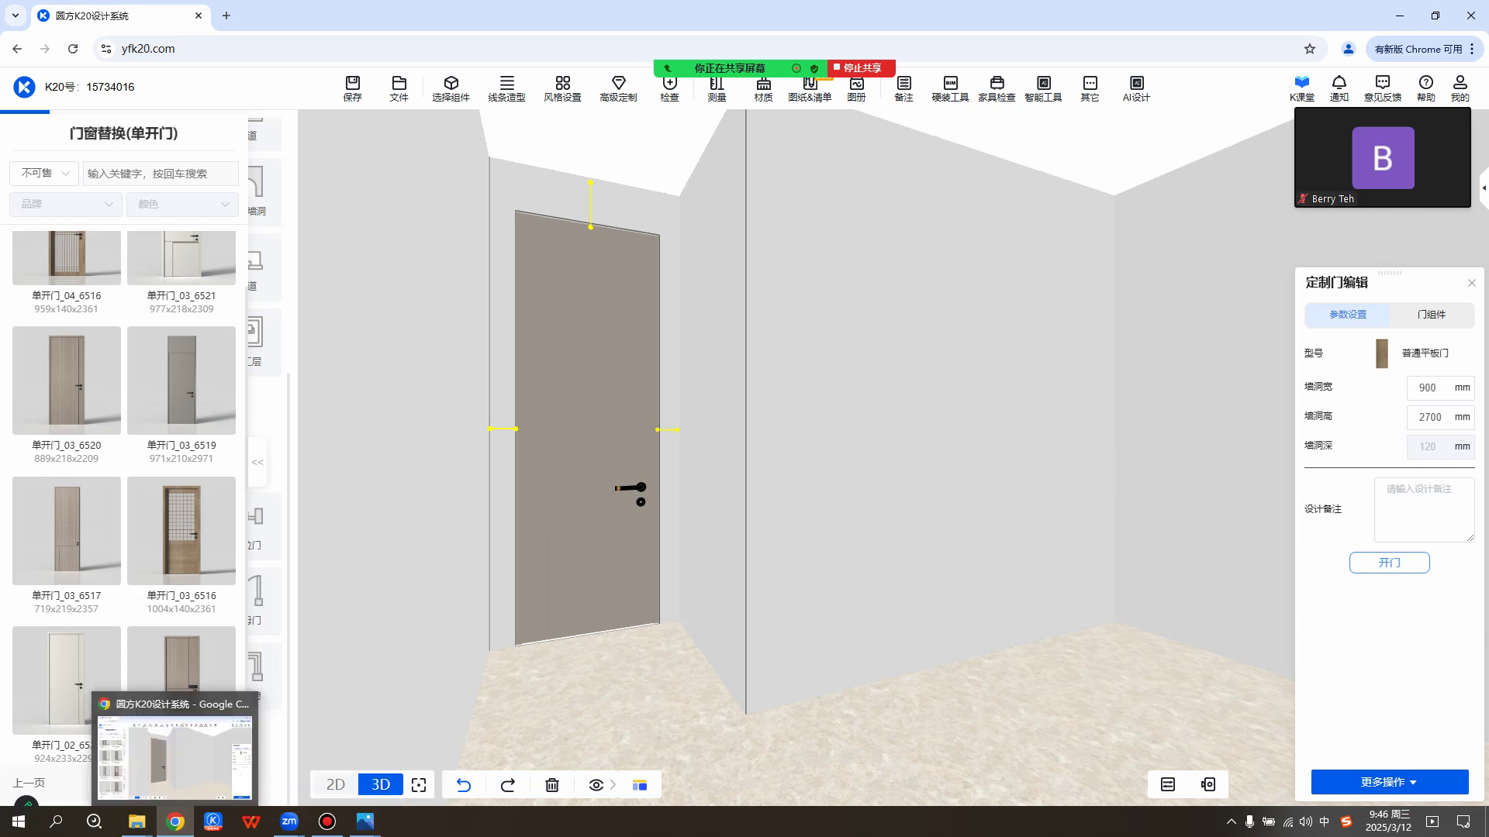
Read the participants' messages in the Zoom meeting chat and close the chat window.
mouse_move(728, 69)
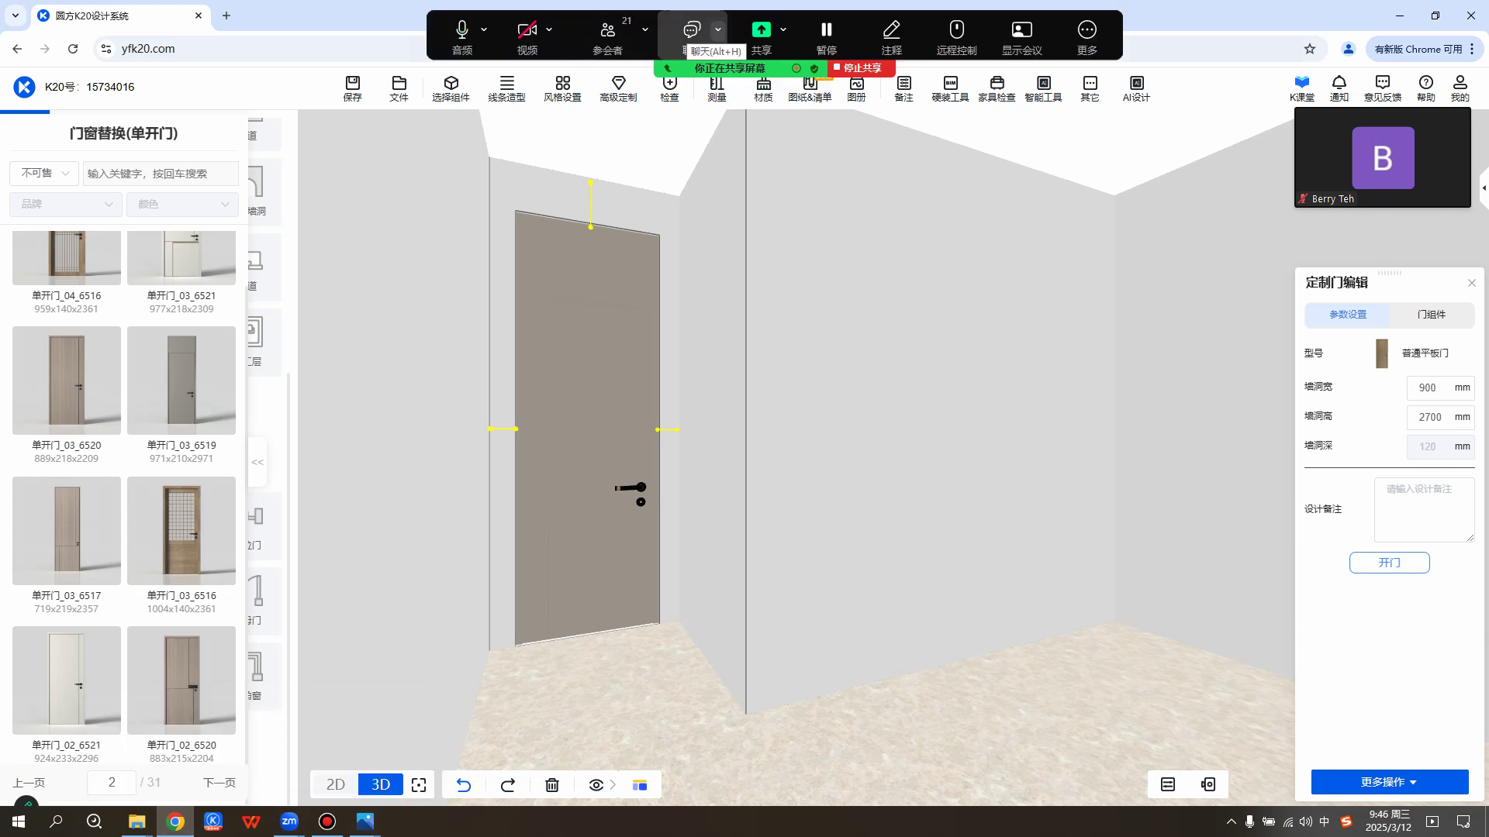
left_click(691, 32)
left_click_drag(403, 102, 921, 190)
mouse_move(182, 380)
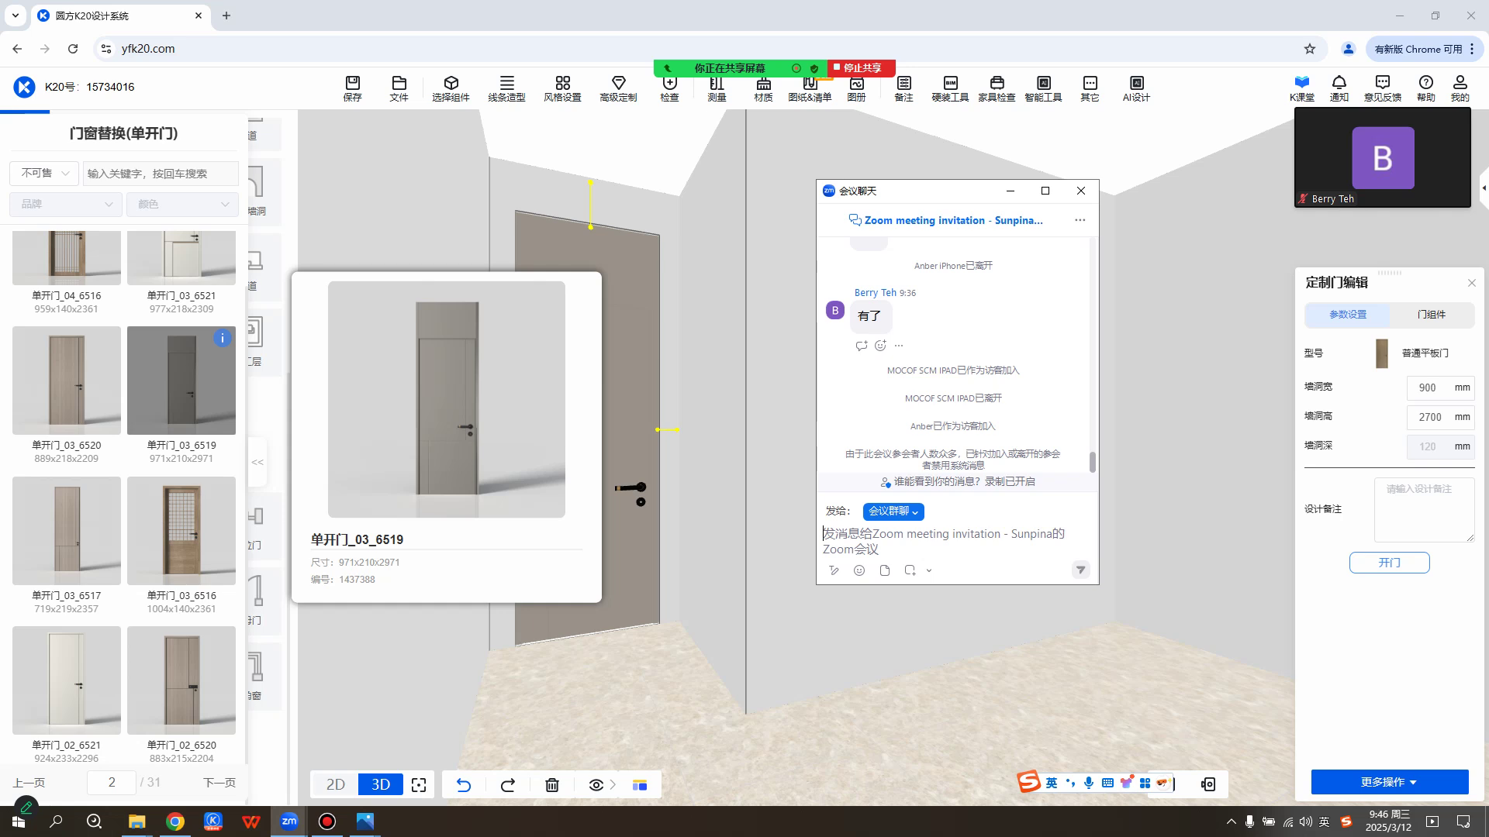
left_click(1081, 190)
Replace the balcony door with model 阳台门_6017 from page 2 of the not-for-sale (不可售) balcony door catalogue.
left_click(1008, 310)
key("Escape")
left_click_drag(1086, 450, 497, 450)
scroll(496, 450, "up", 4)
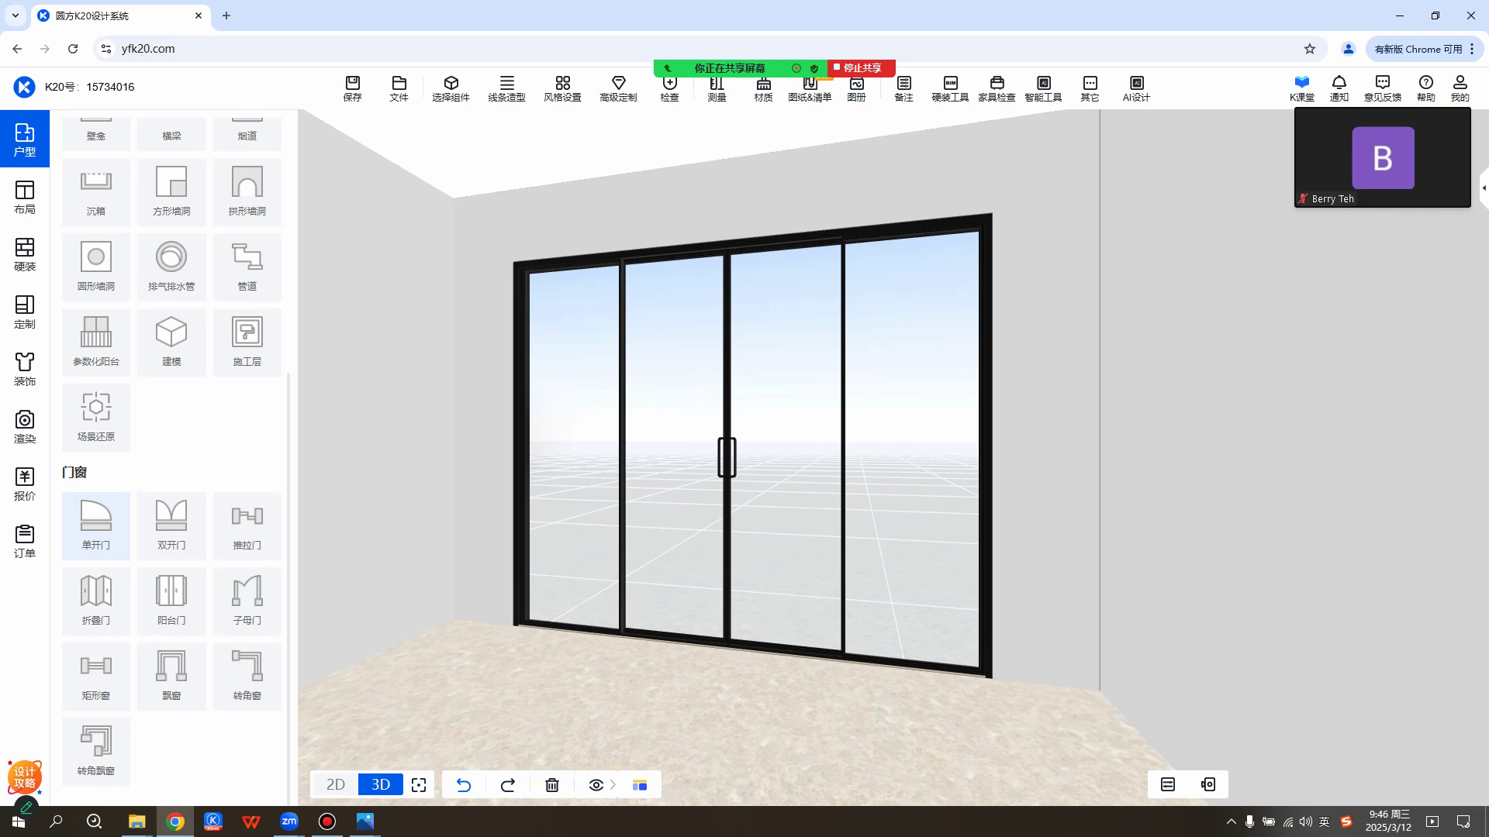
left_click(775, 434)
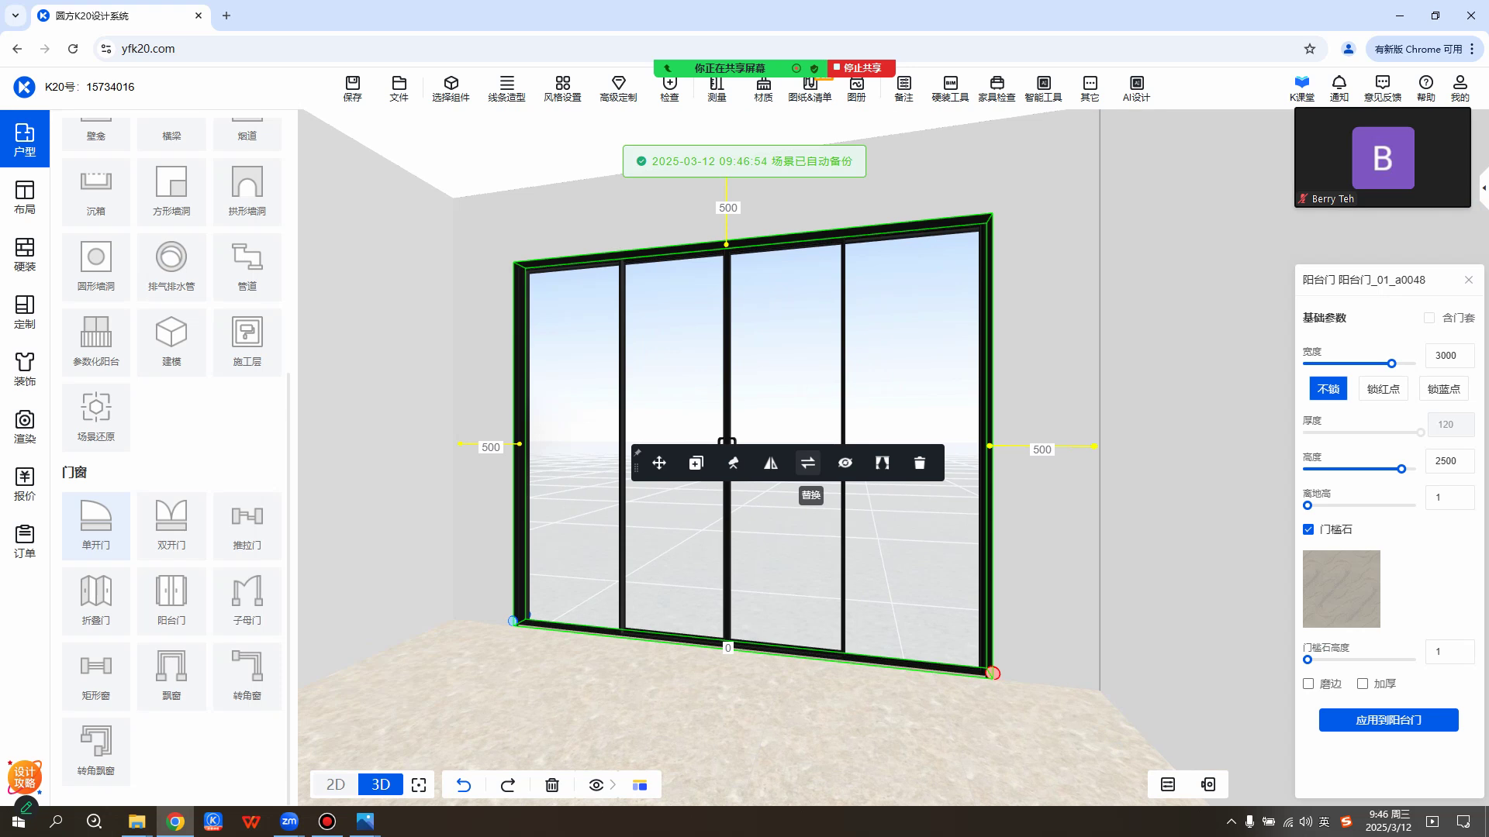
left_click(807, 463)
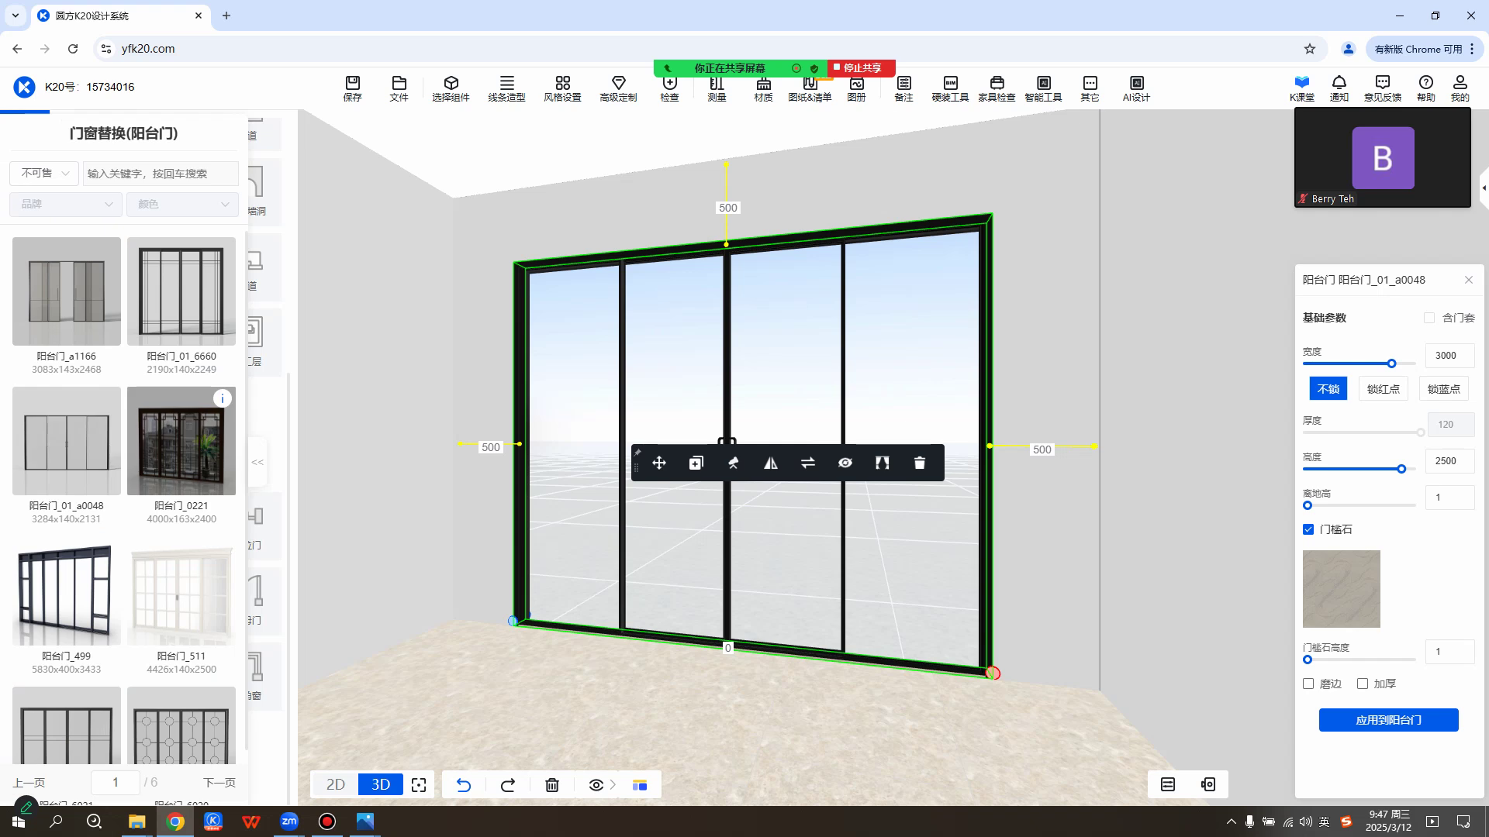
scroll(66, 442, "down", 1)
scroll(182, 440, "down", 5)
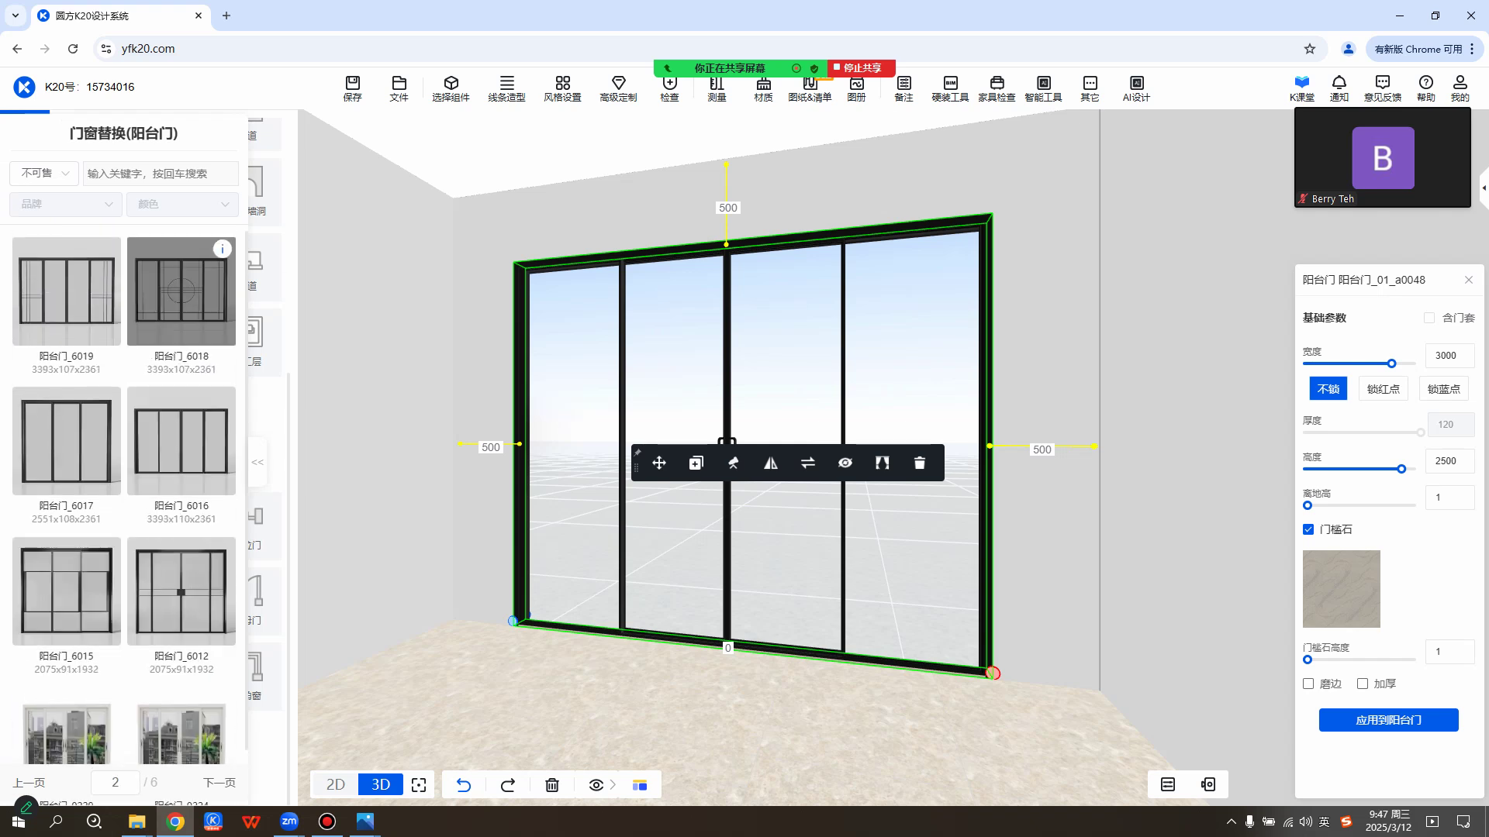
left_click(67, 440)
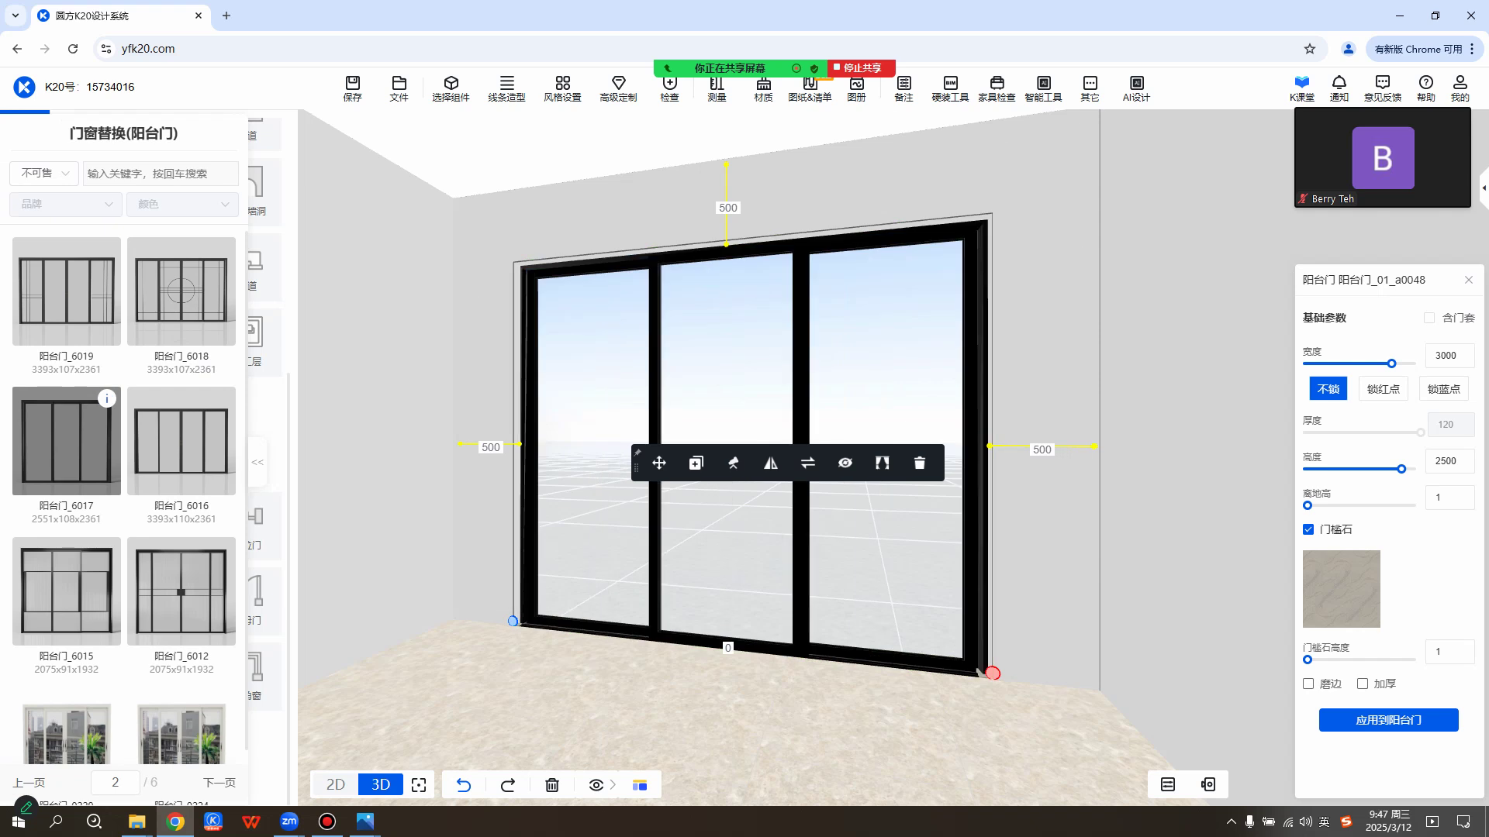
mouse_move(181, 441)
mouse_move(107, 398)
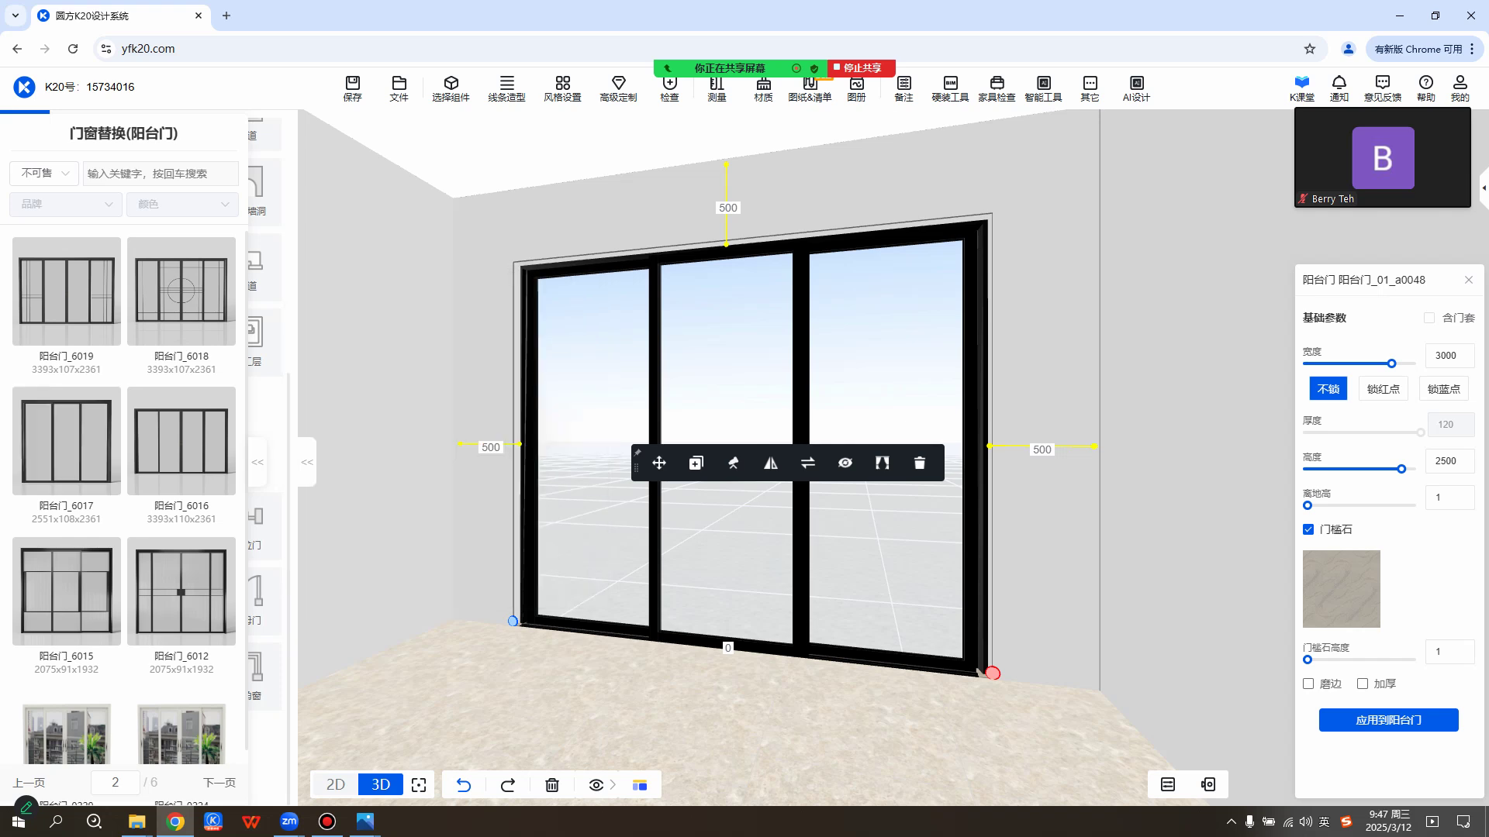
left_click(626, 225)
key("Escape")
Save the bedroom scene from a 3D view showing both the entrance door and the balcony door.
left_click_drag(698, 388, 1179, 388)
scroll(893, 458, "down", 5)
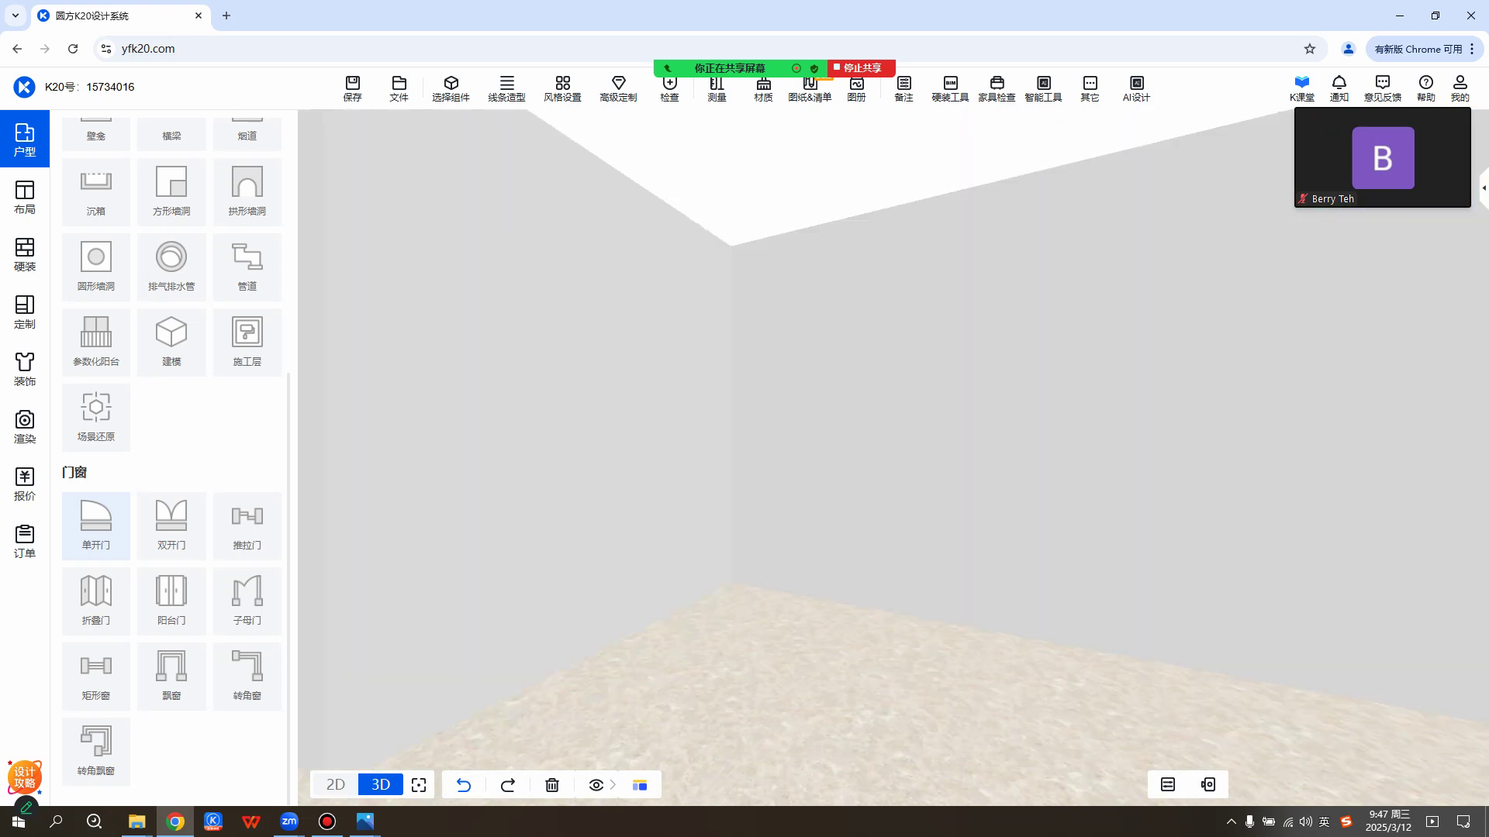
left_click_drag(893, 458, 857, 458)
scroll(893, 458, "down", 5)
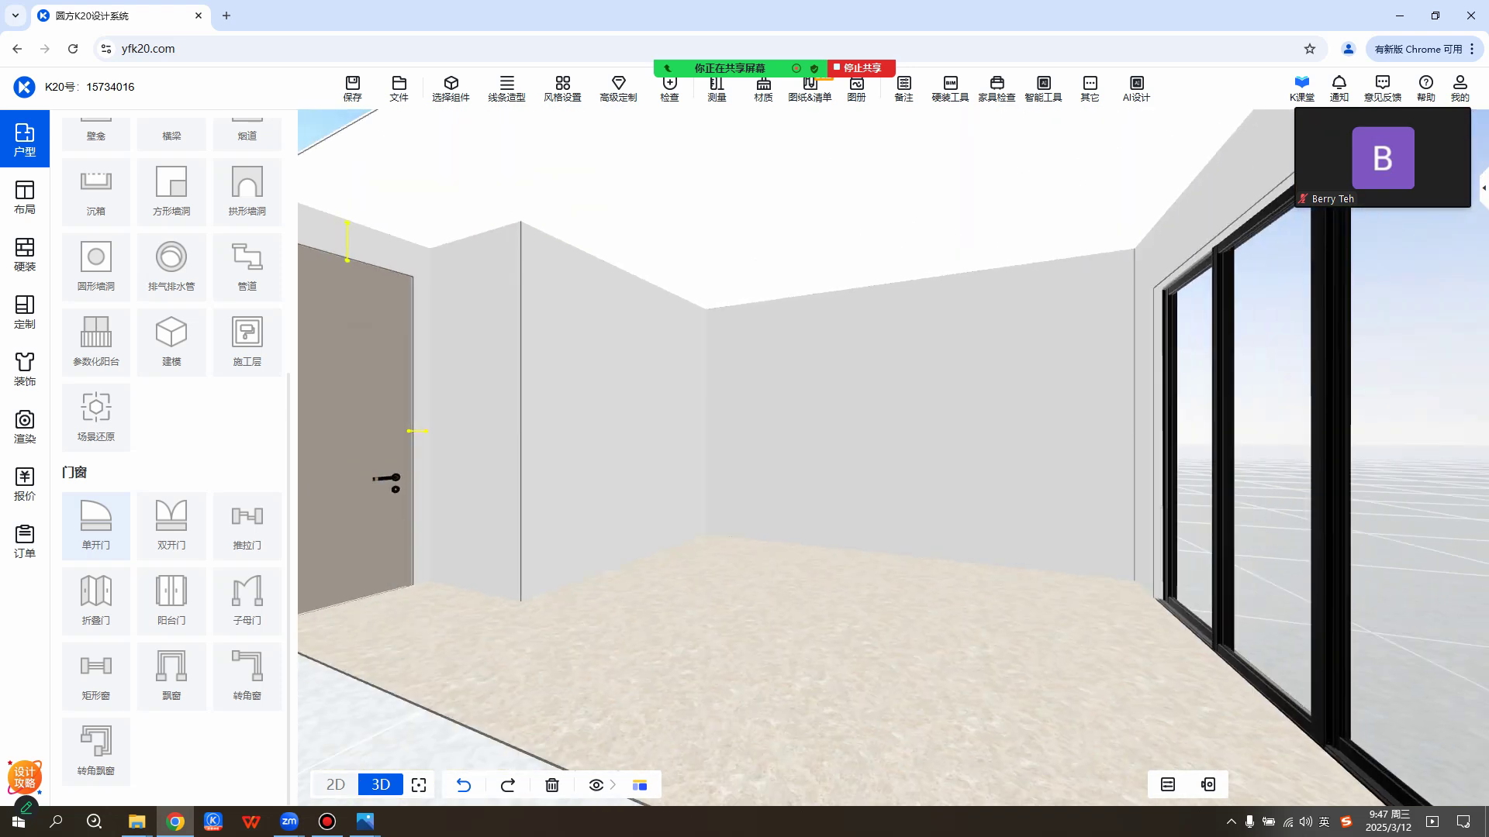
key("ctrl+s")
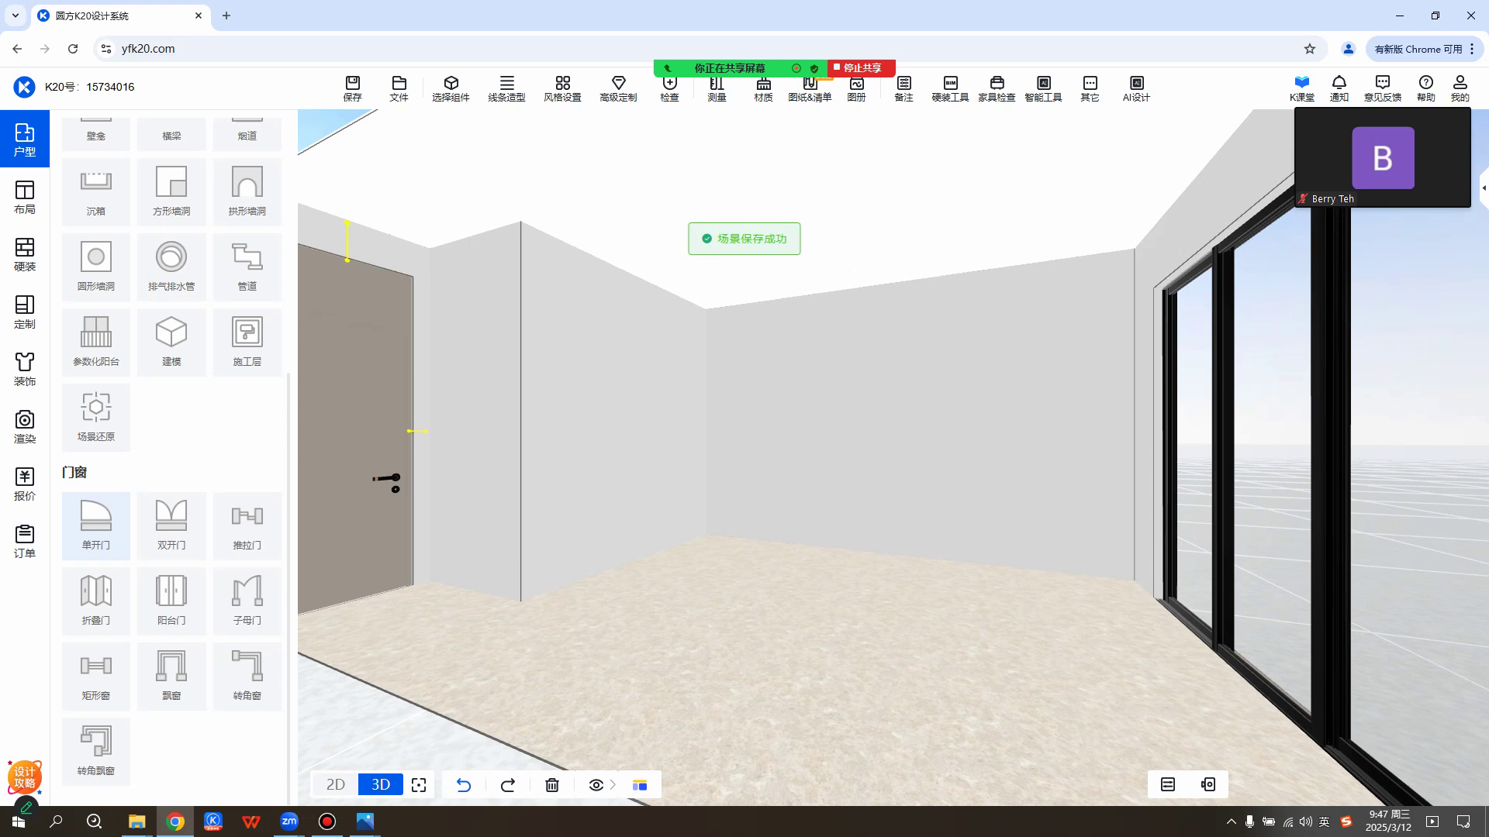
Open ceiling design (天花设计) for the master bedroom's ceiling.
key("Right")
key("Down")
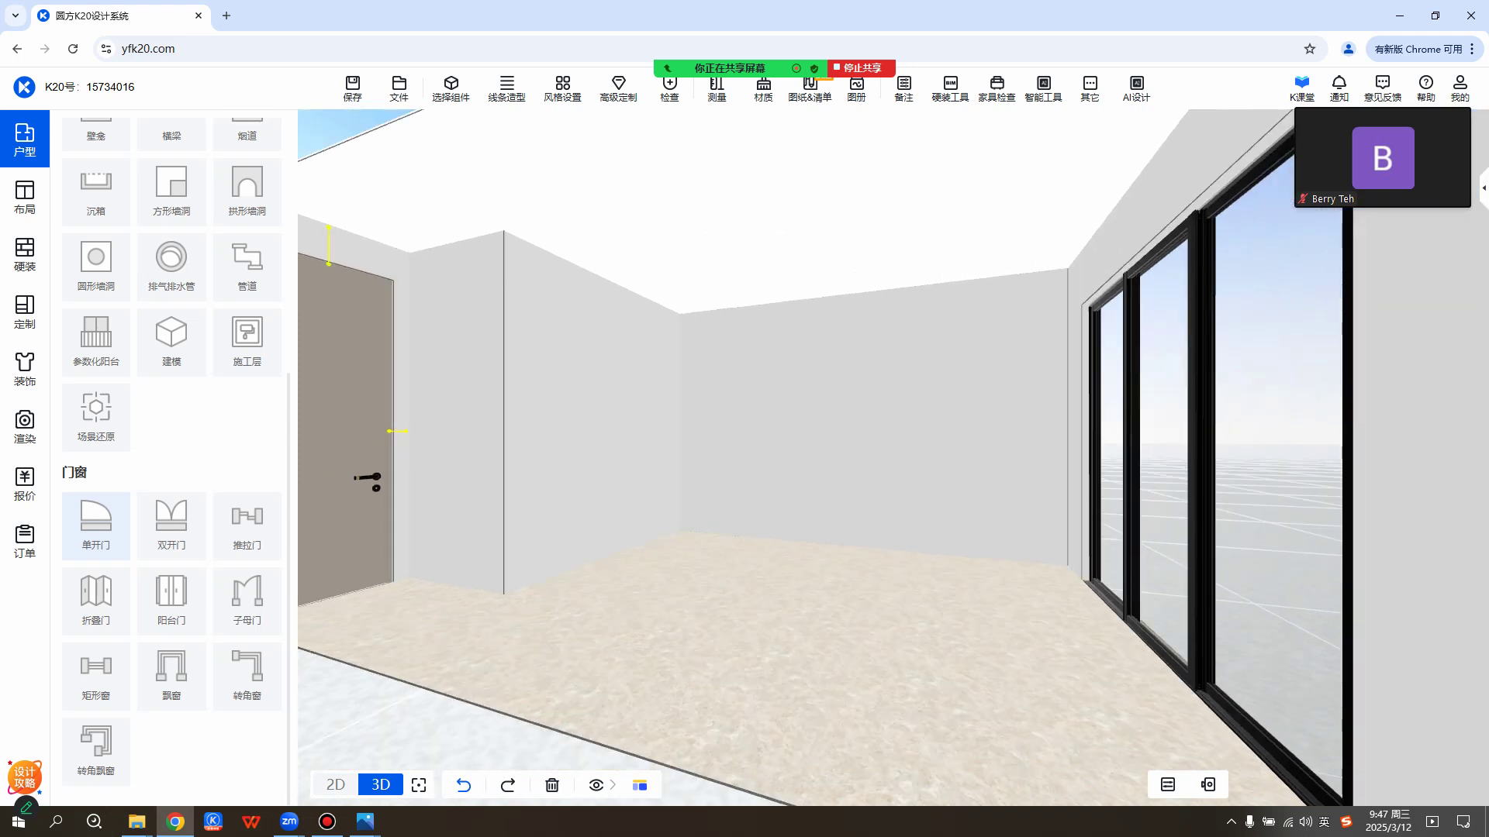
scroll(799, 570, "down", 4)
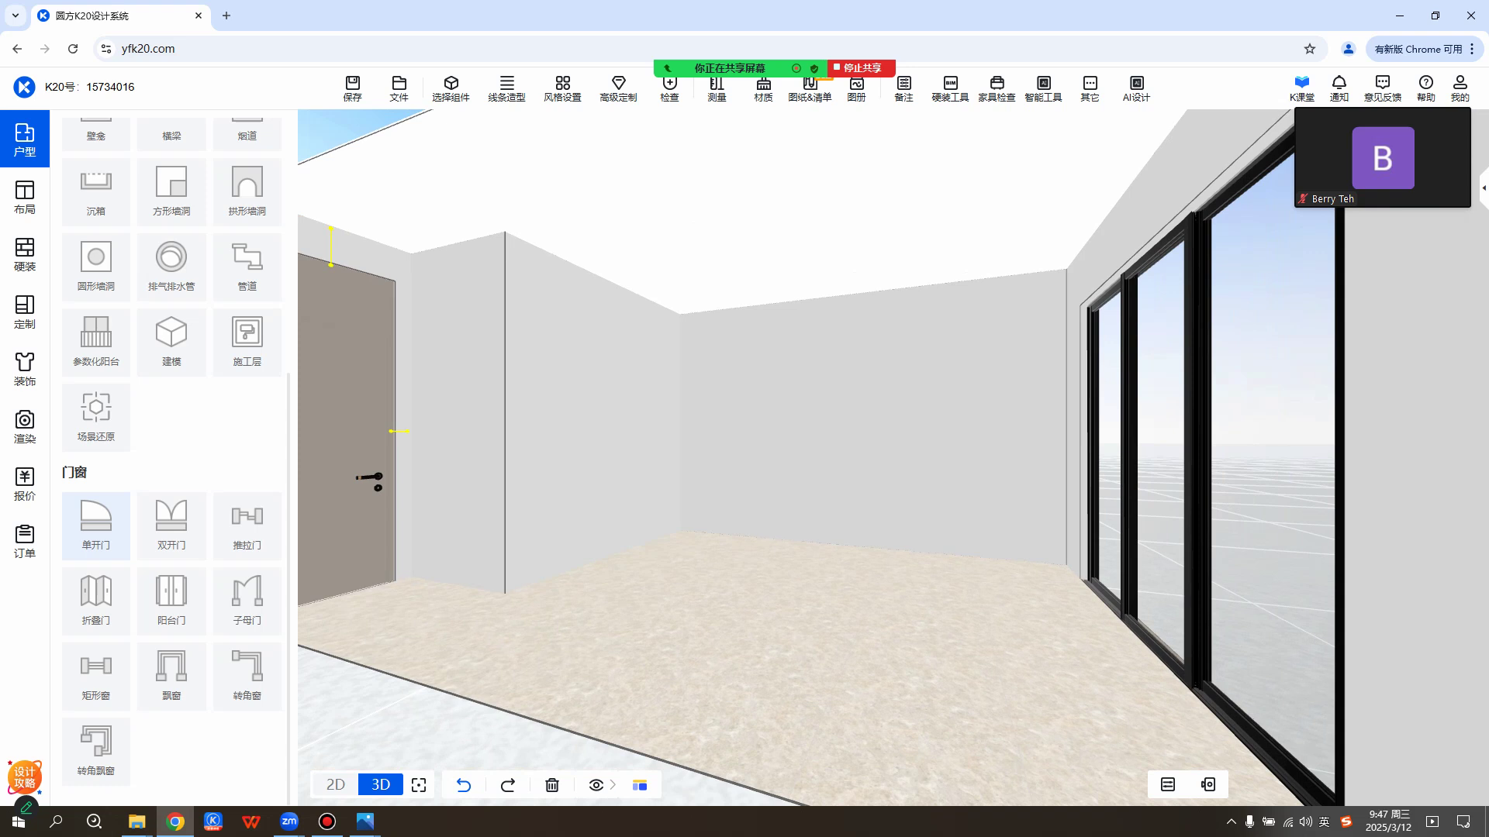
middle_click_drag(488, 223, 496, 232)
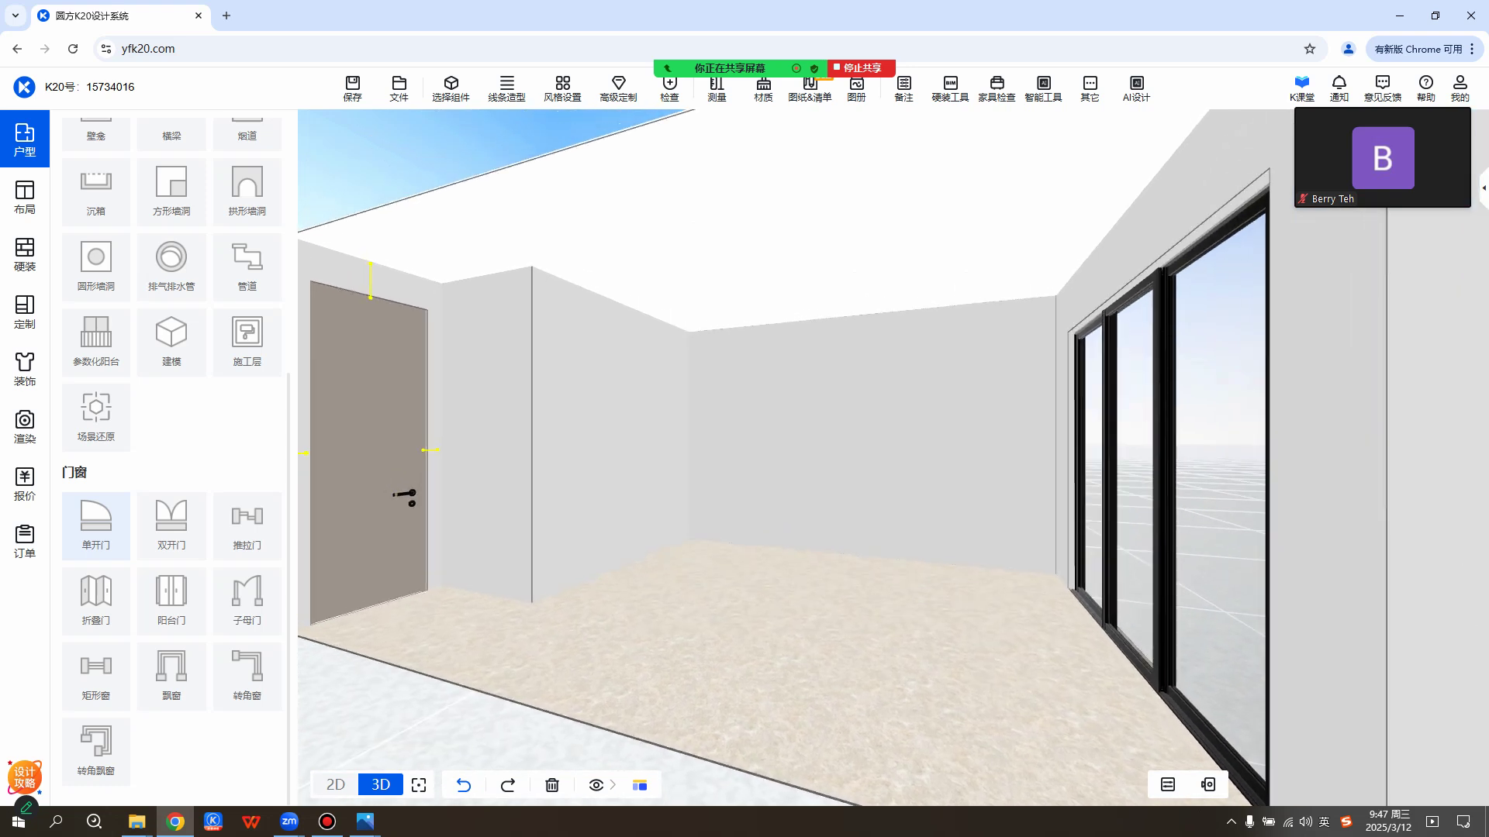
left_click(496, 232)
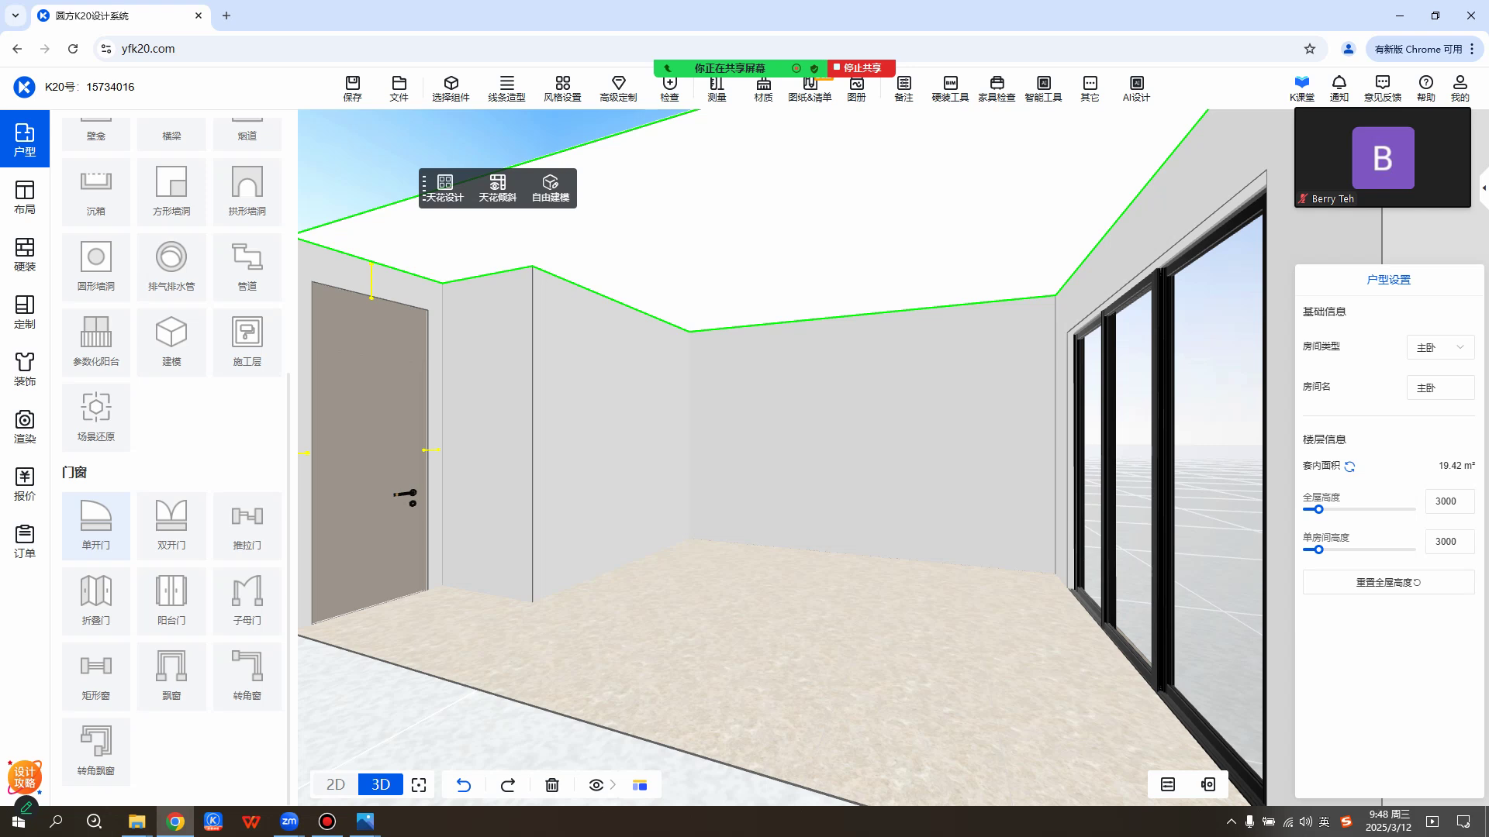
left_click(445, 189)
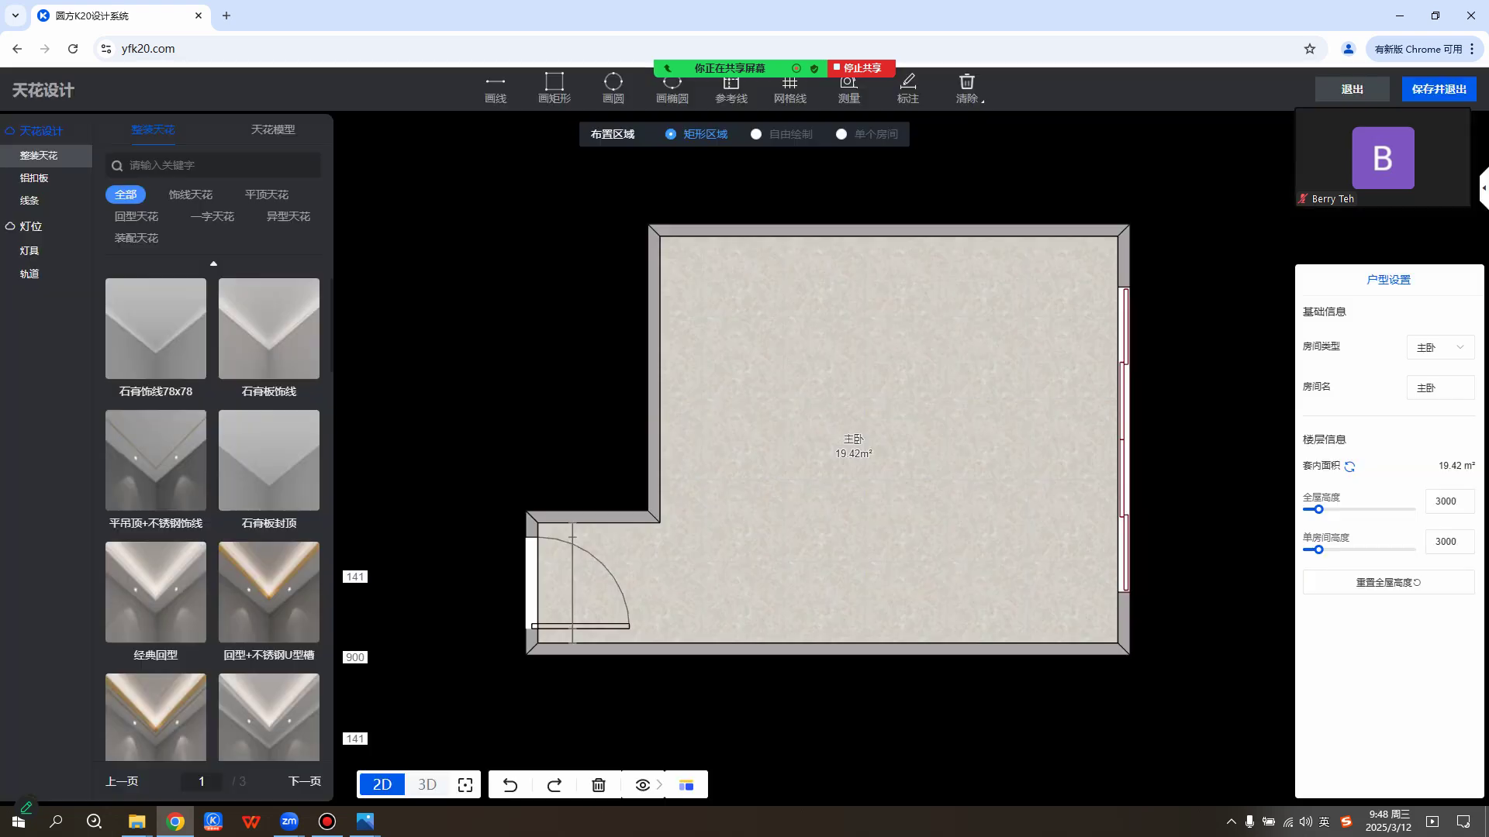
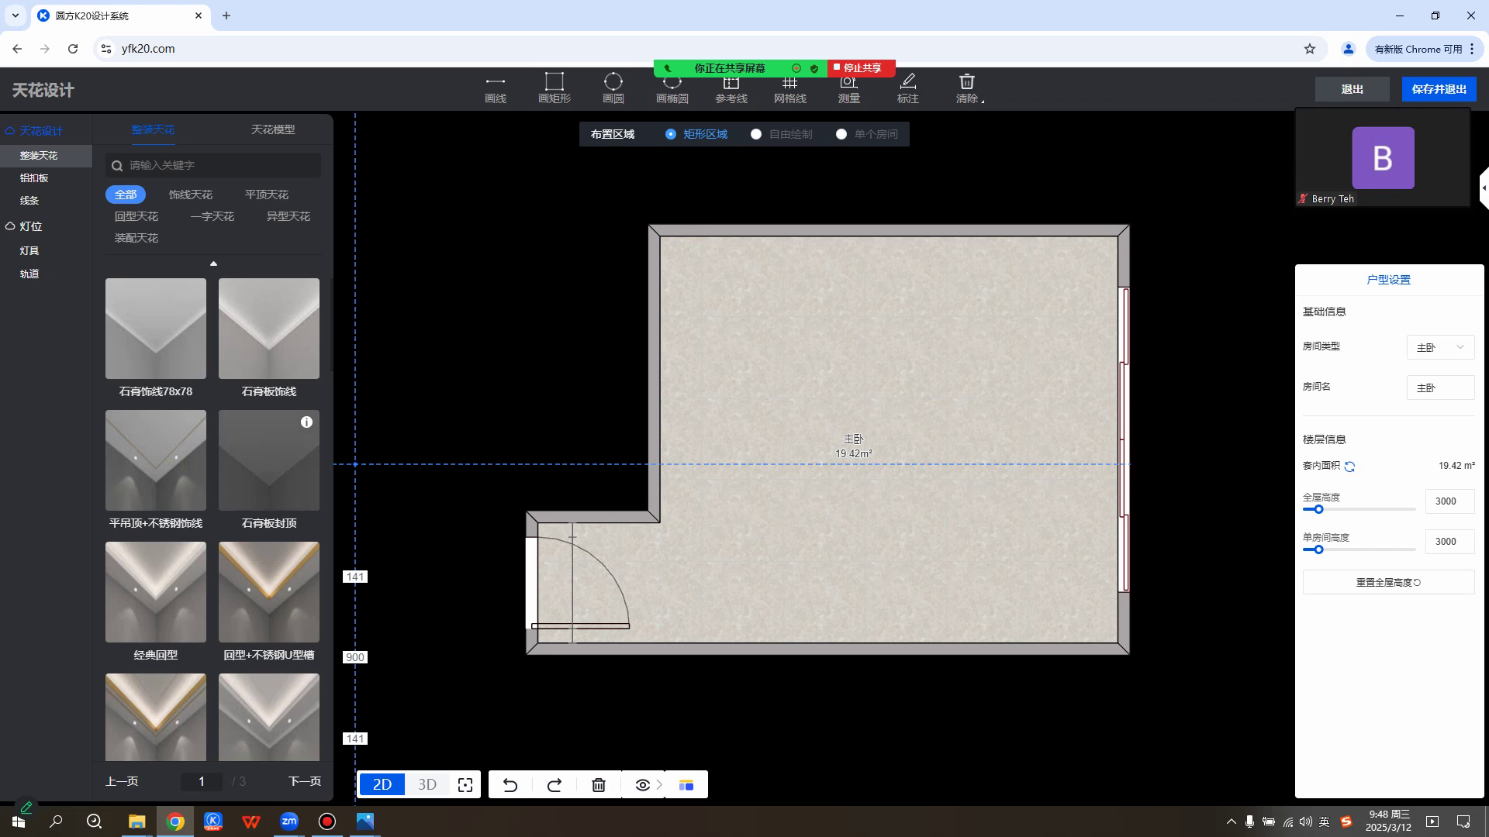
Place a 石膏板封顶 ceiling strip 600 mm wide and 4000 mm long along the wall opposite the balcony door.
left_click(660, 235)
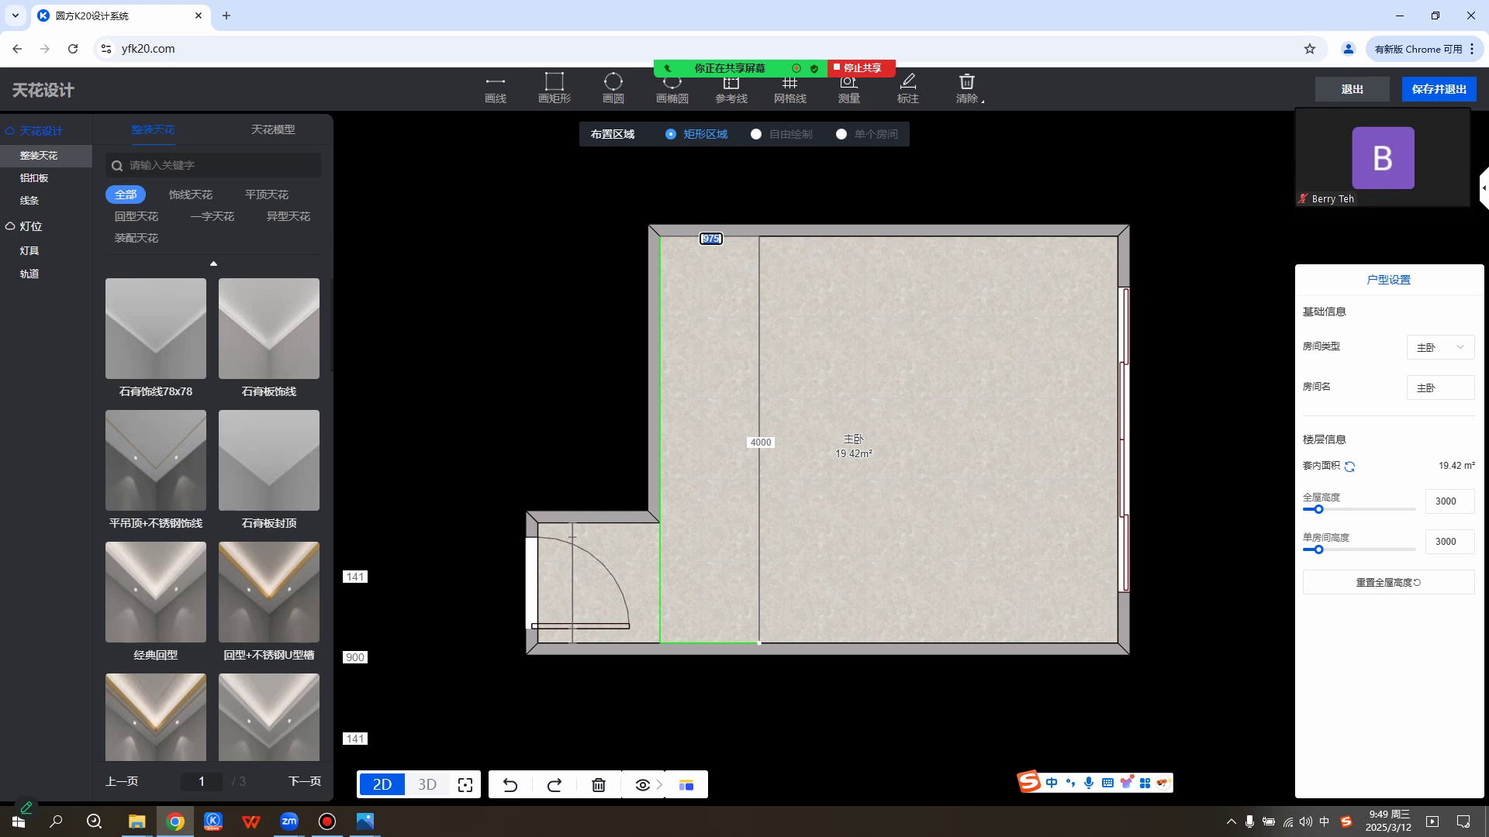
type("600")
key("Tab")
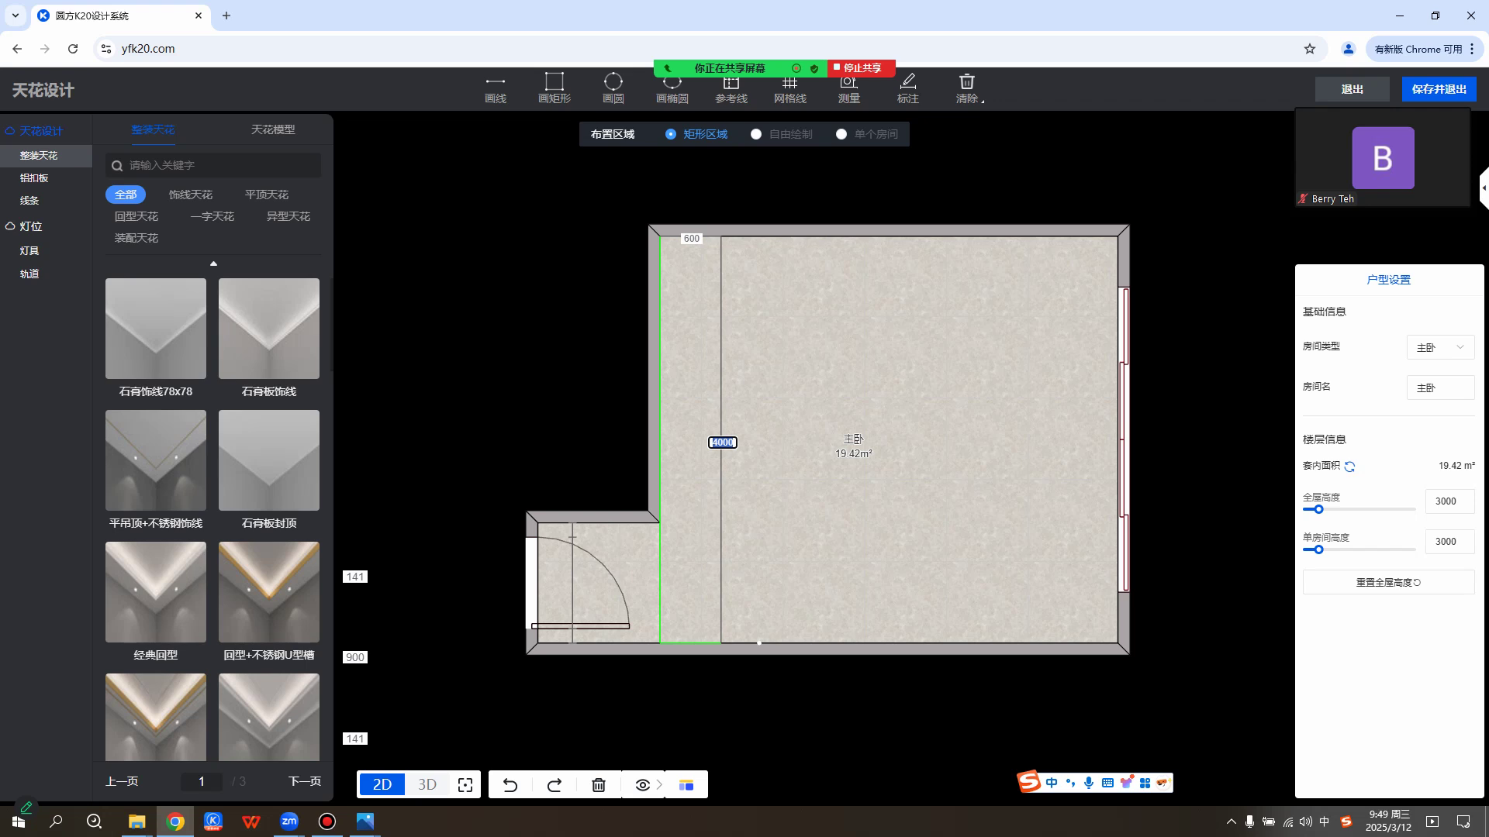
key("Return")
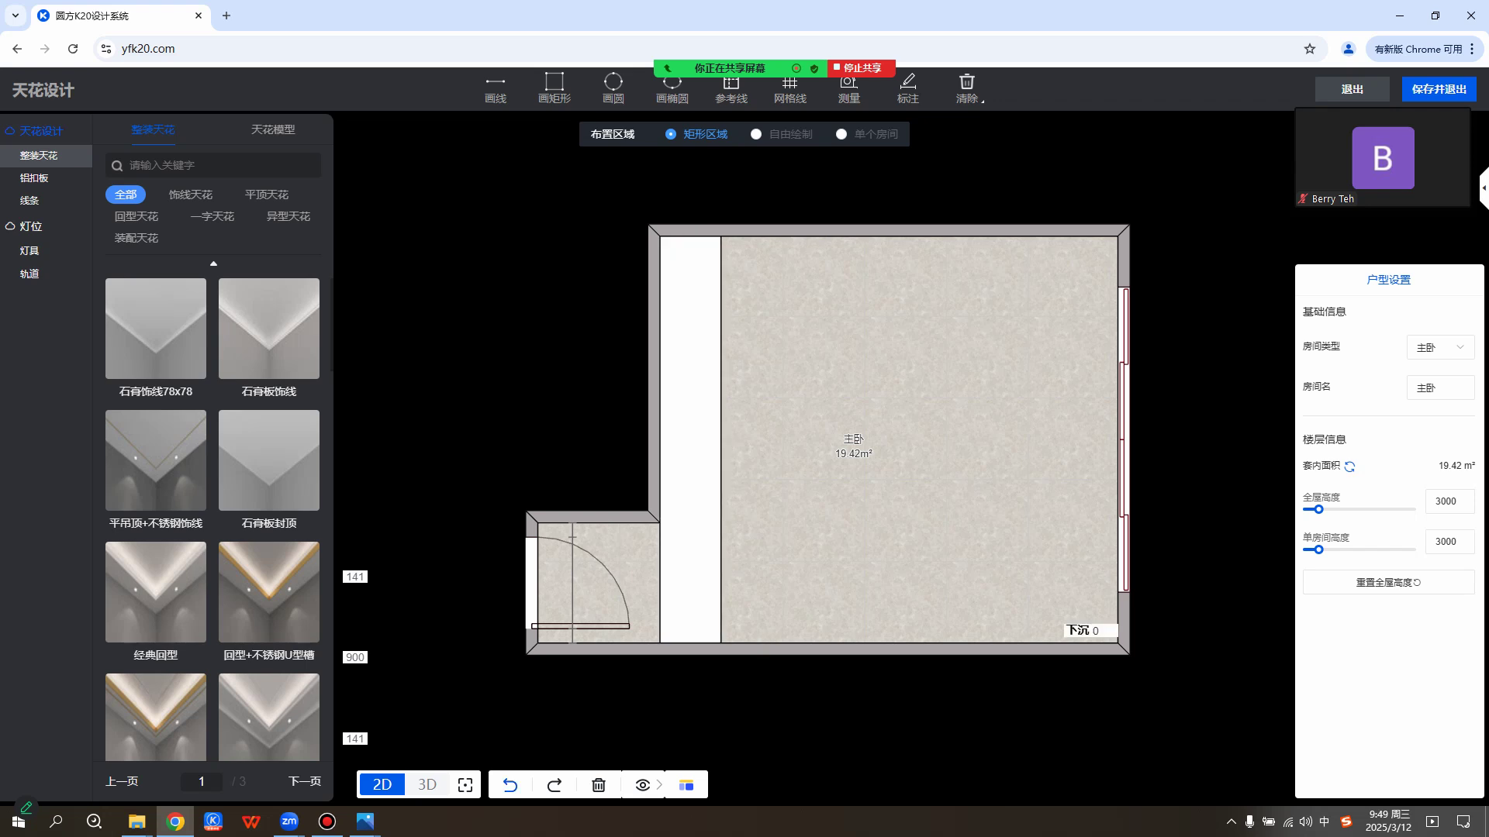
Set the 600 mm wide ceiling strip's drop (下沉) to 300 mm.
left_click(688, 377)
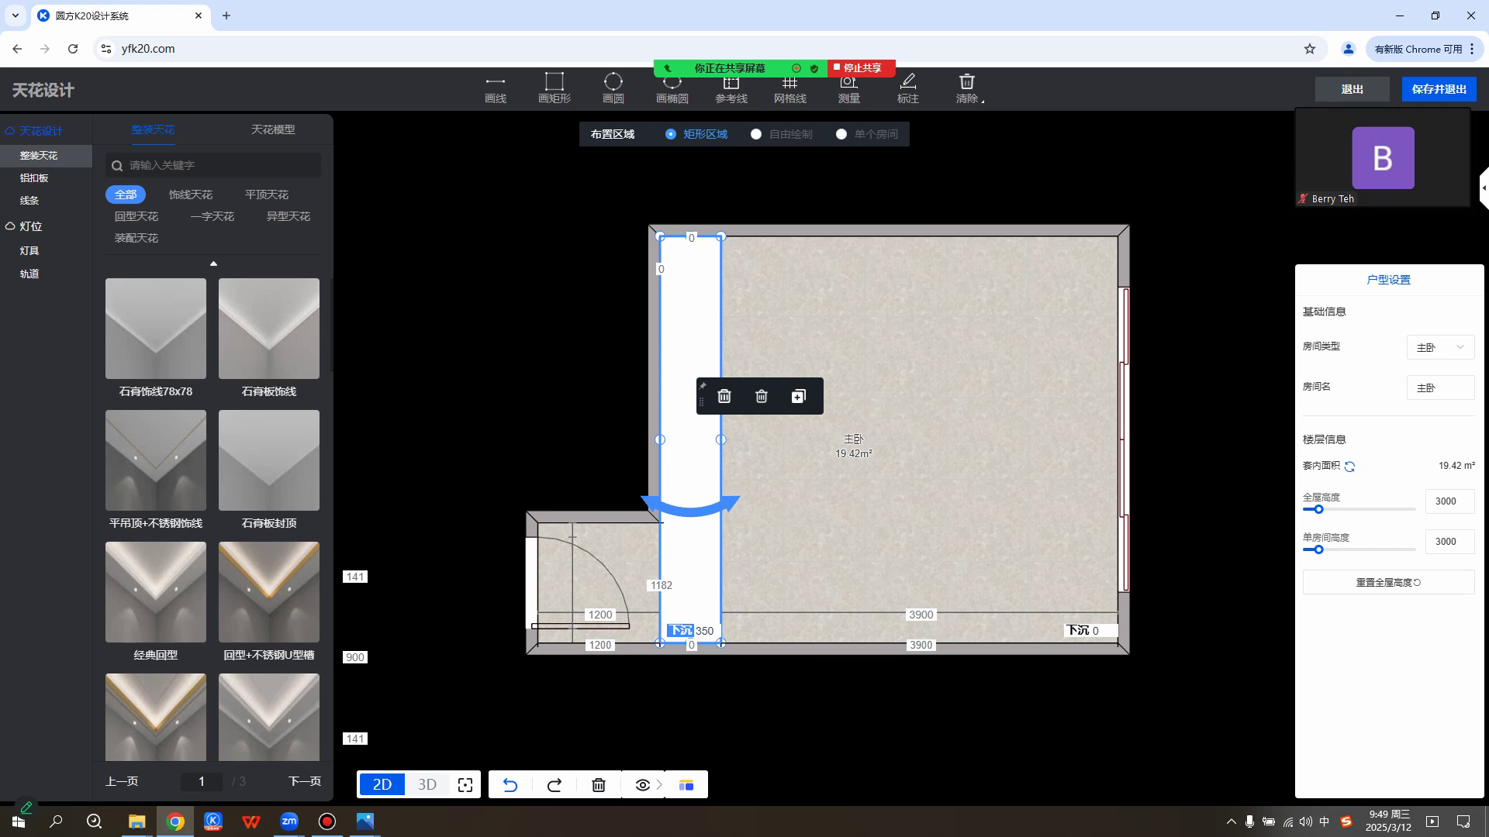
left_click(707, 631)
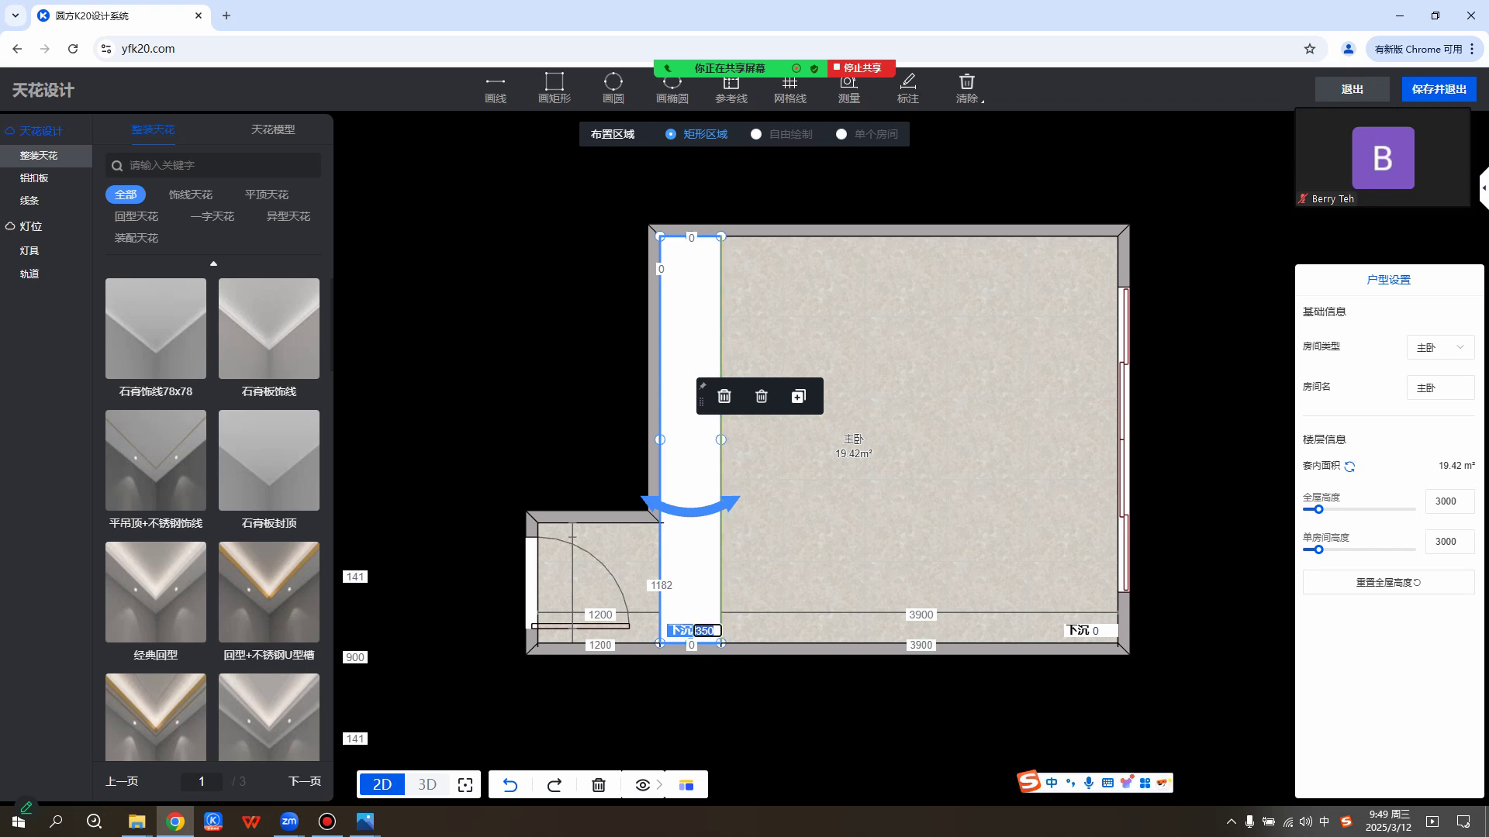
type("300")
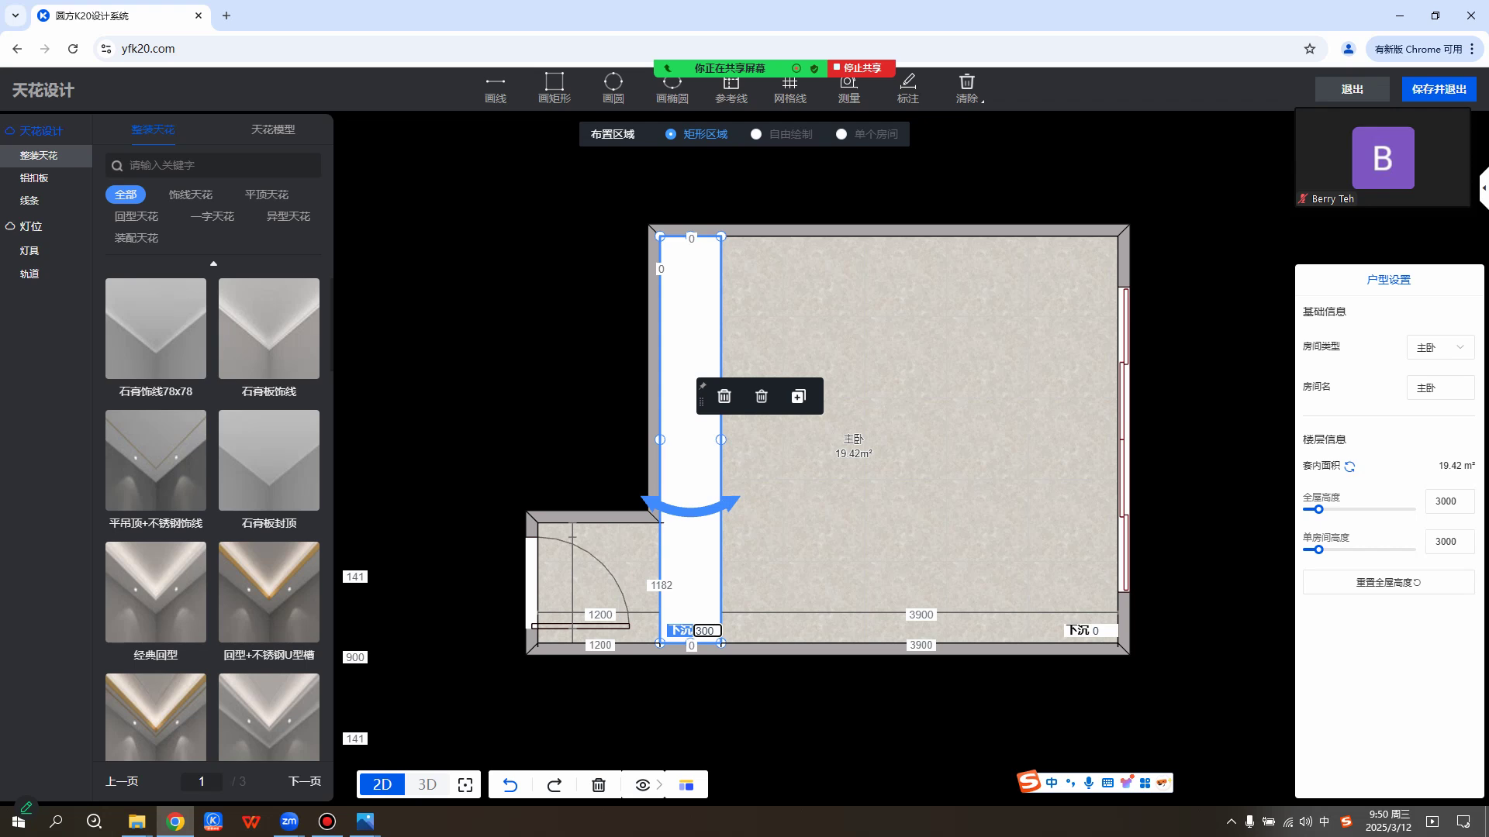
Check the participants' replies in the Zoom meeting chat and close the chat window.
mouse_move(288, 821)
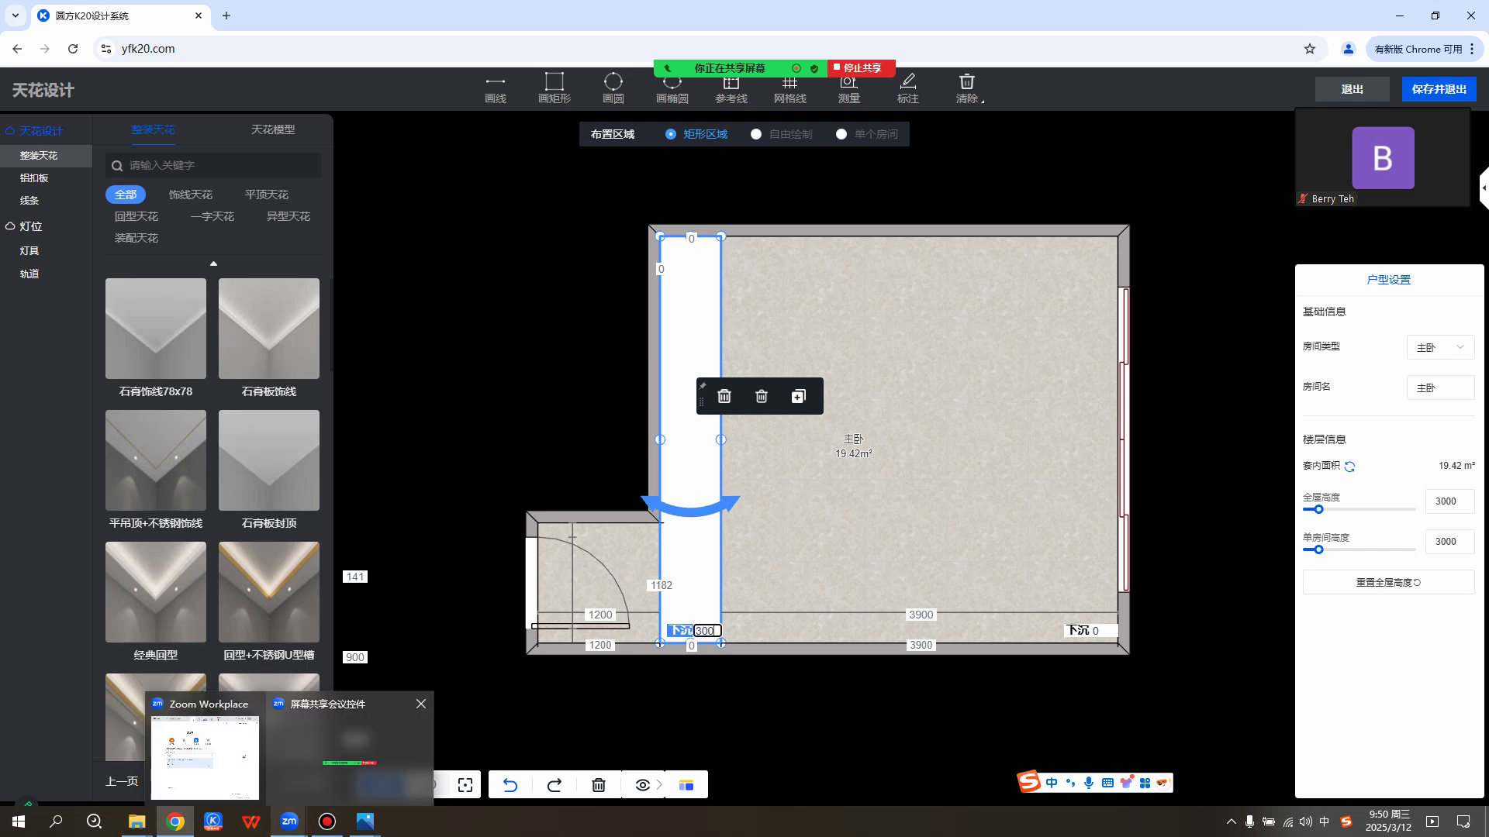
mouse_move(729, 69)
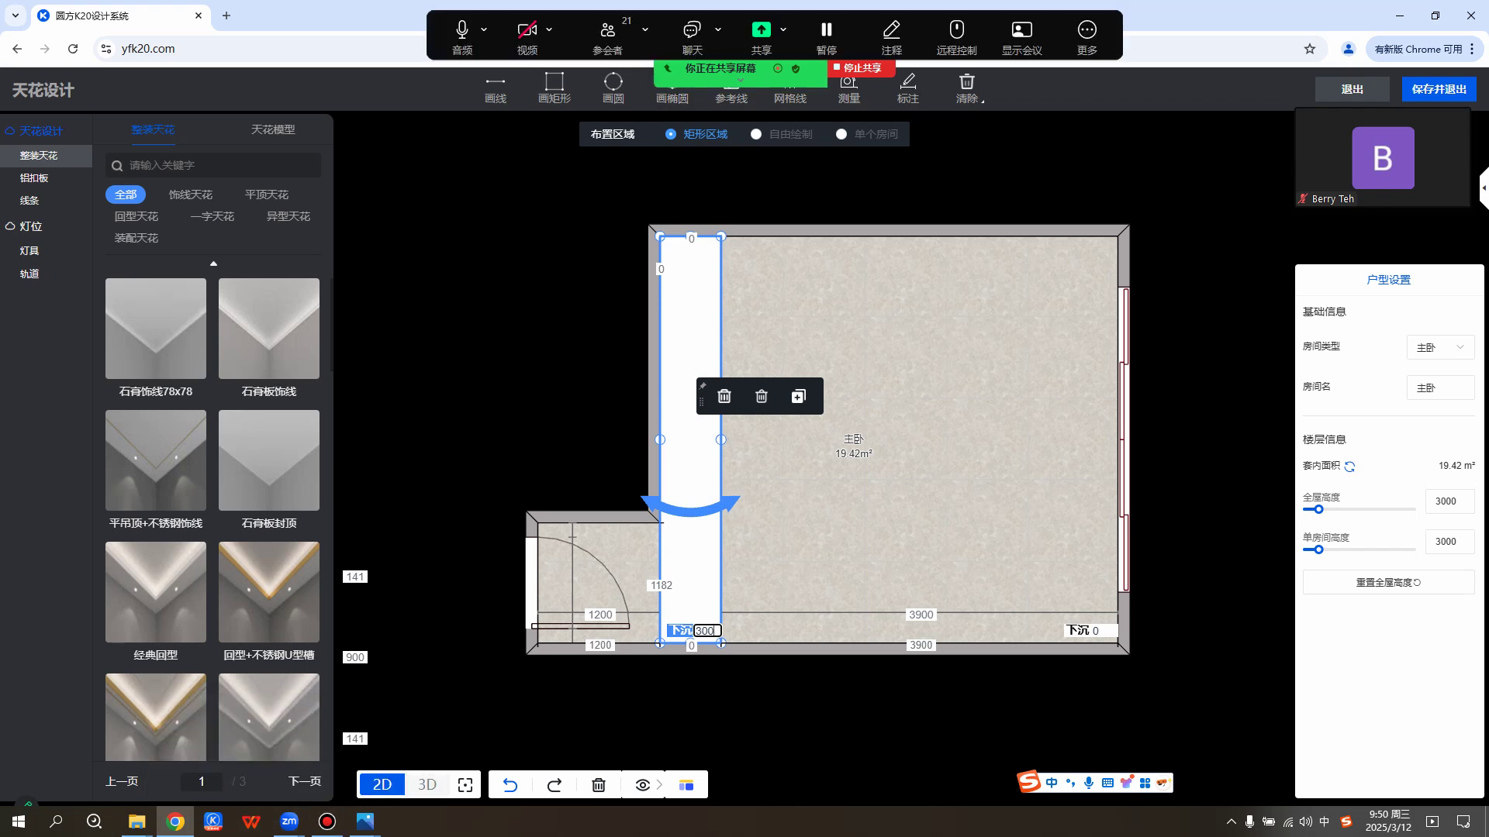
left_click(692, 37)
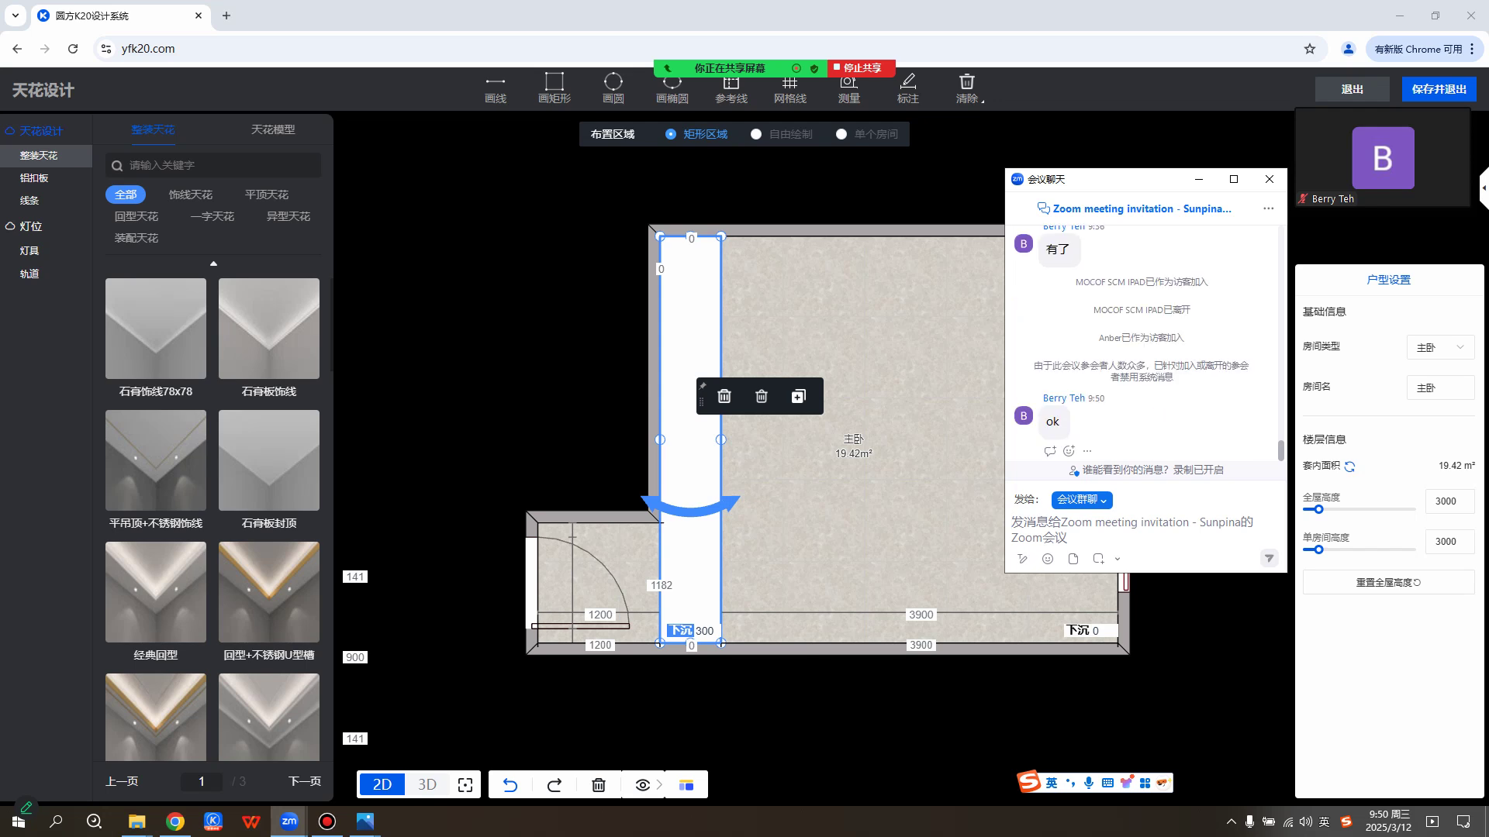
left_click_drag(1139, 179, 1081, 174)
left_click(1139, 174)
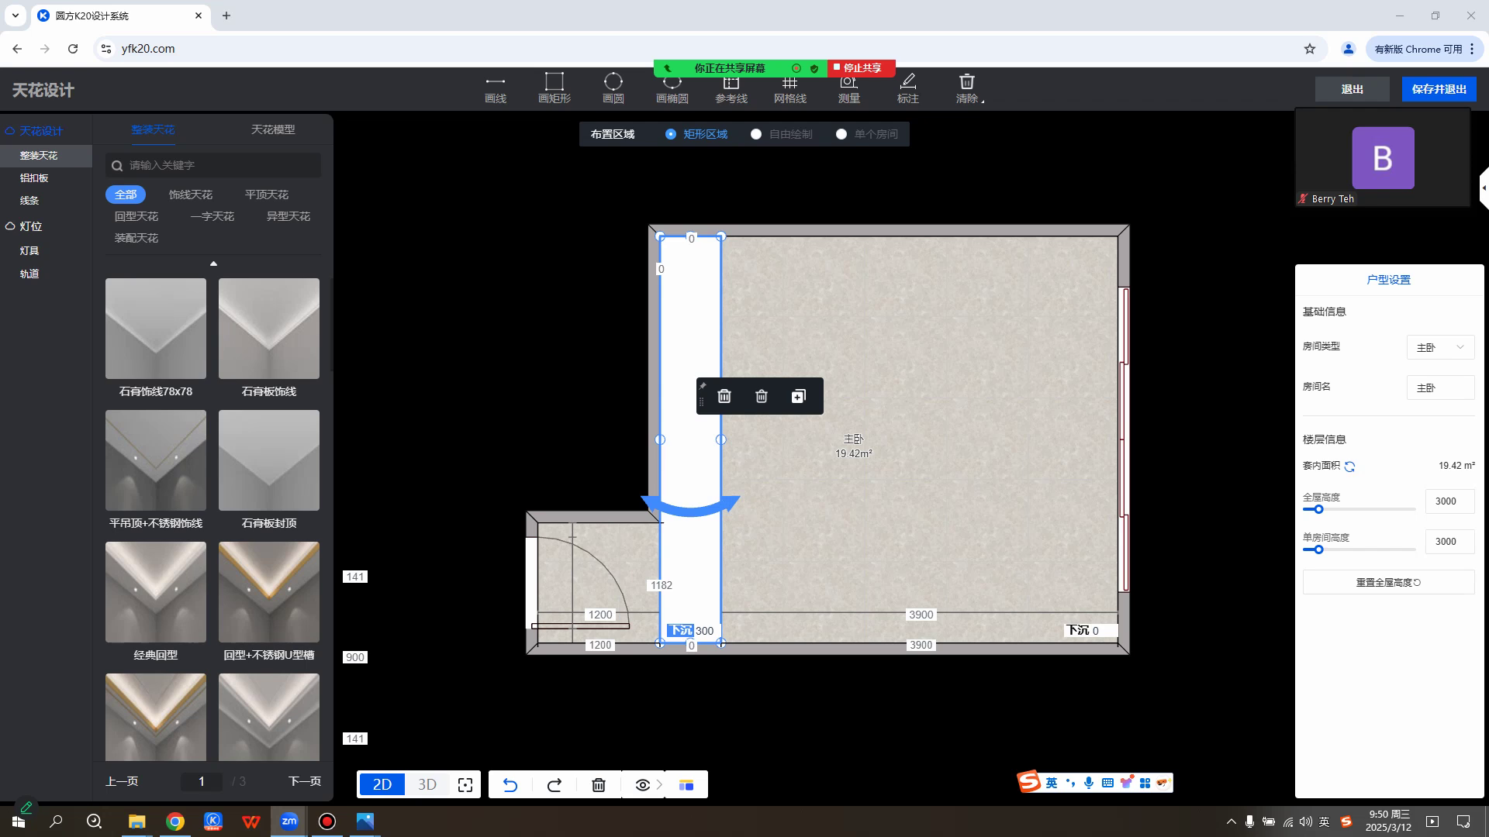
left_click(1139, 175)
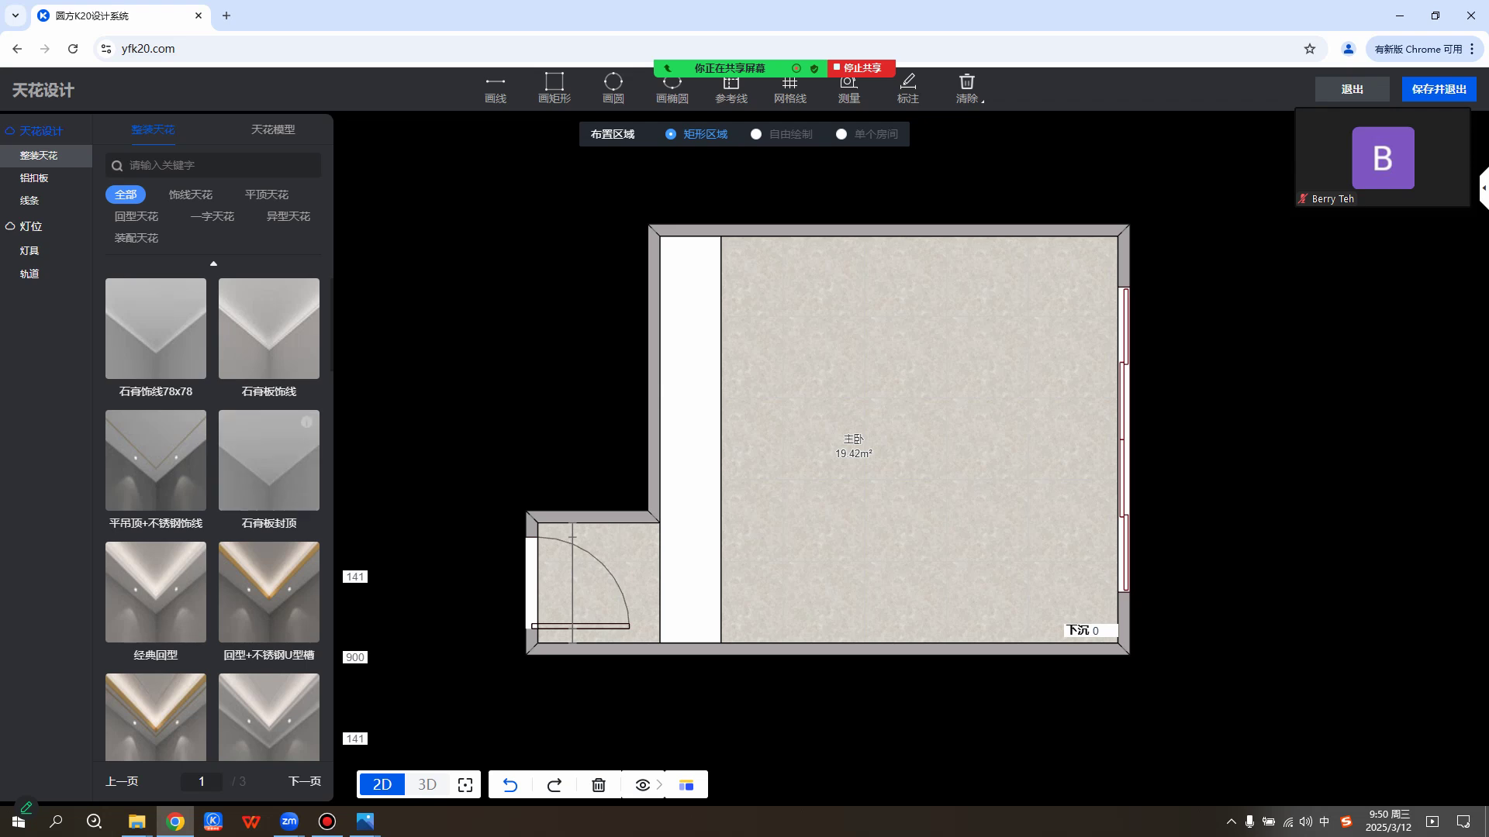
Place a second 石膏板封顶 ceiling panel, 1200 by 1182 mm, corner to corner over the entrance recess.
left_click(269, 463)
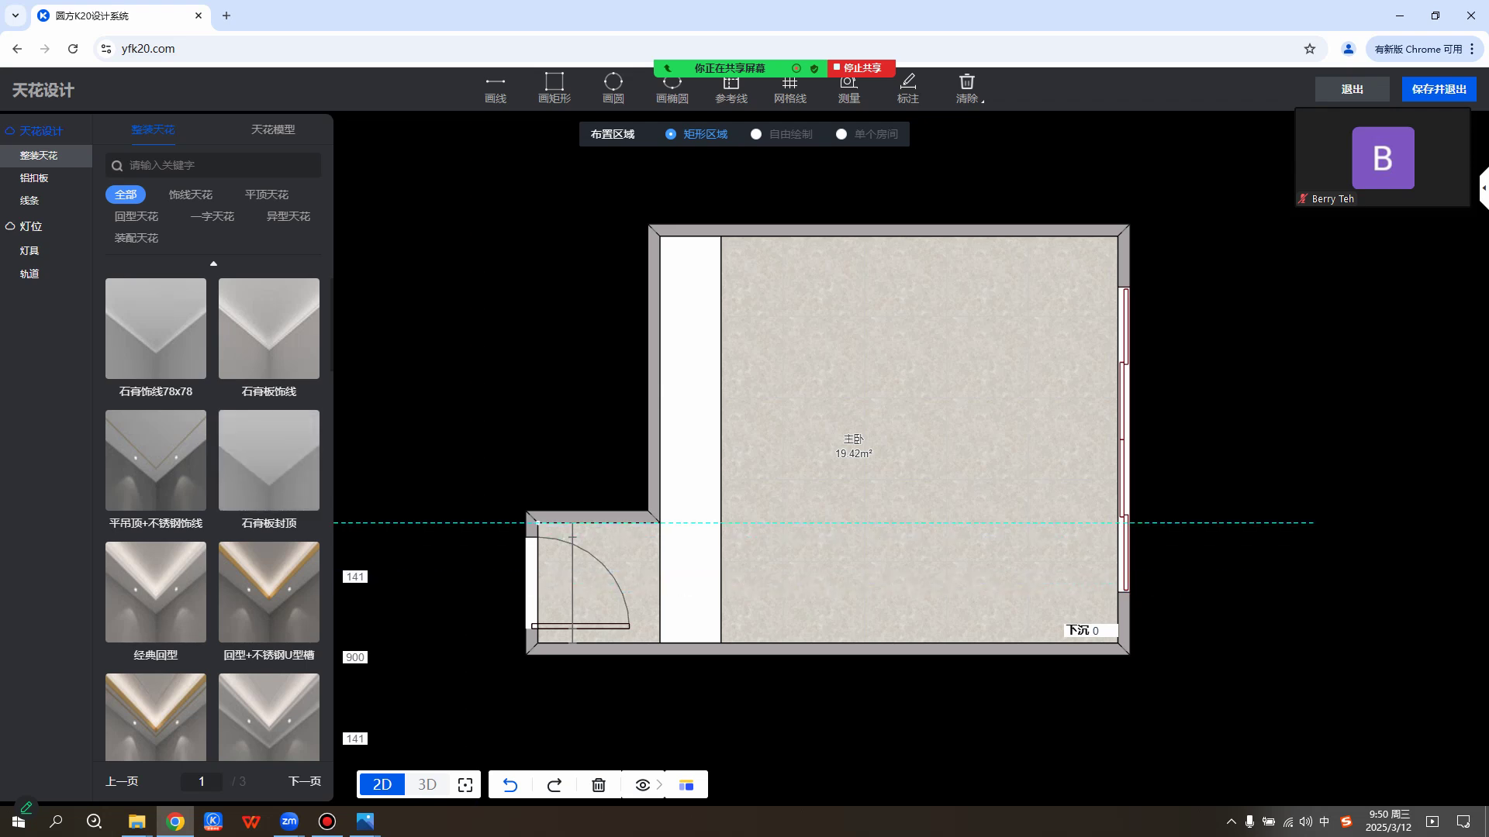
left_click(537, 523)
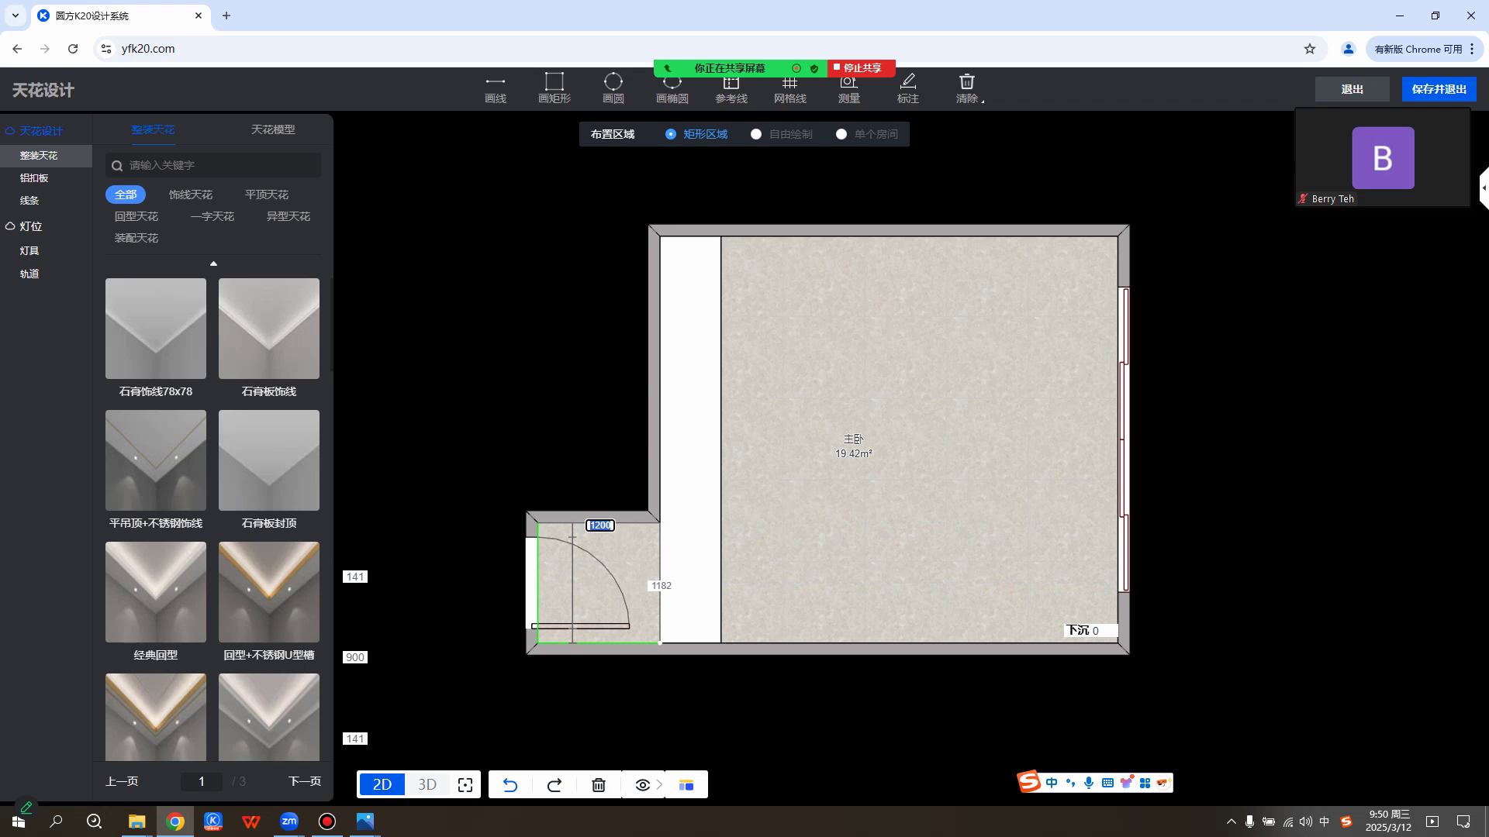
left_click(660, 642)
Set the entrance recess ceiling panel's drop (下沉) to 300 mm.
left_click(604, 597)
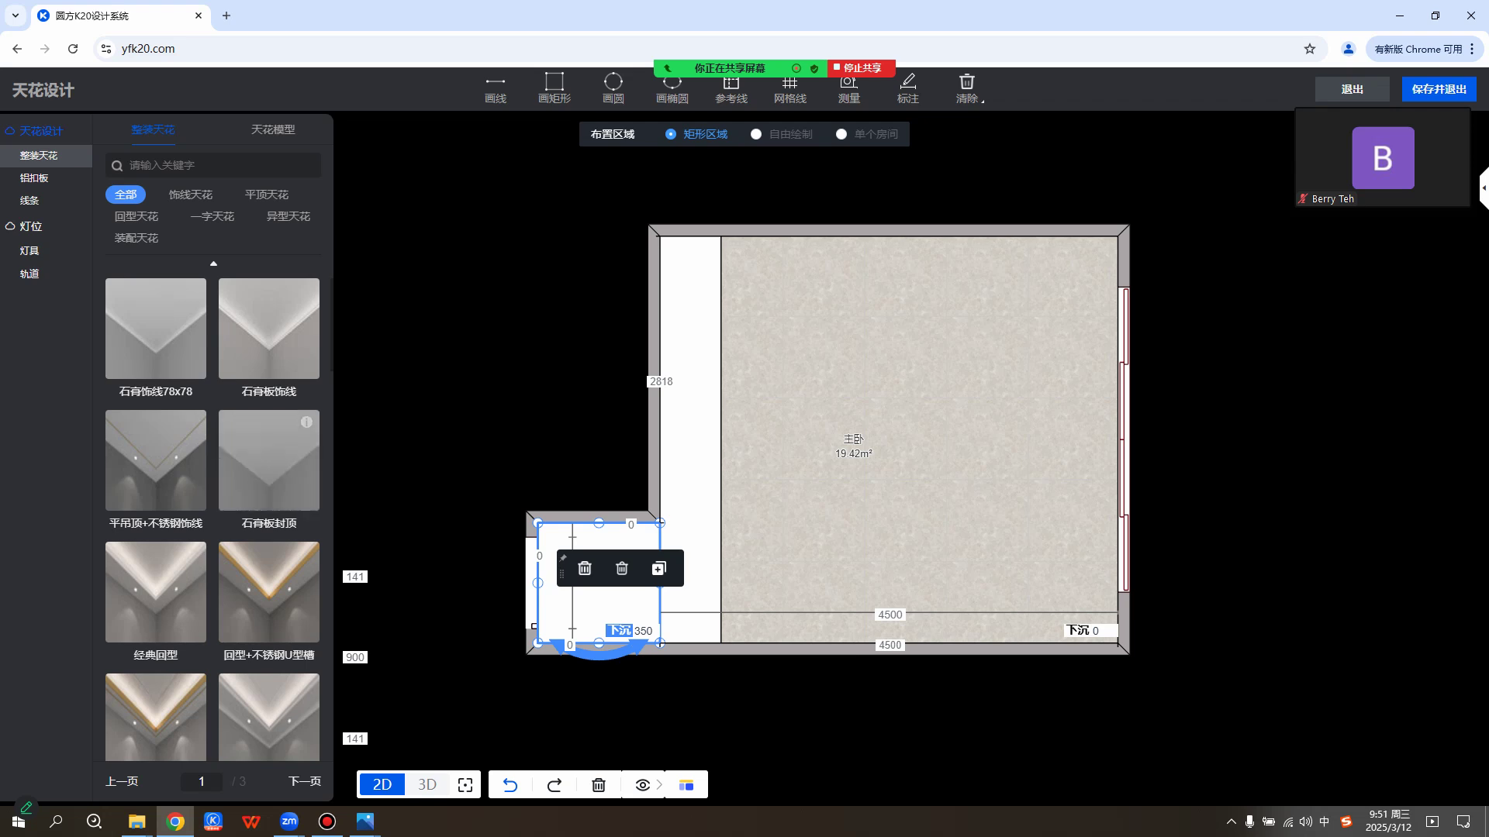
left_click(644, 631)
type("300")
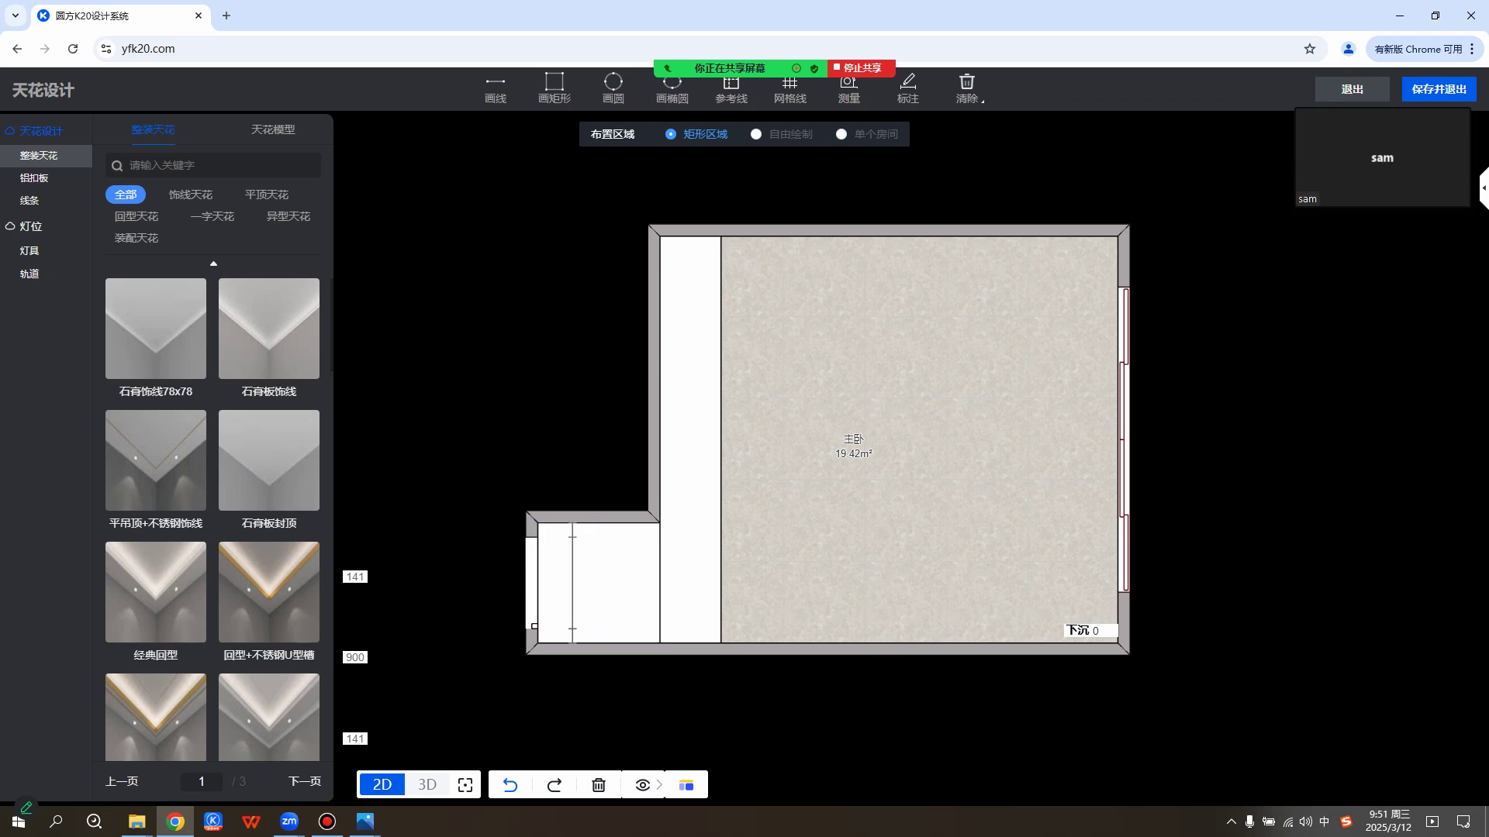
left_click(604, 590)
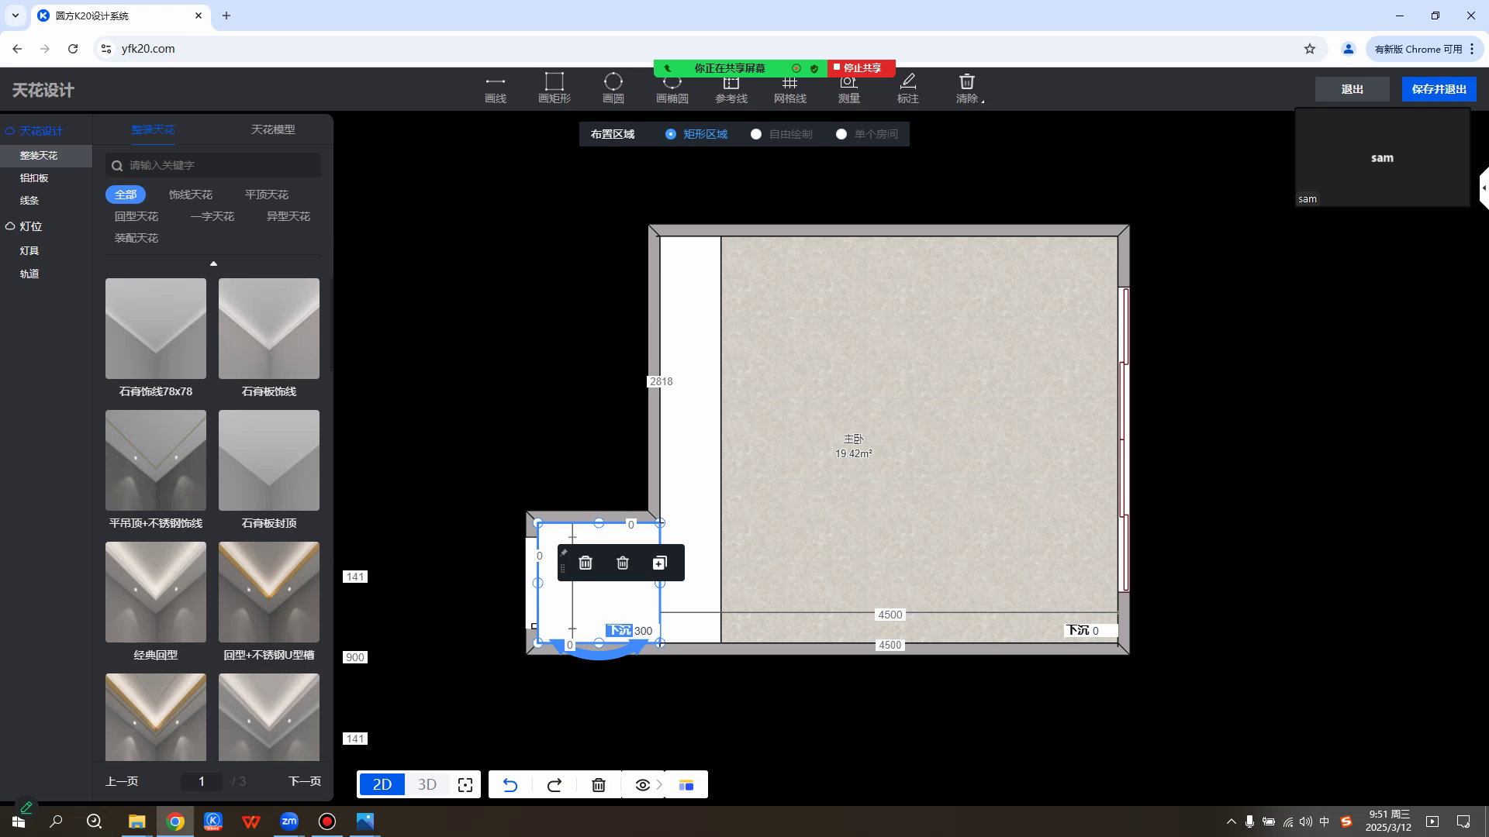
key("Escape")
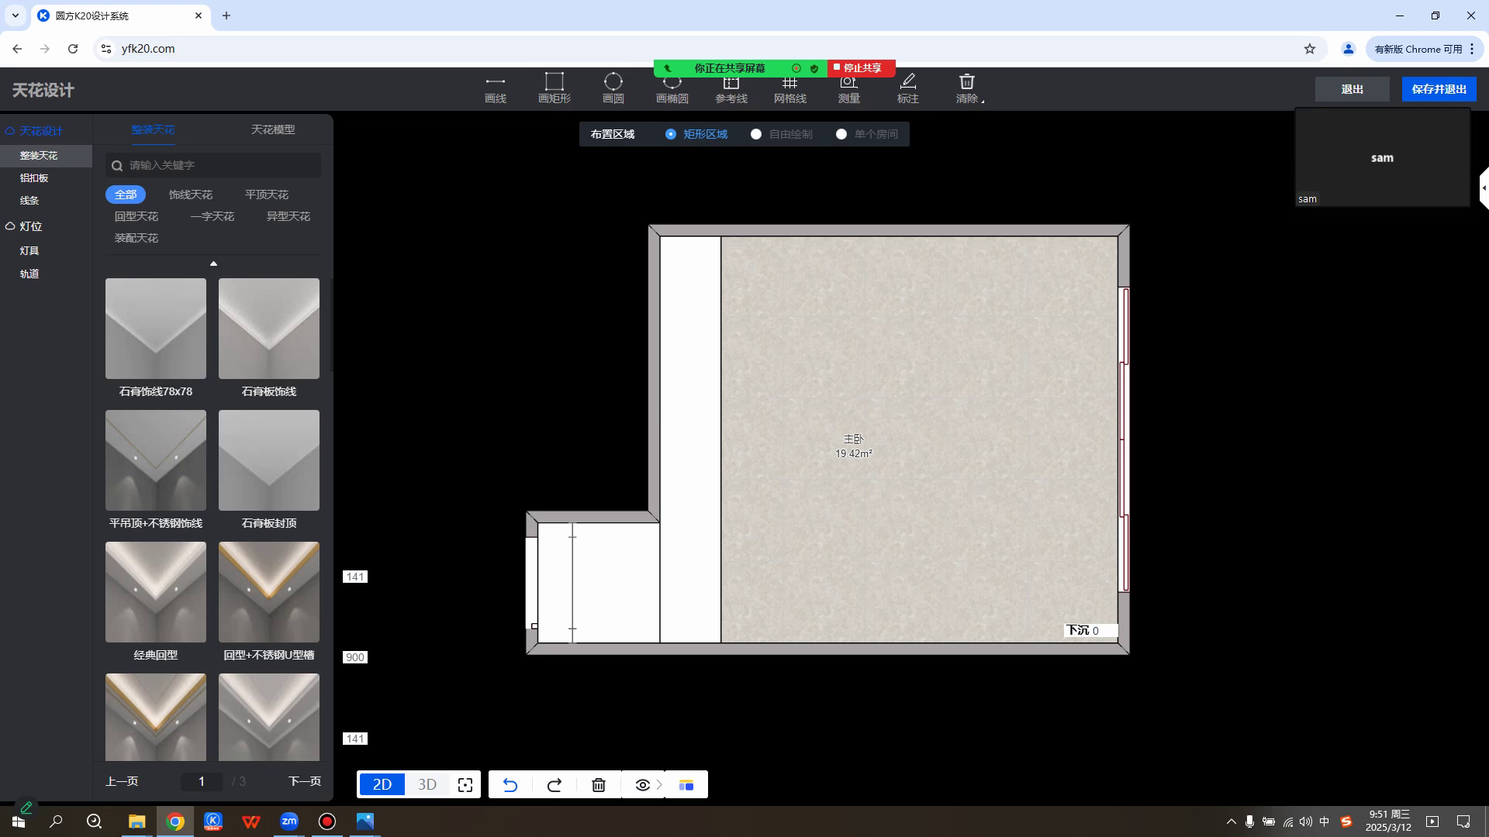
Browse the ceiling models (天花模型) through the third page of the library to find 矩形天花_8580.
left_click(272, 131)
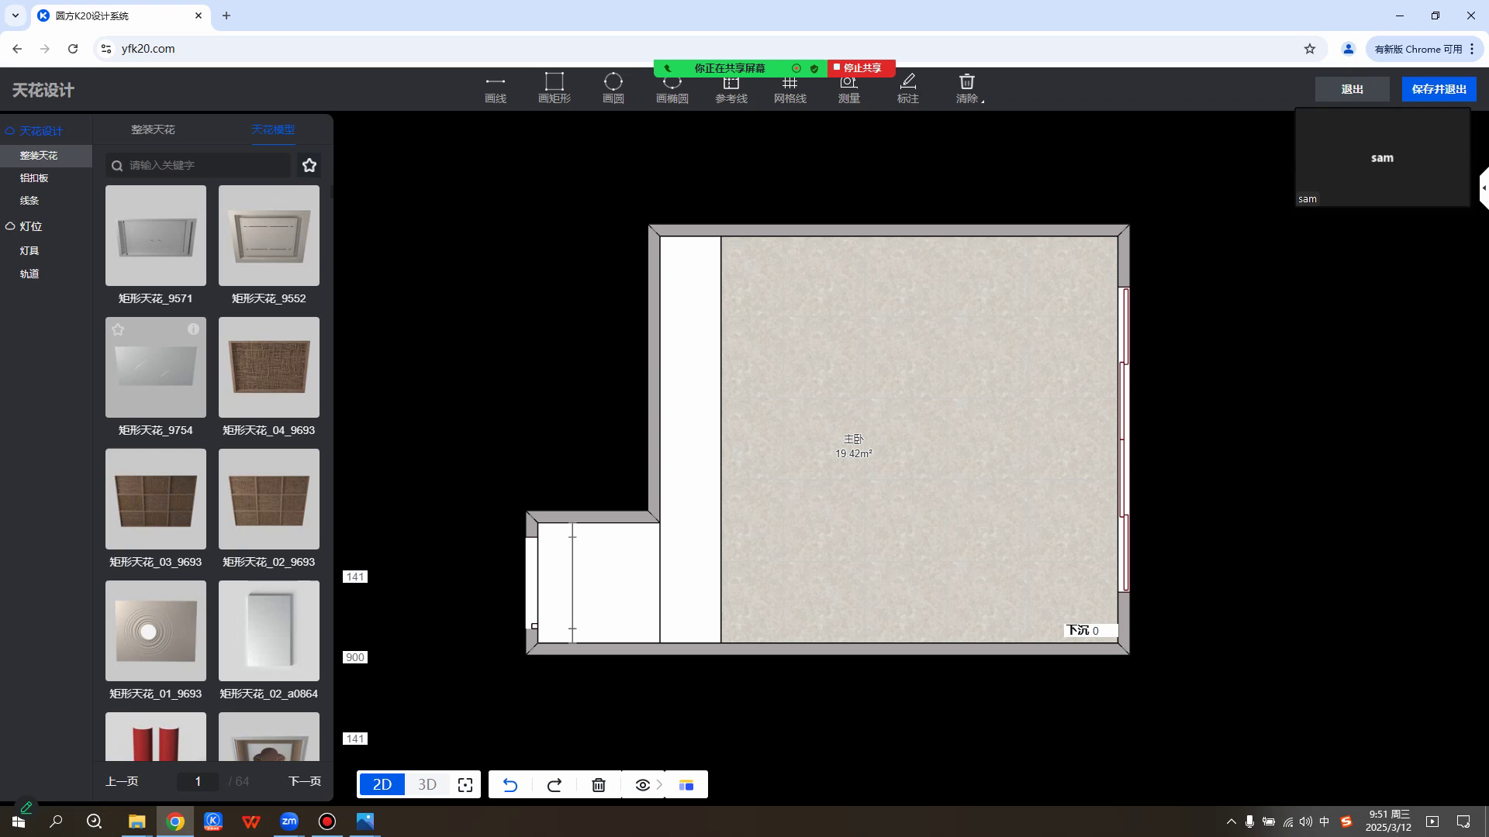
scroll(214, 473, "down", 5)
scroll(213, 473, "down", 15)
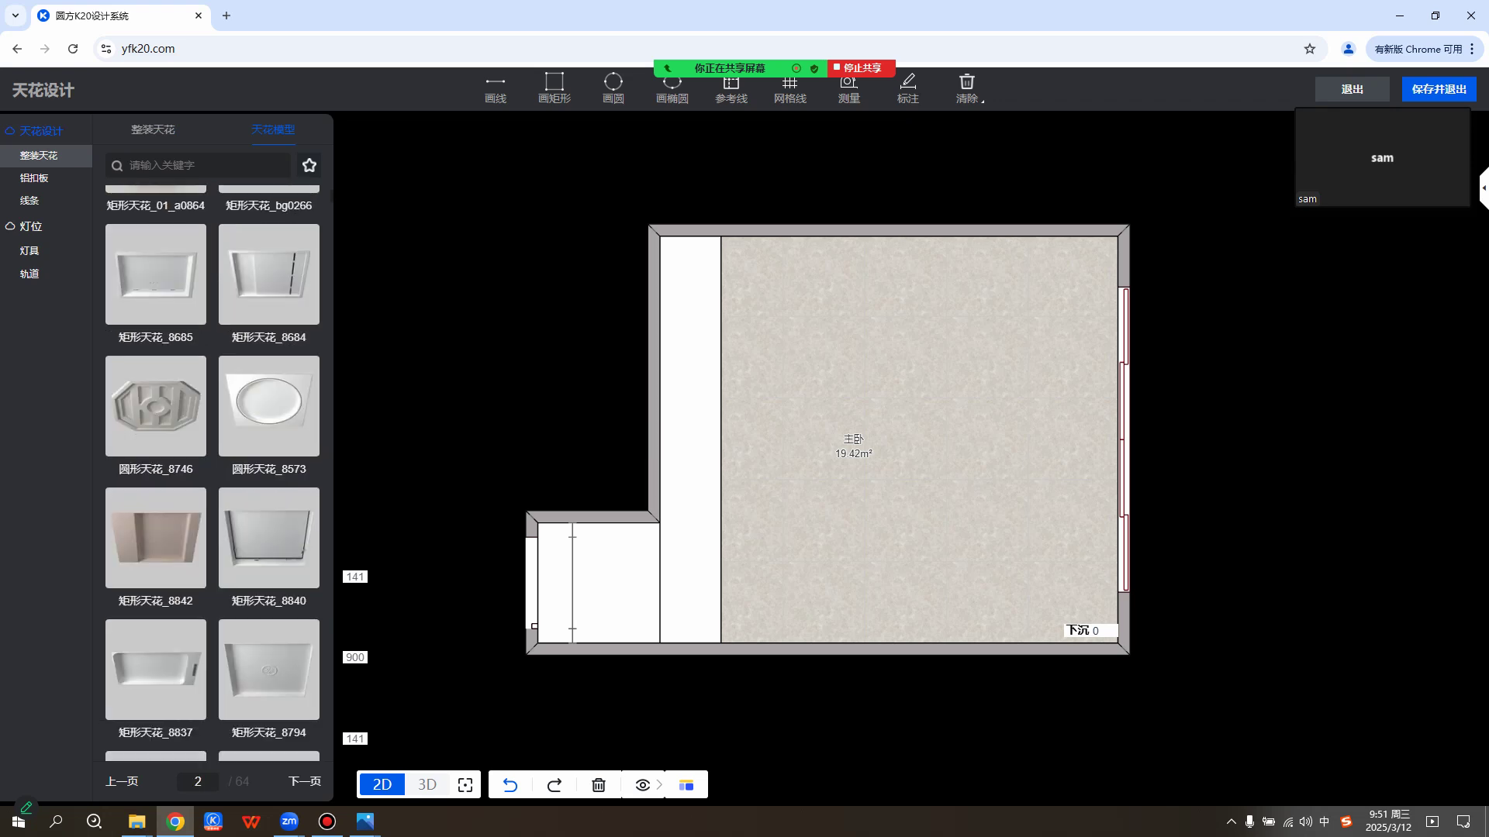
scroll(213, 473, "down", 8)
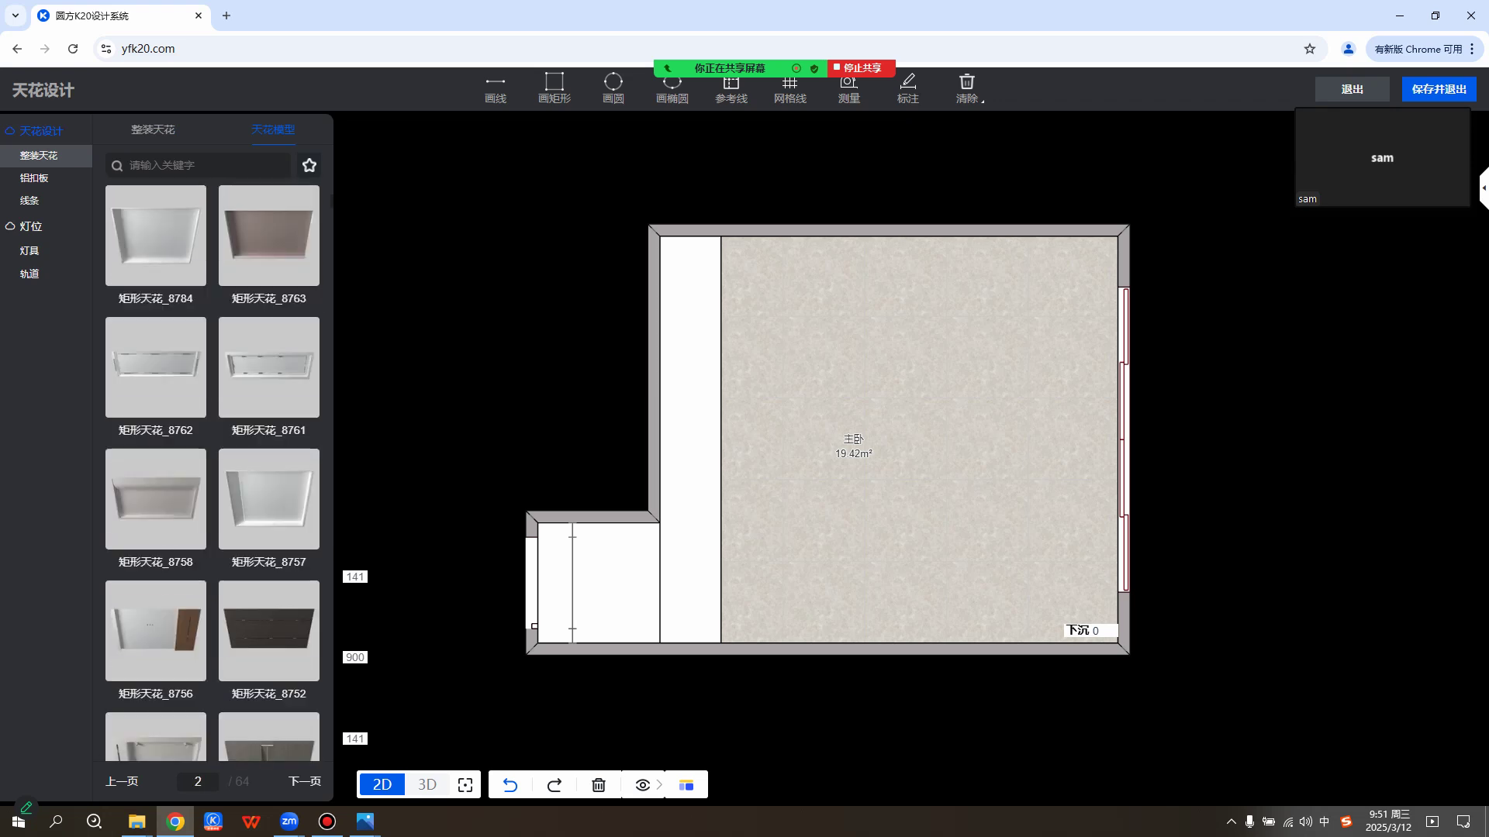
scroll(213, 473, "down", 10)
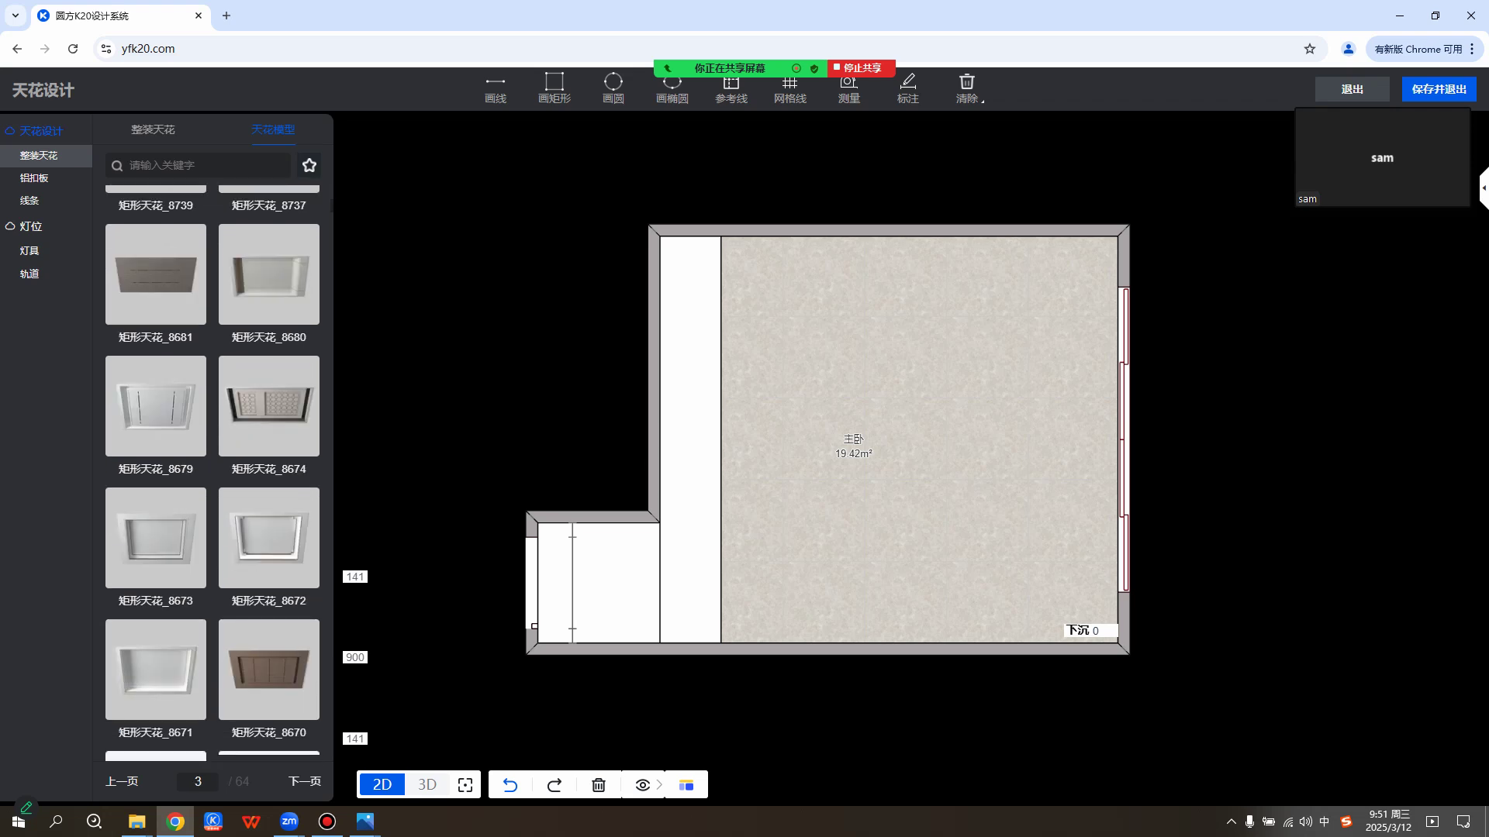
scroll(268, 500, "down", 1)
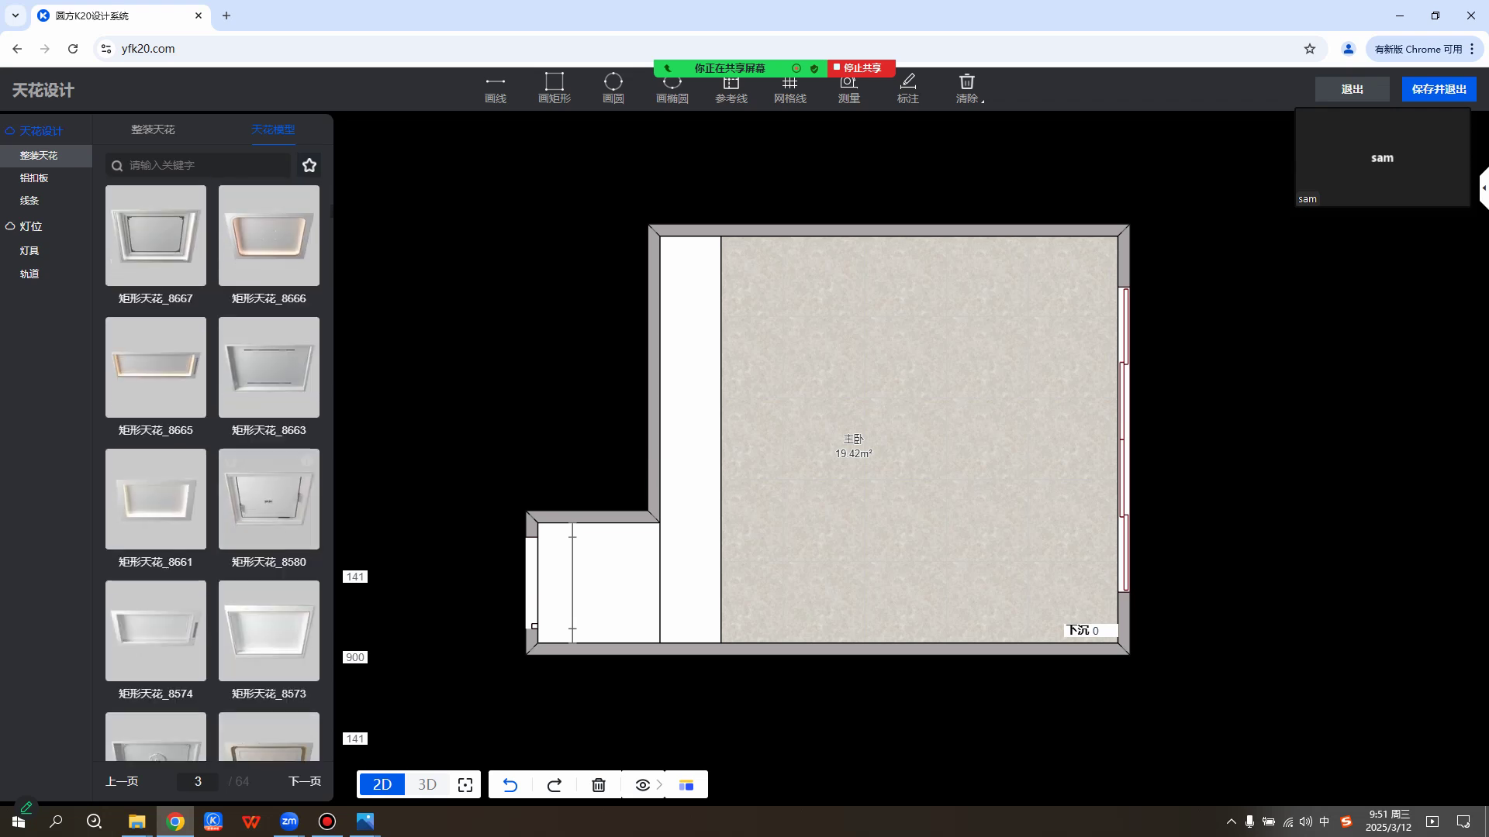
mouse_move(268, 500)
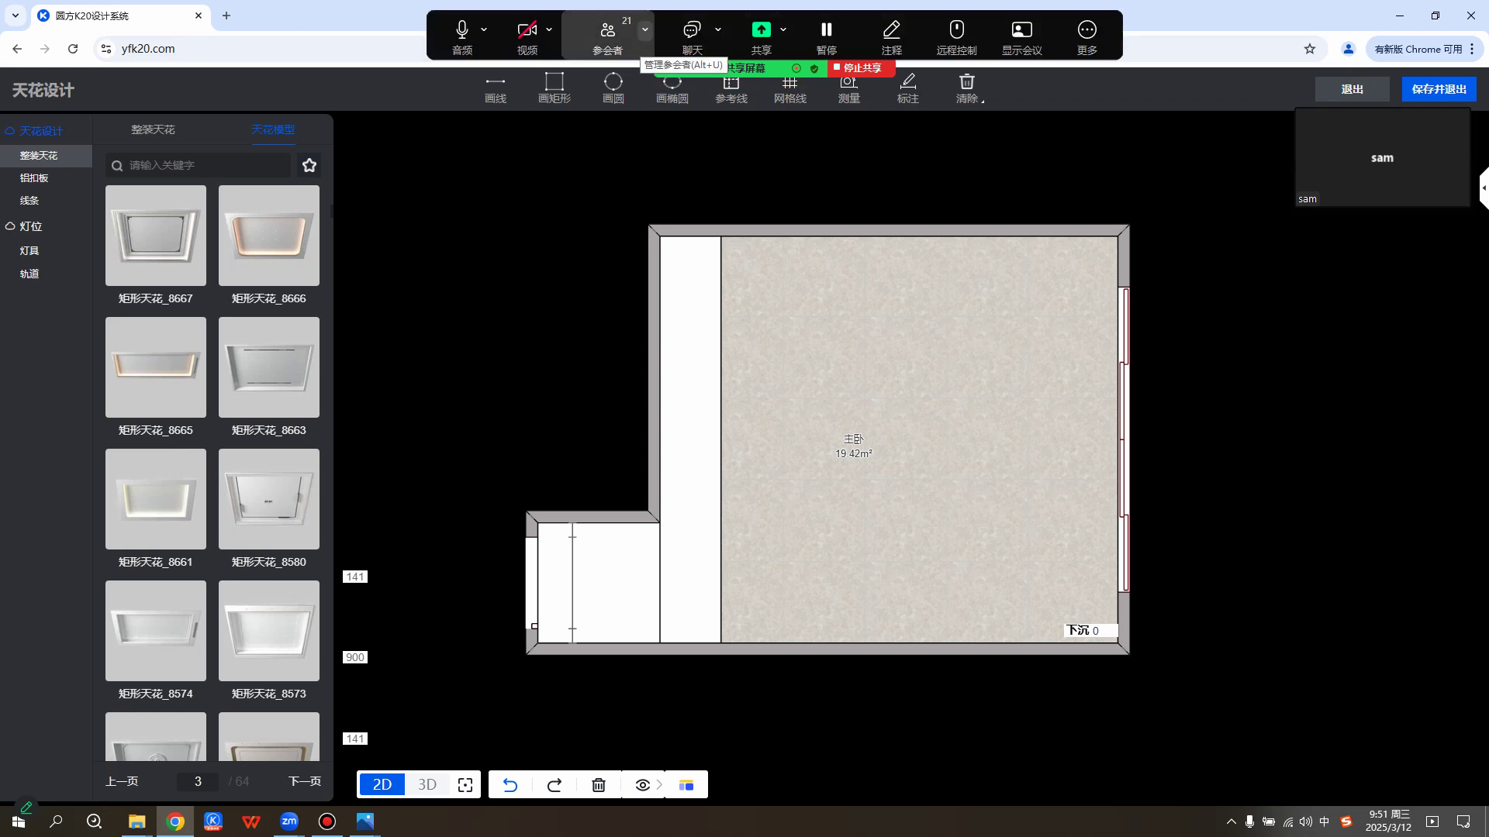
Switch to the Zoom participants list, mute all participants while allowing them to unmute themselves, and close the list.
left_click(607, 35)
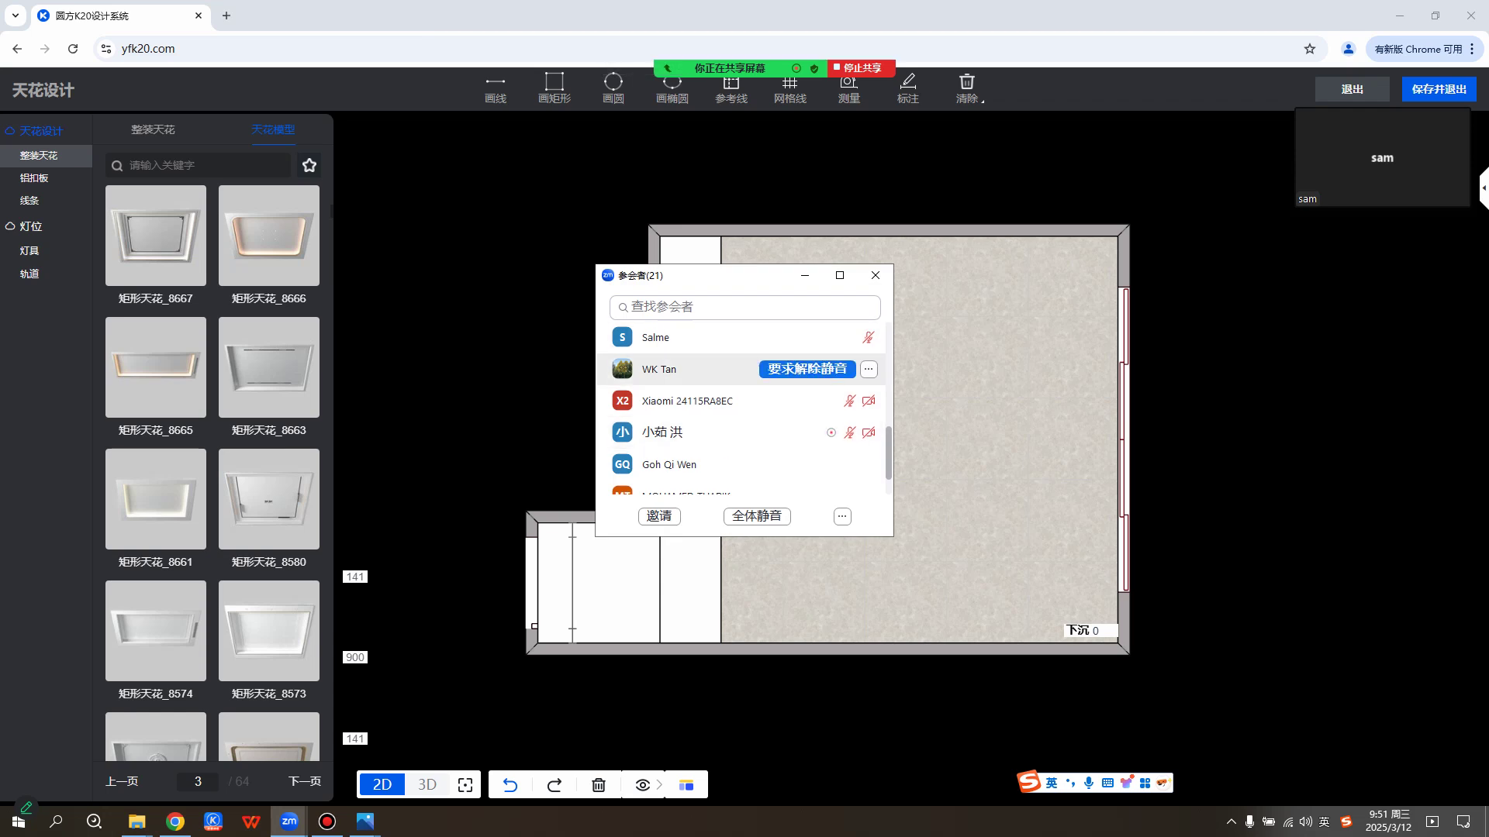
scroll(736, 442, "down", 2)
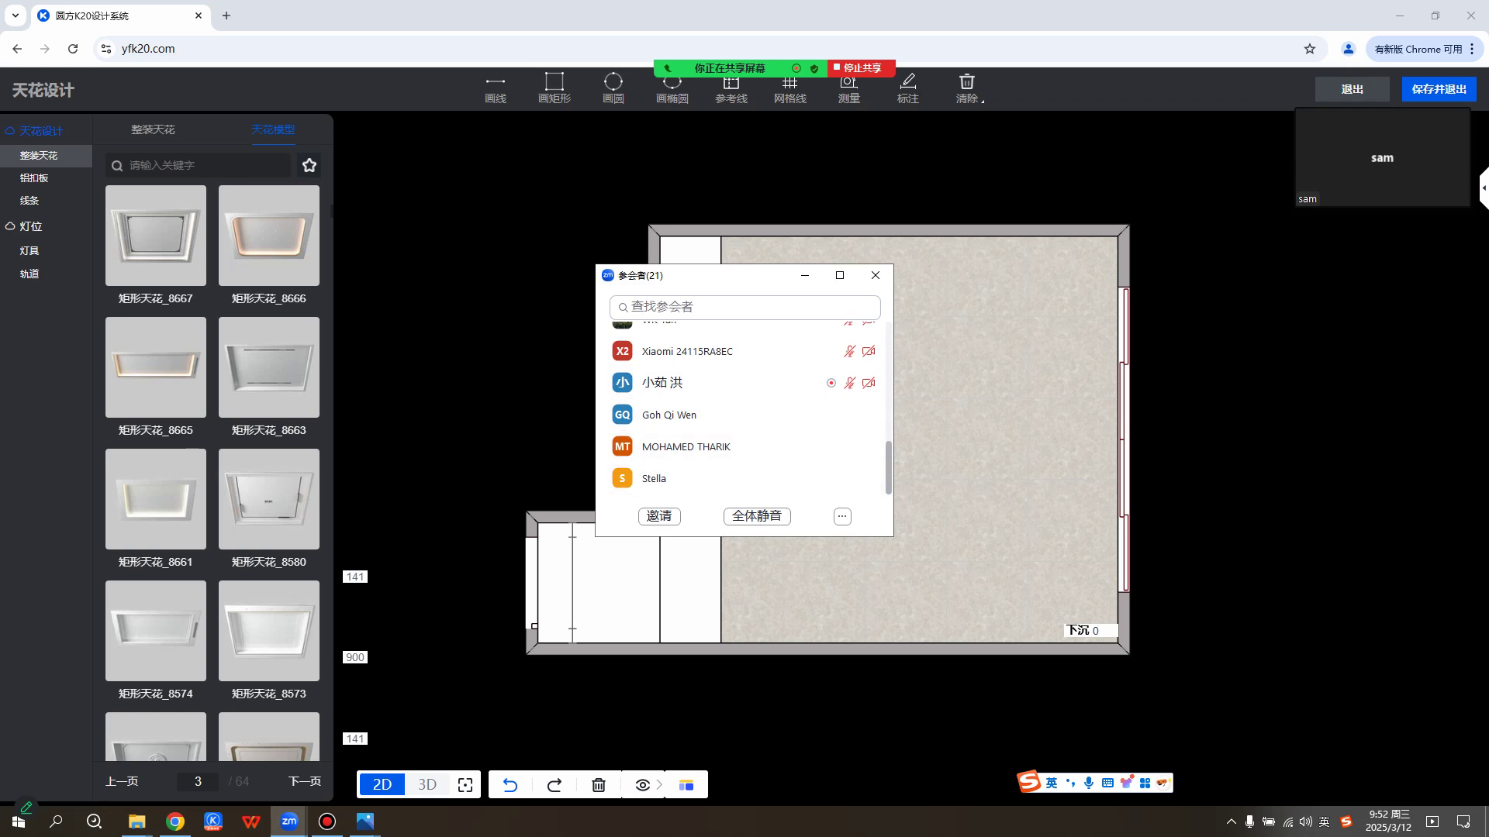
left_click(757, 516)
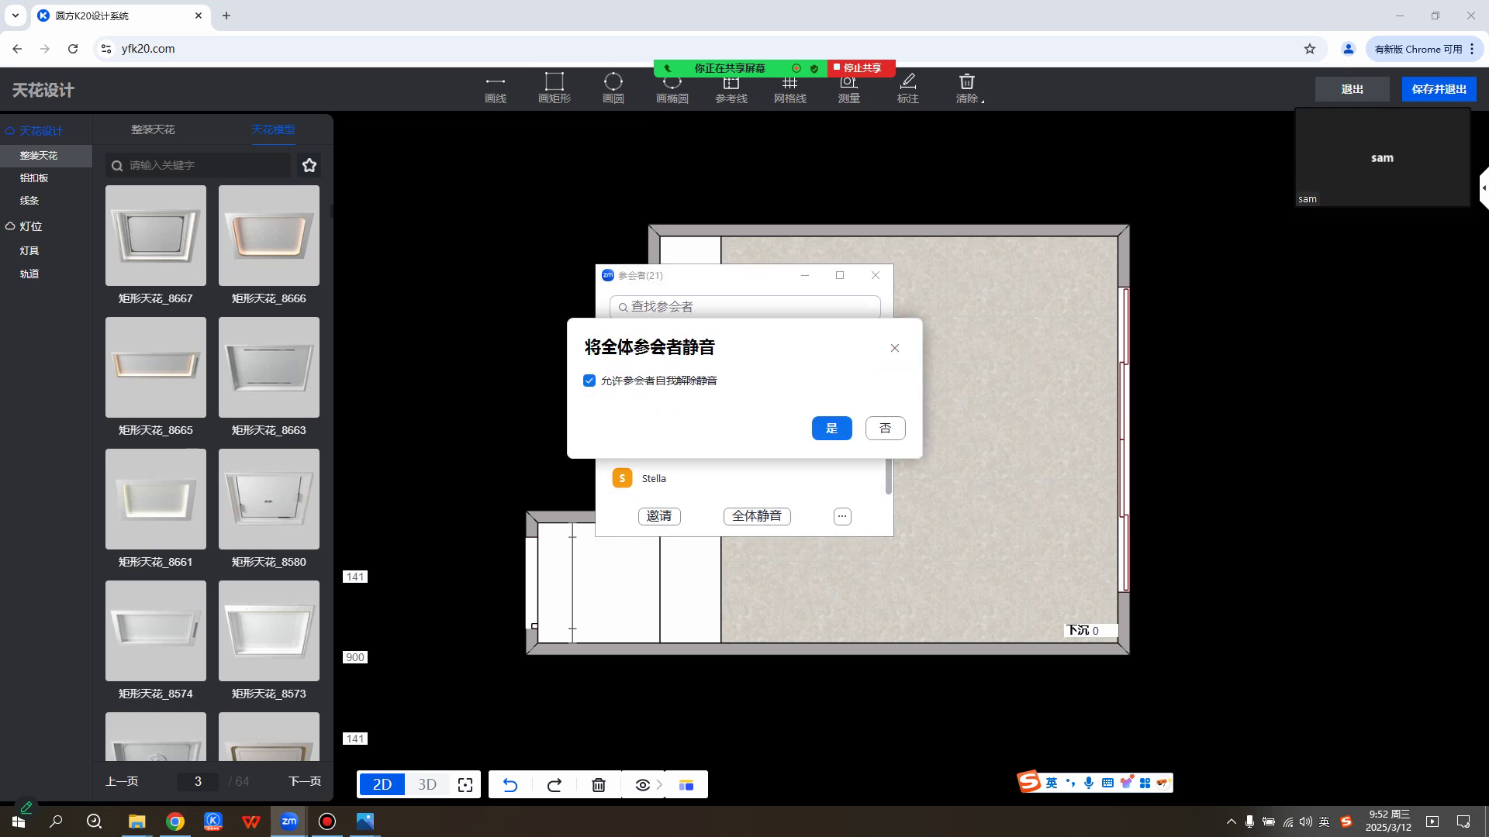
left_click(831, 429)
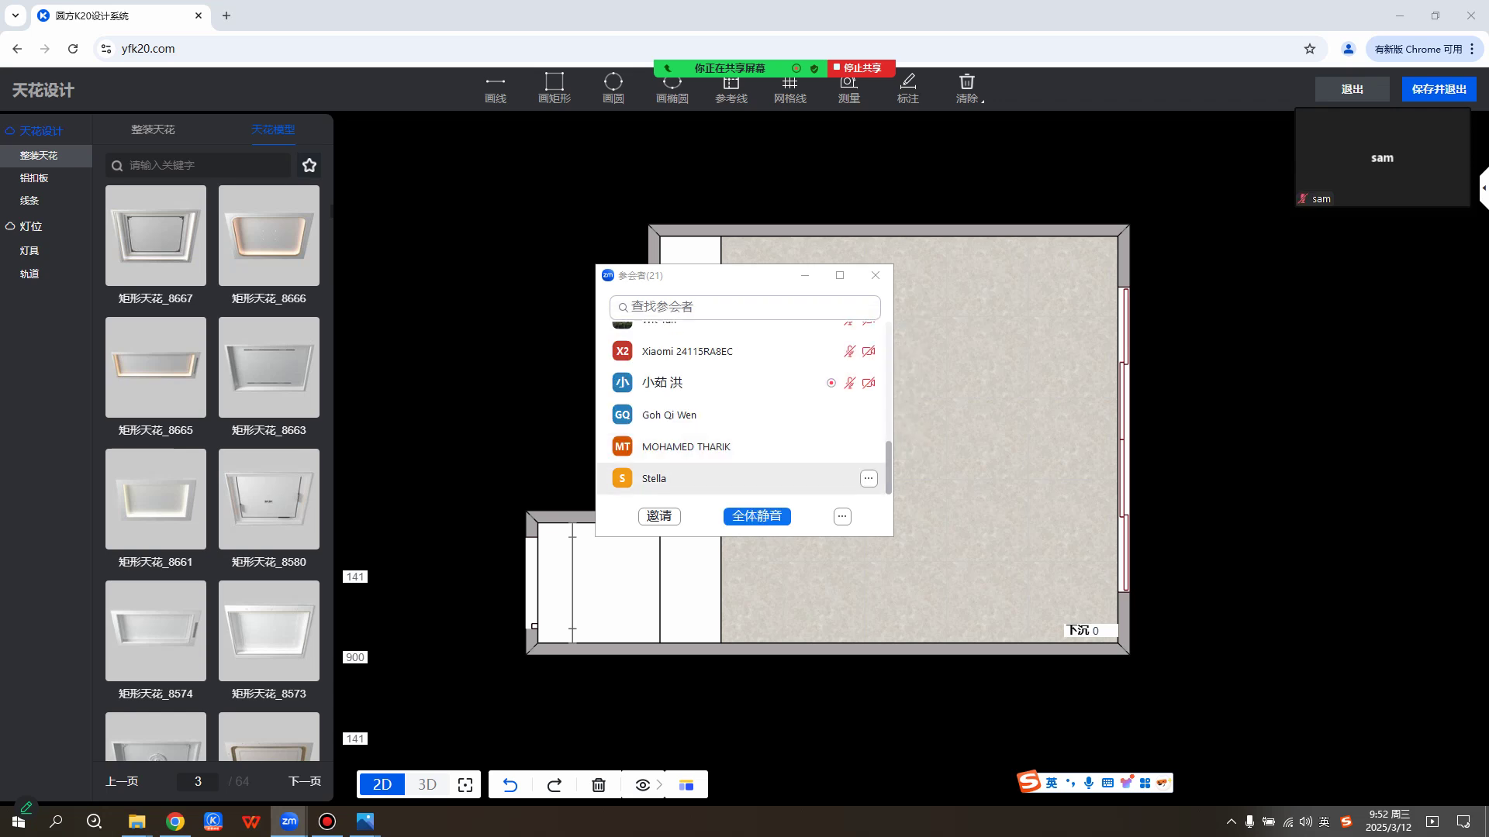
scroll(822, 455, "up", 2)
scroll(814, 460, "up", 4)
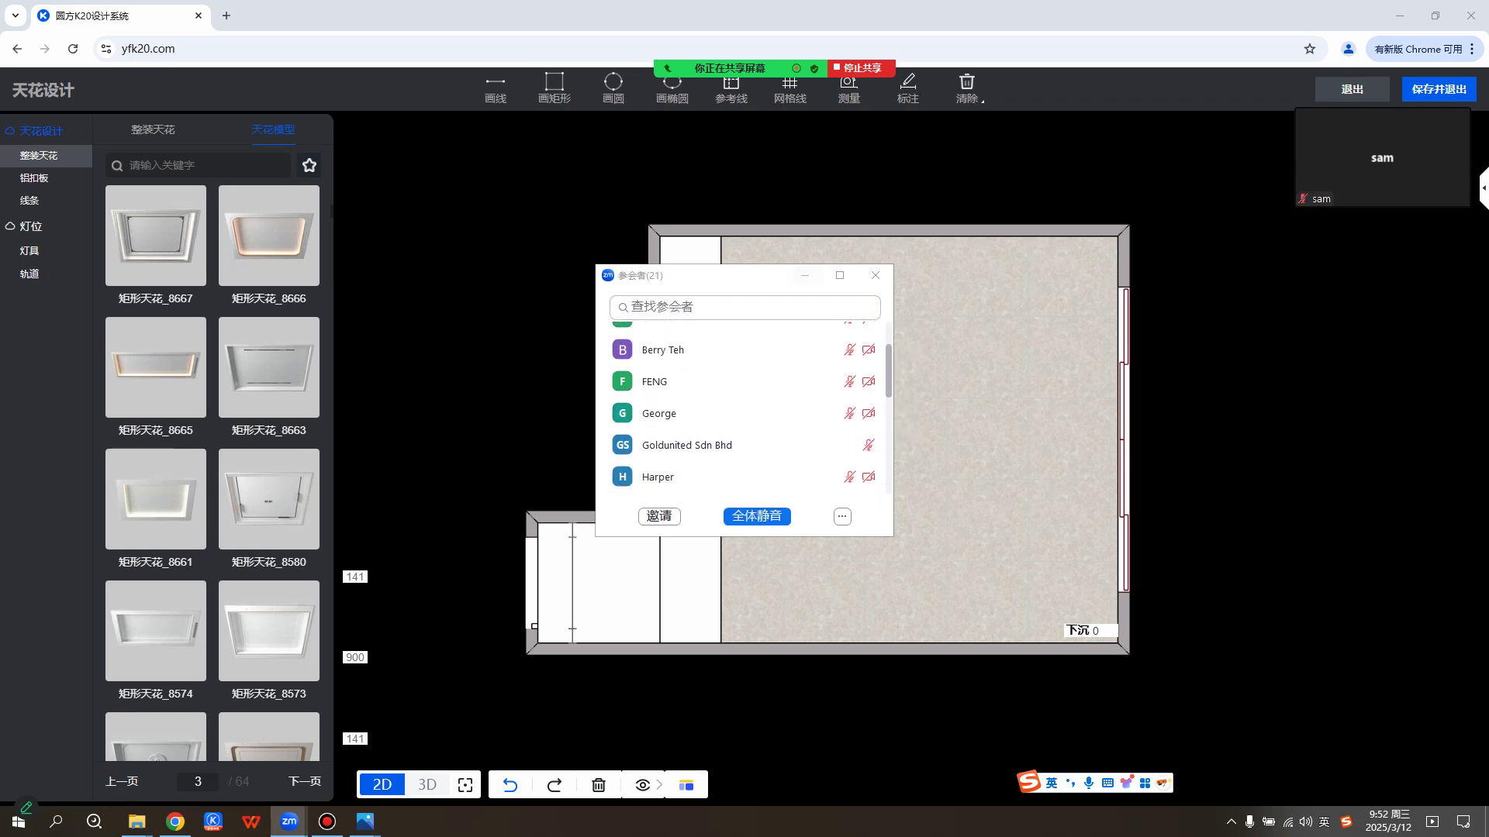
left_click(875, 275)
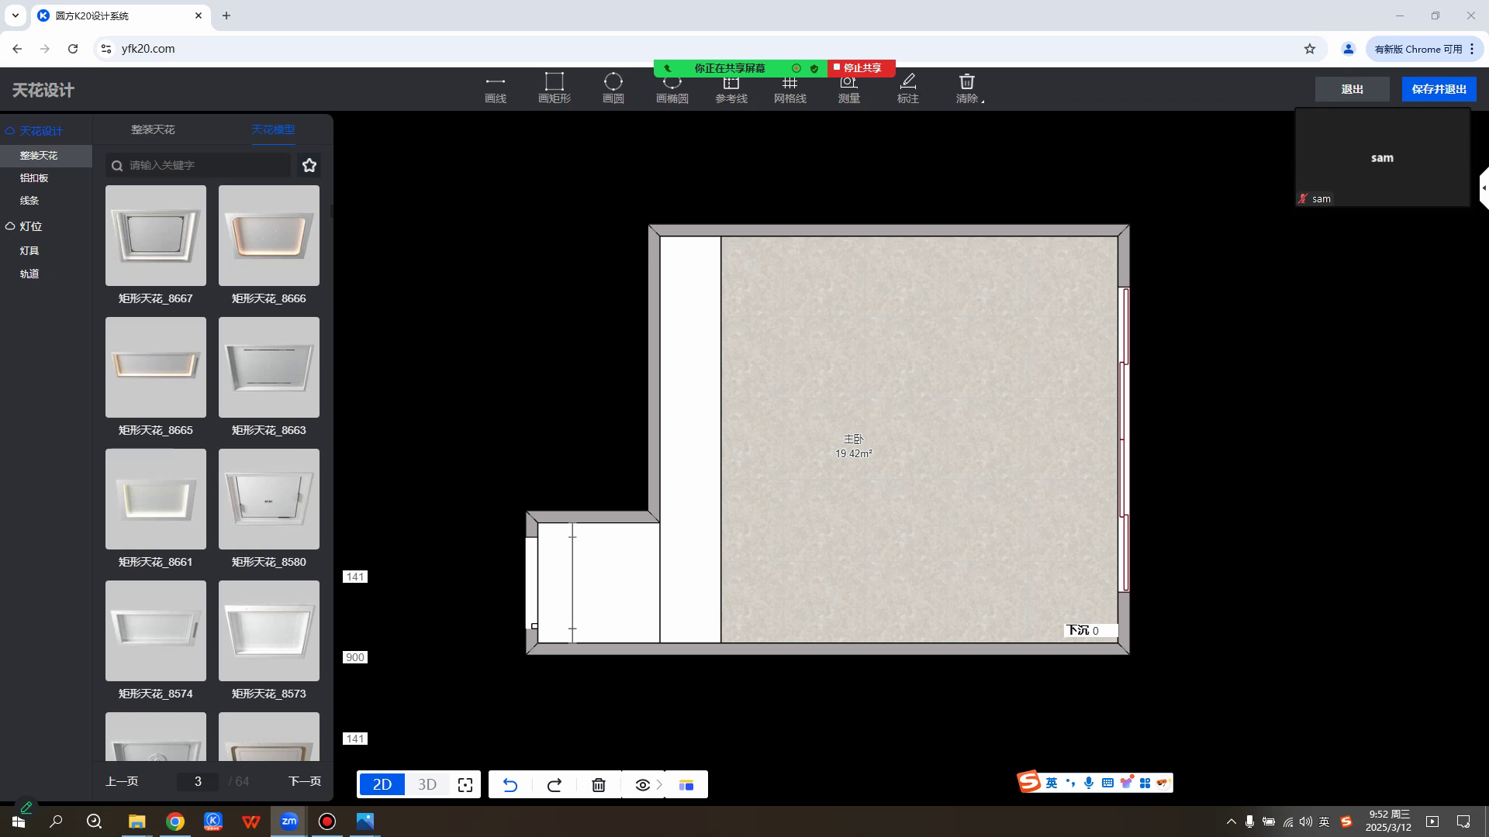
mouse_move(613, 37)
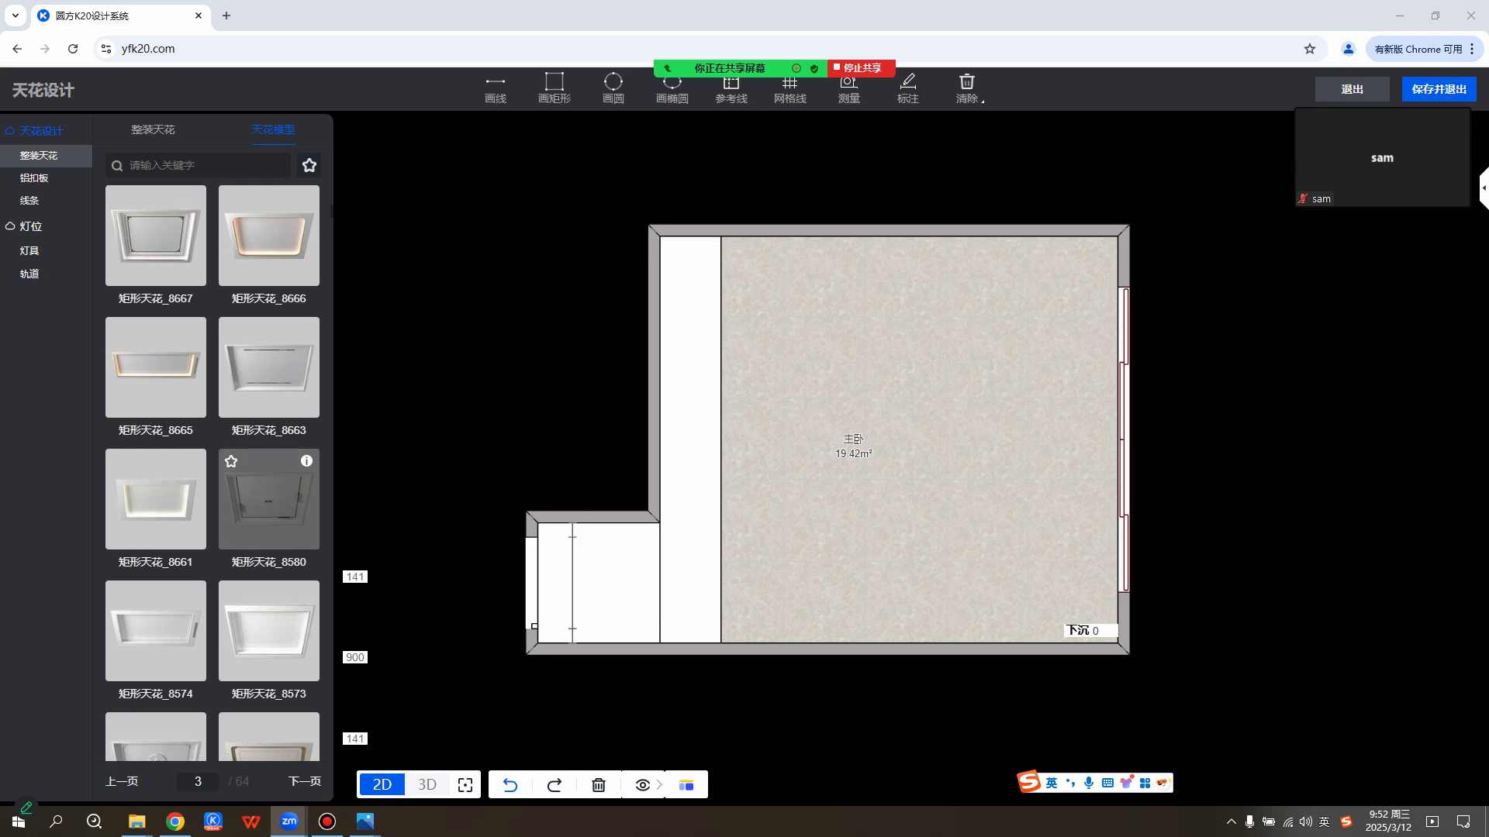
Place the 矩形天花_8580 ceiling model, 4000 by 3900 mm, corner to corner over the remaining main bedroom area.
left_click(270, 502)
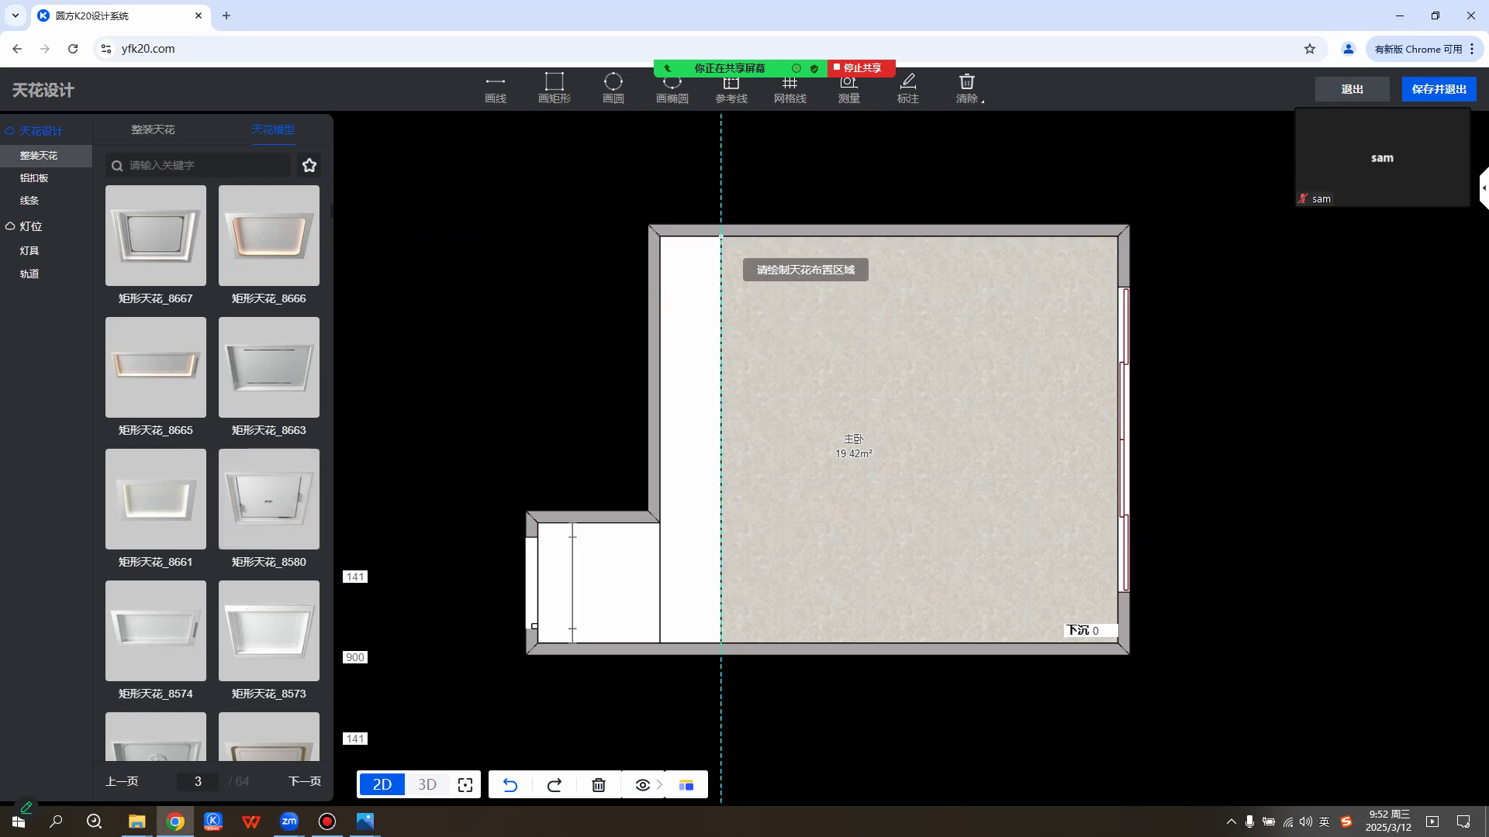
left_click(721, 236)
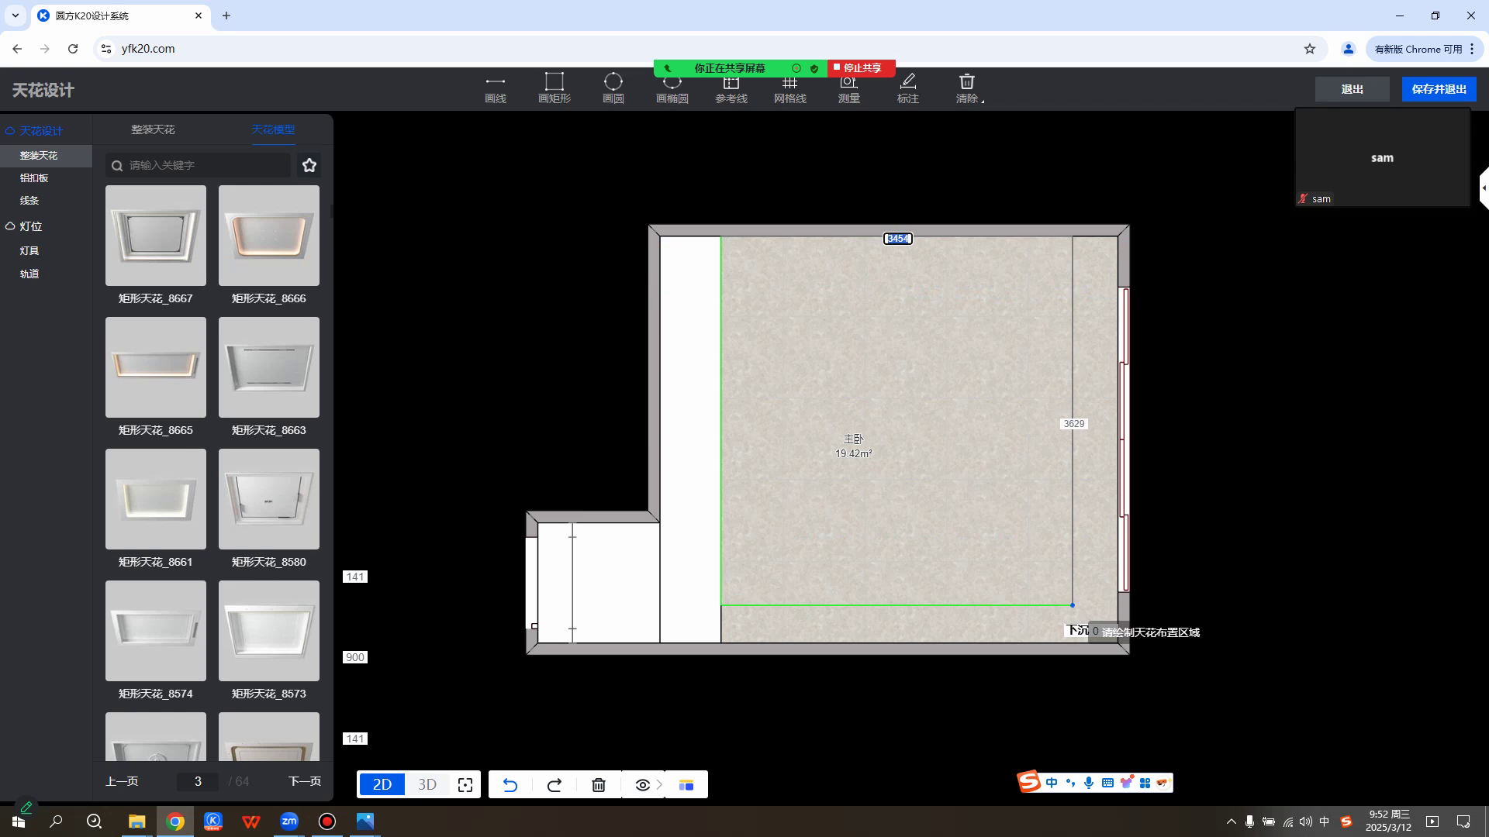
left_click(1117, 642)
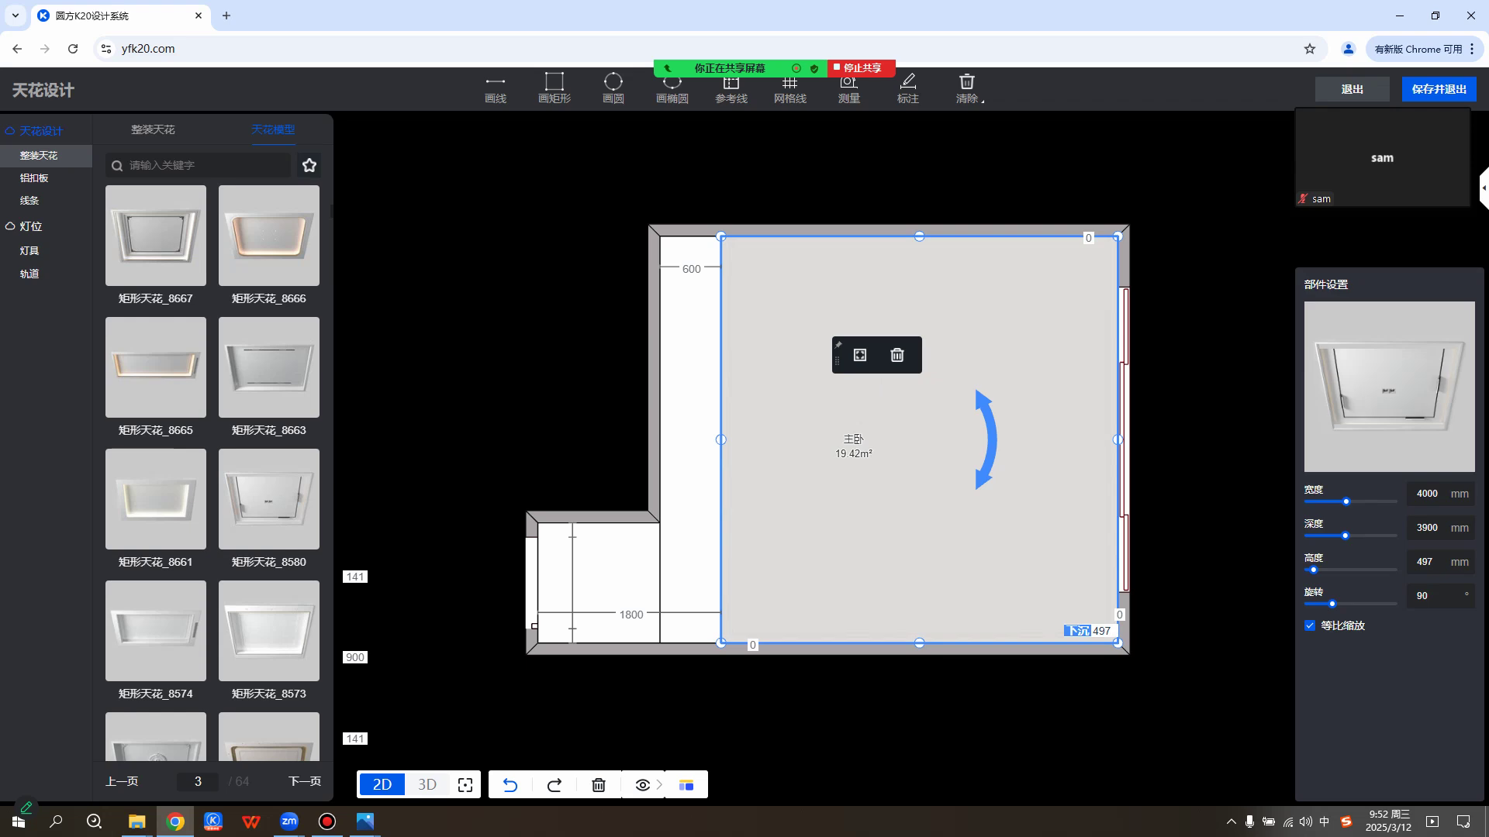
Set the drop (下沉) of the rectangular ceiling model to 300 mm.
left_click(1102, 631)
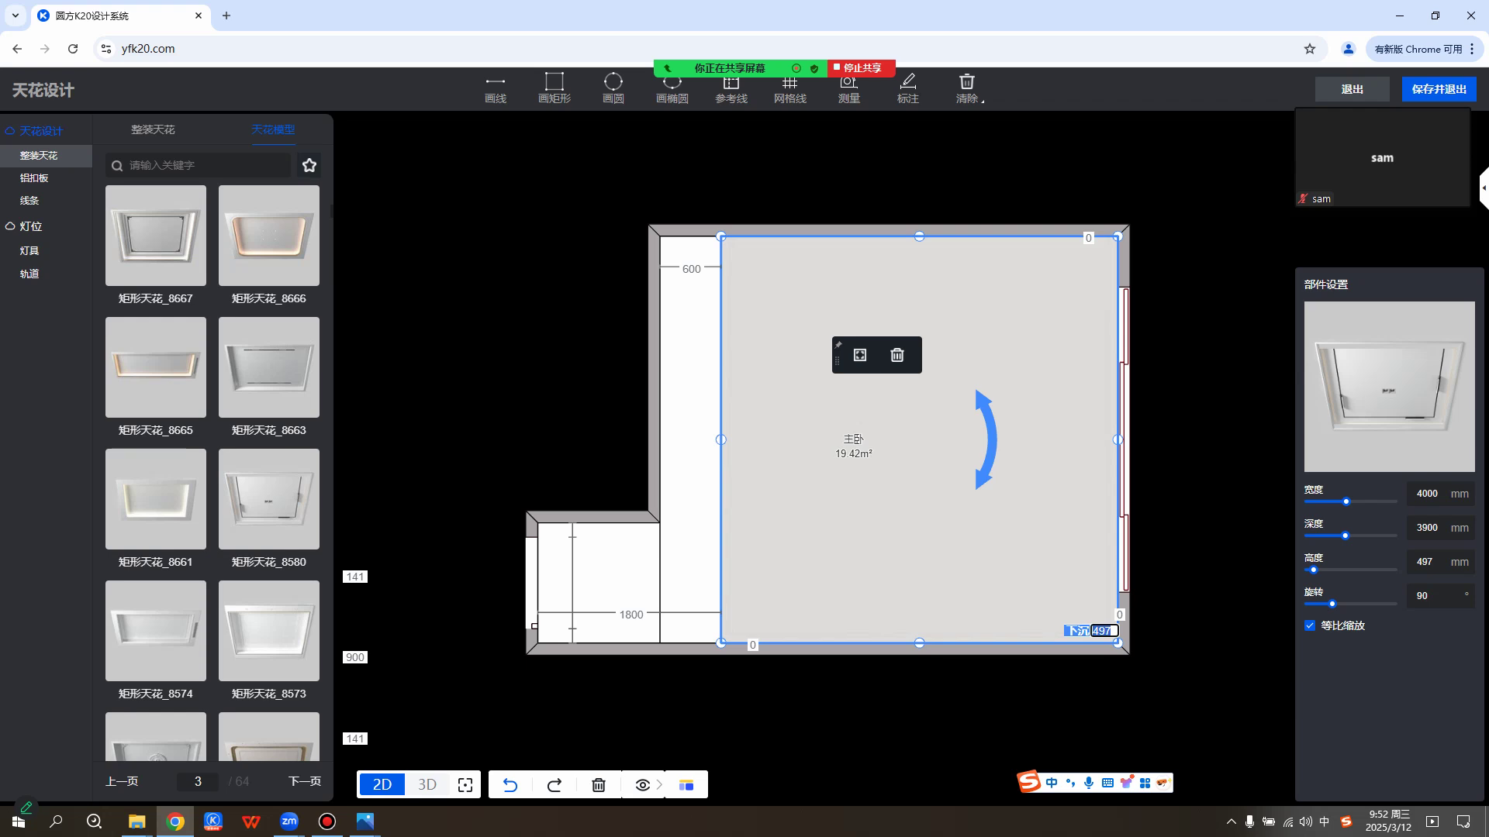
type("300")
key("Return")
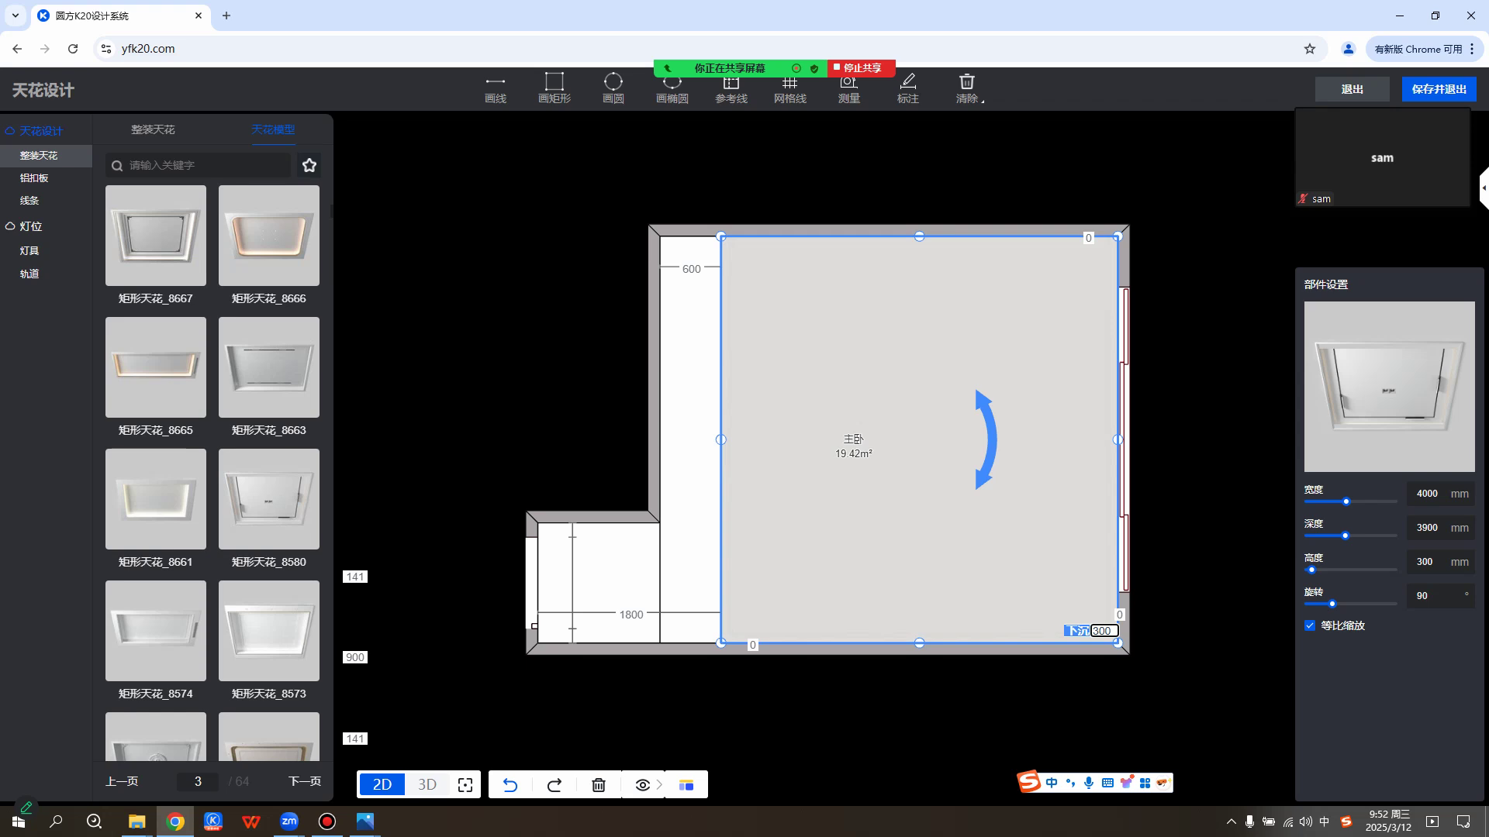
key("Return")
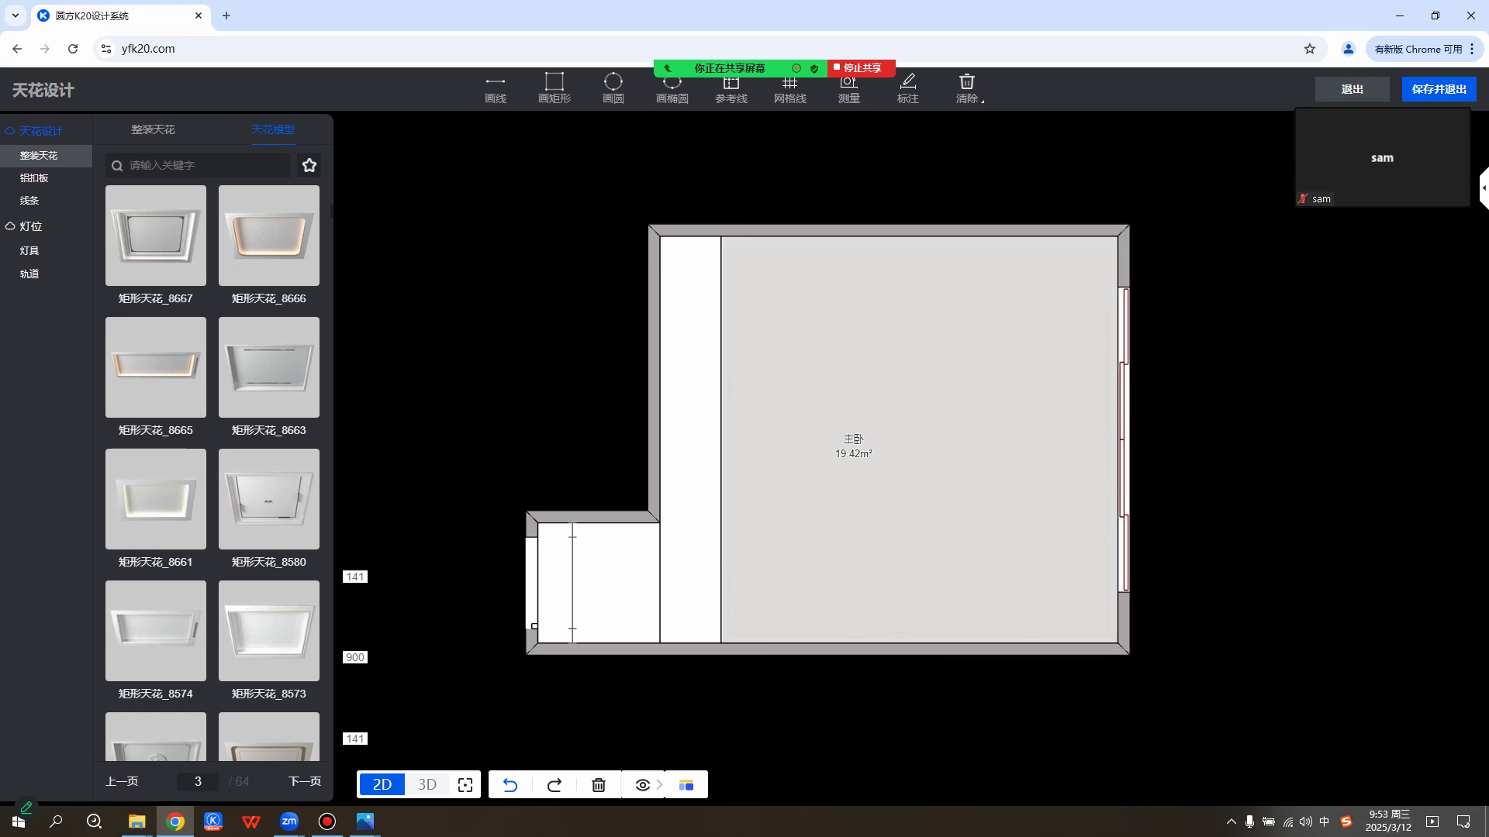
Inspect the rectangular dropped ceiling and its lighting from inside the room in 3D, and return to the 2D plan.
left_click(880, 386)
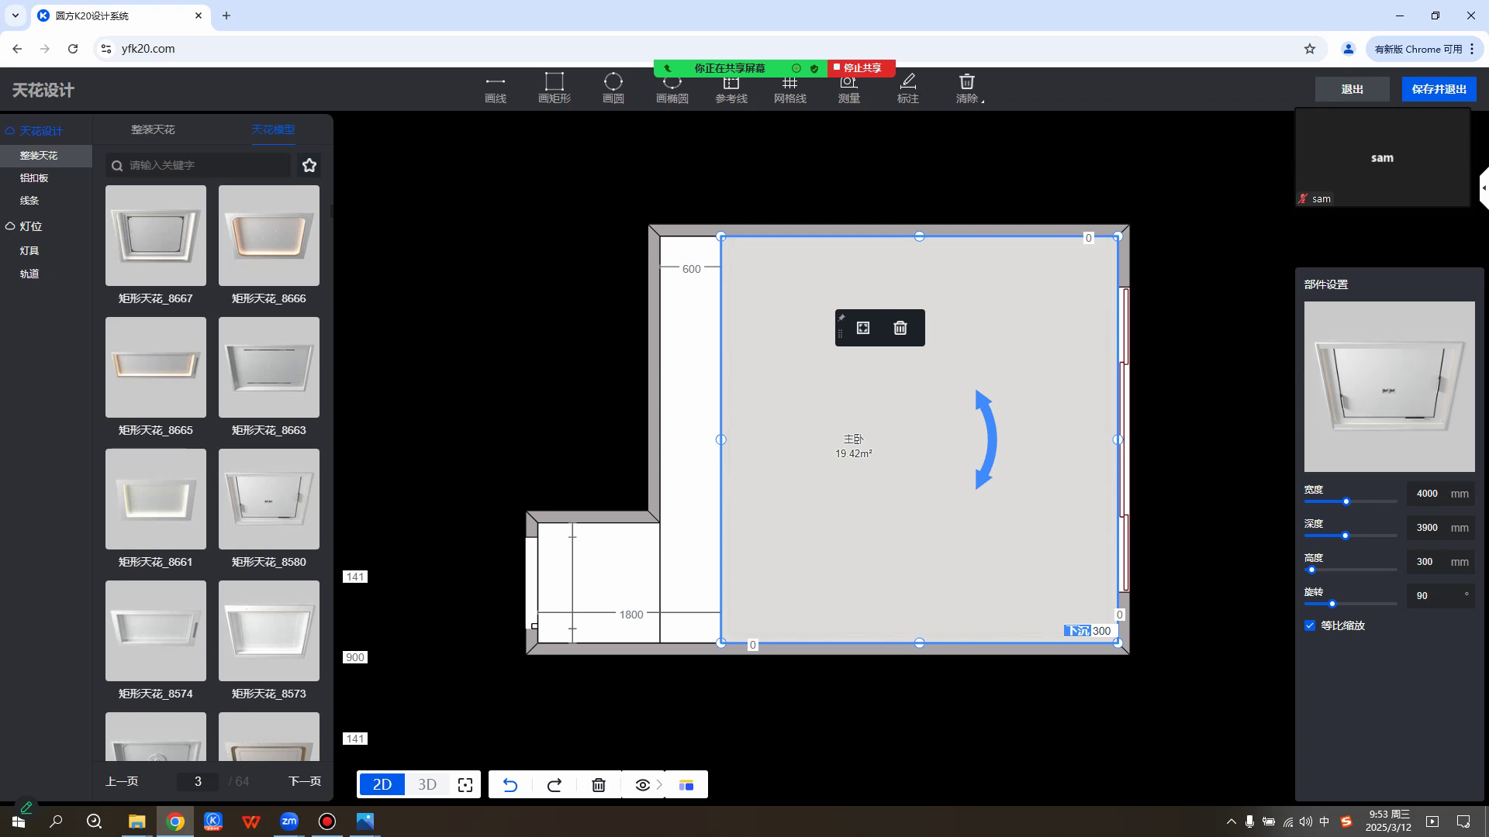
mouse_move(428, 785)
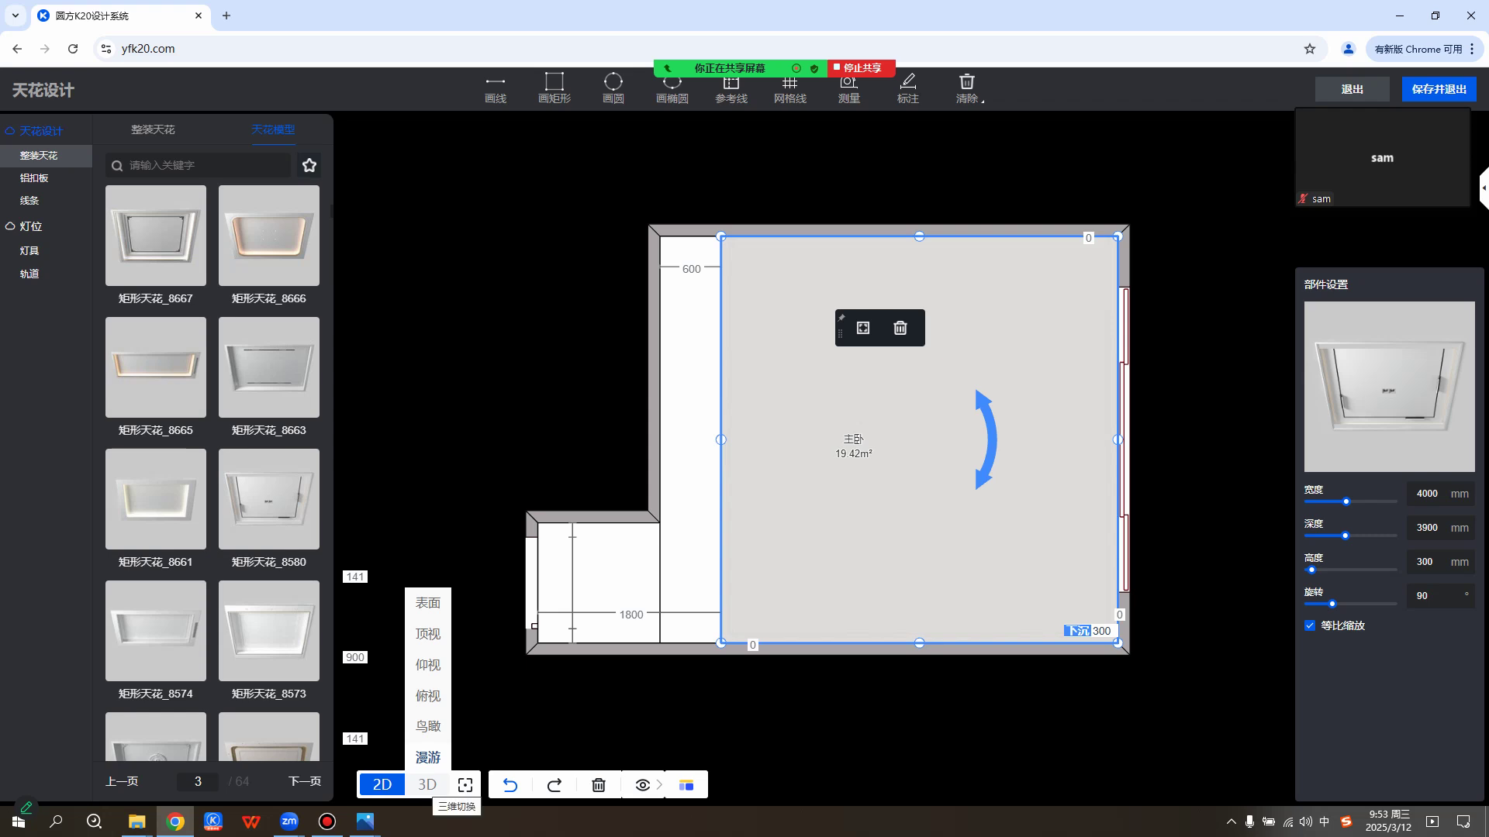
left_click(427, 785)
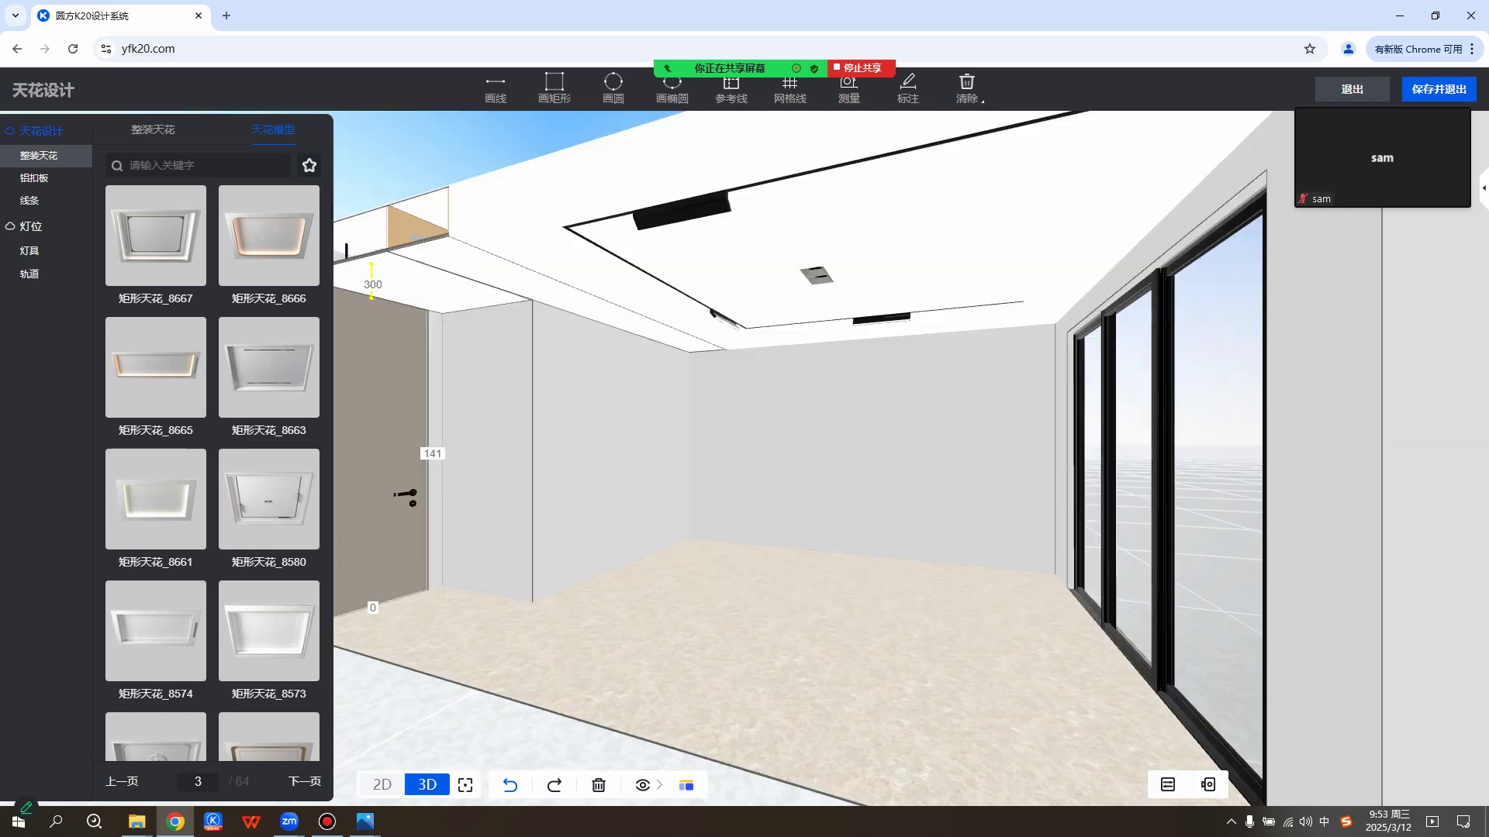
scroll(745, 457, "up", 6)
left_click_drag(775, 388, 837, 550)
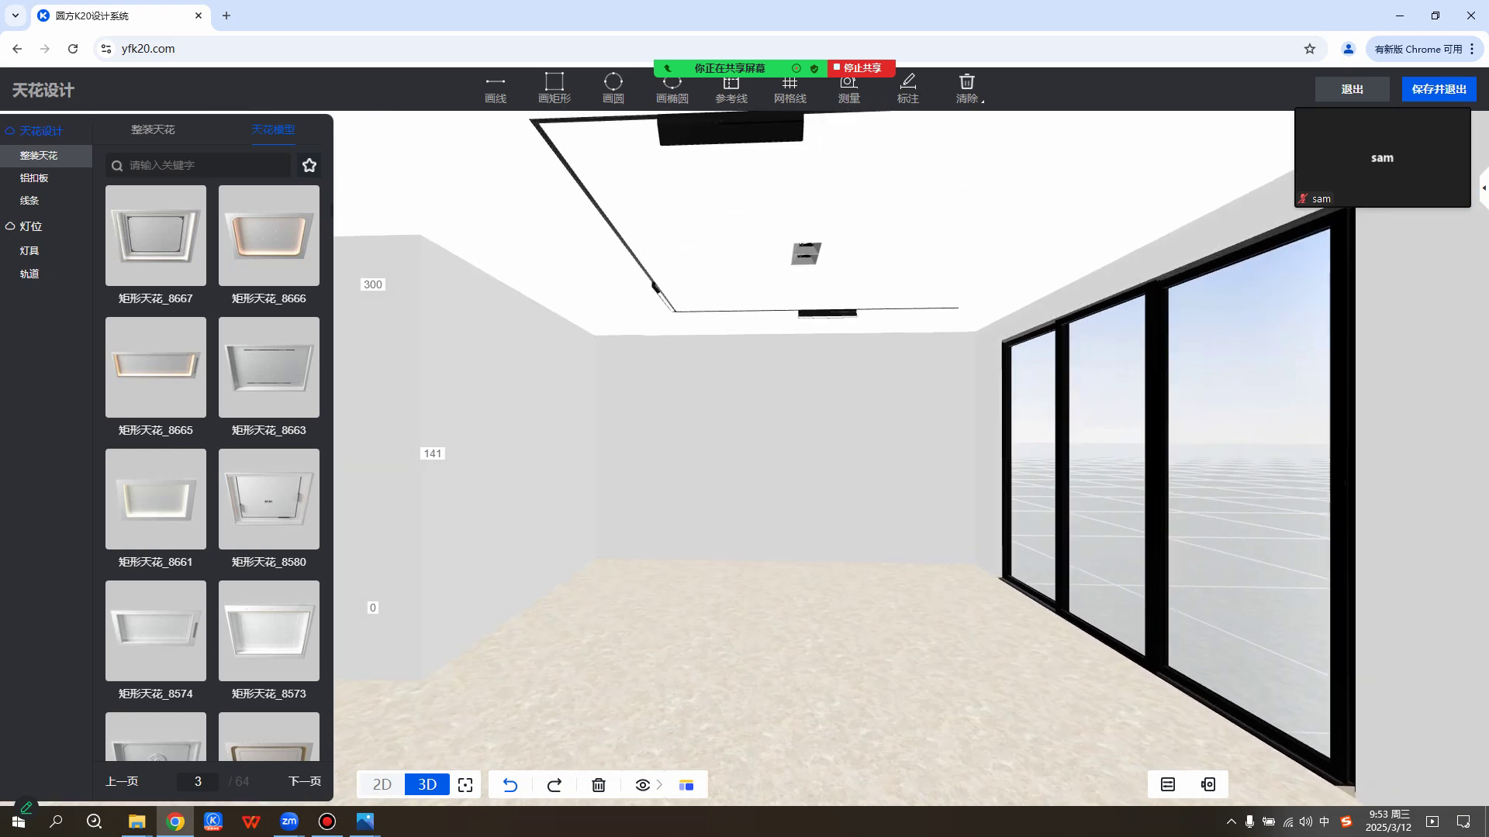
scroll(744, 458, "down", 5)
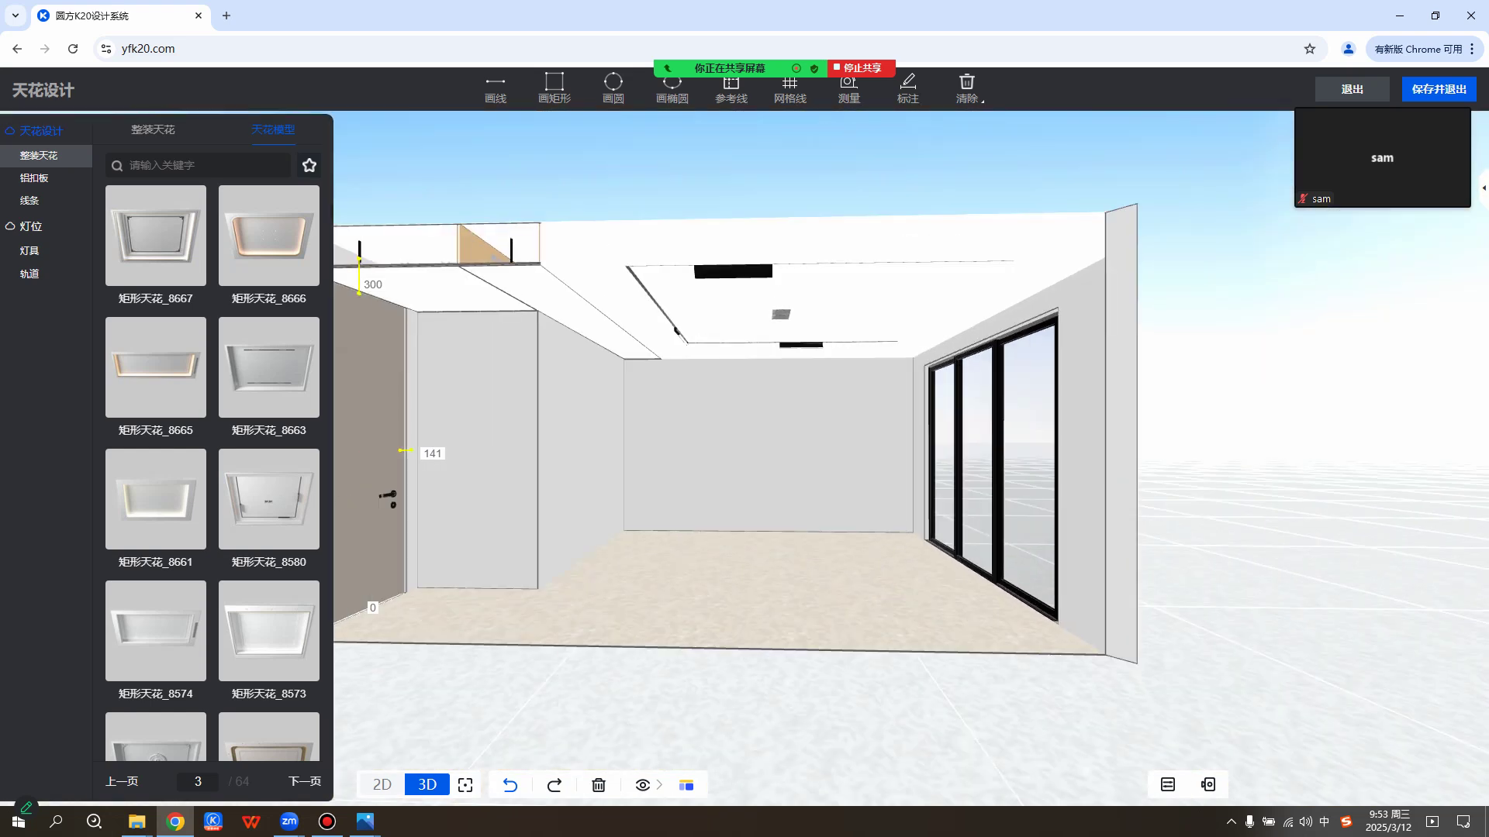
right_click_drag(814, 465, 535, 562)
scroll(628, 450, "up", 2)
scroll(628, 450, "up", 2)
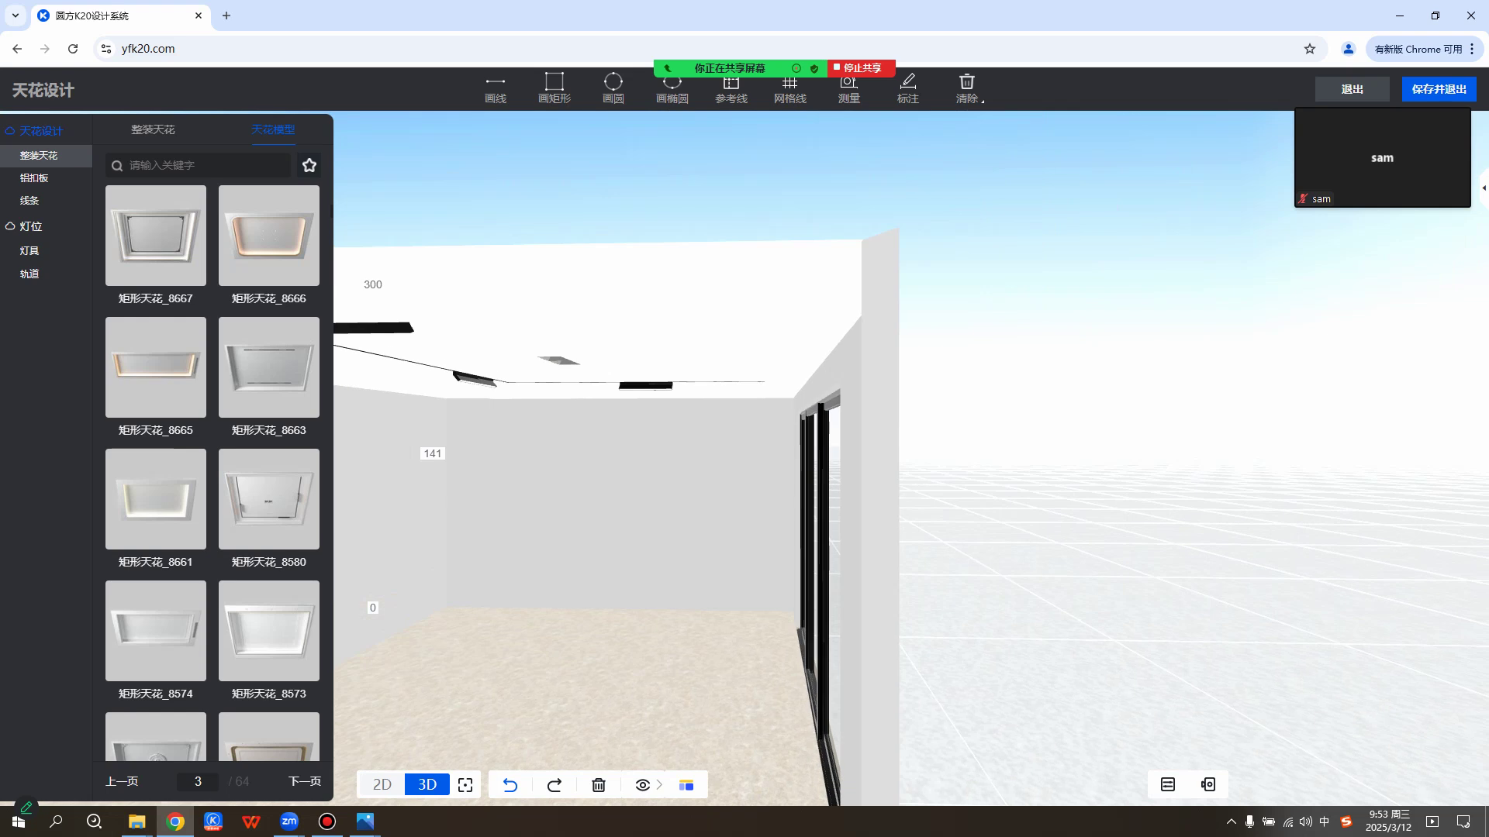
scroll(535, 562, "up", 4)
left_click_drag(535, 562, 466, 559)
scroll(703, 457, "down", 3)
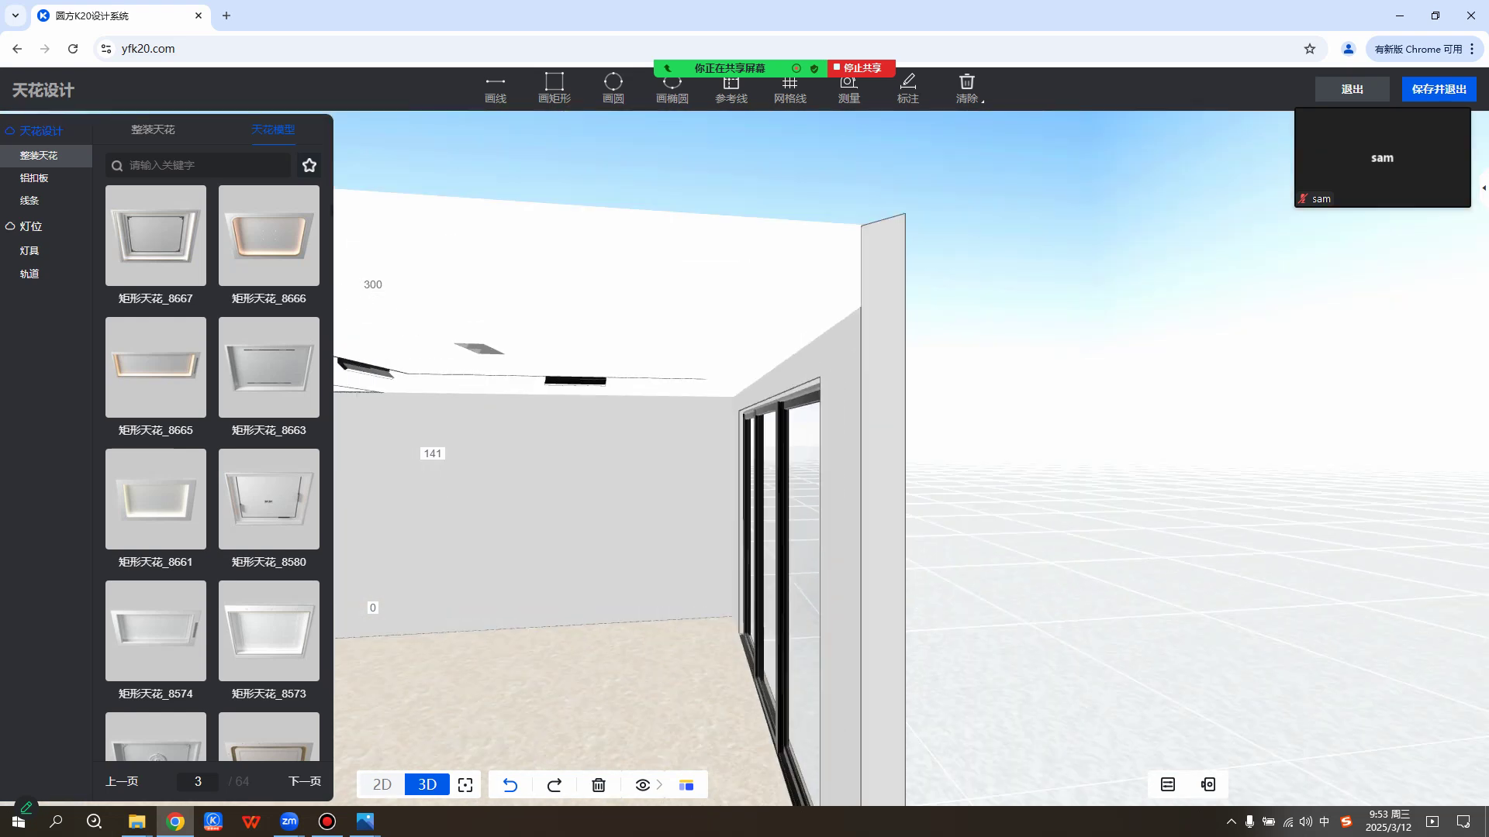
right_click_drag(703, 497, 715, 445)
scroll(660, 457, "down", 2)
scroll(659, 458, "down", 2)
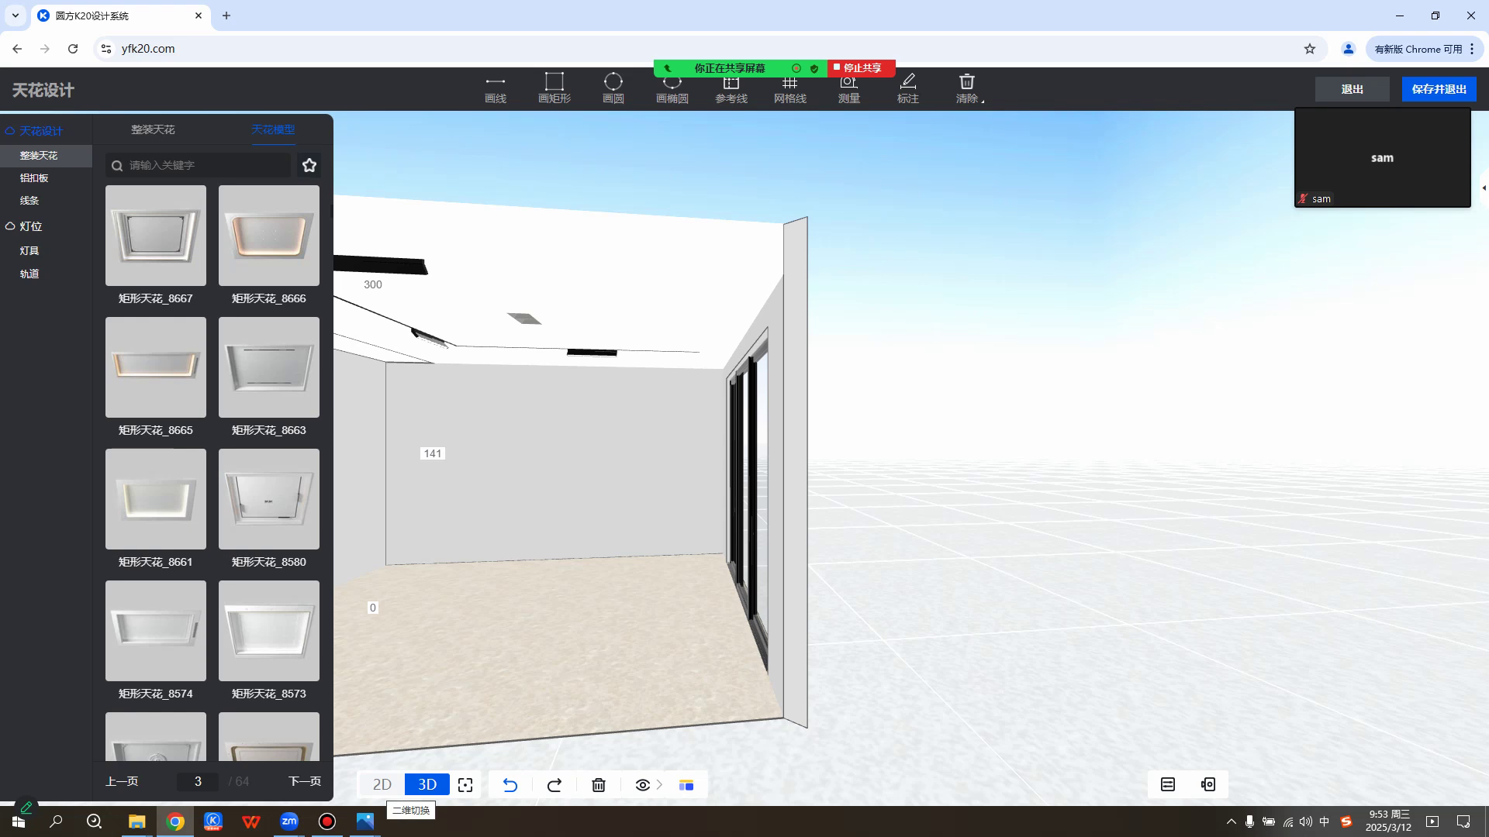
left_click(381, 785)
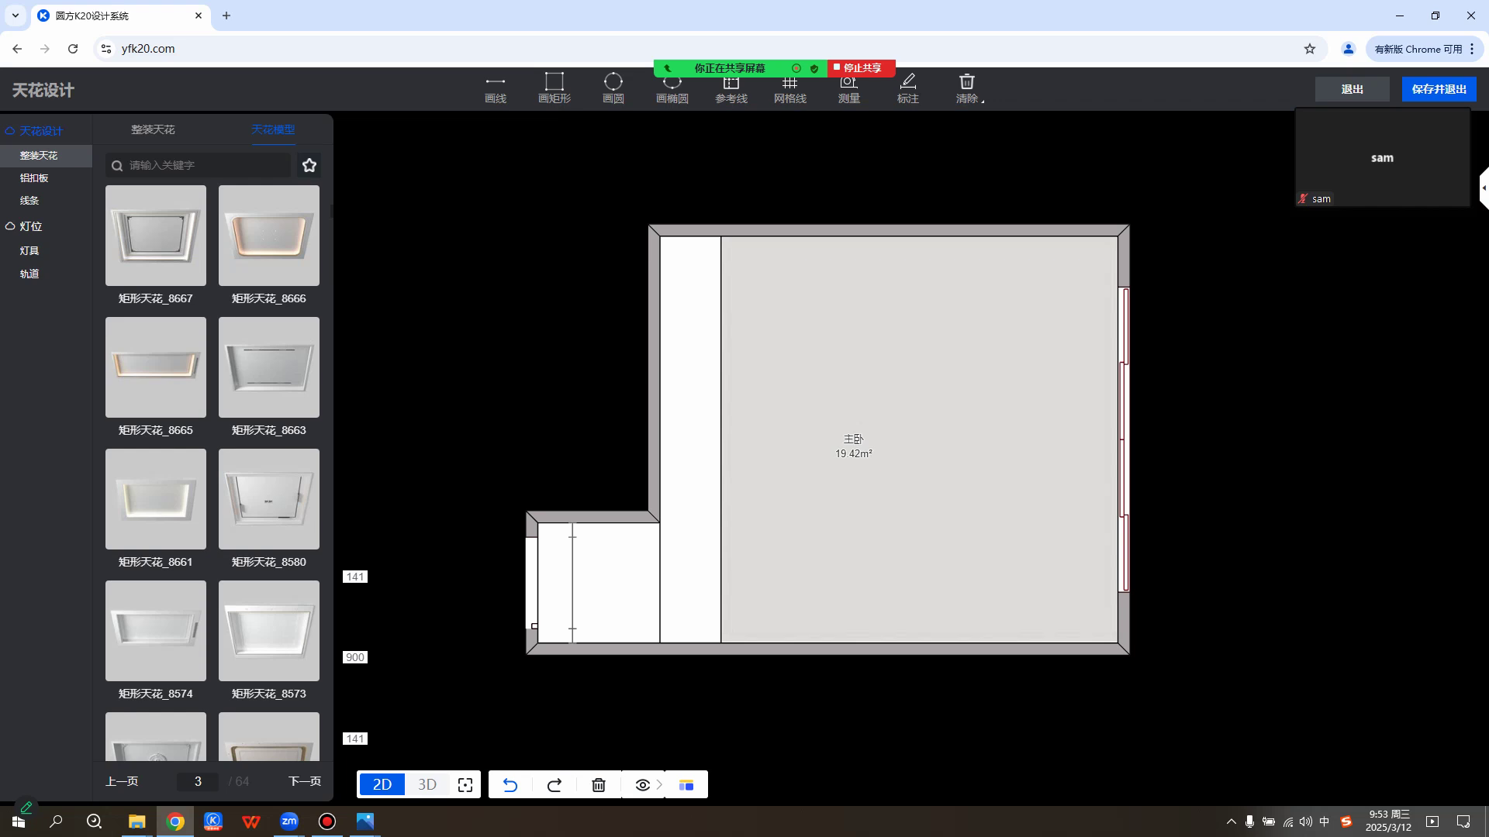
Set the gap between the rectangular ceiling model and the window wall to 150 mm.
left_click(904, 418)
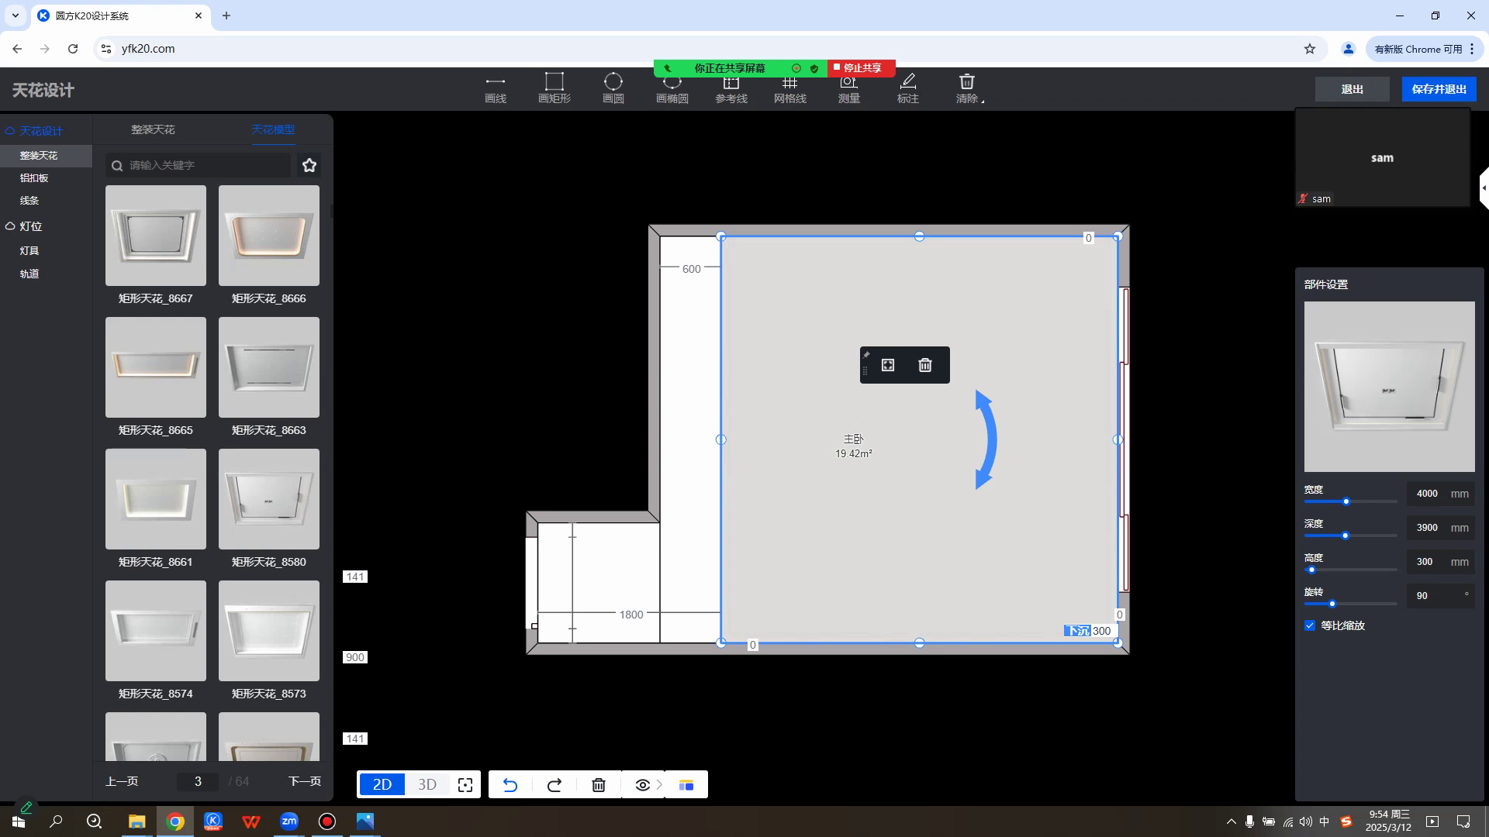
left_click(1119, 615)
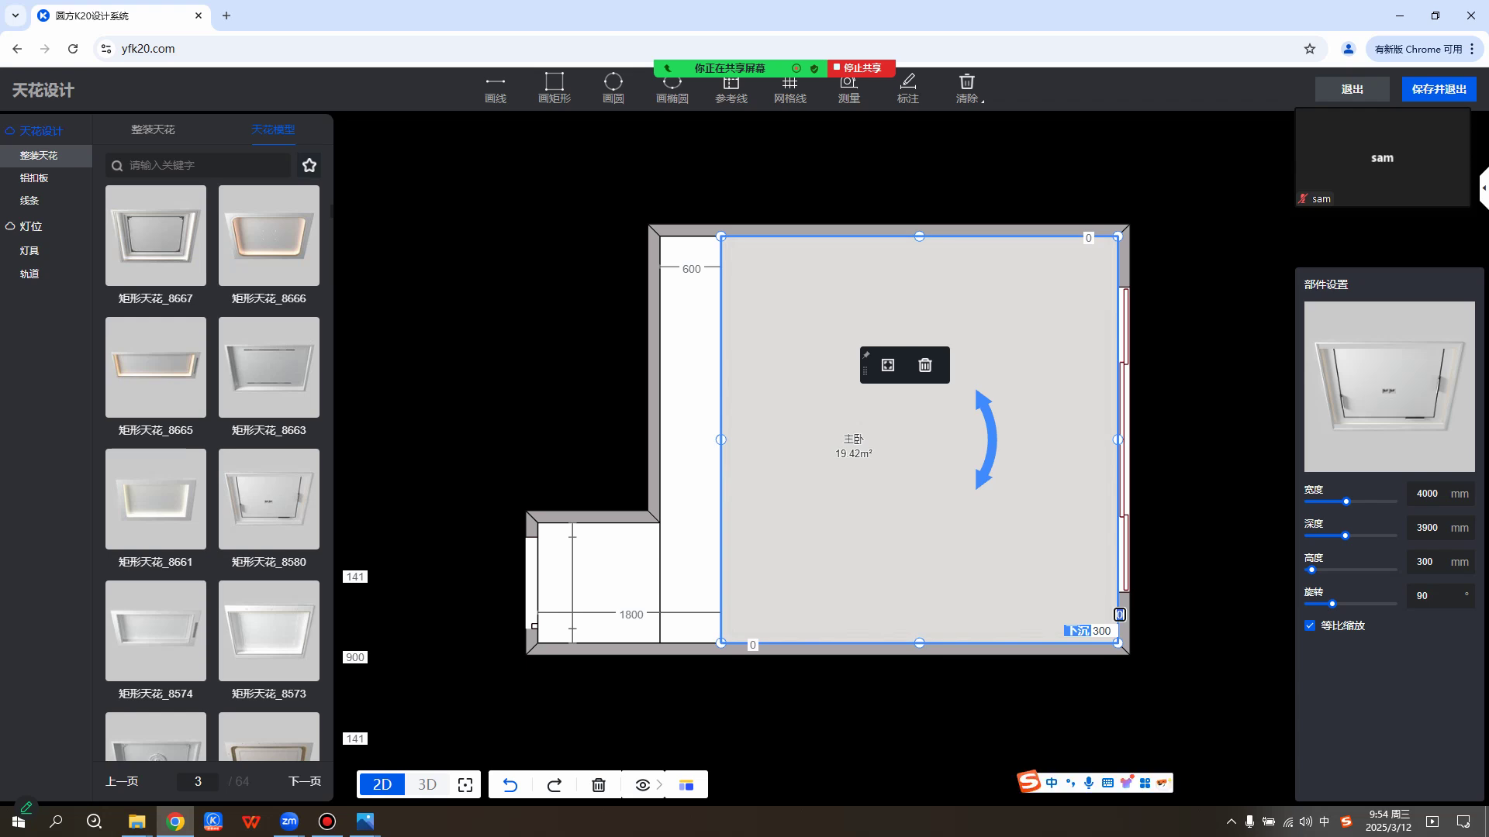
key("Tab")
key("Tab")
key("Tab")
key("Tab")
type("150")
key("Return")
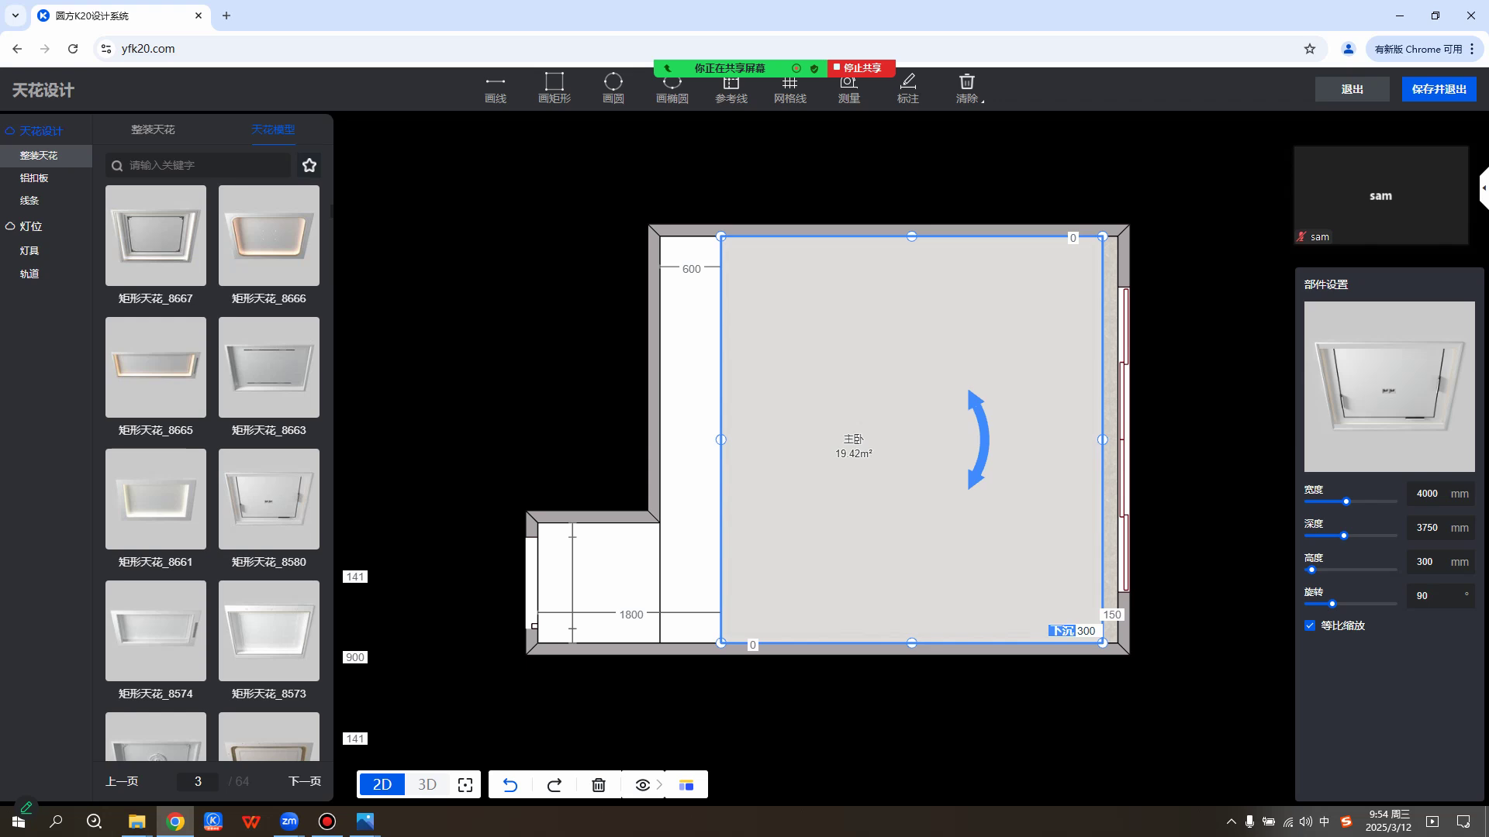
Save and exit the ceiling design, and save the whole bedroom project.
left_click(1438, 89)
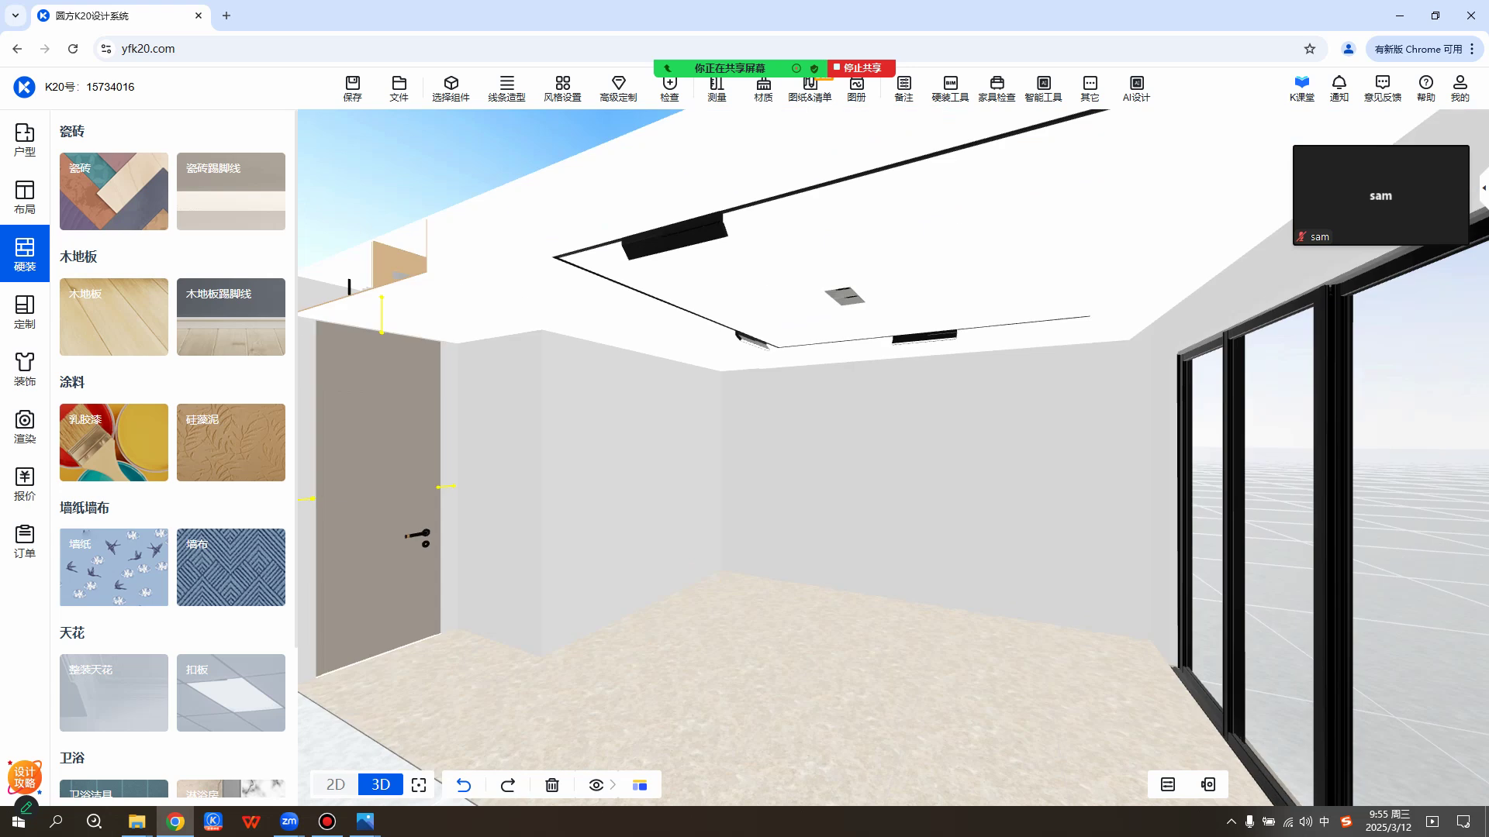
key("ctrl+s")
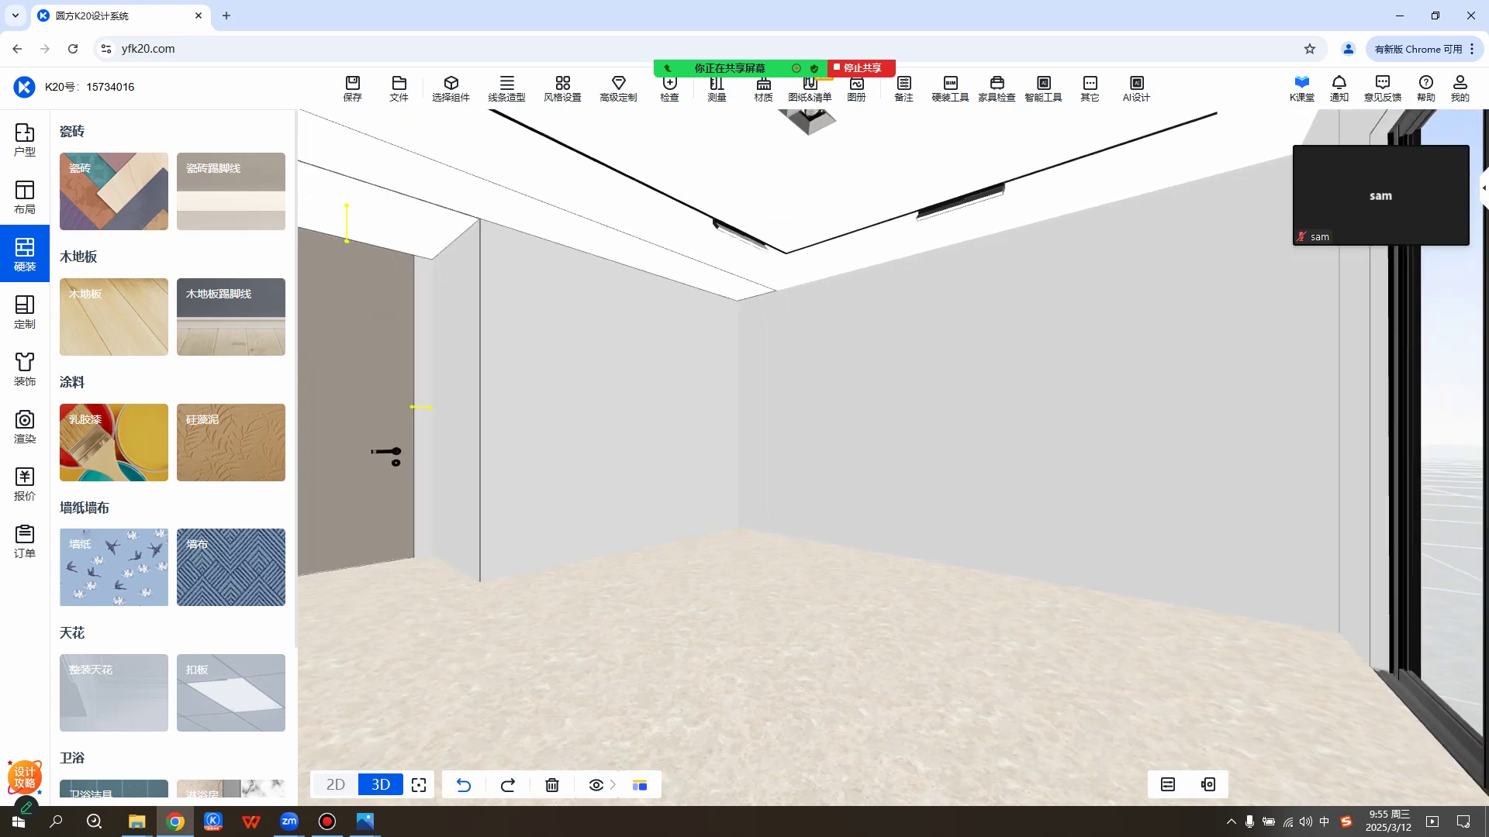
Open the paving design (铺贴) of the bedroom floor and apply the 连续直铺 straight tile layout to the whole floor.
left_click(683, 629)
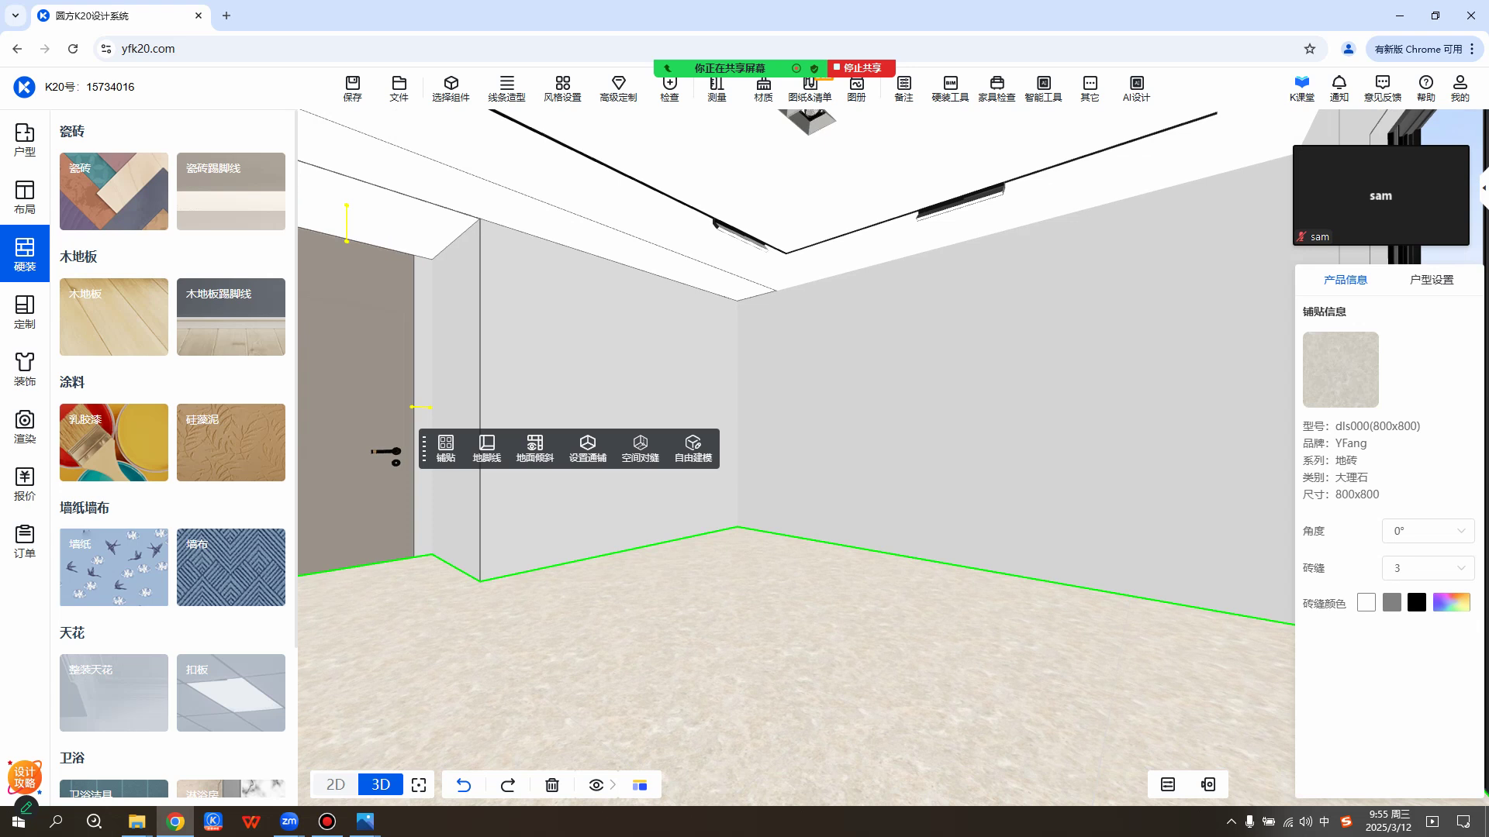
left_click(923, 423)
left_click(822, 643)
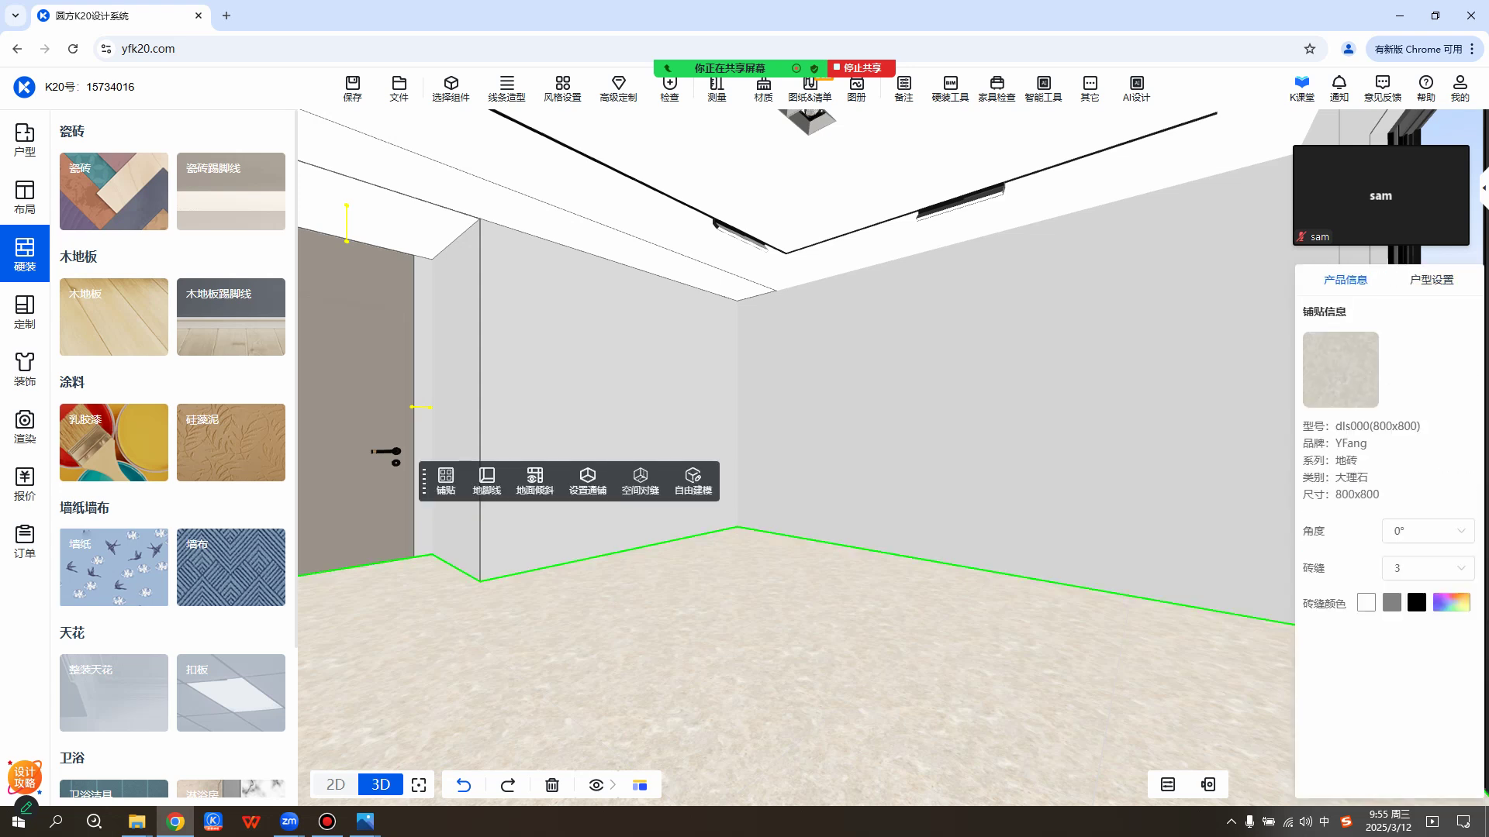
left_click(446, 481)
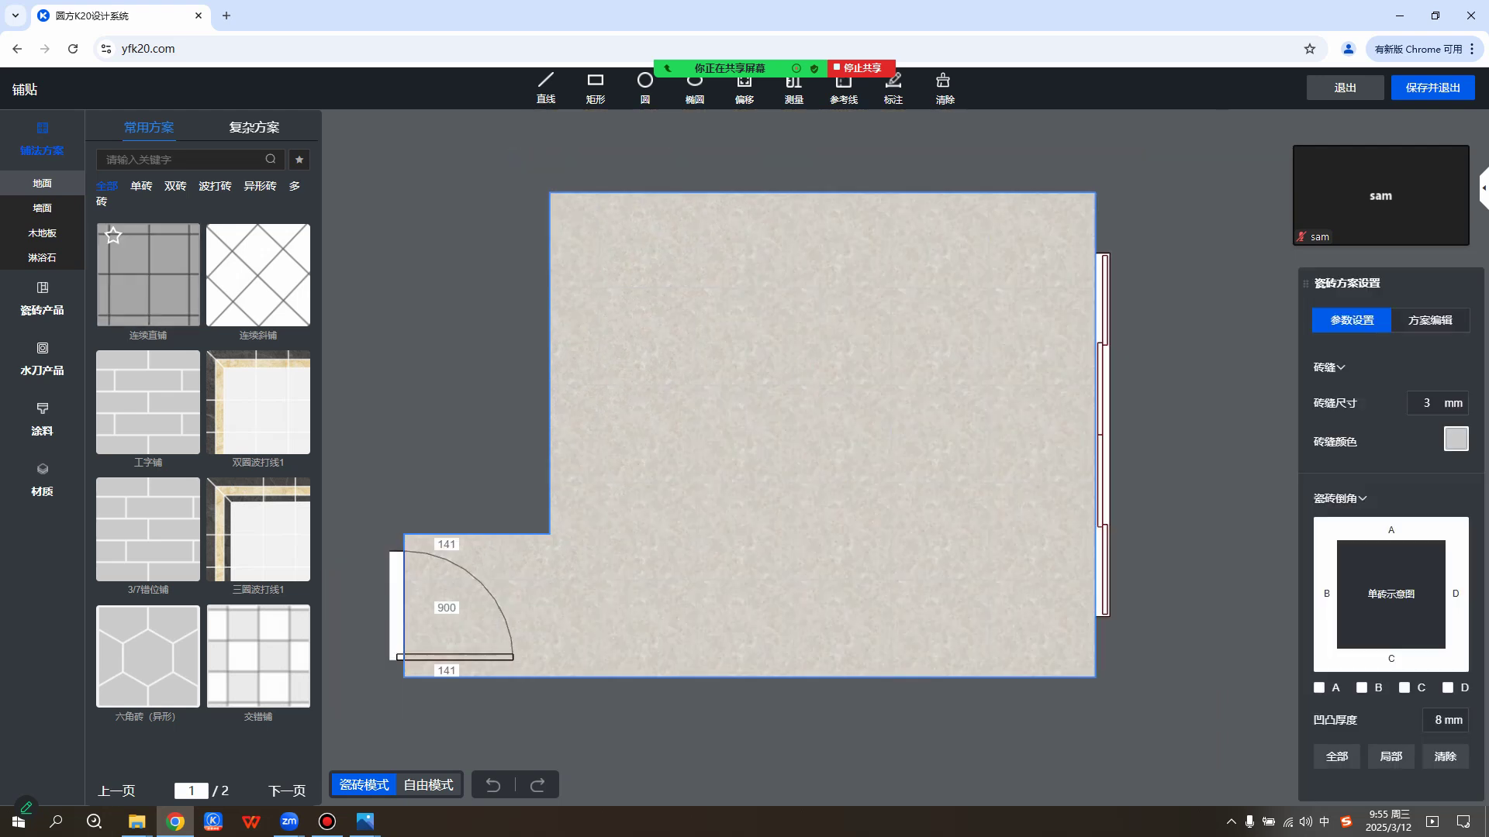
double_click(149, 275)
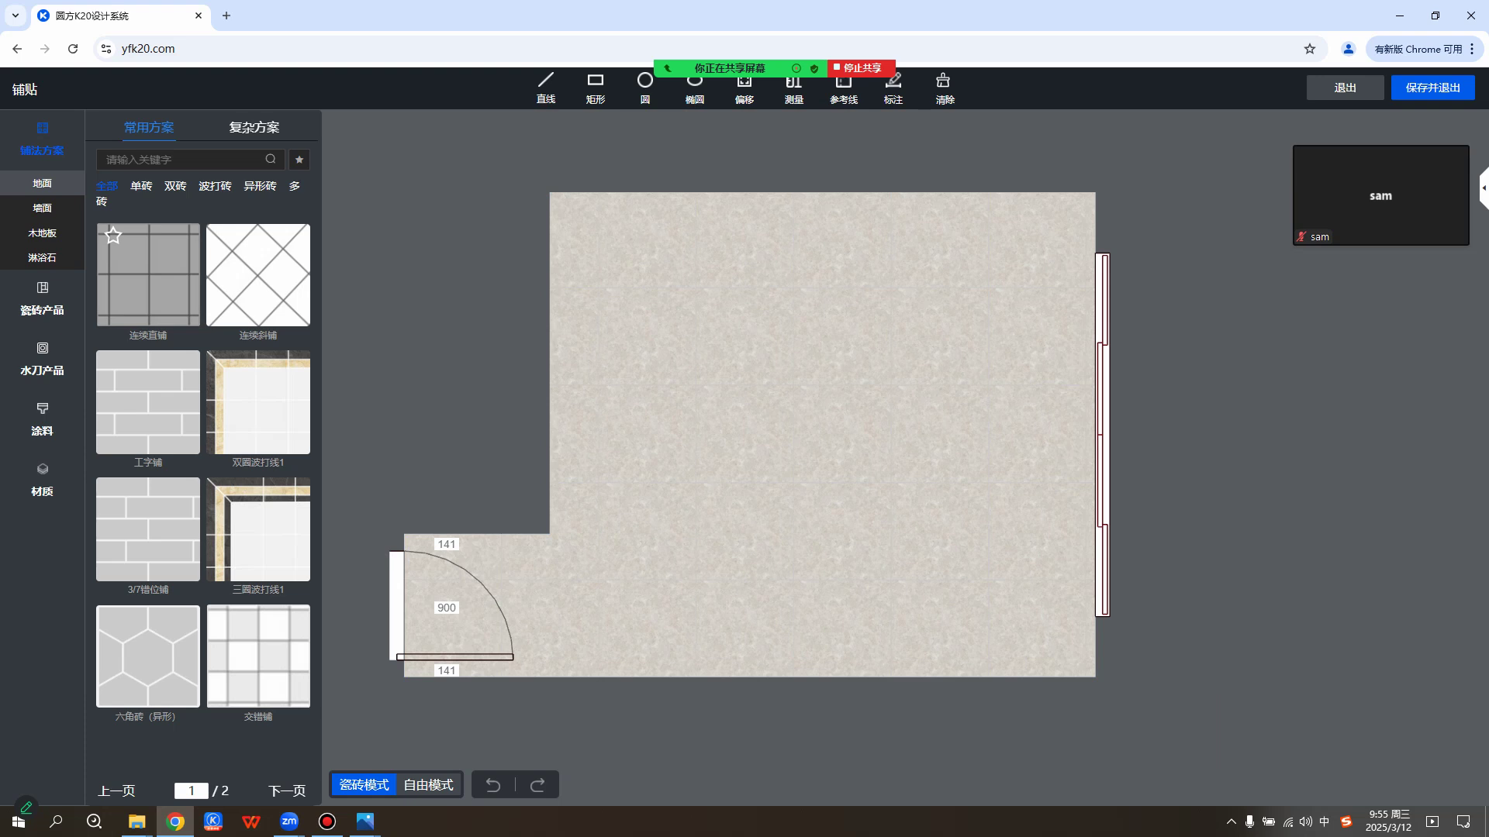
left_click(768, 388)
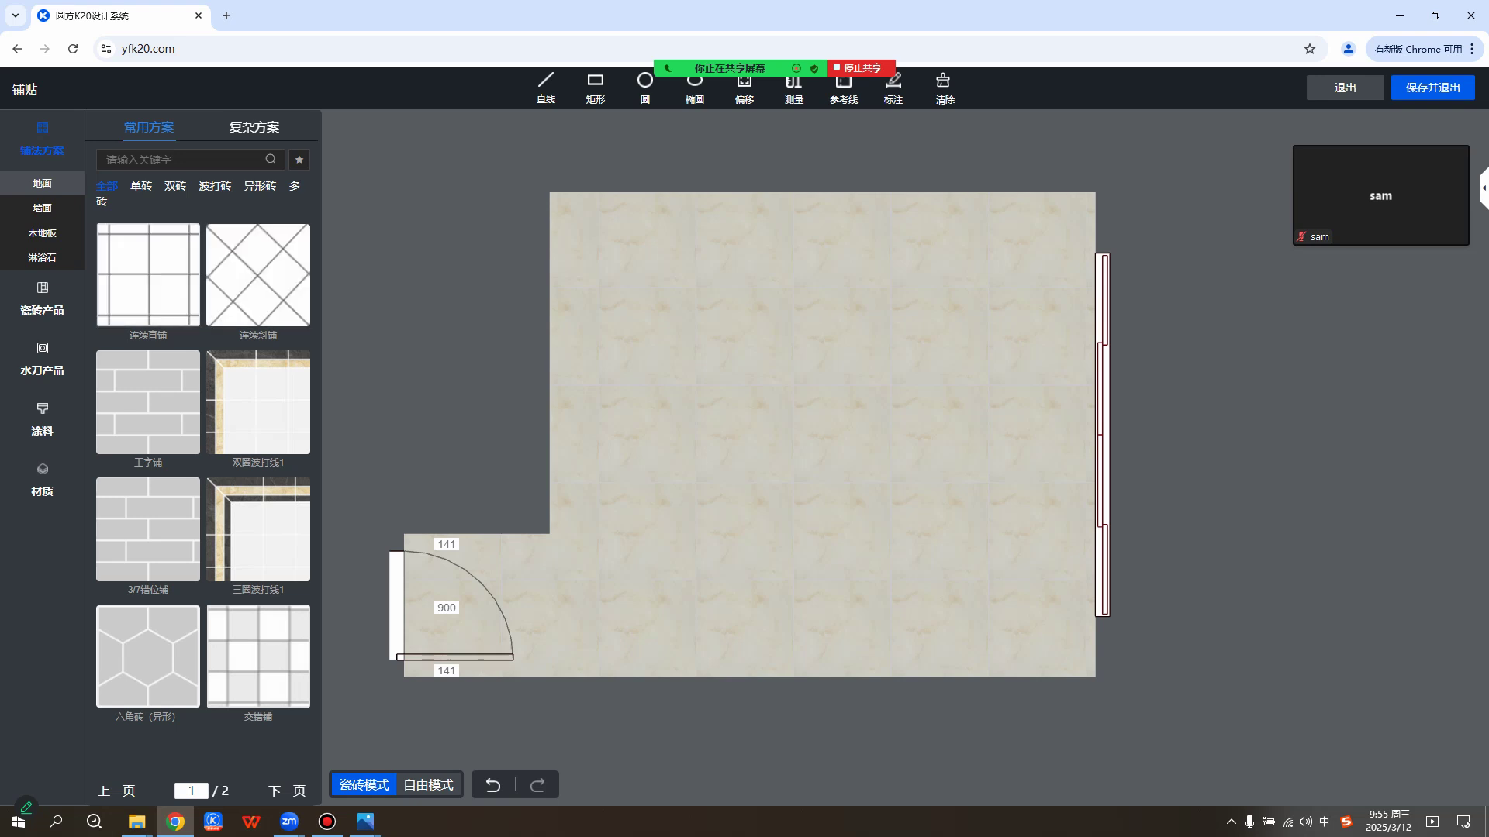
left_click_drag(822, 434, 861, 436)
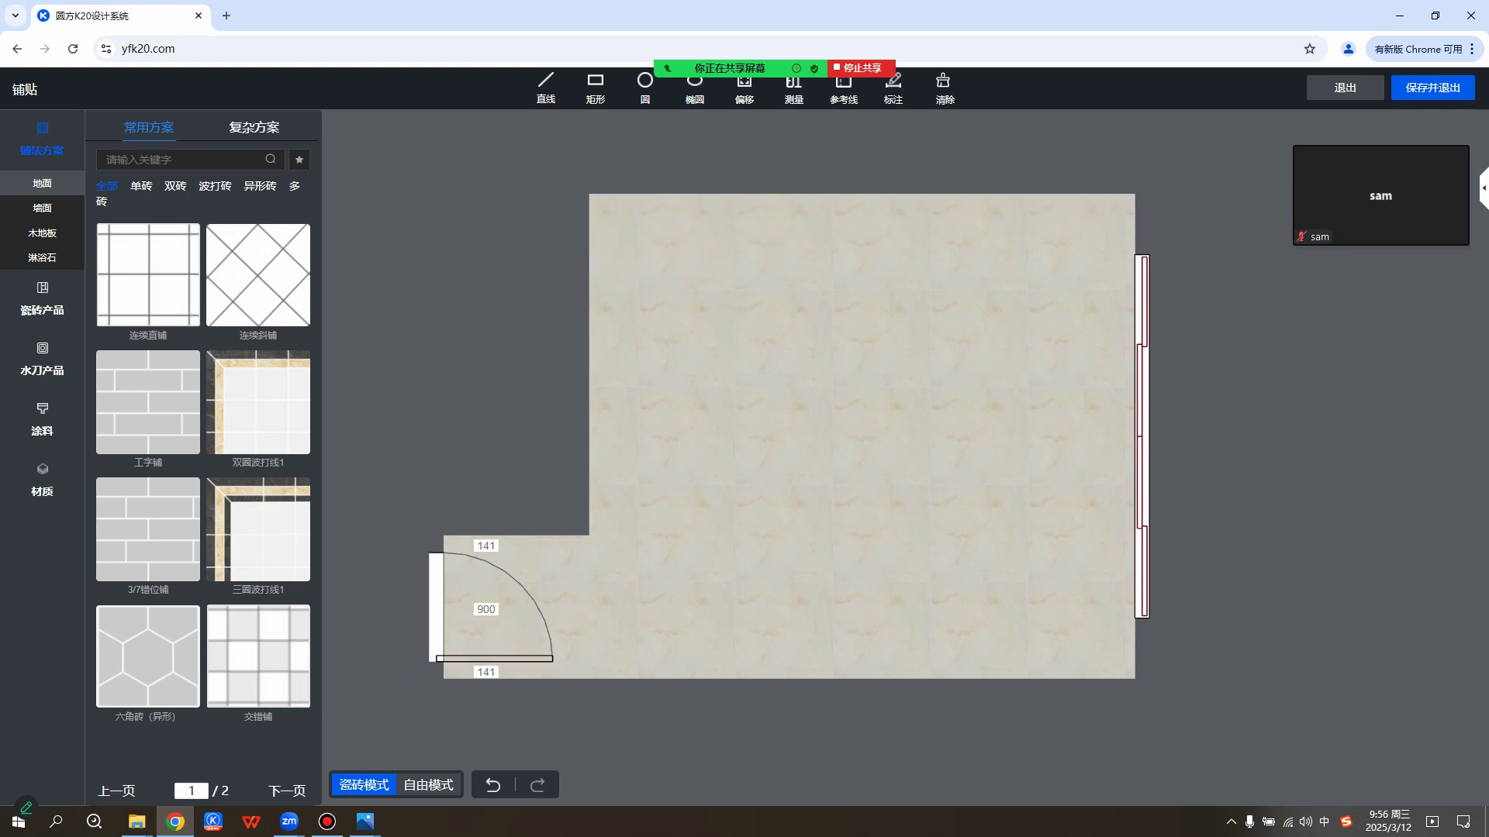
Check the messages in the Zoom meeting chat and minimize the chat window.
left_click(691, 31)
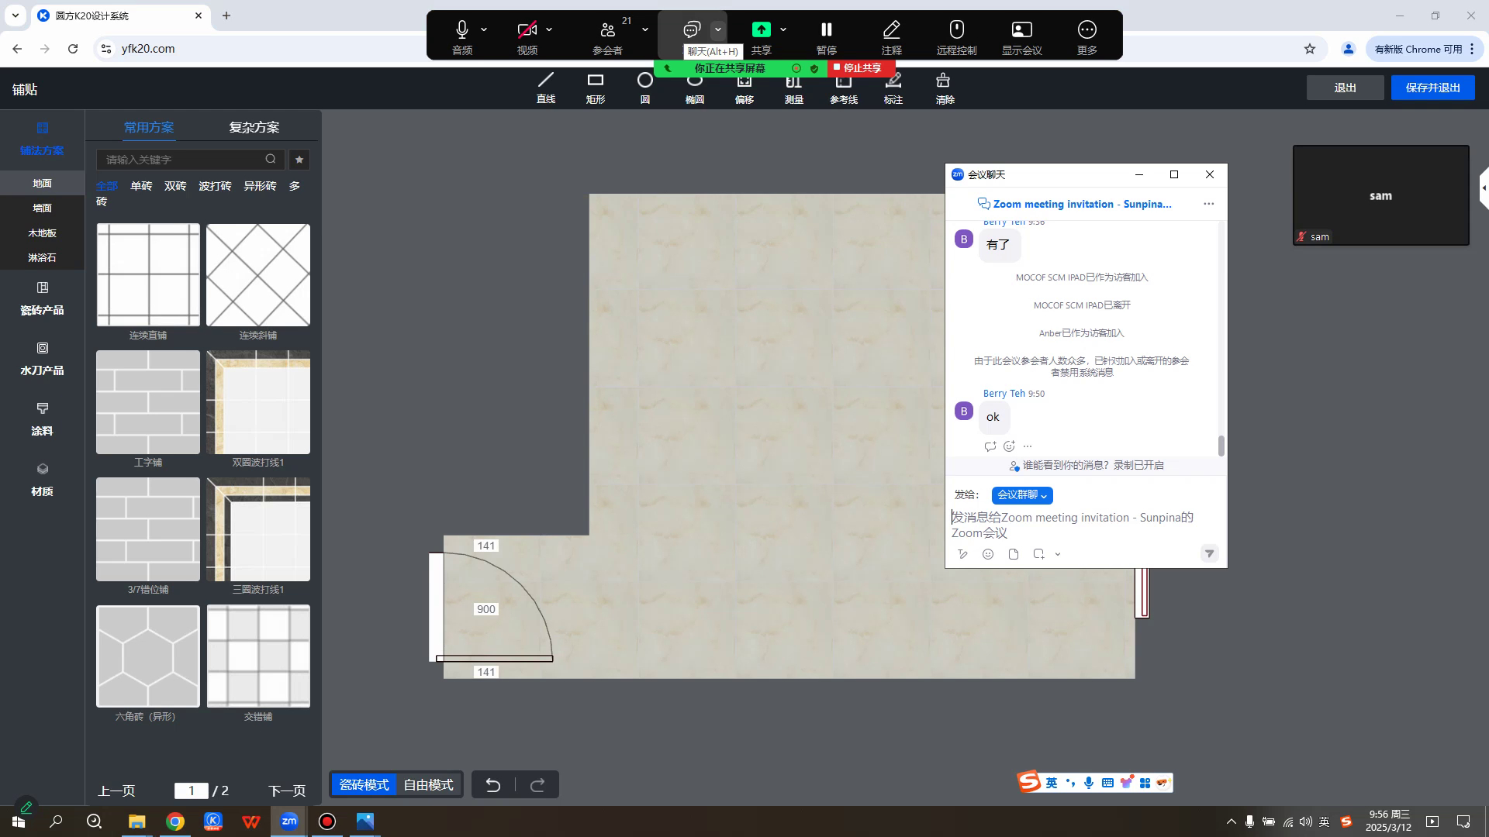
left_click(1139, 175)
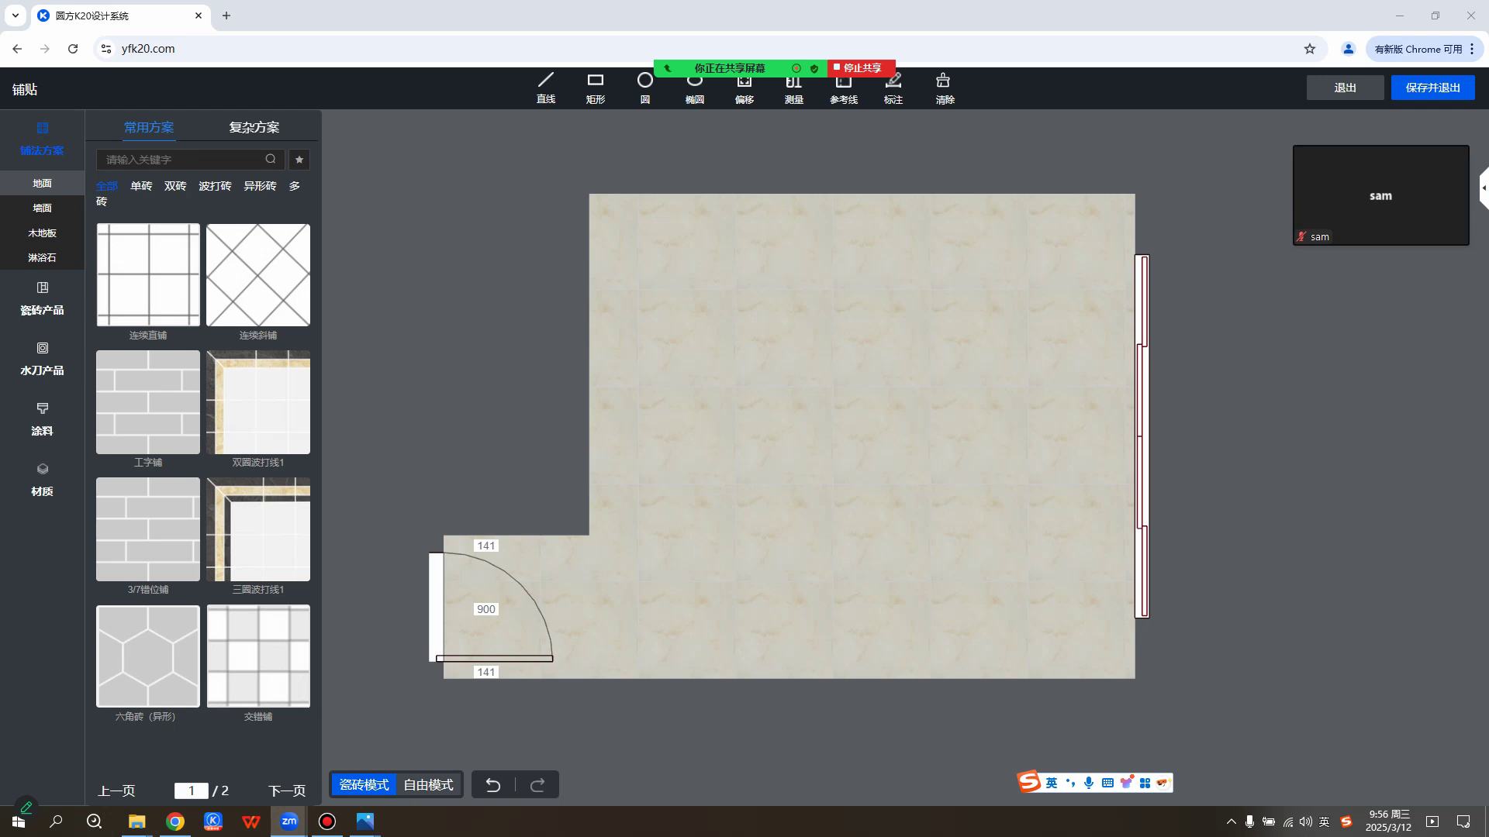
Save and exit the floor paving design, and inspect the tiled floor from inside the room in 3D.
left_click(1432, 87)
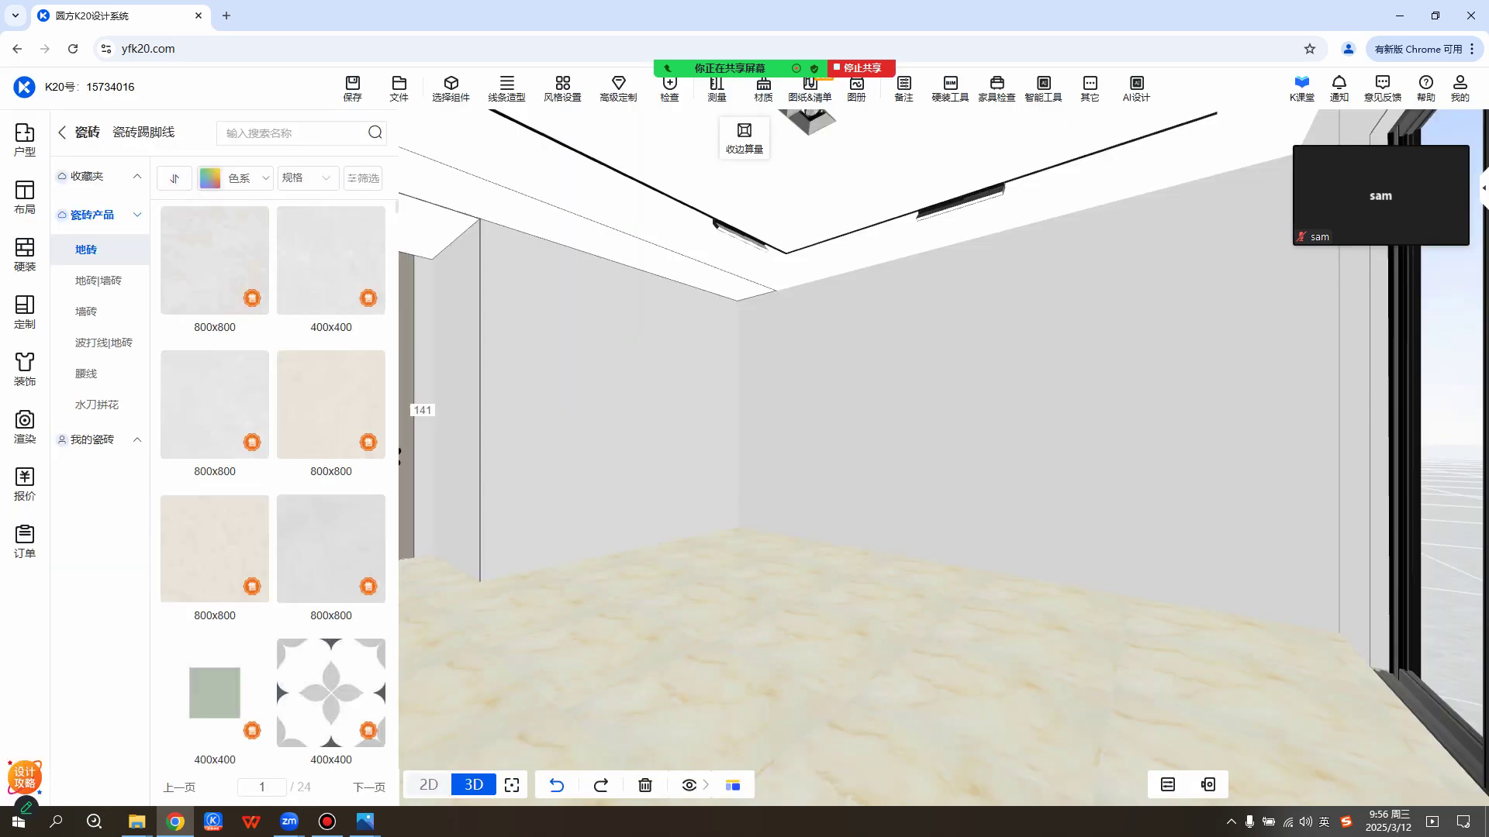
scroll(938, 458, "up", 3)
scroll(939, 457, "down", 5)
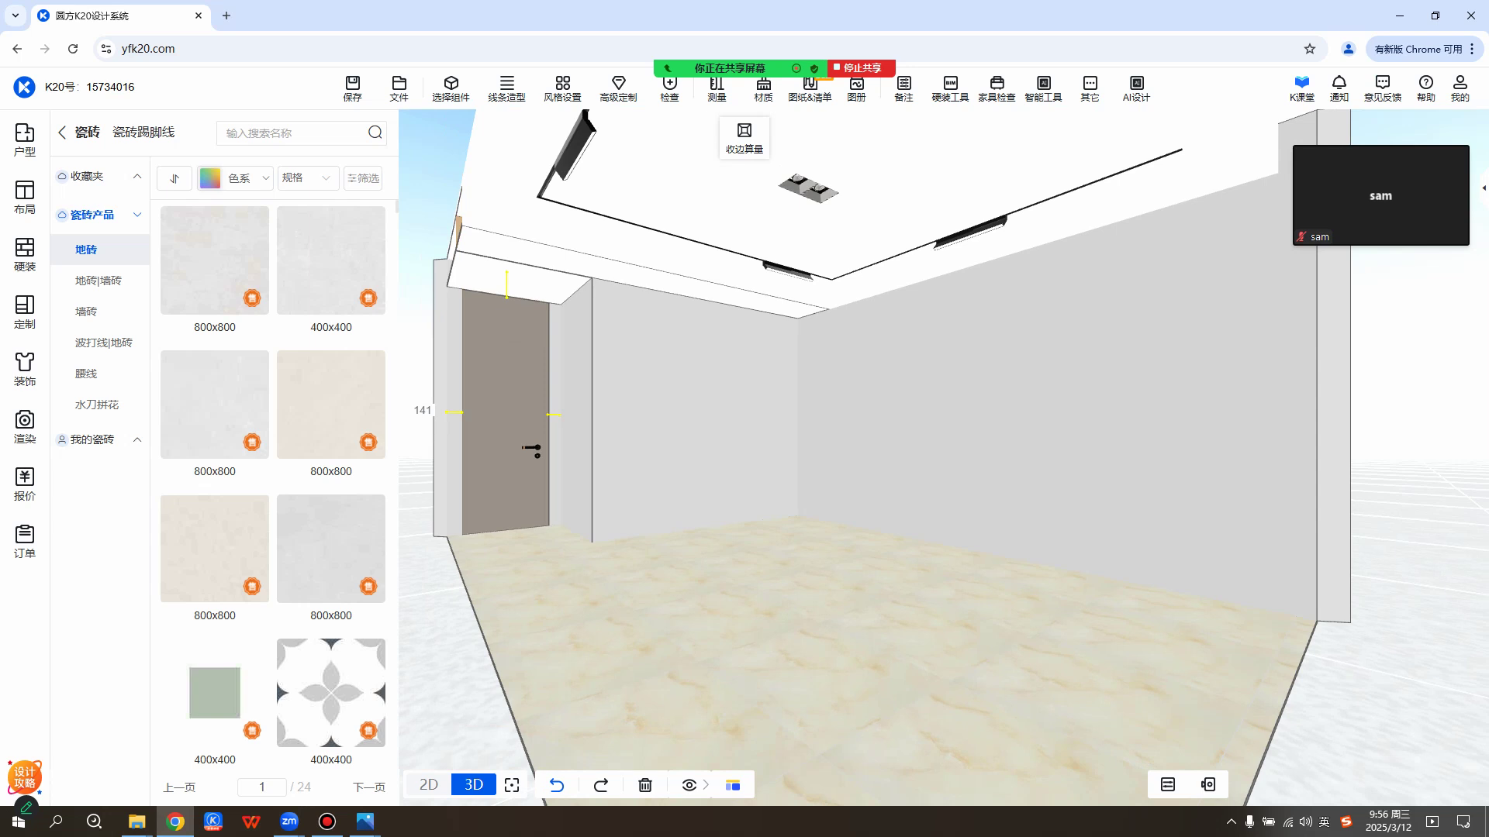
scroll(939, 457, "up", 3)
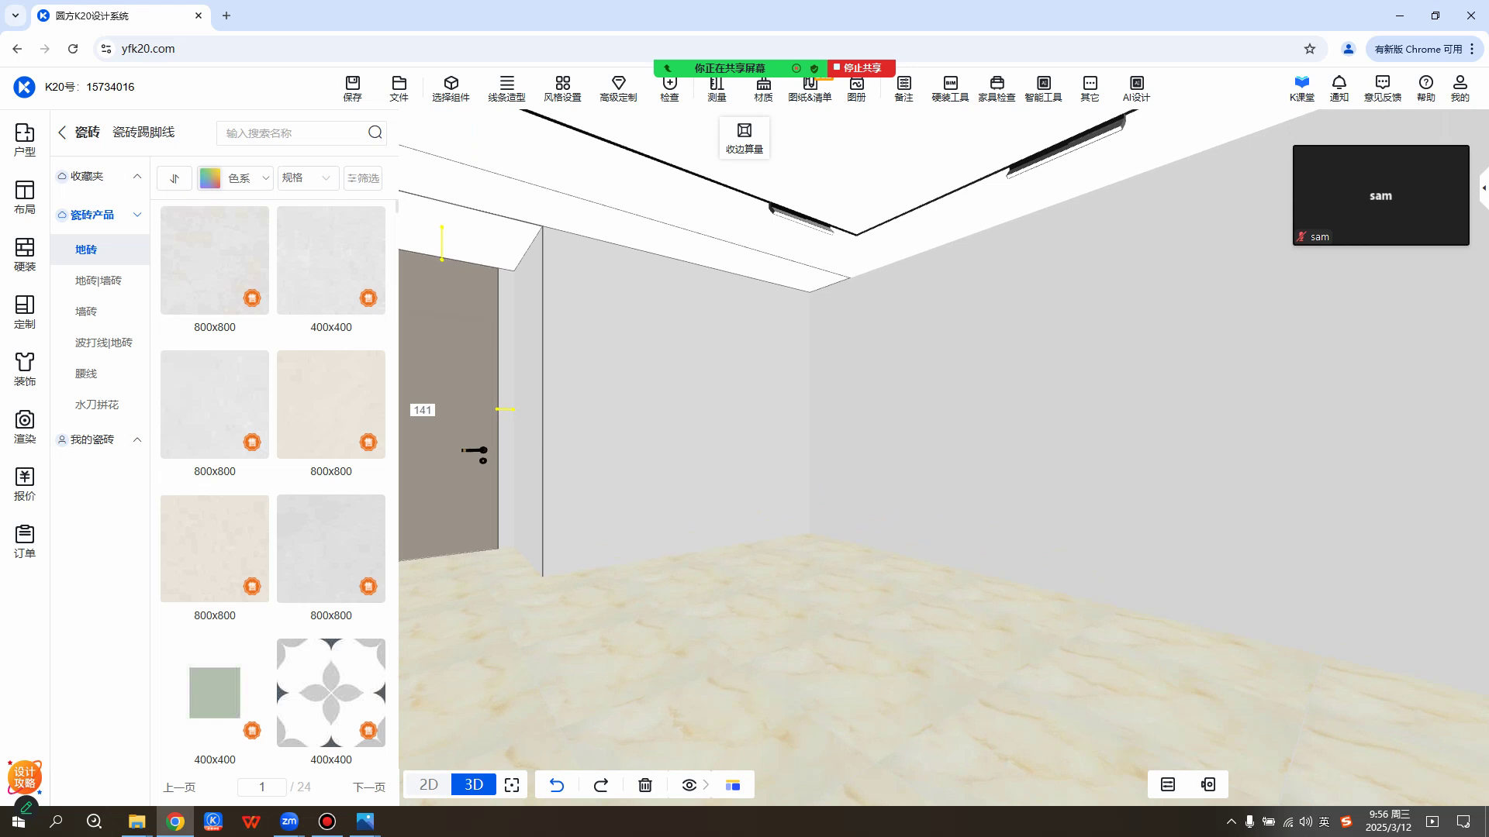
scroll(752, 442, "up", 5)
left_click_drag(853, 442, 745, 442)
scroll(744, 442, "down", 5)
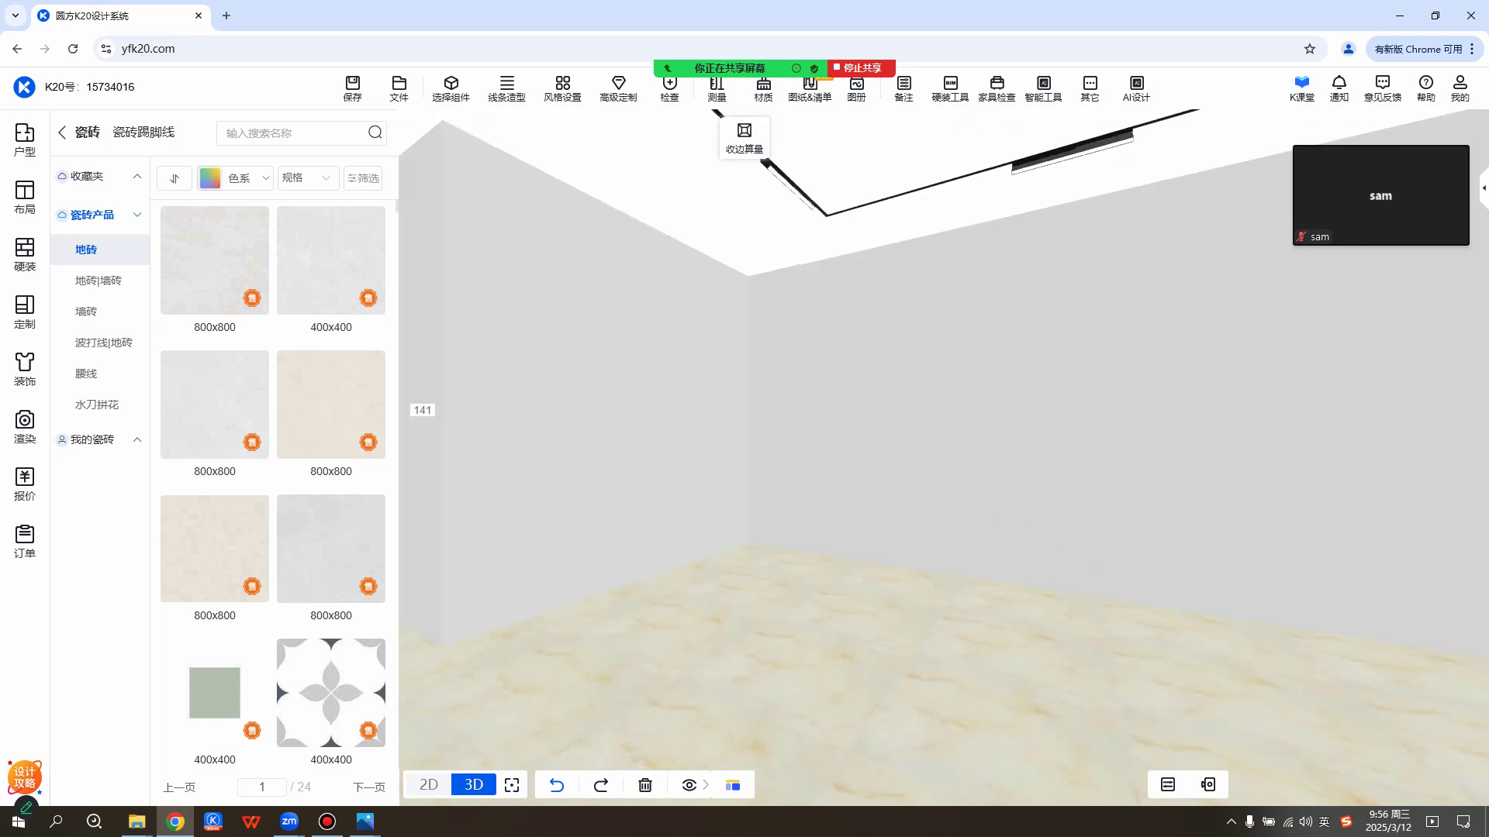
scroll(775, 442, "down", 5)
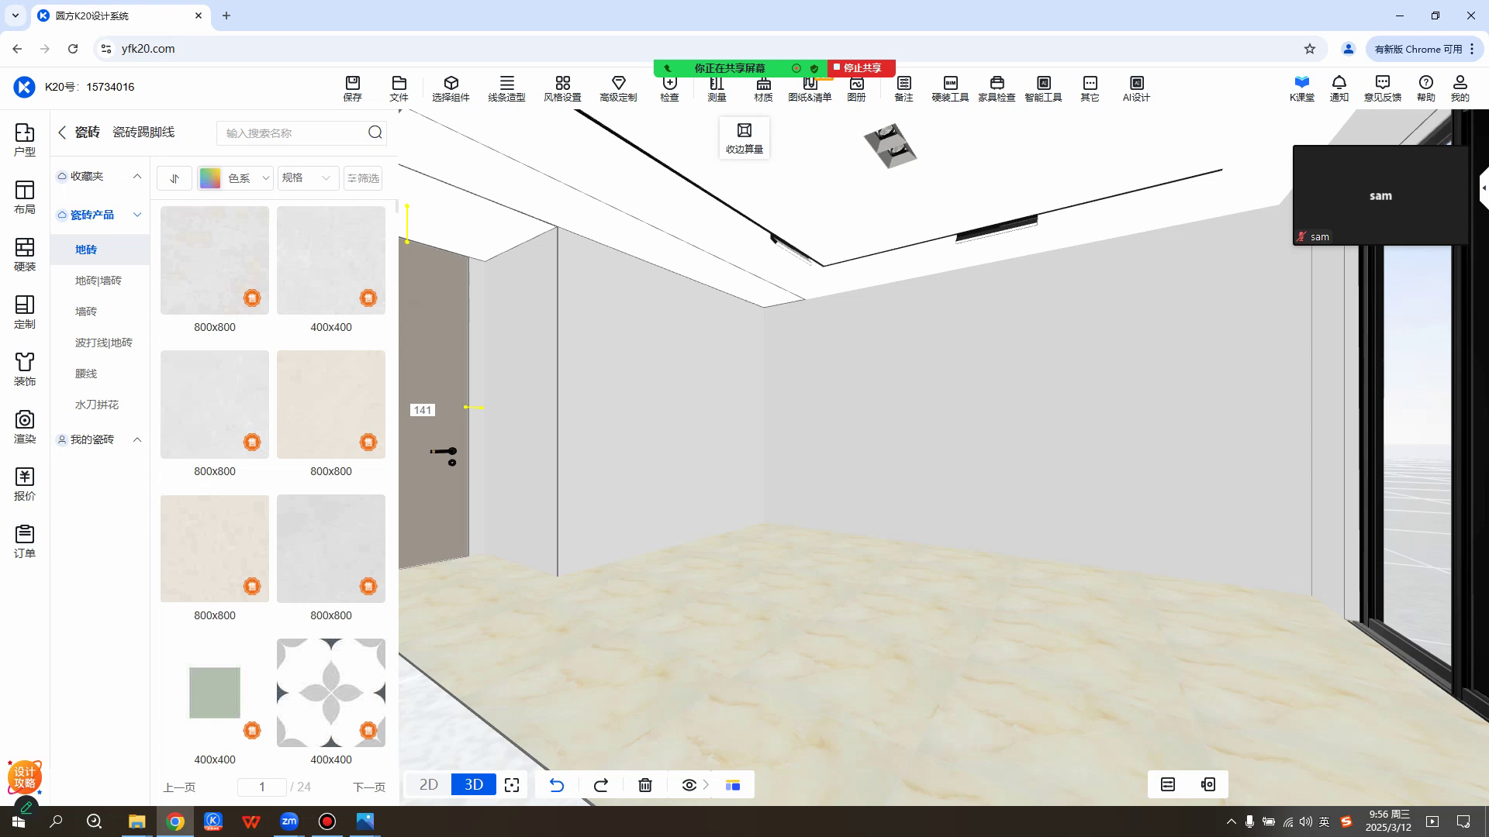
Select the bedroom floor and open the ordinary (普通) wood floor textures in the cloud texture library (云贴图).
left_click(620, 585)
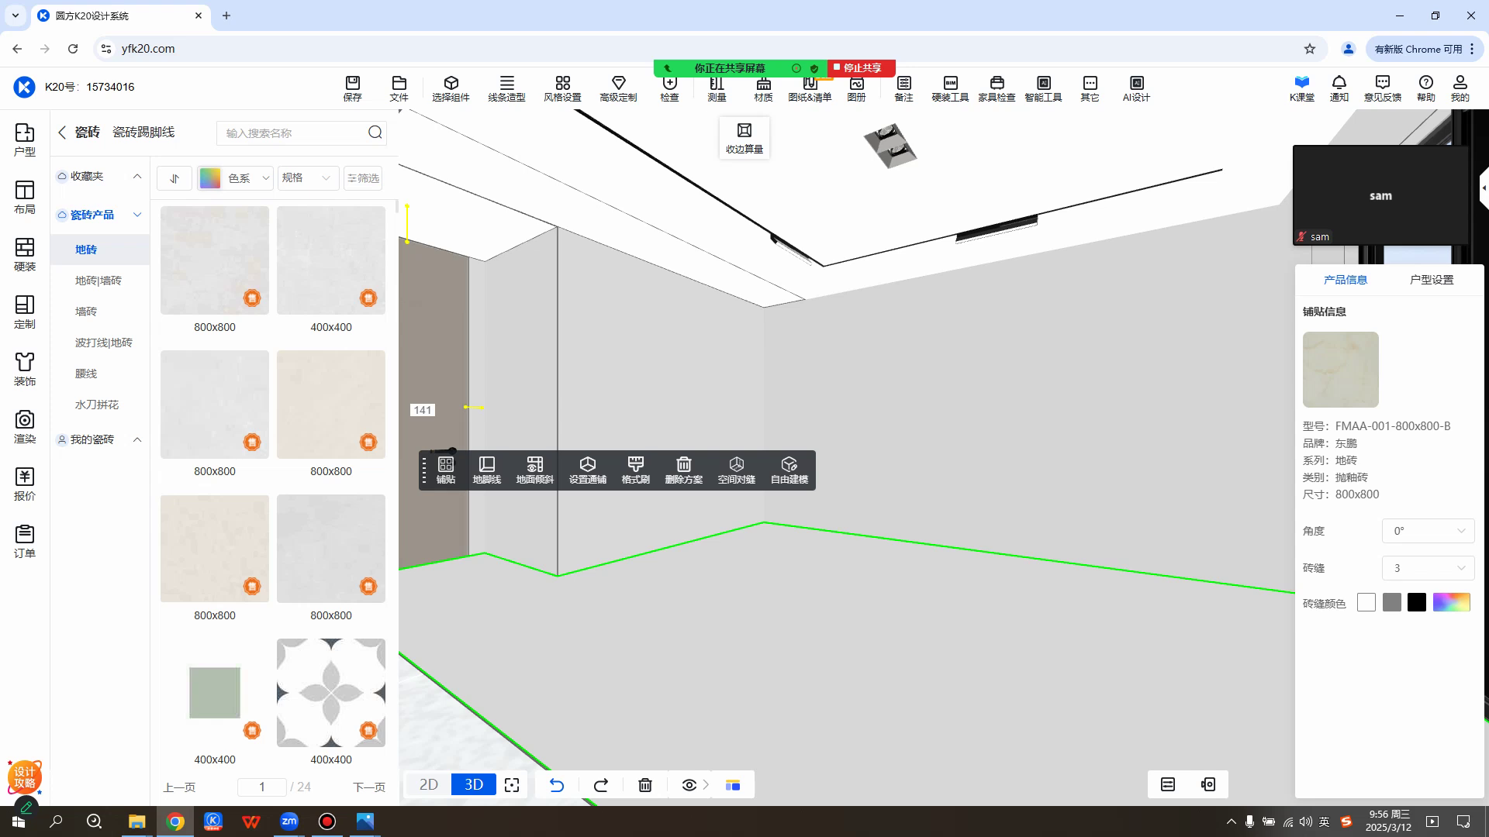
left_click(25, 369)
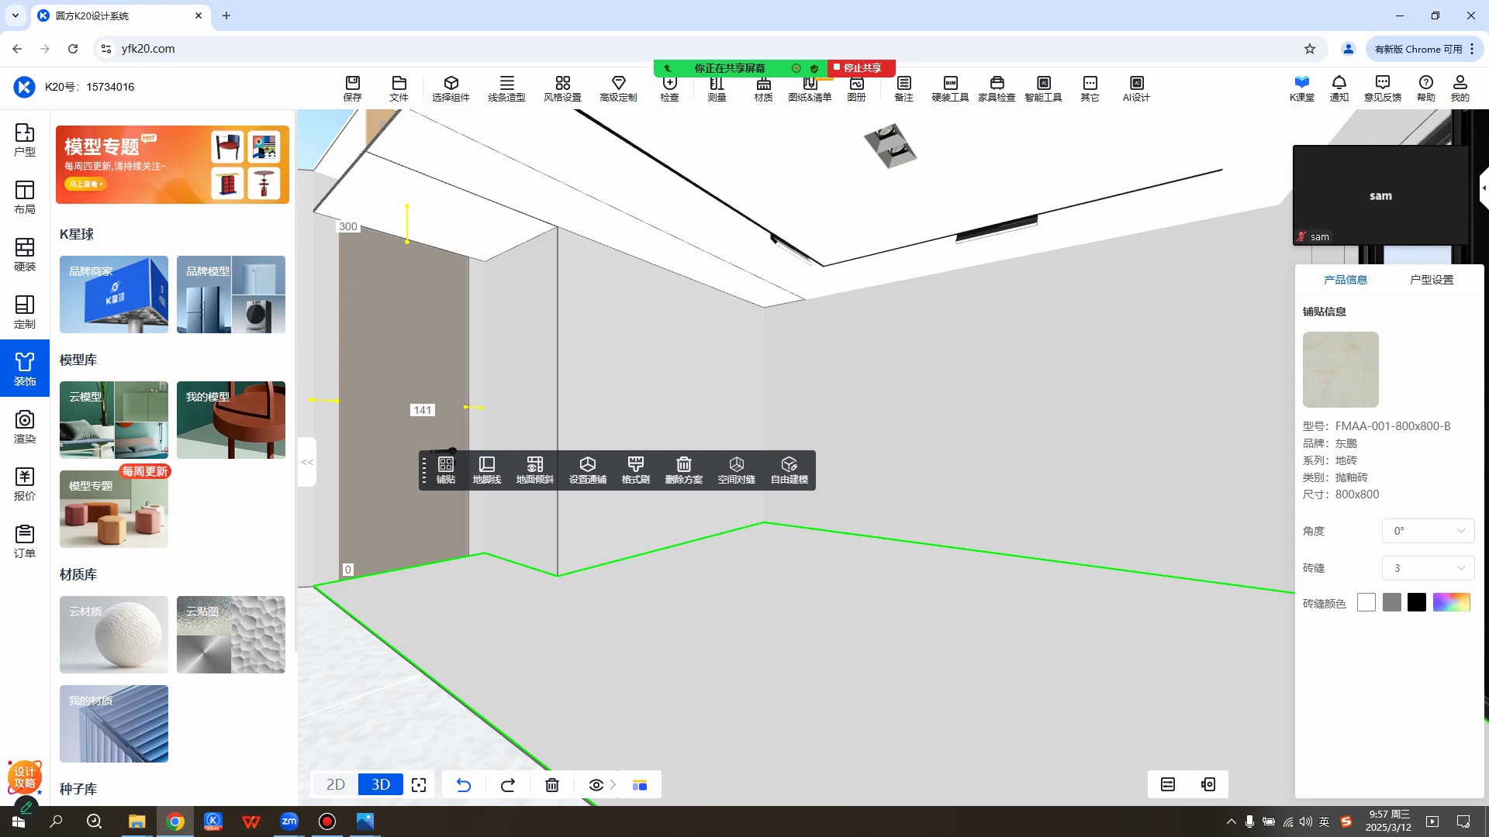
left_click(231, 635)
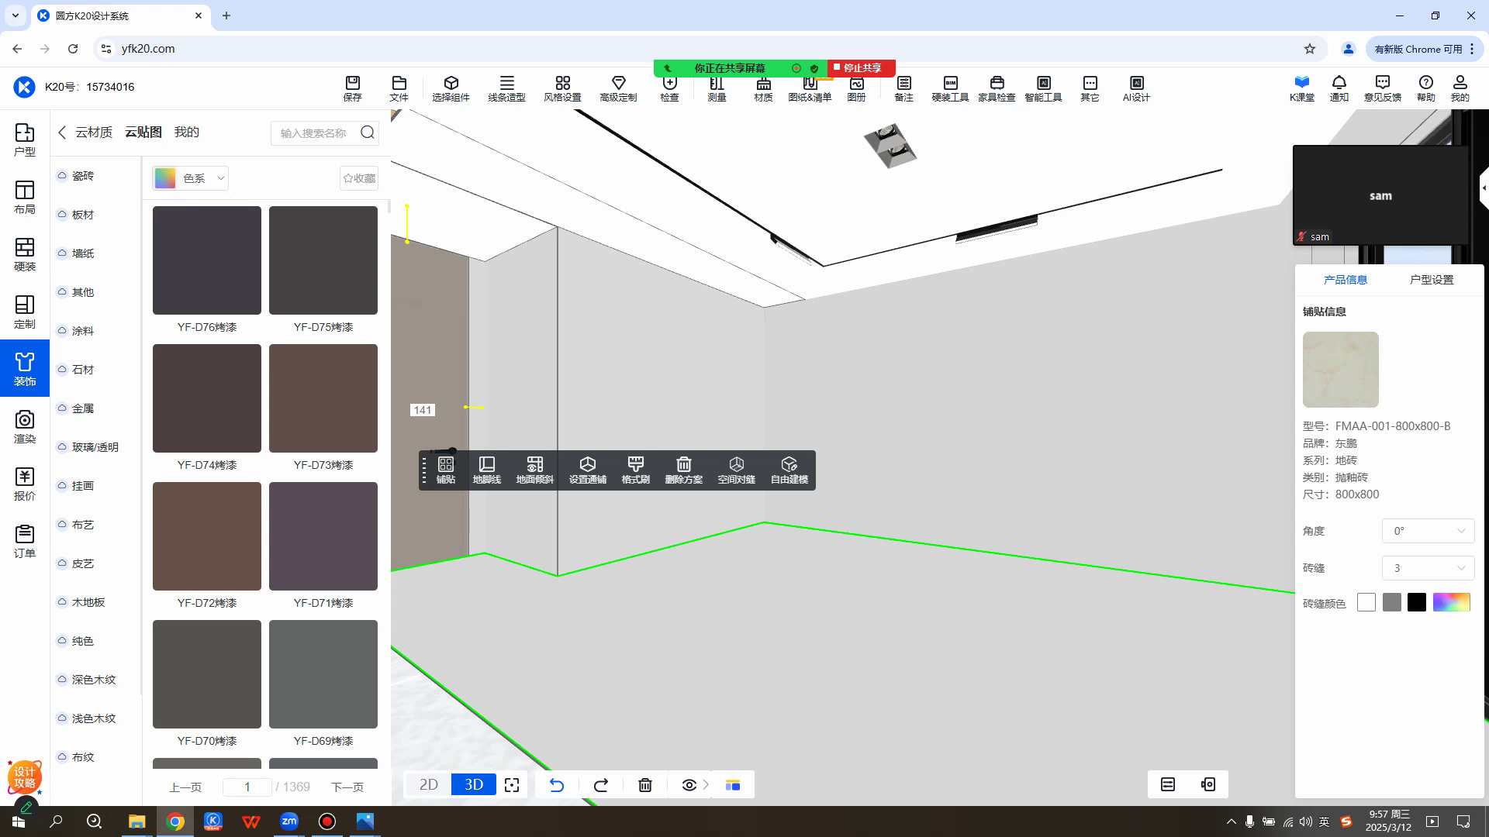
left_click(88, 602)
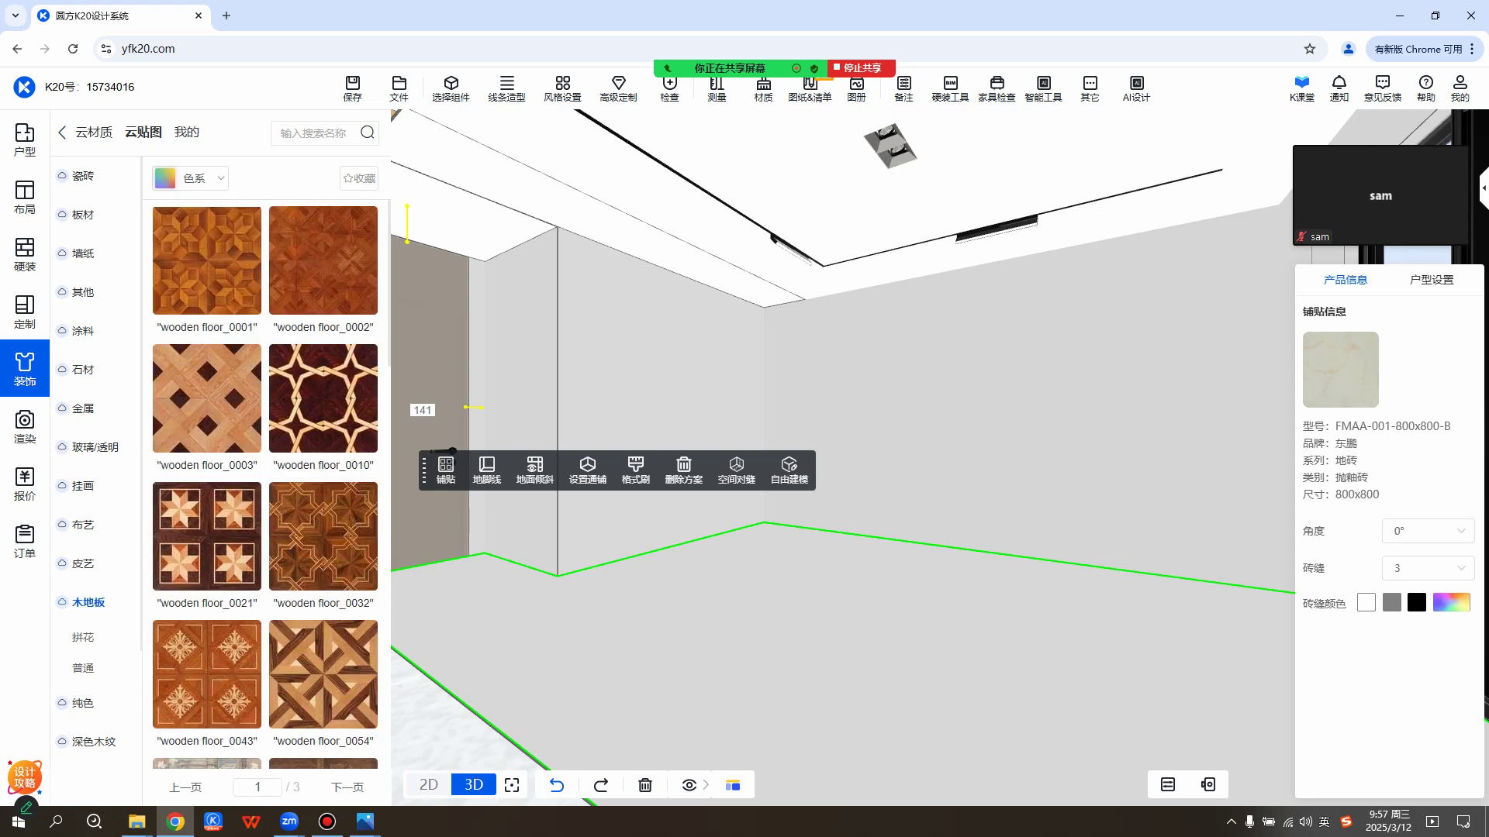
left_click(83, 669)
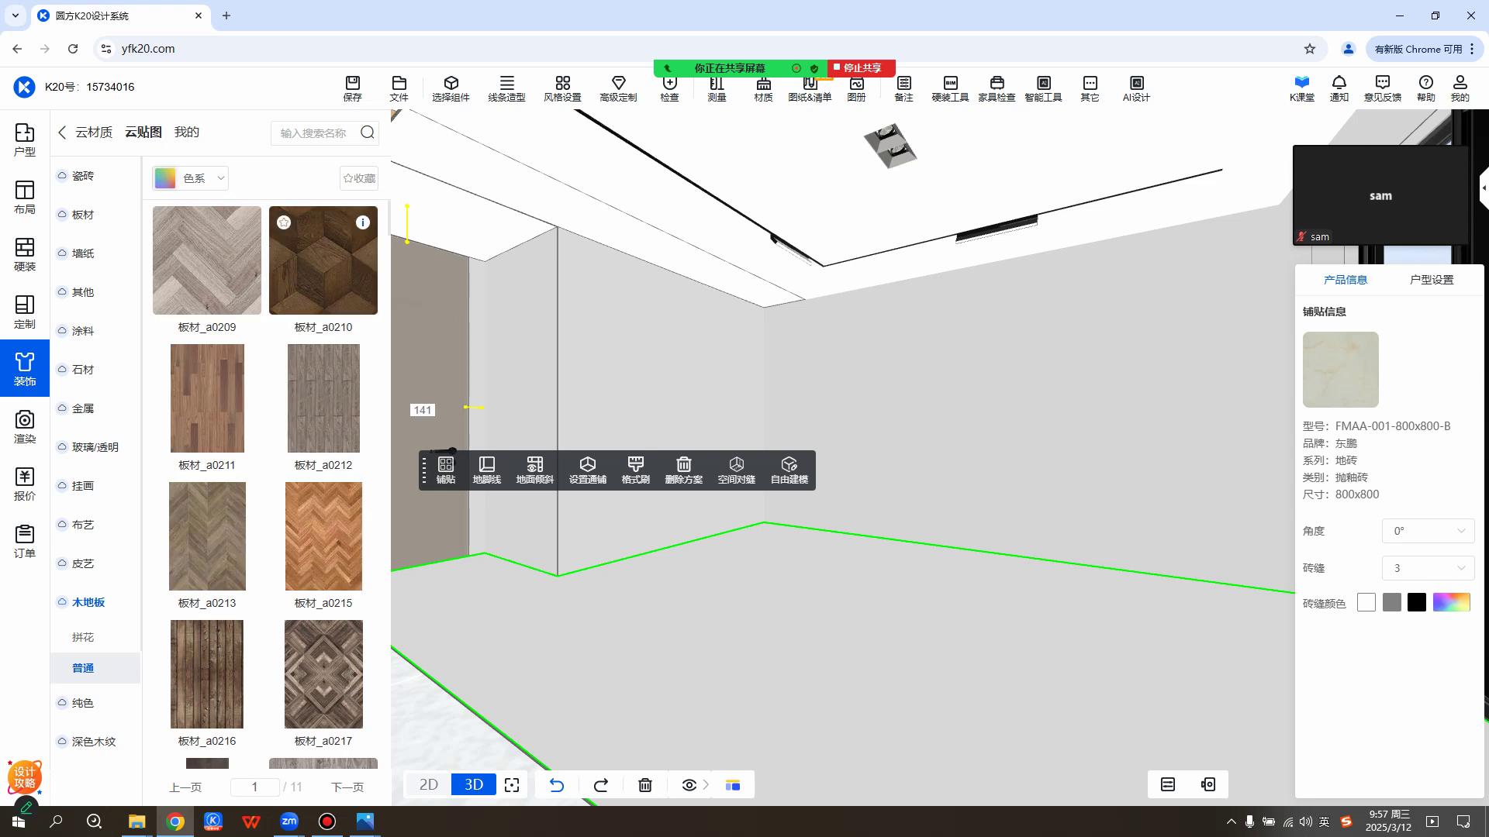
Browse the ordinary wood floor textures for a suitable bedroom floor finish and preview 板材_a0311.
scroll(265, 484, "down", 2)
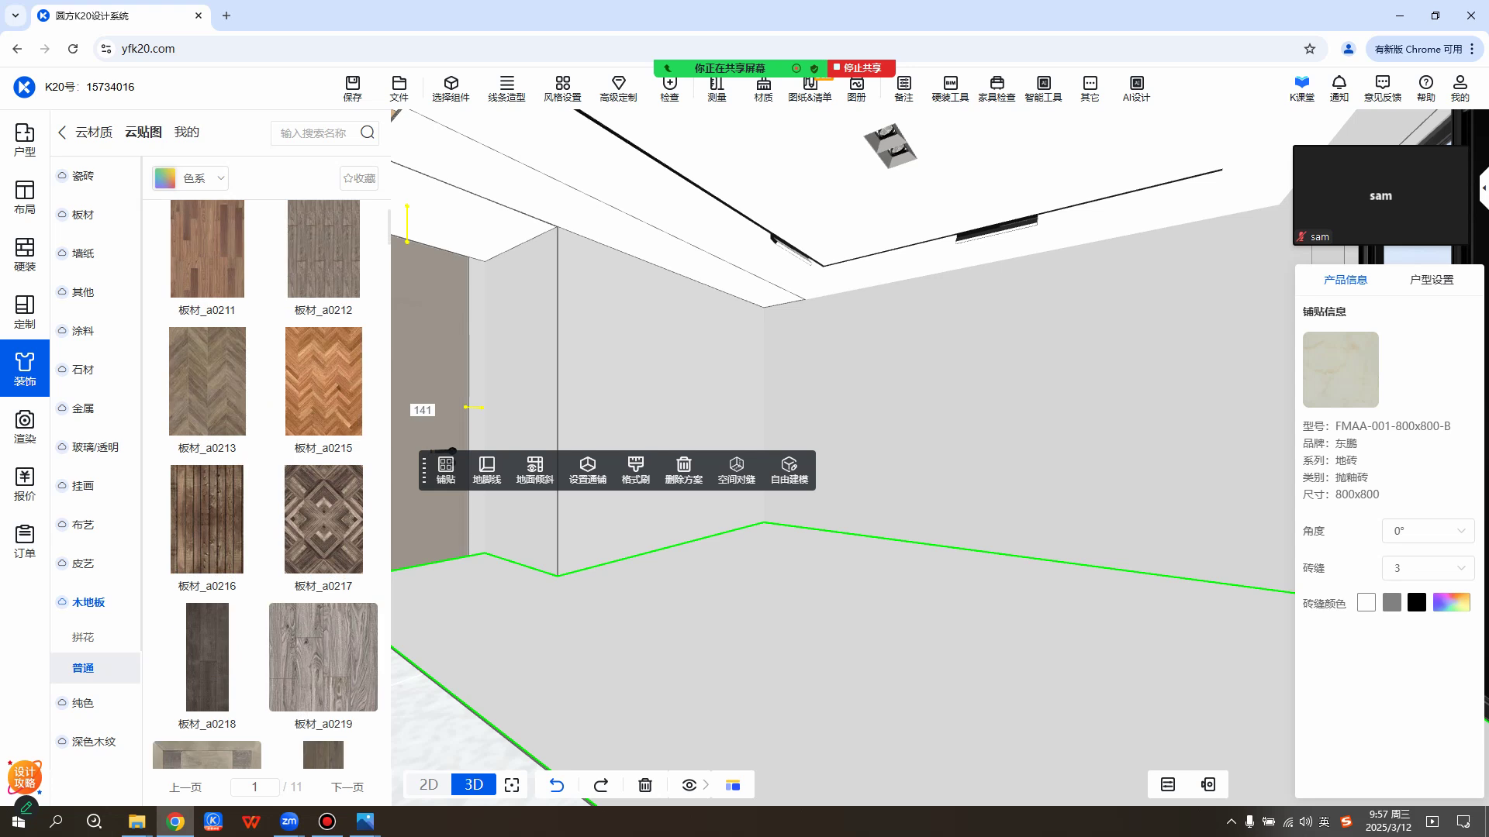
scroll(266, 485, "down", 4)
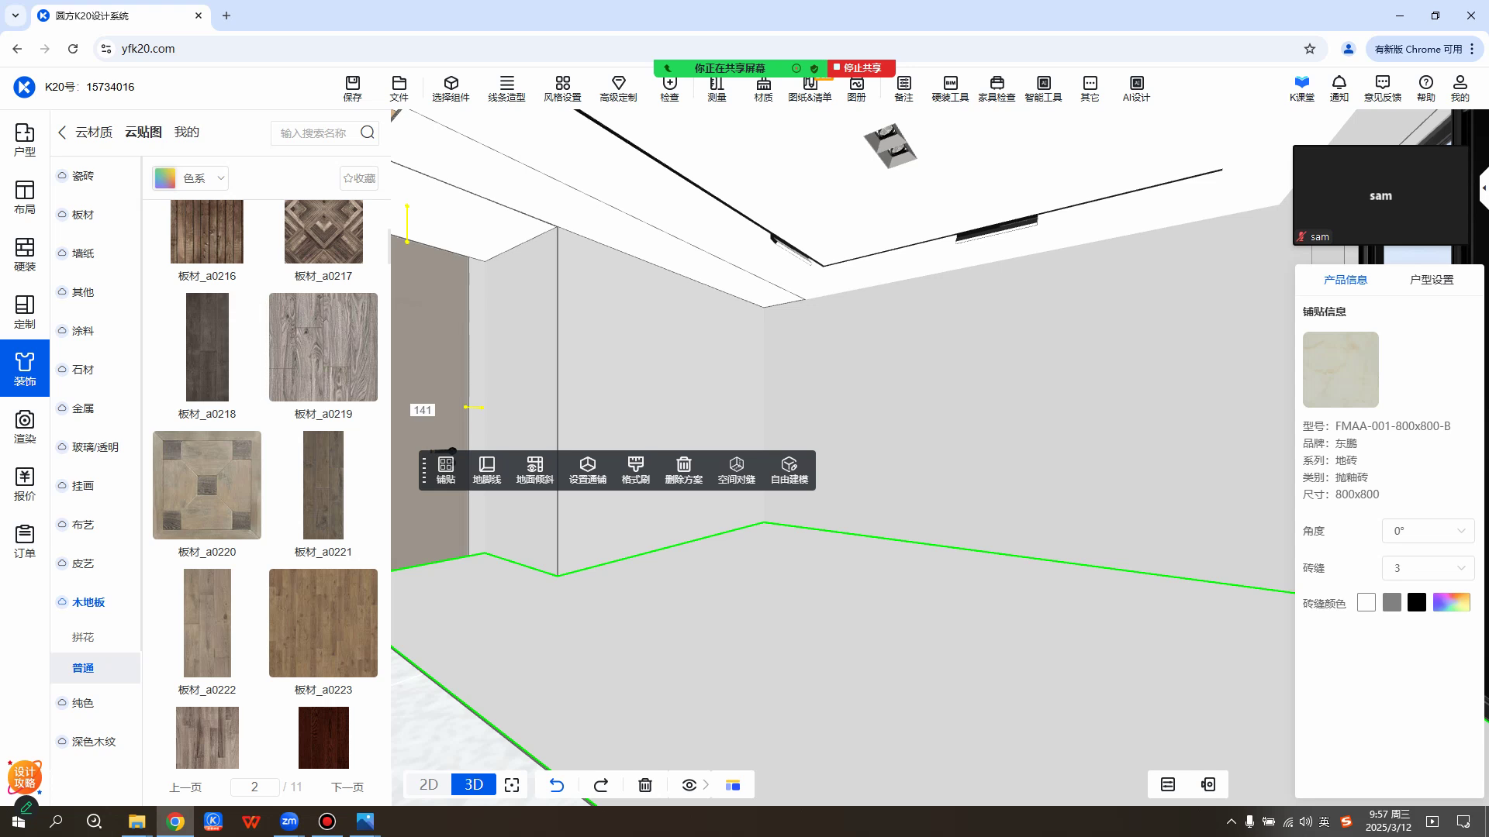
scroll(207, 550, "down", 4)
scroll(207, 550, "down", 6)
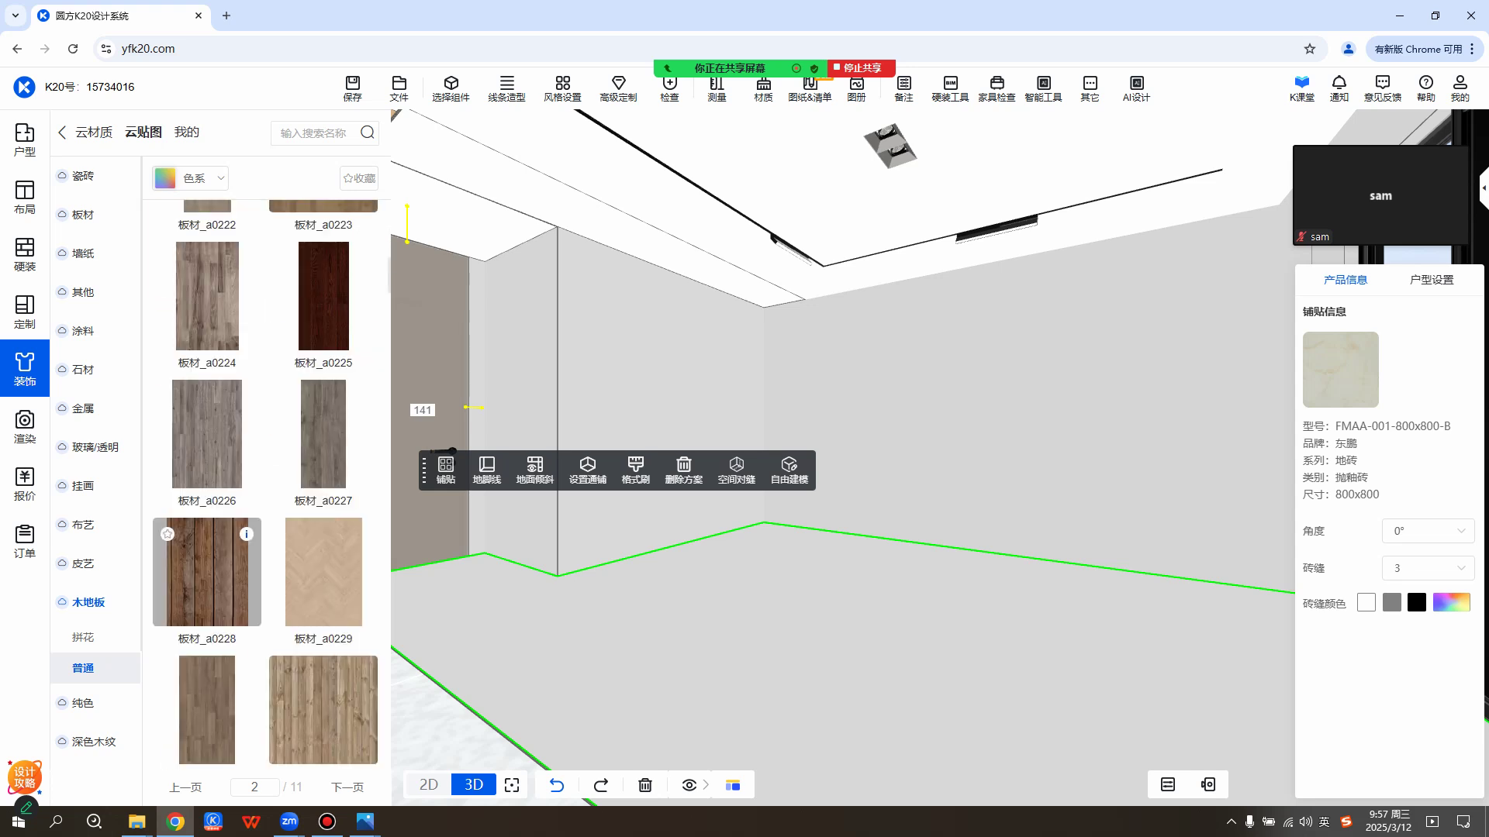
scroll(208, 550, "down", 3)
scroll(207, 349, "down", 4)
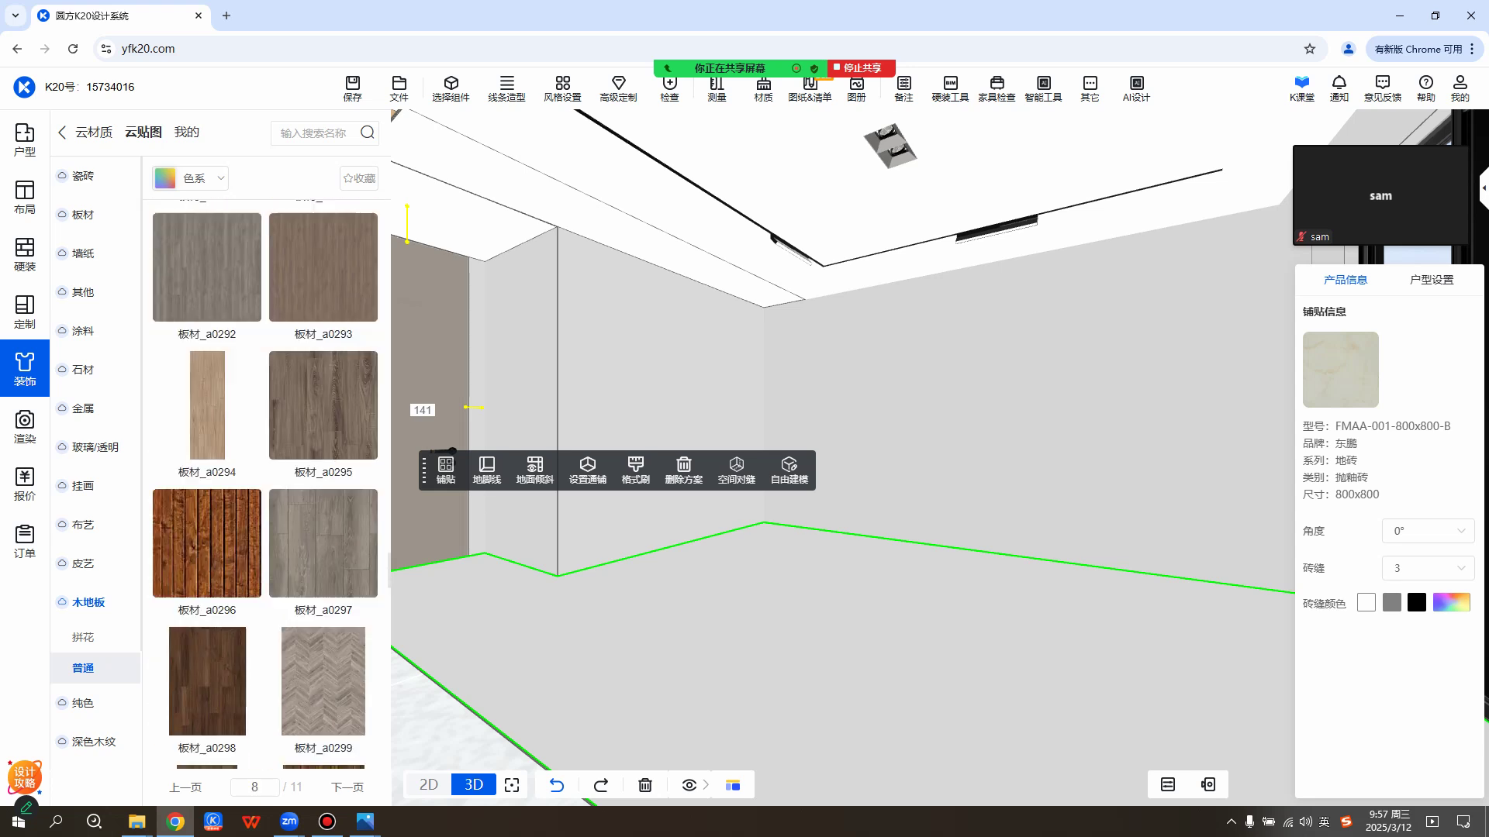
scroll(323, 341, "down", 2)
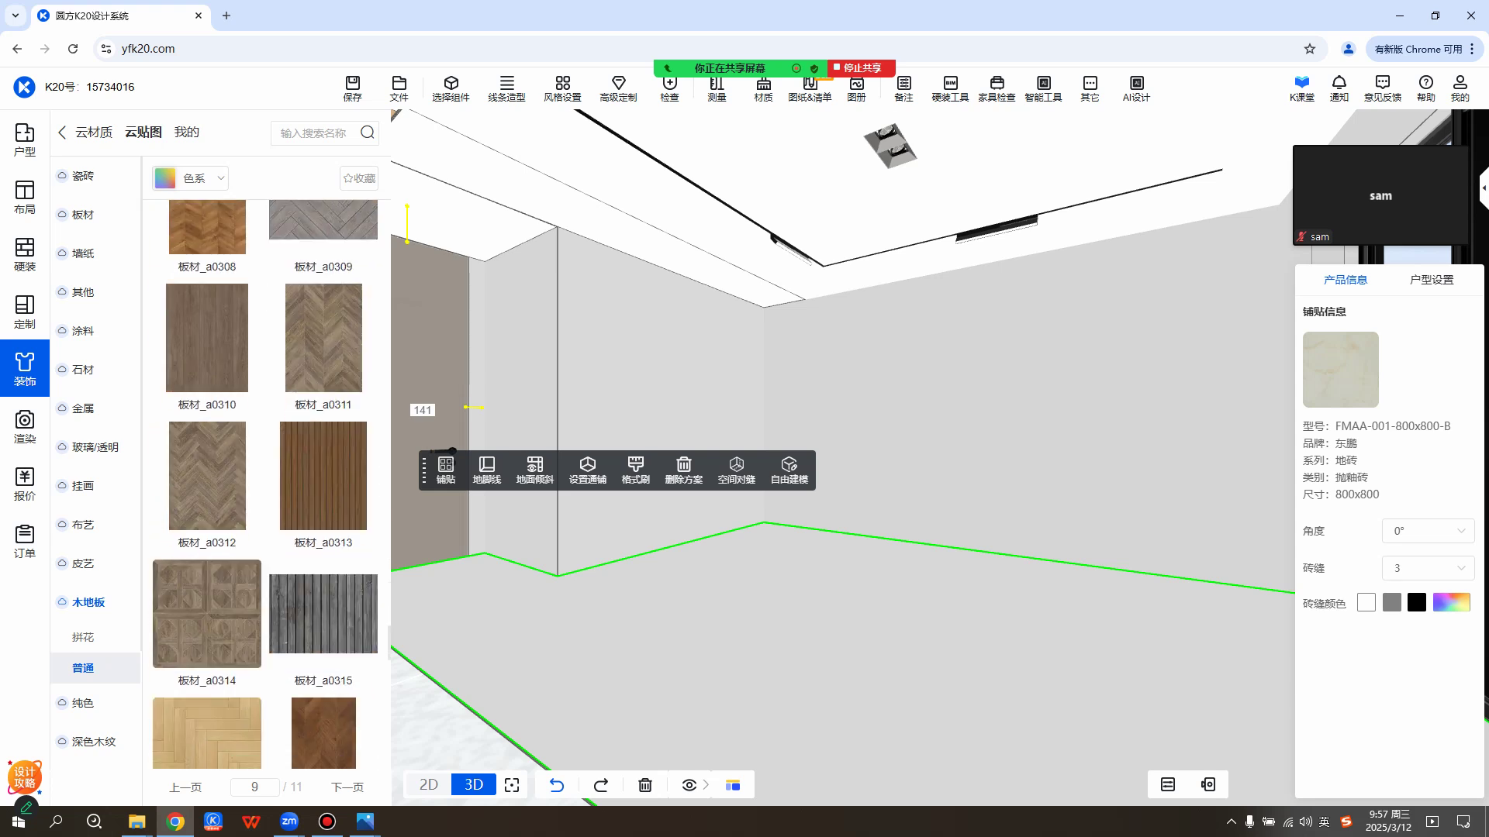
mouse_move(324, 341)
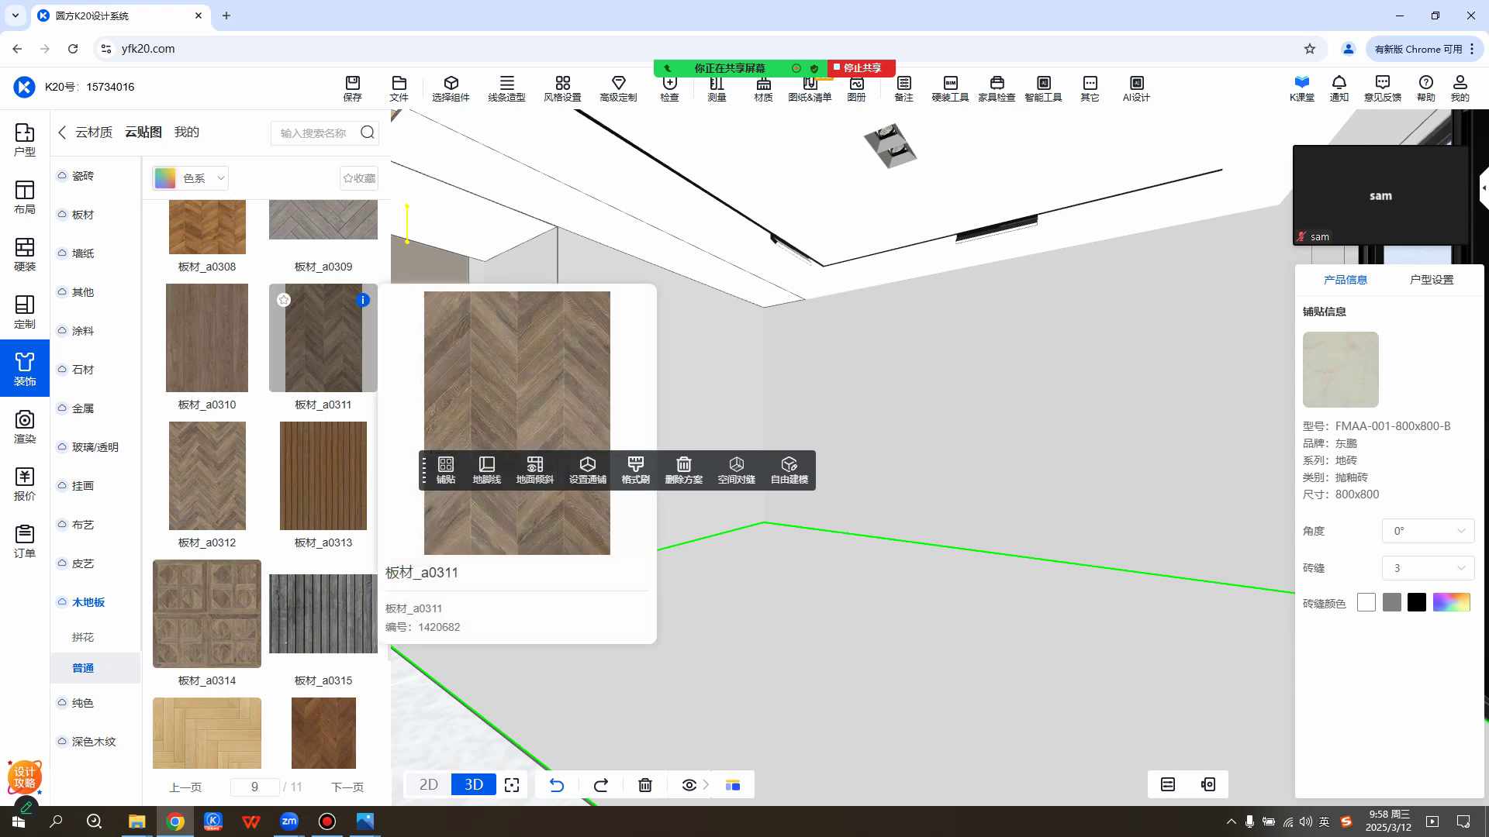
Search the cloud textures for 0311 and for a0311, and preview the 板材_a0311 wood texture.
left_click(313, 133)
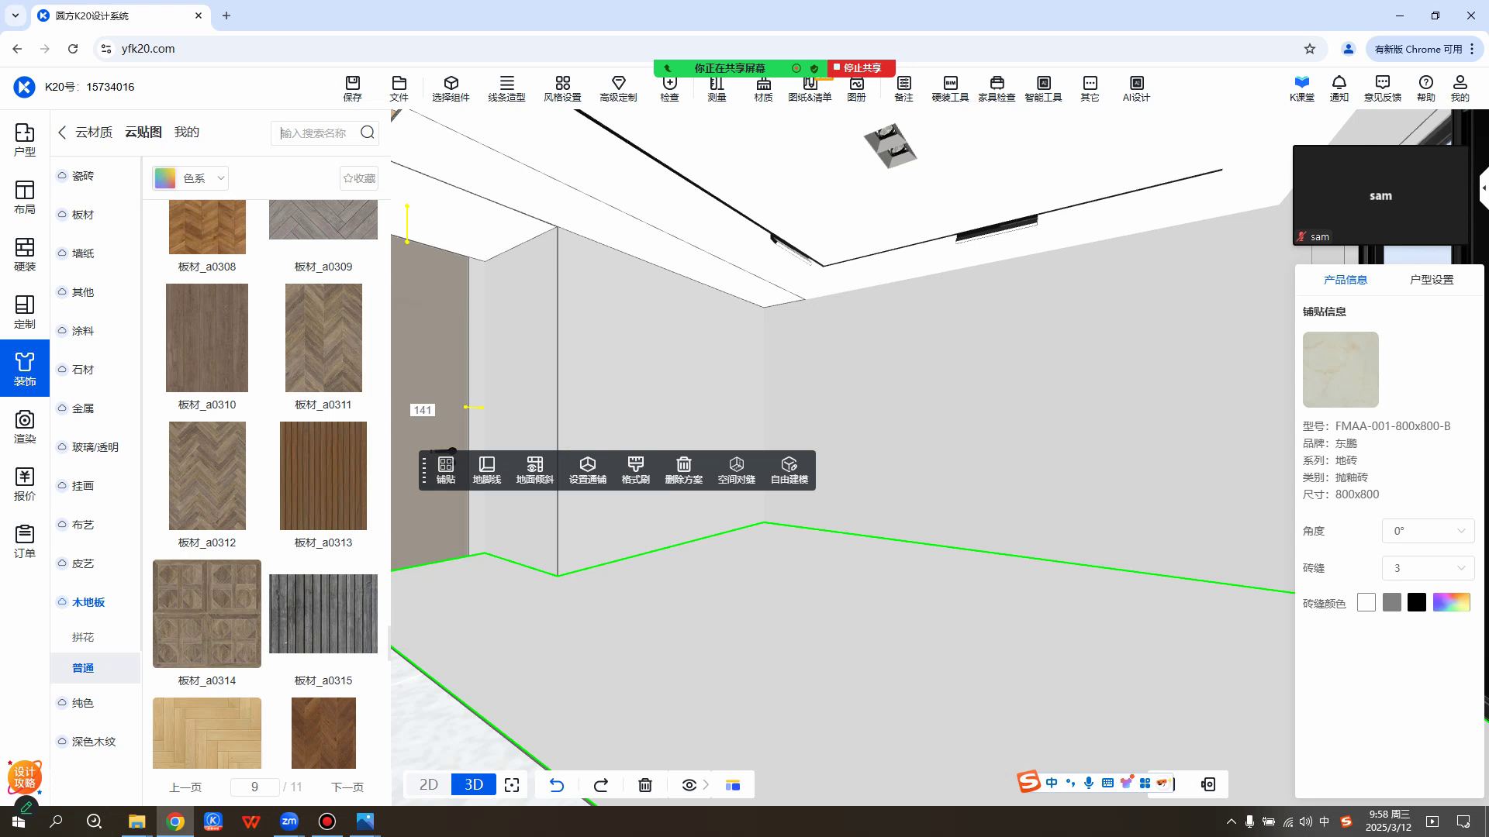
type("0311")
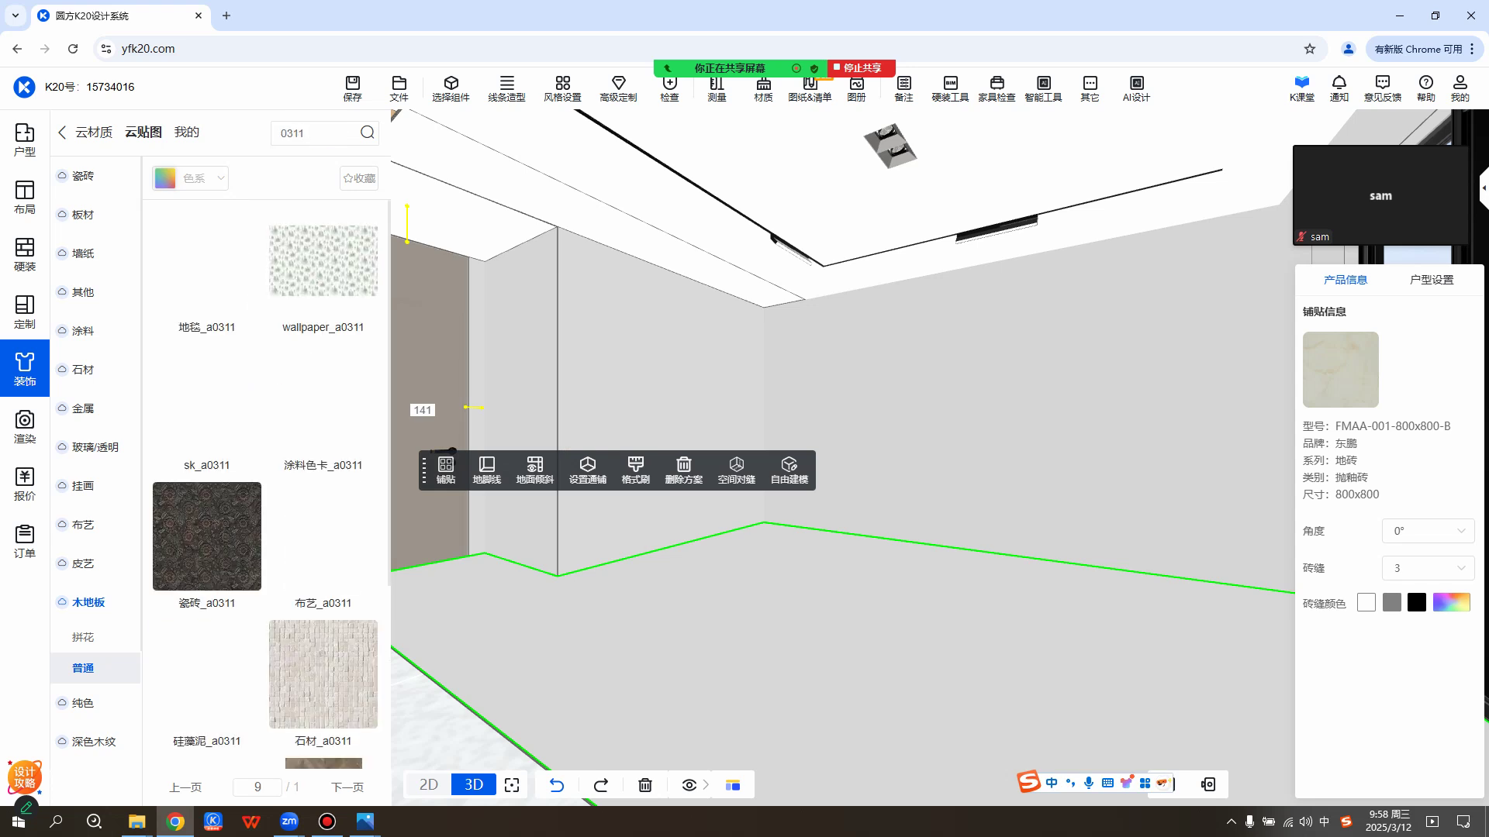
scroll(207, 535, "down", 3)
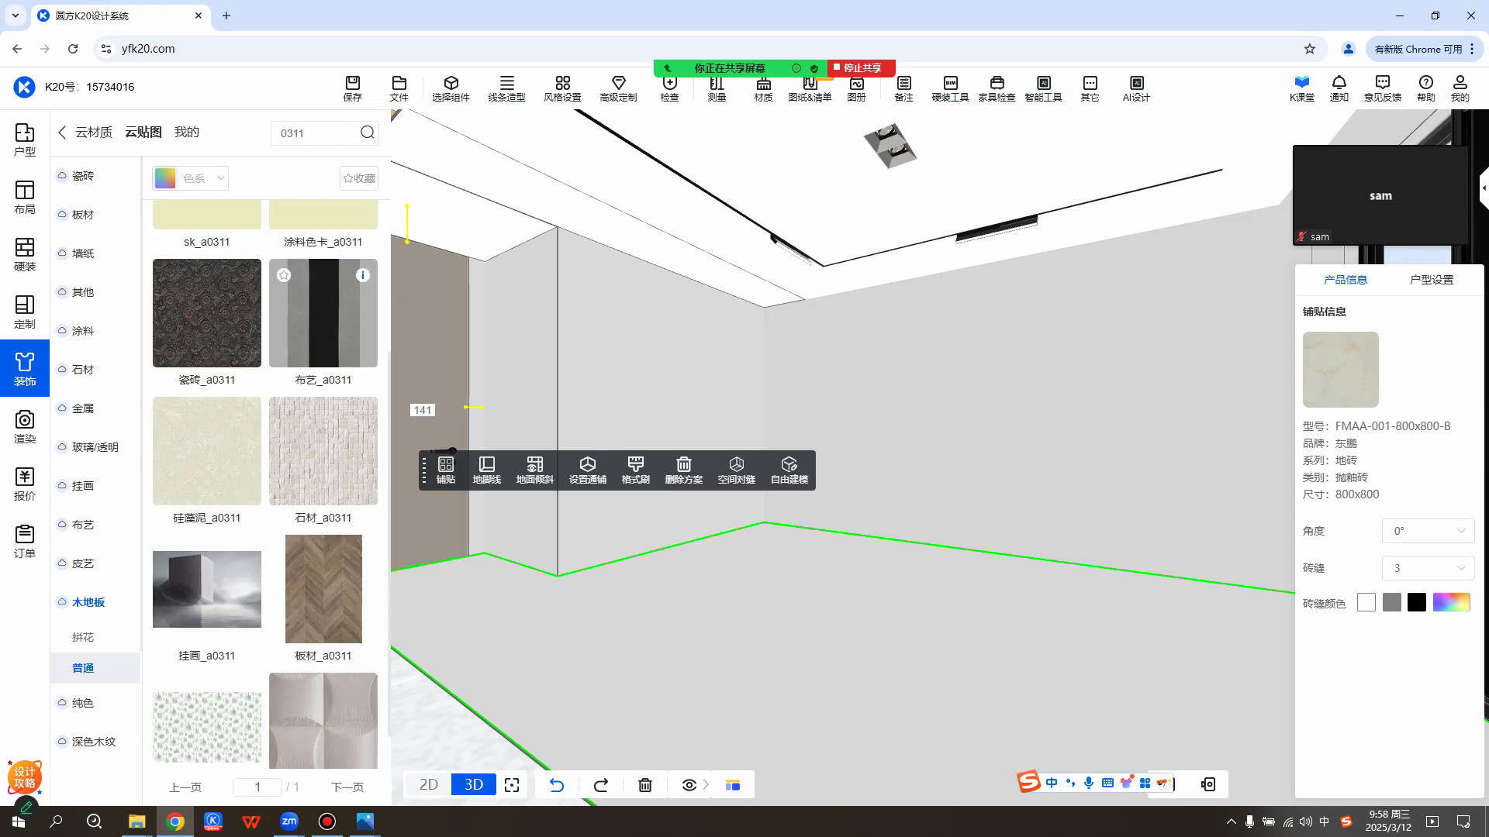
mouse_move(324, 542)
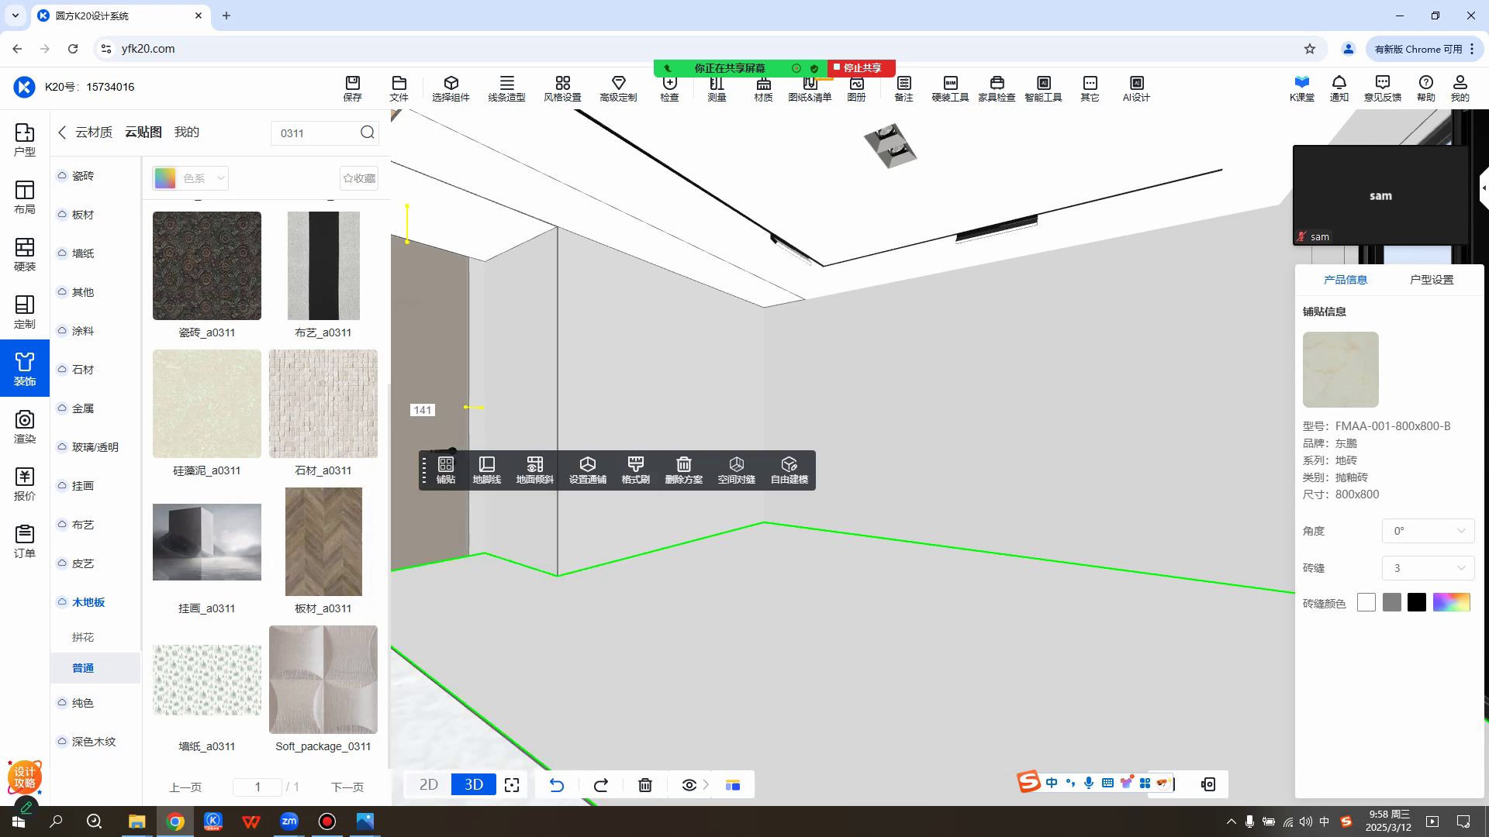
type("a")
key("Return")
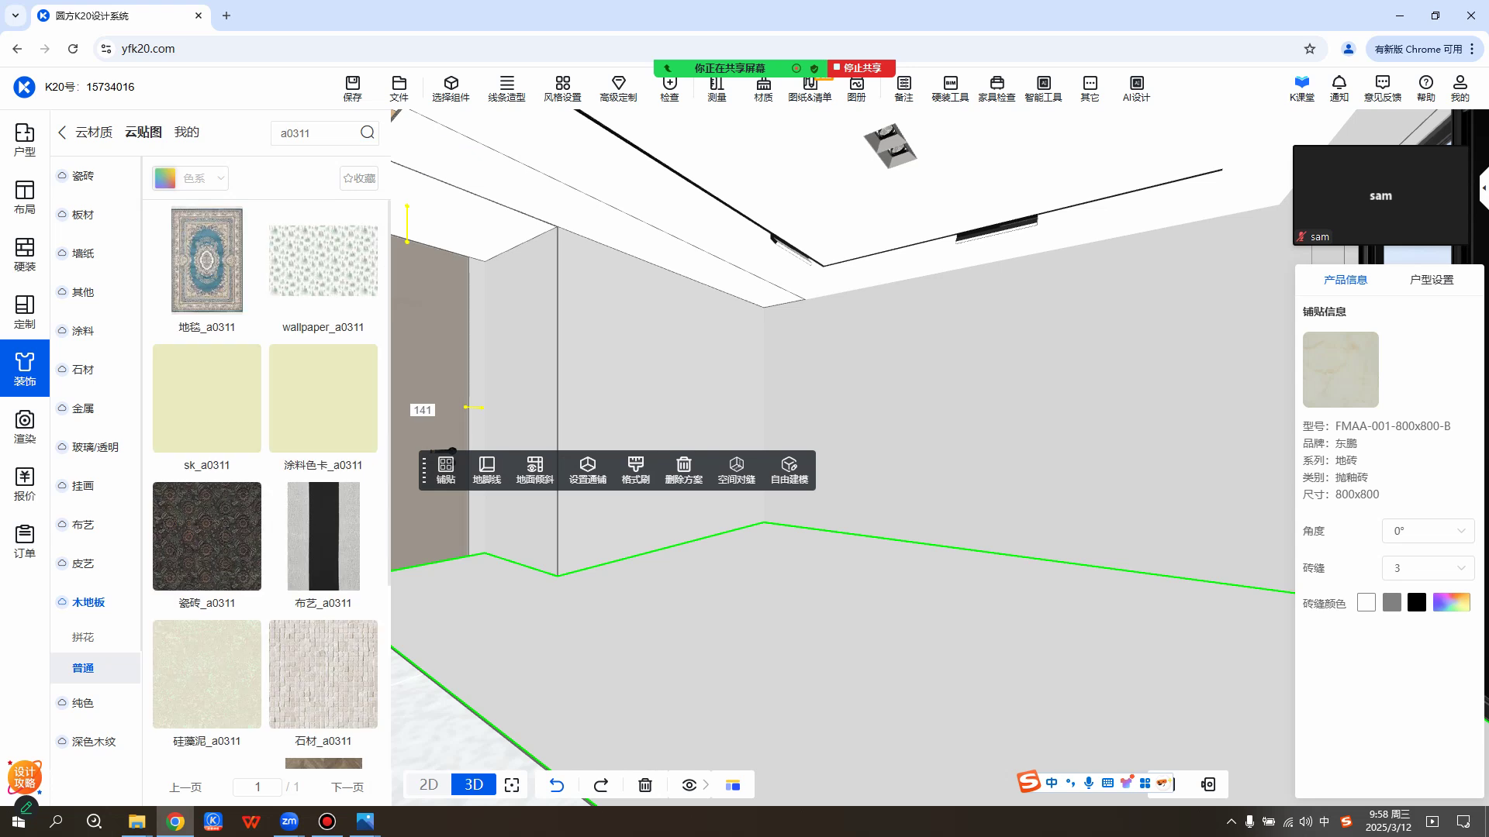
scroll(326, 543, "down", 3)
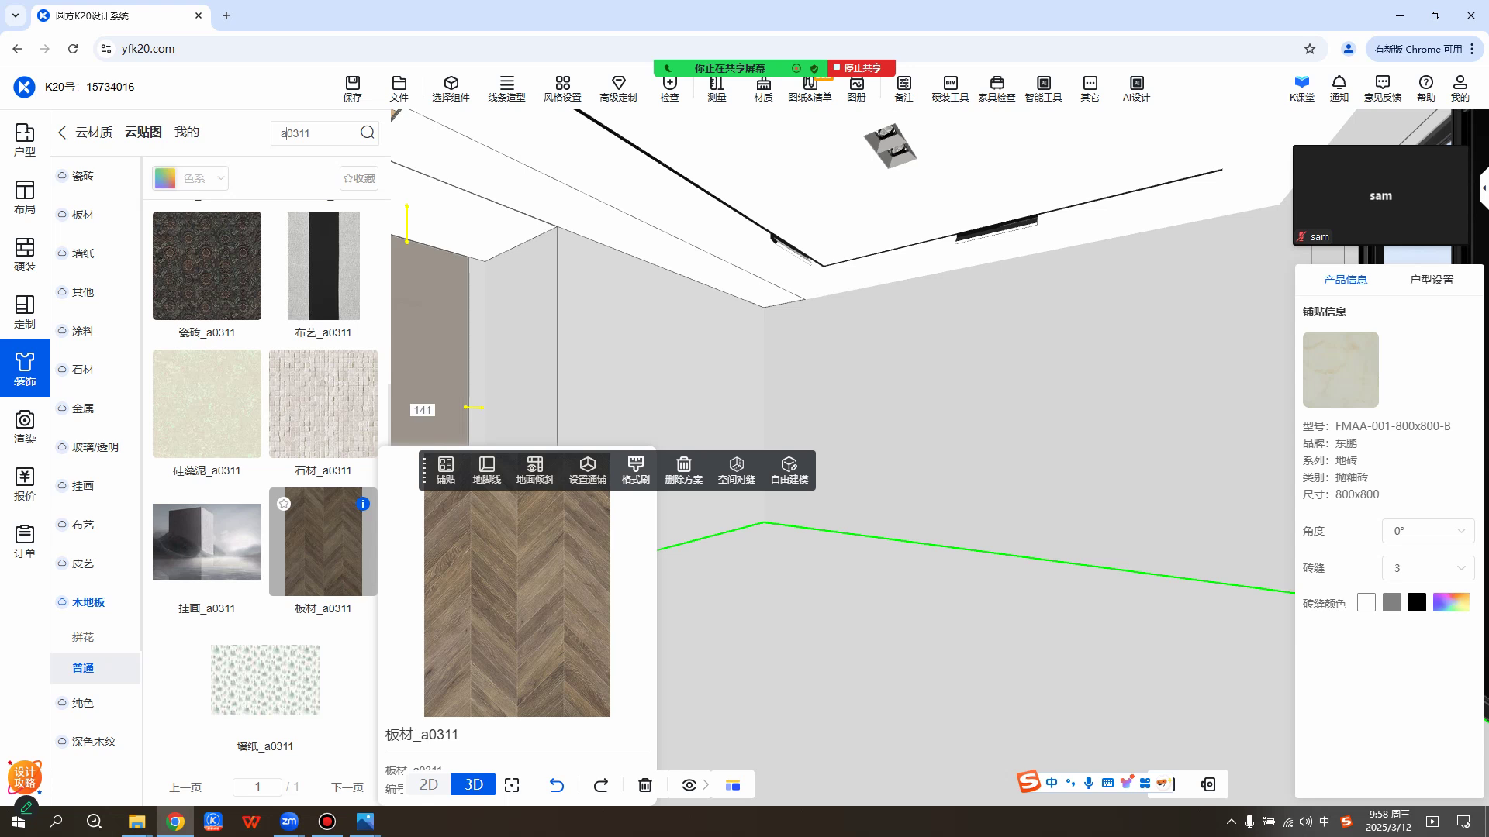
Apply the herringbone wood material 板材_a0311 to the bedroom floor.
left_click_drag(424, 471, 432, 390)
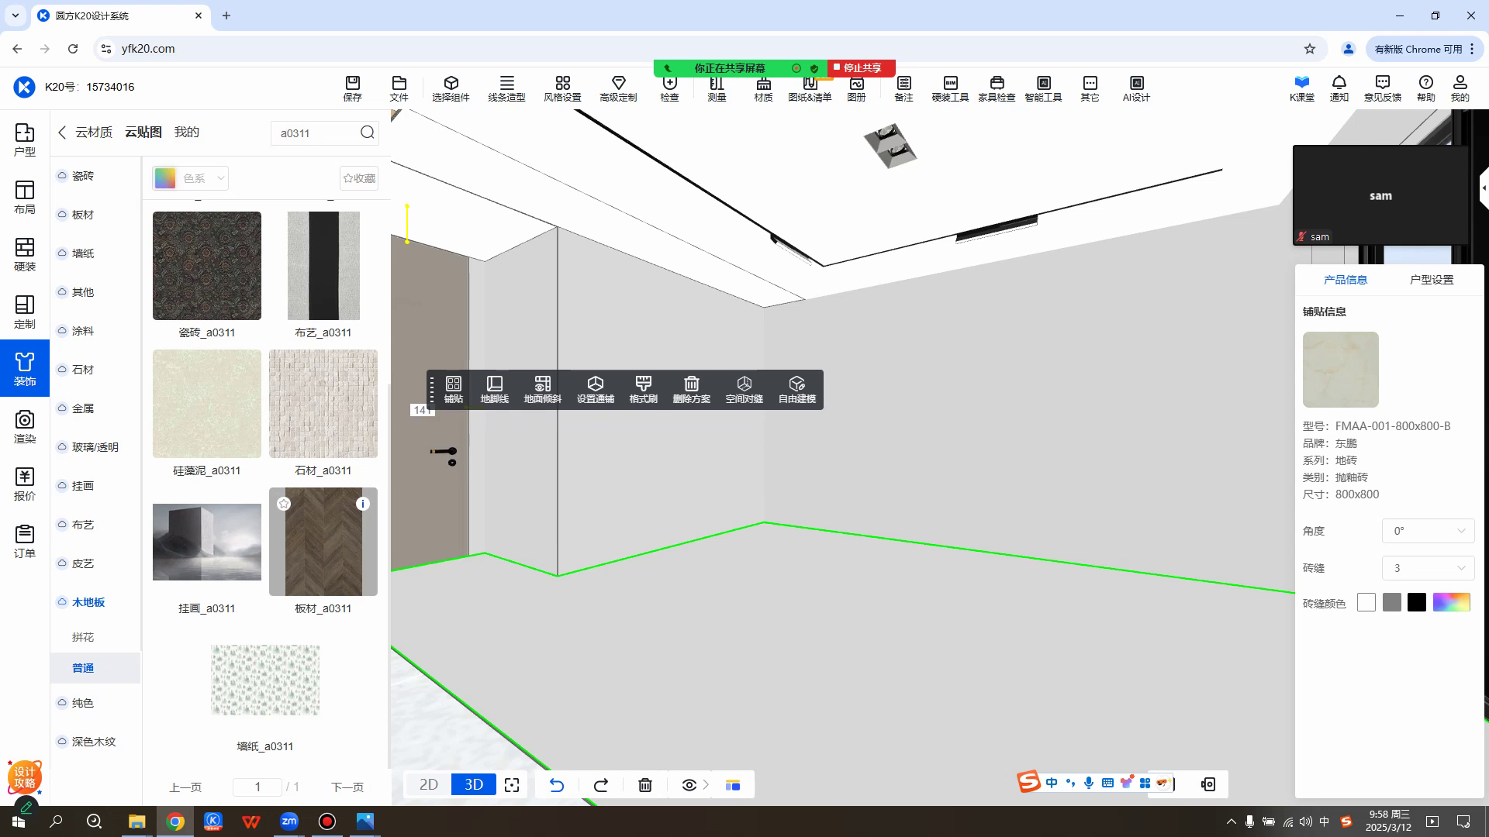
left_click(324, 543)
left_click(745, 673)
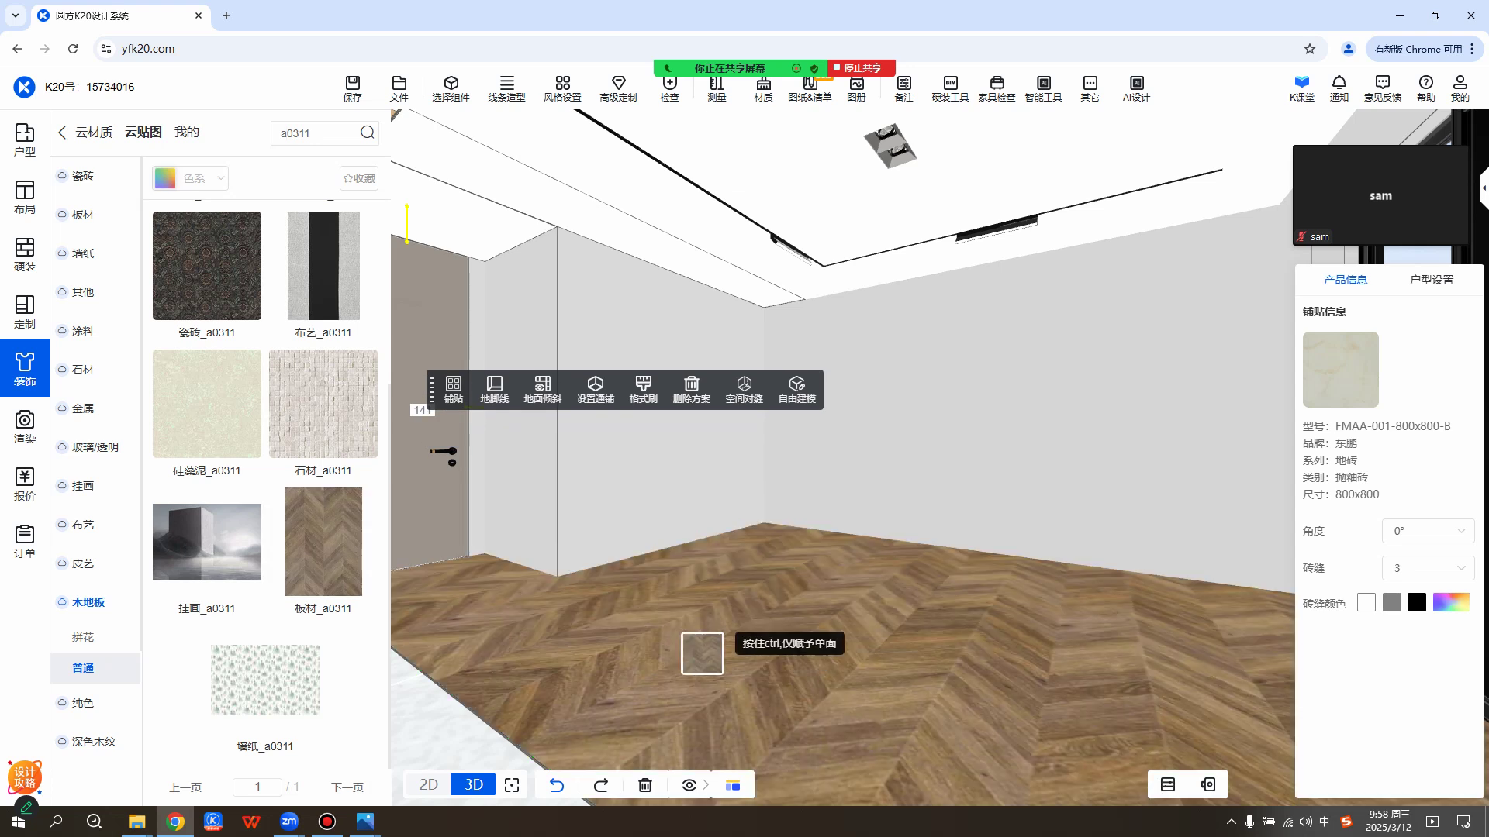
right_click(687, 618)
mouse_move(363, 504)
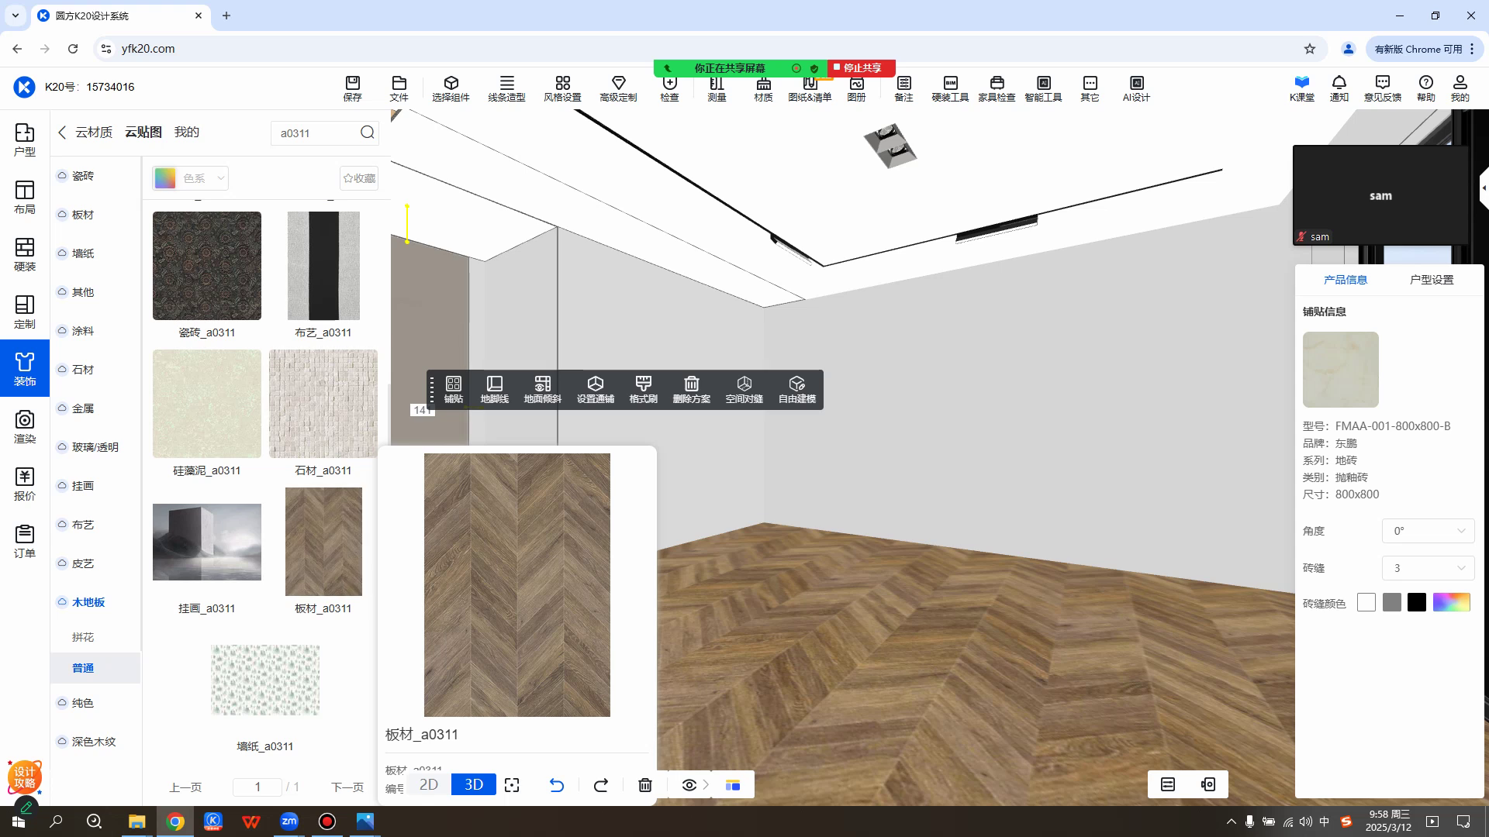
mouse_move(323, 543)
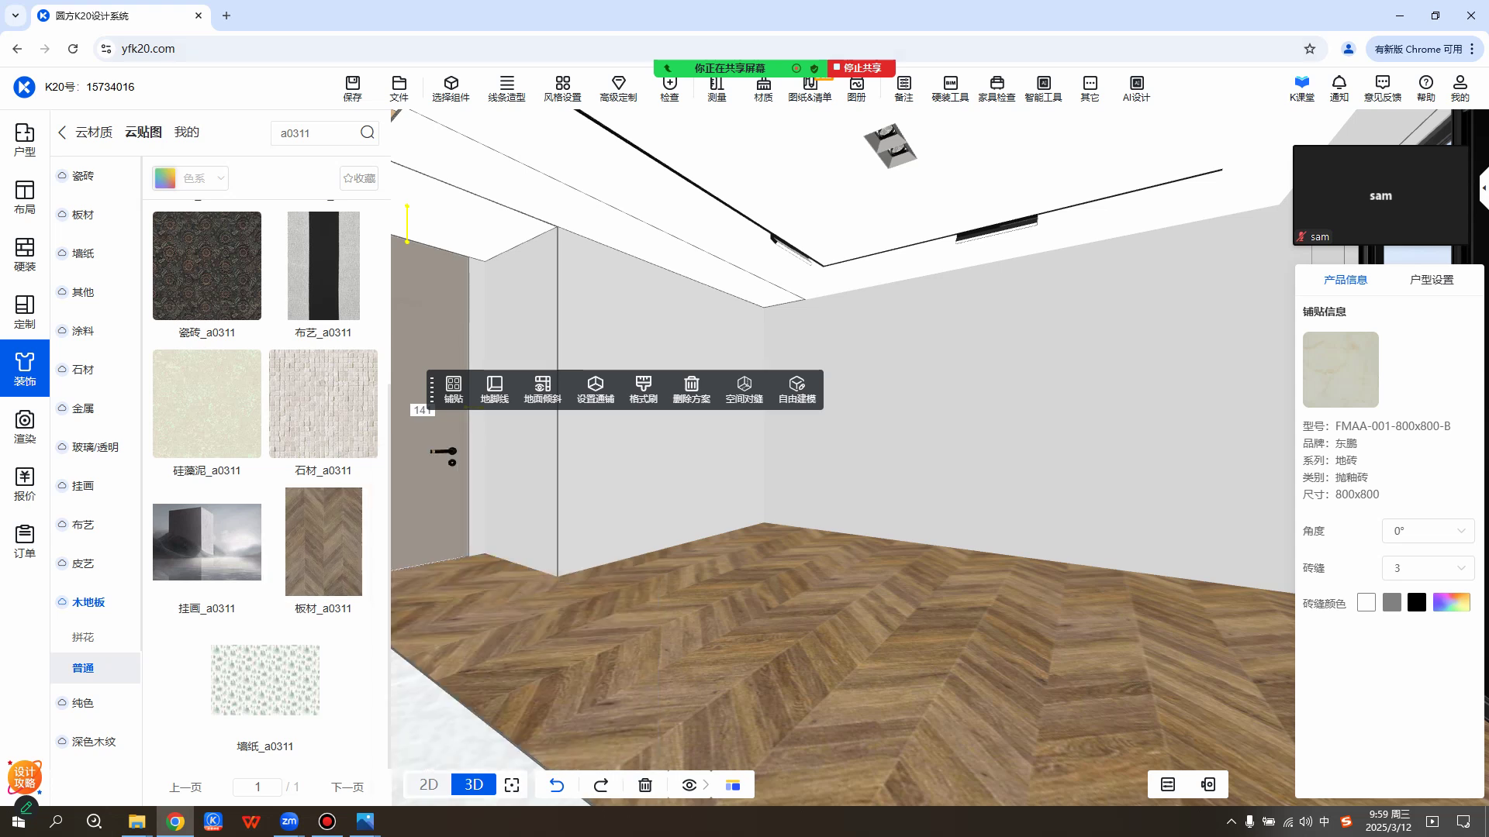
Check the messages in the Zoom meeting chat, and minimise the chat window.
mouse_move(729, 68)
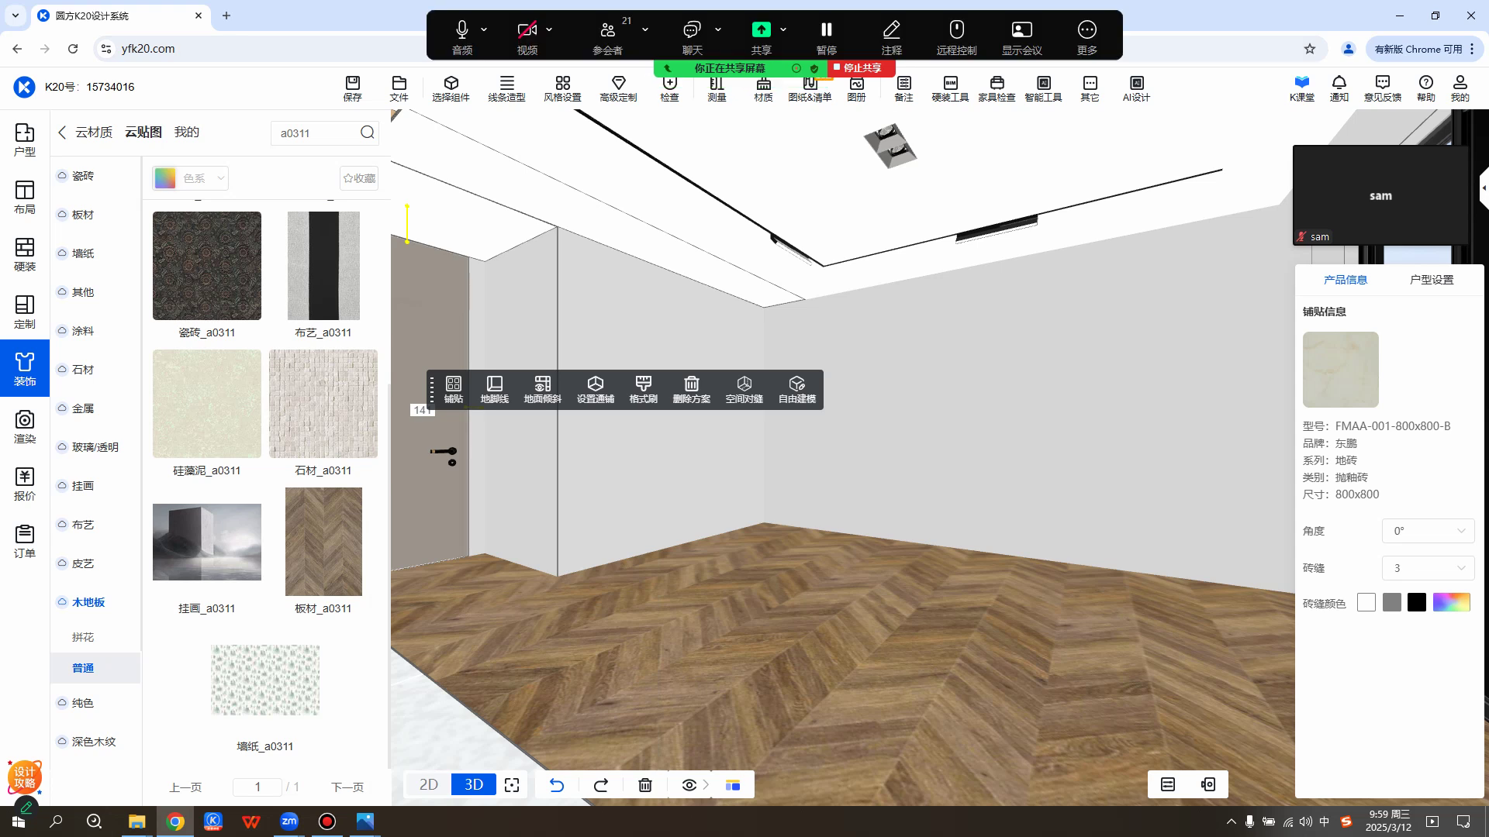
left_click(691, 32)
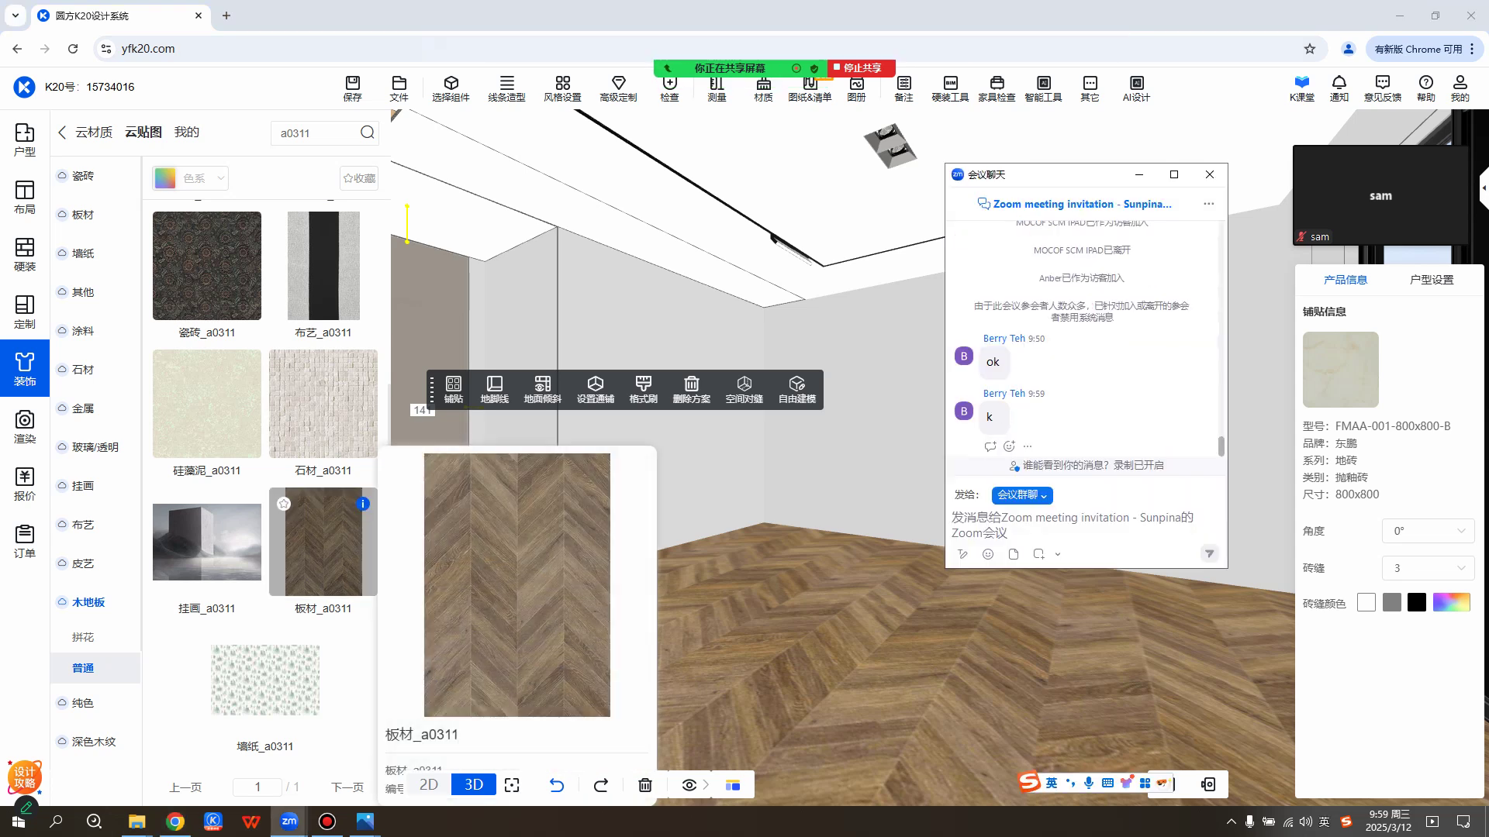
left_click(721, 636)
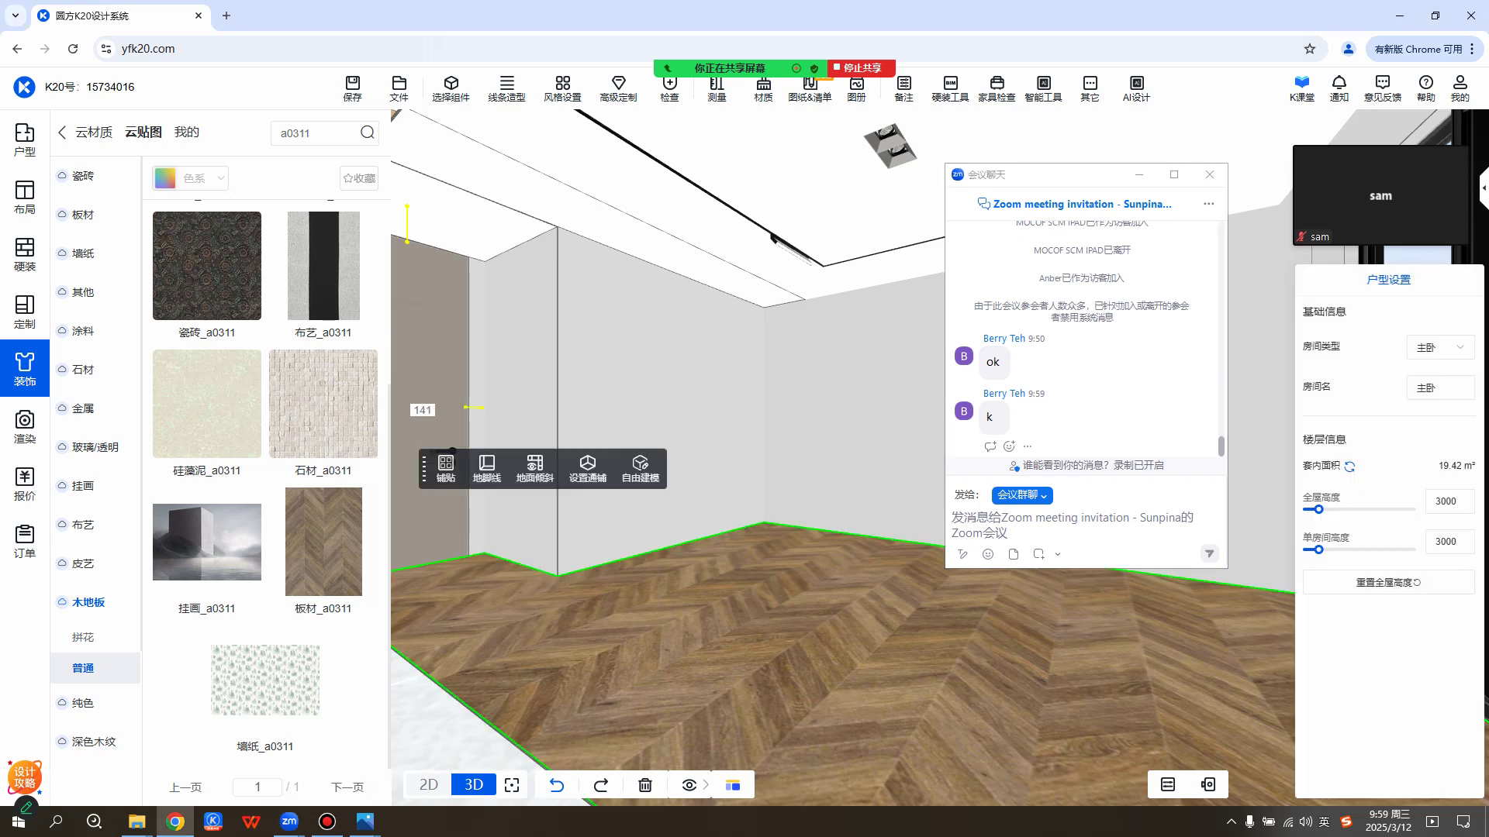
left_click(721, 636)
left_click(1138, 174)
Paint the wall next to the door recess with the first 威士伯抗菌除菌 latex paint in wall design, and save and exit.
scroll(861, 465, "up", 3)
mouse_move(860, 465)
left_mouse_down()
mouse_move(752, 466)
mouse_move(876, 466)
left_mouse_up()
scroll(876, 465, "down", 3)
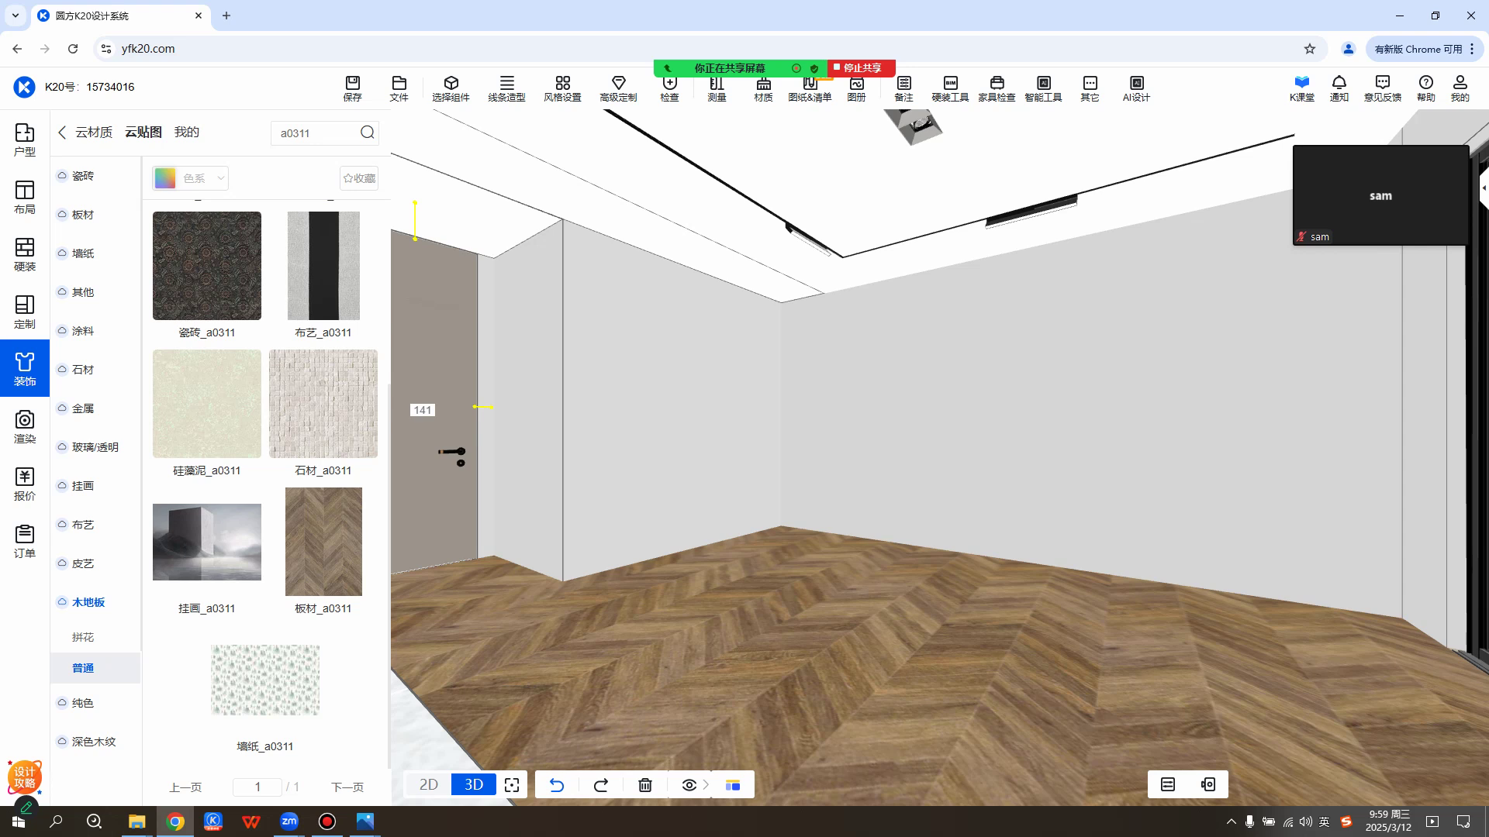
left_click(625, 352)
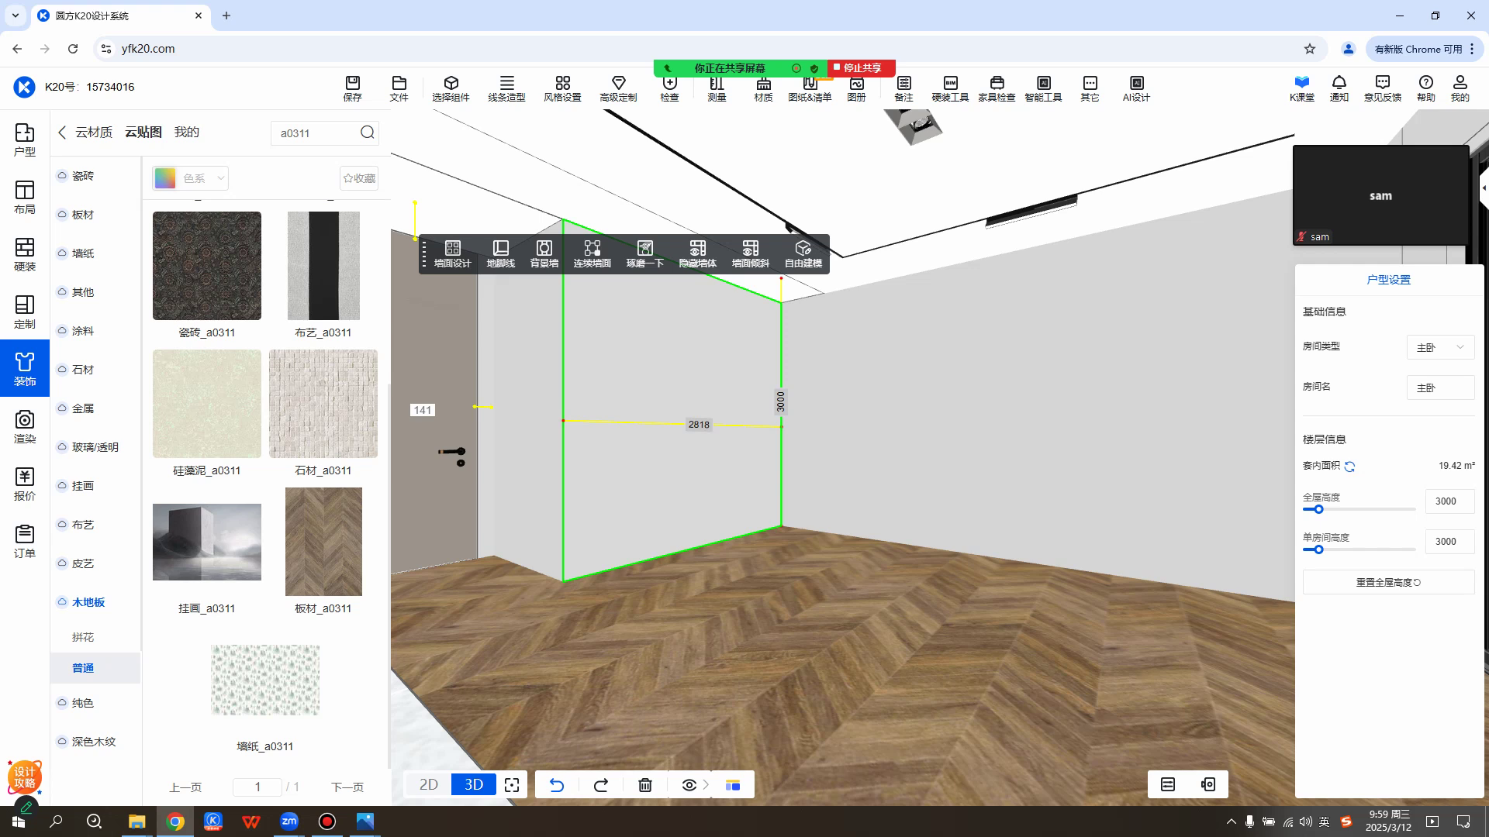
left_click(453, 254)
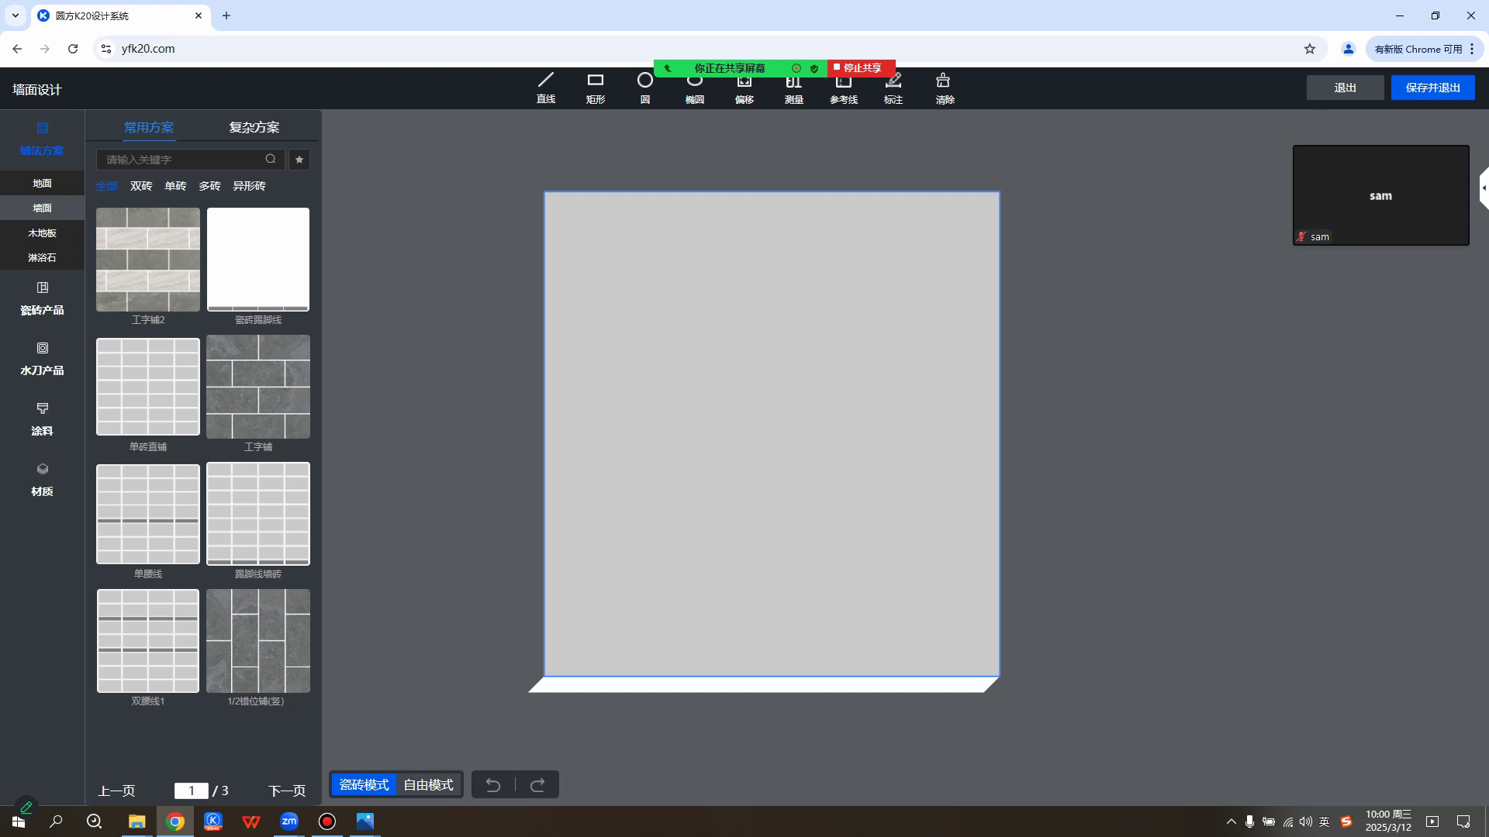
left_click(42, 420)
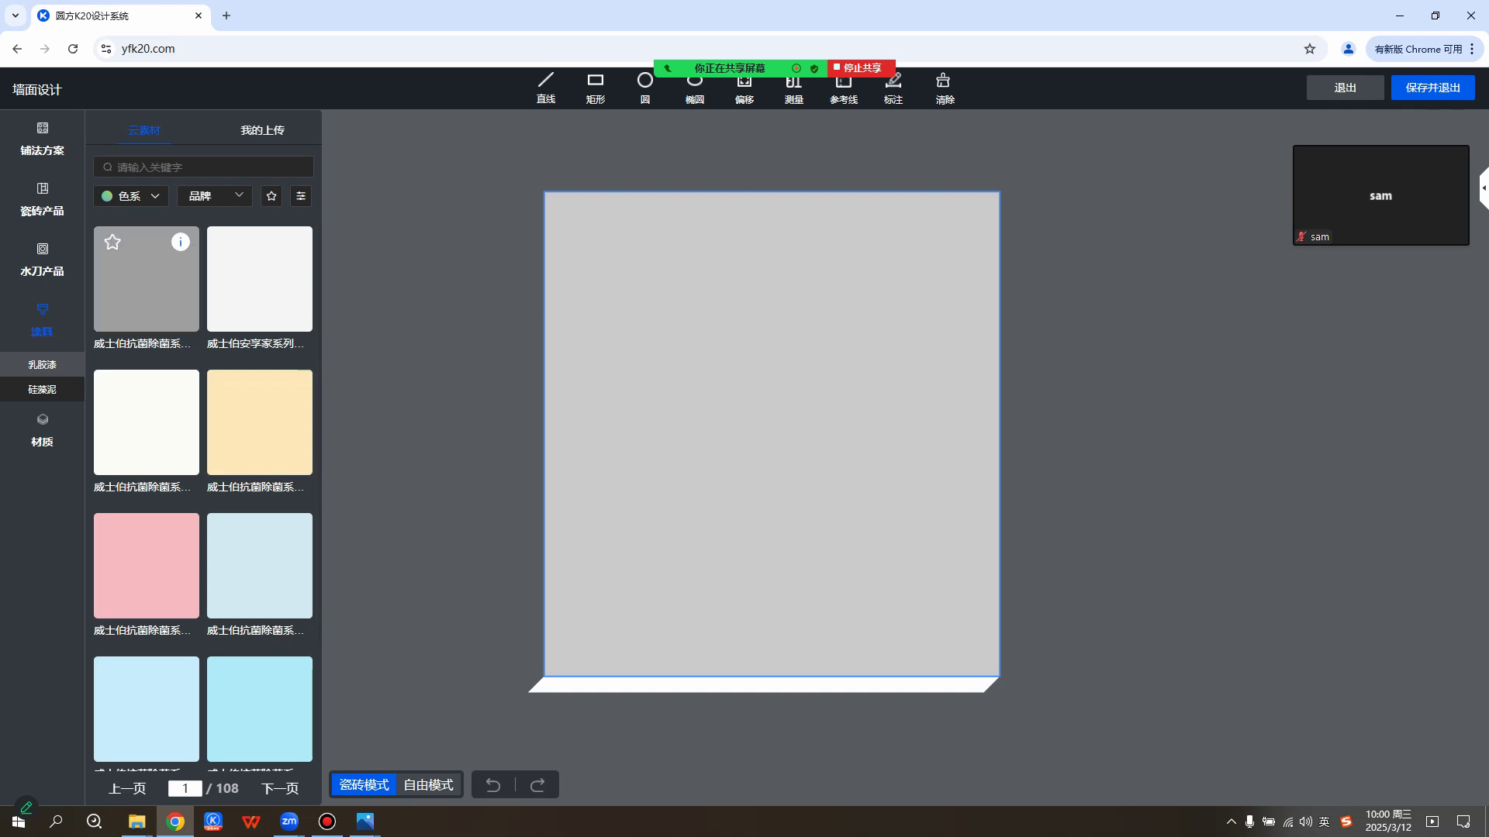
left_click(147, 280)
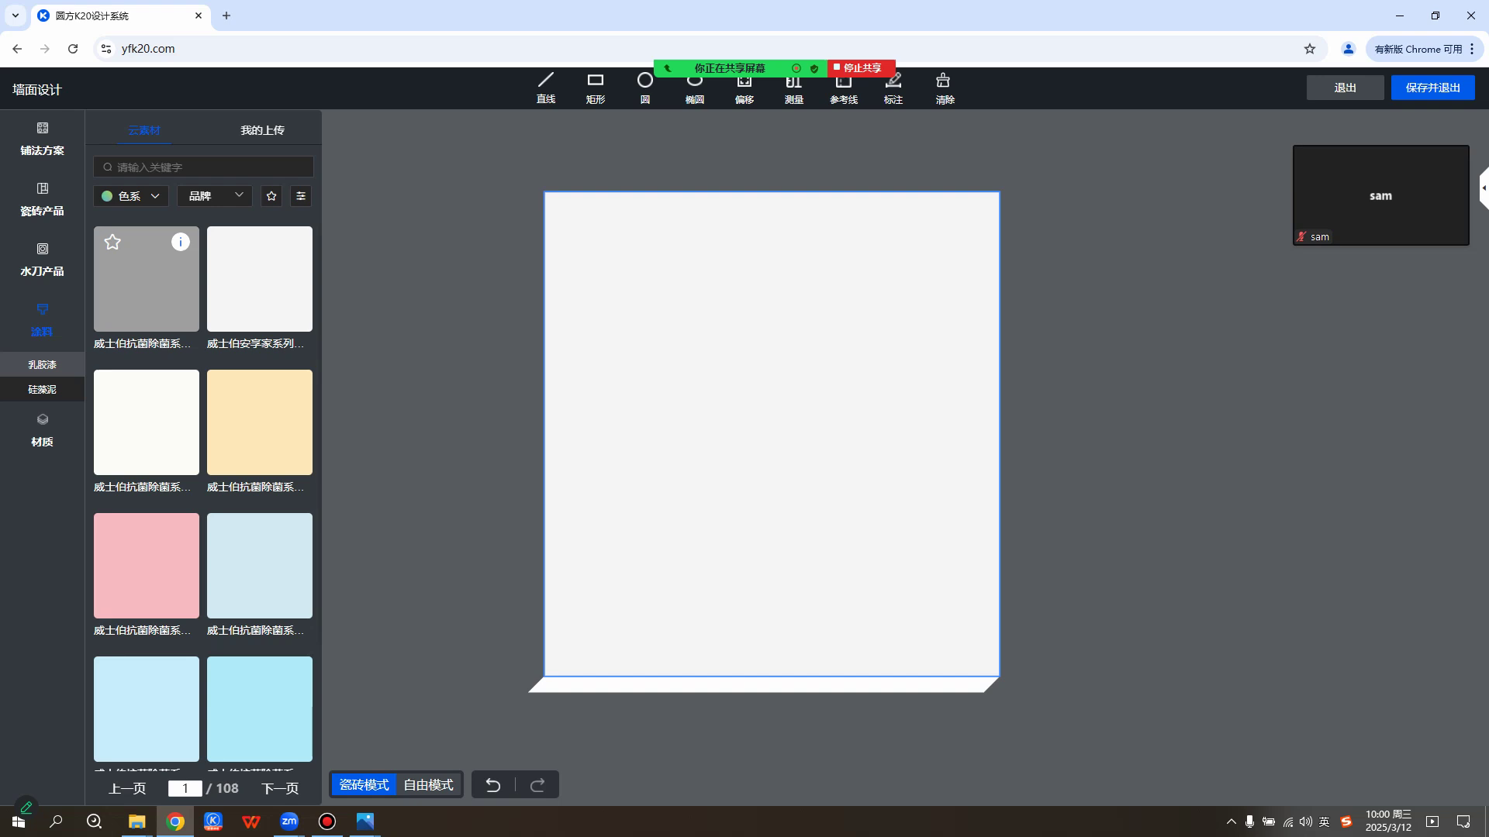
mouse_move(180, 242)
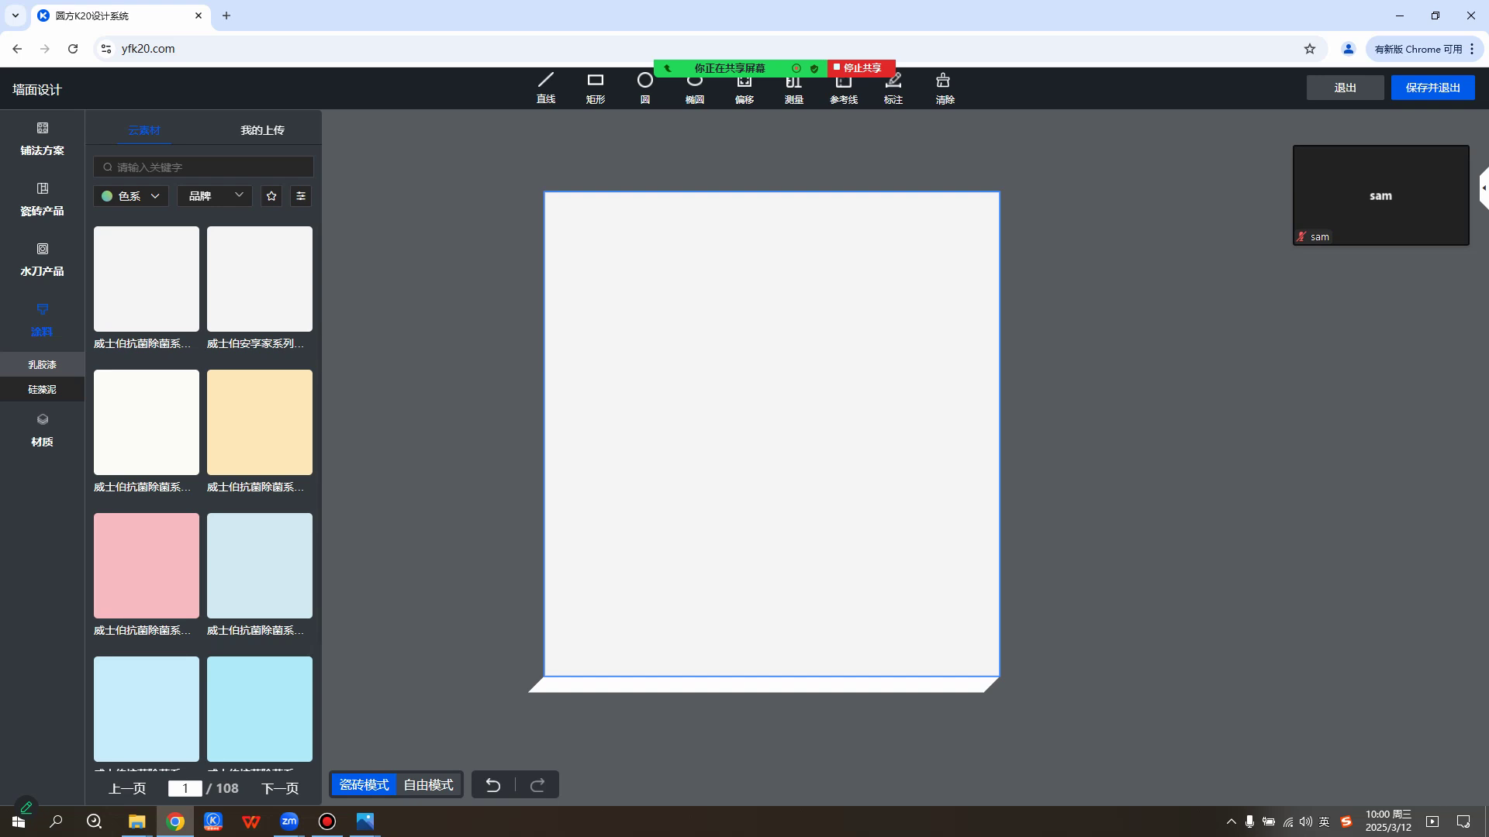
left_click(1433, 88)
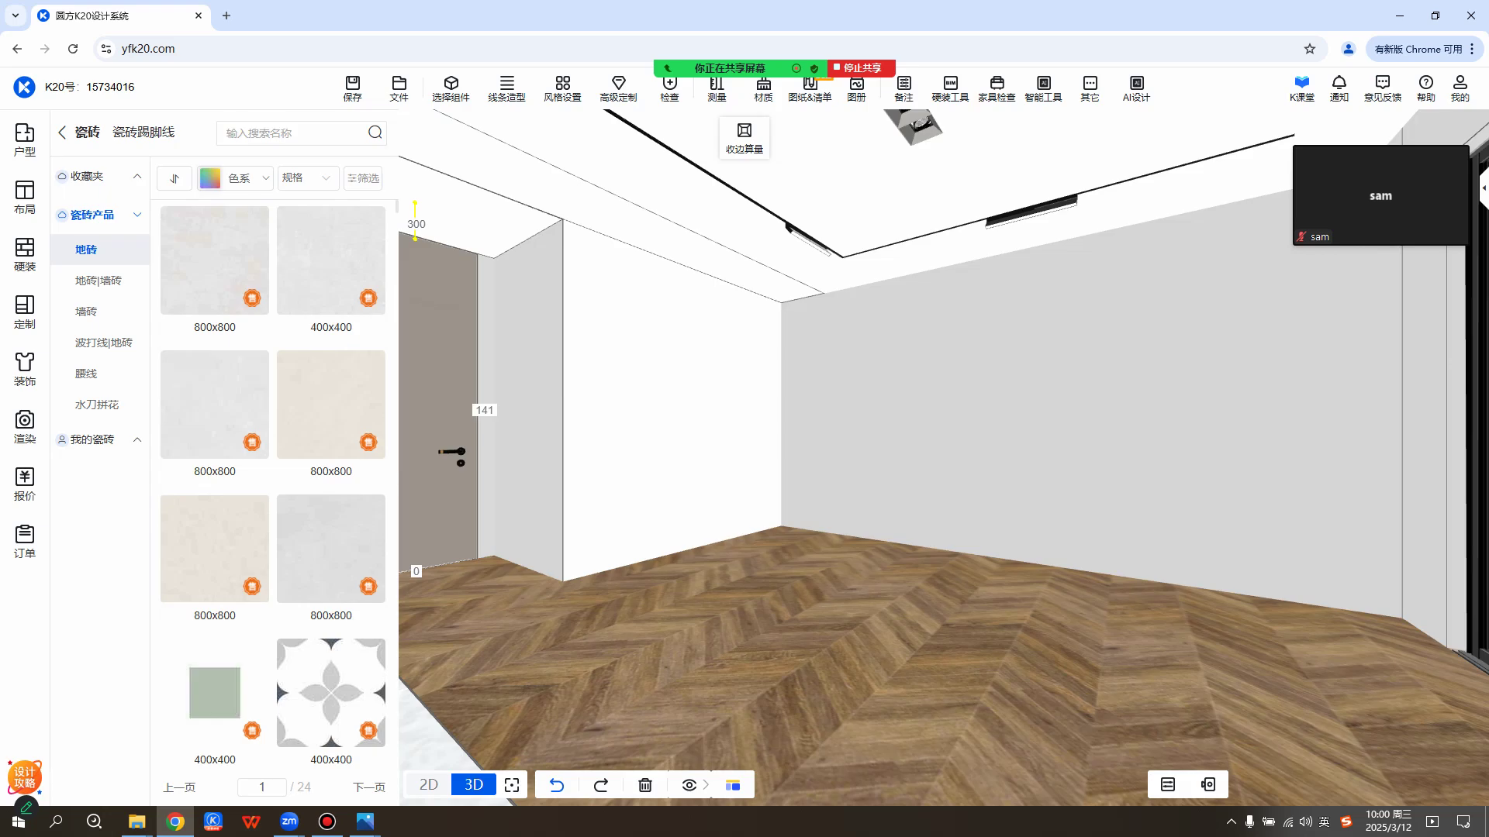
Copy the painted wall's material to the whole bedroom space.
left_click_drag(944, 457, 1000, 457)
scroll(861, 457, "up", 4)
scroll(943, 457, "down", 5)
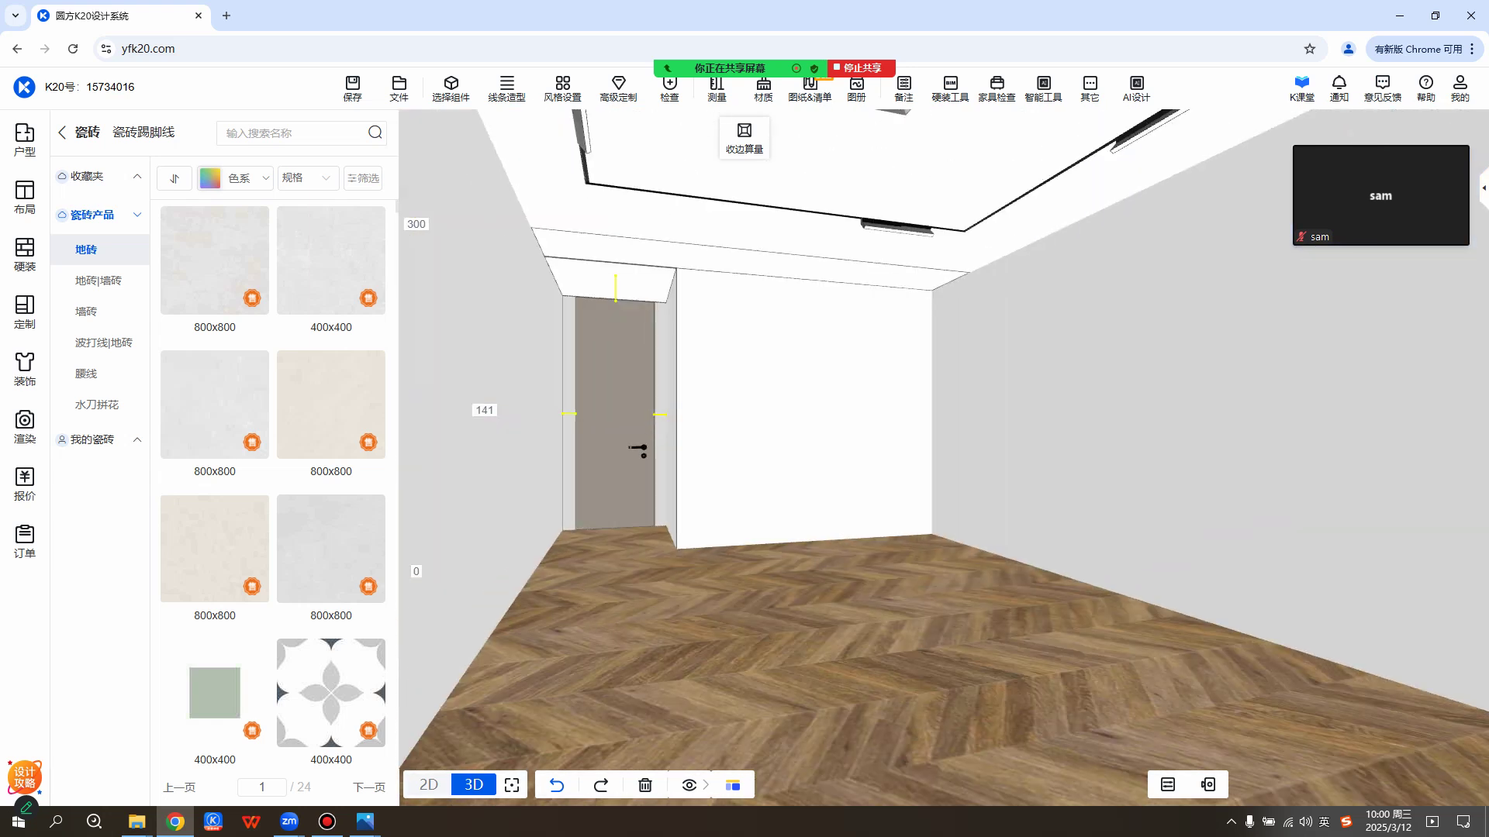
scroll(737, 442, "up", 5)
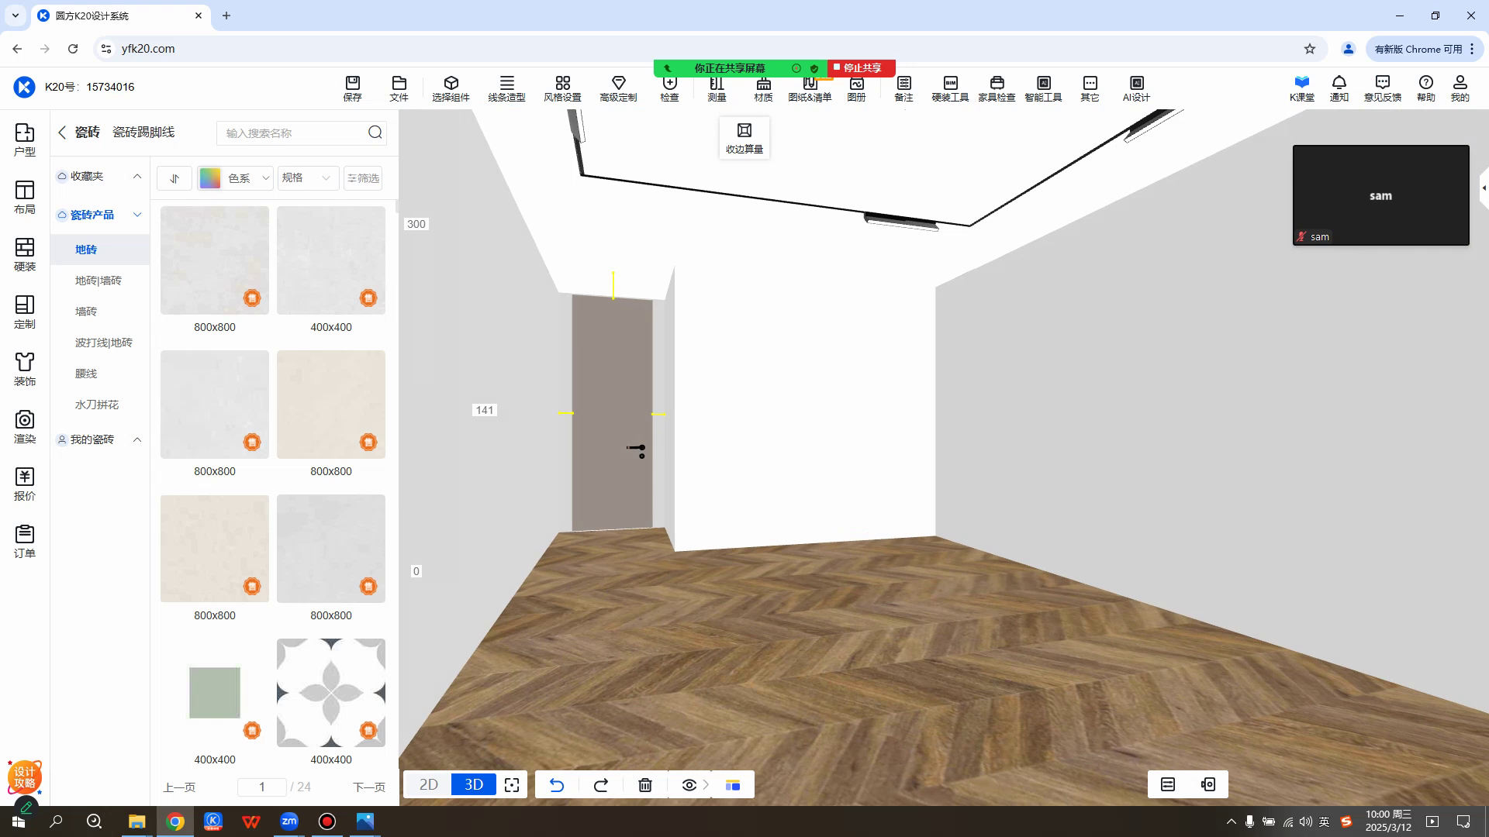
scroll(737, 442, "down", 4)
left_click_drag(814, 442, 767, 442)
scroll(767, 442, "up", 2)
scroll(744, 426, "up", 1)
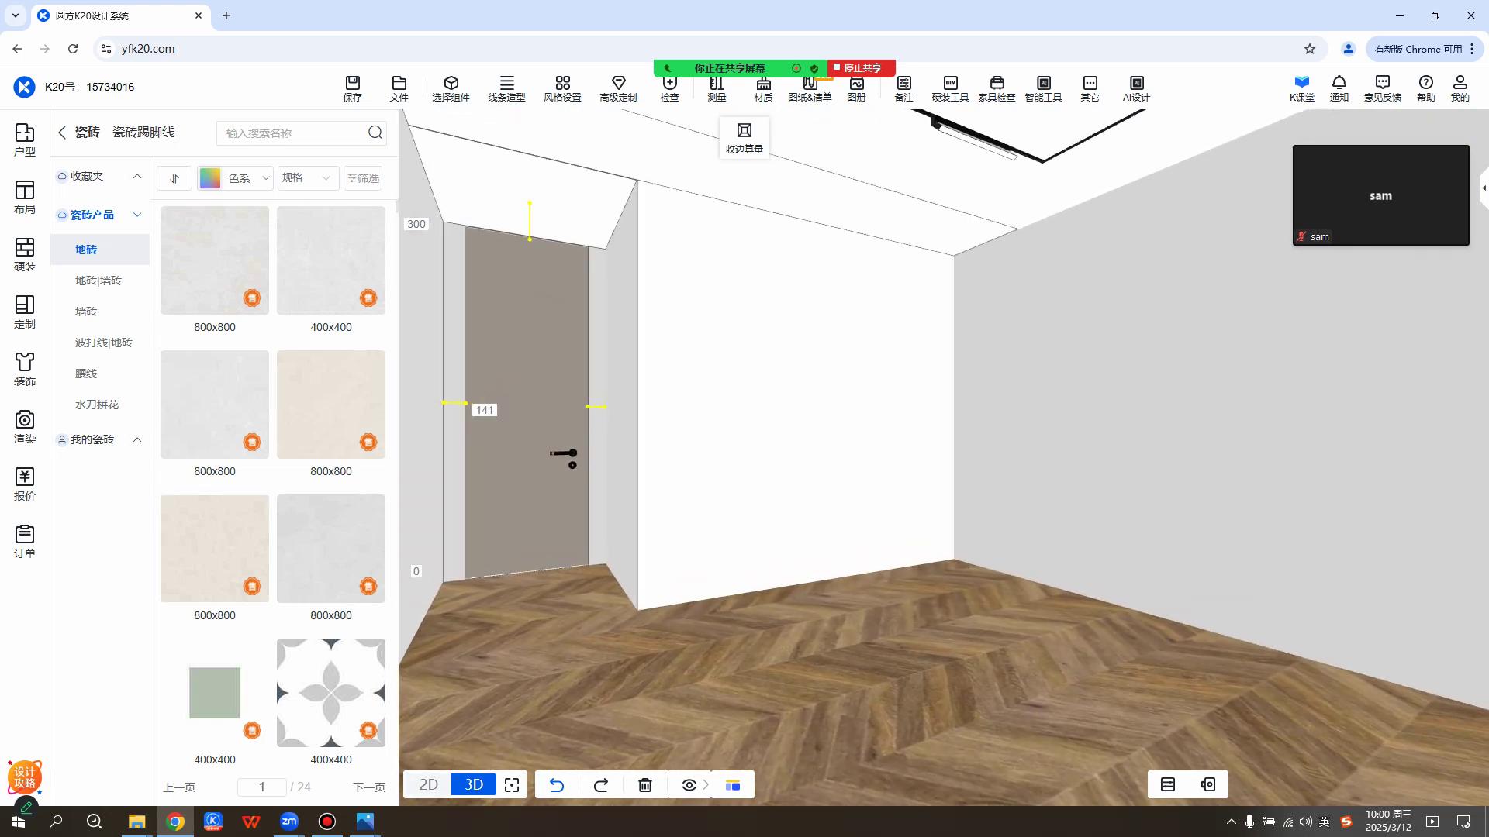
left_click(795, 411)
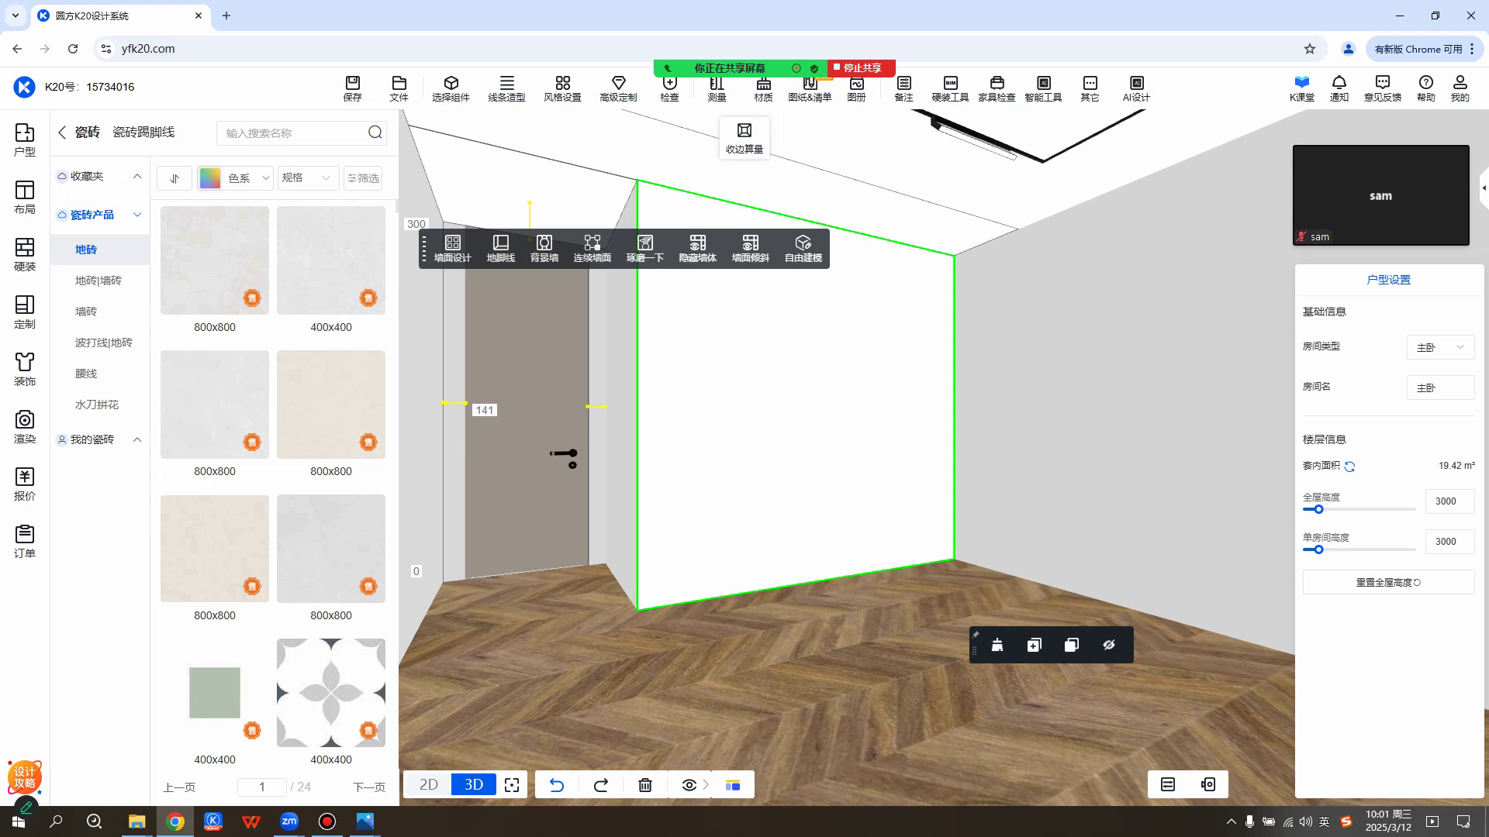
left_click(791, 396)
left_click(791, 356)
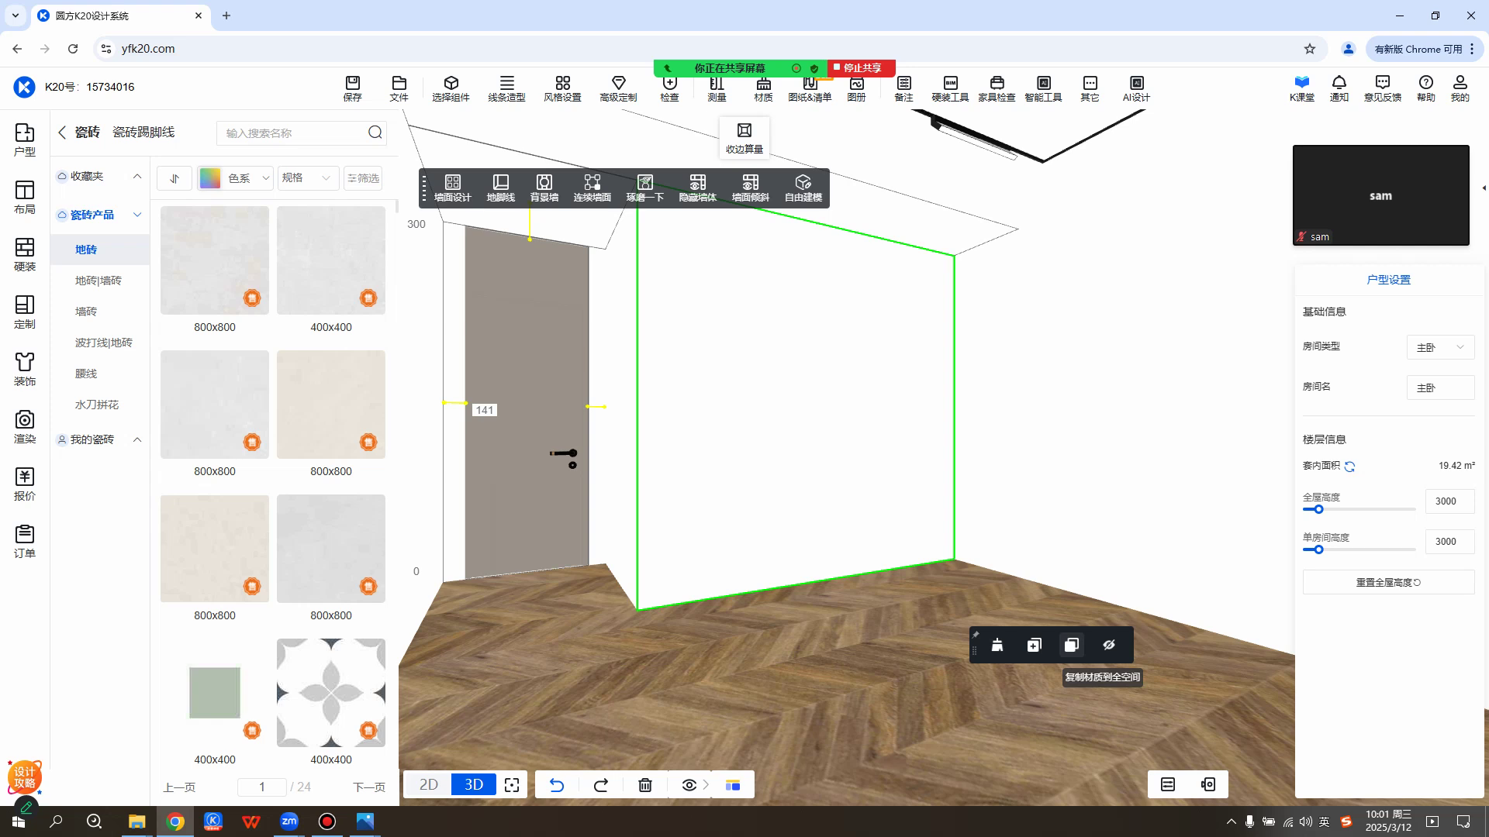
left_click(1089, 477)
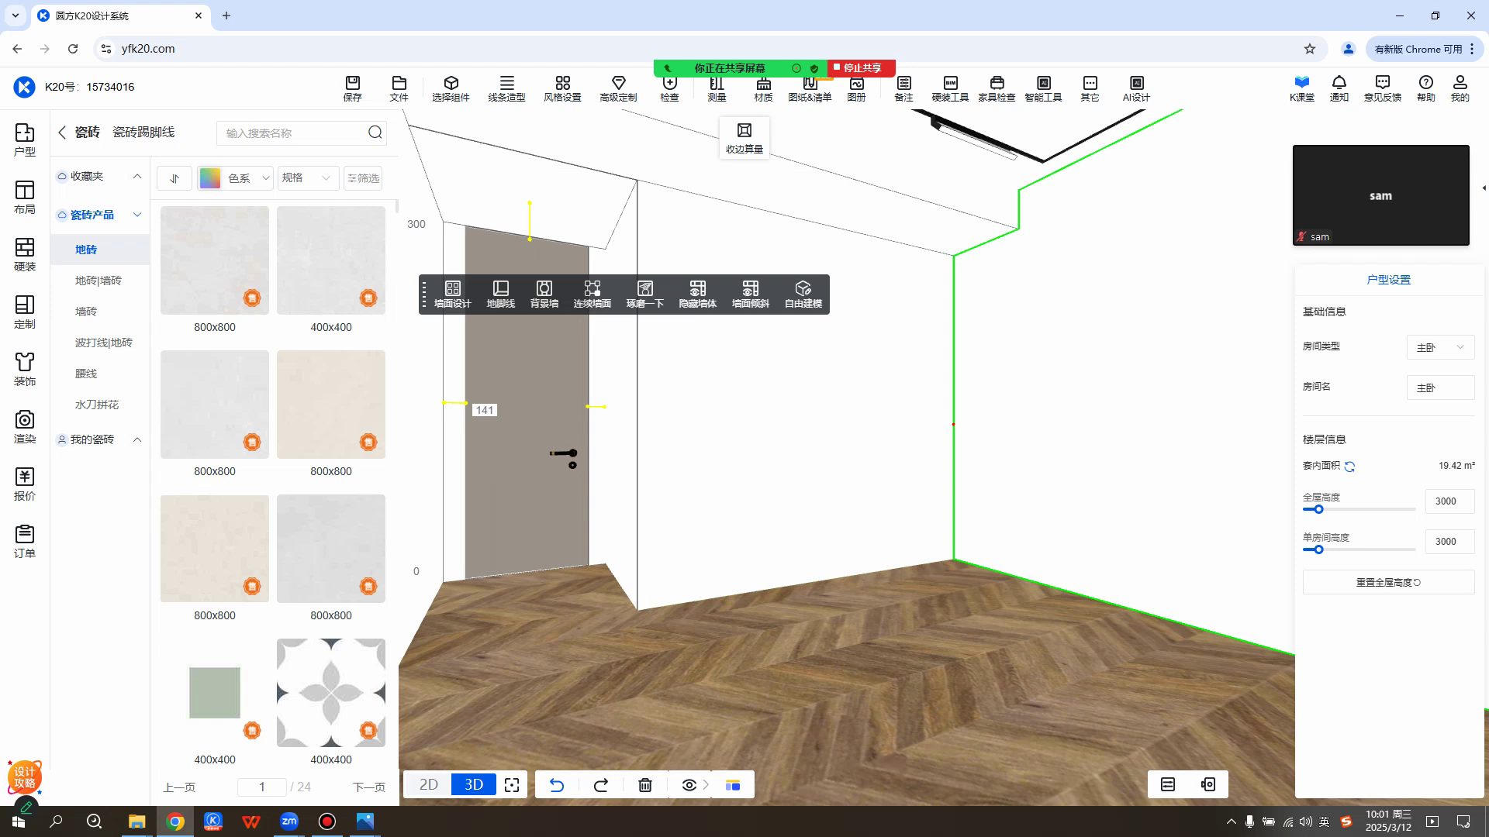
key("Escape")
Inspect the painted bedroom walls from several angles and save the scene.
scroll(1008, 457, "up", 5)
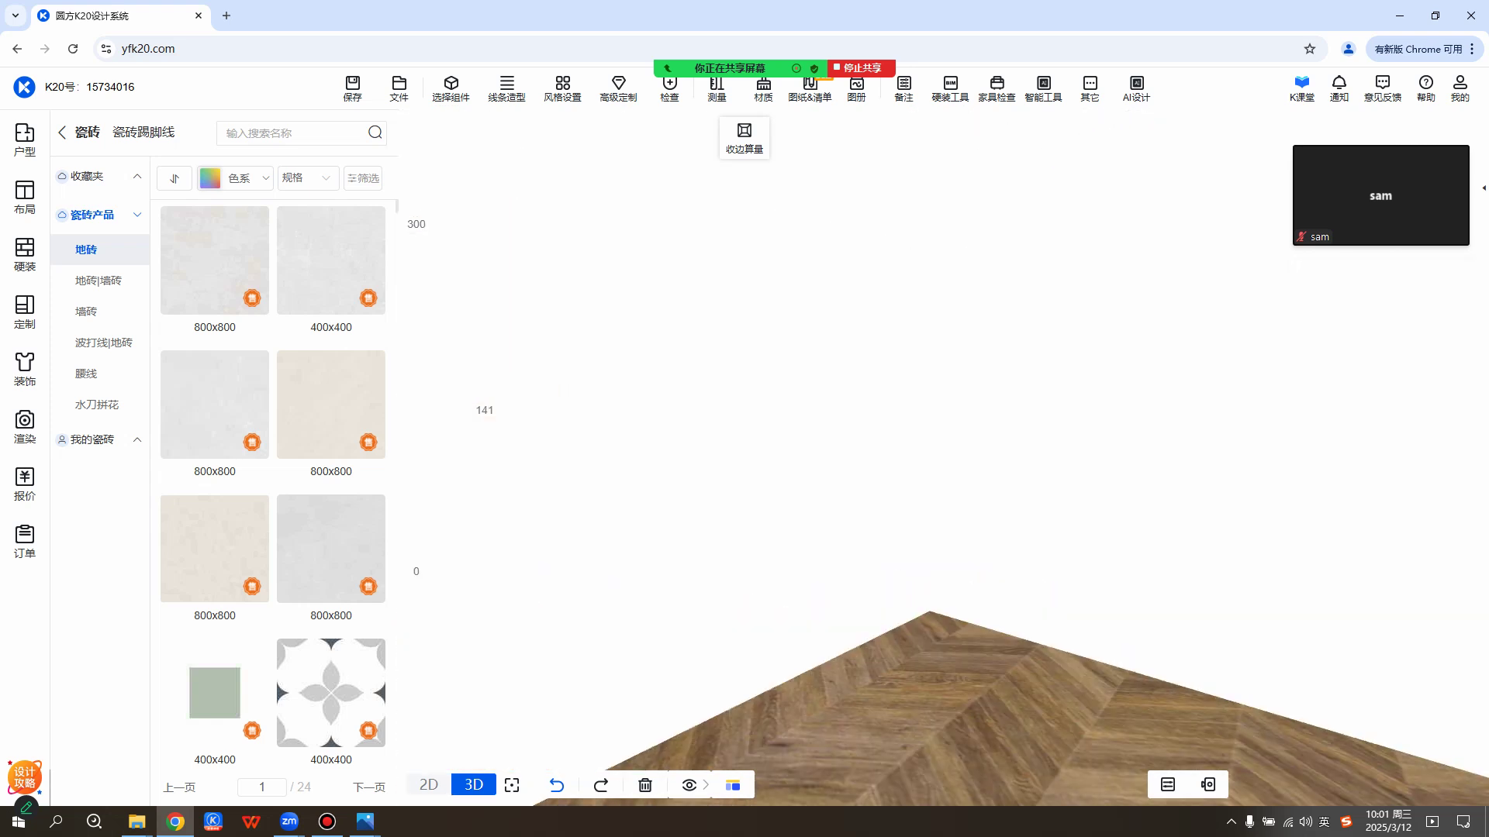
left_click_drag(1008, 465, 775, 457)
scroll(944, 458, "down", 3)
left_click_drag(944, 457, 1066, 488)
scroll(861, 513, "up", 4)
scroll(1039, 504, "down", 5)
left_click(756, 427)
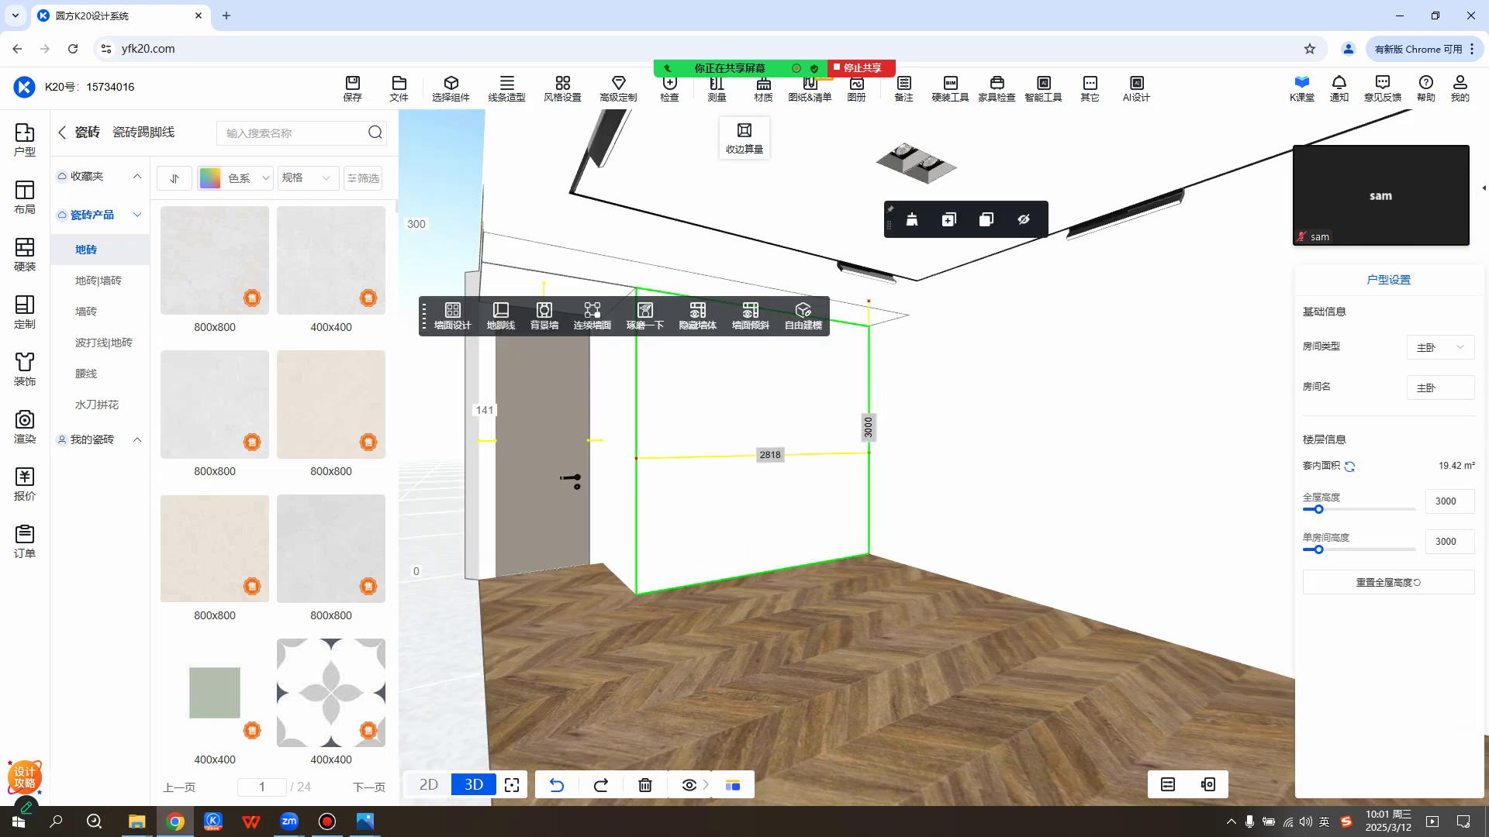
key("ctrl+s")
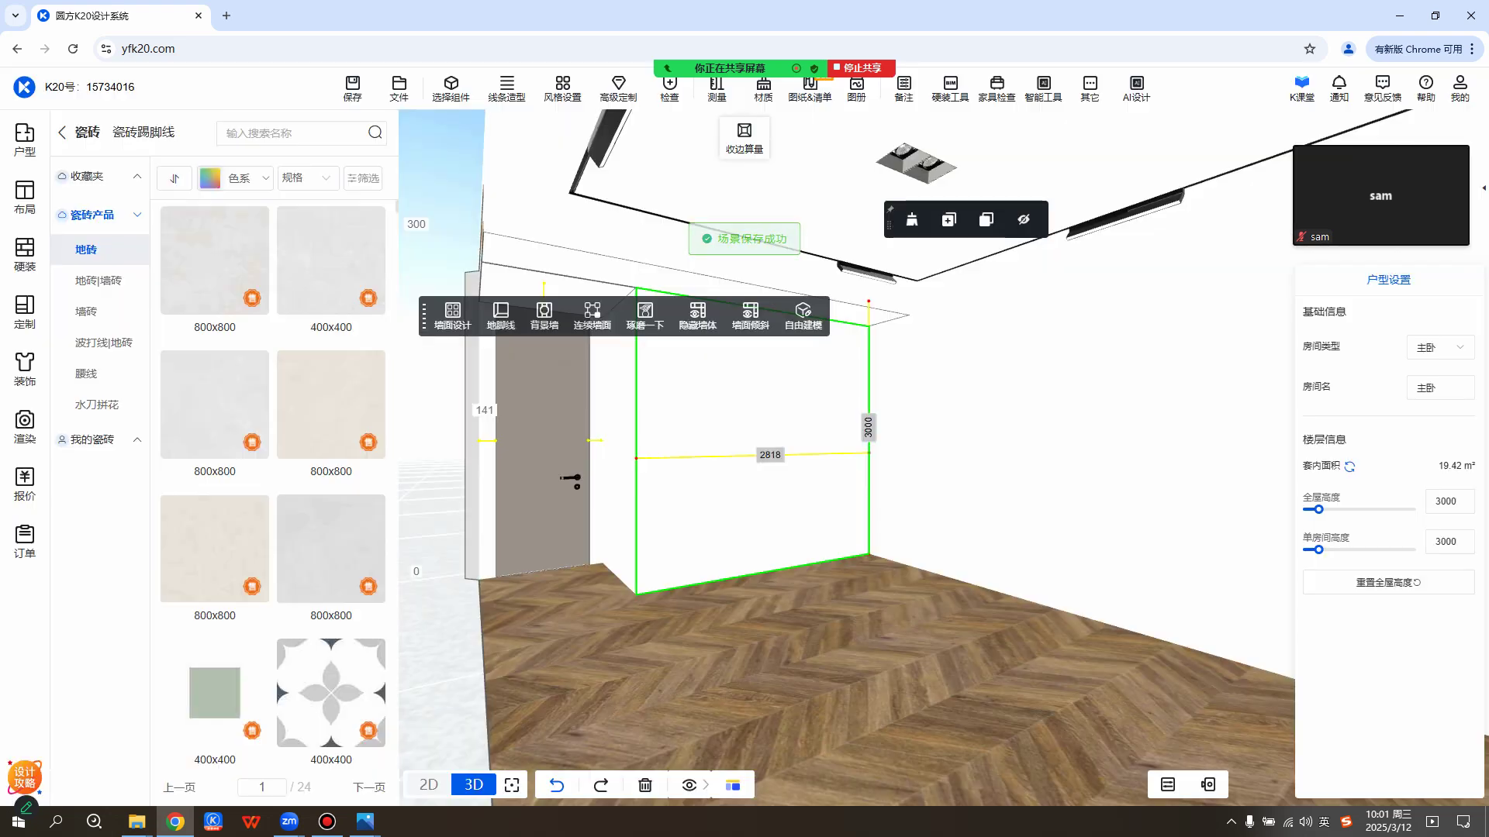
left_click_drag(775, 446, 709, 438)
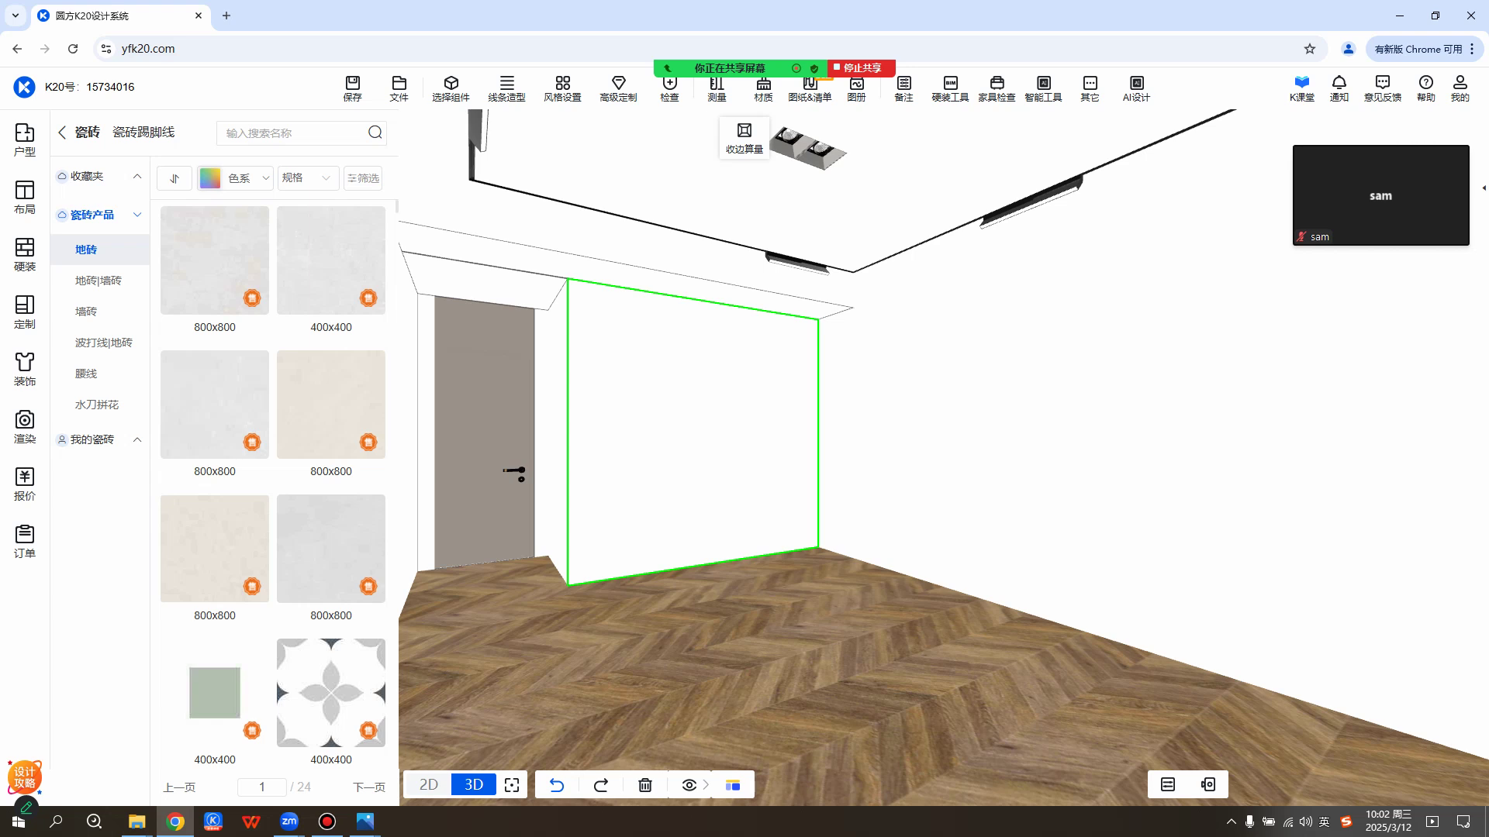
scroll(698, 434, "up", 5)
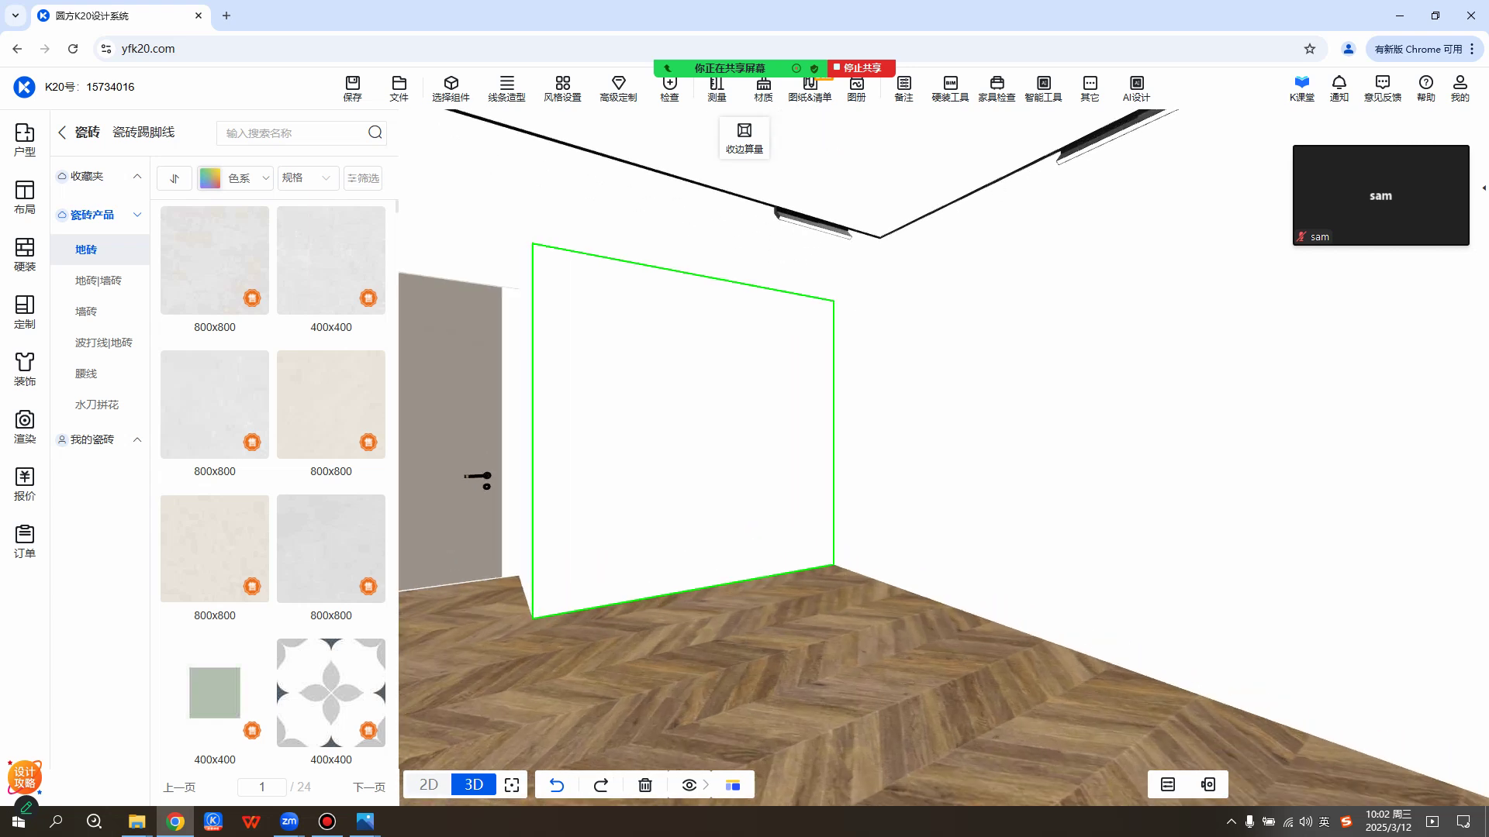
left_click_drag(690, 434, 702, 434)
key("ctrl+s")
Check the Zoom meeting chat for new replies and minimise the chat window.
mouse_move(365, 821)
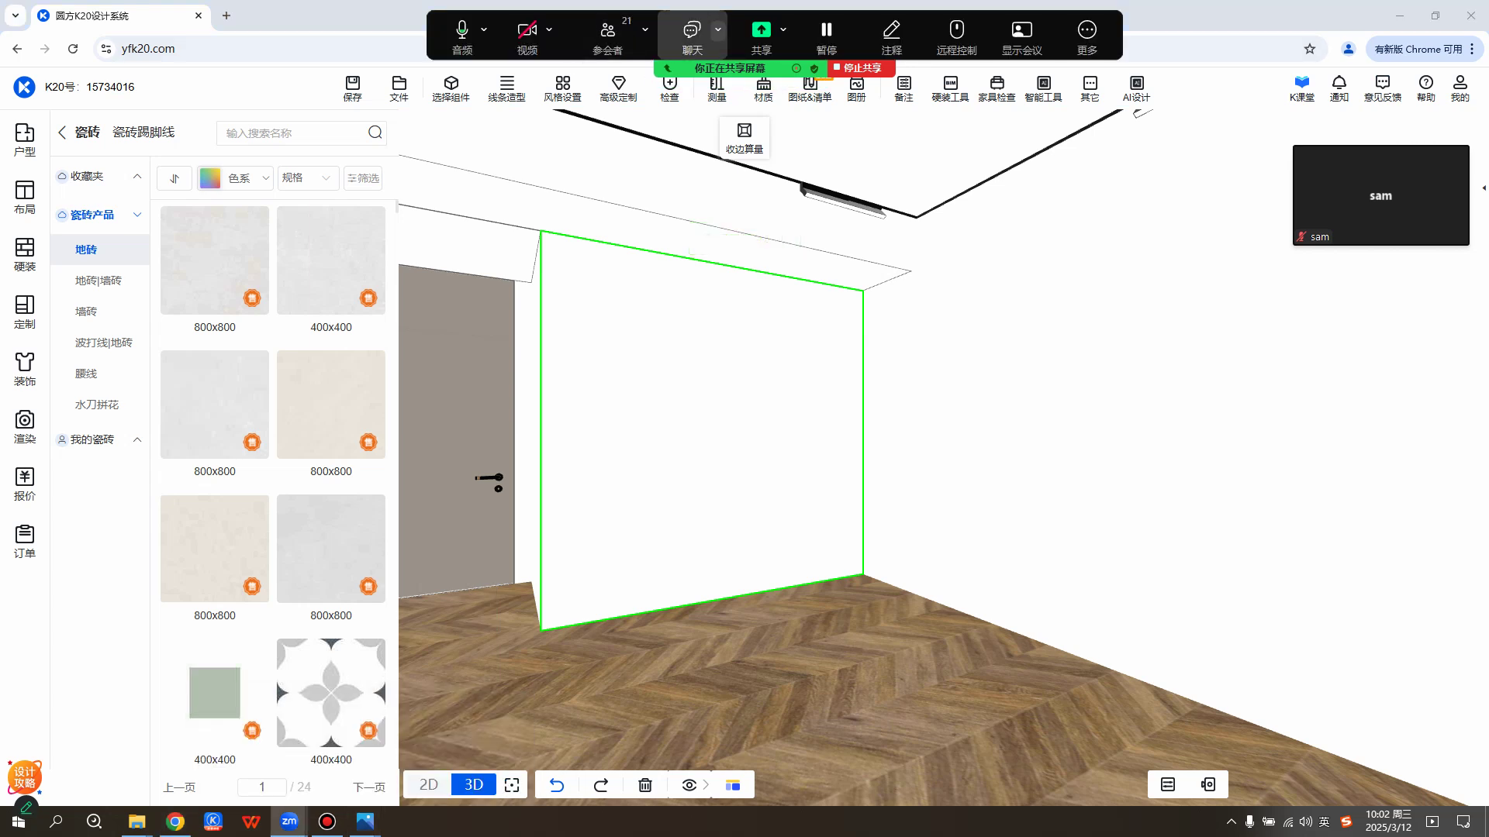
left_click(692, 35)
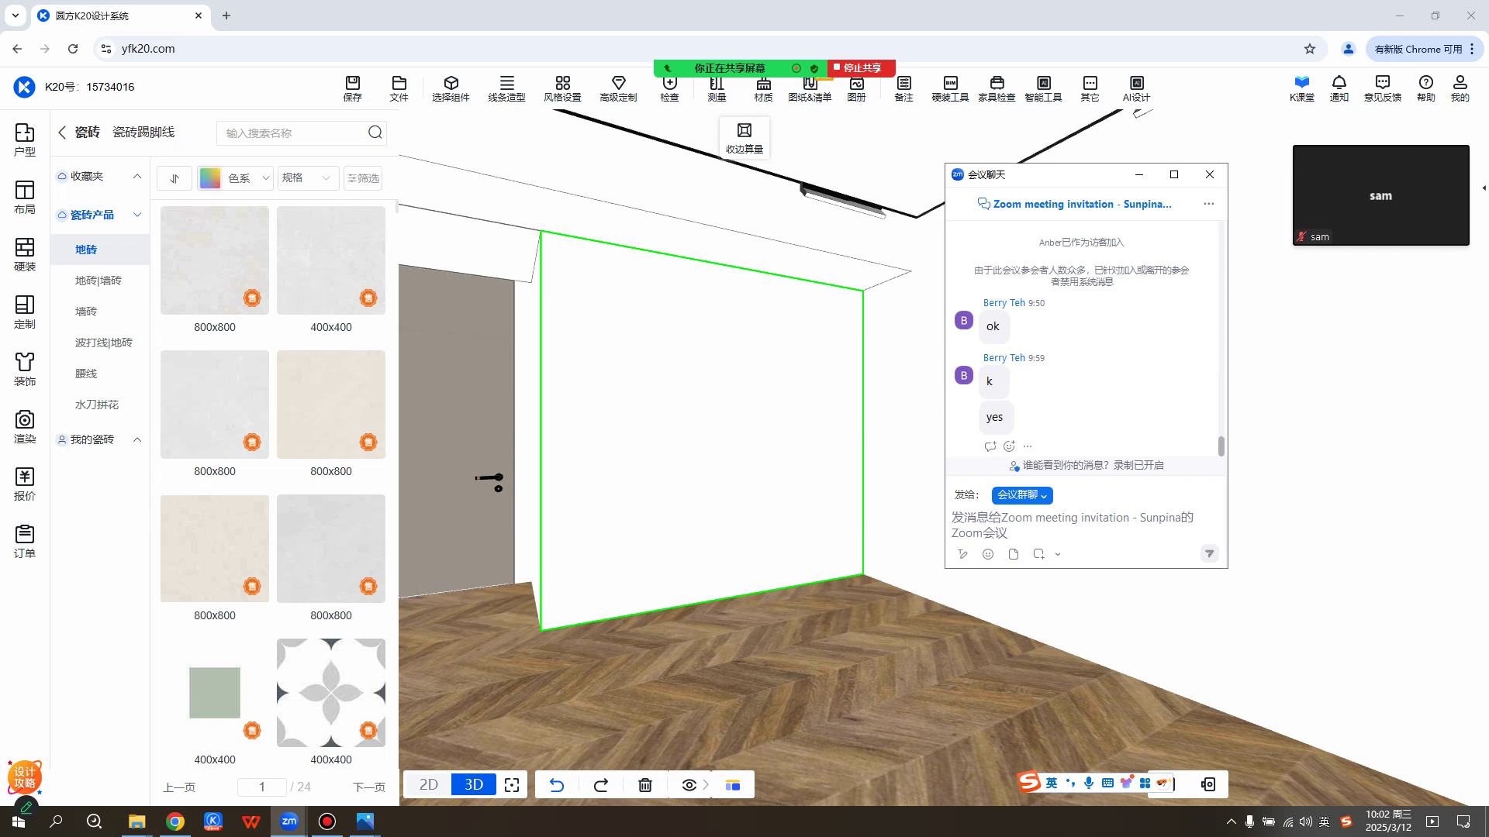
left_click(1139, 175)
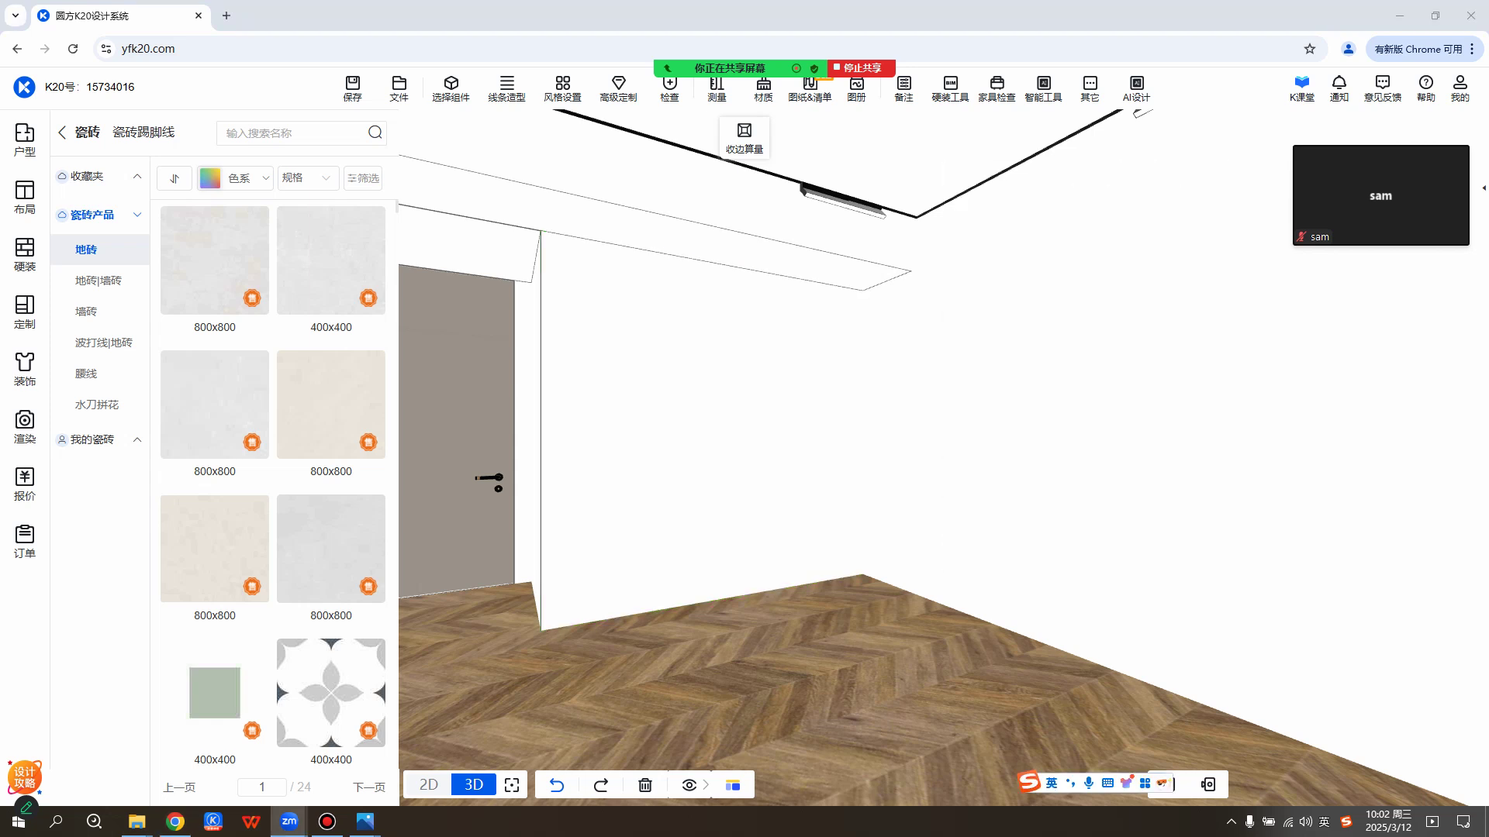
Save the bedroom scene again.
scroll(943, 458, "up", 5)
scroll(943, 457, "down", 5)
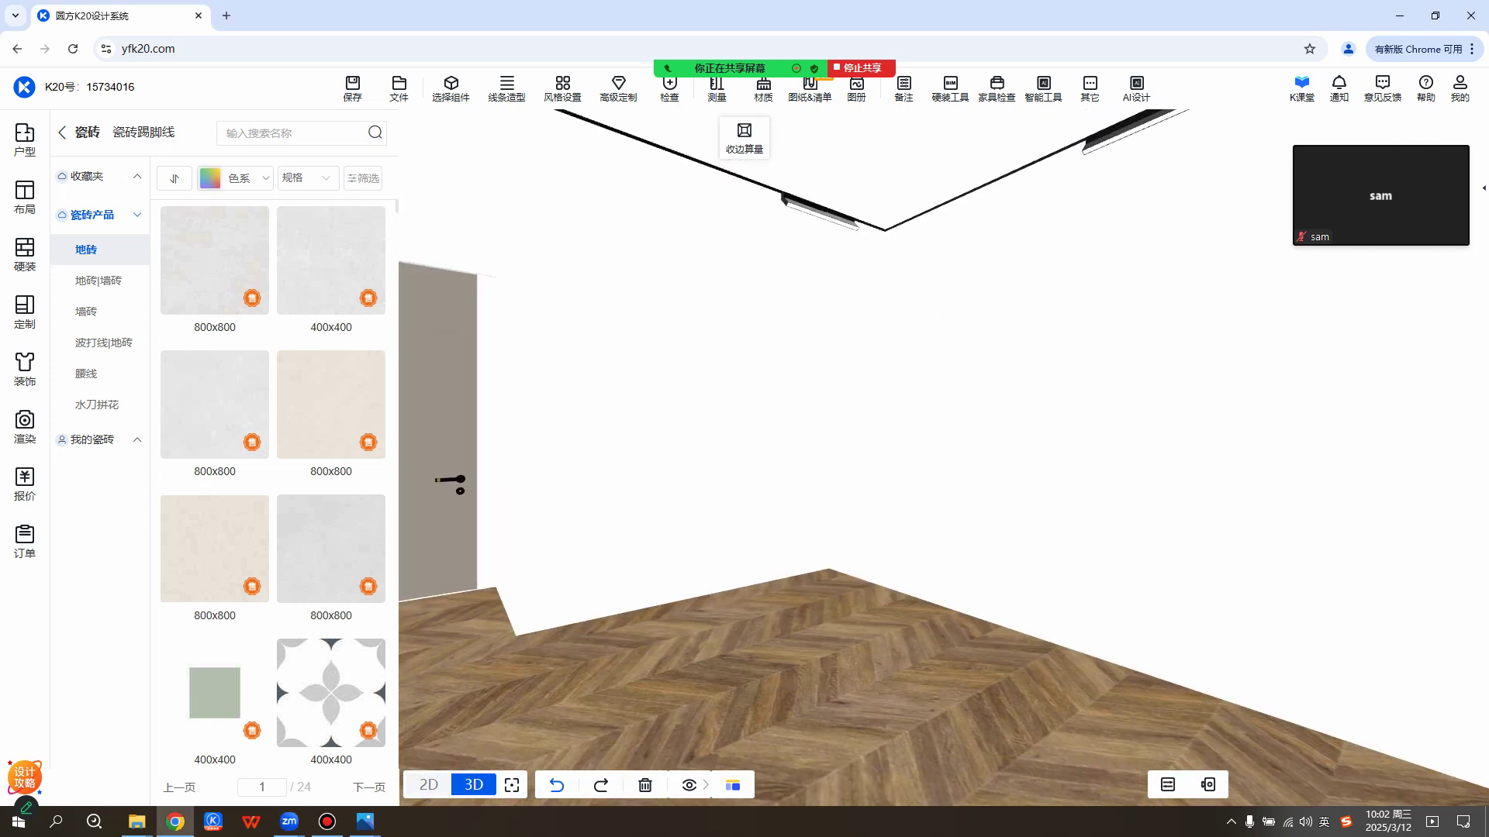
key("ctrl+s")
left_click(137, 822)
left_click(194, 756)
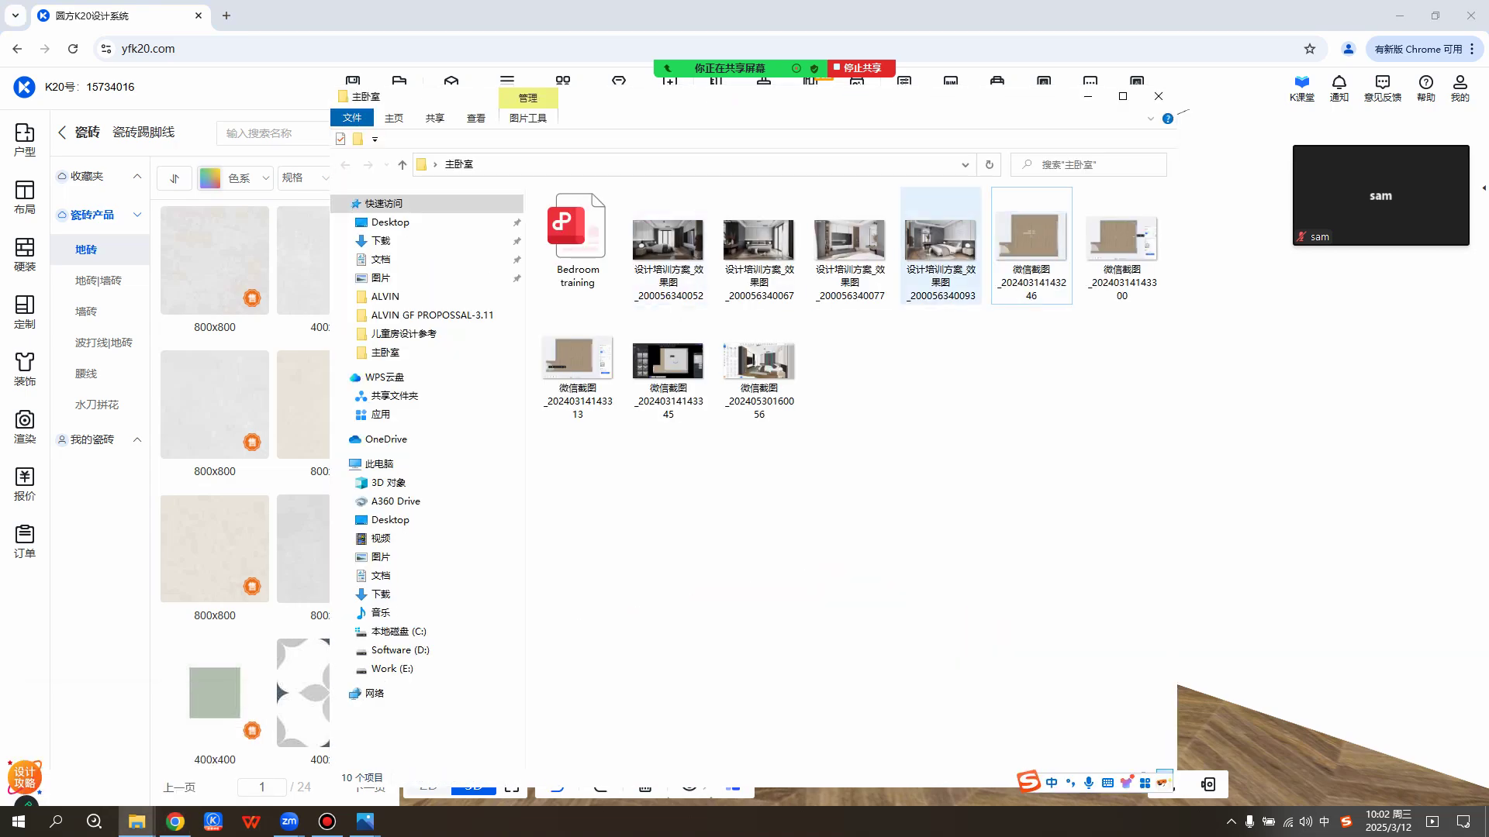
left_click(941, 245)
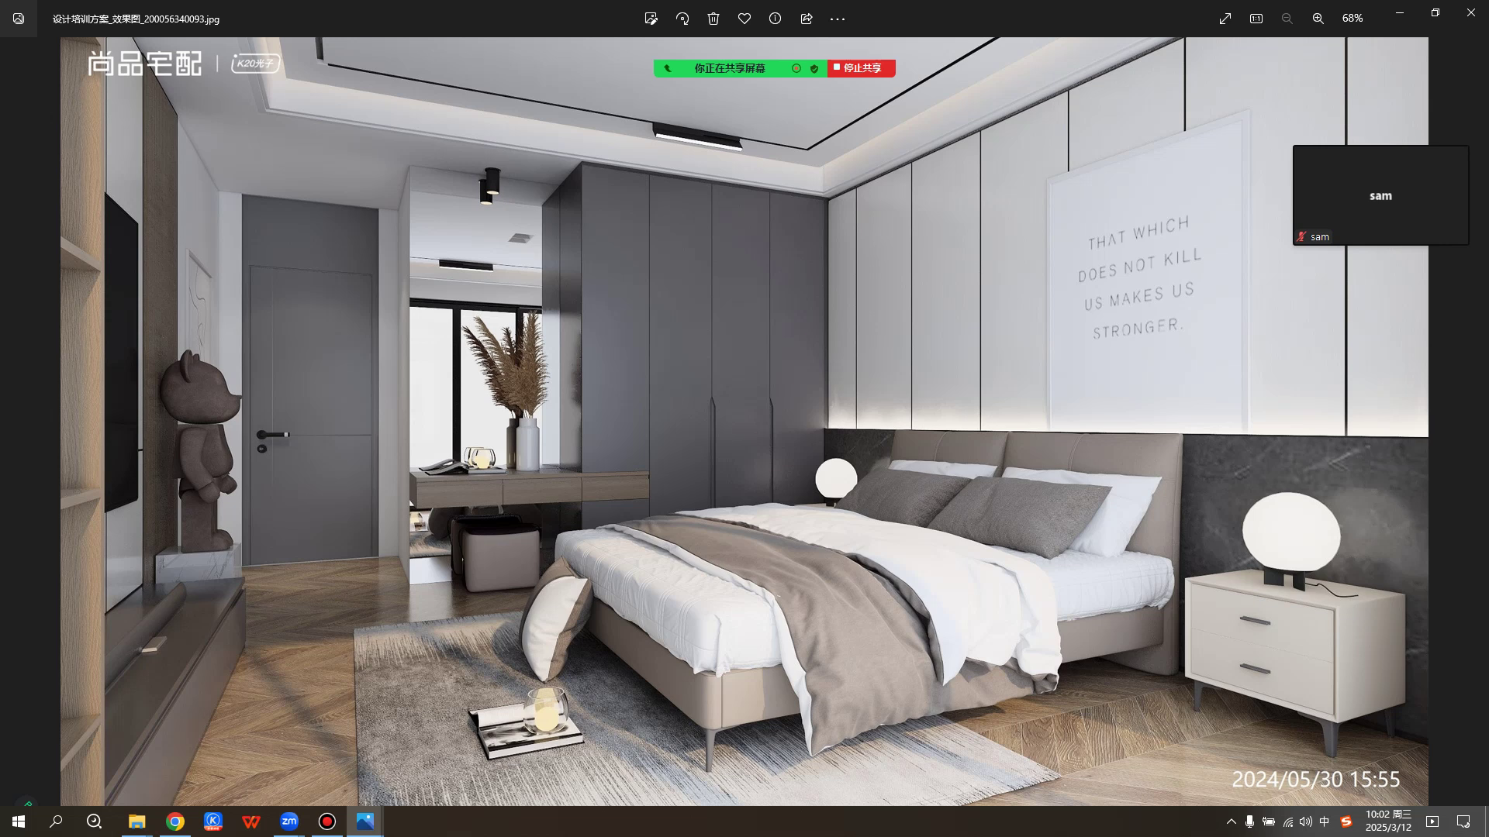
left_click(1399, 13)
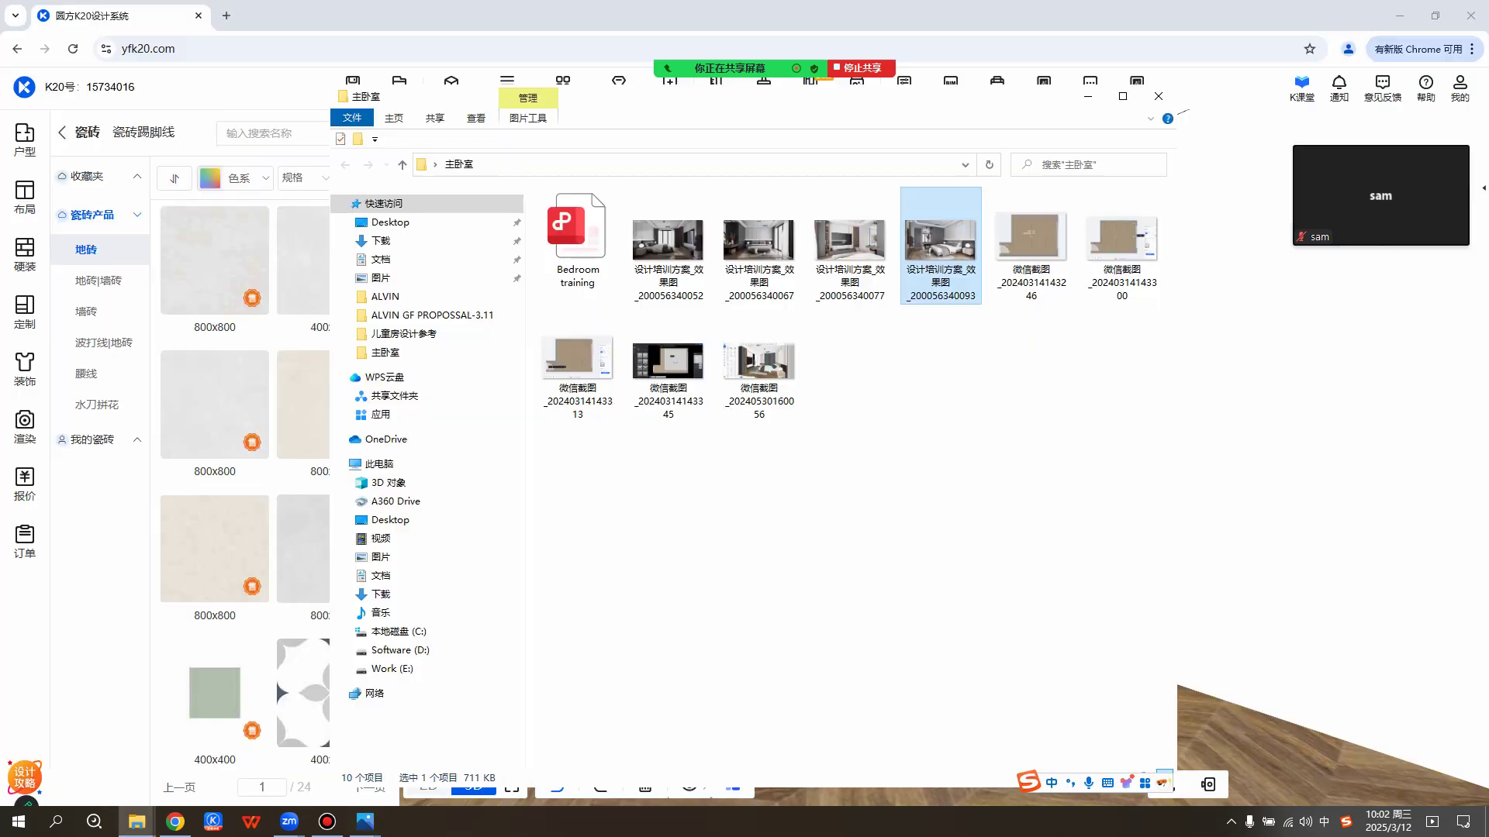
left_click(1088, 96)
Face the wall beside the bedroom door and open the 23全屋定制 custom cabinet library.
left_click(1089, 446)
scroll(1089, 446, "up", 4)
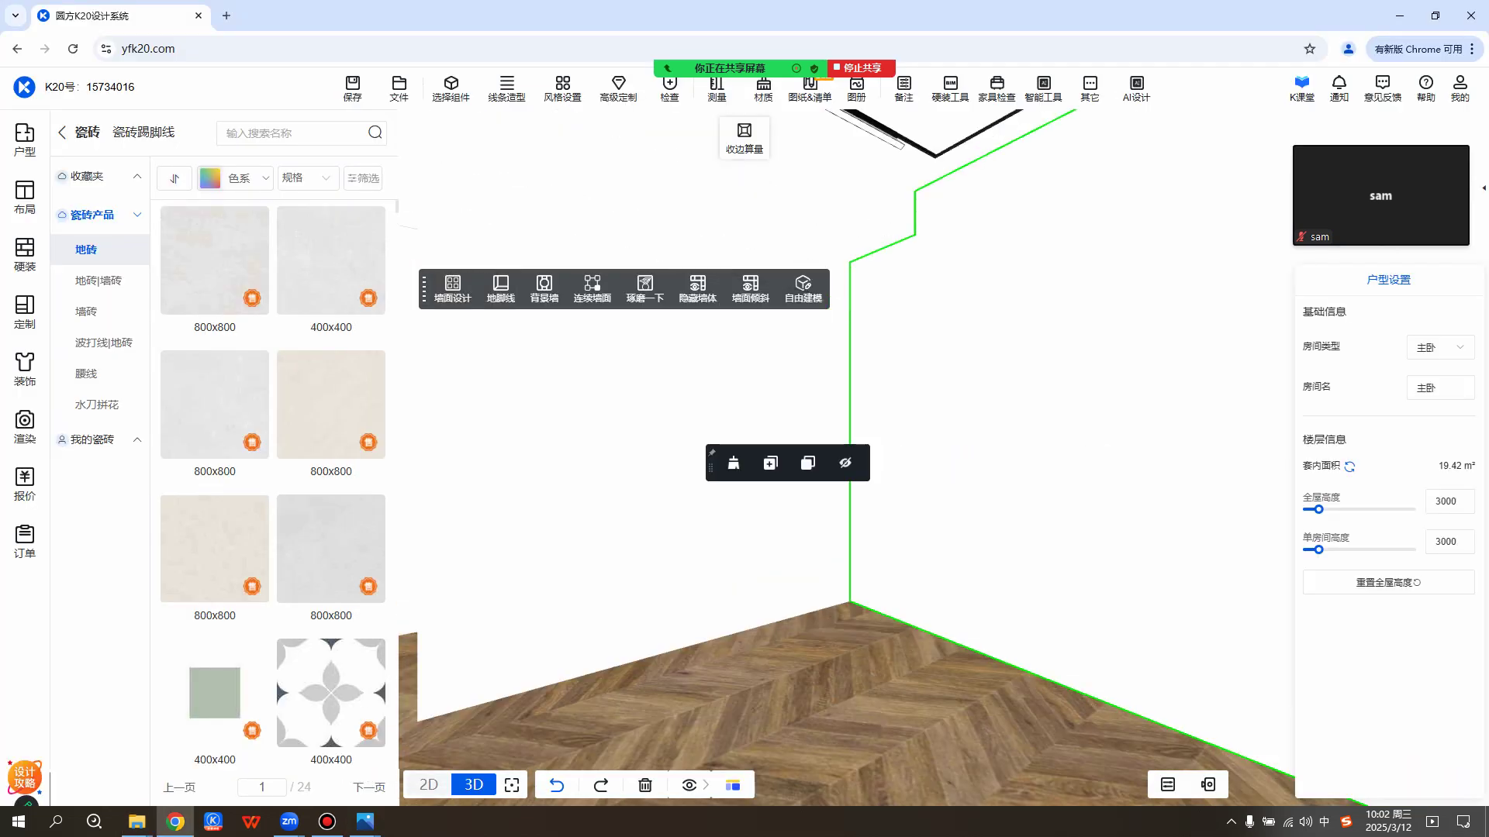
left_click_drag(1008, 465, 1086, 465)
scroll(776, 388, "down", 1)
left_click(775, 387)
key("Escape")
left_click(25, 310)
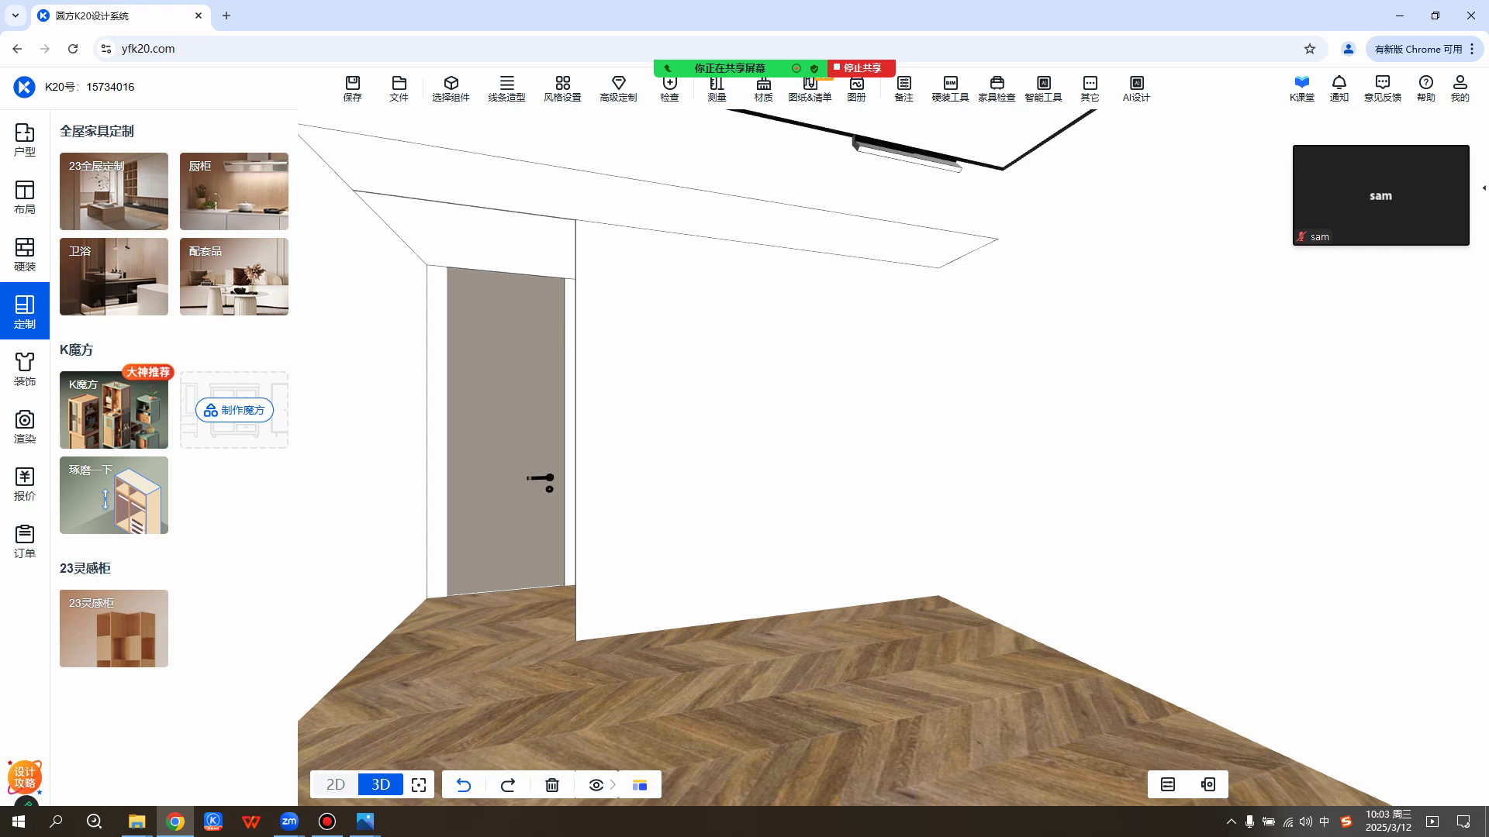
left_click(114, 192)
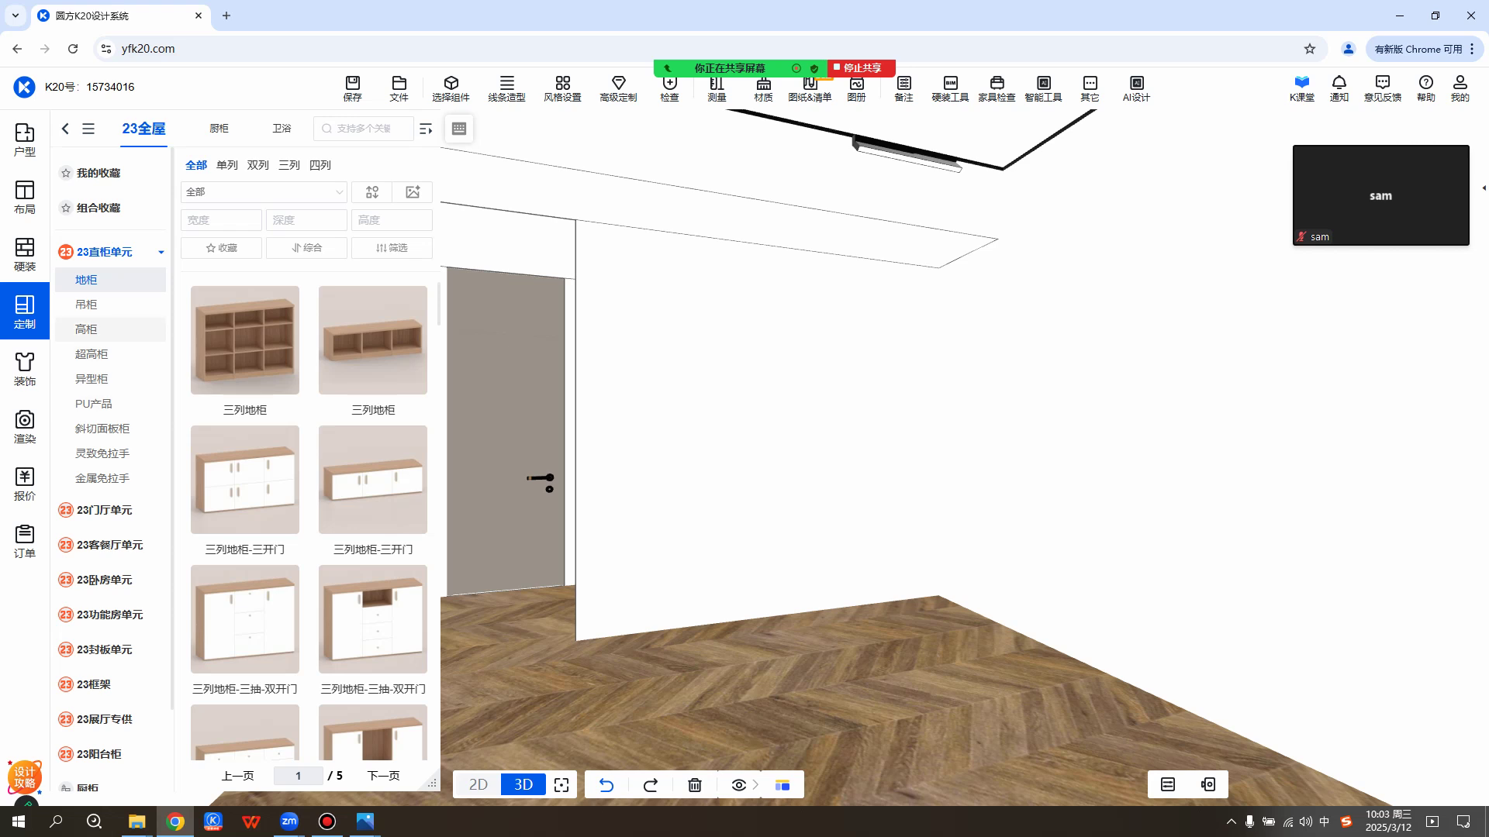
Compare the 高柜 and 超高柜 cabinet categories, finishing with 超高柜 selected.
left_click(86, 330)
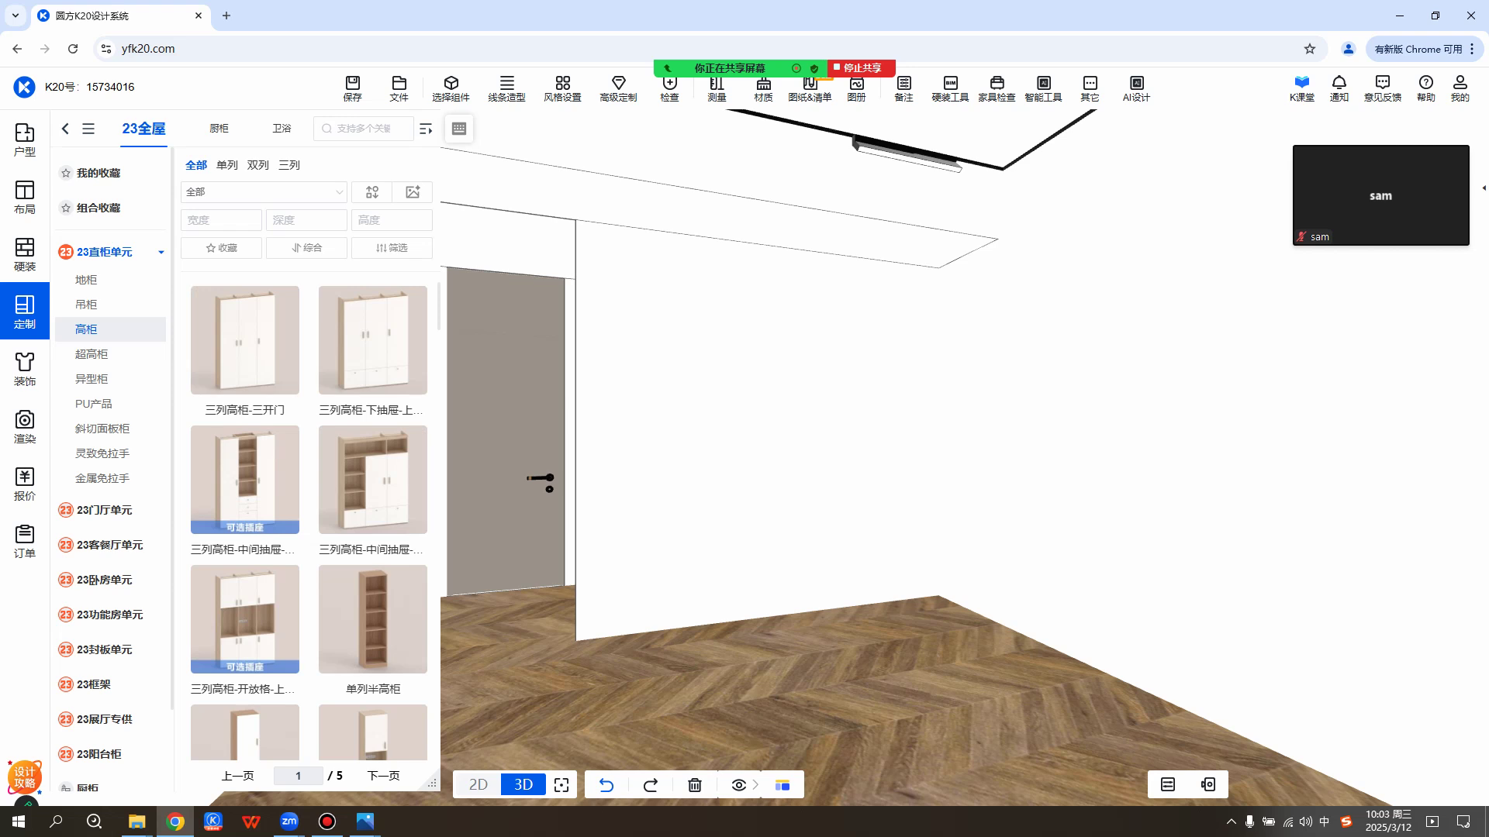
left_click(92, 353)
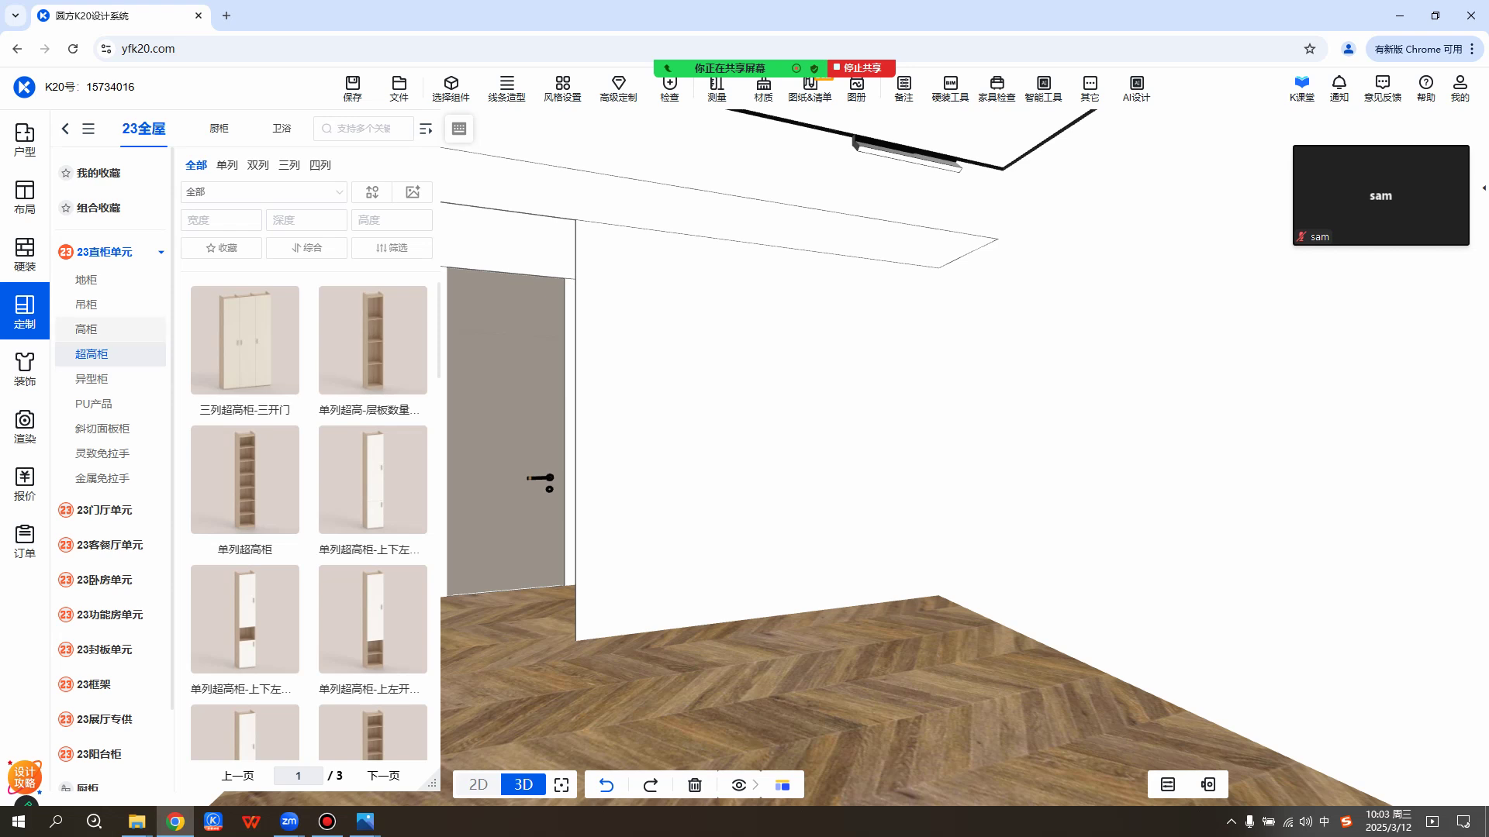
left_click(86, 330)
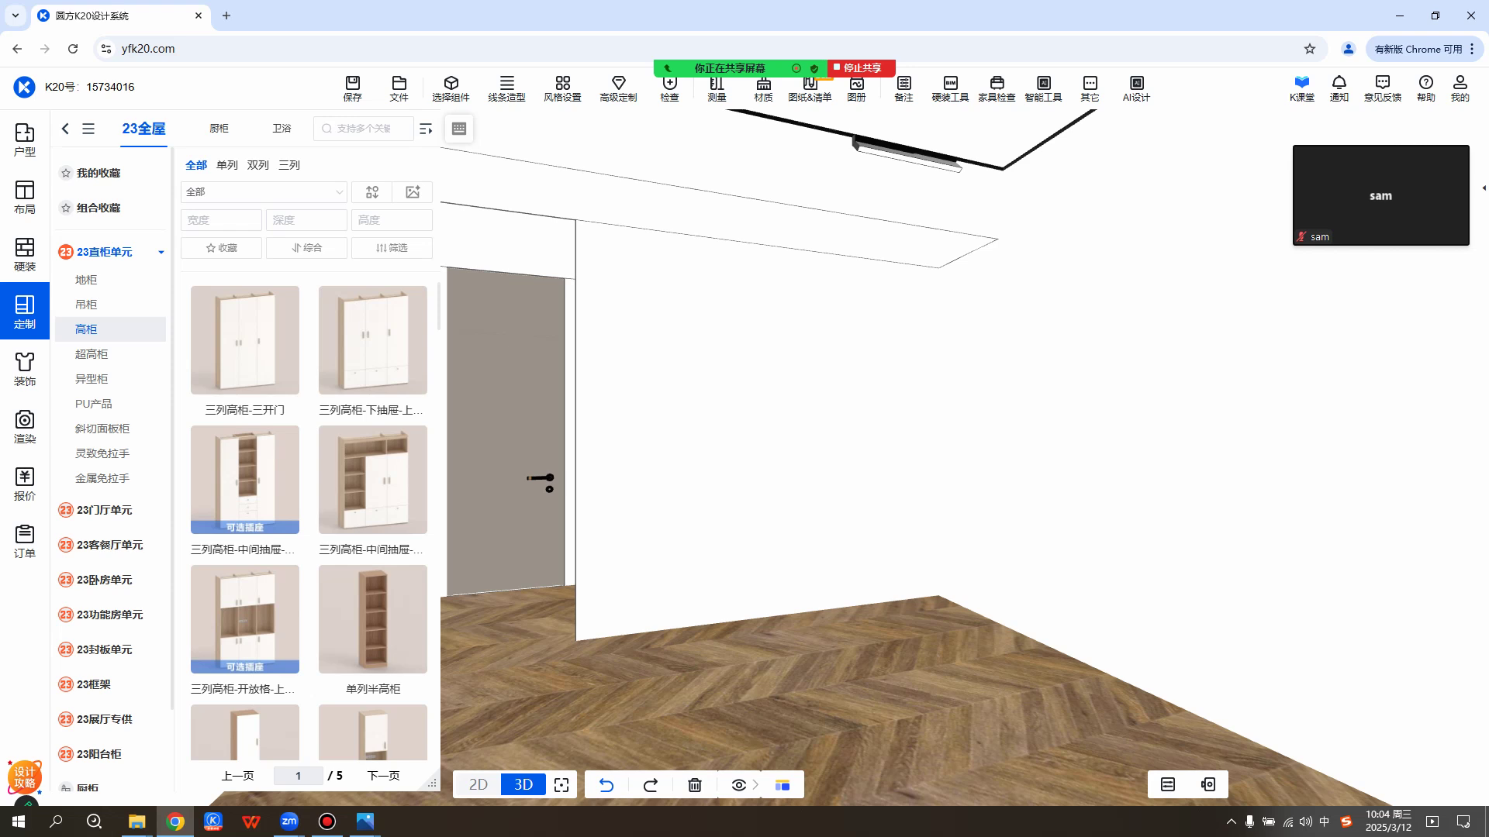
left_click(92, 353)
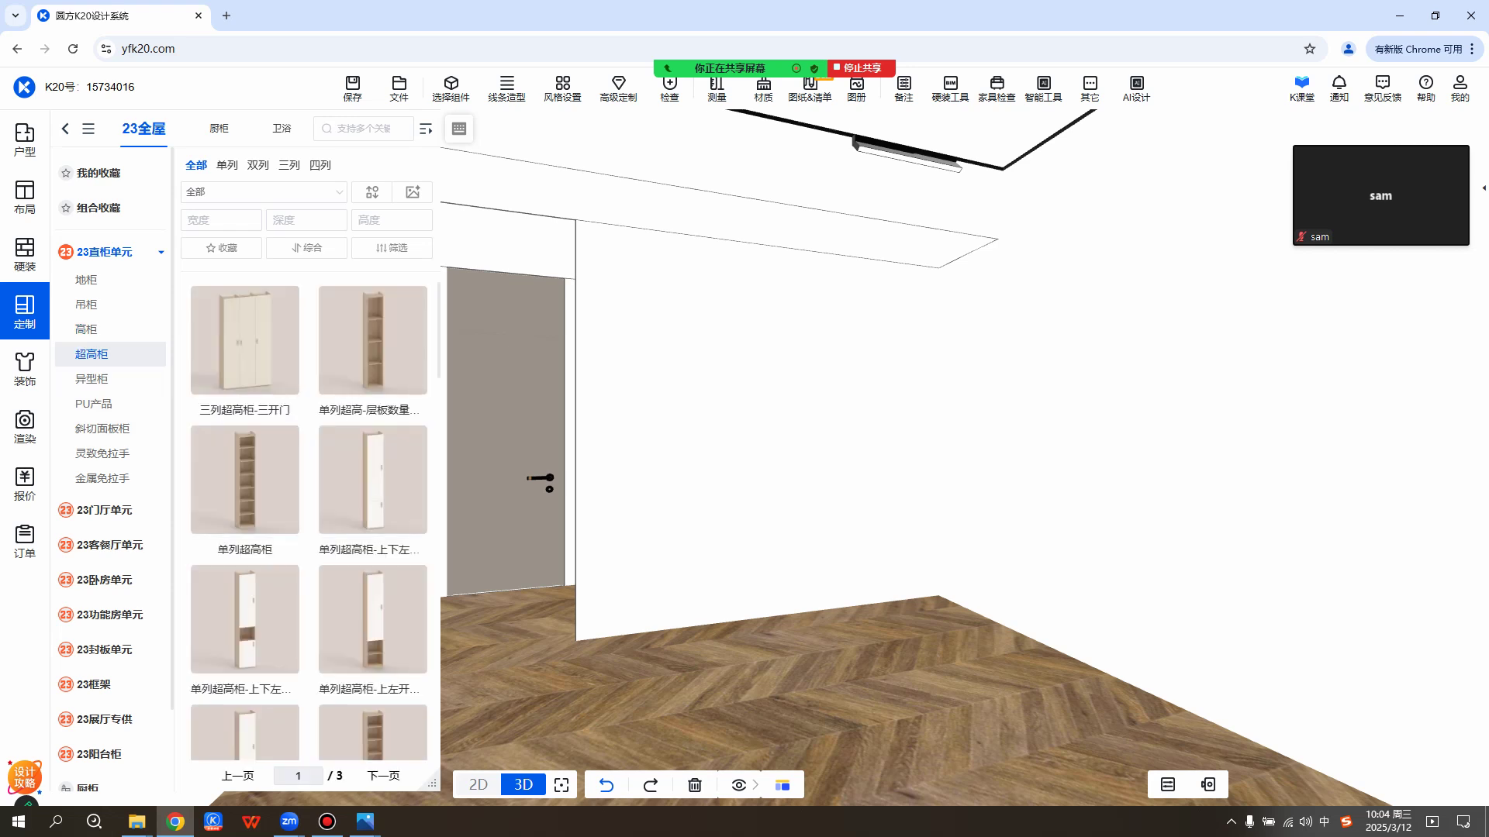
mouse_move(285, 300)
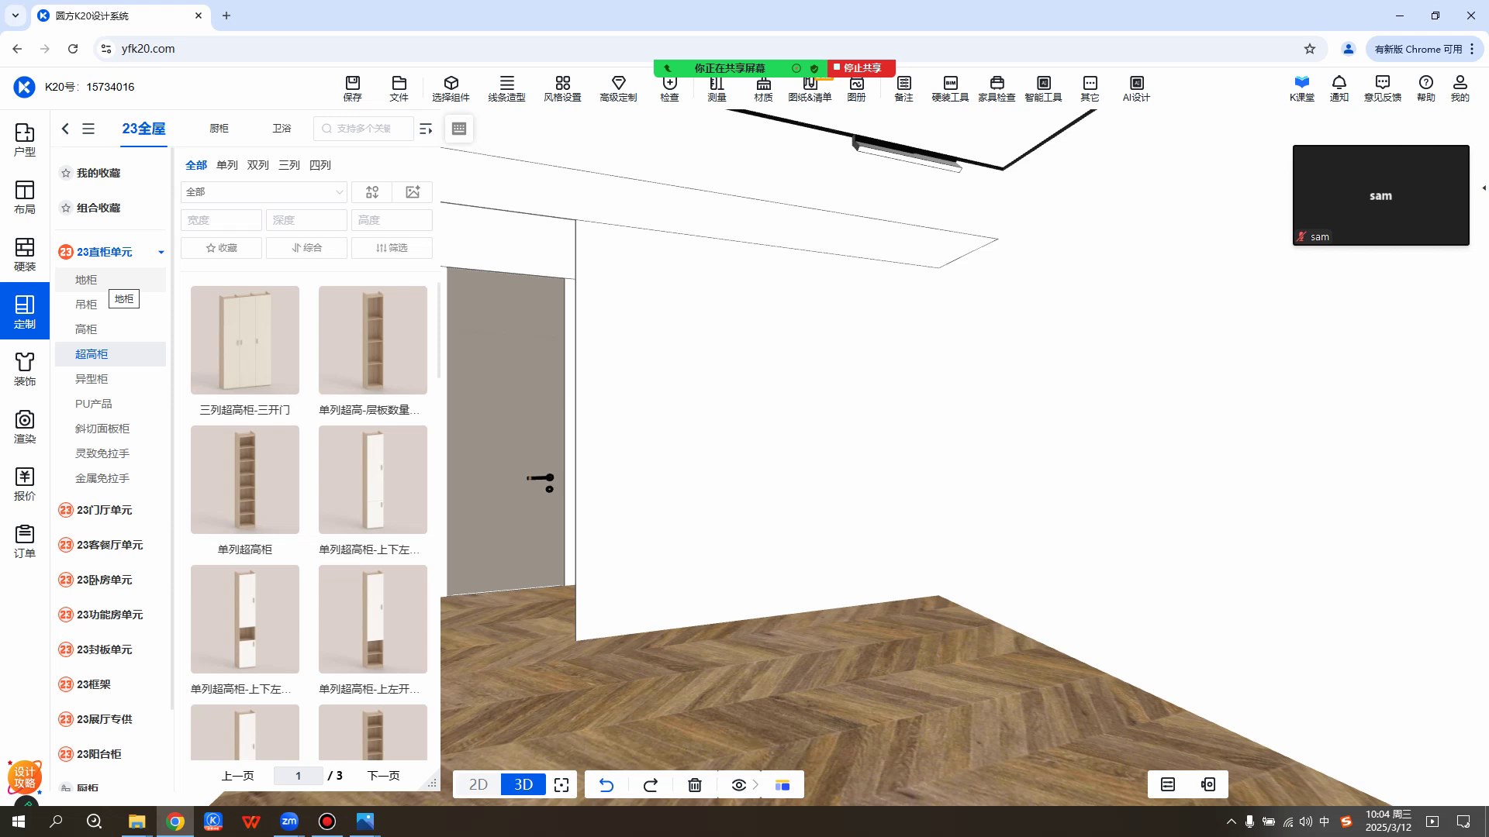
View the reference rendering again, minimise it, and select the blank wall beside the door to check its dimensions.
mouse_move(365, 822)
left_click(535, 748)
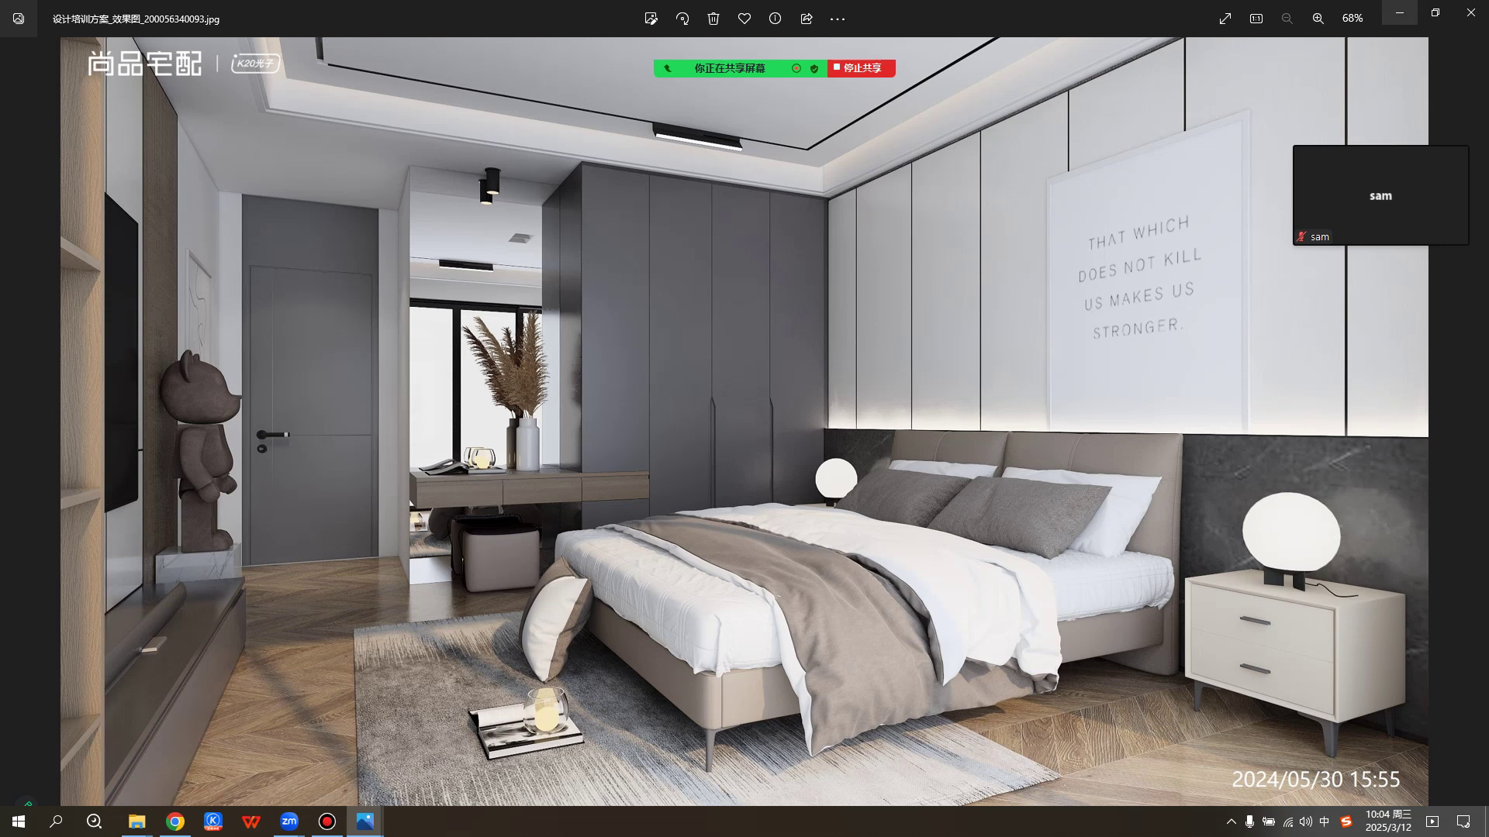
left_click(1400, 13)
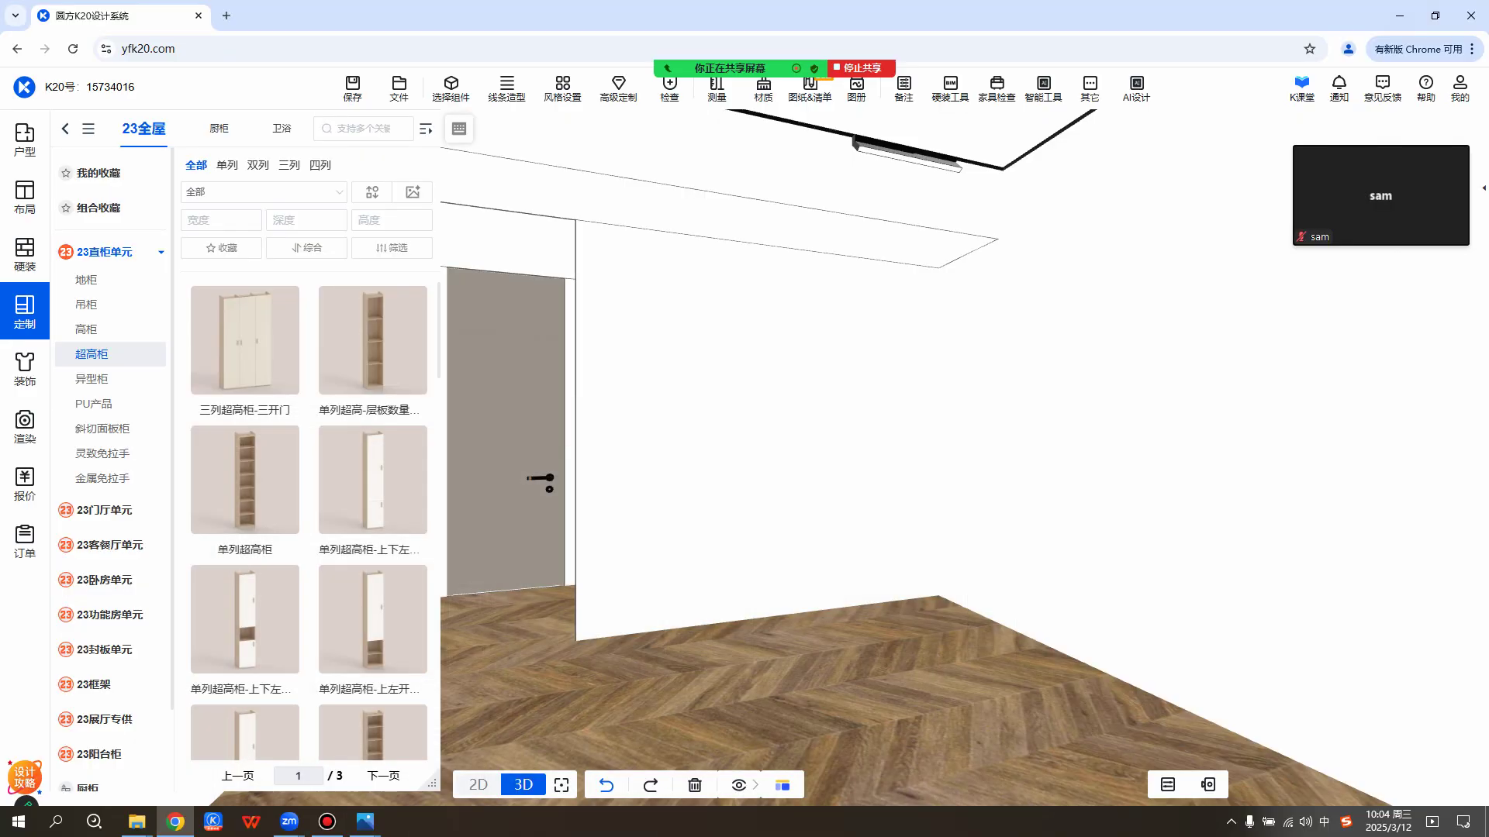
left_click(627, 441)
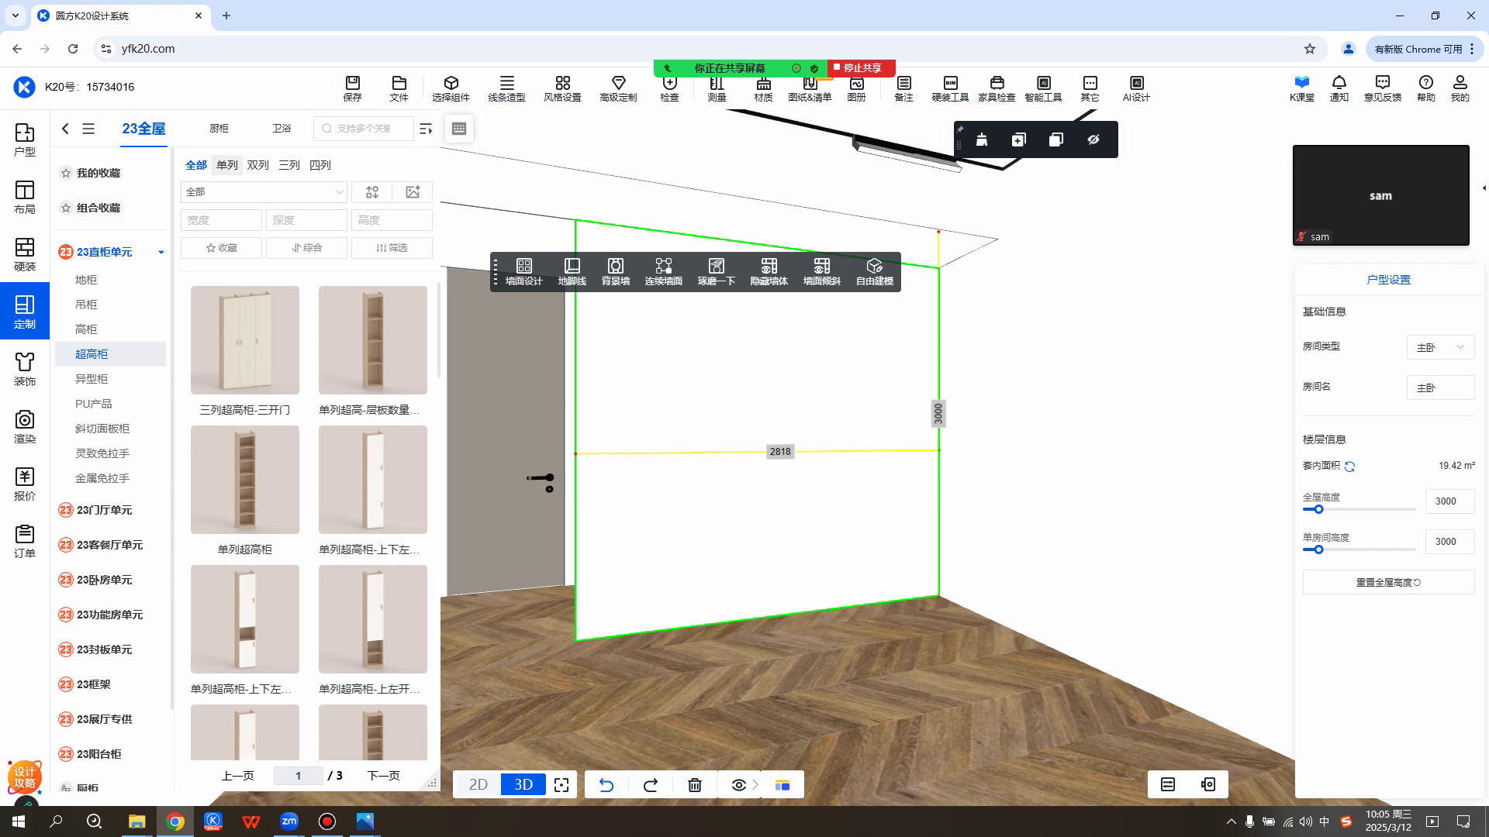
Filter the 超高柜 cabinets to 单列 and set the width to 450, depth to 580 and height to 2650.
left_click(226, 164)
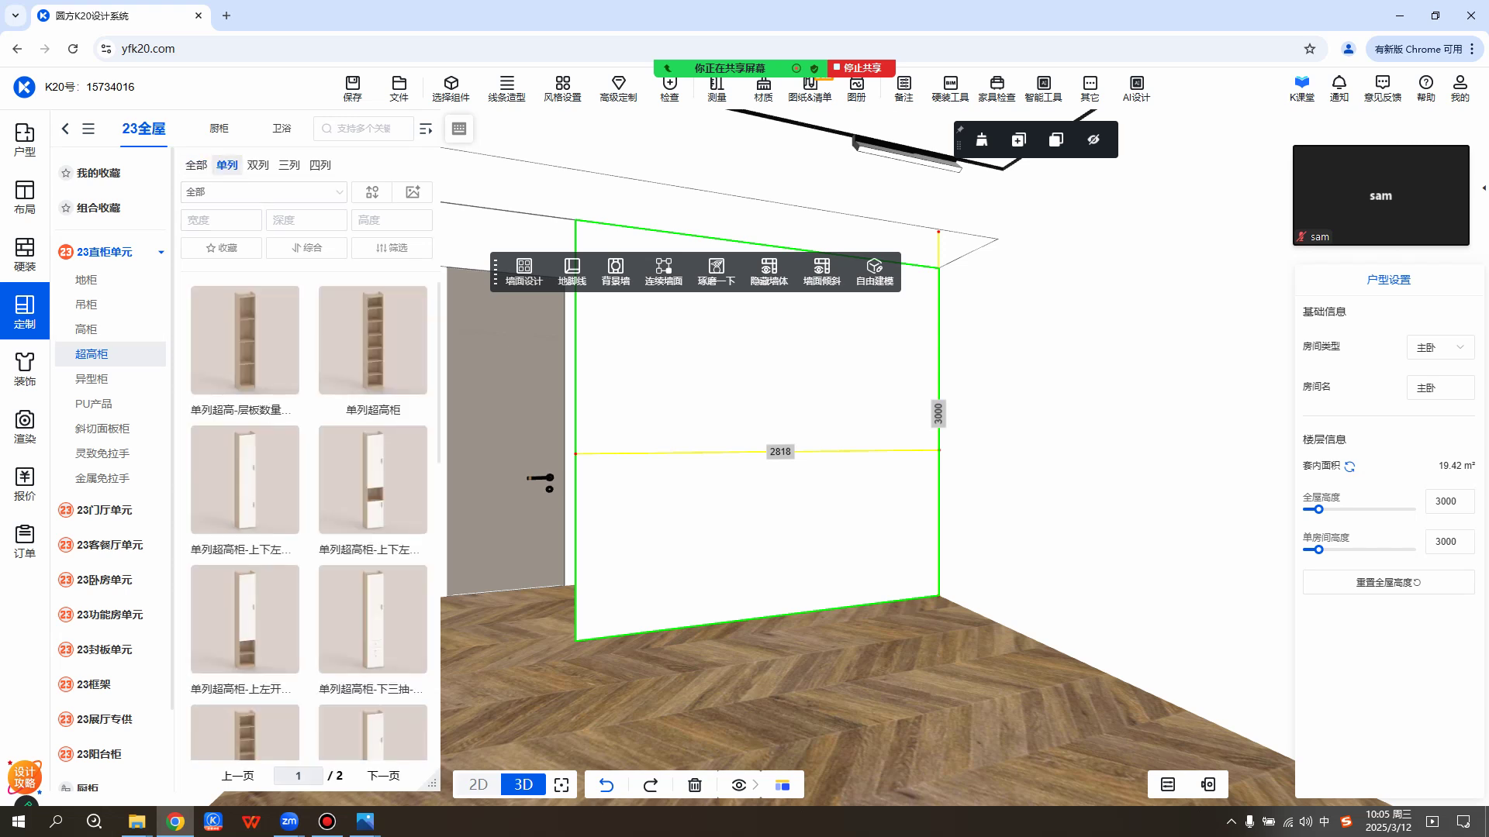
left_click(221, 221)
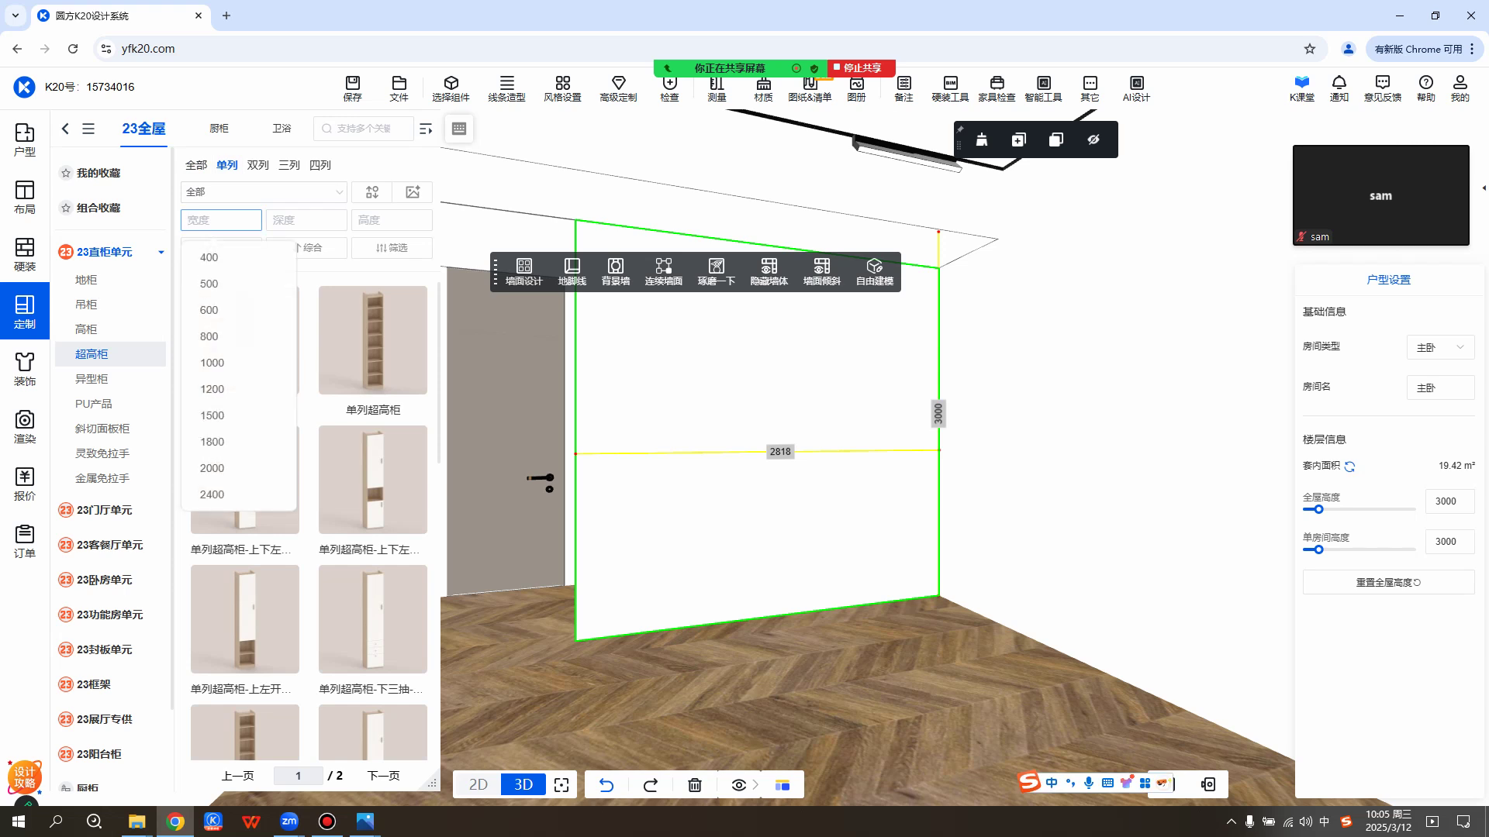
type("450")
key("Return")
left_click(297, 221)
type("580")
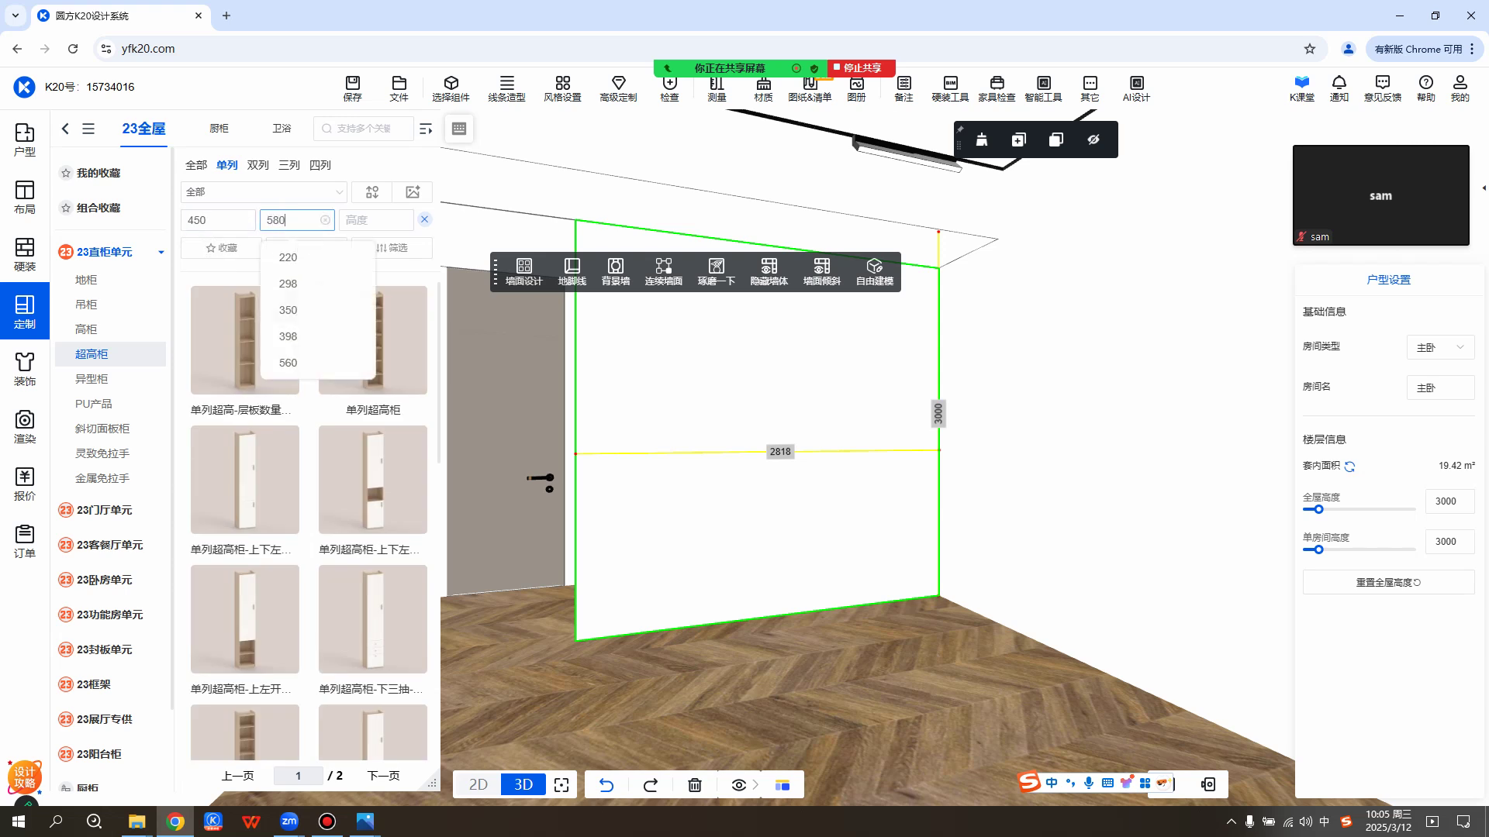
key("Return")
left_click(376, 220)
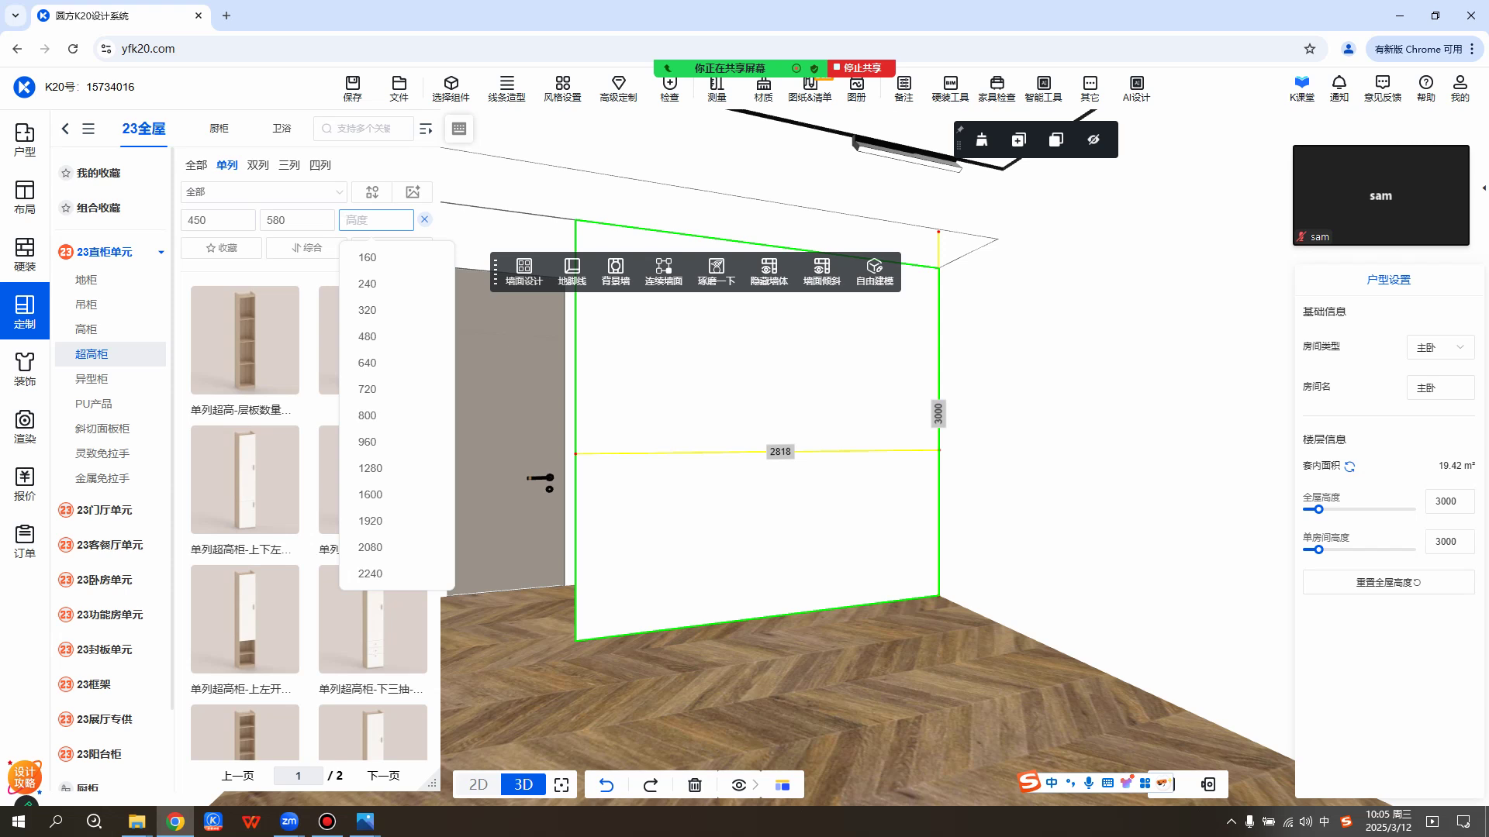
type("2")
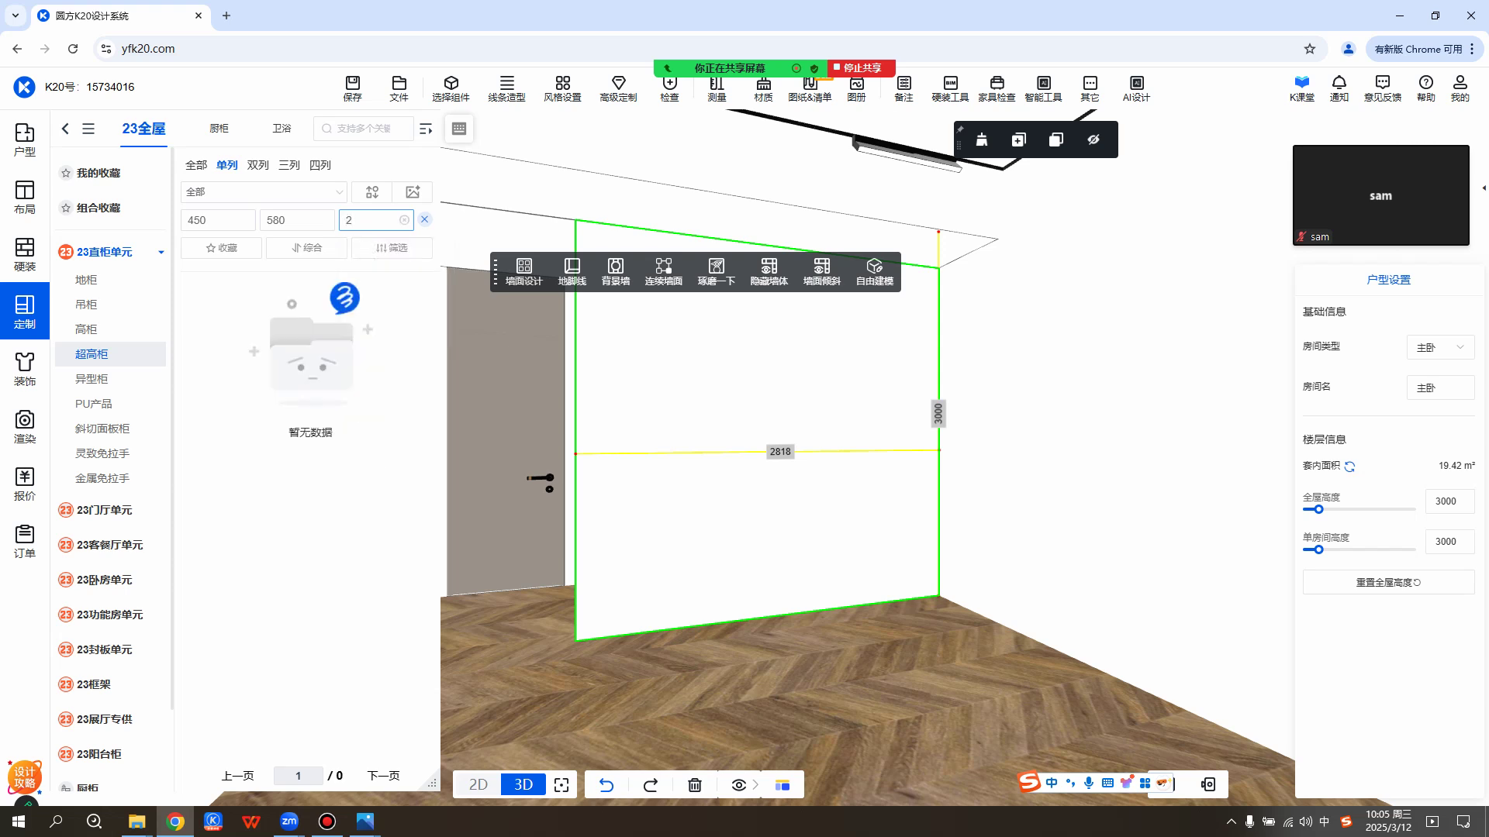
type("650")
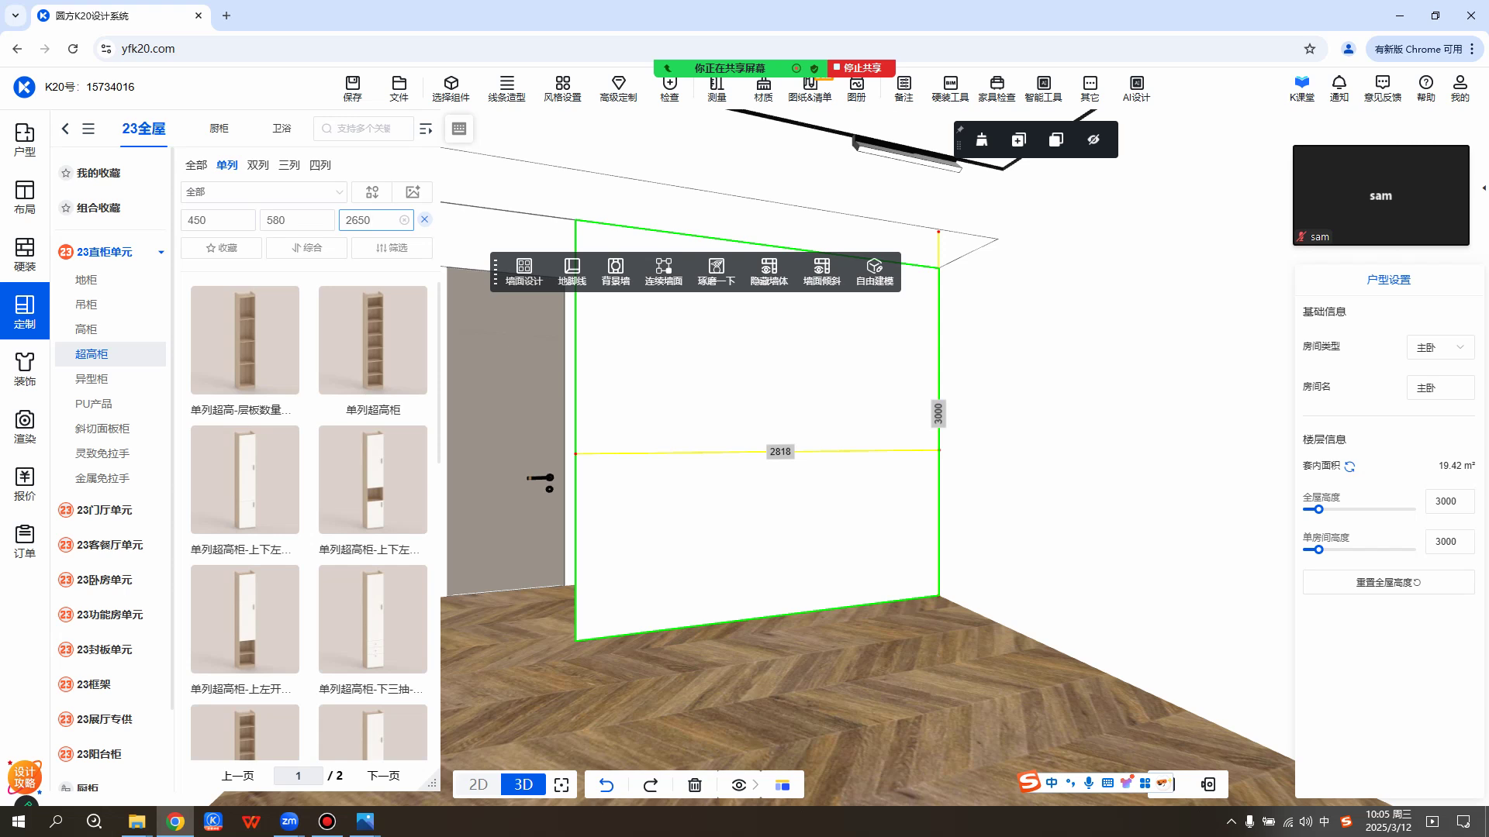
Look through the single-column 超高柜 cabinets and check the 高柜 category against the same dimensions before returning to 超高柜.
scroll(310, 520, "down", 10)
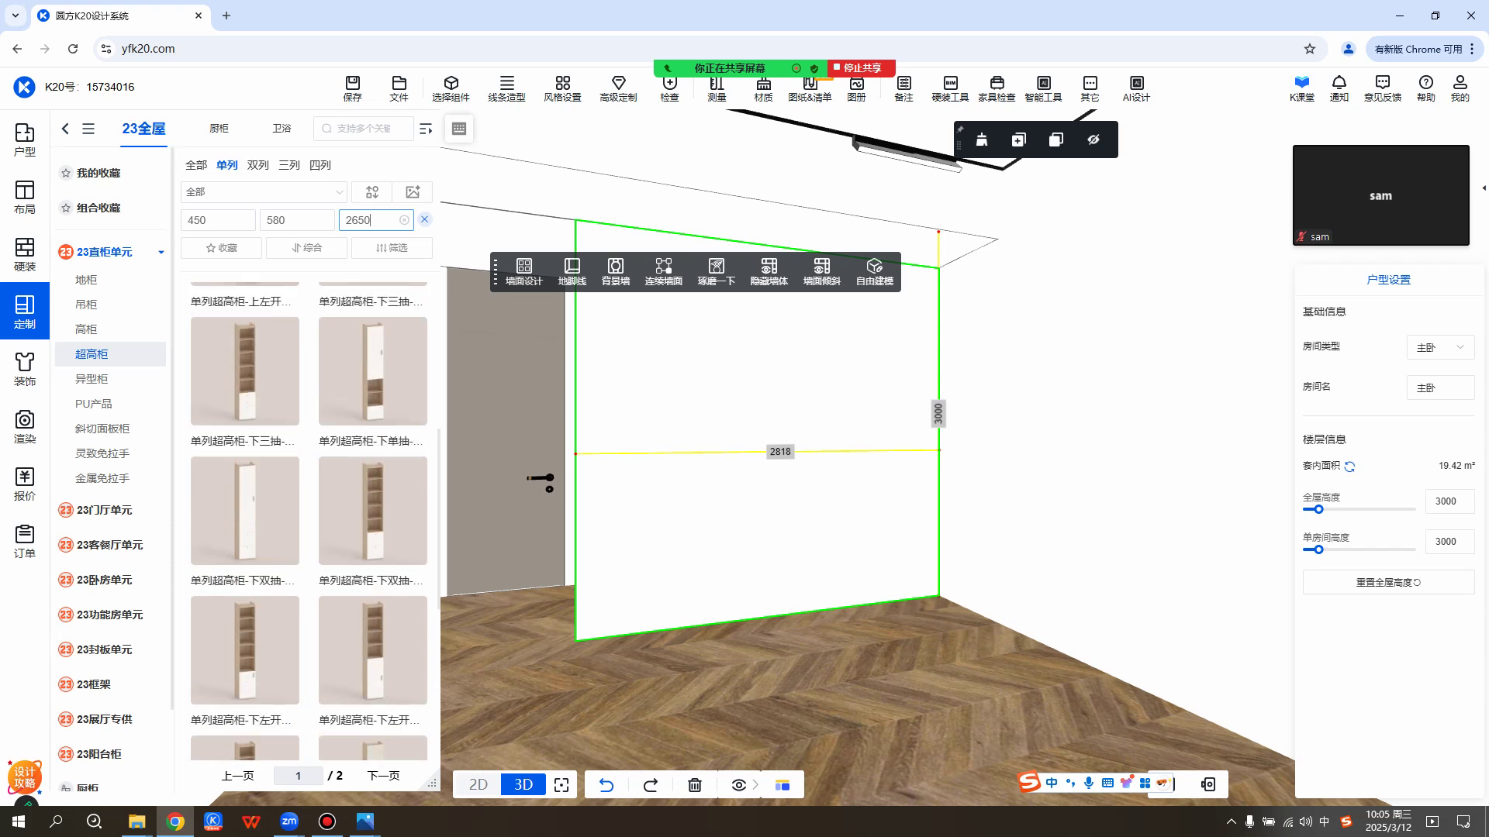
scroll(373, 543, "up", 3)
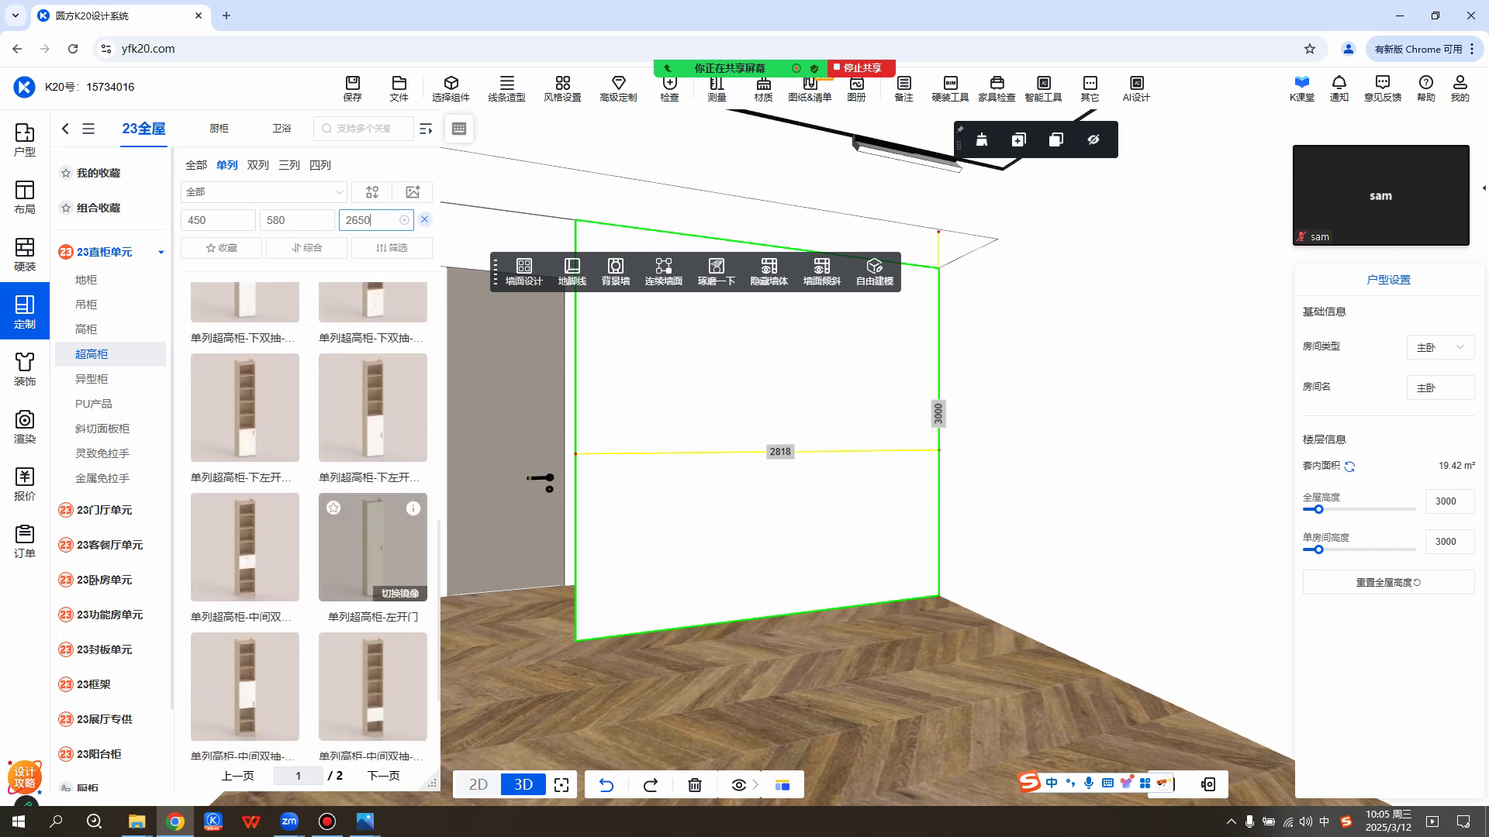
mouse_move(413, 509)
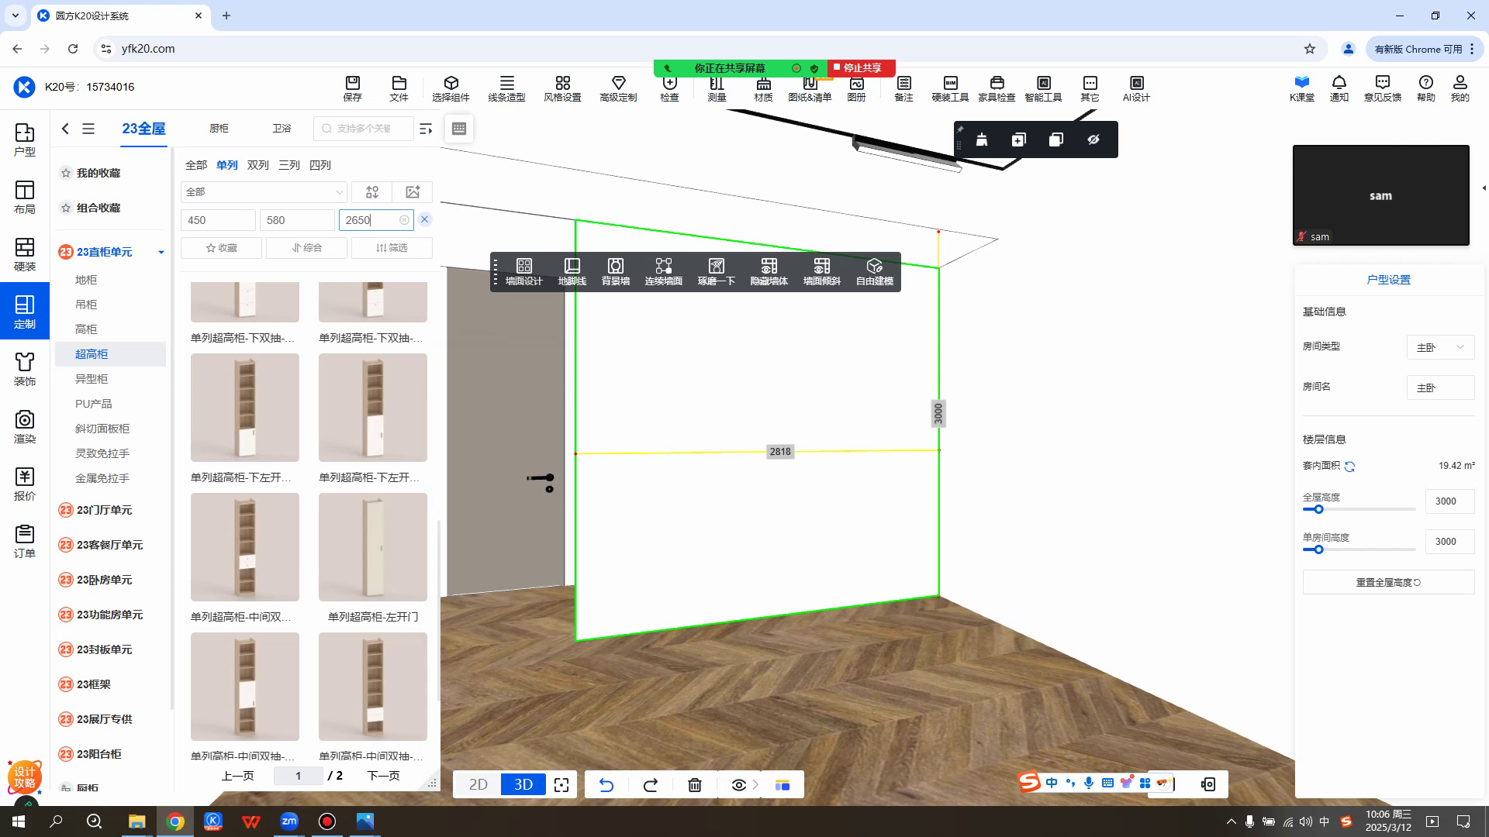
left_click(86, 328)
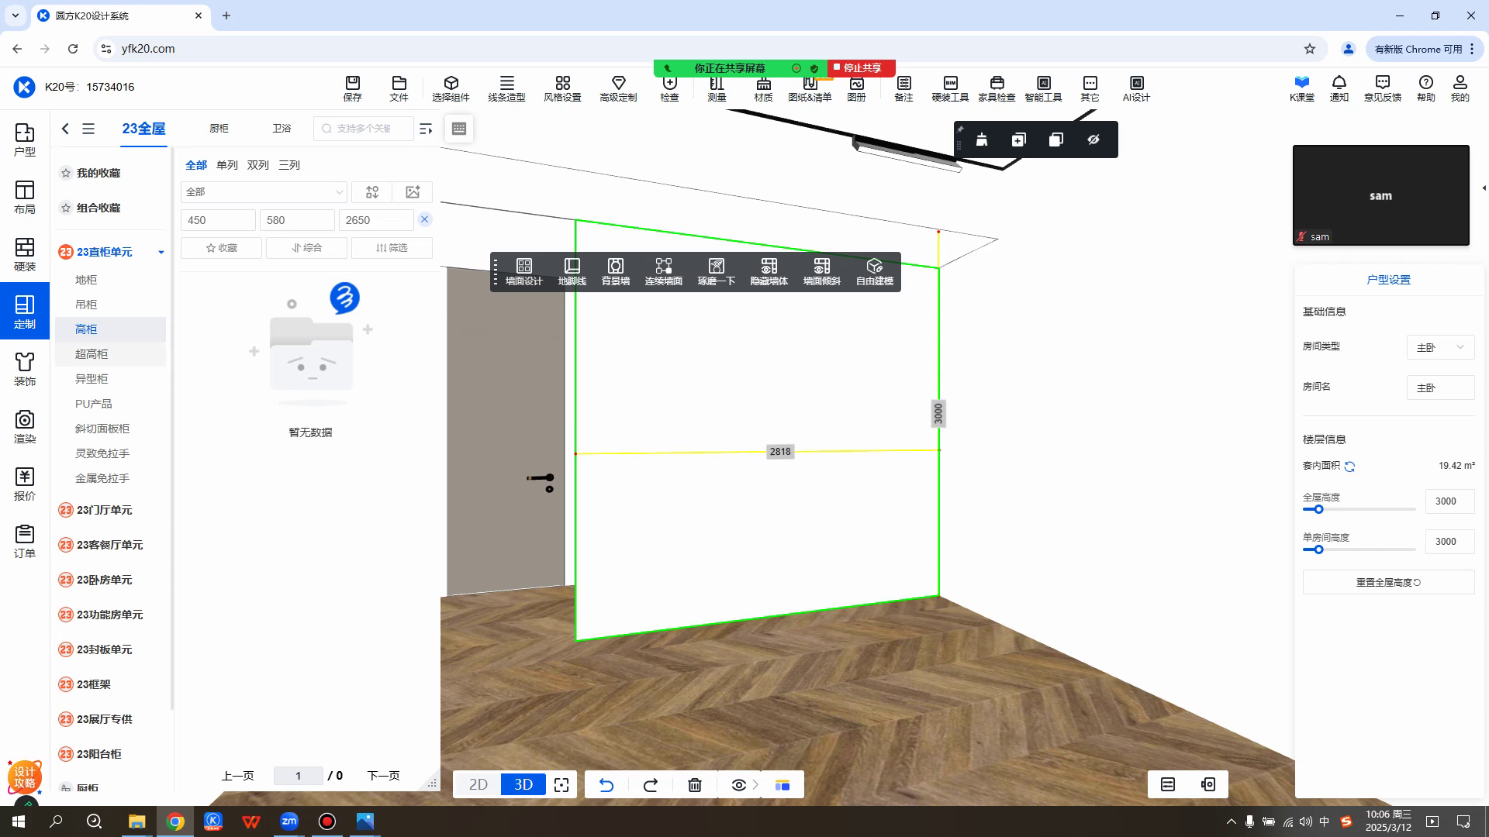
left_click(91, 353)
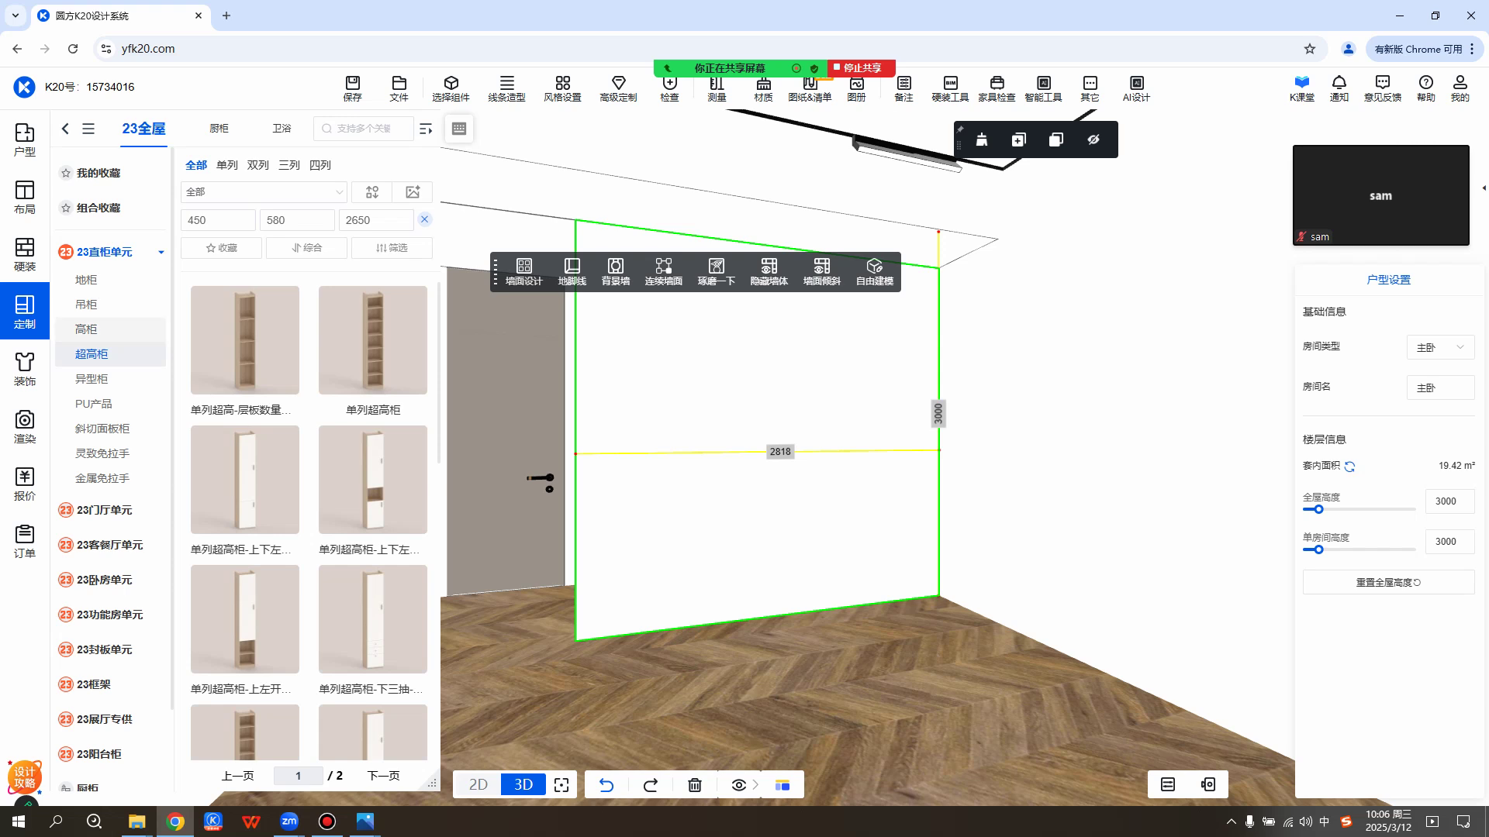
Find the 单列超高柜-左开门 cabinet and switch it to its mirrored version, 单列超高柜-右开门.
scroll(309, 520, "down", 3)
scroll(374, 411, "down", 7)
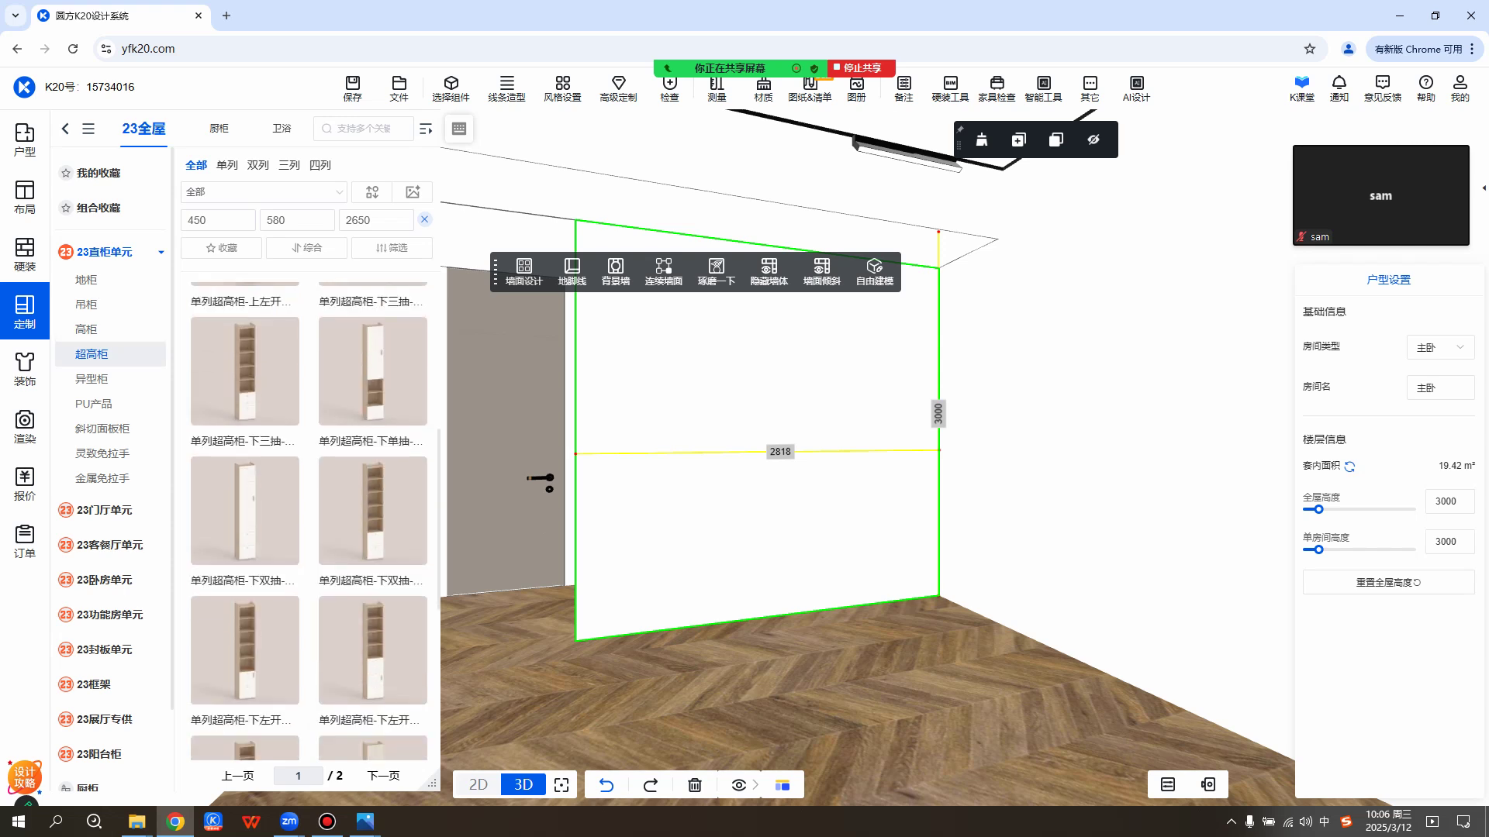
mouse_move(413, 363)
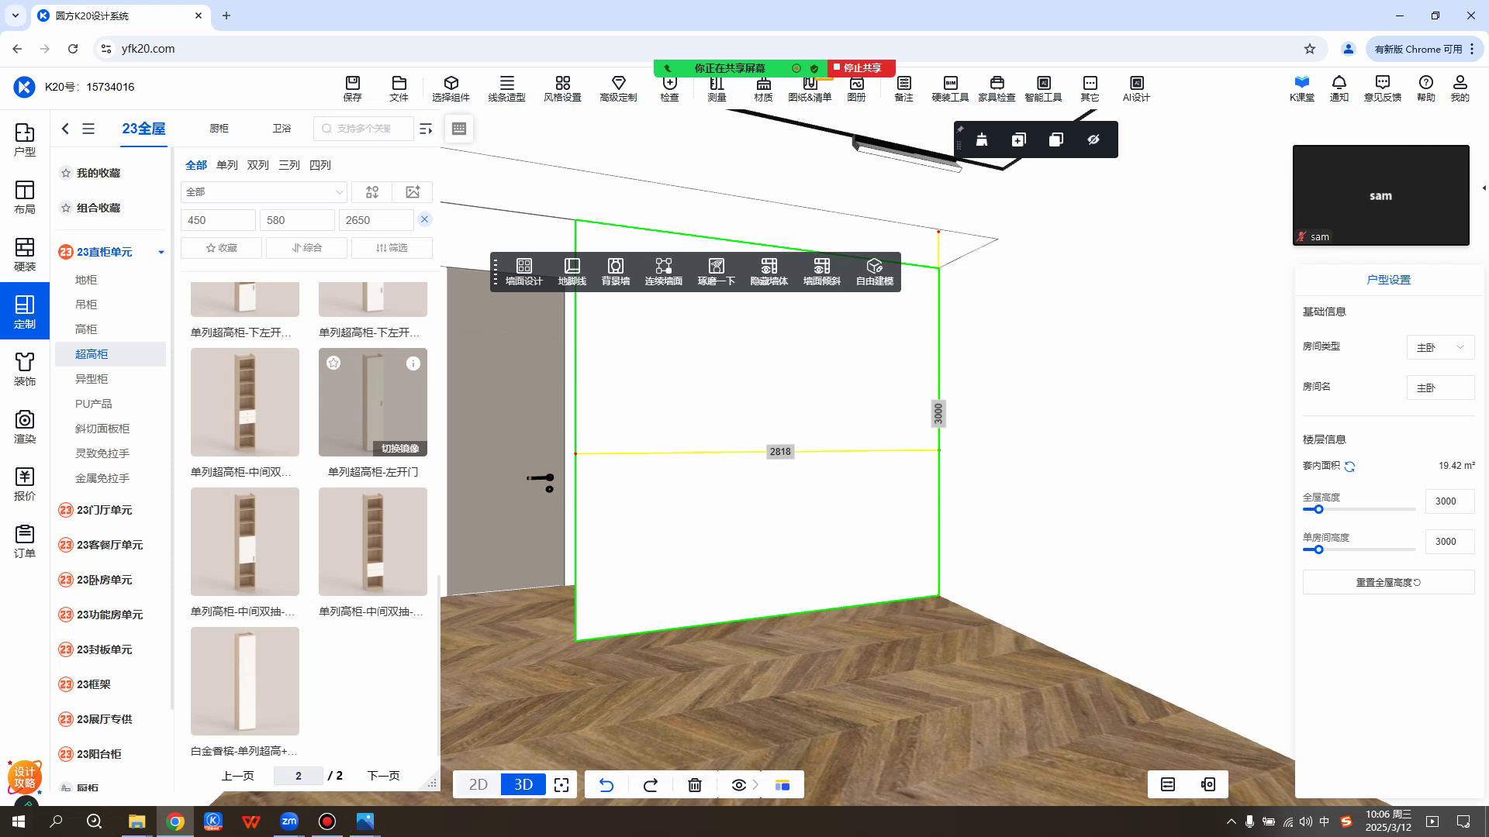
left_click(400, 448)
left_click(400, 448)
left_click(400, 448)
left_click(401, 448)
left_click(400, 448)
left_click(400, 448)
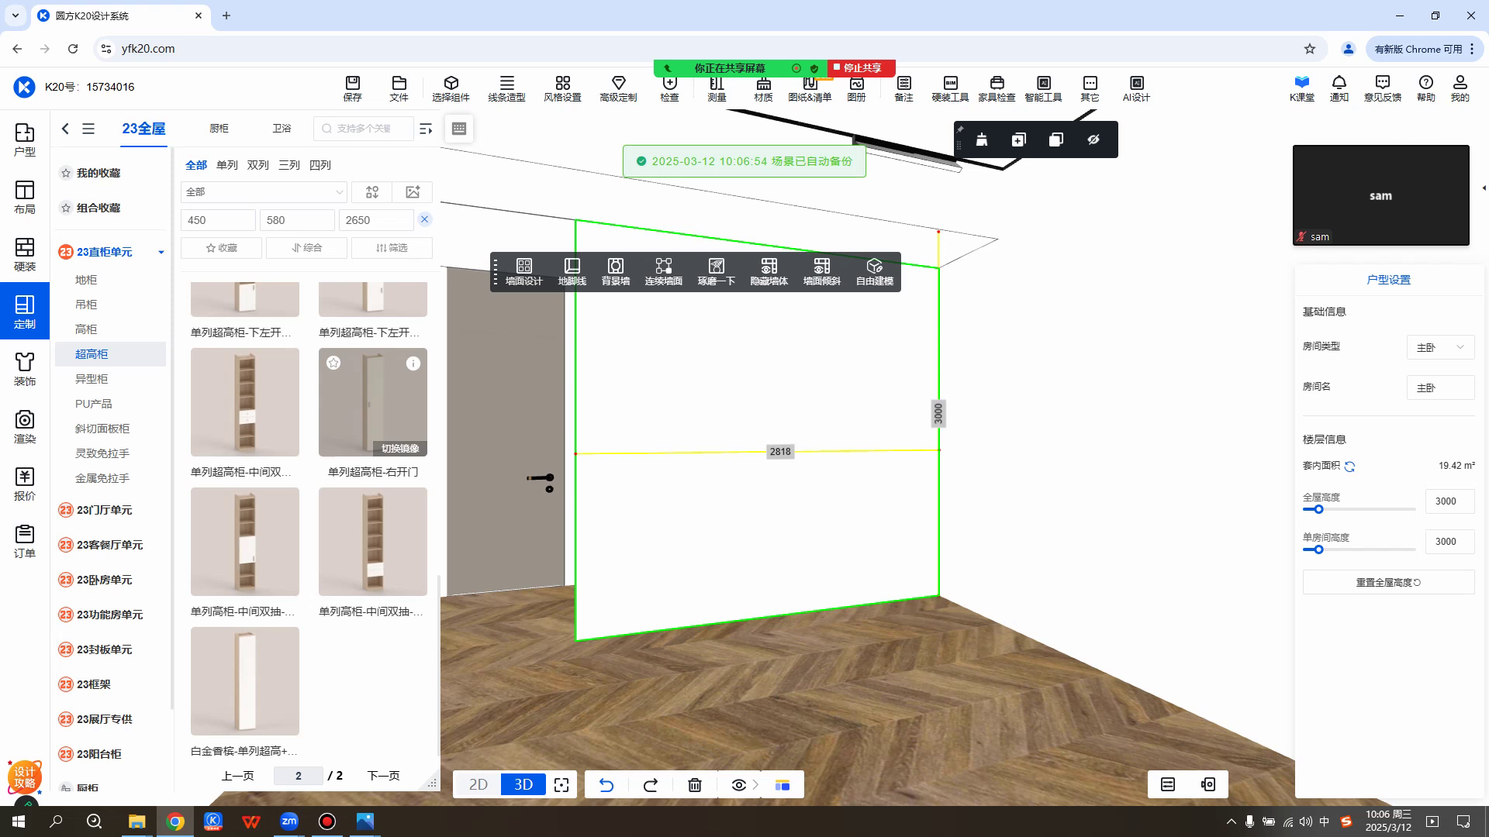
Place the 单列超高柜-右开门 cabinet against the selected wall and set its distance from the far room corner to 50.
left_click(375, 407)
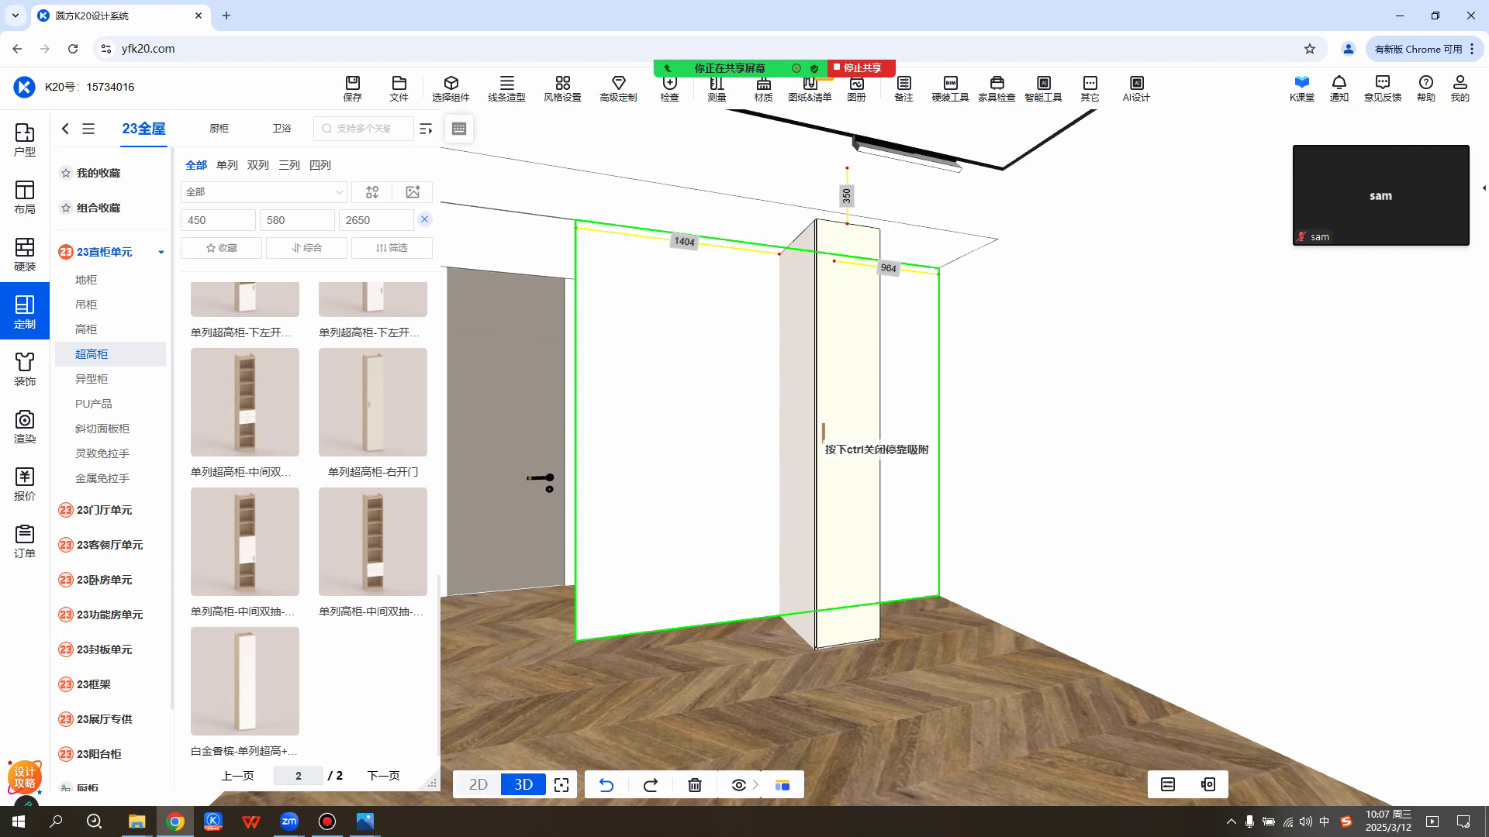
left_click(821, 441)
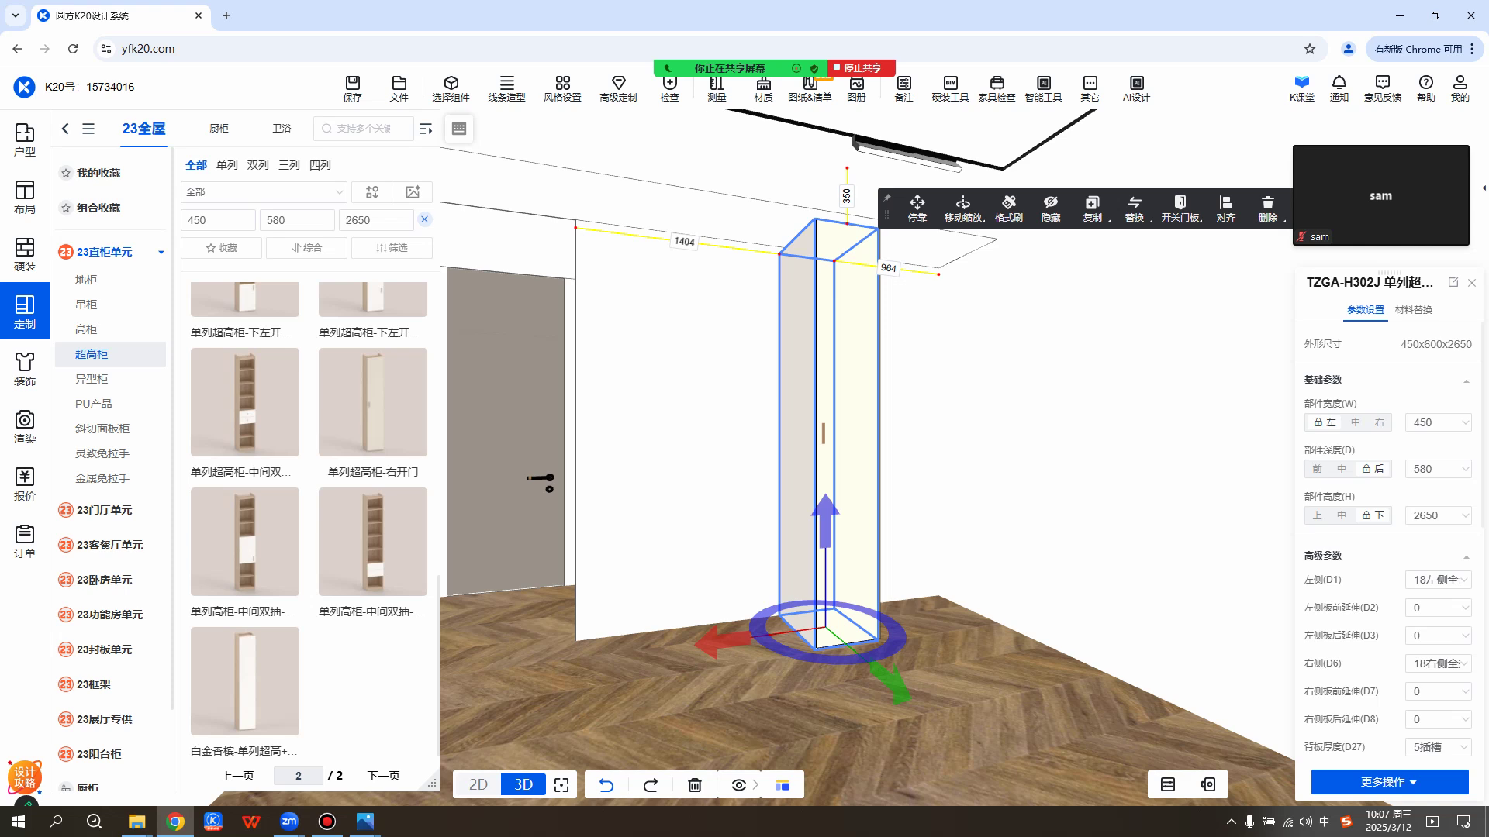
left_click(888, 269)
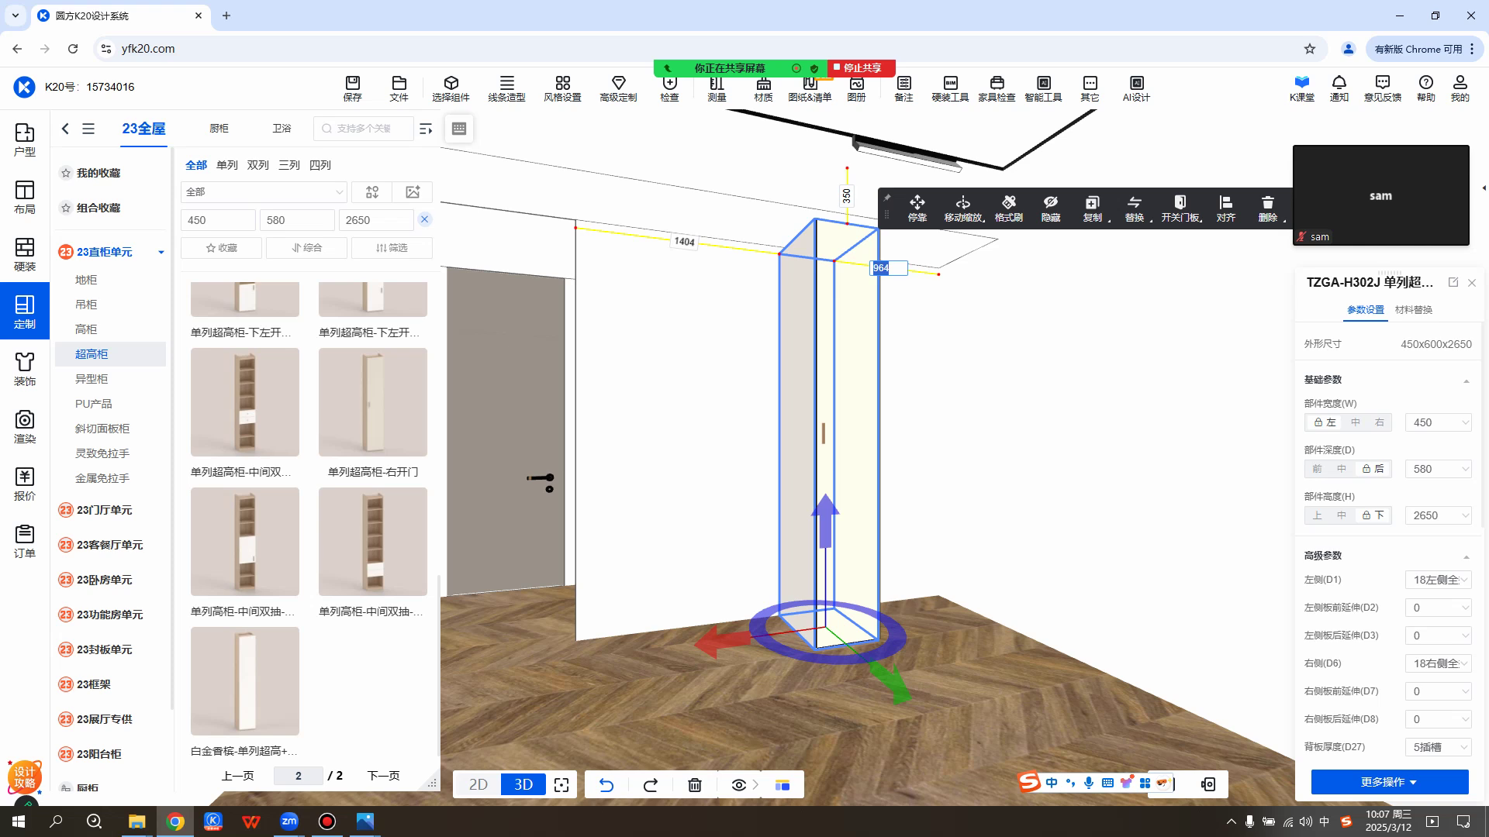
type("50")
key("Return")
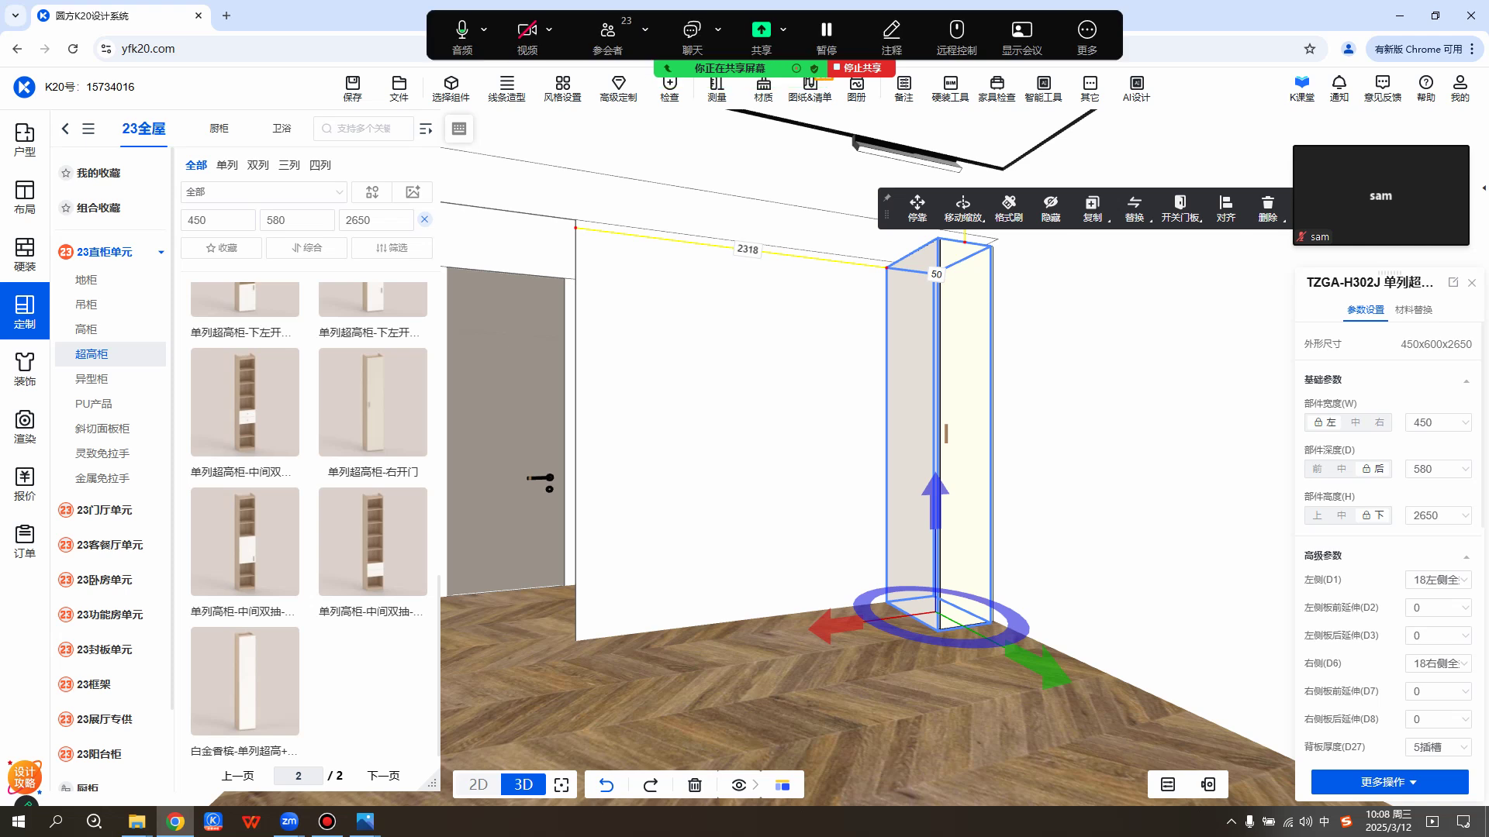
Check the Zoom meeting chat for replies, moving its window clear, and minimise it.
mouse_move(707, 68)
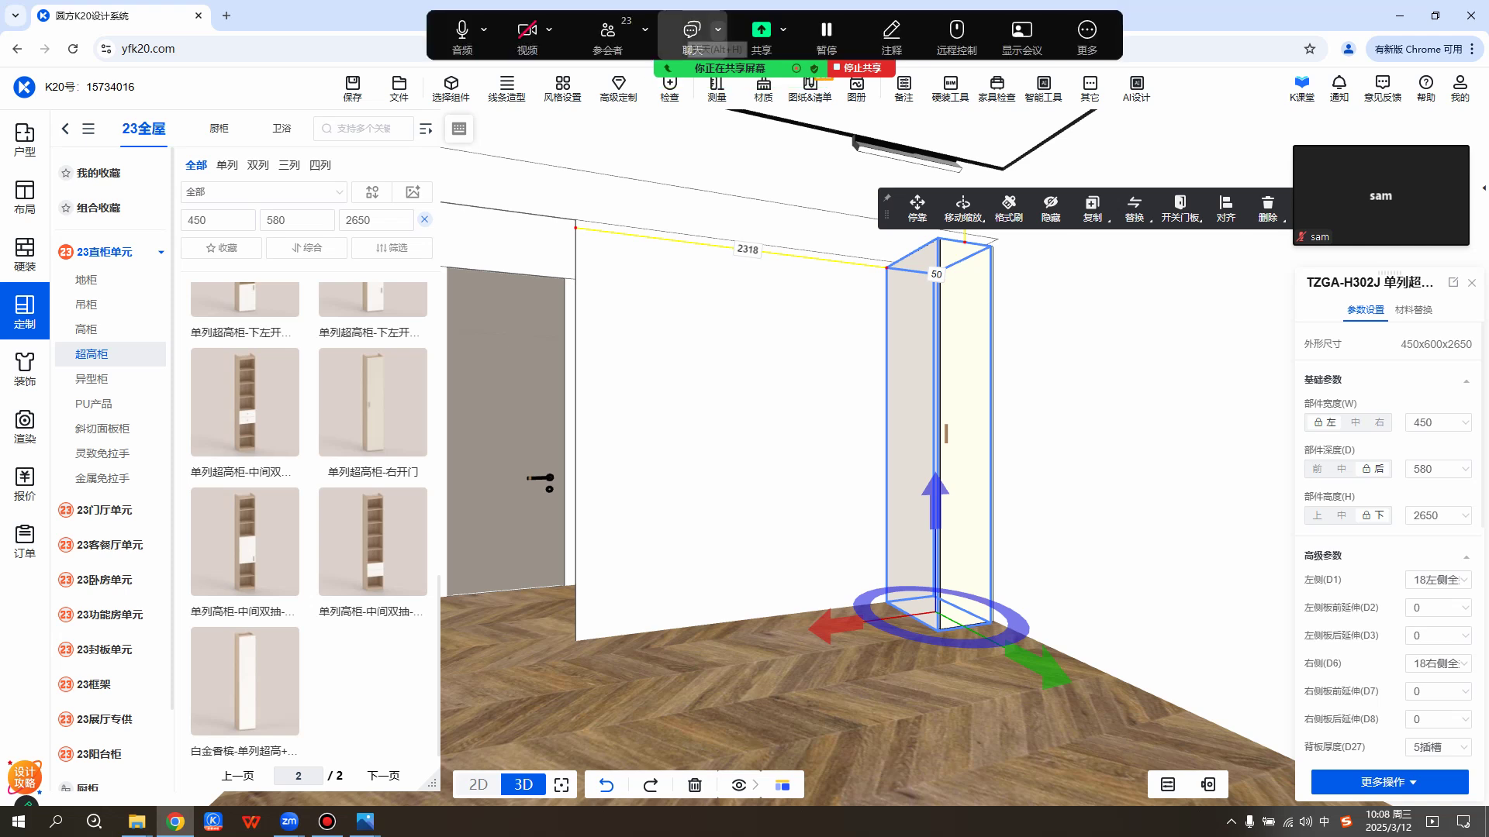
left_click(701, 33)
left_click_drag(1046, 174, 1132, 249)
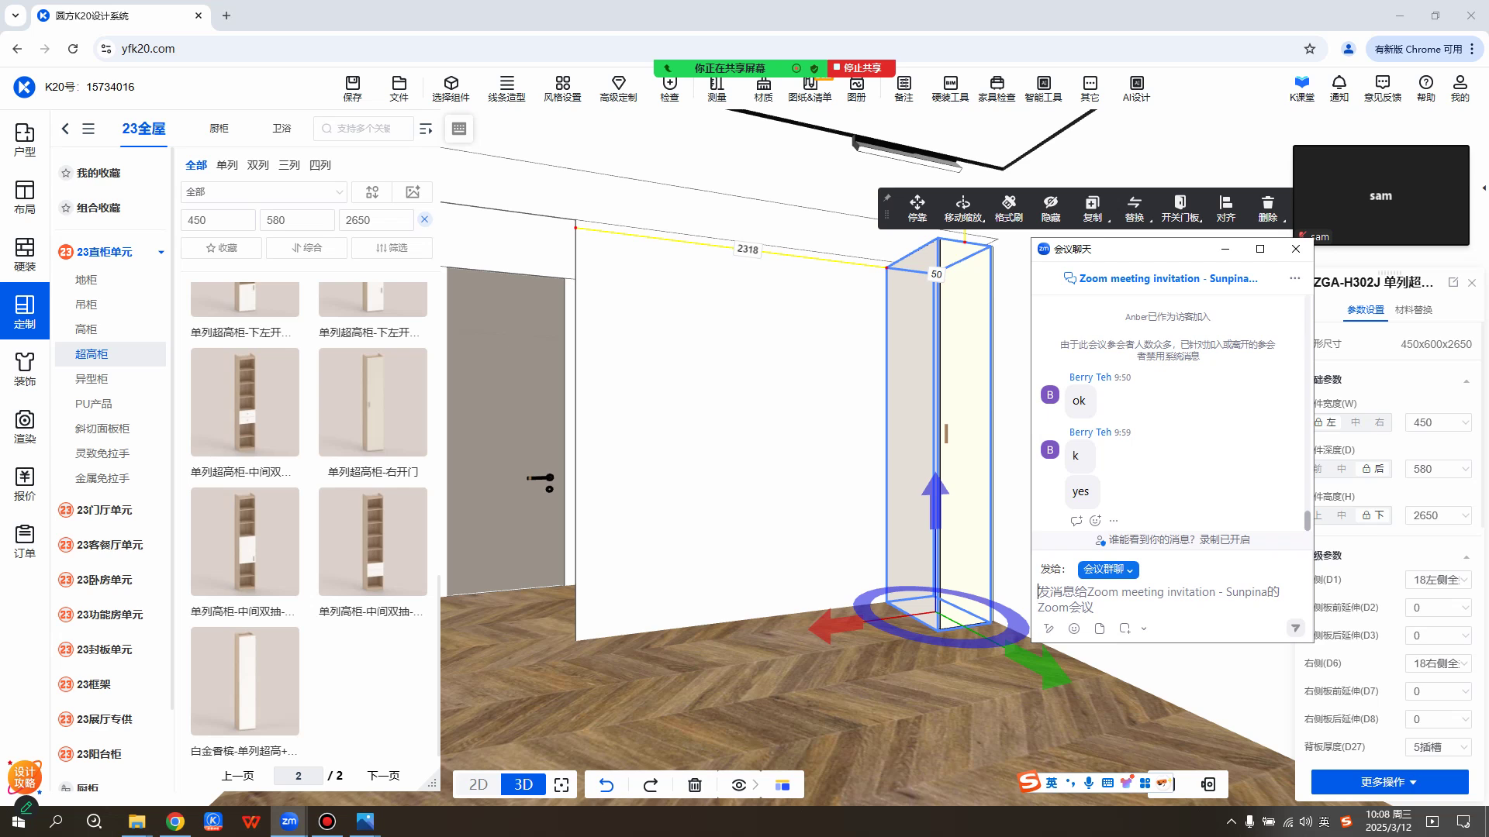
left_click_drag(1132, 249, 1084, 257)
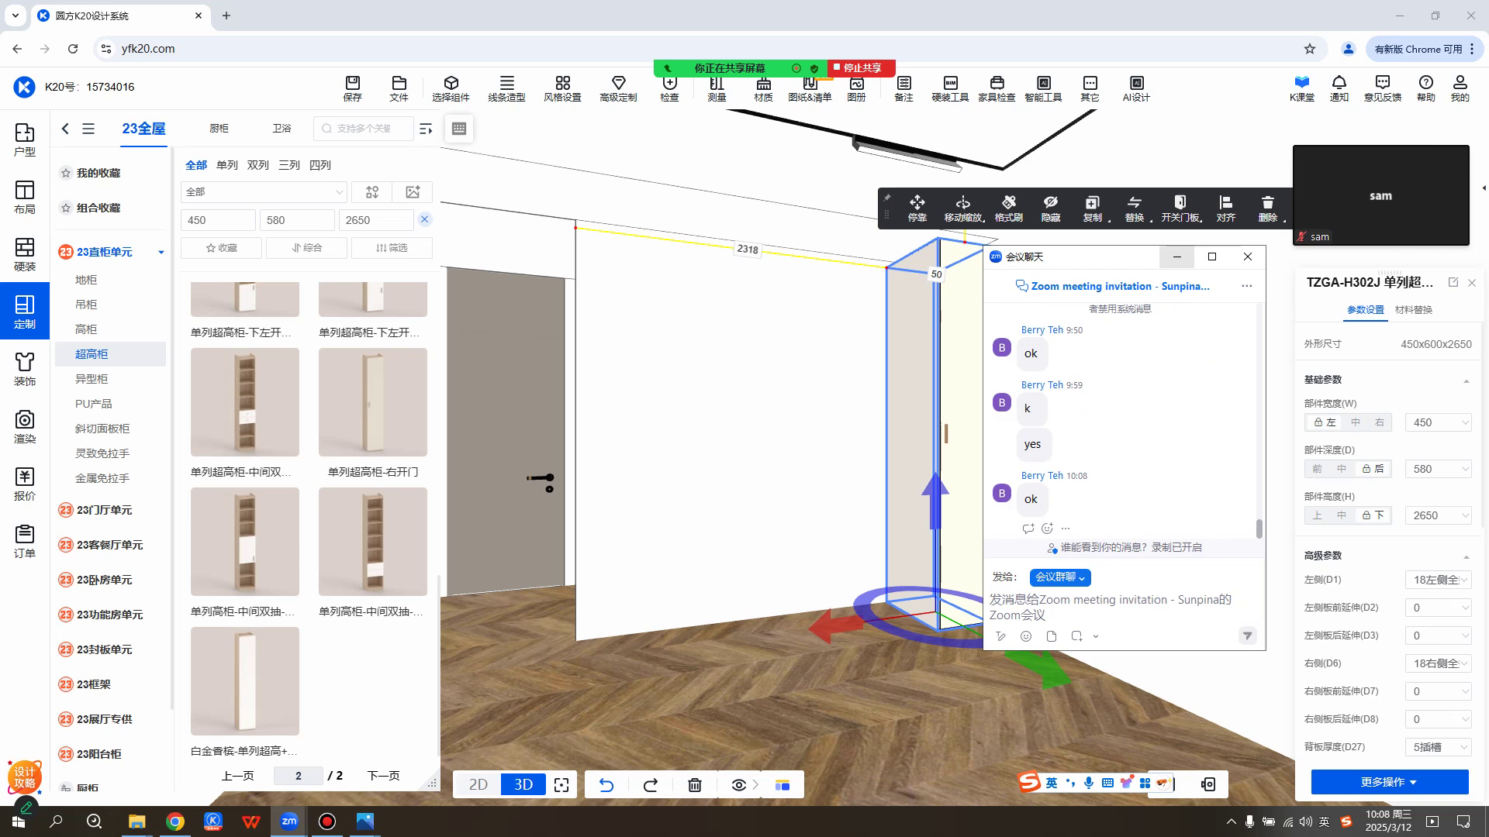
left_click(1177, 257)
Examine the placed cabinet's advanced parameters, including the available 背板厚度(D27) options.
left_click_drag(1087, 434, 899, 435)
scroll(900, 435, "up", 3)
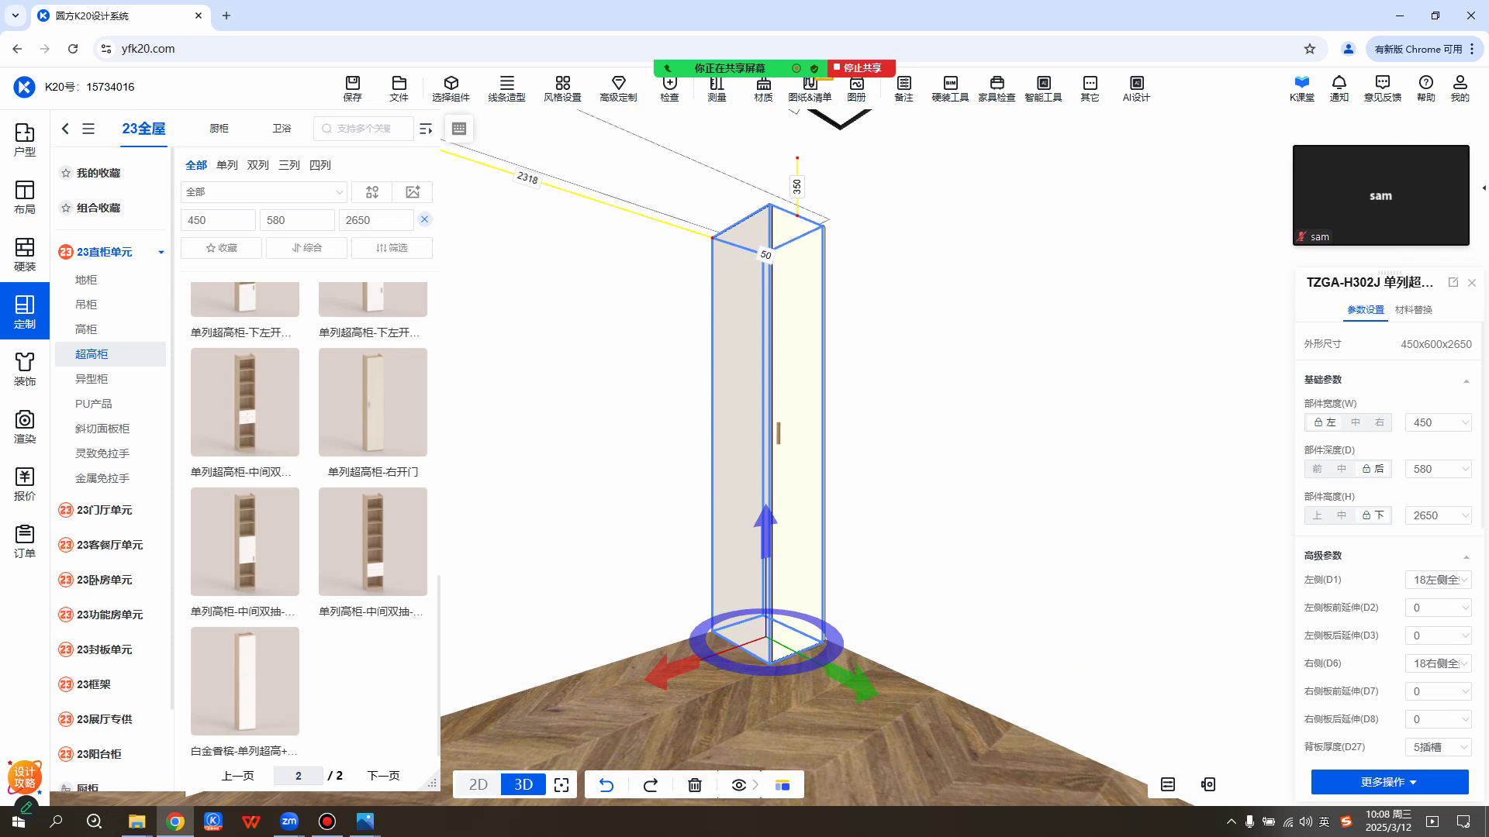
left_click(891, 434)
left_click(798, 422)
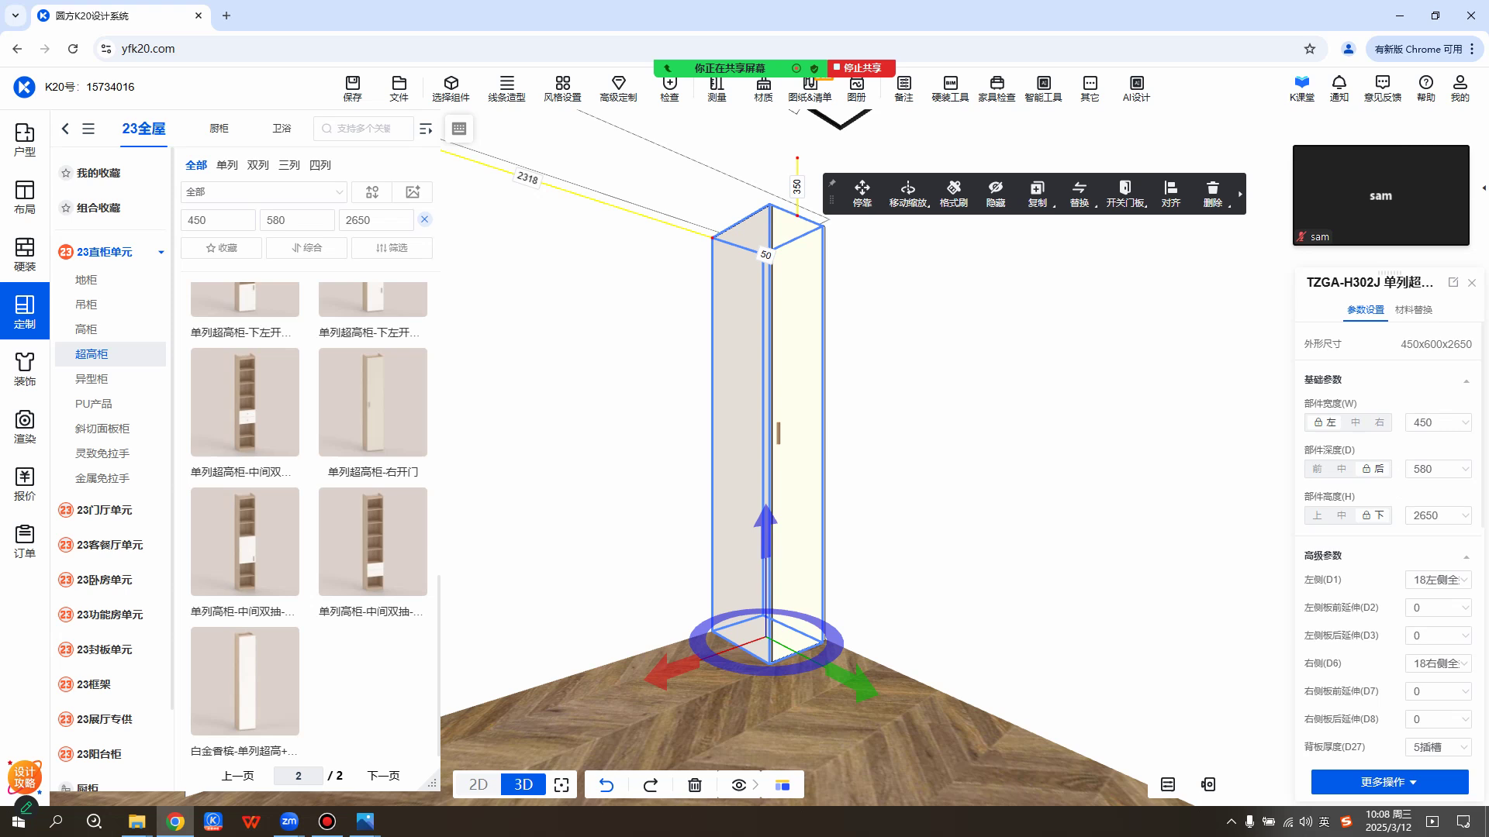
scroll(1388, 543, "down", 2)
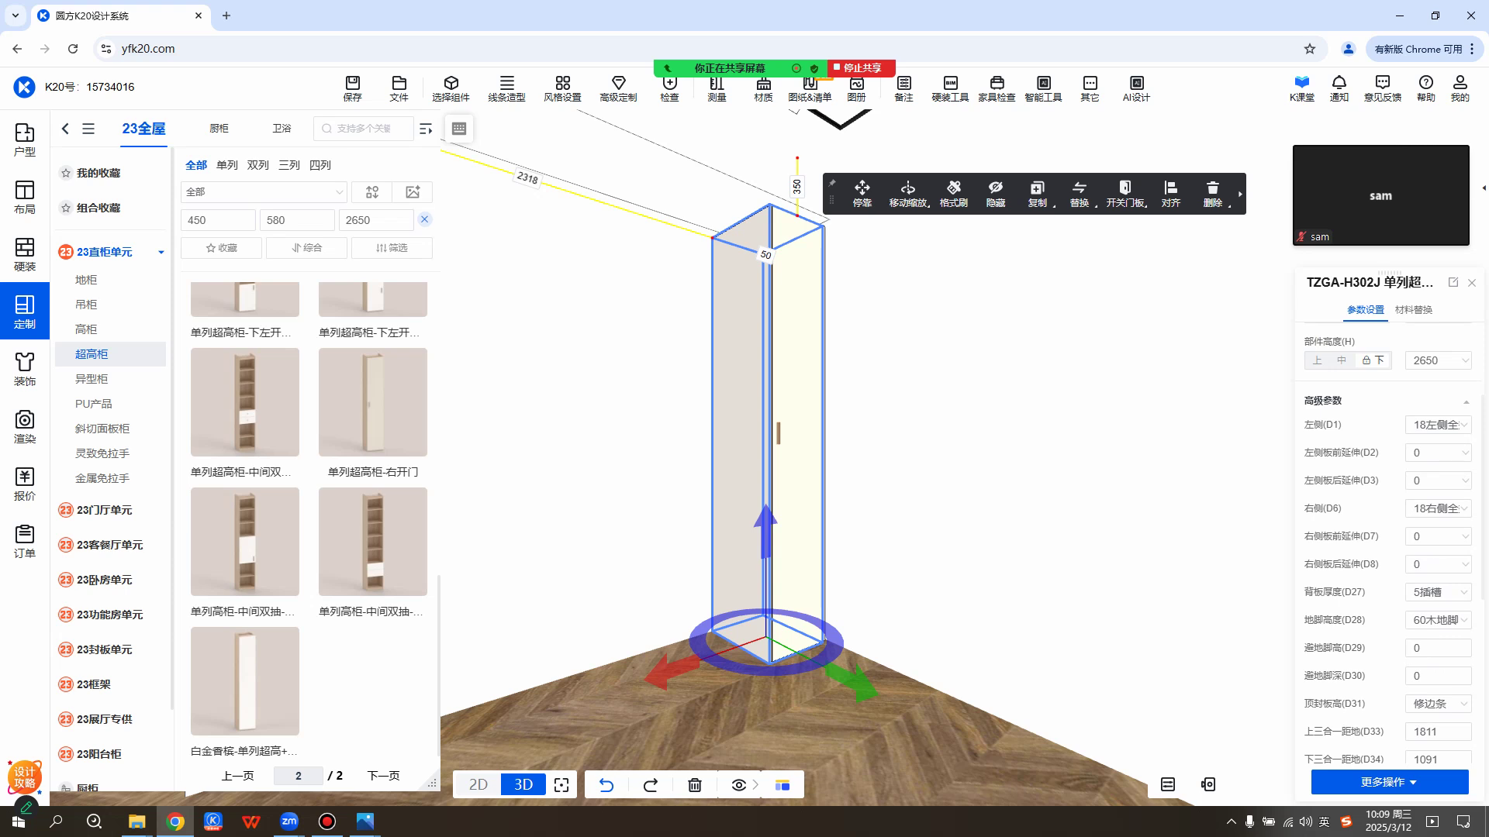
scroll(1388, 543, "down", 1)
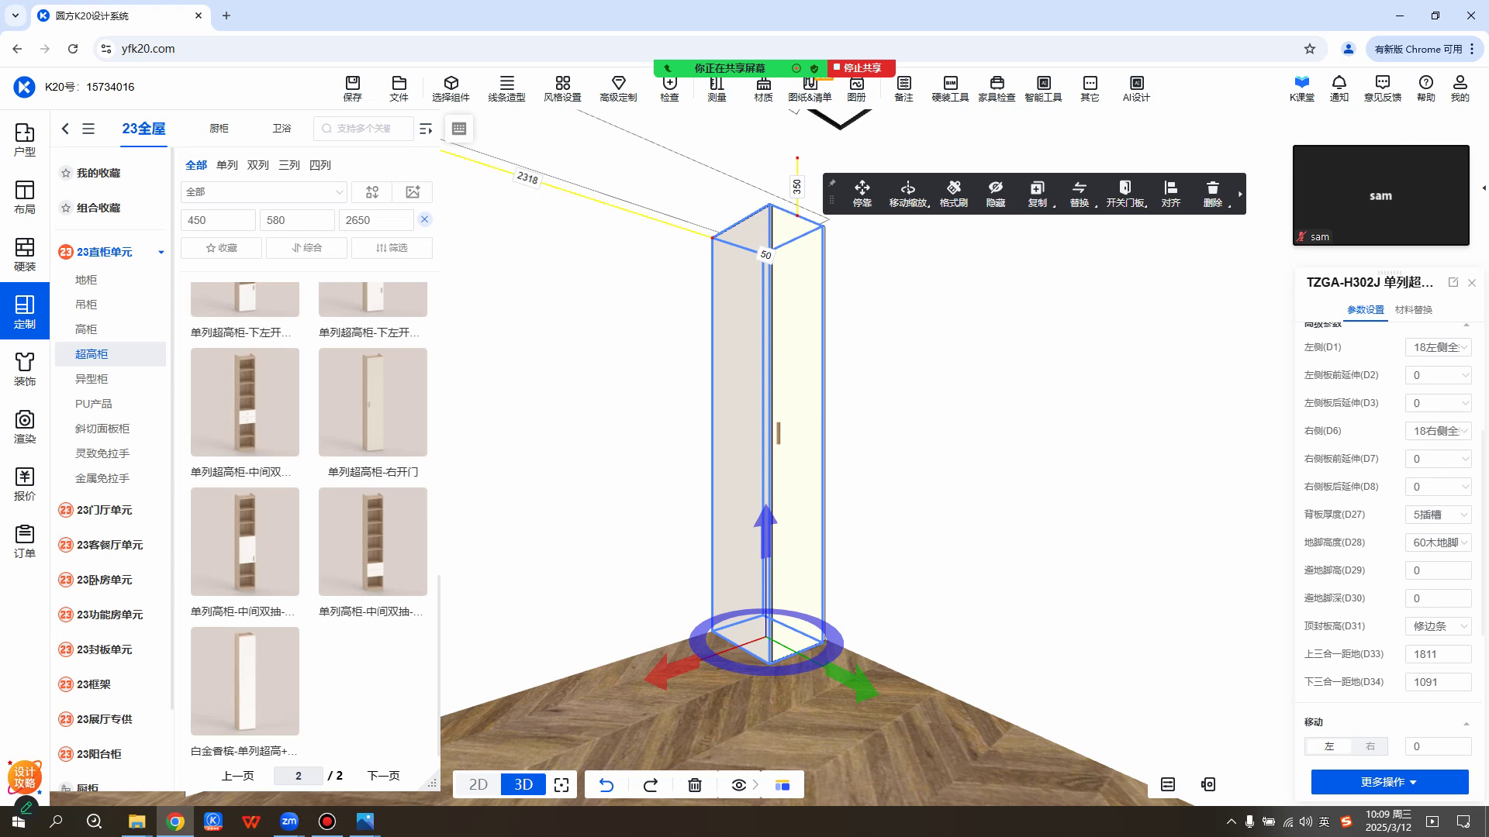
left_click(1439, 515)
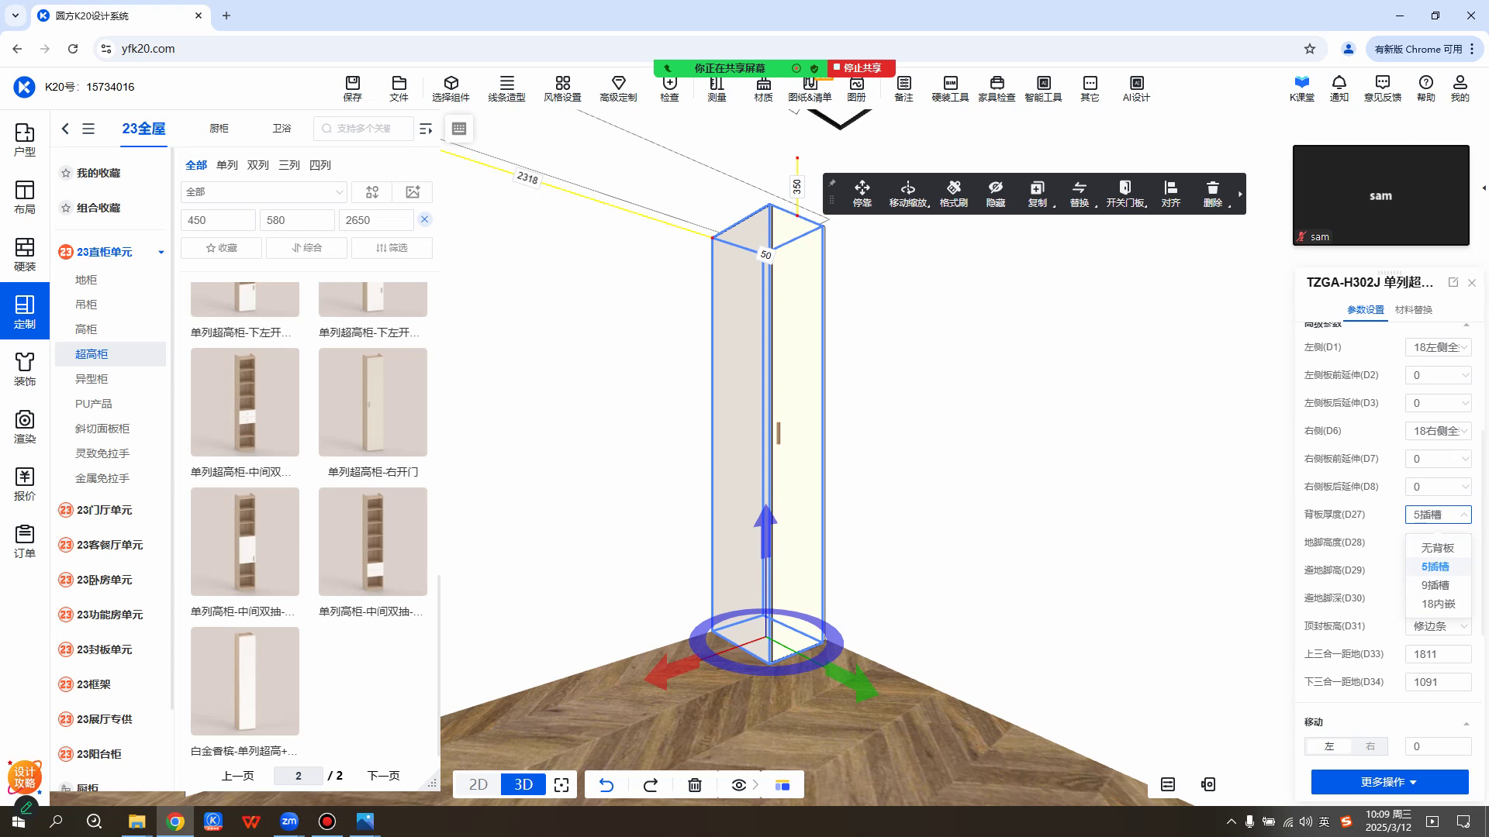
left_click(1438, 515)
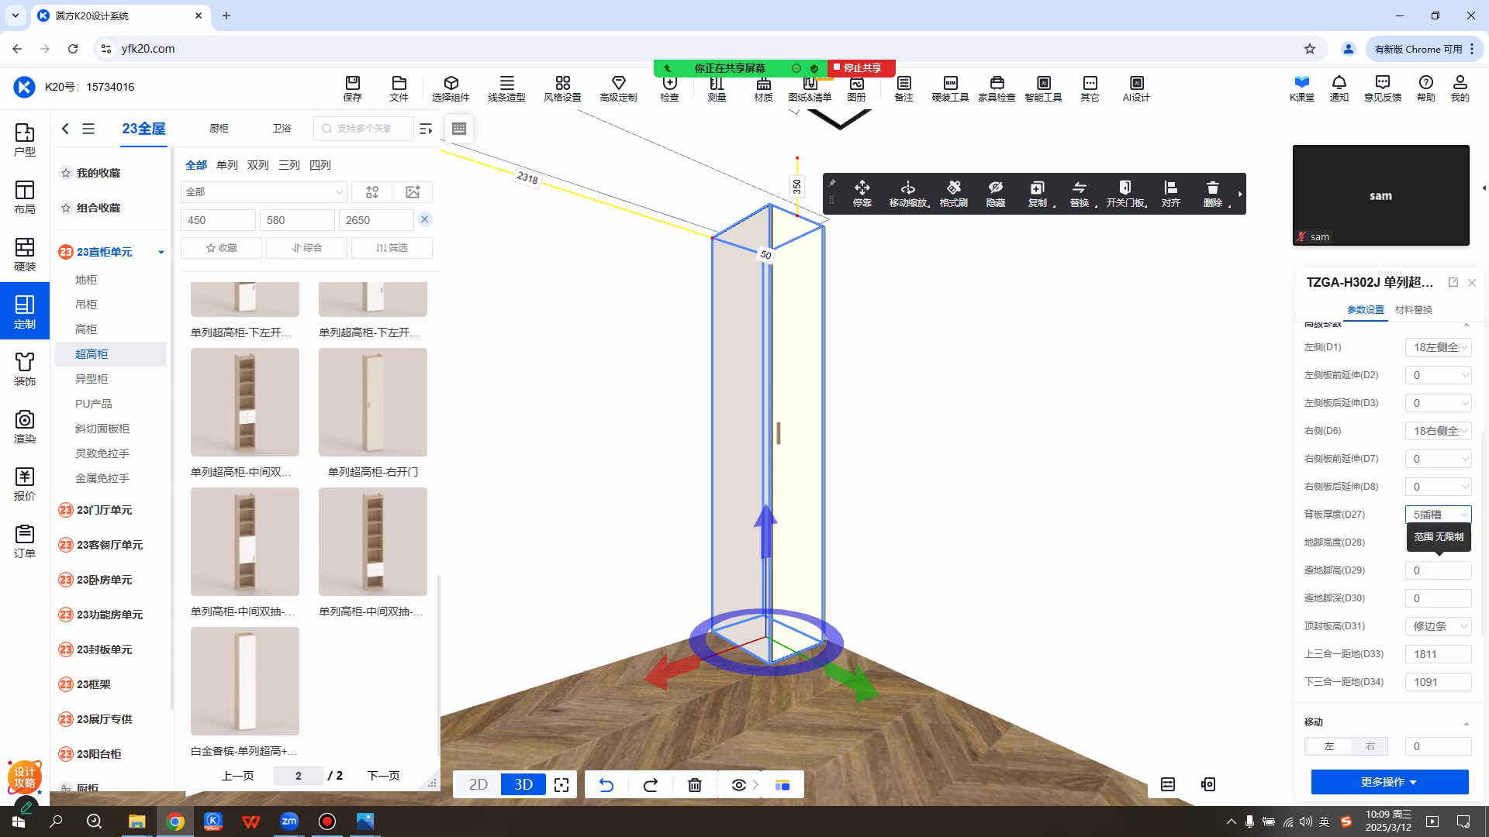
Review the available options for the cabinet's 背板厚度(D27) and 地脚高度(D28).
left_click(1439, 515)
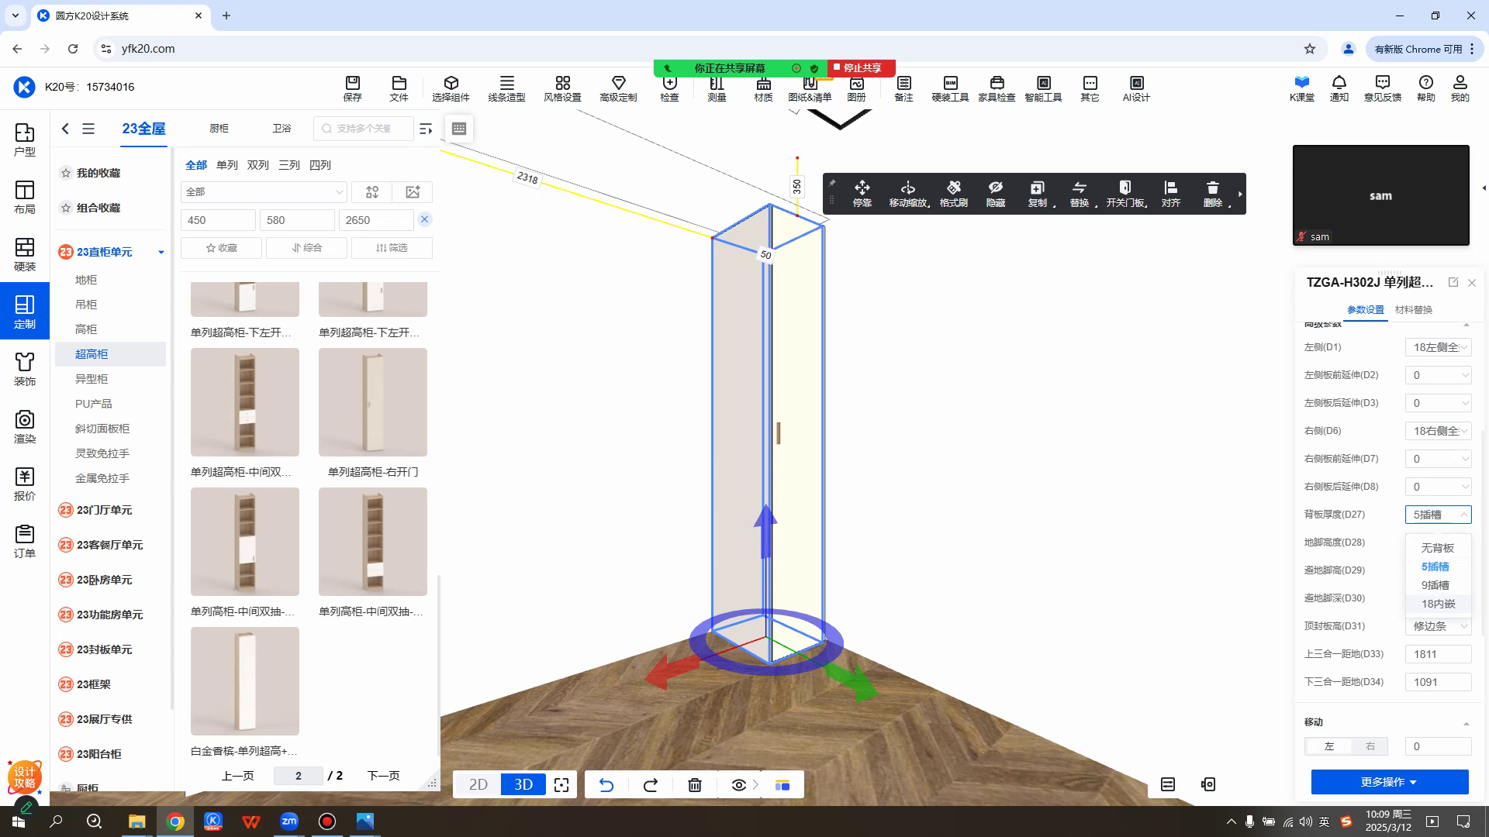
left_click(1438, 515)
left_click(1438, 515)
left_click(1439, 514)
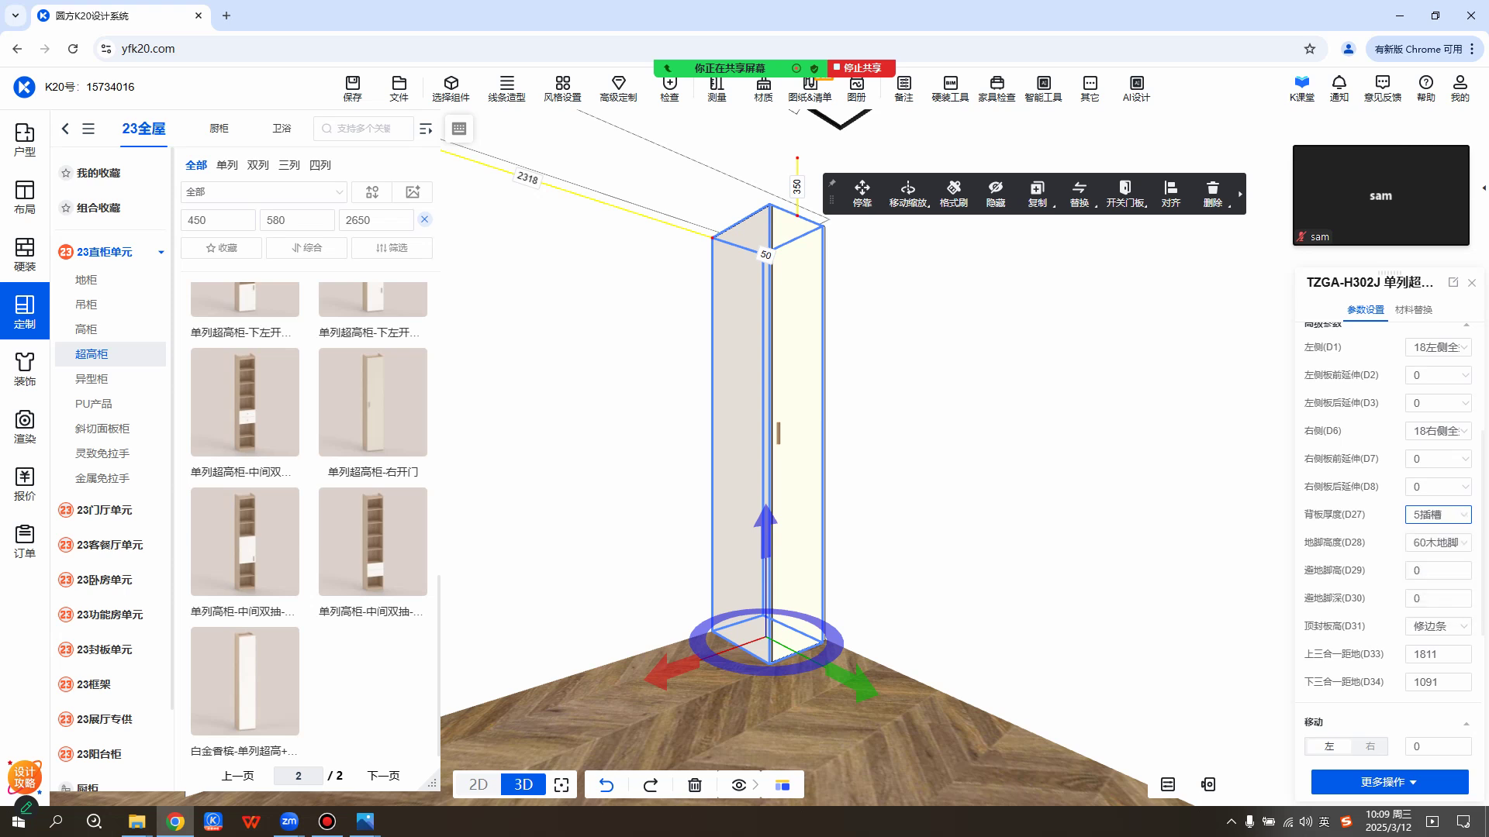
left_click(1438, 543)
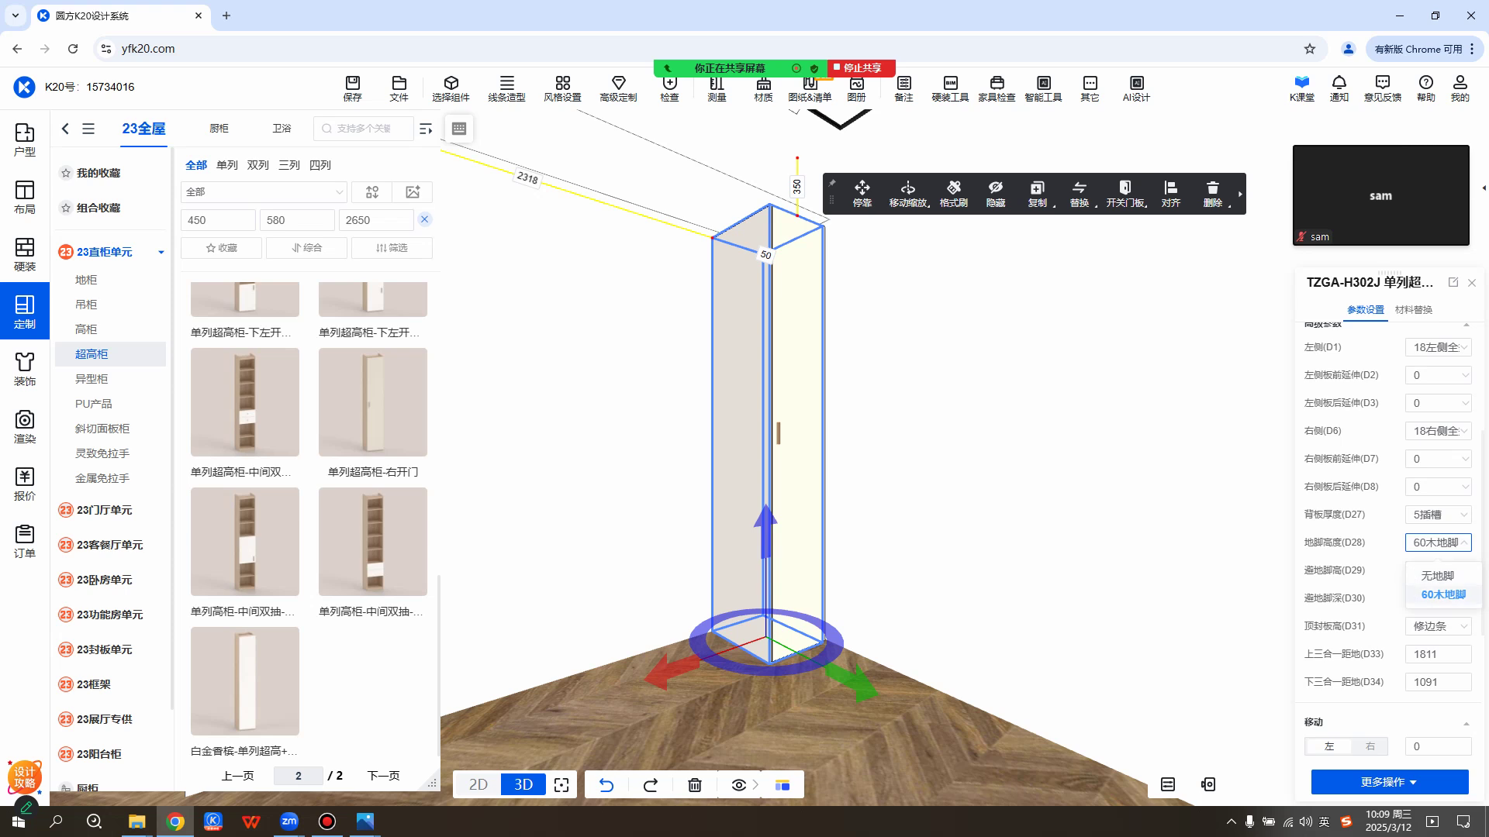
left_click(1438, 544)
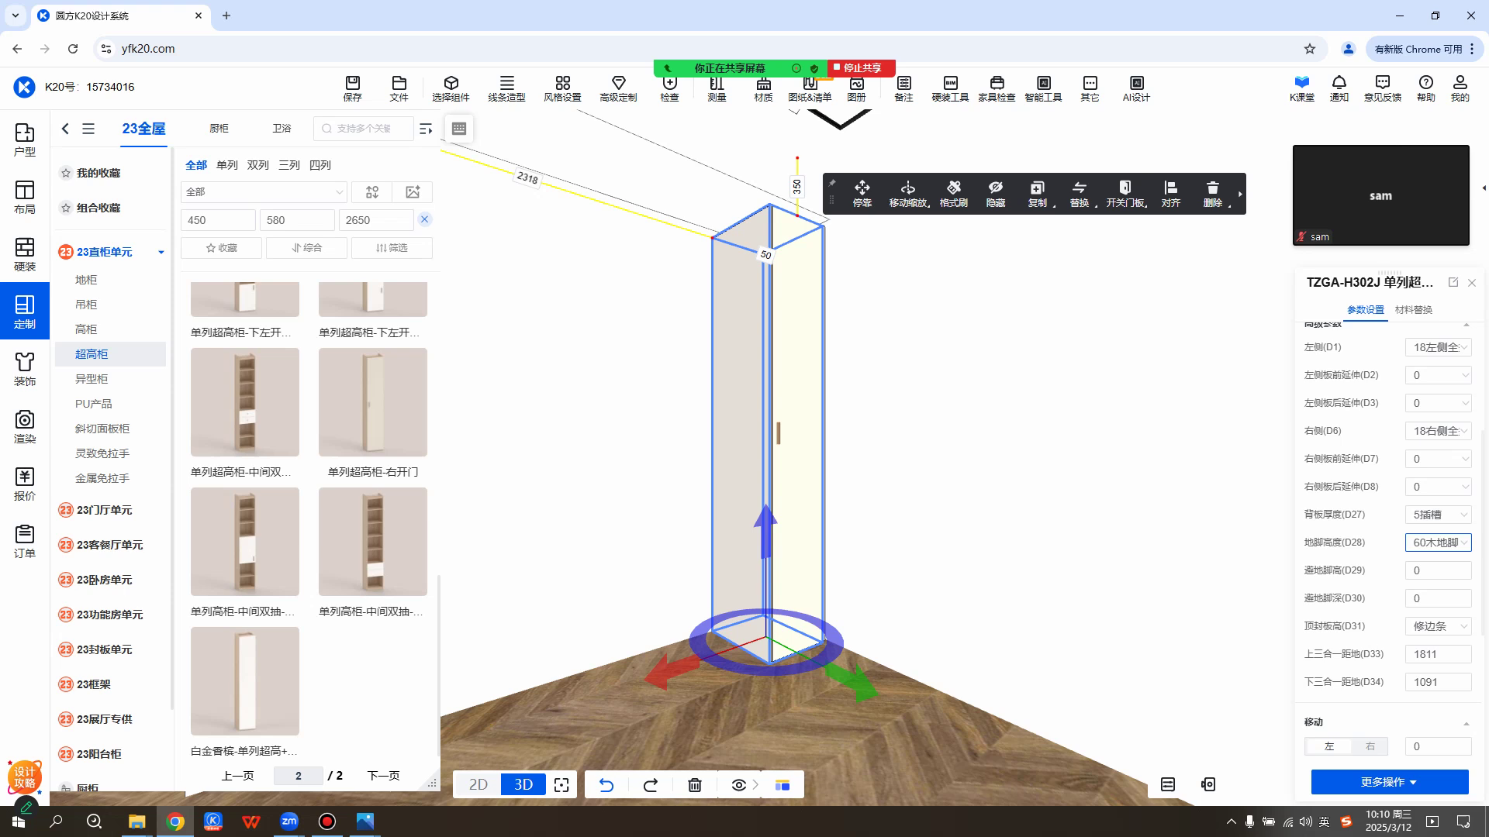
Open the cabinet's door, examine the lower interior up close and review its advanced parameters.
scroll(702, 432, "up", 4)
left_click_drag(701, 432, 740, 432)
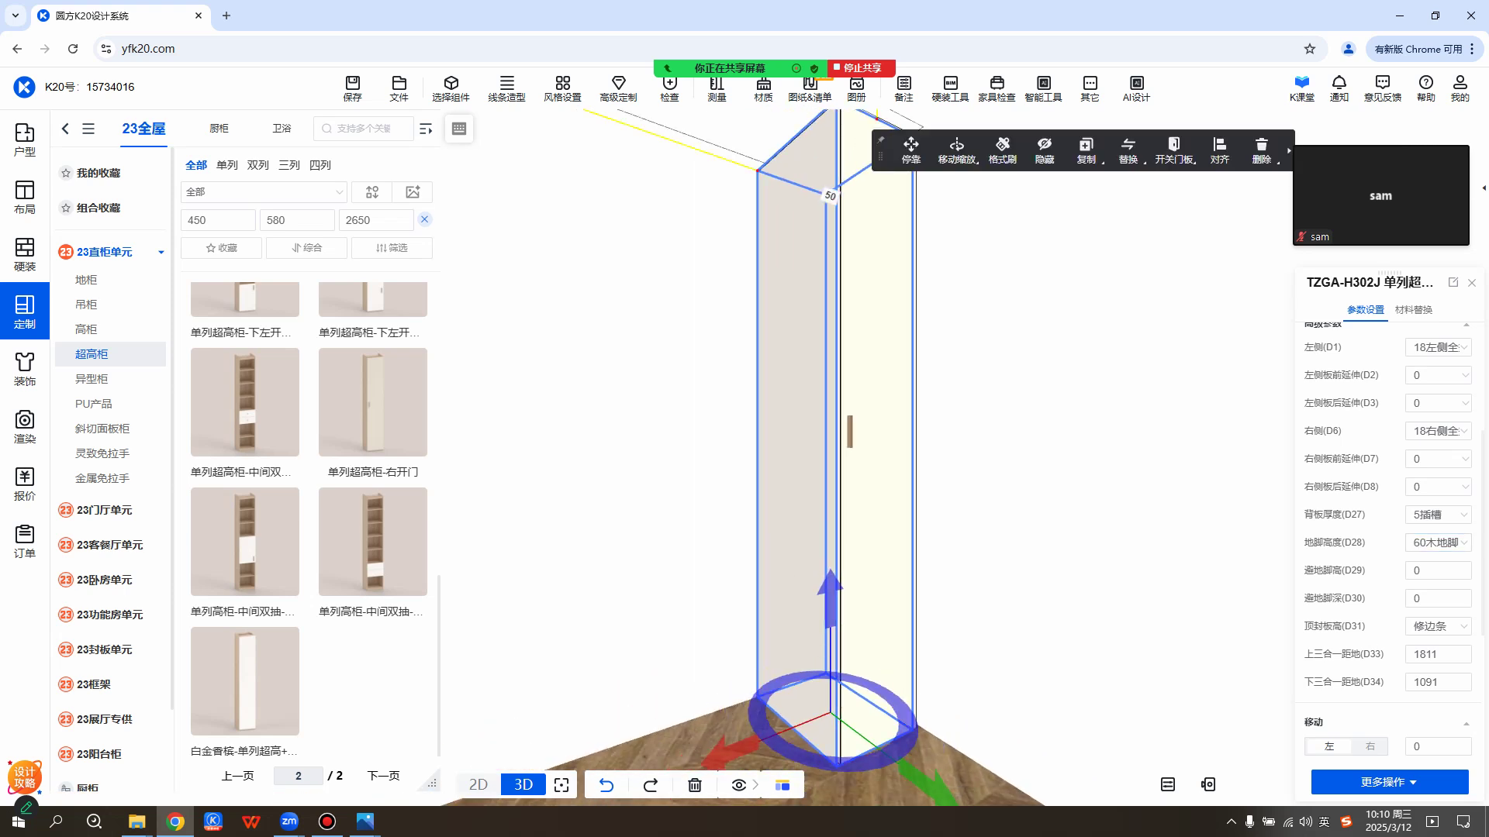
left_click(1195, 159)
left_click(1179, 183)
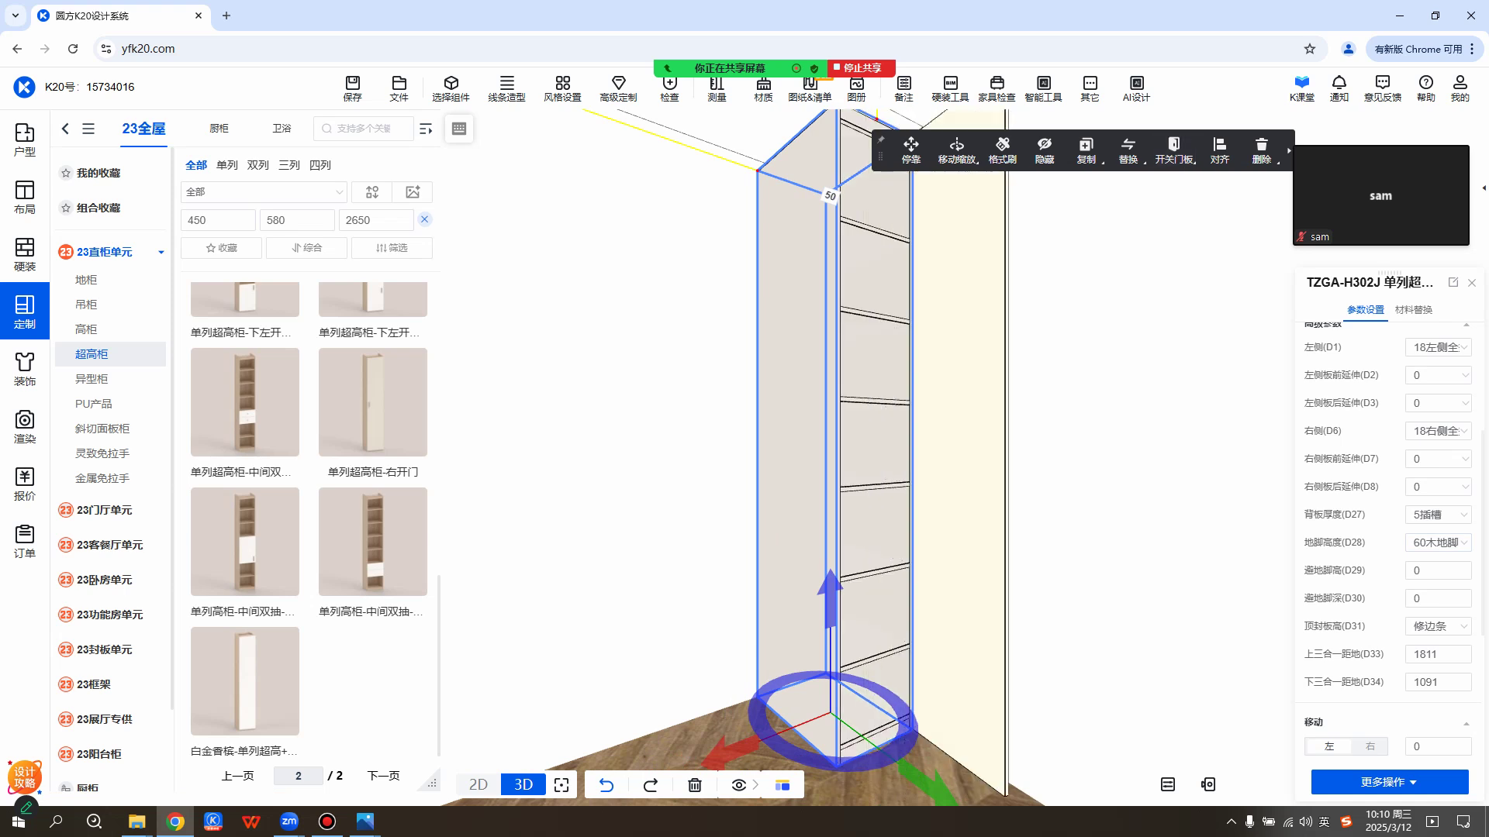
middle_click_drag(868, 559, 868, 404)
scroll(869, 458, "up", 3)
scroll(868, 457, "up", 1)
left_click_drag(869, 465, 775, 427)
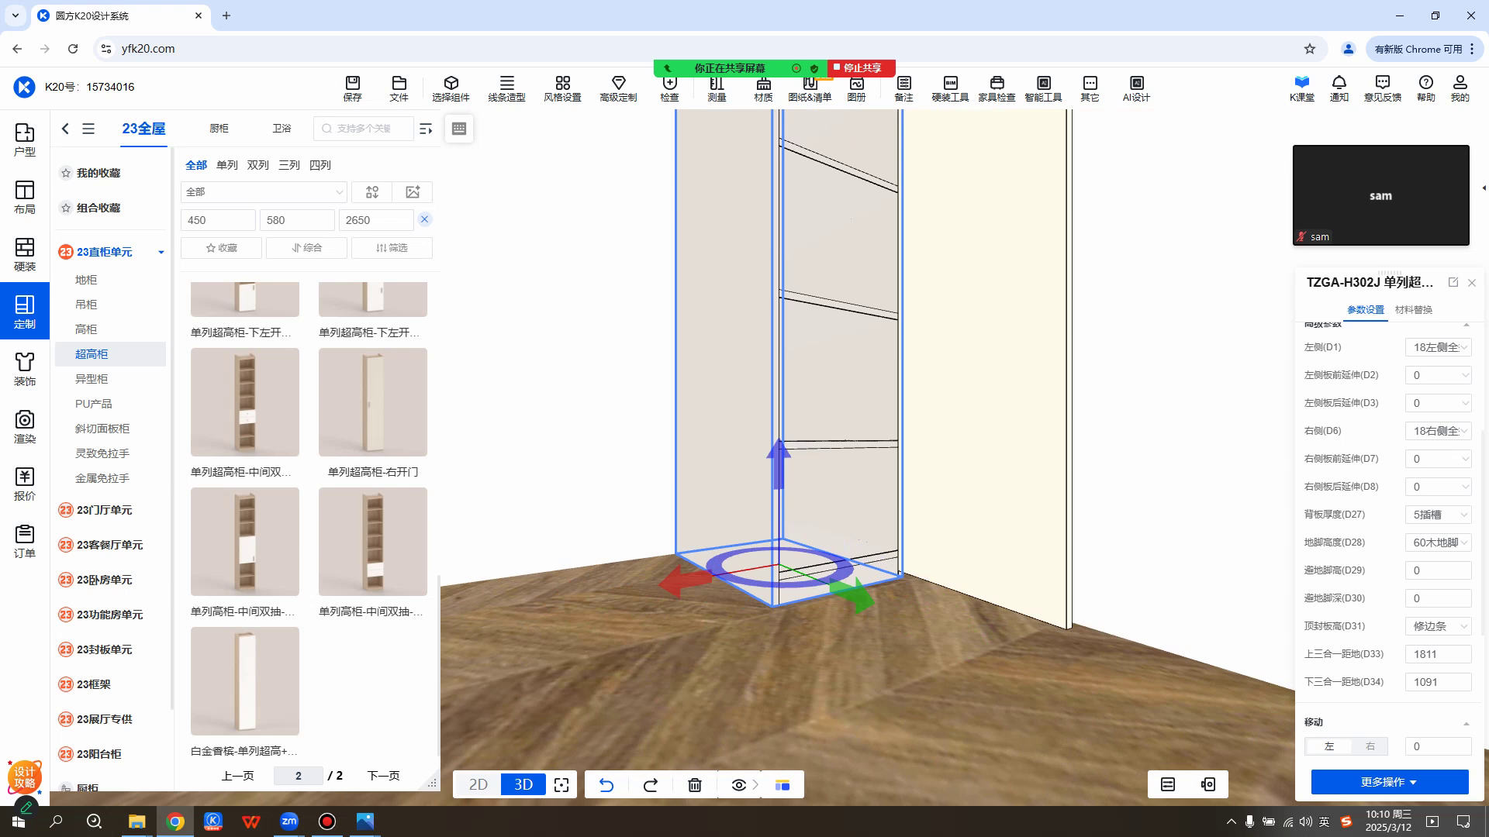
left_click(1169, 403)
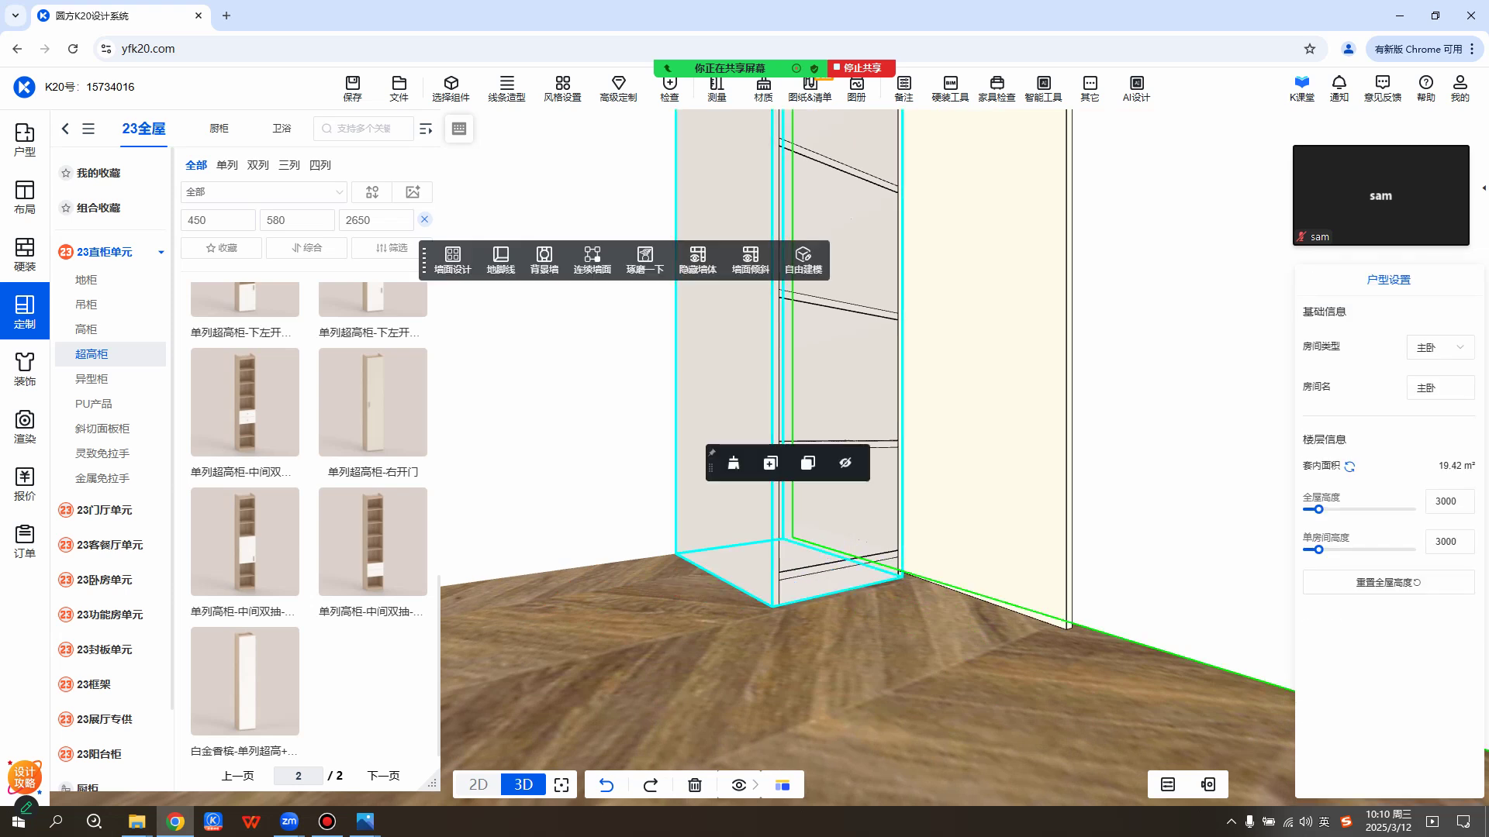
left_click(842, 372)
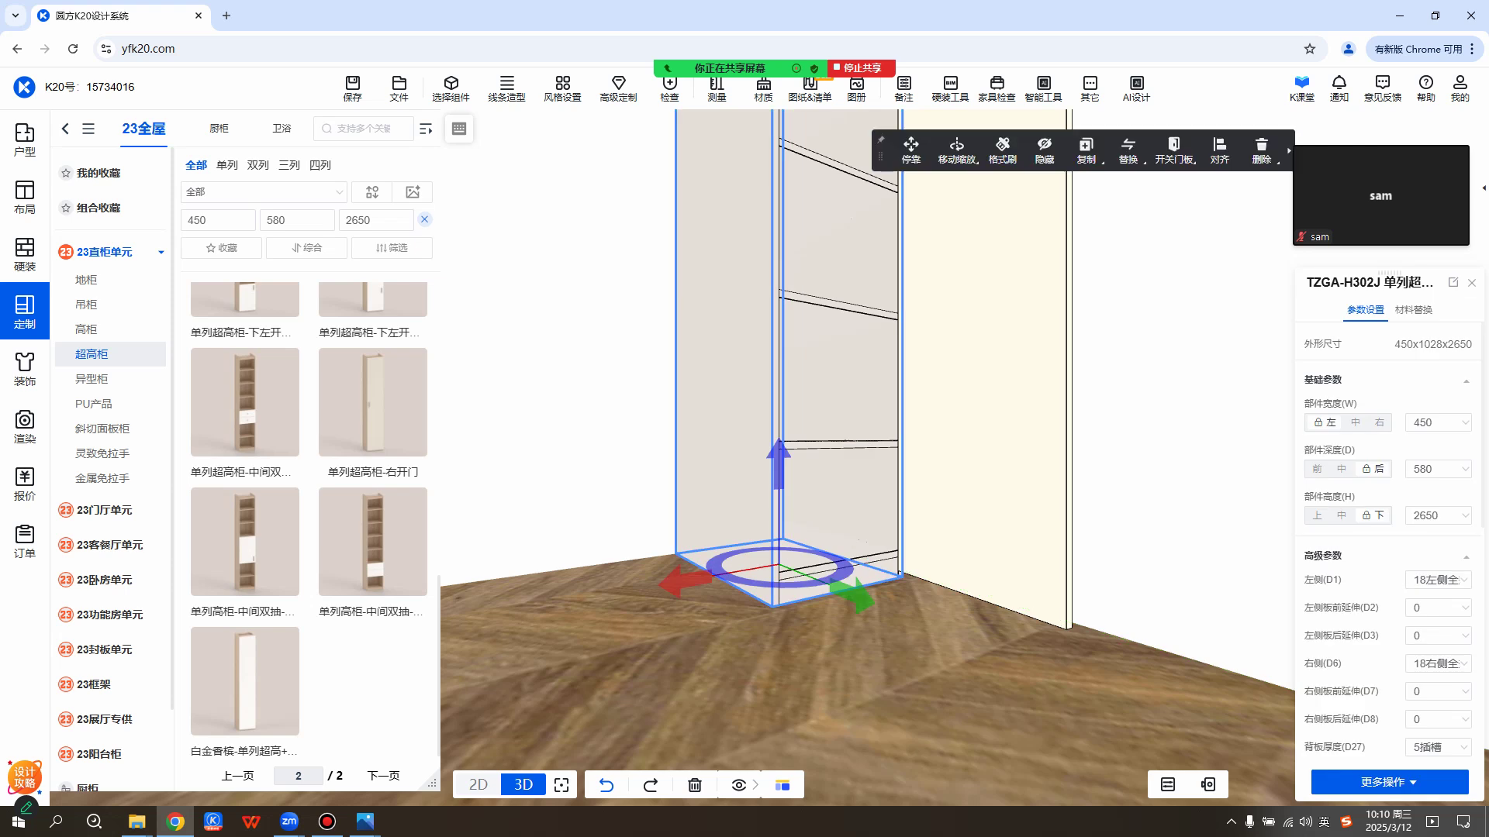
scroll(1388, 542, "down", 4)
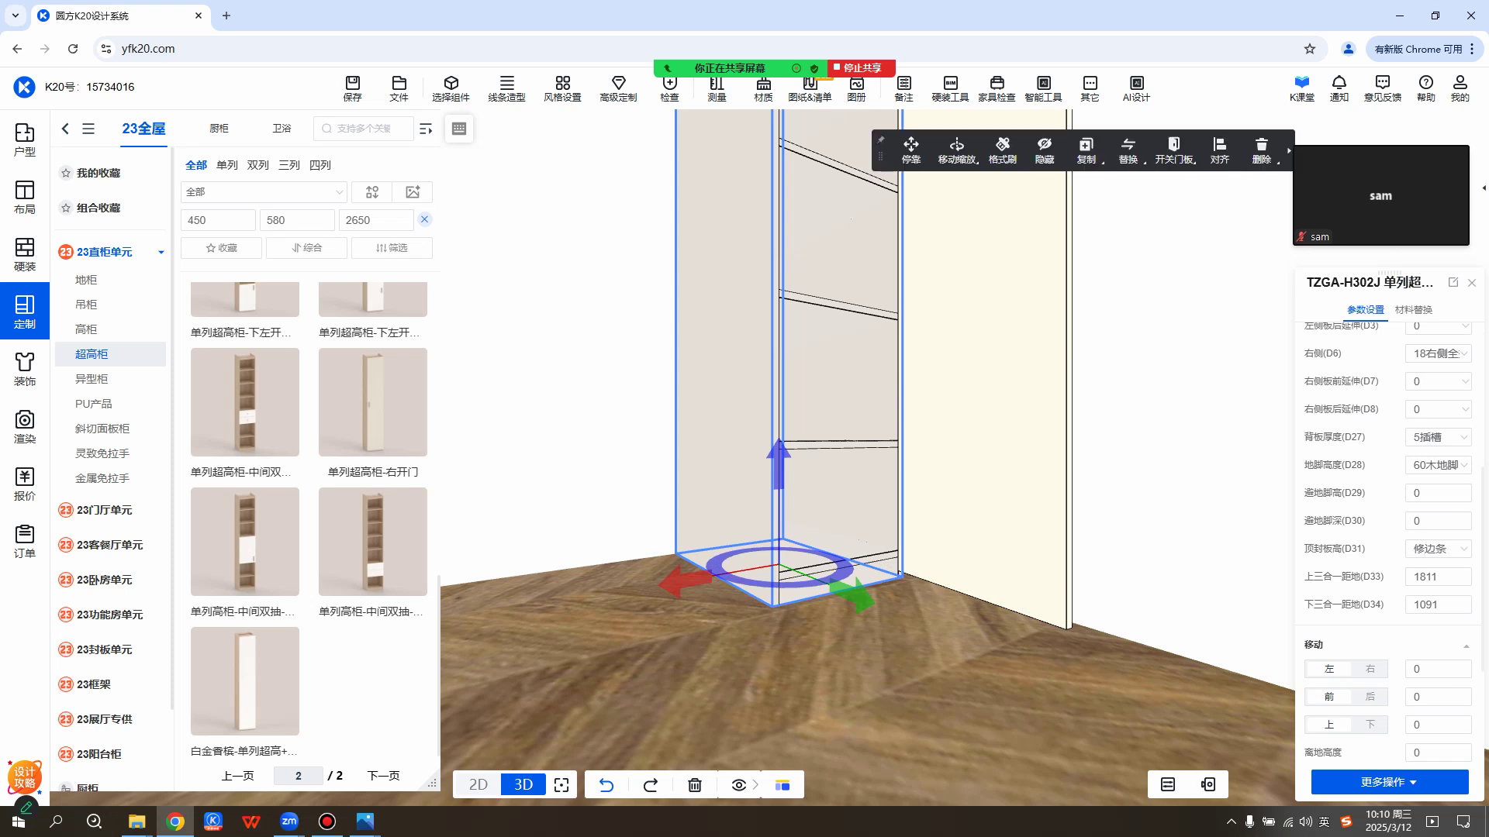
Inspect the cabinet's base with the door closed, reopen the door and check the 地脚高度(D28) options.
mouse_move(1174, 151)
left_click(1190, 210)
left_click_drag(869, 667, 822, 512)
scroll(775, 465, "up", 3)
left_click(616, 443)
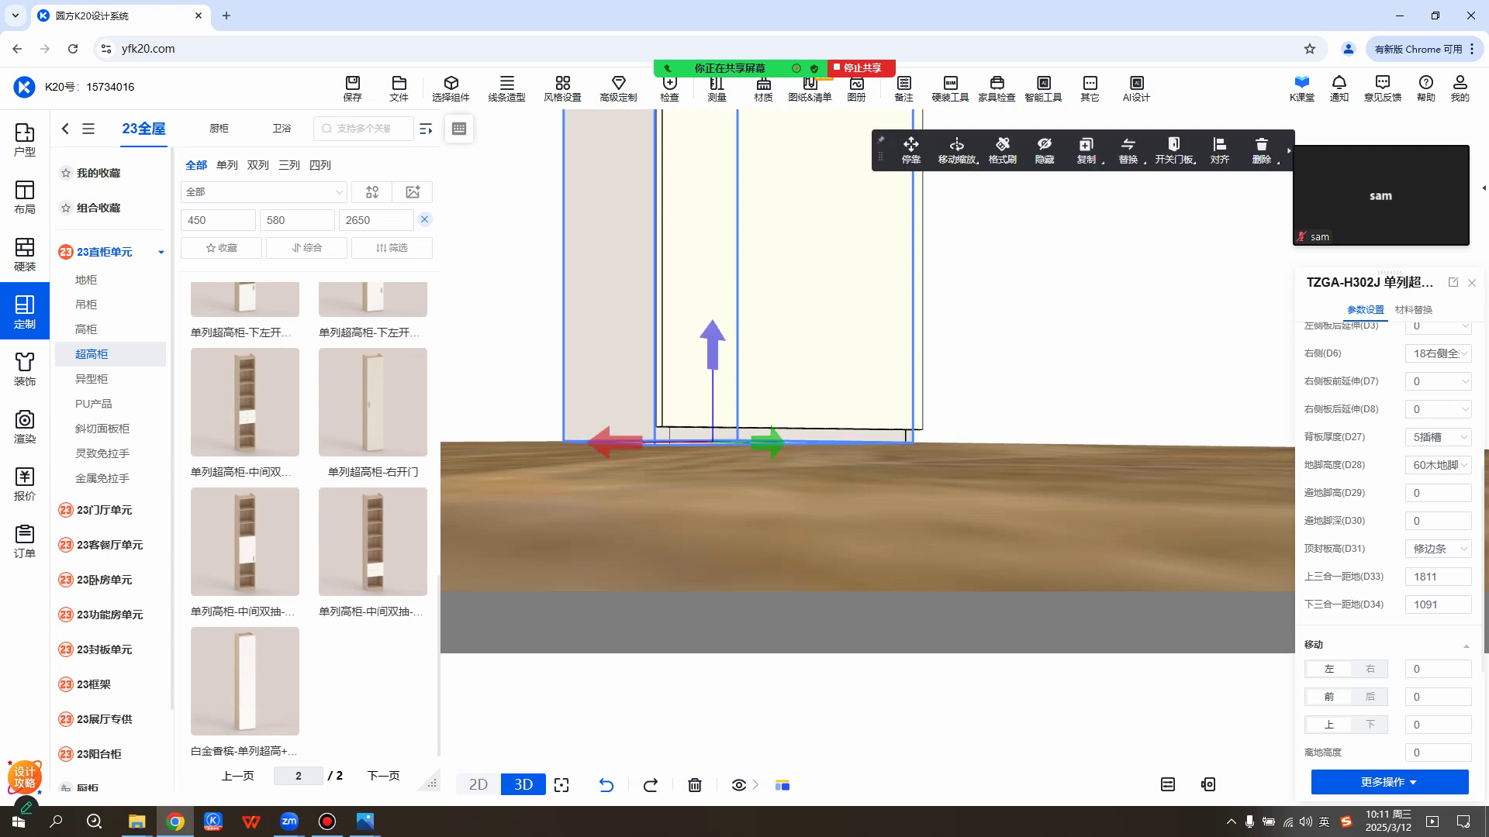
mouse_move(1174, 152)
left_click(1189, 186)
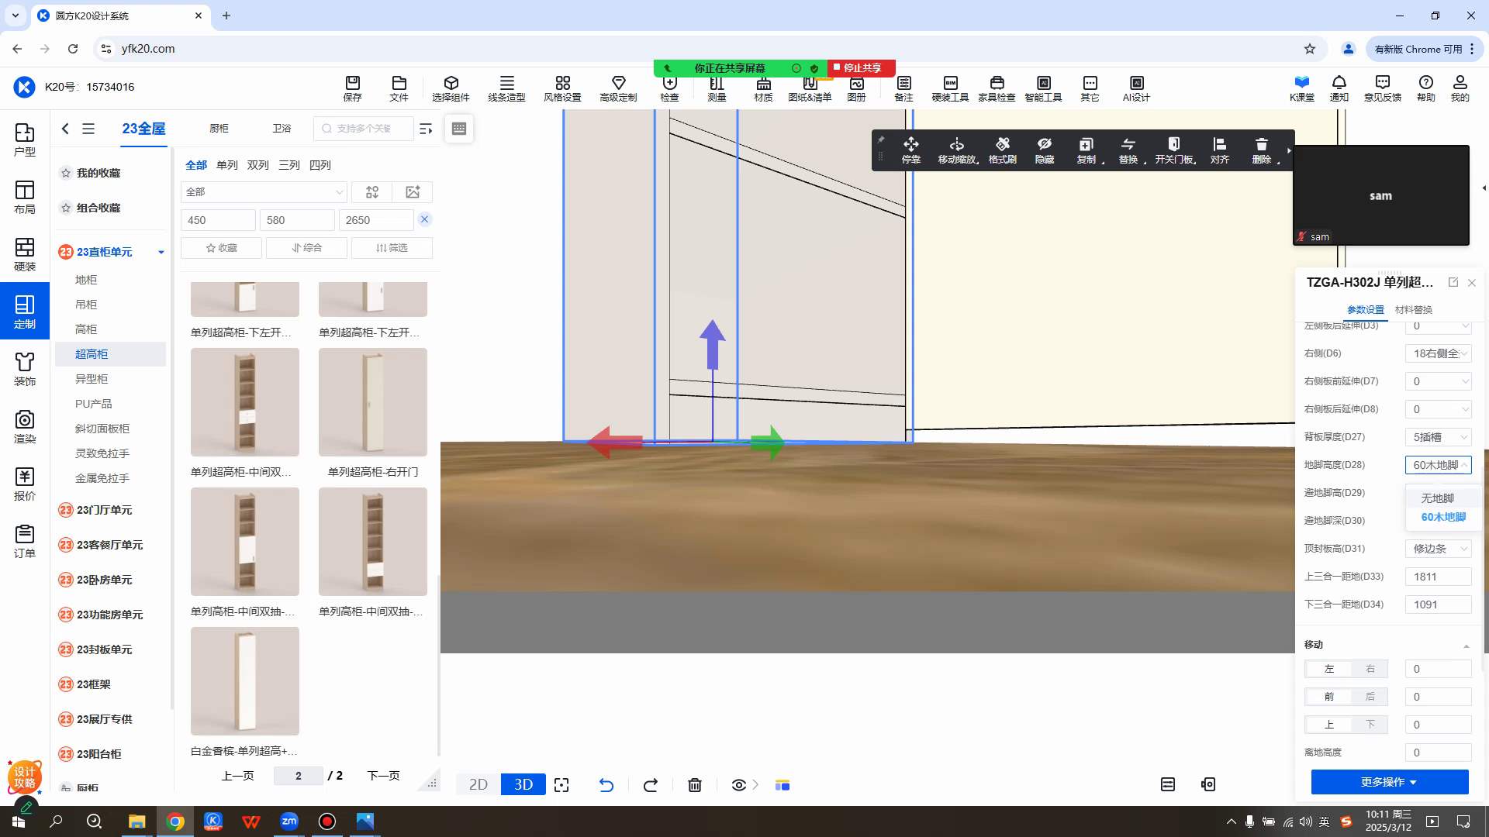
left_click(1439, 466)
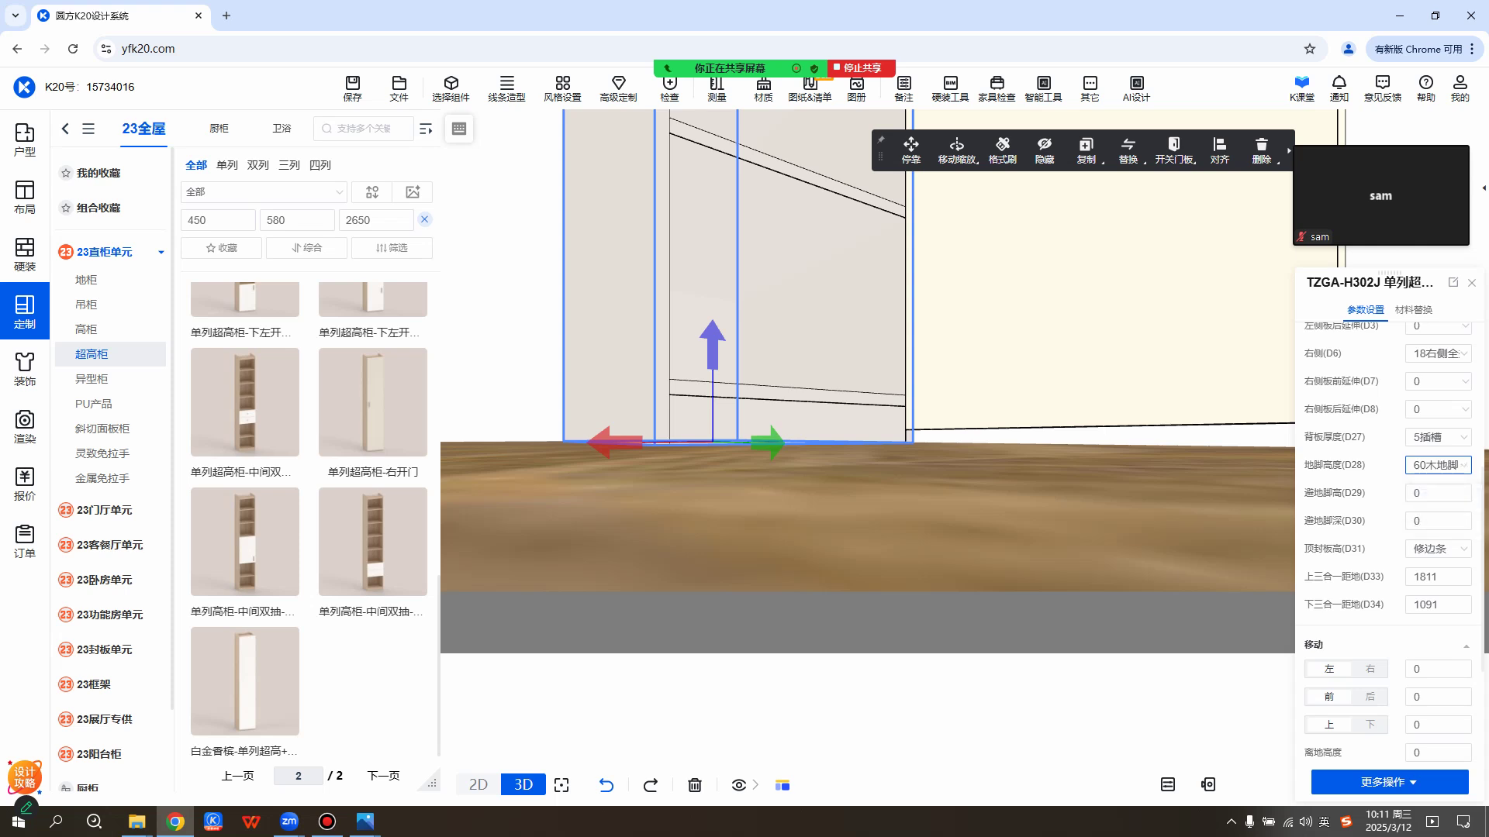
Check the 顶封板高(D31) options and examine the trim on top of the cabinet.
left_click(1438, 549)
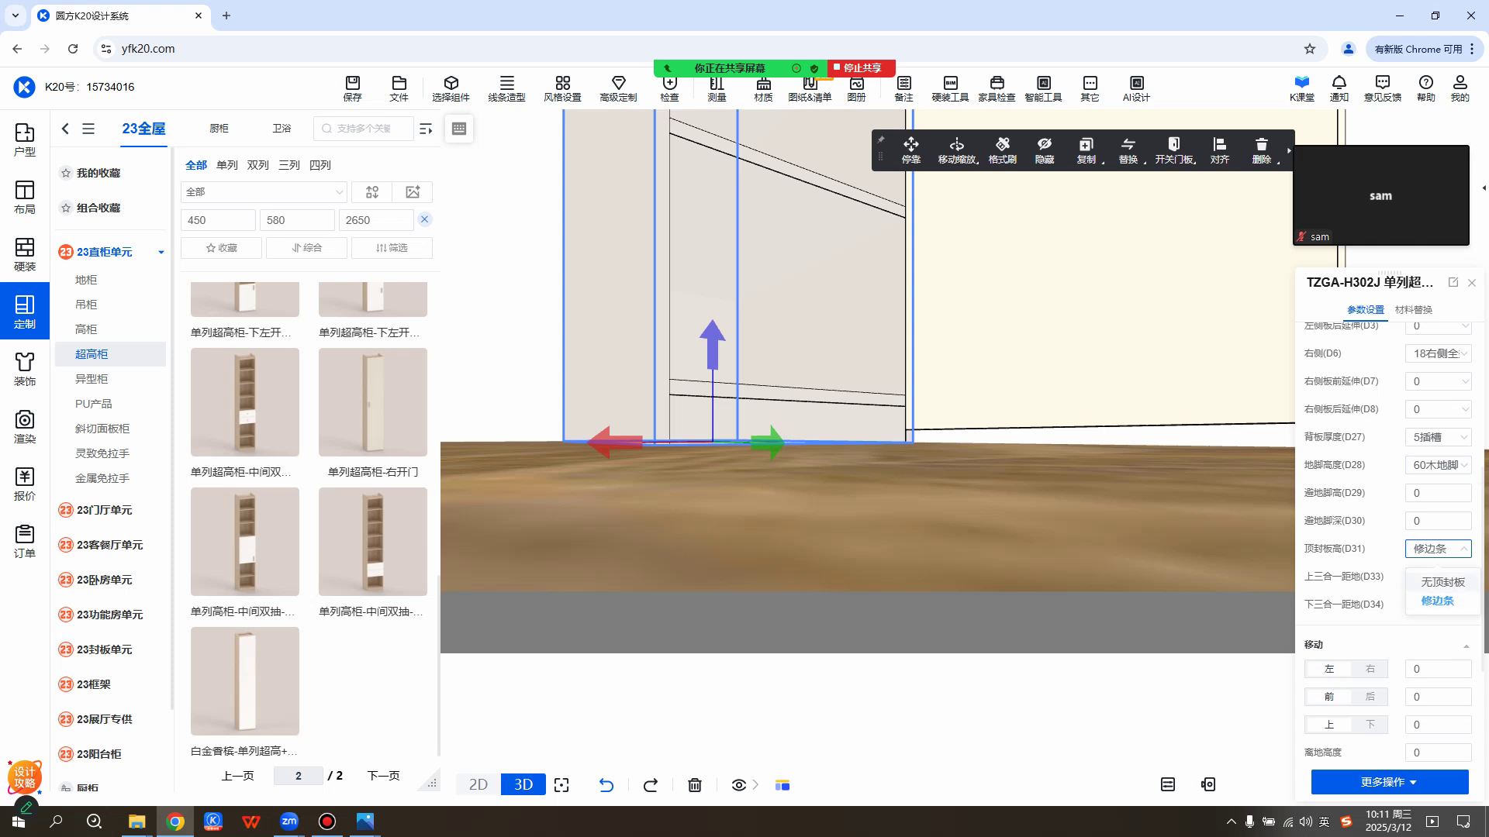
left_click(861, 497)
right_click_drag(860, 465, 834, 768)
left_click_drag(775, 542, 954, 551)
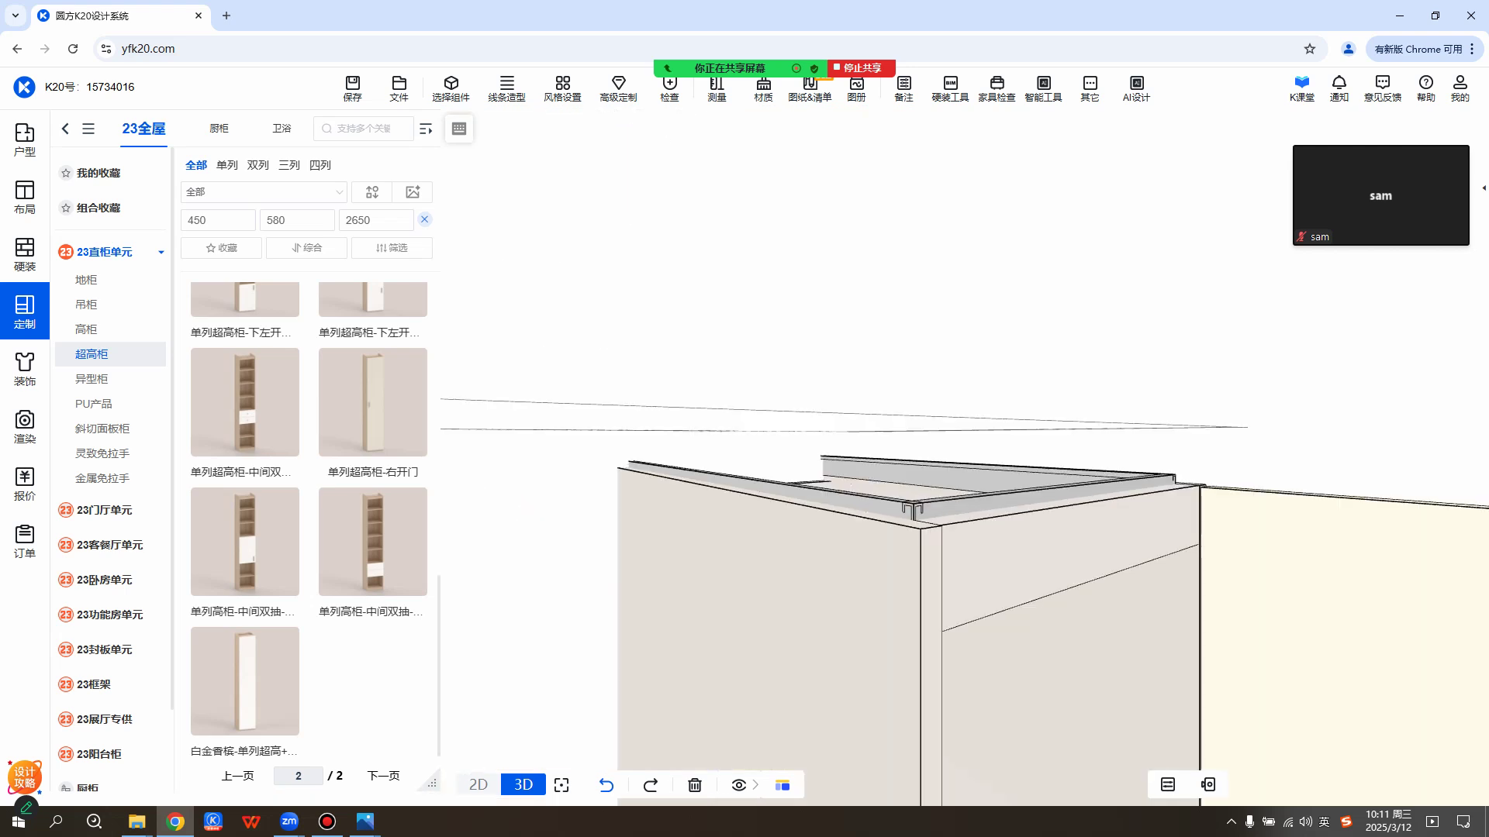
left_click_drag(953, 550, 798, 490)
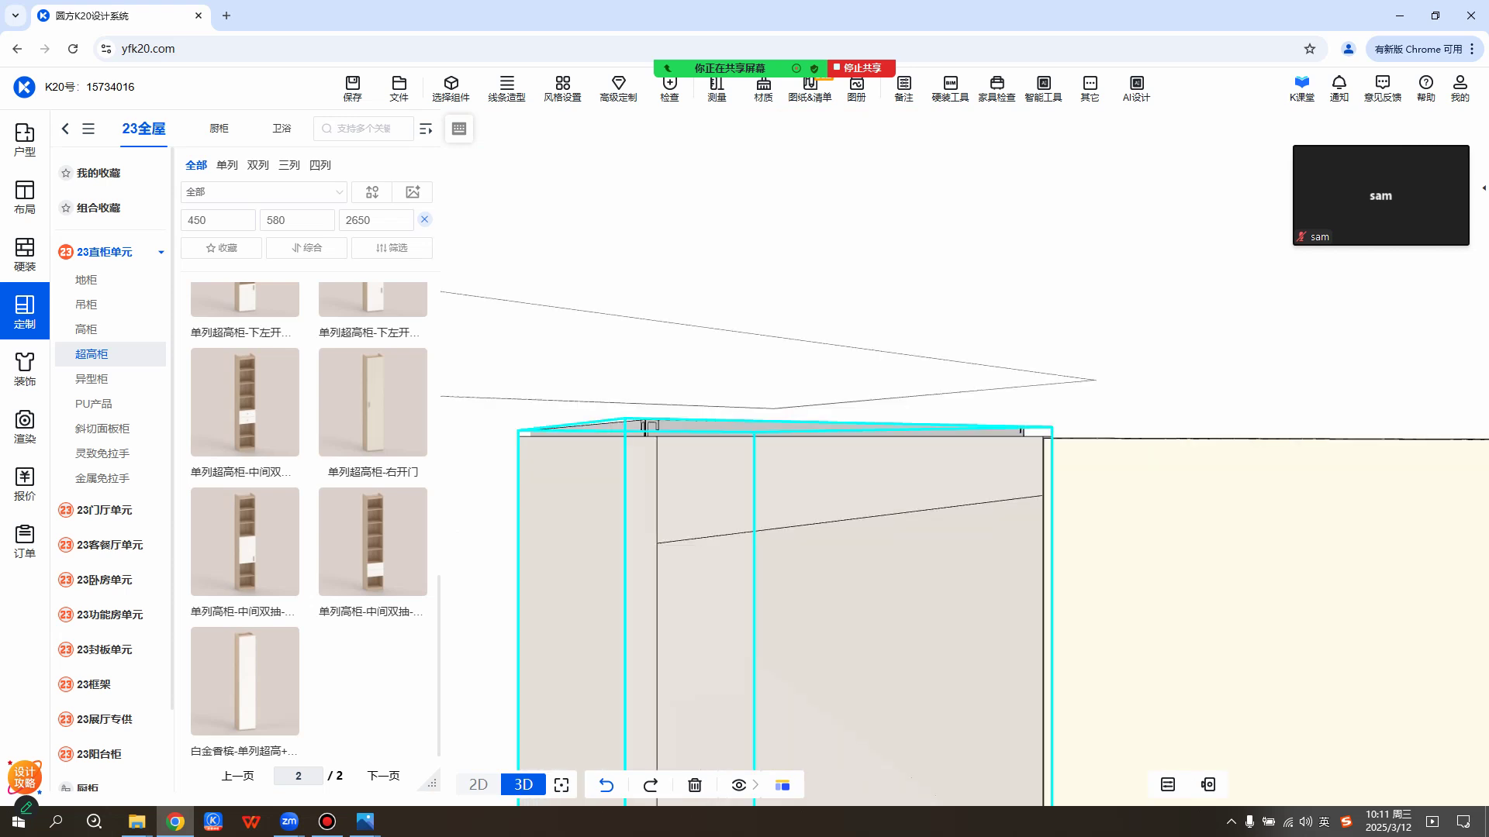
Set the cabinet's 顶封板高(D31) to 无顶封板 and reopen its door.
left_click(842, 485)
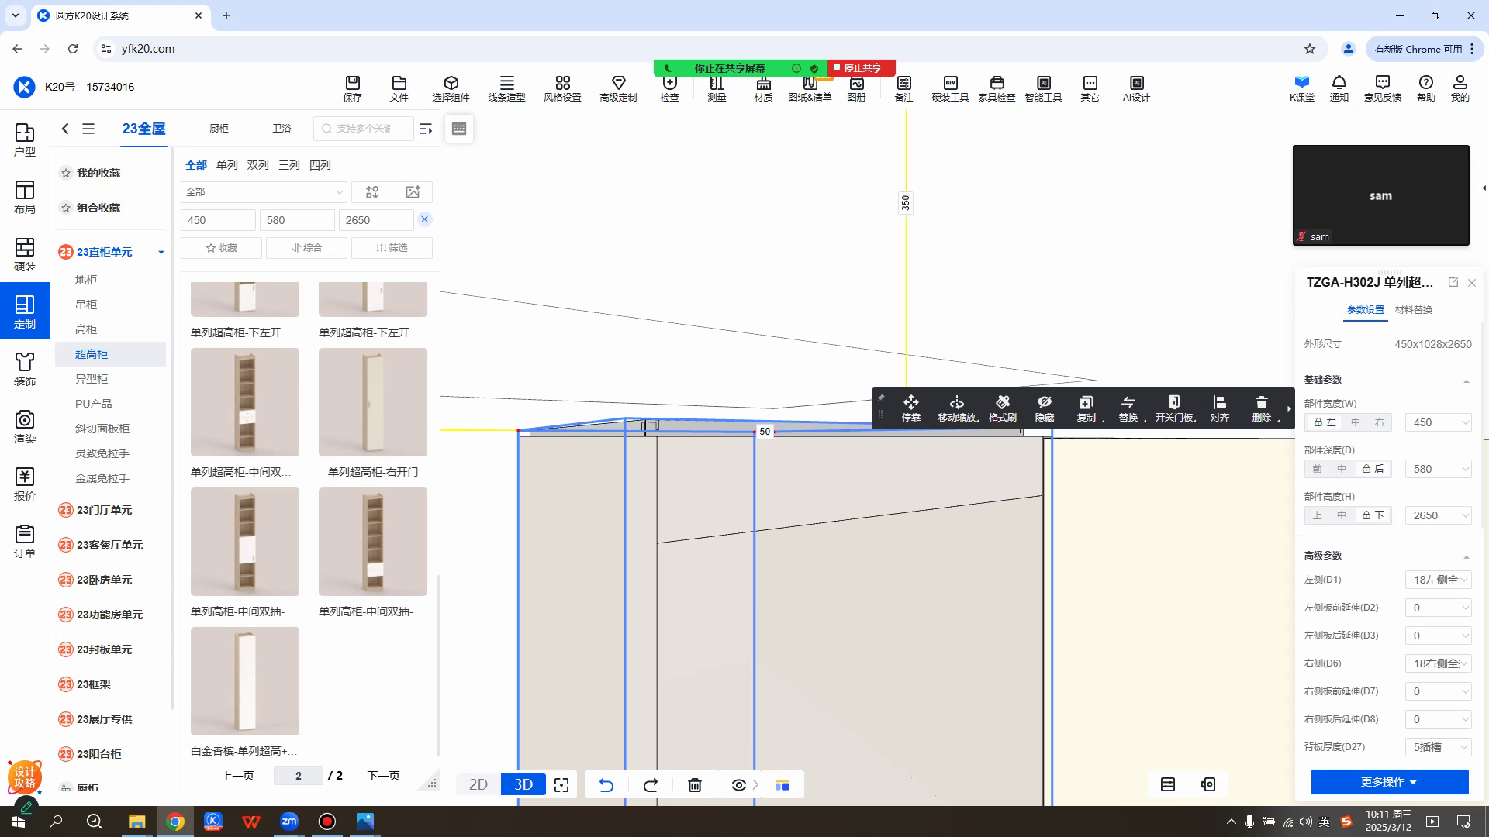
scroll(1434, 504, "down", 5)
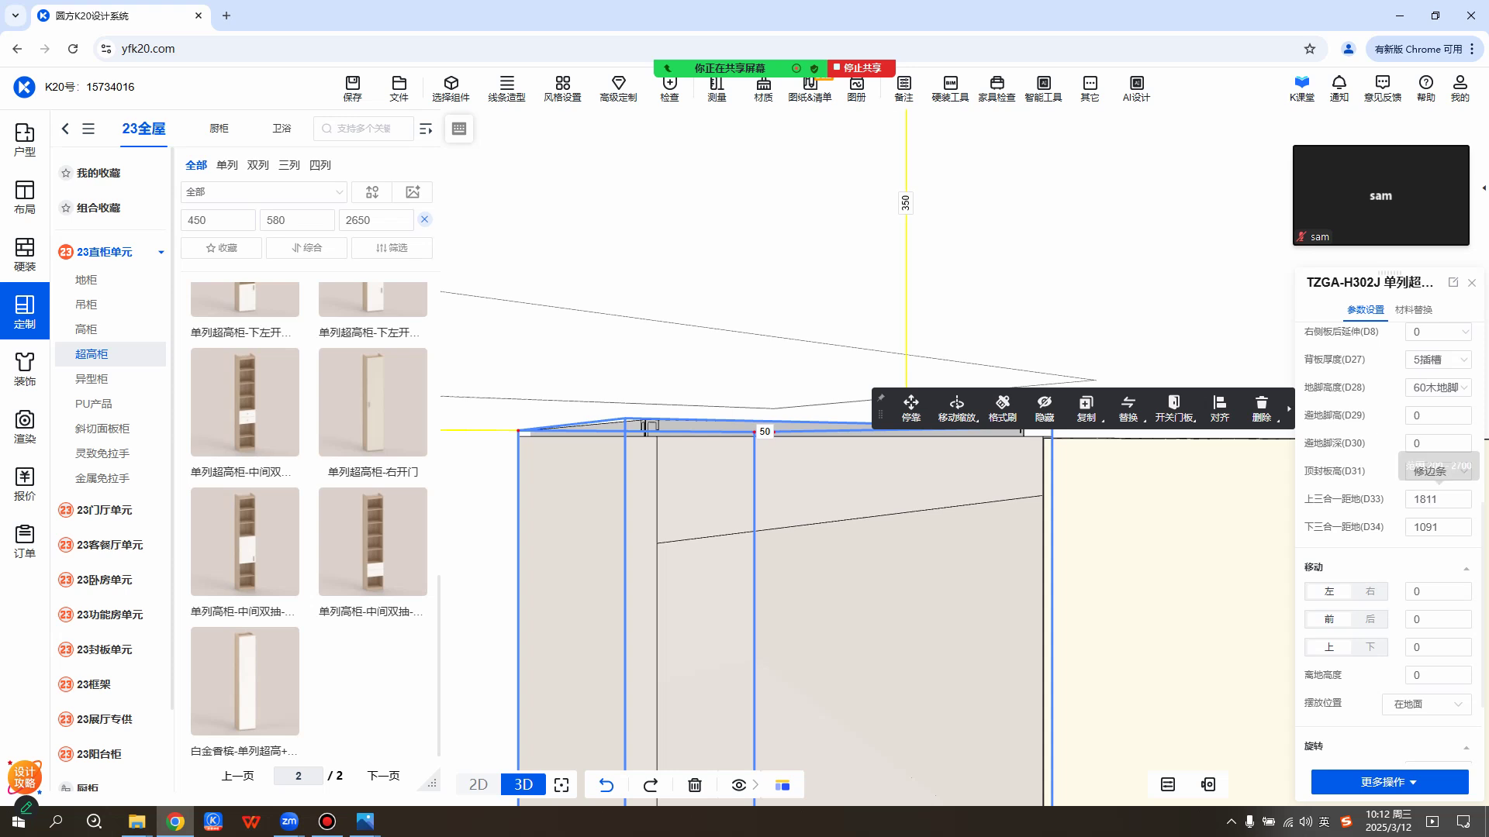
left_click(1438, 471)
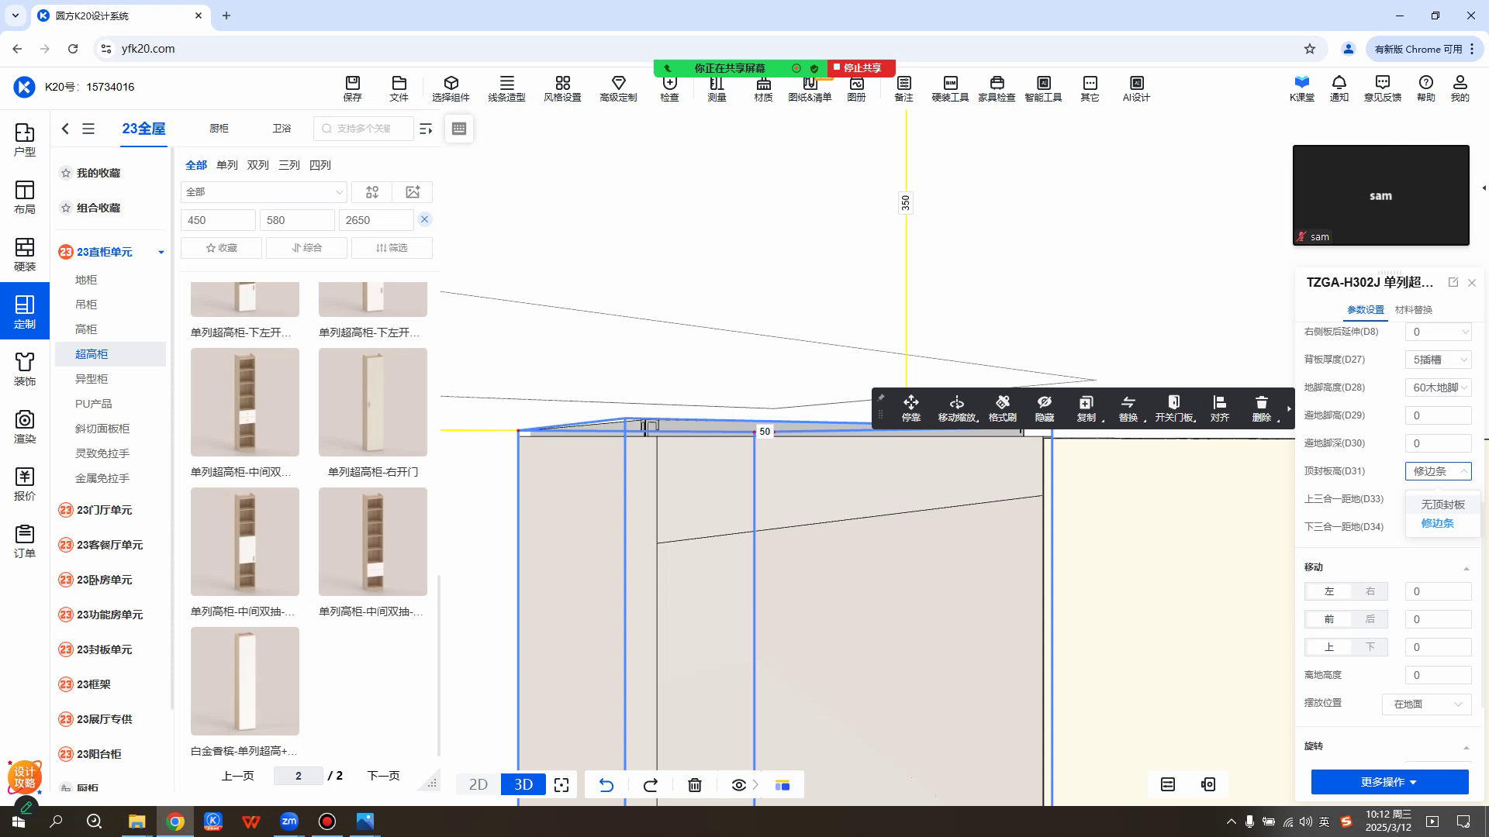
left_click(1442, 505)
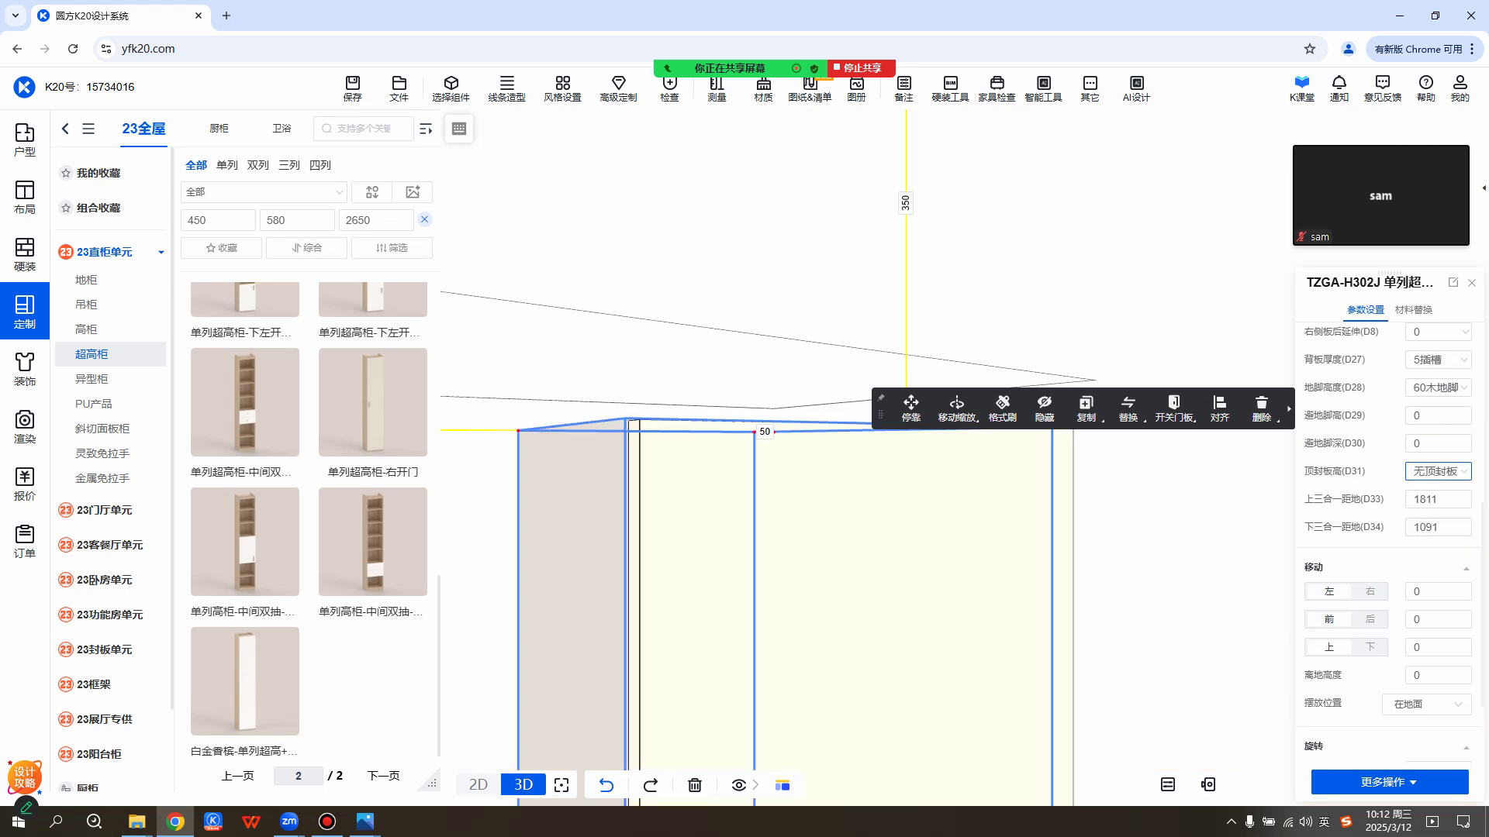
mouse_move(1173, 409)
left_click(1192, 446)
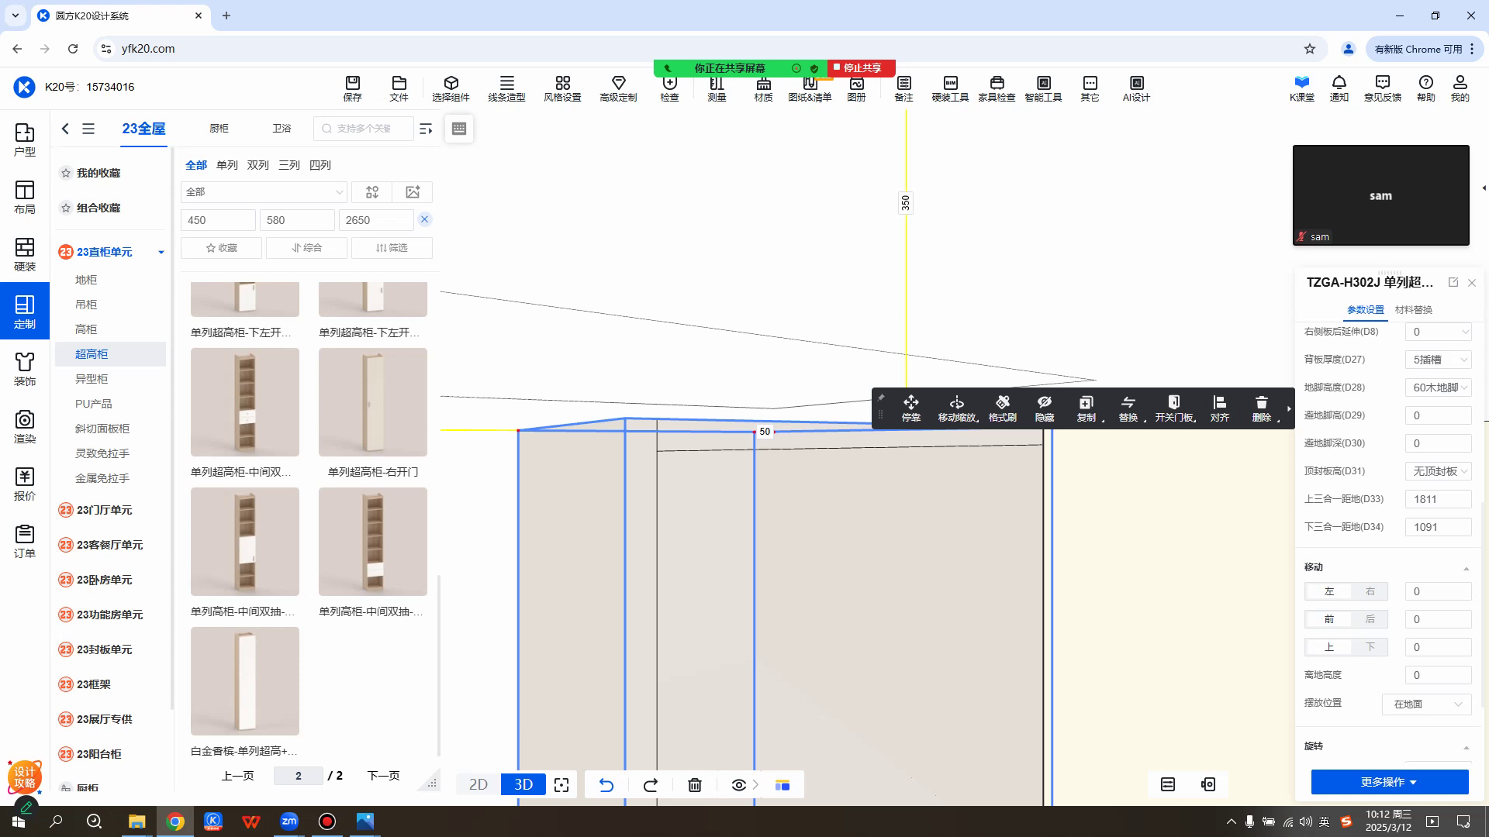
Examine the 上三合一距地(D33) and 下三合一距地(D34) parameters against the shelves inside the open cabinet.
scroll(748, 434, "down", 6)
scroll(748, 434, "up", 2)
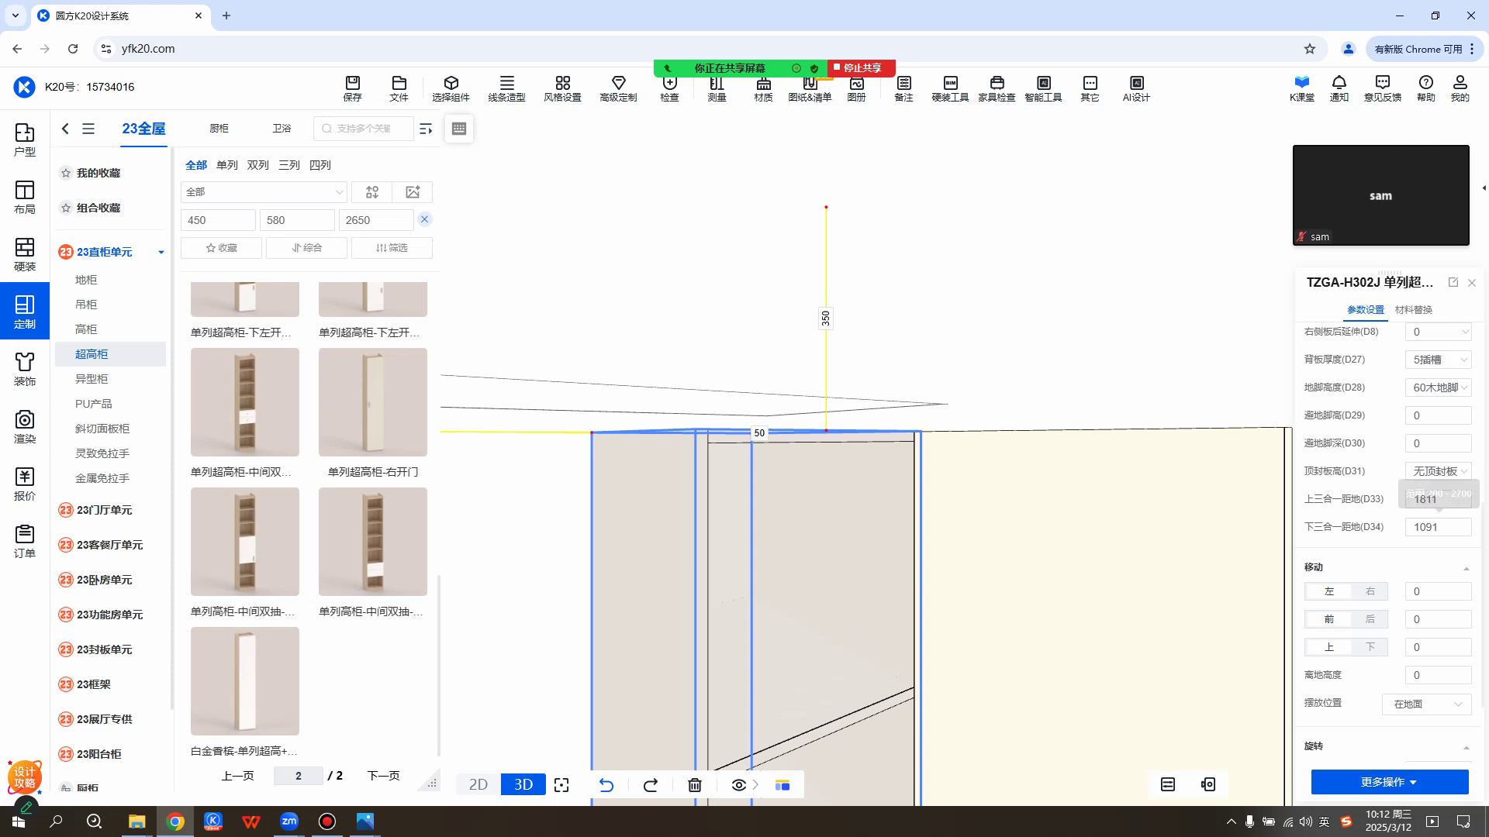
scroll(1438, 422, "down", 1)
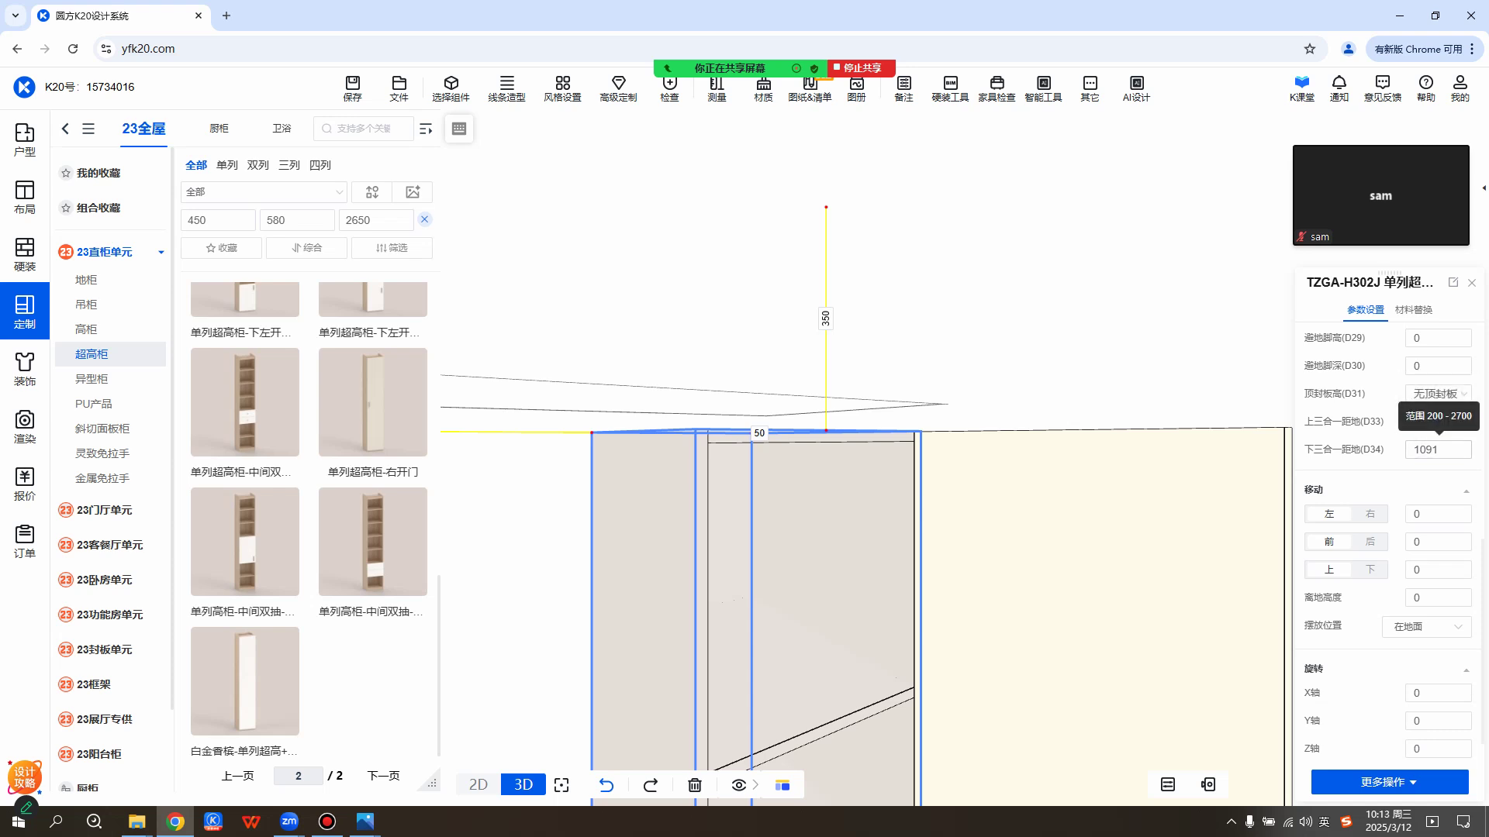
left_click_drag(1008, 481, 915, 520)
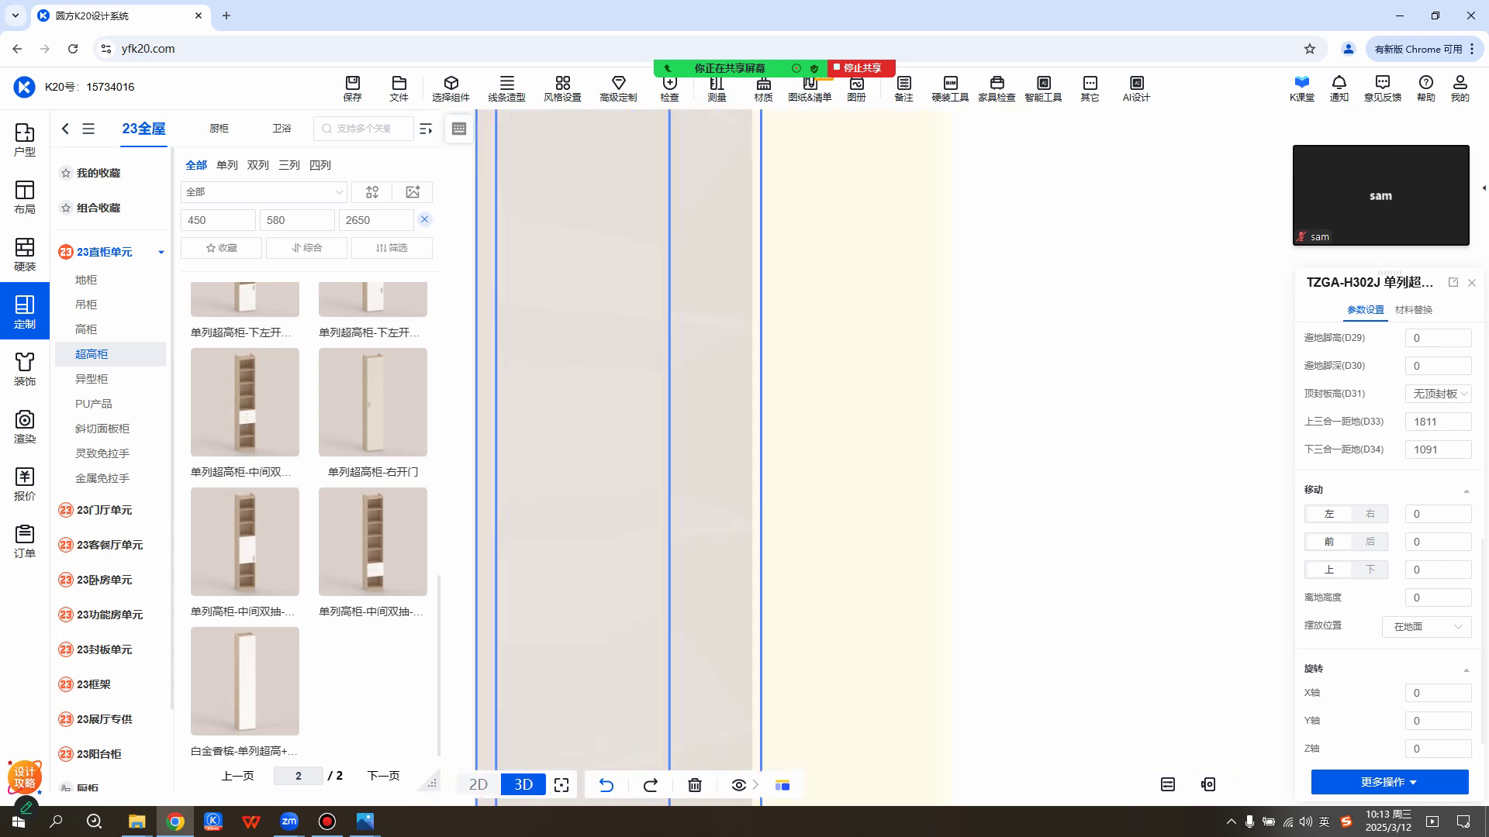
scroll(852, 481, "down", 5)
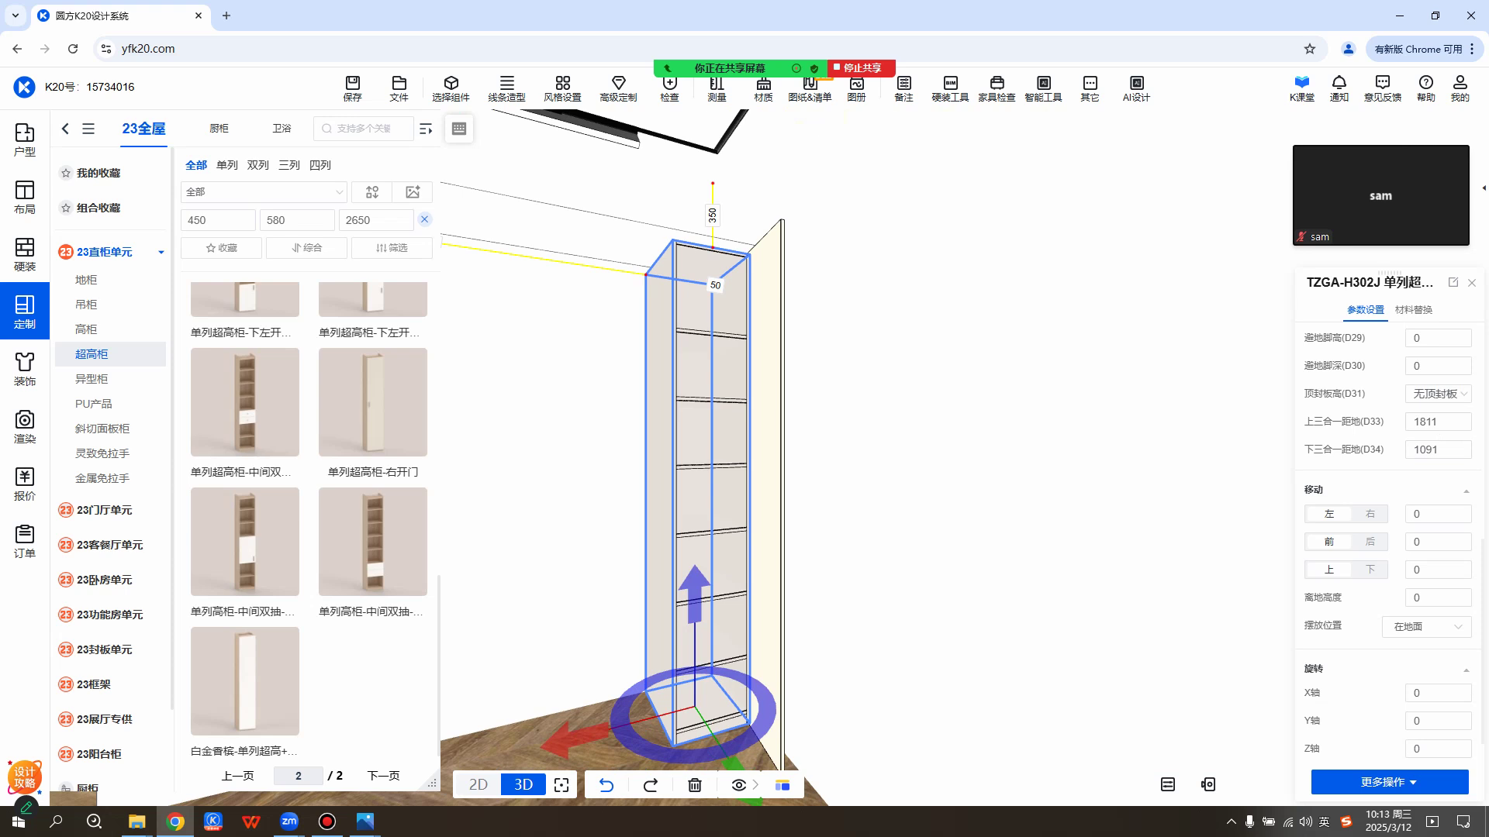
scroll(1388, 543, "up", 2)
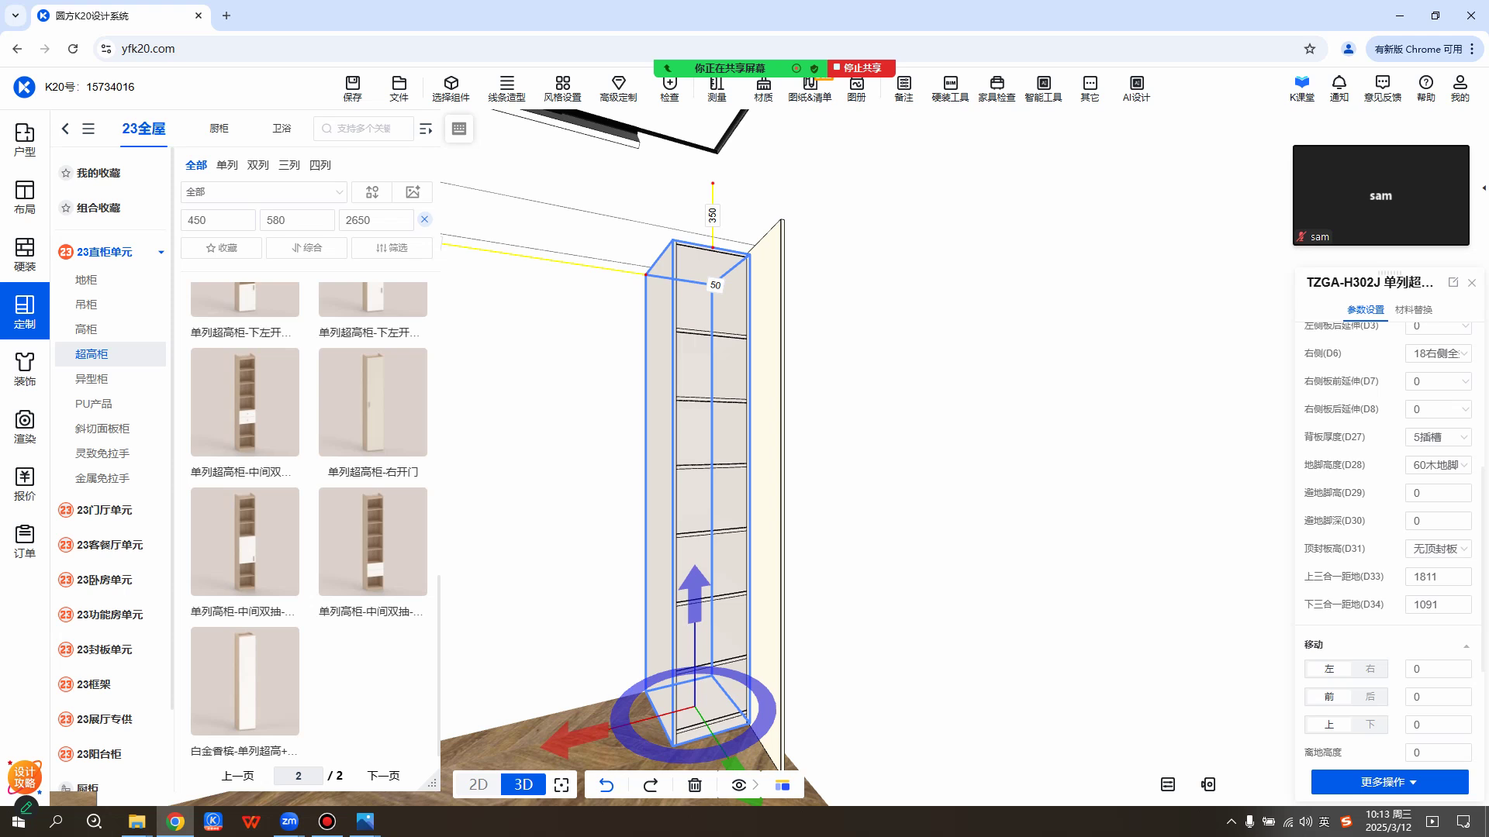
Enter the cabinet's component editing and delete the removable 18拆P层板 shelves directly above and below the upper fixed shelf.
left_click(451, 88)
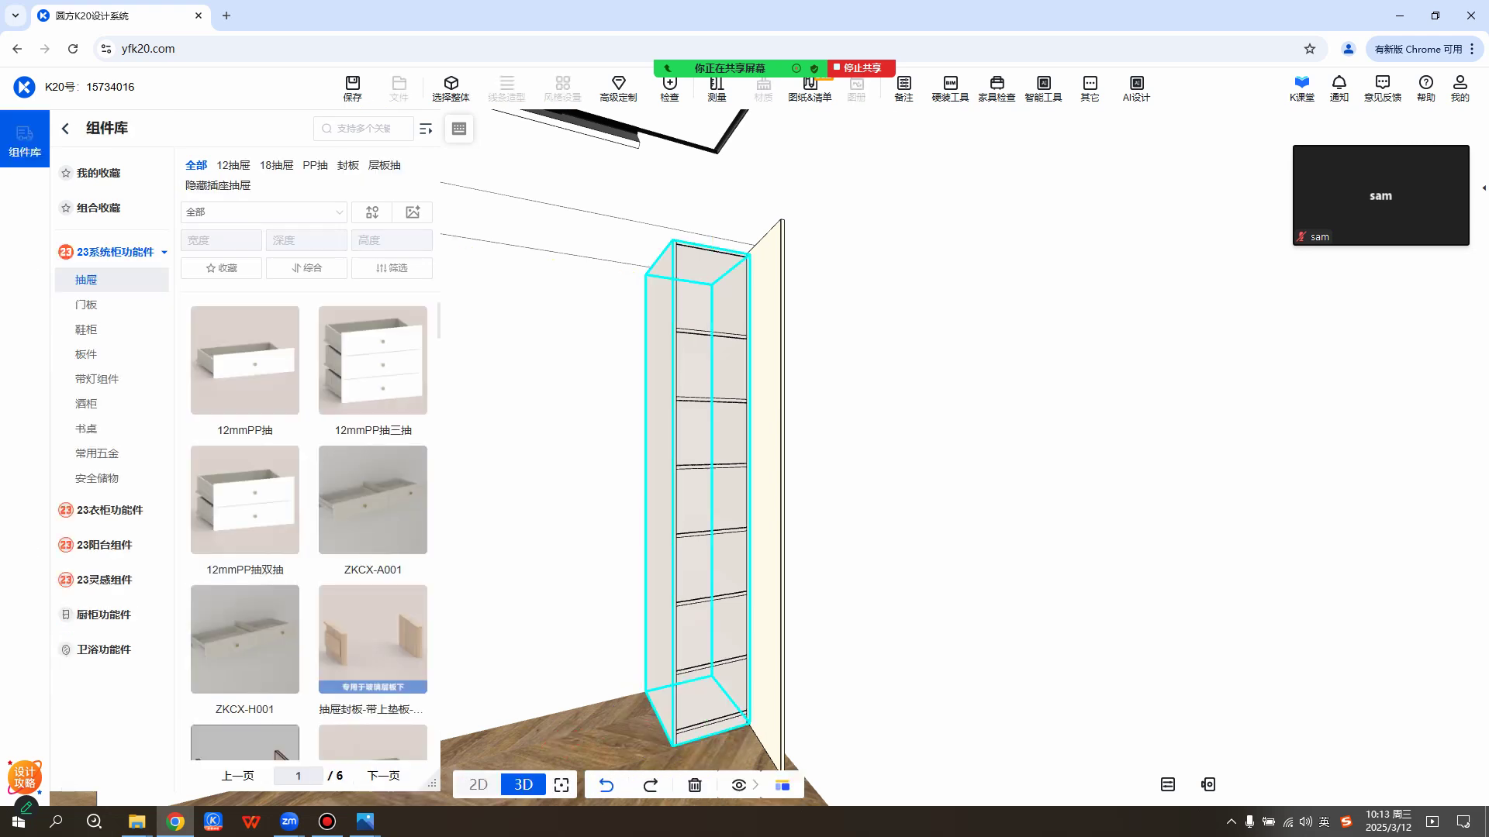
left_click(712, 335)
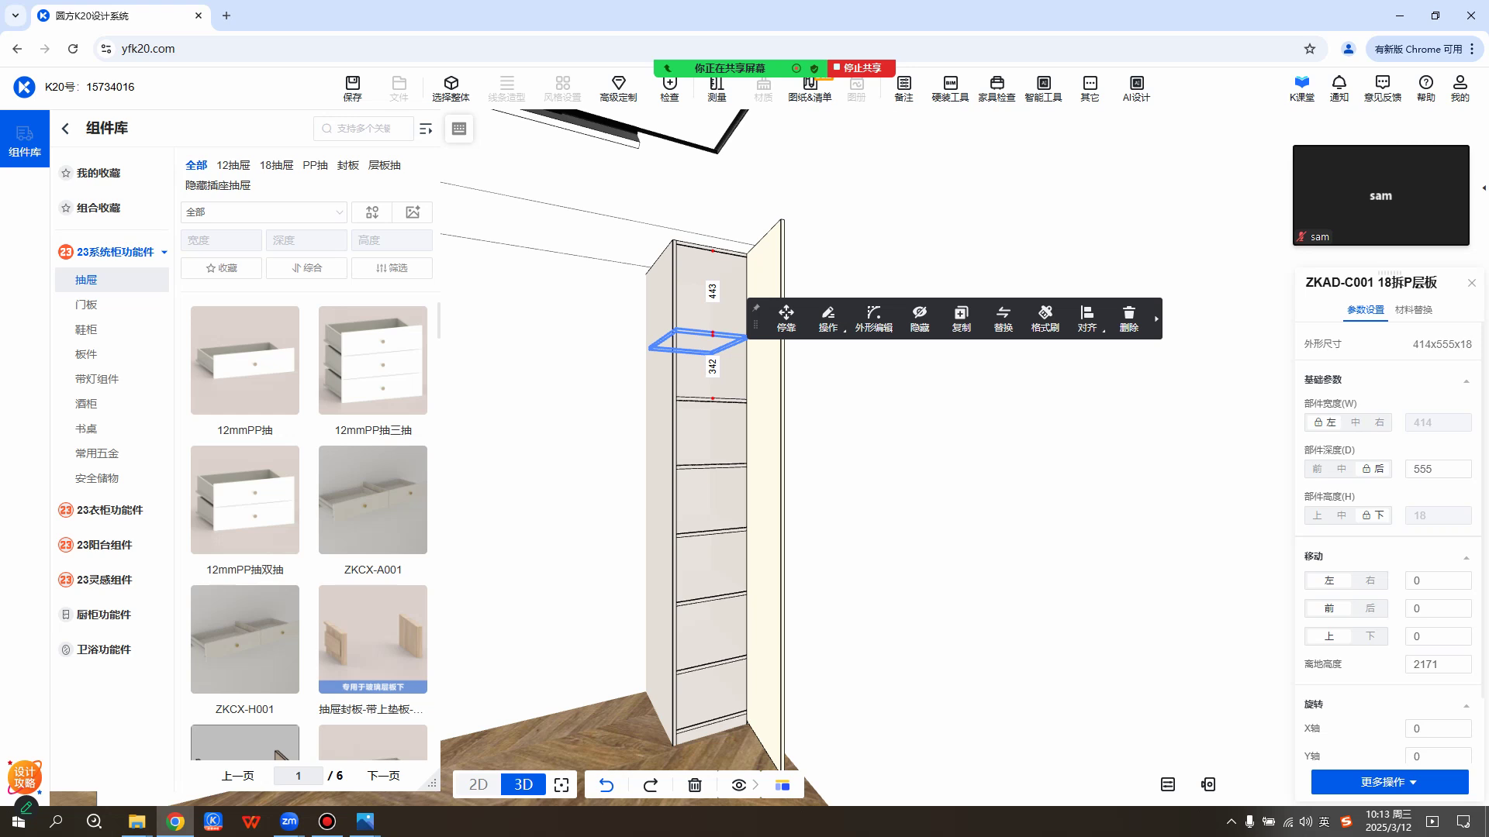
key("Delete")
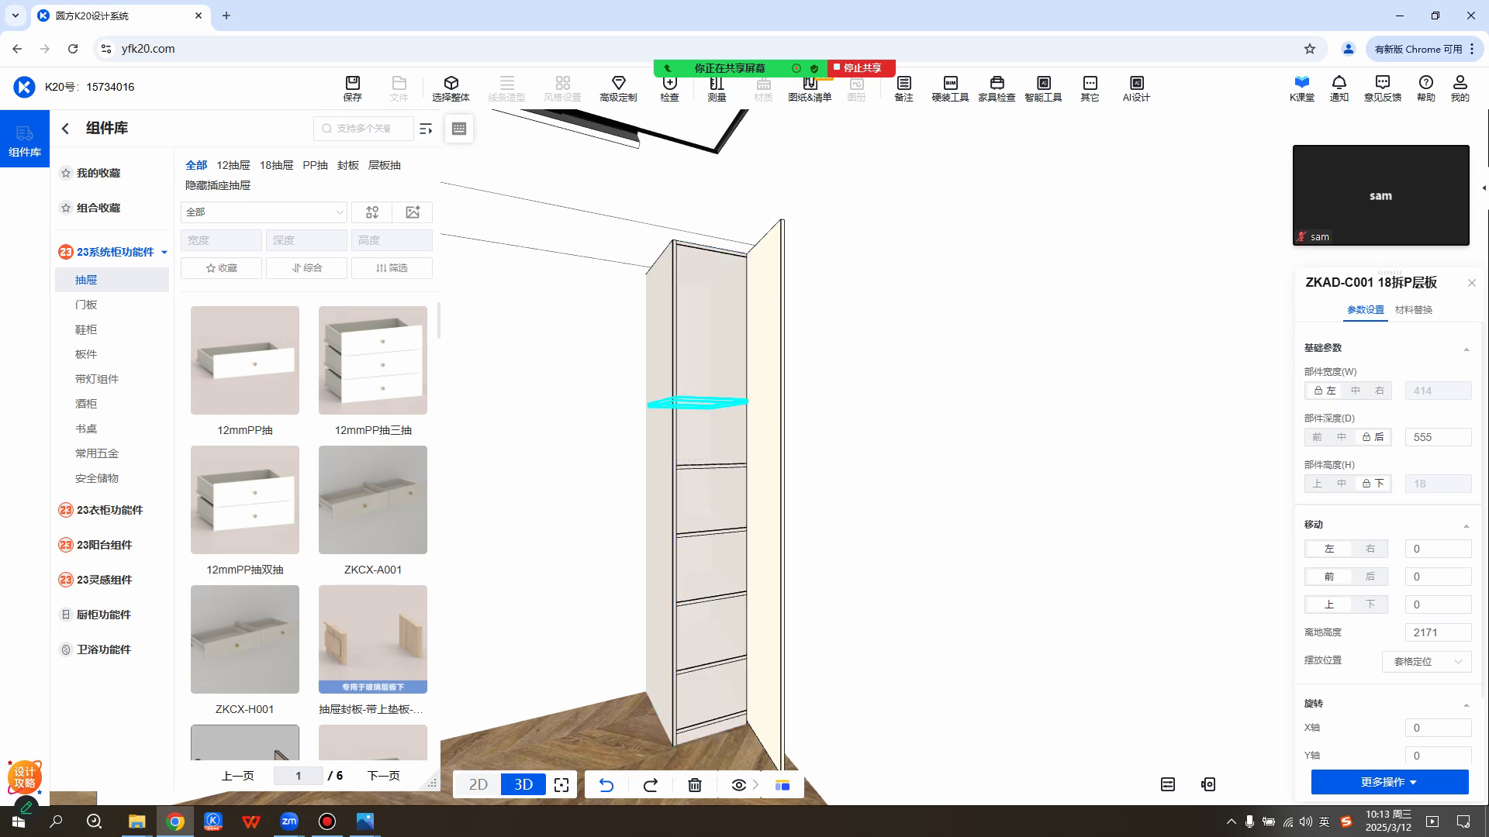
left_click(698, 402)
key("Delete")
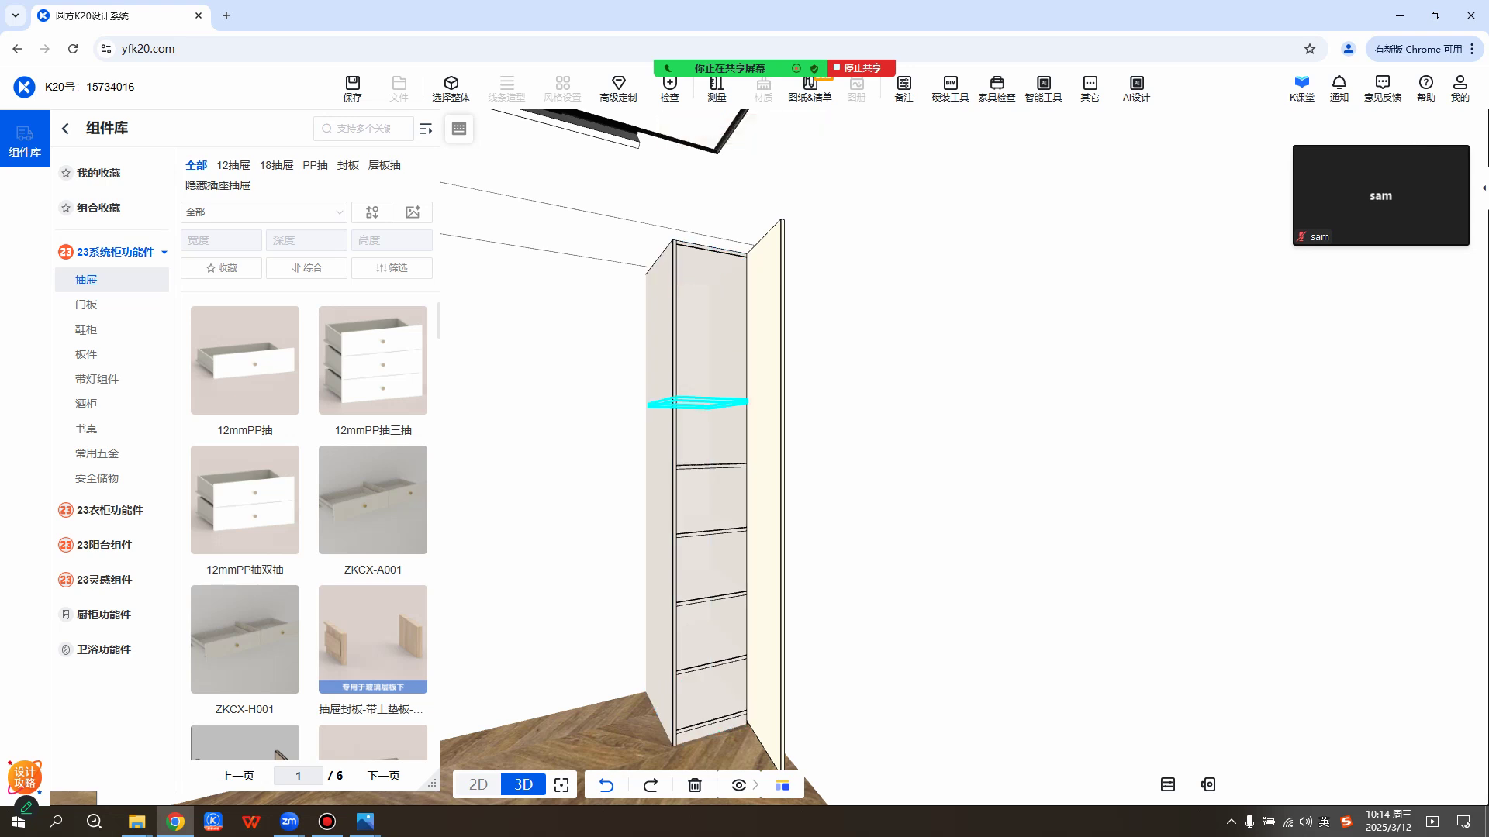
left_click(701, 402)
left_click(702, 465)
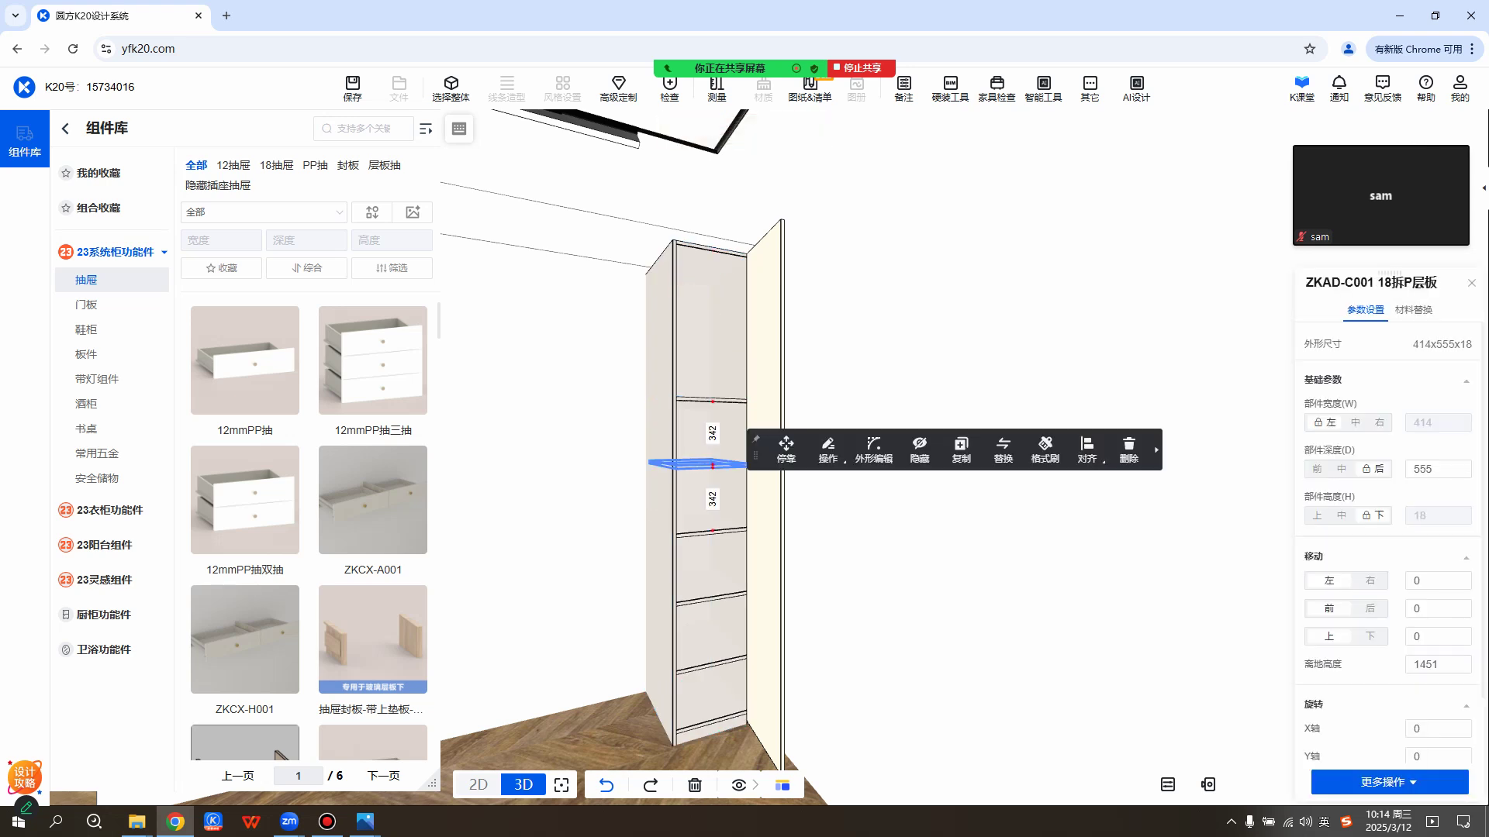
key("Delete")
Delete the two removable 18拆P层板 shelves below the lower fixed shelf and leave component editing.
left_click(702, 530)
key("Delete")
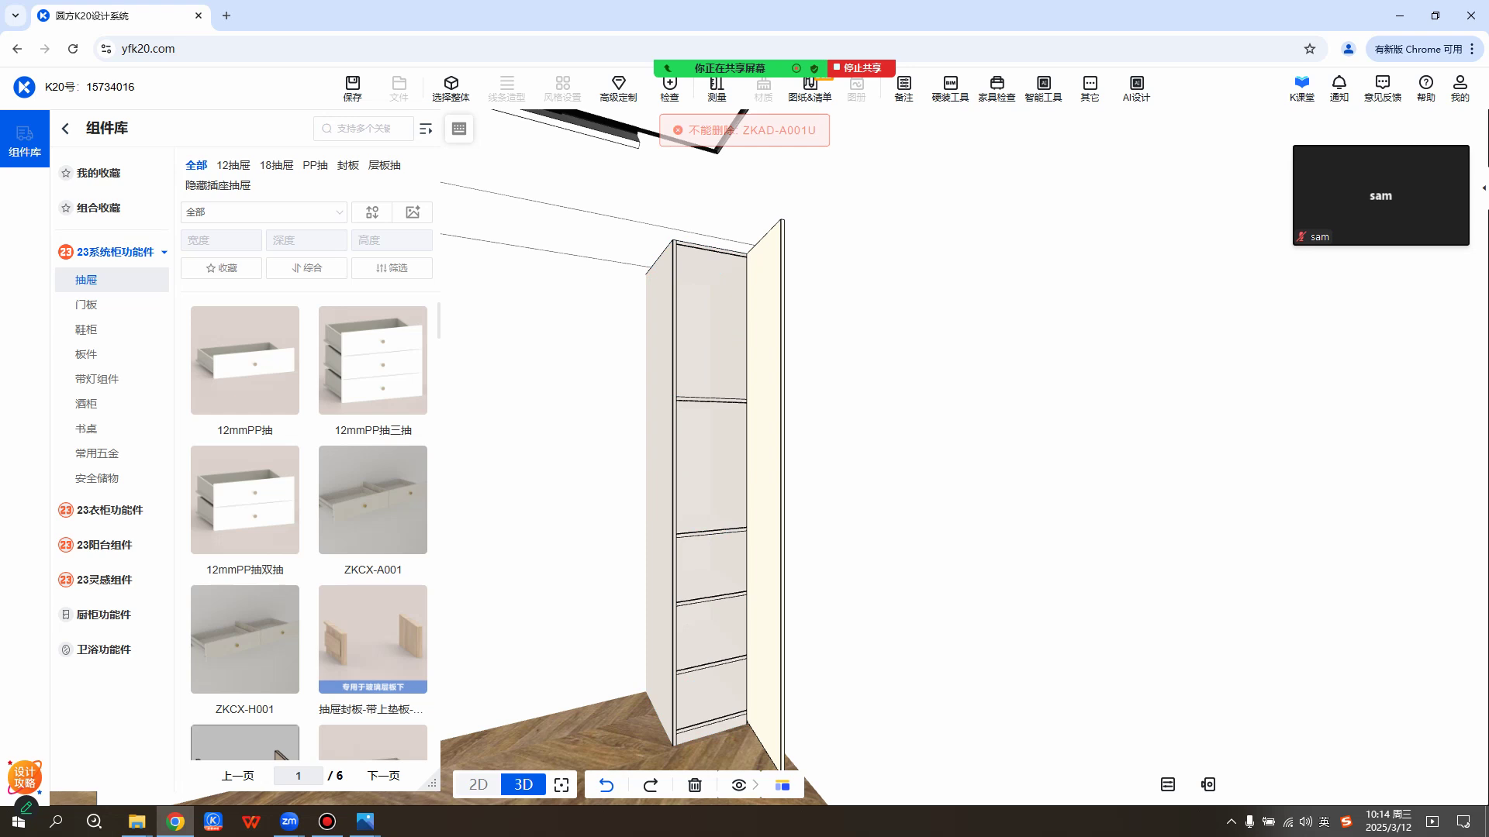
left_click(702, 599)
key("Delete")
left_click(702, 665)
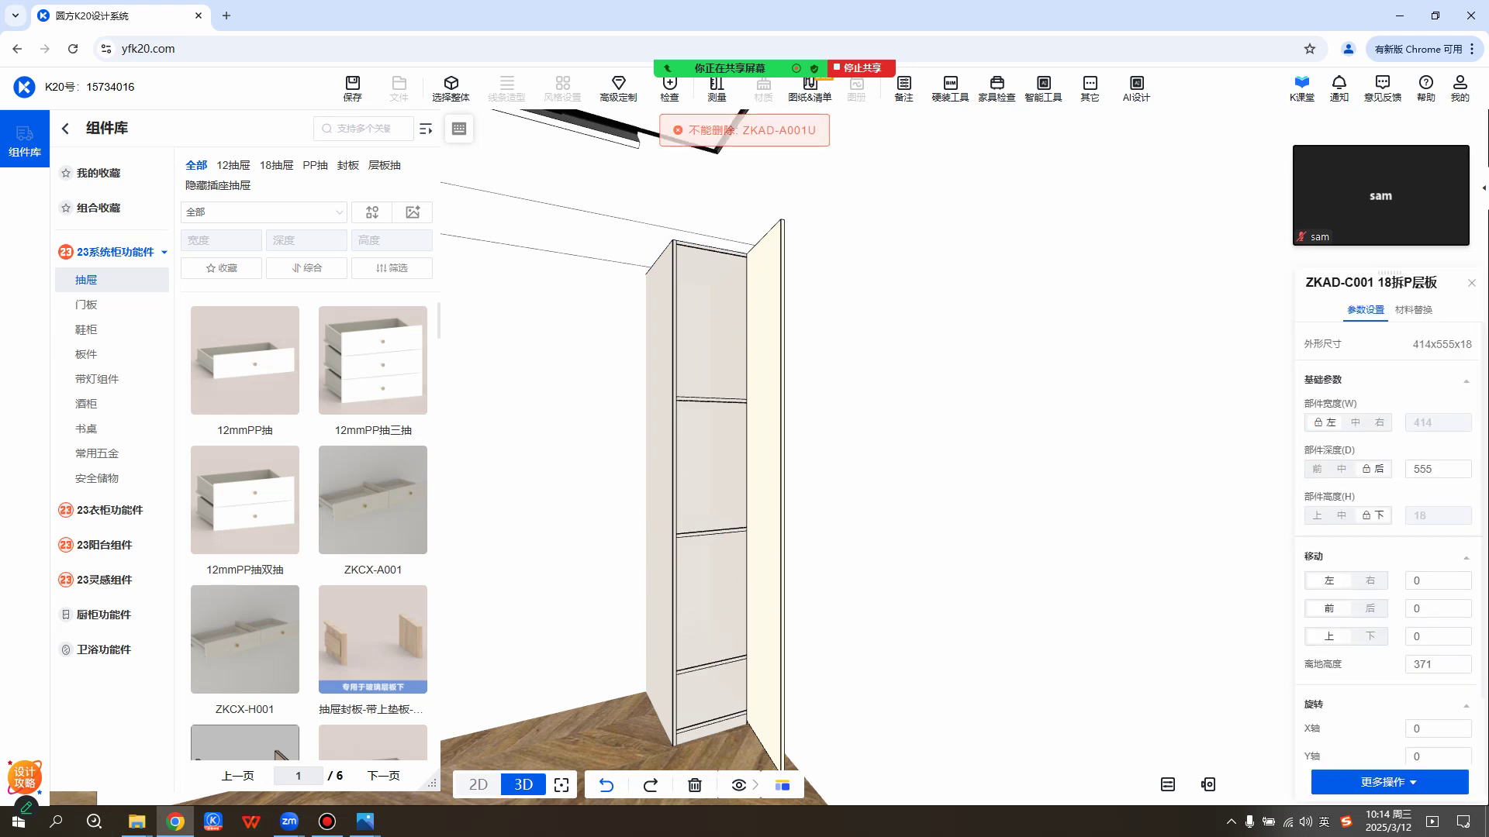
key("Delete")
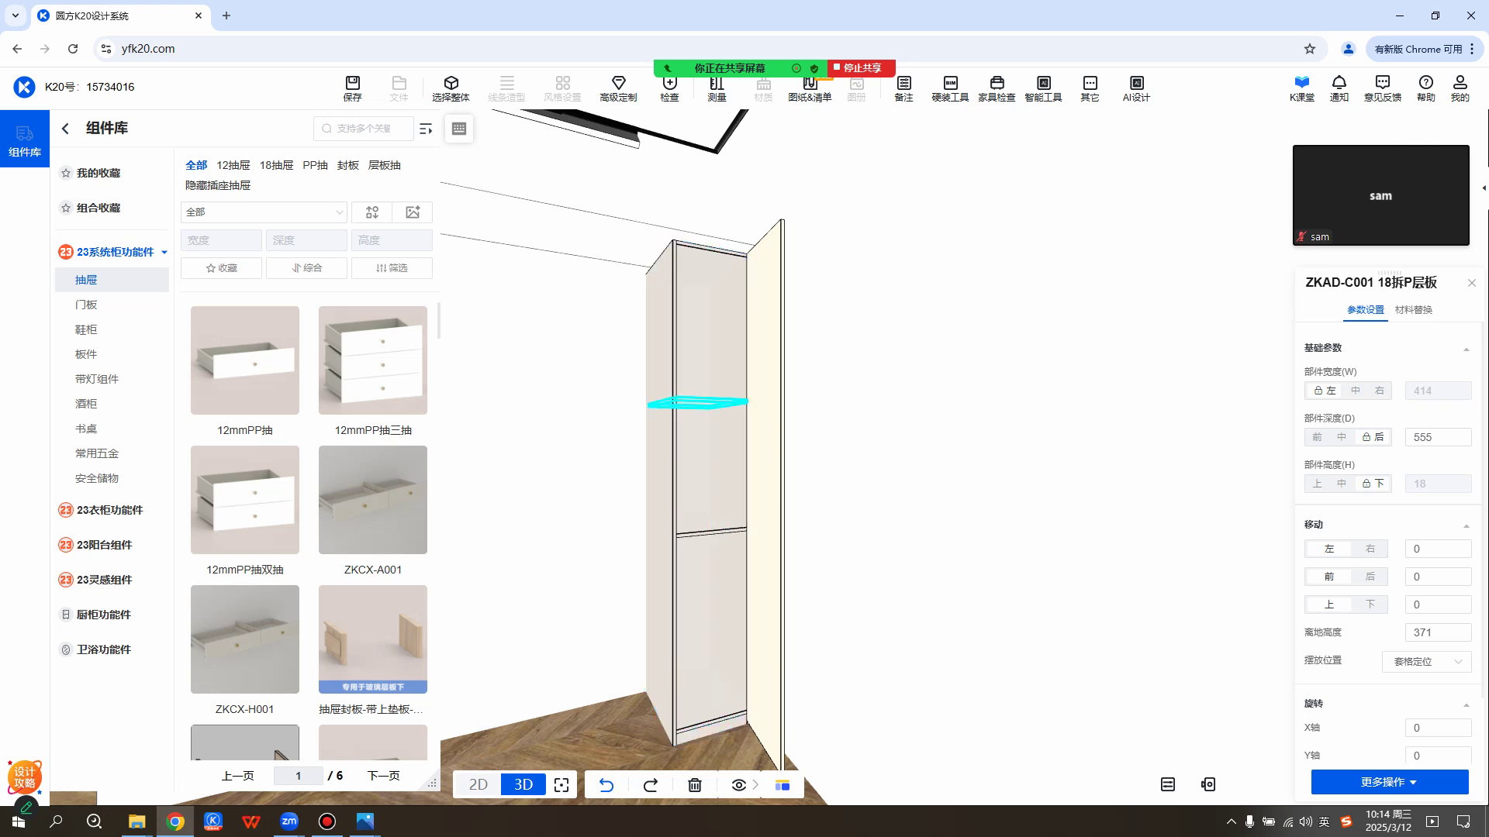
key("Escape")
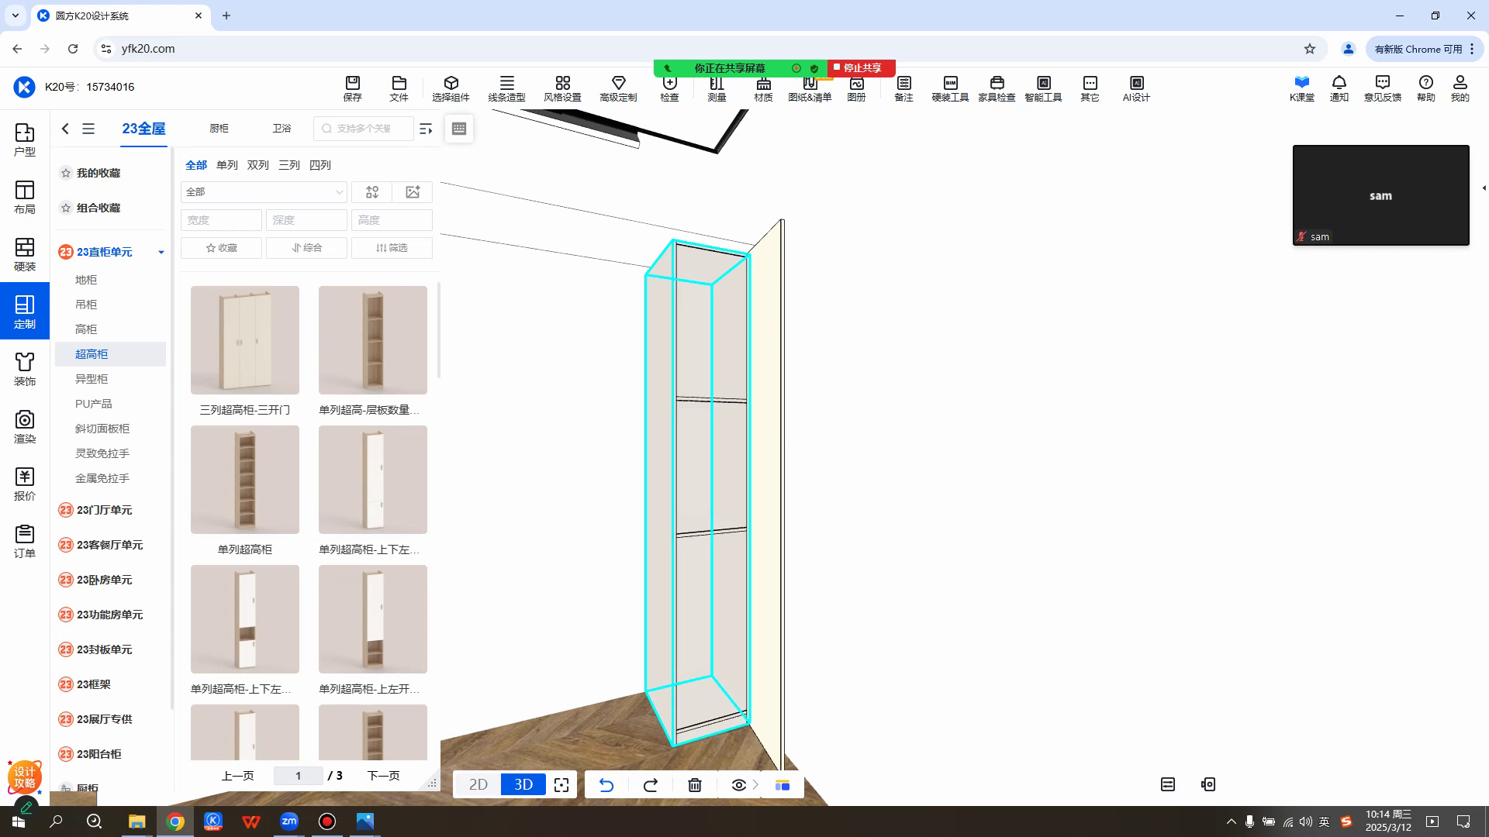
Review the single-column tall cabinet's parameters and close all of its door panels.
left_click(711, 467)
scroll(1438, 578, "down", 4)
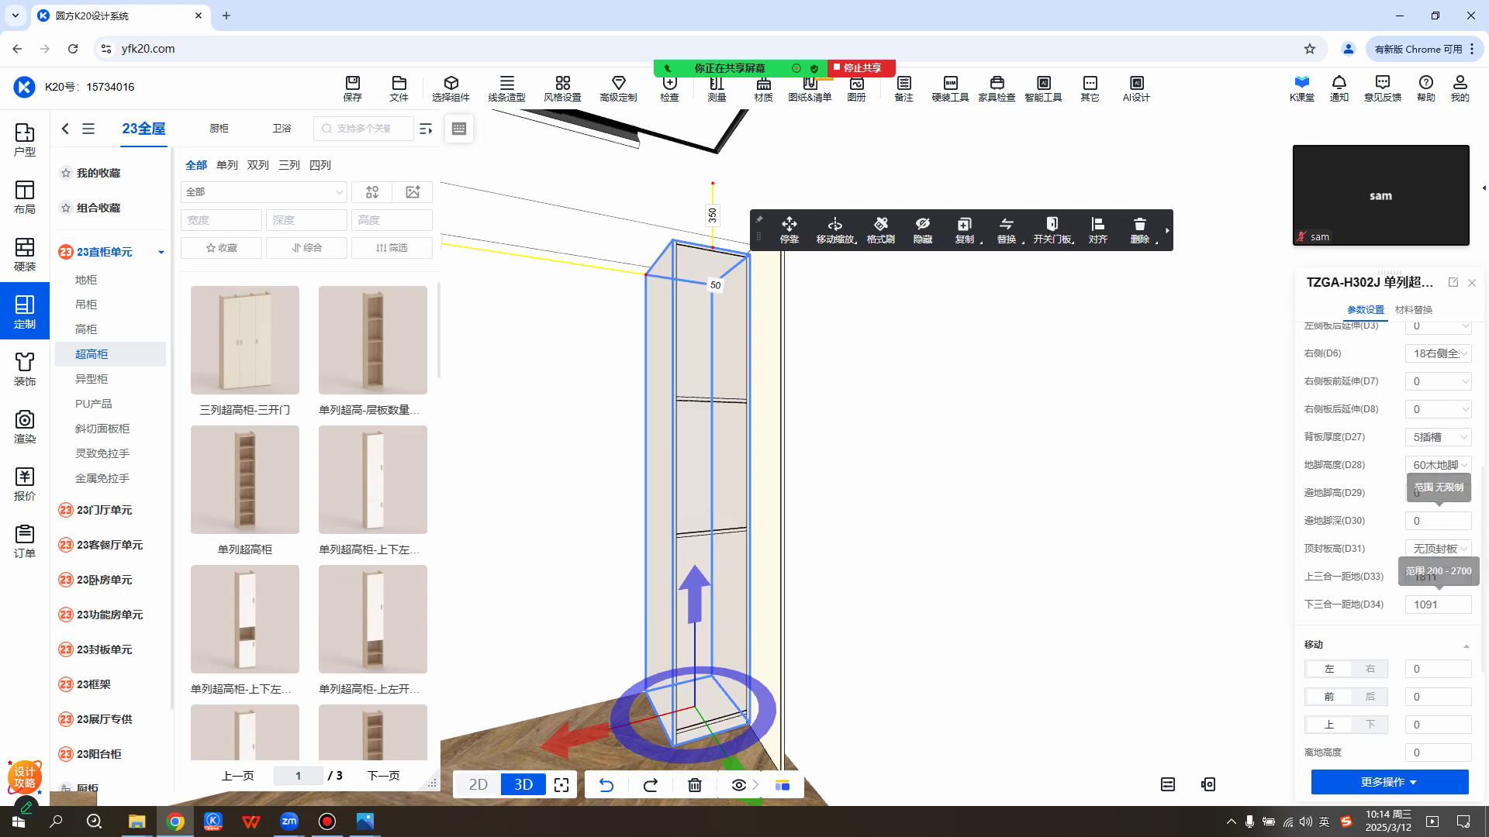
scroll(1435, 481, "up", 4)
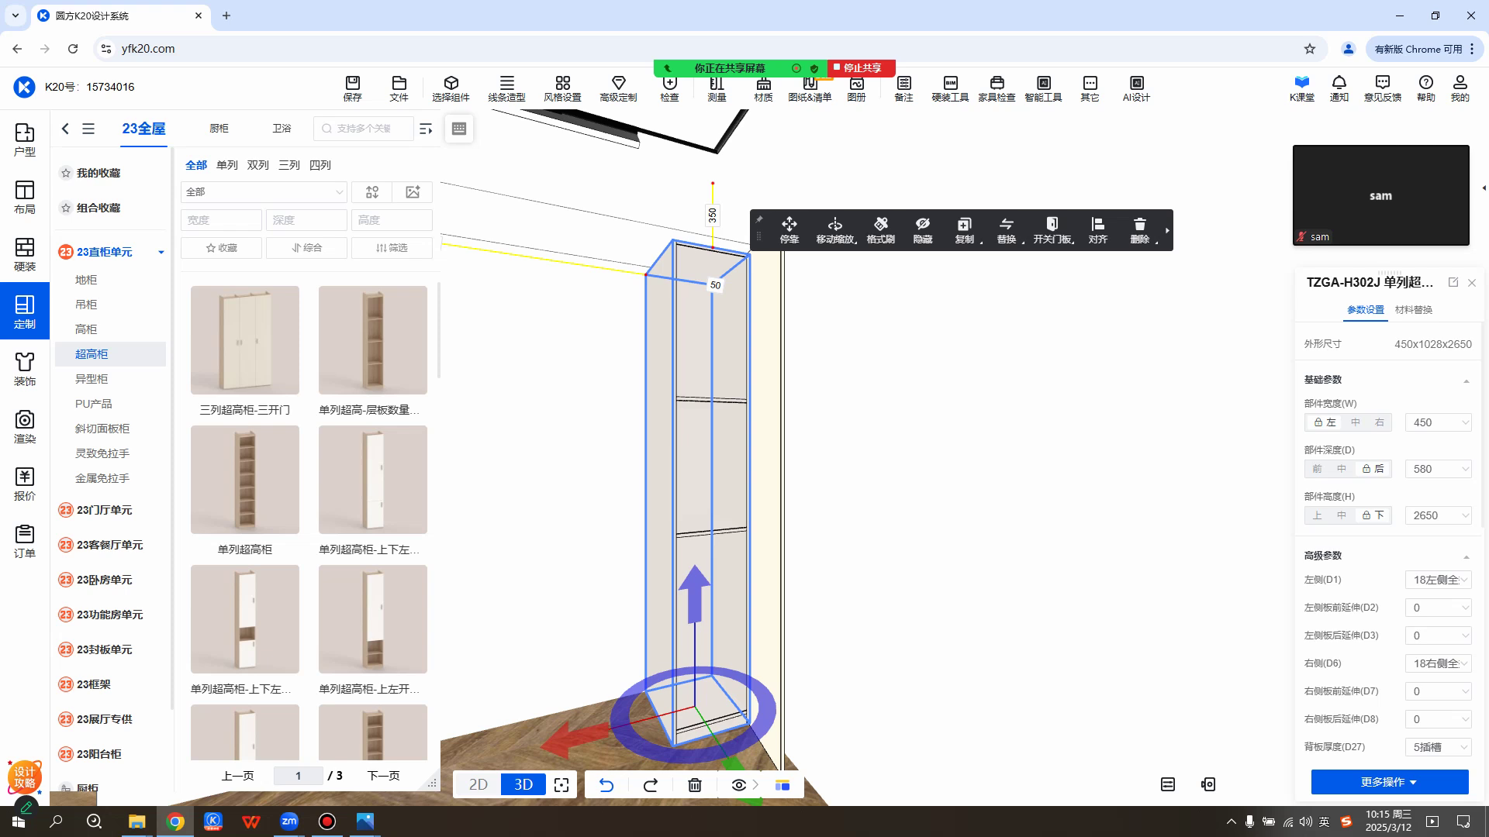
scroll(1435, 543, "down", 4)
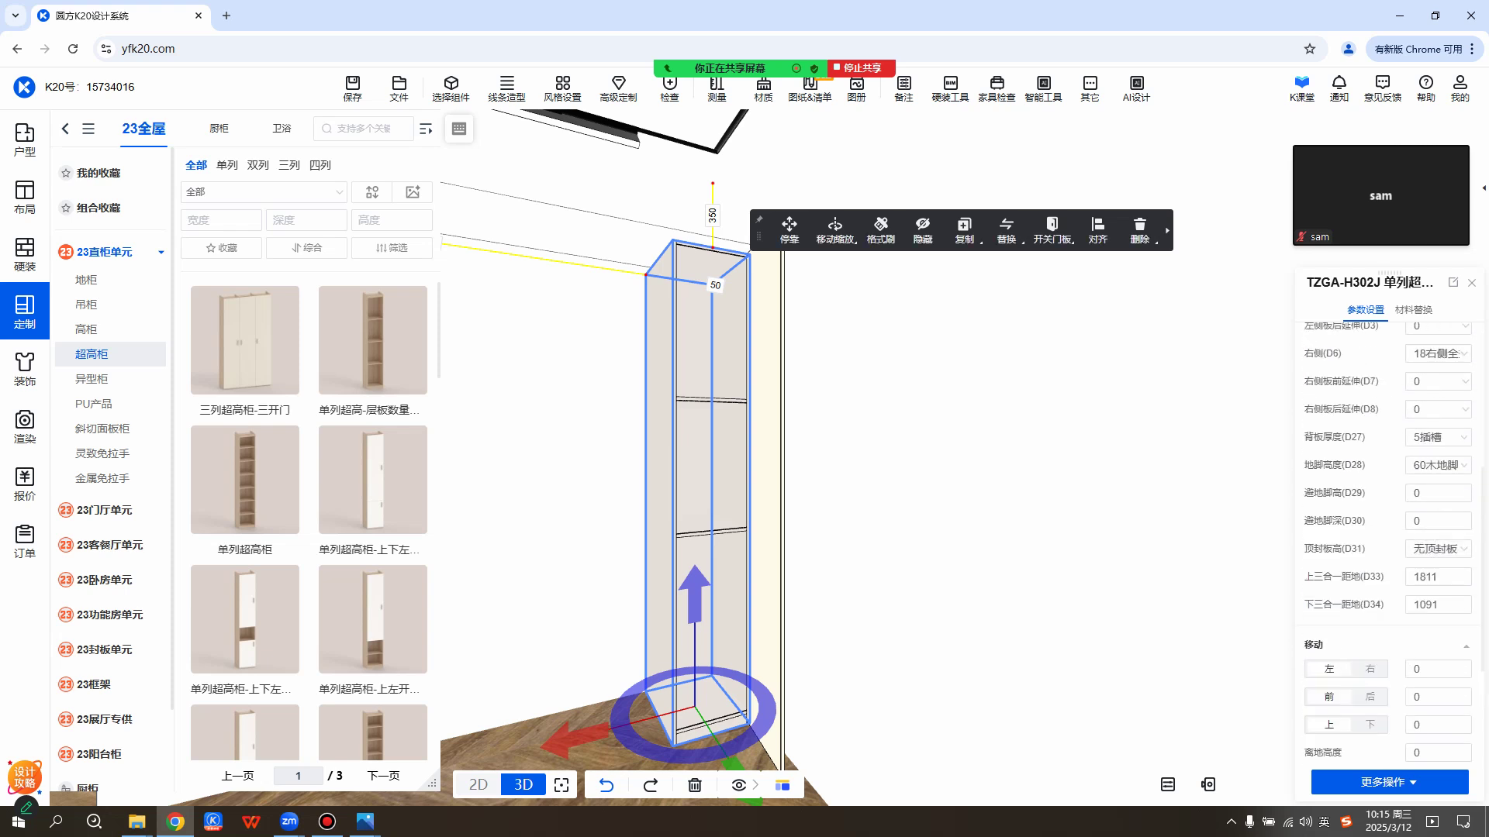
left_click(1053, 229)
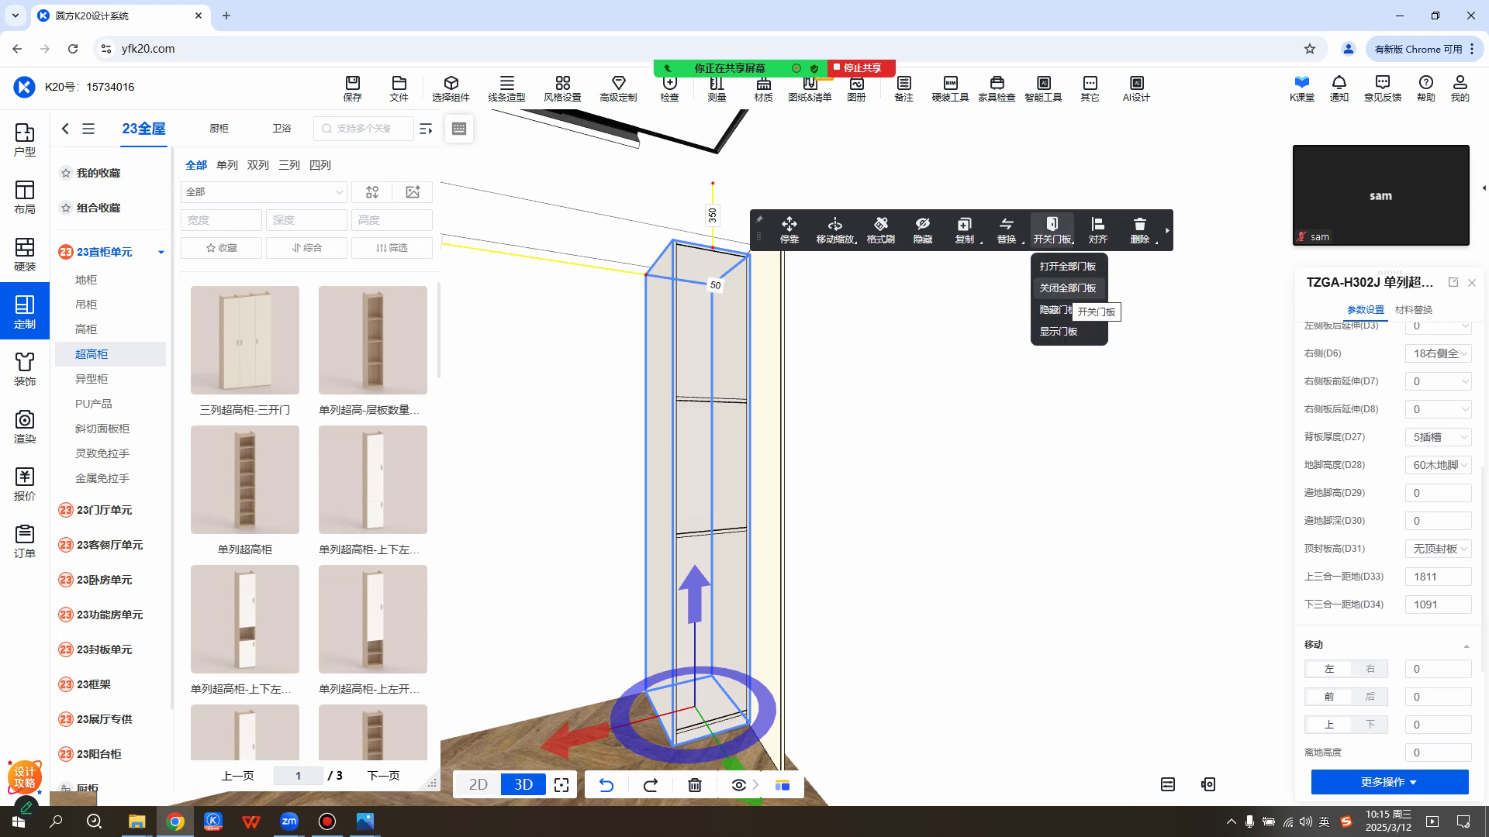
left_click(1068, 287)
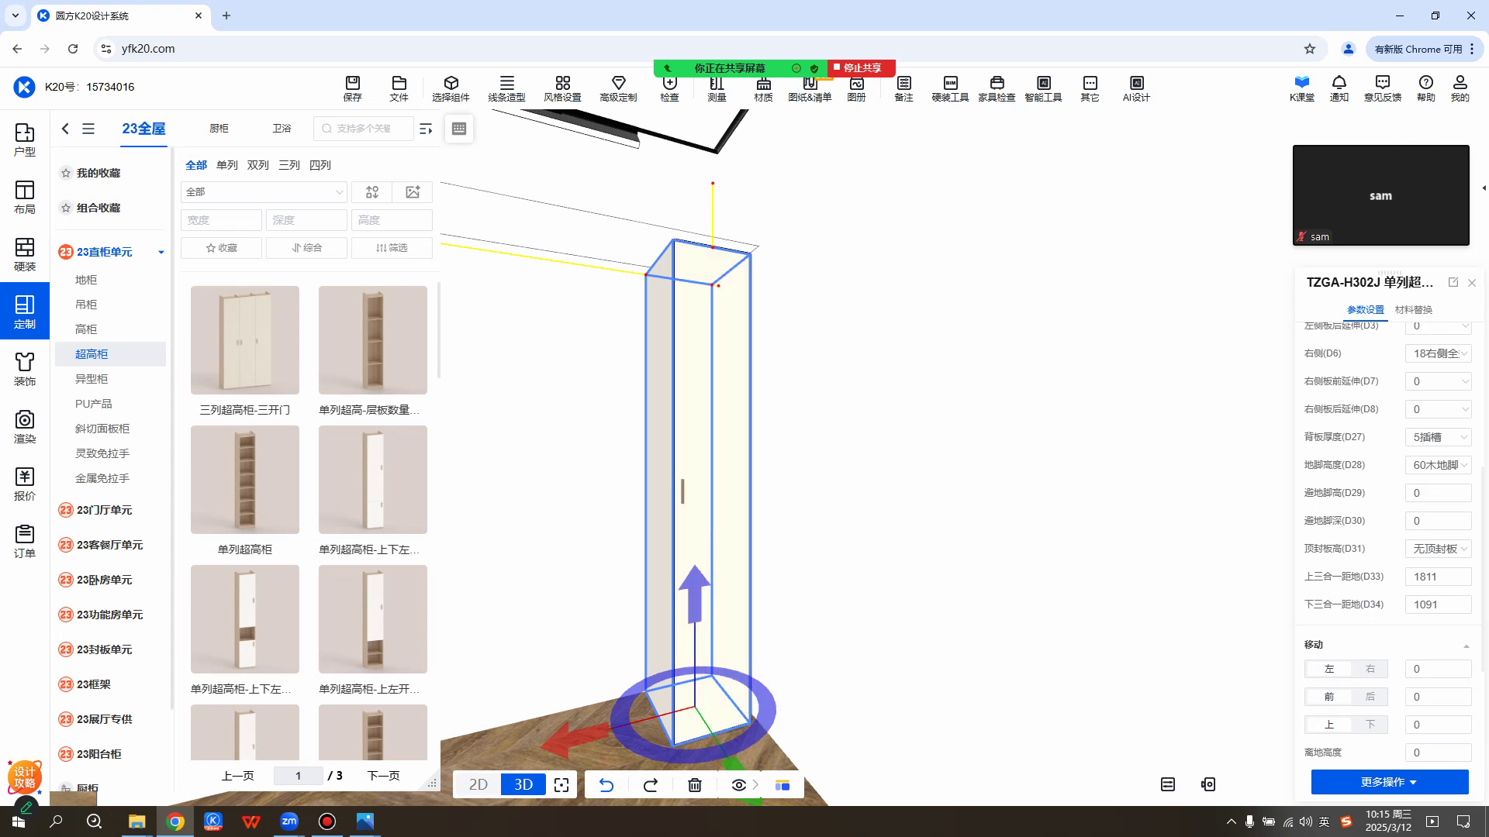
left_click(849, 465)
left_click(850, 464)
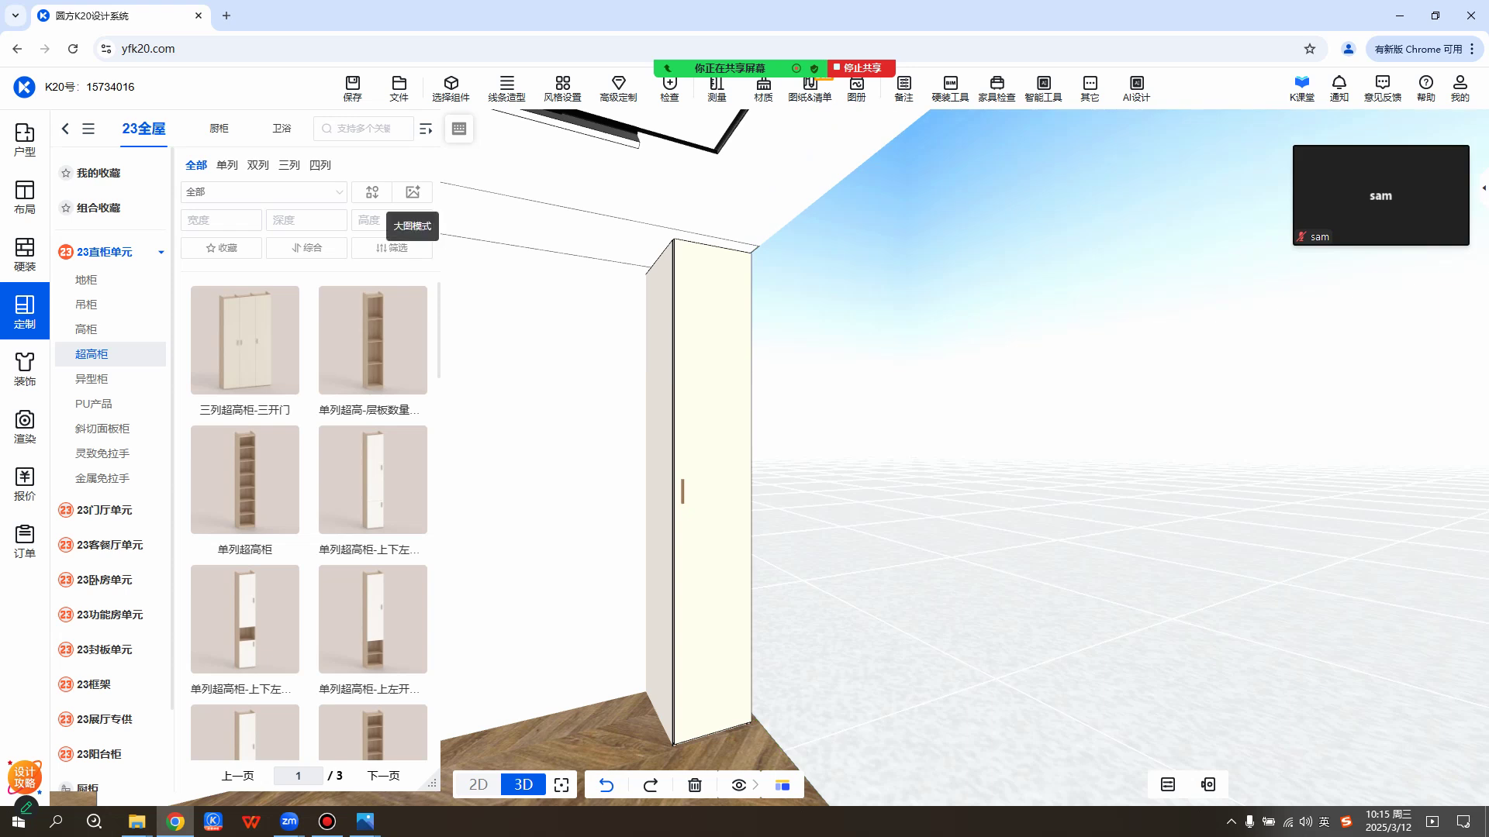
Restore all hidden object categories in the 3D view with 显示全部.
mouse_move(738, 785)
left_click(766, 752)
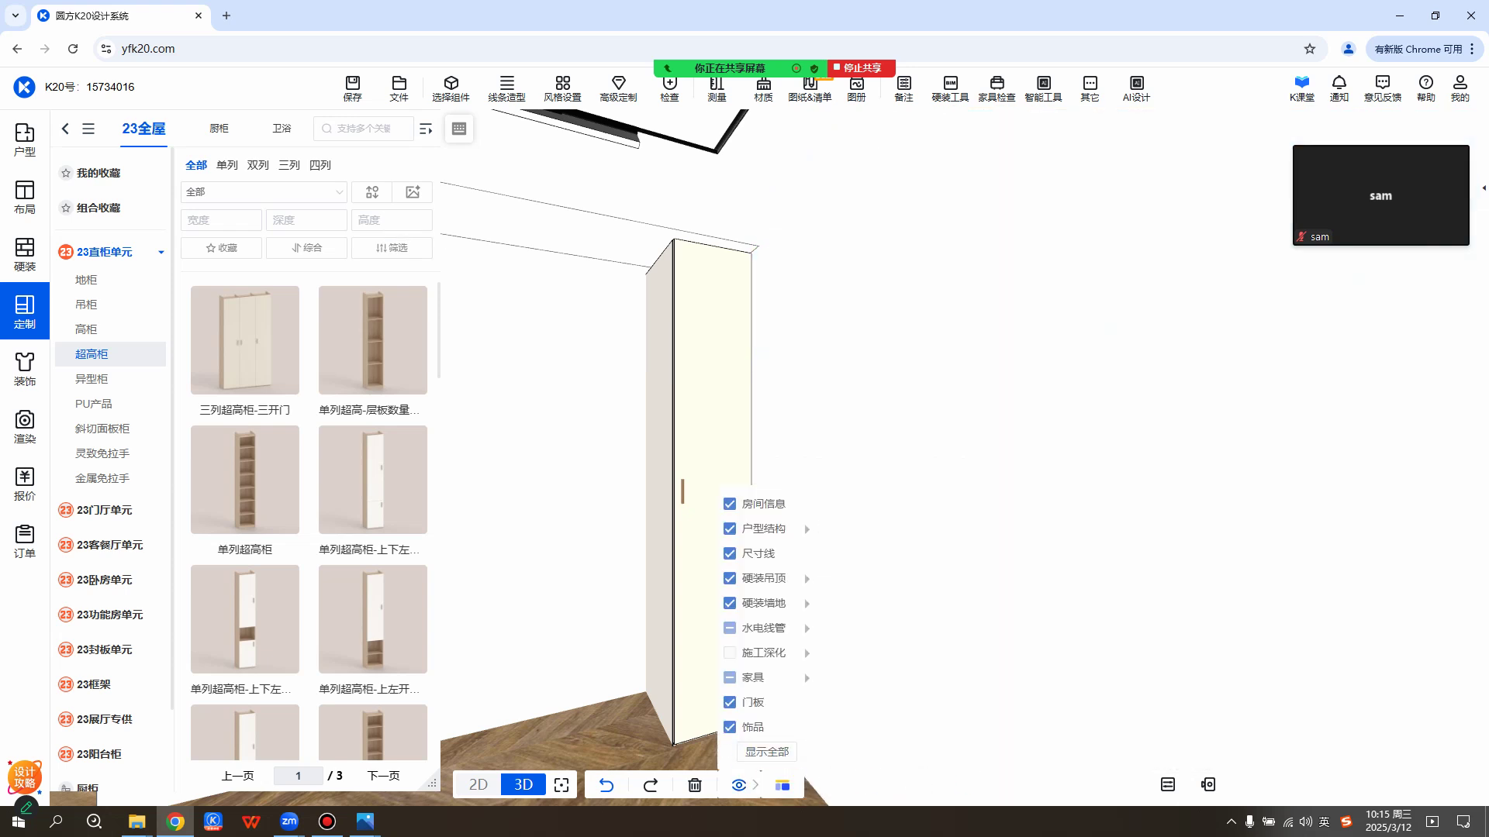
left_click(849, 535)
scroll(849, 535, "down", 1)
left_click_drag(849, 535, 977, 527)
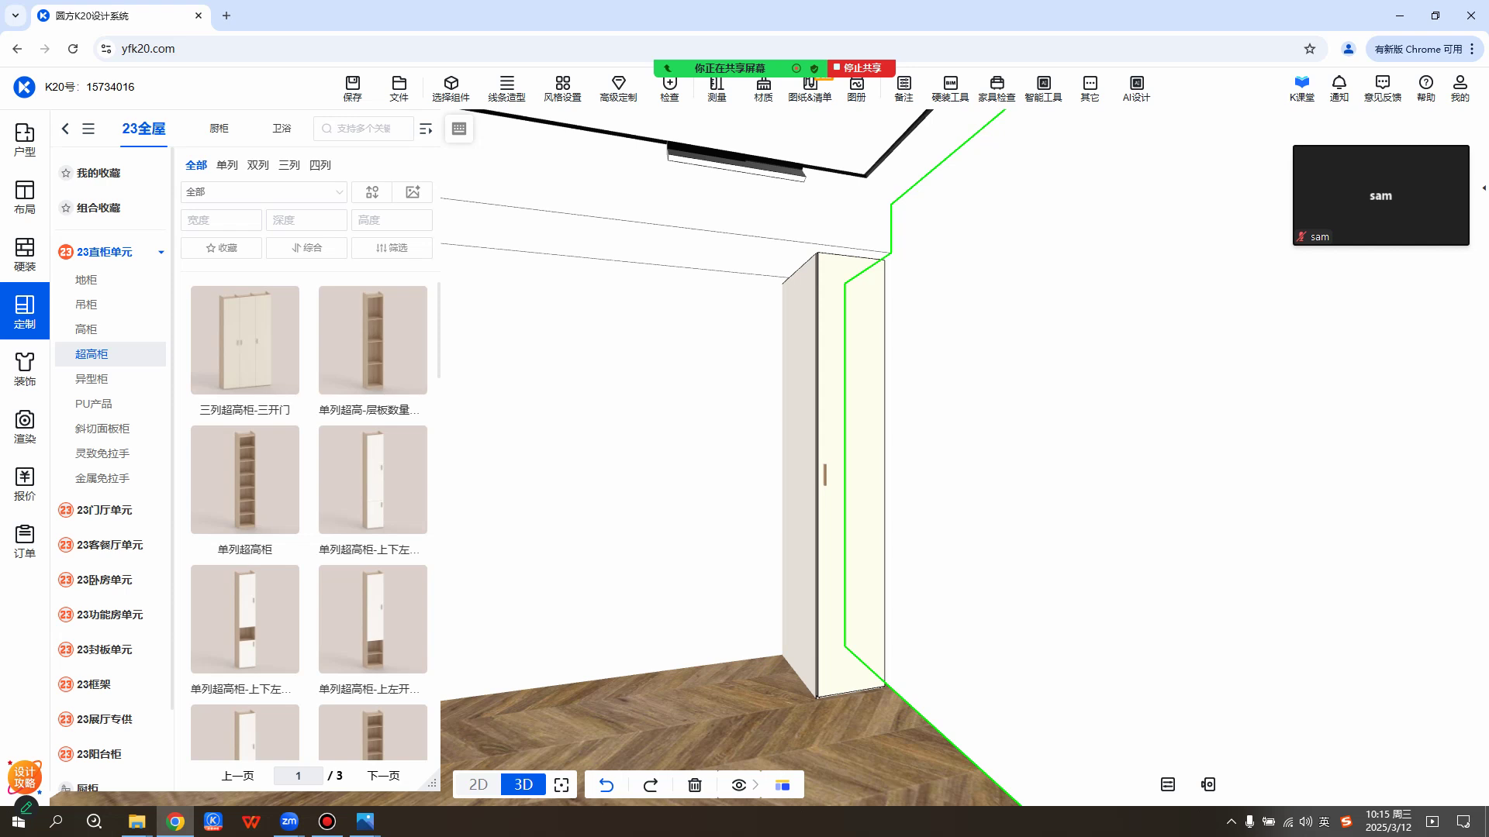
Filter the 超高柜 library to 双列 cabinets 900 wide, 580 deep and 2650 high.
left_click(257, 164)
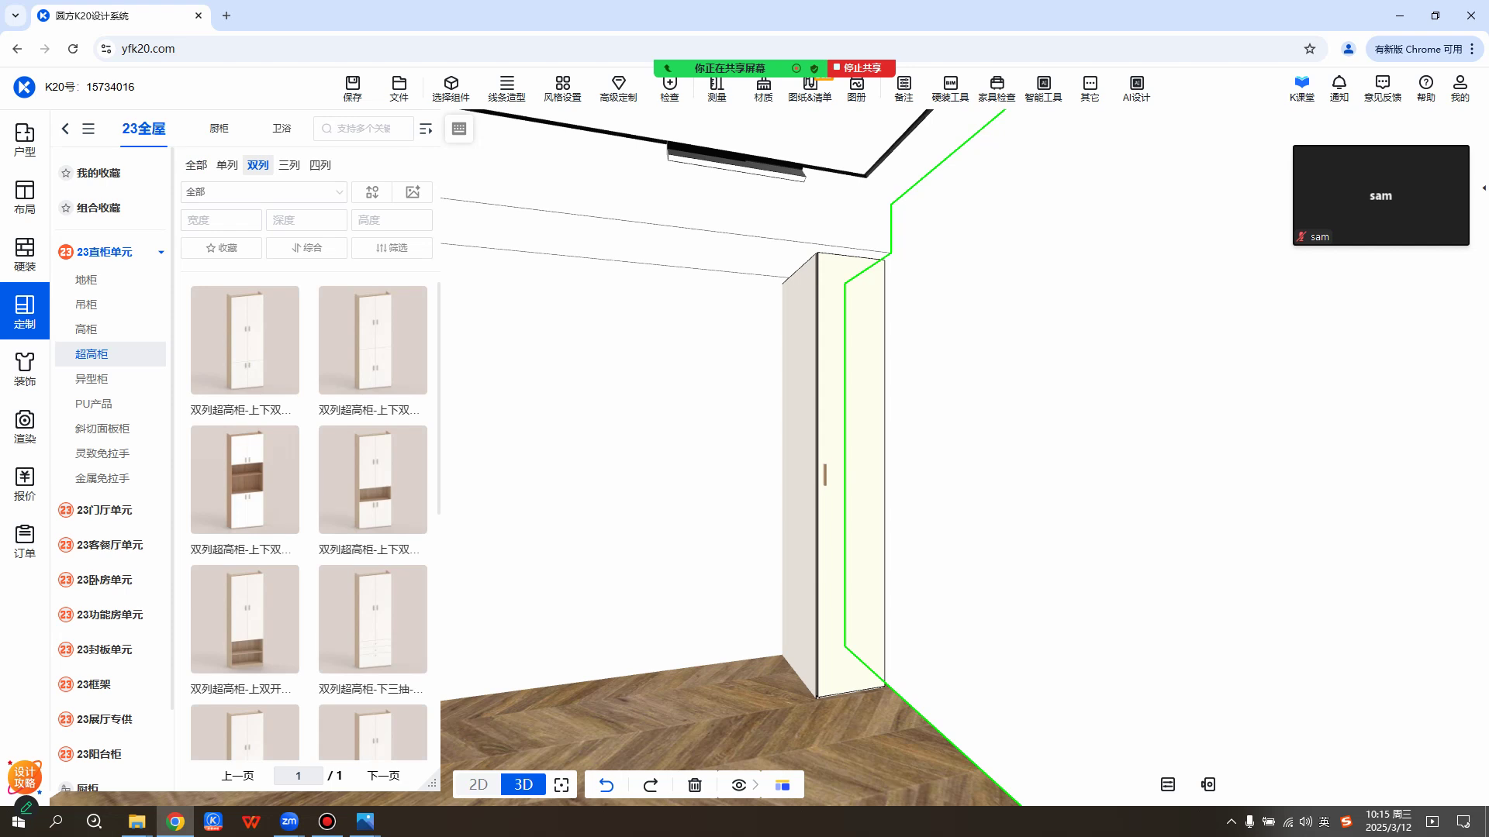
left_click(221, 221)
type("900")
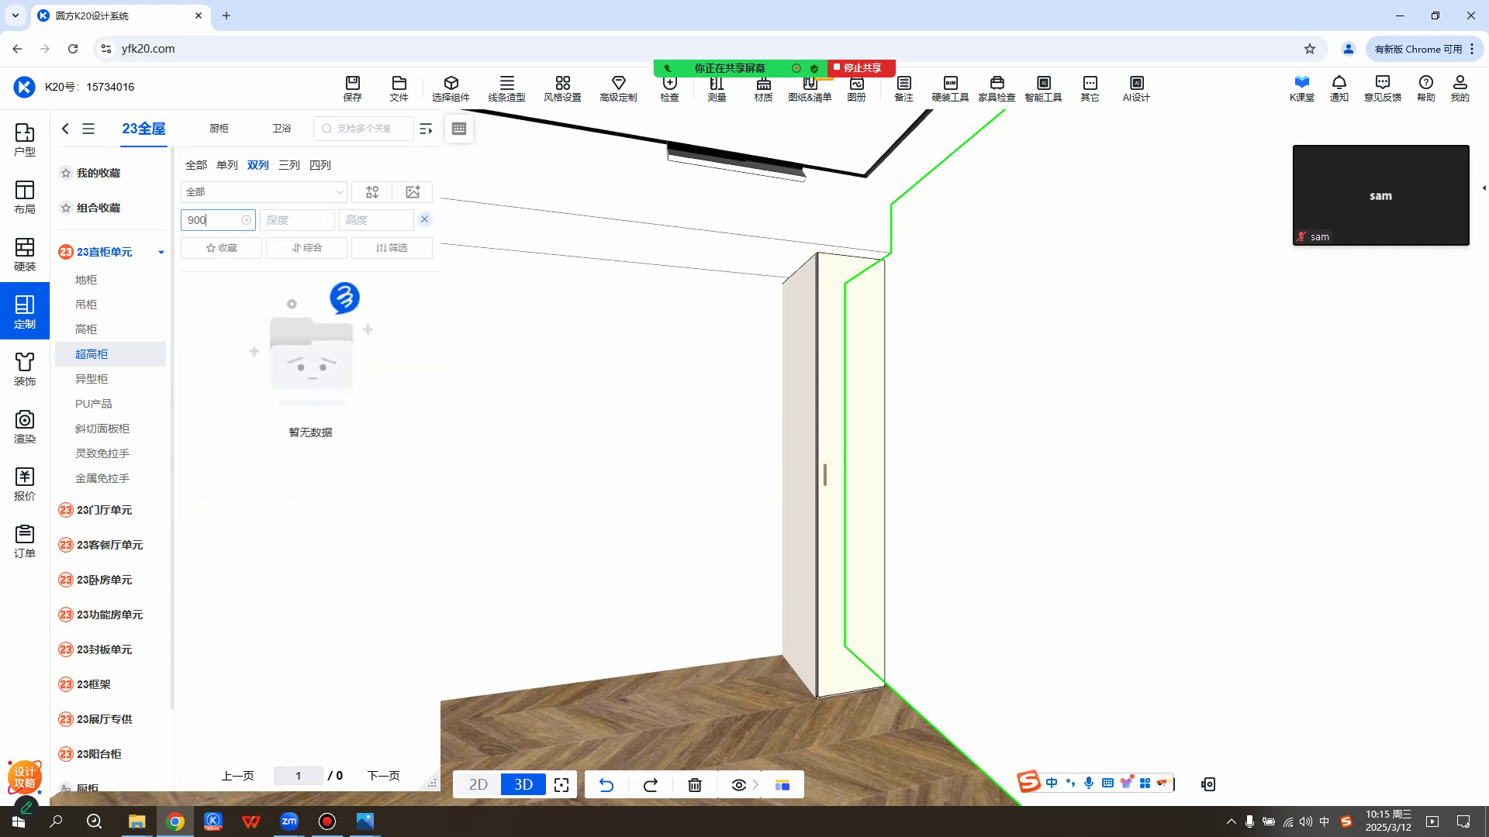
left_click(297, 220)
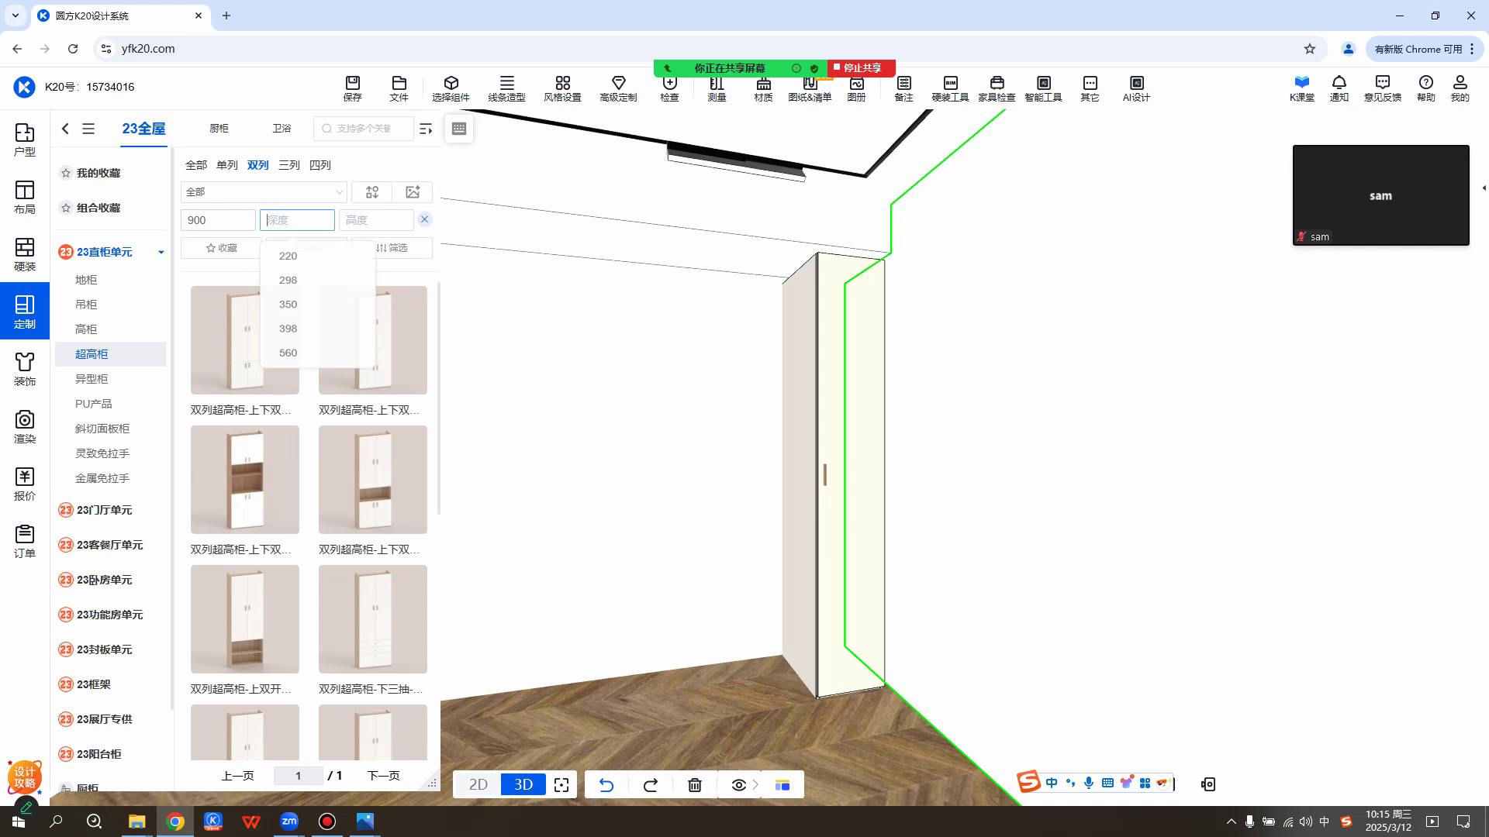
type("580")
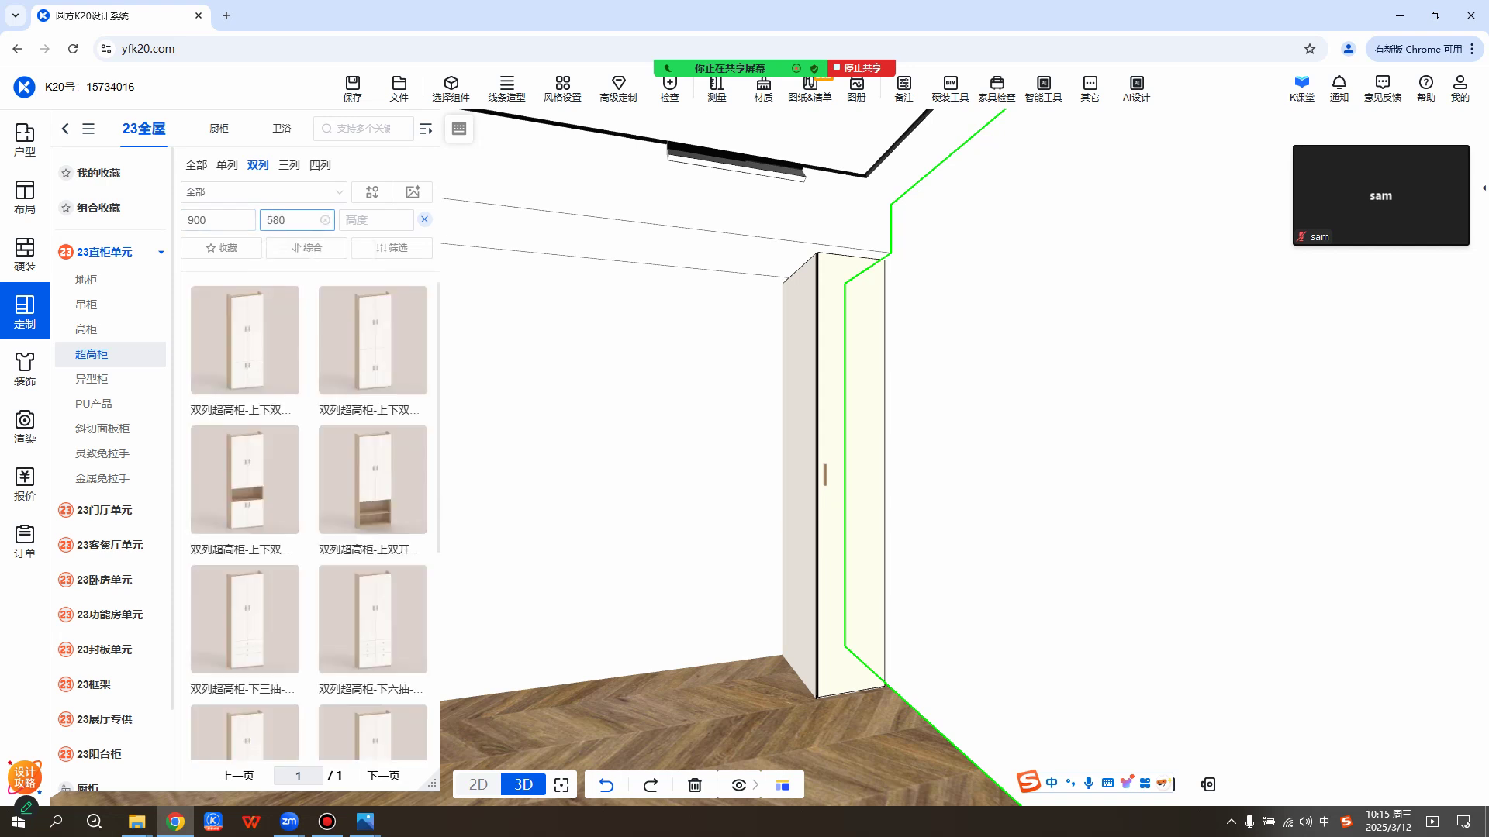
left_click(376, 220)
type("2650")
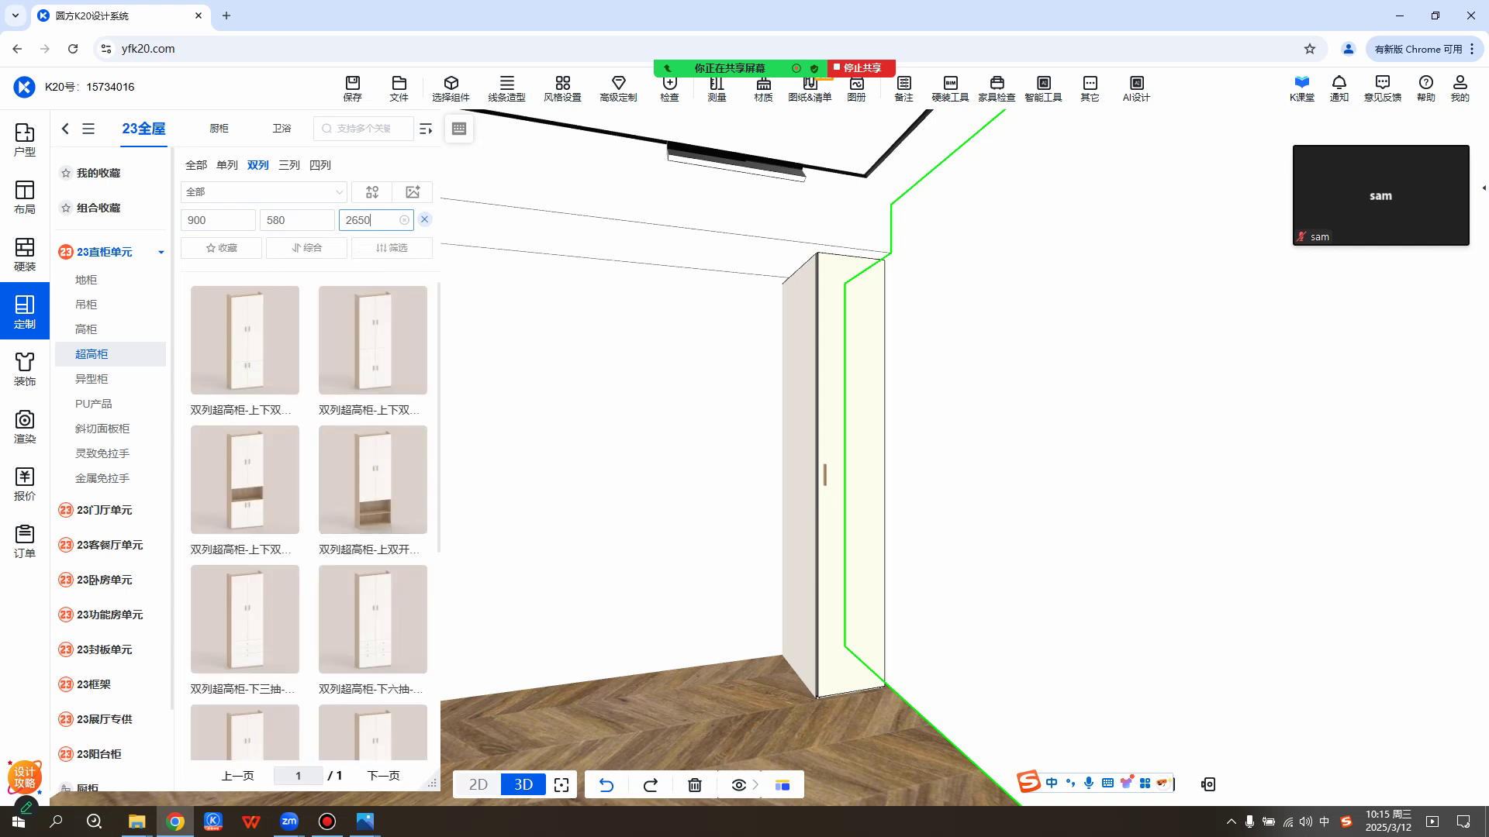
Place the 双列超高柜-双开门 cabinet against the wall, flush beside the single-column tall cabinet.
scroll(310, 519, "down", 5)
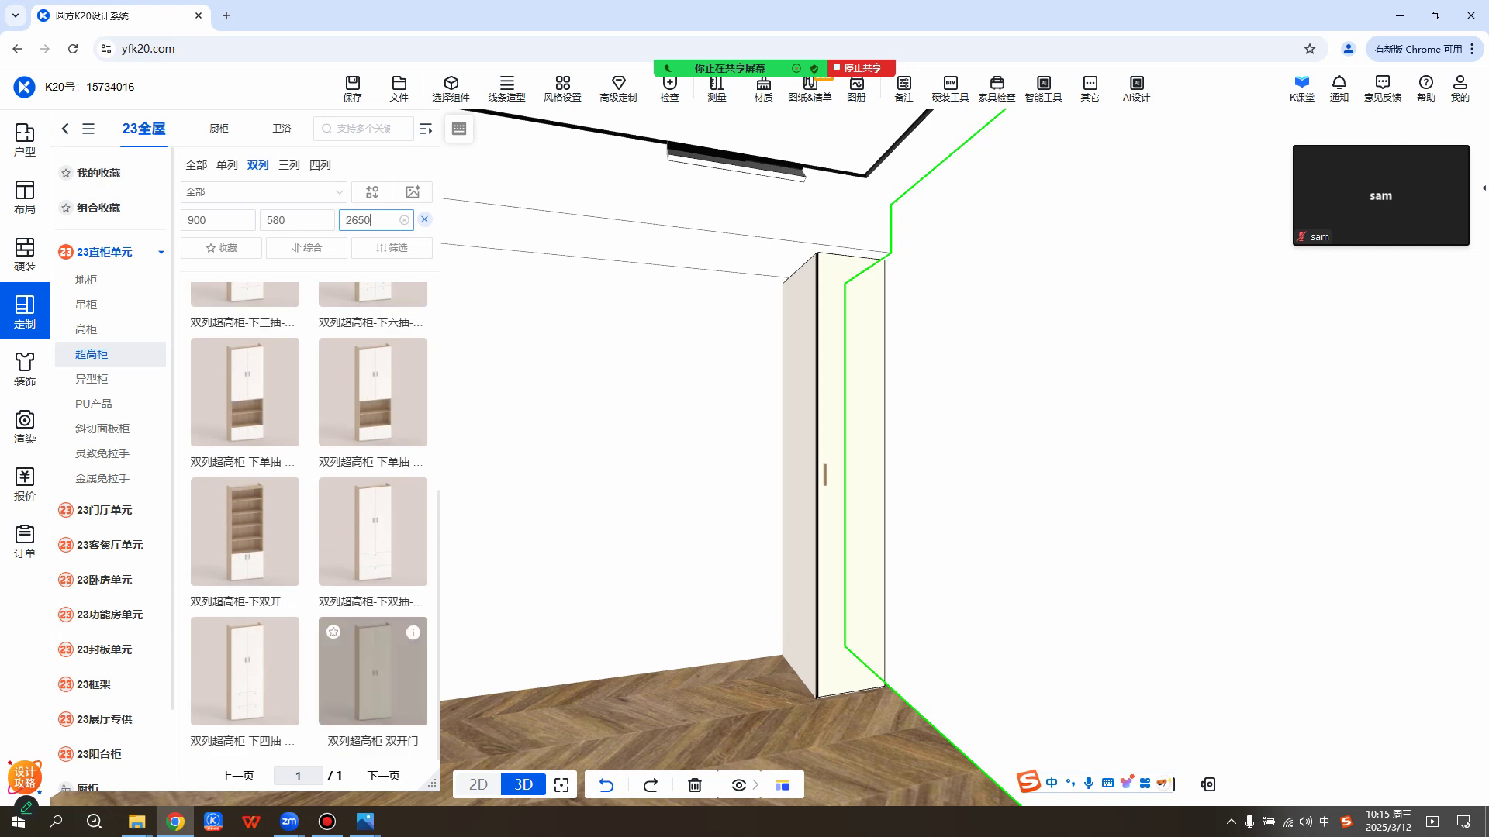
mouse_move(413, 633)
left_click(413, 633)
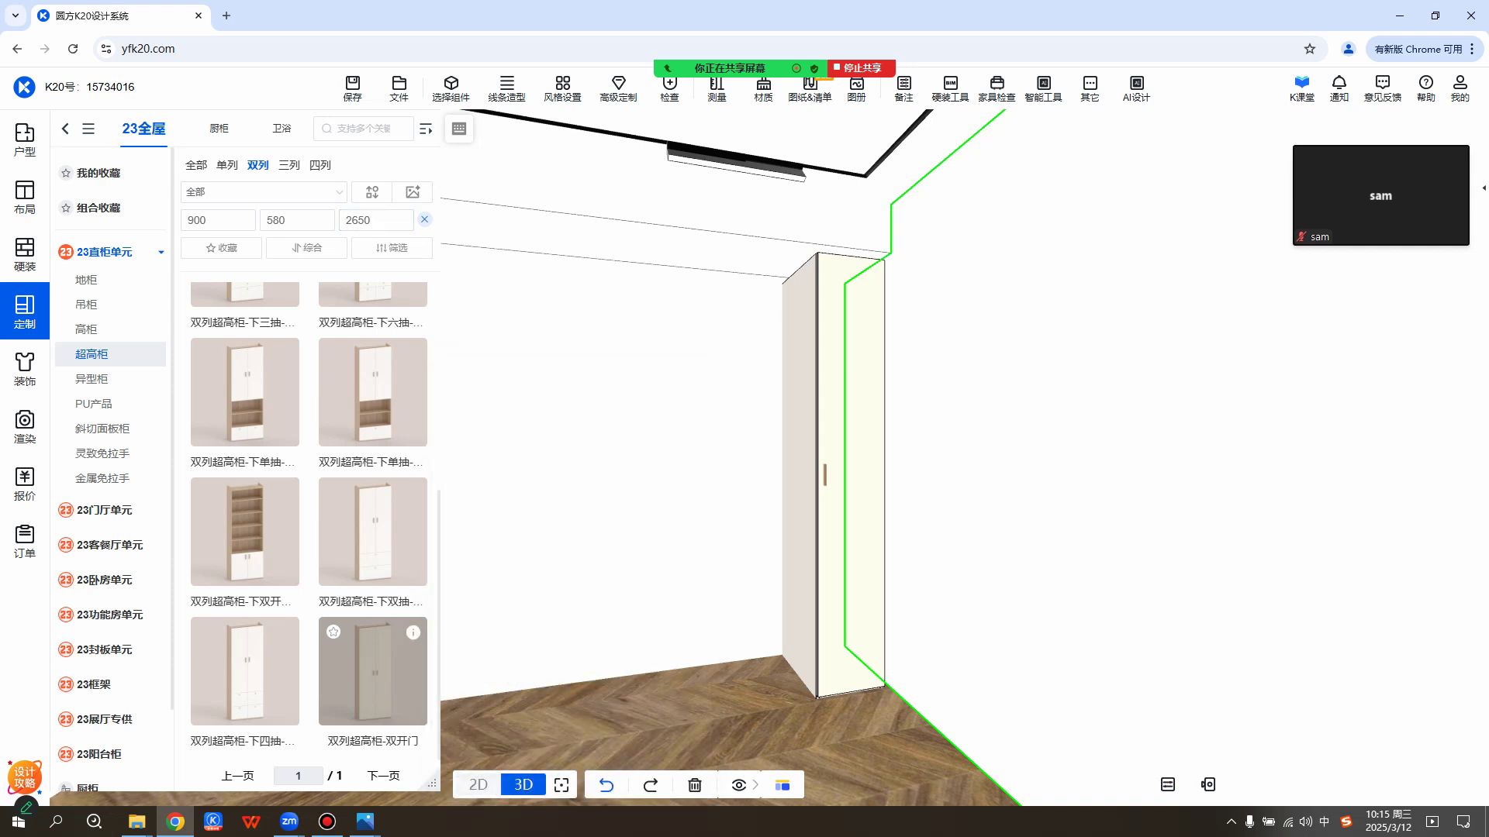
left_click_drag(372, 670, 749, 566)
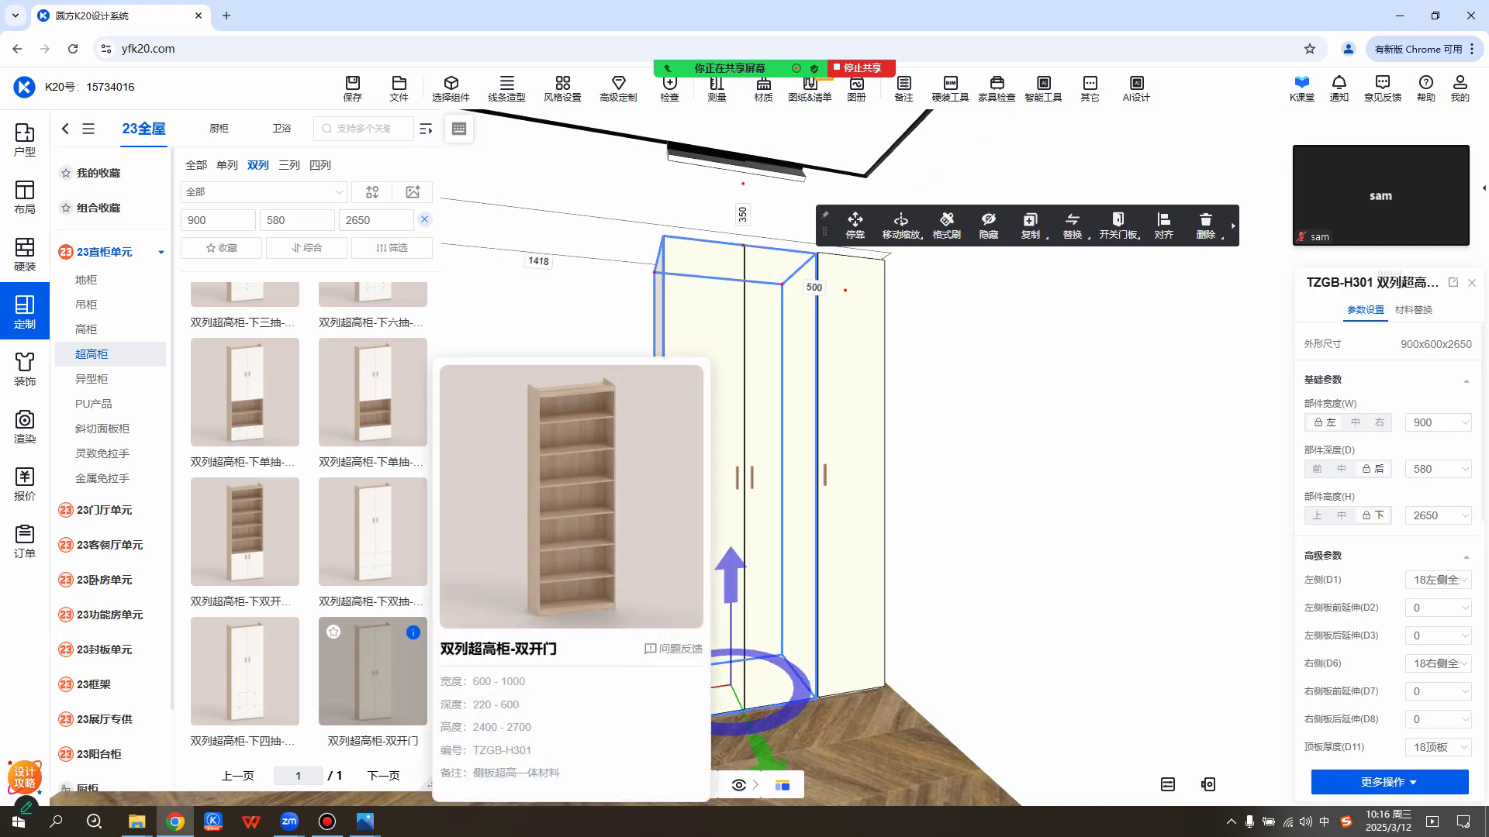
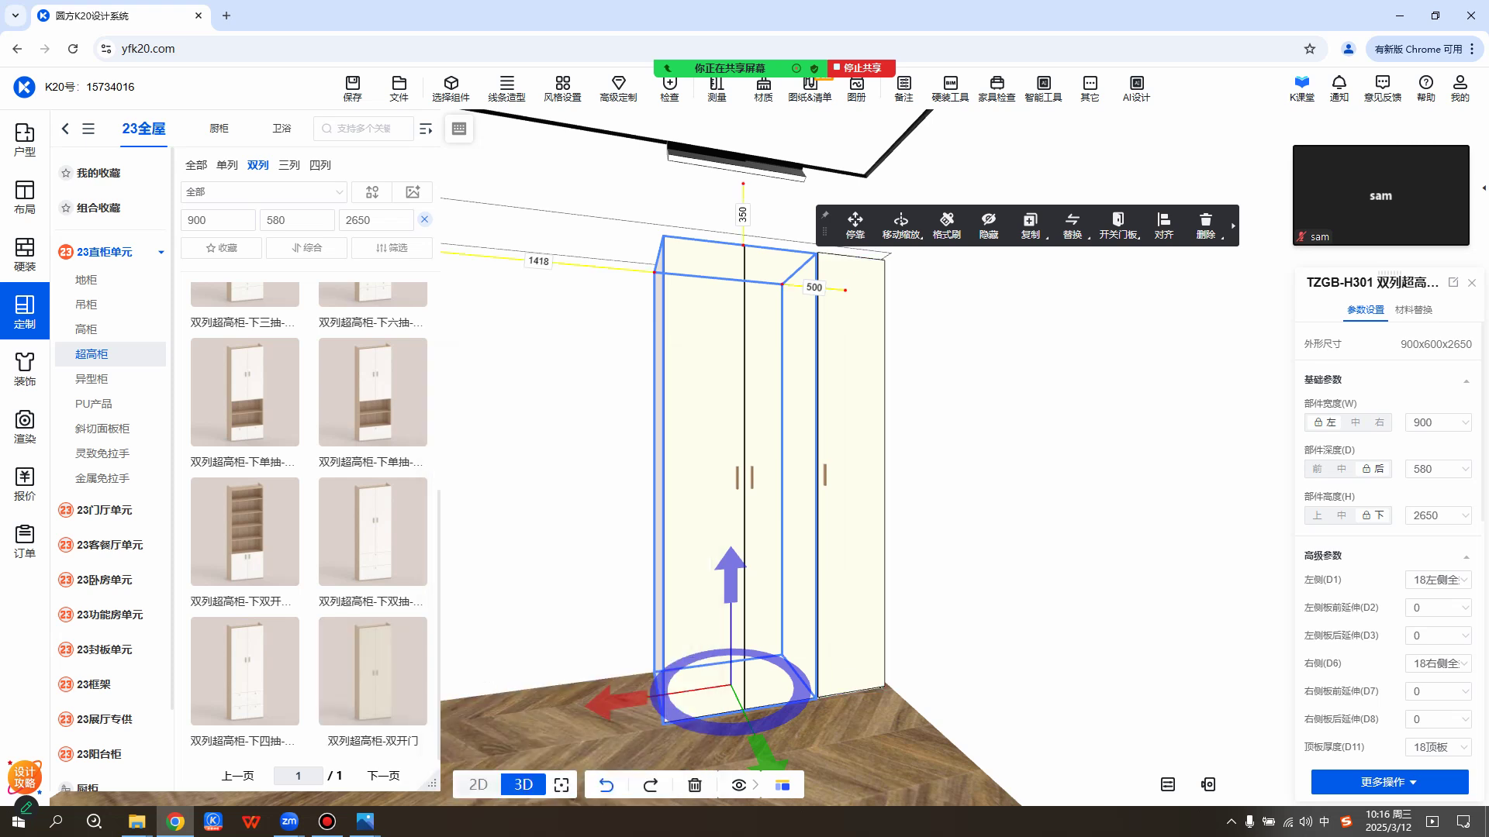
left_click(1039, 449)
left_click(1039, 449)
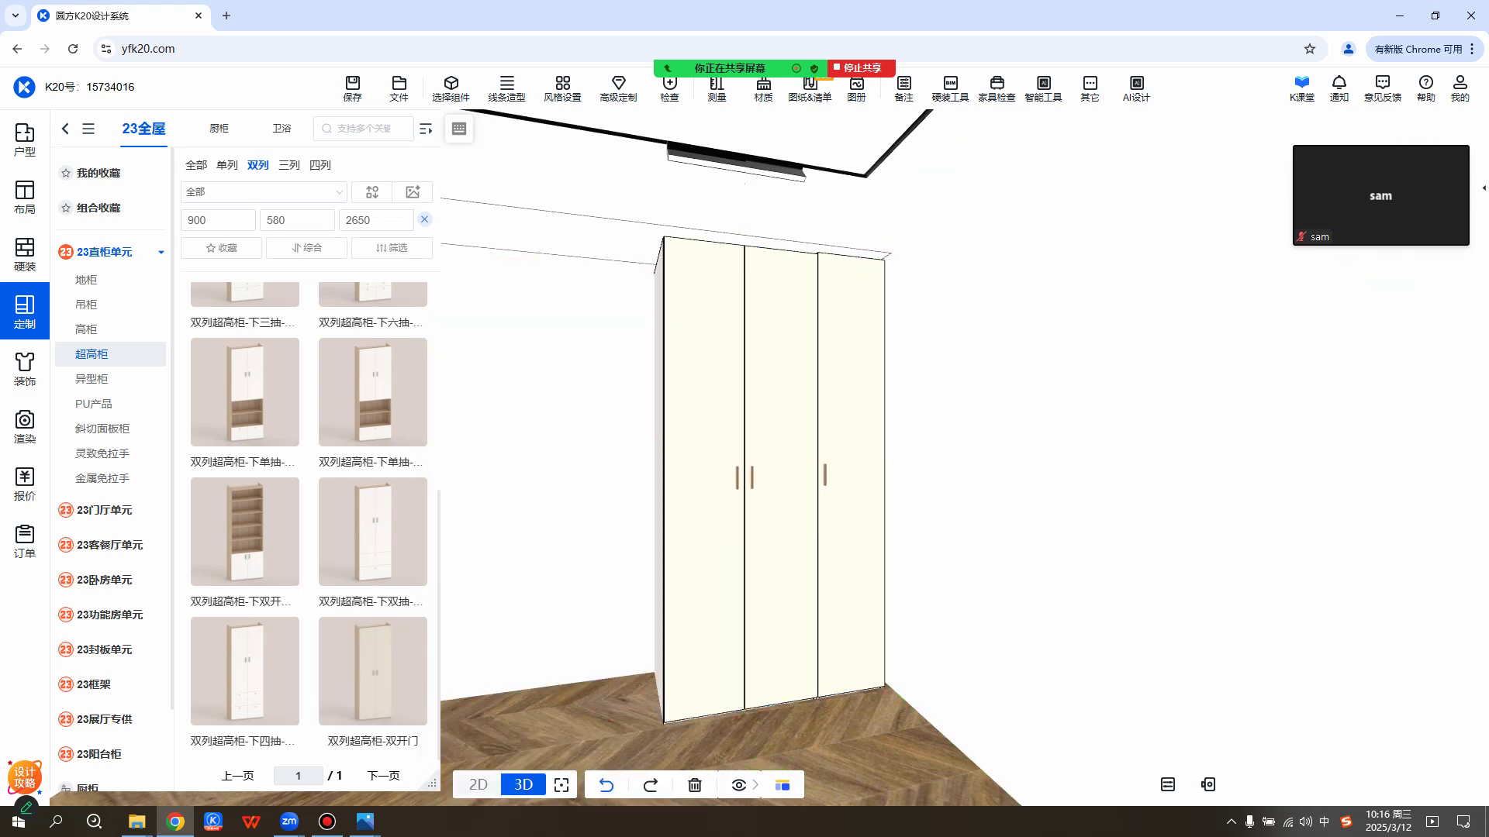
Set the double-column cabinet's 顶封板高(D31) to 无顶封板.
left_click_drag(1039, 449, 1117, 454)
scroll(1116, 454, "up", 4)
scroll(764, 458, "down", 5)
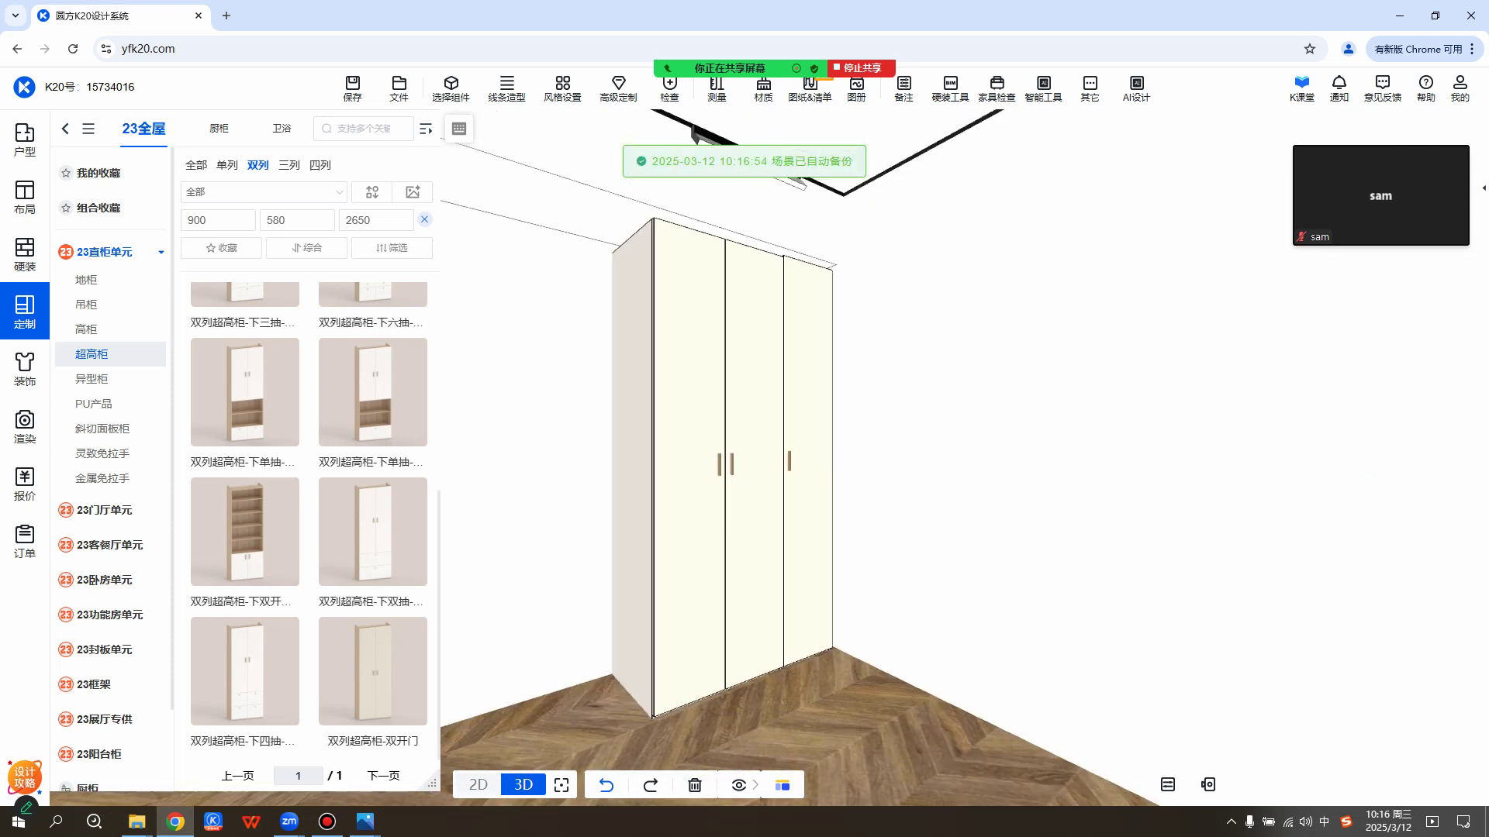
left_click(721, 457)
scroll(1388, 543, "down", 4)
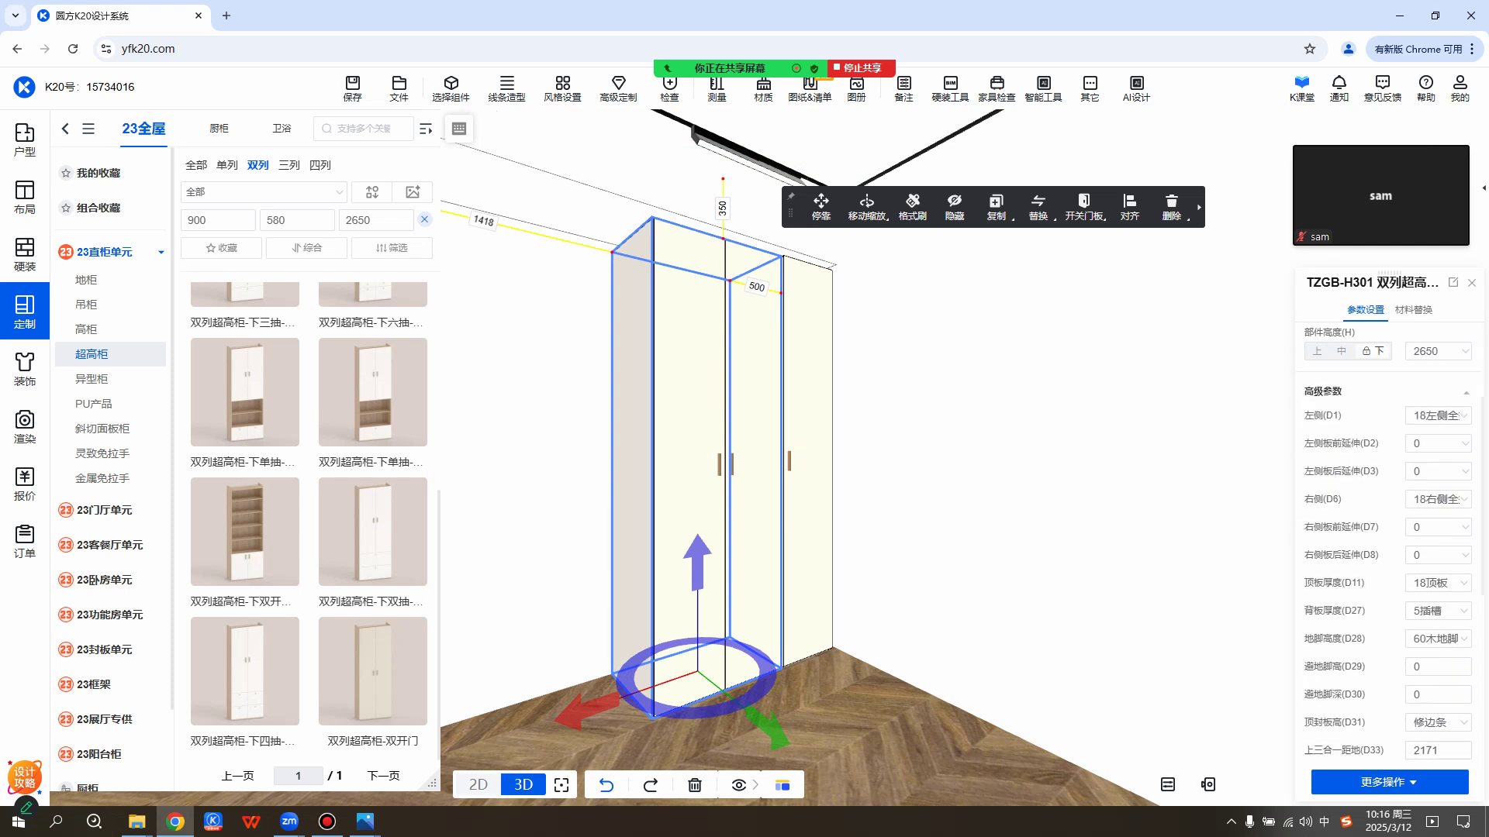
left_click(1438, 577)
left_click(1439, 609)
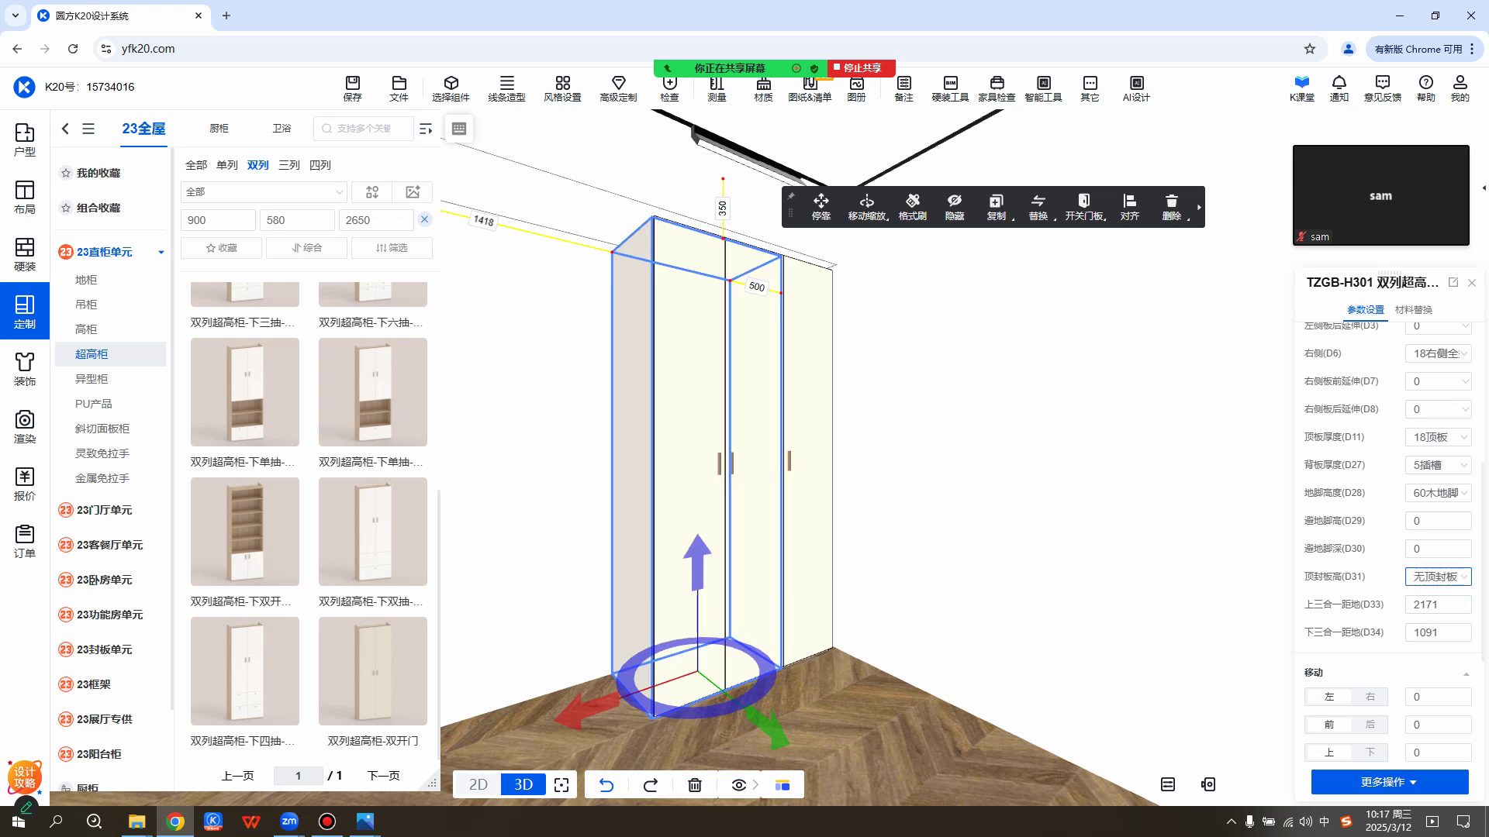
left_click(1439, 577)
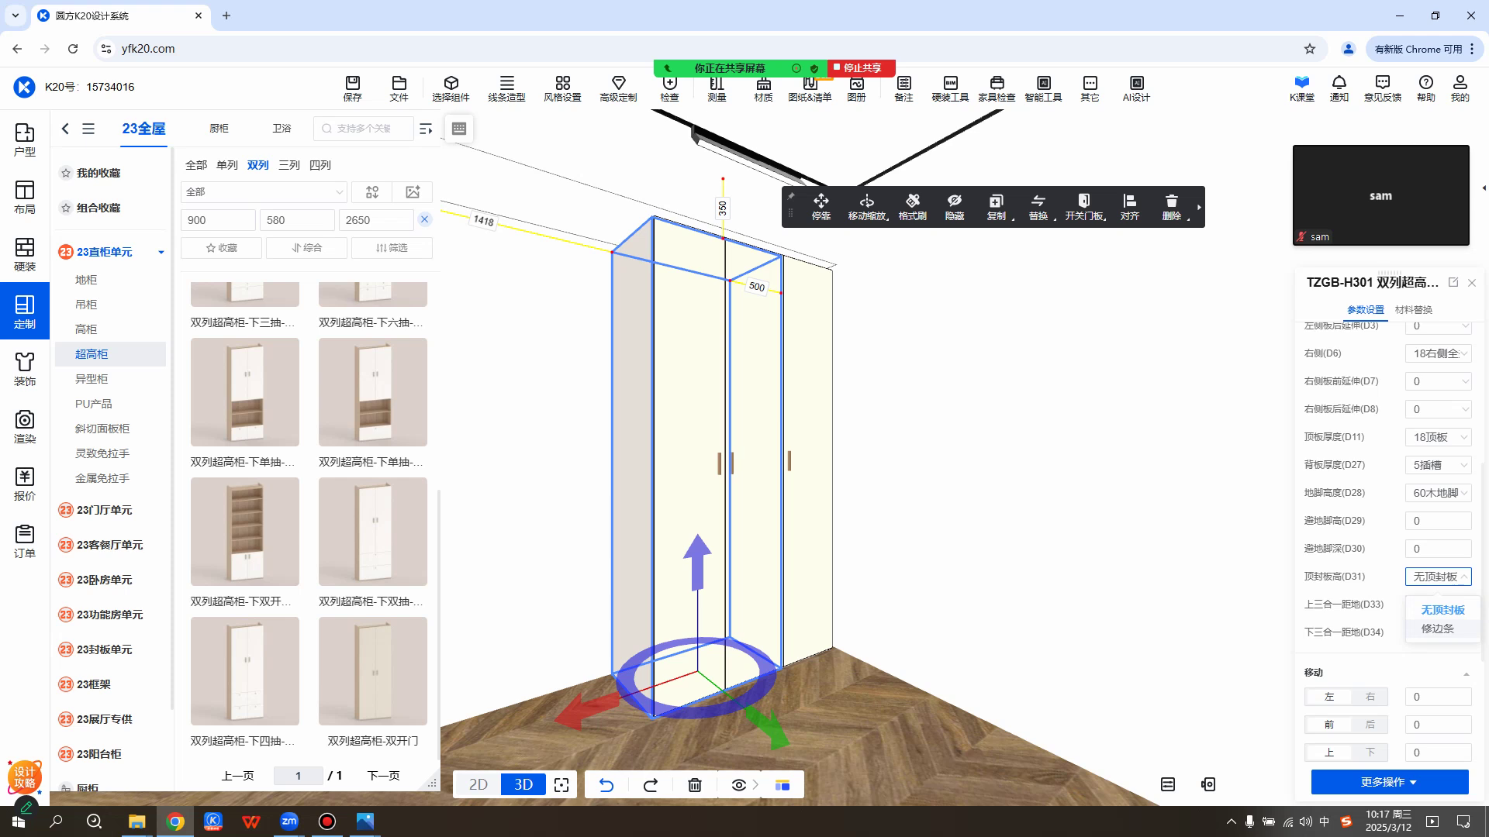
left_click(1008, 450)
left_click(1008, 450)
Filter the 地柜 library to 单列 cabinets 450 wide, 580 deep and 590 high.
left_click_drag(1008, 449, 1212, 416)
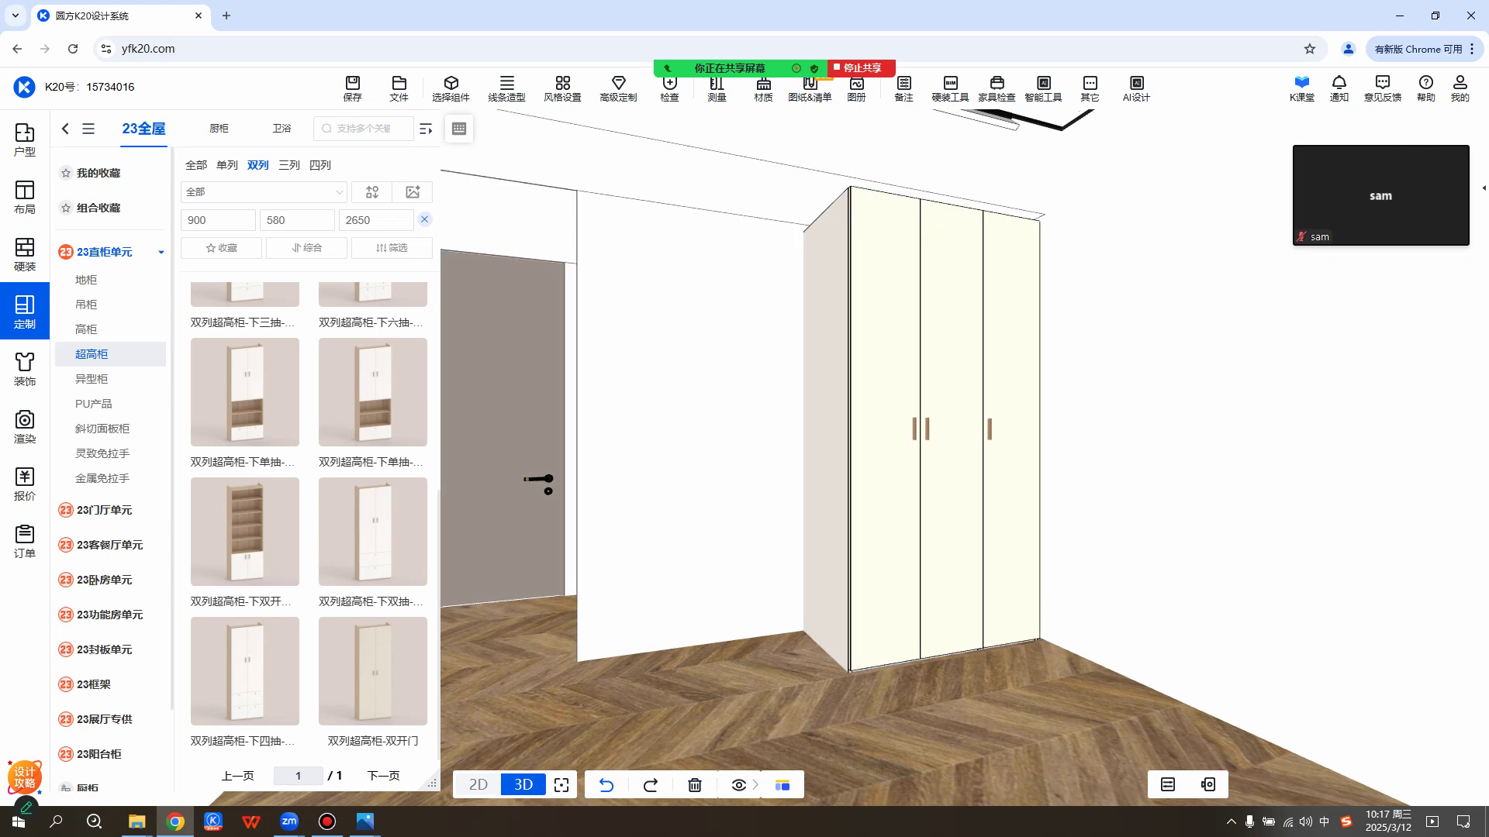
left_click_drag(1000, 450, 954, 452)
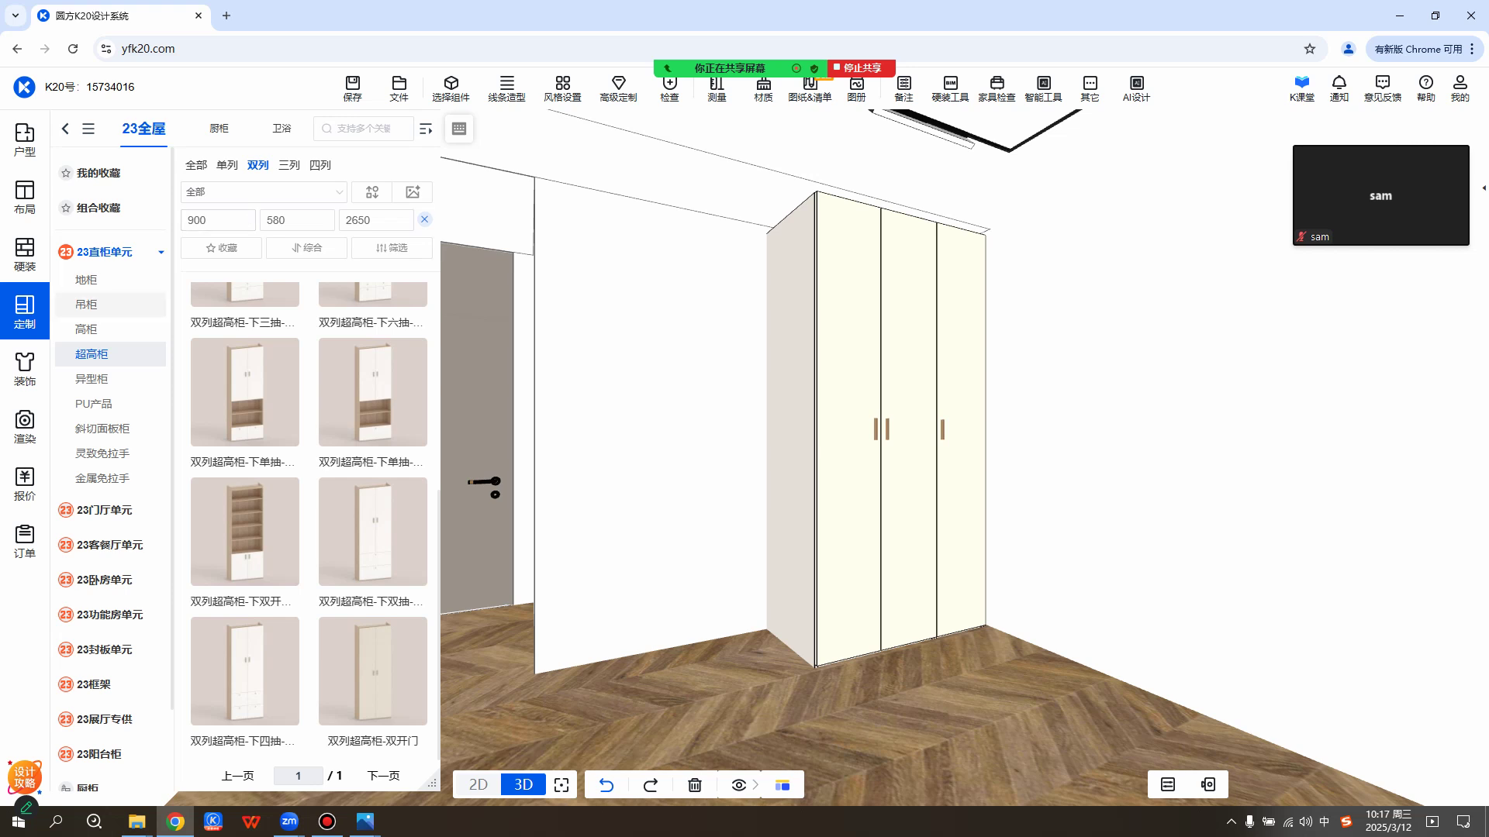
left_click(86, 279)
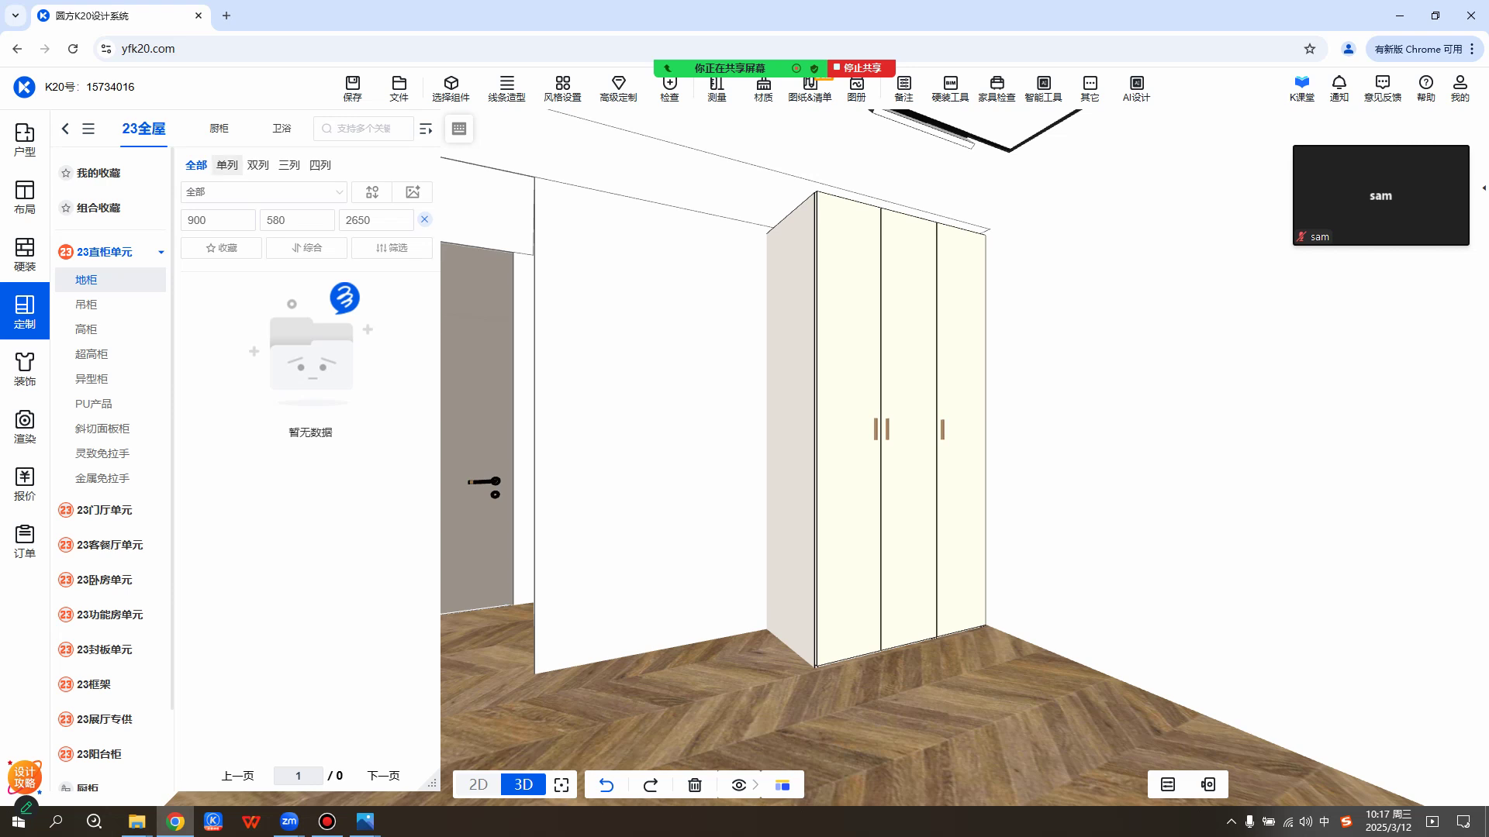
left_click(227, 165)
left_click(209, 220)
type("450")
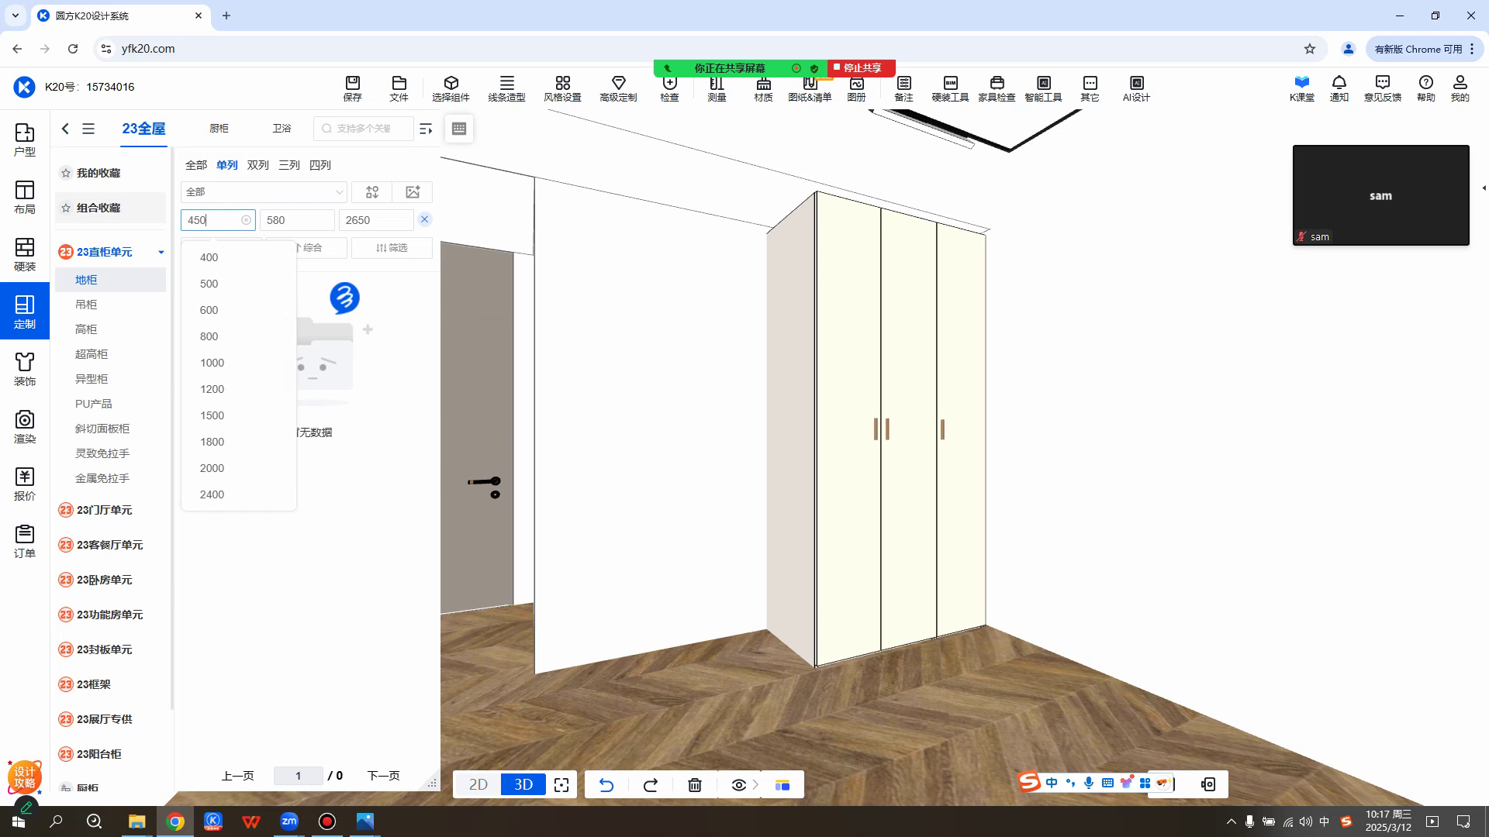
left_click(371, 221)
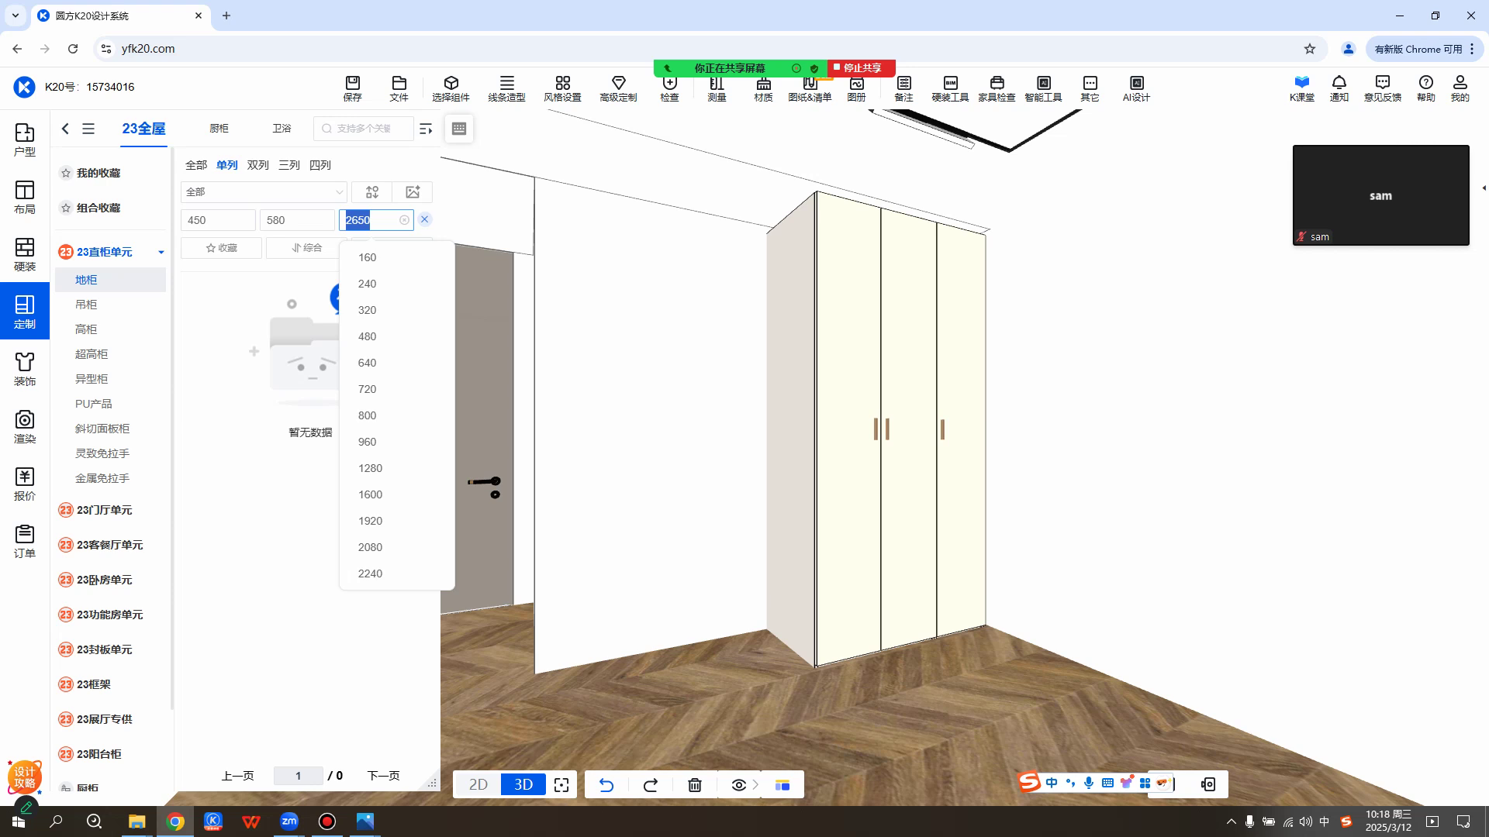
type("59")
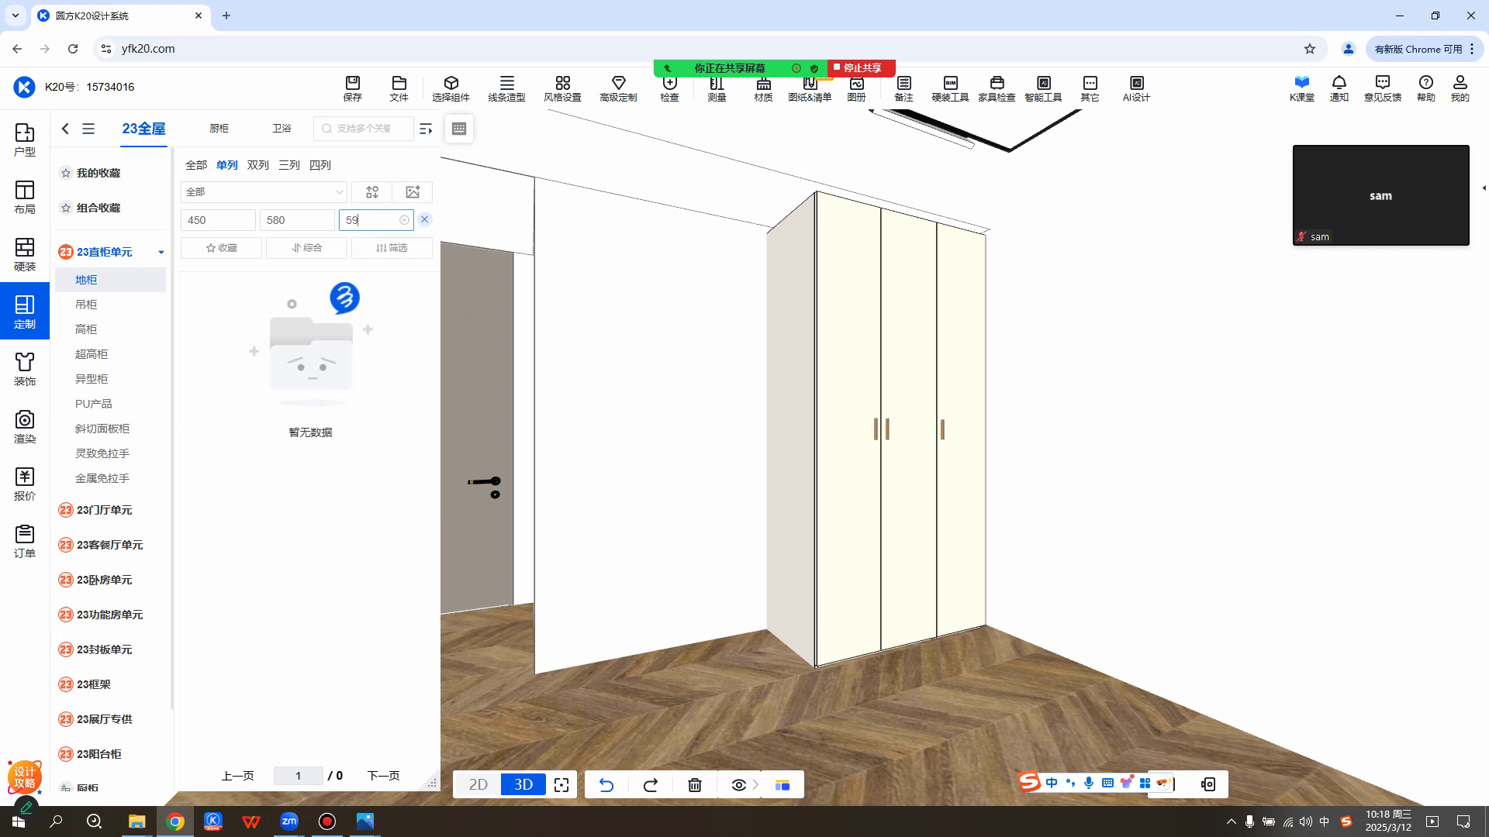
type("0")
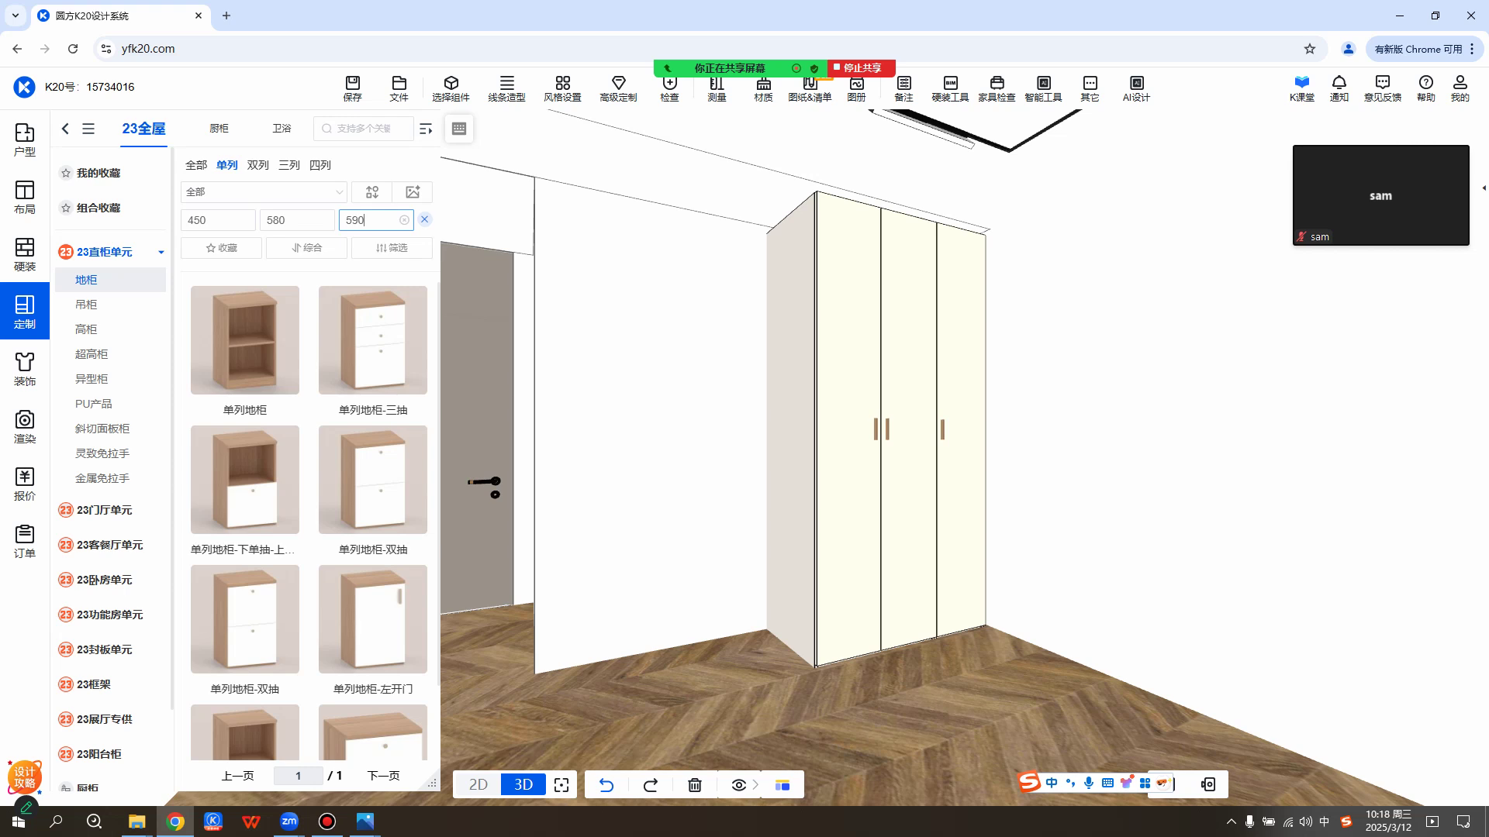
Mirror 单列地柜-左开门 to its 右开门 version and place it flush against the double-column cabinet's exposed side.
scroll(310, 519, "down", 1)
scroll(310, 520, "up", 1)
scroll(373, 543, "down", 1)
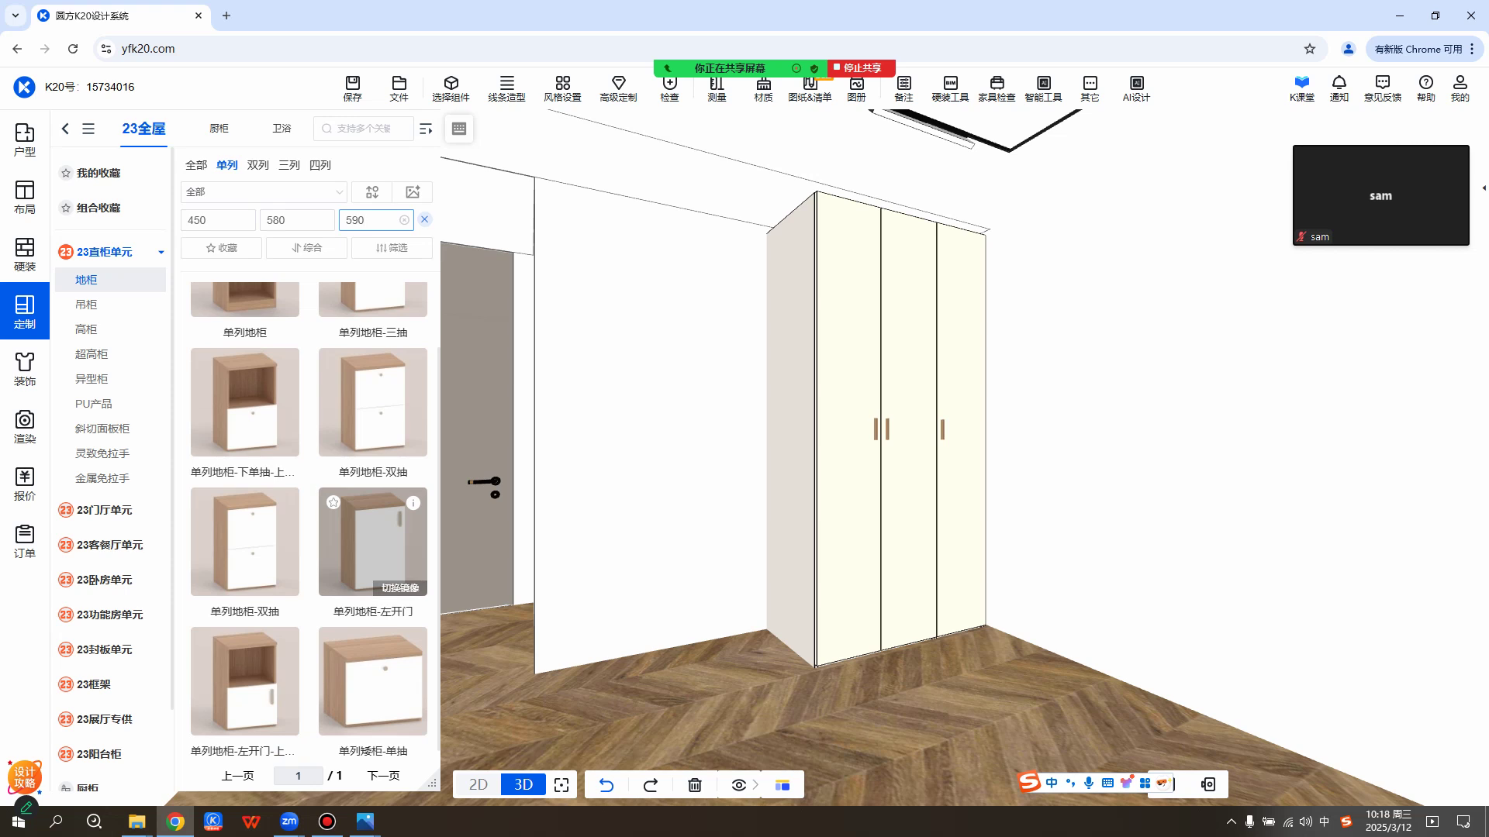
mouse_move(414, 502)
left_click(399, 588)
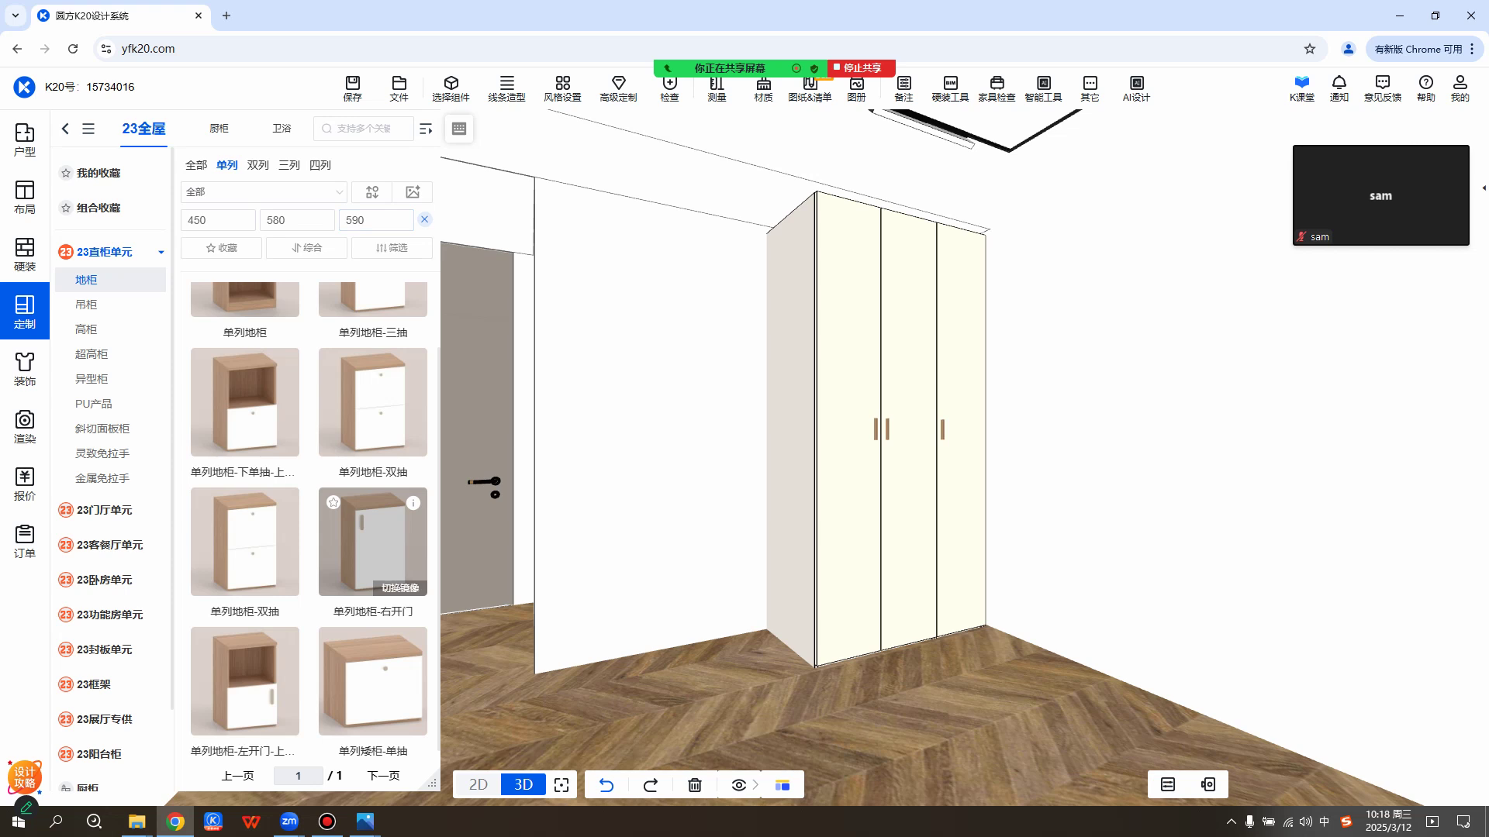
left_click_drag(372, 543, 756, 609)
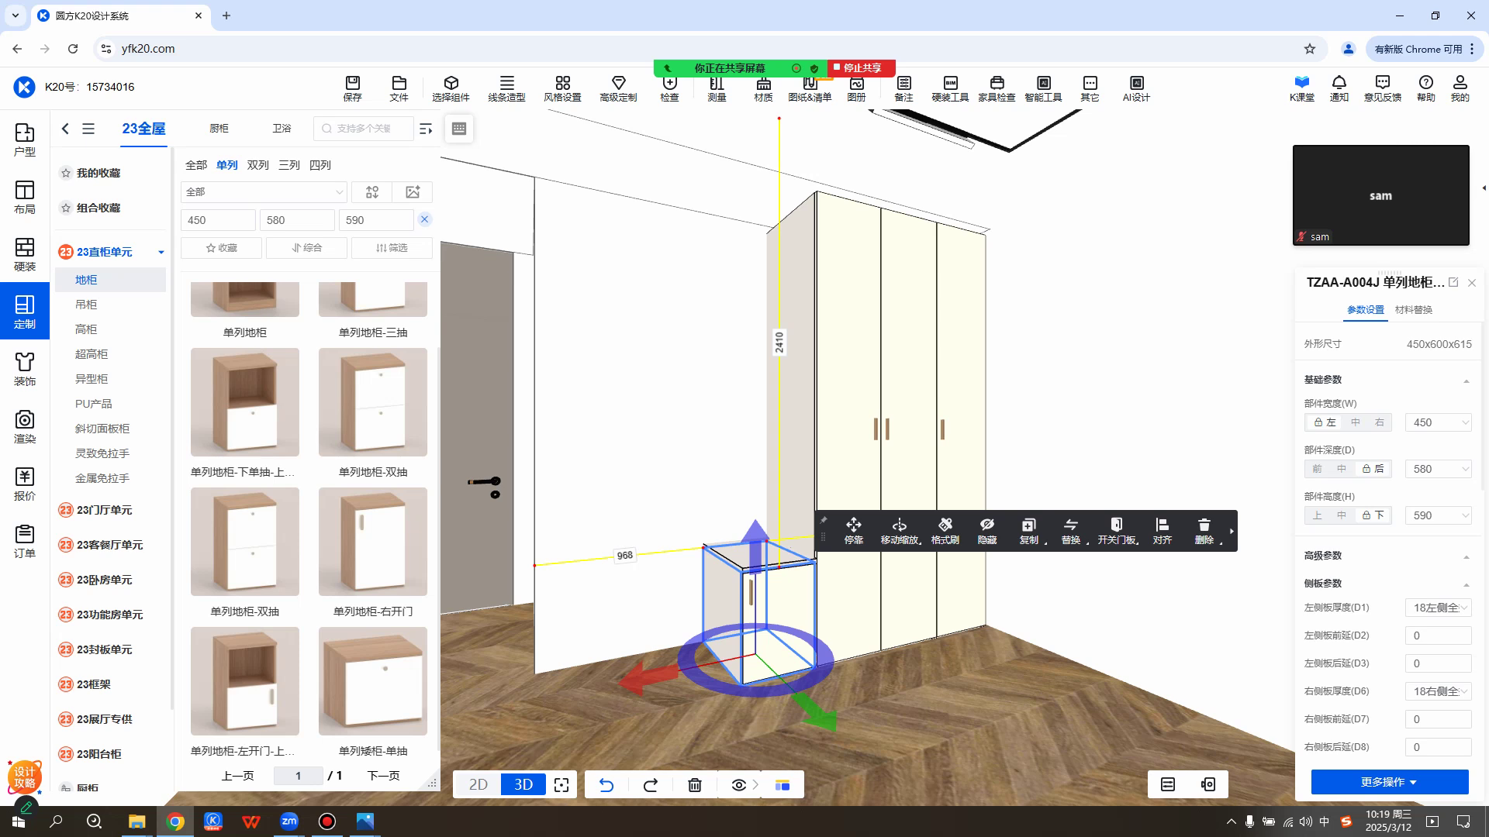
Examine the low cabinet's top and side panels where they meet the tall cabinet.
left_click(625, 415)
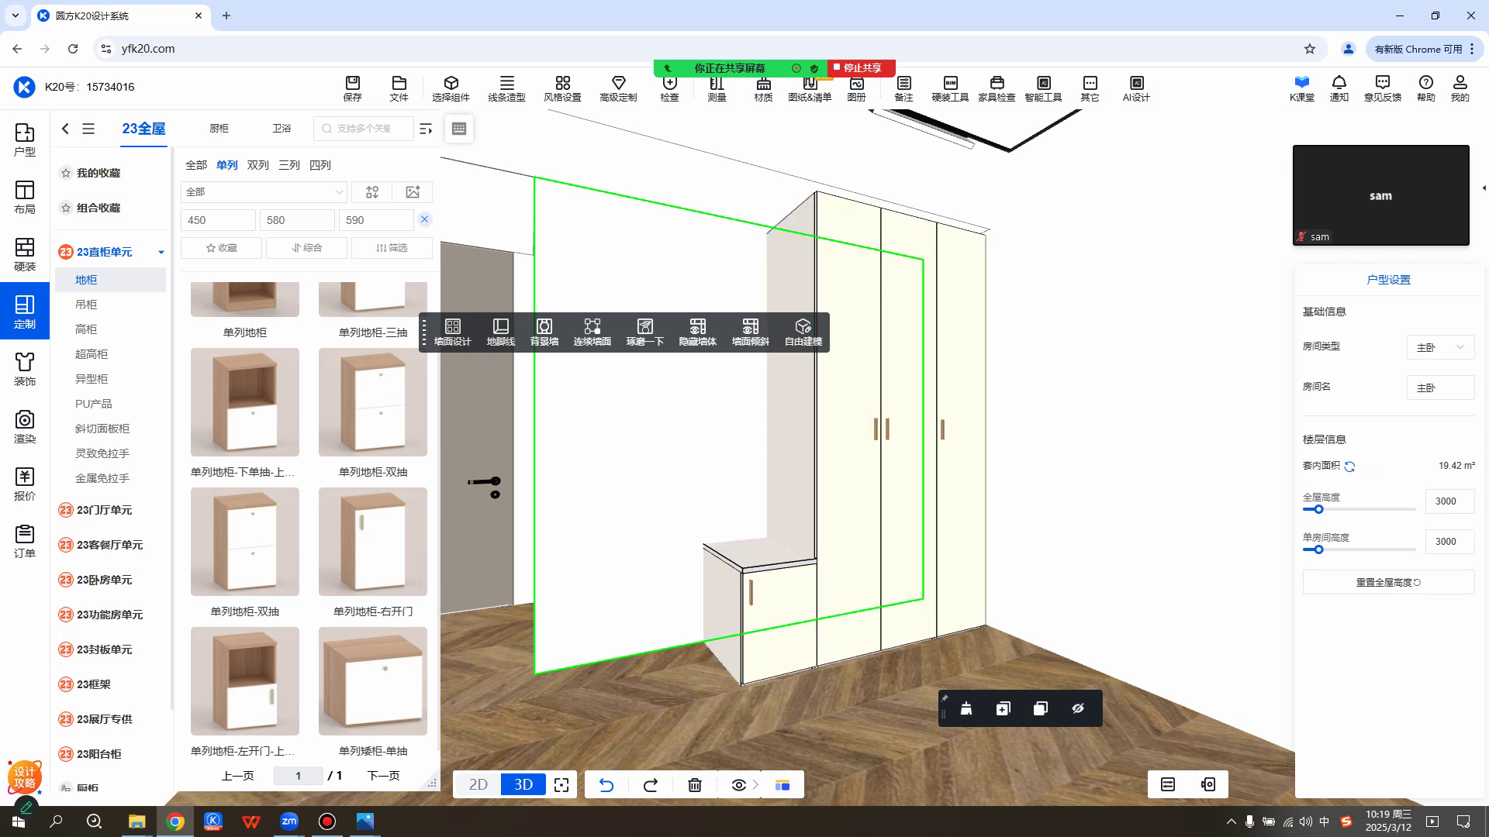
scroll(1031, 465, "up", 4)
right_click_drag(1032, 465, 1178, 466)
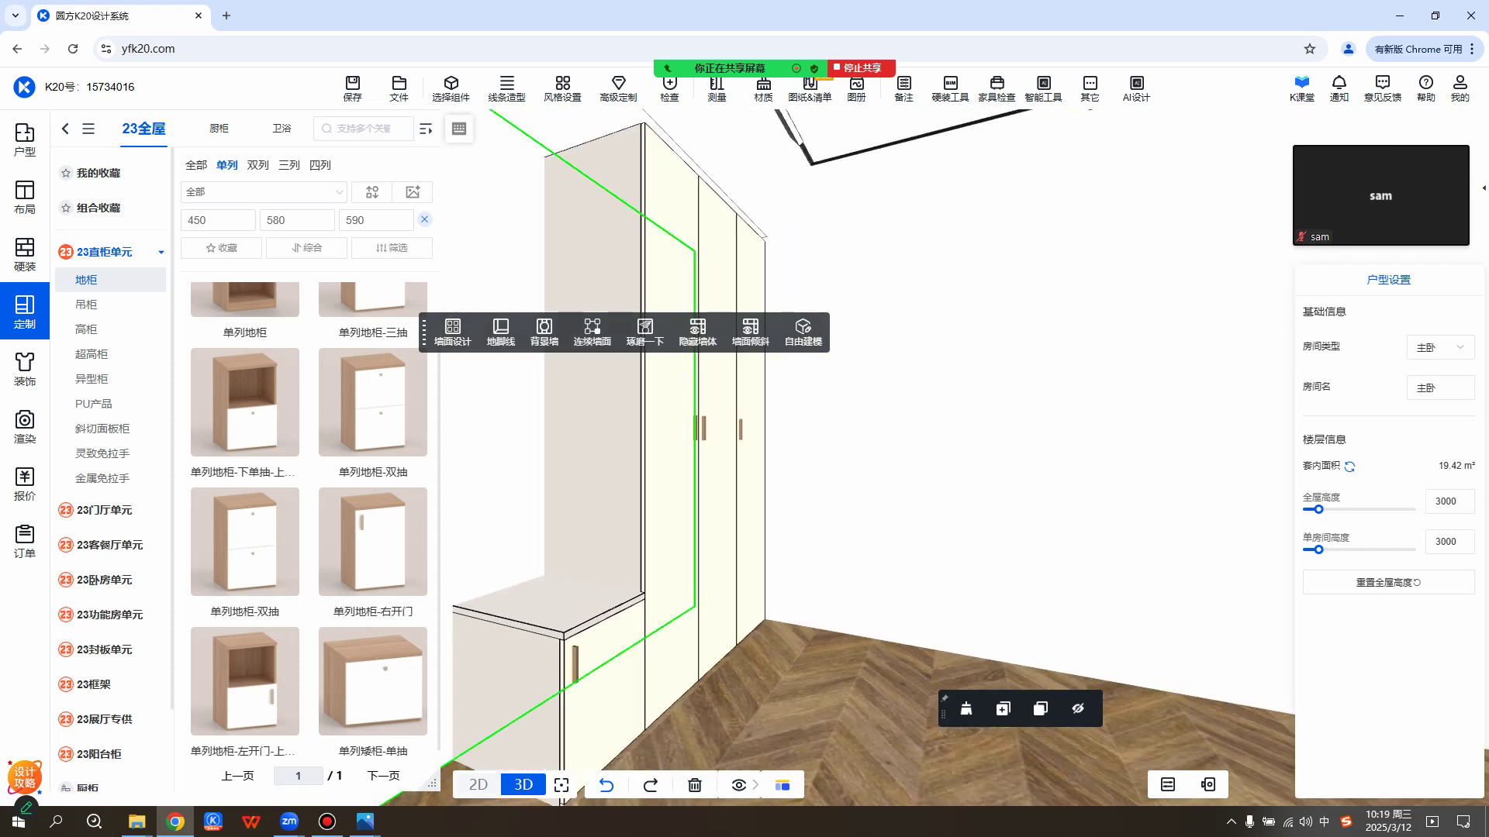
right_click_drag(970, 497, 1101, 407)
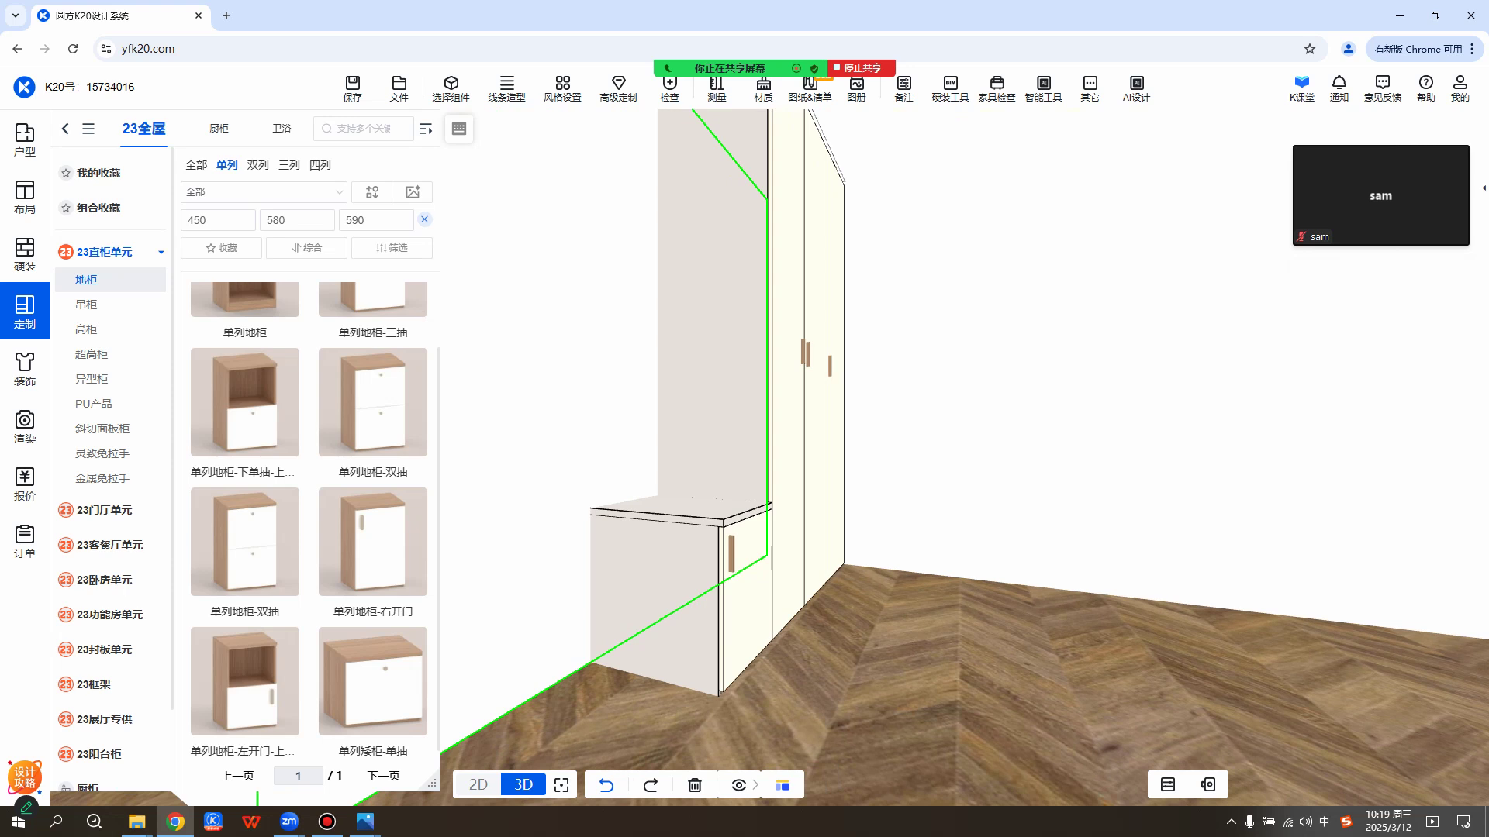
Check the low cabinet's size parameters and view the library details of 单列地柜-右开门.
scroll(965, 458, "up", 3)
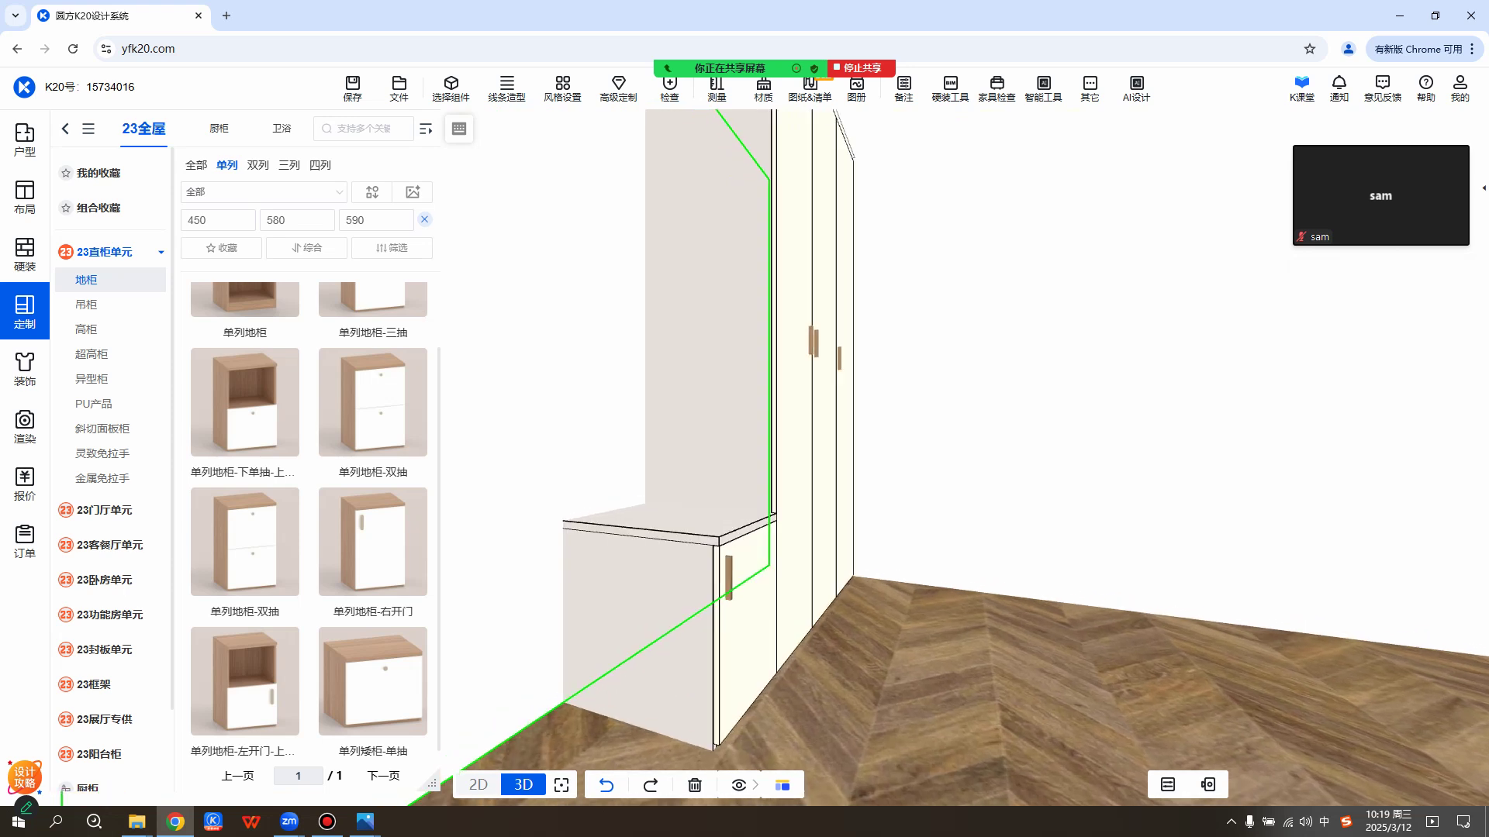
left_click_drag(961, 466, 1014, 474)
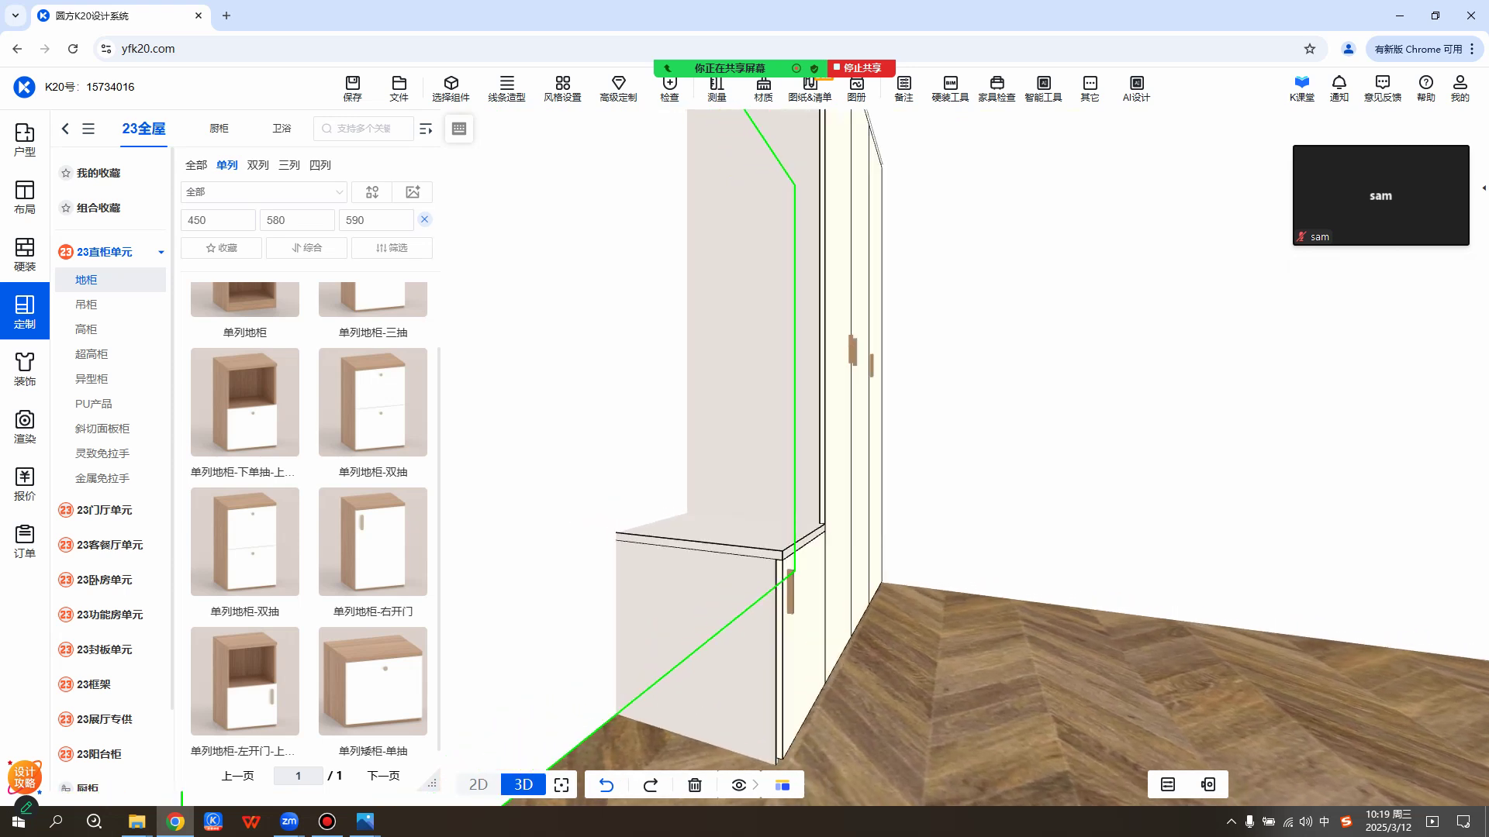
left_click(714, 605)
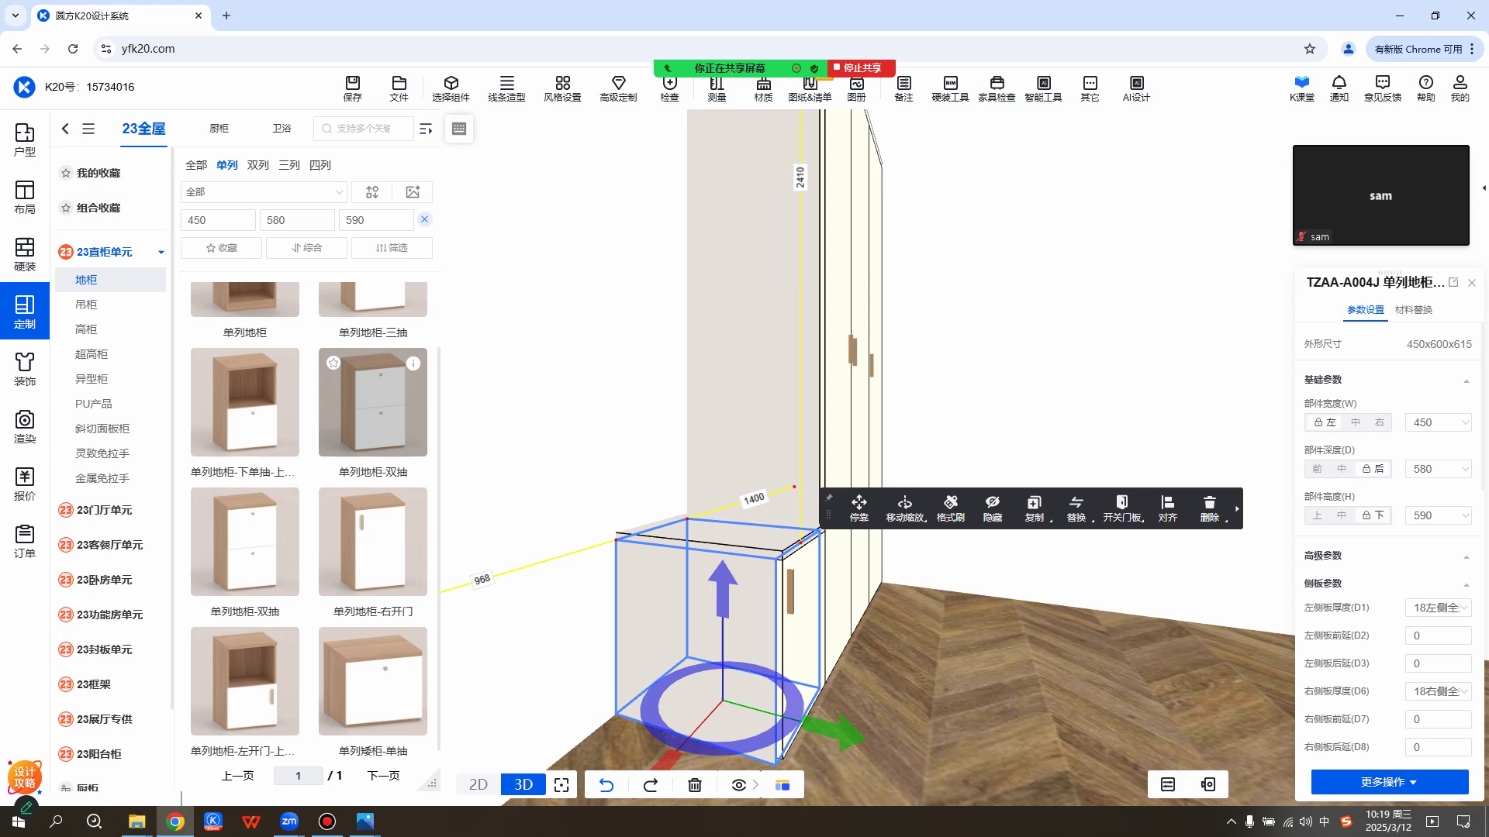
mouse_move(413, 503)
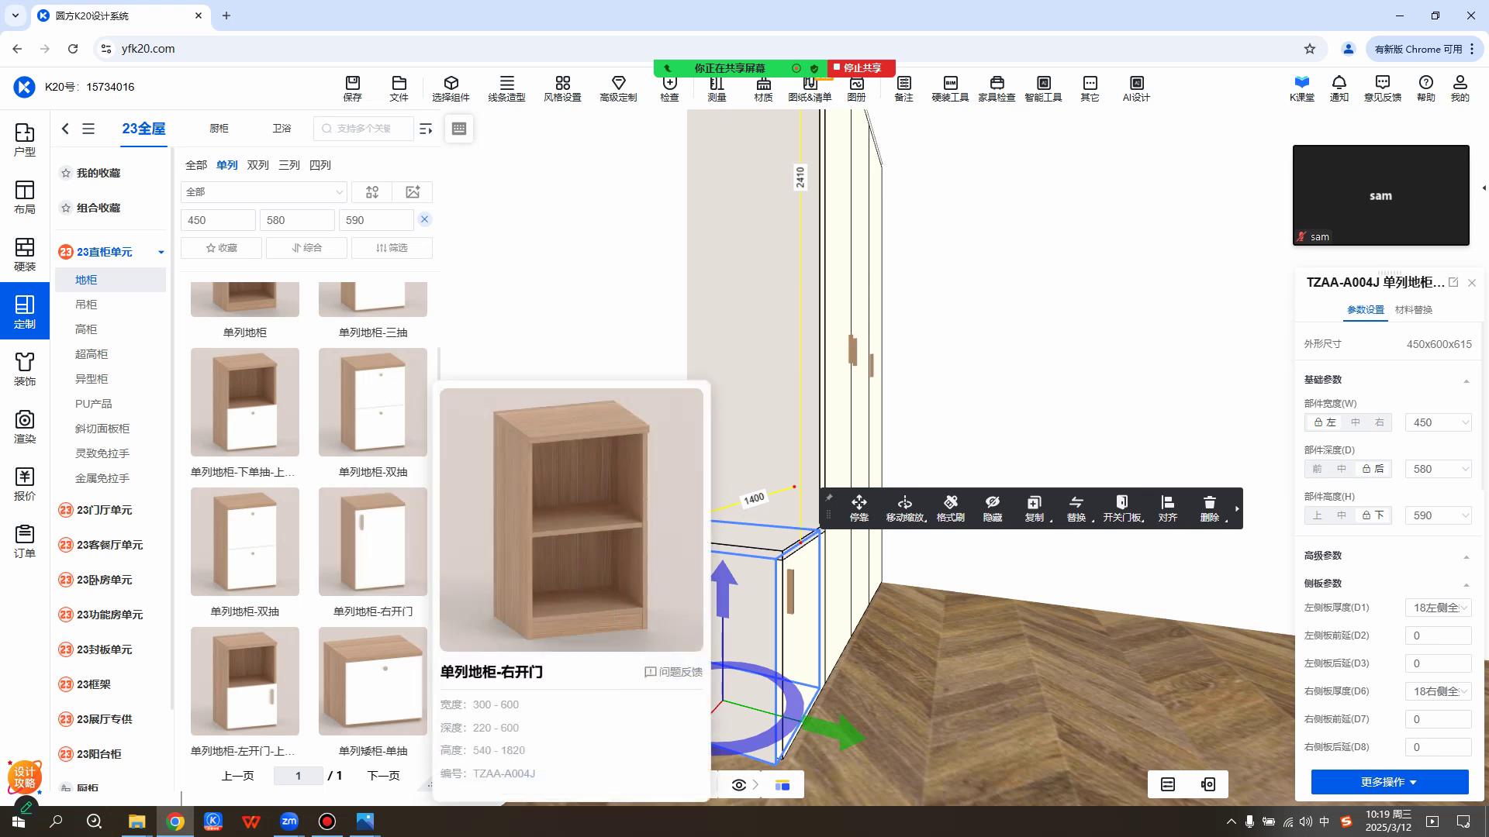
Read the latest messages in the meeting chat and close the chat window.
mouse_move(563, 89)
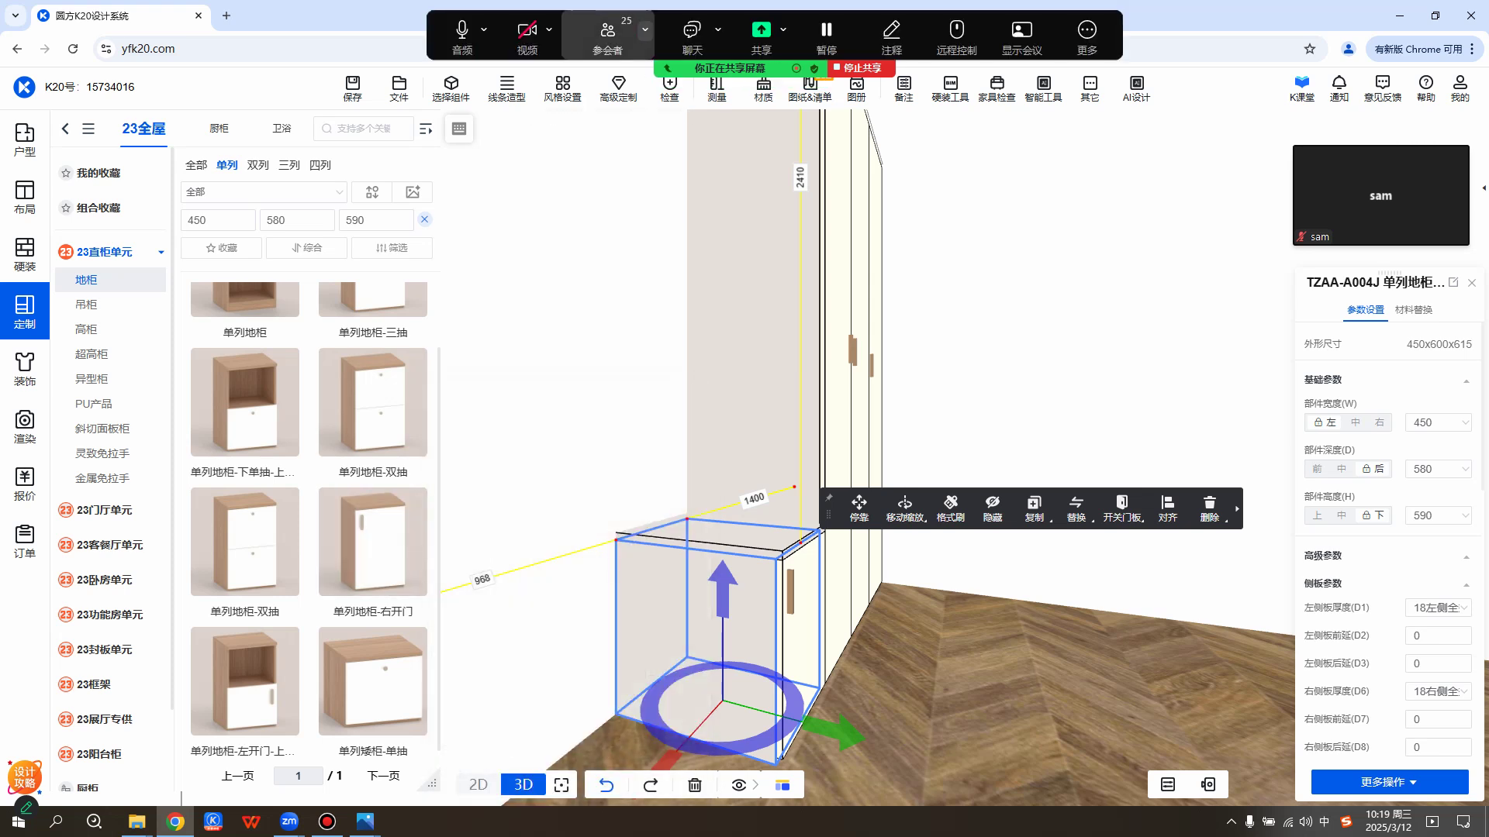
left_click(692, 32)
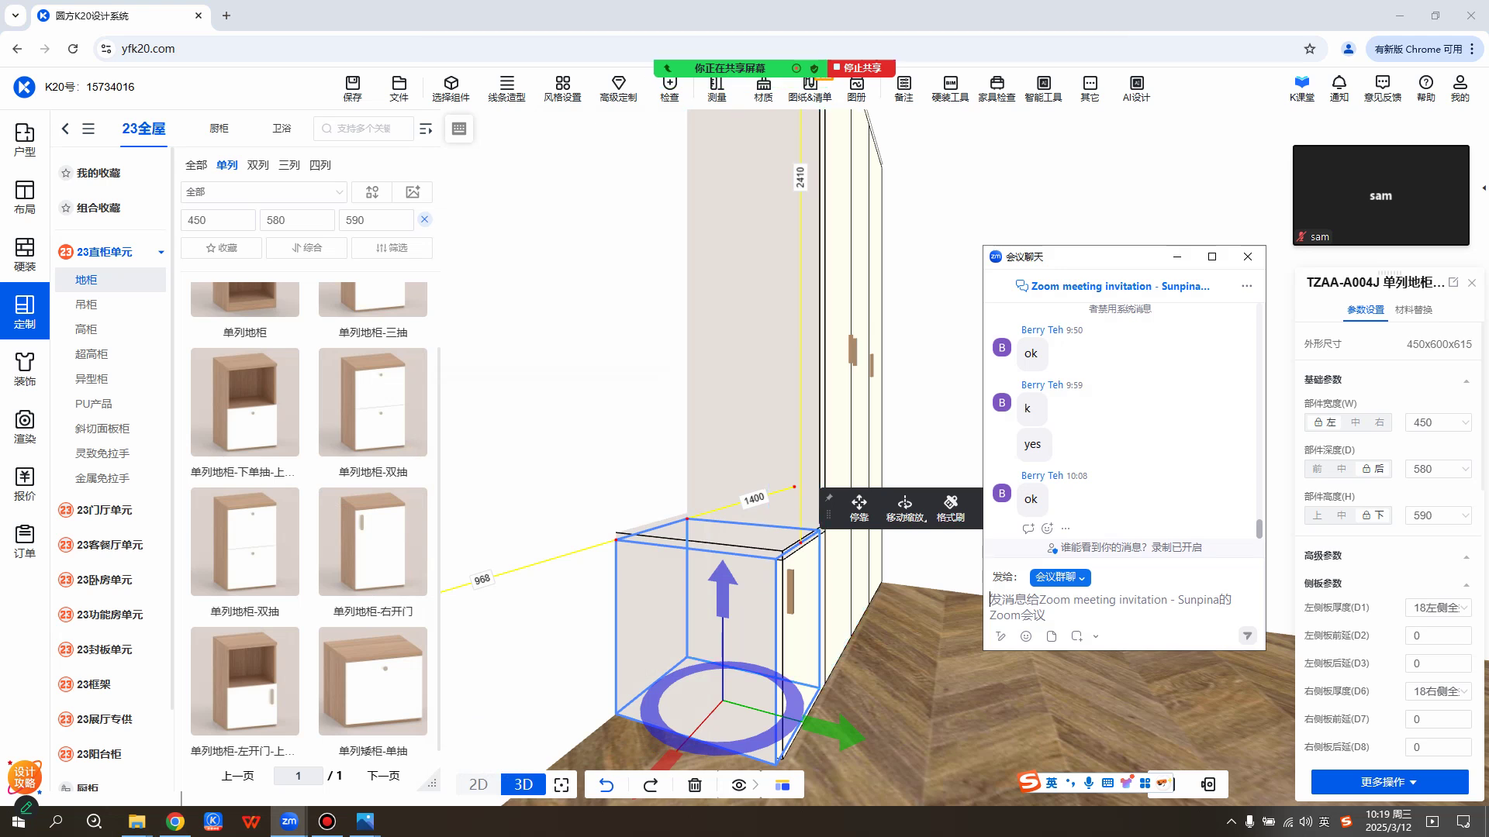
left_click_drag(1109, 256, 1116, 252)
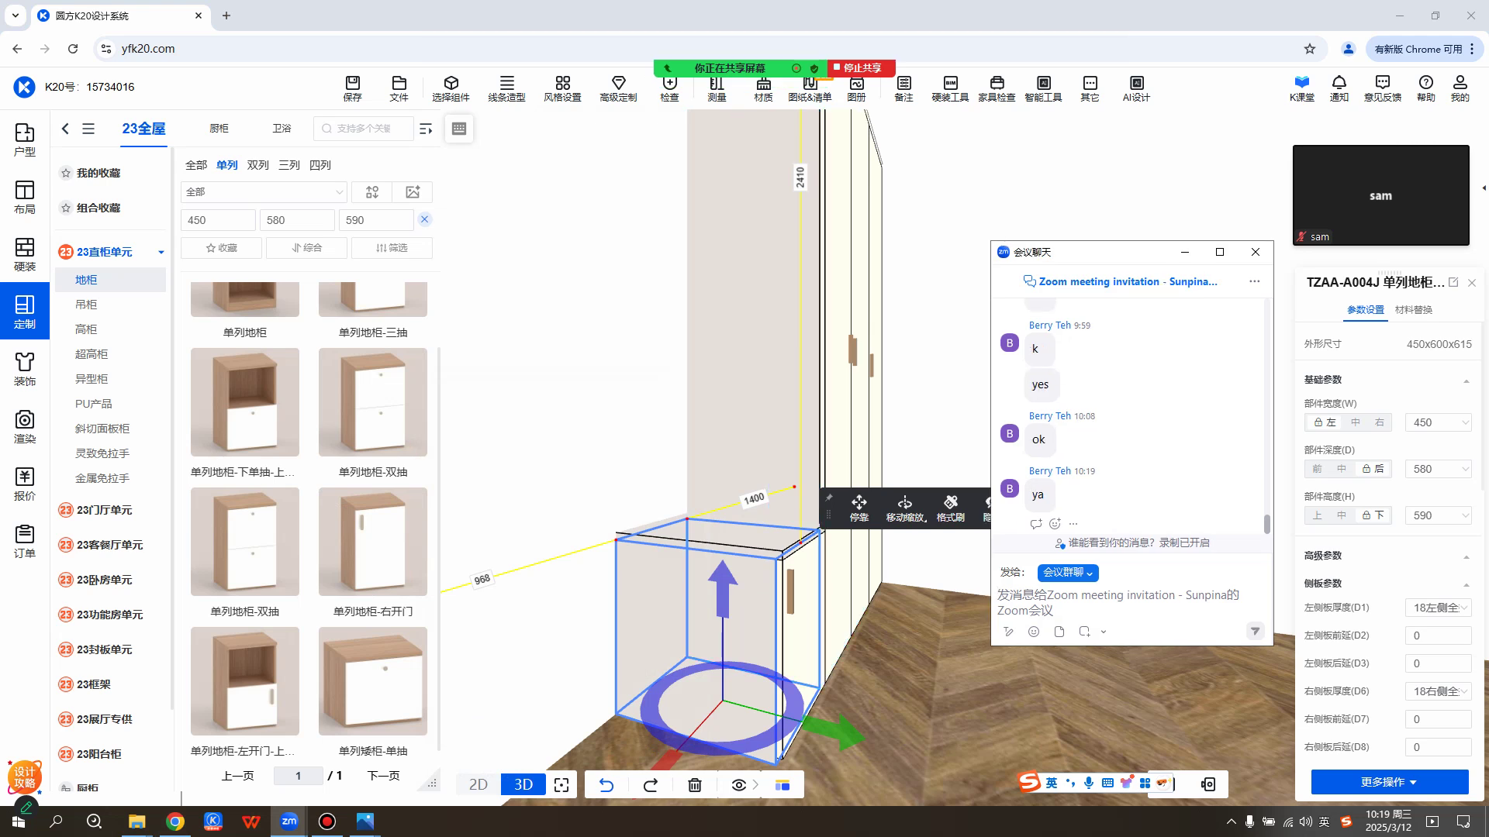
left_click(922, 675)
left_click(939, 372)
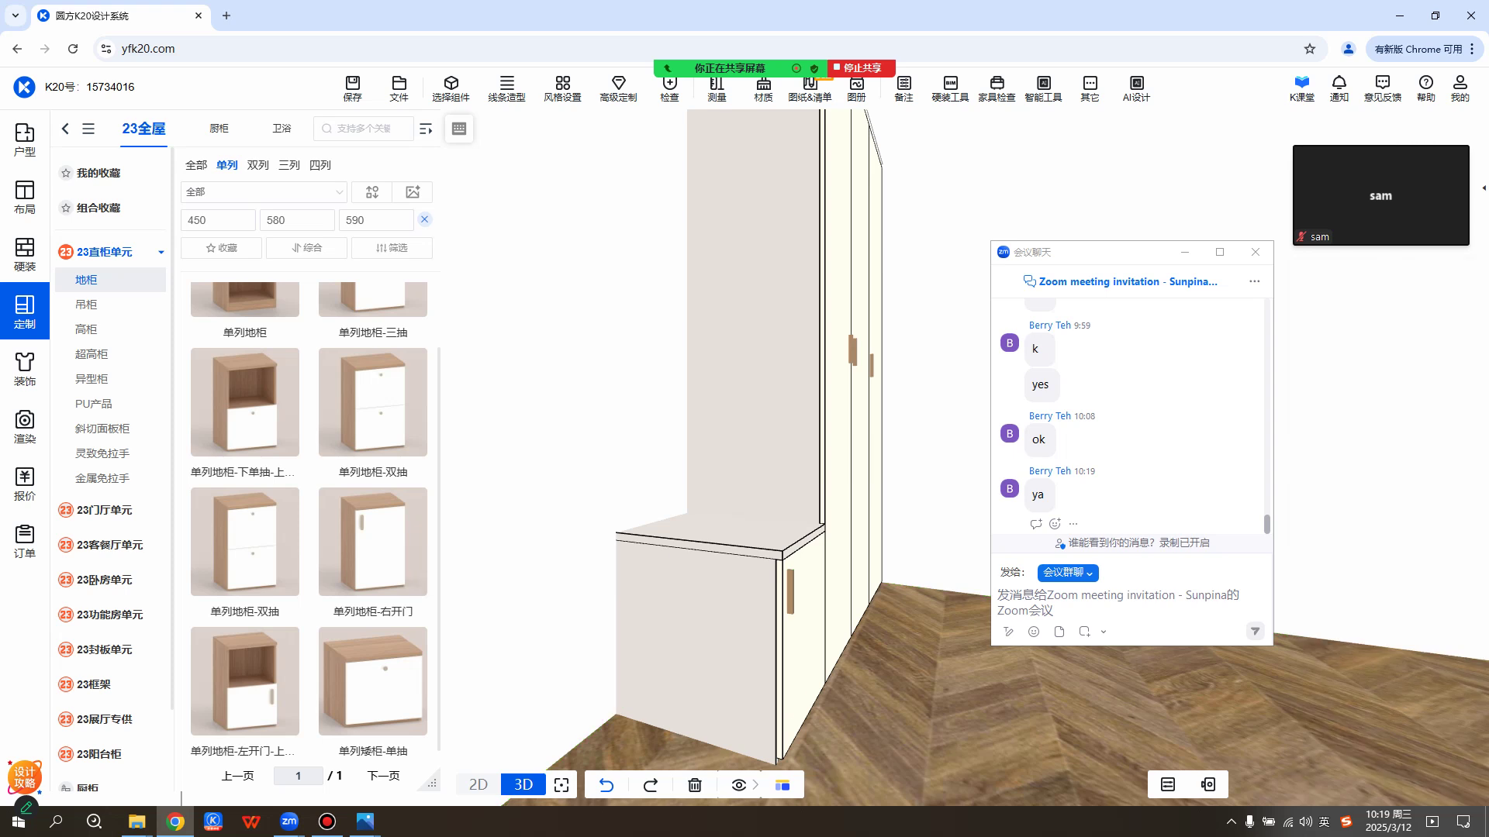
left_click(1256, 252)
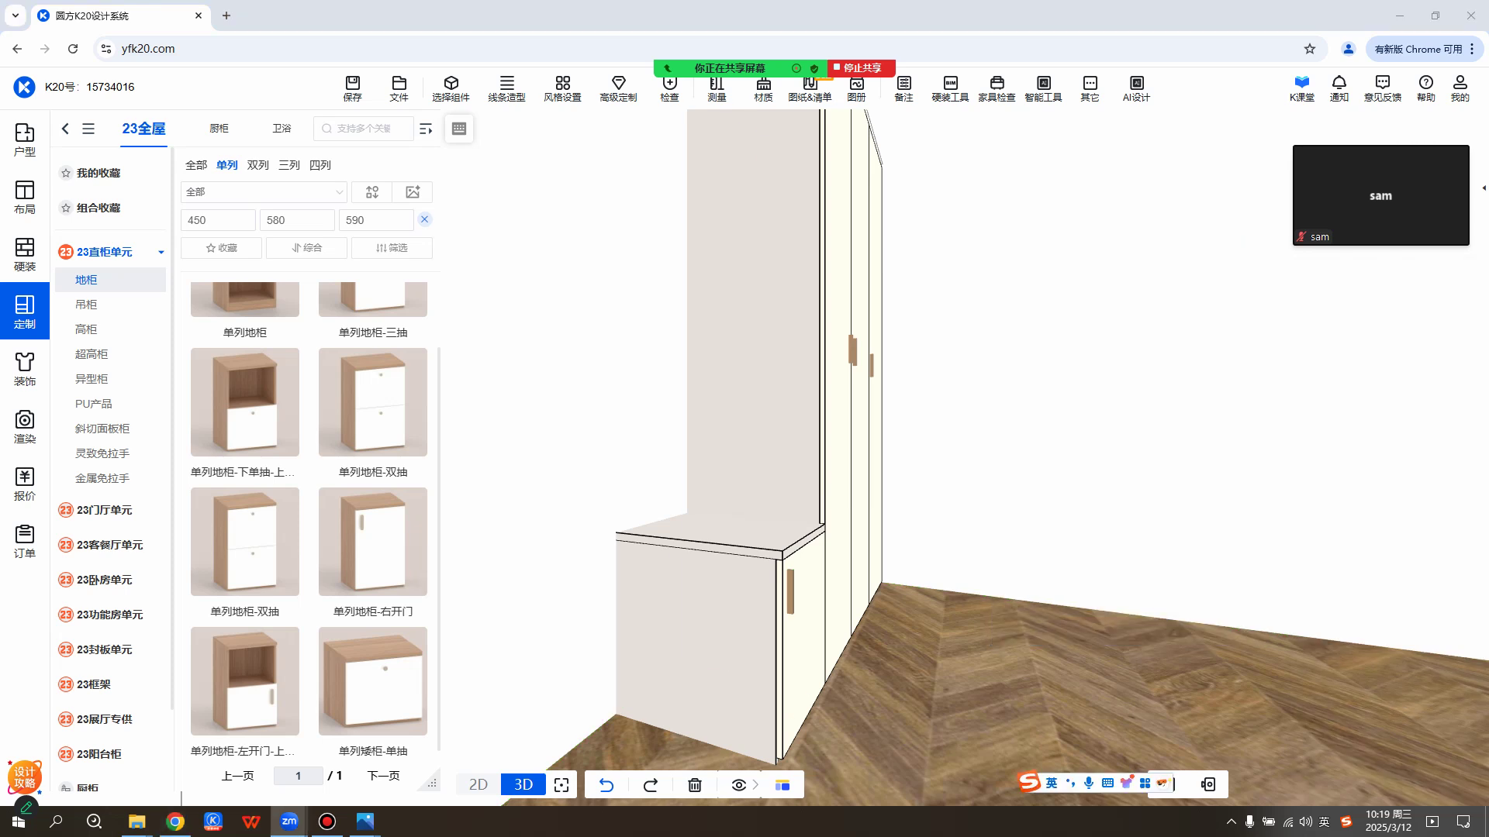
Measure the double-column tall cabinet's depth with the 3D测量平行面 tool.
left_click(764, 364)
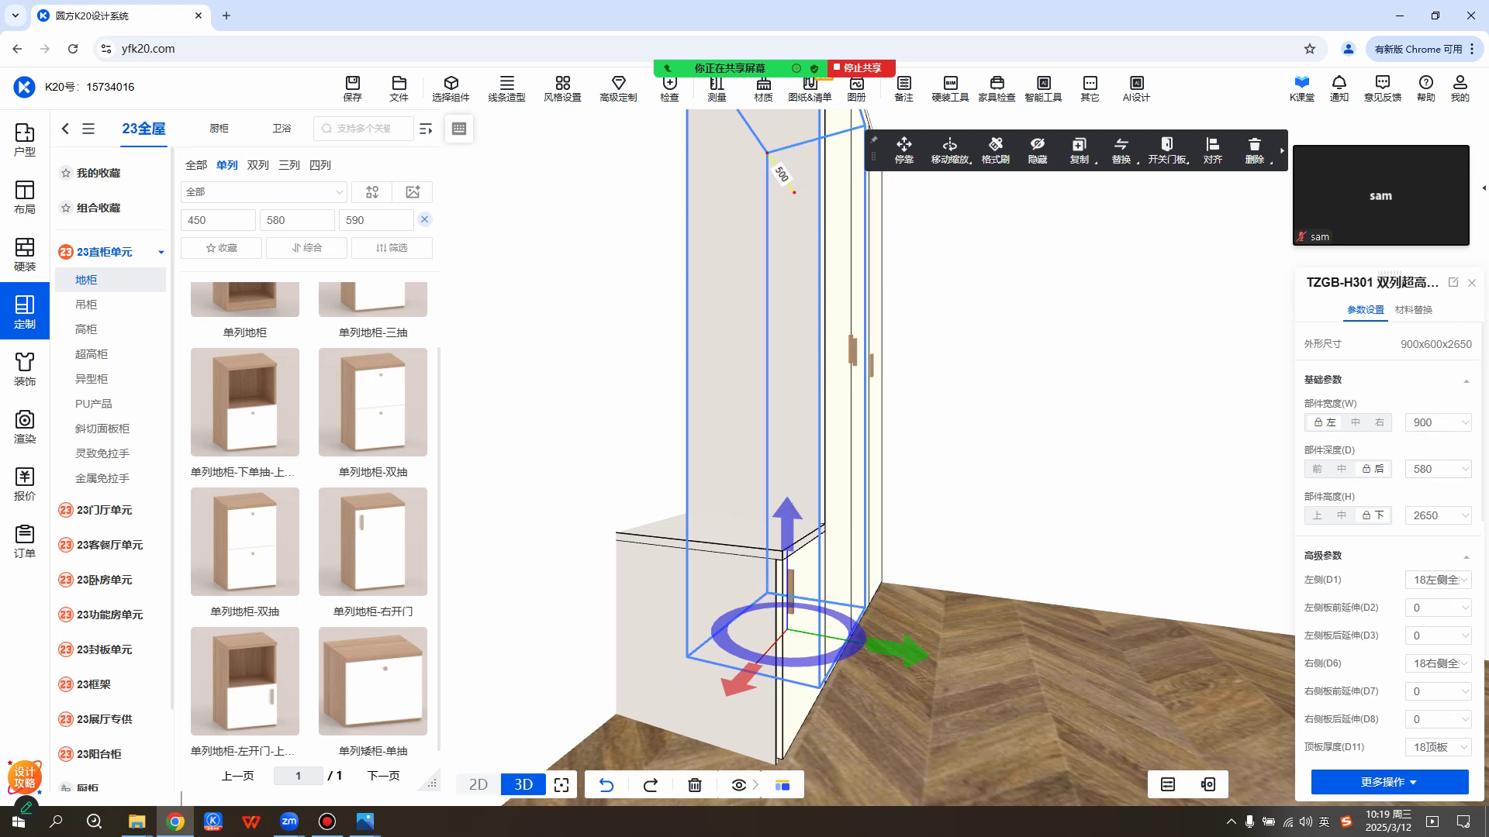
scroll(884, 458, "up", 3)
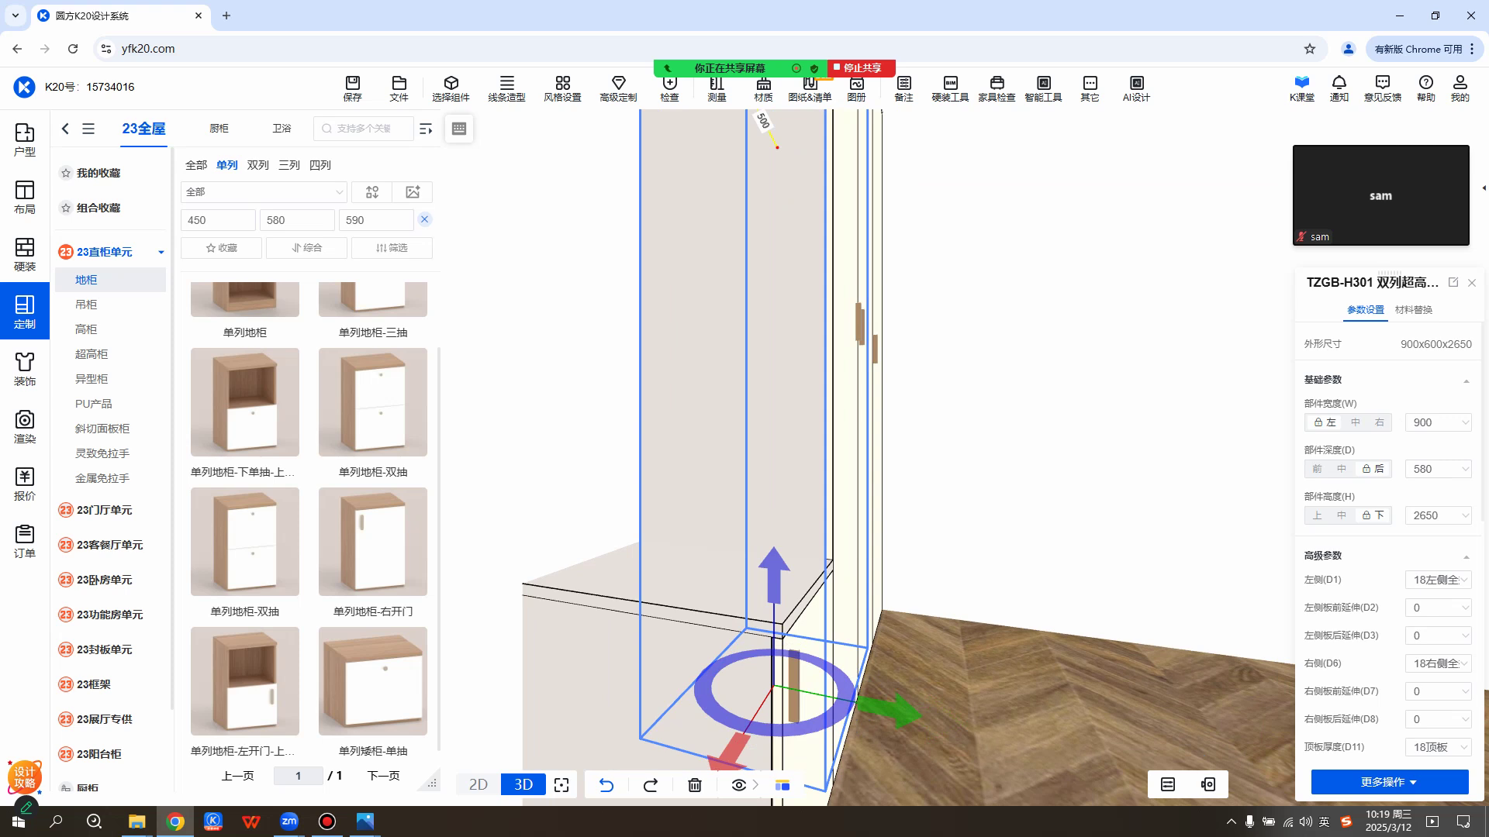
mouse_move(716, 90)
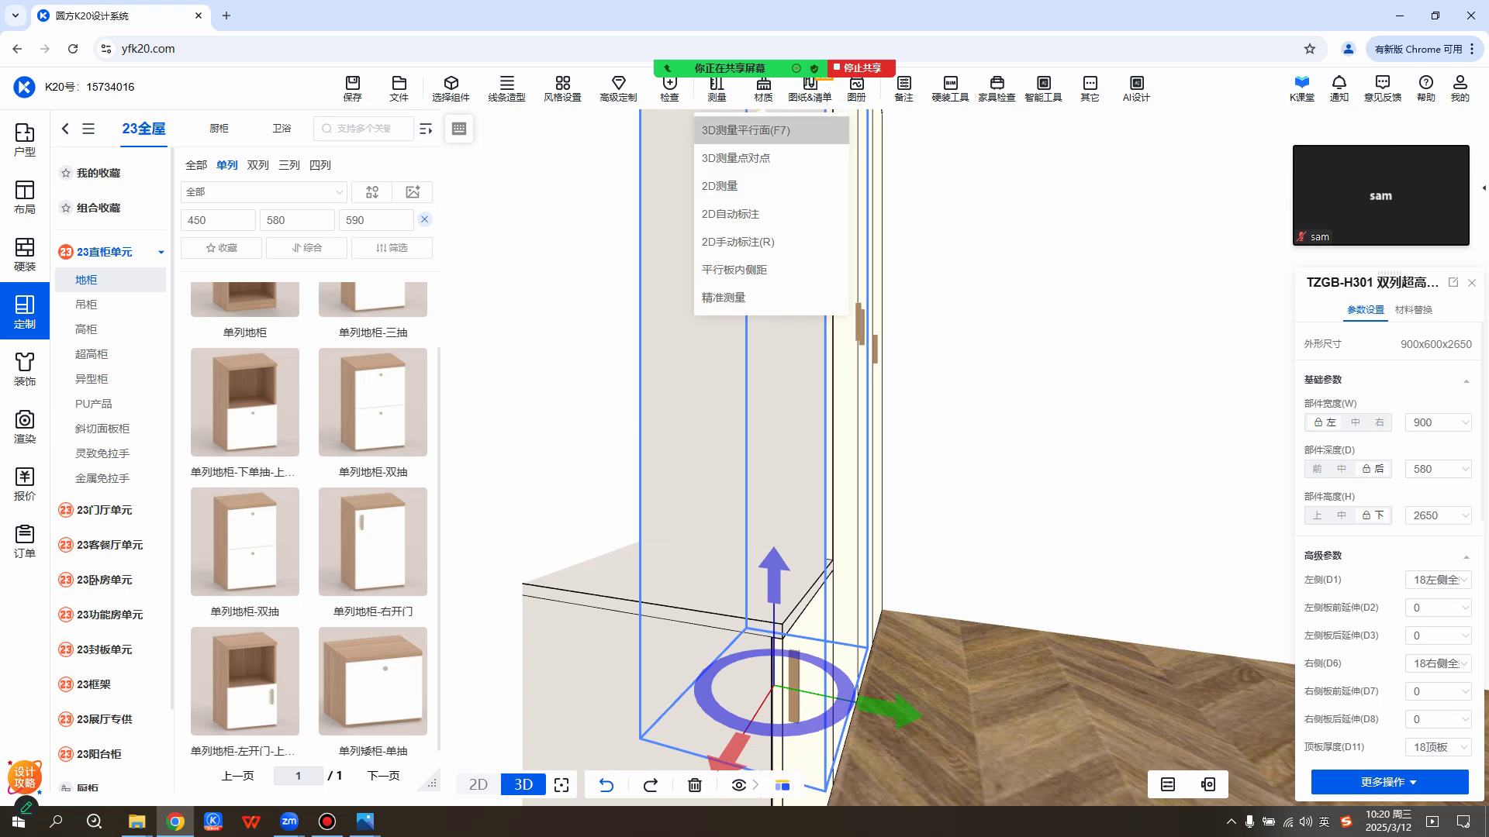
left_click(745, 130)
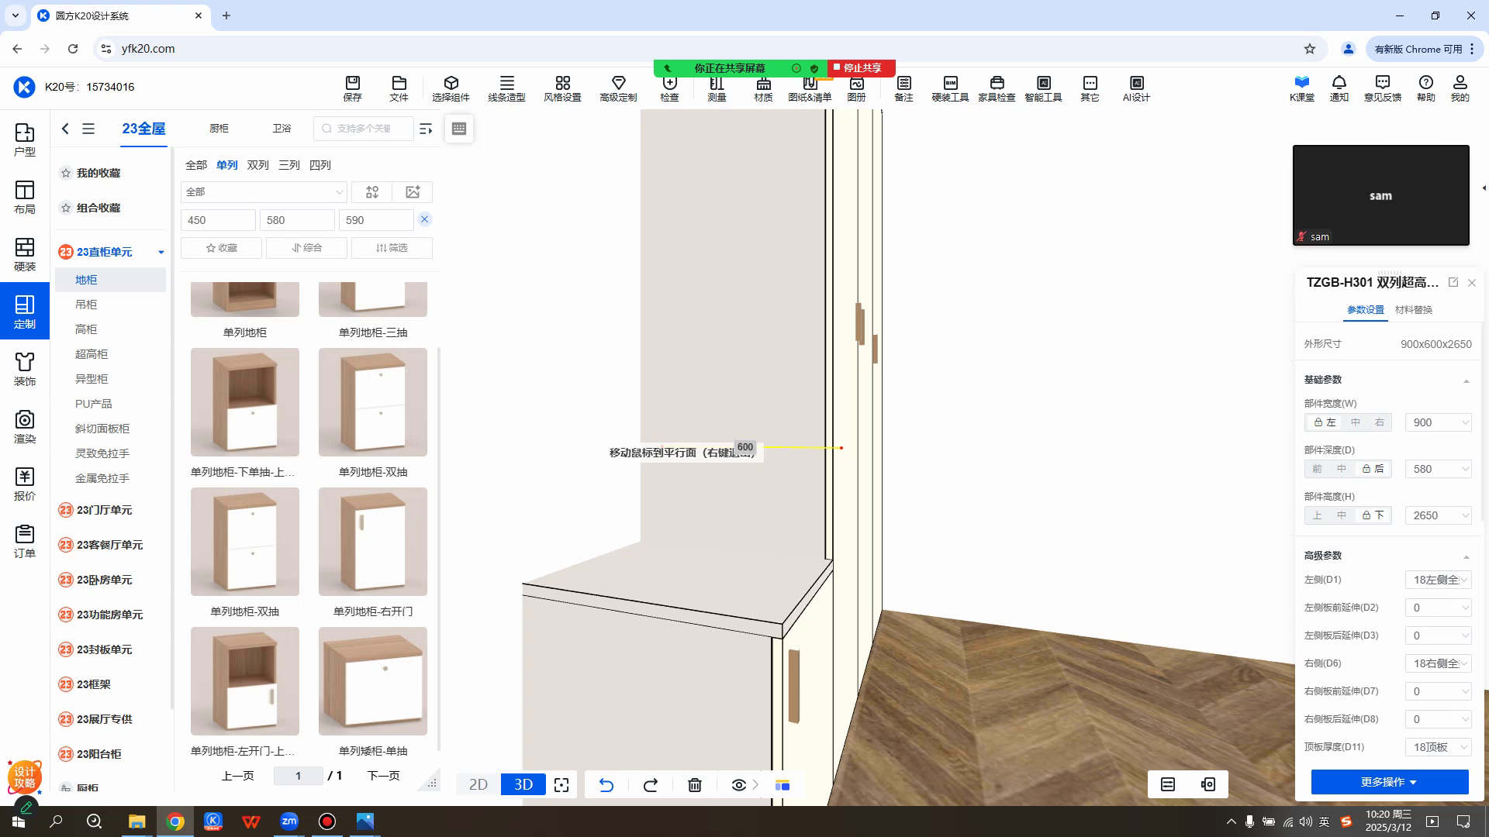
right_click(600, 445)
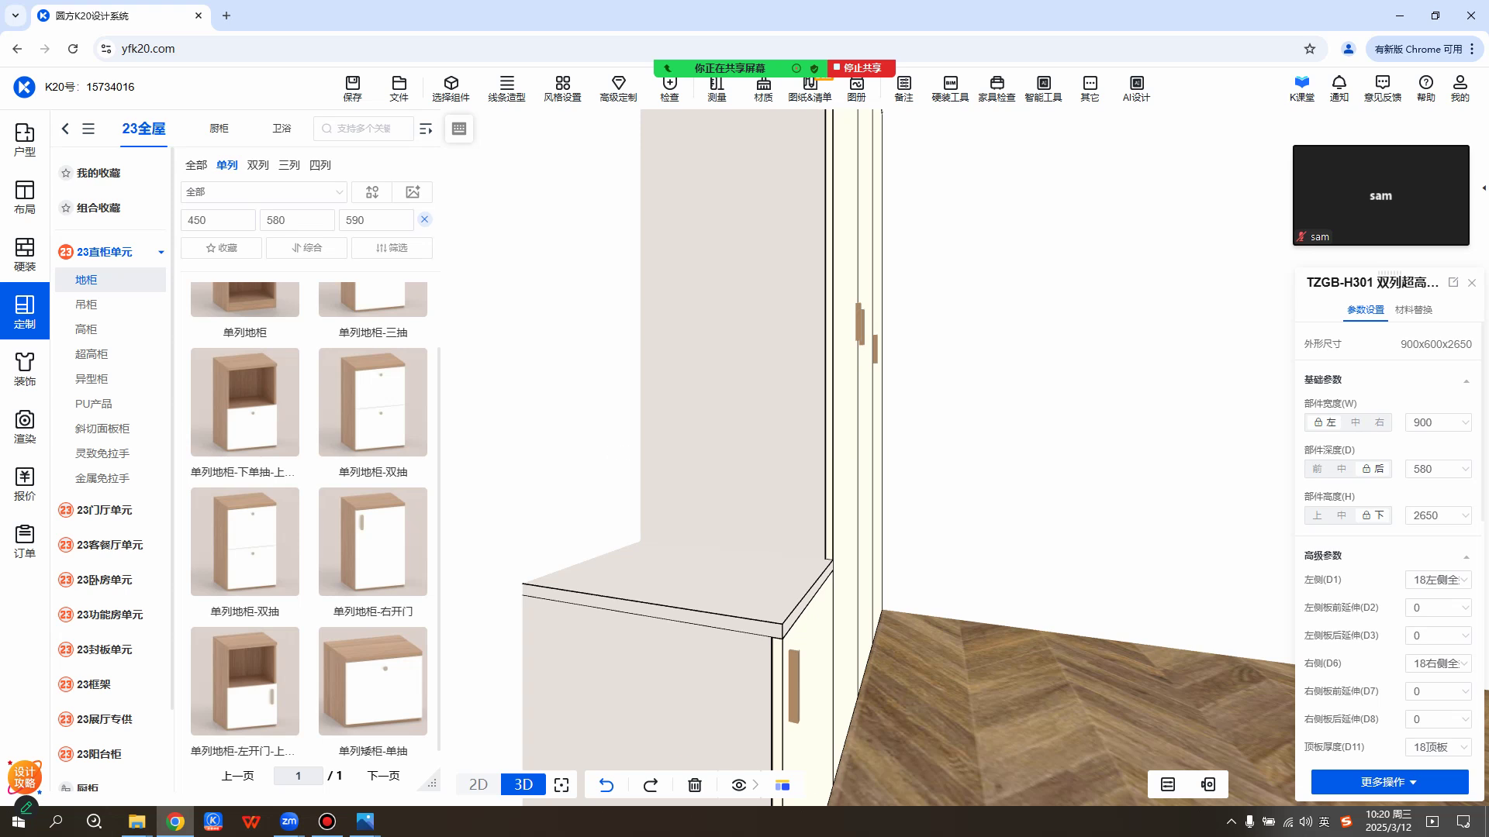
left_click(722, 418)
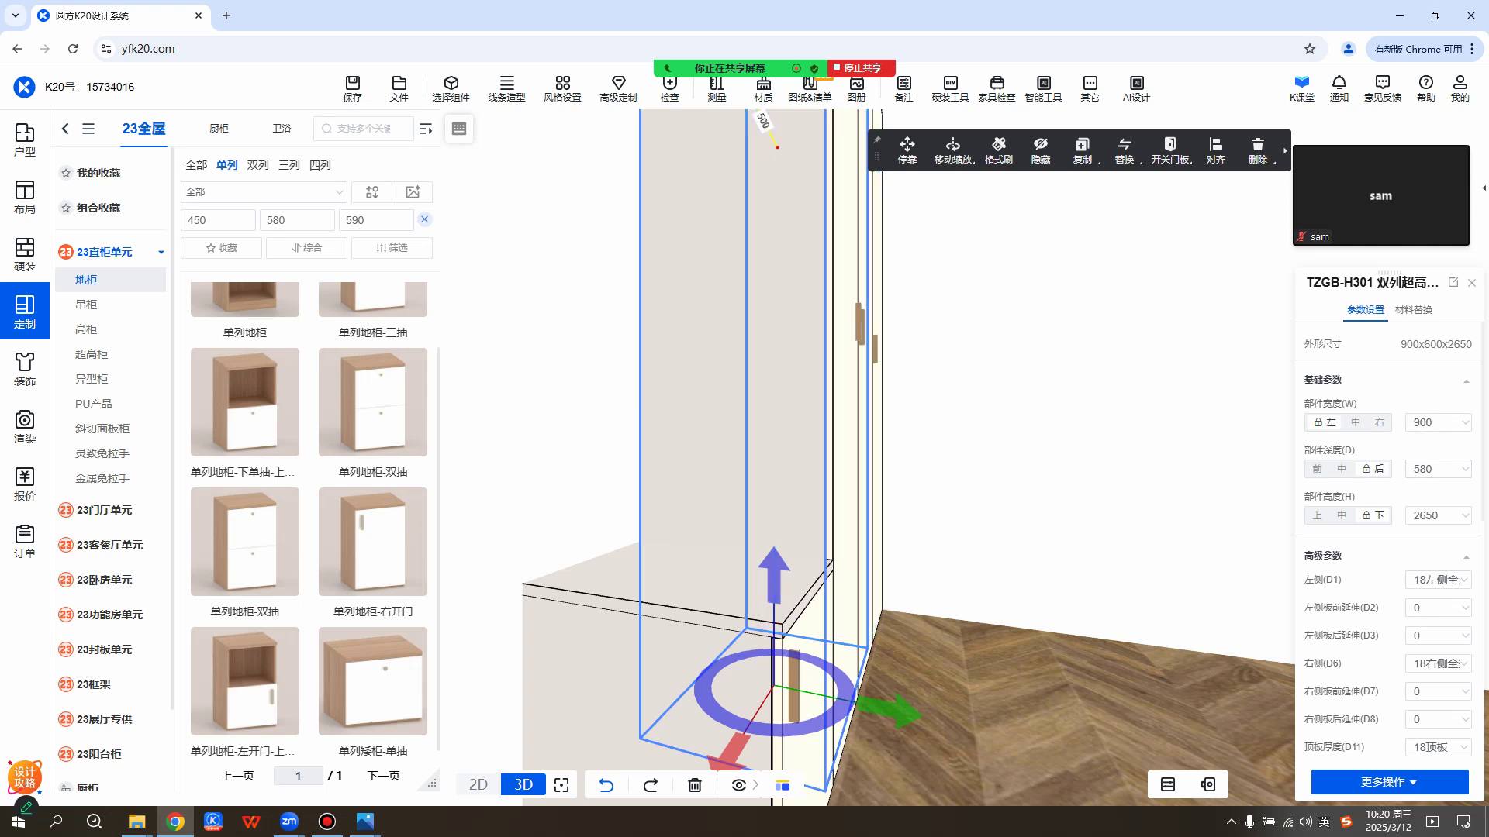
left_click(745, 130)
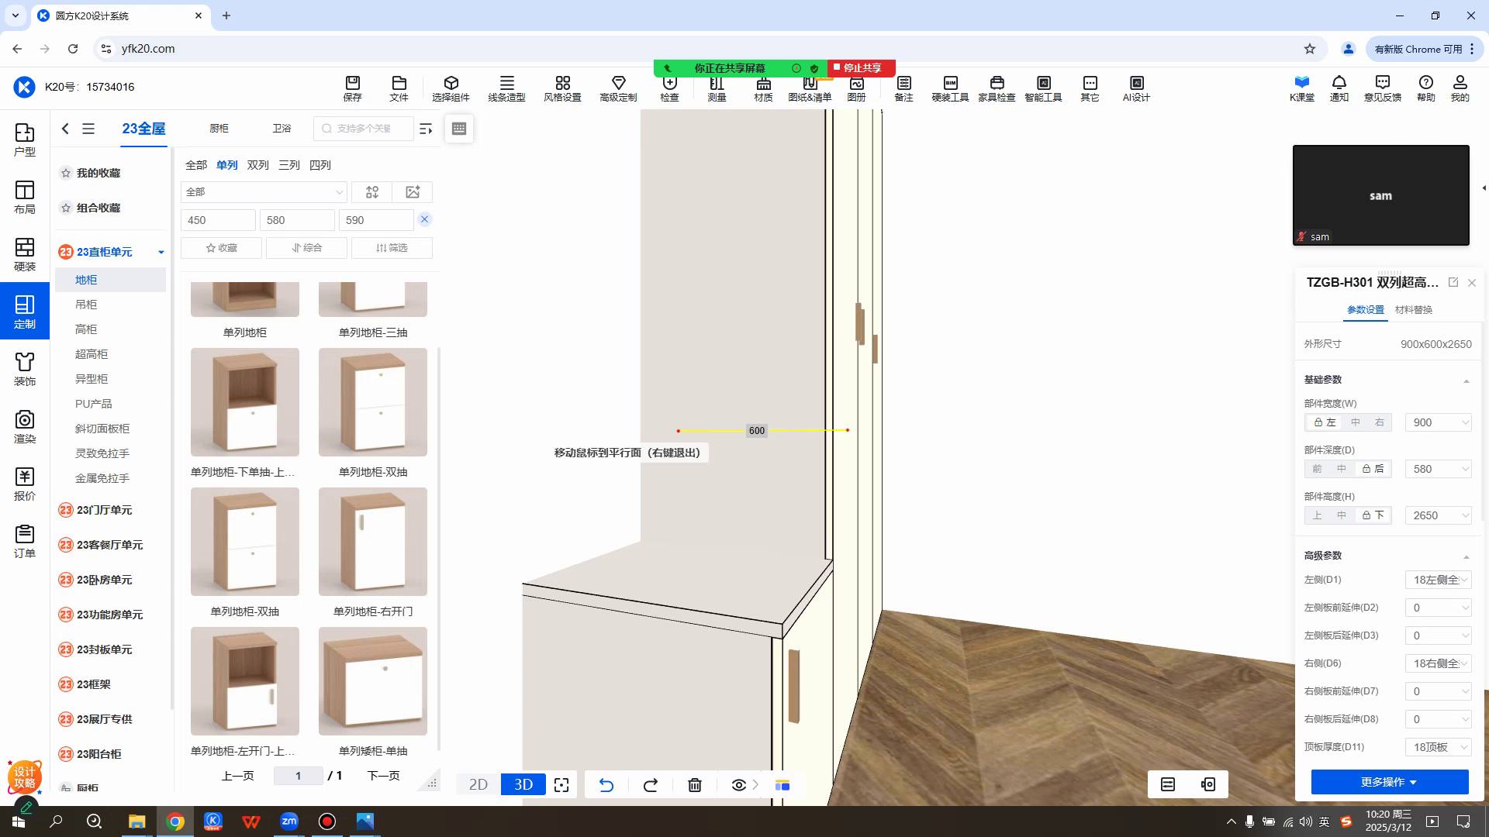
right_click(540, 436)
Compare the low cabinet beside the wardrobe with the reference rendering, viewing the wardrobe from the front.
right_click_drag(868, 457, 744, 454)
scroll(807, 434, "down", 4)
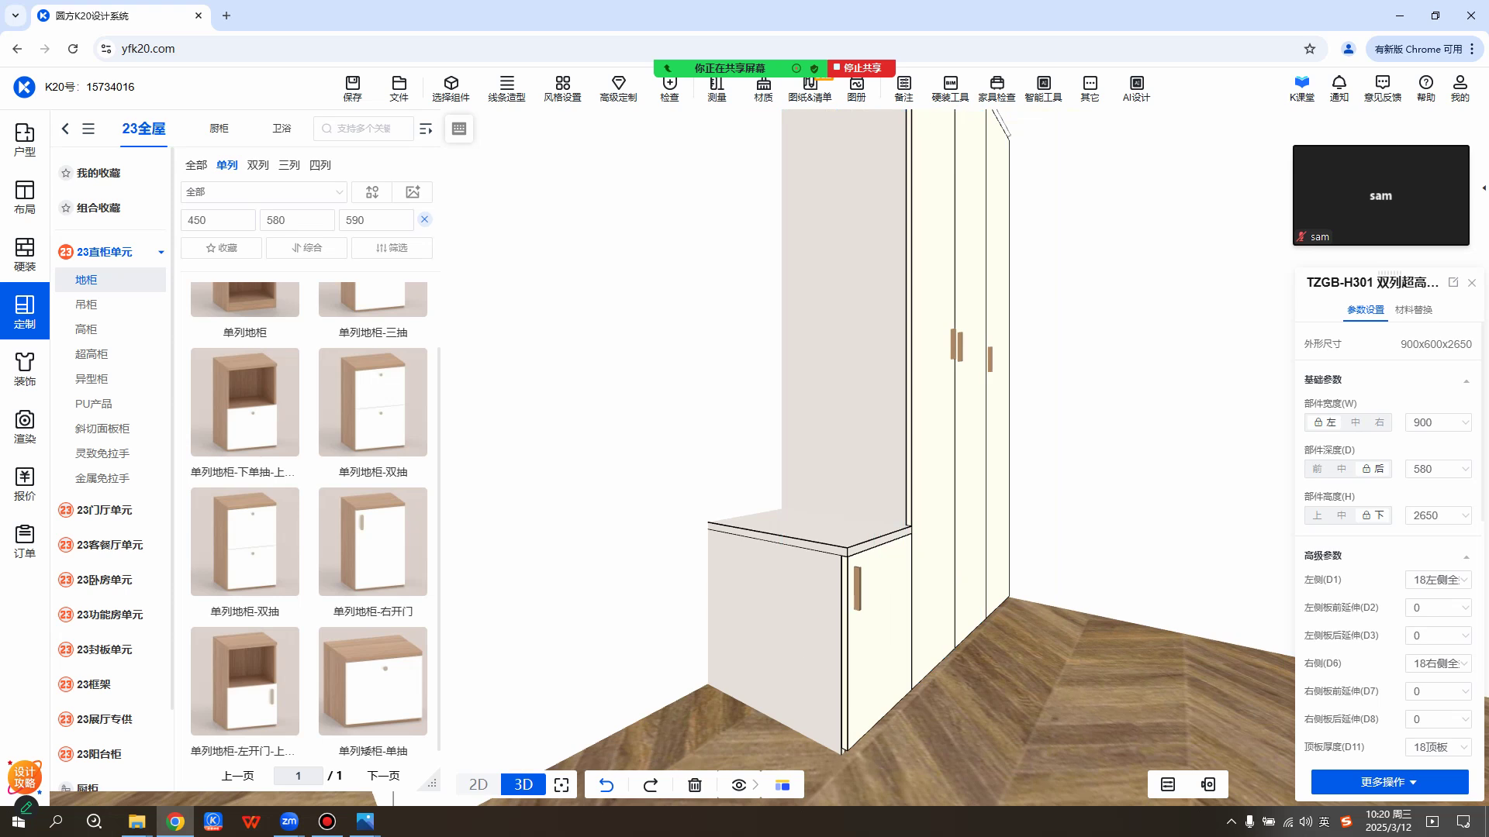
right_click_drag(744, 449, 621, 434)
scroll(728, 435, "up", 6)
scroll(776, 442, "down", 6)
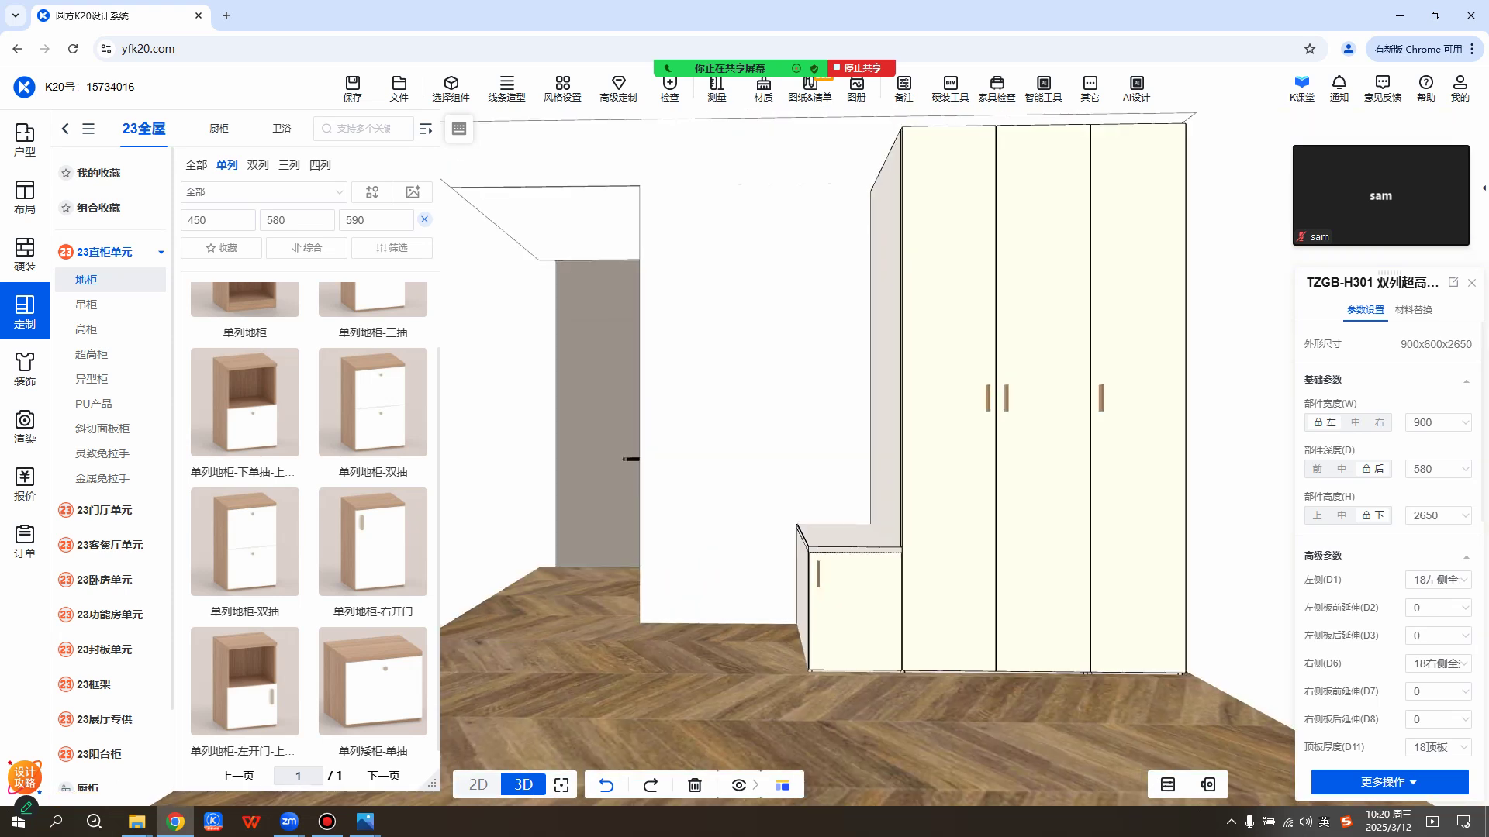
scroll(749, 407, "up", 1)
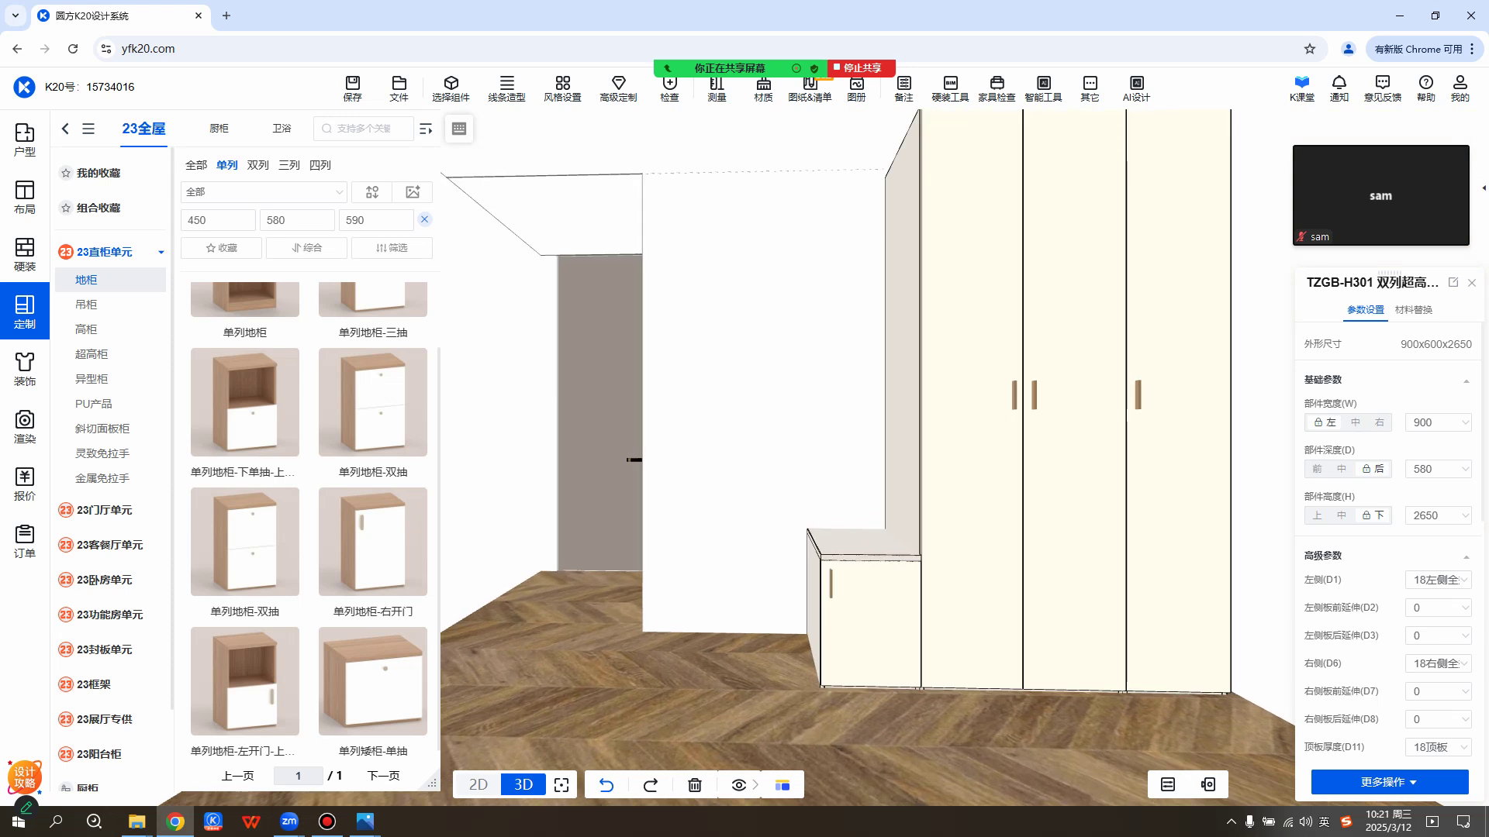
left_click(869, 614)
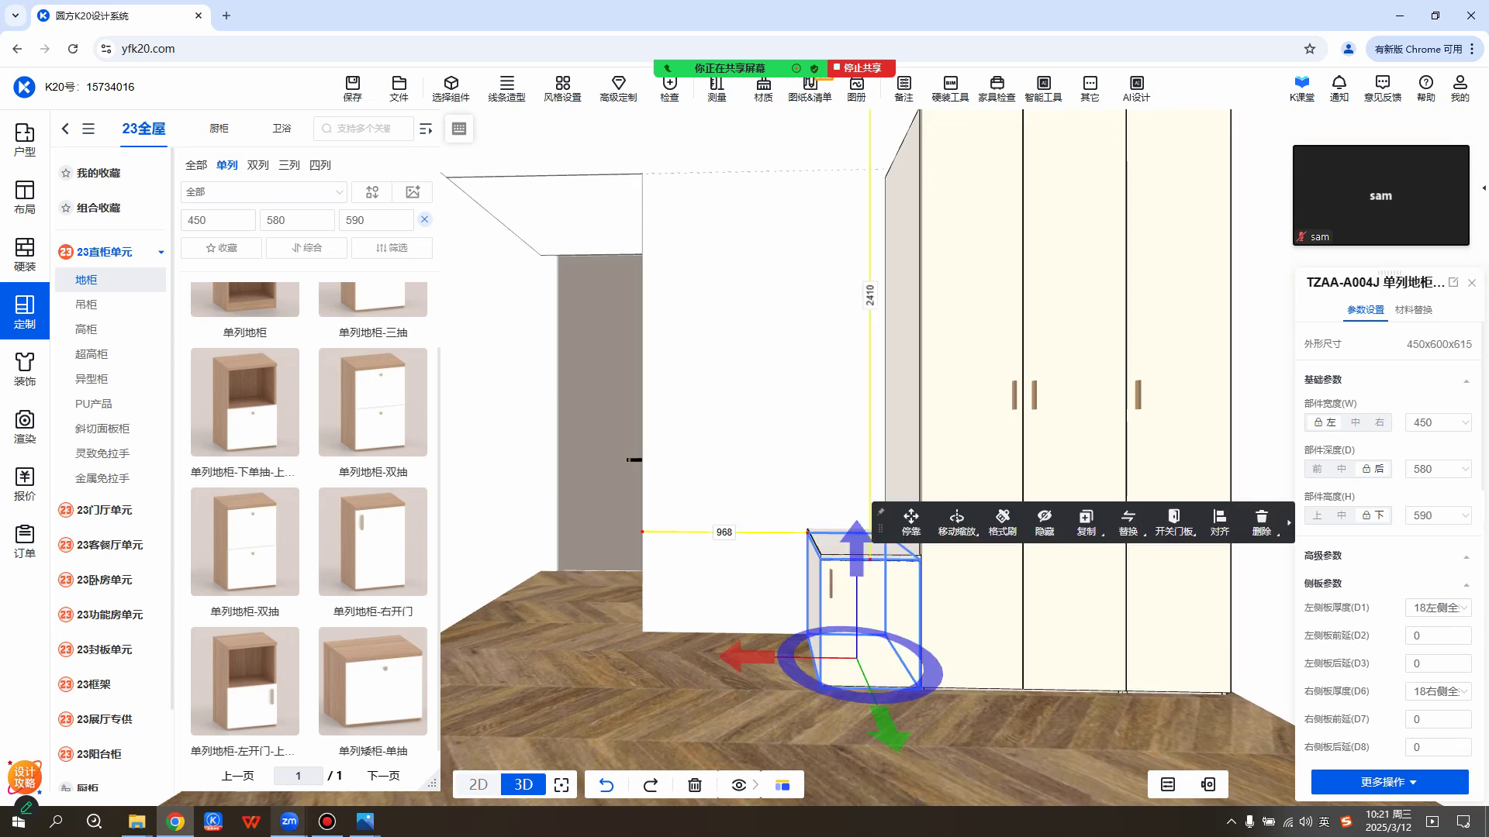
mouse_move(365, 821)
left_click(198, 756)
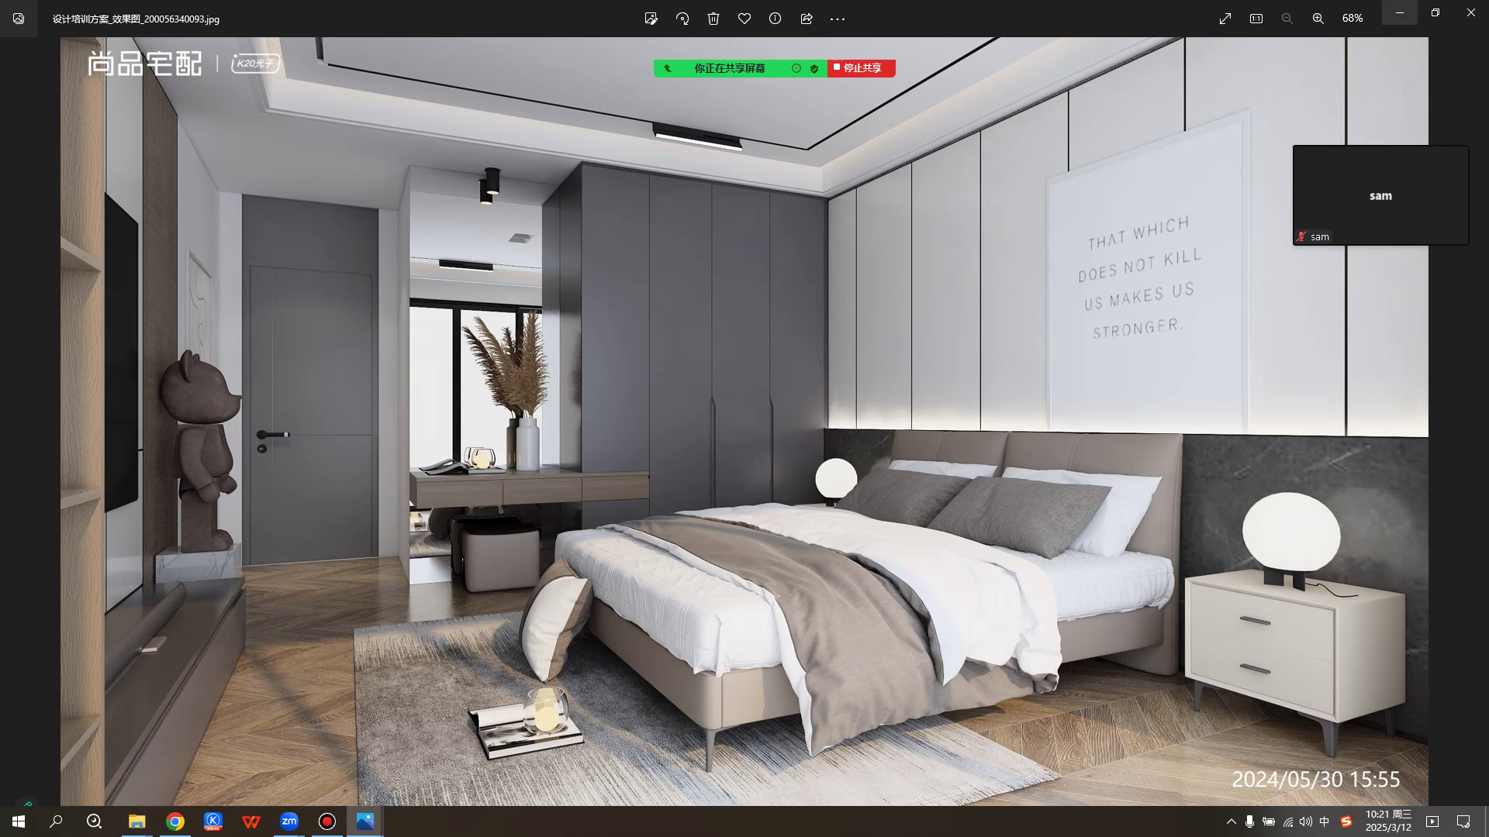
left_click(1400, 13)
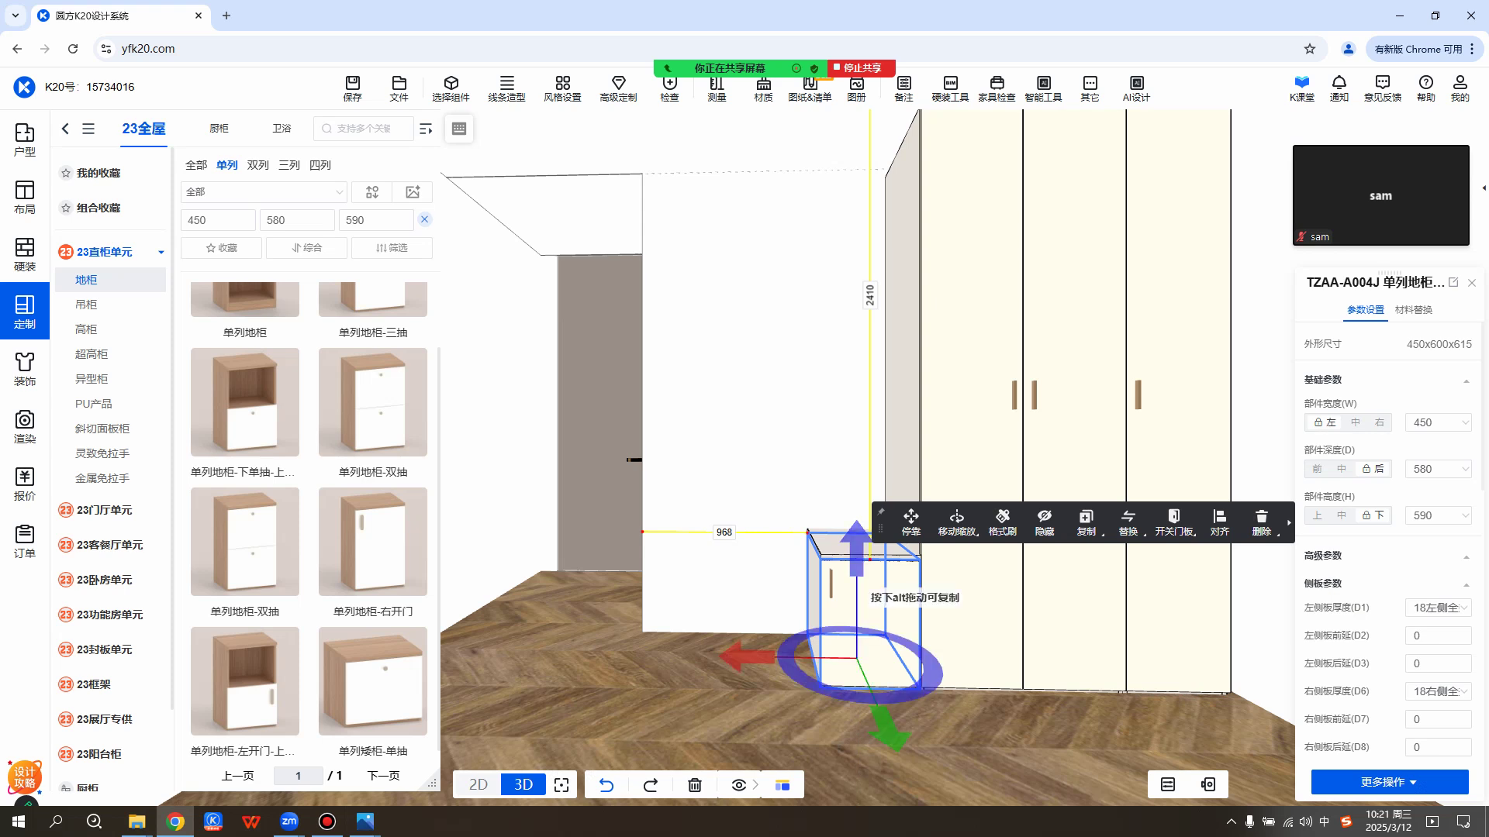
scroll(1438, 496, "down", 4)
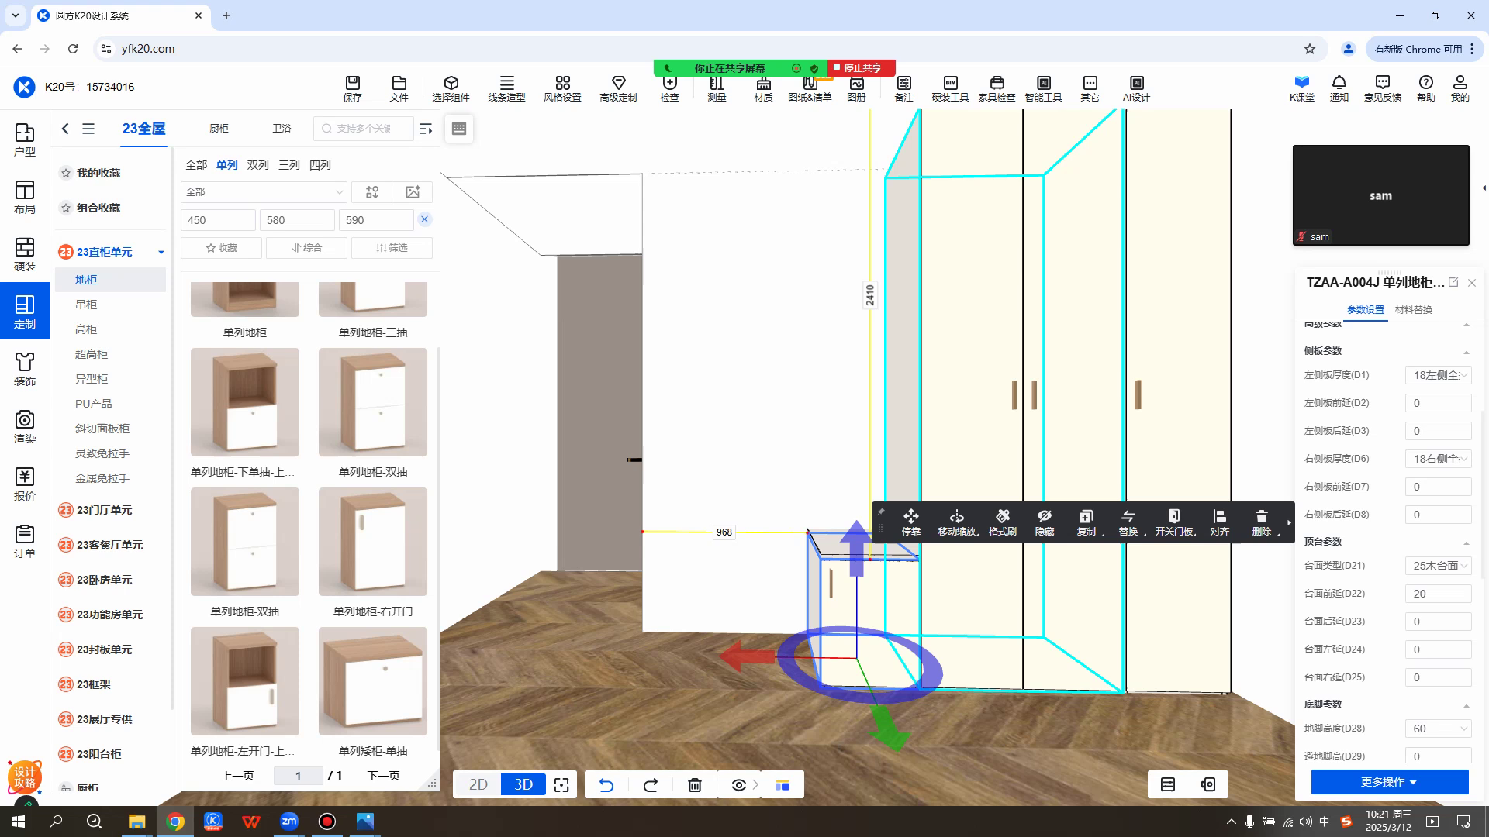
left_click(1439, 489)
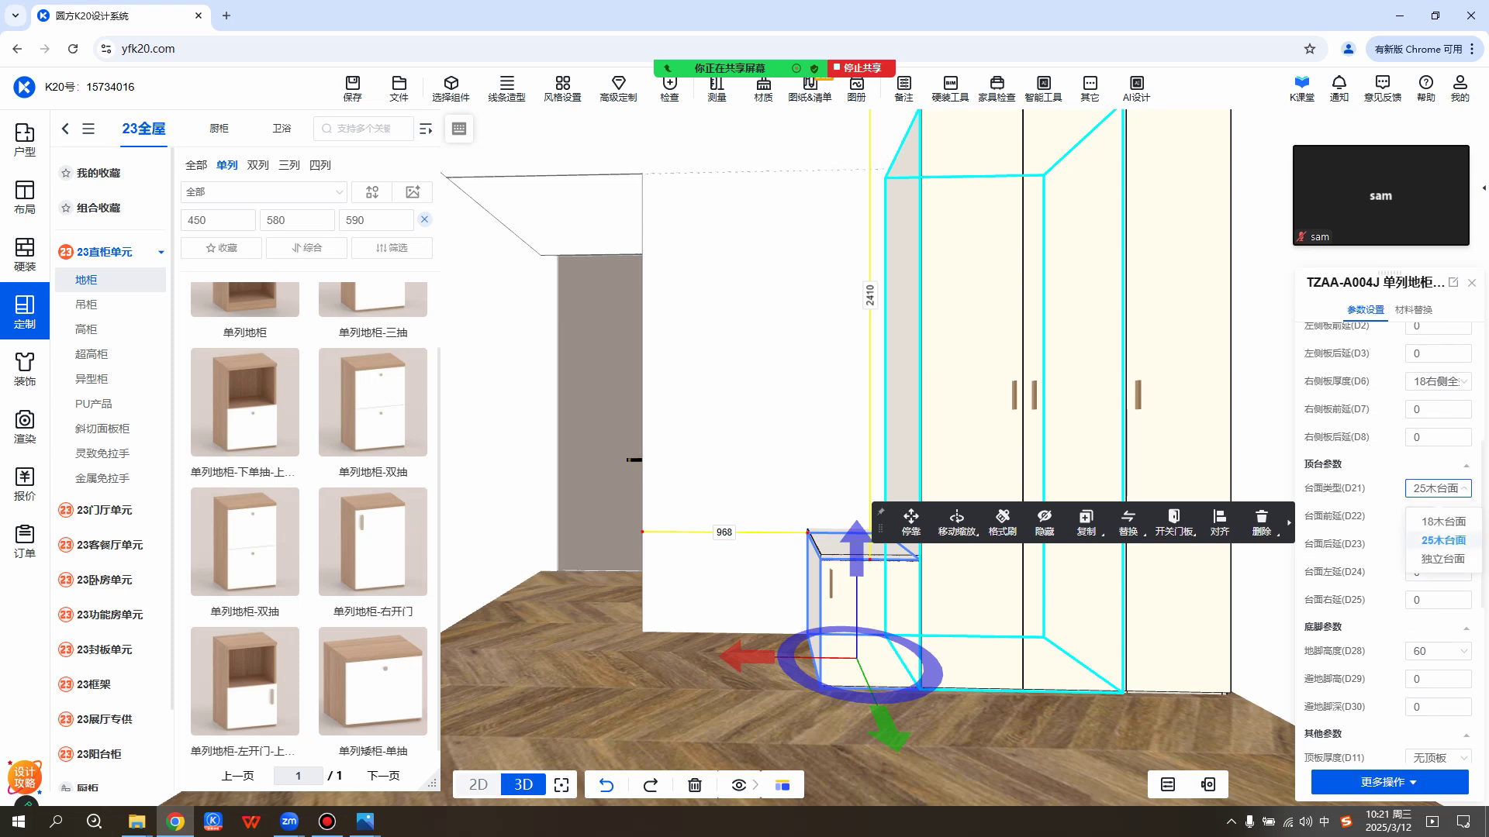
left_click(729, 682)
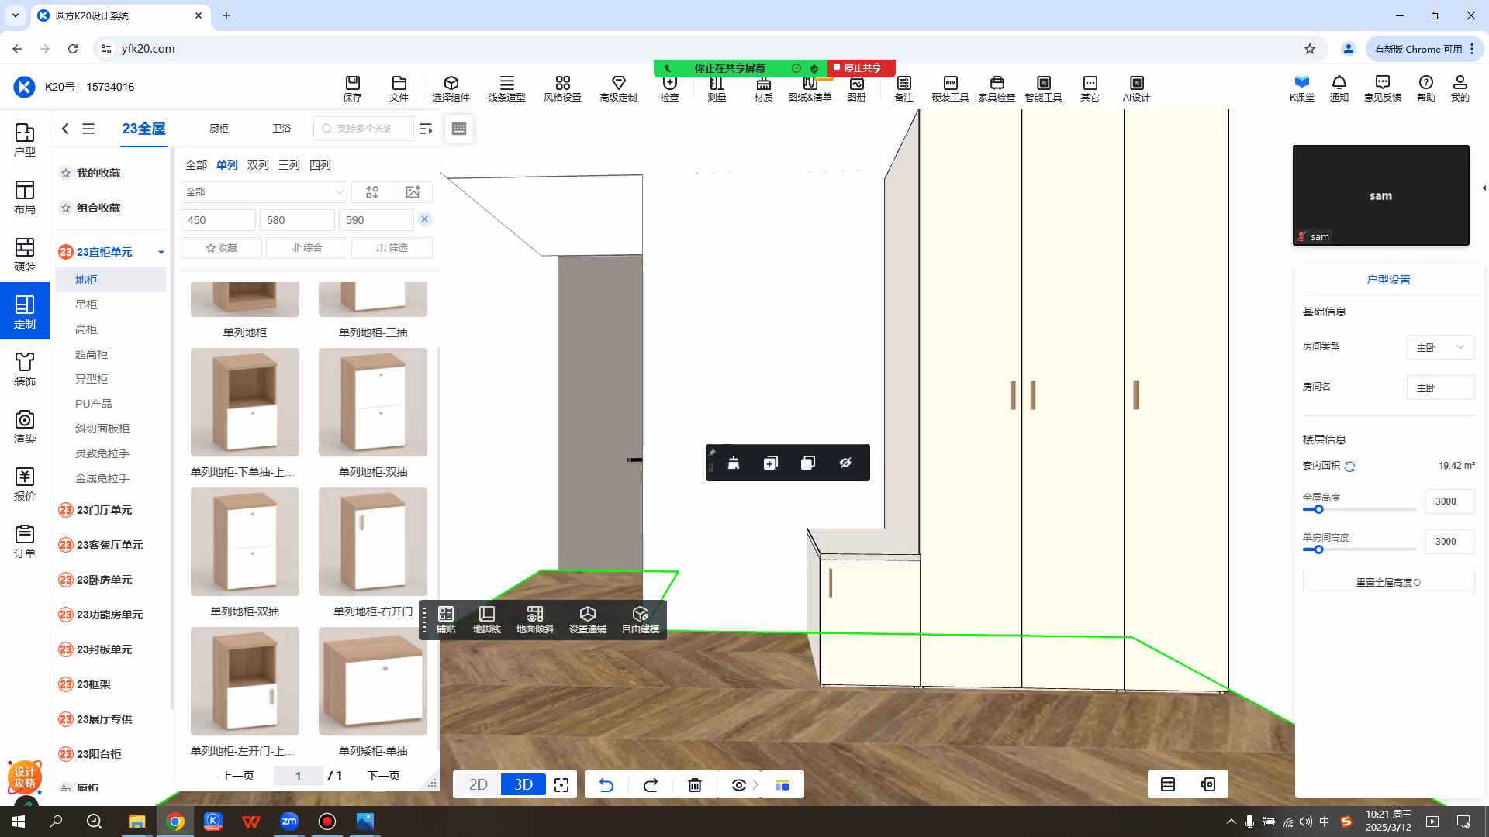
Set the low cabinet's 台面类型(D21) to 独立台面.
left_click(856, 595)
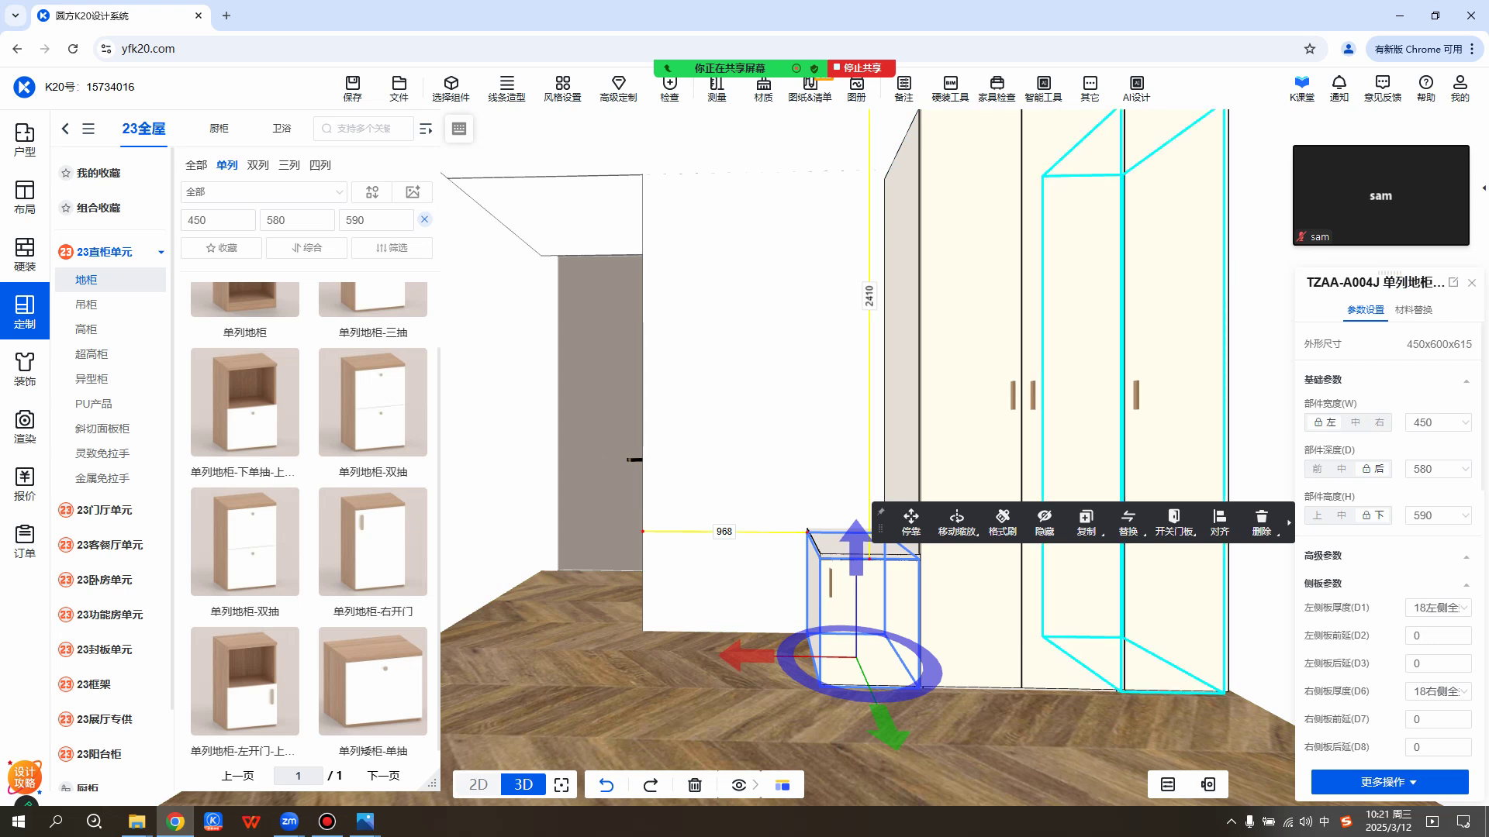
scroll(1388, 543, "down", 4)
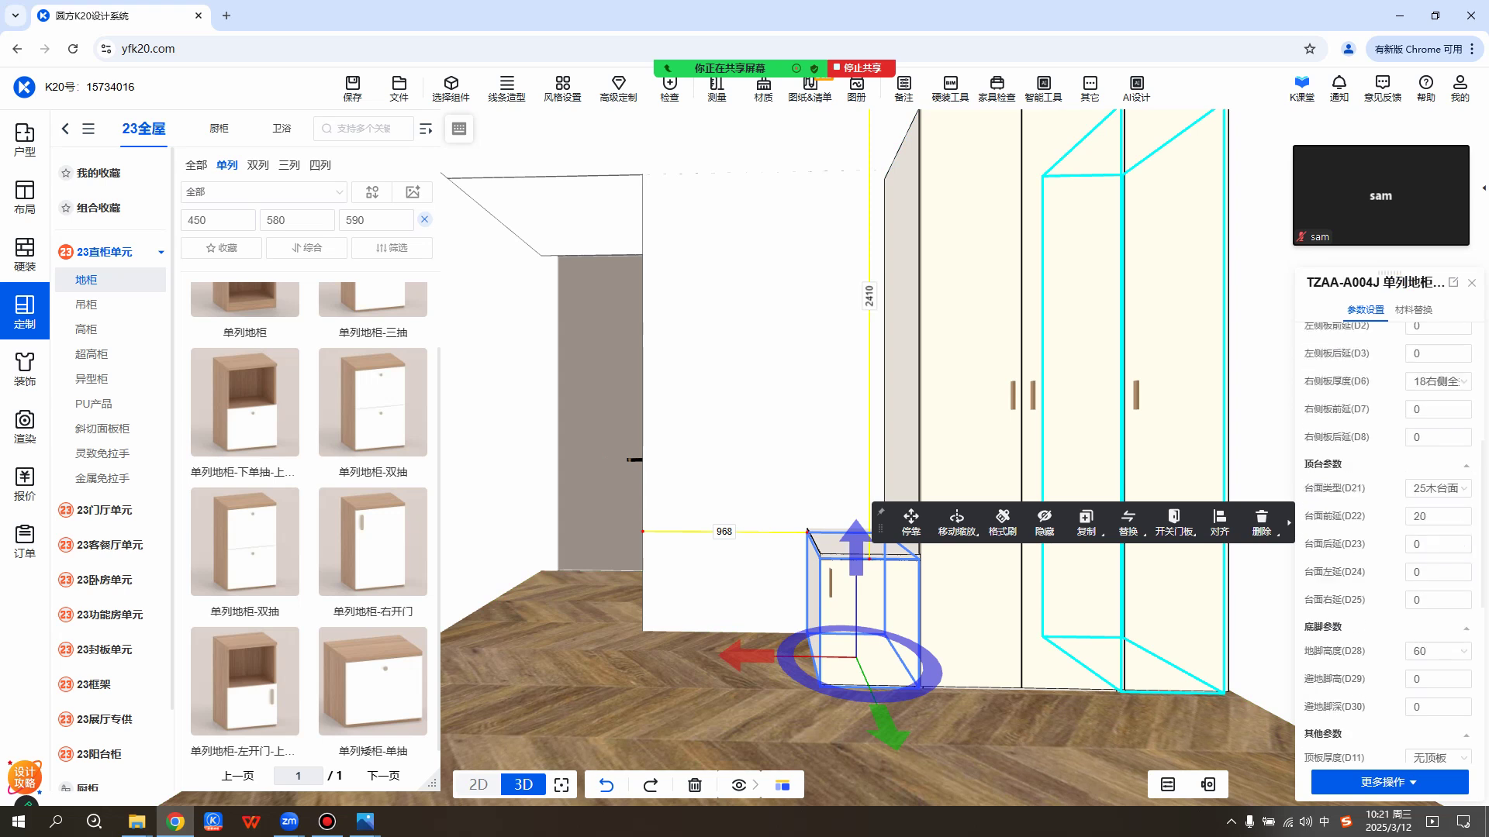
left_click(1437, 489)
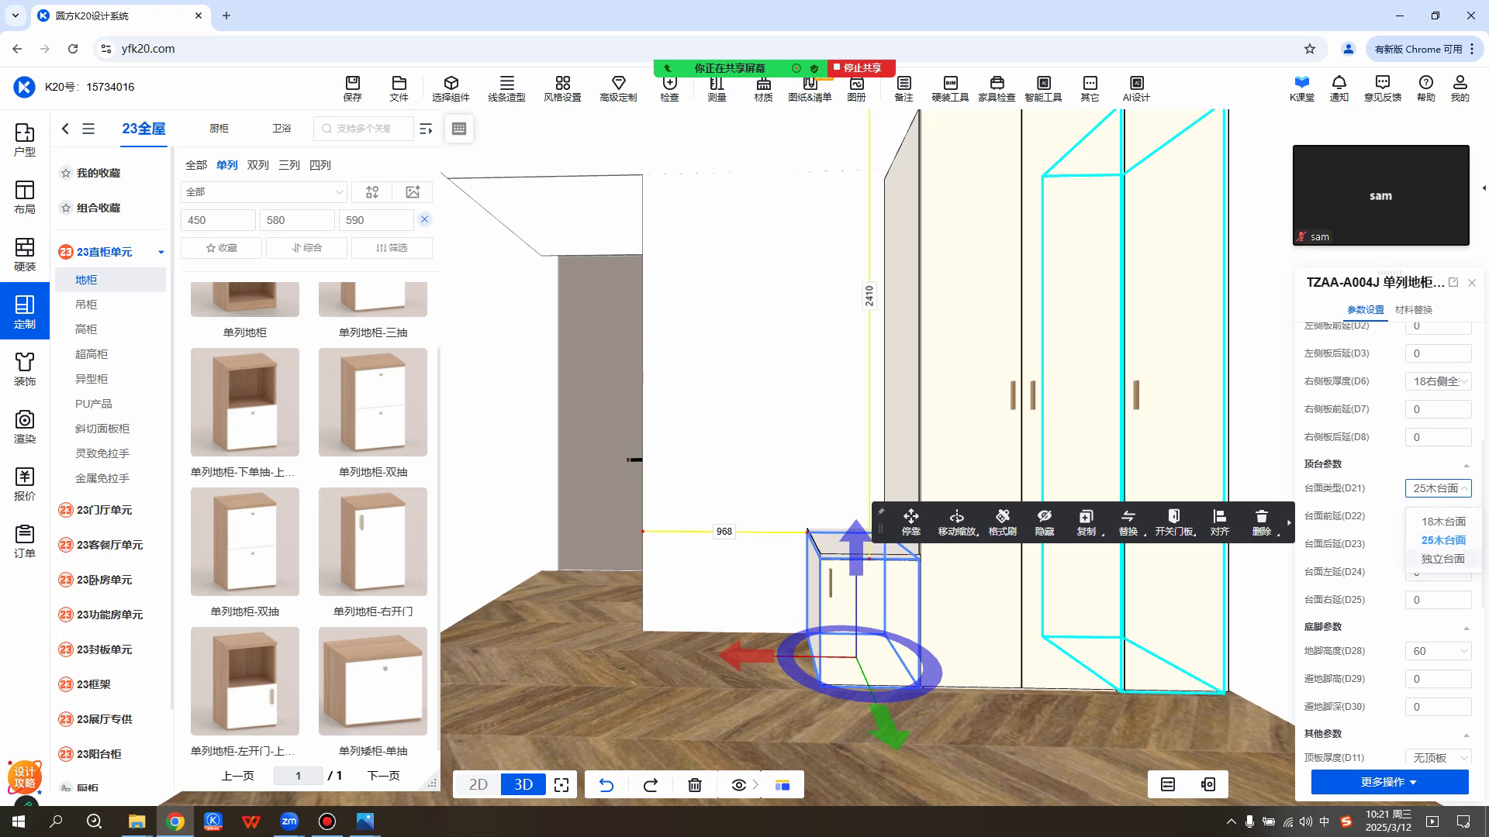
left_click(1443, 558)
left_click(1438, 489)
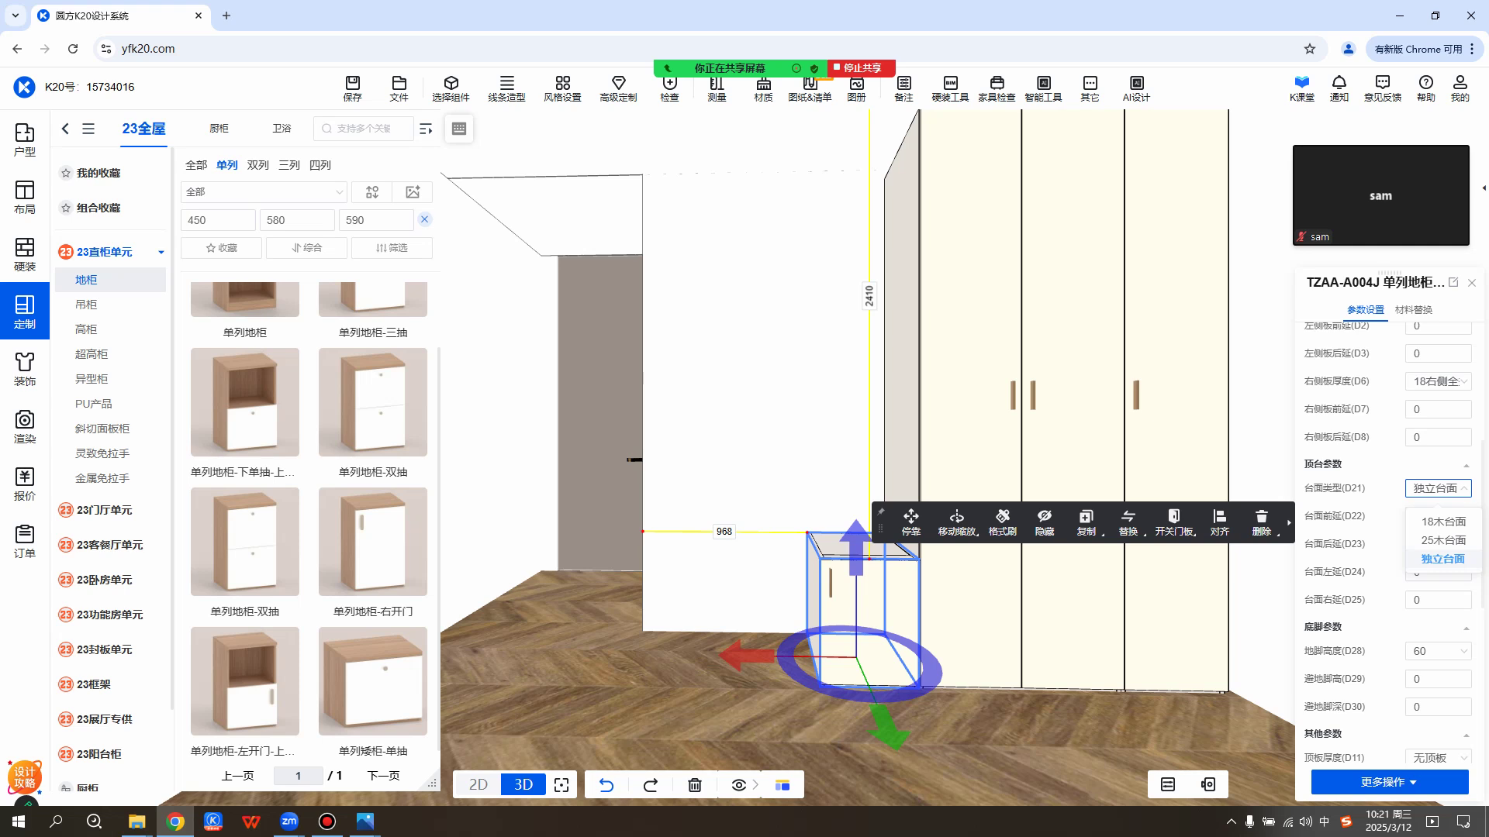
left_click(791, 388)
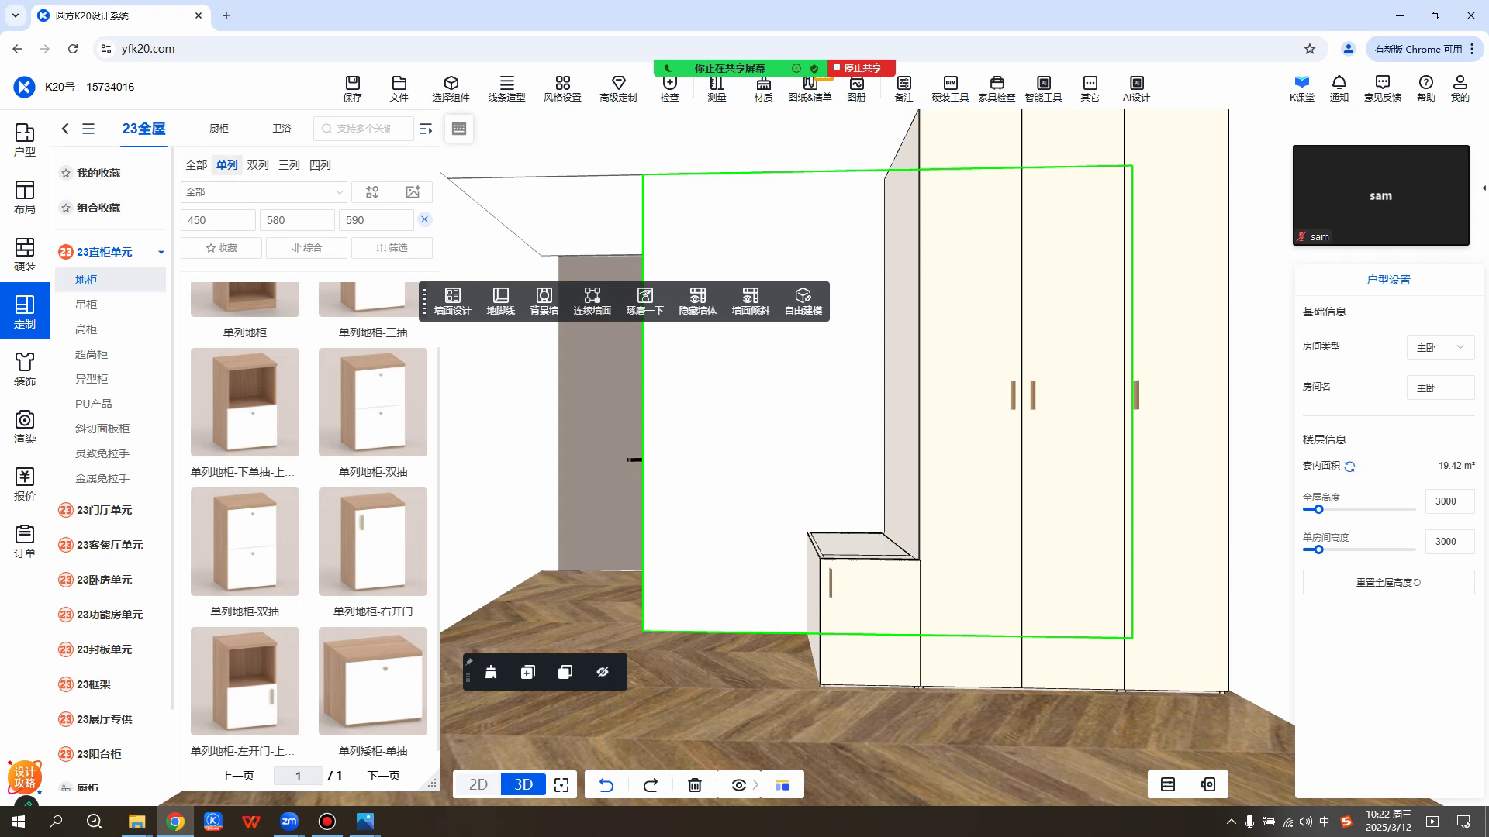
Switch the 23直柜单元 library to 吊柜 and set its width filter to 450.
left_click(87, 304)
left_click(211, 260)
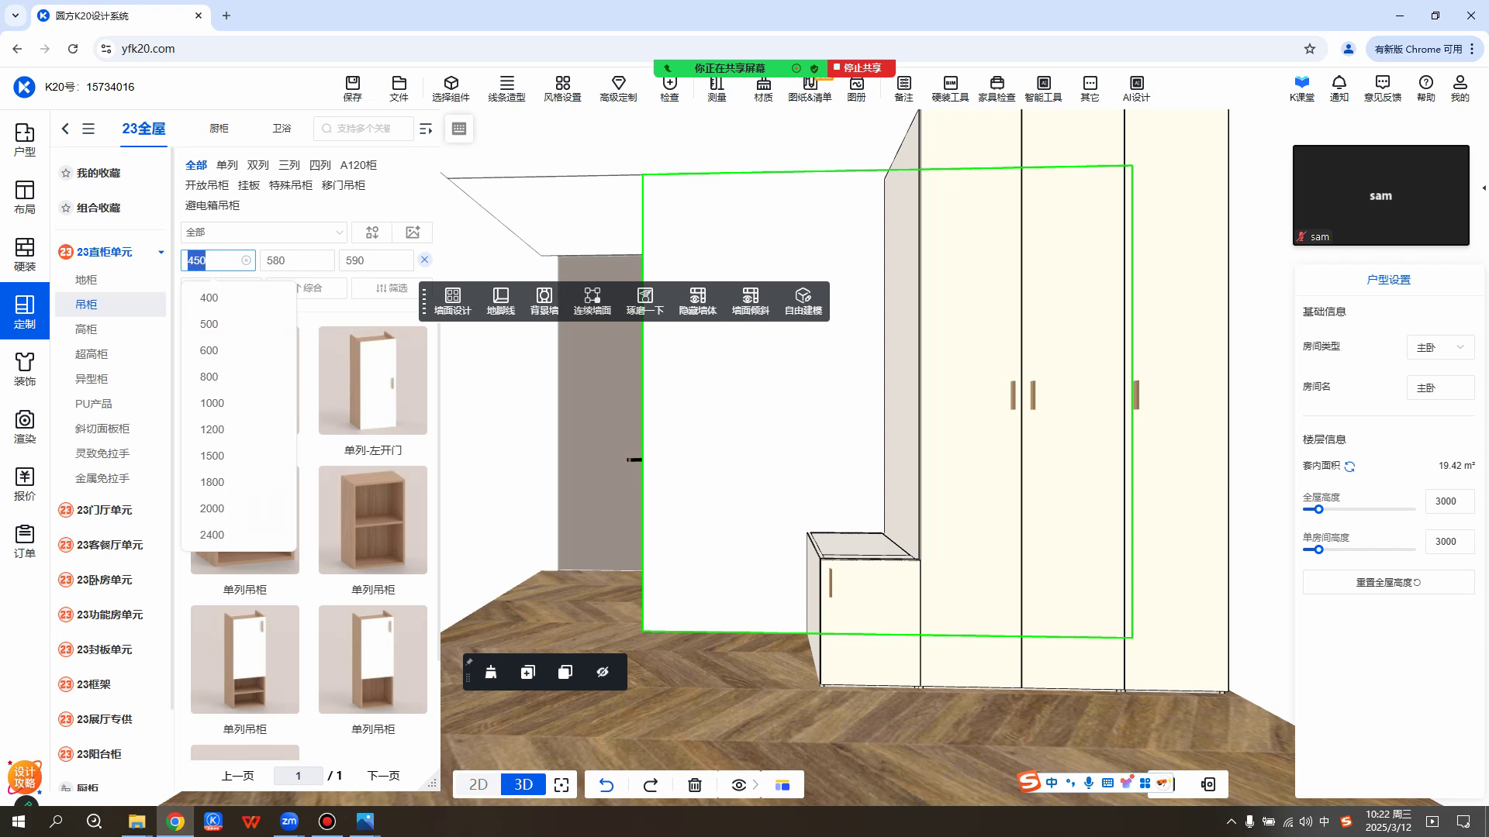
type("180")
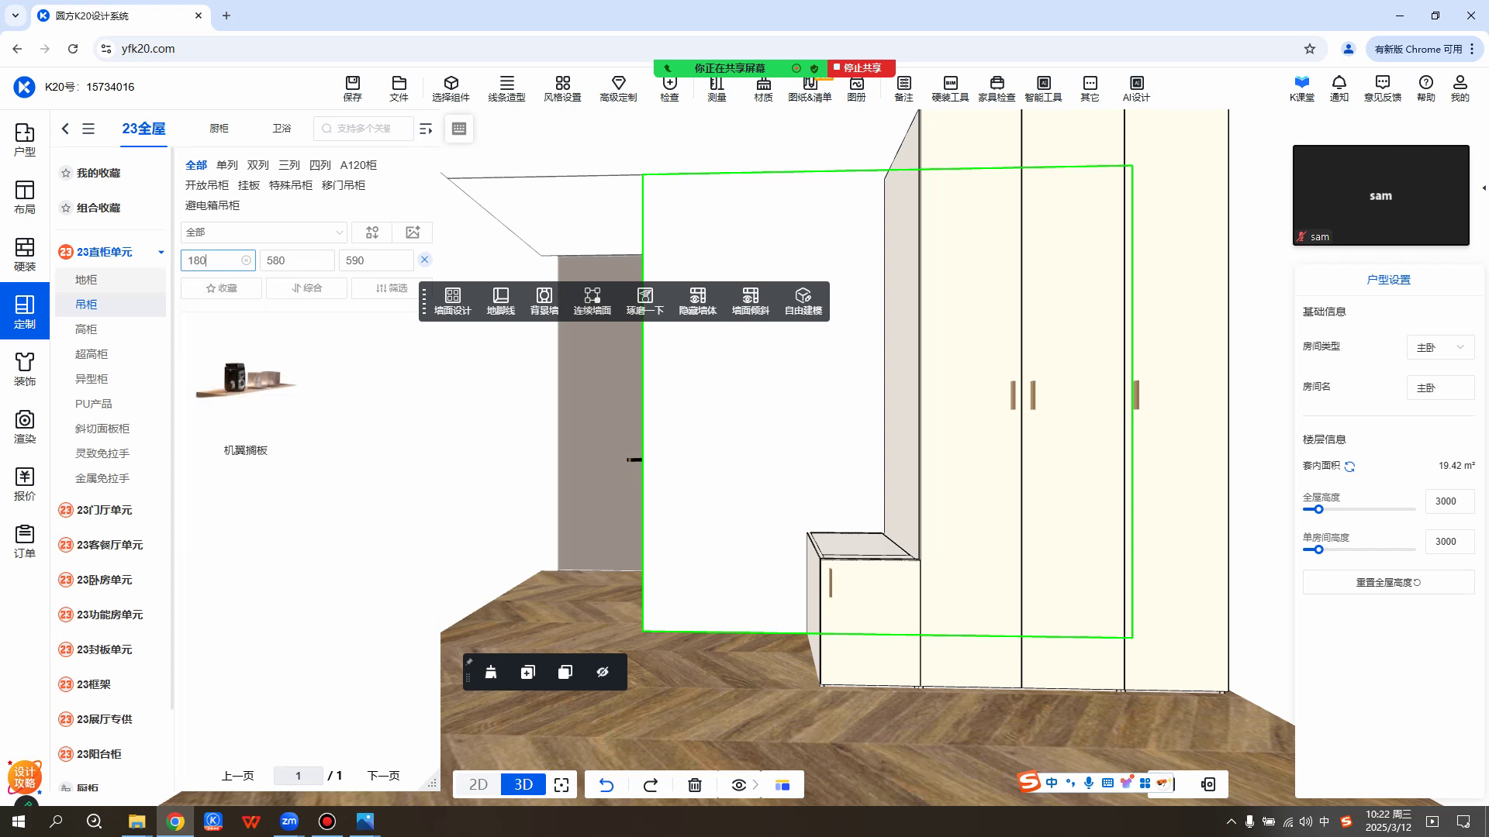
key("Tab")
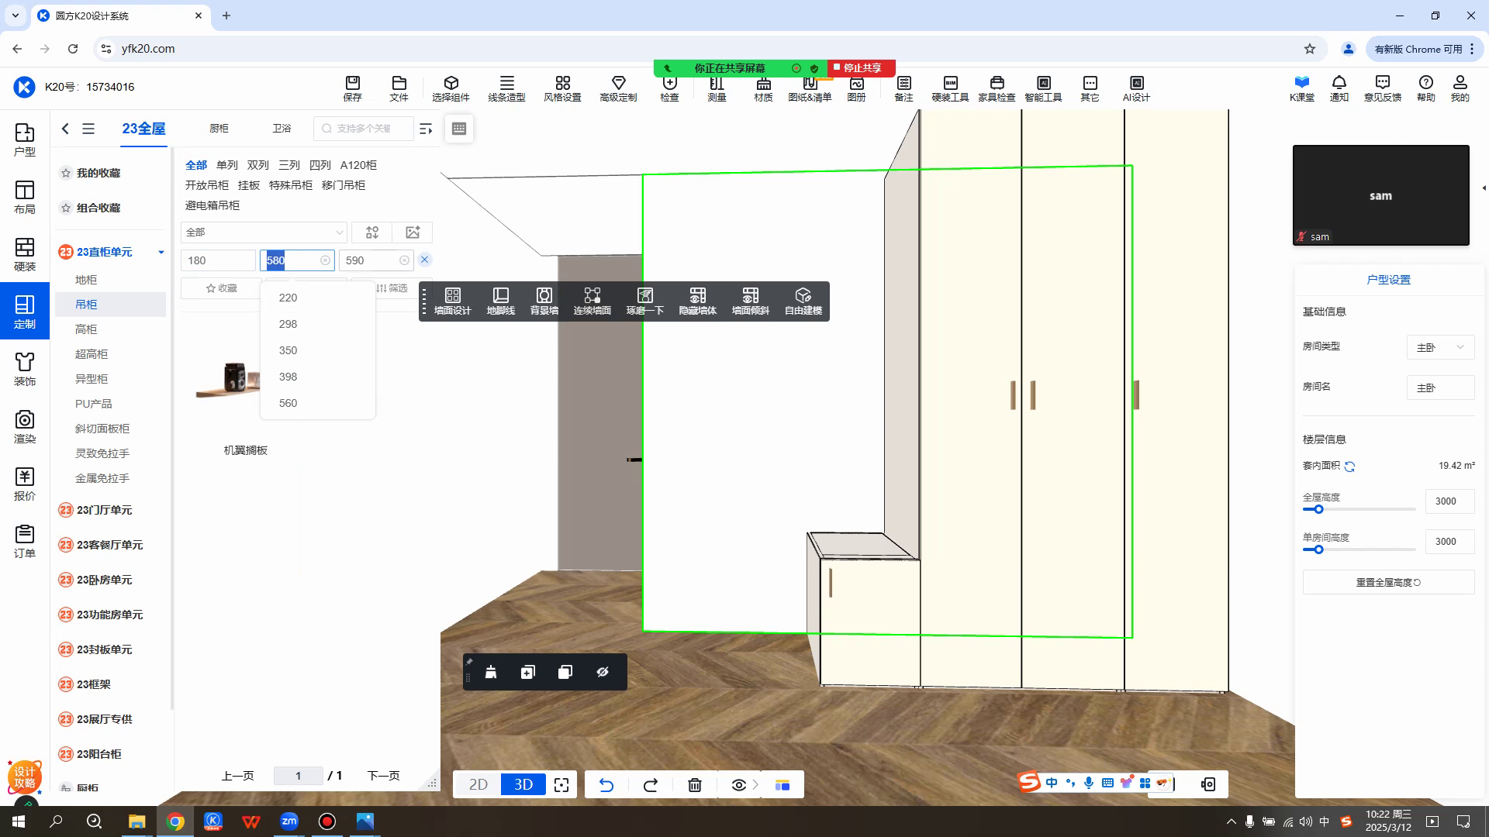
double_click(355, 261)
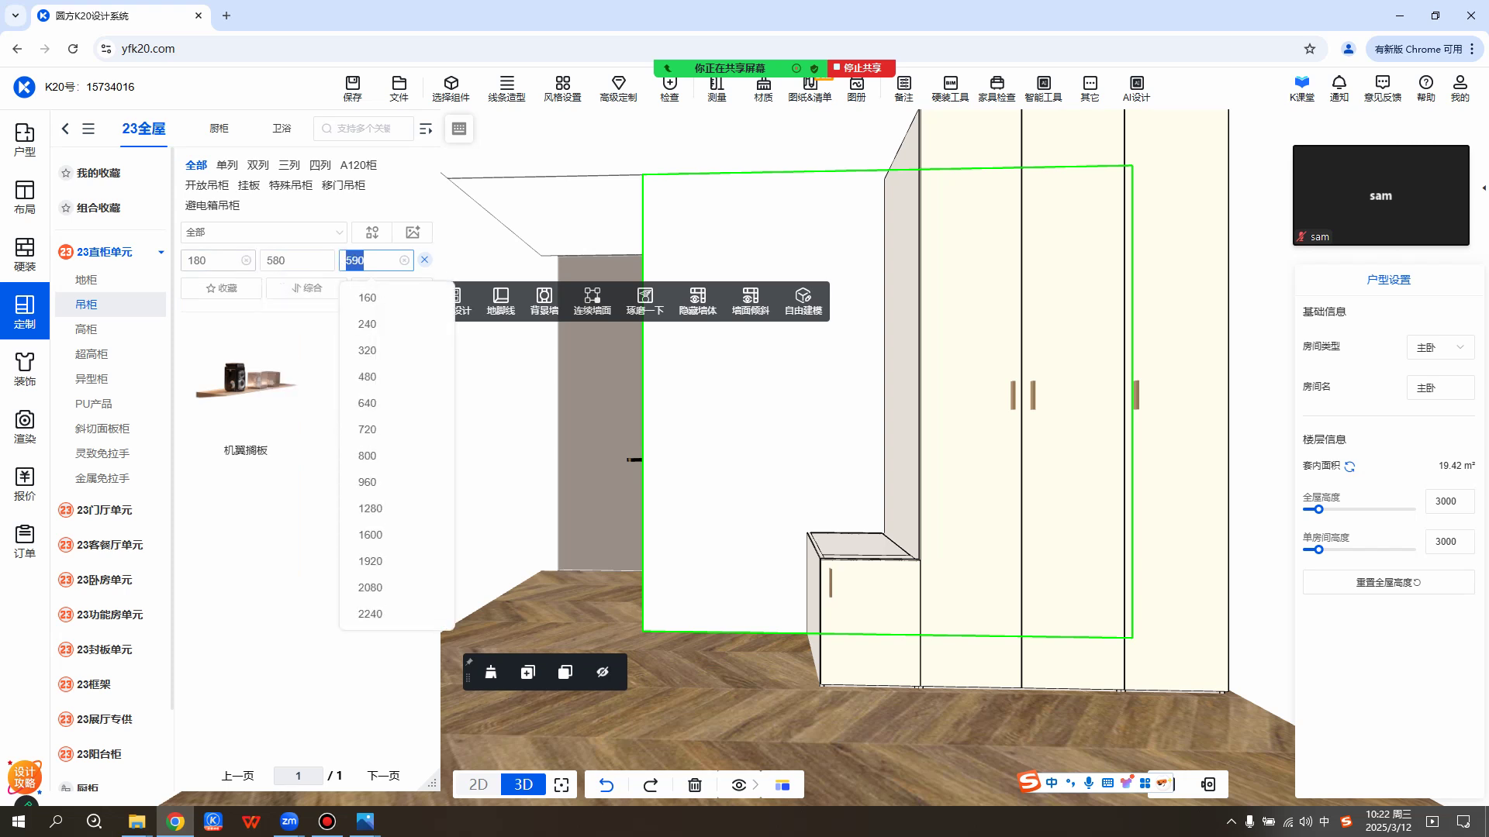
left_click(218, 261)
key("ctrl+a")
type("450")
key("Return")
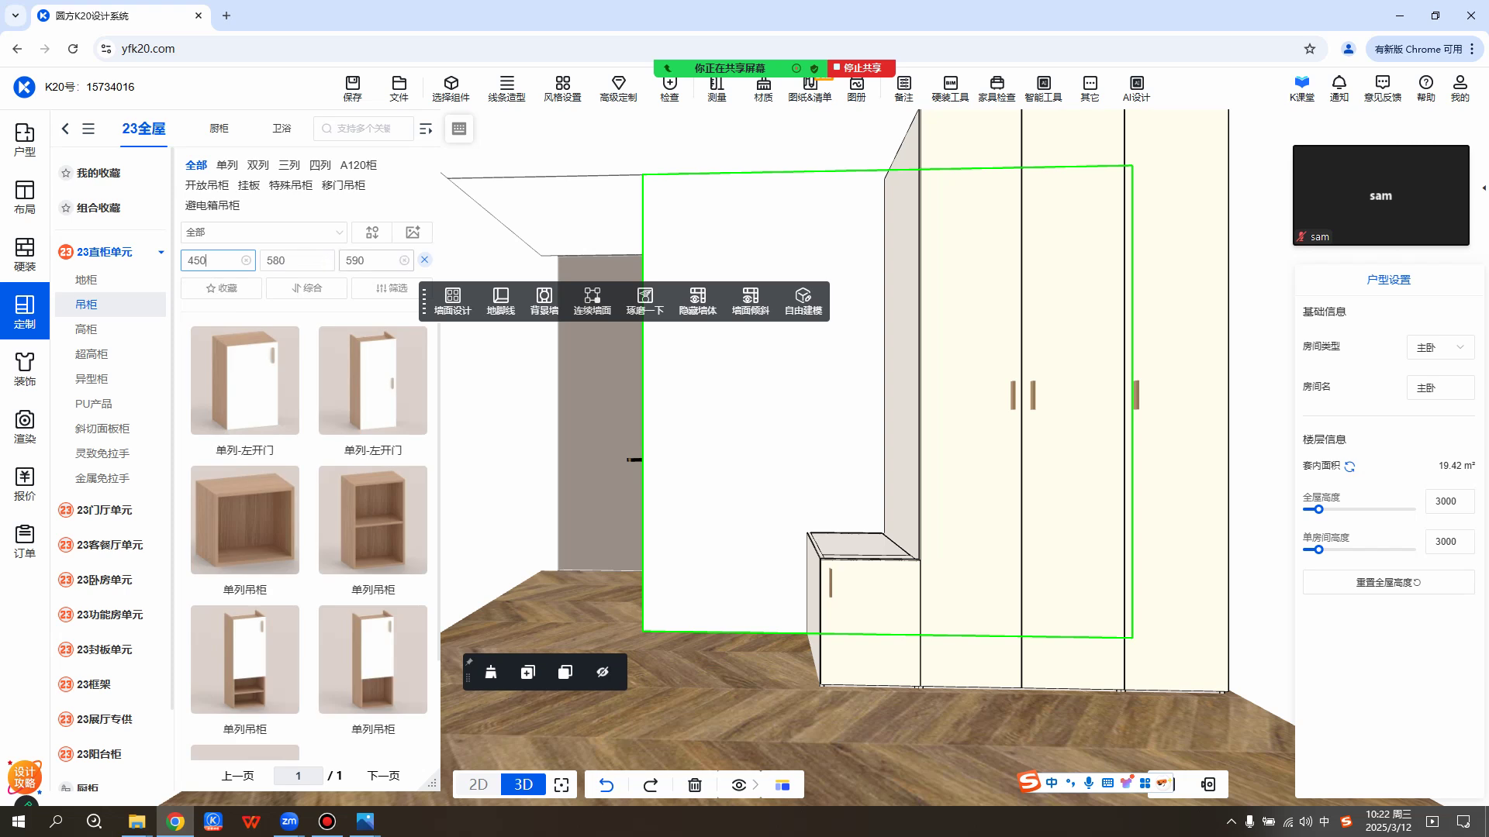
Set the 吊柜 library's height filter to 180.
left_click_drag(369, 261, 325, 261)
type("180")
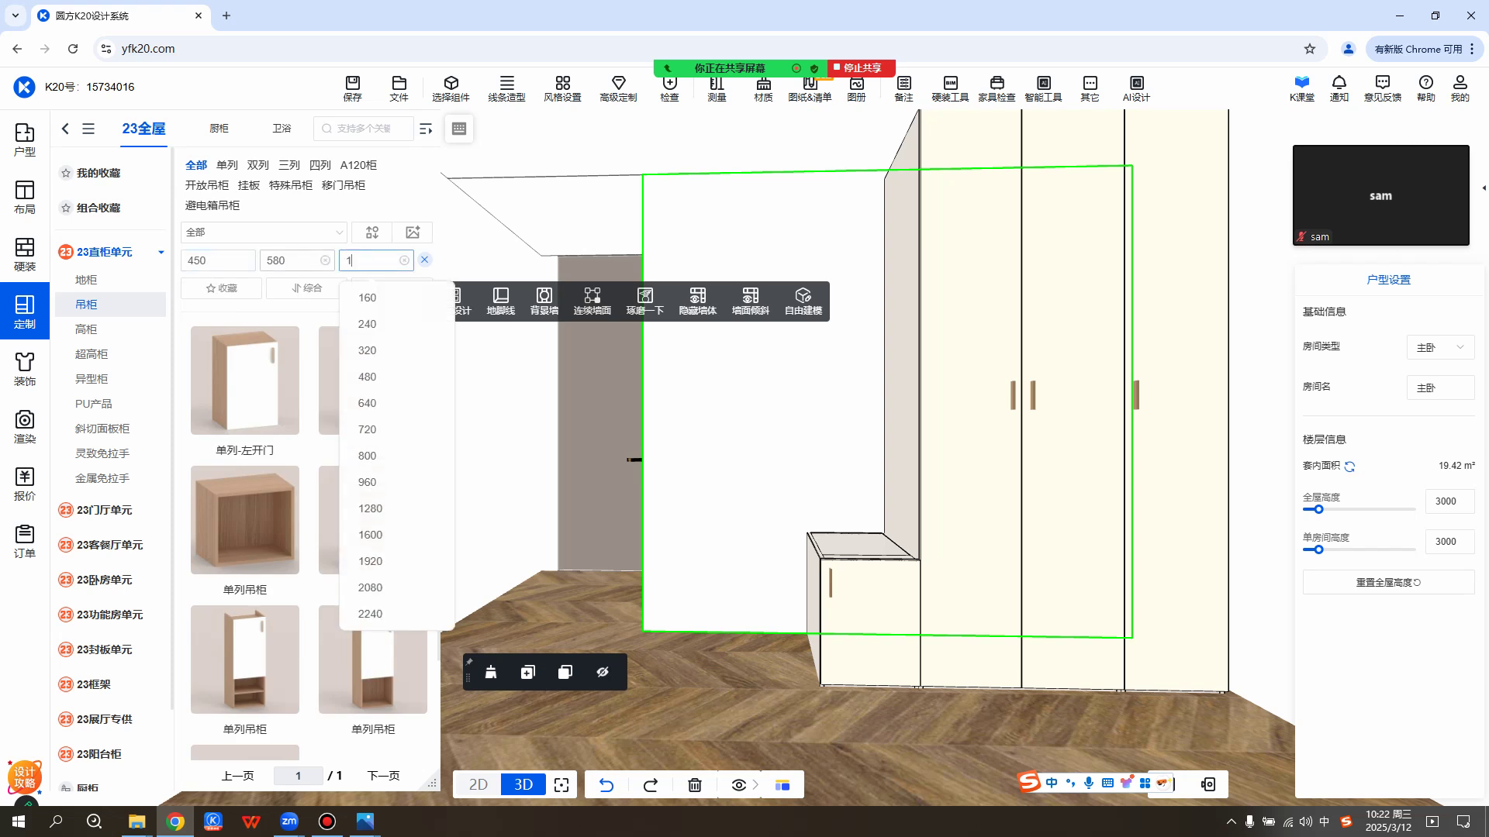
key("Return")
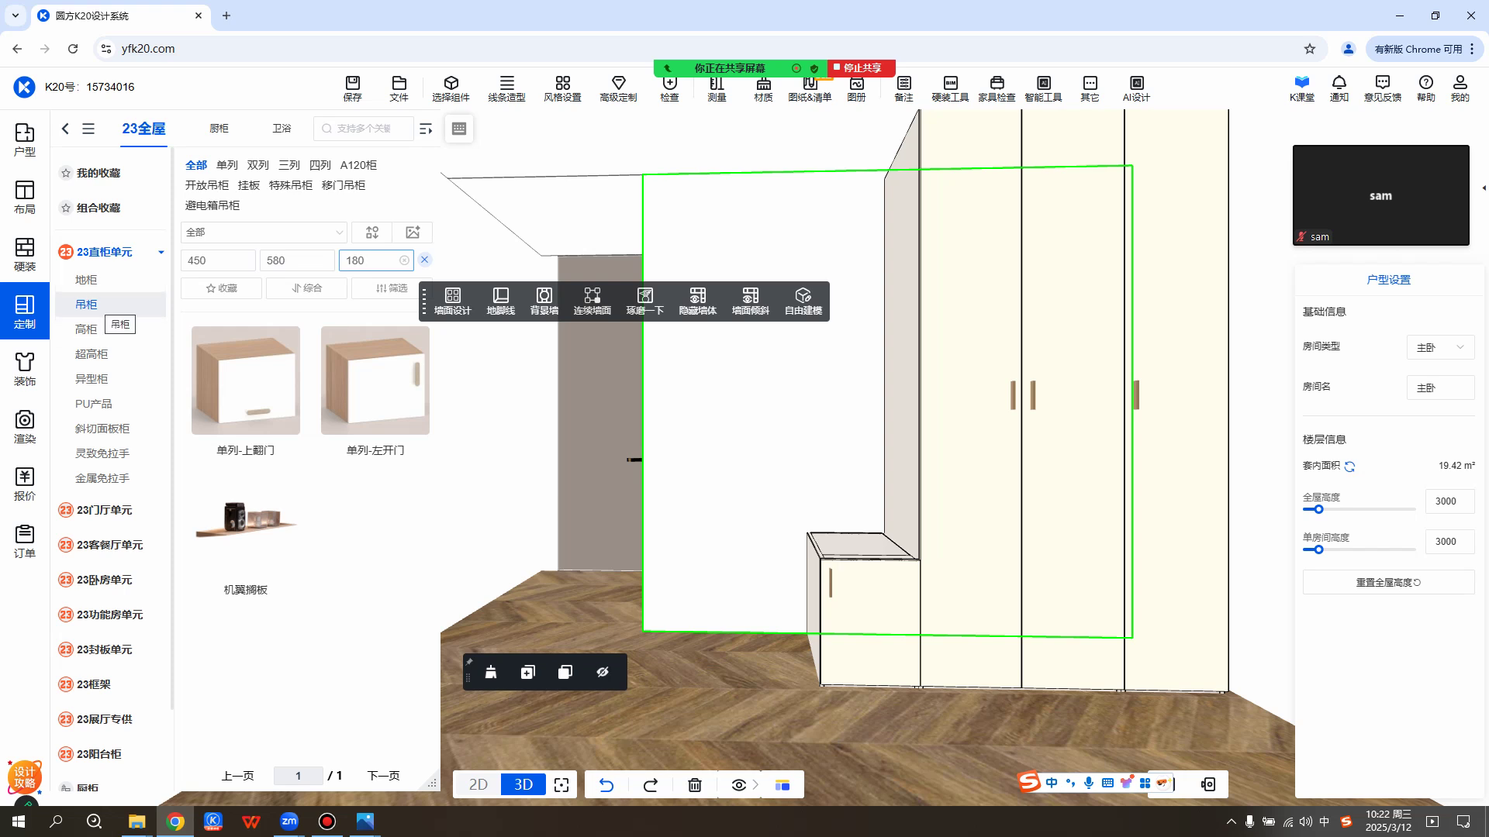
Search the 23直柜单元 and 23客餐厅单元 libraries, including 地柜, 电视柜 and 餐边柜, for a 450 × 580 × 180 drawer unit.
left_click(93, 281)
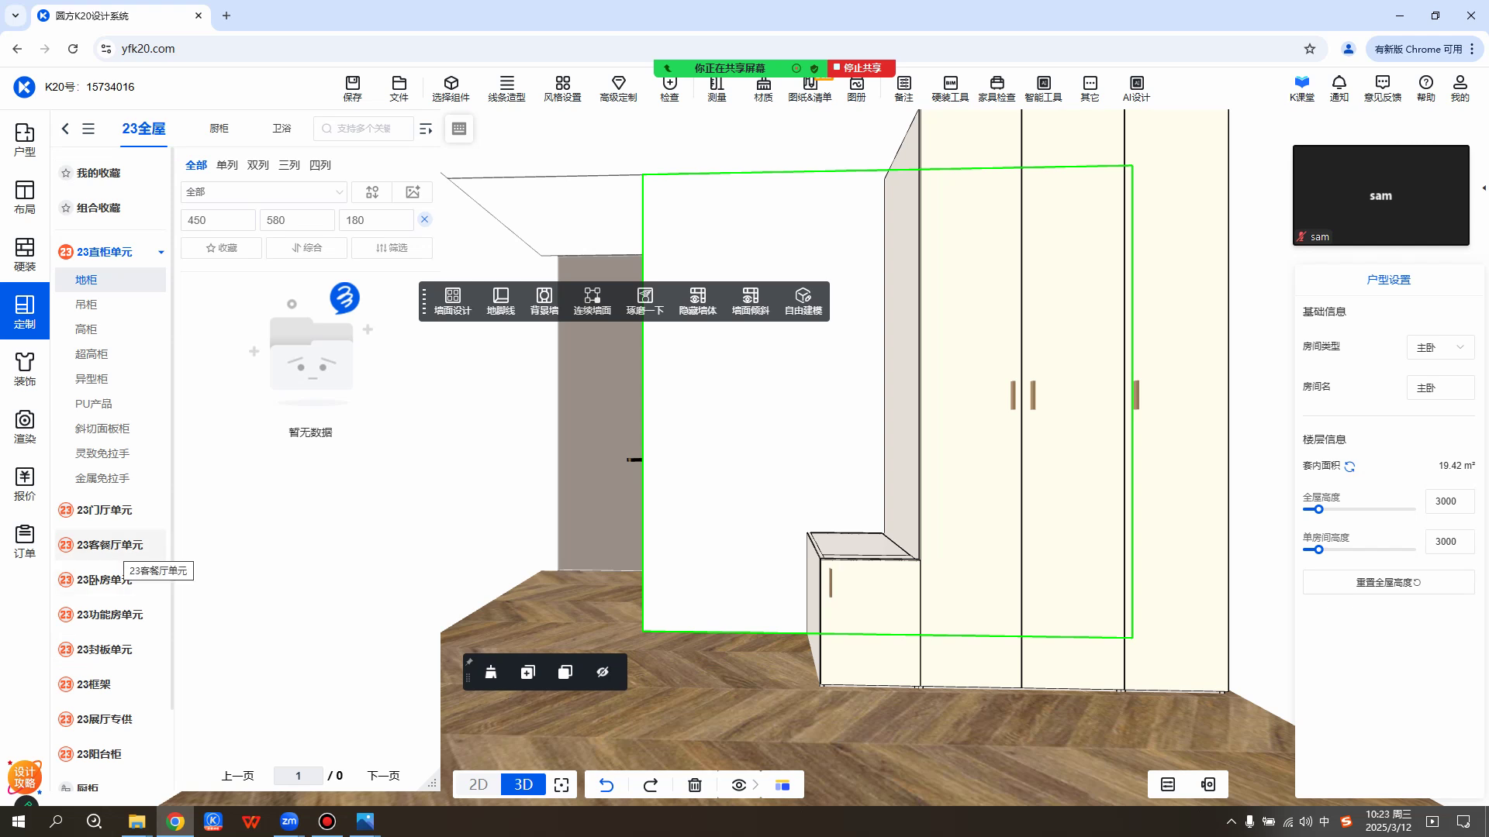
left_click(108, 545)
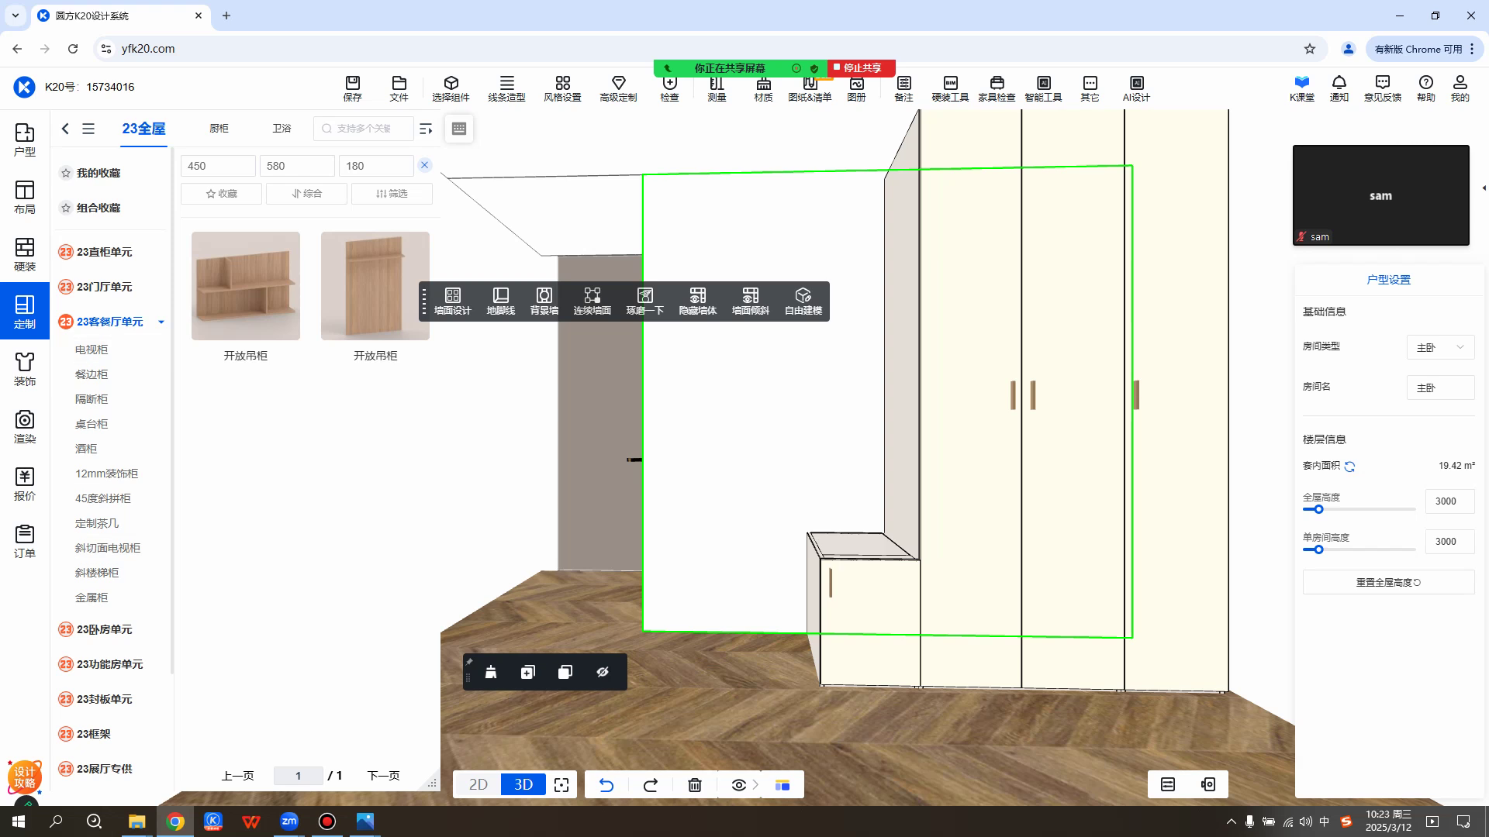
left_click(92, 350)
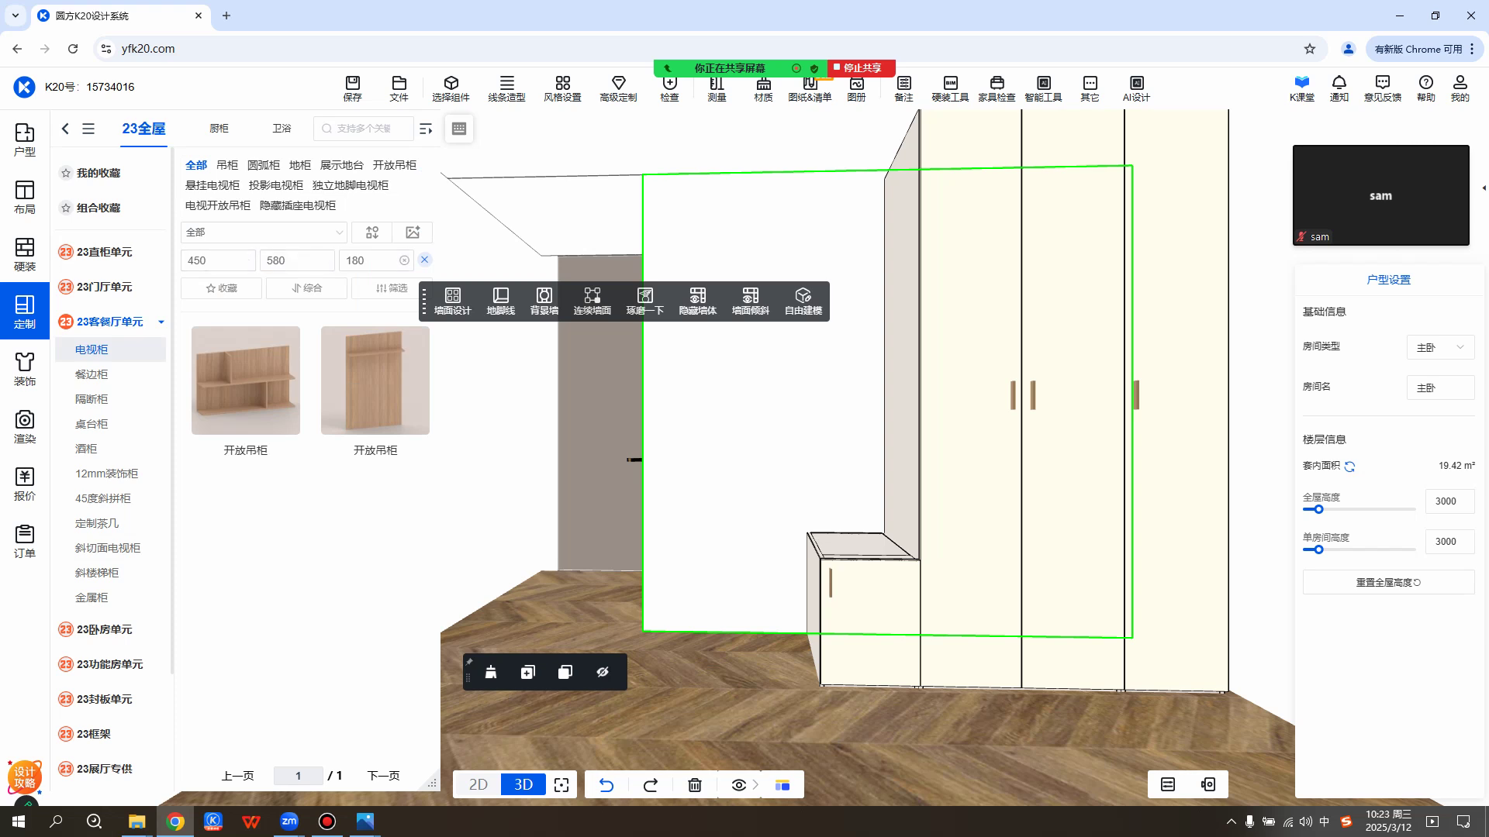
left_click(92, 375)
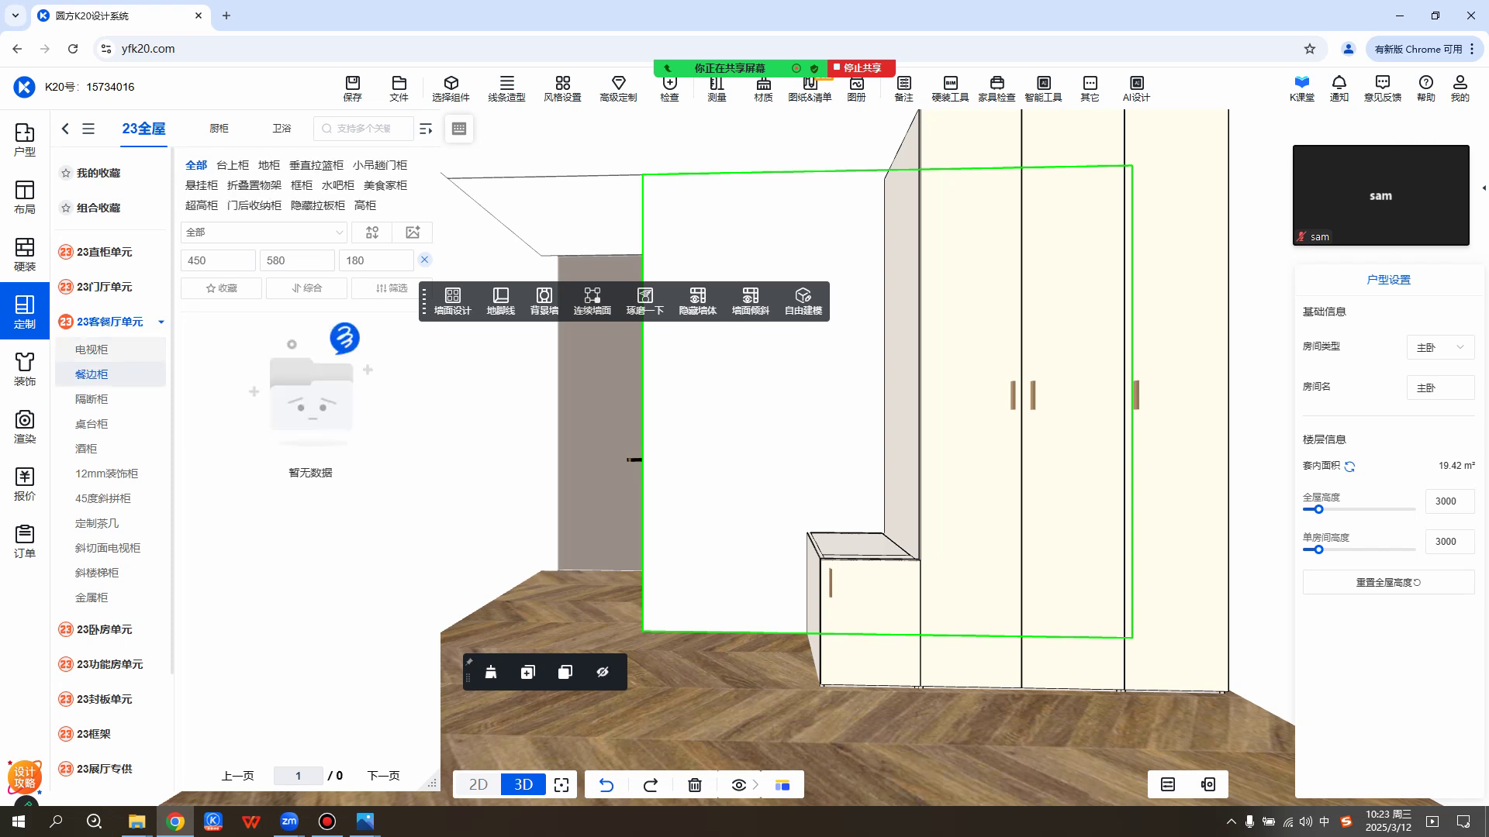
left_click(92, 349)
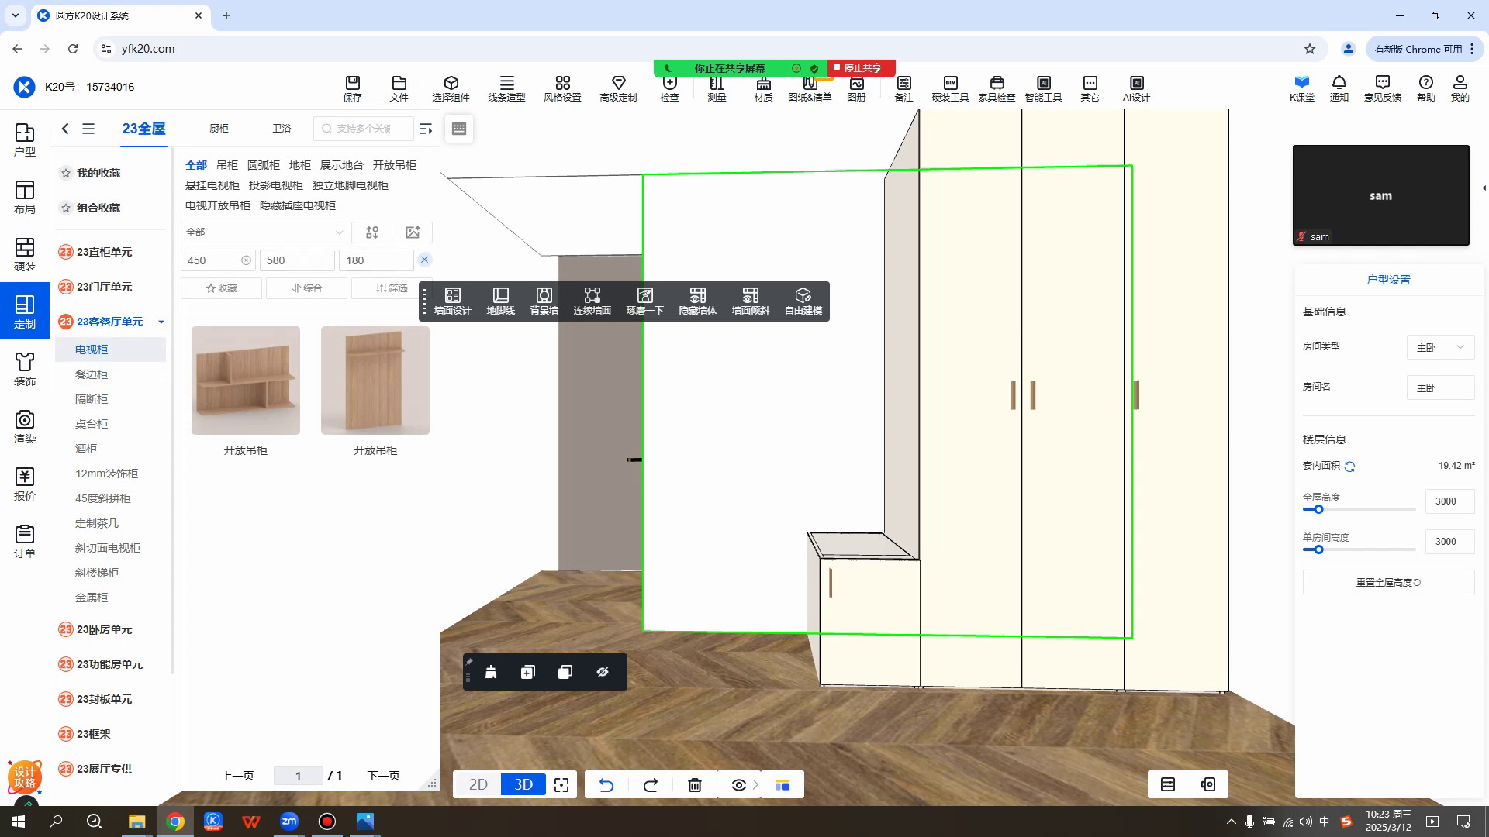
left_click(324, 261)
type("580")
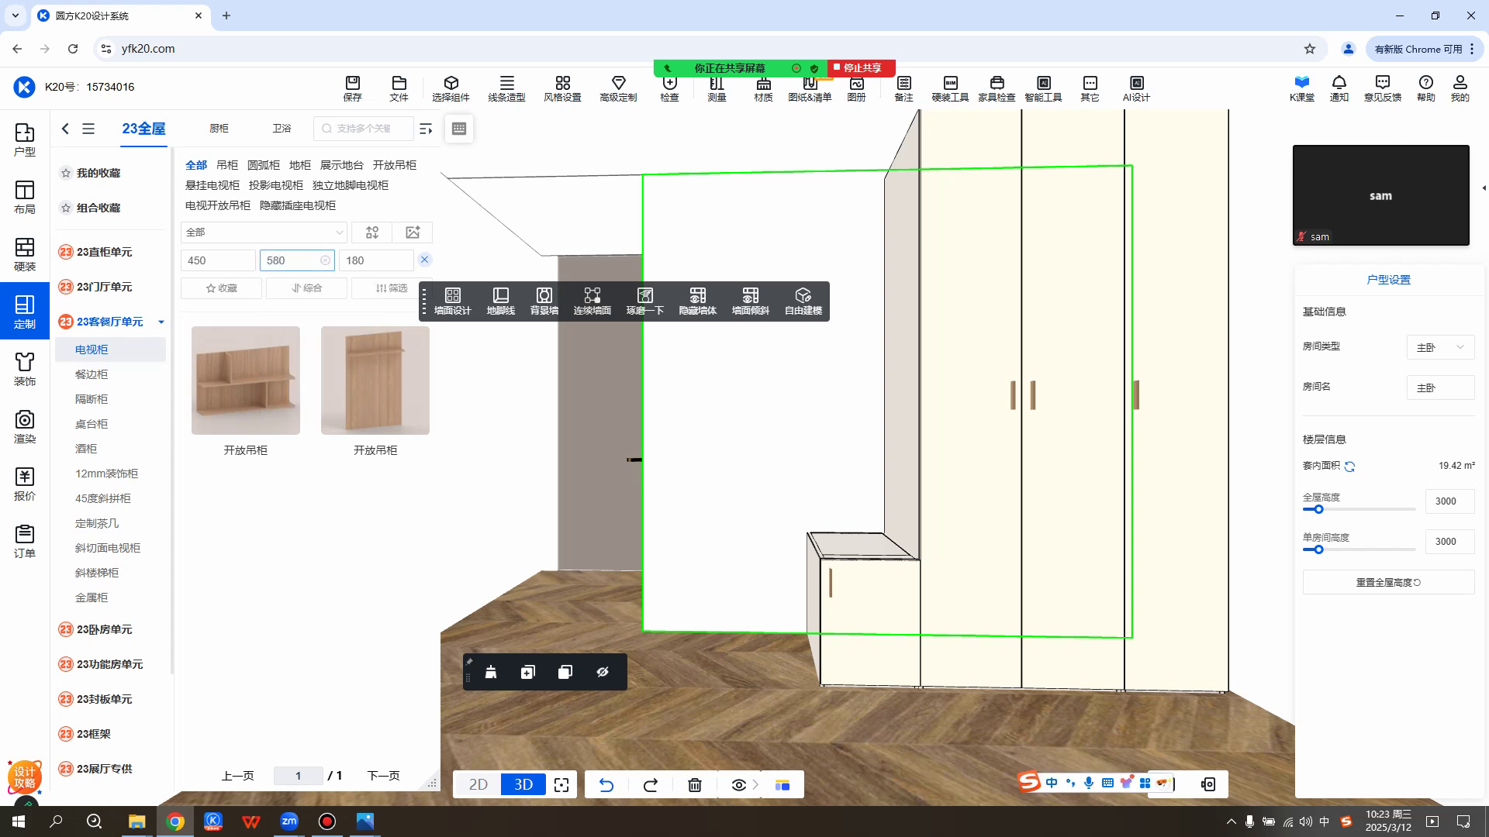
left_click(213, 186)
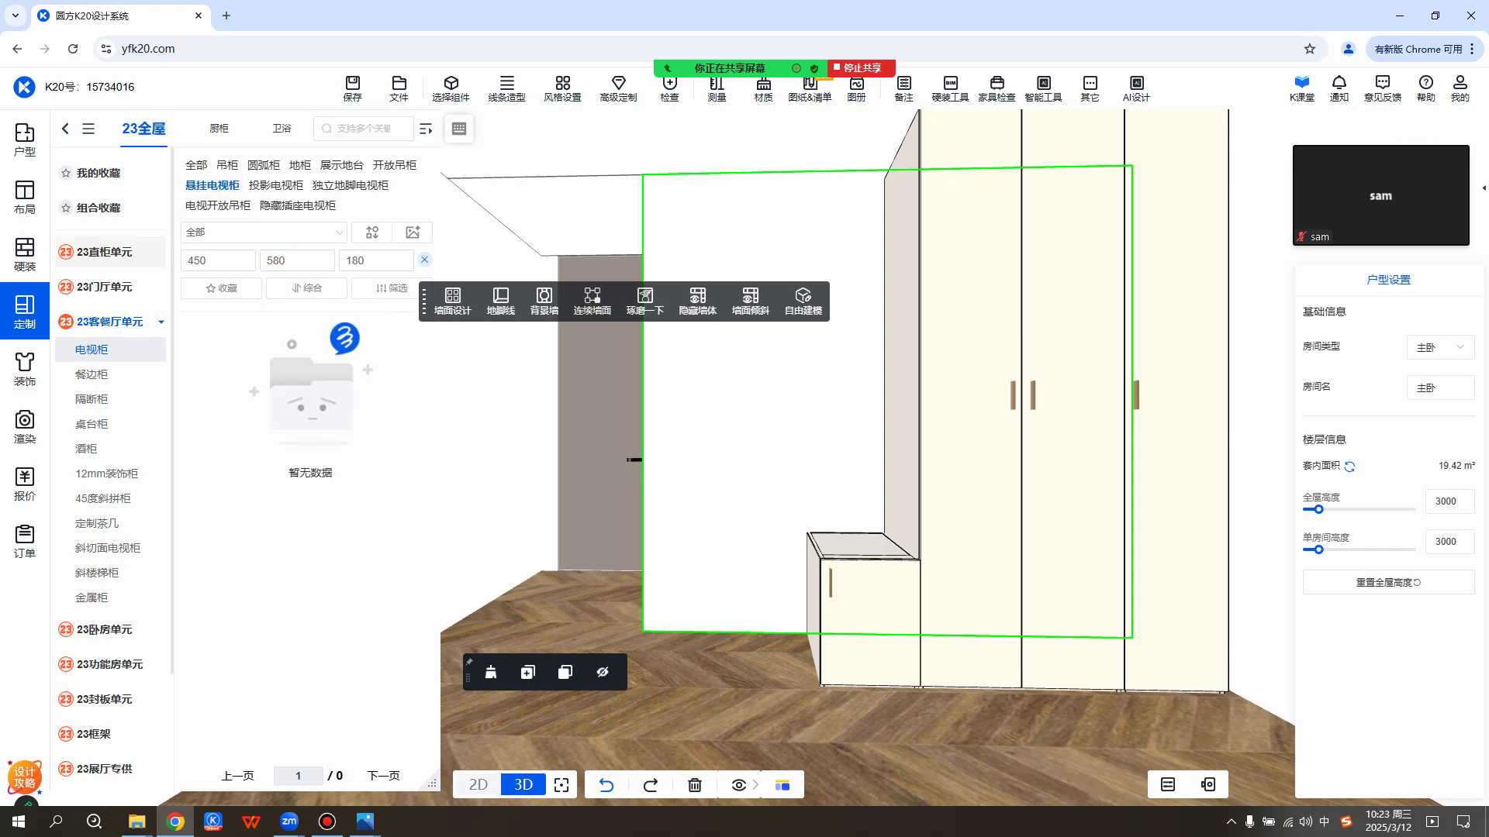
left_click(110, 322)
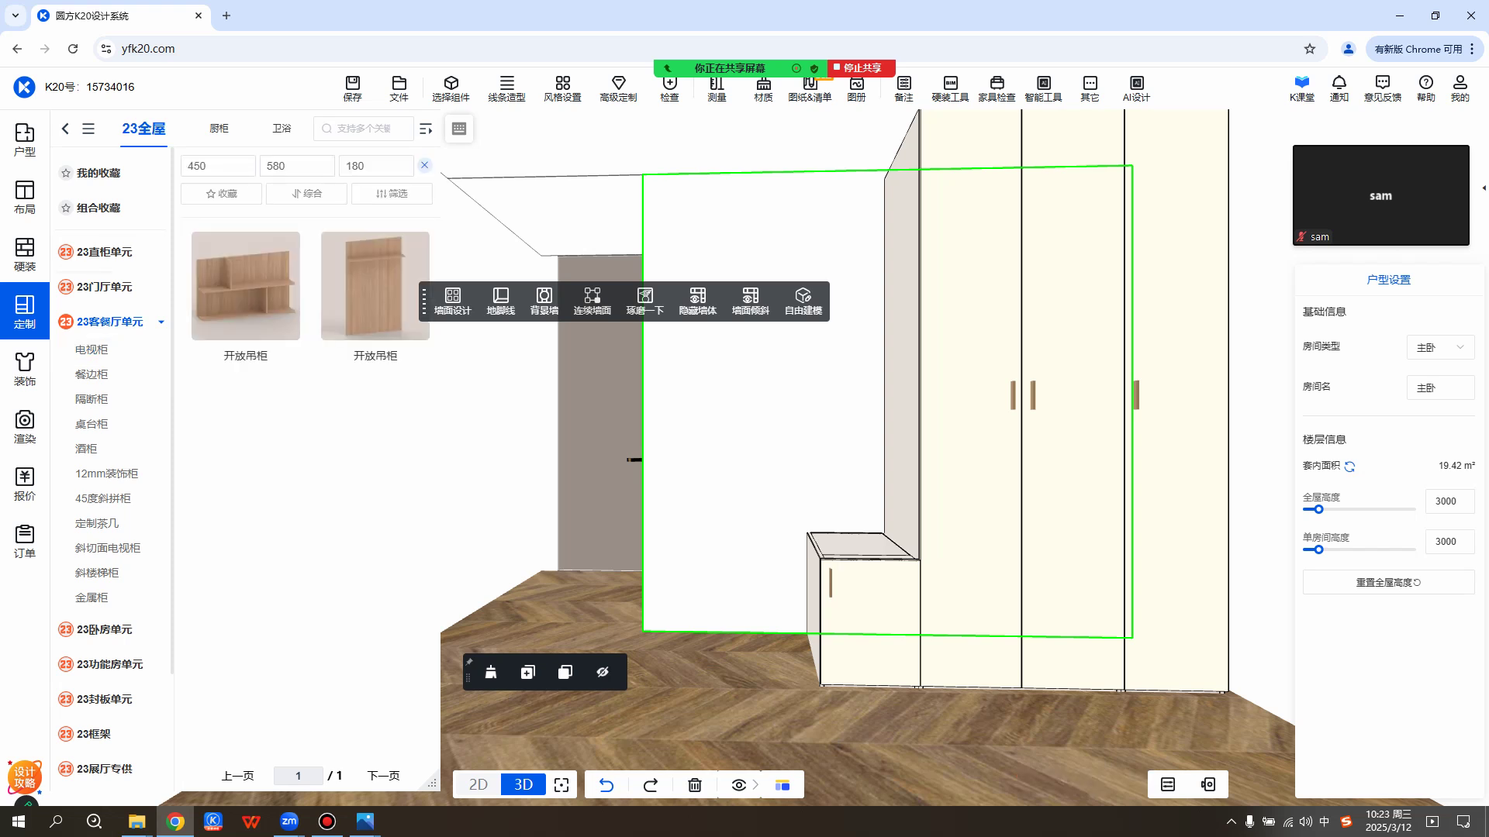
left_click(105, 252)
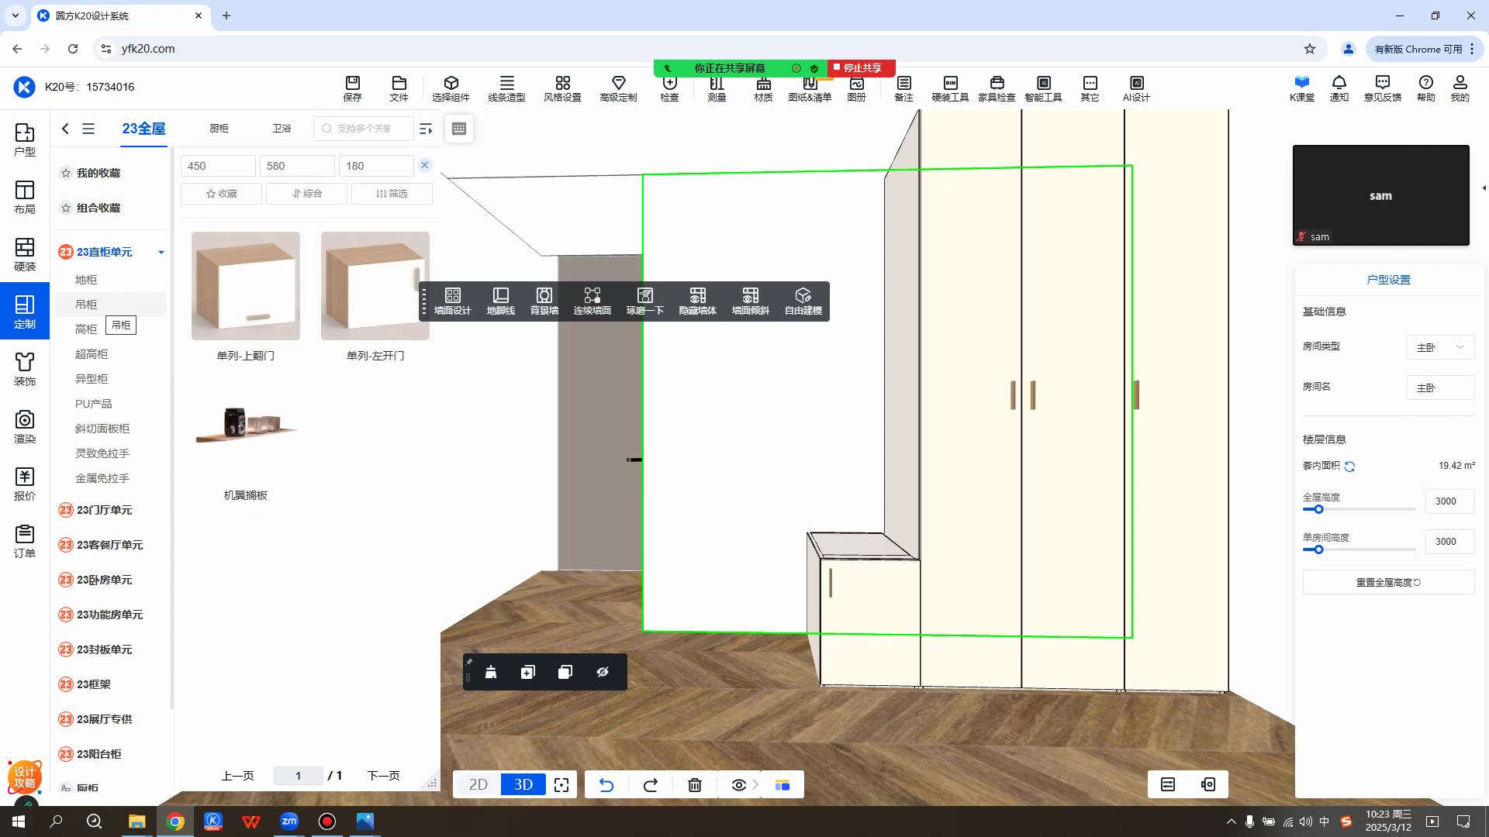
left_click(109, 544)
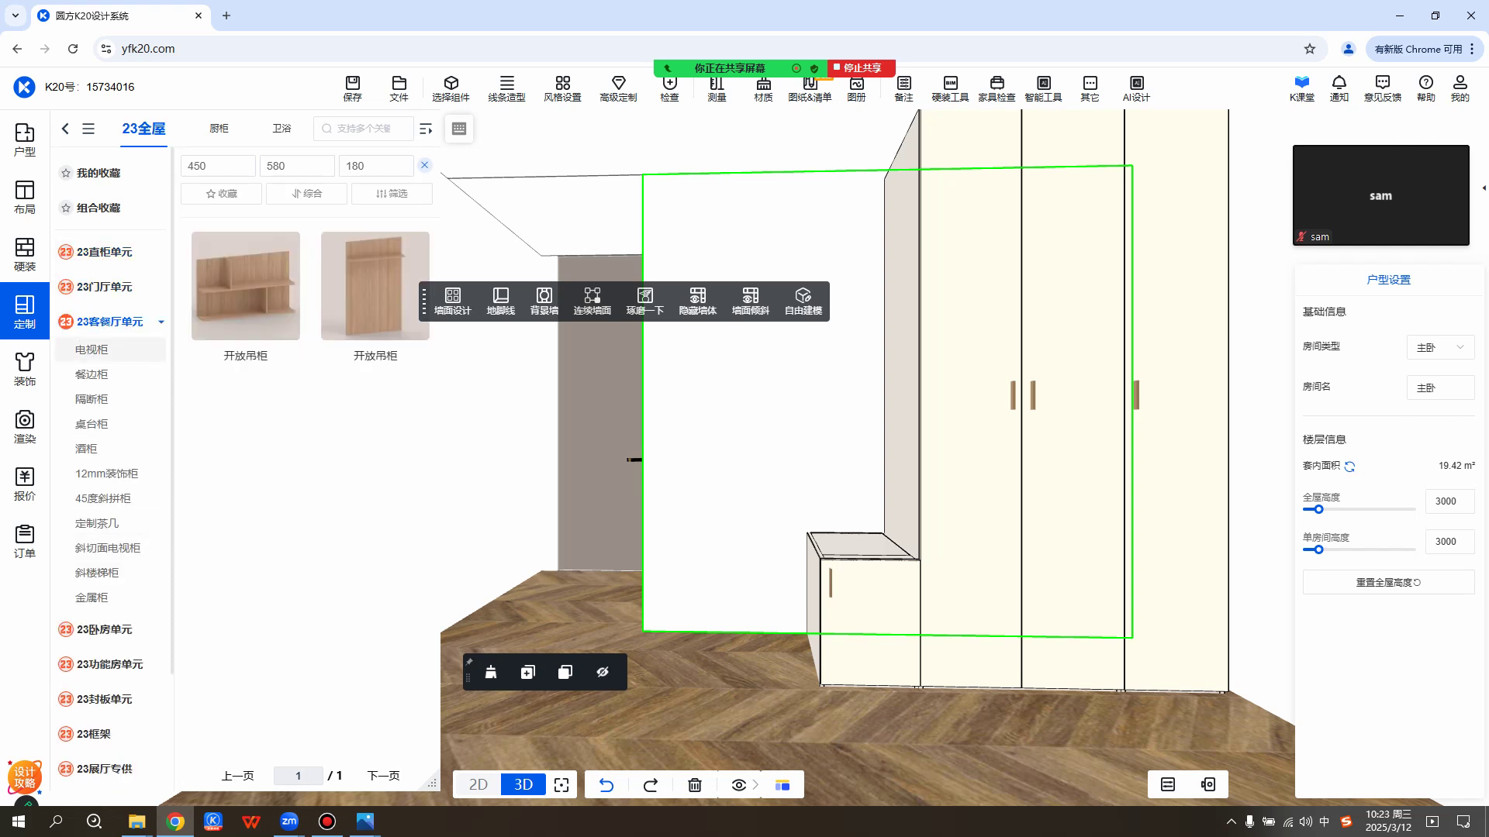
left_click(94, 350)
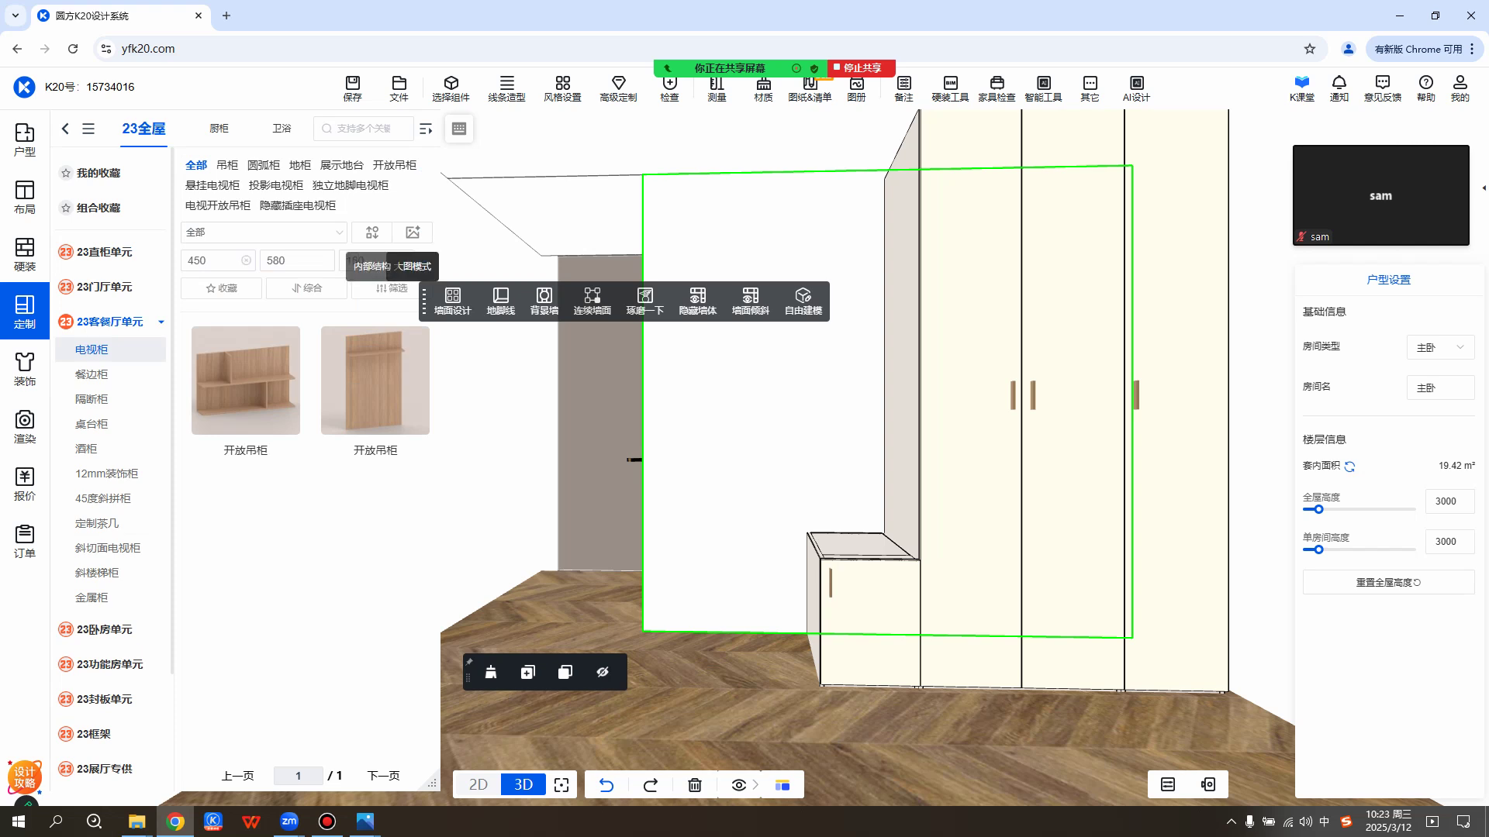
Place a 450 × 580 × 180 单列悬挂书桌 from the 23功能房单元 书桌 library against the wall beside the low cabinet.
scroll(109, 375, "down", 2)
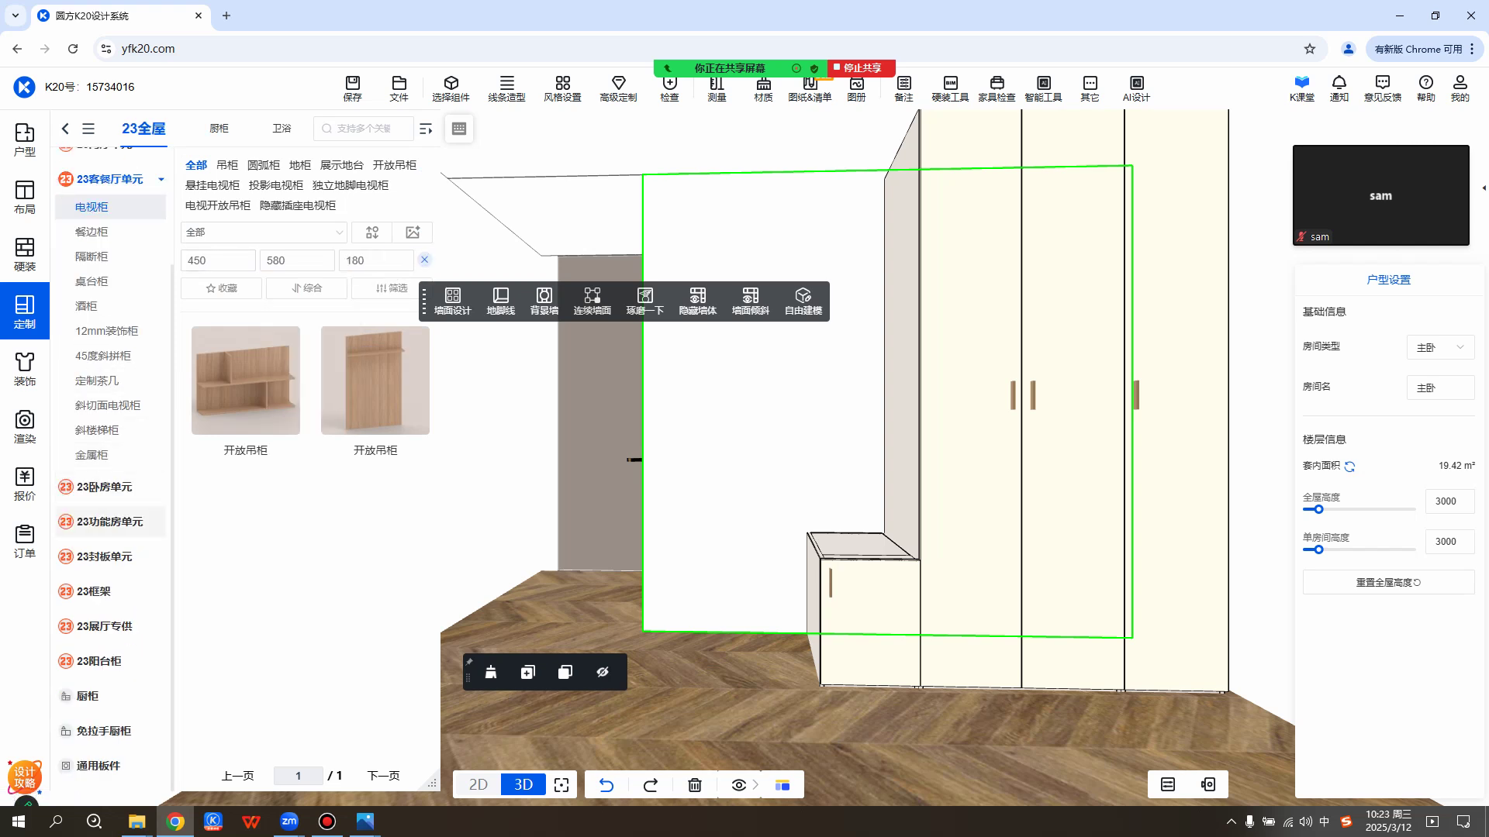
left_click(110, 521)
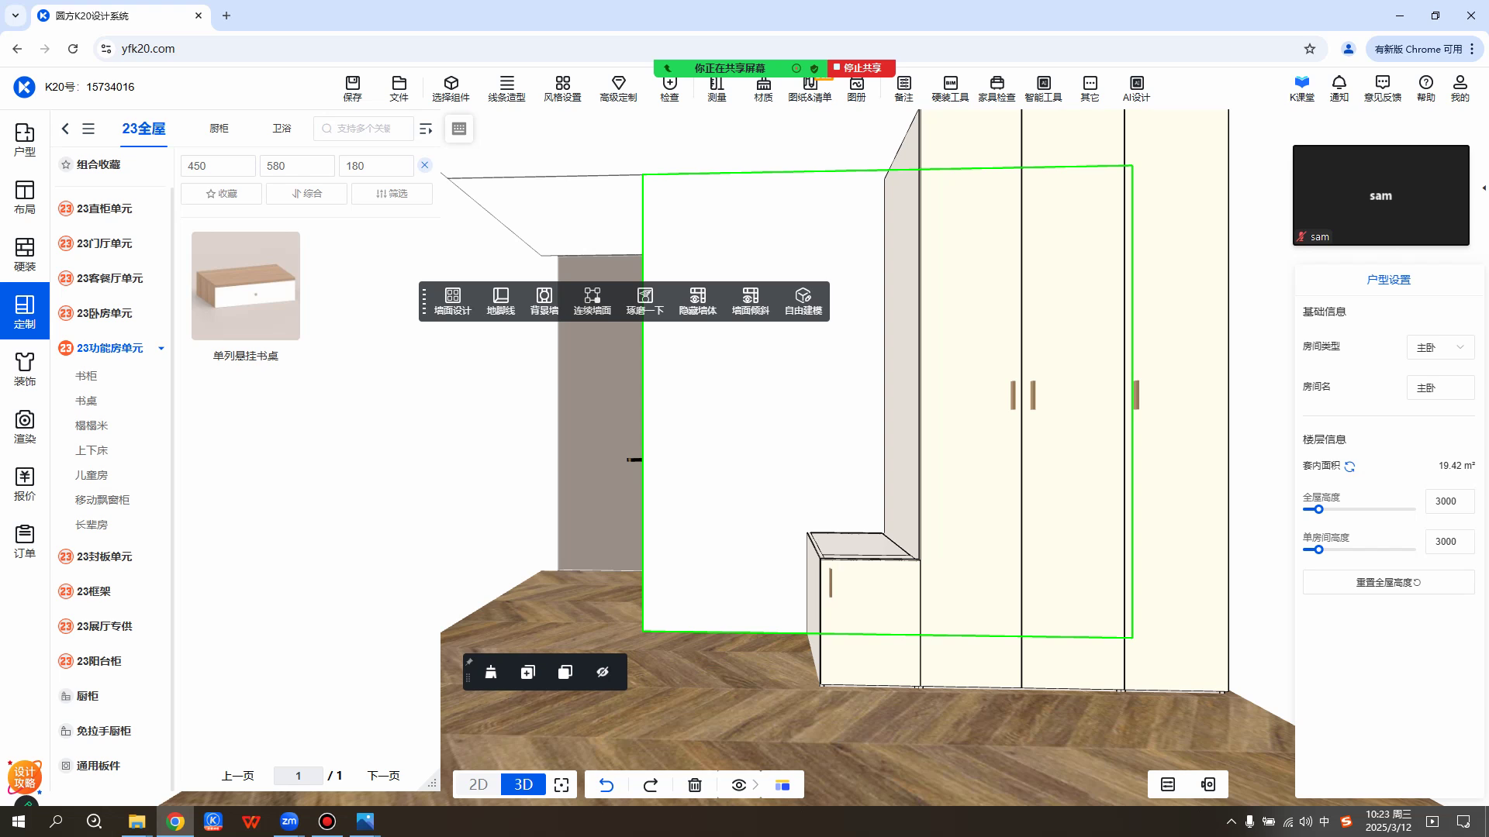
left_click(86, 400)
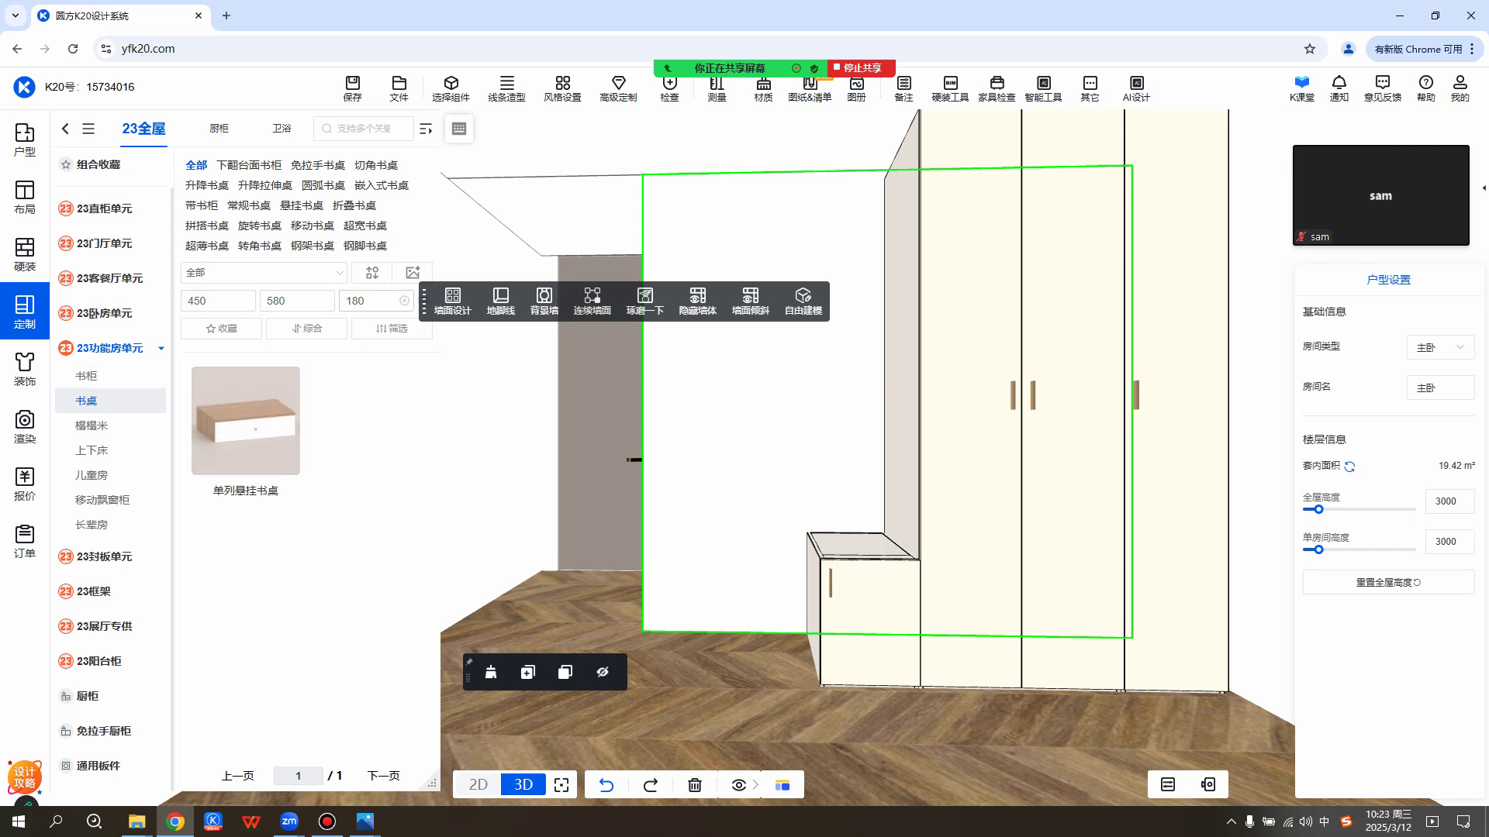
mouse_move(286, 382)
mouse_move(313, 330)
left_click_drag(245, 419, 799, 578)
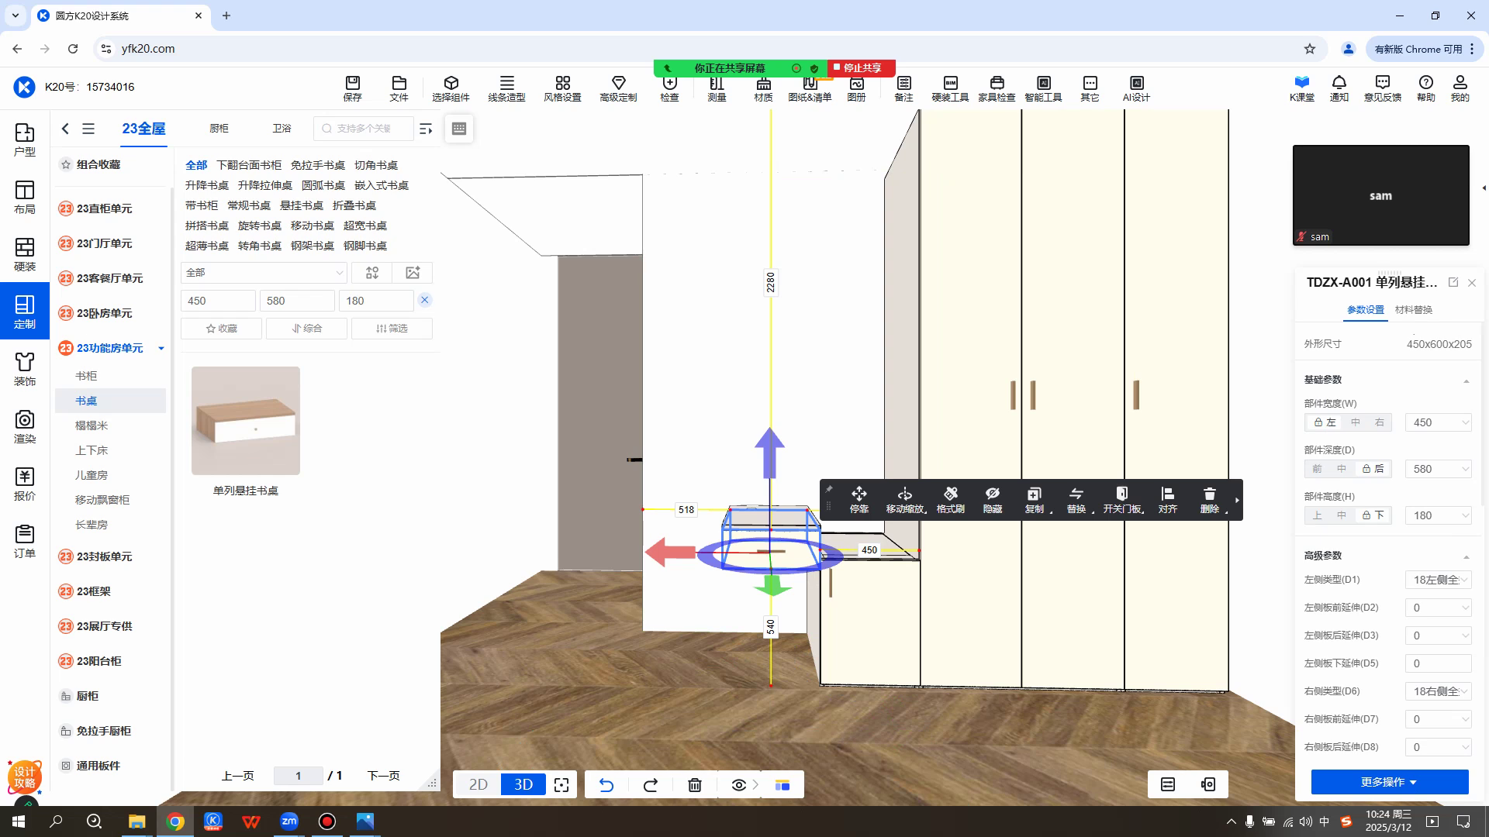
Raise the 单列悬挂书桌 to 590 mm above the floor and move it sideways onto the low cabinet, flush with the wardrobe.
left_click_drag(769, 464, 770, 452)
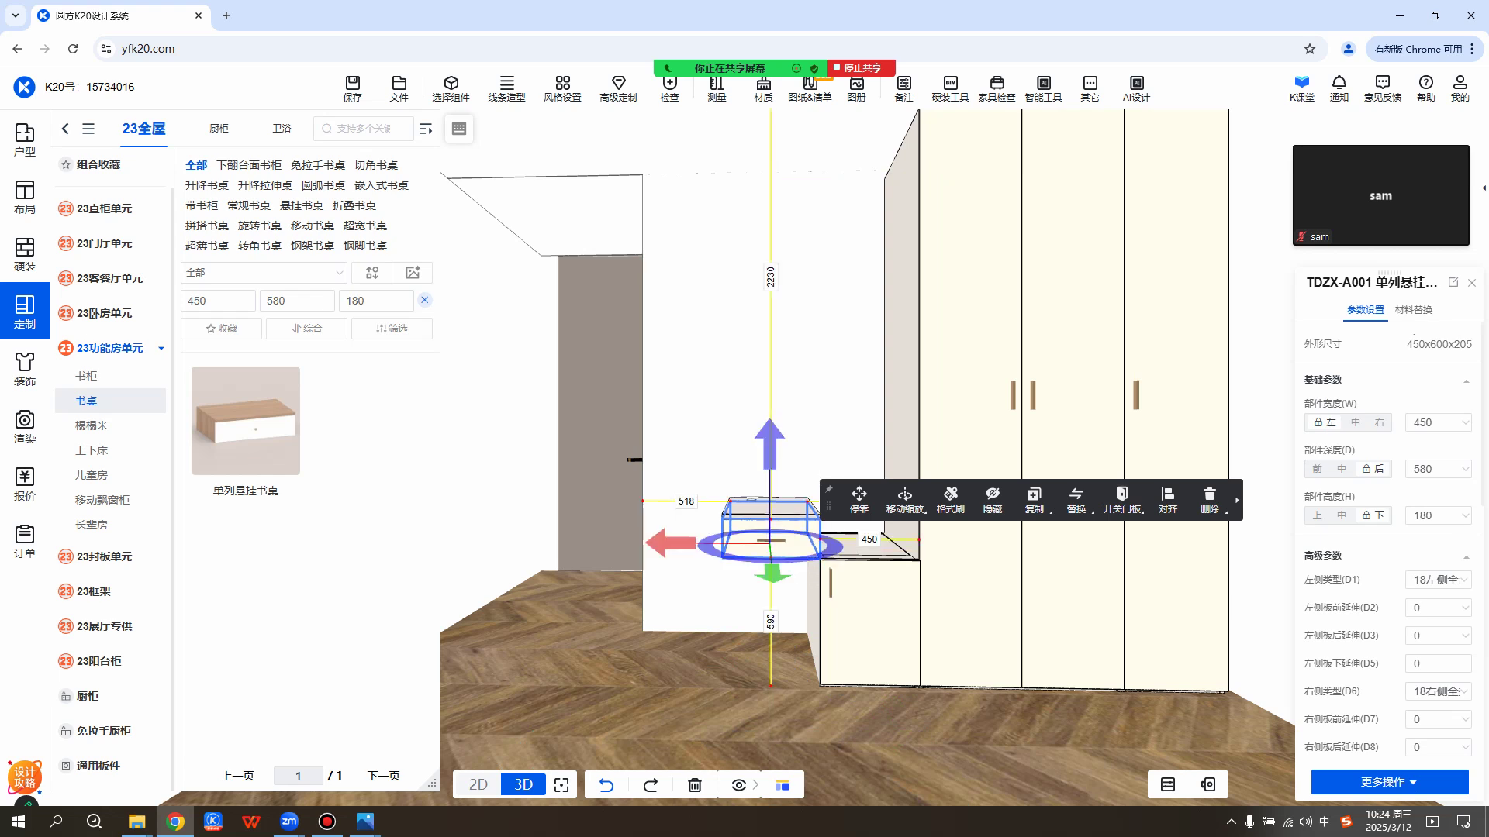
left_click_drag(671, 543, 756, 544)
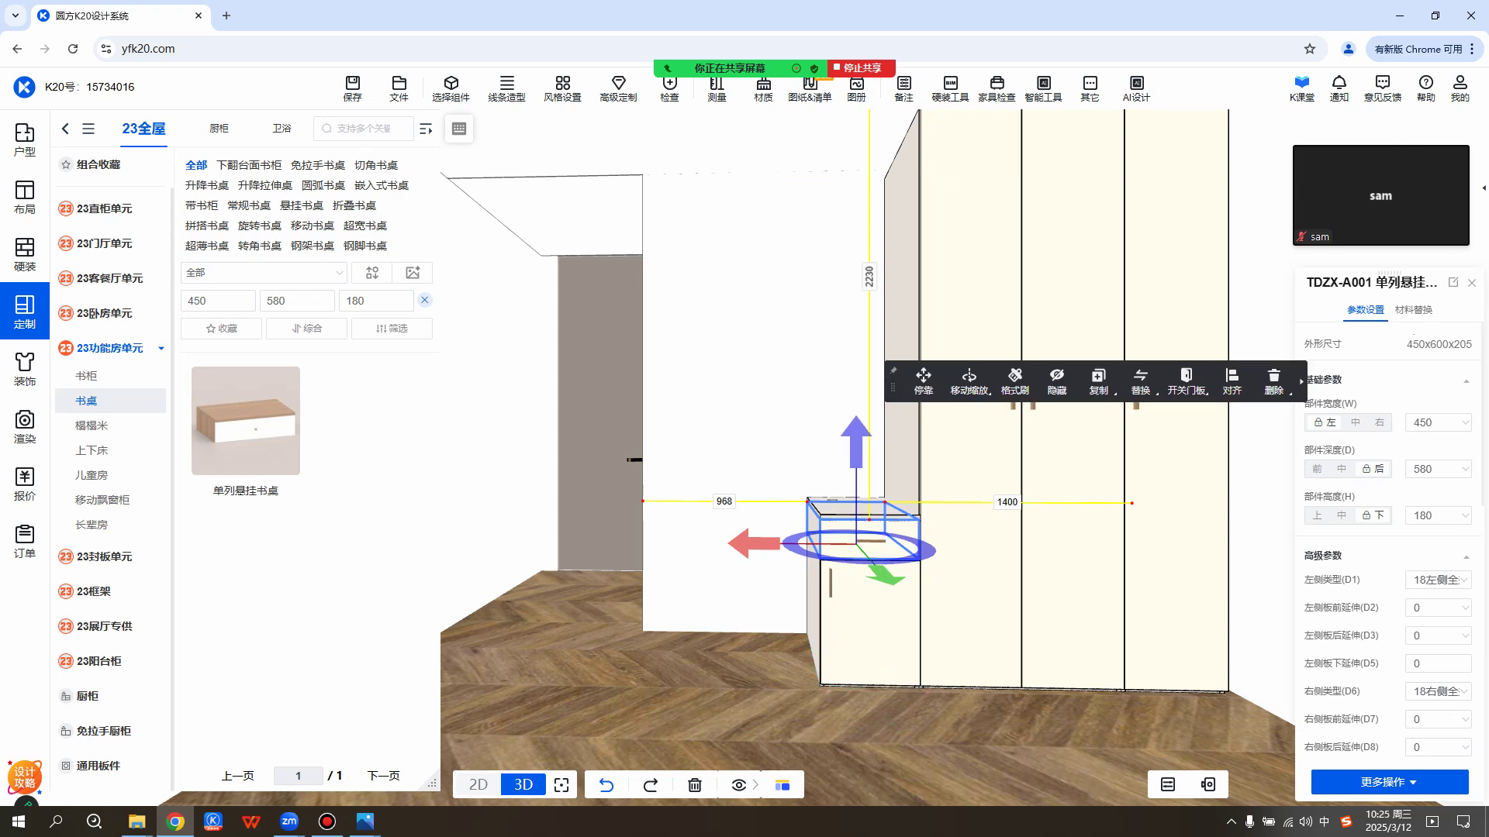
left_click(723, 367)
left_click(722, 366)
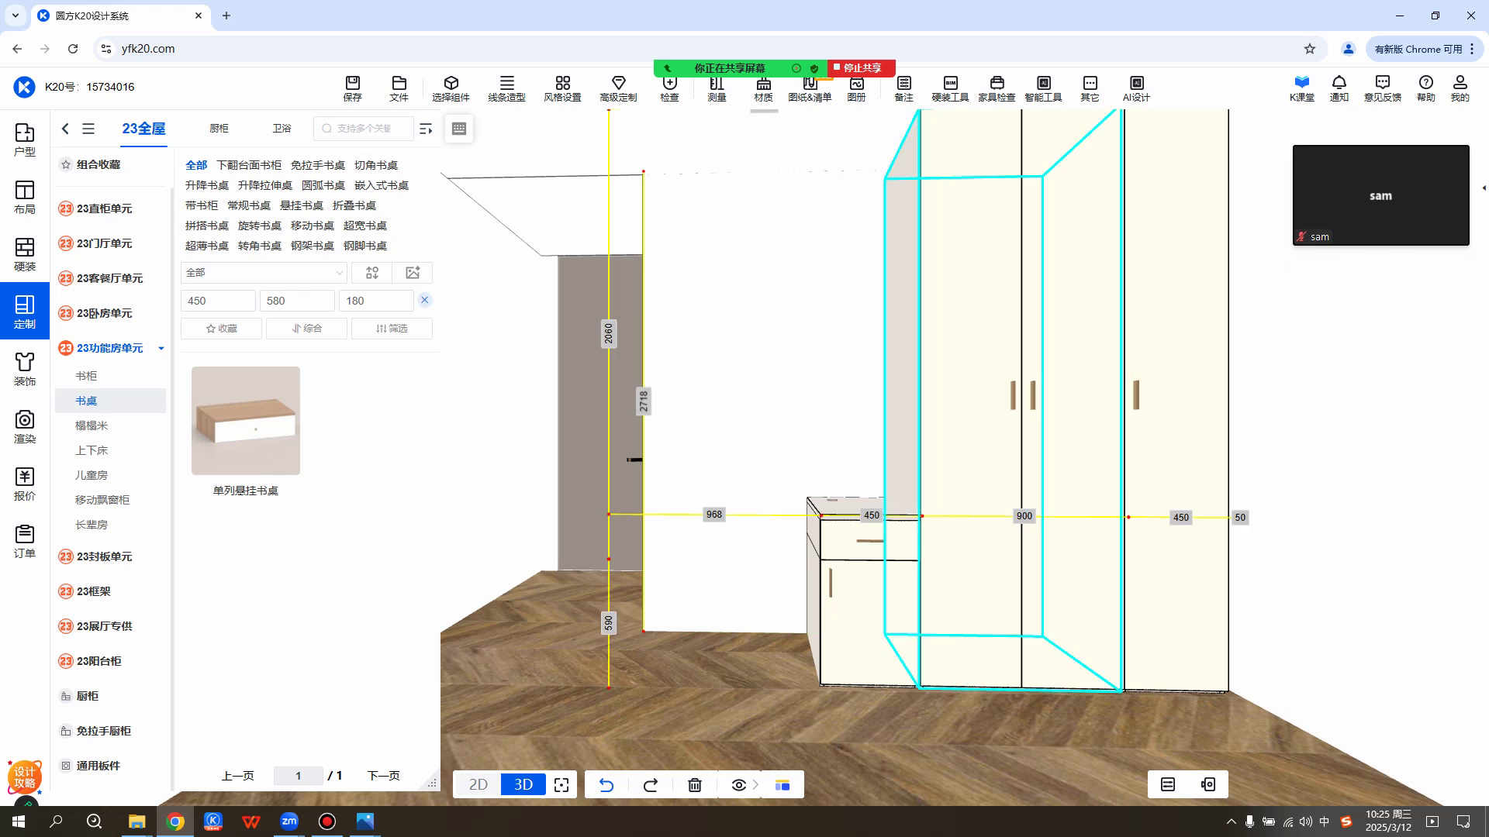
Inspect the drawer unit on the low cabinet up close and compare it with the reference rendering.
scroll(799, 480, "up", 5)
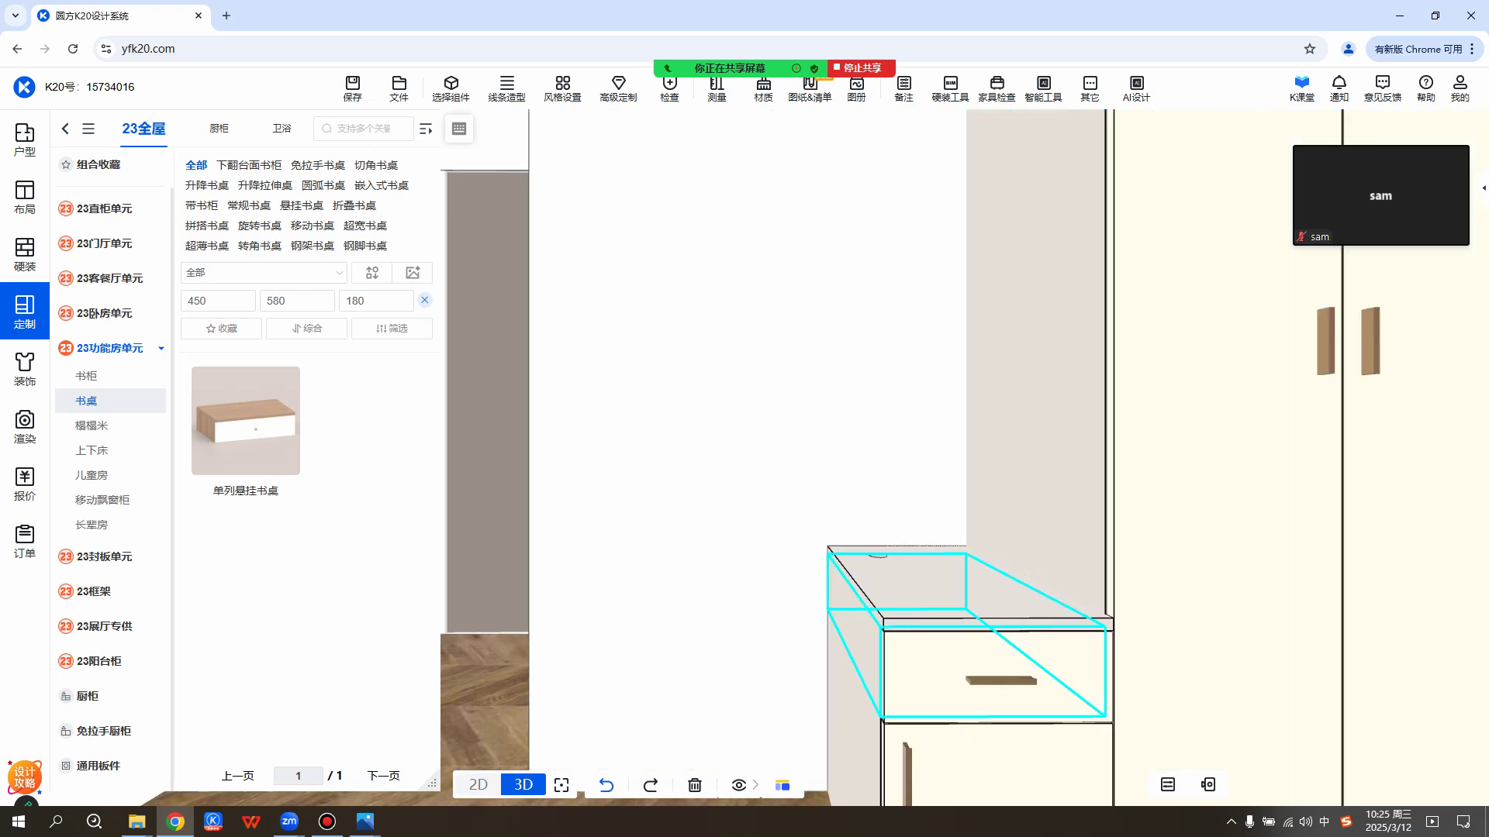
scroll(819, 465, "down", 5)
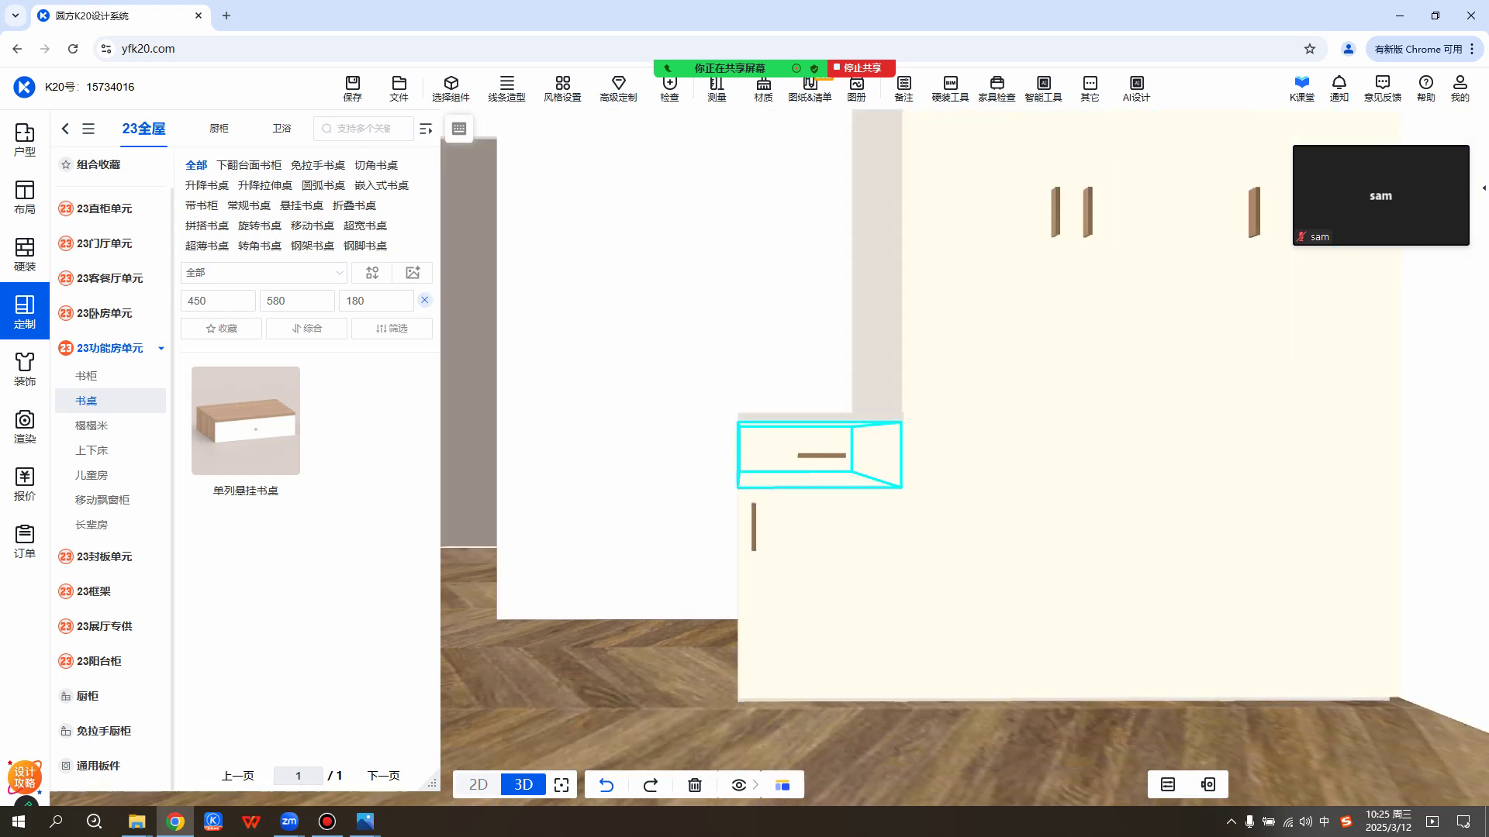
left_click(810, 461)
mouse_move(805, 478)
left_mouse_down()
mouse_move(639, 478)
mouse_move(805, 478)
left_mouse_up()
right_click_drag(806, 481, 843, 557)
scroll(779, 481, "down", 2)
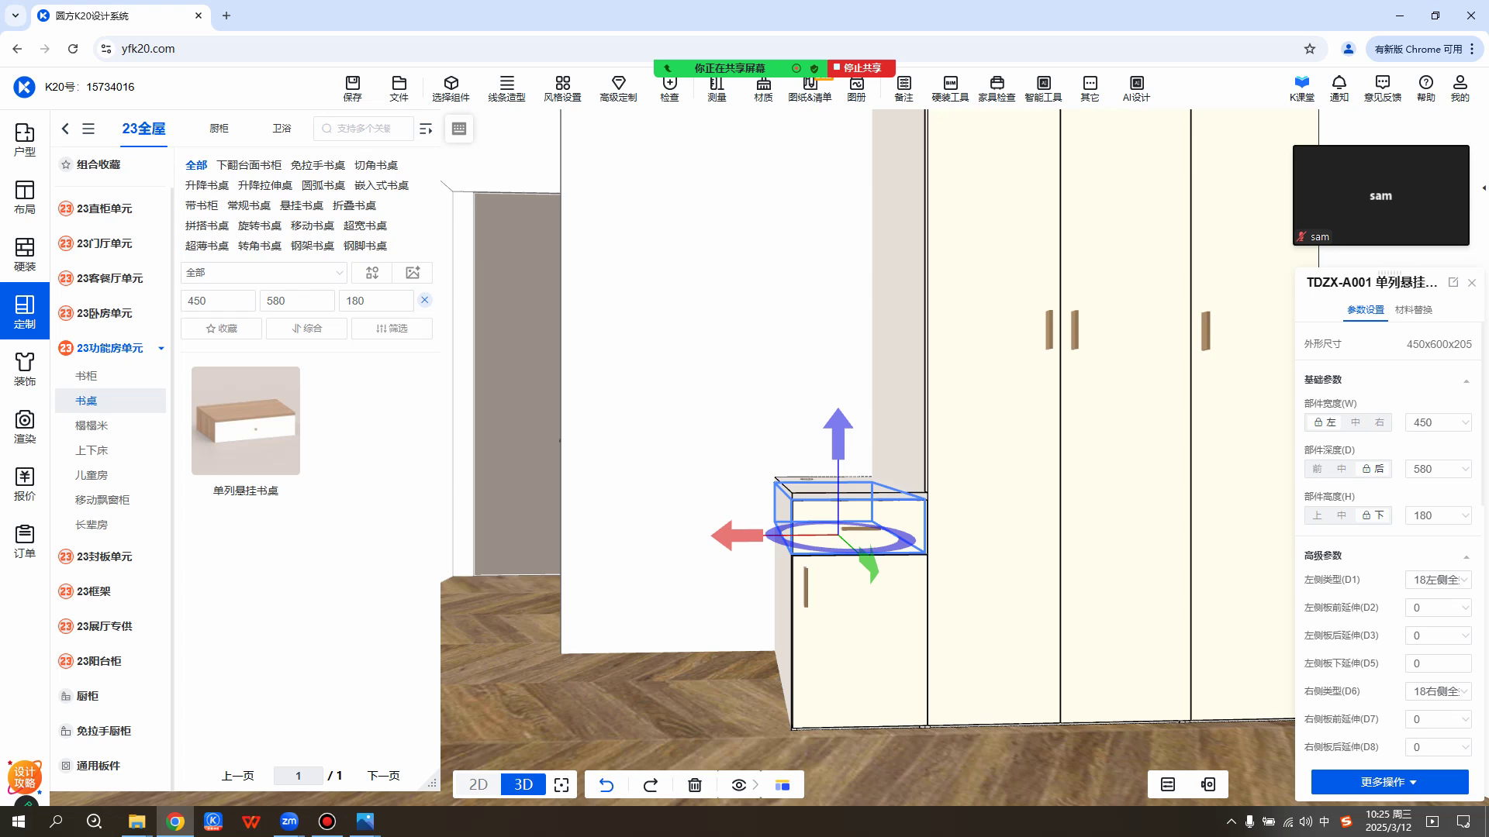
mouse_move(365, 821)
left_click(532, 756)
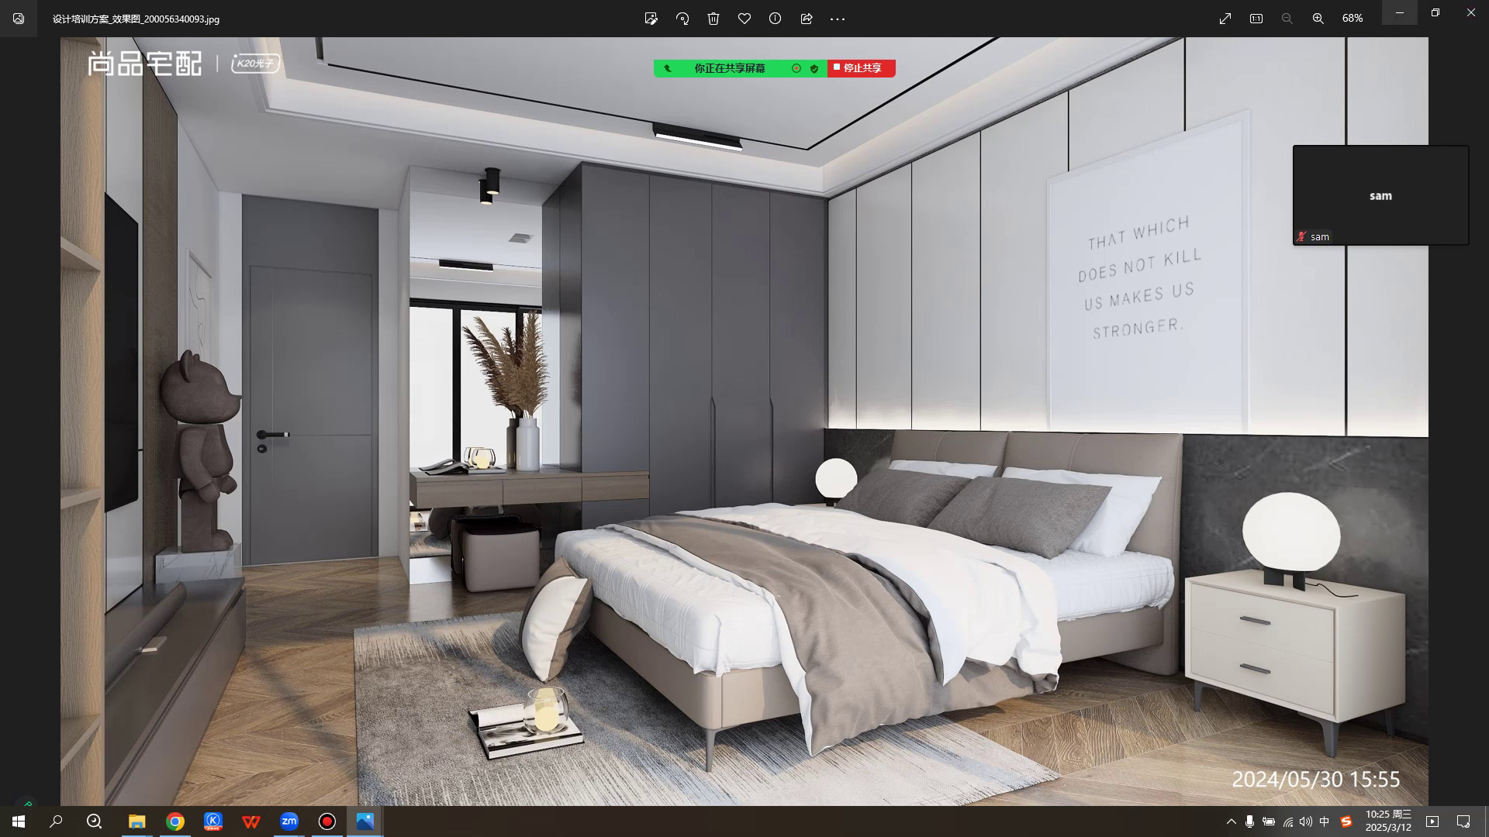
left_click(1400, 13)
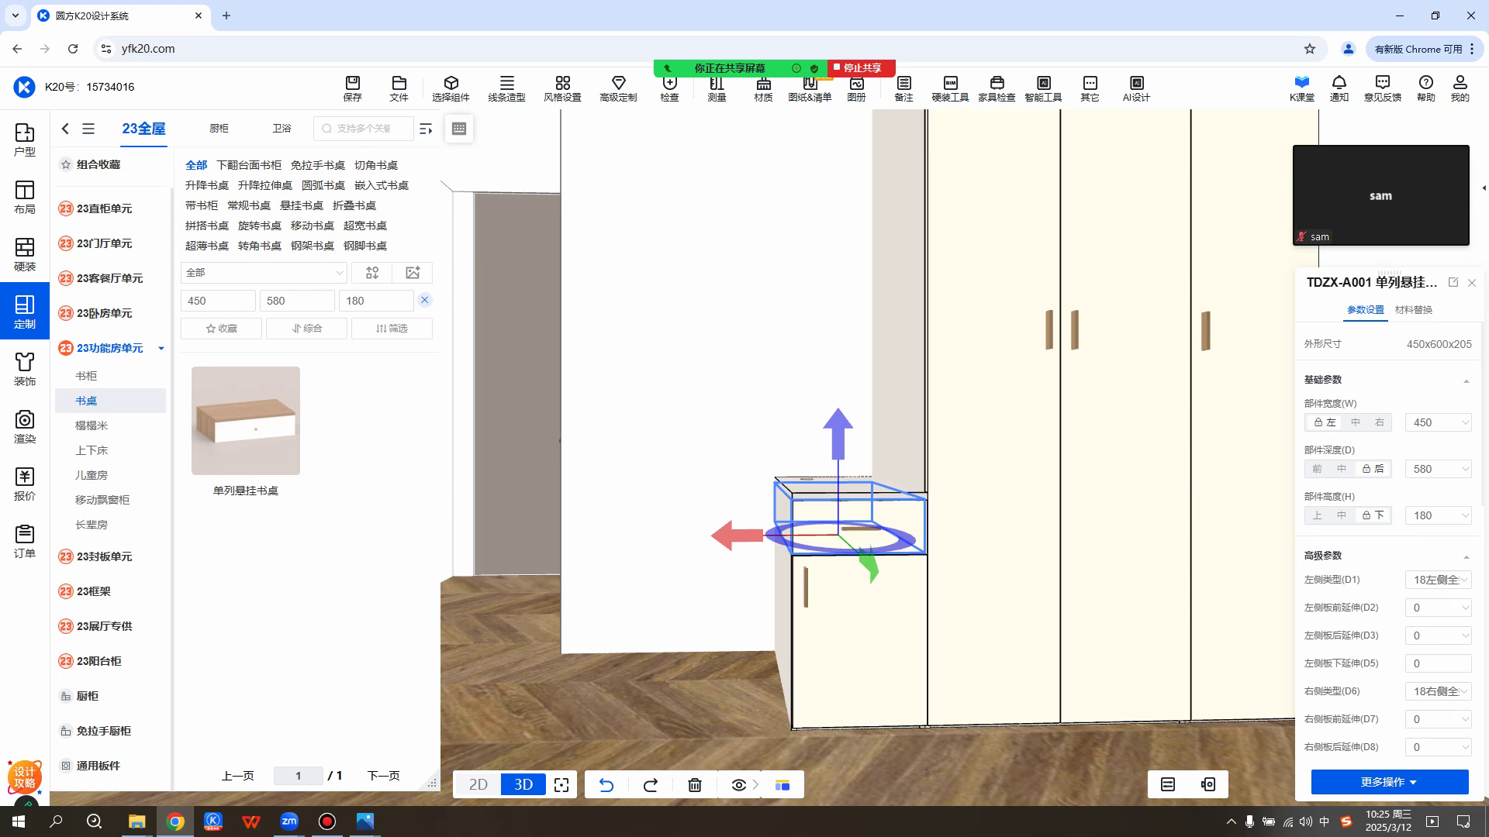
Check the gap between the drawer unit and the wall's end, and set the 书桌 library's width filter to 968.
left_click(625, 518)
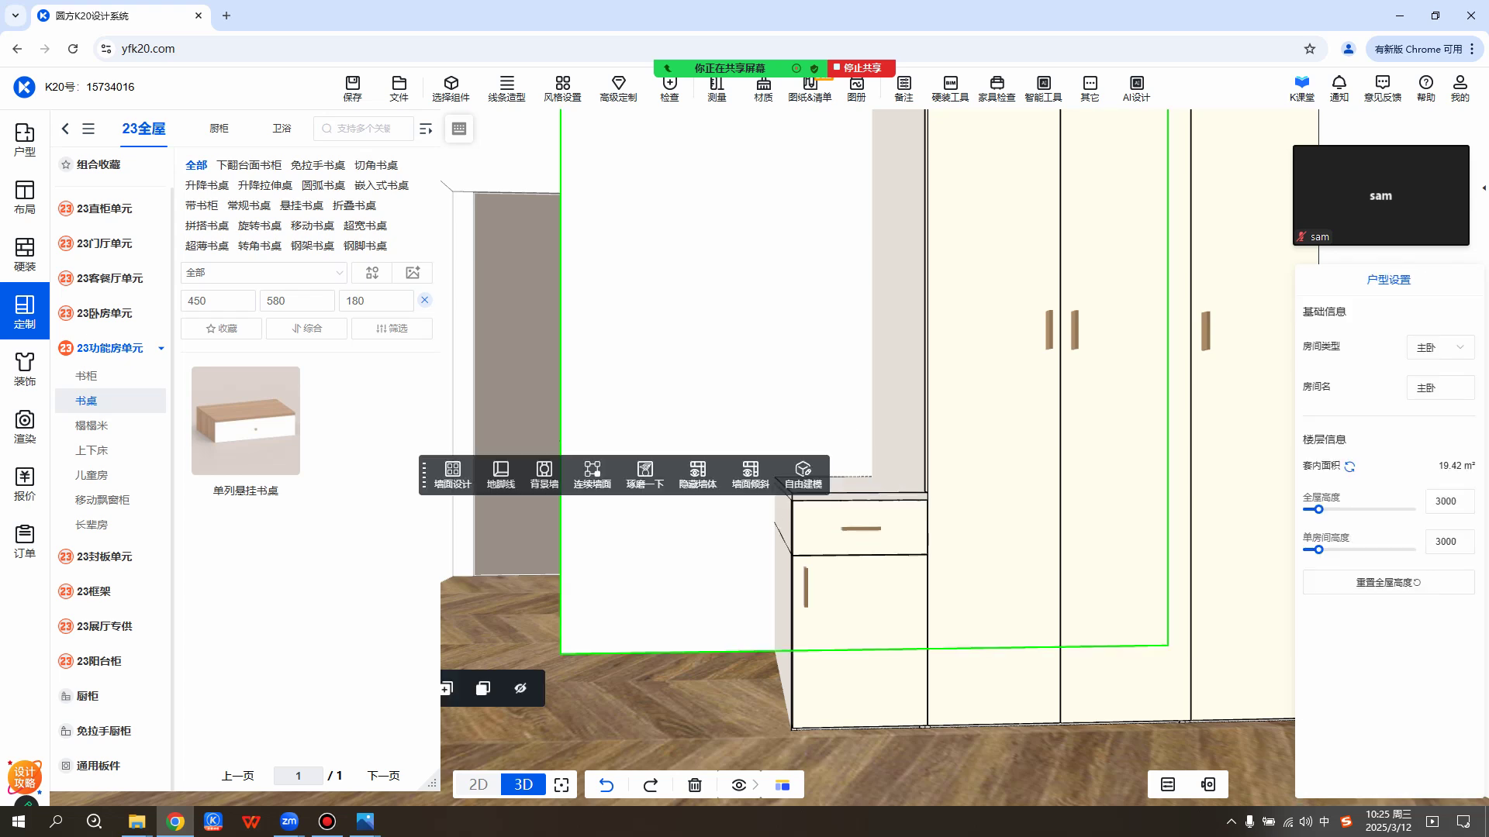
left_click(859, 632)
left_click(859, 529)
left_click(856, 529)
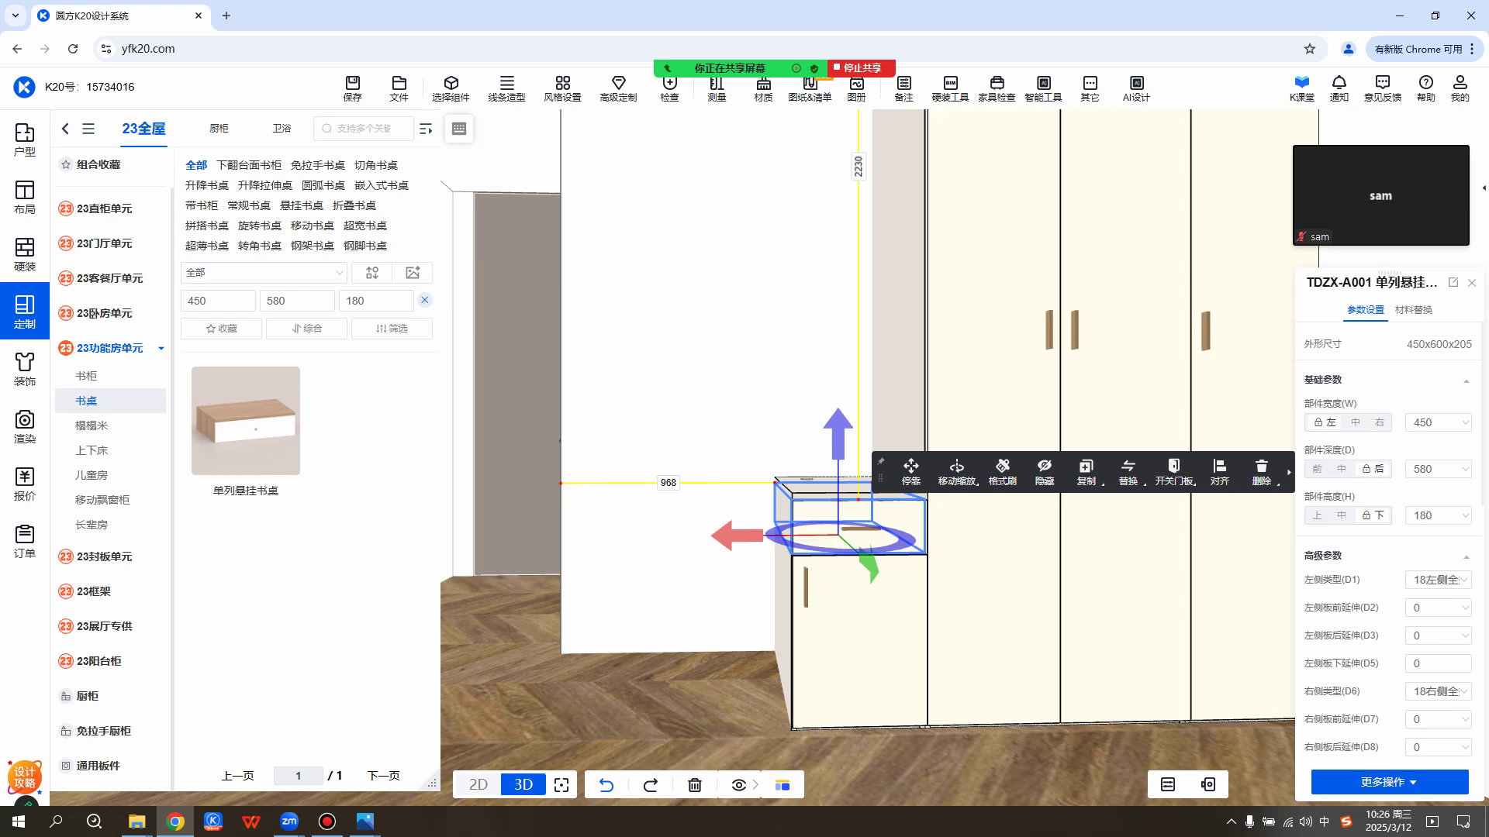
double_click(198, 301)
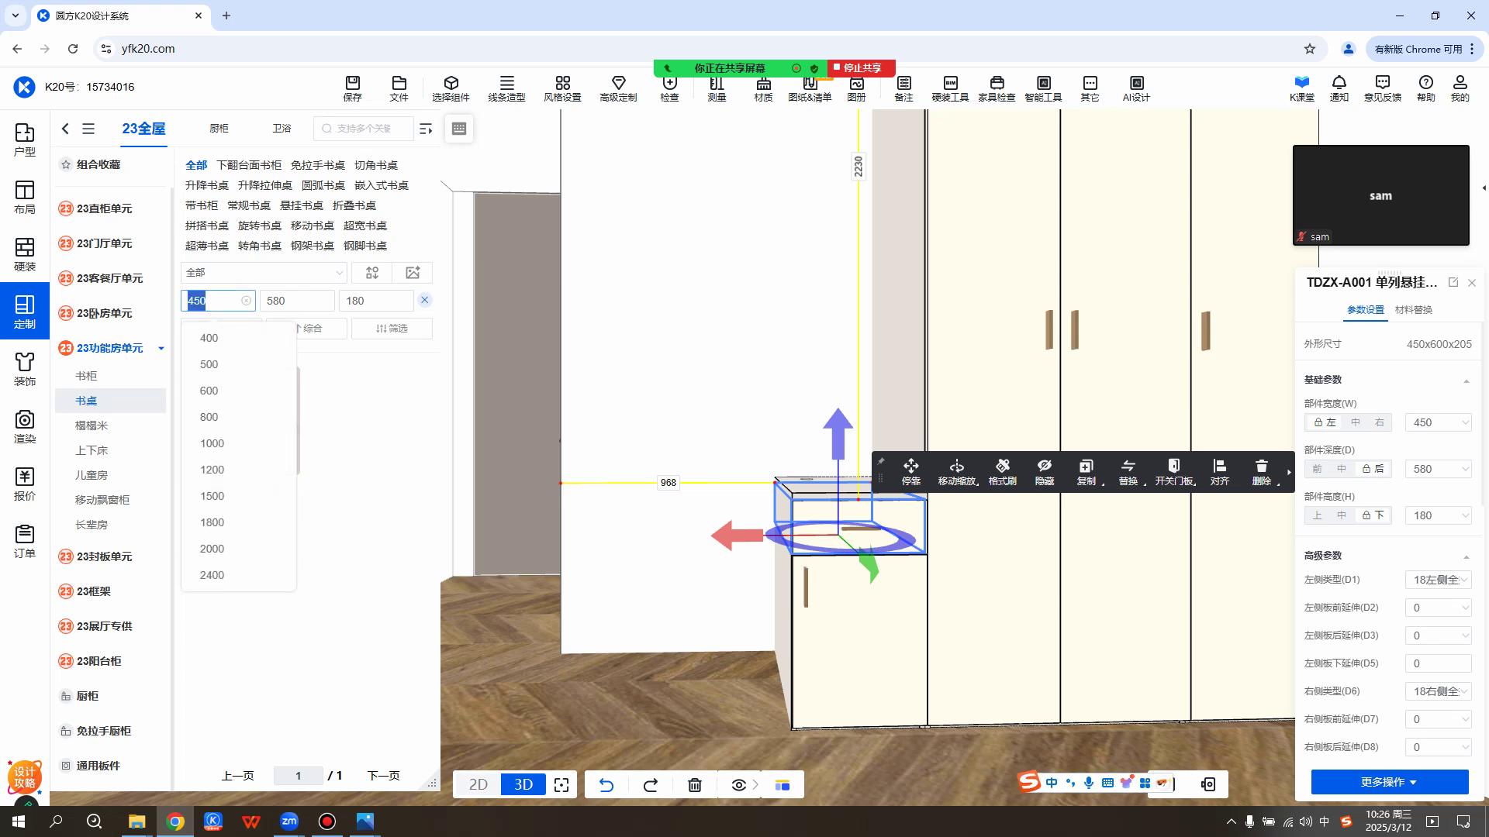
type("9688")
key("BackSpace")
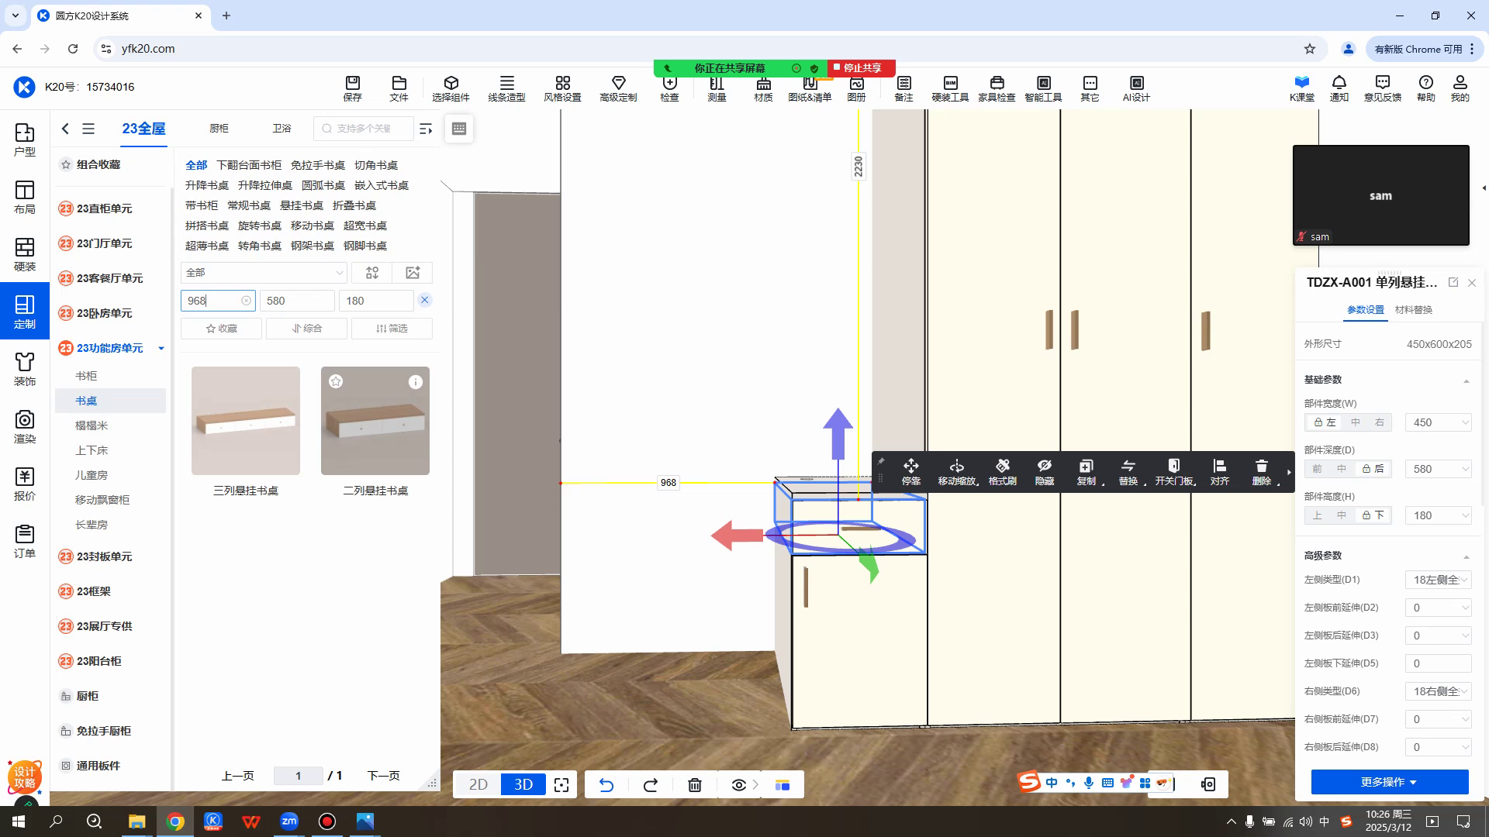
Place a 968 mm wide 二列悬挂书桌 against the wall beside the drawer unit and raise it to 590 mm above the floor.
left_click(376, 421)
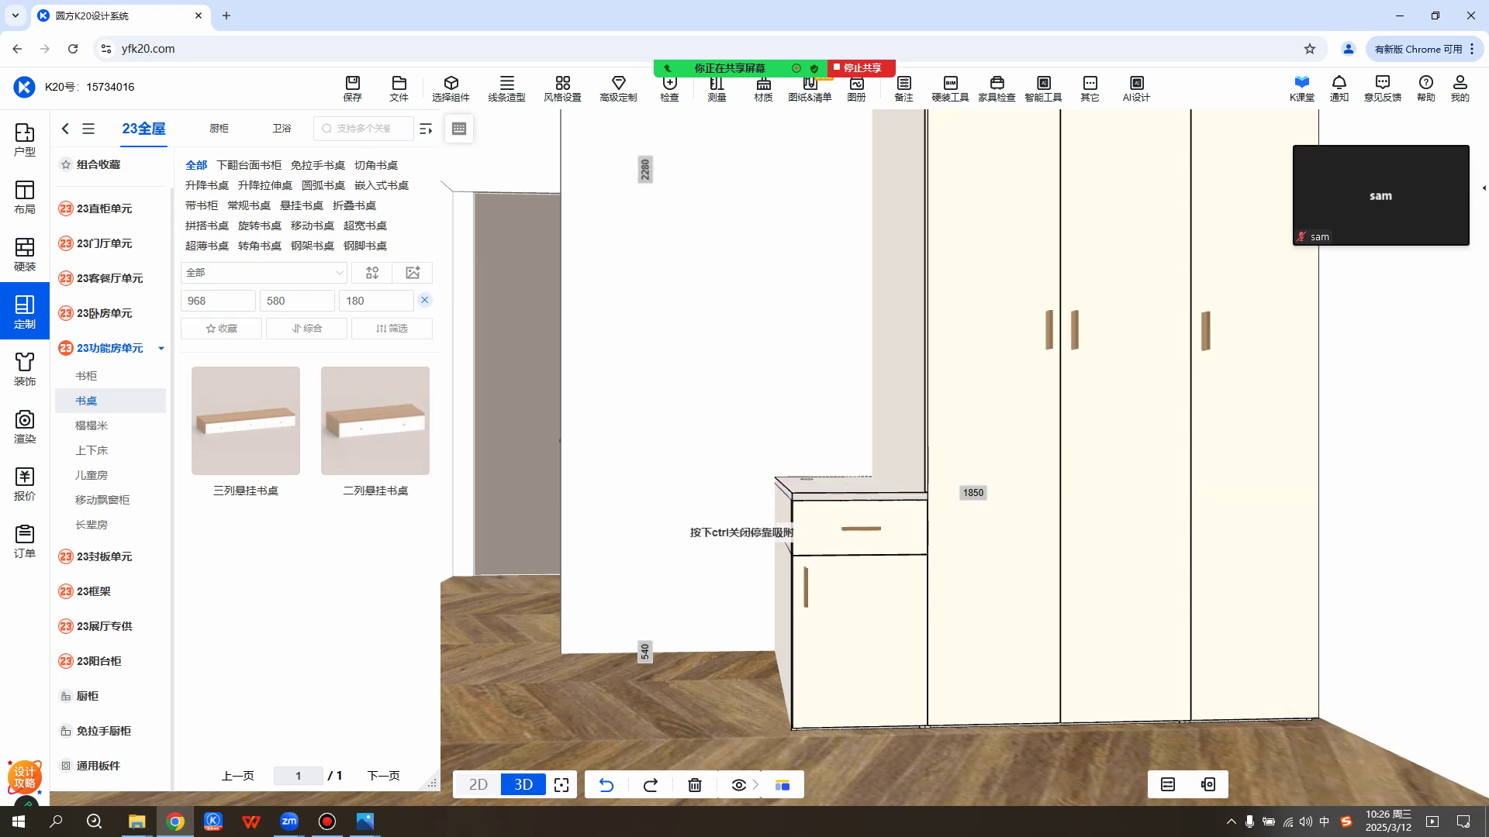
left_click(727, 543)
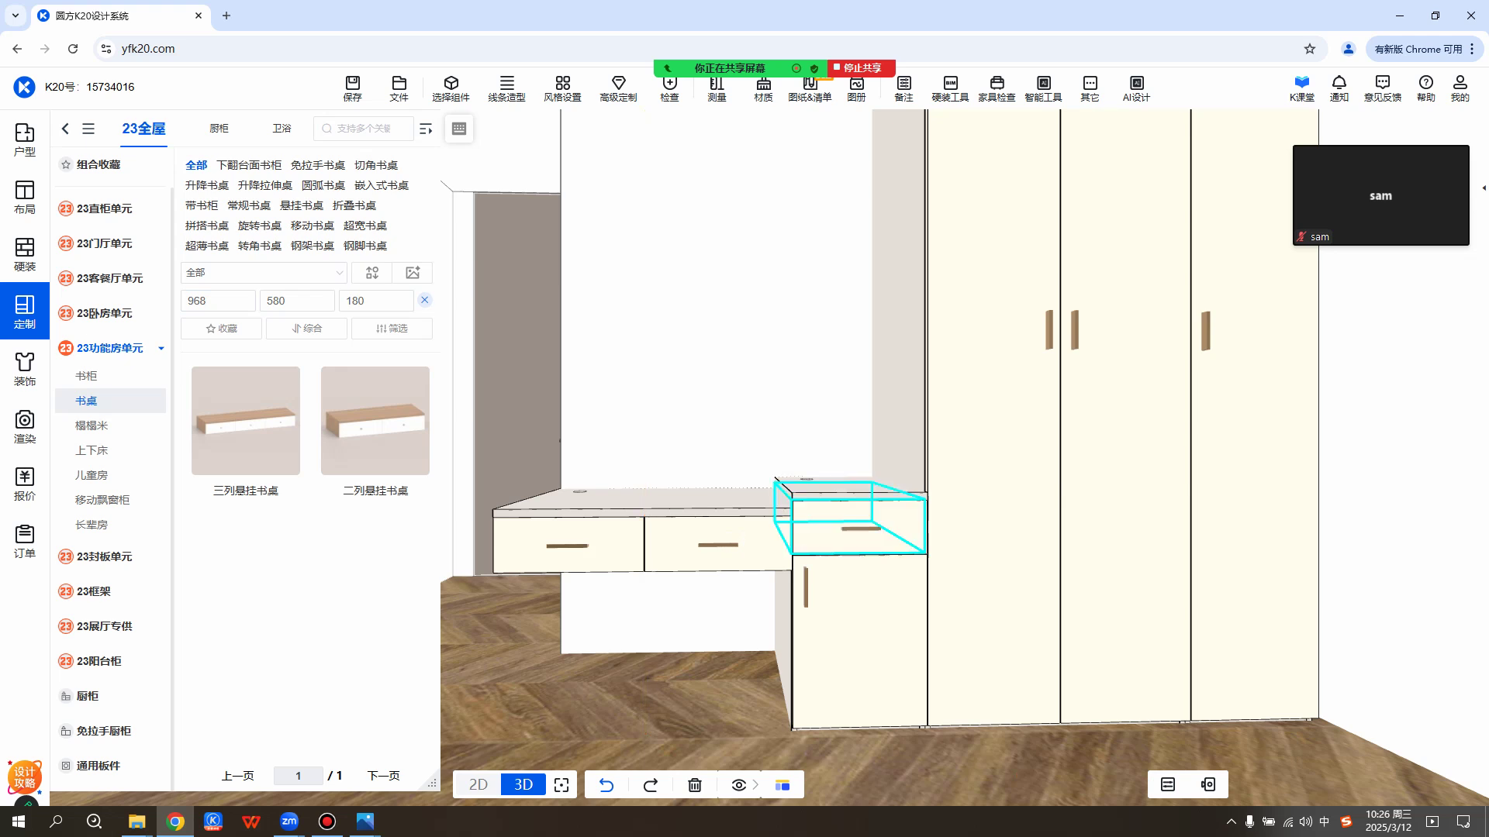
left_click_drag(659, 461, 659, 447)
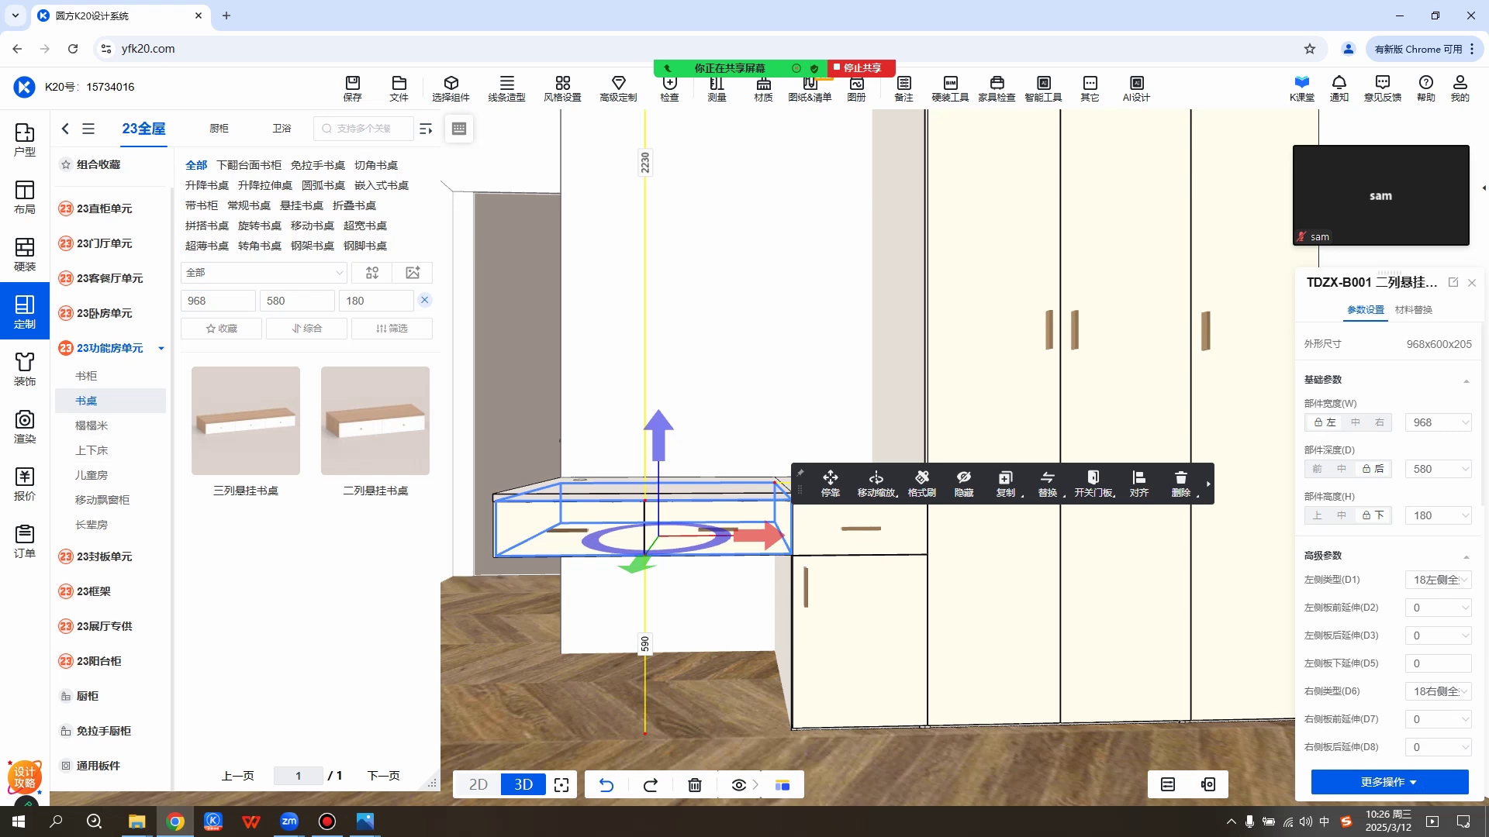
Examine the wall-hung desk together with the wardrobe, and preview the 二列悬挂书桌's internal structure in the library.
mouse_move(915, 613)
right_mouse_down()
mouse_move(876, 613)
mouse_move(915, 621)
mouse_move(891, 616)
right_mouse_up()
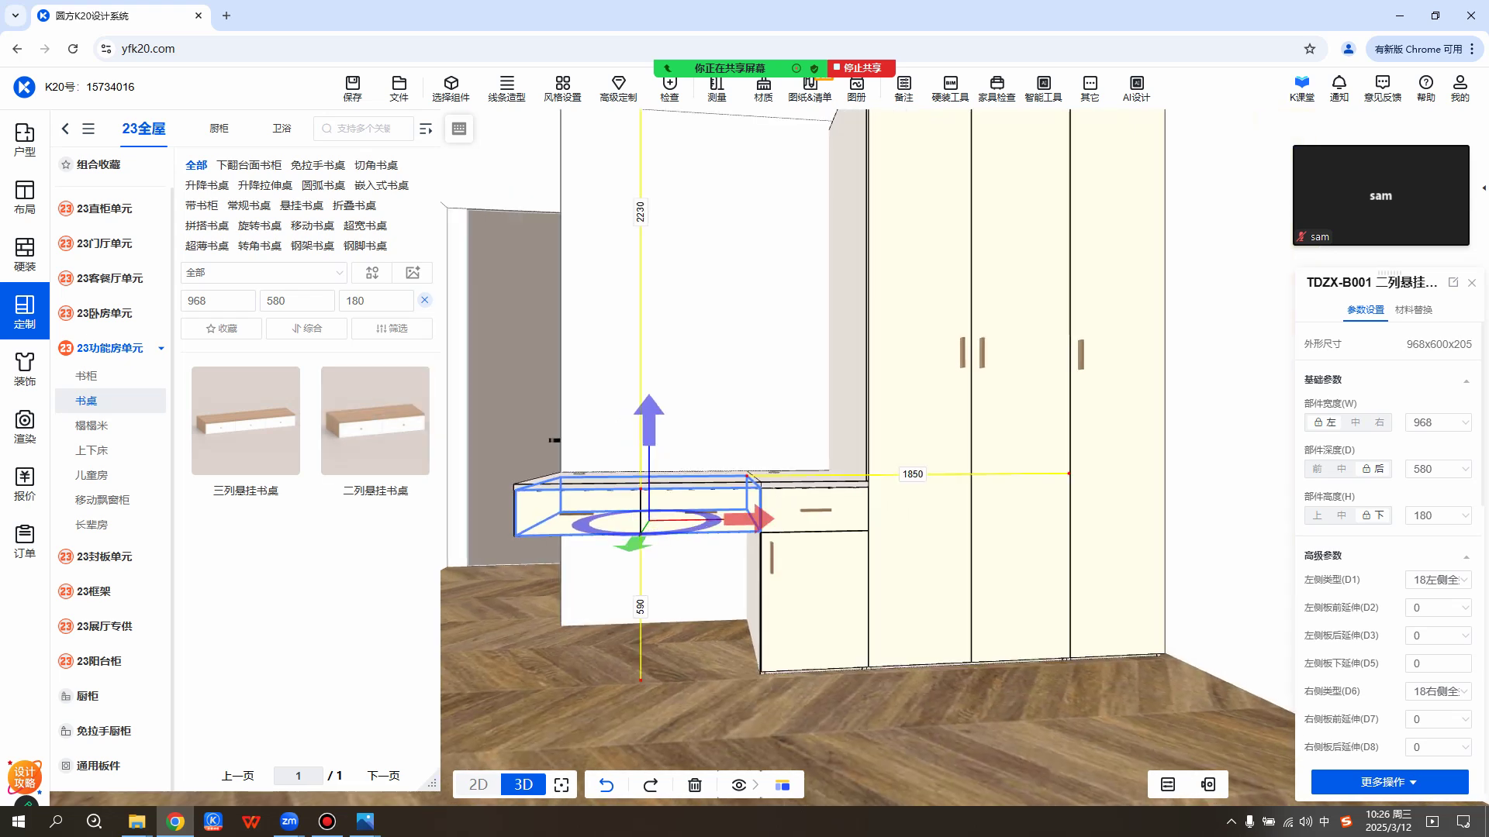
mouse_move(376, 421)
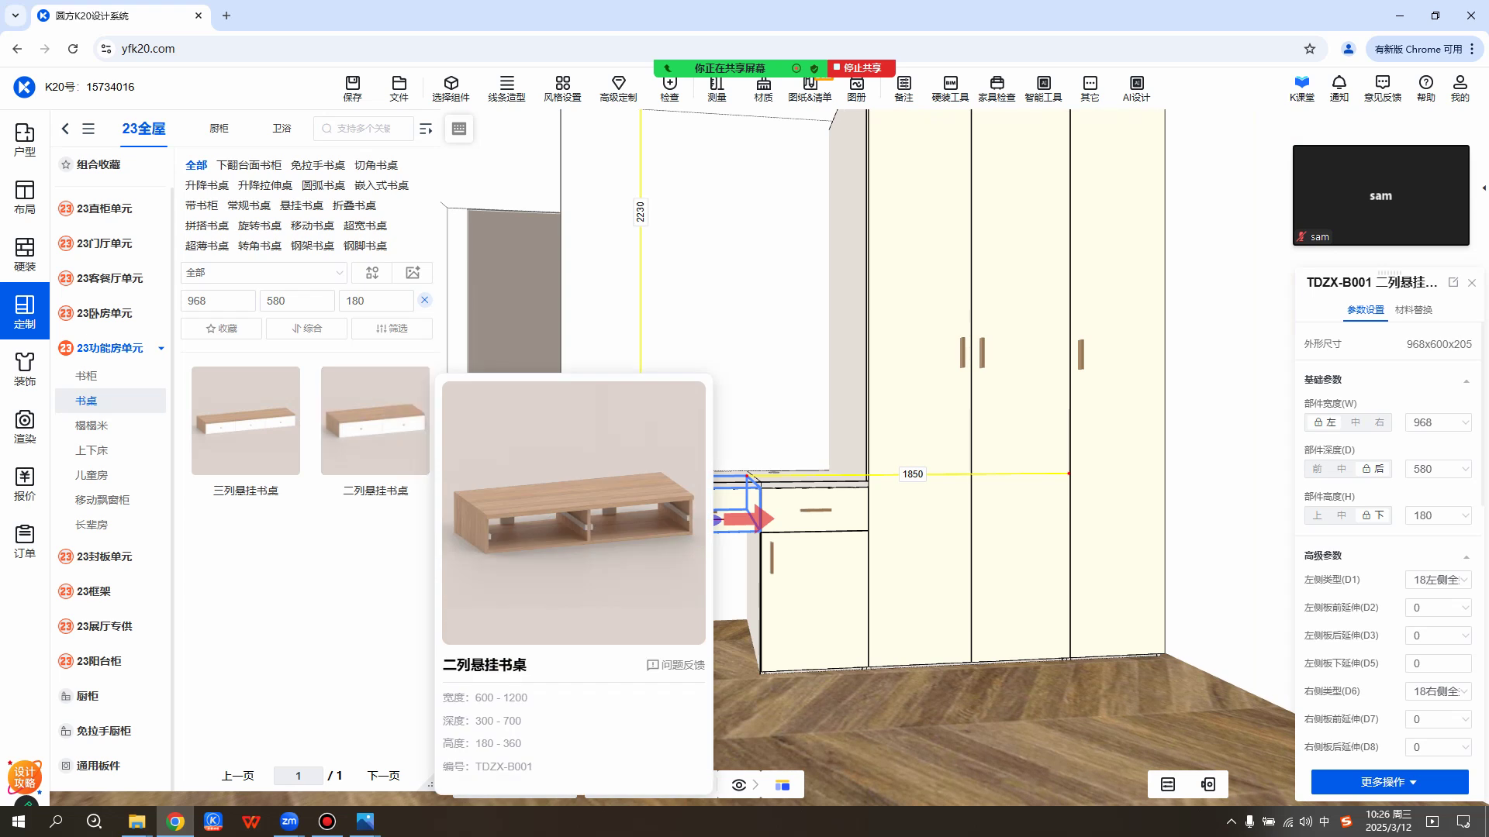
right_click_drag(845, 620, 888, 649)
scroll(822, 621, "down", 1)
scroll(822, 620, "down", 3)
mouse_move(387, 411)
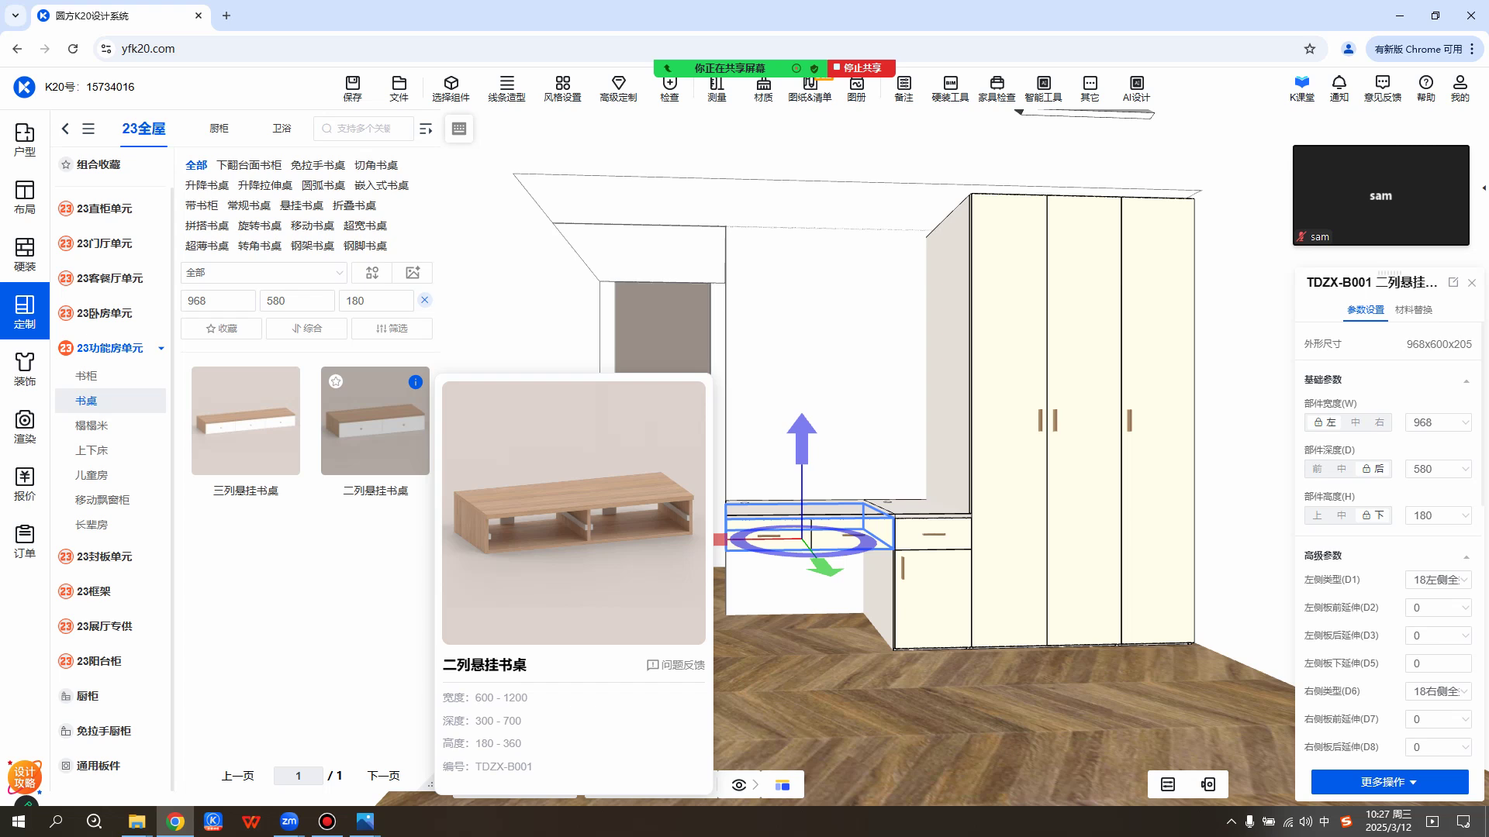
Measure the vertical distance from the wall-hung desk's top to the ceiling above it with 3D测量平行面.
left_click_drag(806, 667, 817, 667)
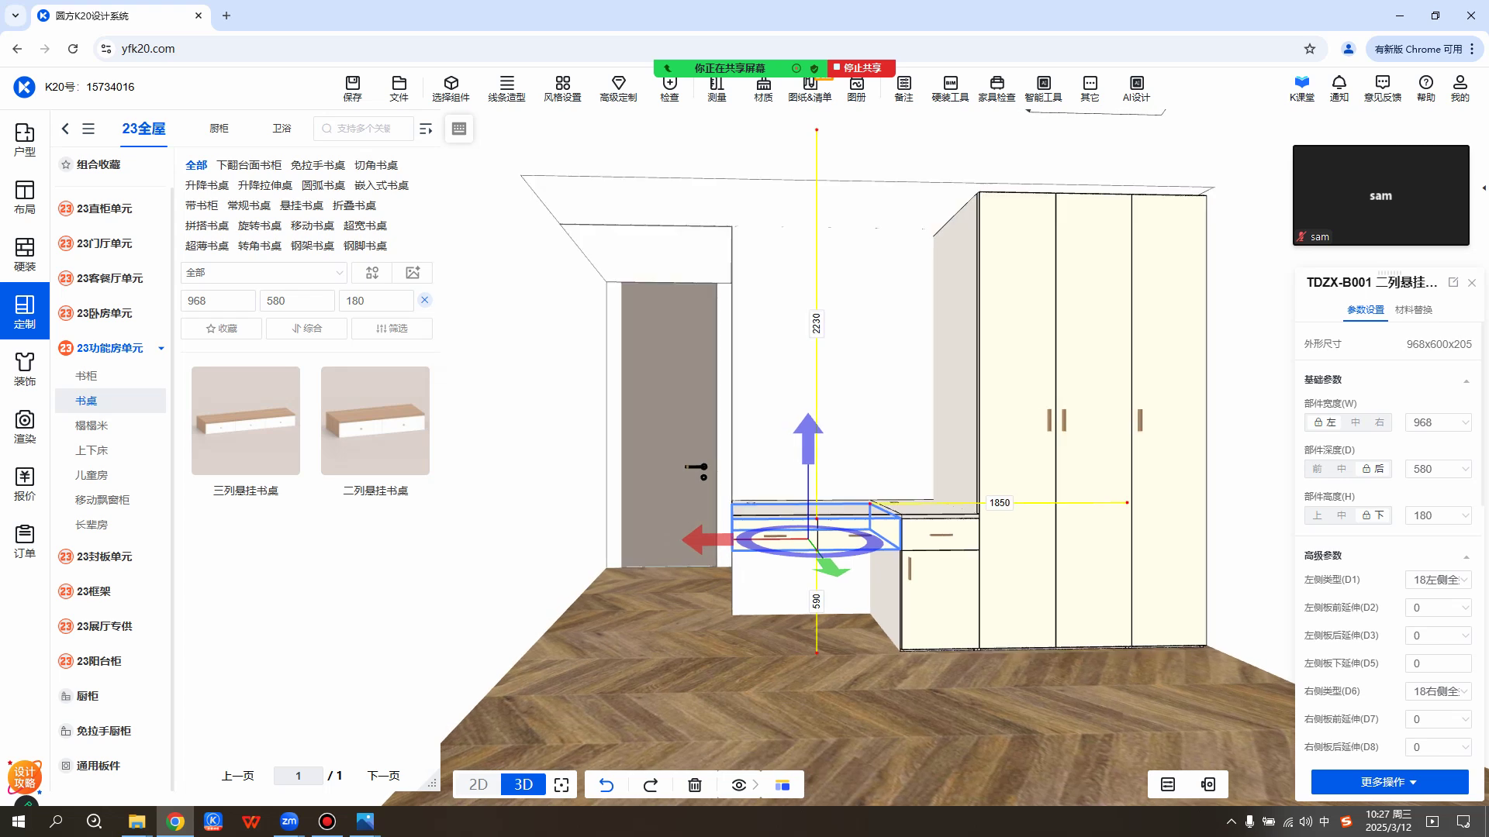
mouse_move(716, 90)
left_click(832, 334)
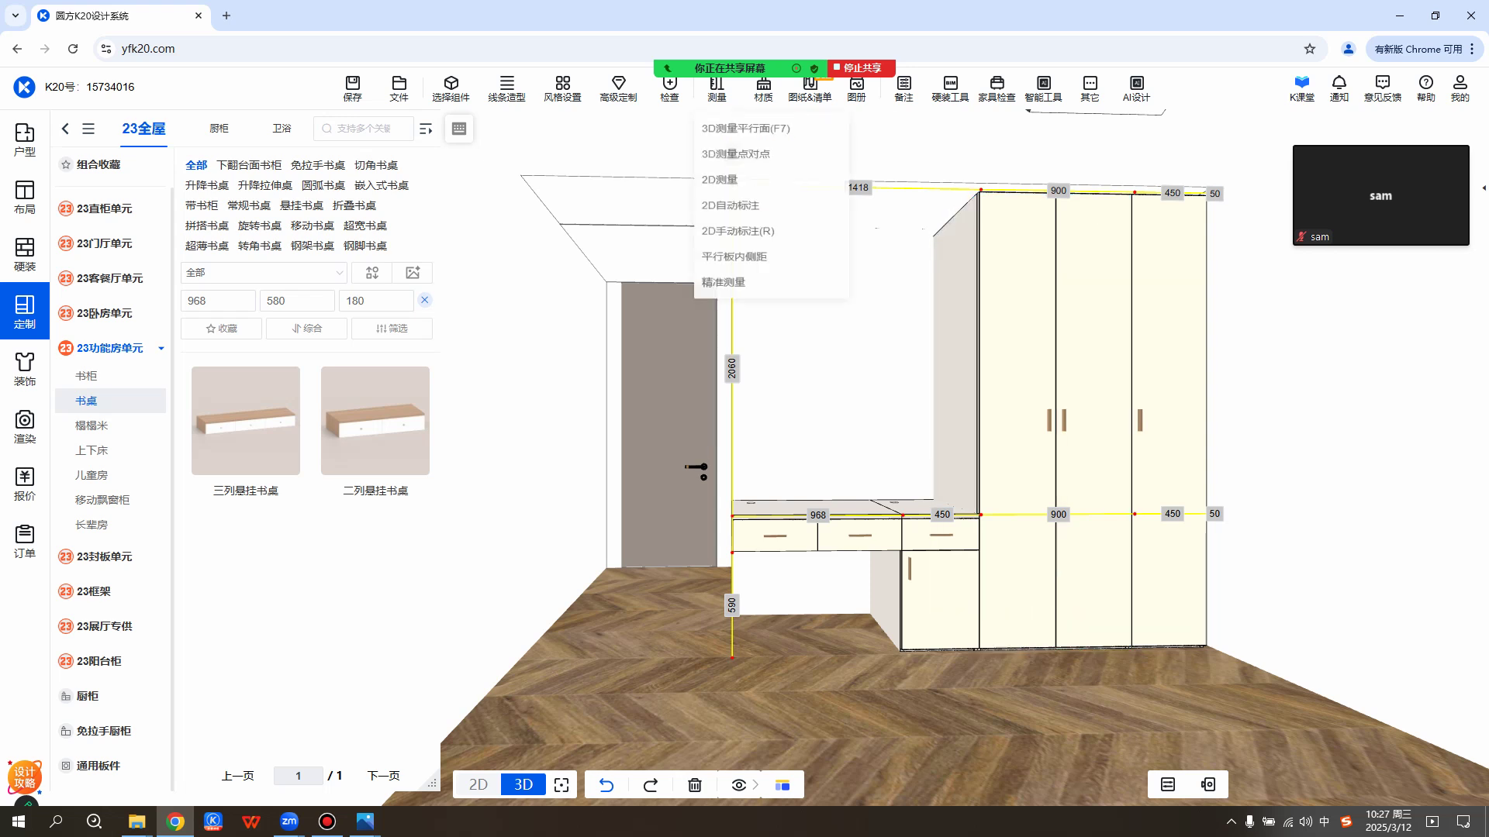
mouse_move(716, 89)
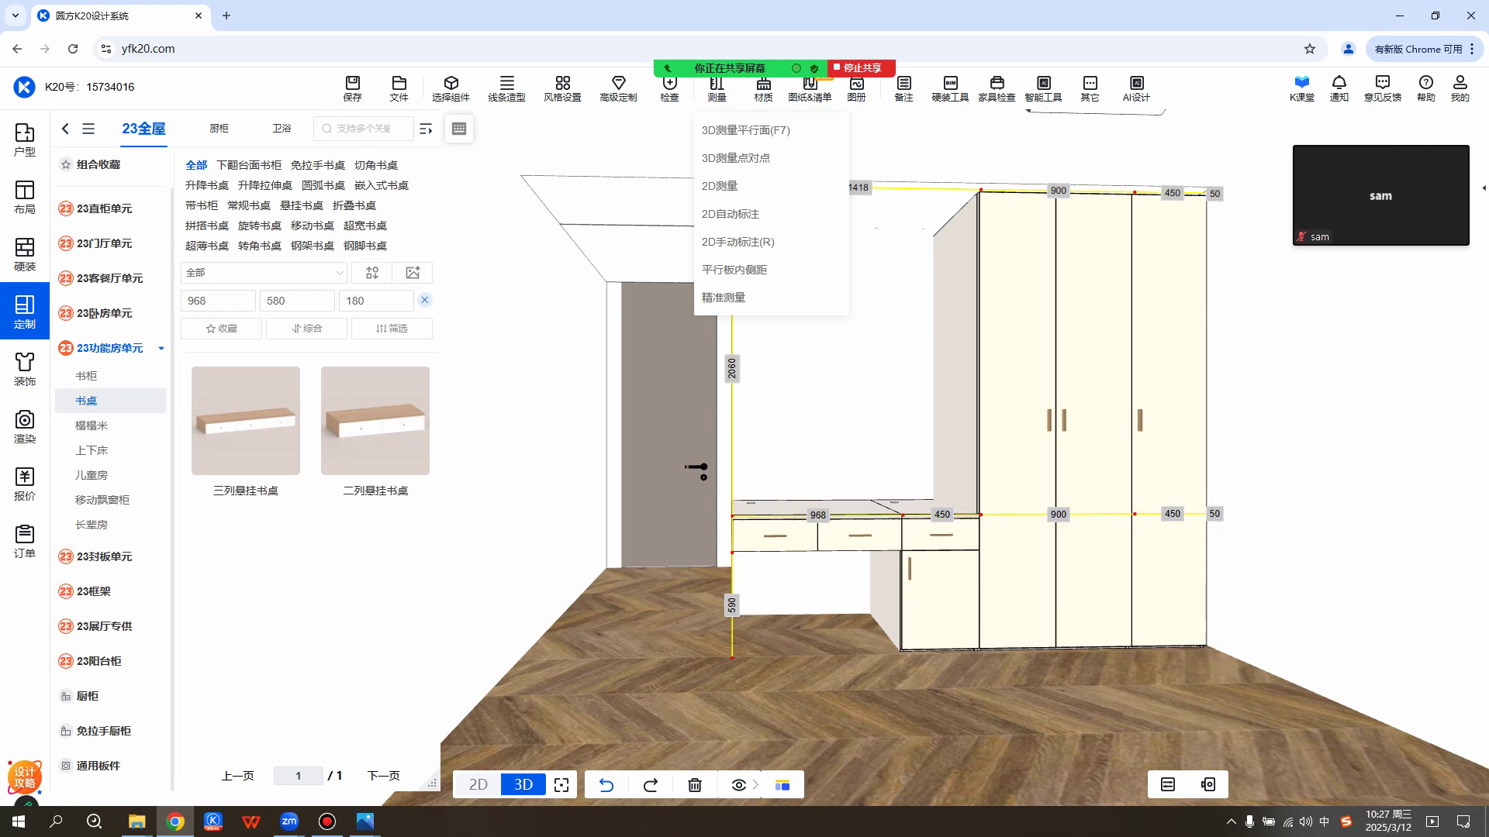
left_click(745, 130)
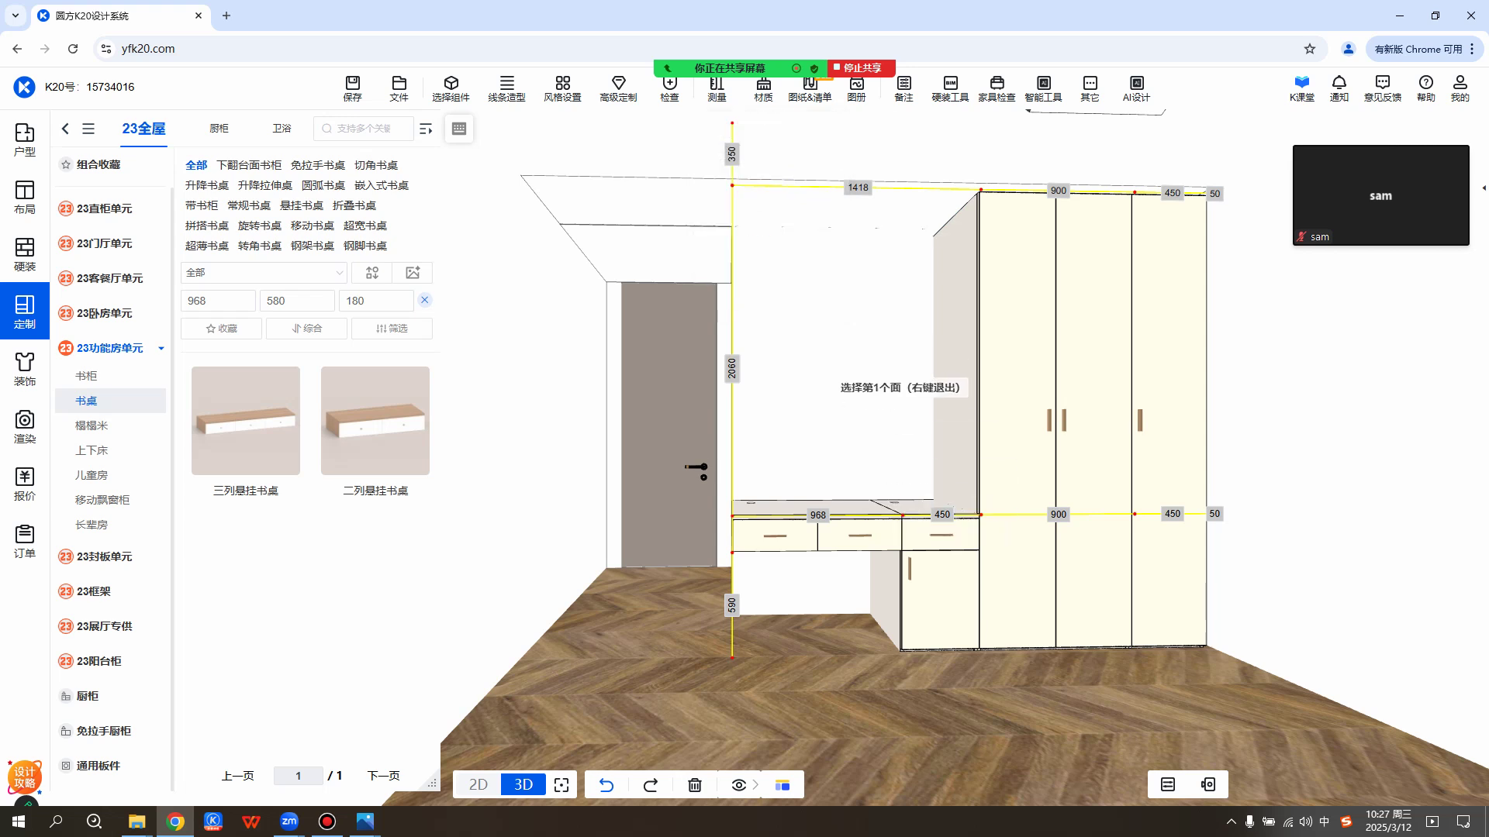
left_click(717, 89)
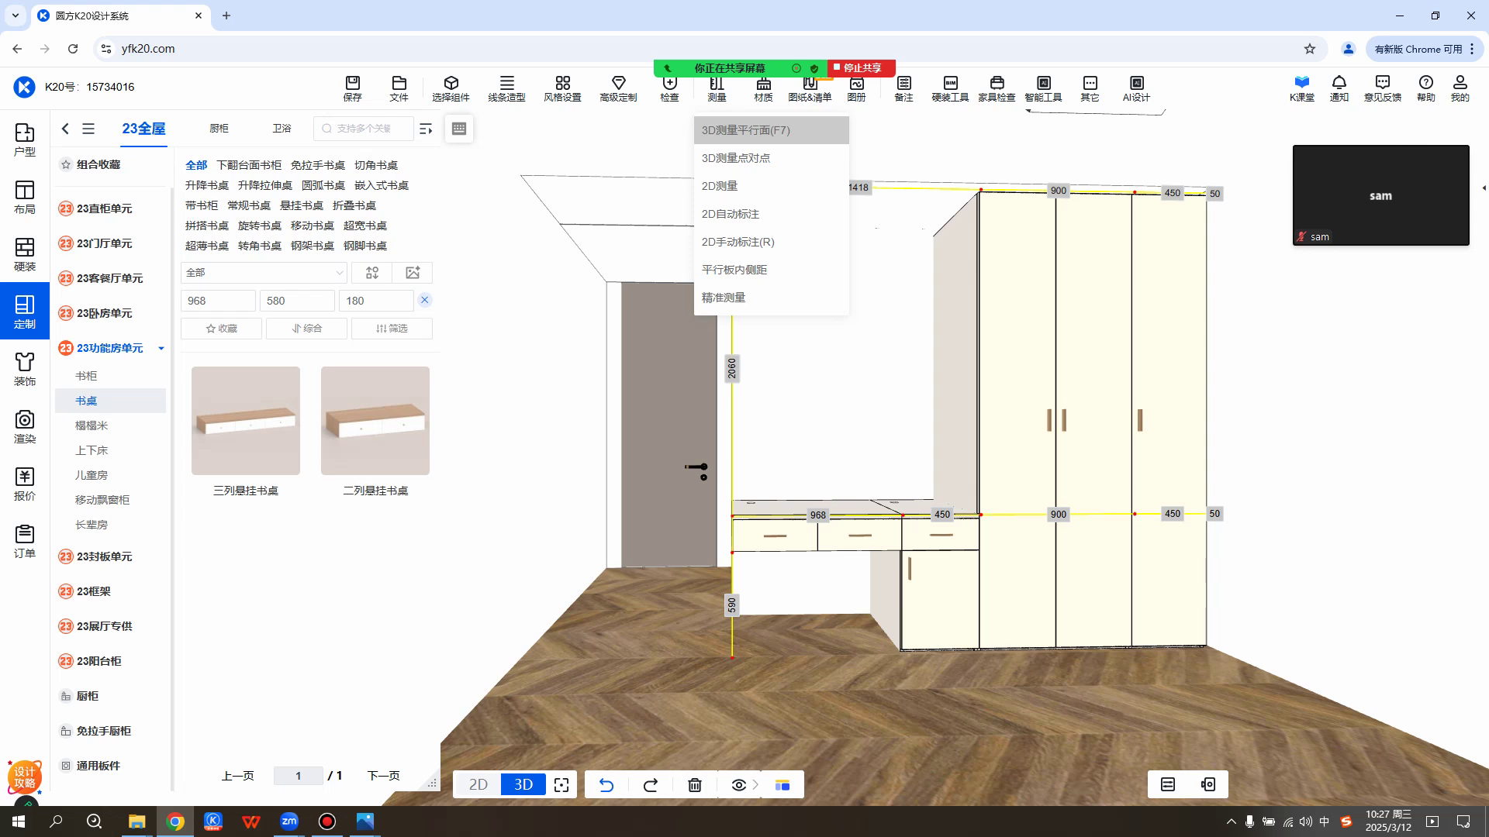
left_click(744, 130)
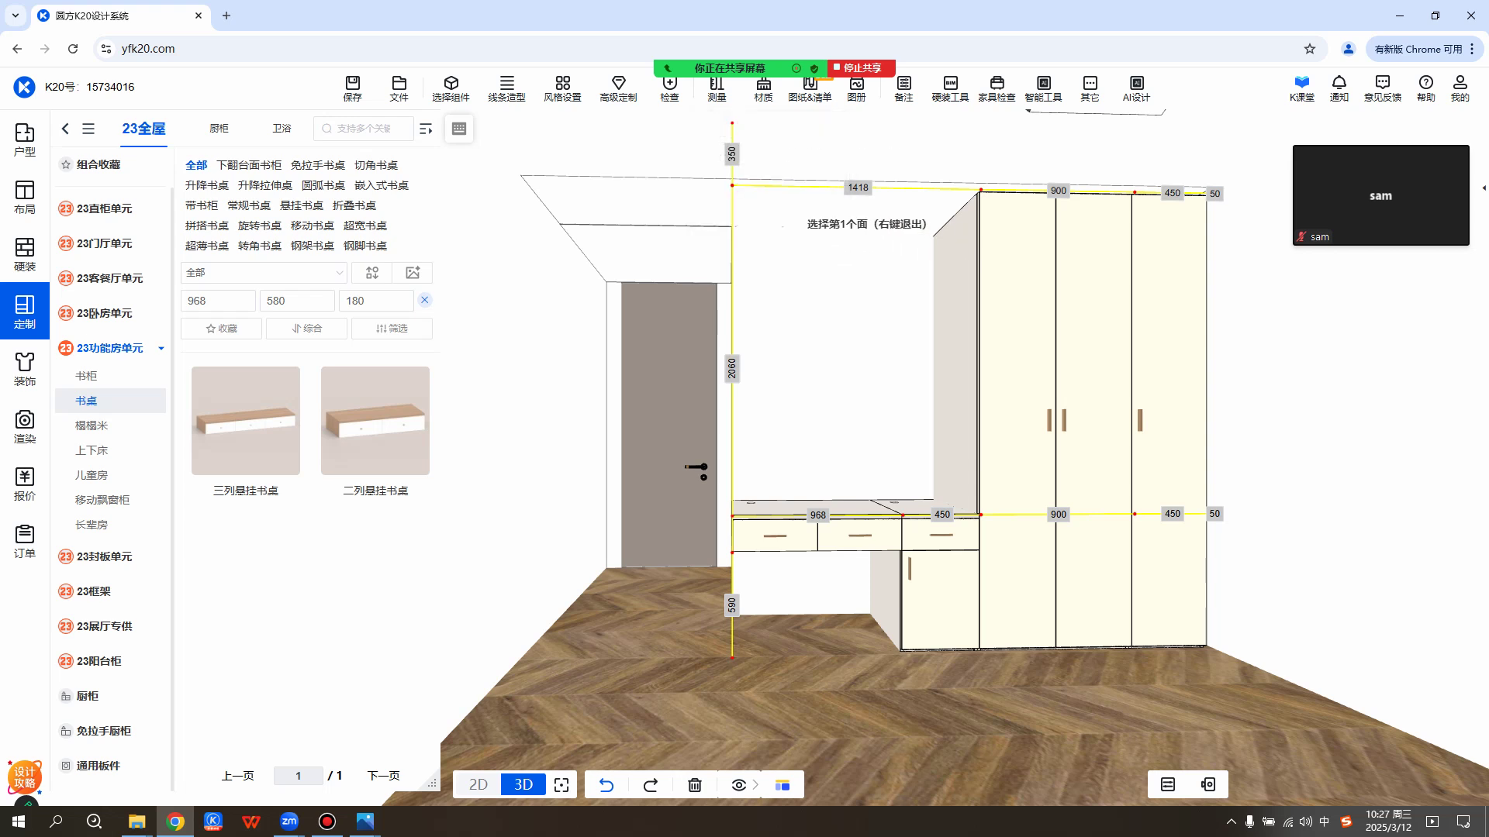
left_click(789, 509)
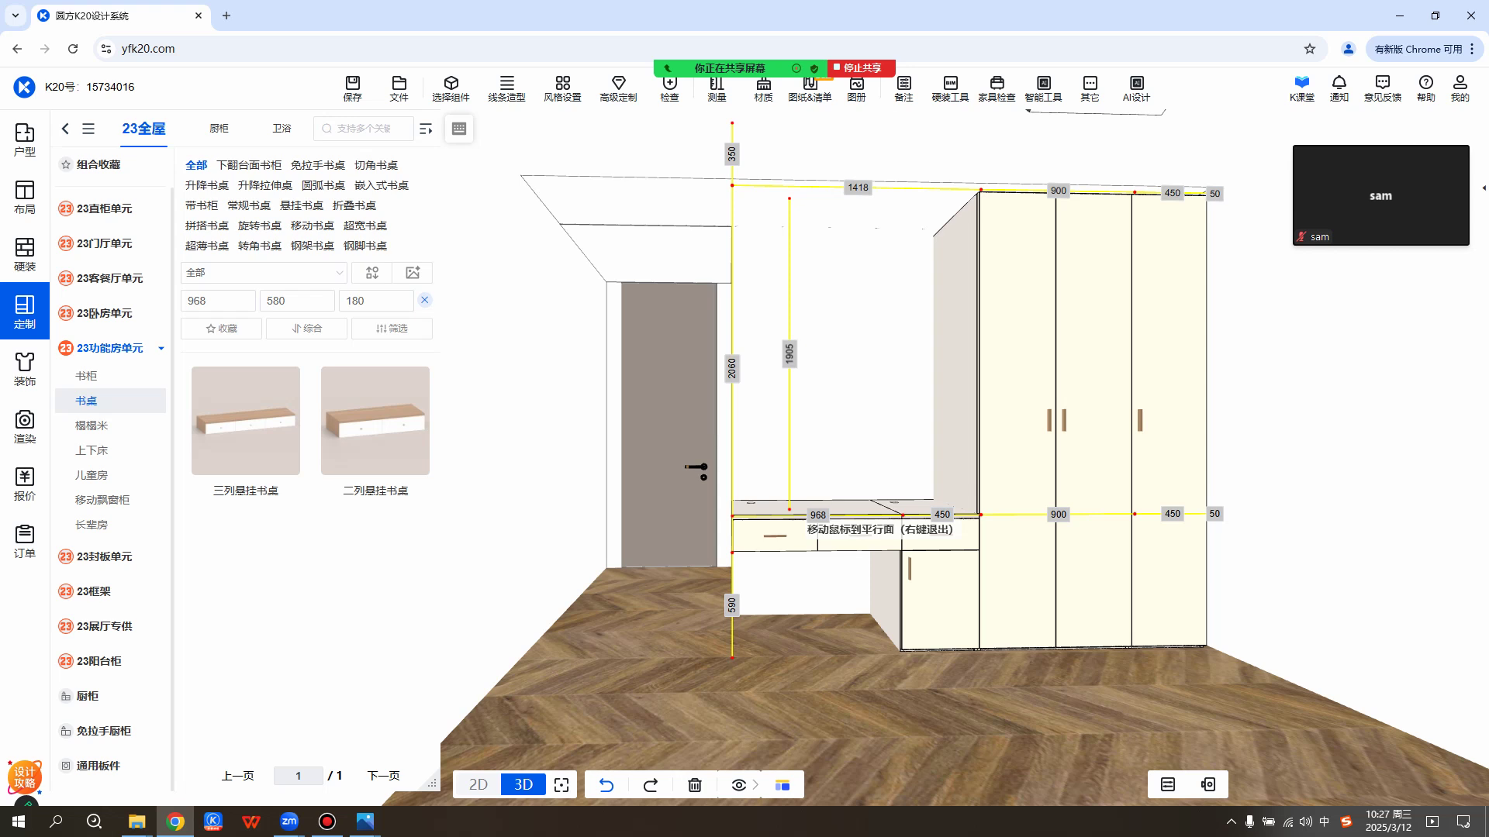
right_click(790, 513)
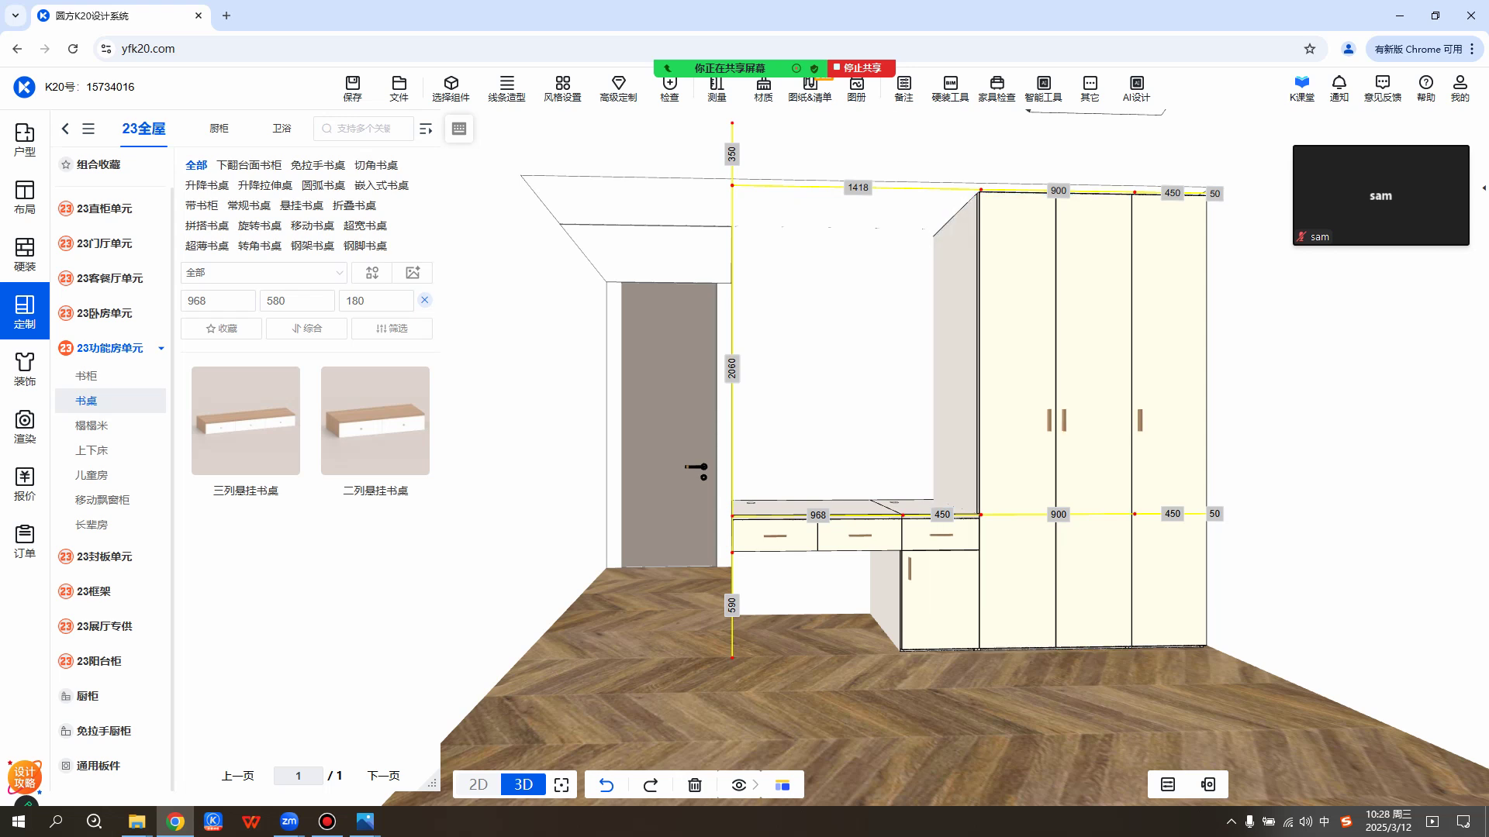
Open the 吊柜 models under 23直柜单元 and filter them to 450 mm width and 1855 mm height.
left_click(104, 207)
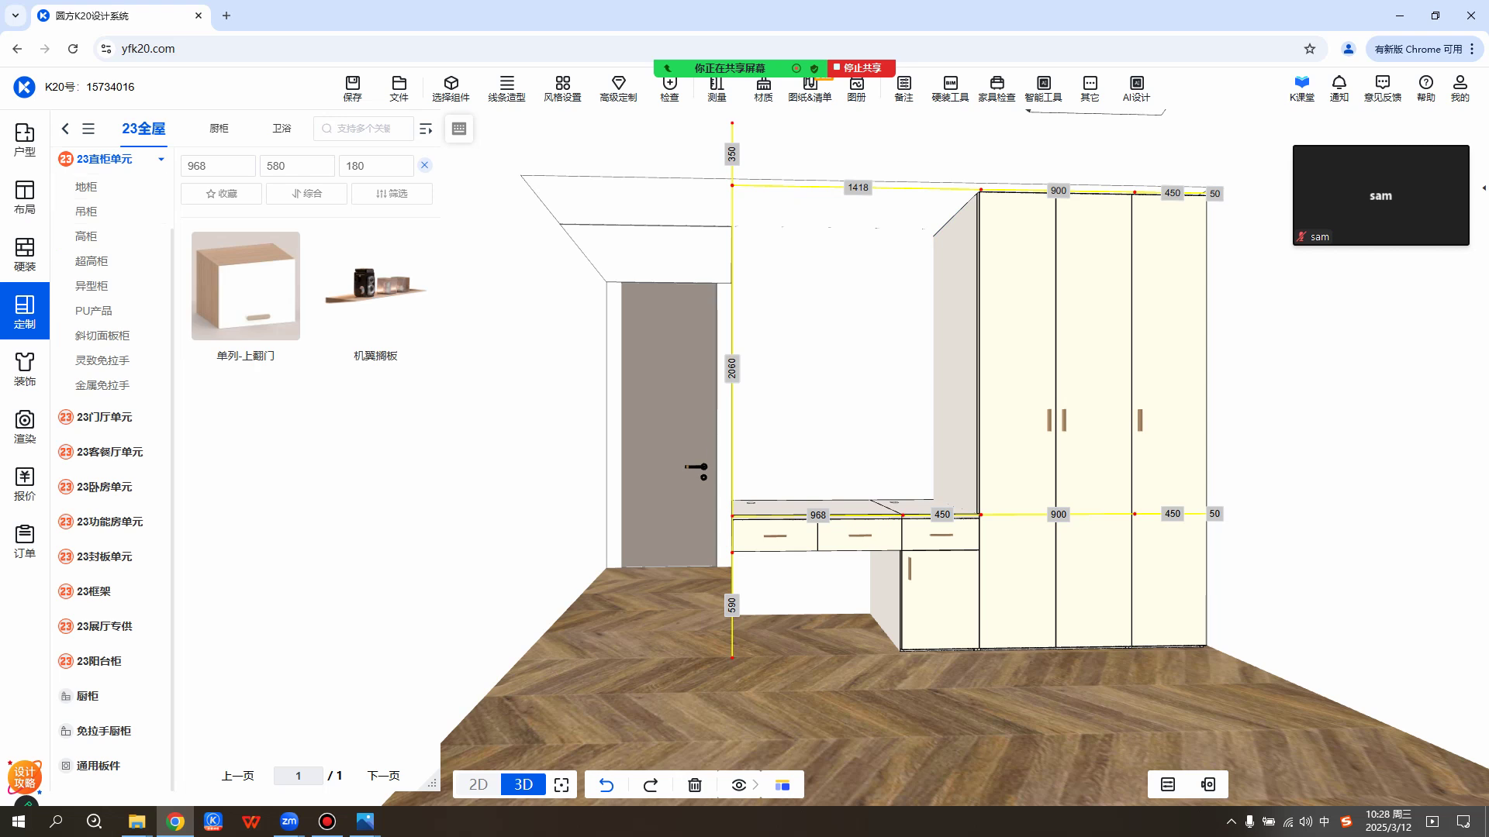
scroll(109, 289, "up", 2)
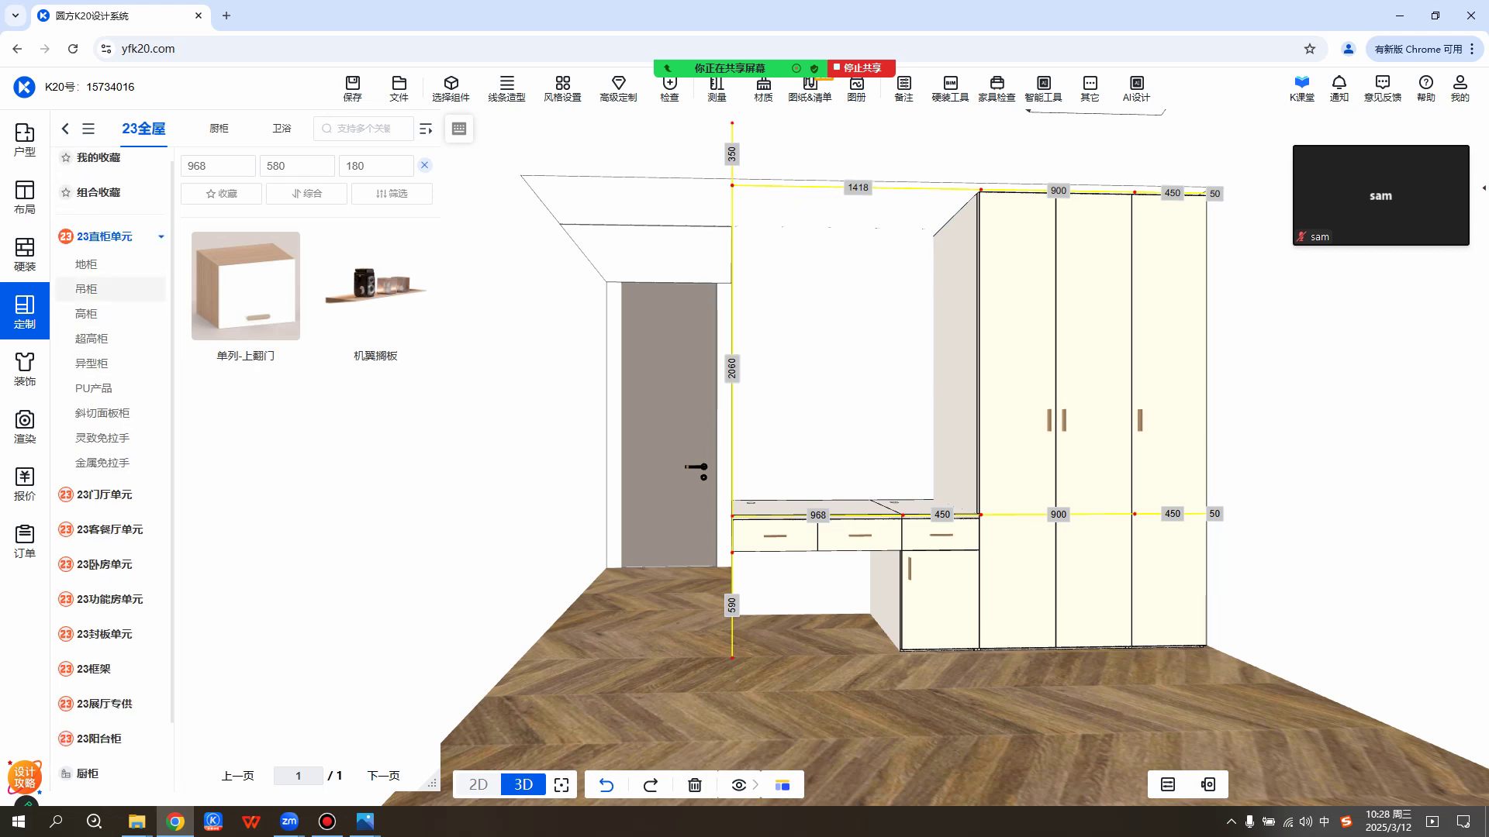
left_click(108, 289)
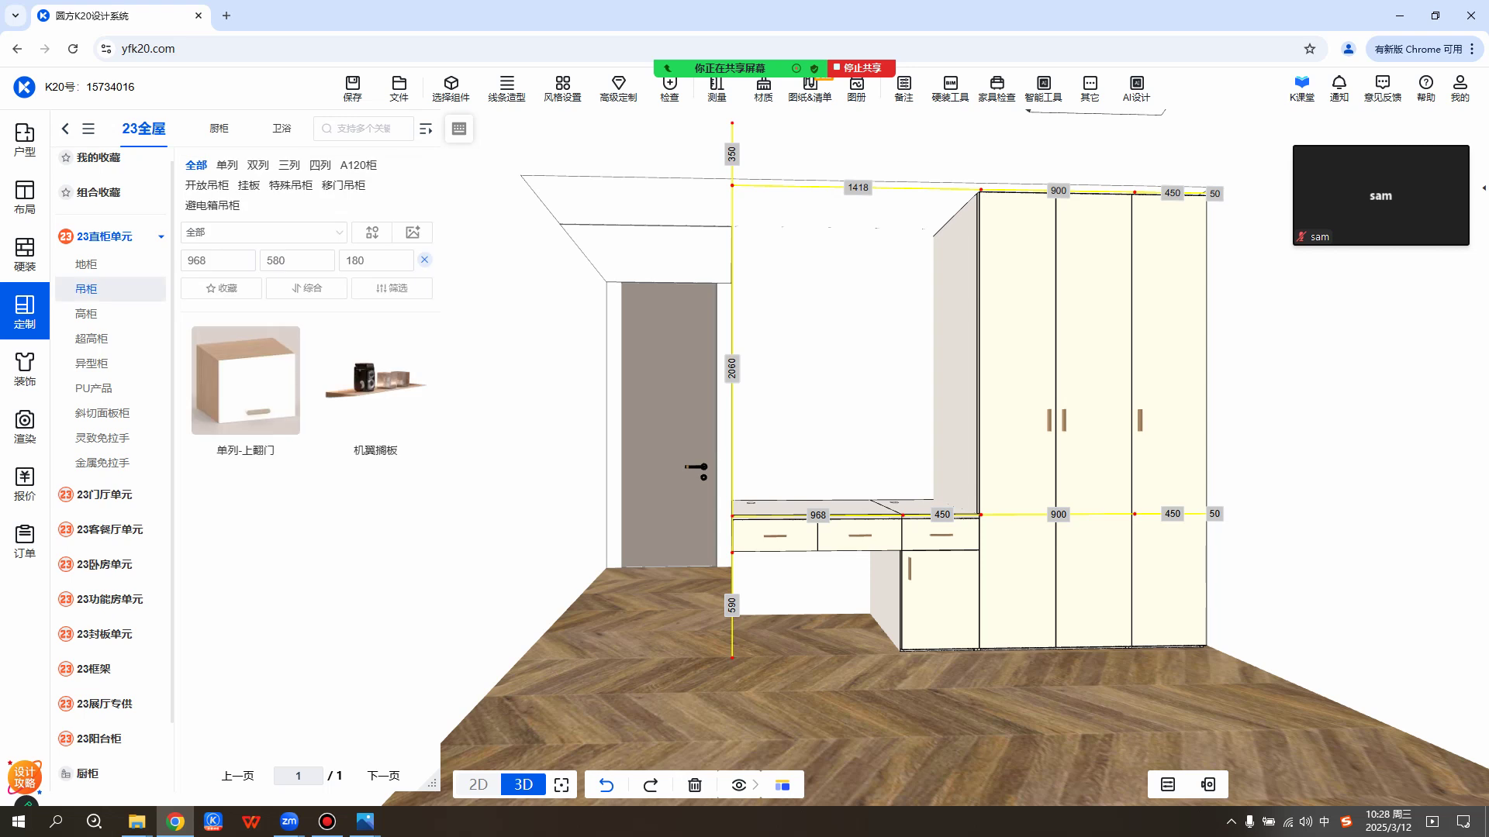
left_click(233, 260)
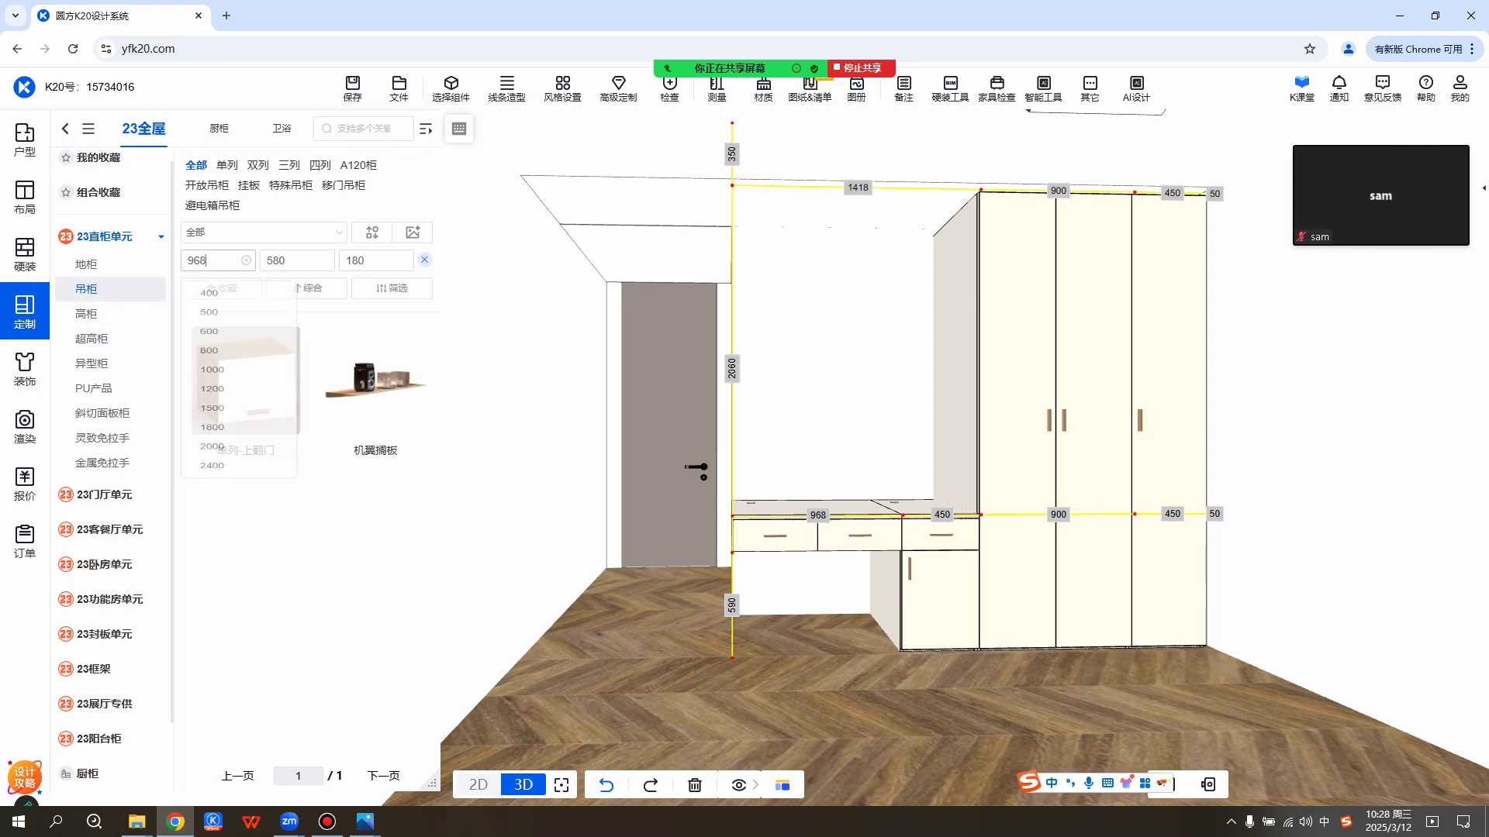
type("450")
key("Return")
left_click_drag(375, 261, 326, 261)
type("1855")
key("Return")
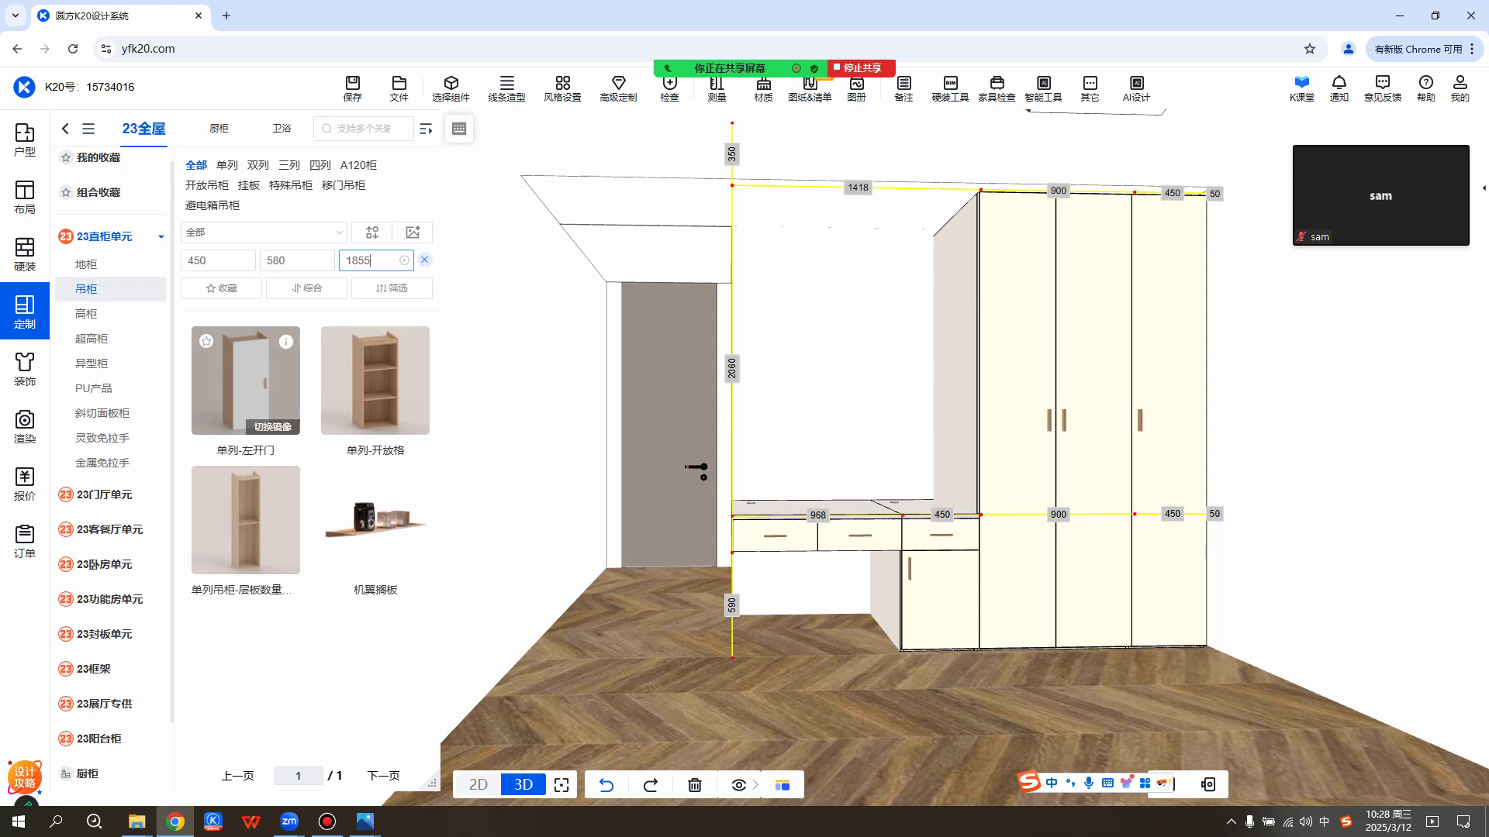
Mirror the 单列 door cabinet to 单列-右开门 and place it 0 mm from the wardrobe and 0 mm above the drawer unit.
left_click(272, 427)
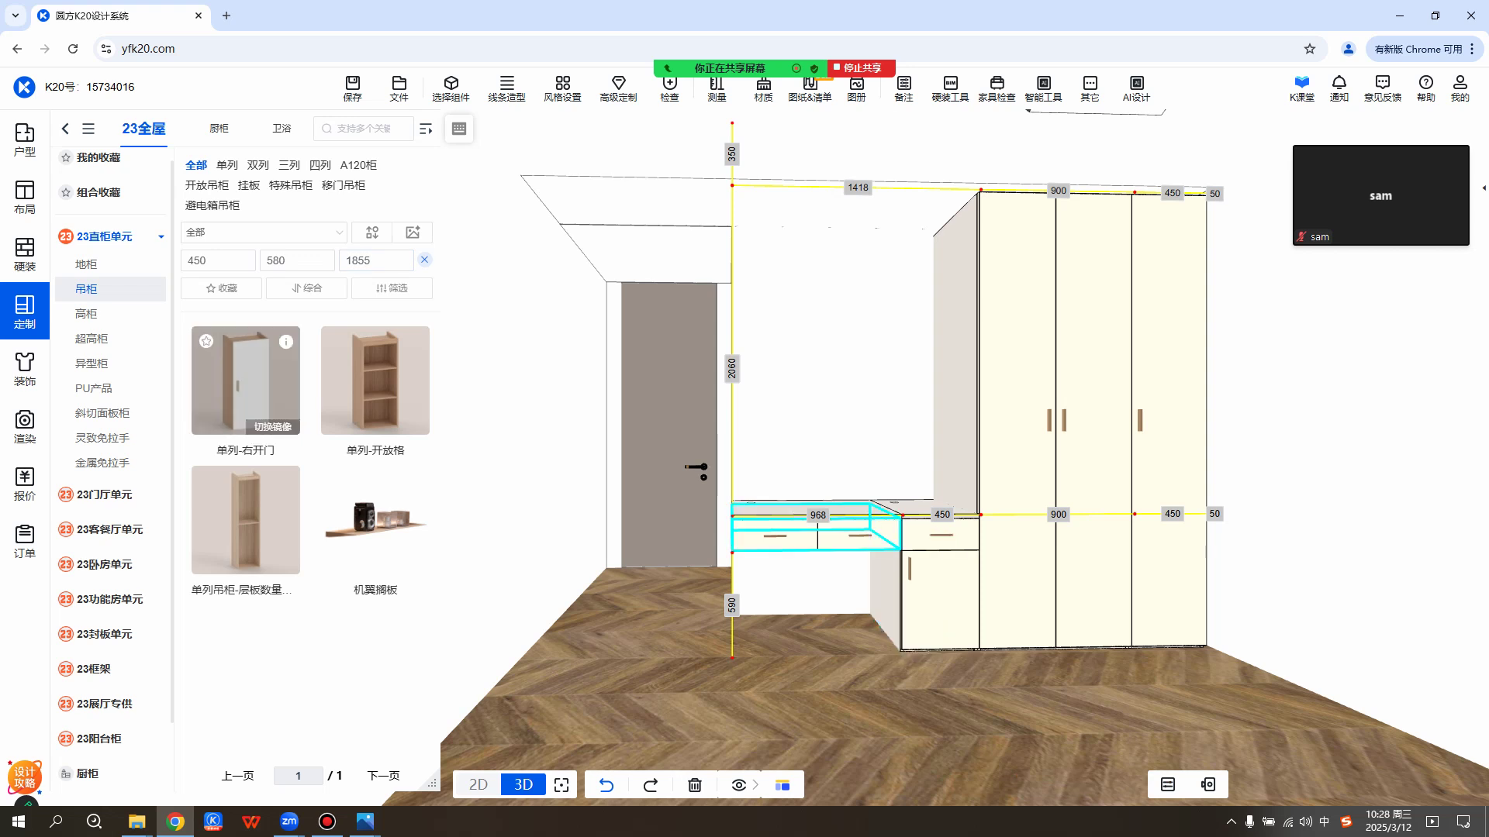
left_click(245, 384)
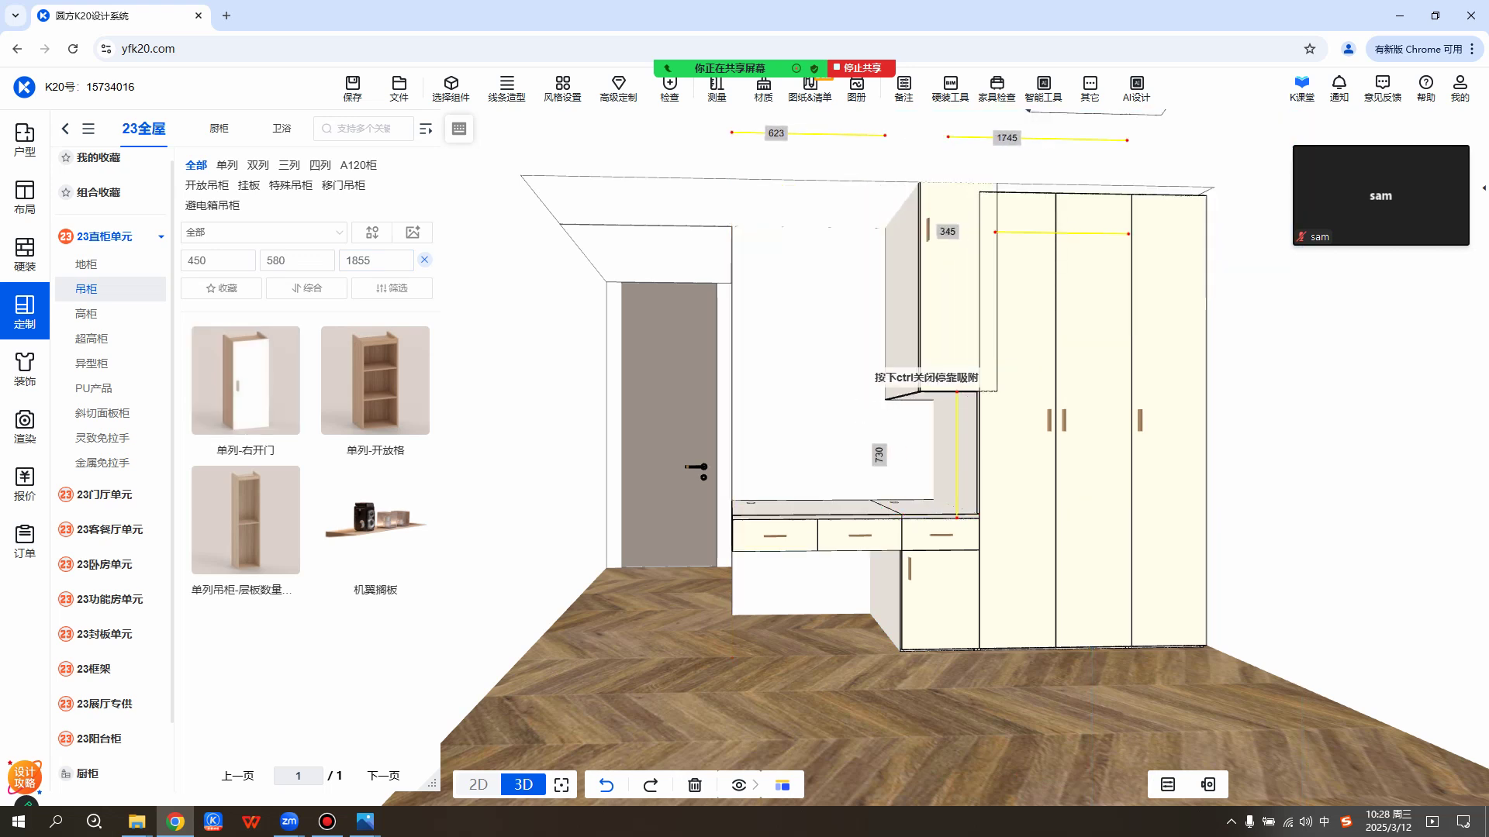
left_click(872, 372)
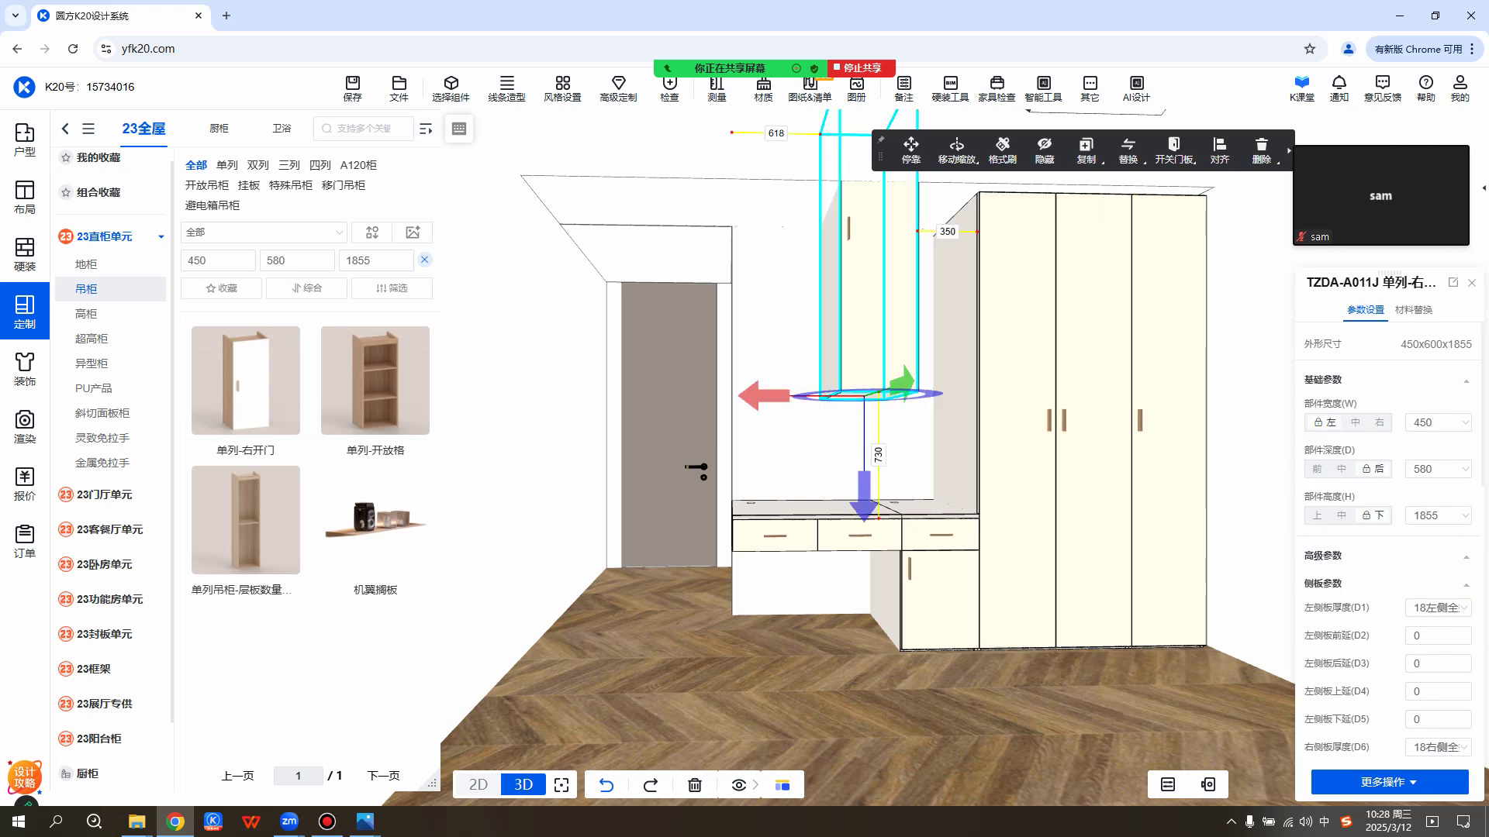
left_click(948, 232)
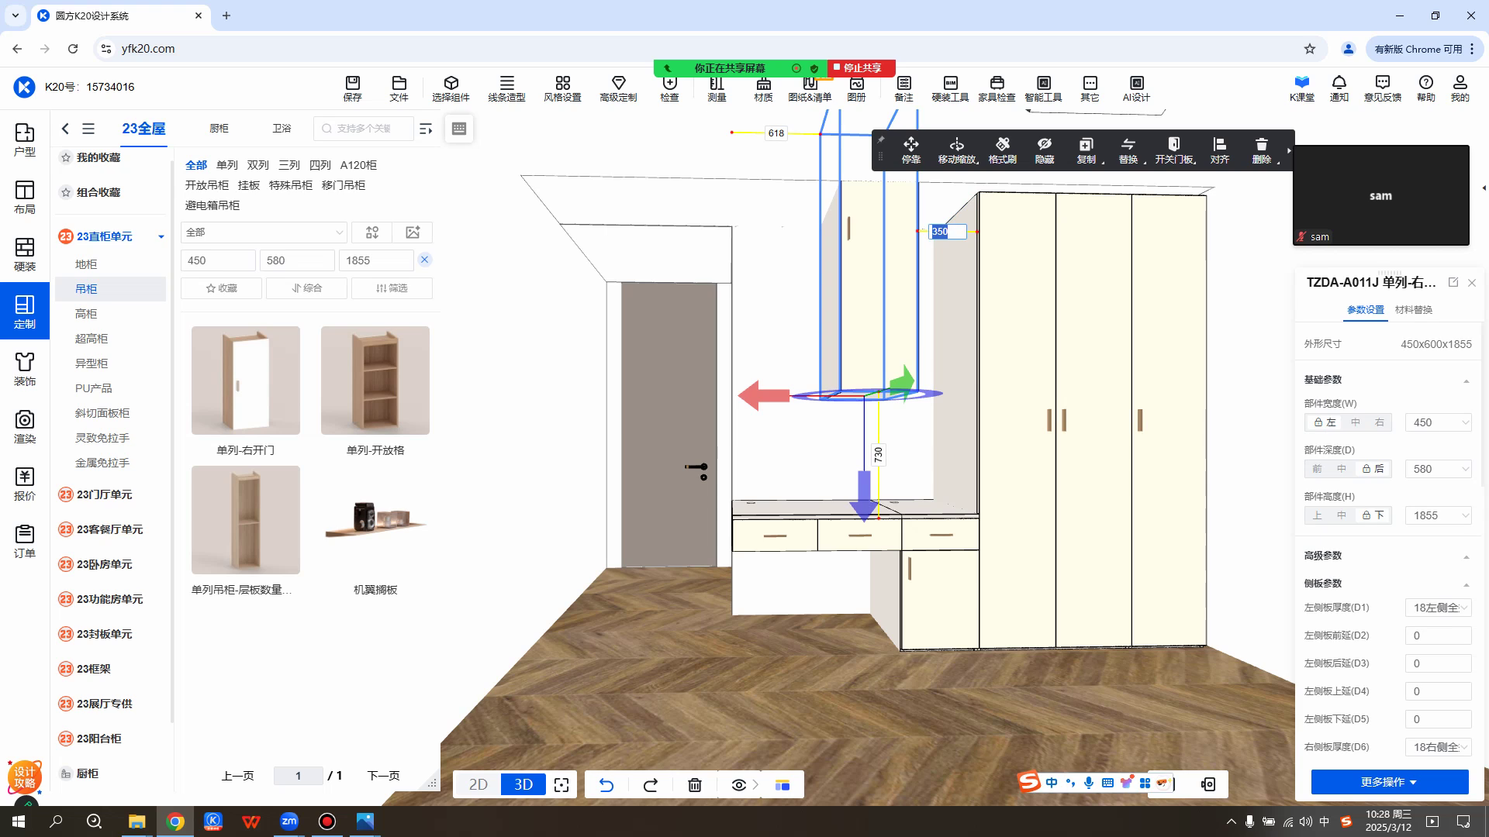
type("0")
key("Return")
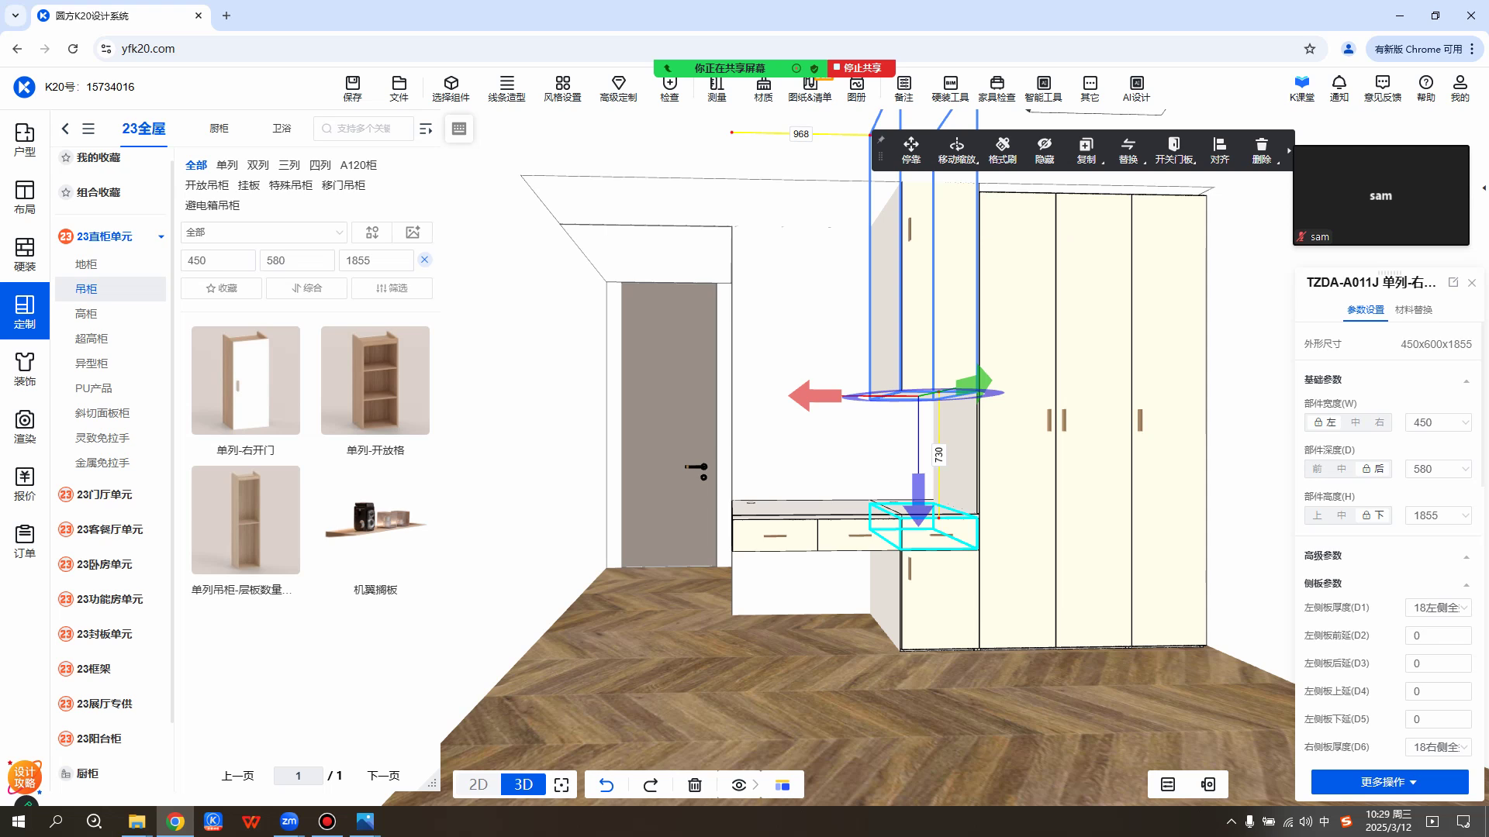
left_click(938, 455)
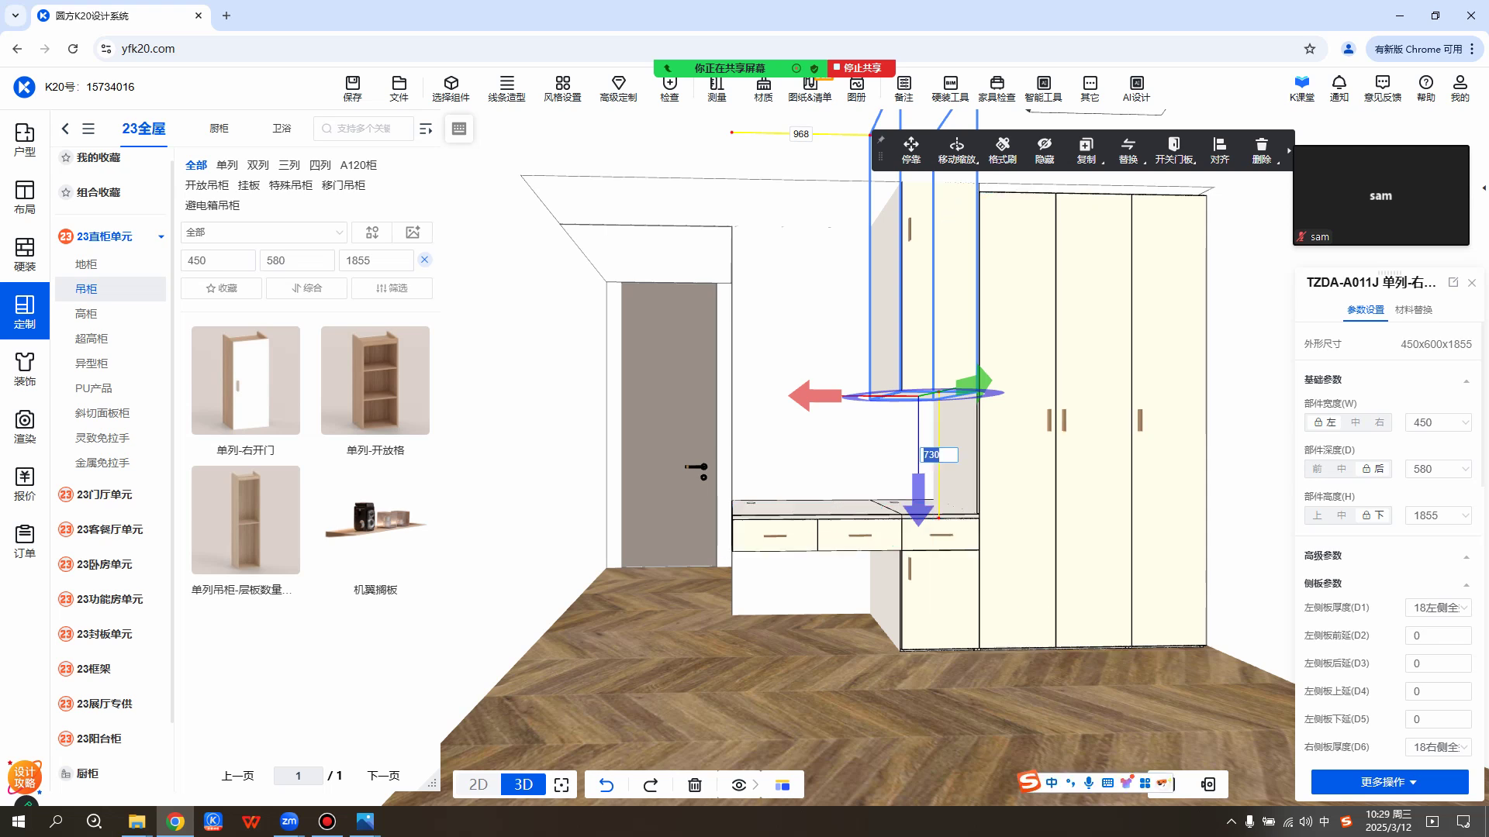
type("0")
key("Return")
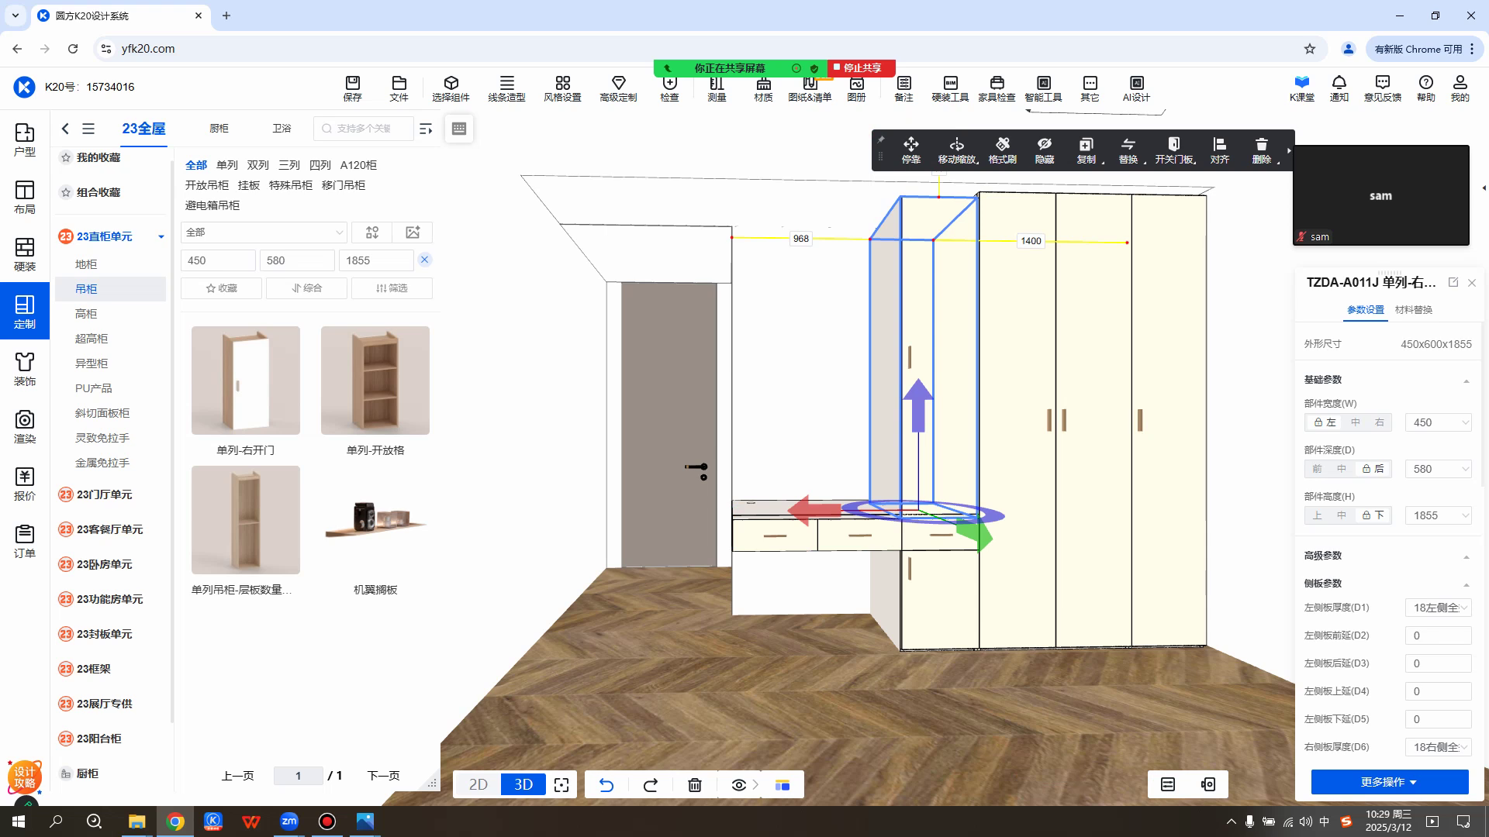
Set the hanging cabinet's 顶封板高(D29) to 无顶封板.
left_click(544, 669)
scroll(1039, 434, "up", 5)
right_click_drag(1039, 435, 842, 428)
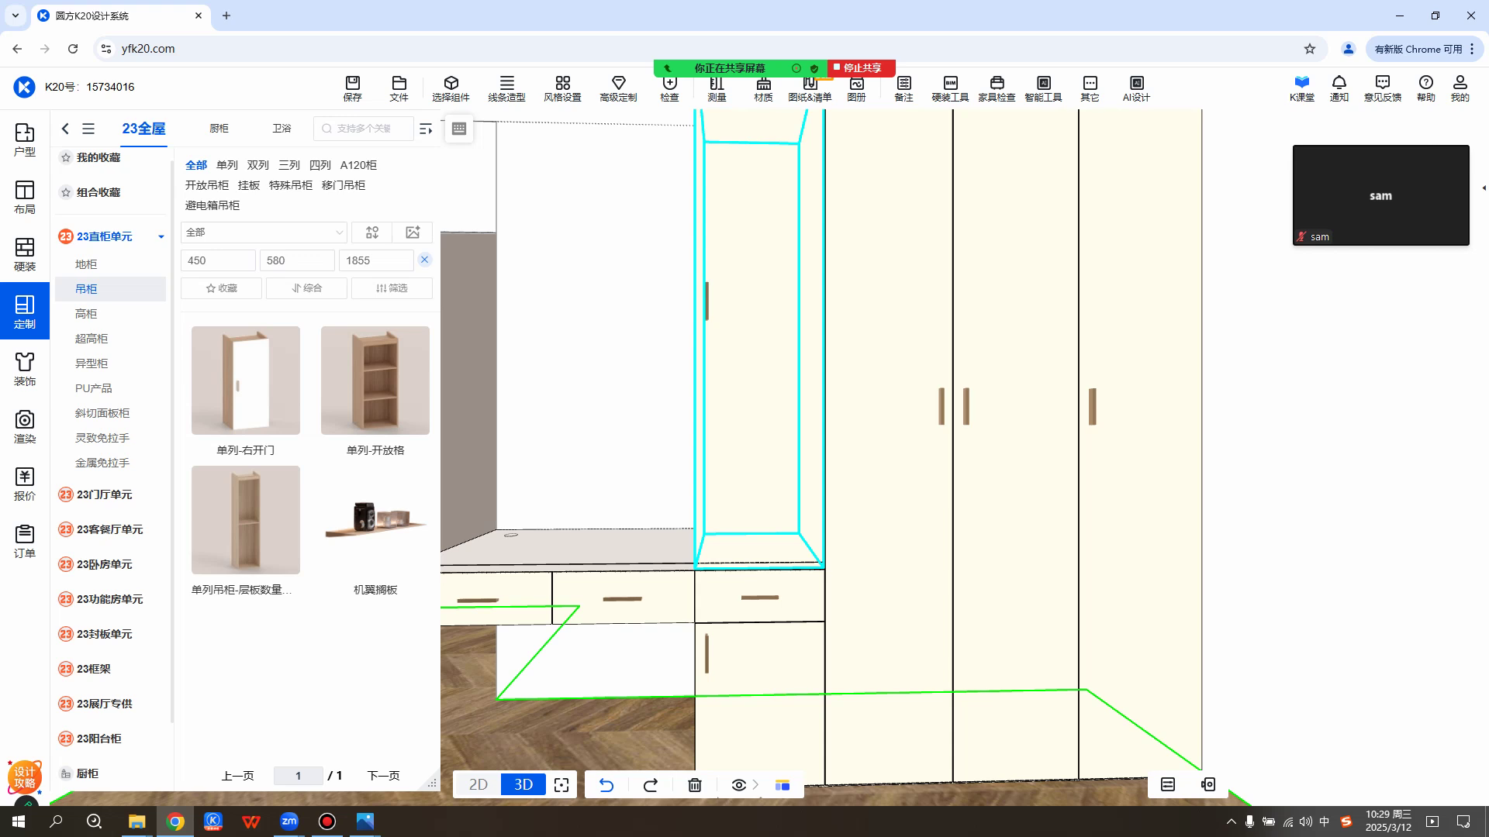
left_click(786, 451)
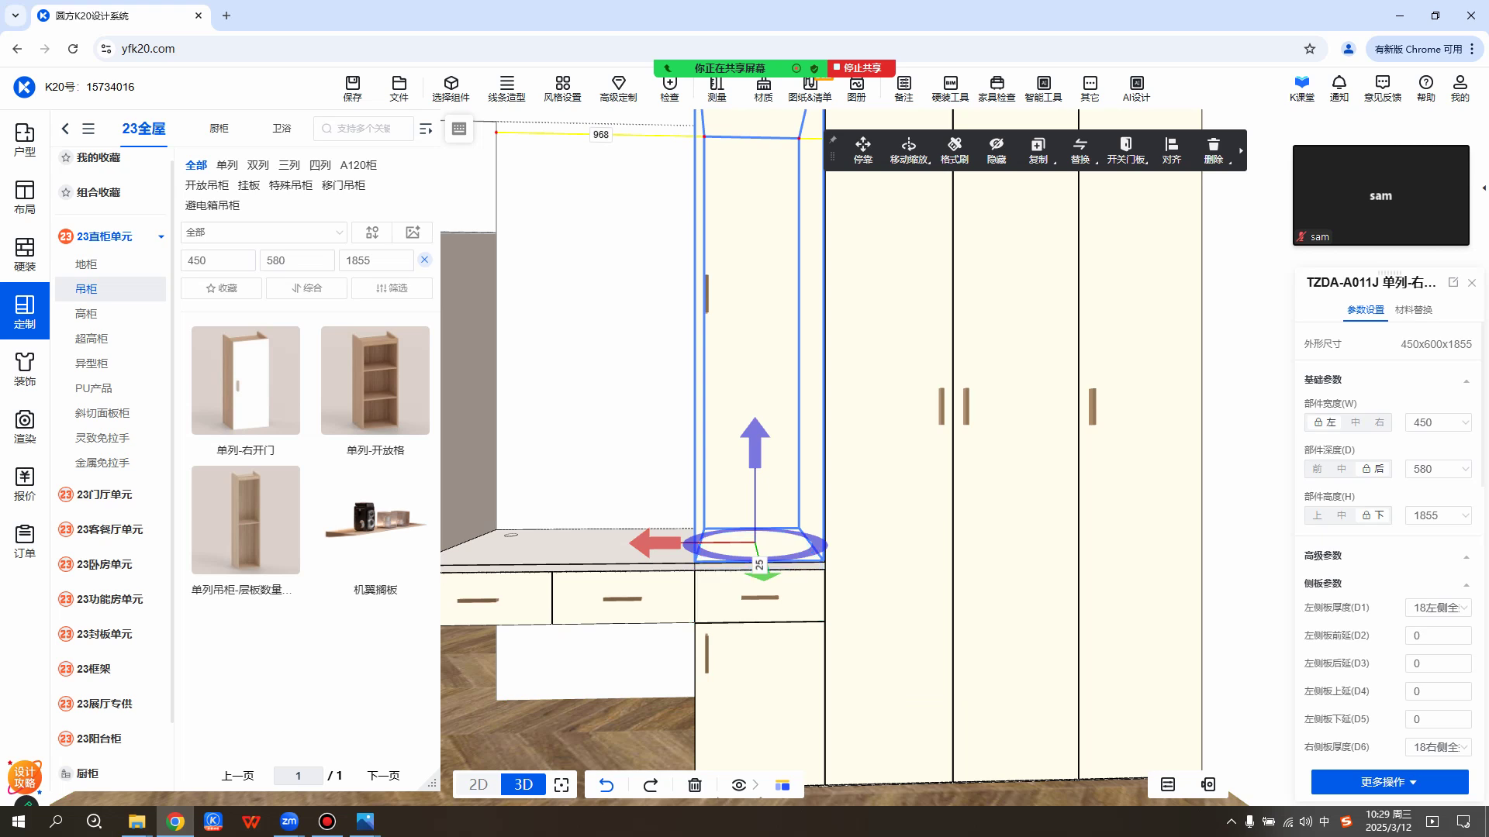
scroll(1438, 504, "down", 5)
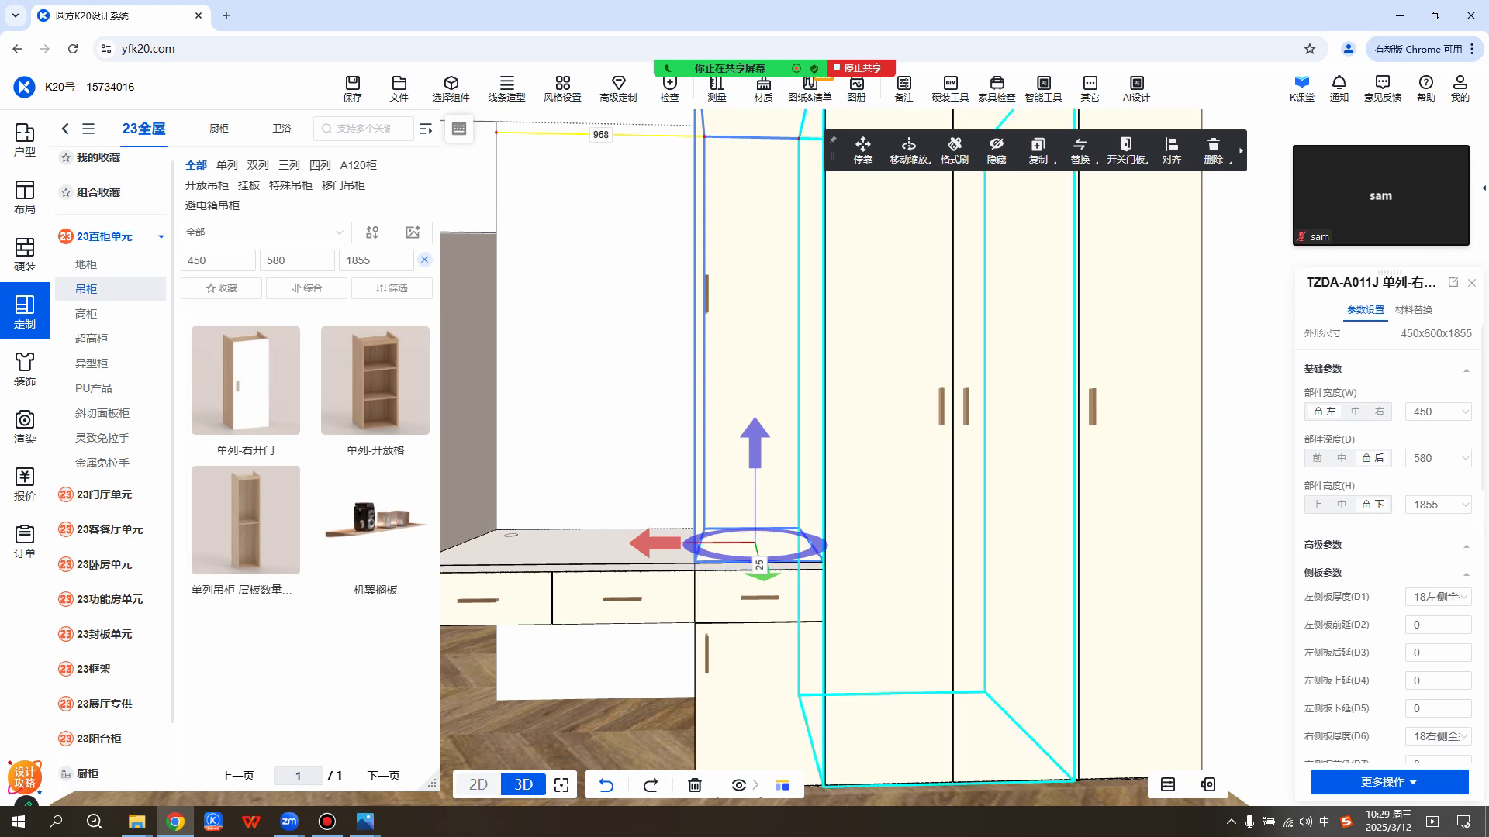
scroll(1438, 504, "down", 1)
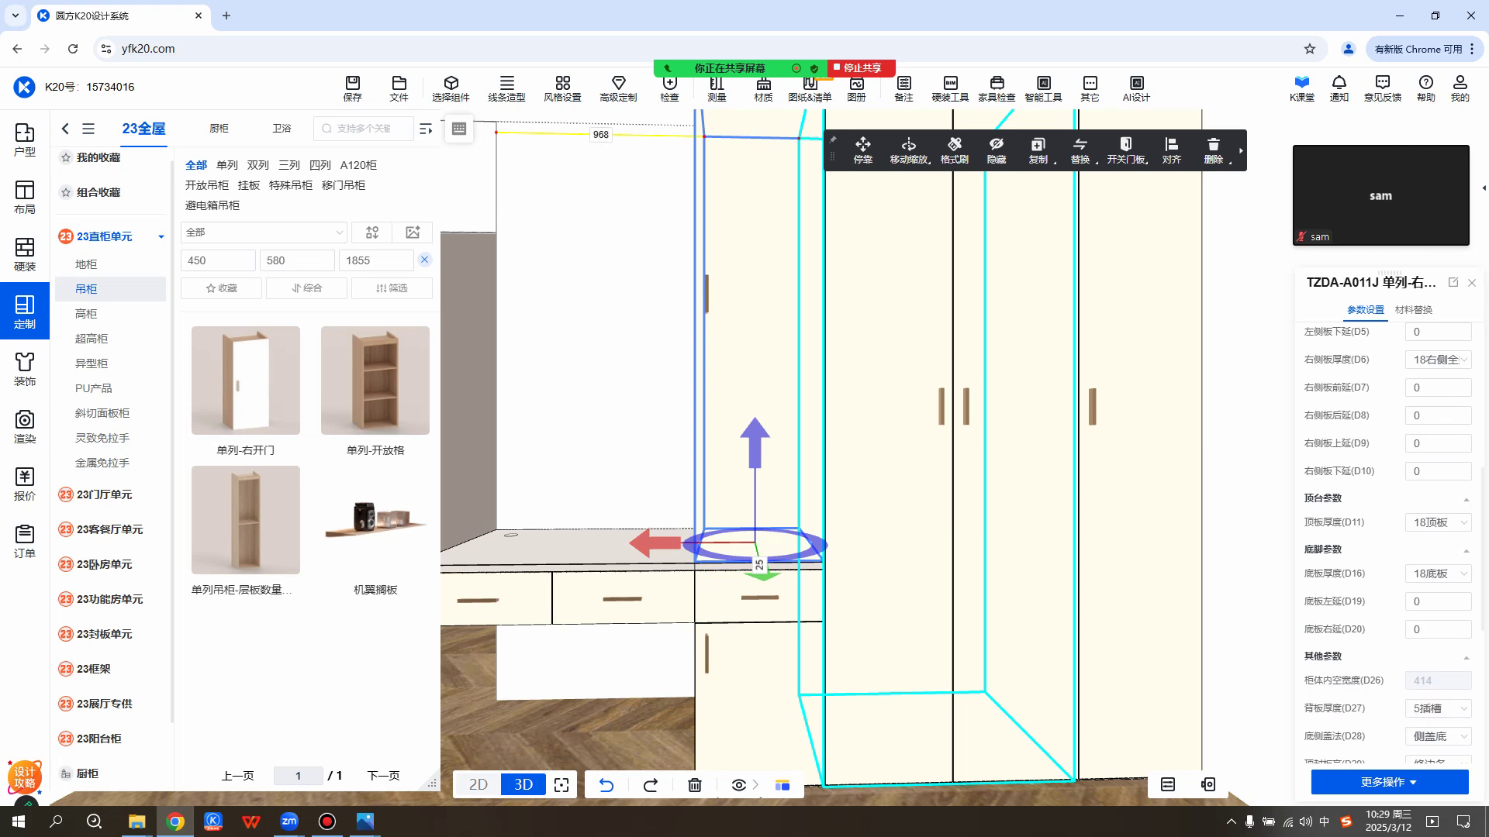
scroll(1388, 543, "down", 2)
left_click(1438, 609)
left_click(1442, 643)
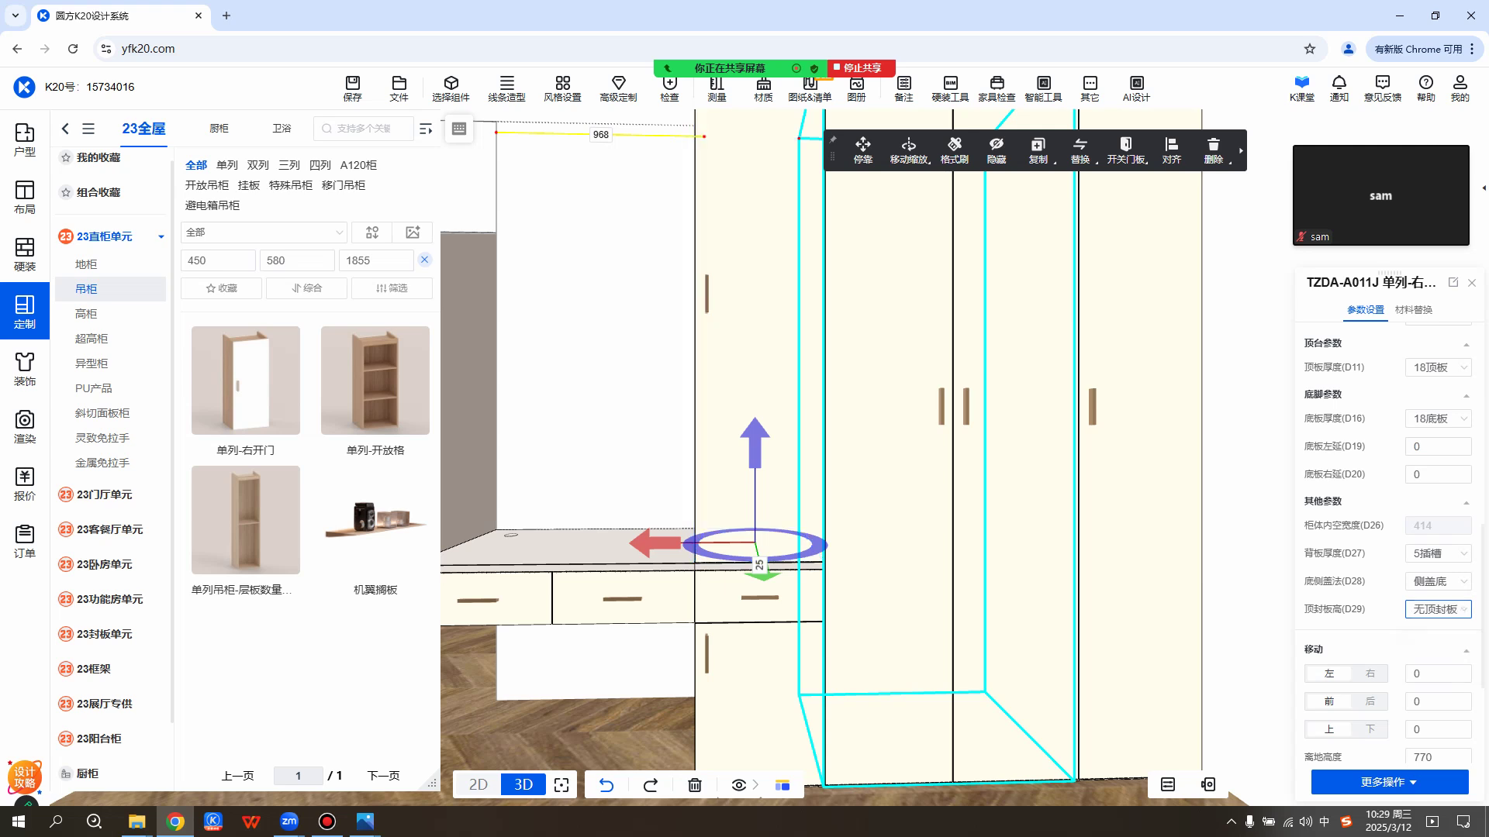
Raise the hanging cabinet to 795 mm above the floor and check its available 顶封板高 options.
left_click_drag(754, 443, 754, 435)
scroll(756, 436, "down", 4)
middle_click_drag(756, 436, 757, 512)
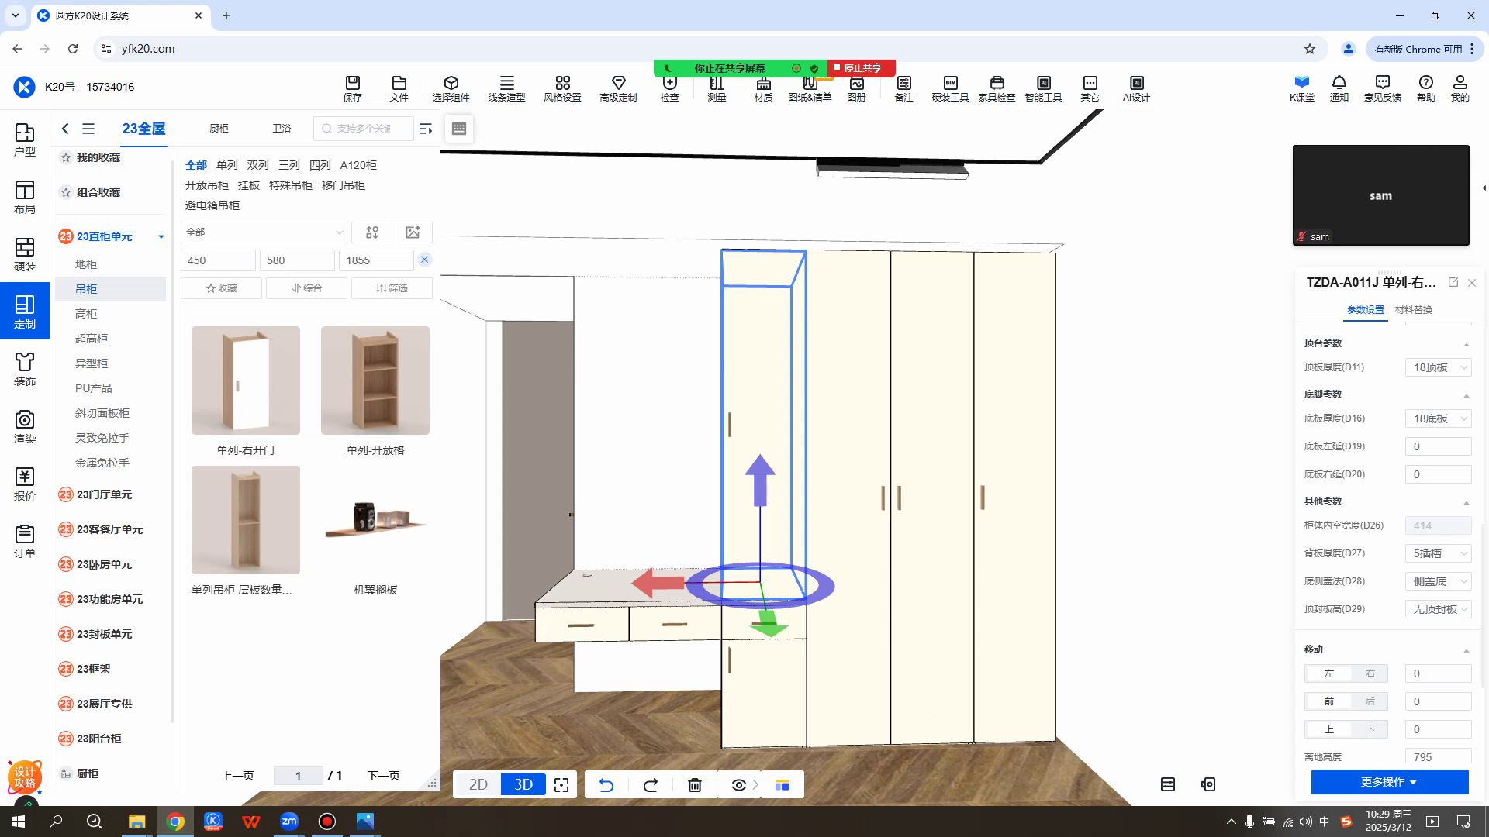
left_click(1439, 609)
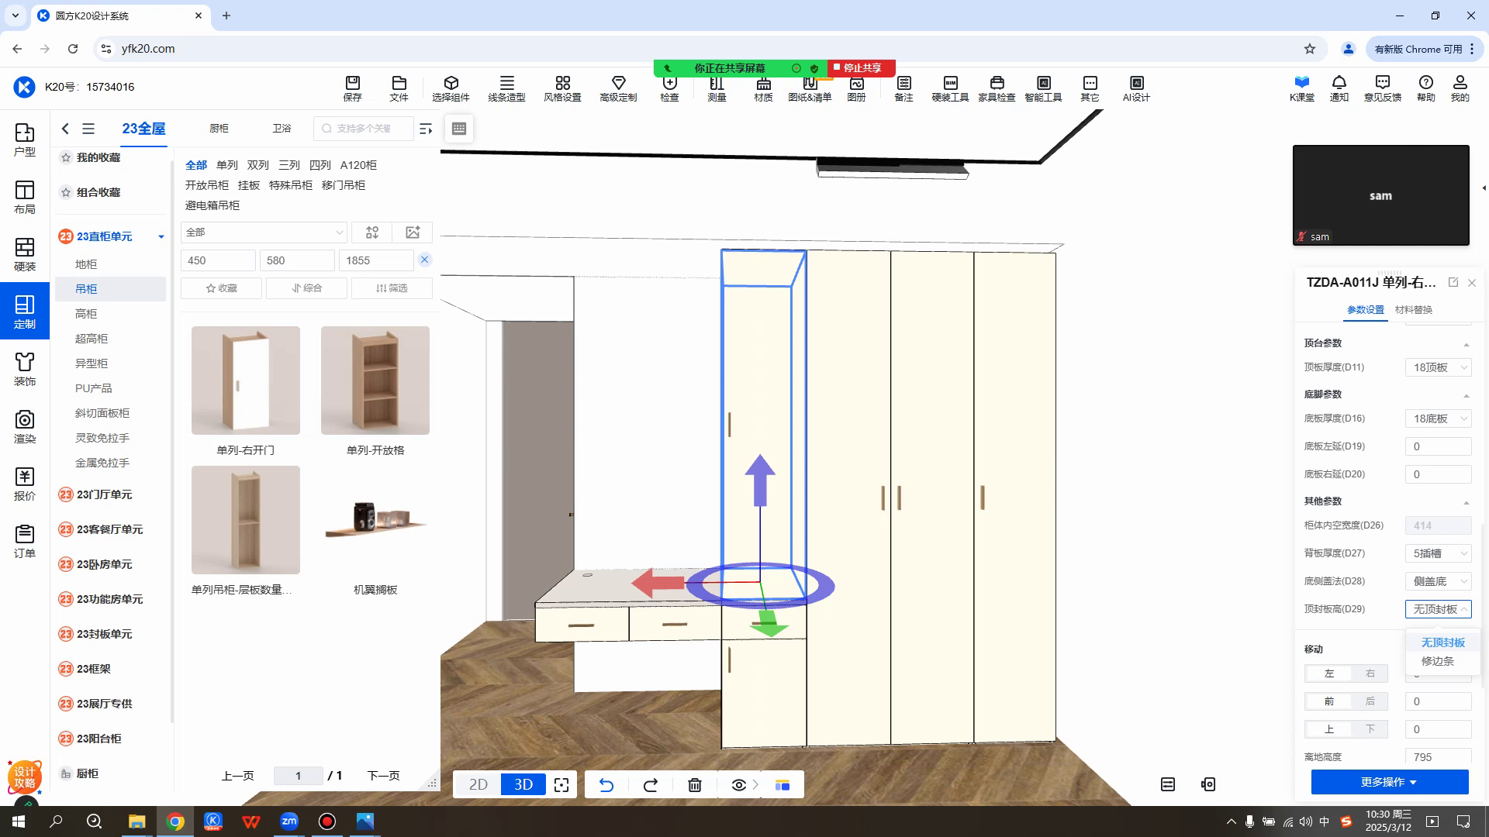
left_click(1163, 512)
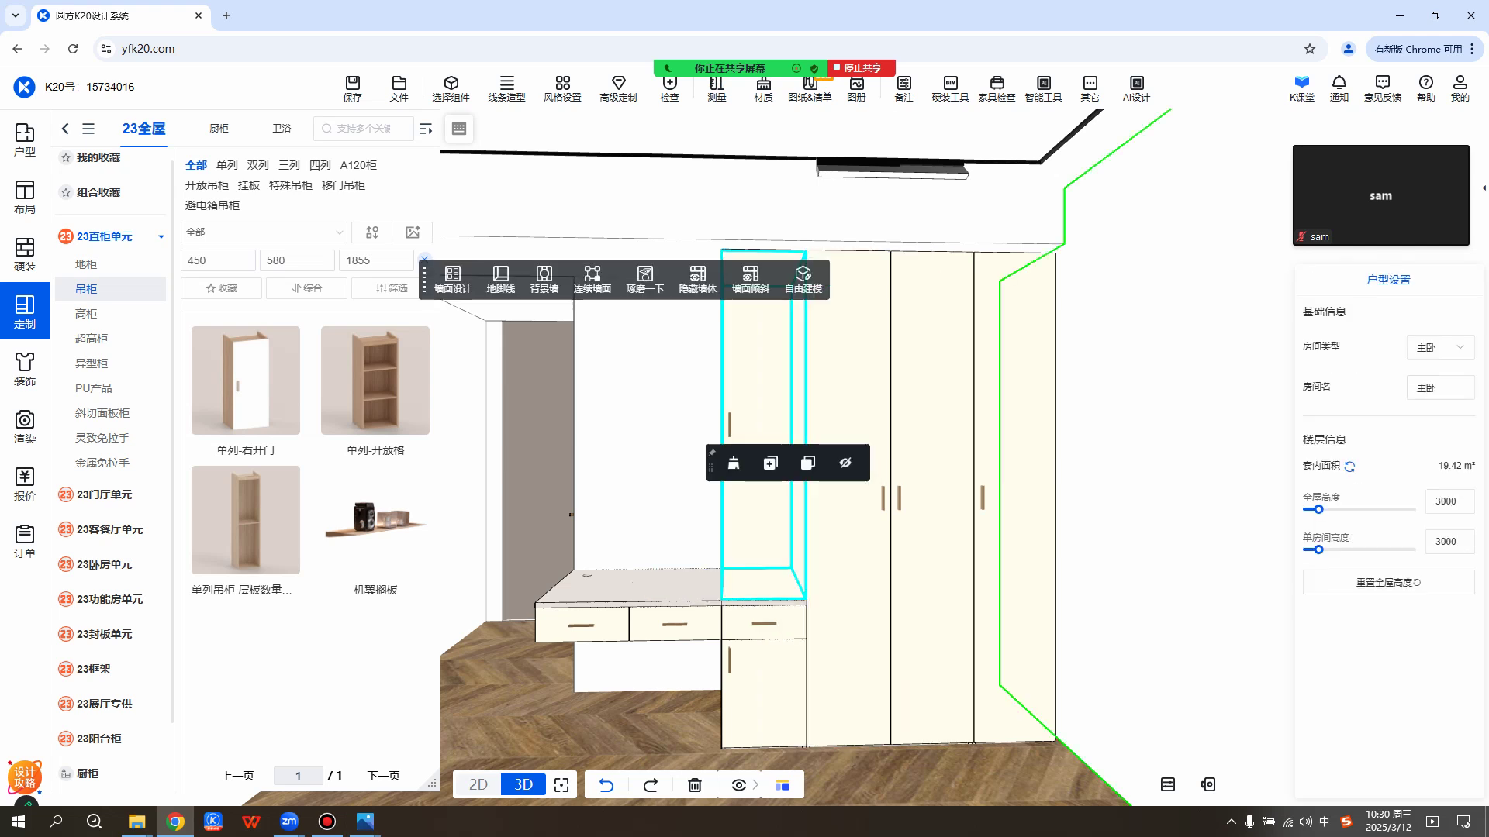
right_click_drag(764, 388, 785, 388)
scroll(785, 388, "down", 1)
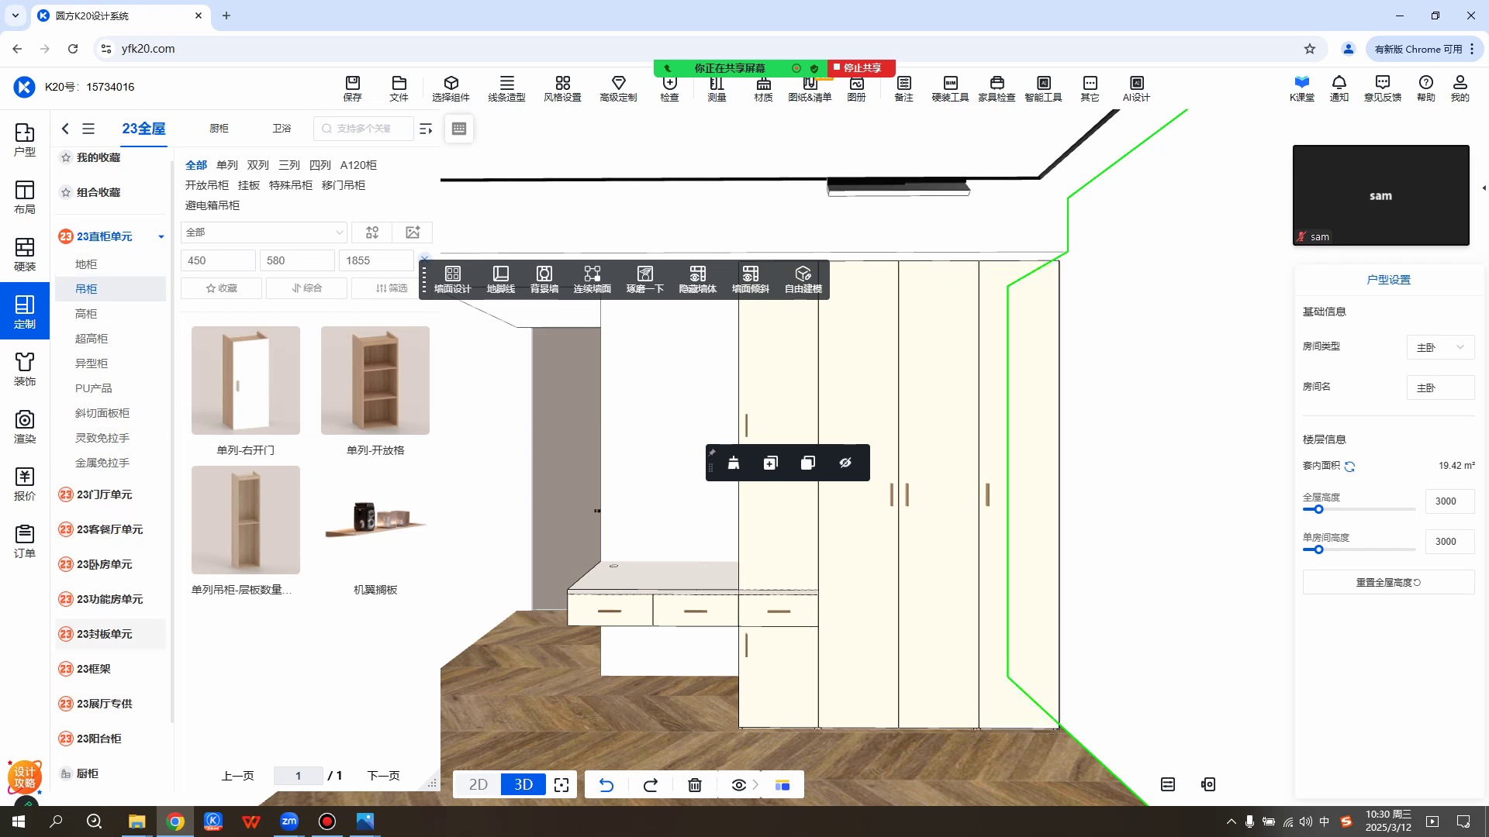
Open the 封板 models under 23封板单元, clear the width, depth and height filters, and browse the 侧边封板 models down to the 超高修口板 types.
left_click(105, 634)
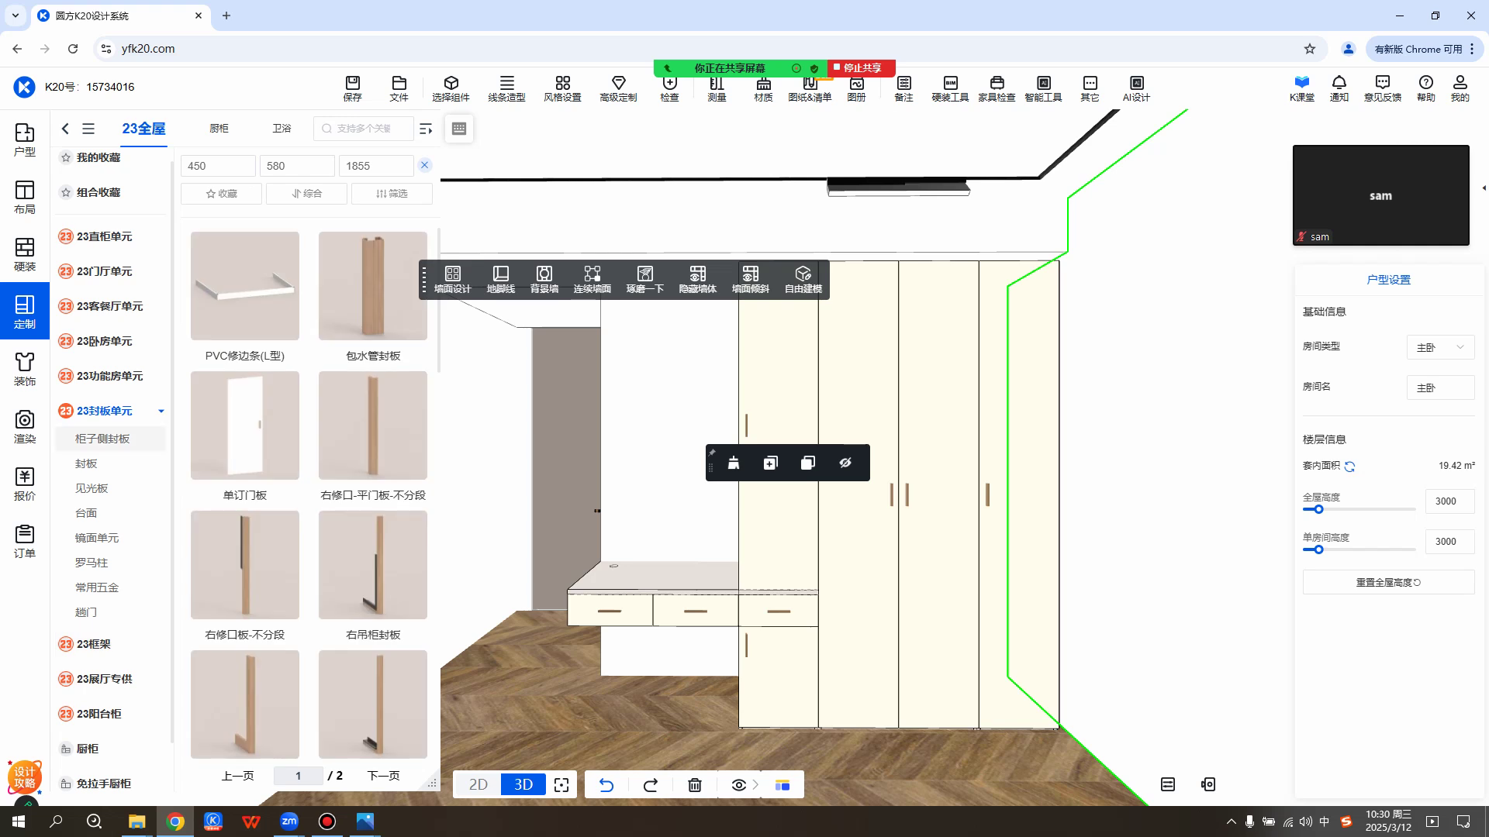
left_click(93, 463)
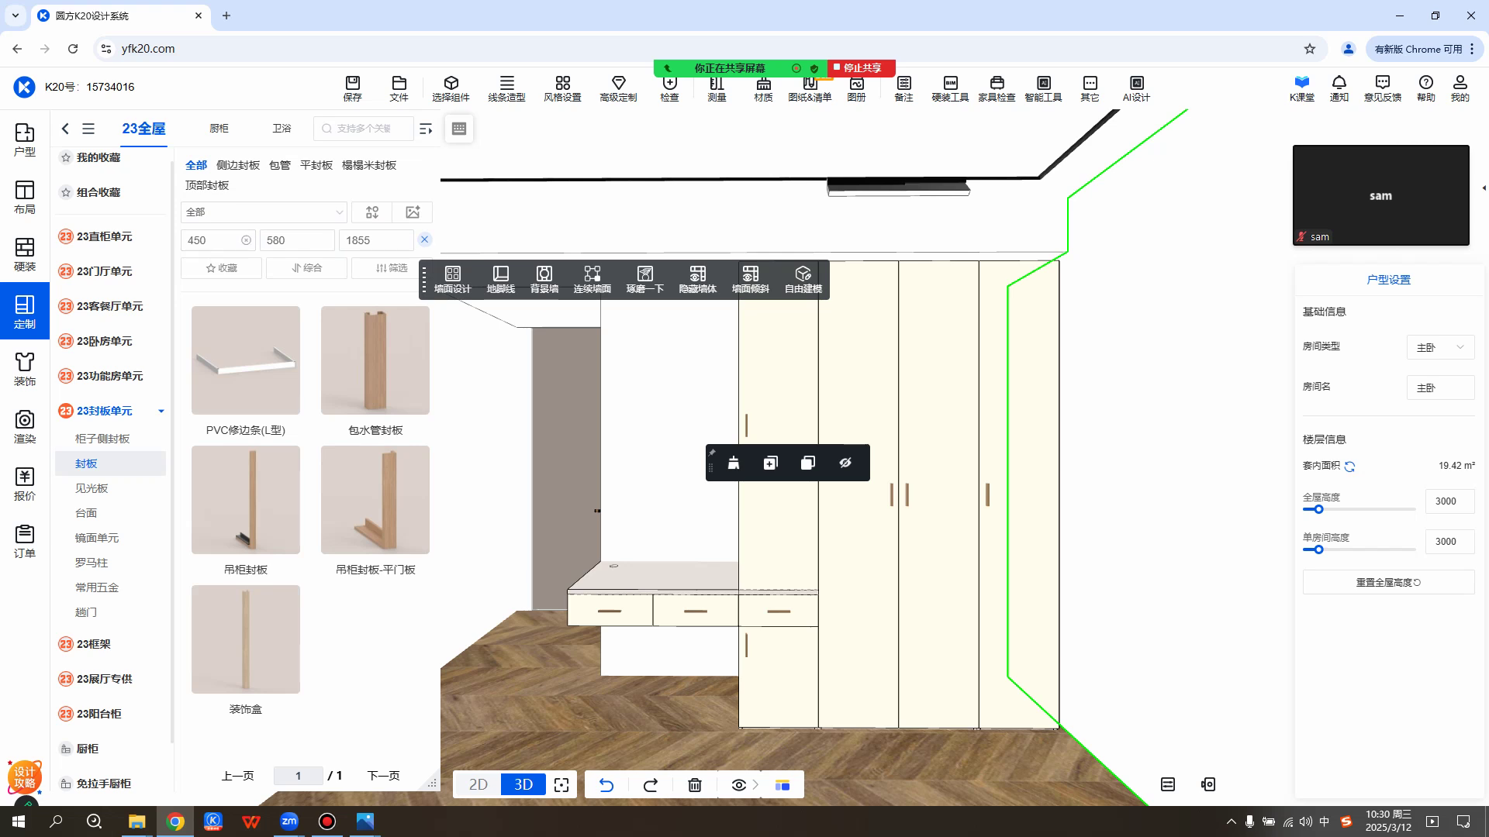
left_click(246, 240)
left_click(324, 241)
left_click(404, 240)
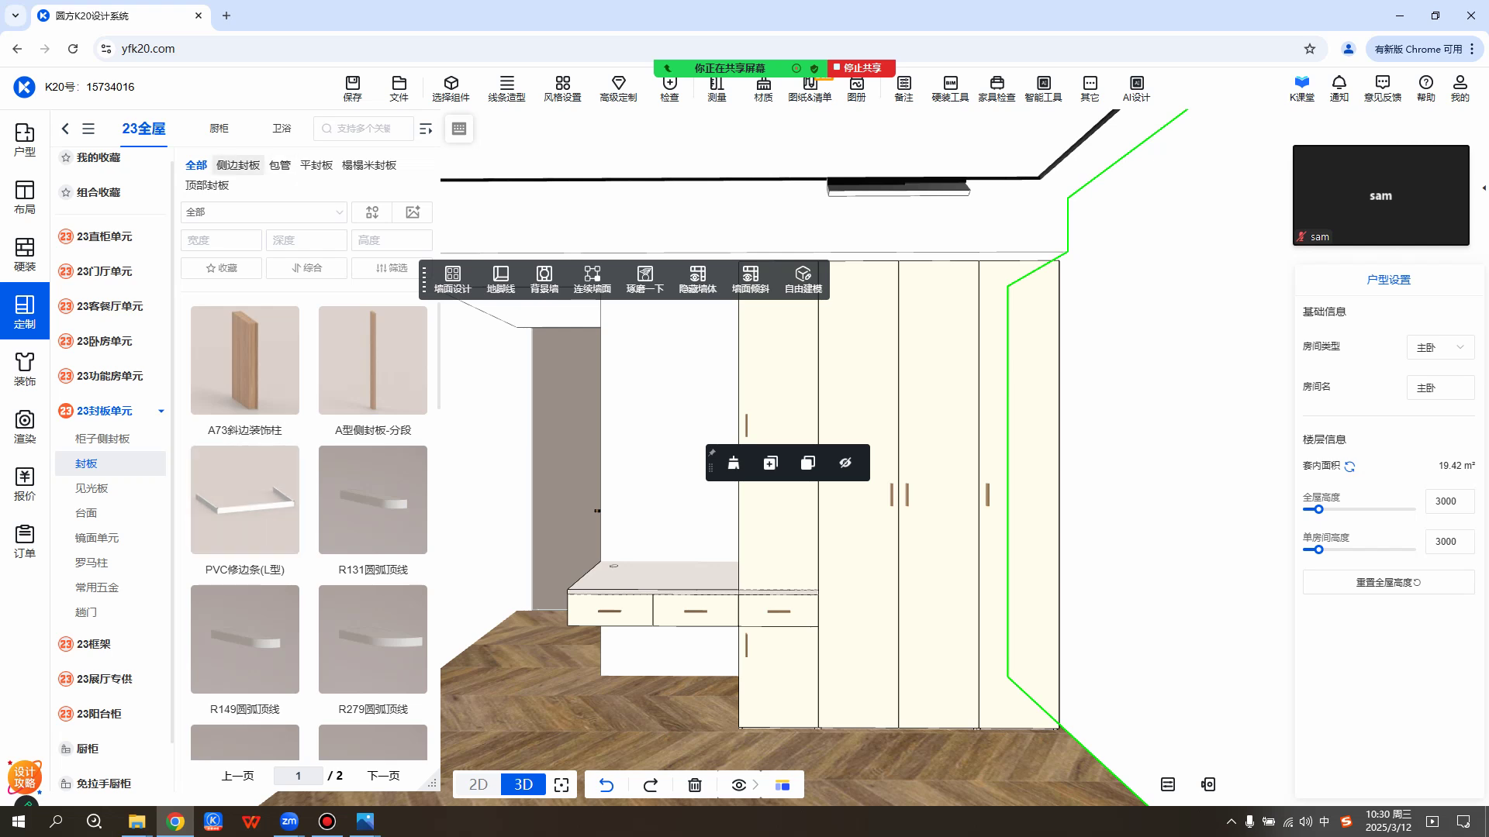
left_click(238, 165)
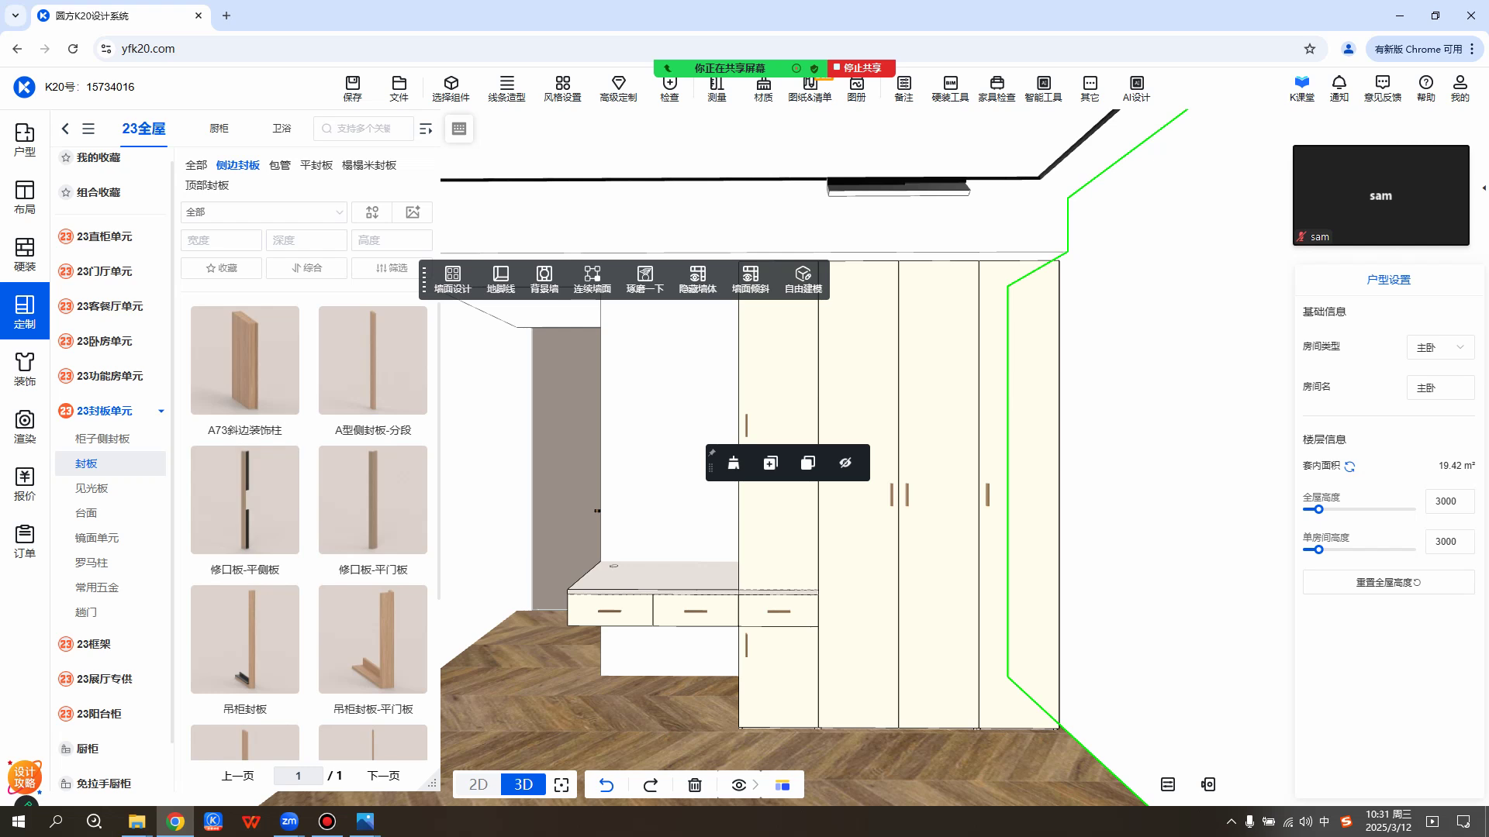
scroll(310, 527, "down", 3)
scroll(310, 527, "down", 1)
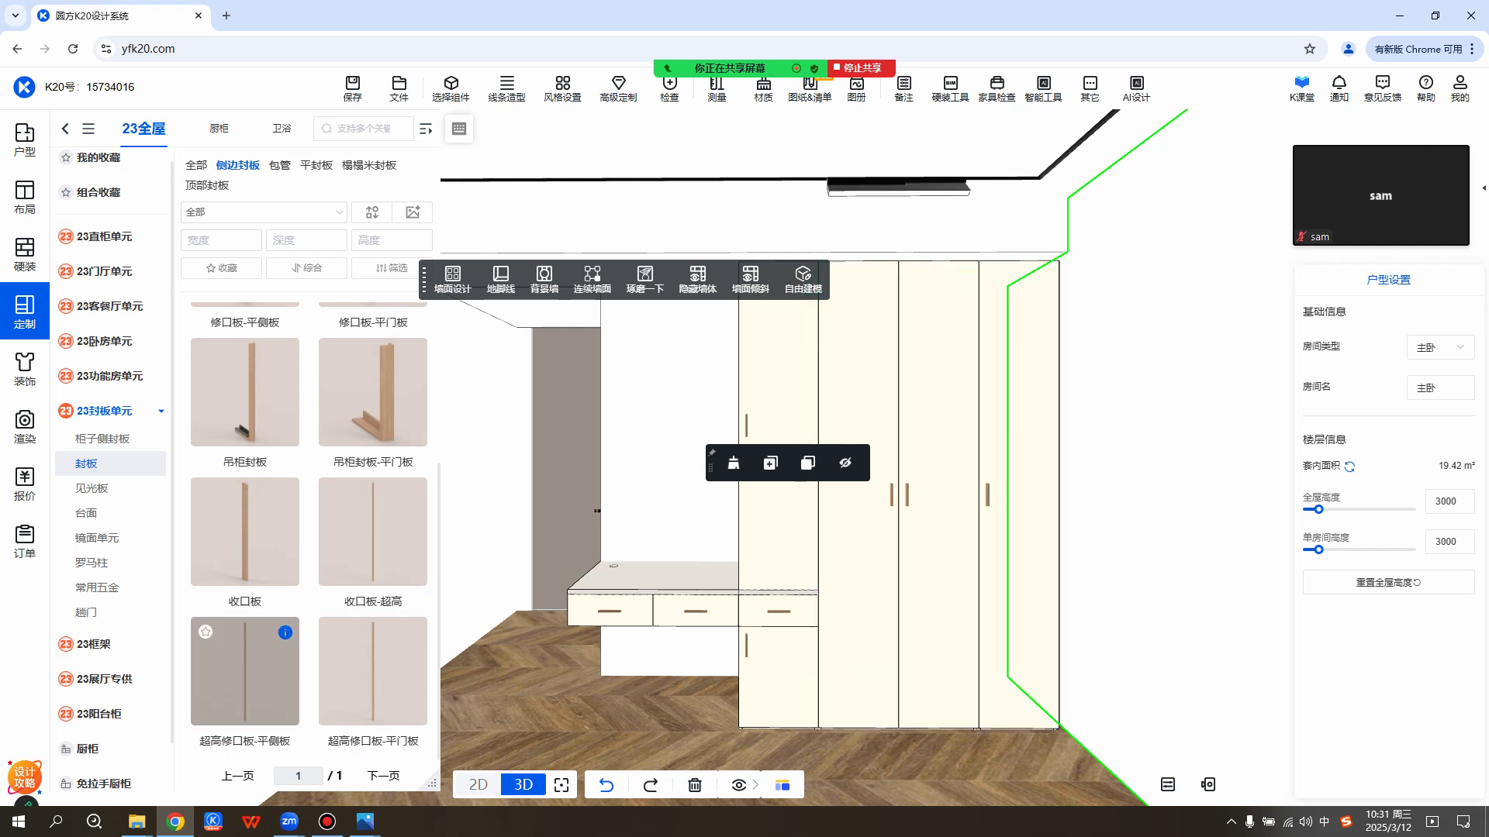
mouse_move(245, 670)
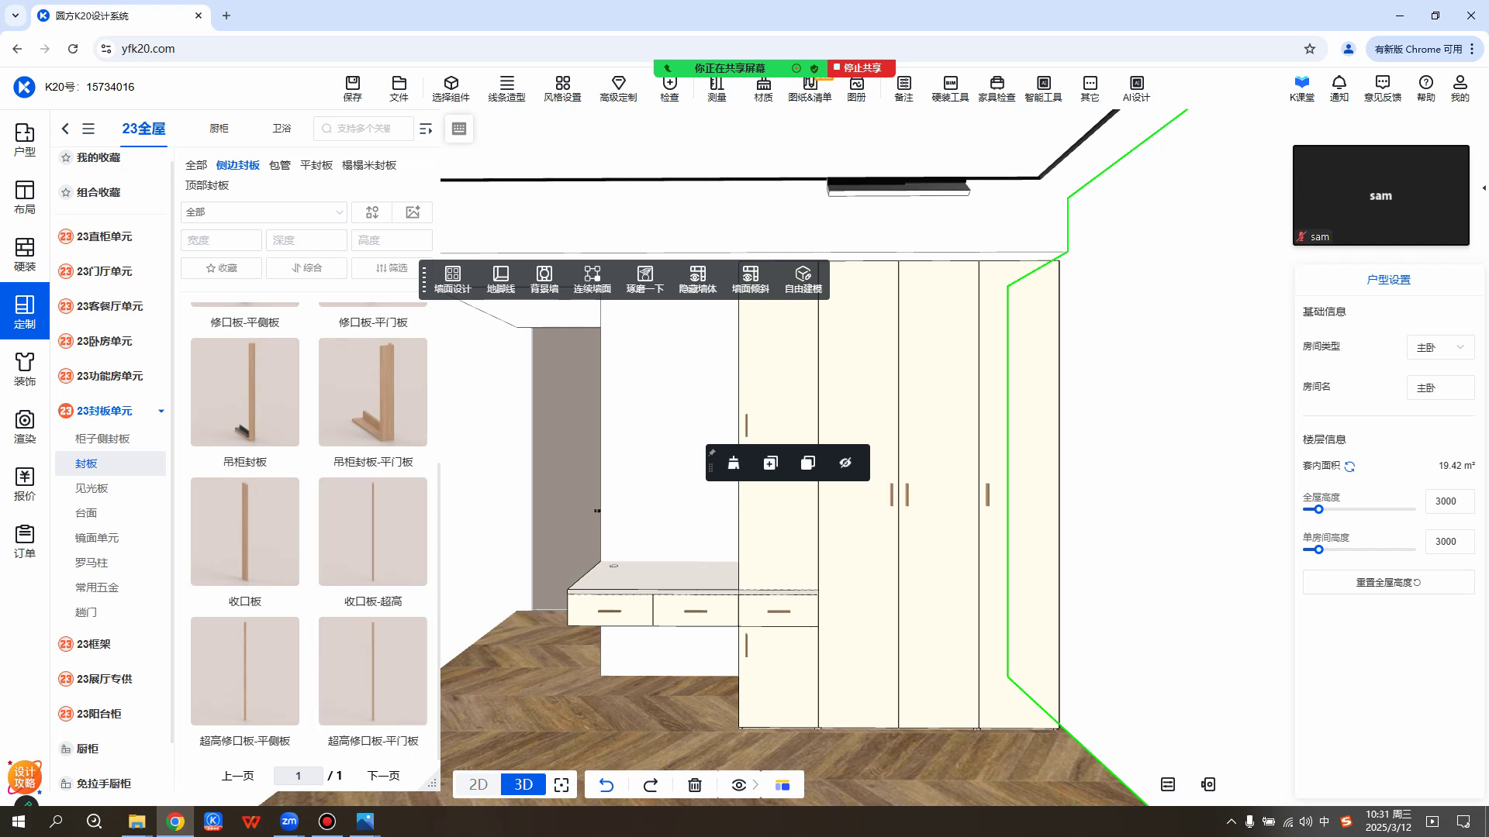
Place a 超高修口板-平门板 filler panel from the 侧边封板 models against the wardrobe's open outer side.
mouse_move(372, 675)
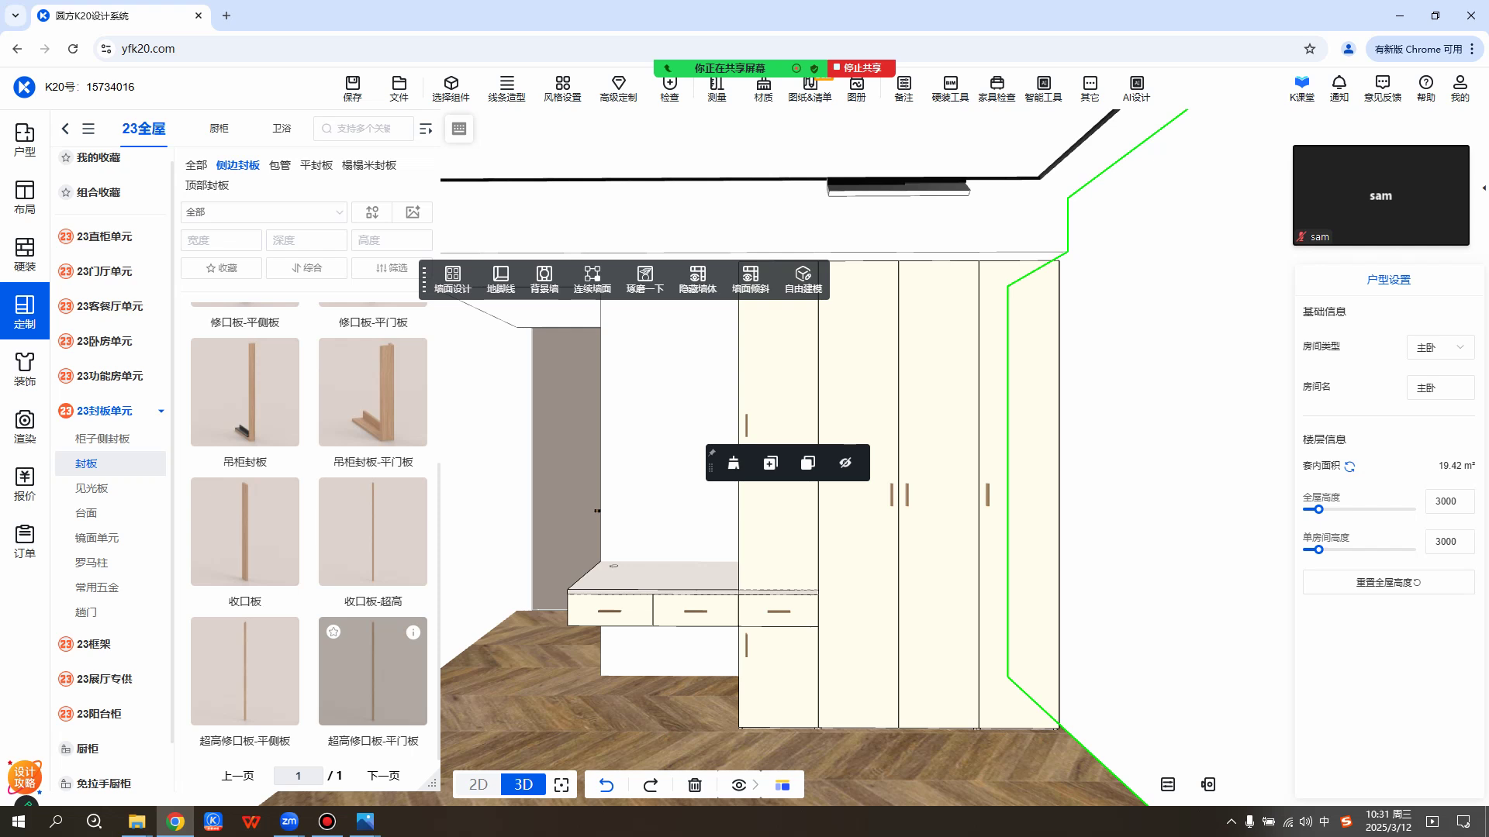
left_click_drag(372, 671, 1072, 738)
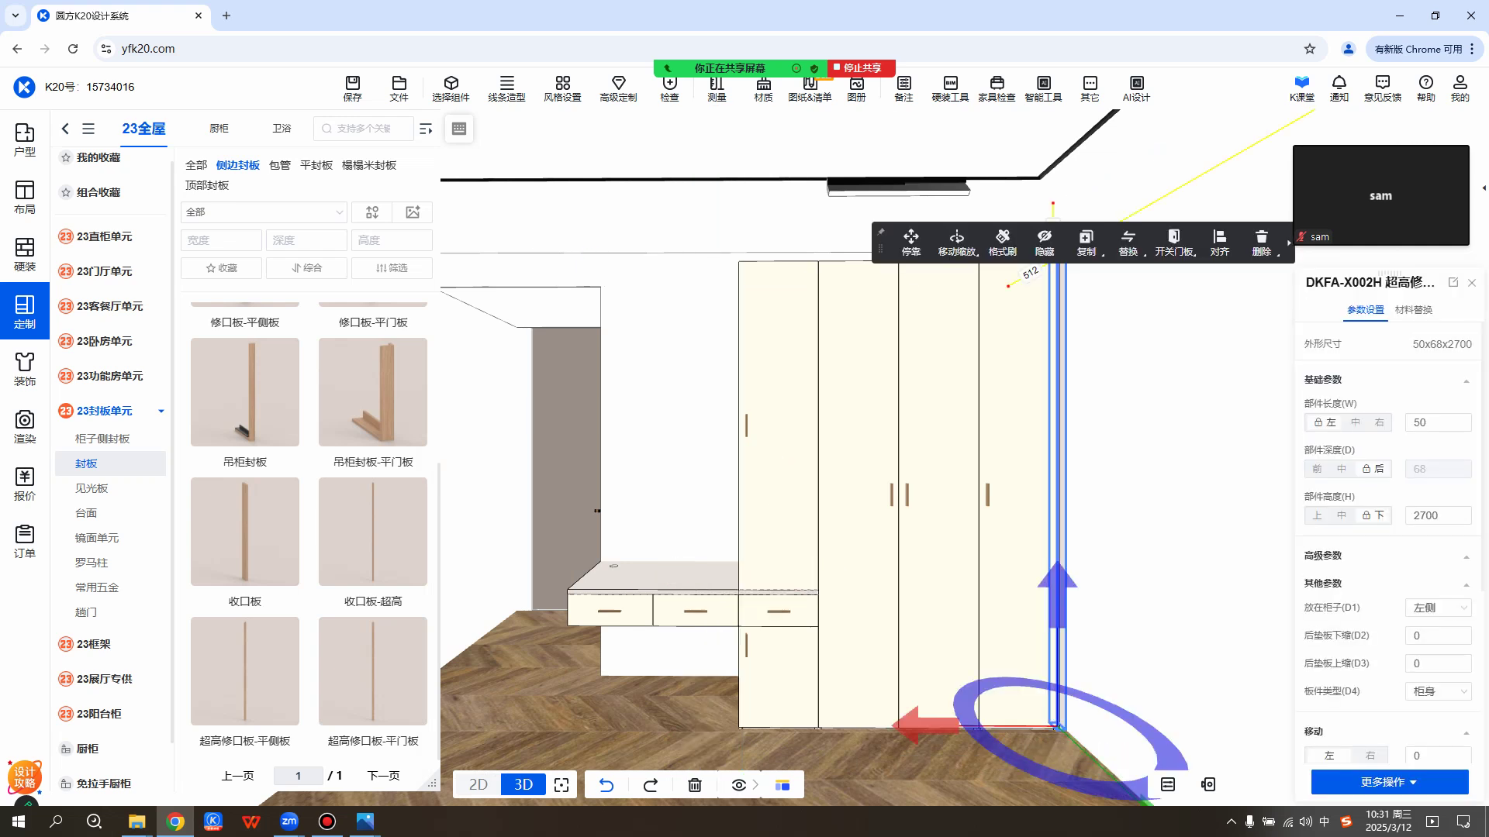
middle_click_drag(1071, 739, 998, 745)
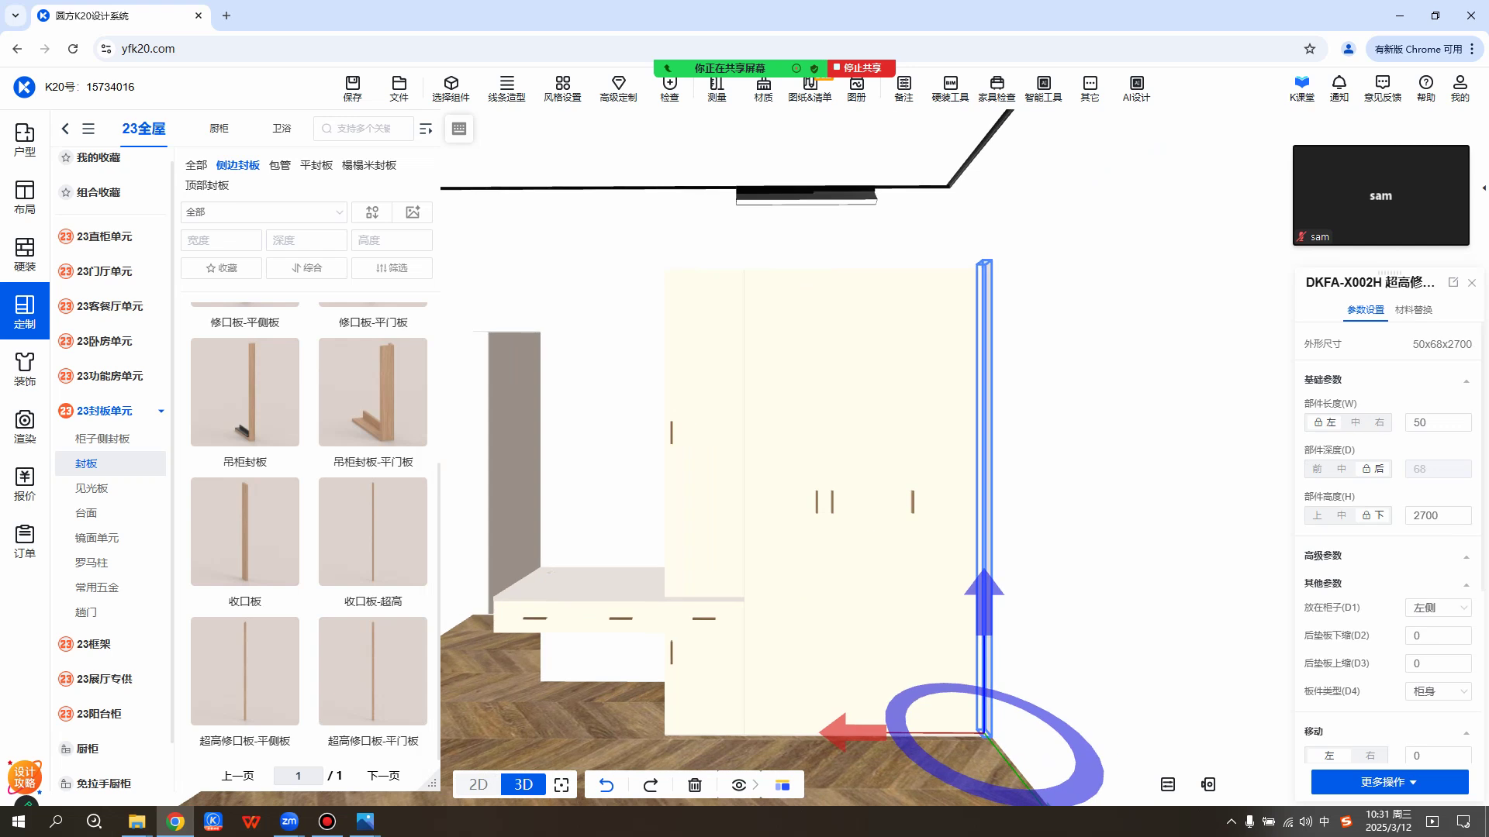
left_click(1086, 465)
key("m")
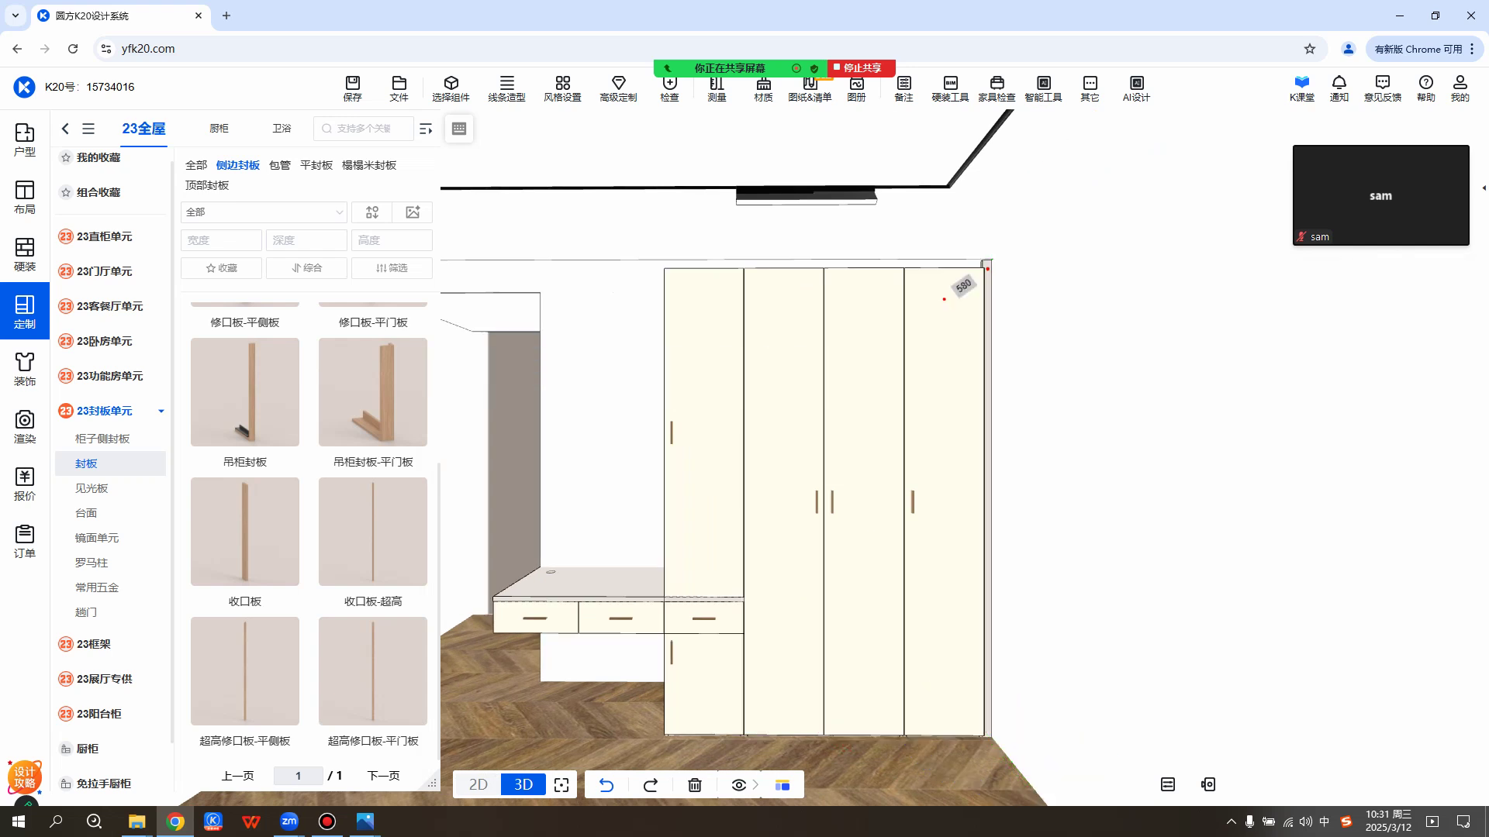
left_click(985, 500)
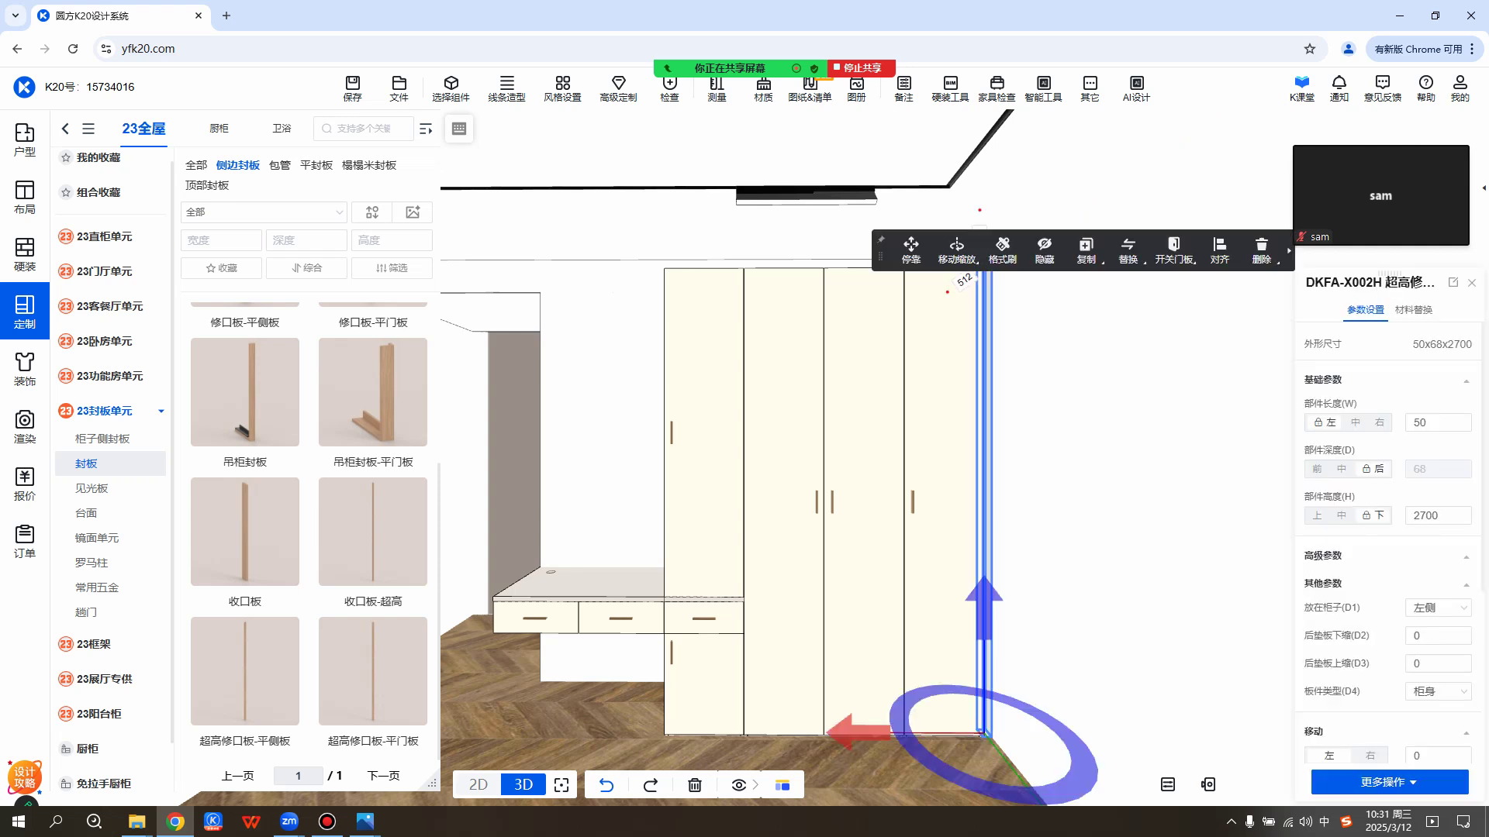
left_click_drag(880, 256, 871, 166)
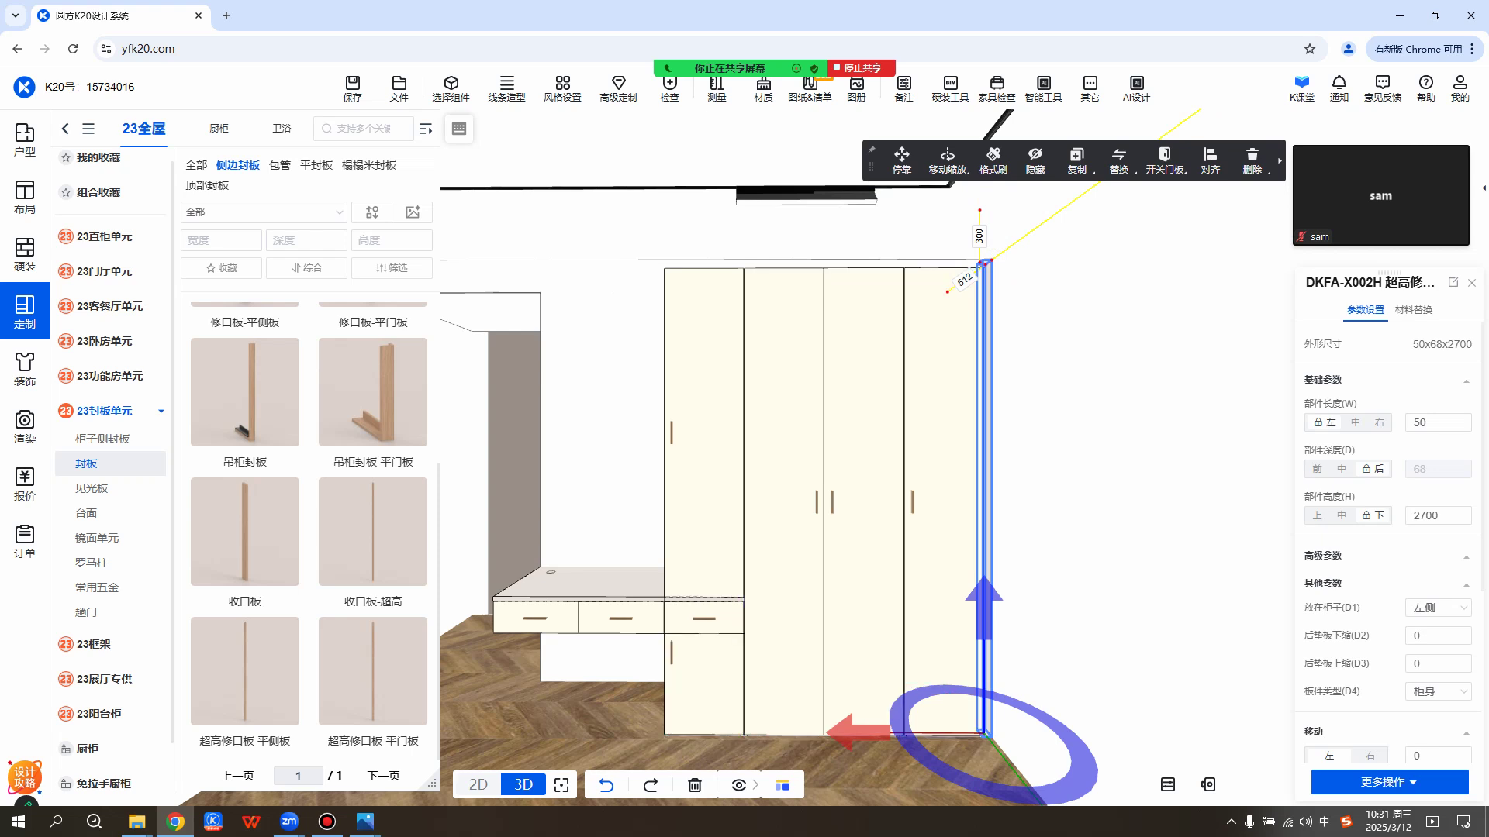
Examine the placed filler panel from the side and front, and check the 超高修口板-平门板 model's size ranges.
right_click_drag(1116, 465, 731, 444)
left_click_drag(993, 457, 807, 467)
scroll(807, 467, "down", 2)
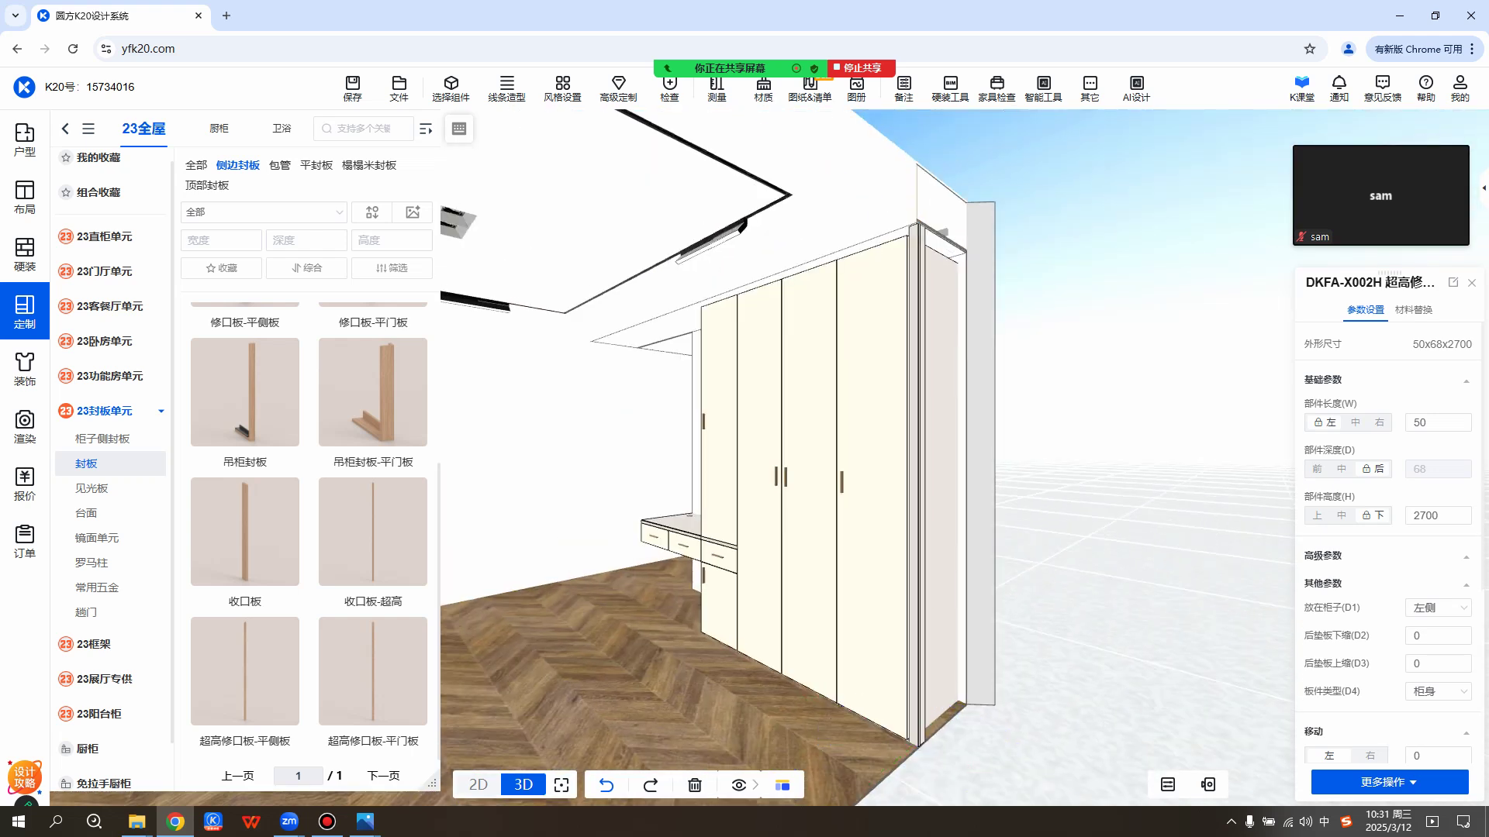
left_click_drag(806, 467, 993, 466)
scroll(861, 467, "up", 5)
scroll(992, 467, "down", 5)
scroll(860, 465, "down", 1)
left_click_drag(861, 465, 842, 465)
scroll(841, 465, "up", 2)
right_click_drag(841, 465, 969, 462)
left_click(960, 466)
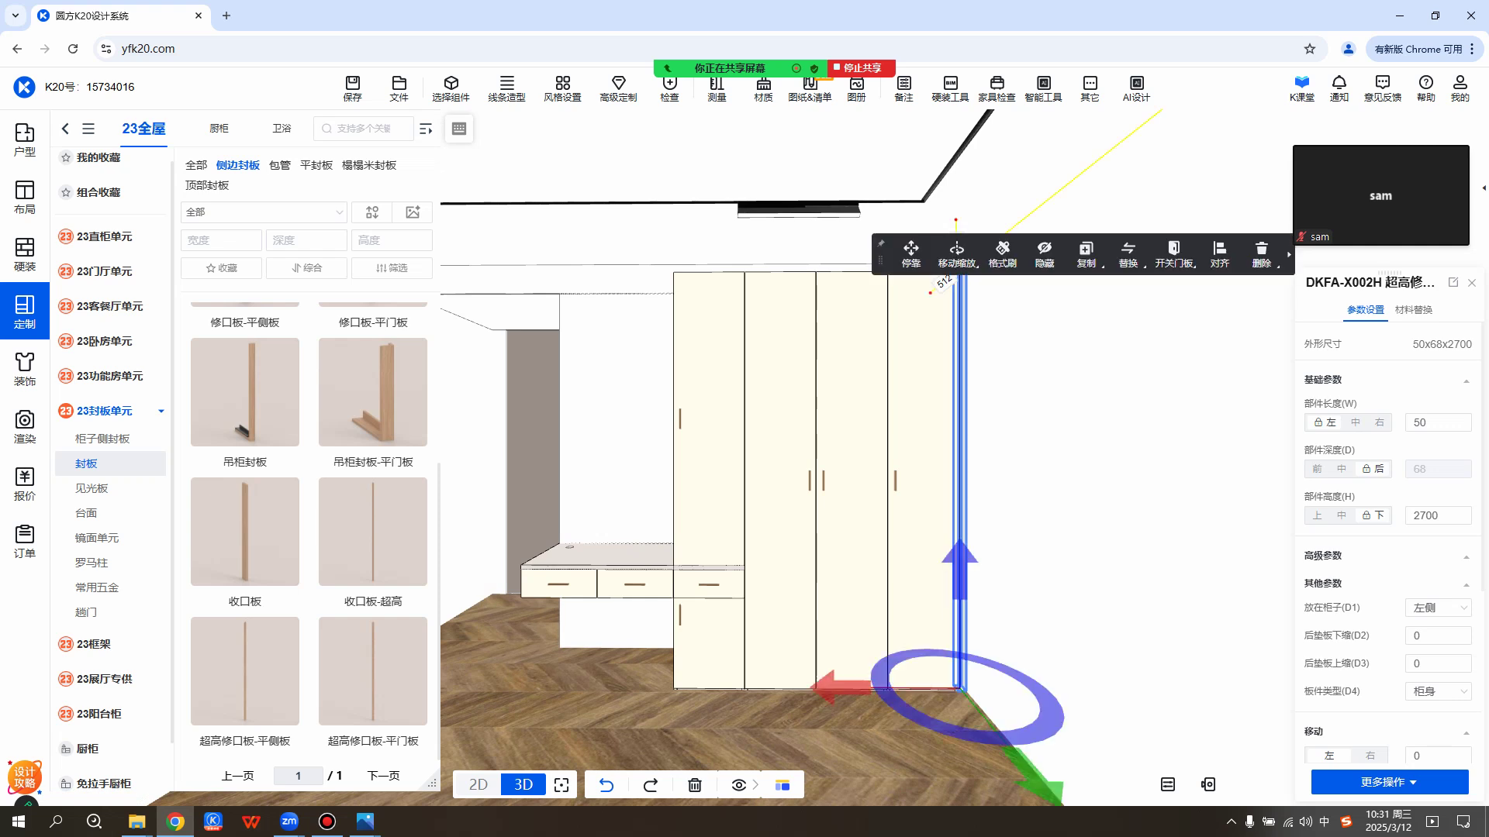
mouse_move(413, 633)
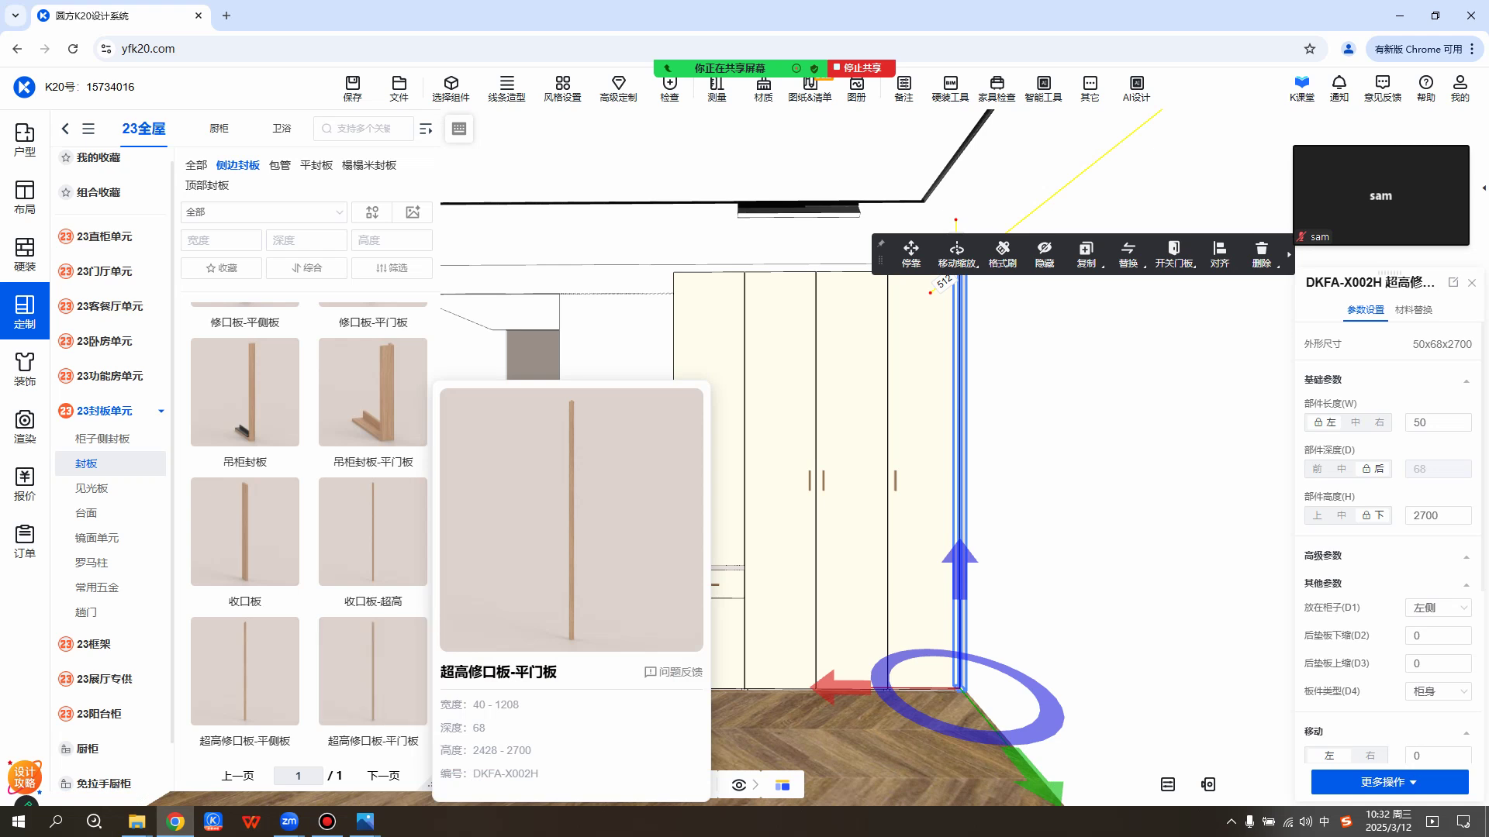
right_click_drag(876, 473, 934, 466)
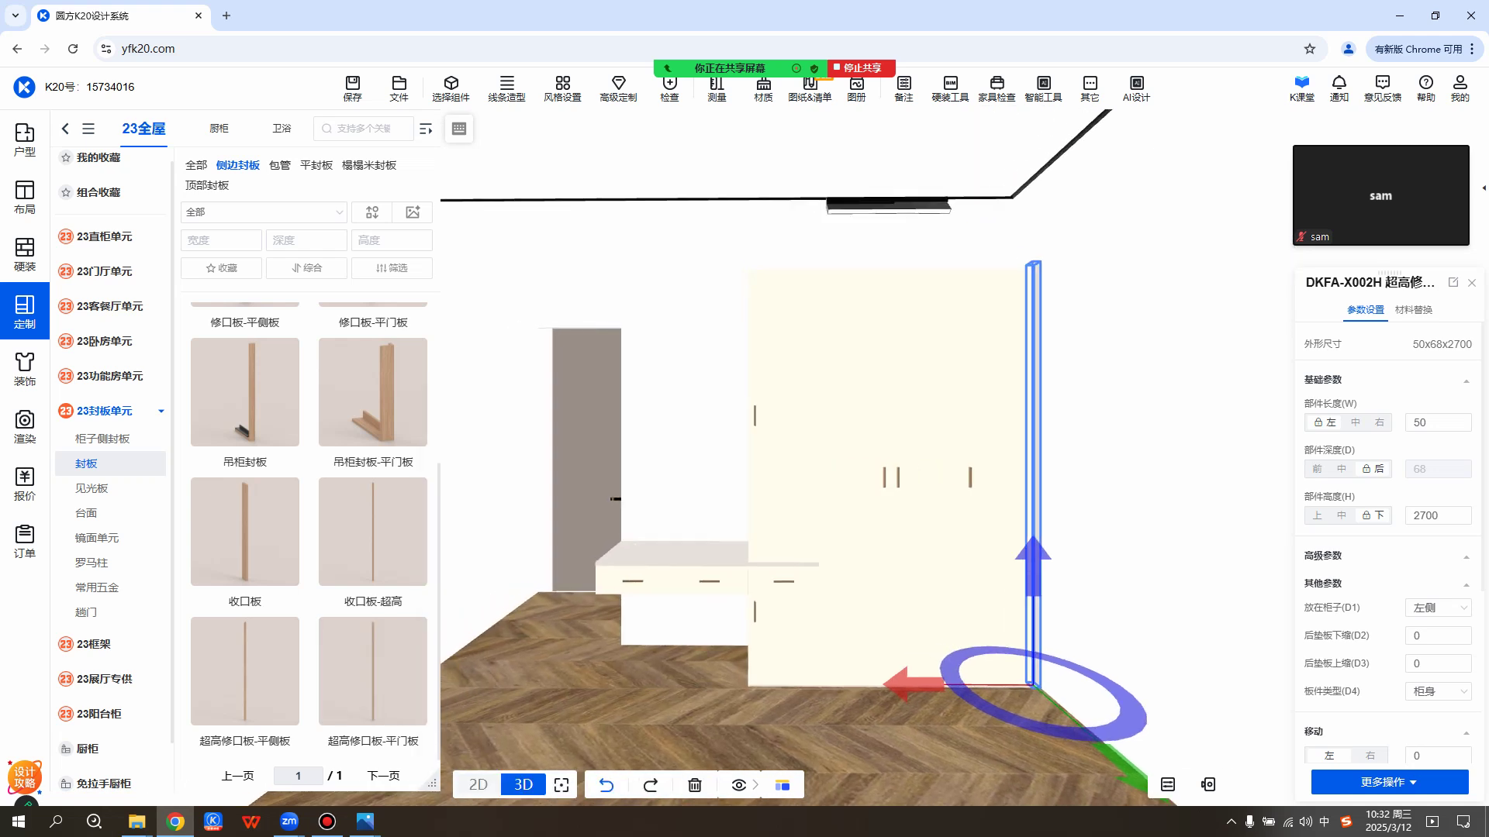
mouse_move(412, 633)
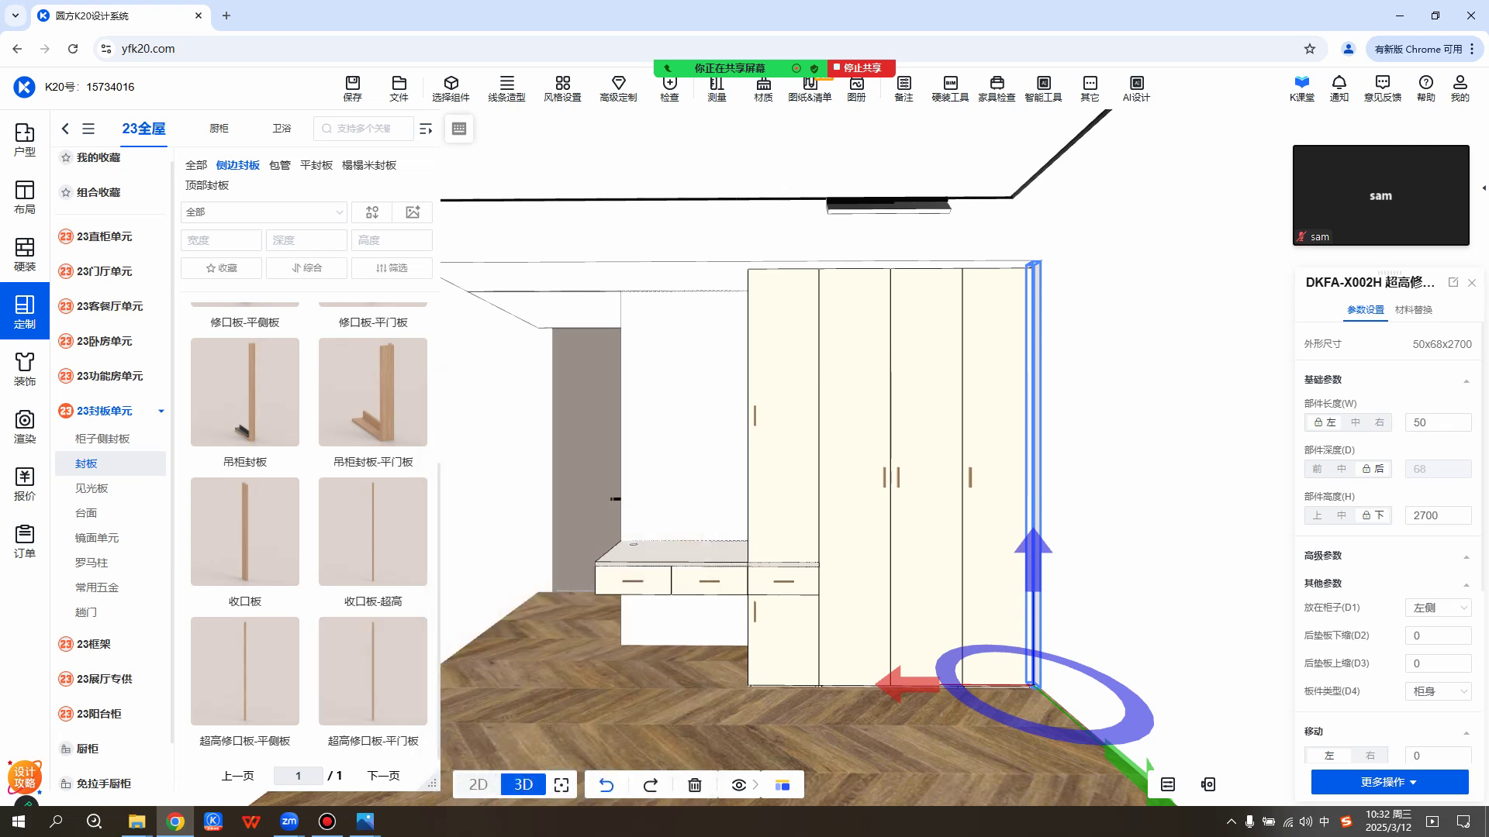
mouse_move(719, 69)
left_click(692, 36)
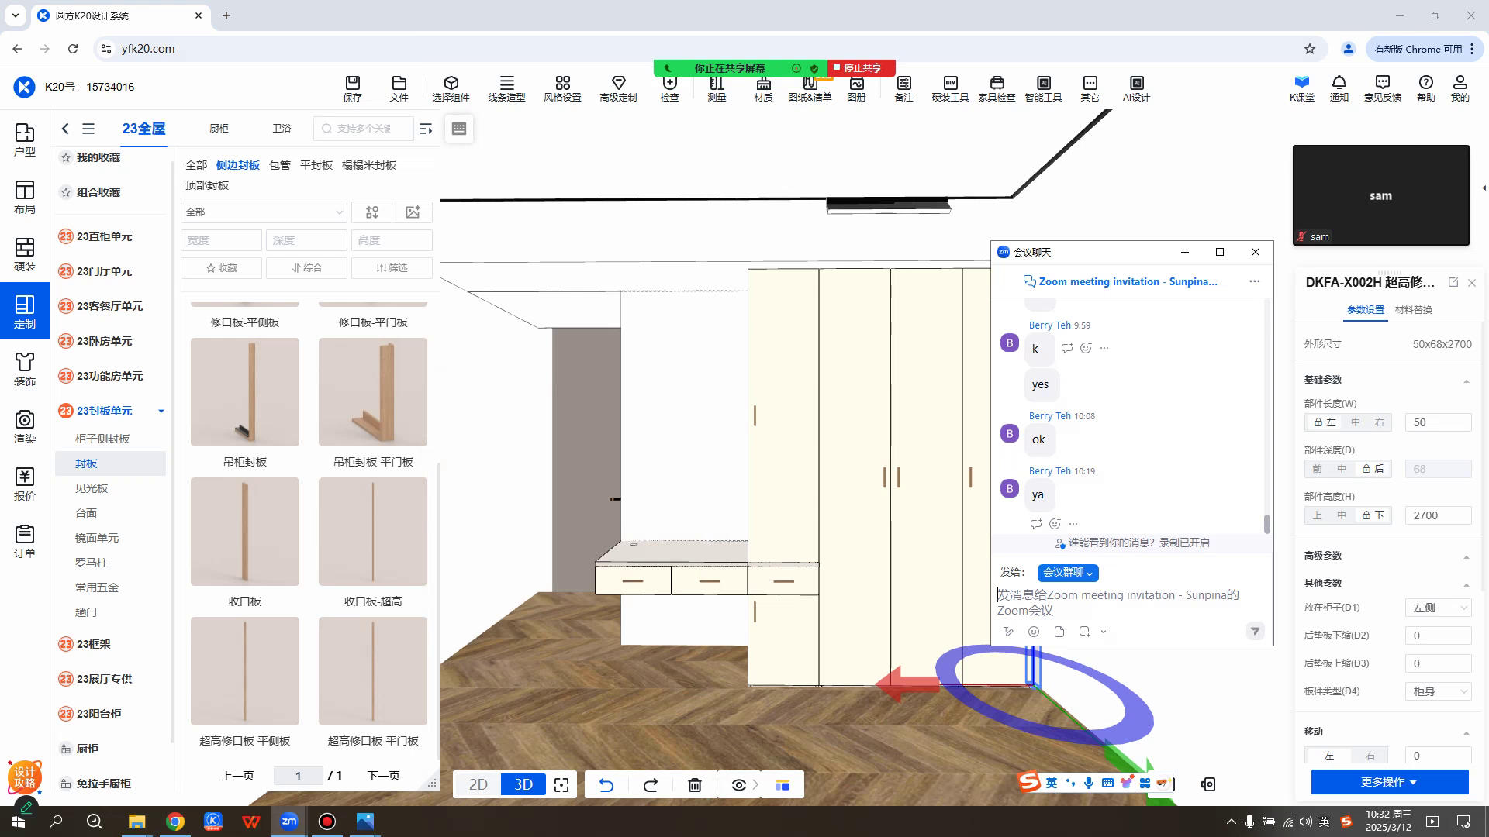
left_click_drag(1085, 252, 543, 220)
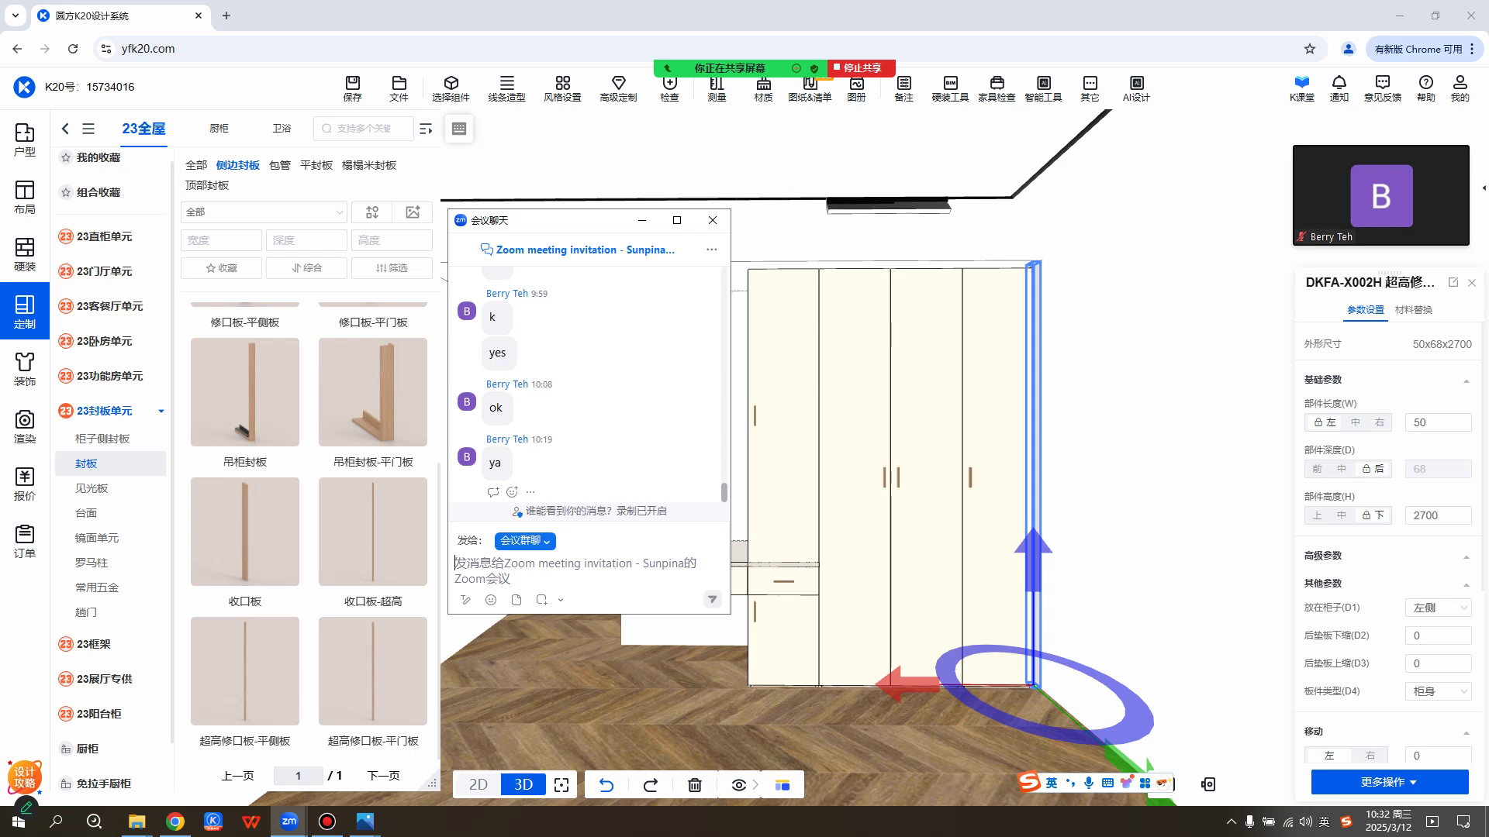
Examine the filler panel's upper and lower ends where it meets the wardrobe side, clearing the meeting chat out of the way.
mouse_move(281, 630)
left_click_drag(1124, 465, 1070, 470)
scroll(861, 466, "up", 2)
right_click_drag(1070, 469, 985, 624)
left_click_drag(822, 543, 962, 543)
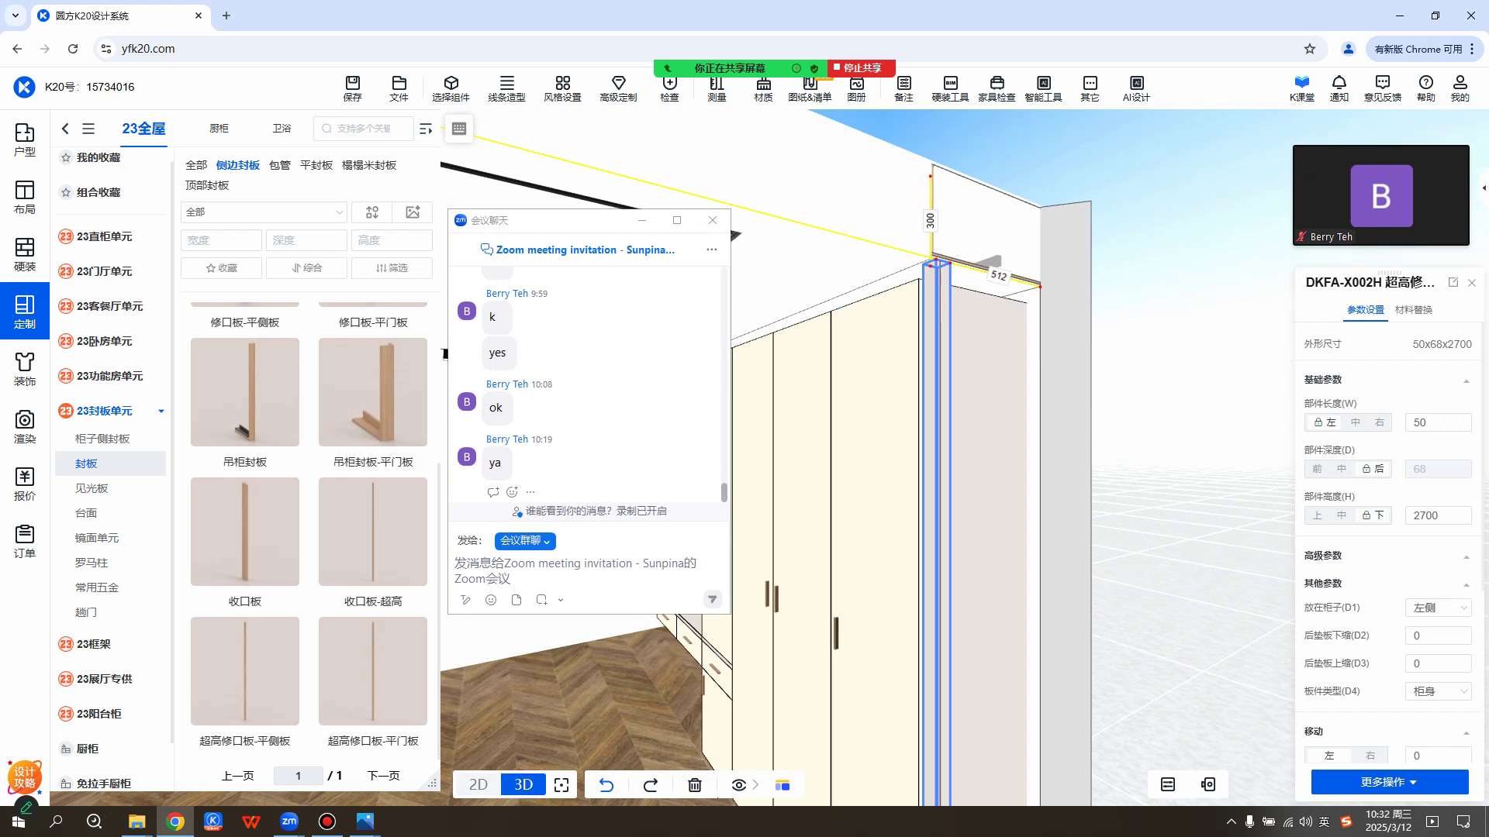
left_click(936, 349)
right_click_drag(954, 620, 924, 257)
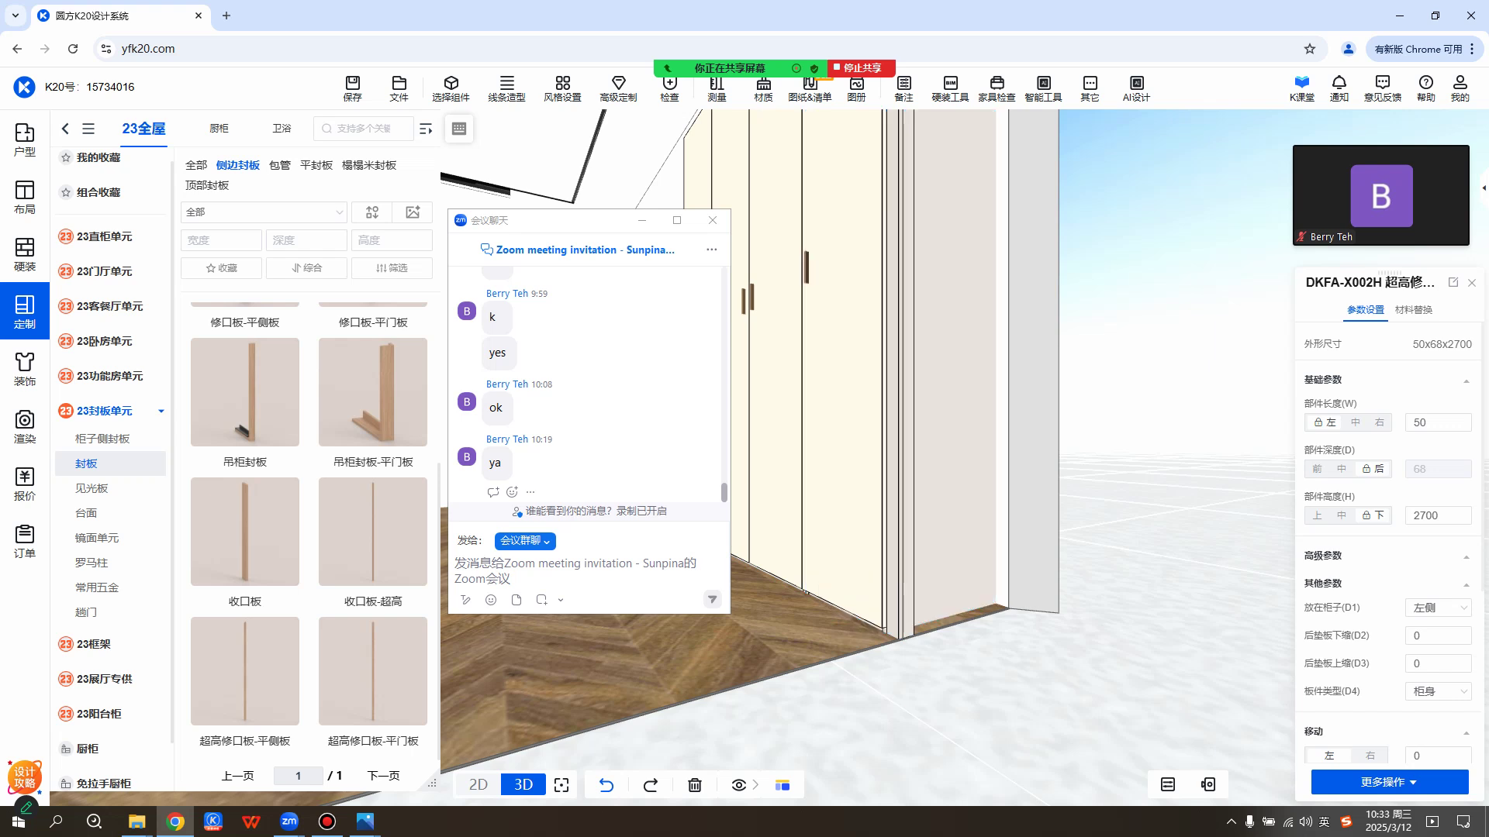
scroll(930, 481, "up", 3)
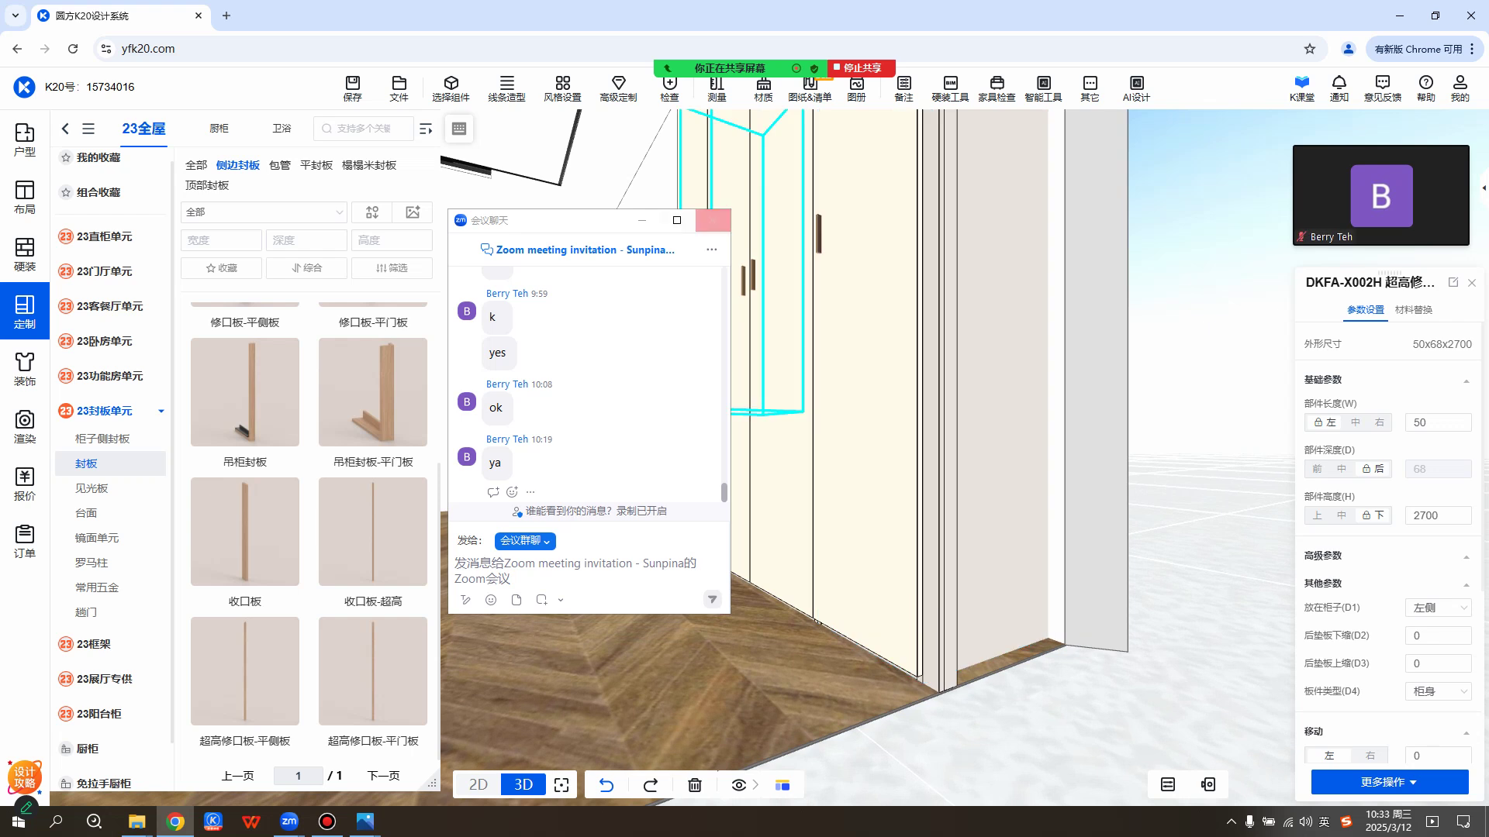
left_click(641, 221)
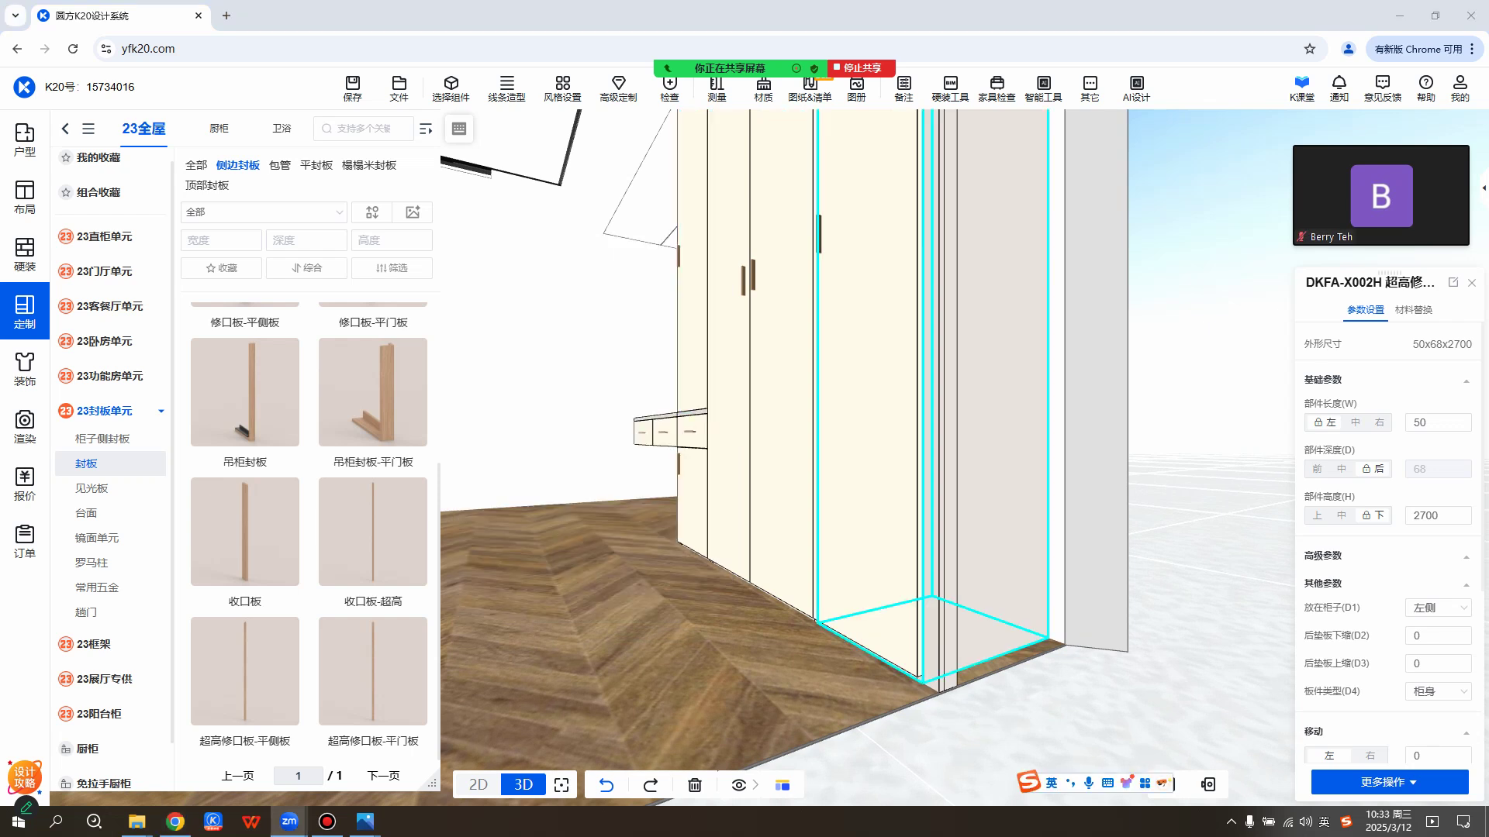
scroll(892, 466, "up", 3)
middle_click_drag(899, 496, 864, 479)
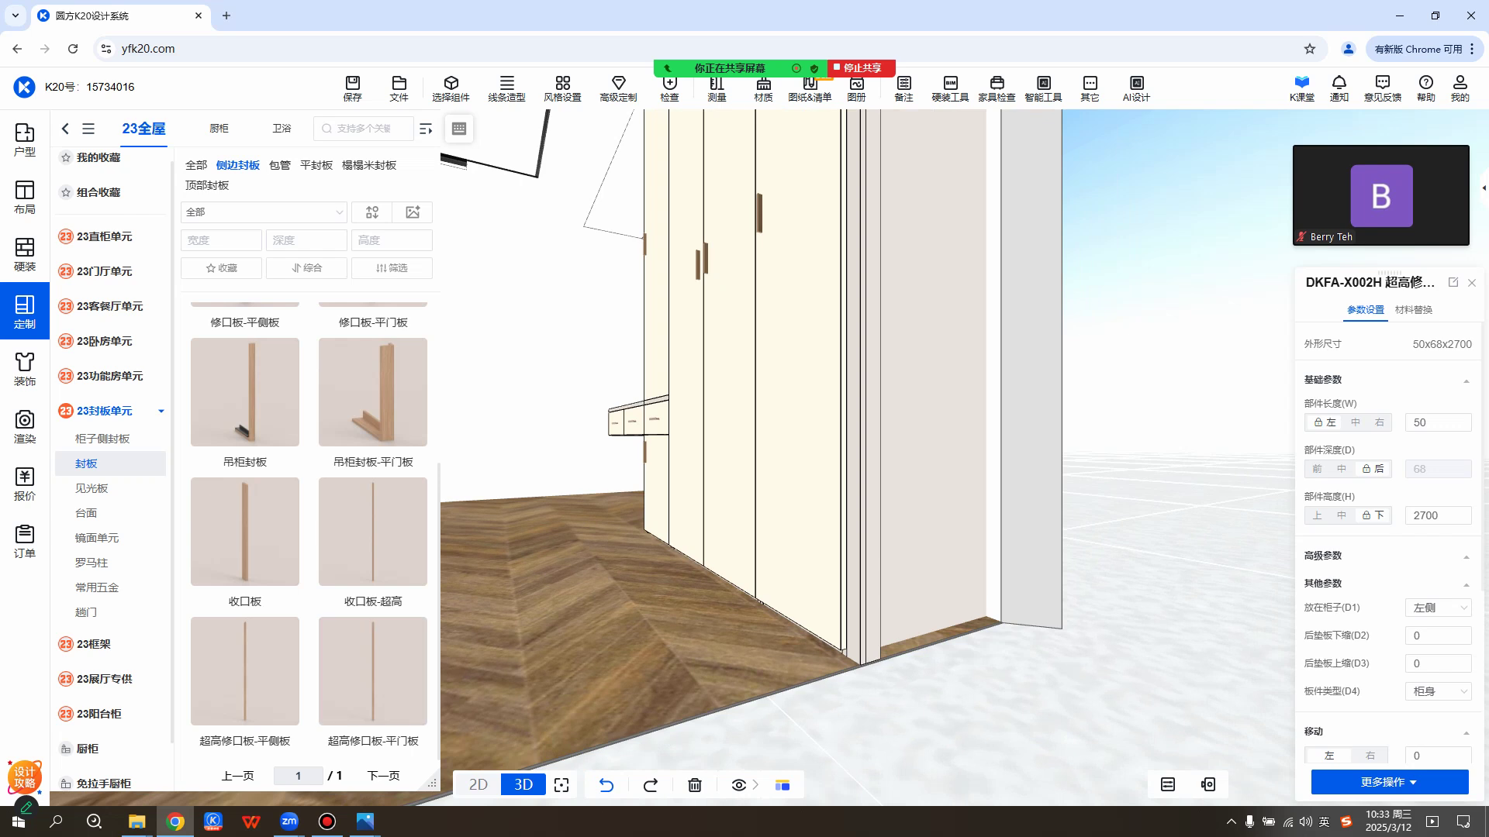
scroll(860, 465, "up", 5)
scroll(861, 465, "up", 5)
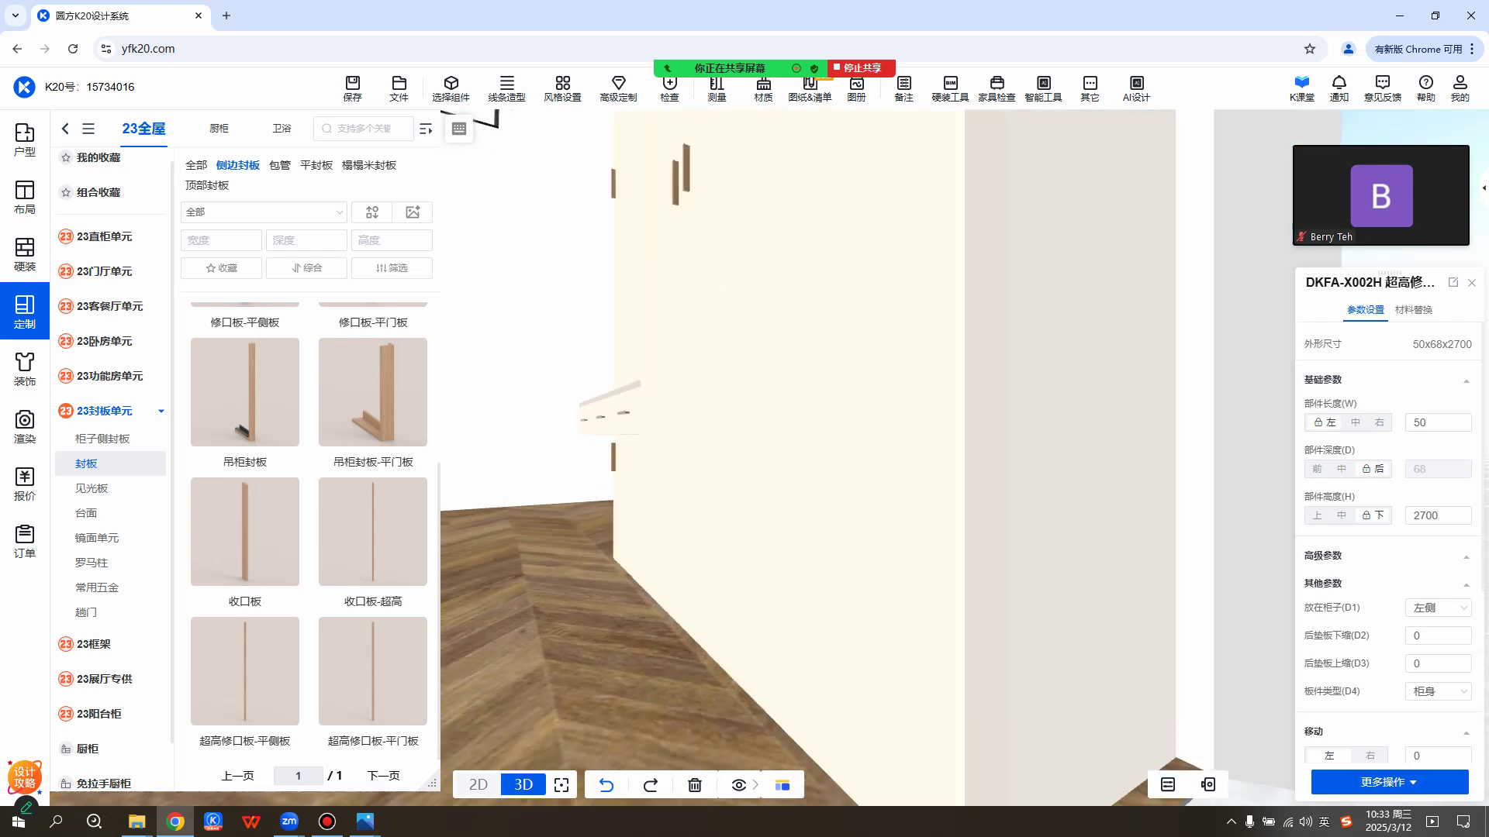
Inspect the filler panel's profile at floor level from behind, on the wall side of the wardrobe.
left_click_drag(737, 466, 969, 465)
scroll(860, 465, "down", 7)
scroll(861, 466, "down", 2)
scroll(861, 465, "up", 5)
left_click_drag(814, 465, 985, 473)
right_click_drag(985, 473, 690, 446)
scroll(861, 465, "down", 5)
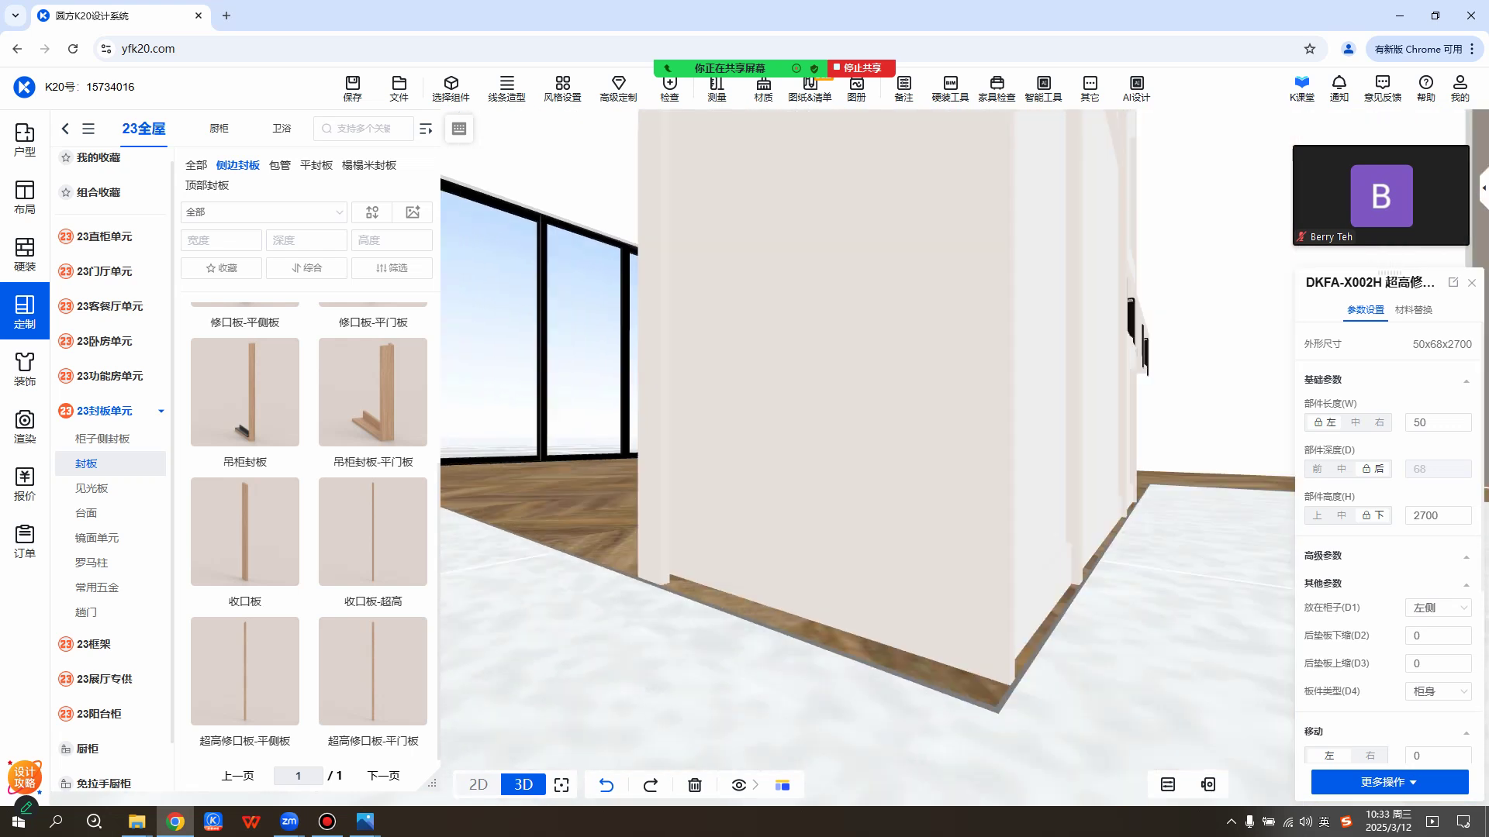
scroll(860, 465, "up", 7)
left_click_drag(775, 465, 1024, 466)
scroll(861, 465, "down", 5)
scroll(861, 465, "up", 3)
left_click(728, 434)
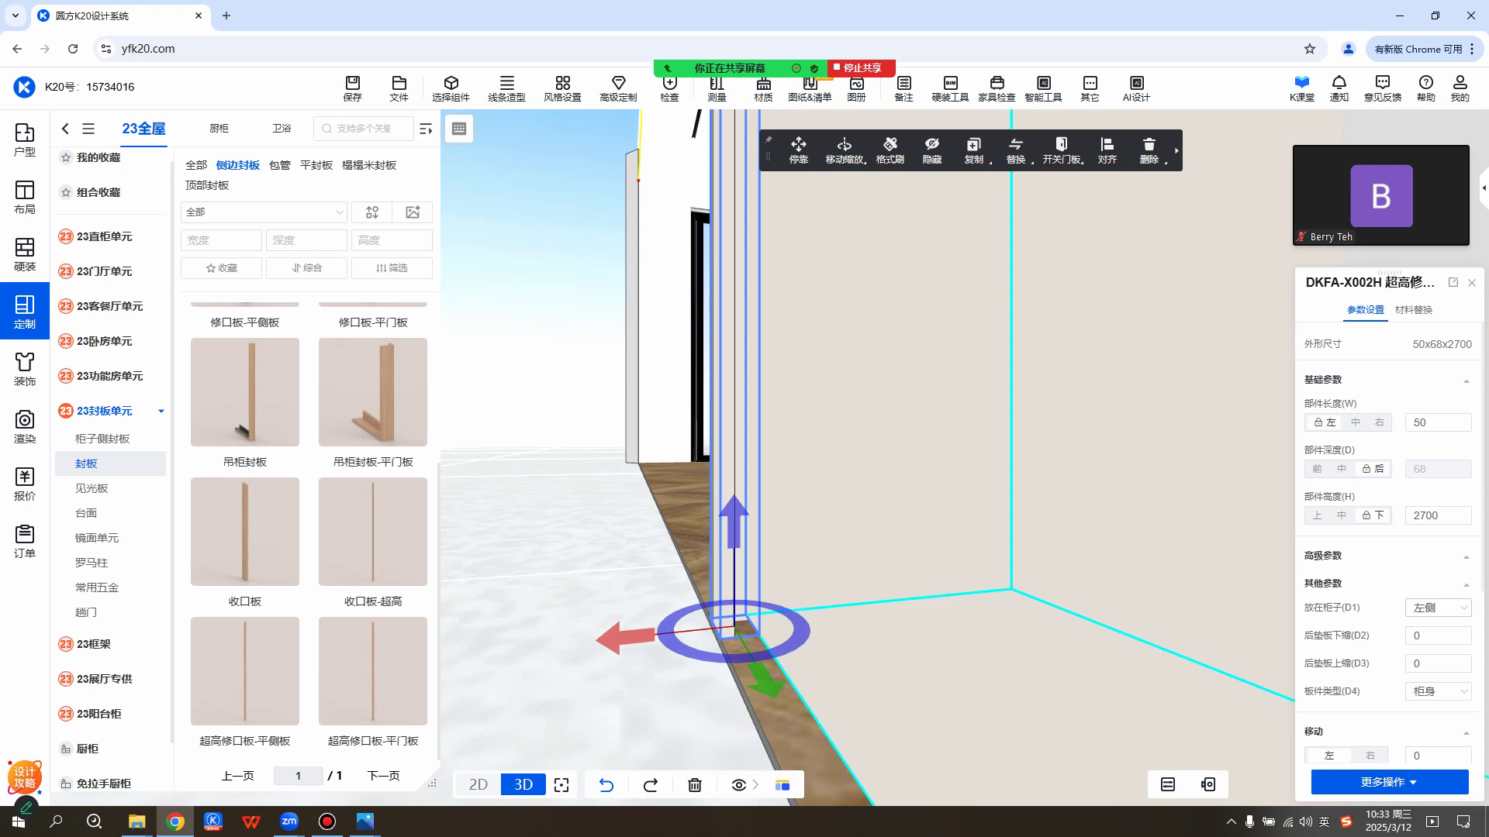
scroll(745, 459, "up", 2)
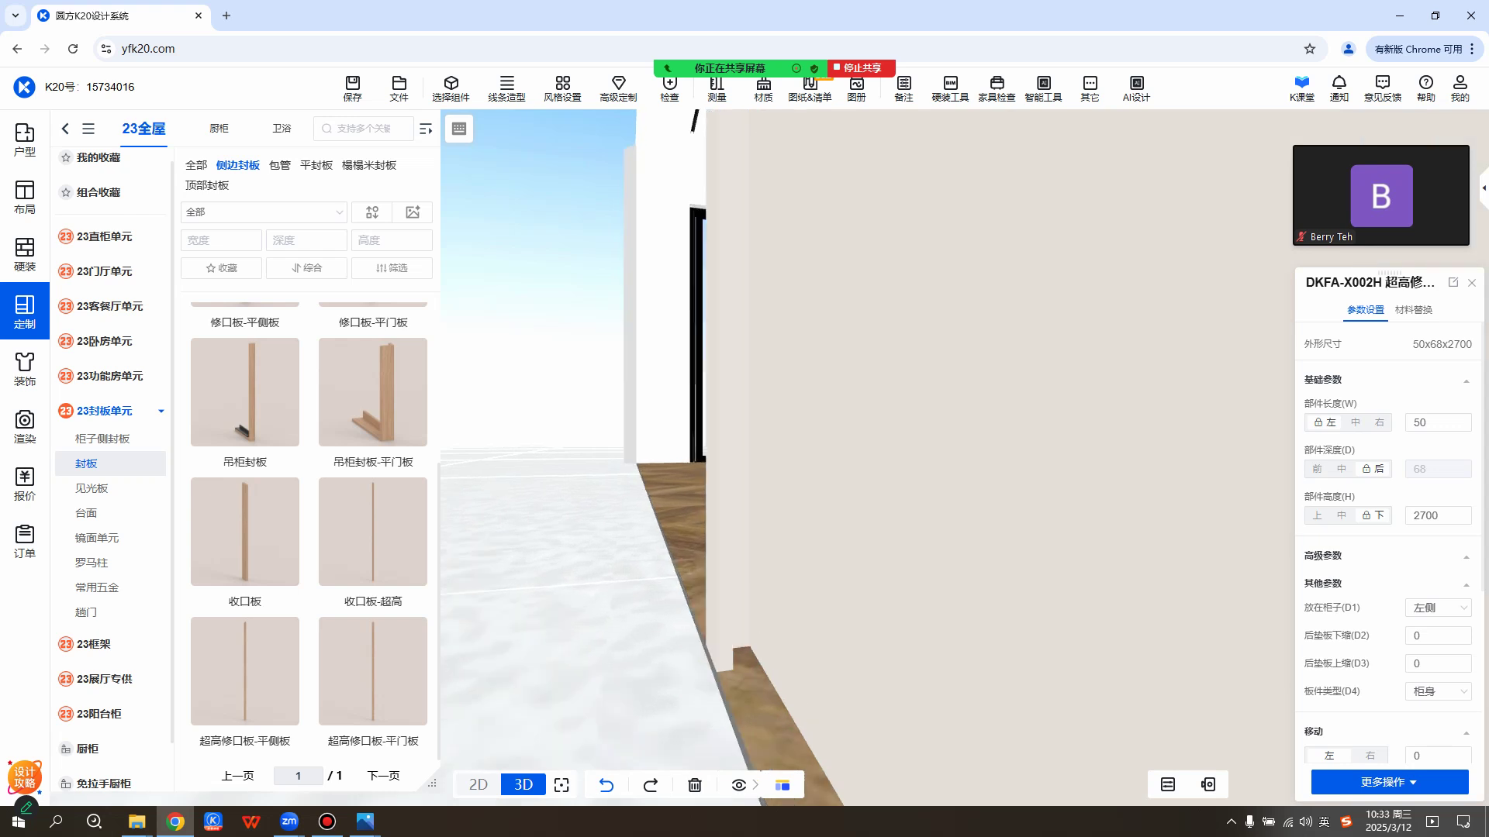
right_click_drag(744, 460, 764, 459)
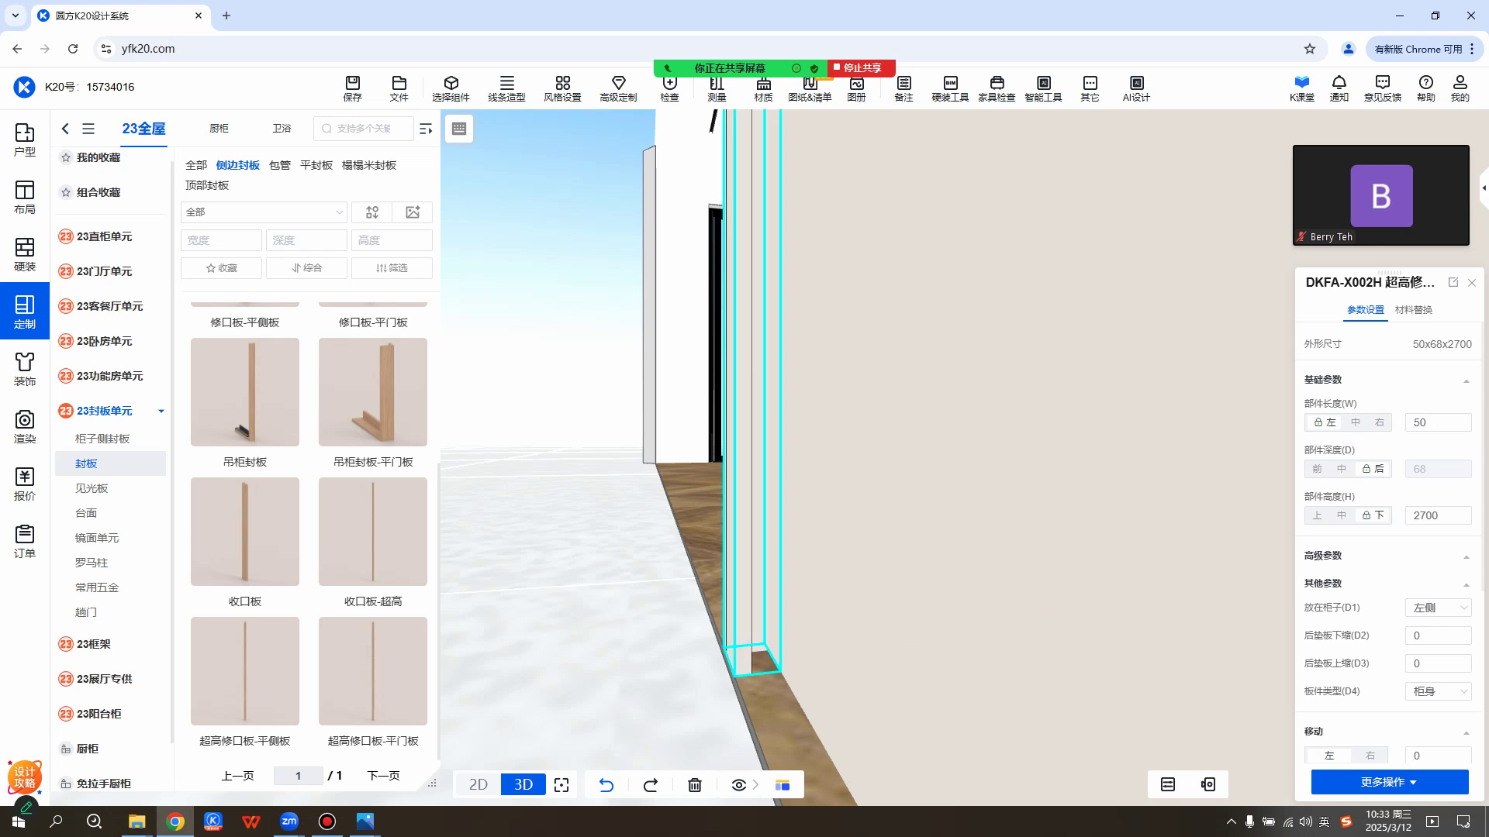
Set the filler panel's 放在柜子(D1) to 右侧.
left_click(743, 435)
left_click(743, 435)
left_click(743, 434)
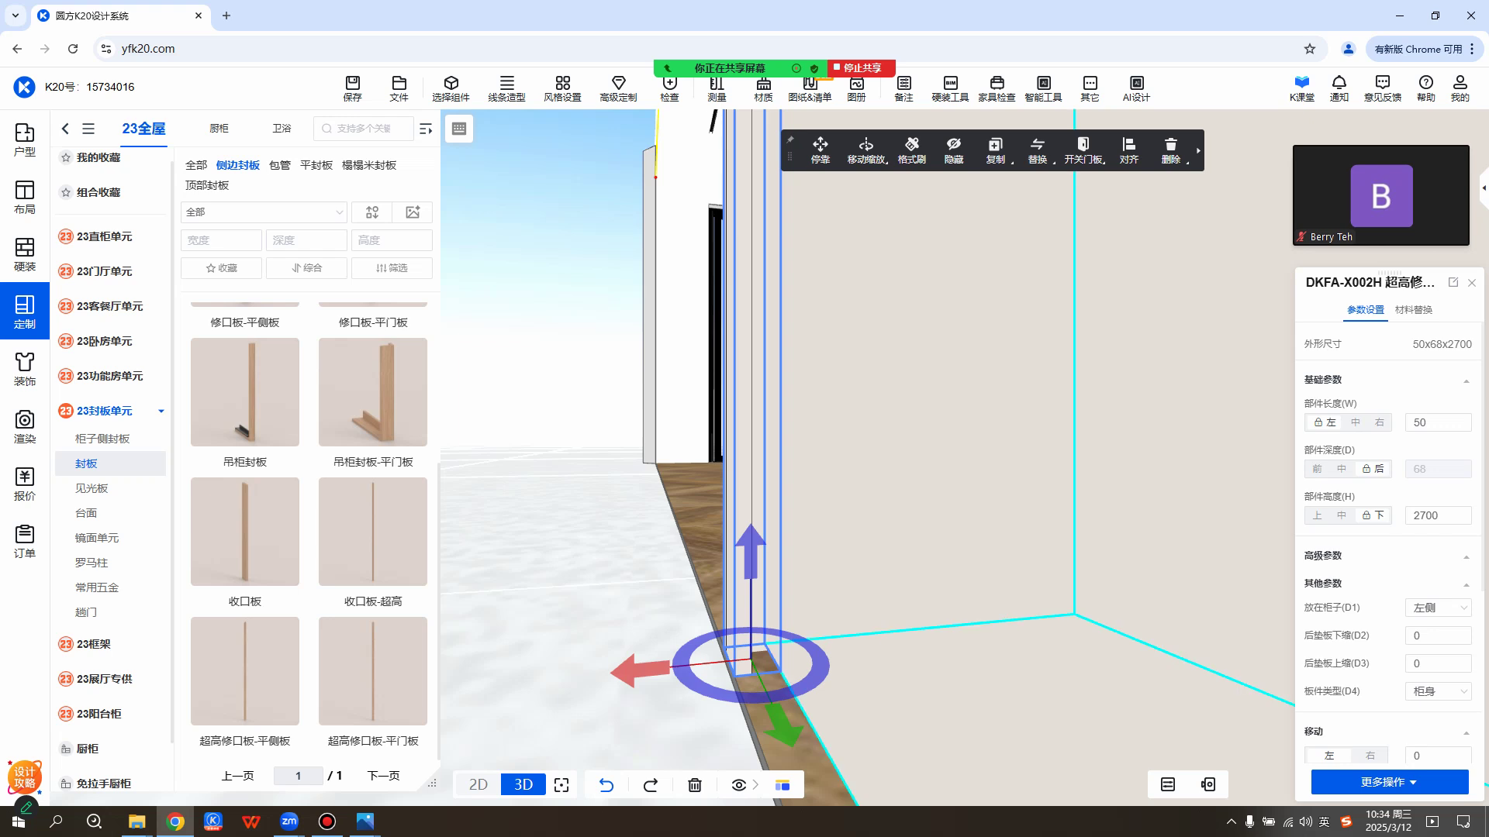
left_click(1438, 609)
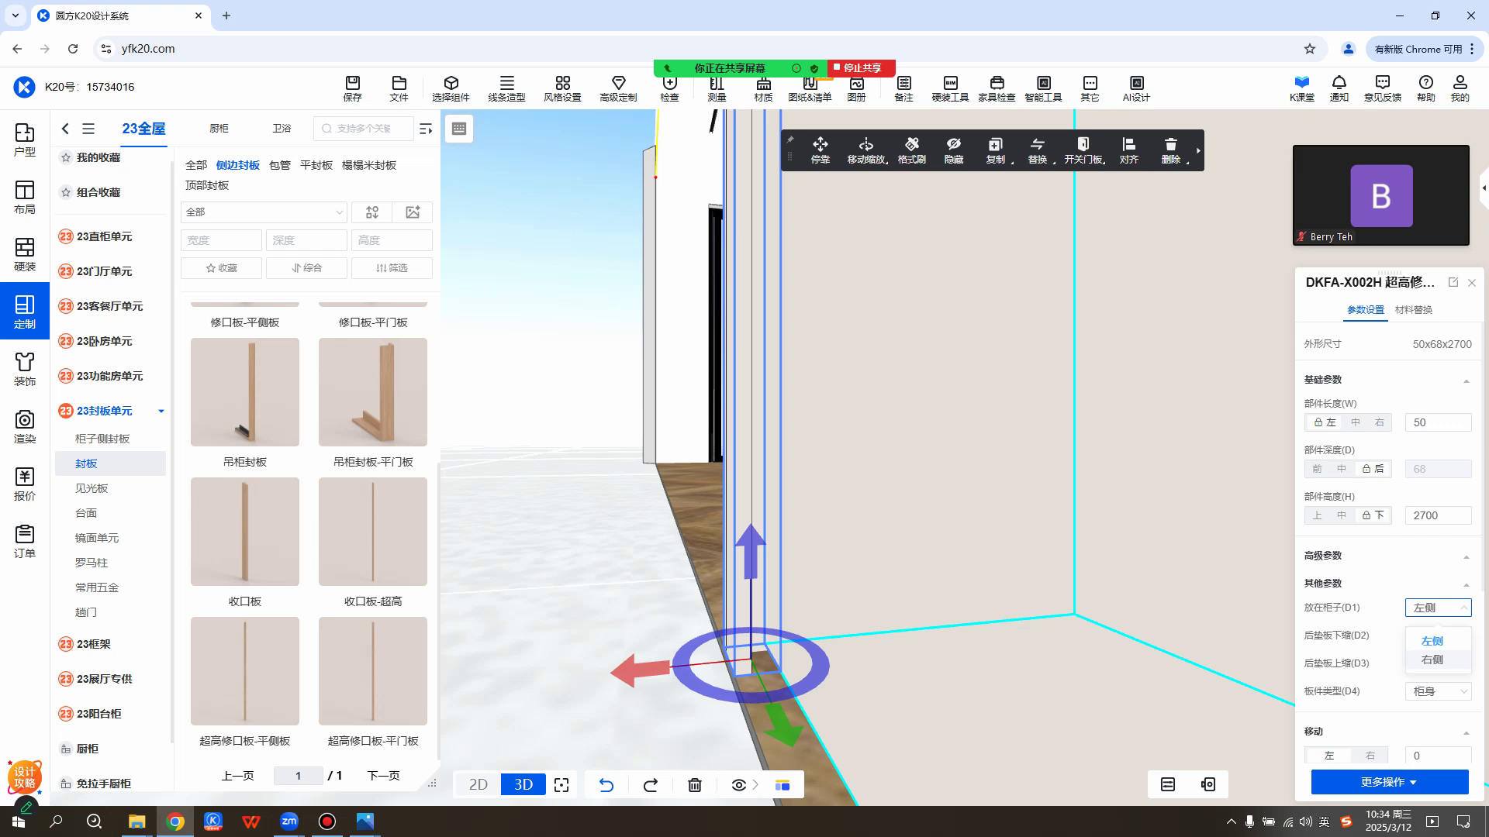
left_click(1432, 660)
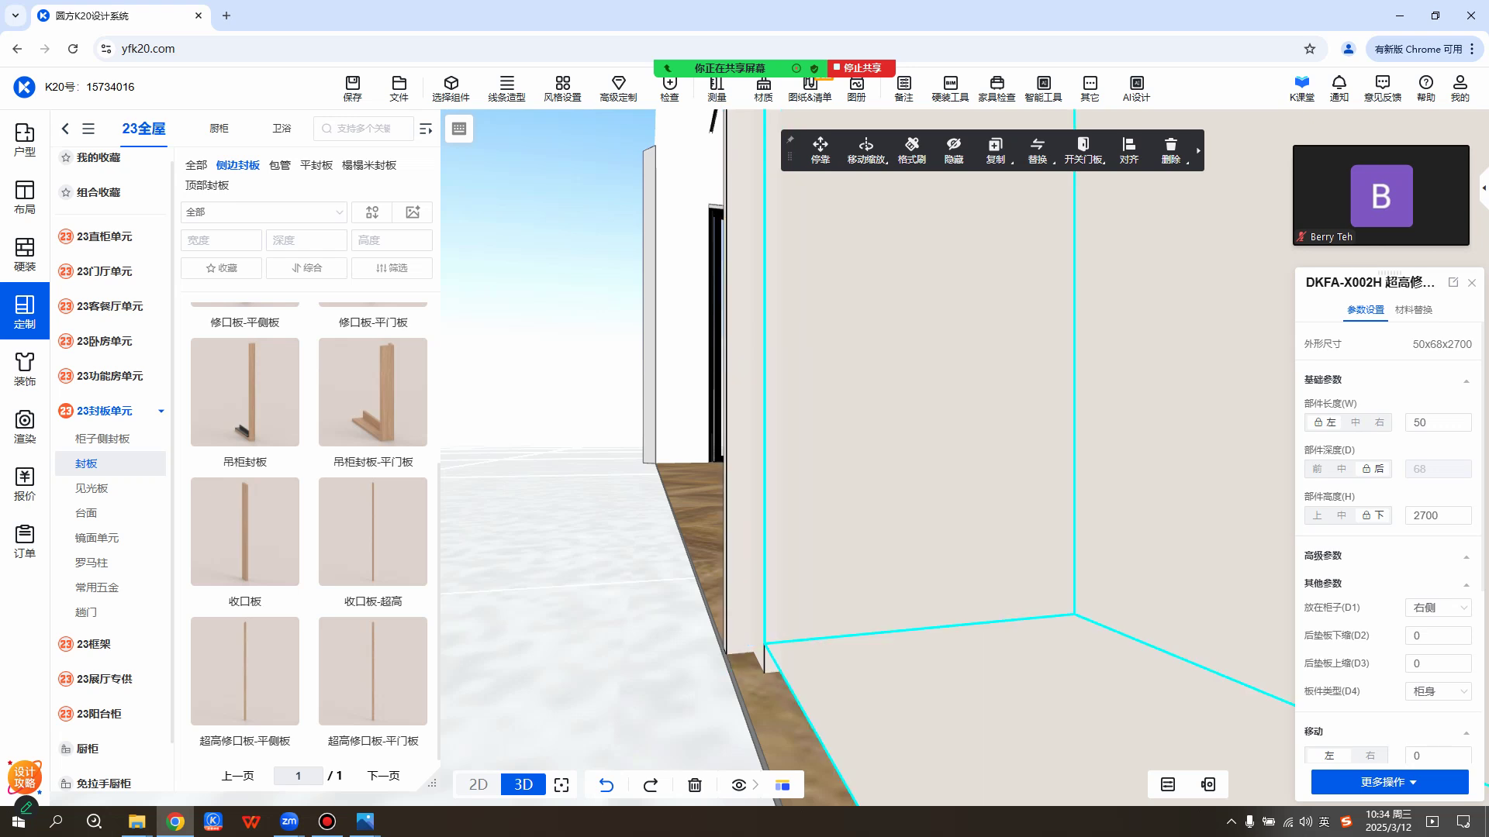
left_click(751, 434)
left_click(1438, 609)
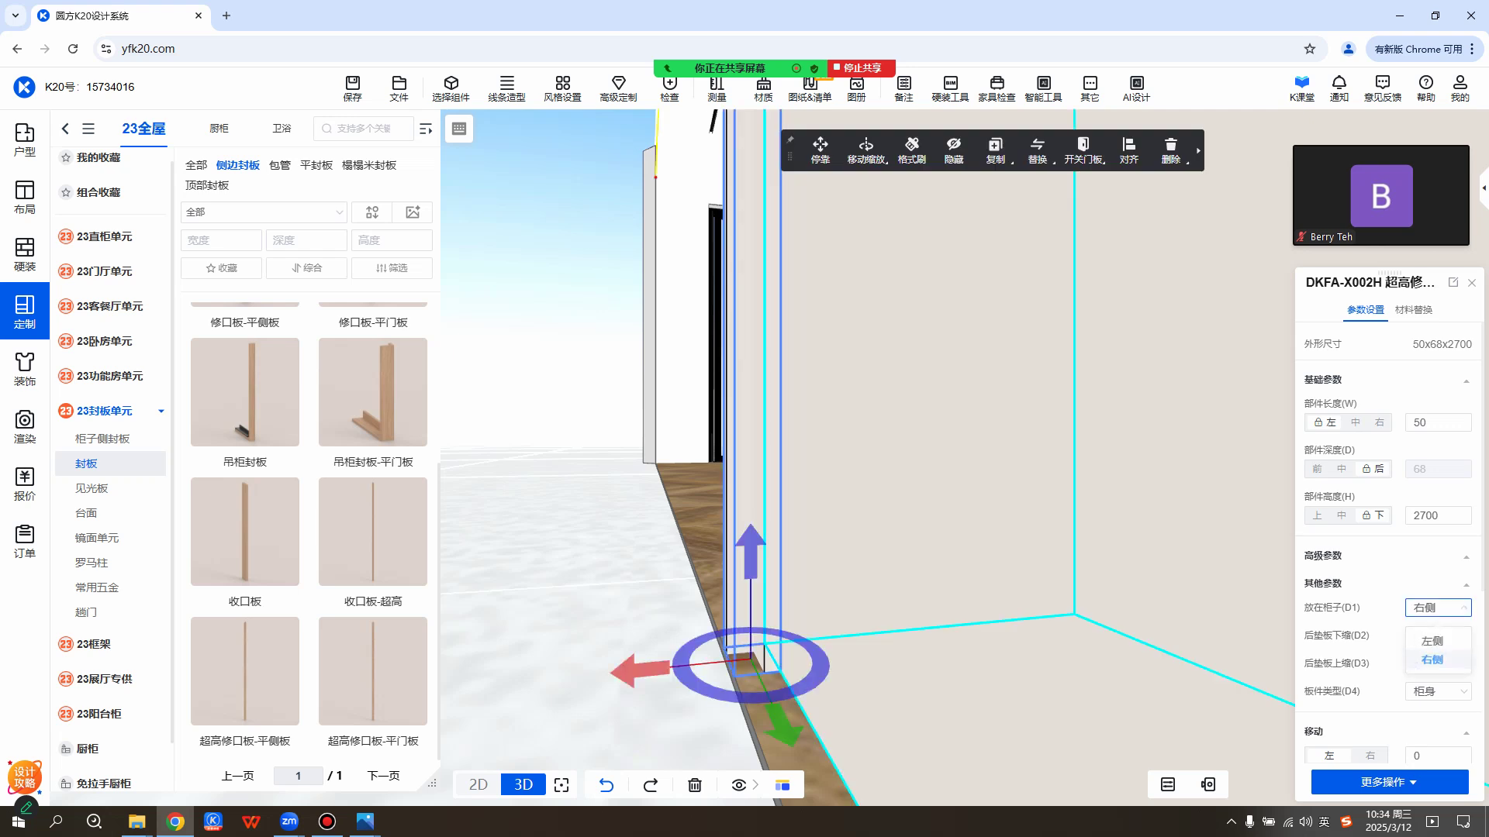
left_click(1432, 660)
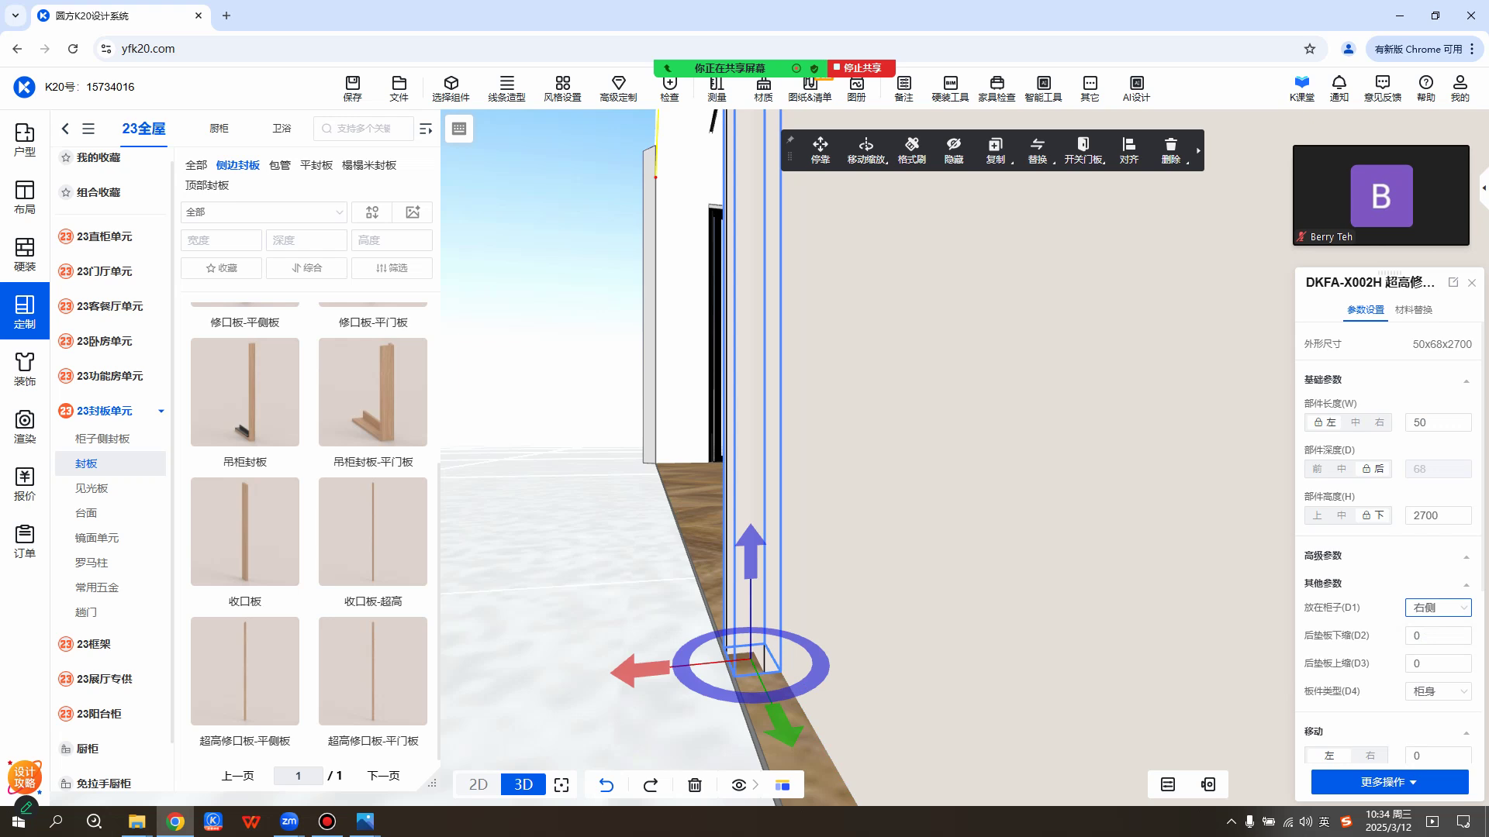
left_click(574, 403)
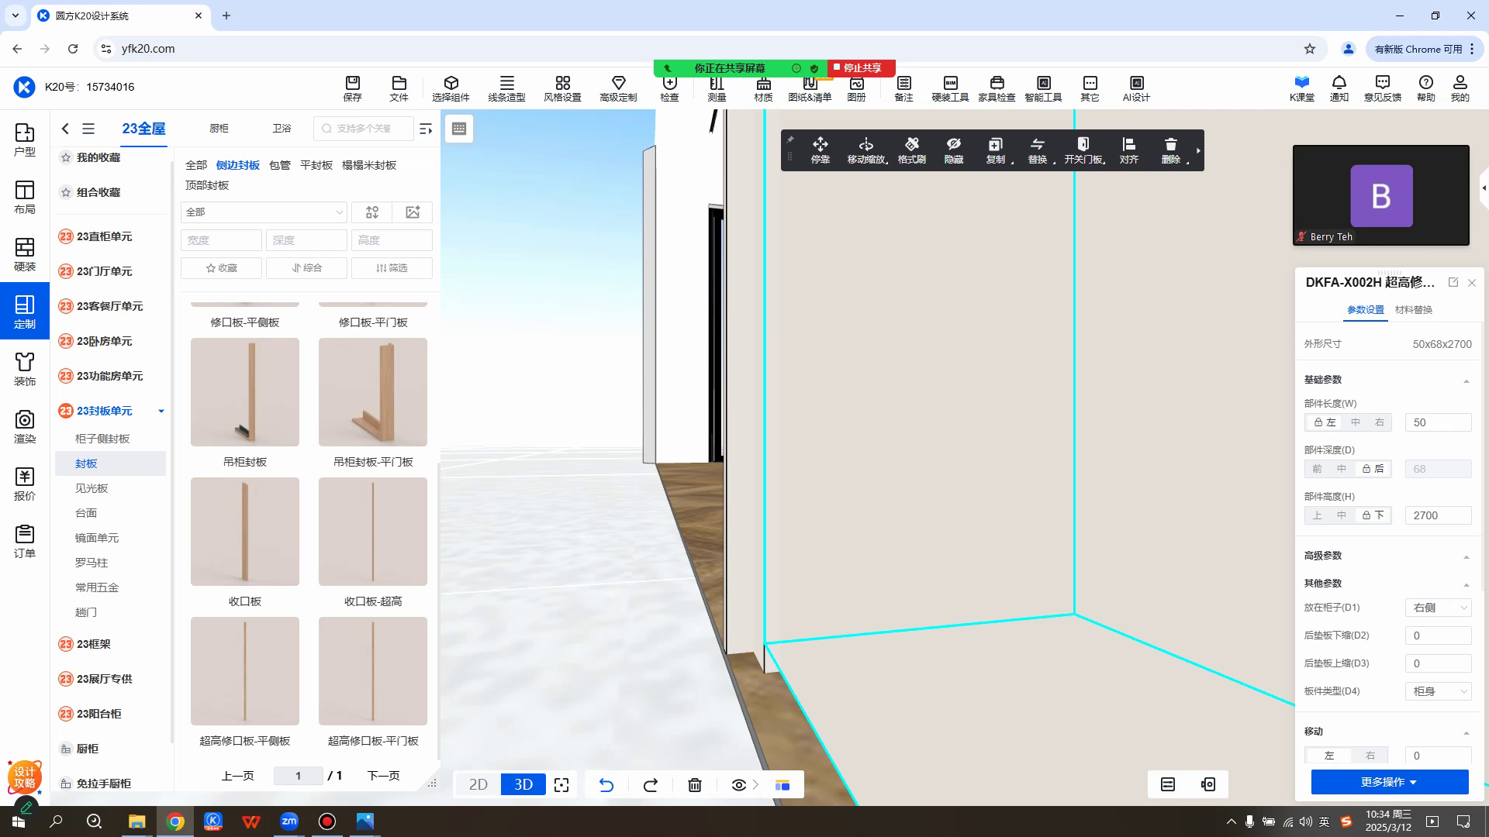
Examine from the wardrobe's front corner how the reoriented filler panel meets the cabinet side and floor.
scroll(931, 458, "up", 6)
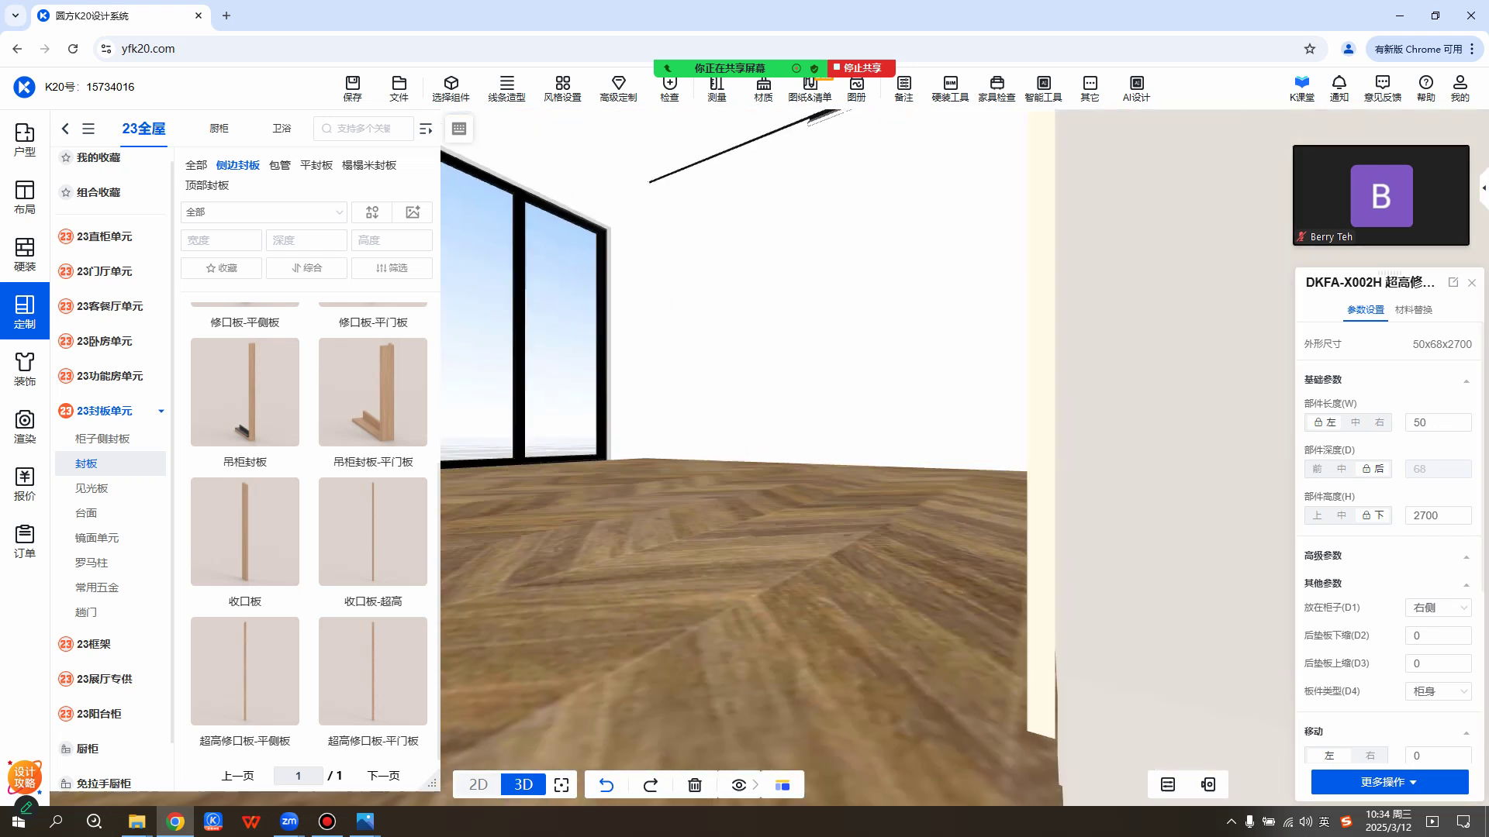
scroll(930, 457, "down", 5)
left_click_drag(962, 457, 776, 458)
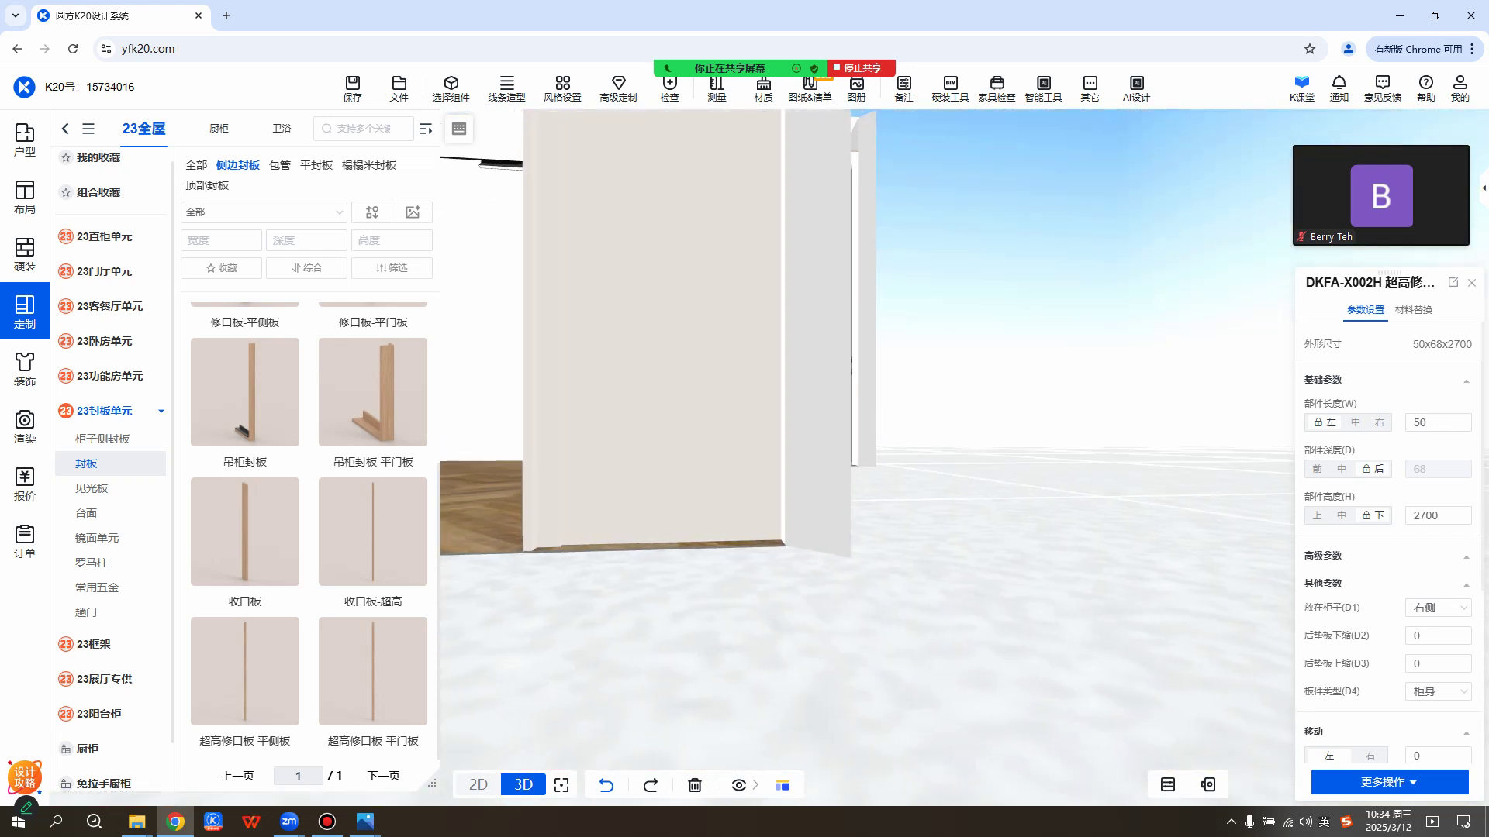
key("a")
key("w")
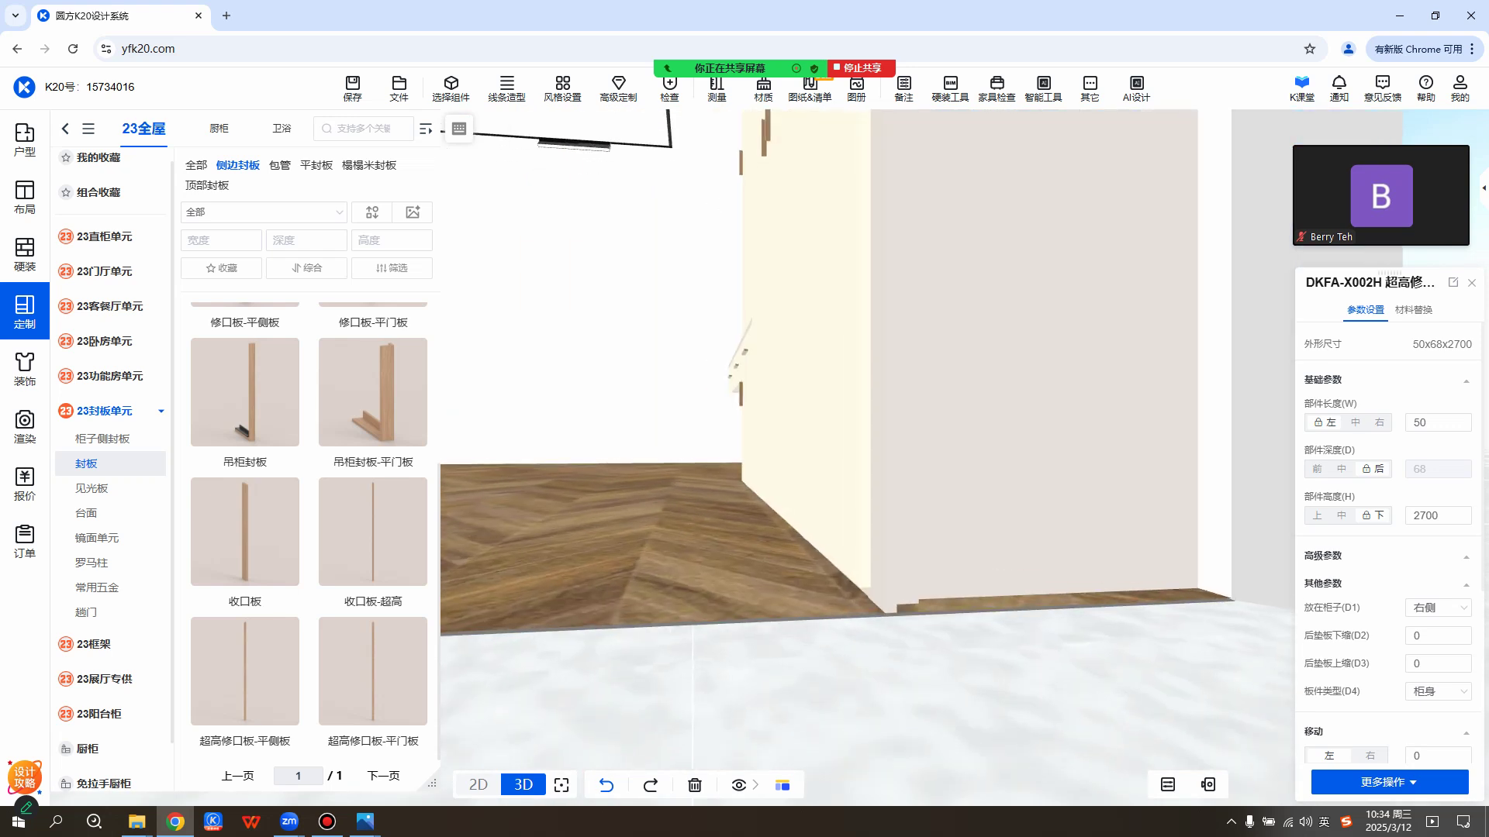
scroll(930, 457, "up", 1)
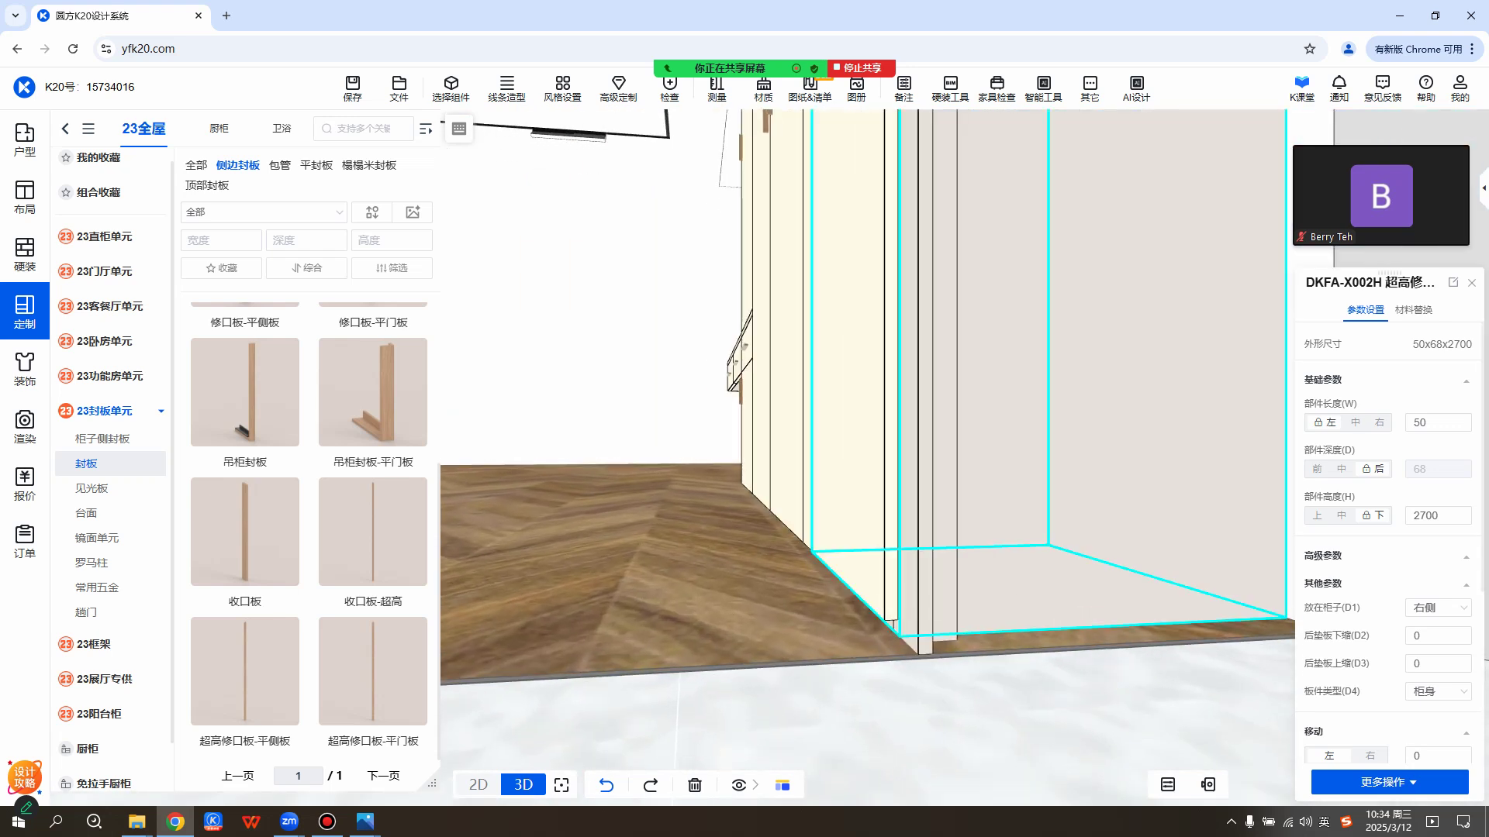
scroll(868, 457, "up", 3)
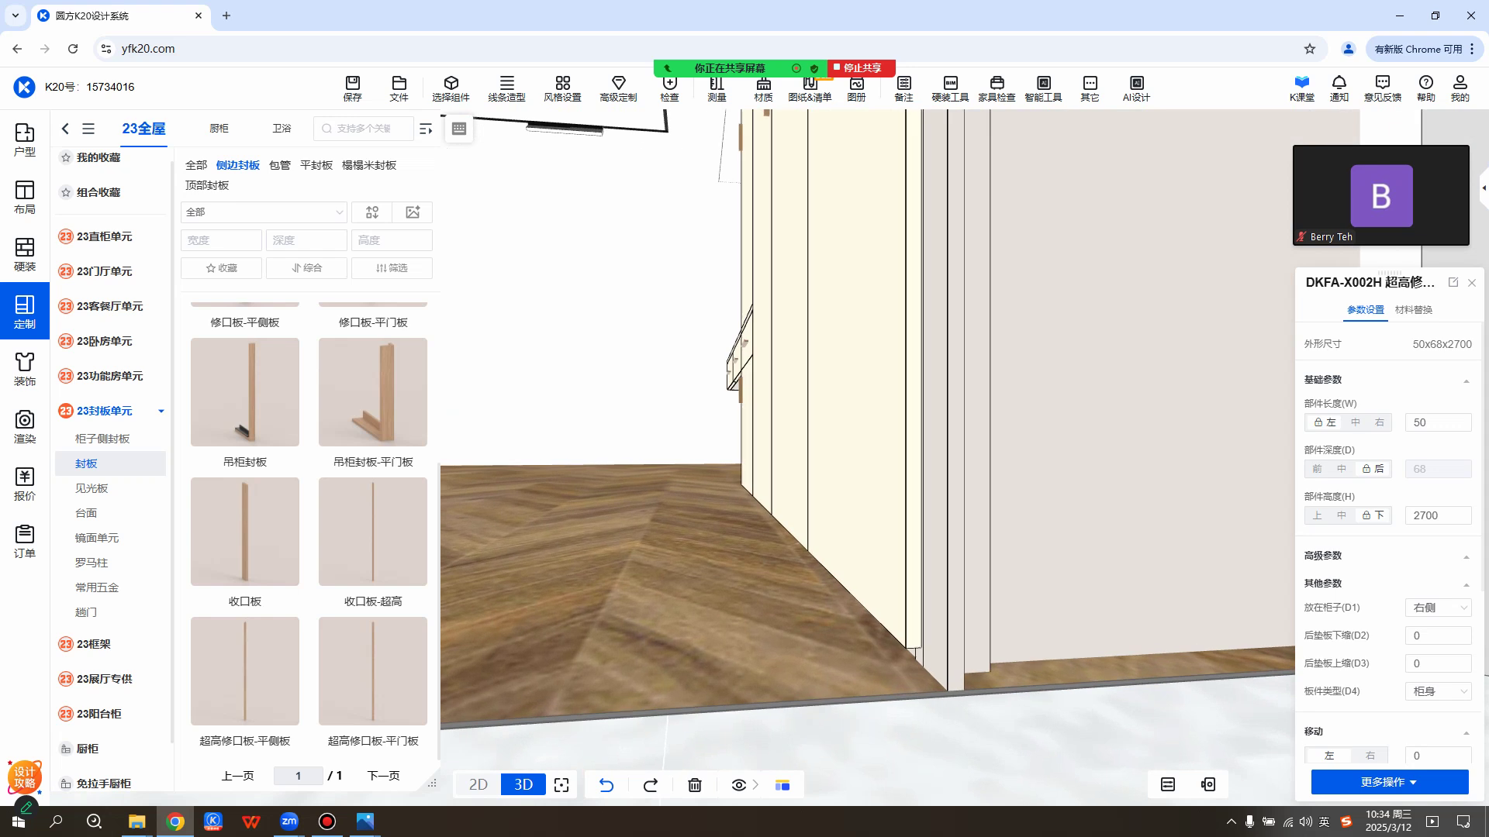
left_click(955, 465)
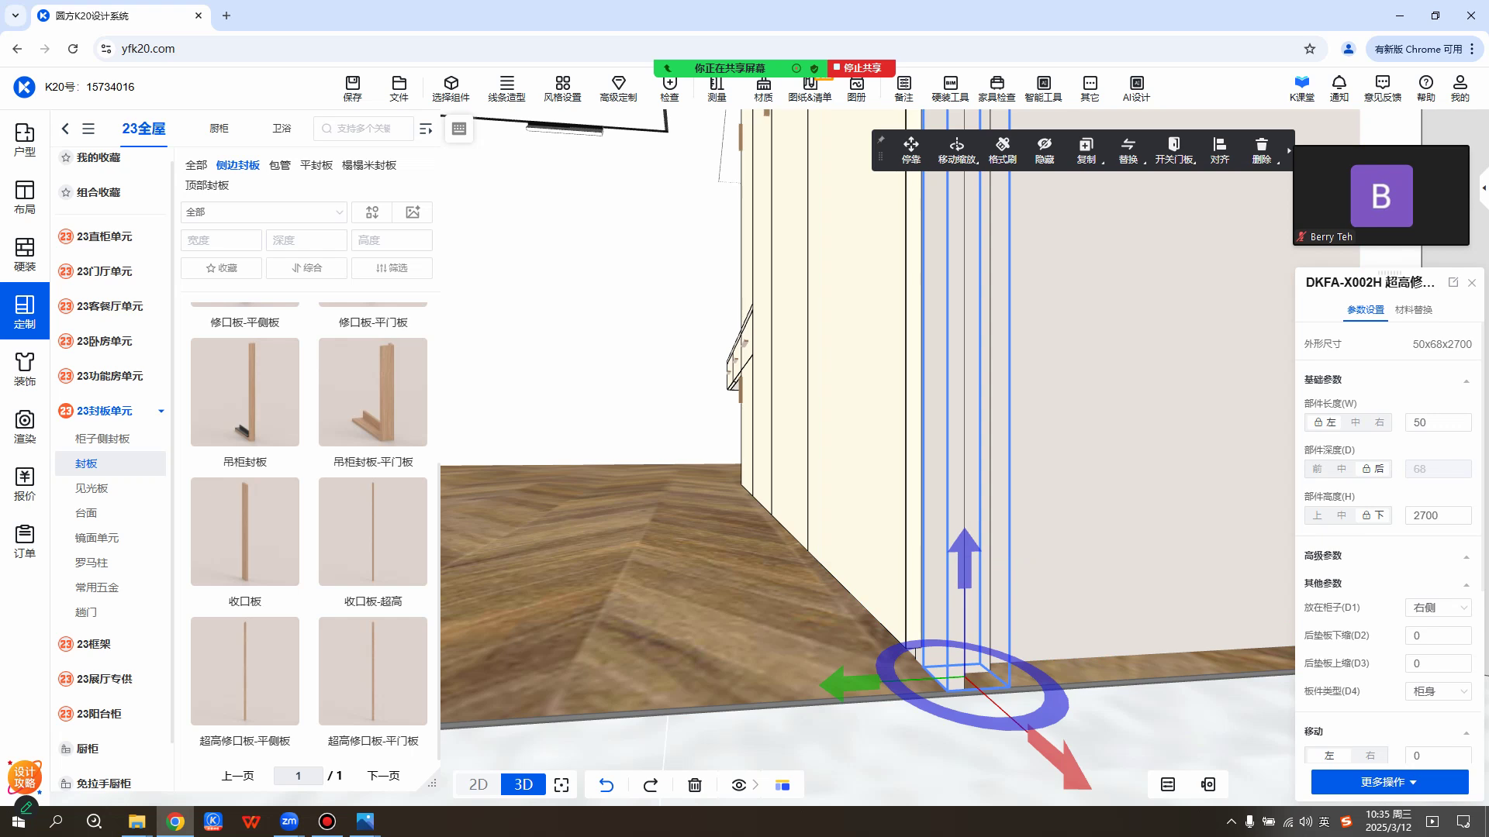
Move the side filler panel 20 mm forward.
scroll(1388, 542, "down", 2)
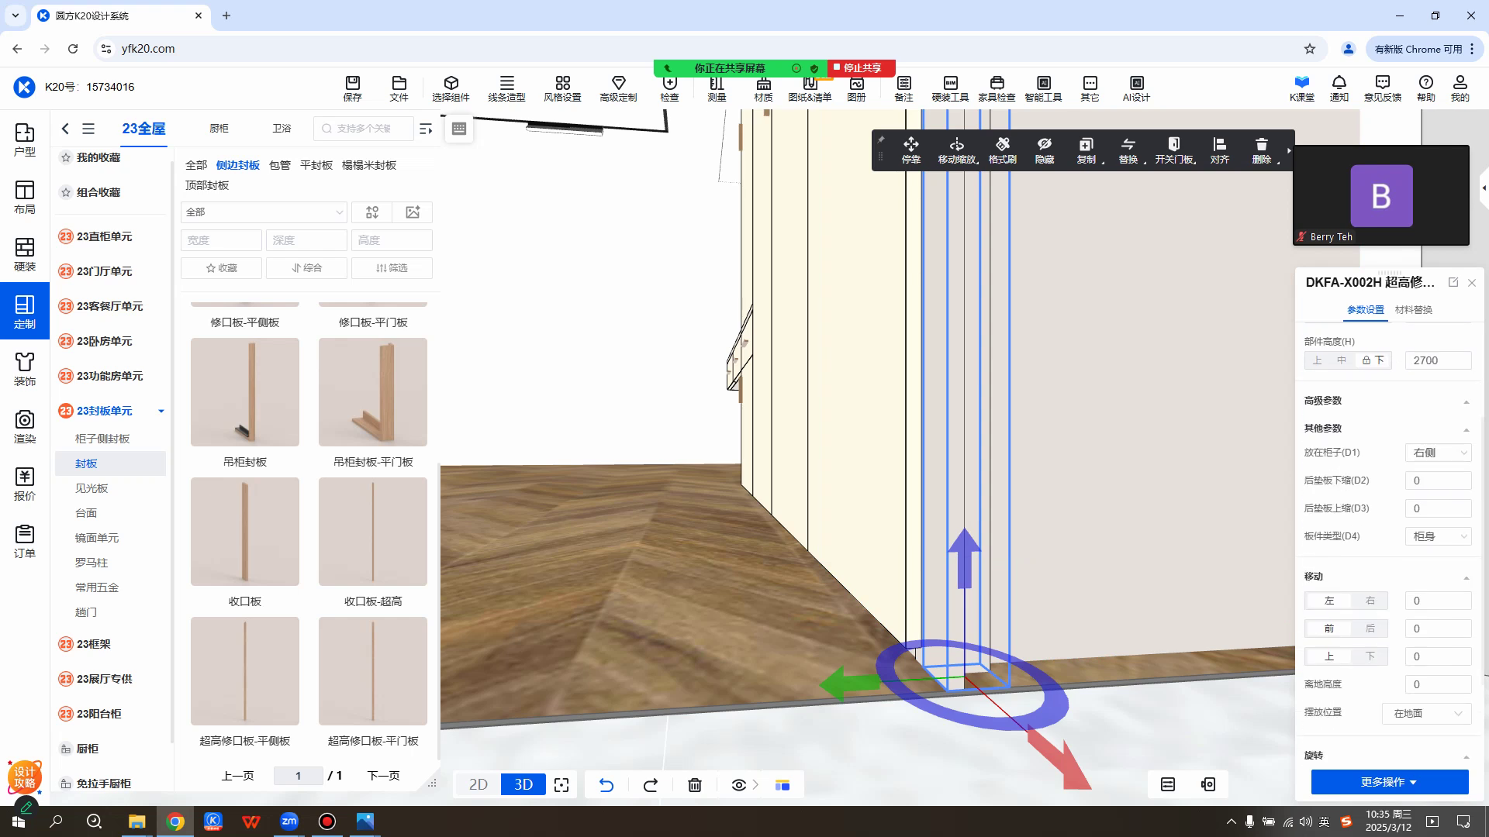
scroll(1388, 543, "down", 2)
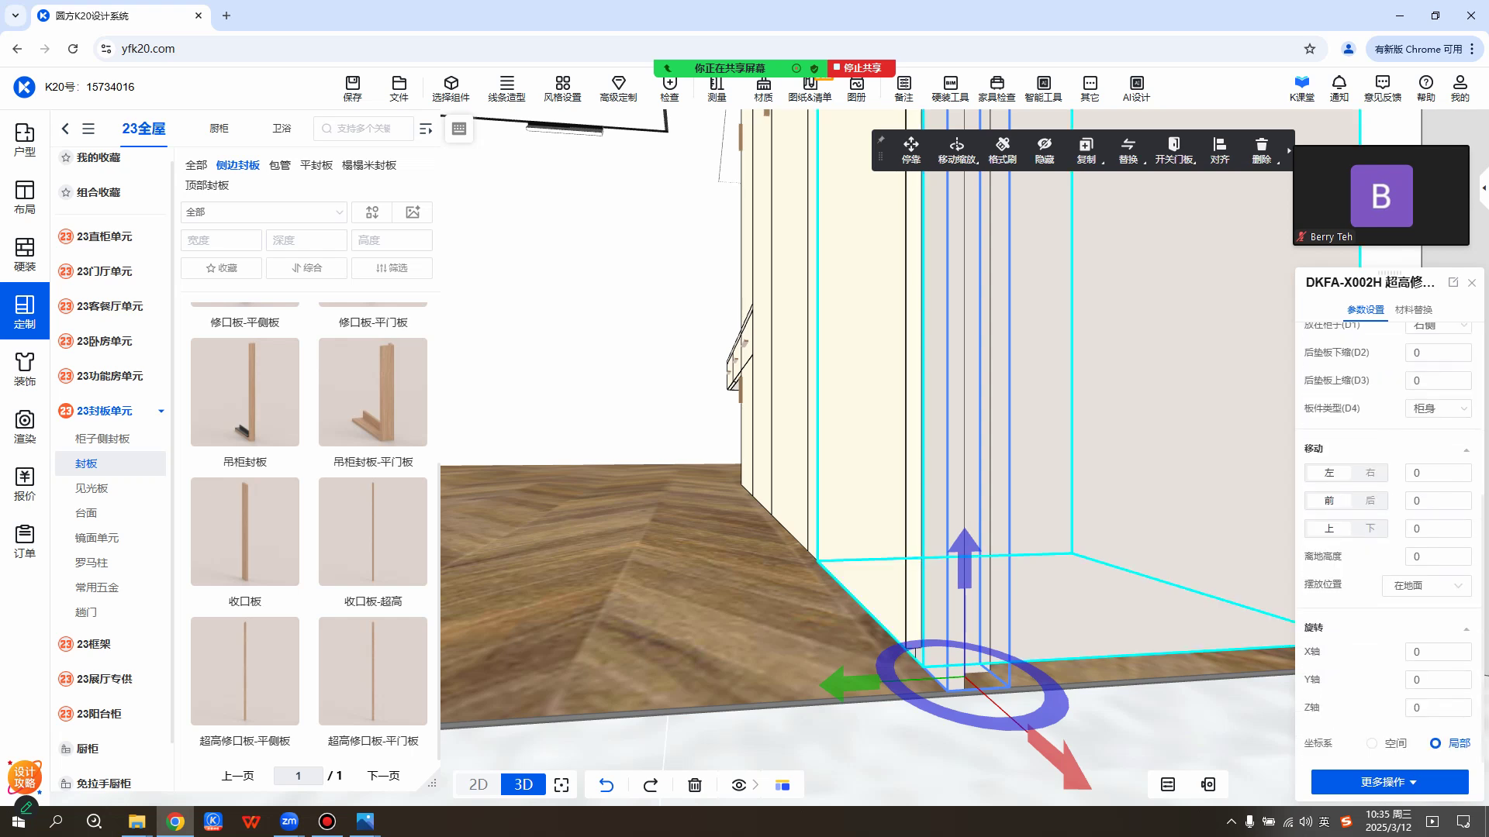
scroll(1393, 542, "up", 1)
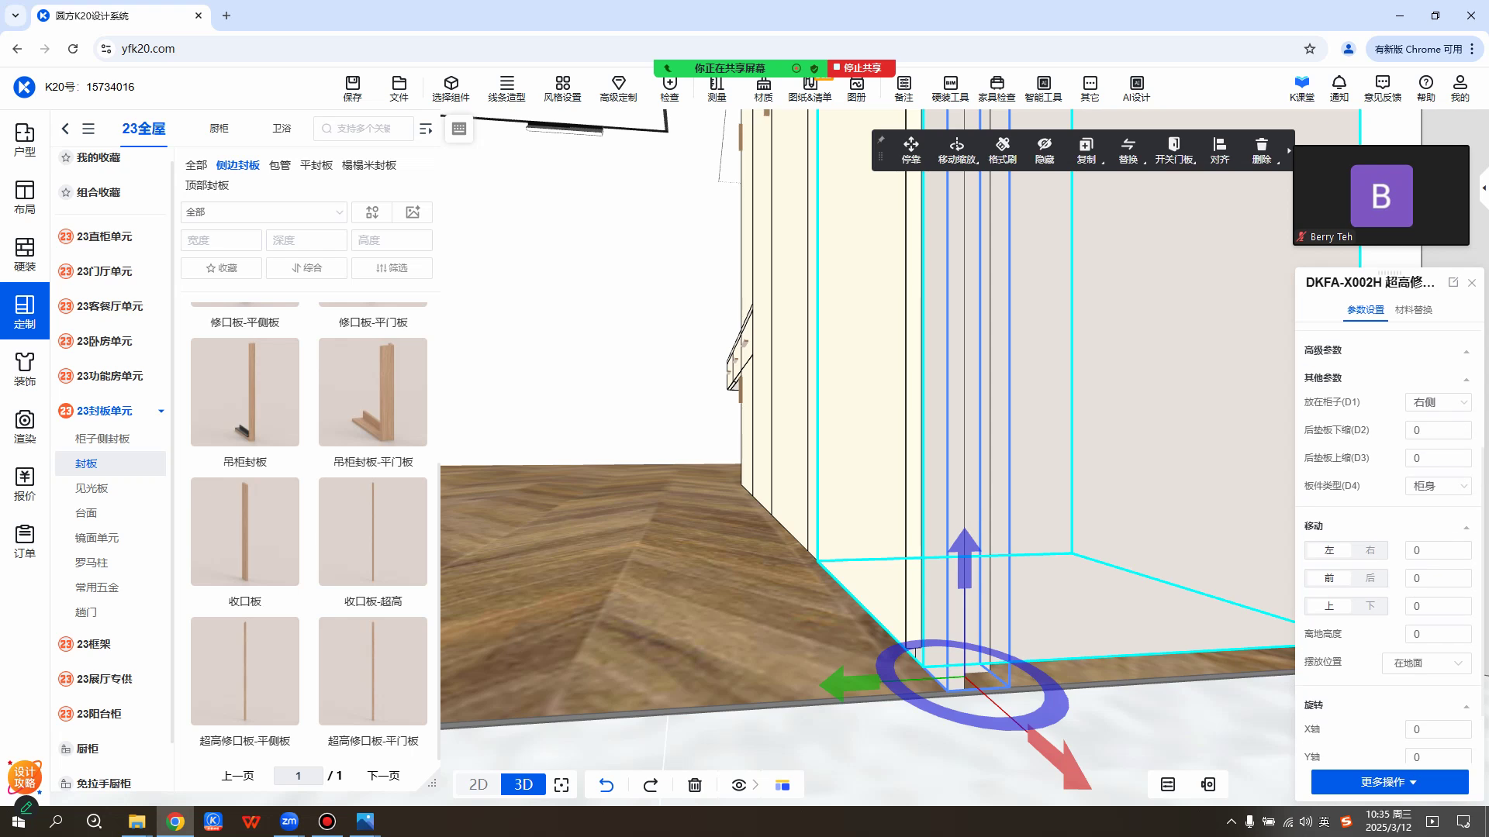
left_click(1416, 577)
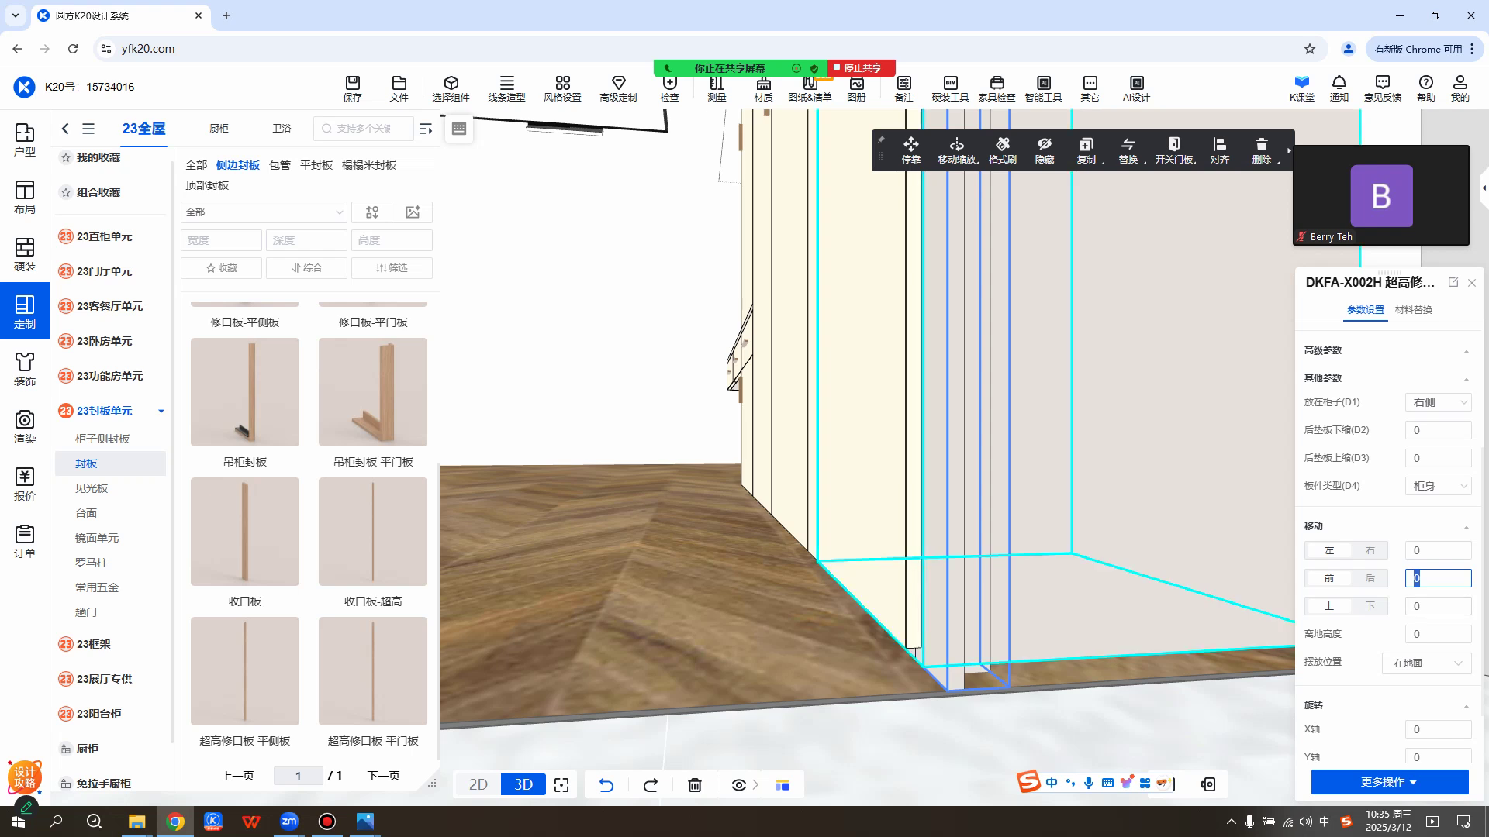
type("20")
key("Return")
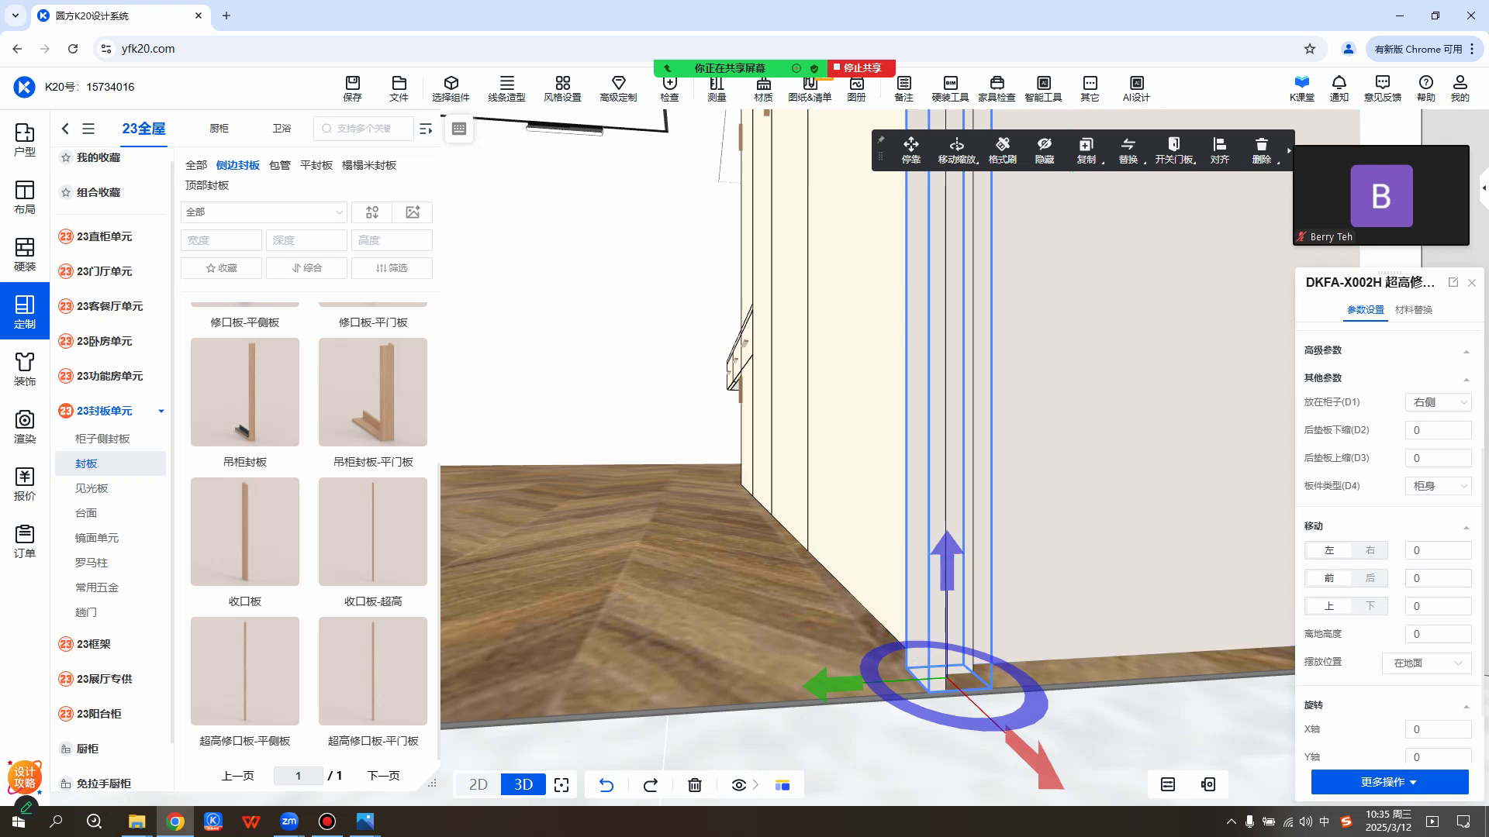
Examine how the shifted filler panel lines up with the wardrobe's front and side, from floor level up to its upper end.
left_click_drag(853, 465, 736, 465)
scroll(862, 621, "up", 5)
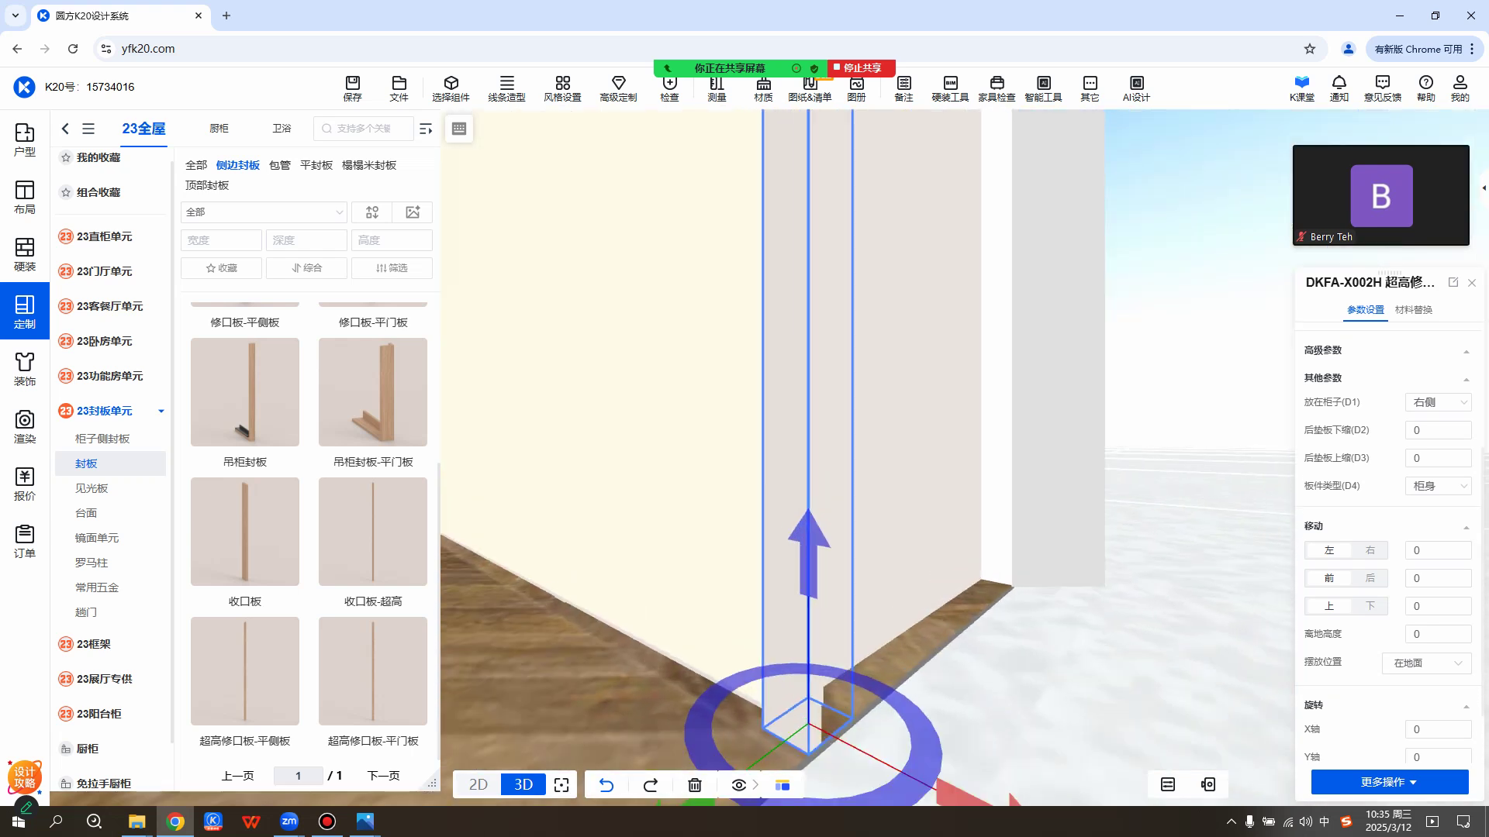
key("a")
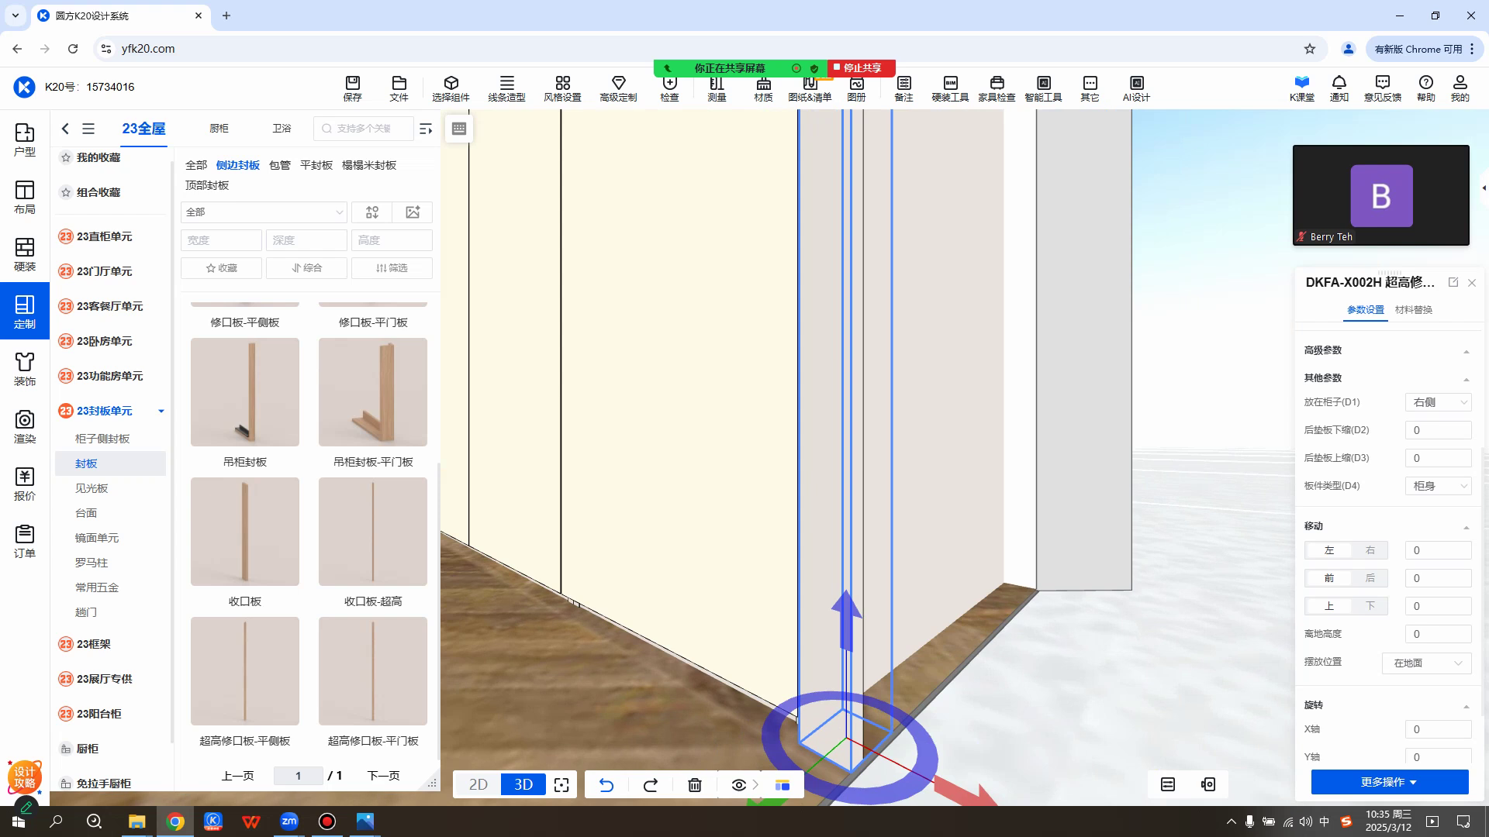
left_click(620, 690)
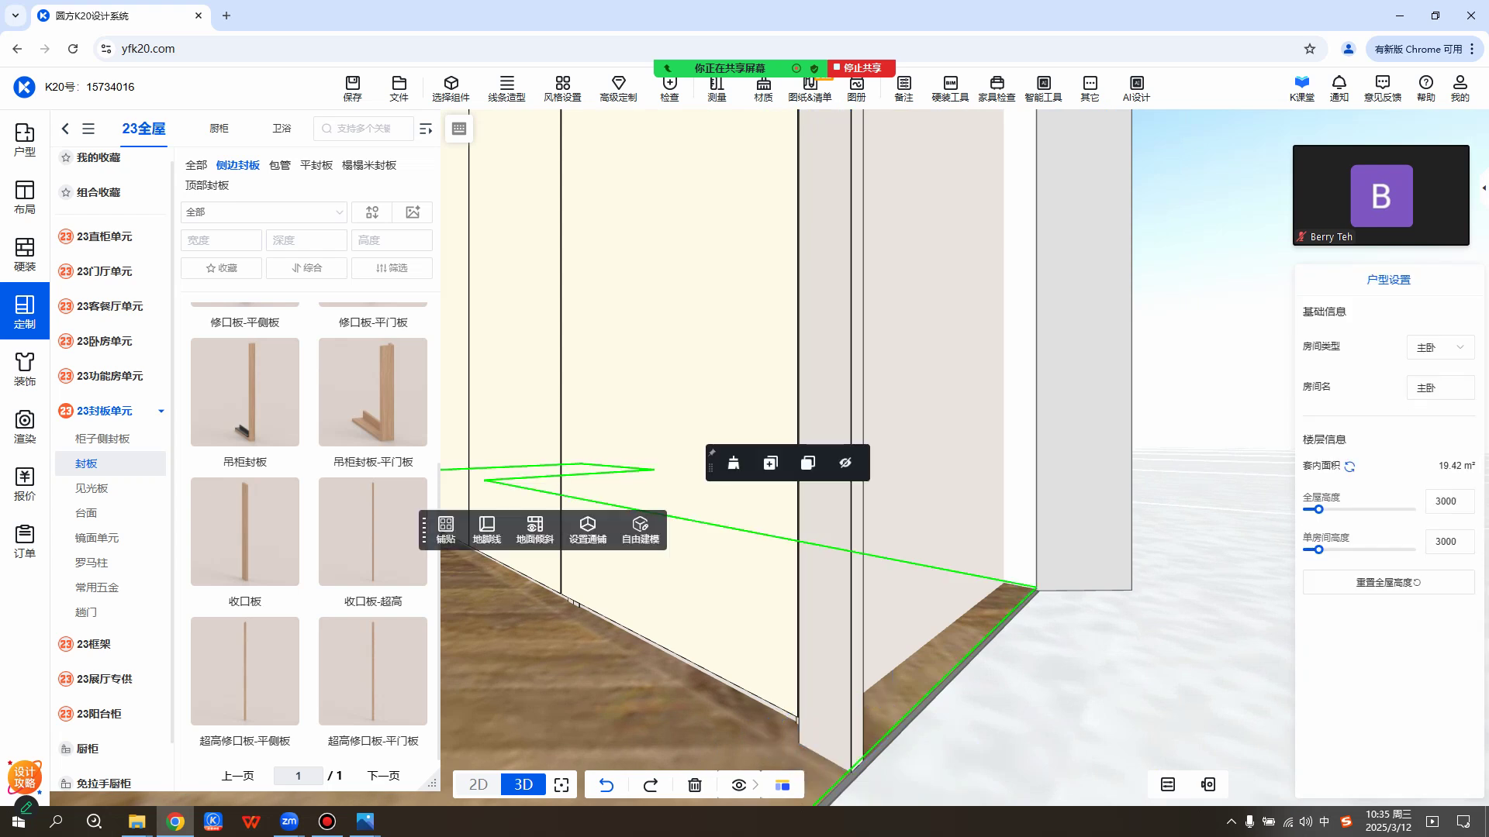
left_click(828, 620)
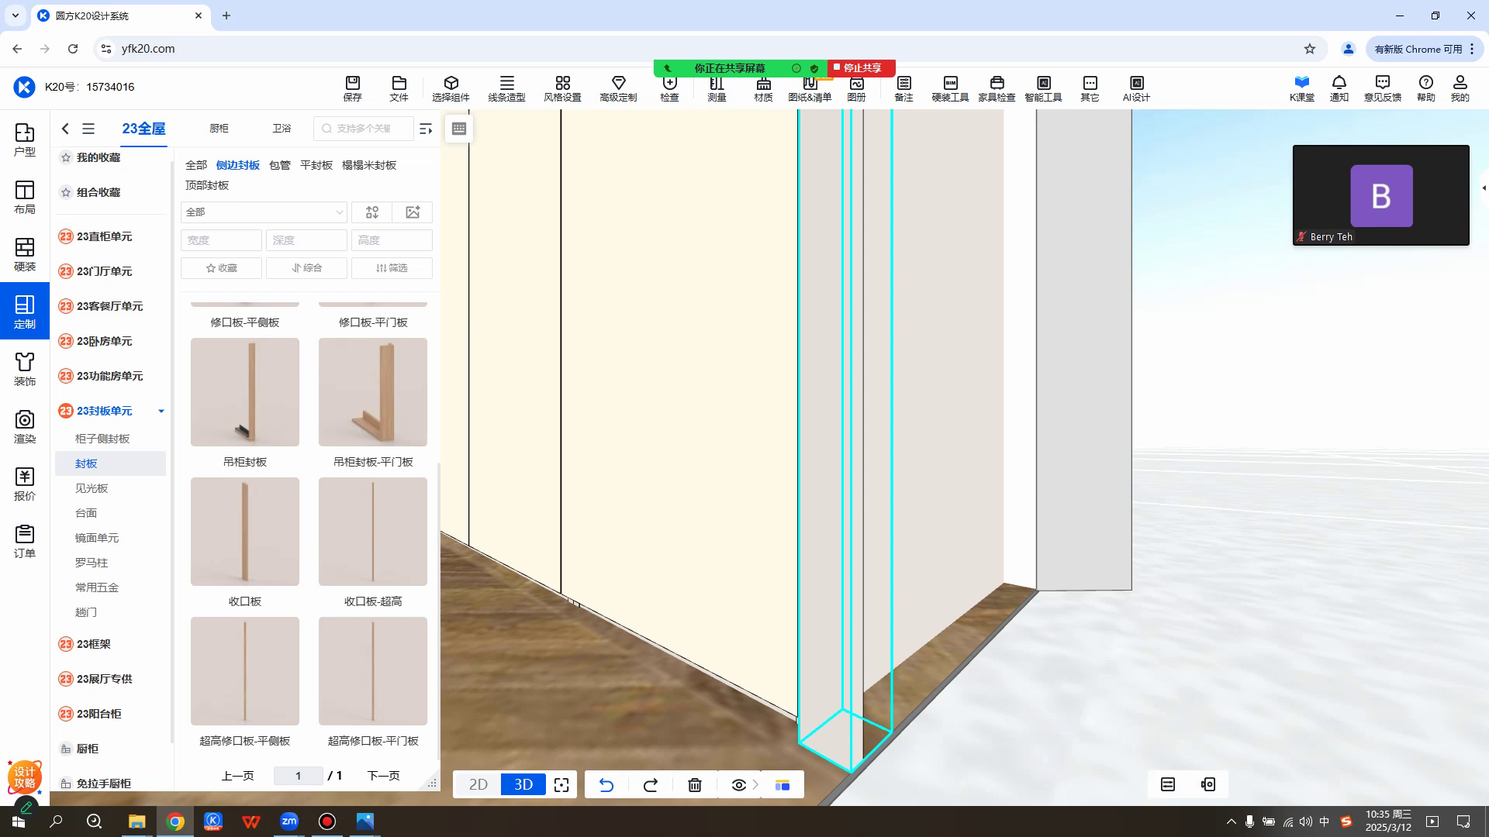
left_click(830, 620)
scroll(1439, 637, "down", 3)
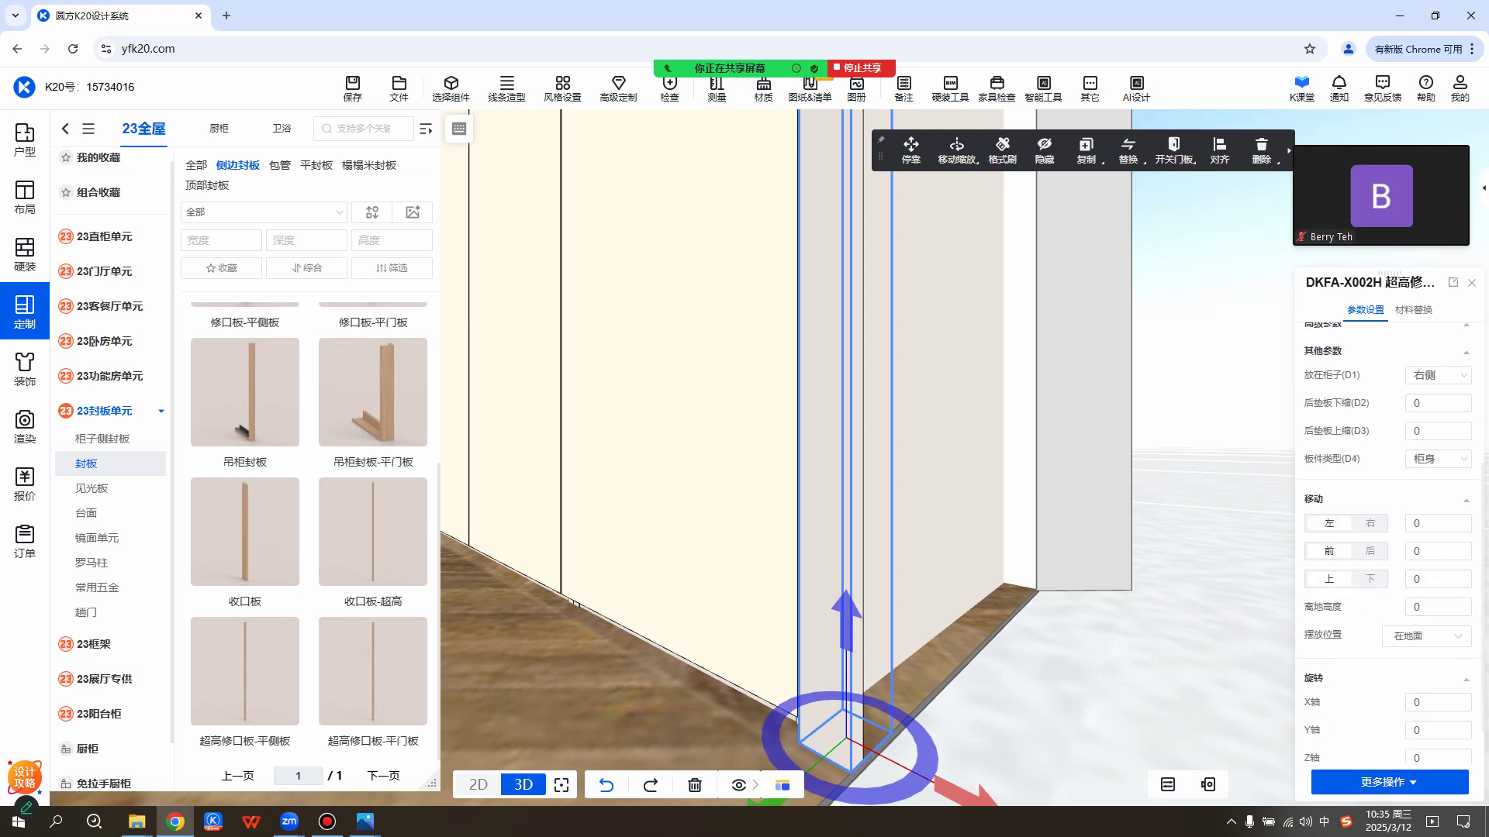
left_click(1435, 552)
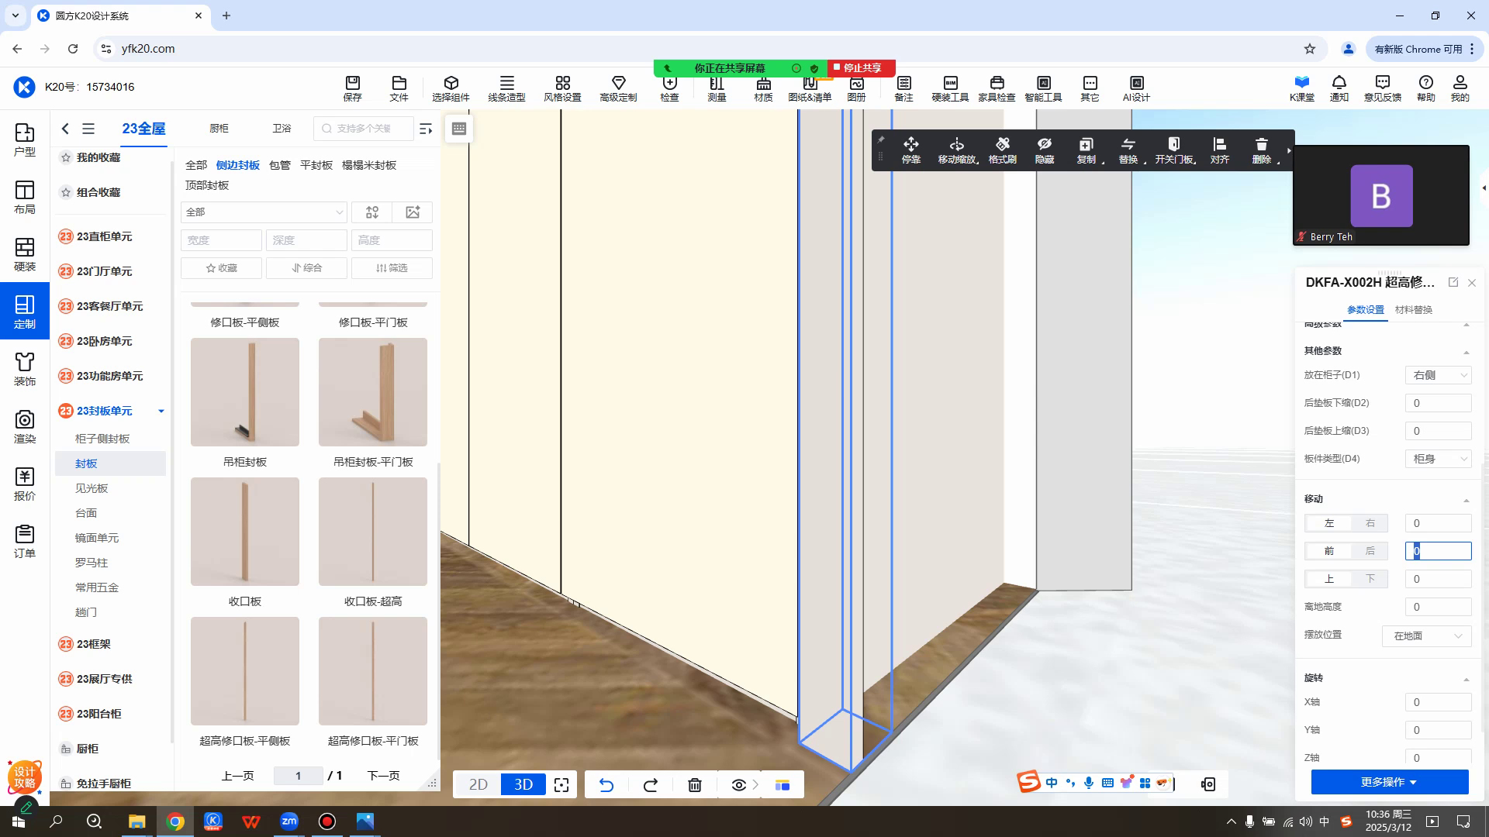
left_click_drag(961, 497, 1047, 496)
scroll(964, 496, "down", 5)
key("Escape")
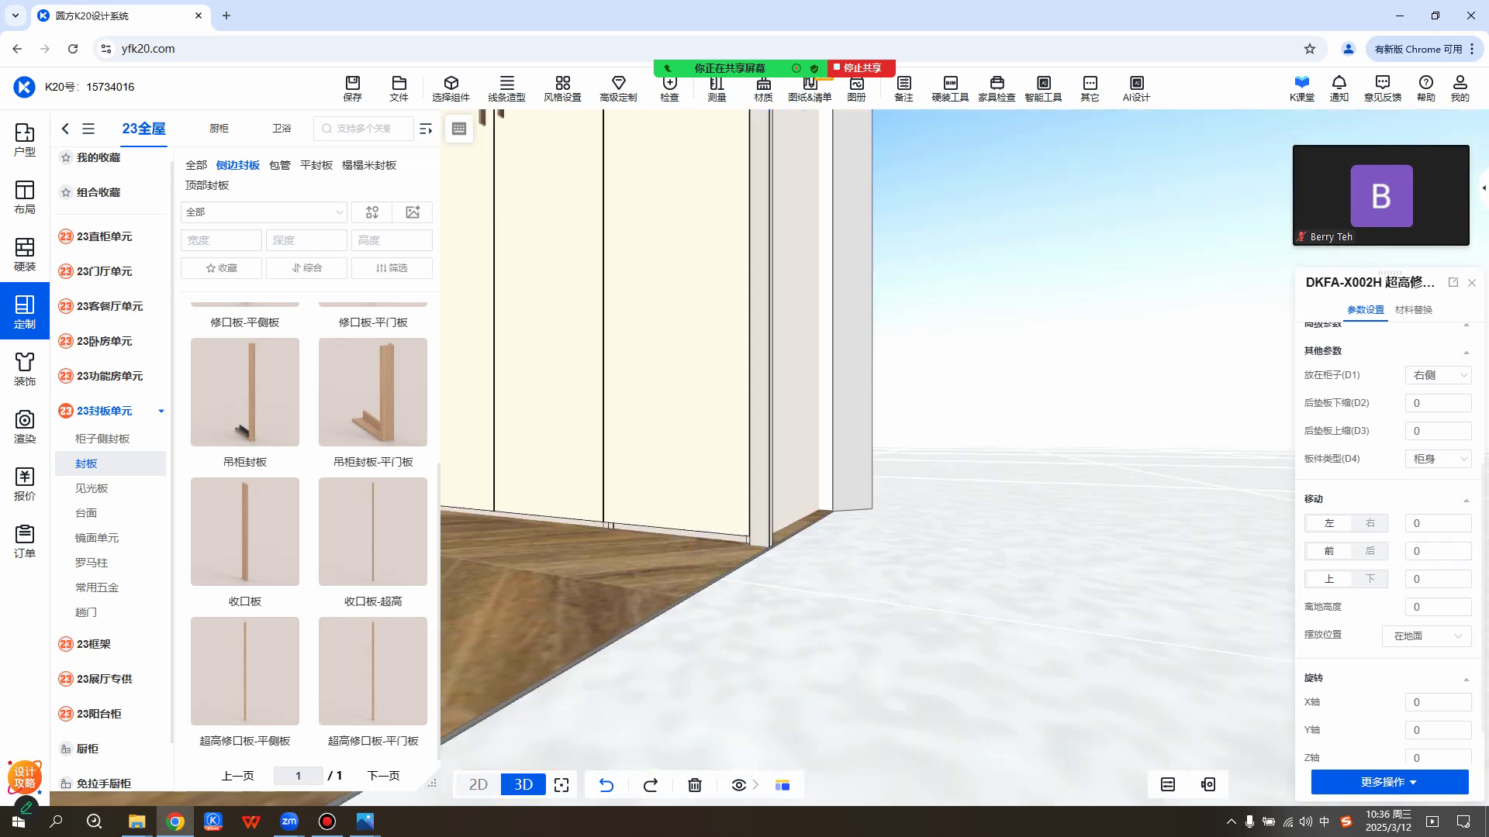
right_click_drag(775, 294, 1015, 707)
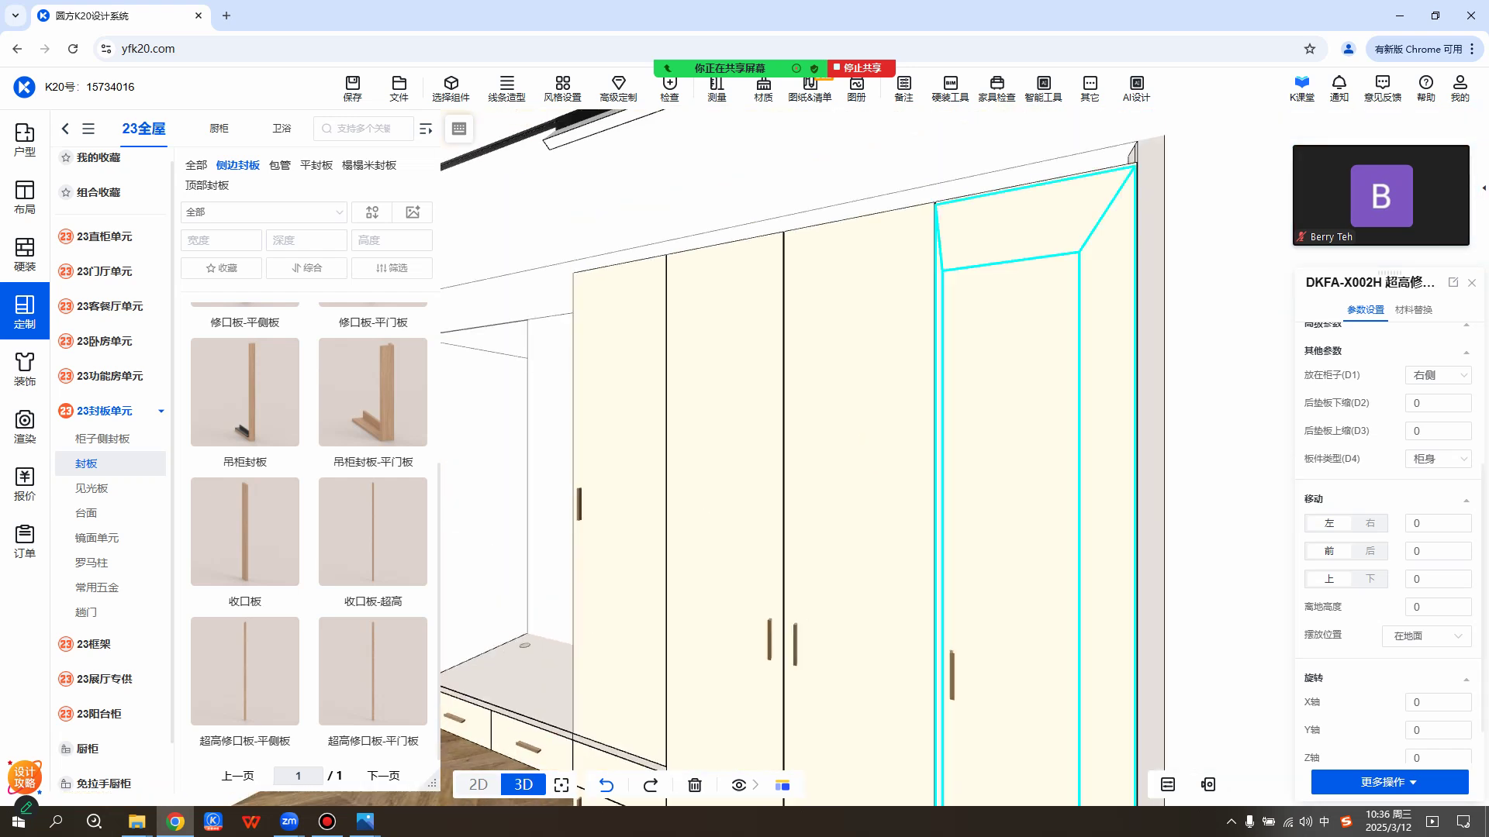
scroll(965, 466, "up", 5)
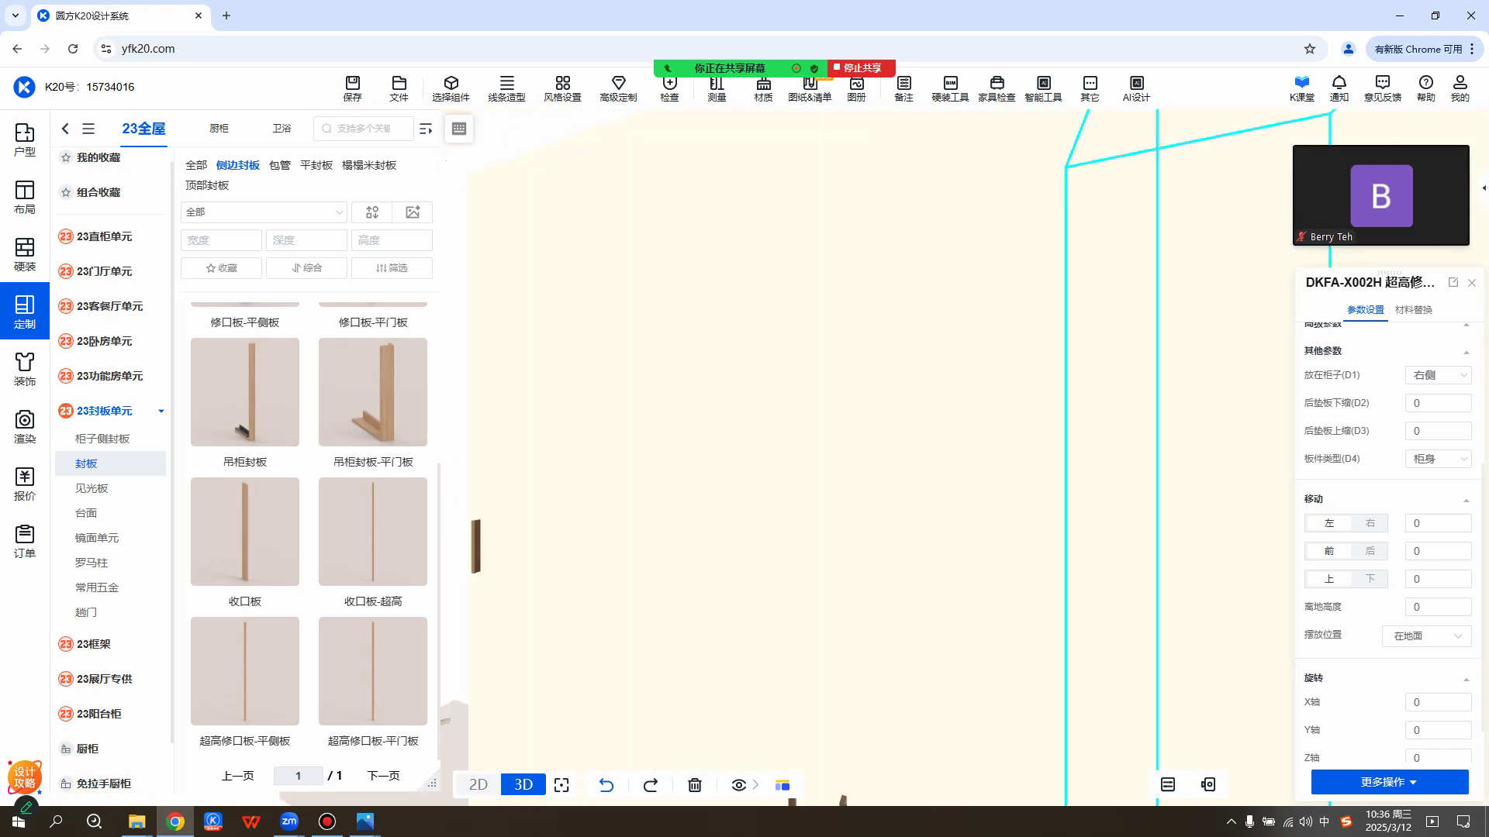
scroll(964, 465, "down", 2)
scroll(938, 481, "down", 5)
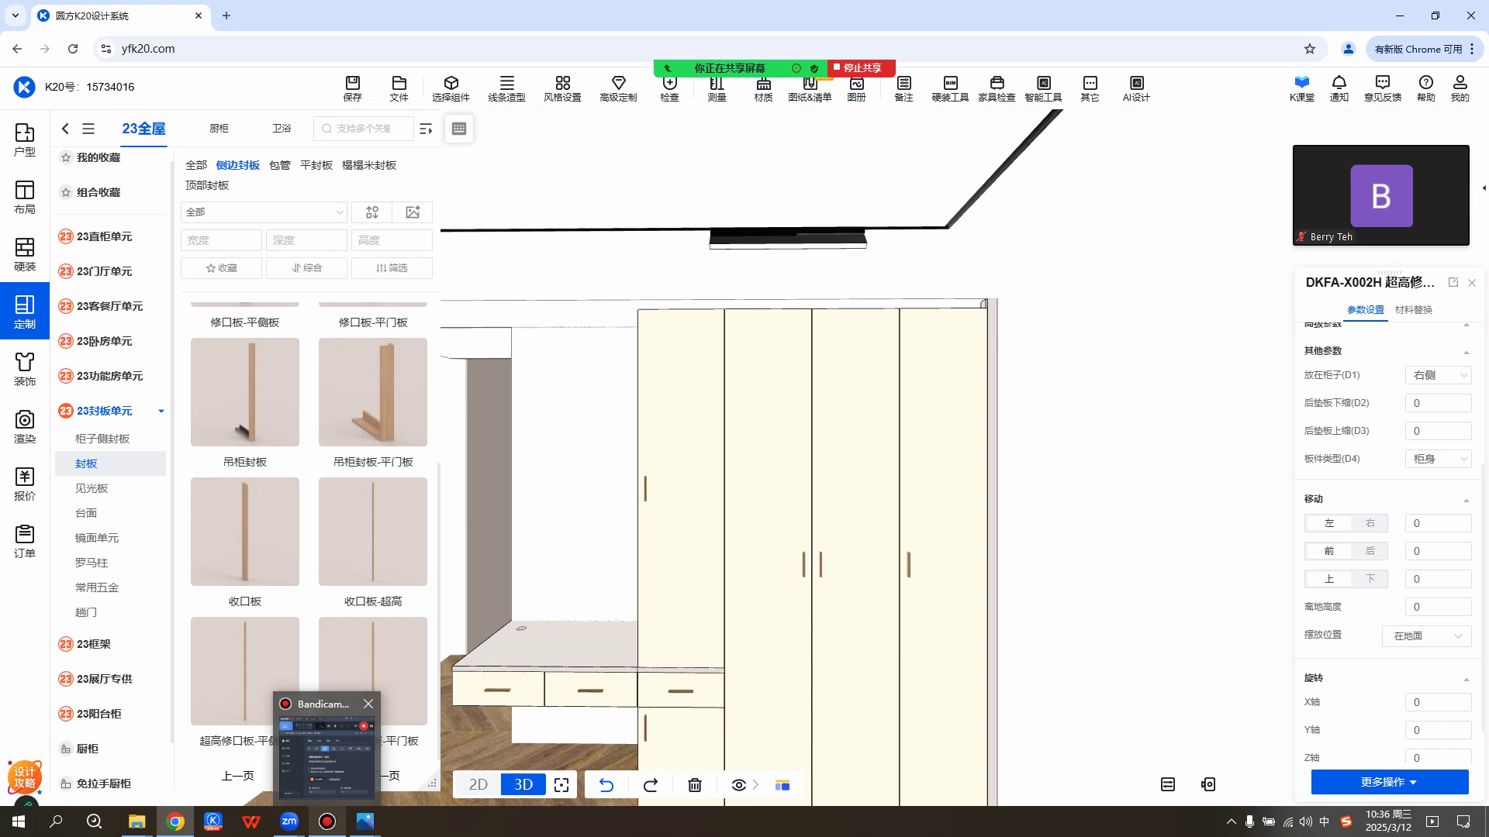
left_click(327, 822)
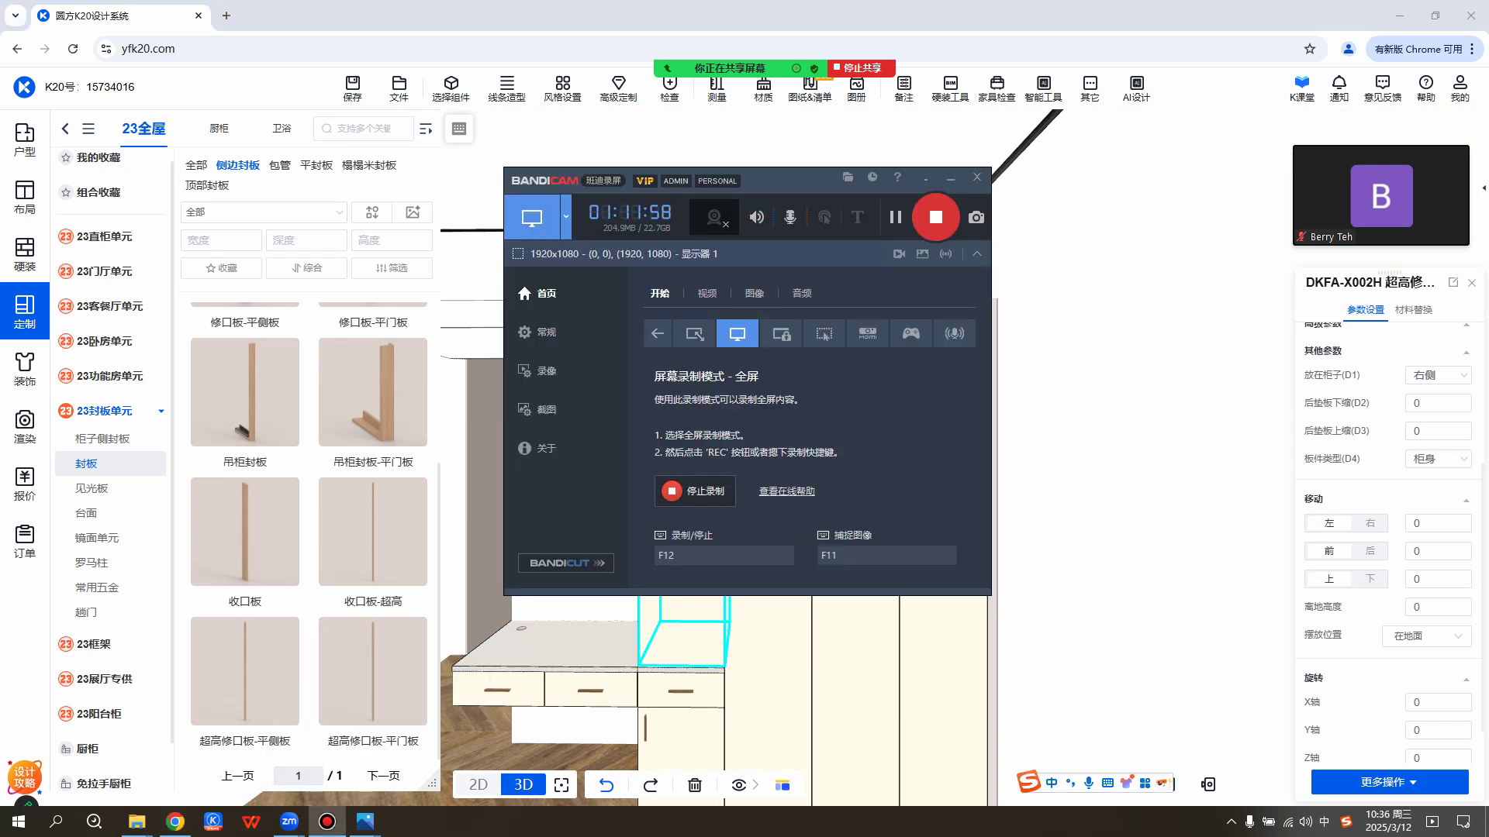
left_click(951, 177)
Start a 顶封板 (top filler) and select all the wardrobe cabinets under the four tall doors to receive it.
left_click_drag(938, 481, 919, 481)
scroll(919, 480, "up", 2)
right_click_drag(543, 465, 605, 573)
scroll(564, 508, "up", 1)
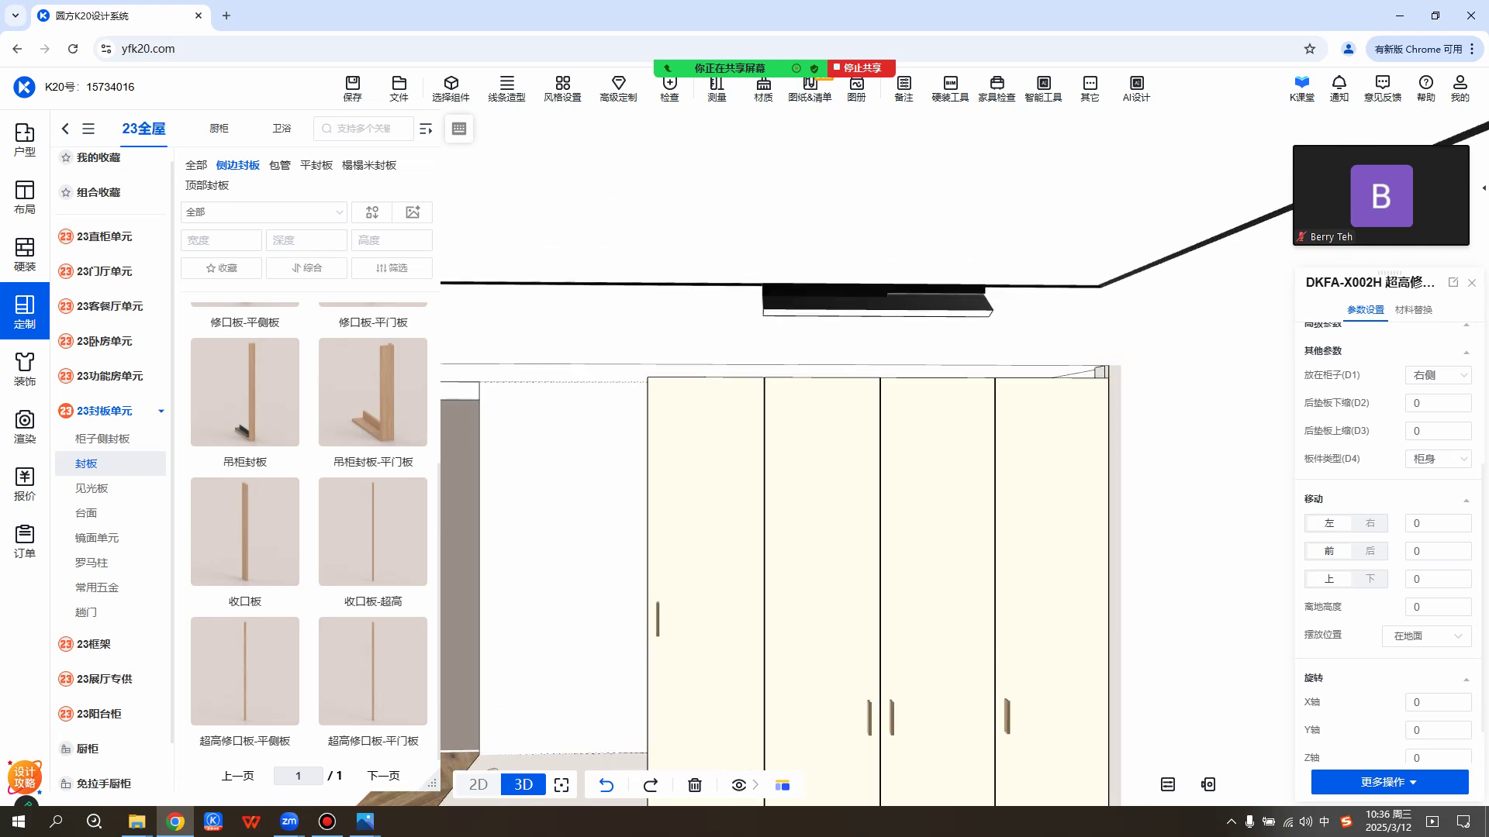
mouse_move(506, 90)
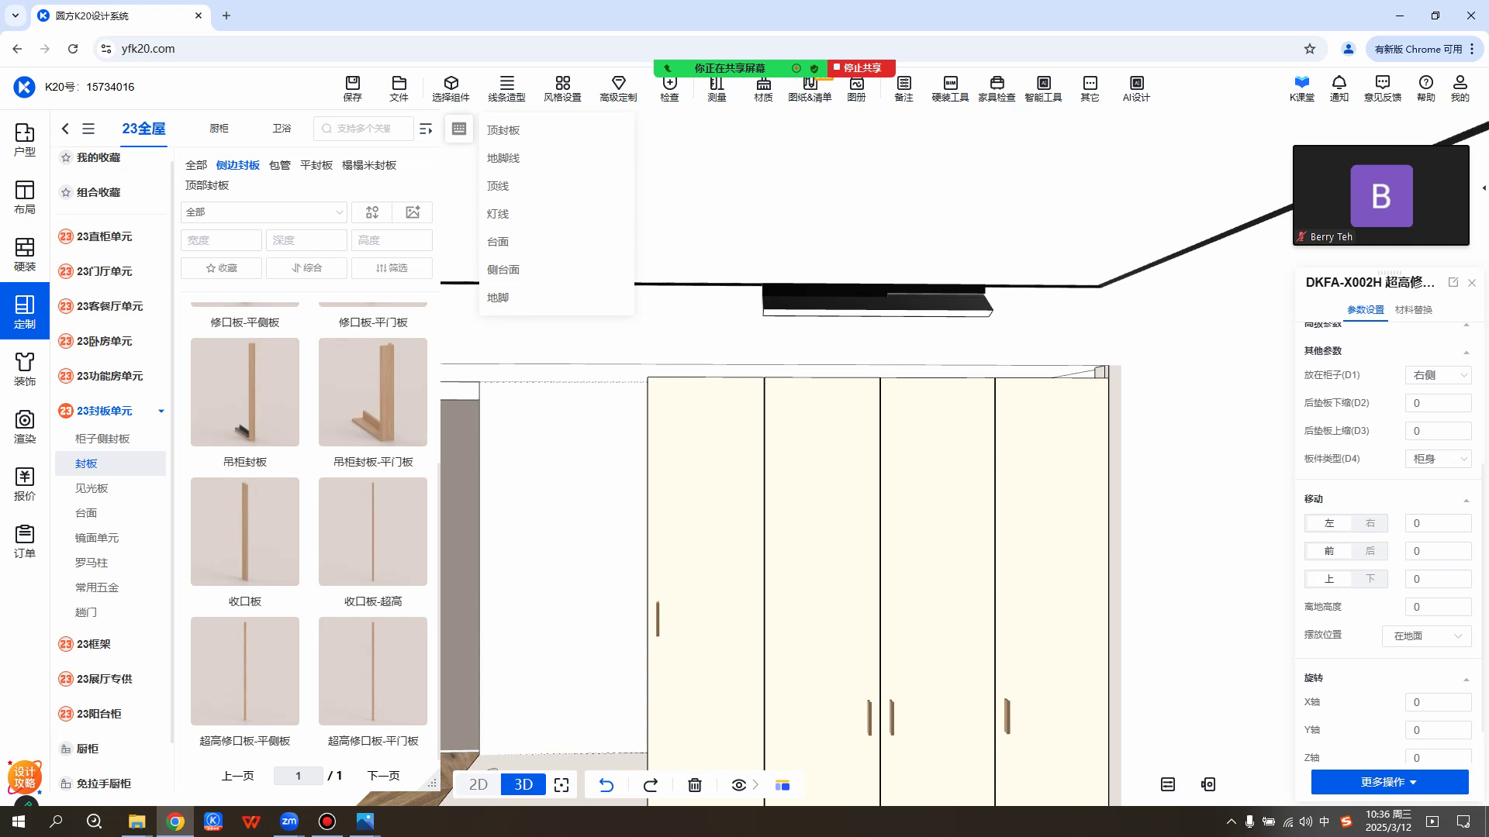
left_click(504, 131)
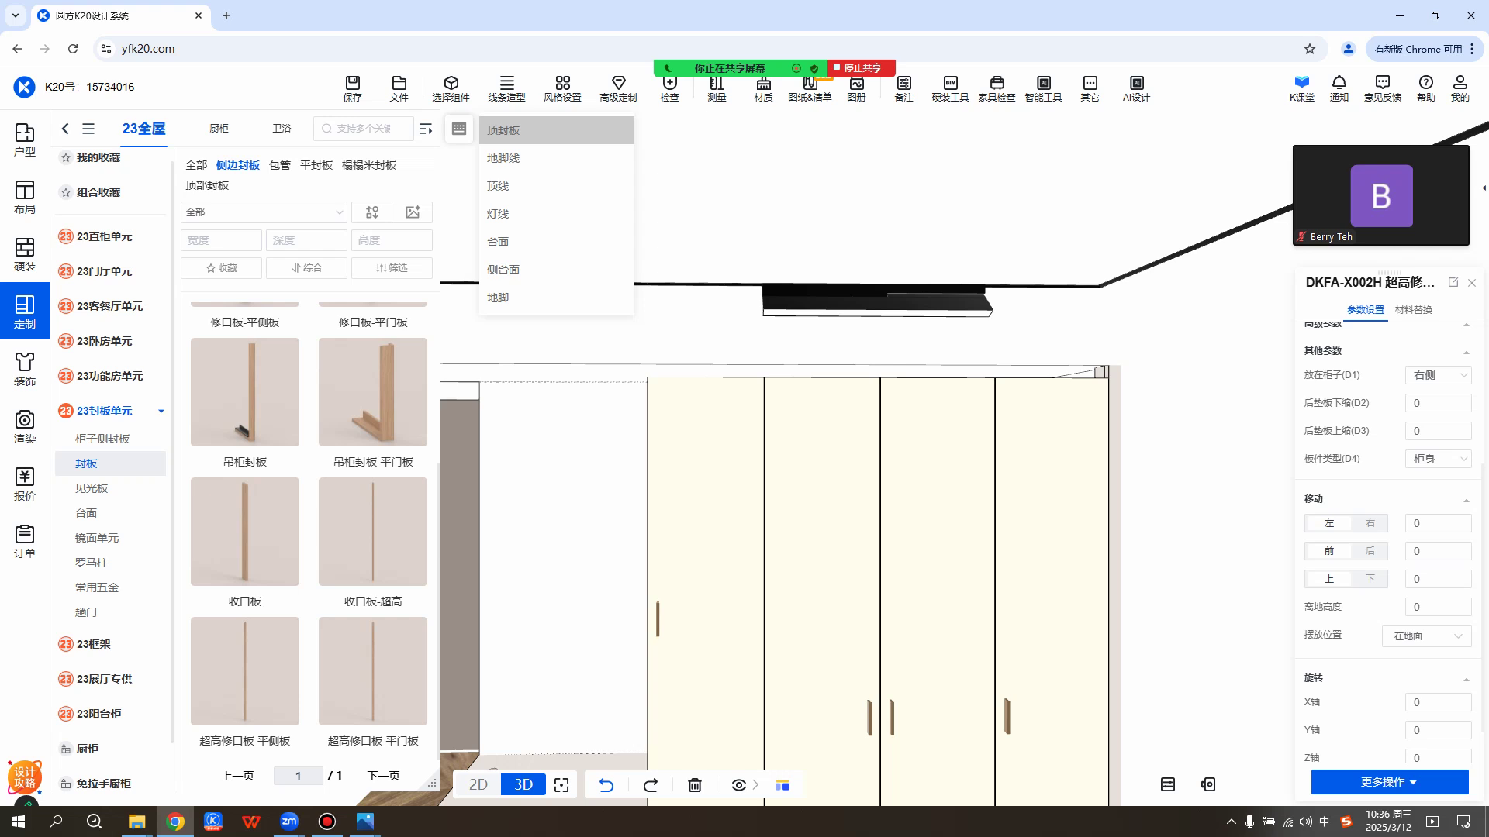
left_click(504, 130)
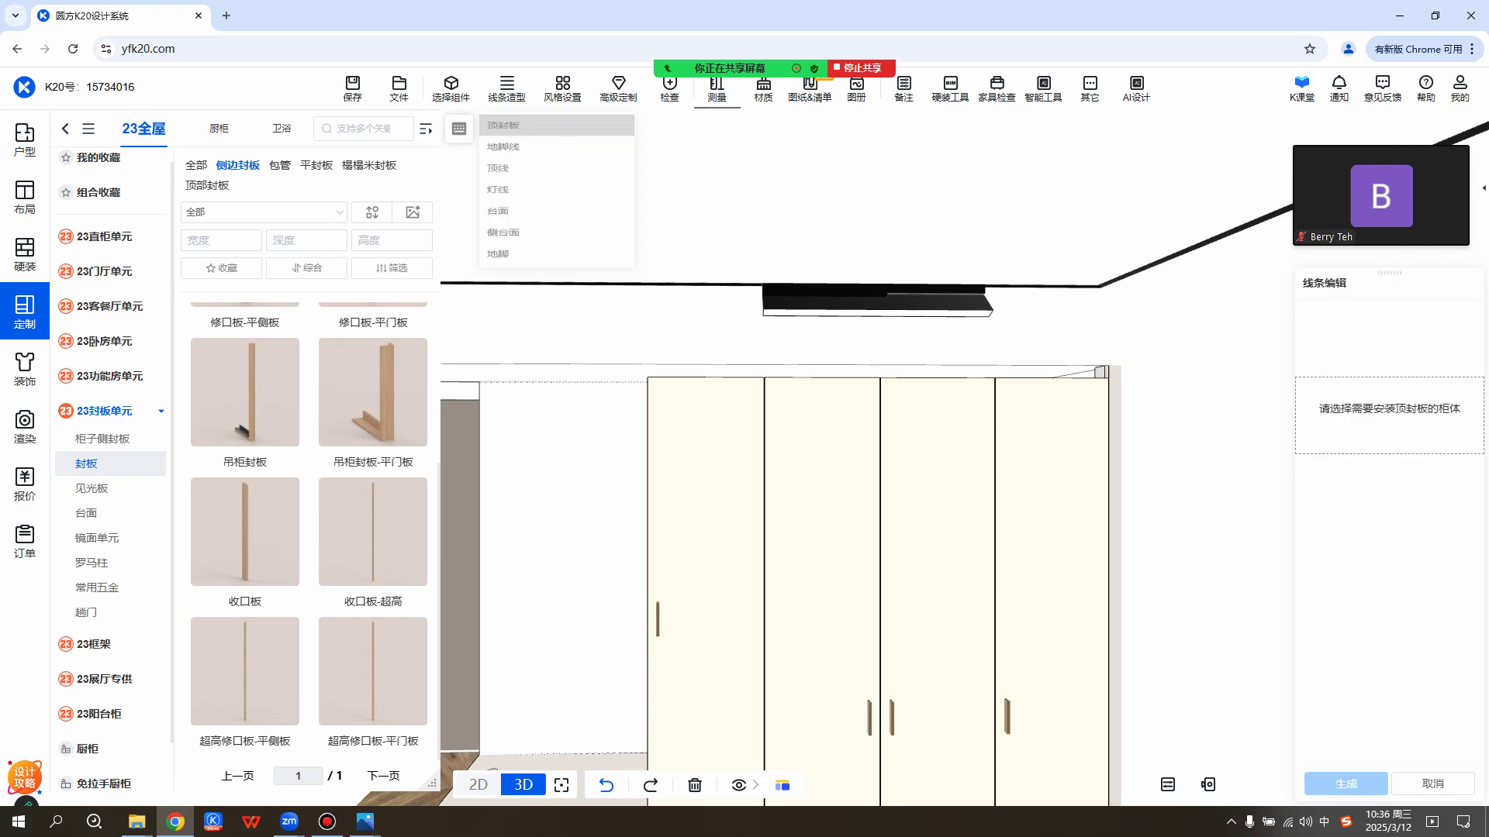
left_click(1043, 411)
left_click(929, 421)
left_click(735, 418)
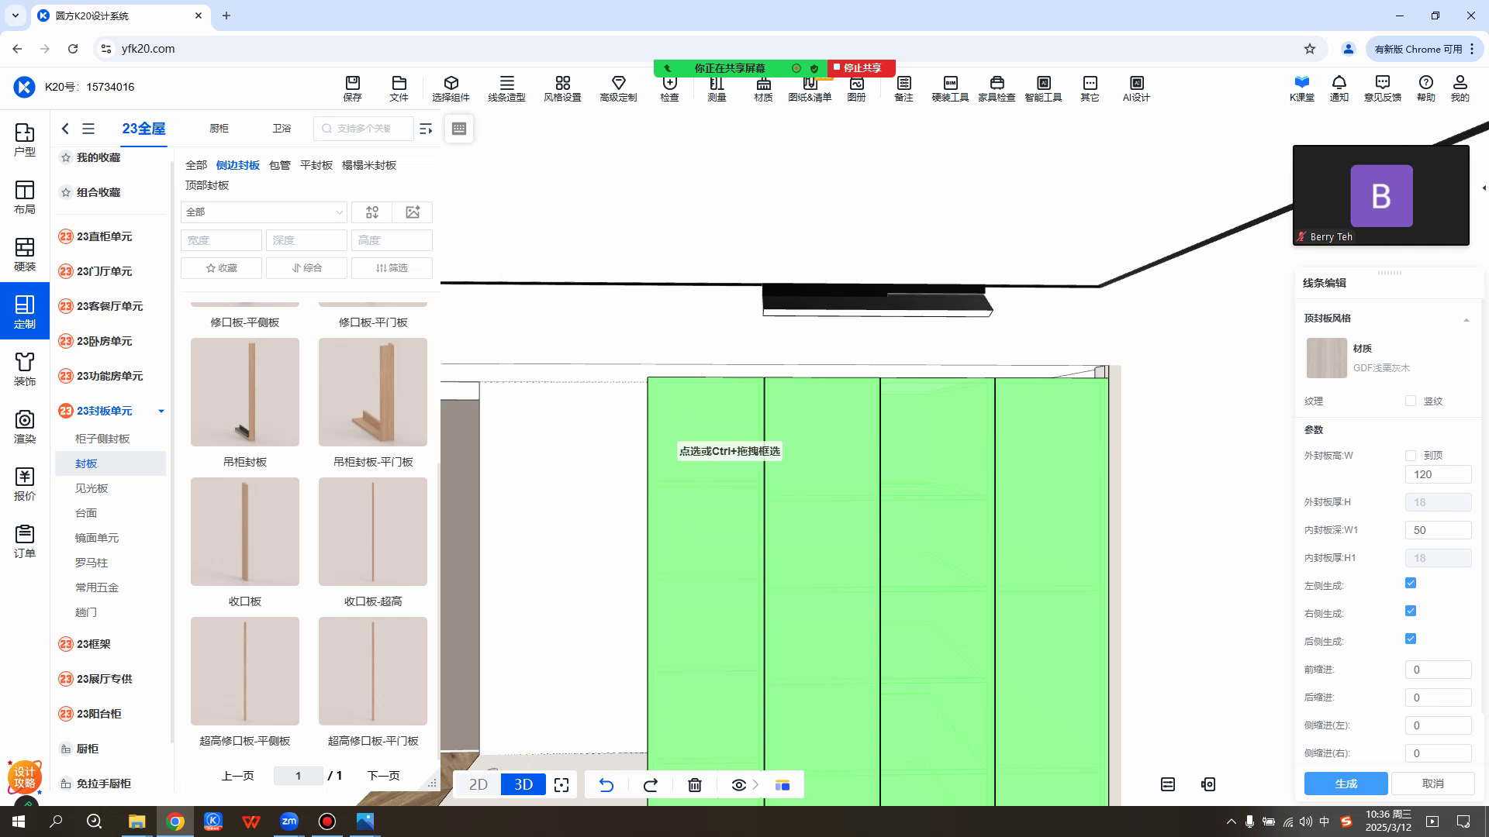
Set the top filler's 外封板高:W to 50 and generate it on the selected cabinets.
mouse_move(1327, 358)
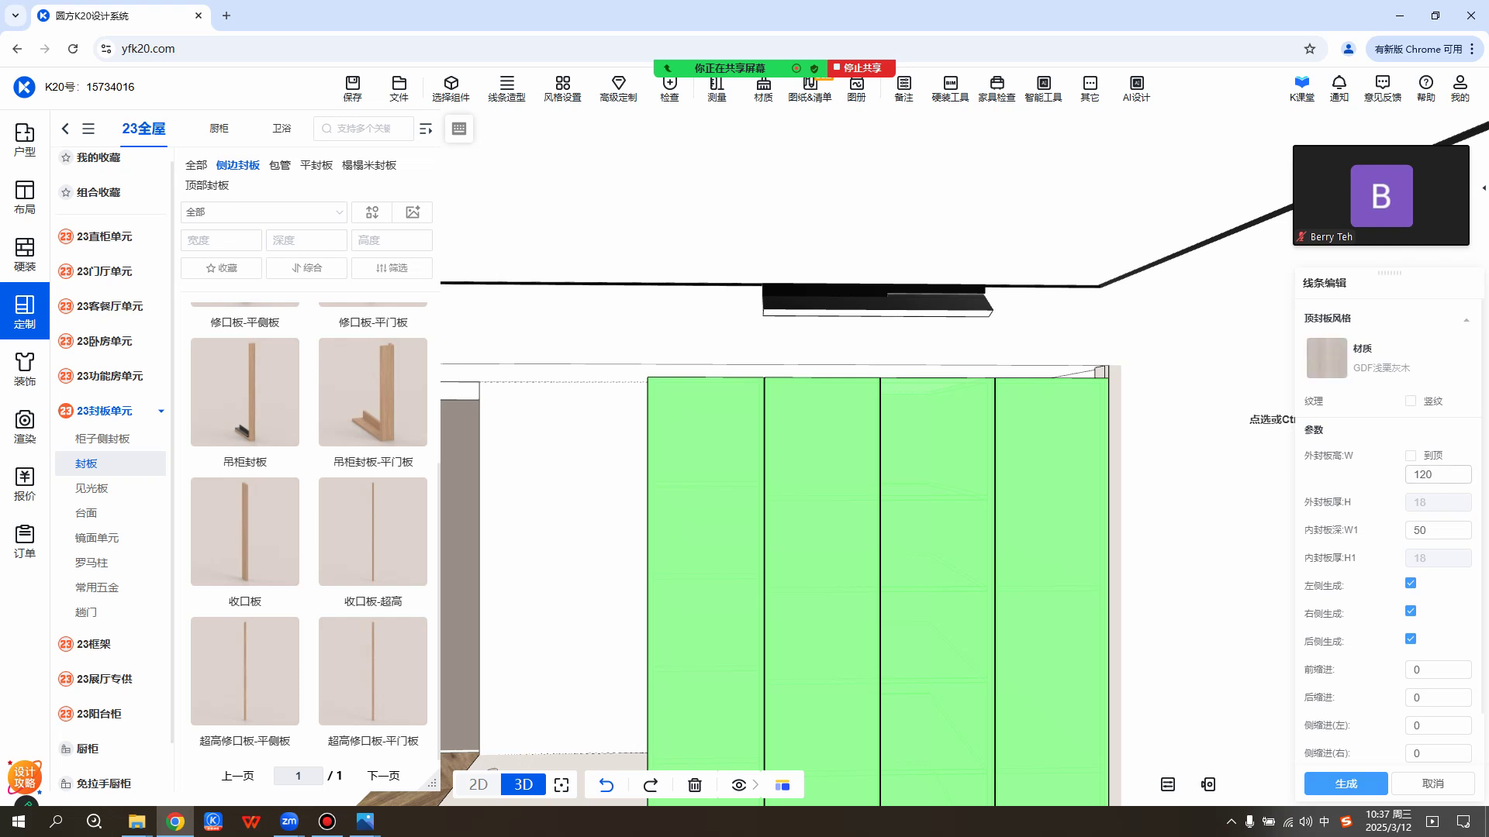
double_click(1425, 475)
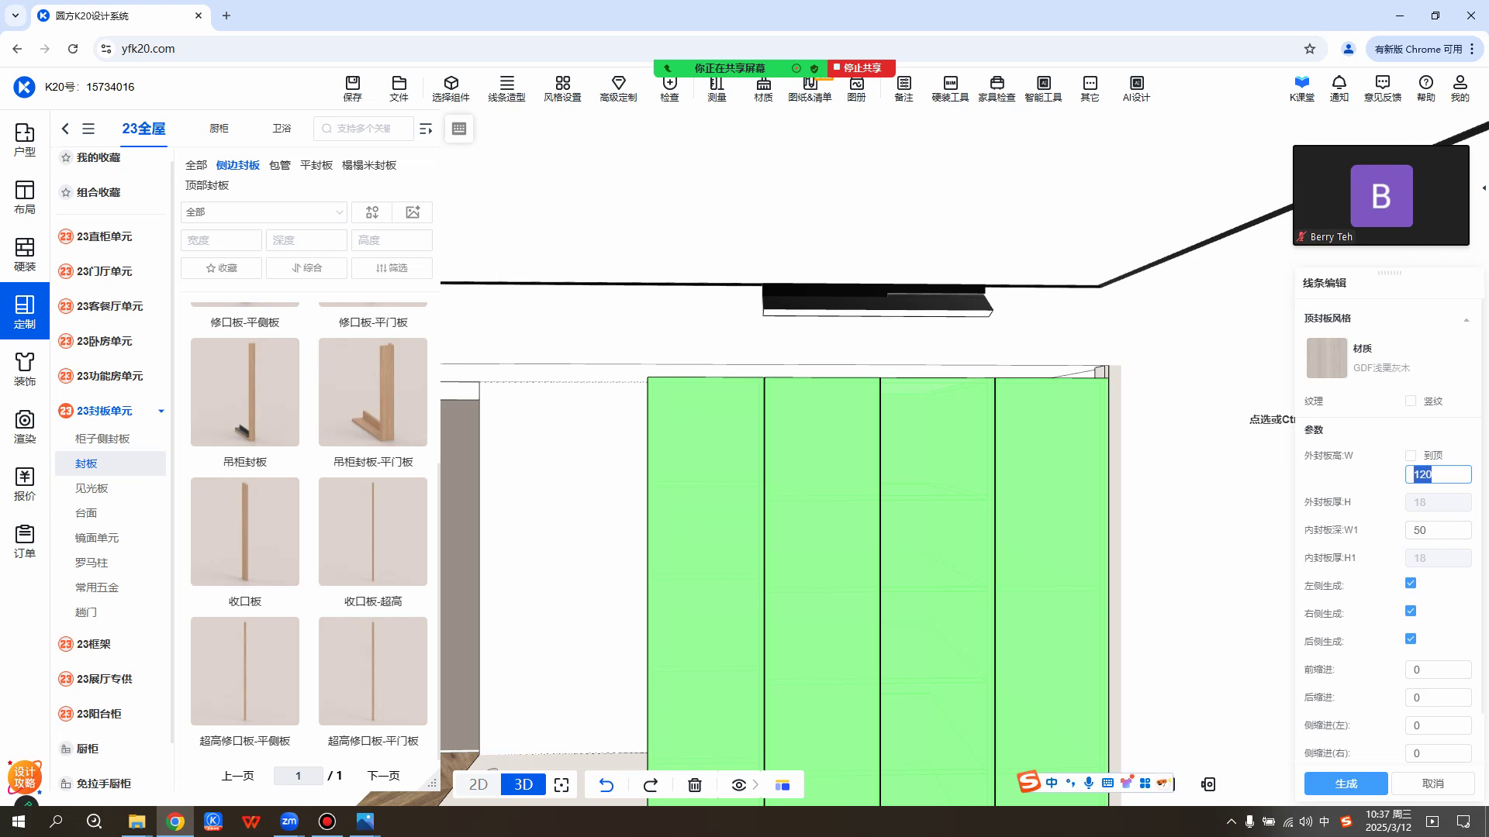
type("50")
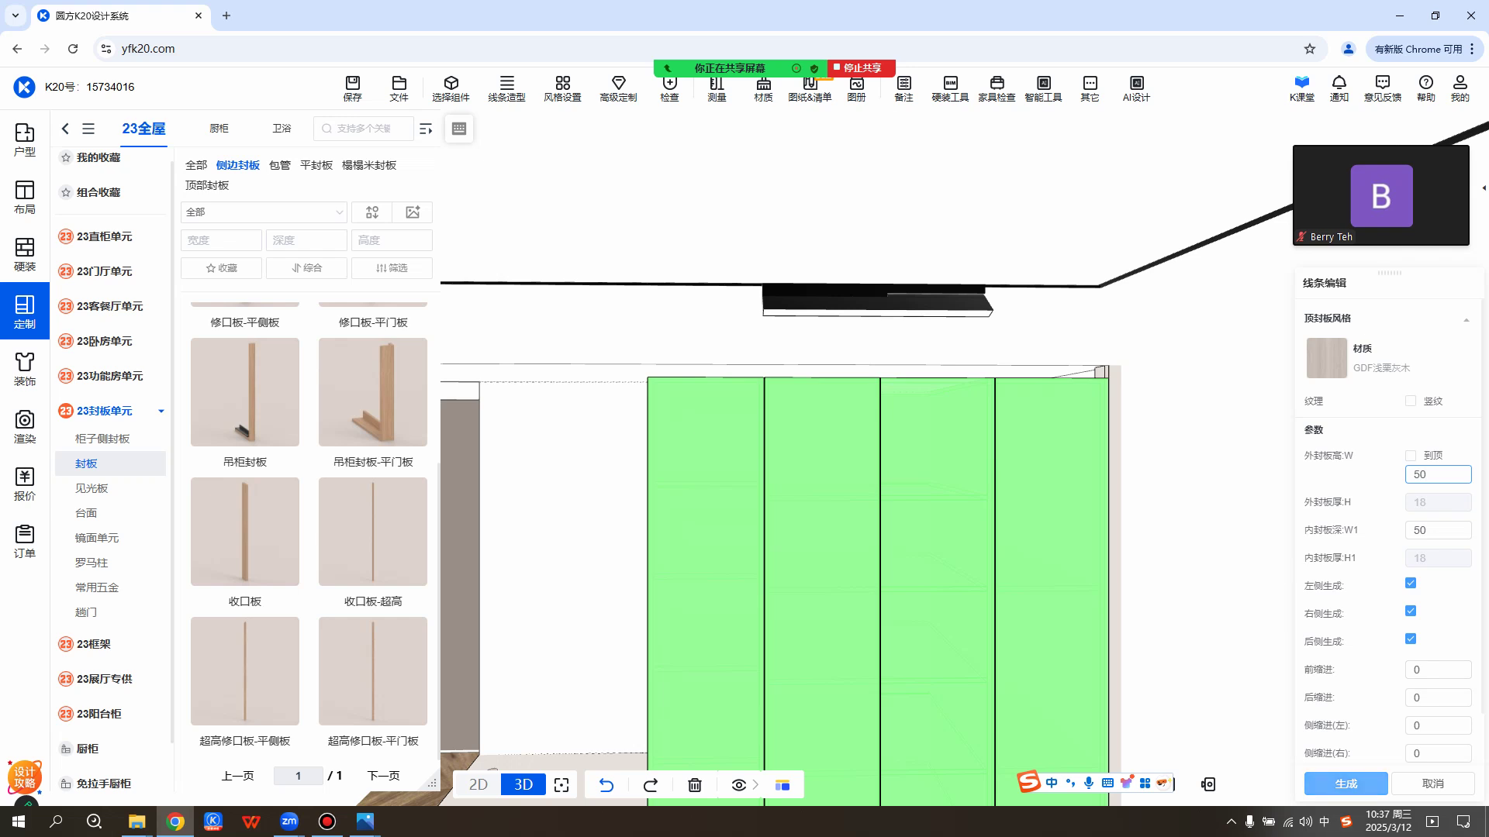
left_click(1346, 784)
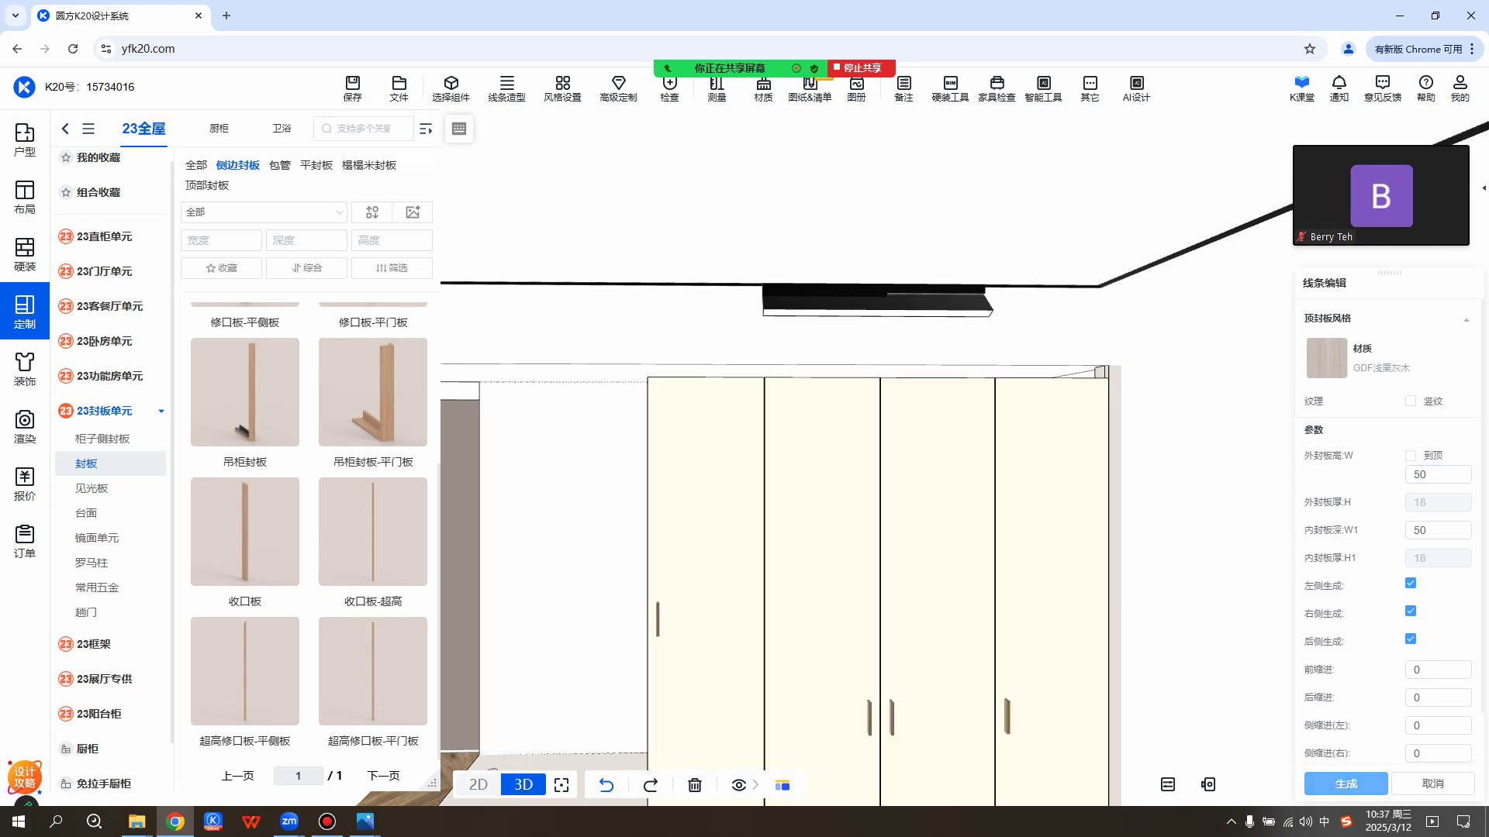
Examine the new top filler around the wardrobe's desk-side corner and bring up its parameters.
scroll(915, 457, "up", 3)
left_click_drag(853, 481, 1009, 466)
scroll(915, 458, "down", 2)
left_click_drag(915, 458, 977, 462)
key("a")
scroll(853, 465, "up", 1)
left_click_drag(775, 465, 899, 481)
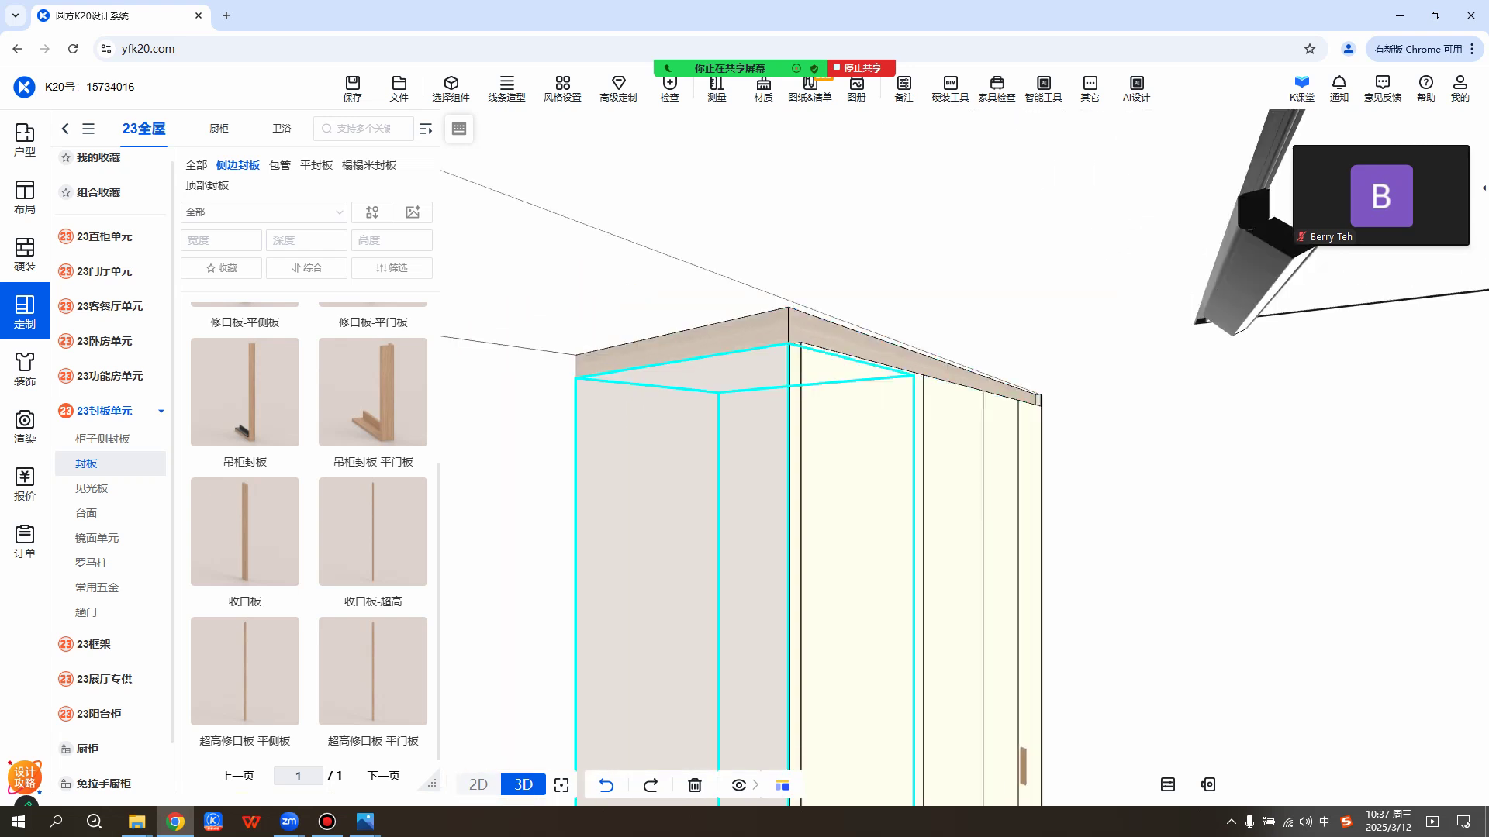
left_click(754, 333)
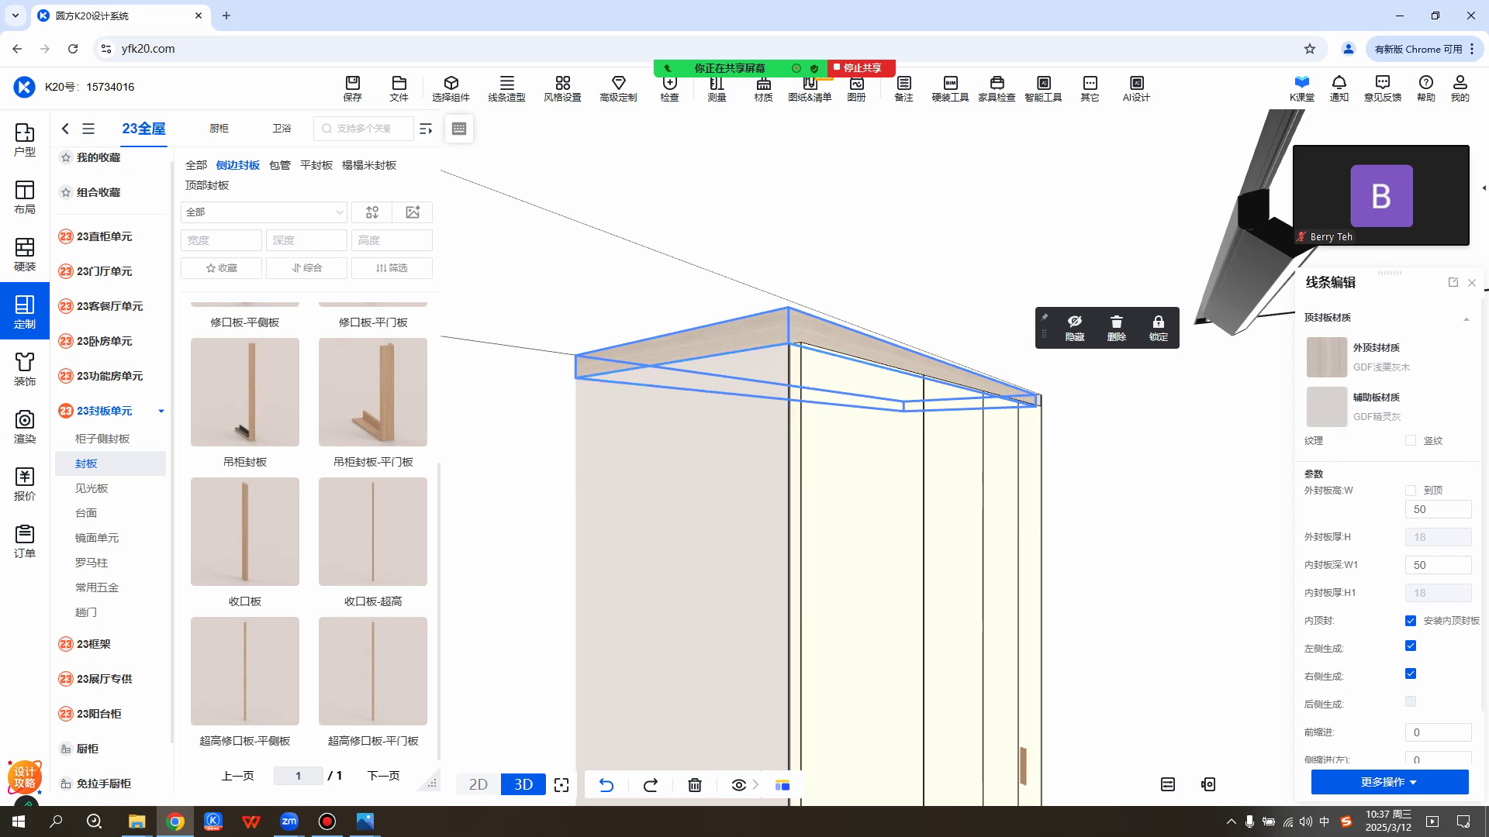
Set the front setback (前缩进) of the wardrobe's top sealing panel to -20.
scroll(1388, 504, "down", 1)
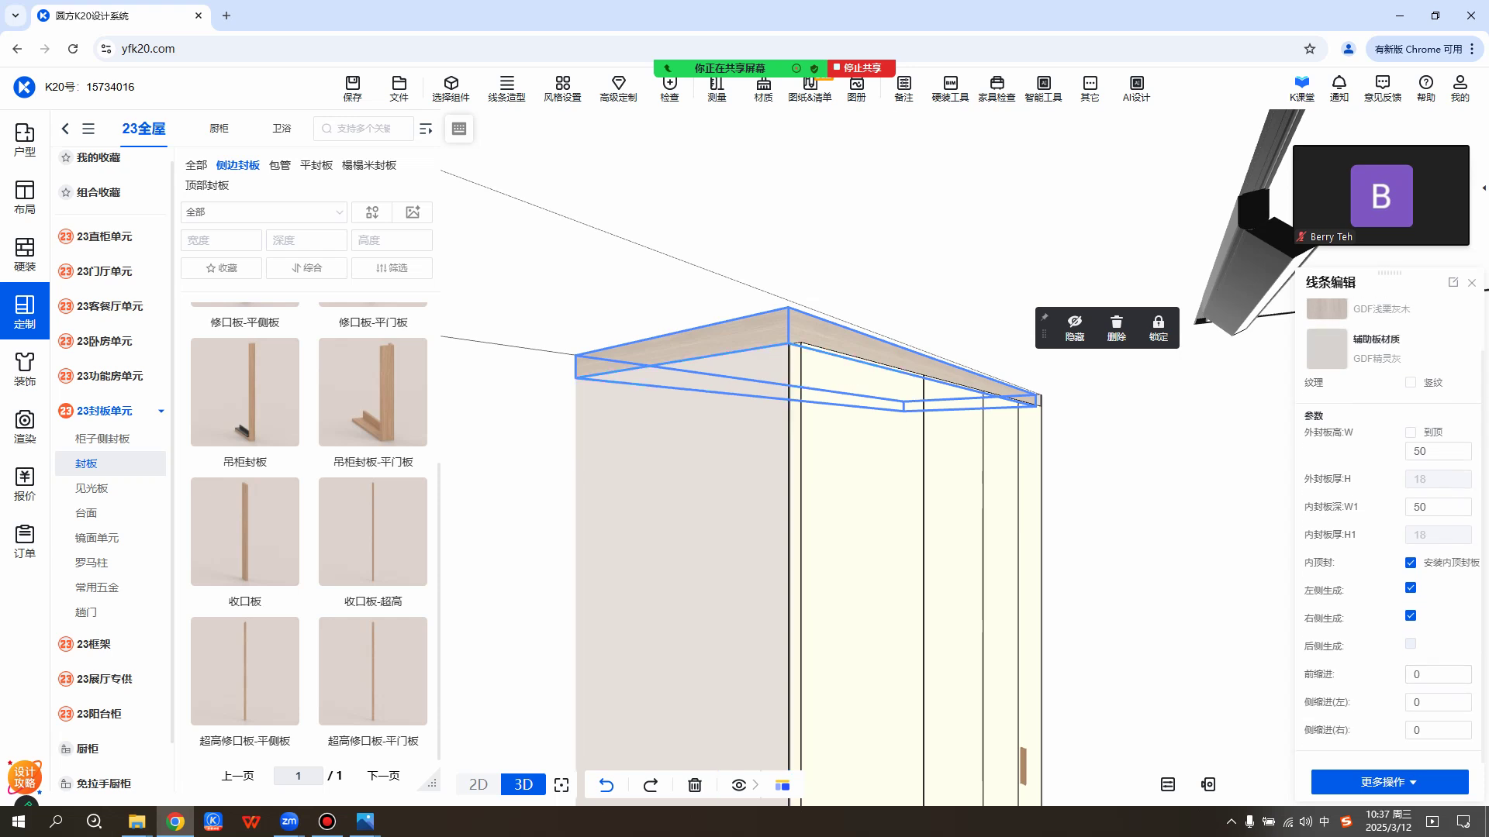
left_click(1117, 465)
left_click(822, 334)
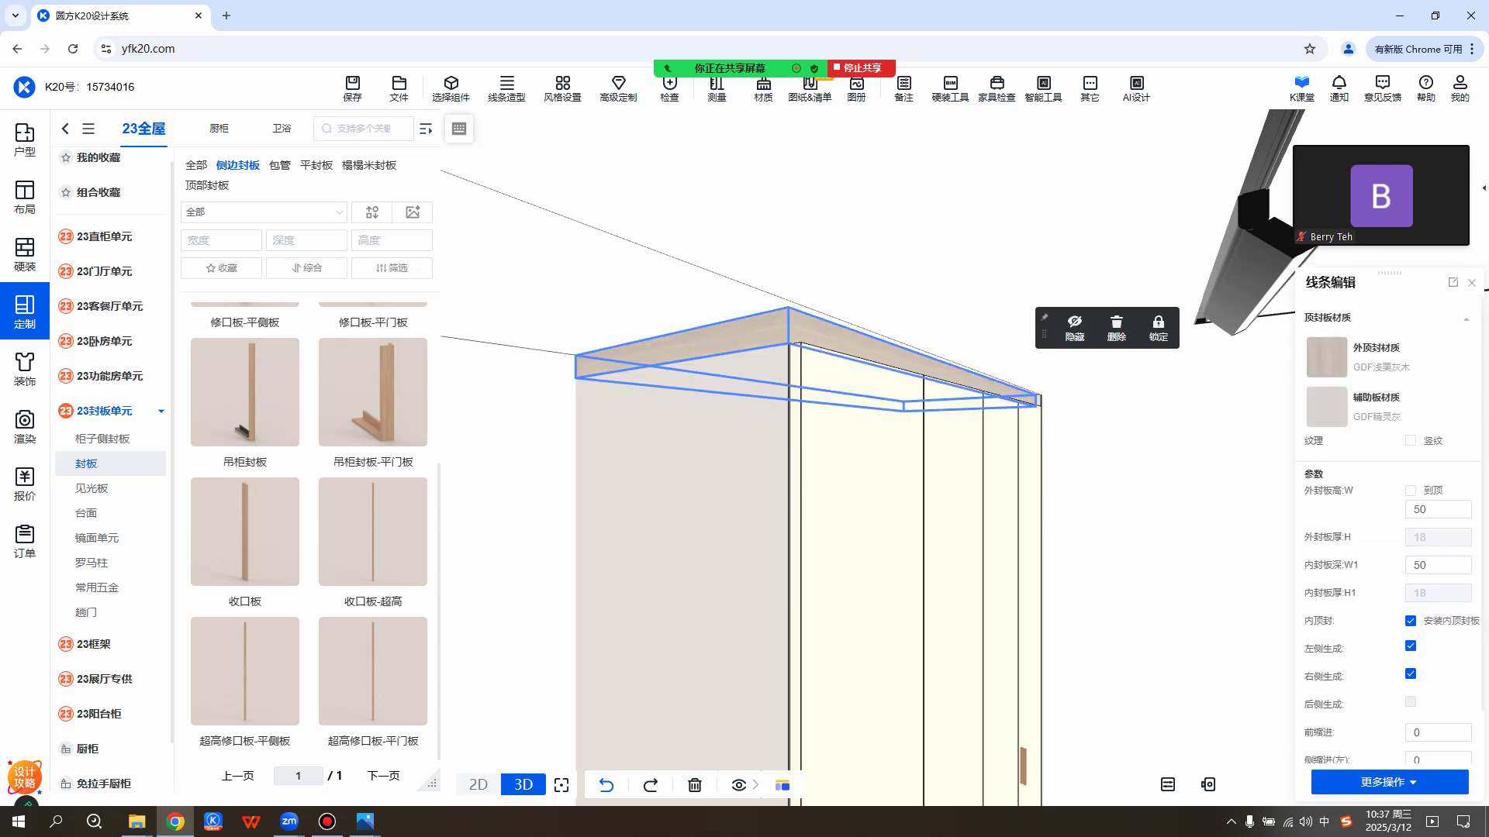
scroll(1388, 504, "down", 1)
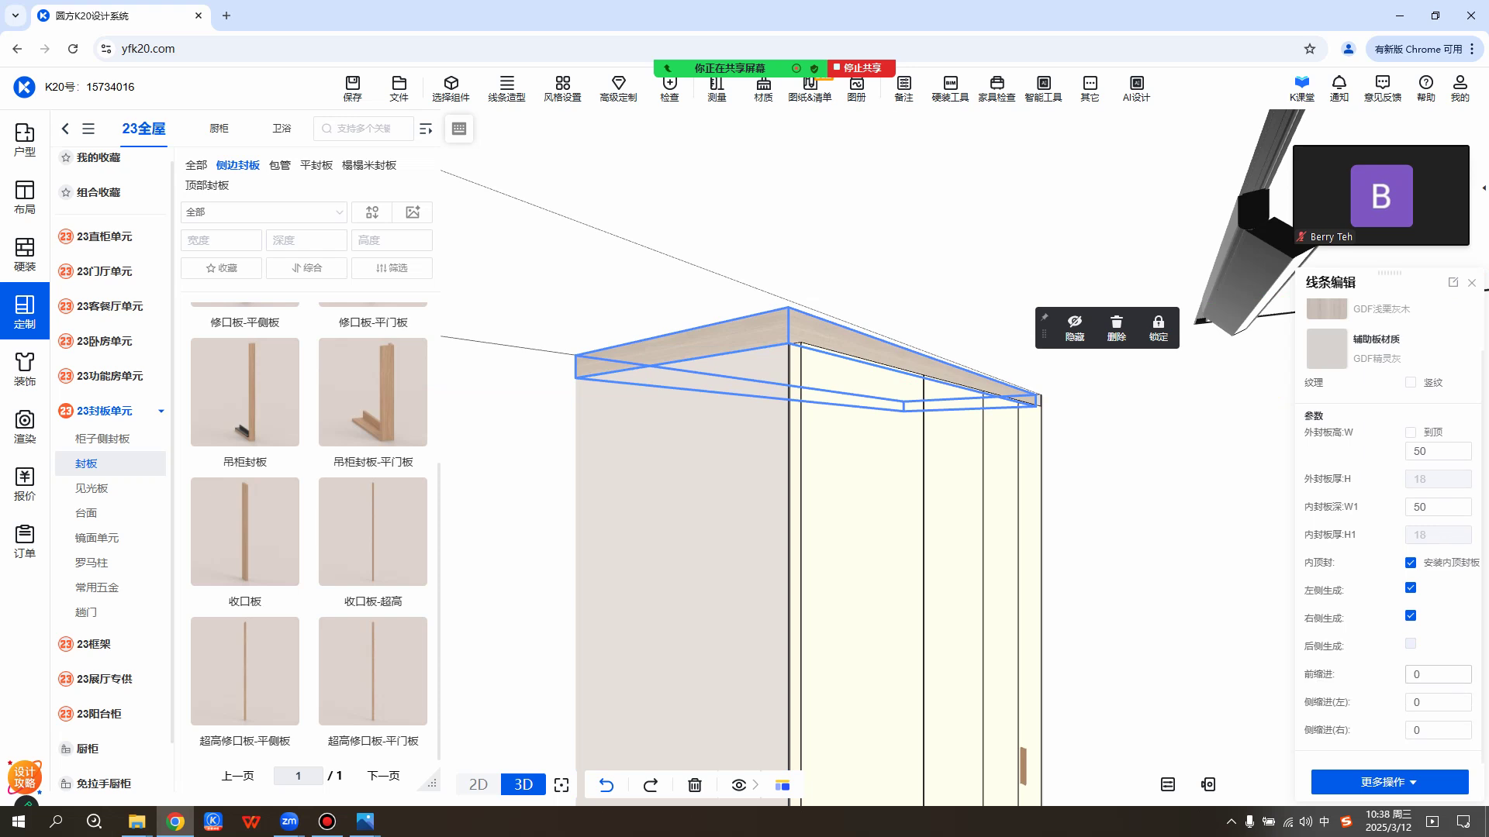
left_click(1417, 674)
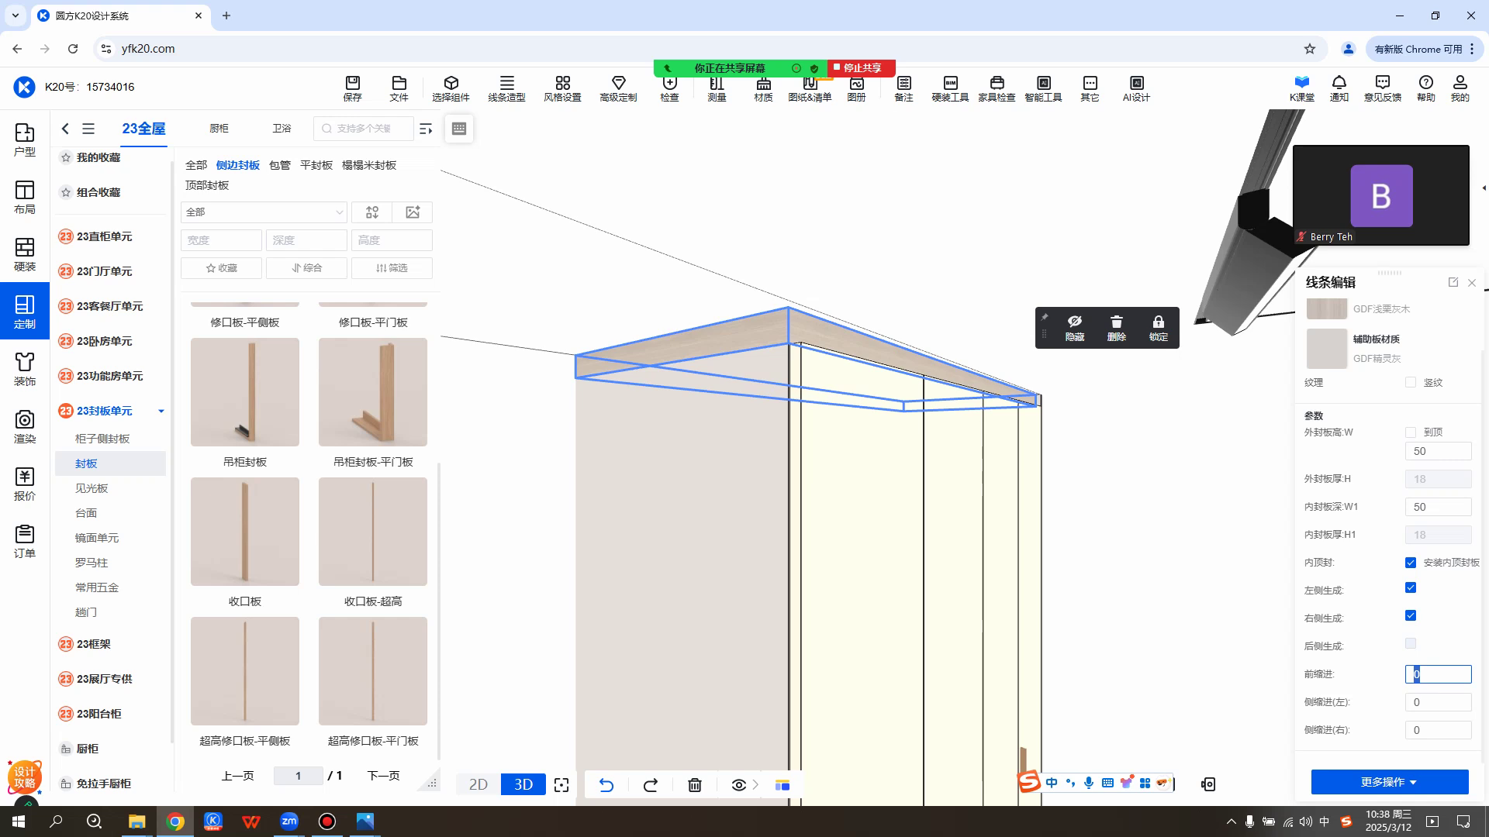
key("BackSpace")
type("-20")
key("Return")
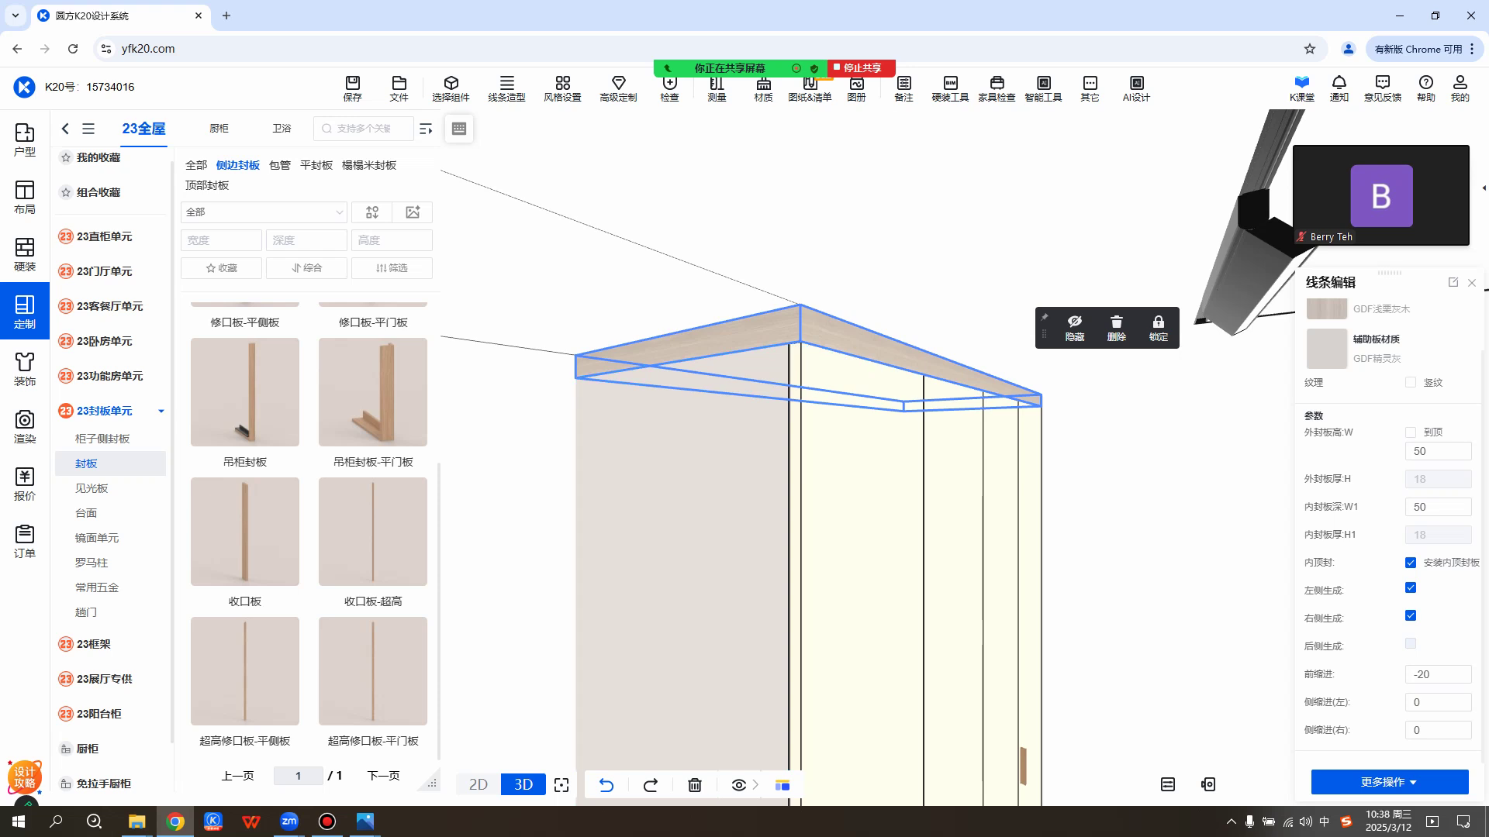
left_click(1148, 496)
key("Escape")
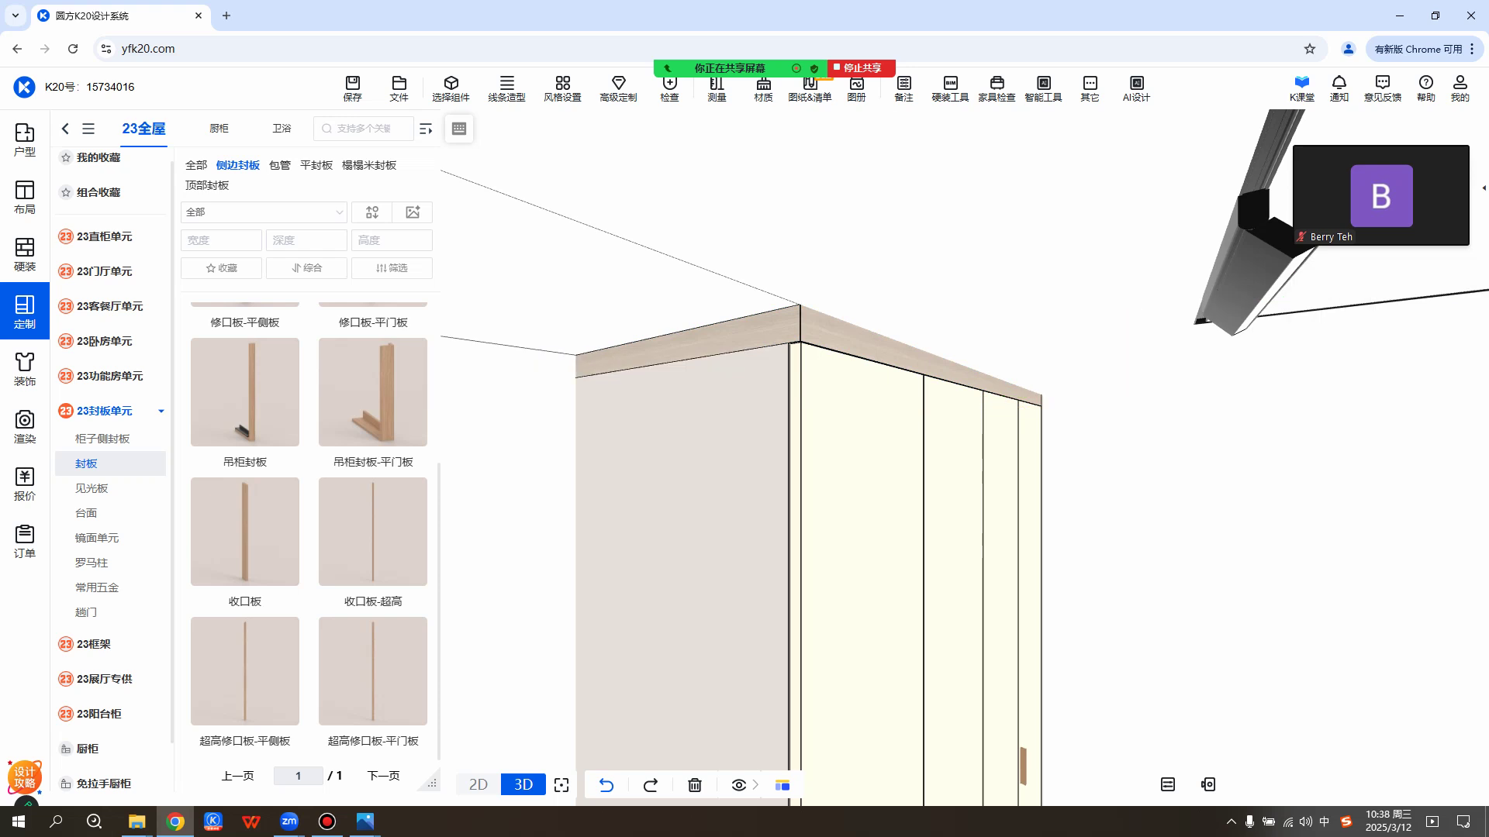
Examine the top sealing panel and the whole wardrobe with its attached desk from several angles.
scroll(807, 457, "up", 3)
scroll(806, 458, "down", 6)
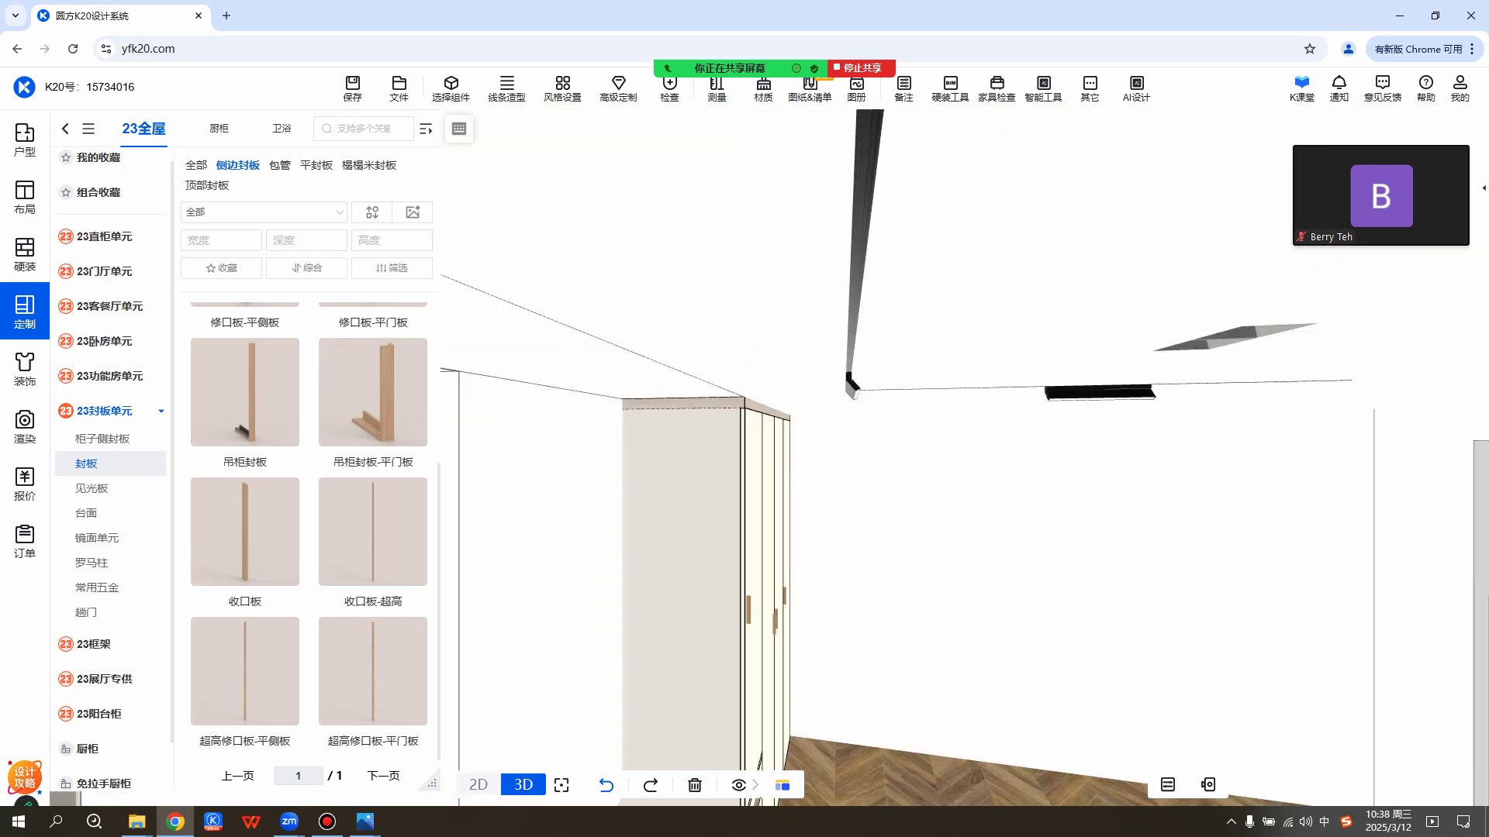
scroll(746, 441, "up", 5)
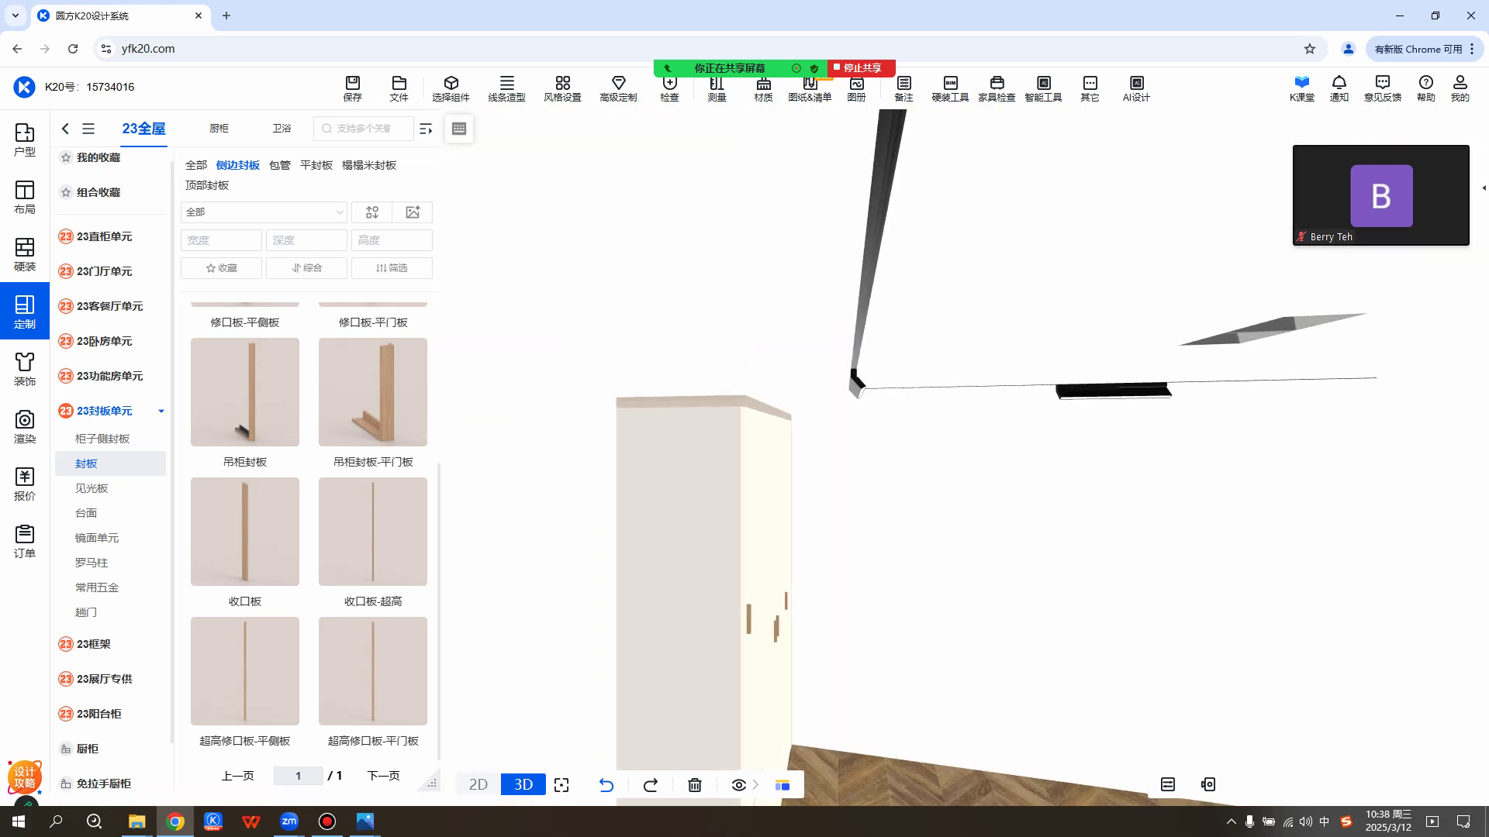
scroll(744, 458, "up", 3)
left_click_drag(930, 465, 729, 466)
scroll(744, 457, "down", 3)
left_click_drag(1008, 574, 896, 477)
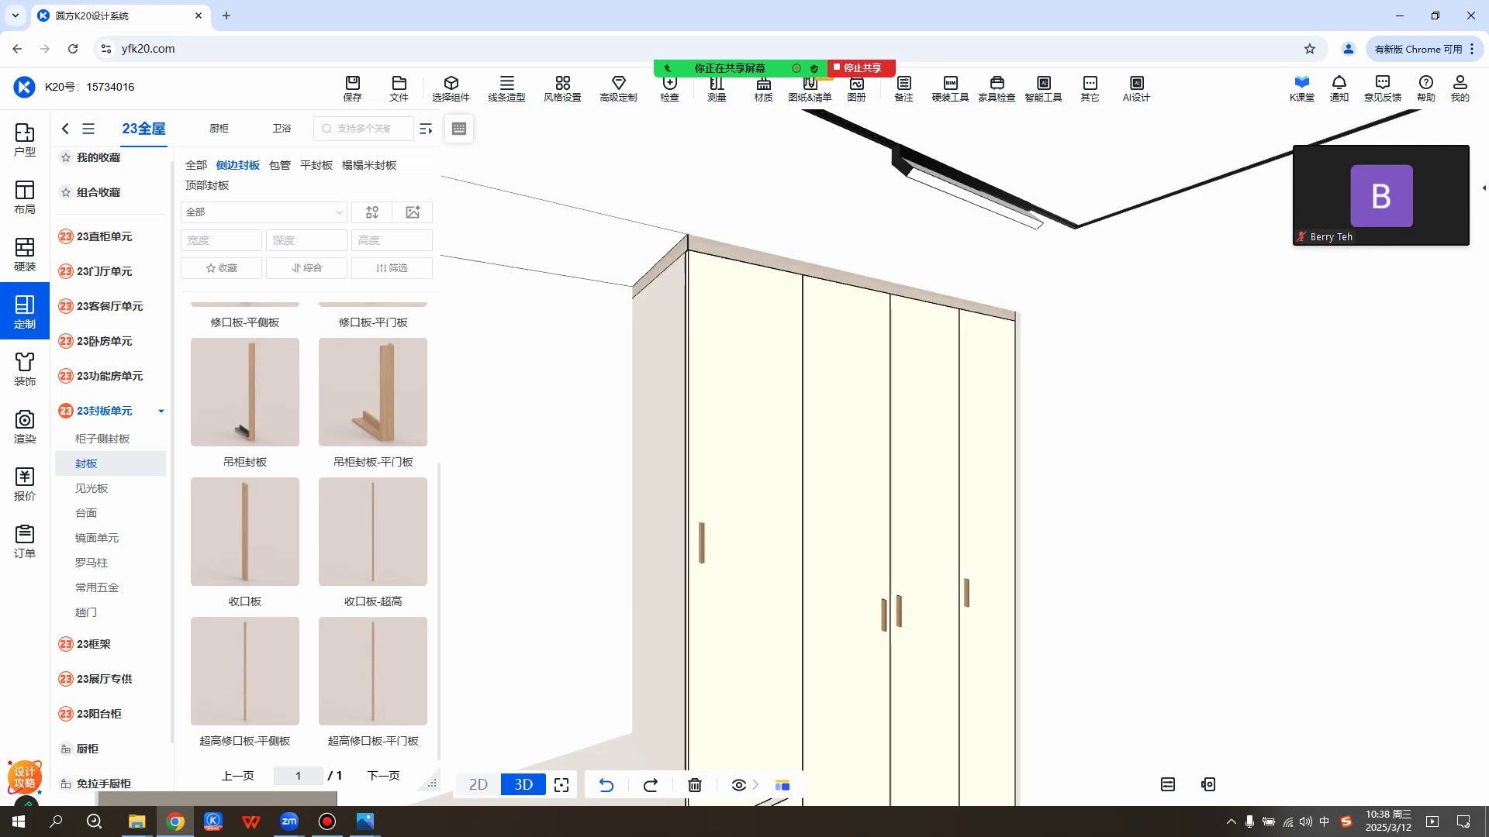
left_click_drag(930, 496, 783, 488)
scroll(807, 489, "down", 5)
right_click_drag(783, 488, 783, 402)
left_click_drag(783, 402, 767, 403)
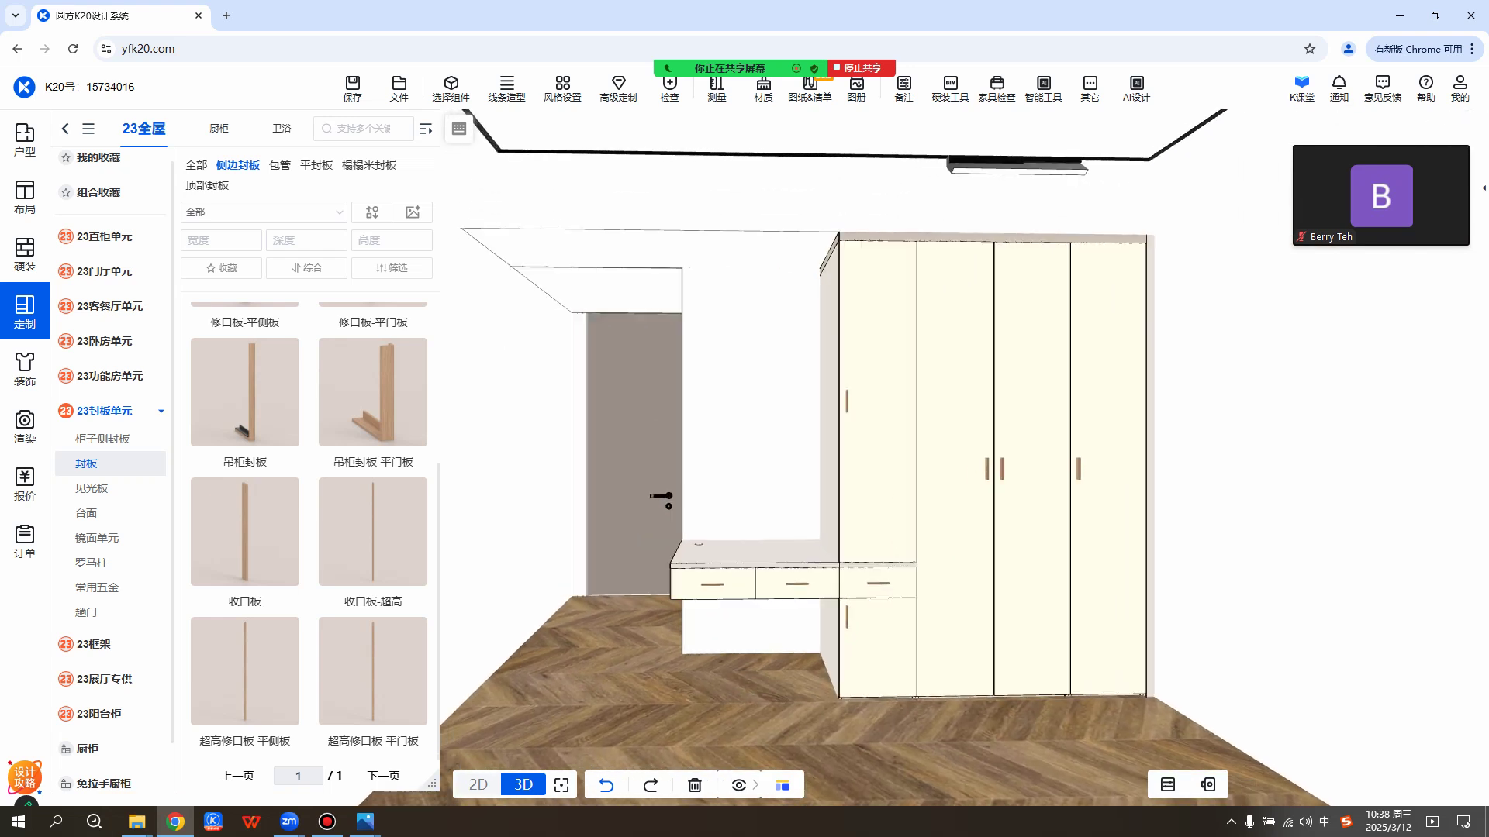
right_click_drag(768, 434, 768, 375)
left_click_drag(767, 376, 761, 375)
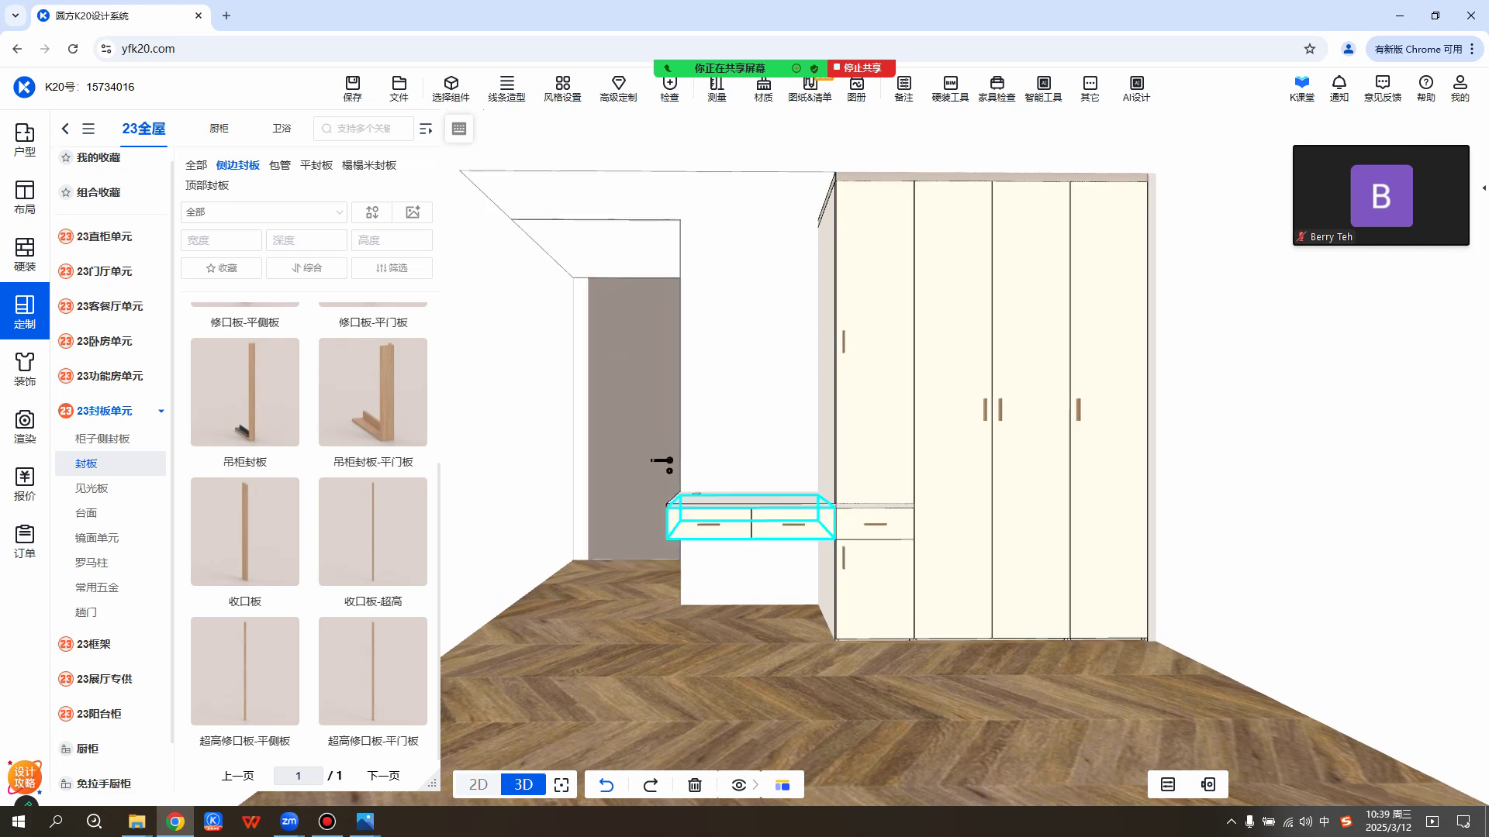
left_click_drag(698, 605, 861, 609)
Switch to the Photos image viewer to check the reference bedroom rendering, and return to the 3D design.
left_click(365, 822)
left_click(198, 756)
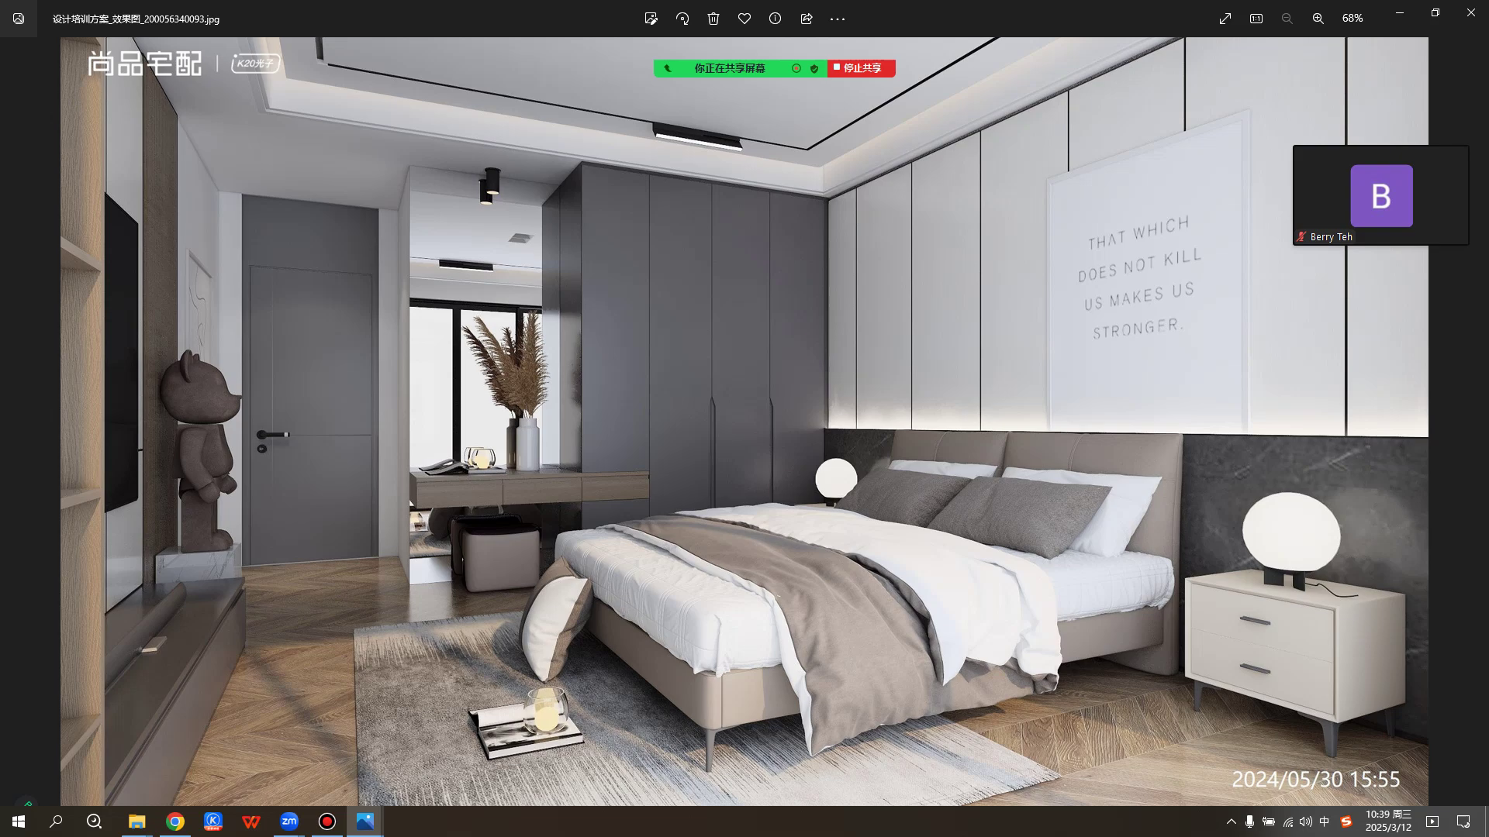
left_click(1400, 13)
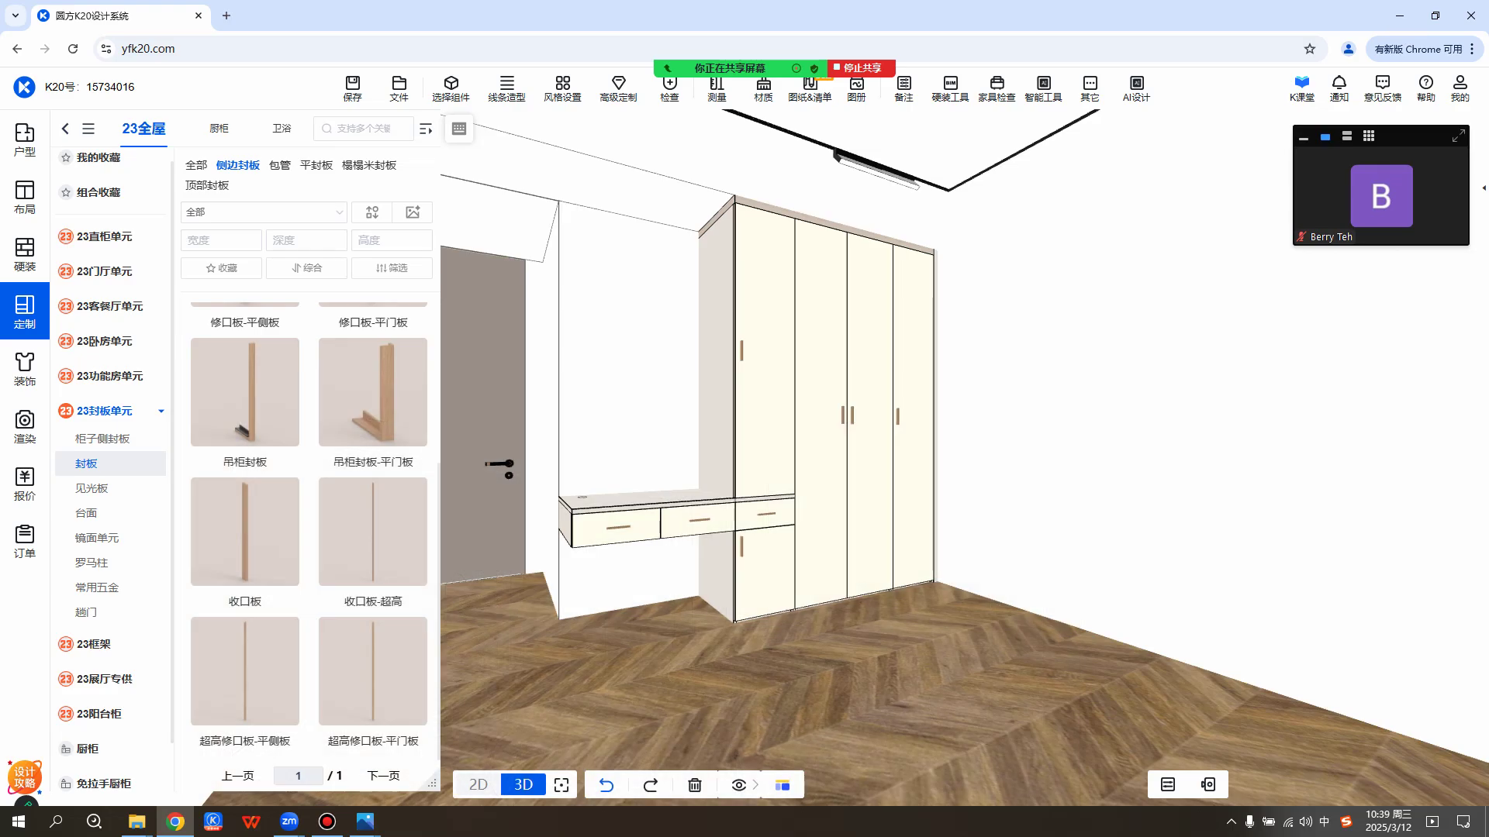
Place a 钉镜 mirror from the 镜面单元 category on the wall behind the desk, beside the wardrobe.
left_click_drag(954, 465, 1004, 442)
scroll(1004, 442, "up", 1)
middle_click_drag(1004, 442, 1036, 468)
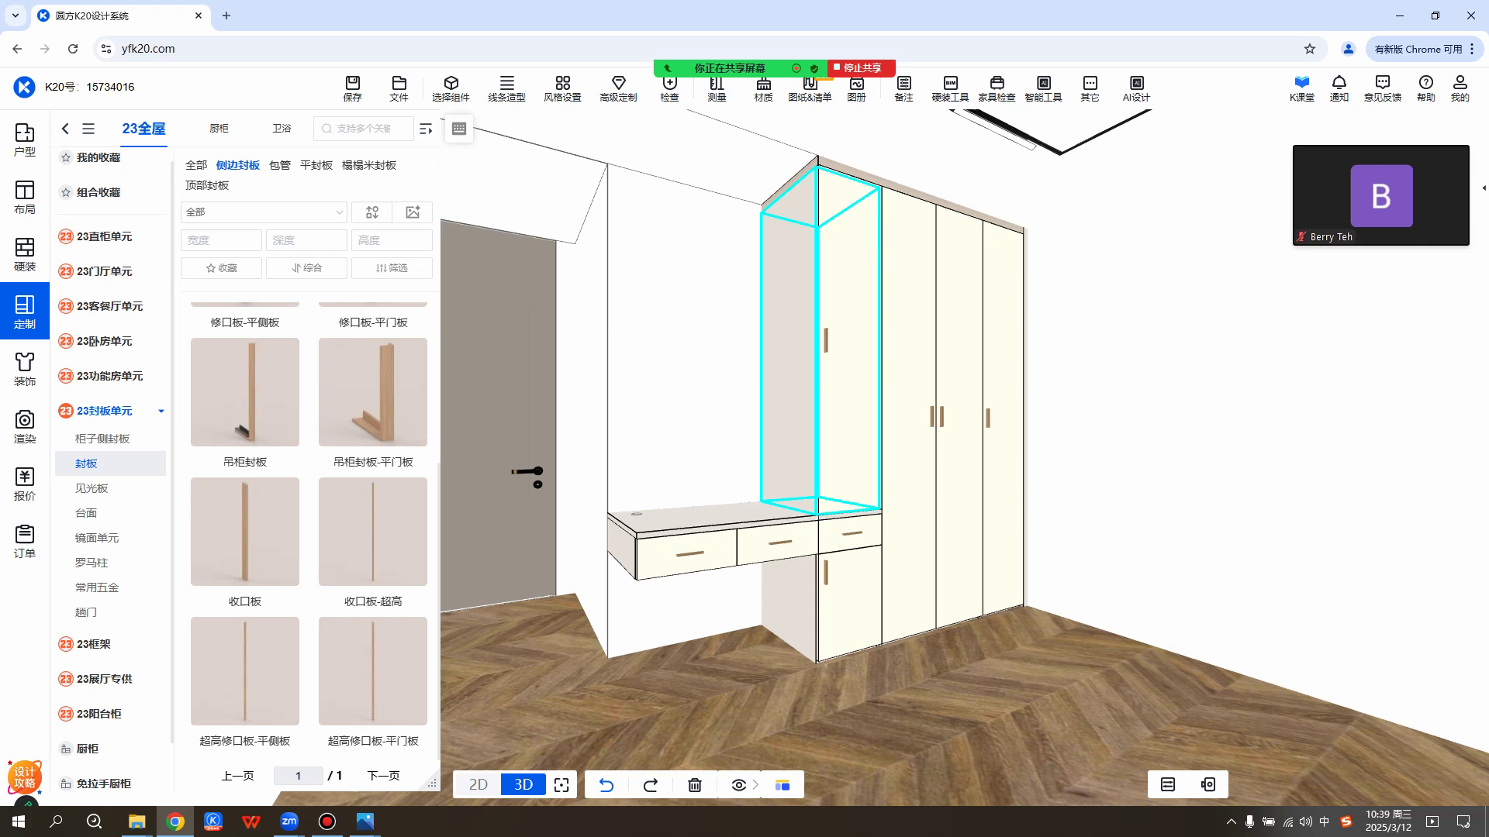
left_click(97, 538)
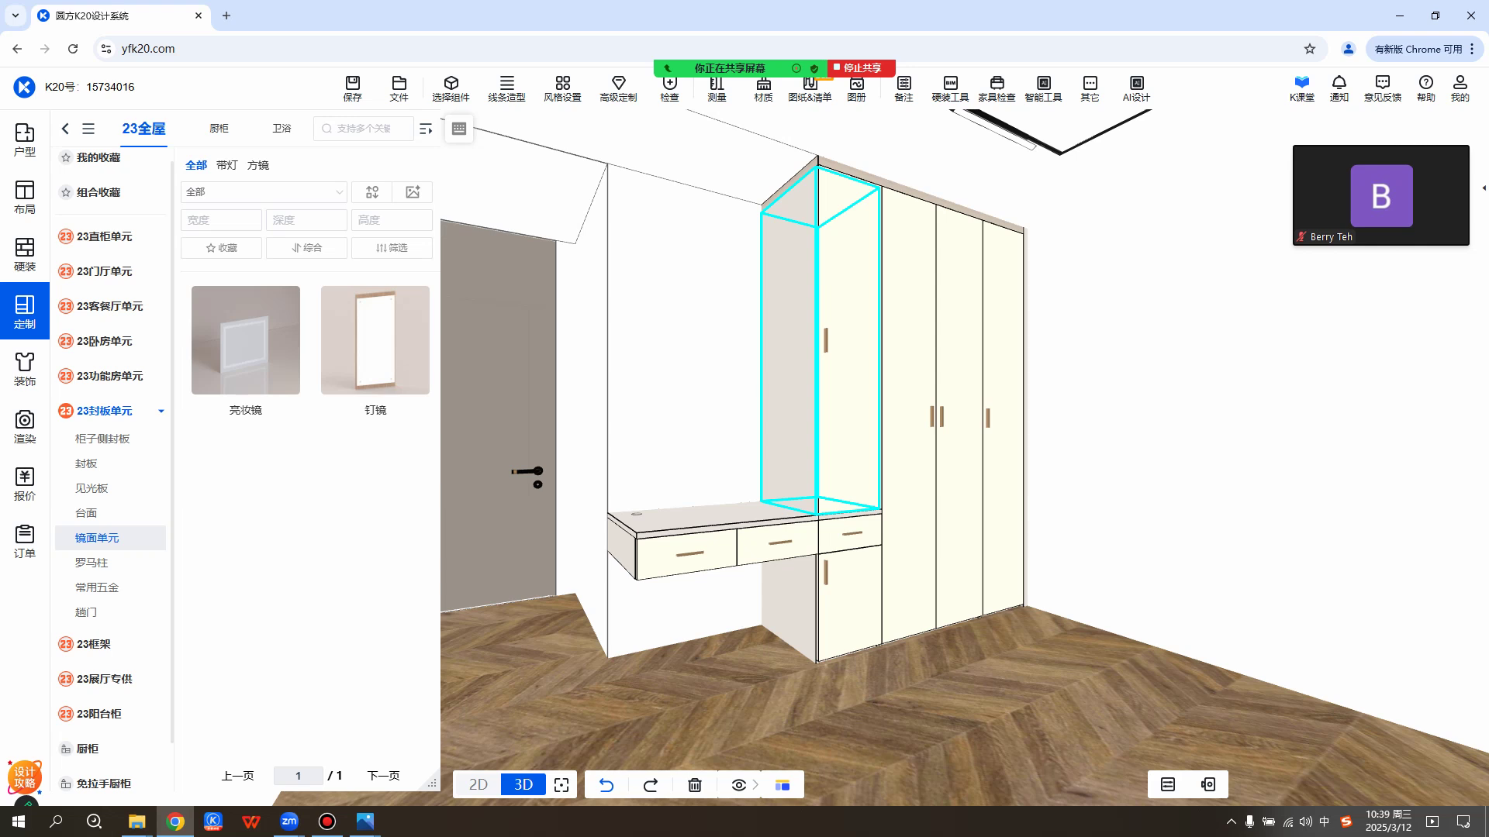
mouse_move(376, 341)
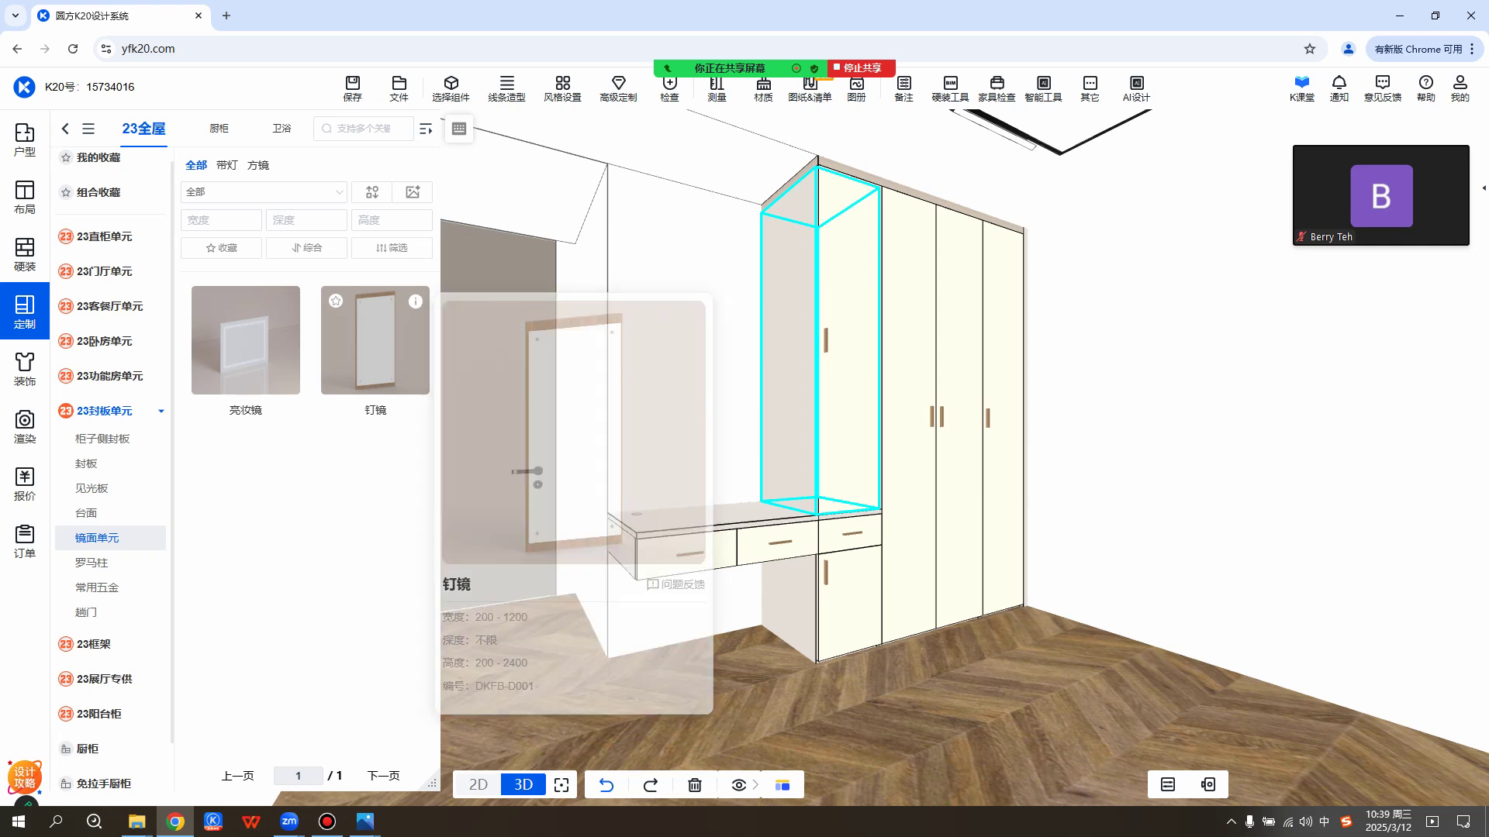
mouse_move(416, 301)
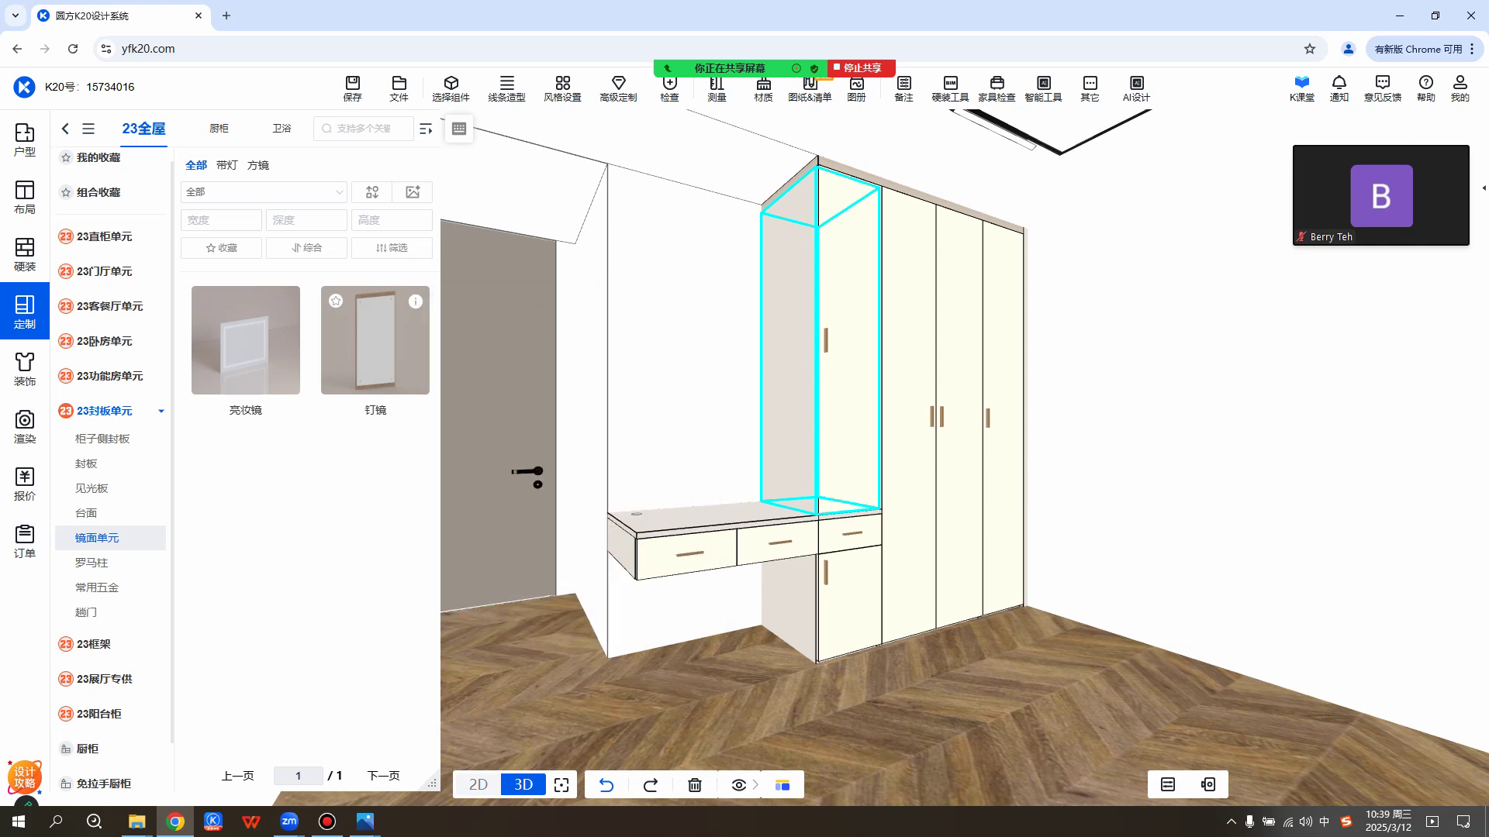
left_click(380, 338)
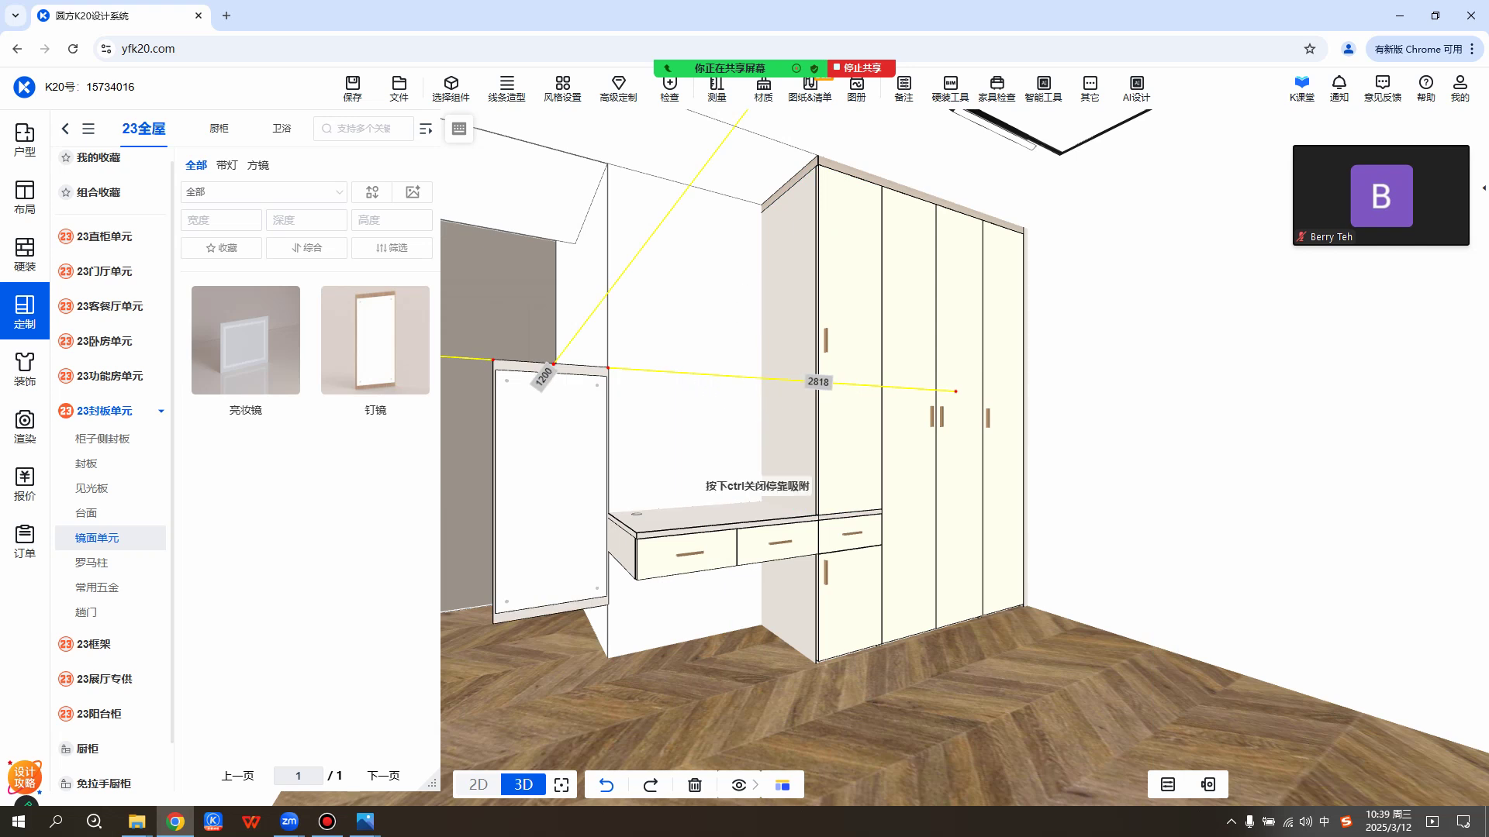
left_click(721, 488)
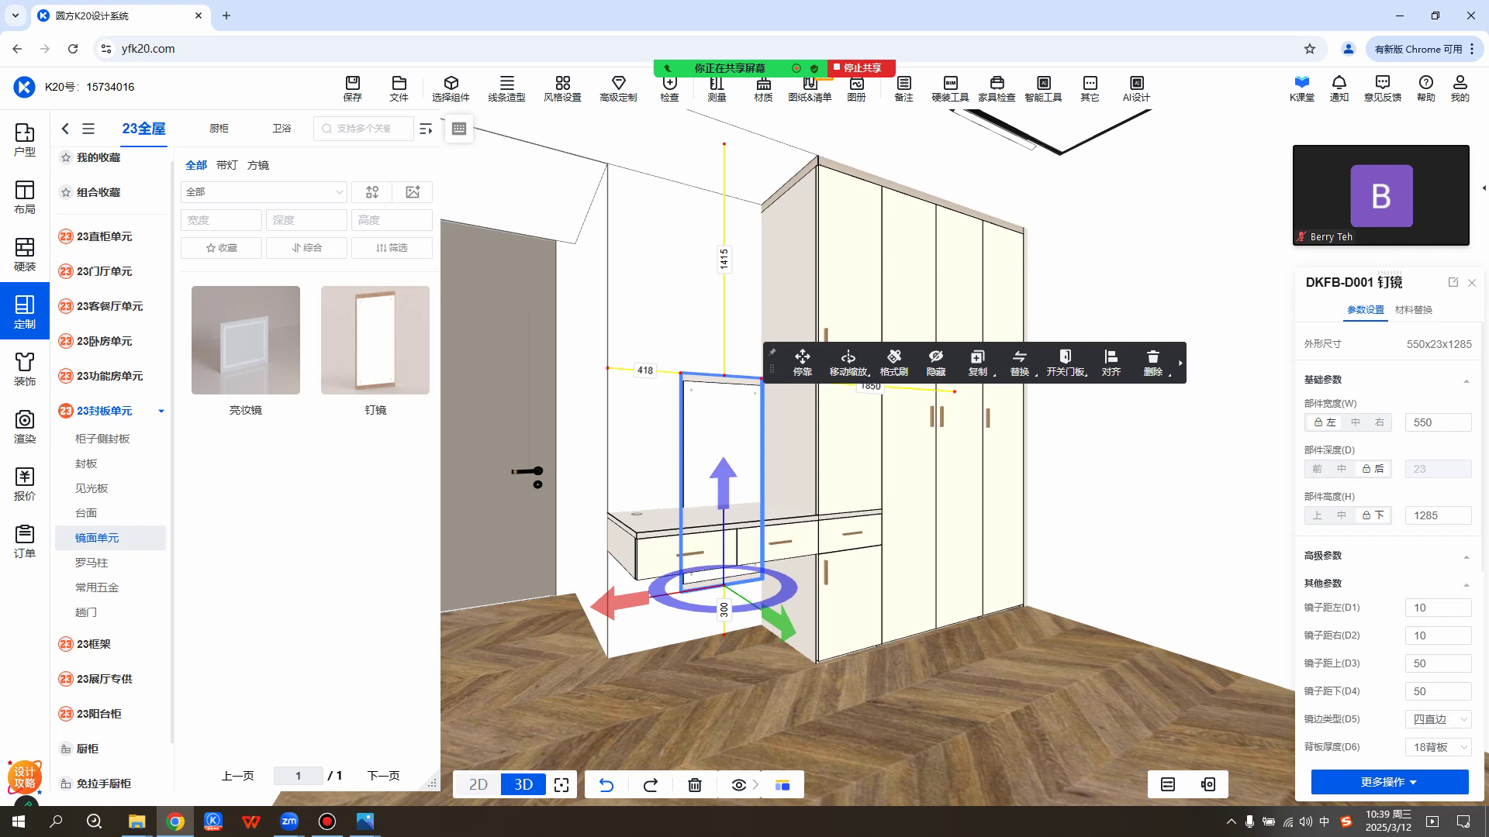
Set the mirror's width to 968, matching the desk, and its height to 1905.
mouse_move(375, 341)
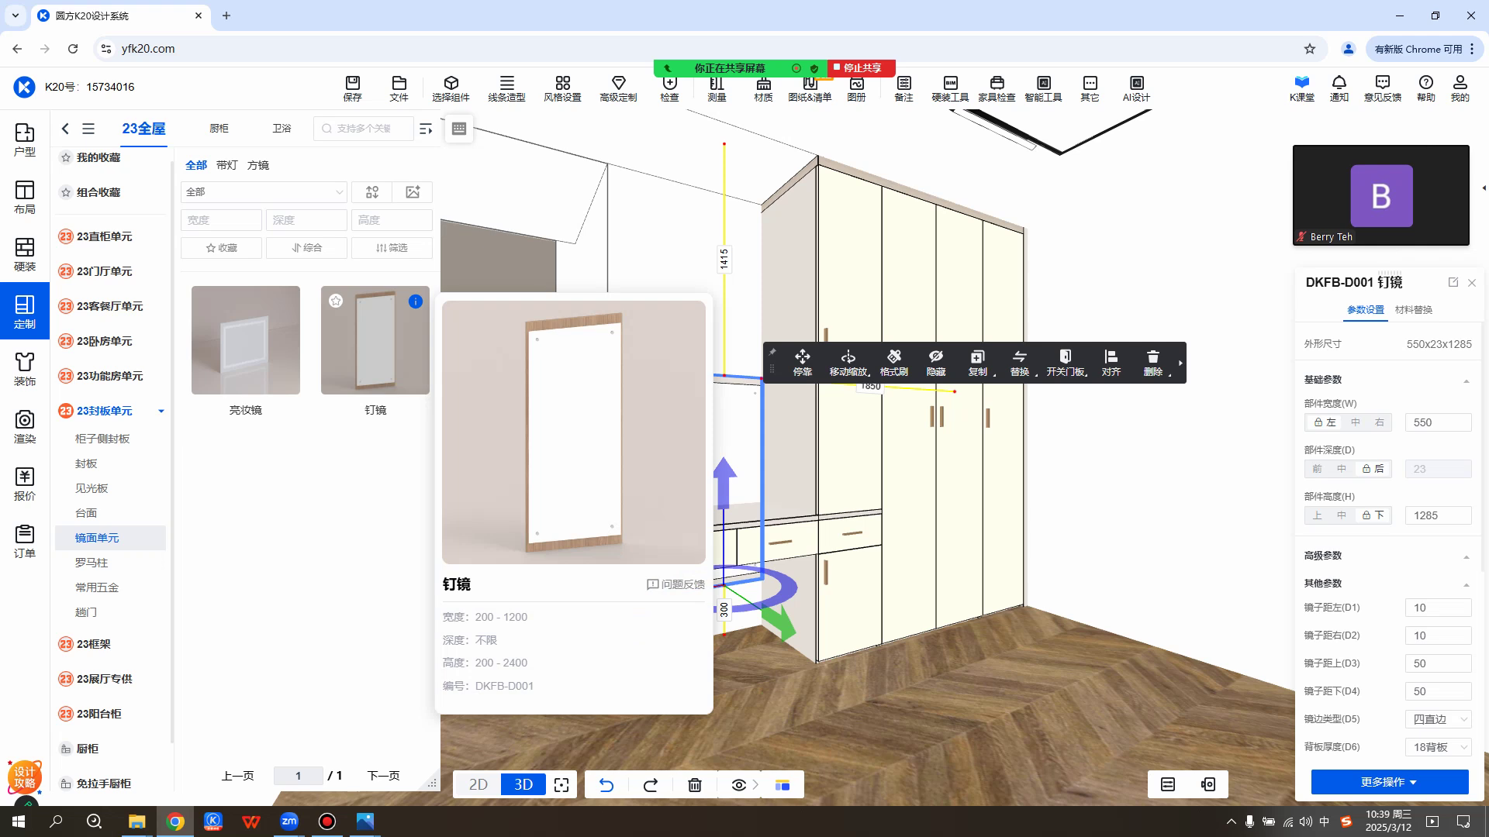
left_click_drag(759, 659, 861, 652)
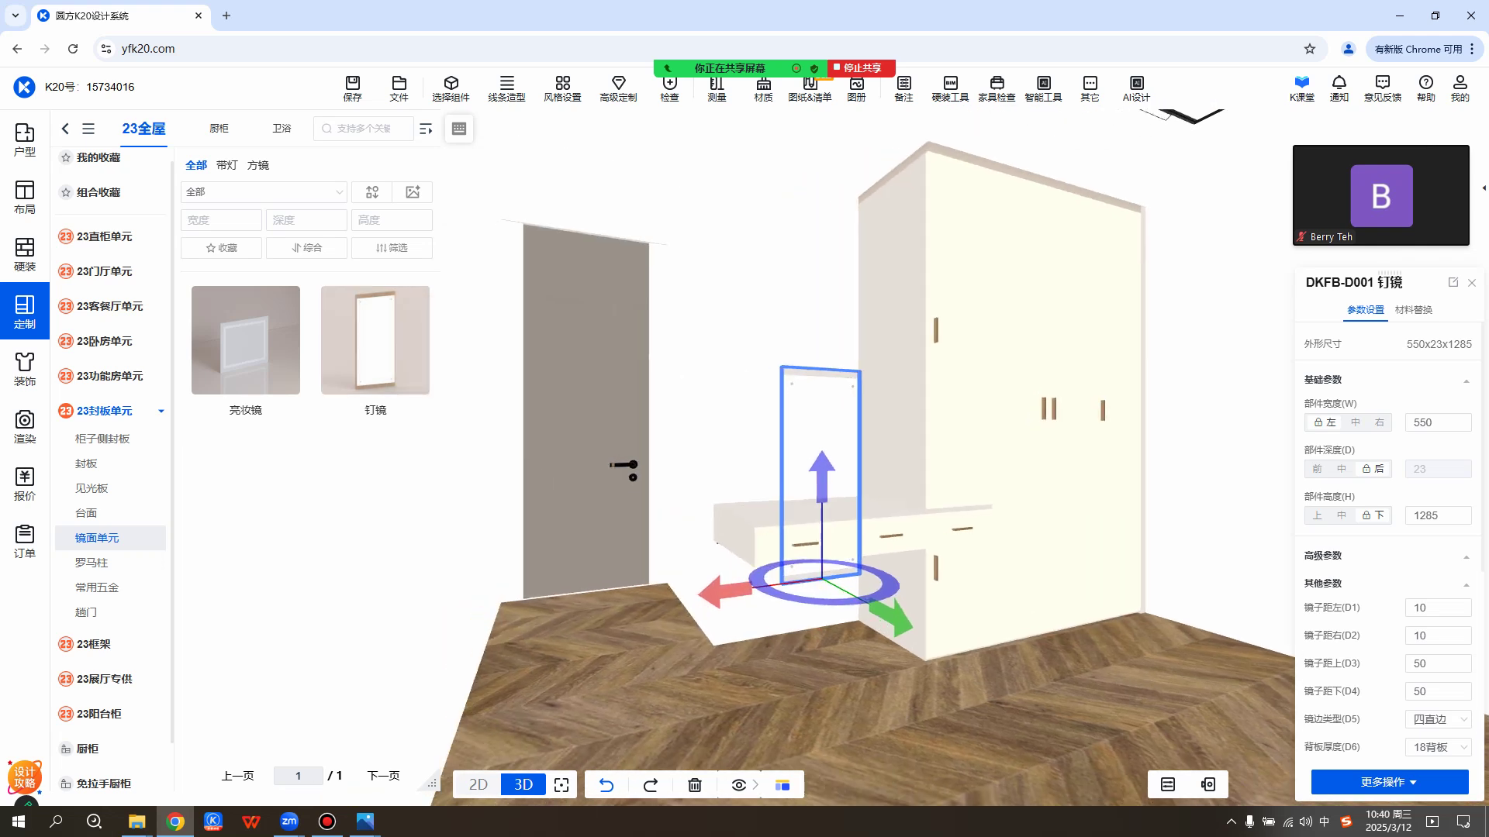
mouse_move(376, 341)
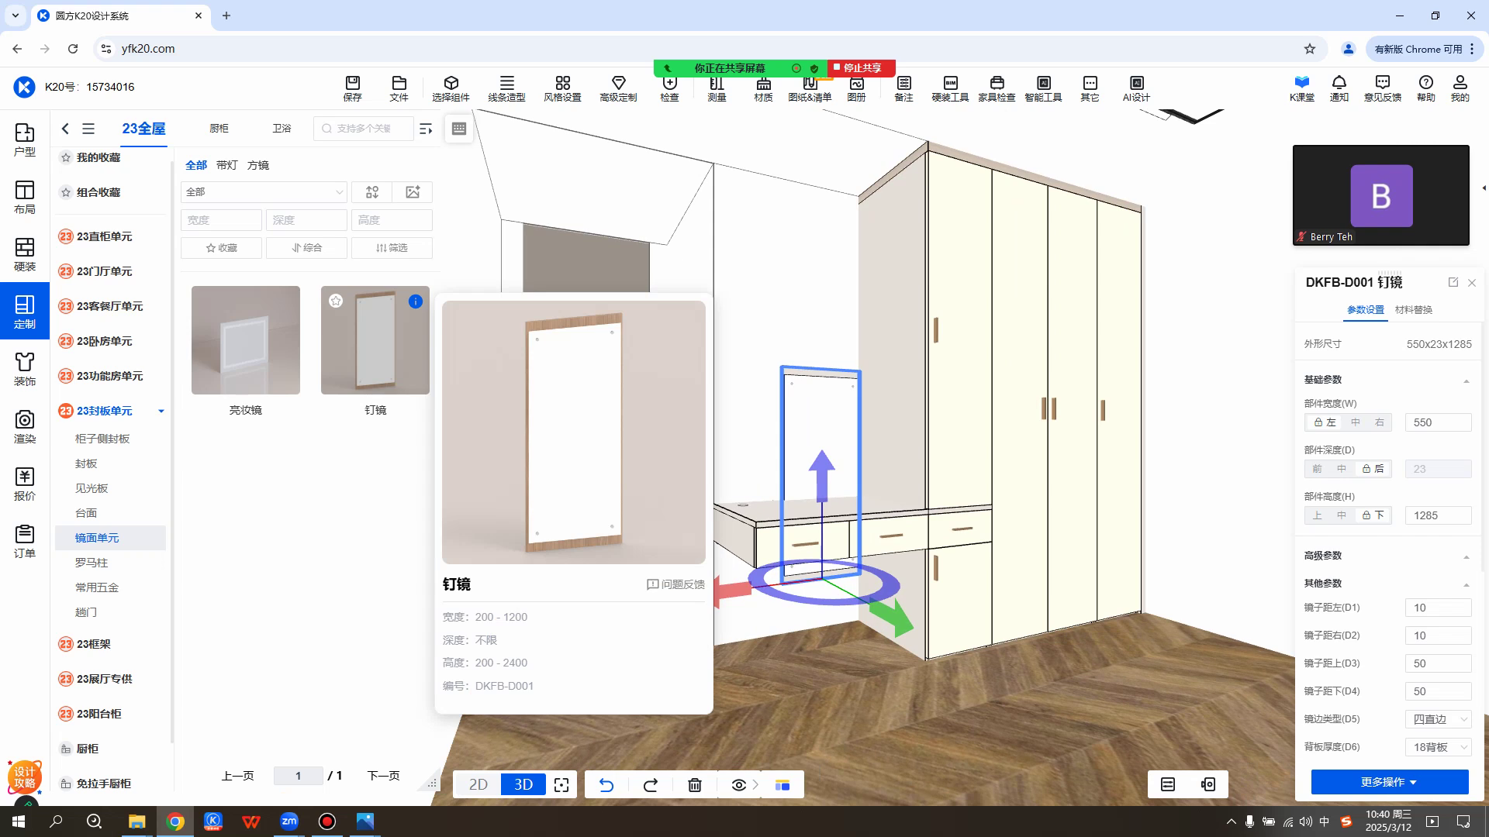
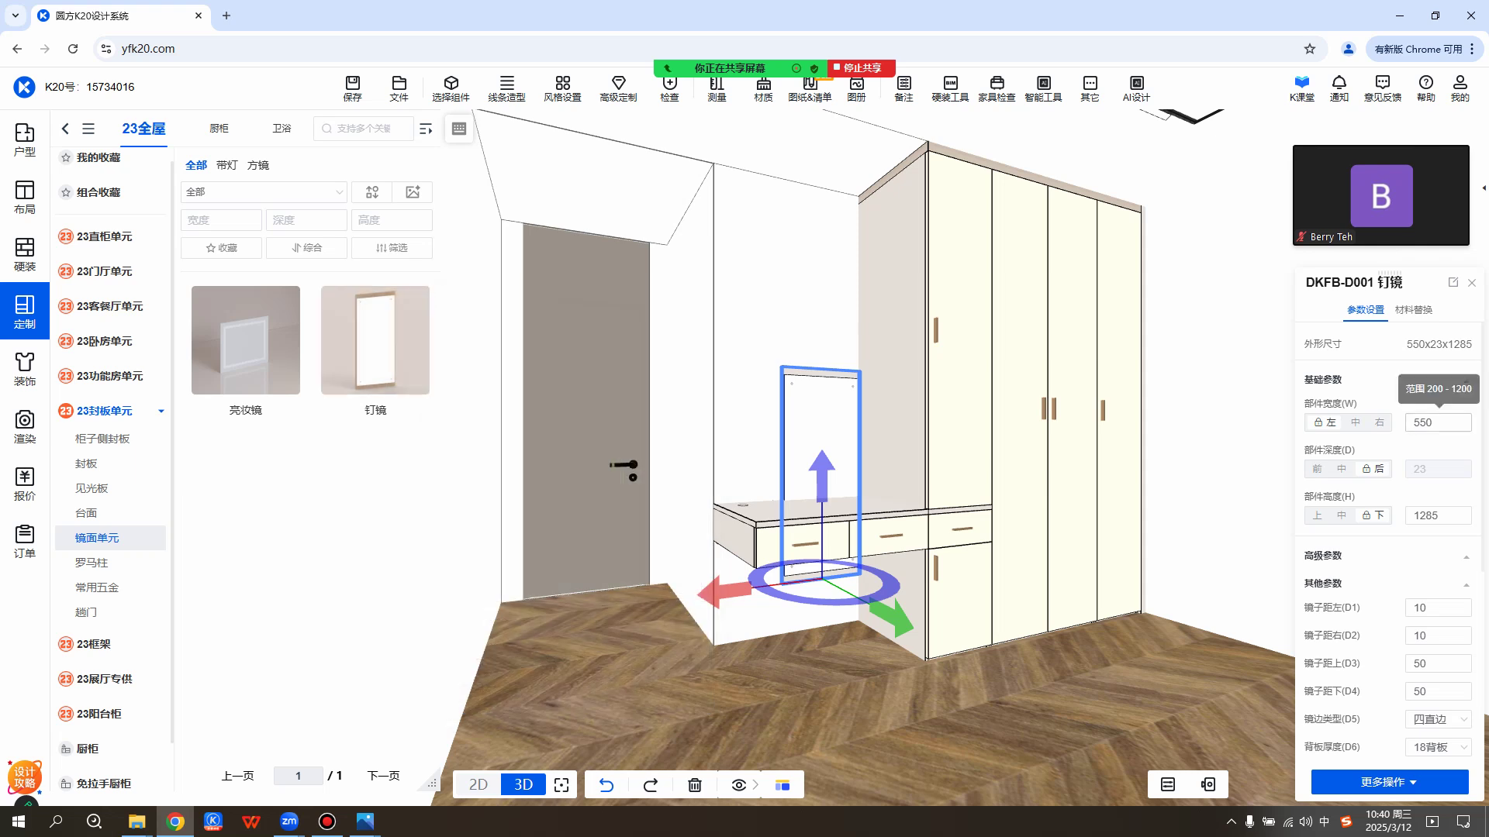
left_click(1438, 422)
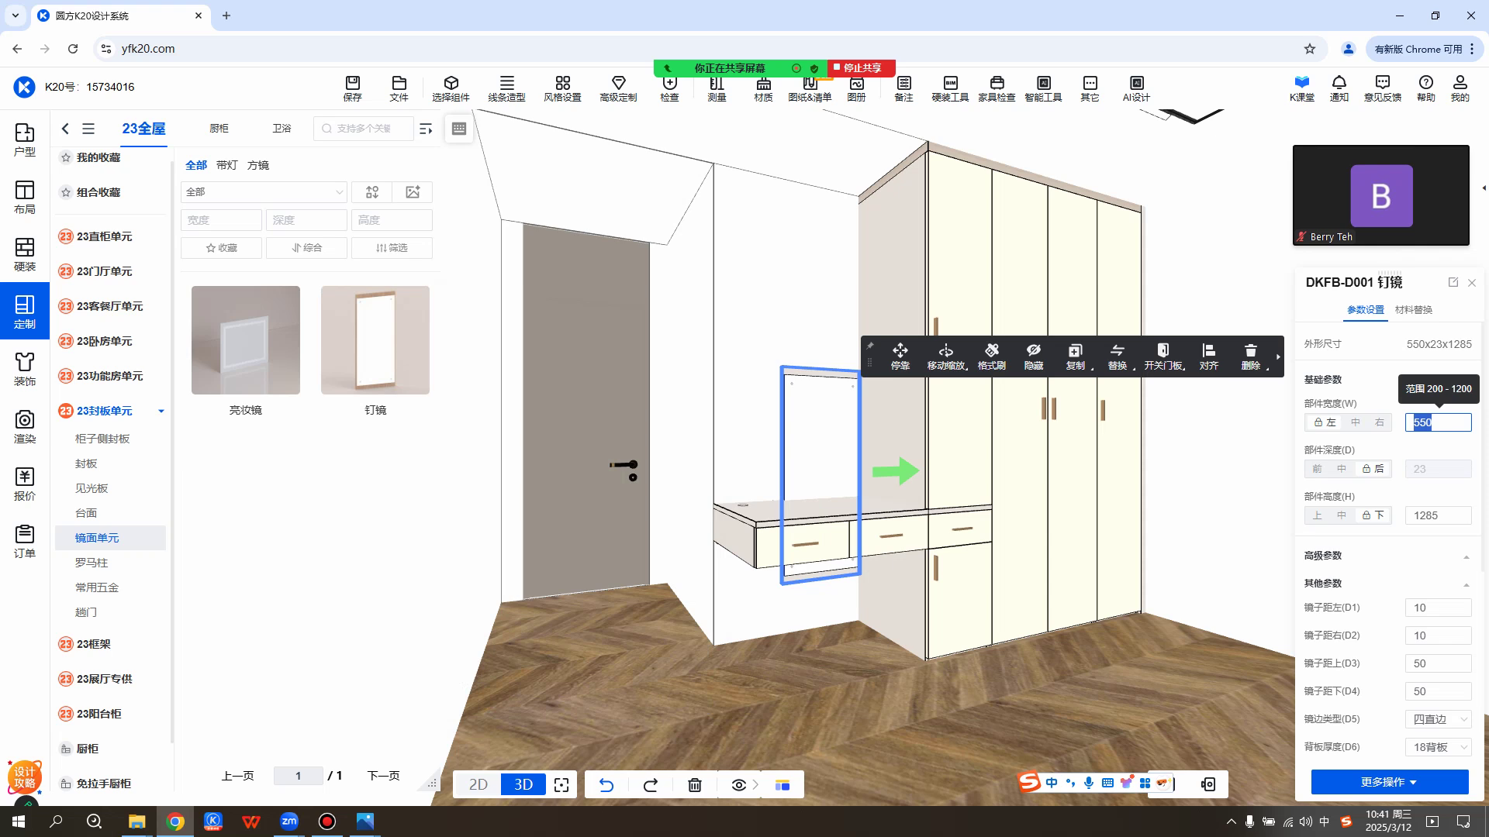
type("968")
key("Return")
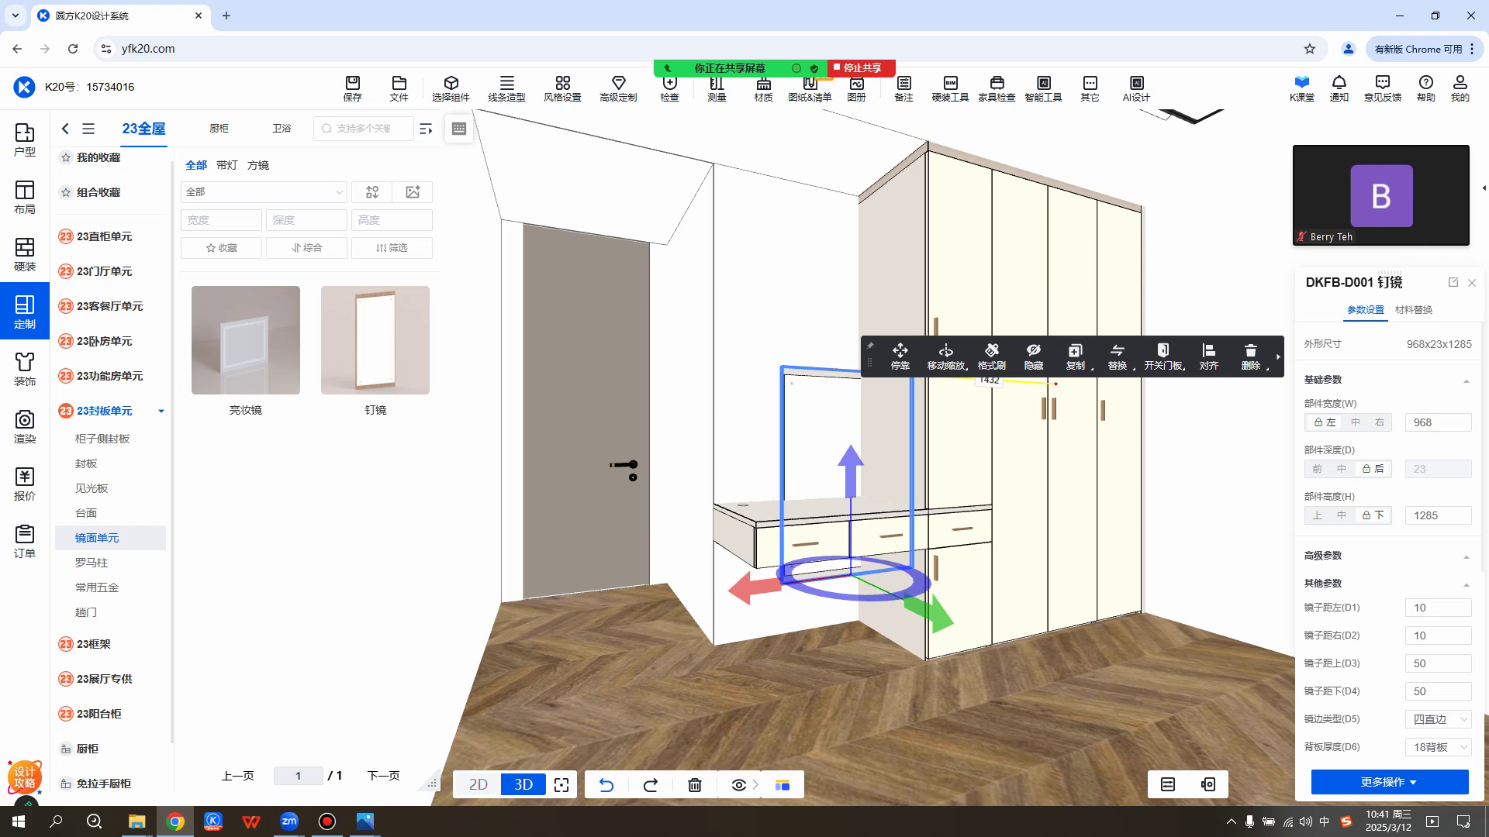
left_click(823, 536)
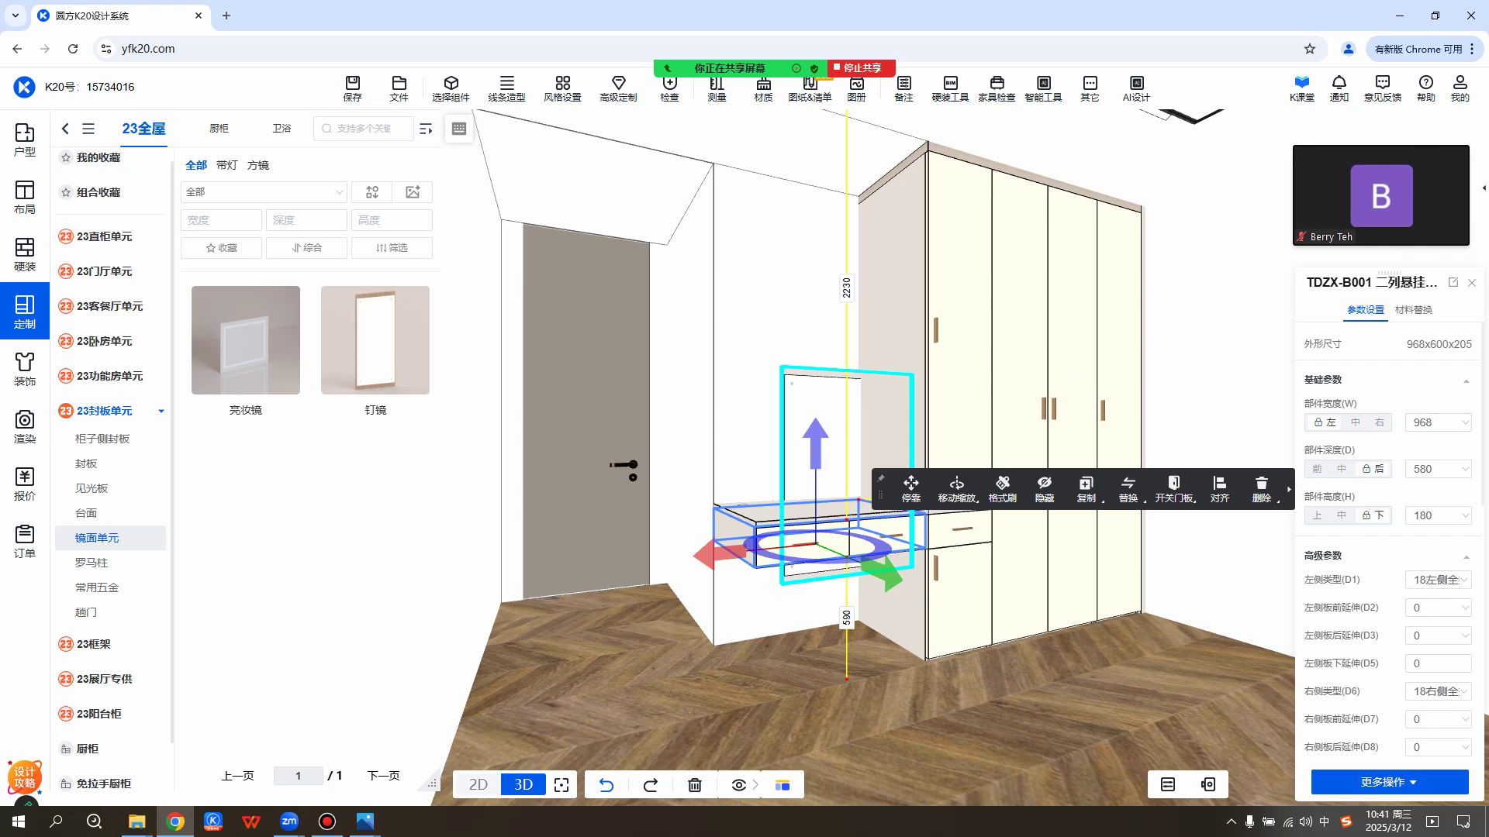
left_click(825, 407)
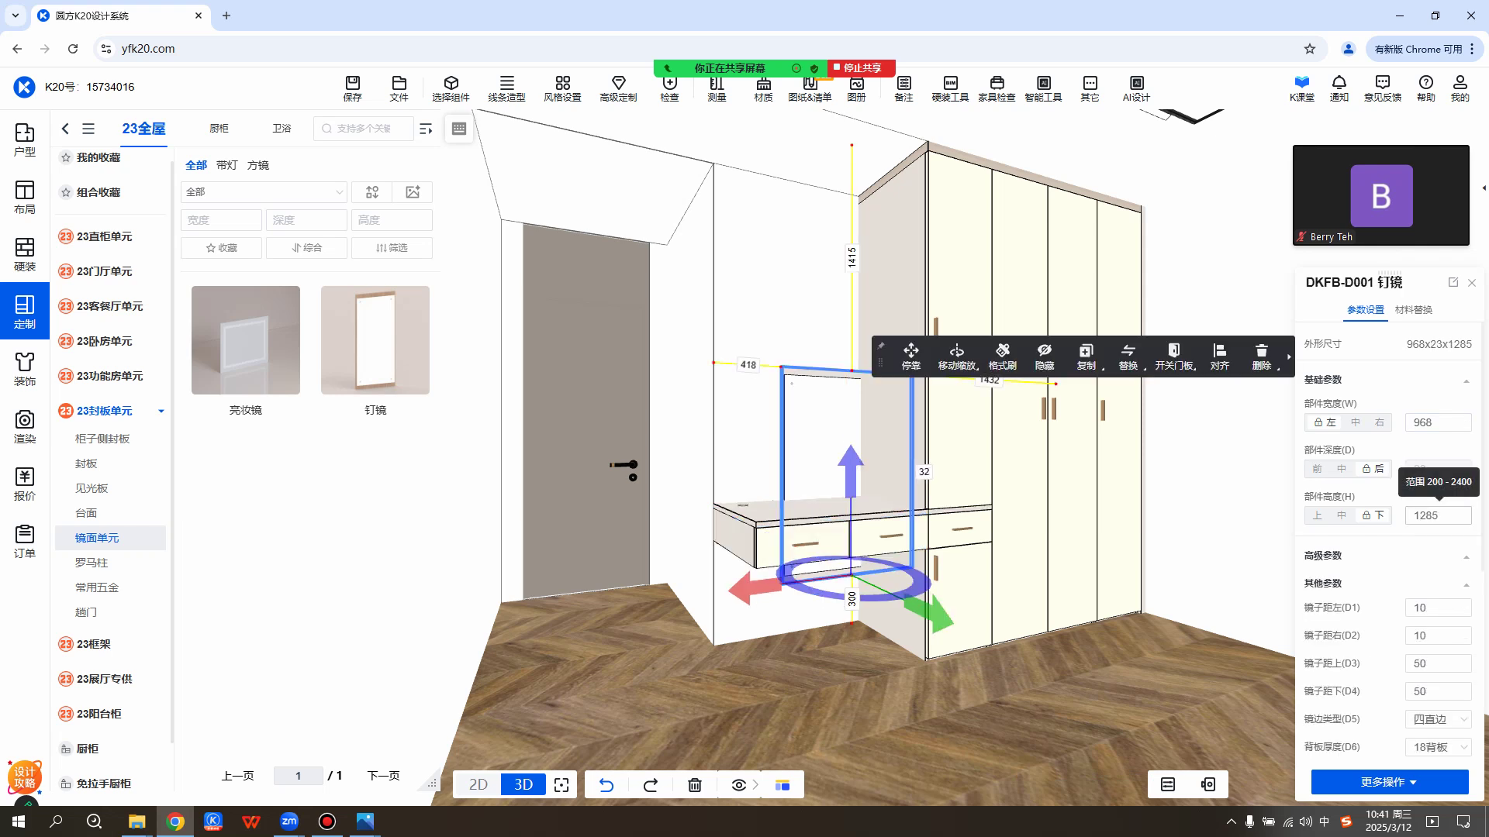
left_click(1439, 515)
type("19")
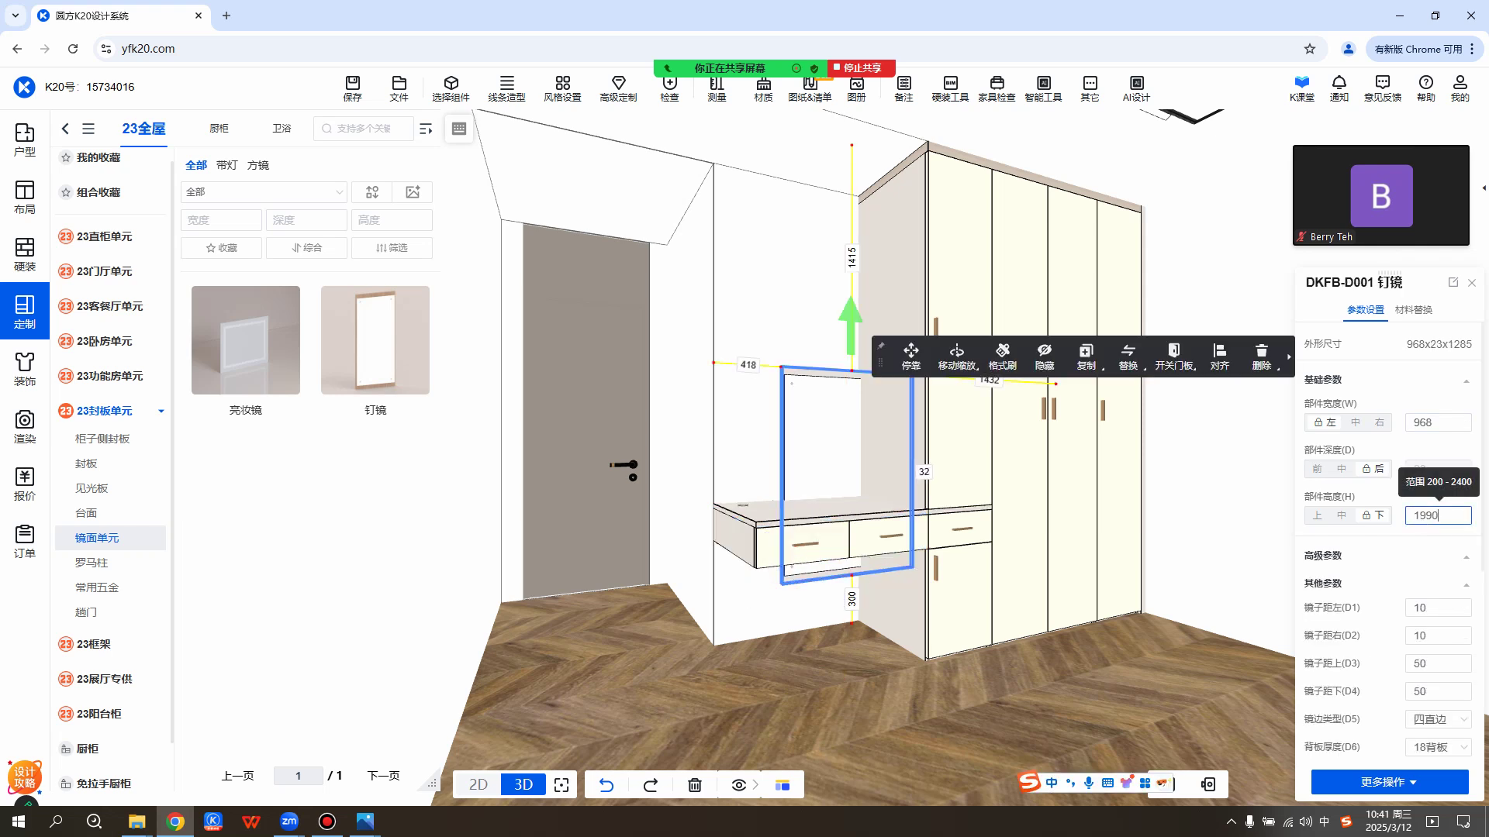
type("05")
key("Return")
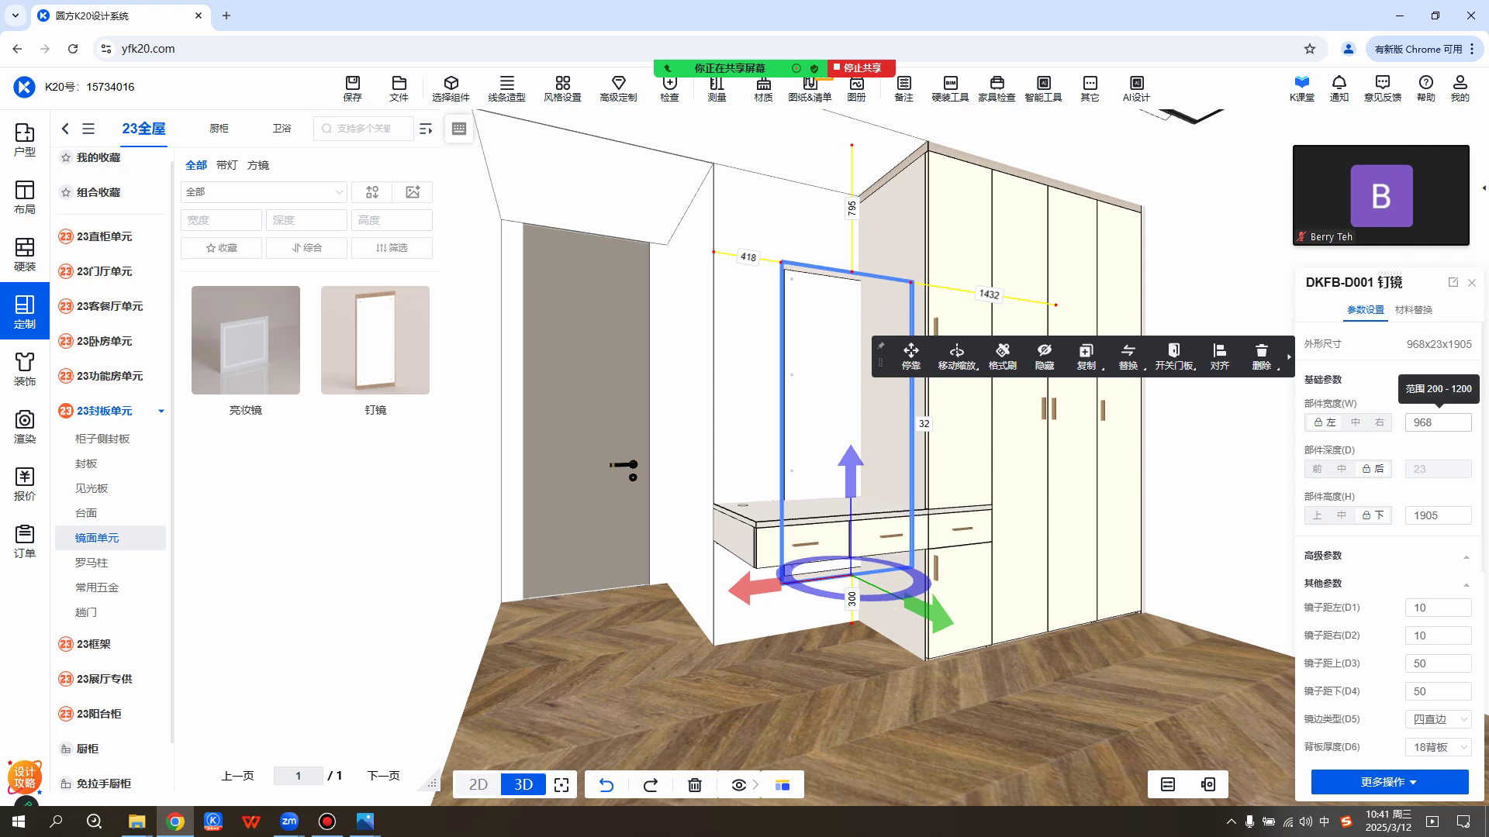
Set the mirror's left, right, top and bottom glass margins (D1 to D4) to 0.
scroll(1388, 543, "down", 1)
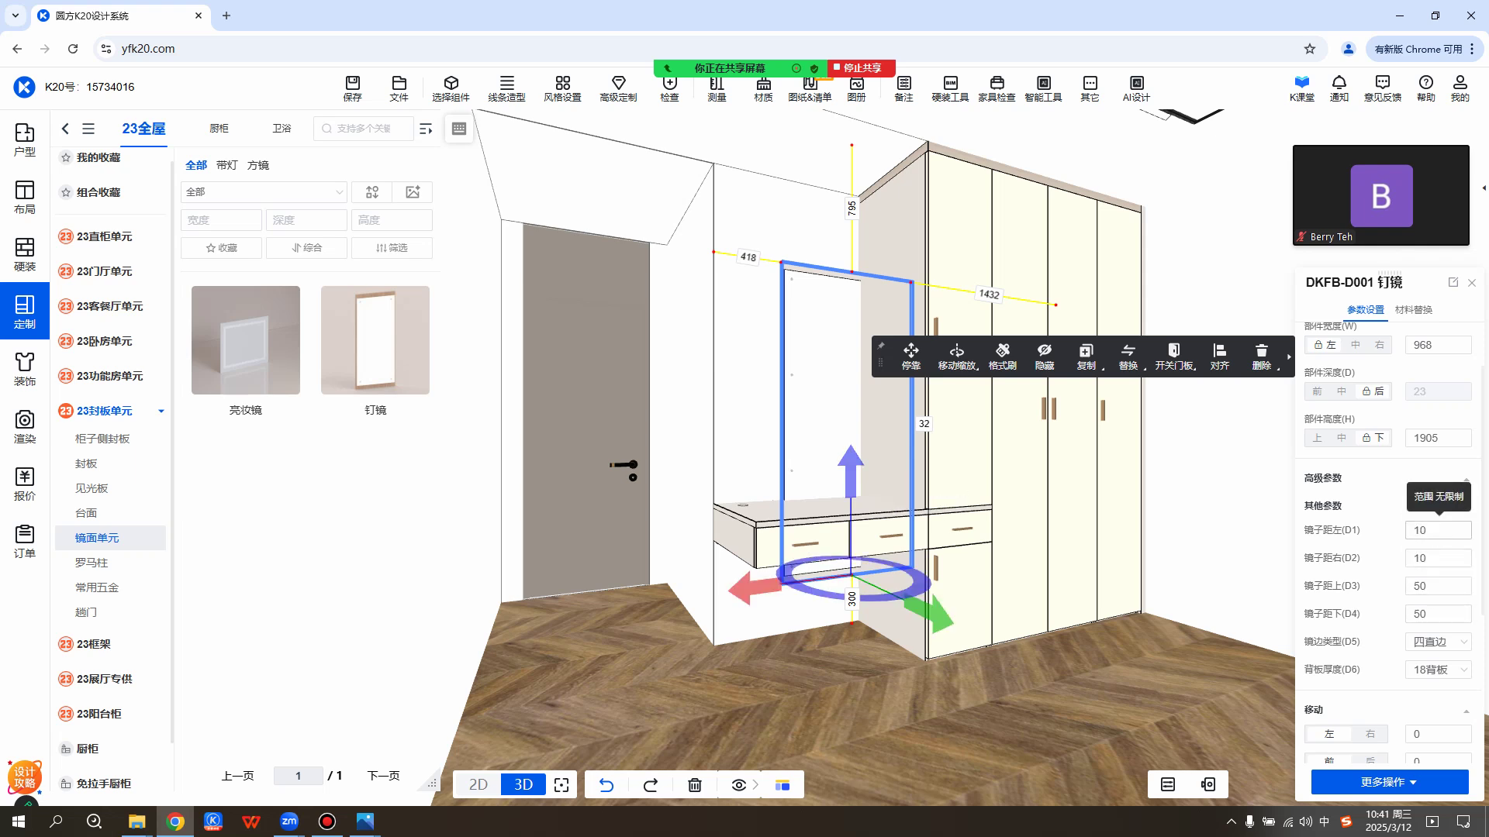
double_click(1421, 530)
type("0")
key("Return")
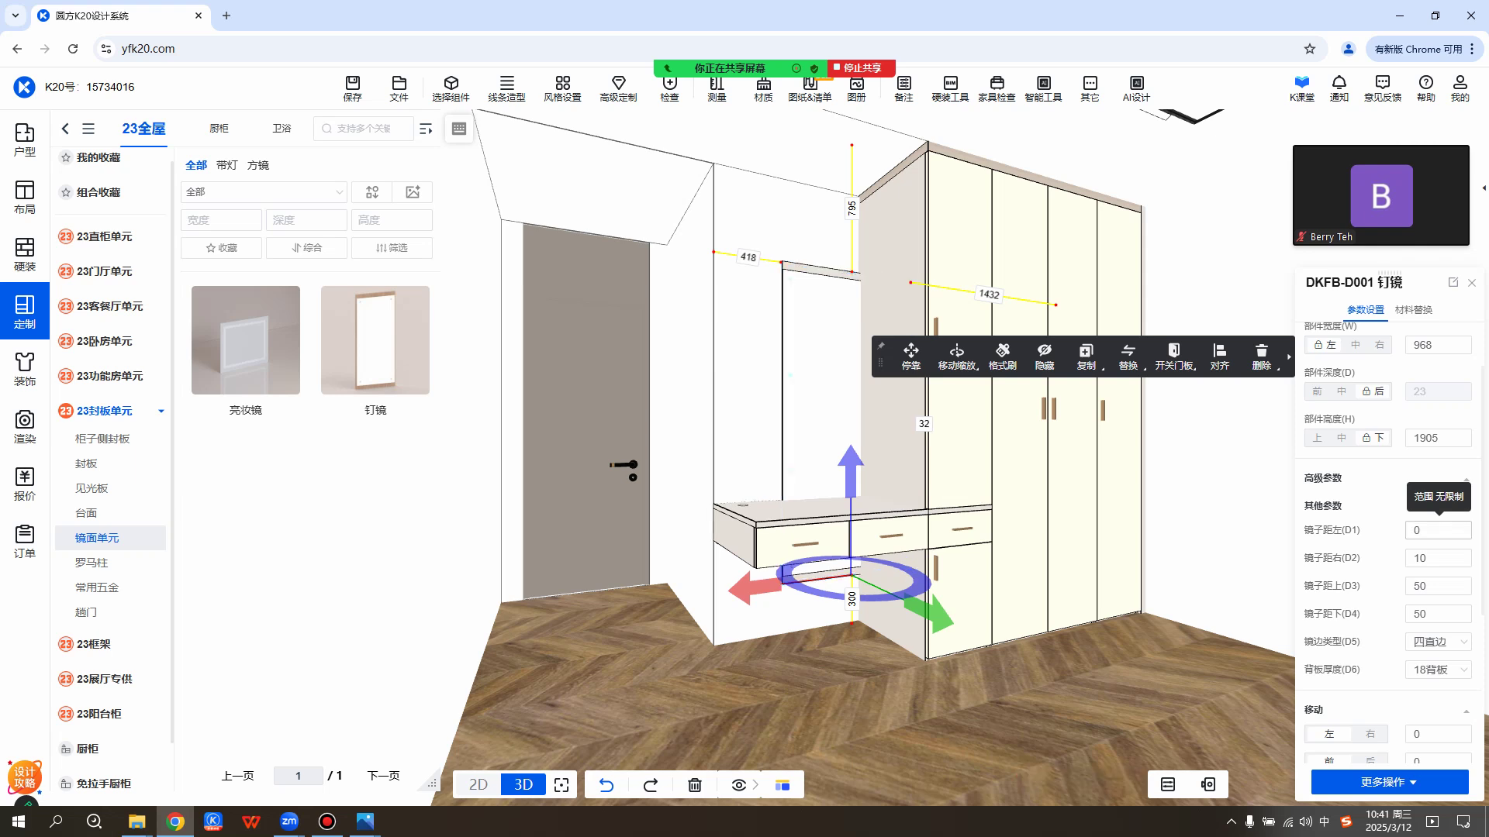
double_click(1420, 559)
type("0")
key("Return")
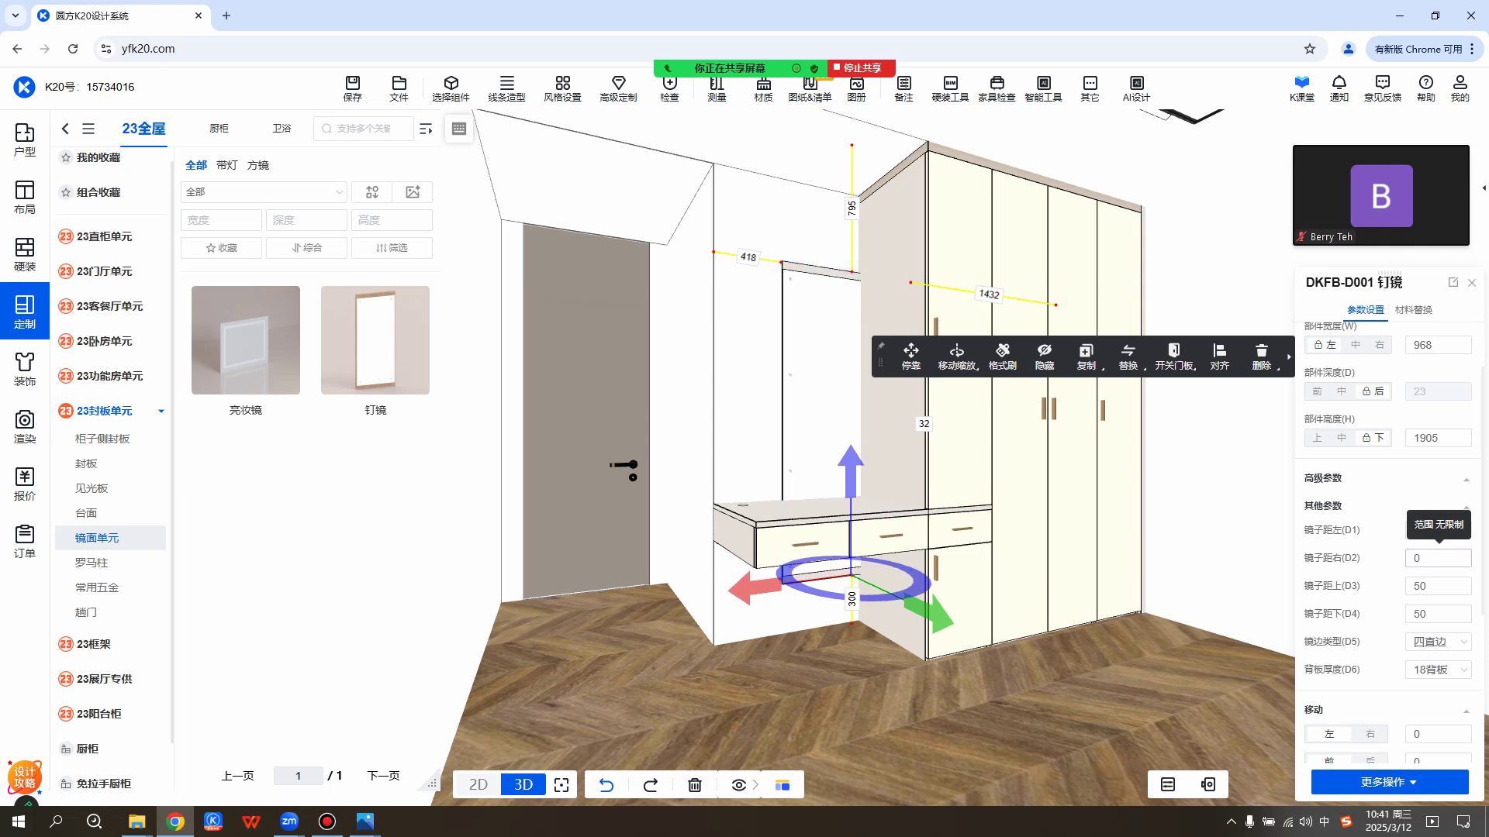
double_click(1420, 586)
type("0")
key("Return")
double_click(1420, 614)
type("0")
key("Return")
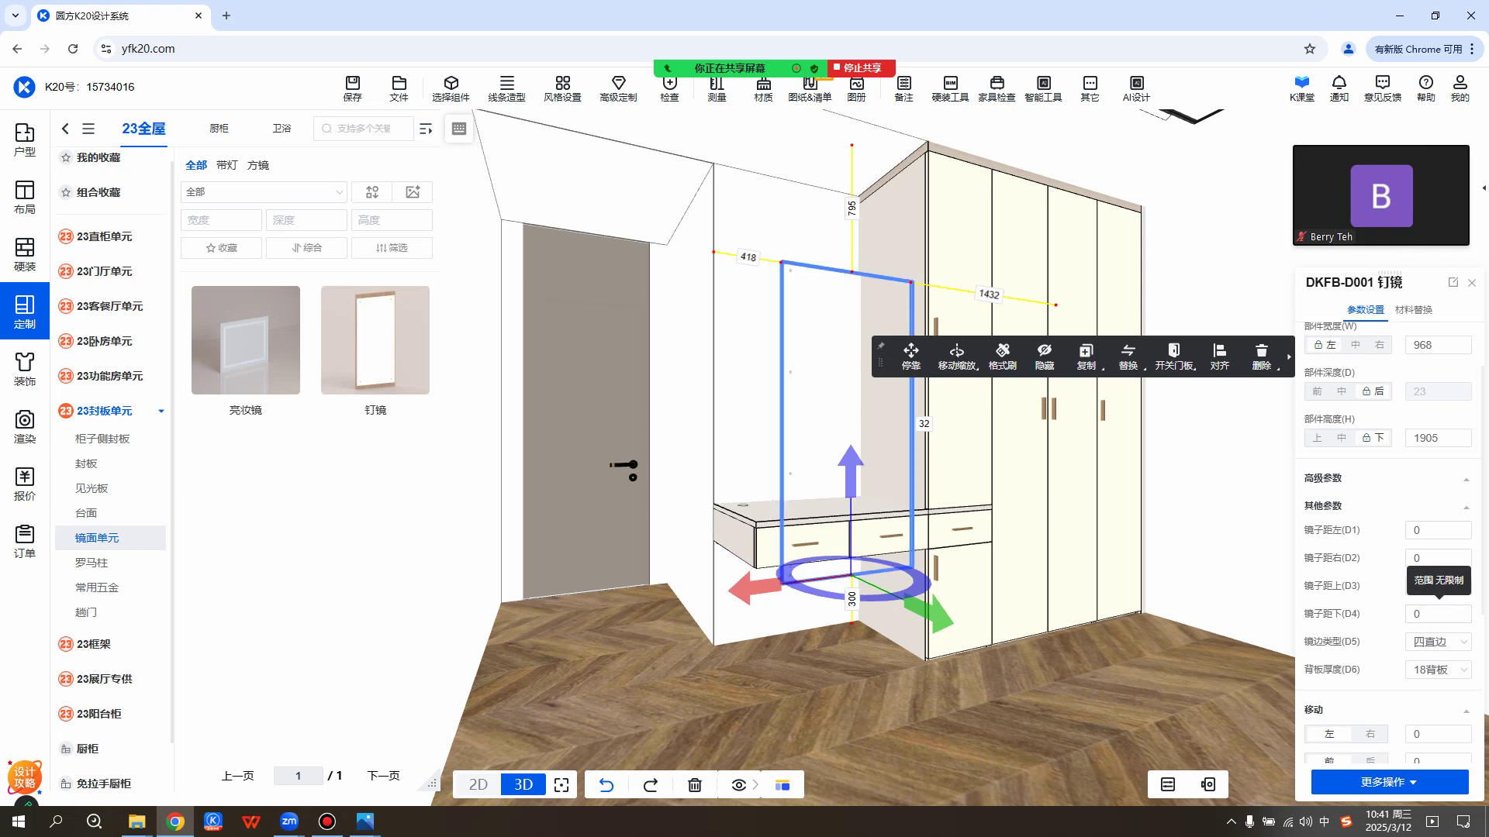
left_click(1435, 642)
left_click(1436, 642)
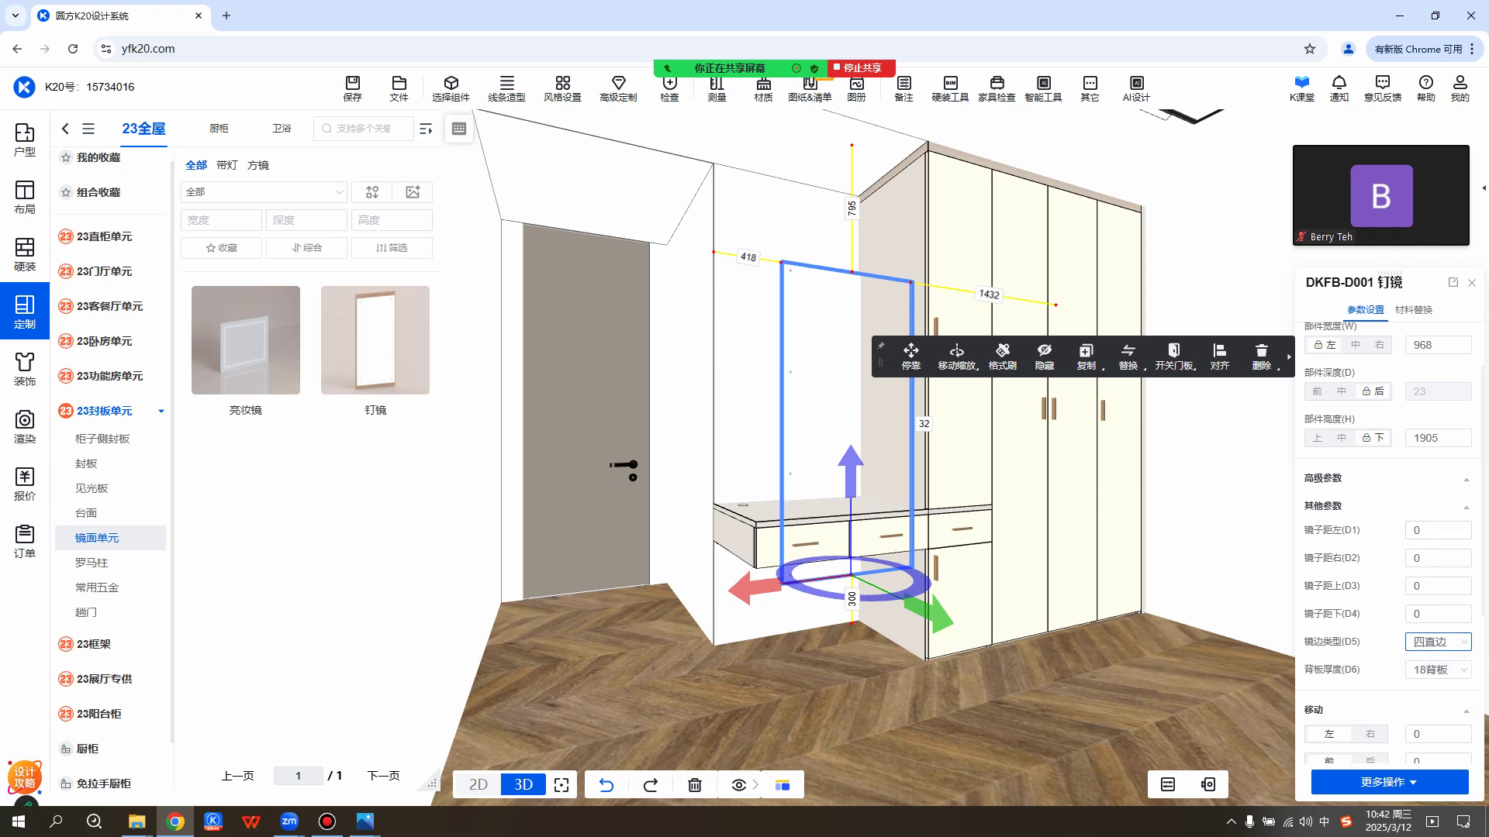
Move the mirror sideways to fit between the wall corner and the wardrobe, and raise it to rest on the desktop.
left_click_drag(857, 519, 814, 521)
left_click_drag(711, 602, 680, 604)
left_click_drag(790, 481, 791, 400)
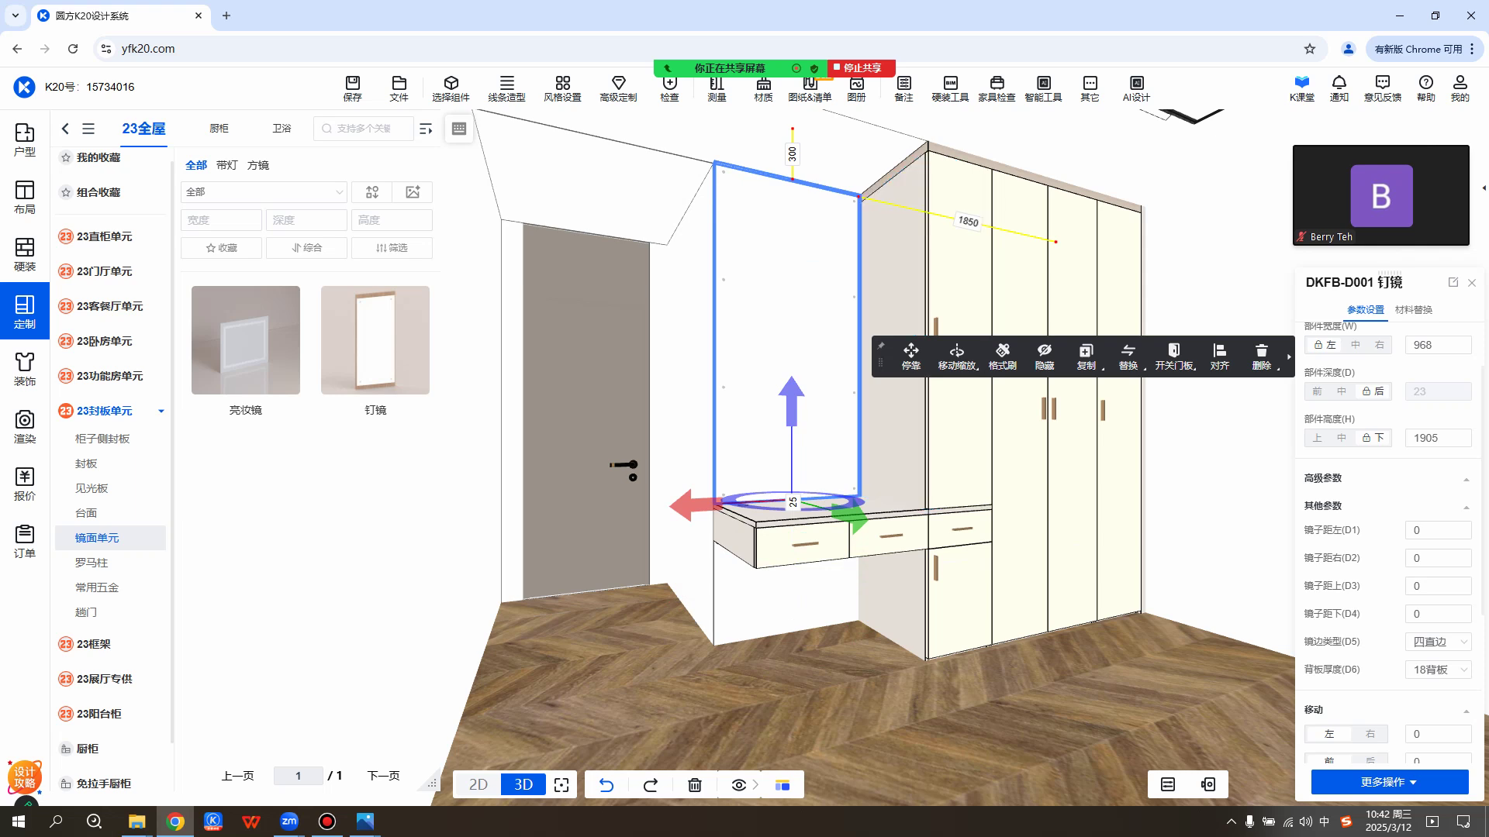
left_click(689, 370)
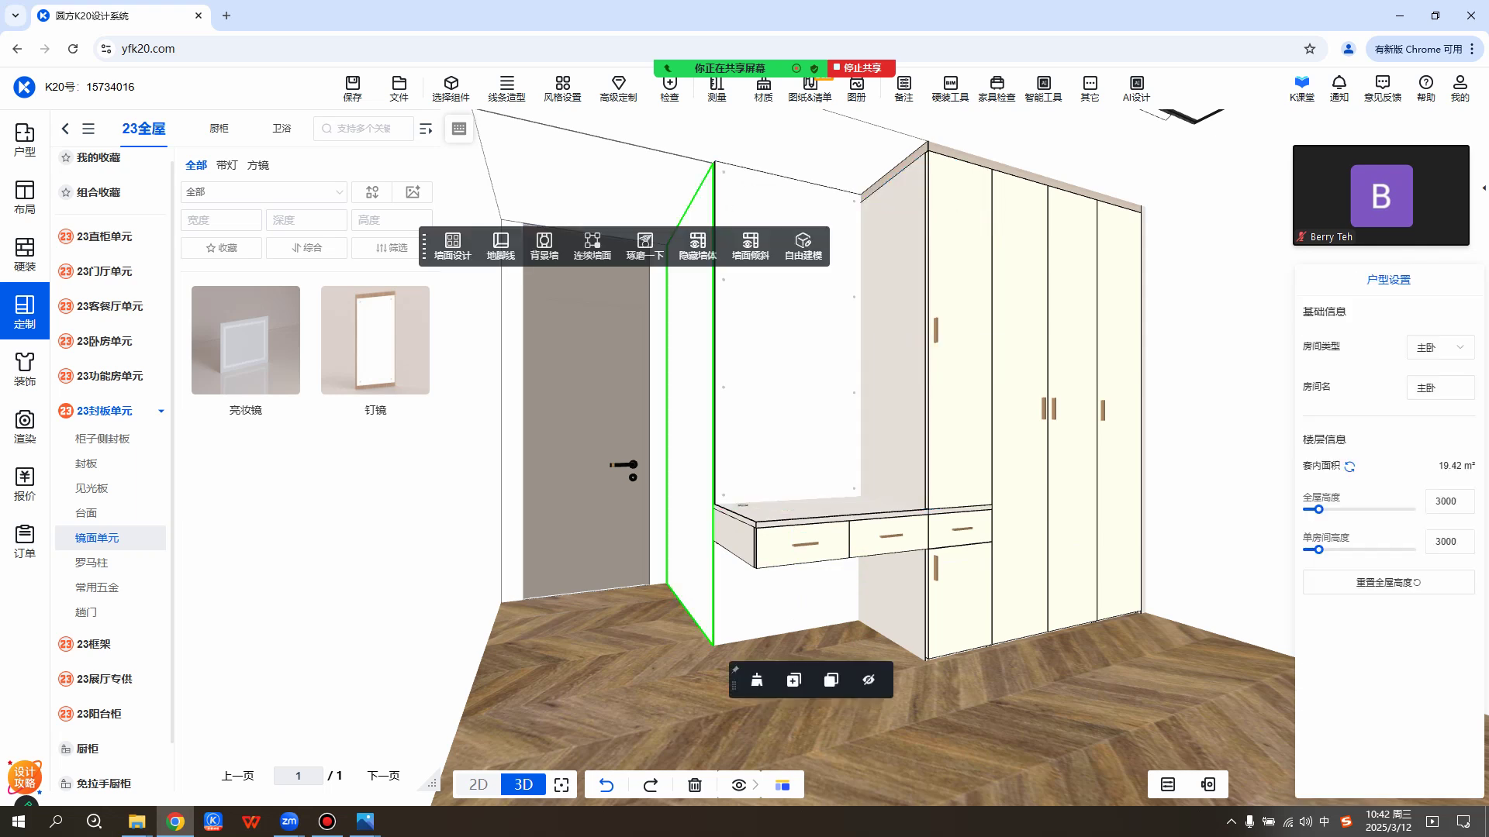
key("Escape")
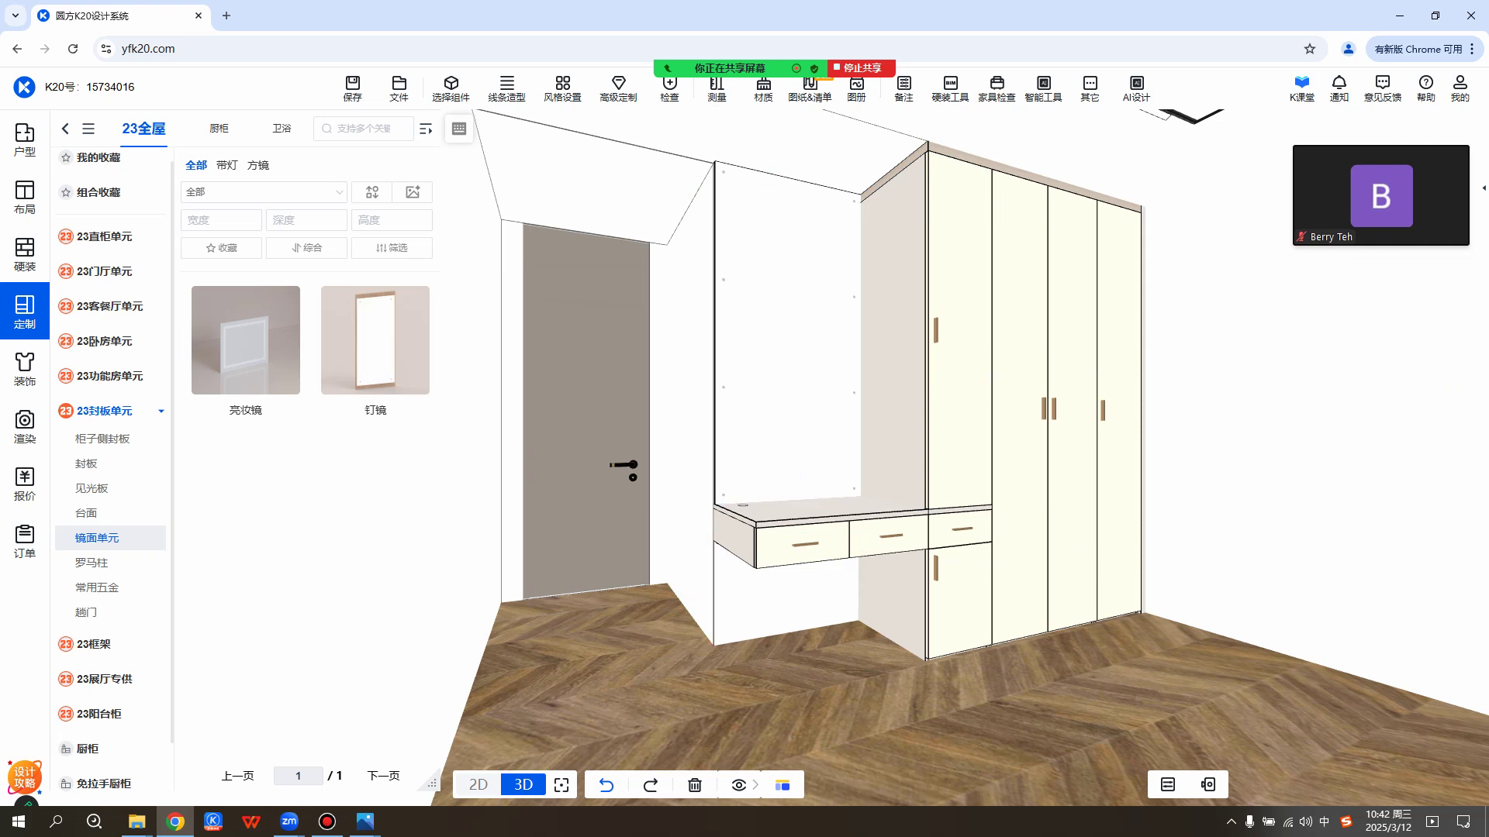
left_click(783, 349)
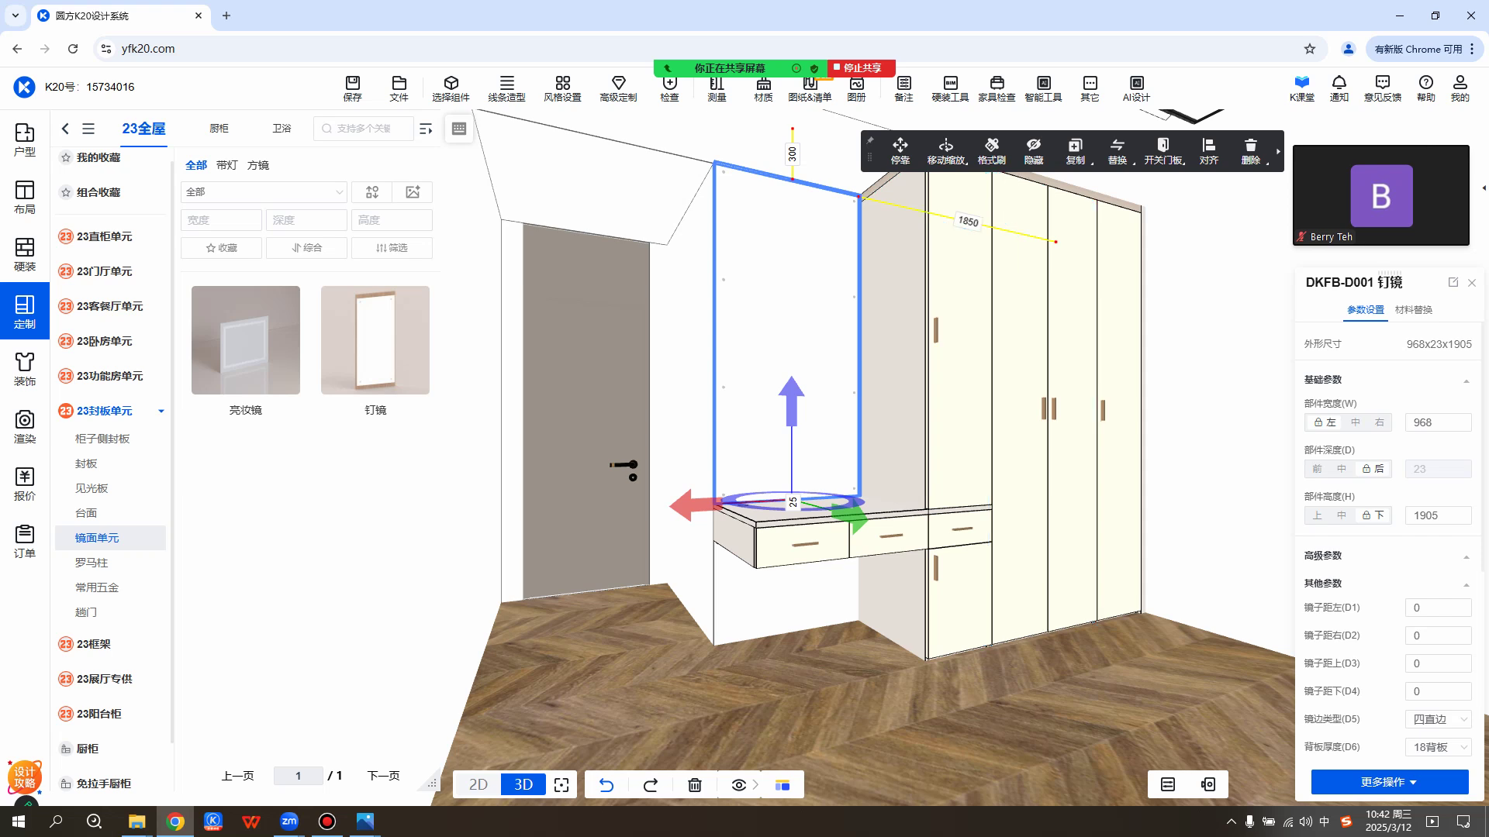
left_click(783, 592)
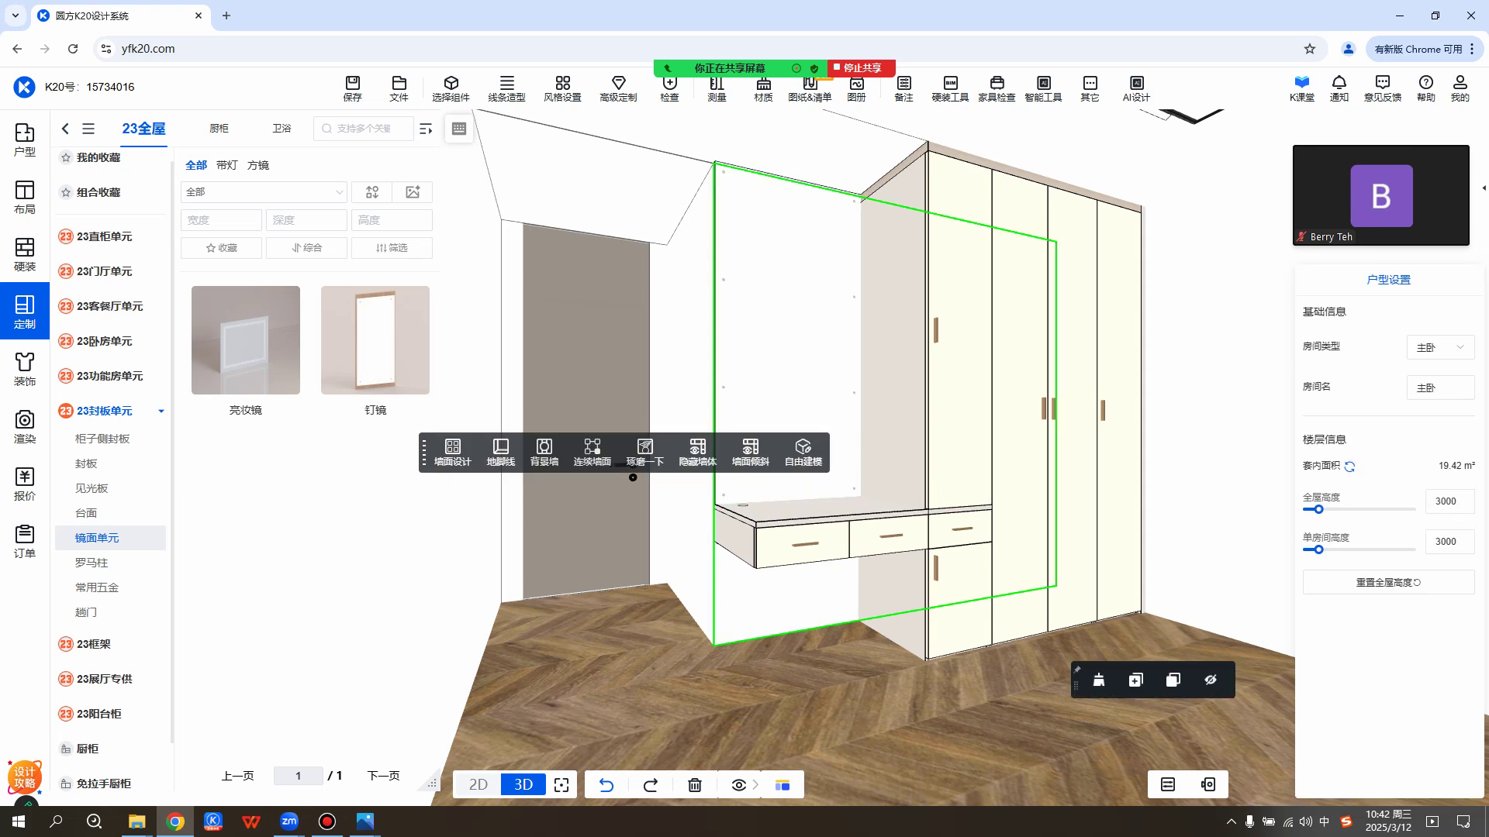
left_click(787, 334)
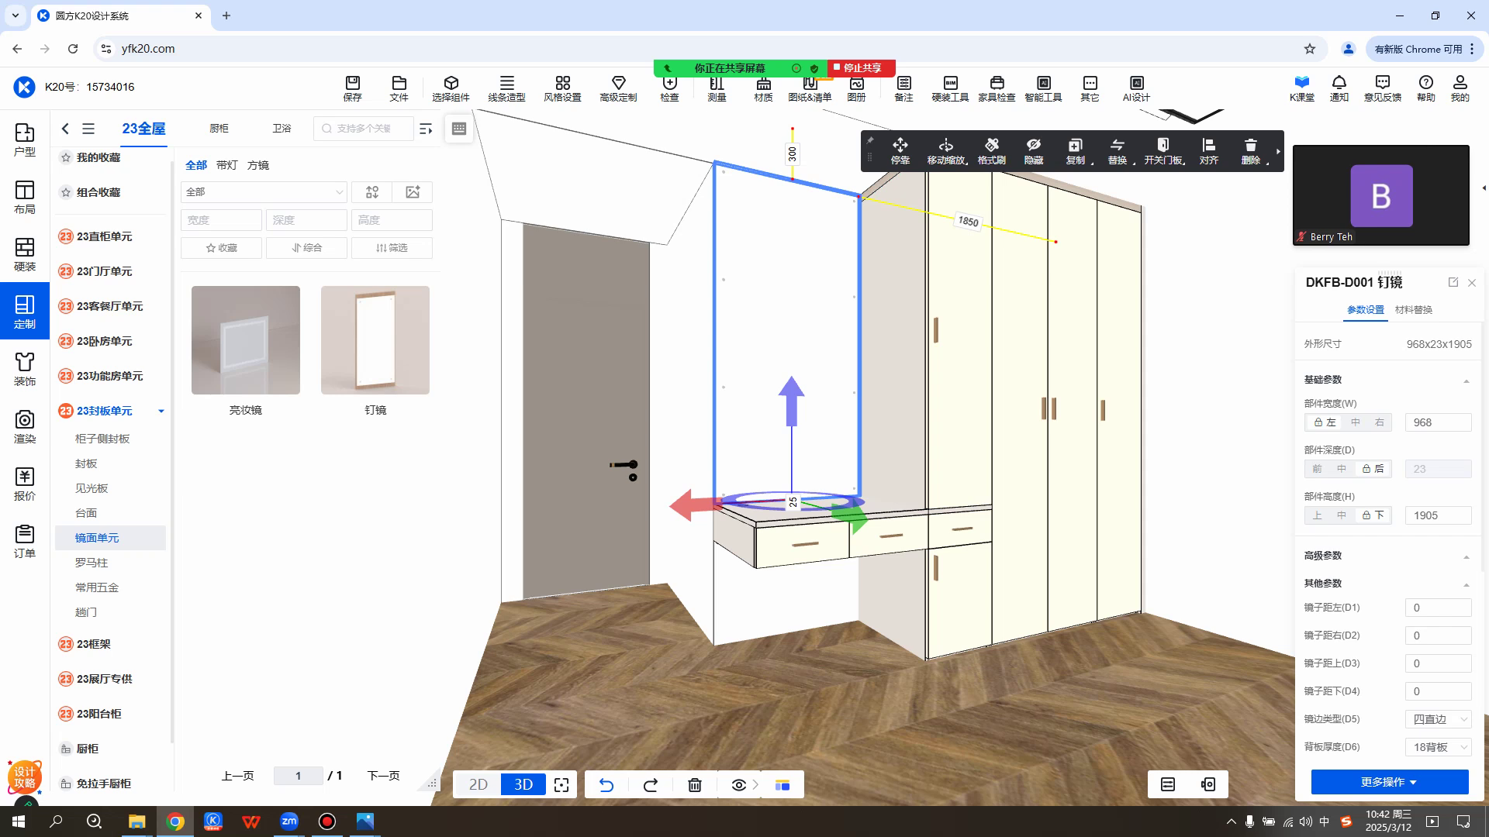
left_click(1075, 151)
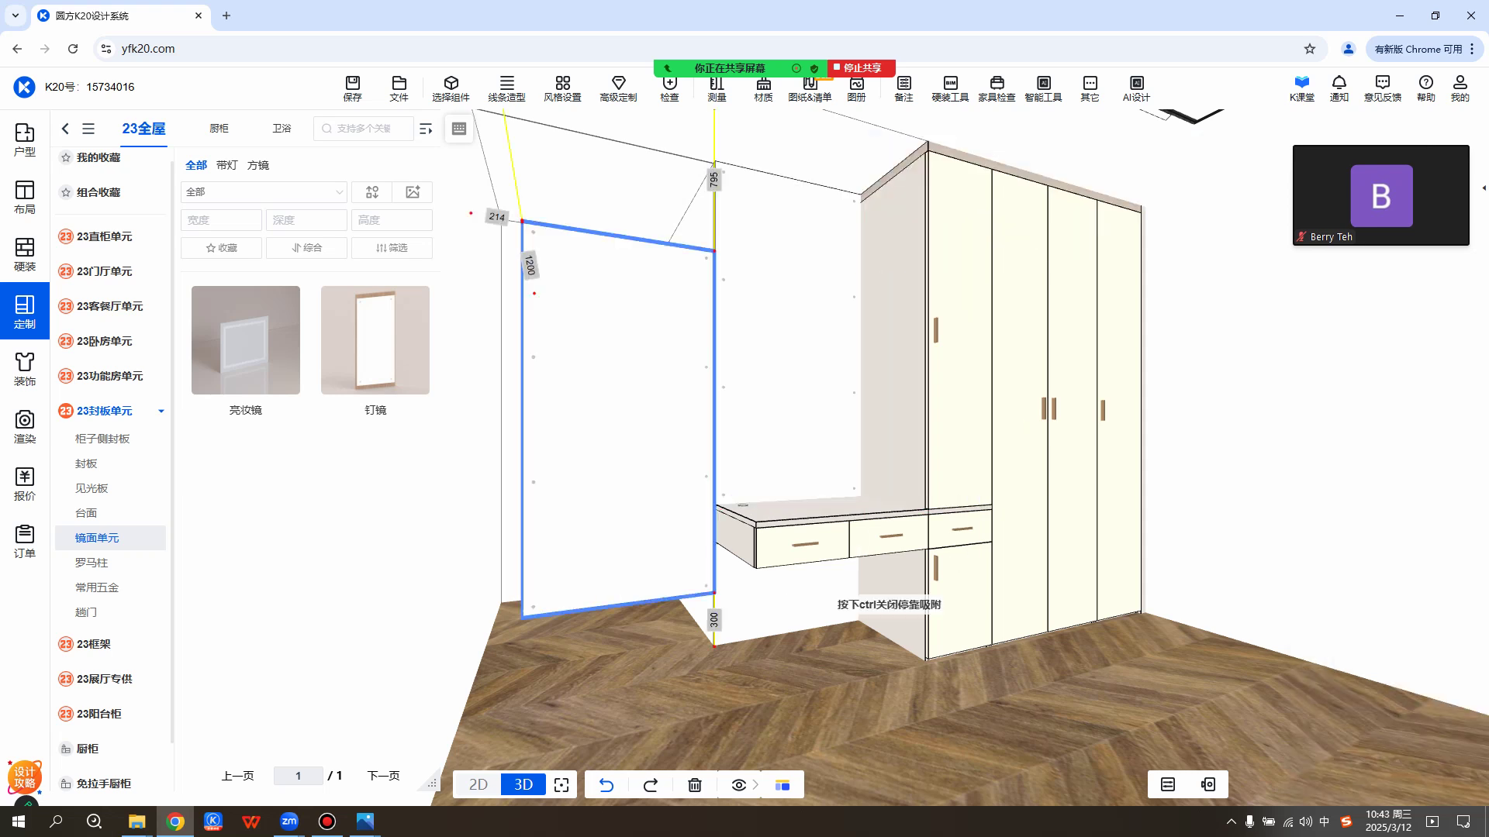
key("Escape")
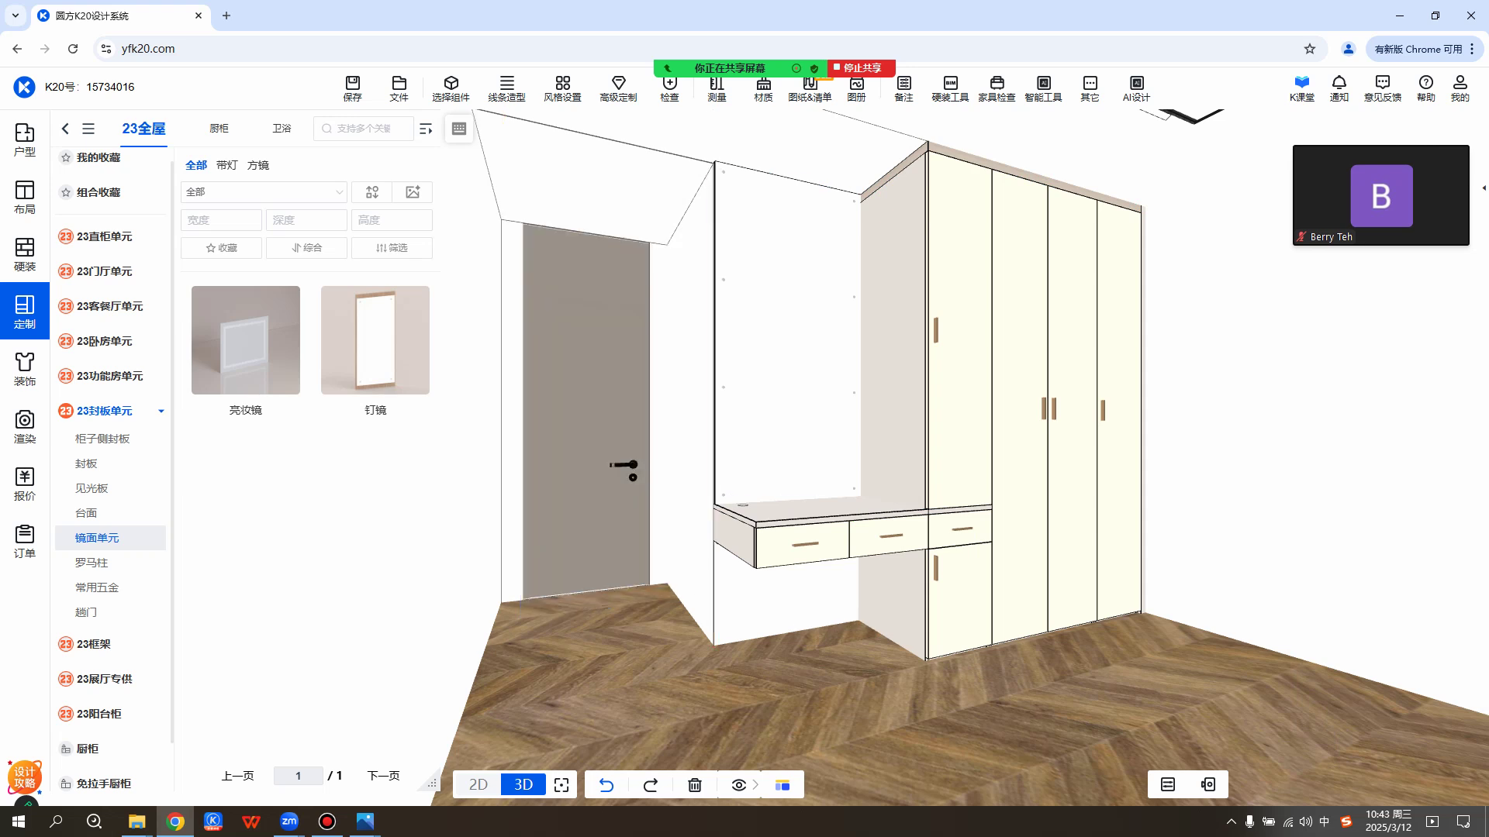
left_click(788, 348)
mouse_move(1077, 153)
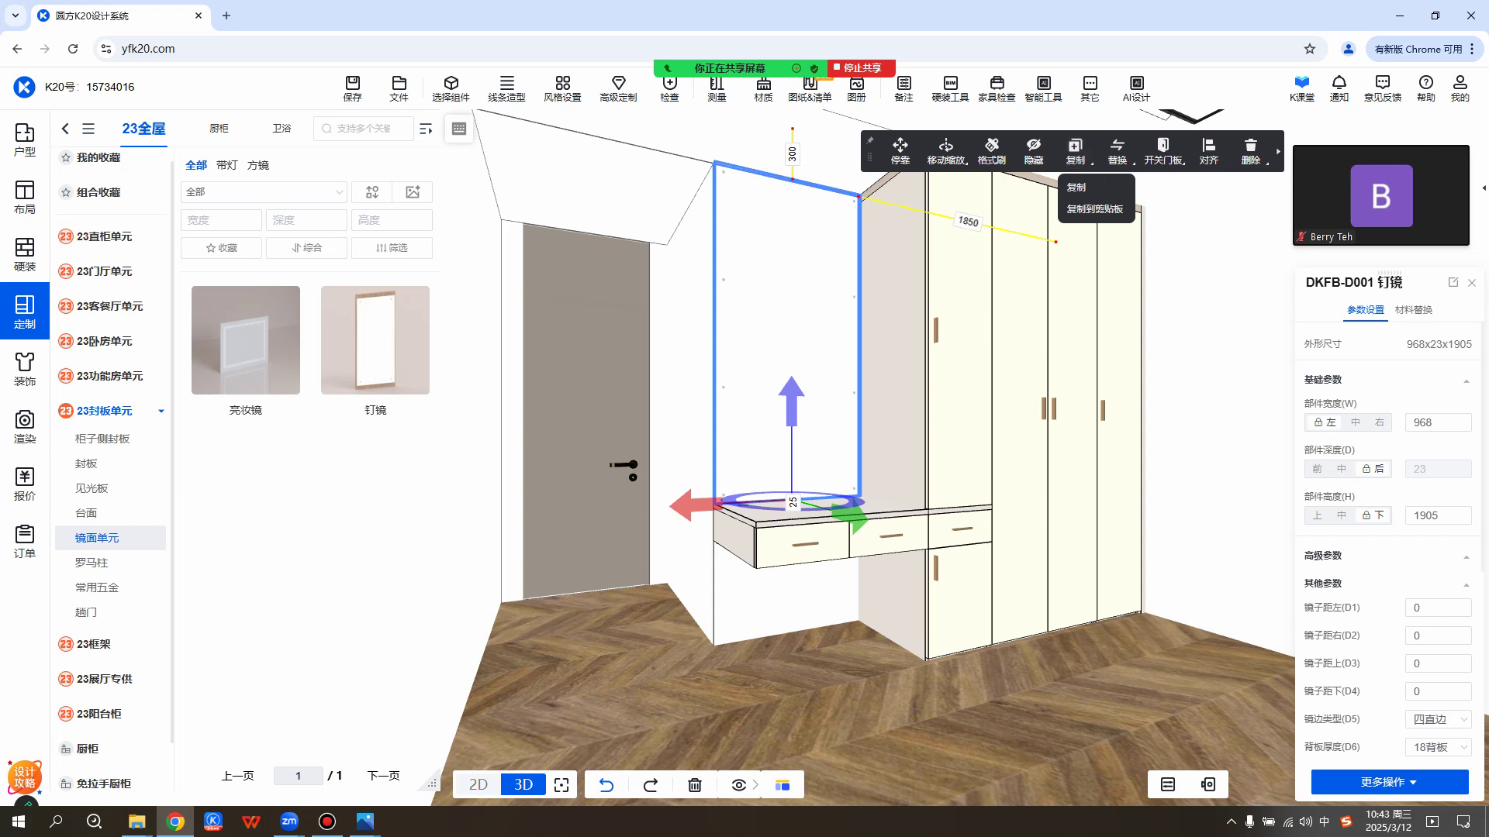
left_click(1210, 310)
right_click(788, 426)
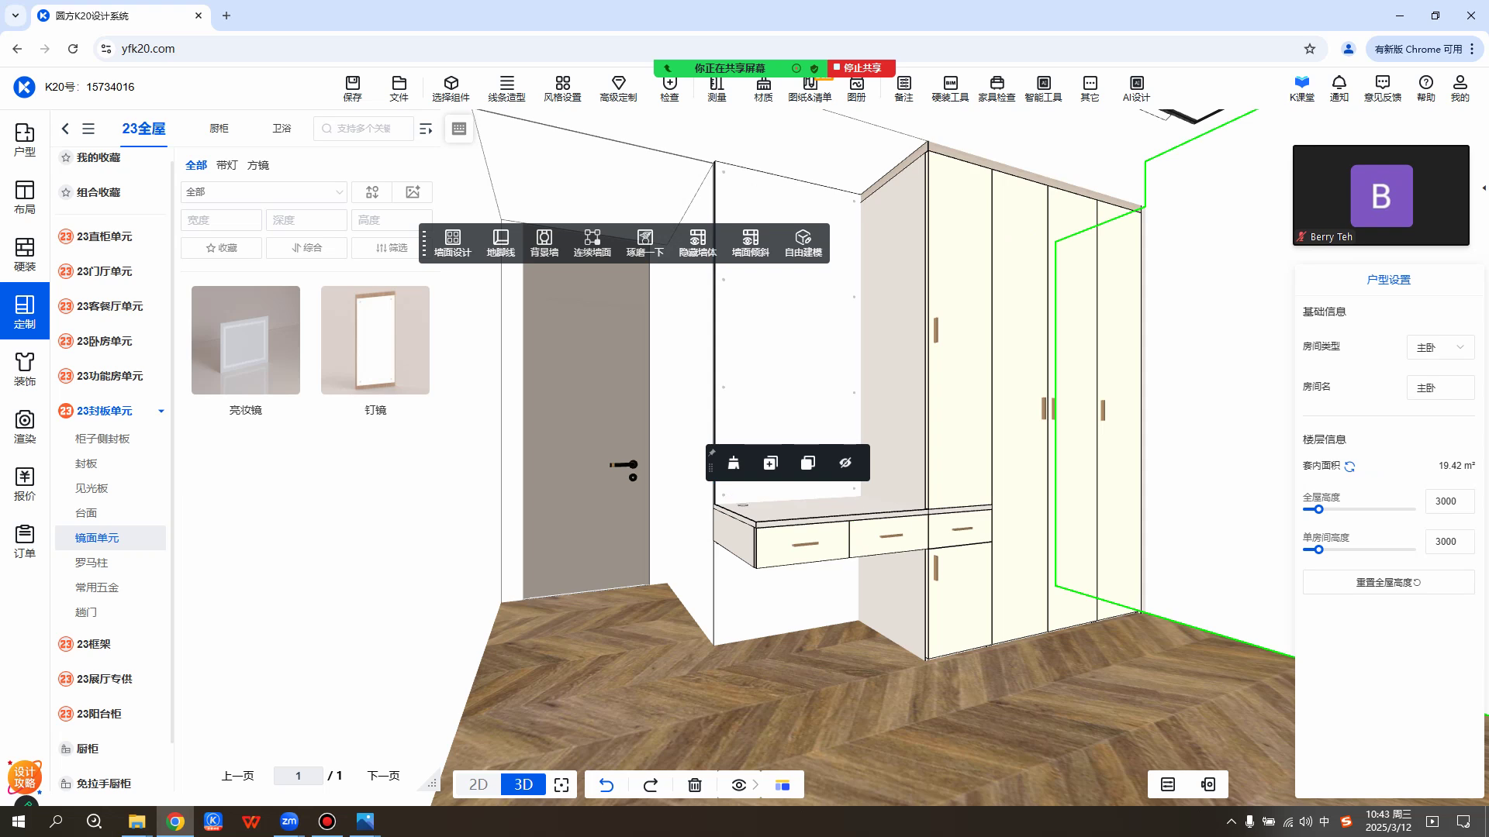
Copy the desk's wall mirror straight down to the floor below the desk and set the copy's height to 590.
left_click(787, 372)
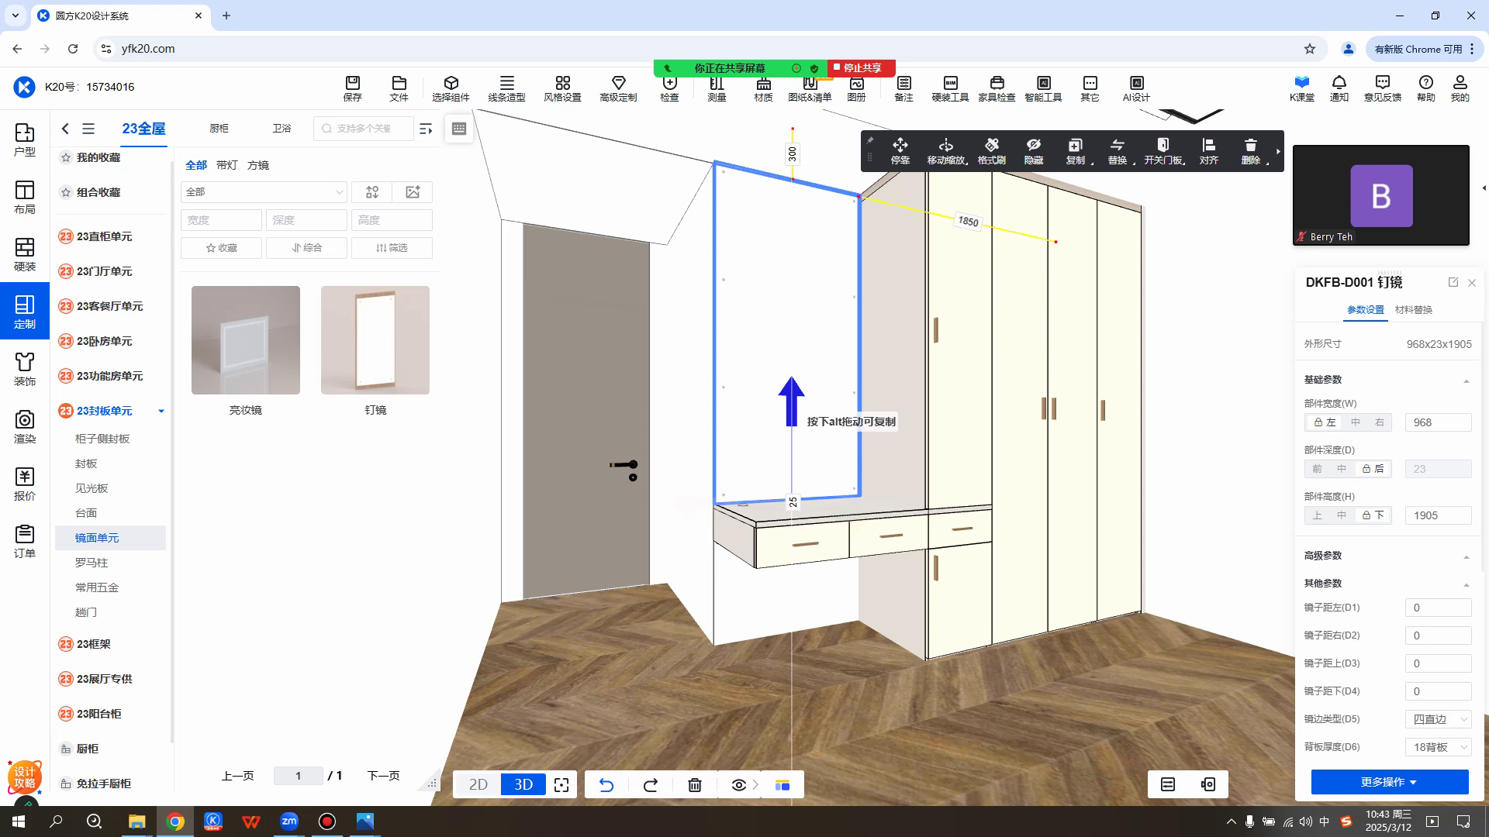
left_click_drag(791, 403, 791, 537)
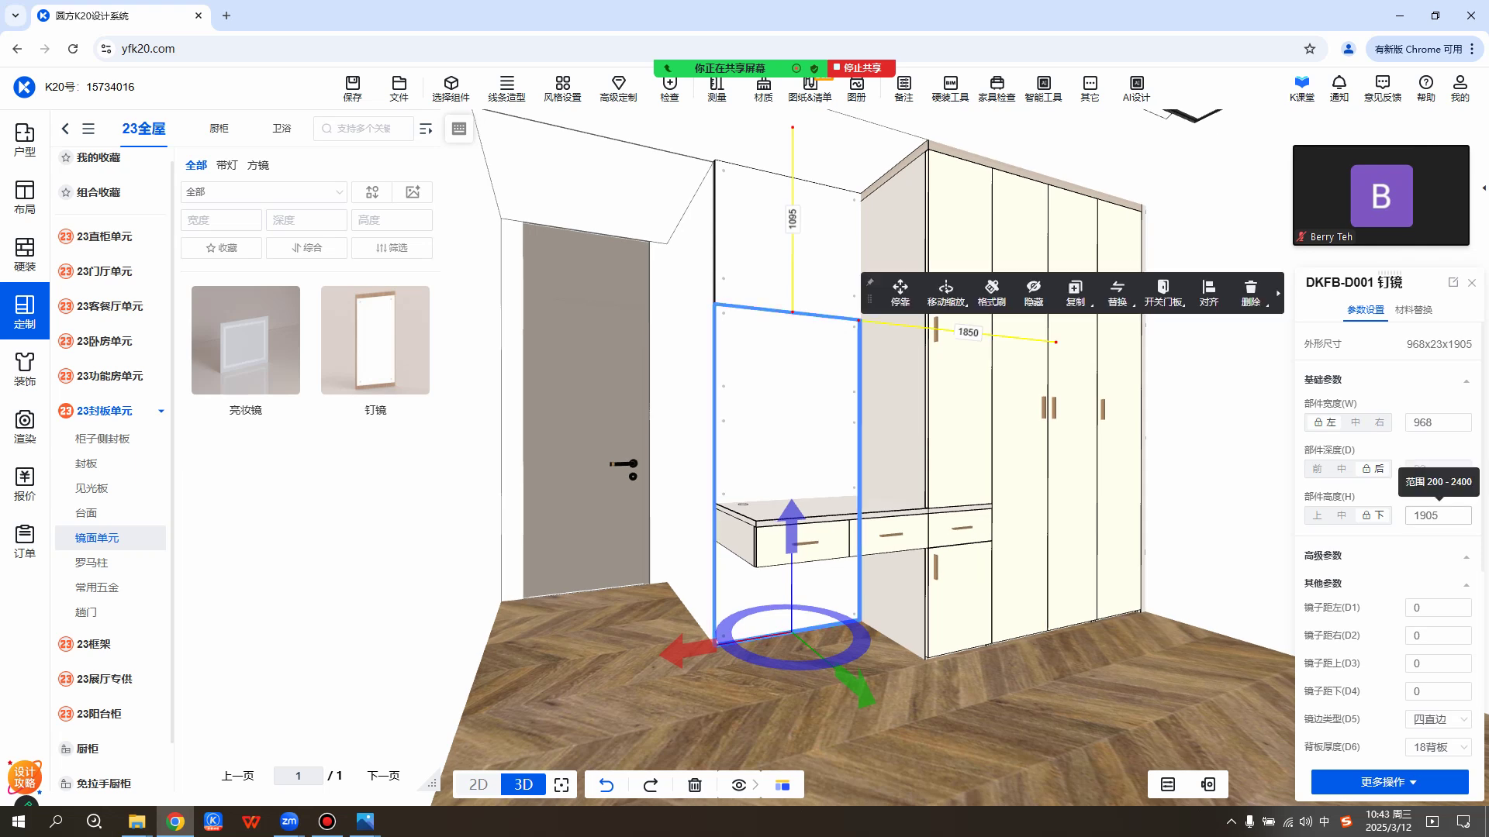
double_click(1428, 516)
type("590")
key("Return")
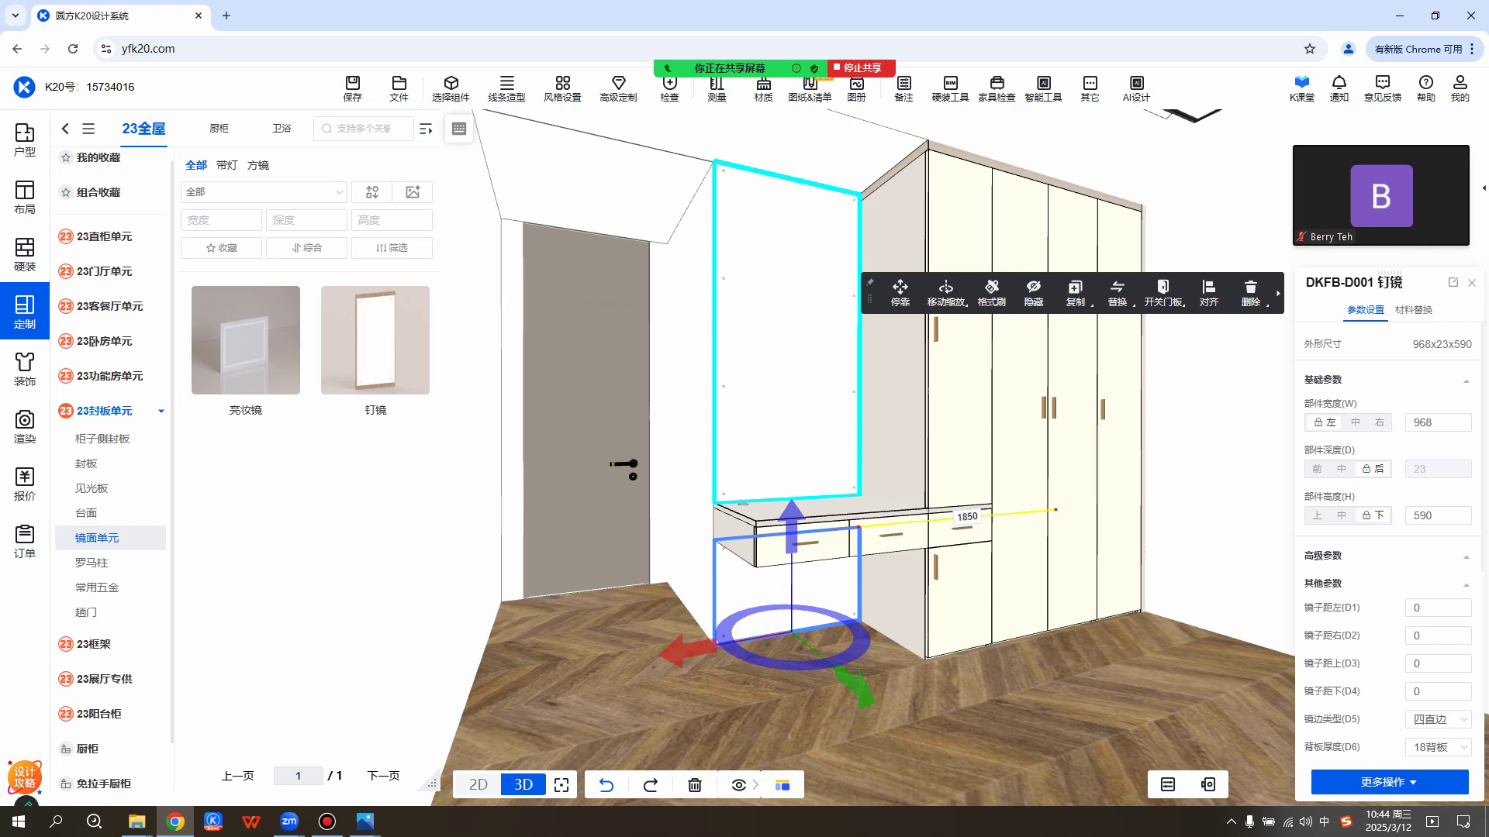
left_click(787, 364)
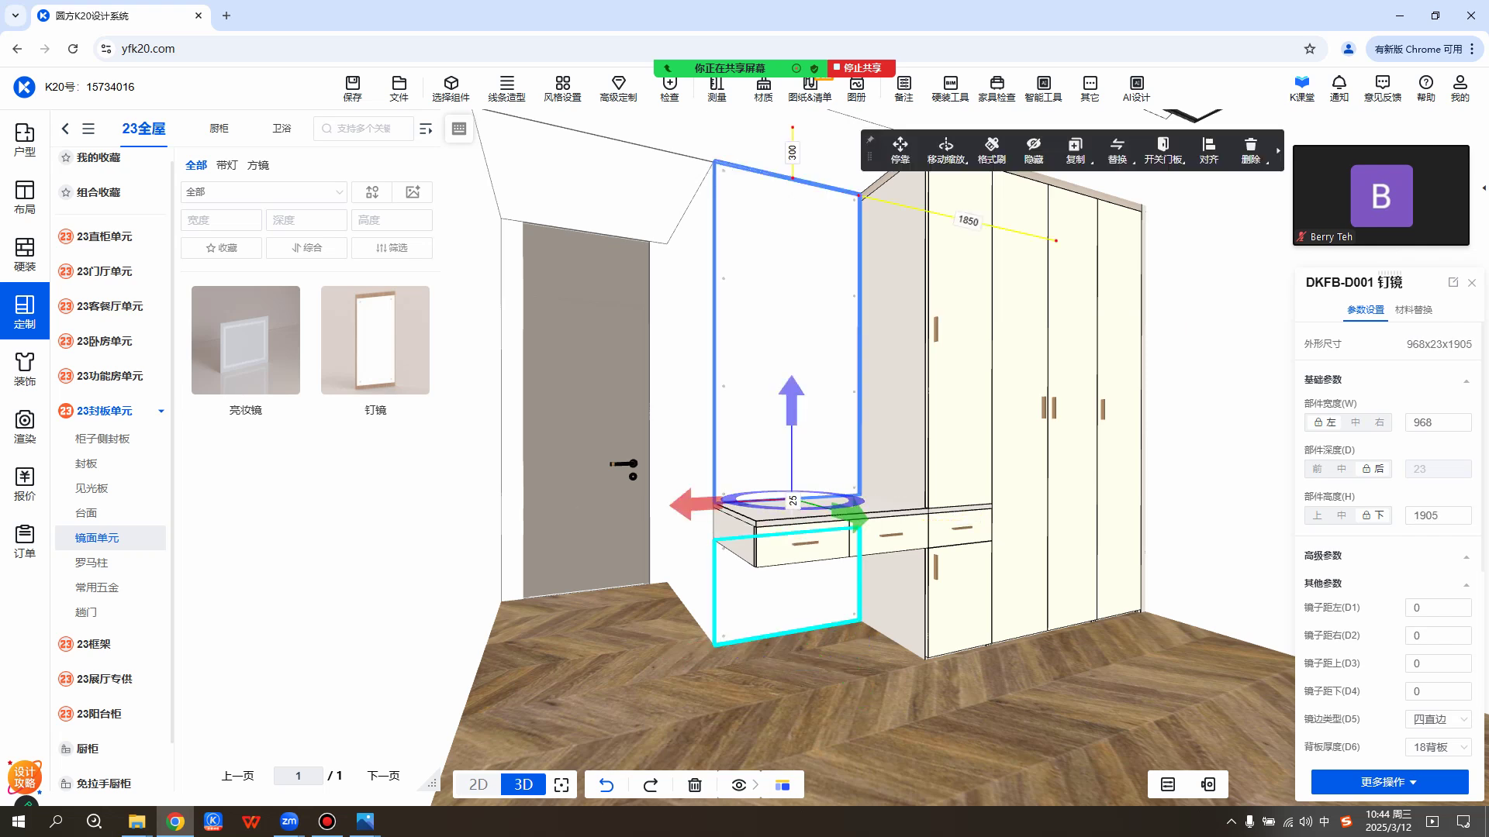
left_click(787, 589)
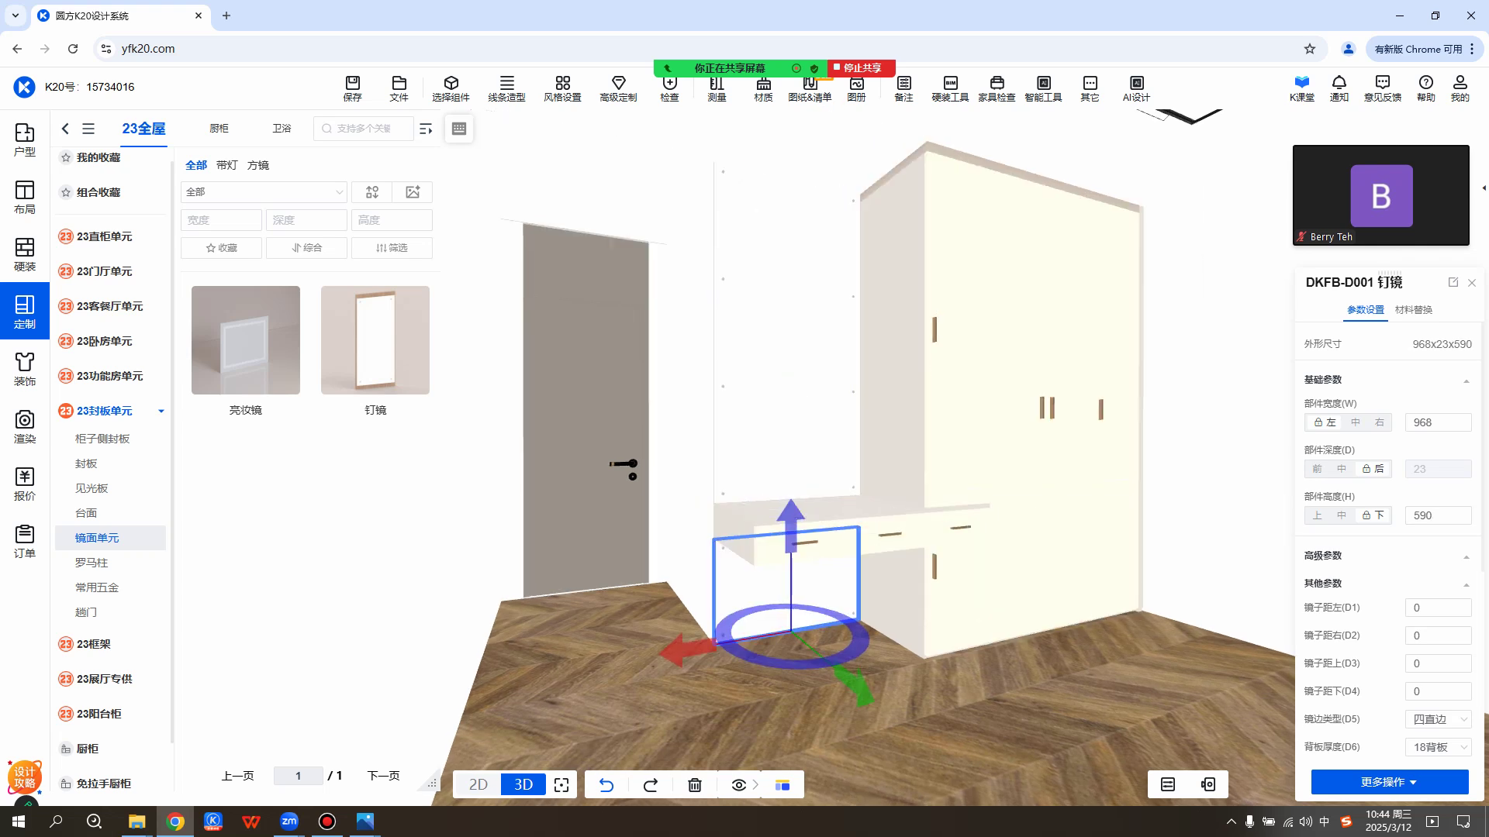
left_click(787, 365)
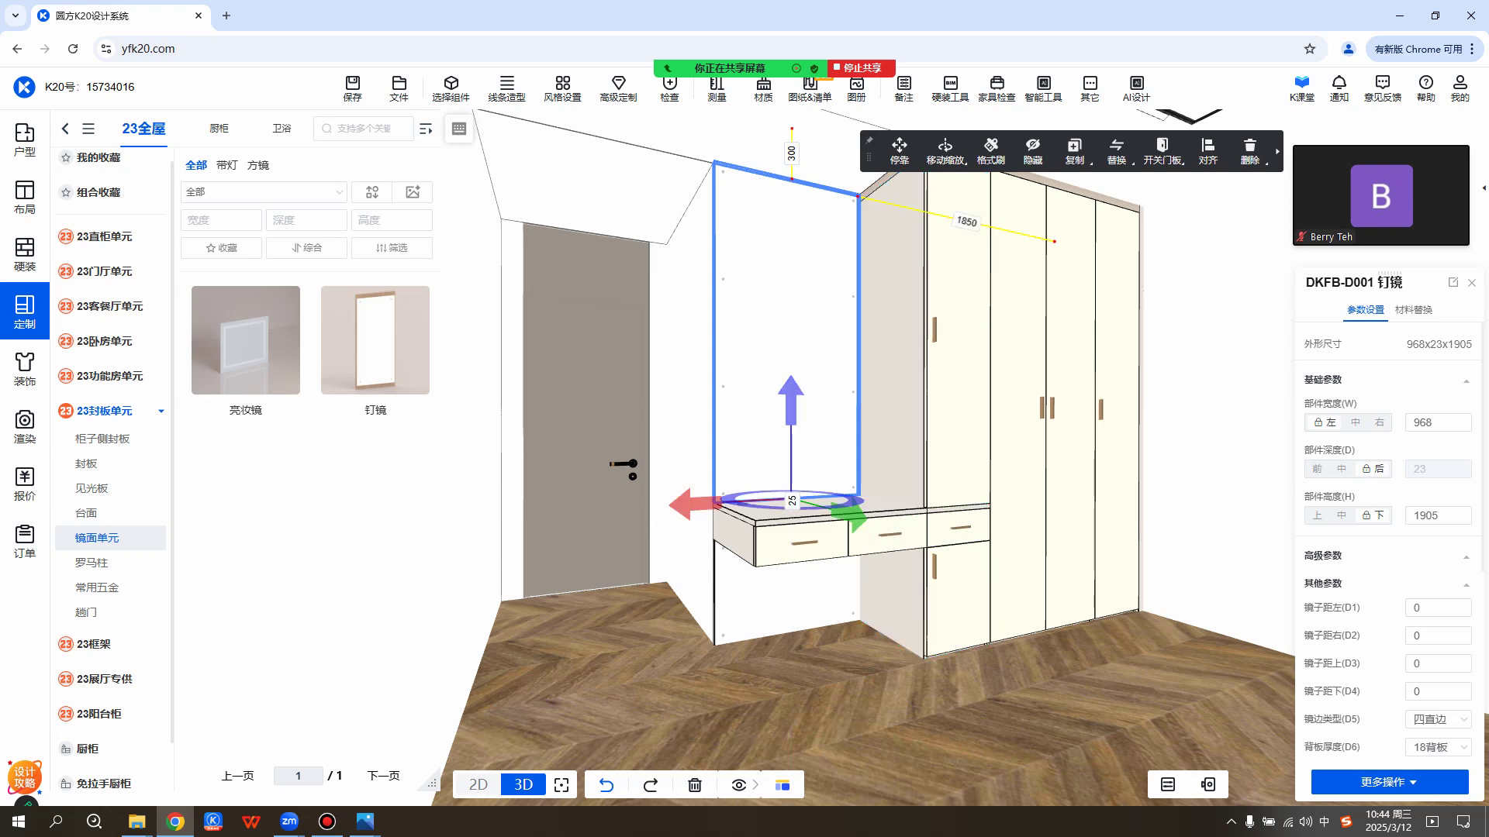
Switch to the Zoom meeting chat to read the participants' replies, and minimise it.
mouse_move(715, 70)
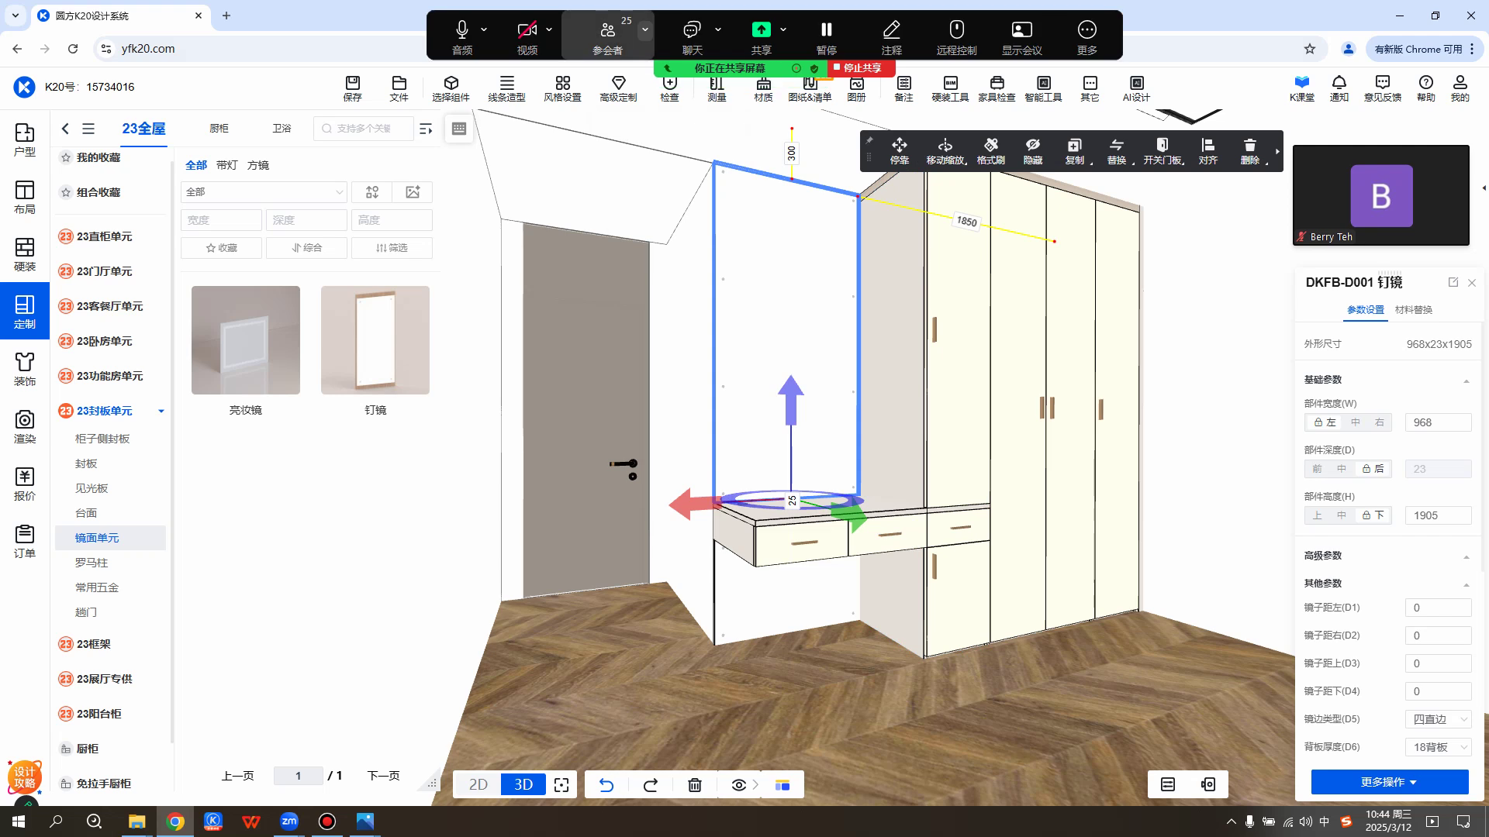
left_click(692, 37)
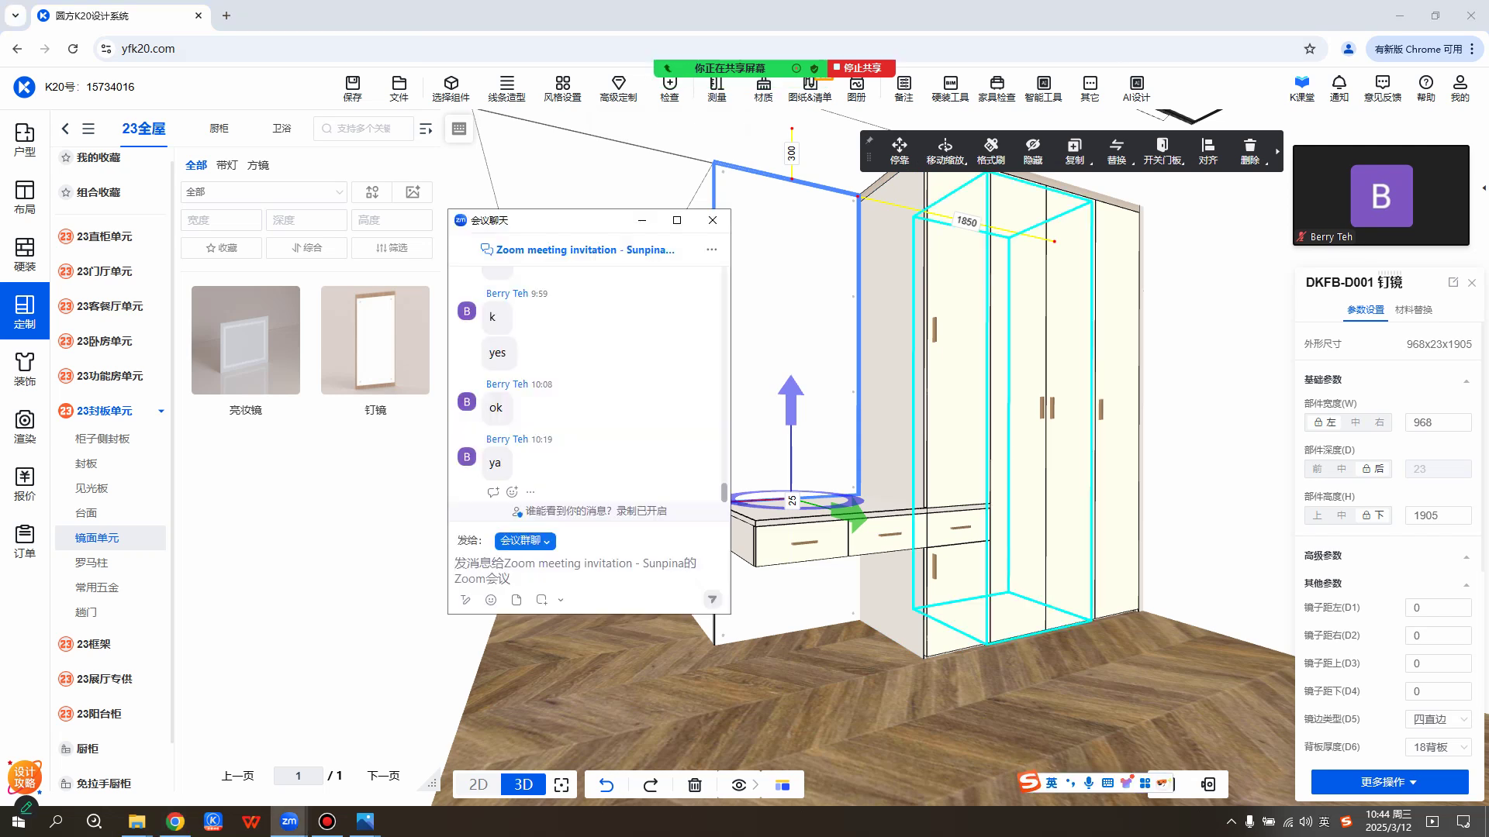
left_click_drag(598, 221, 522, 215)
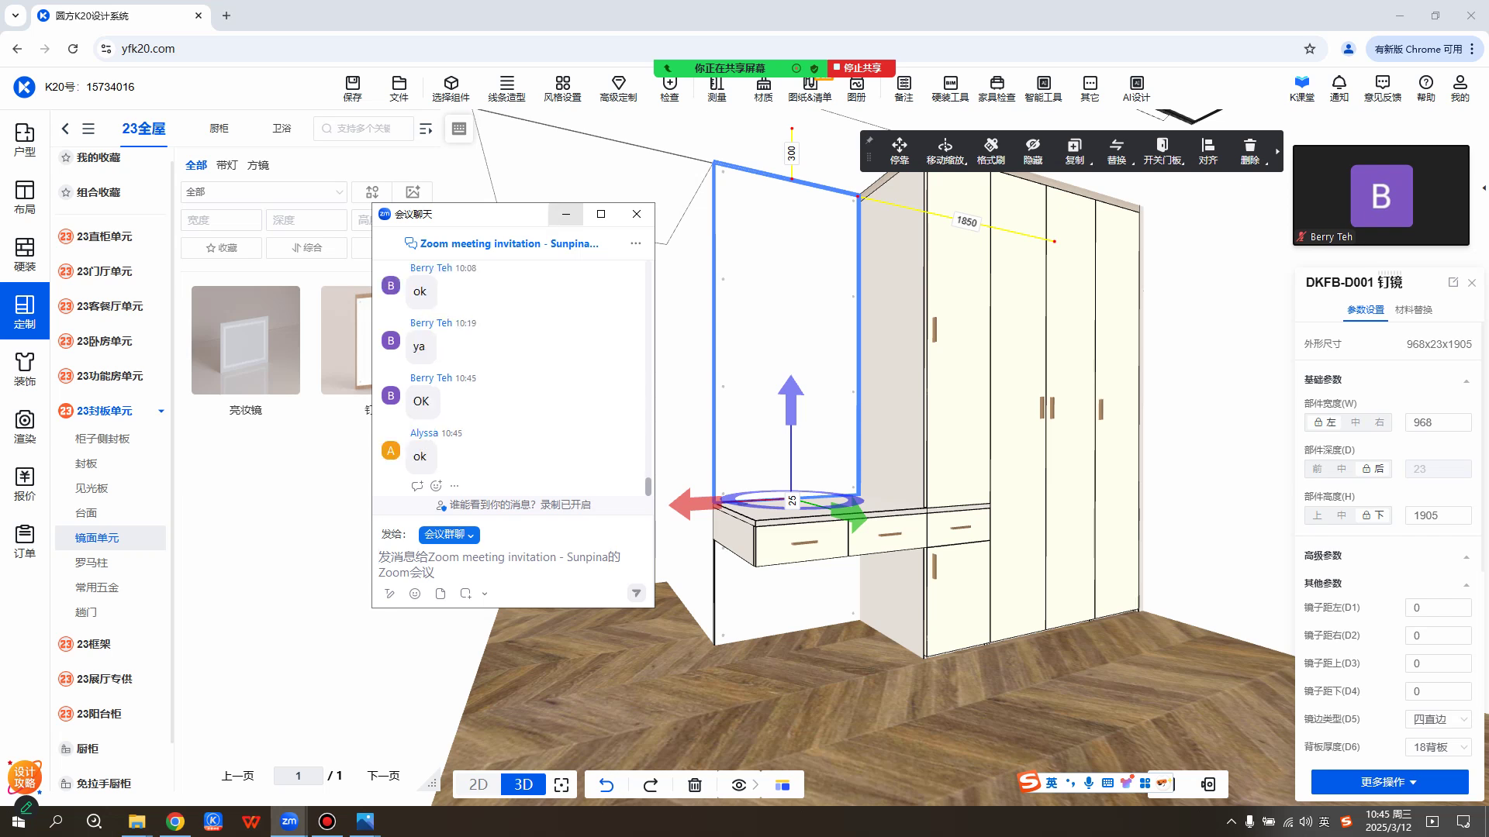
left_click(566, 214)
Close the WeChat screenshot and examine the bedroom reference render for the wardrobe's colour and door style, returning to the design.
left_click_drag(930, 465, 767, 470)
scroll(760, 457, "down", 1)
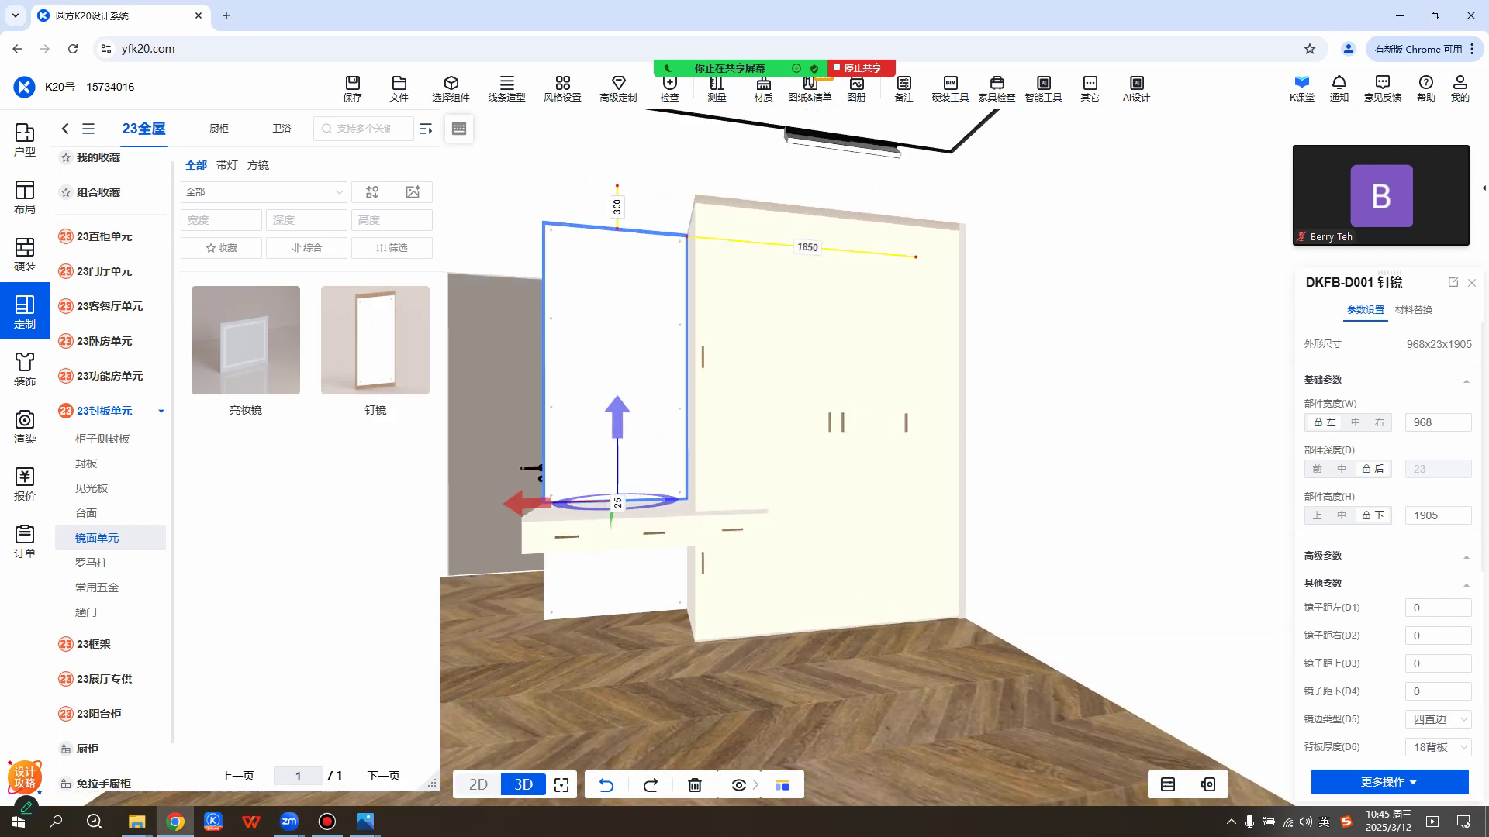
left_click(802, 435)
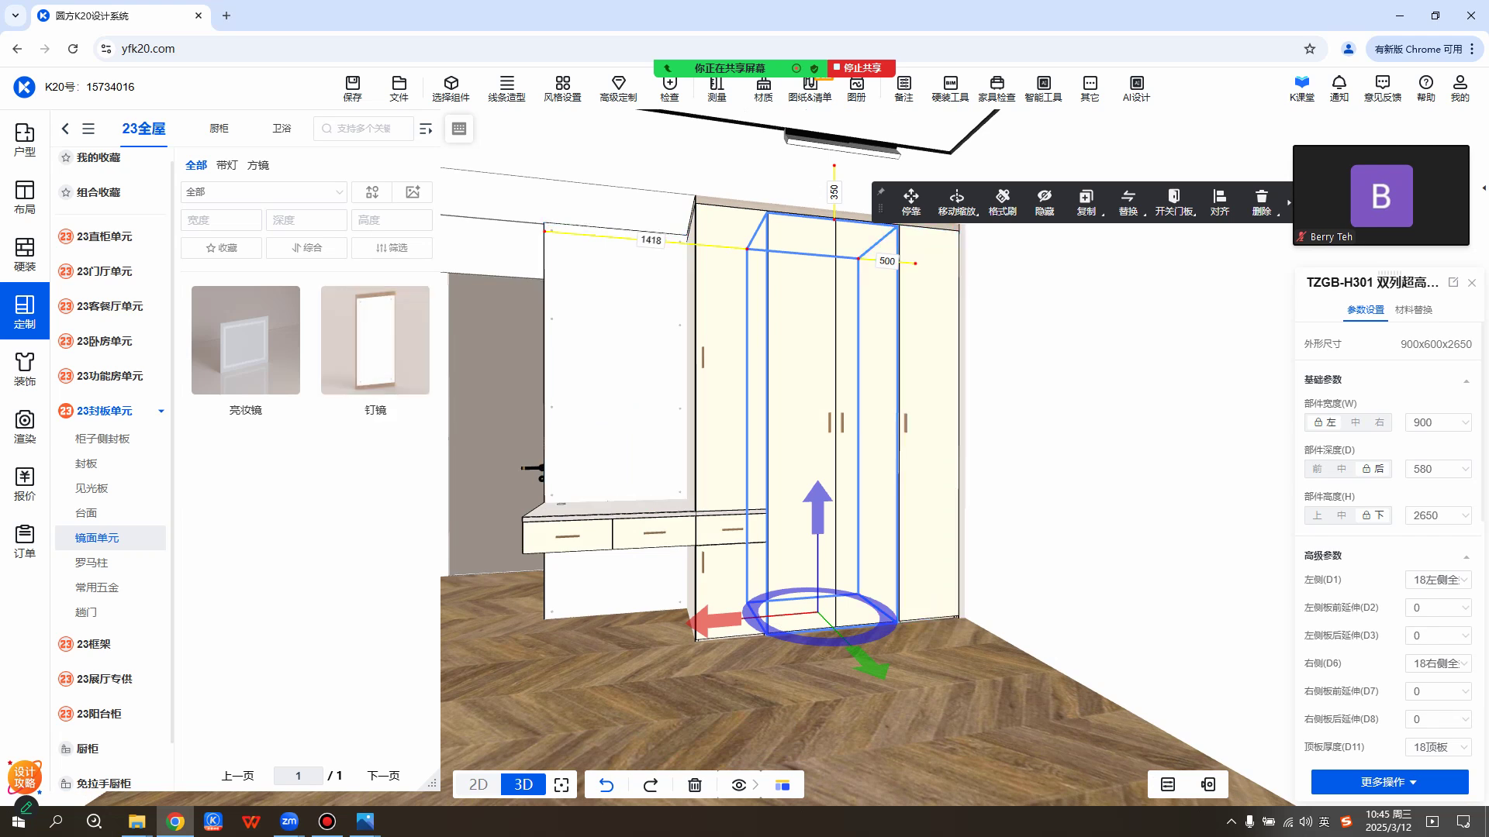
mouse_move(364, 820)
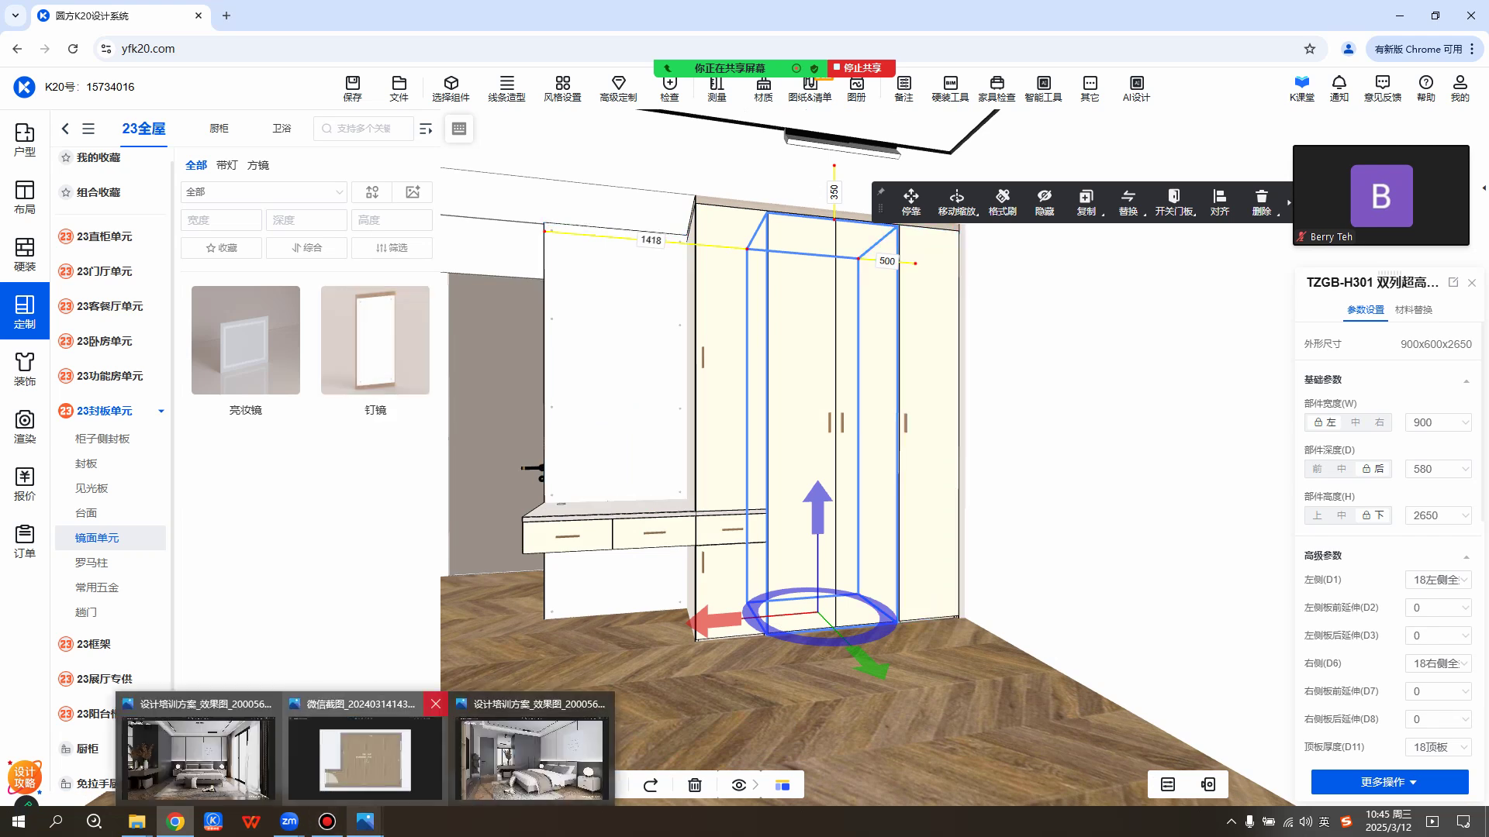
left_click(436, 704)
left_click(451, 749)
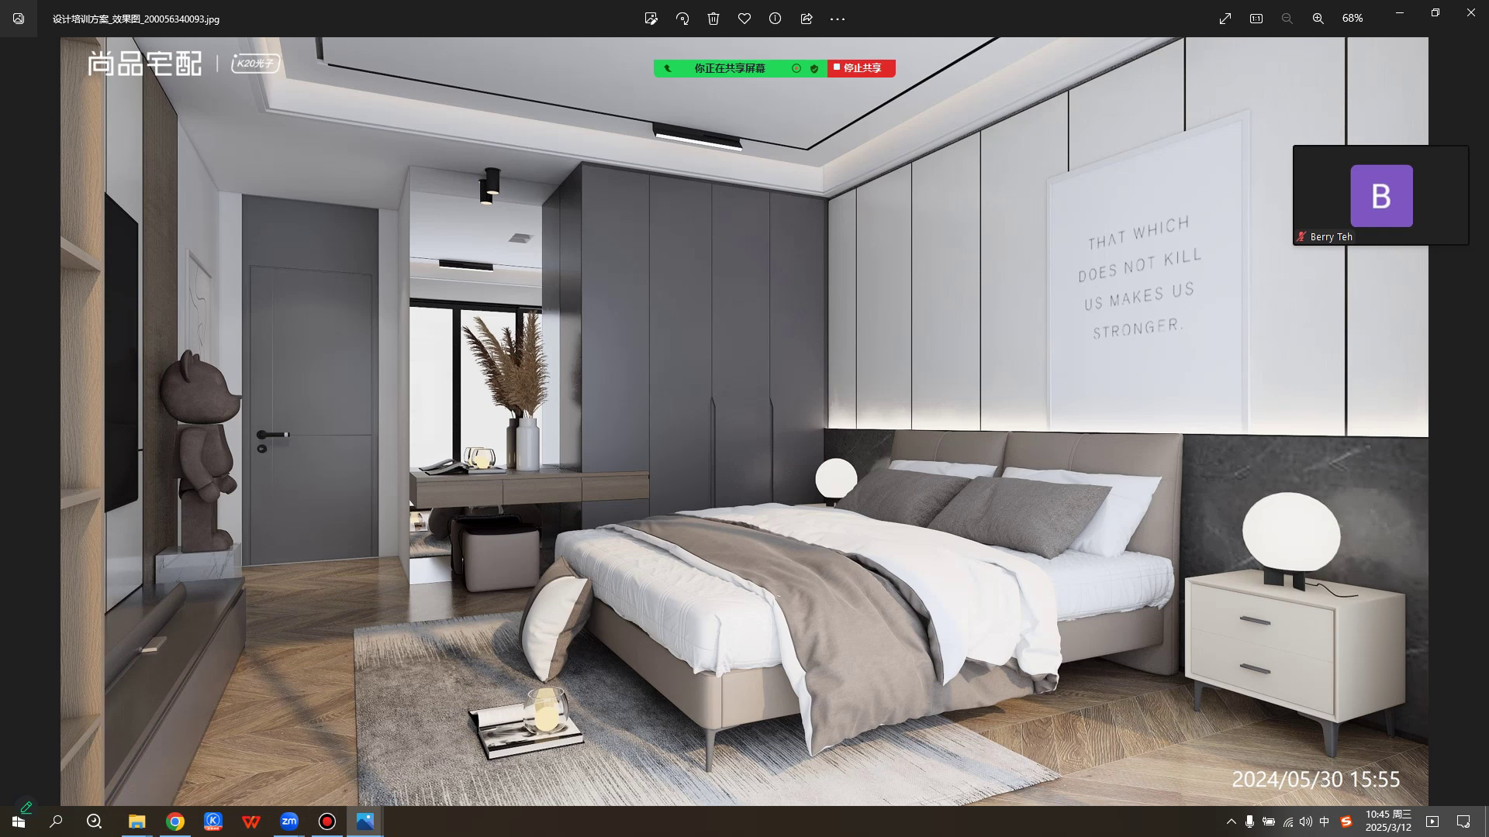
left_click(1400, 13)
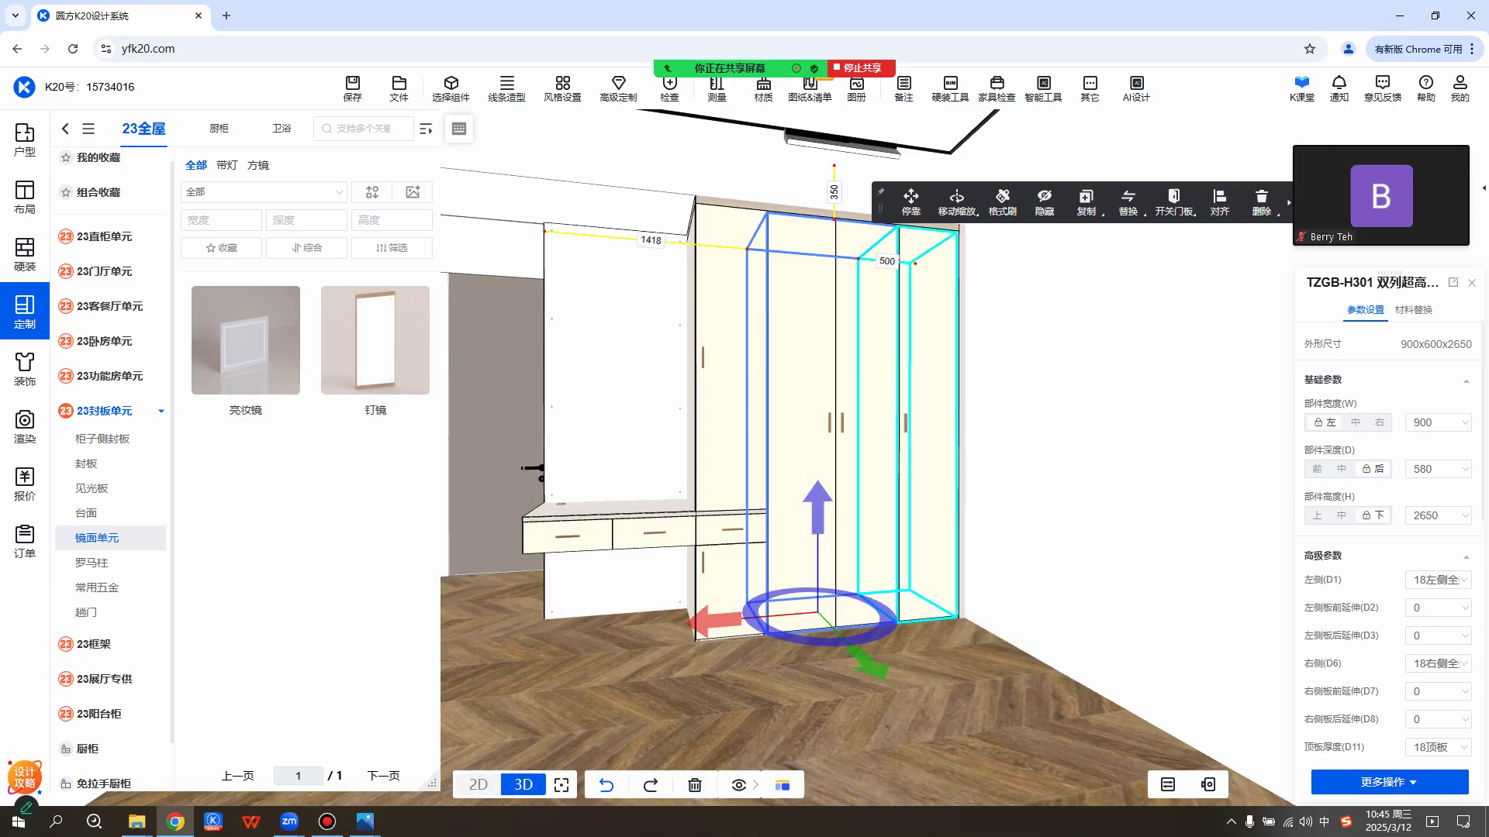
key("Escape")
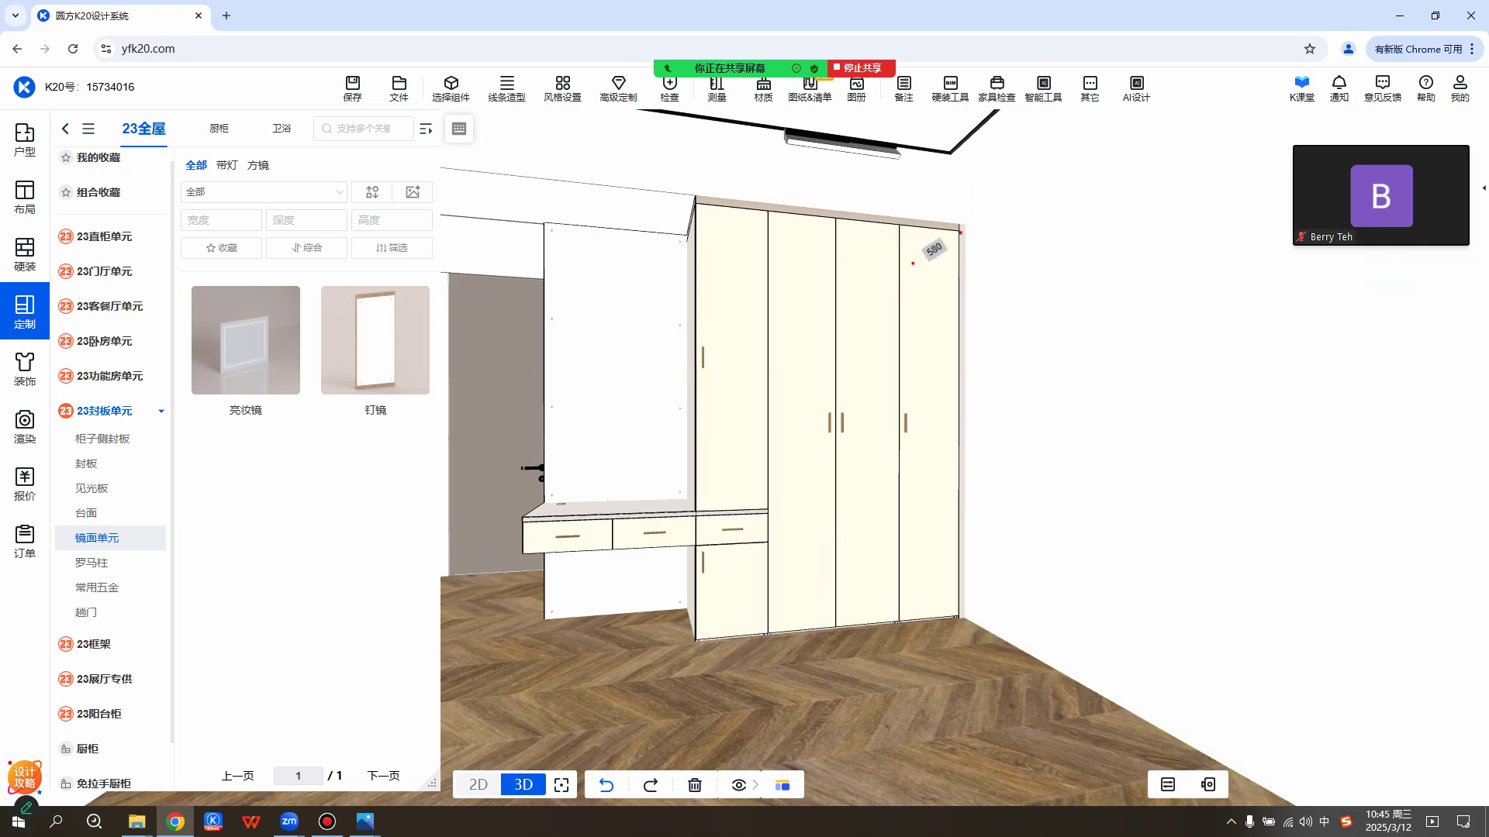
Set the body material of the 450-wide single-column cabinet at the wardrobe's wall end to GDFMR天云灰.
scroll(868, 457, "up", 1)
scroll(868, 457, "up", 1)
scroll(930, 465, "down", 1)
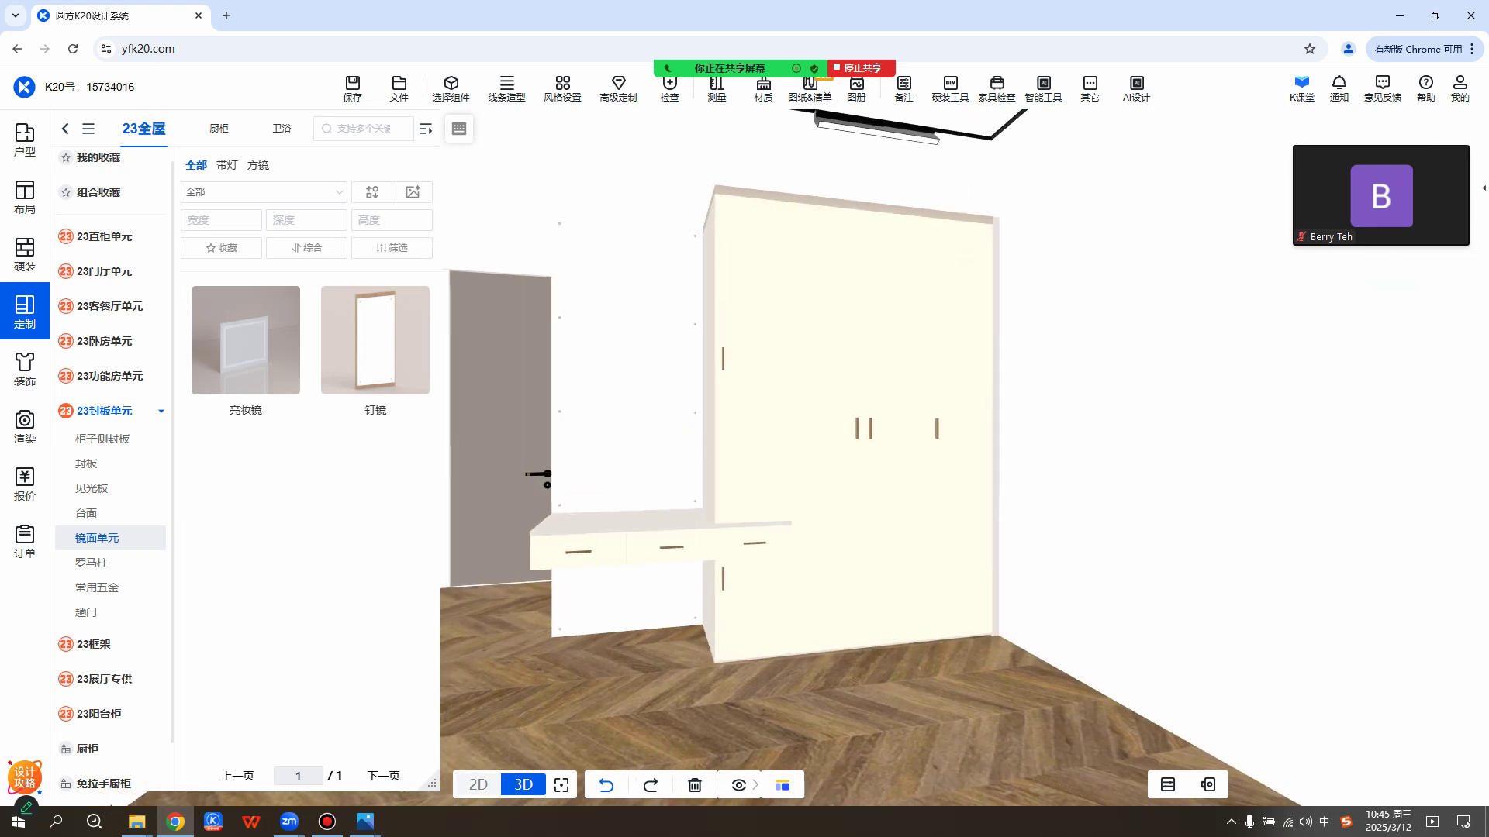
left_click(960, 434)
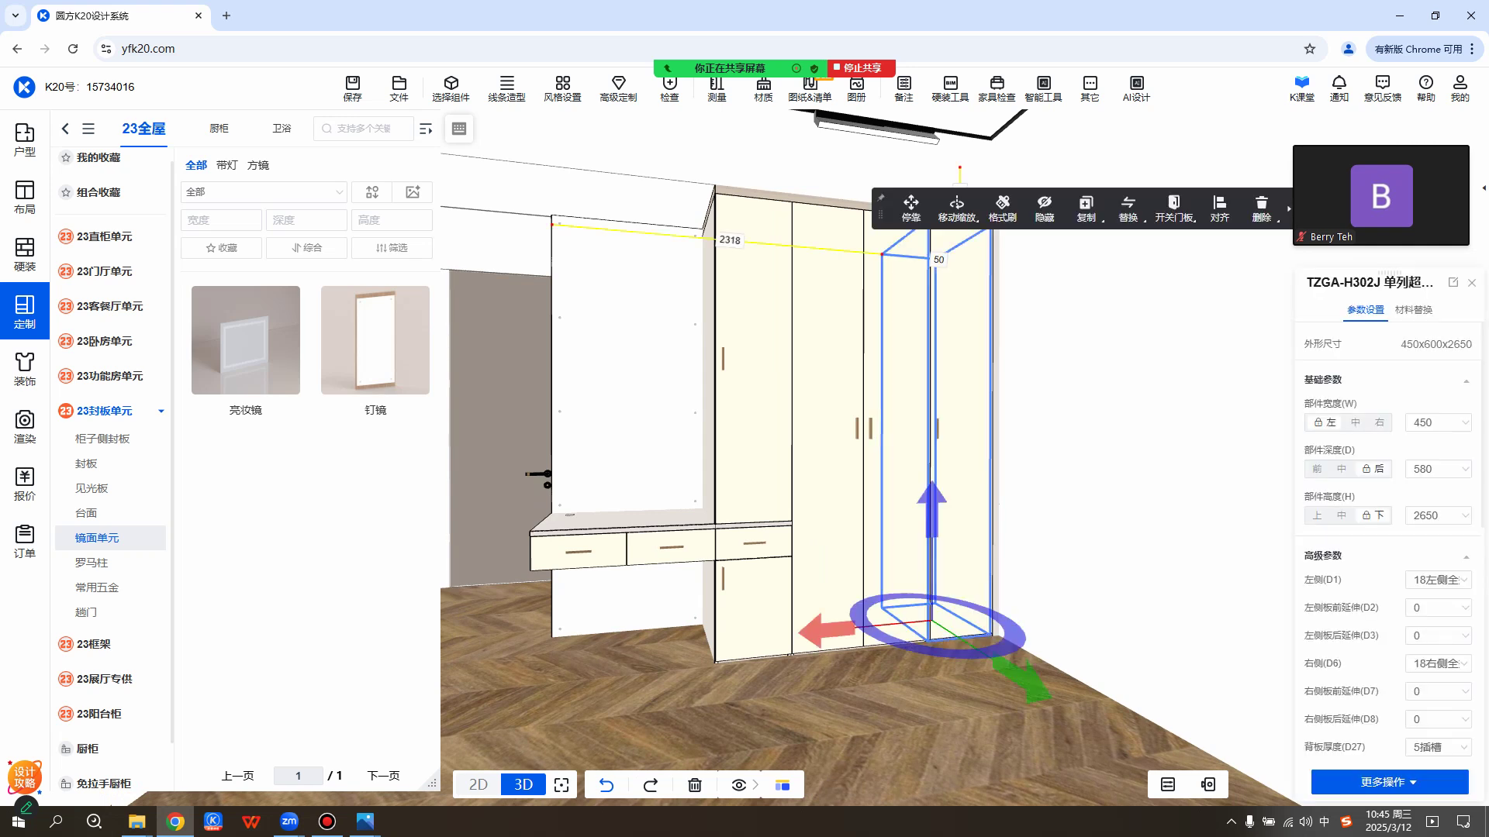
left_click(1414, 310)
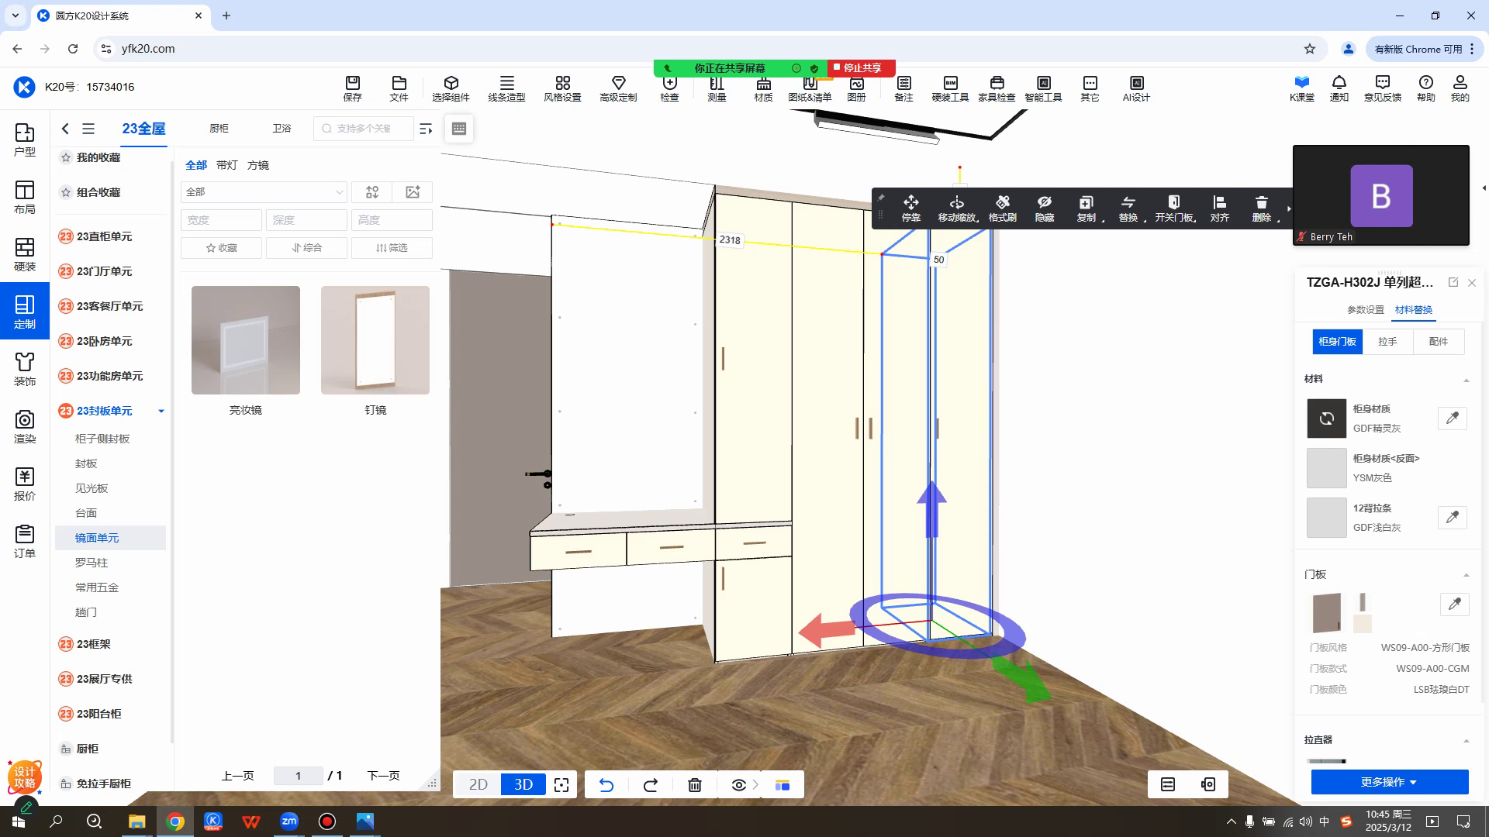
left_click(1326, 419)
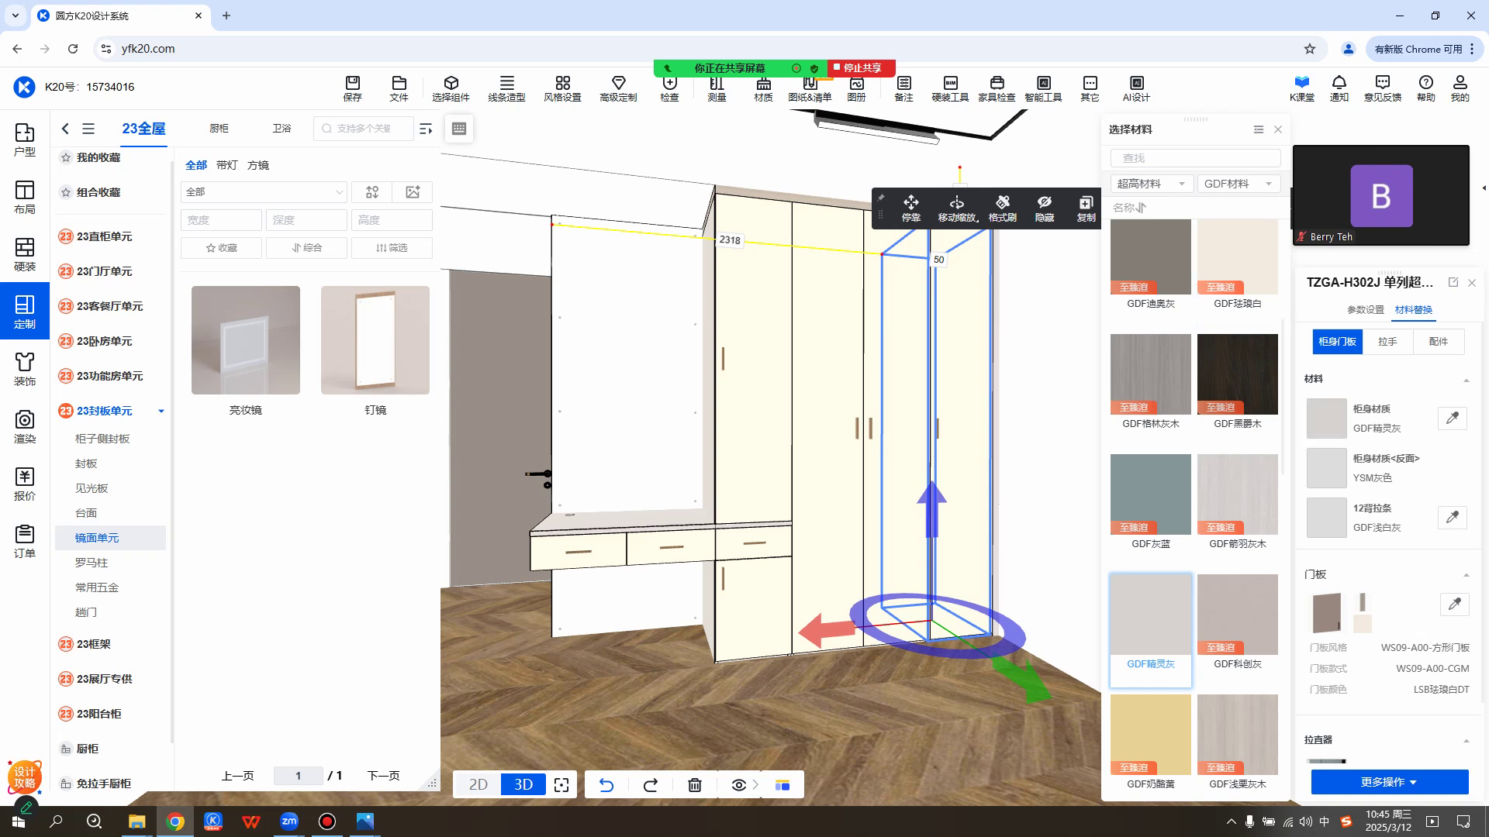
scroll(1194, 510, "down", 2)
scroll(1194, 510, "up", 7)
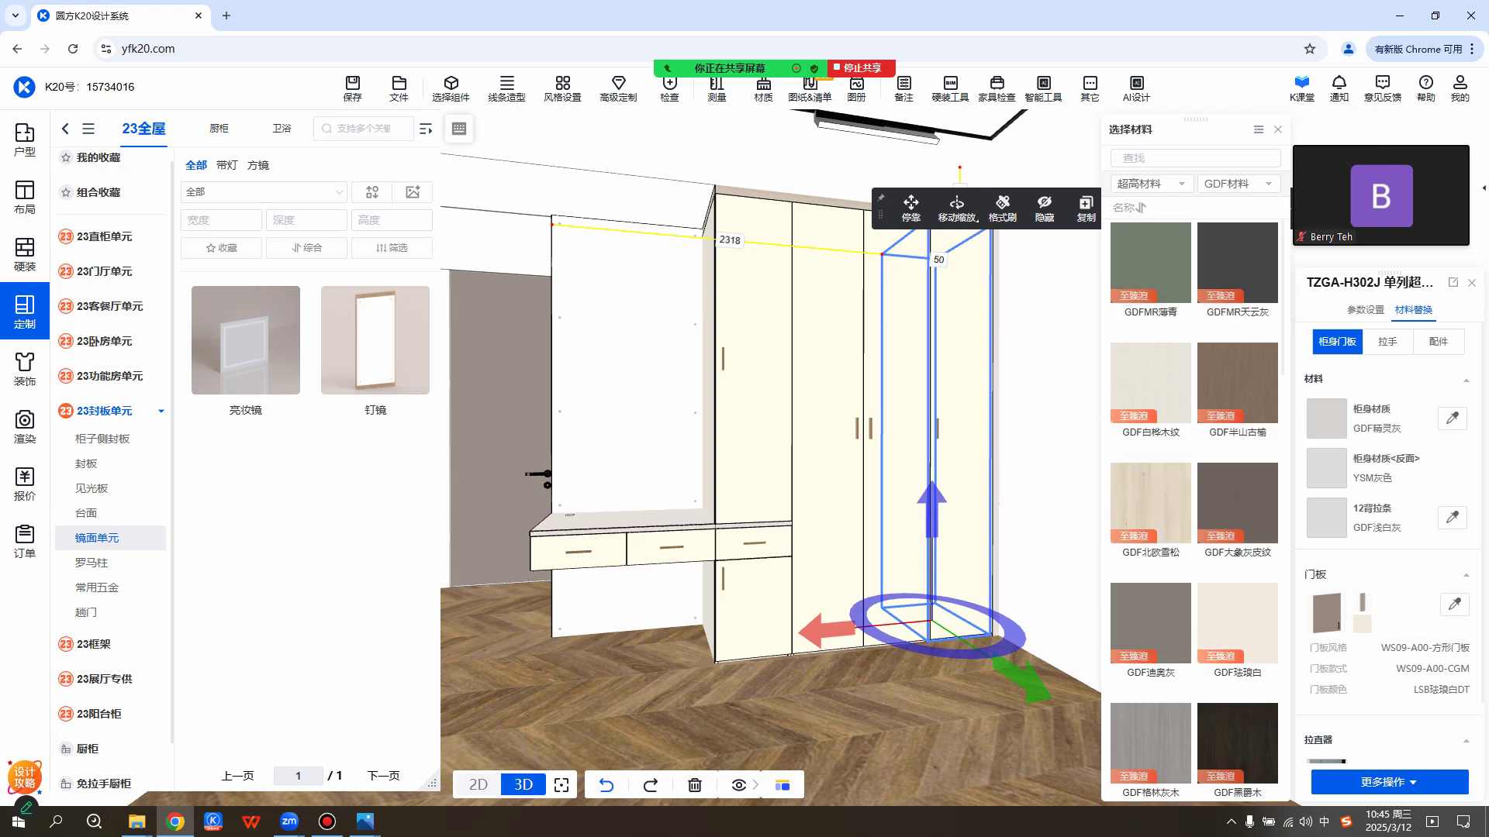
left_click(1236, 263)
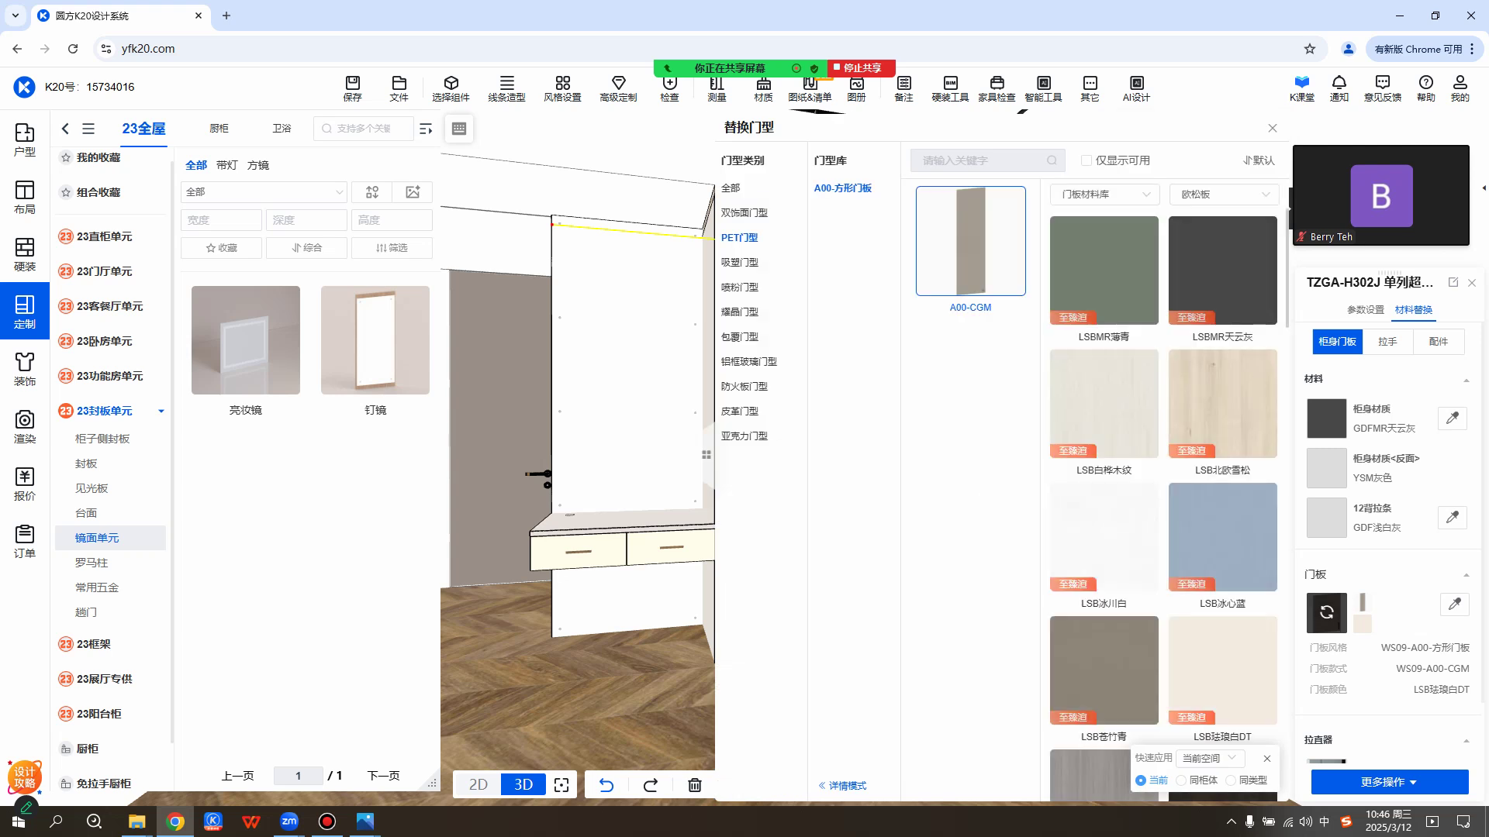
Replace the 450-wide cabinet's door with the 喷粉门型 A83-NX1200RL style in FYA摩登灰.
right_click_drag(659, 326, 465, 334)
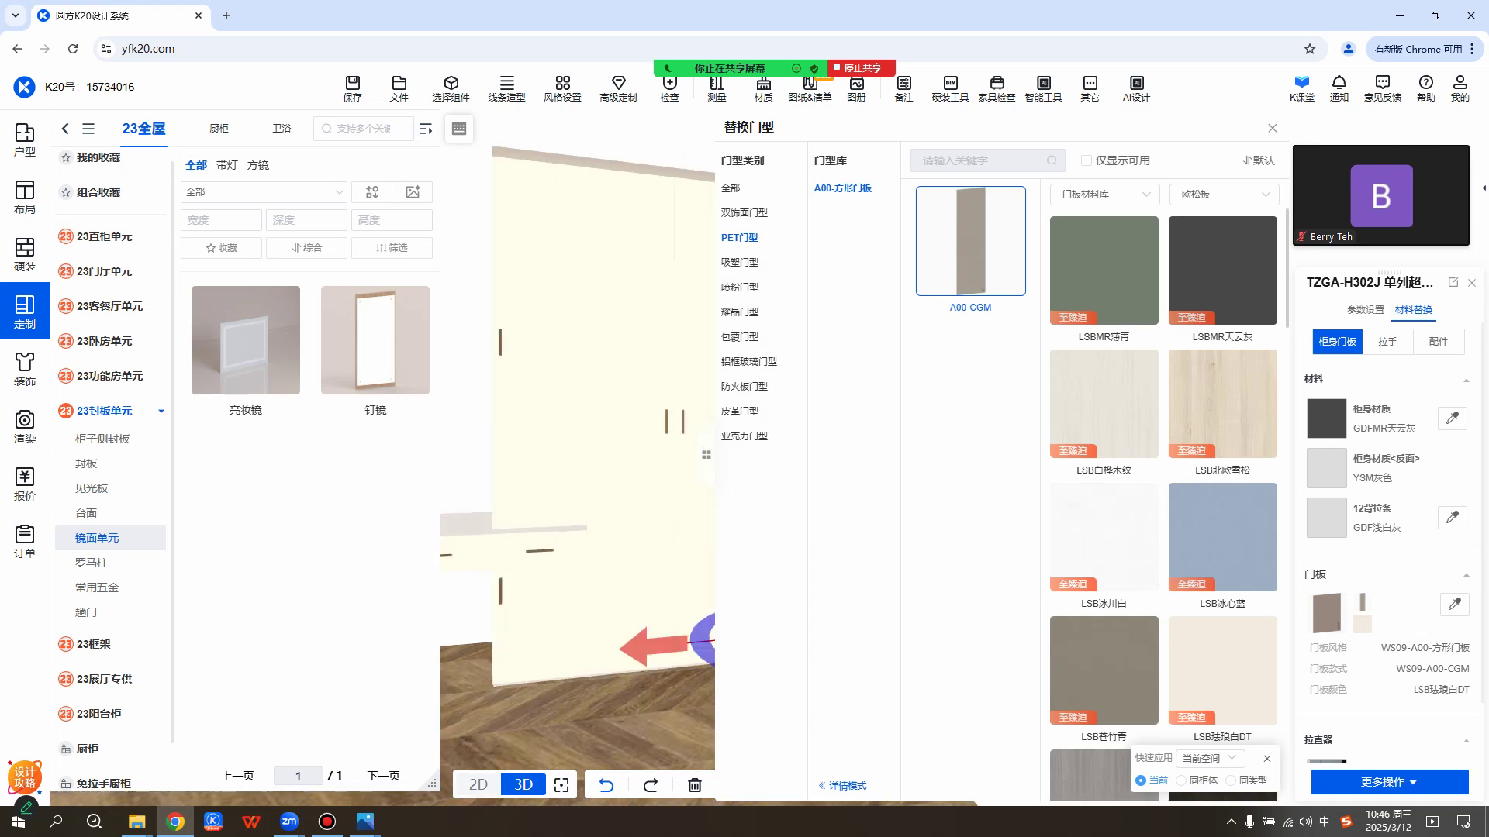
right_click_drag(605, 435, 514, 417)
scroll(577, 434, "down", 1)
left_click(744, 288)
right_click_drag(636, 388, 554, 389)
scroll(562, 392, "down", 1)
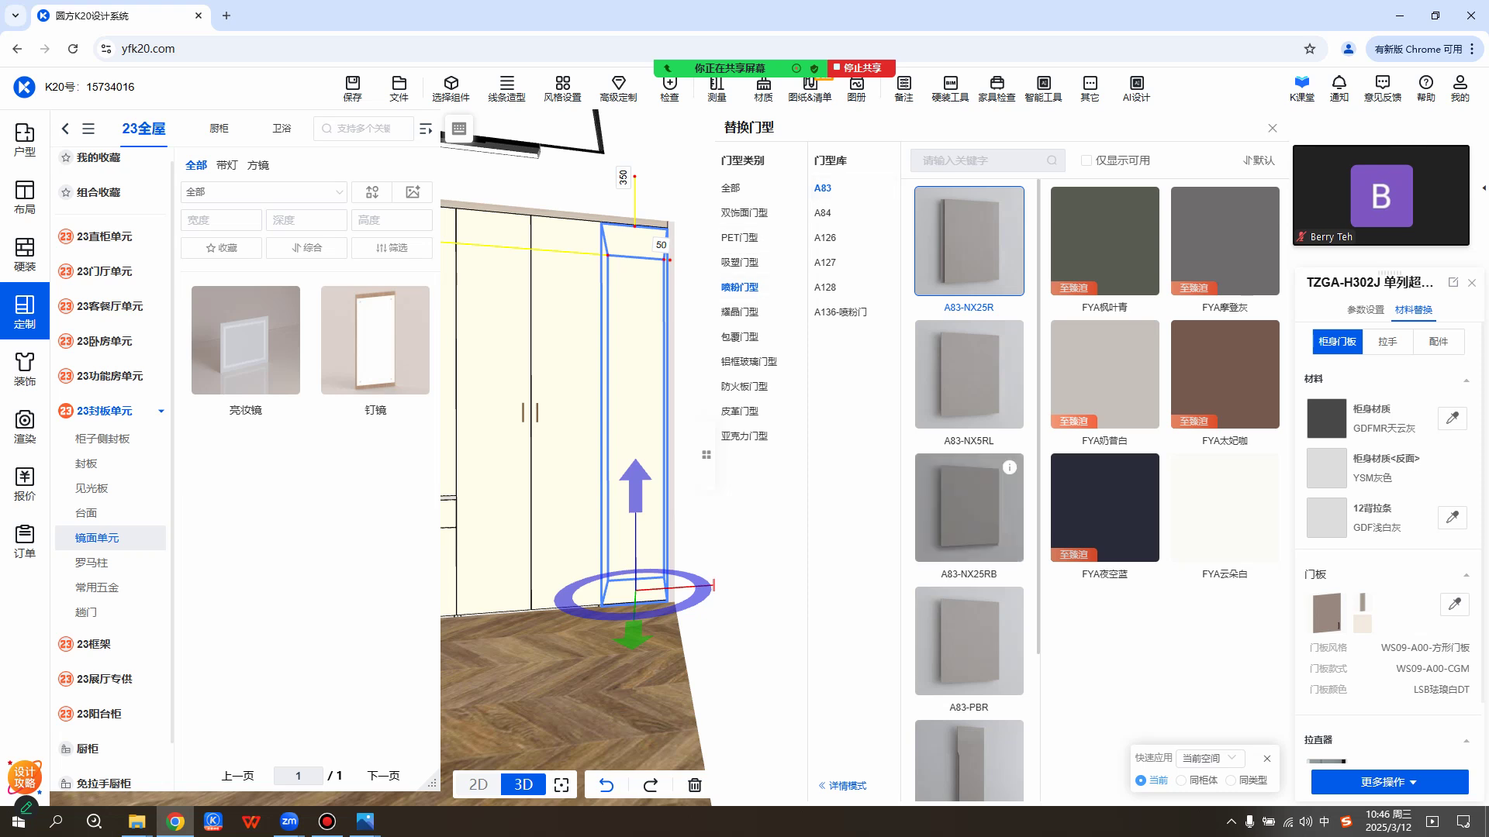
scroll(969, 372, "down", 1)
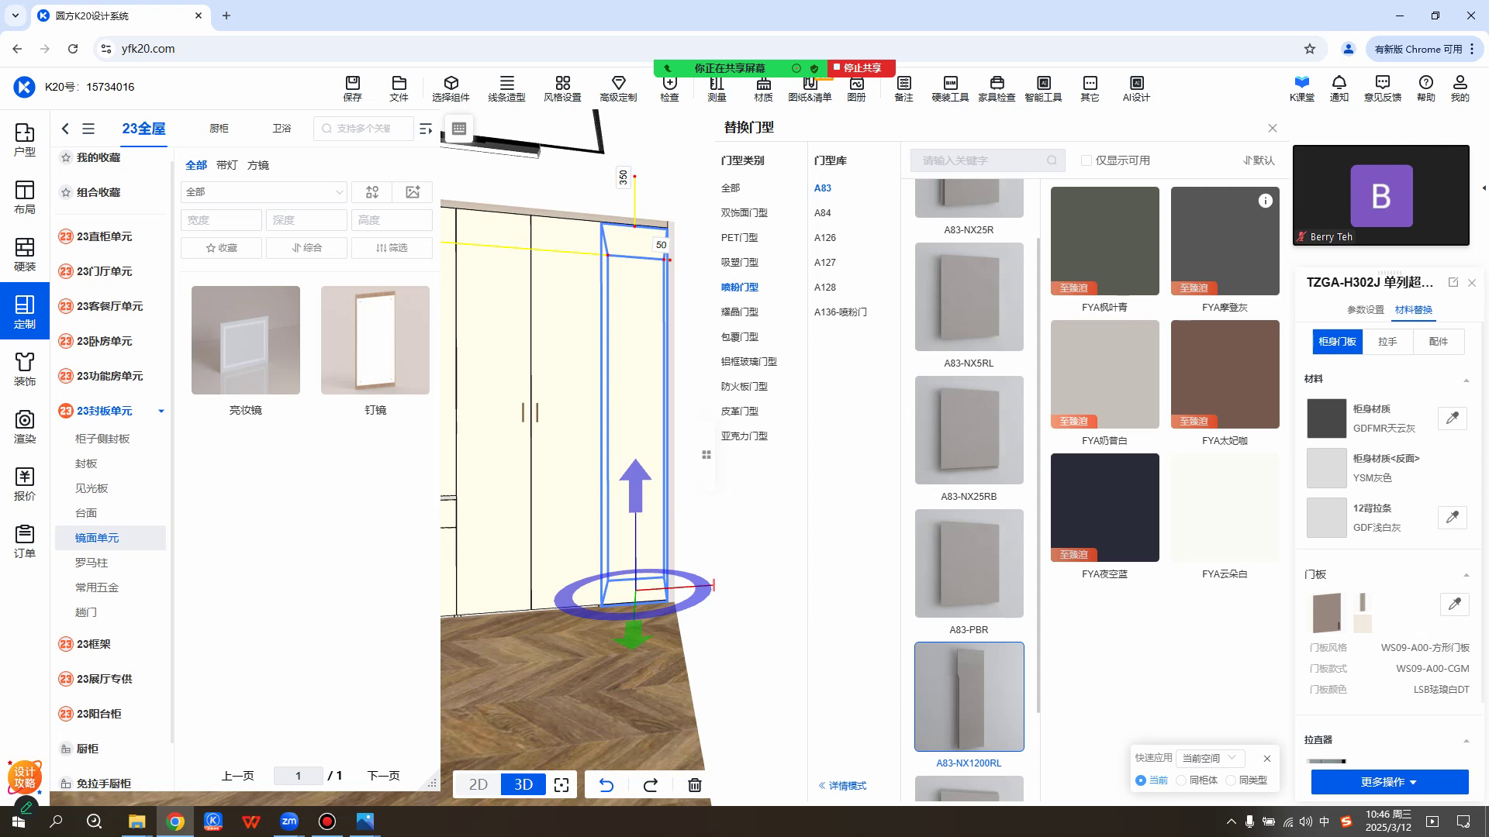
left_click(1225, 237)
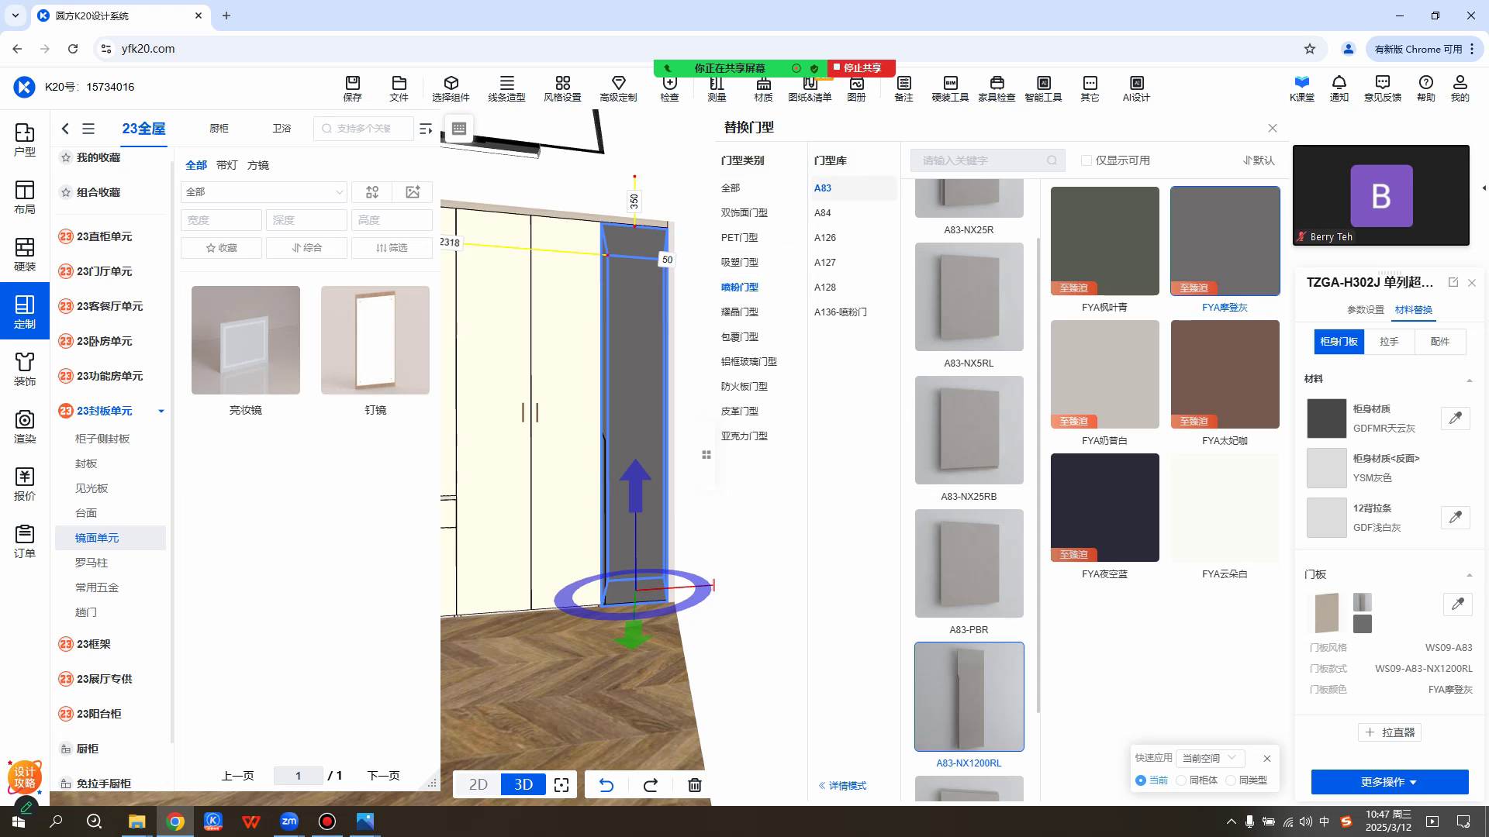
mouse_move(970, 697)
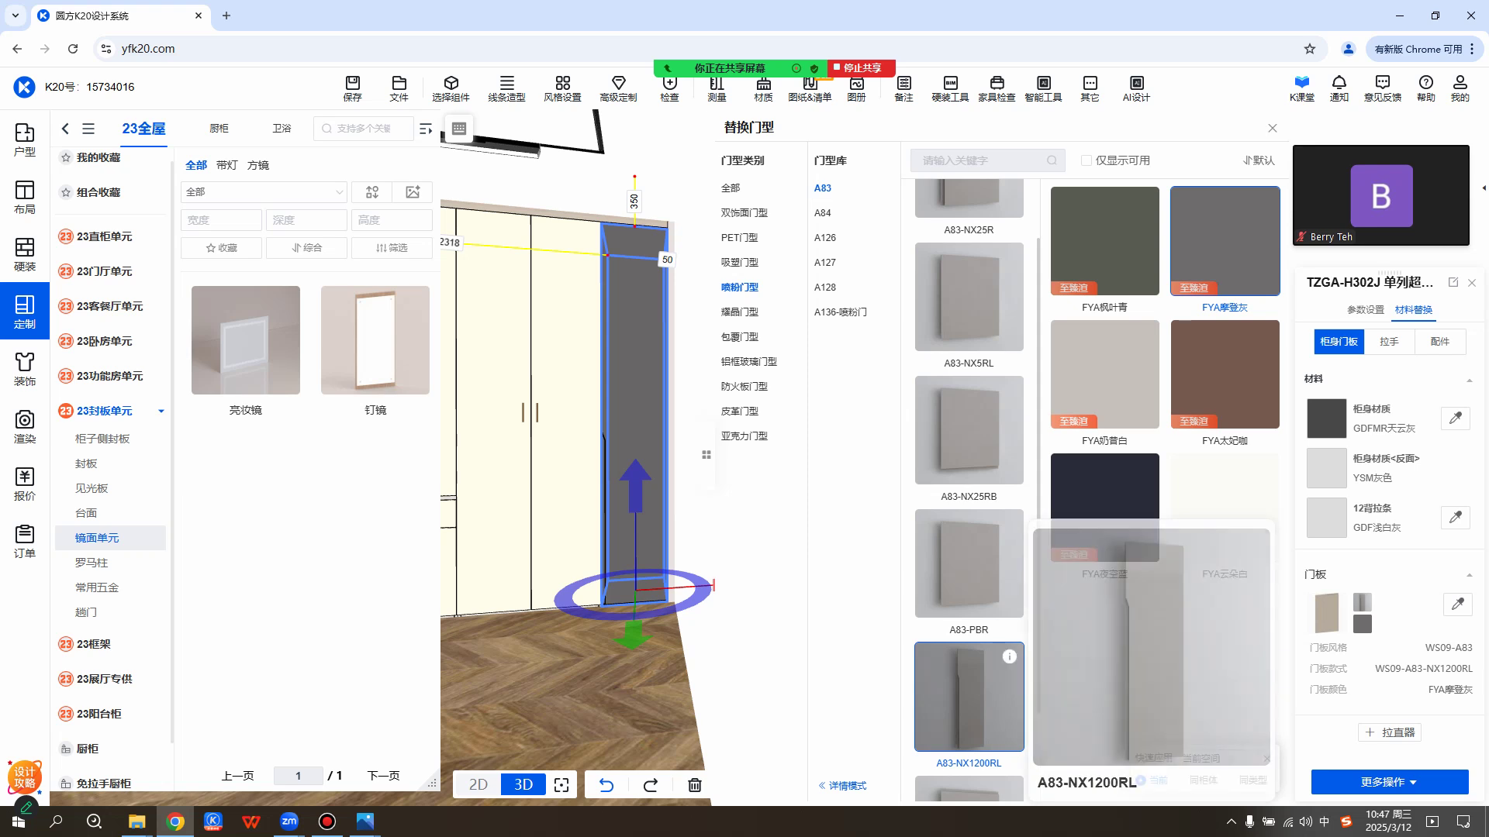
Copy the grey single-column cabinet's body and door settings onto the adjacent double-door wardrobe cabinet with the format brush (格式刷).
mouse_move(1265, 200)
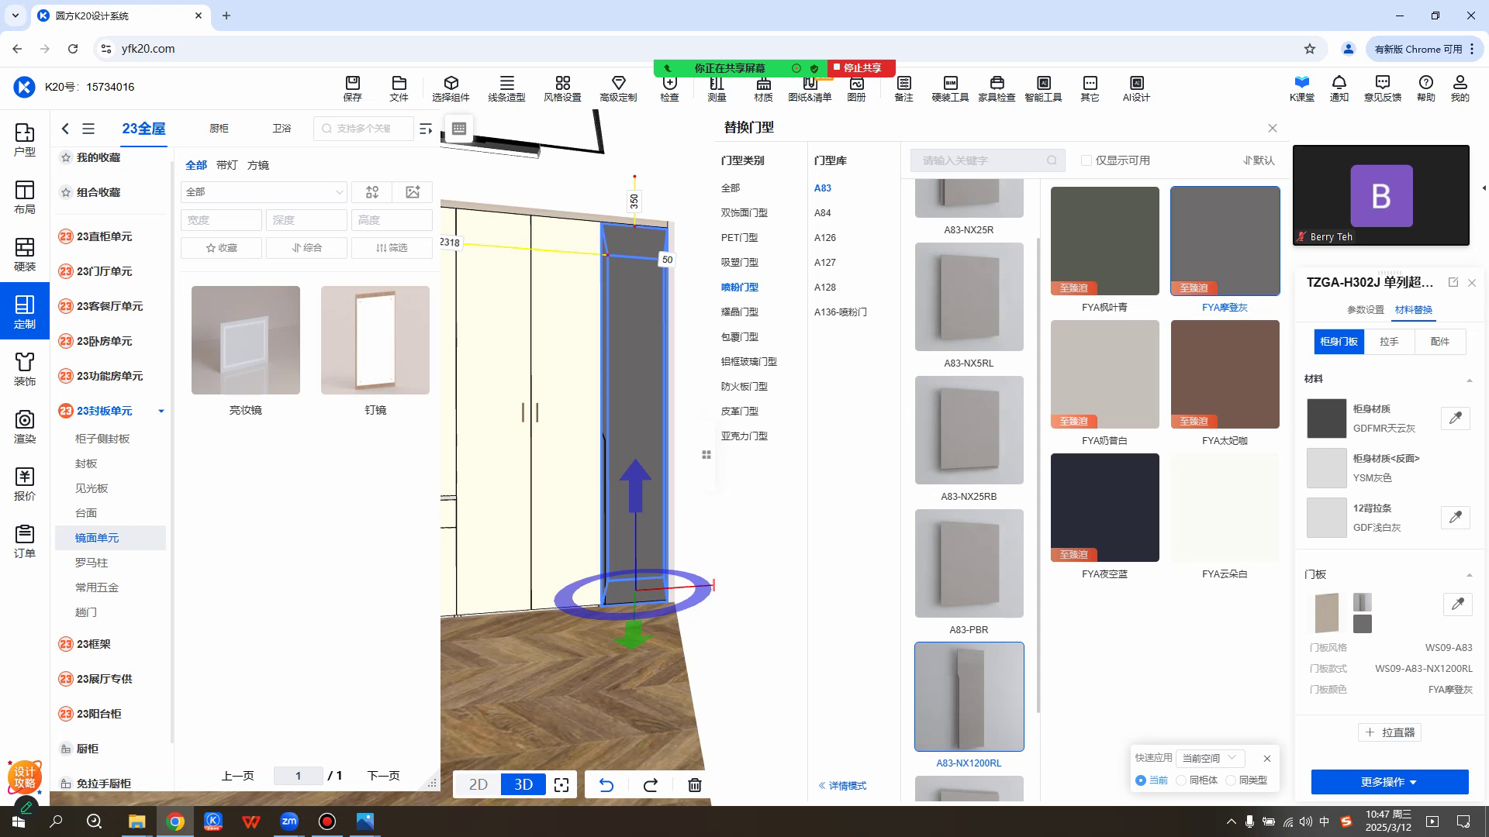
right_click(704, 443)
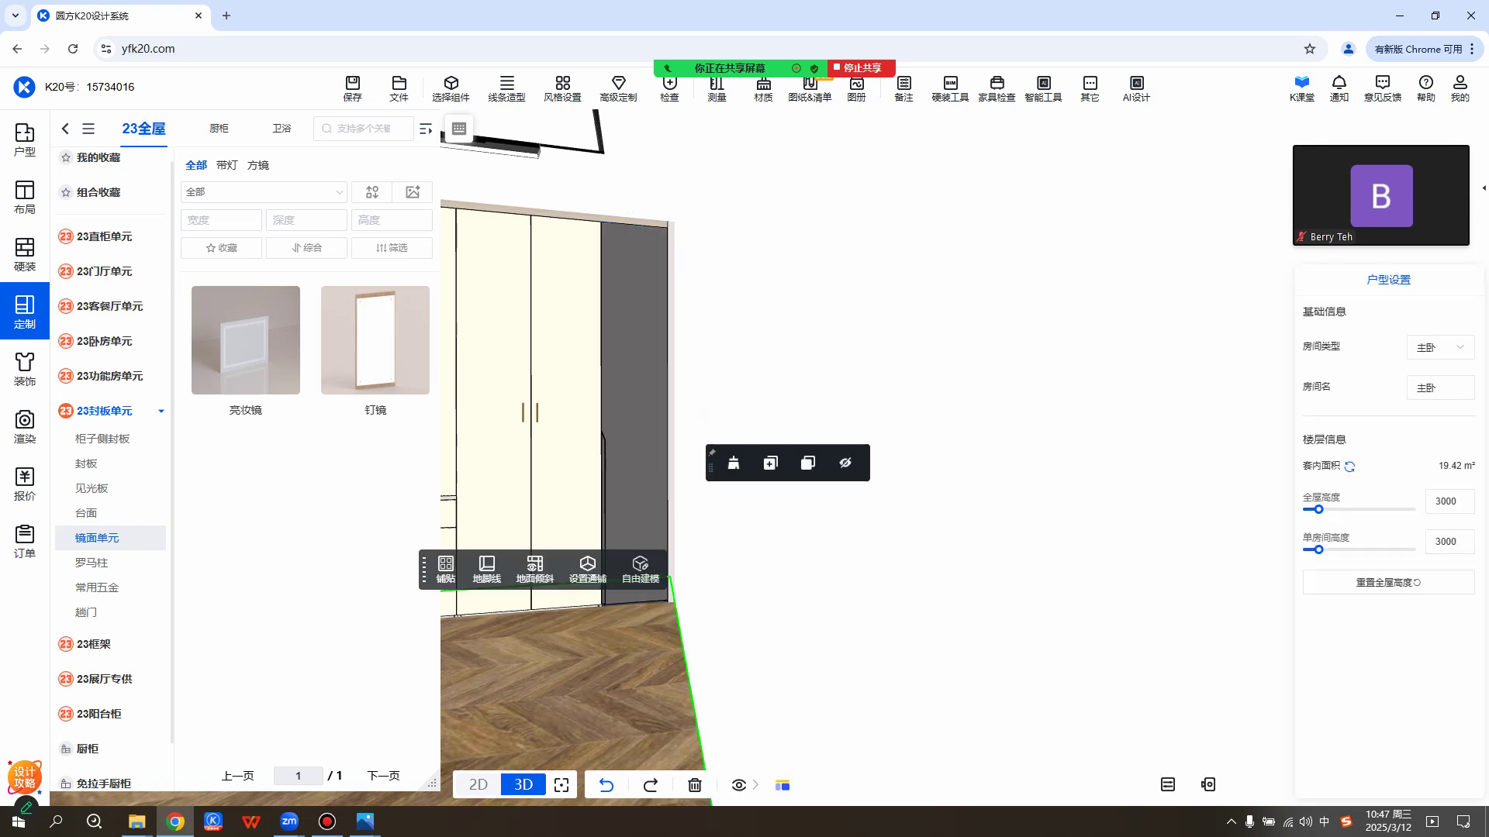
left_click(703, 443)
middle_click_drag(702, 426, 831, 421)
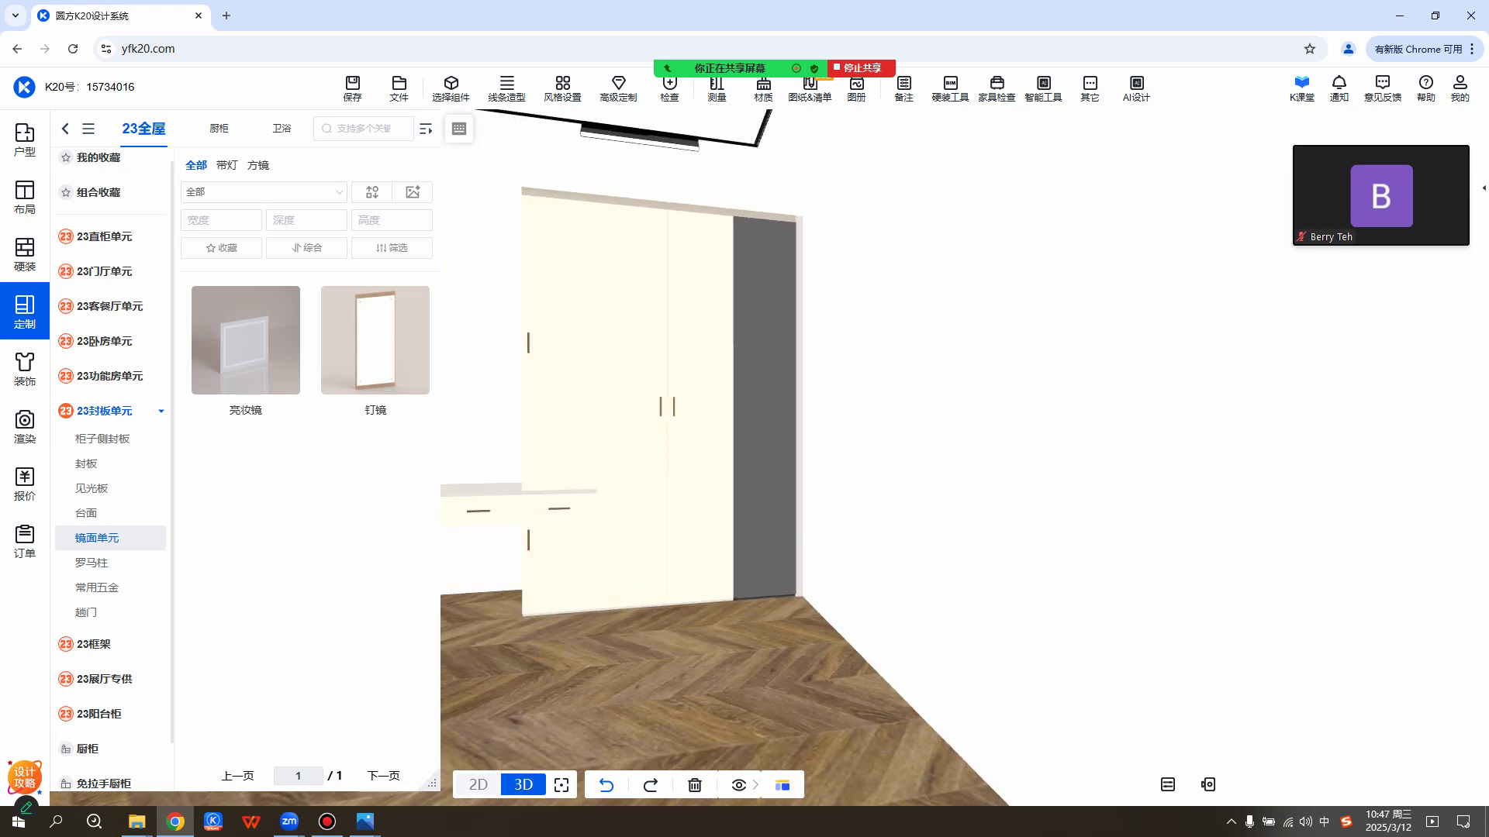
left_click(764, 411)
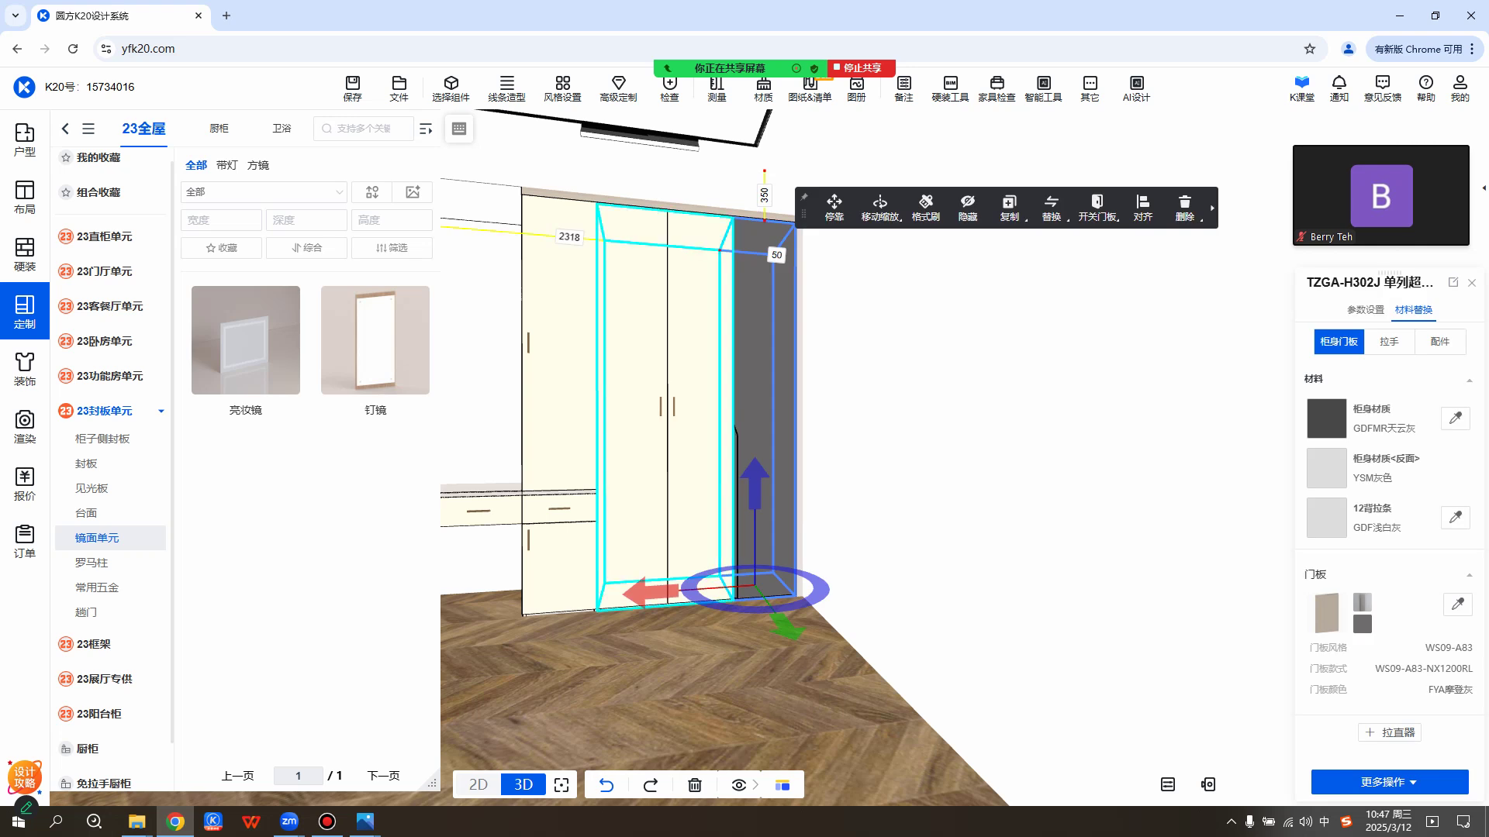
left_click(923, 458)
right_click_drag(876, 456, 910, 456)
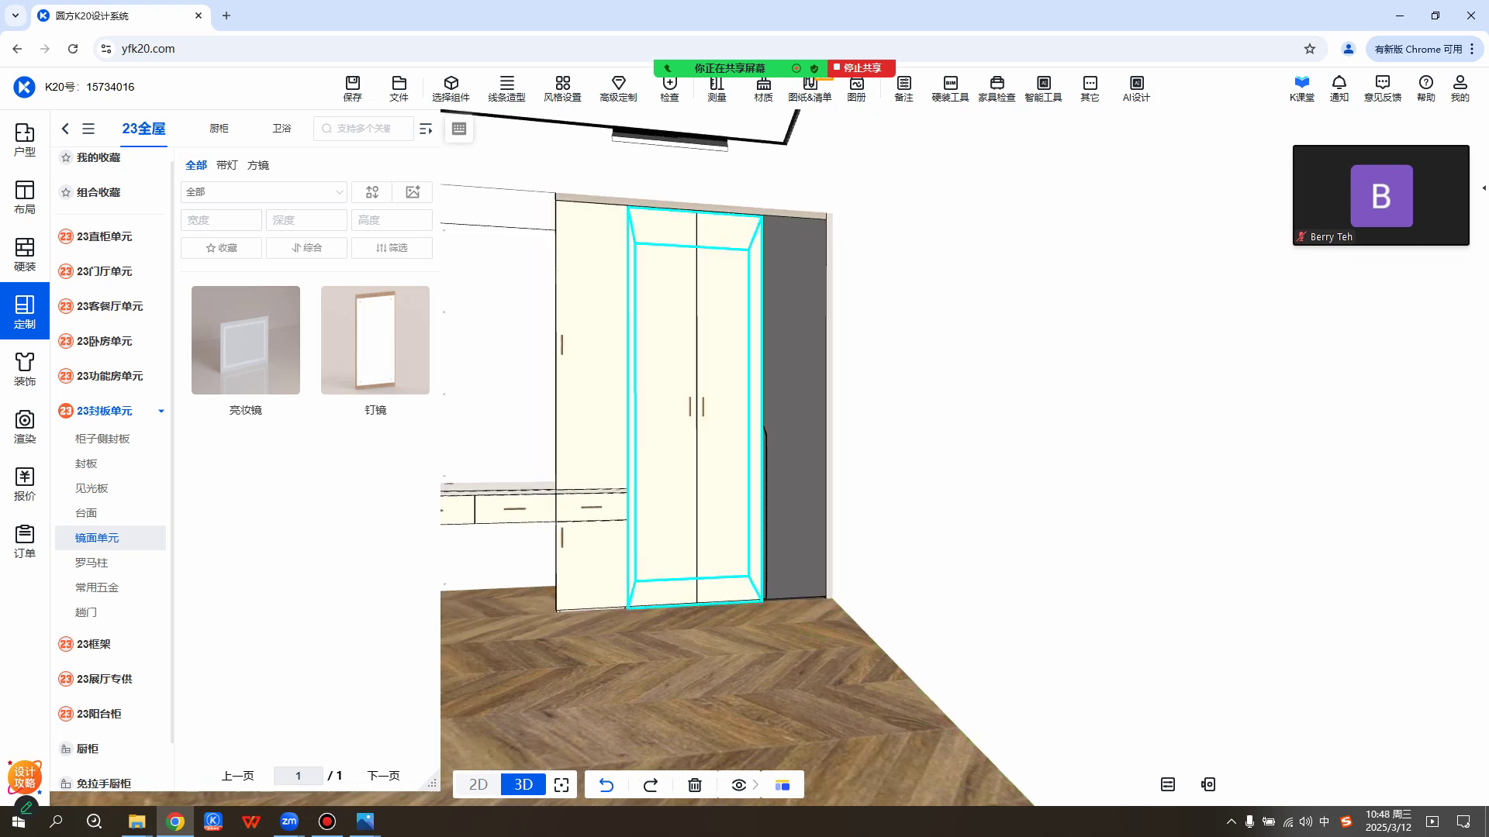
left_click(795, 404)
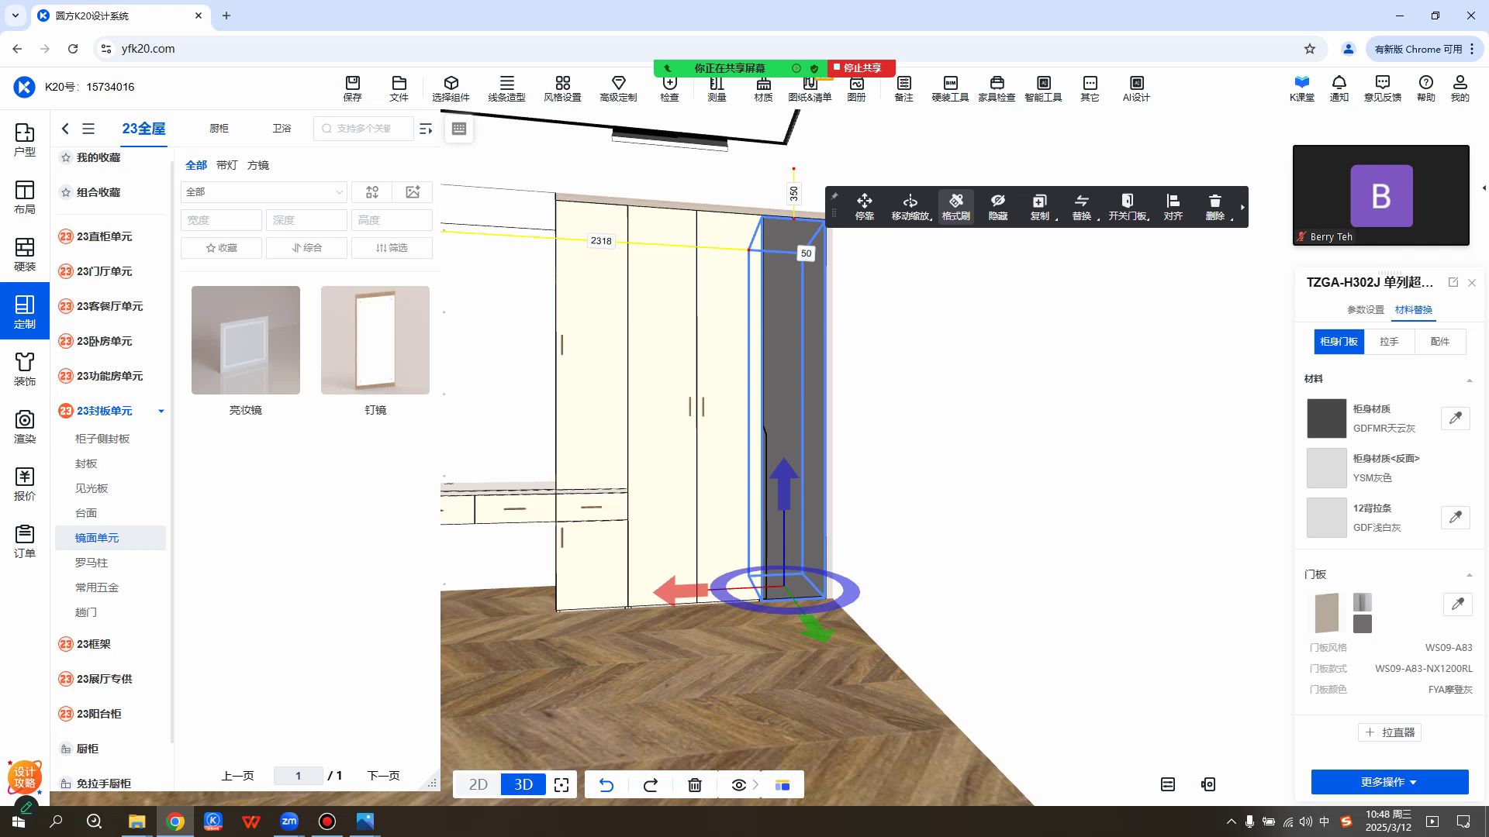
left_click(904, 365)
left_click(791, 414)
left_click(956, 203)
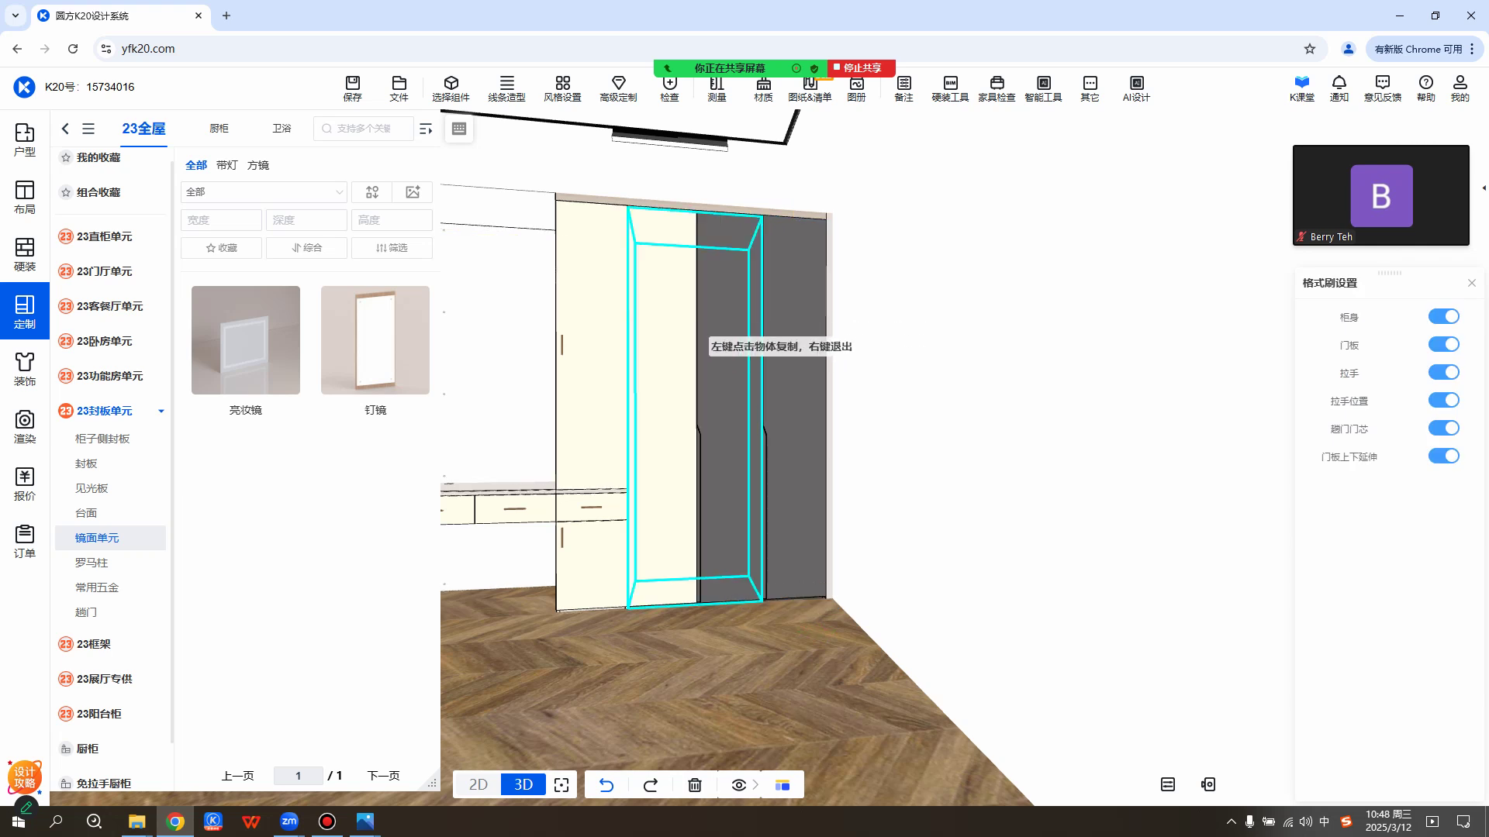
right_click(704, 335)
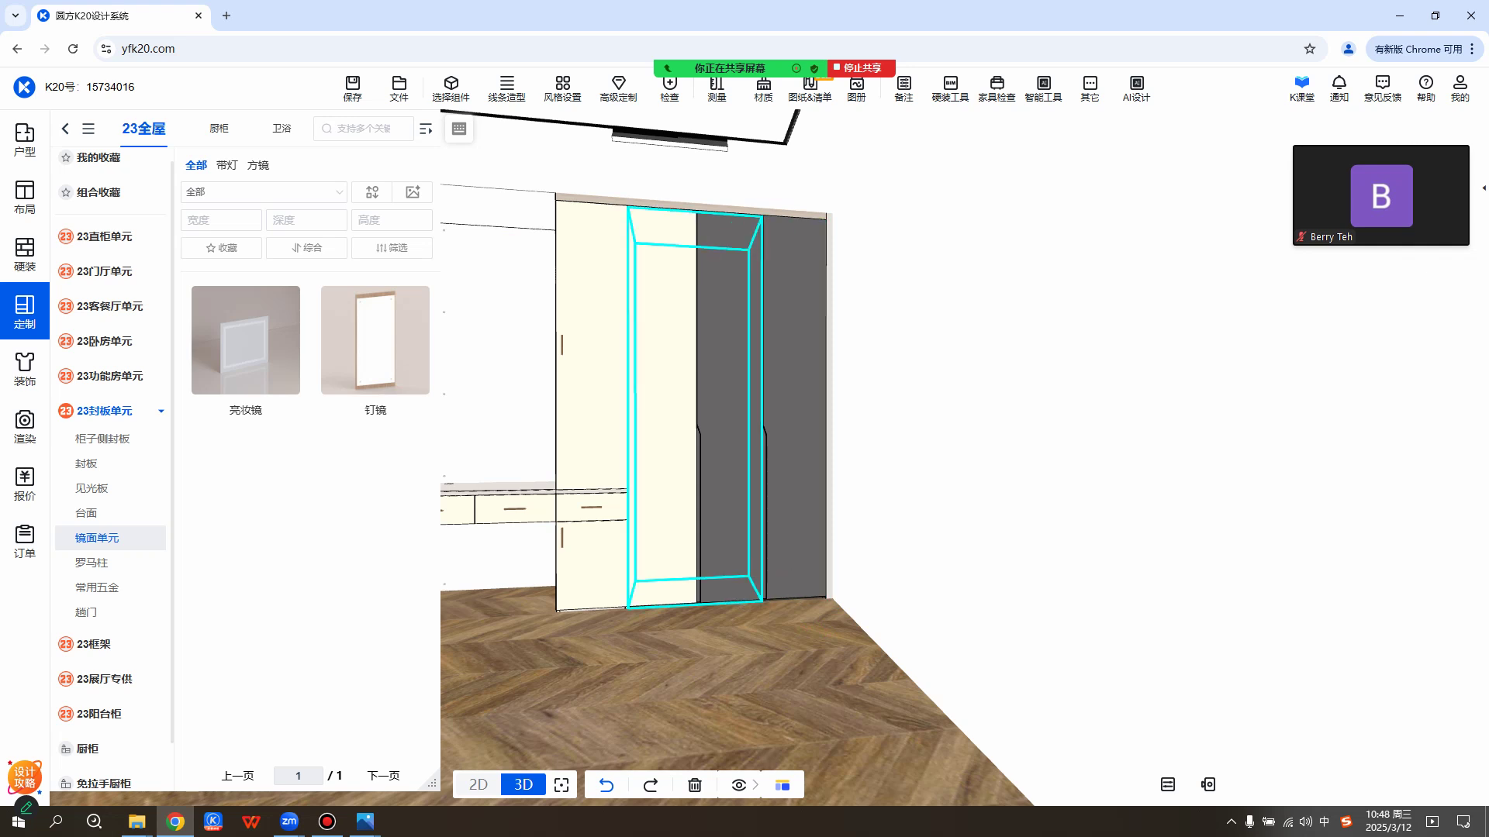
In component selection mode, replace the double-door cabinet's remaining cream door with the 喷粉门型 A83-NX1200LR style in FYA摩登灰.
scroll(702, 388, "up", 1)
scroll(702, 388, "up", 1)
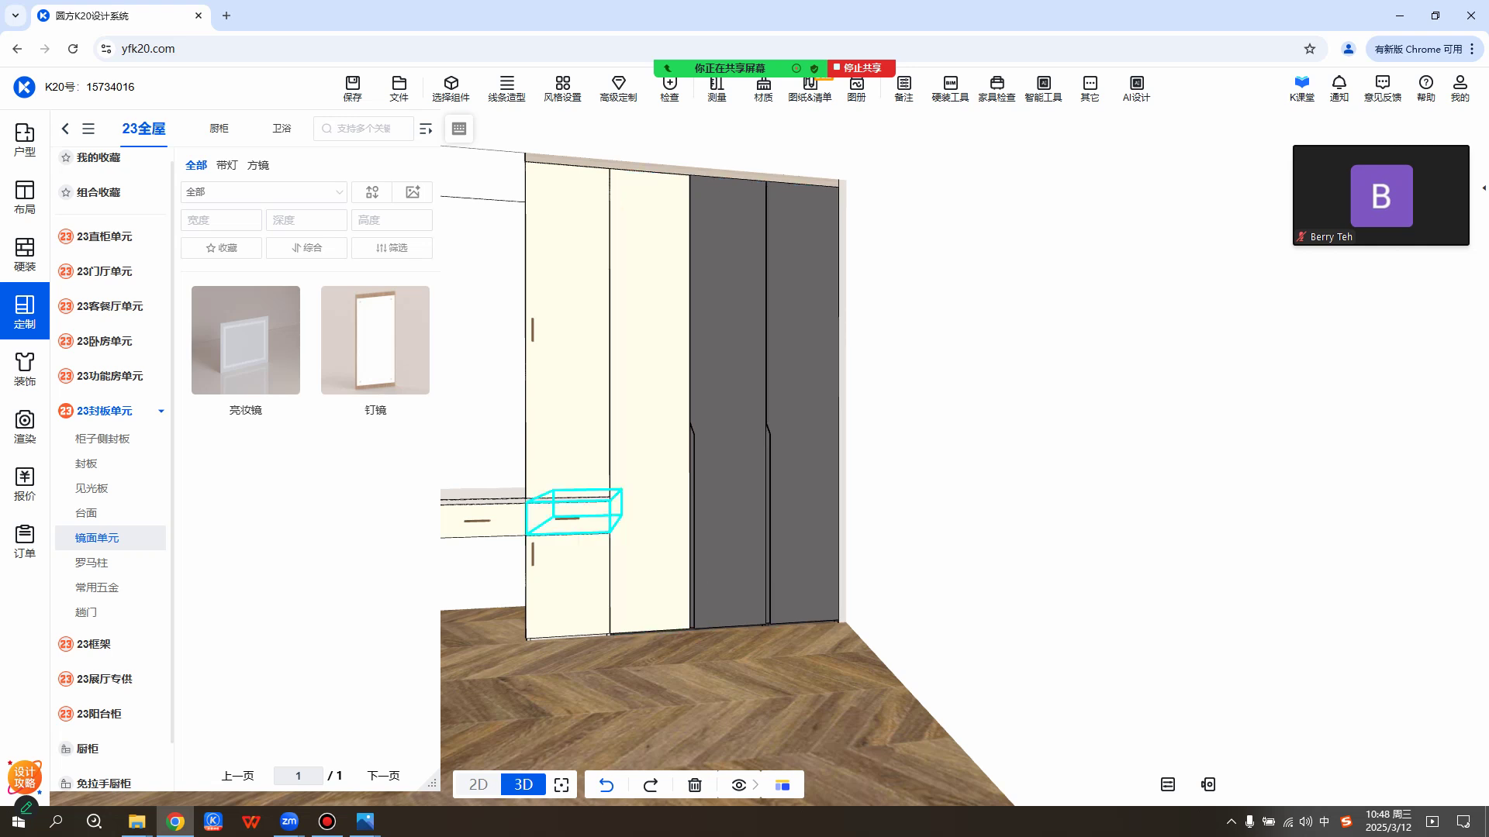
middle_click_drag(892, 435, 930, 437)
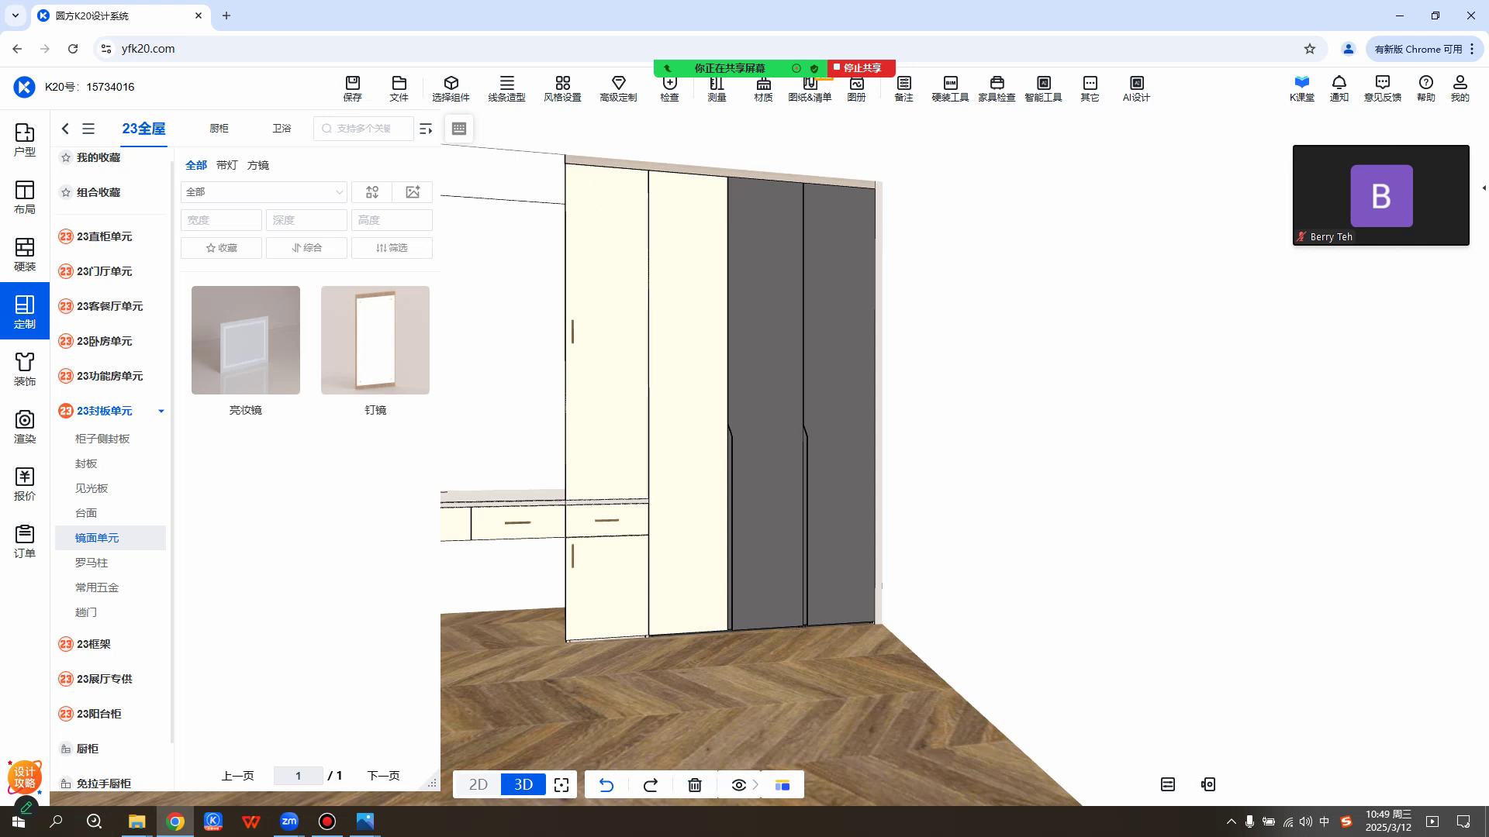
left_click(452, 88)
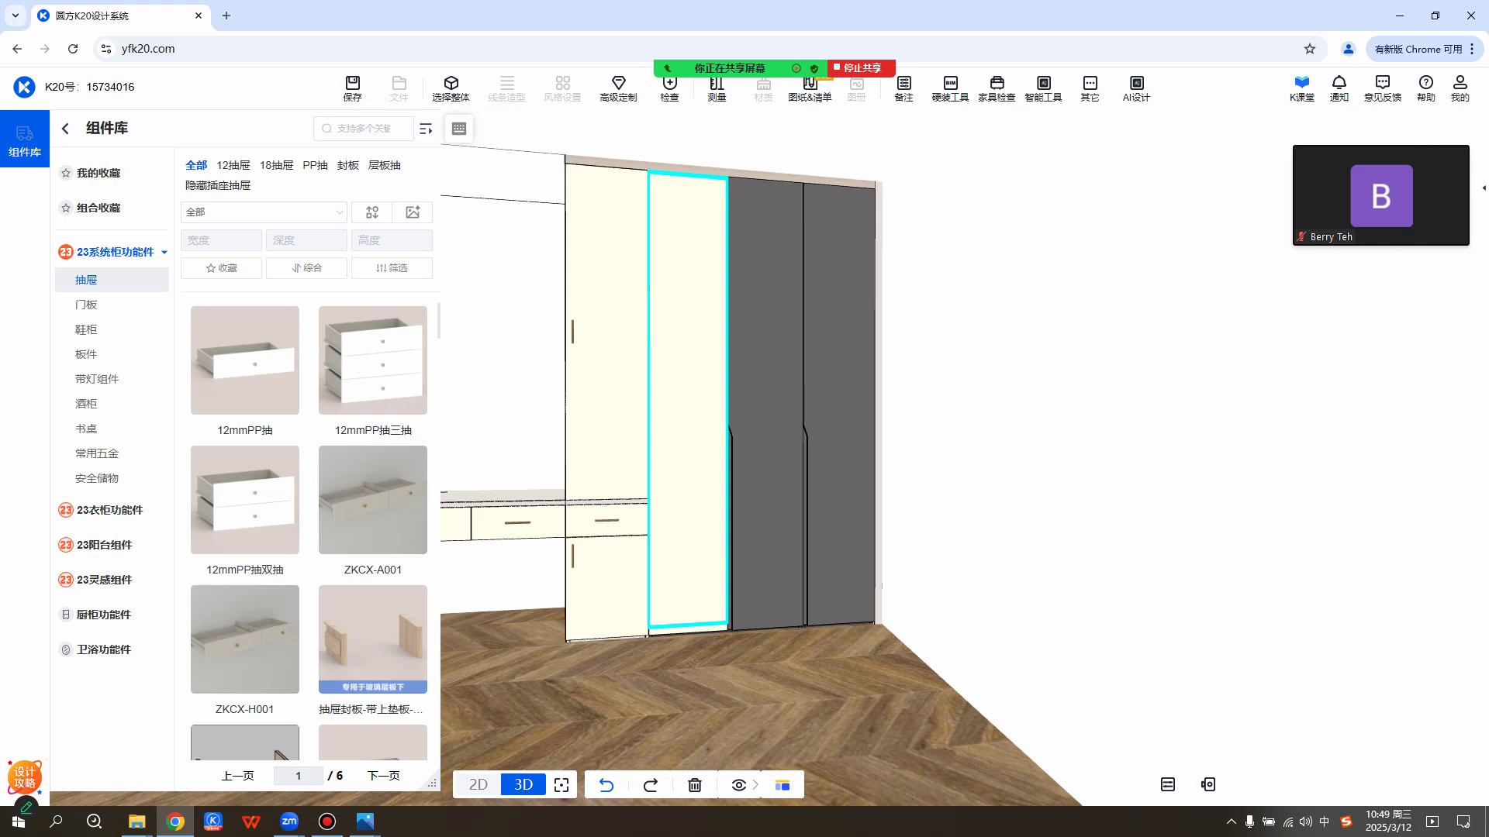
left_click(688, 399)
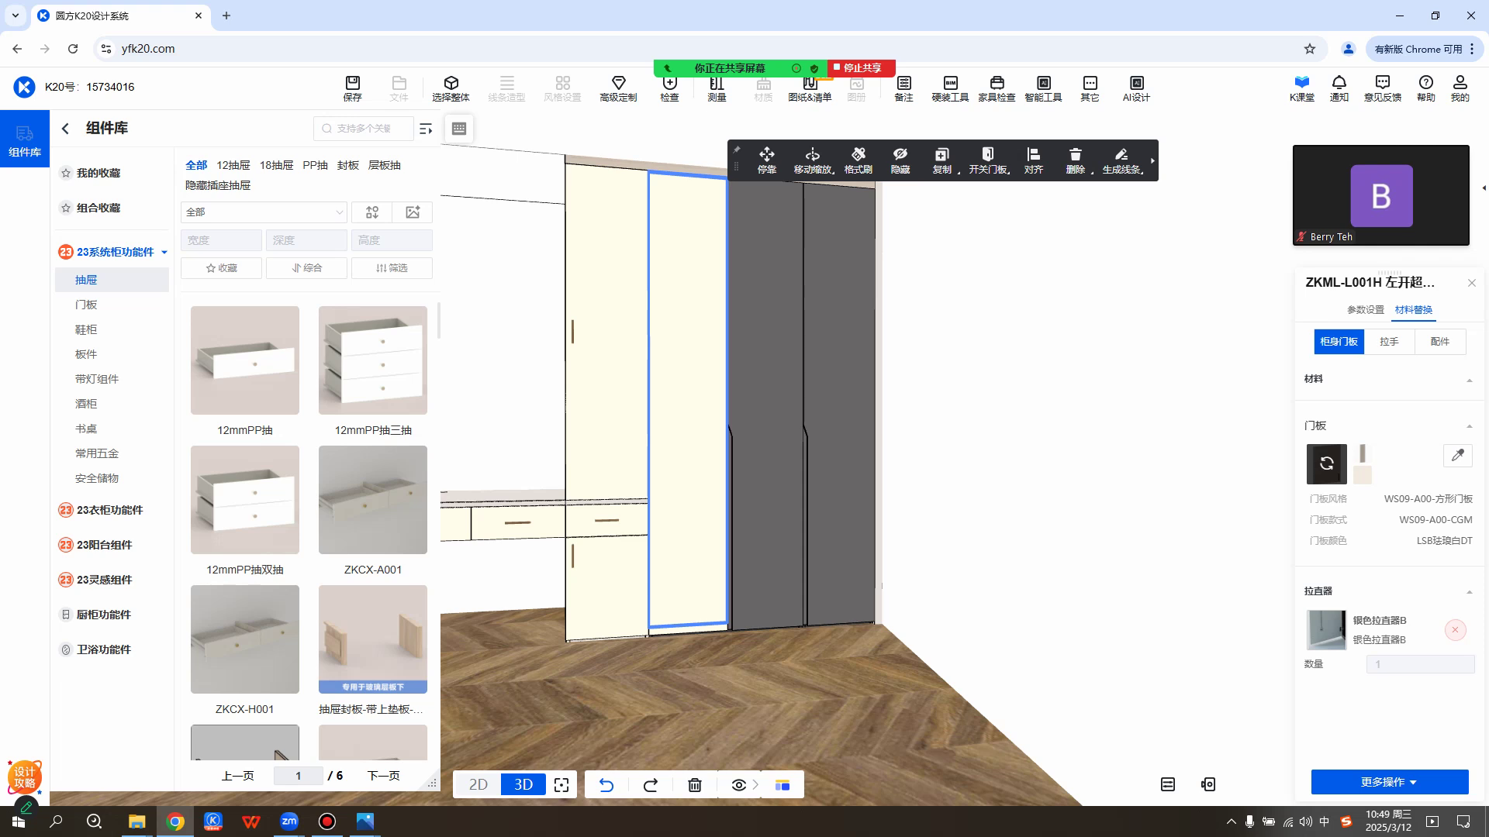
left_click(1326, 463)
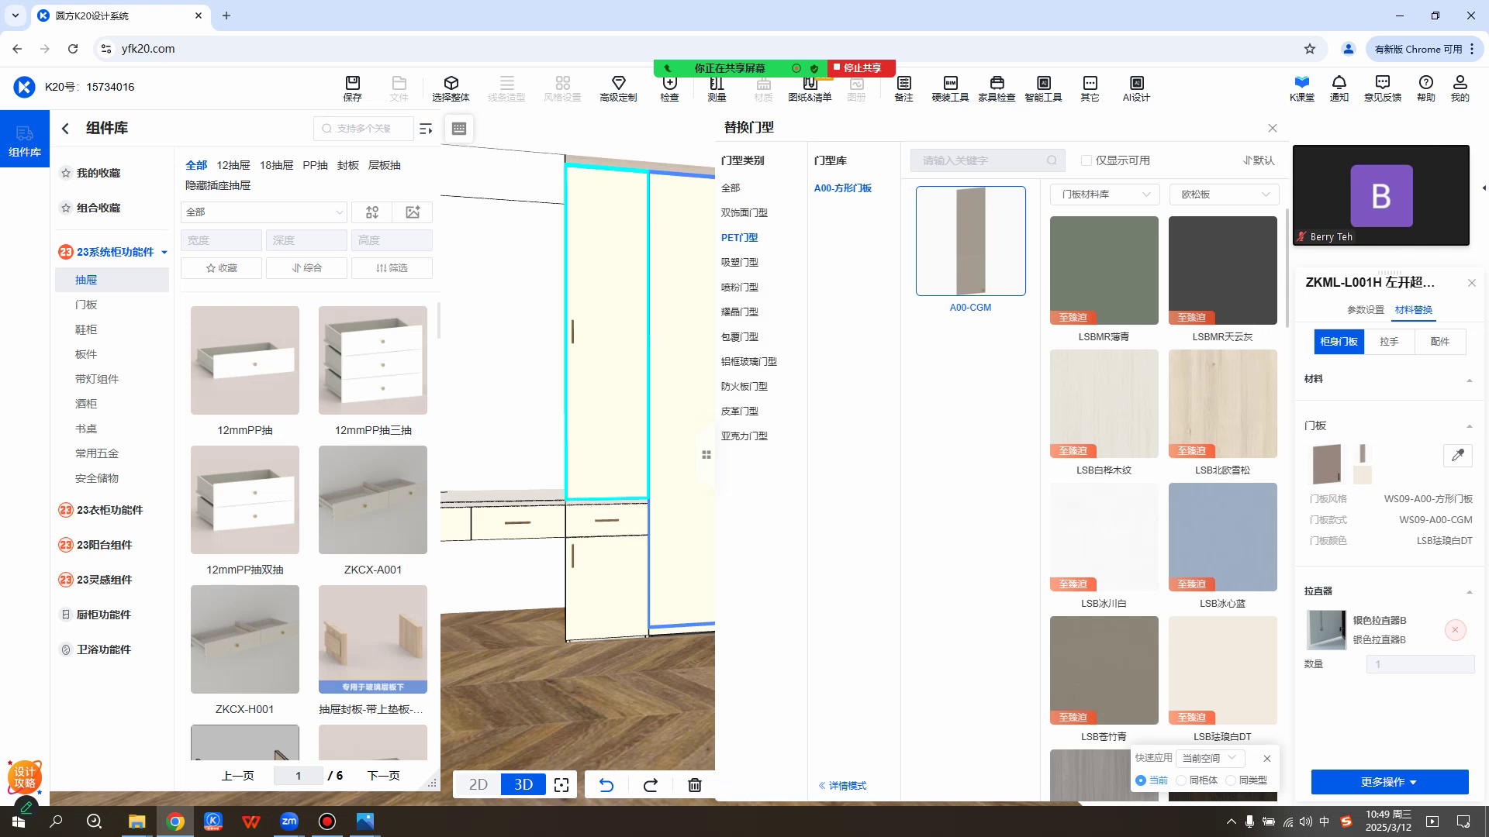
left_click(740, 287)
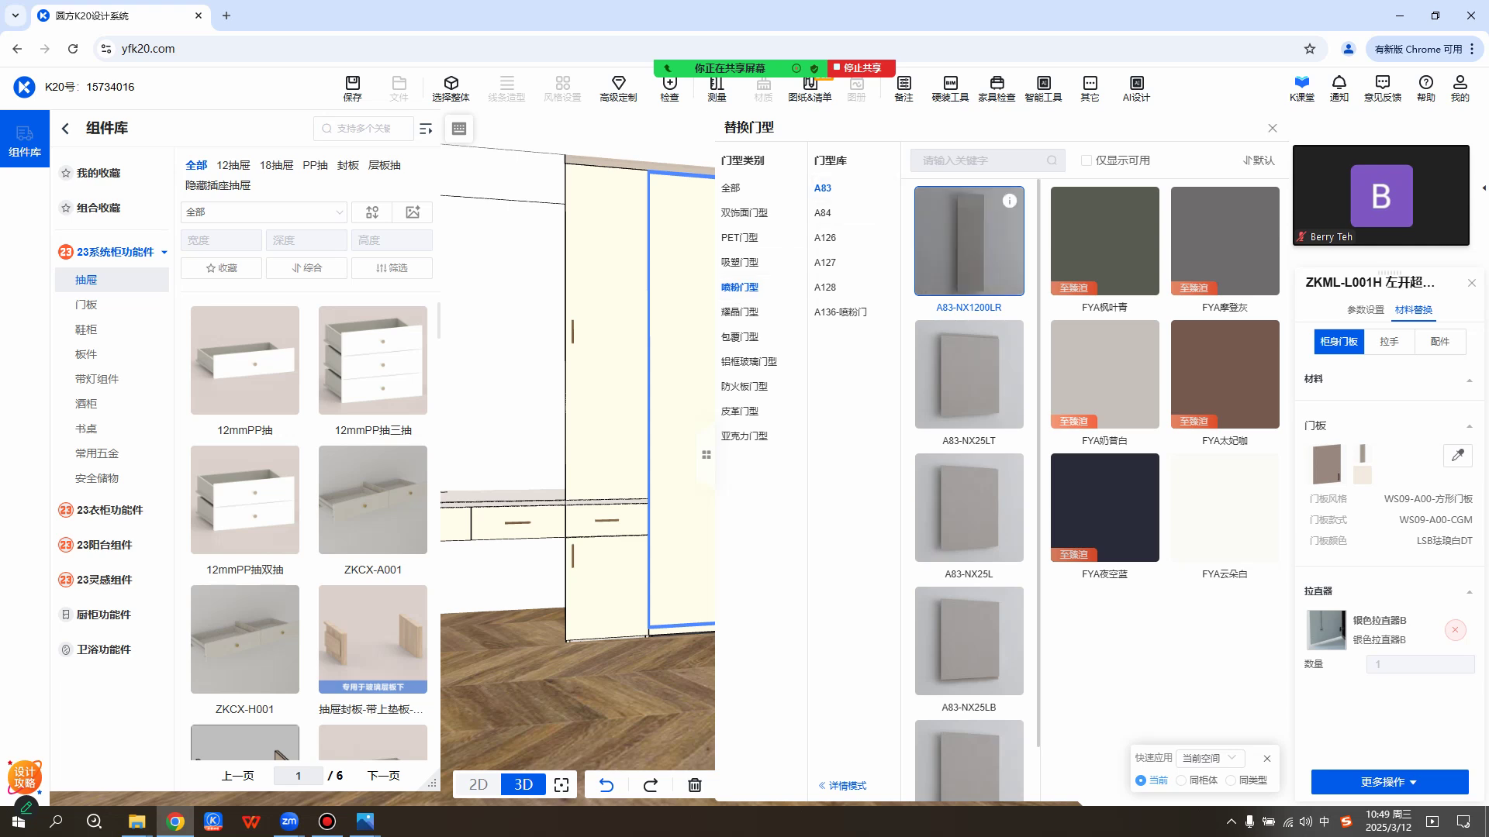
mouse_move(1009, 201)
left_click(1224, 240)
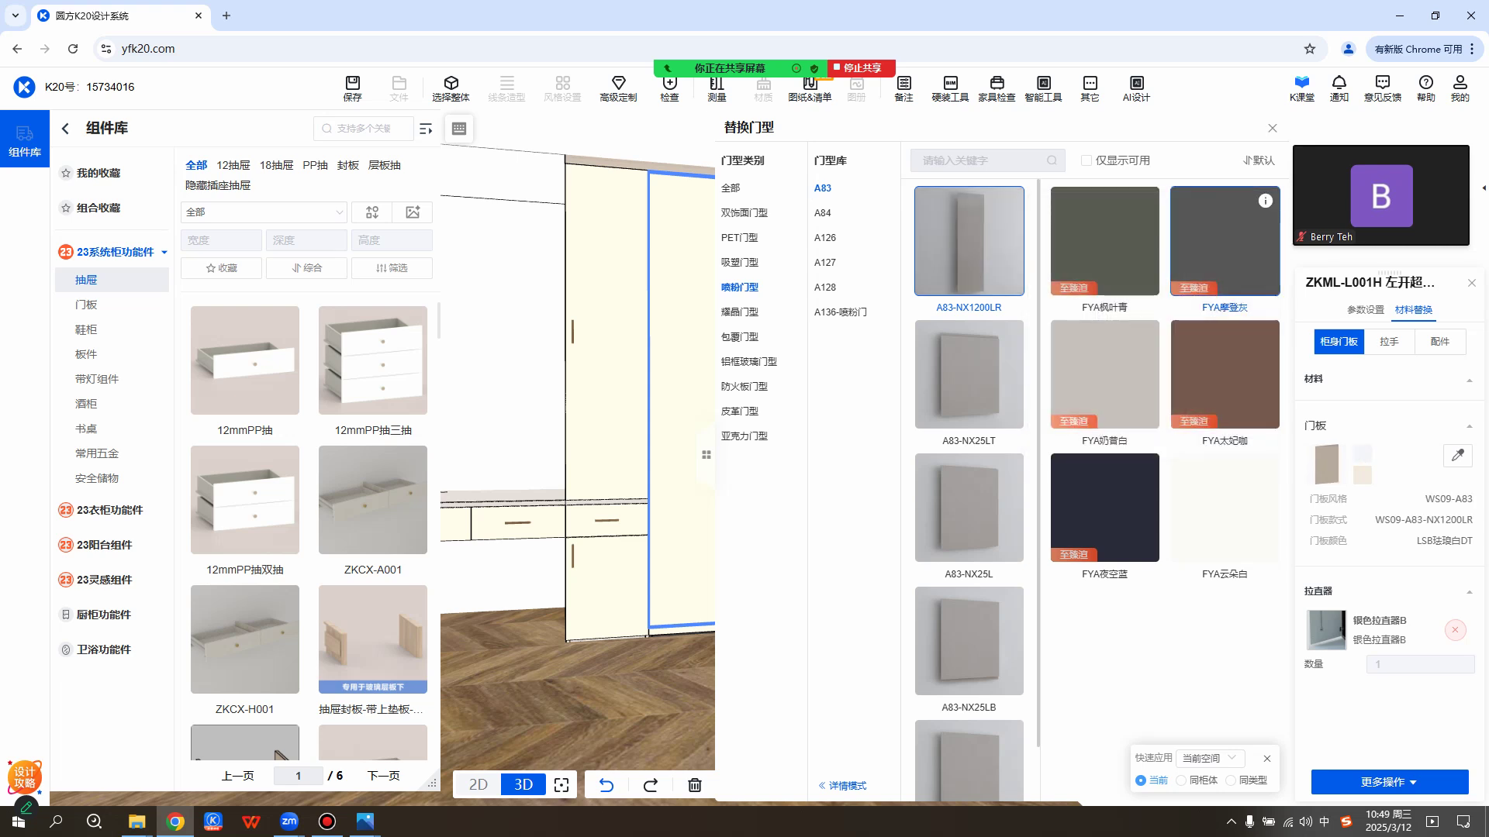
right_click_drag(655, 388, 481, 401)
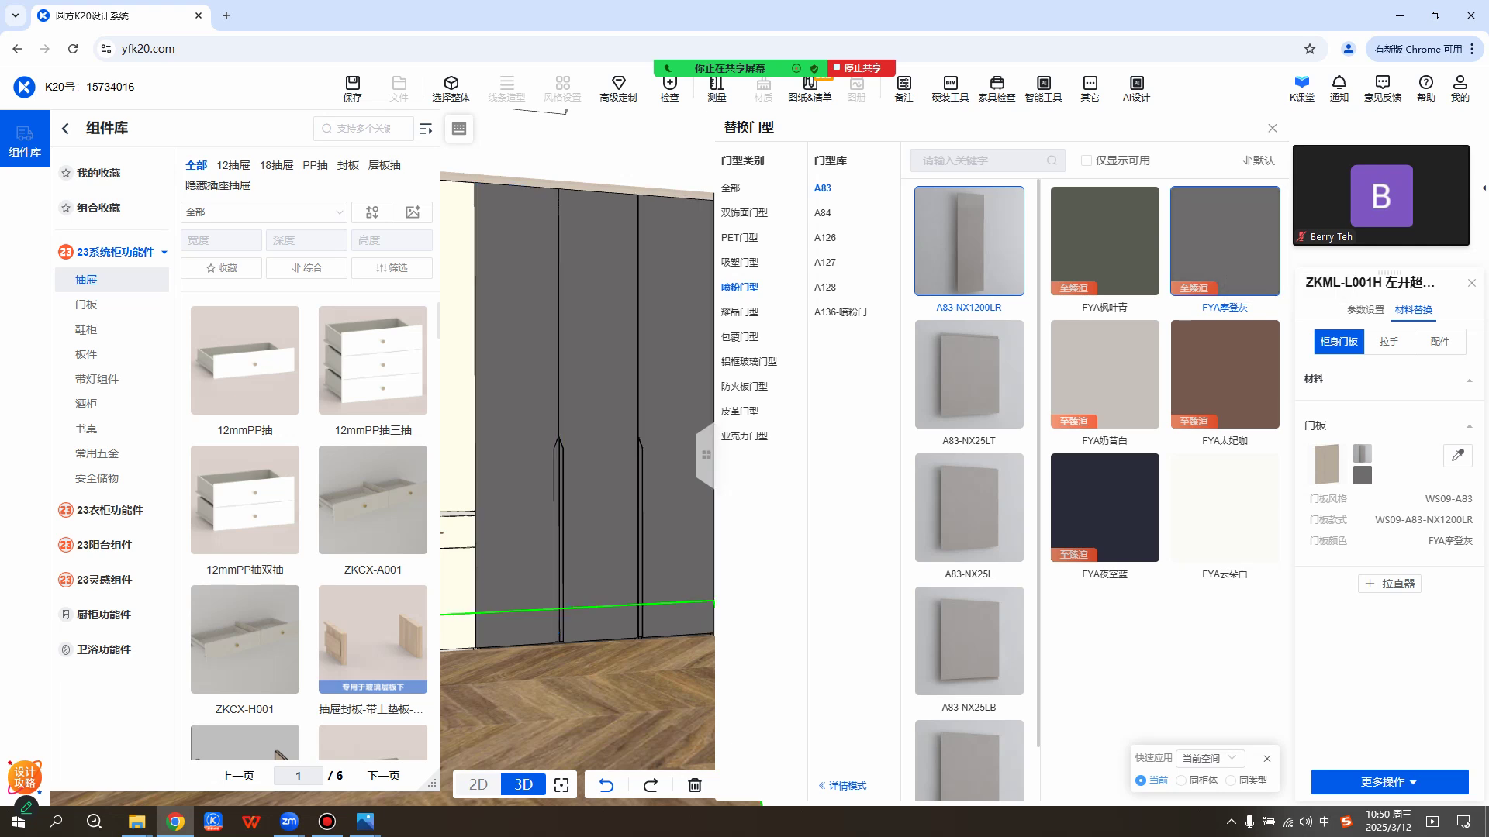
key("Escape")
Return to whole-cabinet selection and set the body material of the low cabinet beneath the desk's end drawer to GDFMR天云灰.
middle_click_drag(698, 465, 988, 442)
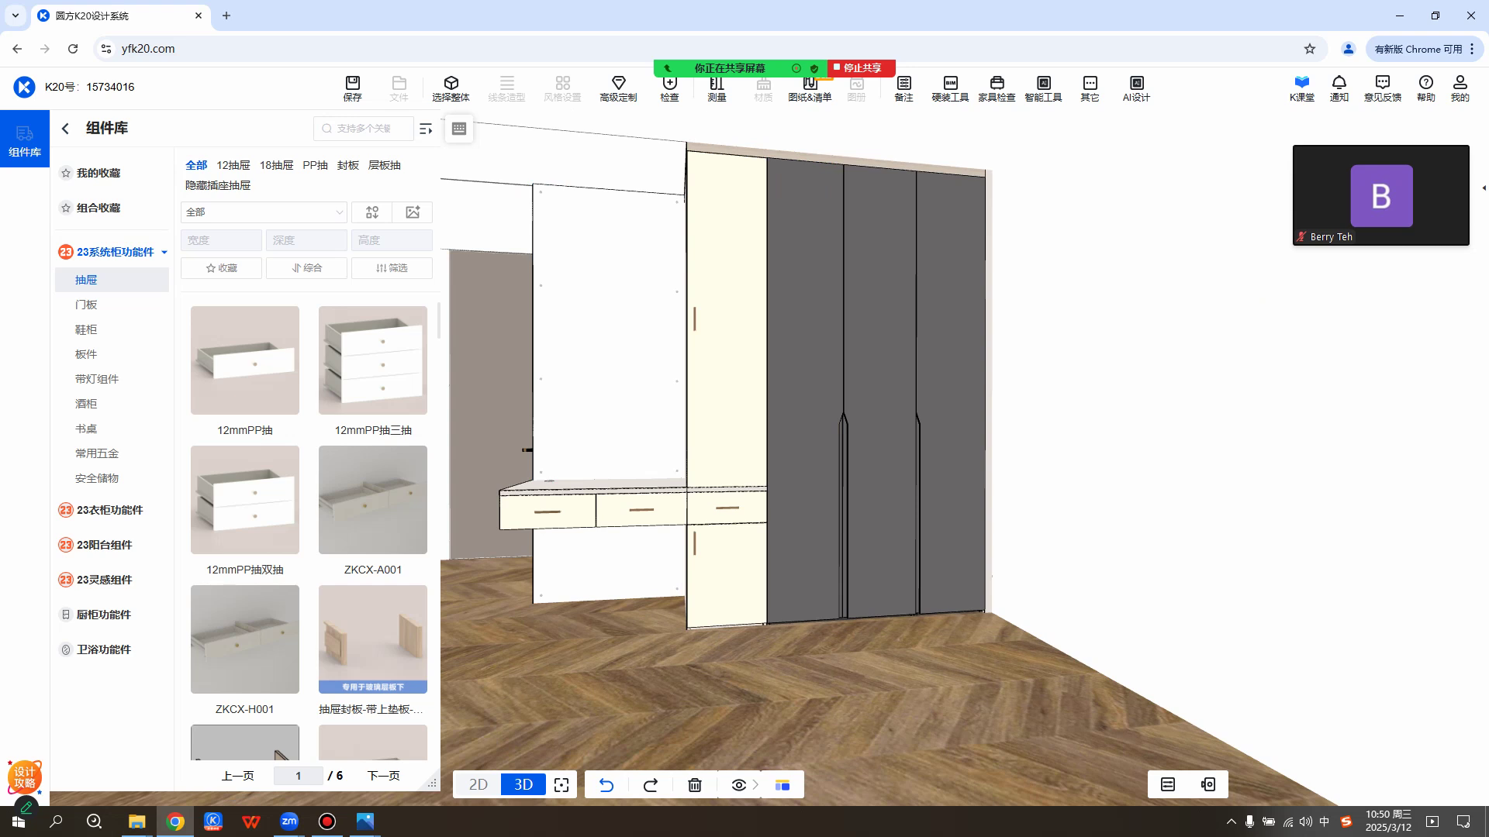
key("Tab")
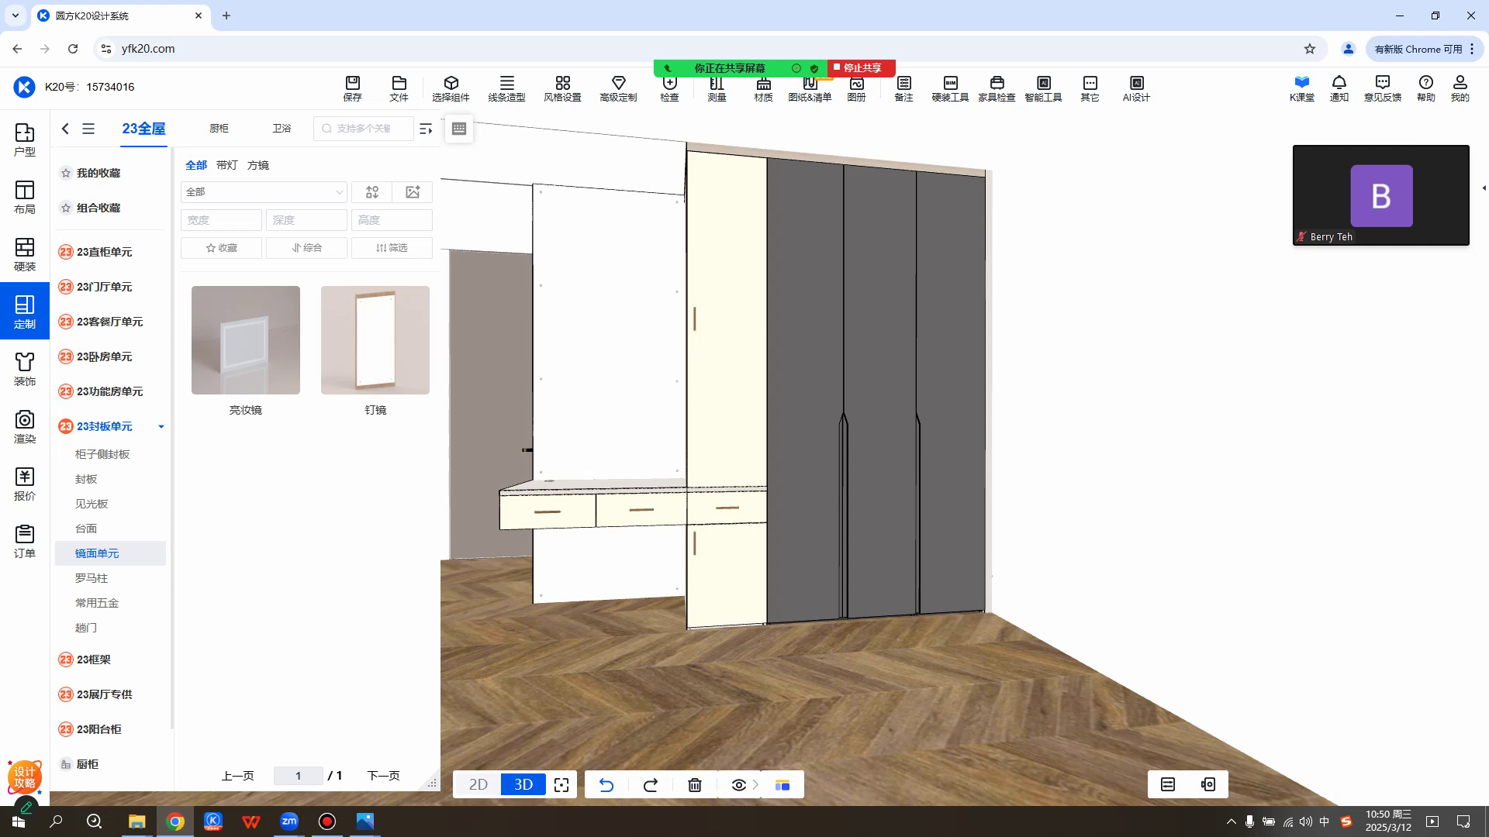
scroll(745, 445, "up", 8)
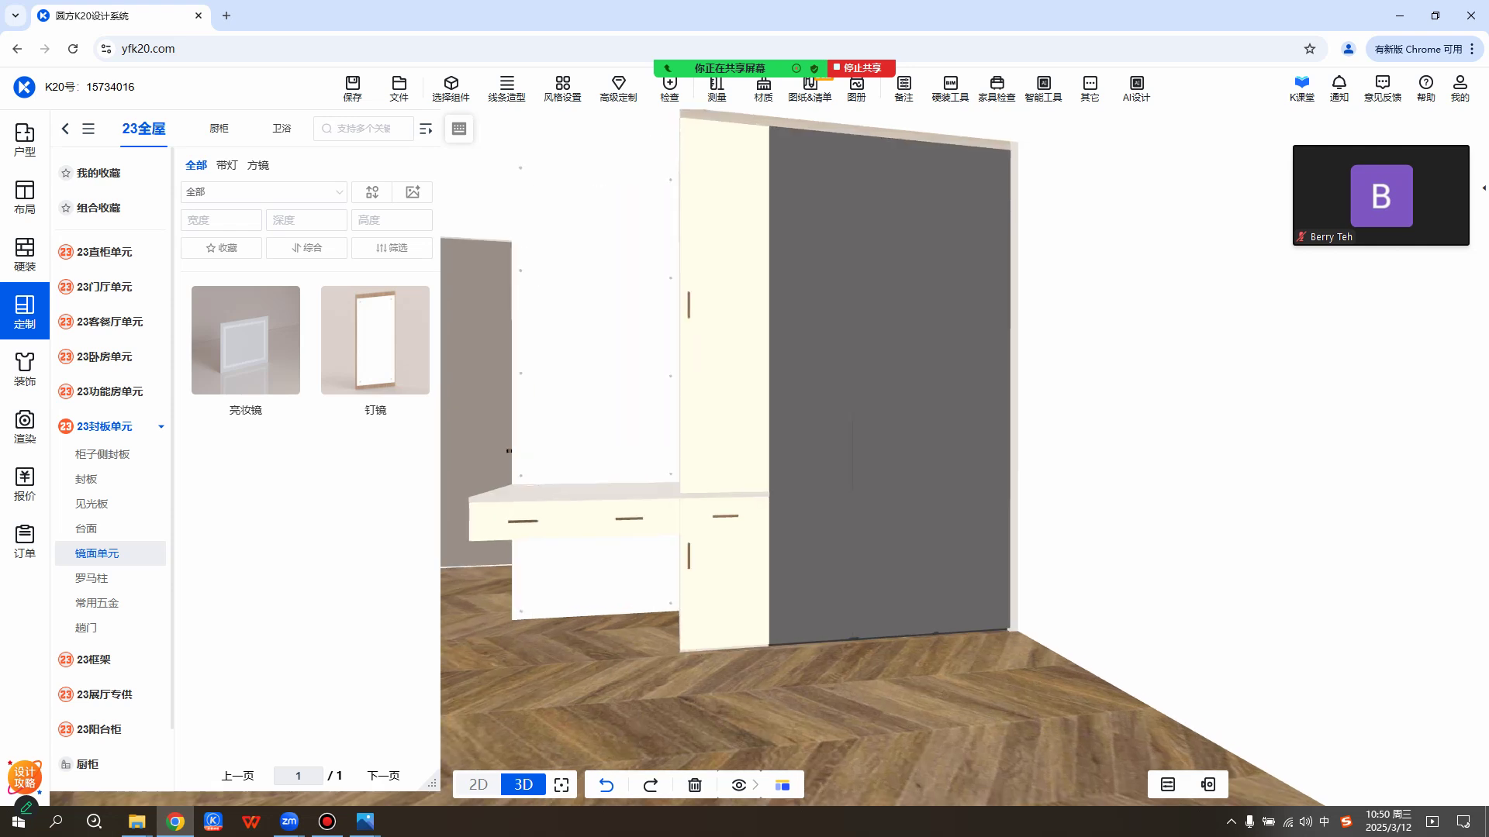
scroll(745, 445, "down", 6)
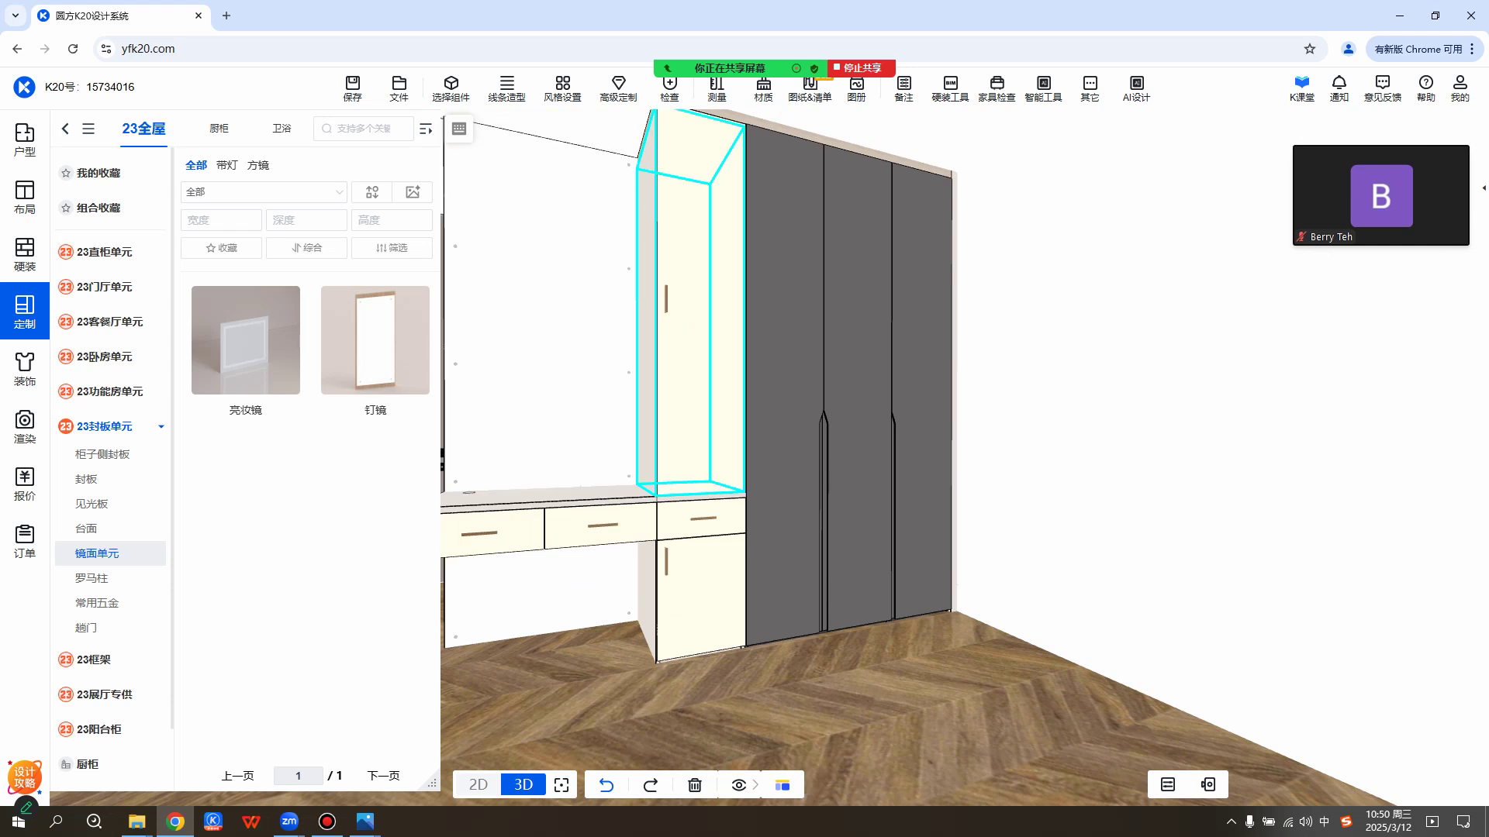
right_click_drag(1024, 434, 1078, 450)
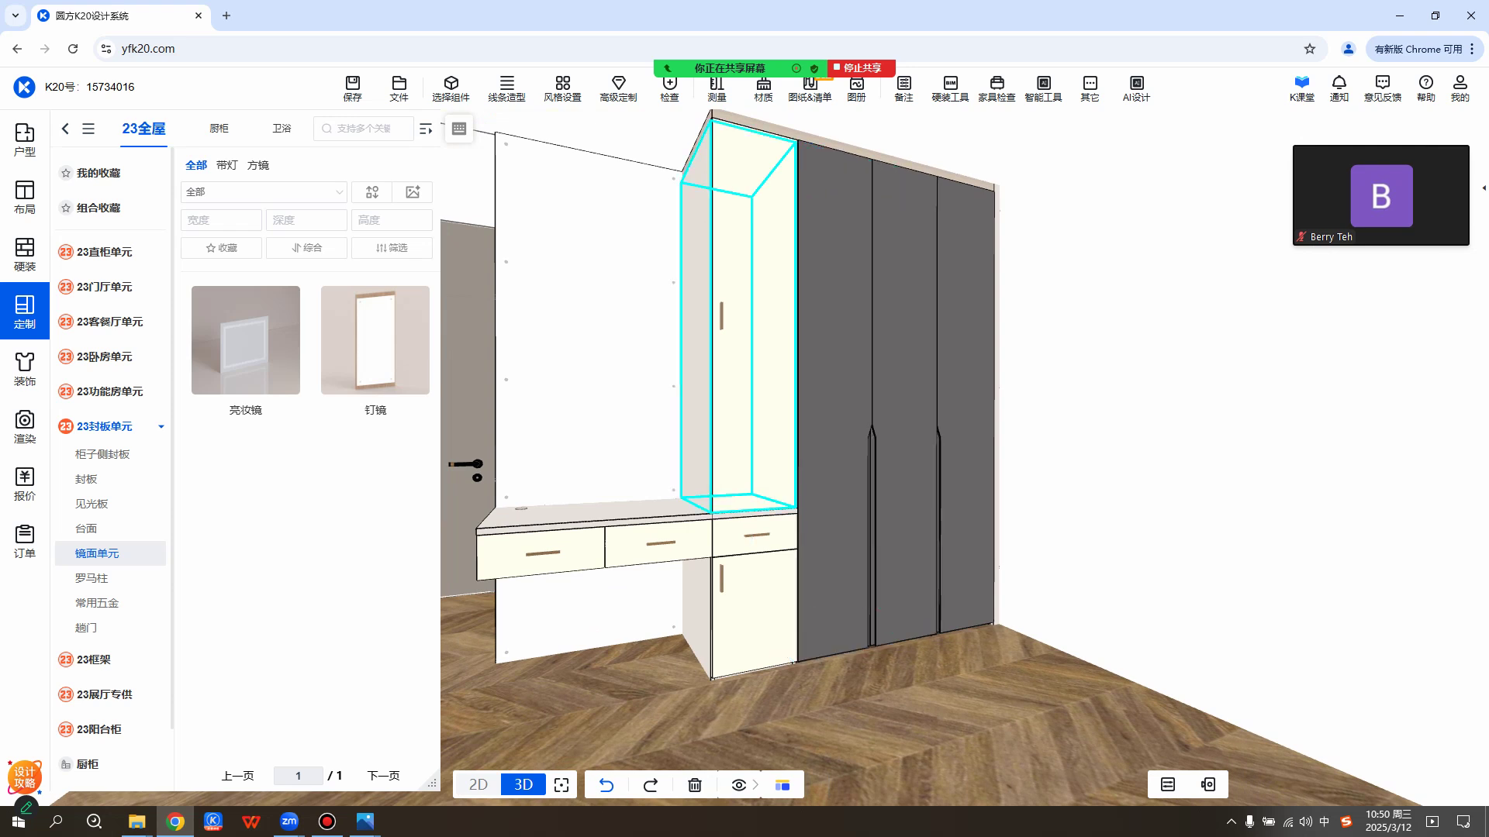
left_click(748, 613)
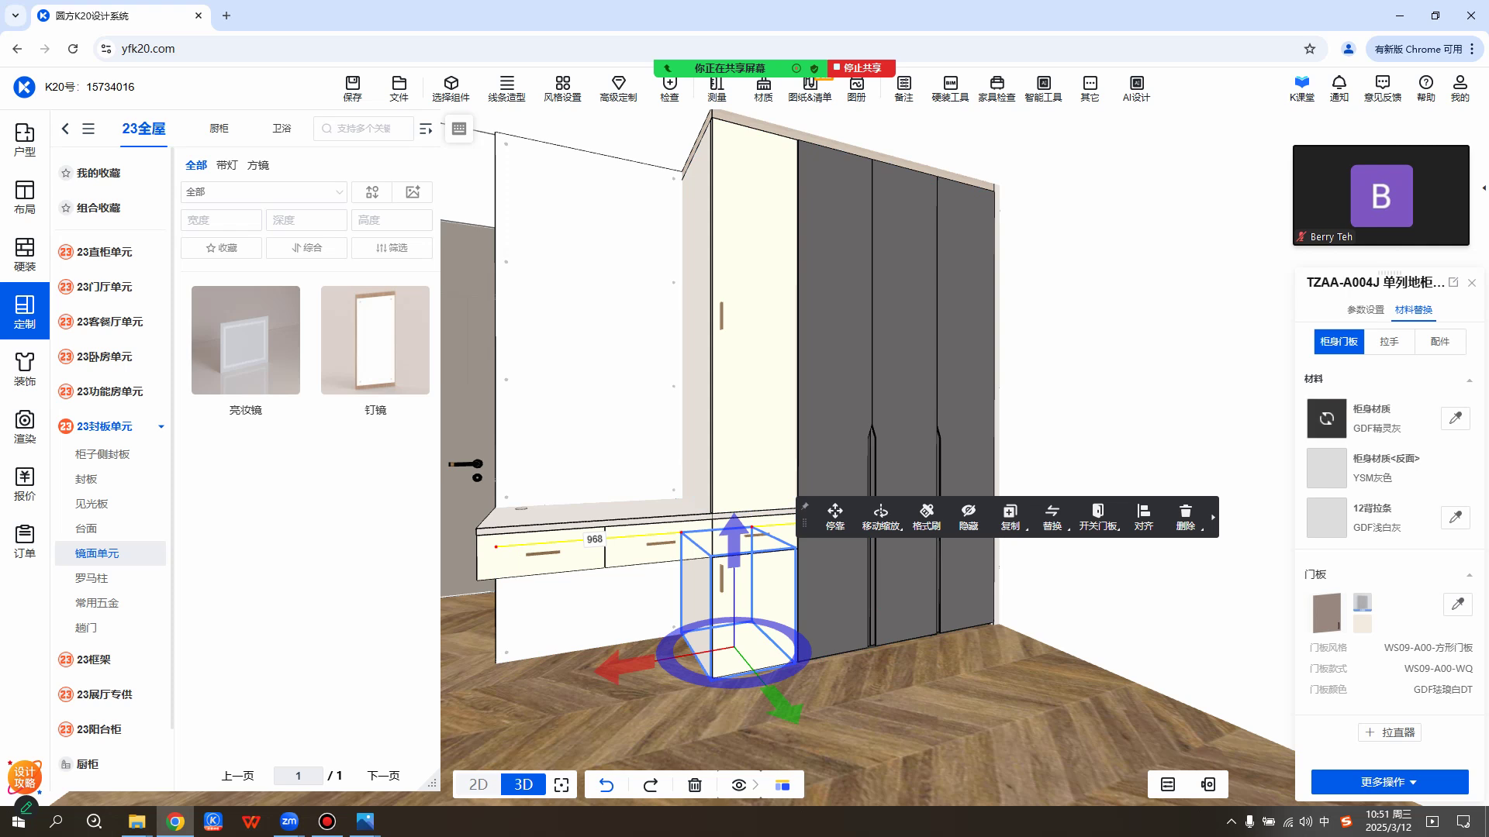
left_click(1327, 419)
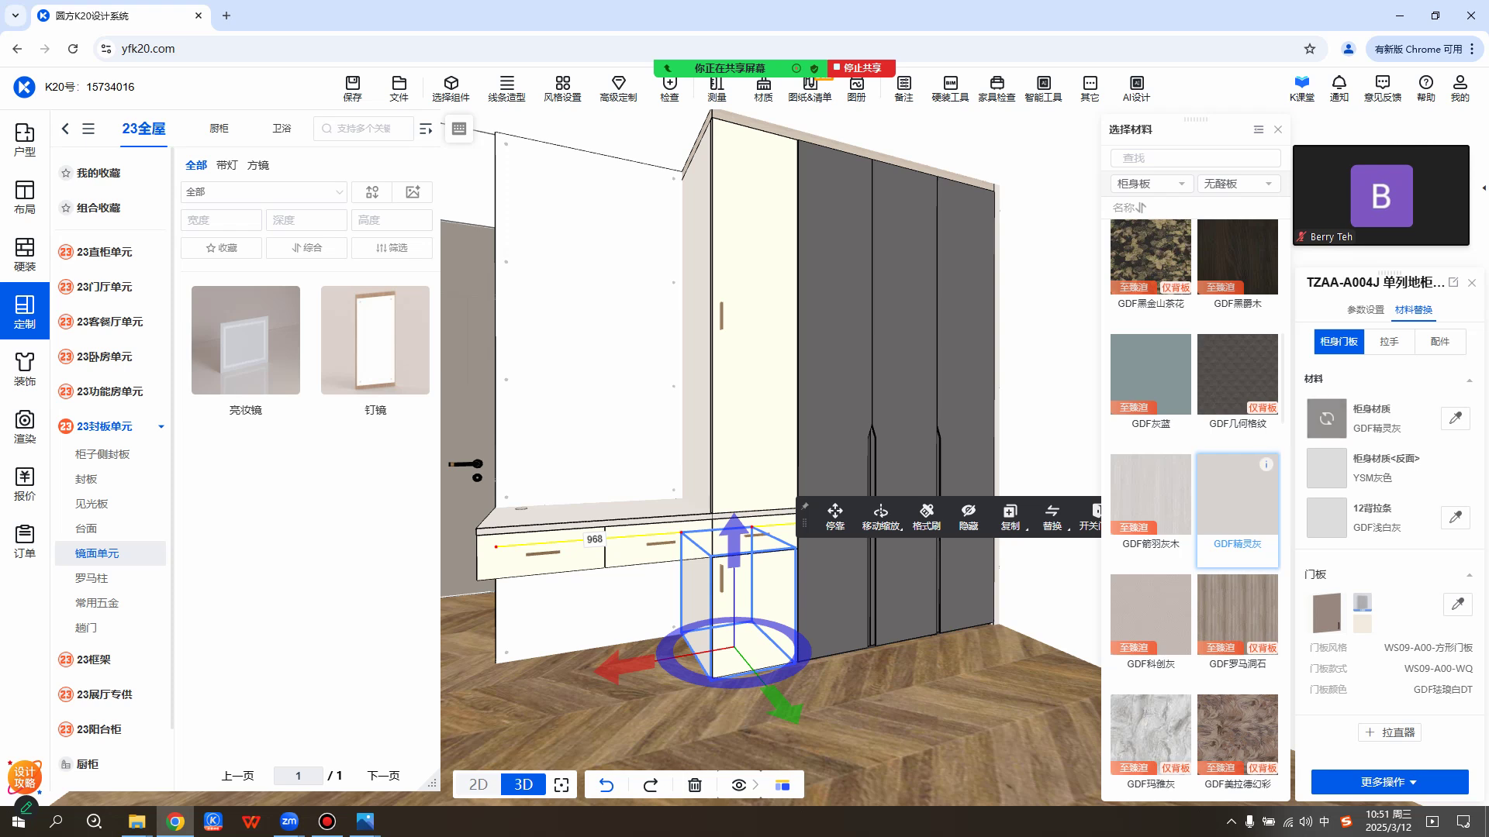
scroll(1237, 512, "down", 5)
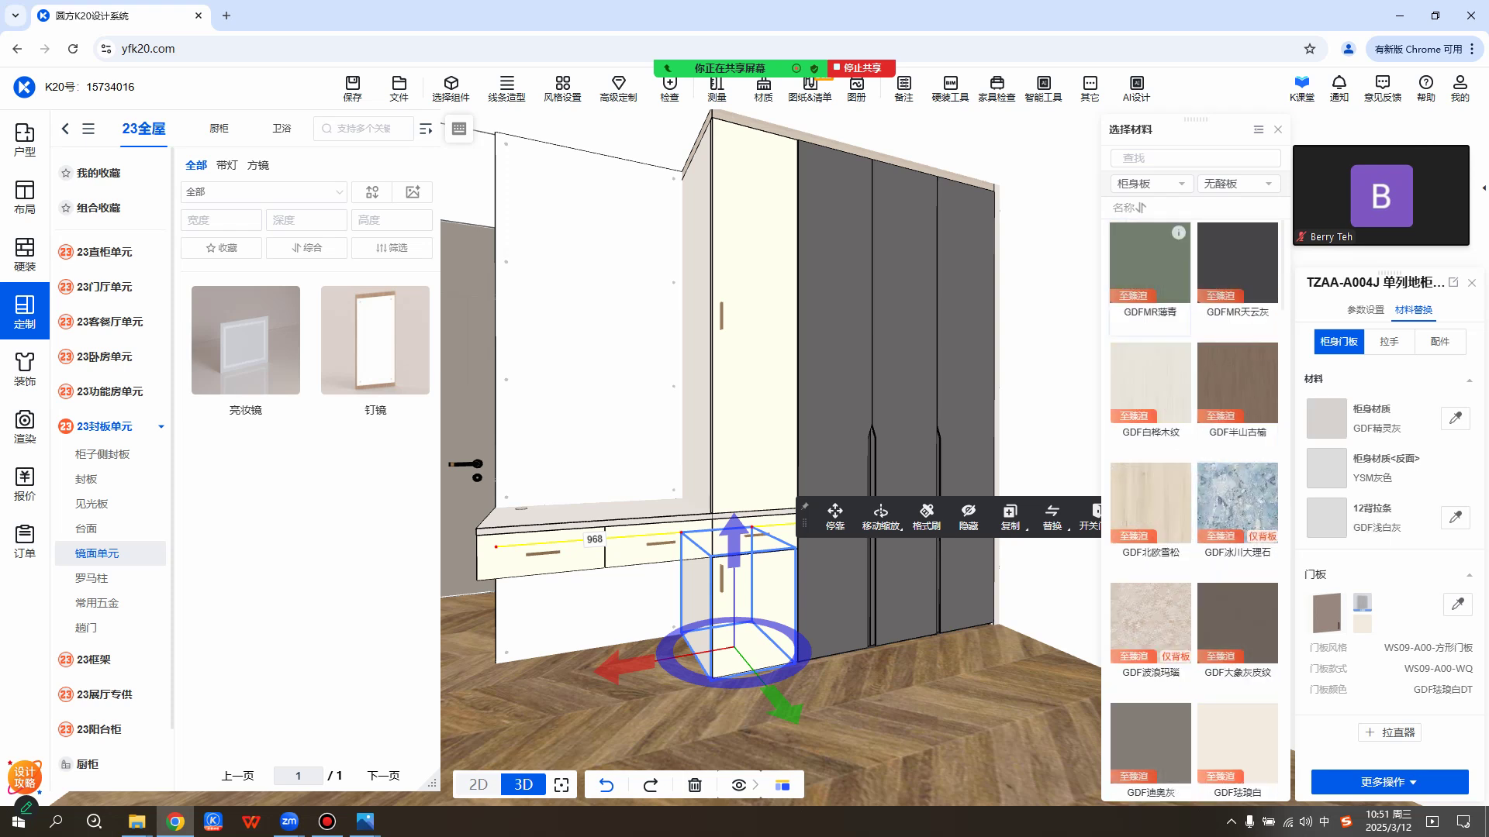
left_click(1236, 263)
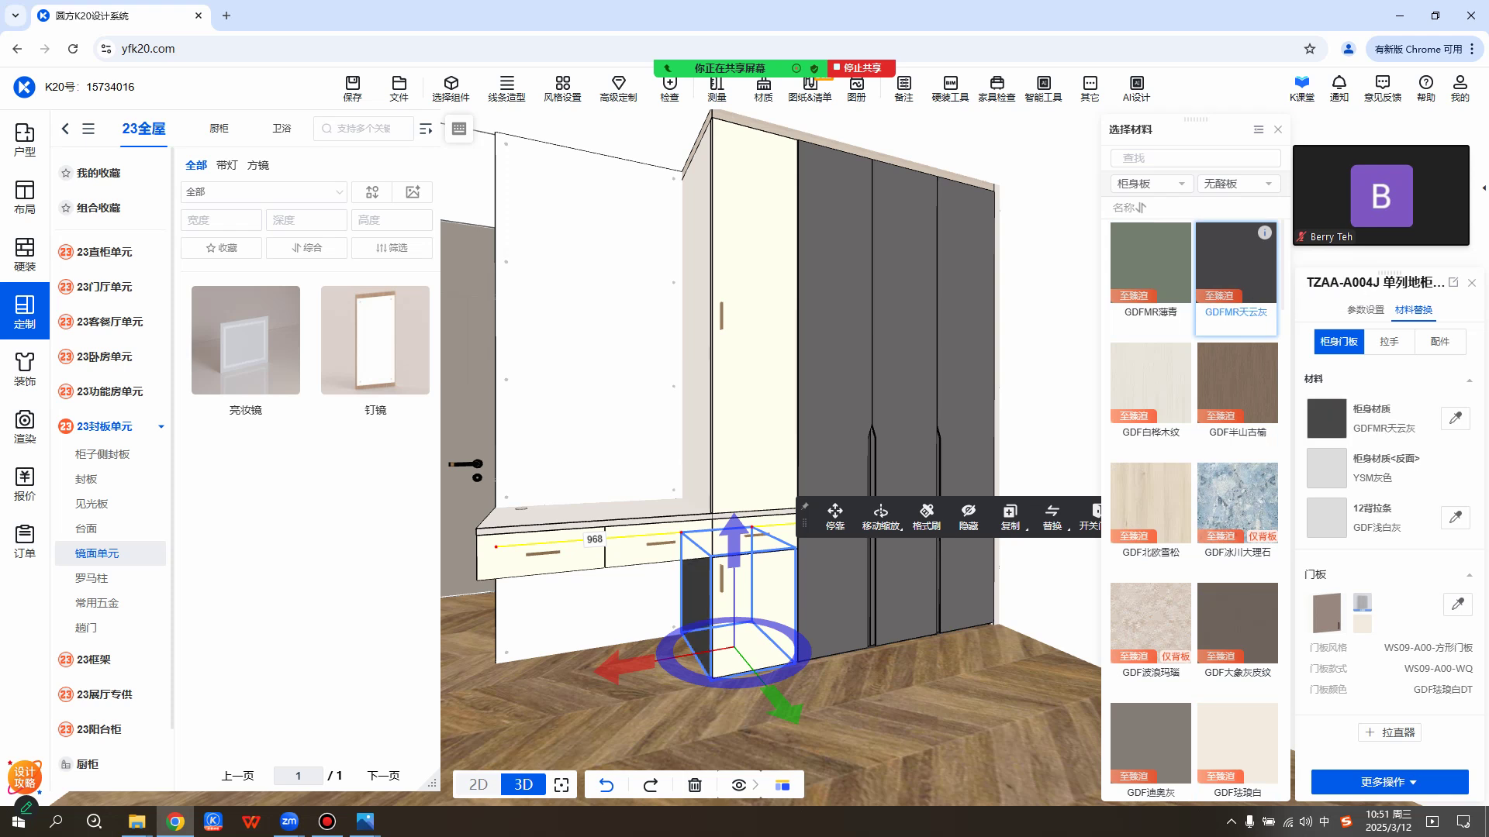
Replace the low cabinet's door with the 喷粉门型 A83-NX5RL style in FYA摩登灰.
left_click(1326, 613)
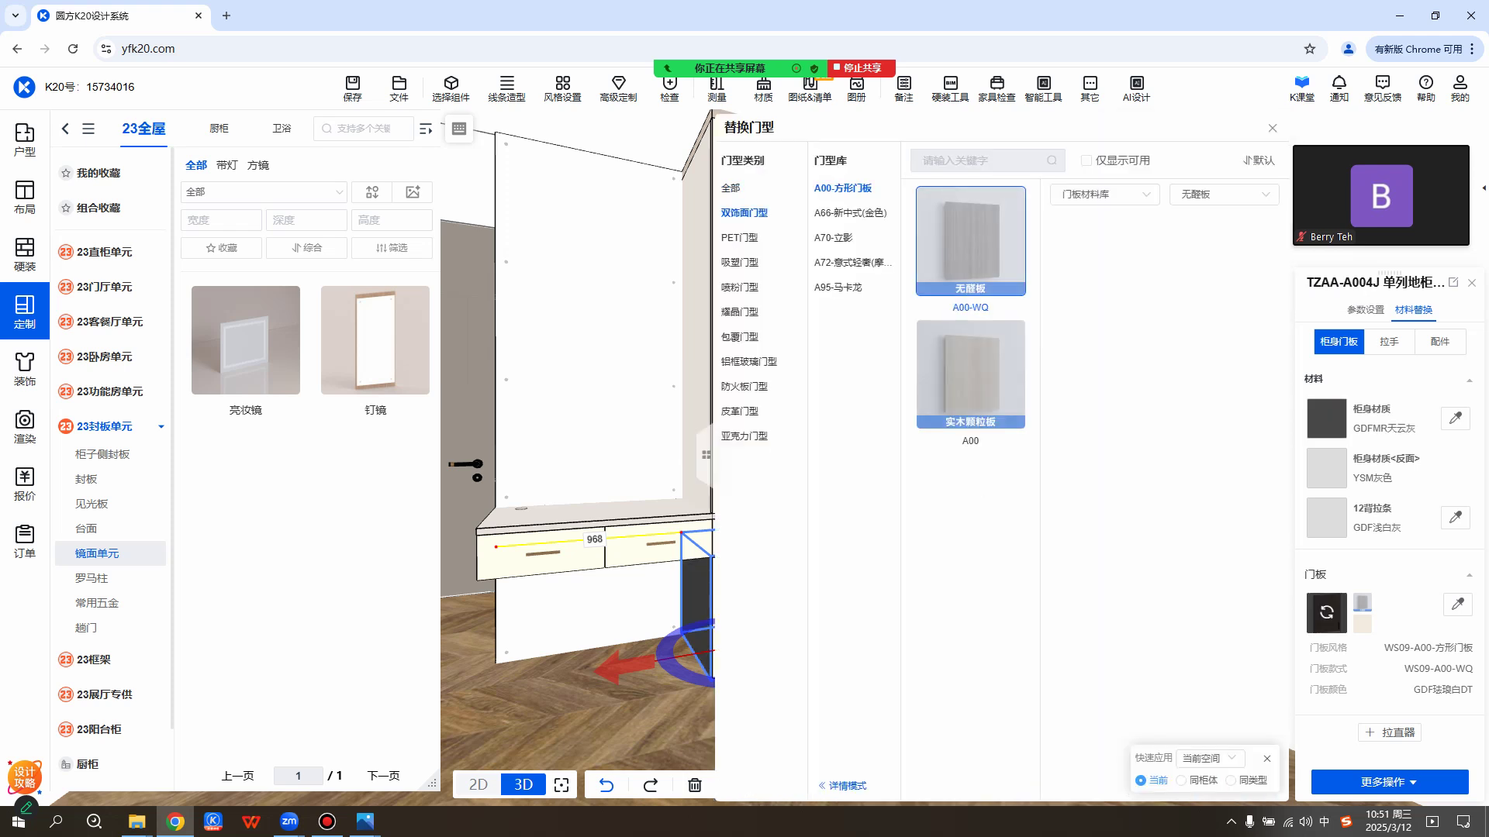
right_click(745, 288)
left_click(743, 287)
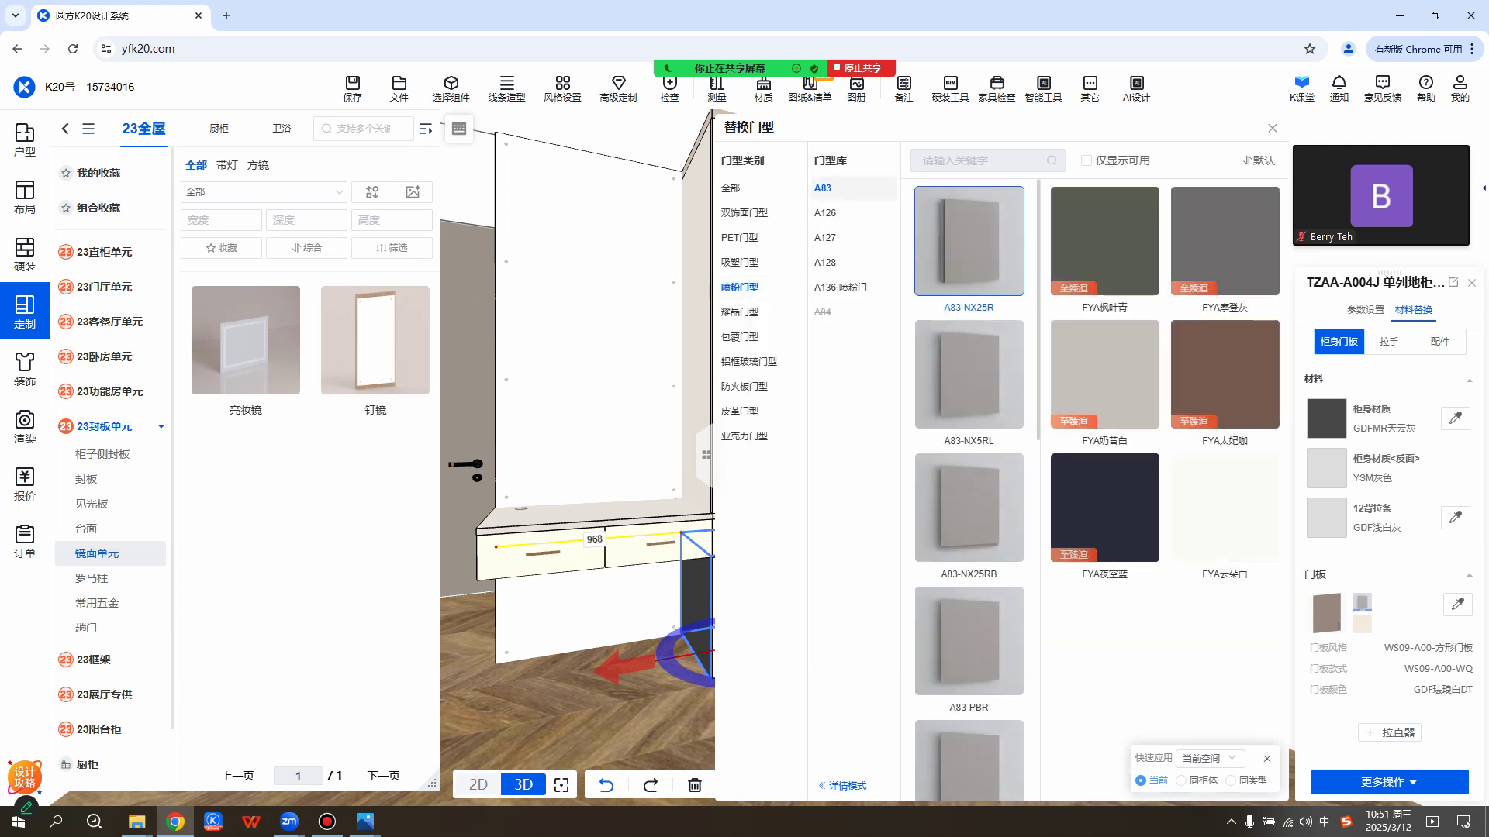
mouse_move(969, 376)
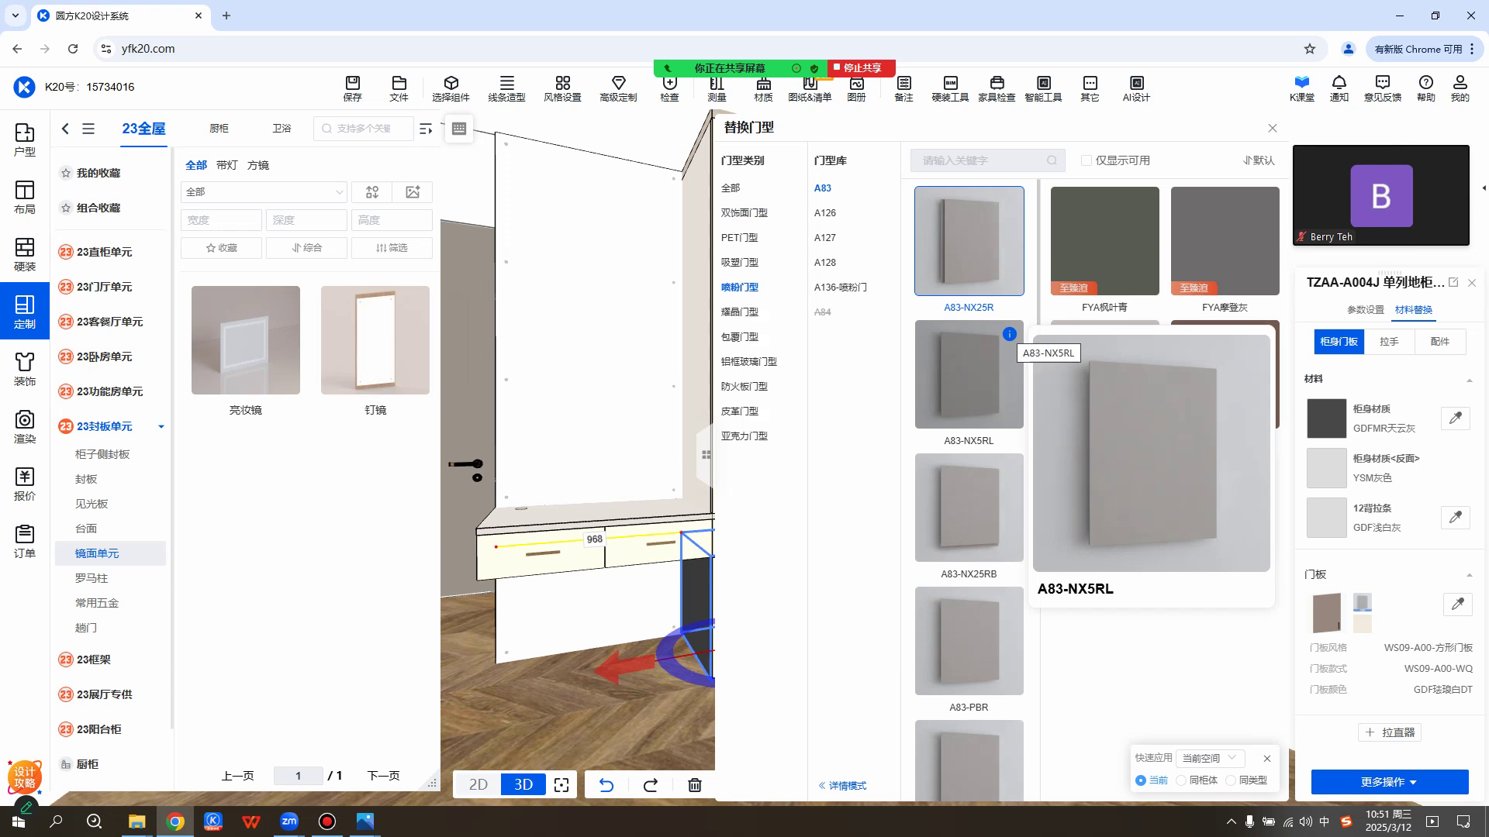
left_click(1000, 345)
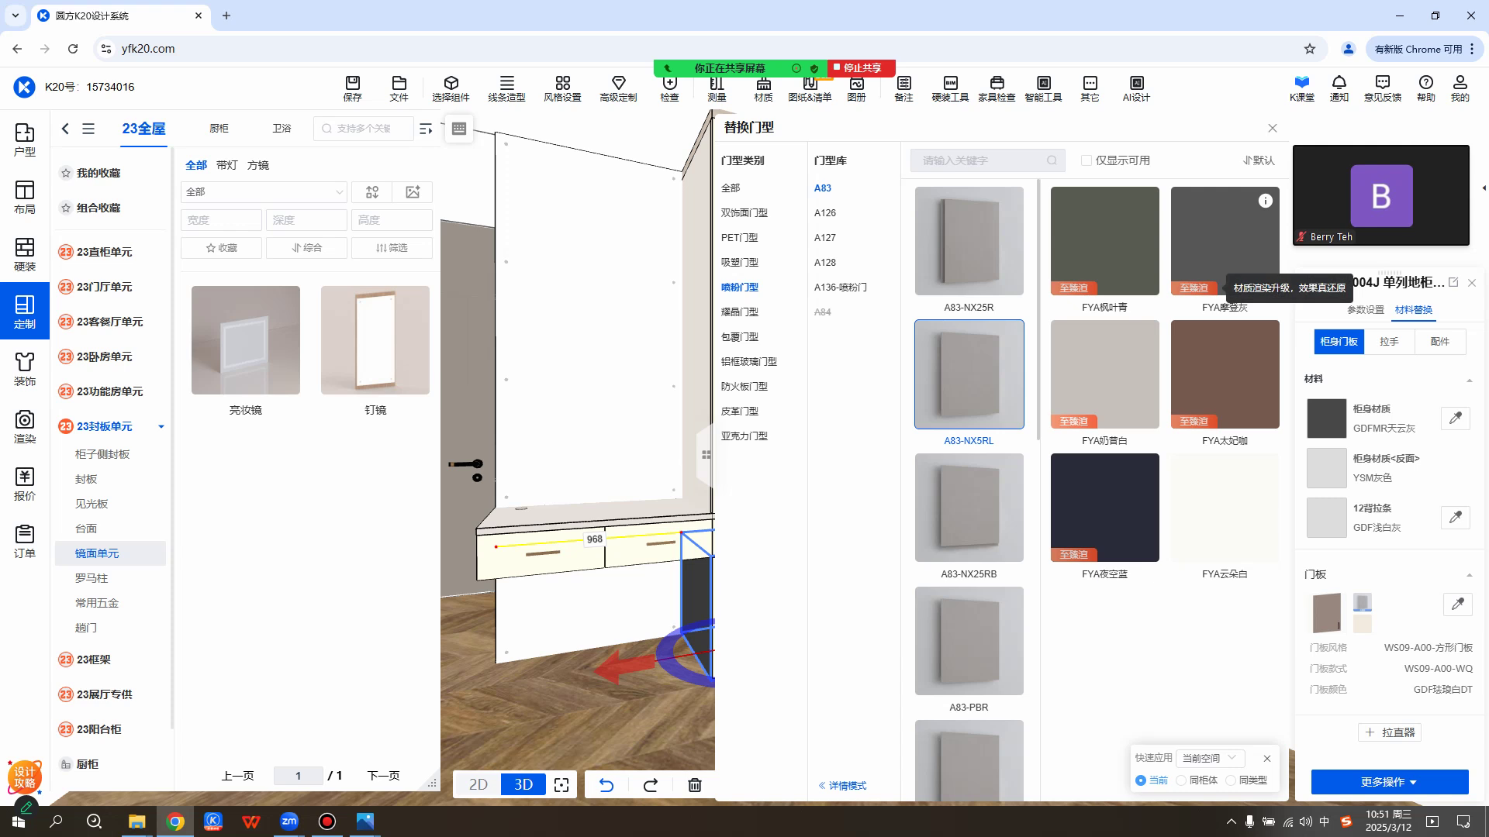
left_click(1198, 285)
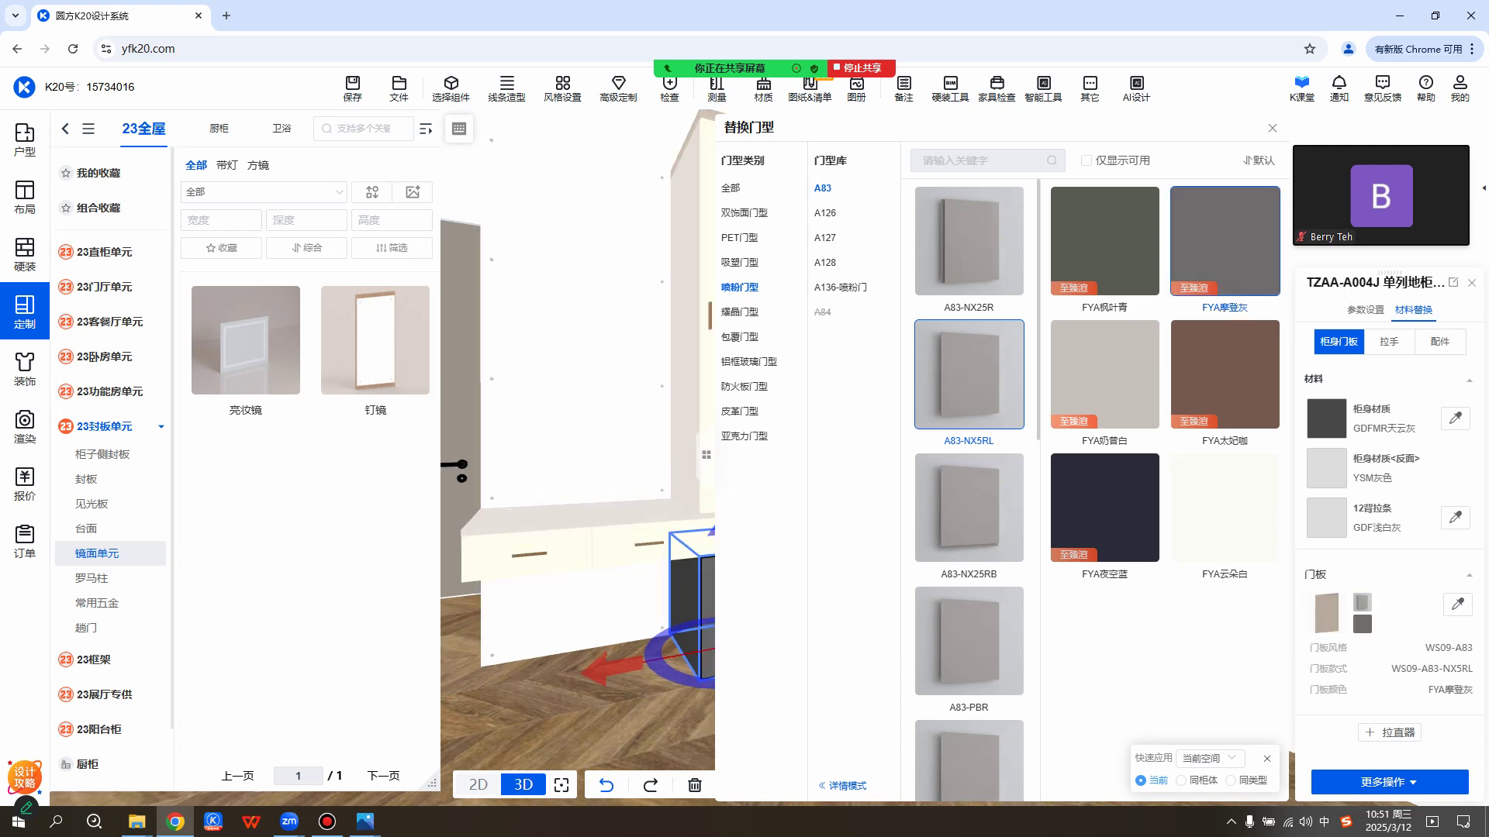
key("Right")
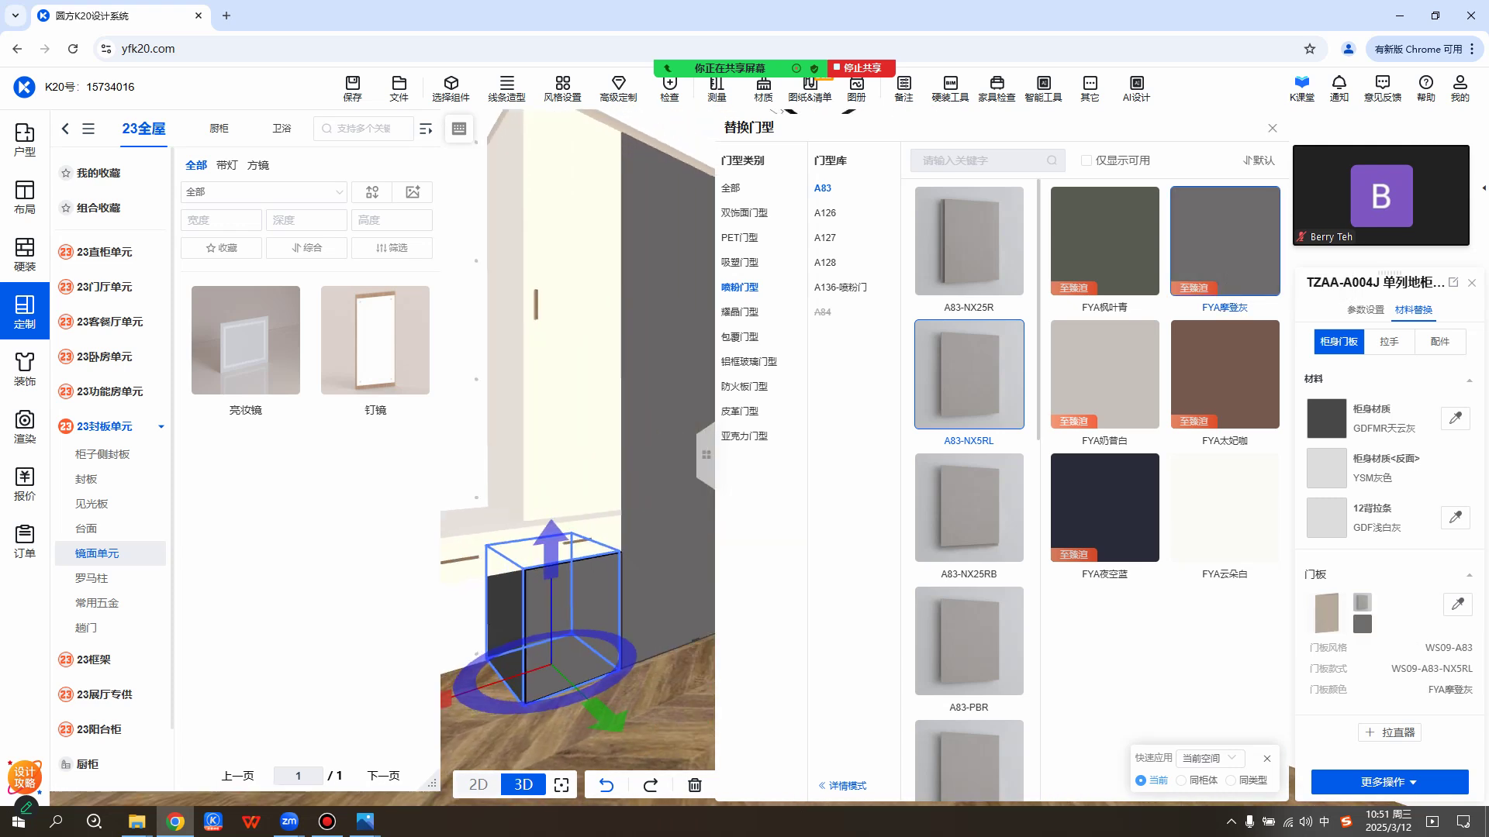
right_click_drag(543, 721, 564, 550)
left_click(544, 560)
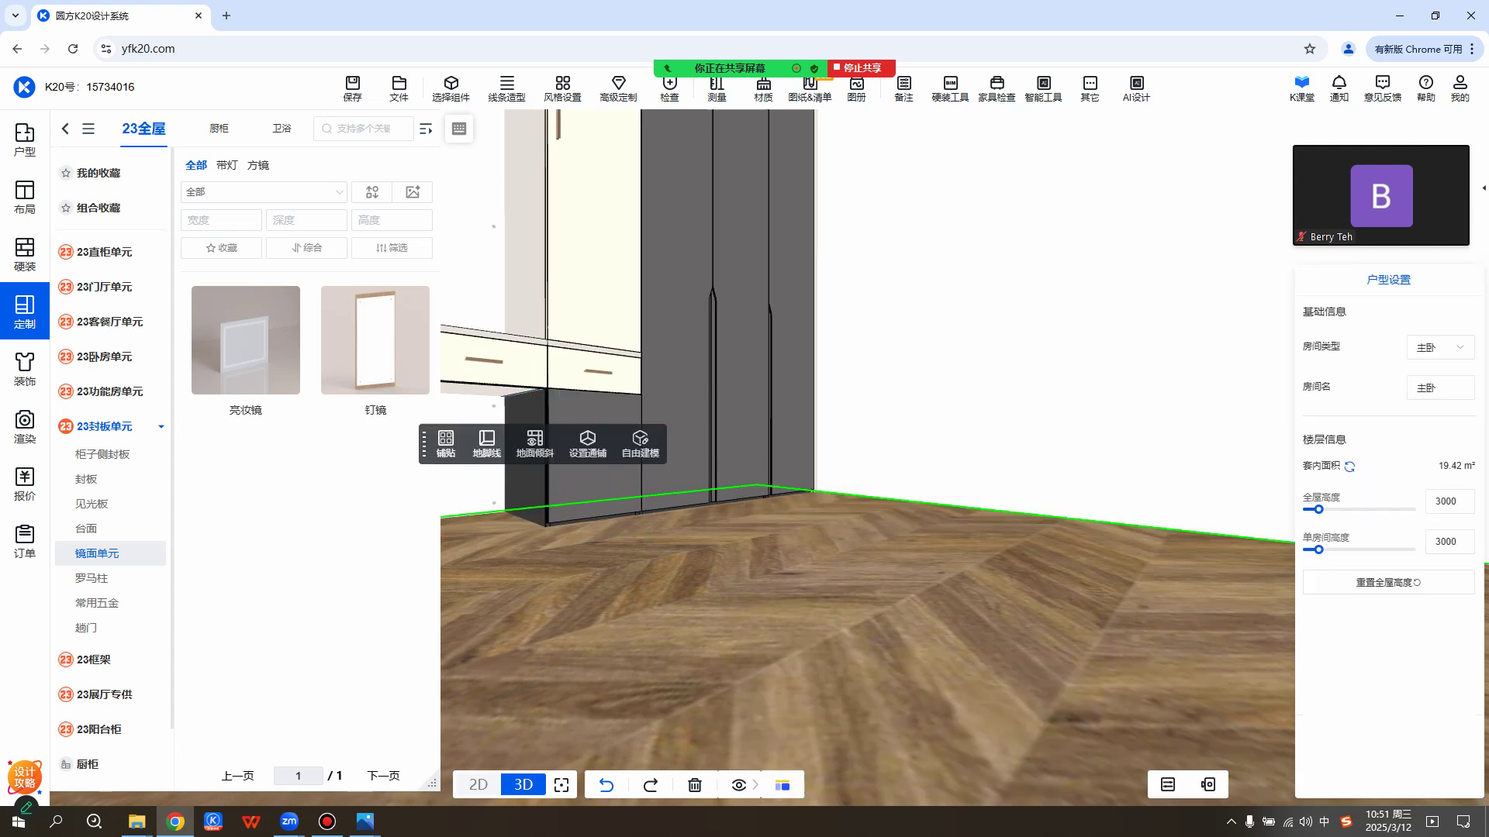
Examine the low cabinet's edges and its A83-NX5RL door style up close, and close the door replacement list without changing it.
scroll(546, 482, "up", 5)
right_click_drag(546, 482, 672, 456)
scroll(672, 456, "up", 3)
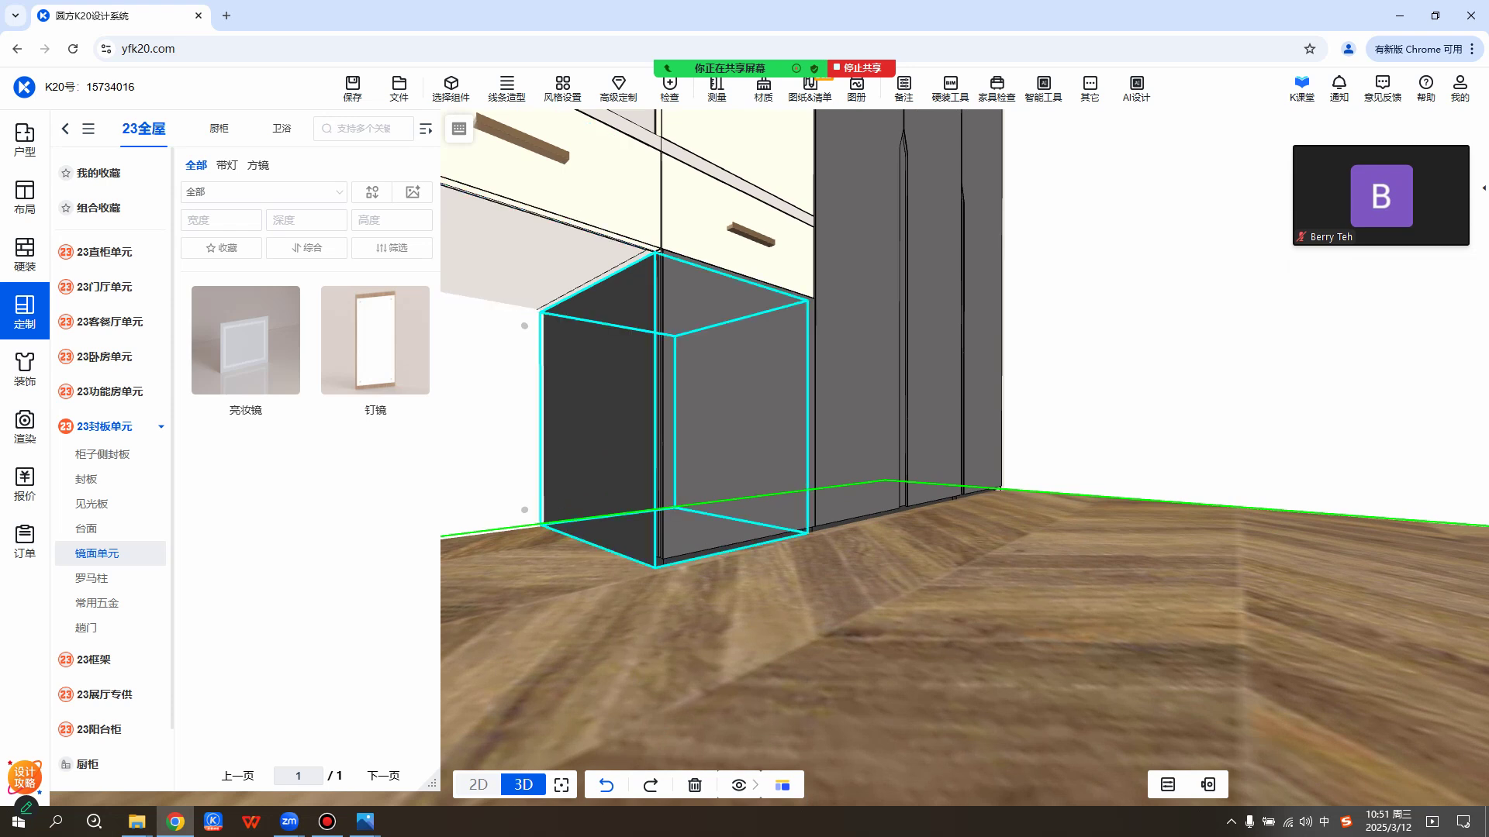
left_click(672, 434)
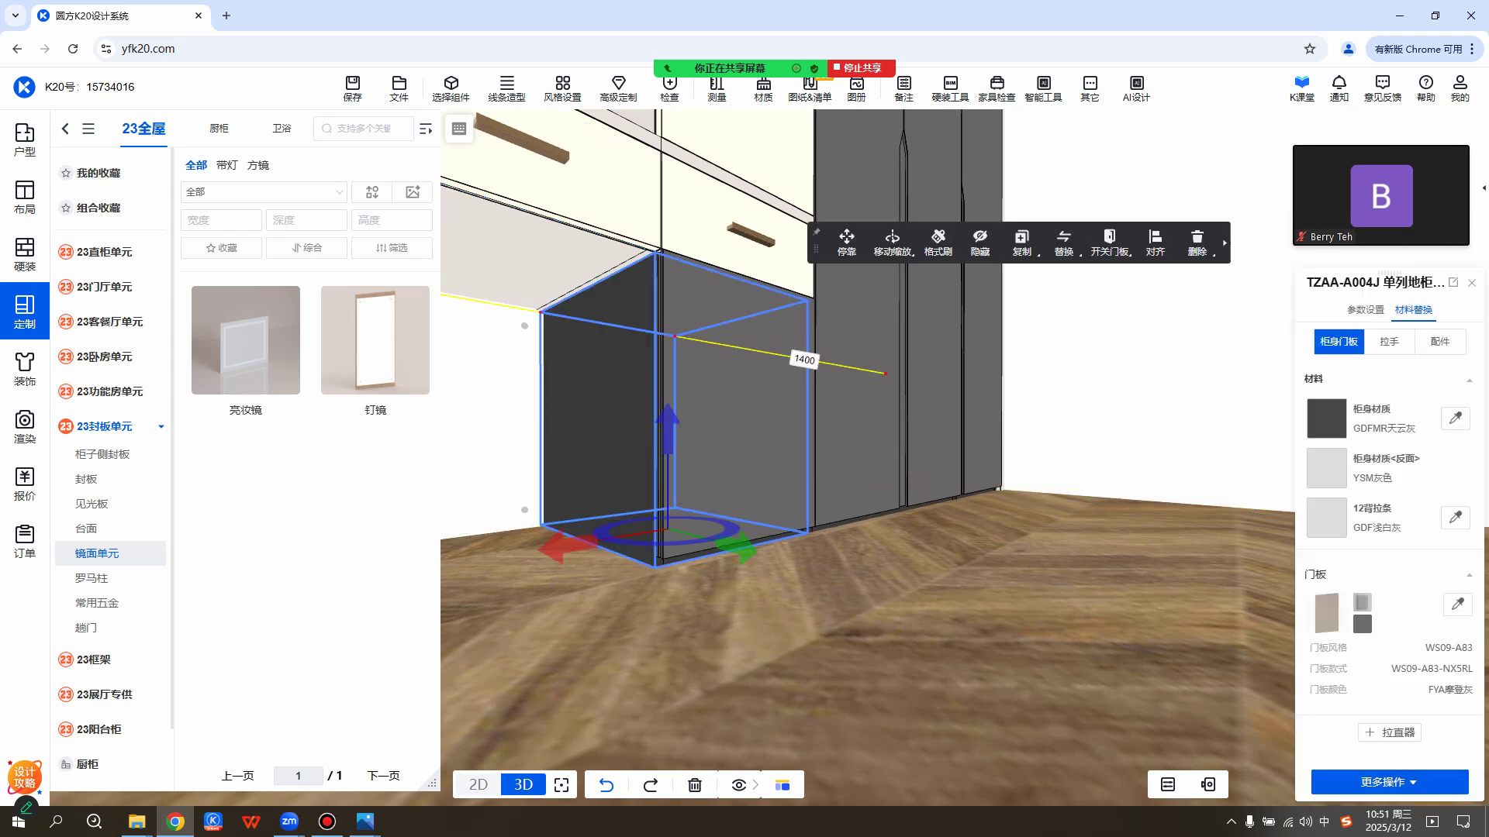
left_click(1326, 613)
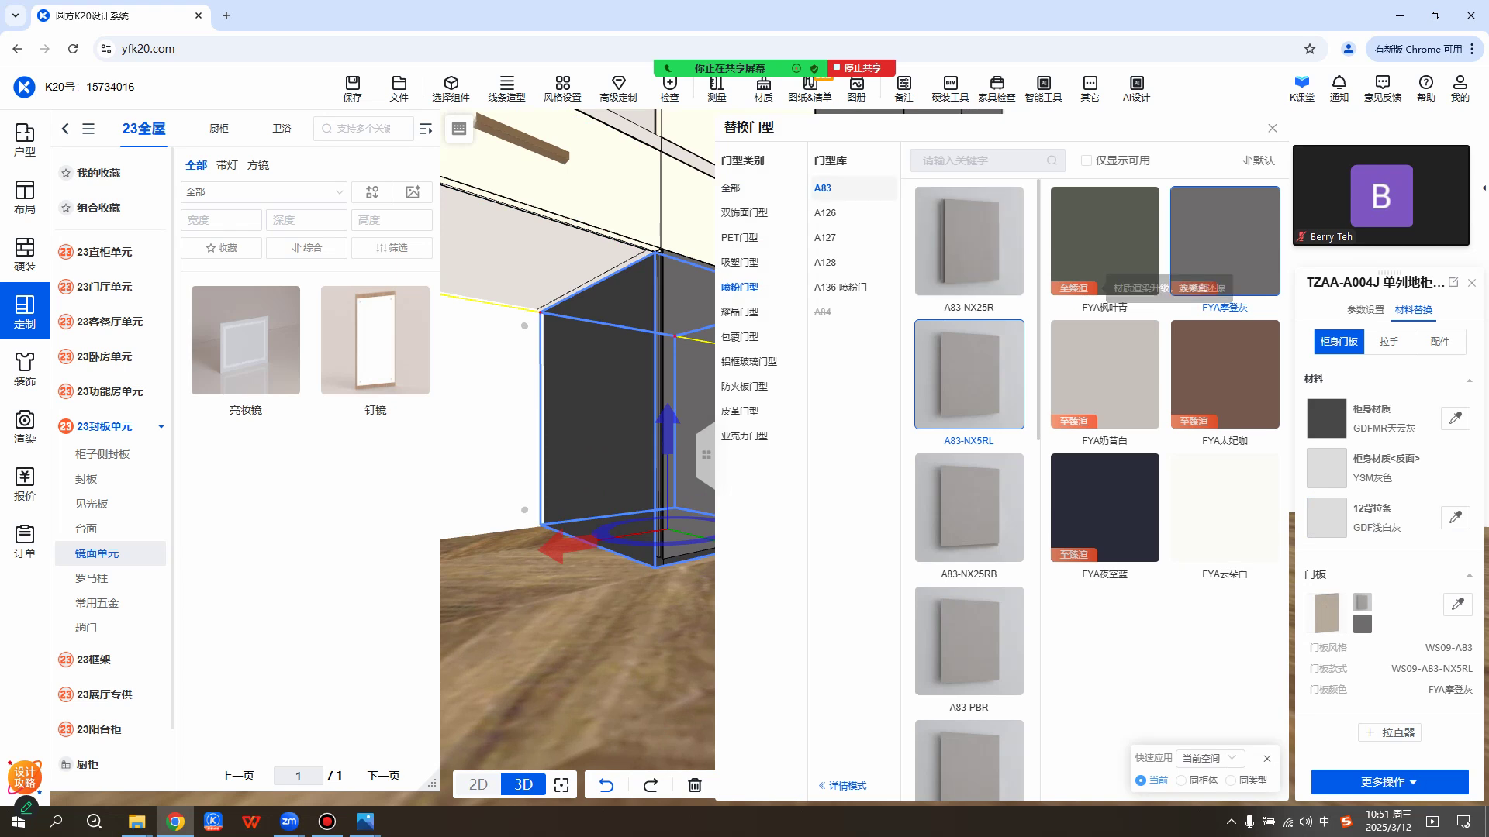
mouse_move(1009, 334)
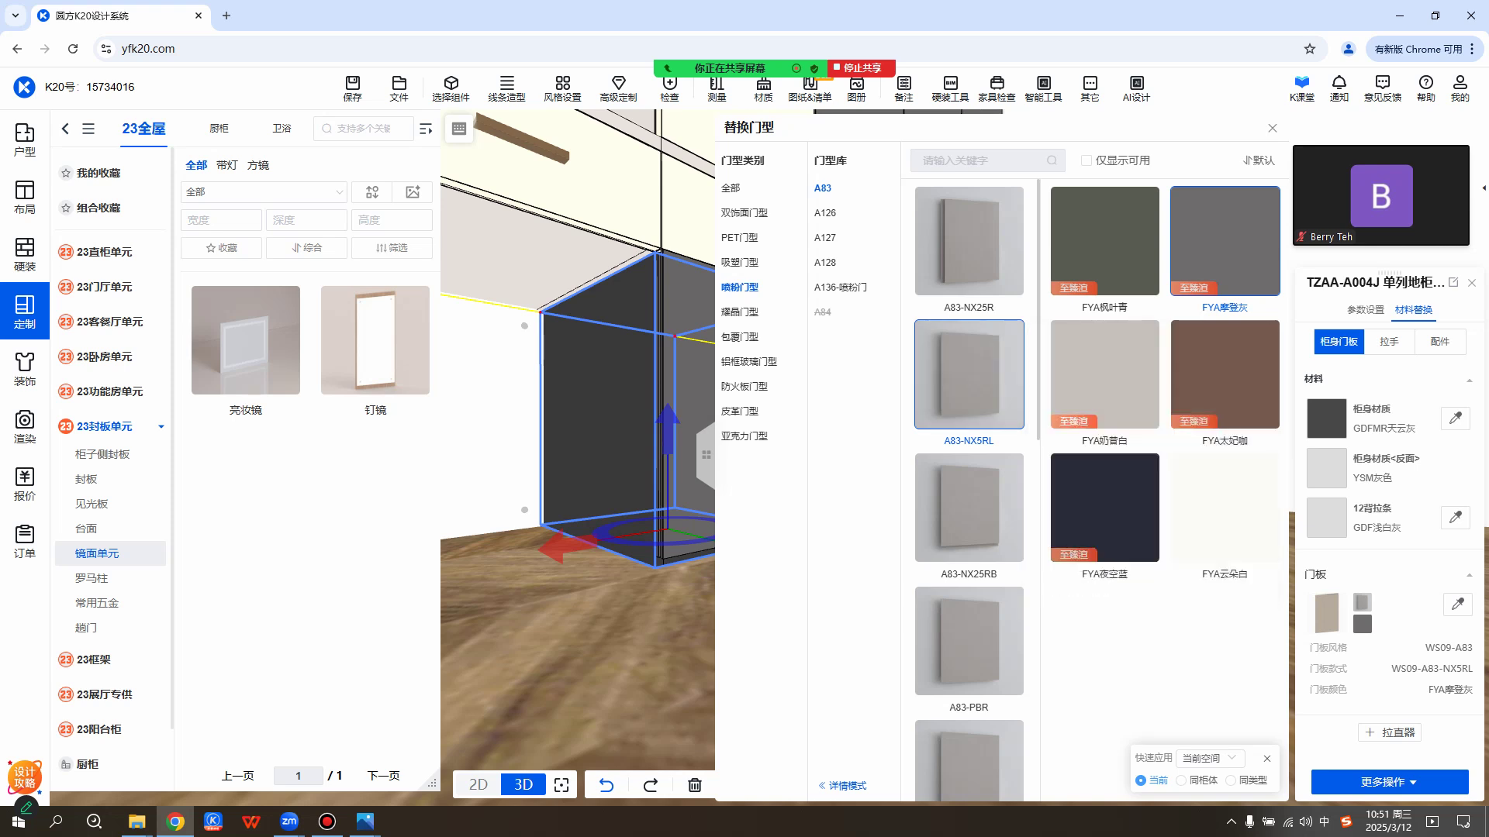
scroll(578, 458, "up", 5)
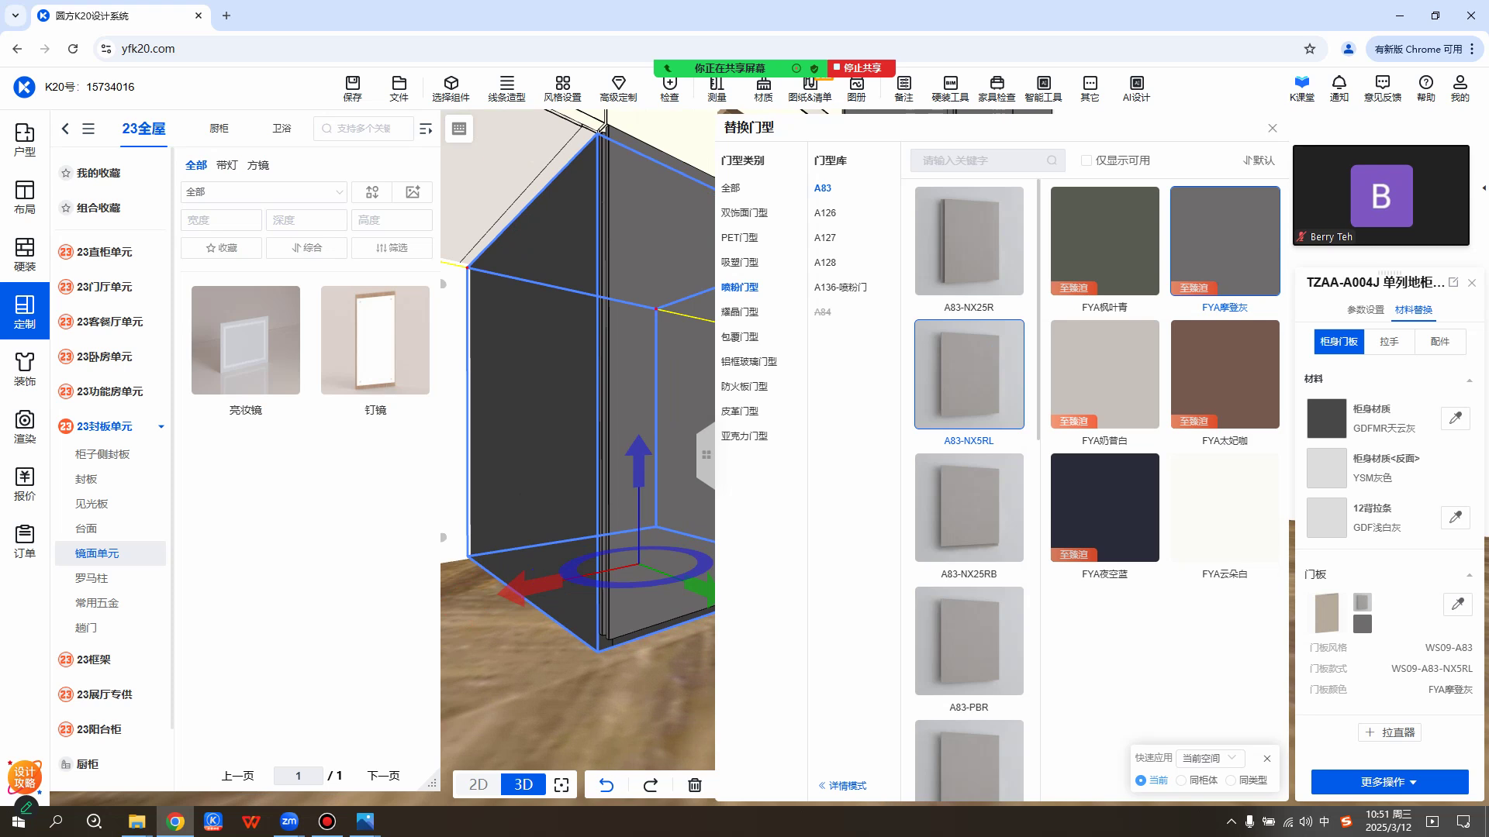
scroll(577, 457, "up", 5)
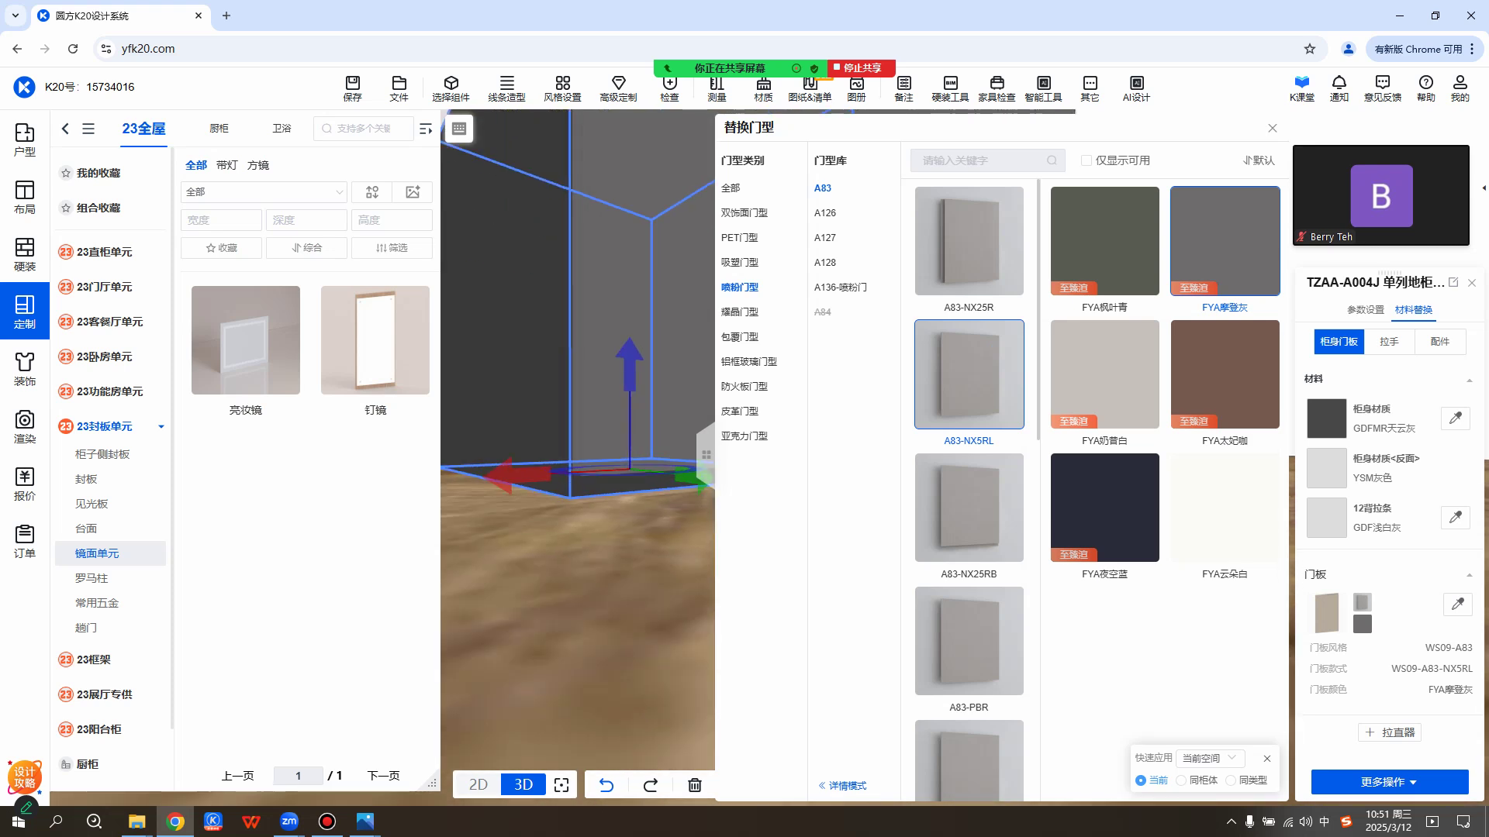
scroll(578, 457, "up", 3)
middle_click_drag(578, 457, 671, 484)
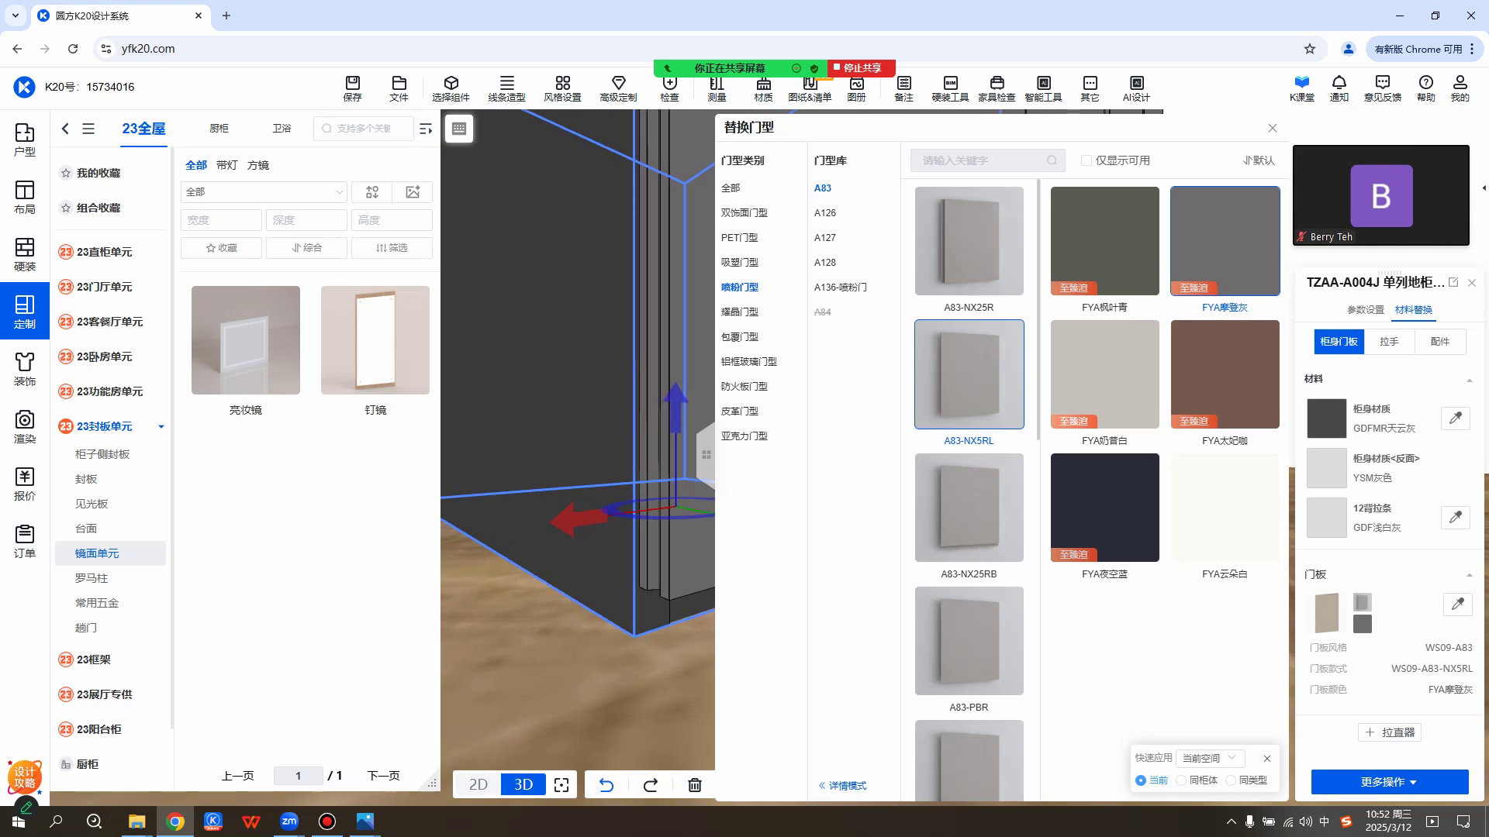
mouse_move(1011, 215)
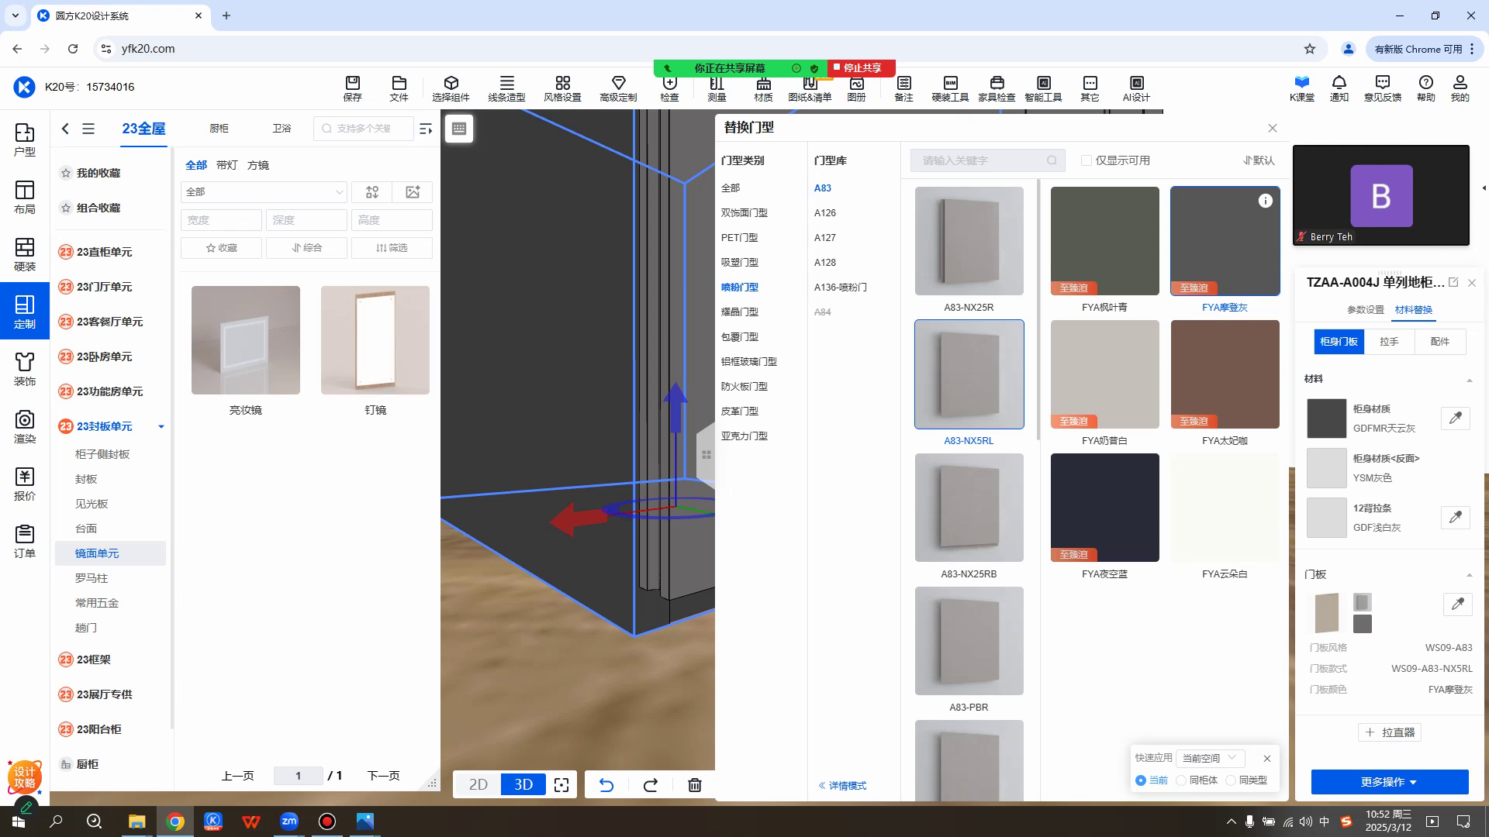
scroll(578, 465, "down", 10)
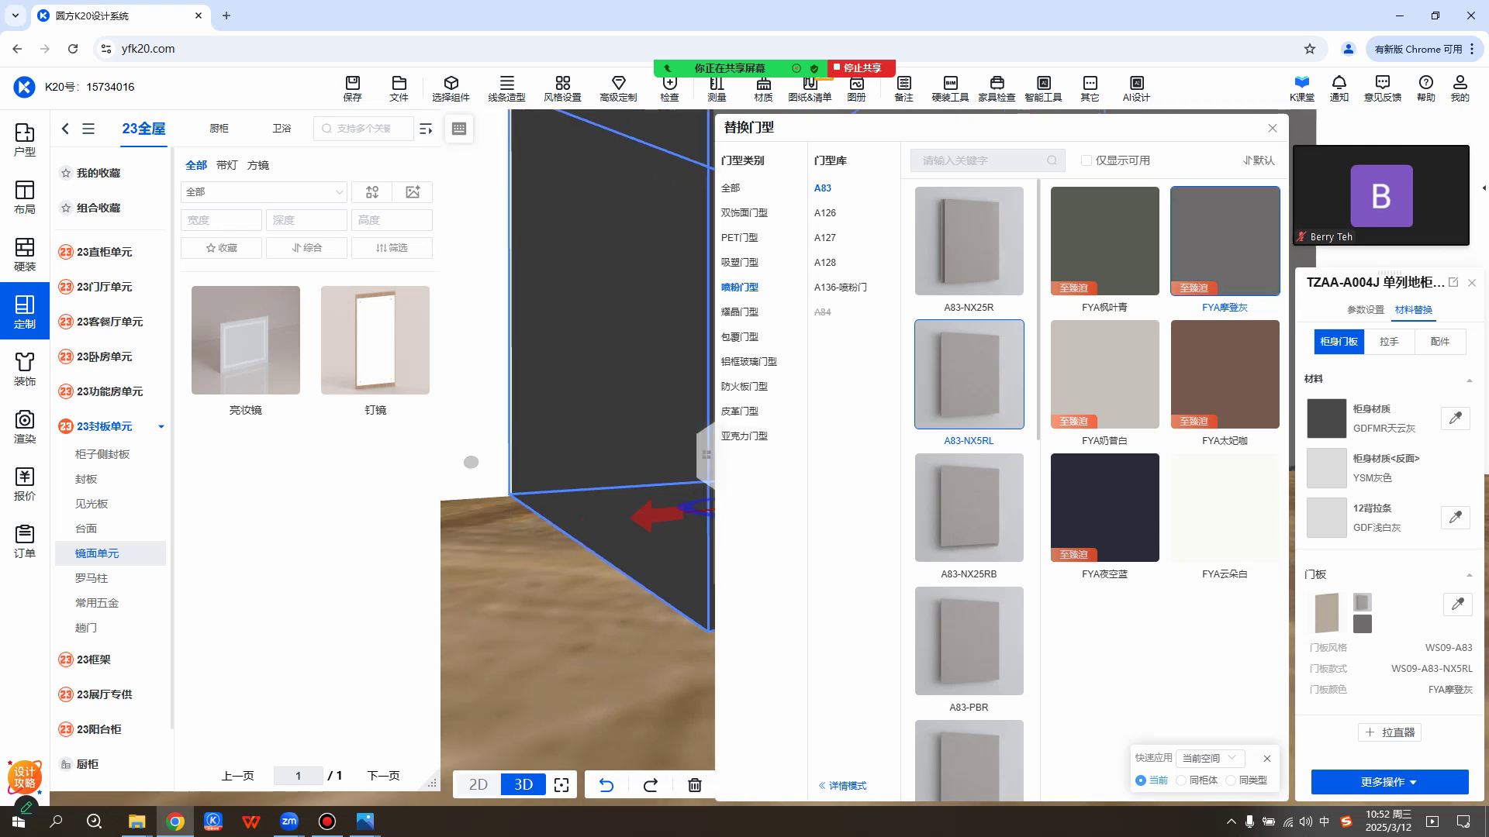
middle_click_drag(651, 434, 539, 528)
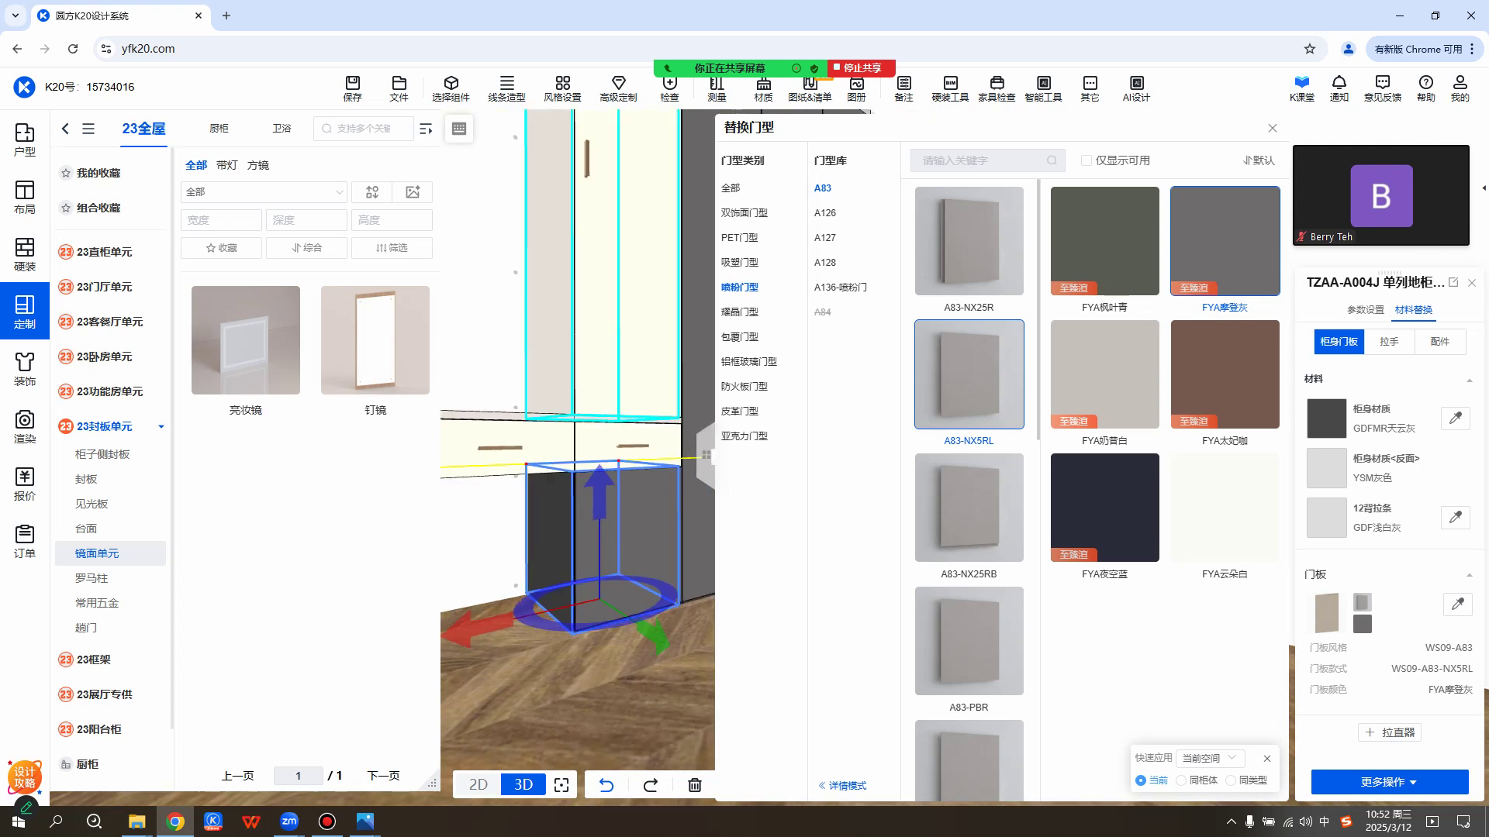
left_click(577, 682)
key("Escape")
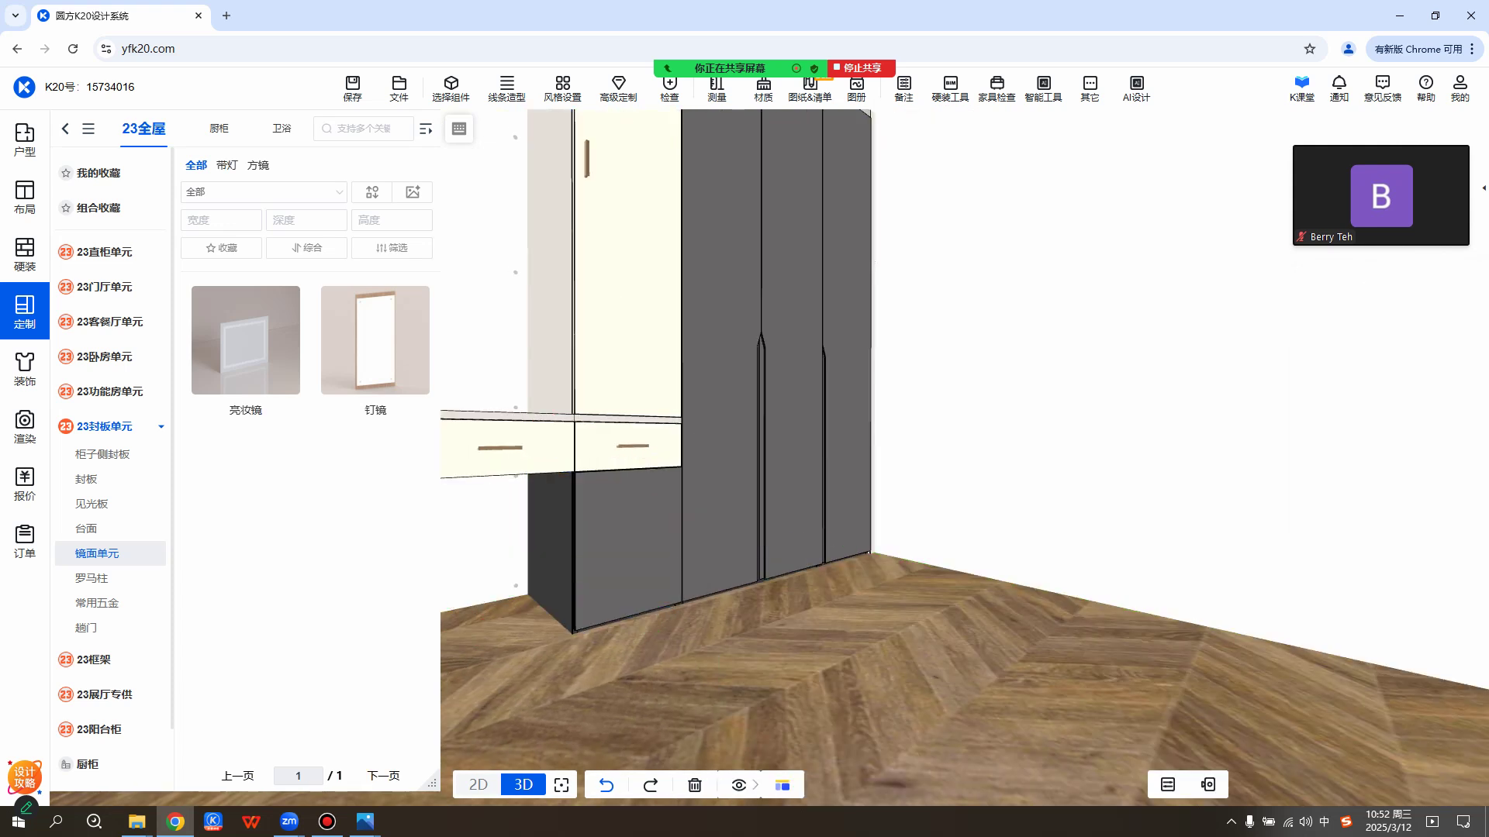
Copy the low cabinet's body and door settings onto the cream cabinet above the desk's end drawer with the format brush (格式刷).
scroll(745, 466, "down", 1)
scroll(745, 465, "down", 2)
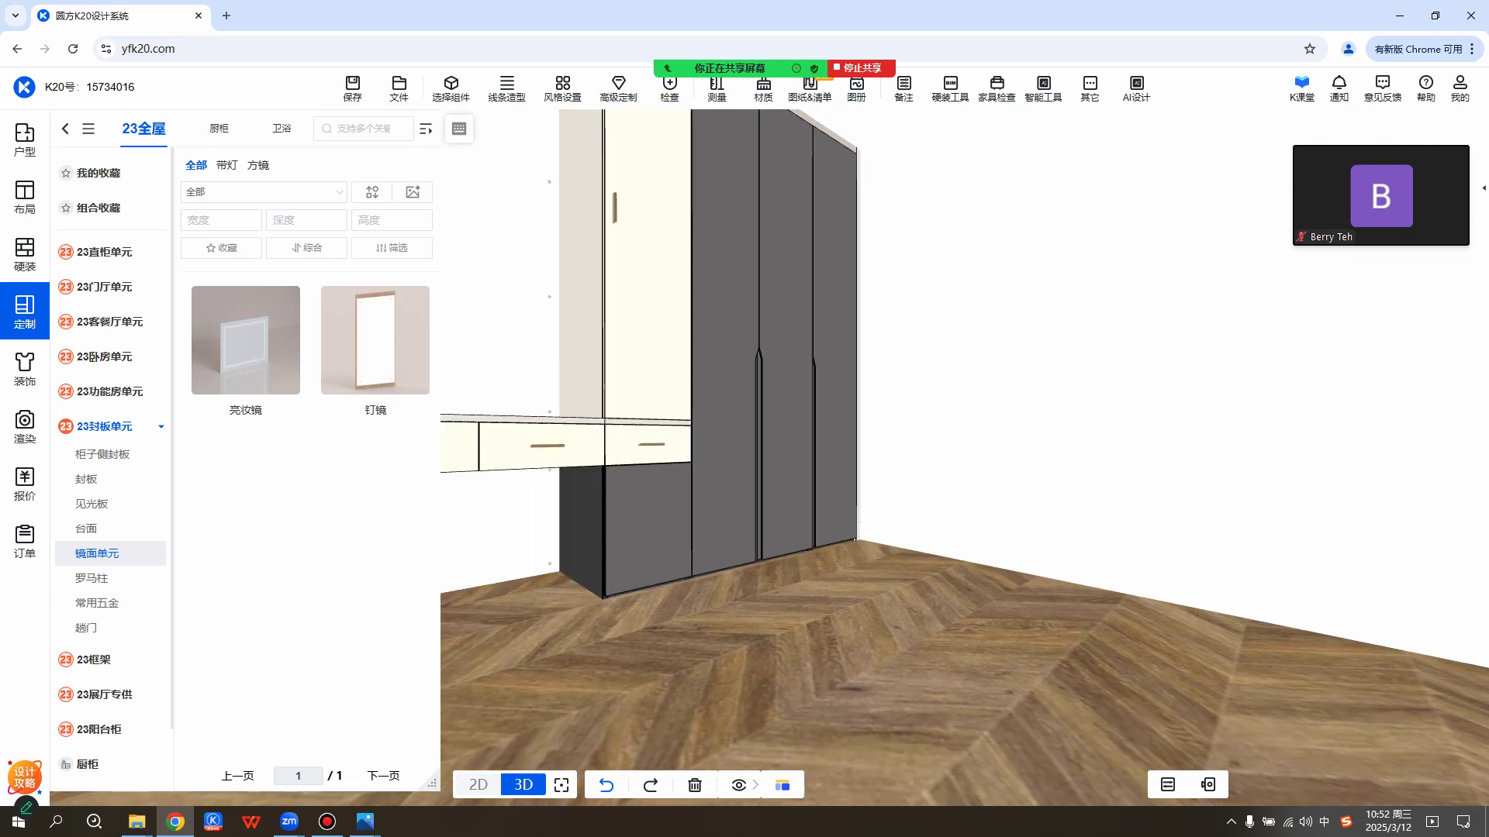
left_click(647, 524)
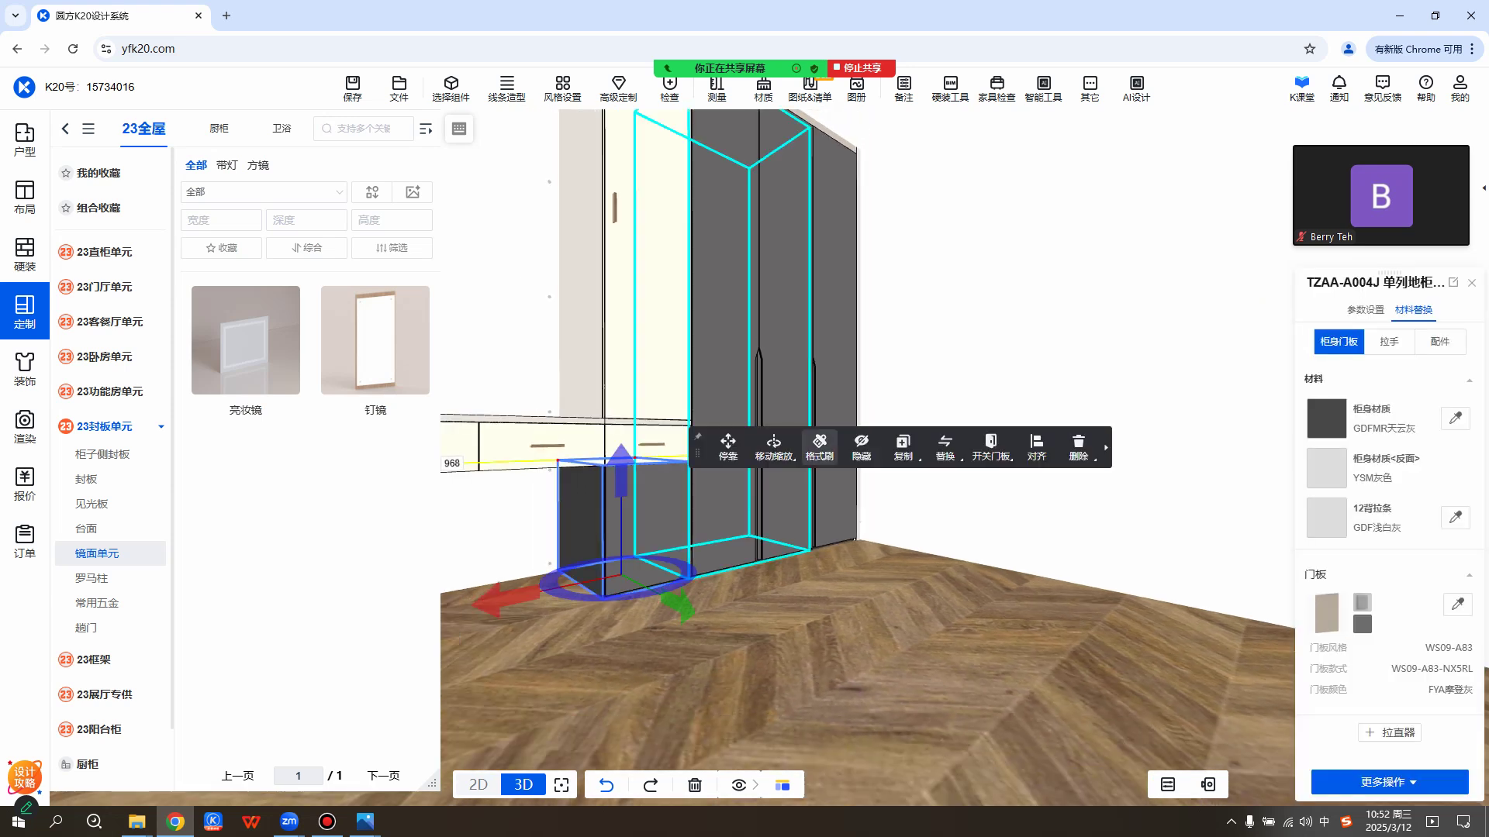
left_click(819, 445)
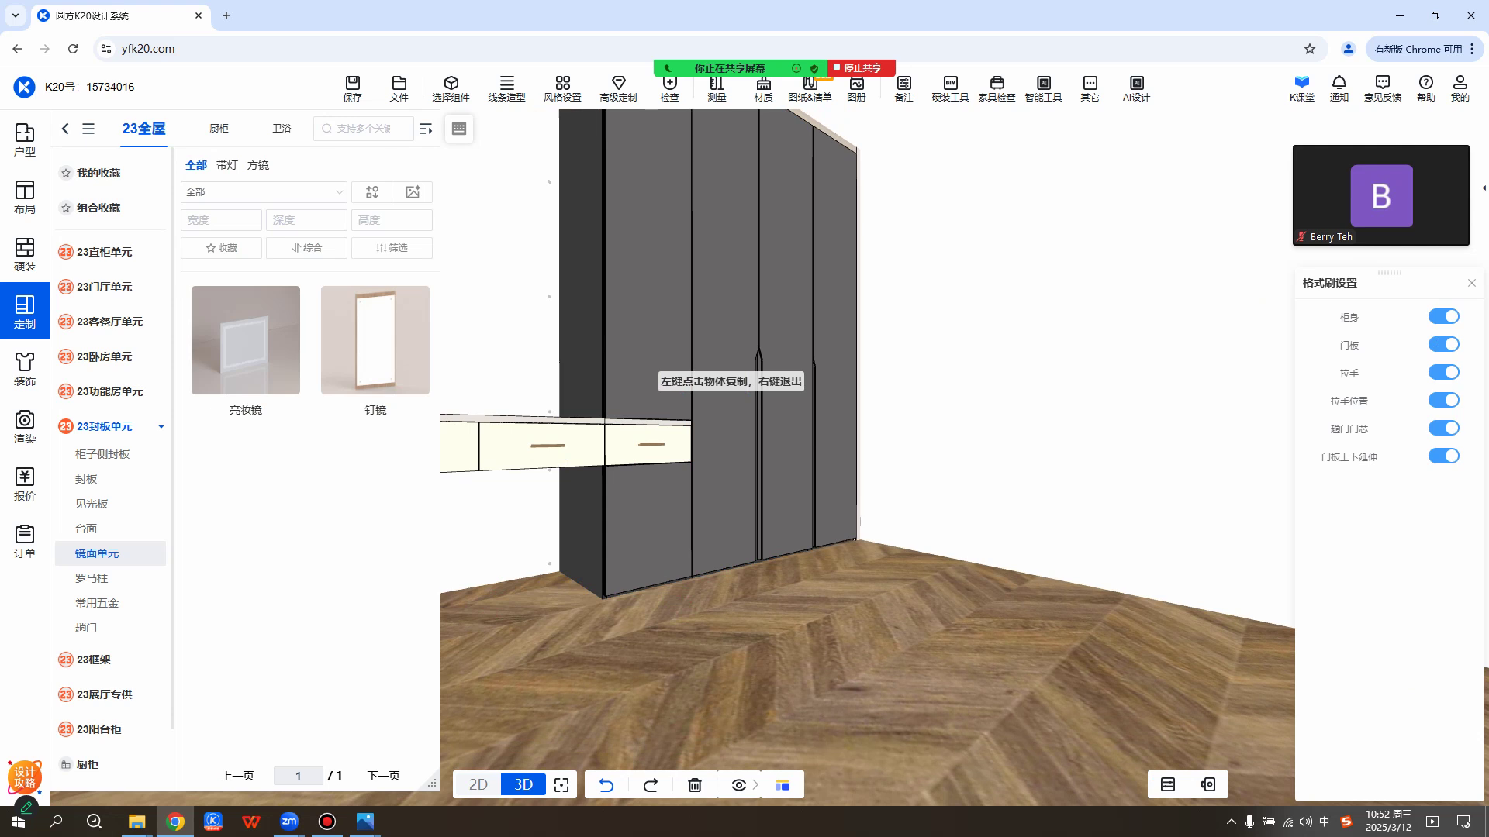
right_click(645, 302)
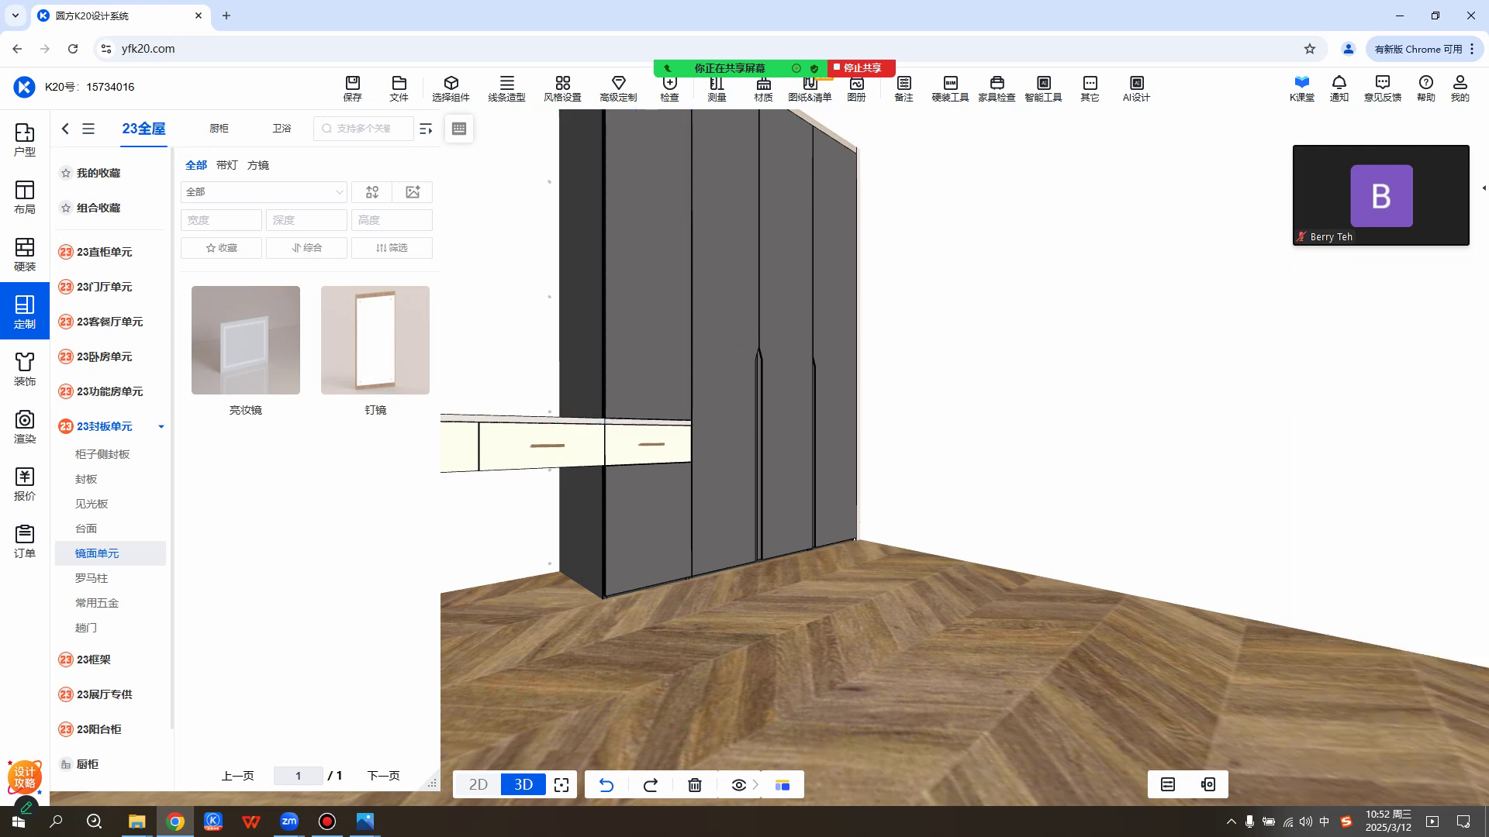
middle_click_drag(644, 539, 704, 656)
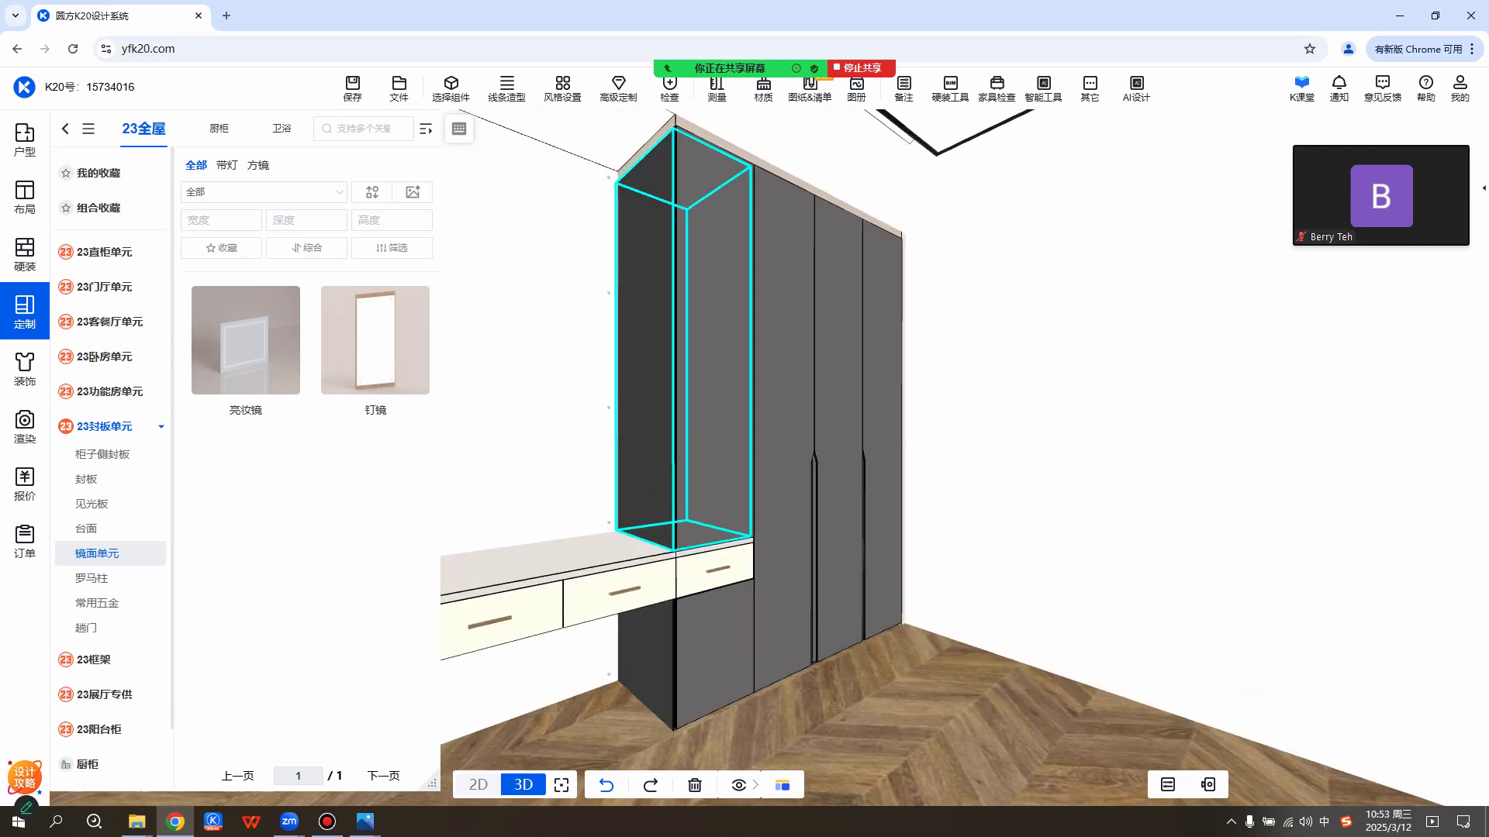
left_click(709, 642)
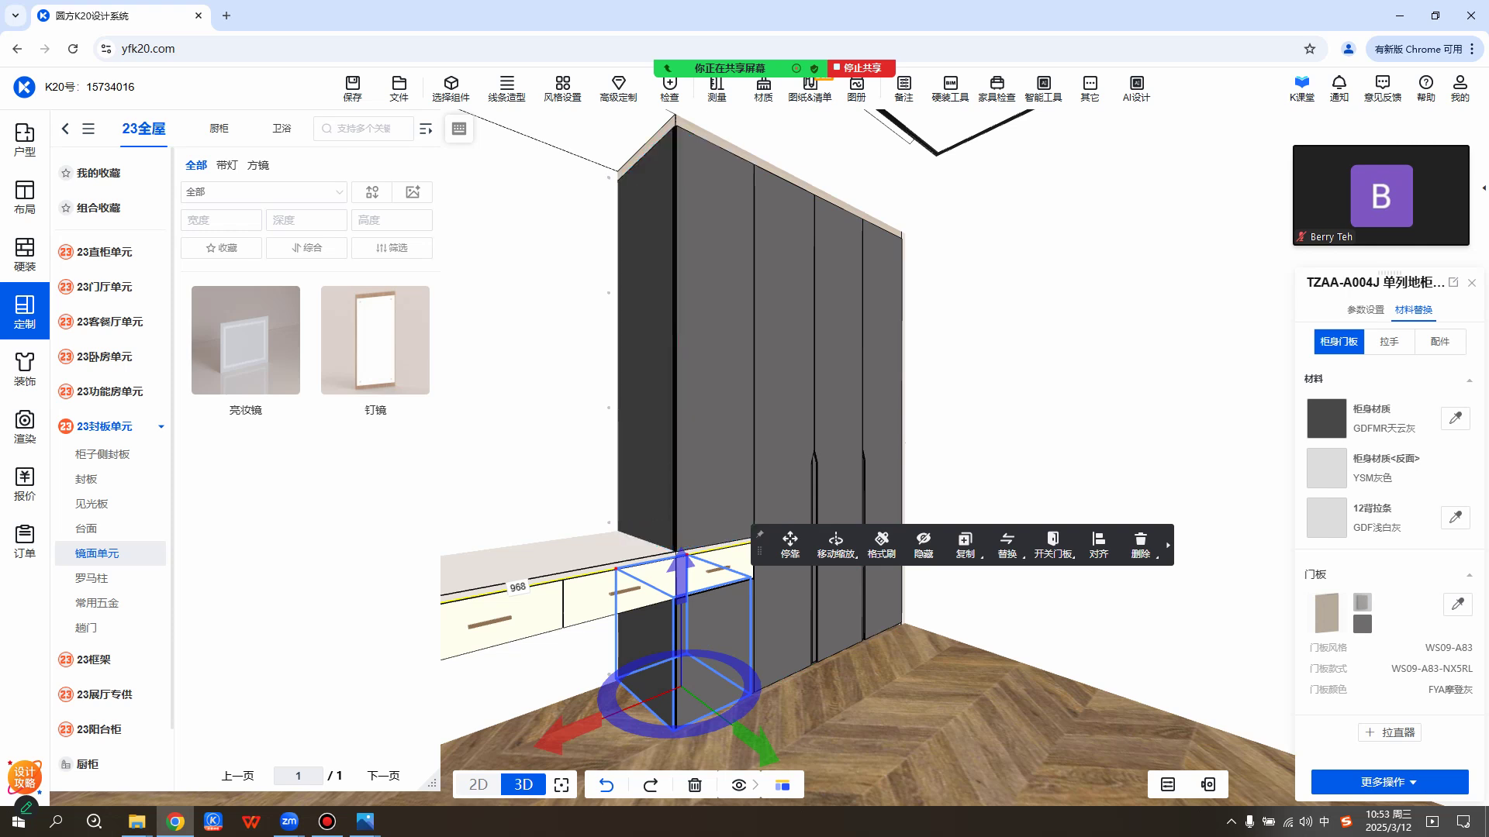
left_click(1031, 387)
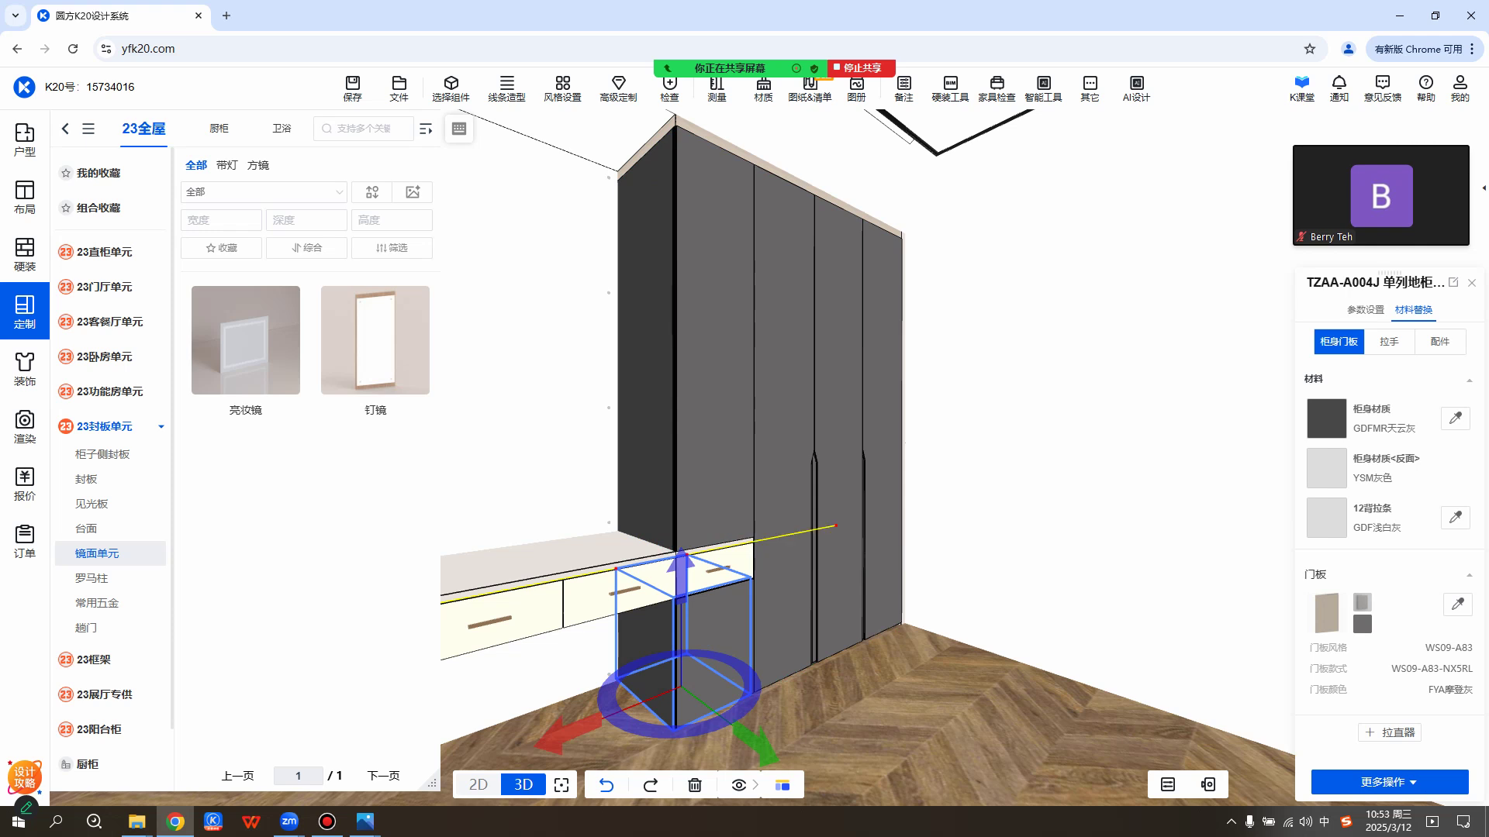
key("m")
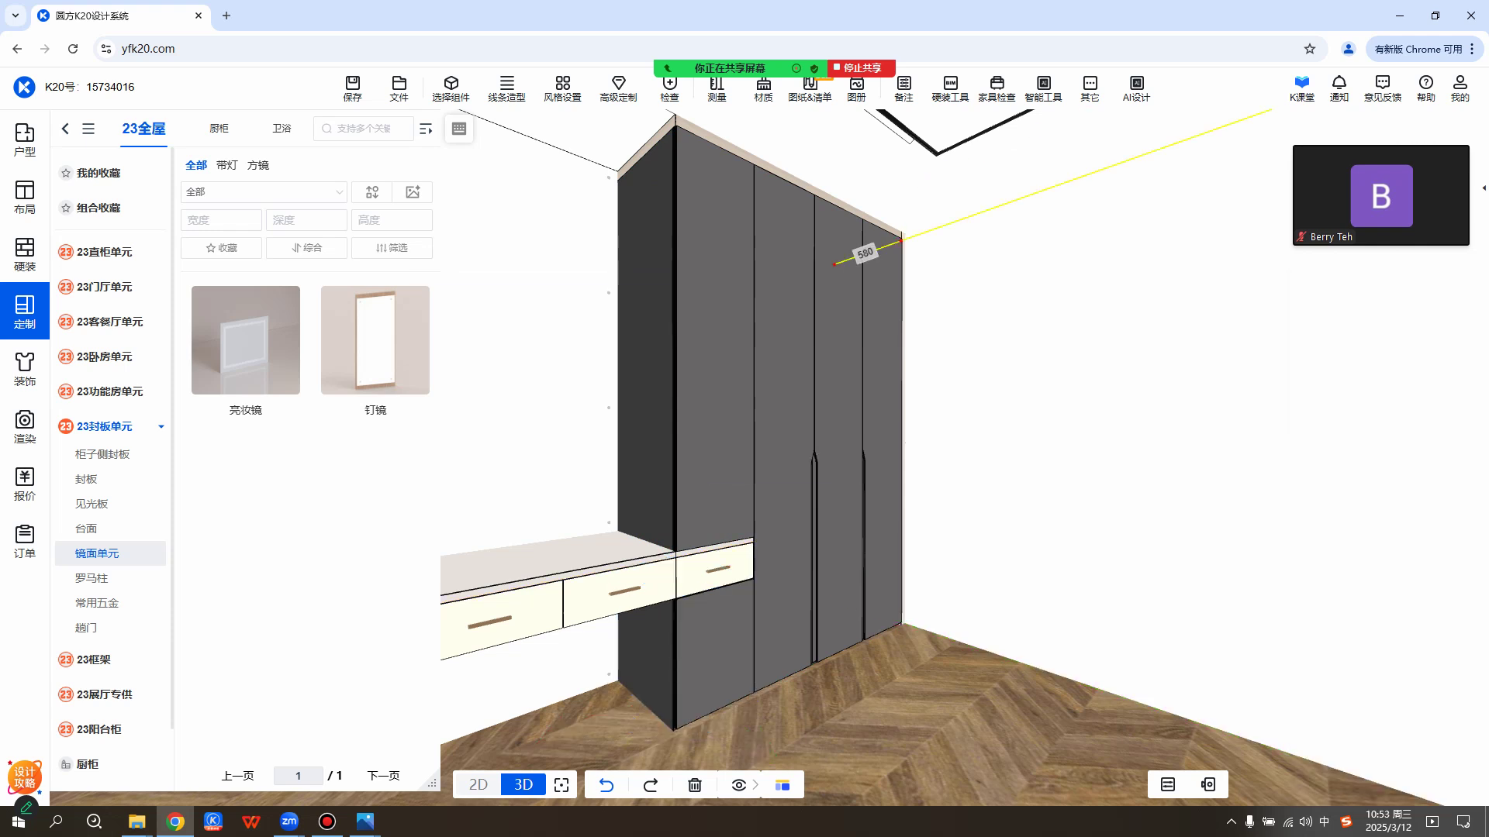
Set the body material of the desk's end drawer unit beside the wardrobe to GDF远山榆木.
right_click_drag(1032, 388, 1109, 387)
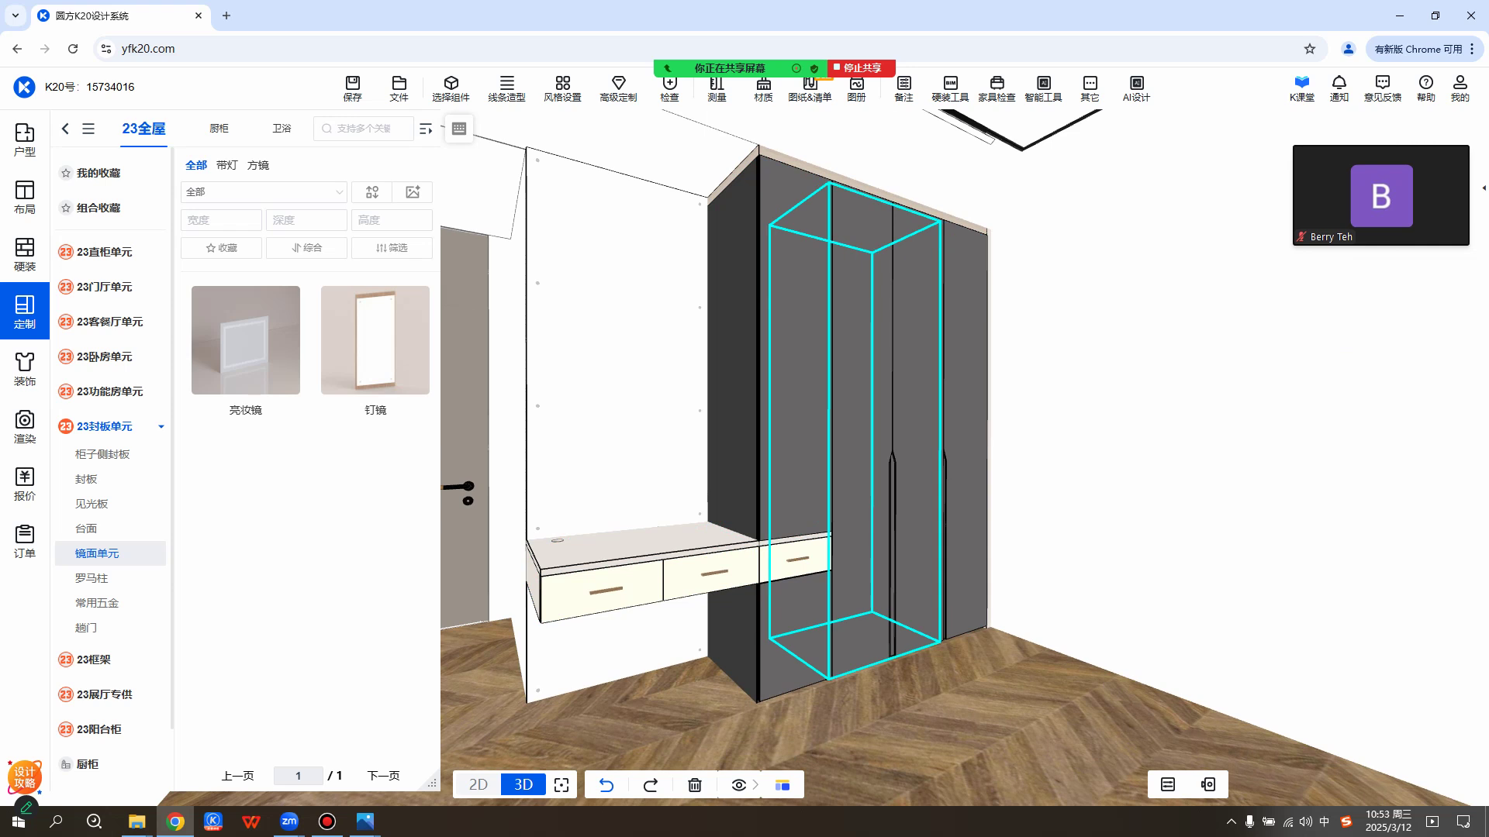
left_click(775, 552)
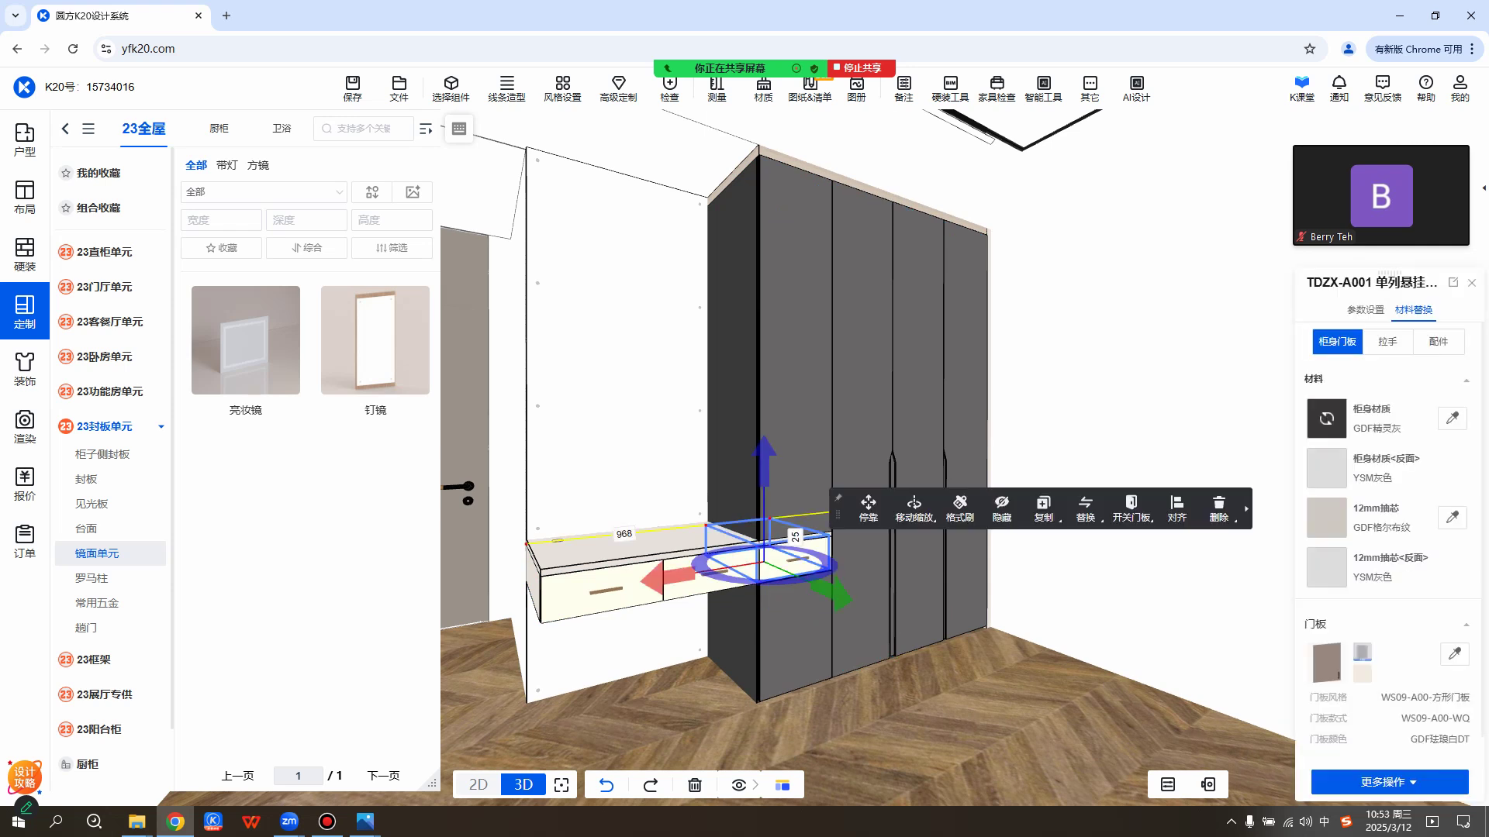
left_click(1326, 419)
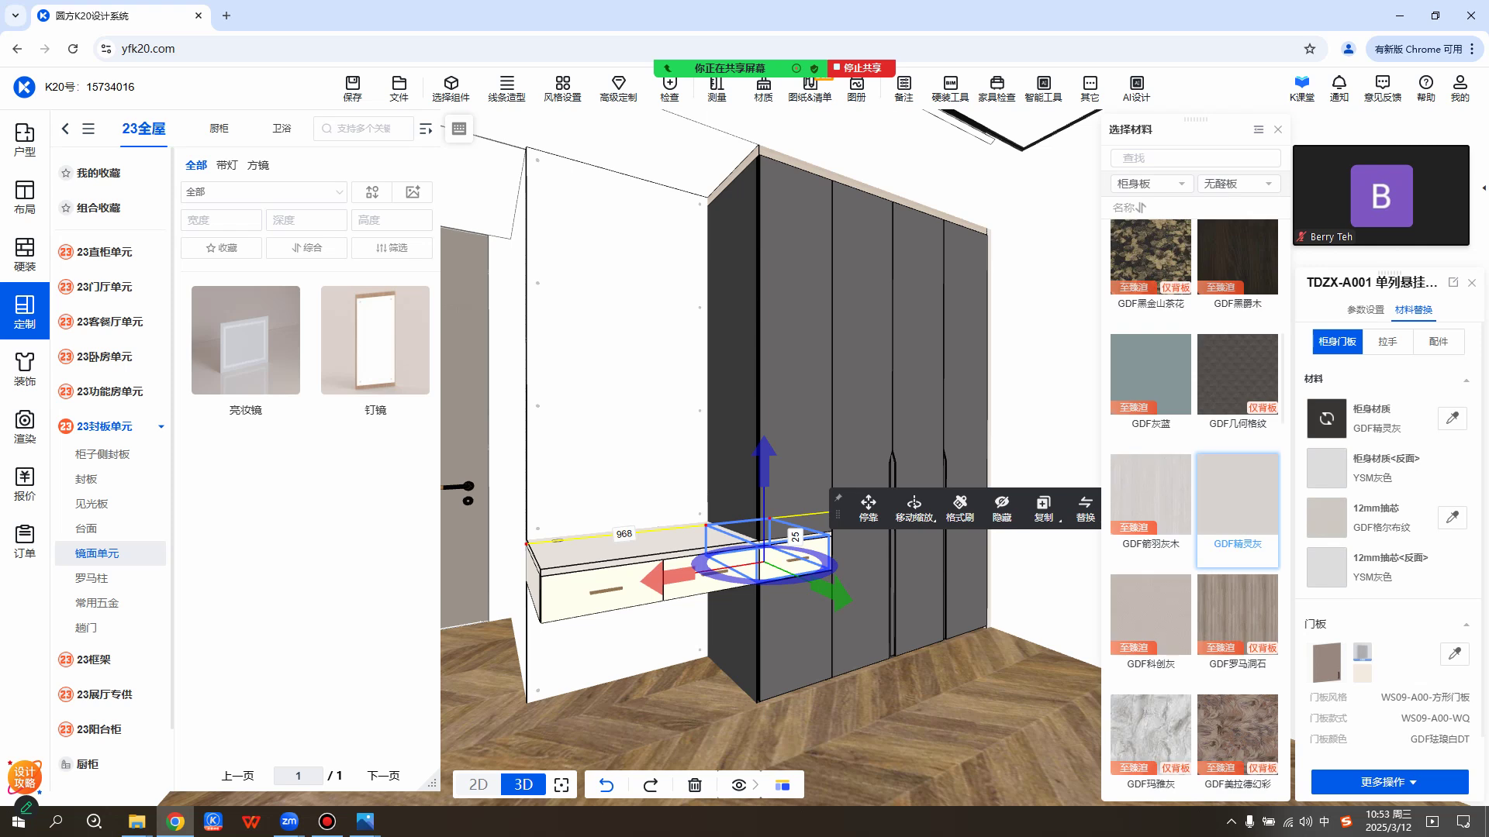
scroll(1237, 388, "down", 5)
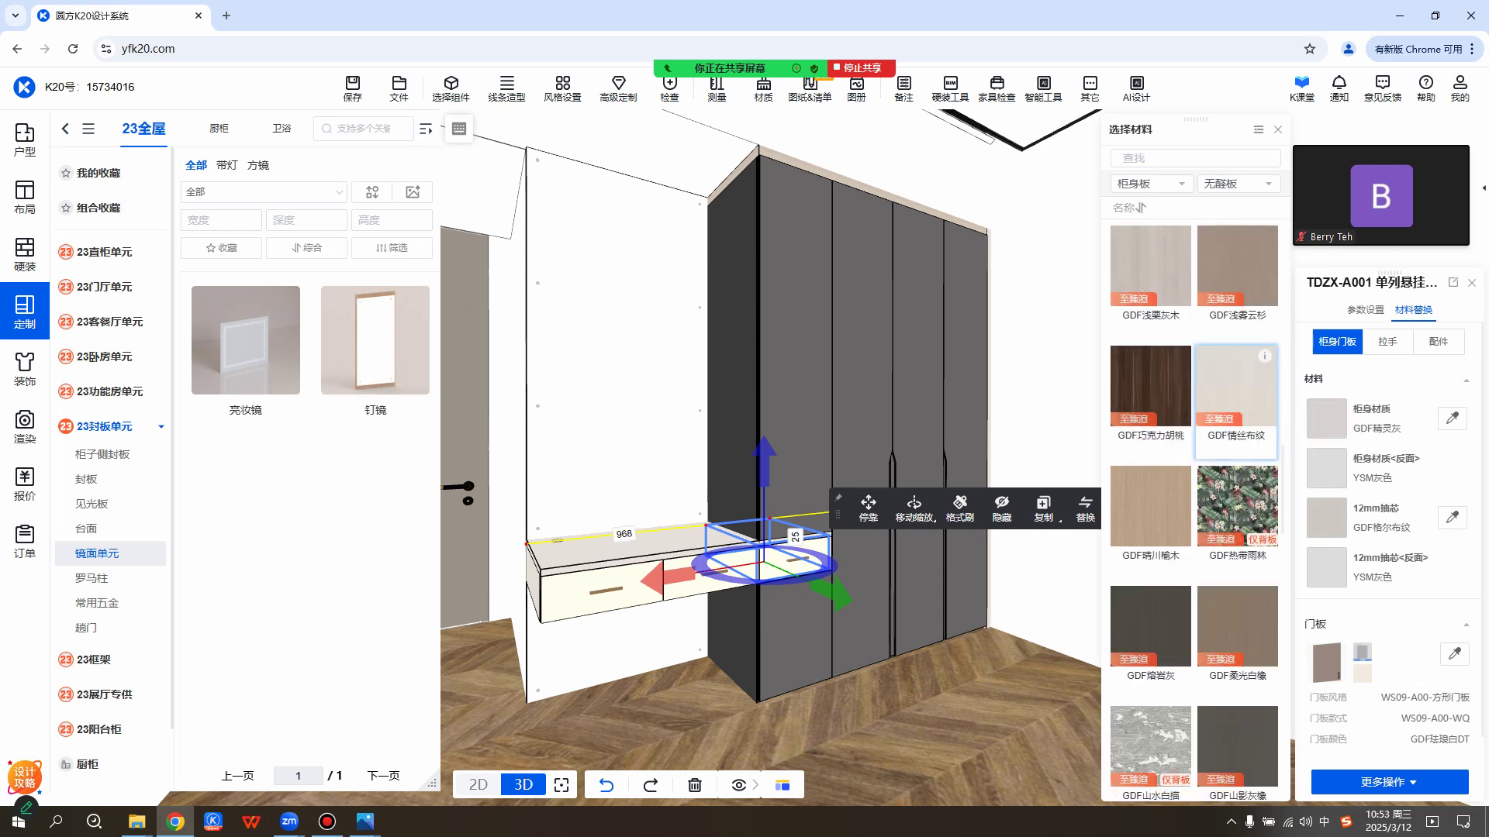
scroll(1237, 388, "down", 6)
scroll(1150, 418, "down", 5)
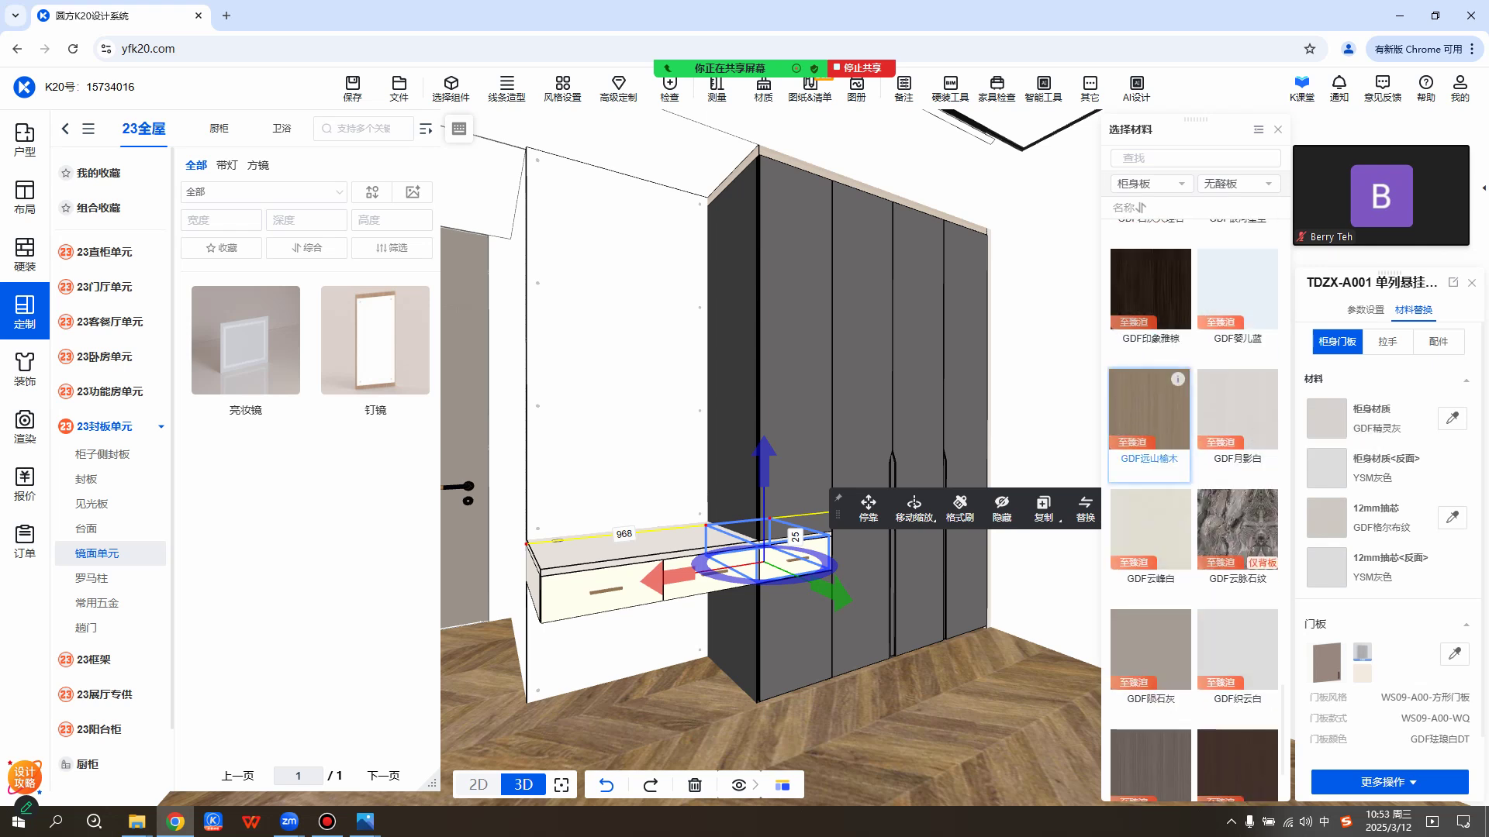
left_click(1150, 411)
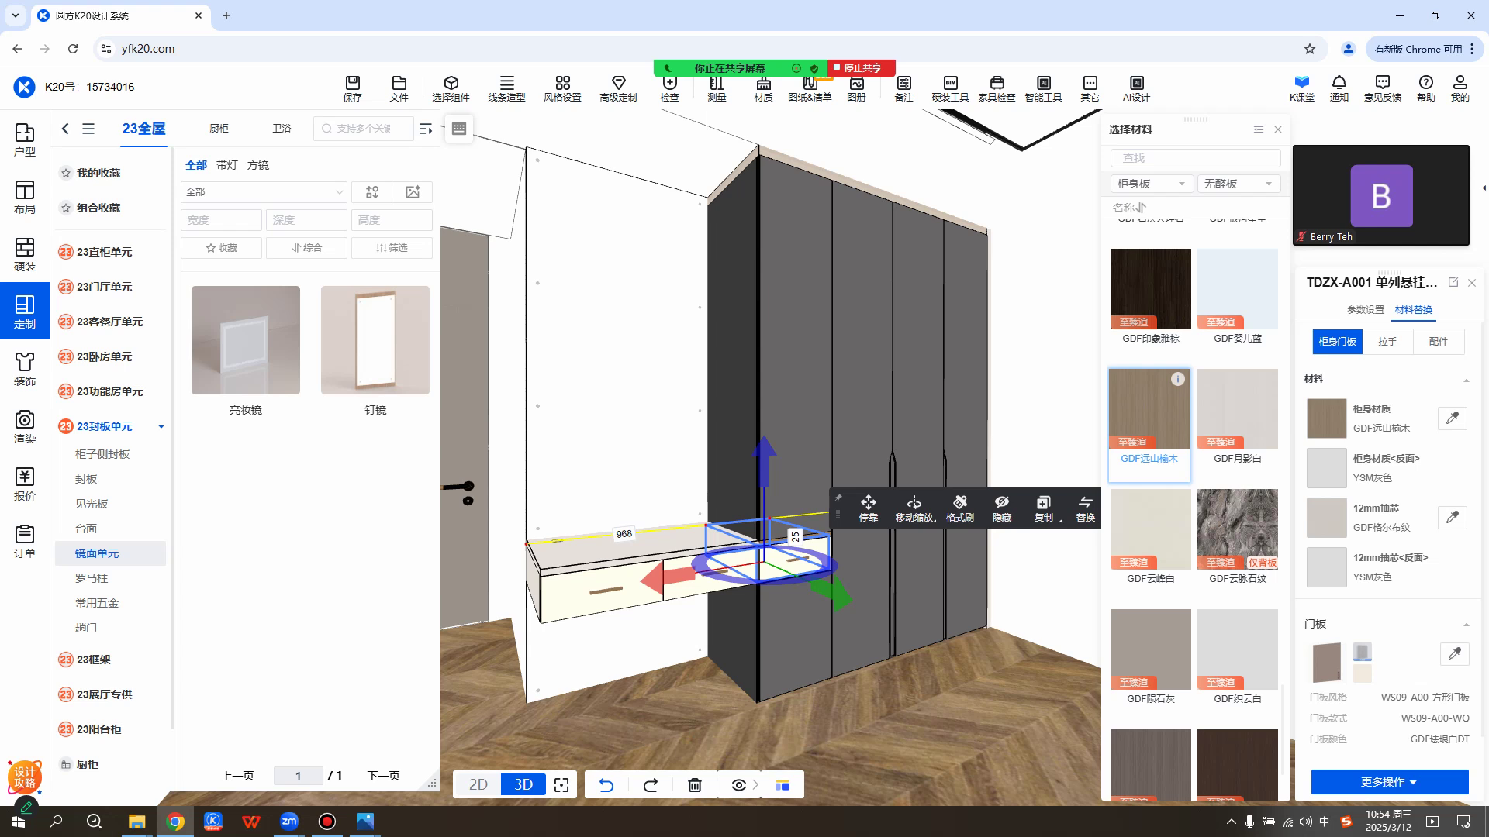
scroll(1194, 504, "down", 2)
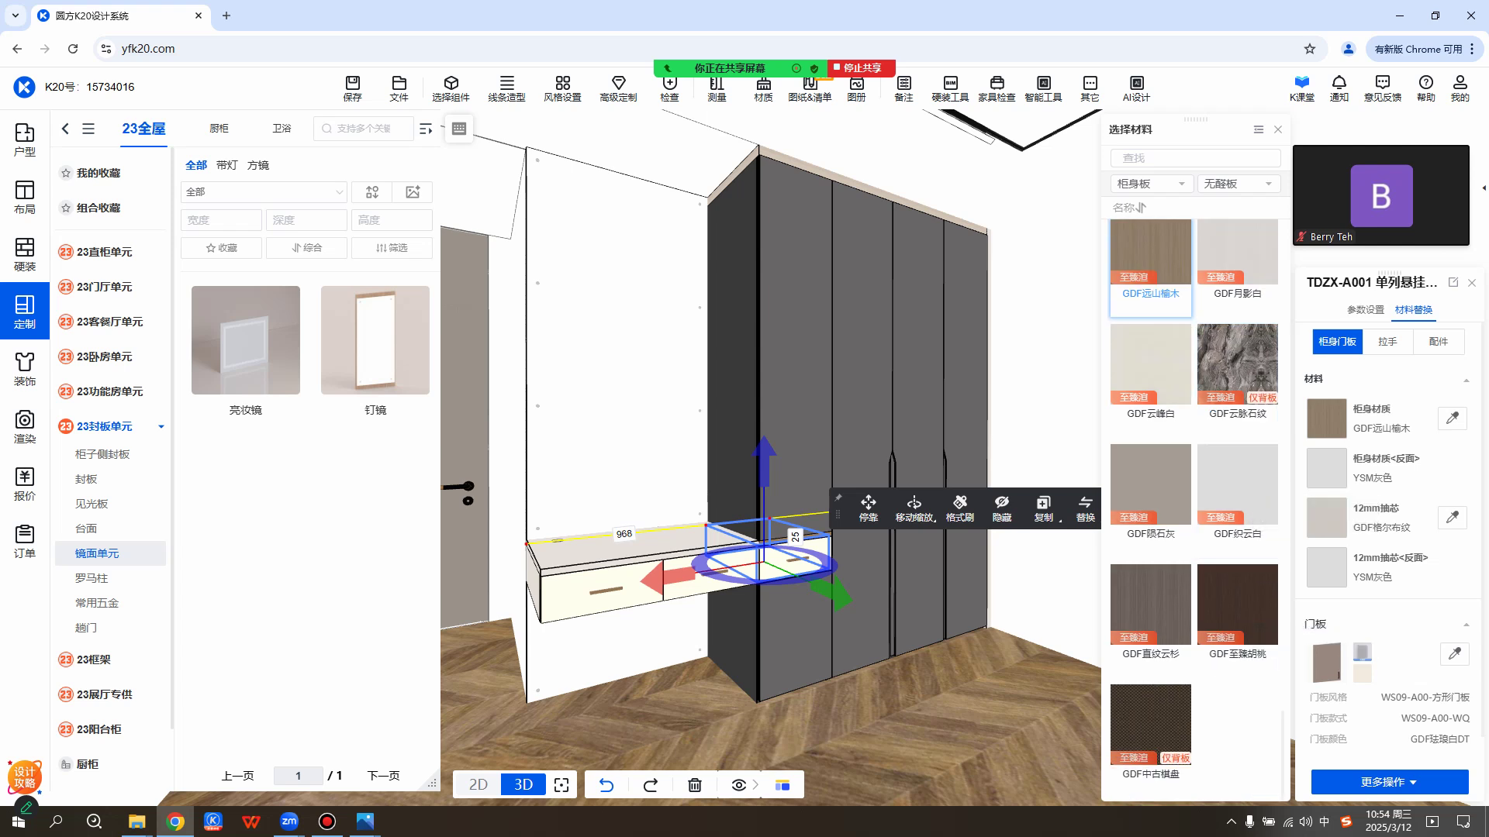
scroll(1194, 504, "down", 1)
scroll(1194, 504, "up", 1)
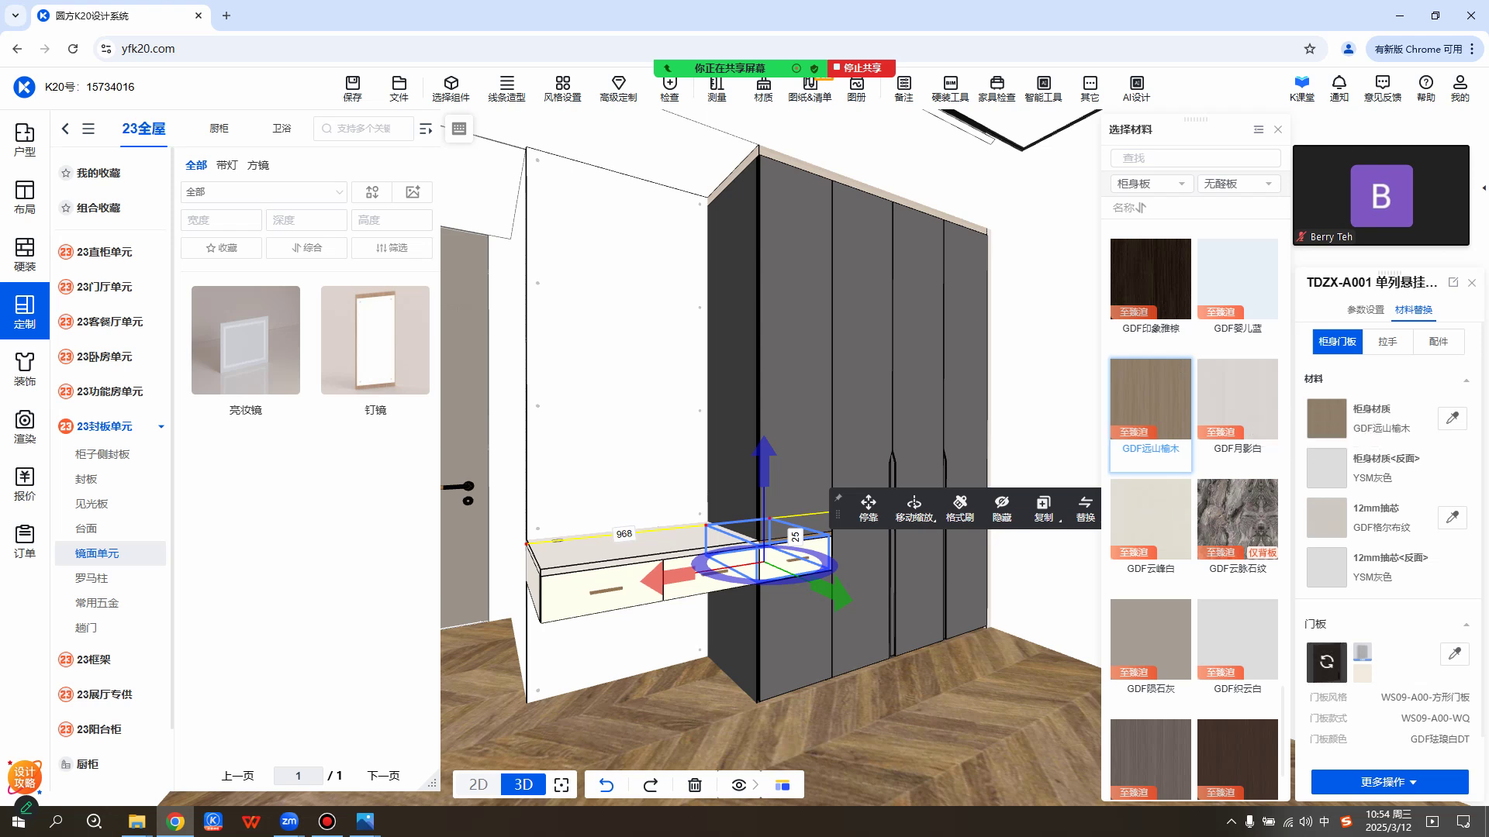
Look through the 喷粉门型 door series from A83 to A136-喷粉门 for the end drawer's front.
left_click(1327, 662)
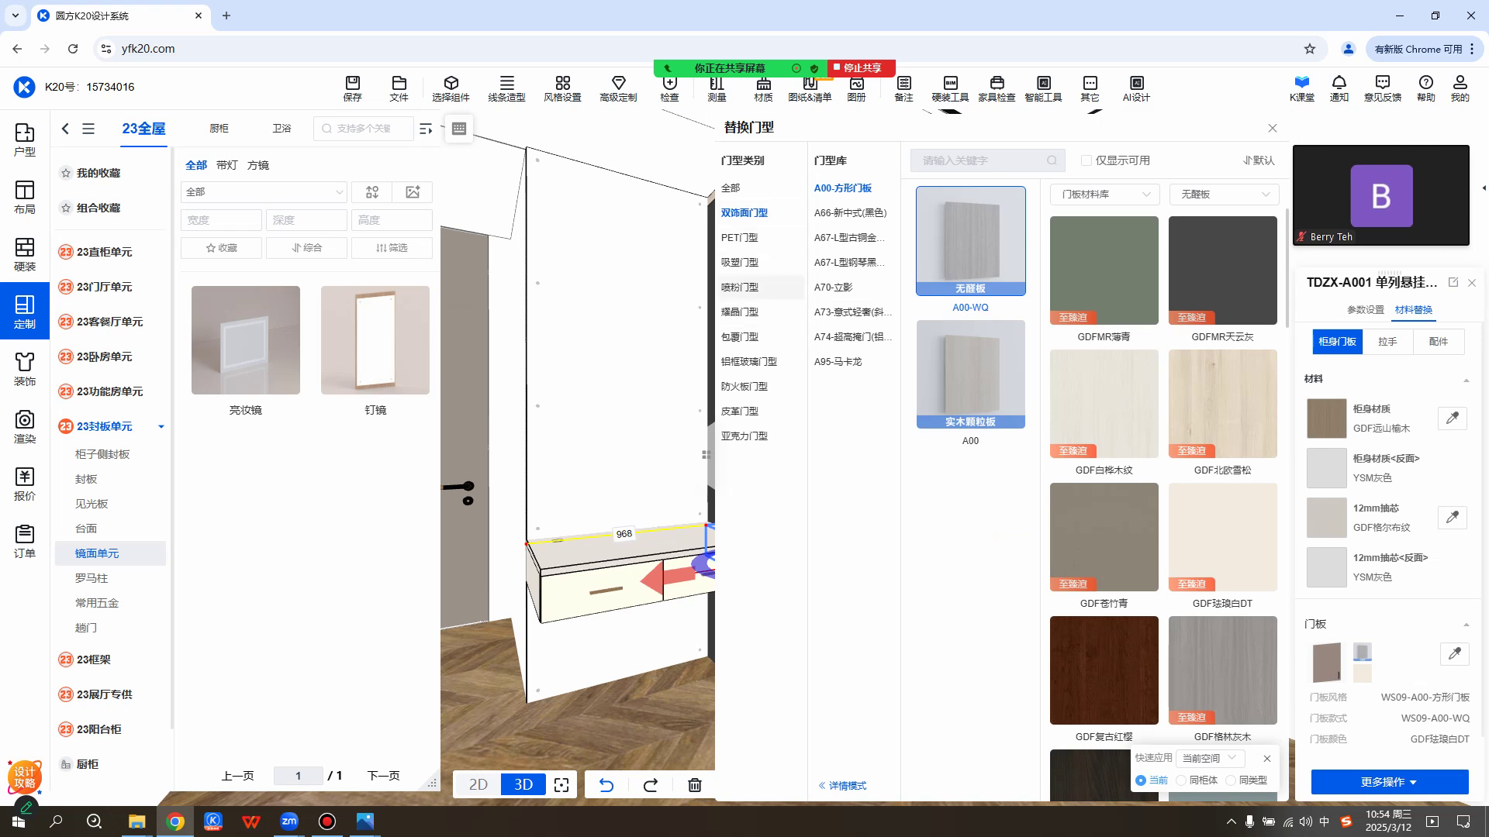
left_click(739, 286)
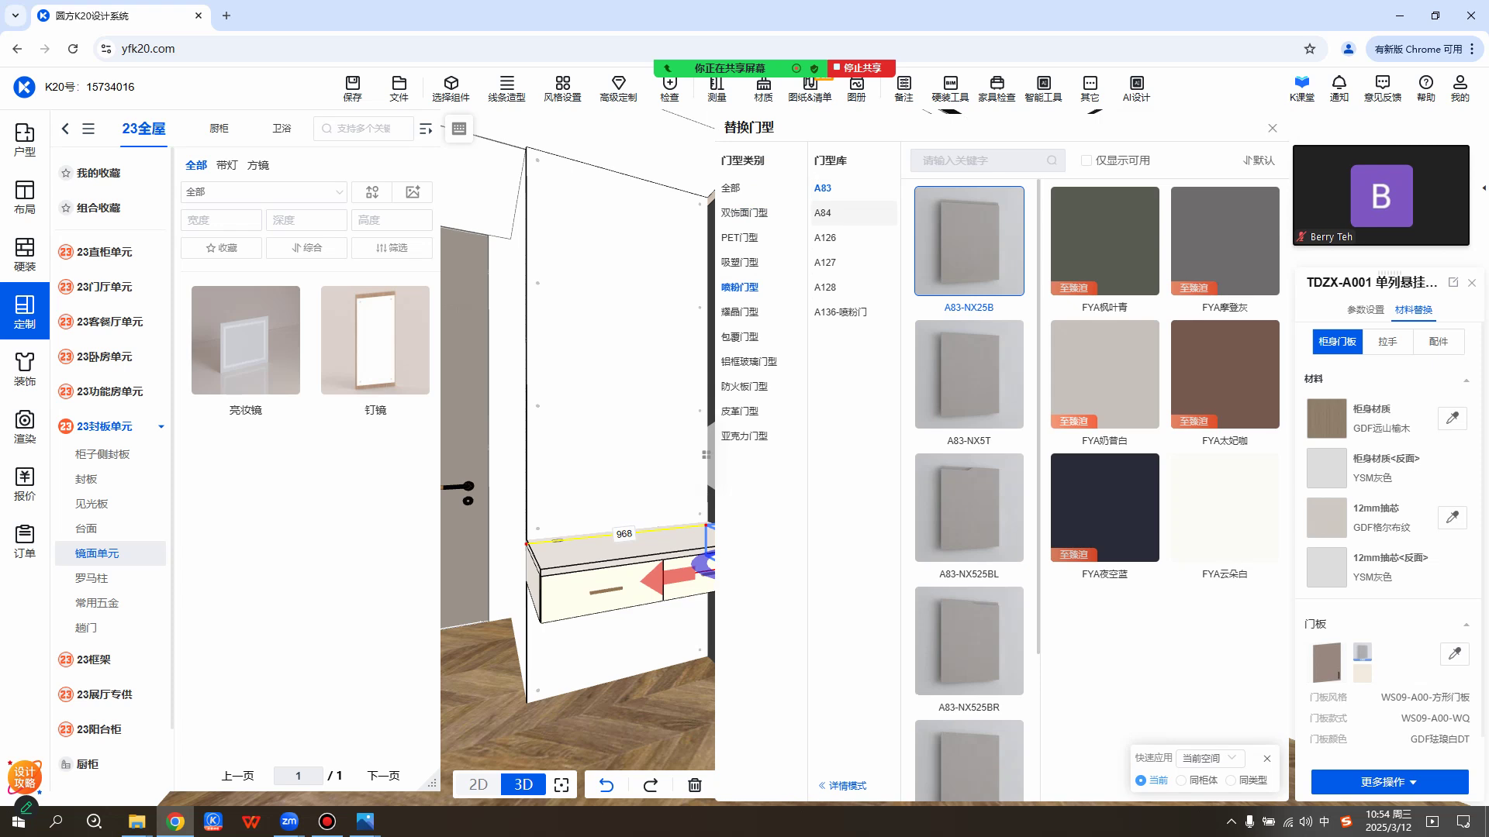
left_click(826, 213)
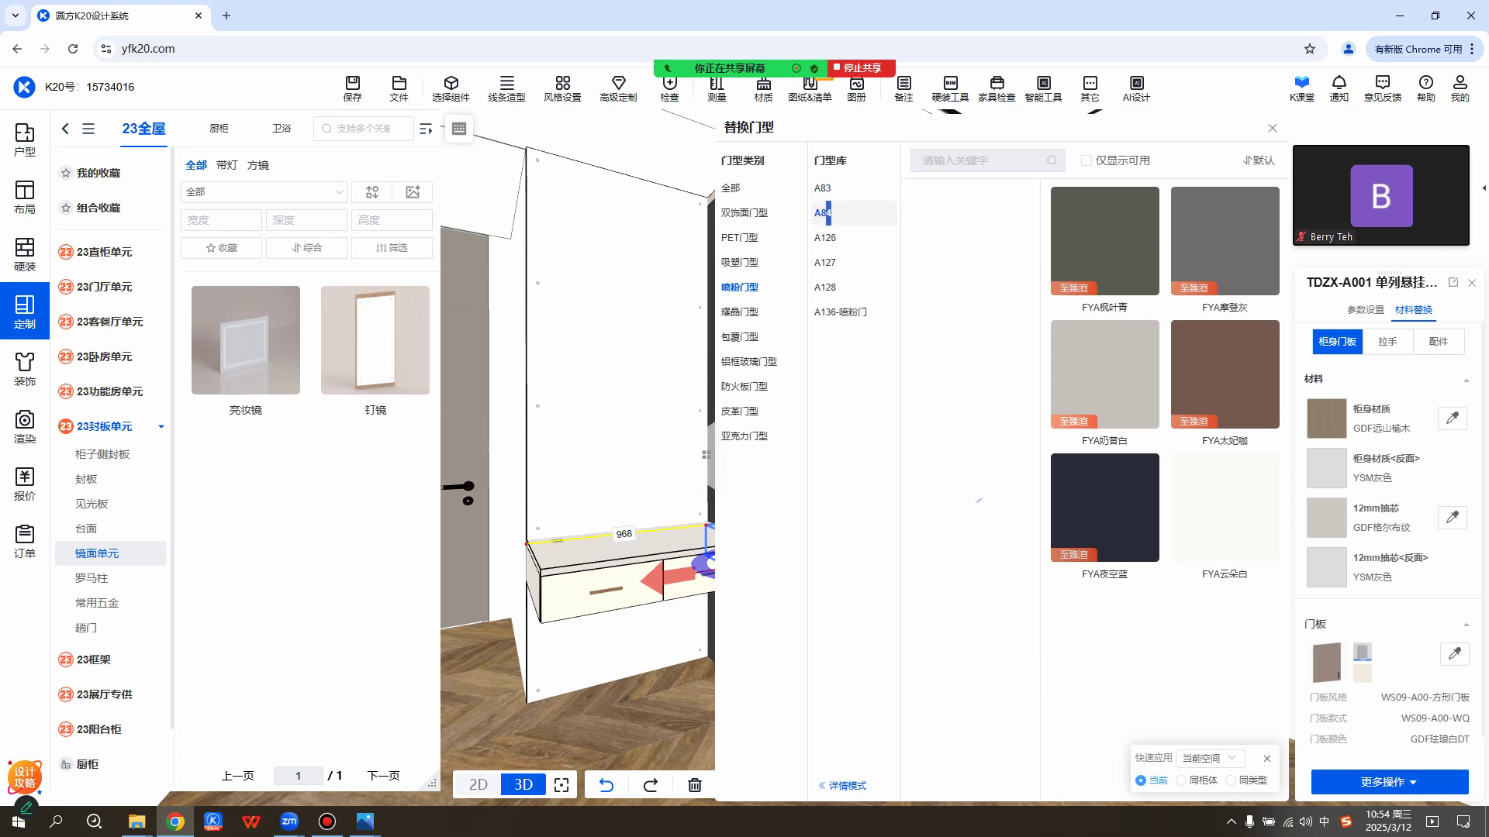
left_click(826, 238)
left_click(827, 262)
left_click(826, 288)
left_click(841, 312)
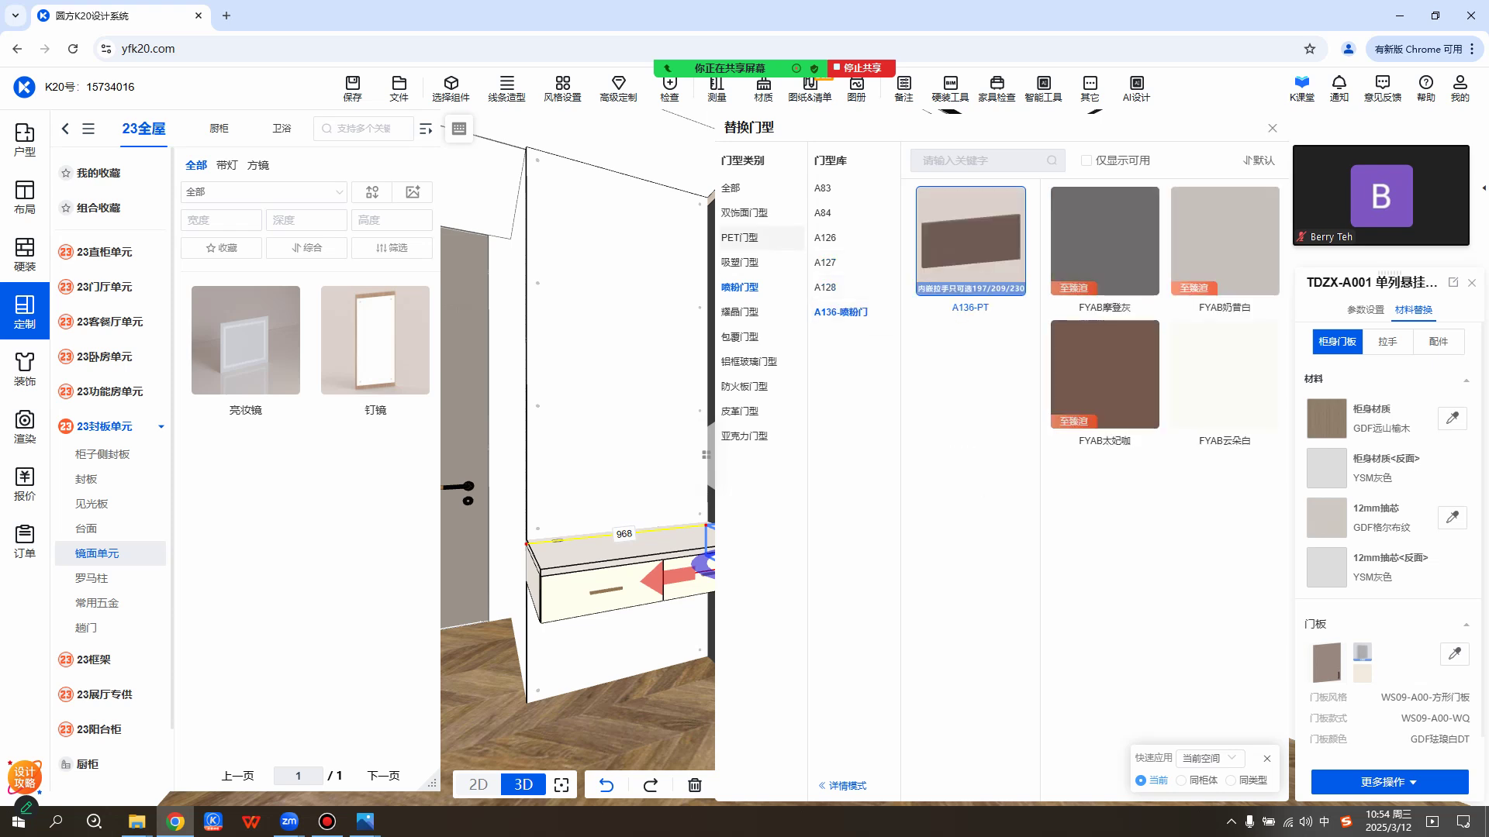
Compare the A115, A119 and A126 door series in the full door library for the end drawer's front.
left_click(731, 188)
scroll(852, 409, "down", 9)
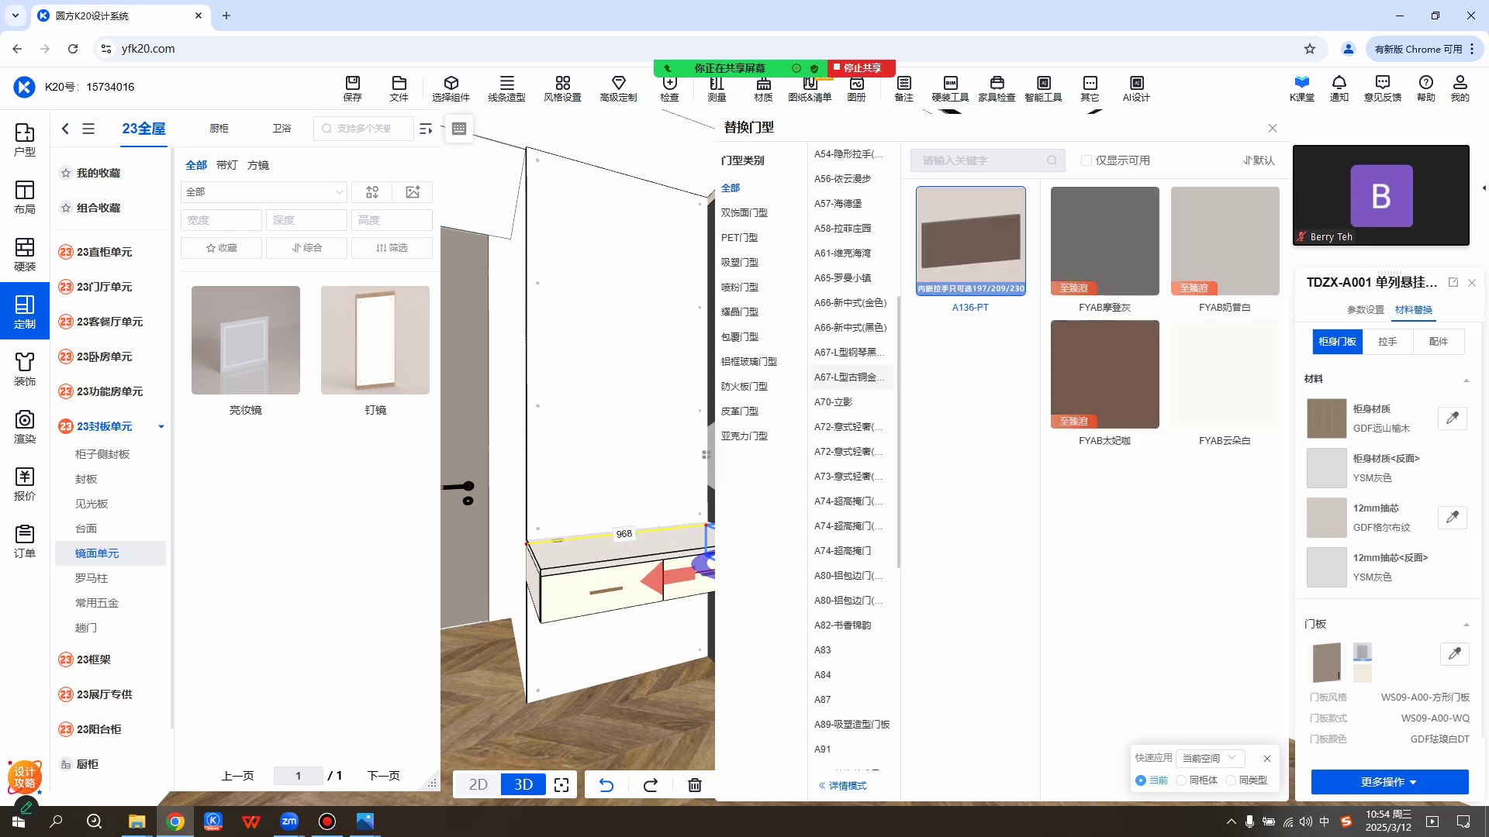
scroll(852, 442, "down", 3)
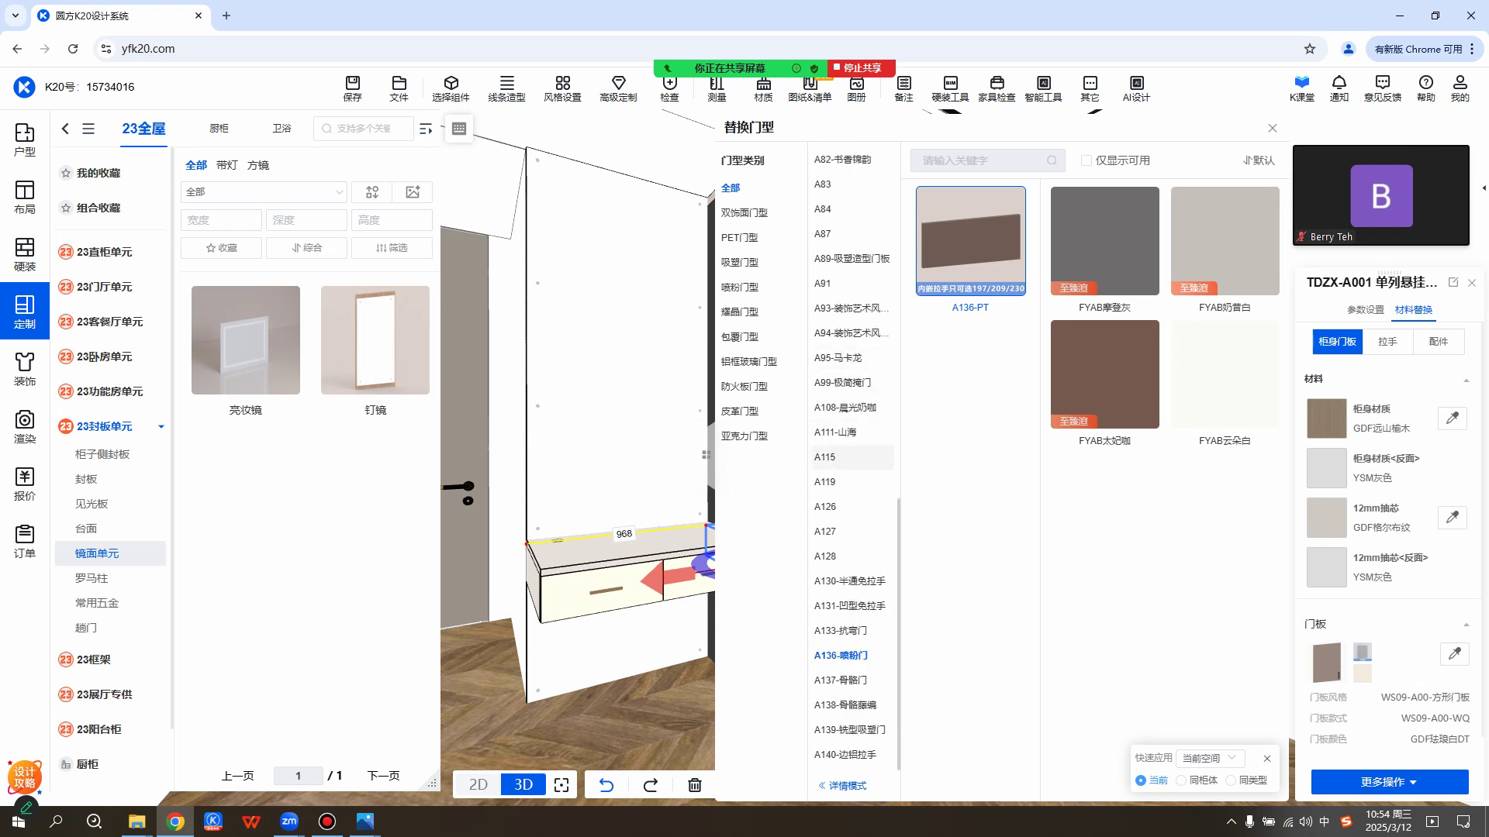
left_click(852, 458)
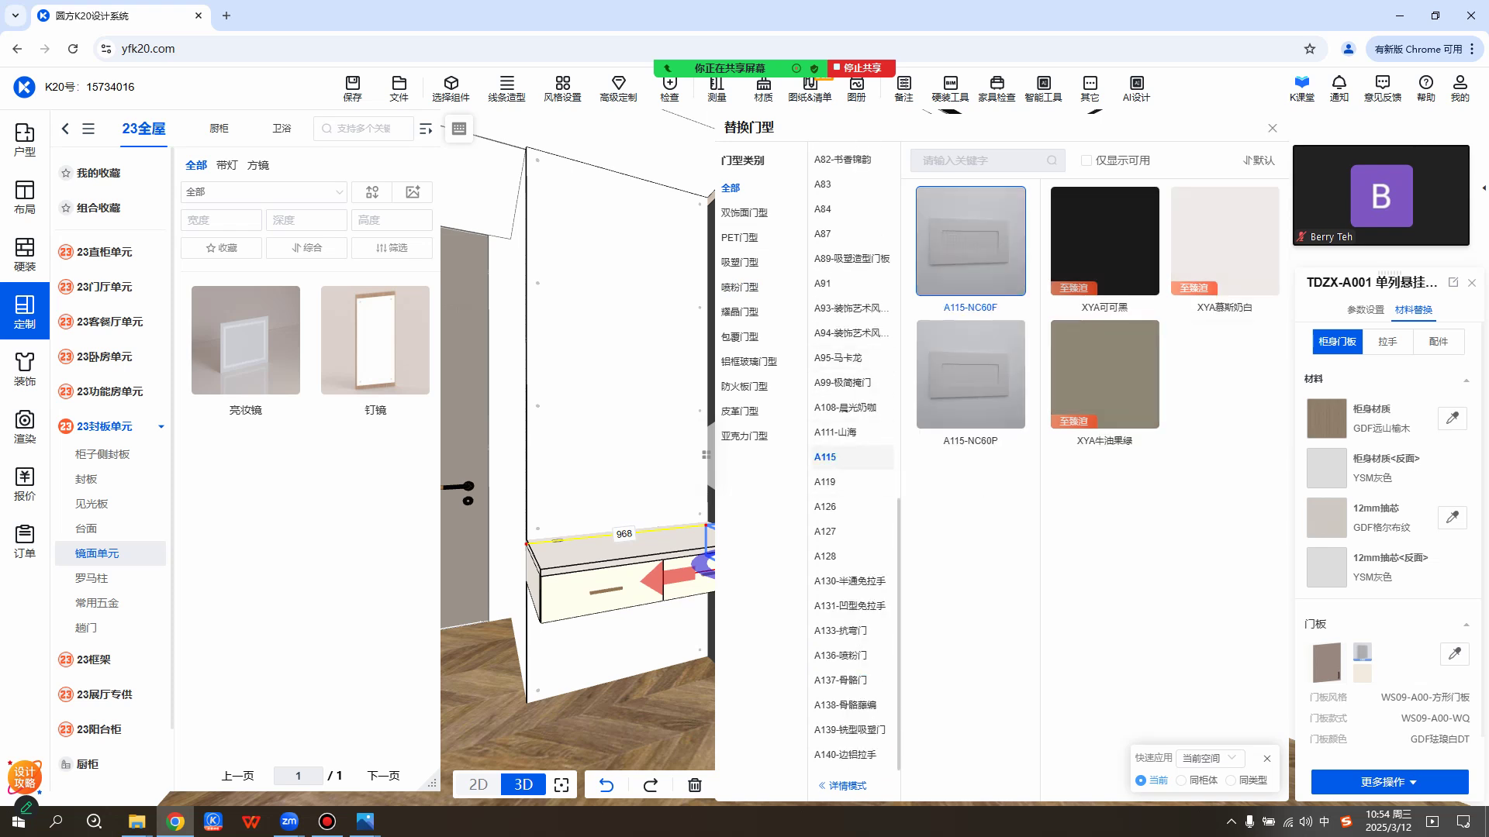
left_click(852, 483)
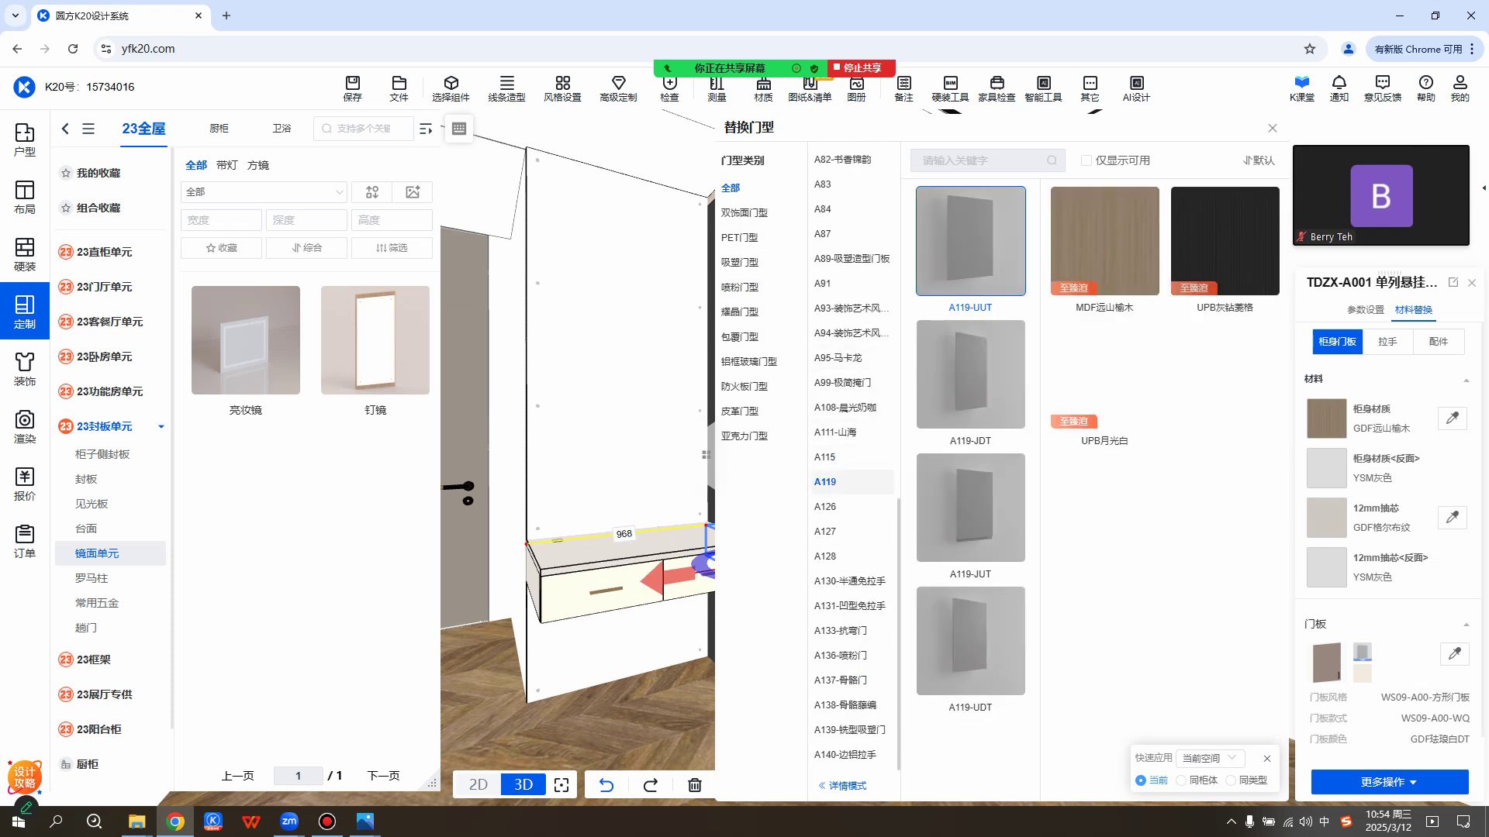
left_click(852, 507)
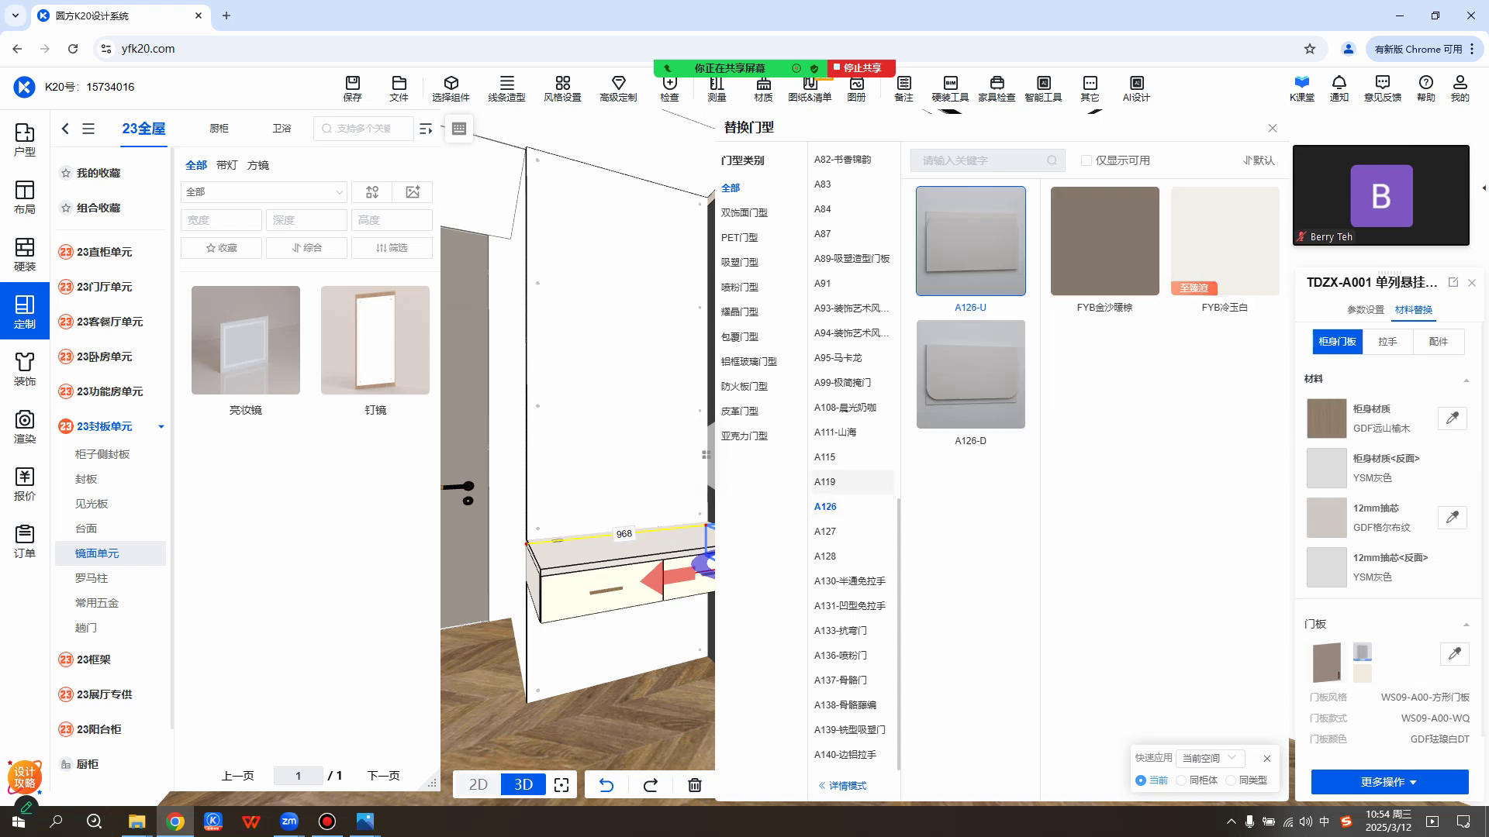
left_click(852, 483)
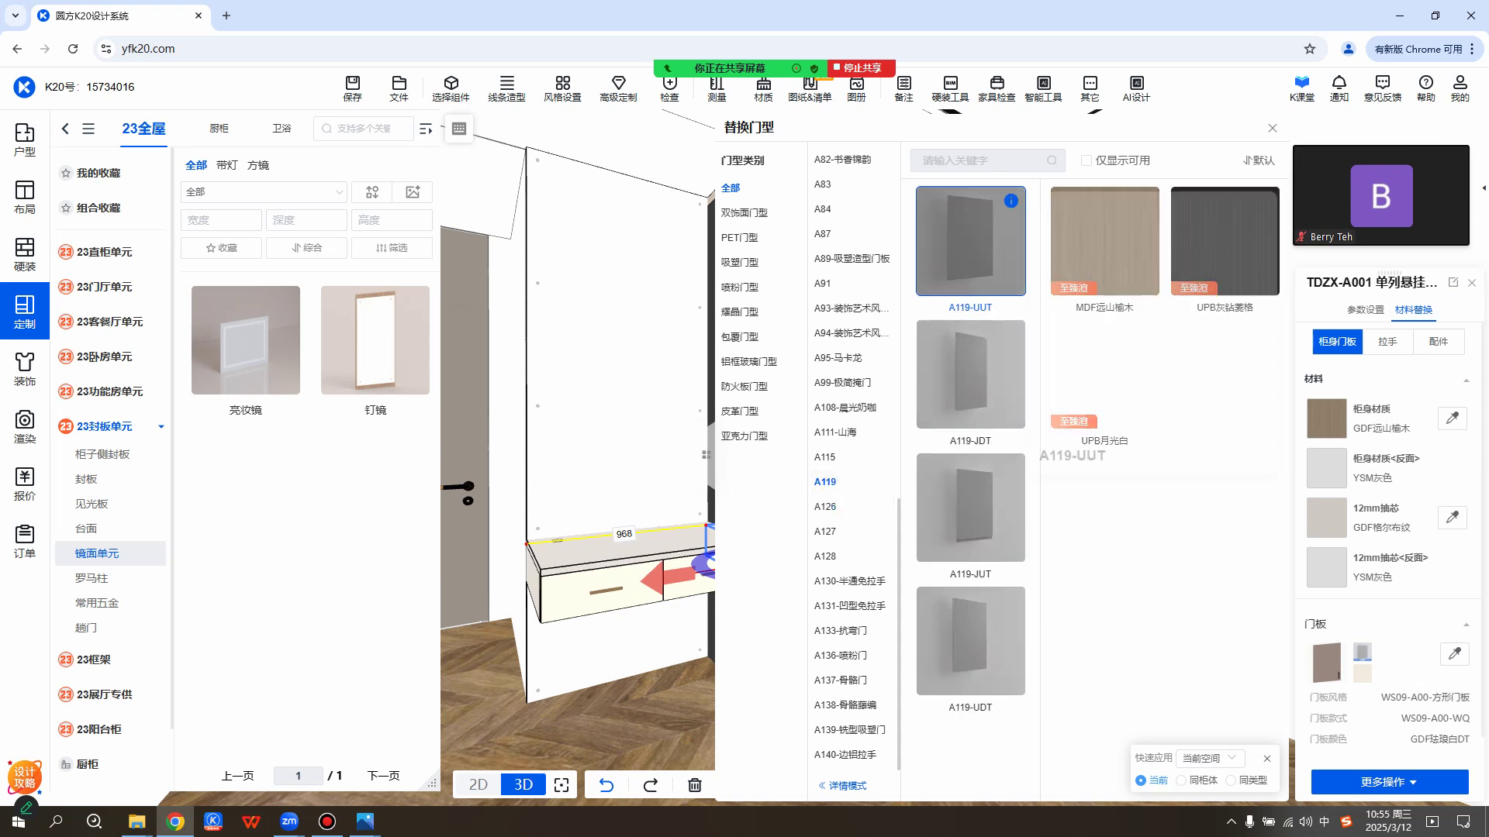
mouse_move(1010, 208)
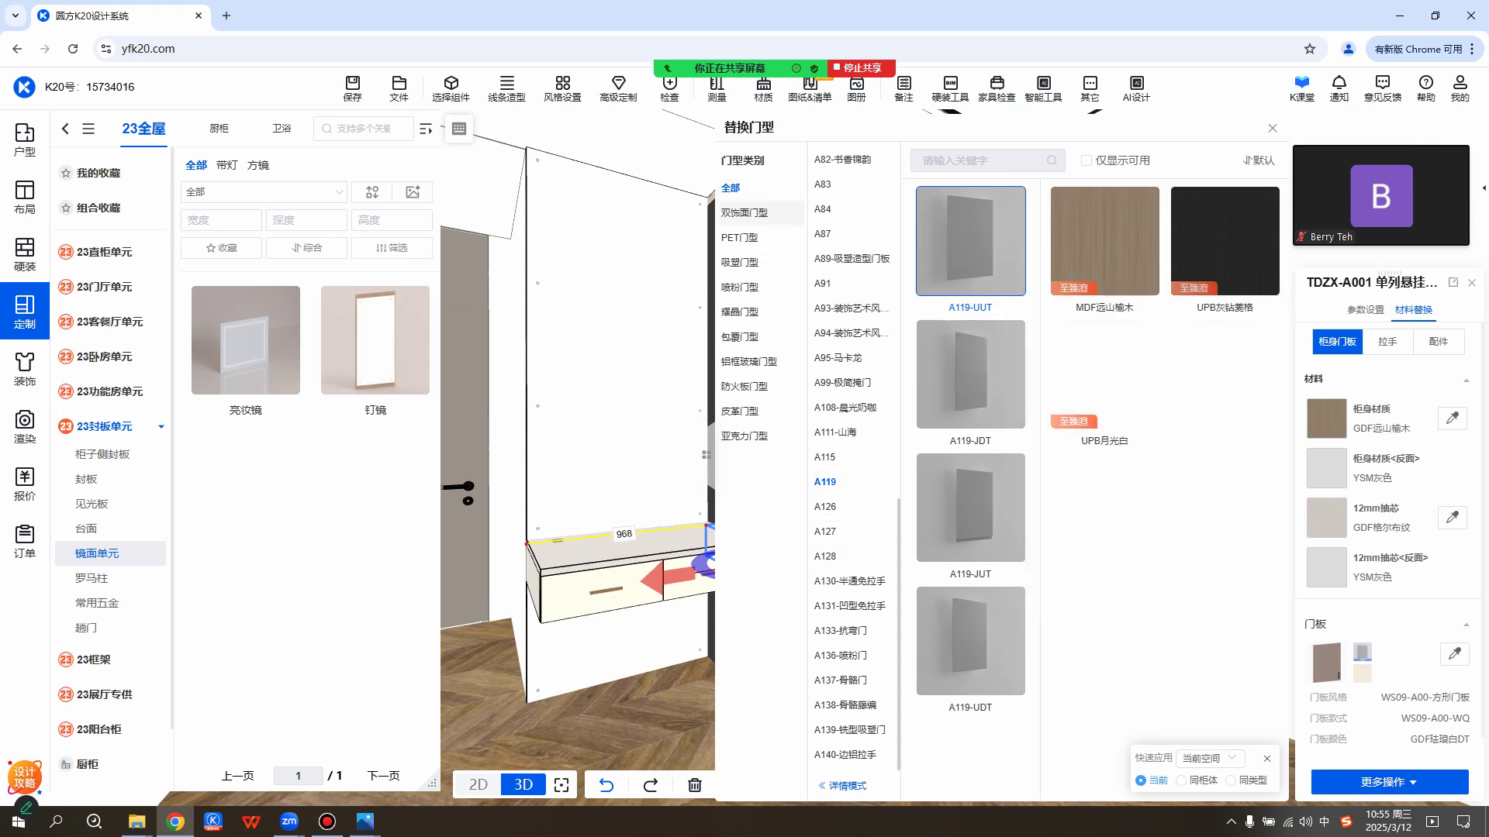
Replace the end drawer unit's front with the A119-JDT door style in the MDF远山榆木 finish.
left_click(751, 214)
left_click(749, 238)
left_click(739, 262)
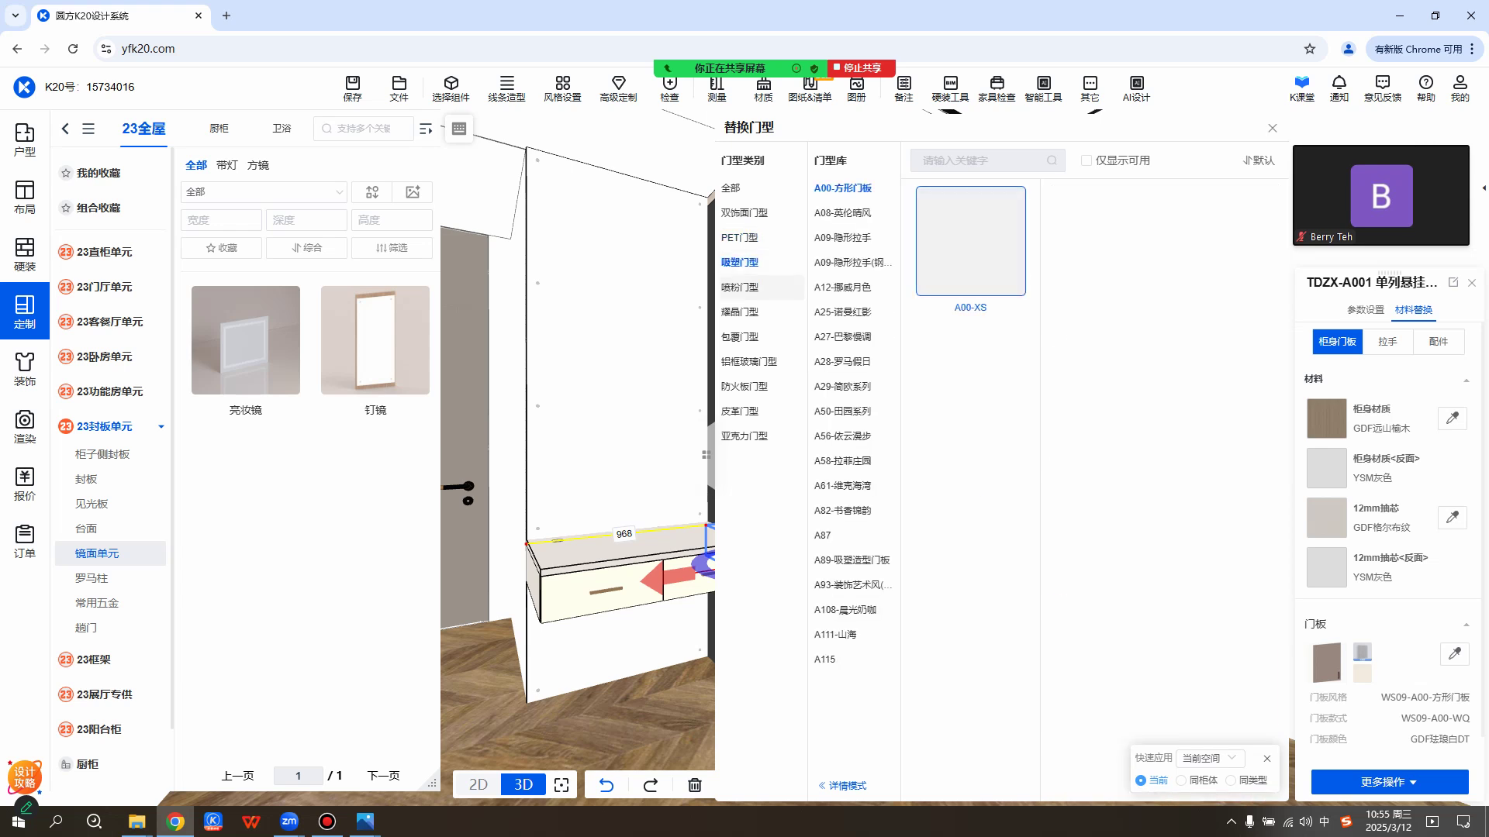
left_click(743, 287)
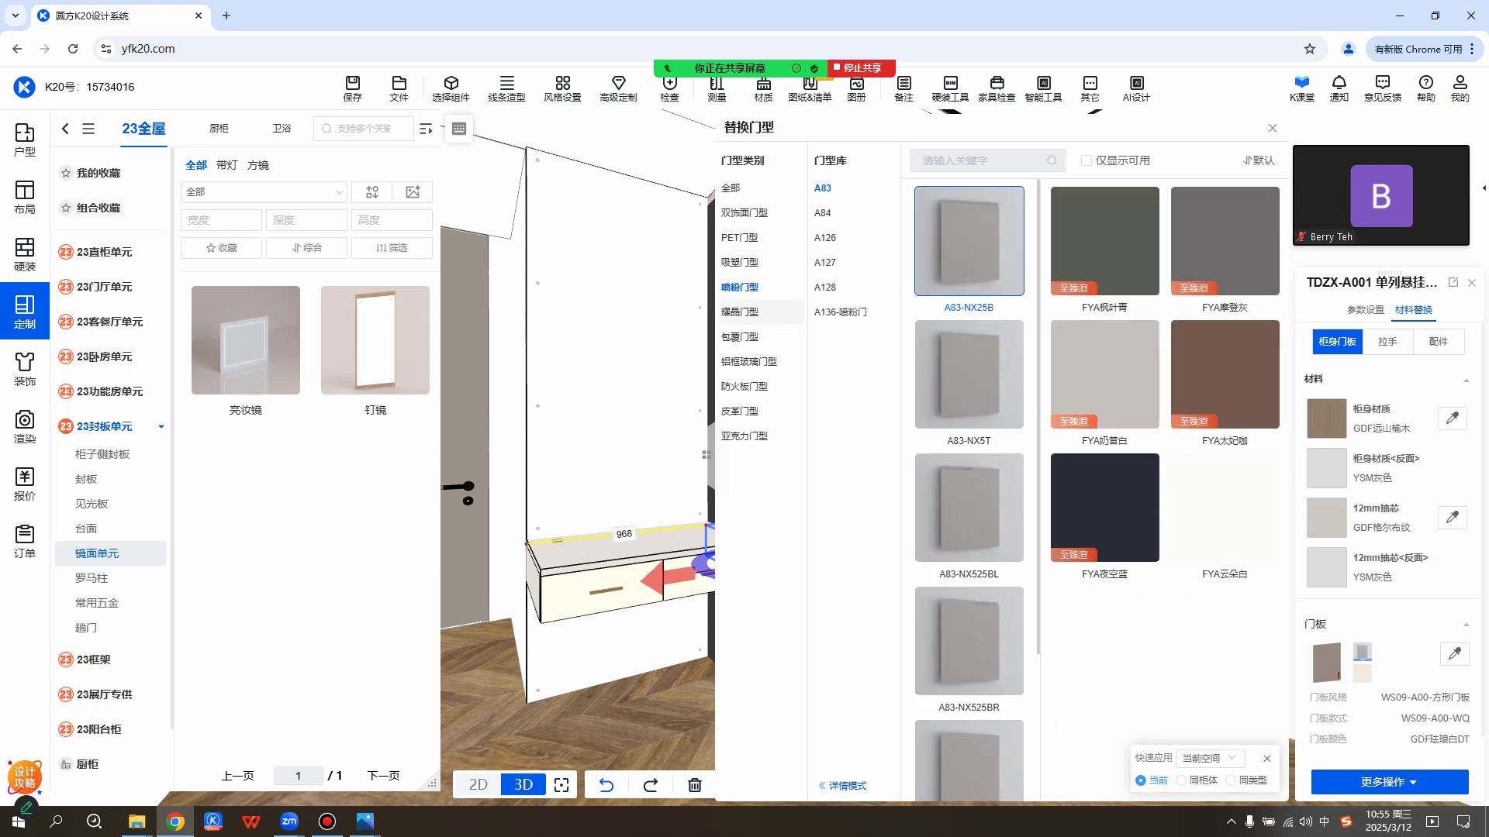
left_click(739, 312)
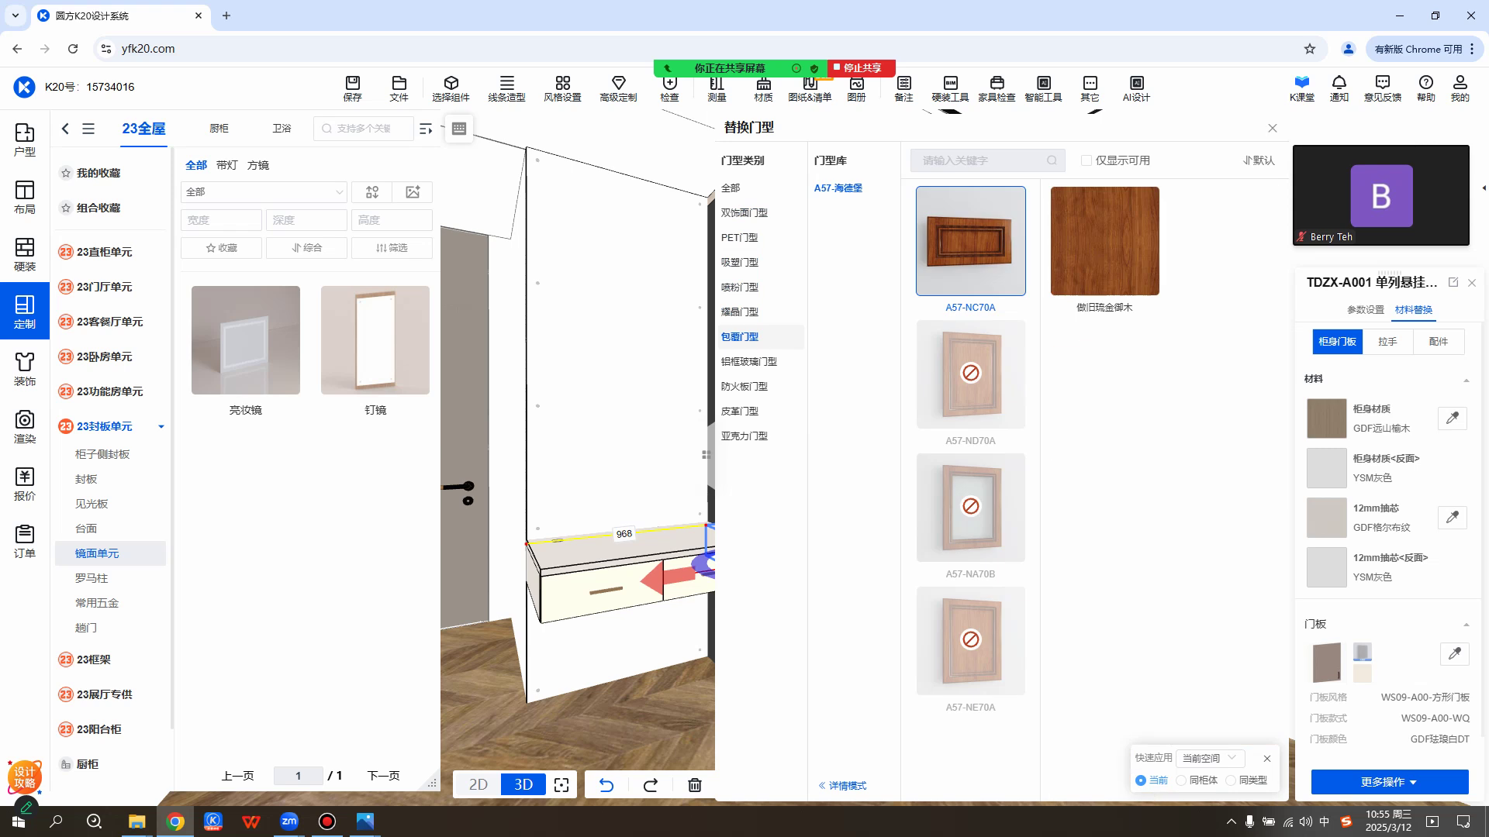
left_click(825, 436)
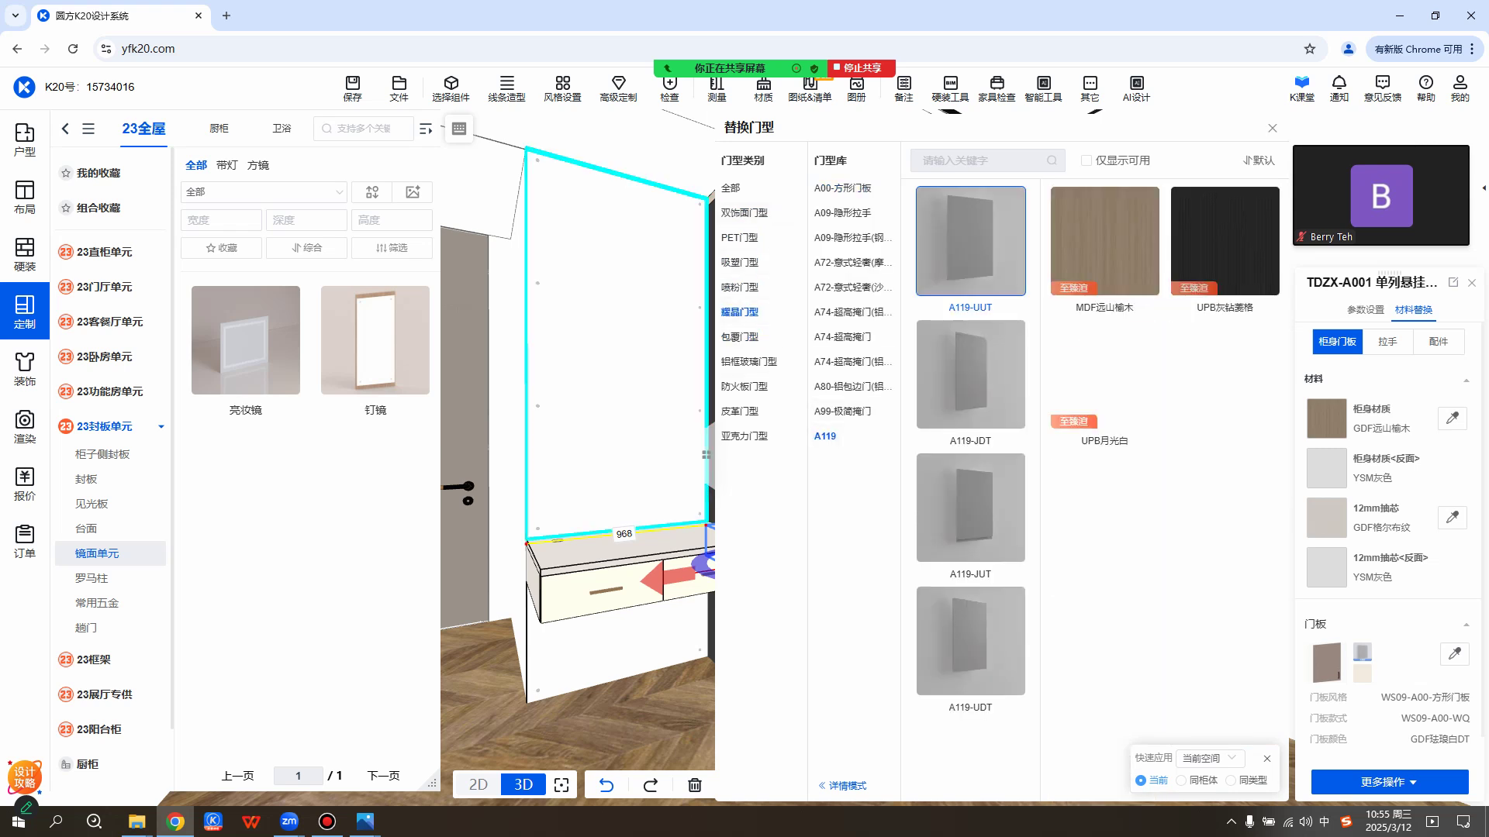
middle_click_drag(651, 372, 540, 345)
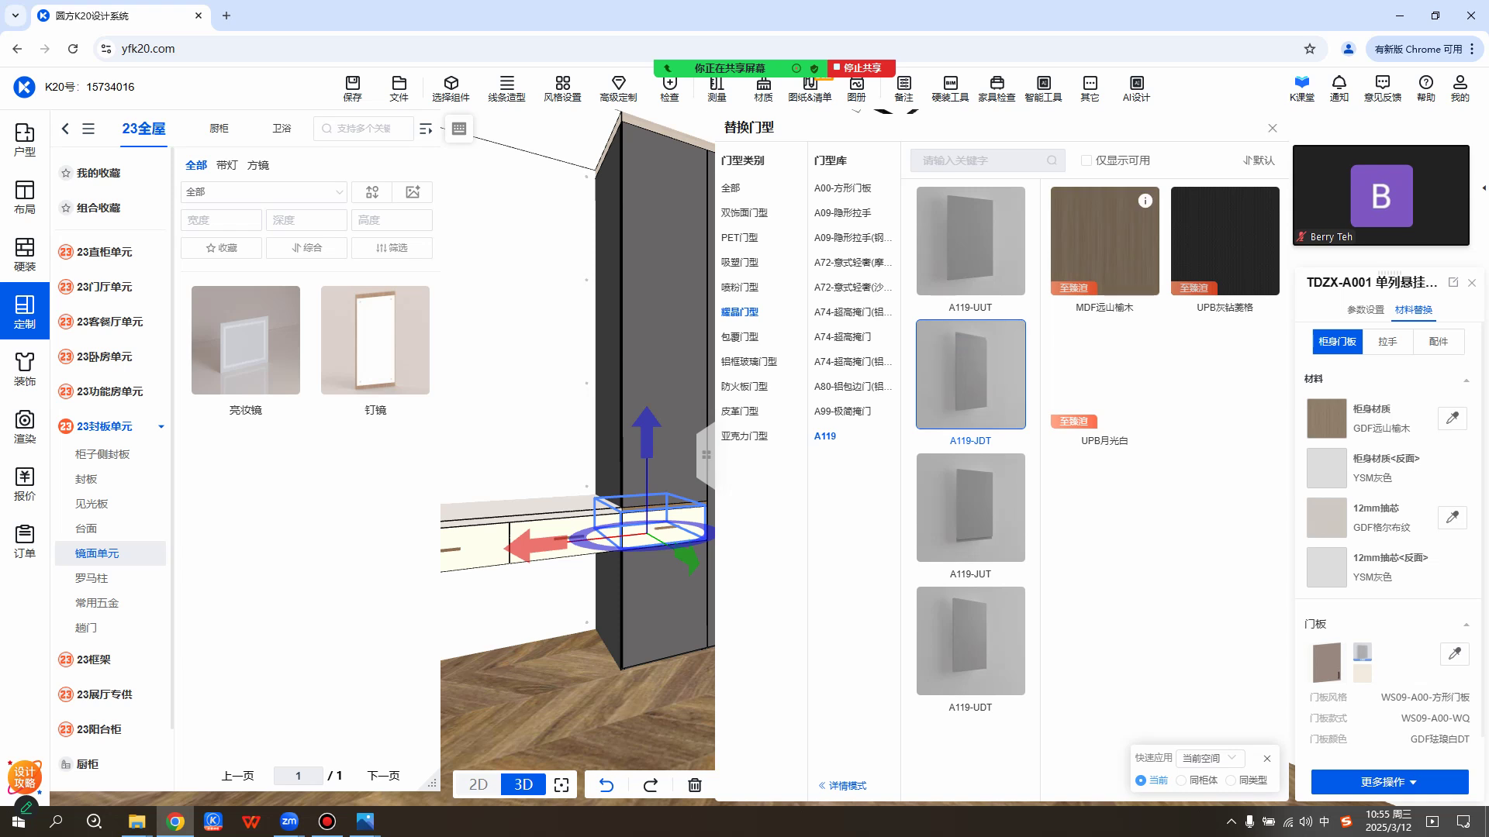
left_click(1104, 244)
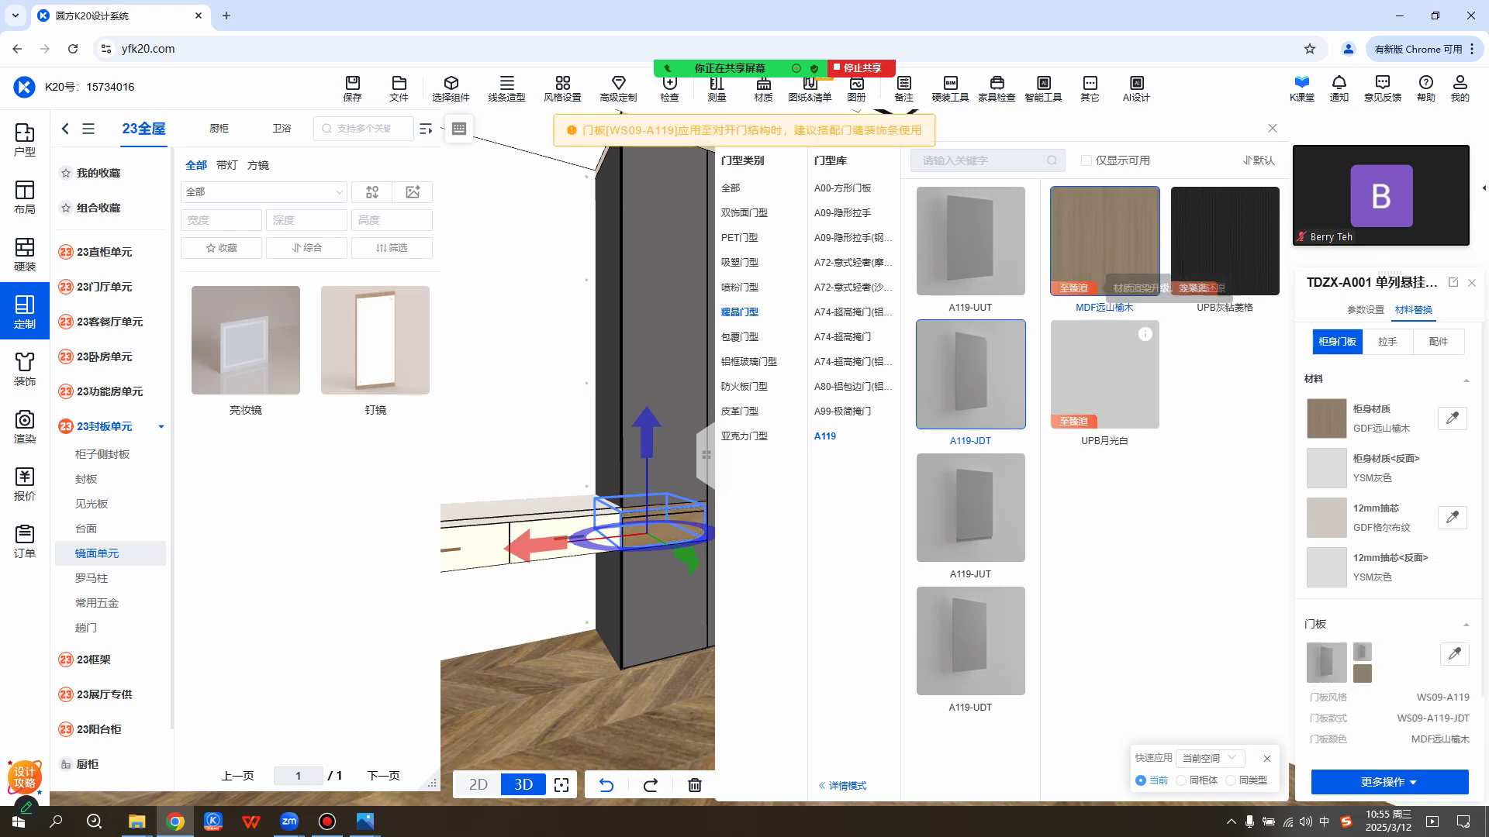
mouse_move(1011, 335)
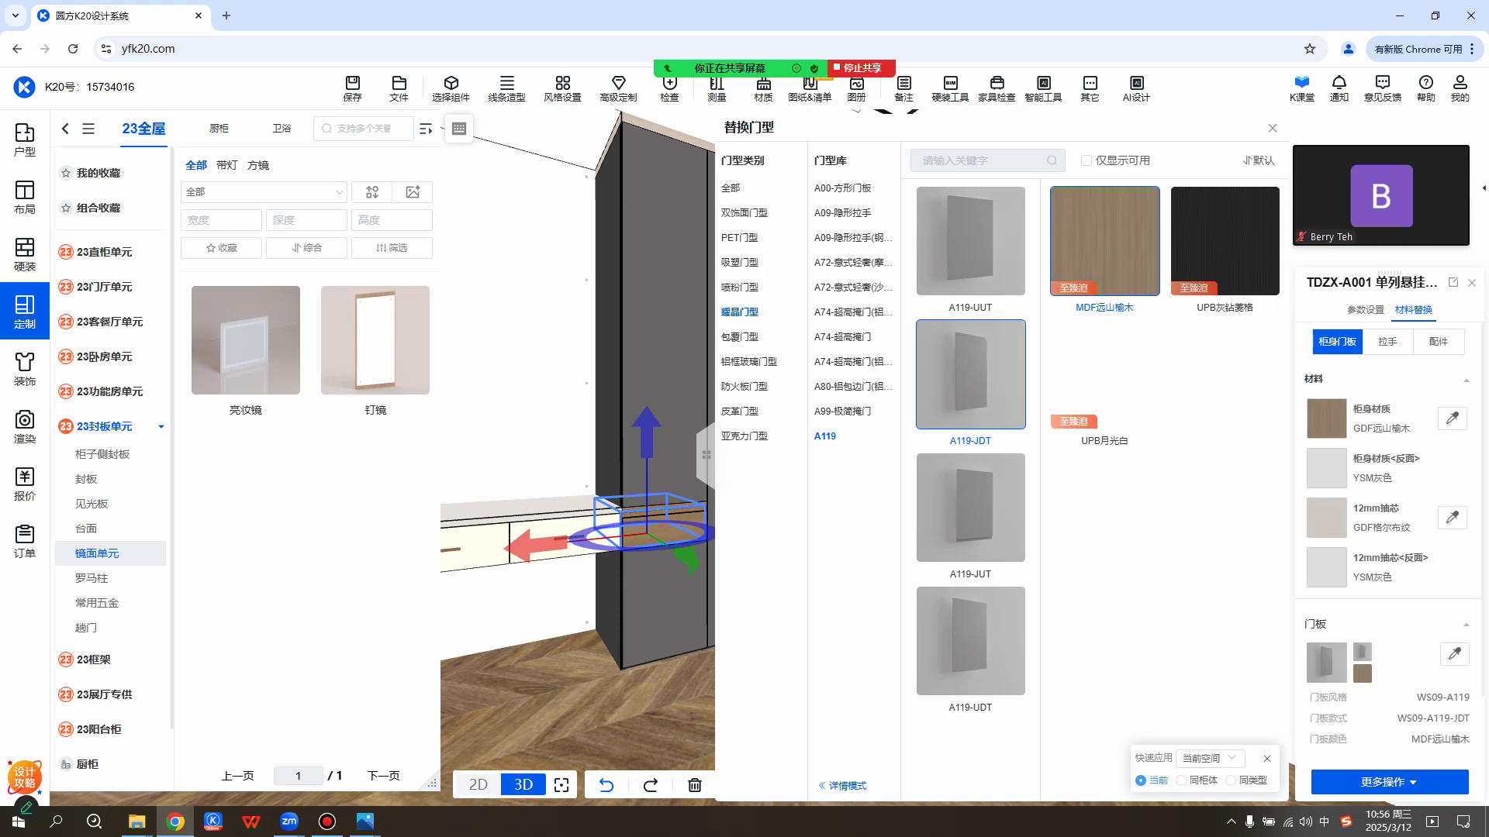
Copy the end drawer unit's body and door settings onto the desk's other two drawers and top with the format brush (格式刷).
left_click(541, 684)
left_click(541, 683)
left_click_drag(541, 684, 683, 682)
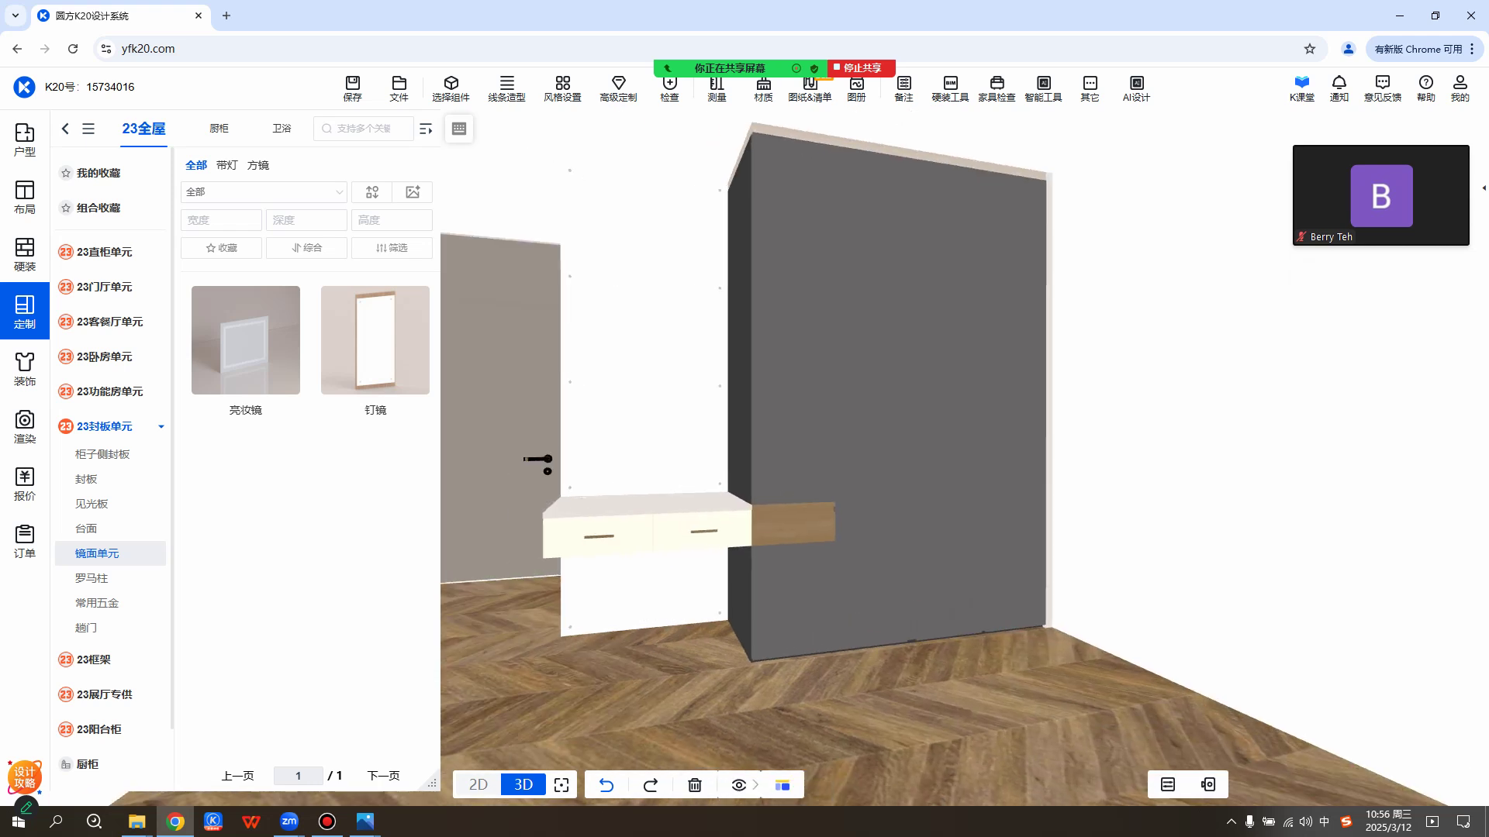
left_click(780, 523)
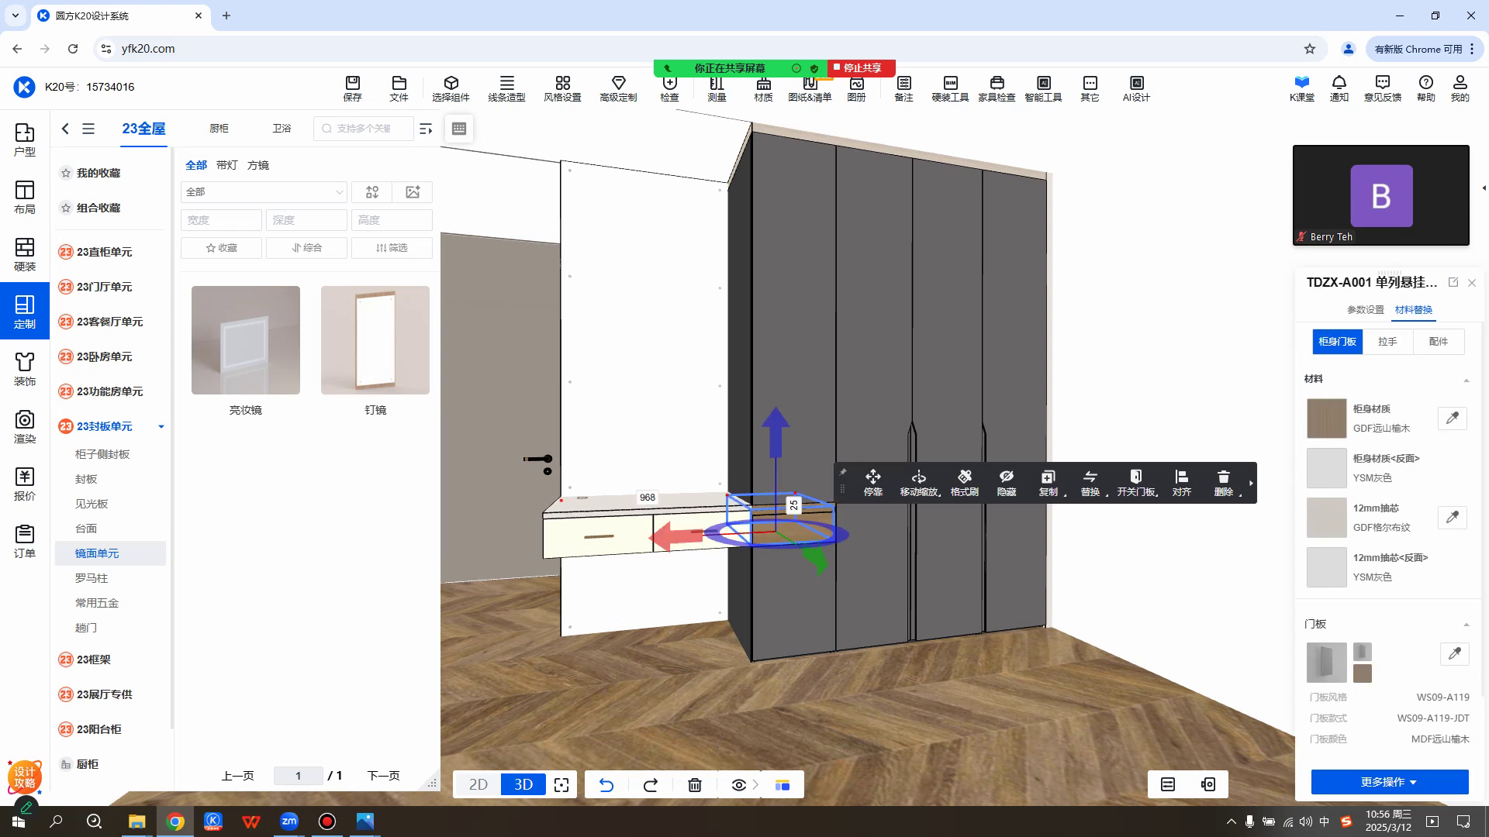
left_click(963, 483)
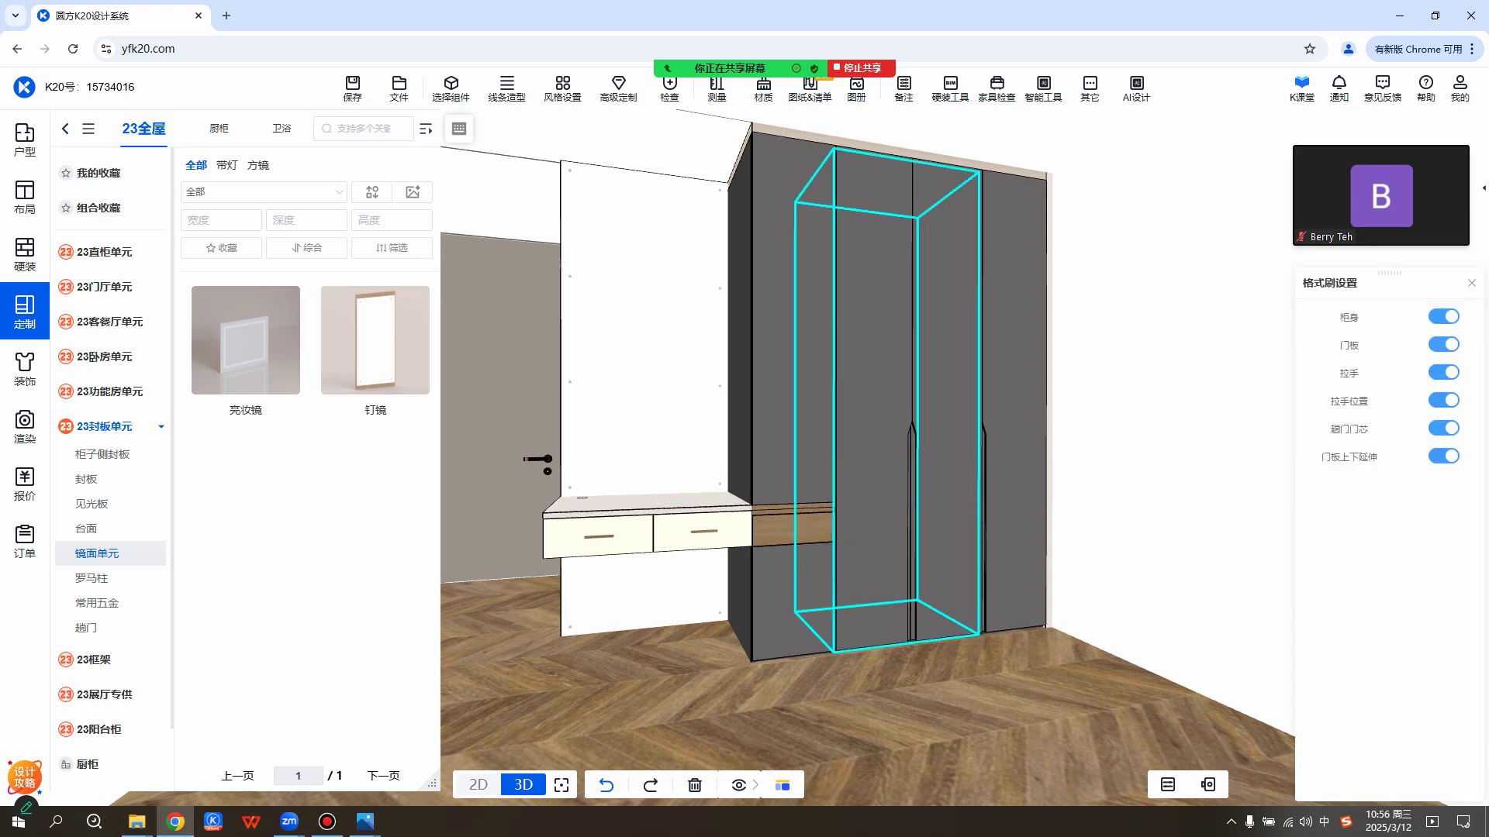
left_click(651, 543)
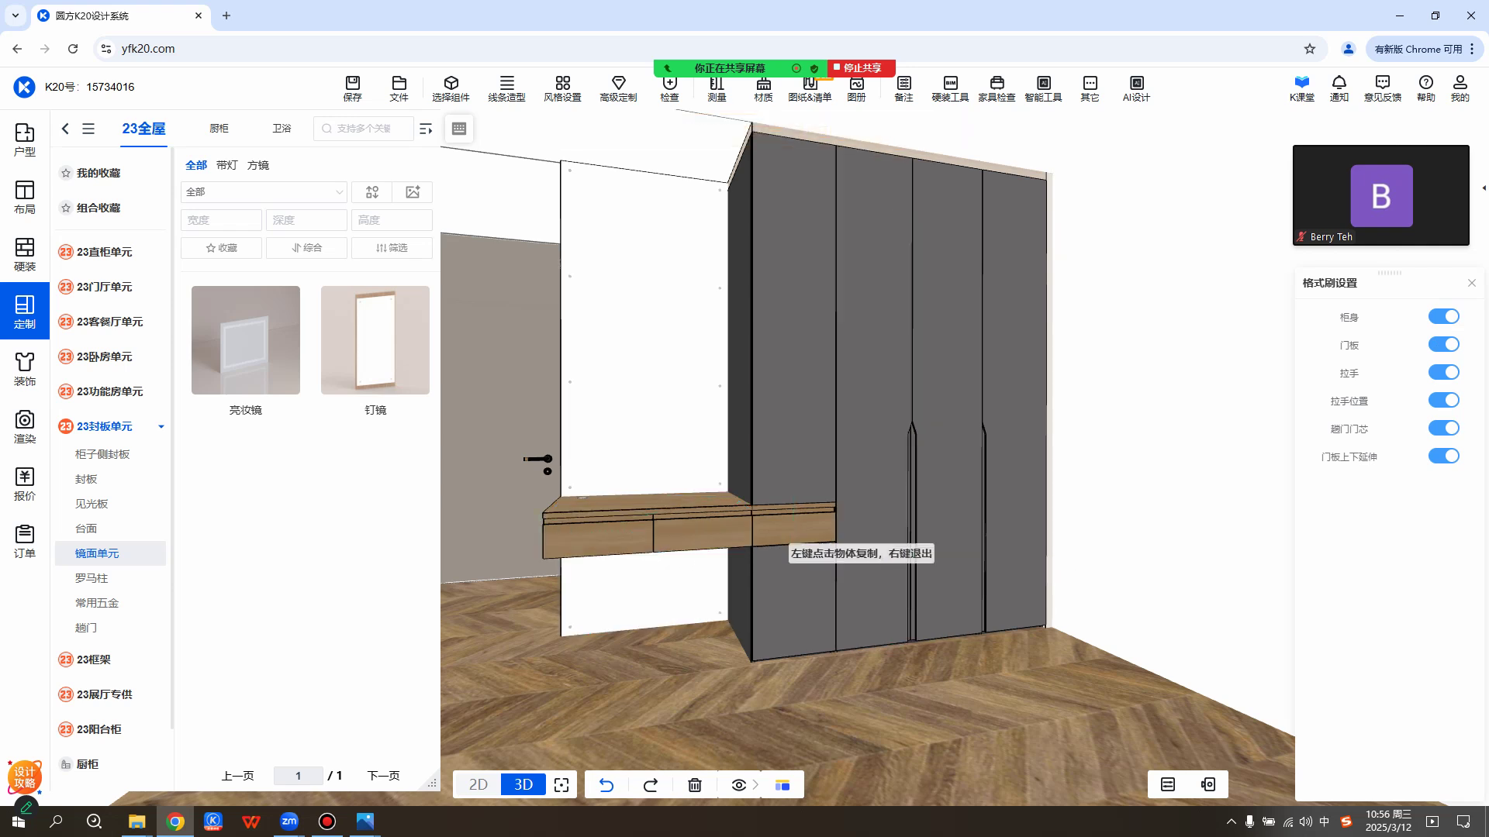
right_click(613, 545)
Set both the outer top-seal material (外顶封材质) and auxiliary board material (辅助板材质) above the wardrobe to GDFMR天云灰.
right_click_drag(636, 585, 721, 618)
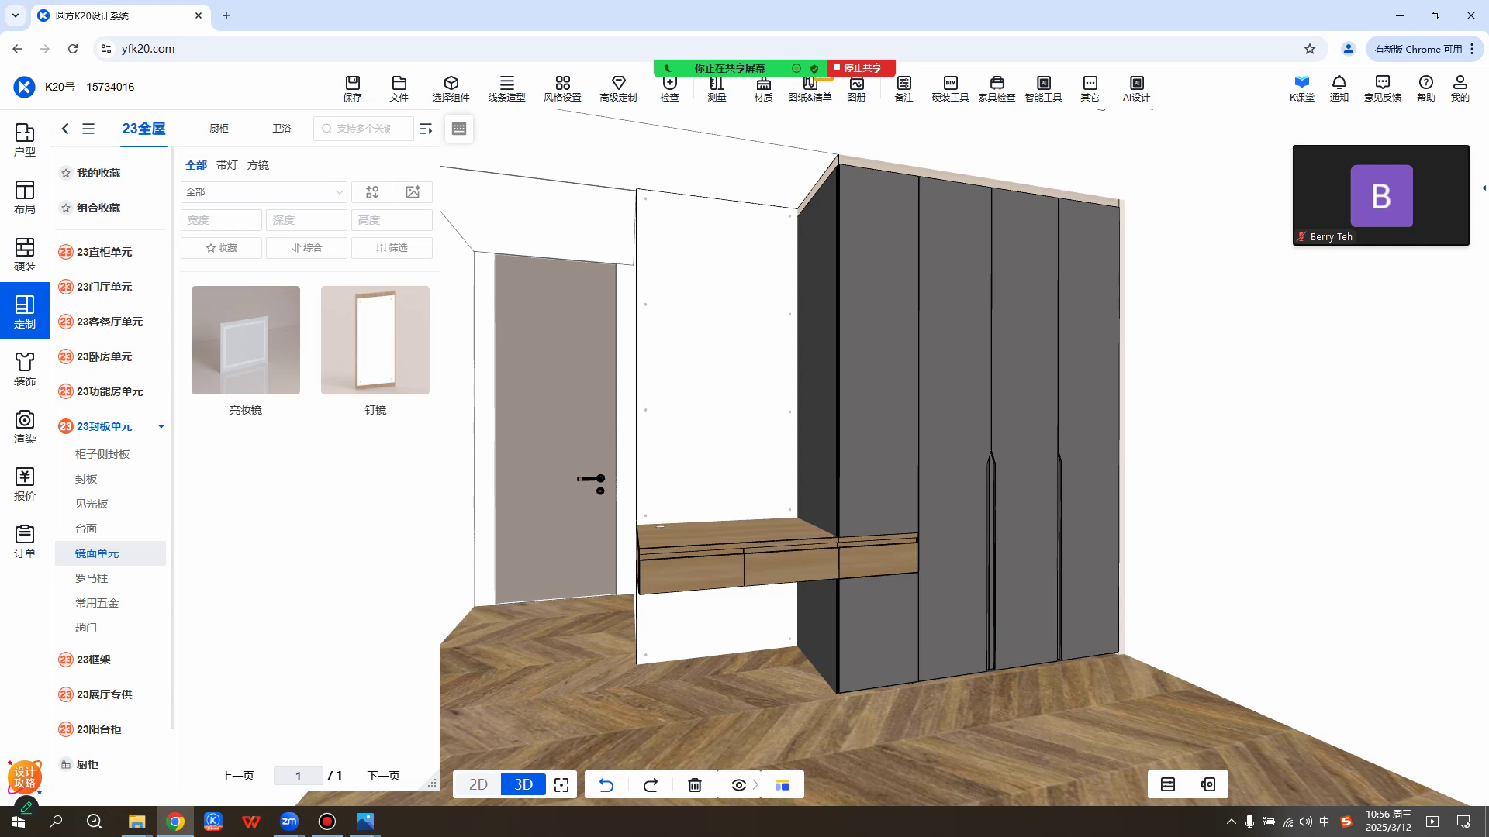
scroll(837, 457, "up", 6)
scroll(837, 457, "down", 5)
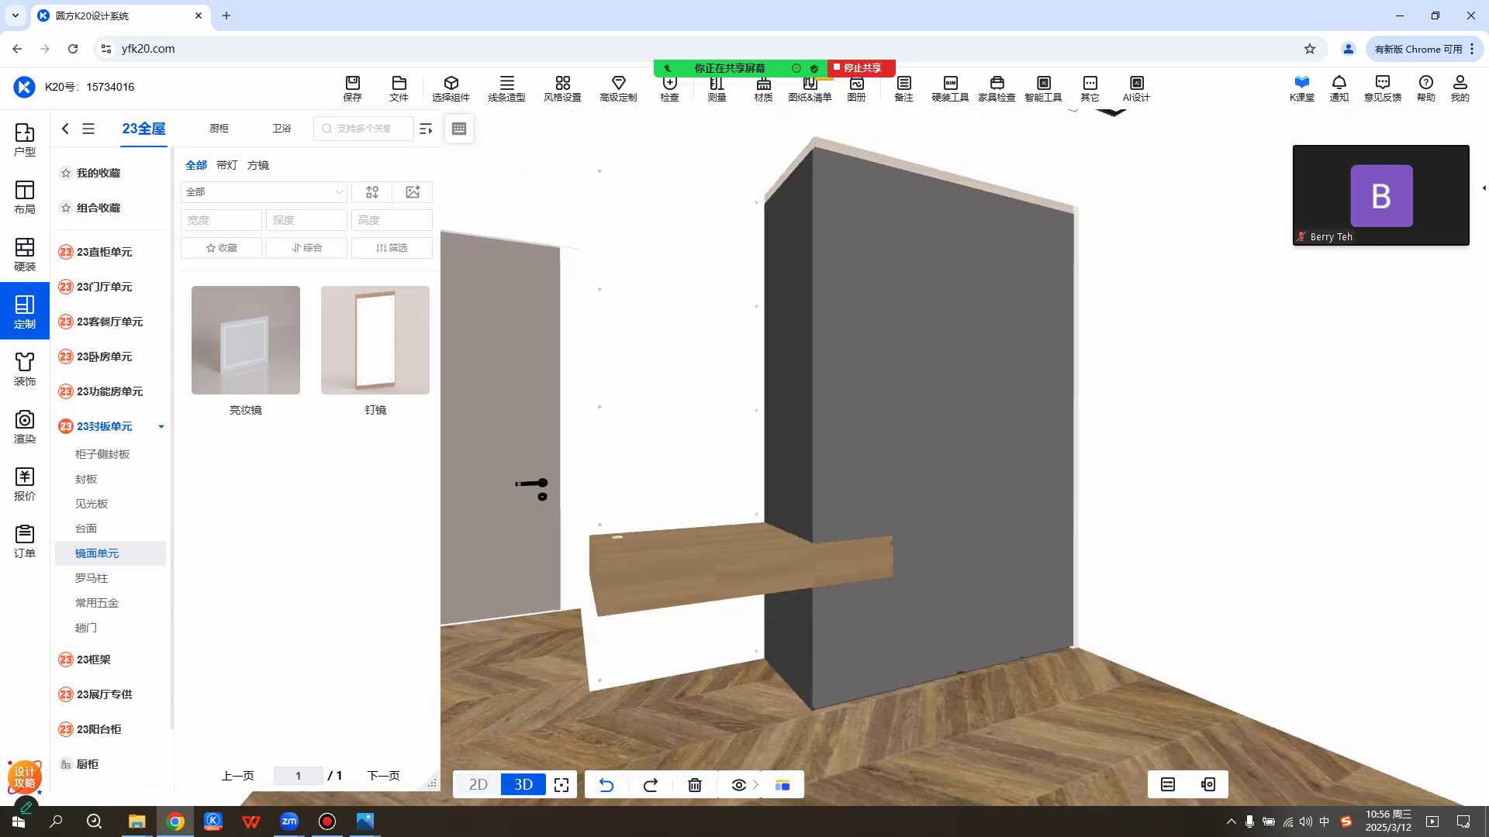
scroll(838, 458, "down", 3)
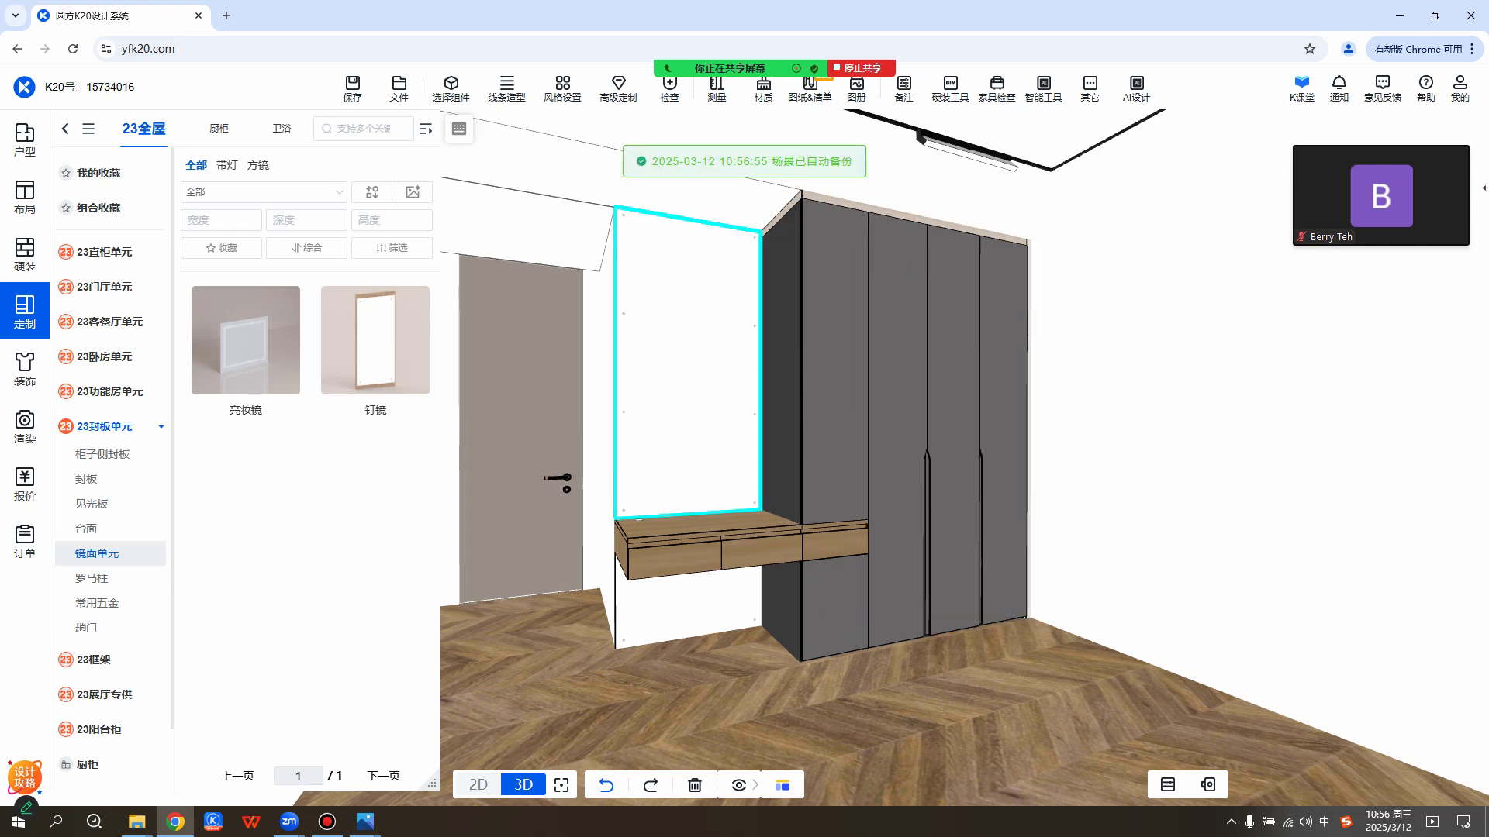
left_click(692, 357)
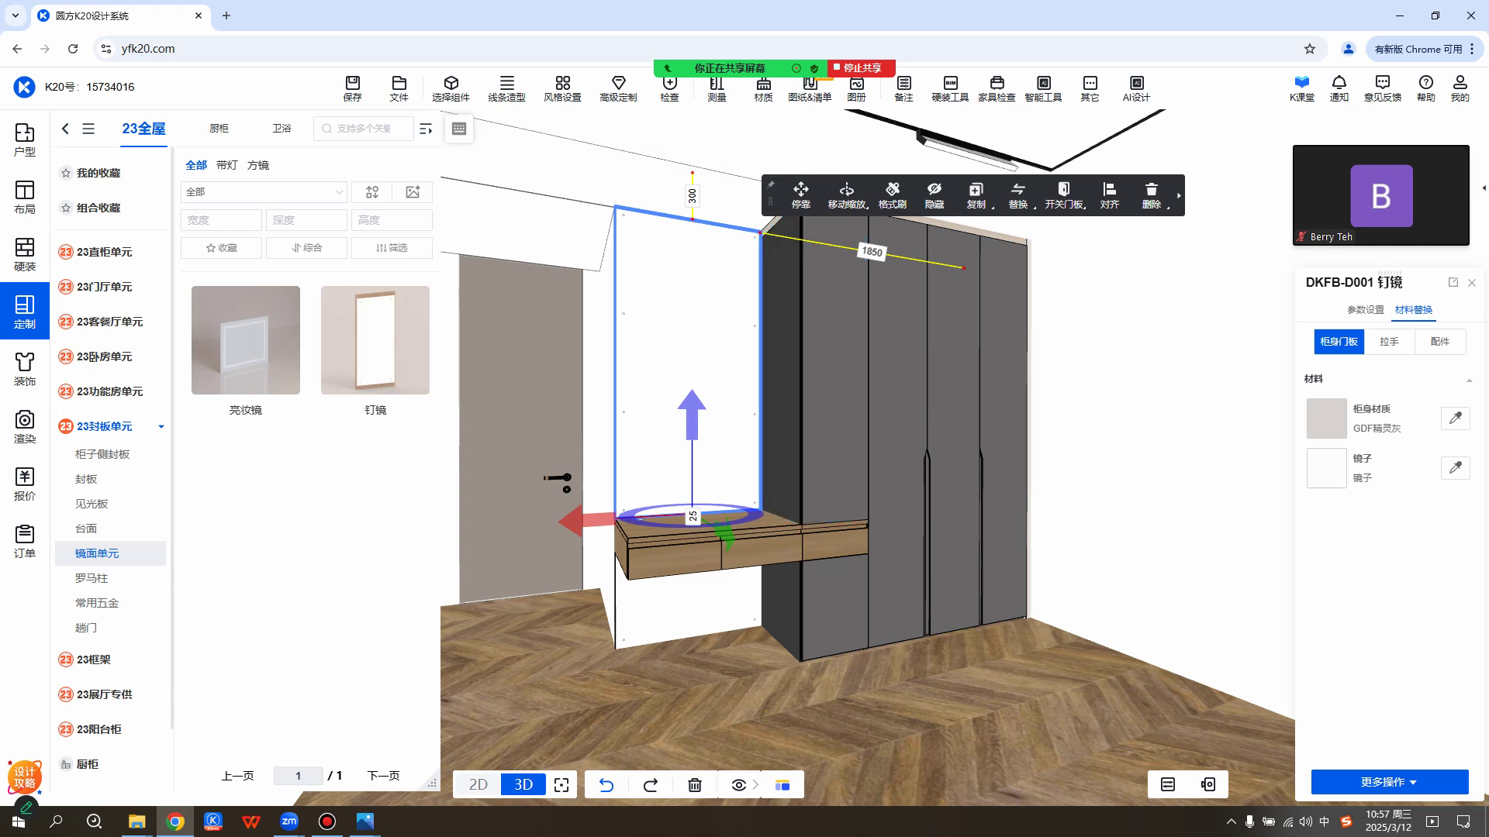
left_click(891, 228)
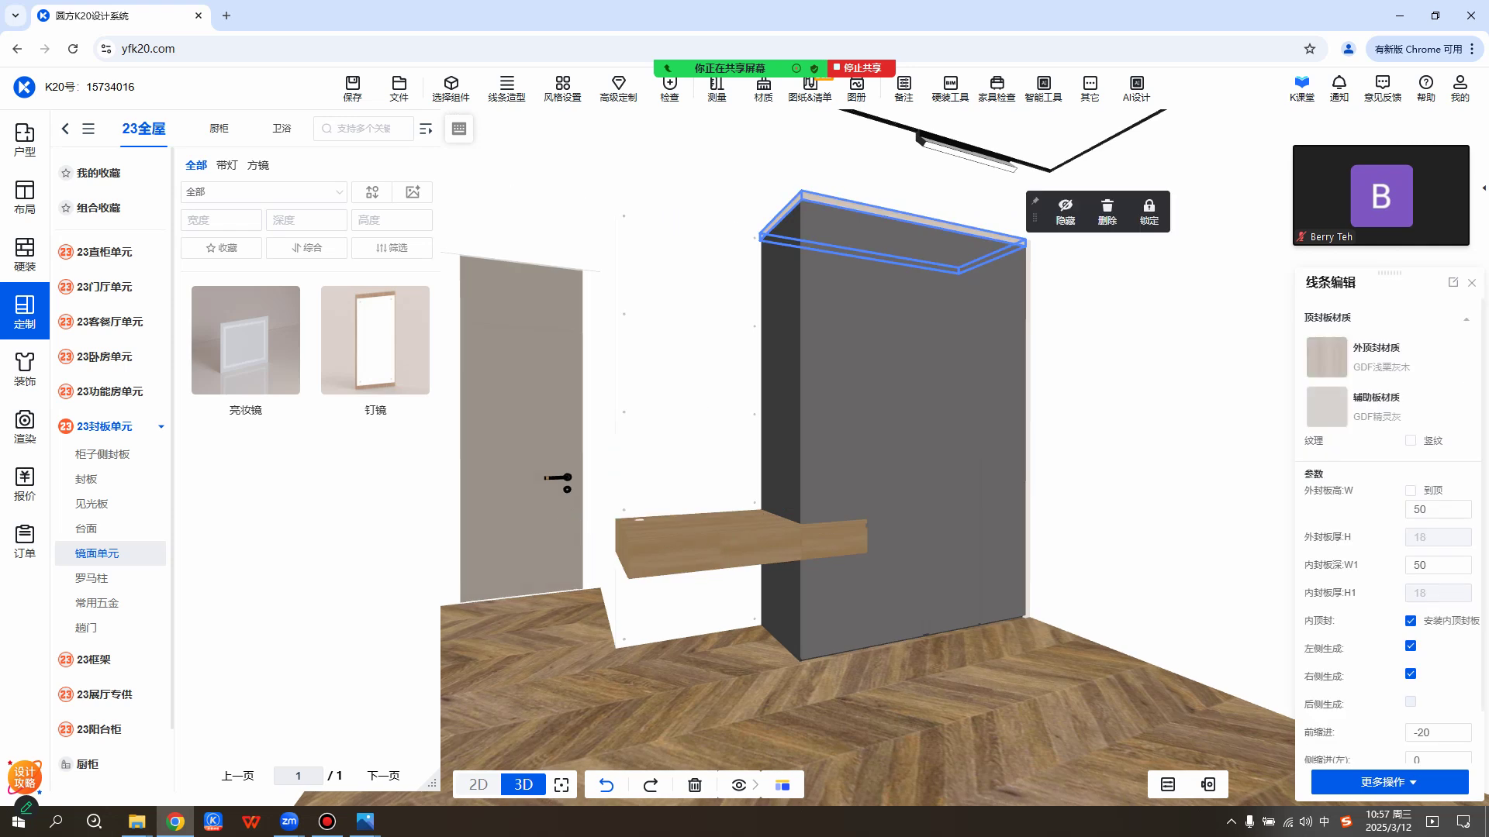
left_click(1326, 356)
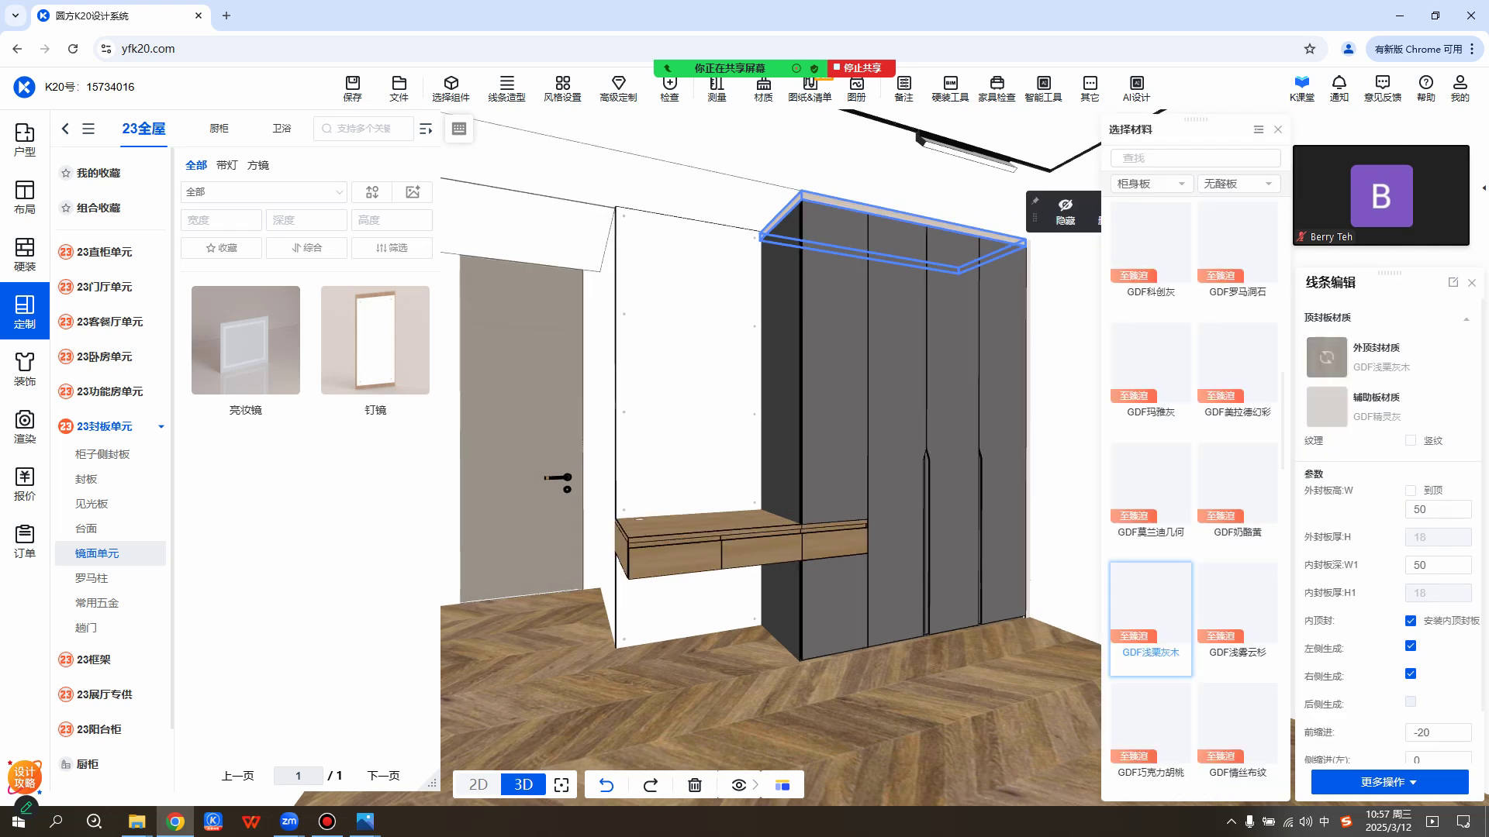
scroll(1237, 480, "down", 10)
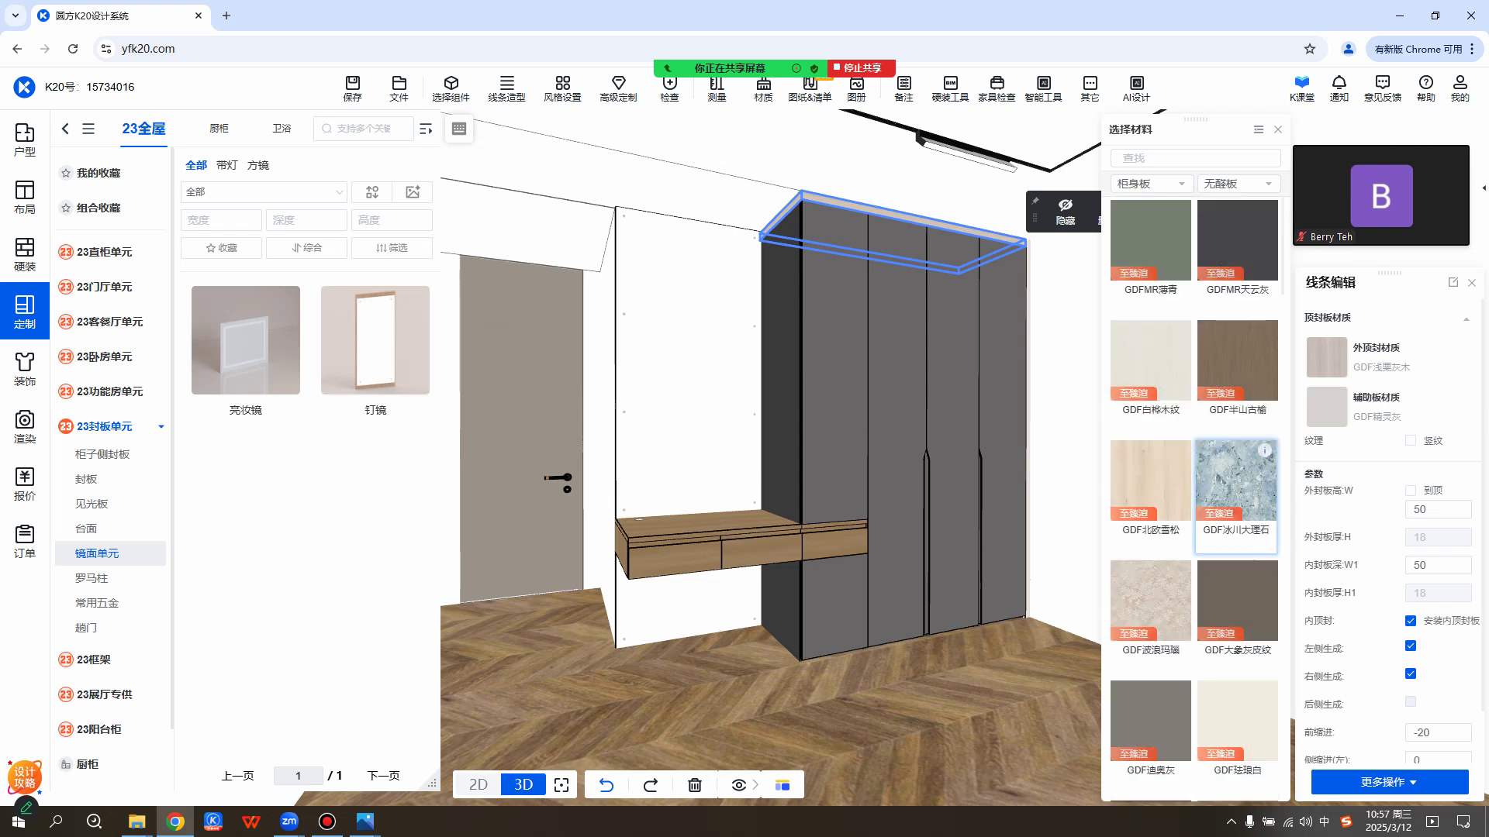
left_click(1236, 244)
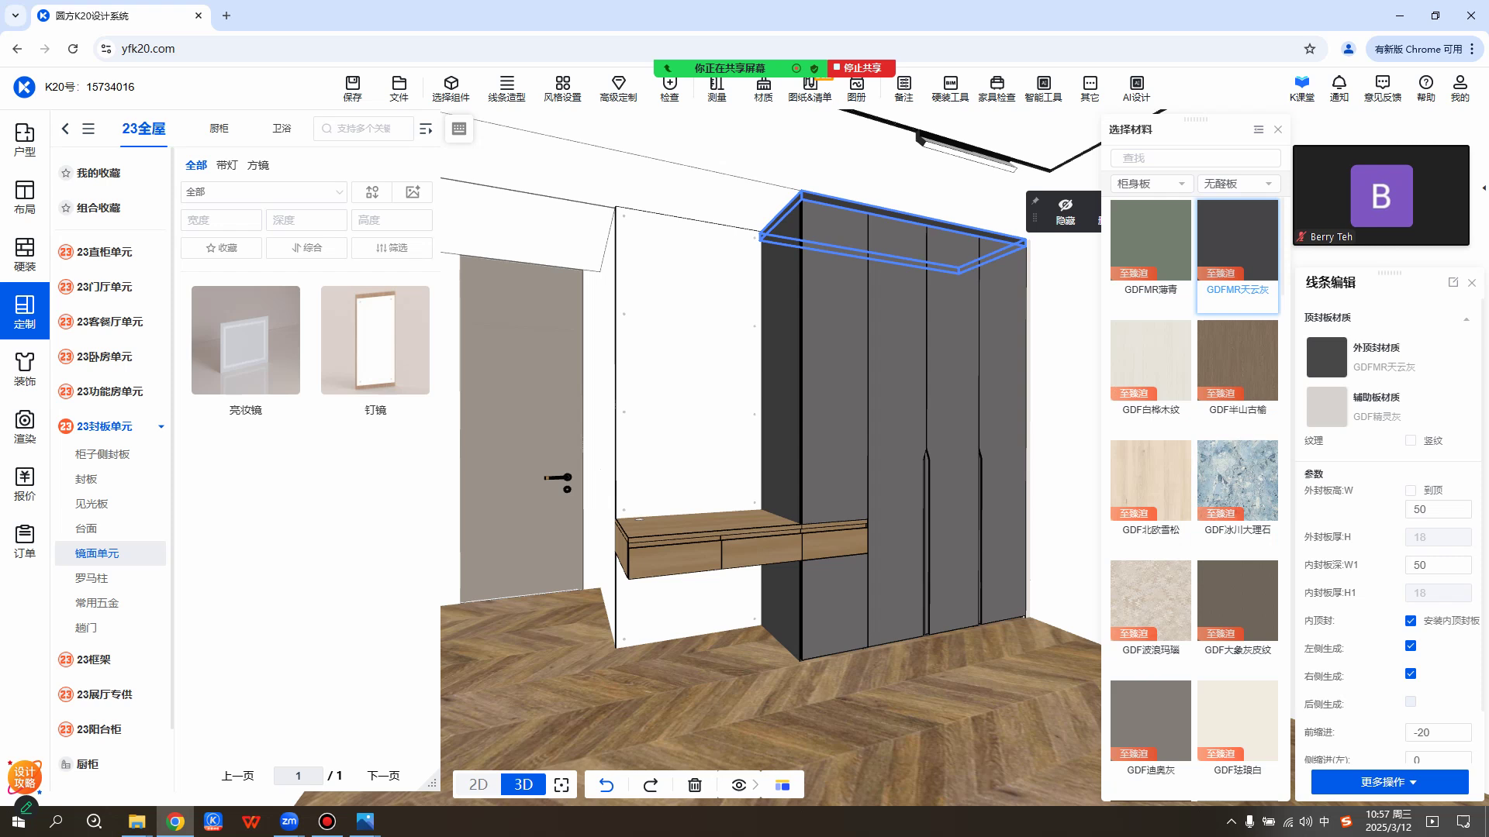
left_click(1326, 407)
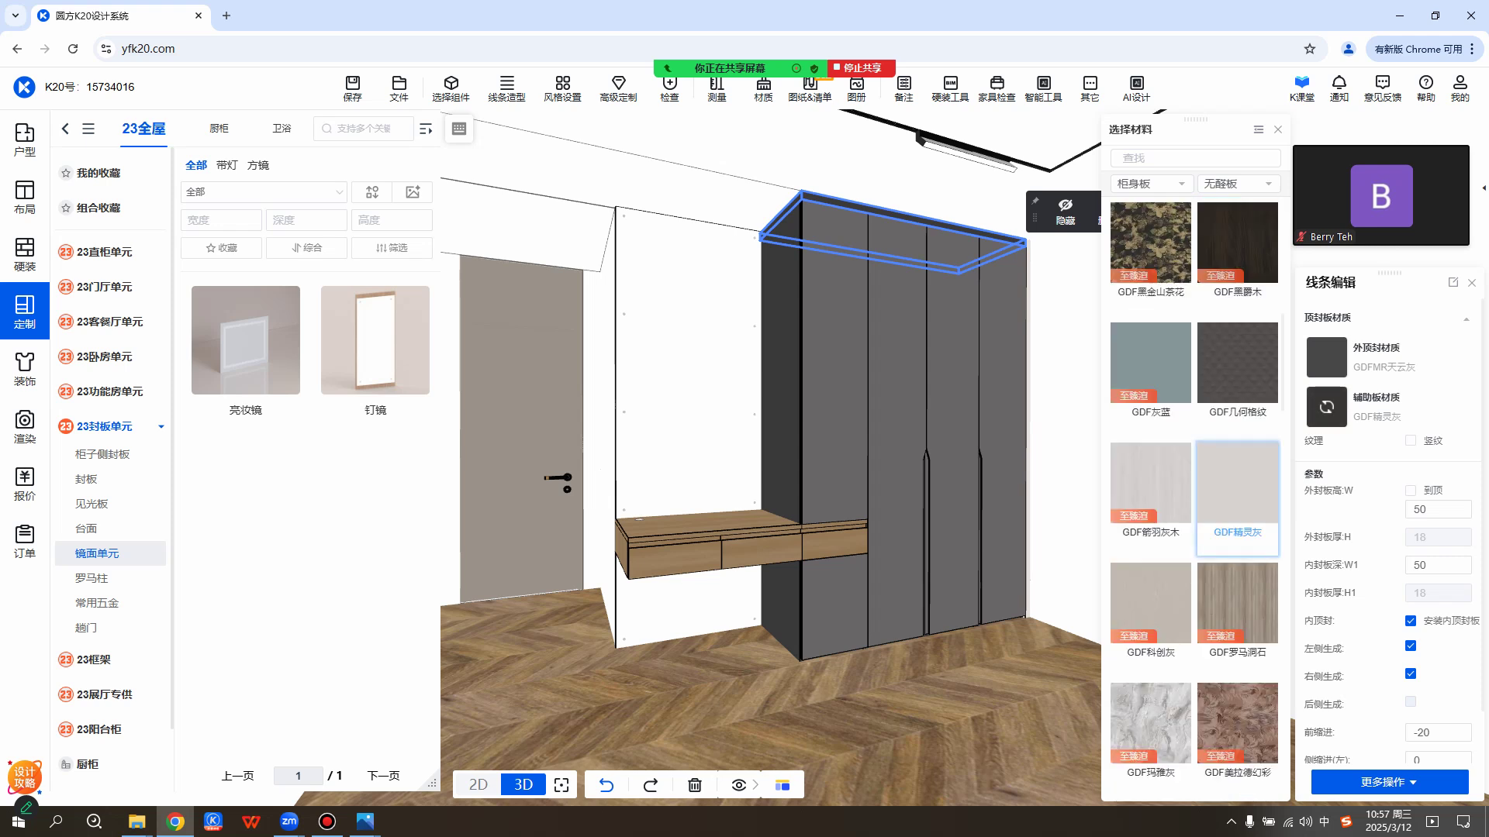
scroll(1194, 465, "up", 5)
left_click(1237, 241)
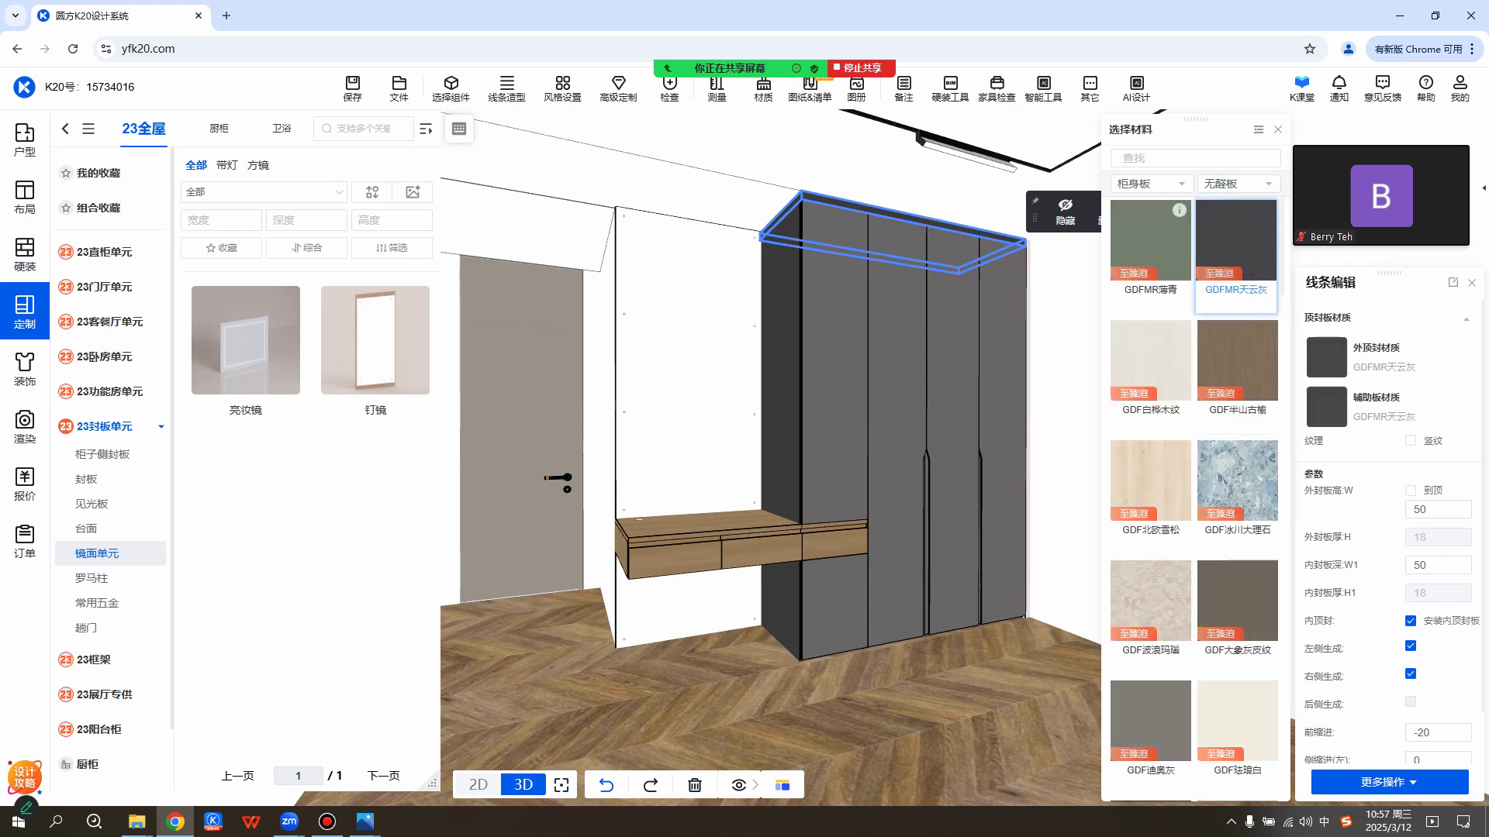
Set the body material of the tall filler strip at the wardrobe's far end to GDFMR天云灰.
left_click(1027, 373)
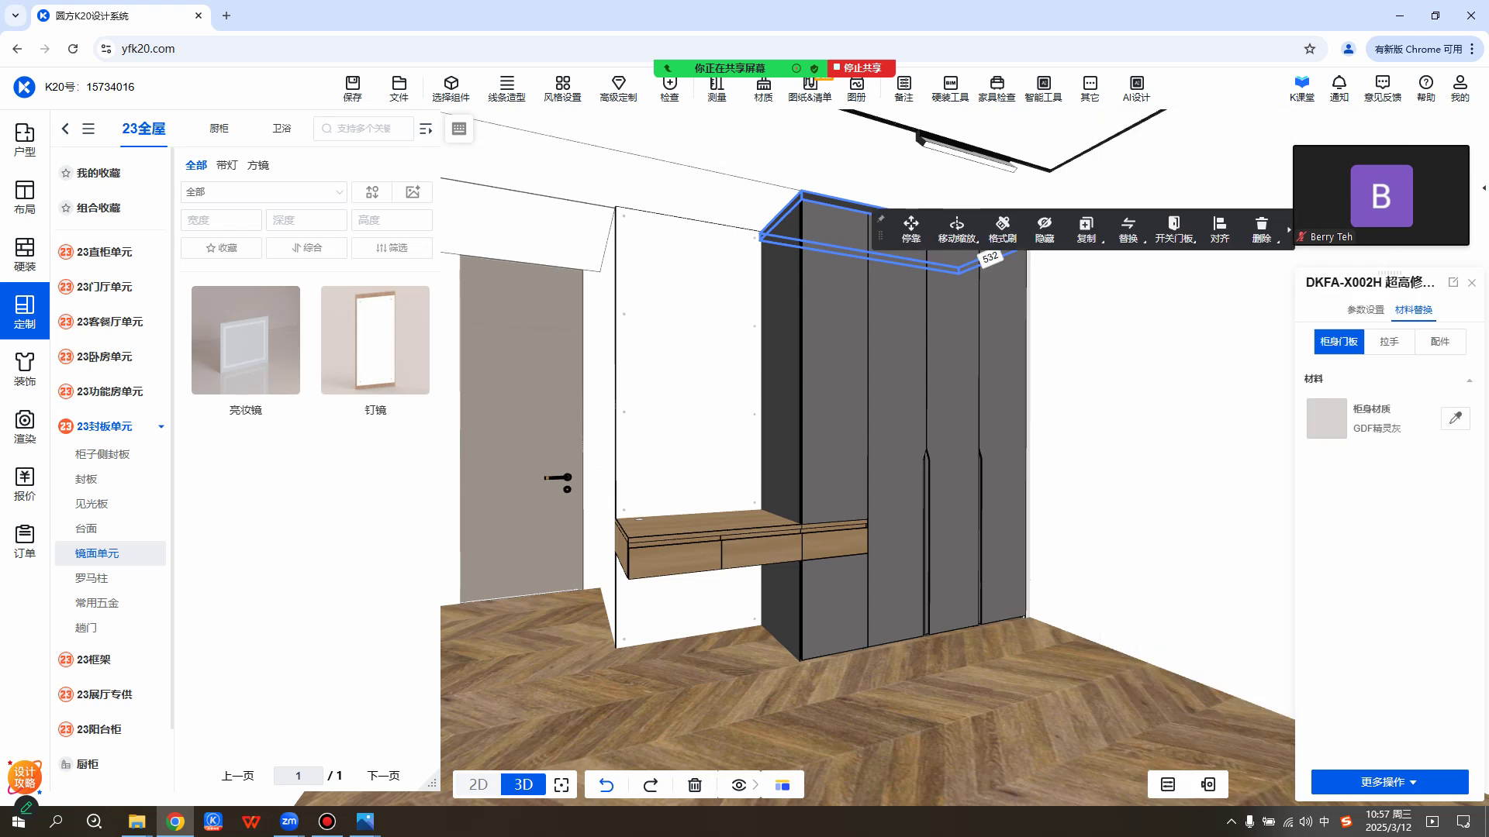
left_click(1326, 418)
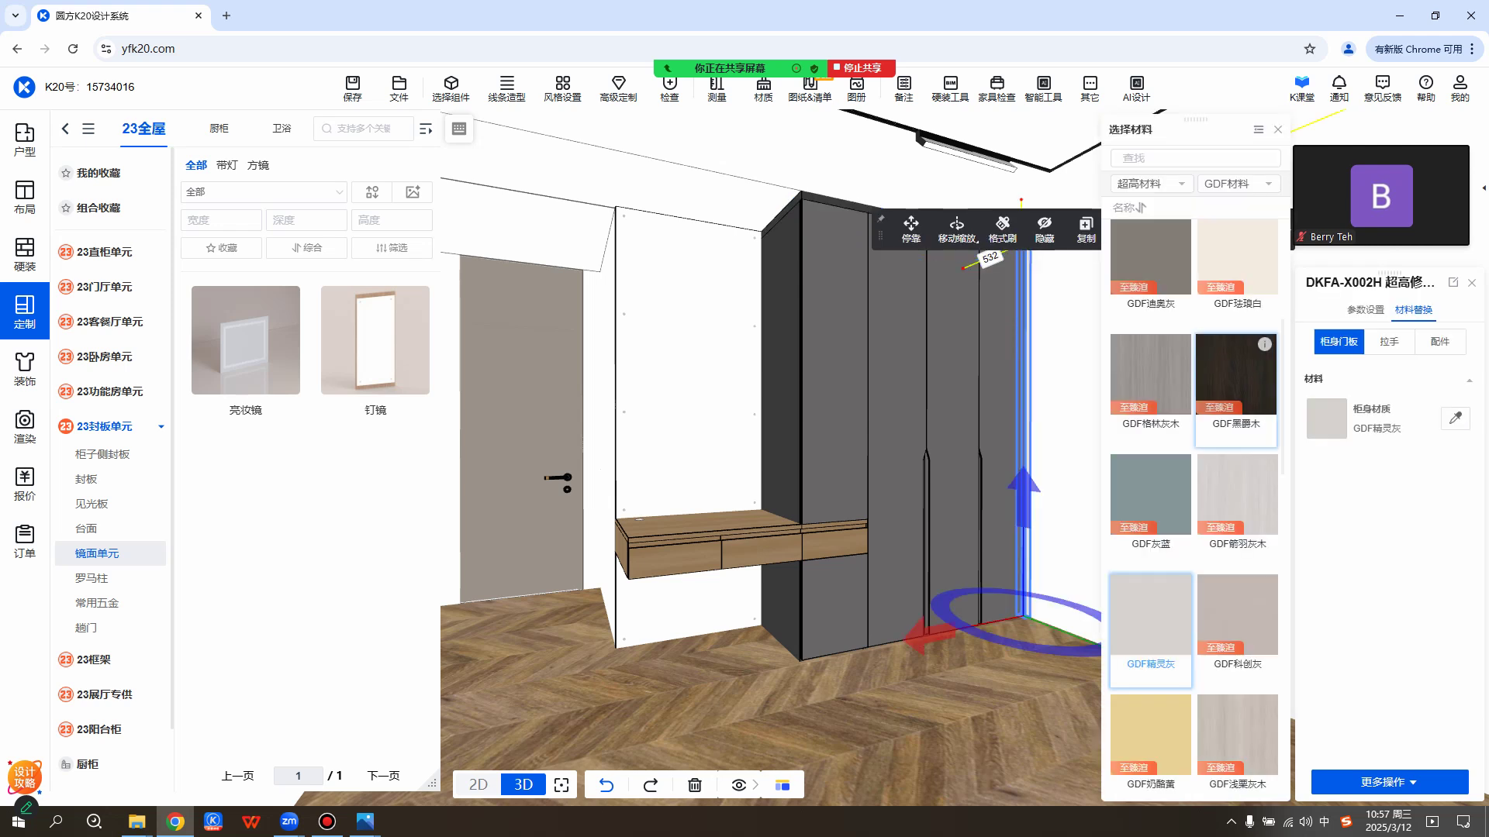
left_click(1237, 264)
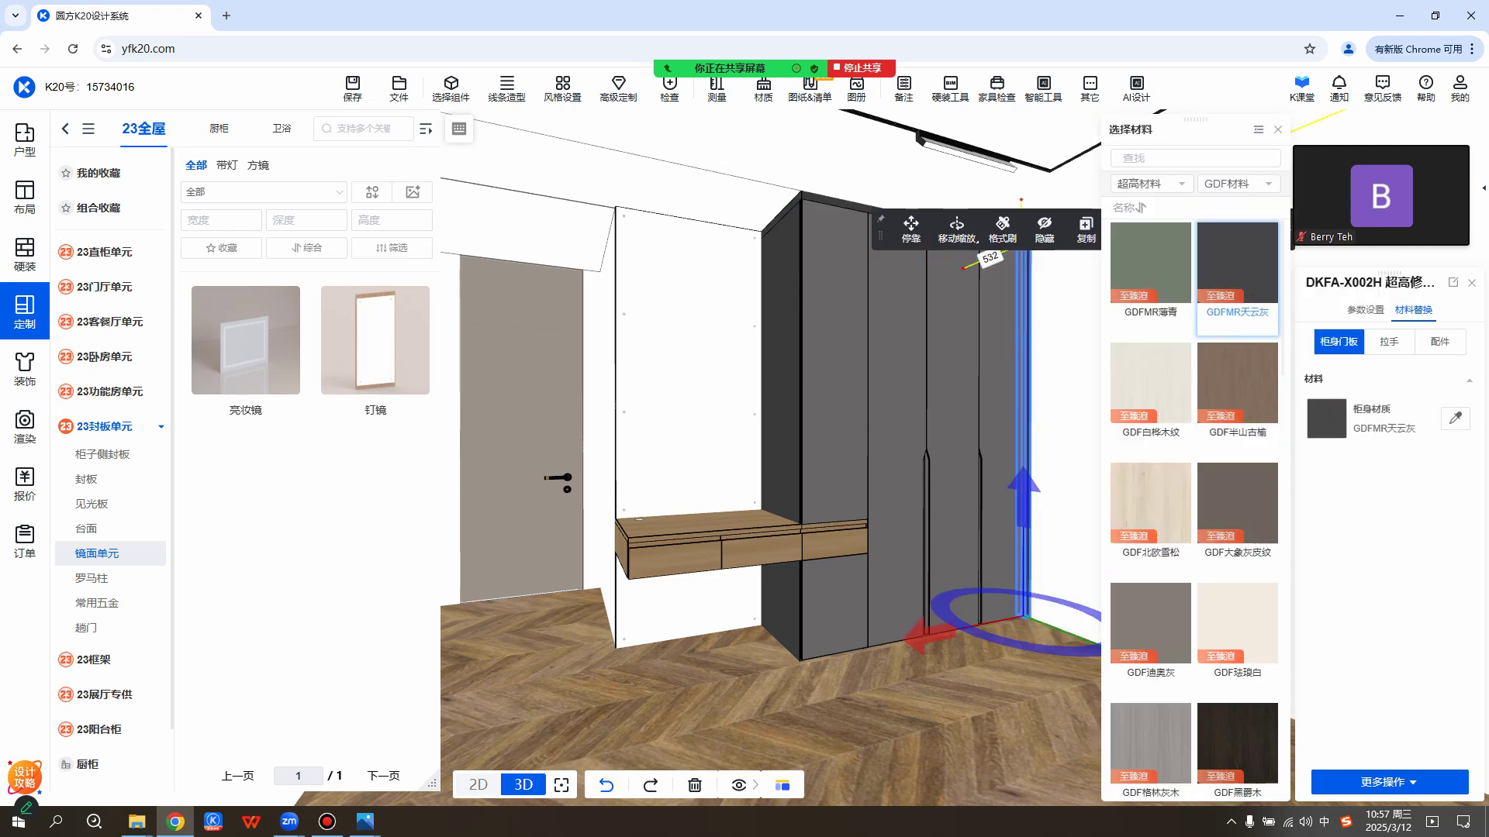
Check the body material options of the mirror above the desk and close the list without choosing one.
left_click(701, 364)
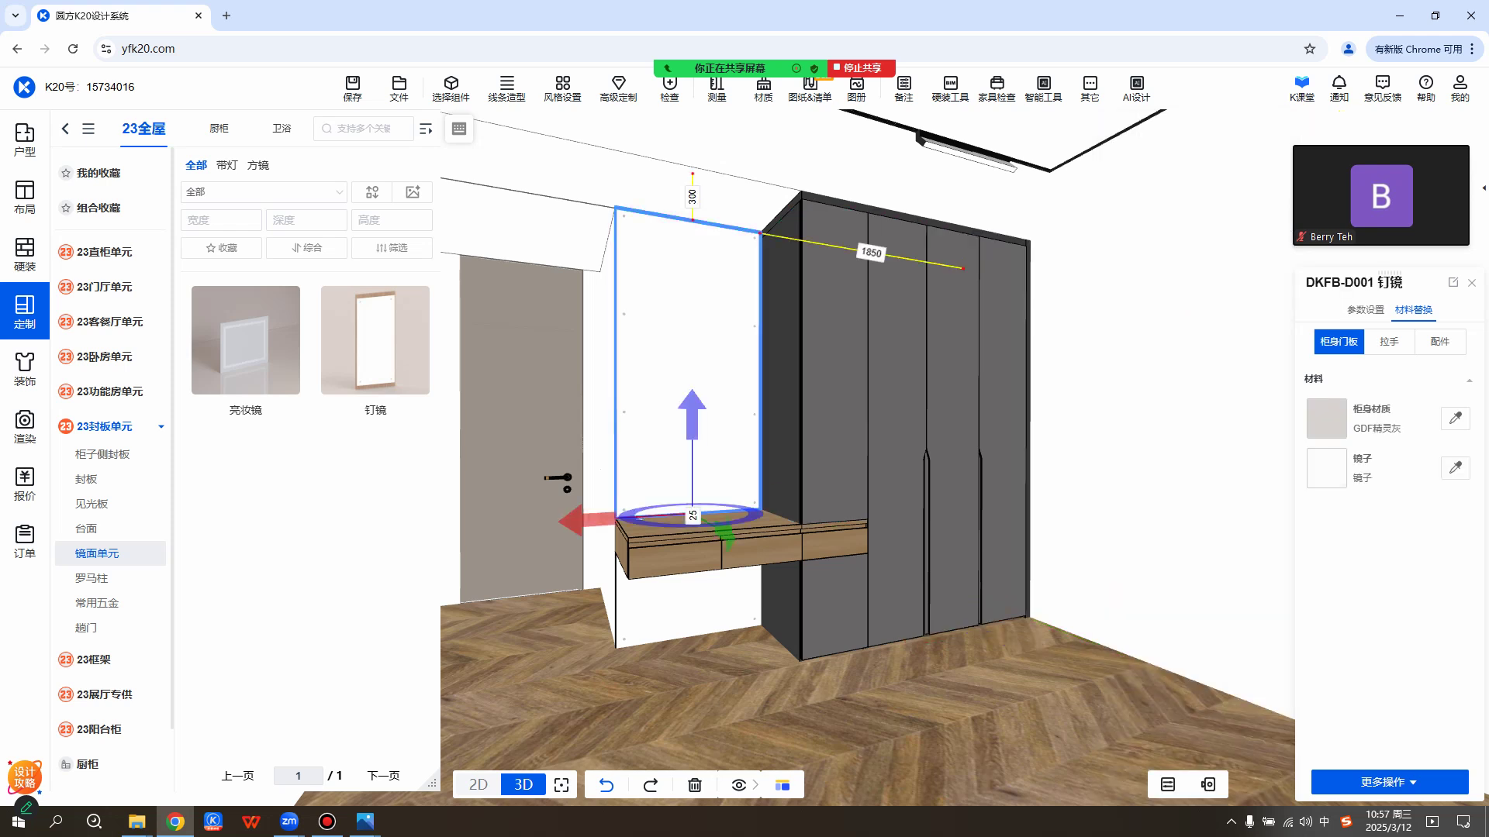
left_click(1326, 419)
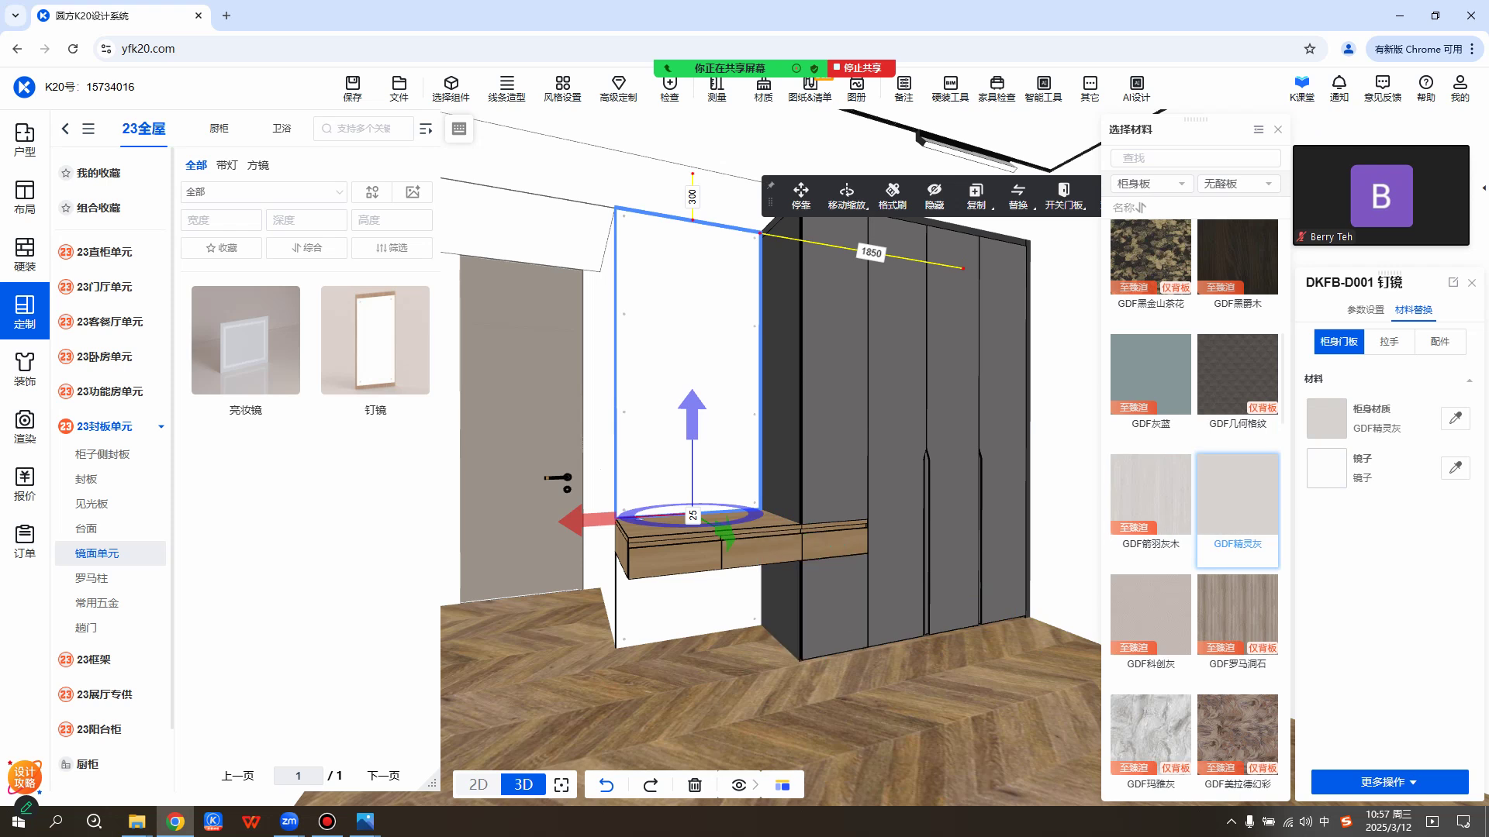
left_click(966, 698)
key("Escape")
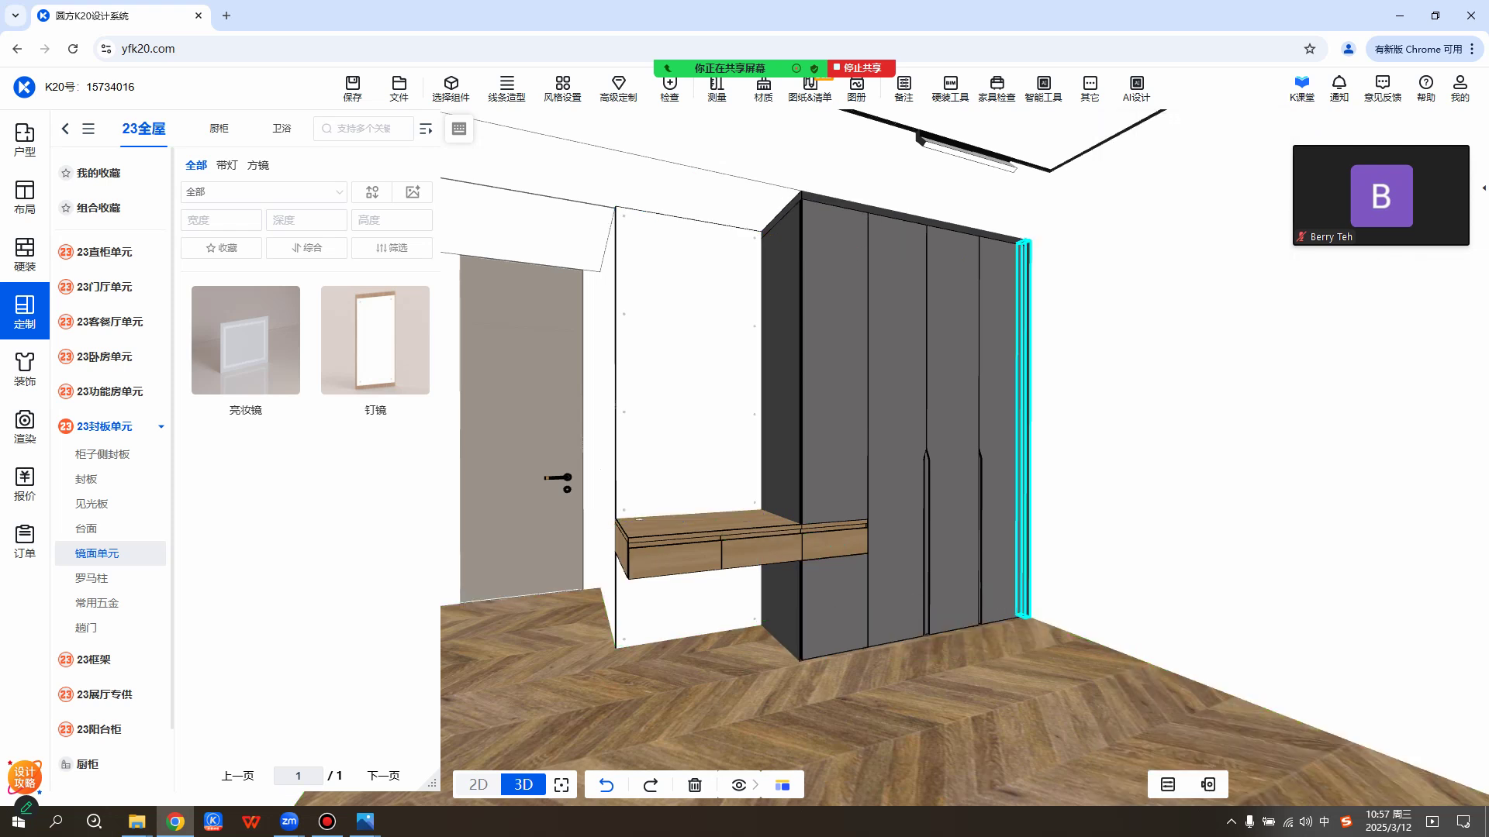
scroll(776, 404, "up", 10)
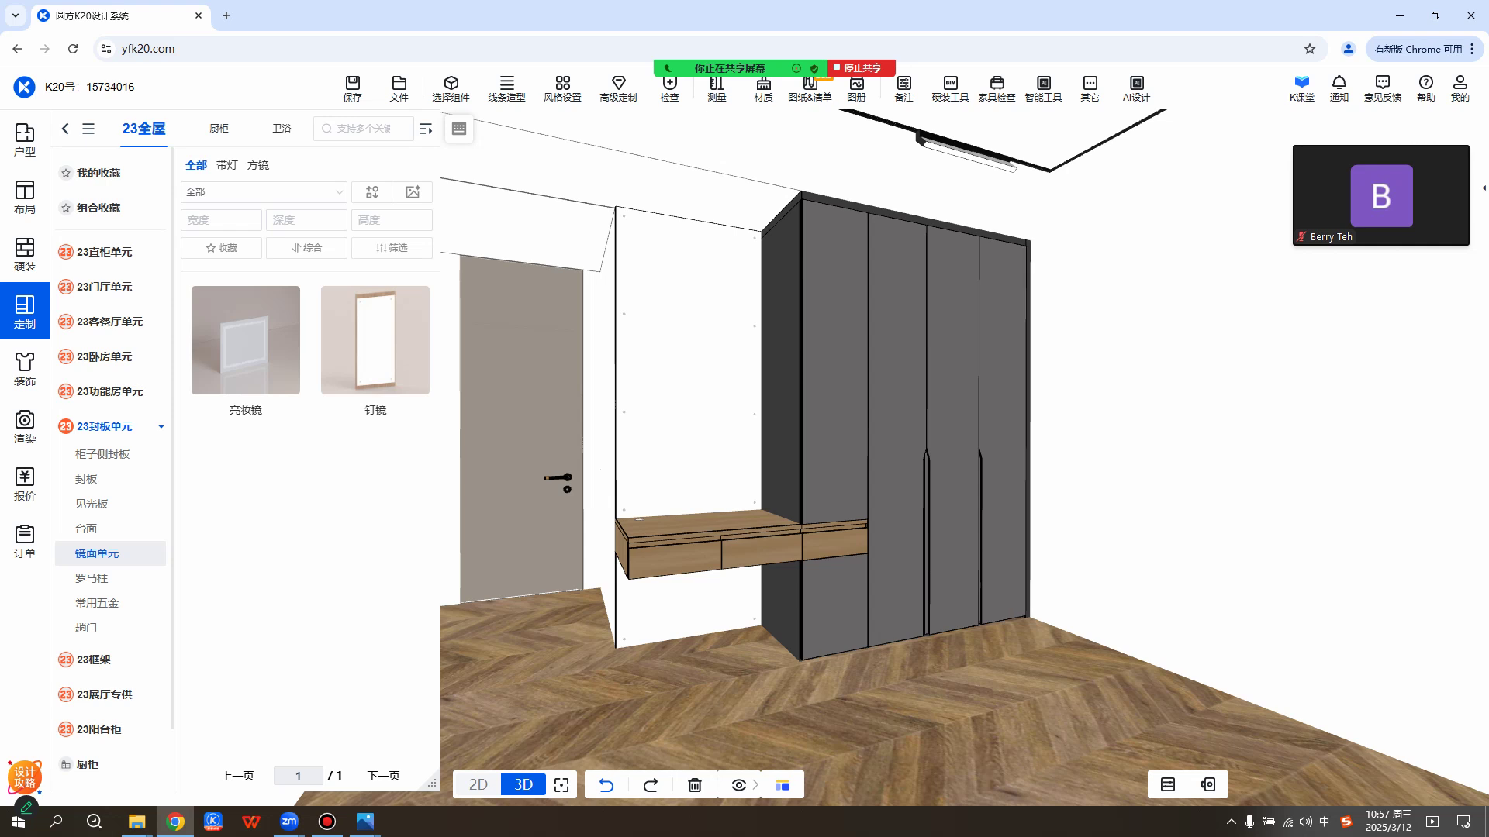
Set the body material (柜身材质) of the upper mirror above the desk to GDF远山榆木.
scroll(775, 434, "down", 10)
left_click_drag(775, 434, 856, 423)
scroll(754, 444, "up", 1)
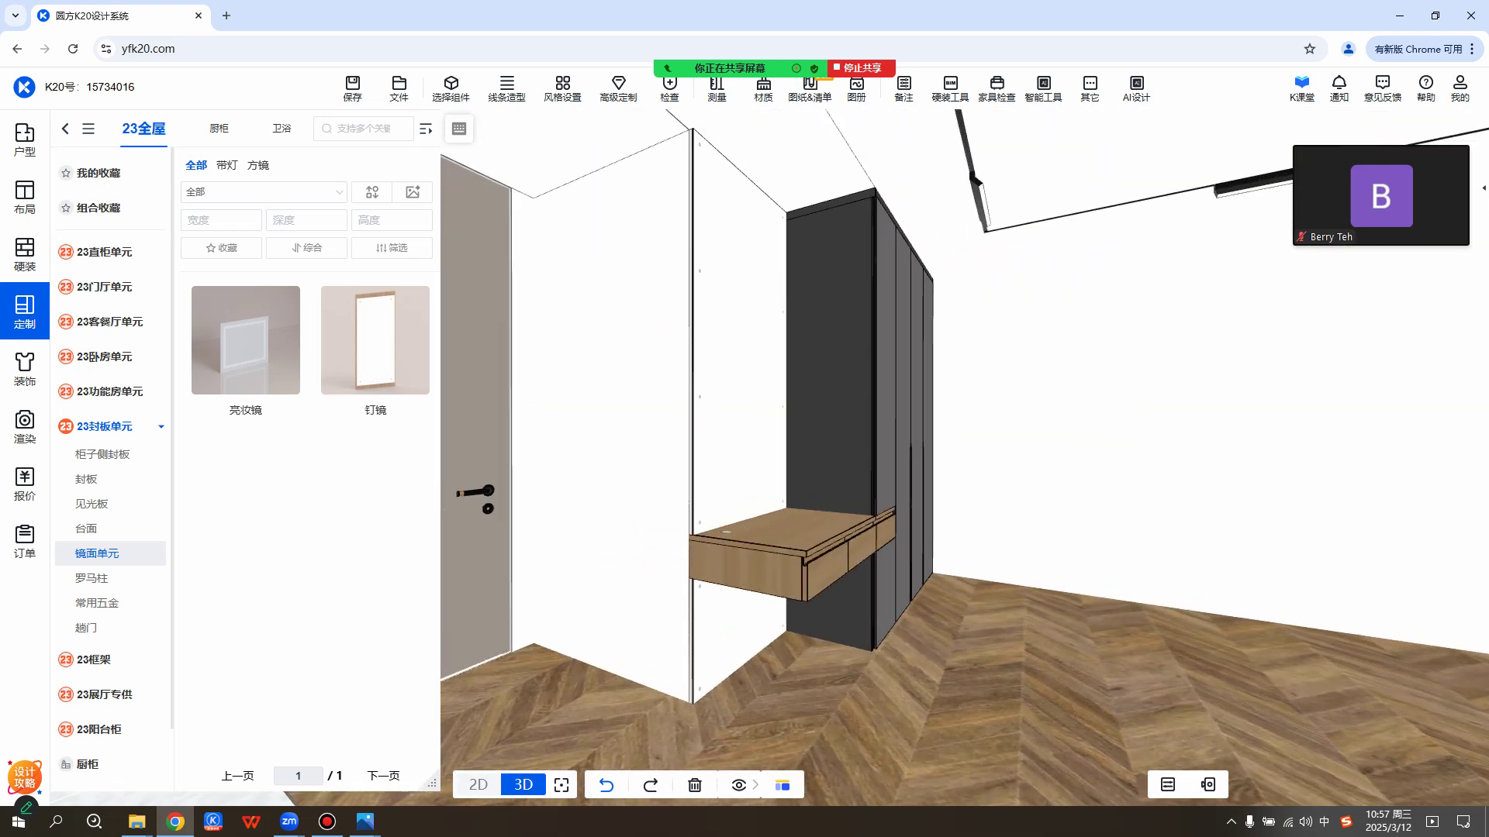
left_click(744, 418)
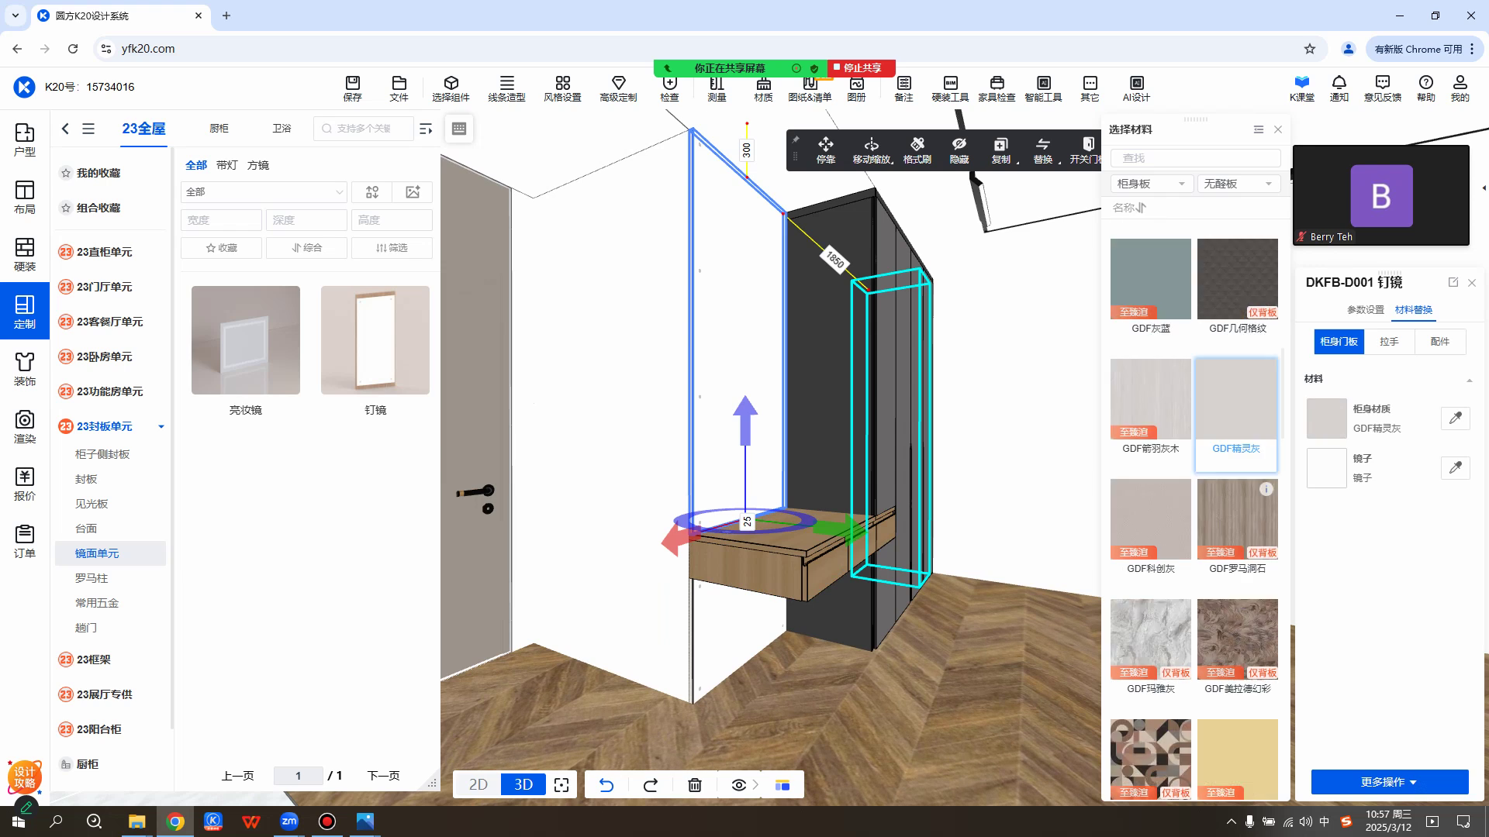
scroll(1194, 512, "down", 15)
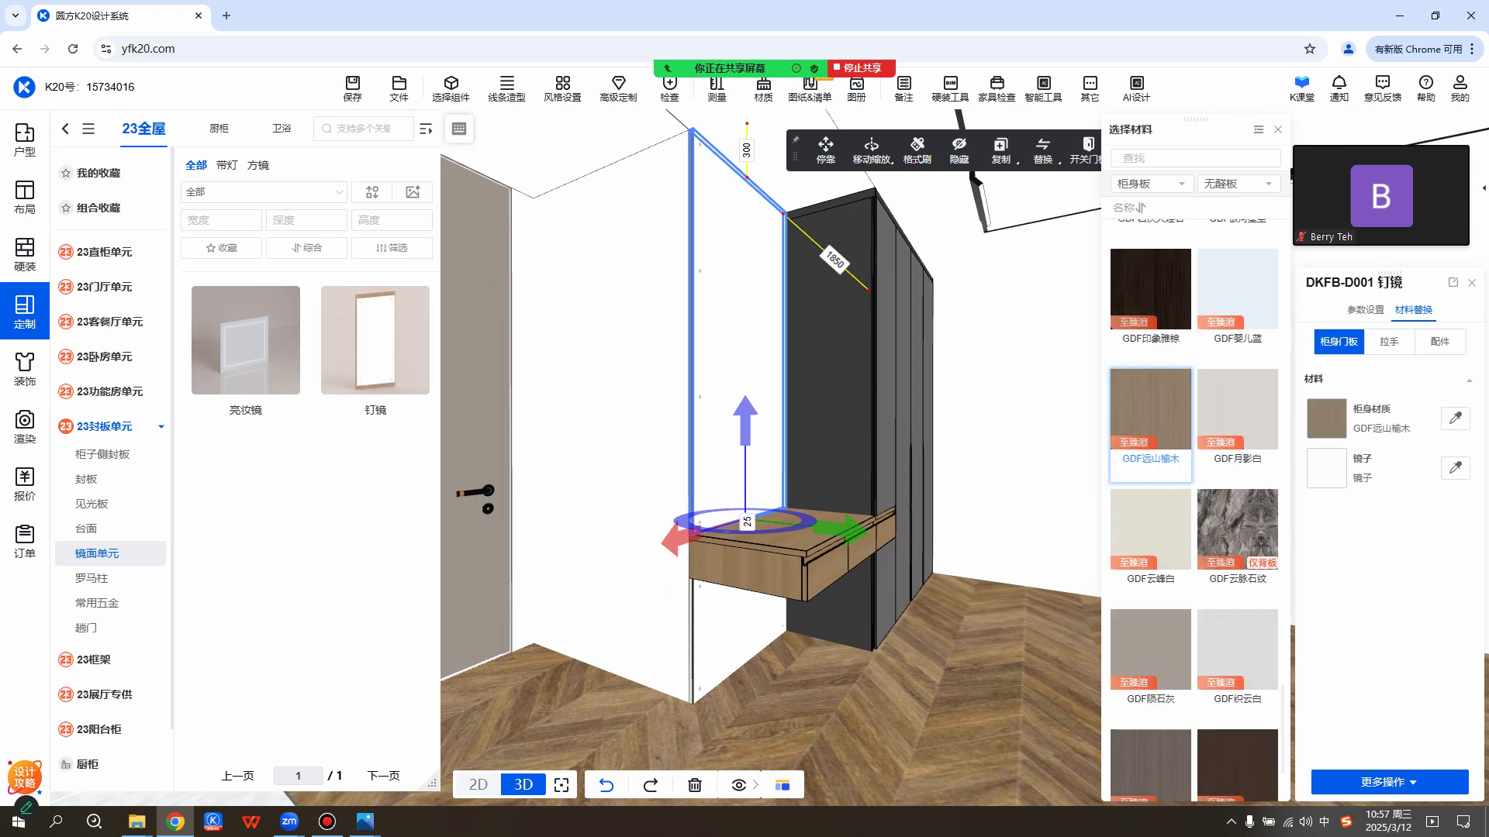
Set the body material of the lower mirror beneath the desk to GDF远山榆木.
left_click(738, 639)
left_click(1327, 418)
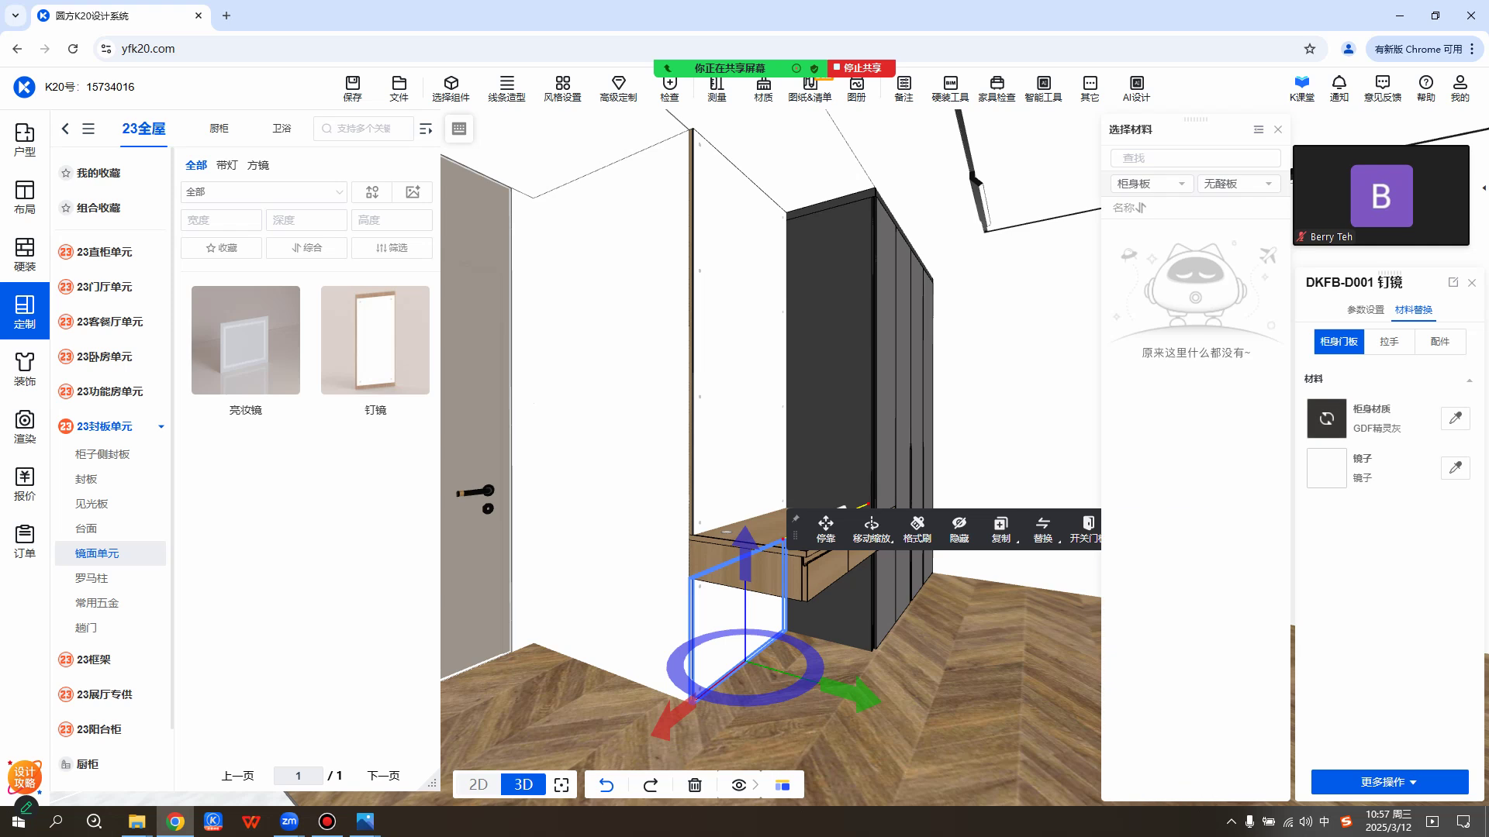
scroll(1195, 512, "down", 13)
scroll(1194, 512, "down", 5)
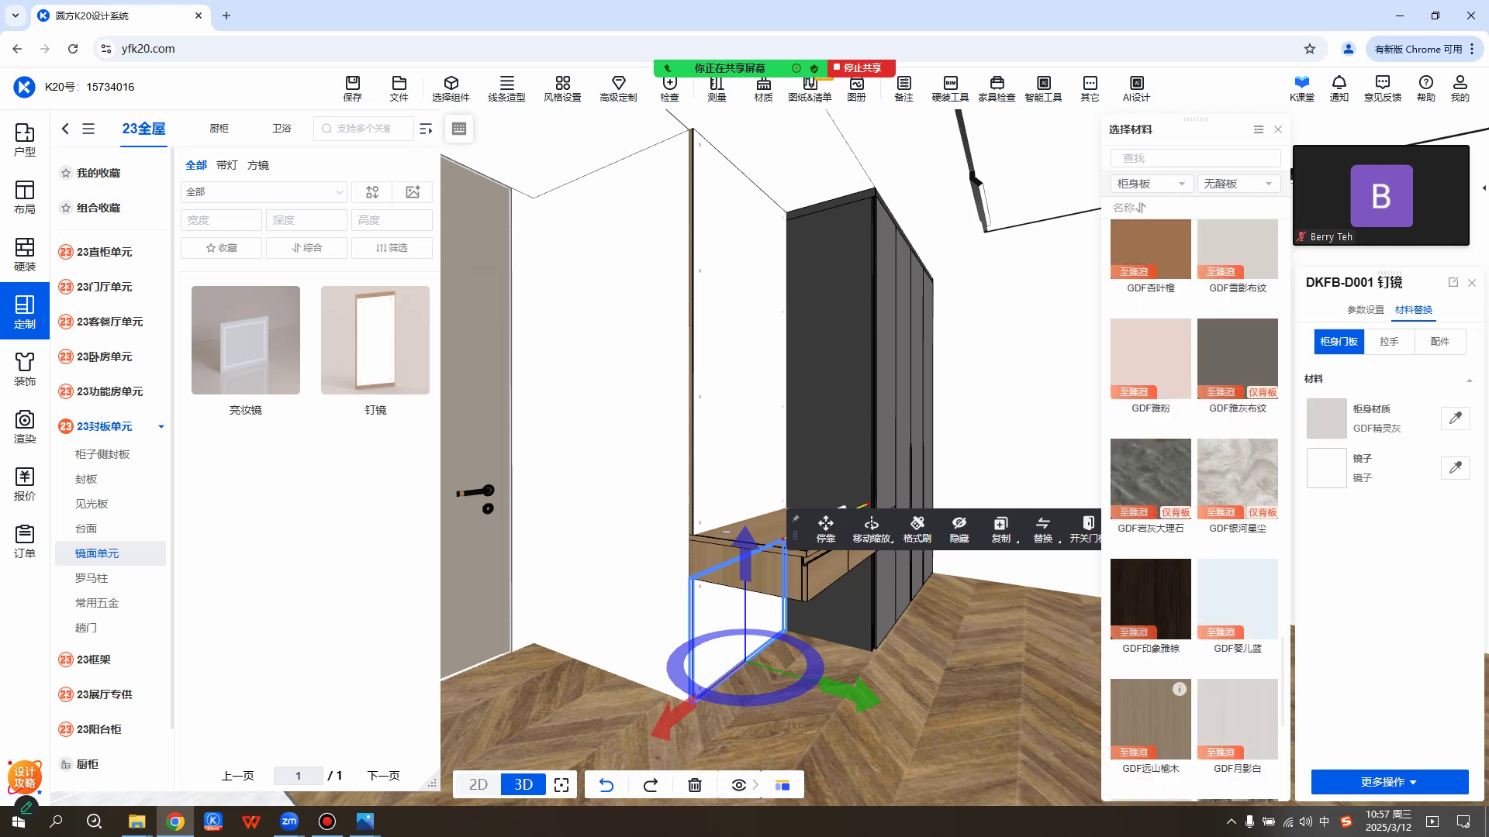
left_click(1150, 721)
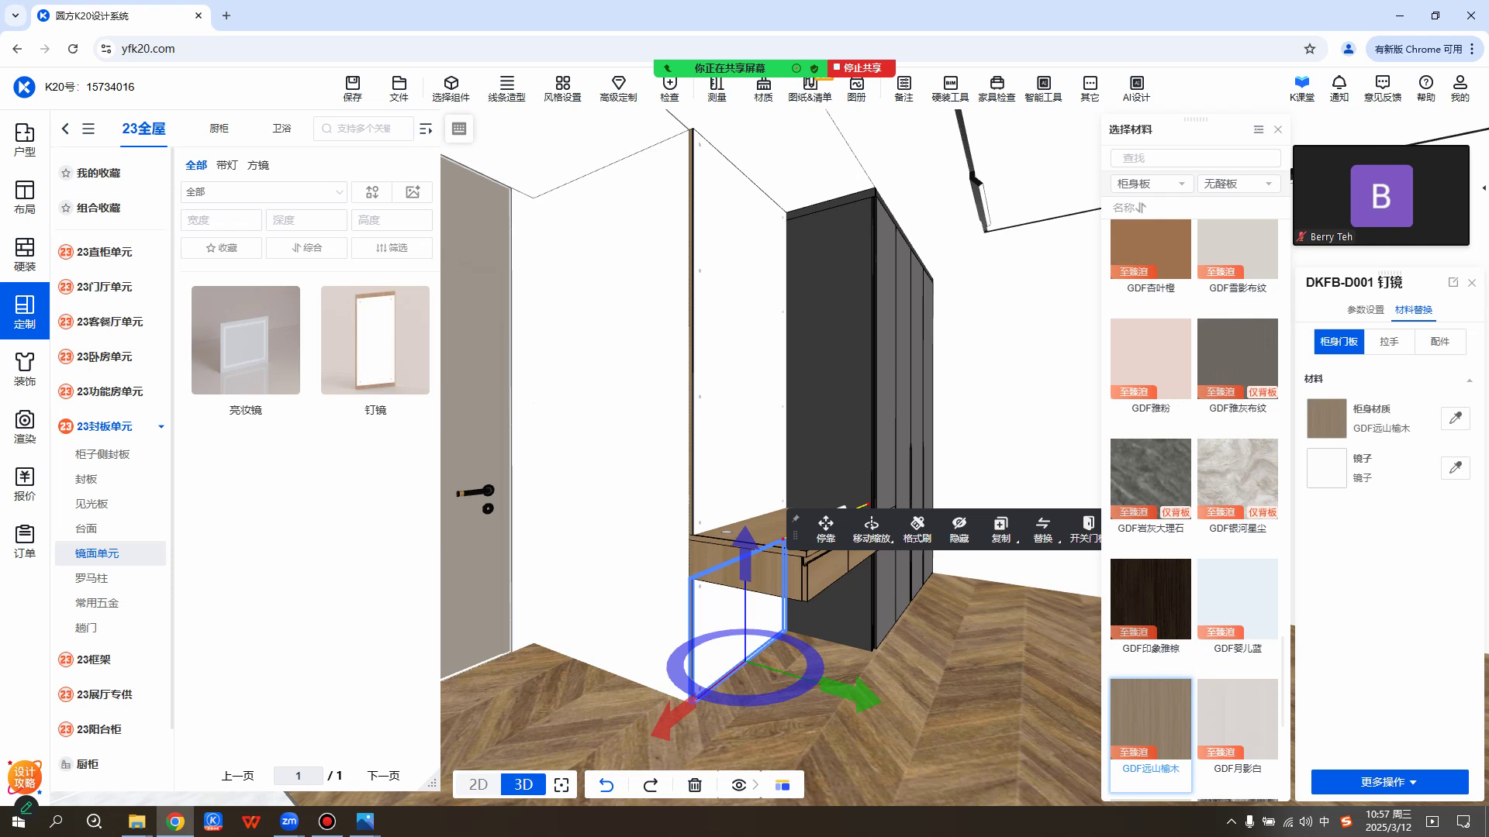
Clear the selection and save the design with the wardrobe and desk shown from the front.
left_click(985, 682)
right_click(969, 589)
right_click_drag(970, 590, 783, 605)
scroll(783, 605, "up", 2)
left_click_drag(852, 605, 760, 605)
scroll(784, 605, "down", 3)
scroll(783, 604, "up", 1)
right_click_drag(783, 604, 667, 619)
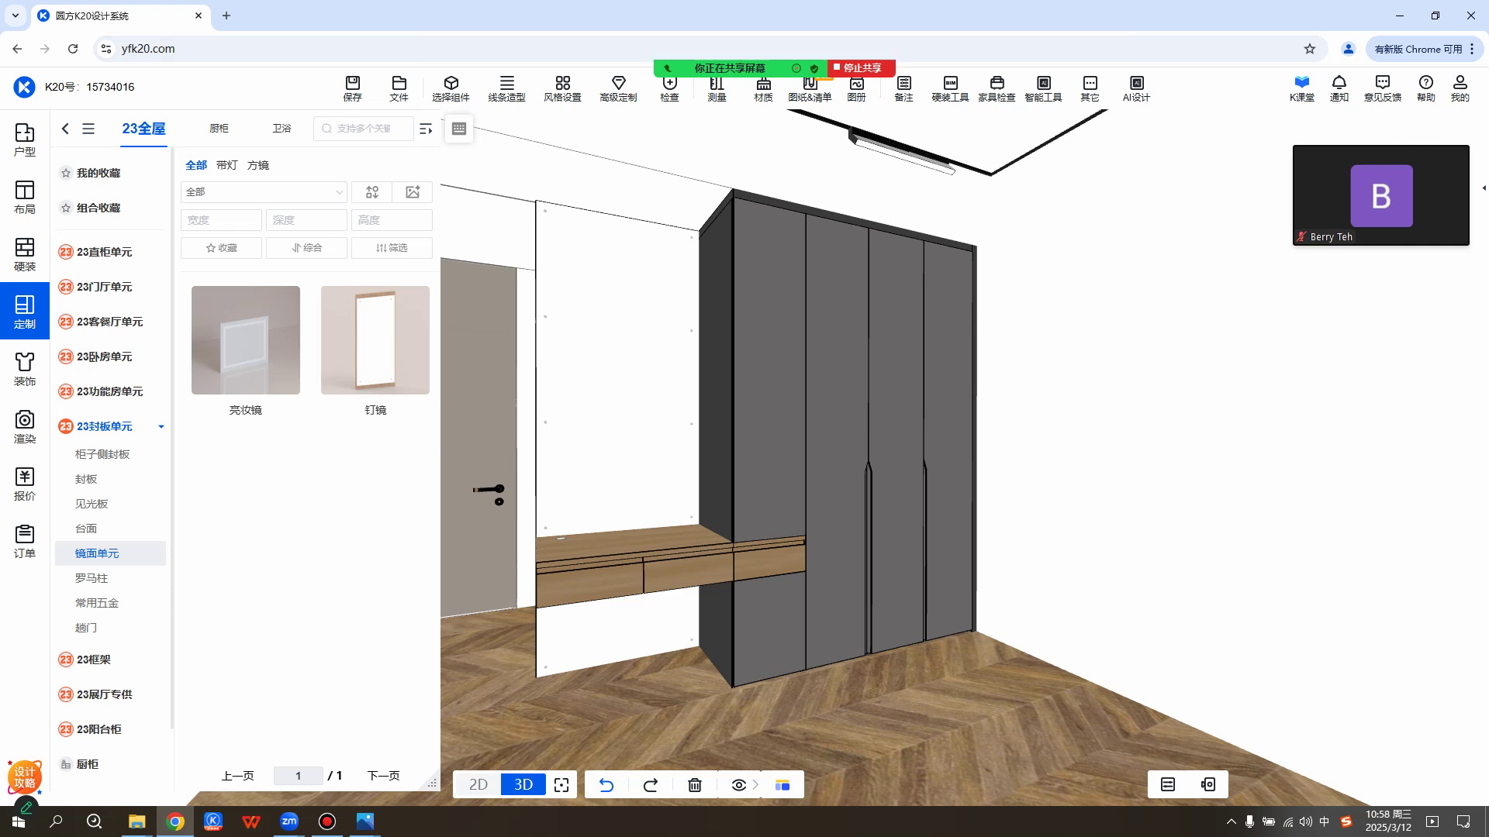
key("ctrl+s")
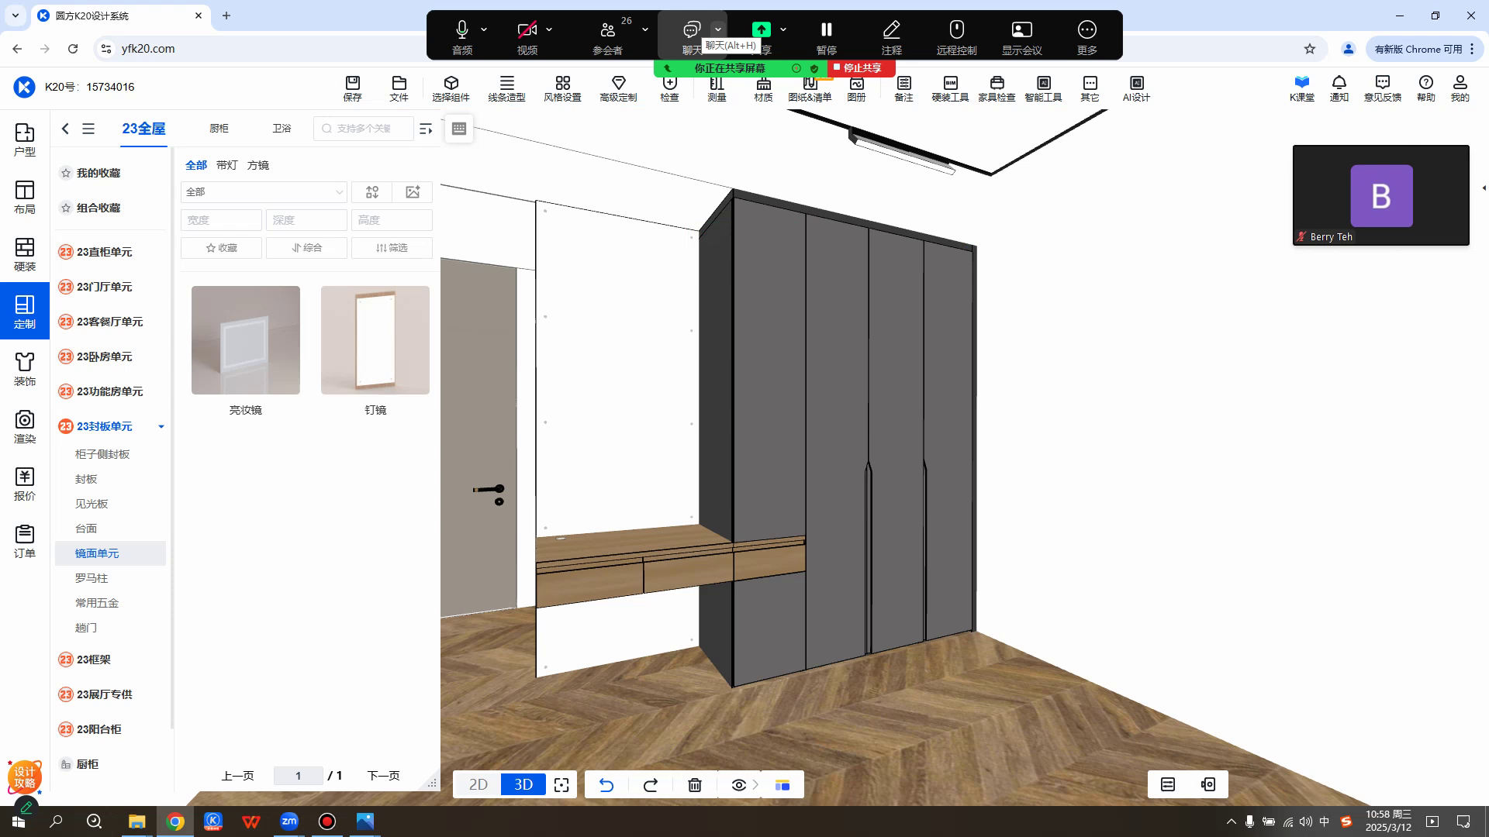
Open the Zoom meeting chat and move its window clear of the wardrobe.
left_click(692, 31)
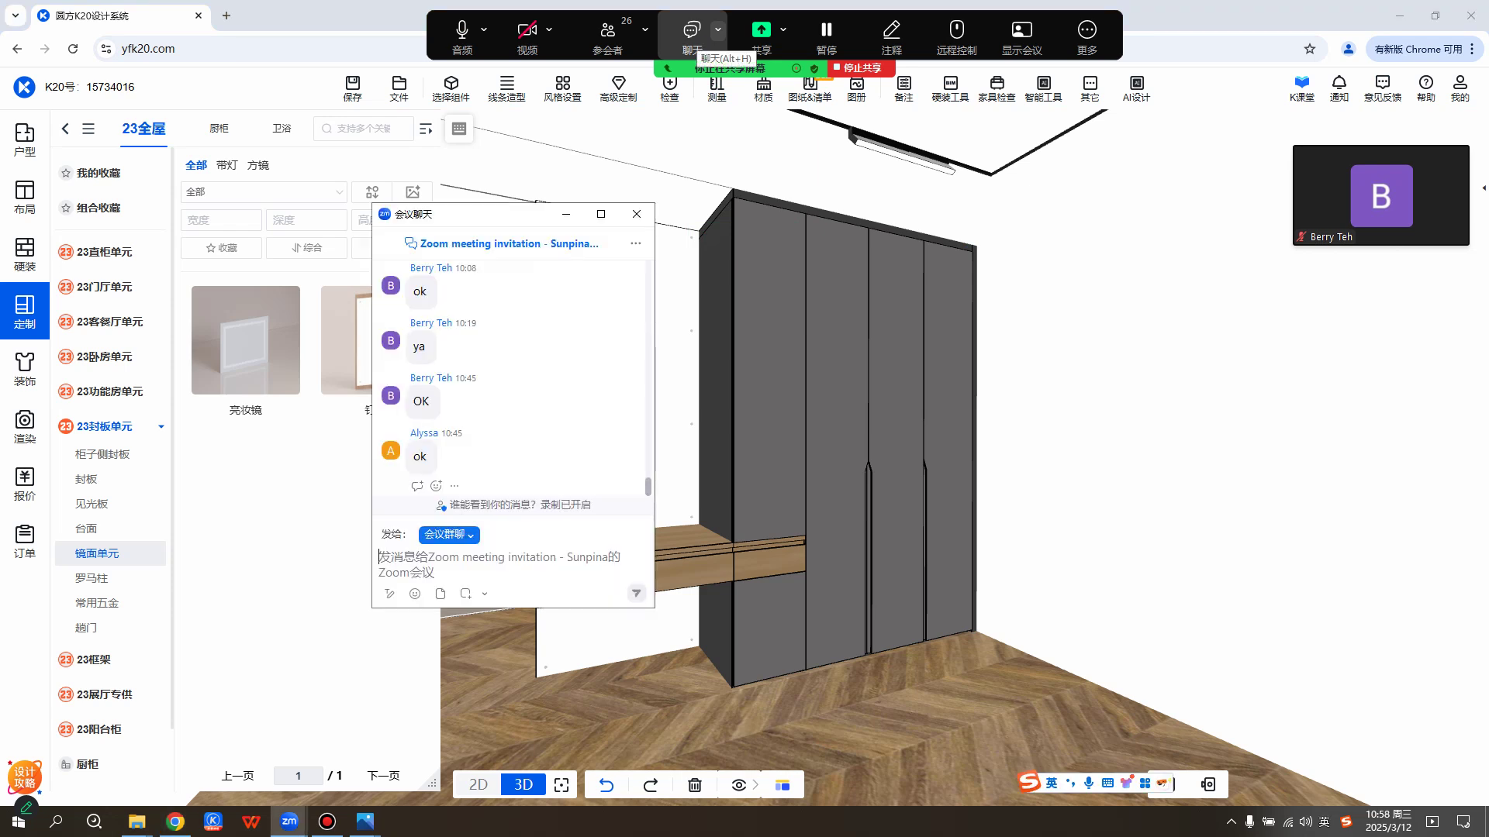
left_click_drag(581, 241, 1180, 273)
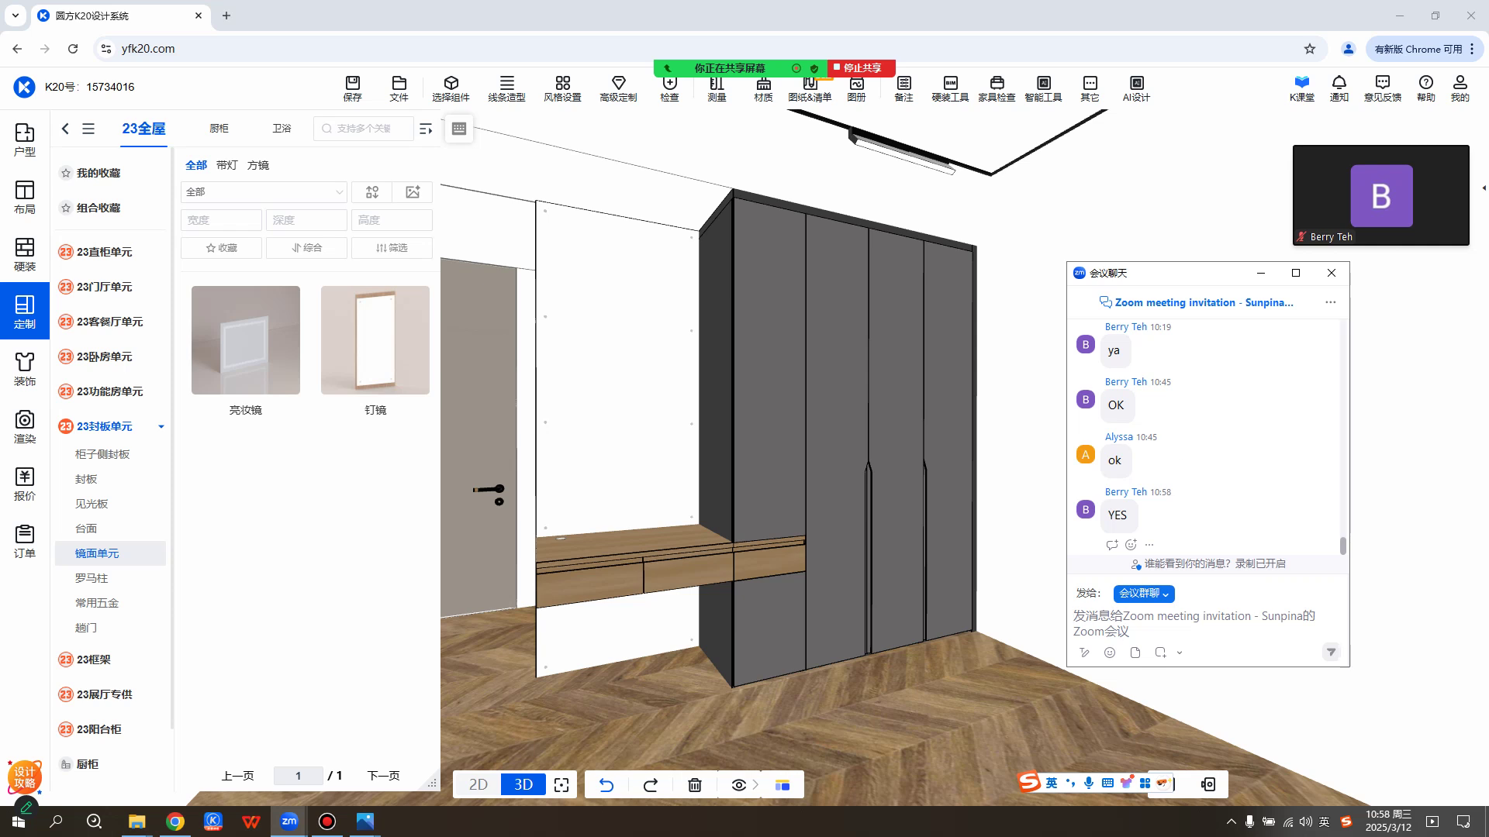
type("xiuxi")
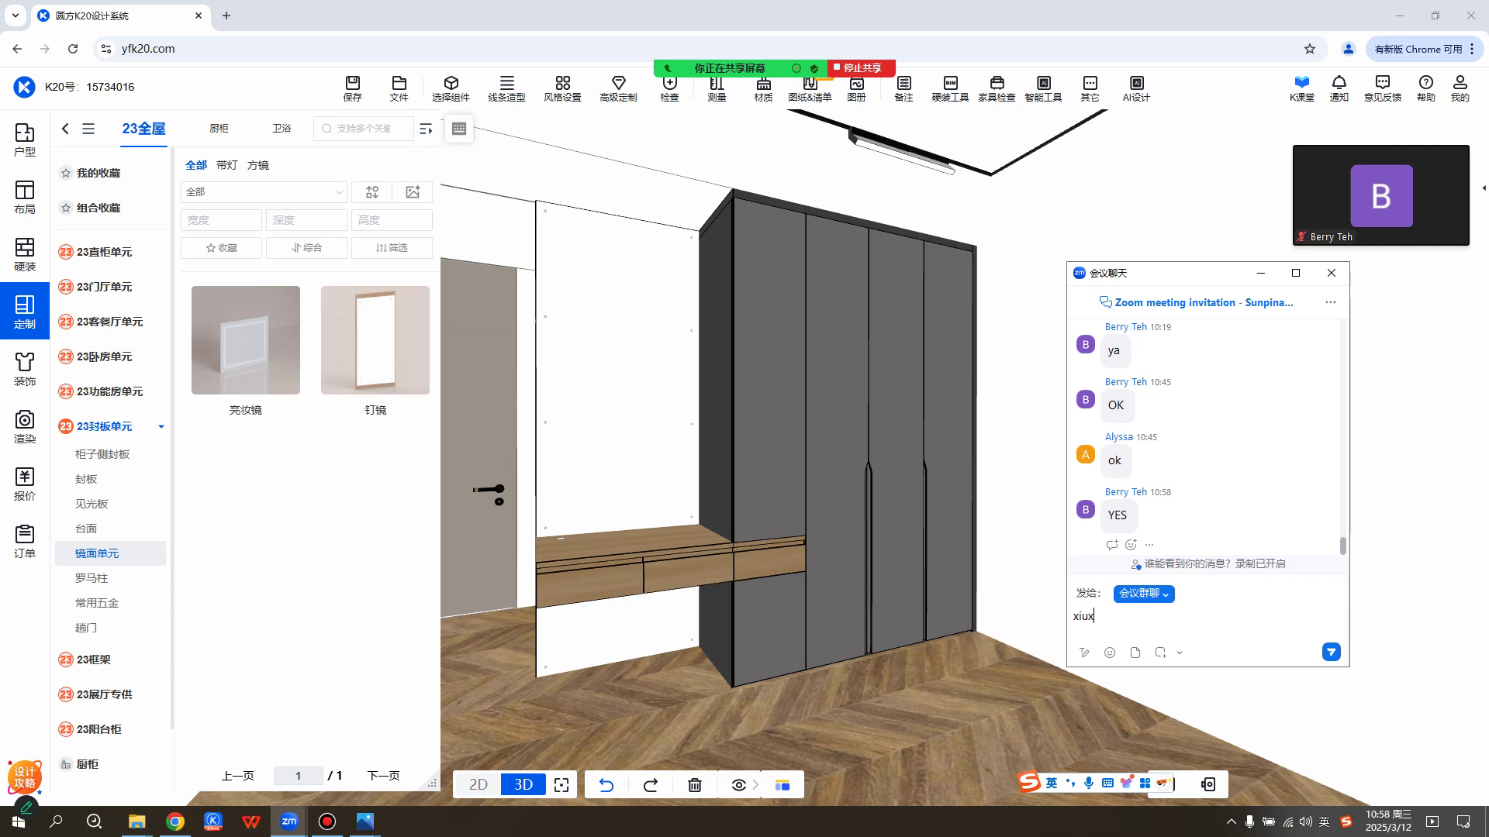
key("BackSpace")
key("BackSpace")
key("BackSpace")
key("BackSpace")
Switch the input method to Chinese and leave the chat message field empty.
key("ctrl+shift")
type("x")
key("BackSpace")
type("x")
key("BackSpace")
type("x")
key("shift")
key("BackSpace")
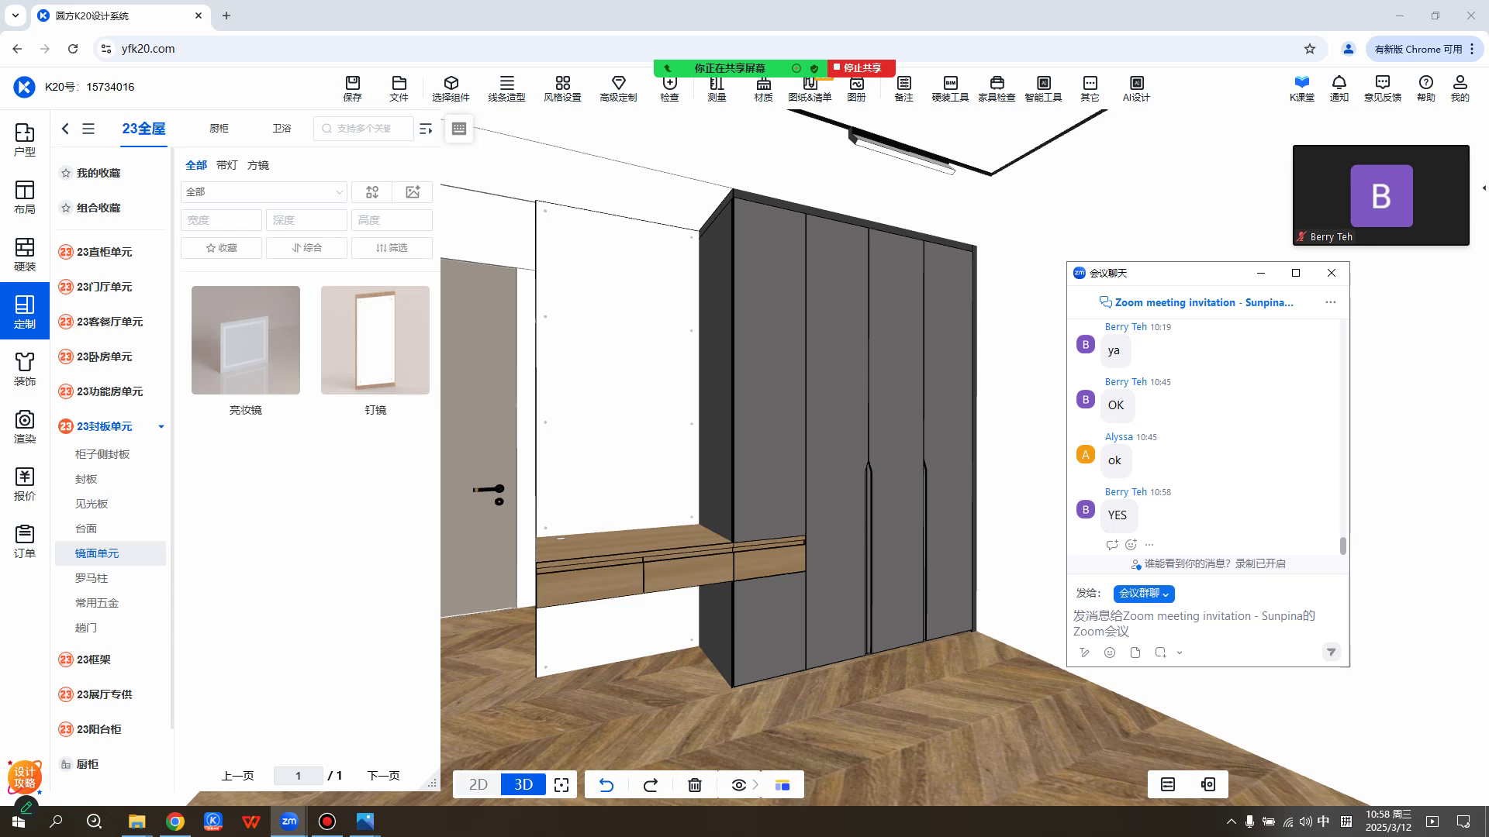
Send the message 休息五分钟 to the meeting group chat.
type("xiu")
type("xi")
key("space")
type("wufenz")
key("space")
key("Return")
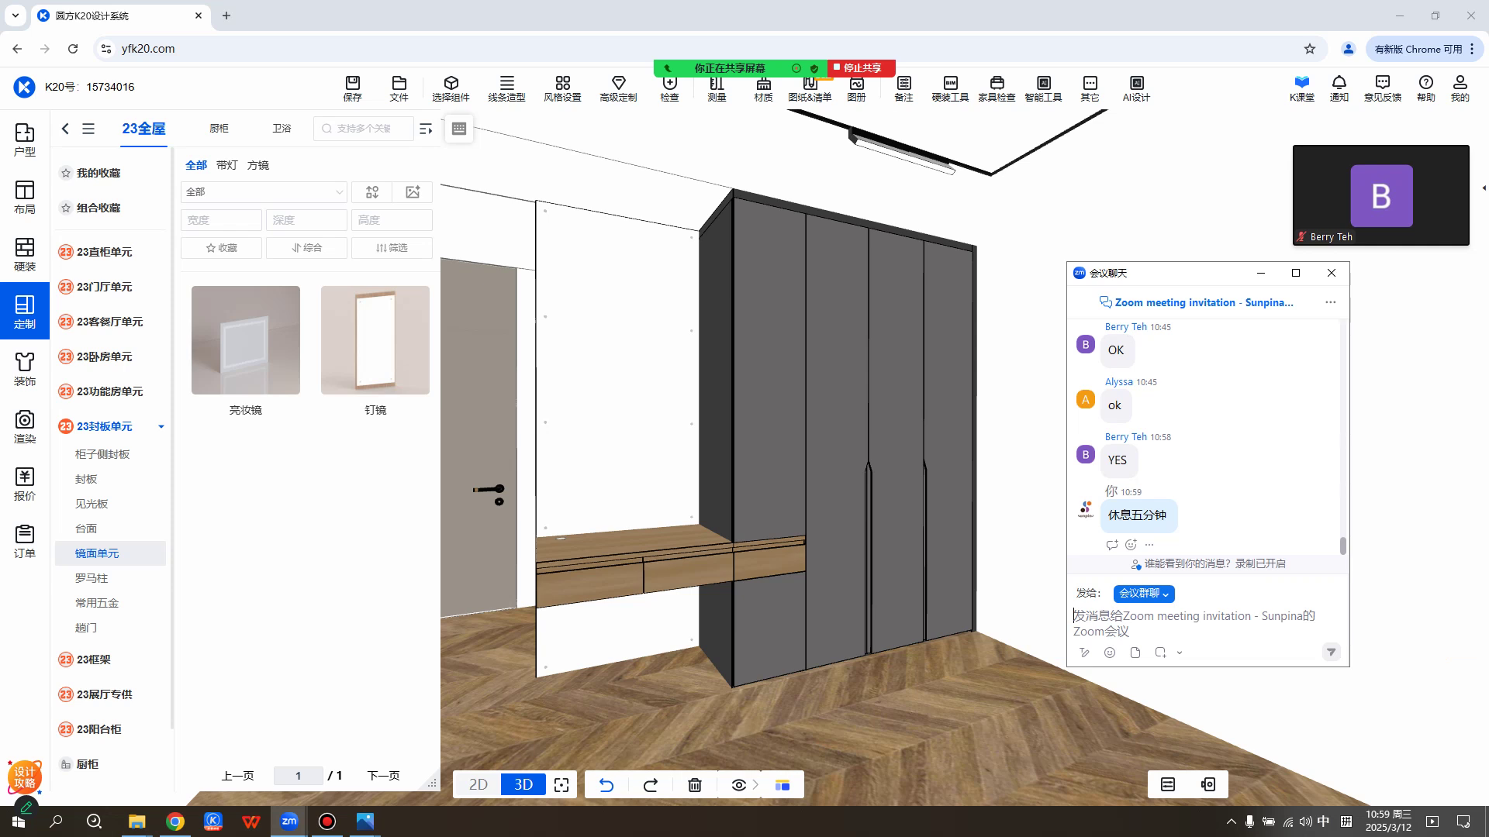
Send the message 11.05开始 to the meeting group chat.
type("11.05")
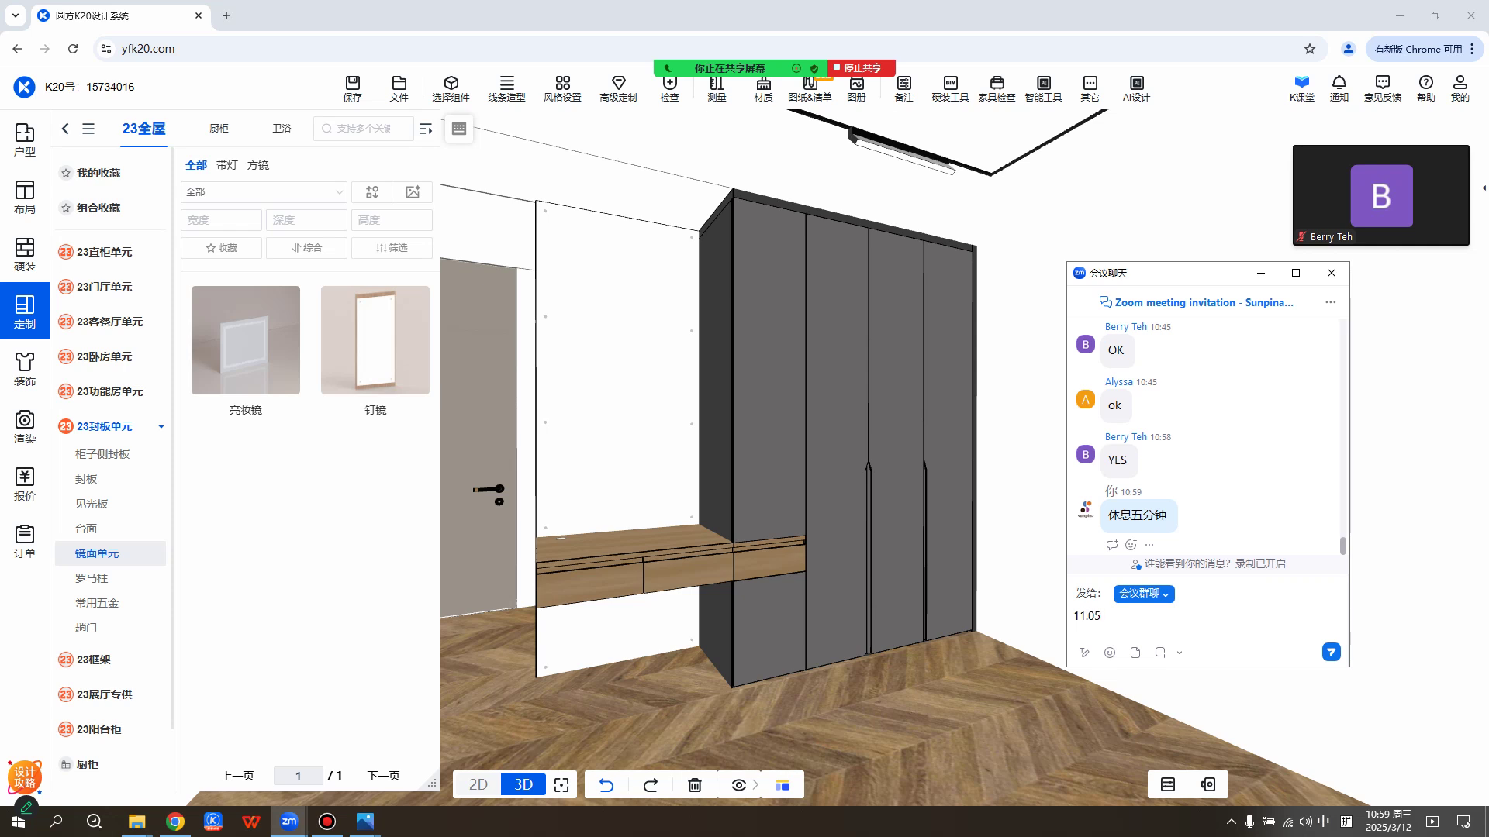
type("开始")
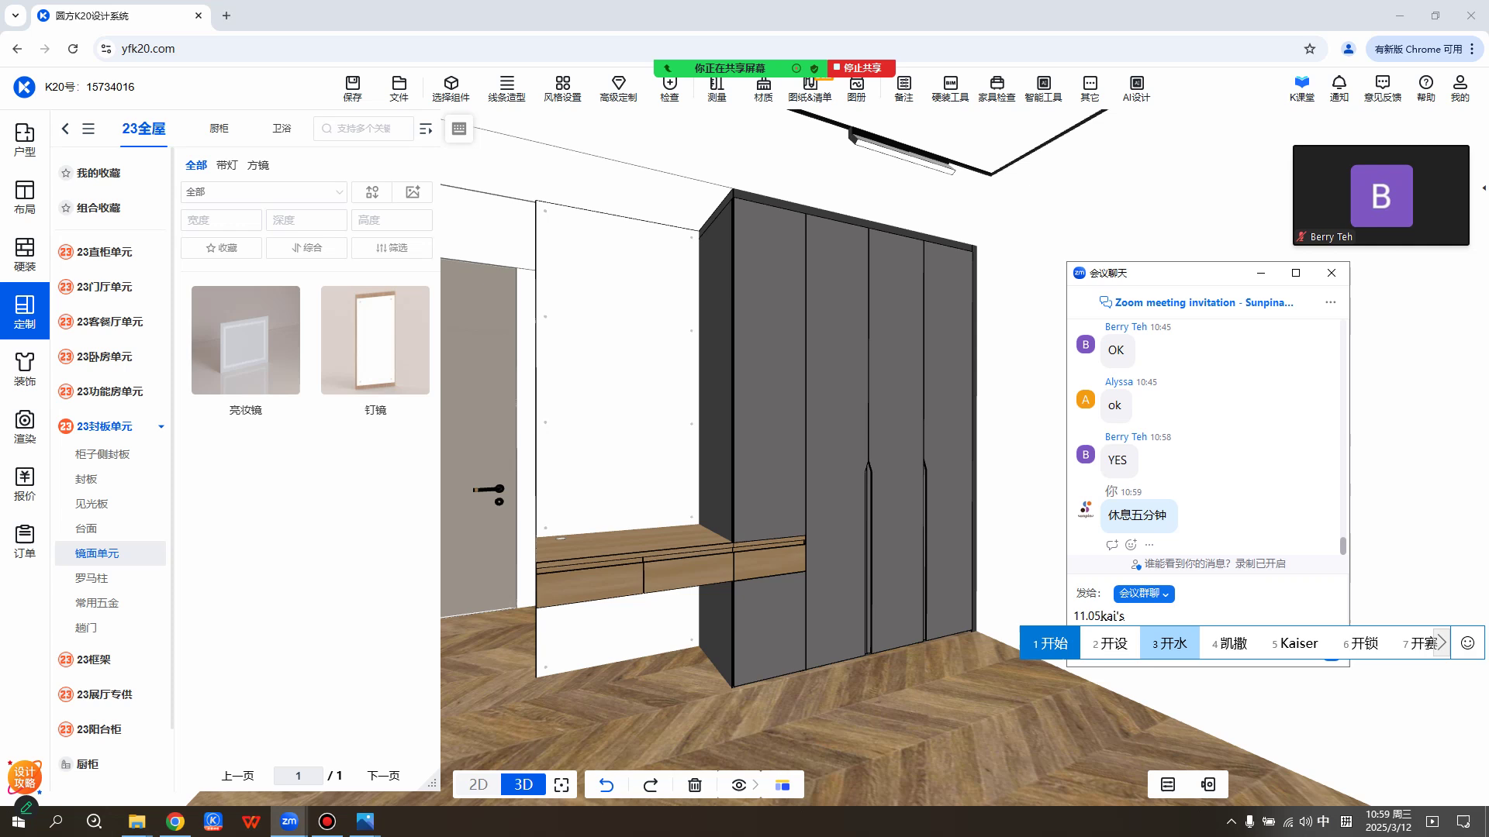
key("Return")
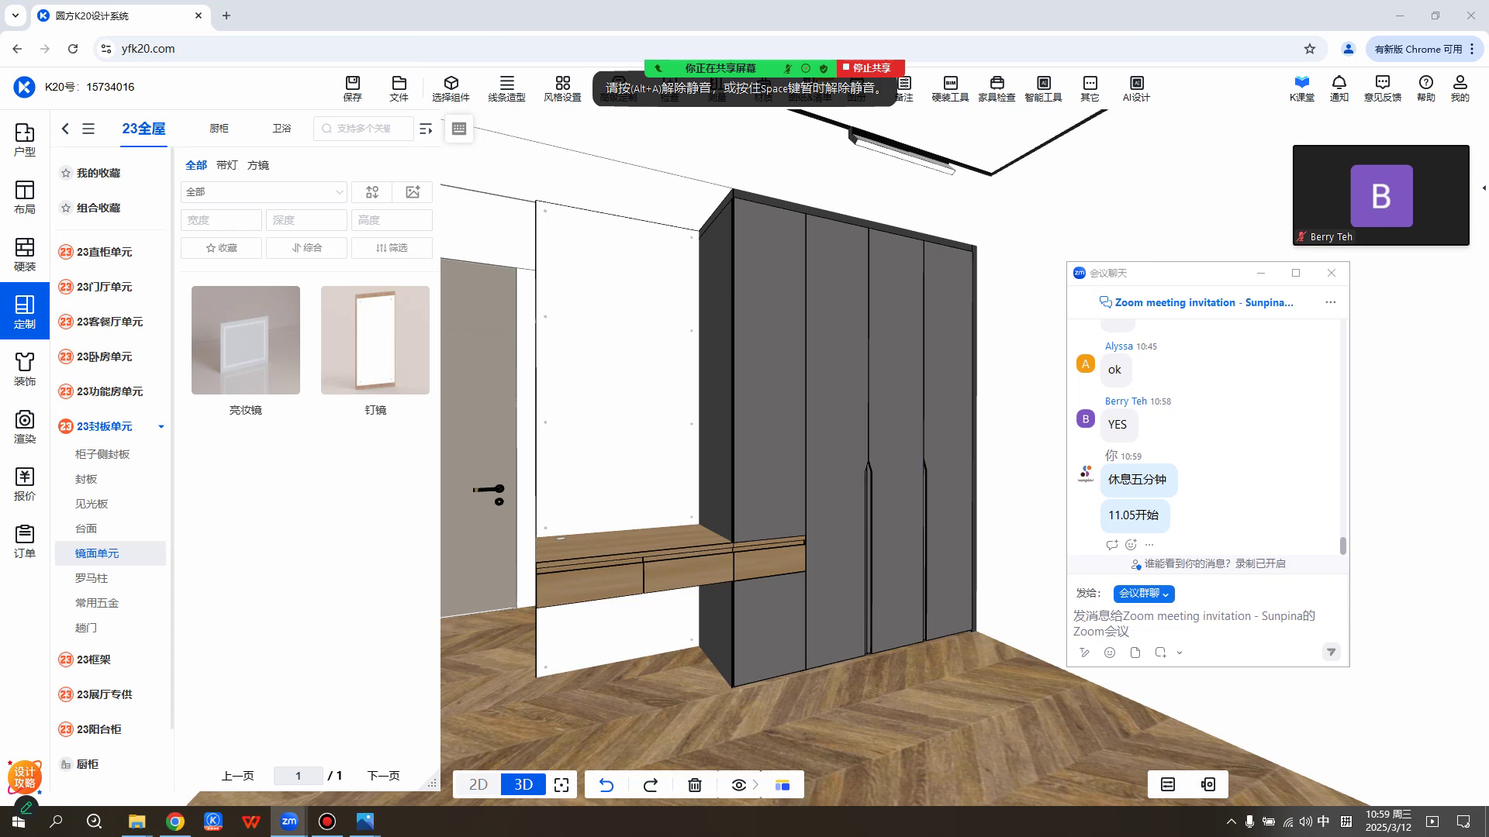
Send the message 辛苦啦大家 to the meeting group chat.
left_click(1194, 623)
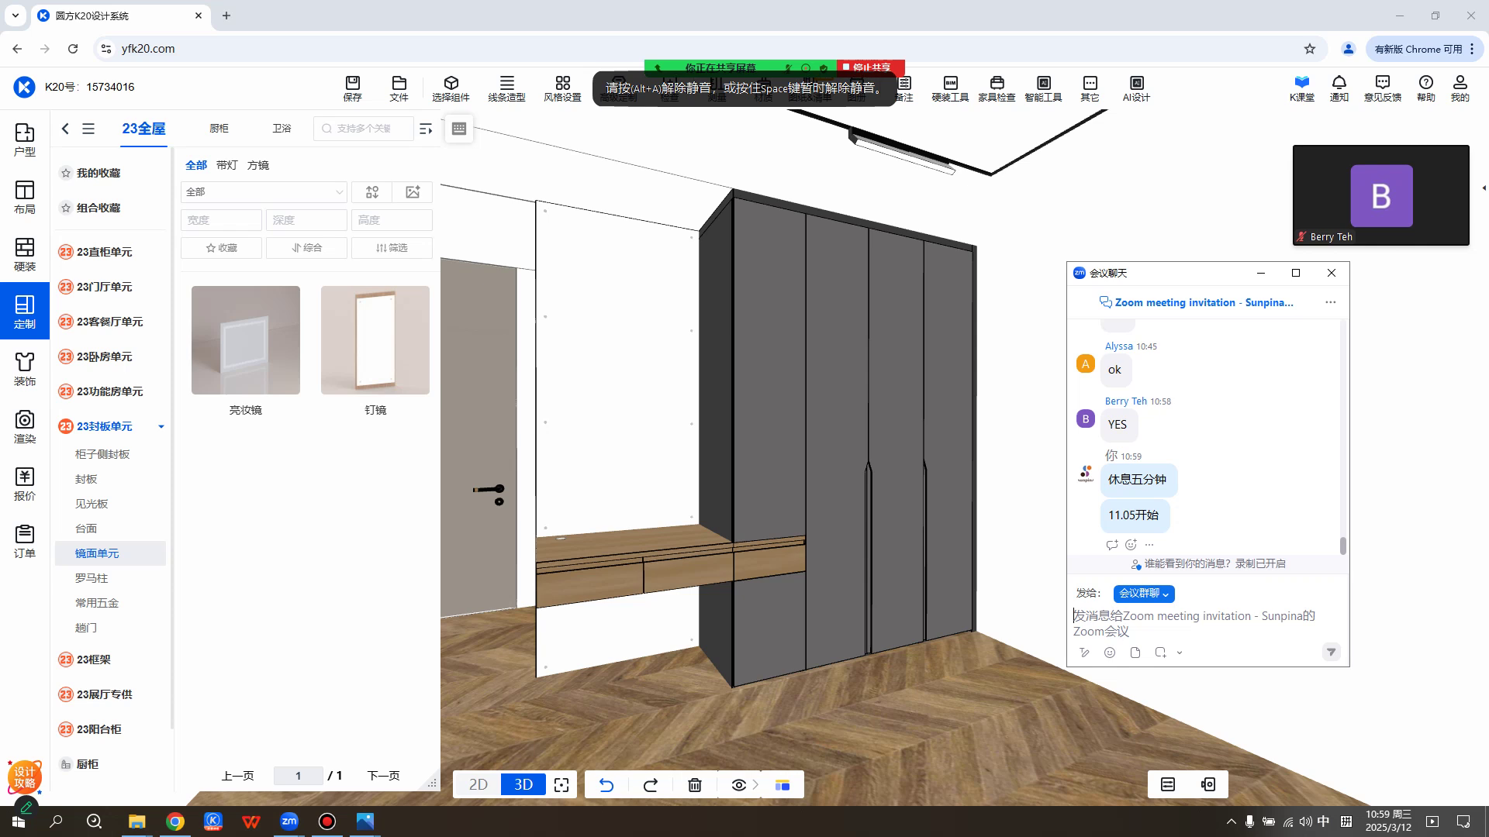
type("辛苦la")
key("space")
type("dajia")
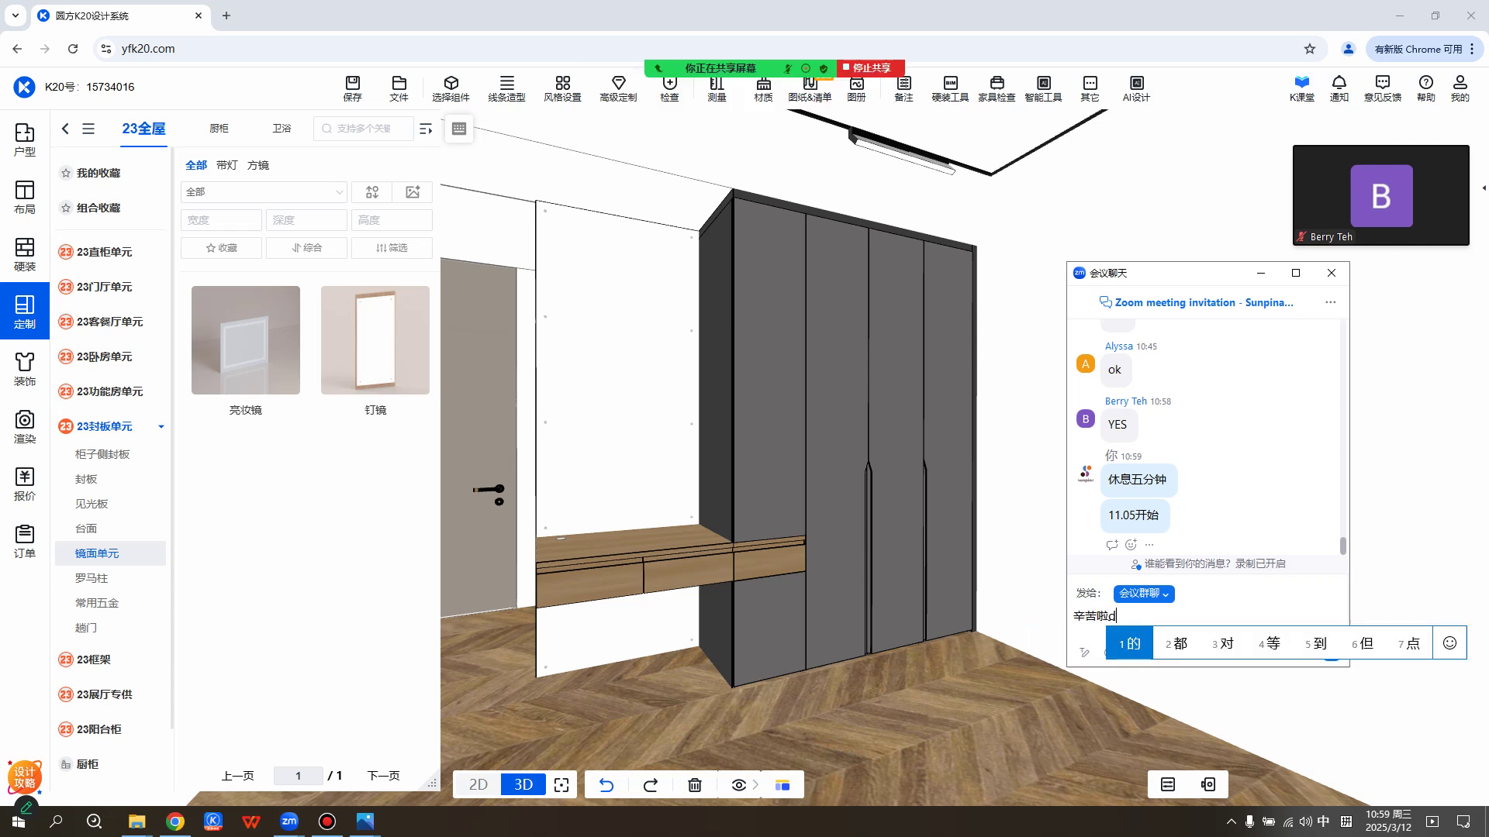
key("space")
key("Return")
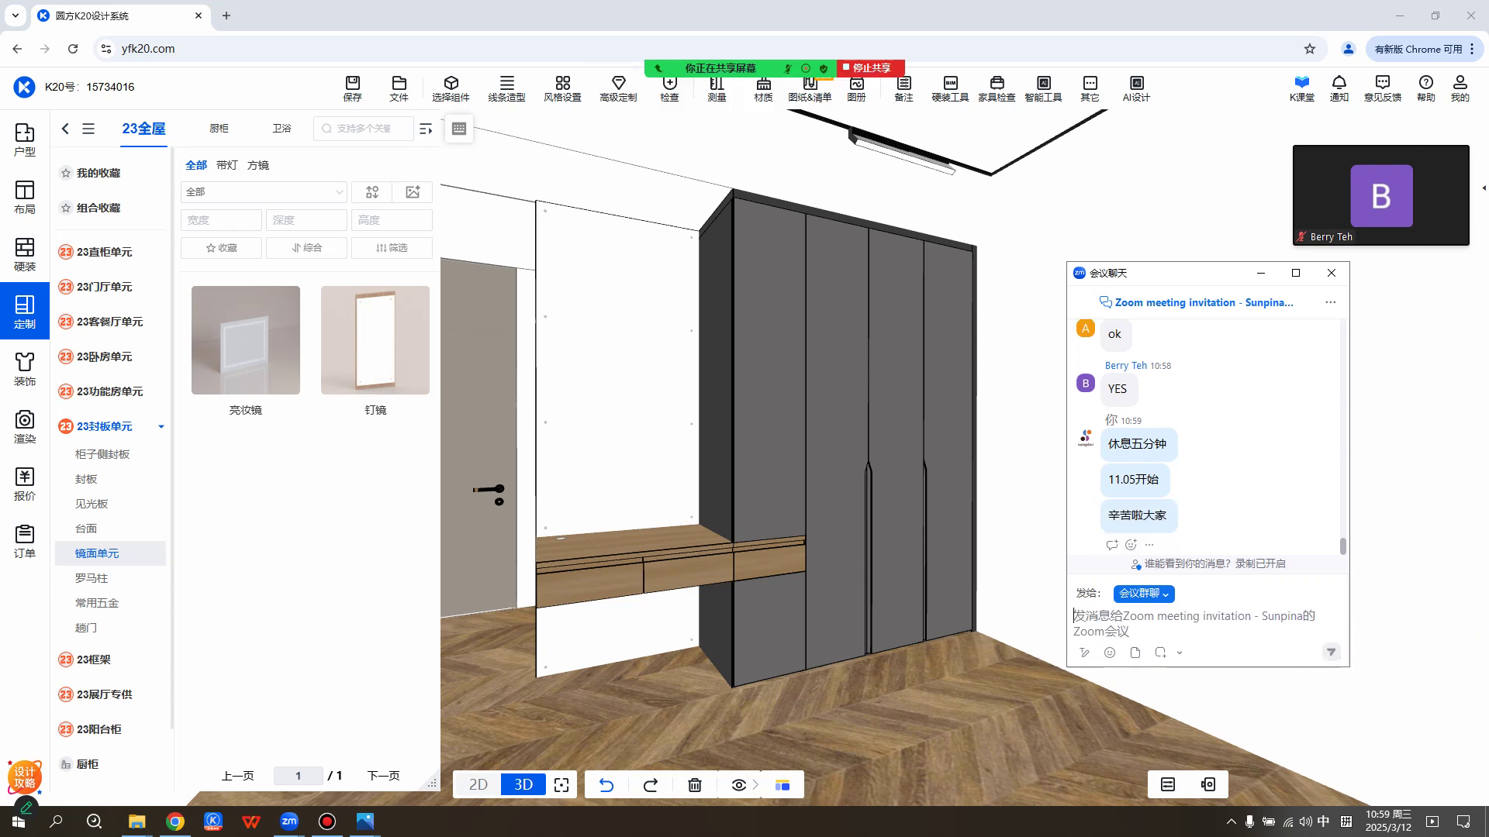
Switch to the other Chinese input method and minimize the meeting chat without sending anything more.
type("s")
key("BackSpace")
key("ctrl+shift")
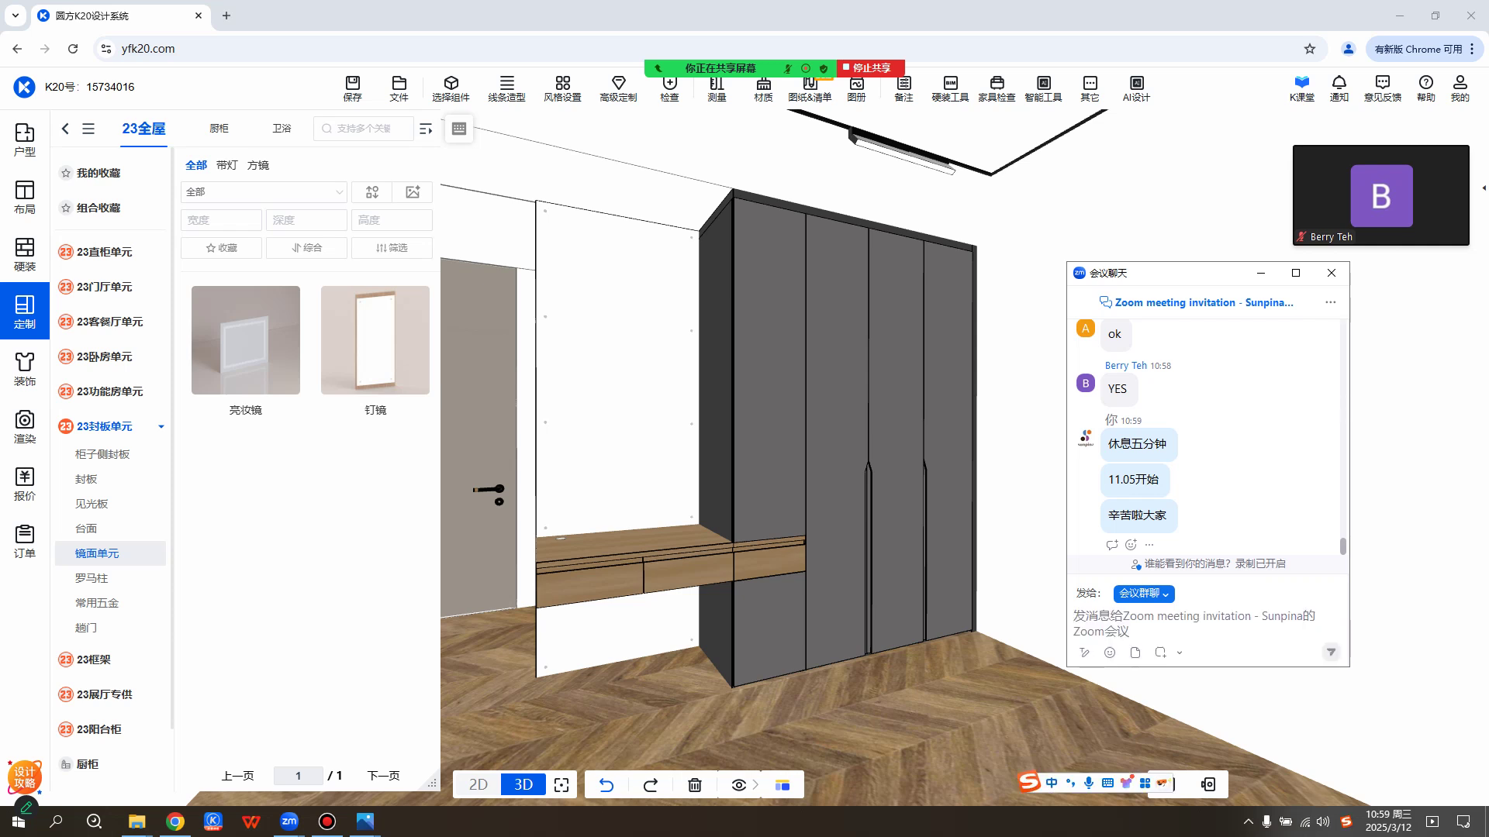
type("j")
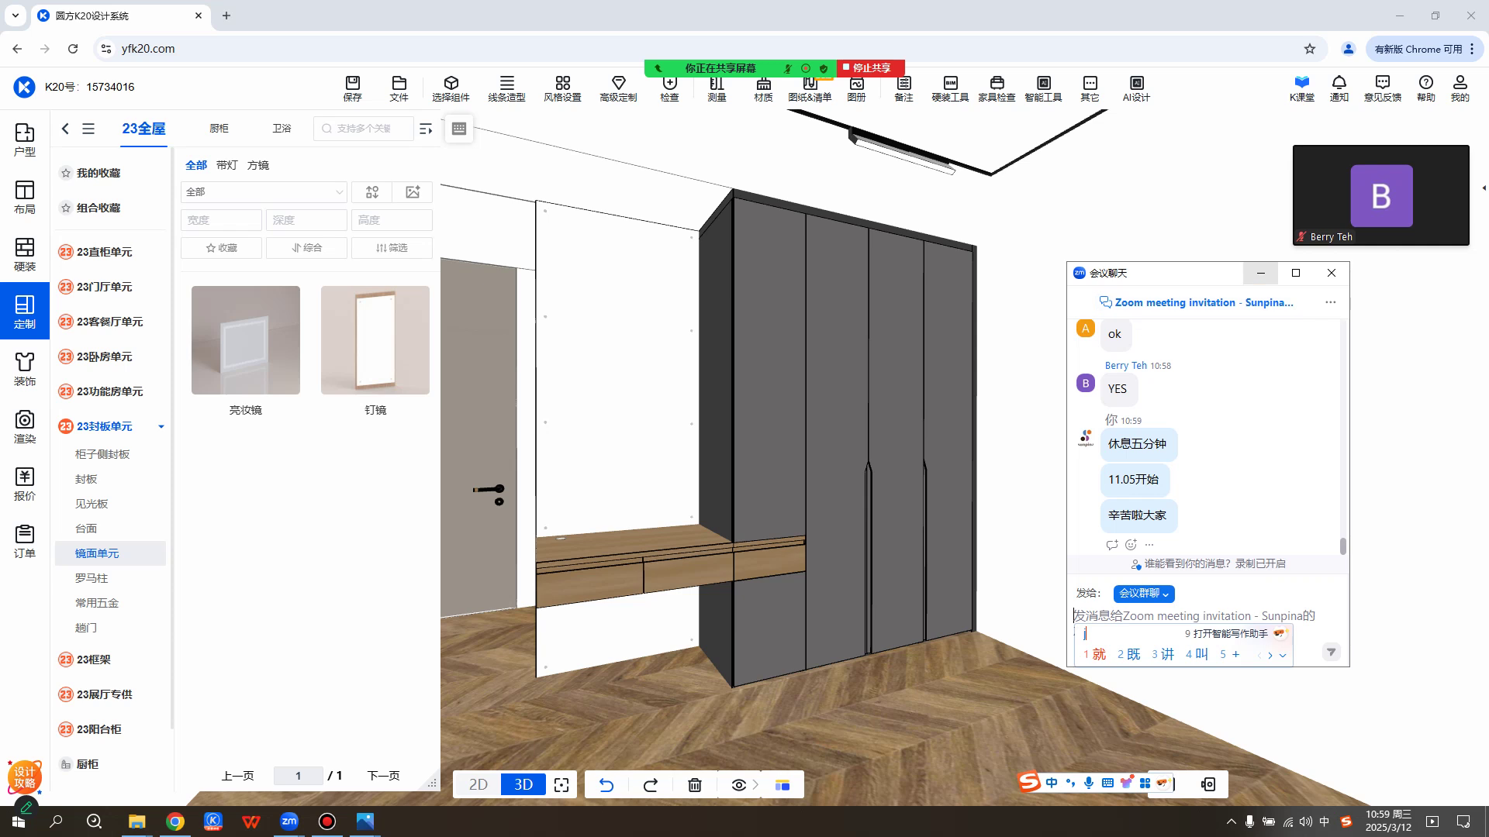
left_click(1260, 272)
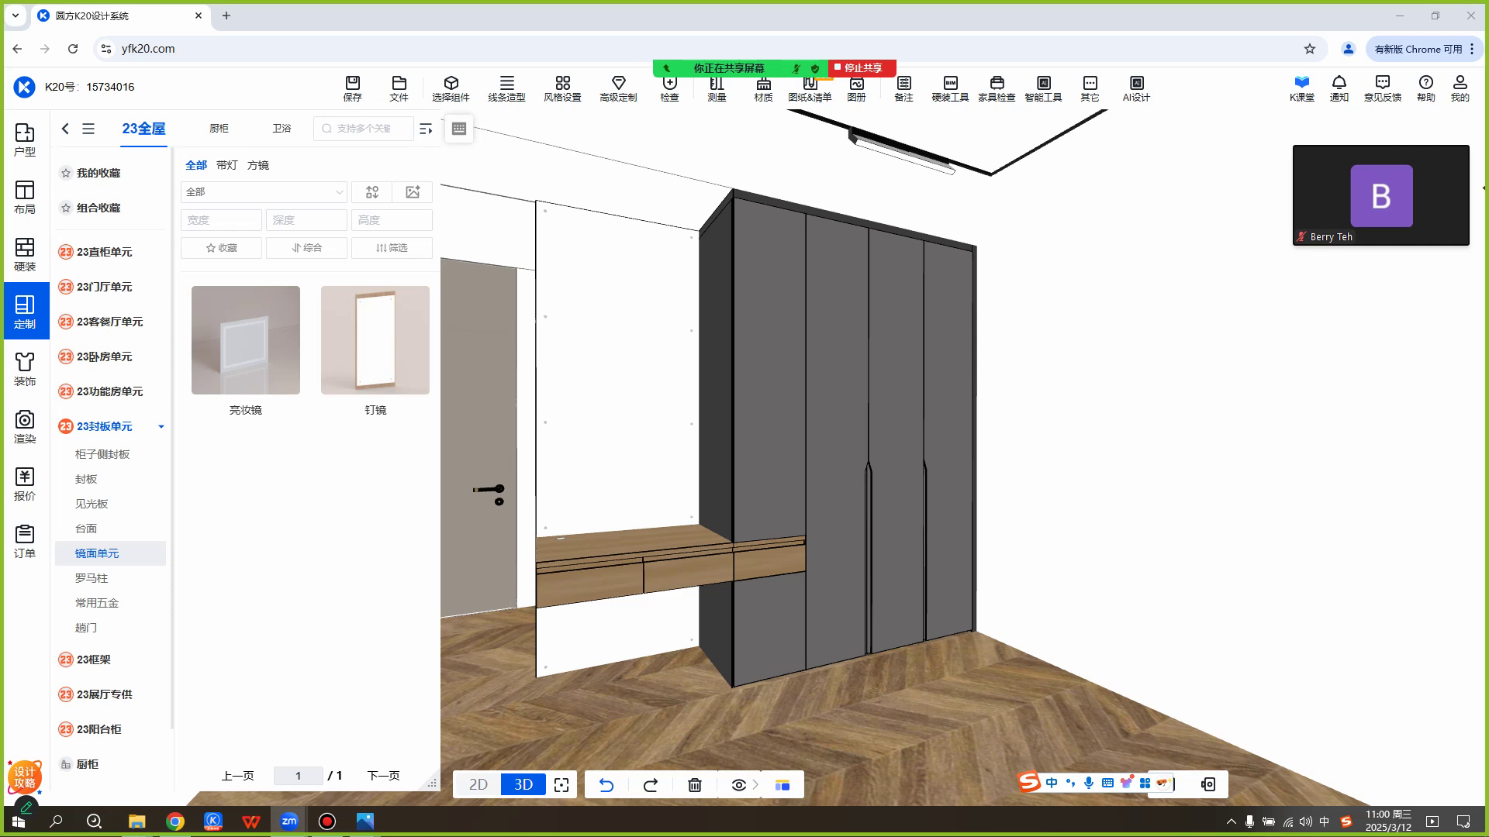
Reopen the meeting chat and move its window up beside the participant video.
mouse_move(698, 69)
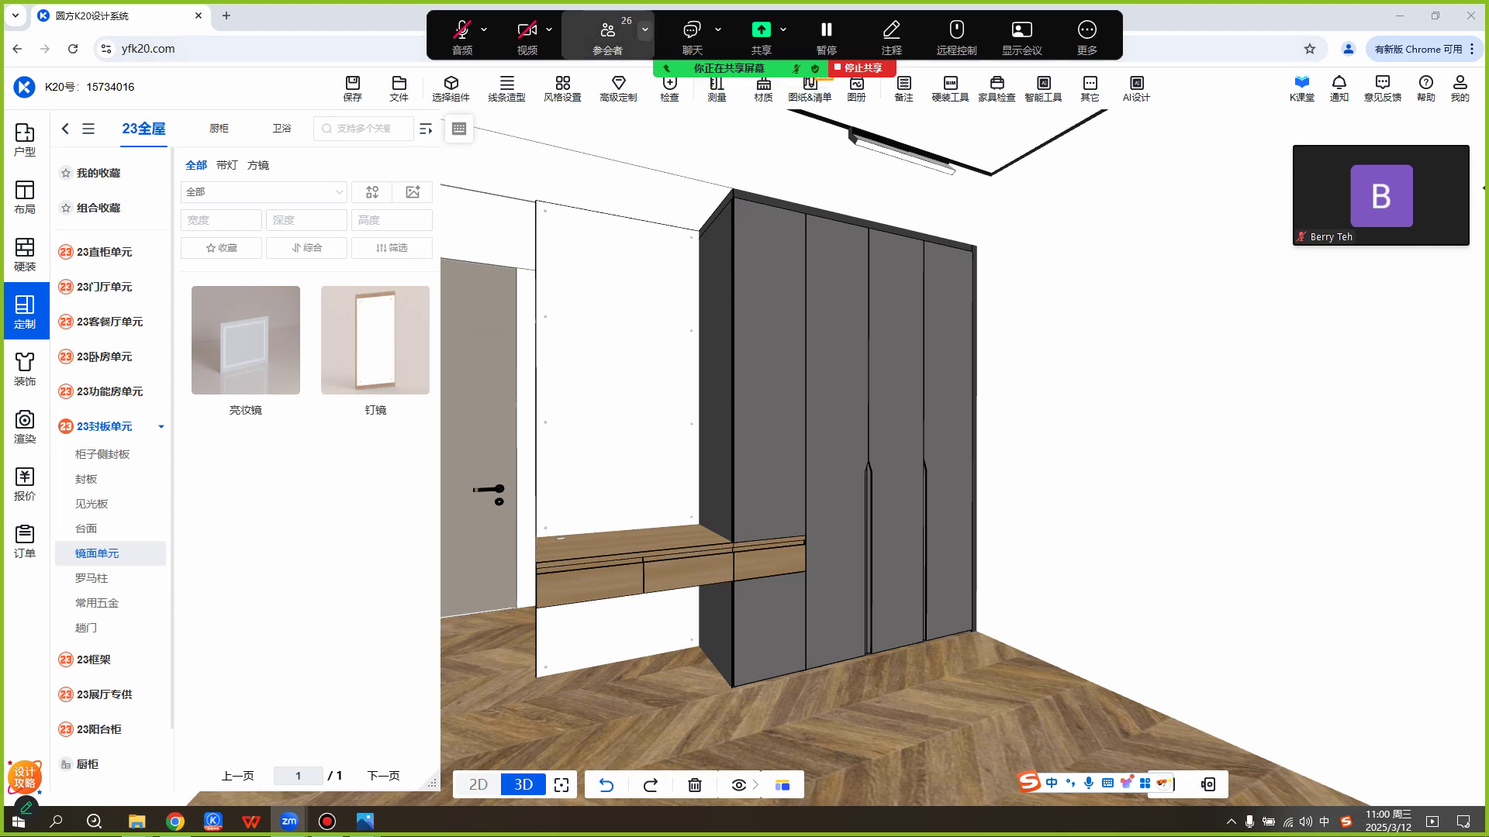
left_click(692, 32)
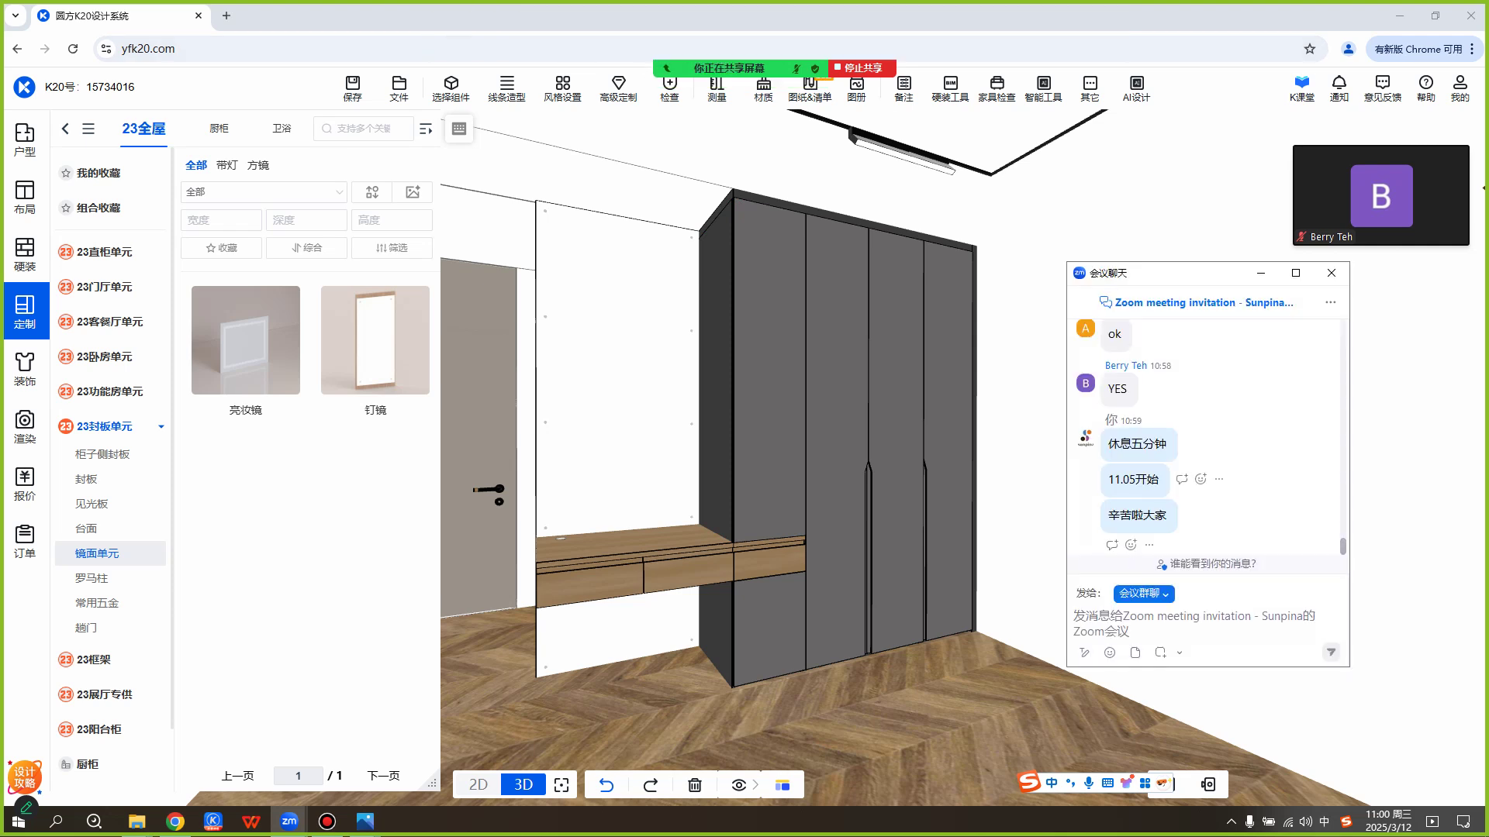
scroll(1210, 481, "up", 1)
left_click_drag(1186, 273, 1128, 259)
scroll(1149, 427, "down", 1)
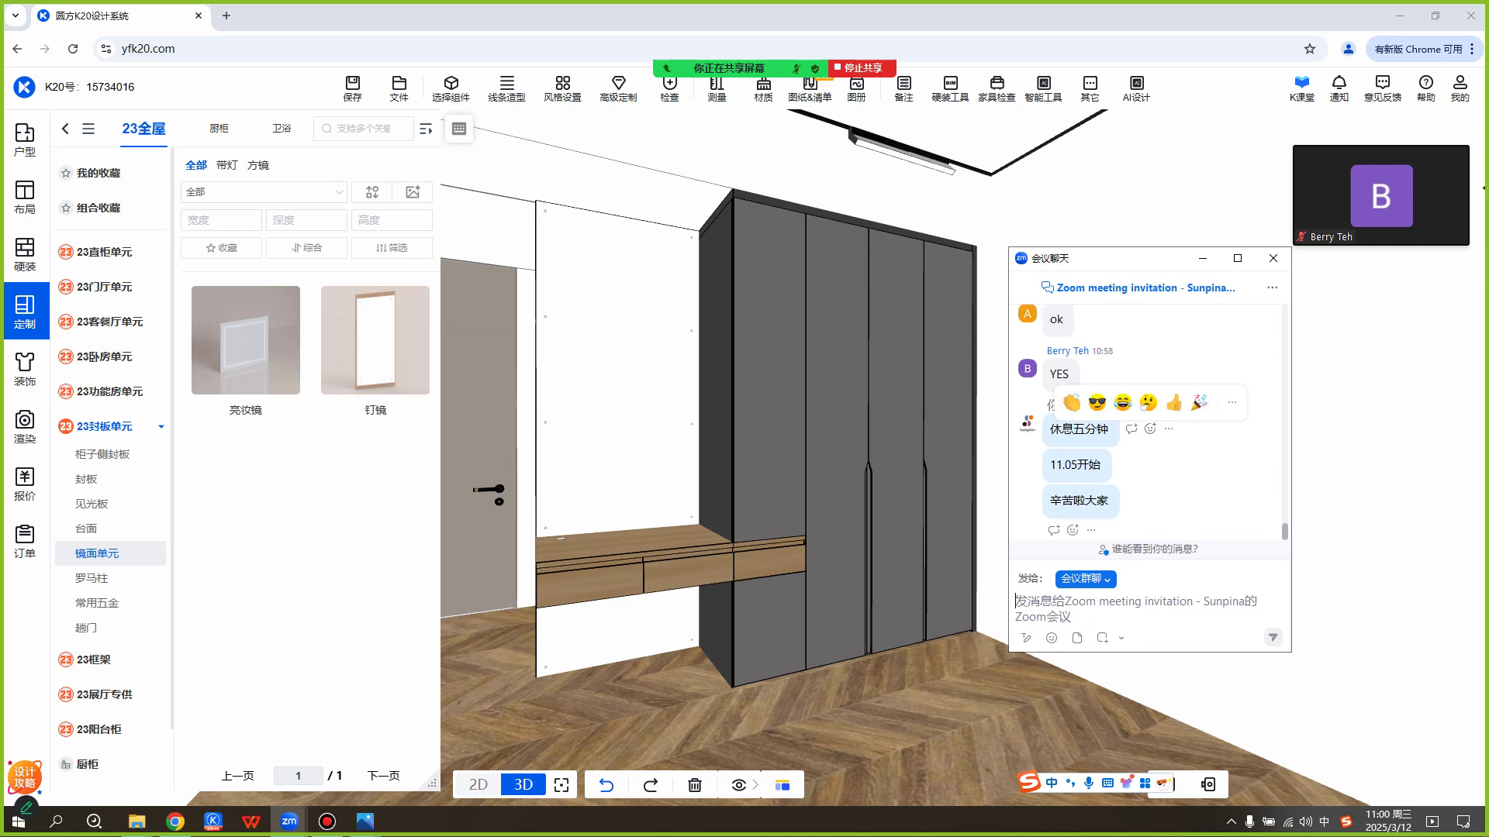
left_click_drag(1126, 259, 1138, 273)
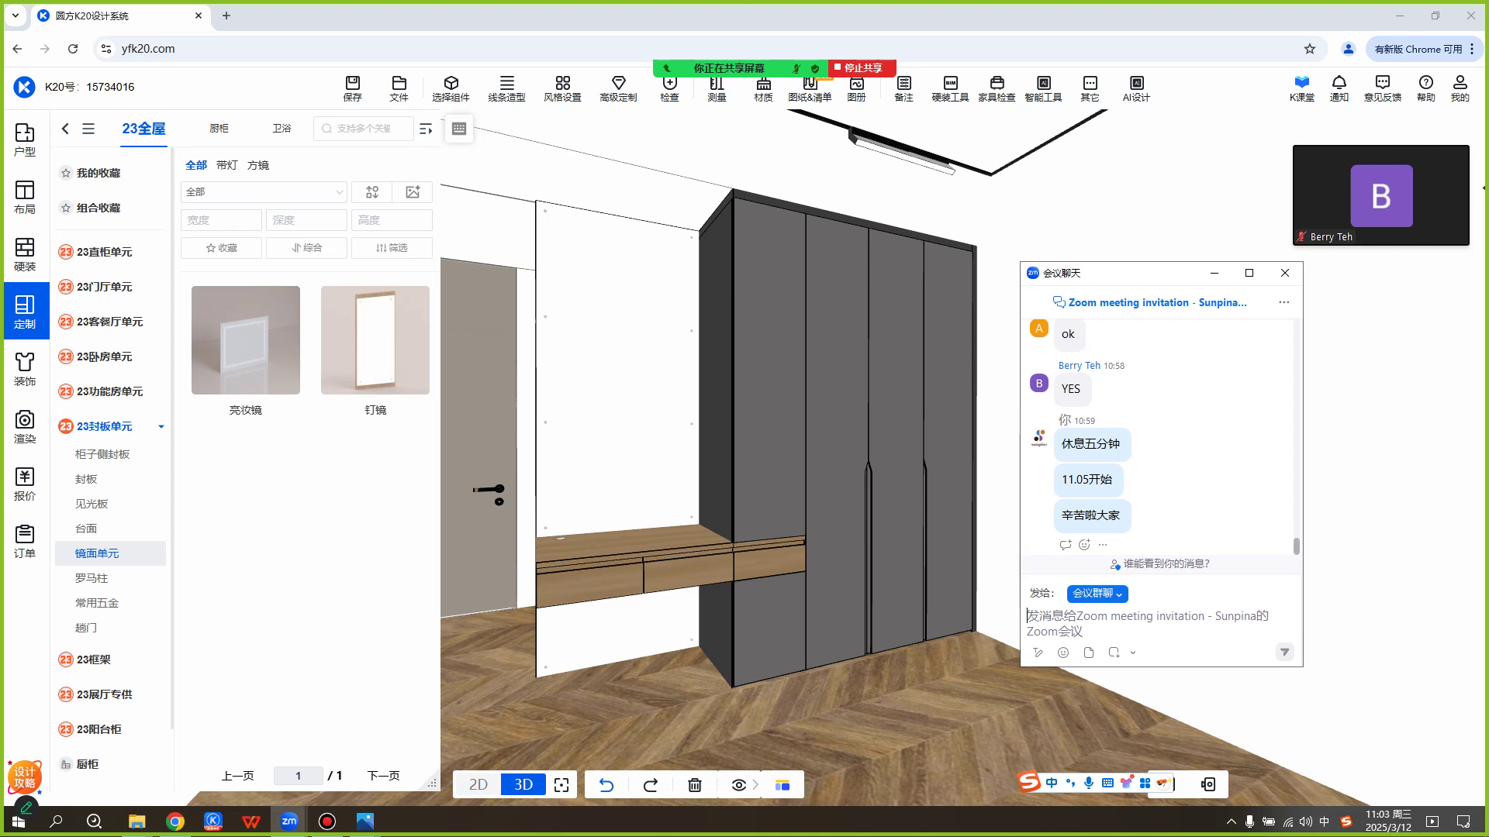
mouse_move(1155, 274)
left_mouse_down()
mouse_move(1123, 257)
mouse_move(1148, 276)
mouse_move(1142, 261)
left_mouse_up()
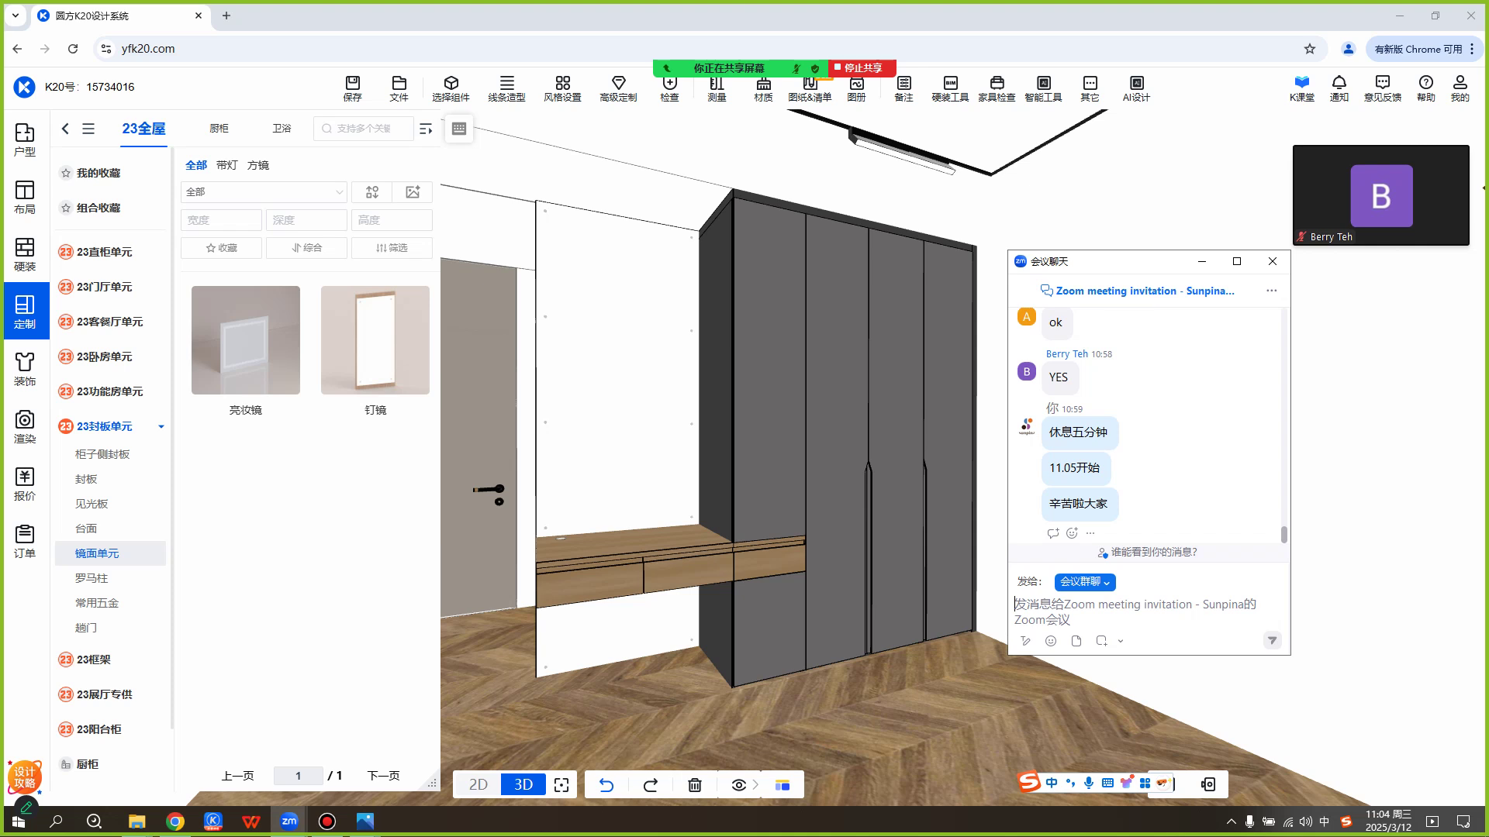
left_click_drag(1117, 262, 1101, 187)
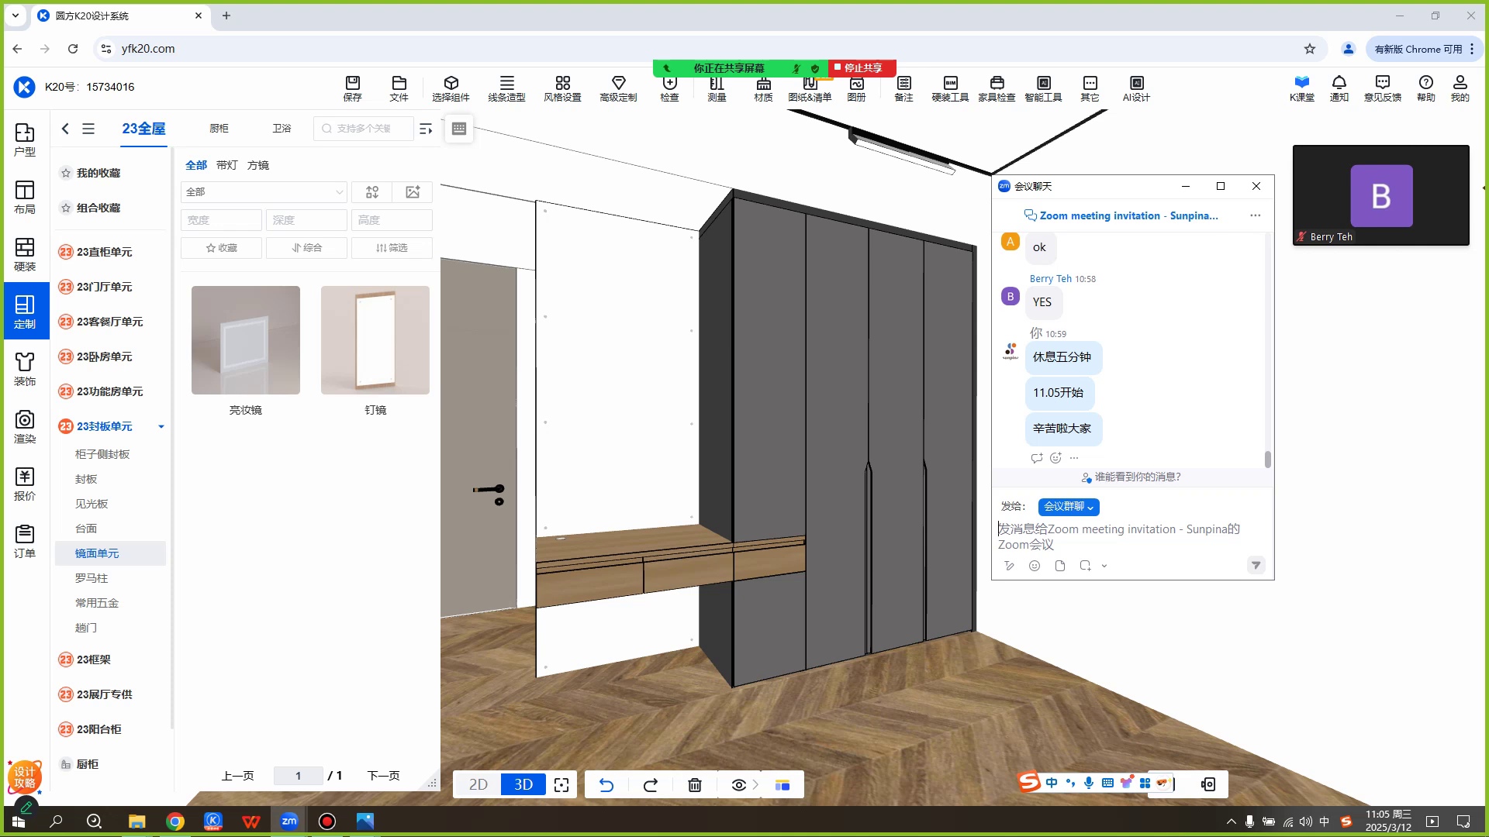
mouse_move(1116, 186)
left_mouse_down()
mouse_move(1102, 182)
mouse_move(1121, 158)
left_mouse_up()
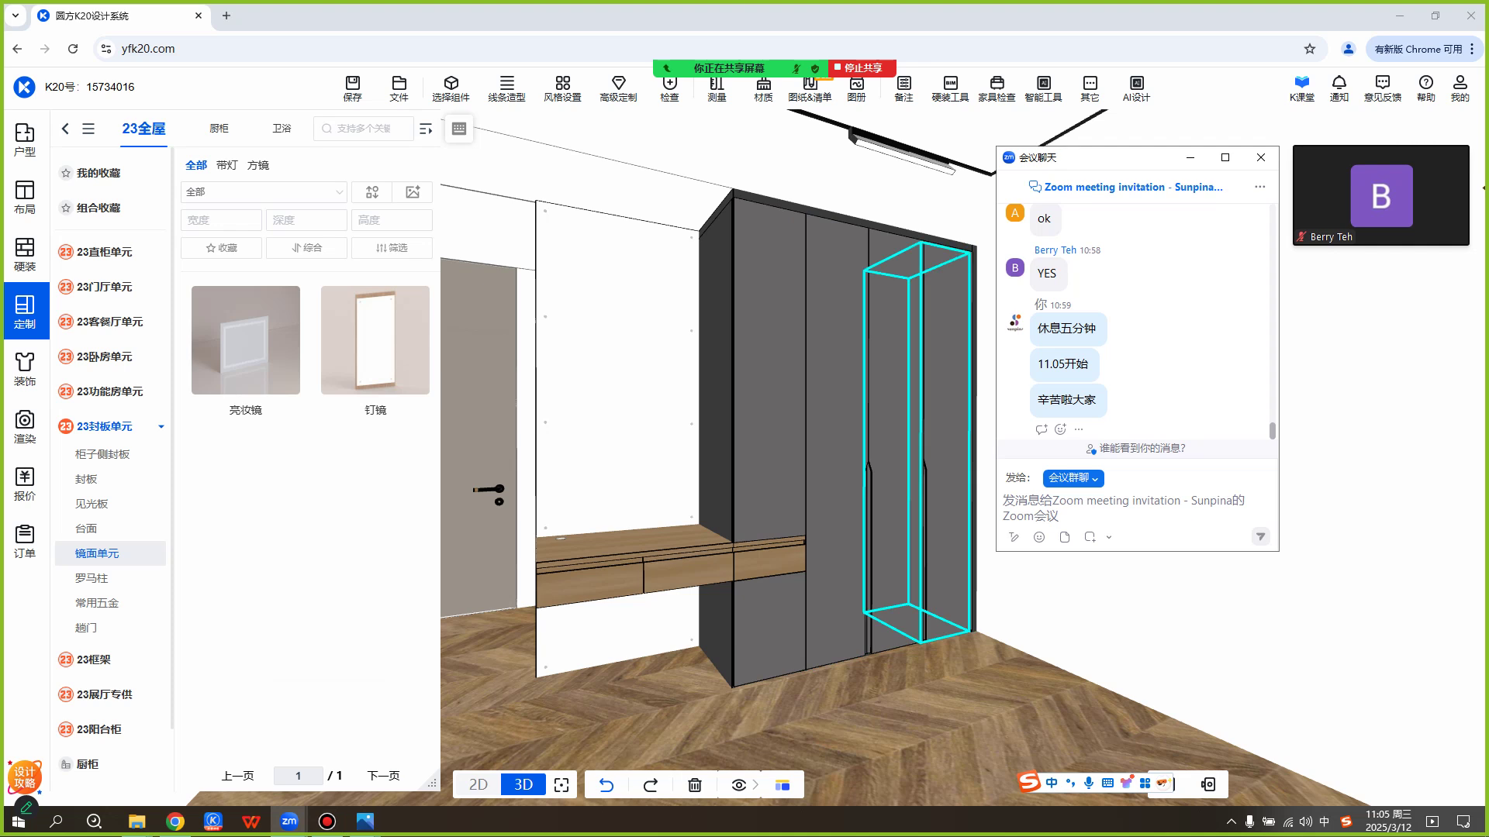
Send the message 好滴 我们现在开始拉 to the meeting group chat.
type("好滴")
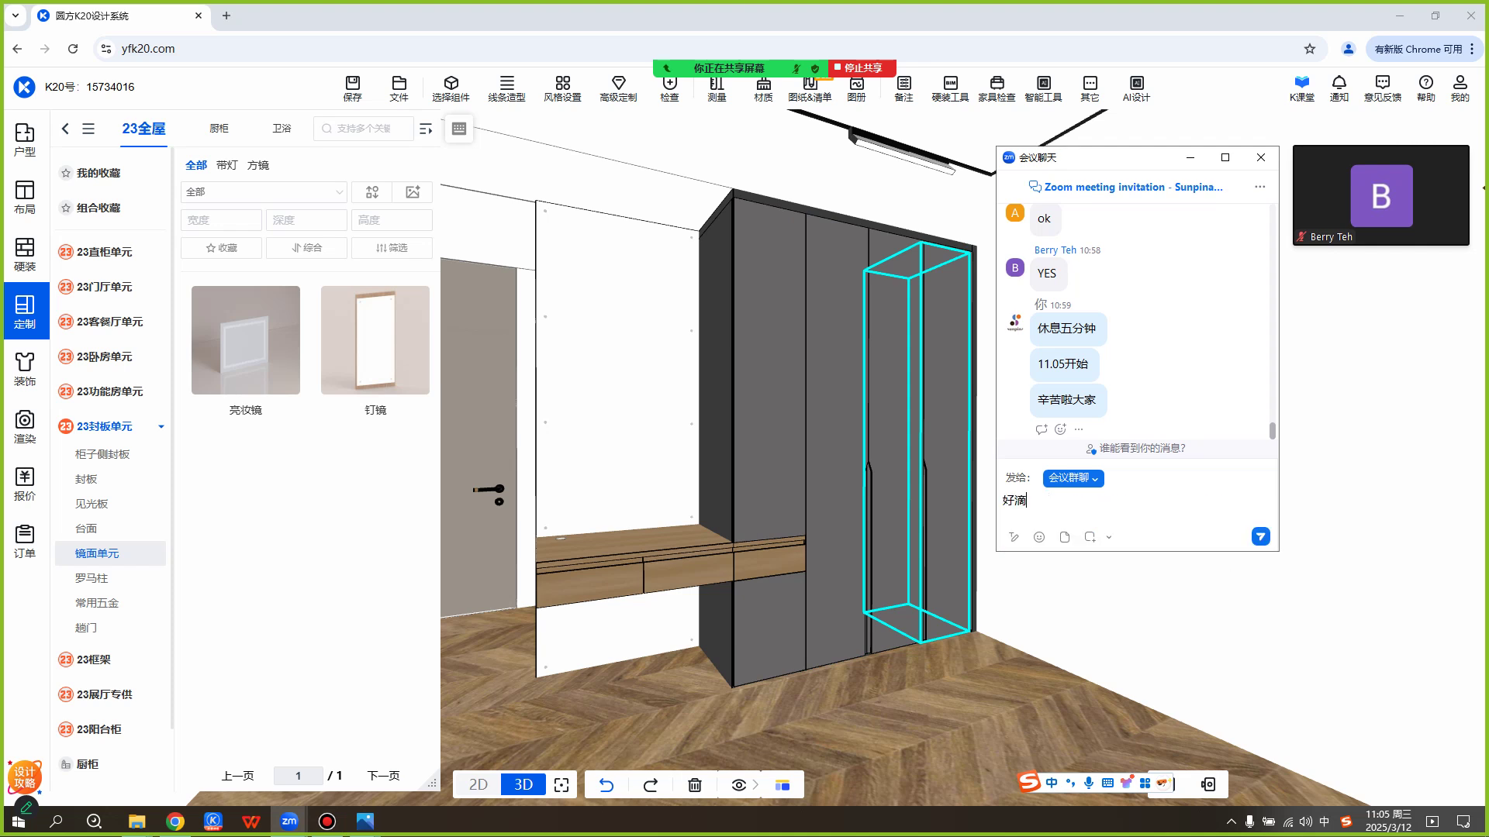
type("womenxianzai kais")
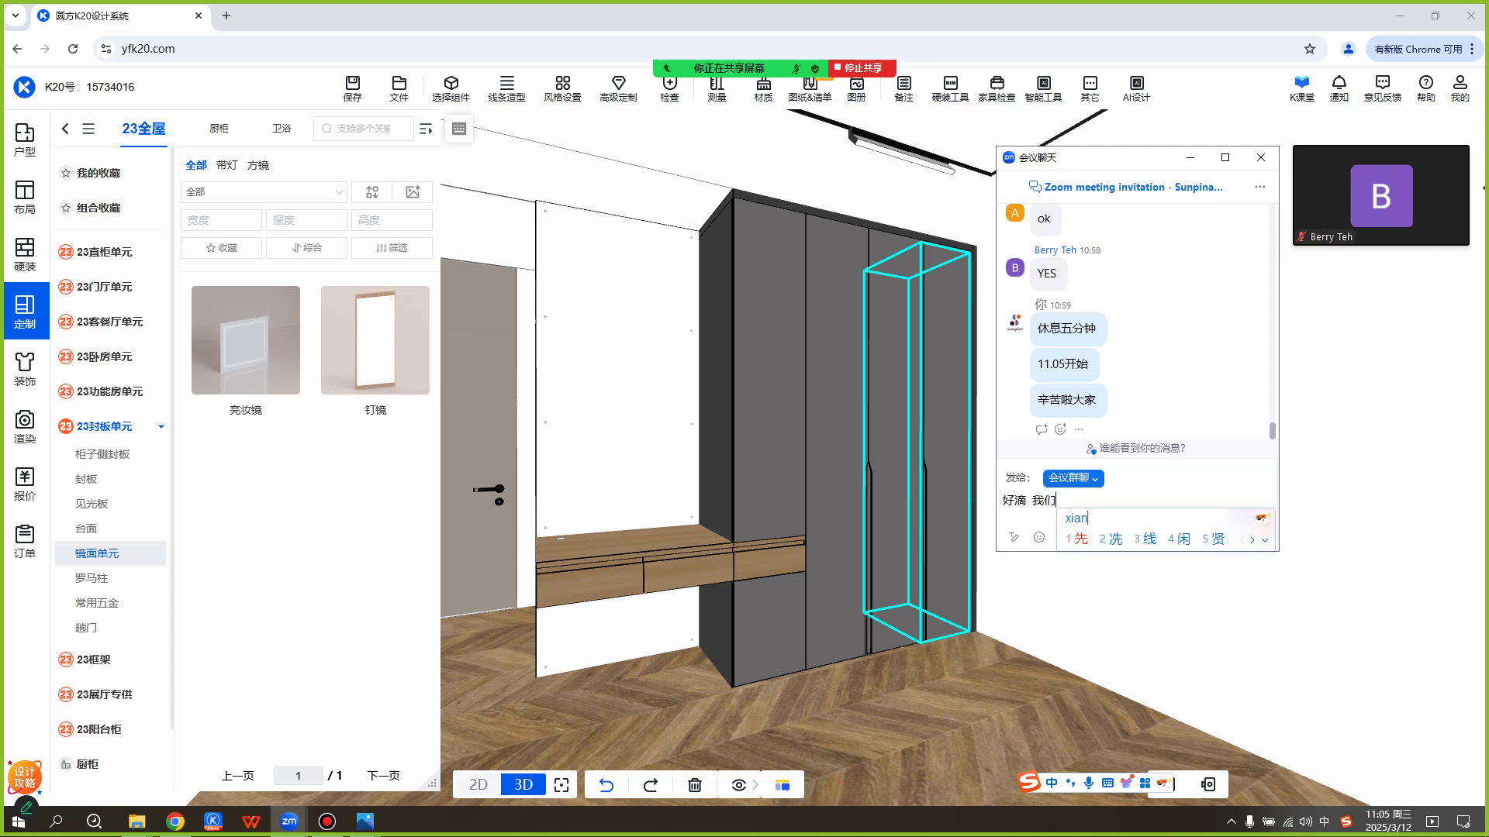
type("hila")
key("Return")
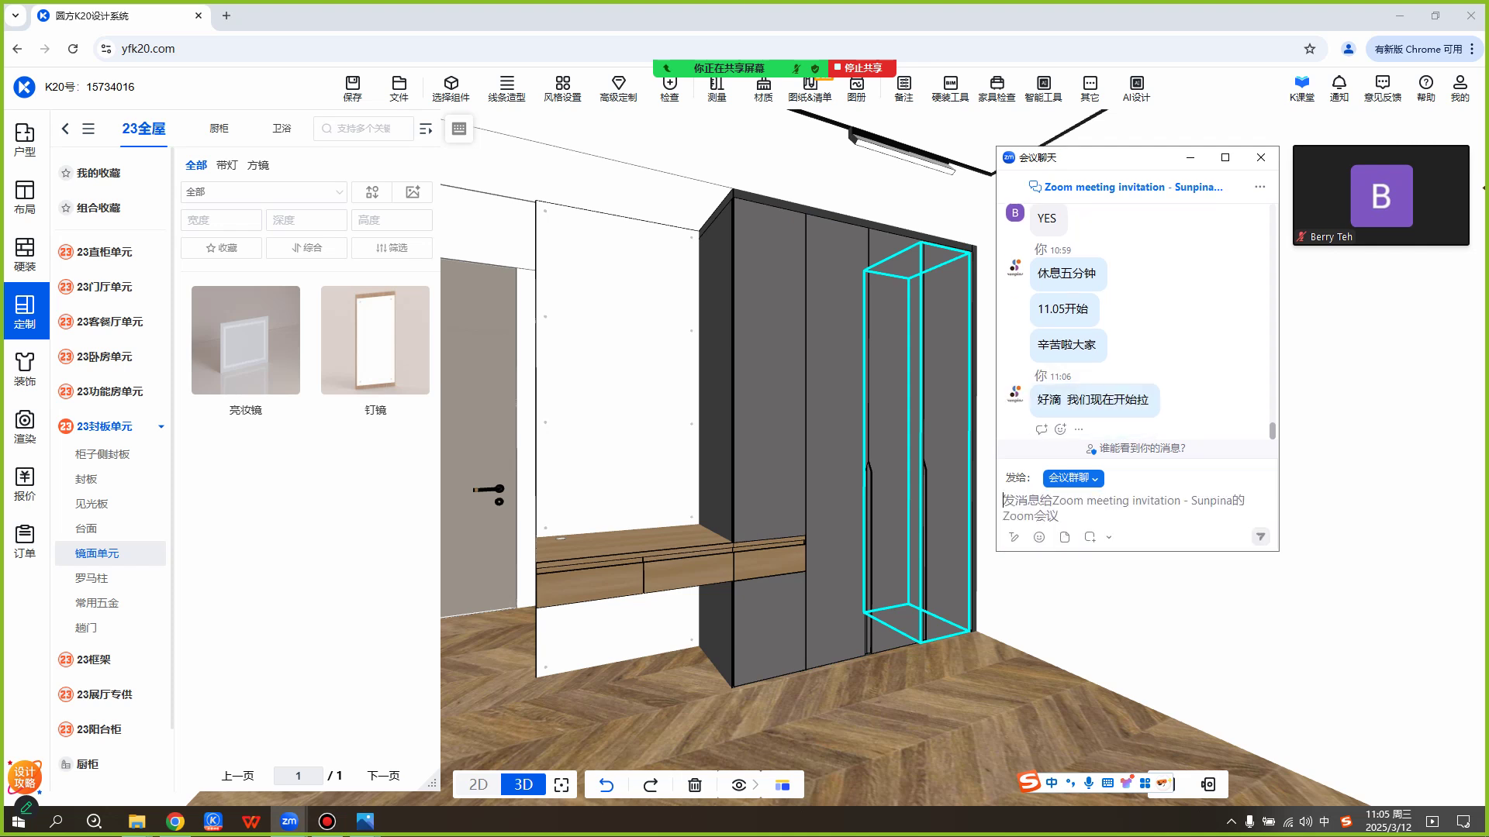
Unmute the meeting microphone and minimize the chat window to return to the design.
mouse_move(702, 62)
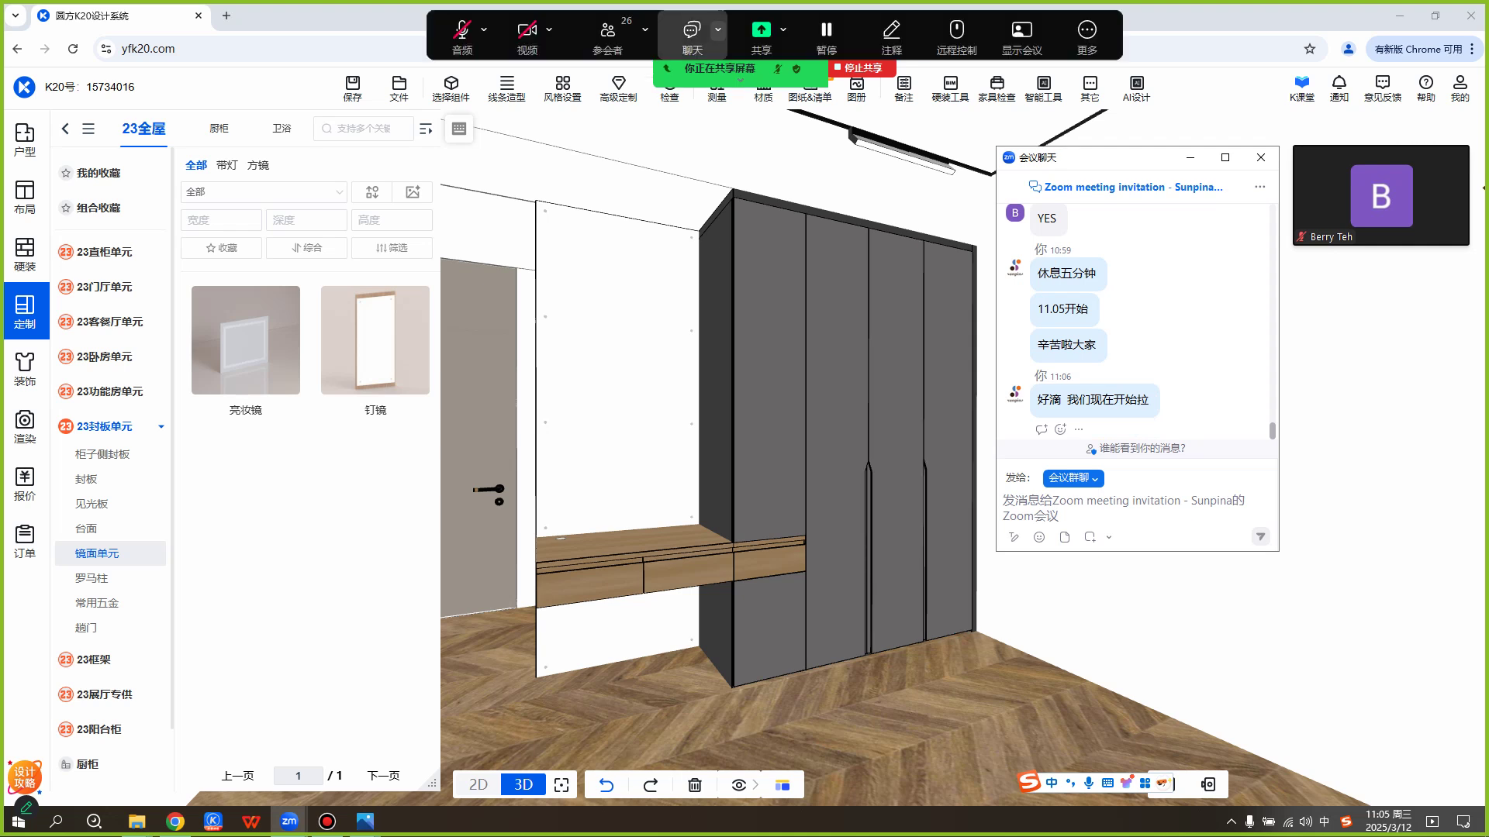
left_click(462, 37)
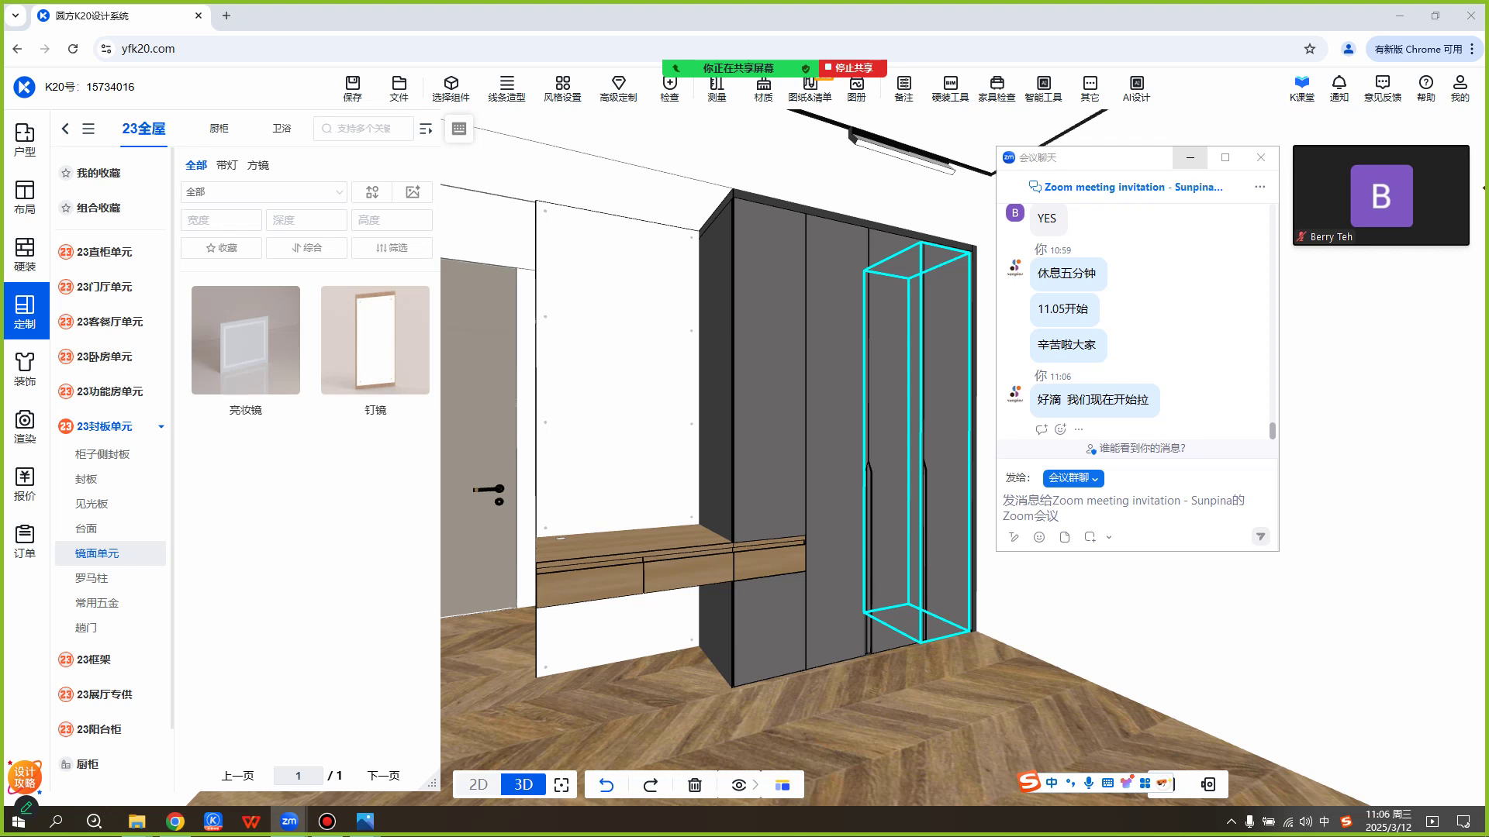
left_click(1190, 157)
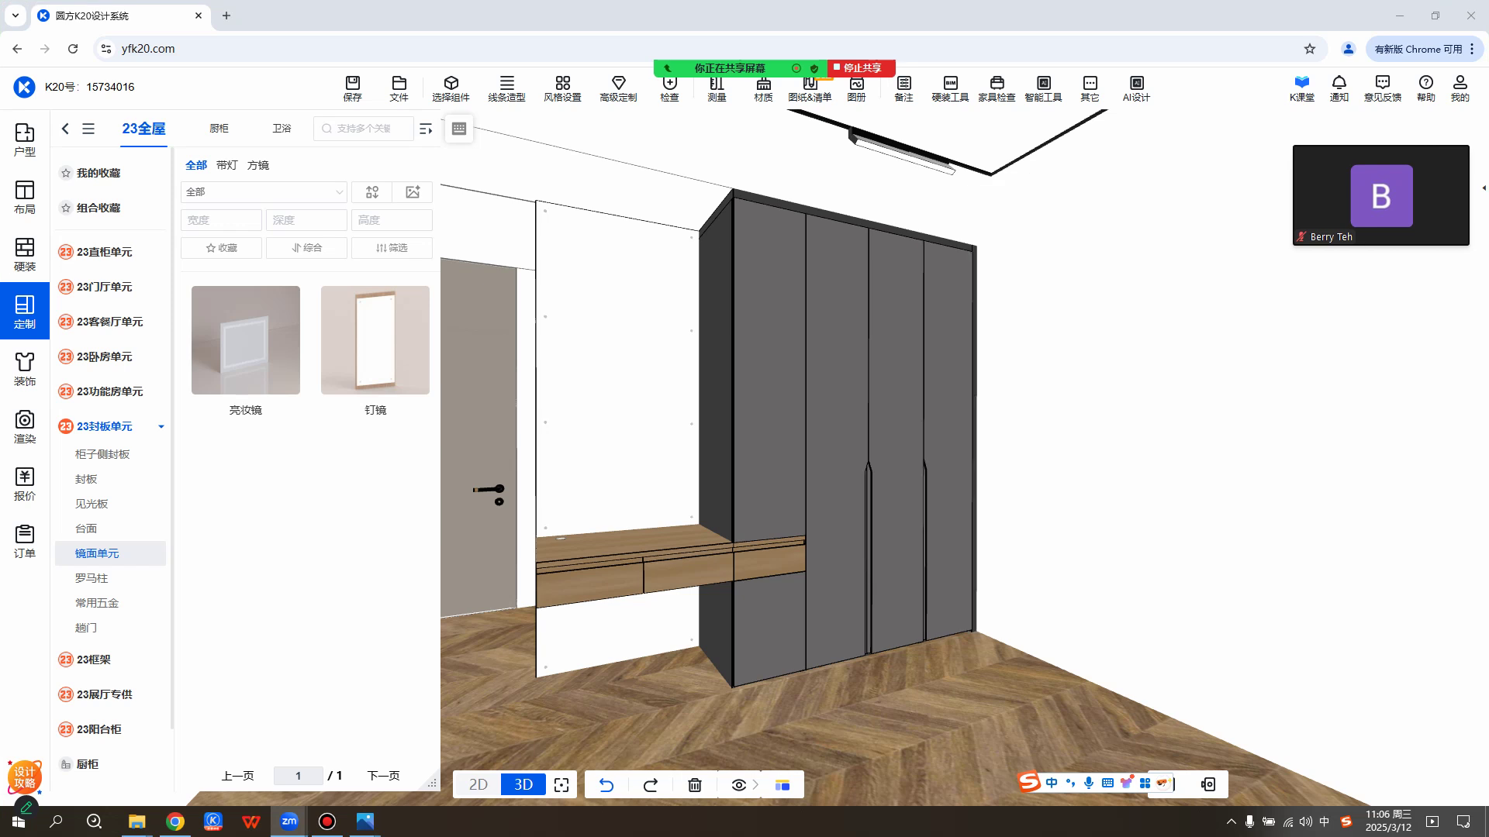
Turn the 3D view from the wardrobe and desk toward the empty headboard wall beside the windows.
left_click(1086, 419)
left_click(1086, 419)
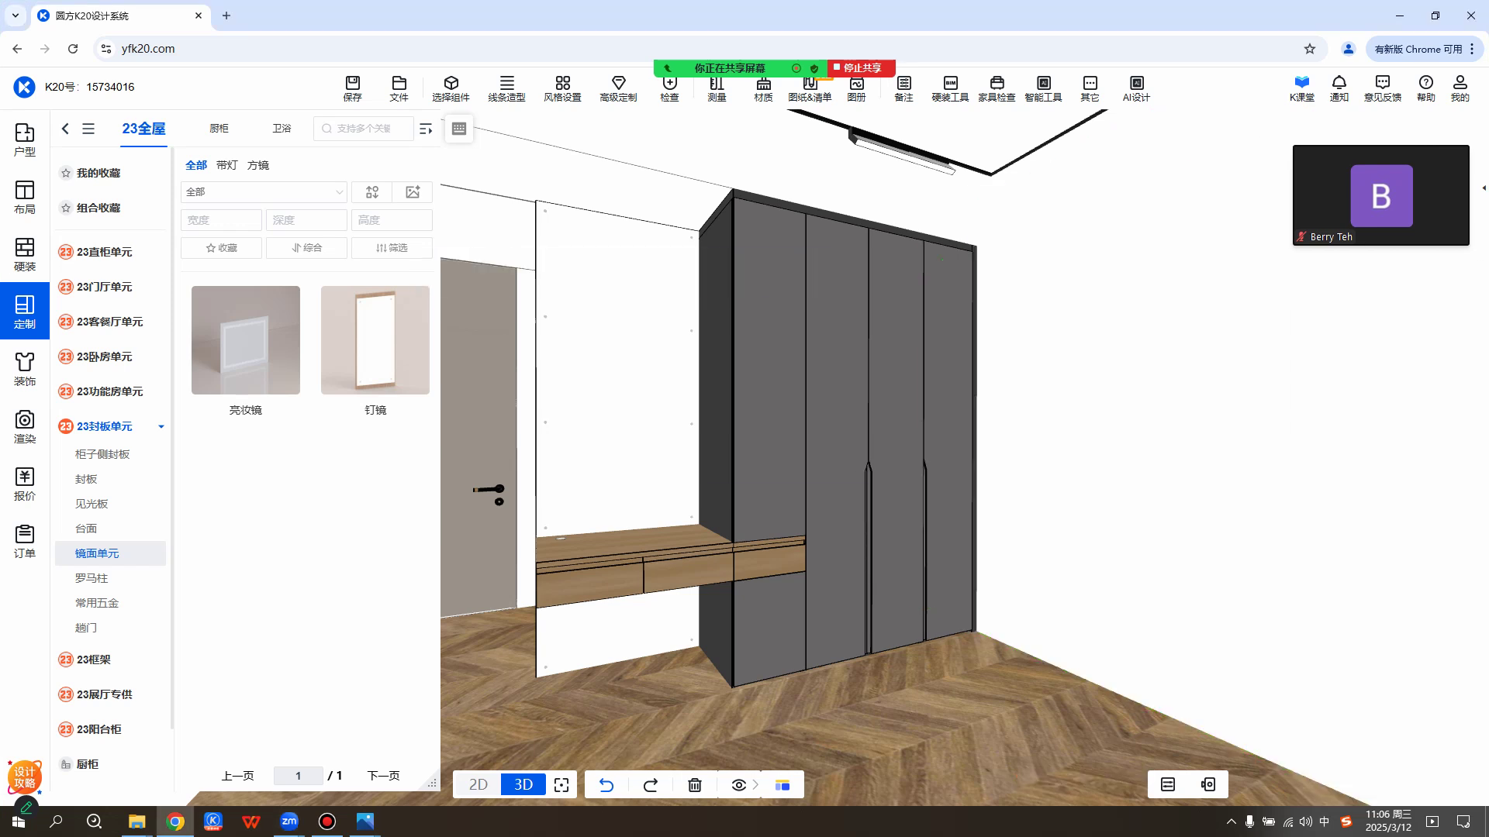
scroll(964, 457, "up", 3)
left_click_drag(964, 458, 1086, 457)
scroll(1085, 458, "down", 6)
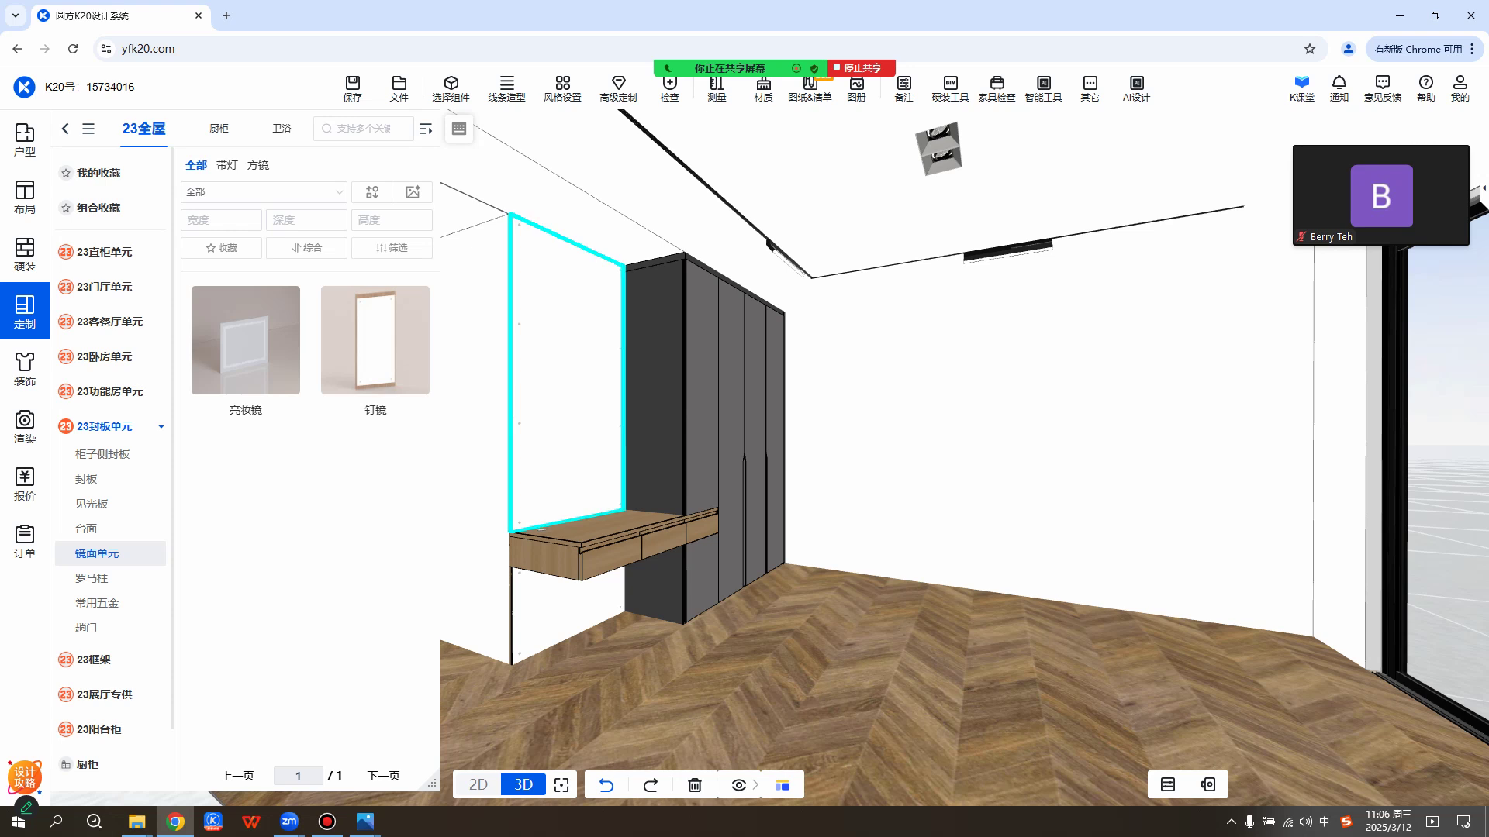
left_click_drag(806, 604, 574, 621)
Check the meeting chat and the headboard wall in the bedroom reference render, and minimize both windows.
mouse_move(365, 822)
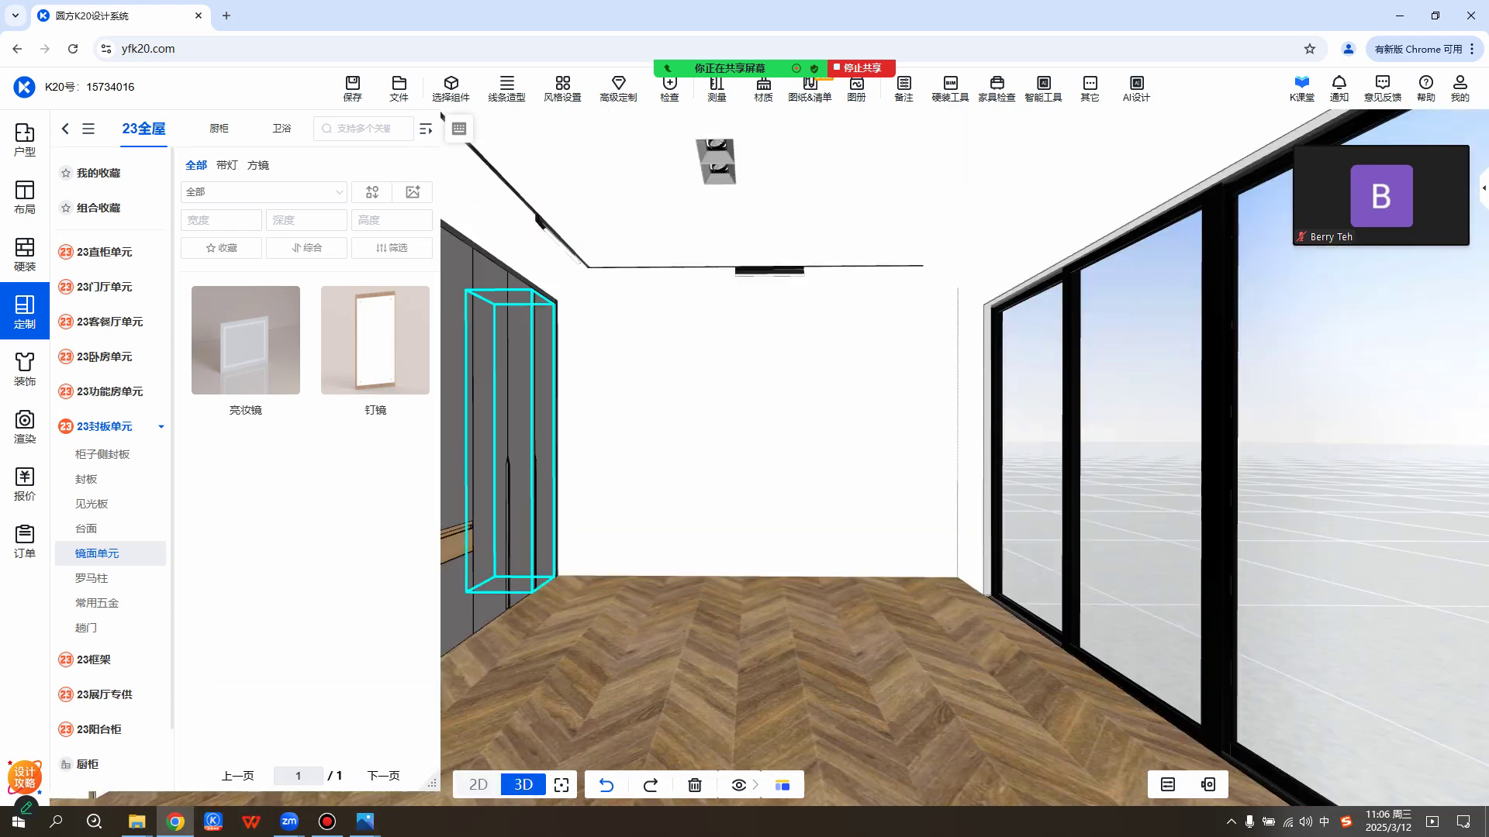
mouse_move(694, 68)
left_click(692, 35)
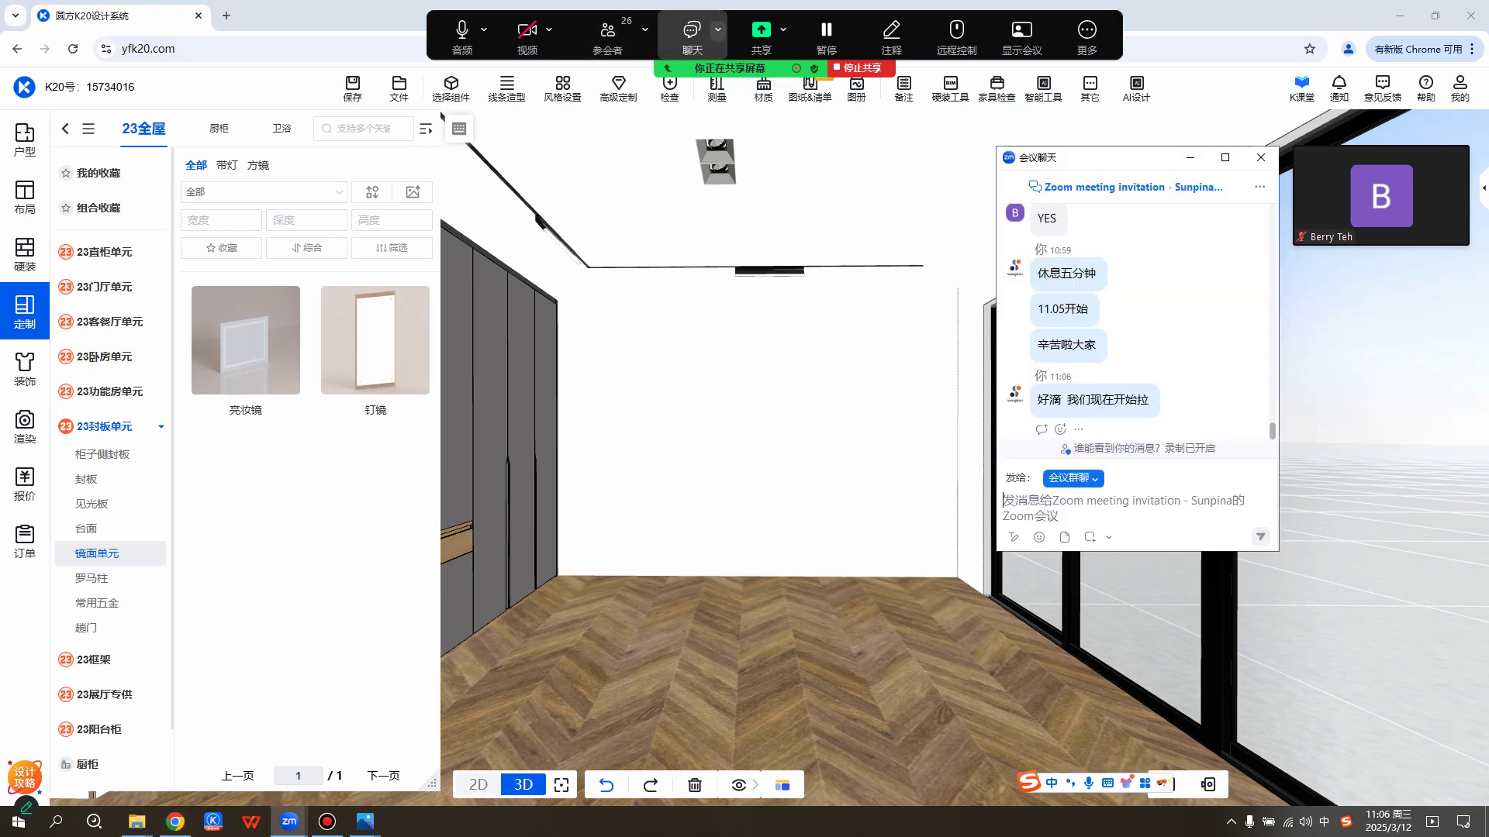
left_click(644, 372)
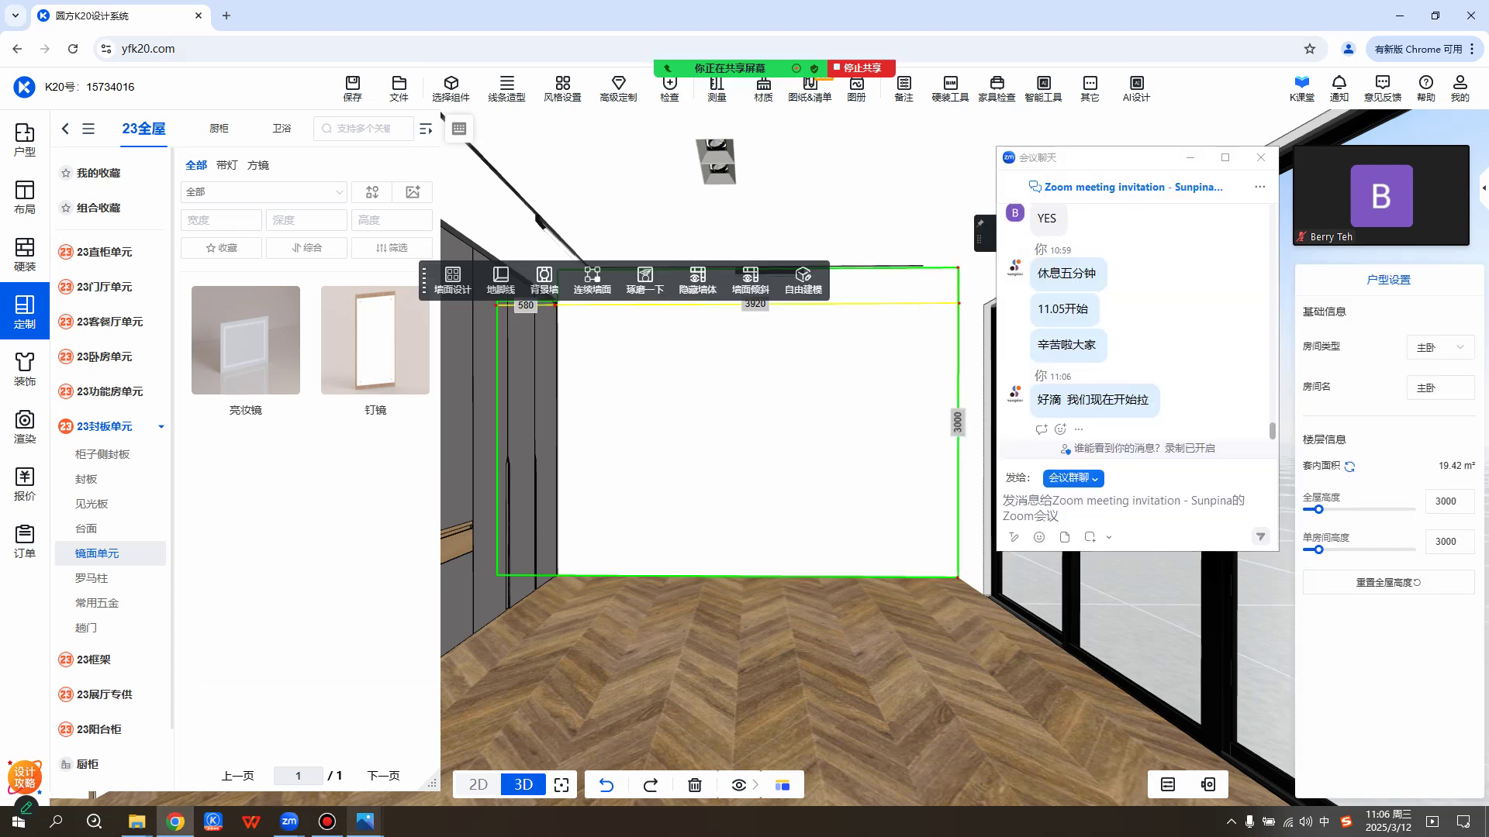
mouse_move(365, 822)
left_click(447, 756)
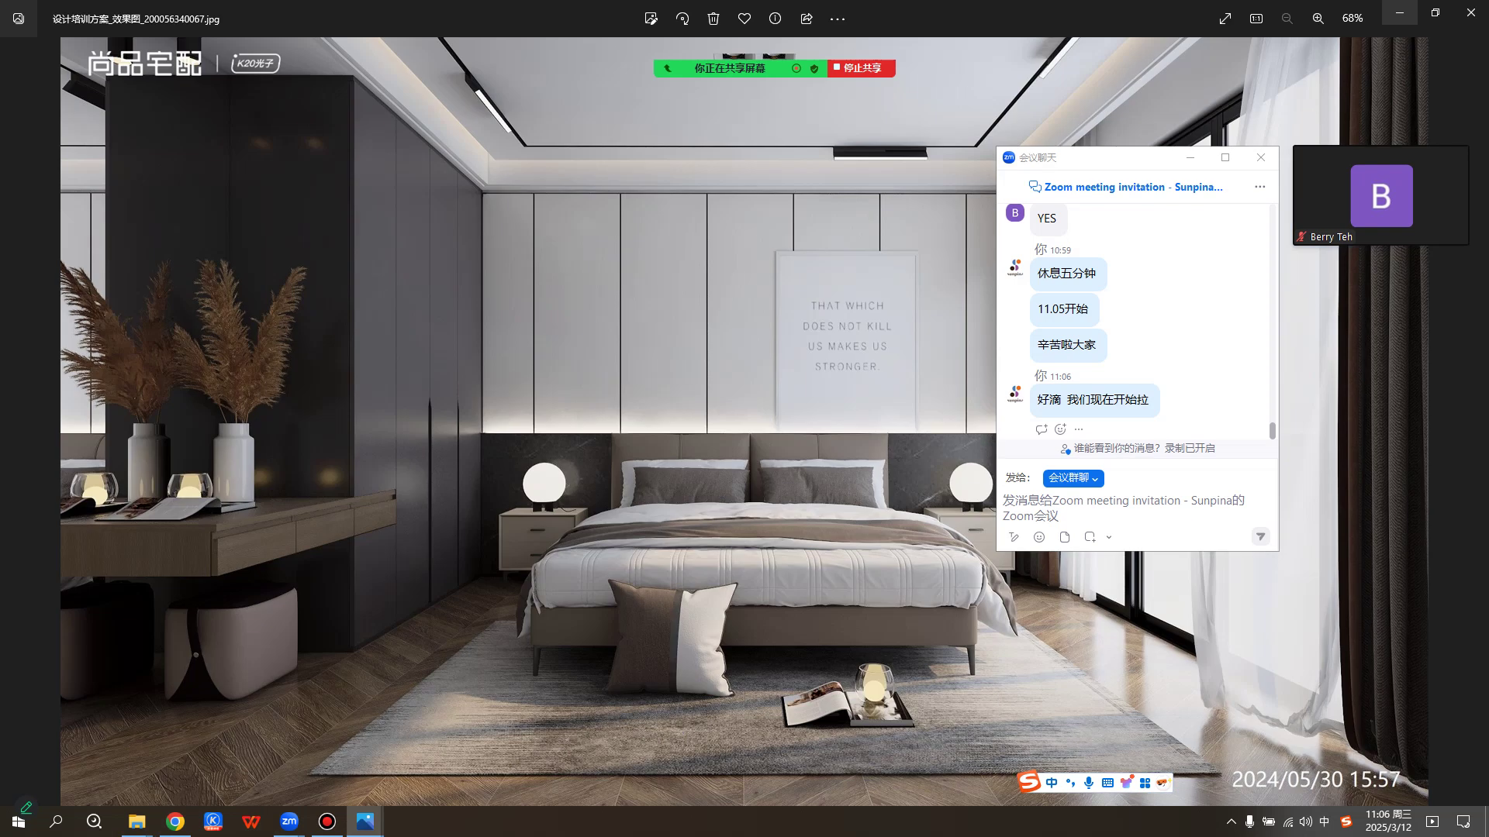
left_click(1190, 157)
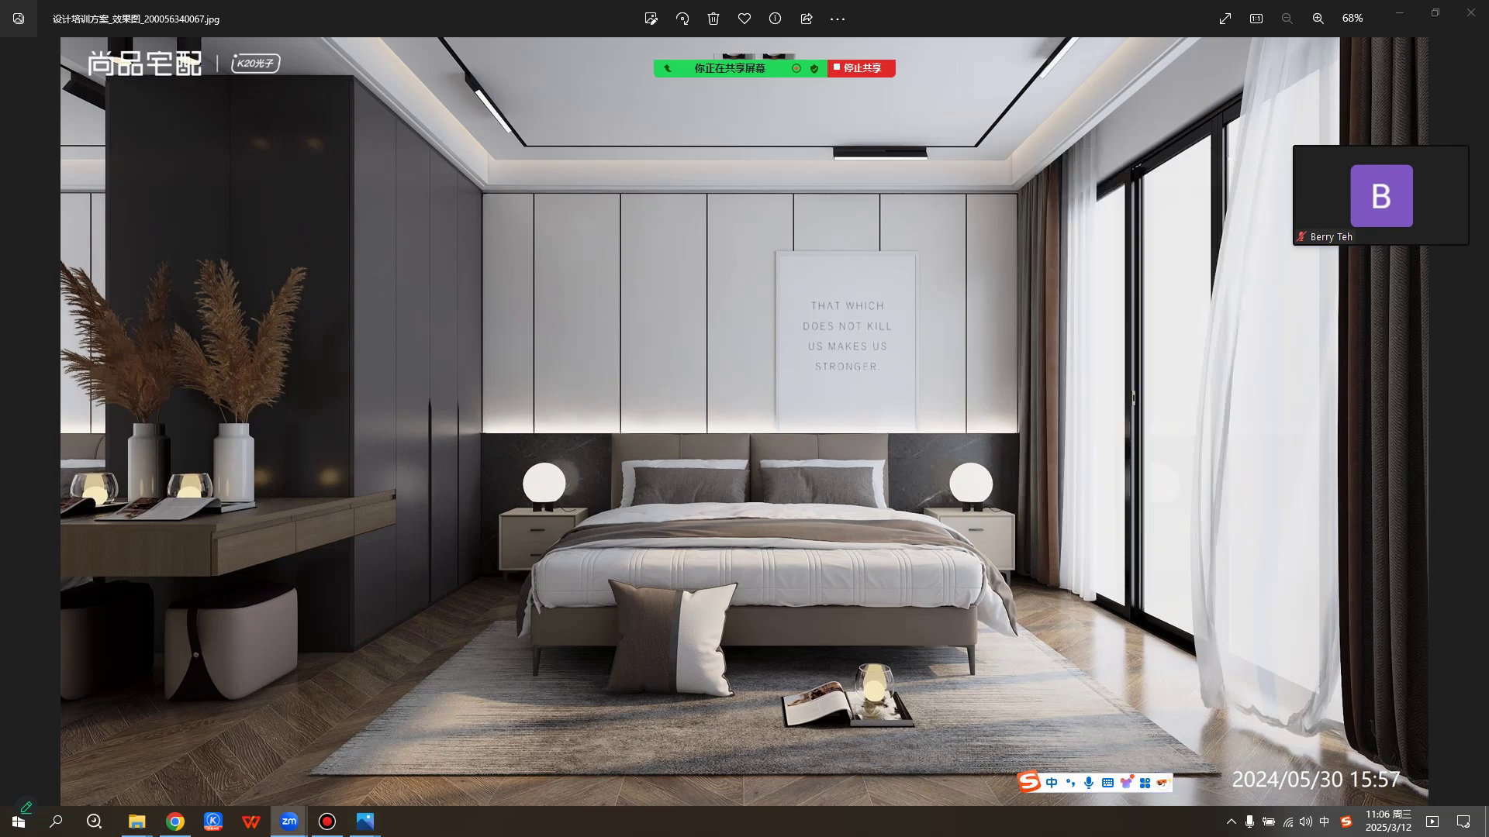
left_click(1400, 13)
Select the empty headboard wall in the 3D view and move its floating toolbar clear of the wall dimensions.
scroll(867, 458, "up", 5)
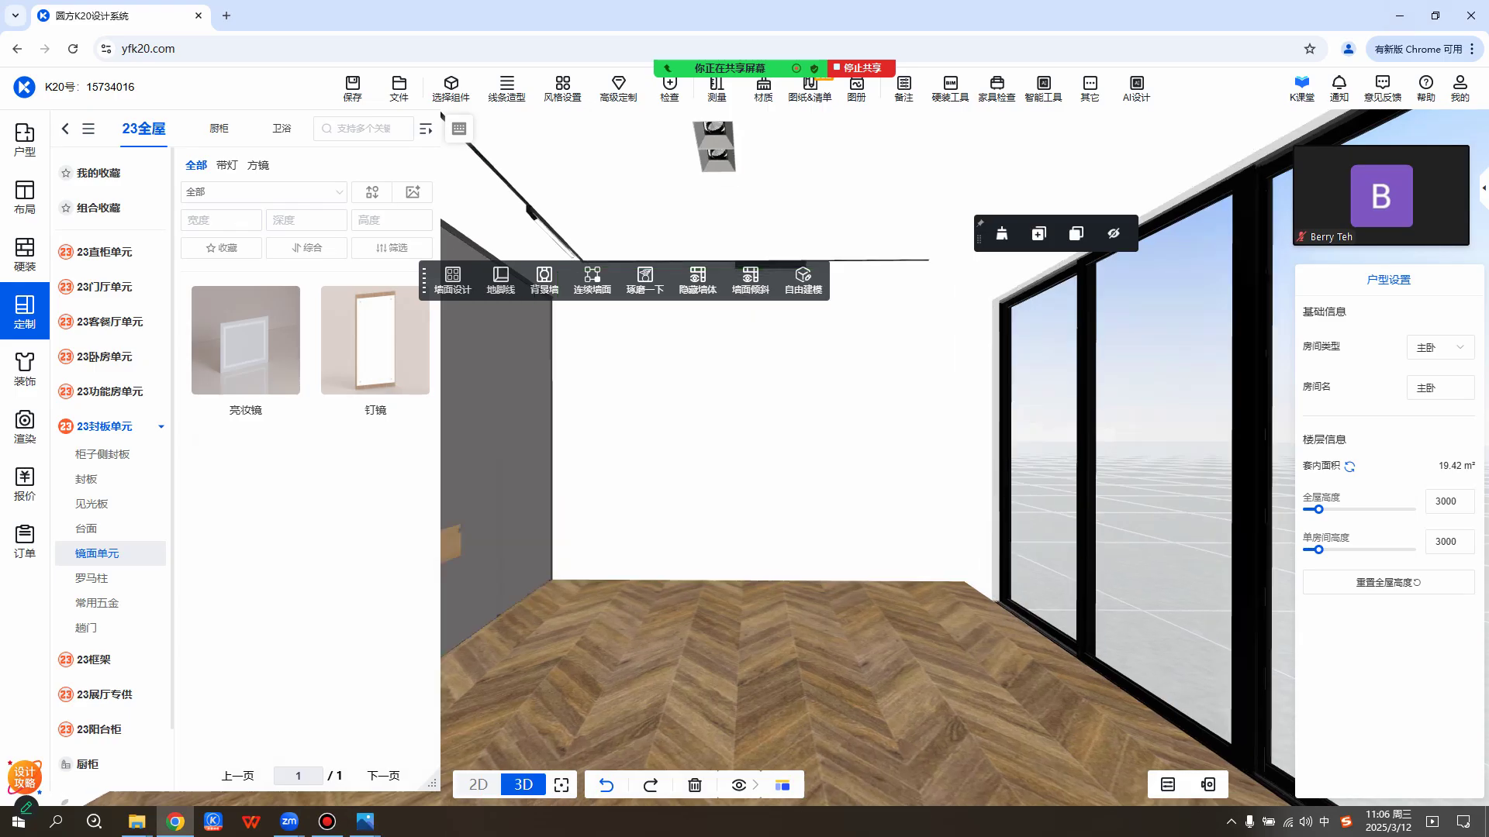
left_click_drag(776, 465, 864, 465)
scroll(867, 465, "down", 3)
key("Escape")
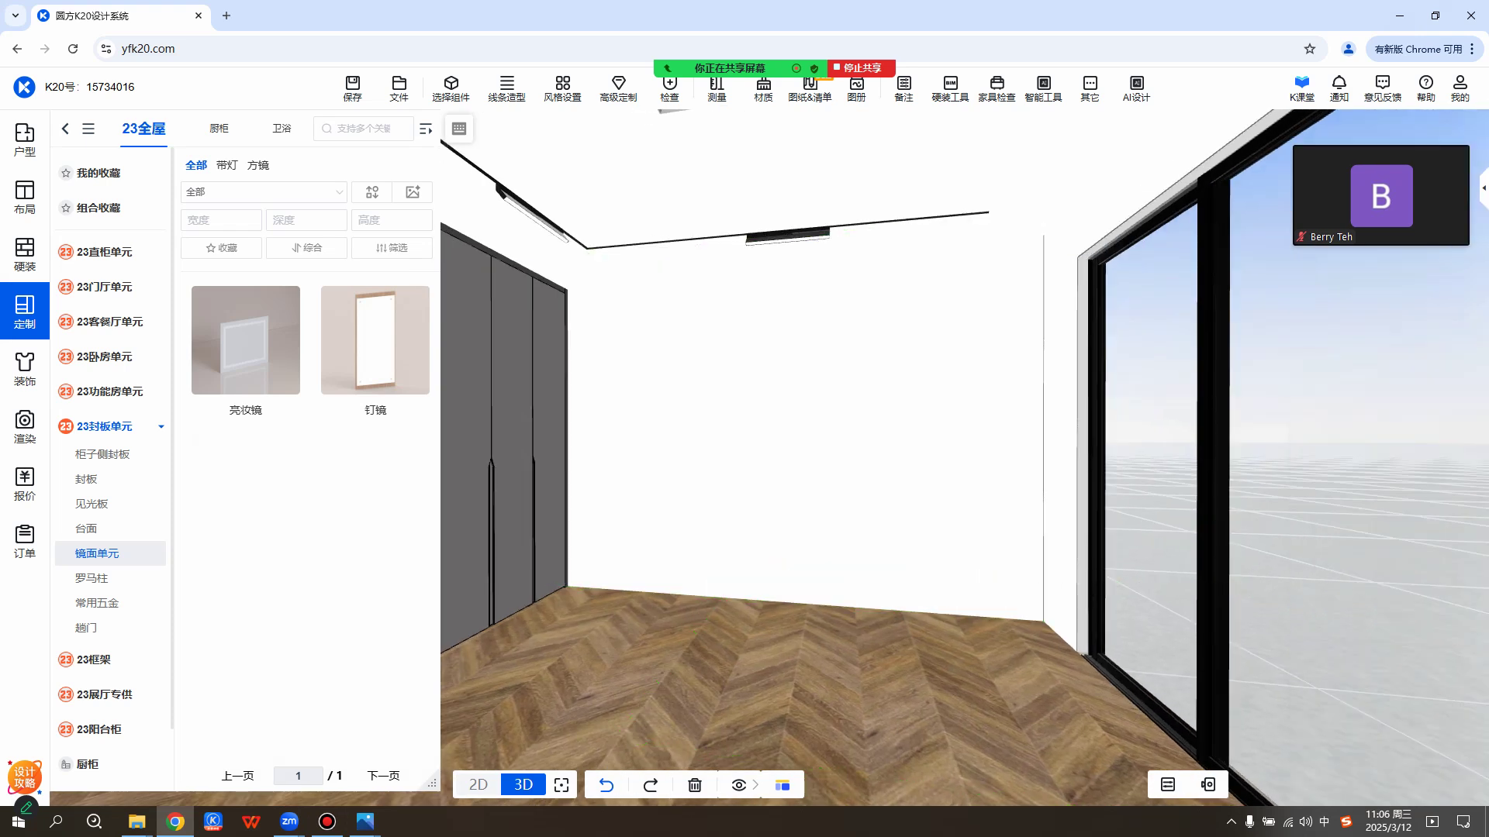
left_click(860, 458)
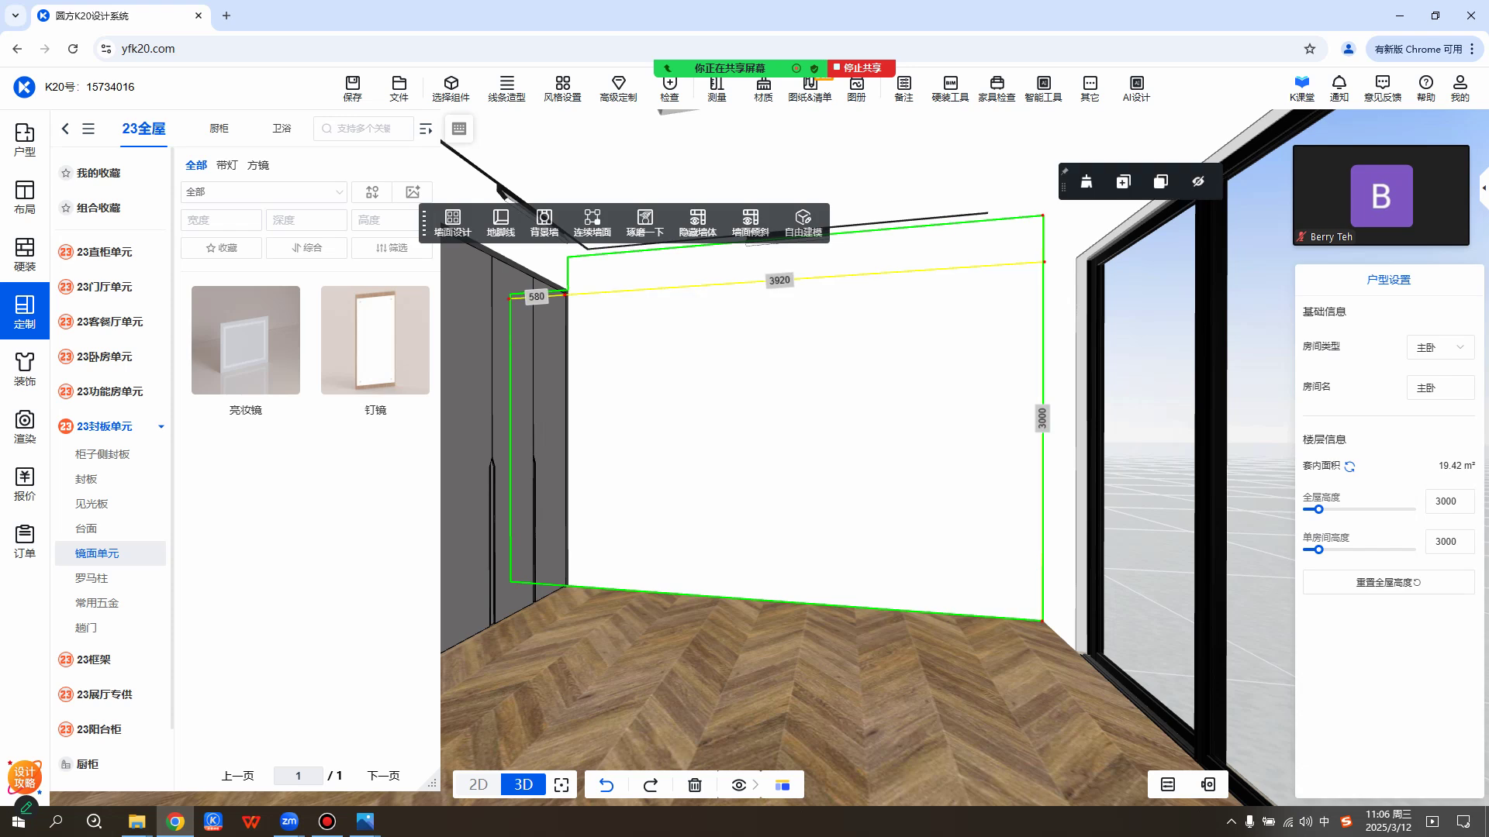
scroll(861, 457, "up", 3)
left_click_drag(861, 458, 876, 485)
scroll(837, 458, "down", 1)
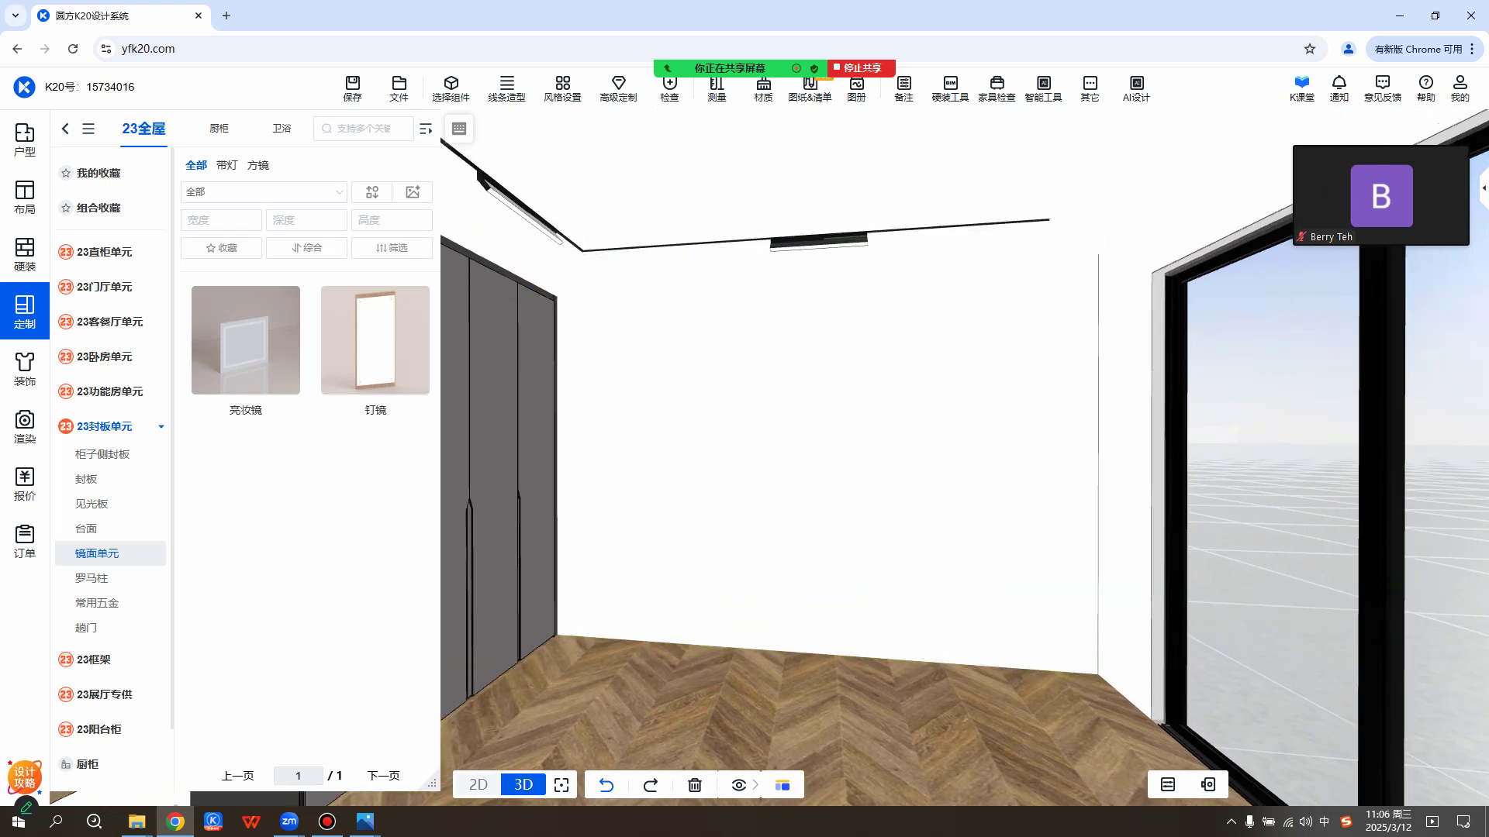
left_click(814, 442)
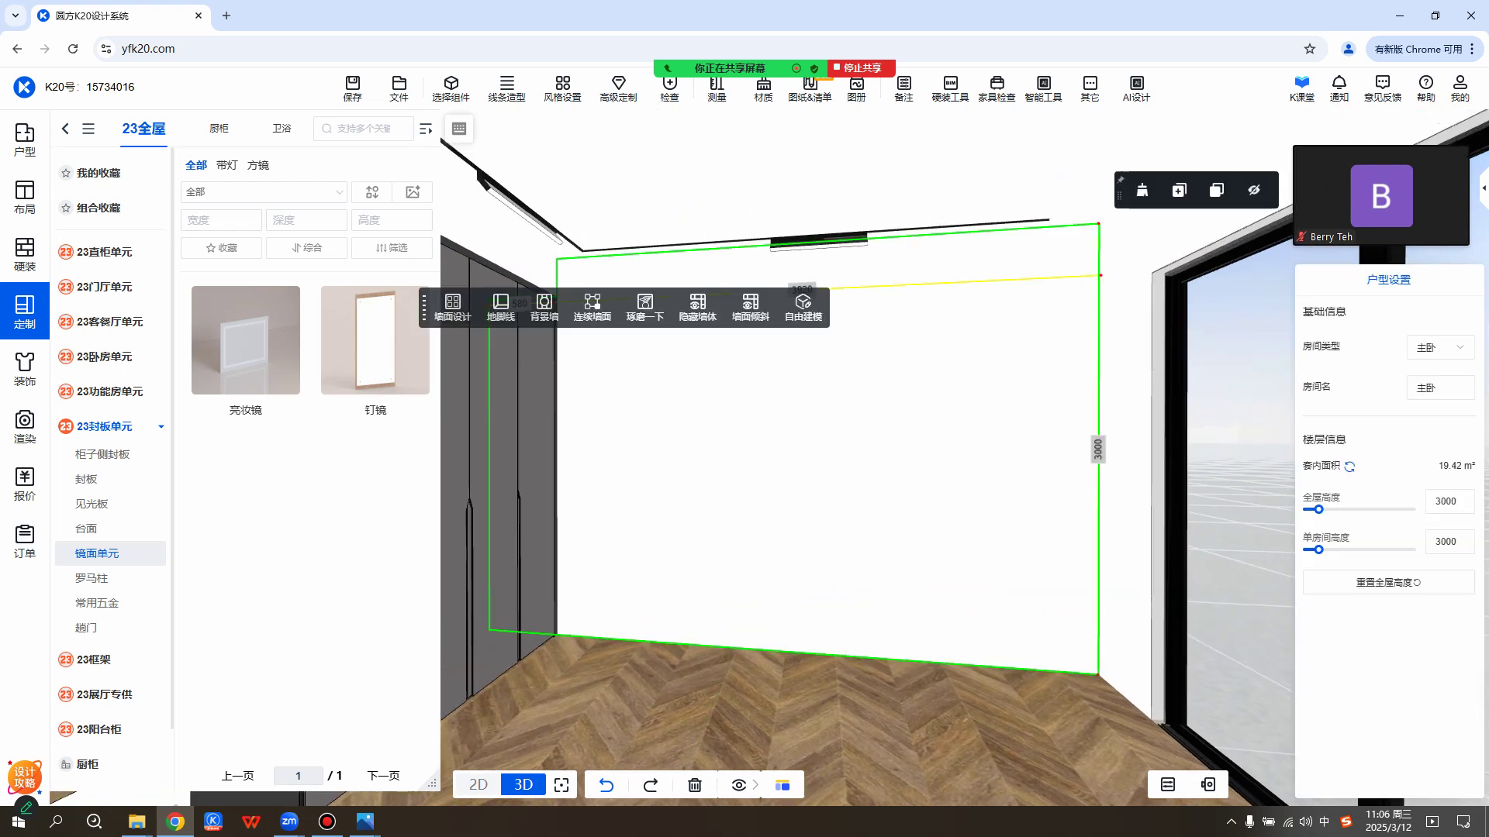
left_click_drag(424, 308, 357, 528)
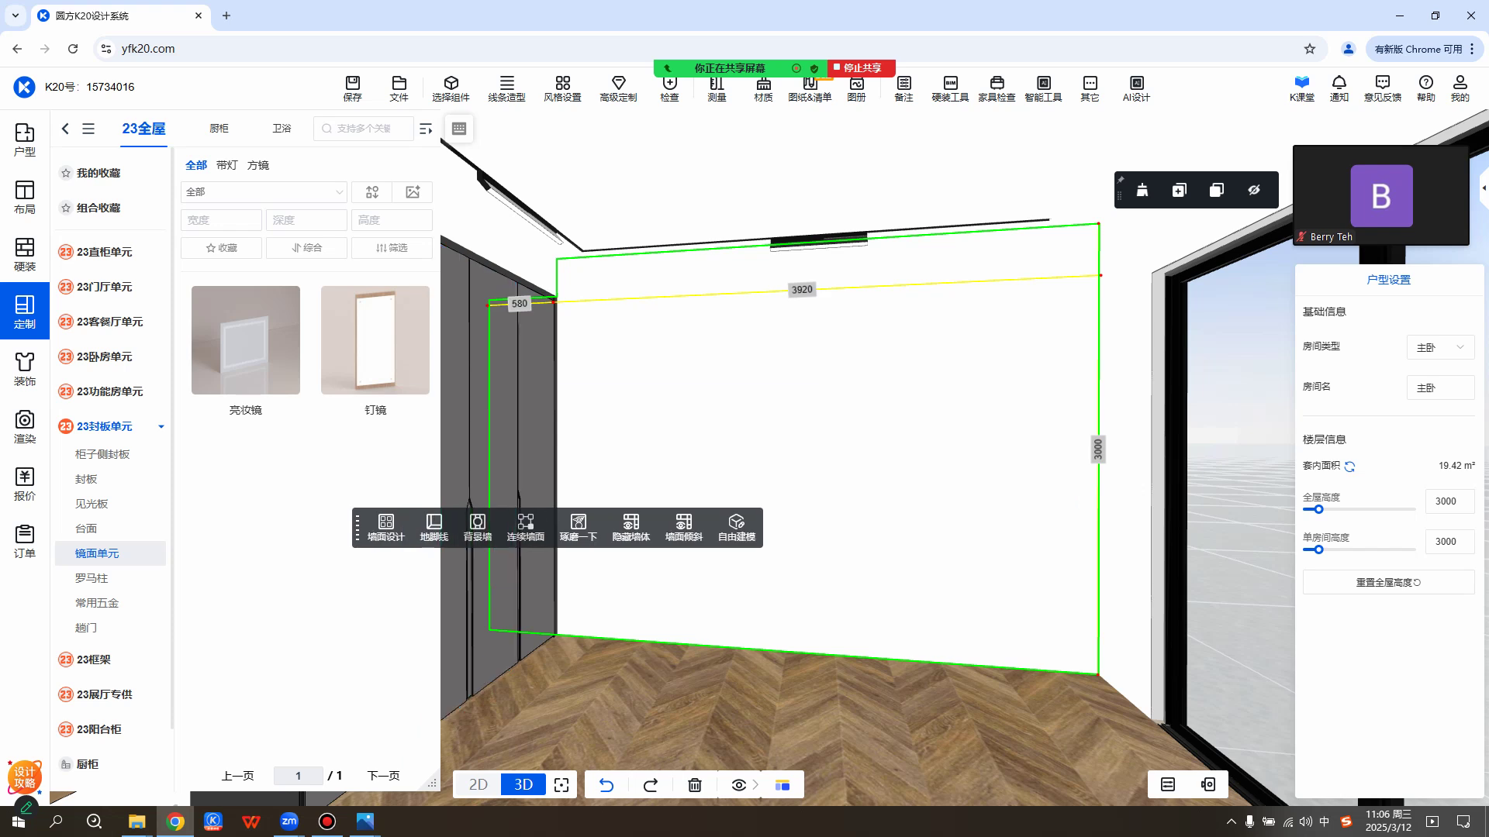
Measure the clear distance from the wardrobe's front face to the window-side wall.
mouse_move(717, 87)
left_click(737, 128)
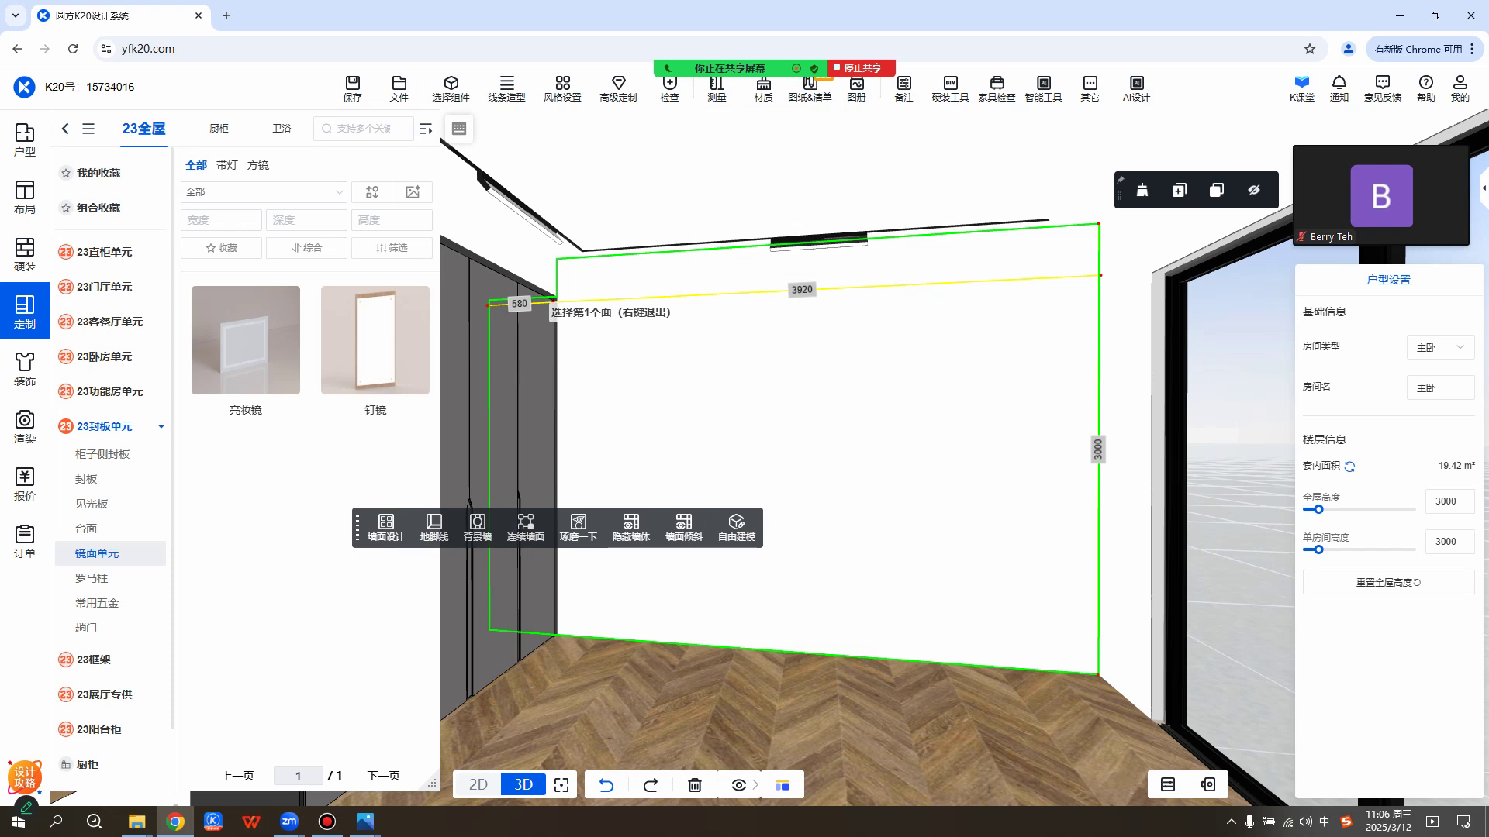
left_click(547, 304)
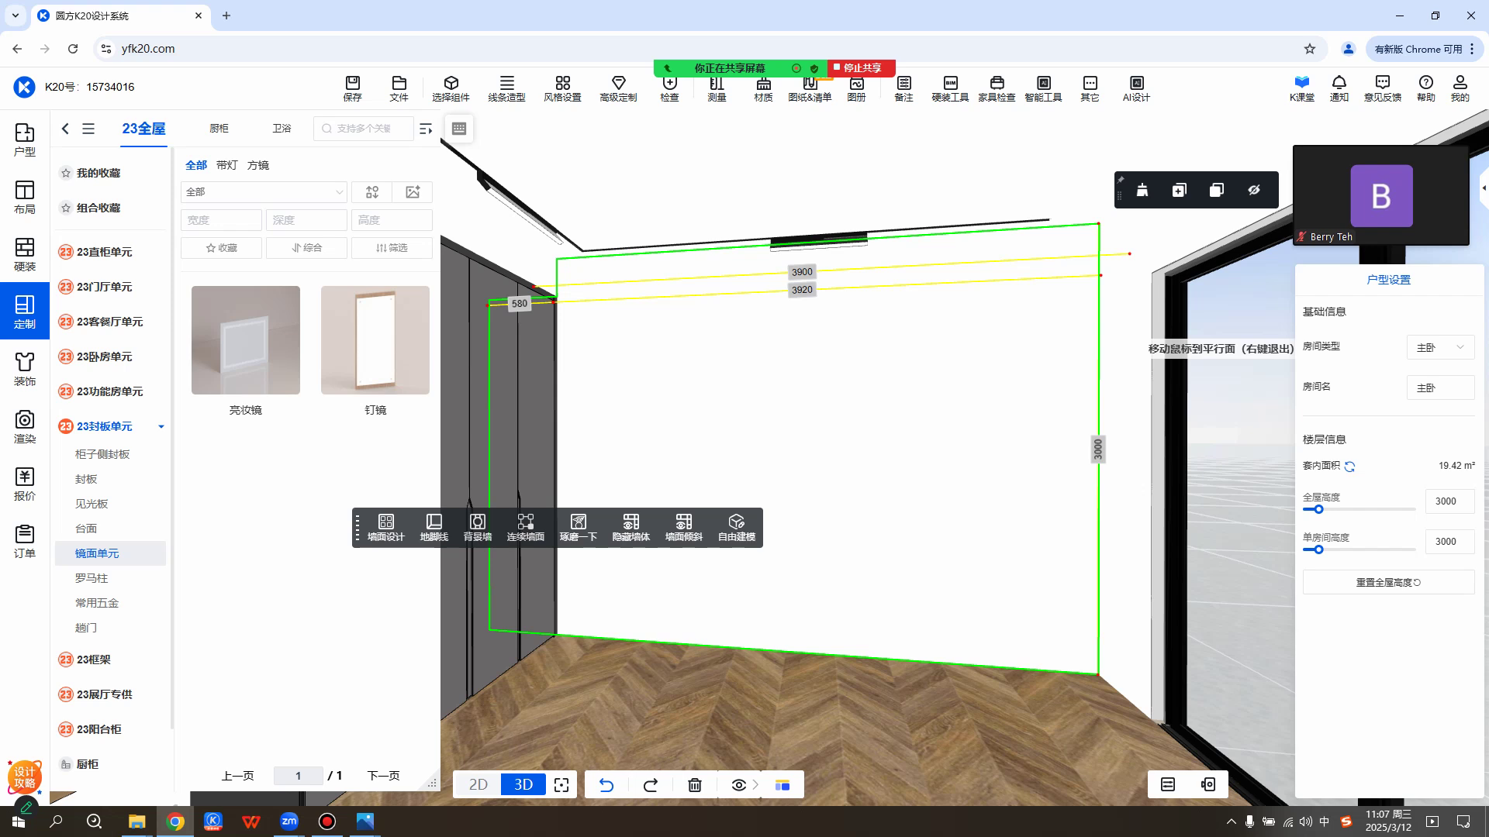
right_click(1129, 253)
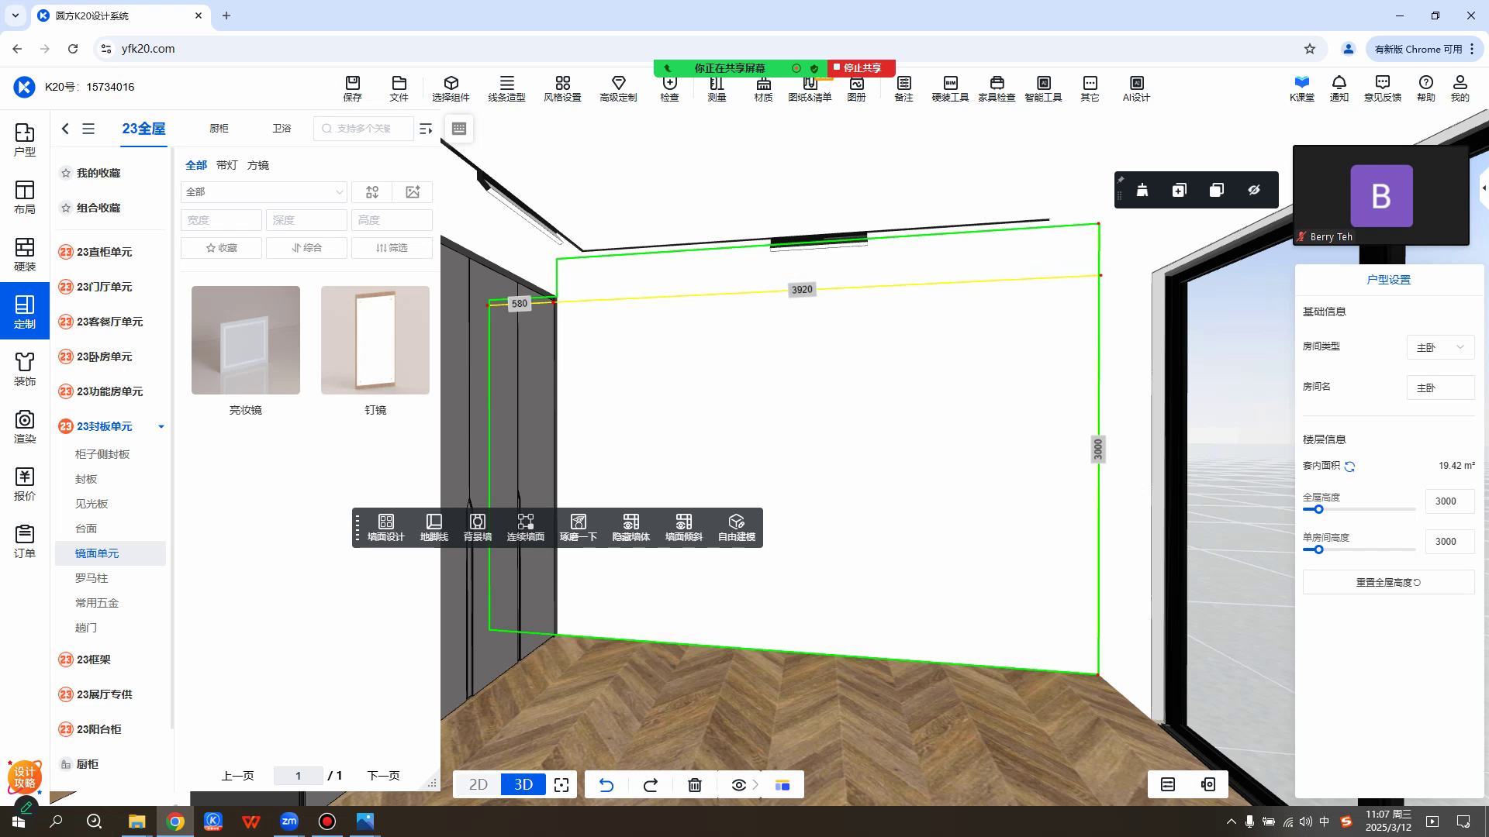
Reselect the headboard wall and open the 美家背景墙 design environment for it.
left_click(667, 388)
left_click(667, 341)
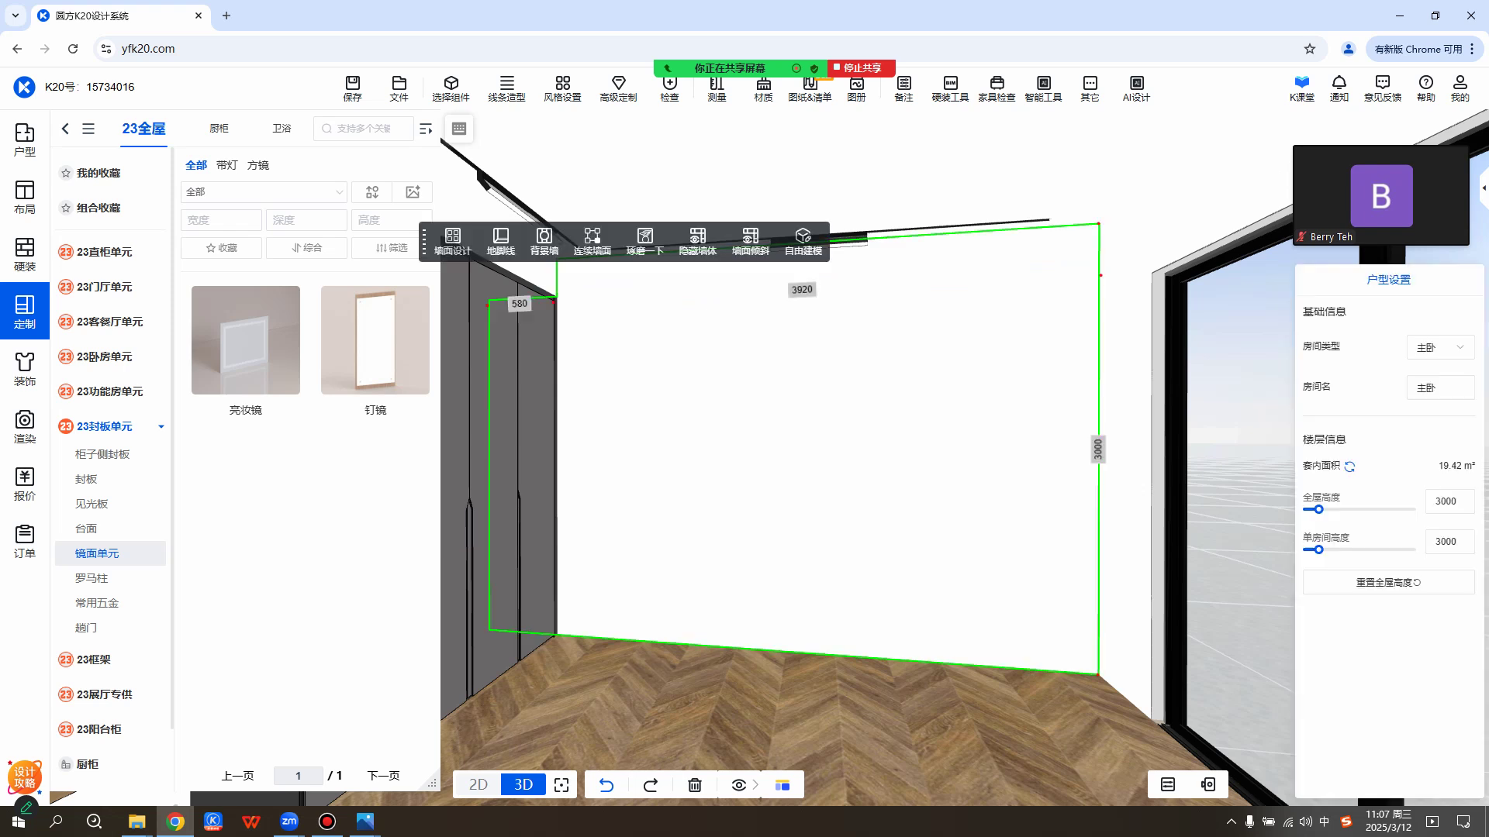
mouse_move(544, 242)
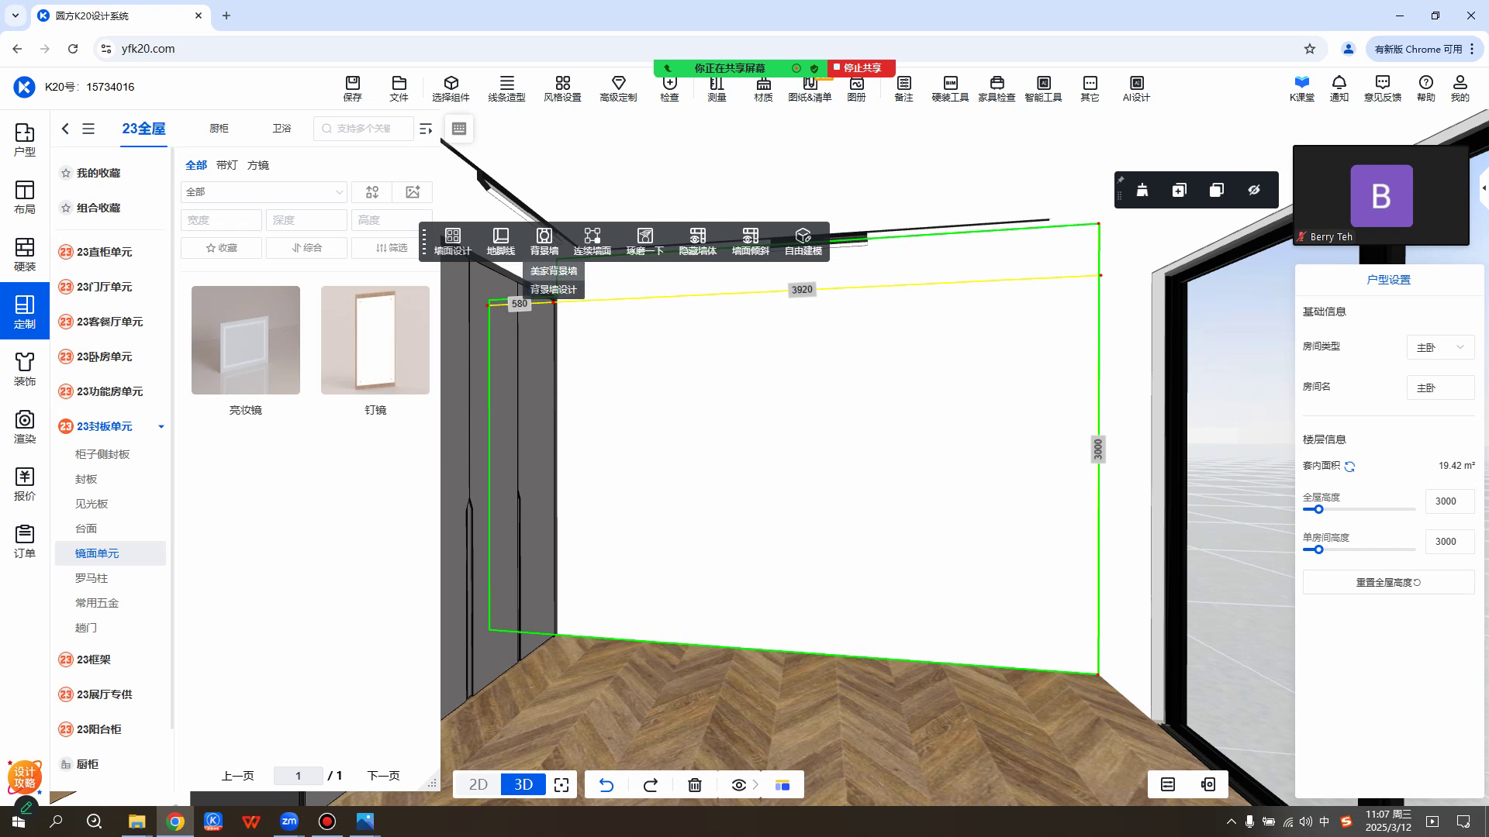
left_click(554, 271)
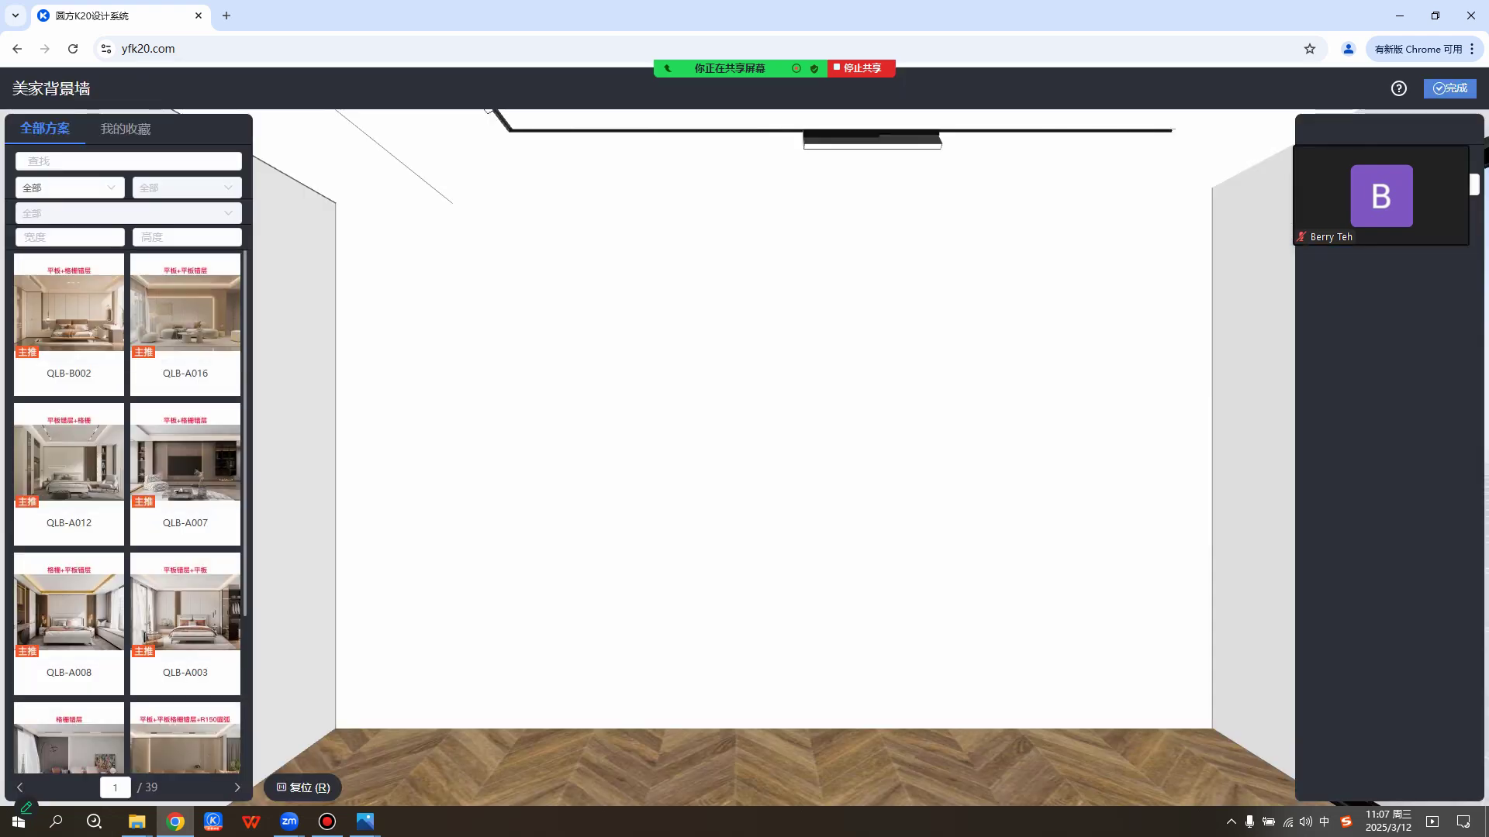
Filter the wall schemes to the 美家背景墙 series with a width of 3750 and a height of 2700.
left_click(70, 188)
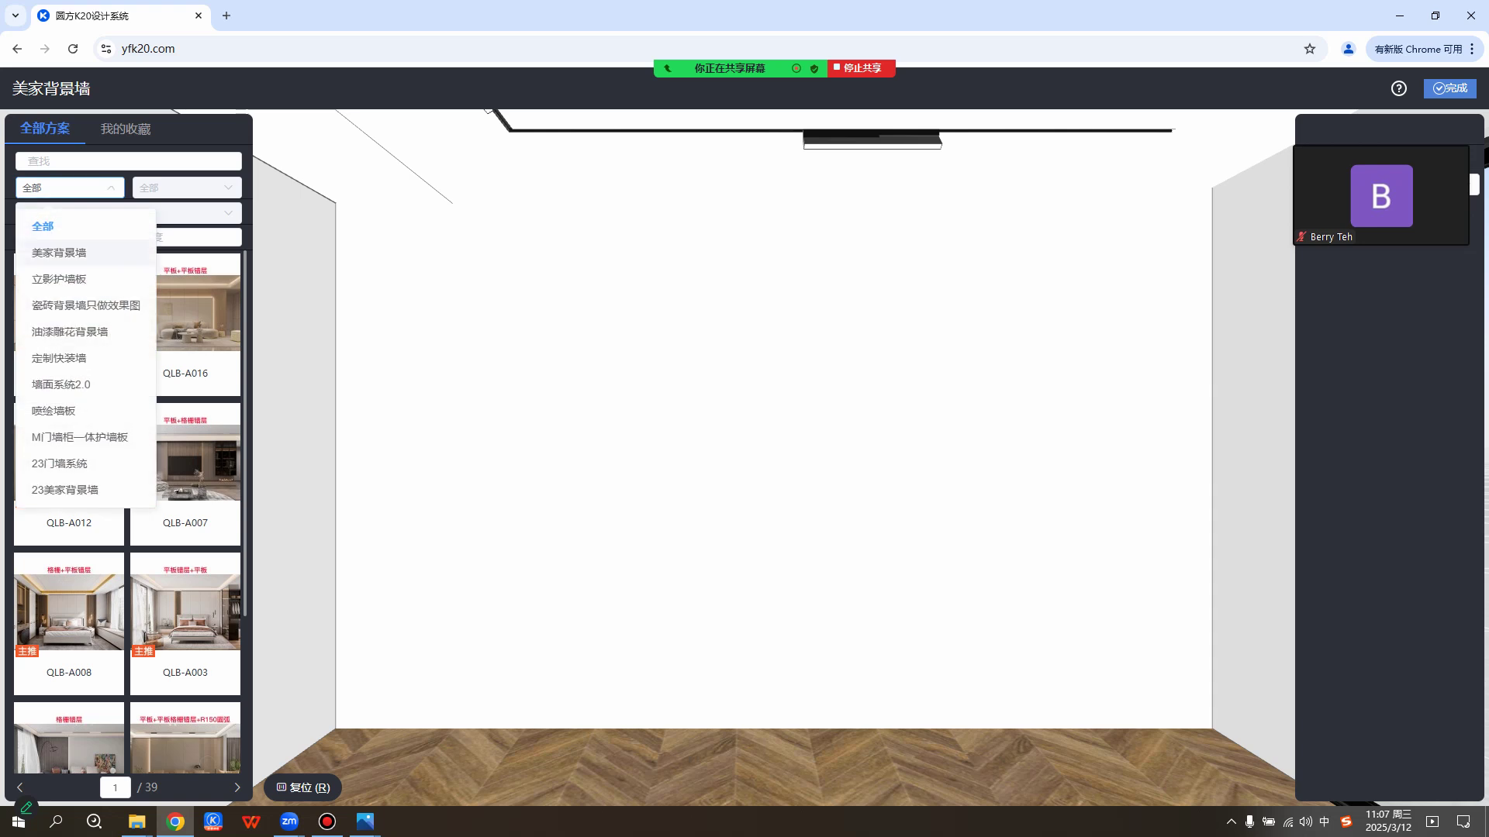
left_click(59, 252)
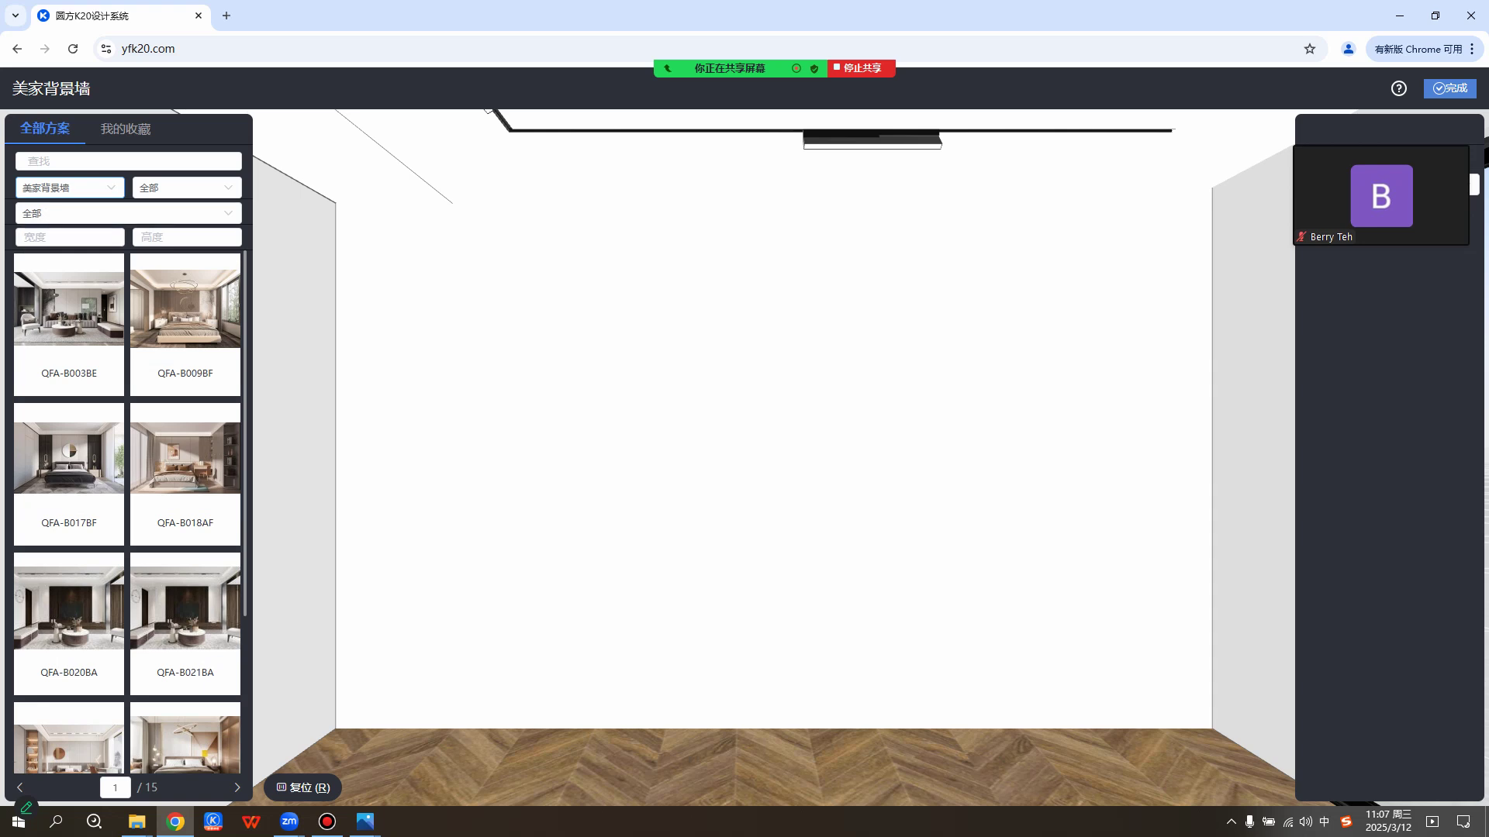
left_click(69, 237)
type("350")
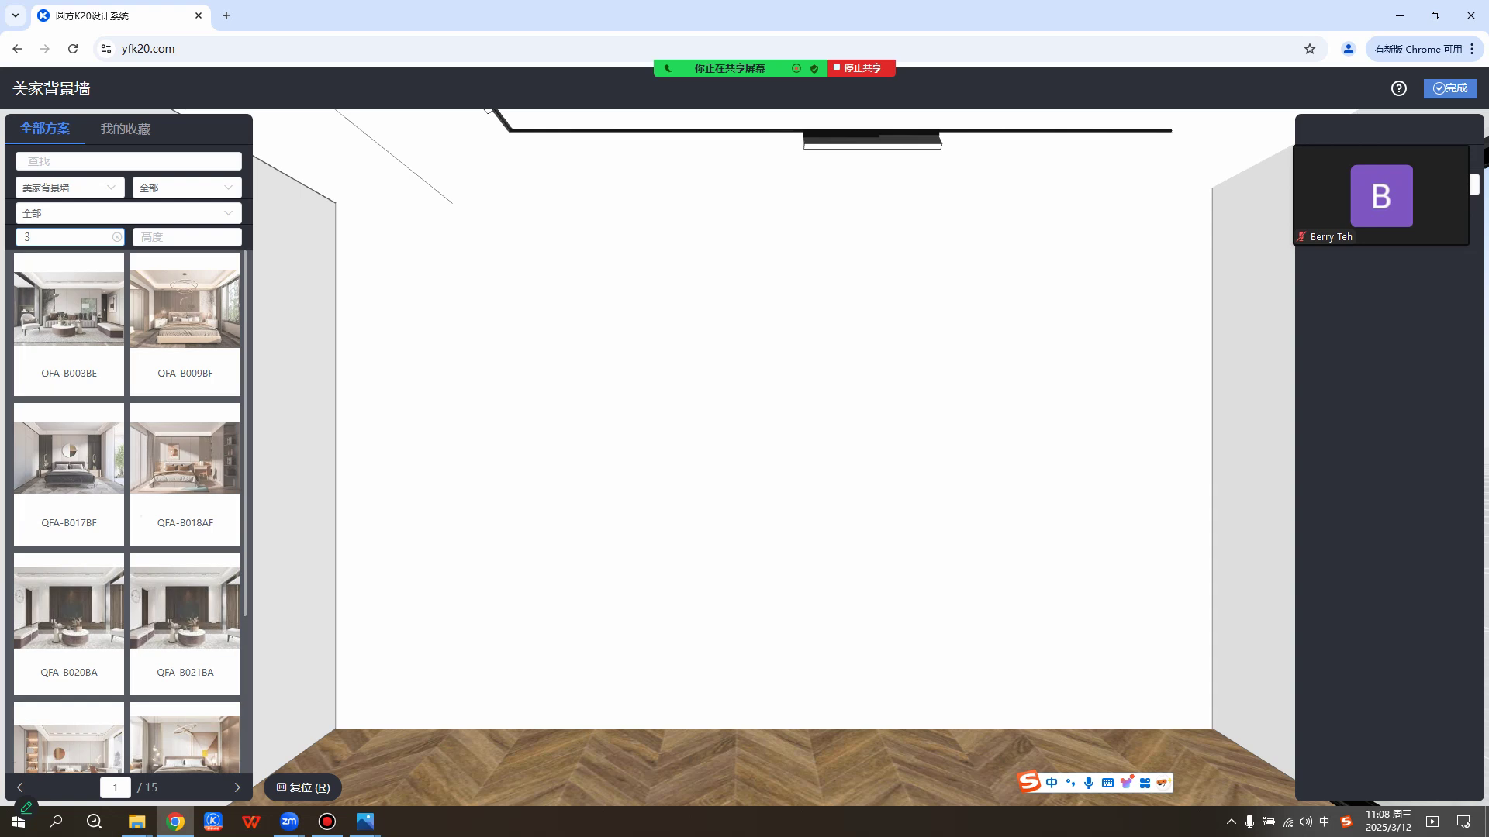
key("BackSpace")
key("BackSpace")
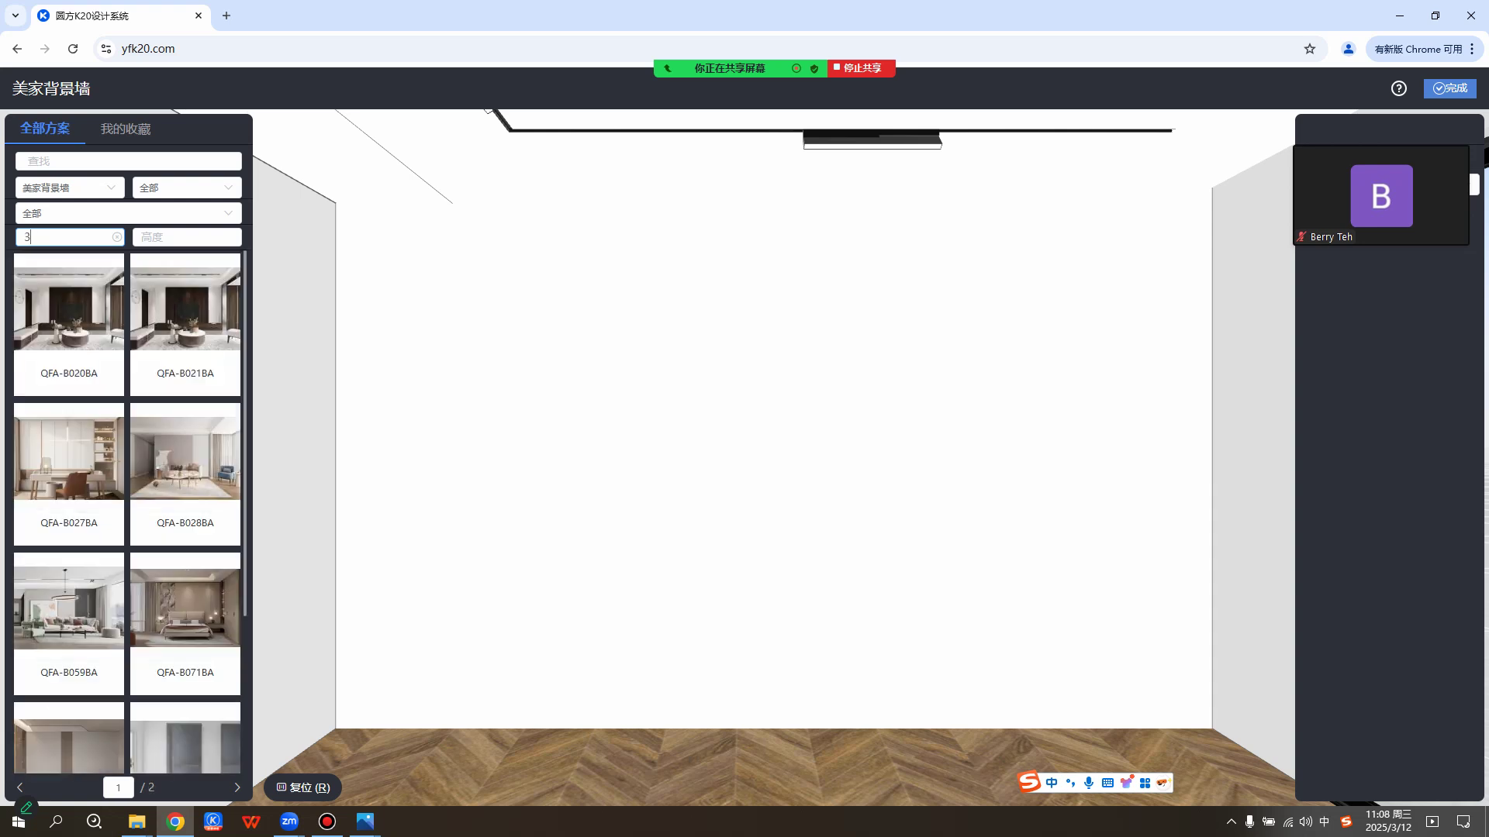
type("750")
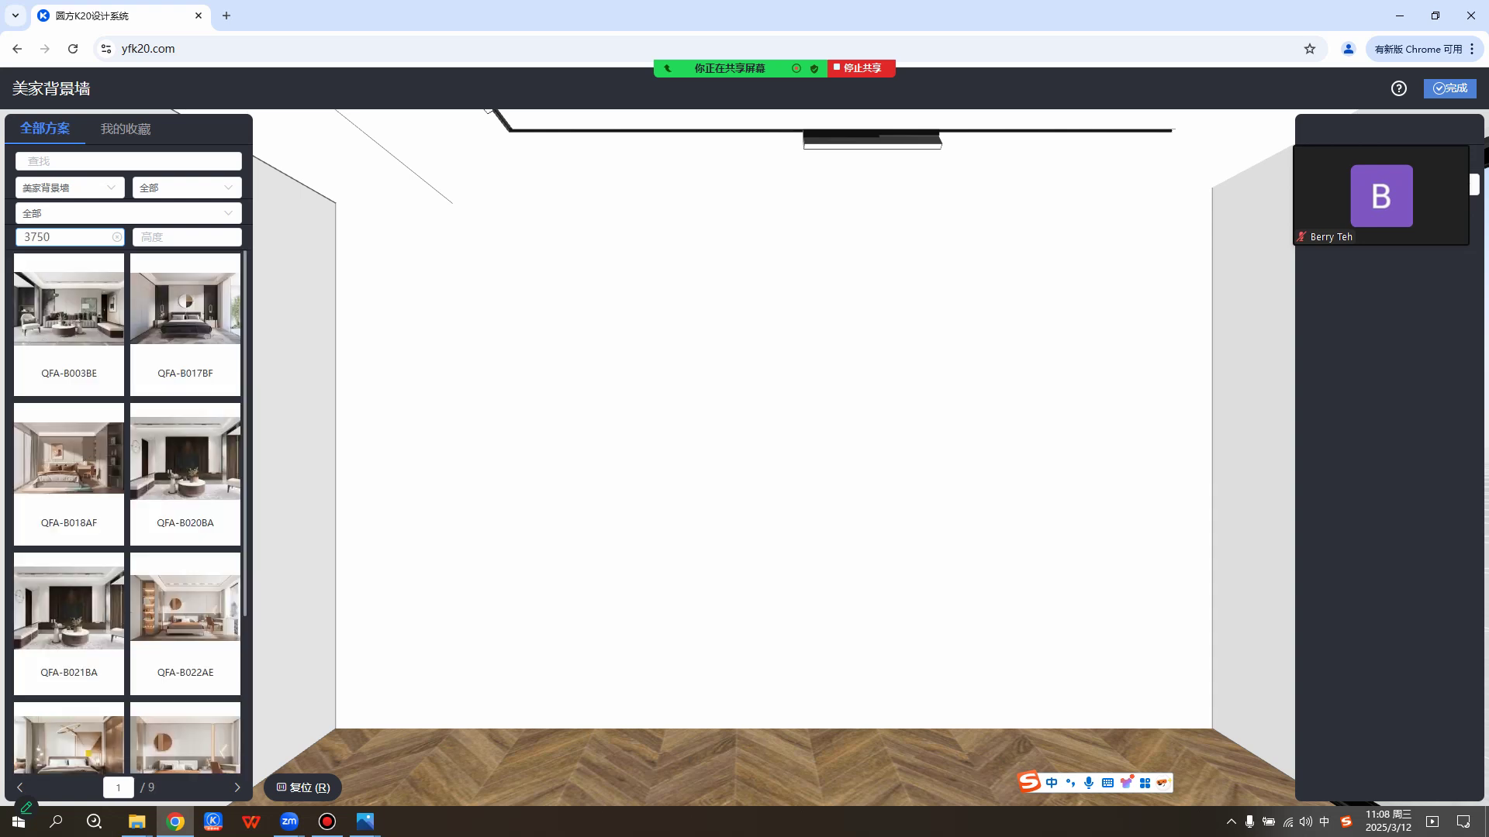
left_click(186, 237)
type("2700")
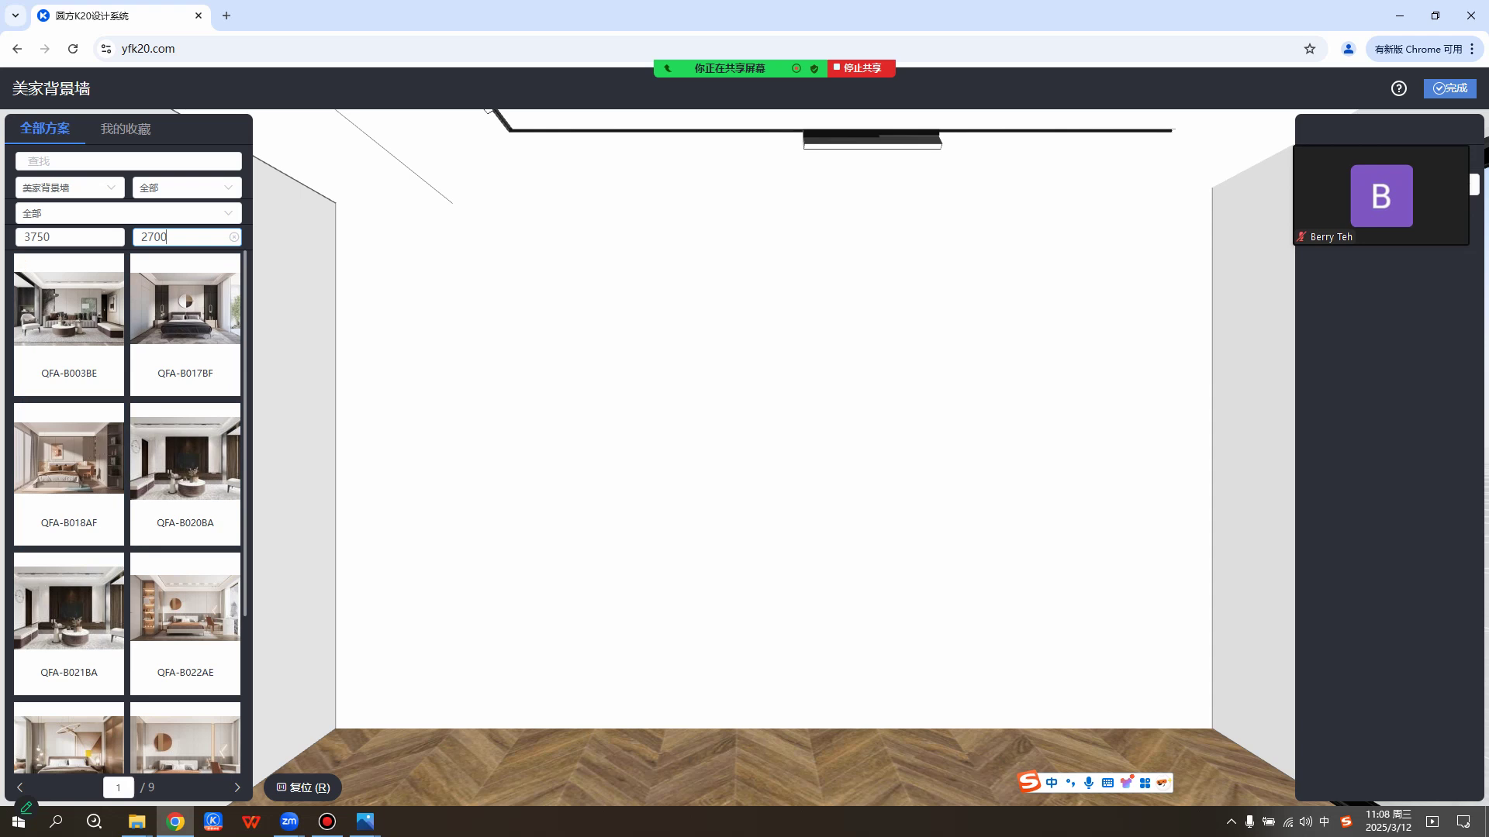
Browse the filtered schemes for a panelled wall with a stone lower section and try to choose QFB-B067BA.
scroll(128, 512, "down", 10)
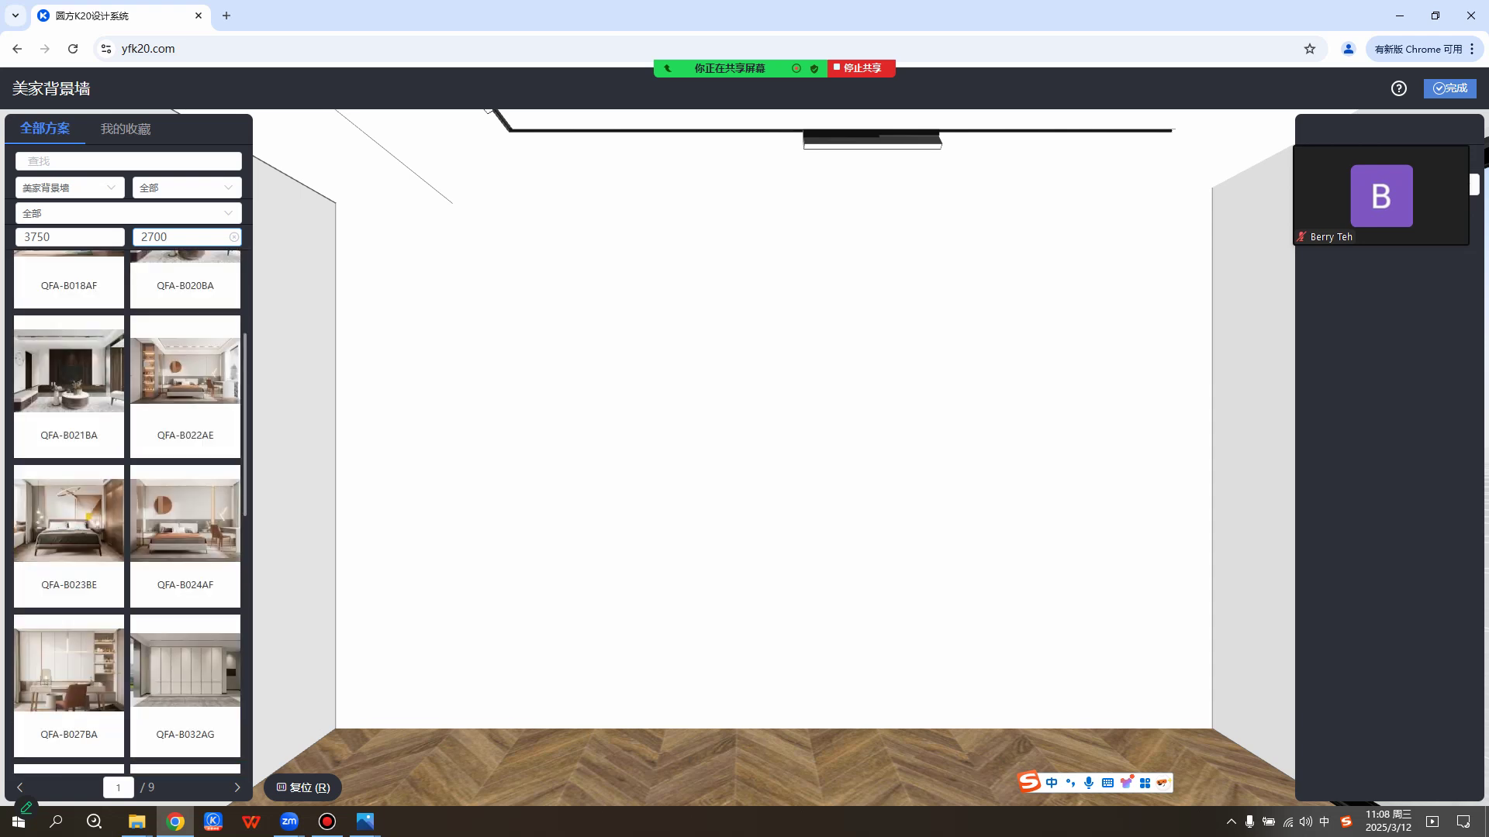
scroll(128, 512, "down", 10)
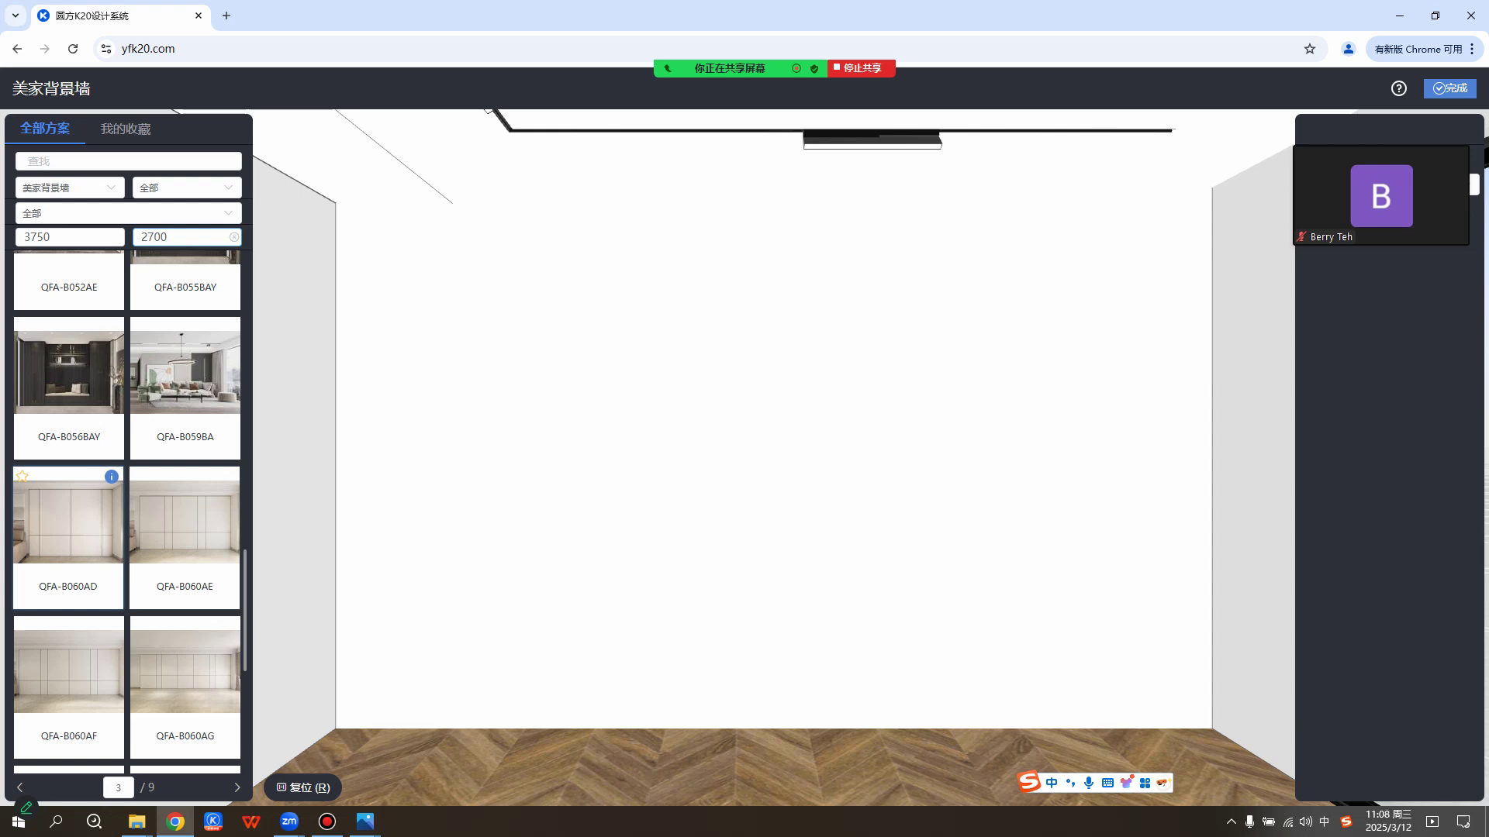
scroll(128, 512, "down", 10)
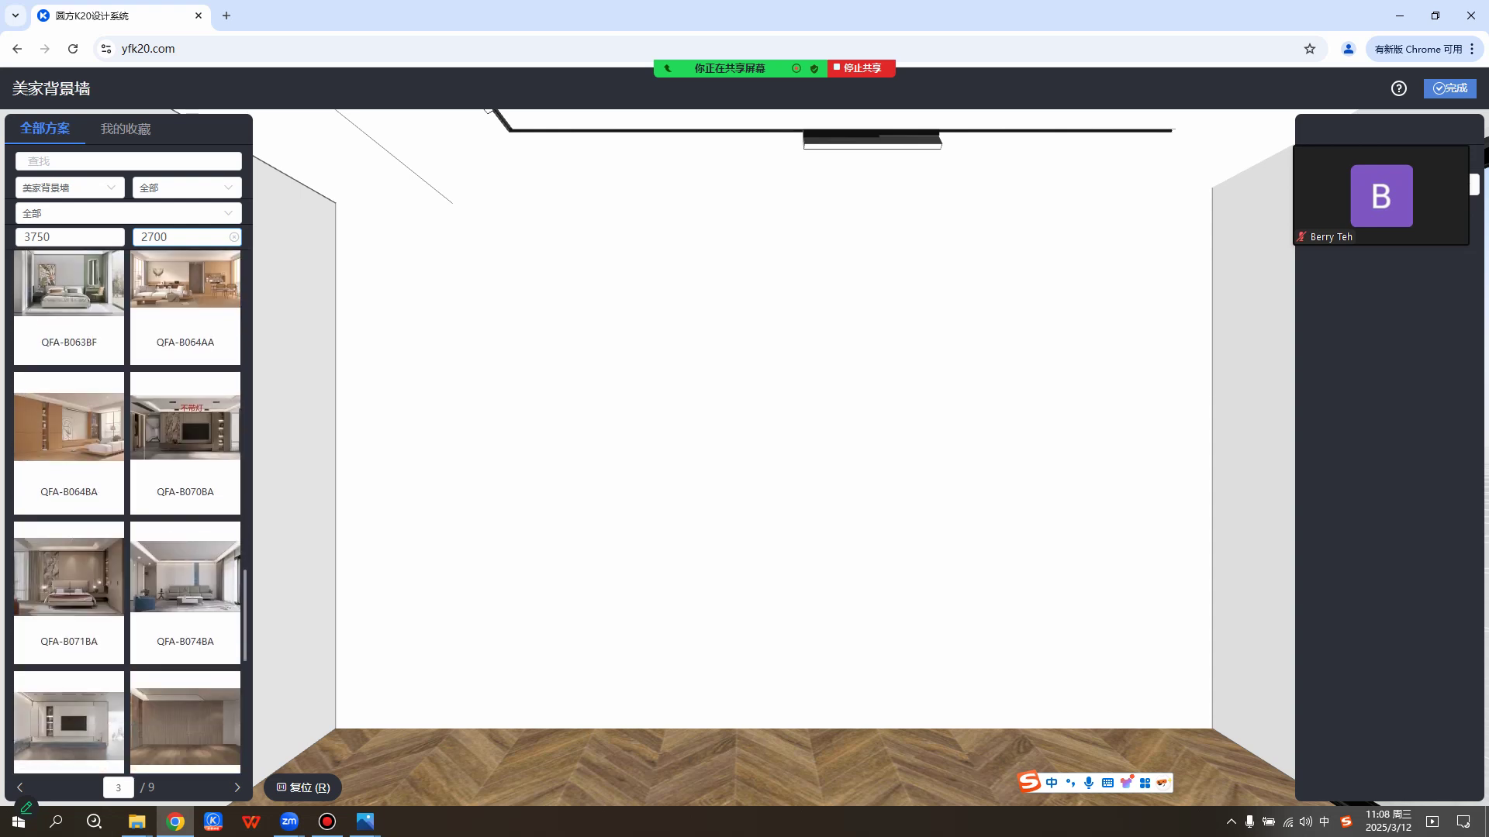
scroll(129, 512, "down", 10)
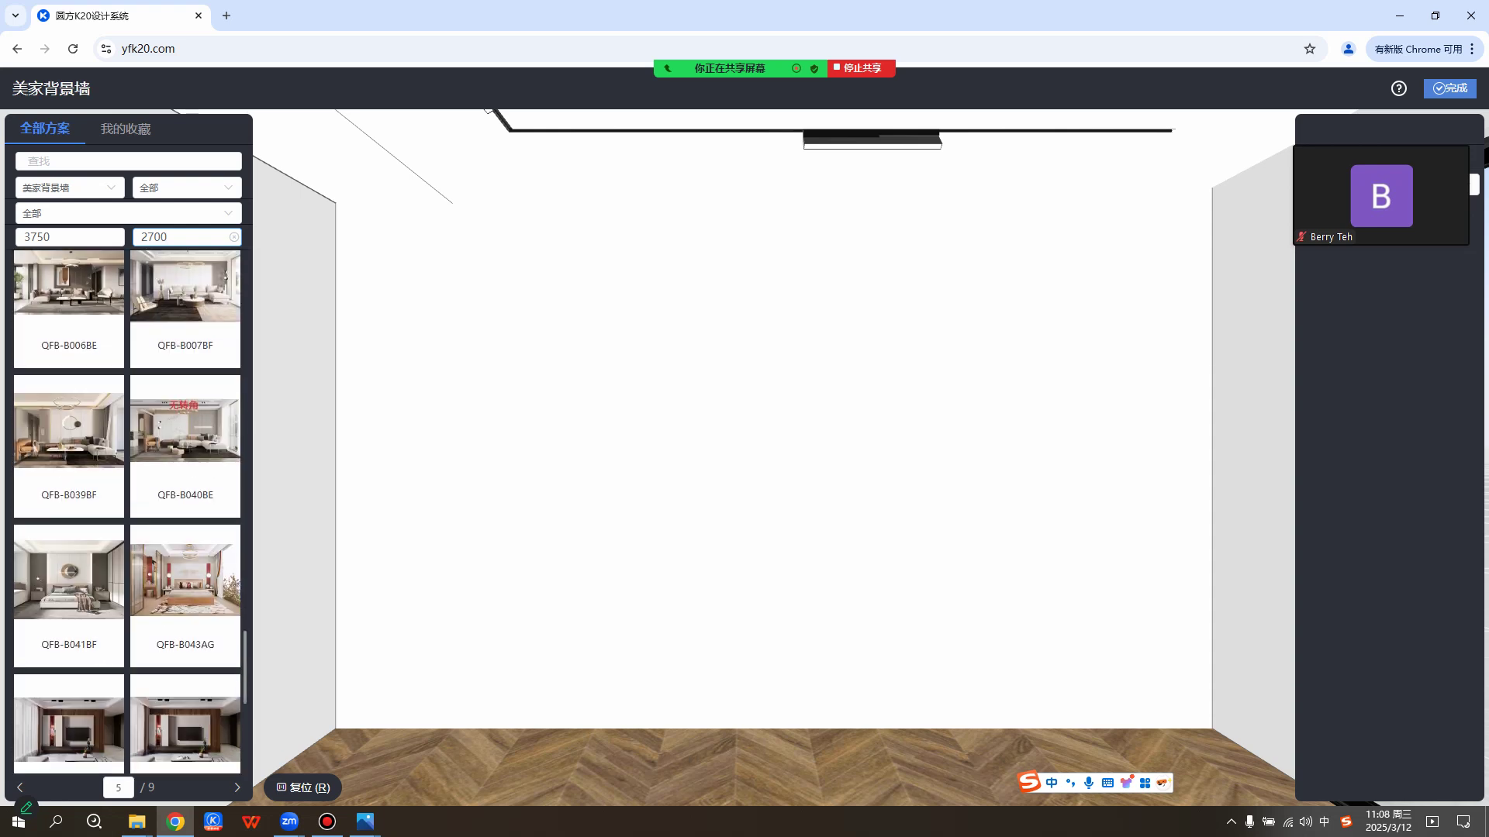
scroll(128, 512, "down", 5)
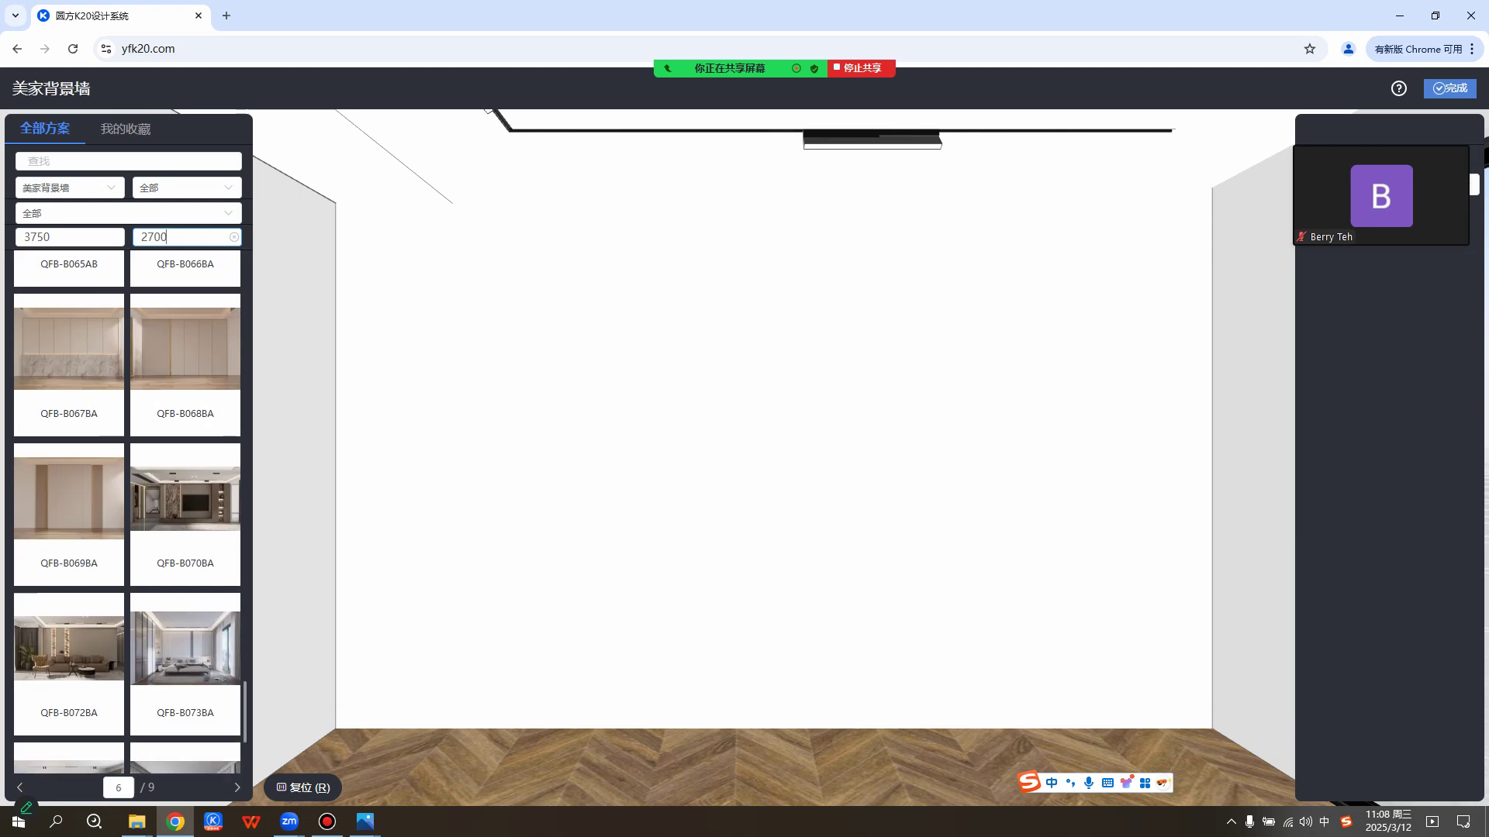
mouse_move(111, 477)
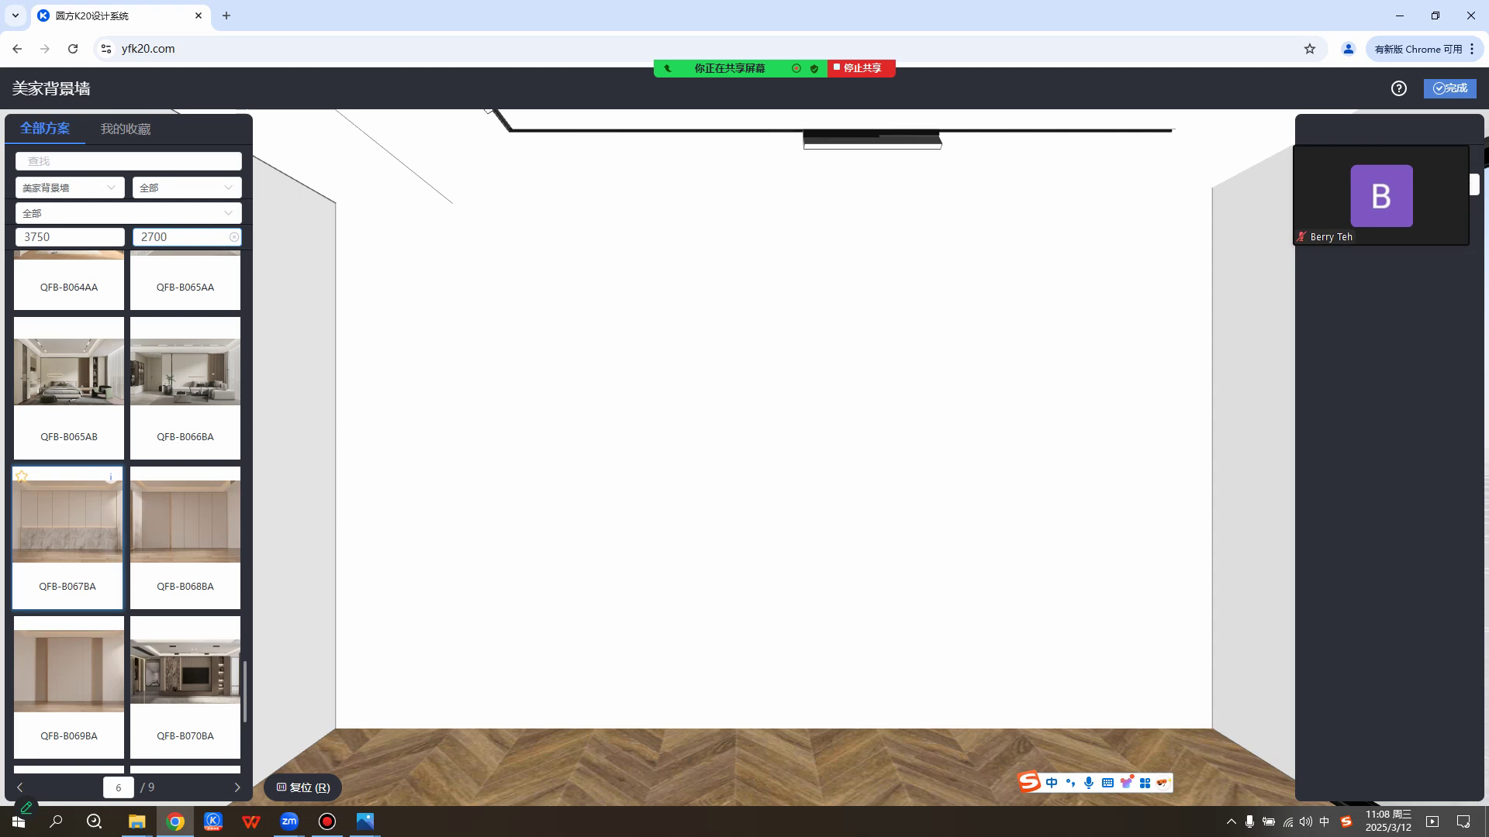
left_click(68, 538)
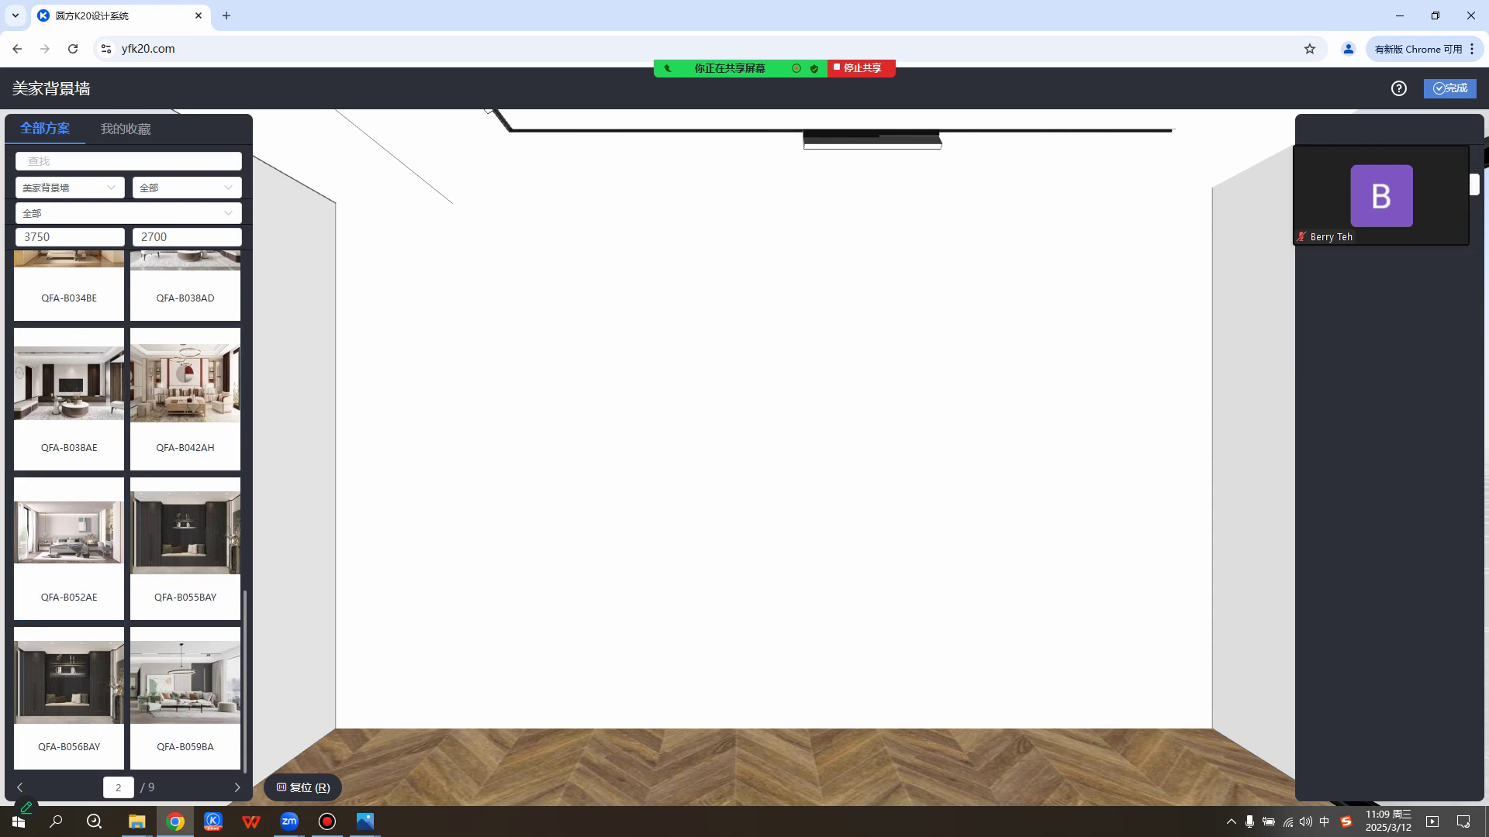
Find scheme QFB-B067BA on page 6 of the filtered list and apply it to the headboard wall.
scroll(127, 512, "up", 12)
scroll(127, 512, "down", 12)
left_click(237, 788)
scroll(115, 452, "down", 17)
scroll(115, 451, "down", 10)
scroll(101, 488, "down", 6)
left_click(73, 388)
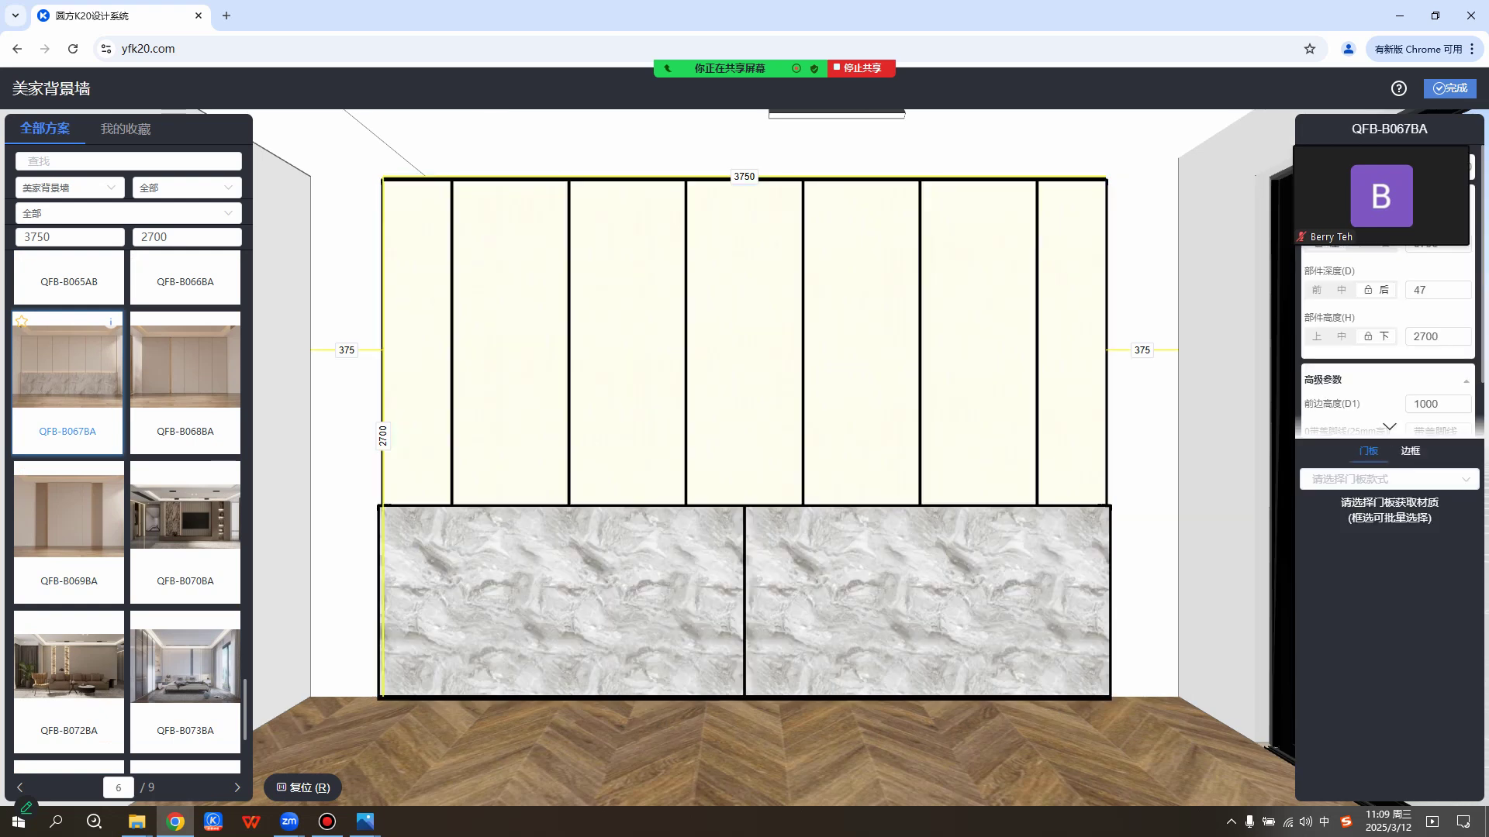
Open the meeting chat to check for replies.
mouse_move(111, 321)
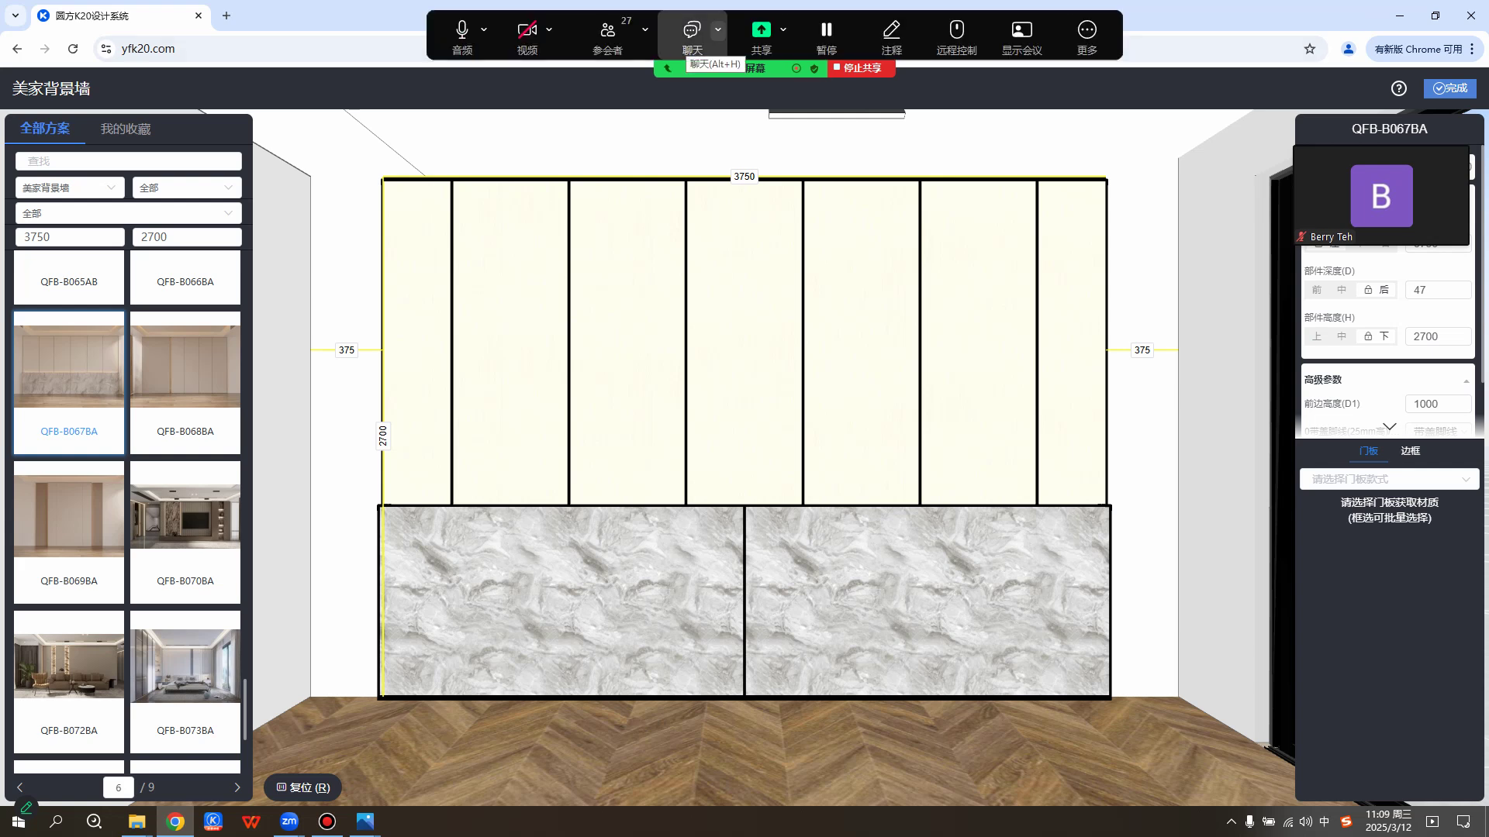
left_click(692, 31)
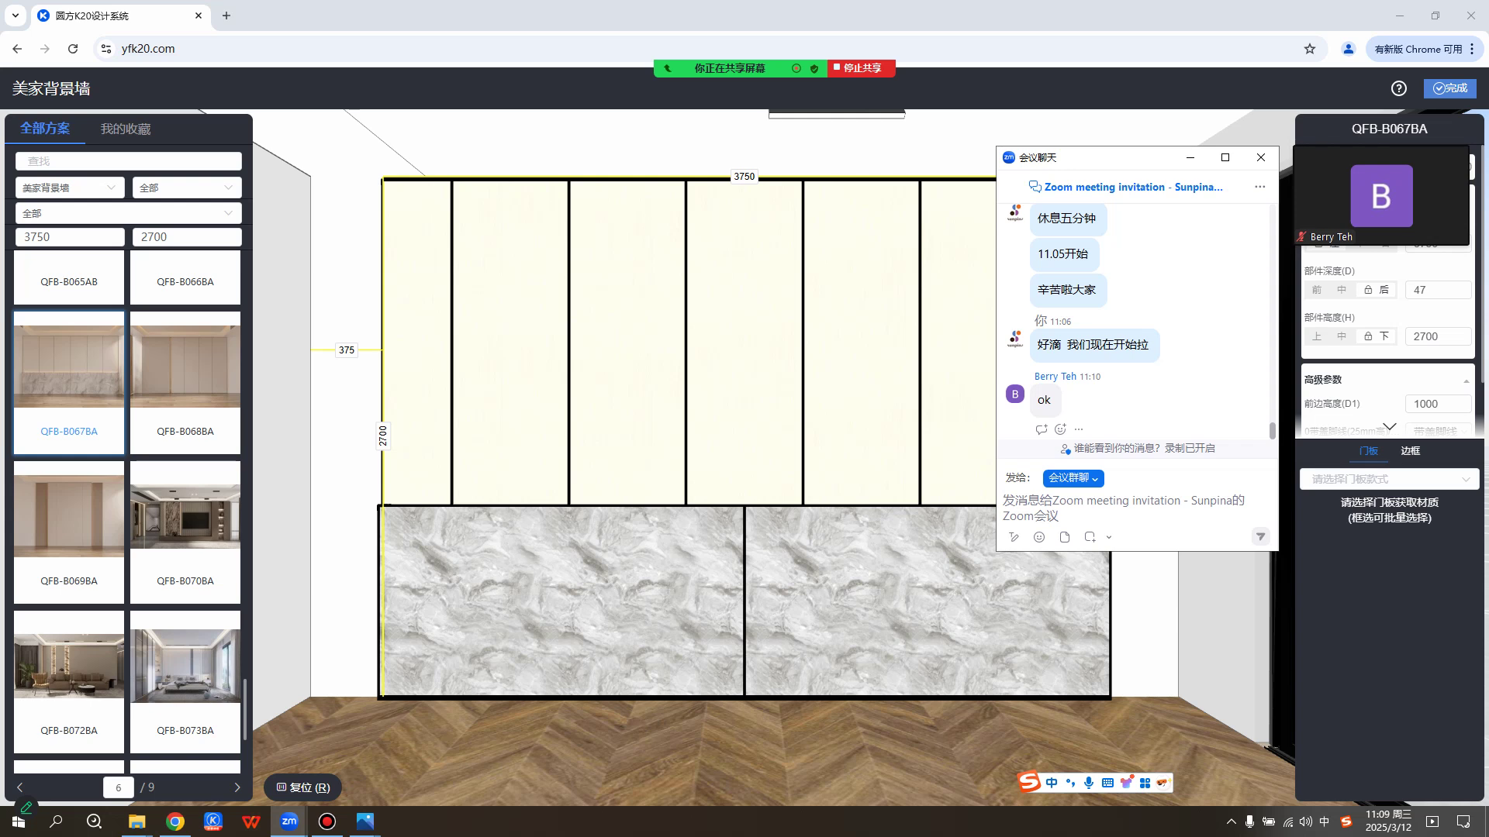
Return to the design, finish editing the QFB-B067BA background wall scheme, and put the meeting chat away.
key("alt+Tab")
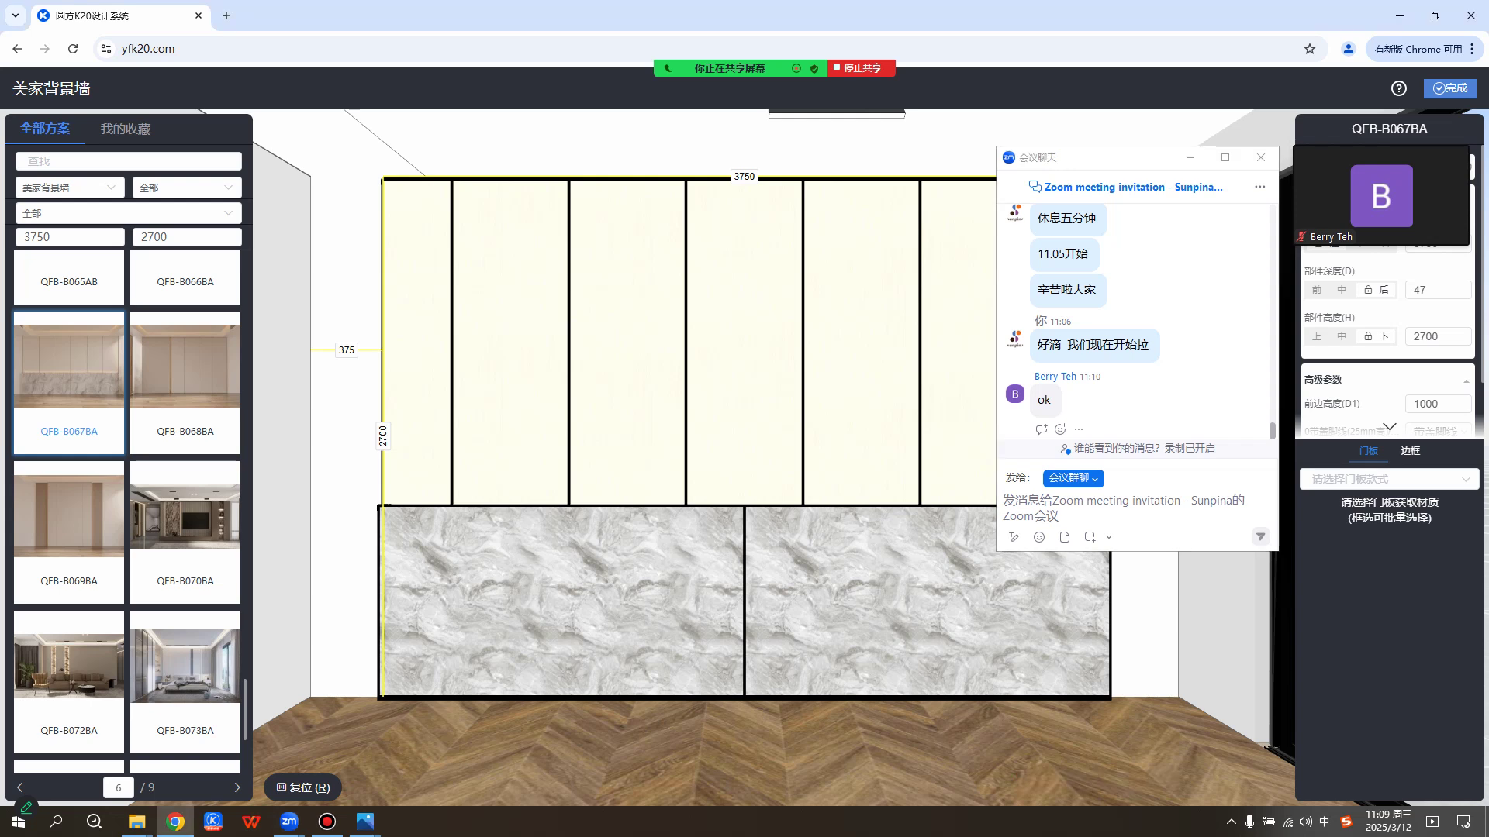
left_click(1450, 89)
left_click(1191, 159)
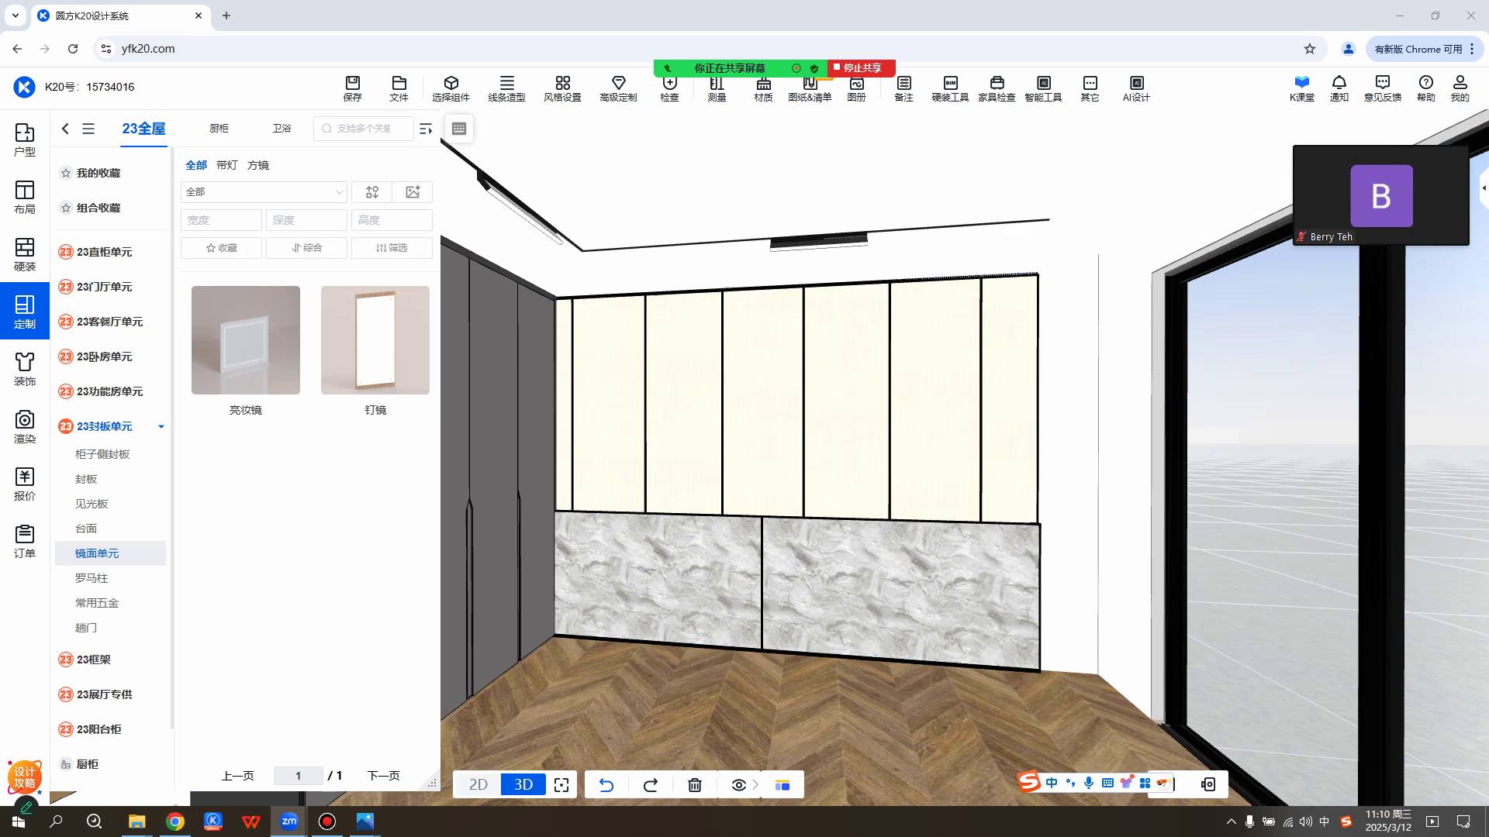
Set the background wall's gap to the window-side wall to 150.
left_click(922, 396)
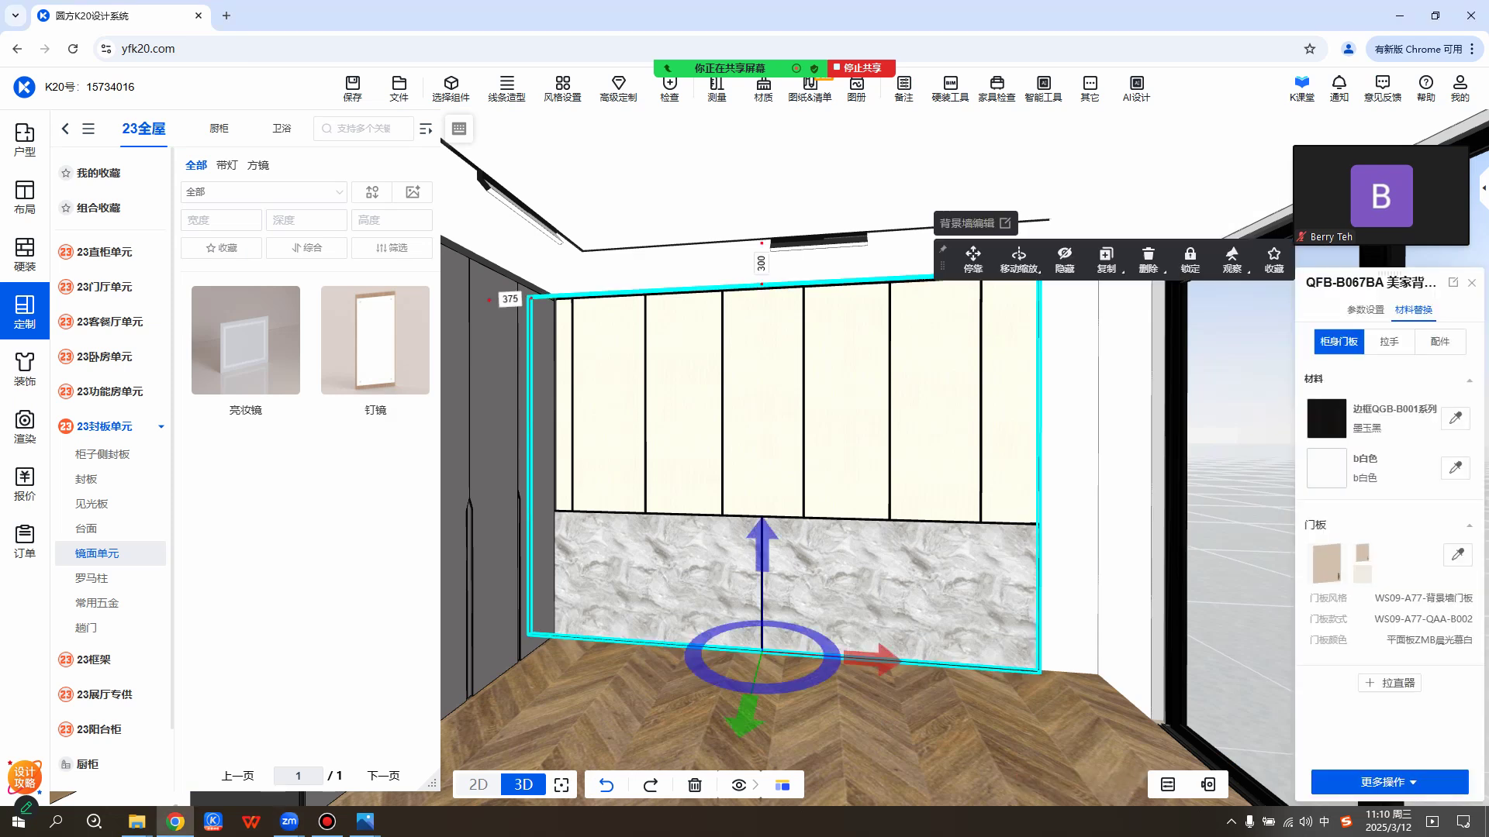
left_click(1365, 310)
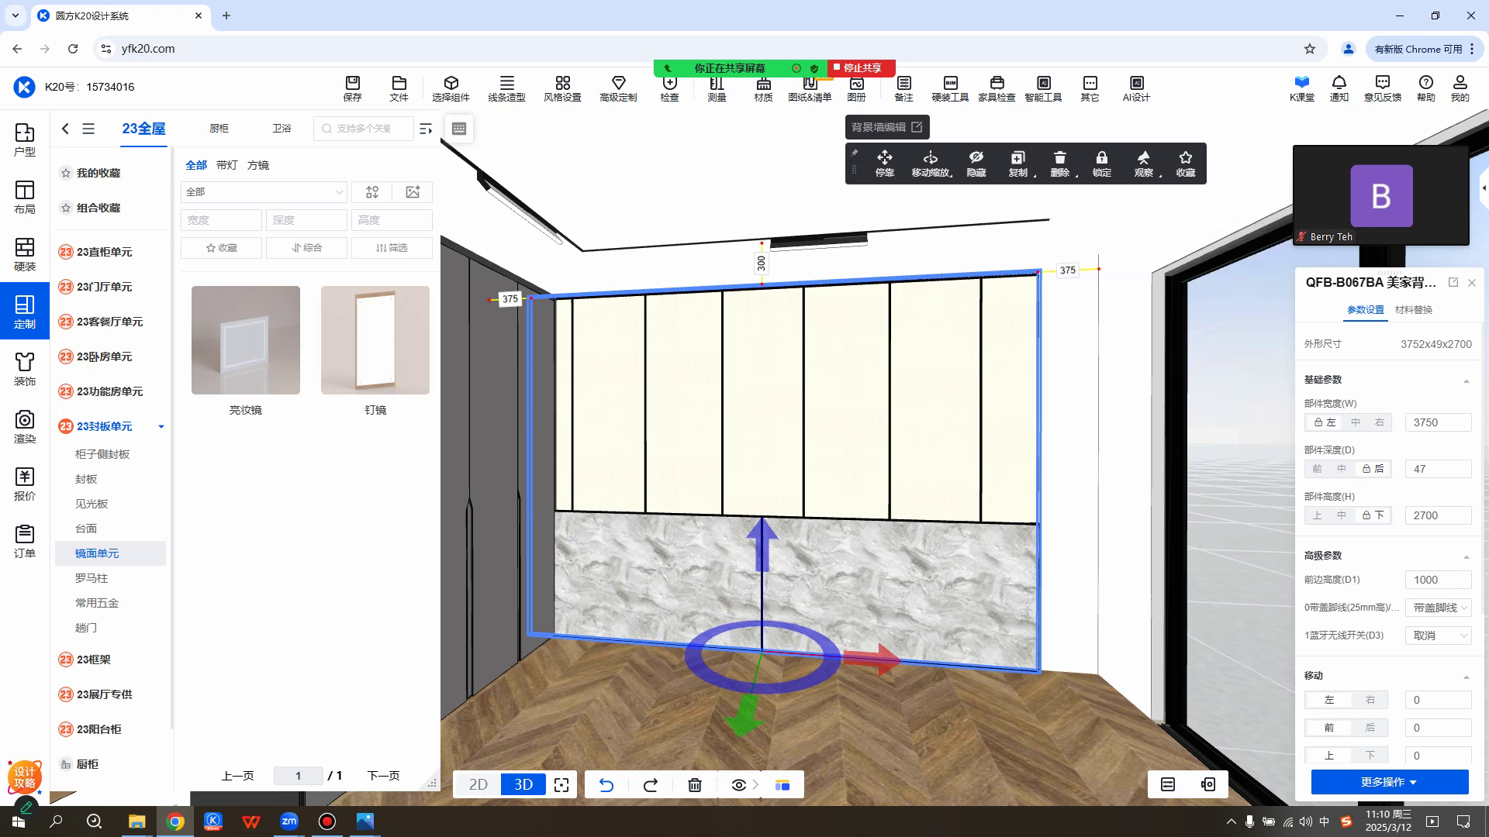
left_click(1068, 271)
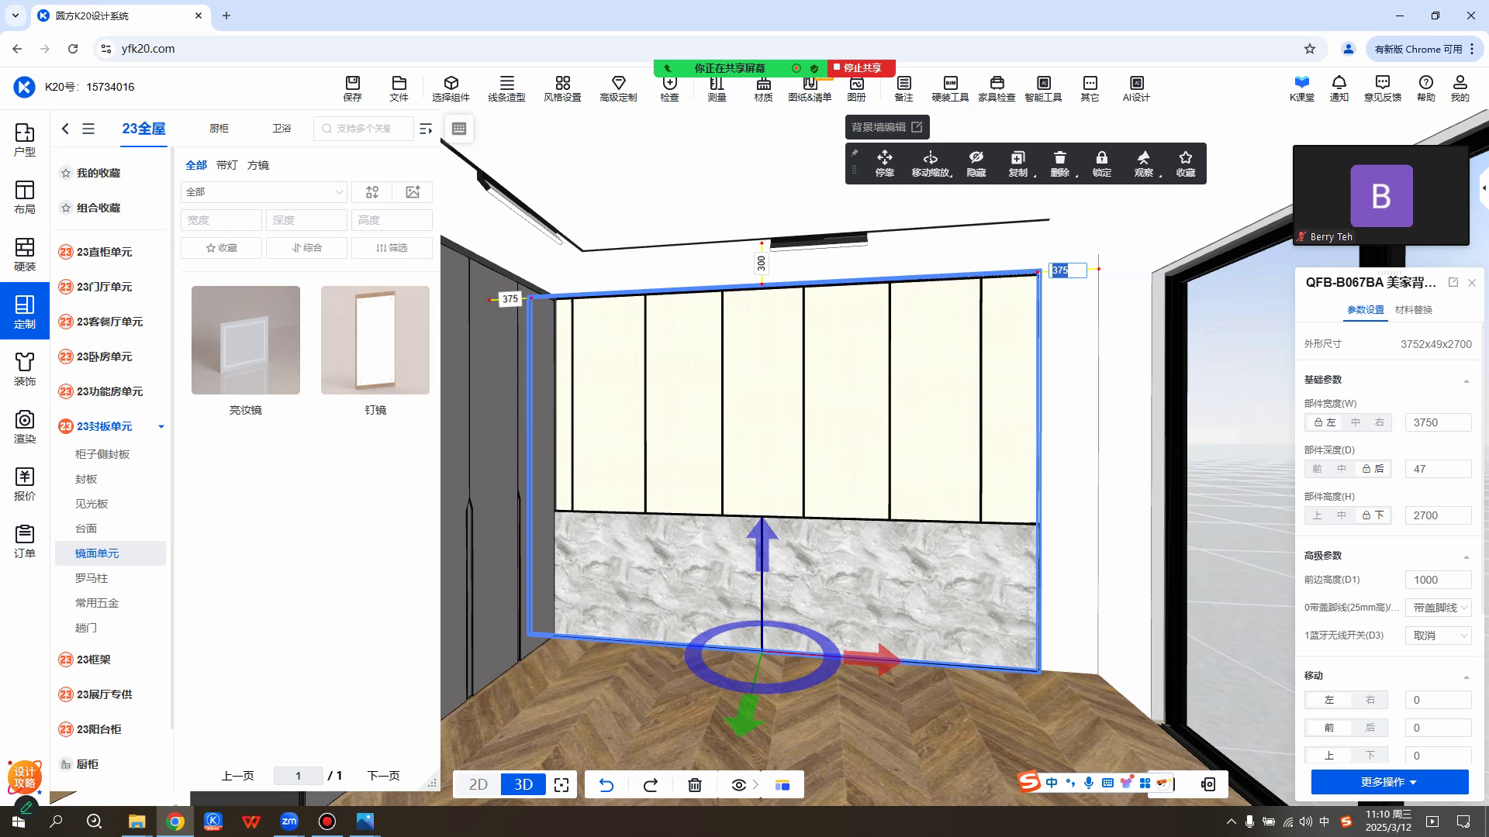
type("150")
key("Return")
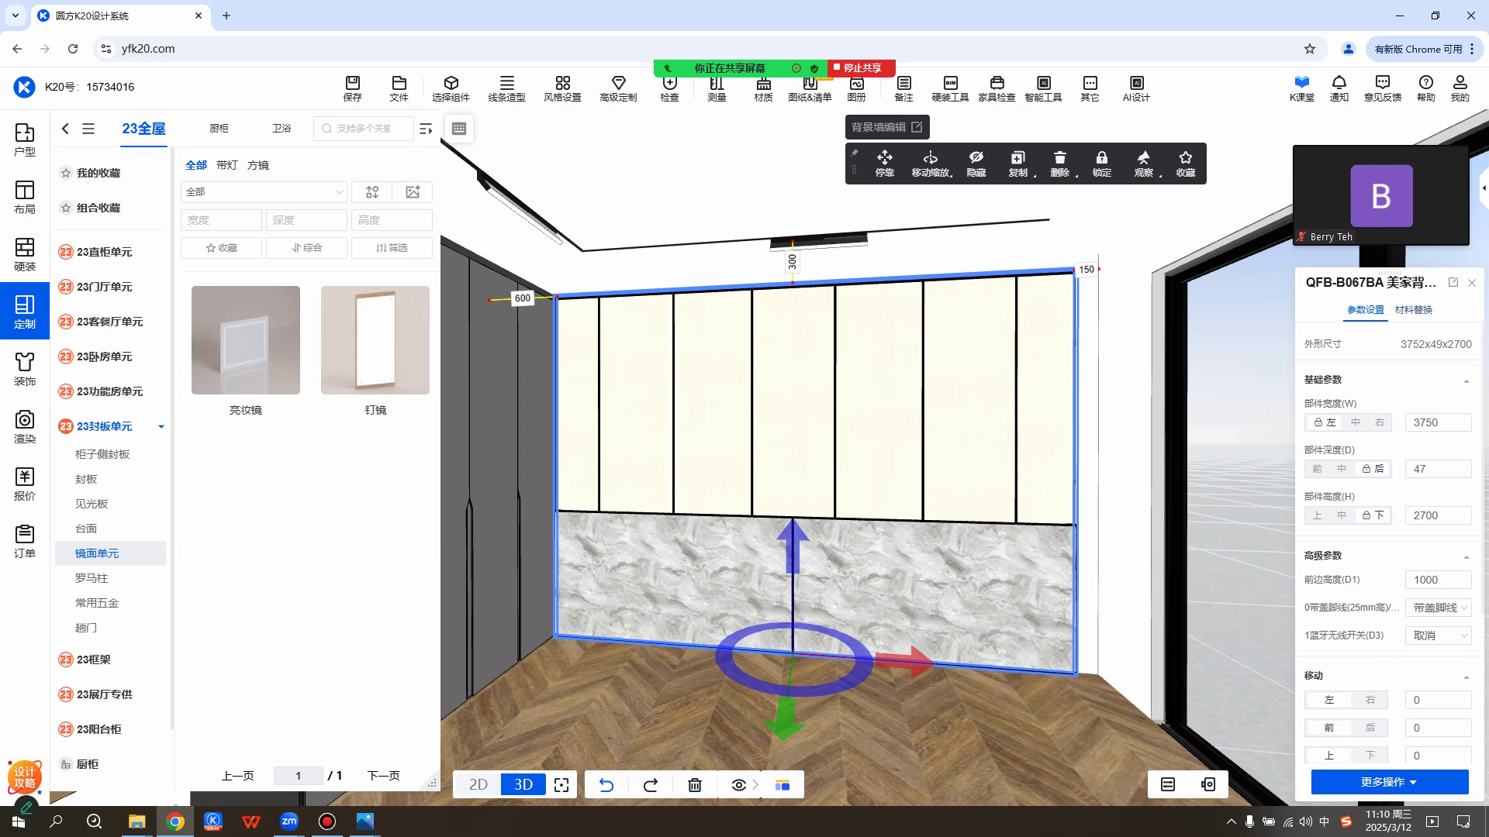
Replace the background wall's QGB-B001 frame material with 咖啡金.
left_click(1413, 310)
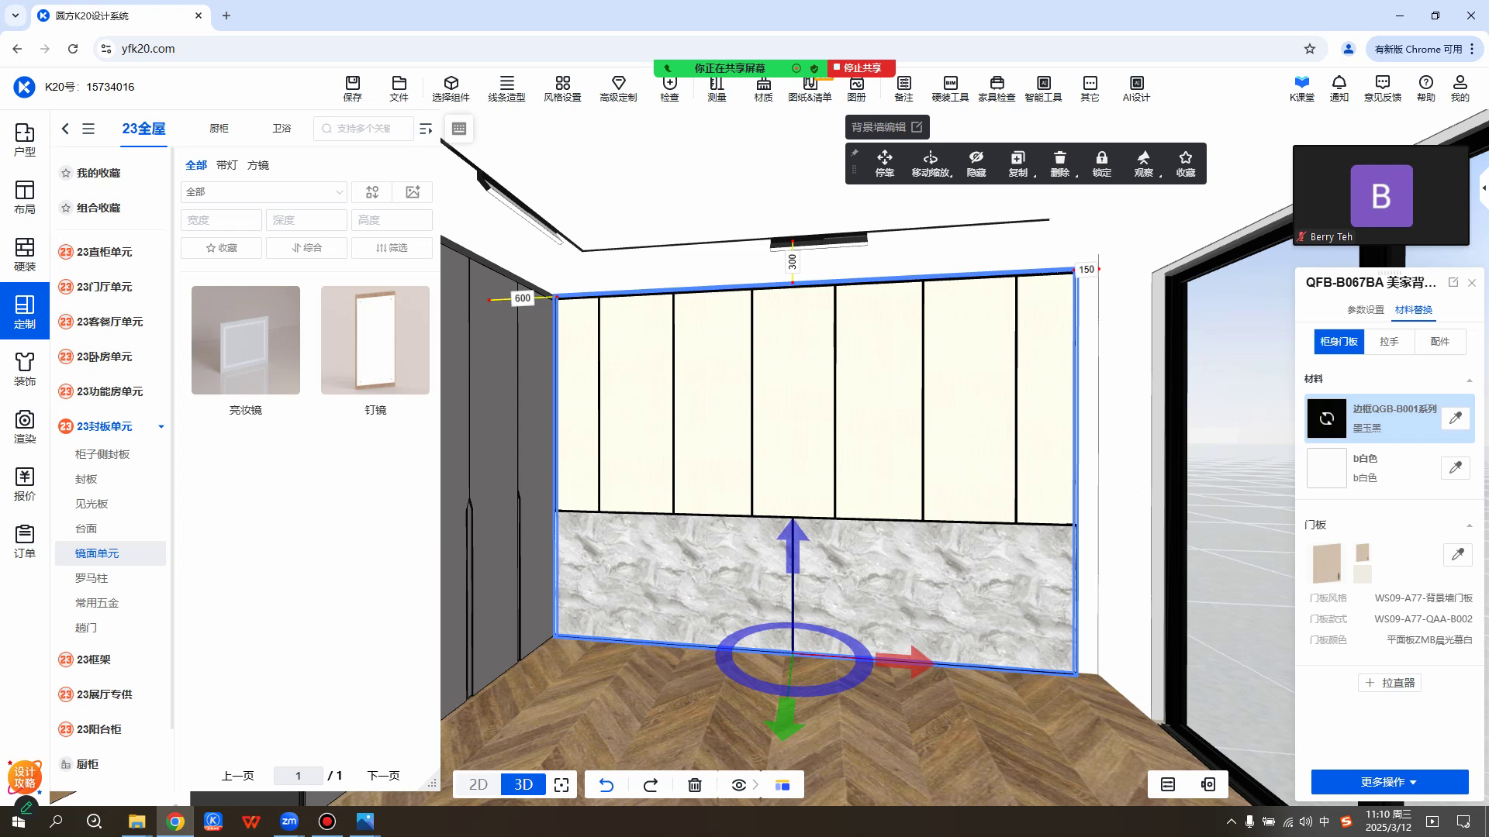
left_click(1327, 419)
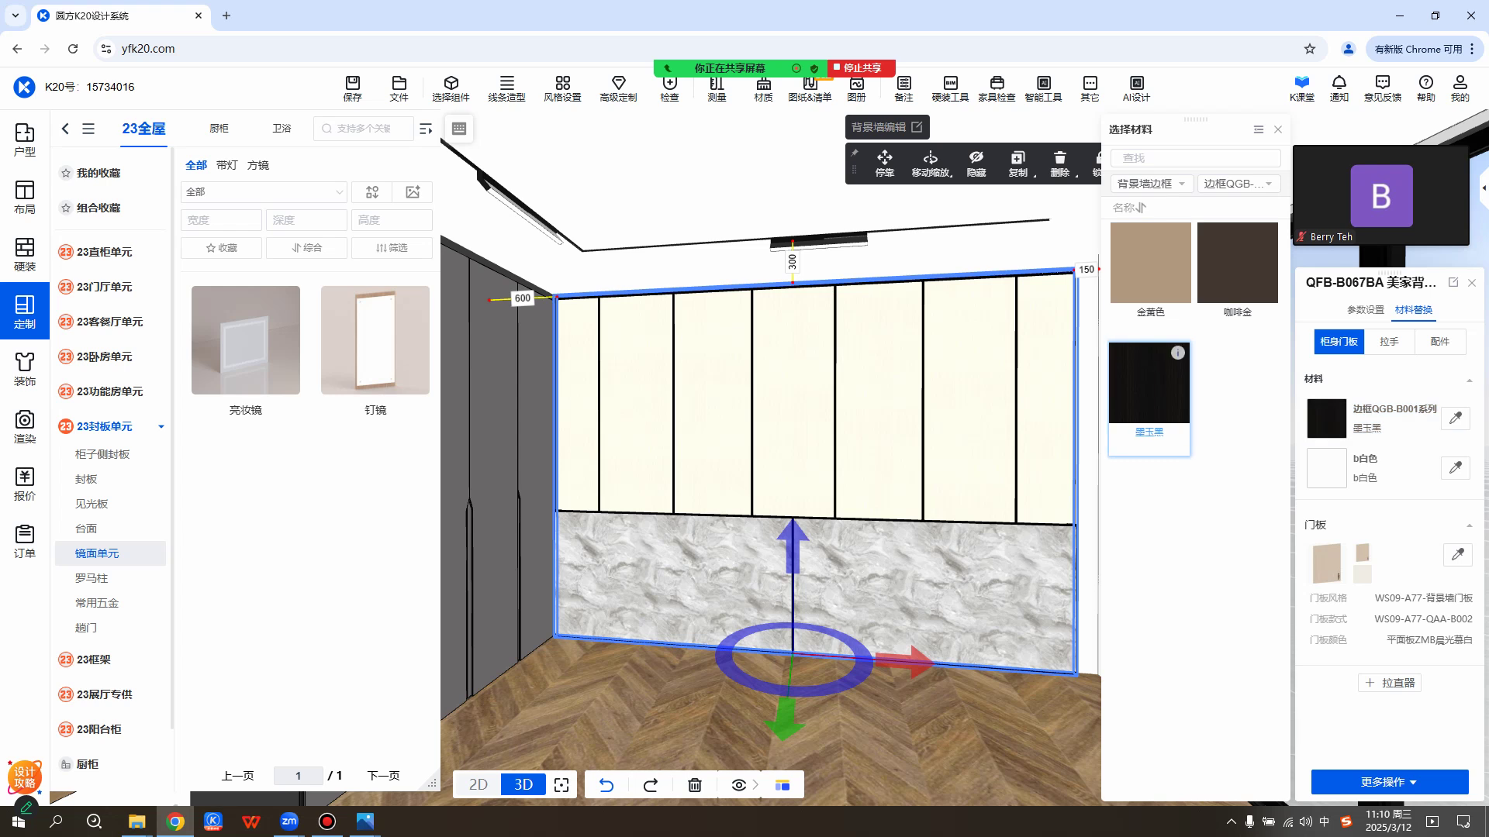
left_click(1151, 384)
left_click(1151, 268)
left_click(1235, 264)
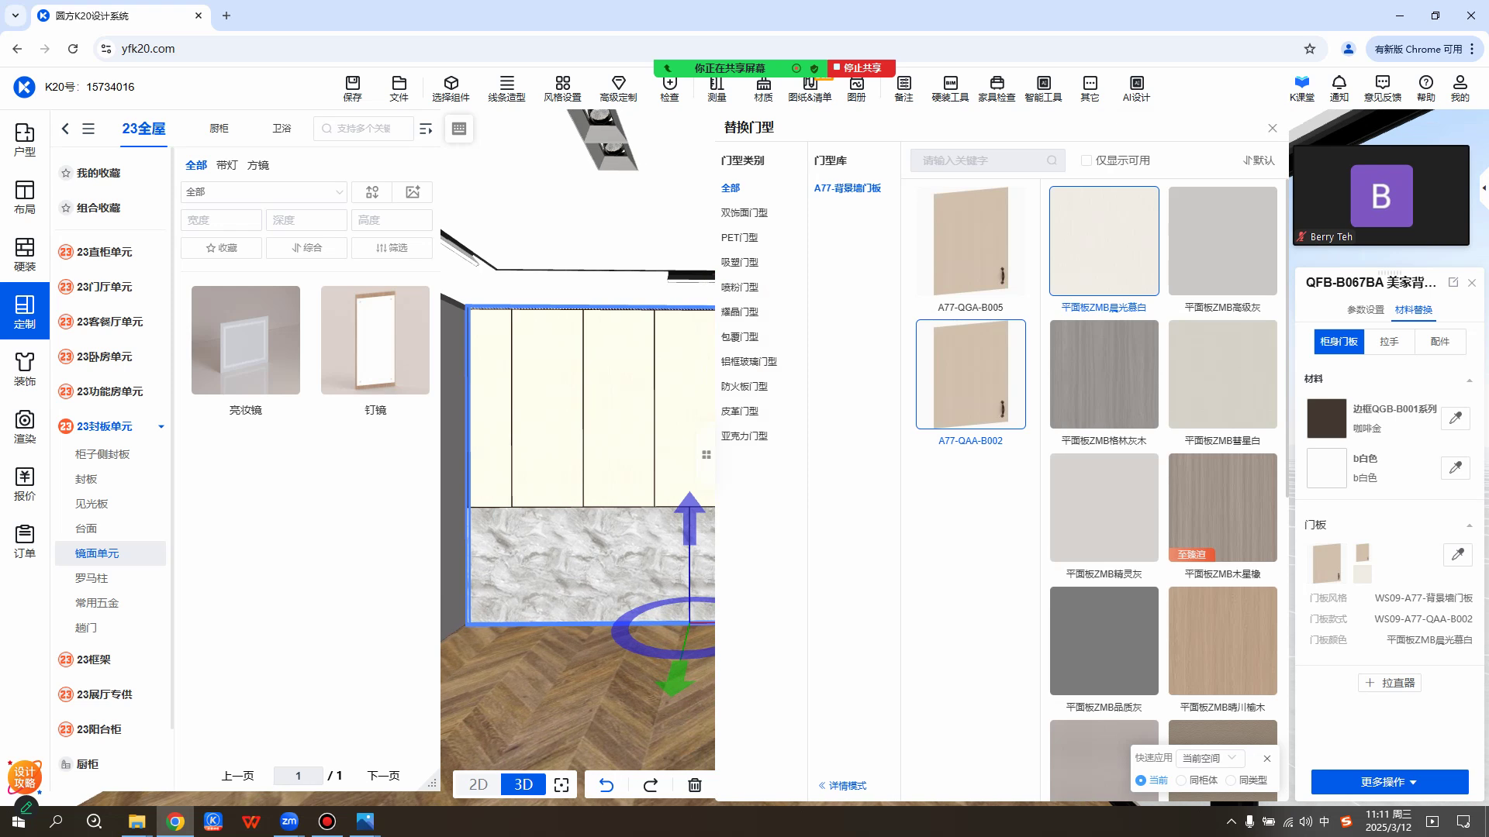
Replace the finish of the lower A77-QGA-B005 wall panels with DCM佛罗伦萨.
left_click(970, 240)
left_click(970, 375)
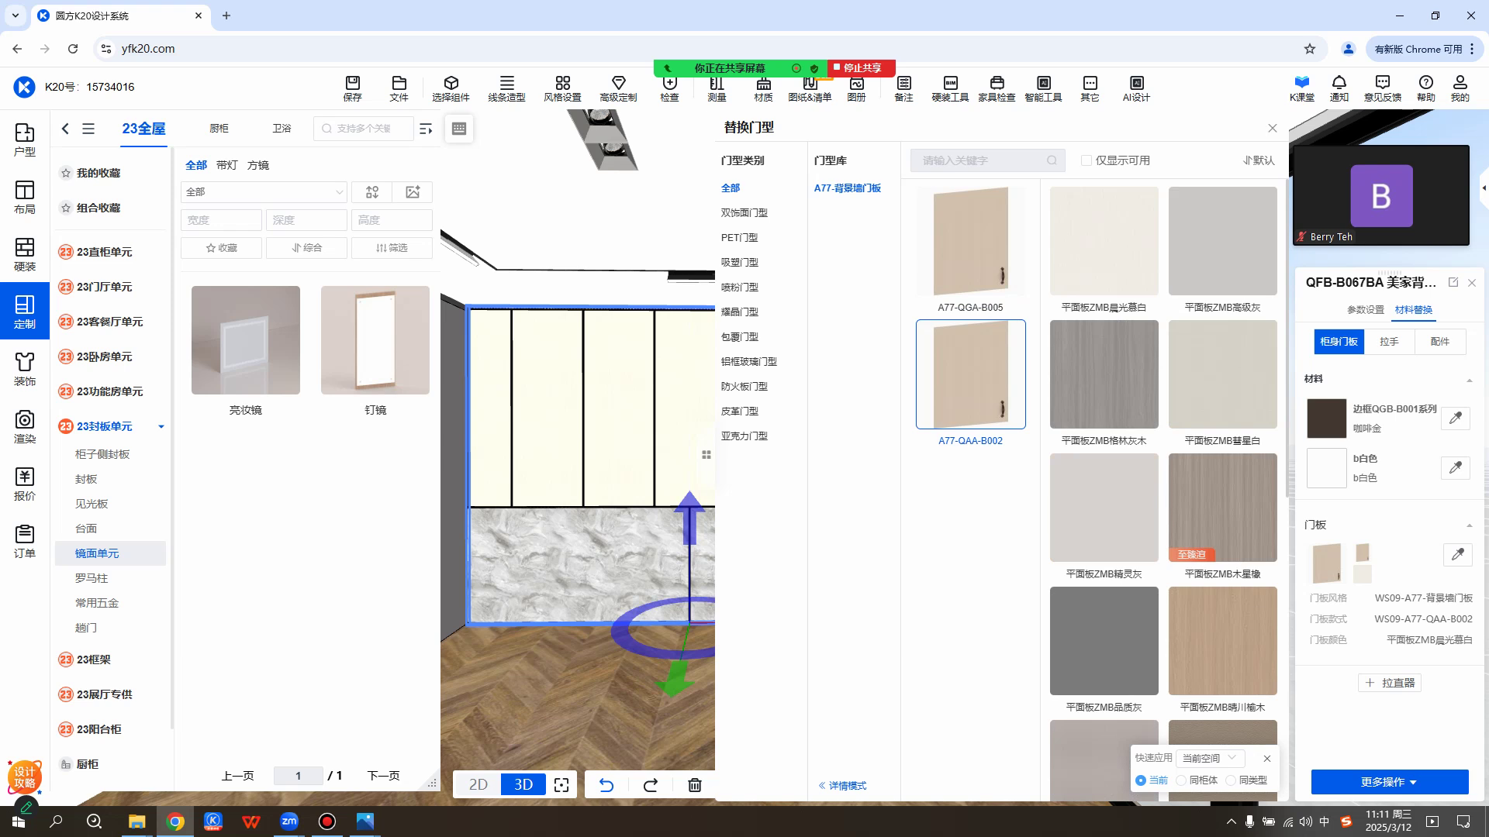
left_click(970, 240)
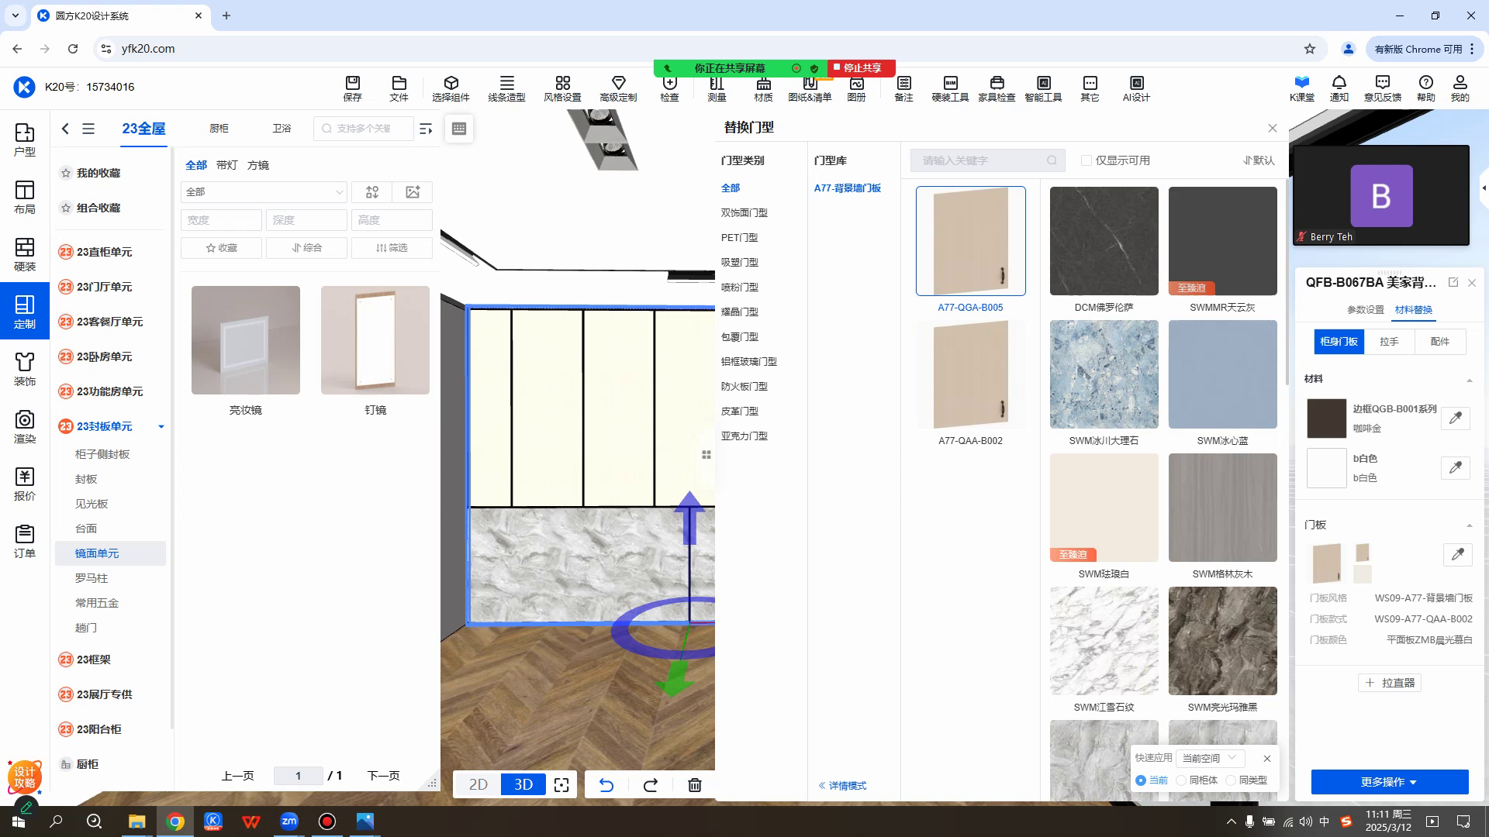
left_click(1104, 241)
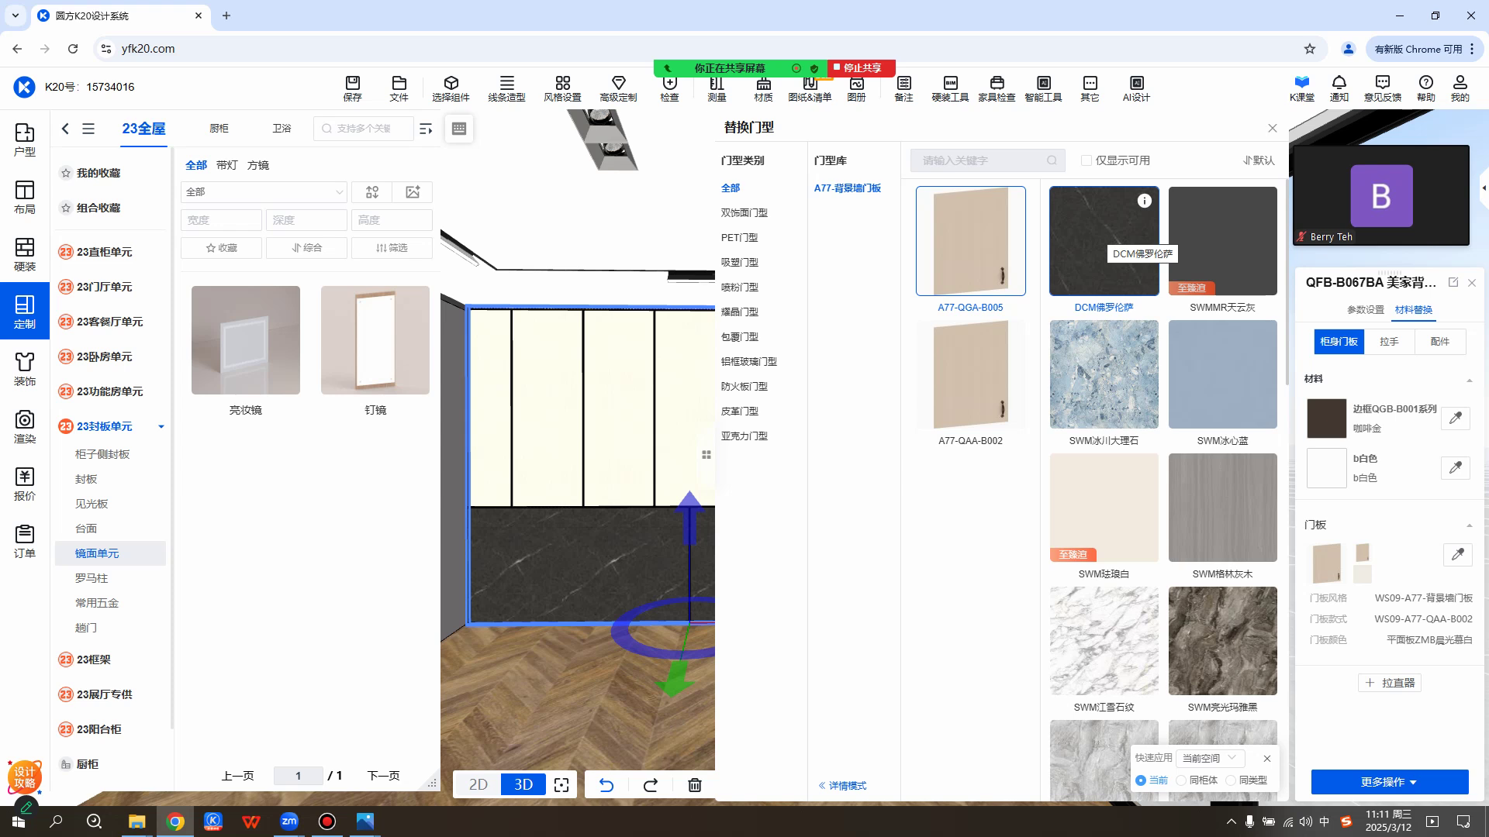
Compare light finishes, including 晨光慕白 and 高级灰, on the upper A77-QAA-B002 panels and apply 平面板ZMB彗星白.
left_click(970, 374)
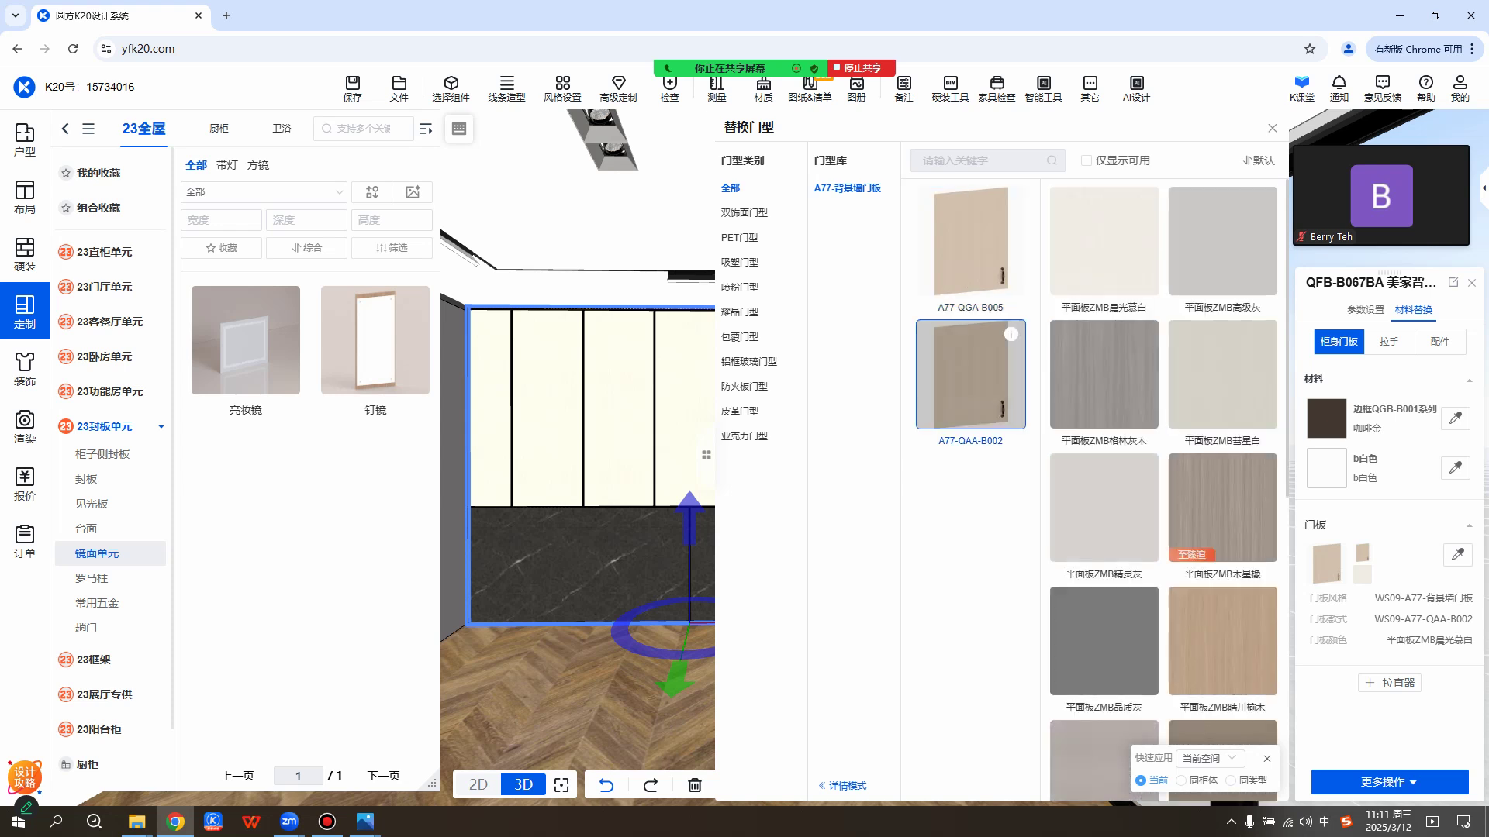
left_click(1103, 241)
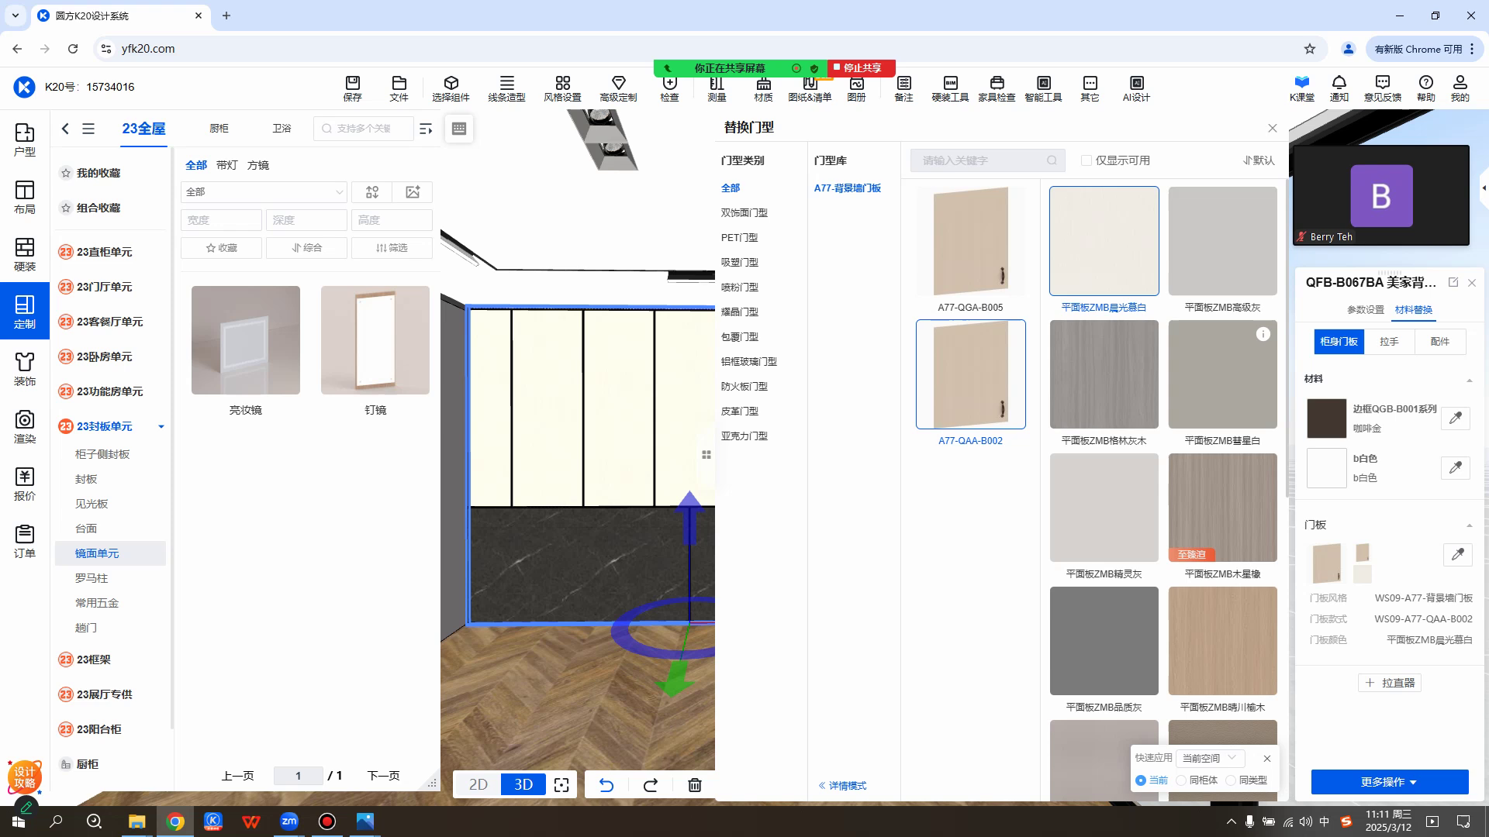
left_click(1222, 375)
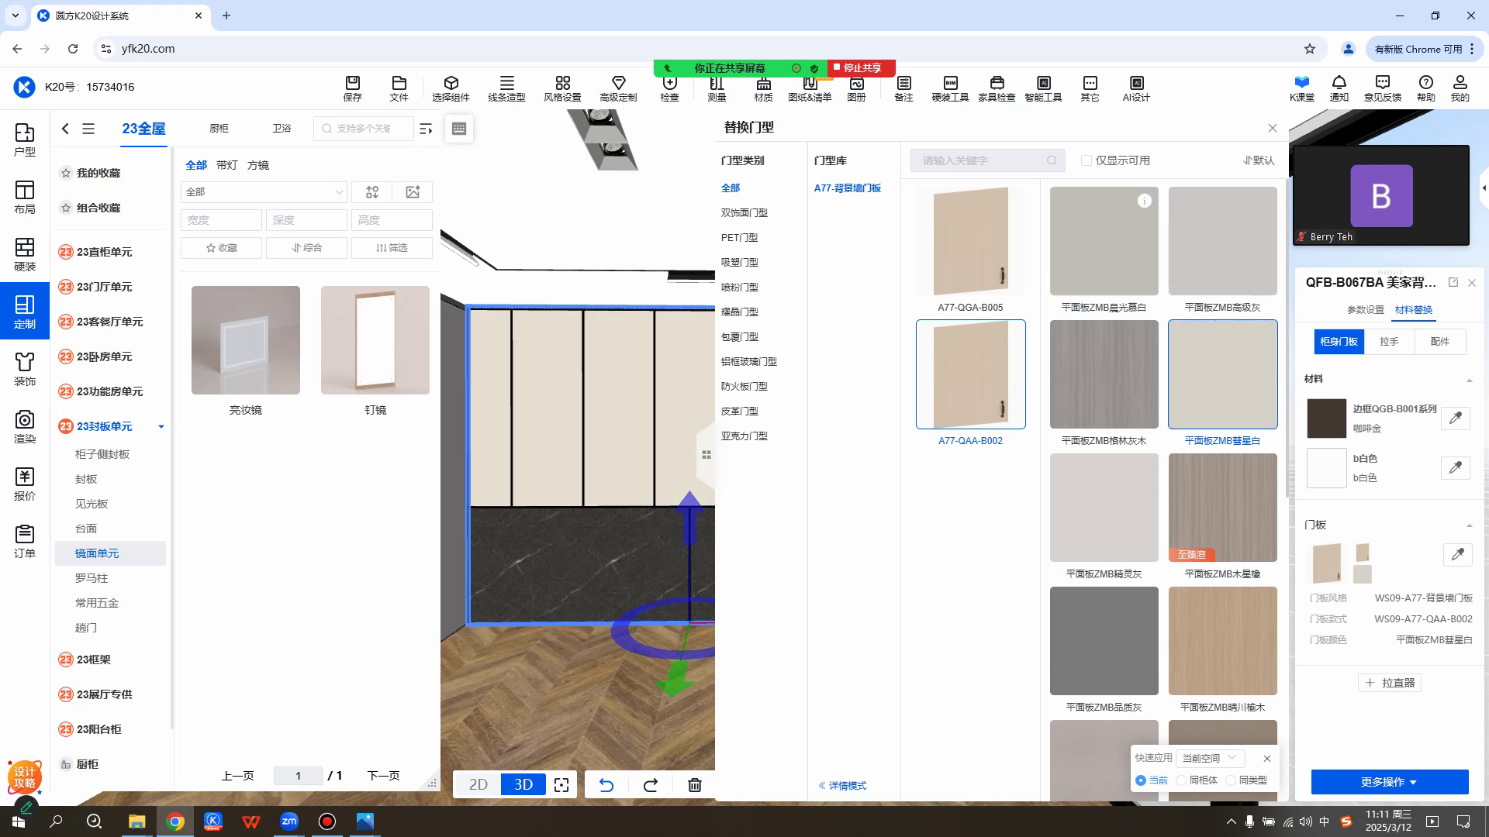
scroll(1163, 465, "down", 6)
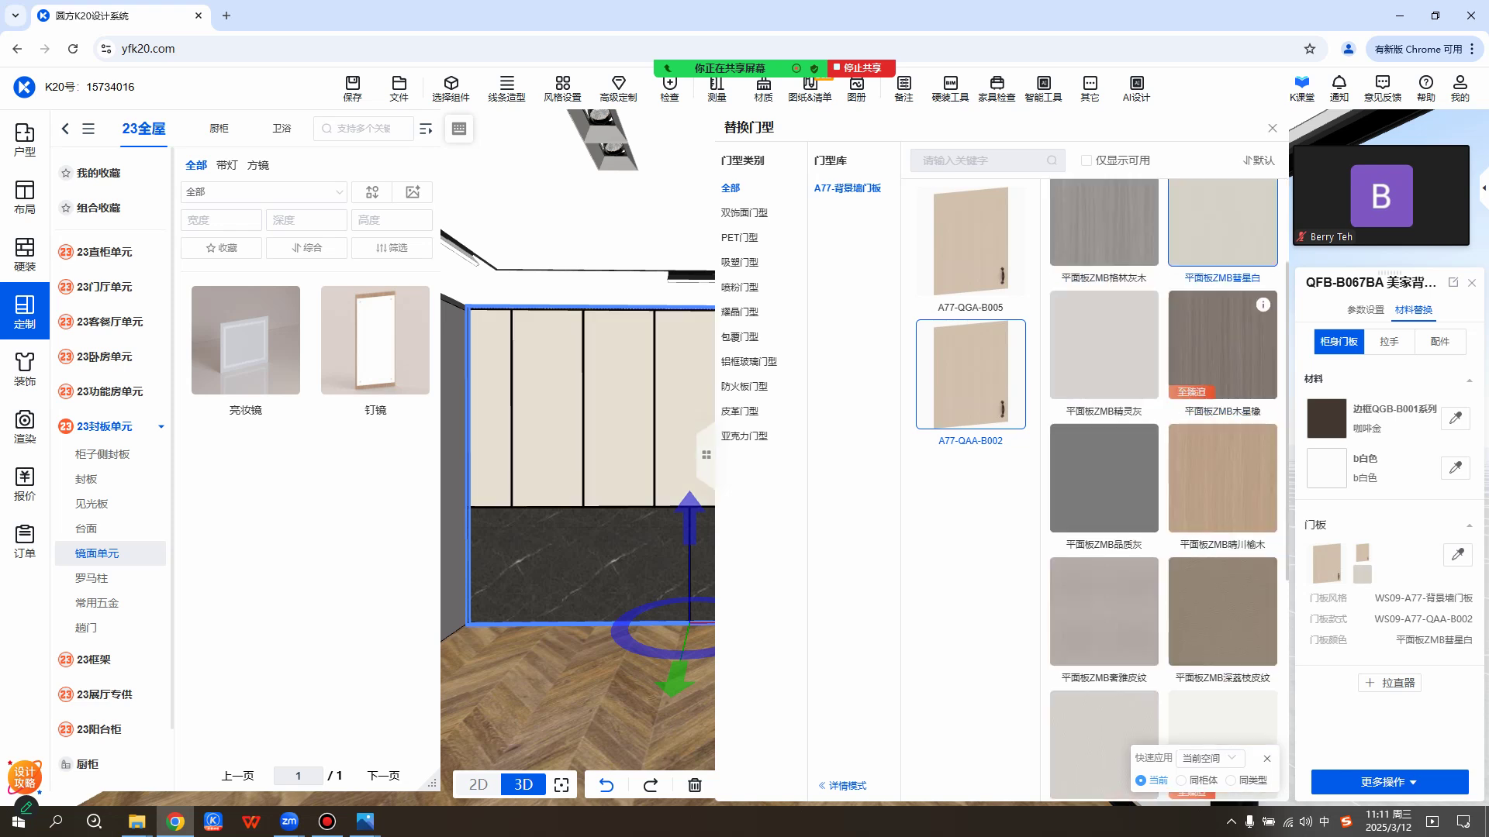
scroll(1163, 466, "up", 6)
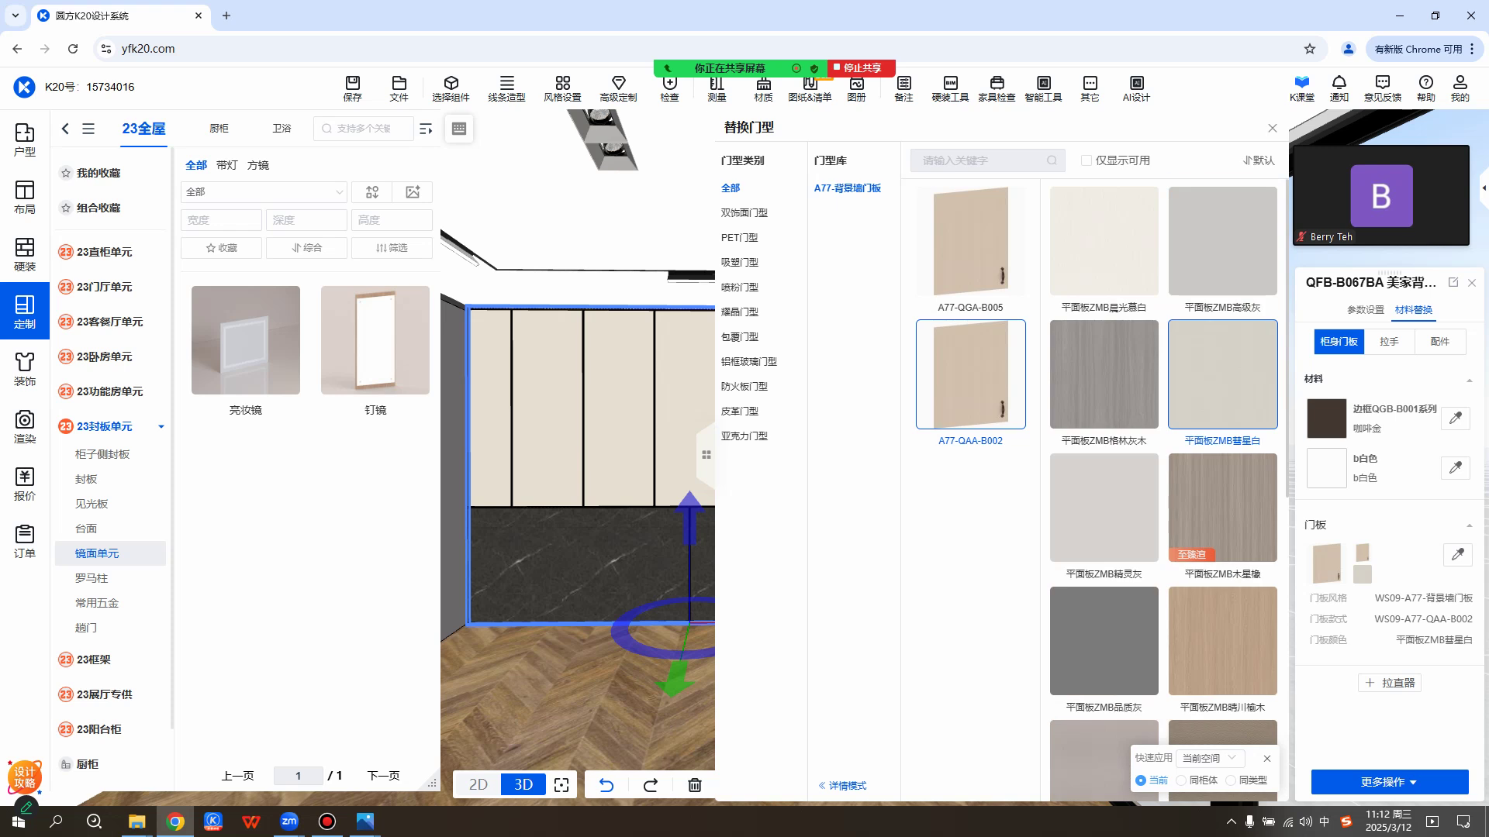
left_click(1104, 240)
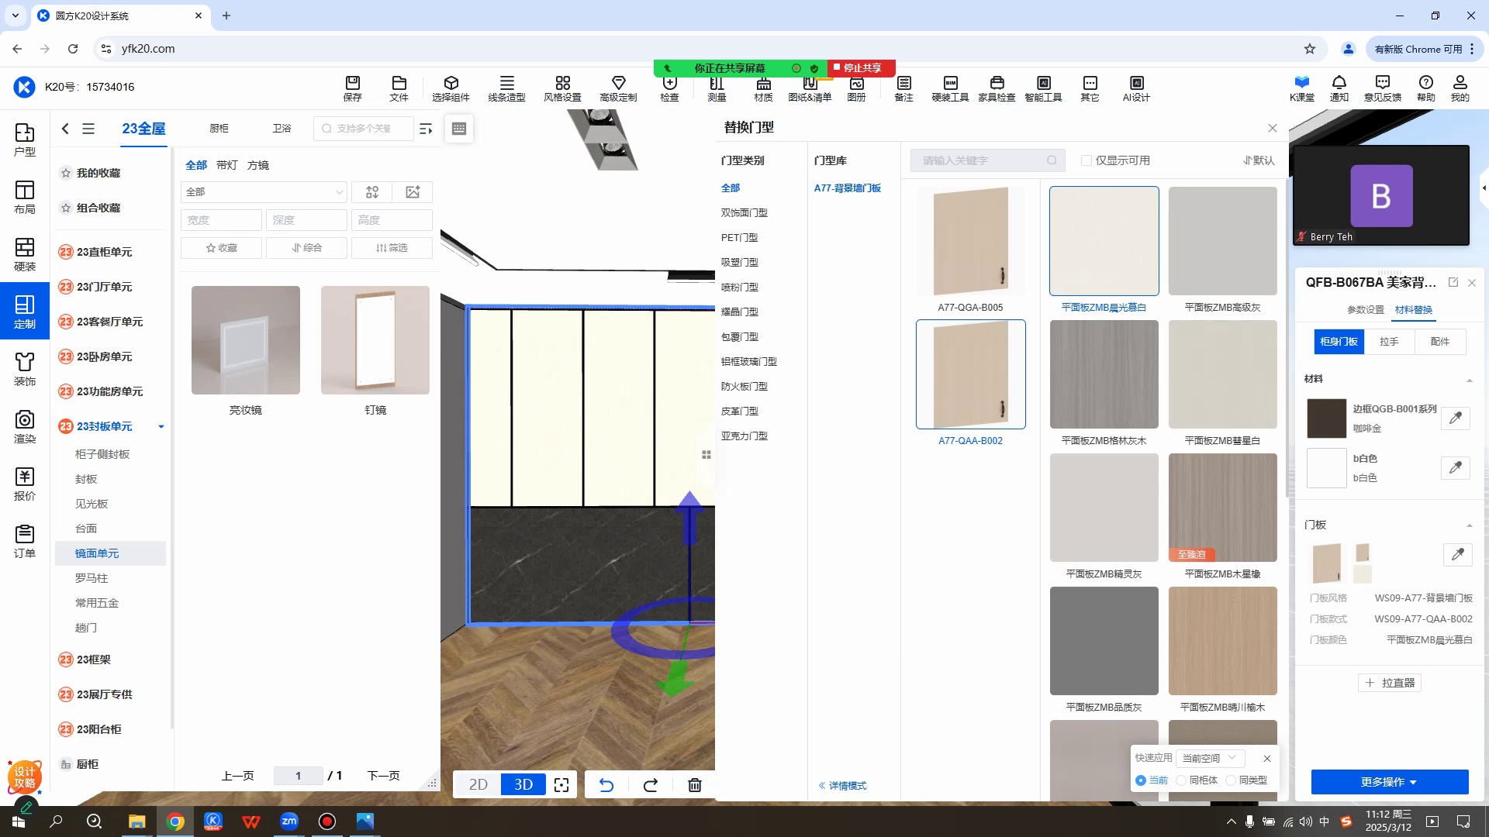
left_click(1223, 375)
left_click(1223, 242)
left_click(1223, 374)
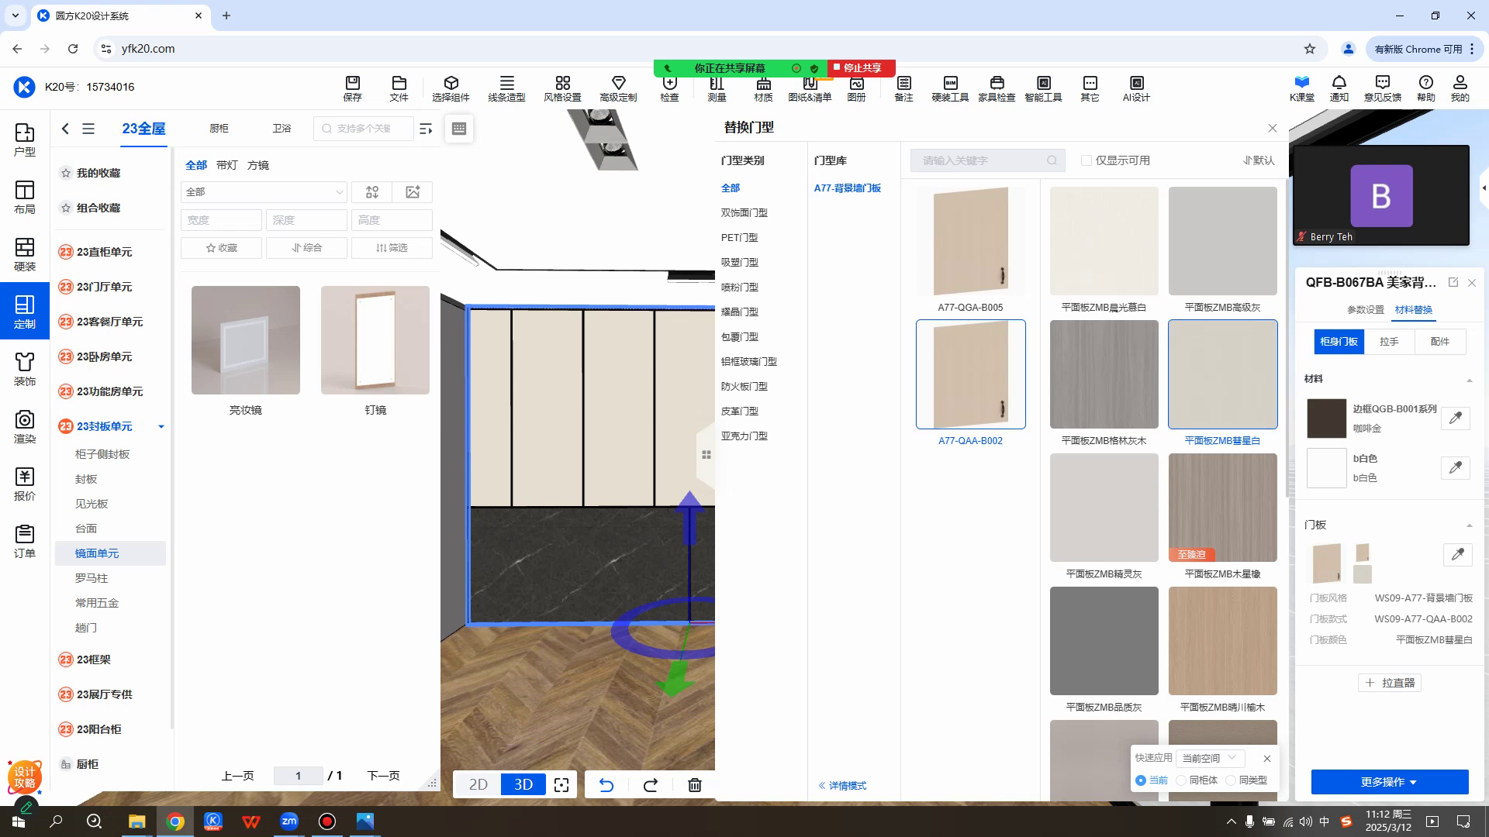
Close the door panel replacement and examine the headboard wall together with the wardrobe, desk and window.
left_click(543, 682)
left_click_drag(728, 605, 749, 606)
scroll(744, 605, "down", 3)
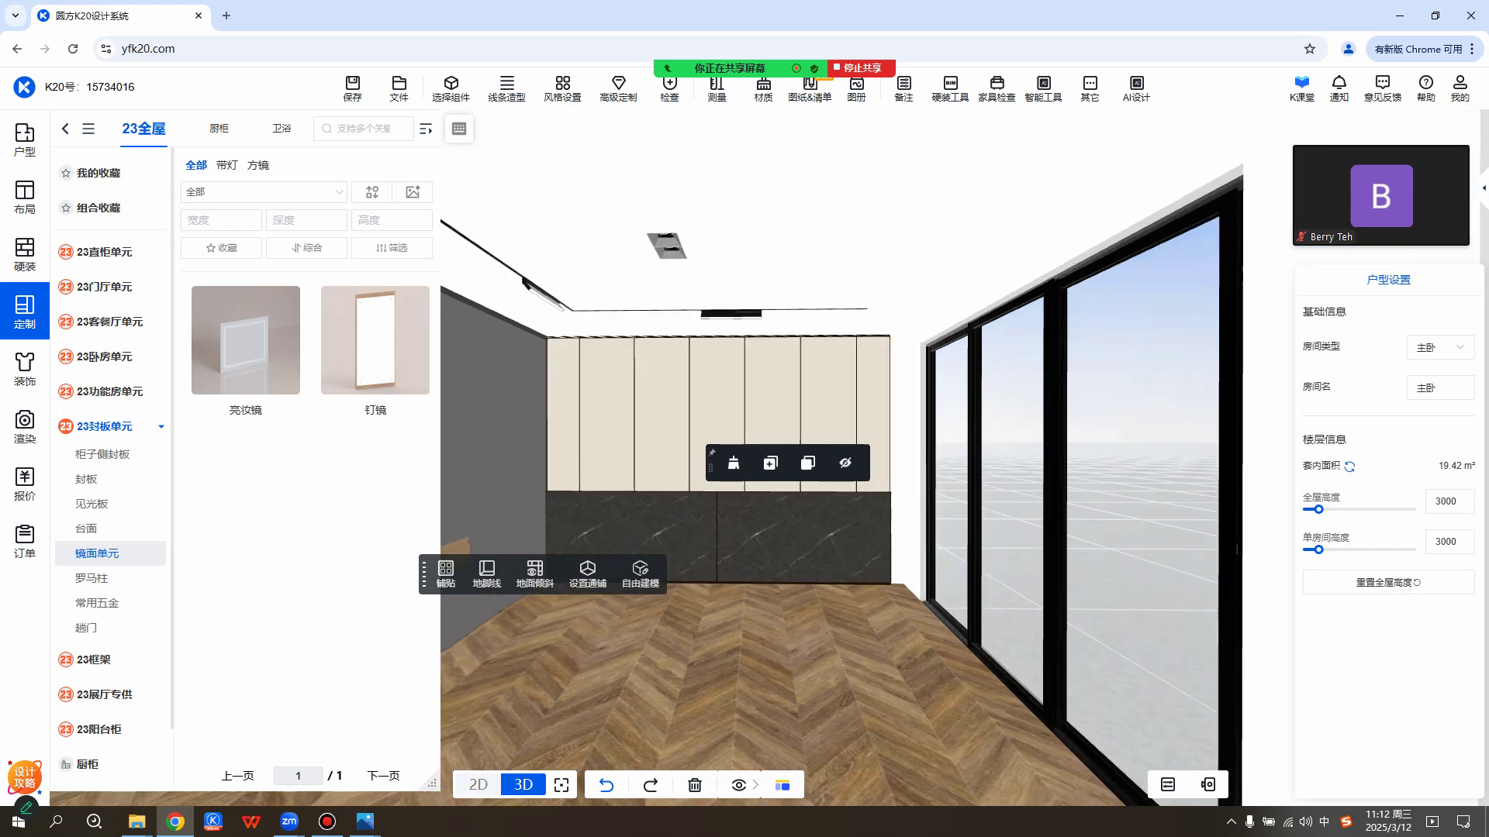
scroll(749, 613, "down", 1)
right_click_drag(749, 612, 903, 573)
scroll(860, 600, "down", 2)
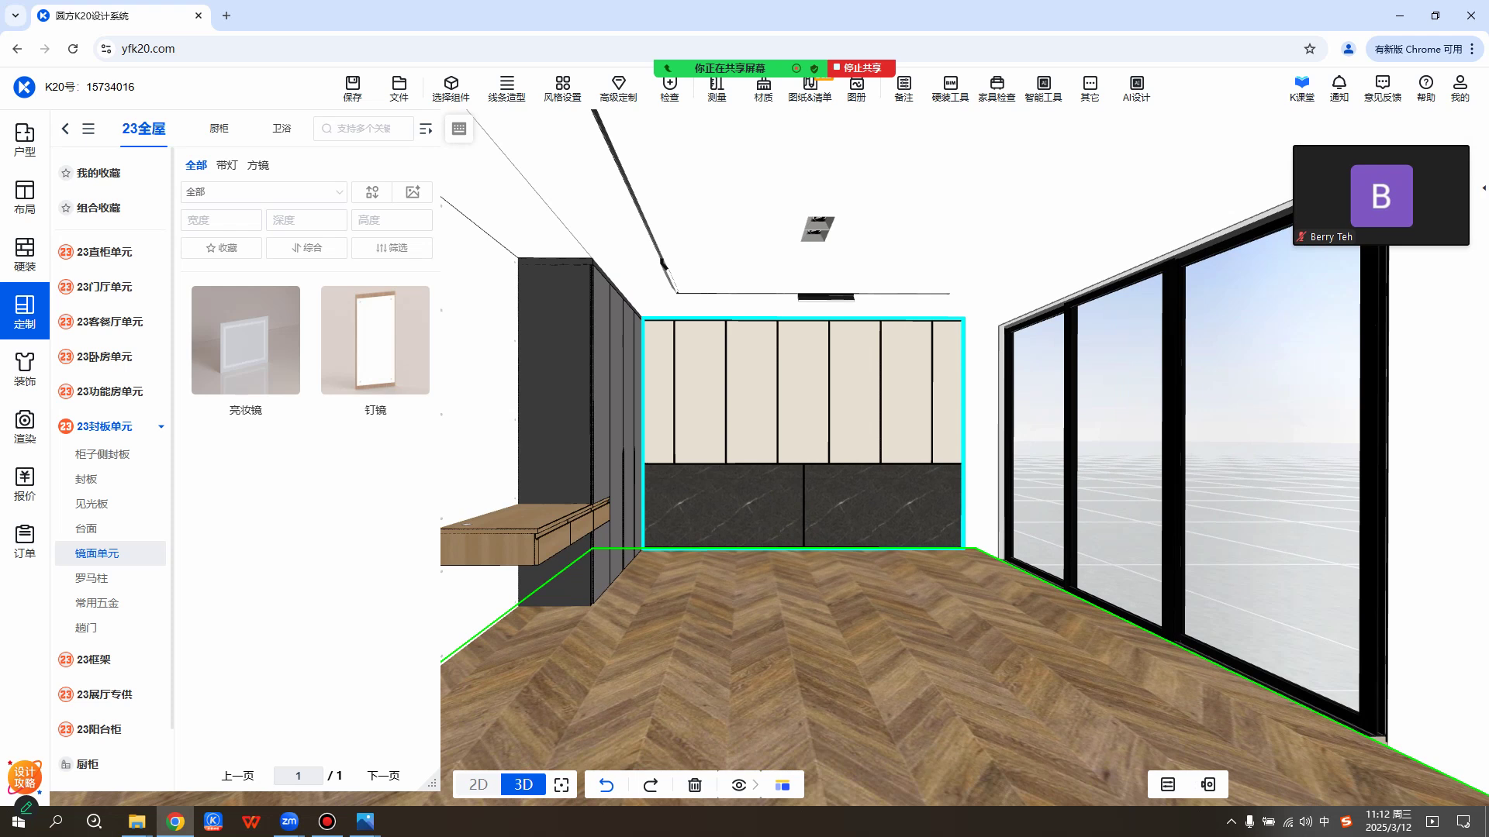
scroll(962, 457, "up", 5)
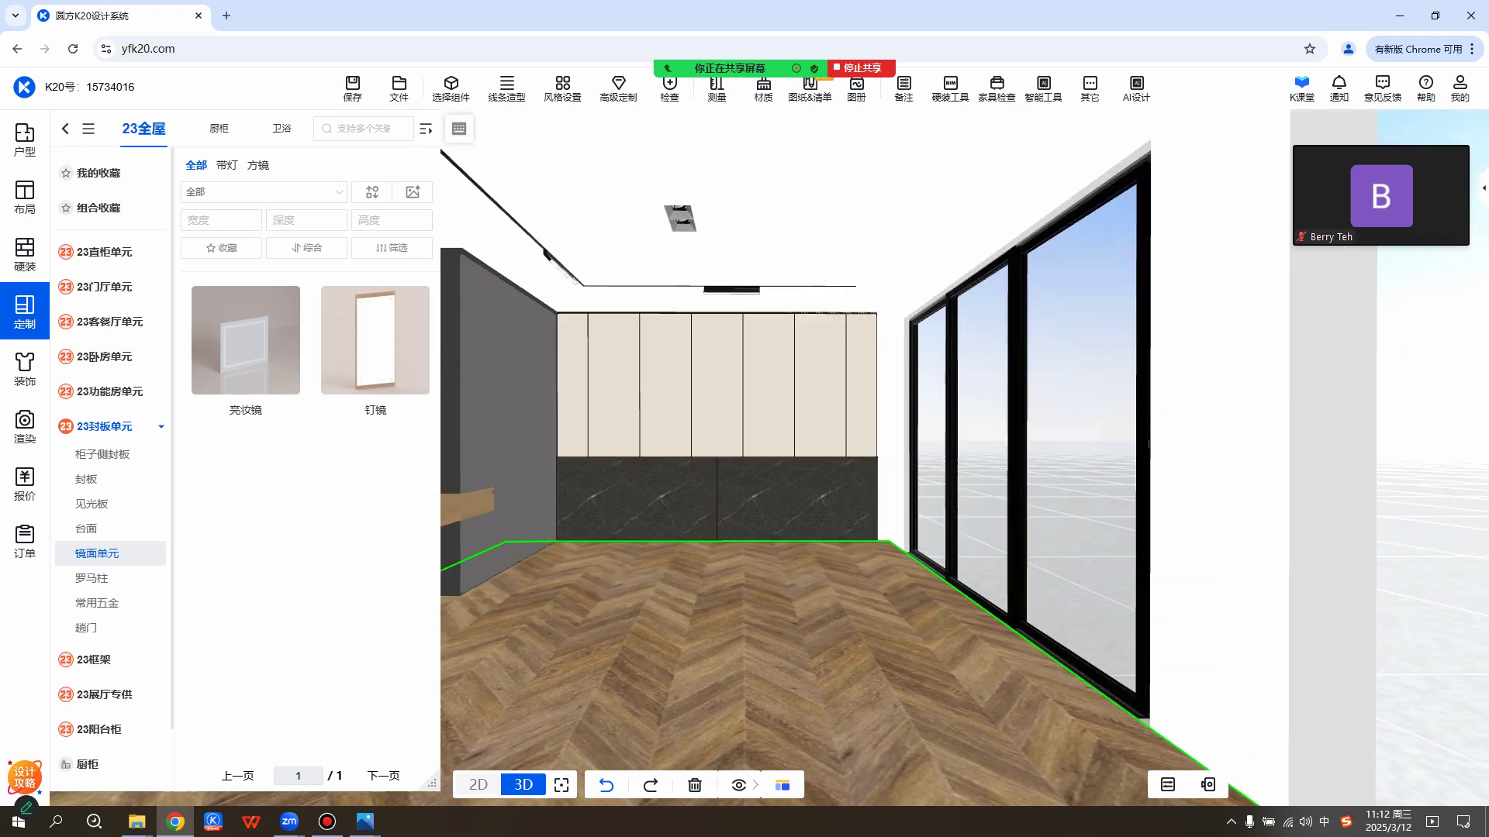
scroll(961, 458, "up", 1)
left_click_drag(961, 458, 857, 456)
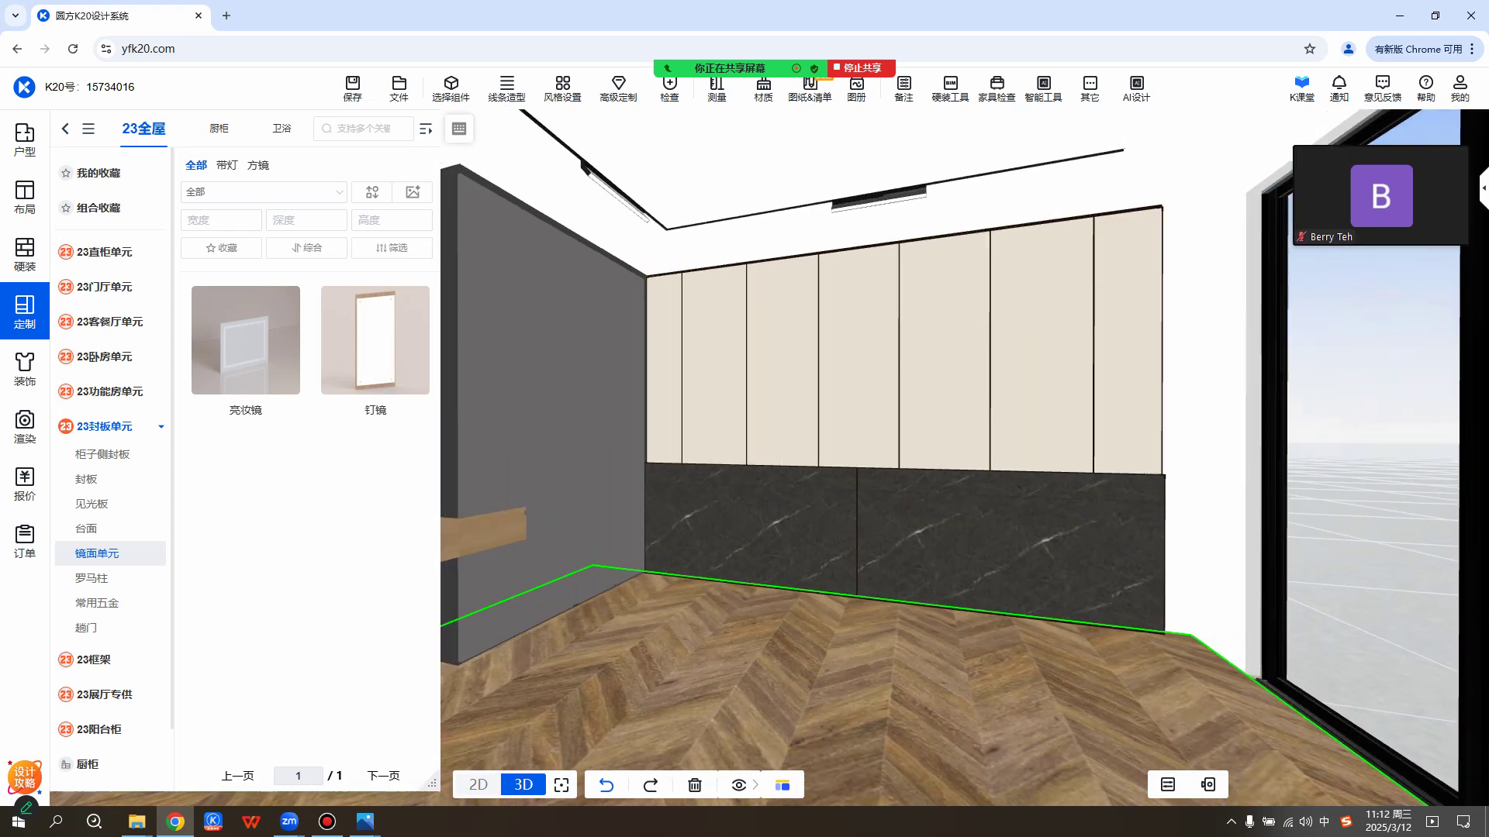
scroll(857, 456, "down", 2)
scroll(964, 458, "down", 3)
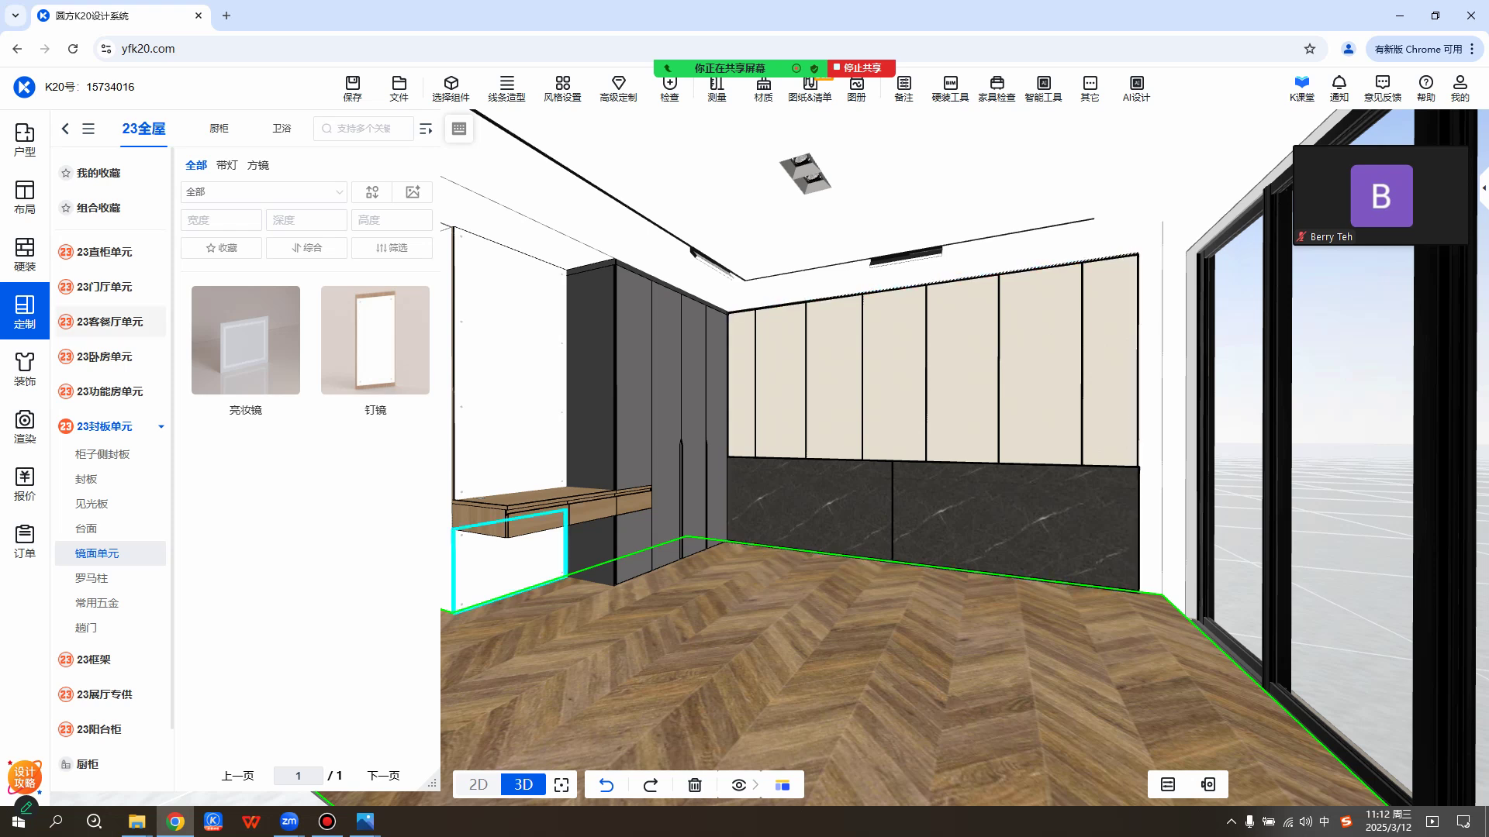
Browse the bed models in the 23卧房单元 bedroom units.
left_click(104, 356)
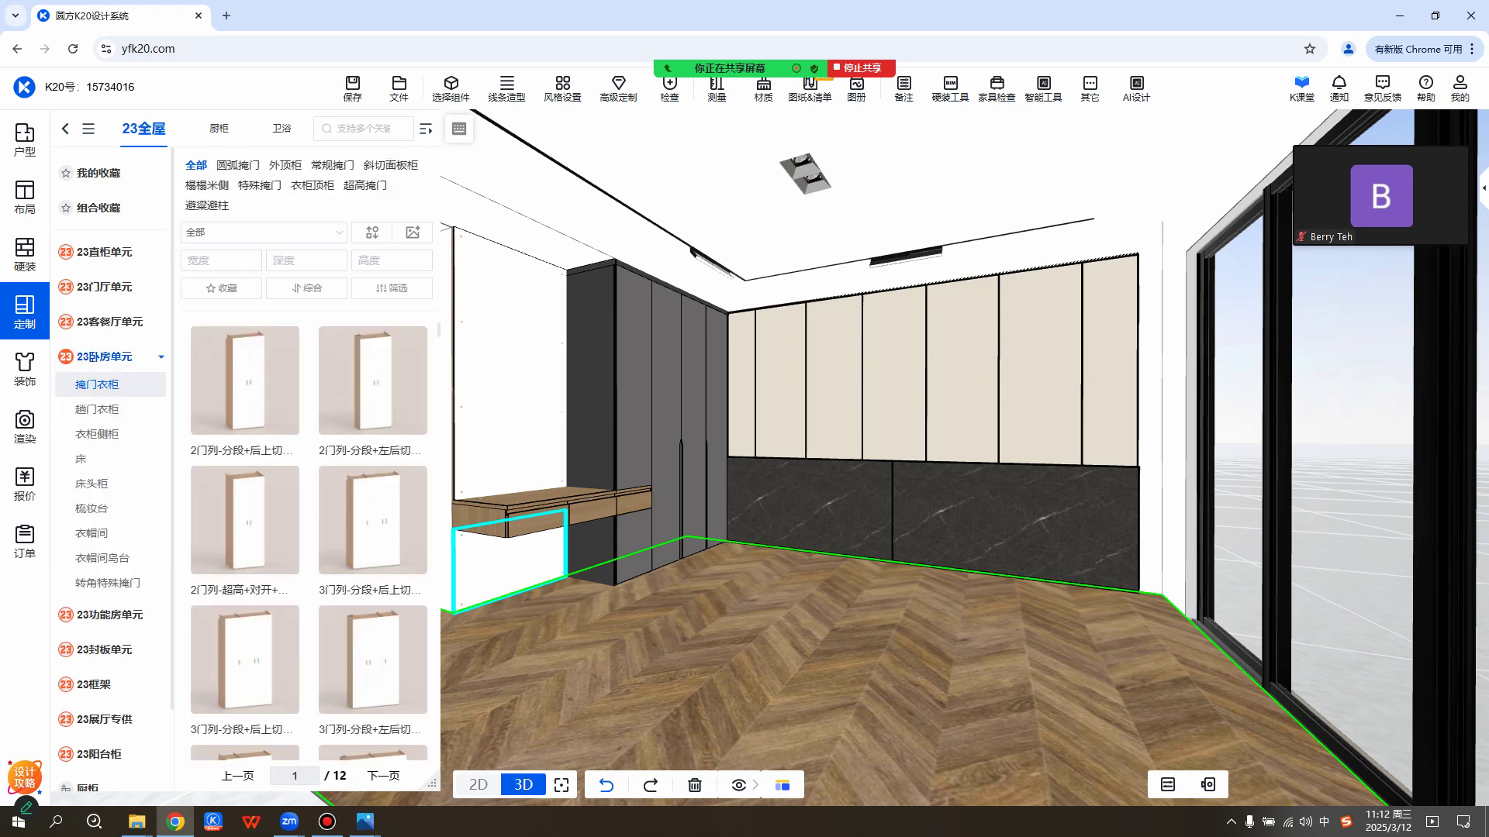
left_click(81, 458)
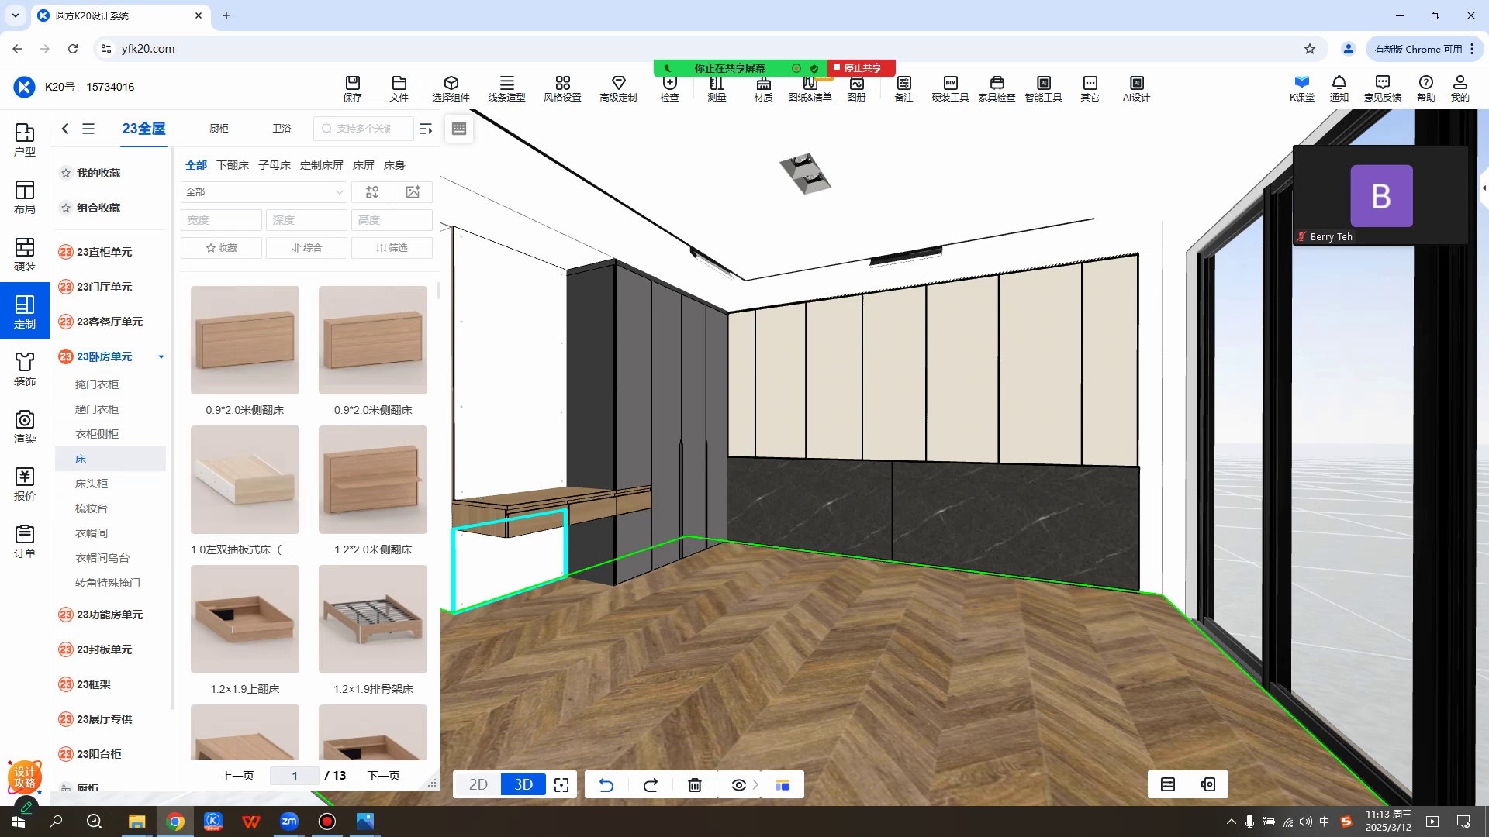
scroll(309, 520, "down", 10)
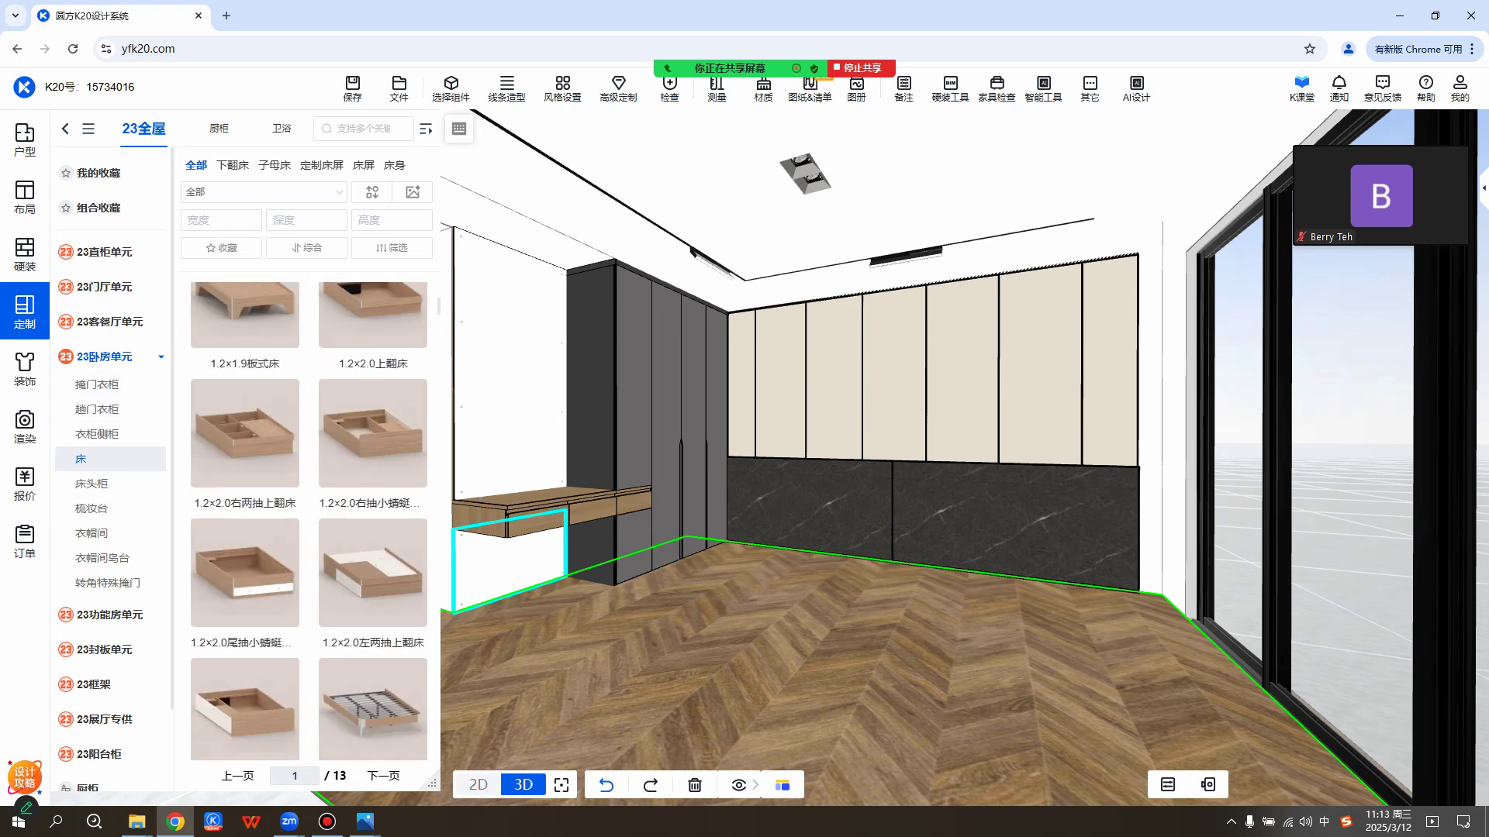
scroll(309, 519, "up", 3)
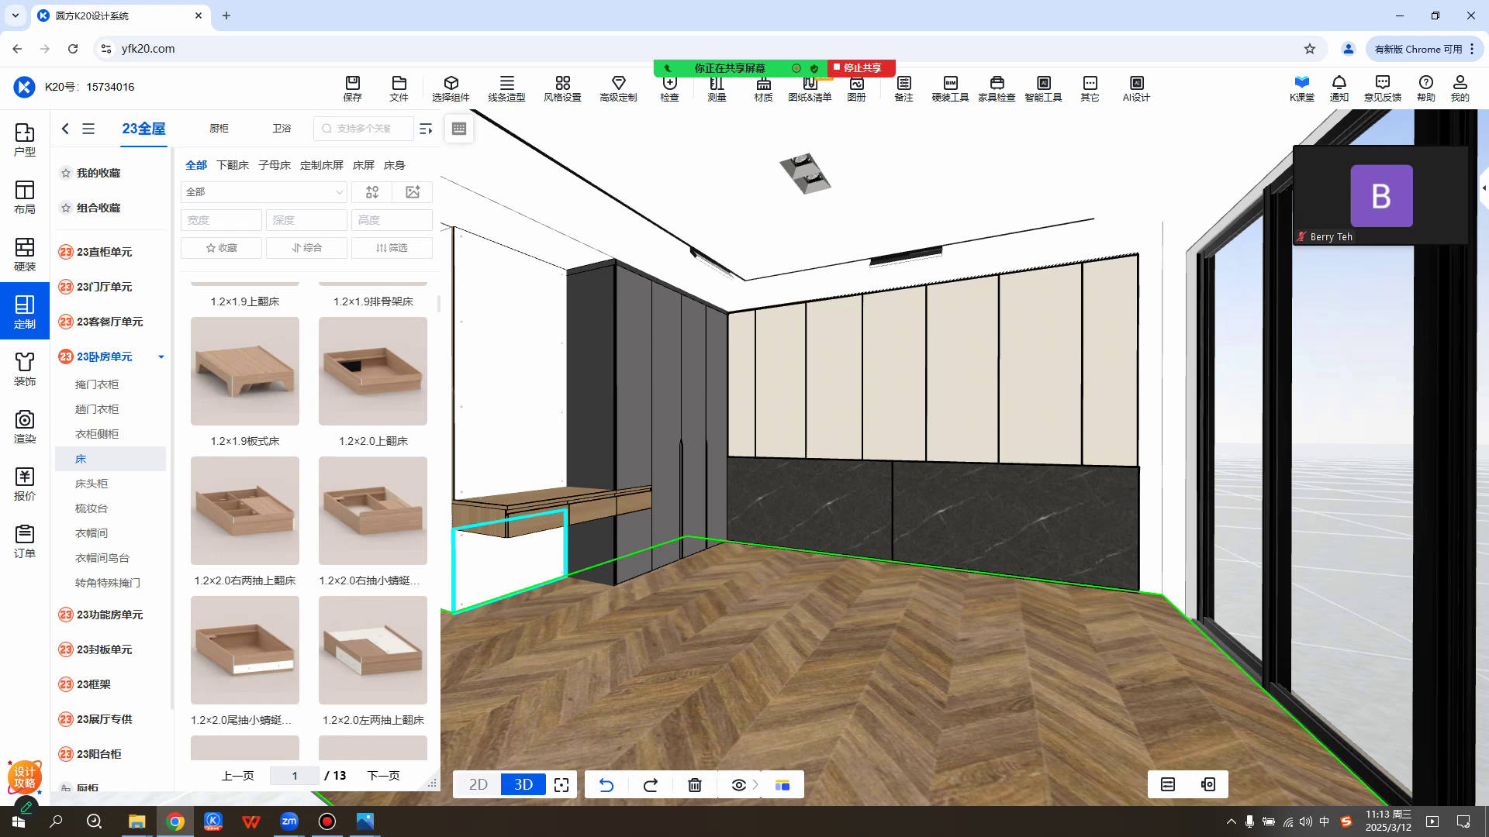
scroll(311, 504, "down", 5)
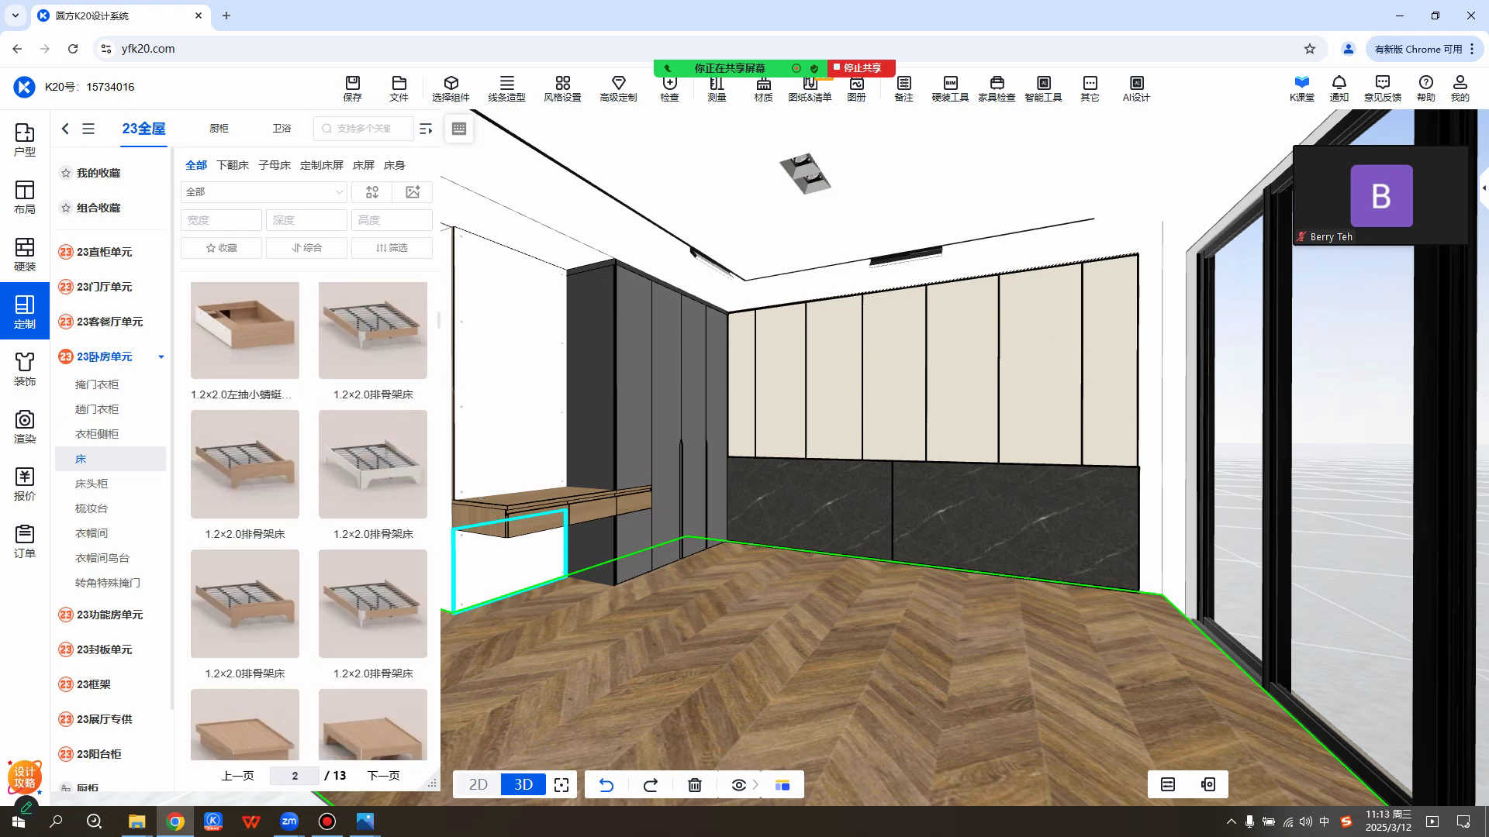
scroll(310, 523, "up", 10)
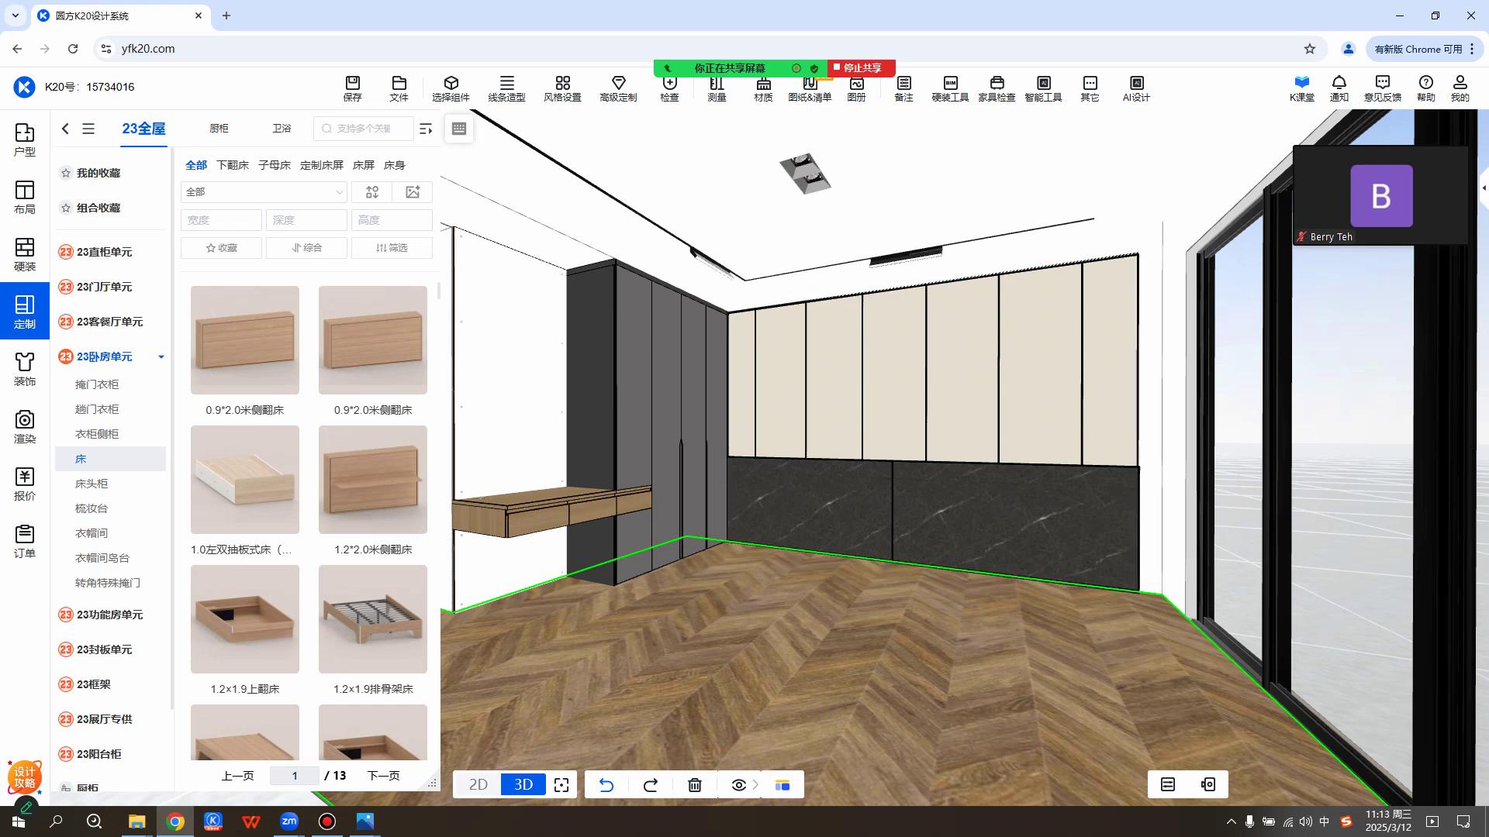
Browse the beds in the 卧房家具 category of the 配套品 product library.
left_click(25, 312)
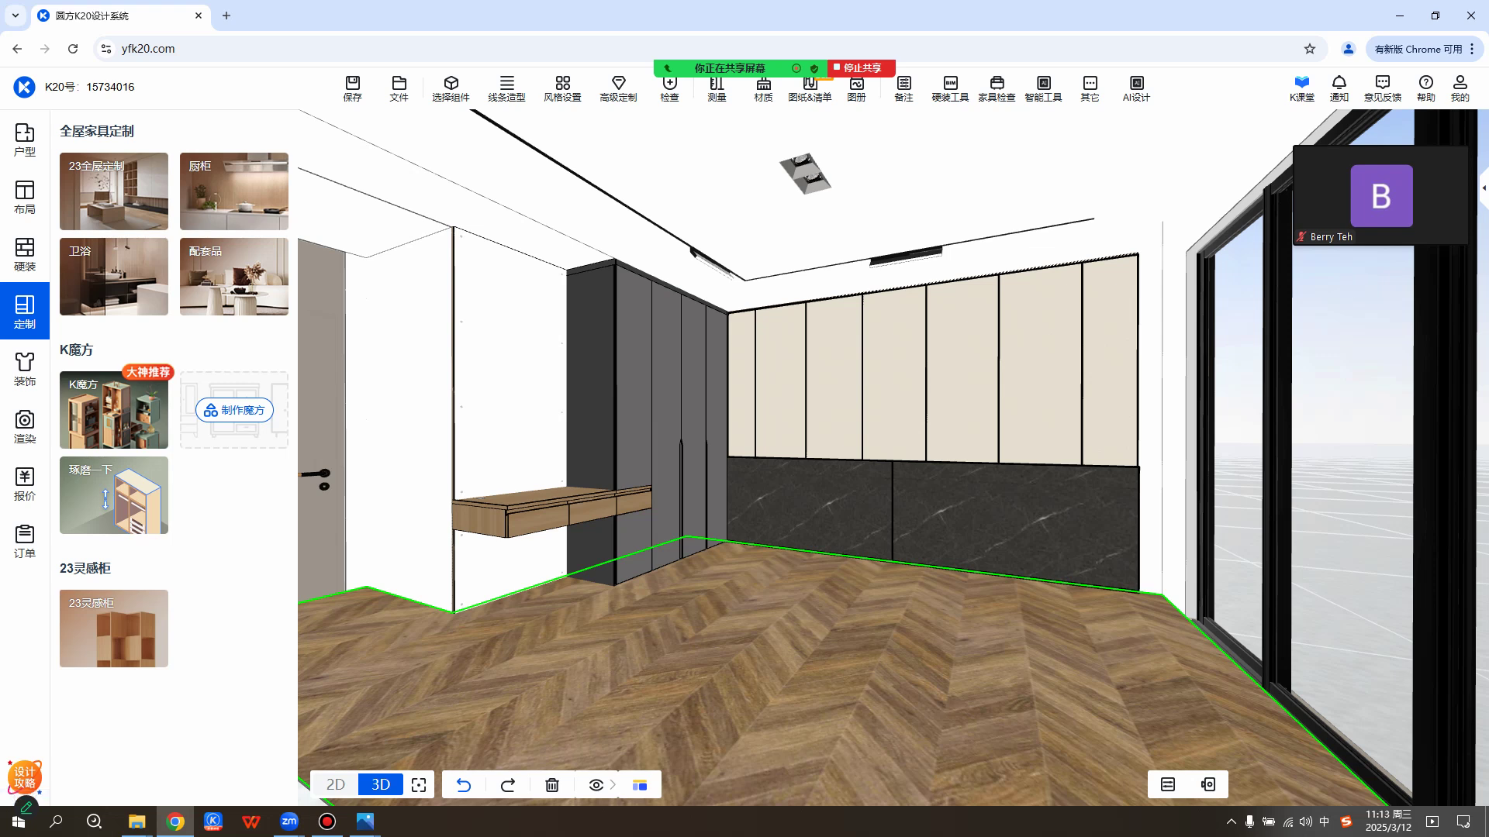
left_click(234, 277)
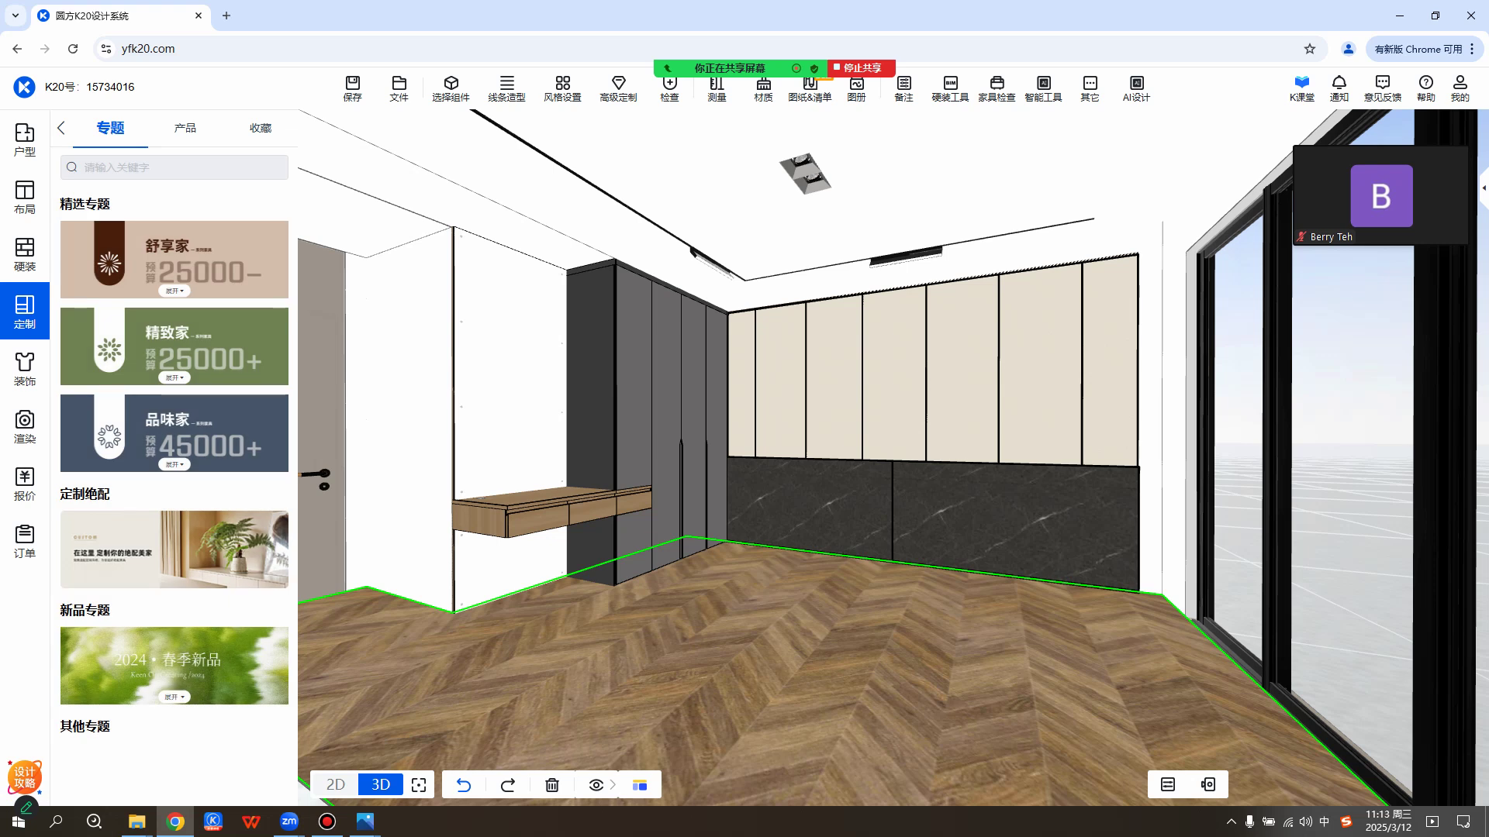
left_click(62, 127)
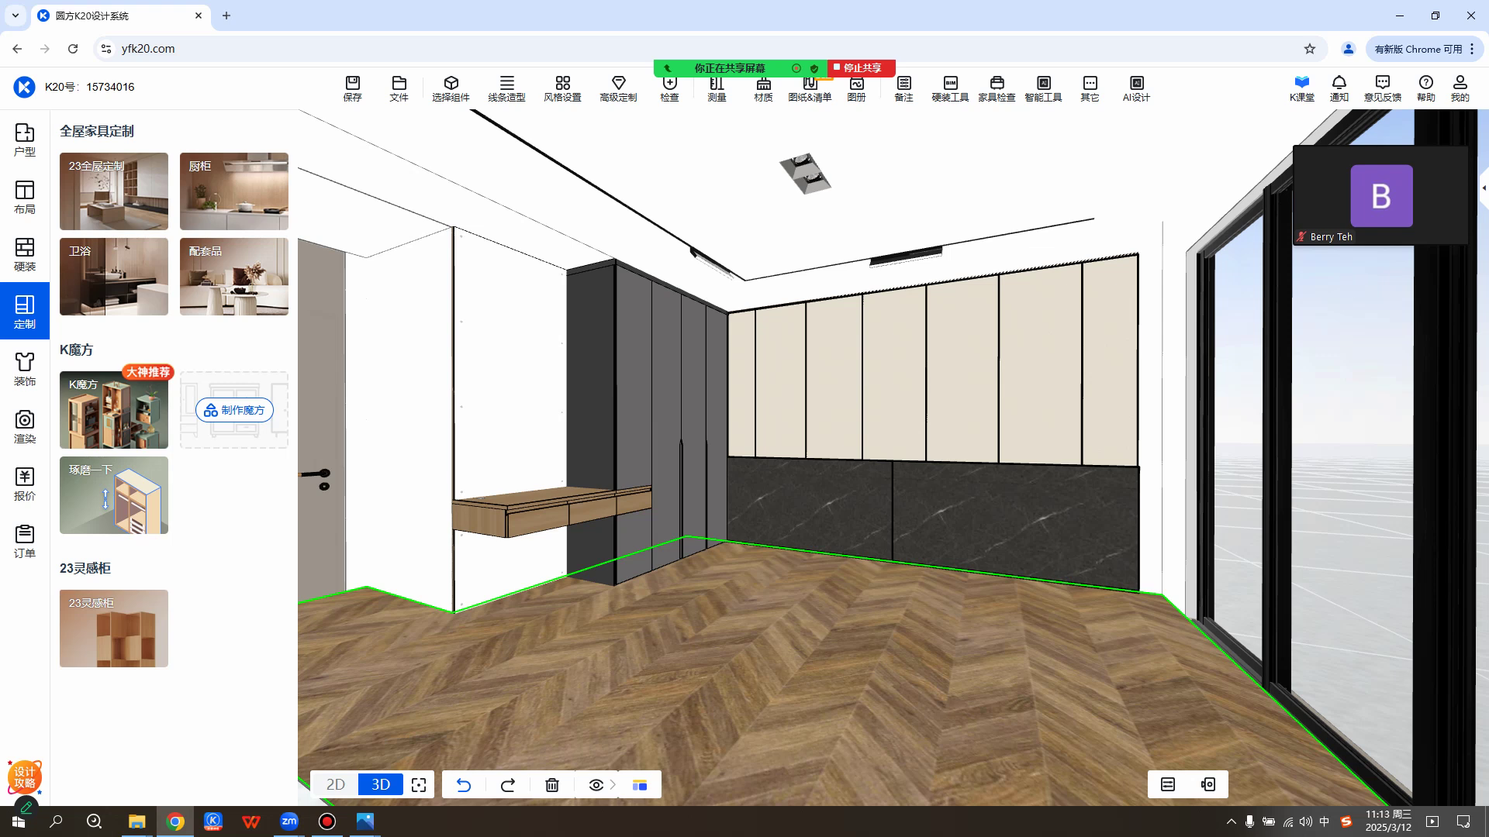
left_click(114, 191)
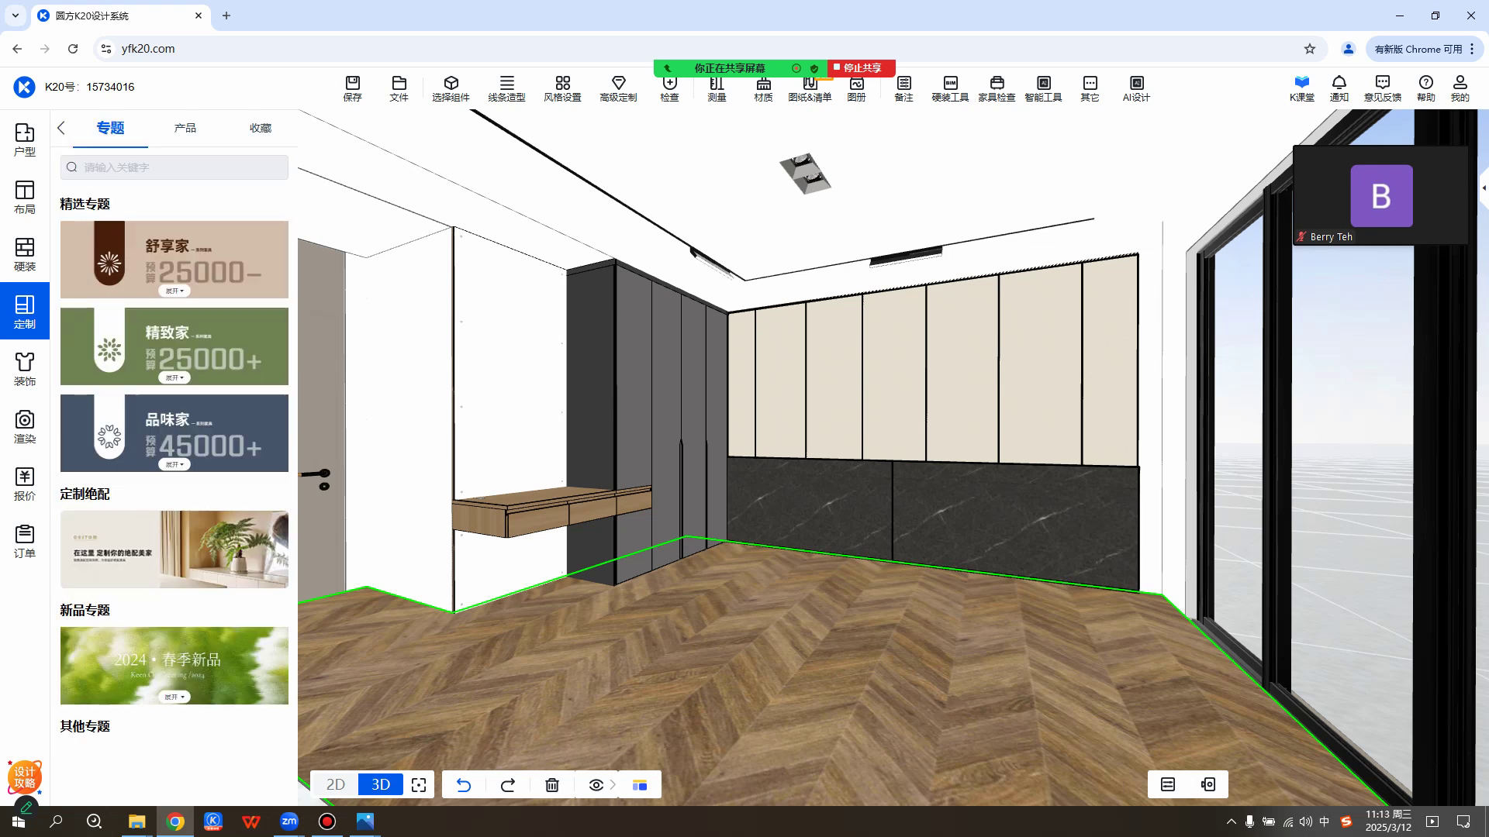
left_click(185, 128)
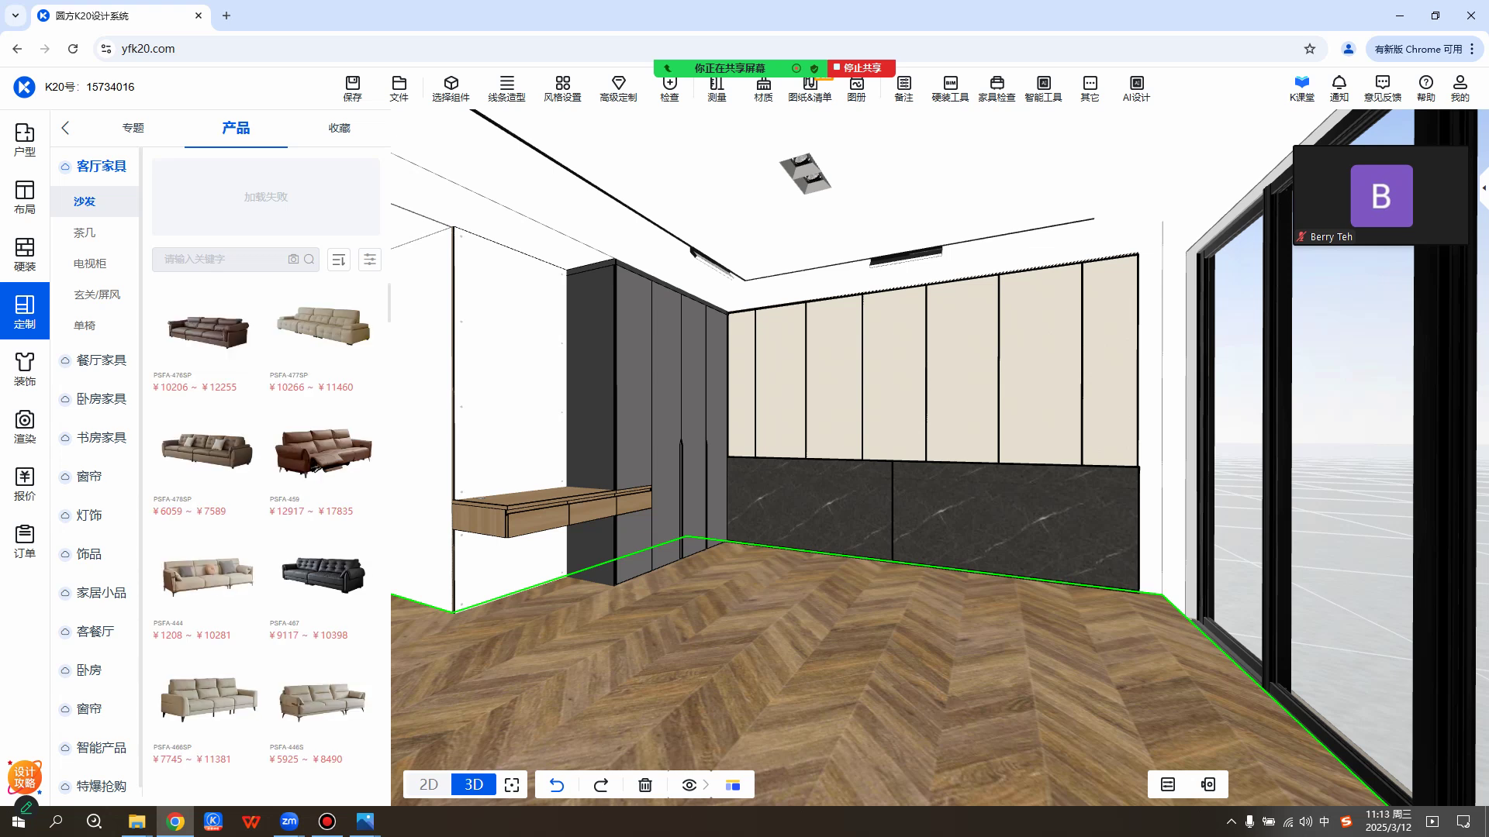
left_click(101, 399)
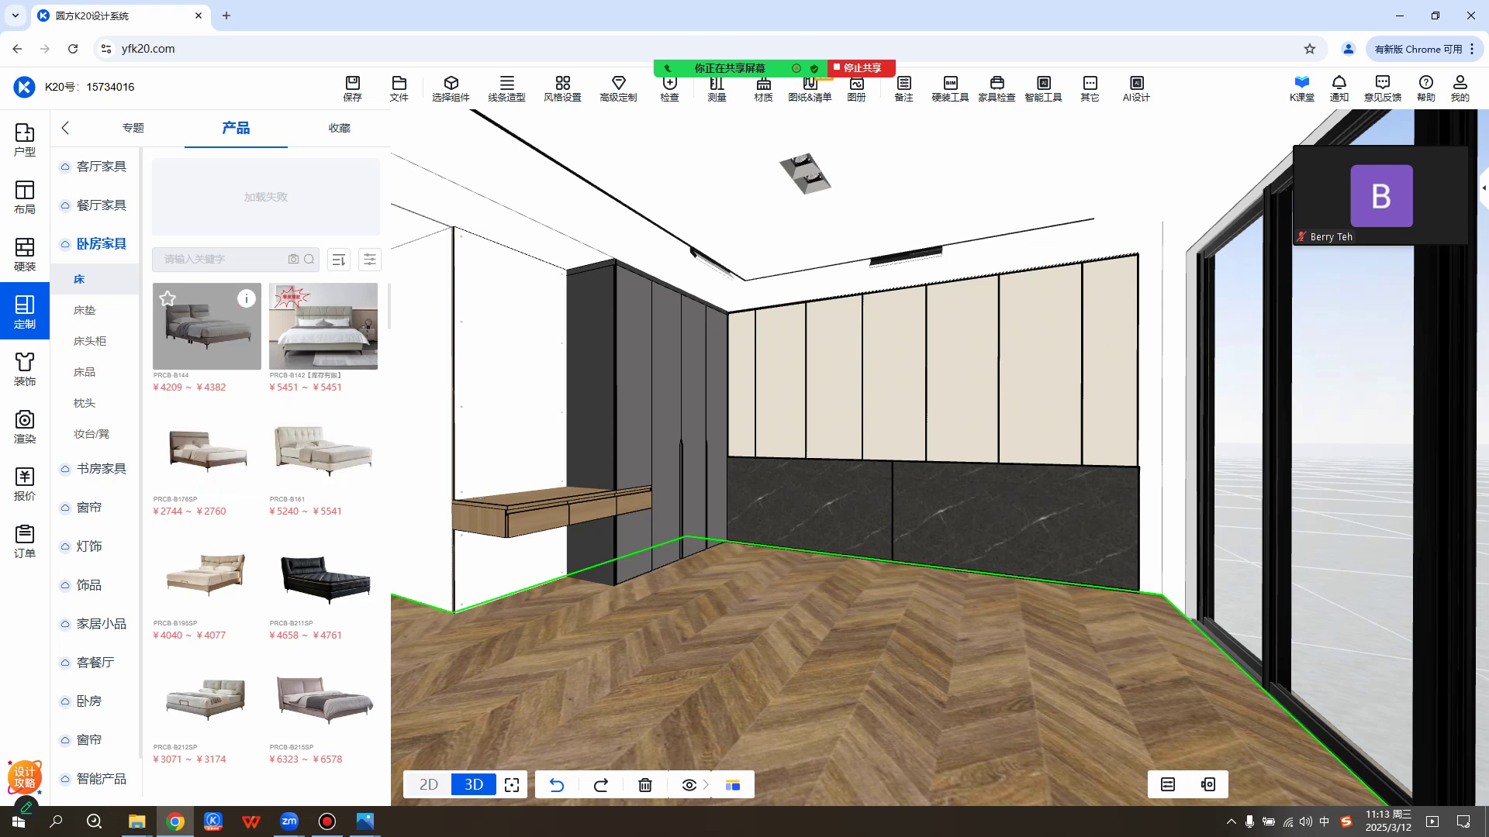
scroll(322, 450, "down", 5)
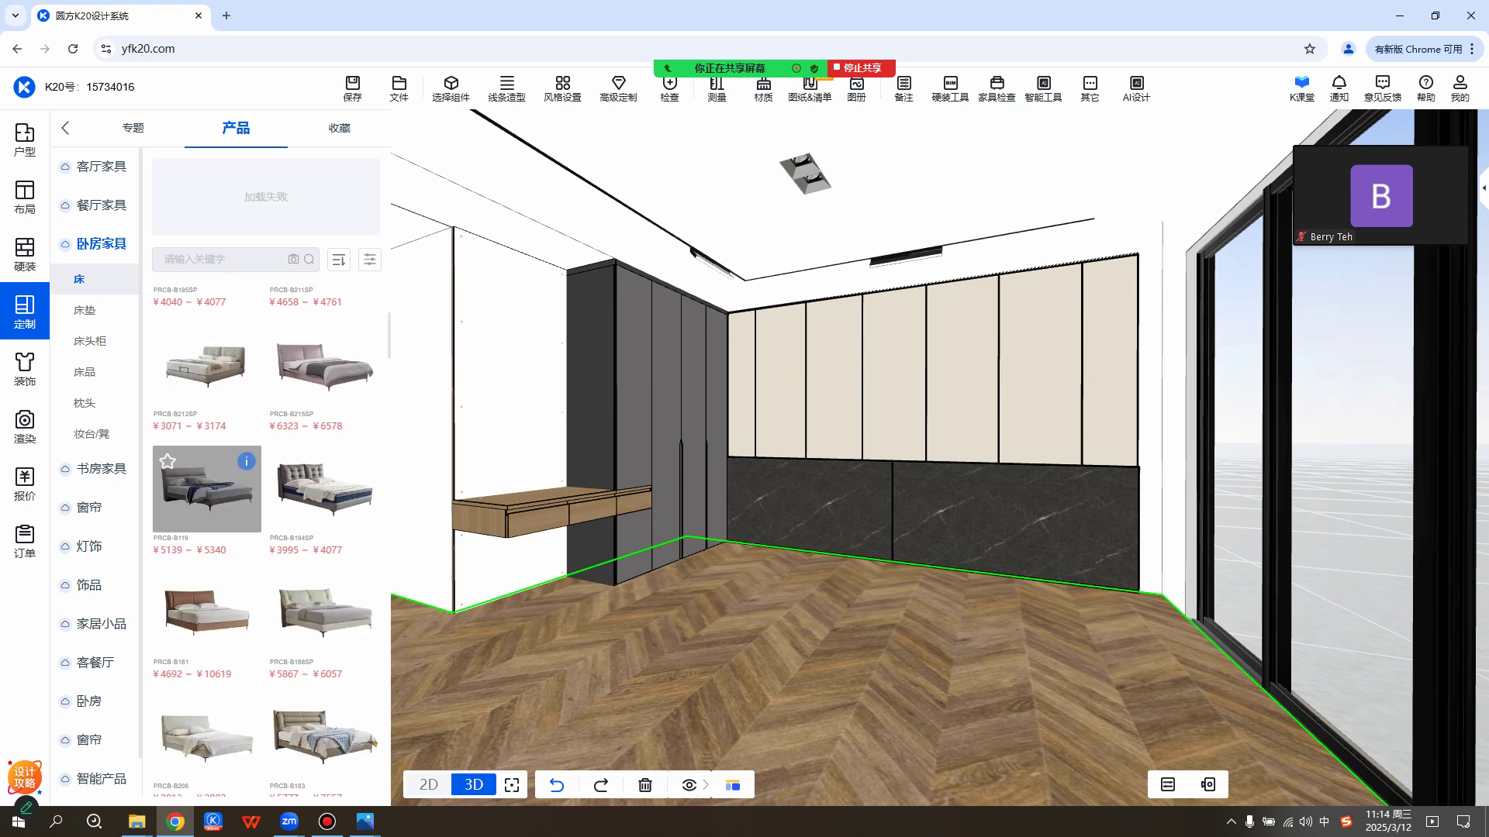
scroll(207, 423, "down", 6)
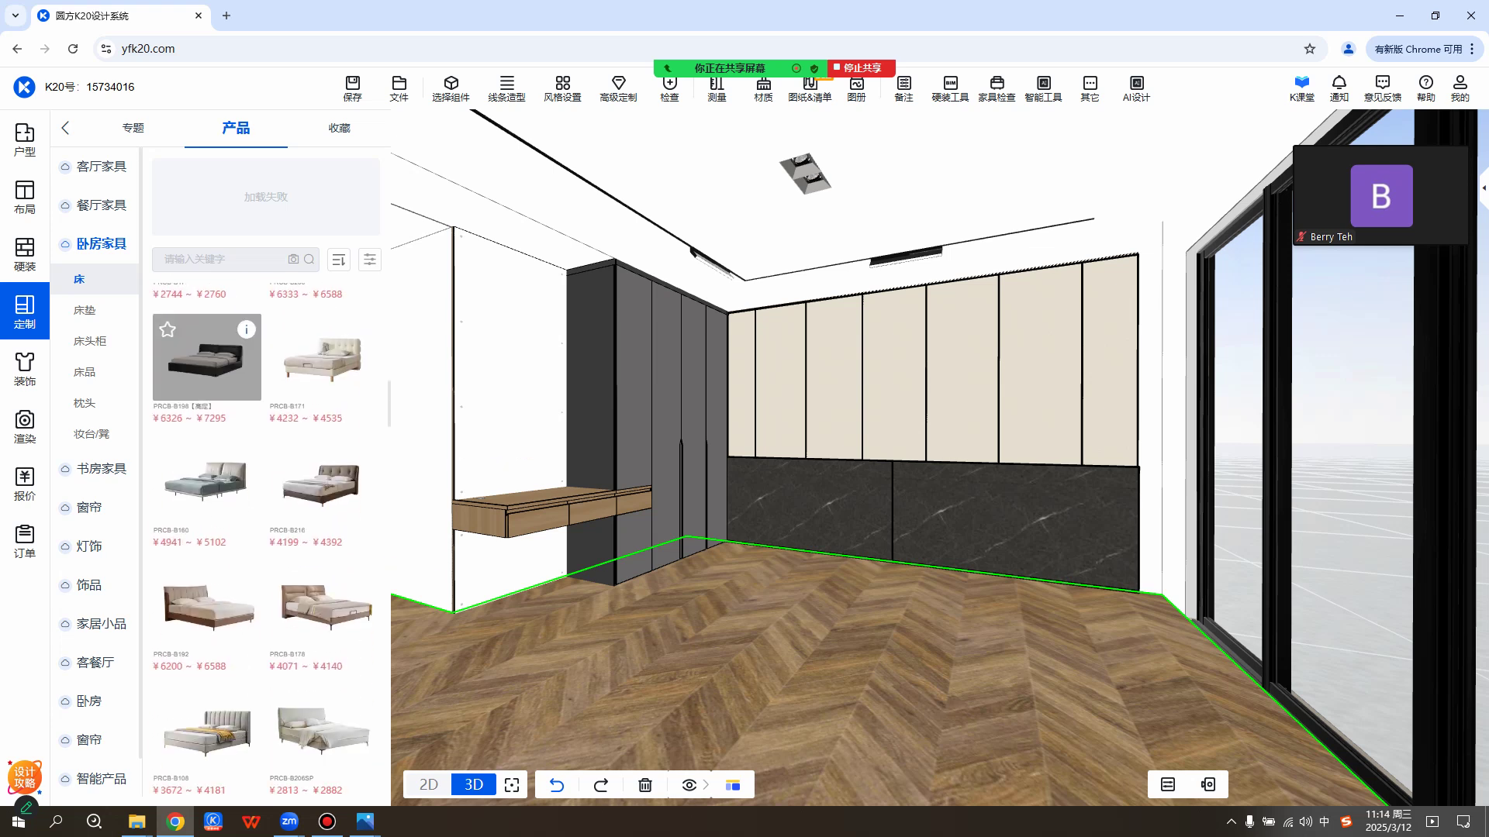
scroll(207, 423, "down", 3)
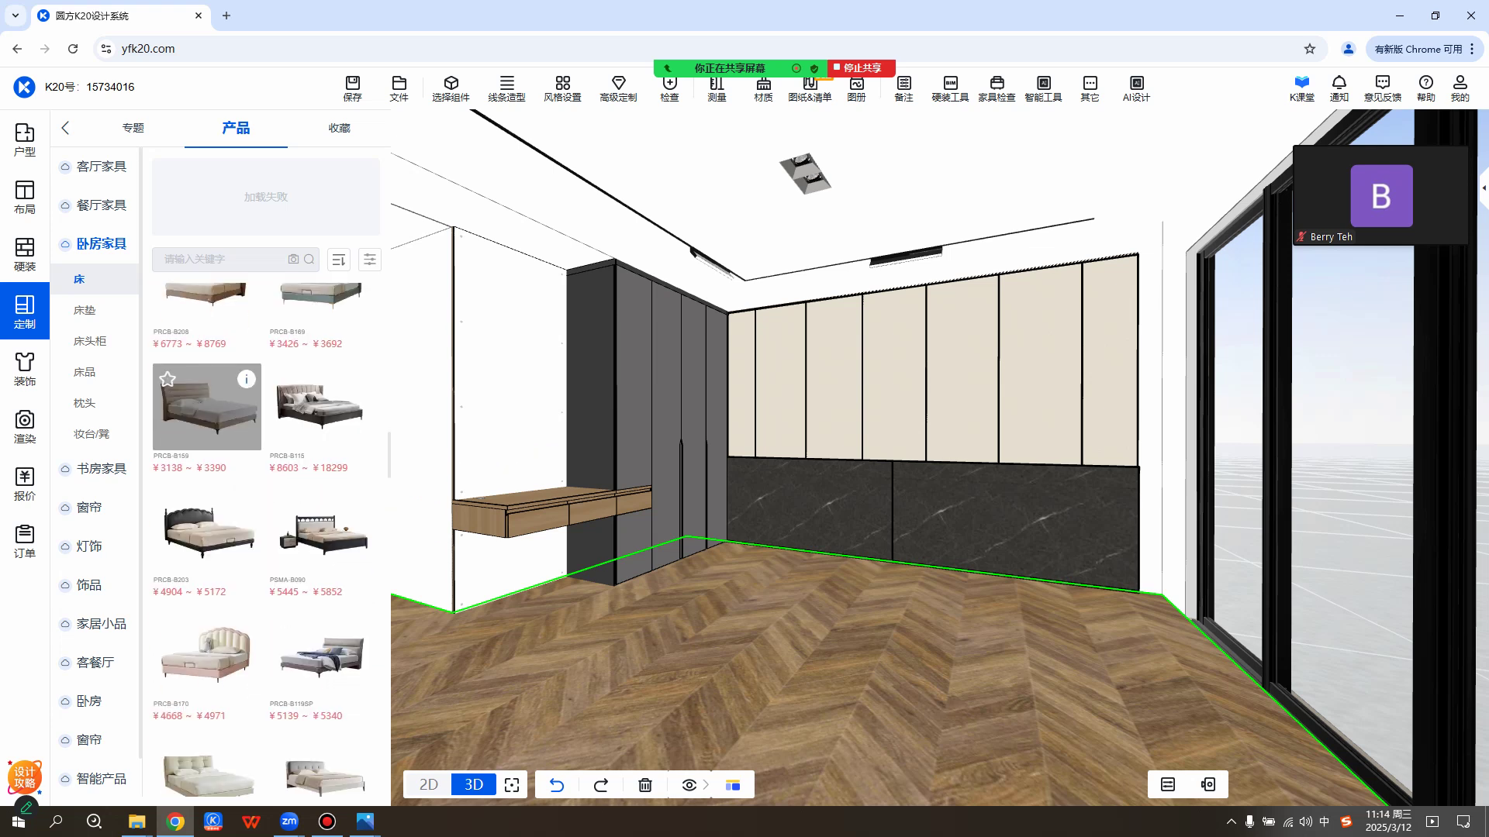
scroll(207, 543, "down", 2)
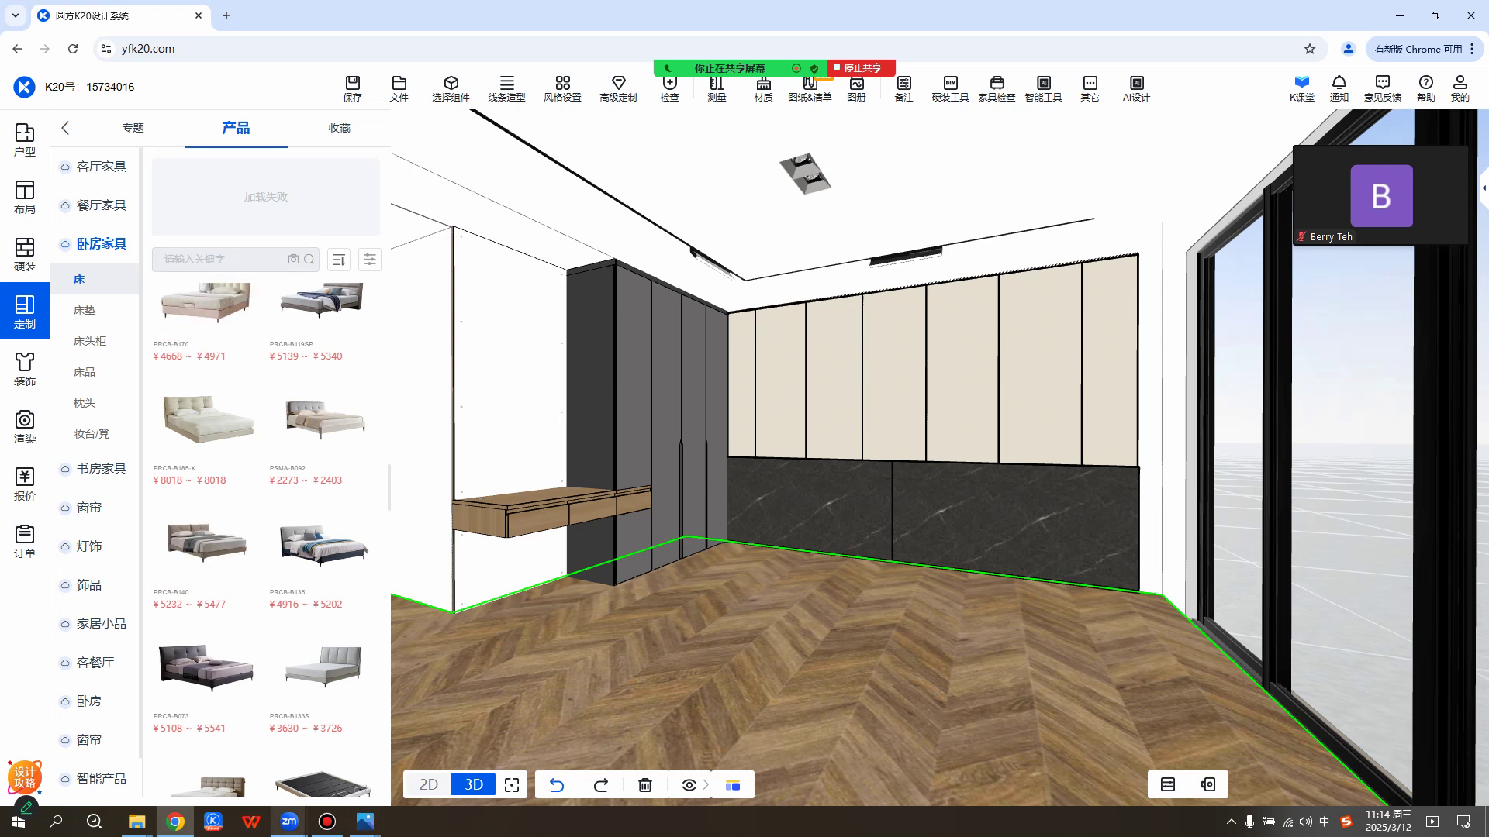
Switch to the Zoom meeting chat, send the message "b140" to the group and minimise the chat.
mouse_move(289, 821)
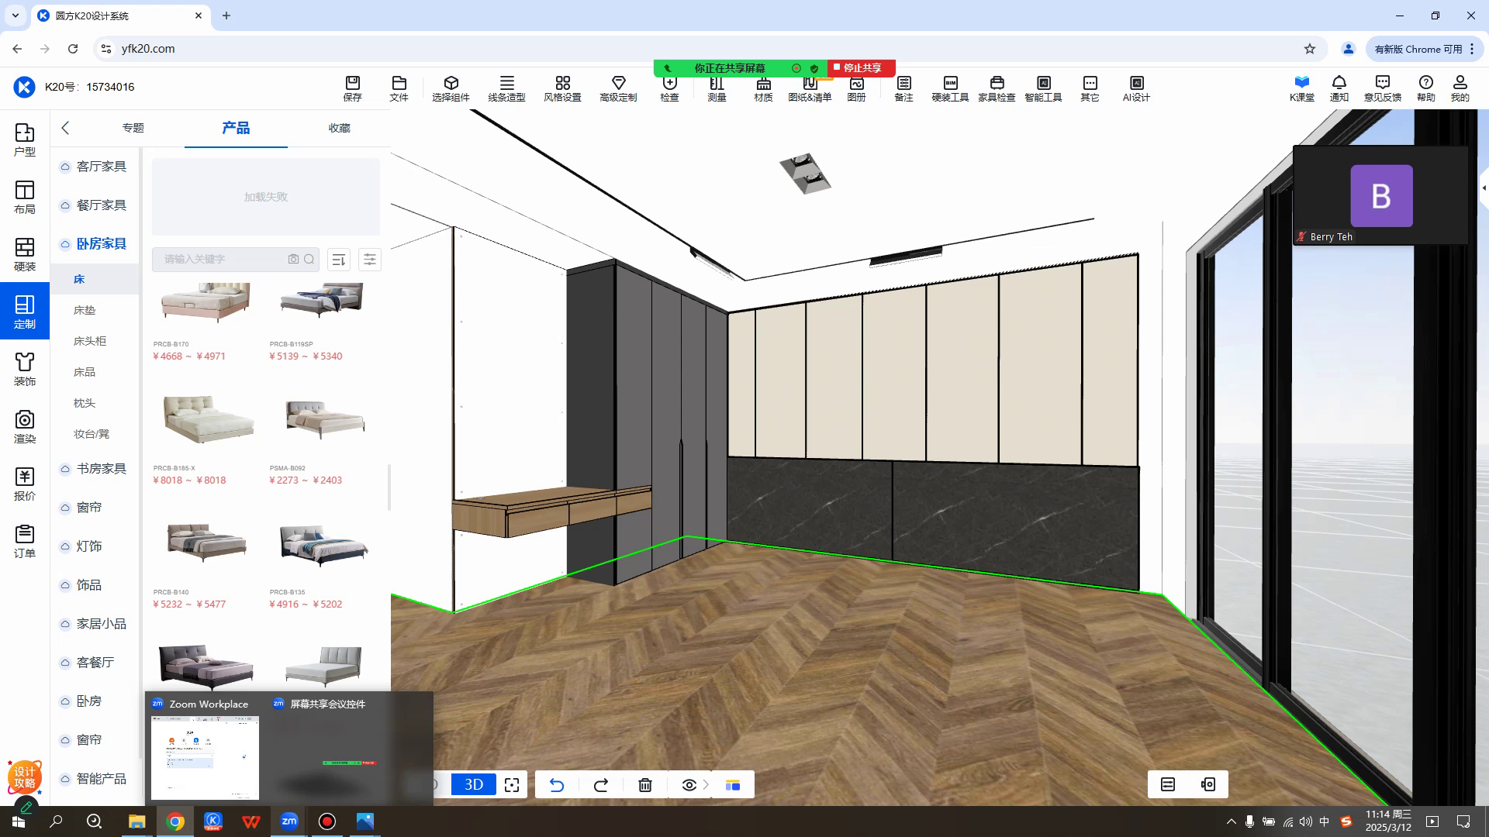
mouse_move(706, 68)
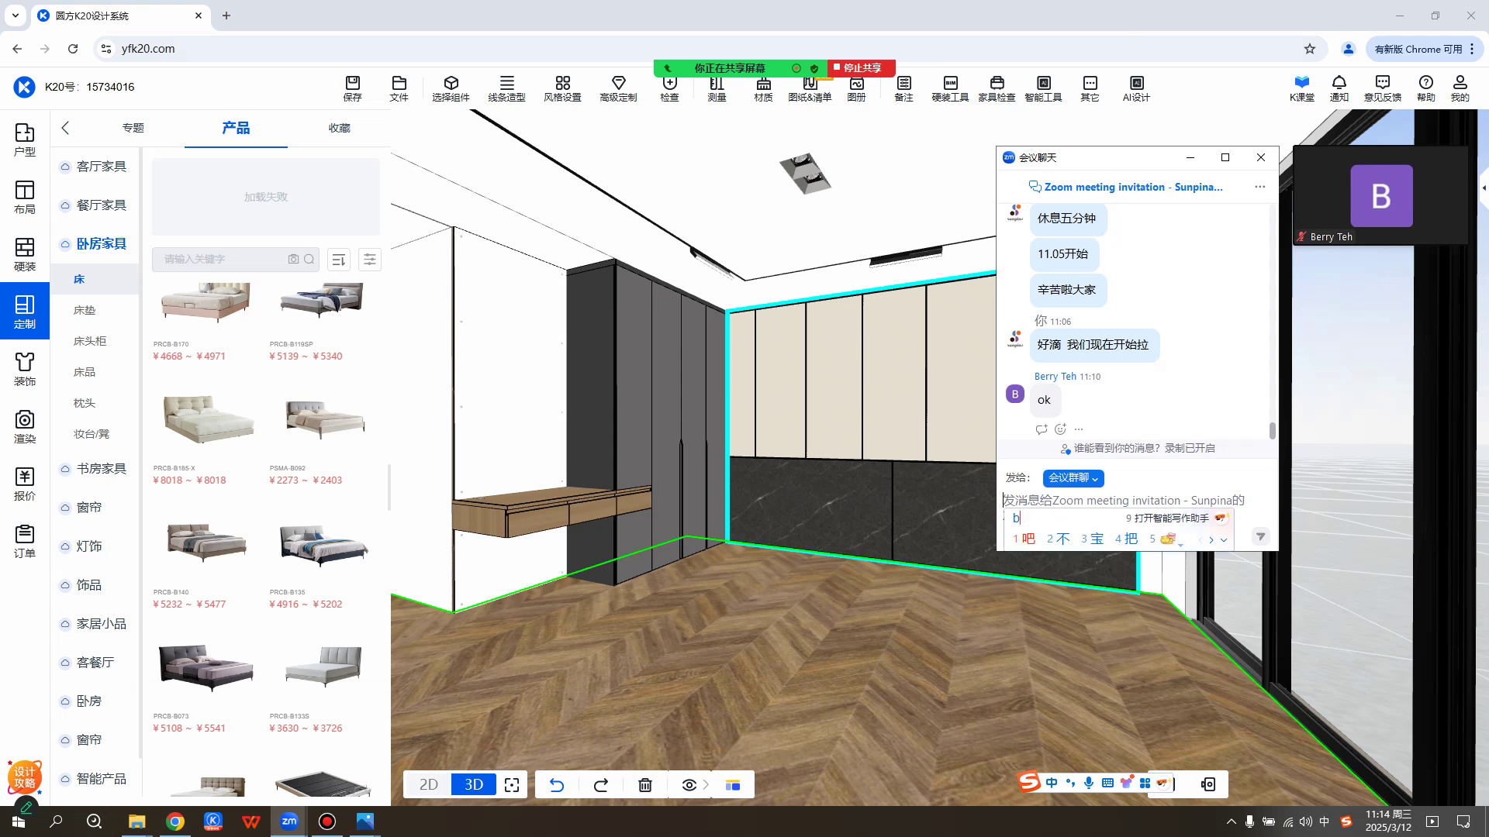
type("b140")
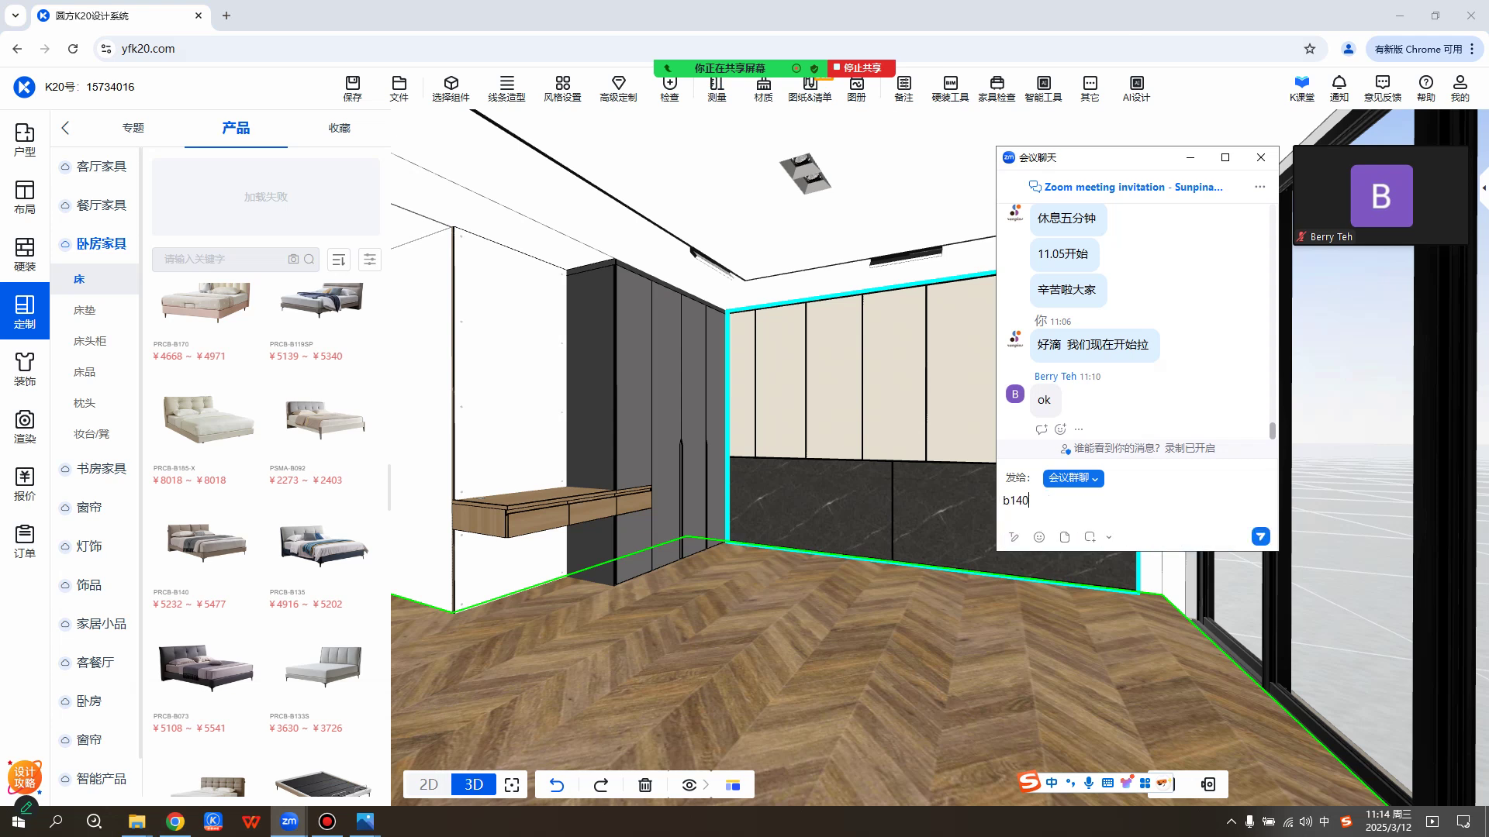
key("Return")
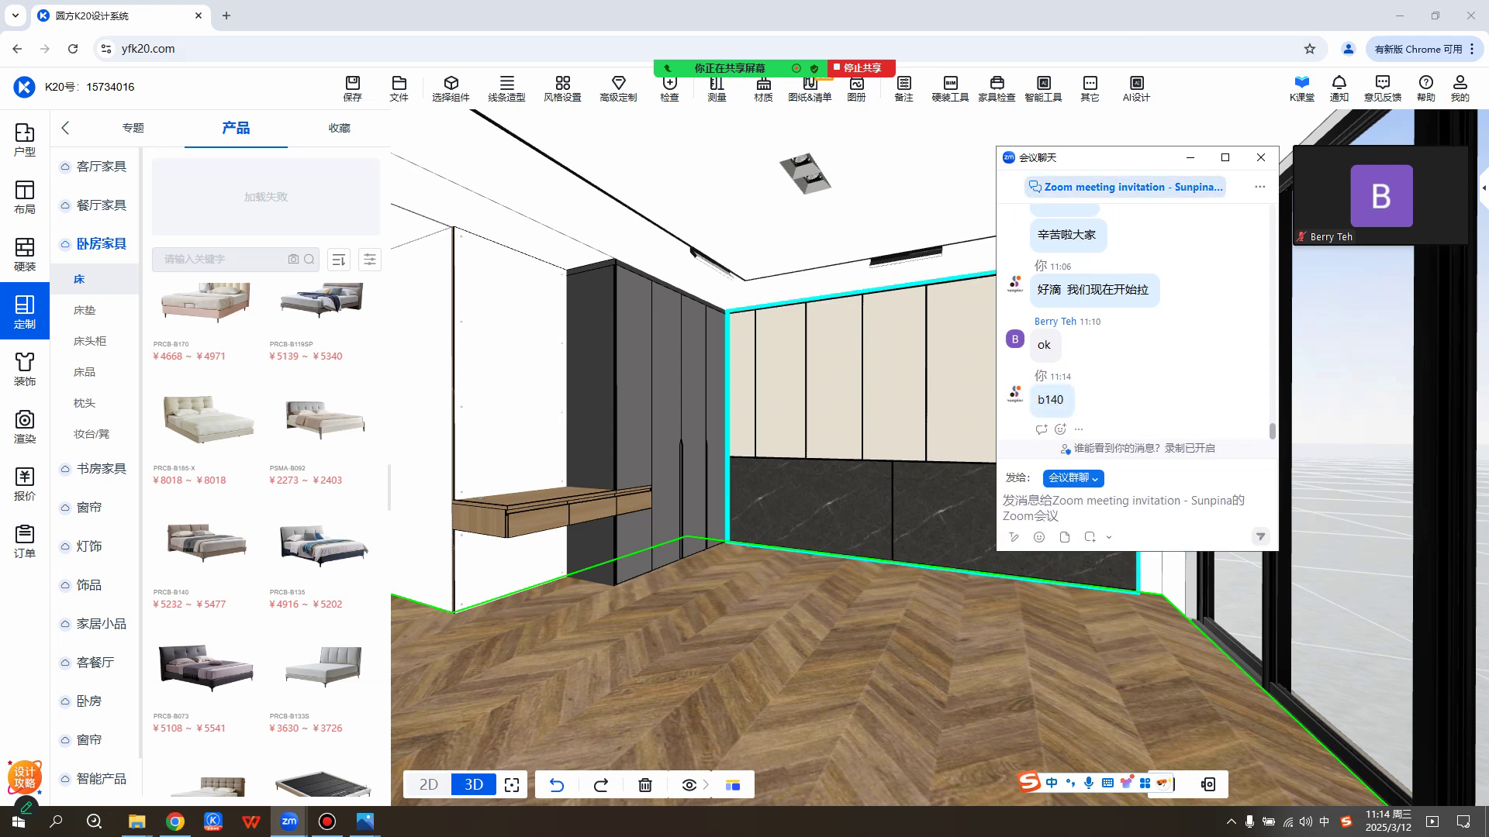
left_click(1189, 157)
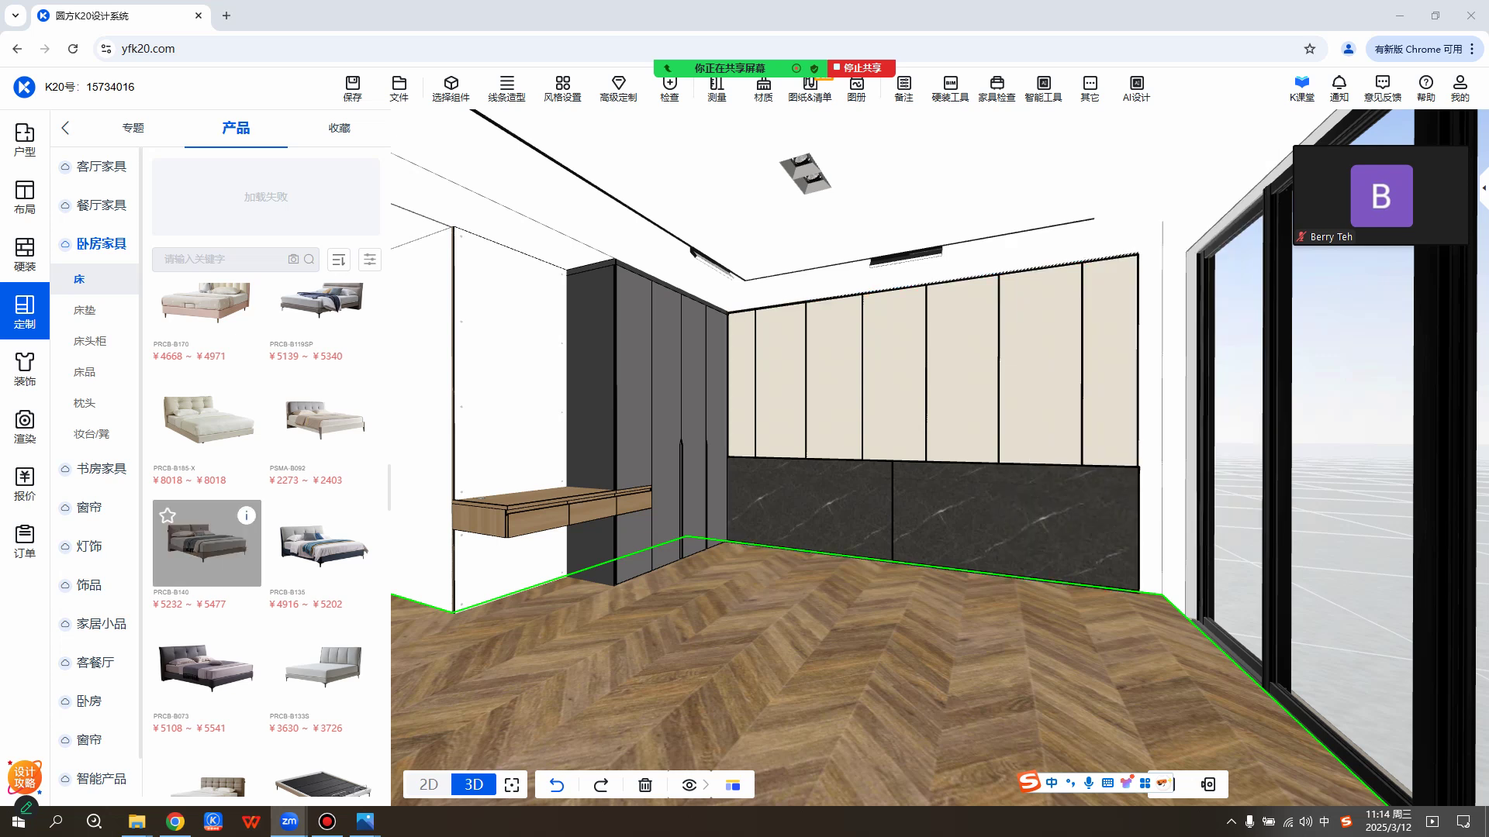
Show the room in the 俯视 view and choose the 奶咖色 colour for the PRCB-B140 bed.
left_click(207, 542)
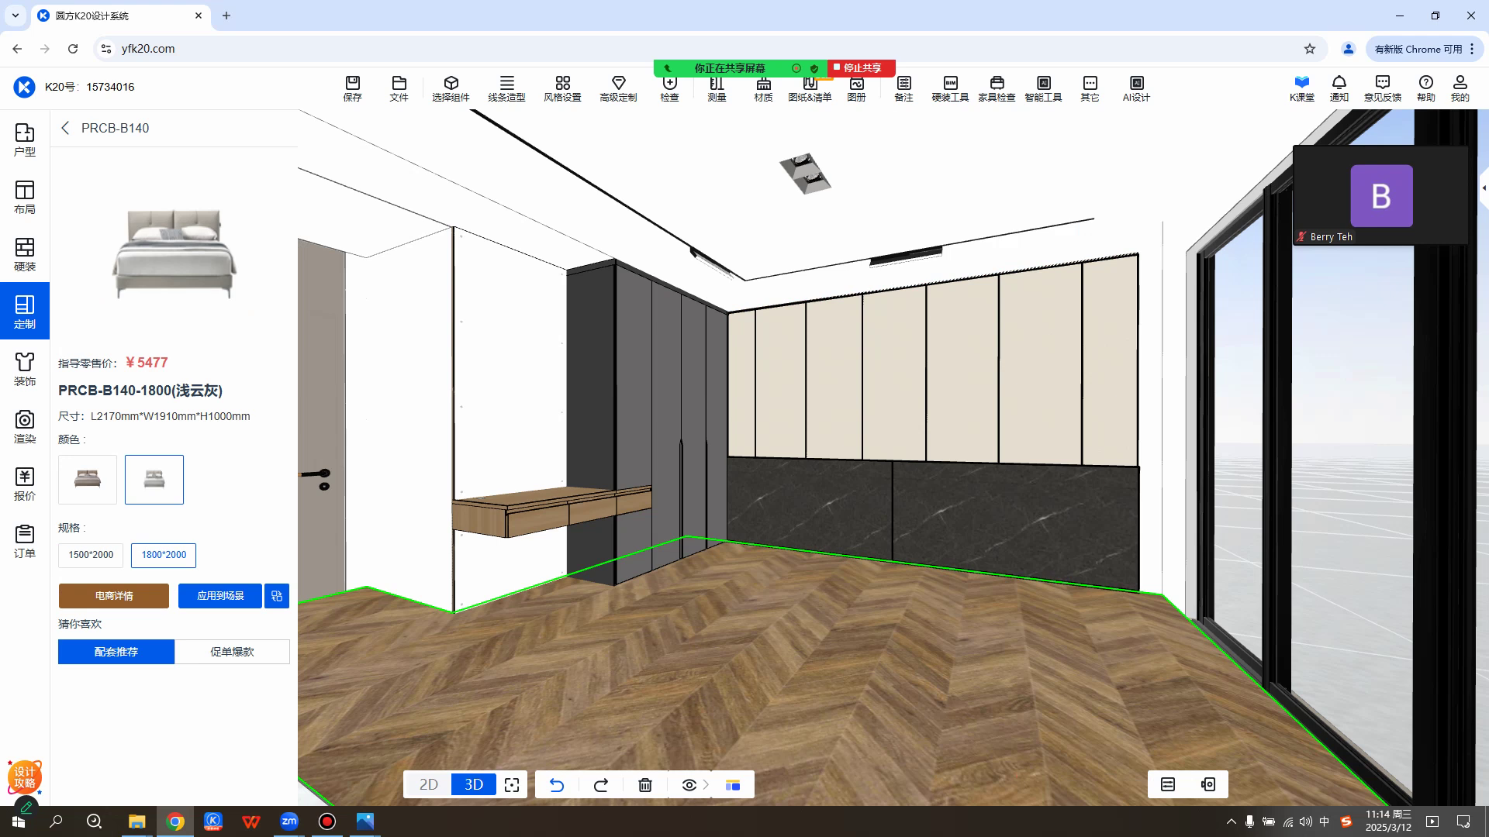
left_click(65, 128)
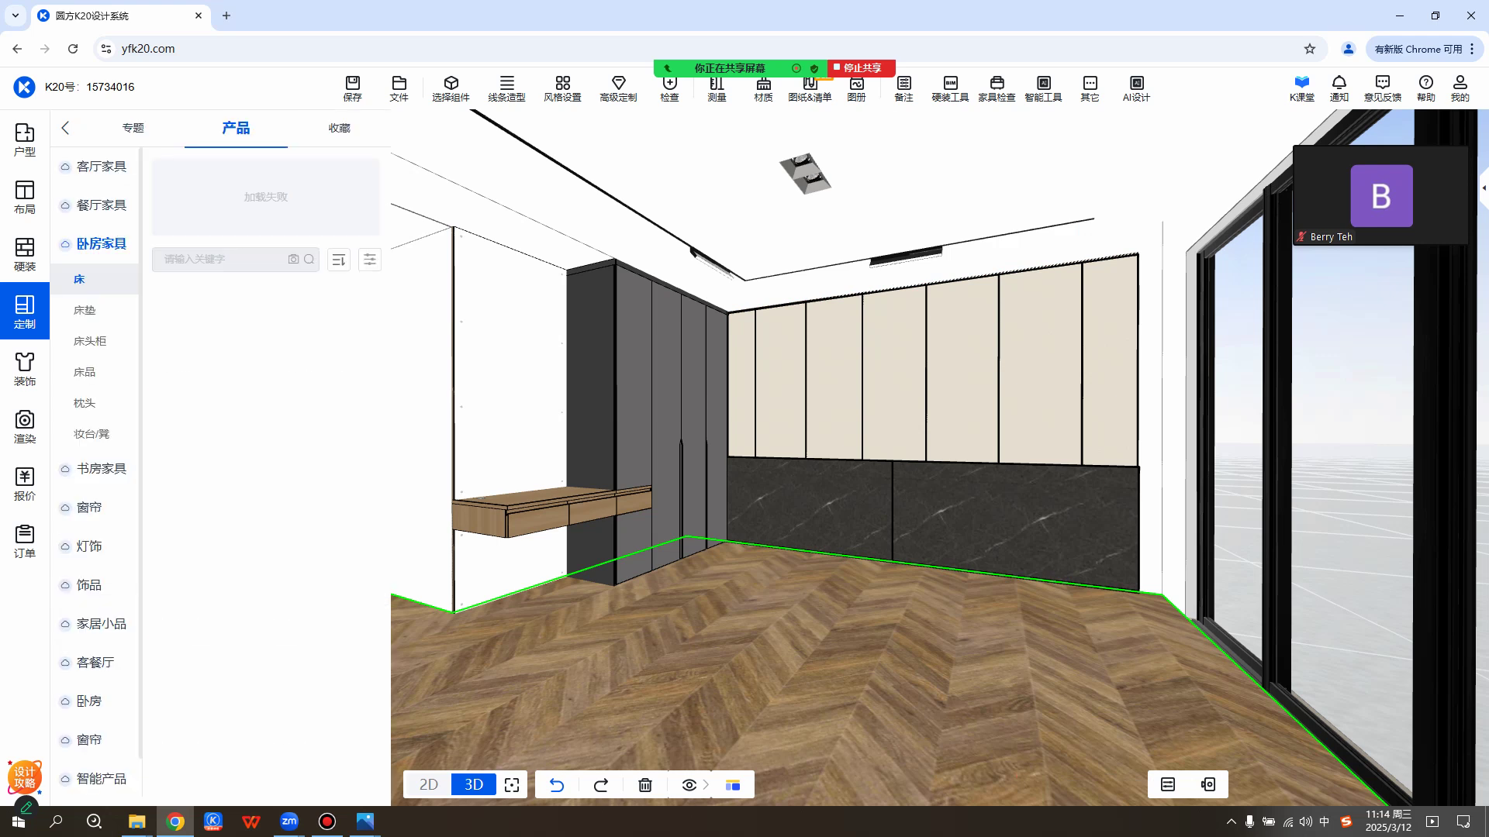
scroll(322, 560, "down", 2)
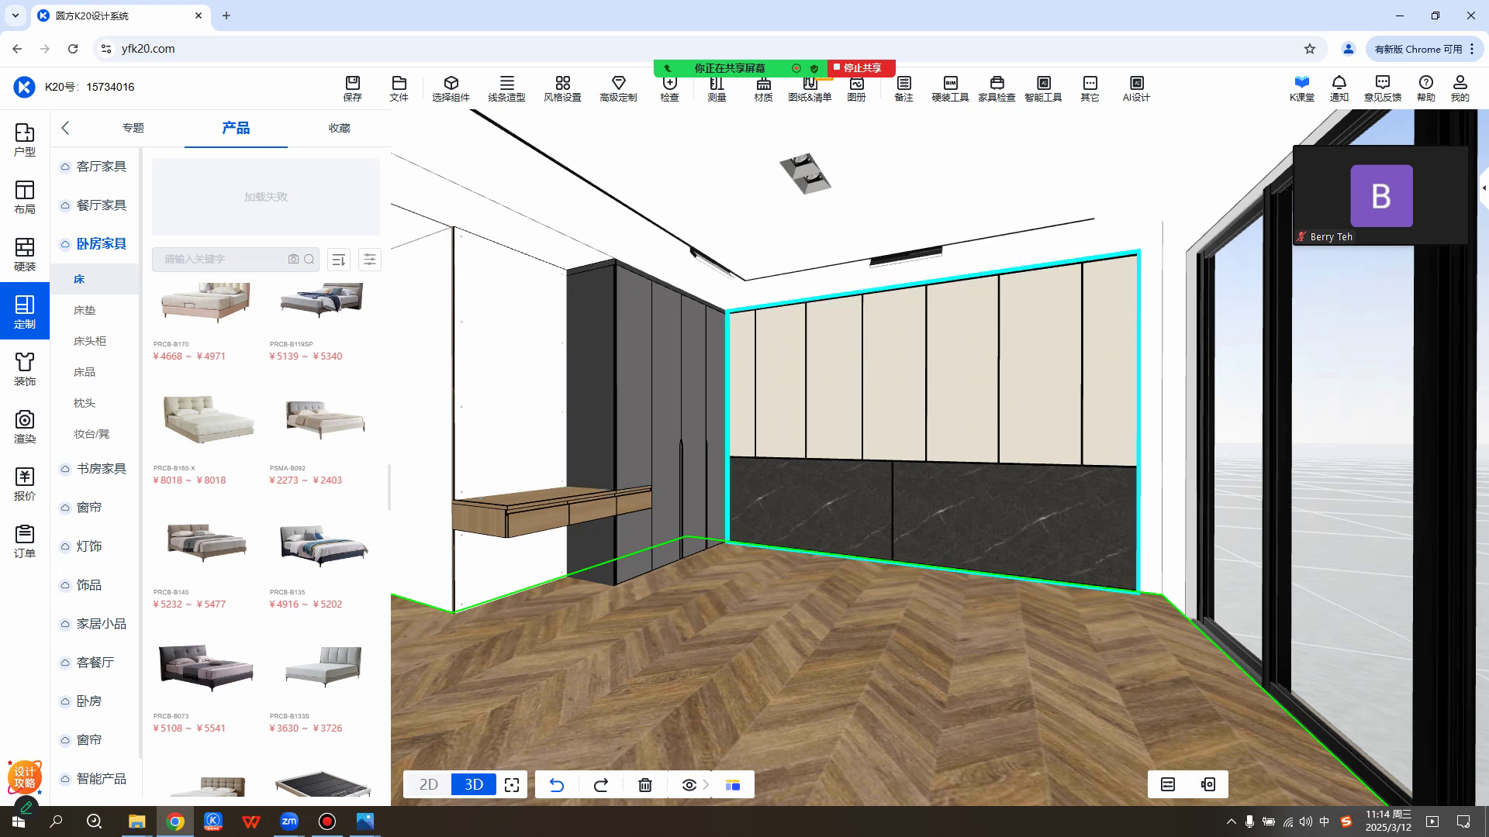
mouse_move(474, 785)
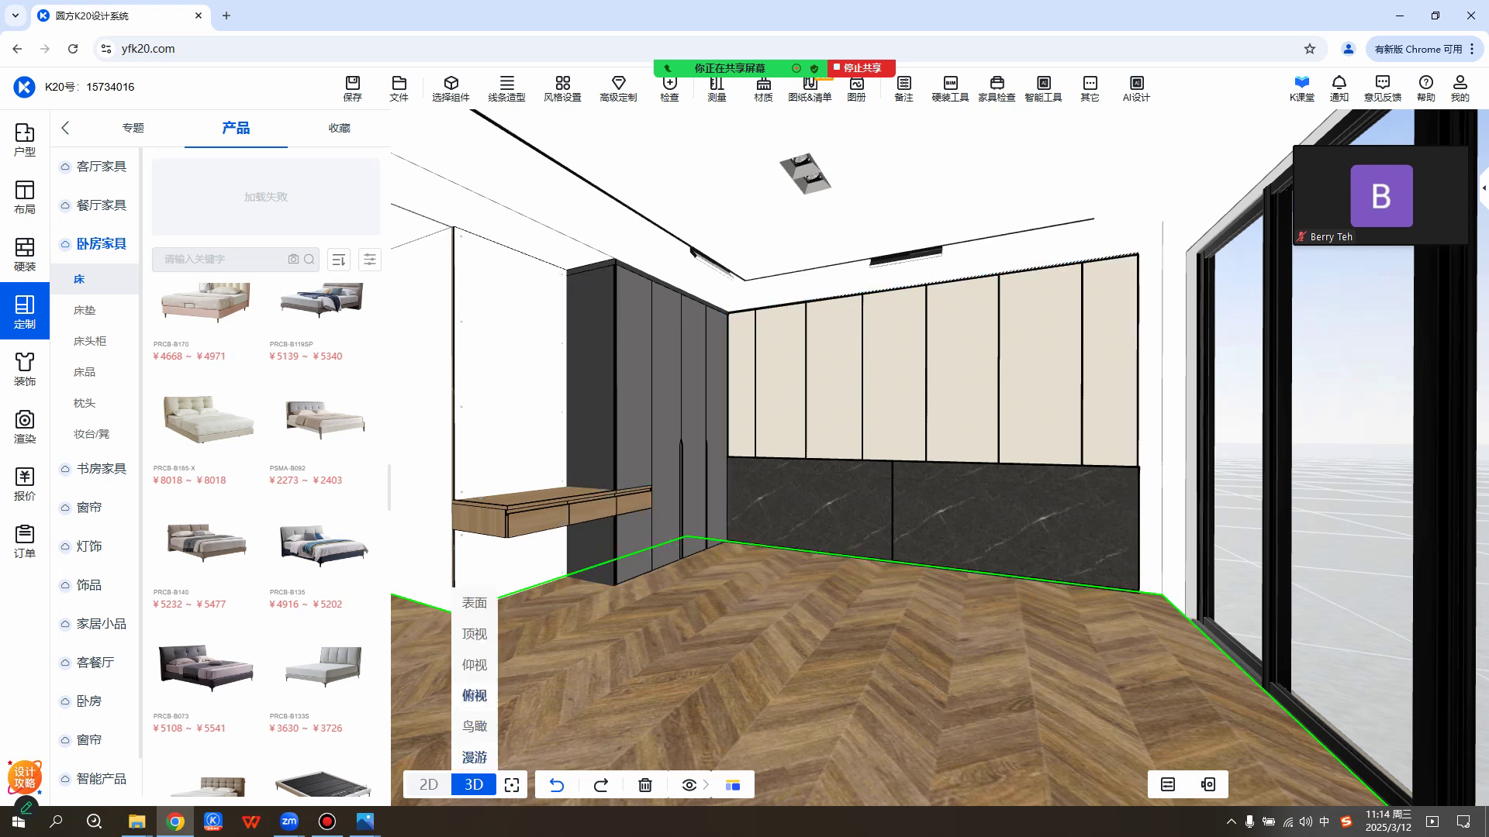
left_click(473, 696)
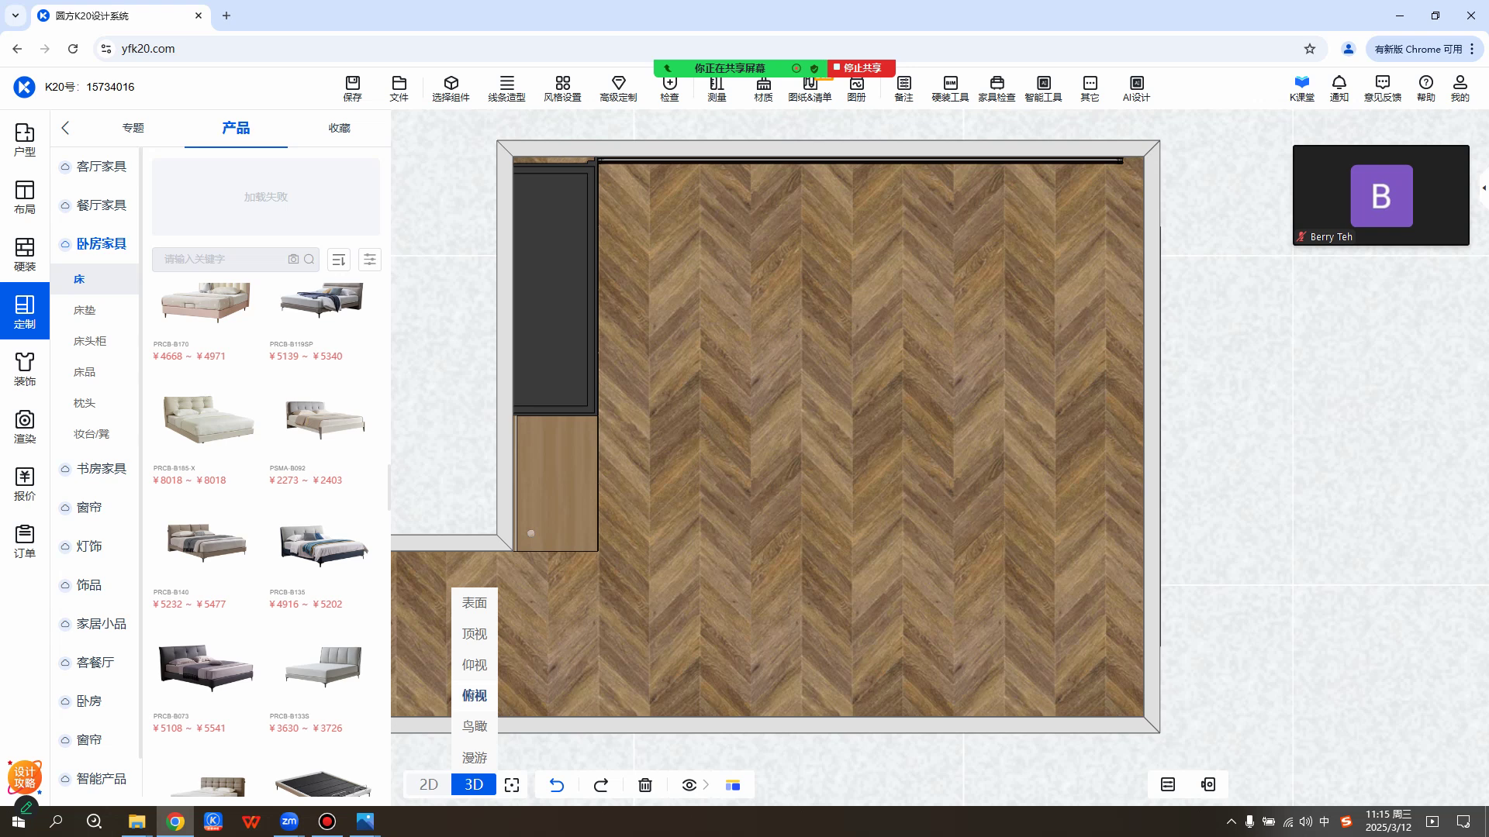
left_click_drag(775, 434, 869, 443)
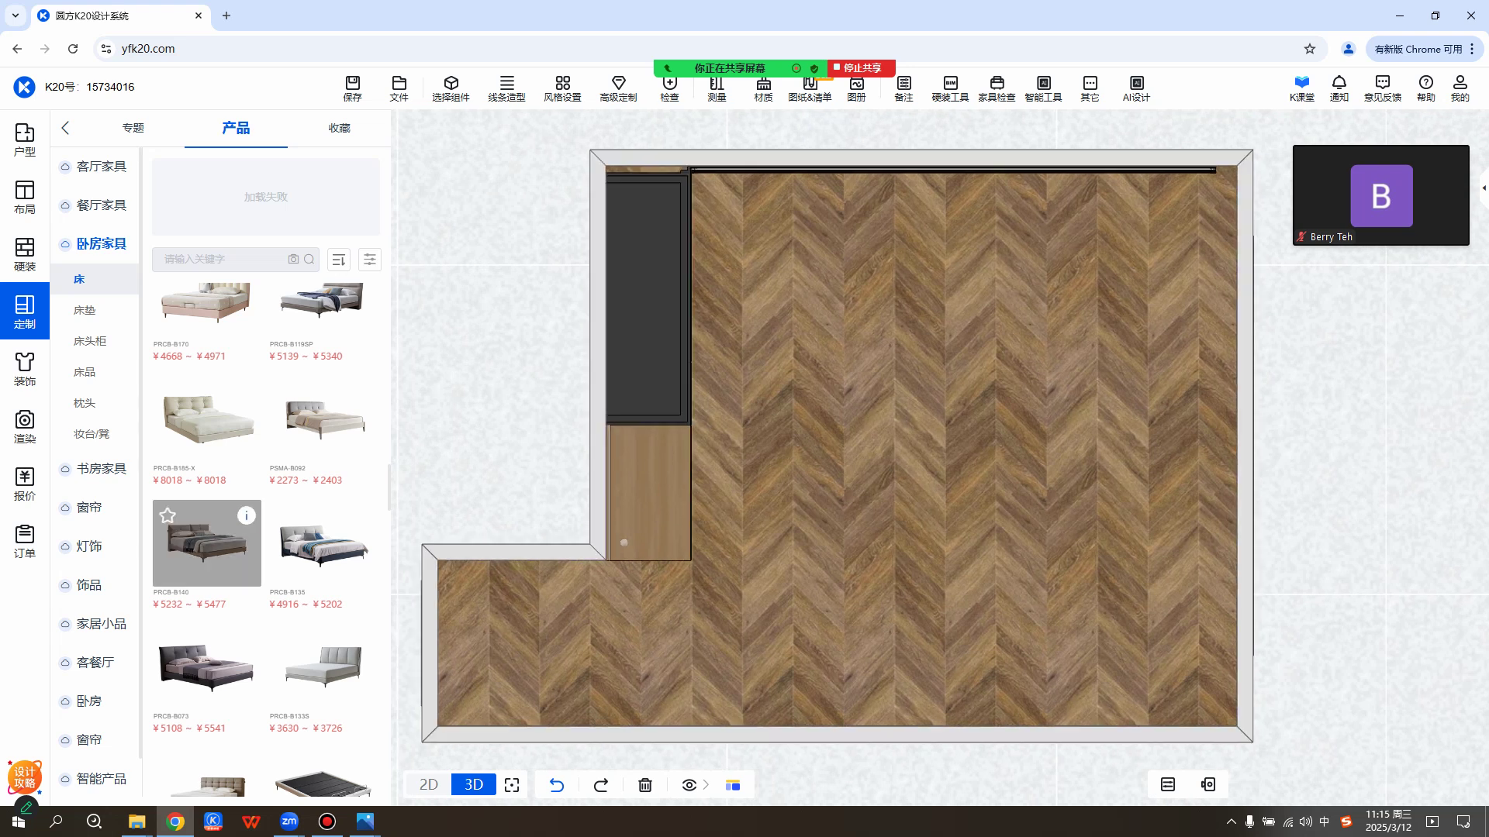
left_click(206, 543)
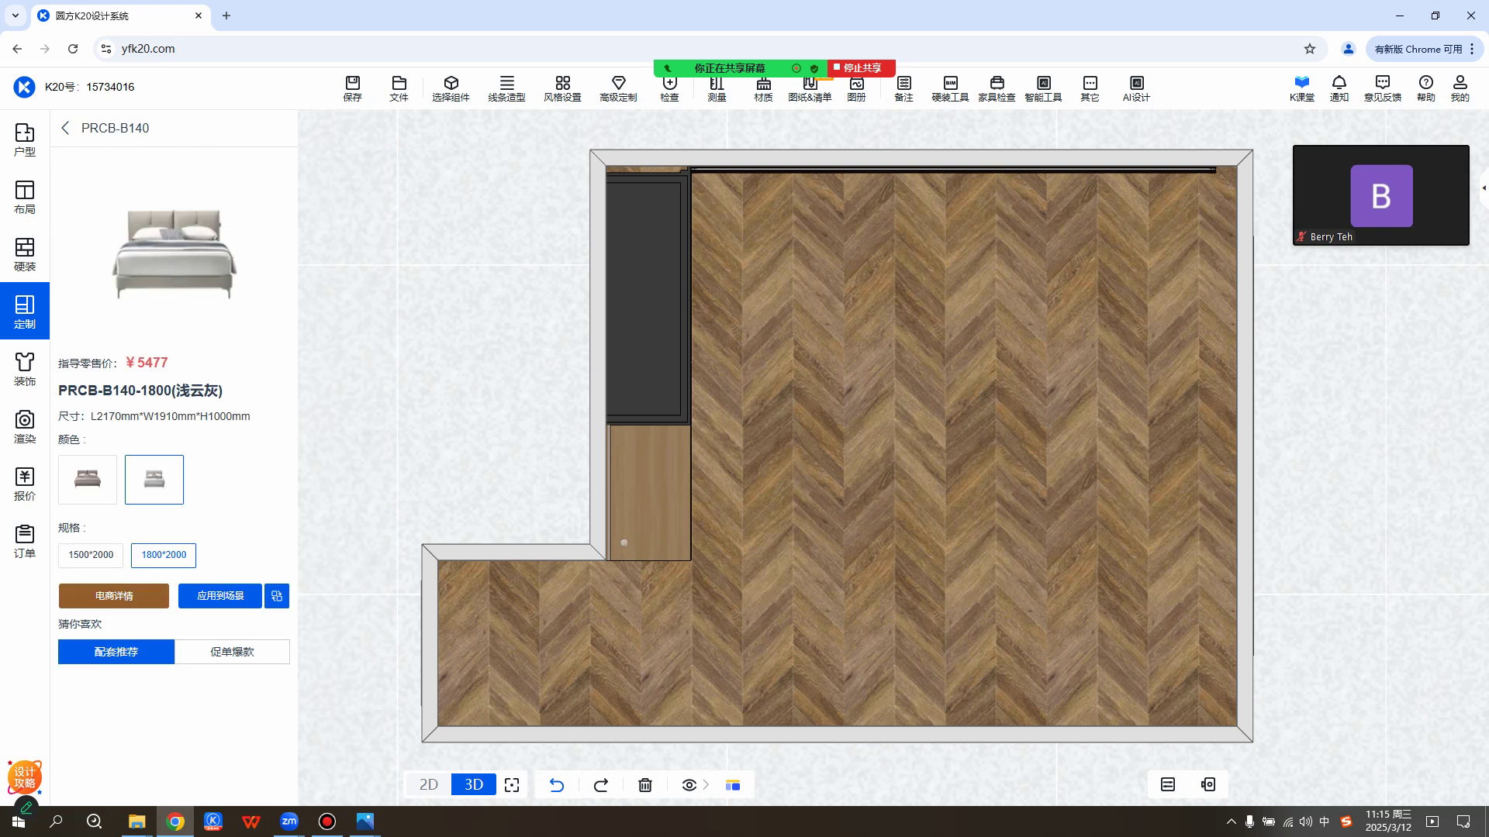
left_click(87, 480)
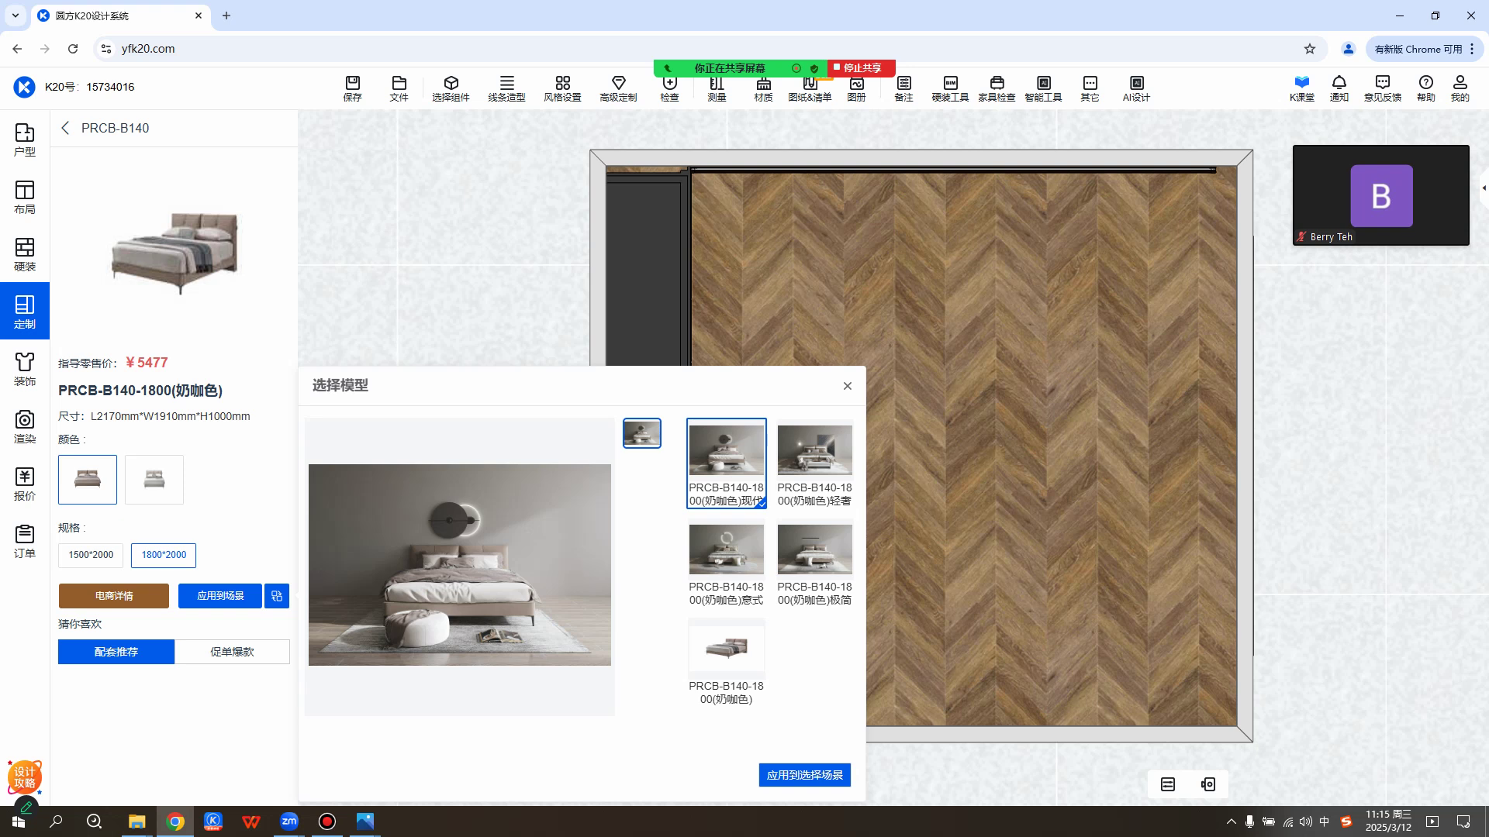
Compare the 现代, 轻奢, 意式 and 极简 scene models of the PRCB-B140-1800(奶咖色) bed and select 极简.
left_click(815, 552)
left_click(727, 552)
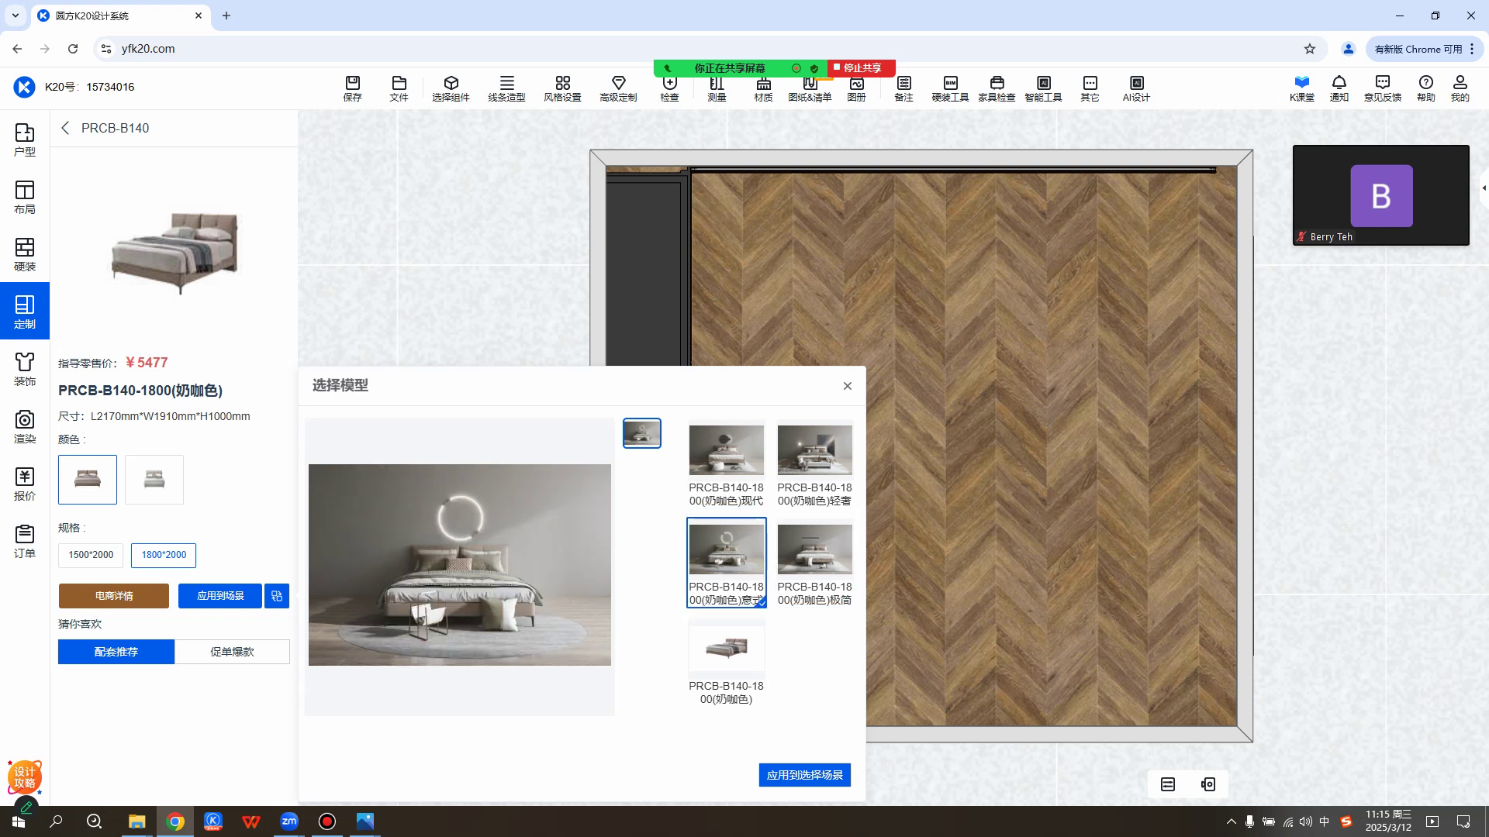
left_click(814, 454)
left_click(726, 453)
left_click(727, 552)
left_click(814, 552)
left_click(727, 454)
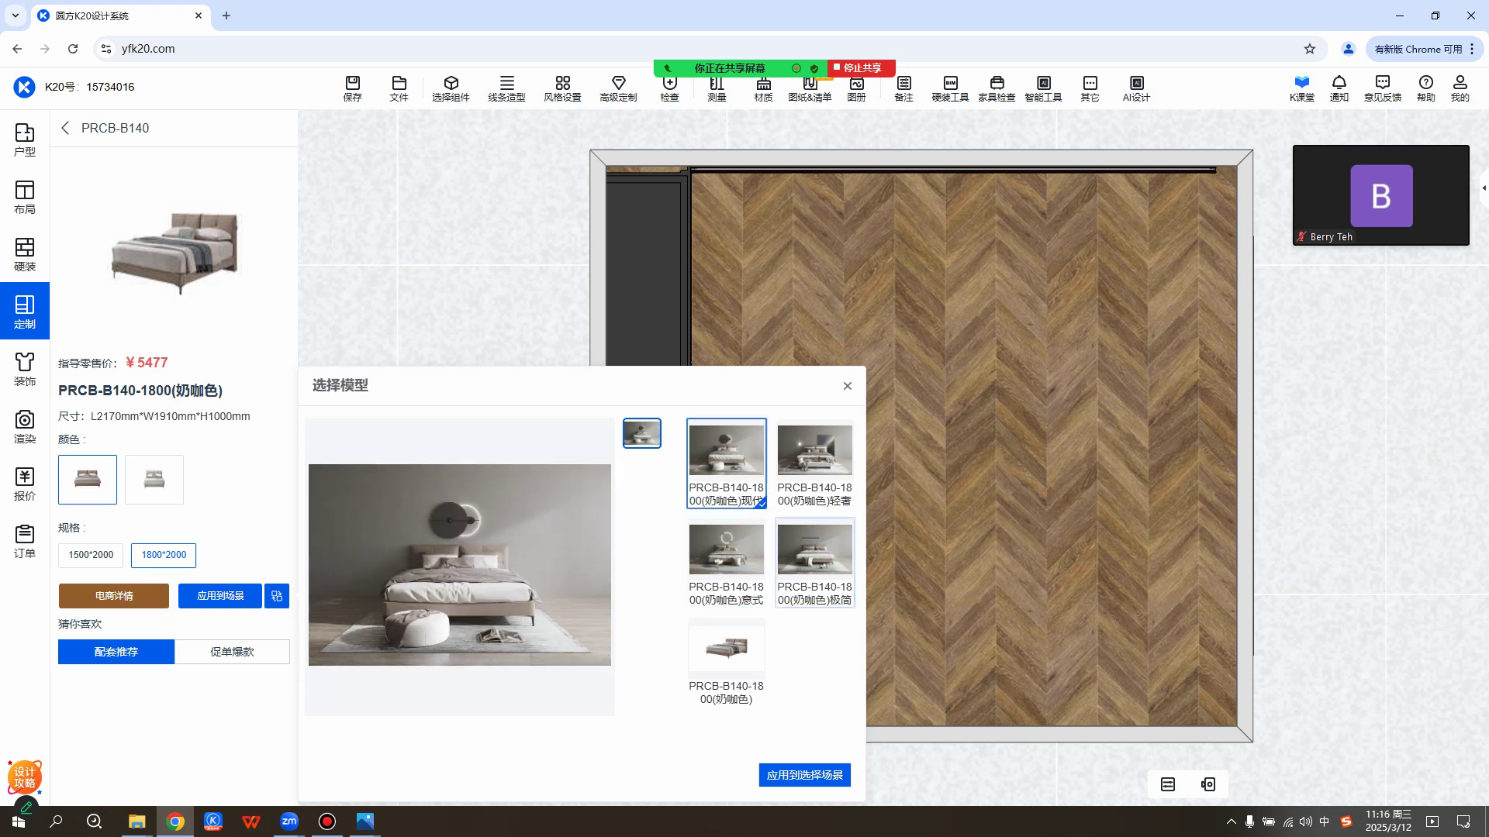
left_click(814, 454)
left_click(814, 552)
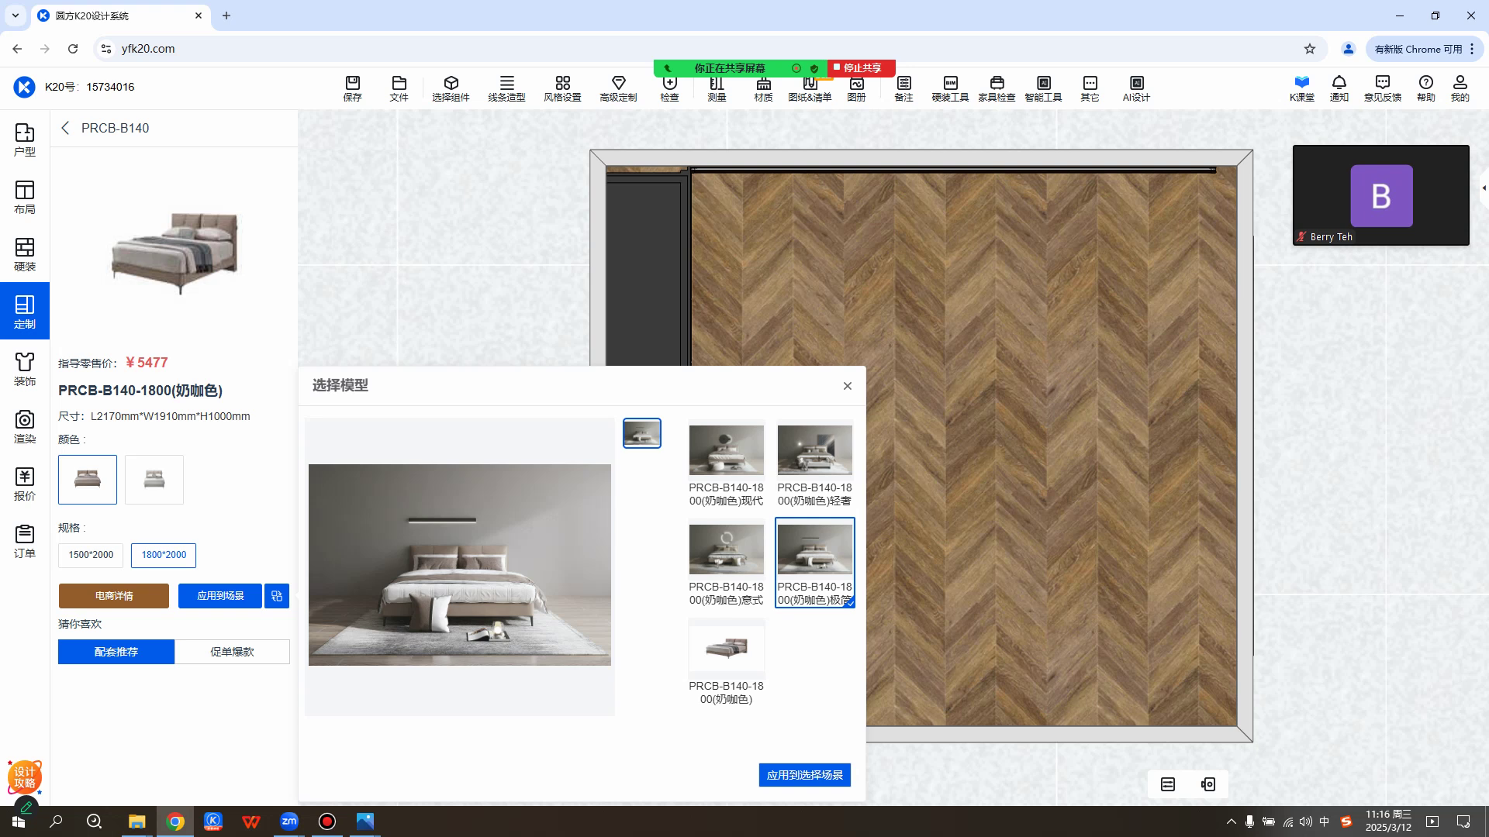
Try to place the 极简 bed set, rotated so that its headboard stands against the window wall.
left_click(804, 775)
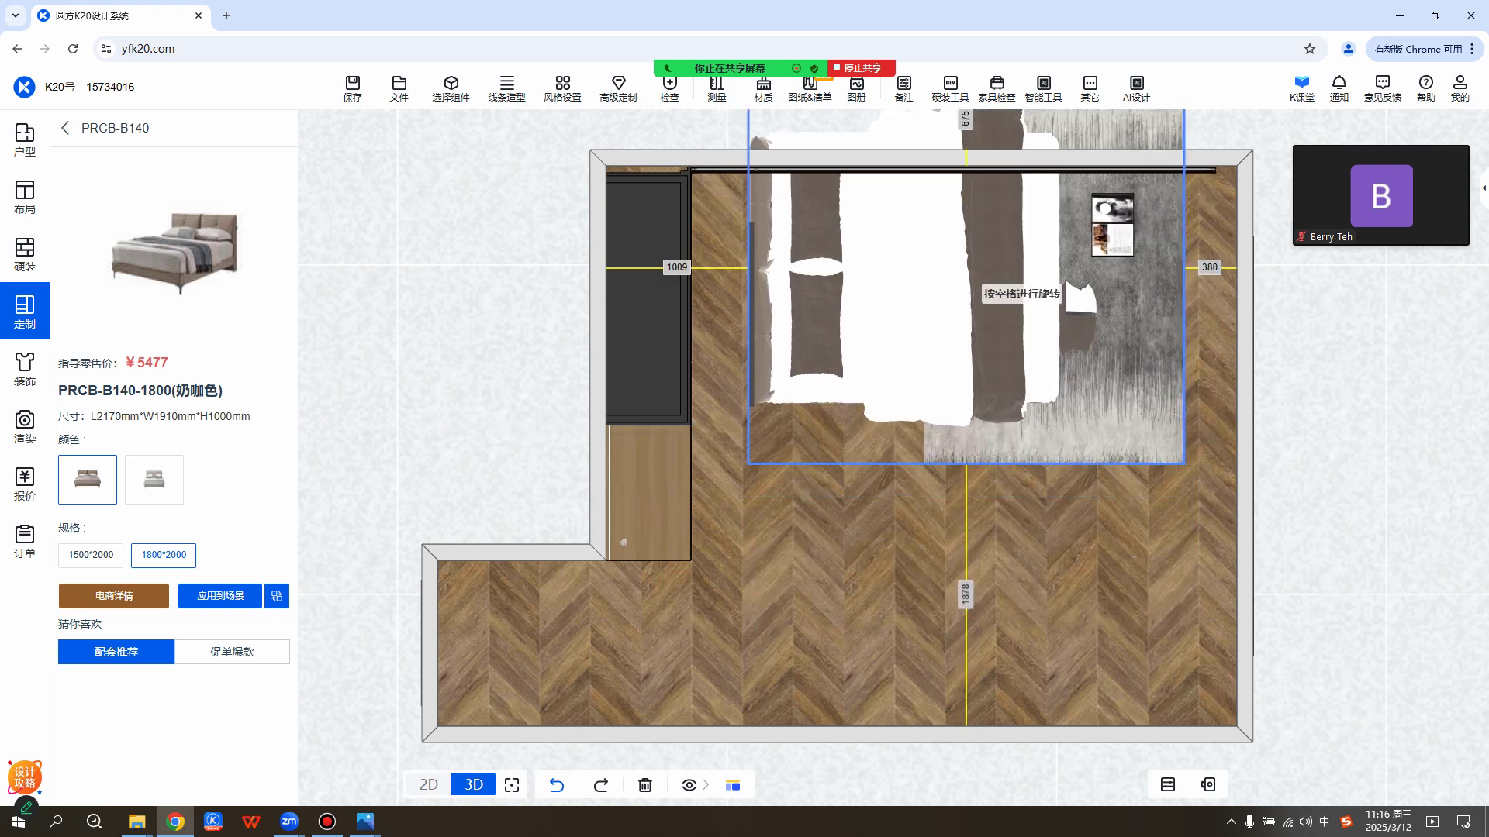
key("space")
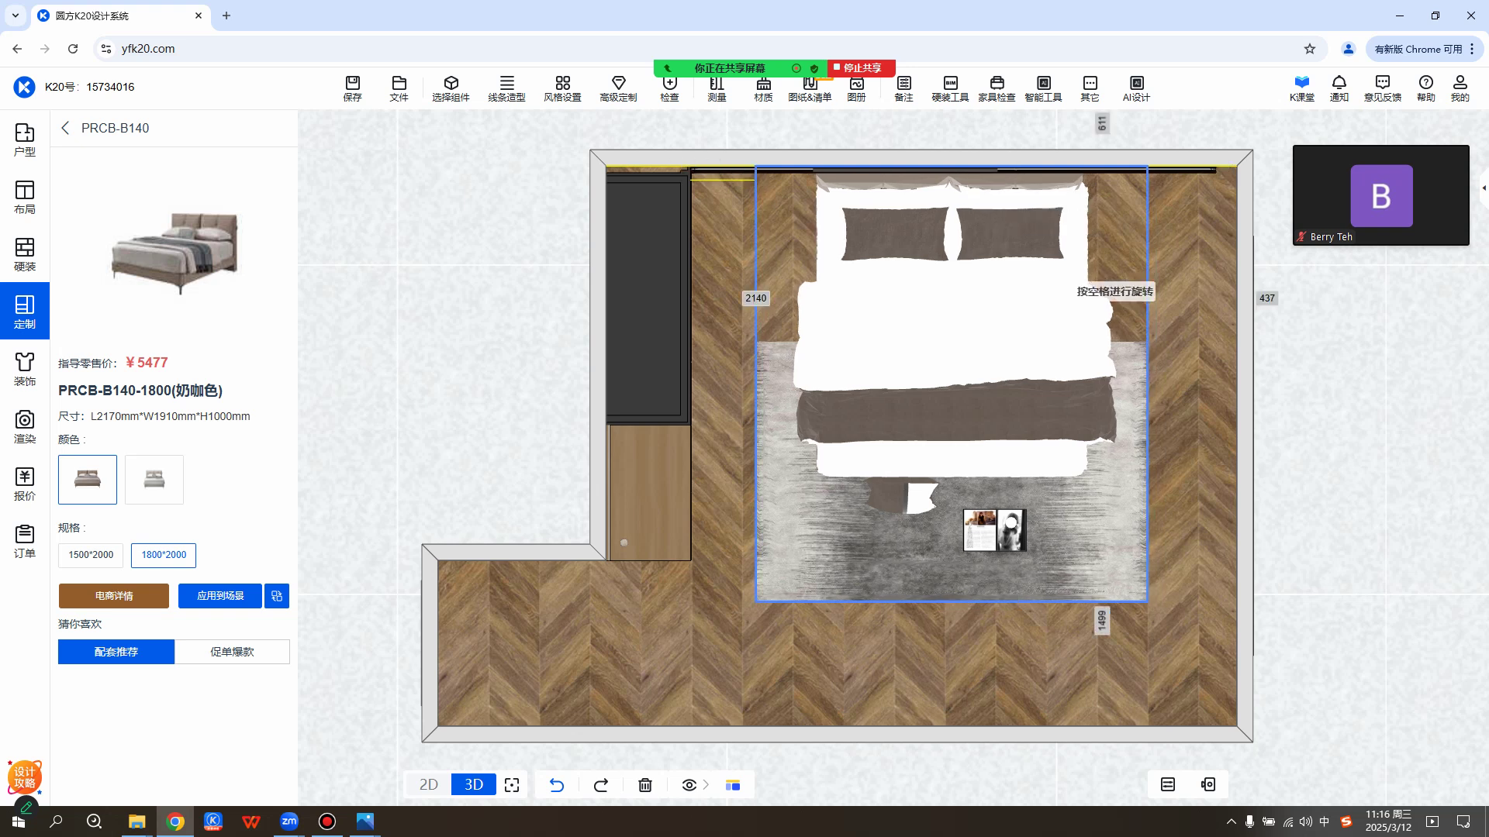
key("space")
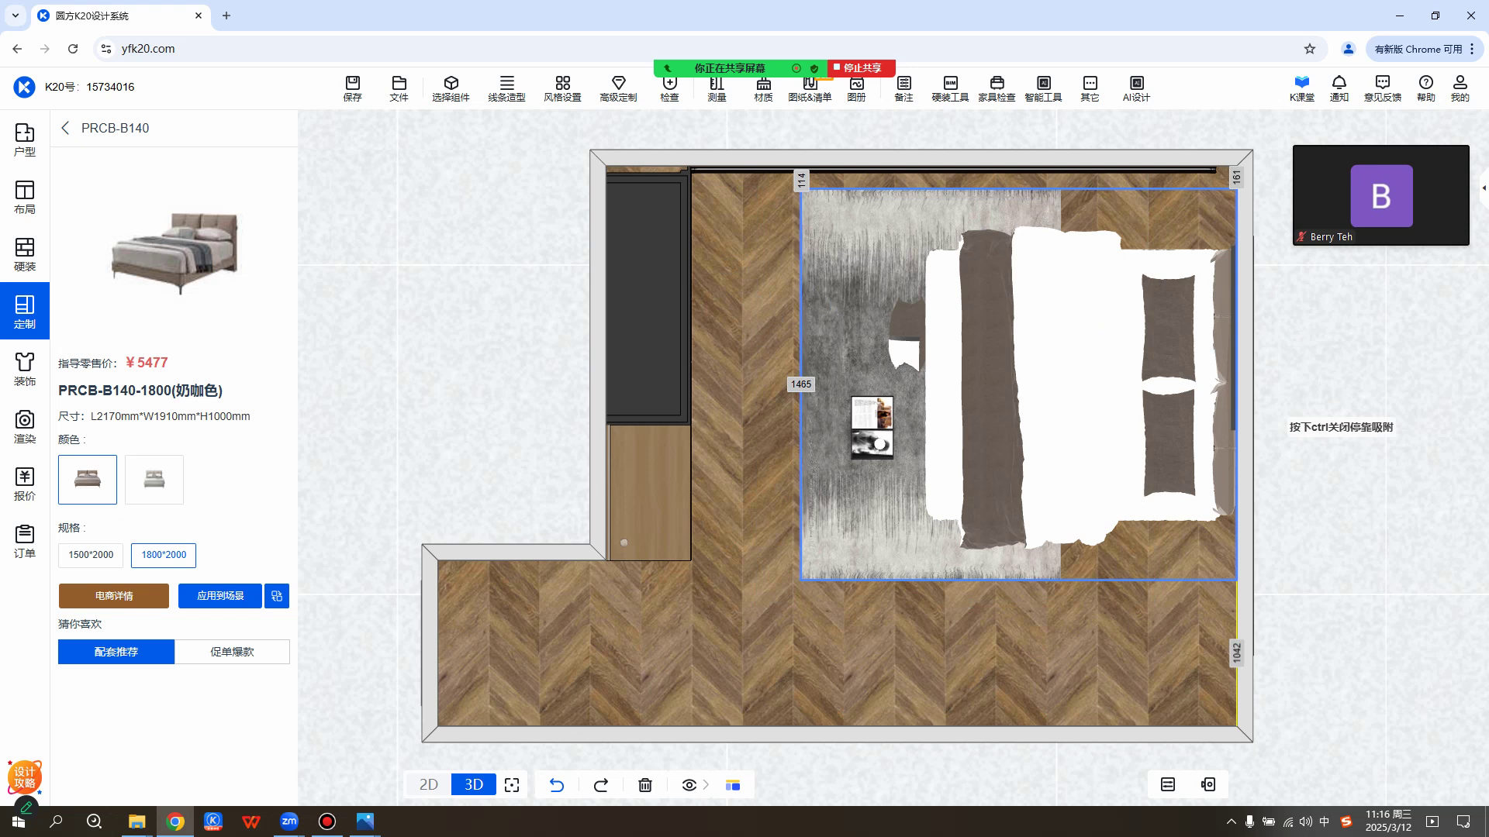
left_click(1296, 496)
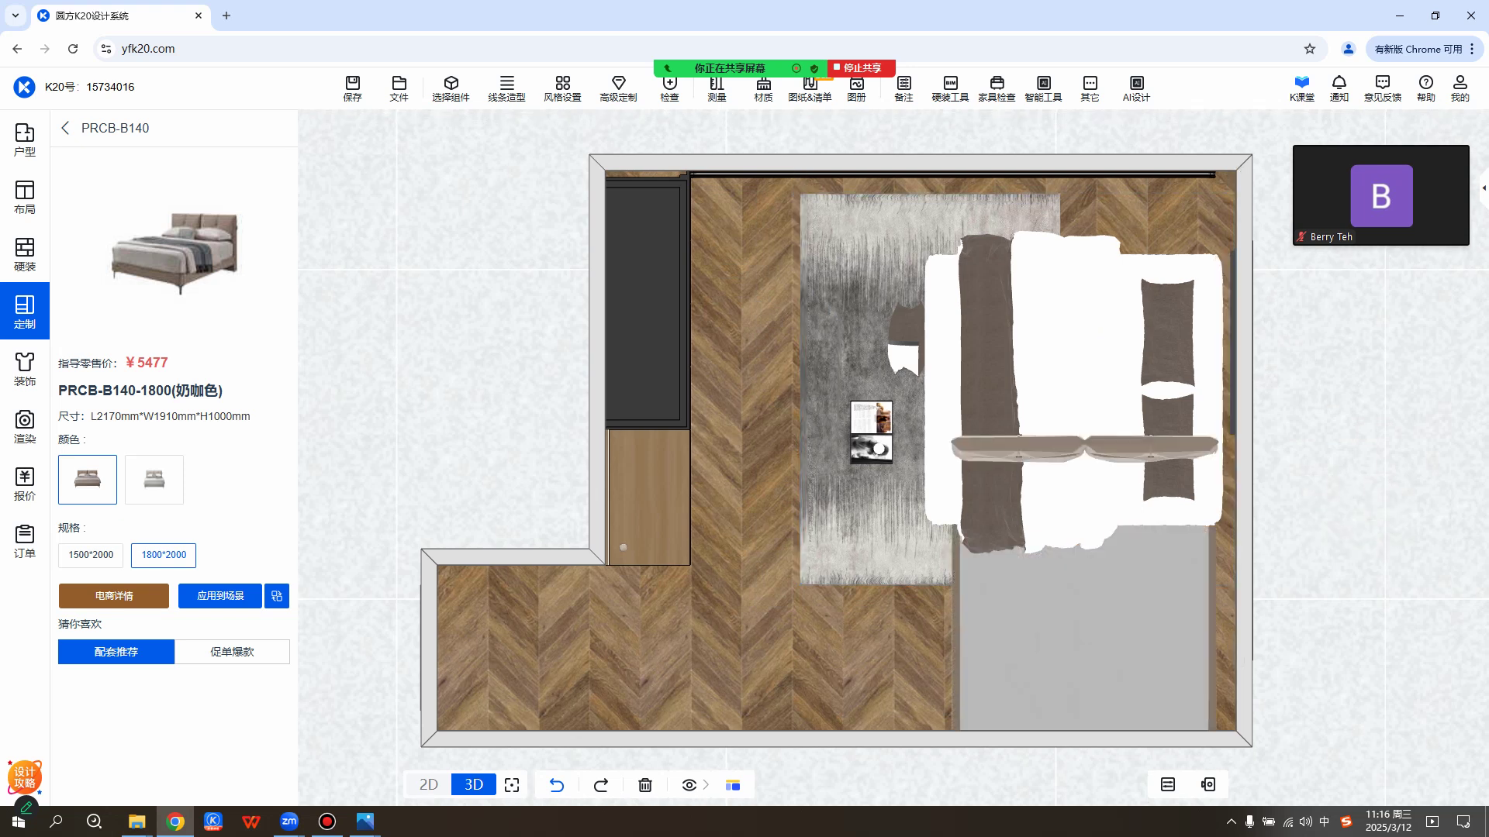
Delete the bed set at the window wall piece by piece: bedding, bed, wall lamp, rug, throw and magazines.
left_click(1074, 393)
key("Delete")
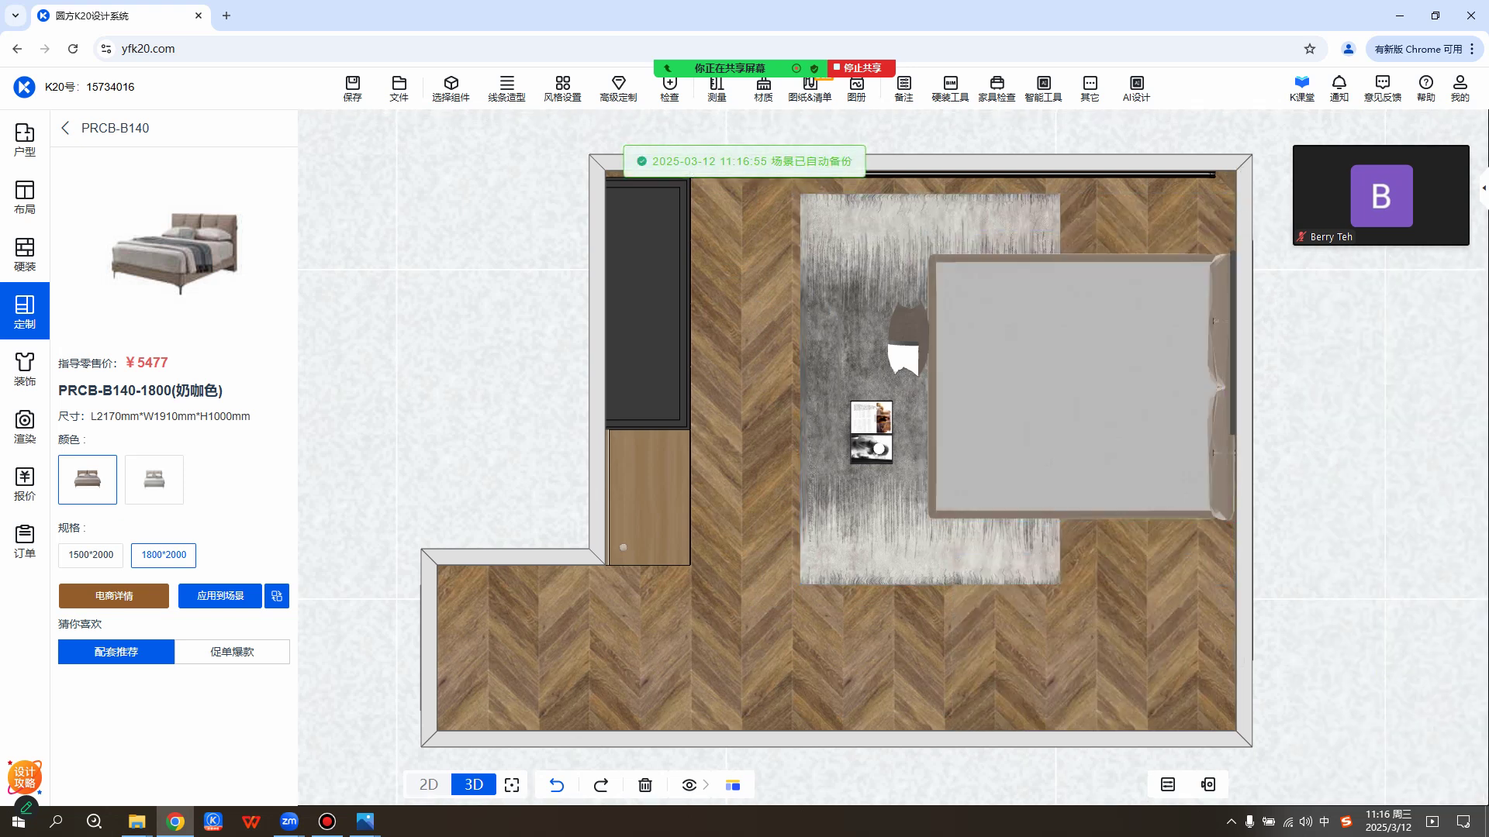
left_click(1073, 392)
key("Delete")
left_click(1233, 349)
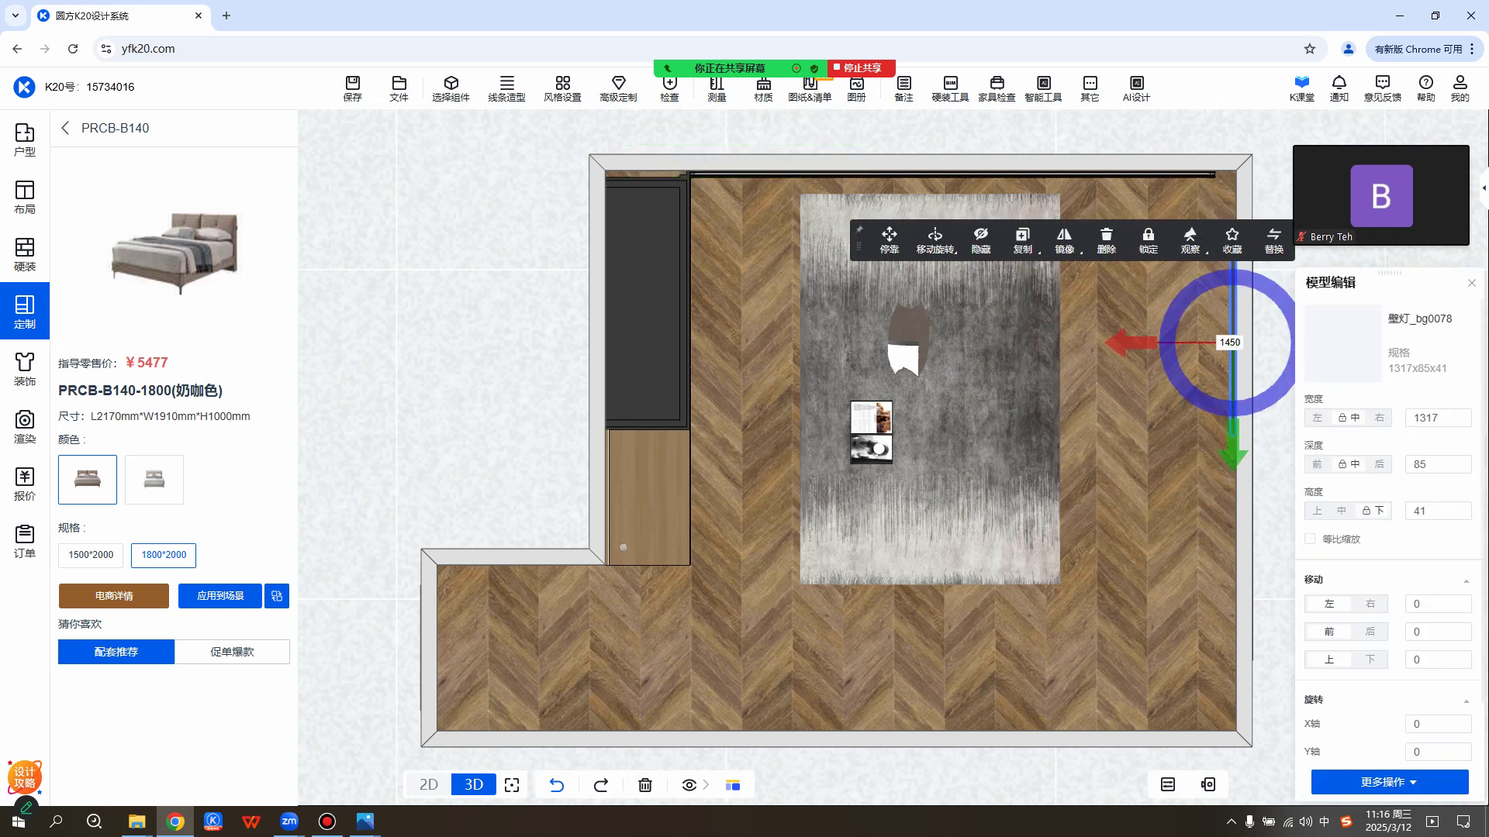
key("Delete")
left_click(1001, 364)
key("Delete")
left_click(909, 334)
key("Delete")
left_click(872, 435)
key("Delete")
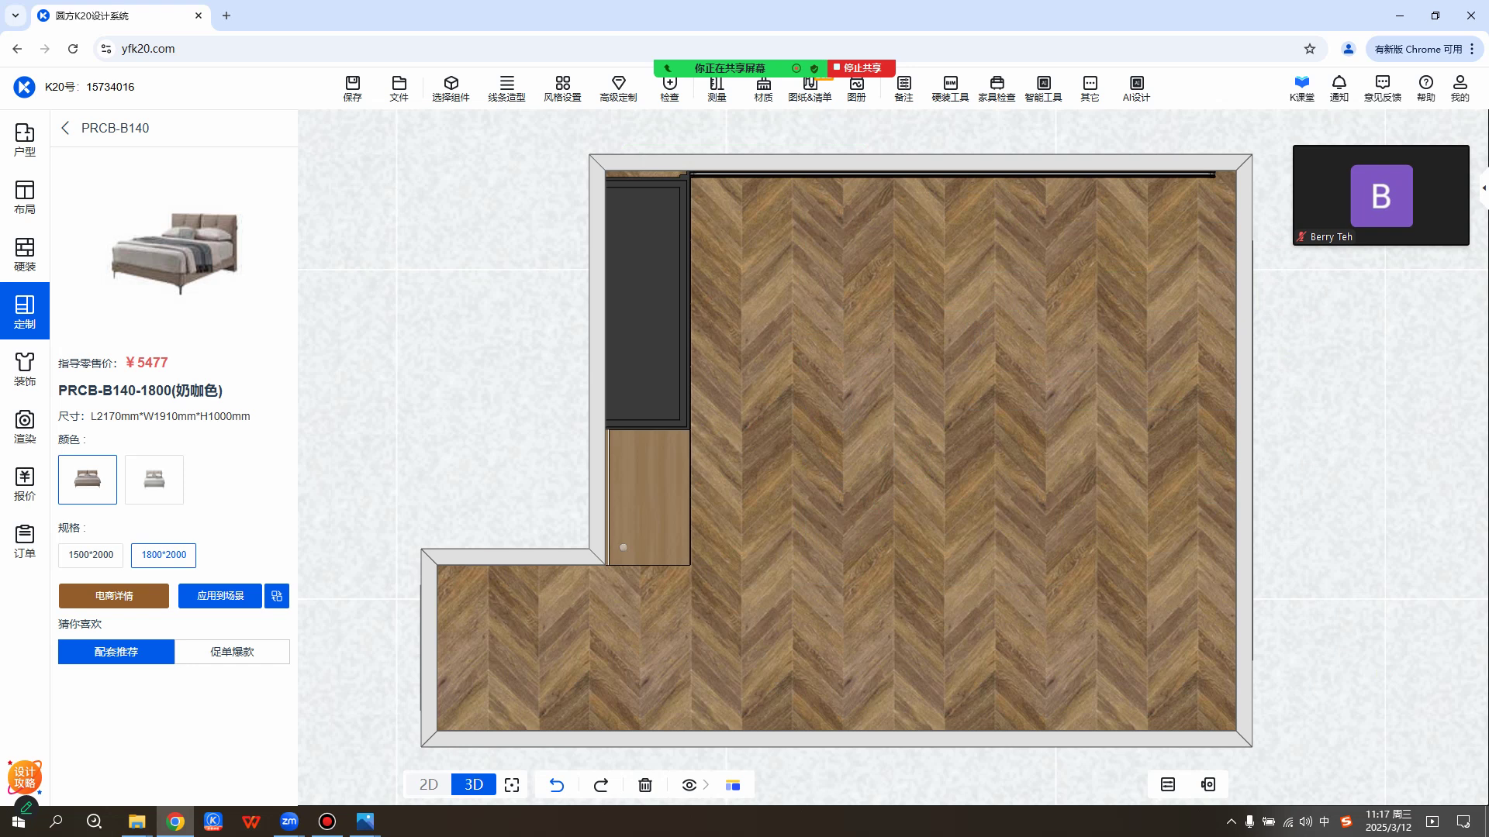
Place the 极简 model of the PRCB-B140-1800(奶咖色) bed with its headboard centred against the panelled headboard wall.
left_click(221, 596)
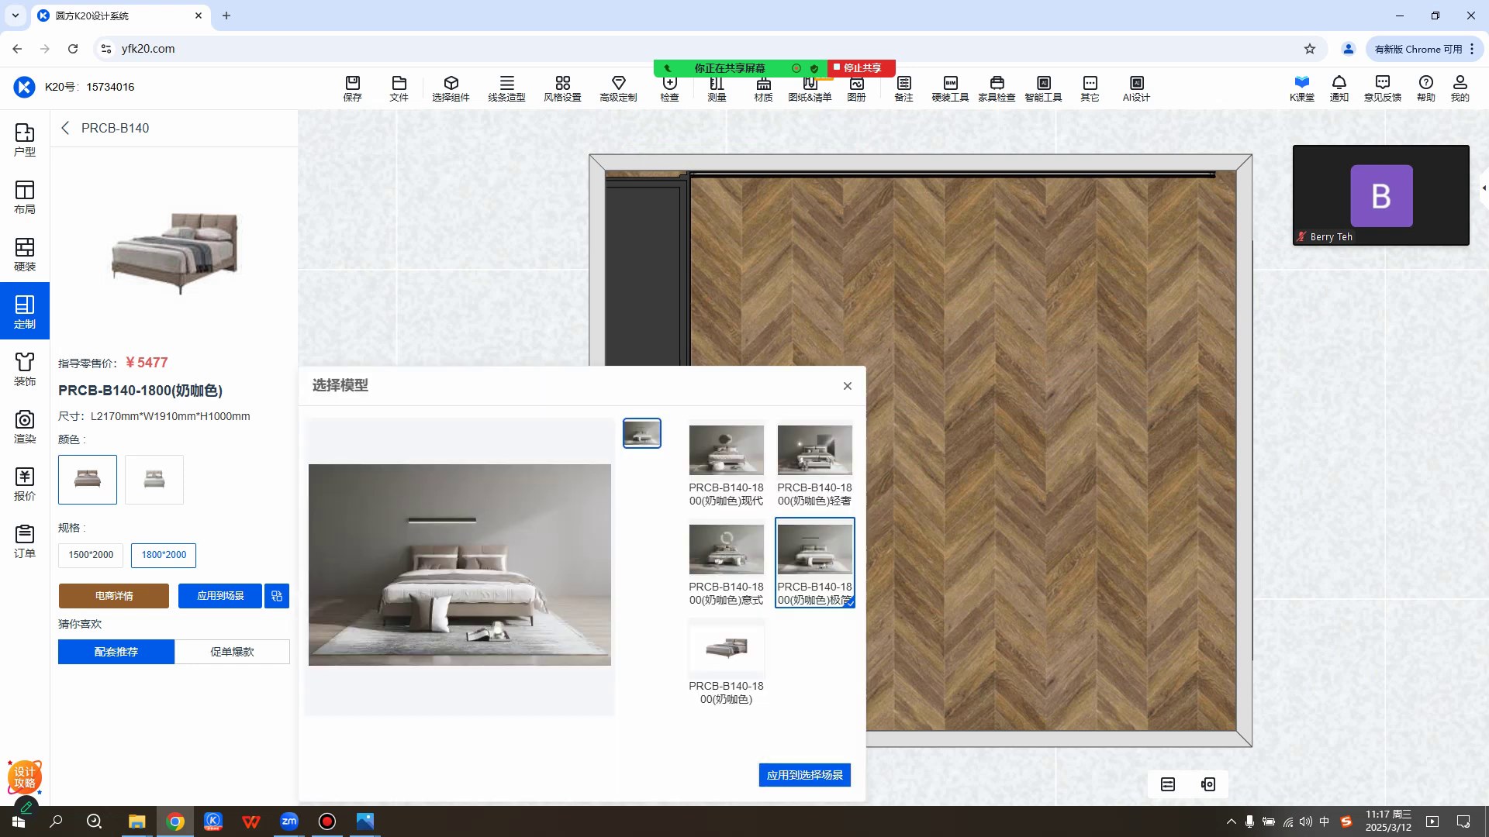
left_click(804, 775)
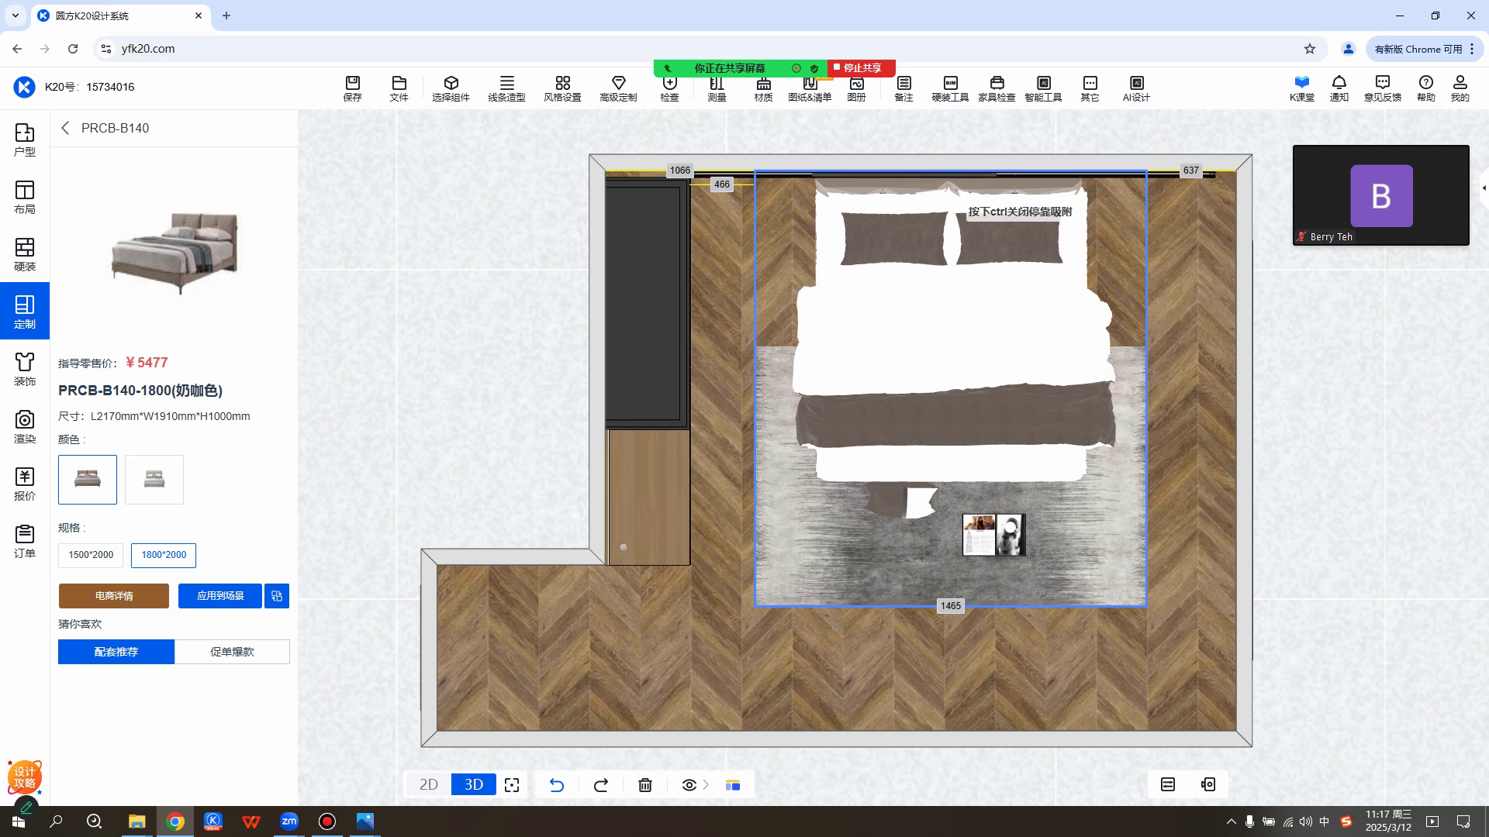
left_click(951, 190)
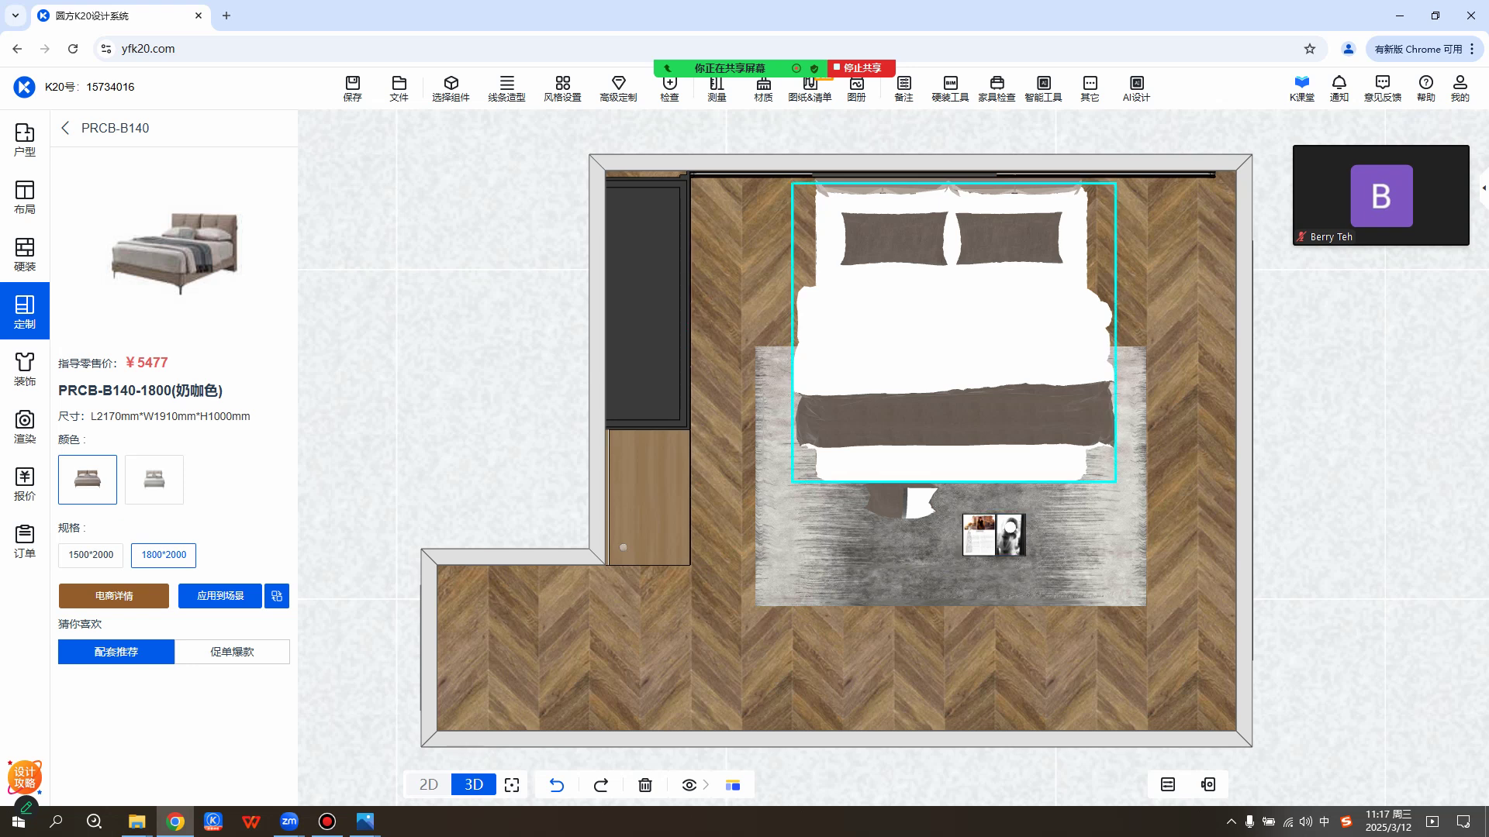
Examine the placed bed, rug and wall lamp together with the headboard wall and wardrobe in a 3D perspective view.
mouse_move(474, 785)
left_click(475, 759)
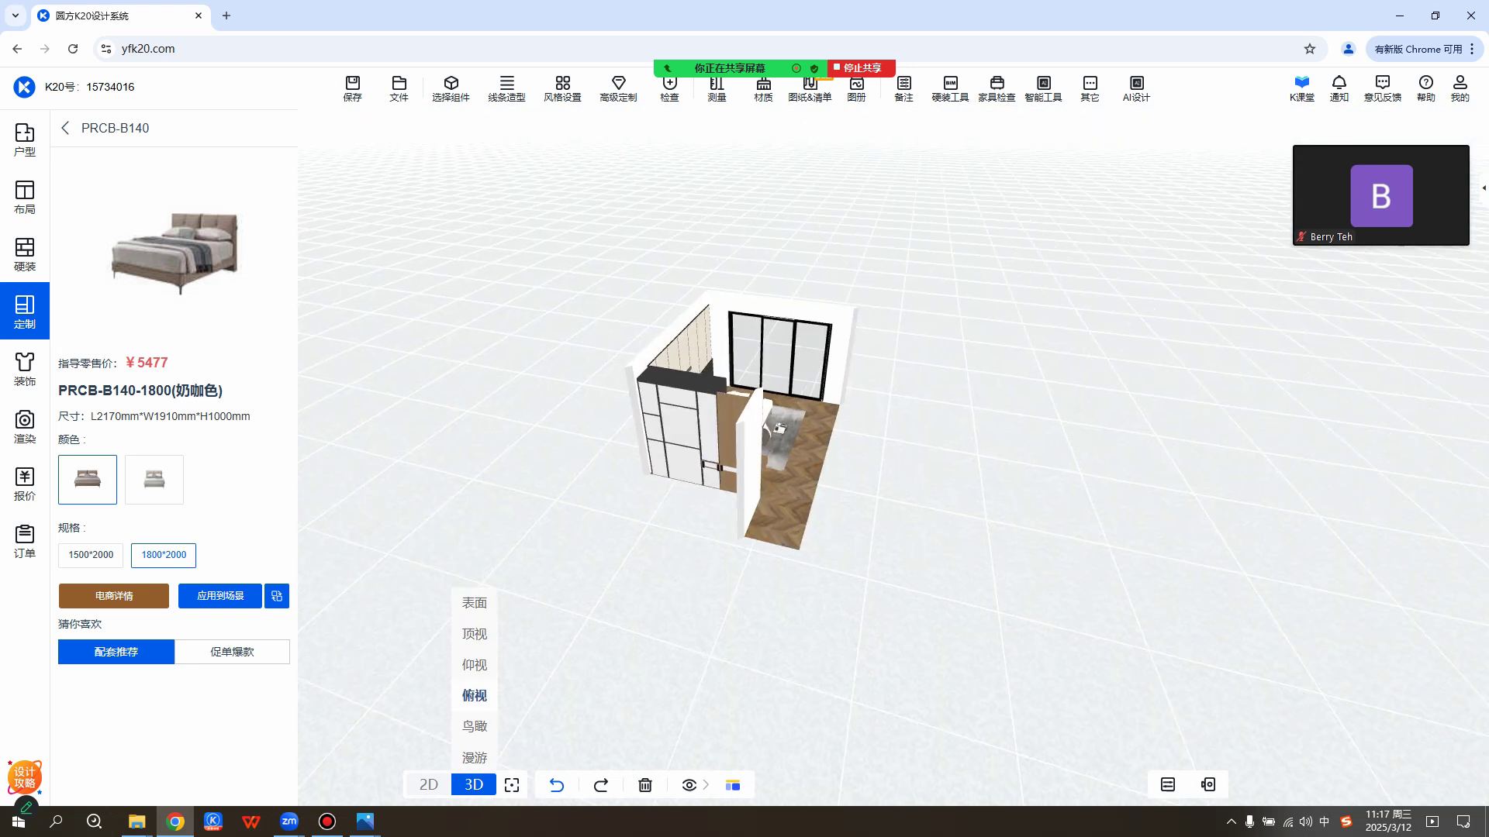
scroll(783, 388, "up", 1)
scroll(784, 388, "up", 3)
left_click_drag(784, 388, 1000, 391)
scroll(1000, 392, "down", 5)
scroll(893, 458, "down", 8)
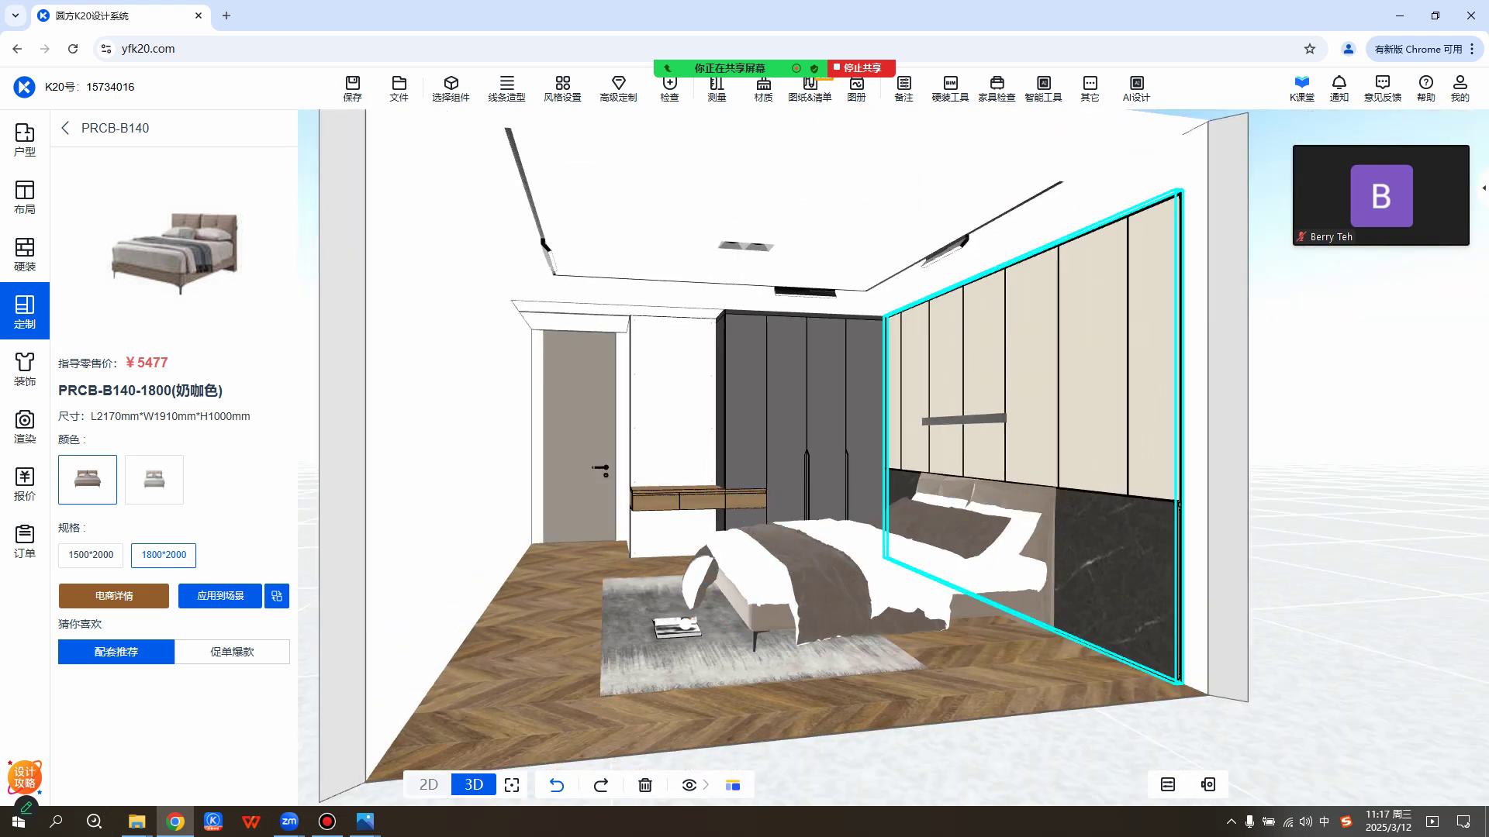
Examine the bed's fit against the headboard wall panelling, both close up and from across the room.
scroll(969, 403, "up", 3)
scroll(970, 404, "up", 5)
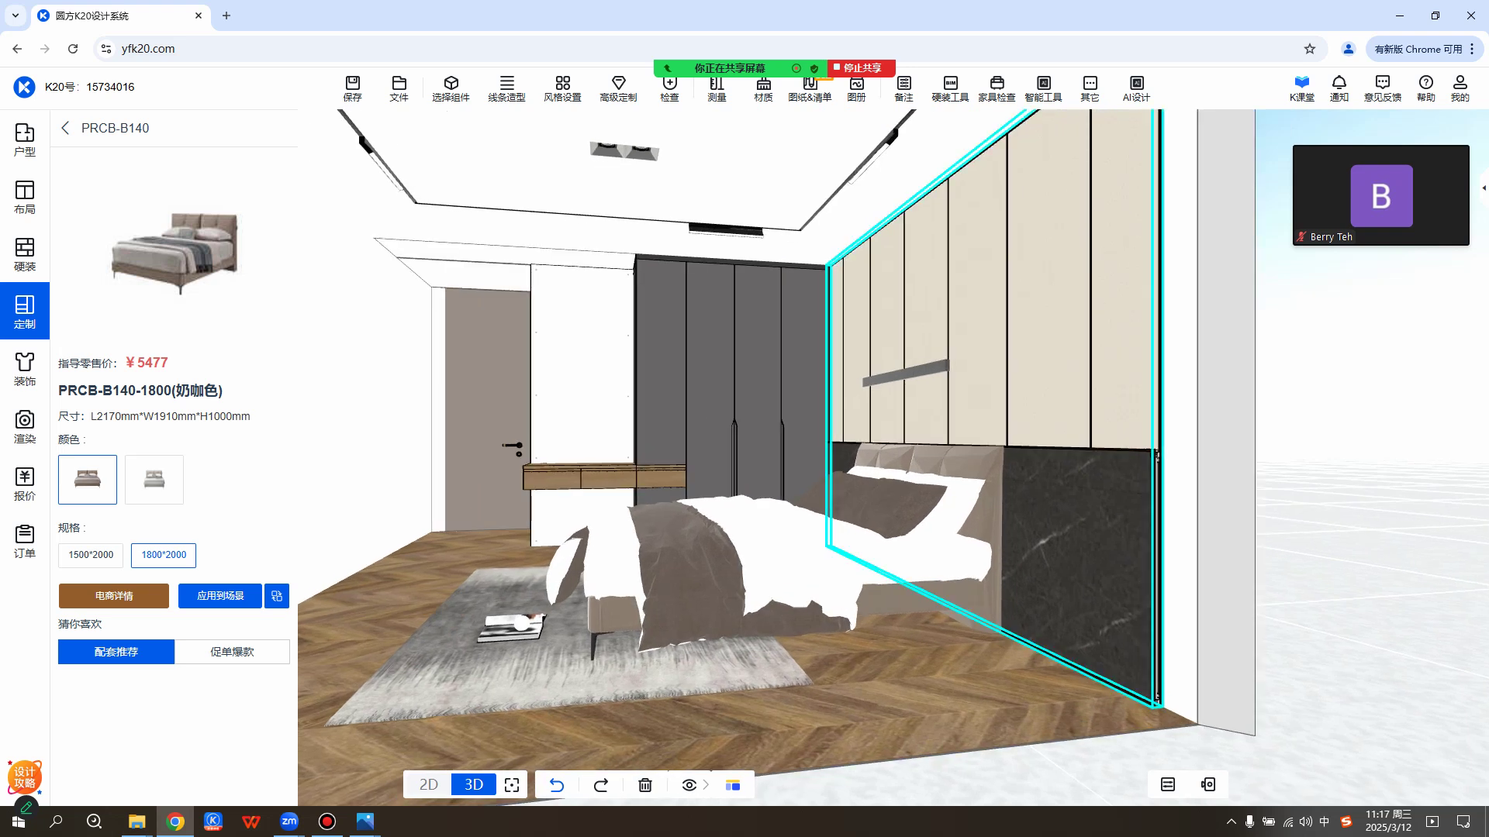
scroll(969, 403, "up", 1)
scroll(894, 457, "up", 3)
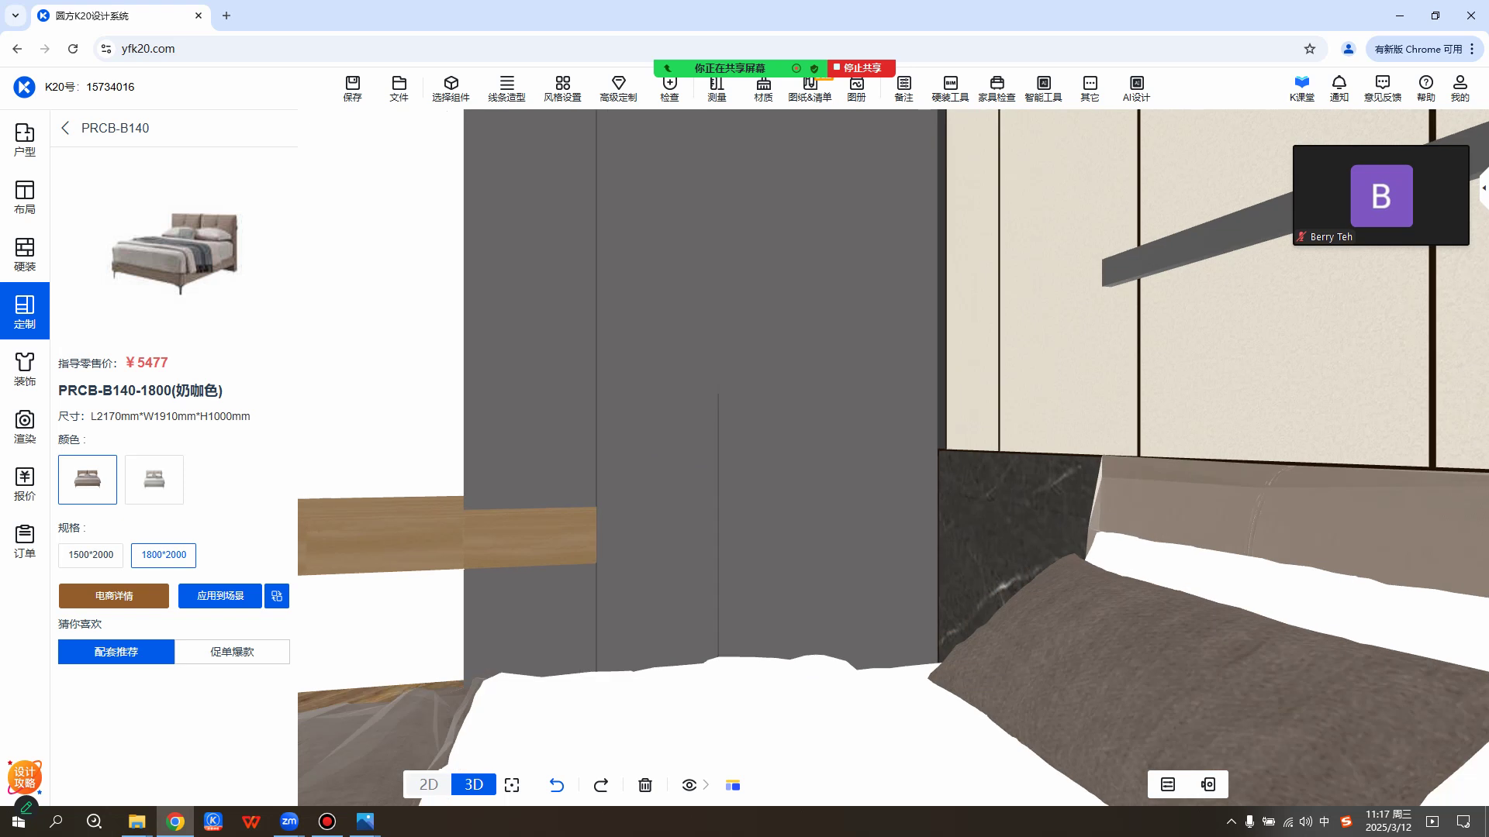
left_click_drag(1008, 457, 698, 442)
scroll(893, 457, "up", 6)
scroll(775, 434, "down", 5)
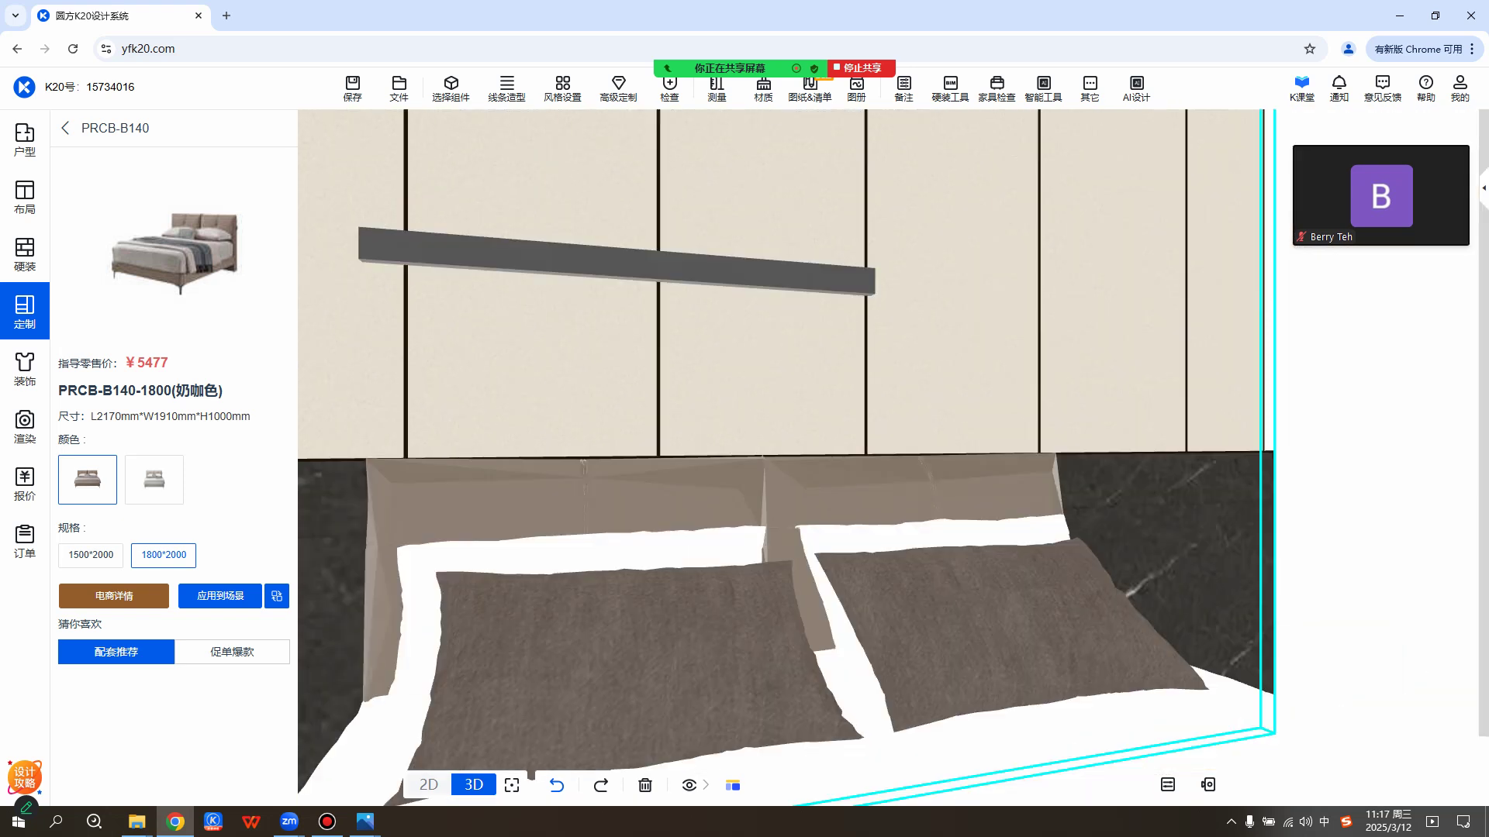
scroll(744, 450, "up", 5)
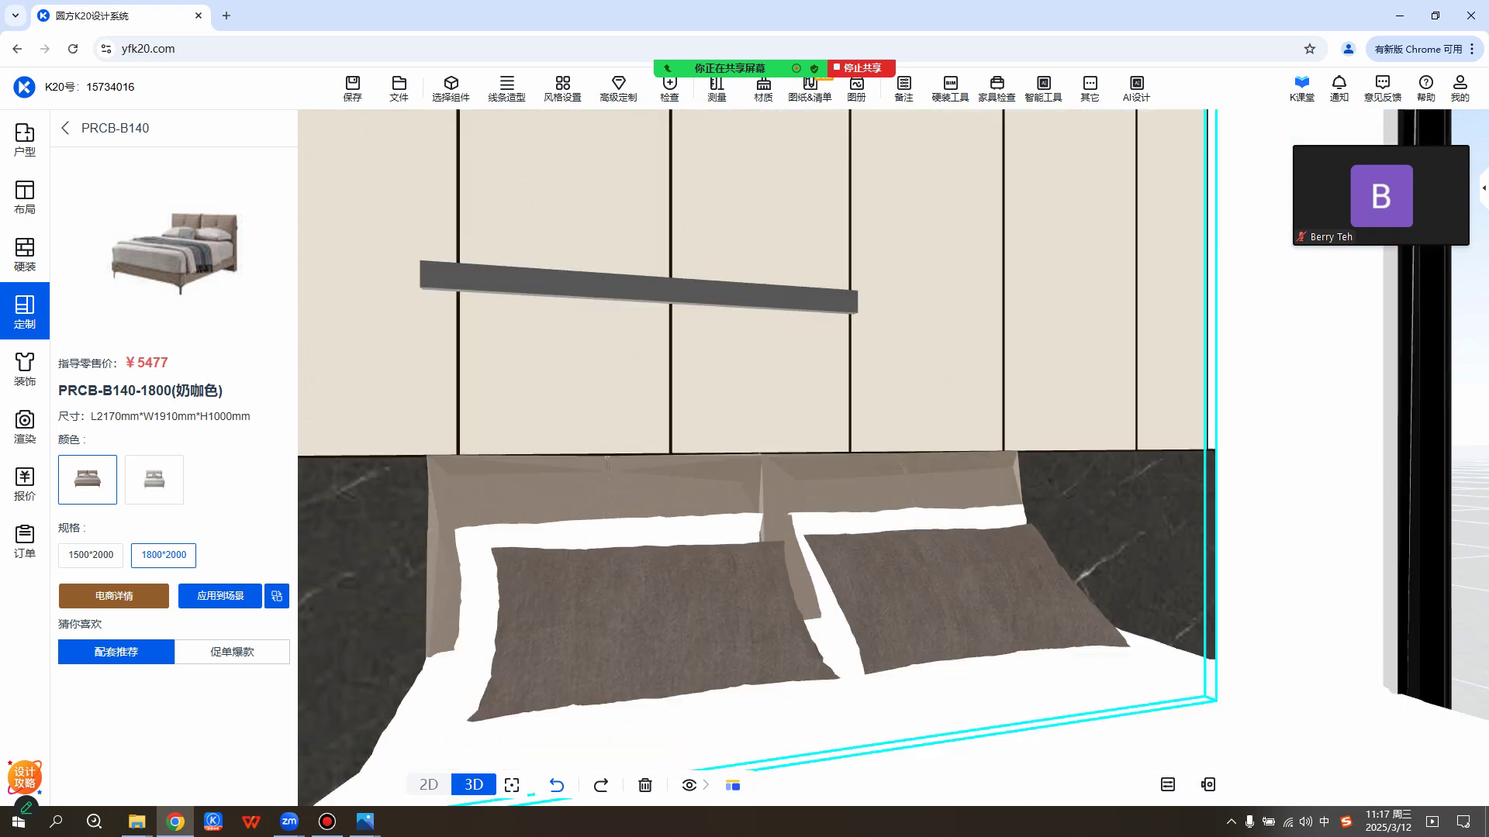
left_click_drag(698, 457, 1008, 458)
scroll(893, 458, "down", 4)
scroll(853, 434, "down", 2)
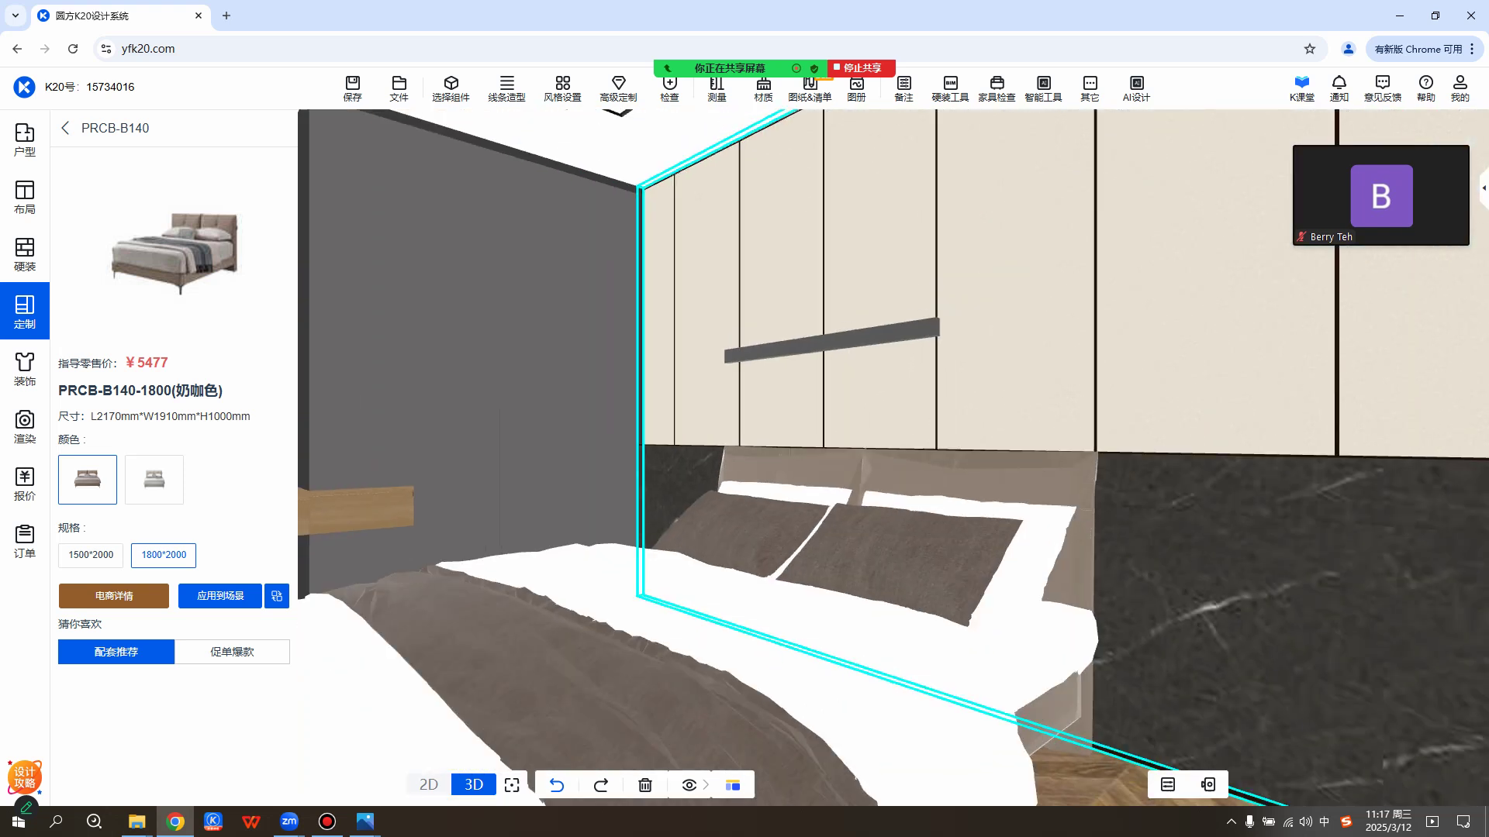
scroll(589, 419, "up", 4)
left_click_drag(590, 419, 737, 418)
scroll(892, 457, "down", 5)
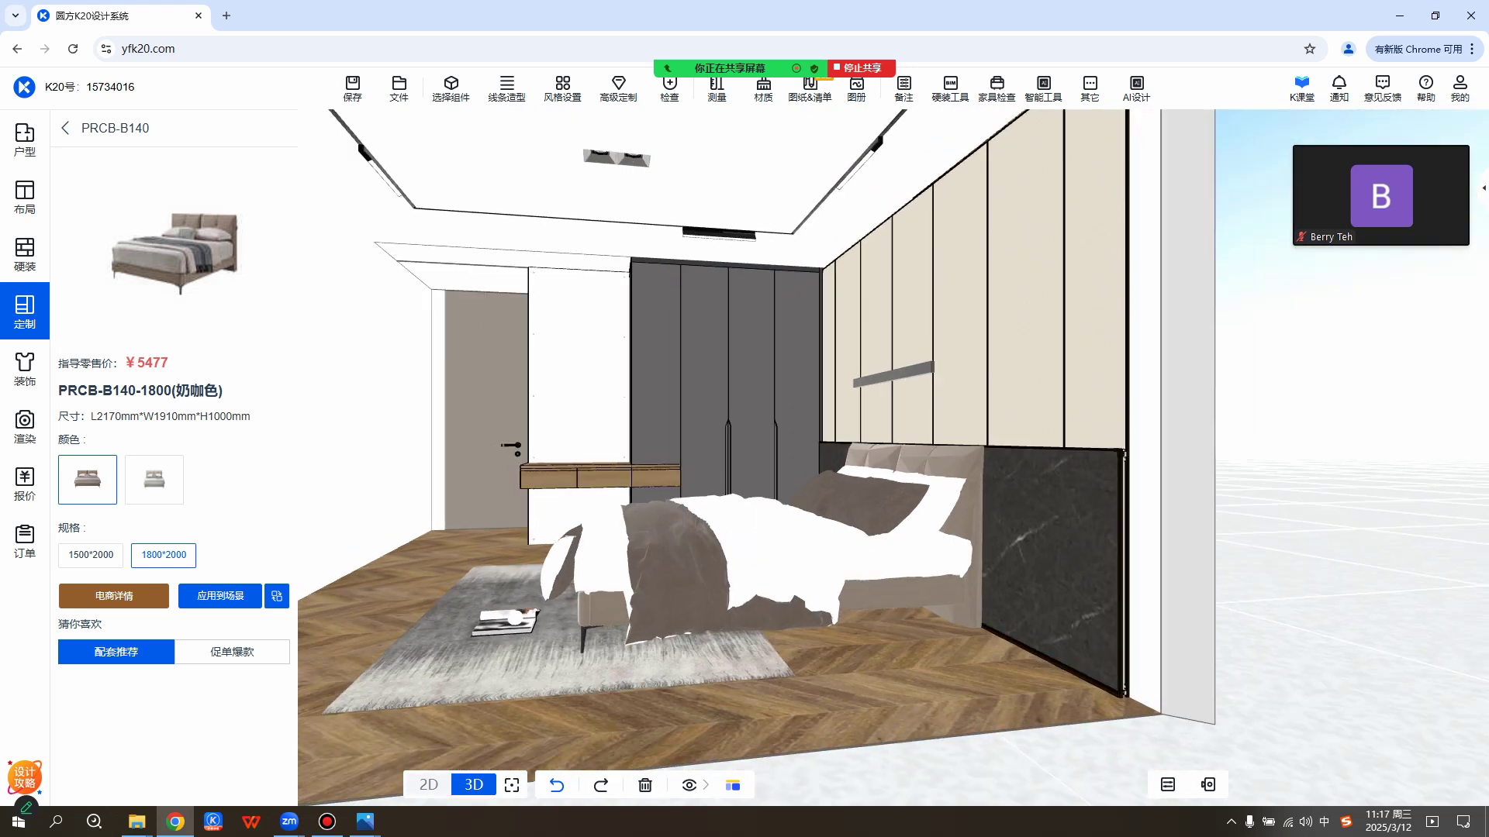
scroll(891, 434, "up", 3)
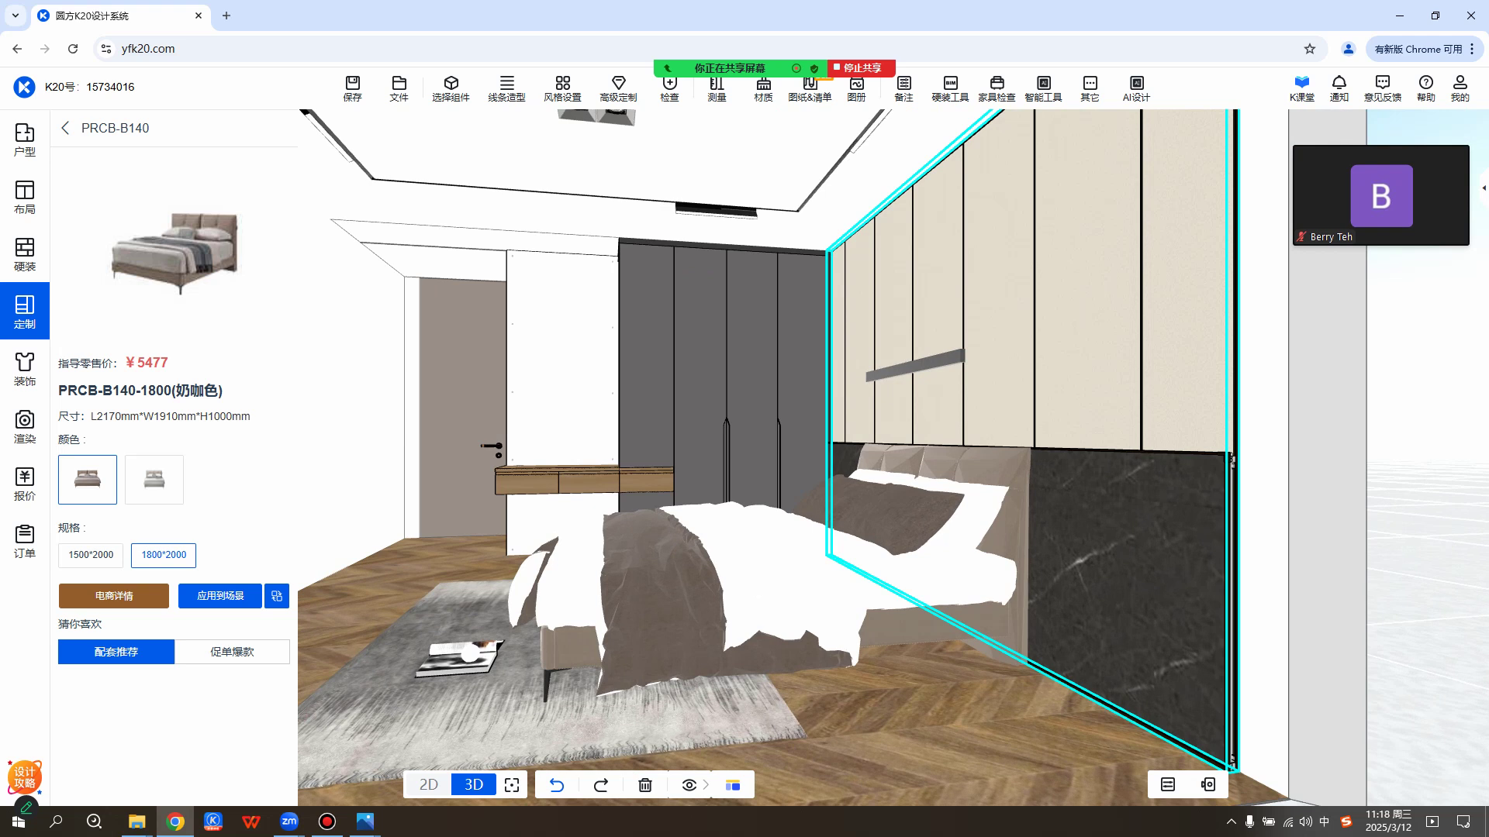
scroll(621, 349, "up", 4)
left_click_drag(597, 333, 861, 333)
scroll(861, 334, "down", 4)
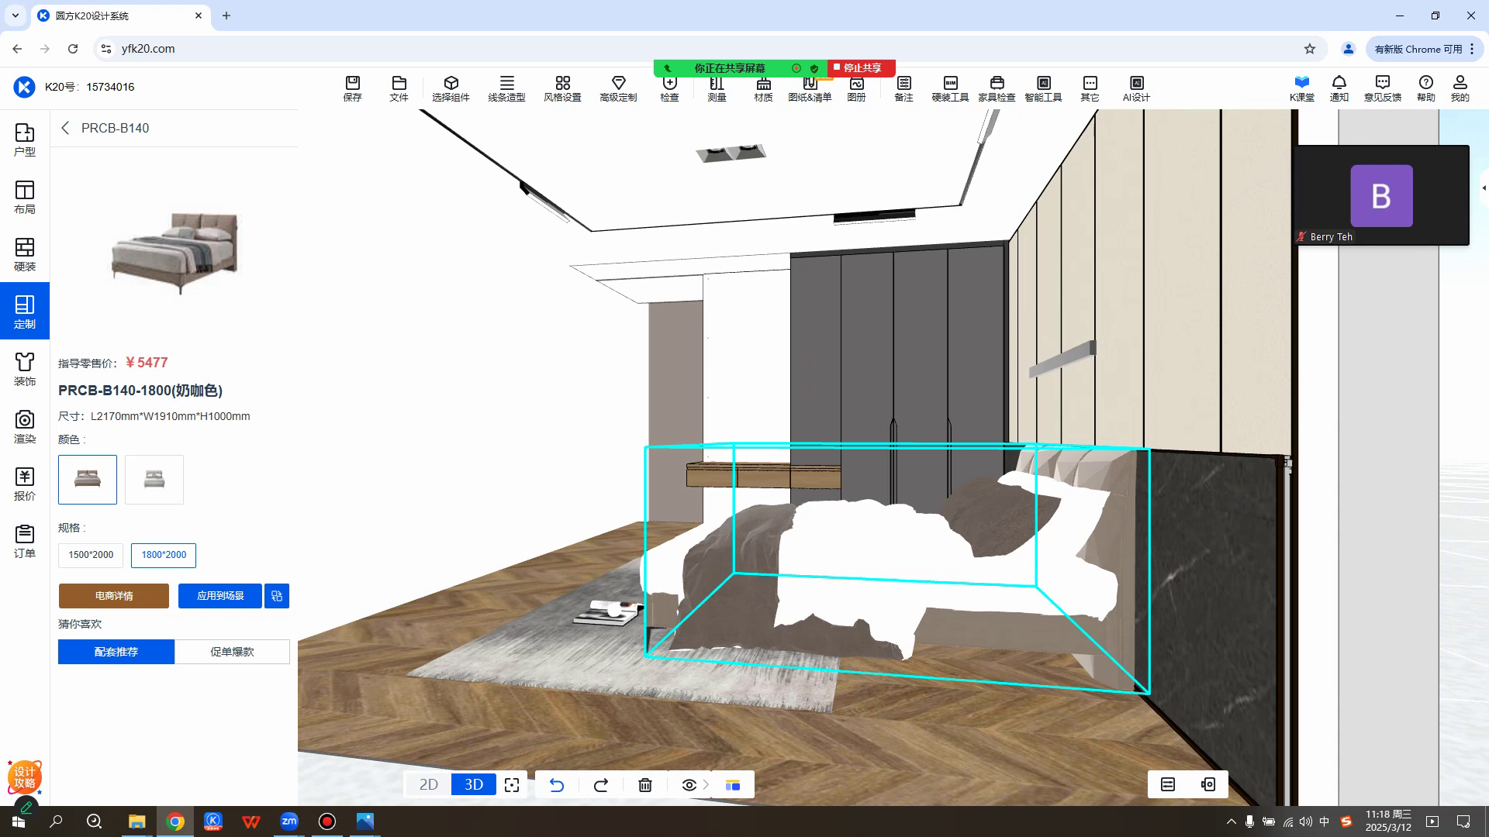
Move the bed frame slightly away from the headboard wall along its length.
left_click(861, 558)
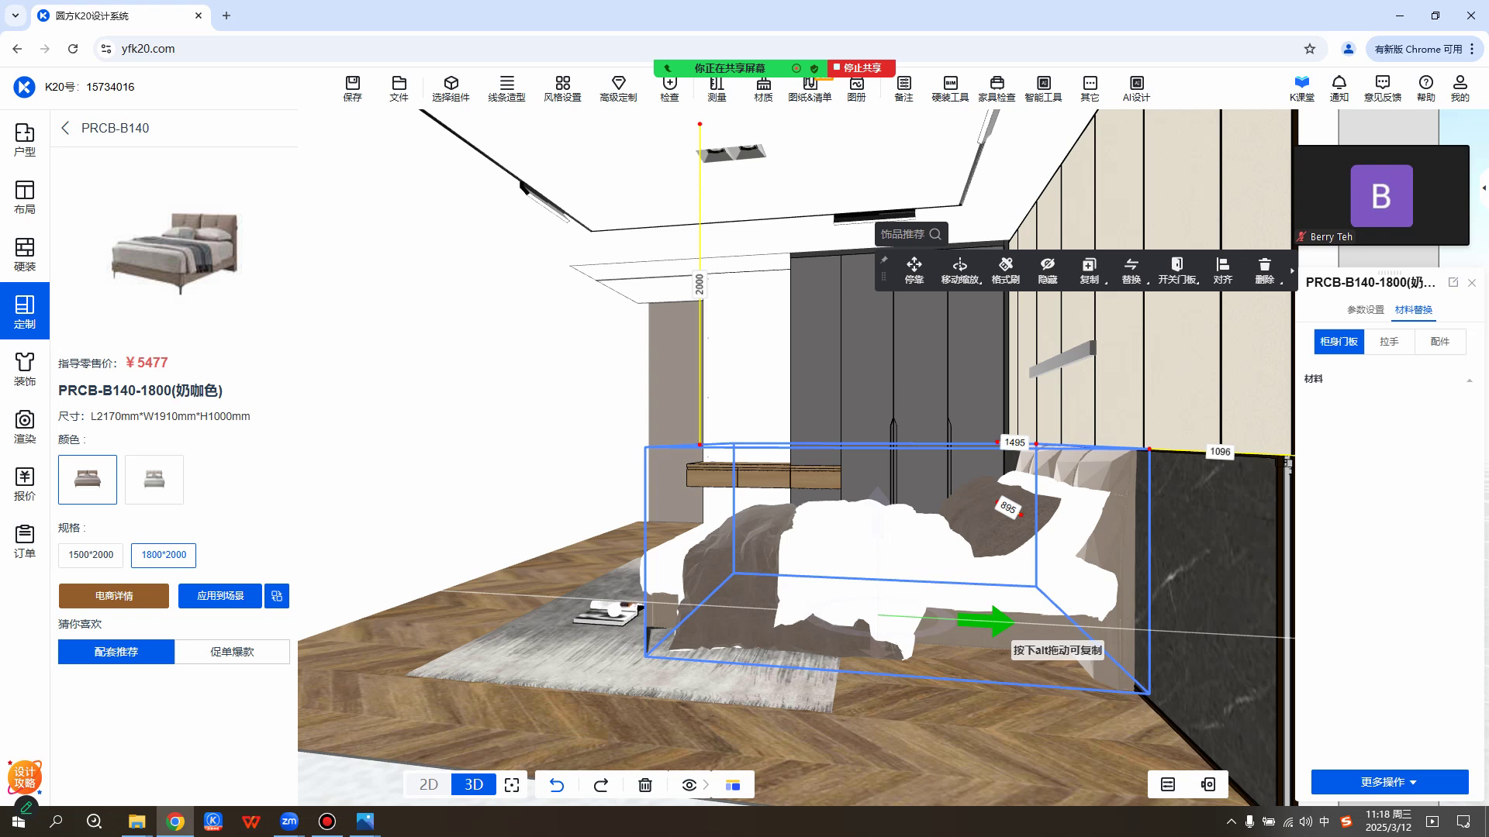
right_click_drag(1017, 640, 857, 640)
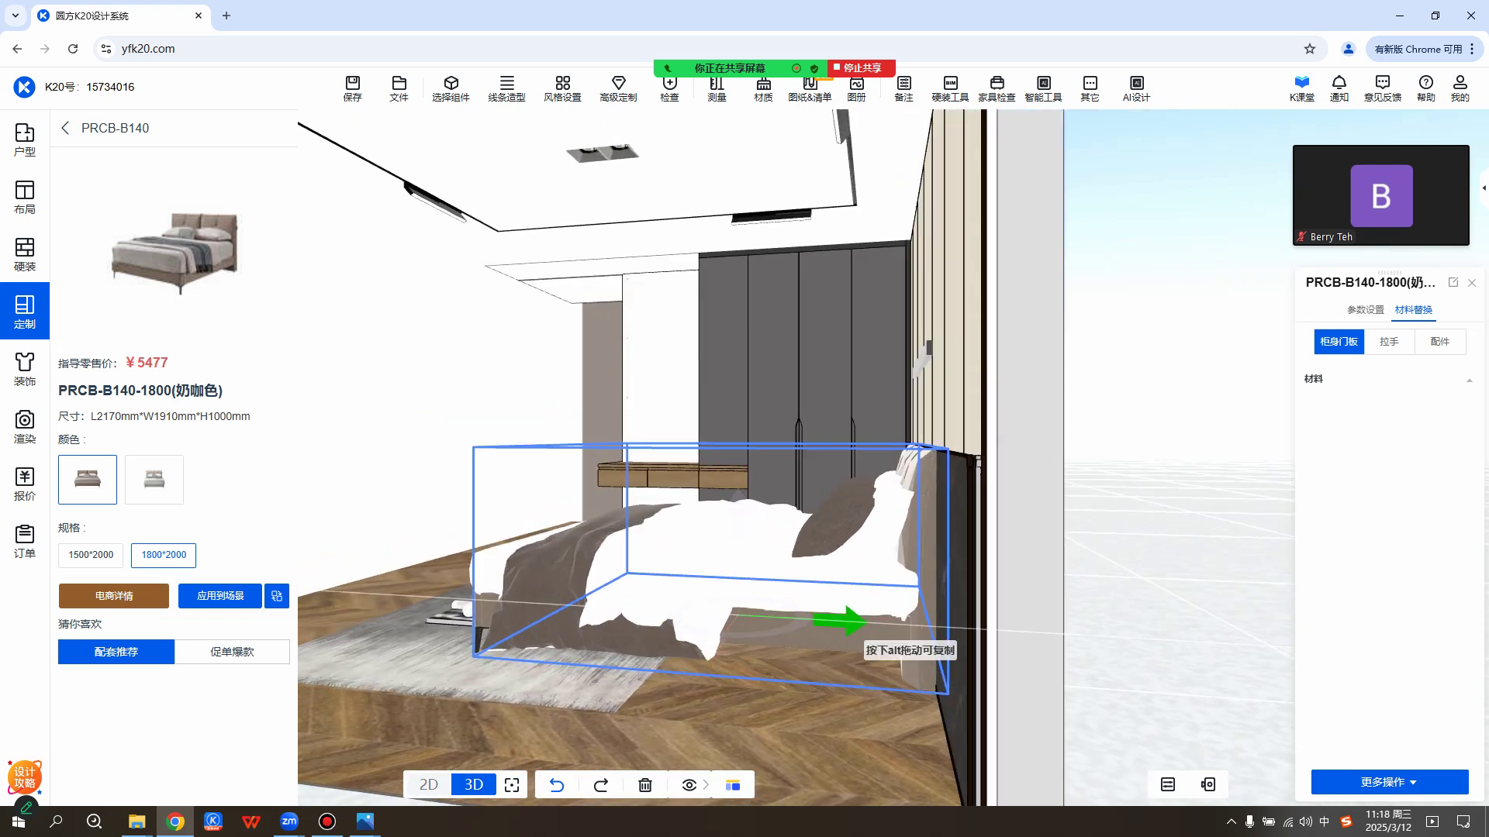
left_click_drag(847, 625, 837, 622)
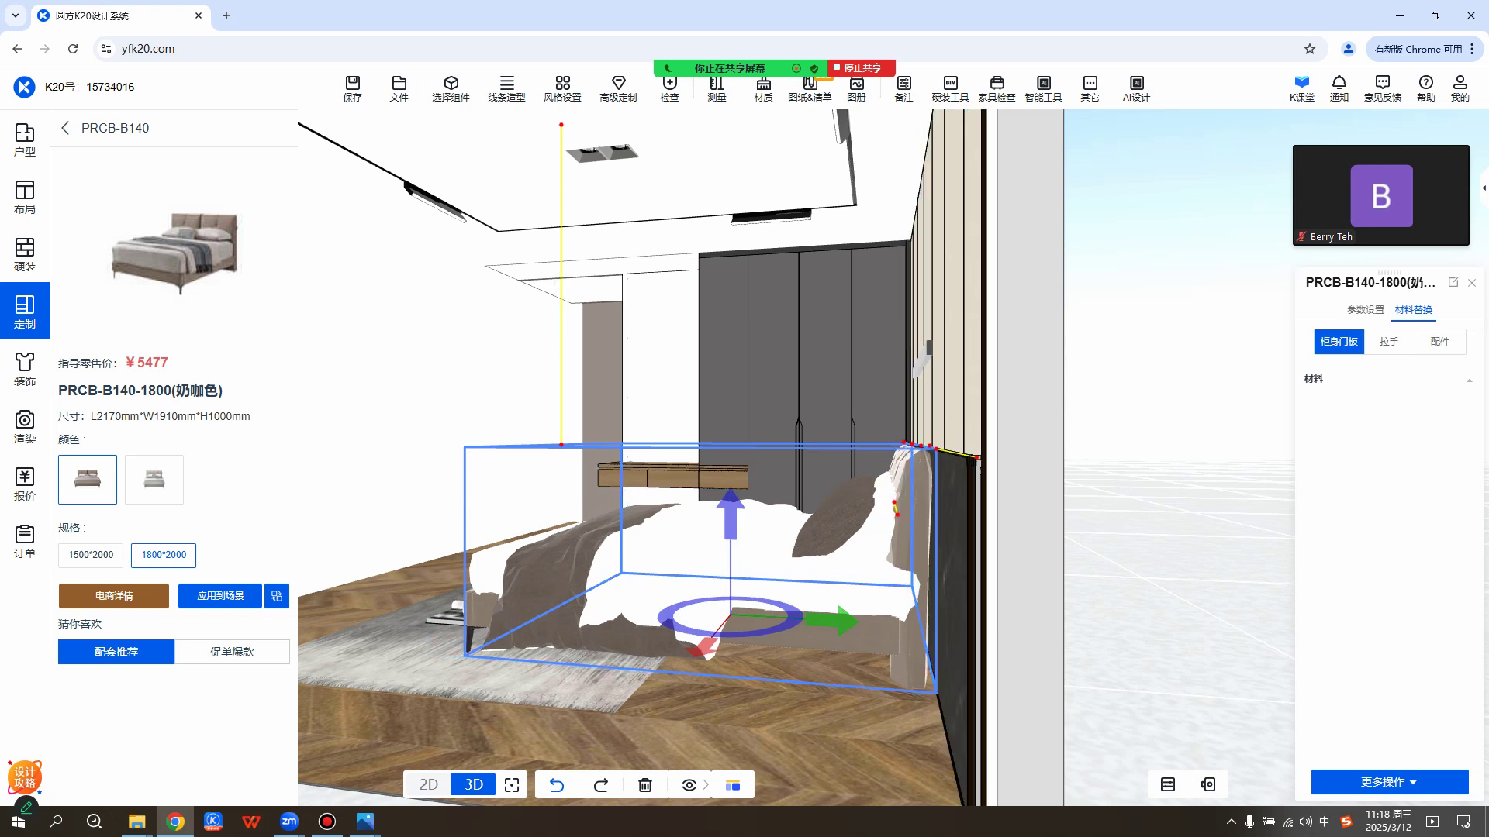
right_click(1085, 419)
Nudge the bedding set slightly towards the headboard wall.
middle_click_drag(744, 558, 865, 578)
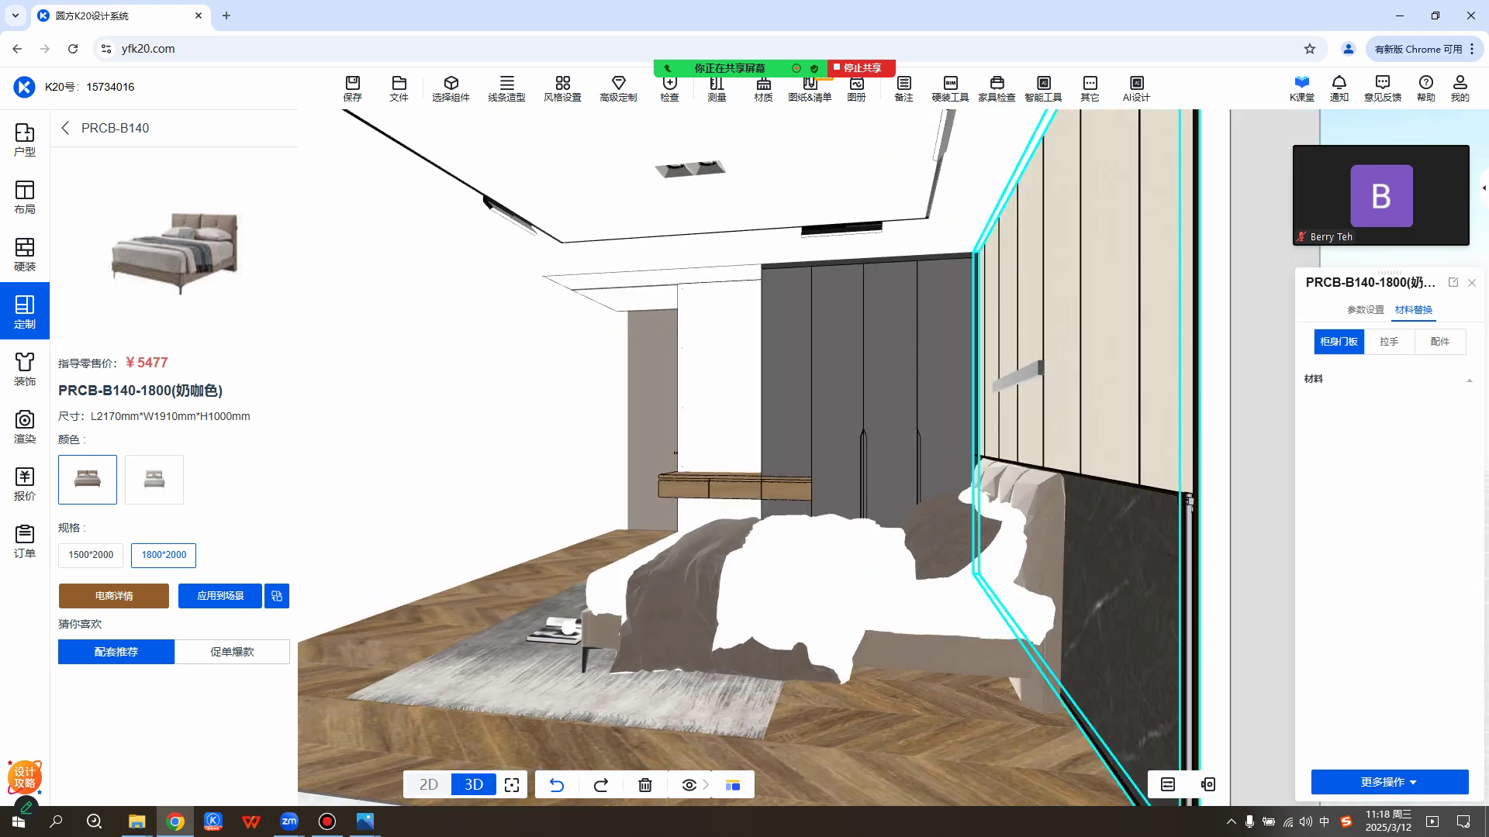
middle_click_drag(1086, 542, 999, 539)
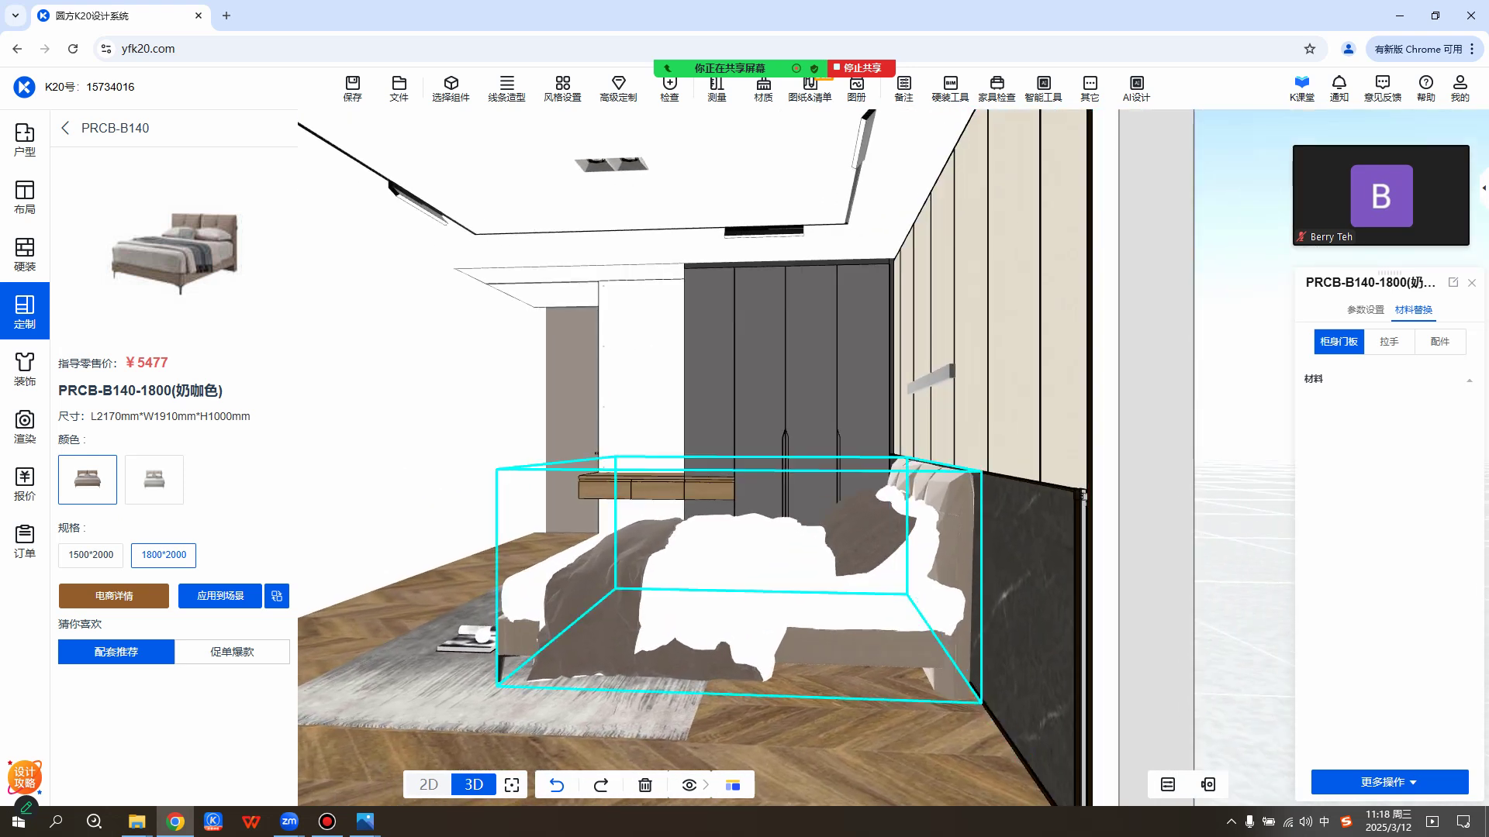
middle_click_drag(737, 590, 939, 593)
left_click(811, 574)
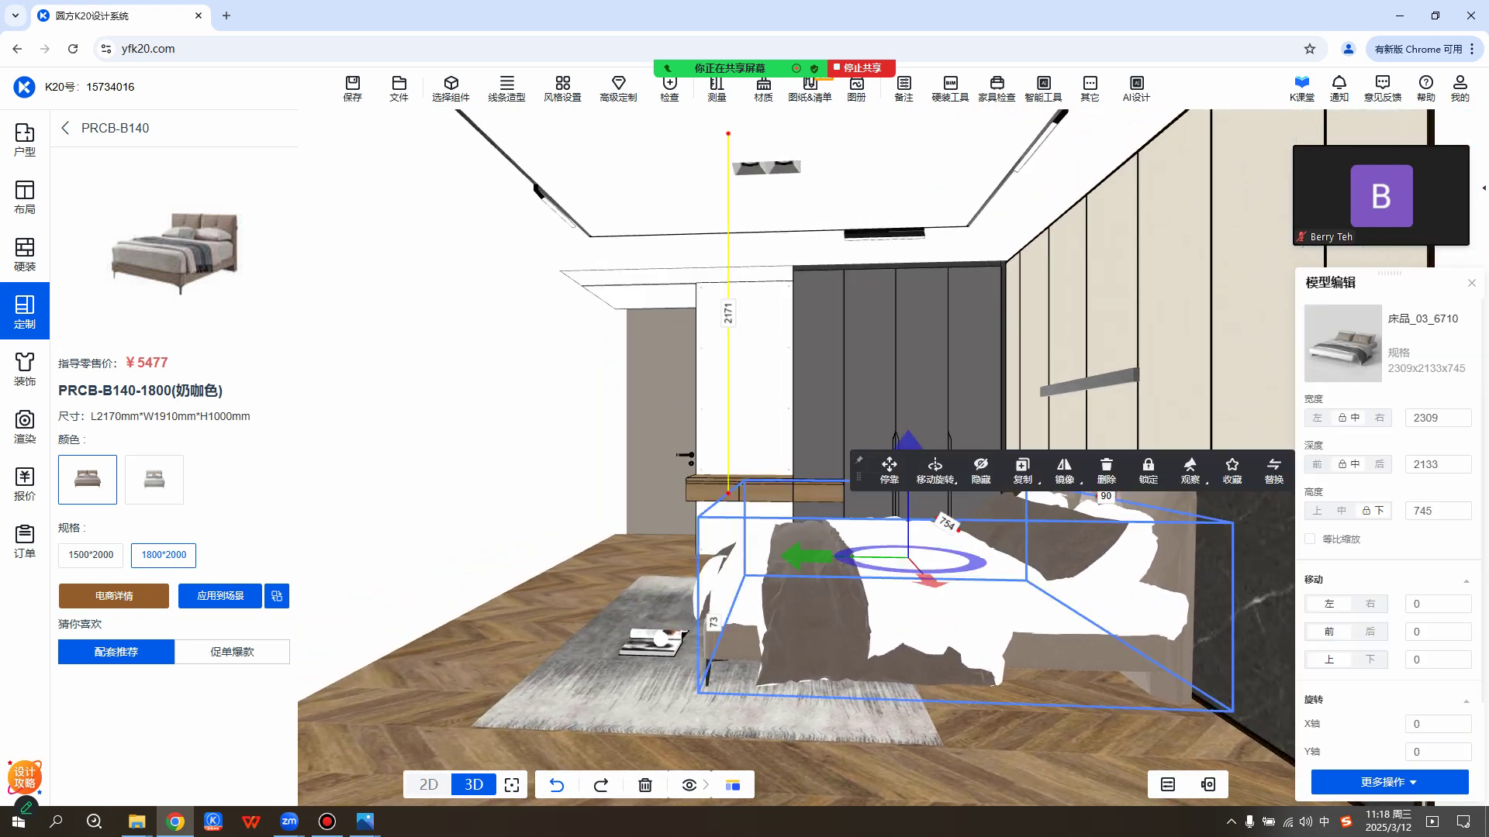
left_click_drag(807, 557, 809, 557)
left_click(535, 606)
key("Escape")
Move the bedding set forward by 40 mm, away from the headboard wall.
right_click_drag(745, 543, 930, 552)
scroll(969, 574, "up", 2)
left_click_drag(1008, 582, 783, 574)
scroll(899, 442, "up", 2)
scroll(853, 446, "up", 3)
left_click_drag(899, 450, 737, 450)
scroll(729, 450, "down", 6)
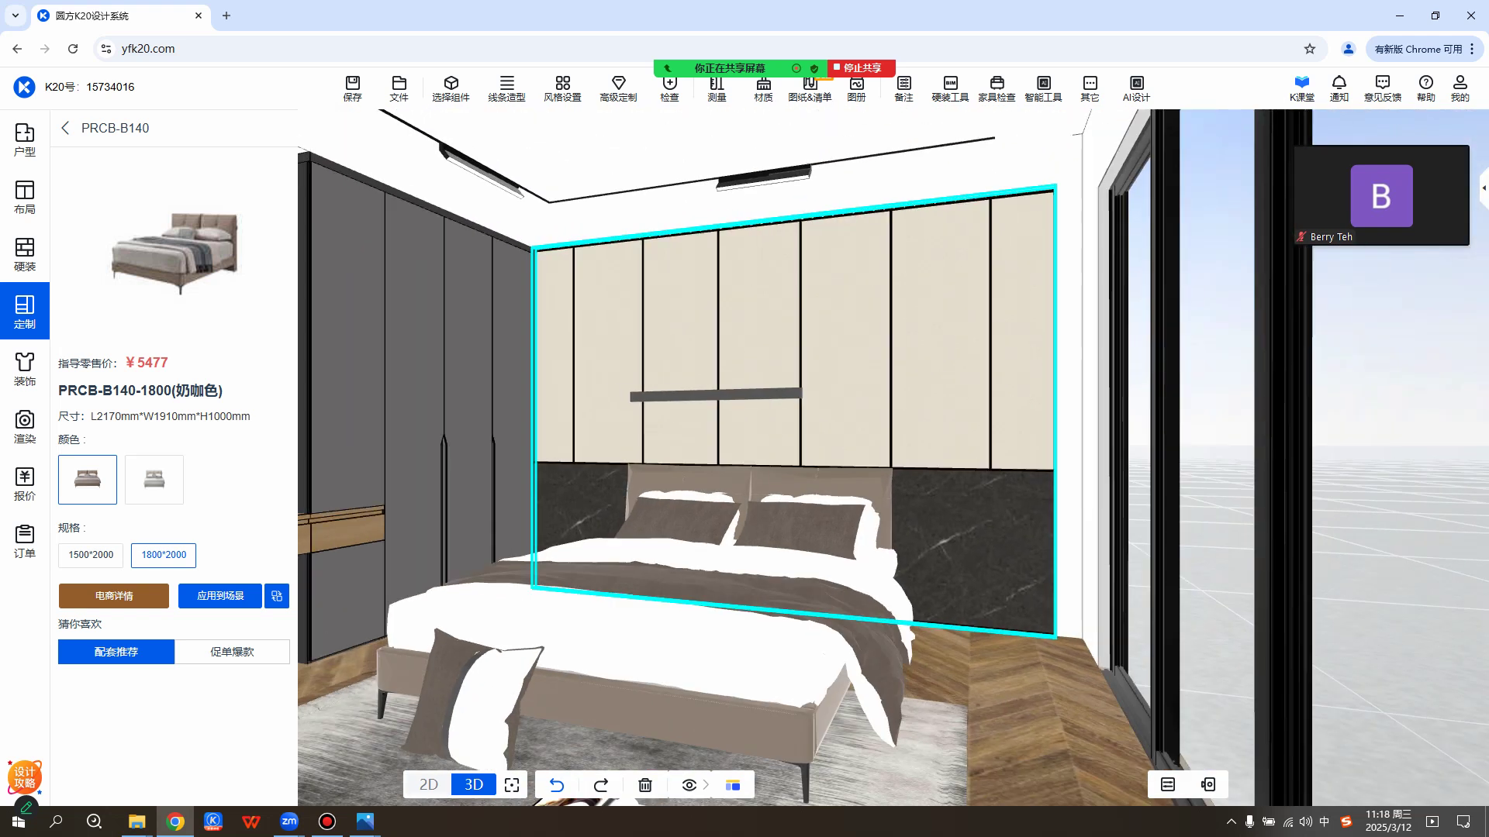
left_click(697, 590)
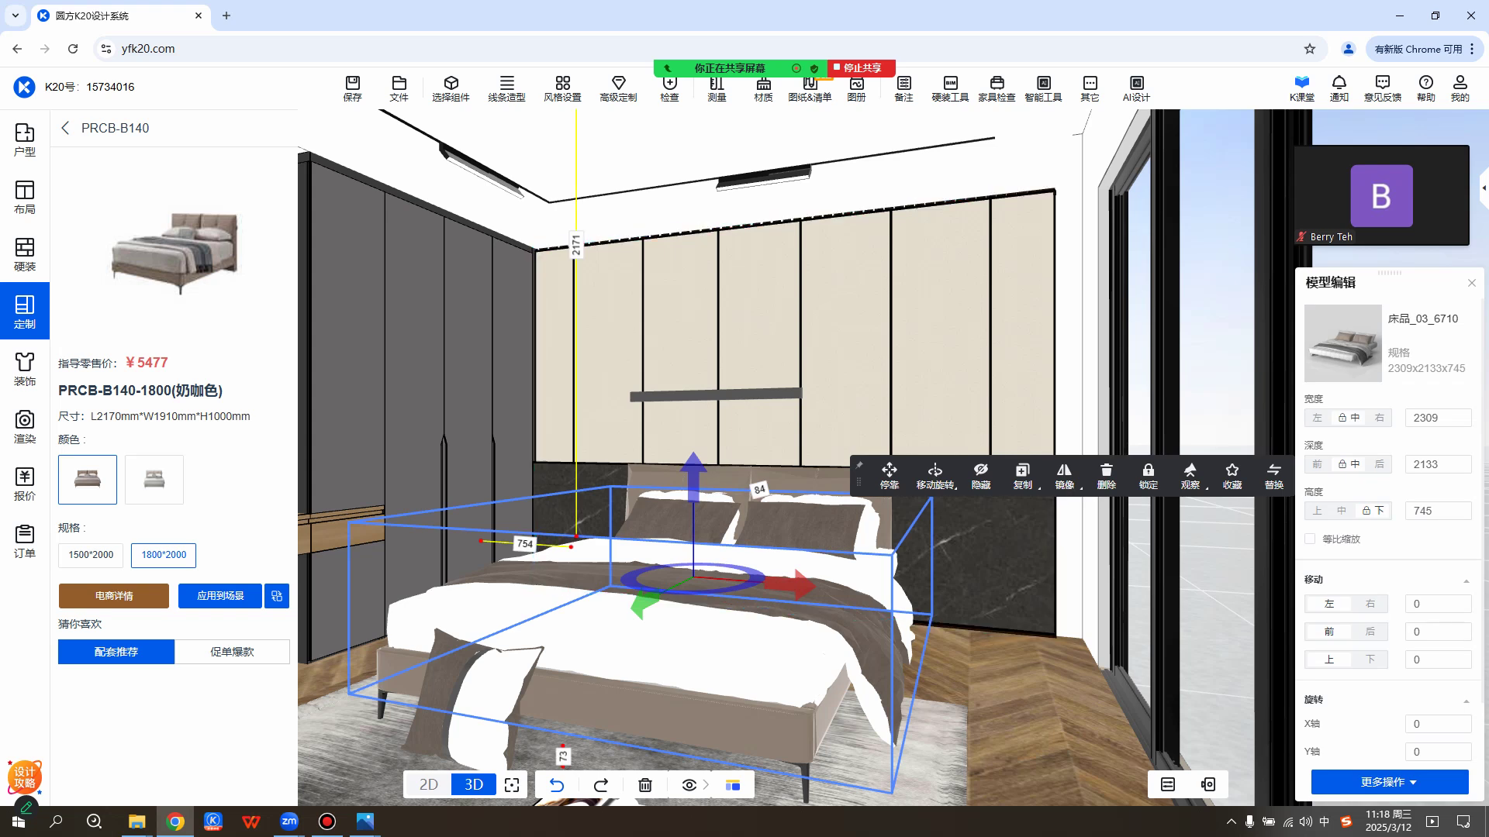
left_click(1416, 632)
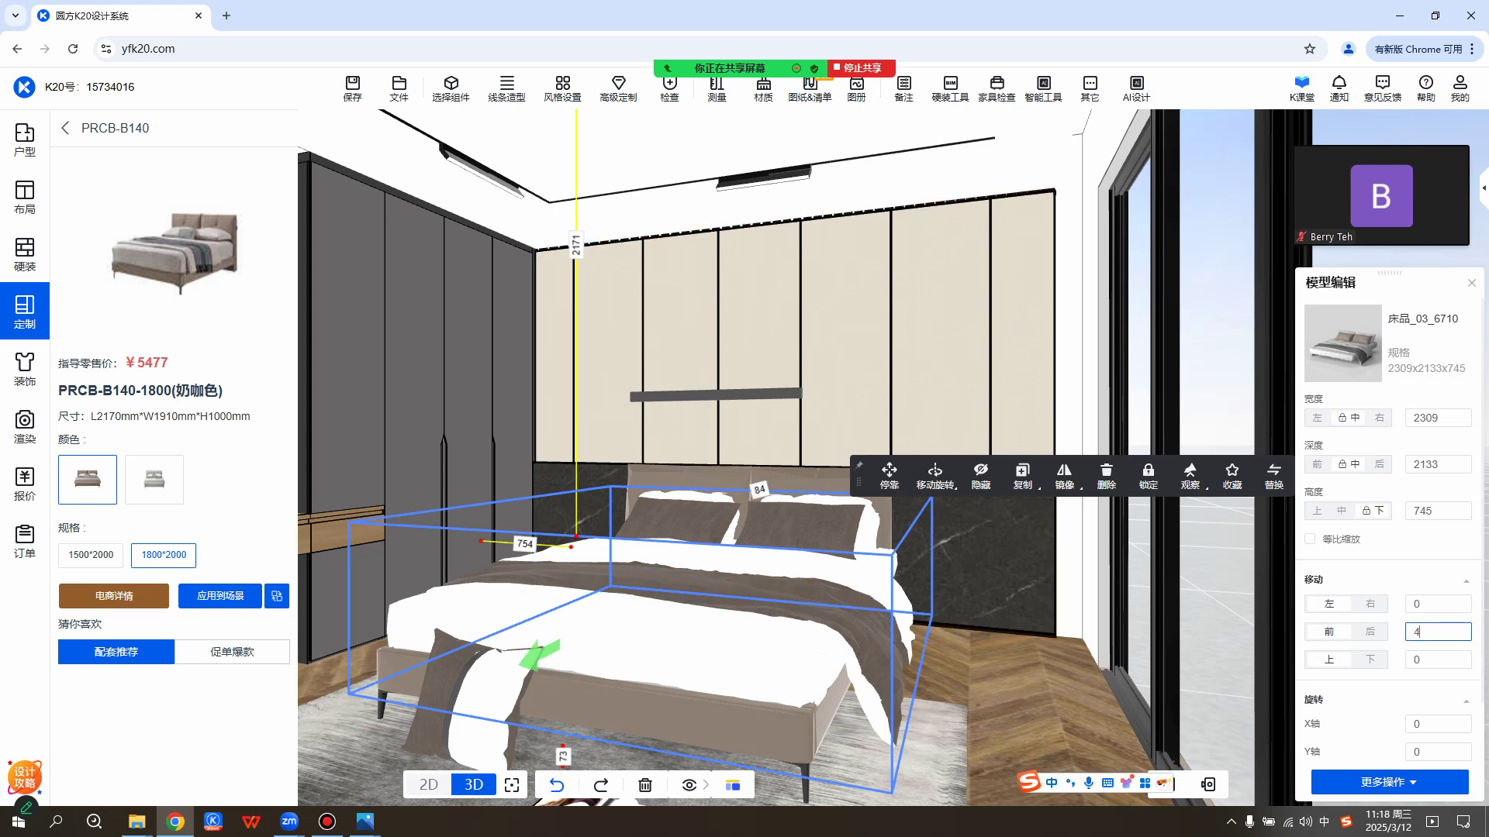
key("Return")
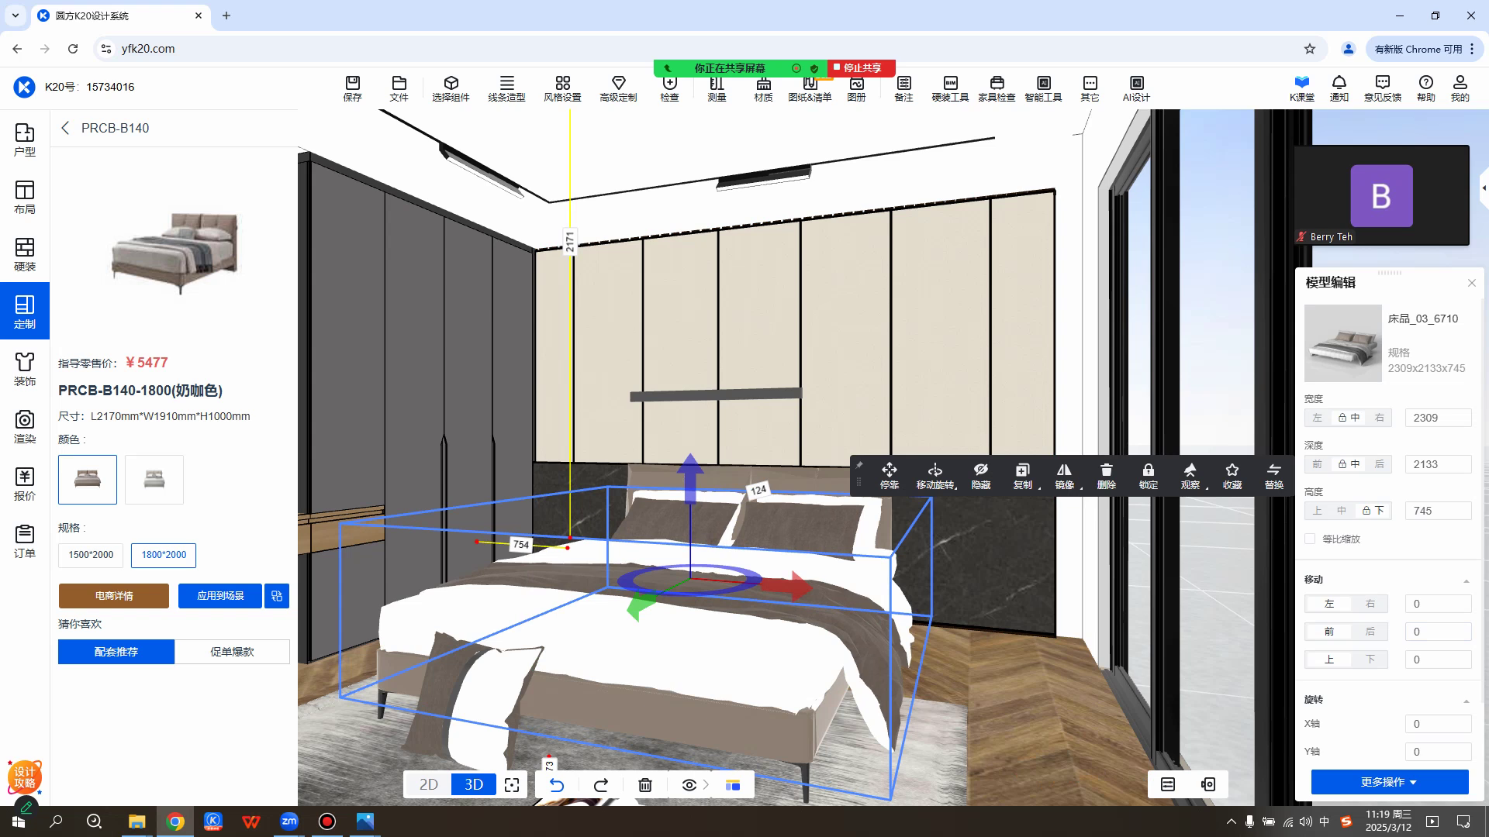
left_click(1027, 698)
key("Escape")
Examine the headboard wall, its wall light and the bedding's alignment with the bed from the front and side.
key("a")
mouse_move(892, 465)
left_mouse_down()
mouse_move(737, 473)
mouse_move(888, 445)
left_mouse_up()
key("a")
key("w")
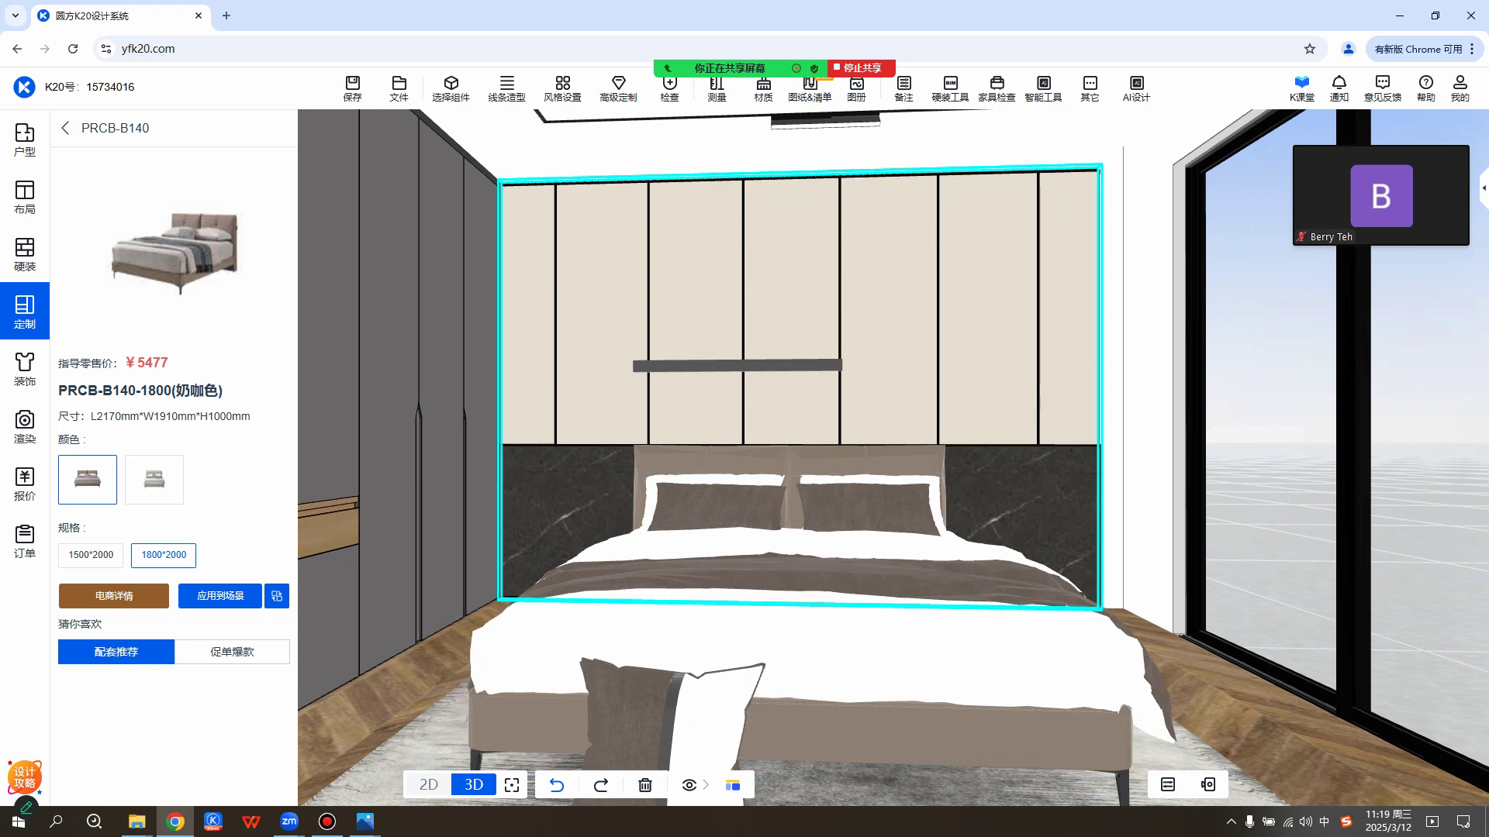
left_click(737, 366)
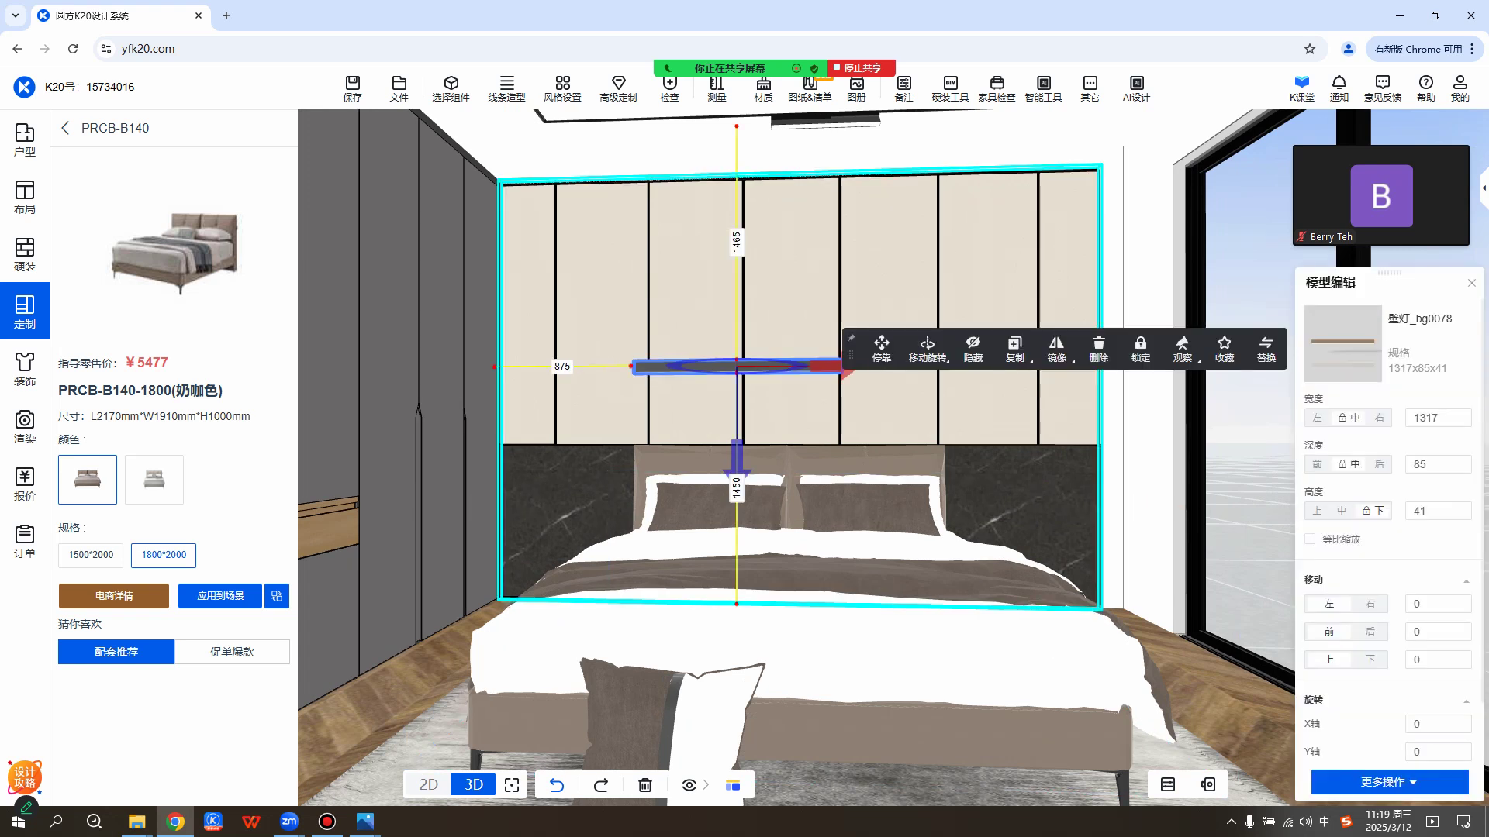
left_click(434, 652)
middle_click_drag(853, 620, 465, 621)
scroll(465, 620, "up", 2)
scroll(543, 605, "up", 3)
left_click_drag(542, 605, 899, 617)
middle_click_drag(899, 617, 721, 636)
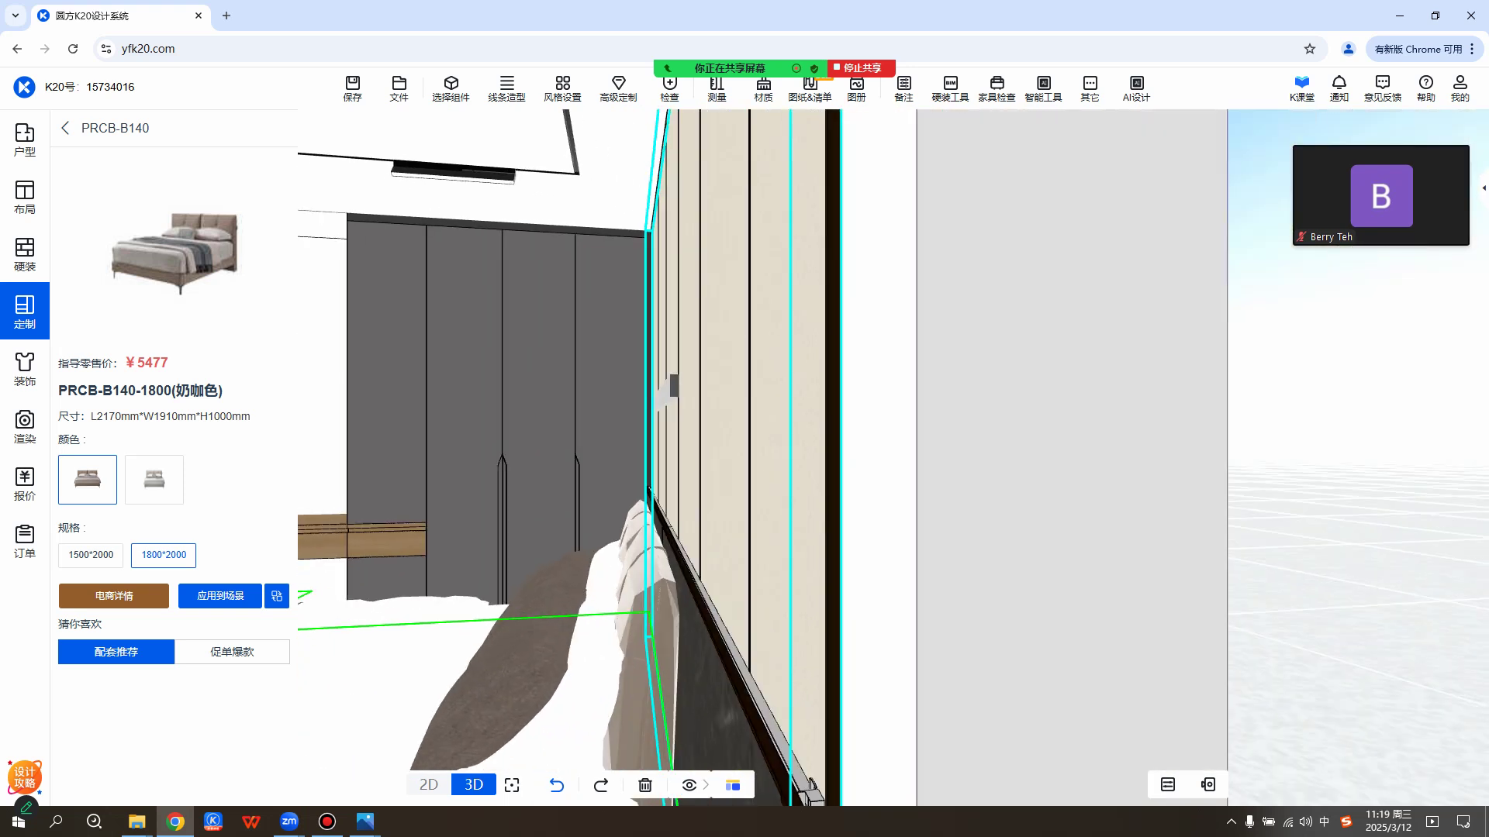
Delete the long wall light mounted on the panelling above the bed.
middle_click_drag(698, 411, 957, 373)
scroll(915, 574, "up", 5)
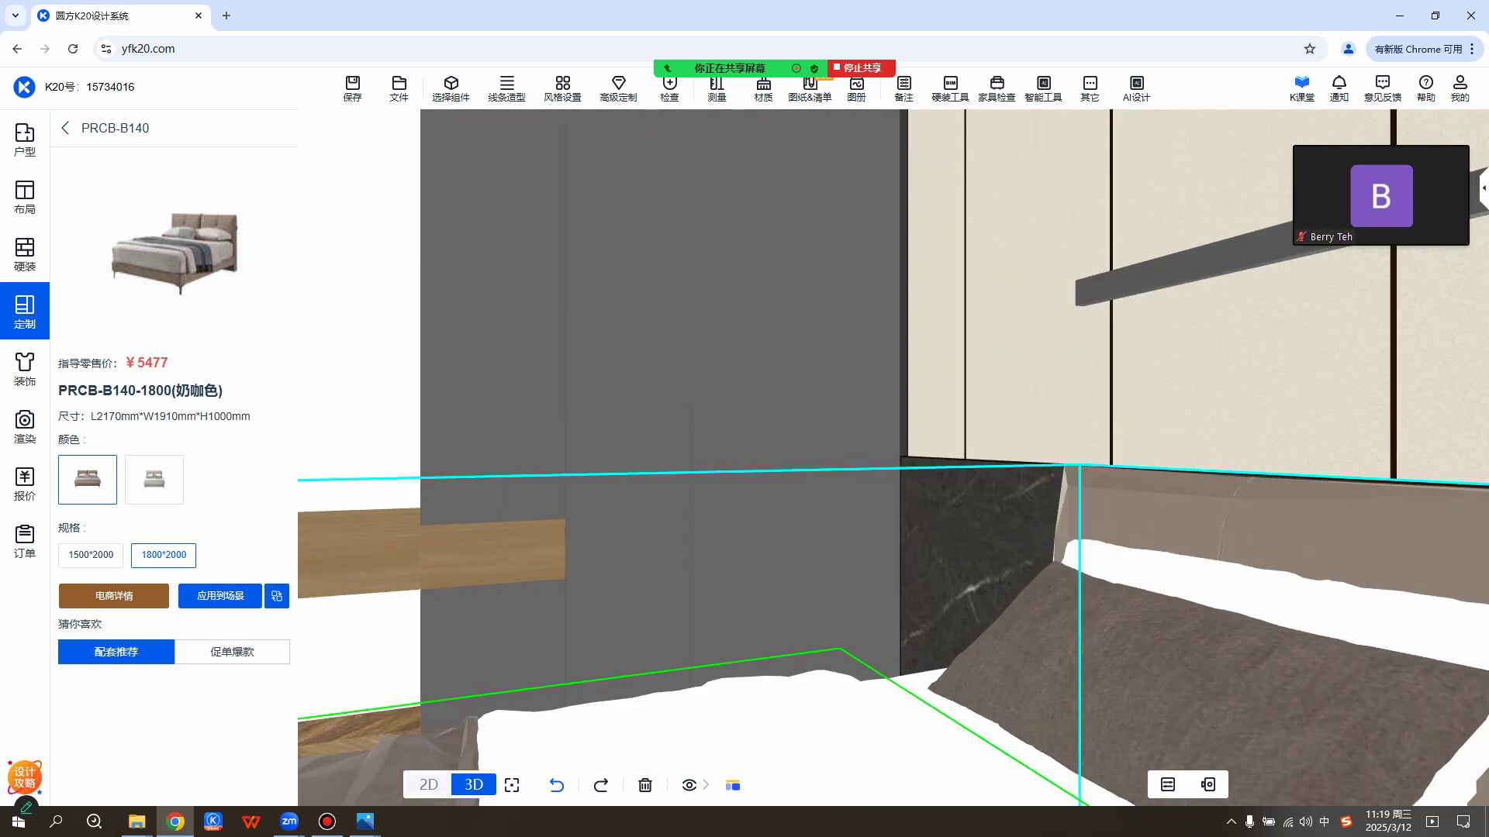
middle_click_drag(938, 574, 698, 574)
scroll(698, 574, "down", 6)
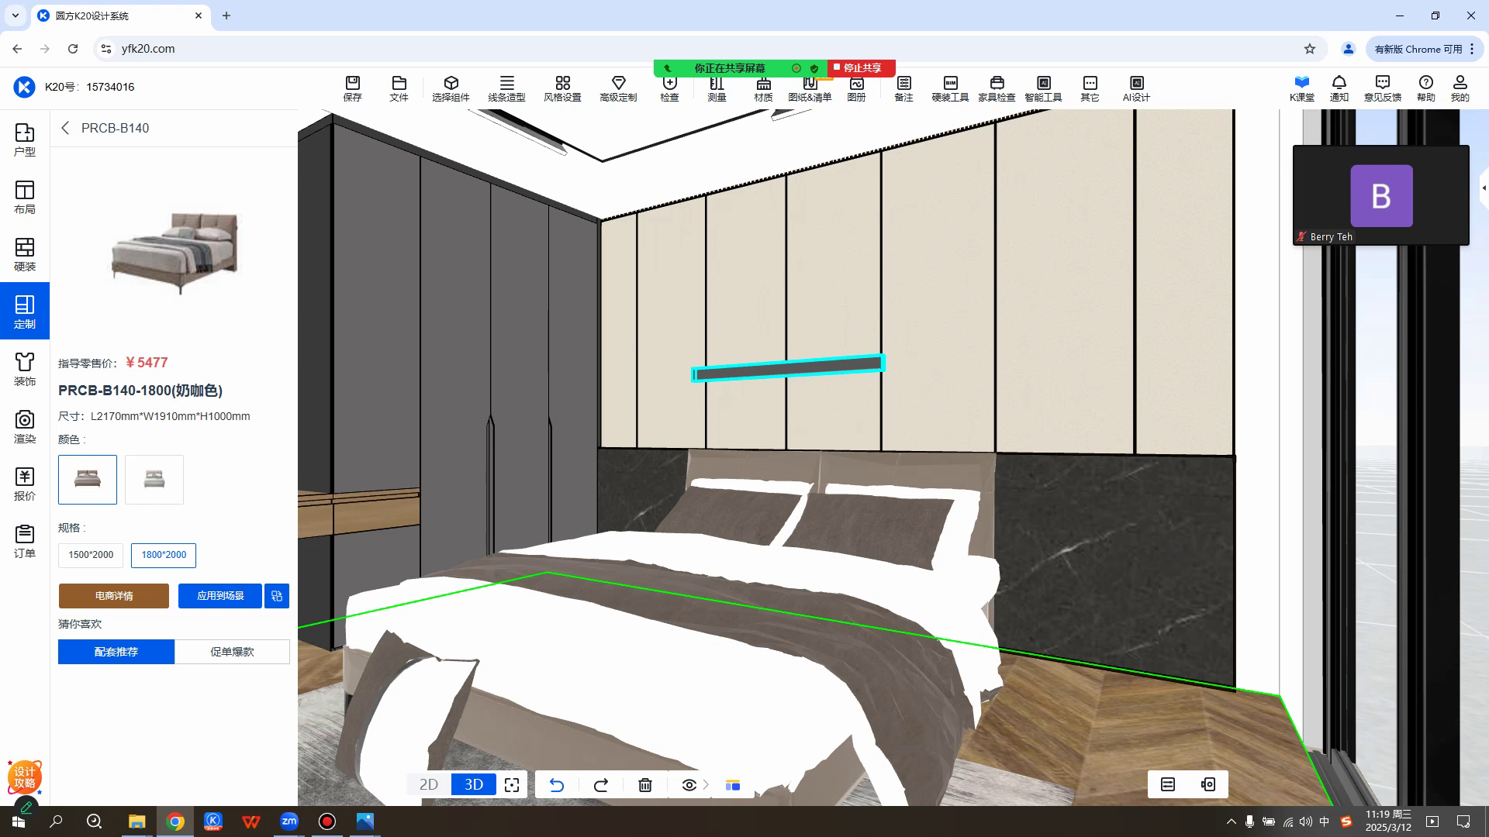
left_click(787, 366)
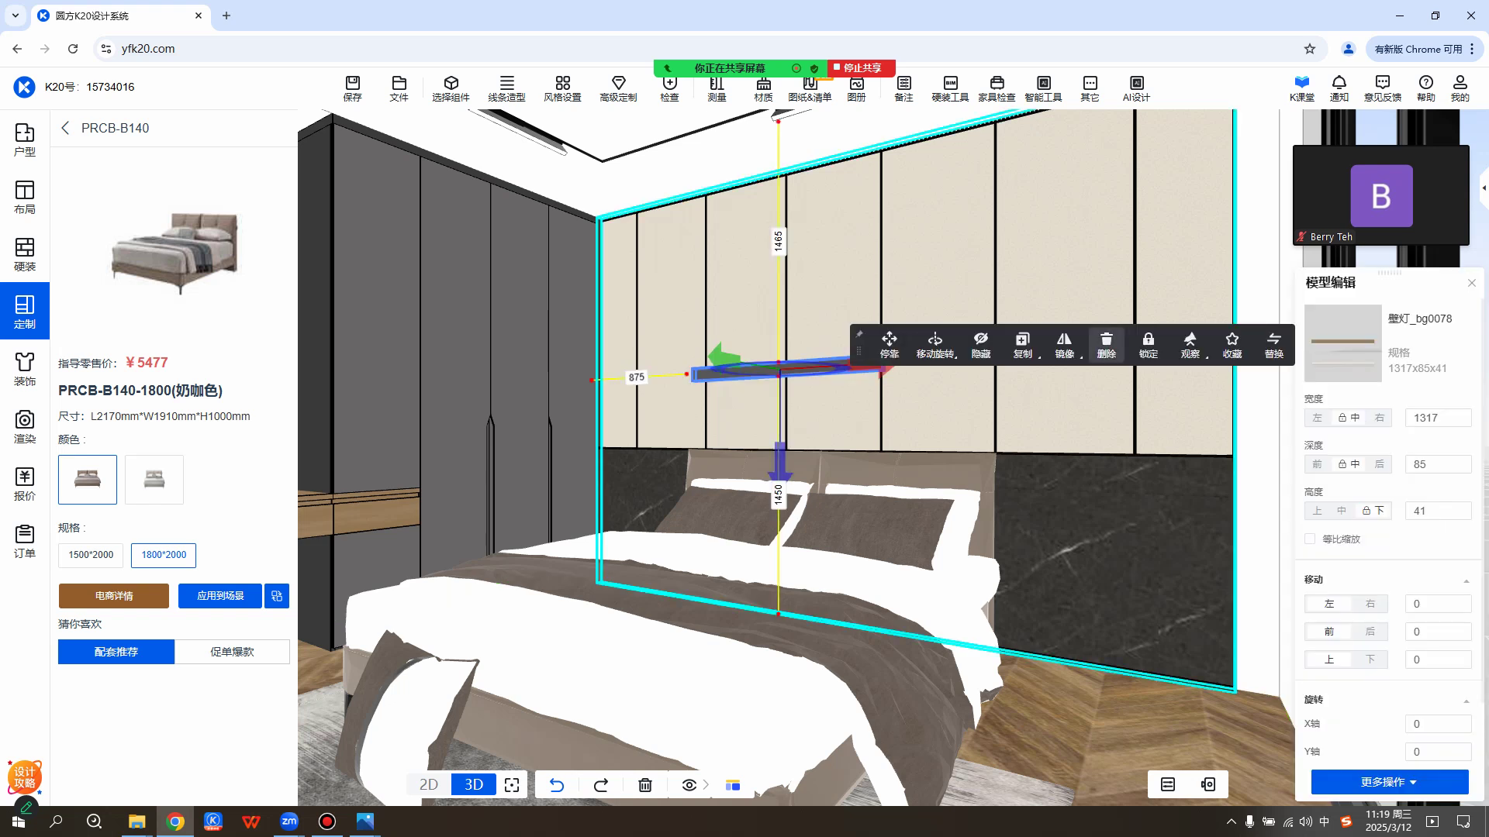
left_click(1107, 344)
Review the headboard wall and bed from the front, and switch the 3D scene to the overhead (俯视) view.
scroll(893, 387, "up", 3)
left_click_drag(969, 388, 1000, 392)
scroll(892, 387, "down", 3)
scroll(853, 388, "down", 5)
left_click_drag(931, 527, 803, 527)
scroll(803, 527, "up", 2)
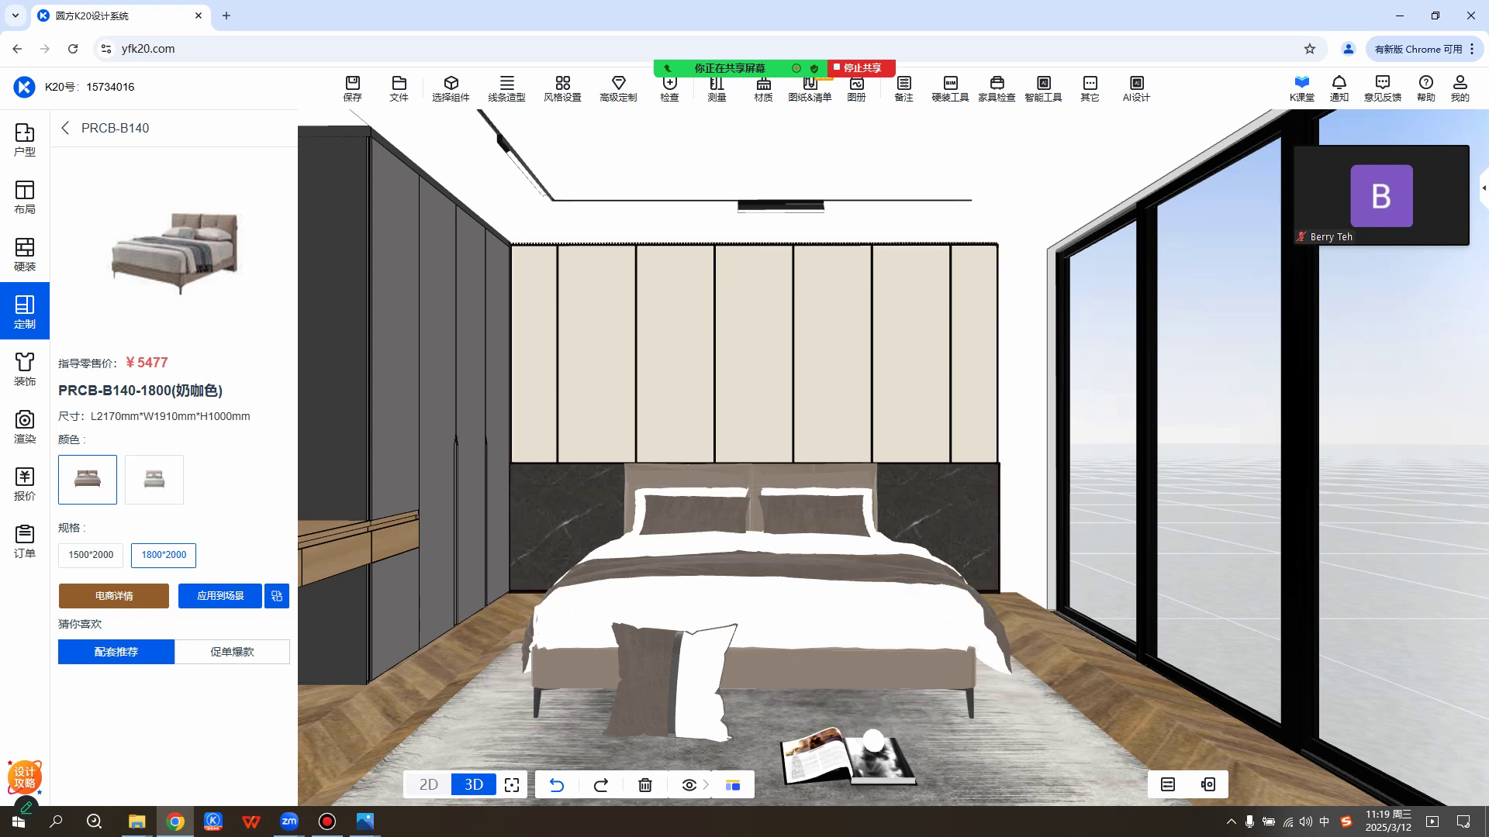
middle_click_drag(745, 465, 828, 471)
mouse_move(474, 785)
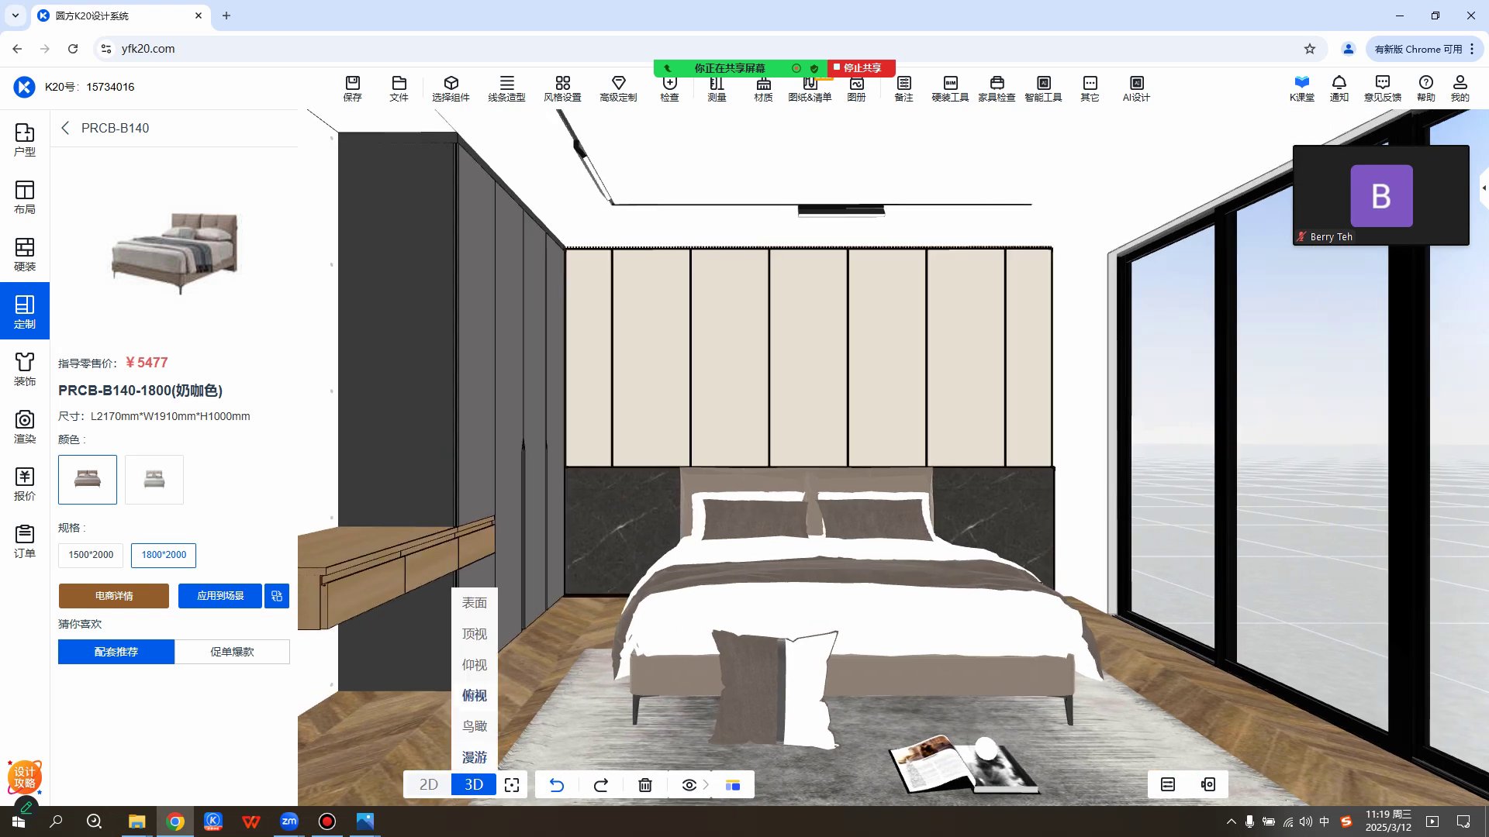
left_click(474, 696)
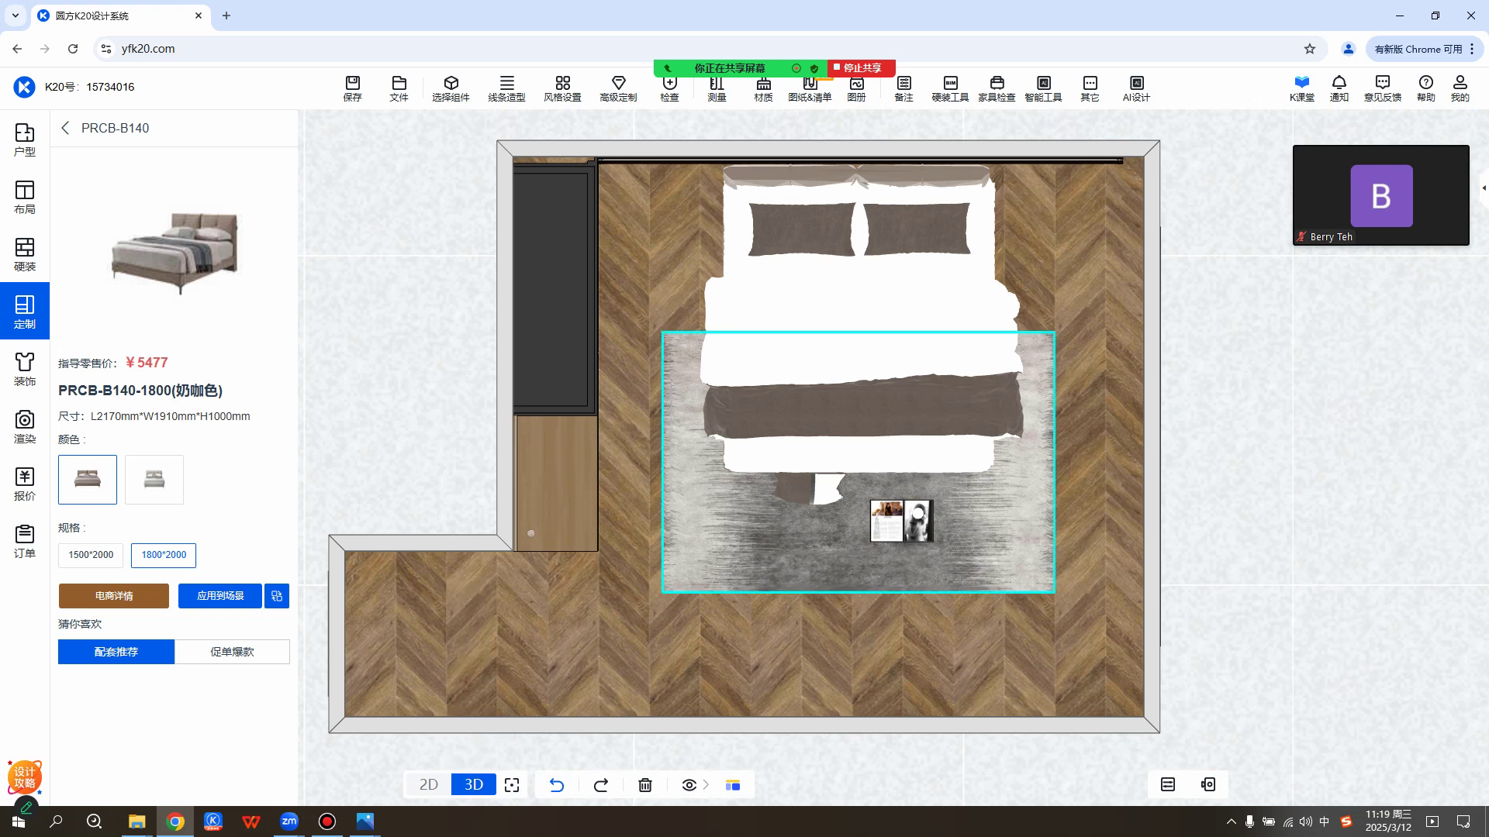
Open the bedside tables (床头柜) in the bedroom furniture (卧房家具) product catalogue.
left_click(65, 128)
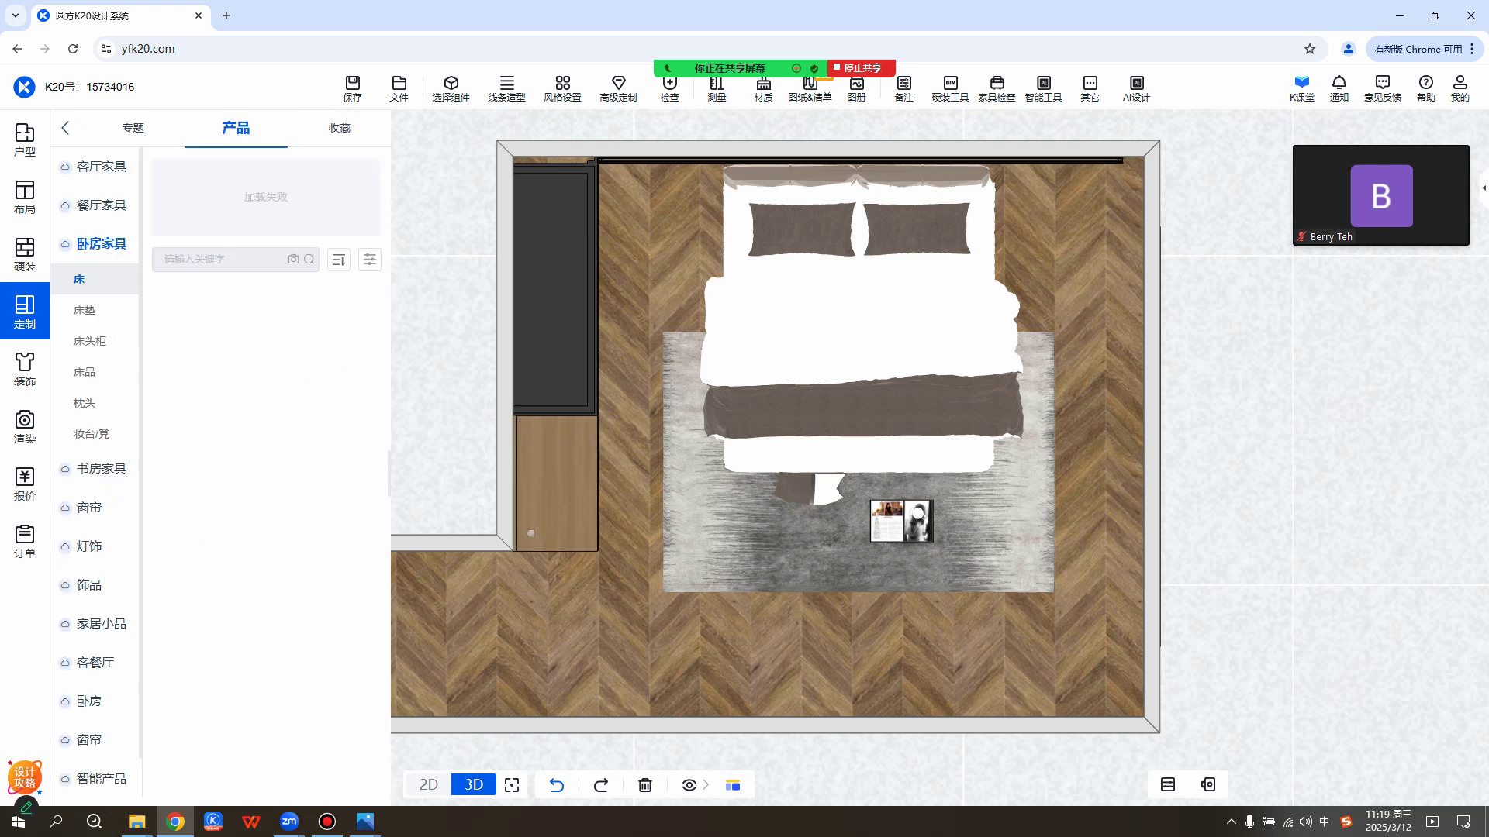
left_click(90, 341)
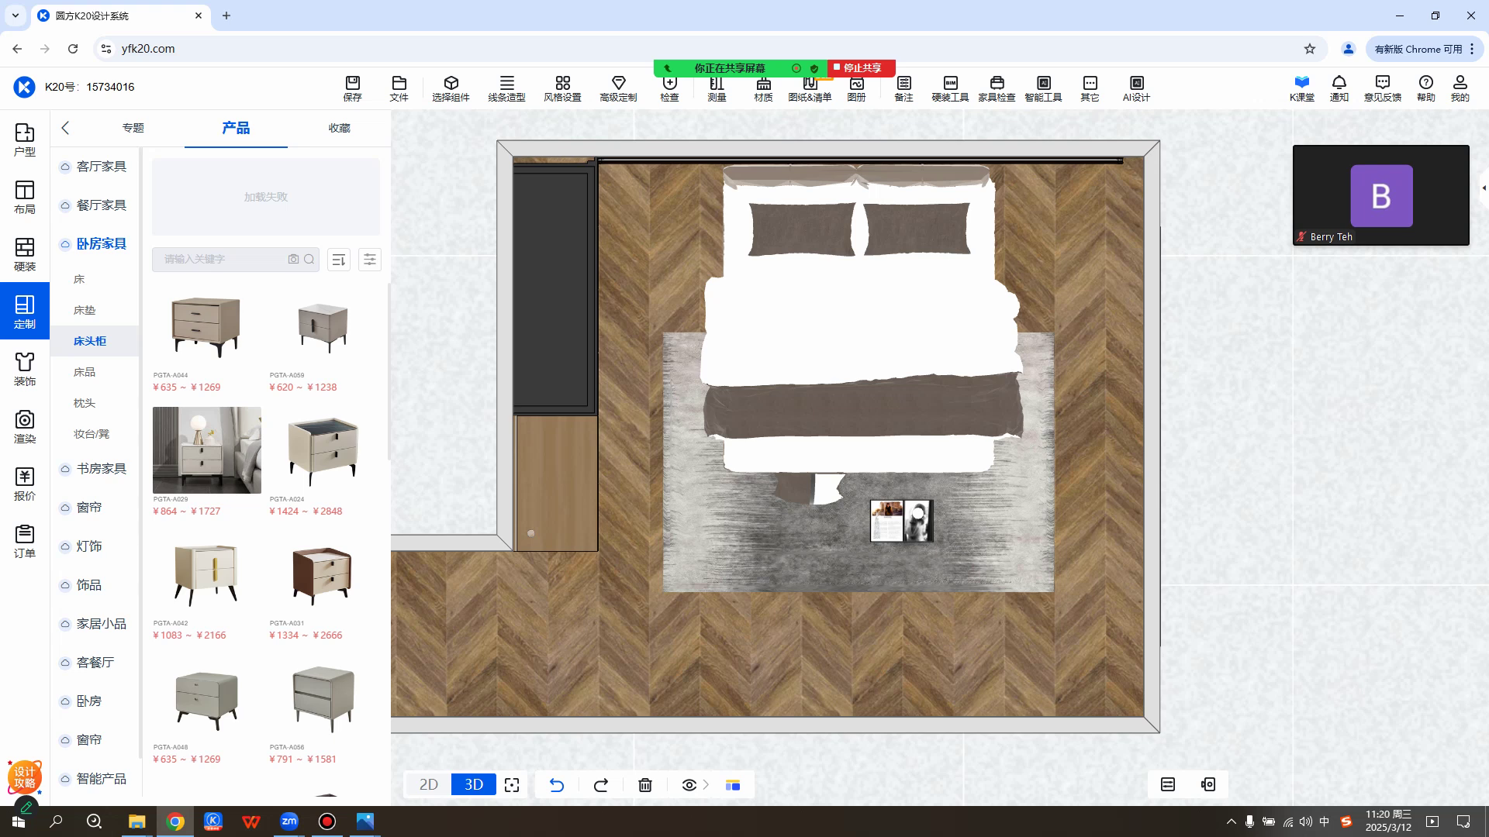
left_click(25, 311)
left_click(233, 273)
left_click(185, 129)
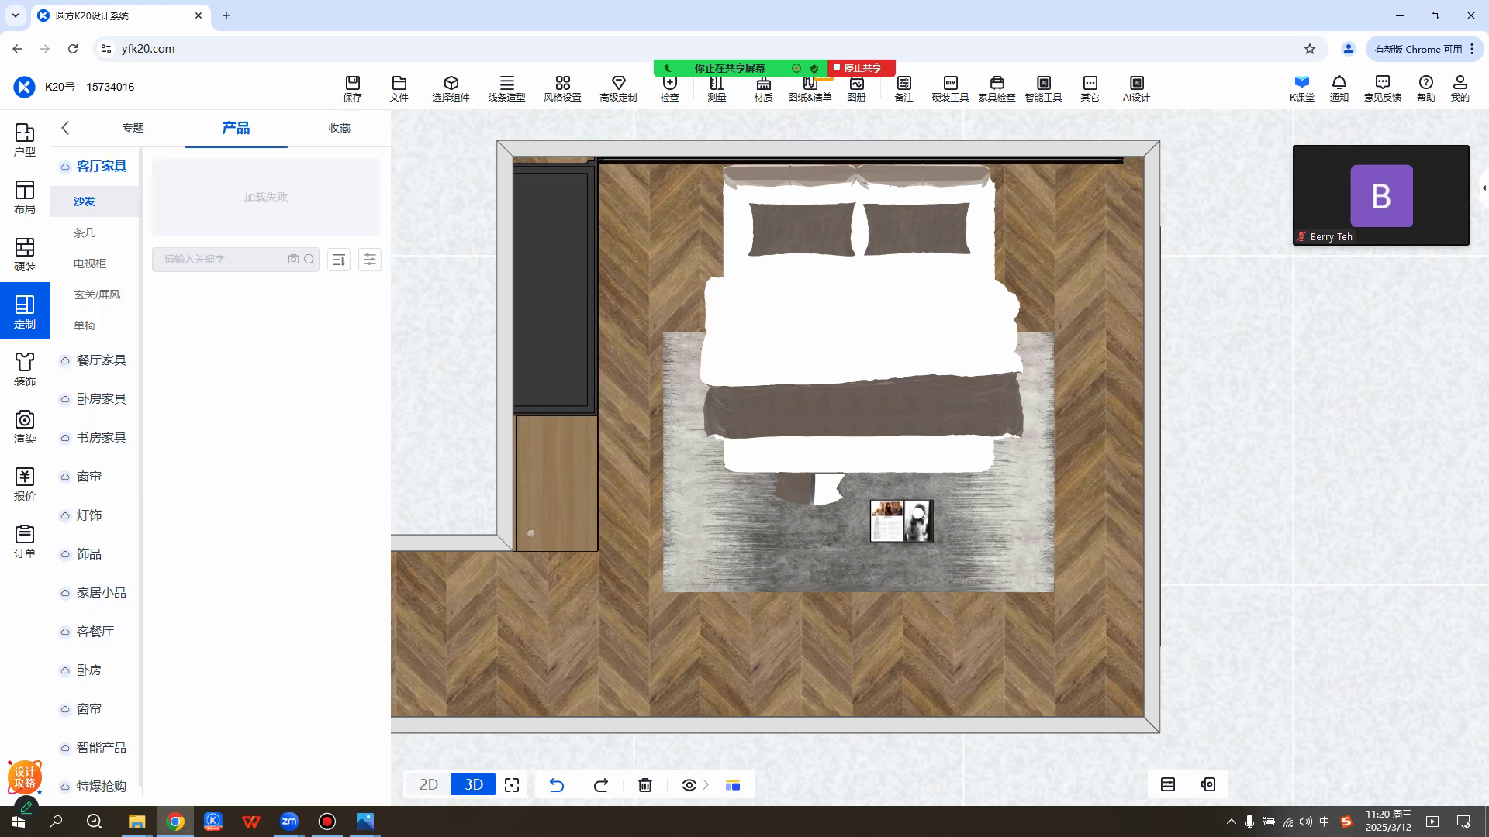
left_click(102, 399)
left_click(93, 341)
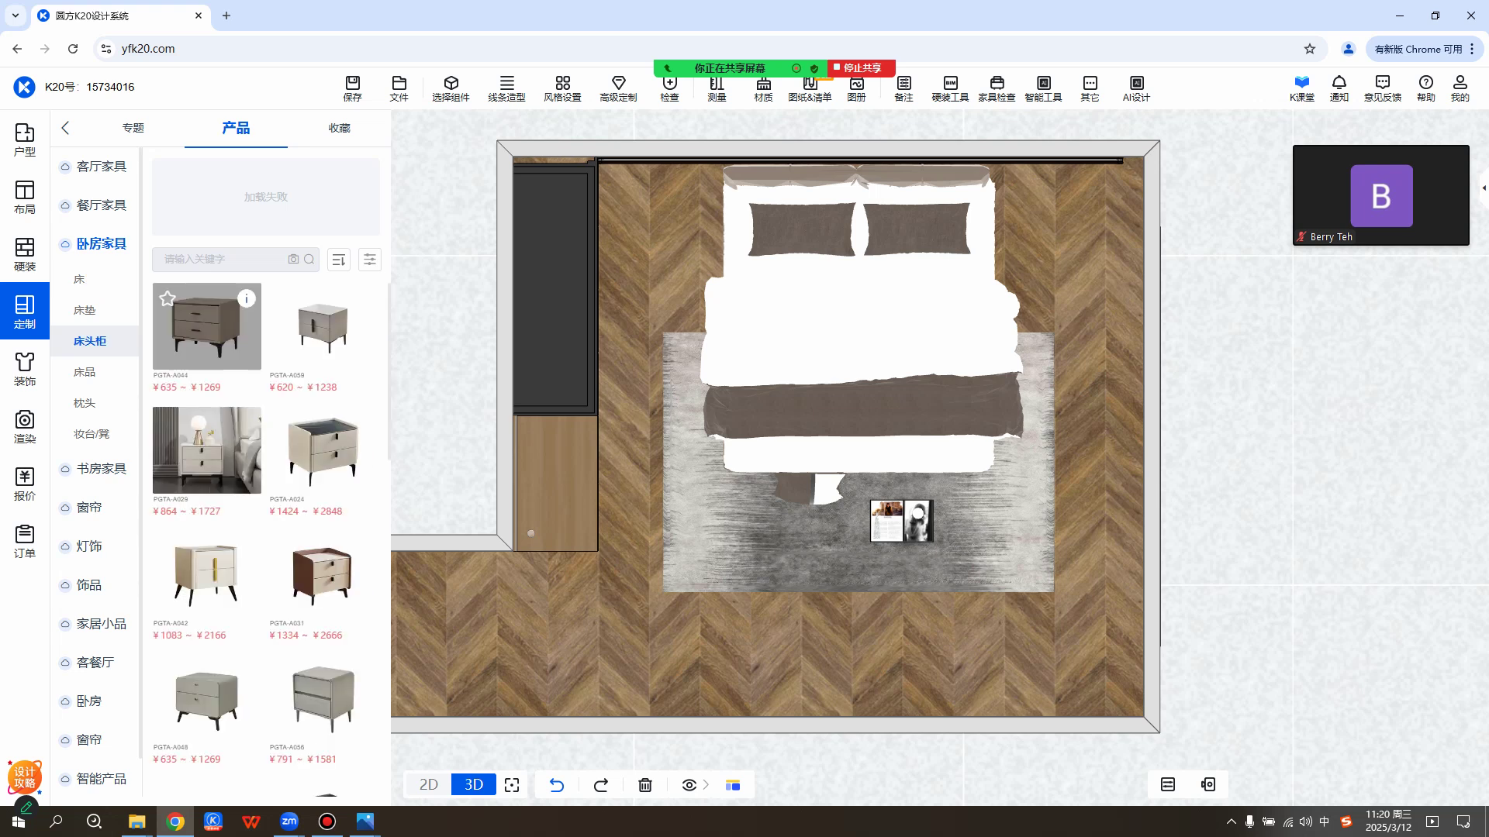
Place a single PGTA-A044 bedside table (一个床头柜) between wardrobe and bed, about 196 mm from the wardrobe and 199 mm from the bed.
left_click(214, 326)
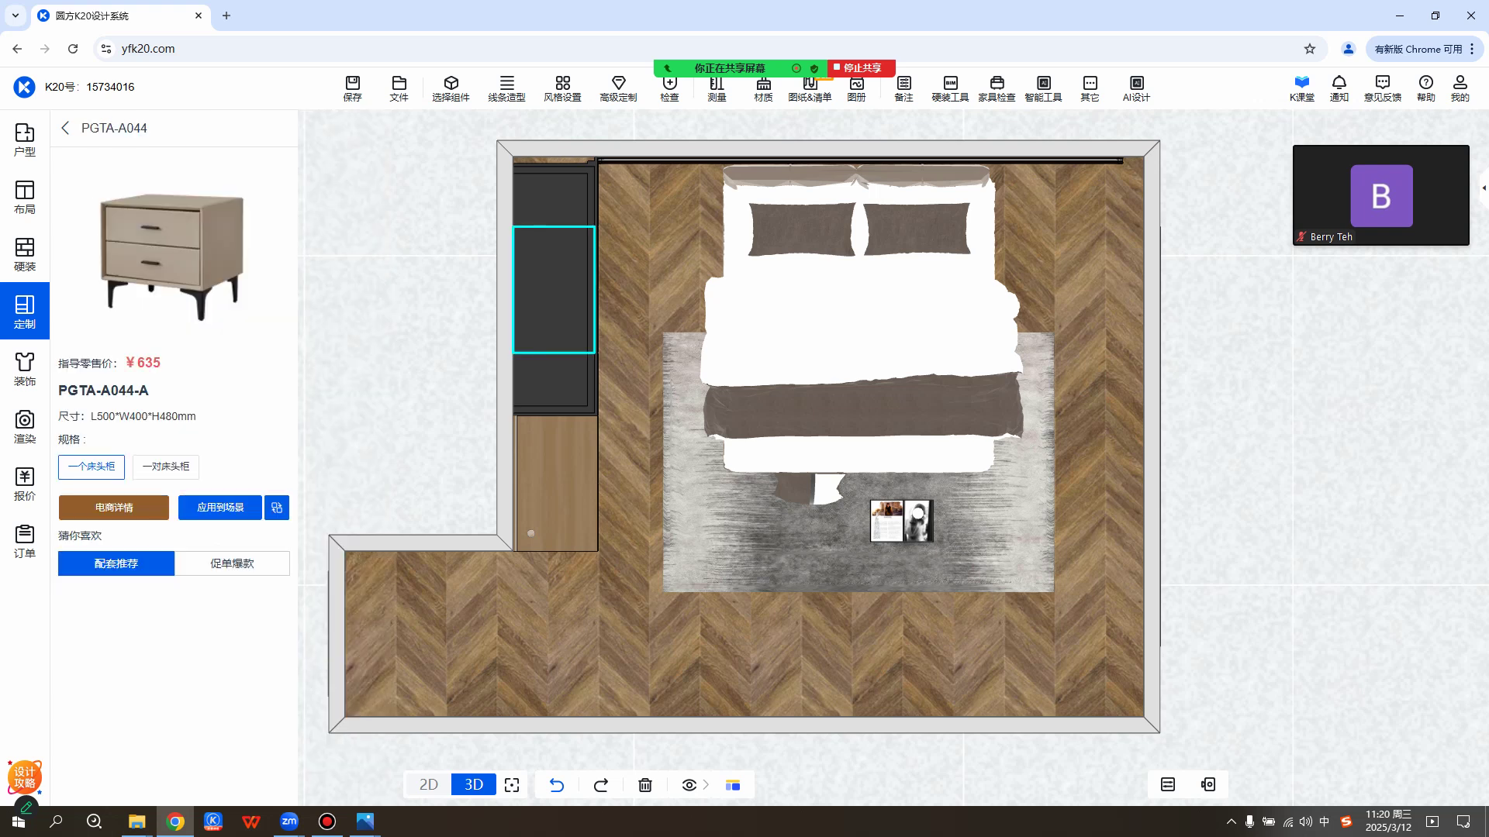
left_click(166, 467)
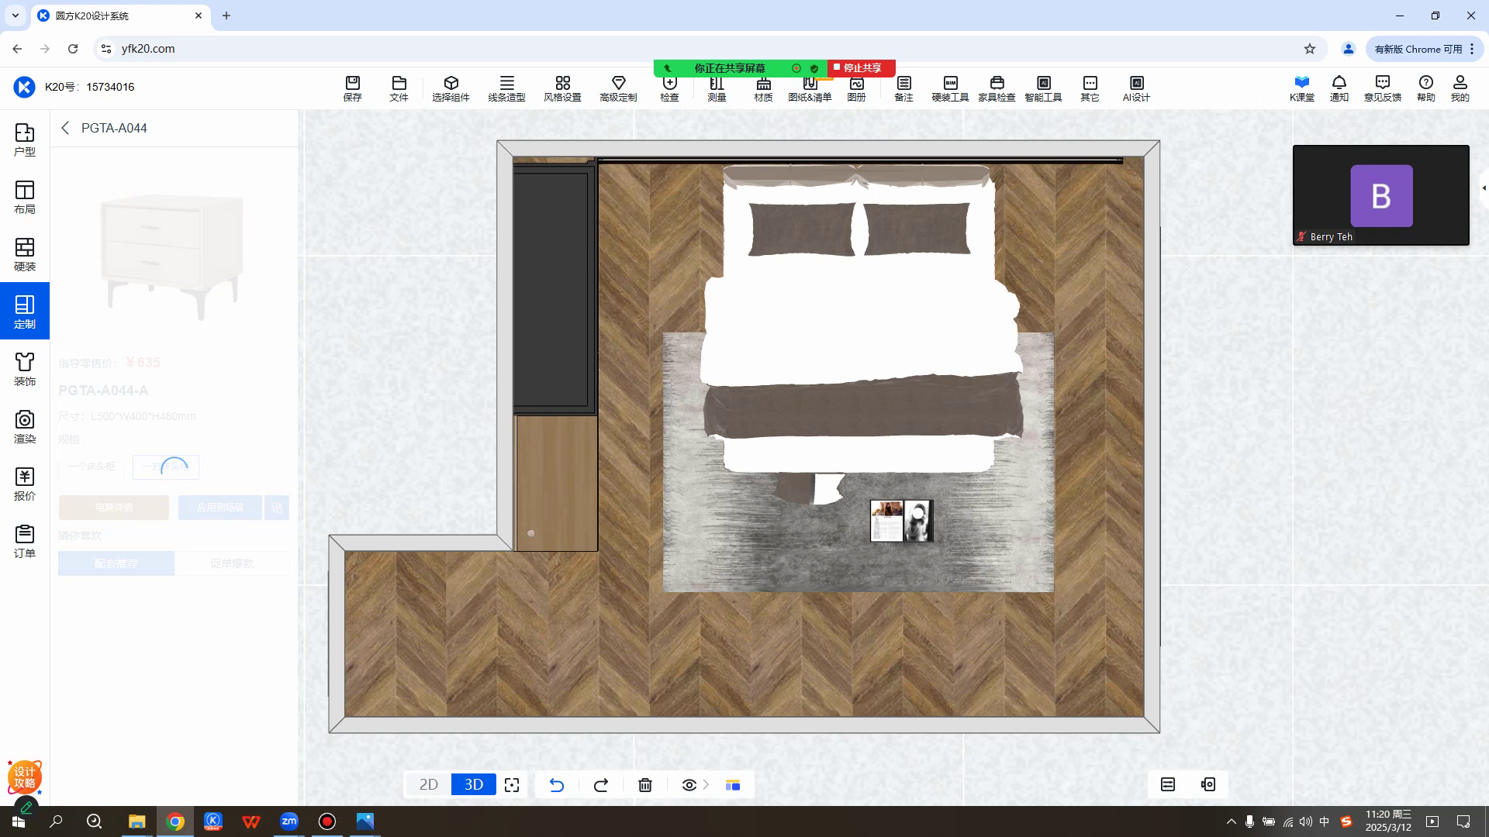
left_click(92, 467)
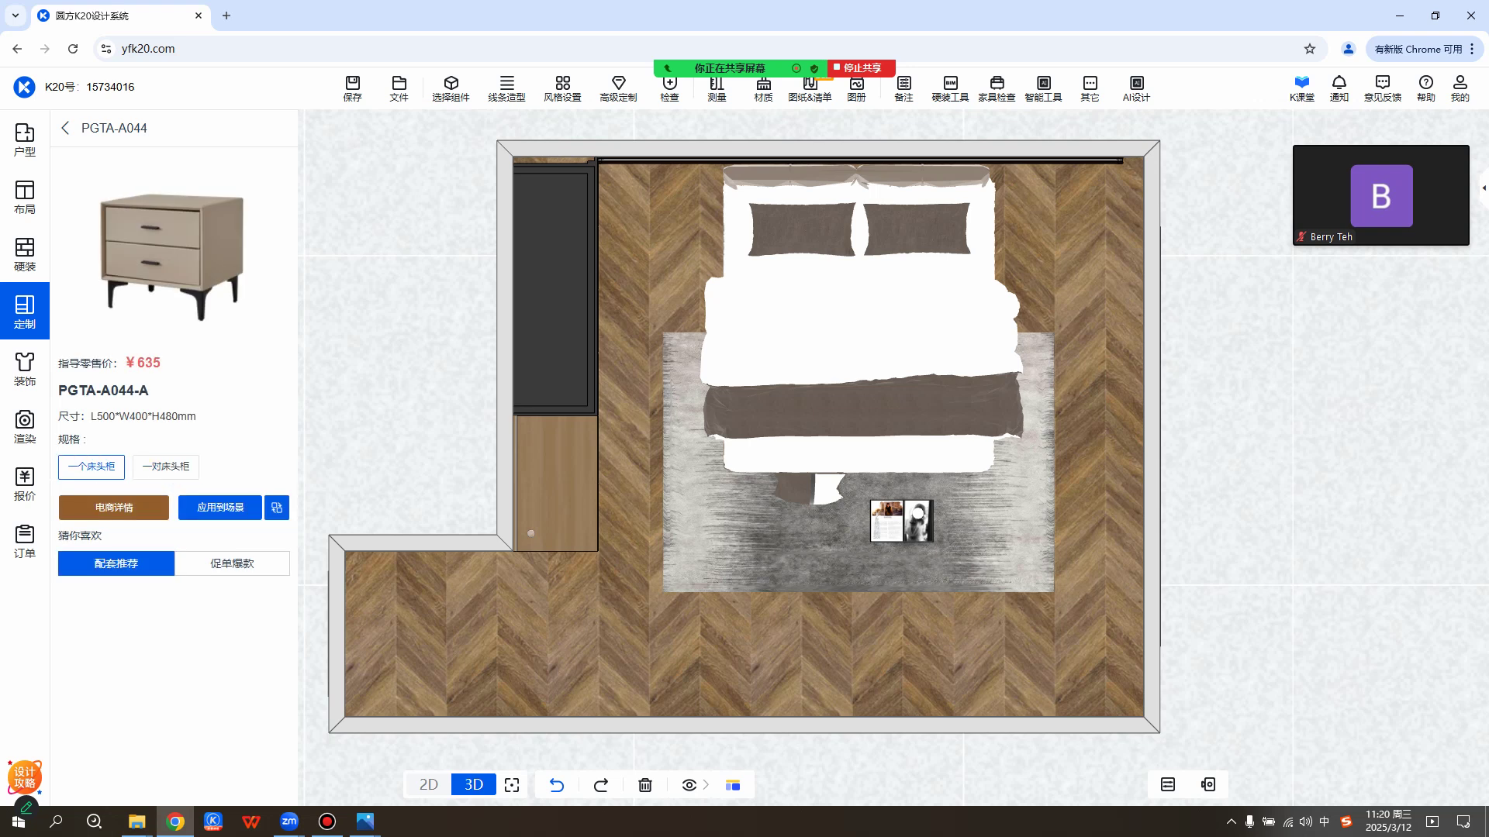
left_click(166, 467)
left_click(91, 467)
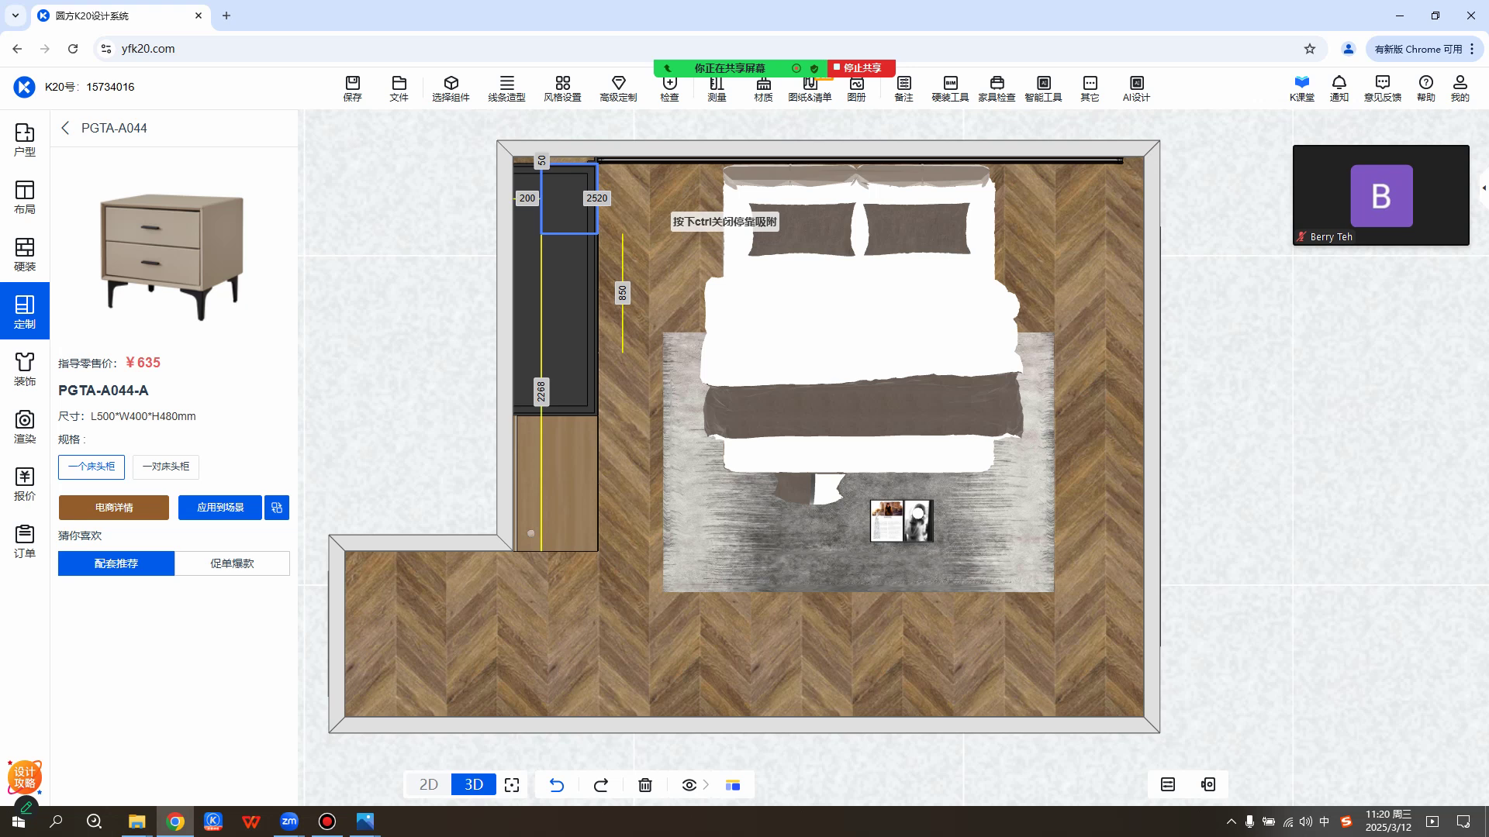
left_click(687, 192)
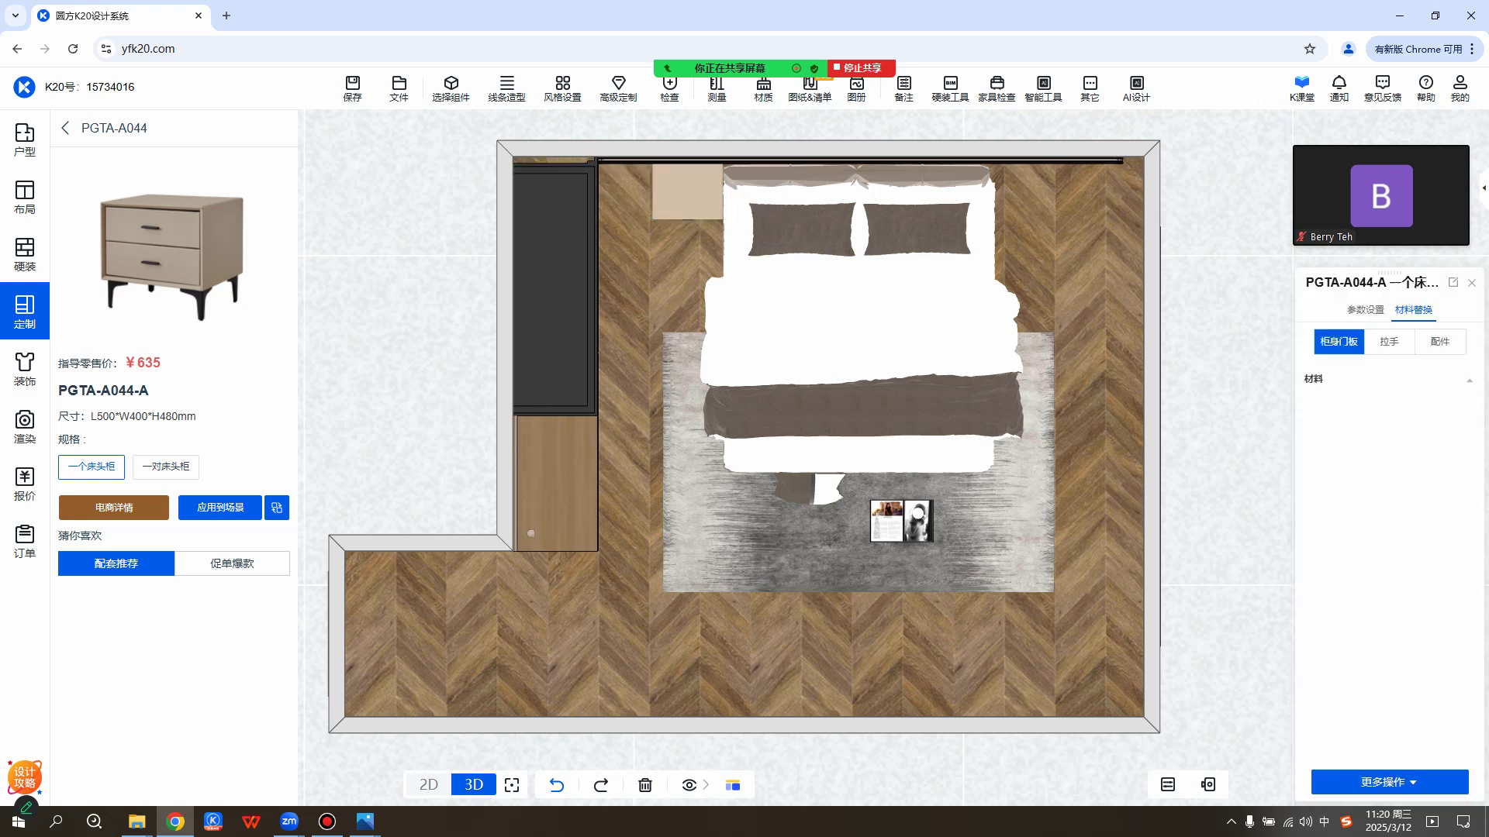
left_click_drag(687, 191, 660, 191)
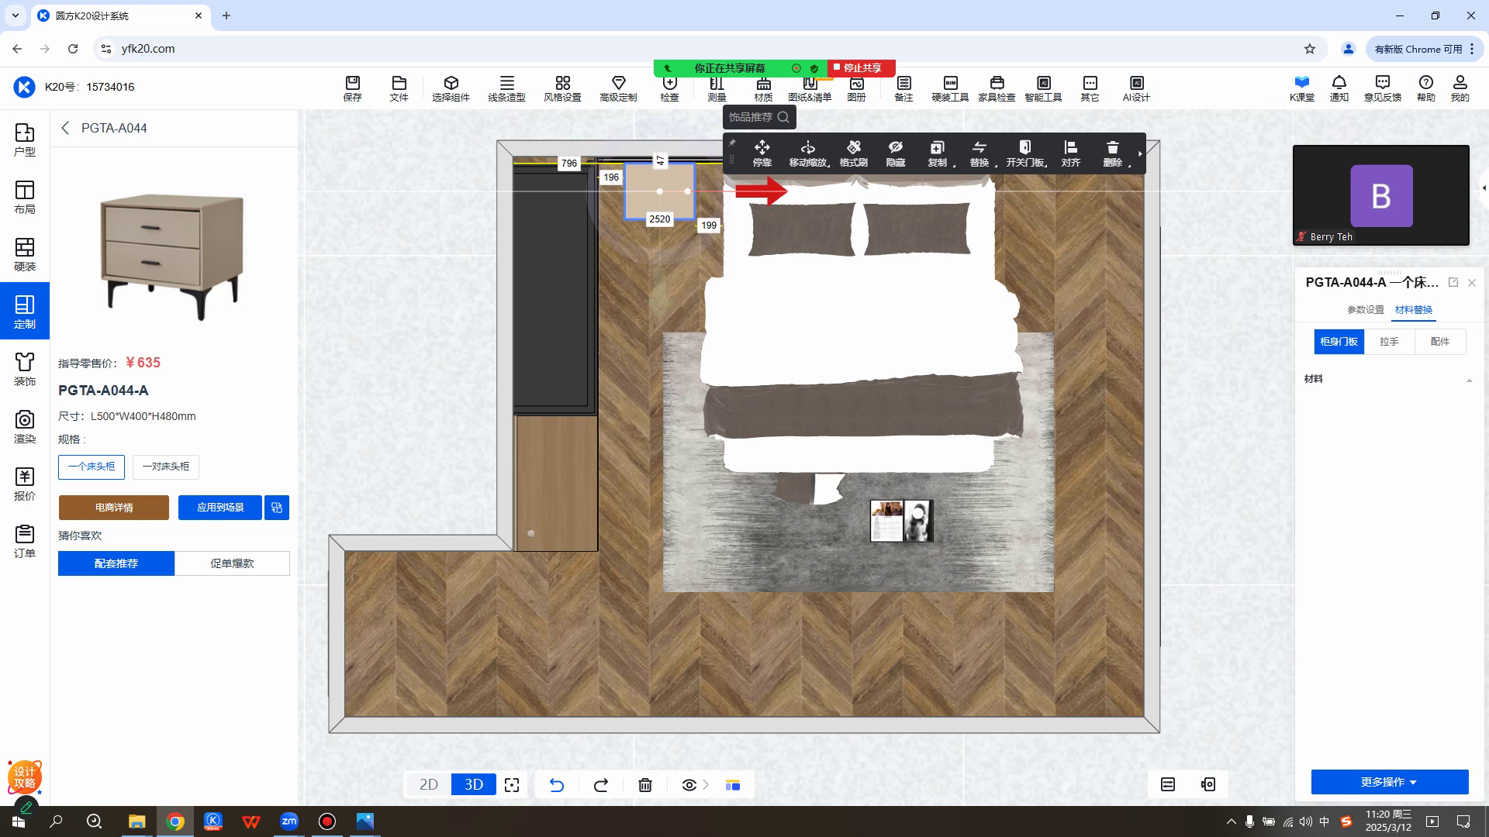
Copy the bedside table to the window side of the bed, about 256 mm from the bed and 340 mm from the side wall.
key("ctrl+c")
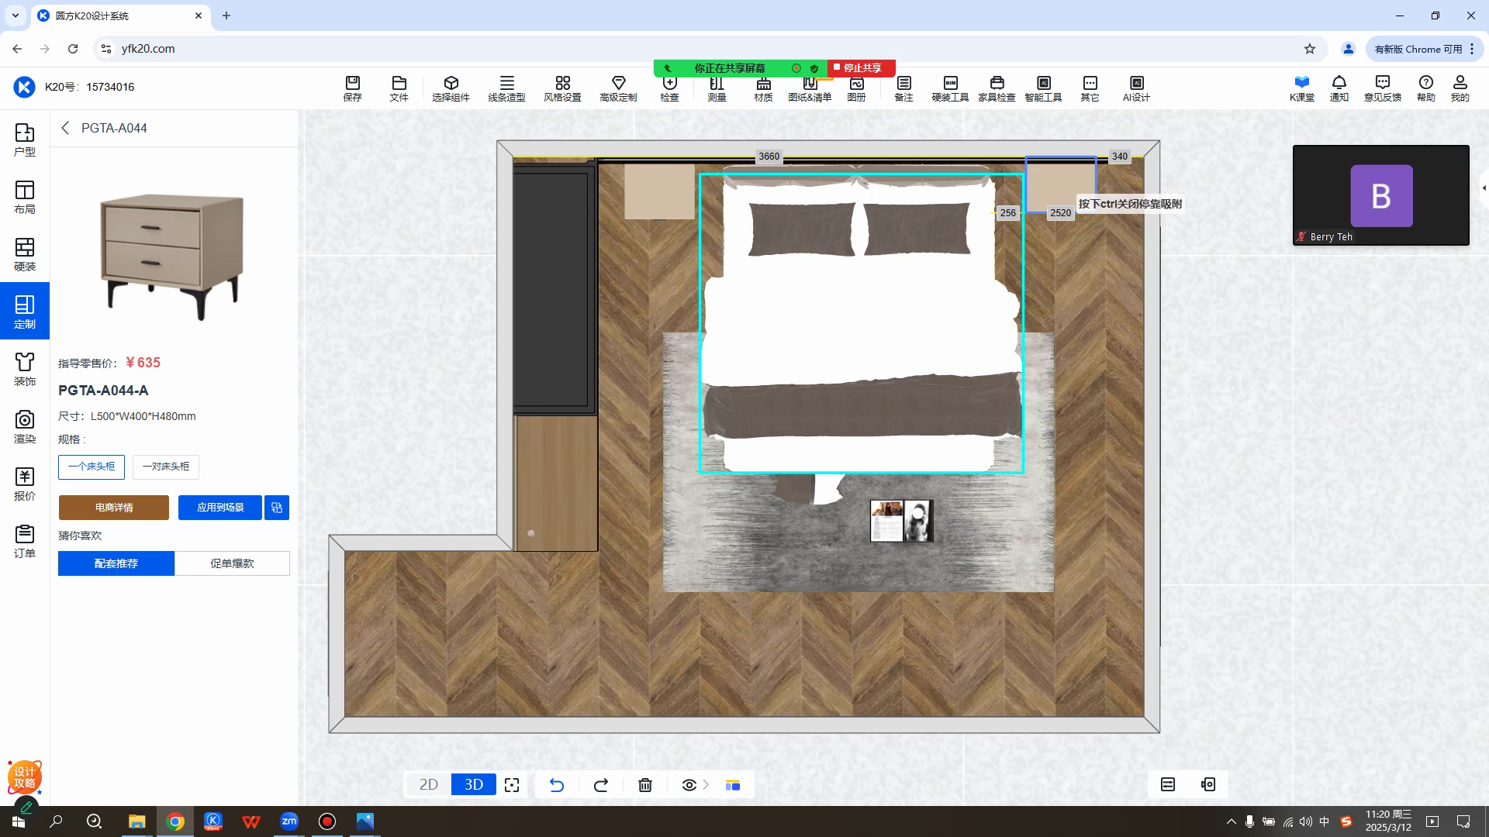
left_click(1060, 187)
left_click_drag(1060, 293, 1061, 301)
right_click_drag(1061, 301, 988, 346)
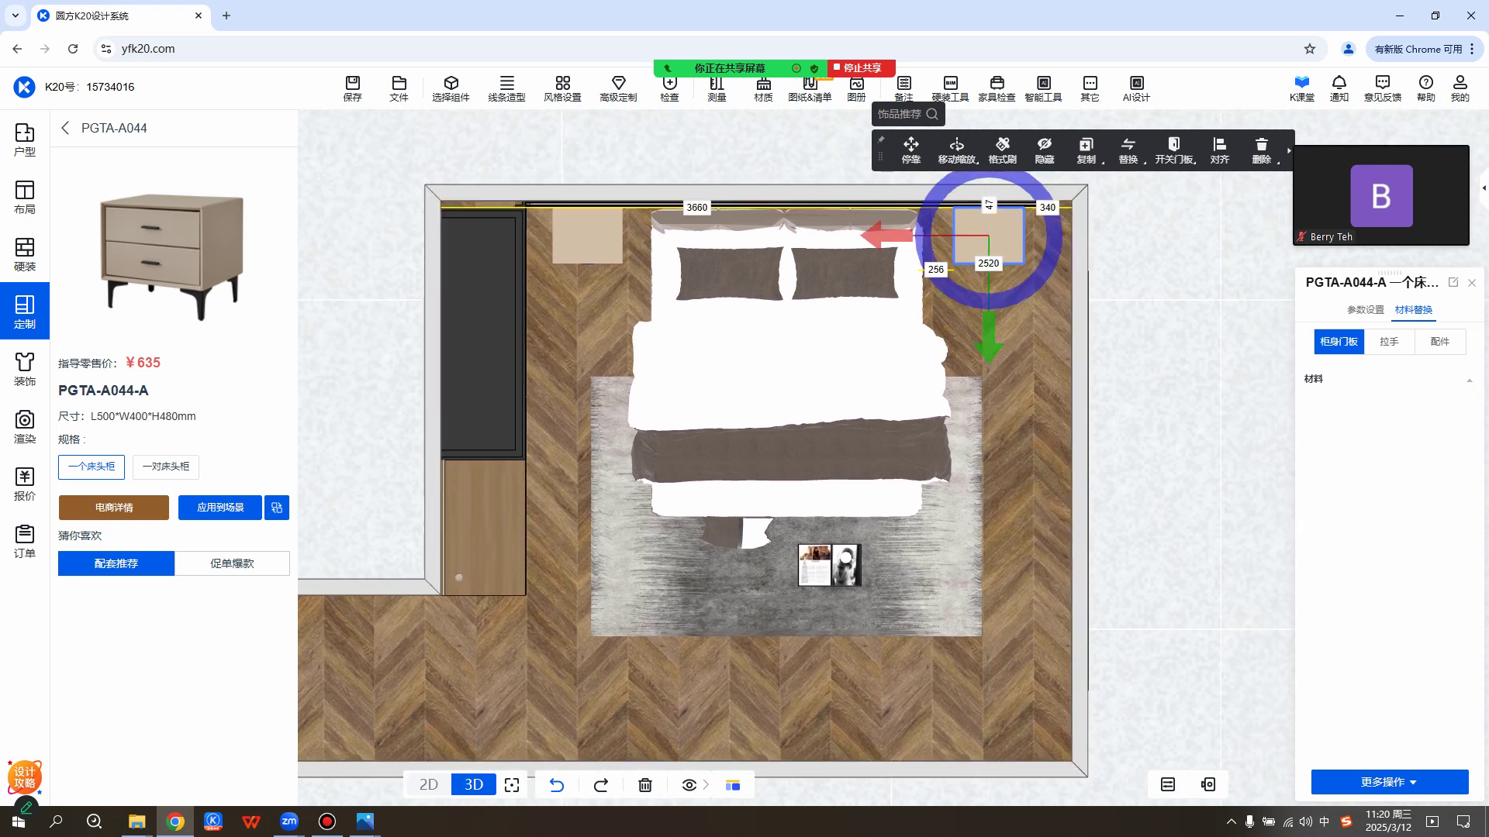
left_click_drag(890, 236, 890, 235)
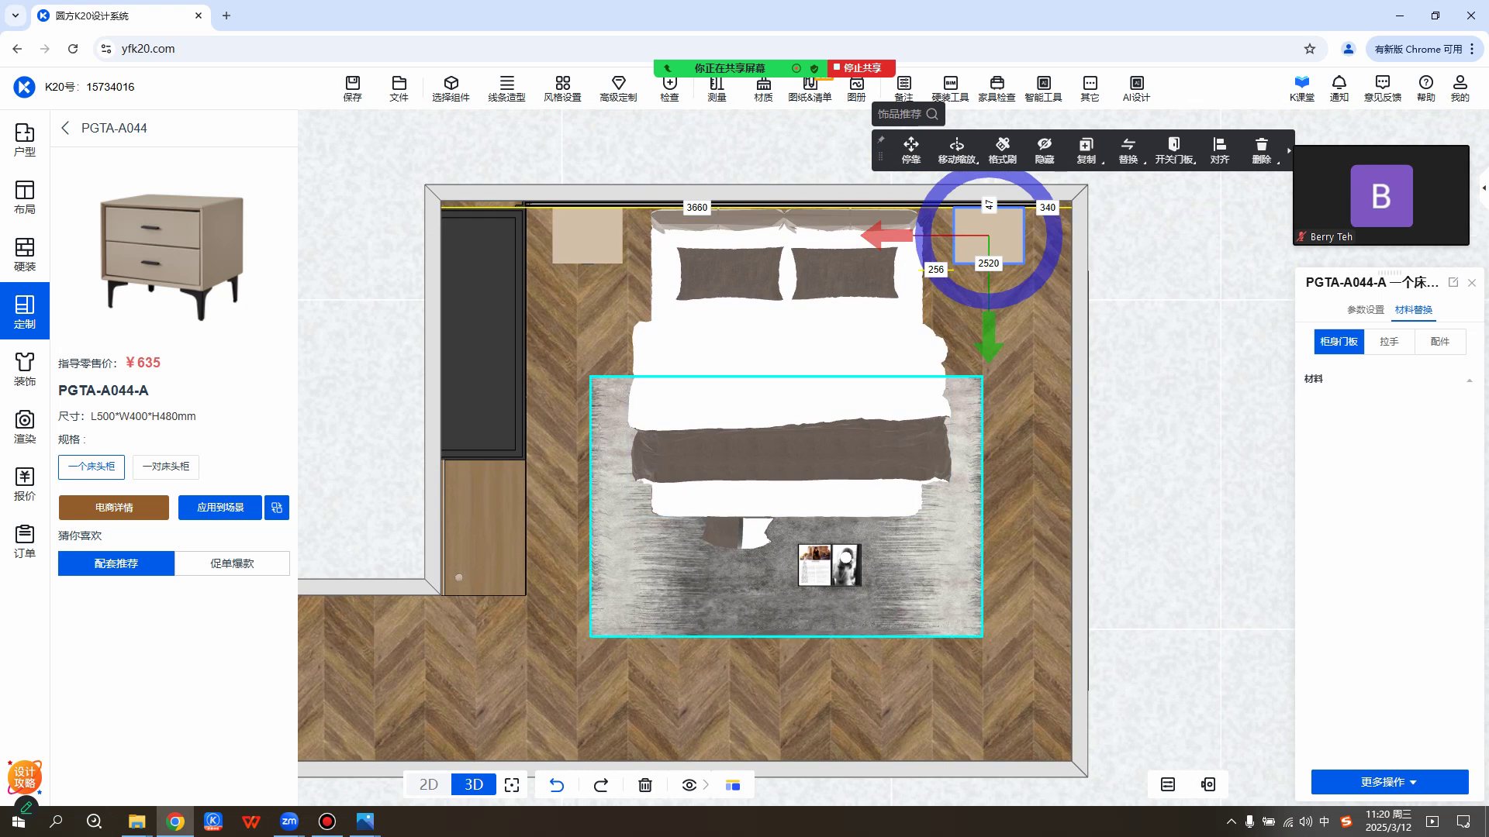
left_click(1022, 497)
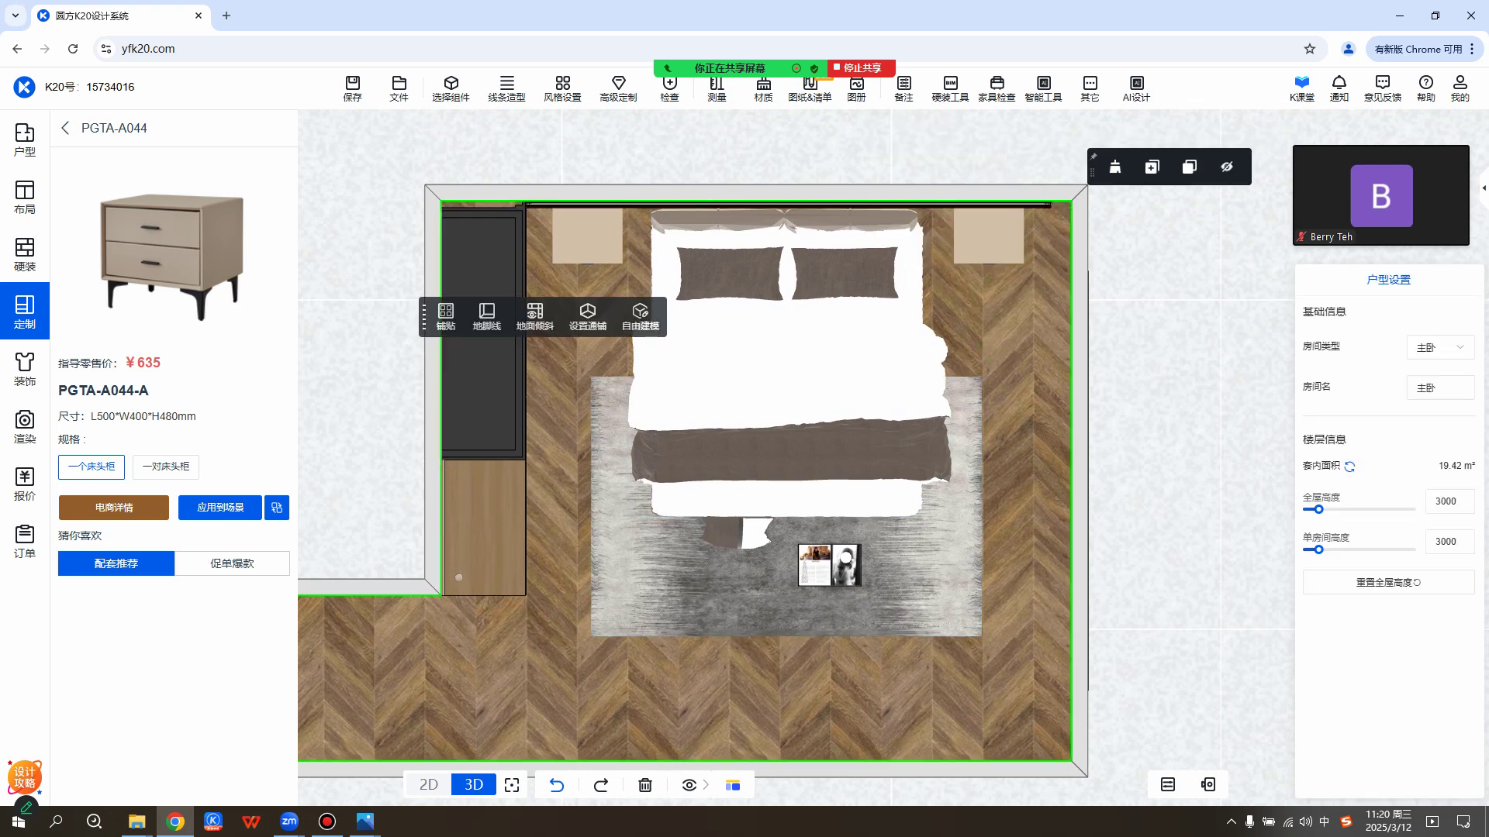
Switch from the overhead view to a perspective view and examine both bedside tables against the bed and headboard wall.
mouse_move(474, 784)
left_click(473, 757)
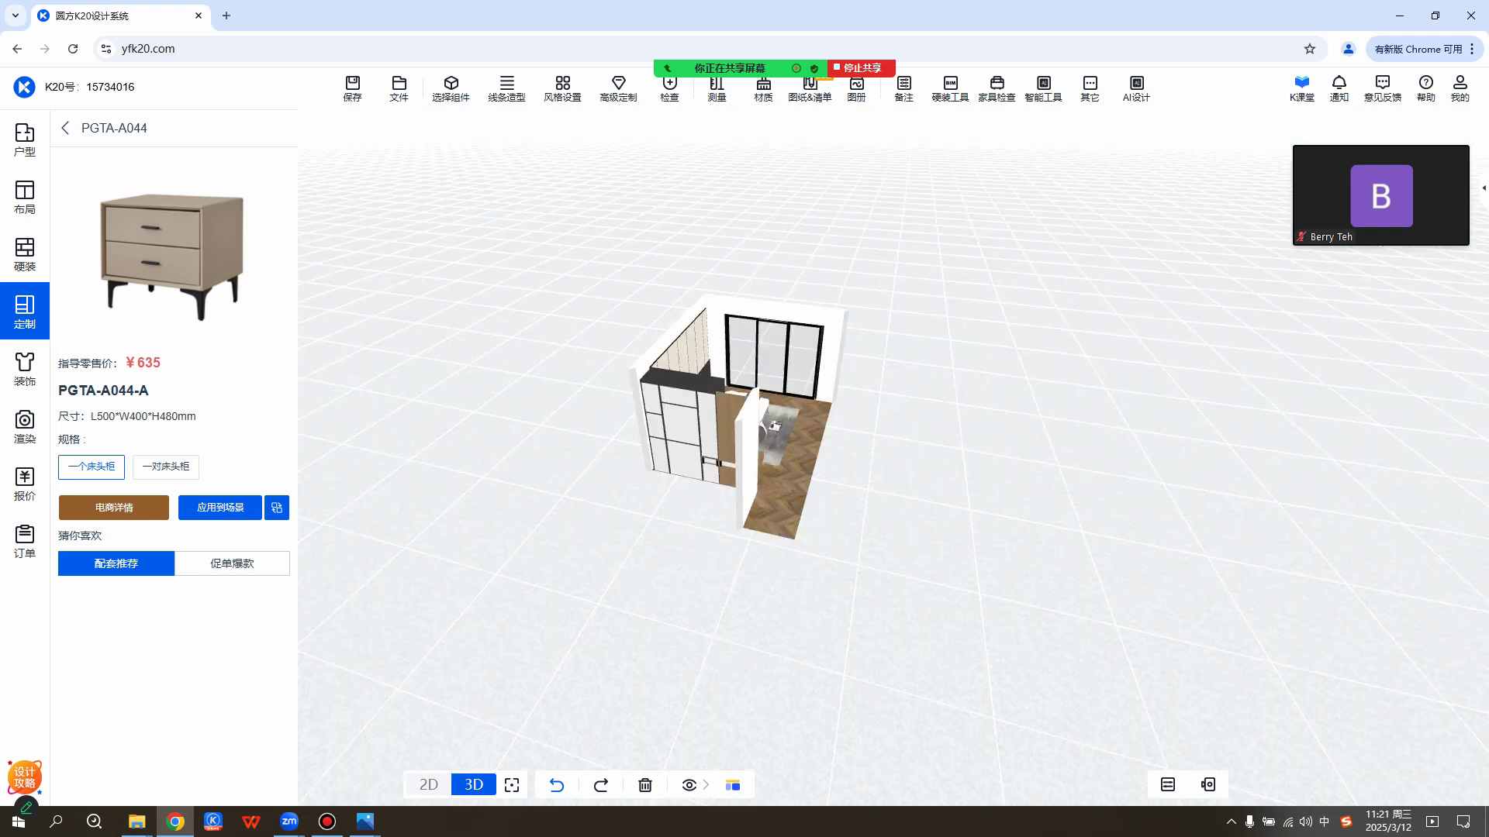
scroll(783, 613, "down", 5)
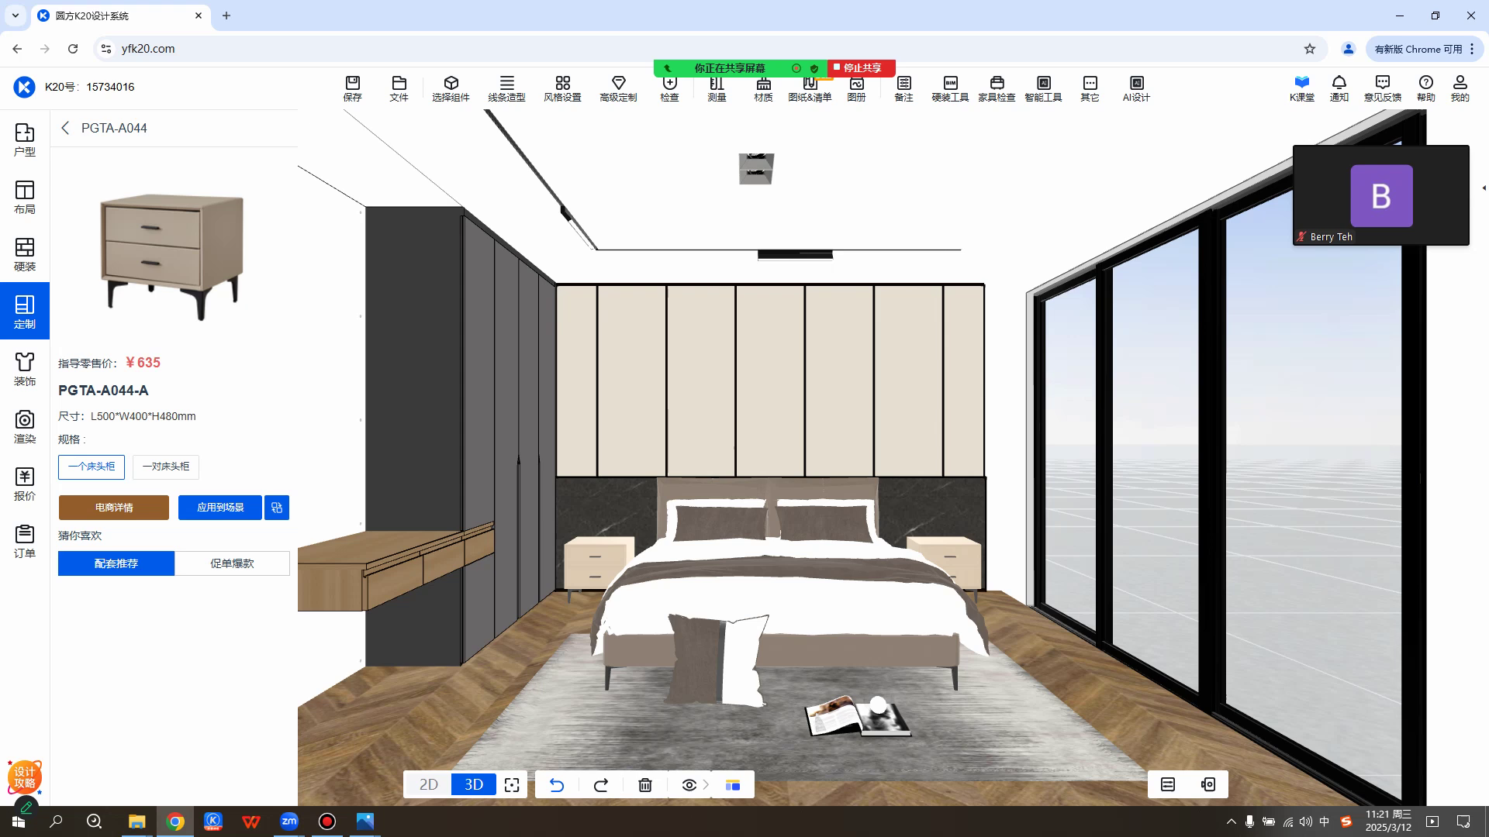
left_click(539, 630)
key("Escape")
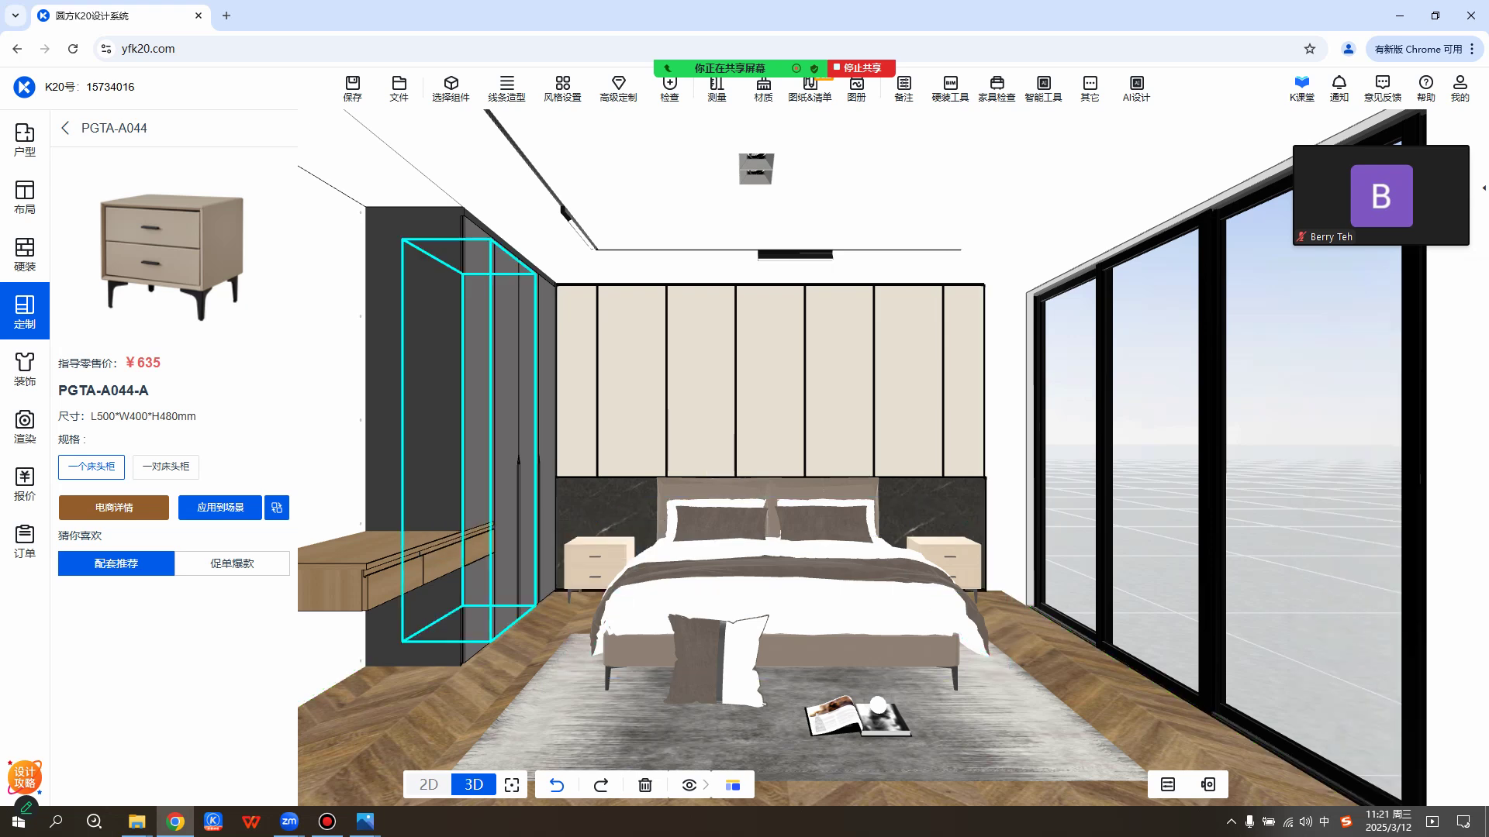
scroll(497, 434, "up", 6)
scroll(729, 450, "down", 6)
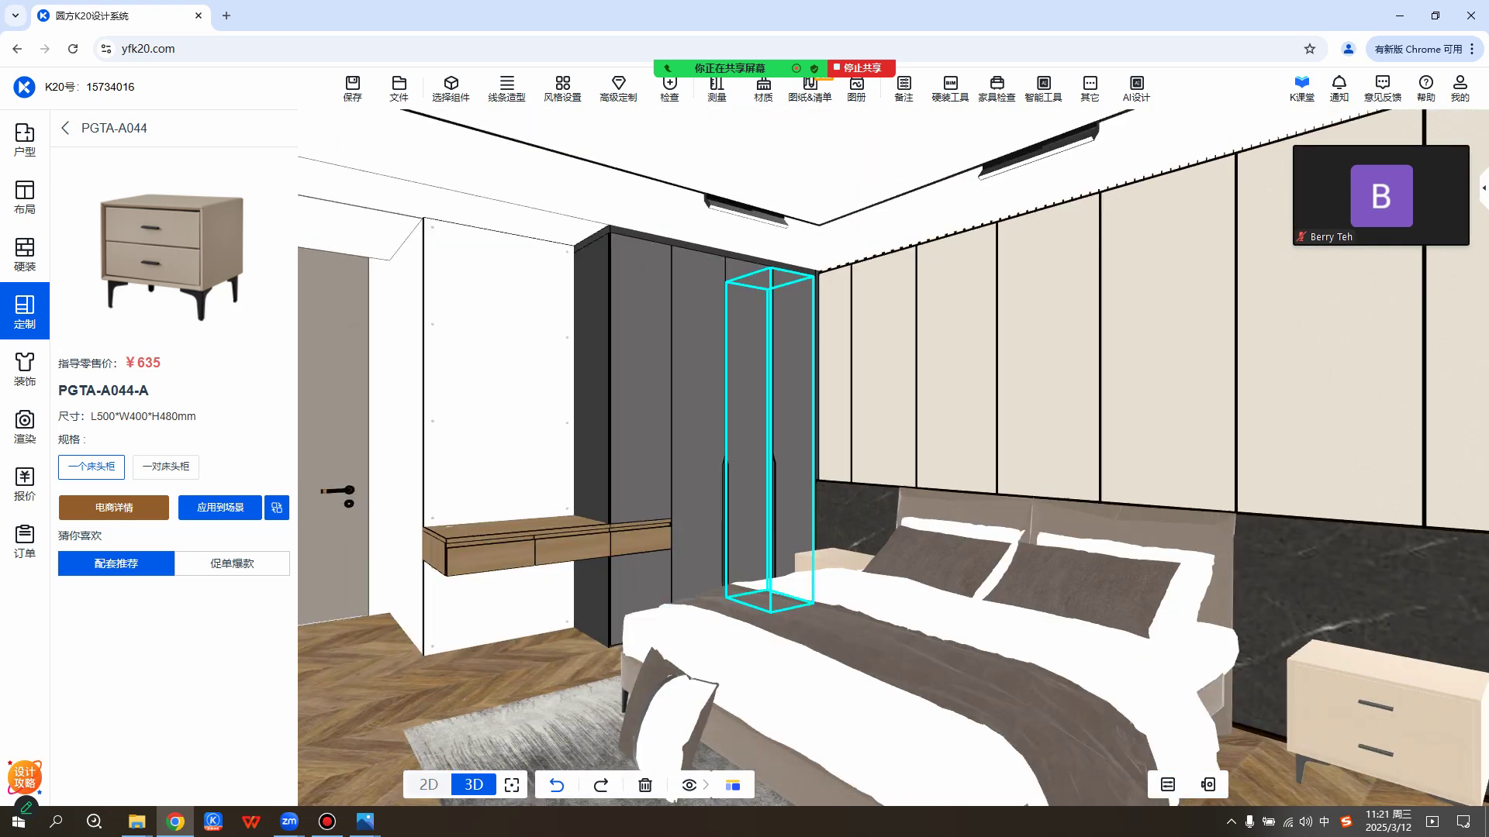
middle_click_drag(900, 442, 763, 388)
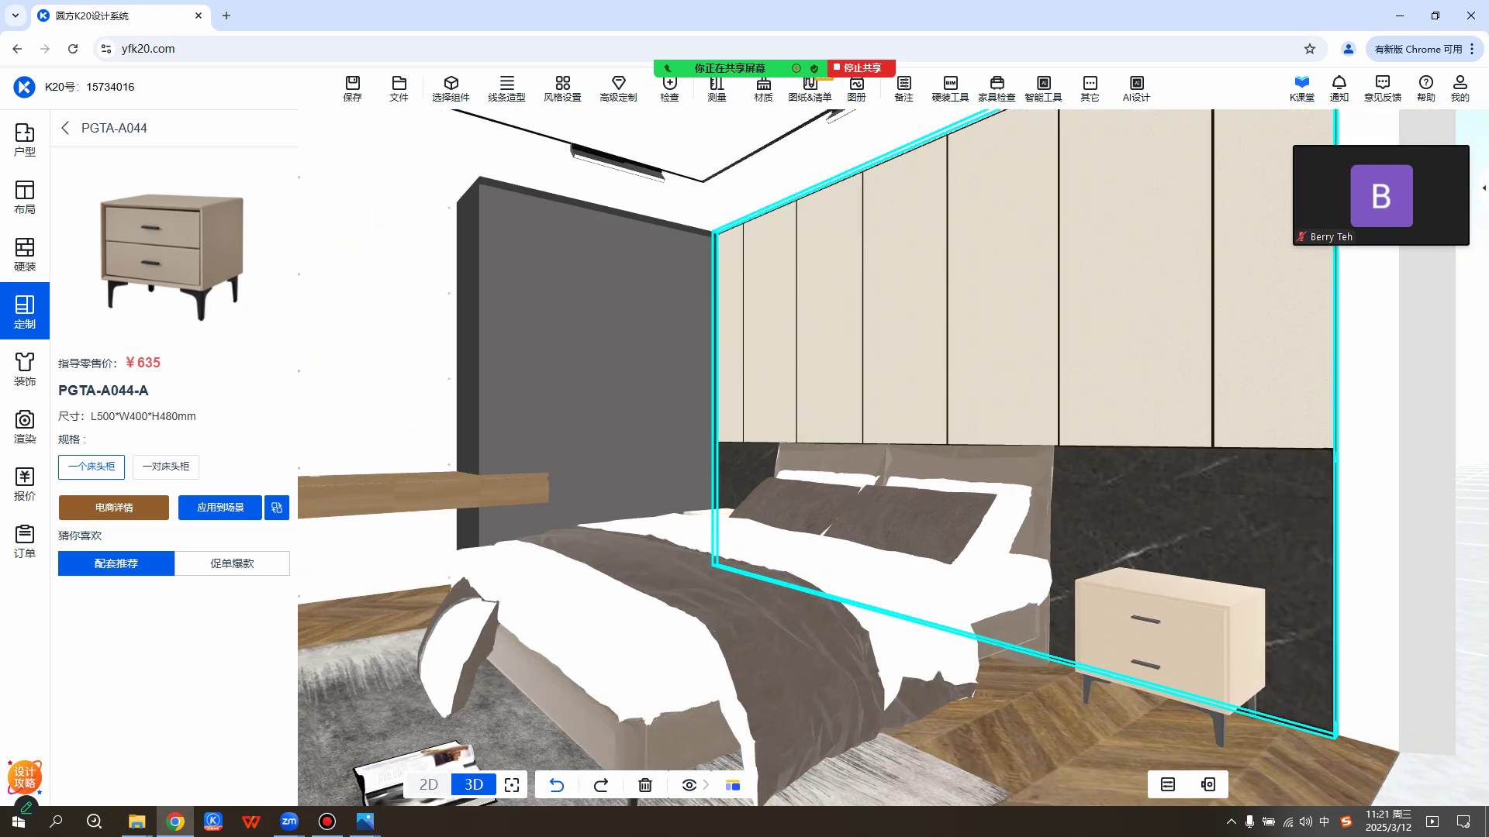
scroll(775, 527, "down", 1)
scroll(776, 504, "down", 3)
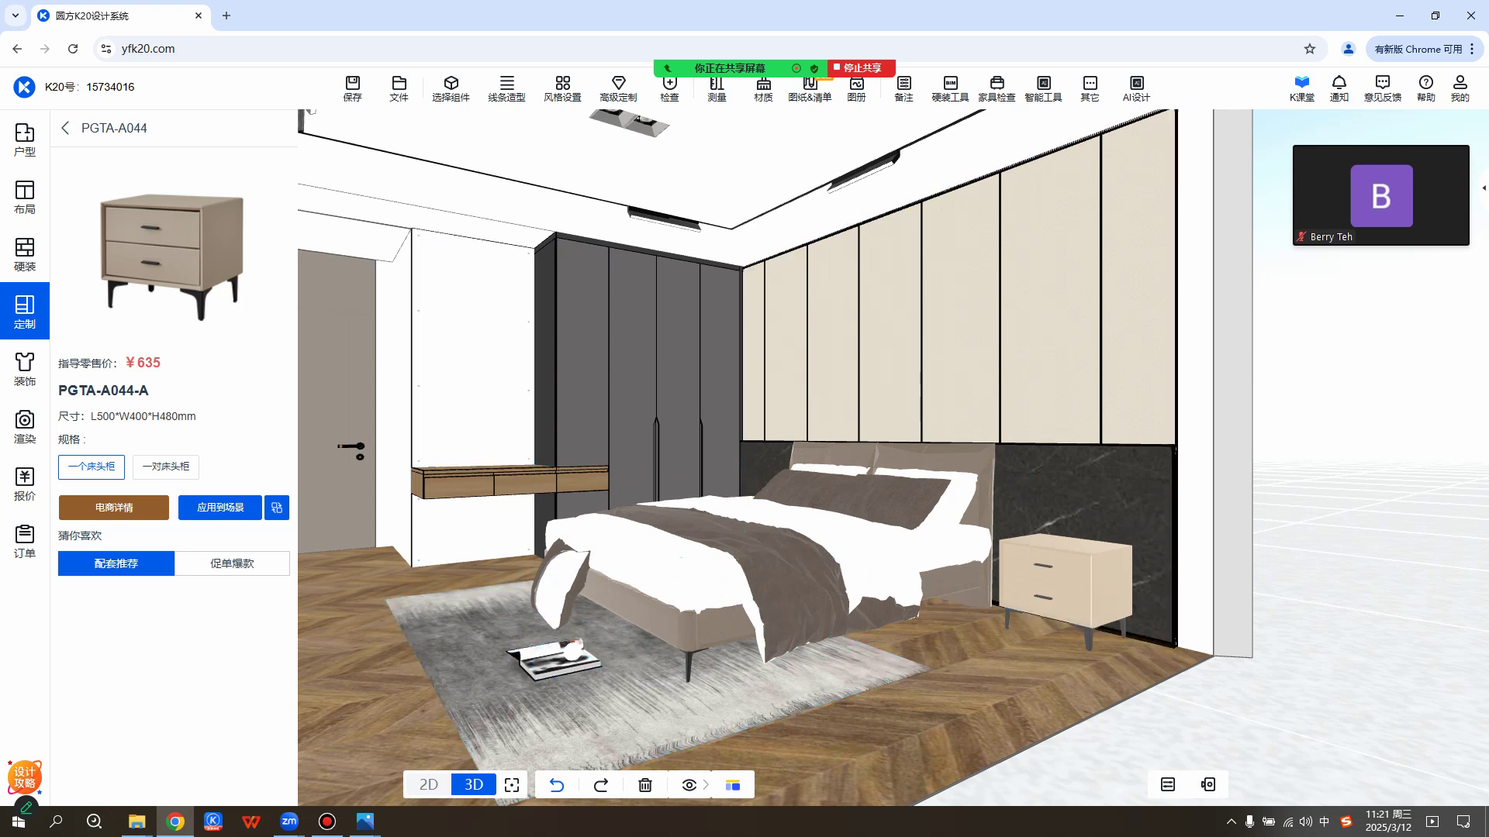
scroll(745, 442, "up", 5)
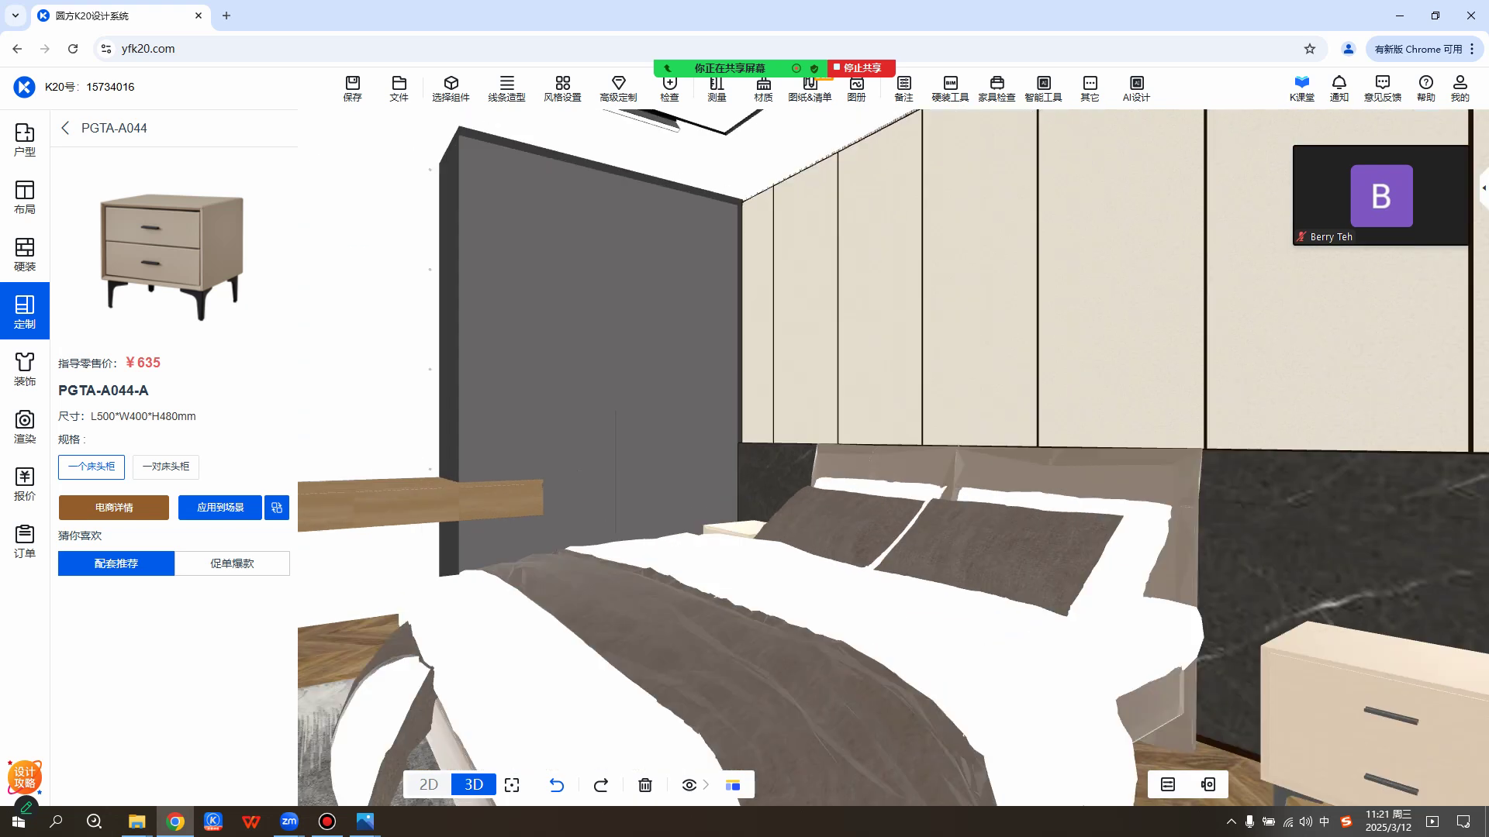
Turn the interior view towards the black-framed glass doors and save the scene.
key("Up")
key("Right")
key("Down")
key("Down")
key("Right")
key("Down")
right_click_drag(745, 442, 753, 473)
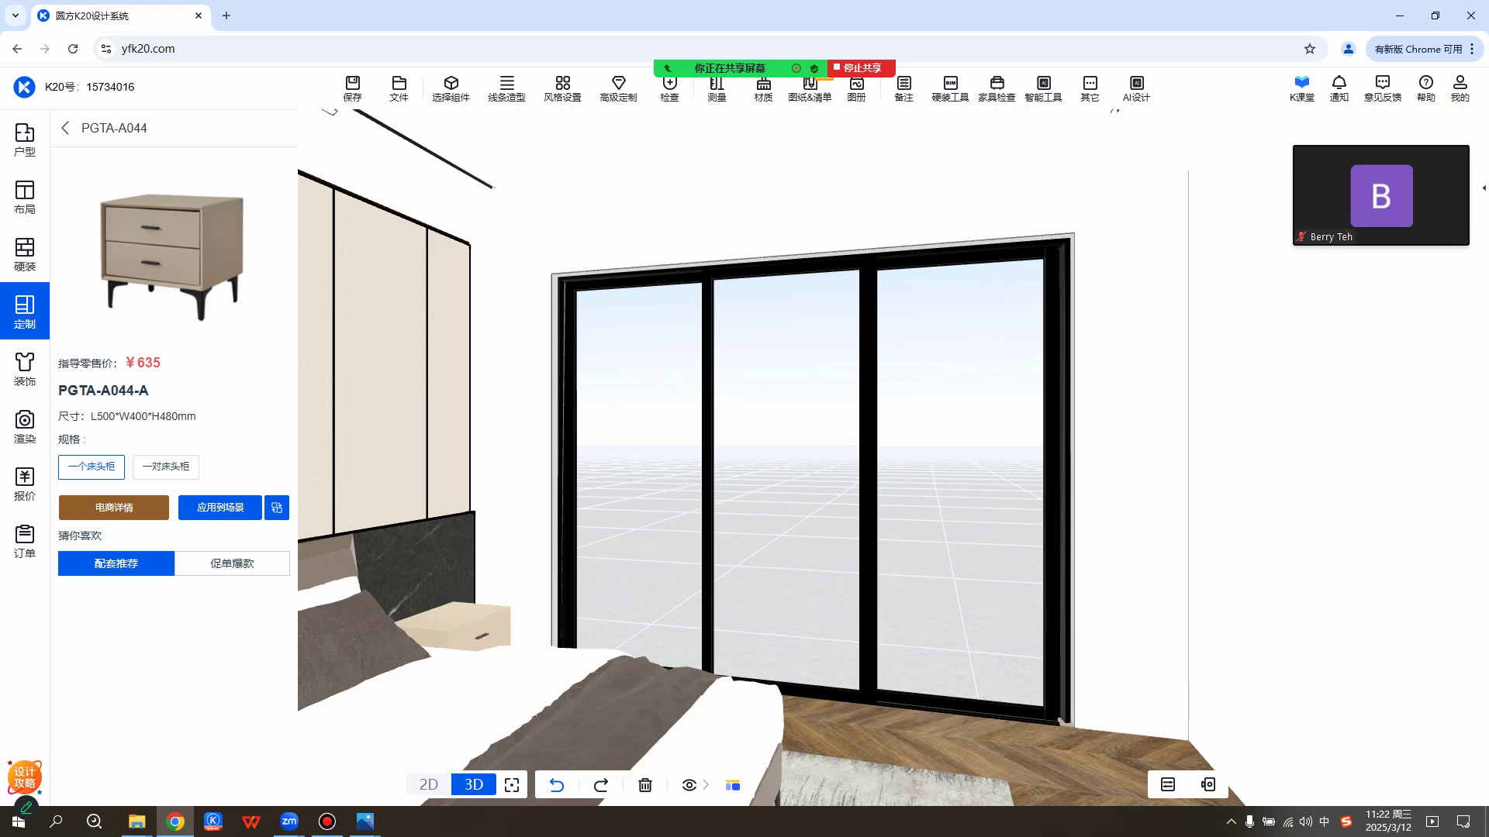
key("ctrl+s")
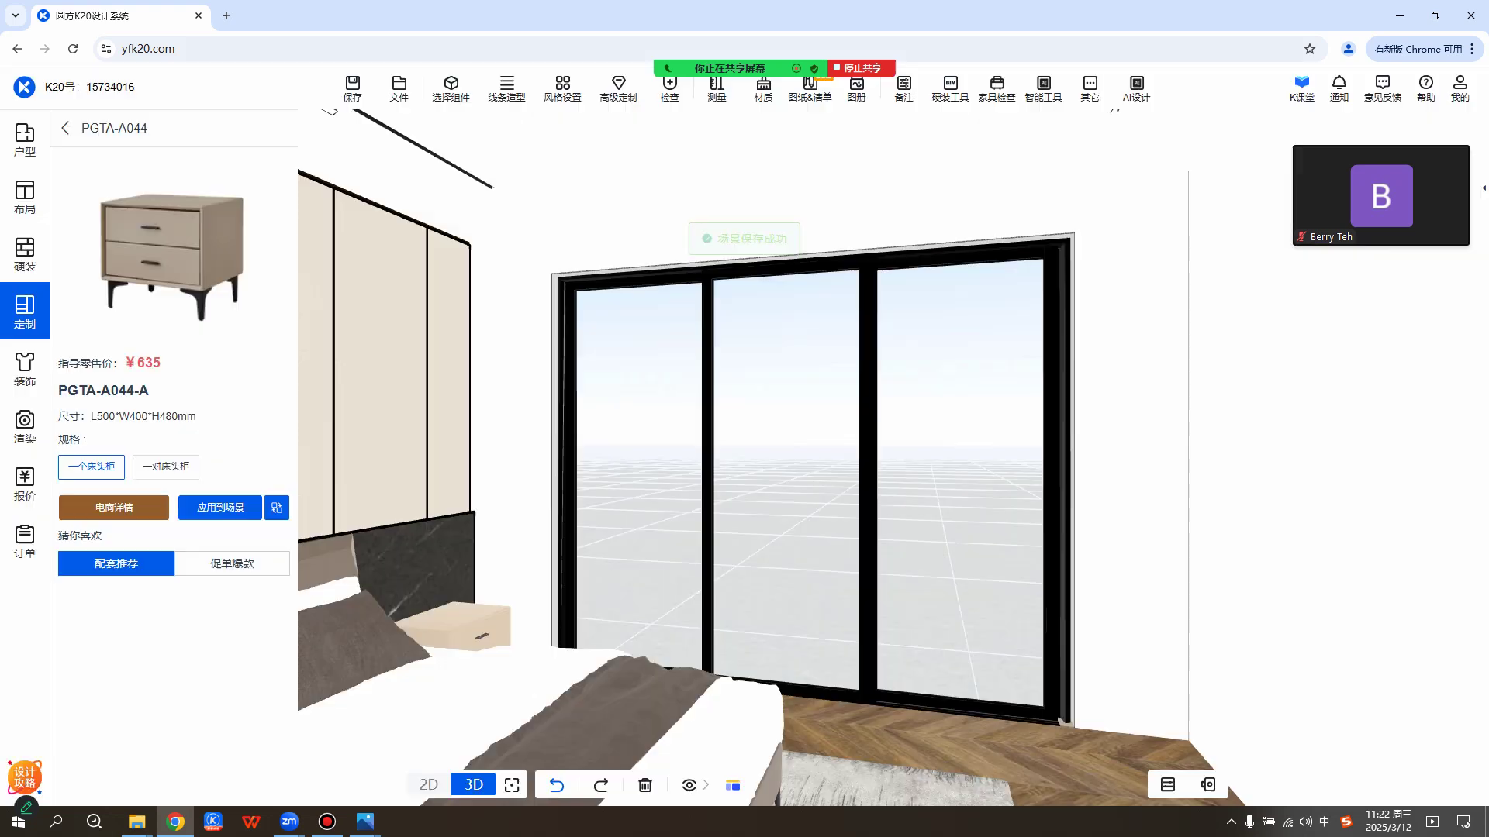
Open the double curtains (双帘) under furnishings (陈设饰品), curtains (窗帘) in the cloud model library (云模型).
left_click(25, 368)
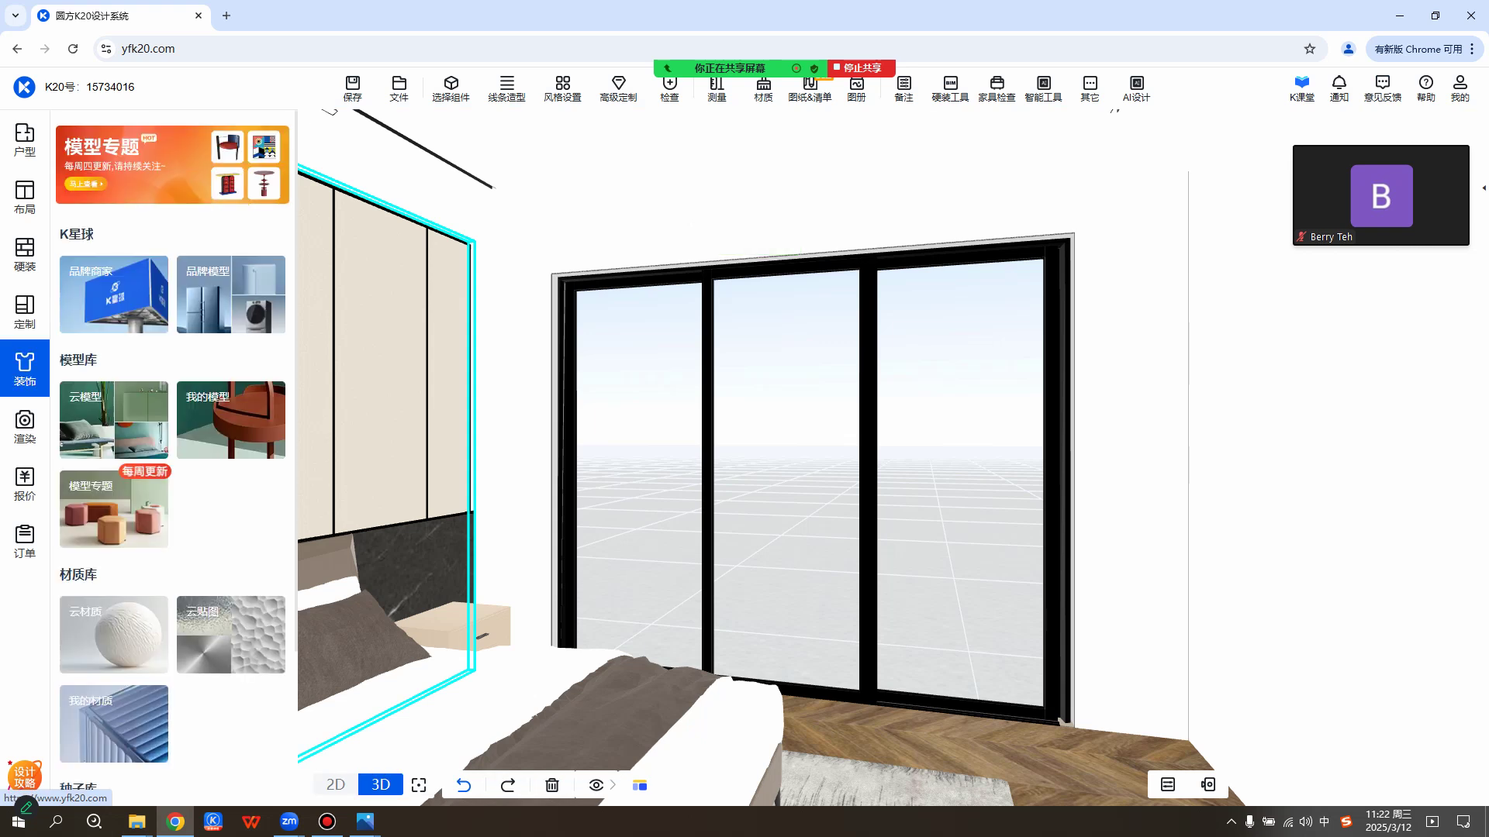
left_click(114, 419)
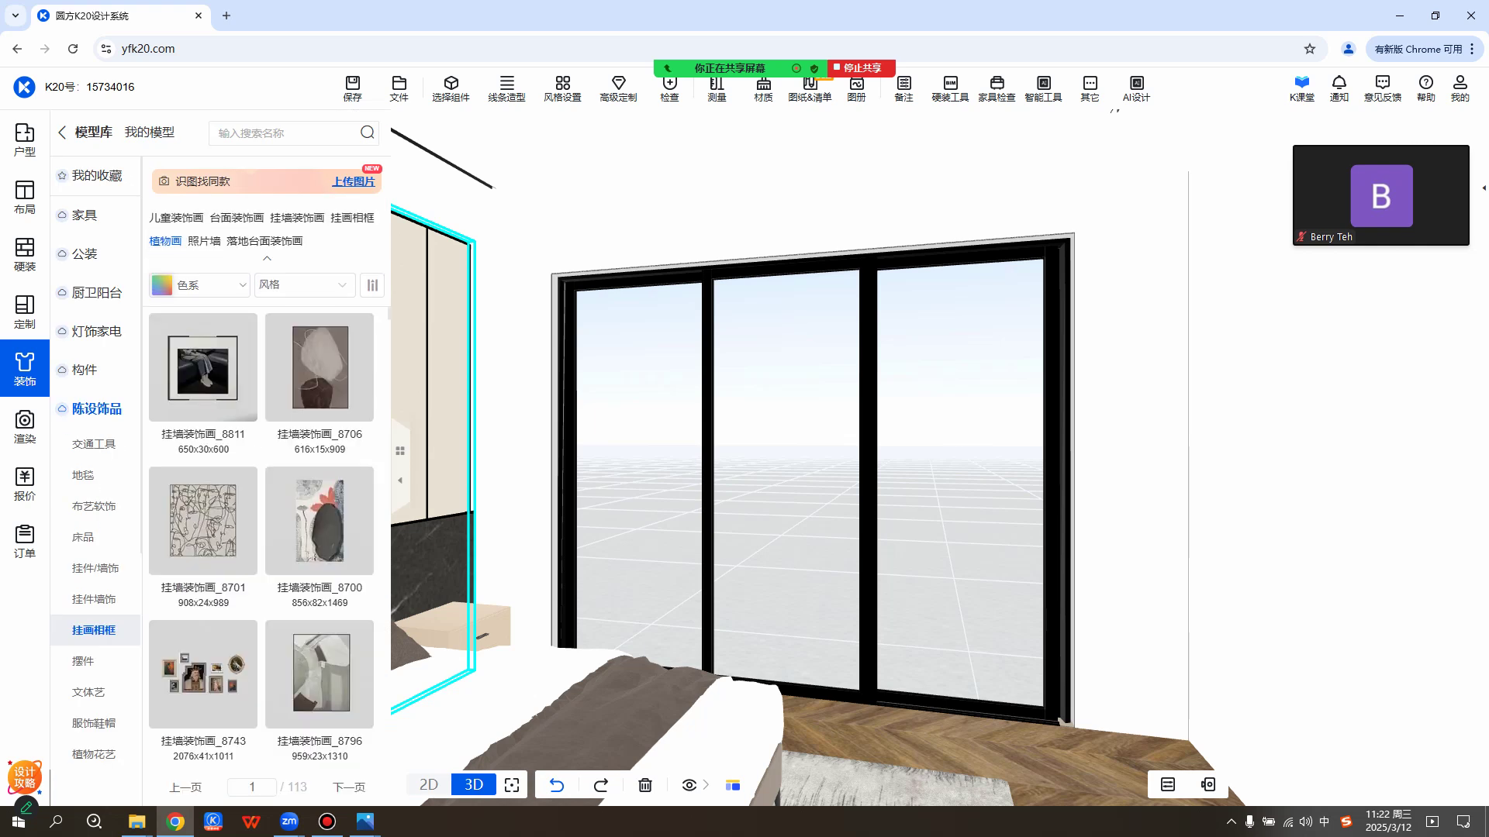
left_click(62, 133)
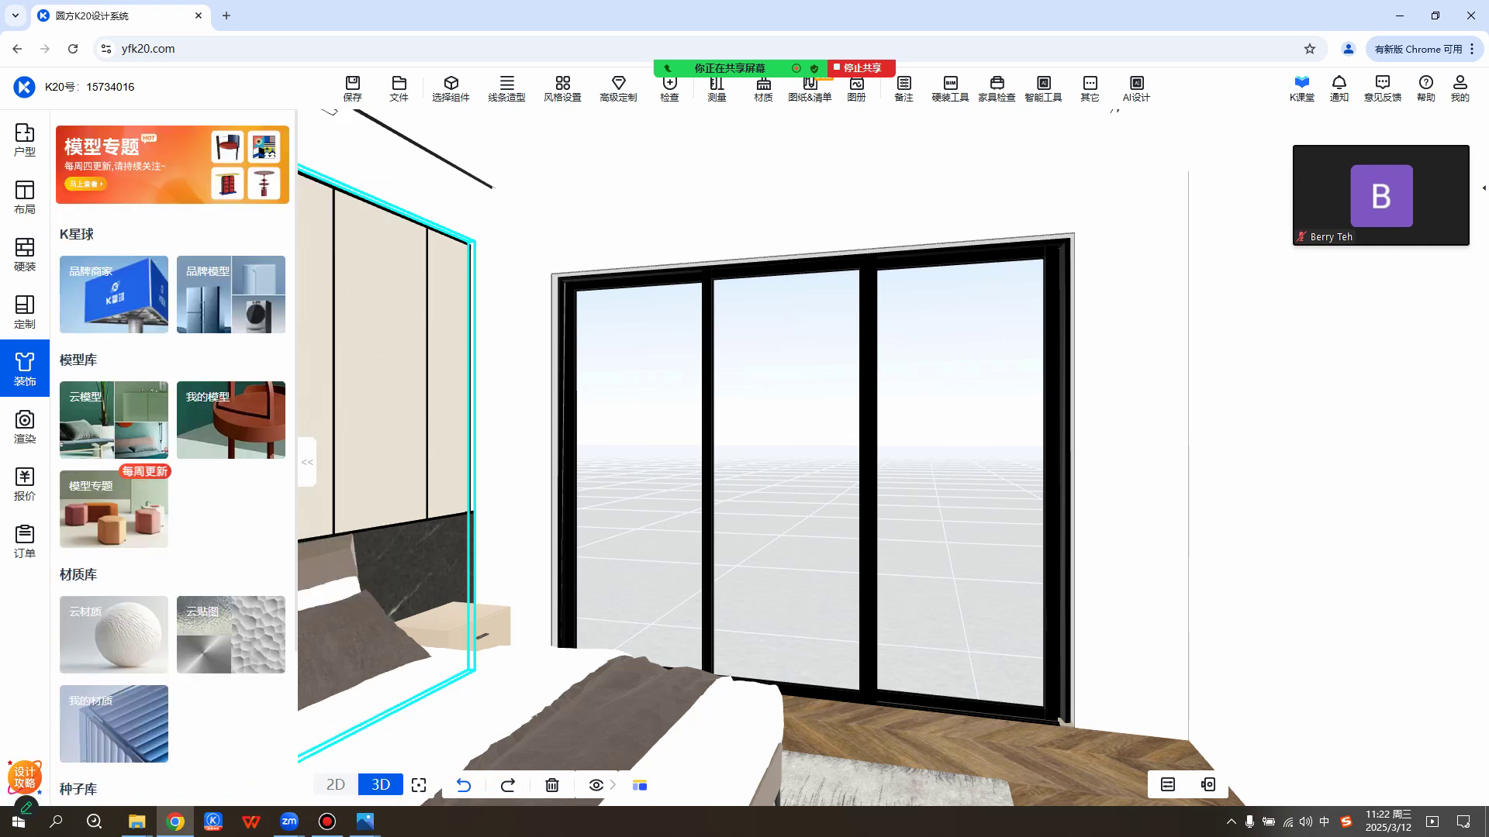
left_click(124, 418)
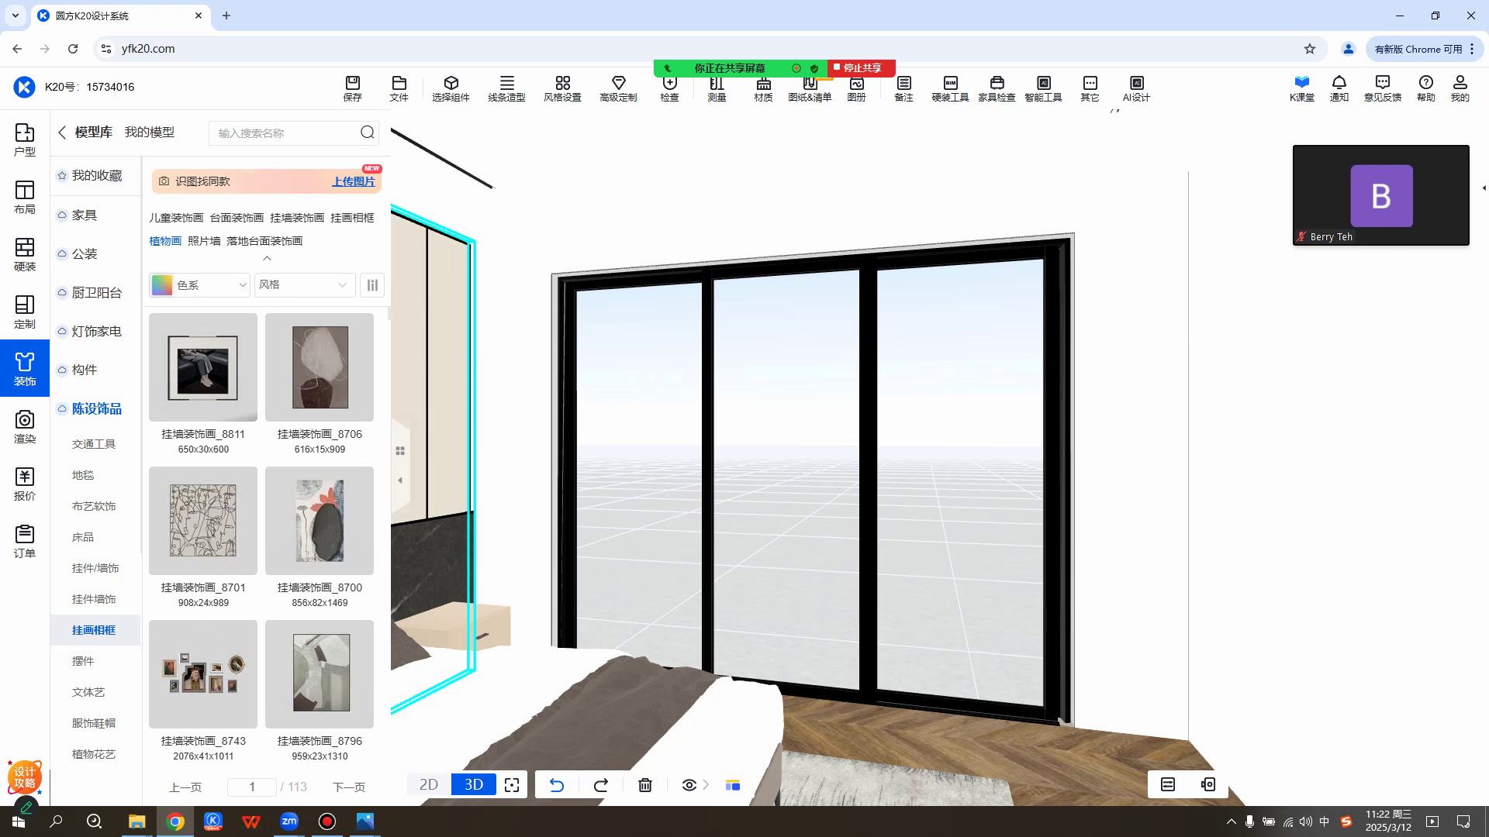
scroll(94, 466, "down", 1)
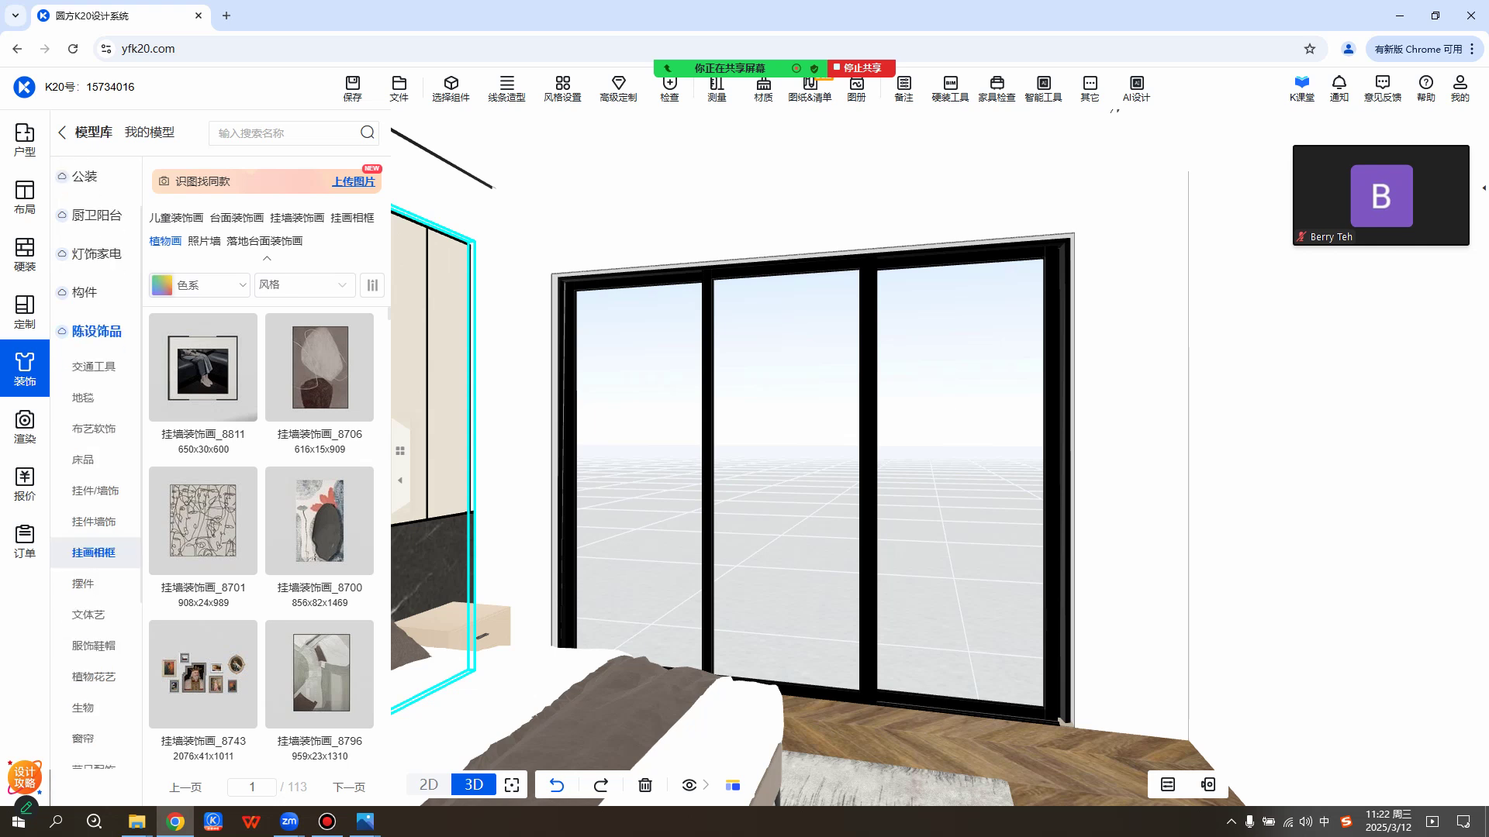
scroll(94, 465, "down", 1)
left_click(83, 661)
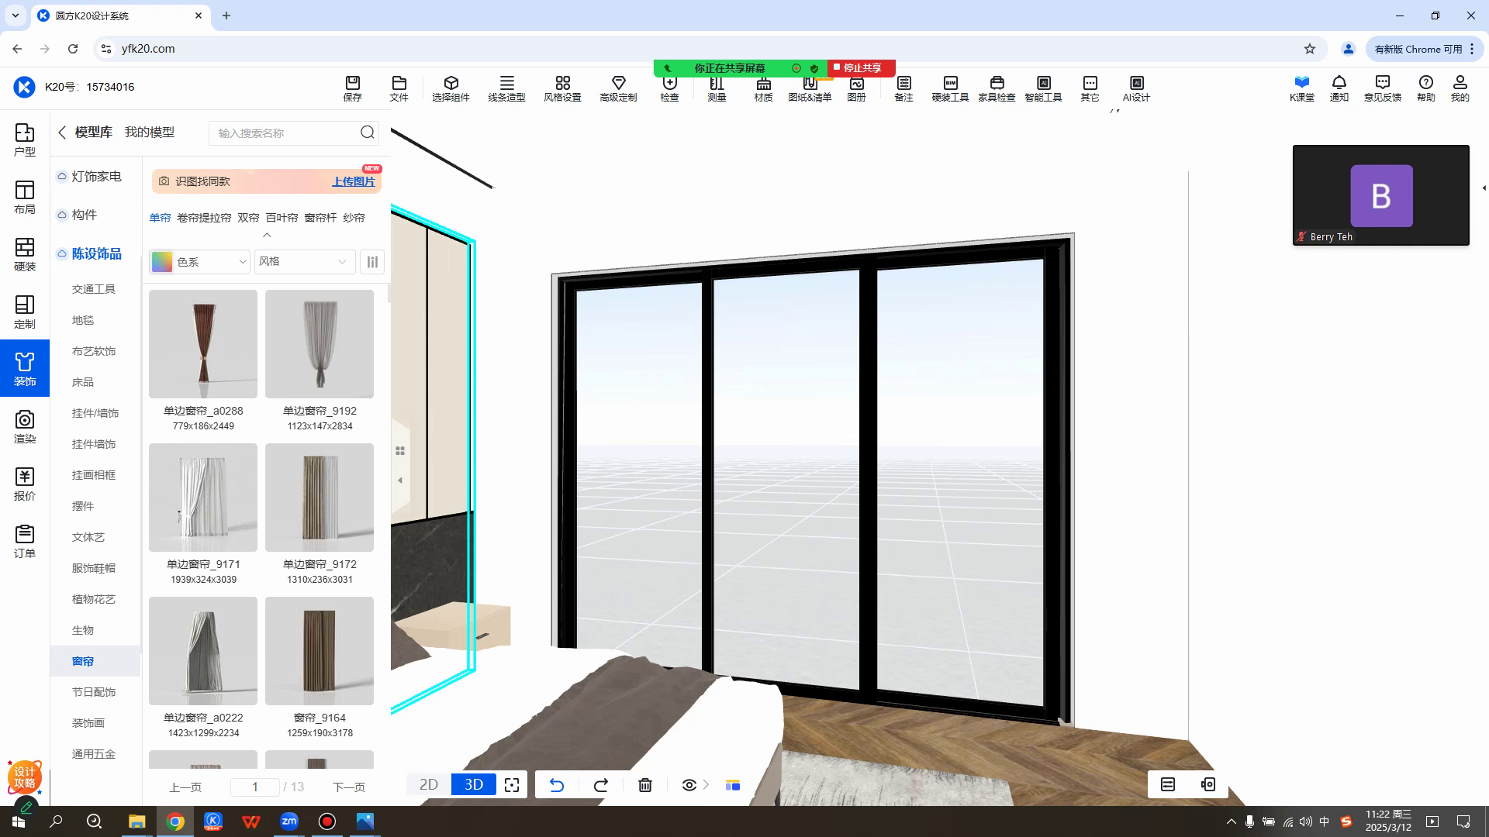
left_click(248, 217)
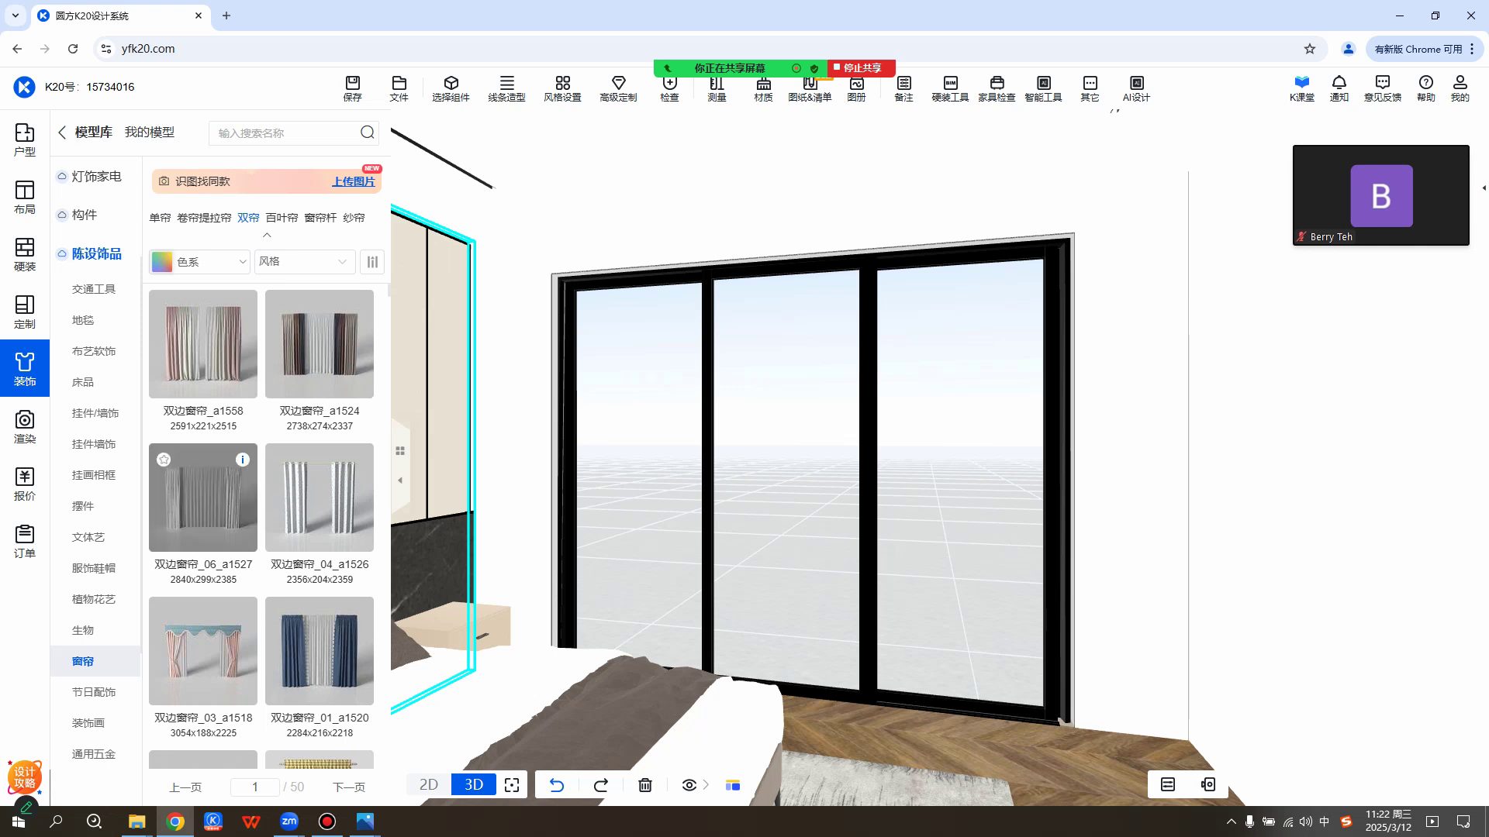
Browse the double curtain models (双帘) through page 15 to find 双边窗帘_8129.
scroll(261, 527, "down", 5)
scroll(261, 525, "down", 5)
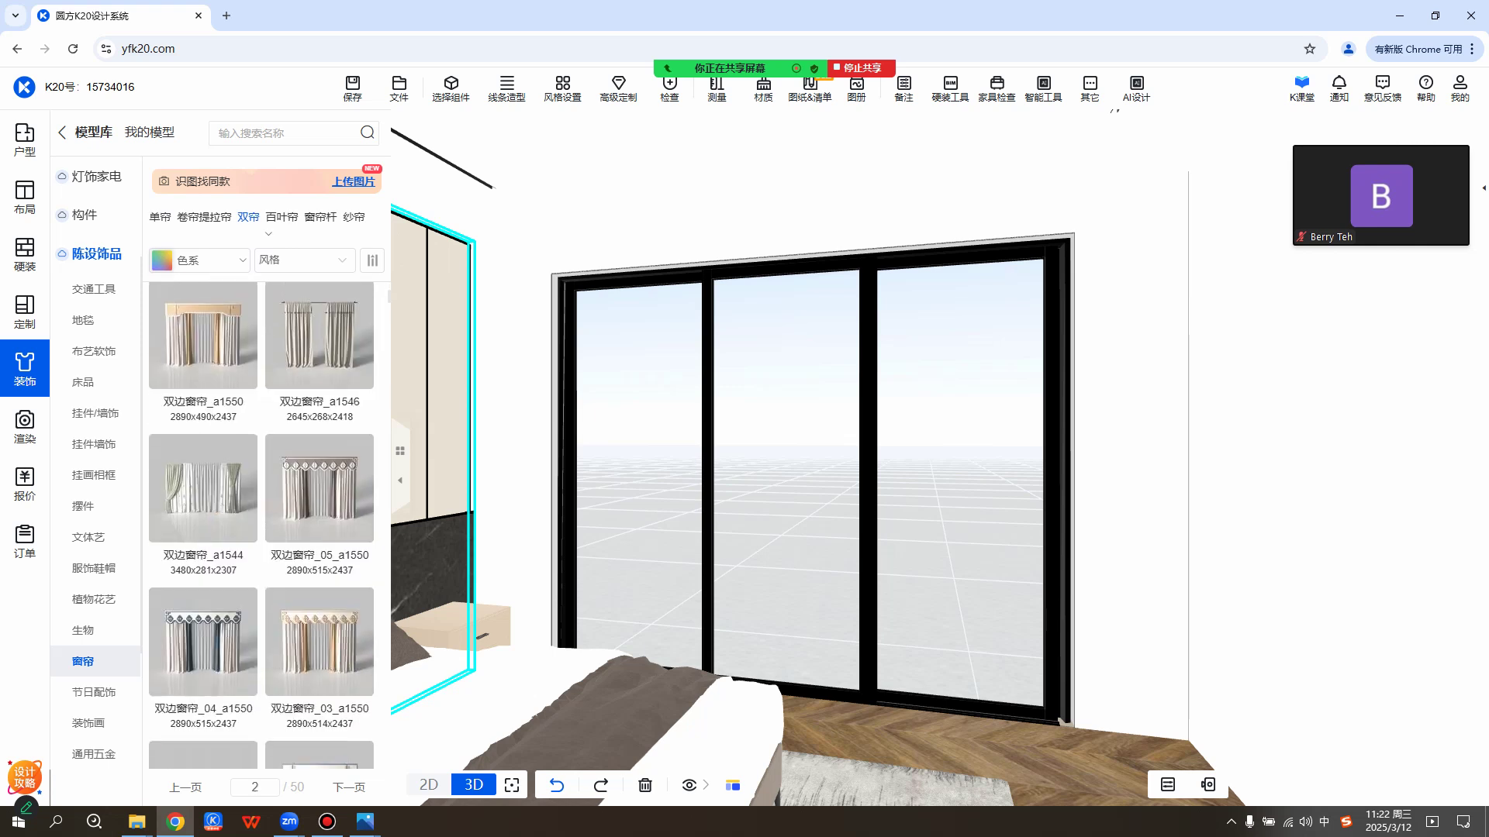
scroll(261, 526, "down", 5)
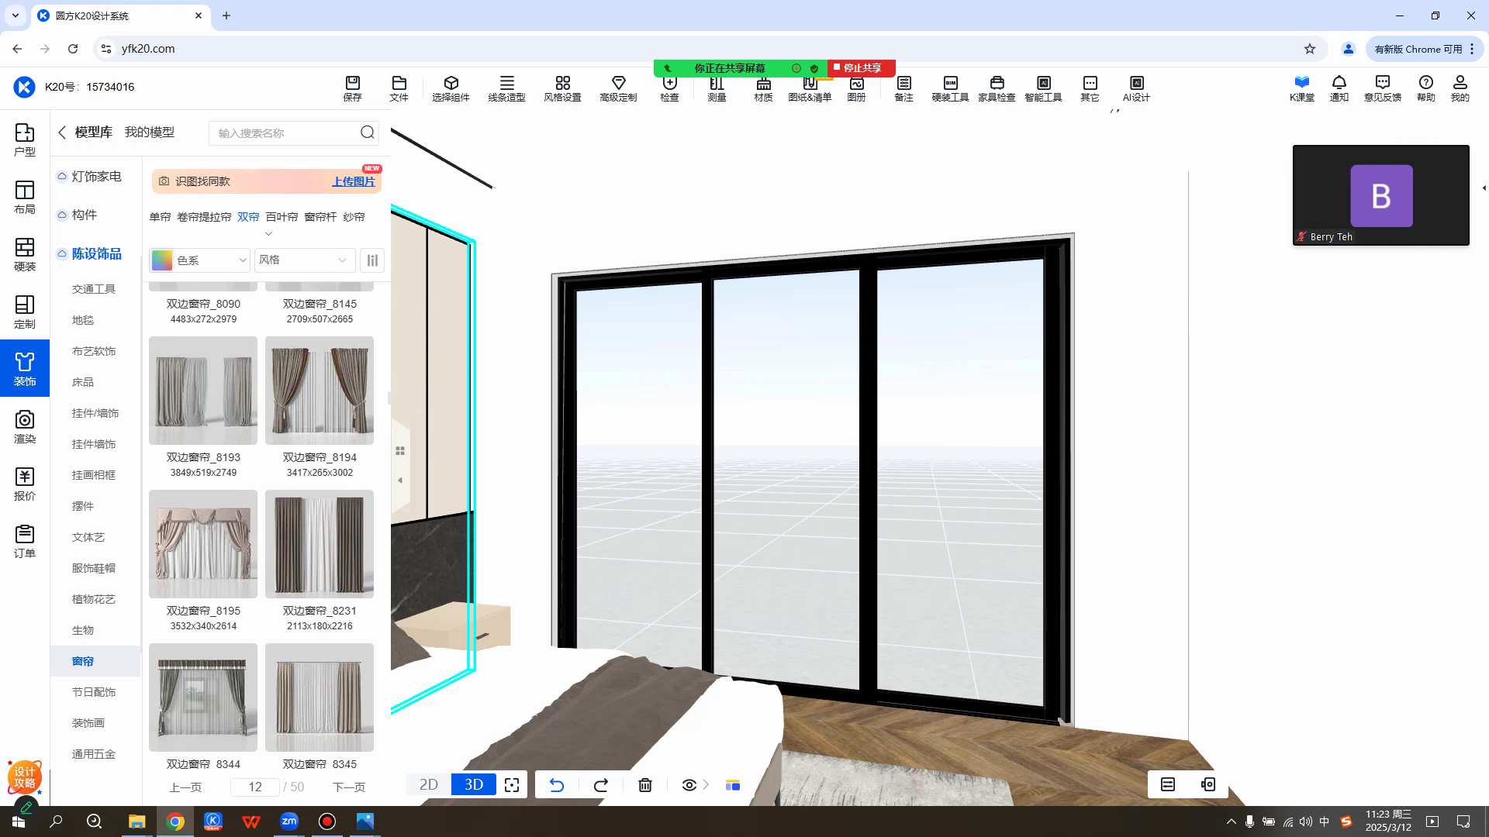
scroll(262, 525, "down", 8)
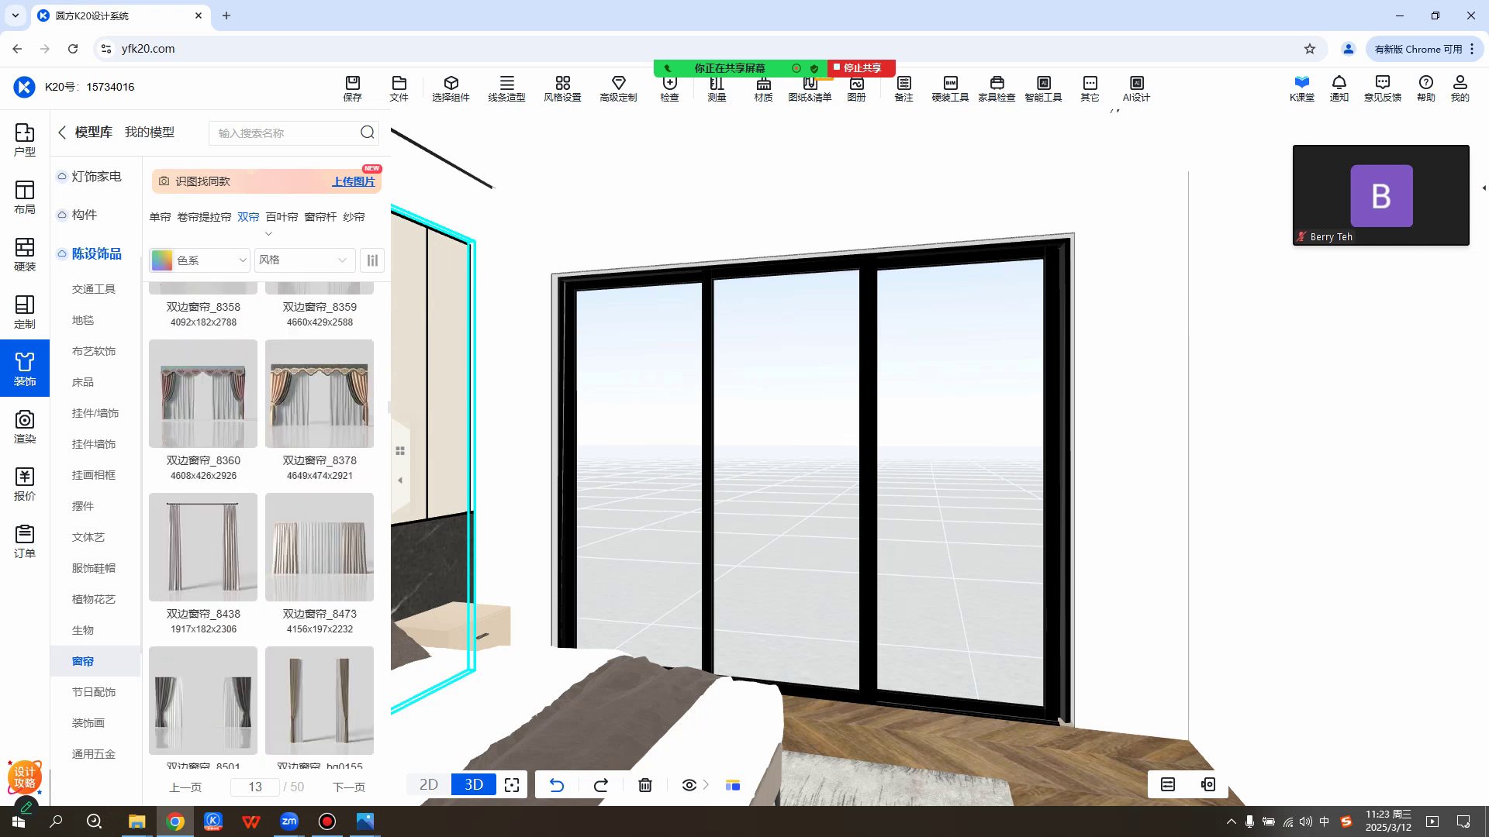
scroll(261, 525, "down", 8)
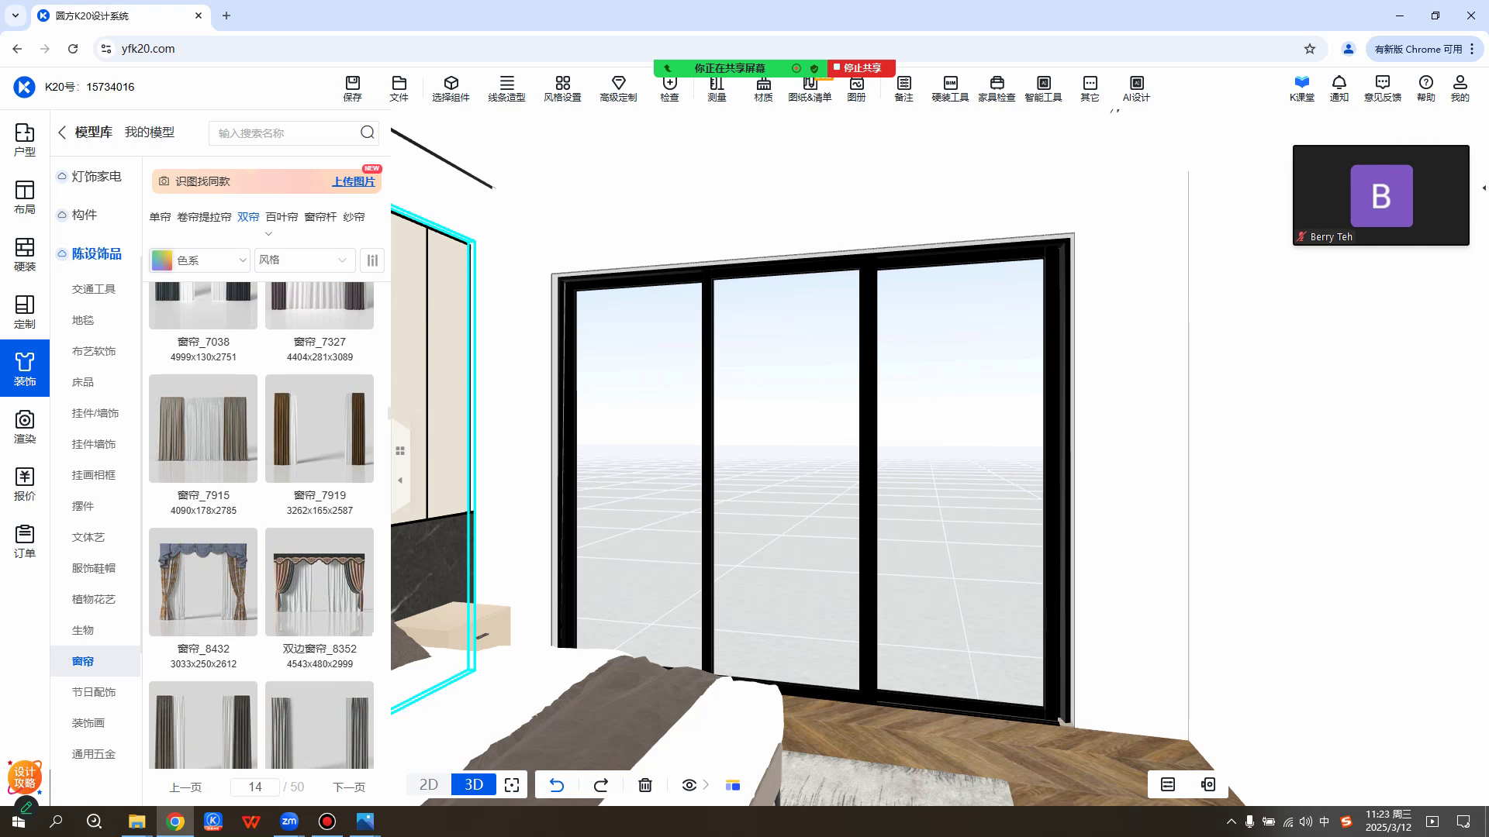
scroll(261, 526, "down", 5)
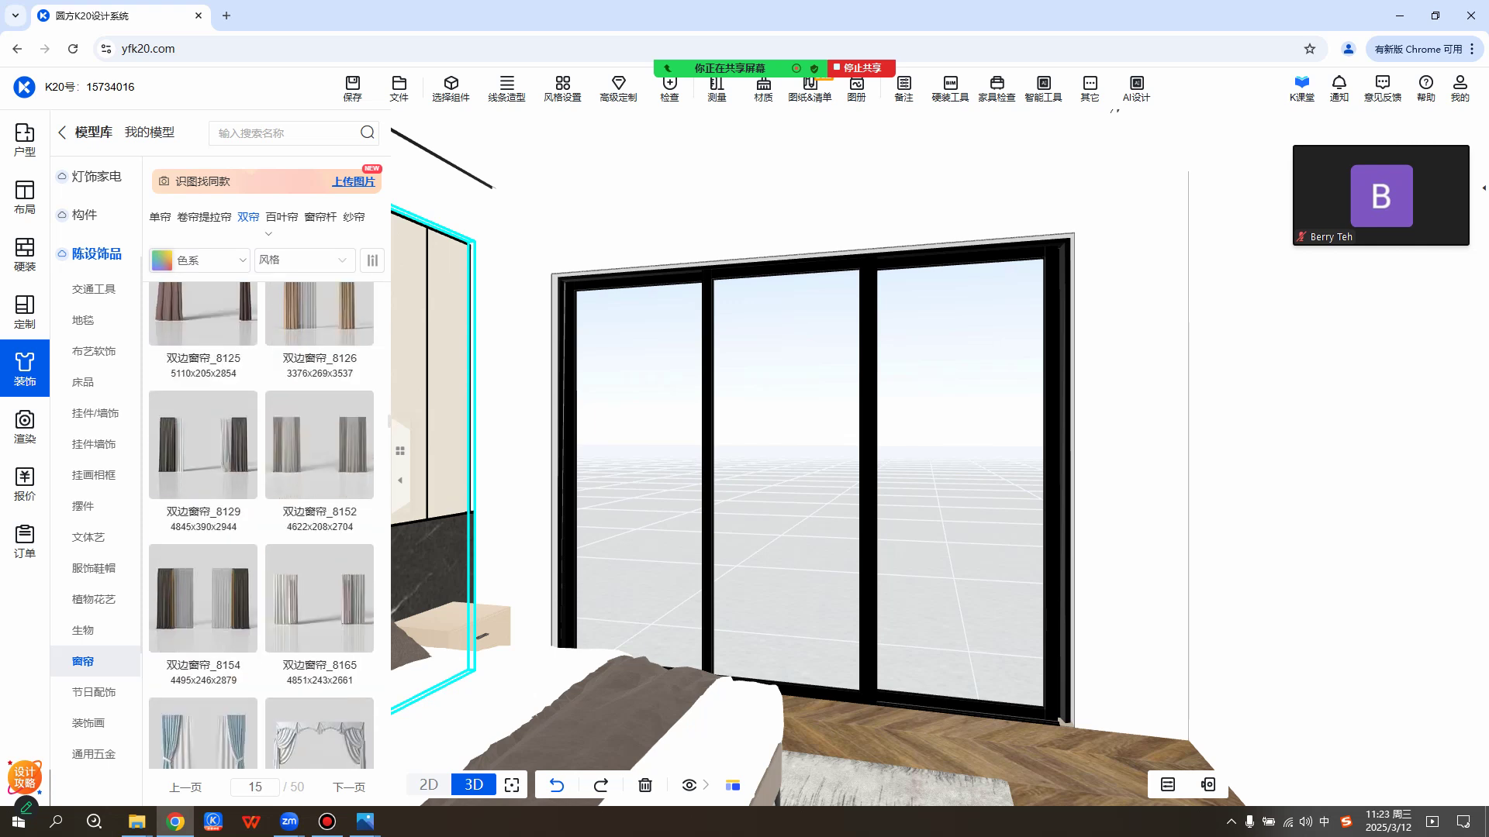
mouse_move(243, 408)
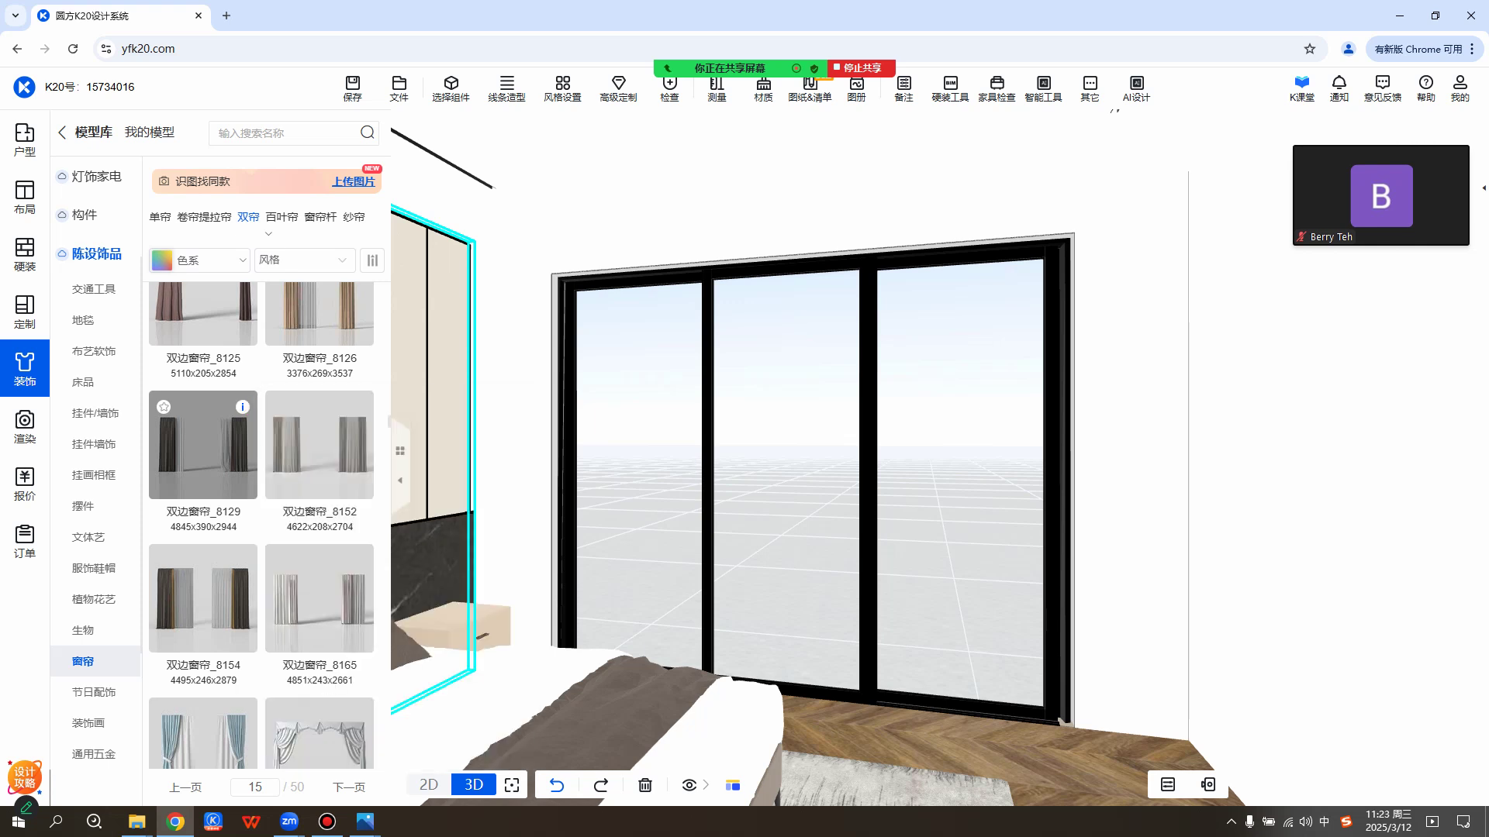
left_click(214, 446)
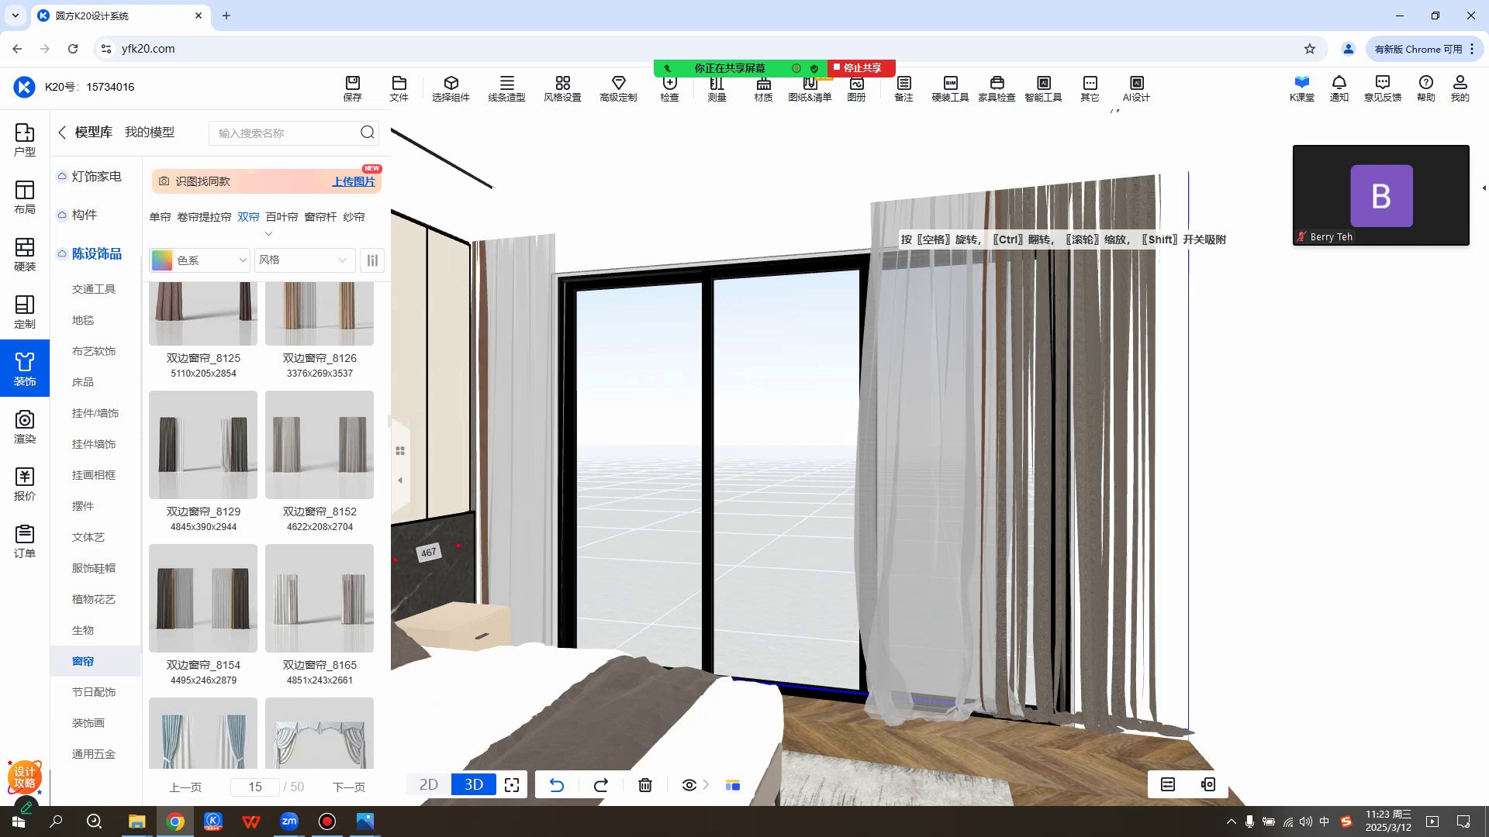
key("Escape")
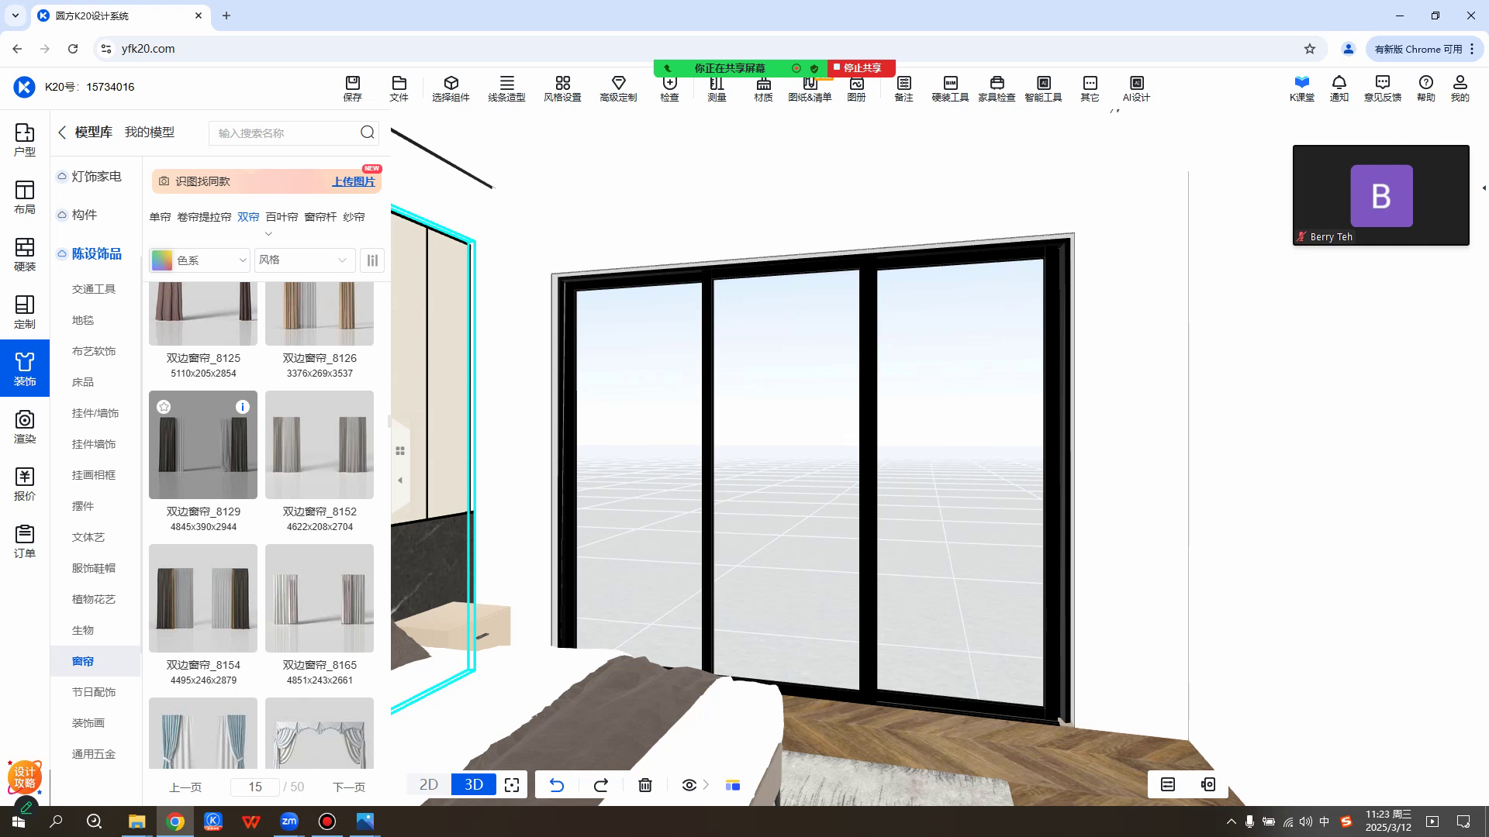
left_click(203, 450)
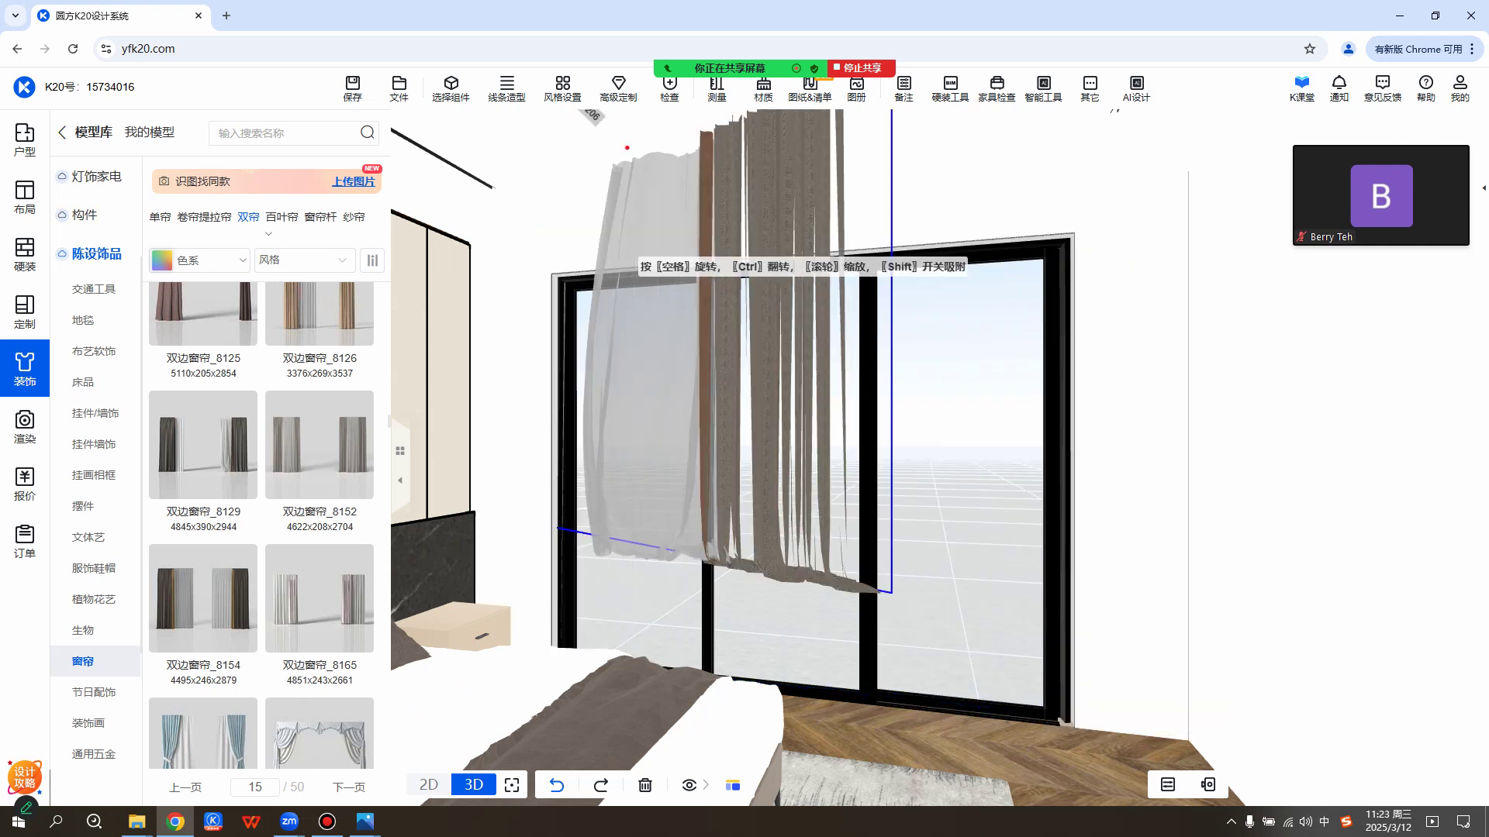
key("Escape")
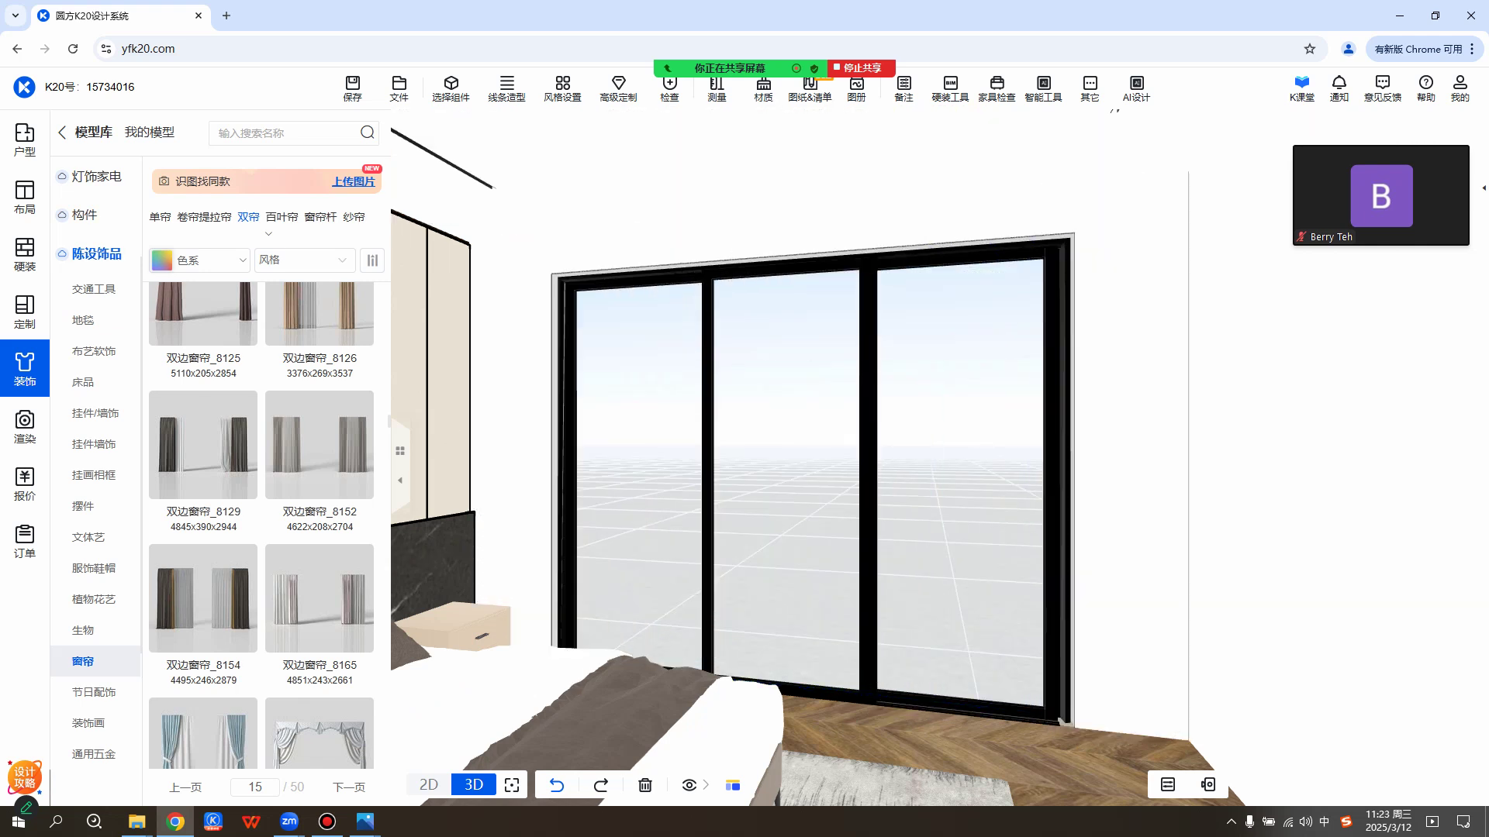
Place the double curtain 双边窗帘_8129 on the wall in front of the black-framed glass doors.
left_click_drag(861, 481, 733, 481)
right_click_drag(733, 481, 820, 500)
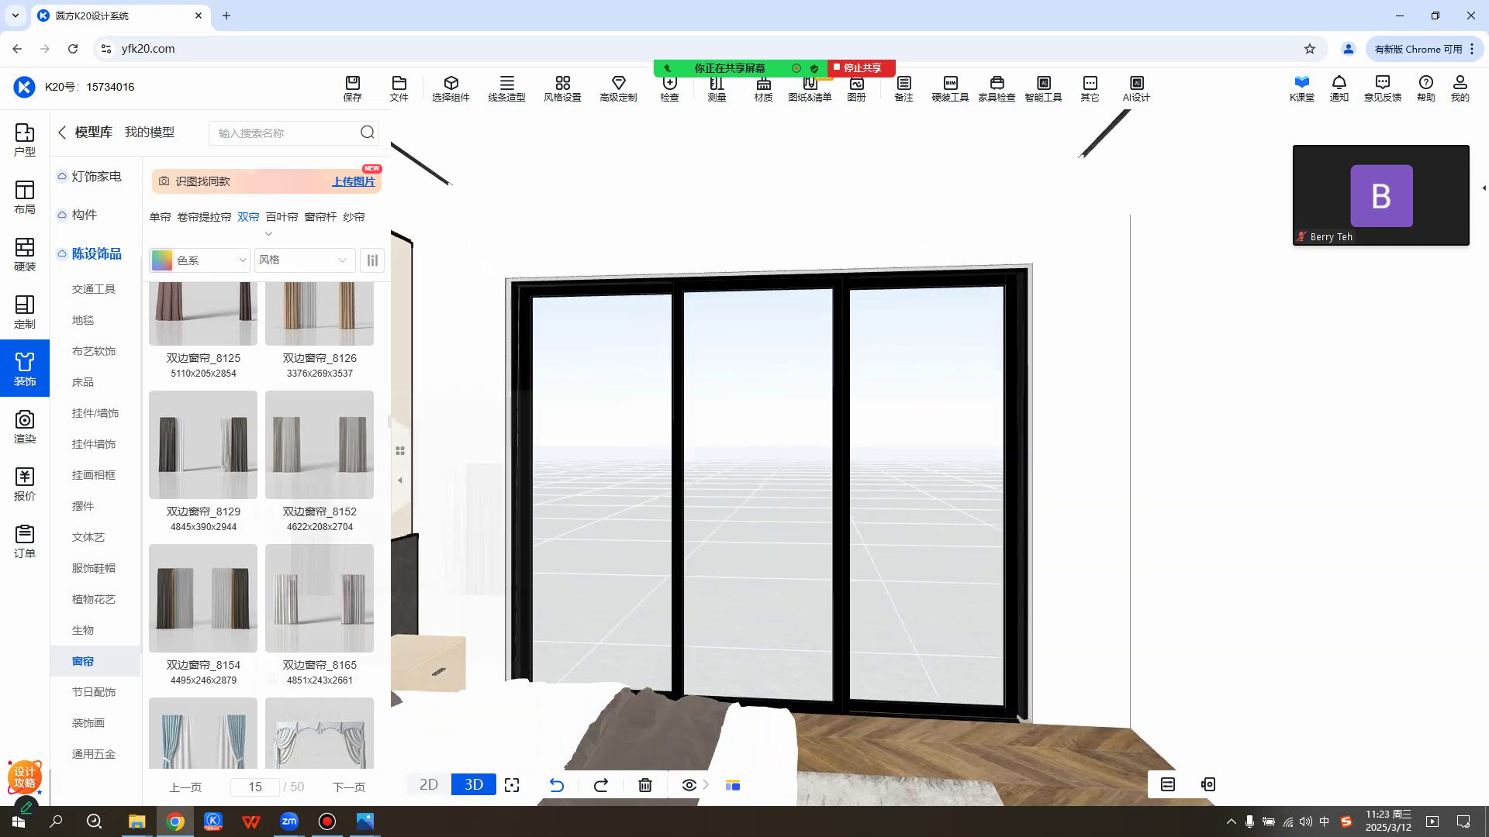
left_click(203, 445)
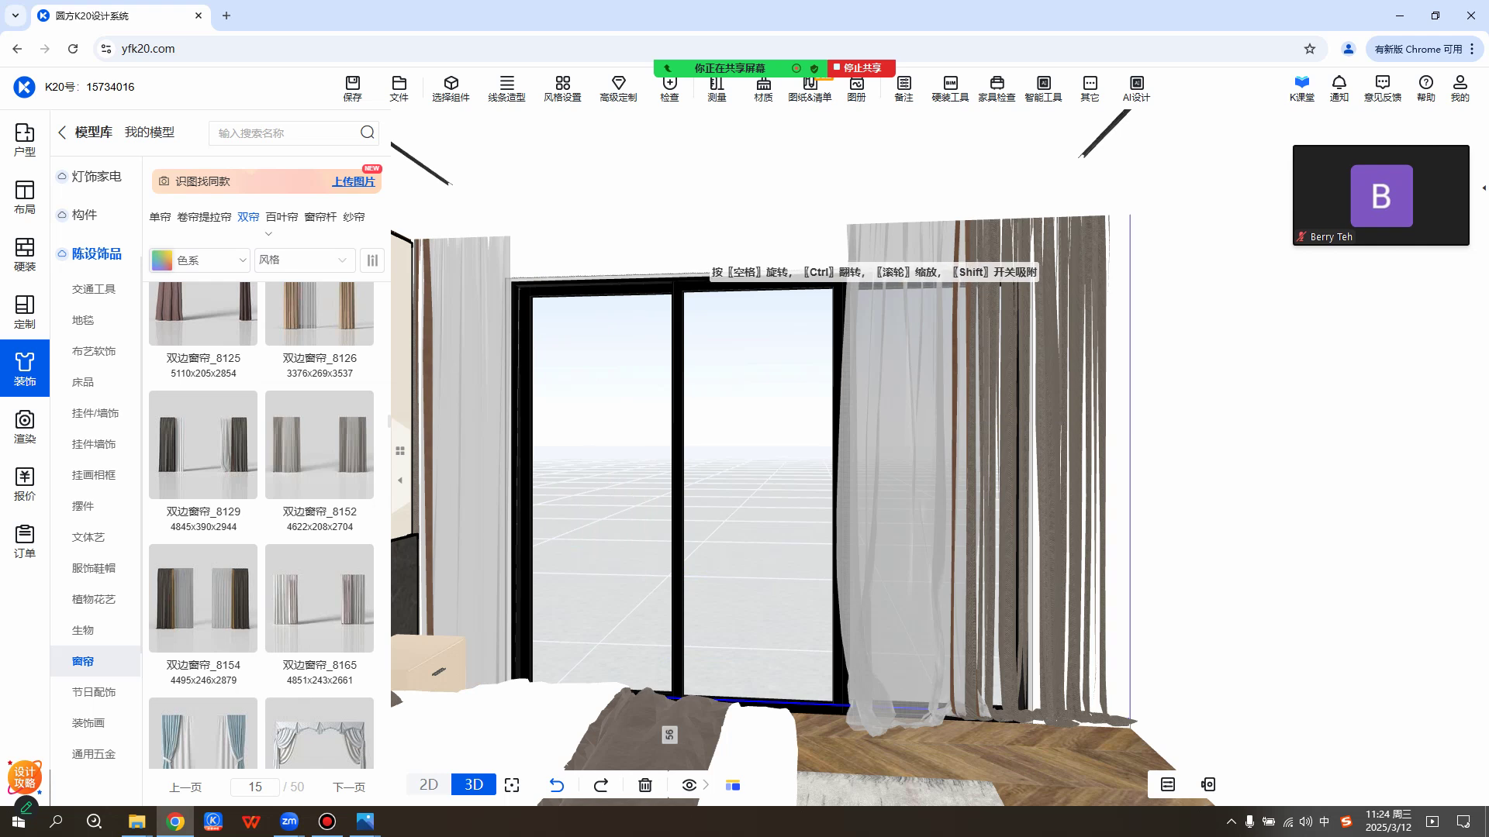
key("space")
key("space")
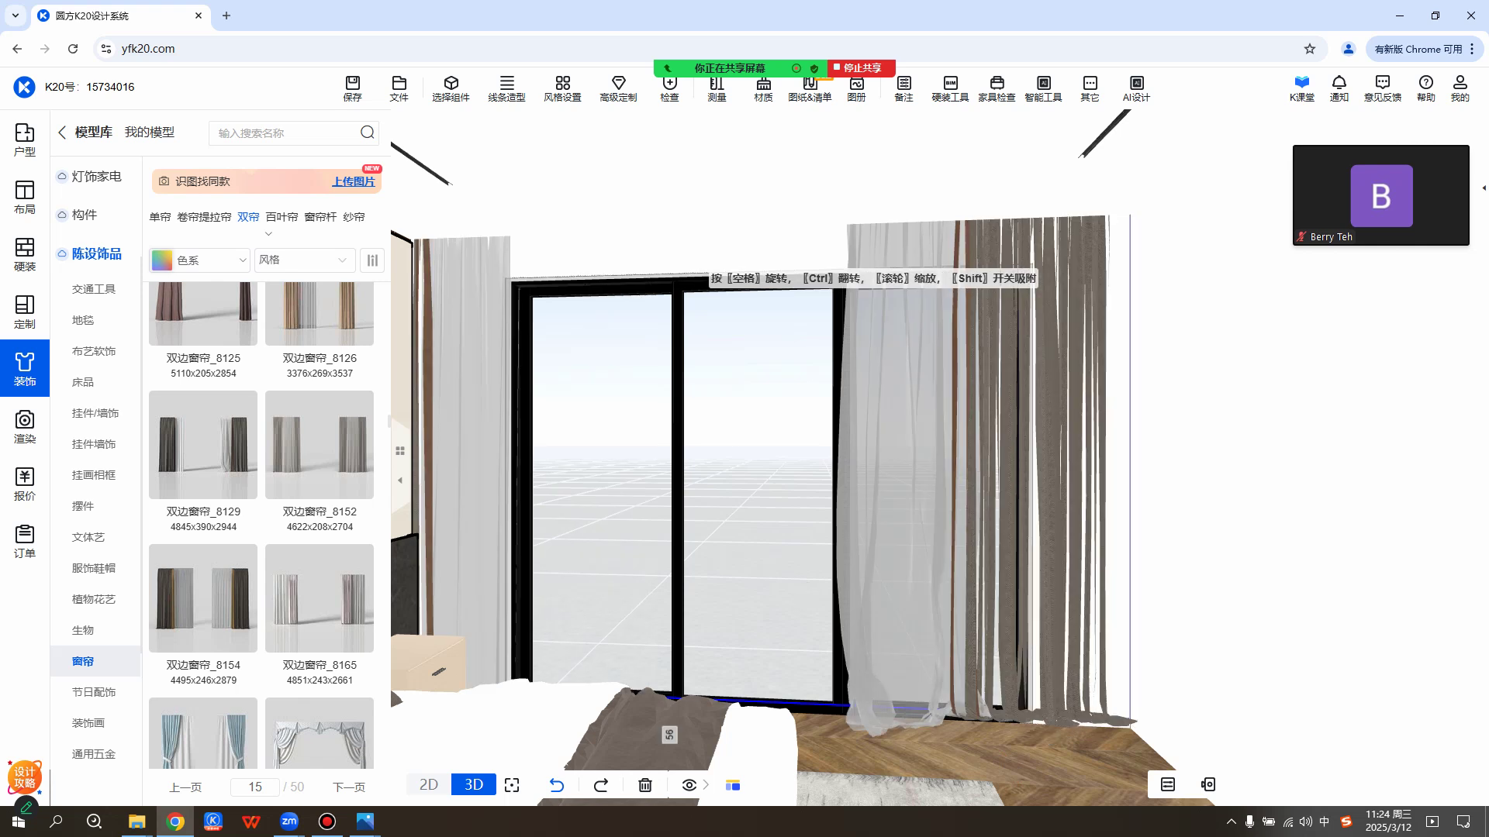
left_click(692, 268)
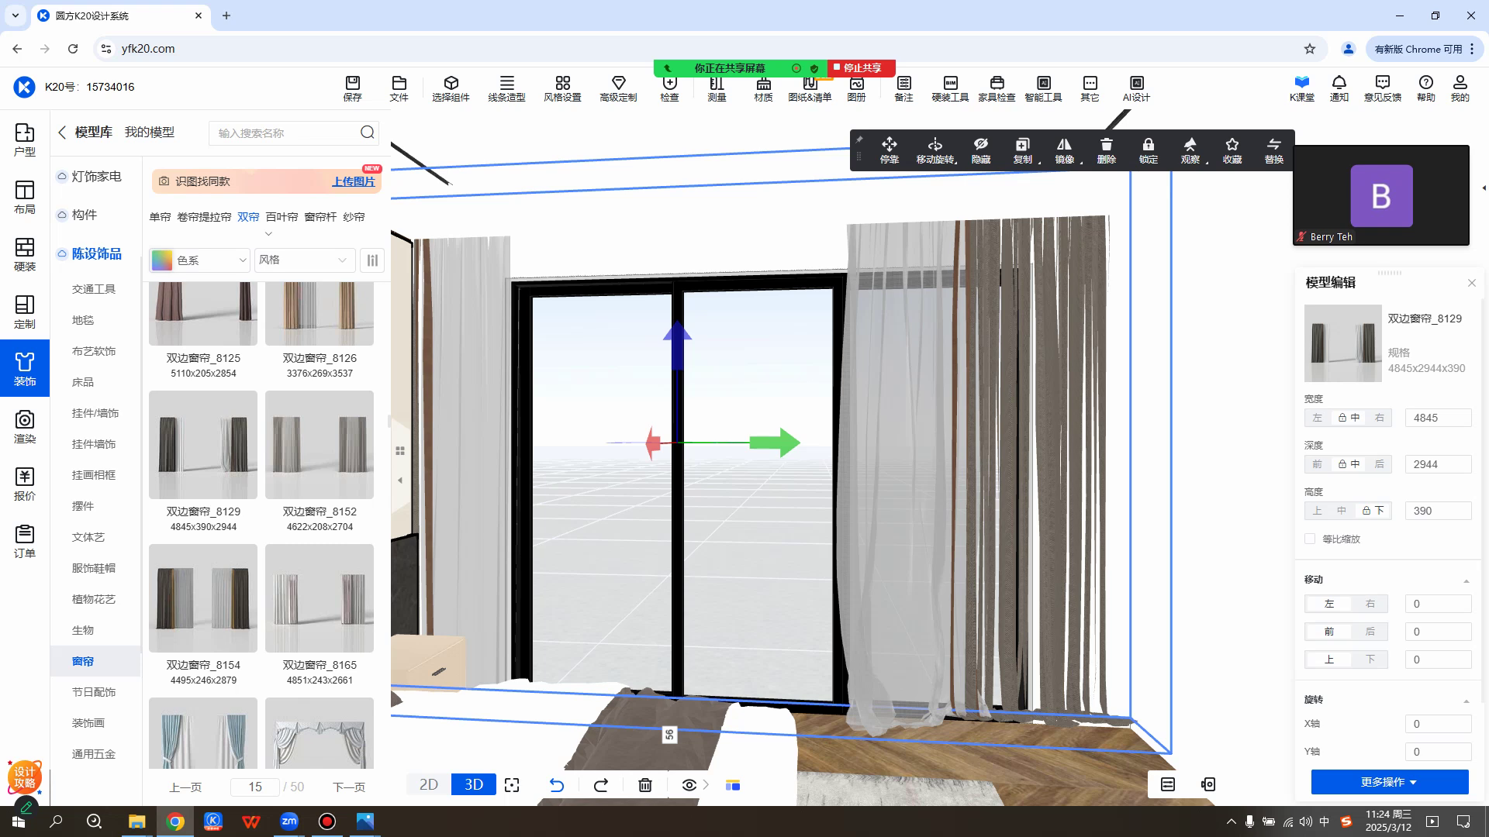
Set the width of the curtain at the glass doors to 4000 mm and deselect it.
left_click(1438, 418)
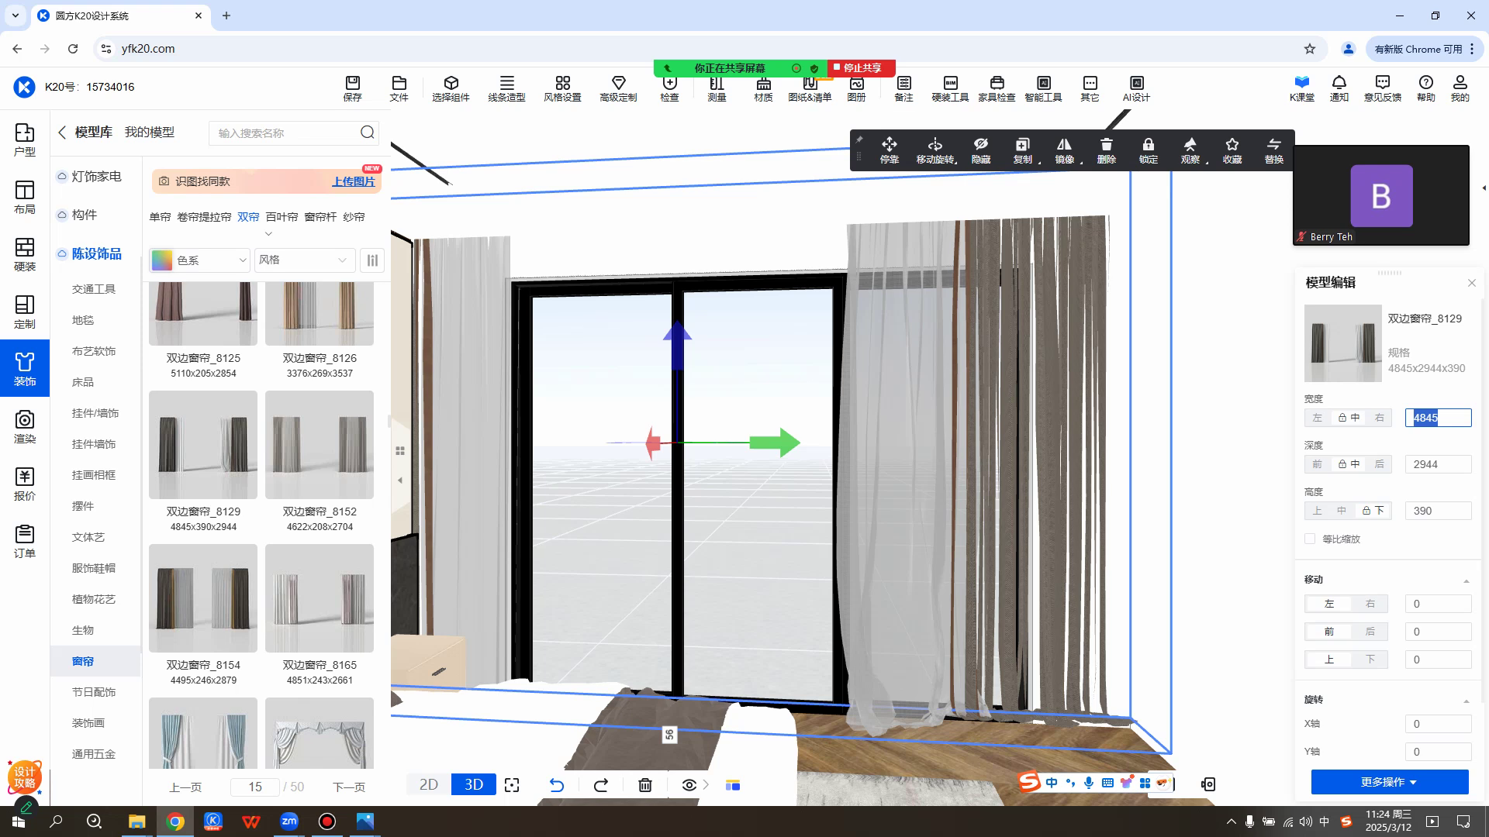
type("4000")
key("Return")
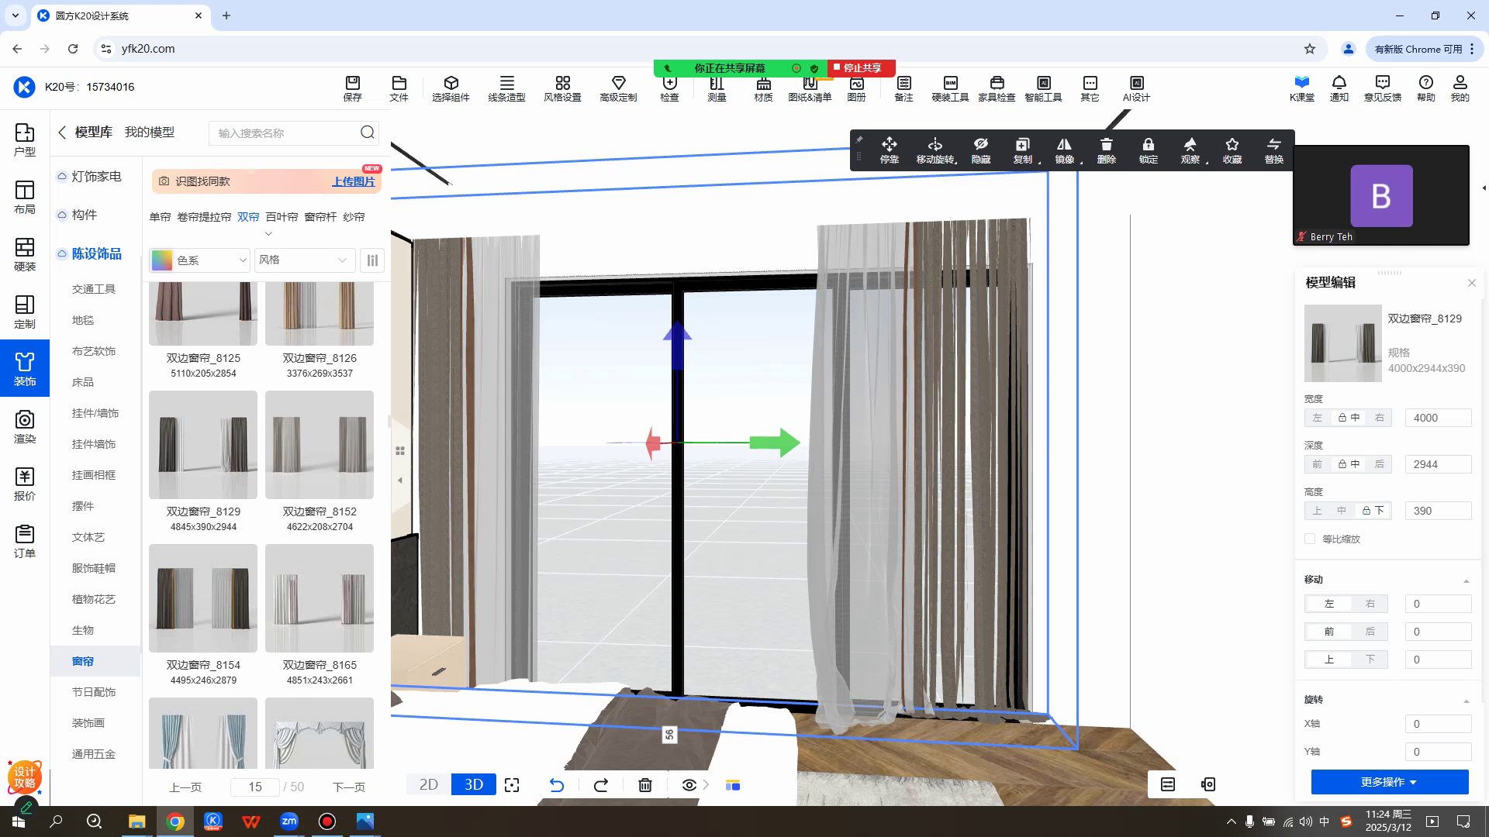
left_click(1436, 464)
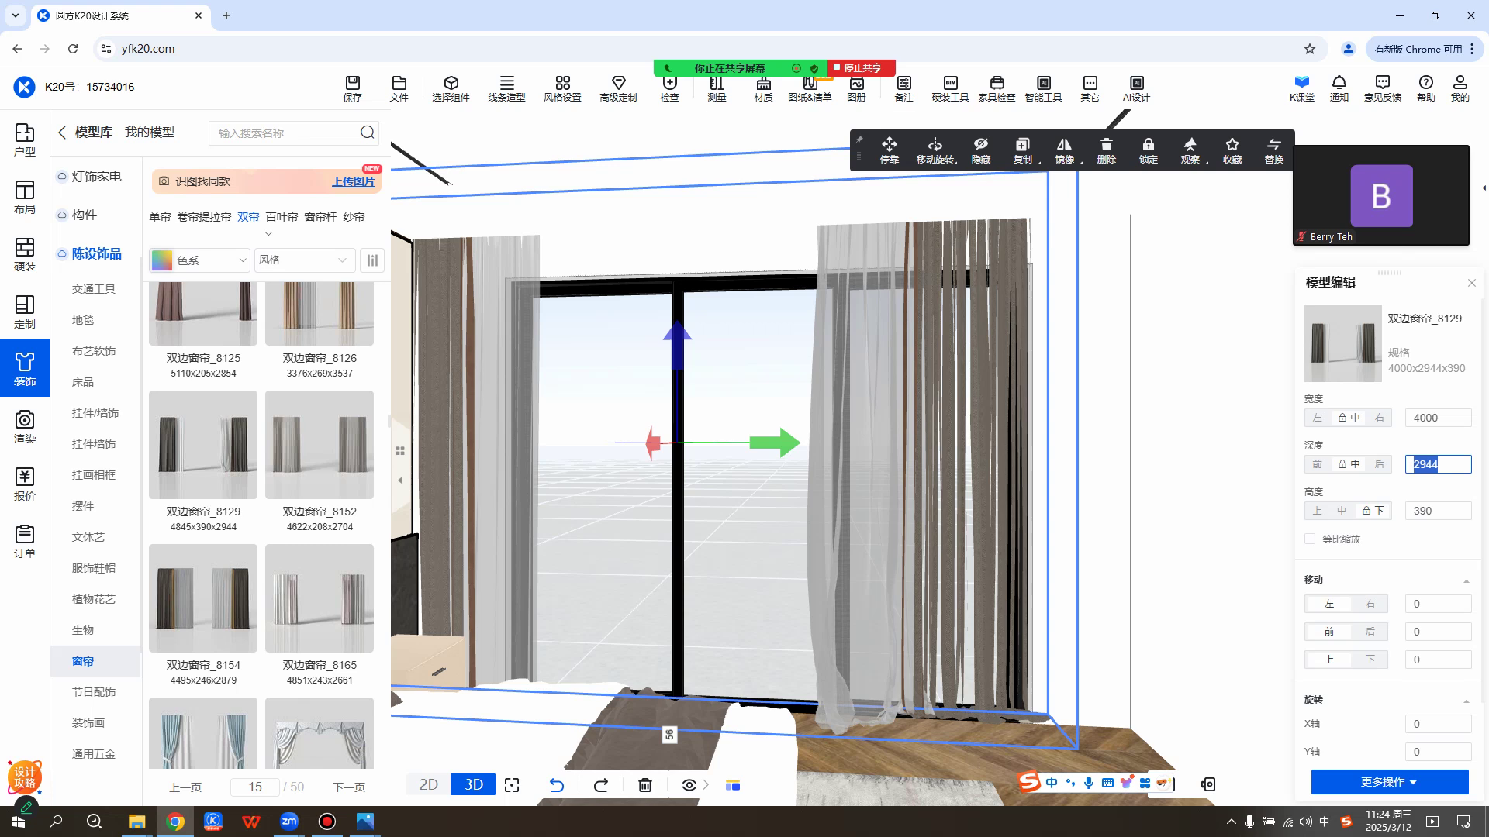
left_click_drag(799, 450, 926, 467)
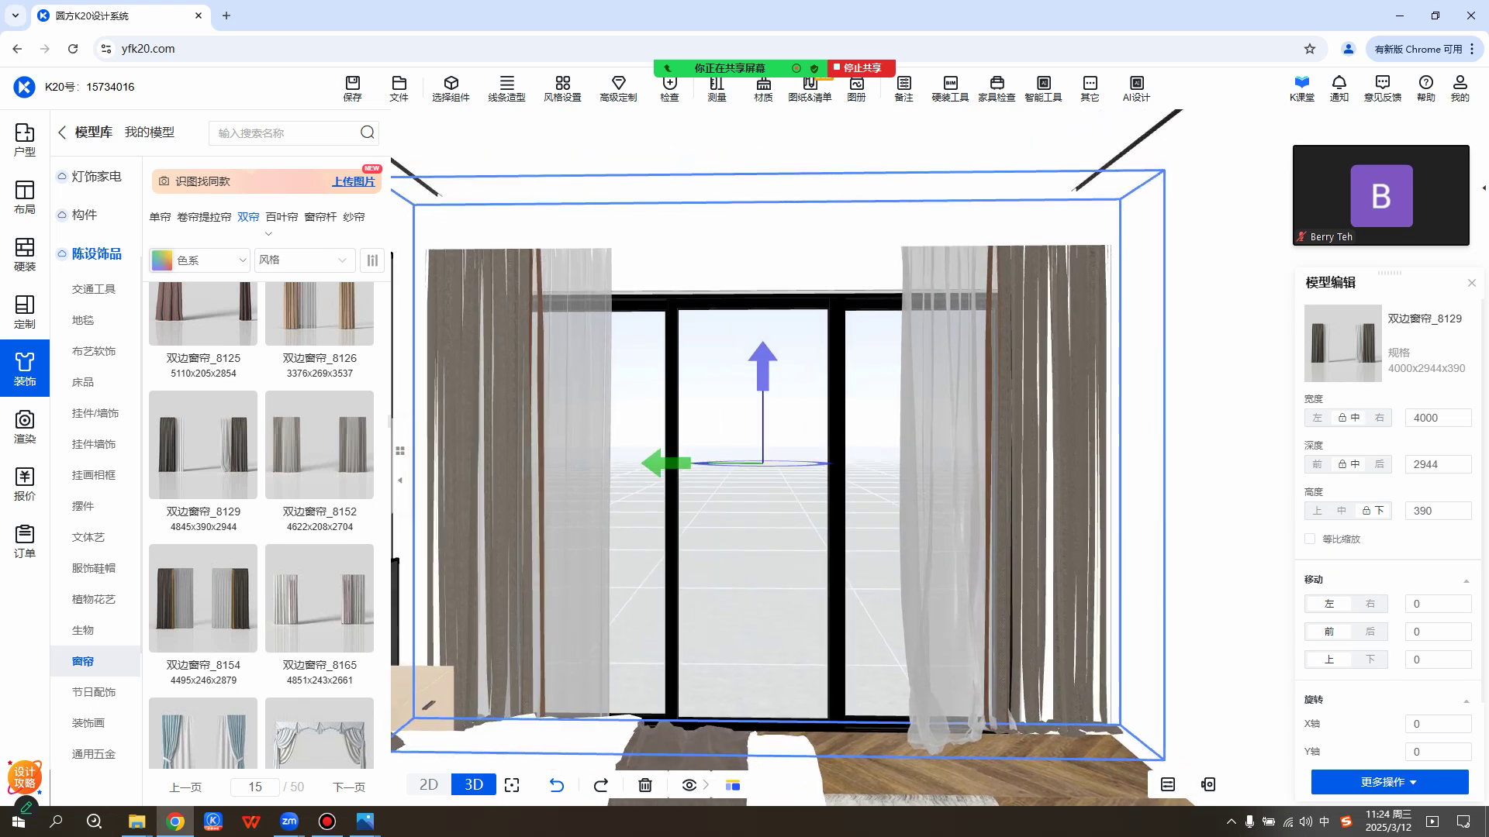
left_click(783, 250)
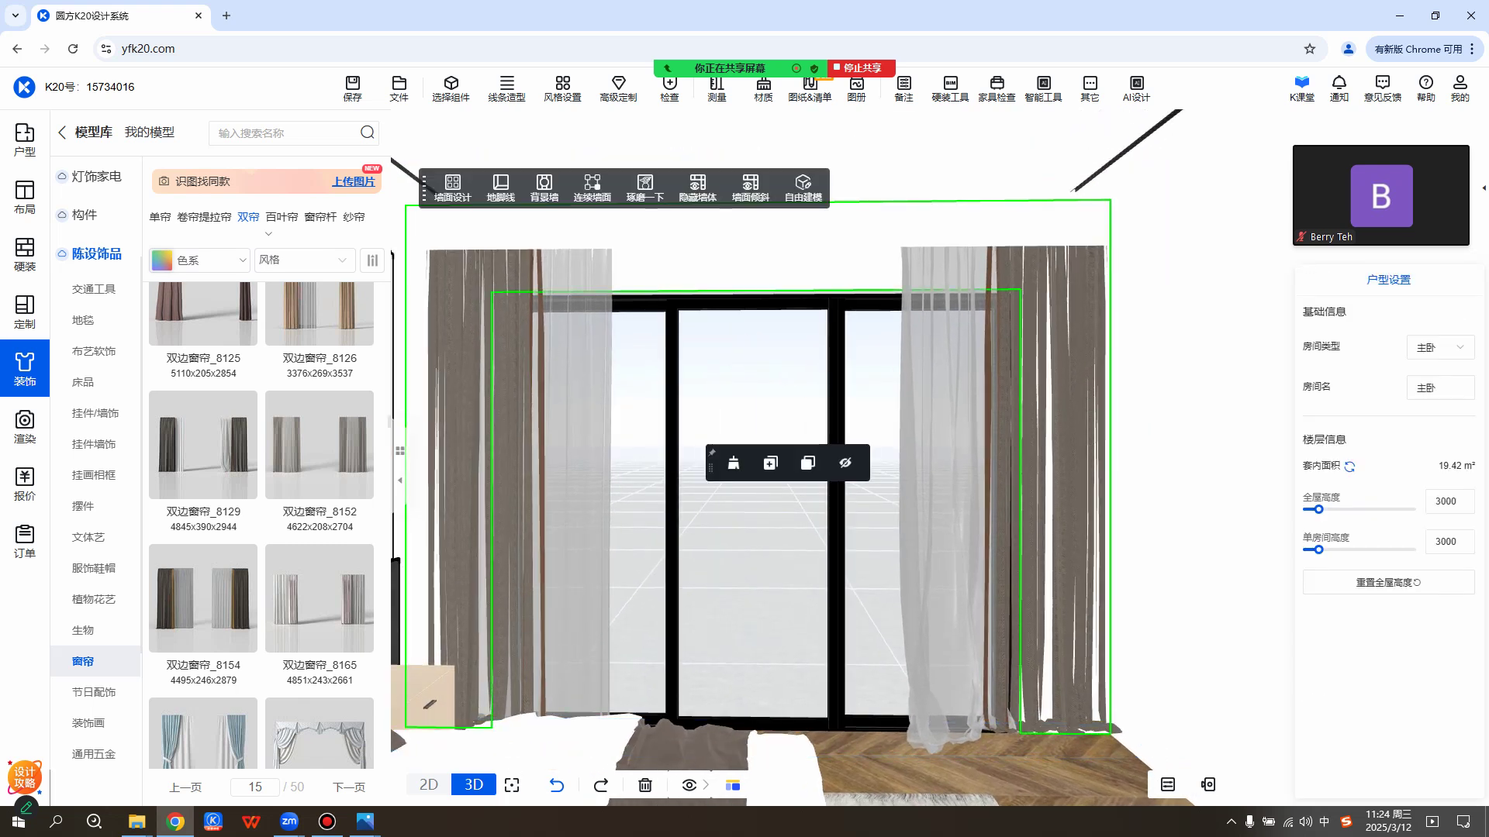
key("Escape")
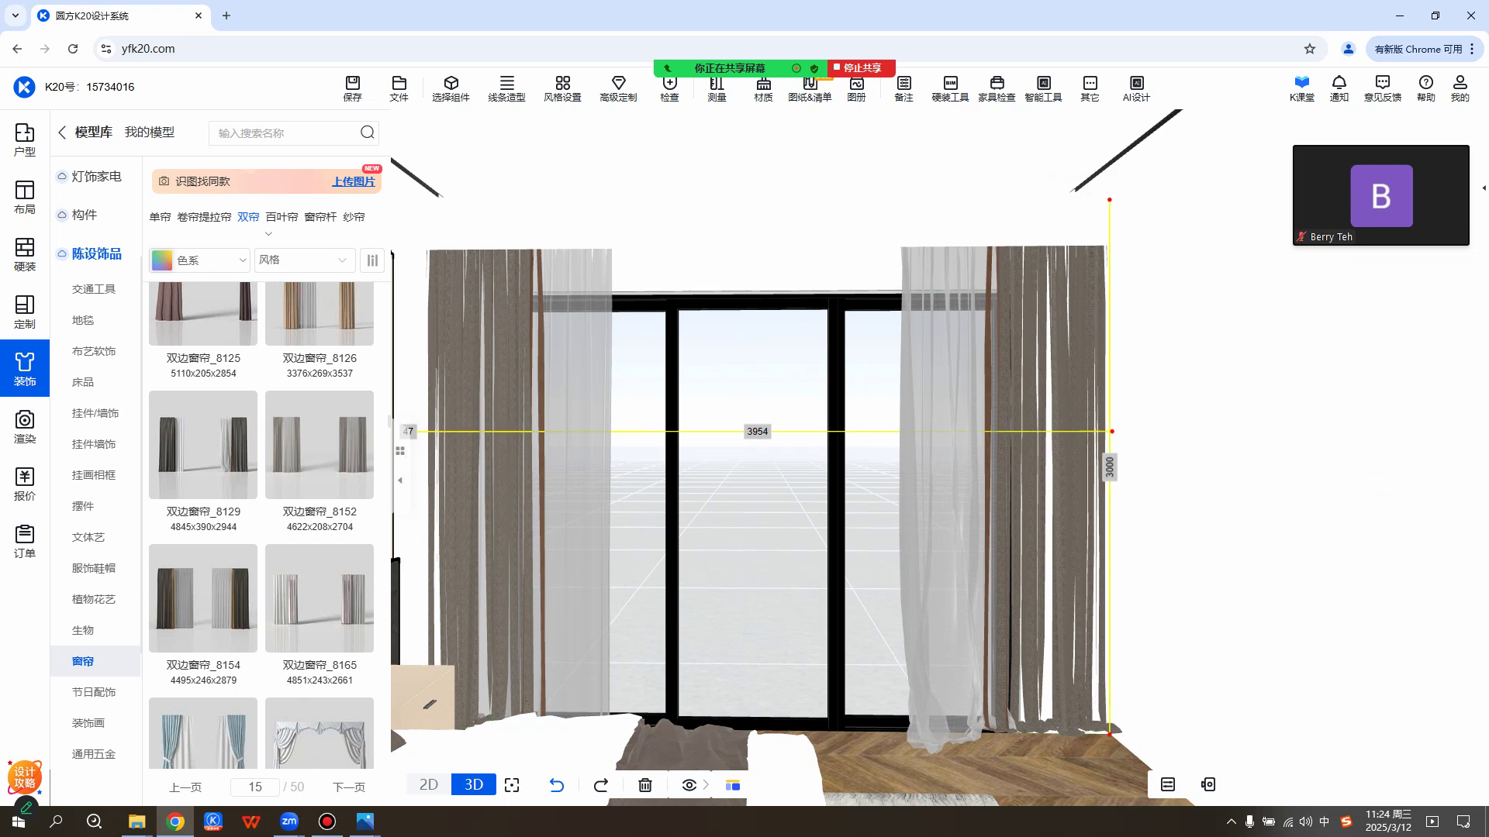
Examine how the curtain sits against the glass doors and side walls from inside and outside the room.
scroll(753, 426, "up", 5)
left_click_drag(752, 427, 631, 426)
scroll(822, 428, "down", 5)
scroll(822, 428, "down", 4)
left_click(822, 434)
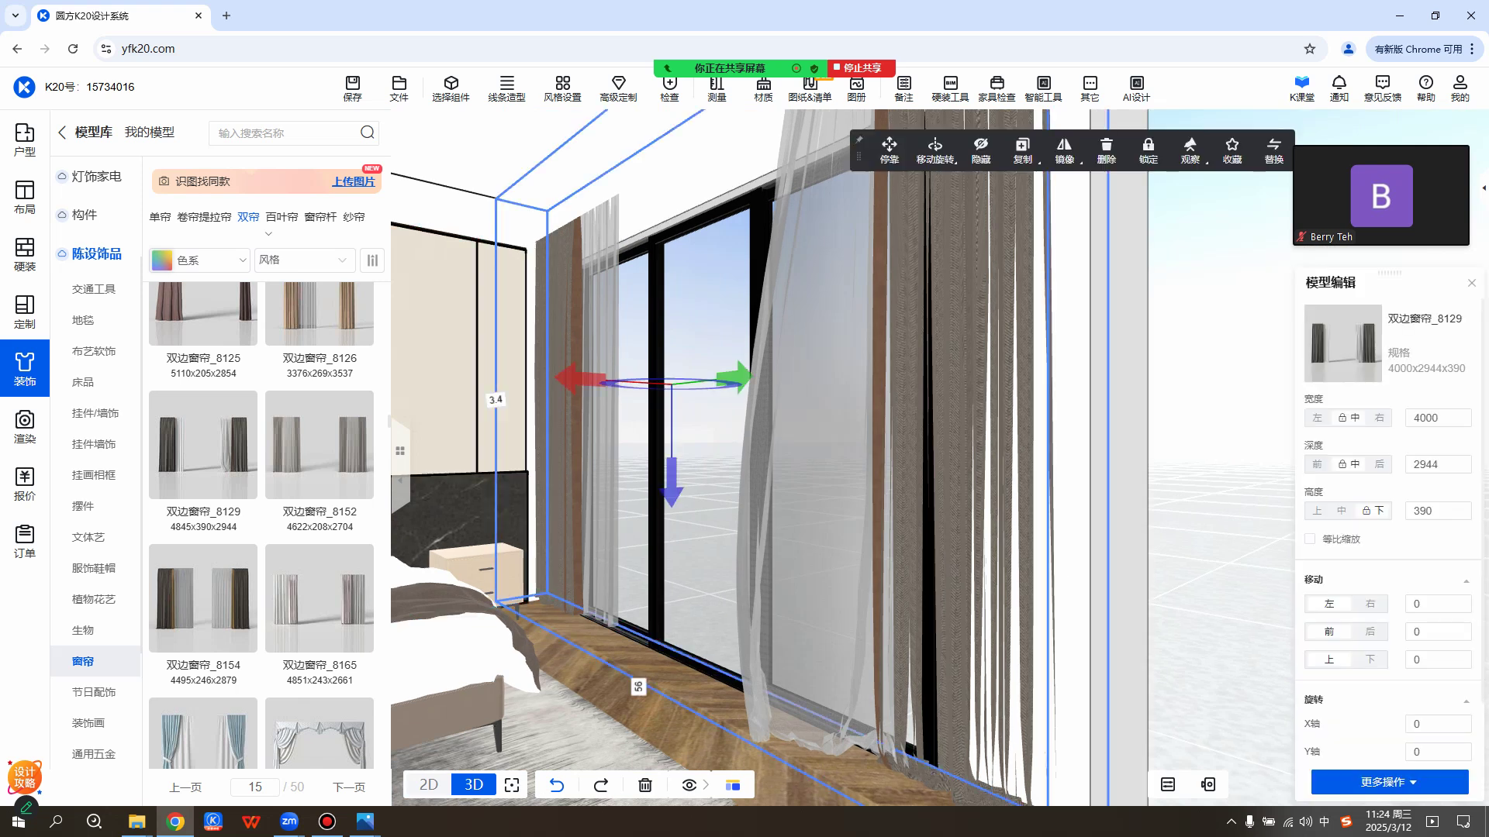
right_click_drag(822, 434, 504, 338)
left_click_drag(504, 337, 791, 345)
right_click_drag(791, 388, 605, 380)
scroll(744, 434, "up", 5)
left_click_drag(620, 388, 899, 388)
scroll(776, 435, "down", 5)
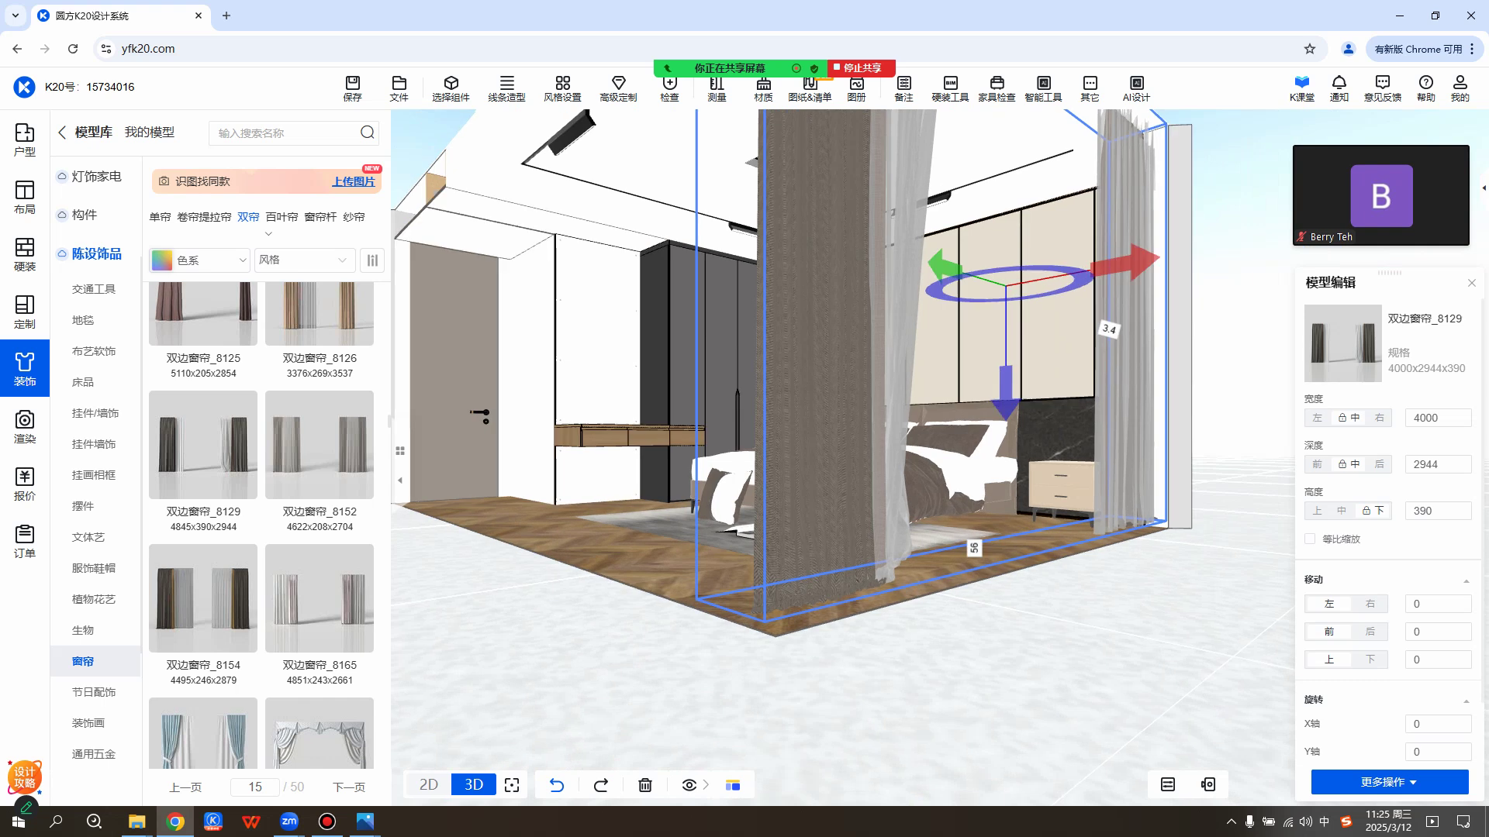
scroll(775, 434, "up", 6)
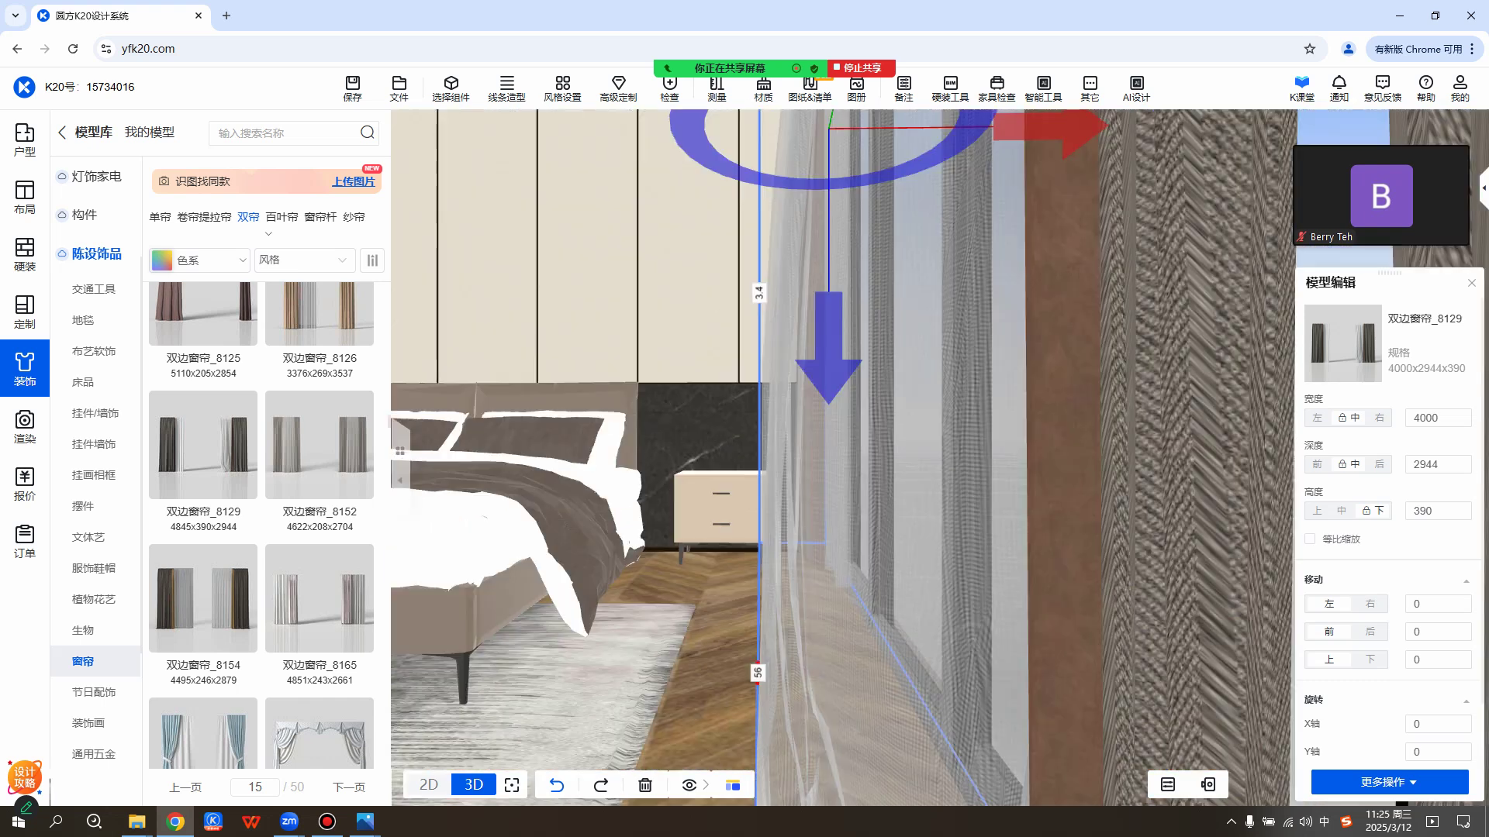
left_click_drag(1008, 434, 690, 431)
left_click_drag(1008, 434, 675, 434)
scroll(775, 435, "down", 5)
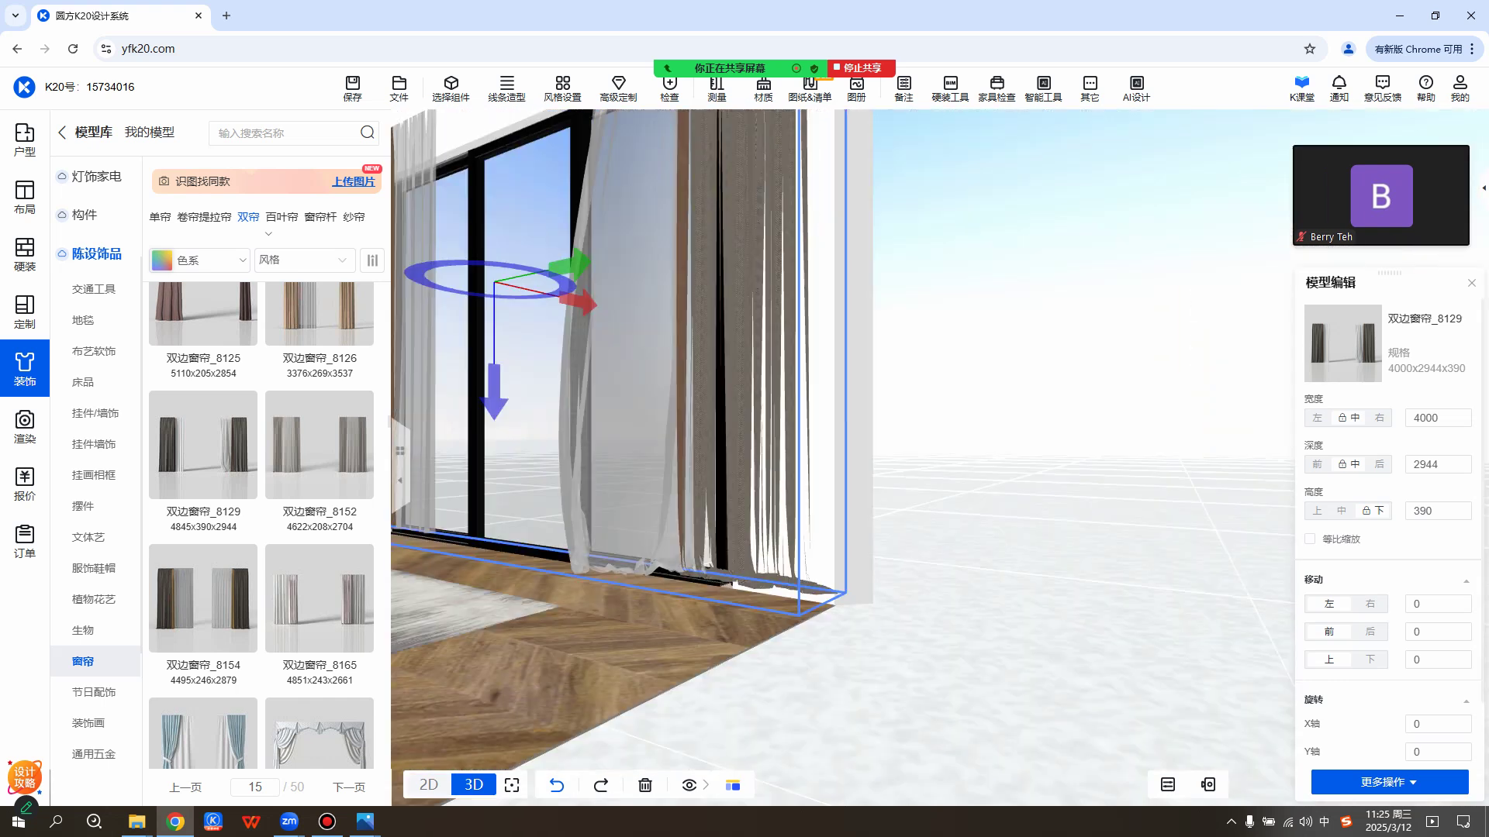
right_click_drag(462, 562, 740, 686)
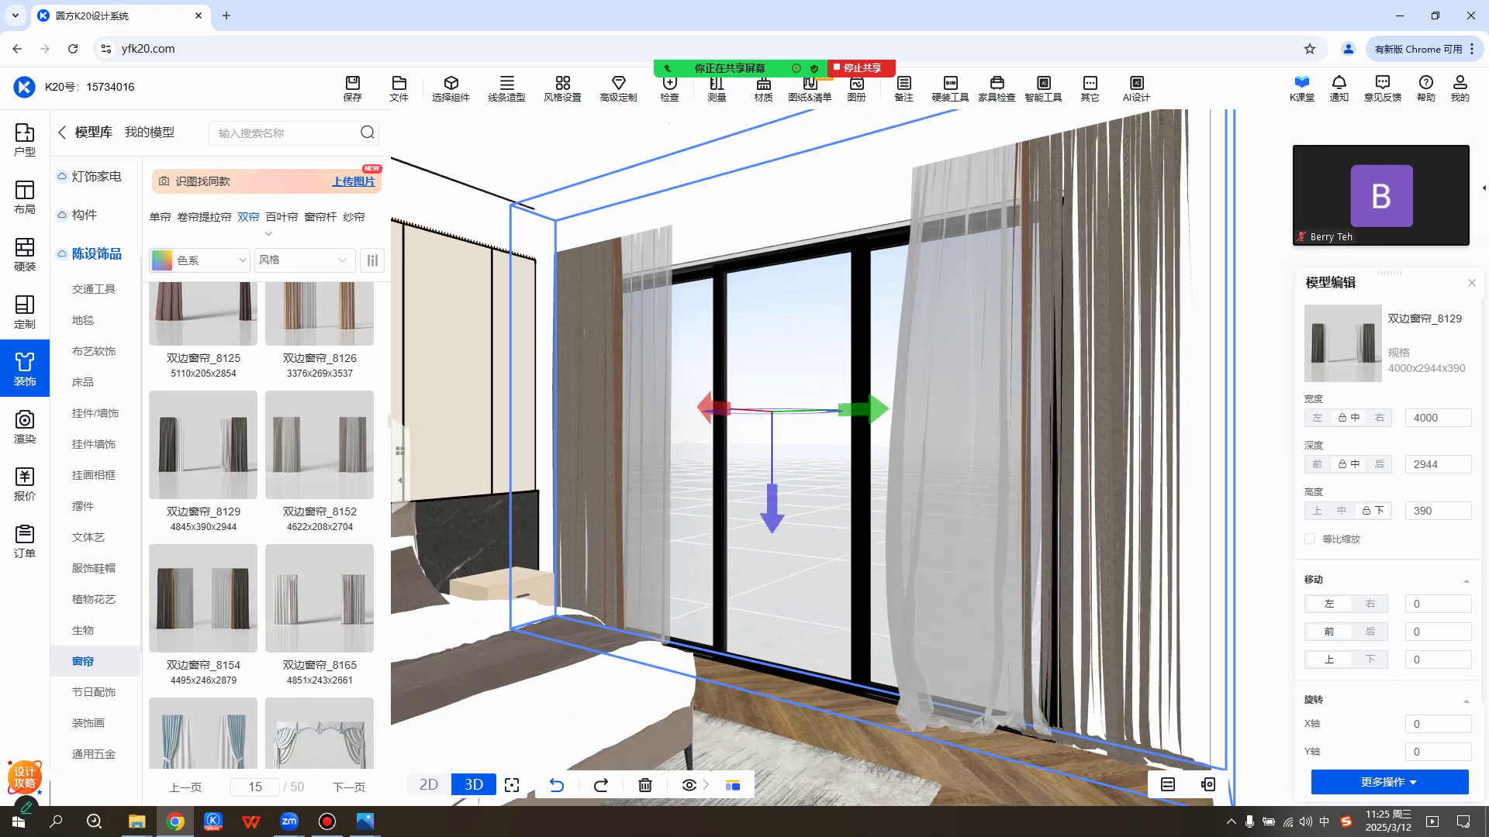
Deselect the curtain and examine it beside the headboard wall and the window-side bedside table.
left_click(1201, 360)
key("m")
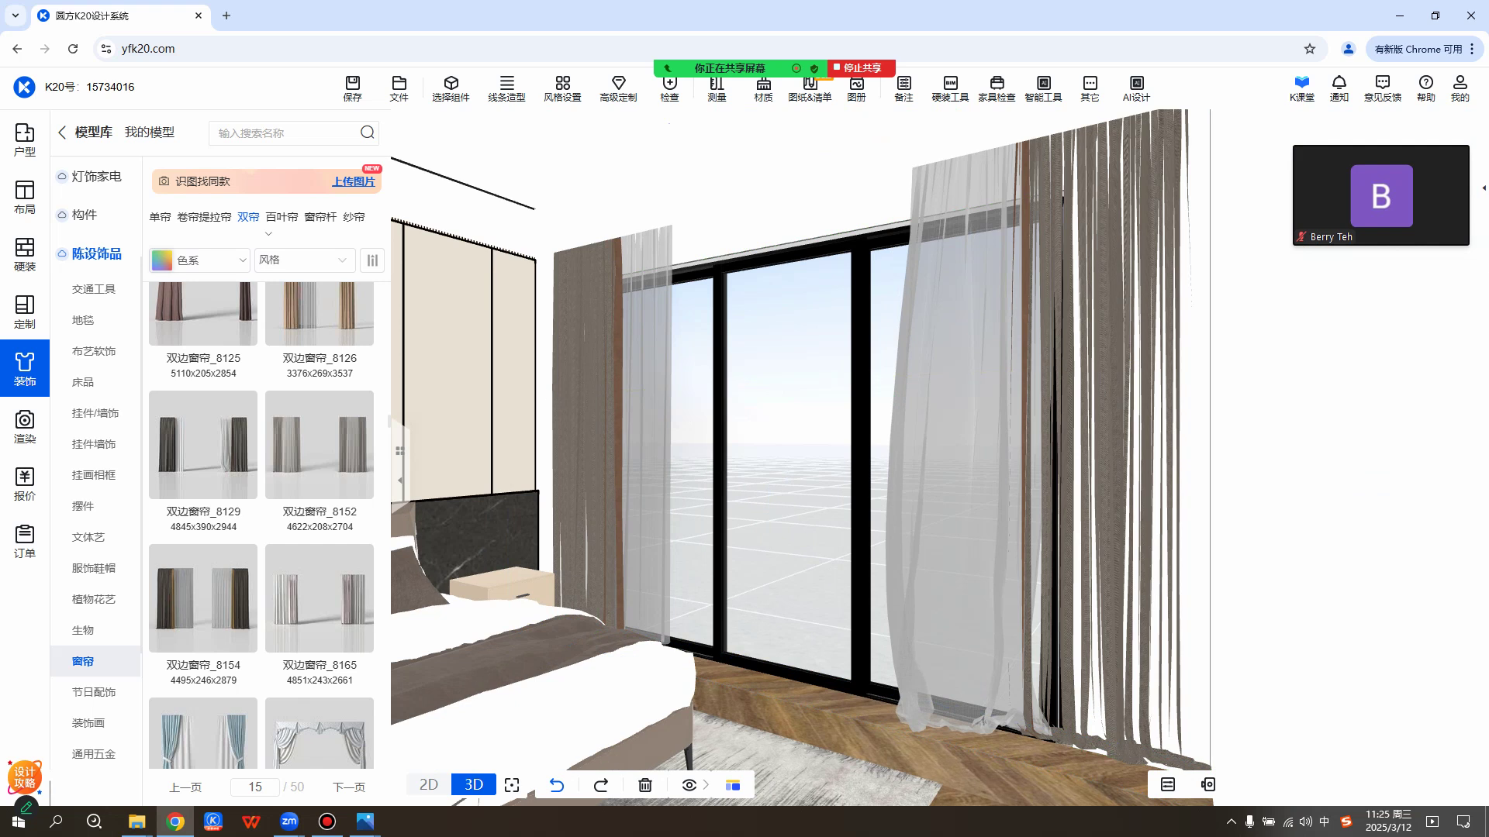
left_click(1201, 359)
scroll(1116, 387, "up", 2)
right_click_drag(589, 435, 1085, 450)
scroll(1086, 449, "down", 3)
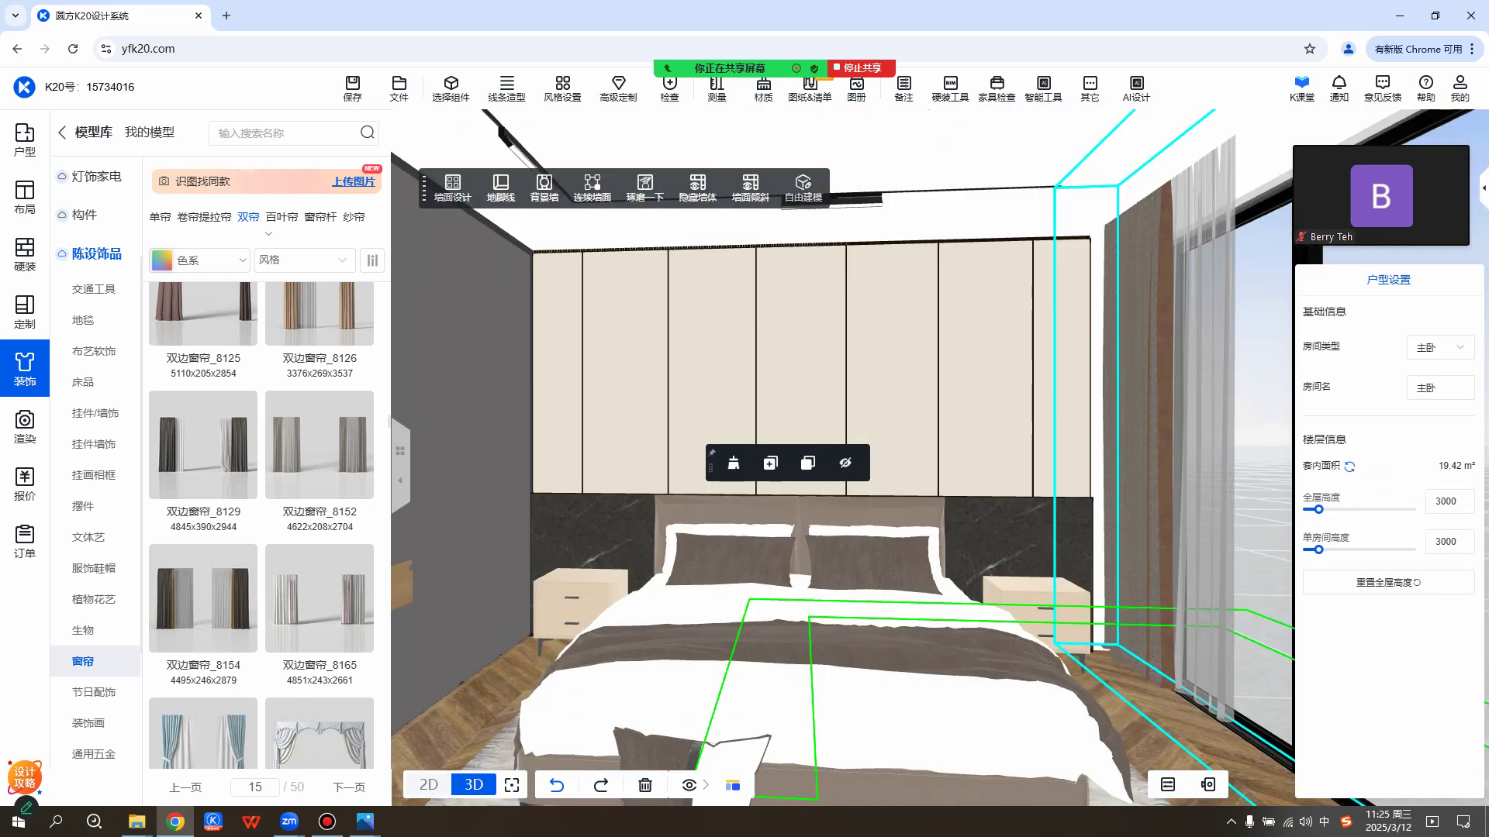
right_click_drag(1035, 620, 961, 599)
left_click(1043, 677)
key("Escape")
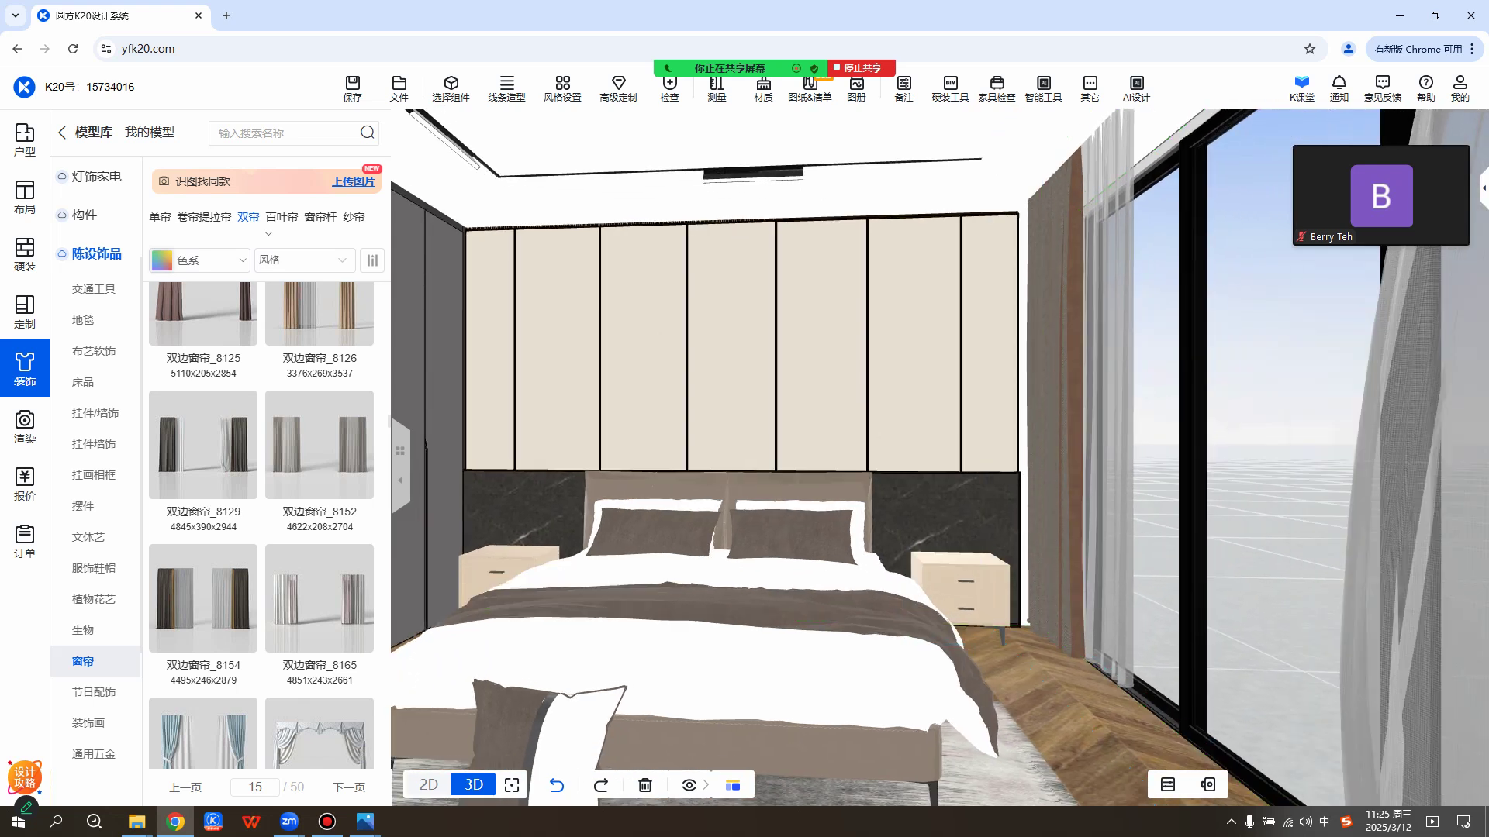
Frame the bed, headboard wall and curtains in one interior view and save the scene.
mouse_move(243, 561)
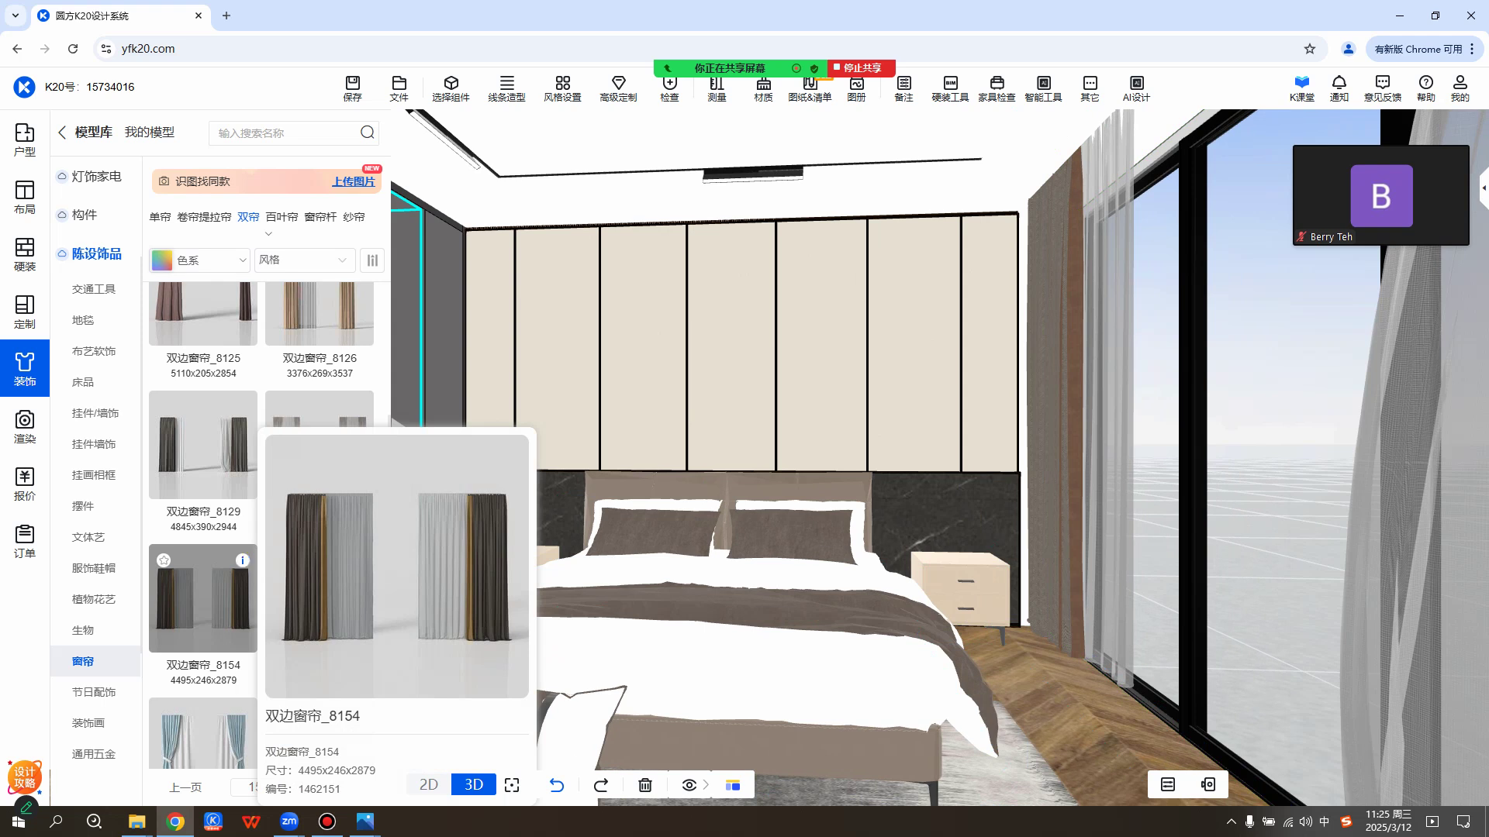
scroll(1008, 450, "down", 6)
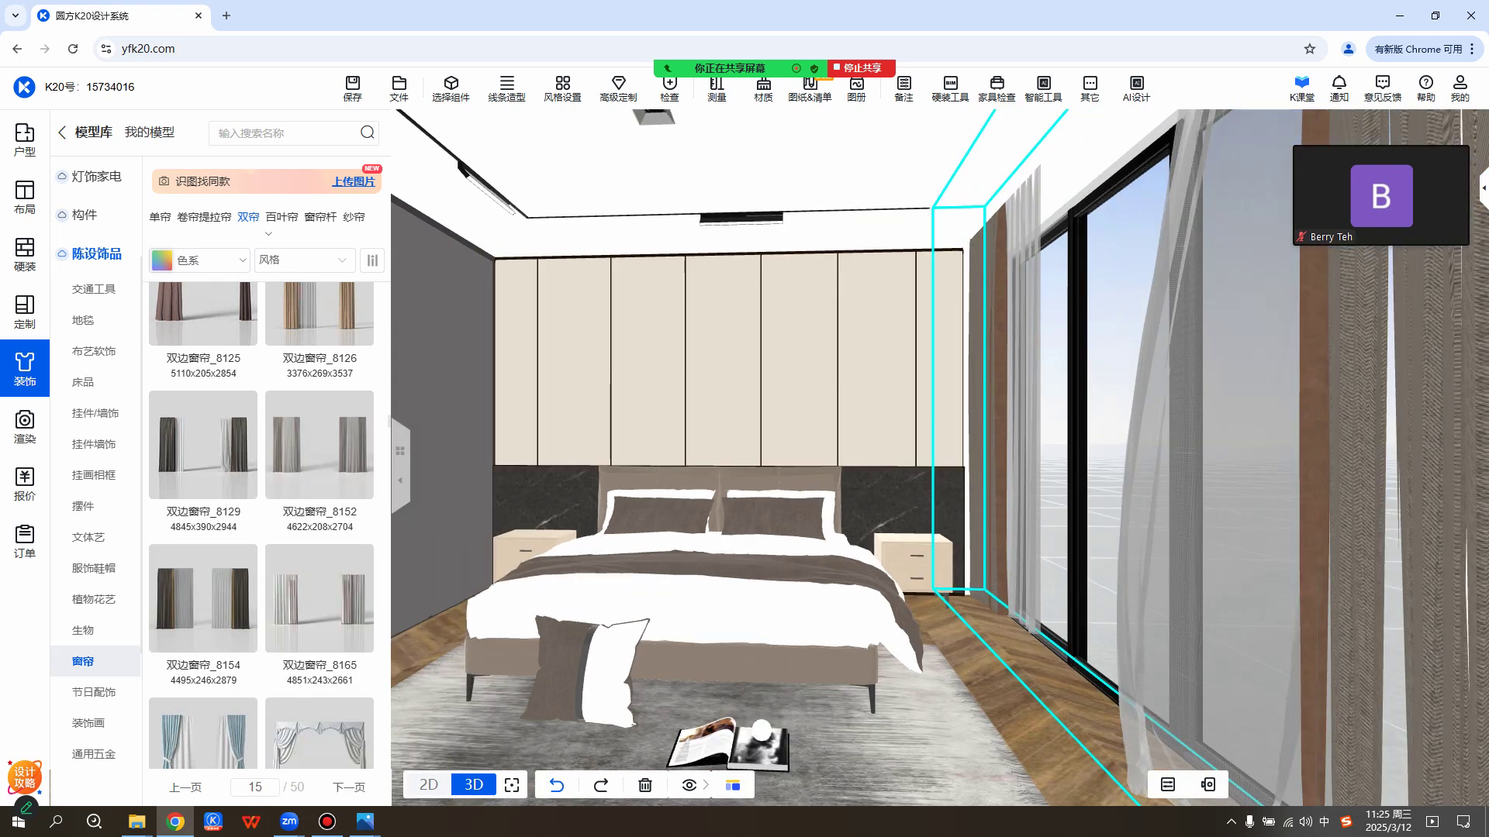
scroll(1000, 449, "up", 3)
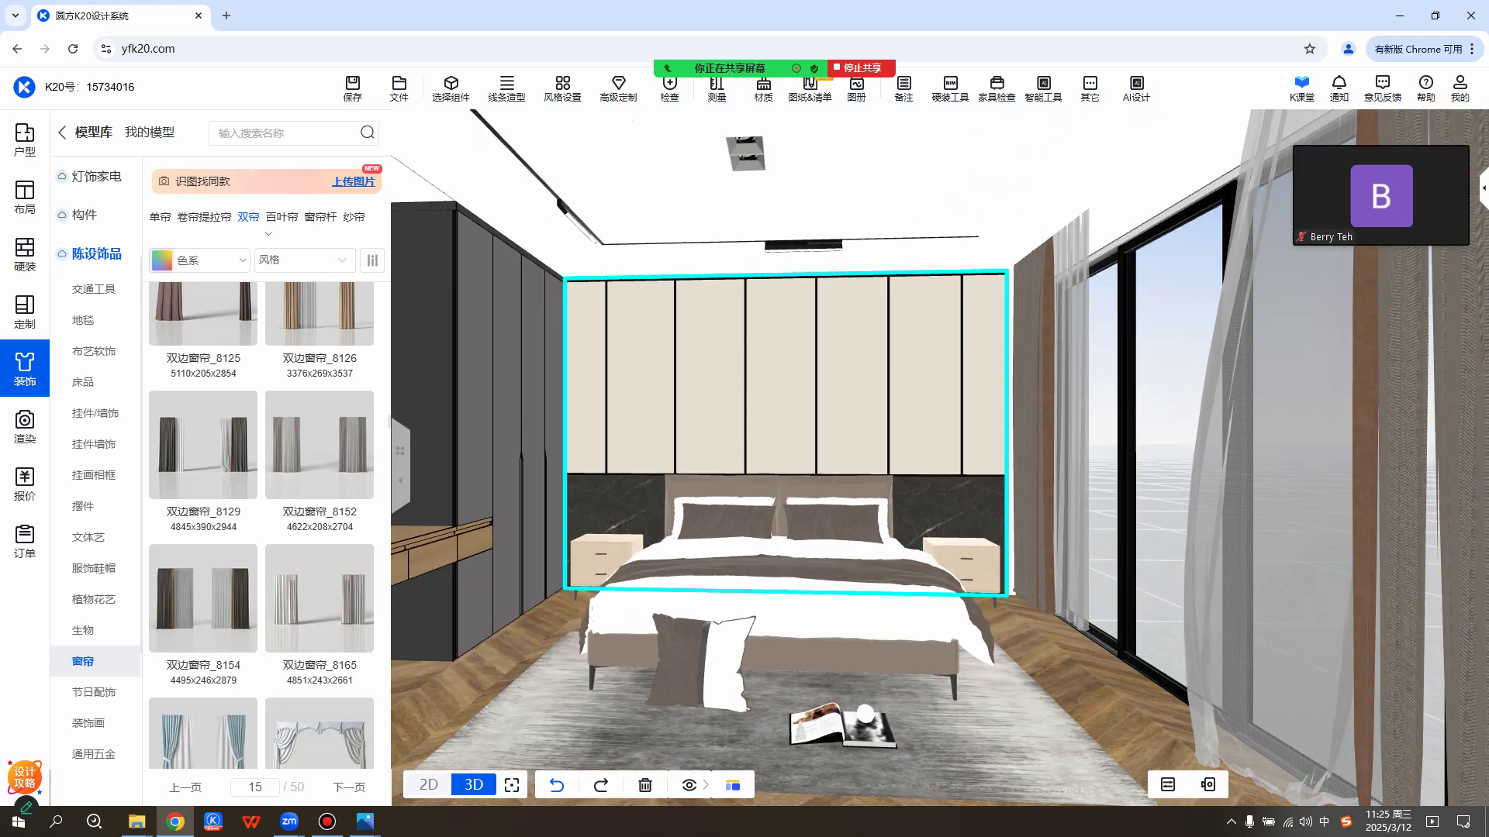
key("ctrl+s")
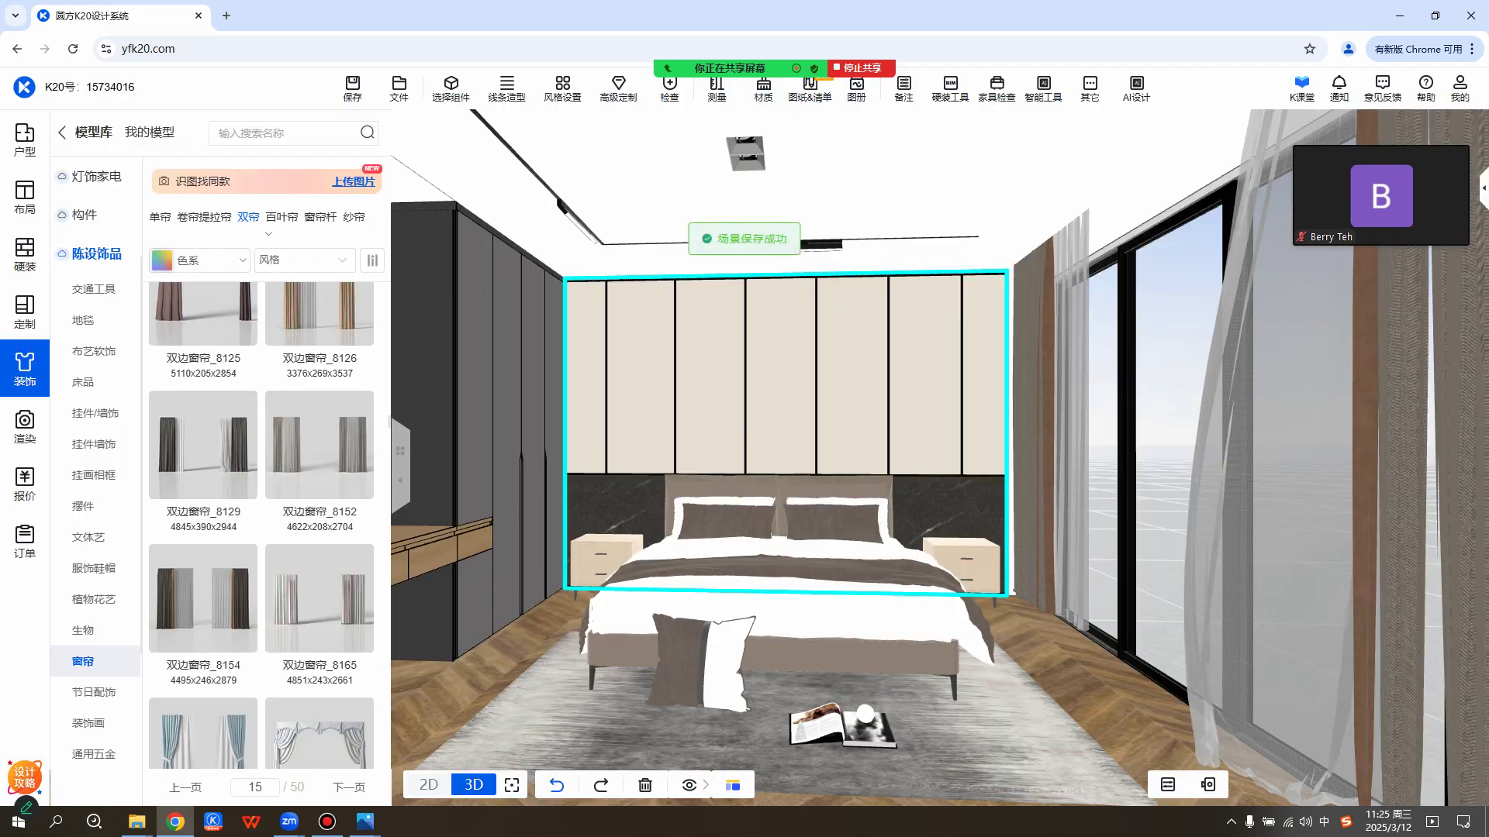
Move in on the headboard wall and hide the decorations category (饰品) in the 3D view.
scroll(806, 450, "up", 6)
left_click_drag(776, 450, 876, 465)
scroll(1086, 450, "down", 4)
scroll(1086, 449, "down", 3)
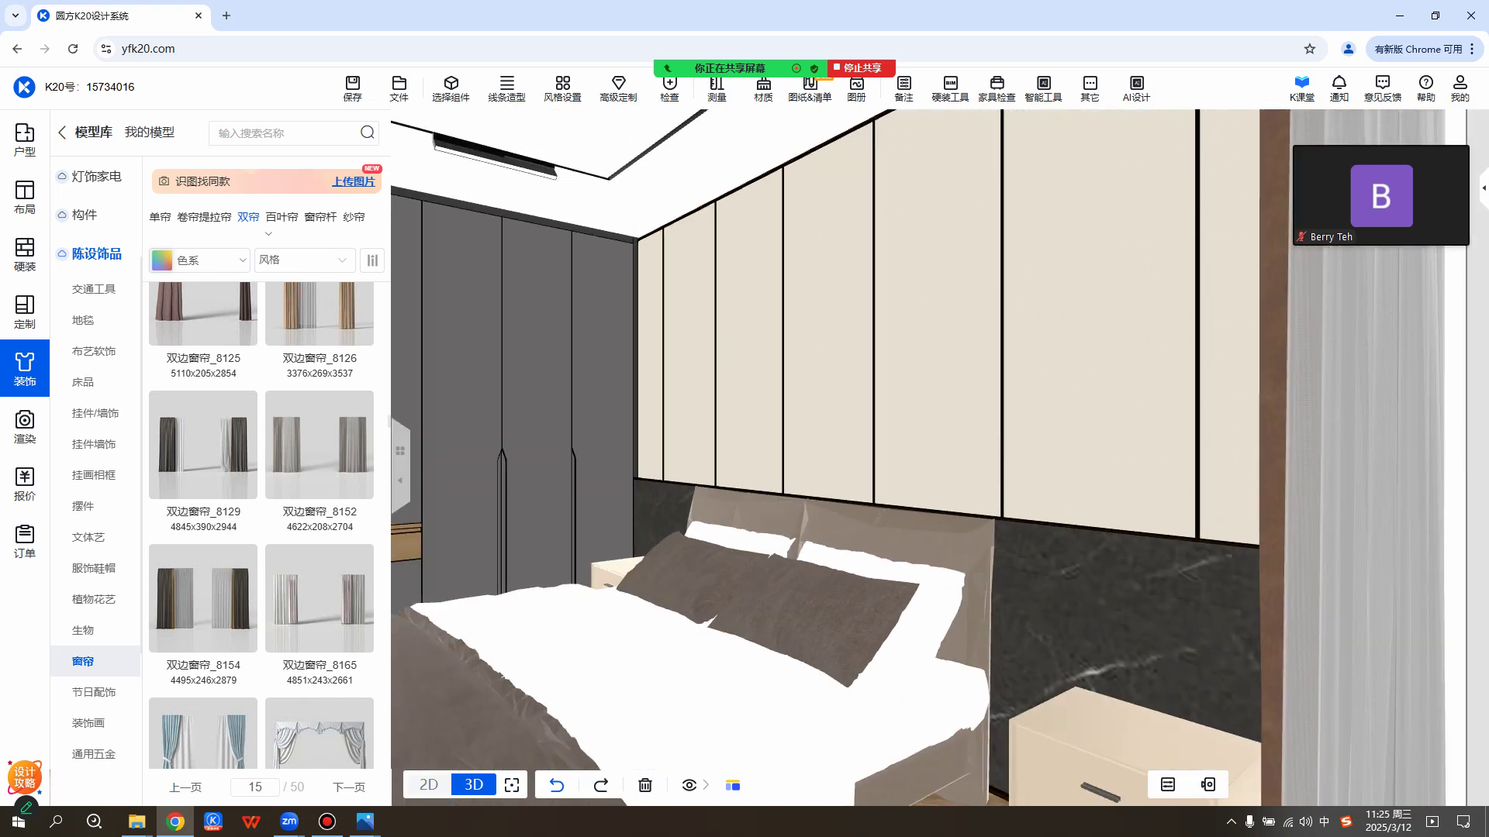
left_click(783, 605)
mouse_move(689, 785)
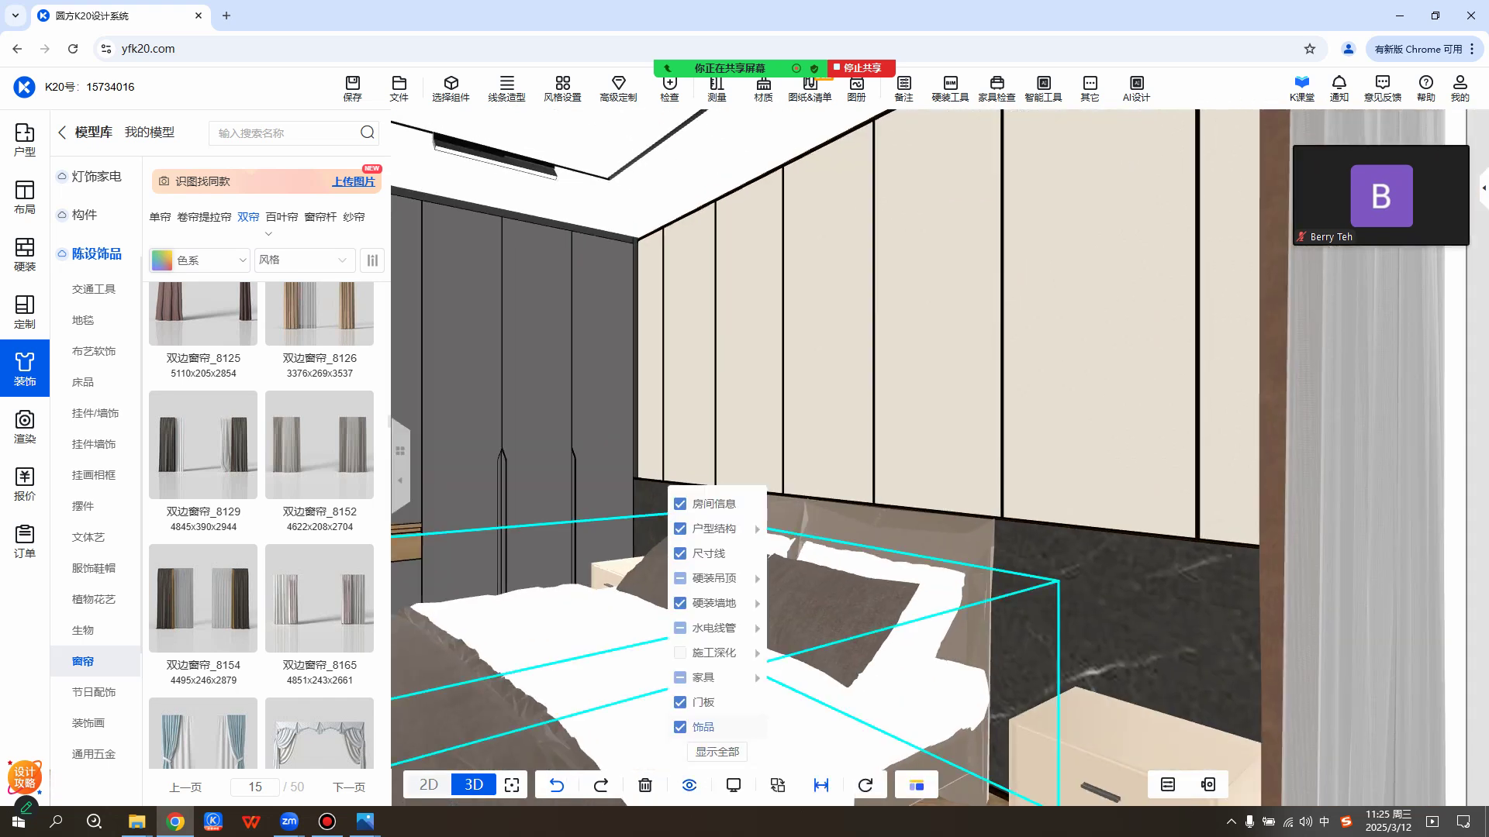
left_click(680, 727)
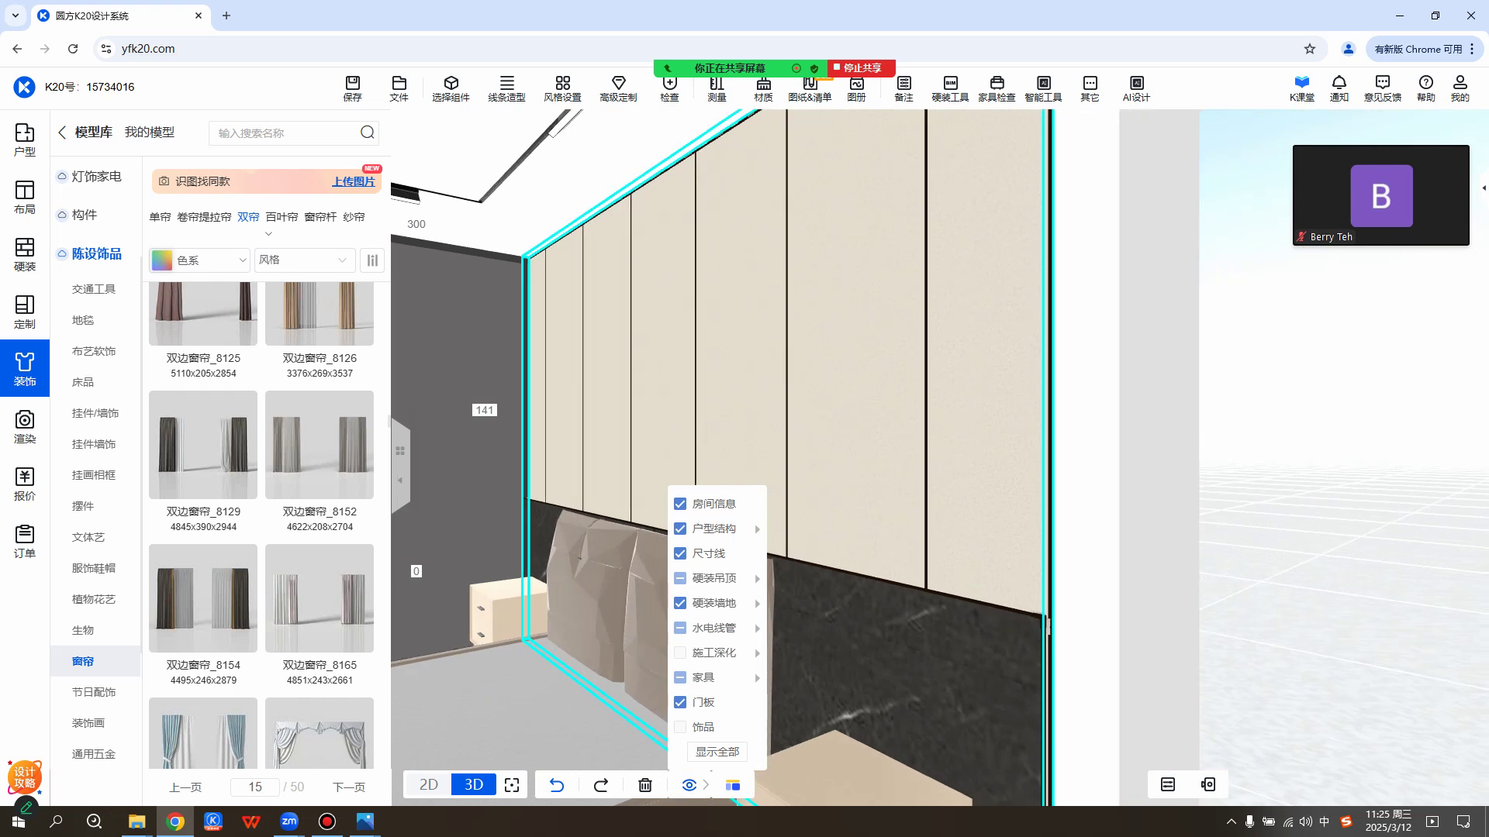
Toggle the decorations category (饰品) on and off in the 3D view to compare the bed and headboard wall.
left_click(845, 527)
left_click(729, 786)
left_click(559, 698)
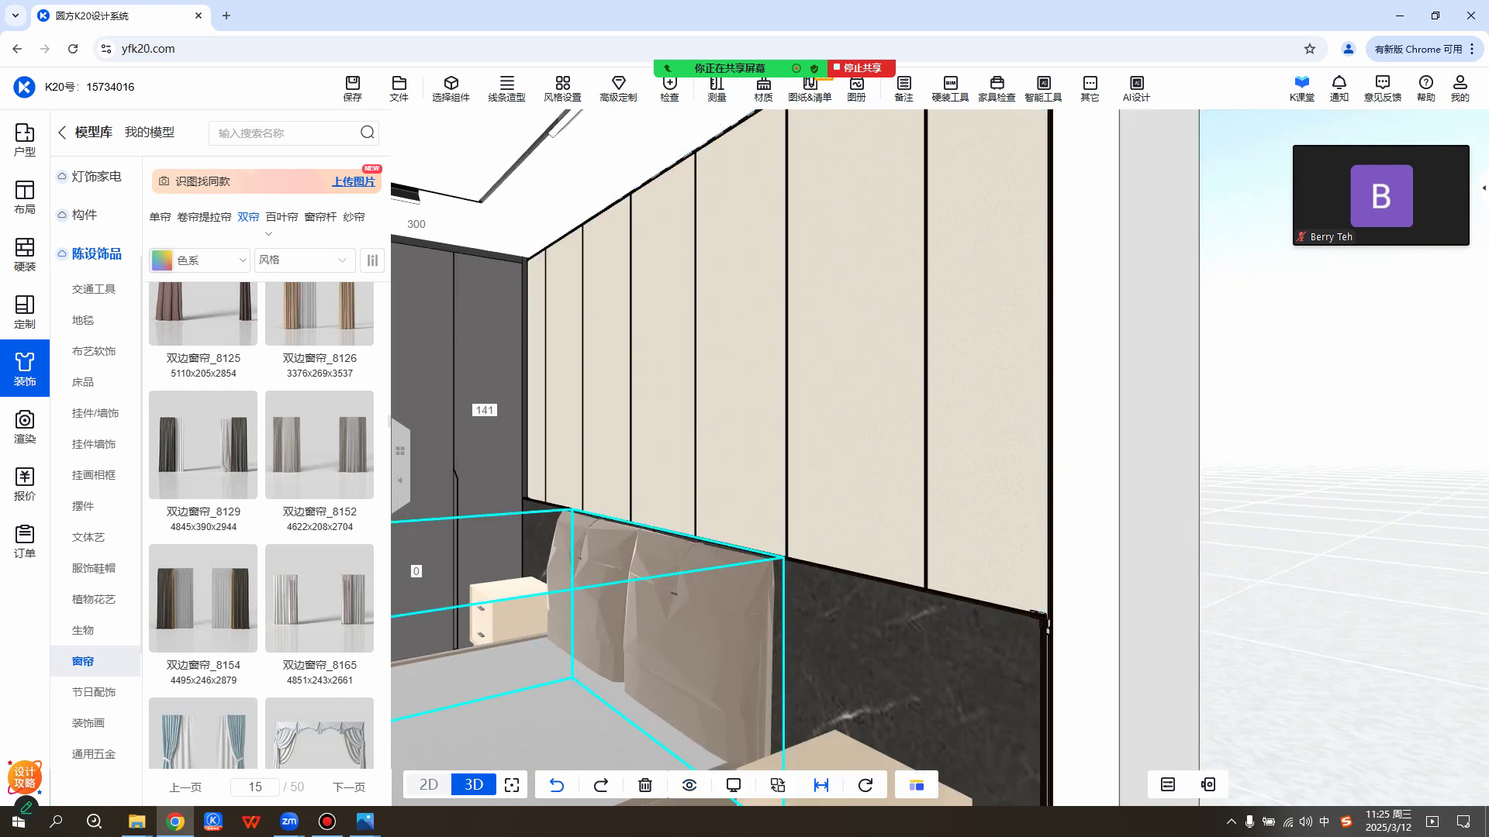
mouse_move(689, 786)
left_click(680, 727)
left_click(680, 727)
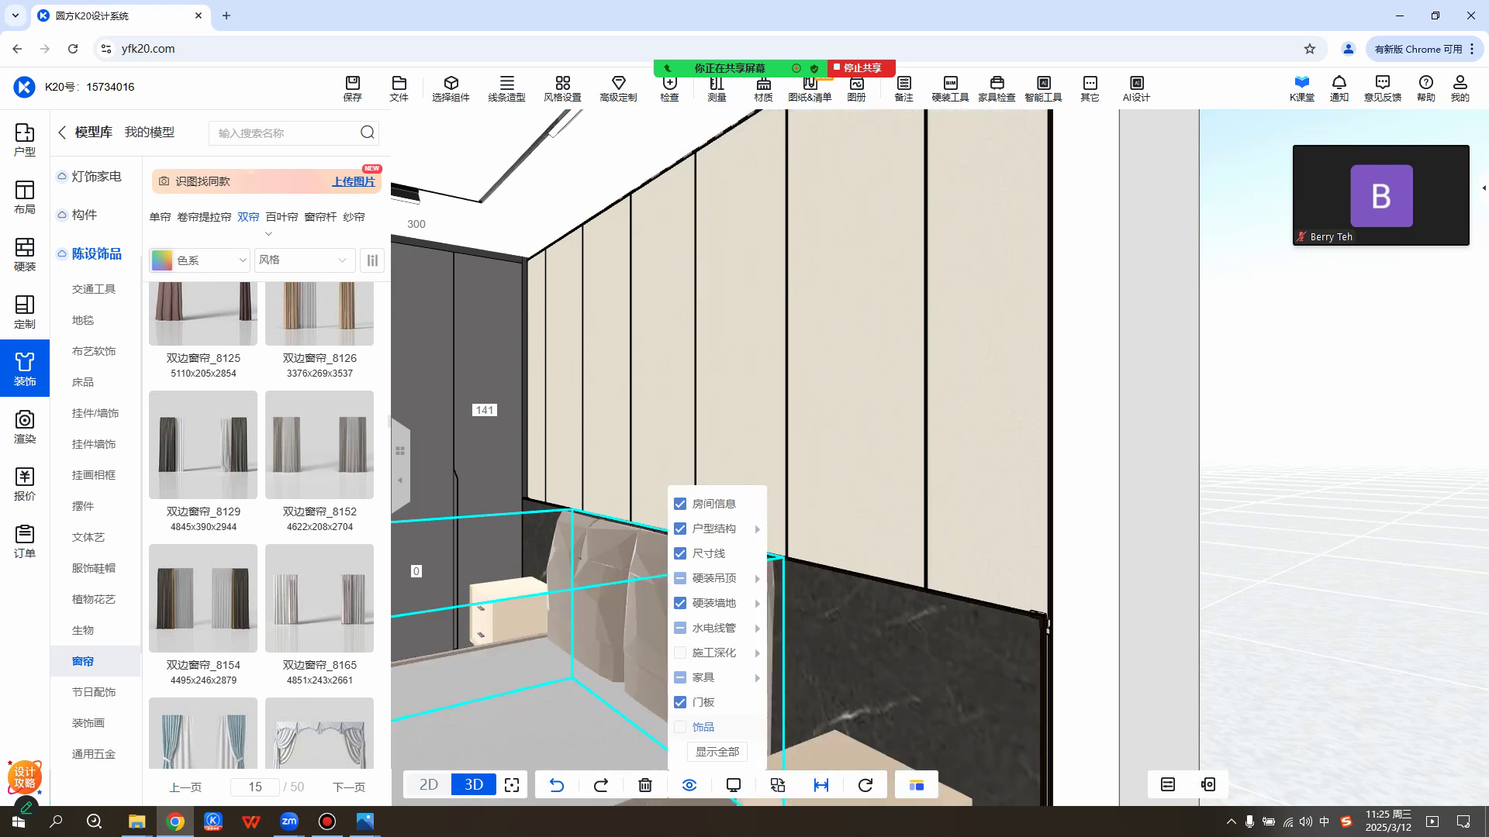
left_click(680, 727)
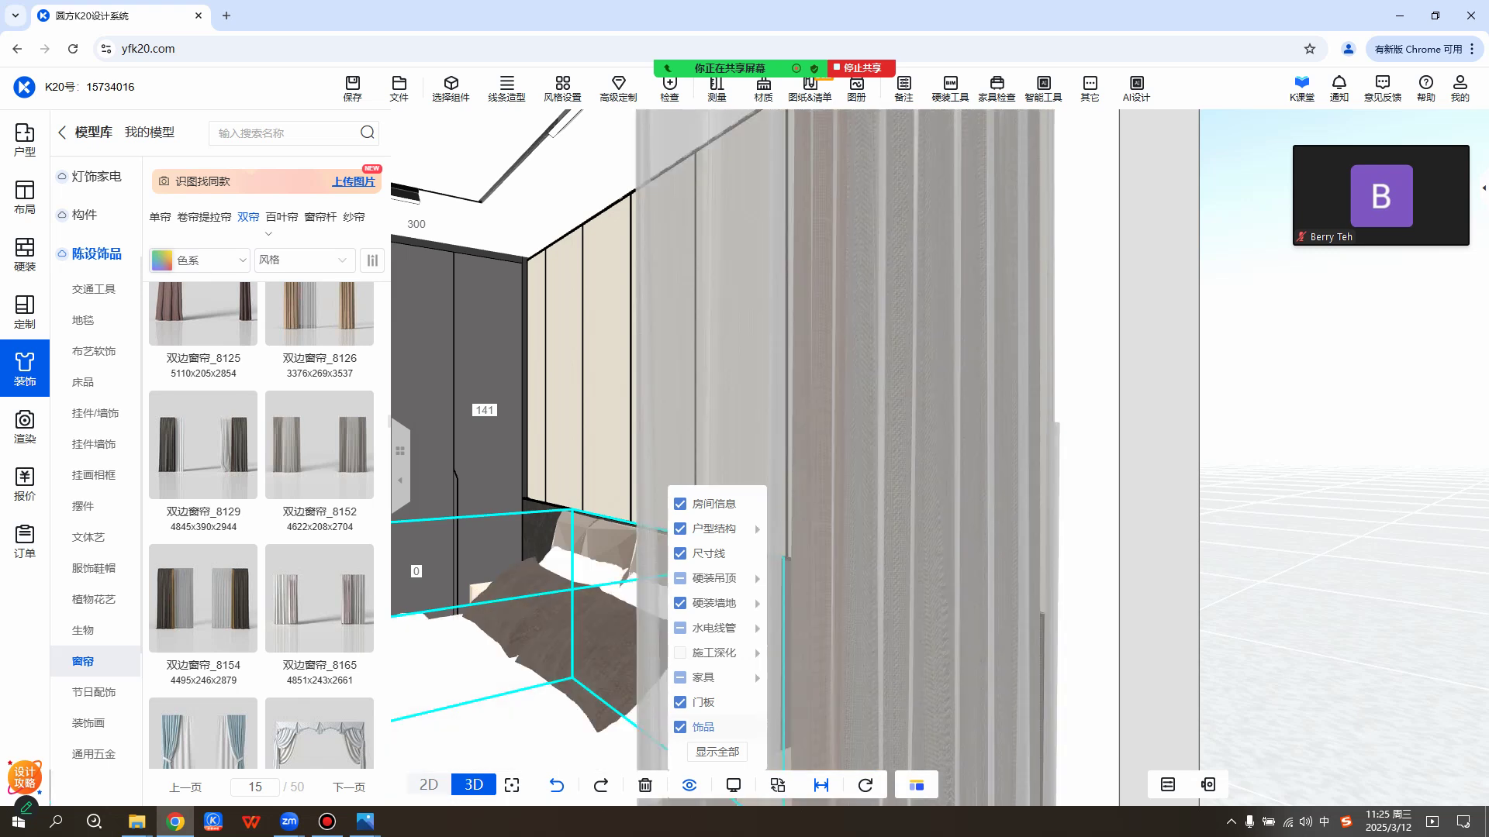
left_click(680, 727)
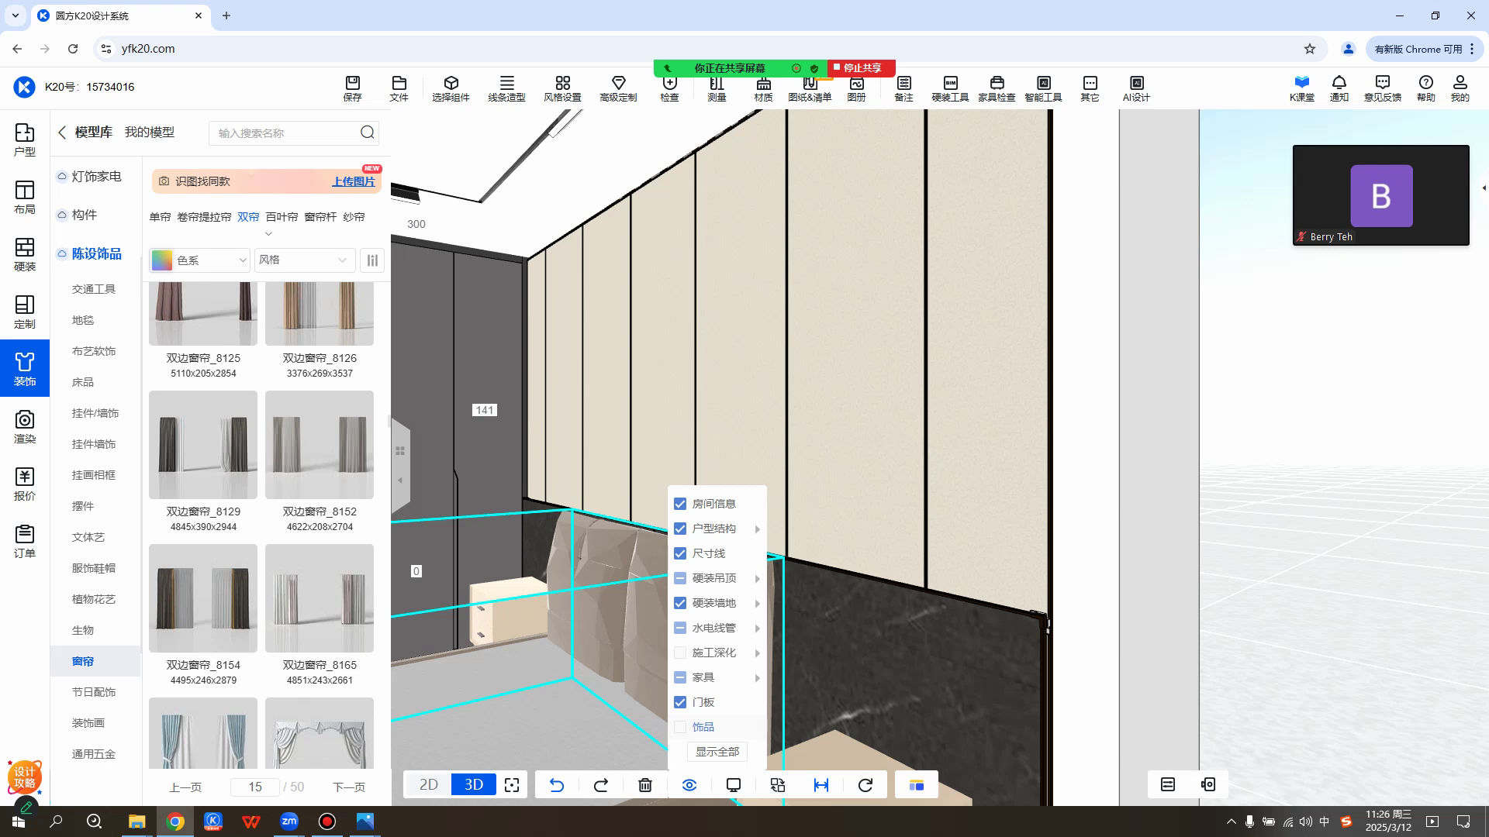
Examine the top edge of the dark marble panel by looking along the headboard wall from the window side.
middle_click_drag(876, 434, 1000, 430)
scroll(744, 435, "up", 3)
scroll(745, 434, "up", 3)
scroll(744, 434, "down", 4)
middle_click_drag(892, 442, 759, 428)
scroll(745, 434, "up", 1)
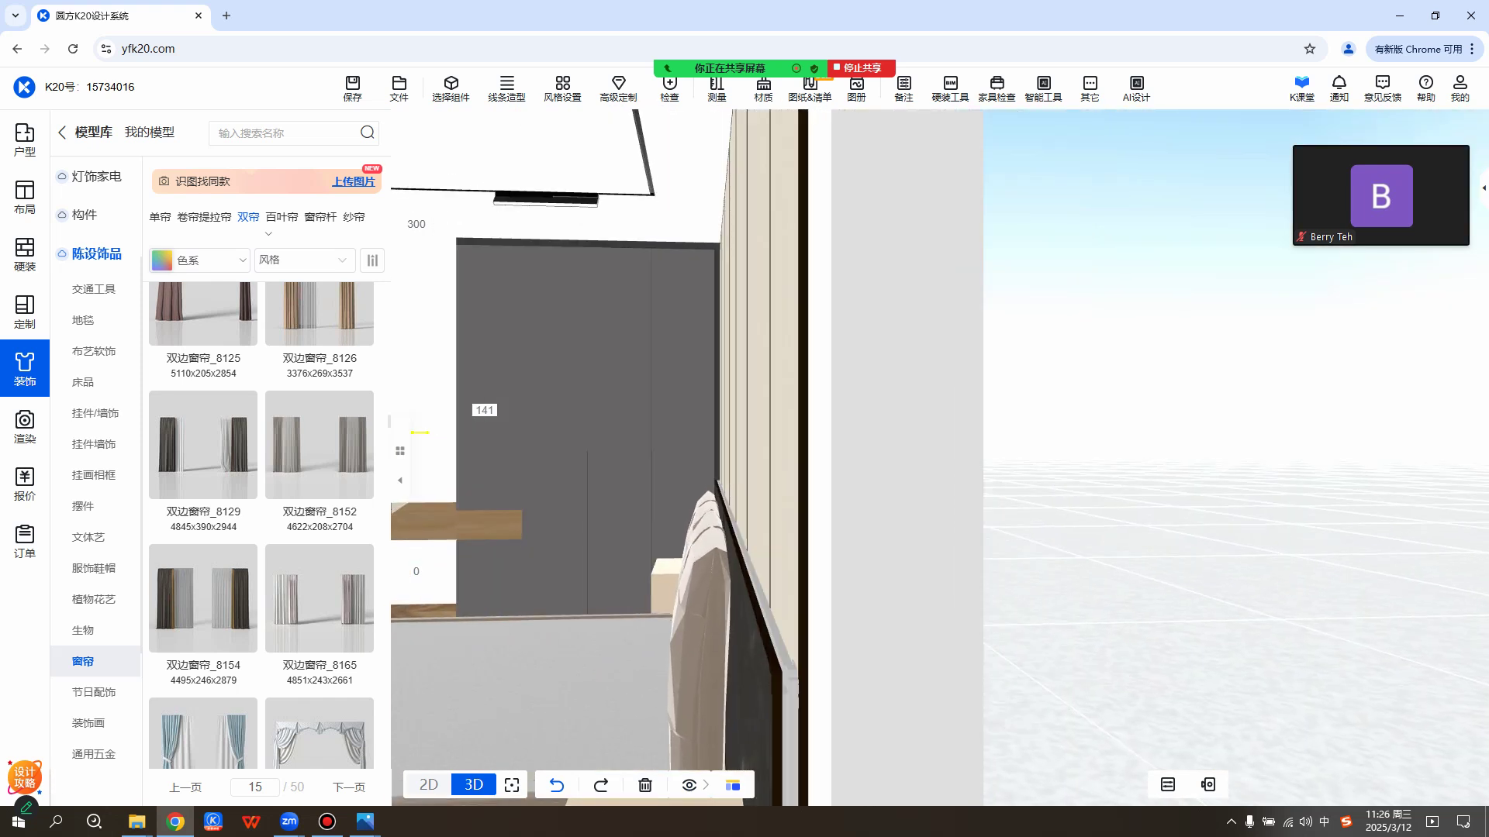
scroll(745, 446, "up", 1)
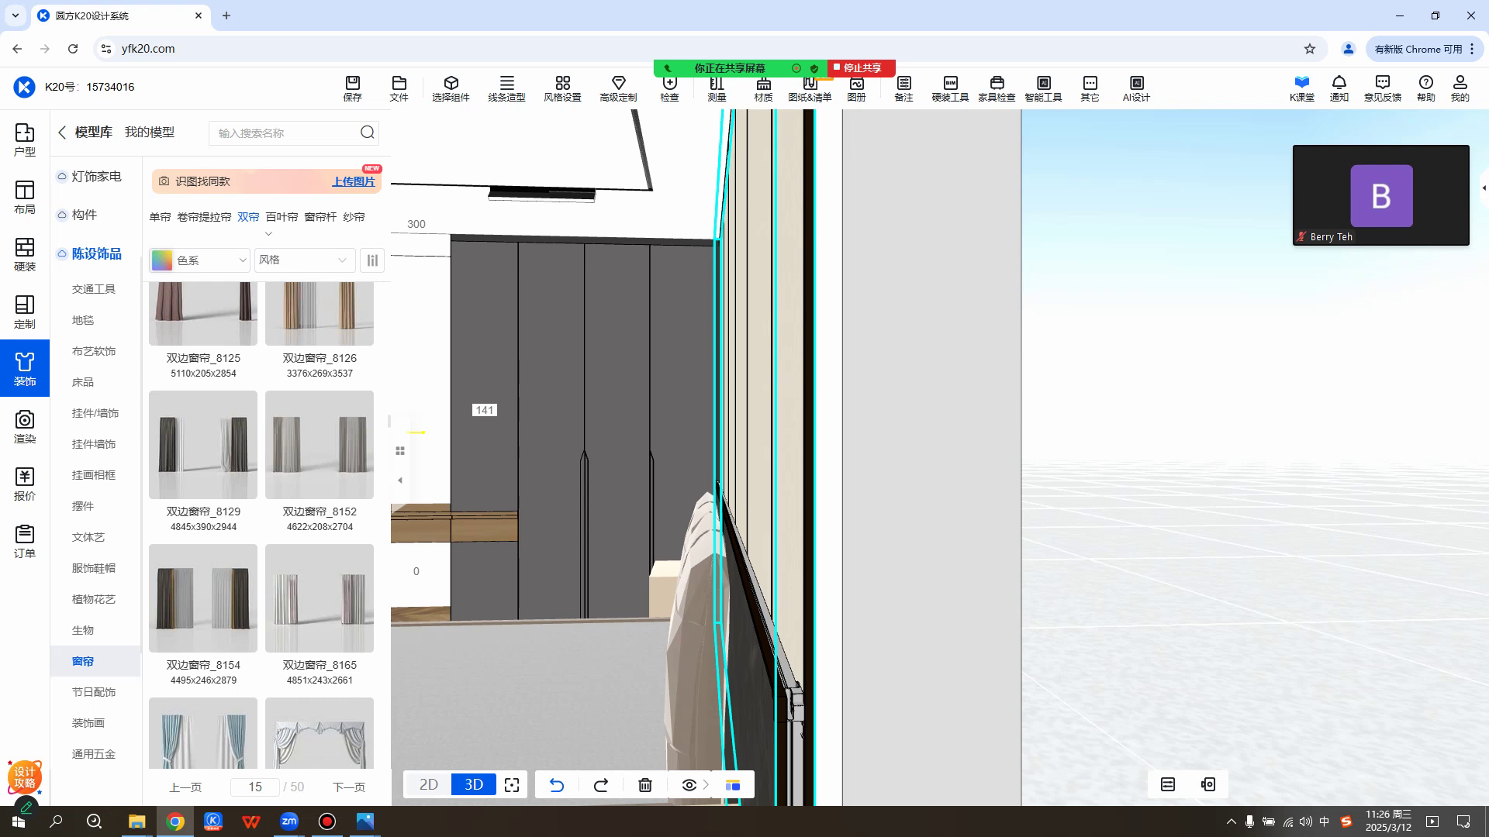
Browse the light strips (灯带) among the lamps (灯具) of the cloud model library.
left_click(62, 133)
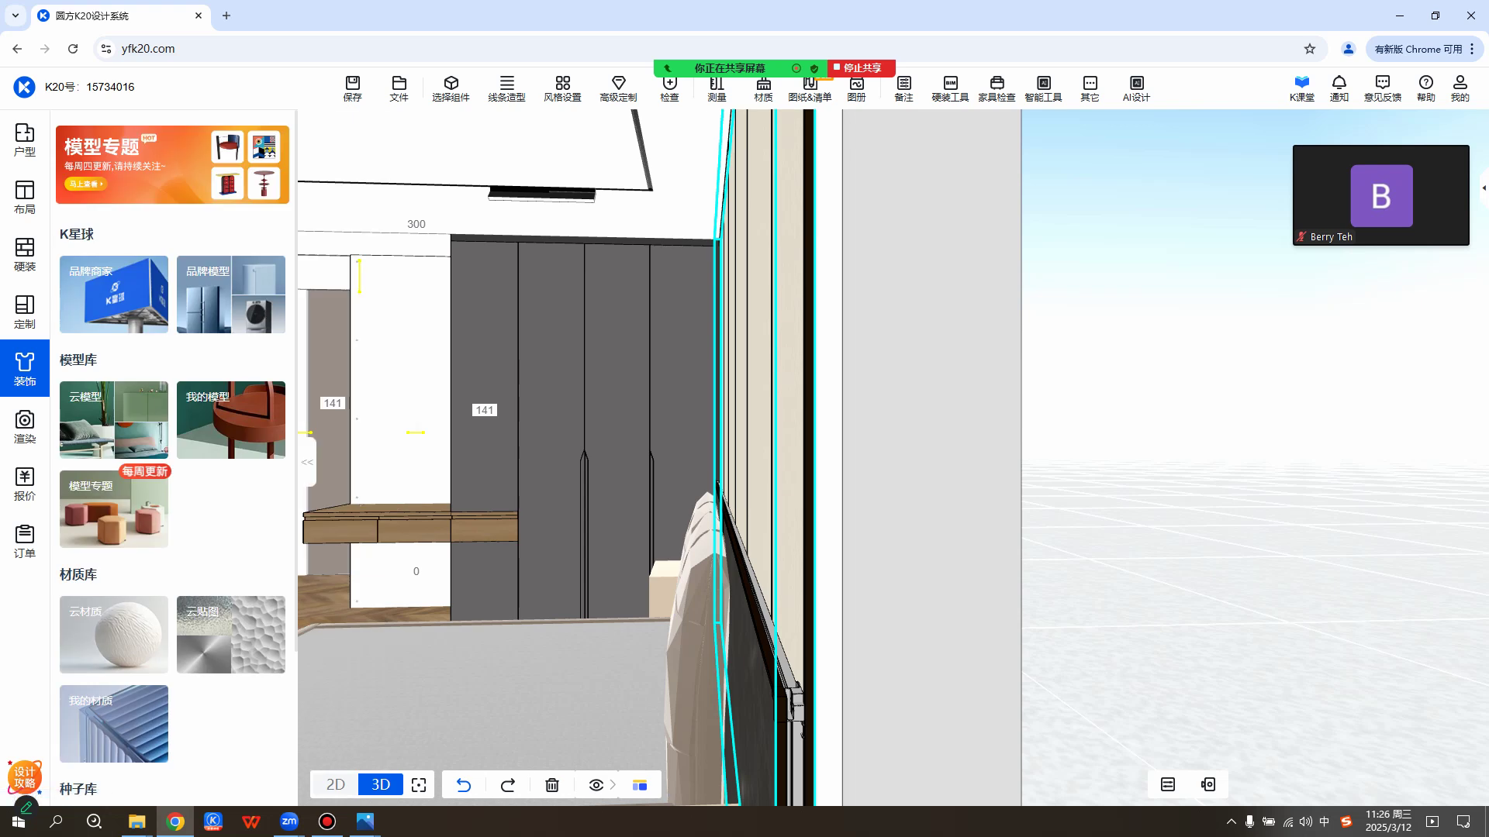
left_click(109, 423)
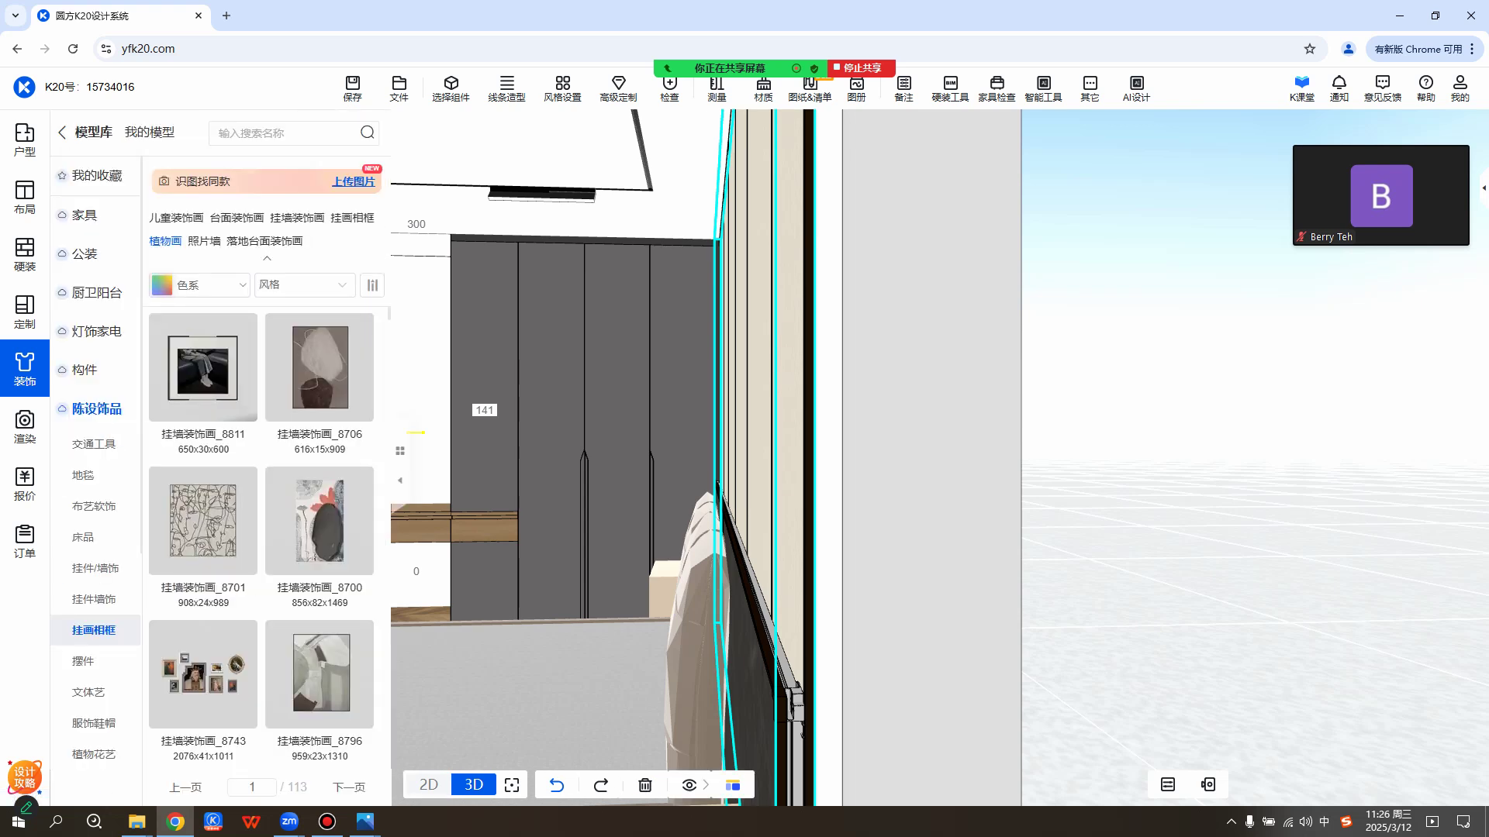
left_click(96, 332)
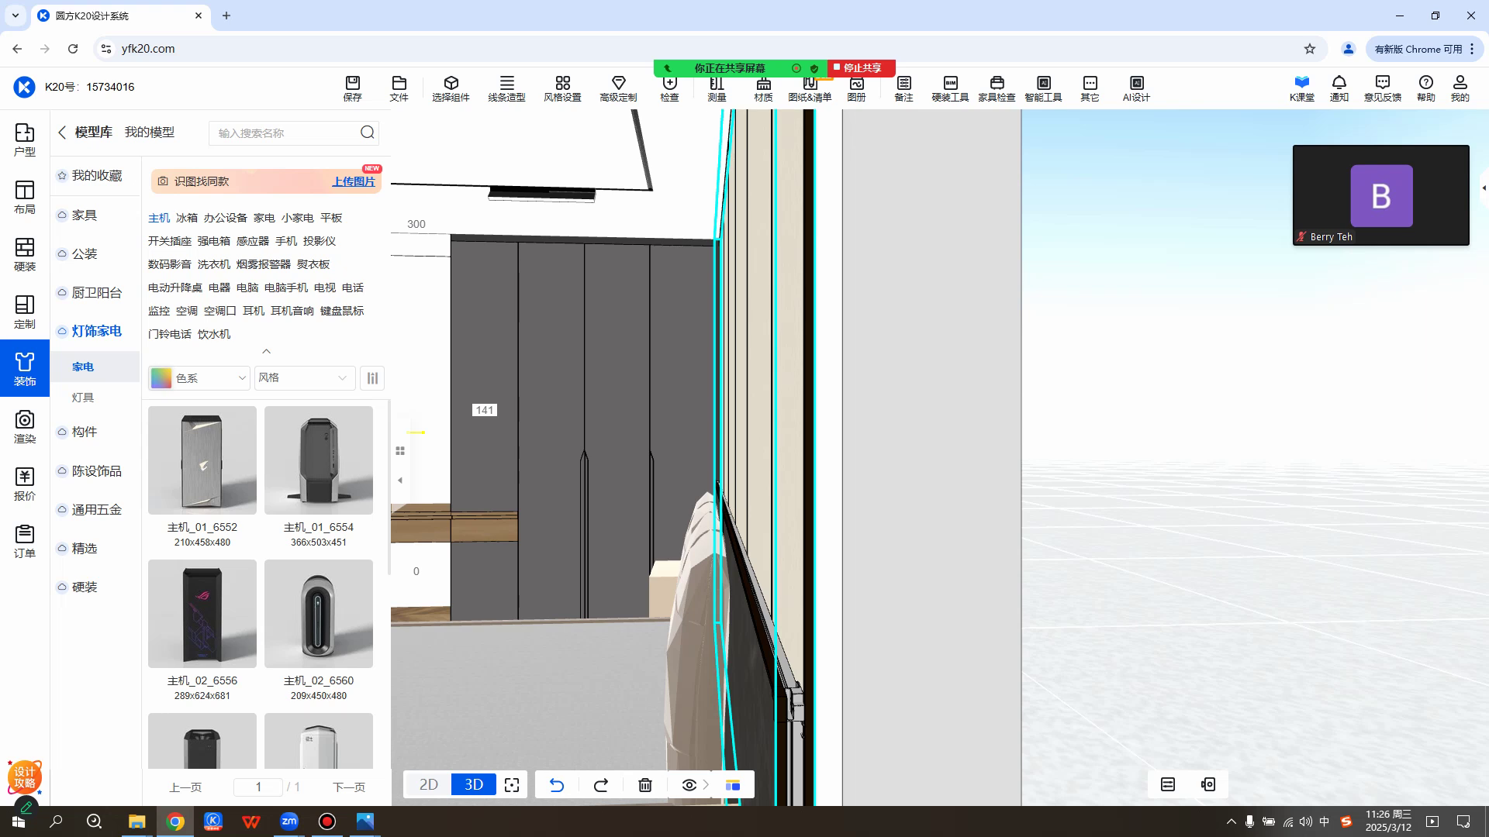
left_click(83, 397)
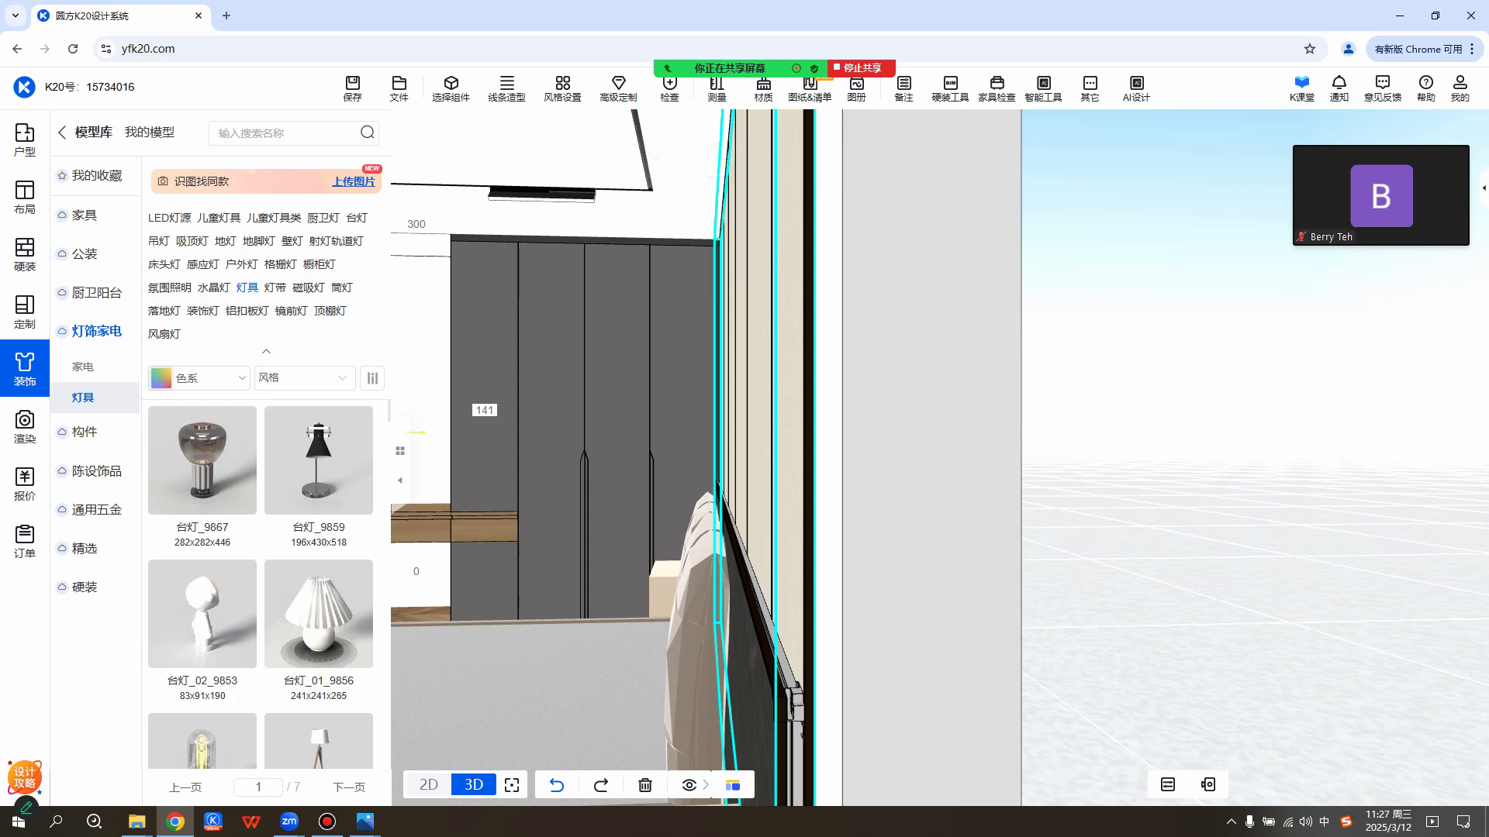
left_click(275, 288)
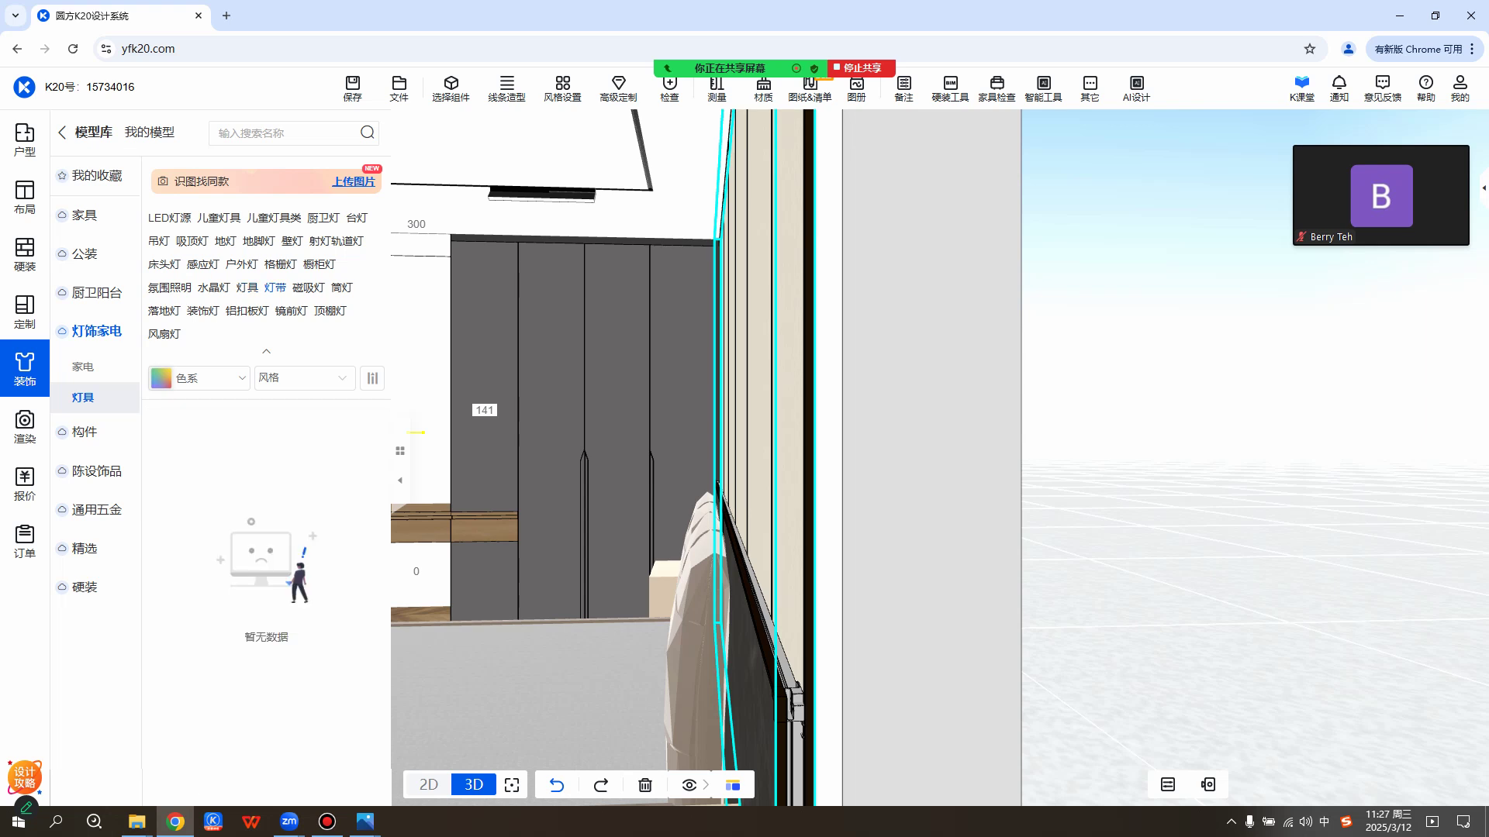
scroll(202, 543, "down", 3)
Place the 灯带_暖色_5W_1029 light strip on the top ledge of the marble panel and nudge it back and down into the recess.
mouse_move(202, 572)
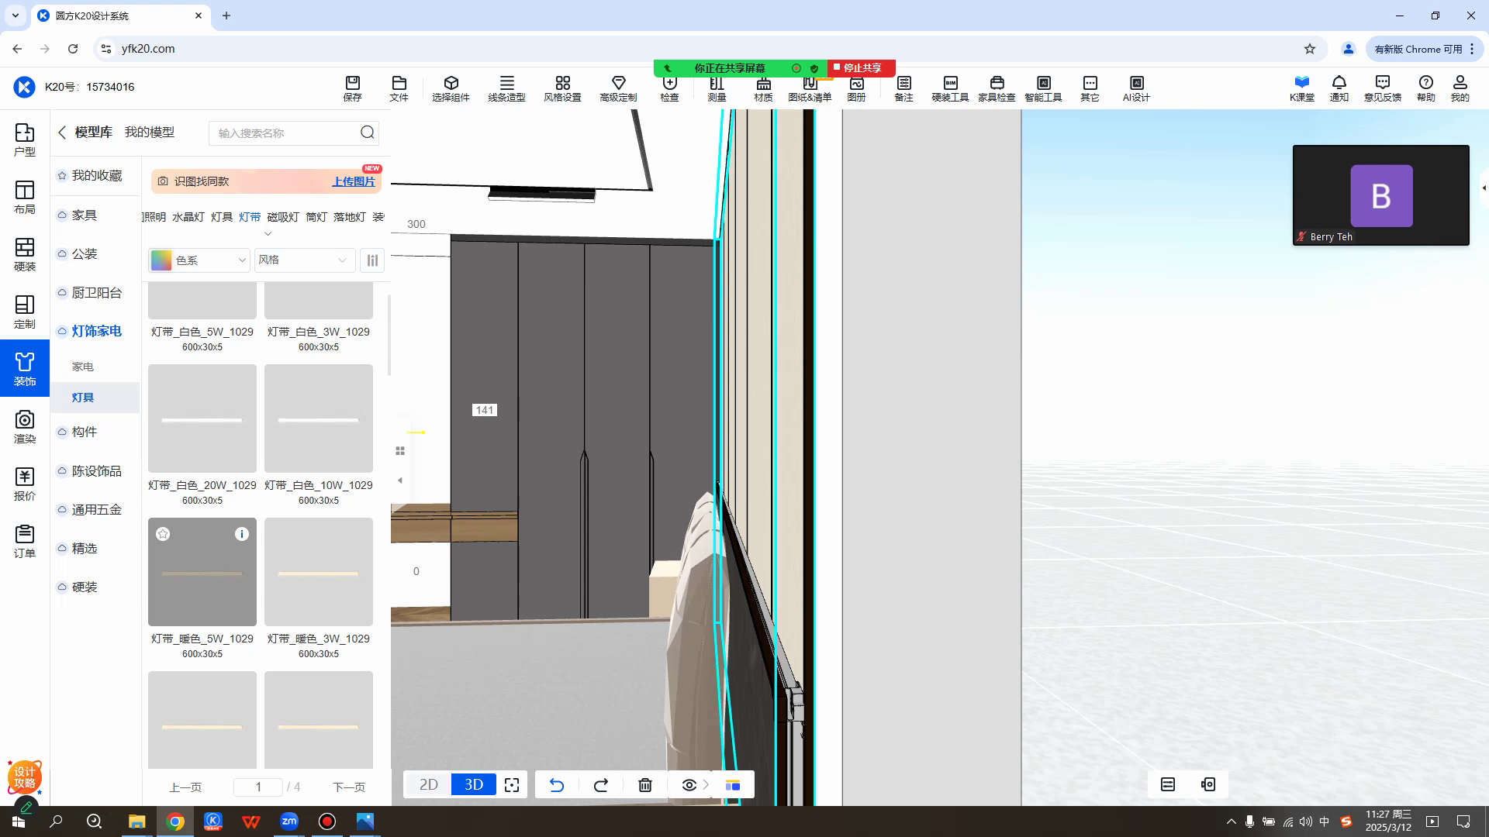
mouse_move(242, 534)
left_click(205, 576)
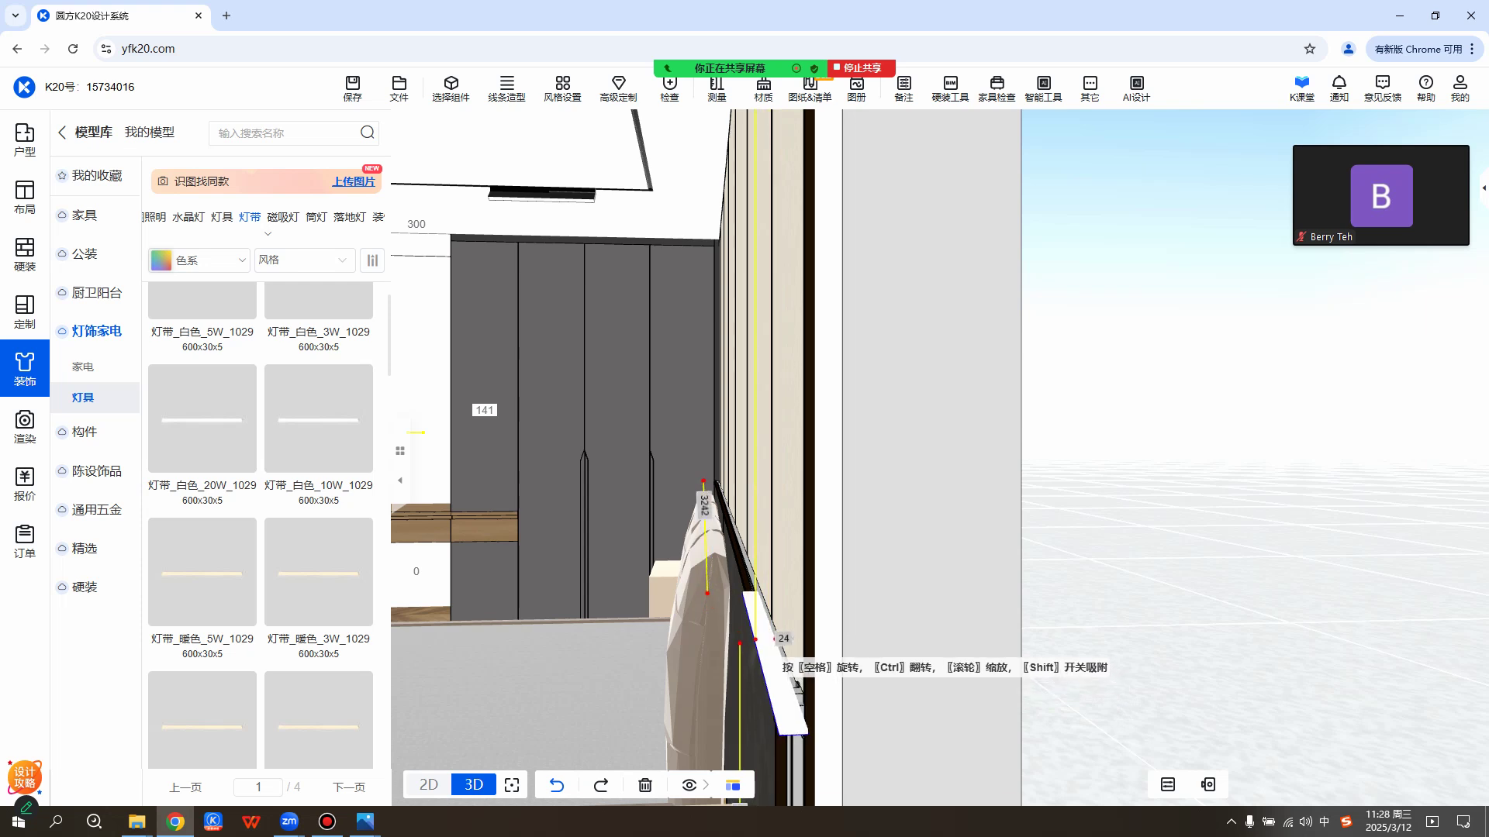
left_click(796, 684)
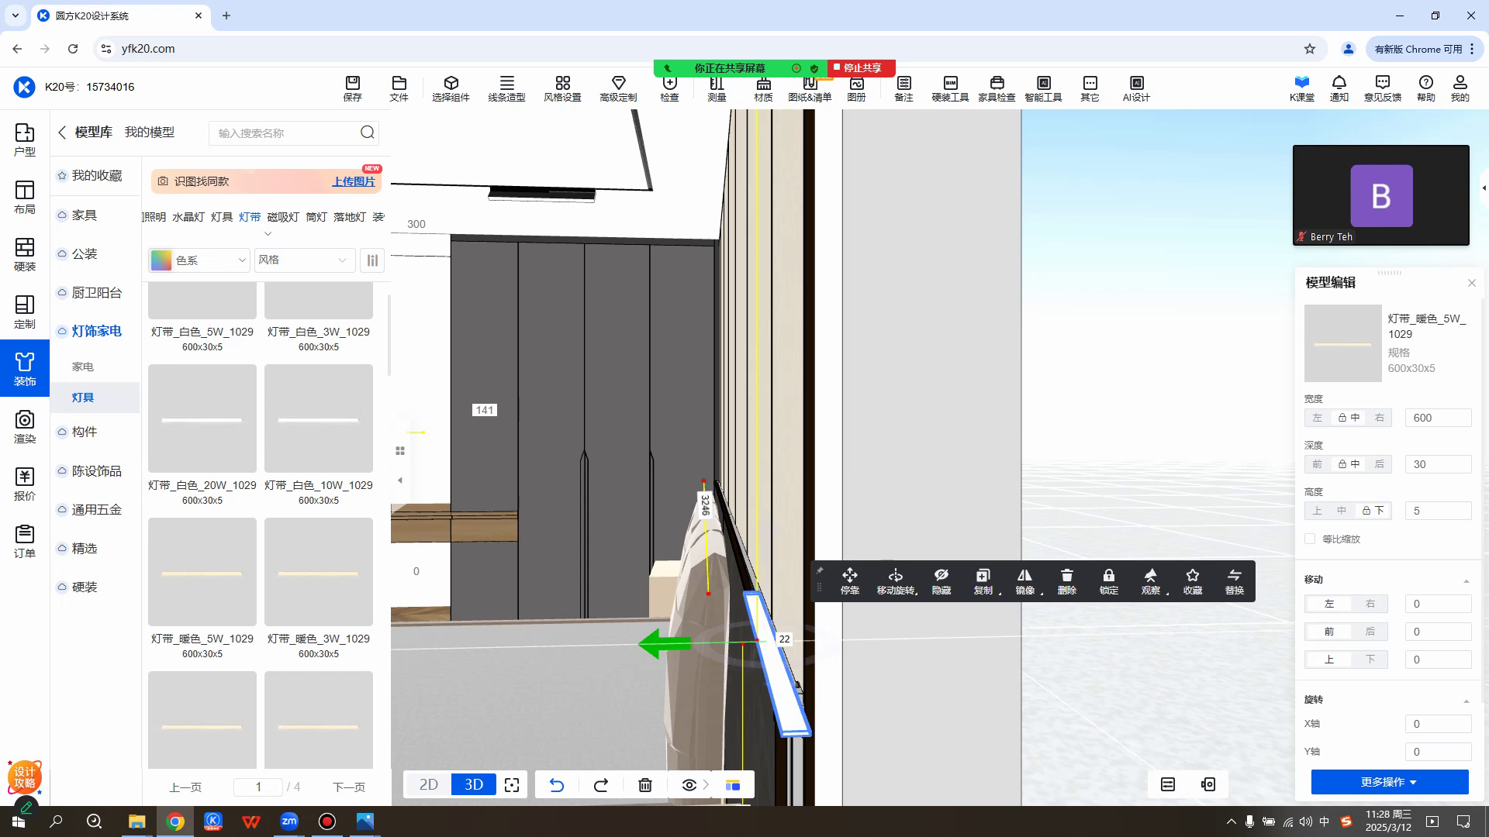
left_click_drag(659, 648, 670, 654)
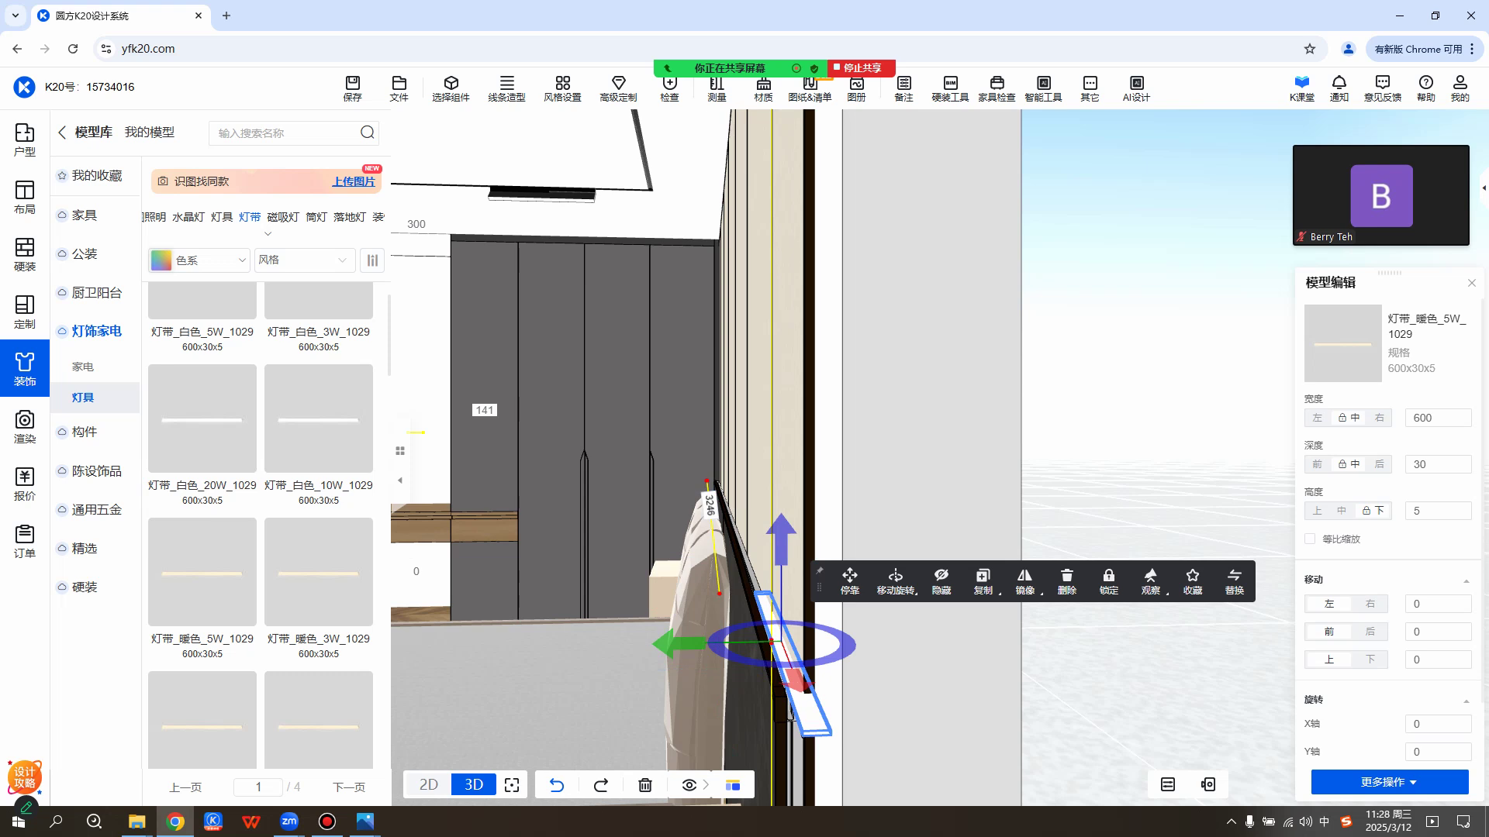
left_click_drag(781, 545, 781, 549)
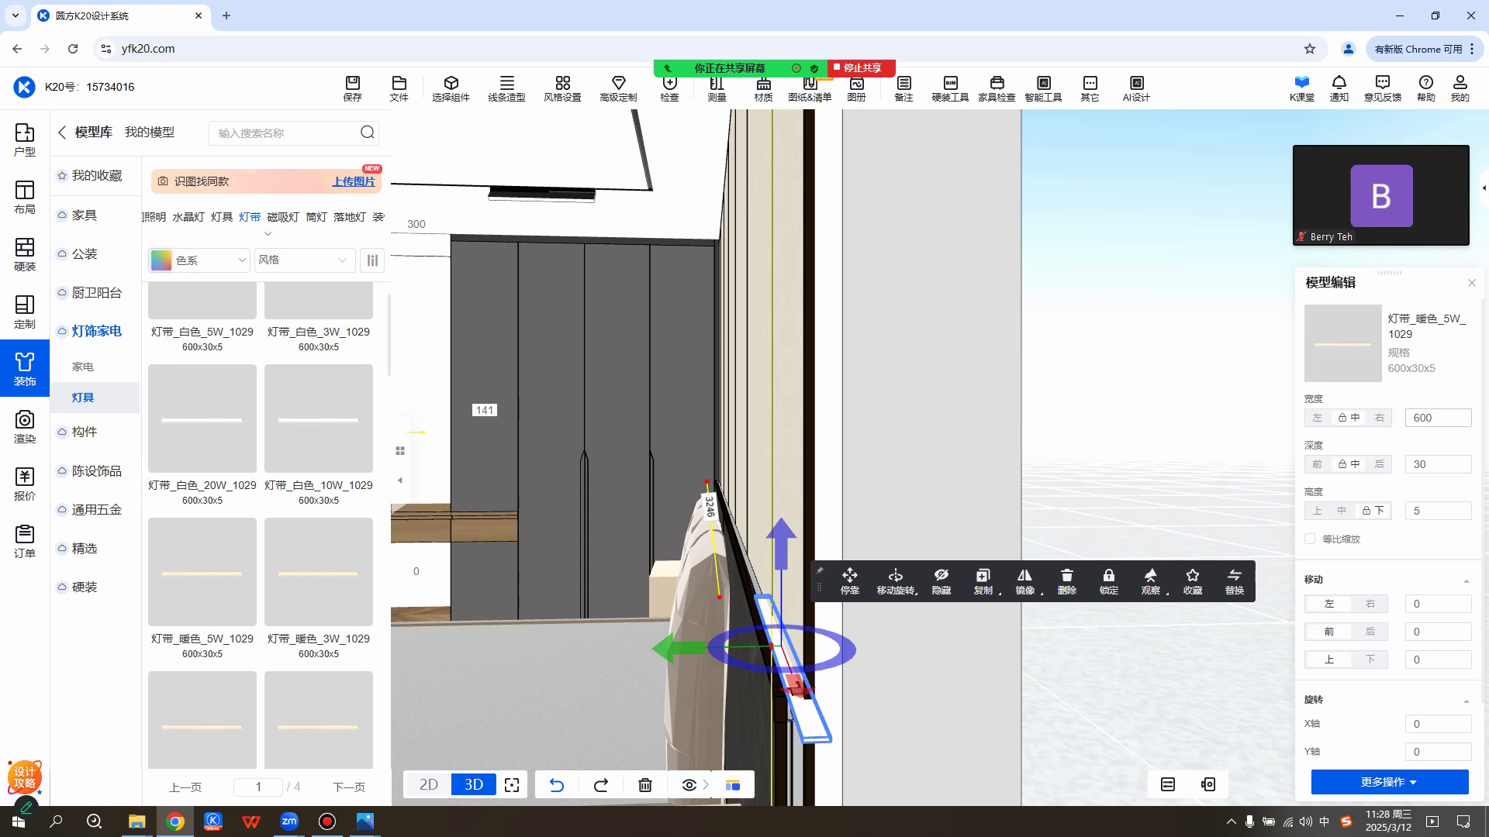
Set the light strip's width to 3750 and the distance at its wardrobe-side end to 0.
left_click(1437, 418)
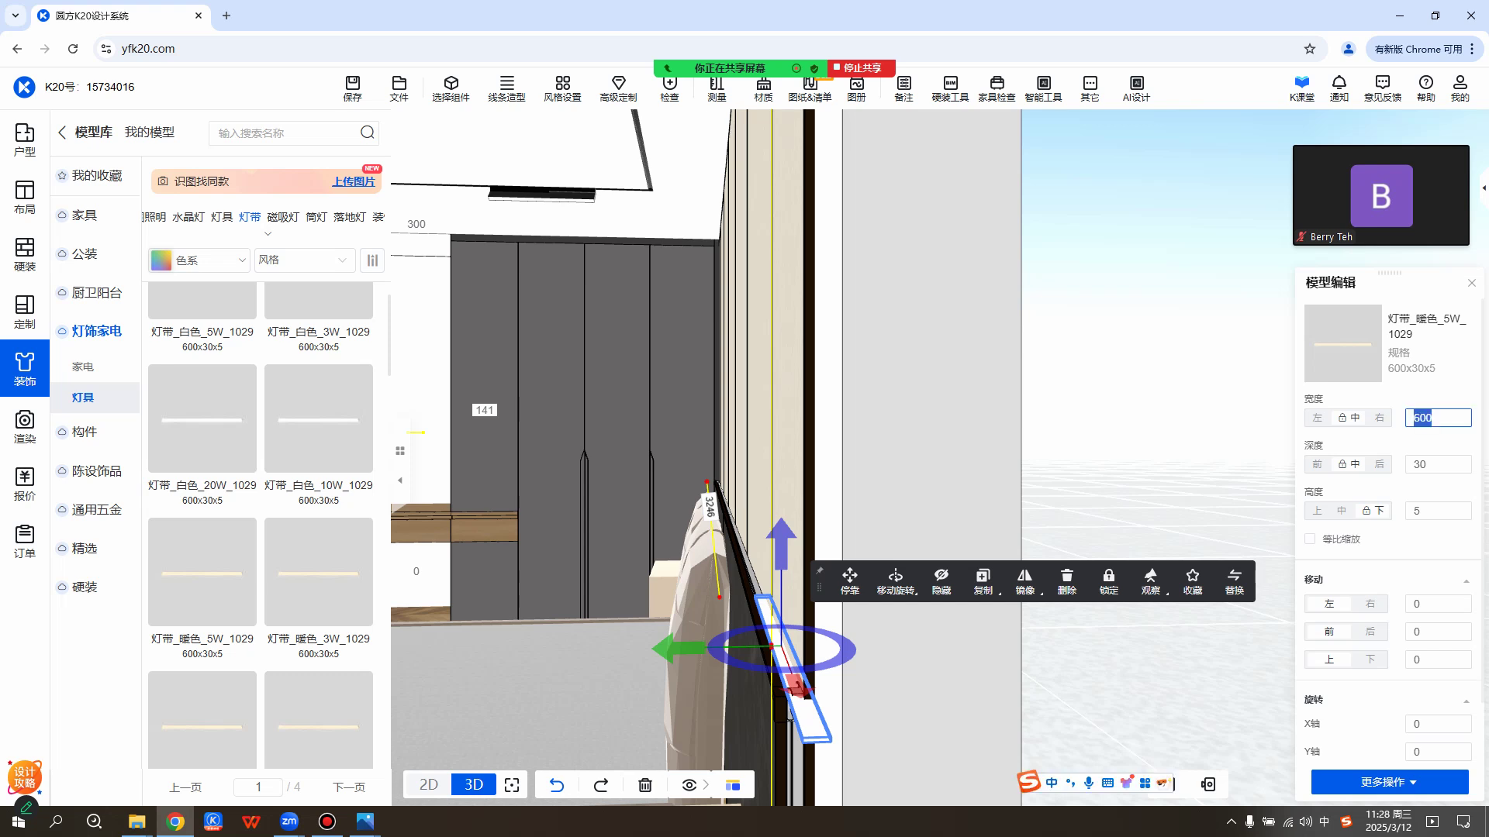
type("3750")
key("Return")
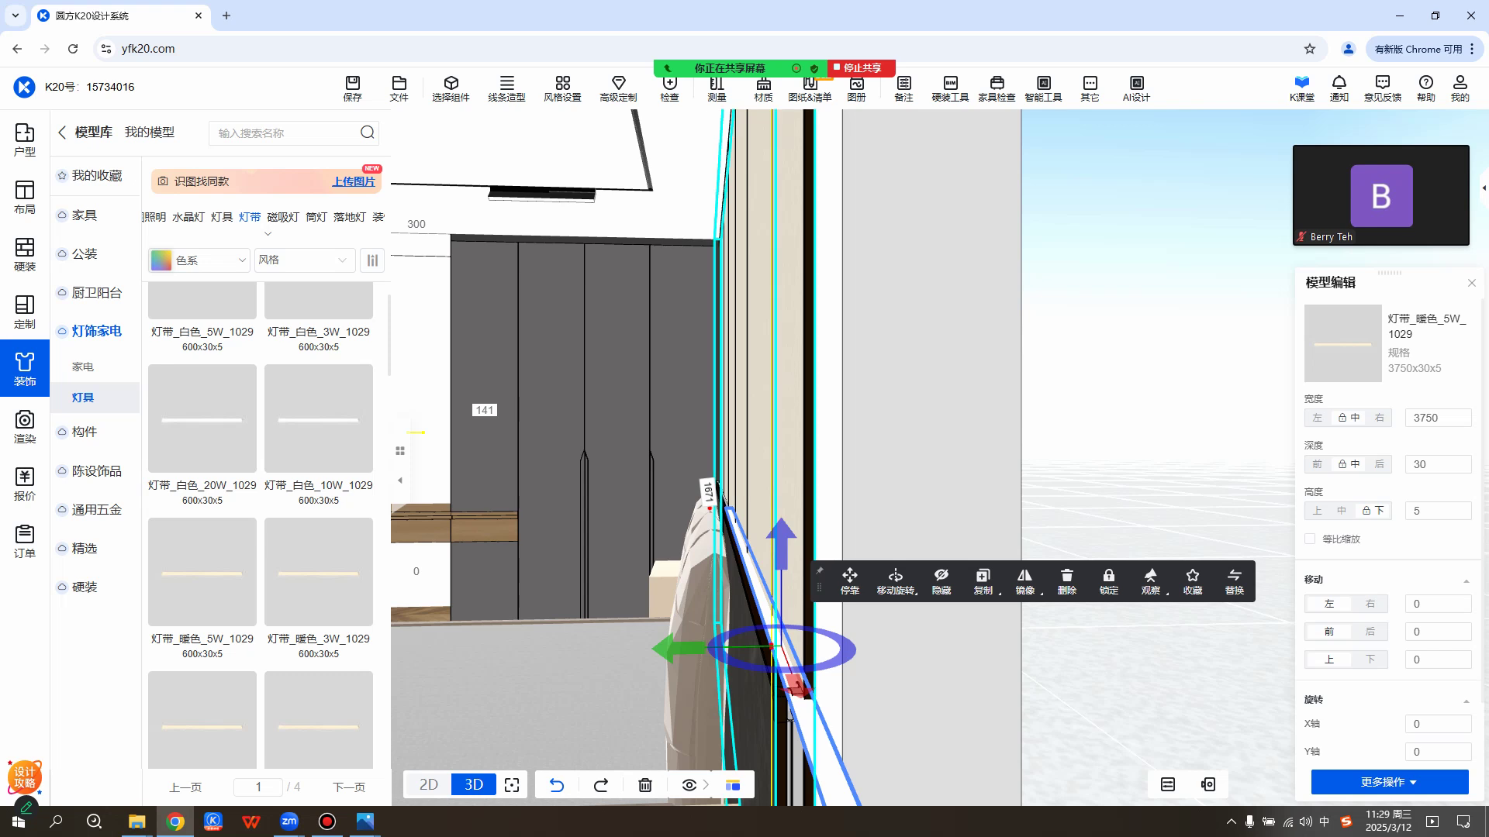
left_click(707, 493)
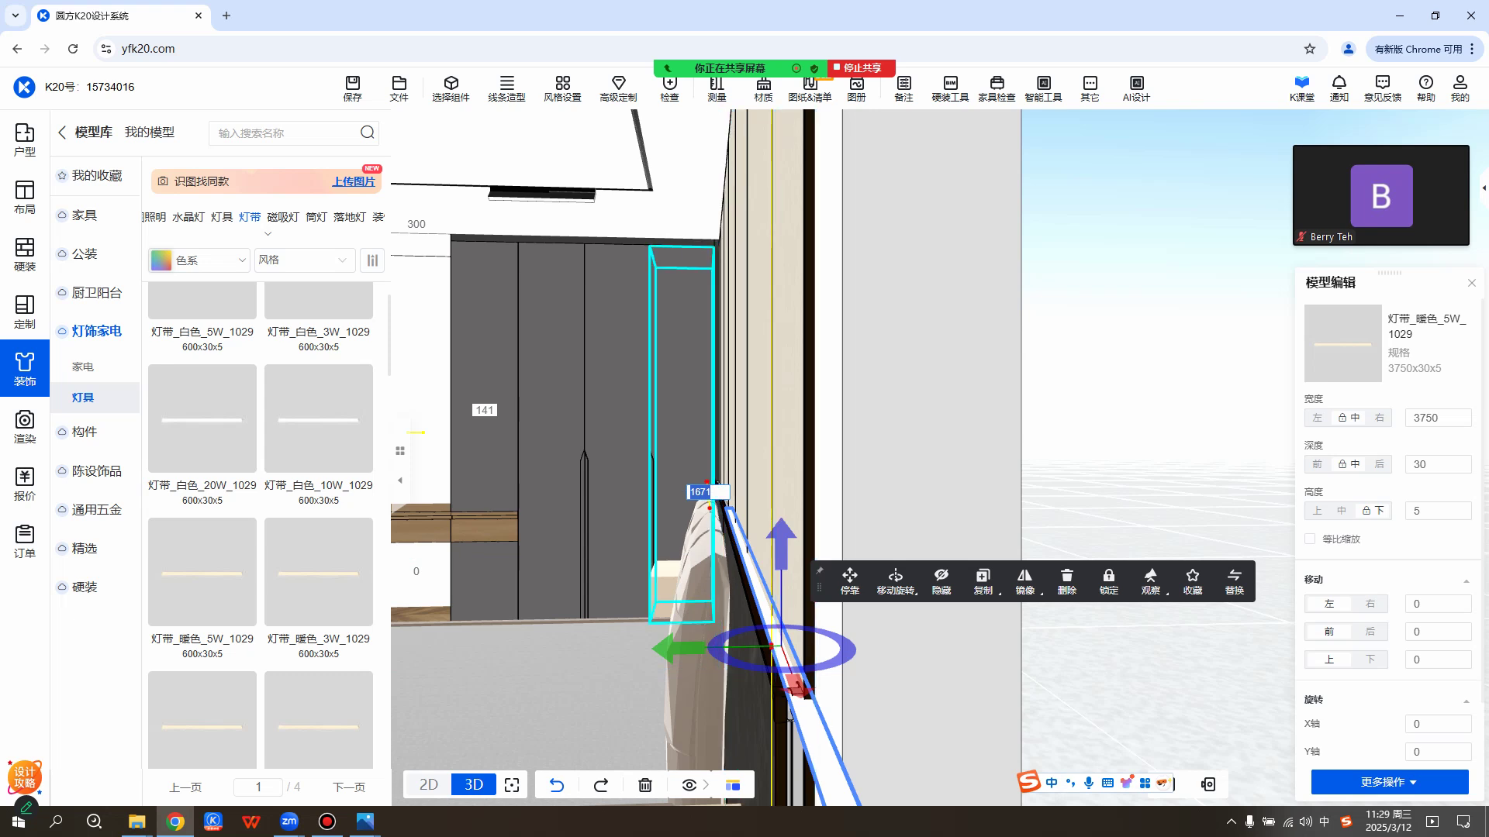
type("0")
key("Return")
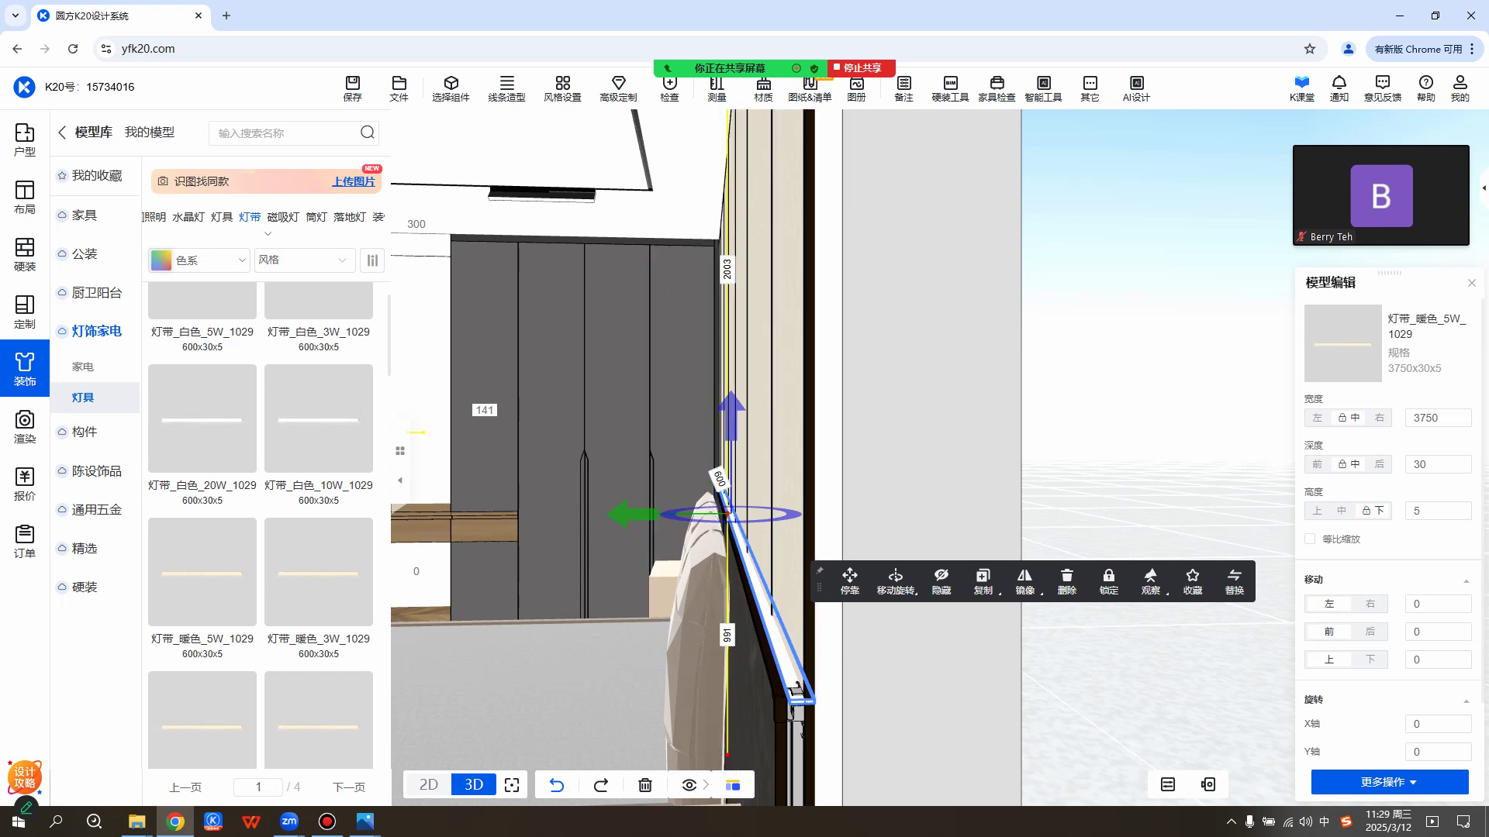
left_click(931, 457)
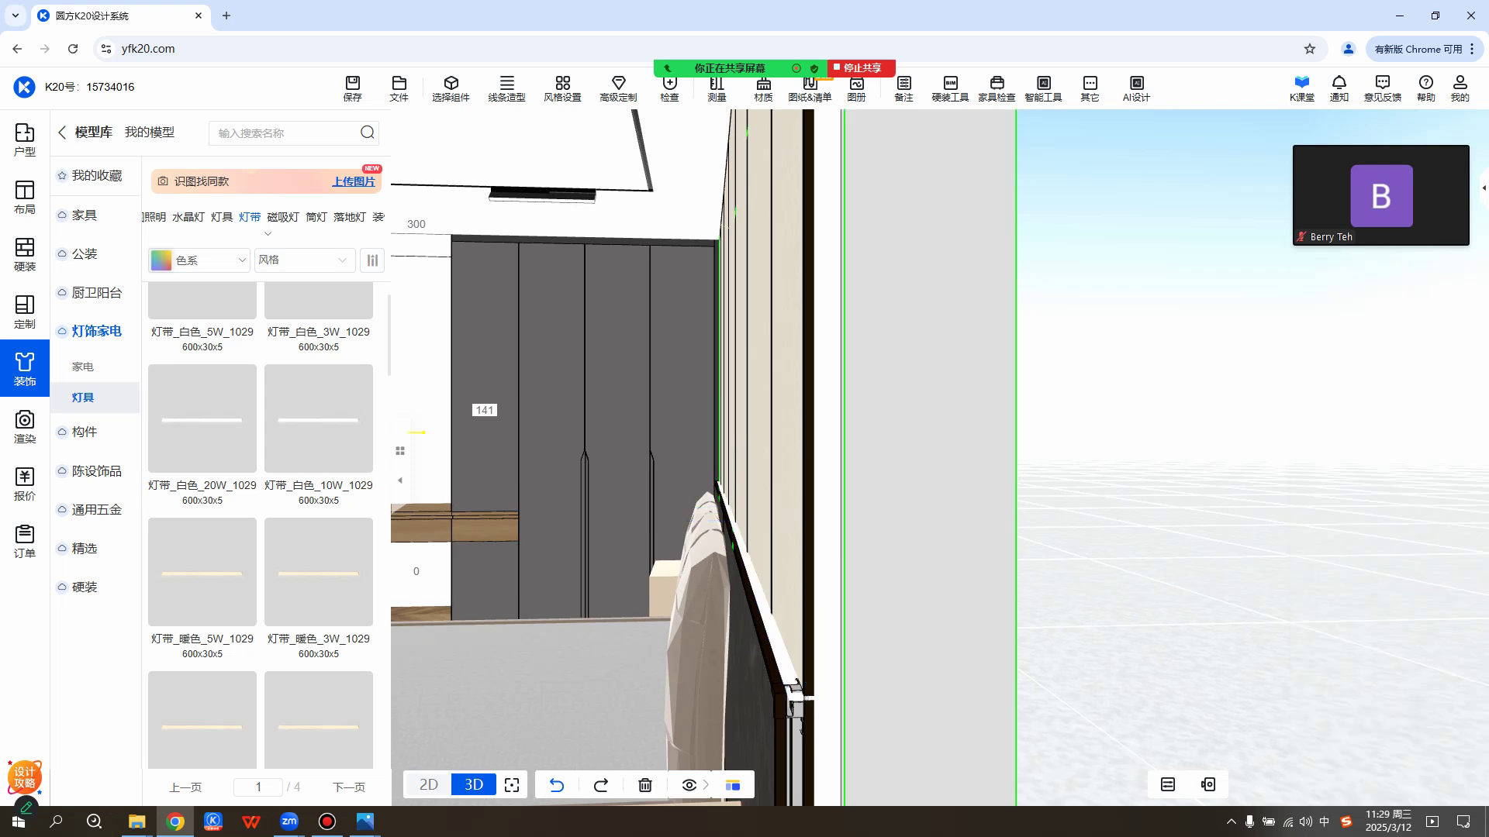
left_click(777, 631)
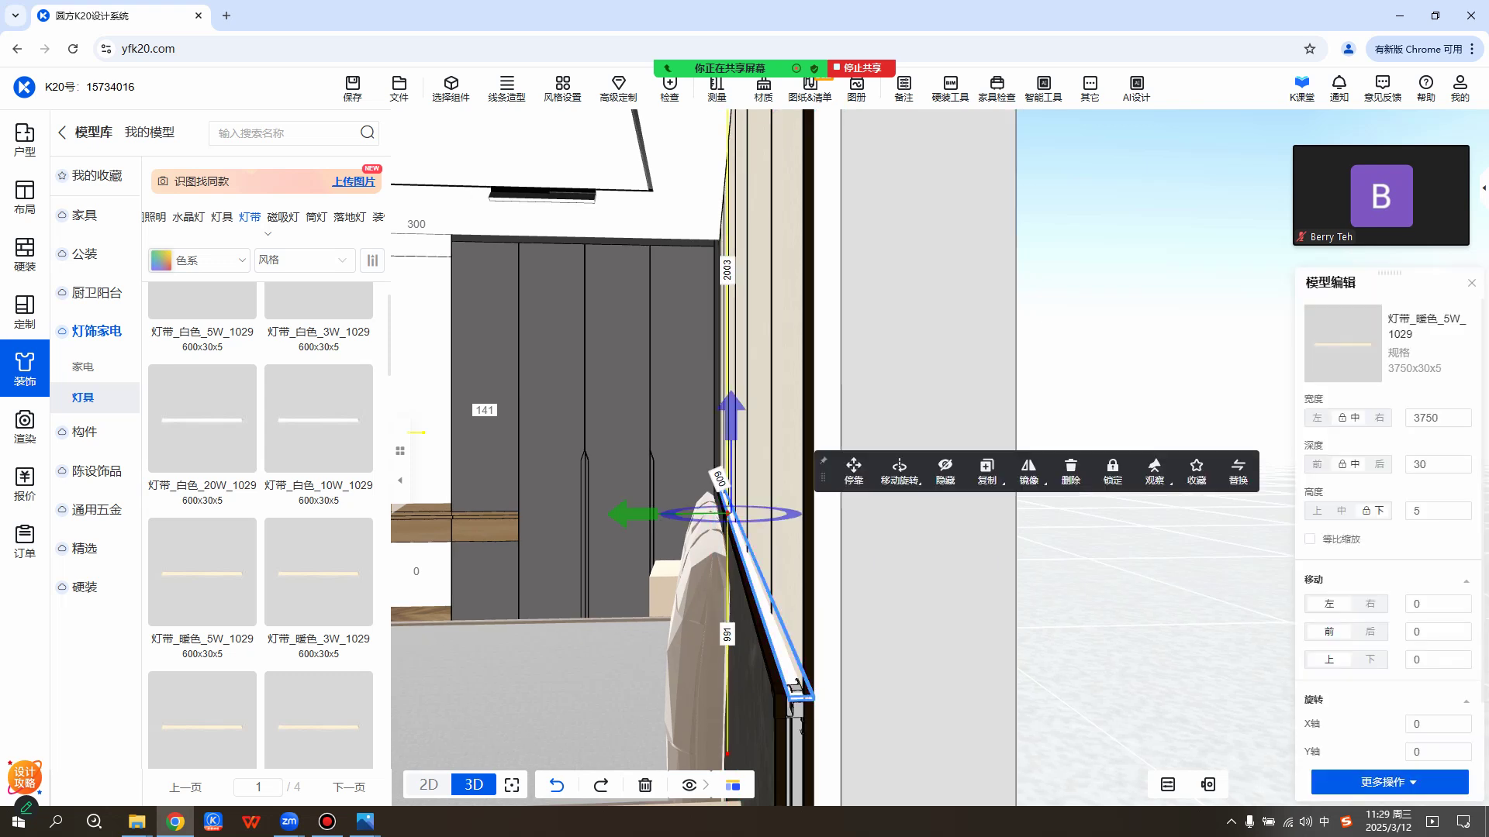
Examine the light strip's fit across the full headboard wall from the front of the room.
scroll(777, 632, "up", 5)
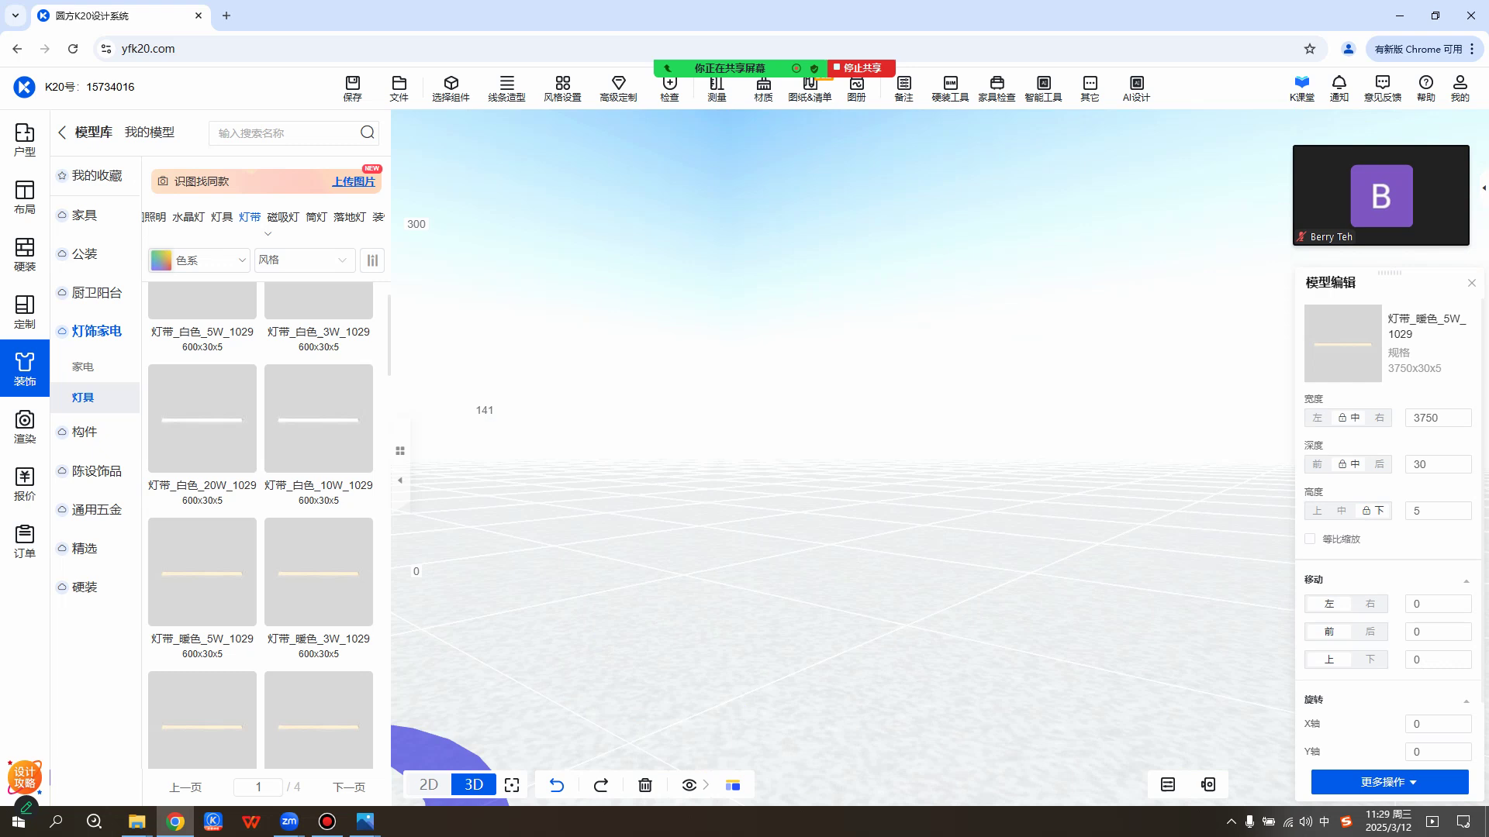
scroll(777, 632, "down", 5)
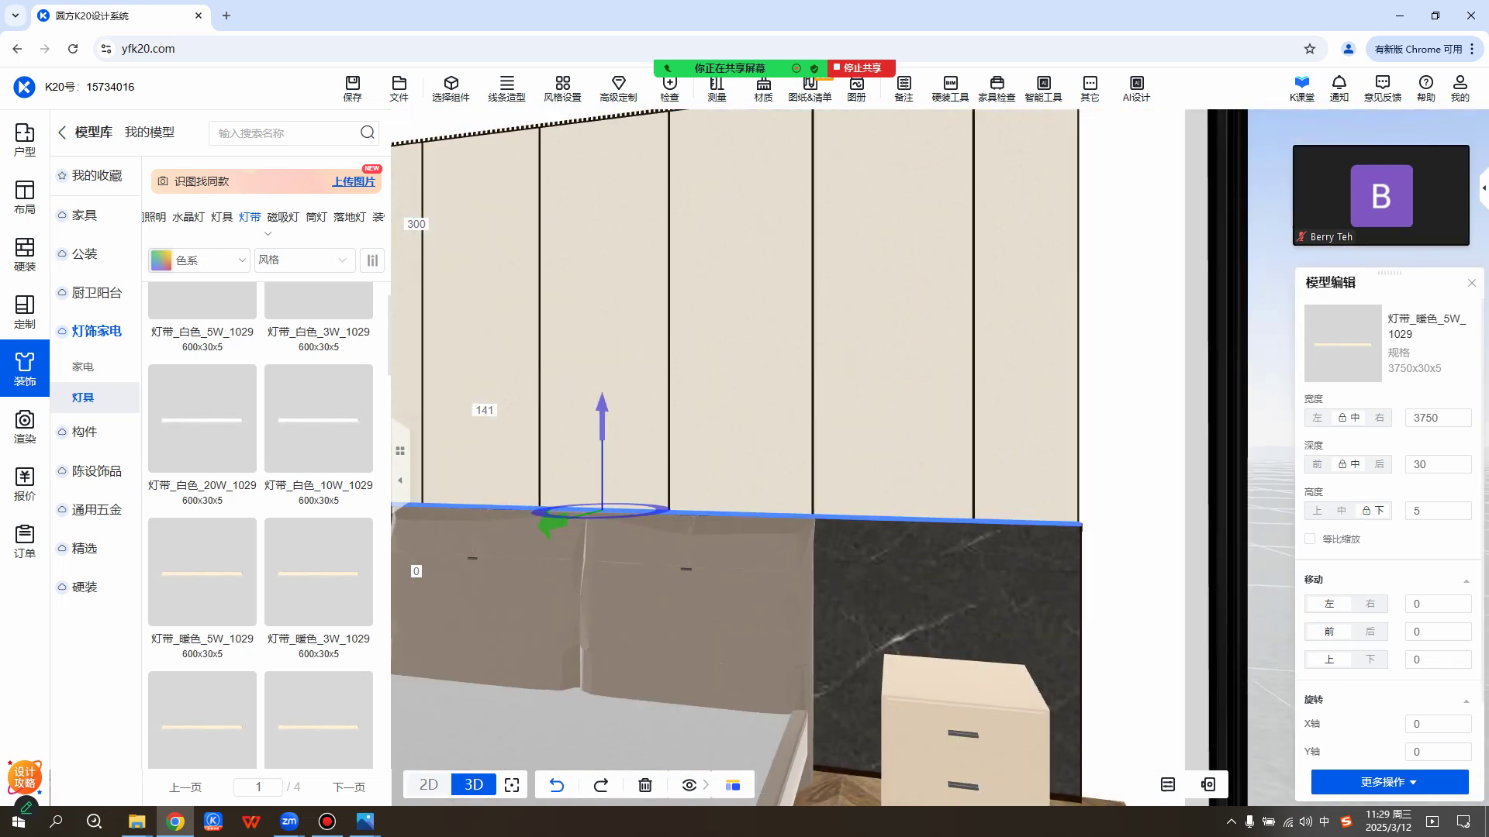
scroll(777, 632, "down", 5)
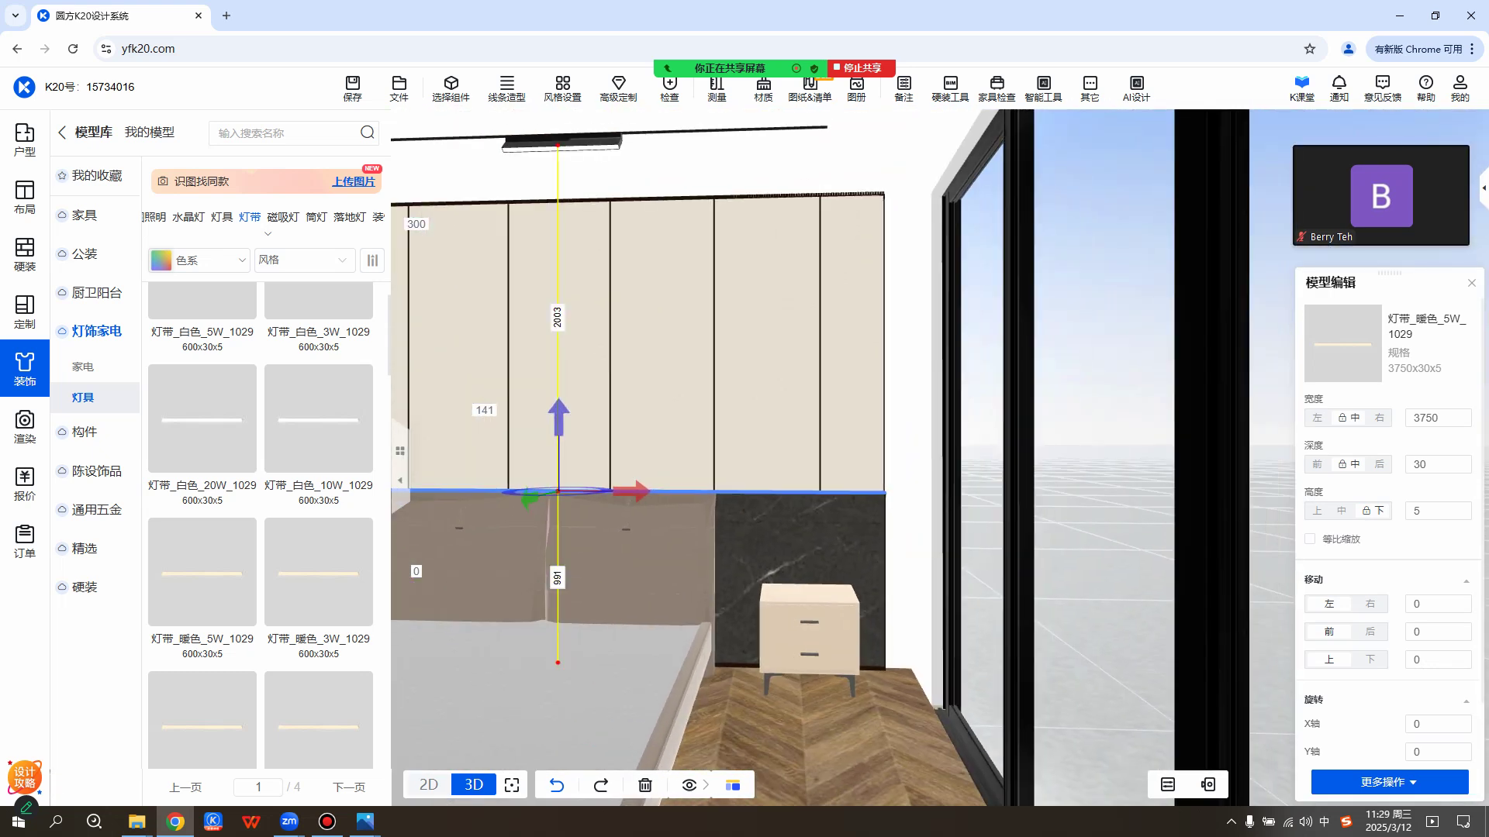
left_click_drag(777, 632, 850, 624)
scroll(777, 632, "down", 1)
scroll(777, 632, "down", 2)
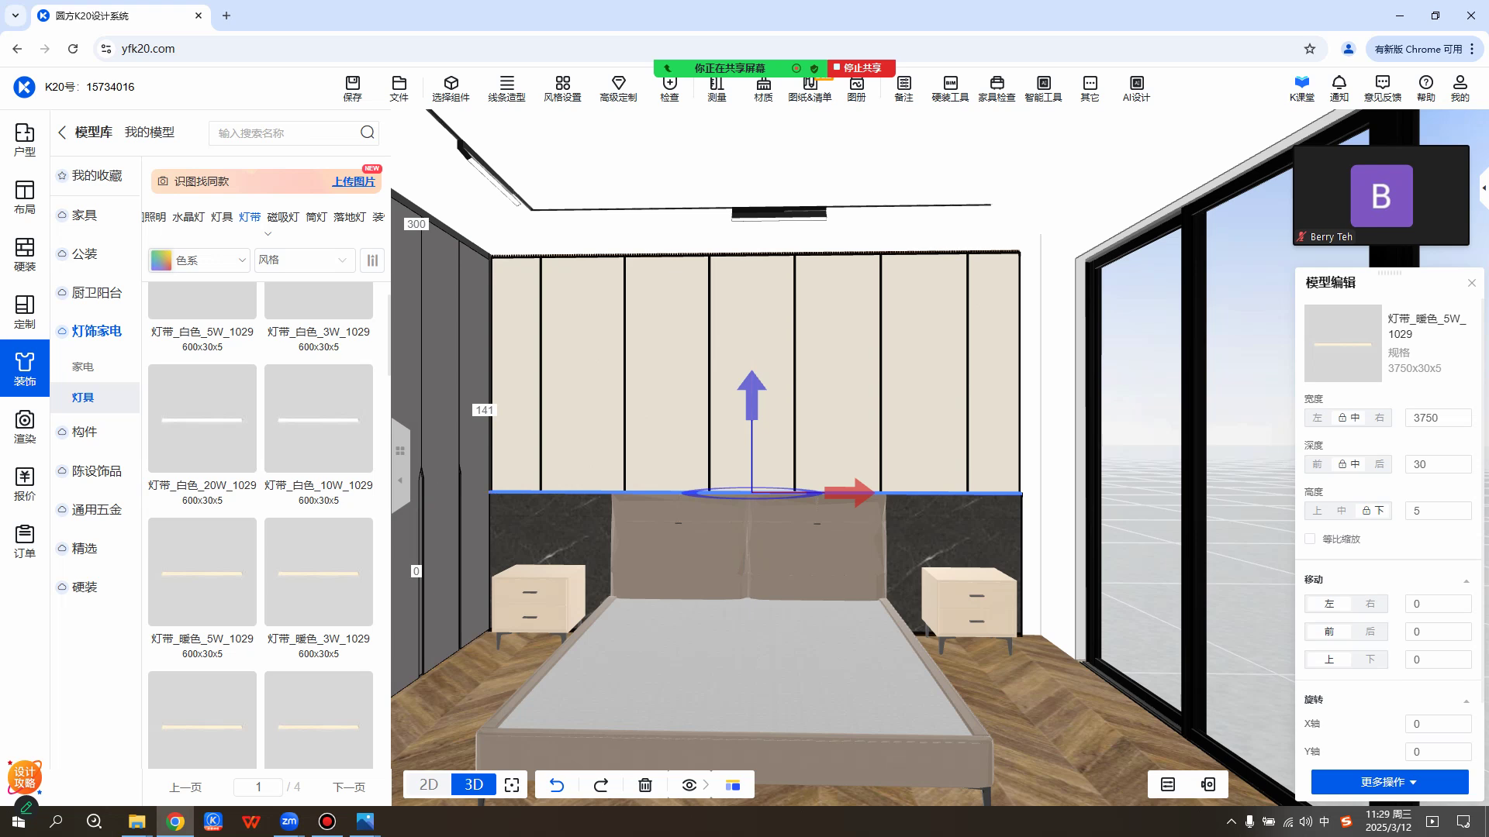
left_click(530, 659)
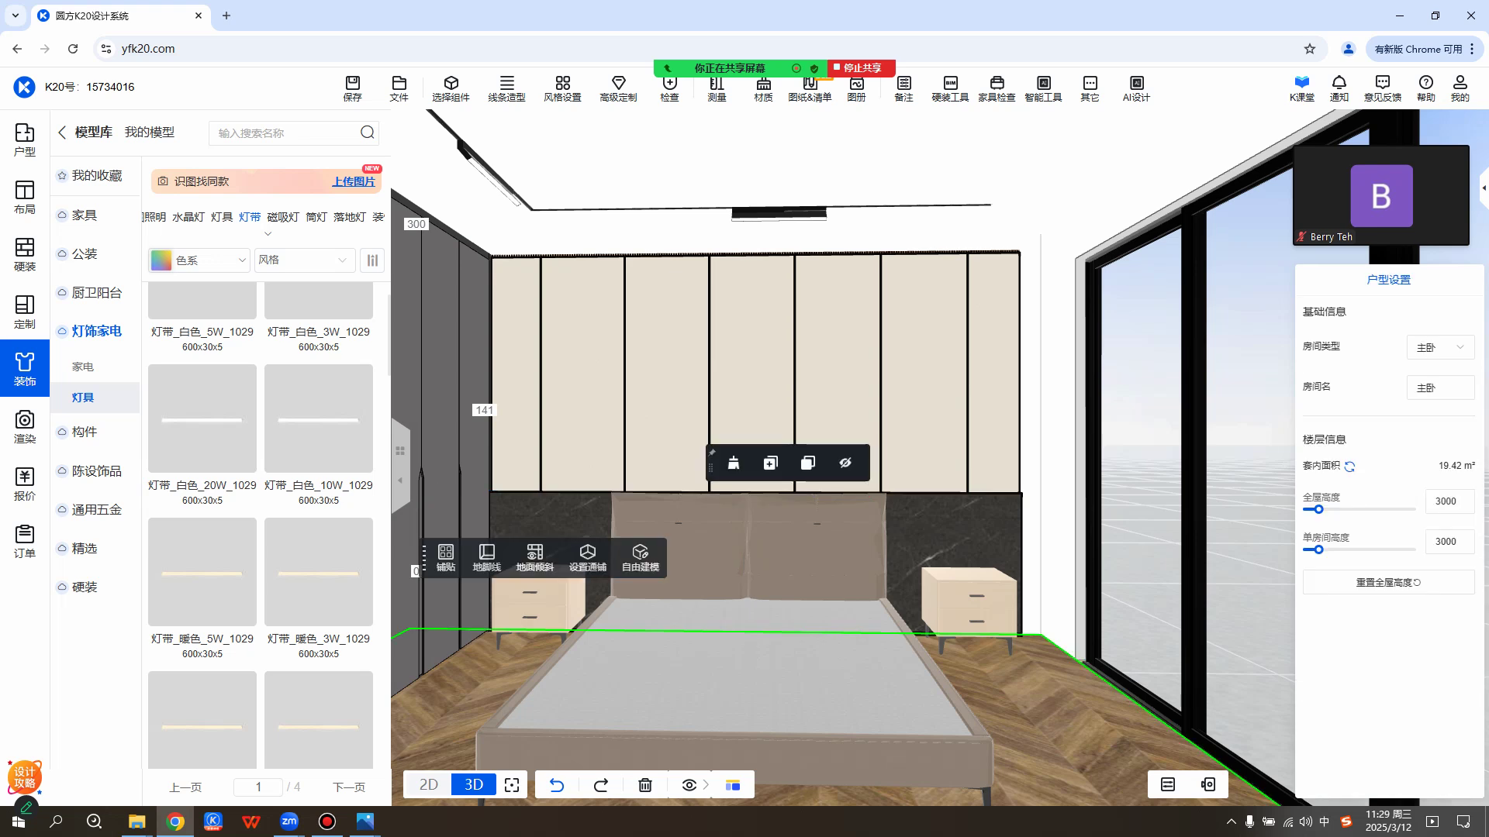
key("Escape")
left_click_drag(940, 457, 911, 457)
scroll(911, 457, "down", 3)
right_click_drag(911, 458, 989, 440)
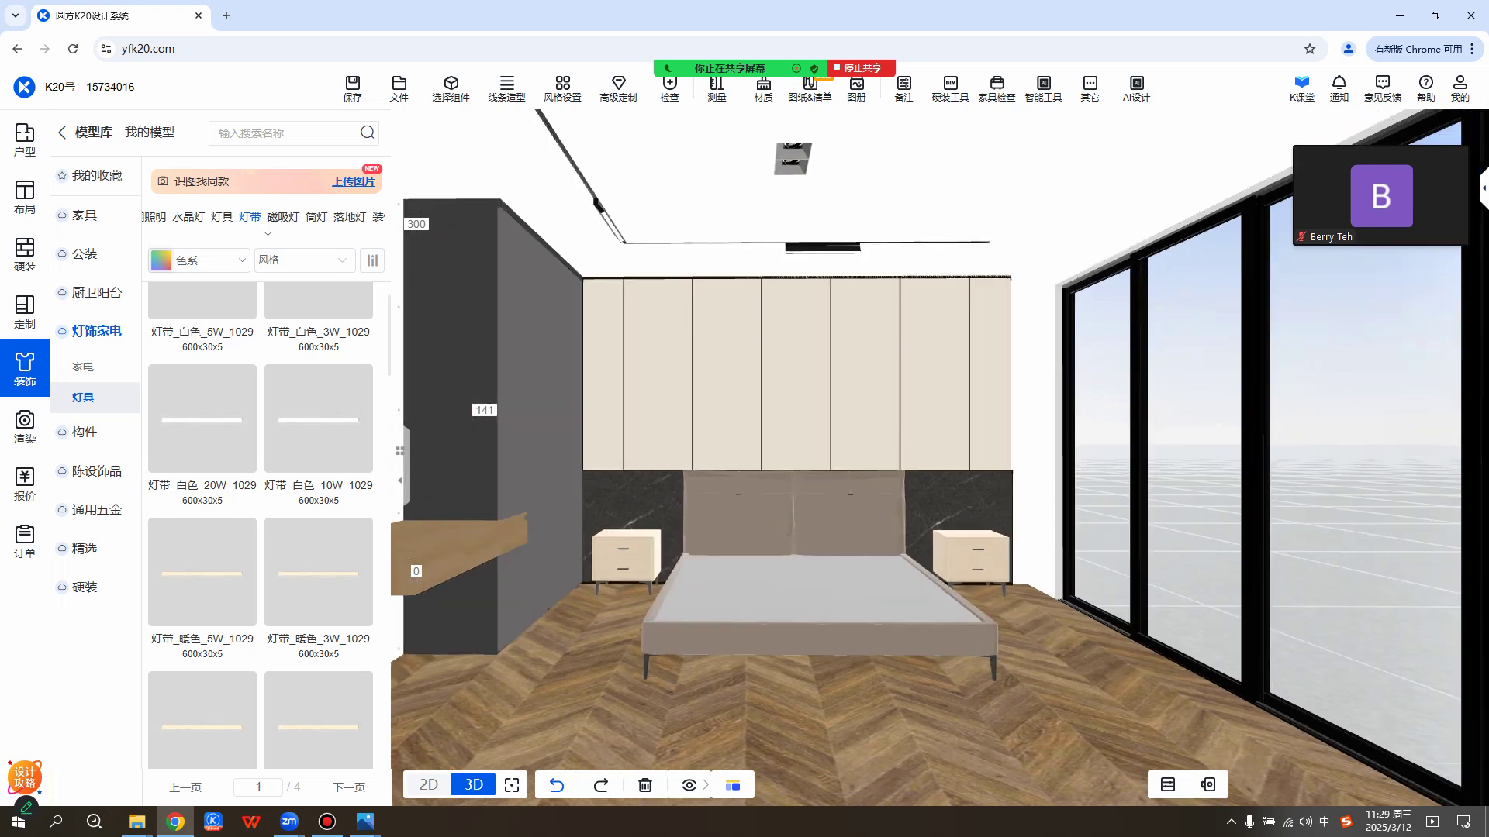
scroll(939, 458, "down", 1)
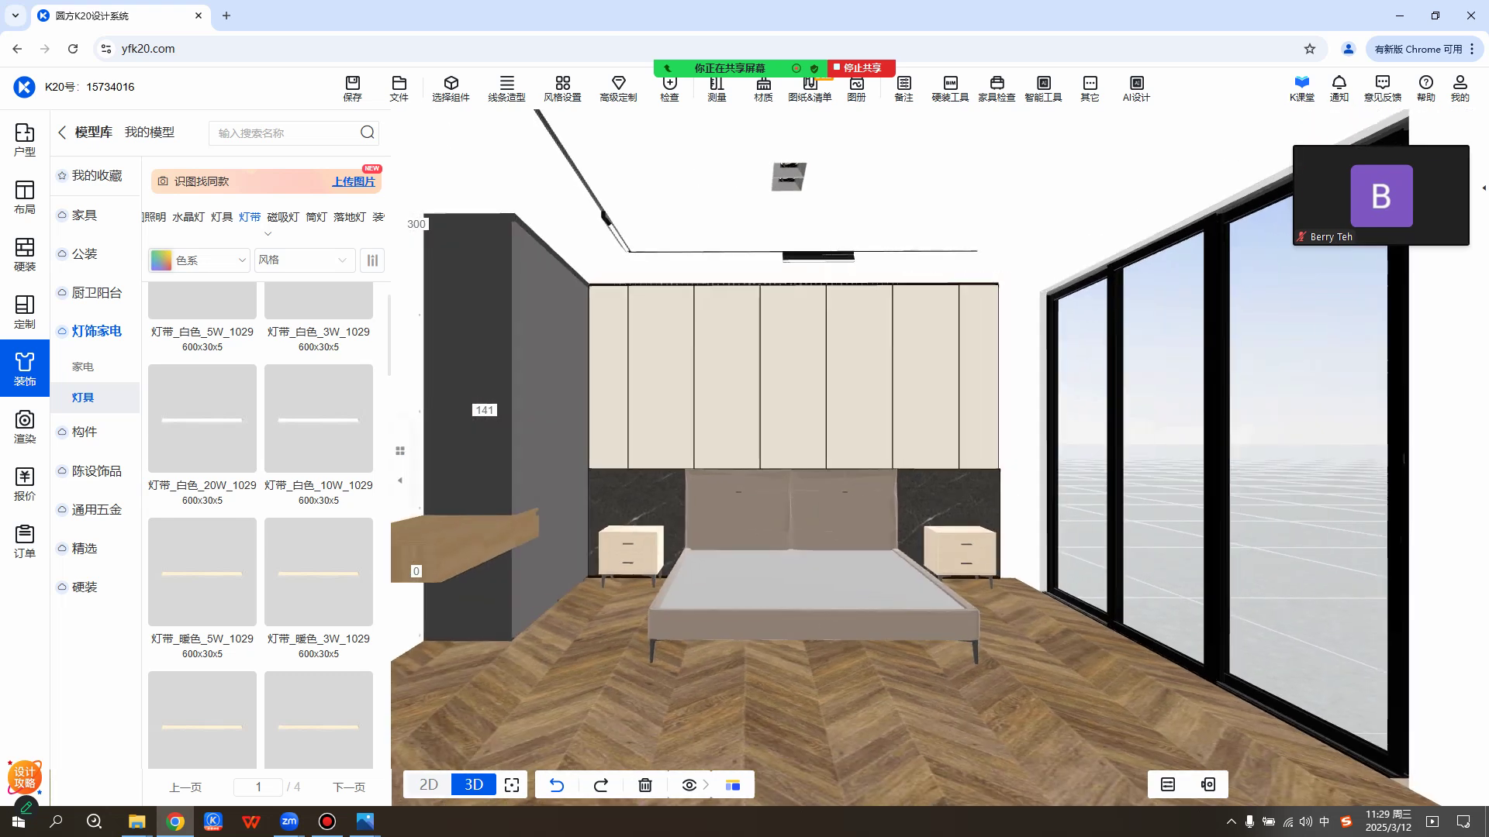
Show the decorations category (饰品) in the 3D view and save the scene.
mouse_move(695, 785)
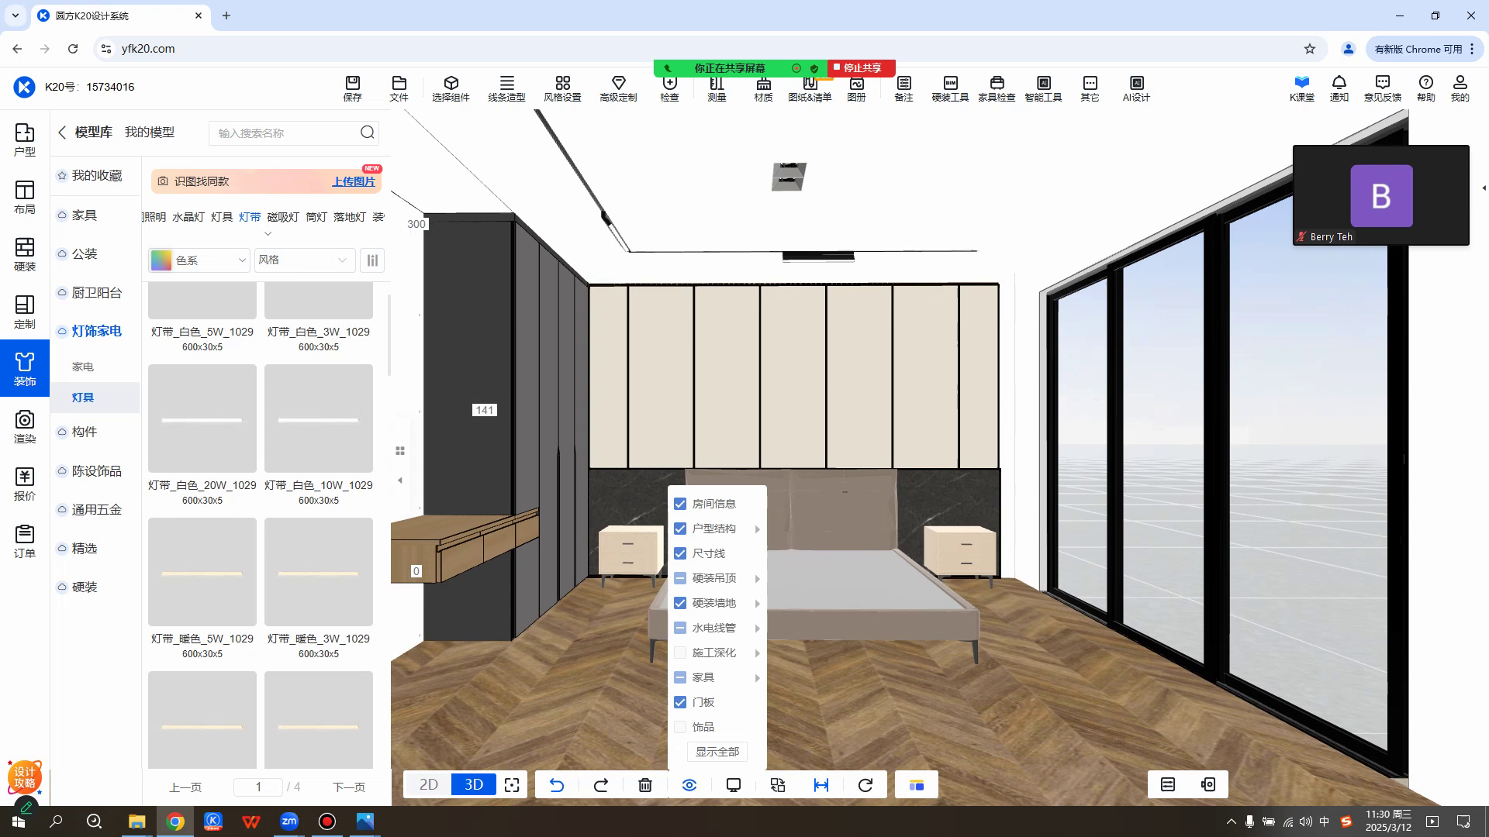
left_click(681, 728)
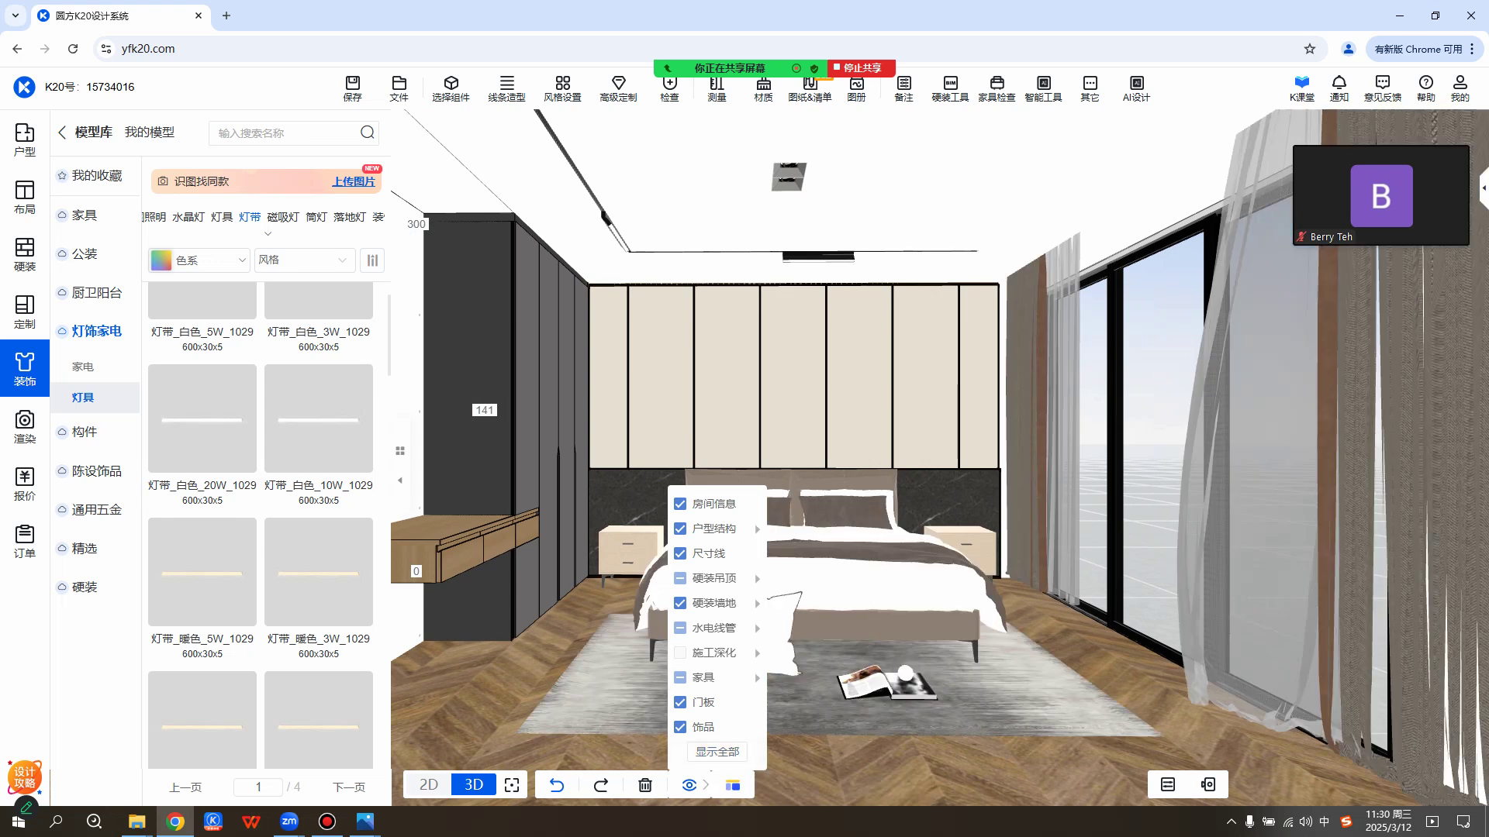
left_click(541, 687)
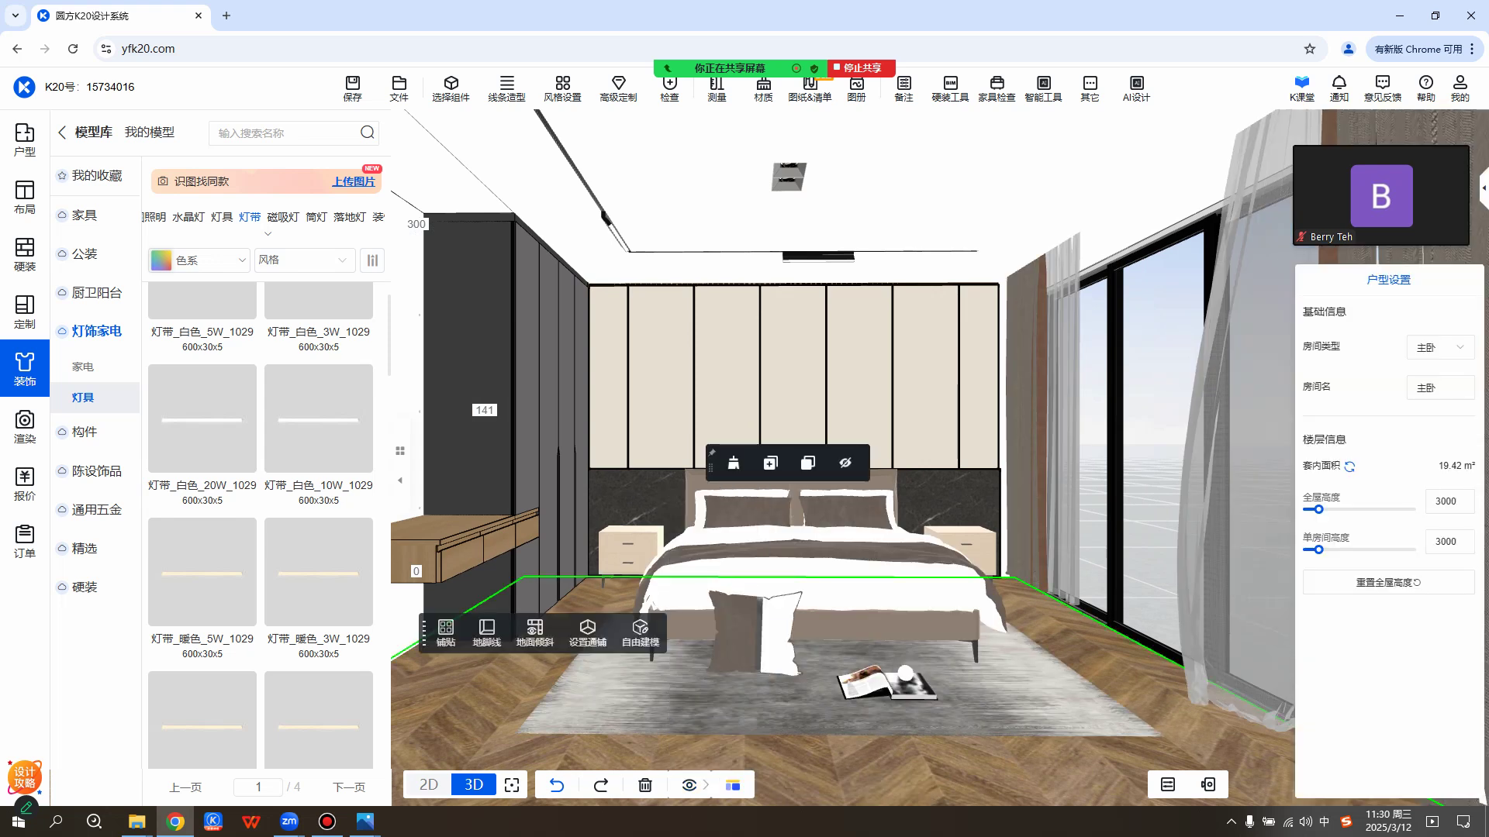
key("ctrl+s")
Examine the furnished bed, headboard wall and curtains from an angle and from straight on.
right_click_drag(1164, 446, 1072, 431)
left_click_drag(1085, 535, 1000, 539)
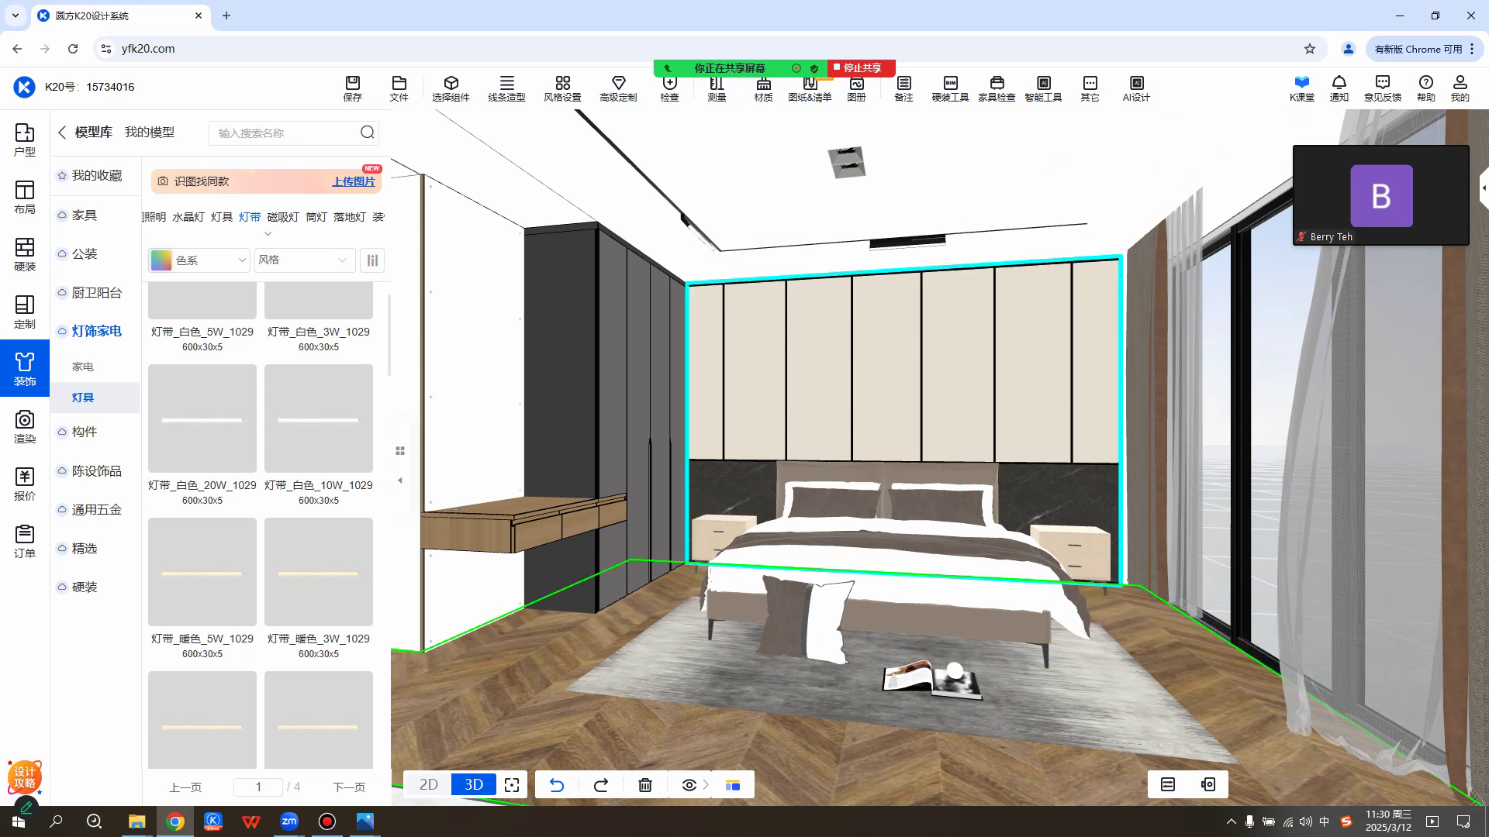
scroll(1108, 466, "up", 3)
left_click_drag(1108, 465, 1039, 467)
scroll(1039, 467, "down", 2)
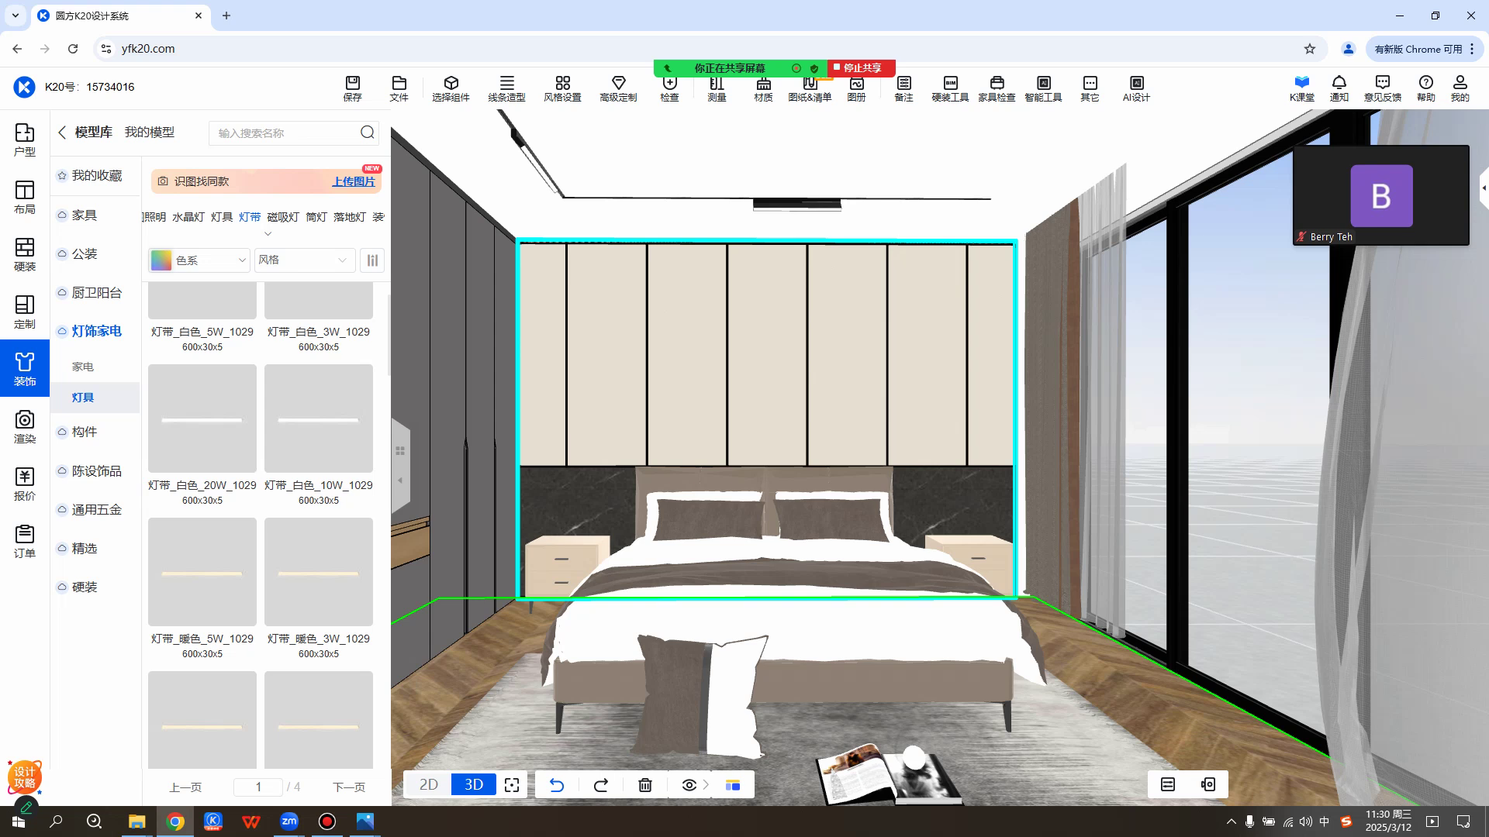
scroll(1039, 467, "up", 3)
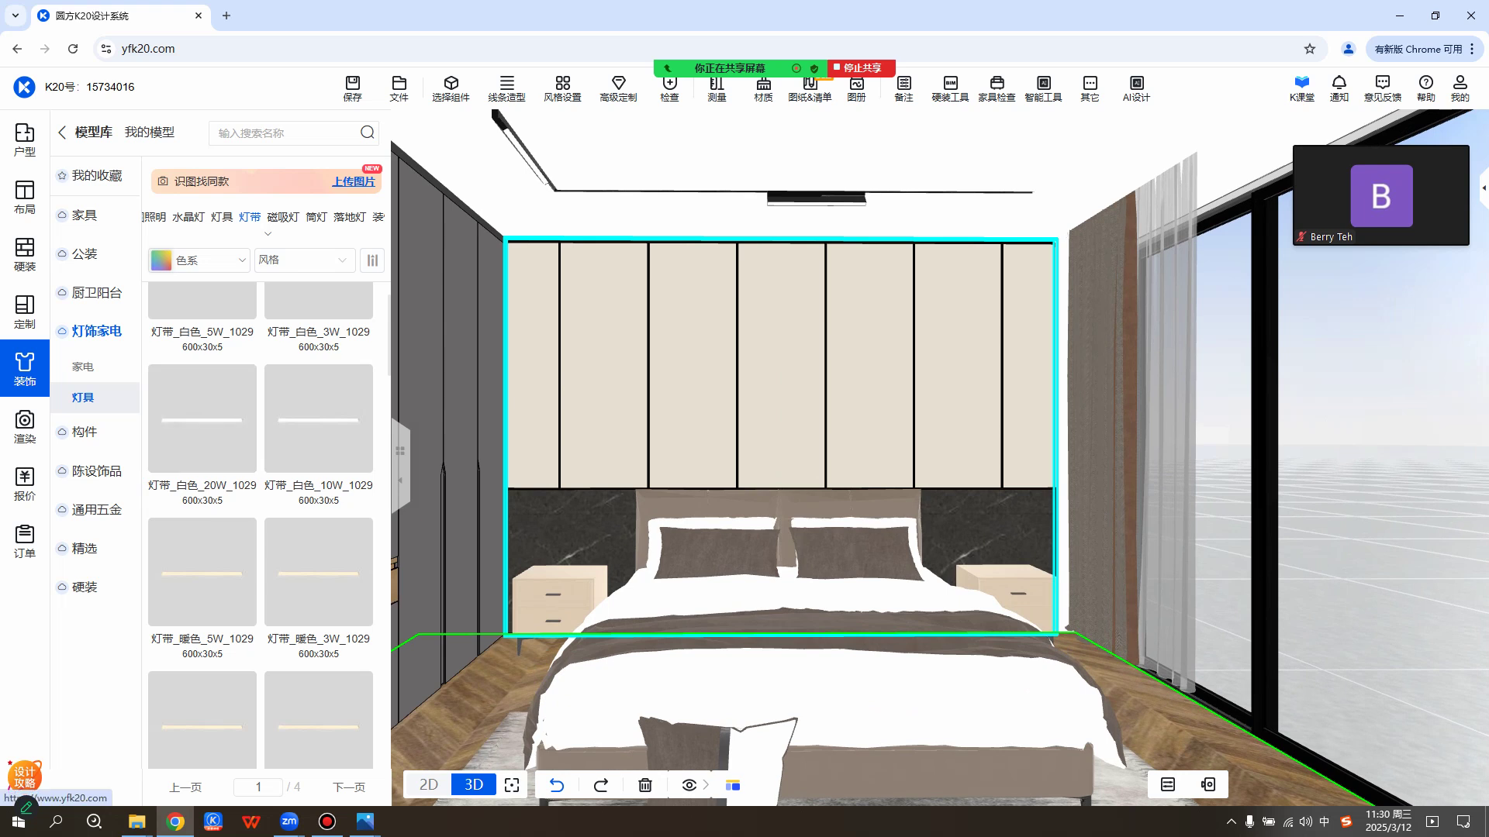
Place the framed wall picture 挂墙装饰画_8791 from the decorations library (陈设饰品) on the headboard wall, centred above the bed.
left_click(25, 368)
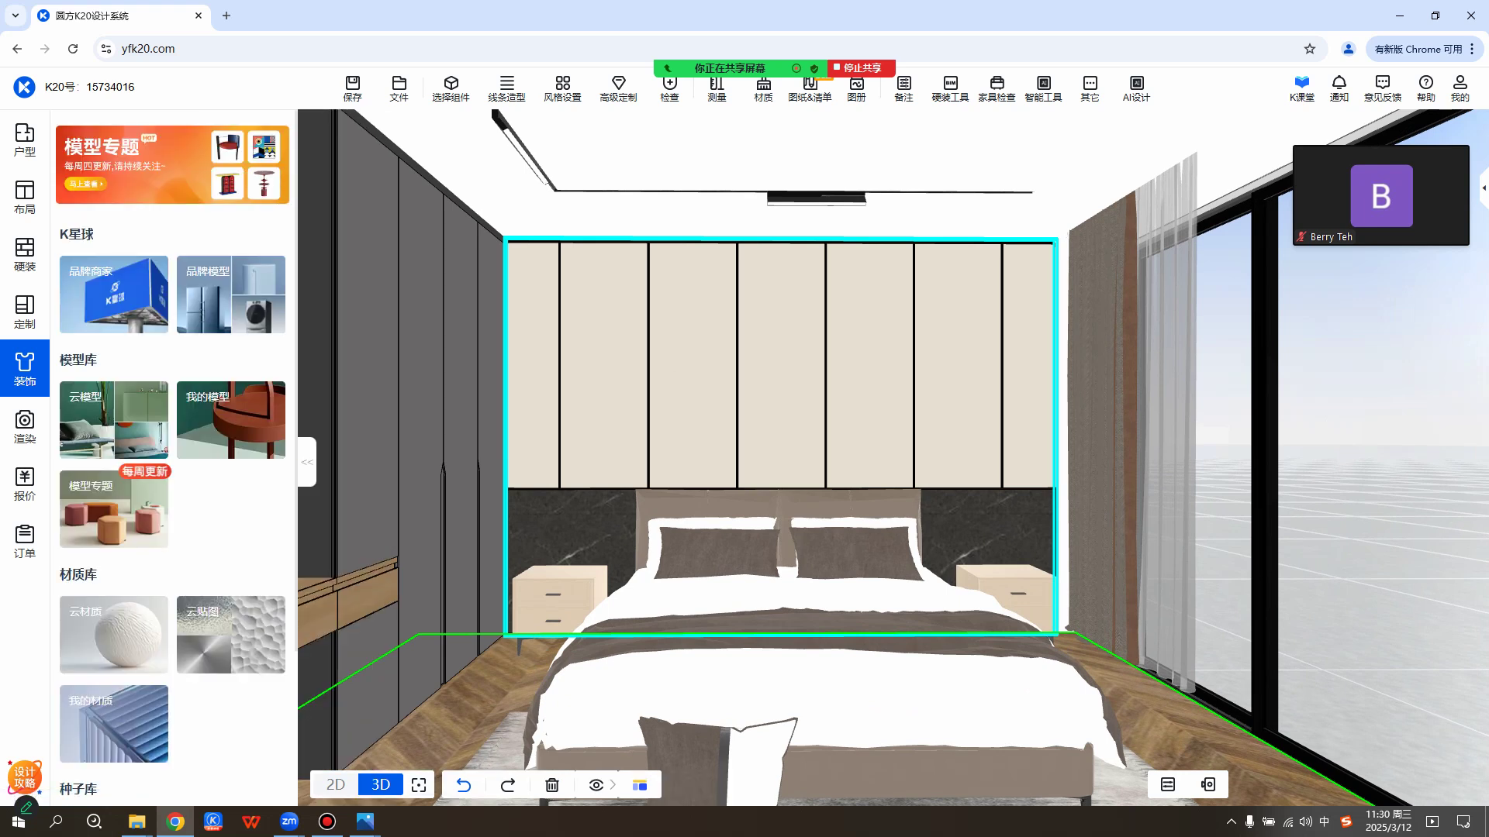
left_click(142, 421)
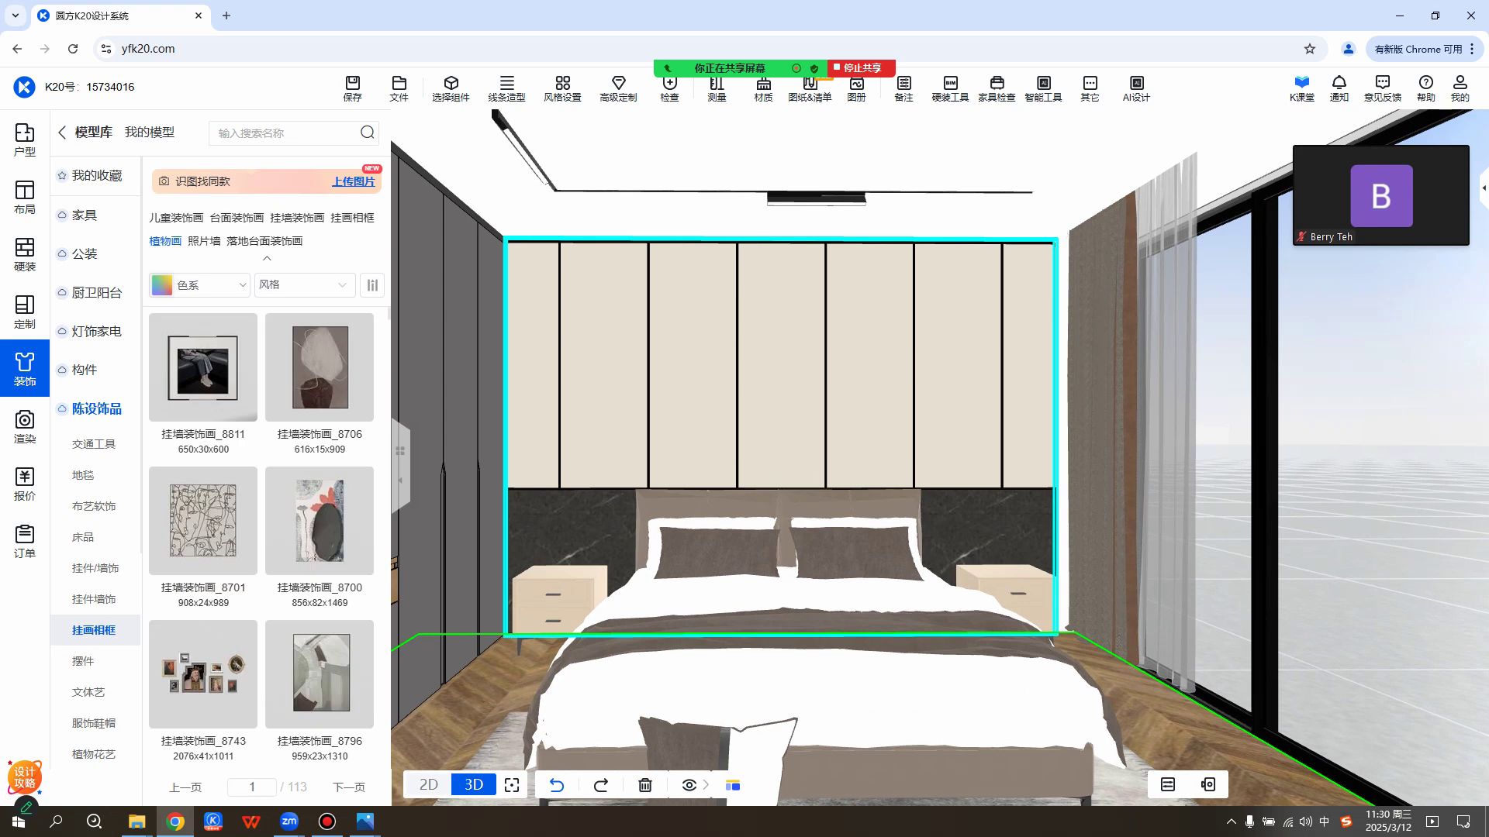
scroll(203, 387, "down", 3)
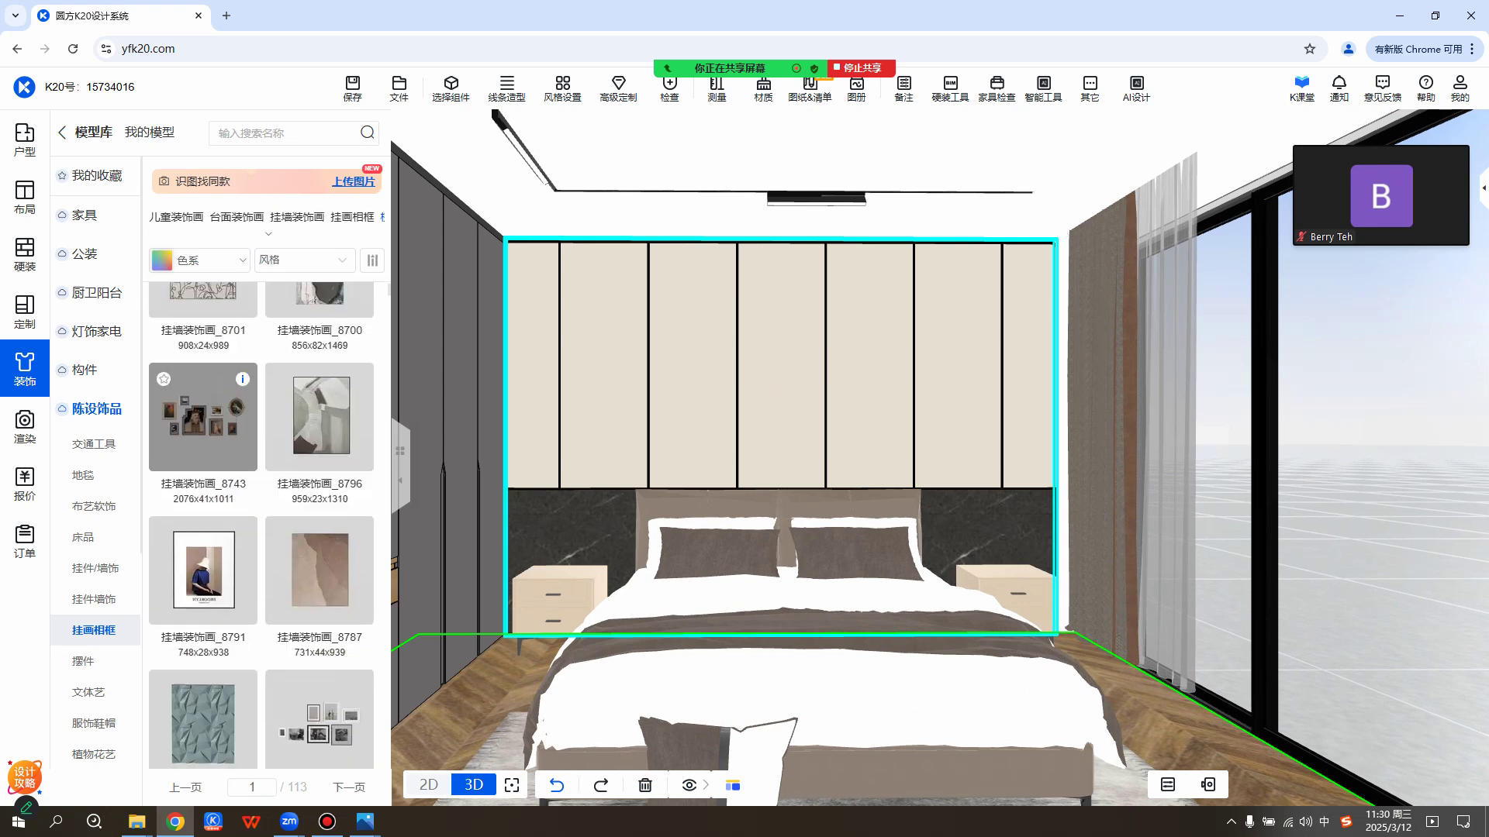
left_click_drag(203, 574, 792, 391)
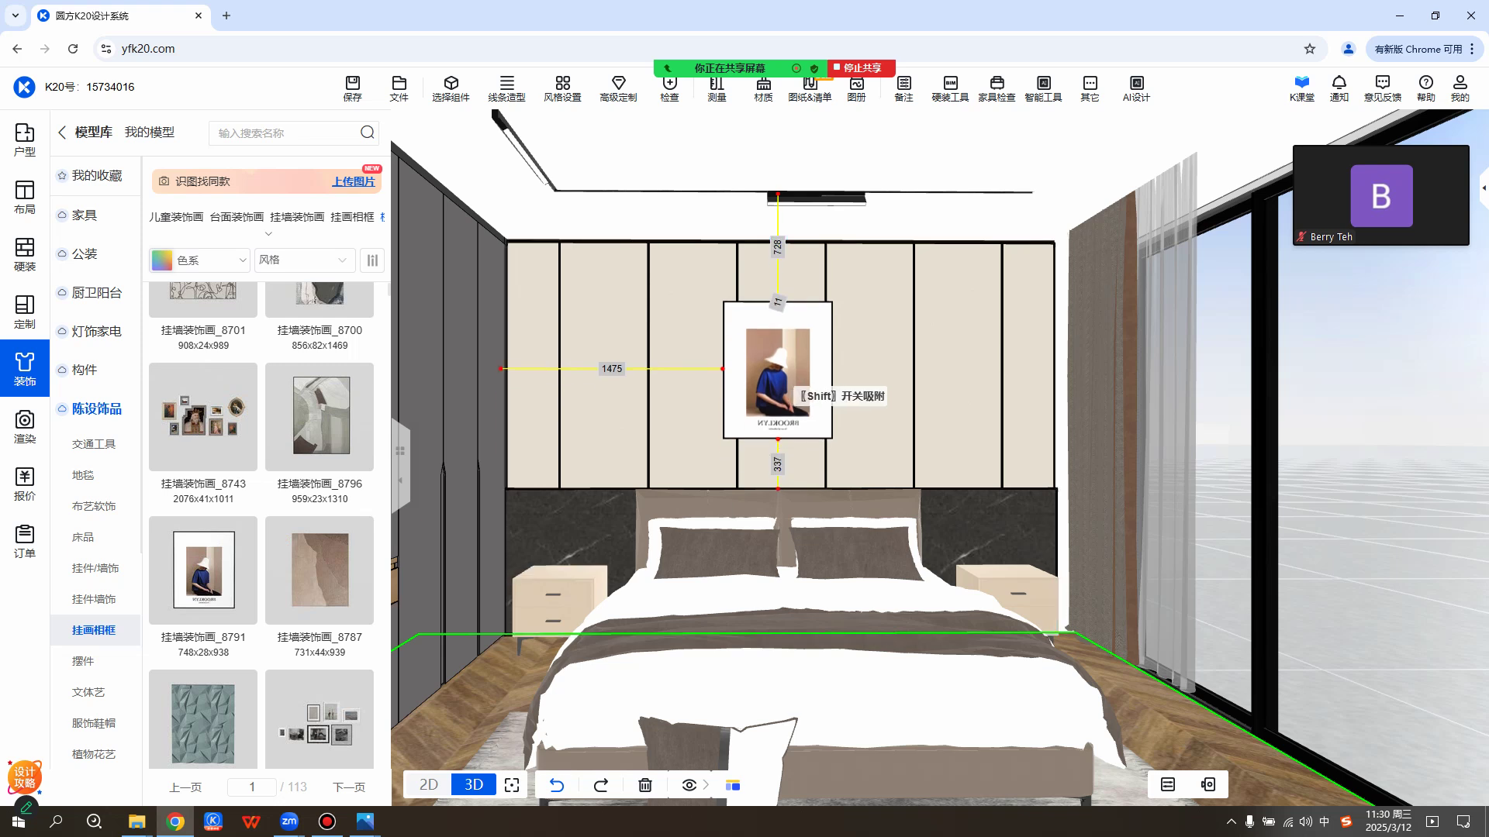
right_click(779, 373)
scroll(310, 466, "down", 7)
scroll(203, 606, "up", 12)
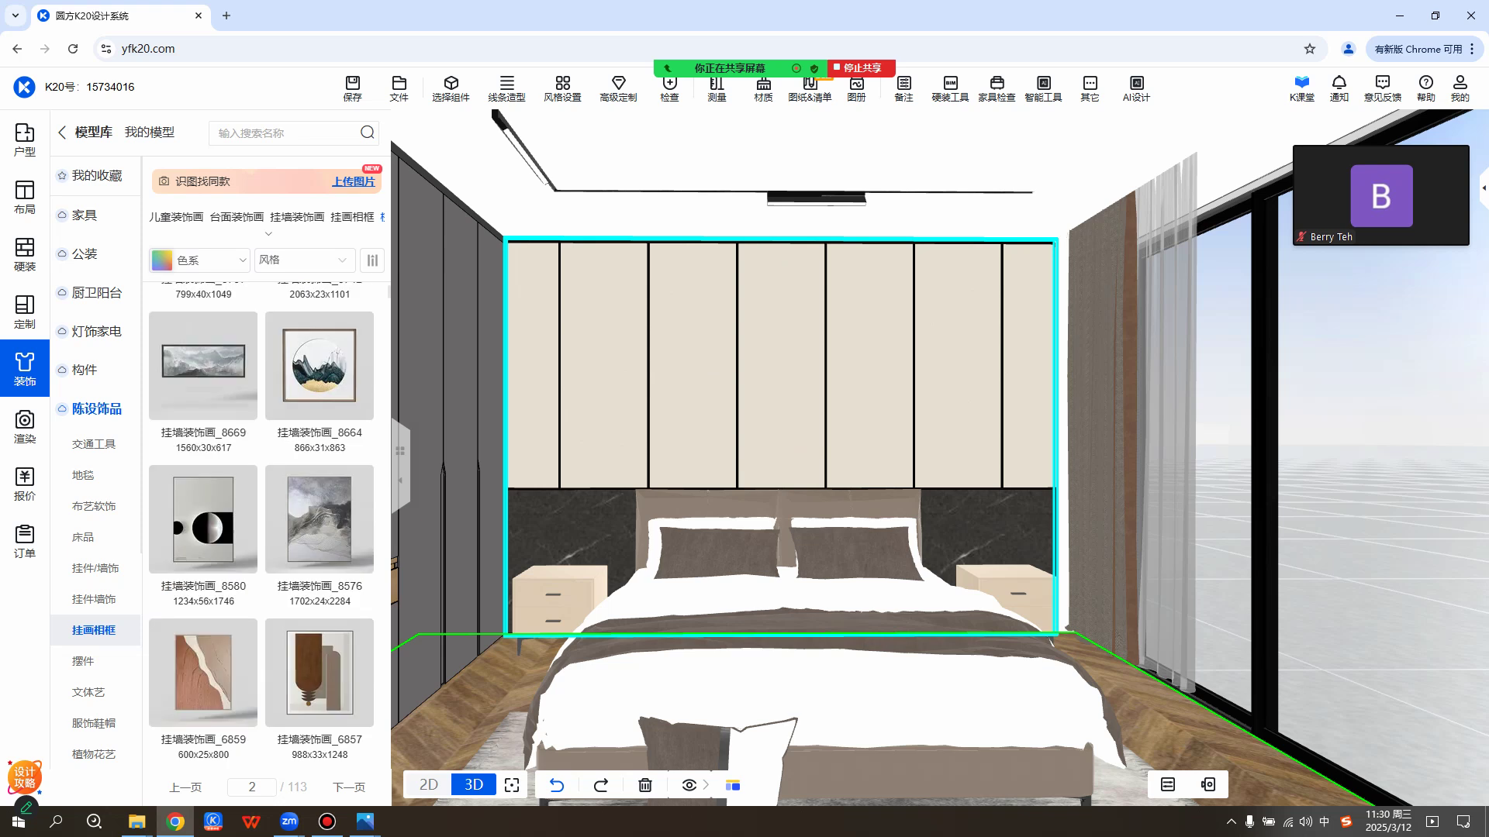
scroll(203, 606, "down", 3)
left_click_drag(203, 570, 892, 402)
scroll(892, 402, "down", 4)
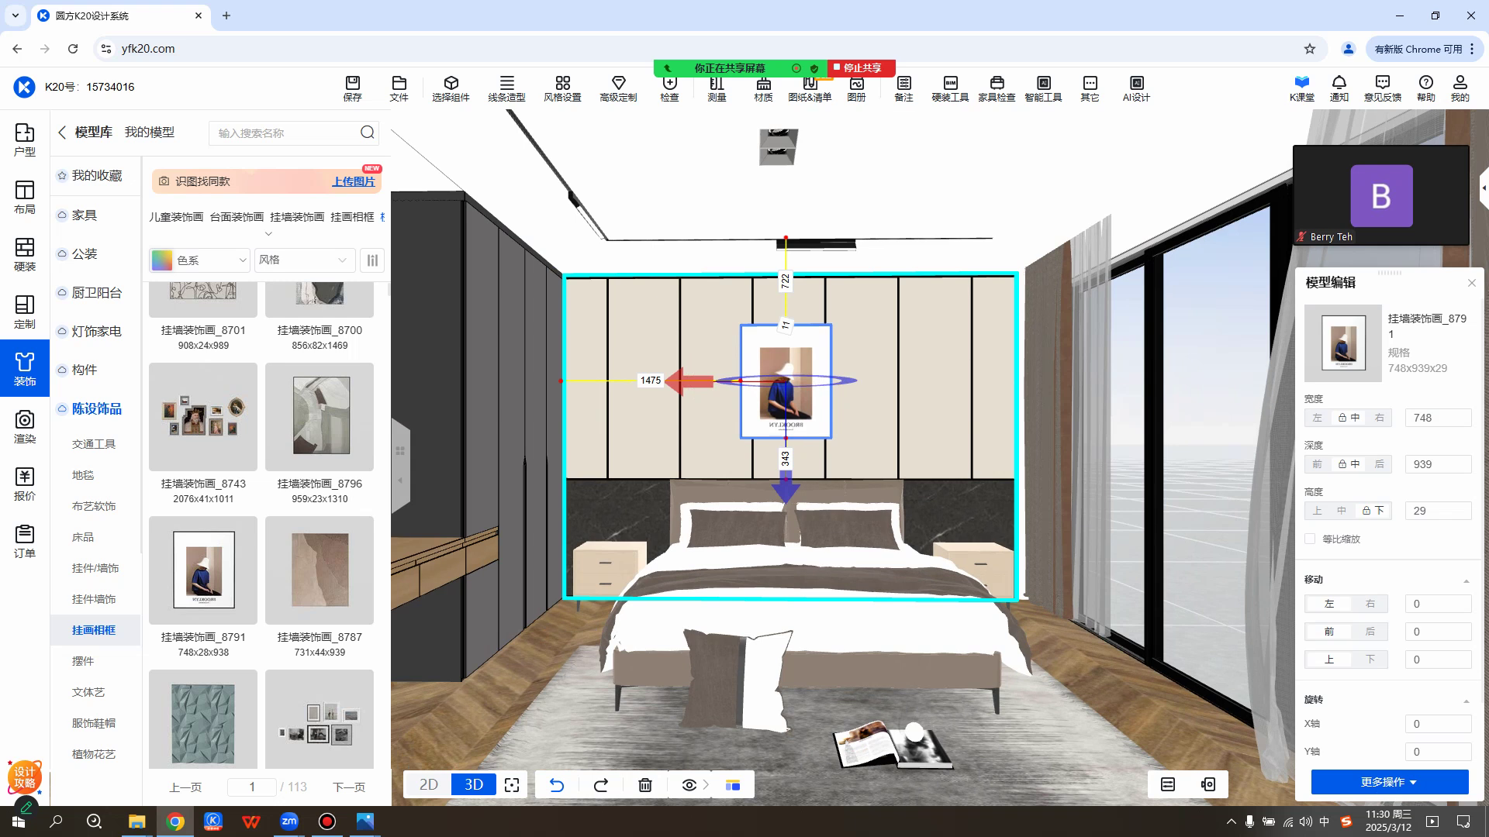
scroll(791, 419, "up", 3)
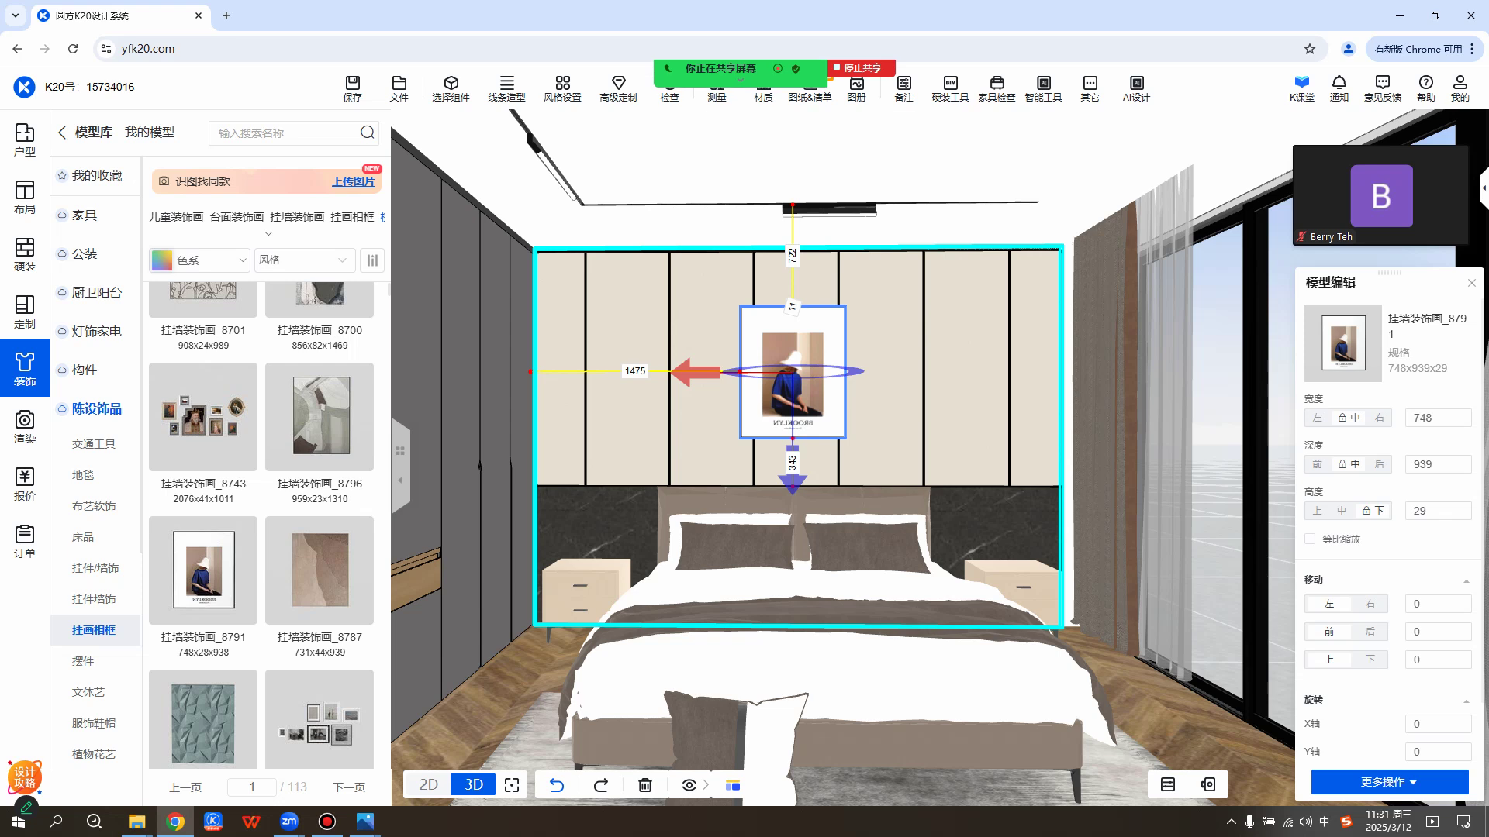
Check the messages in the Zoom meeting chat and minimise its window.
mouse_move(752, 75)
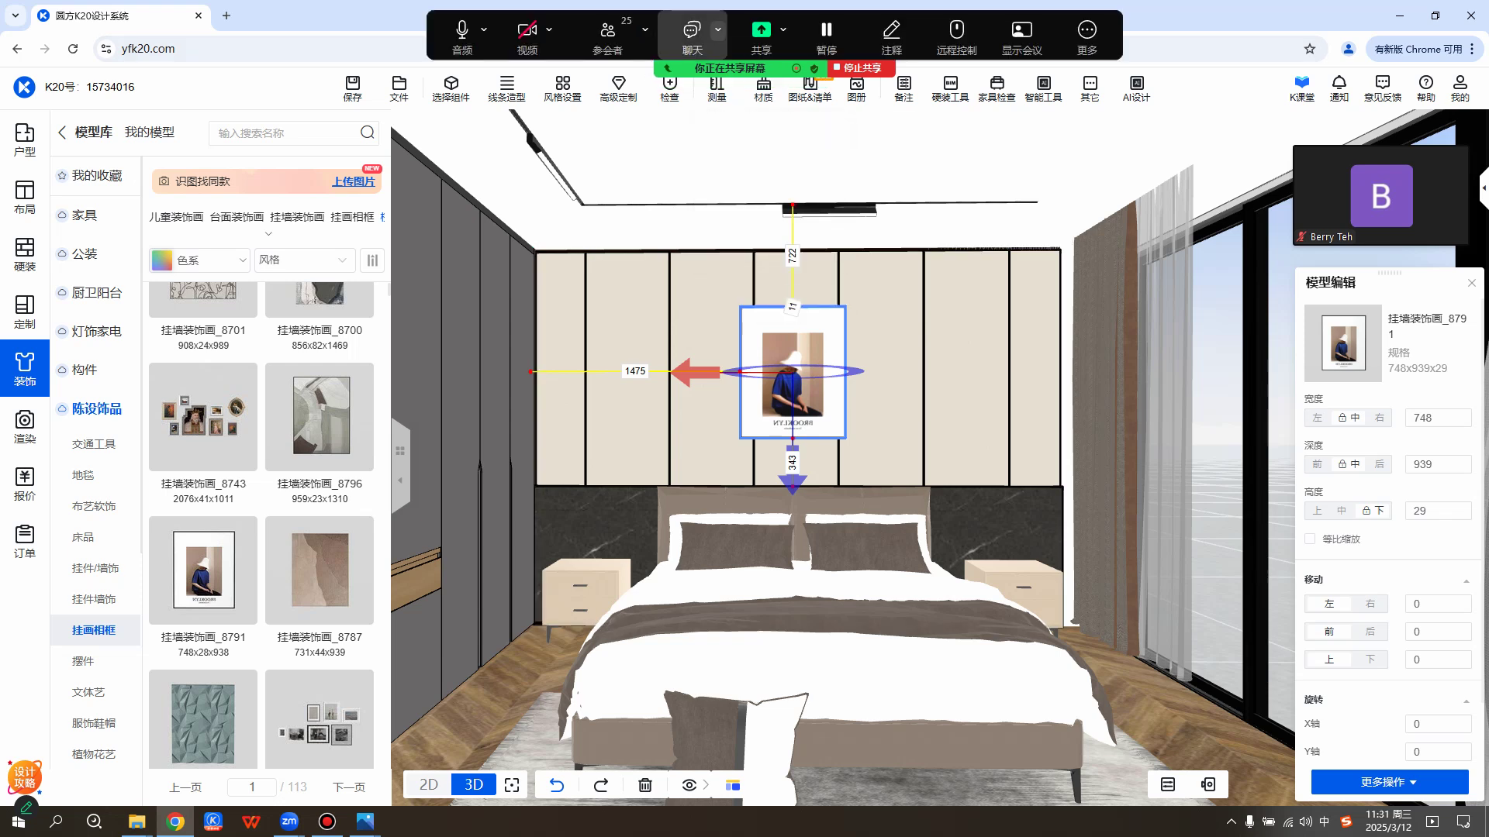
left_click(691, 31)
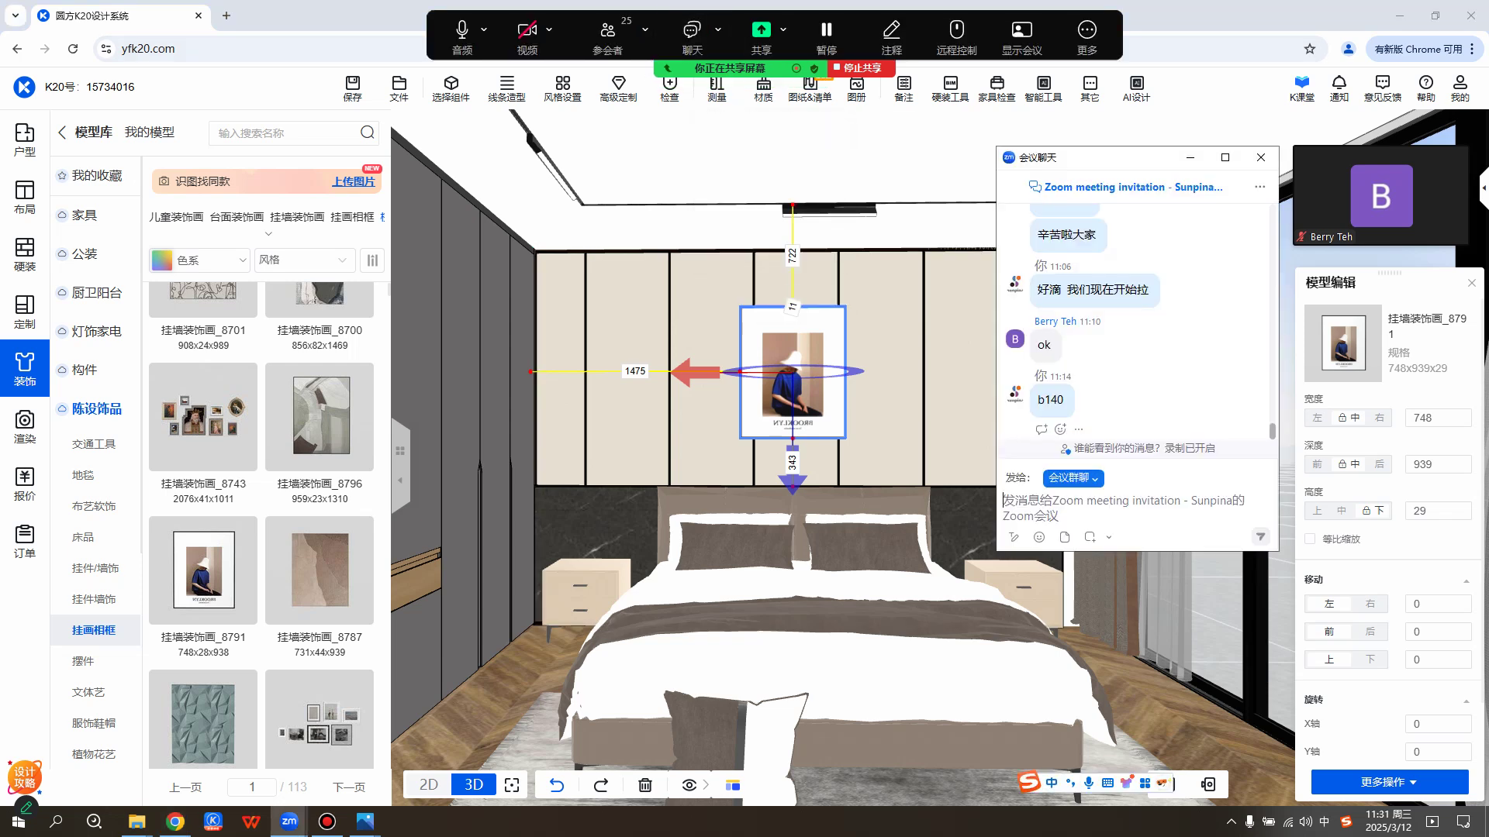
left_click(1190, 158)
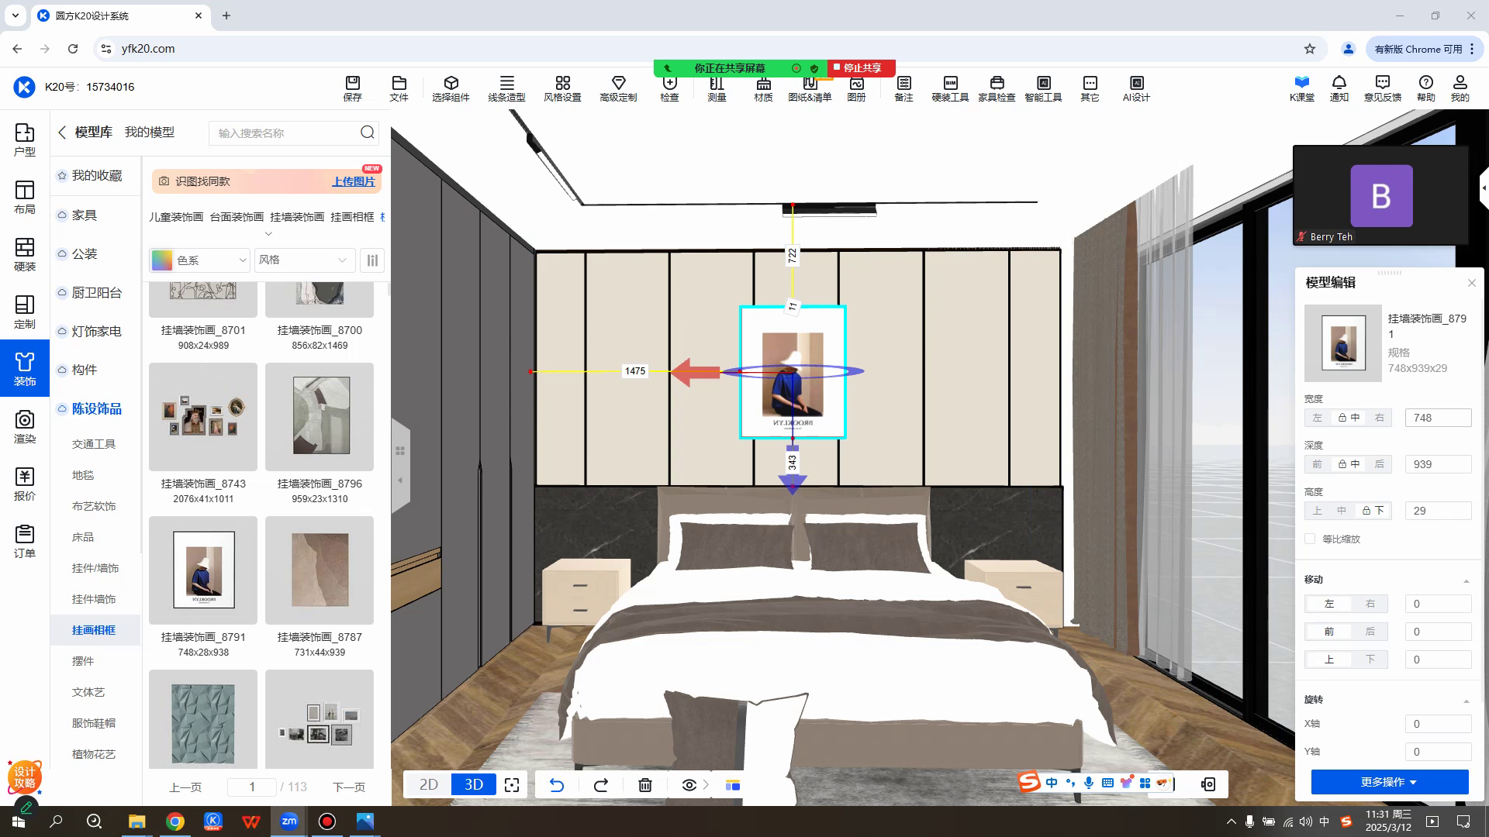
Set the wall picture's depth to 1100 and its width to 900.
double_click(1438, 418)
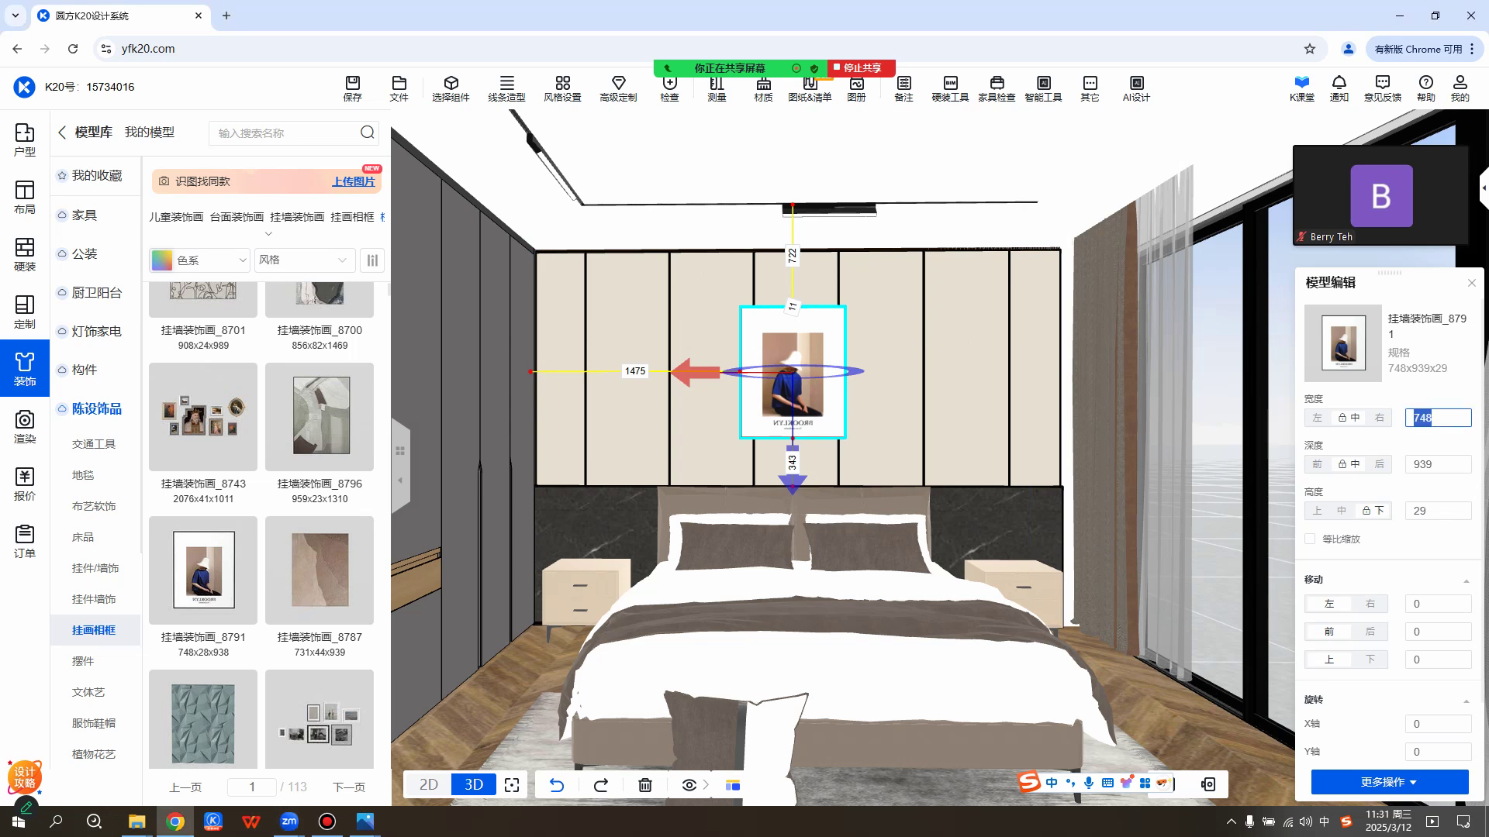
left_click(1438, 464)
type("1100")
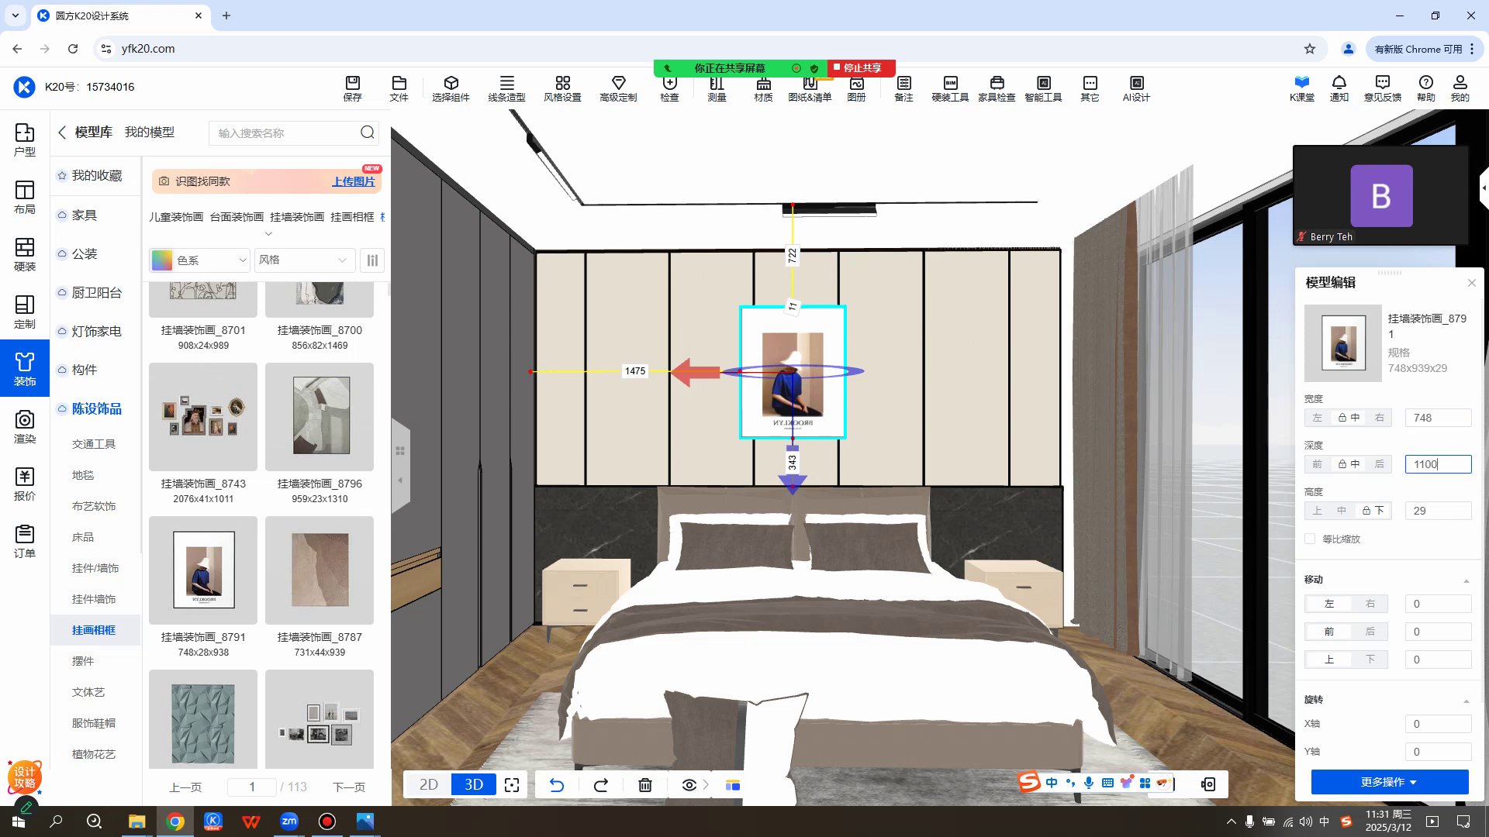
key("Return")
left_click(1438, 418)
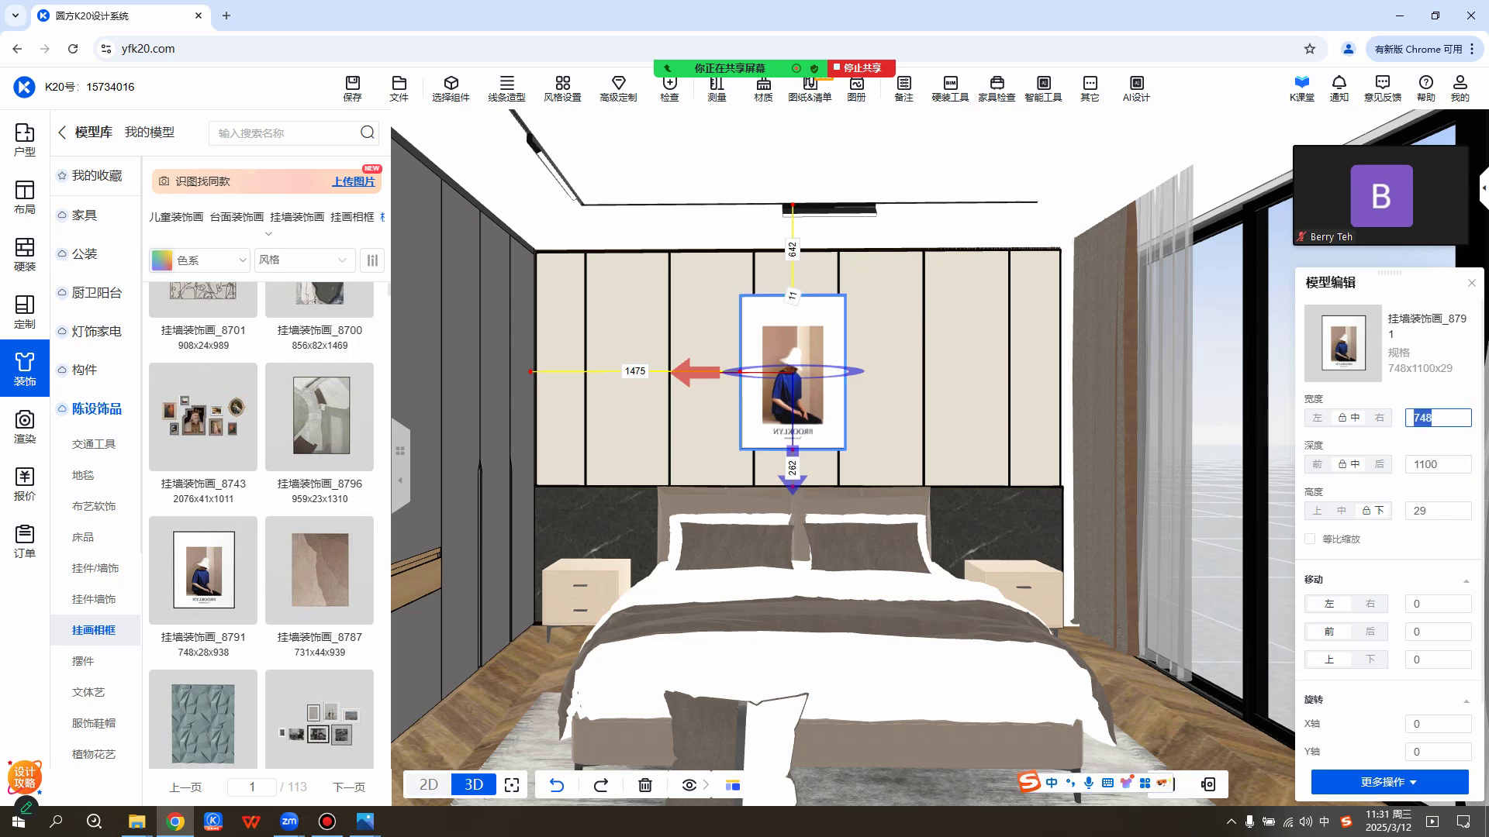
type("900")
key("Return")
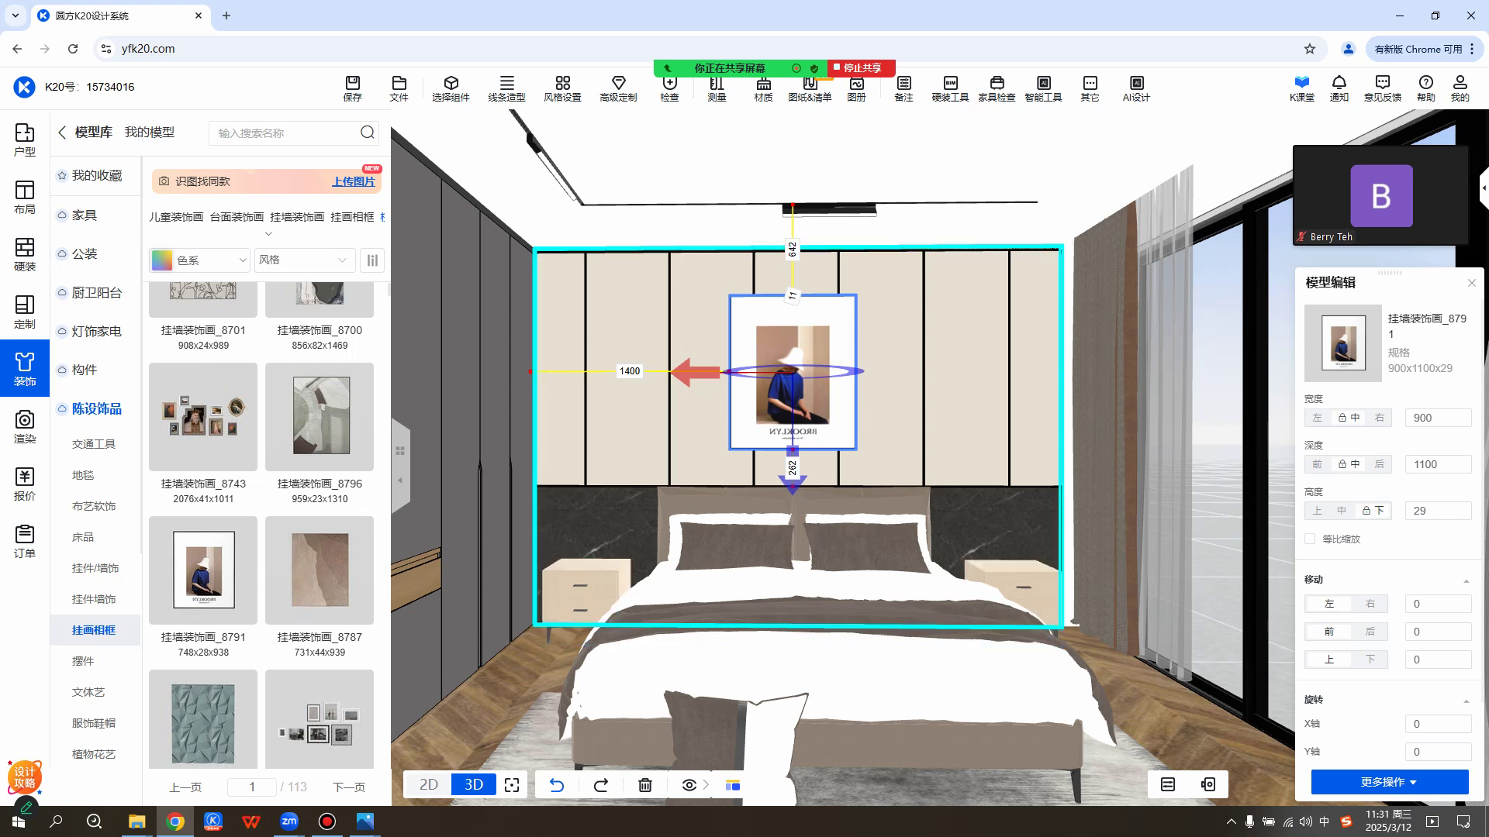
Show the table lamps (台灯) among the lighting fixtures (灯具) of the model library.
scroll(1013, 603, "up", 2)
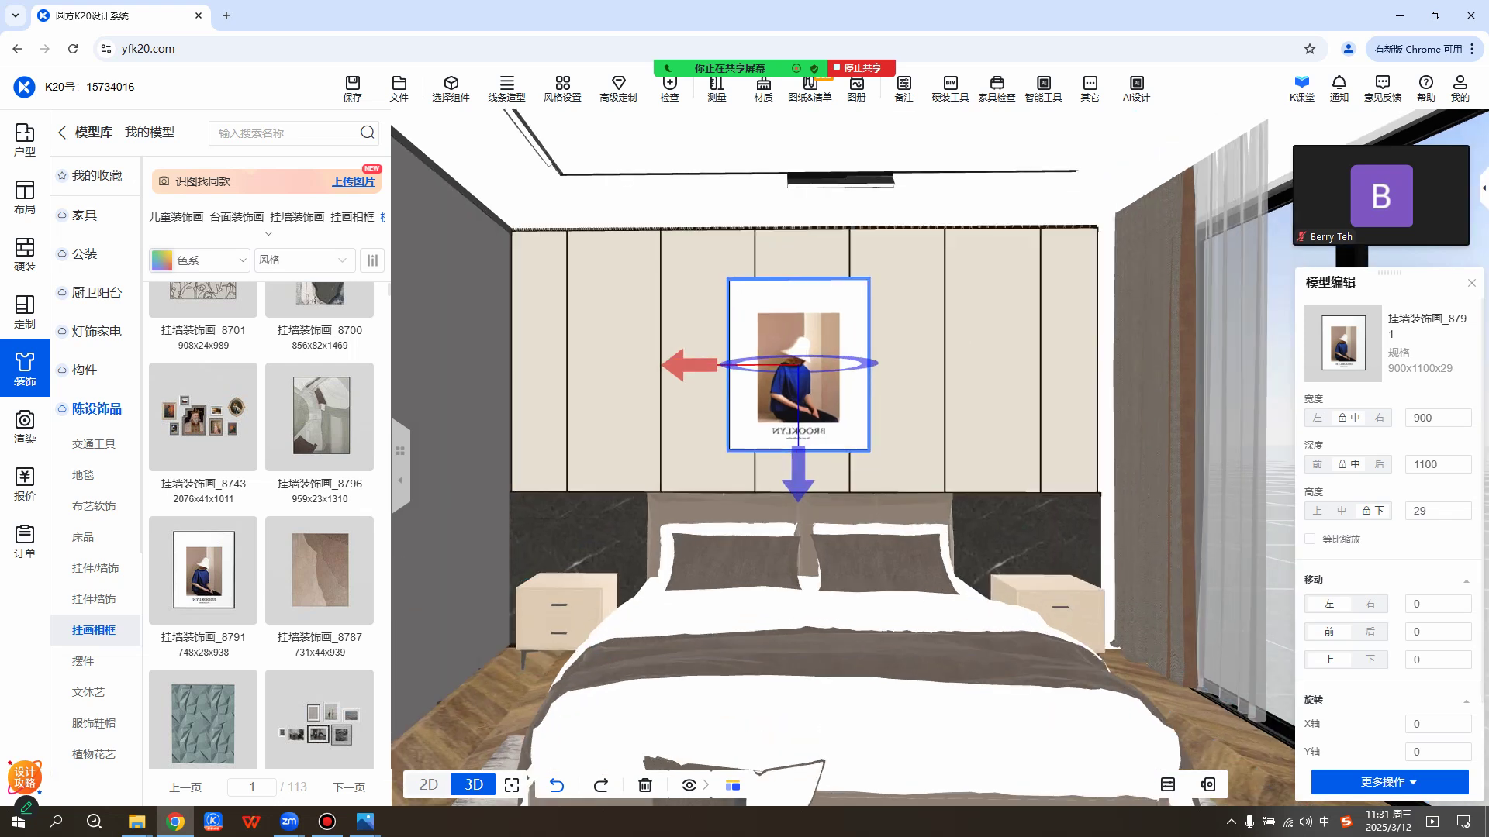
scroll(542, 613, "up", 2)
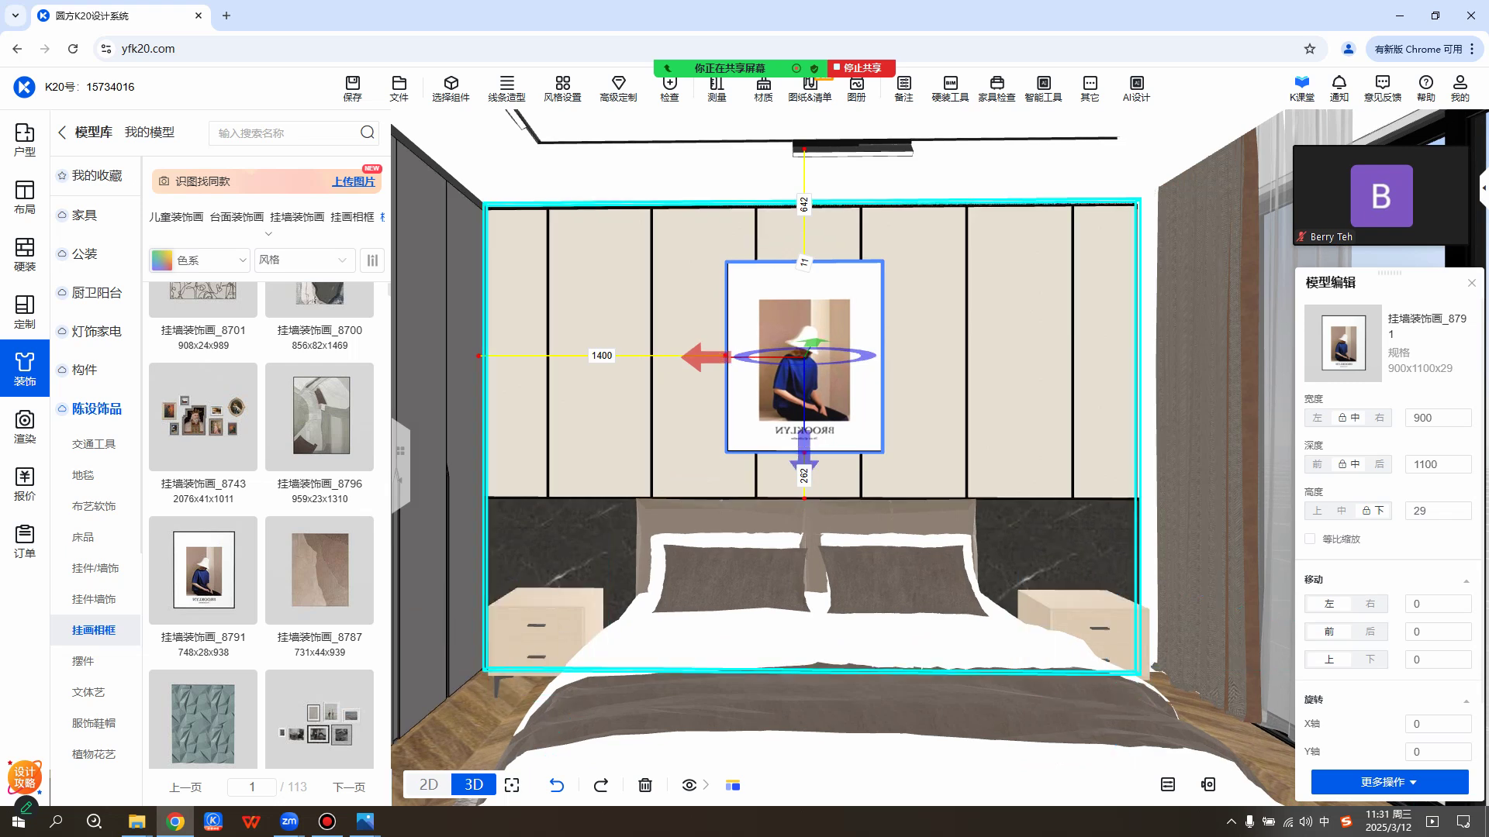
left_click(100, 331)
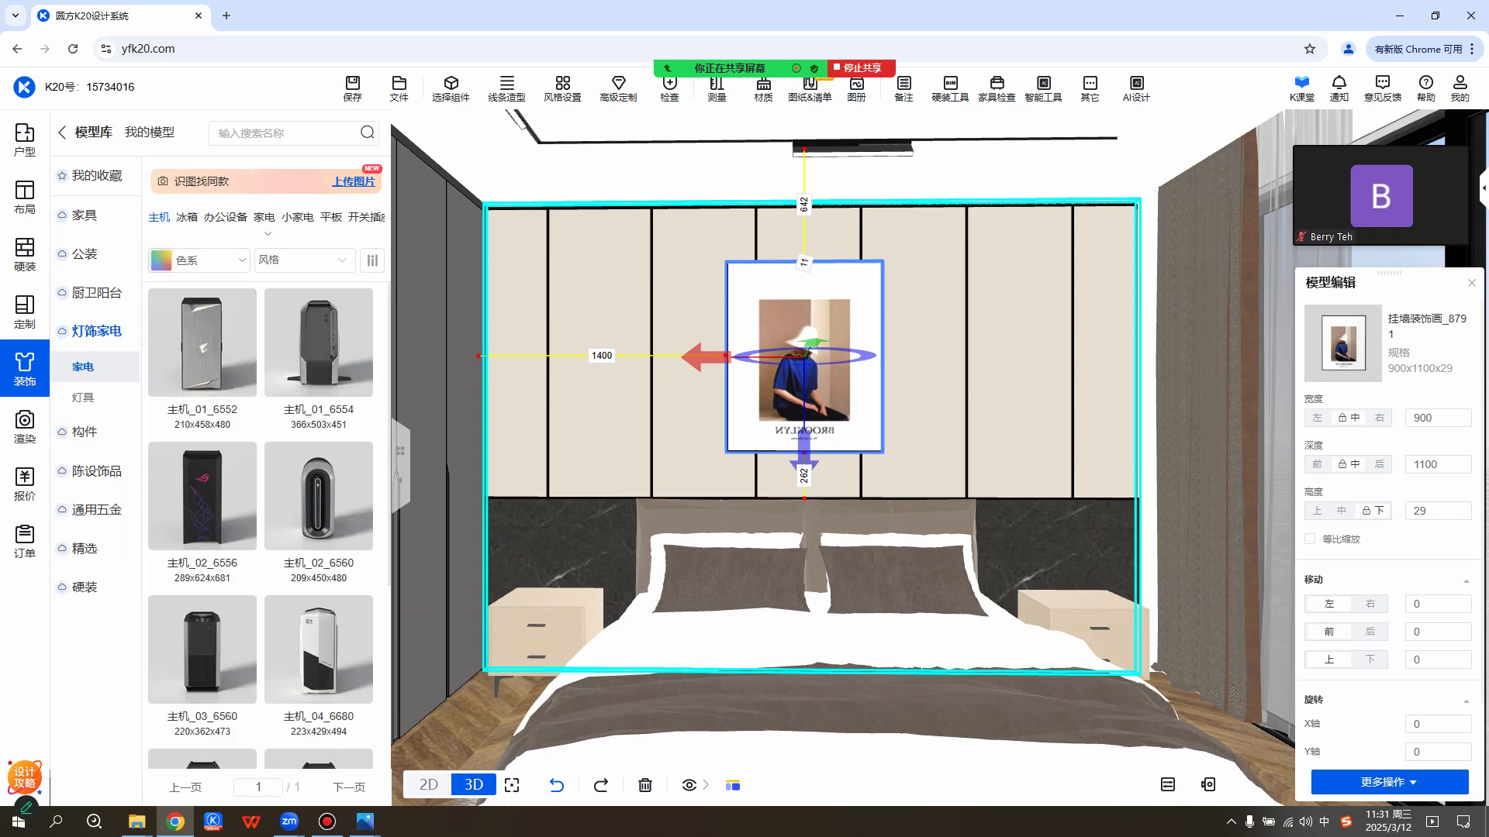
left_click(83, 397)
left_click(267, 233)
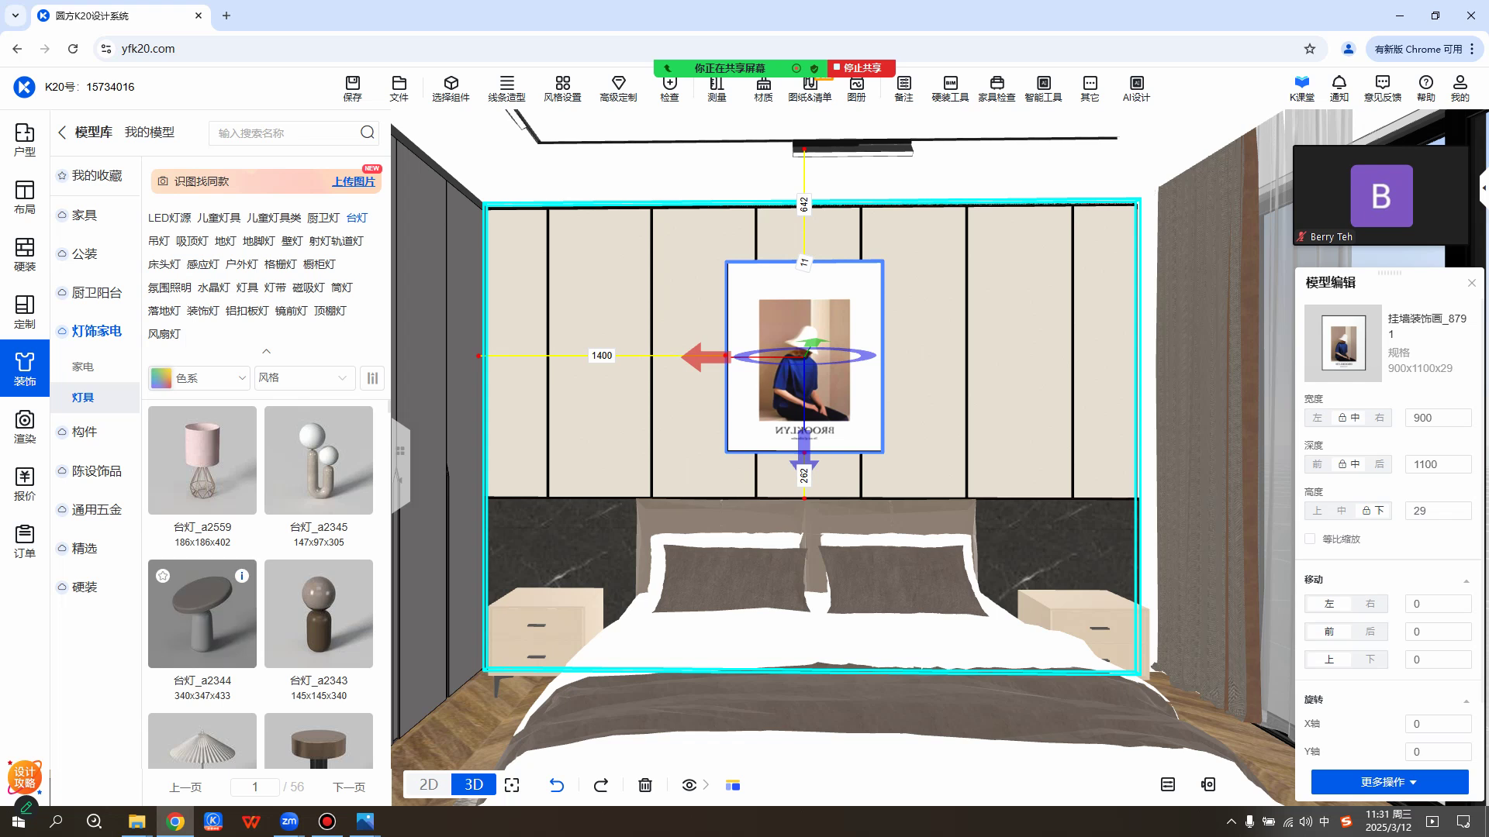
Try the table lamp 台灯_a2337 on the wardrobe-side bedside table.
scroll(319, 613, "down", 3)
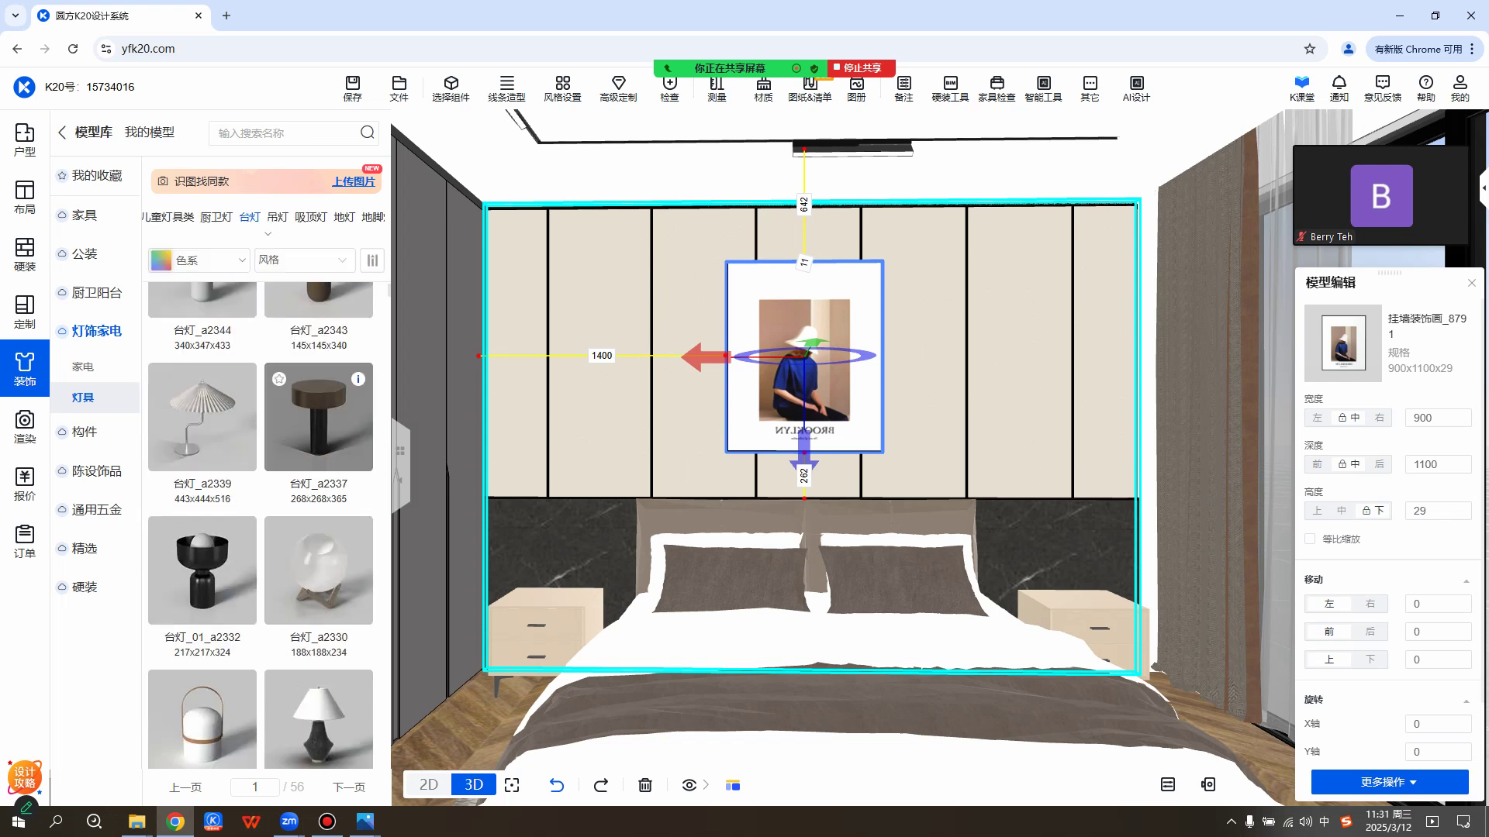
scroll(318, 418, "down", 2)
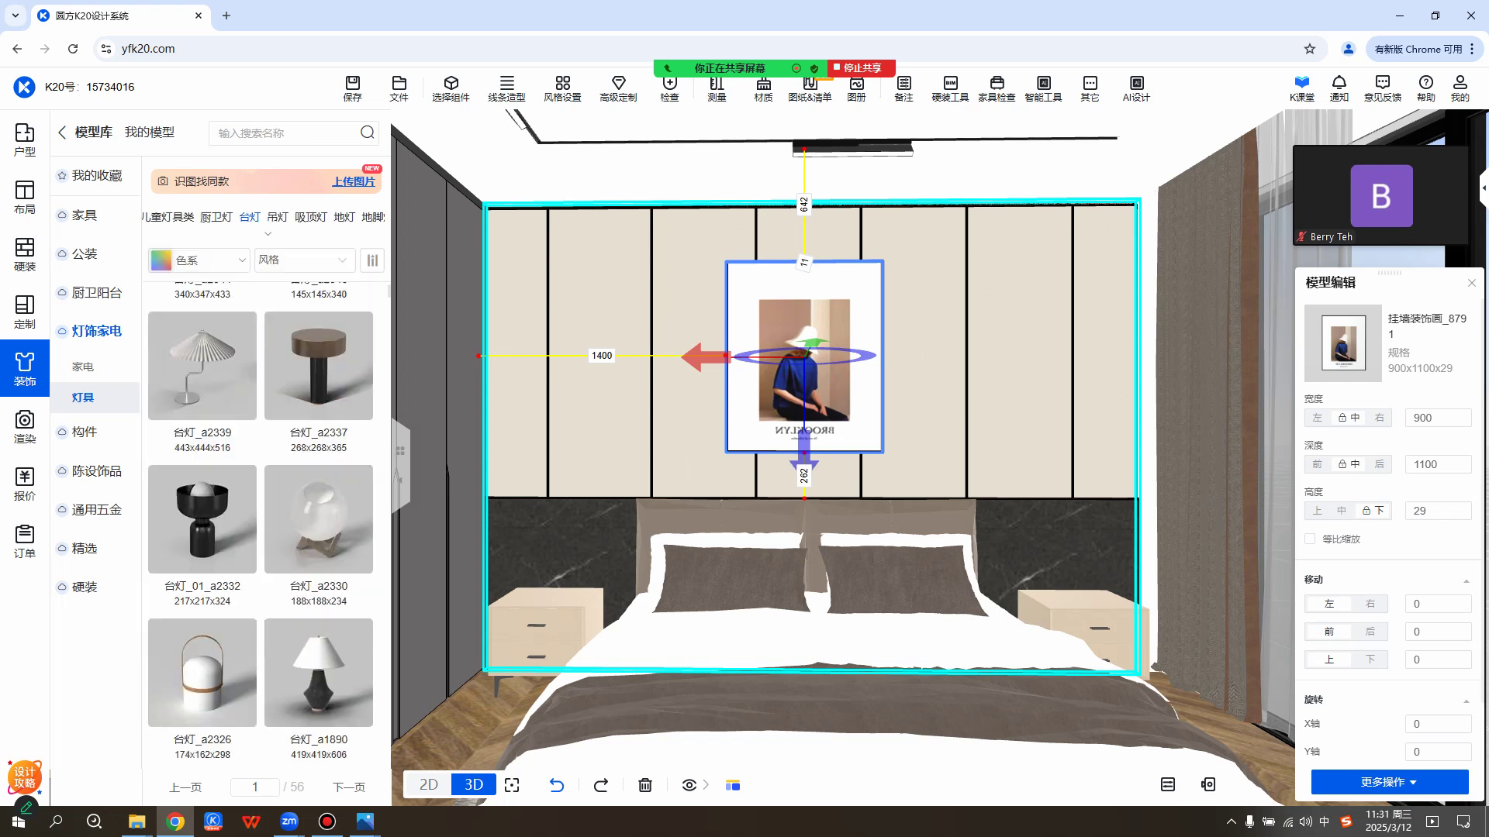
scroll(319, 659, "up", 5)
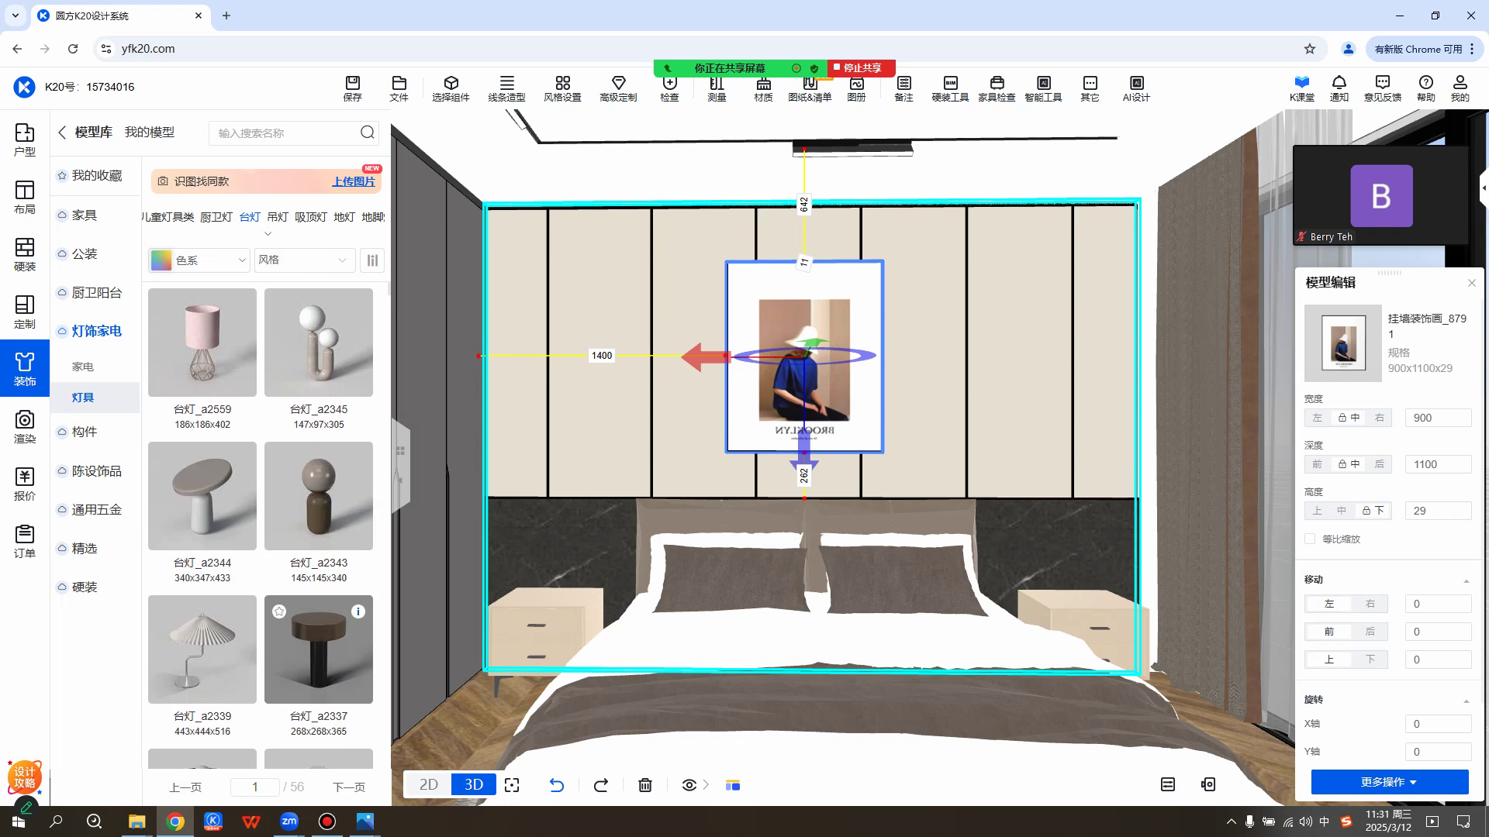
left_click(319, 659)
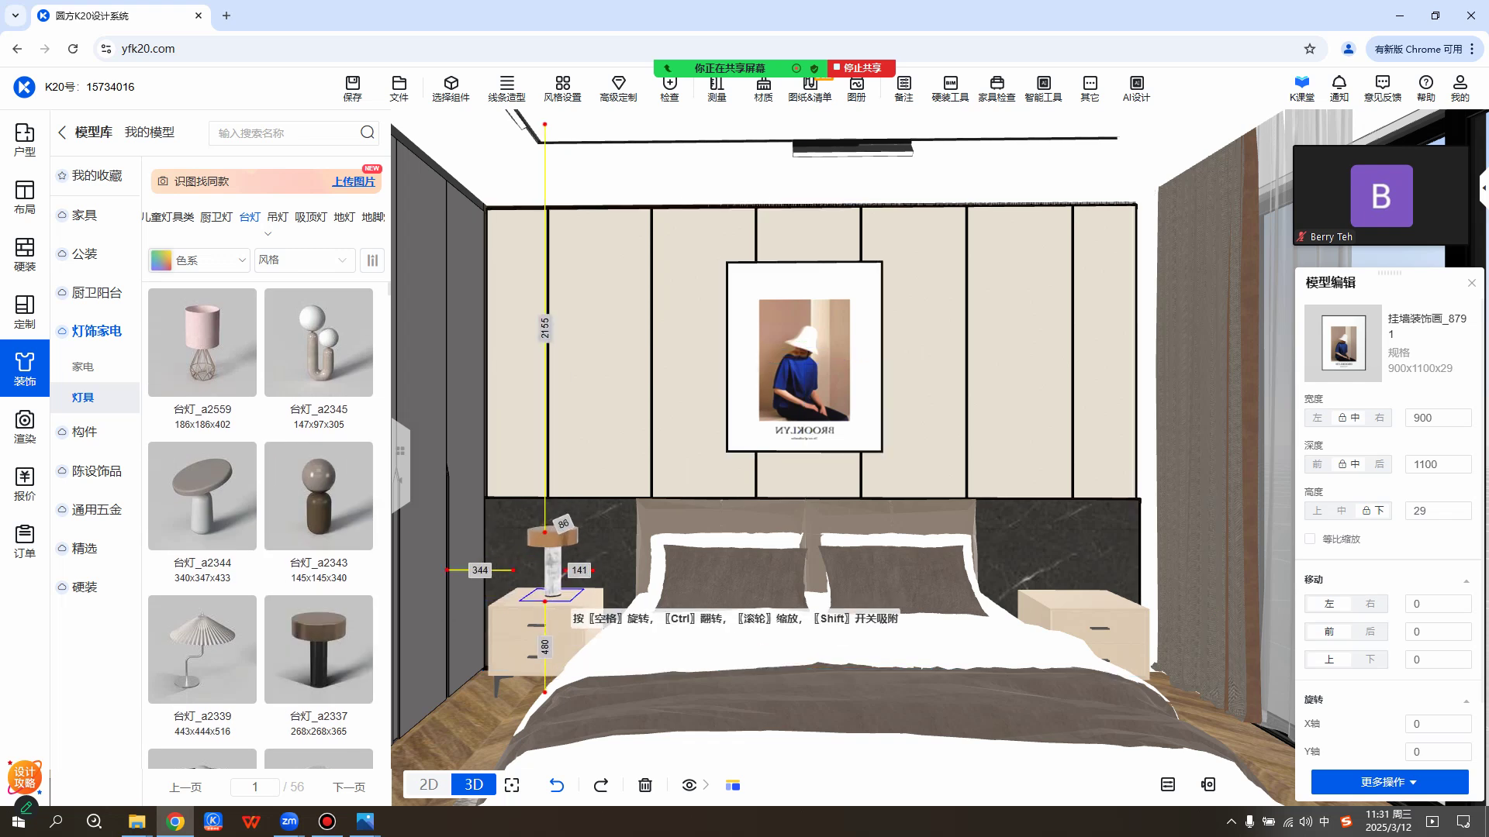
Place the table lamp 台灯_05_b0121 on each of the two bedside tables.
scroll(260, 512, "down", 4)
scroll(261, 535, "down", 12)
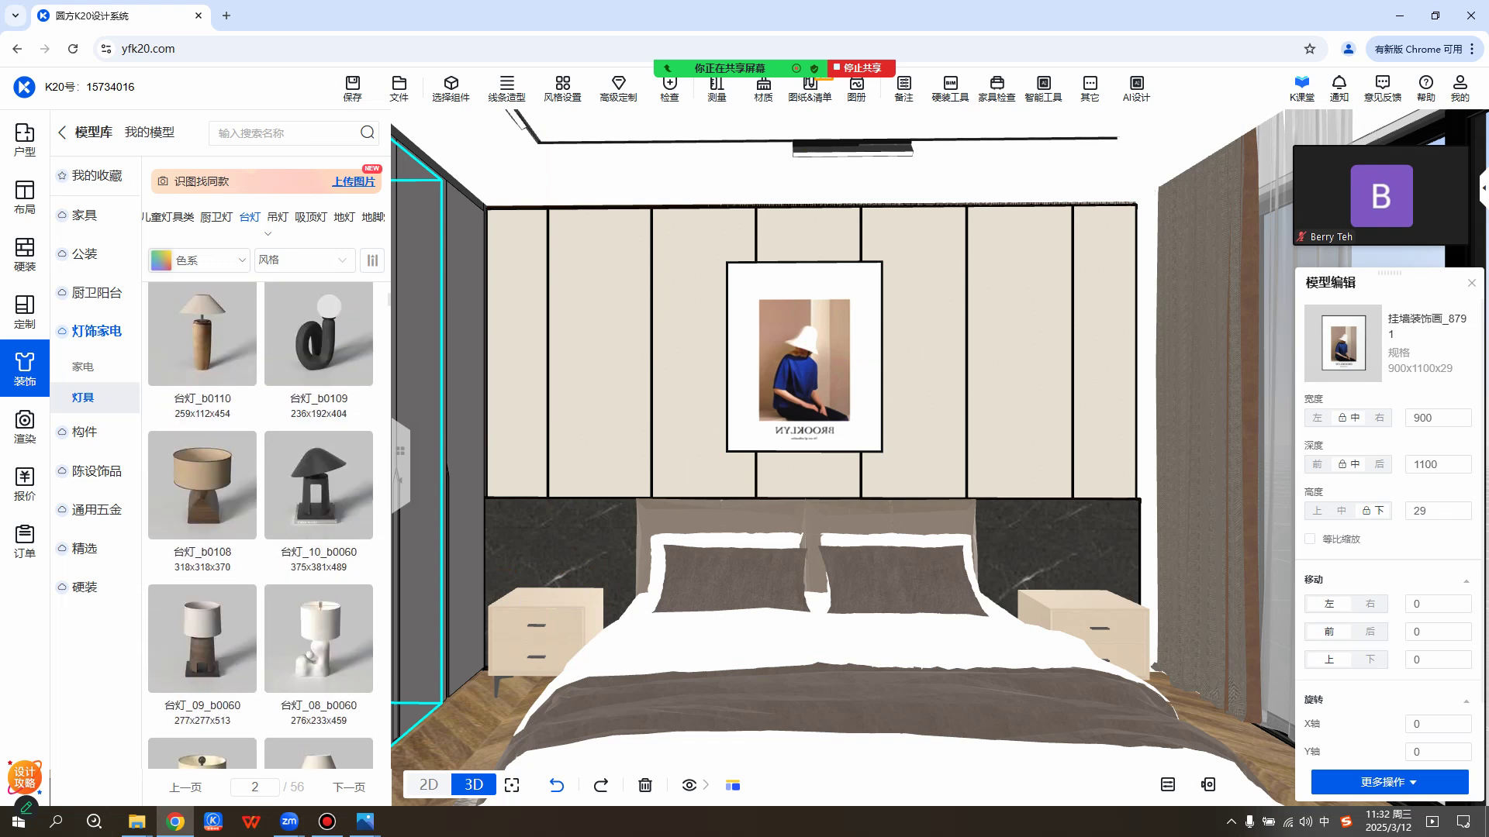
scroll(260, 535, "down", 10)
scroll(233, 543, "down", 1)
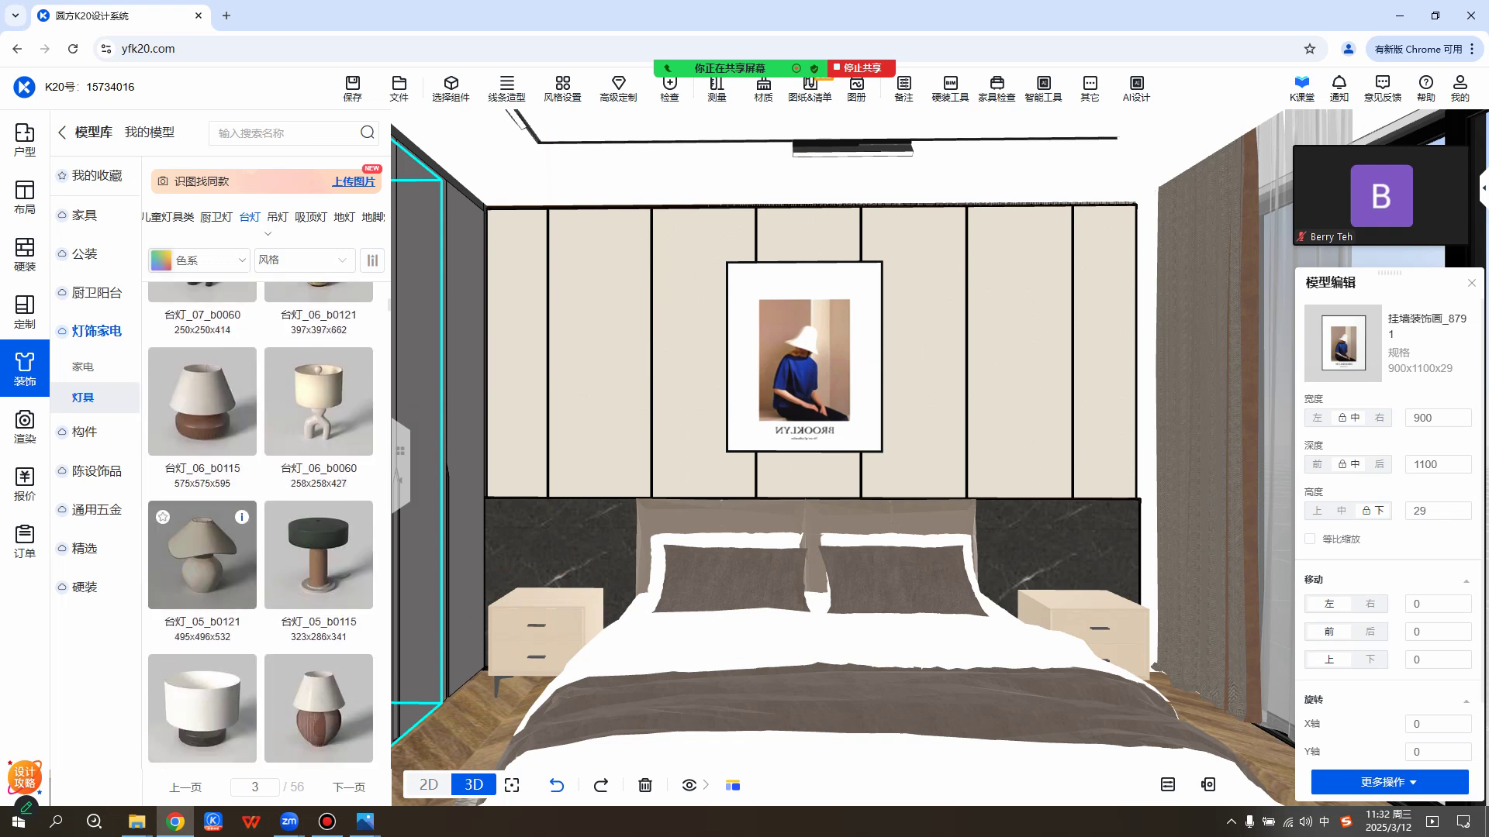
mouse_move(242, 517)
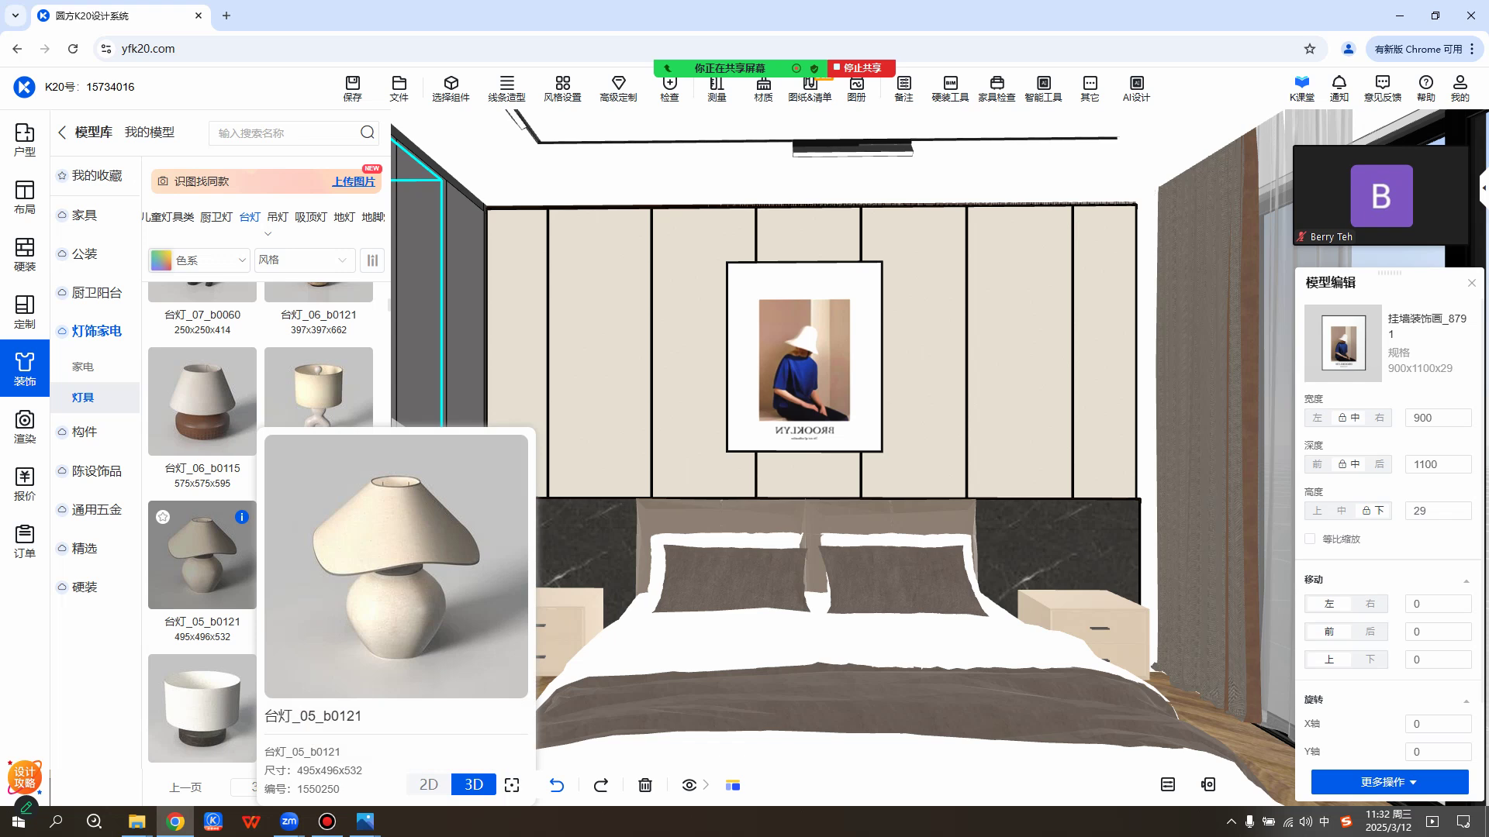
left_click(202, 555)
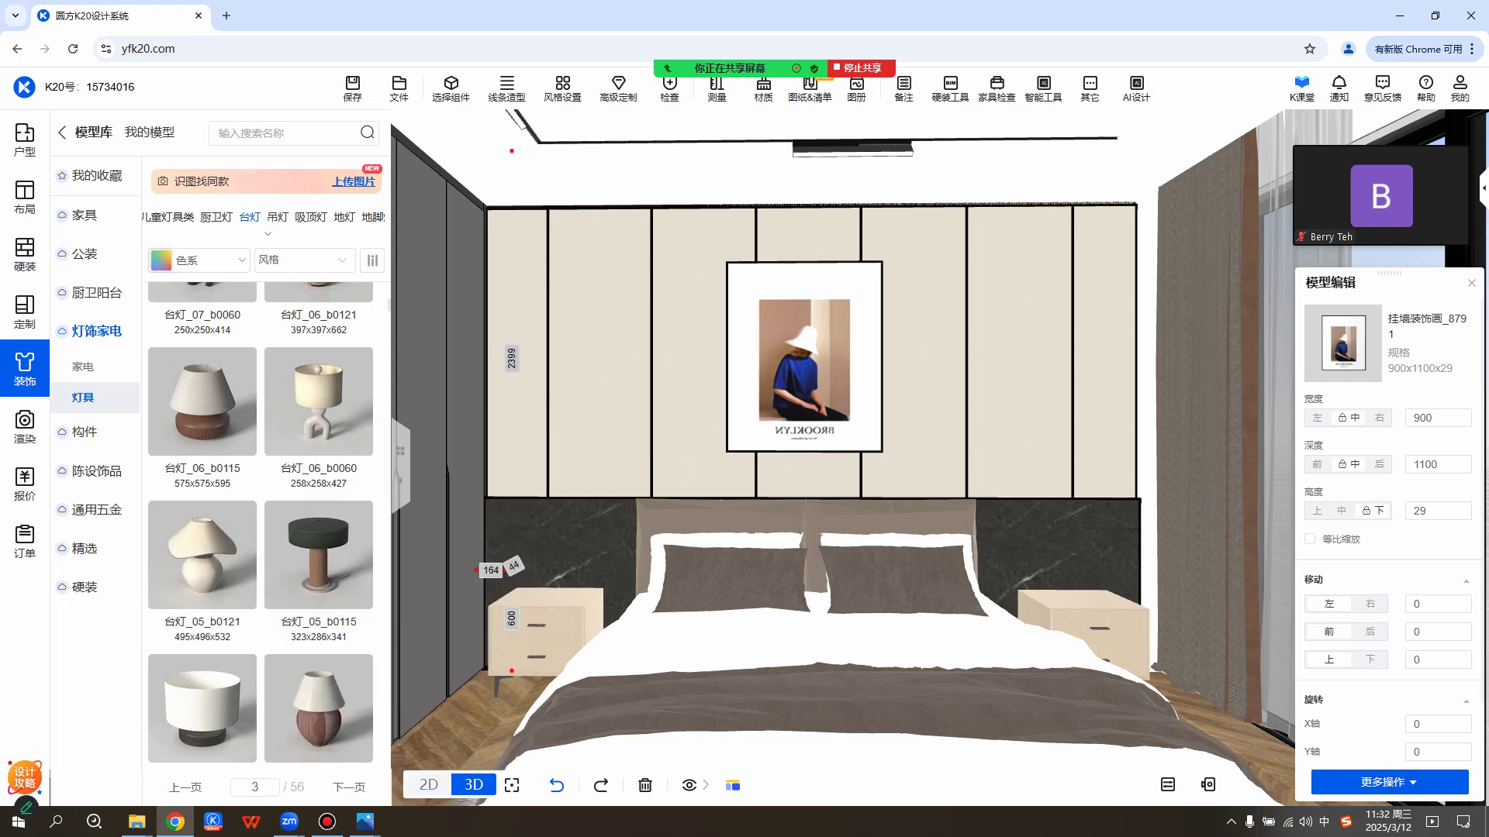
left_click(547, 609)
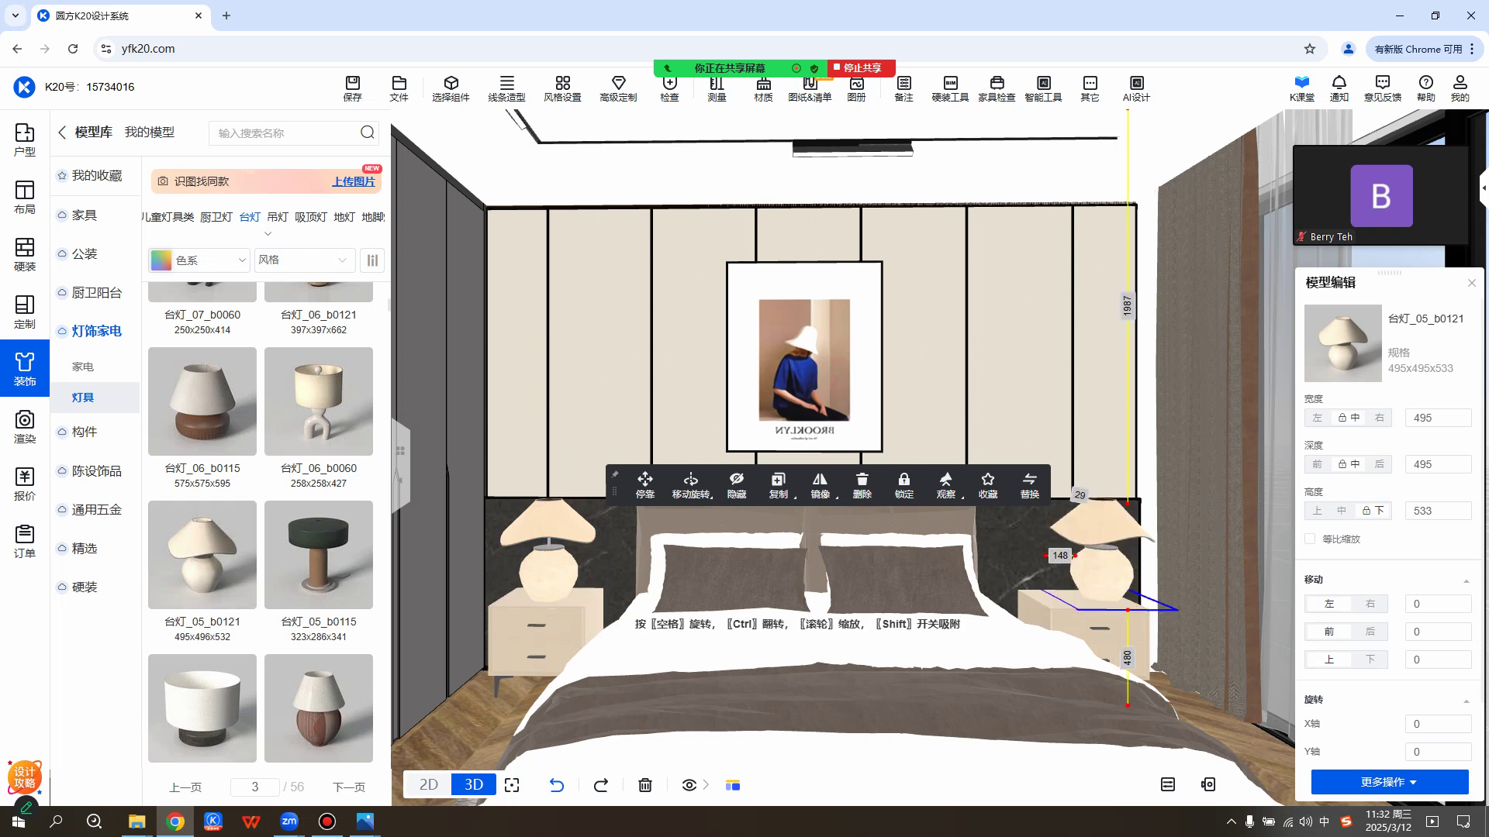
left_click(1086, 609)
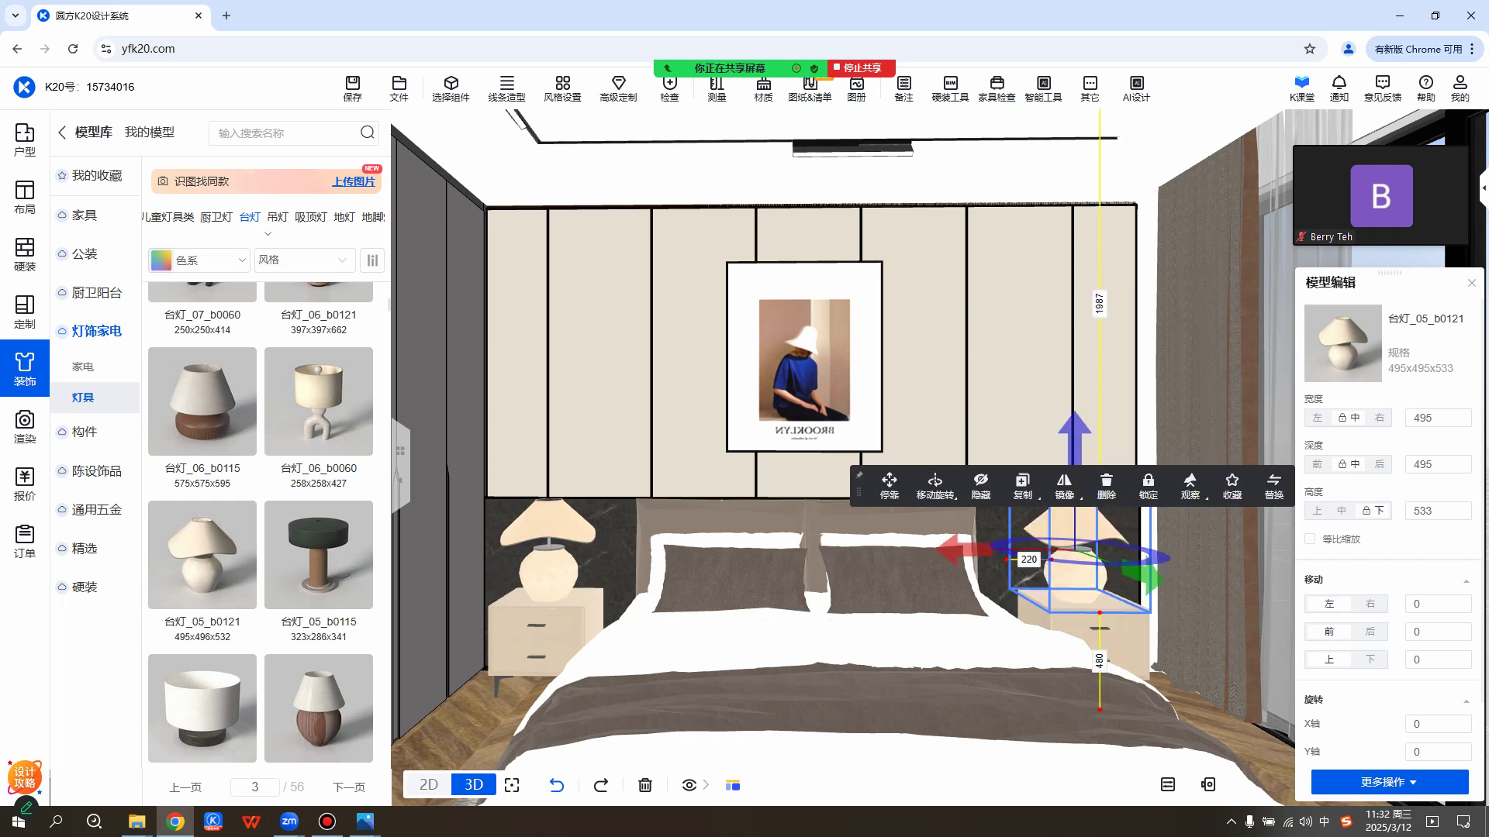
mouse_move(201, 559)
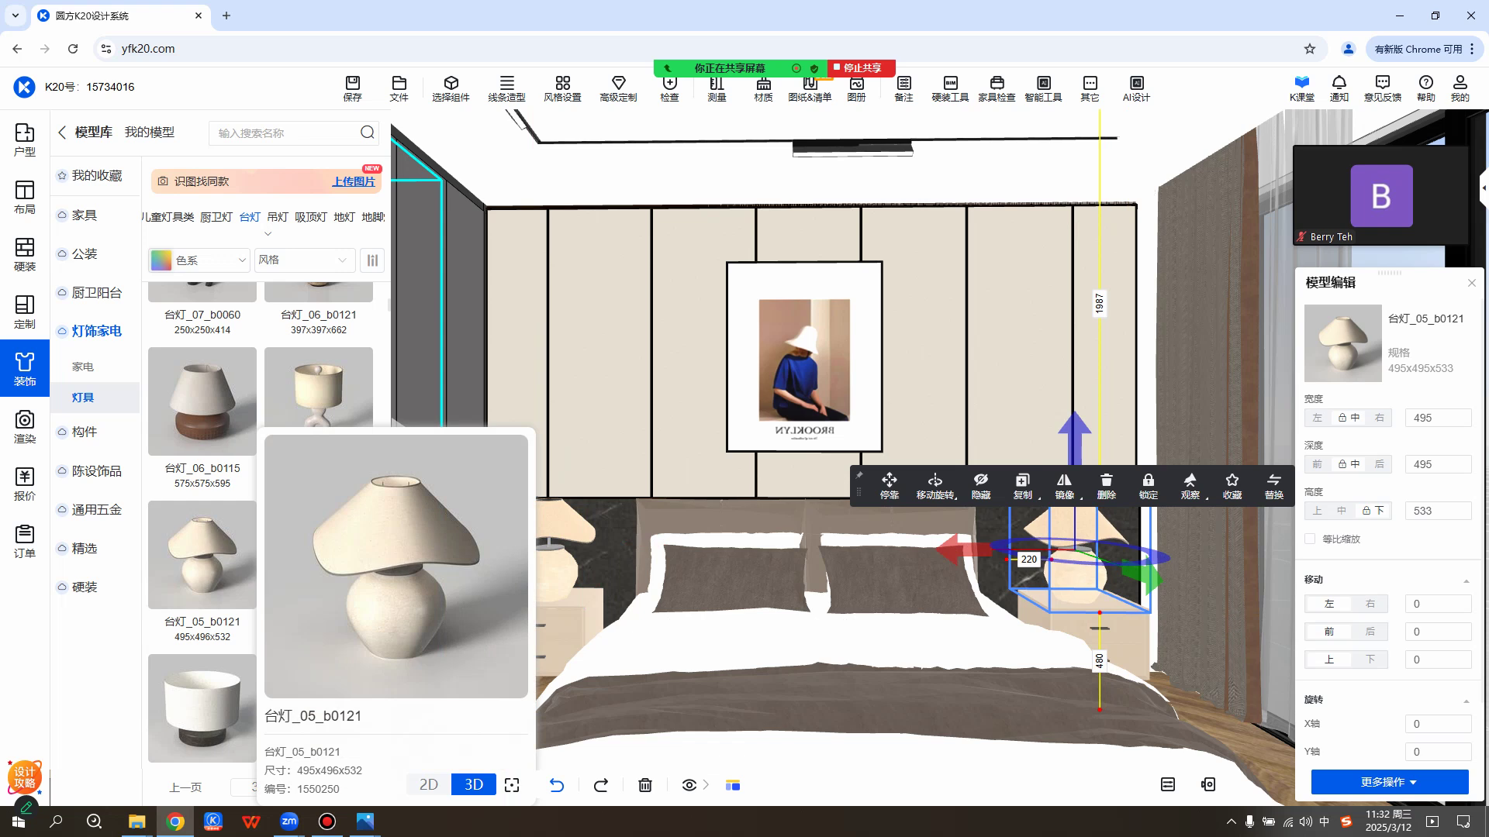
left_click_drag(621, 481, 694, 482)
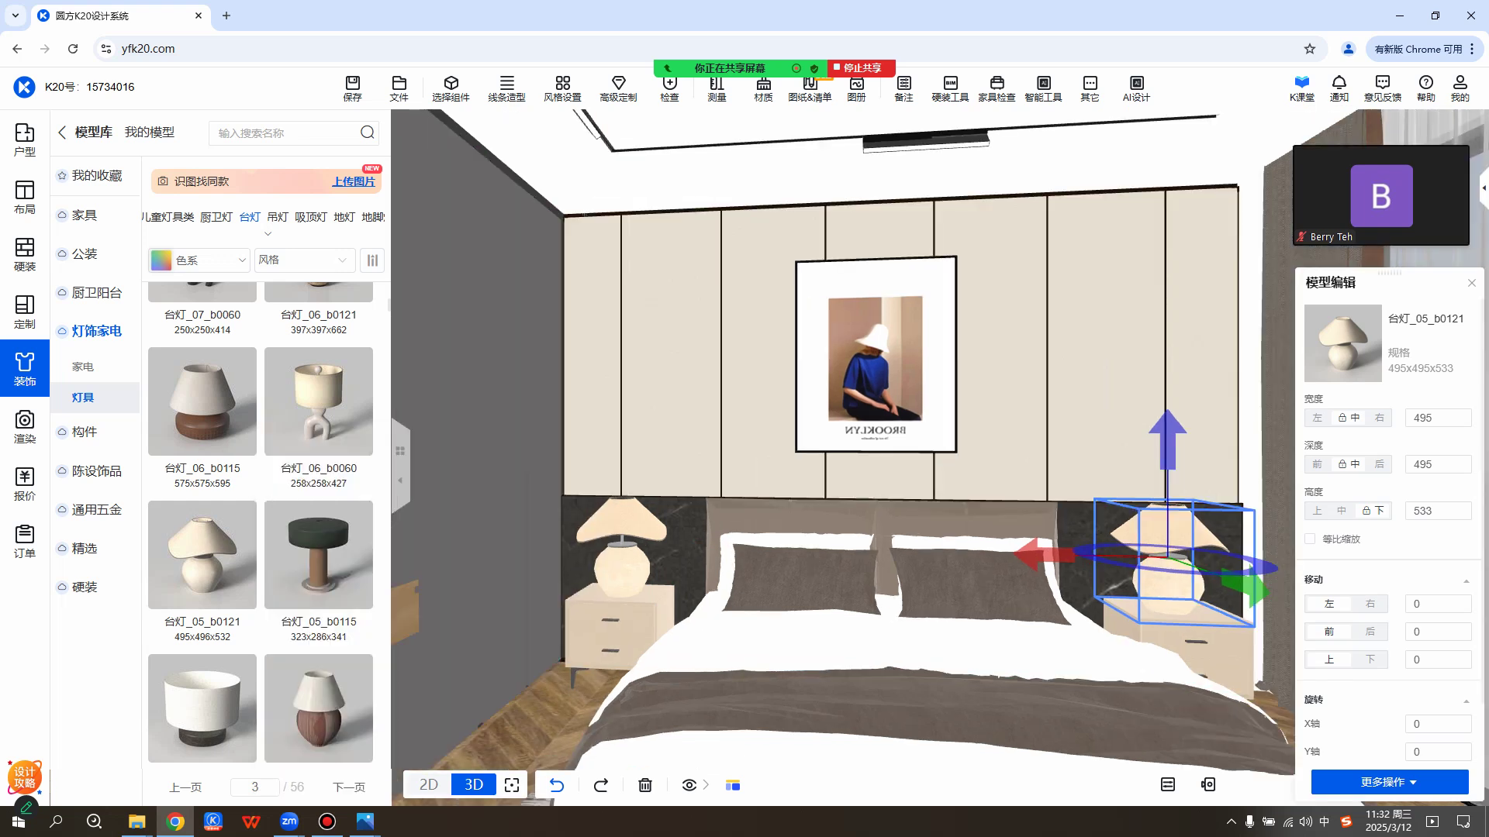
scroll(694, 483, "down", 3)
mouse_move(202, 557)
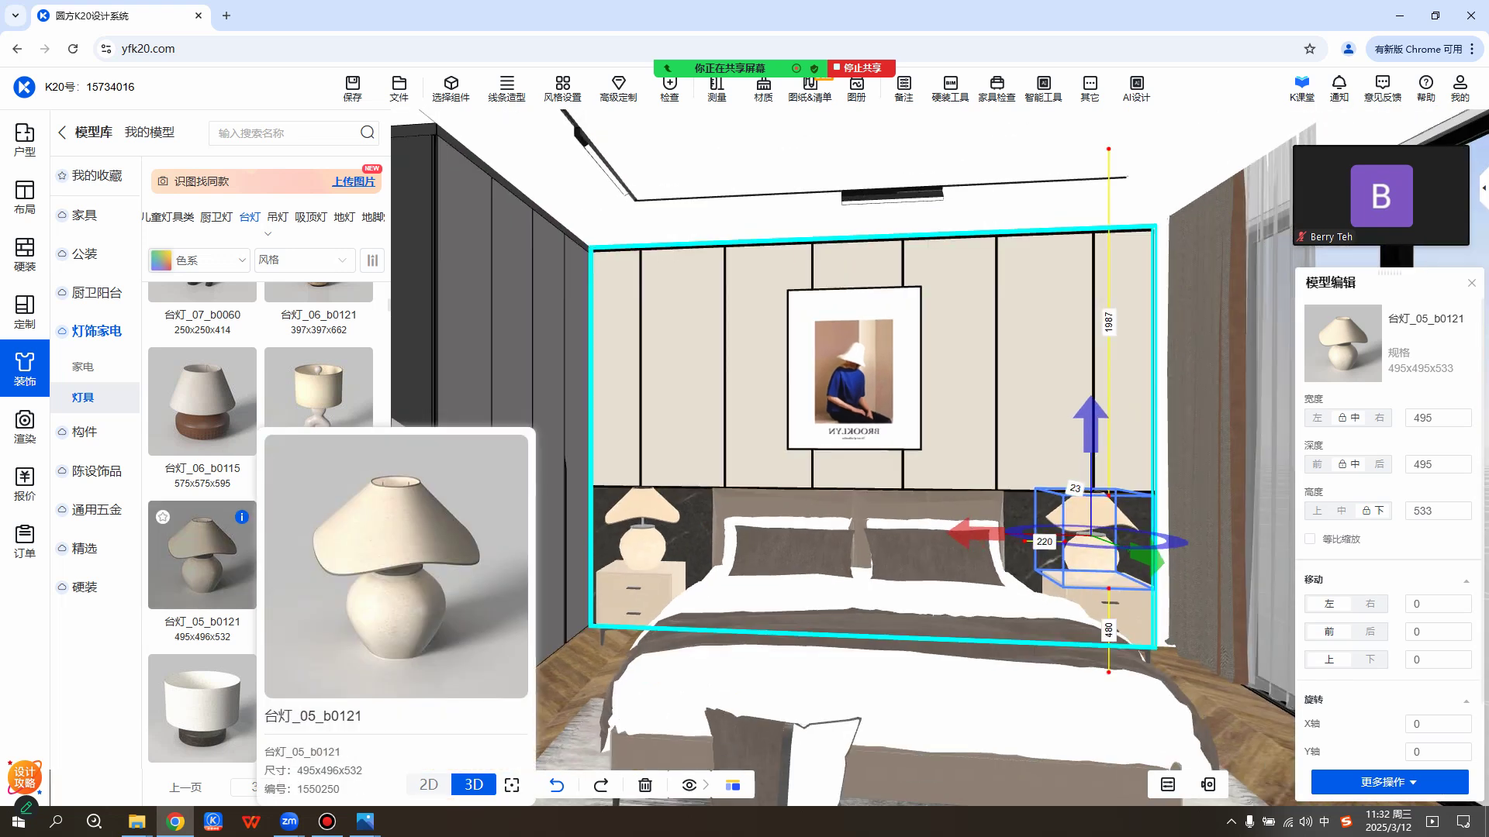
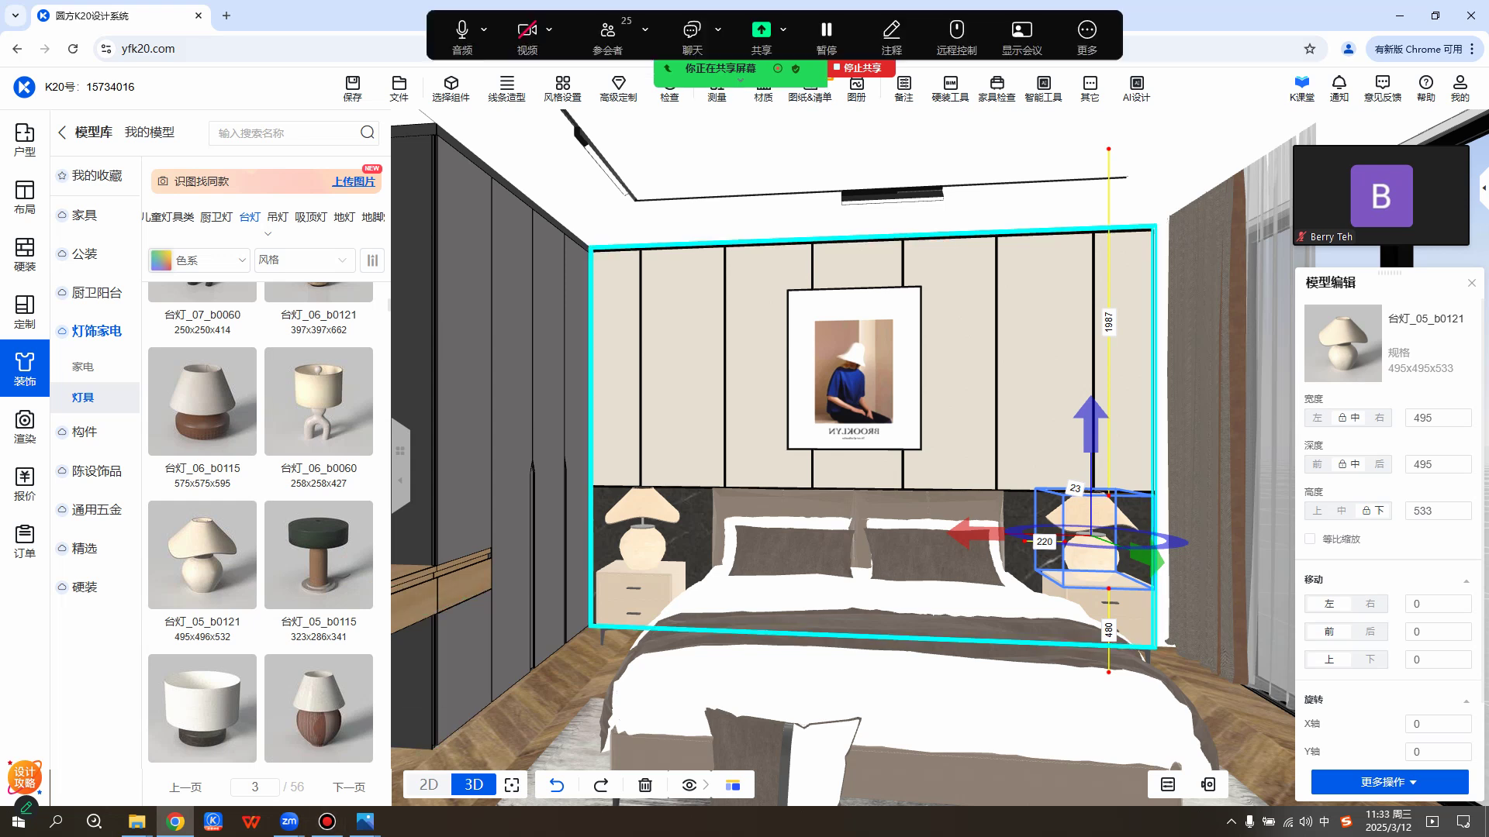
Open the Zoom meeting chat and move its window over the headboard wall, clear of the bedside lamps.
left_click(691, 31)
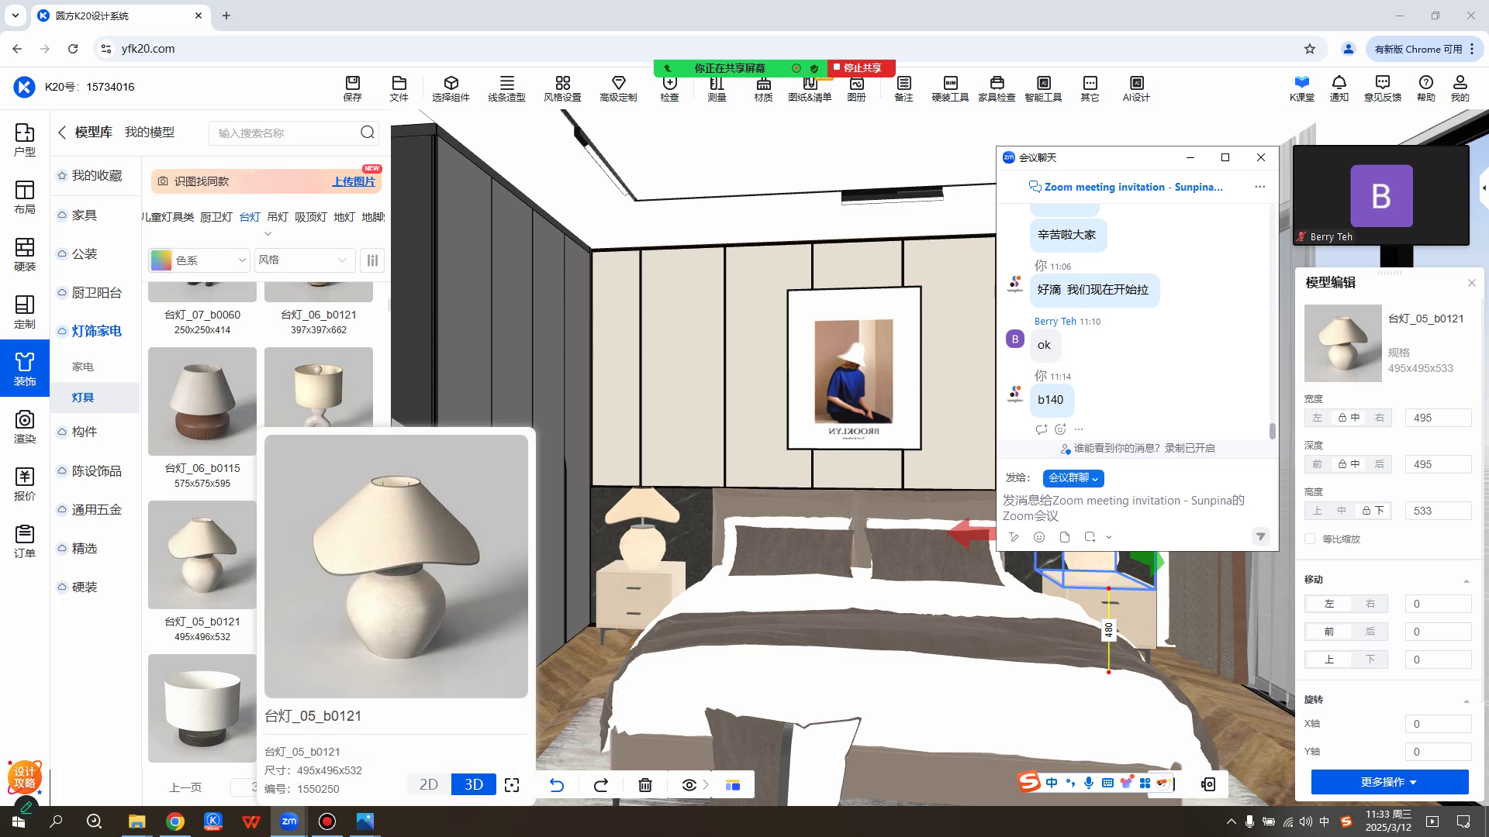
left_click_drag(1124, 157, 885, 97)
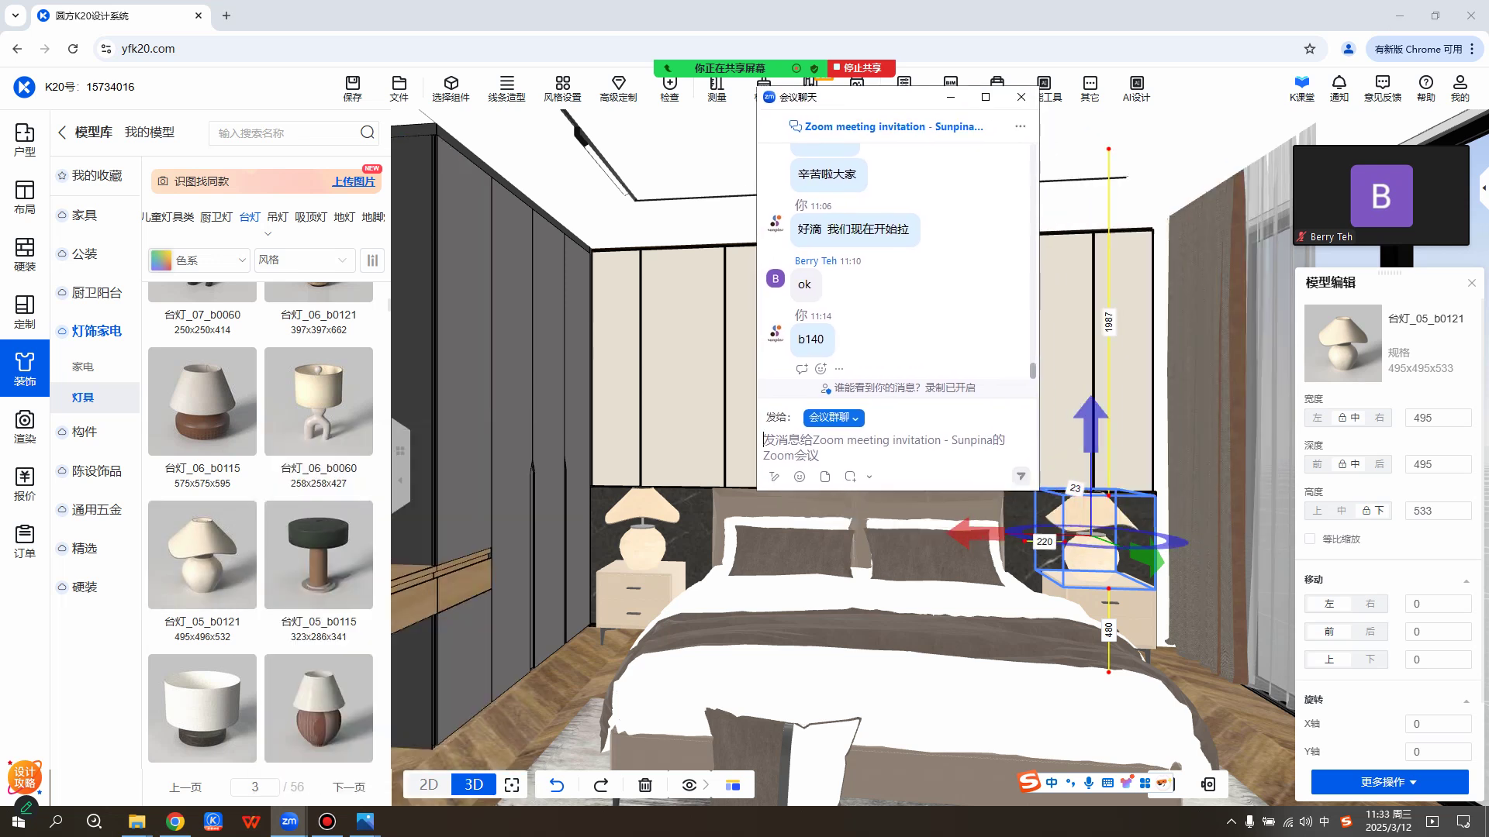
mouse_move(203, 555)
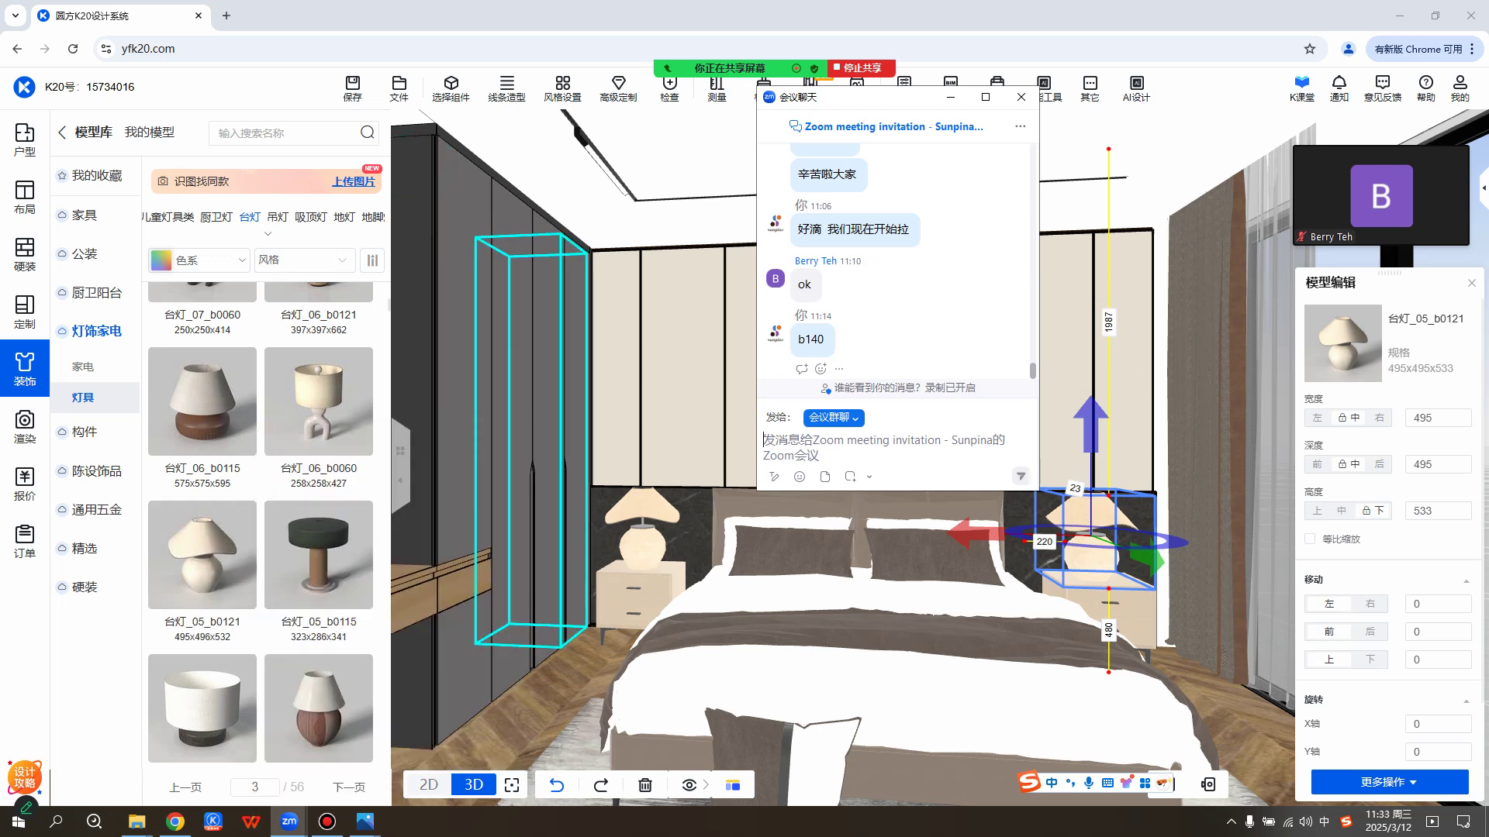
Clear the lamp selection and minimise the Zoom meeting chat window.
left_click(545, 686)
left_click(951, 97)
left_click(756, 396)
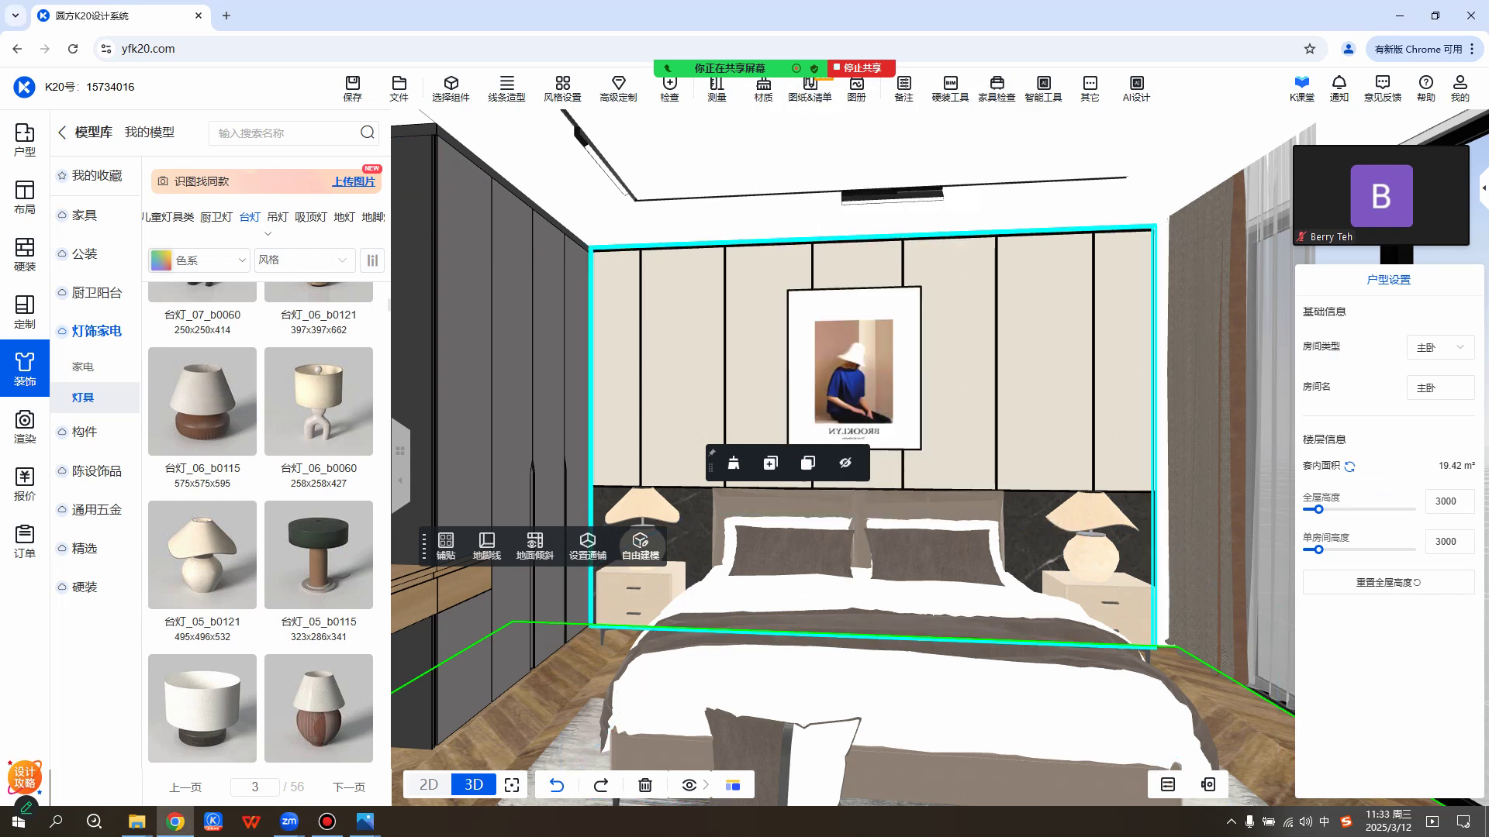
Open the automatic decoration sets (自动饰品) for the two-drawer hanging cabinet TDZX-B001 beside the wardrobe.
left_click_drag(697, 392, 1031, 372)
scroll(769, 368, "up", 5)
scroll(1001, 388, "down", 2)
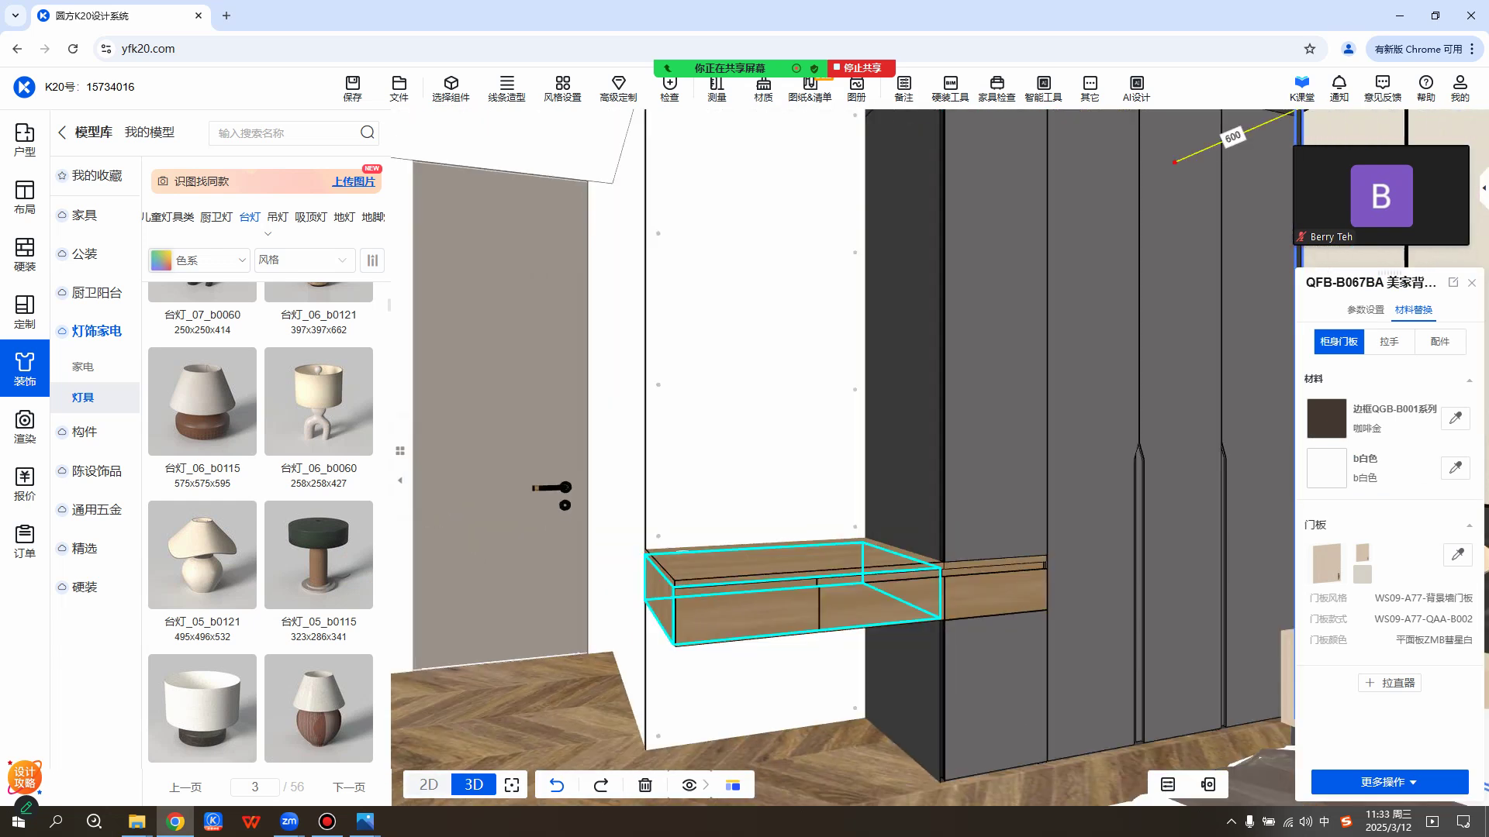
left_click_drag(783, 589, 683, 588)
scroll(682, 588, "down", 3)
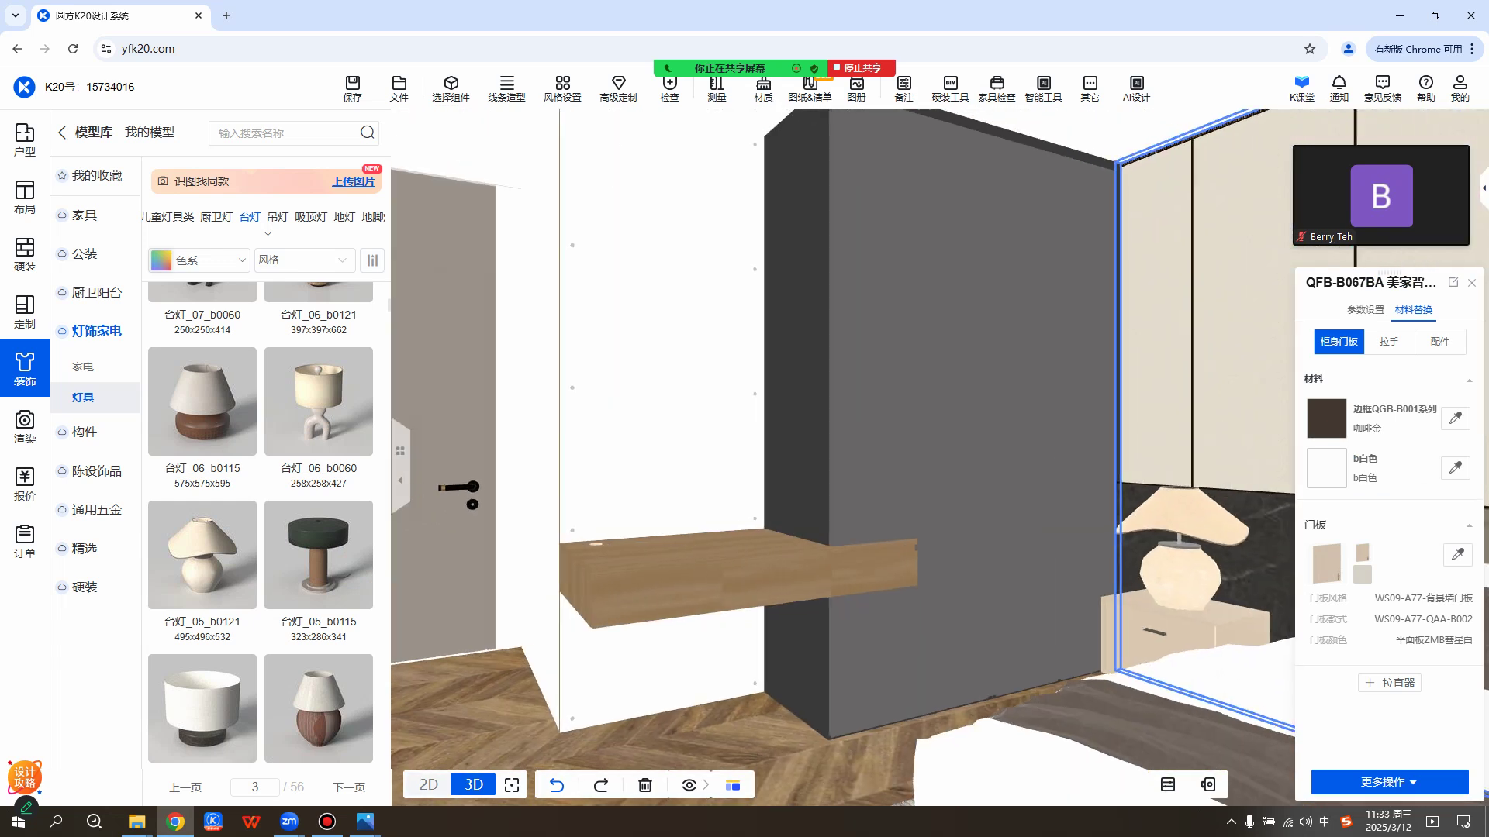
left_click(682, 587)
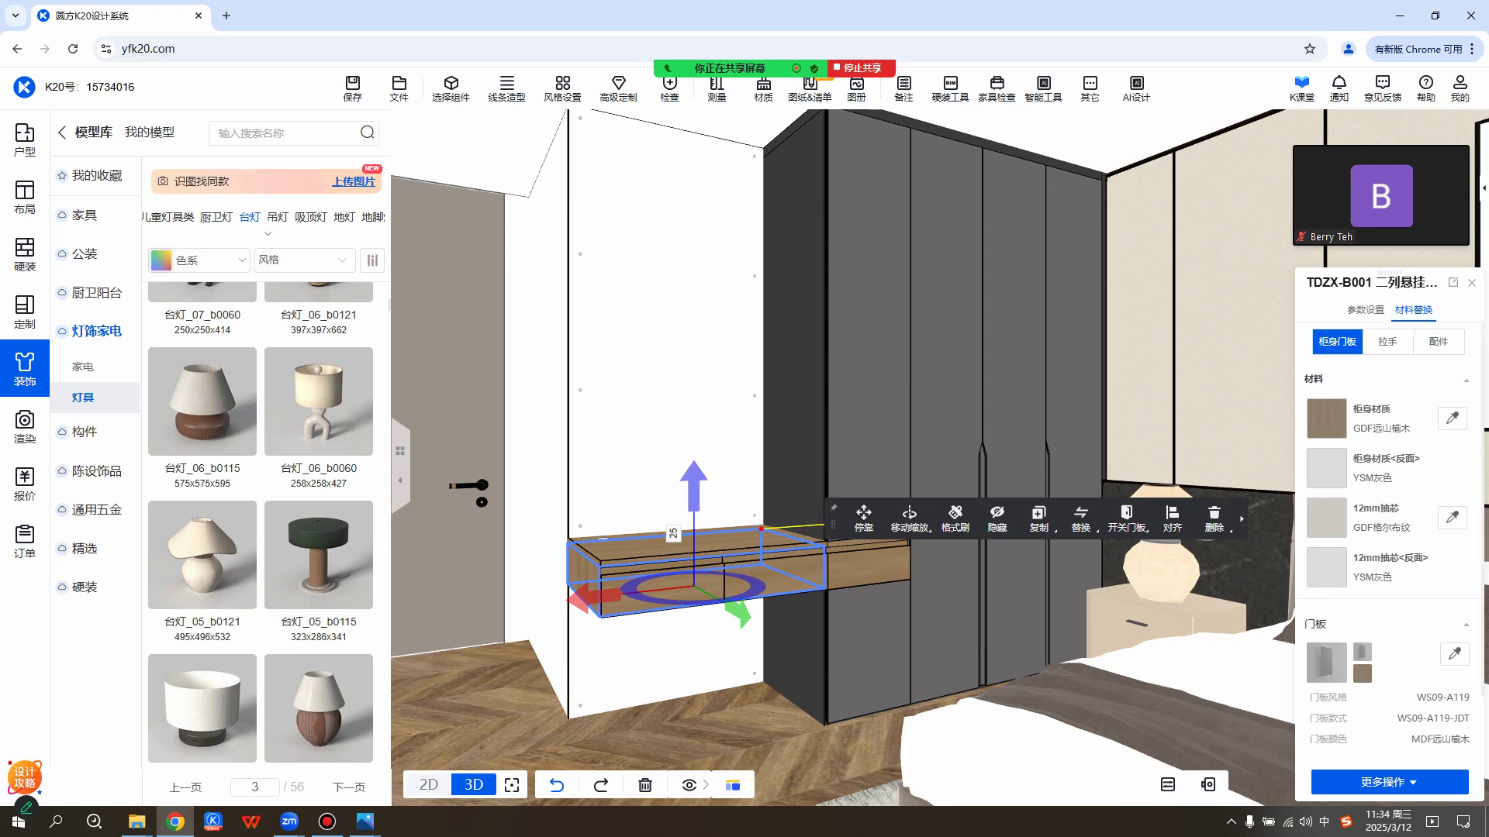
mouse_move(1241, 520)
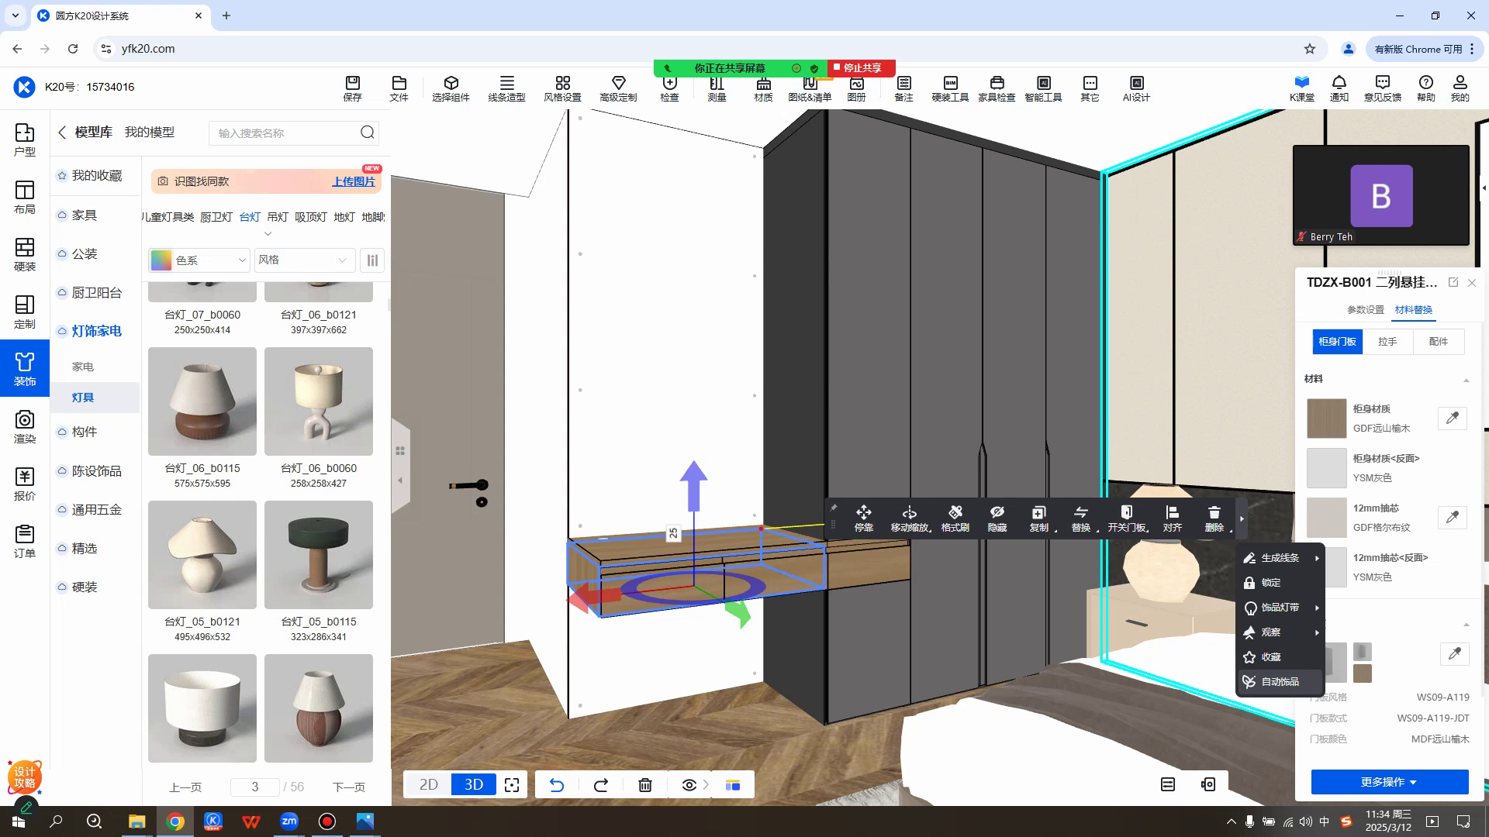
left_click(1301, 677)
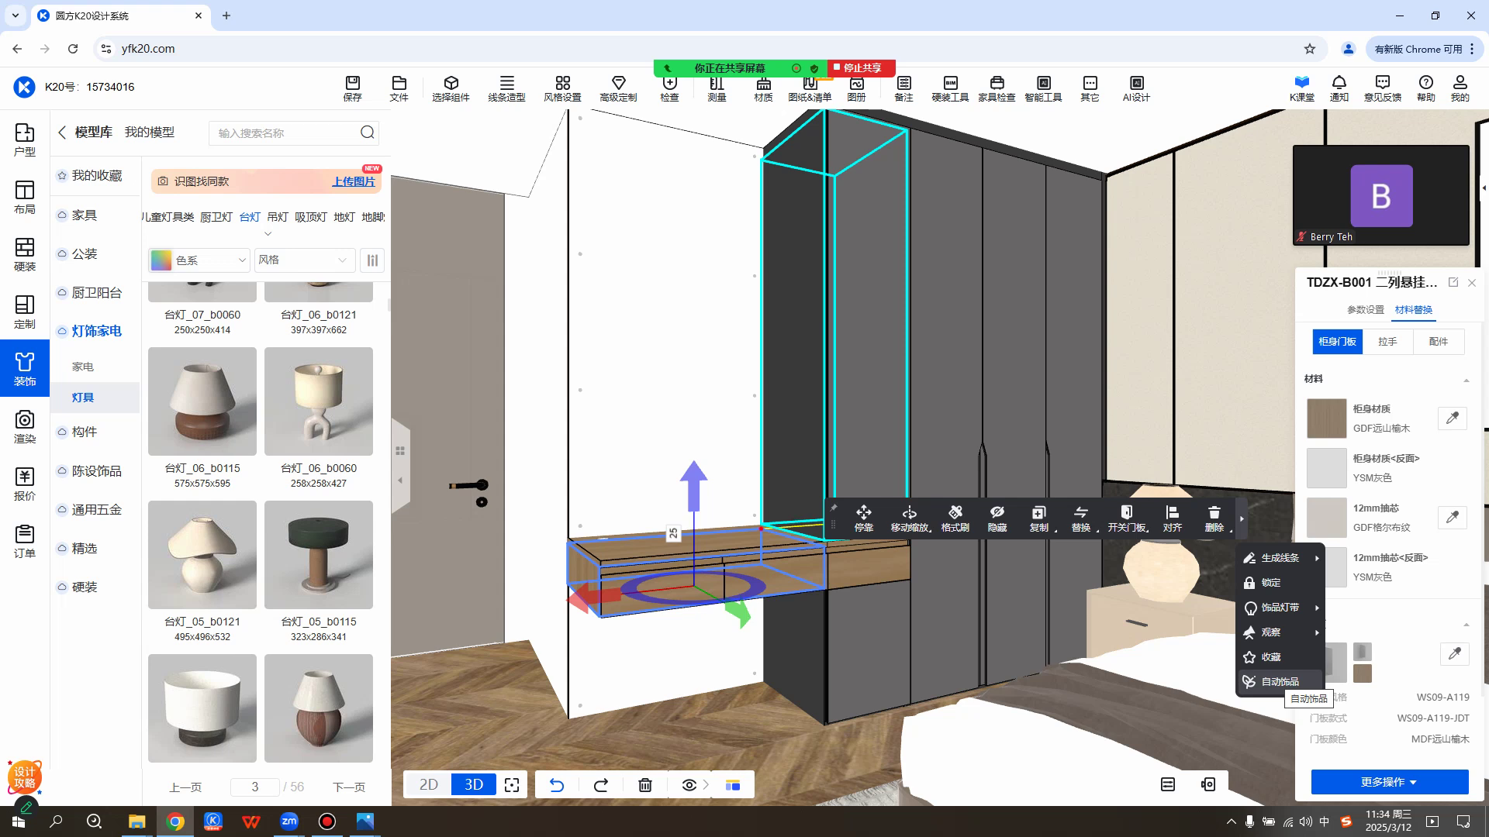
left_click(1279, 683)
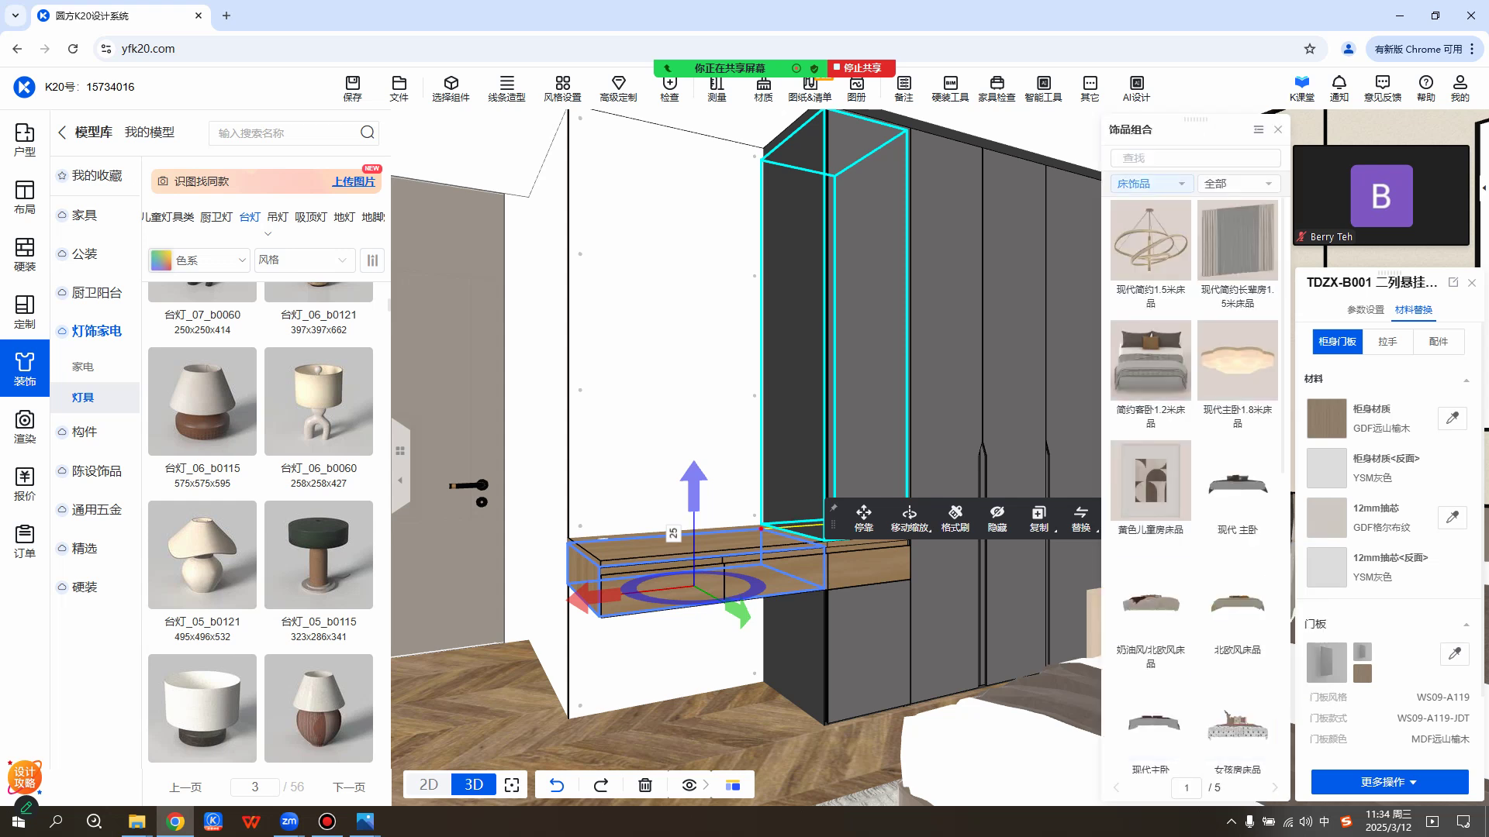
Filter the decoration sets to tabletop decorations (桌面饰品) and apply the desk set 书桌组合 with dried flowers and frames to the hanging cabinet.
left_click(1146, 184)
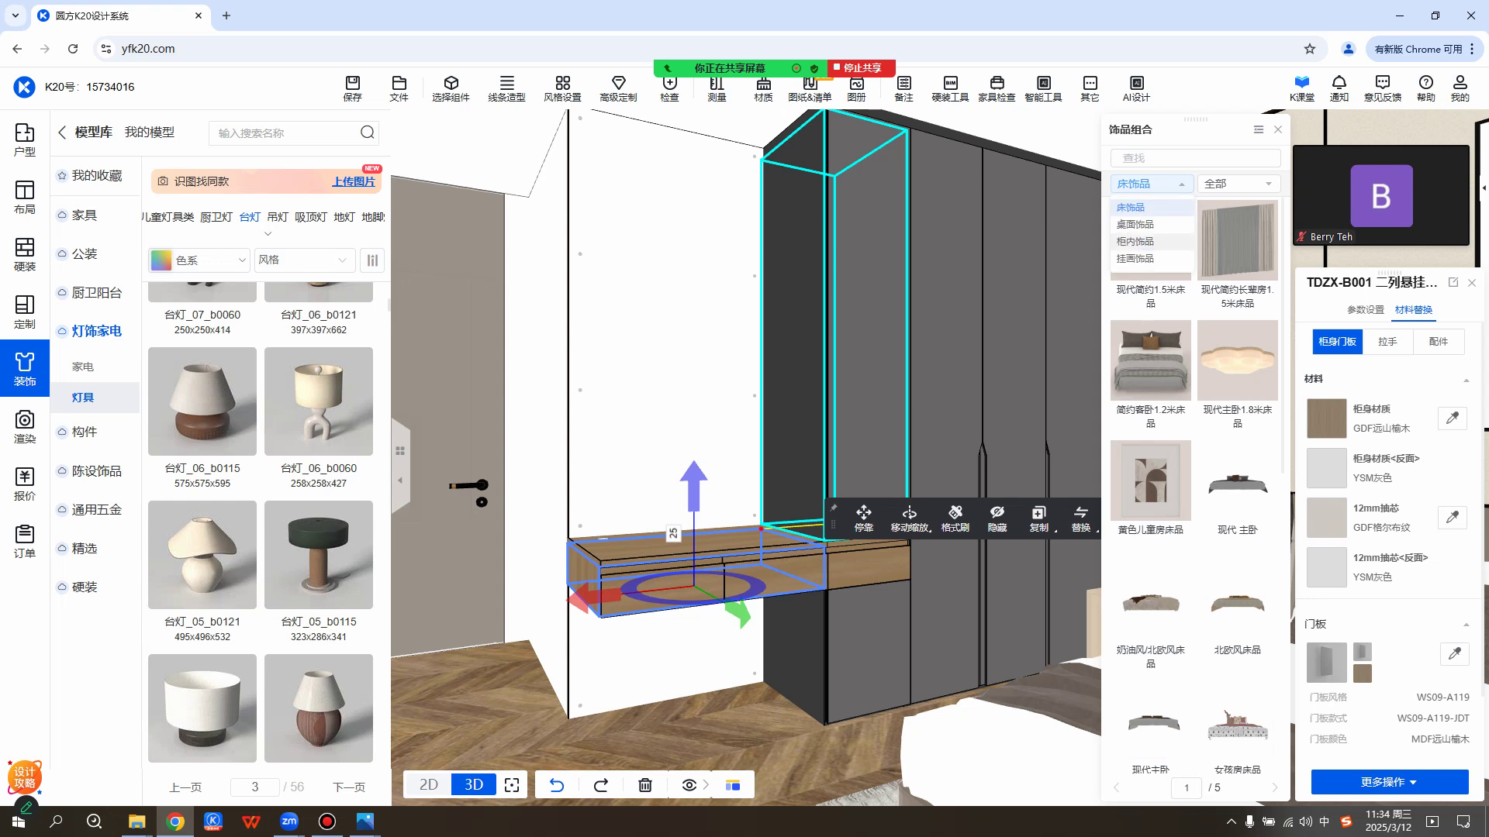
left_click(1136, 224)
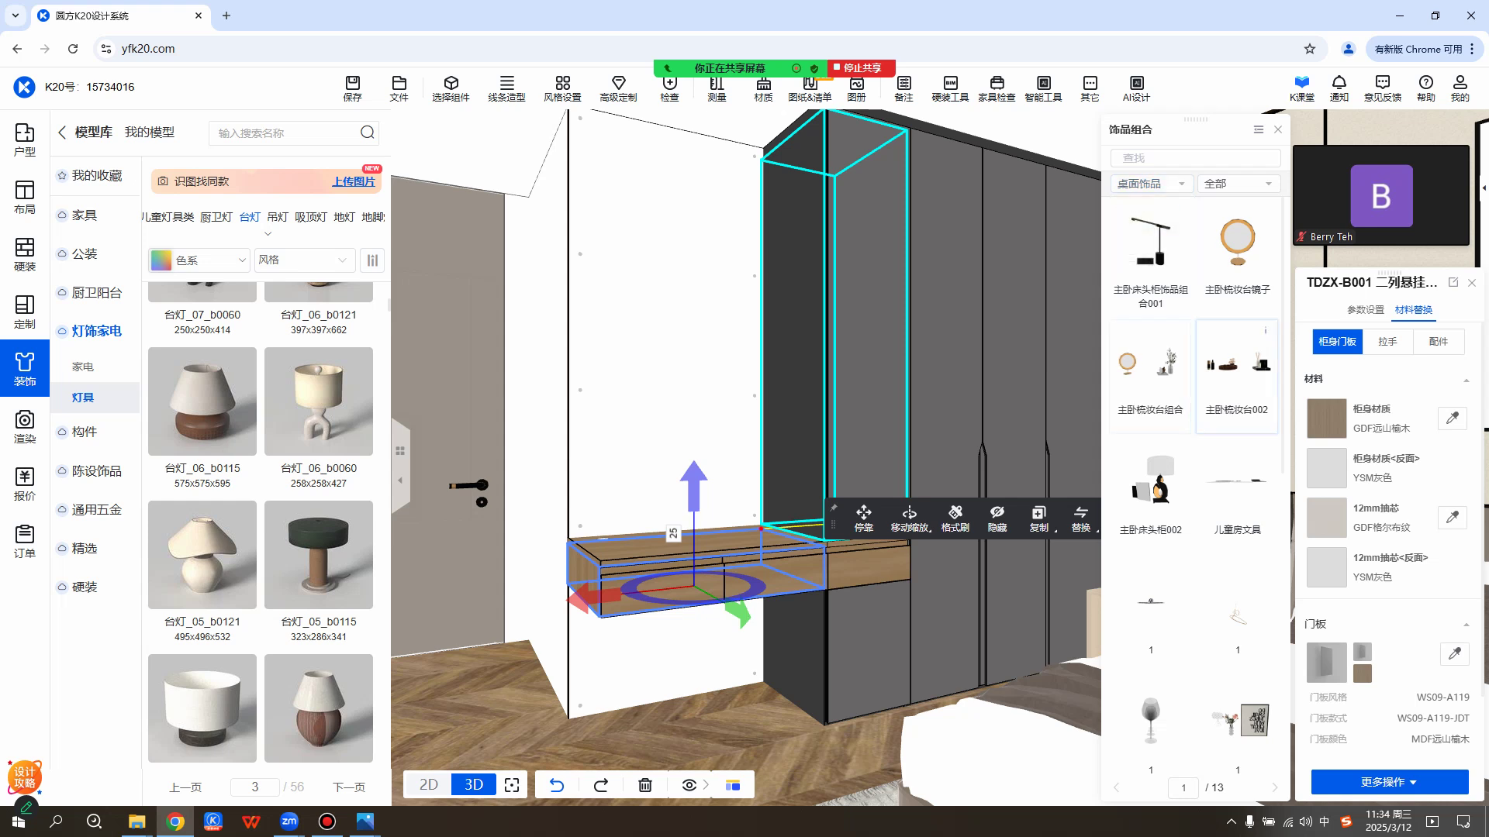
scroll(1237, 465, "down", 5)
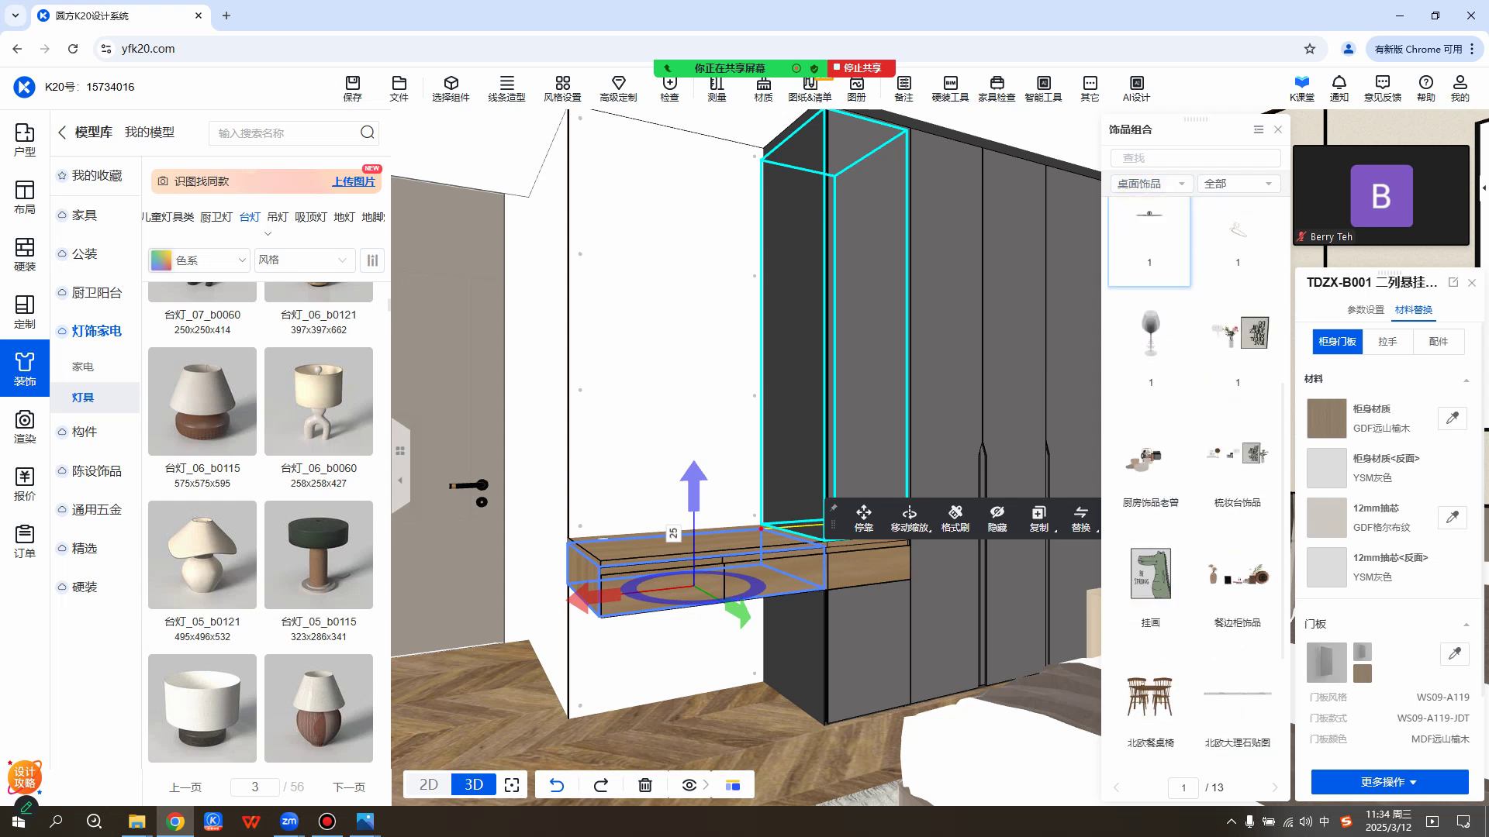
scroll(1163, 481, "down", 6)
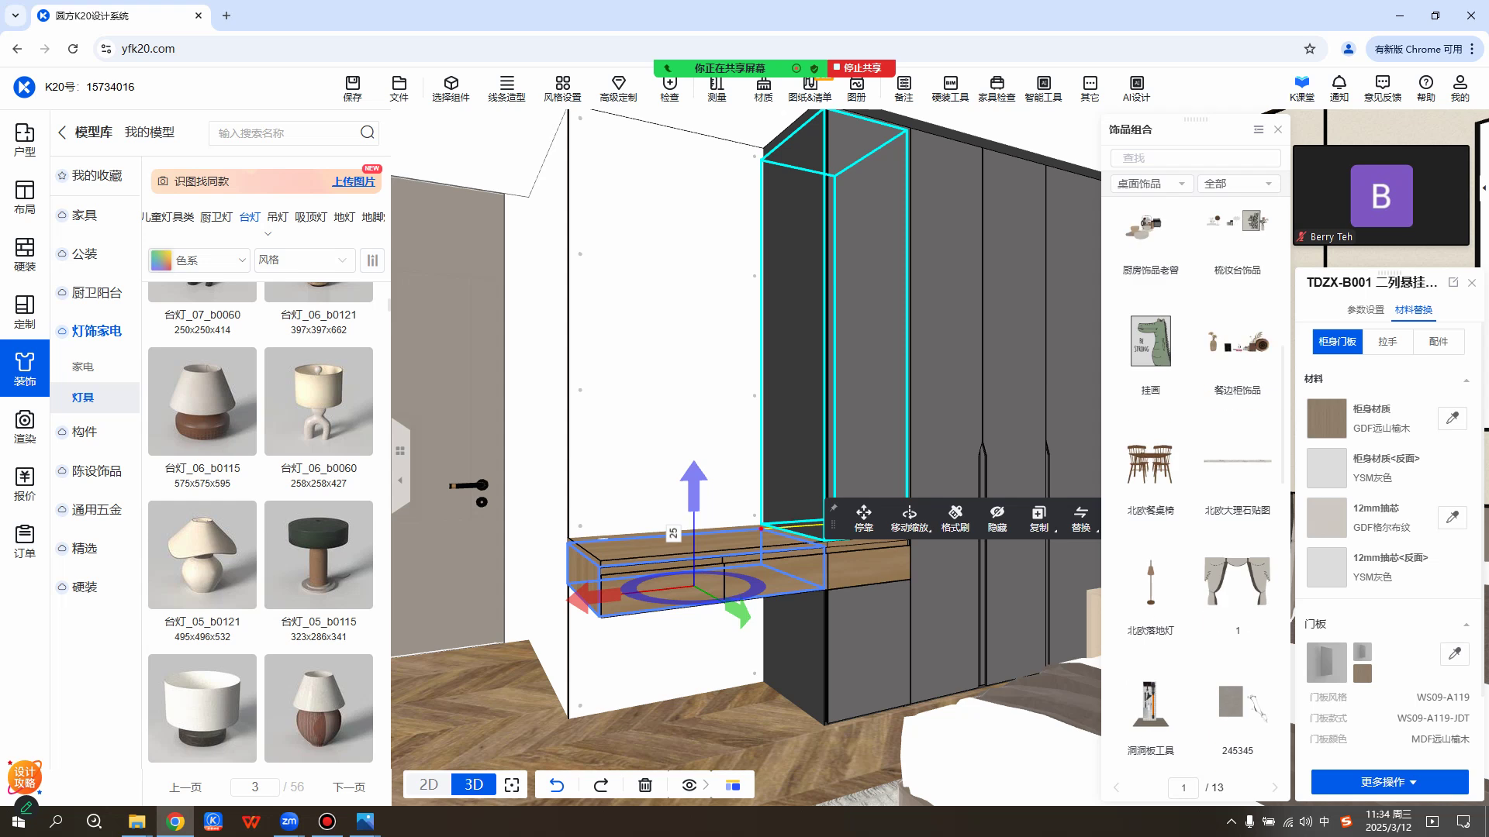
scroll(1150, 512, "down", 1)
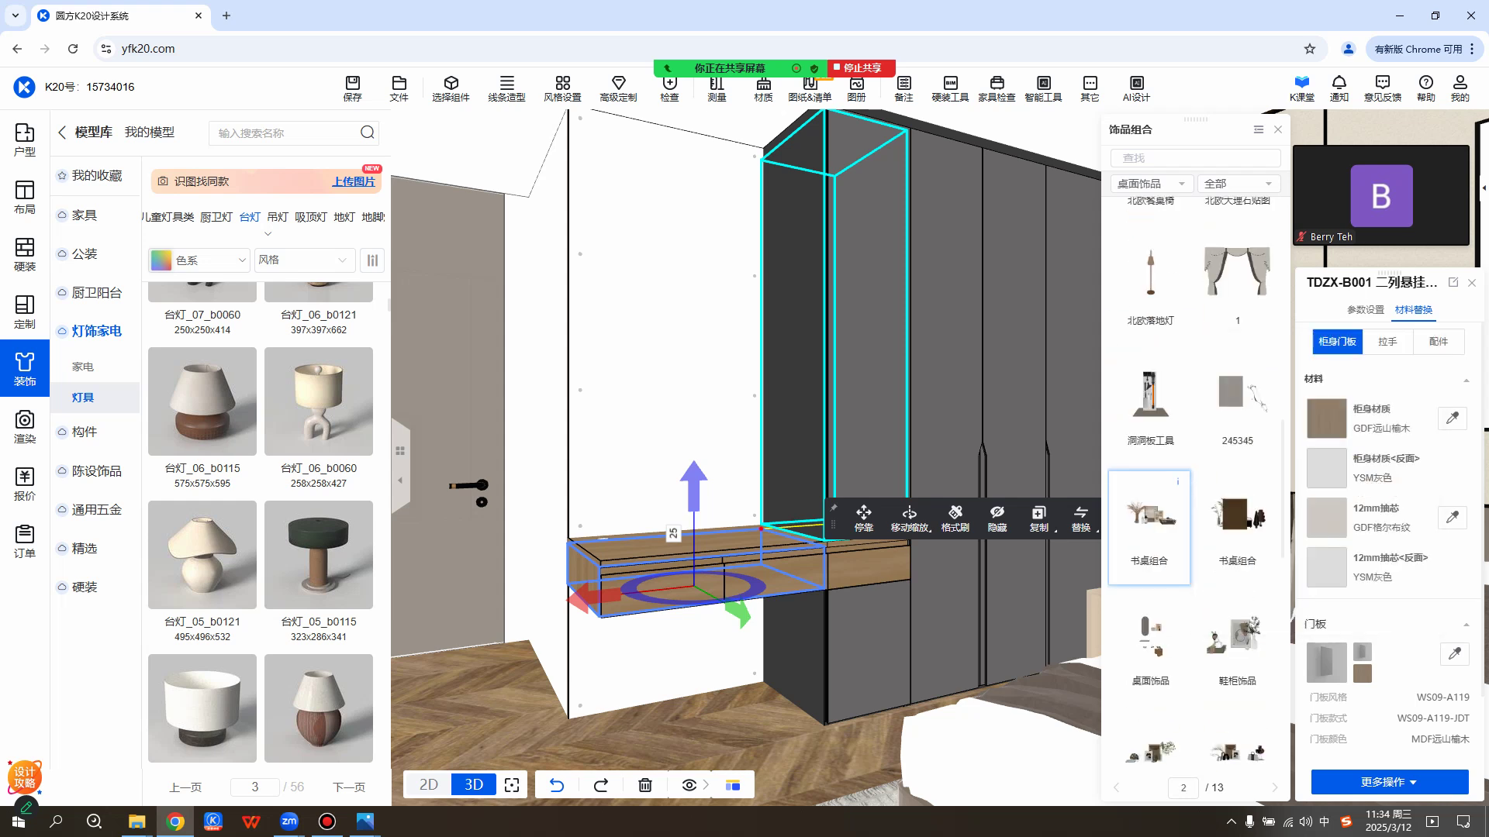
mouse_move(1177, 481)
left_click(1149, 521)
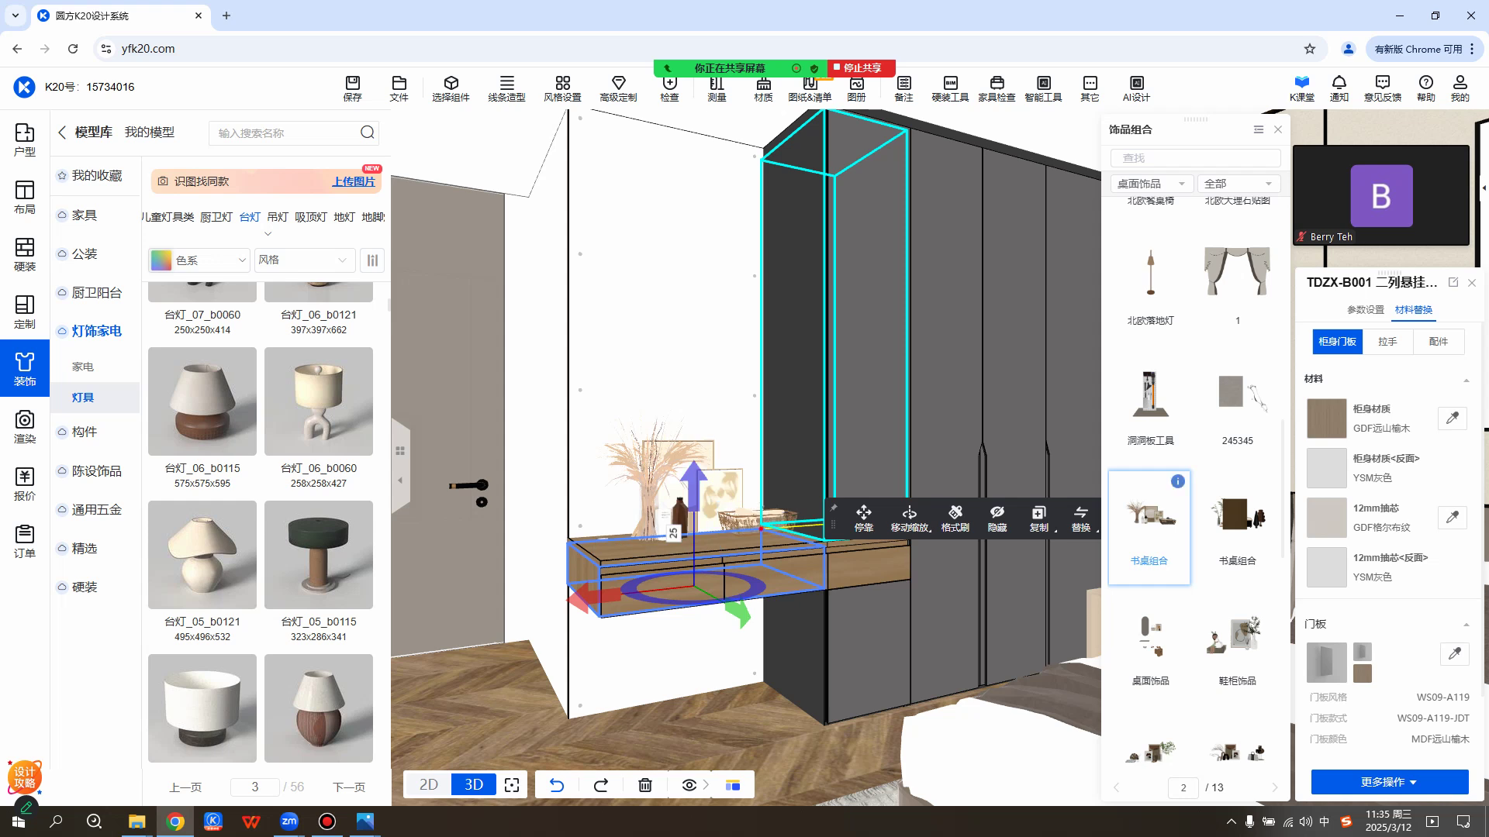
mouse_move(1177, 481)
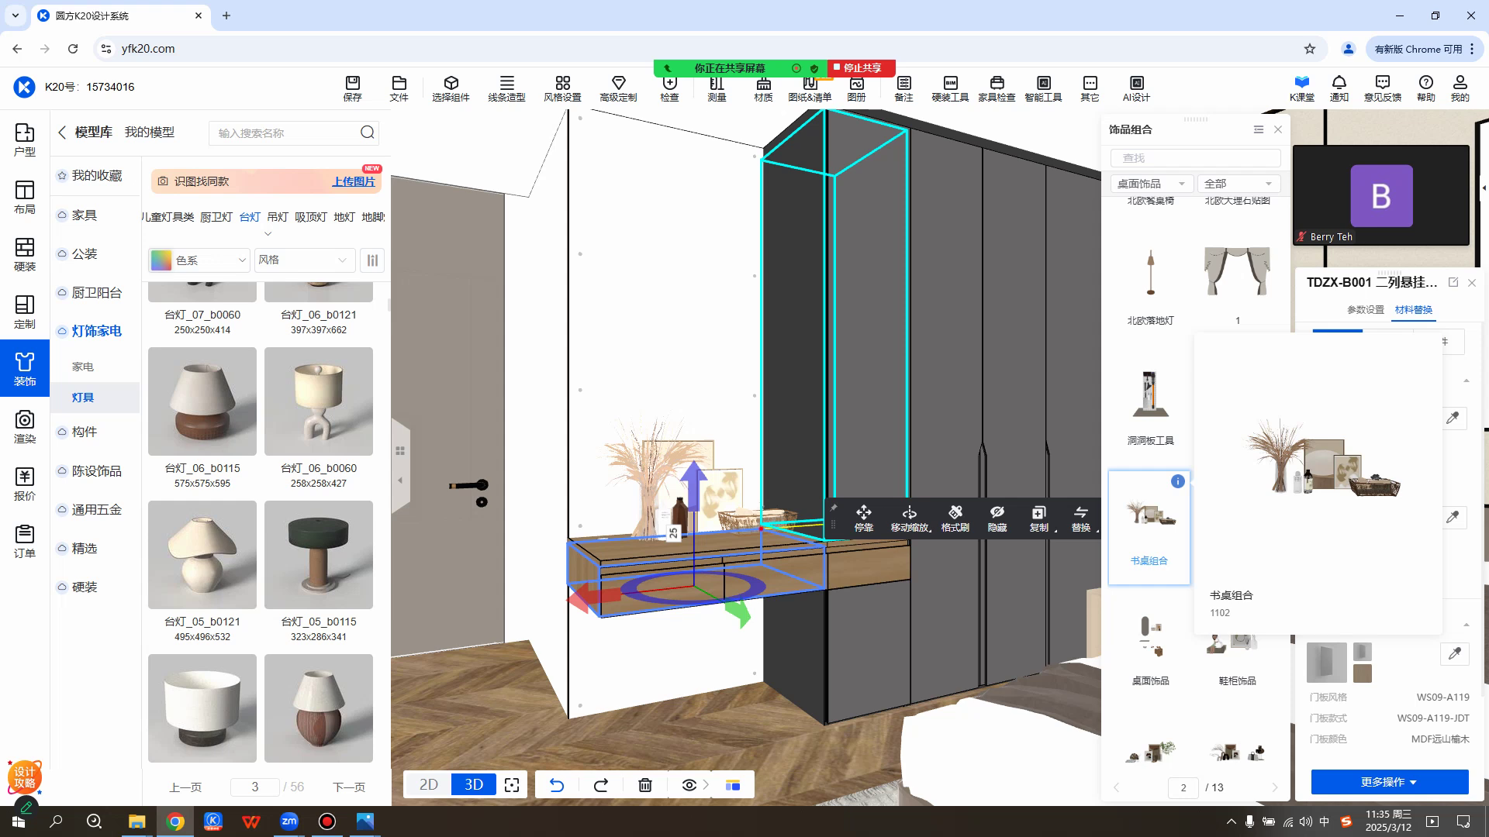
Check the Zoom meeting chat, clear the cabinet selection and close the chat window.
left_click(691, 35)
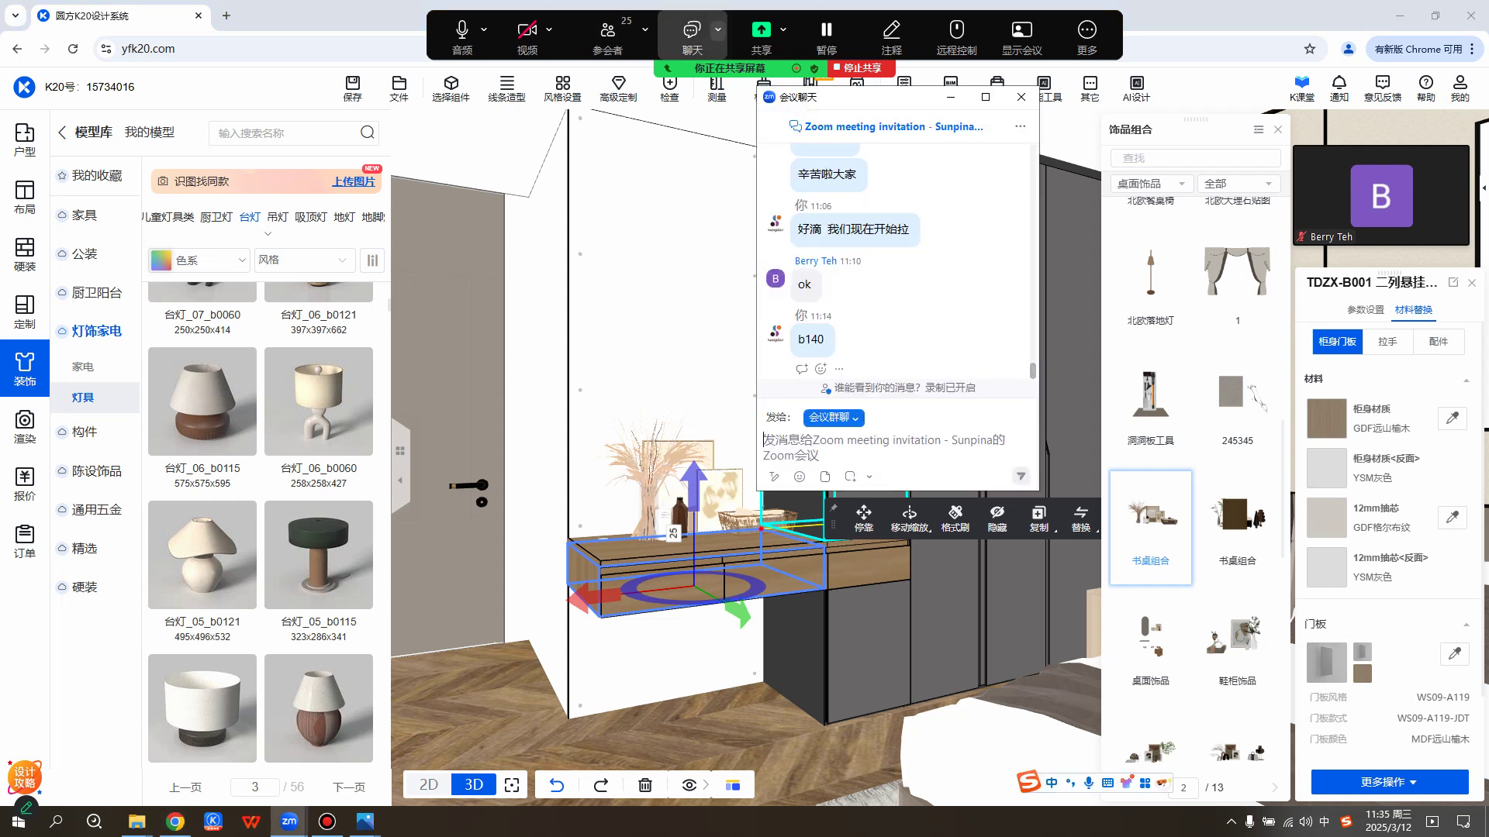
mouse_move(1156, 511)
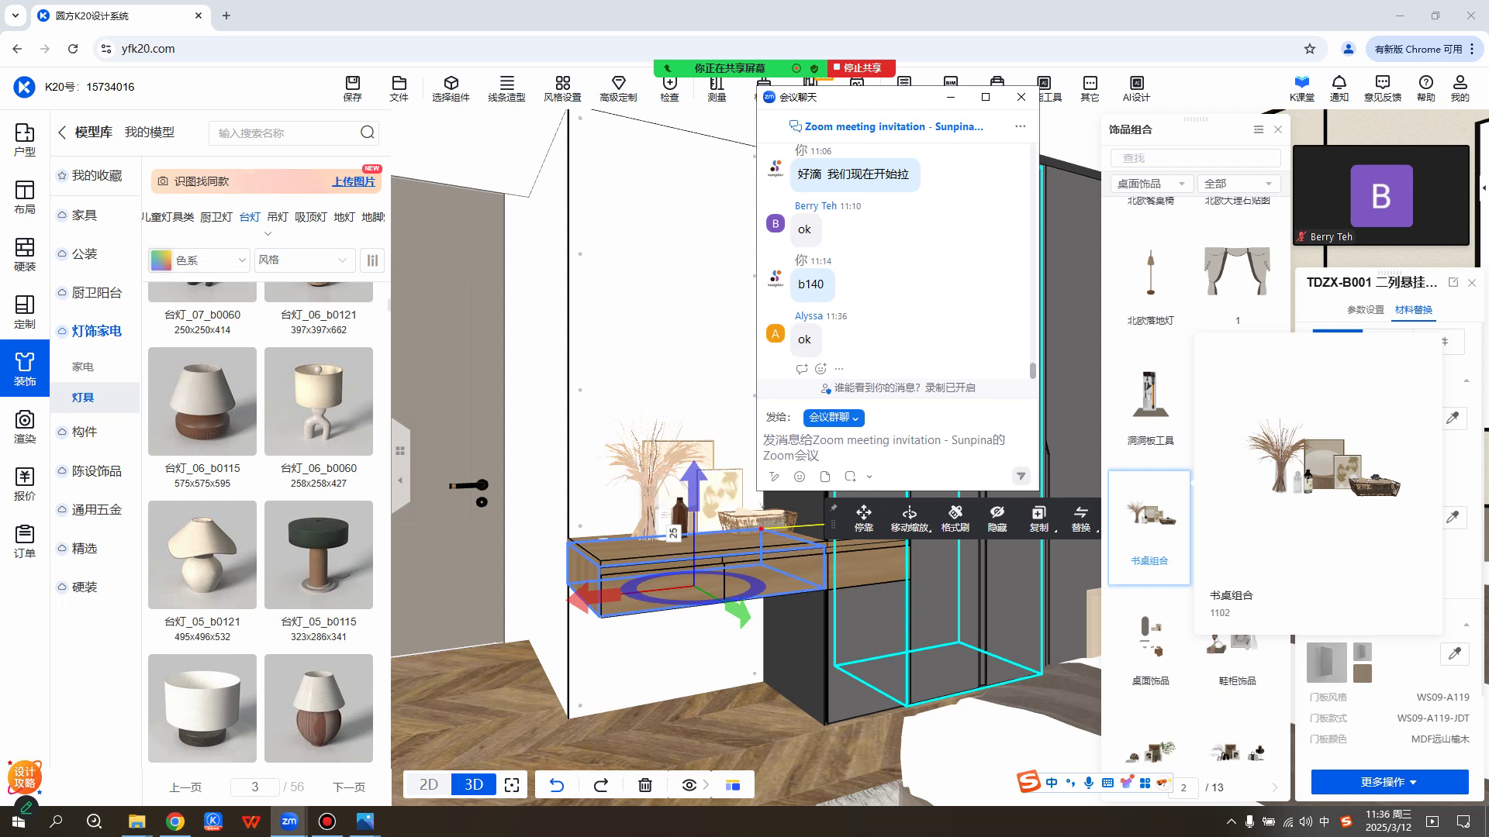
left_click(542, 698)
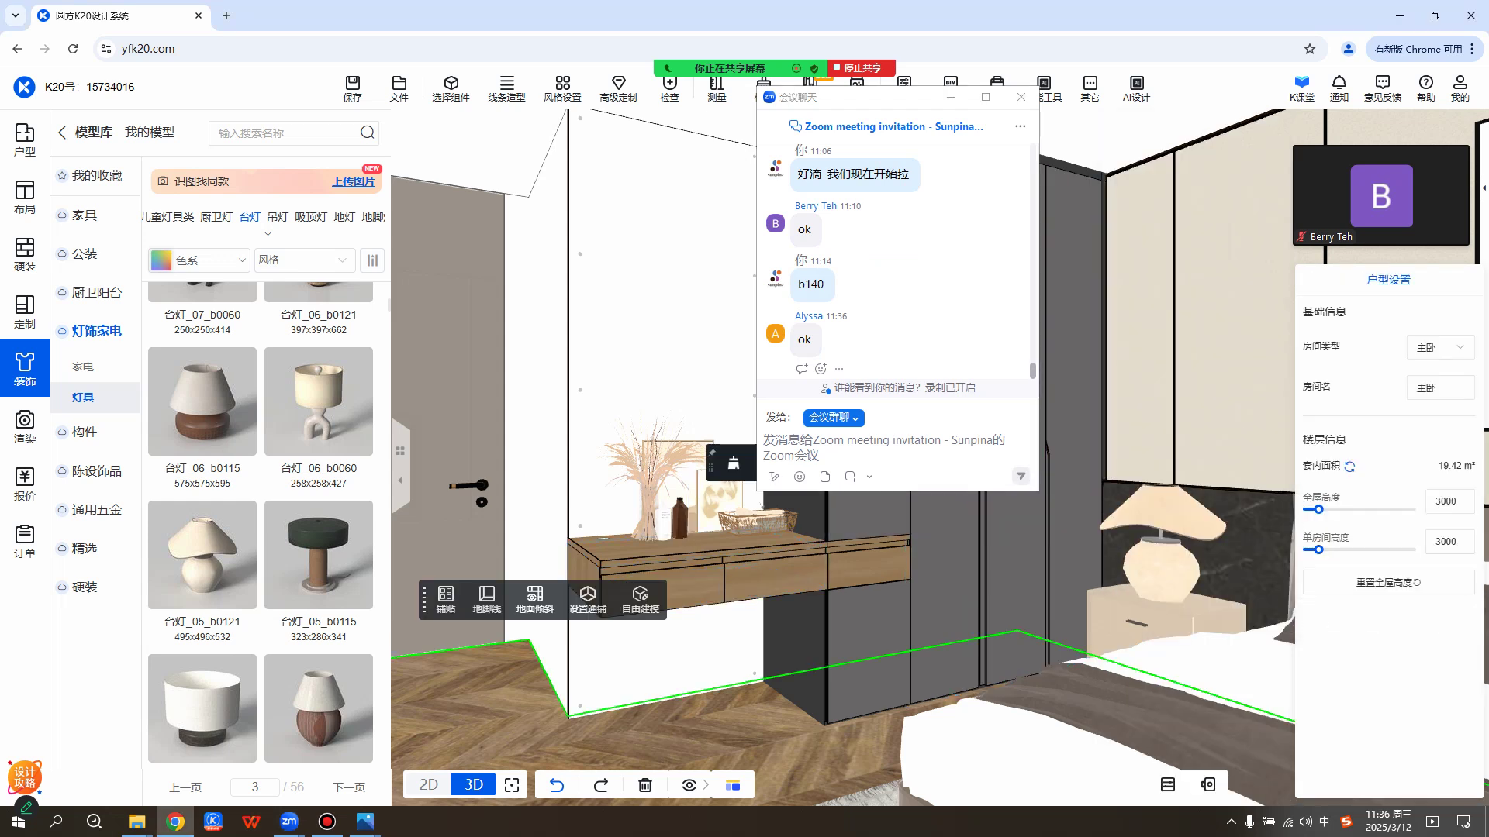
key("Escape")
left_click(1021, 97)
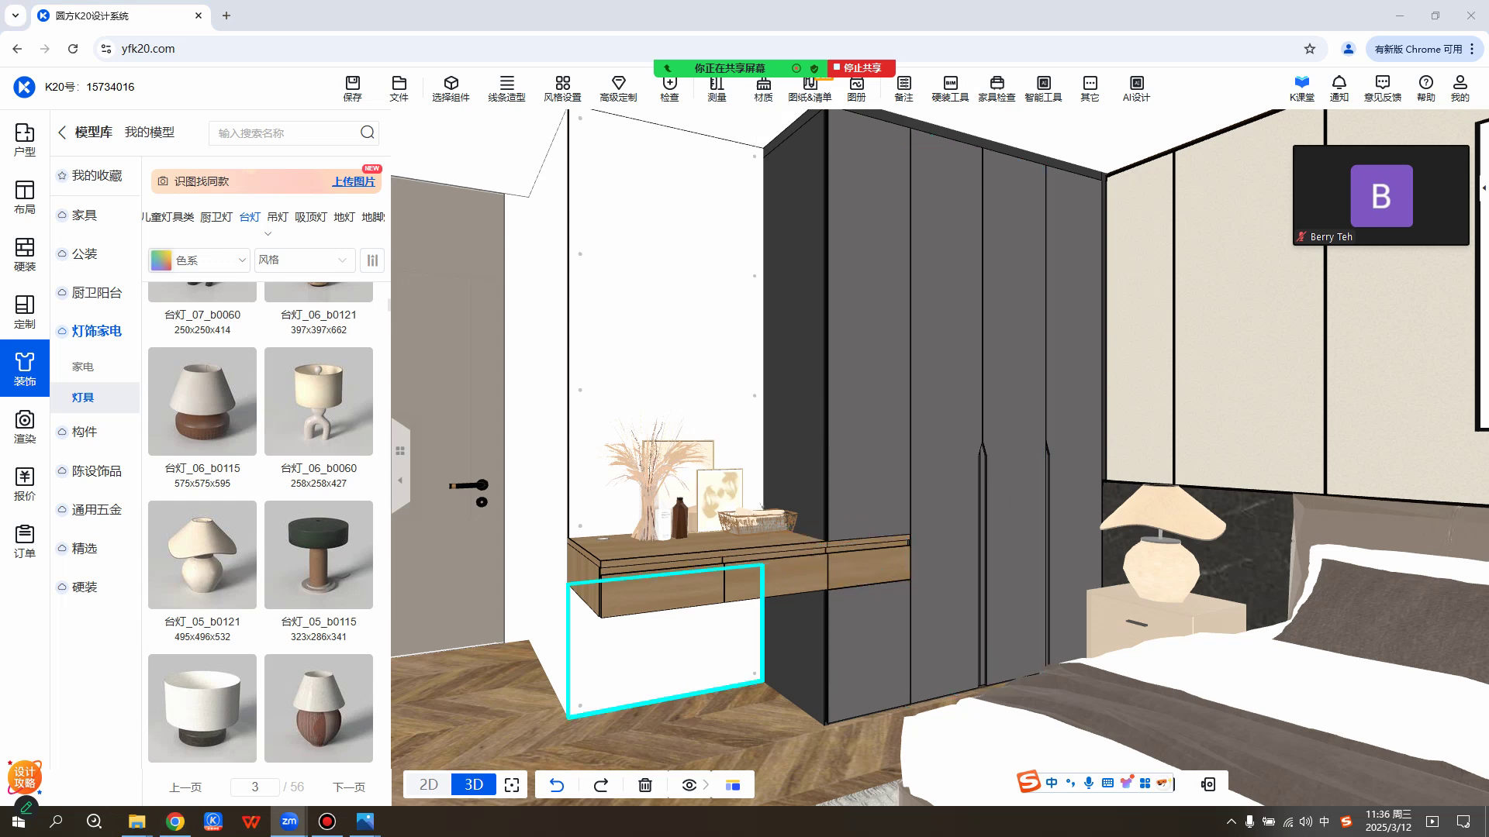
Show the dressing stools (梳妆凳) among the chairs and stools (椅凳) of the furniture model library.
left_click_drag(853, 466, 1020, 428)
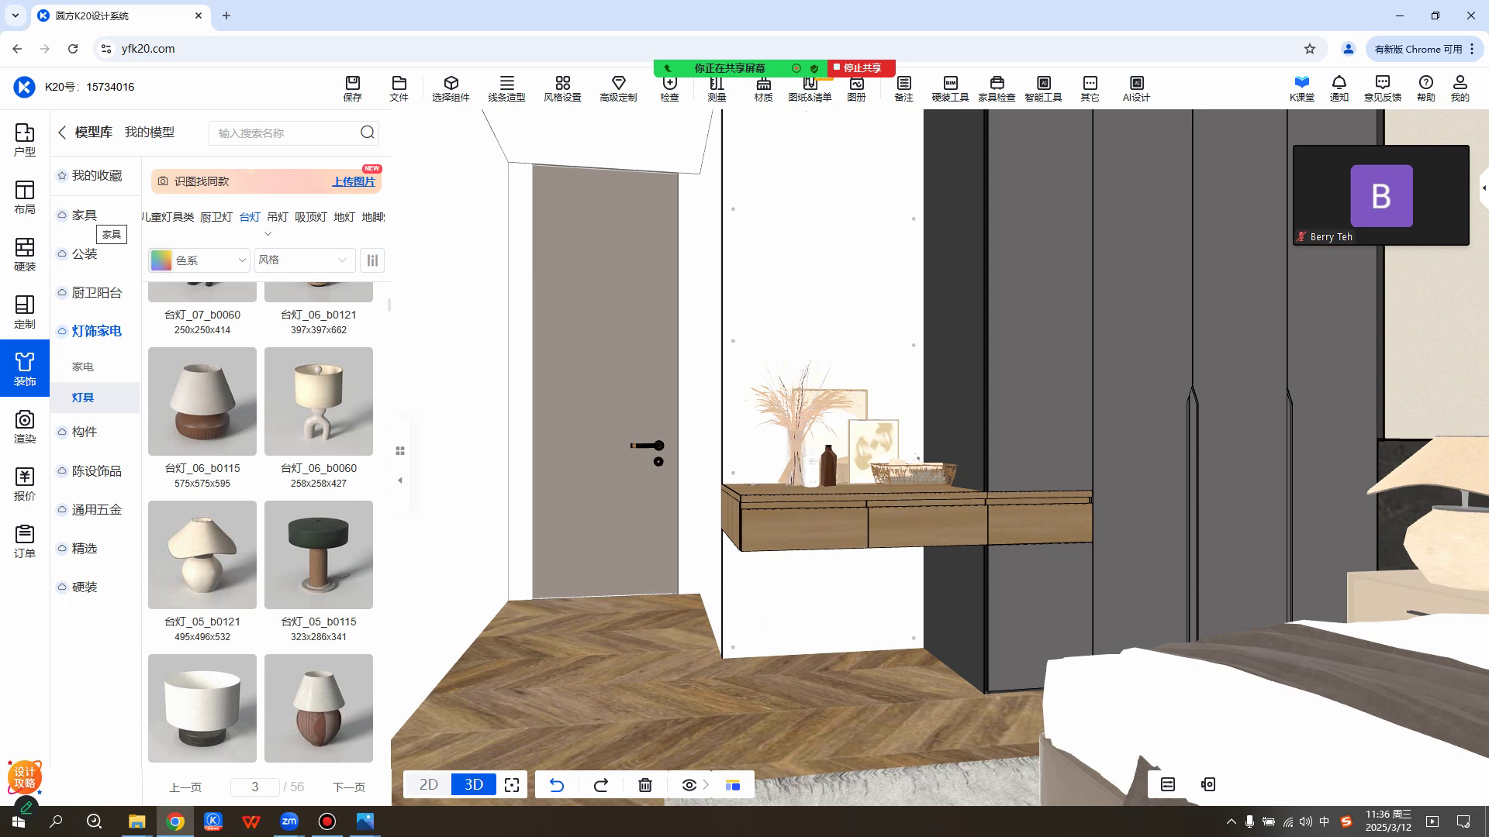
left_click(84, 215)
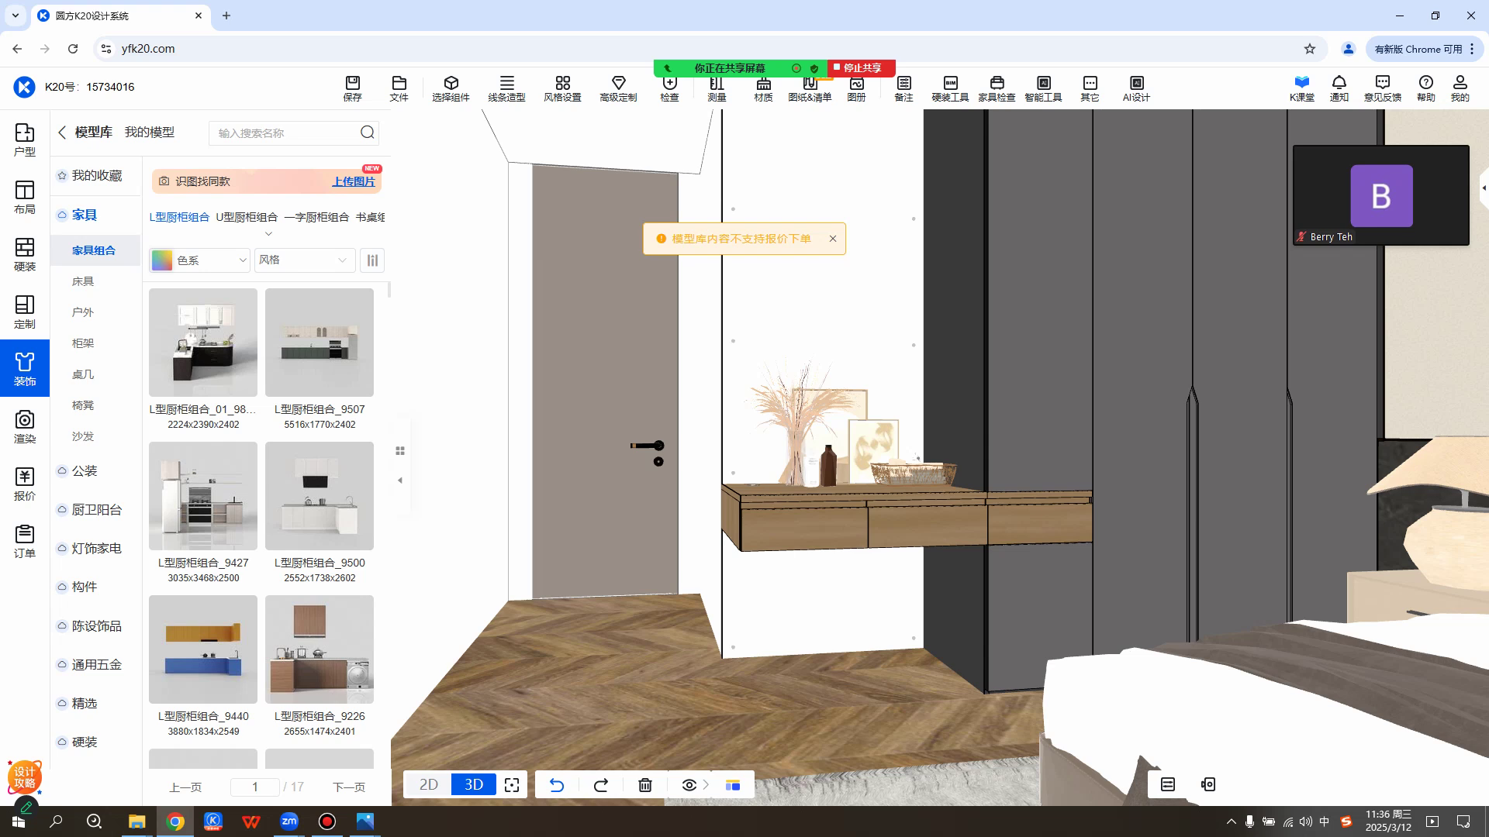
left_click(62, 133)
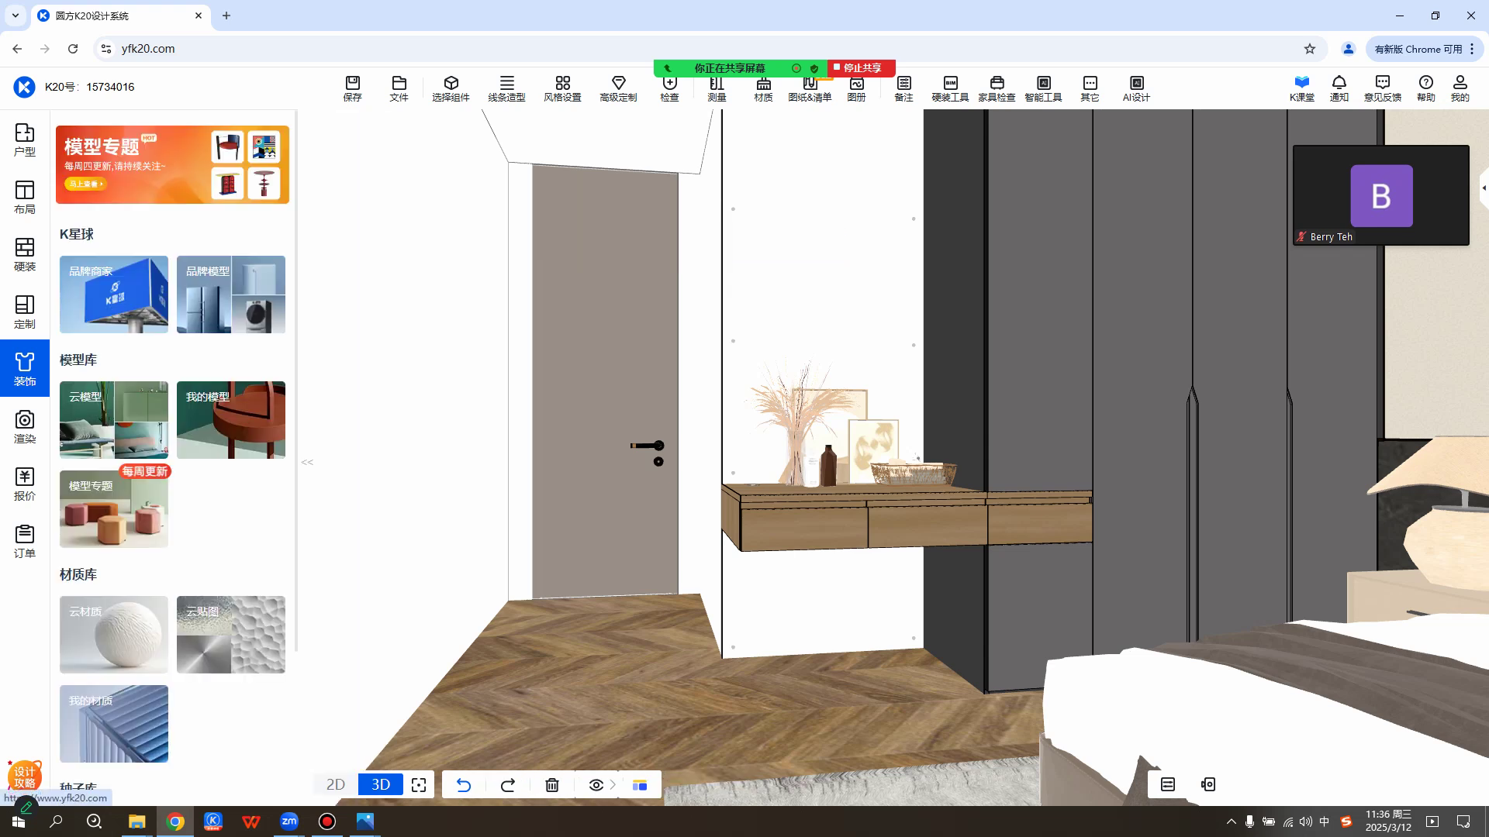
left_click(114, 420)
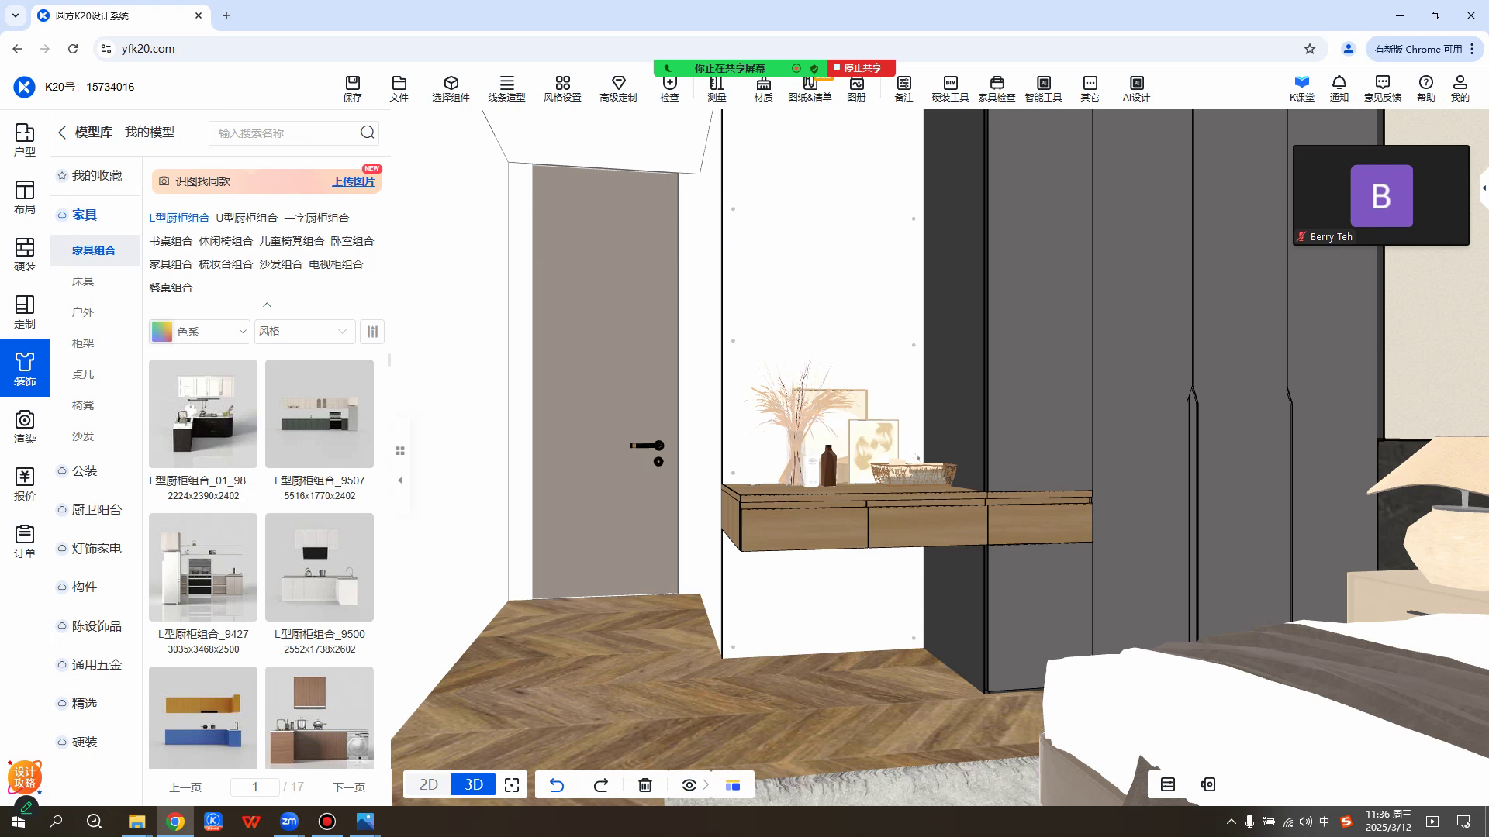
left_click(83, 406)
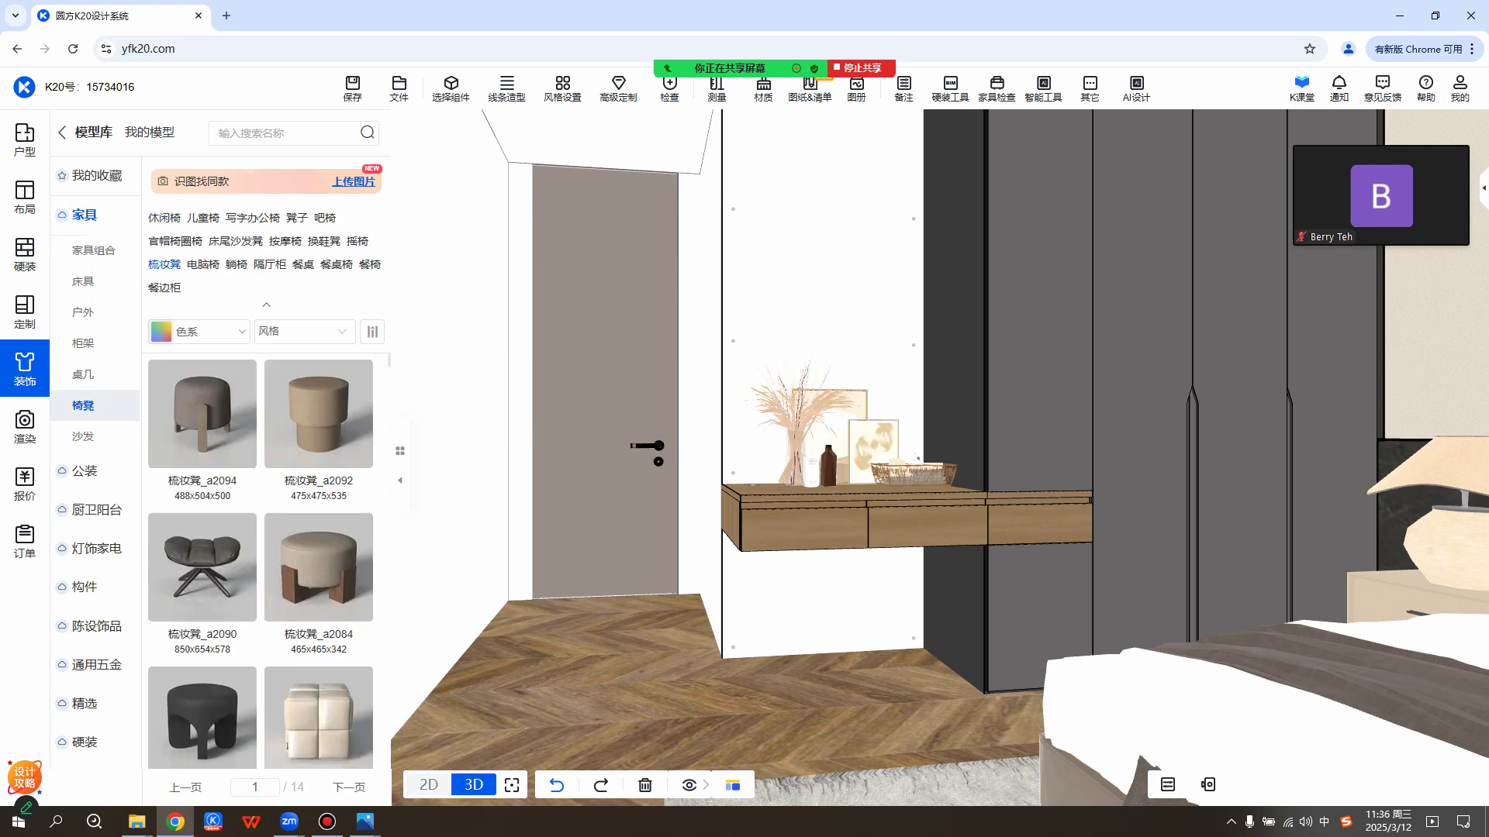
Place the dressing stool 梳妆凳_06_6892 on the floor in front of the hanging cabinet and deselect it.
scroll(201, 411, "down", 5)
scroll(260, 526, "down", 8)
scroll(260, 526, "down", 8)
scroll(261, 526, "down", 8)
scroll(260, 525, "down", 8)
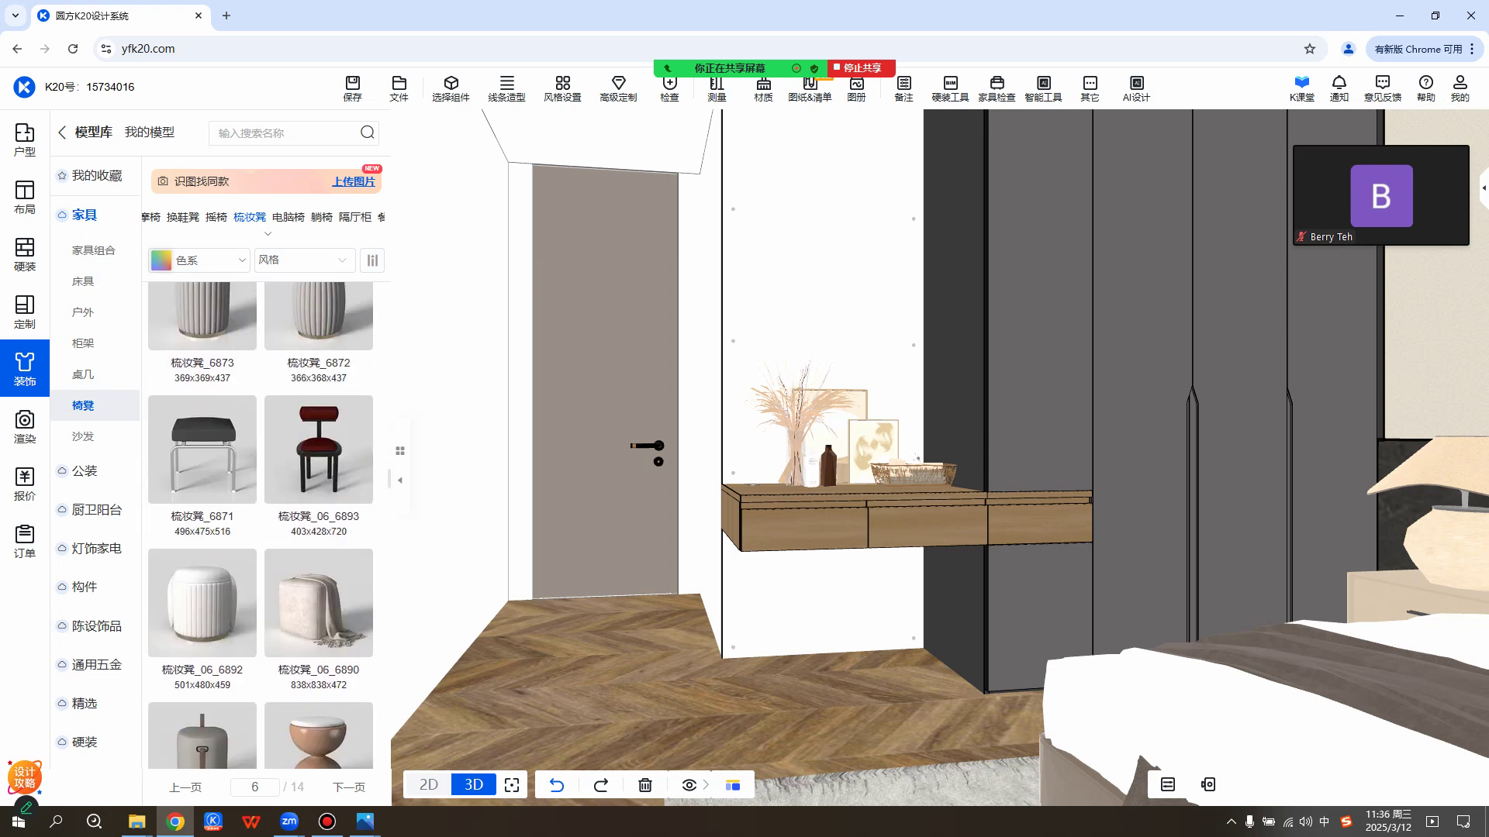
left_click(202, 604)
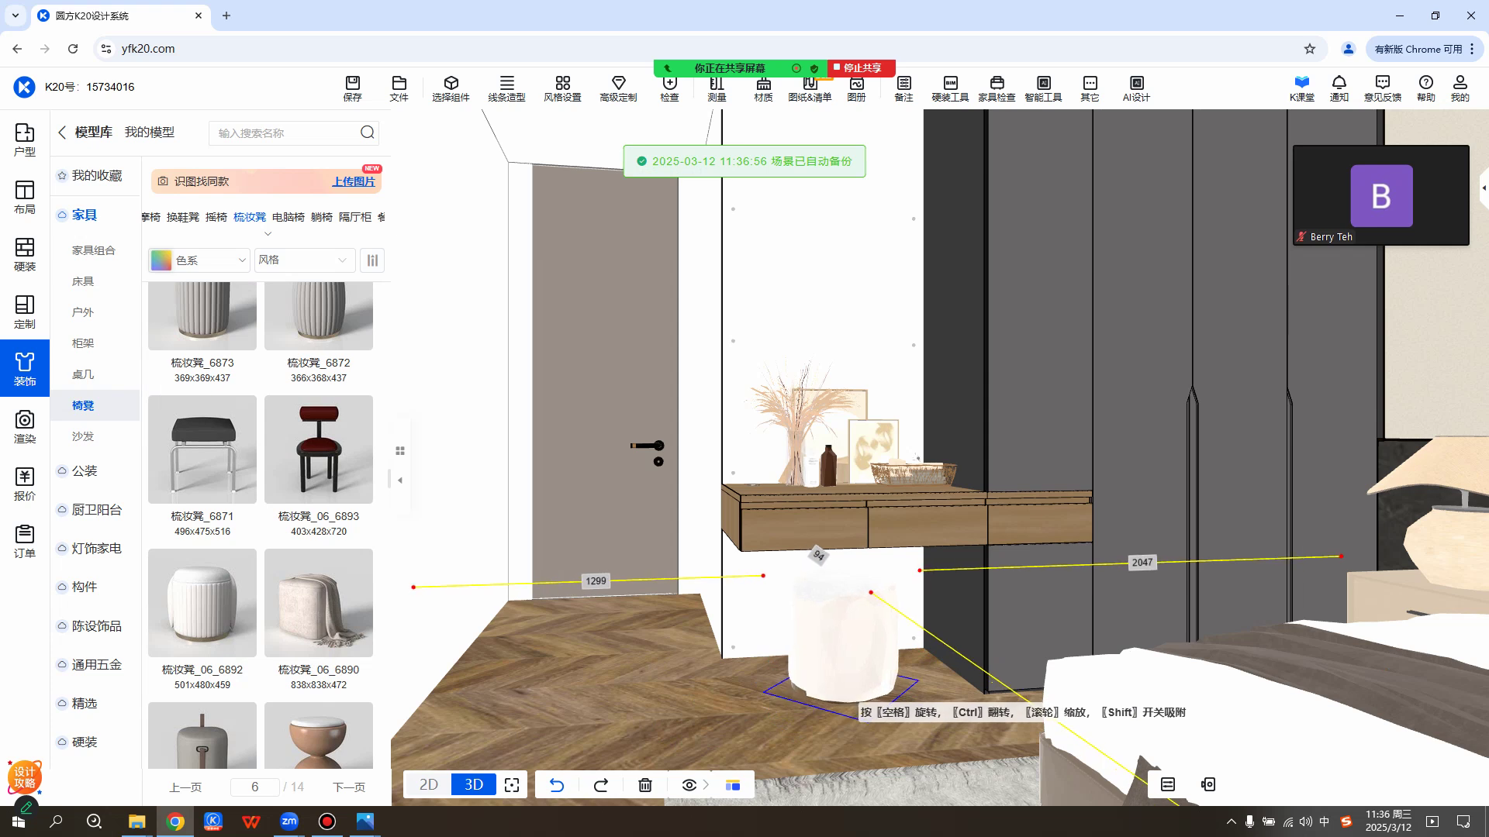
left_click(845, 644)
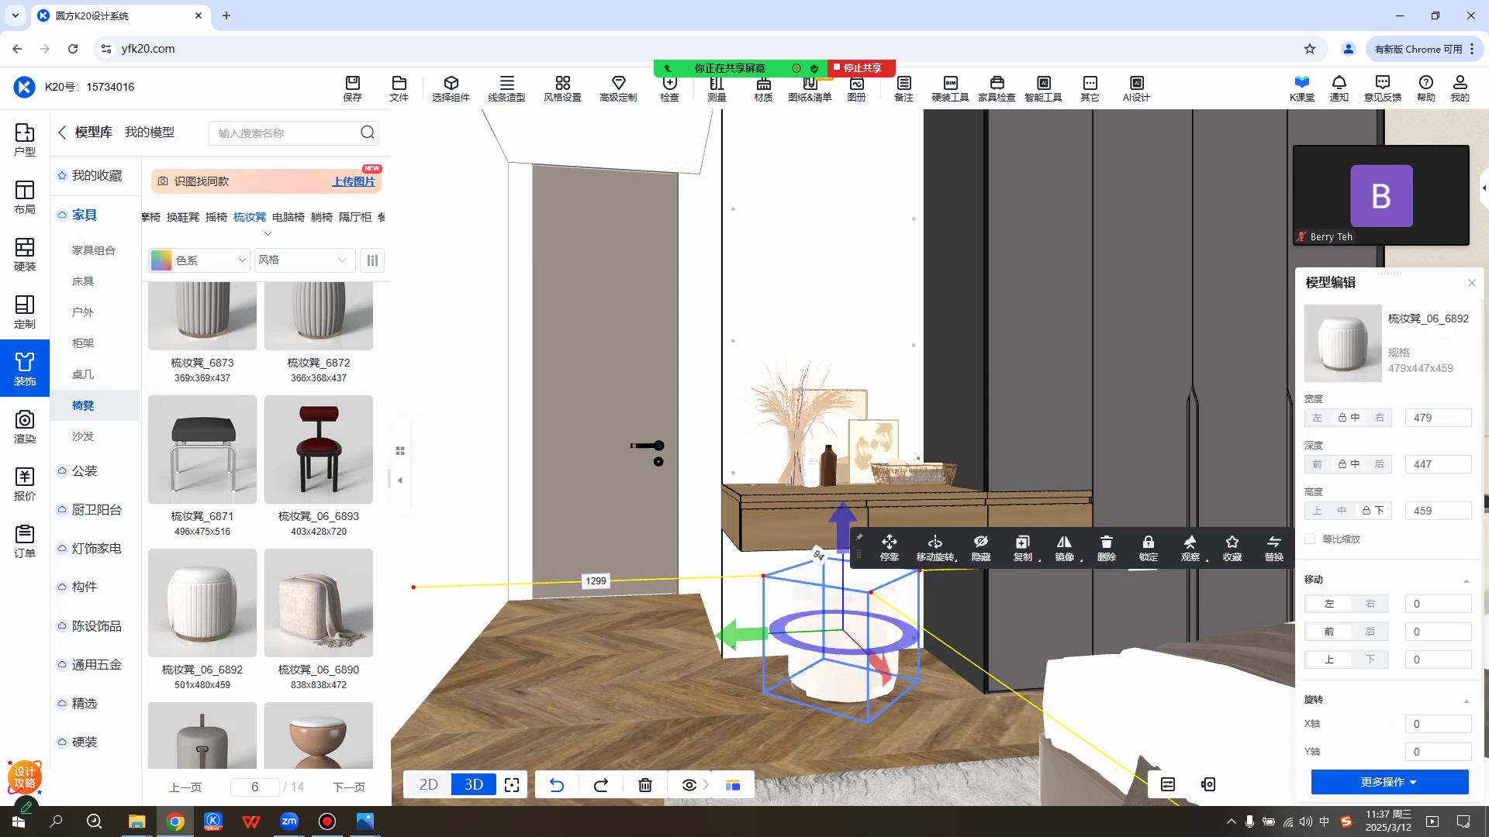
mouse_move(201, 605)
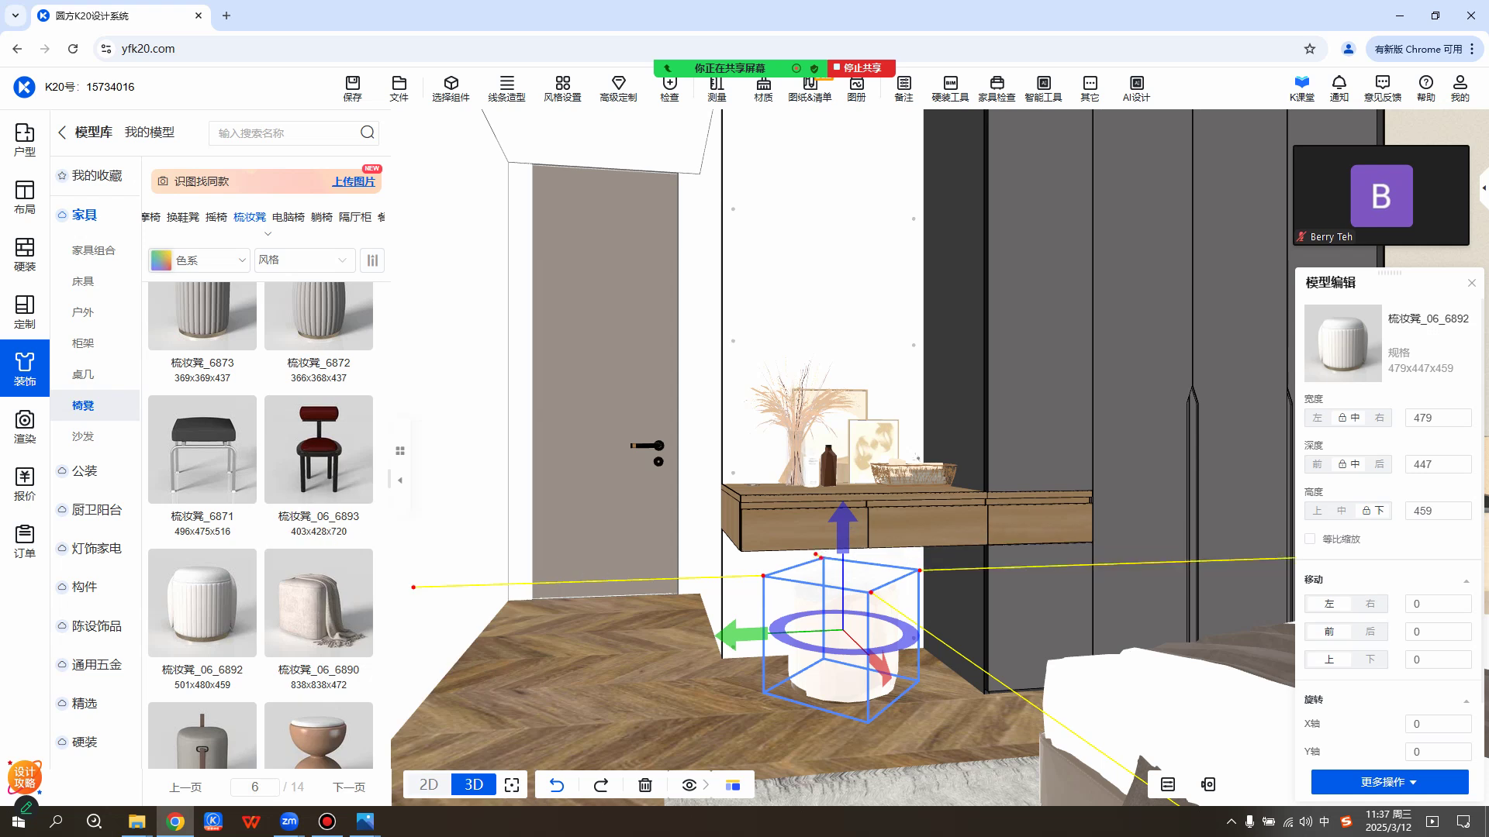
left_click(605, 667)
key("Escape")
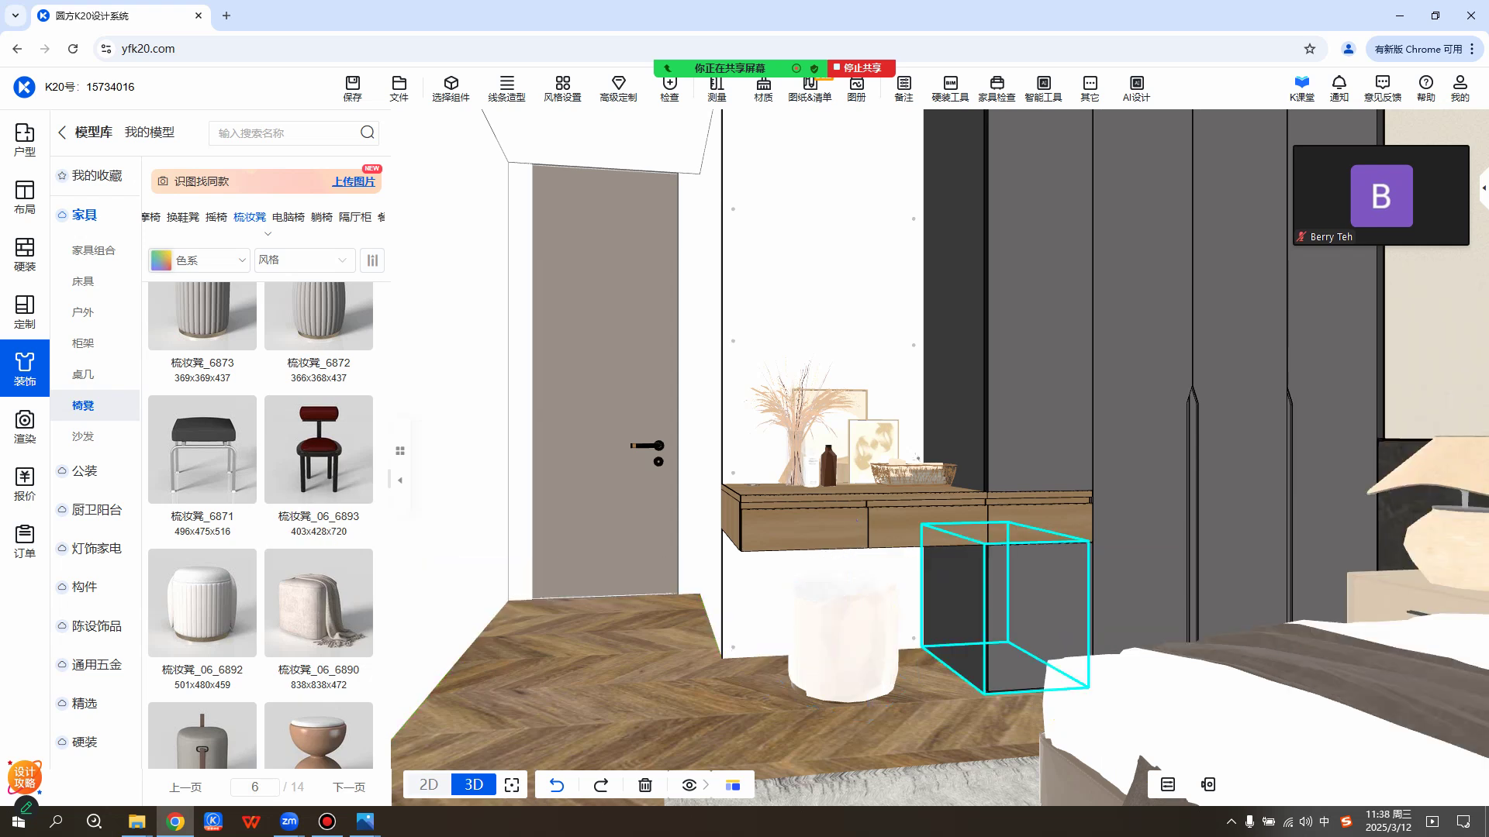
Review the furnished bedroom from the foot of the bed and save the design.
left_click_drag(1271, 465, 507, 465)
scroll(508, 465, "down", 6)
scroll(508, 465, "up", 4)
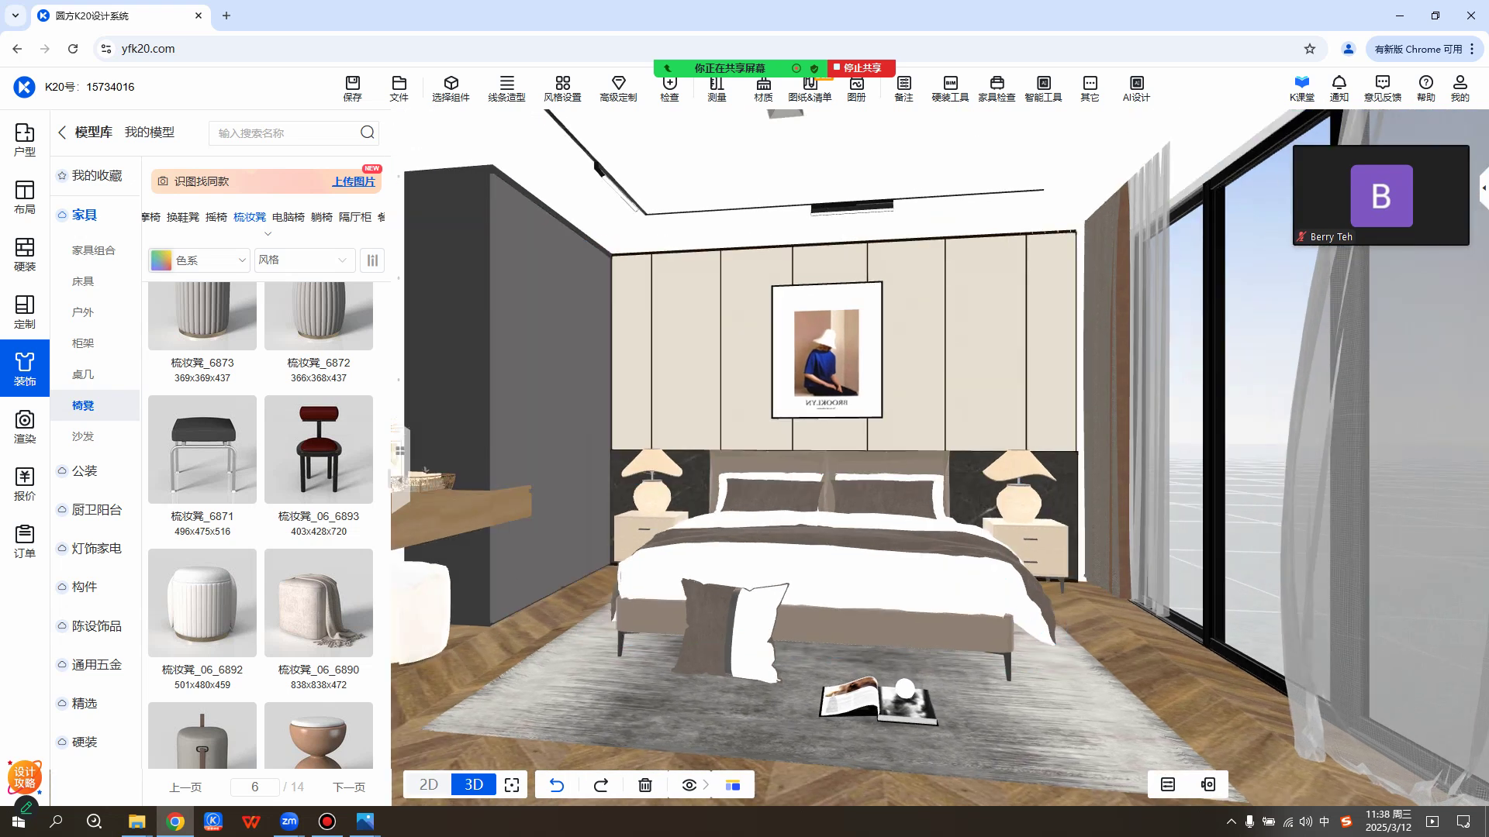
scroll(776, 582, "down", 5)
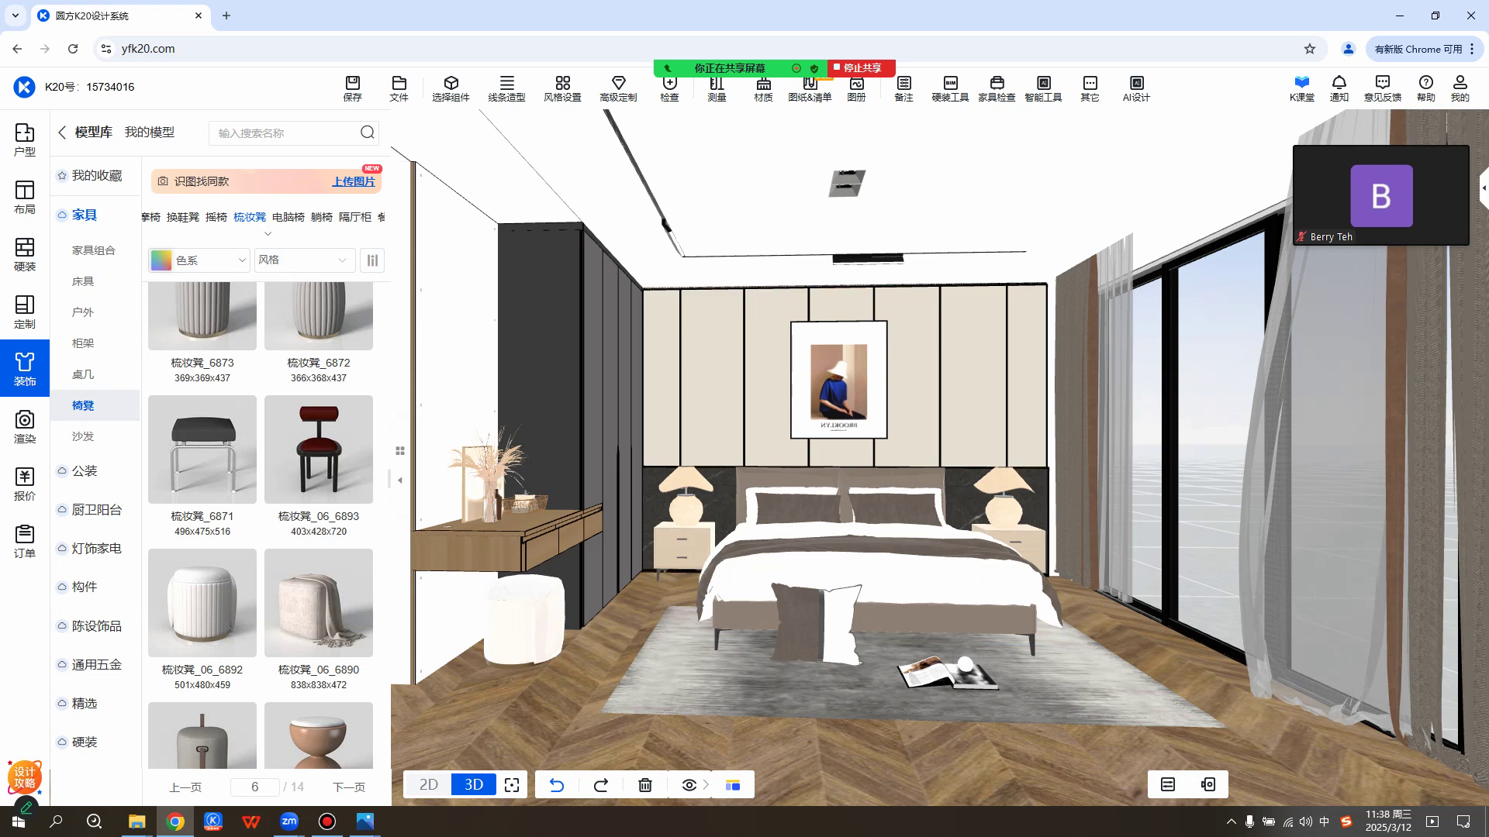
key("ctrl+s")
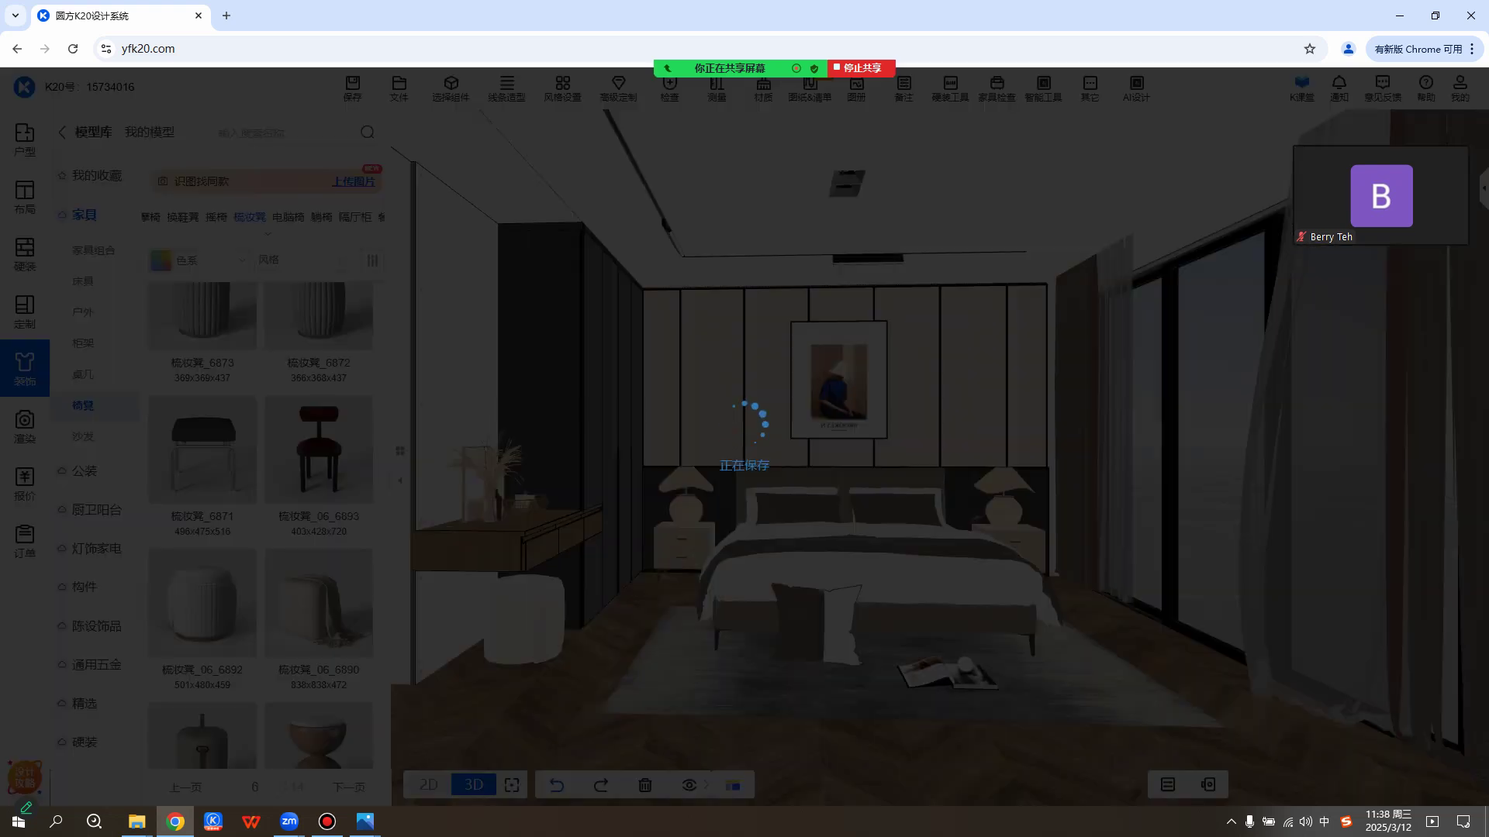
Open the cloud rendering workspace for the furnished bedroom.
scroll(938, 465, "down", 1)
left_click_drag(938, 465, 912, 465)
key("a")
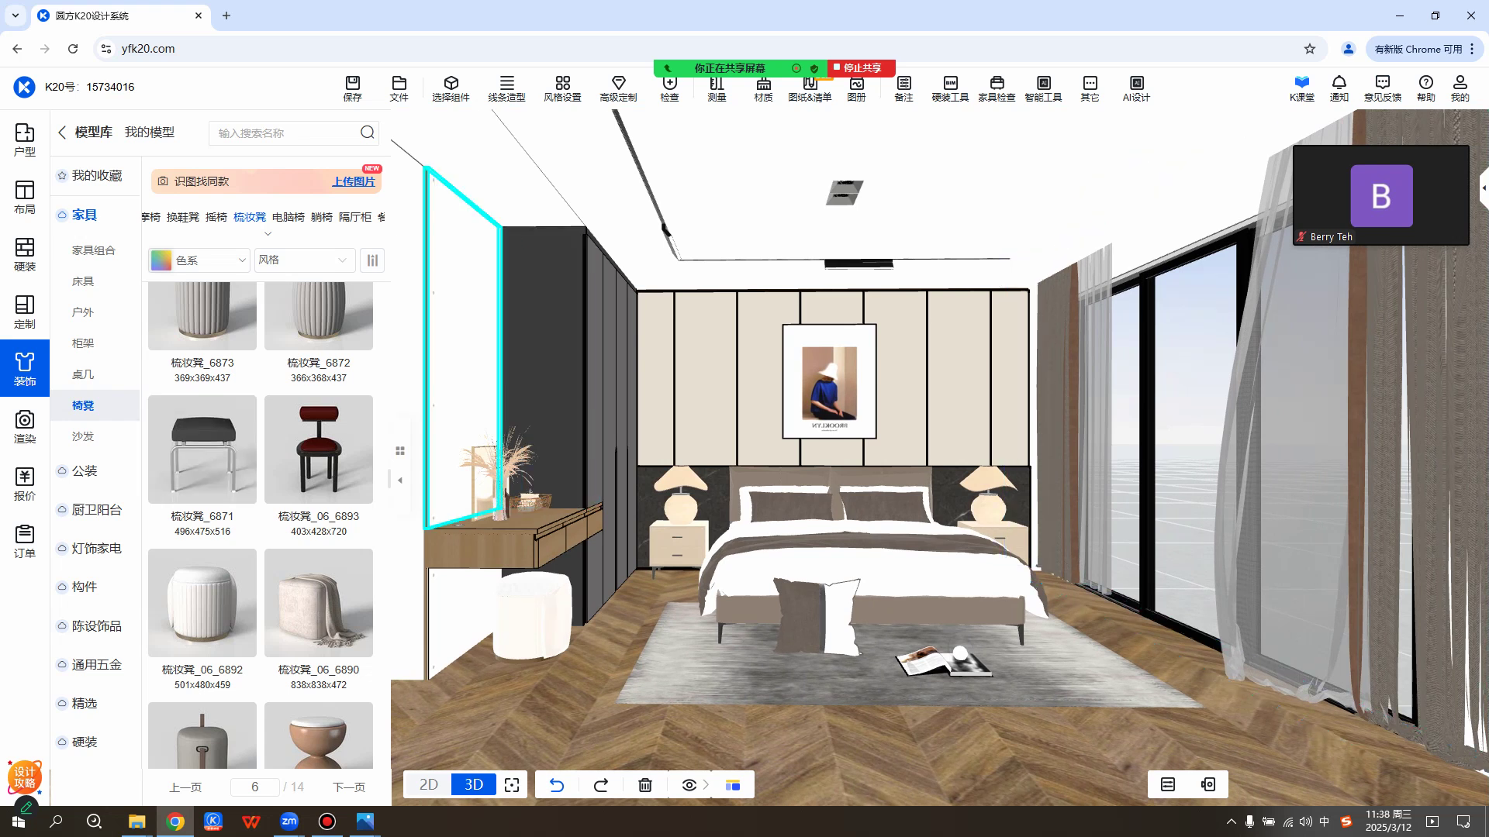
left_click(25, 427)
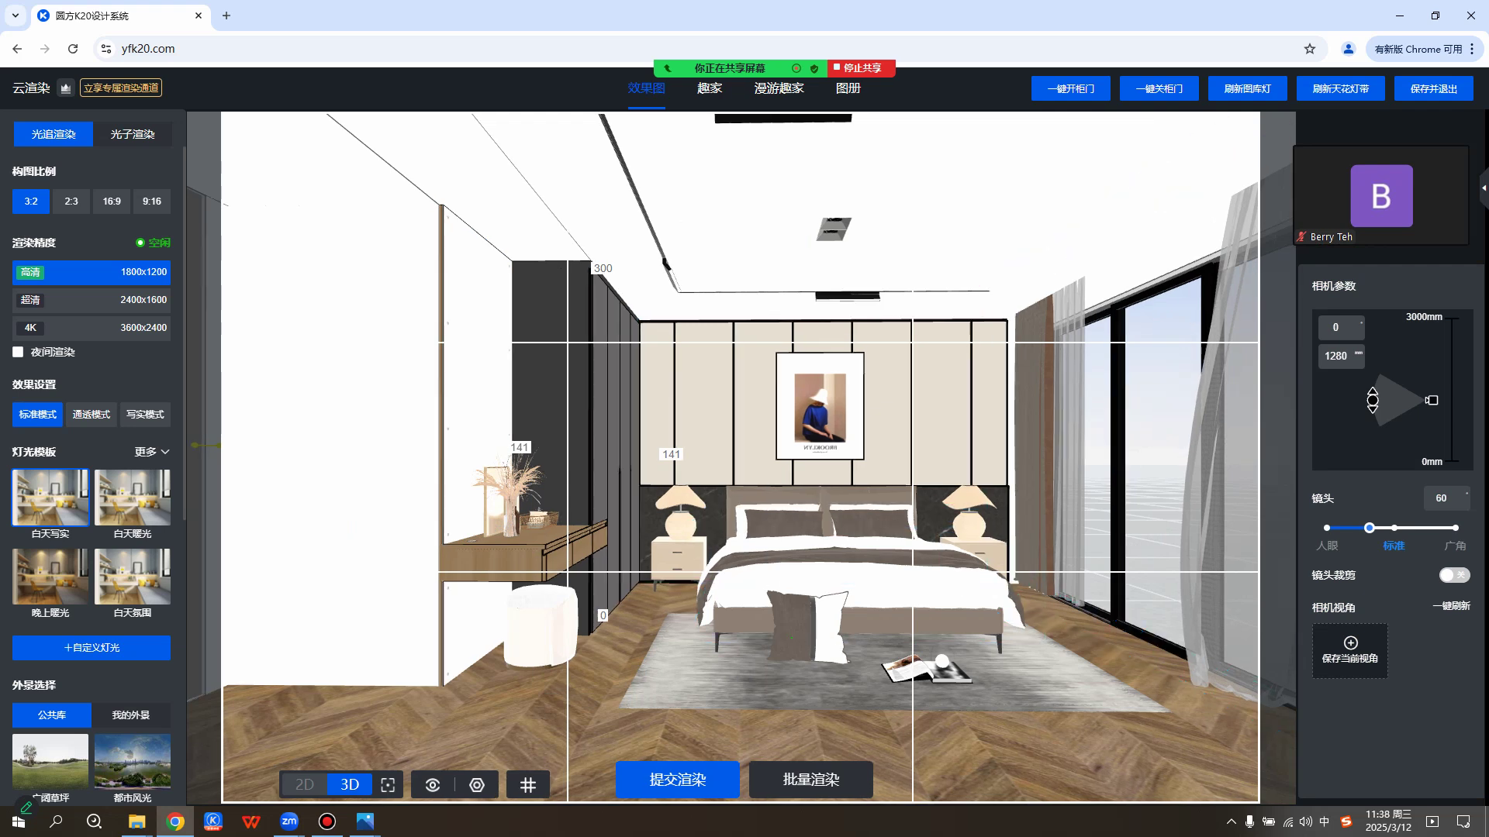
Frame the bedroom from the foot of the bed at a camera height of 1010 mm and save this camera view.
right_click_drag(1116, 465, 977, 448)
left_click_drag(927, 442, 926, 442)
scroll(915, 442, "down", 1)
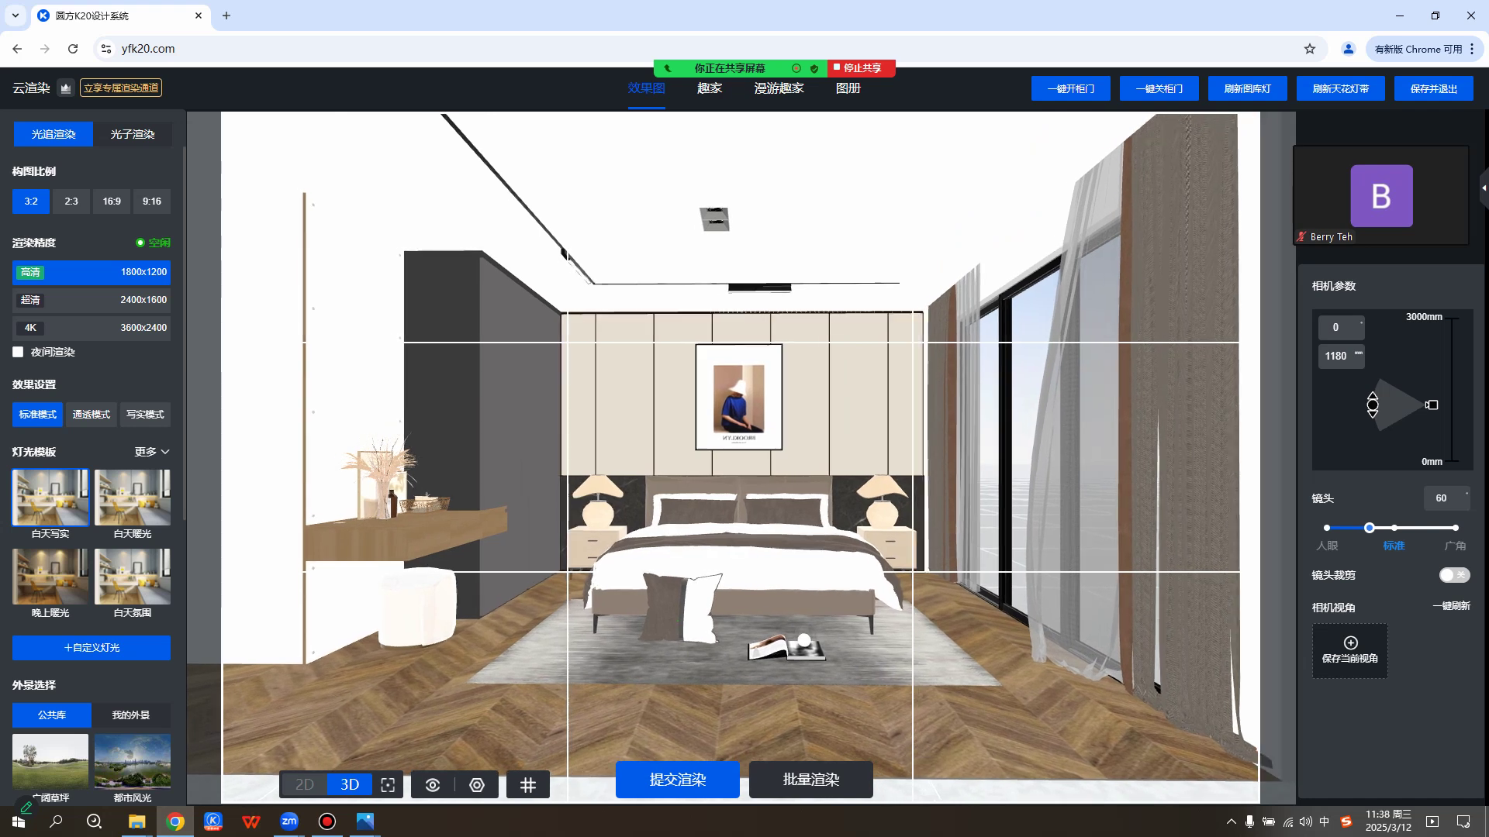
scroll(926, 442, "up", 3)
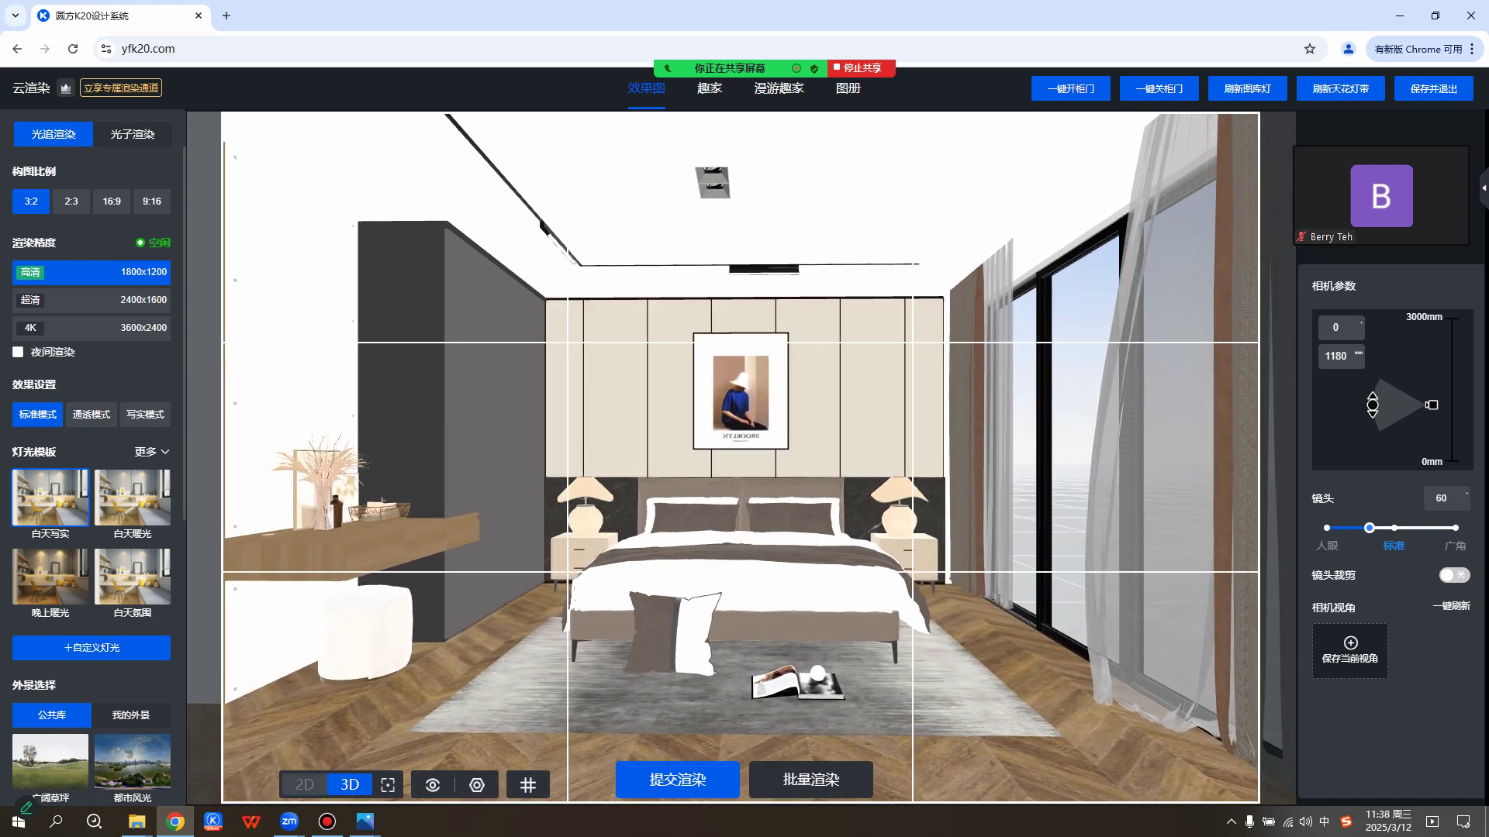
middle_click_drag(926, 442, 944, 439)
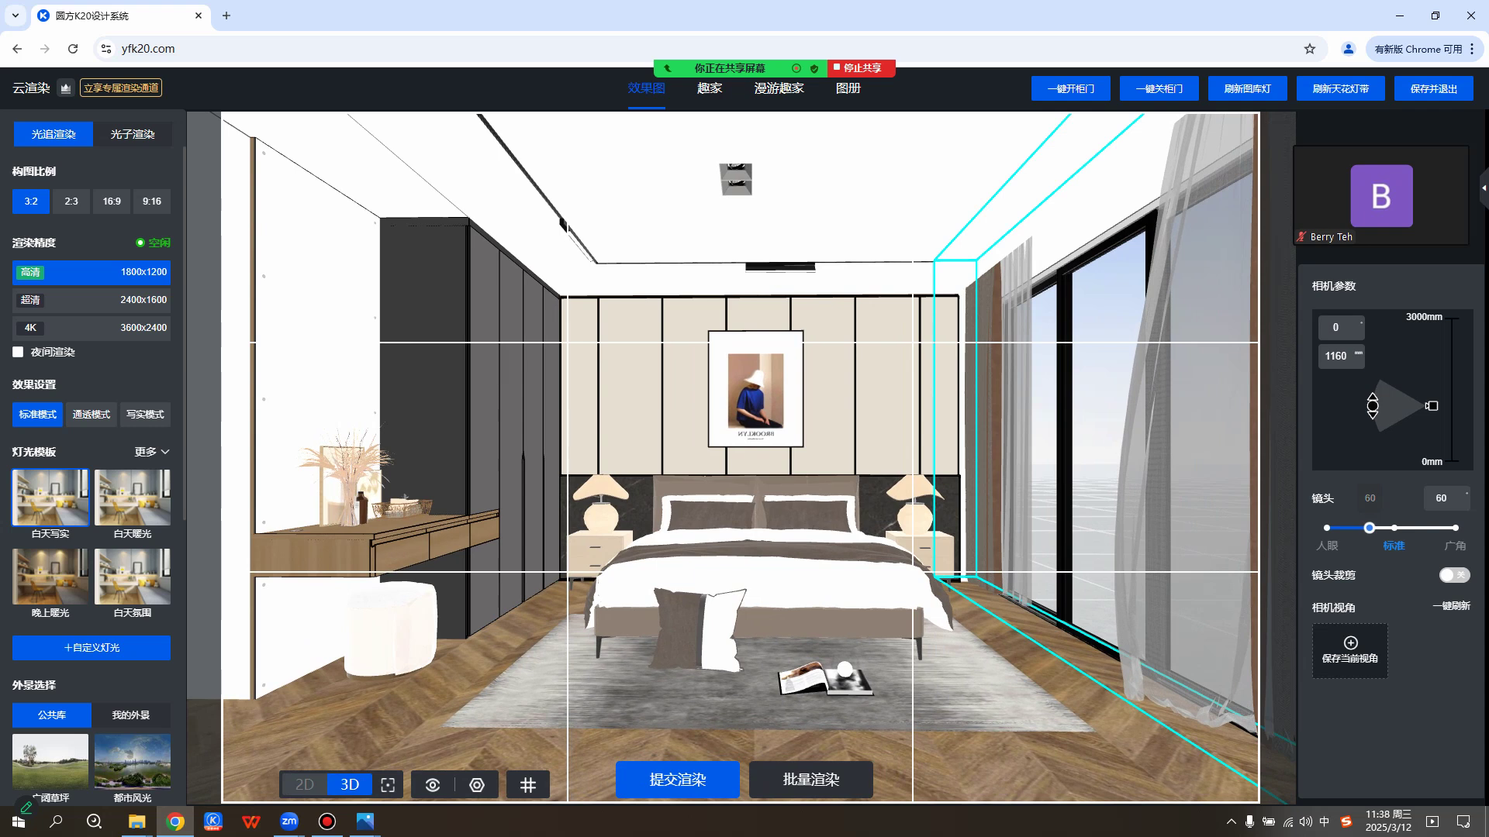
left_click_drag(944, 439, 936, 439)
scroll(850, 574, "up", 2)
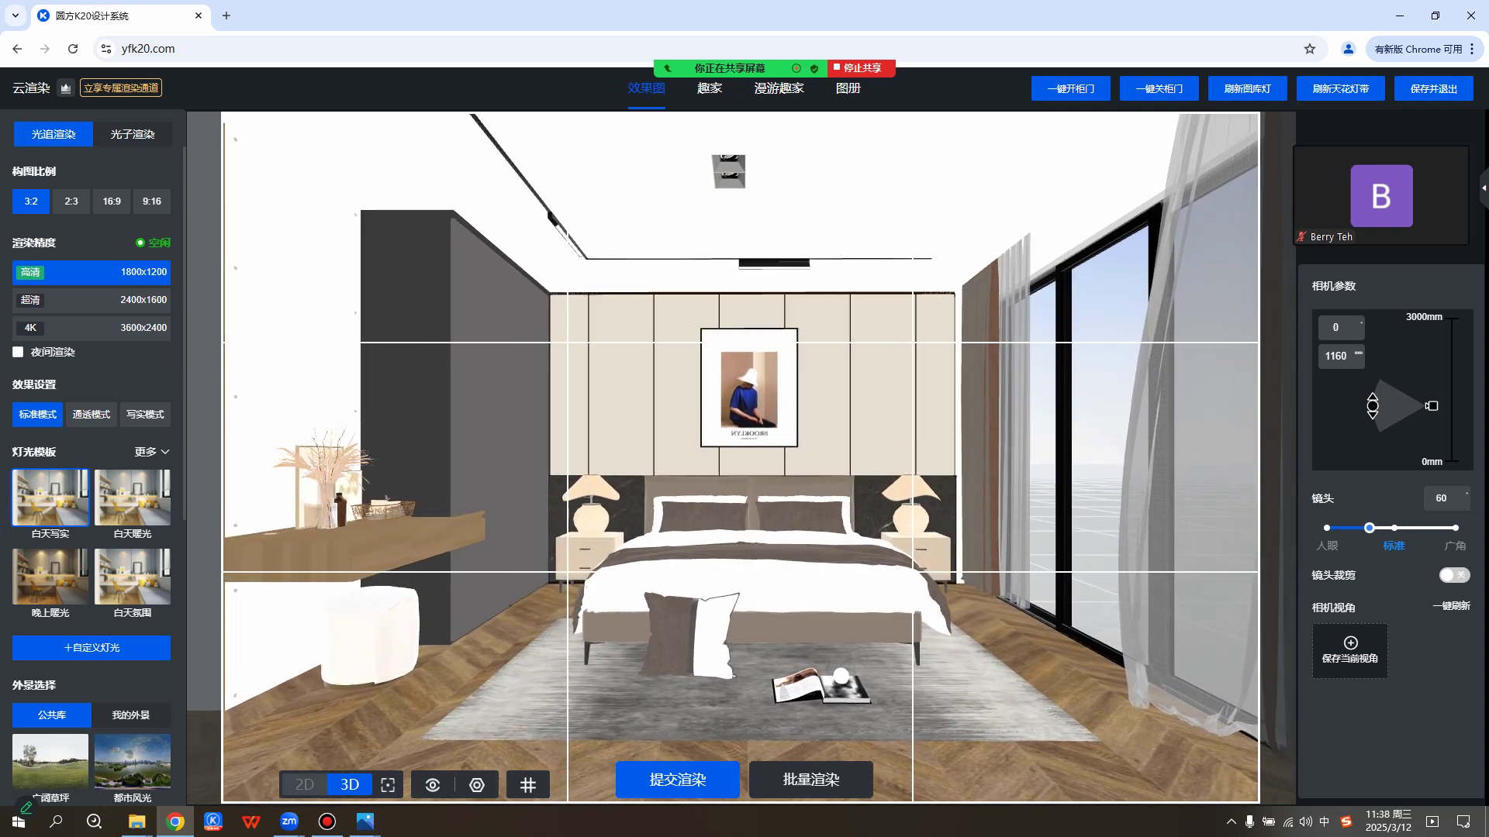
scroll(849, 574, "up", 3)
scroll(849, 574, "up", 3)
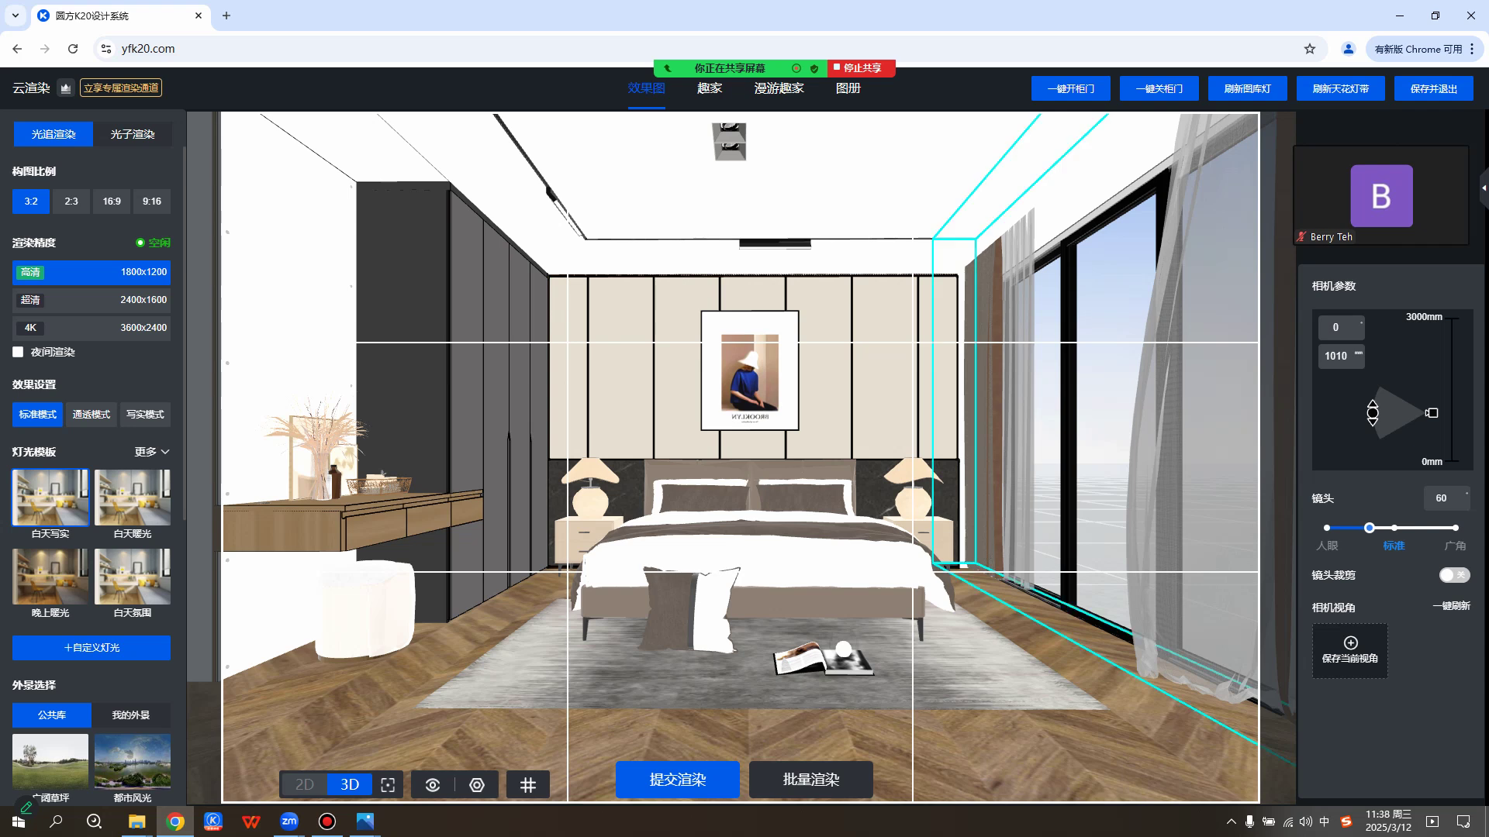
left_click(1350, 650)
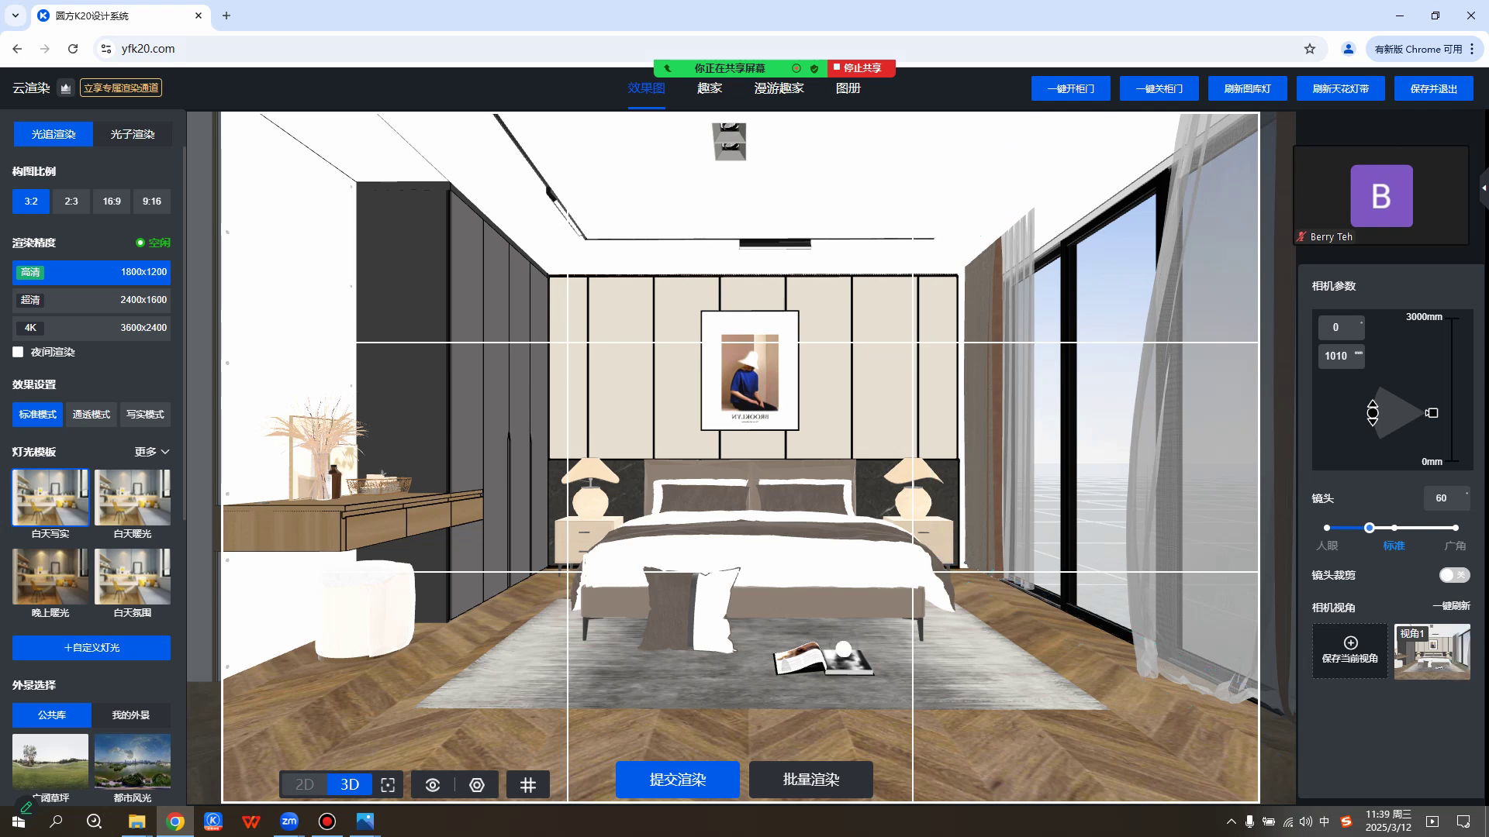
Switch to photon rendering (光子渲染) in fast photon mode (极速光子) with a 16:9 composition ratio.
left_click(133, 134)
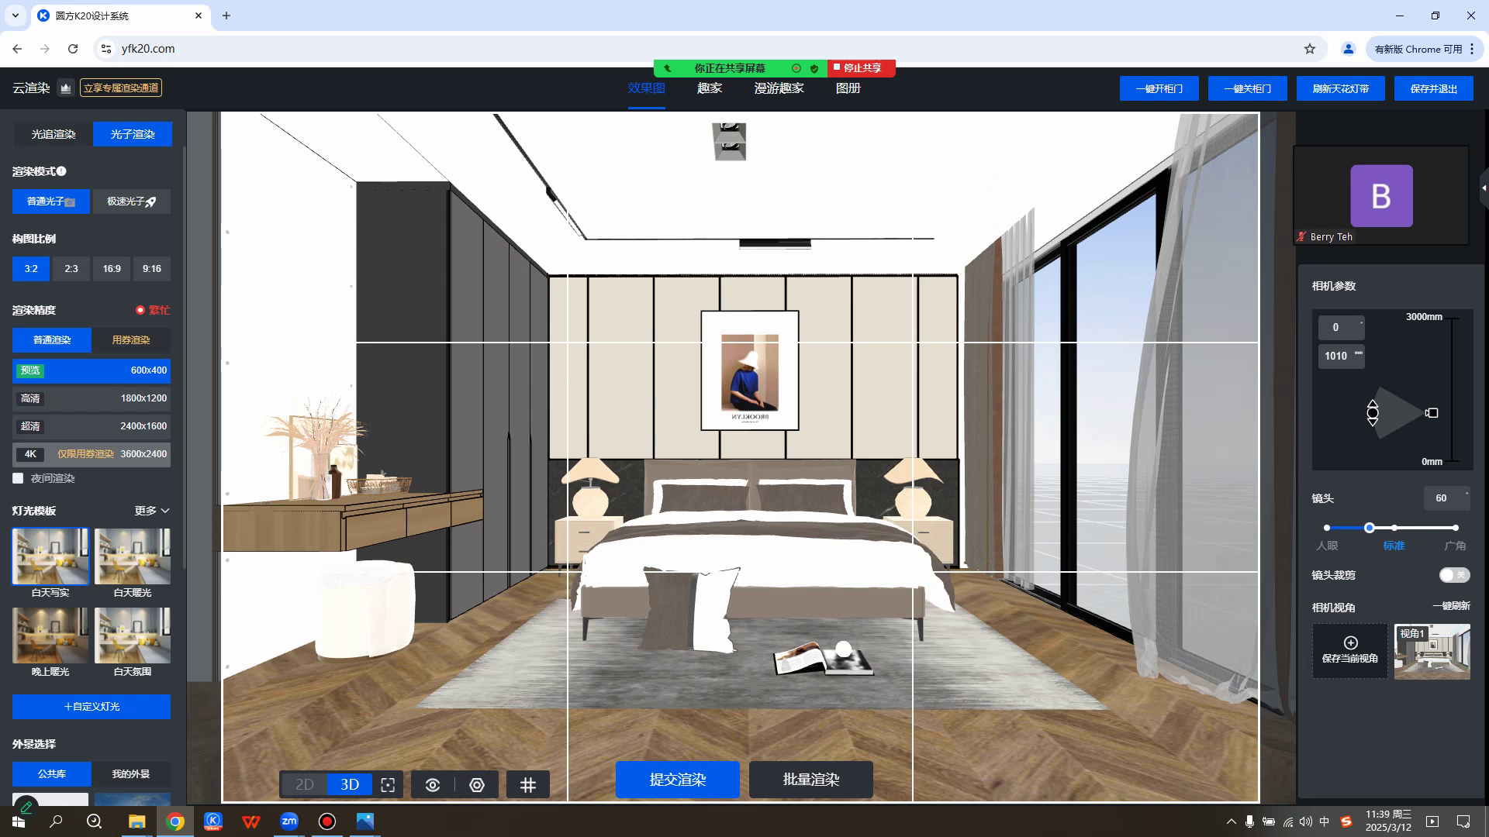
left_click(132, 201)
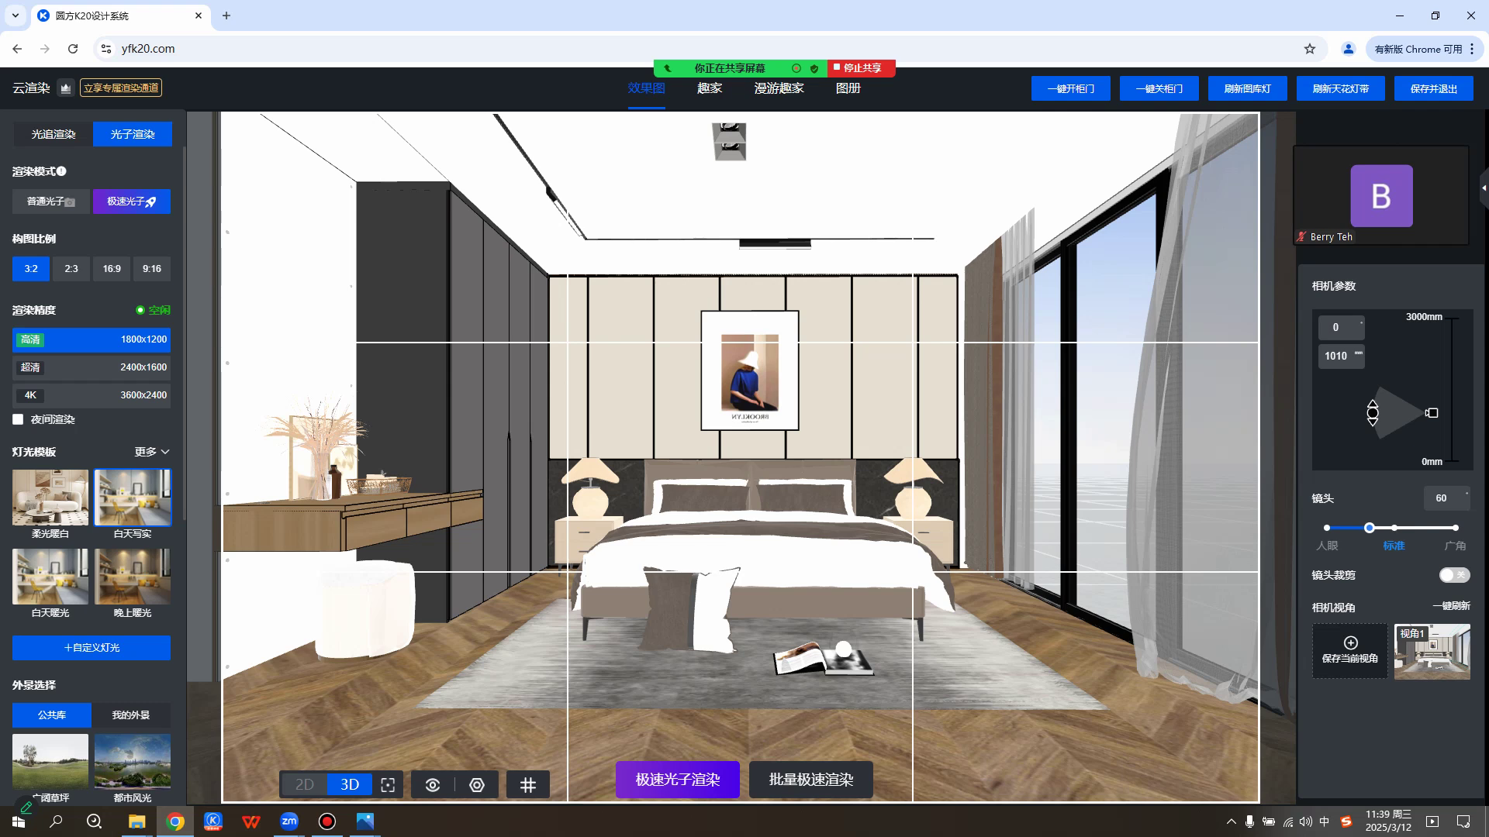
left_click(112, 269)
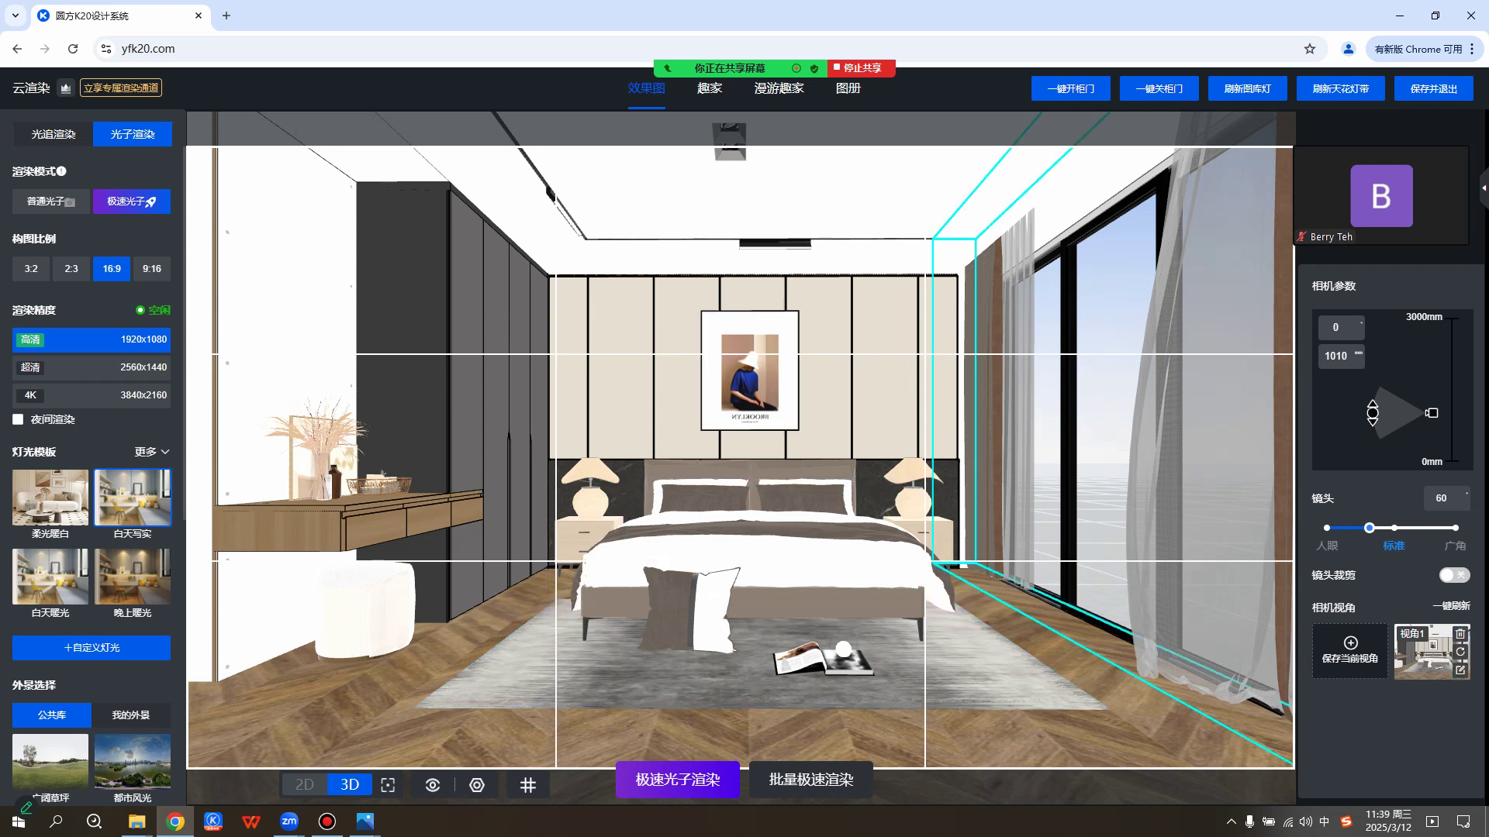
Replace the saved camera view with one reframed at 1060 mm camera height and a lens value of 61.
left_click(1460, 635)
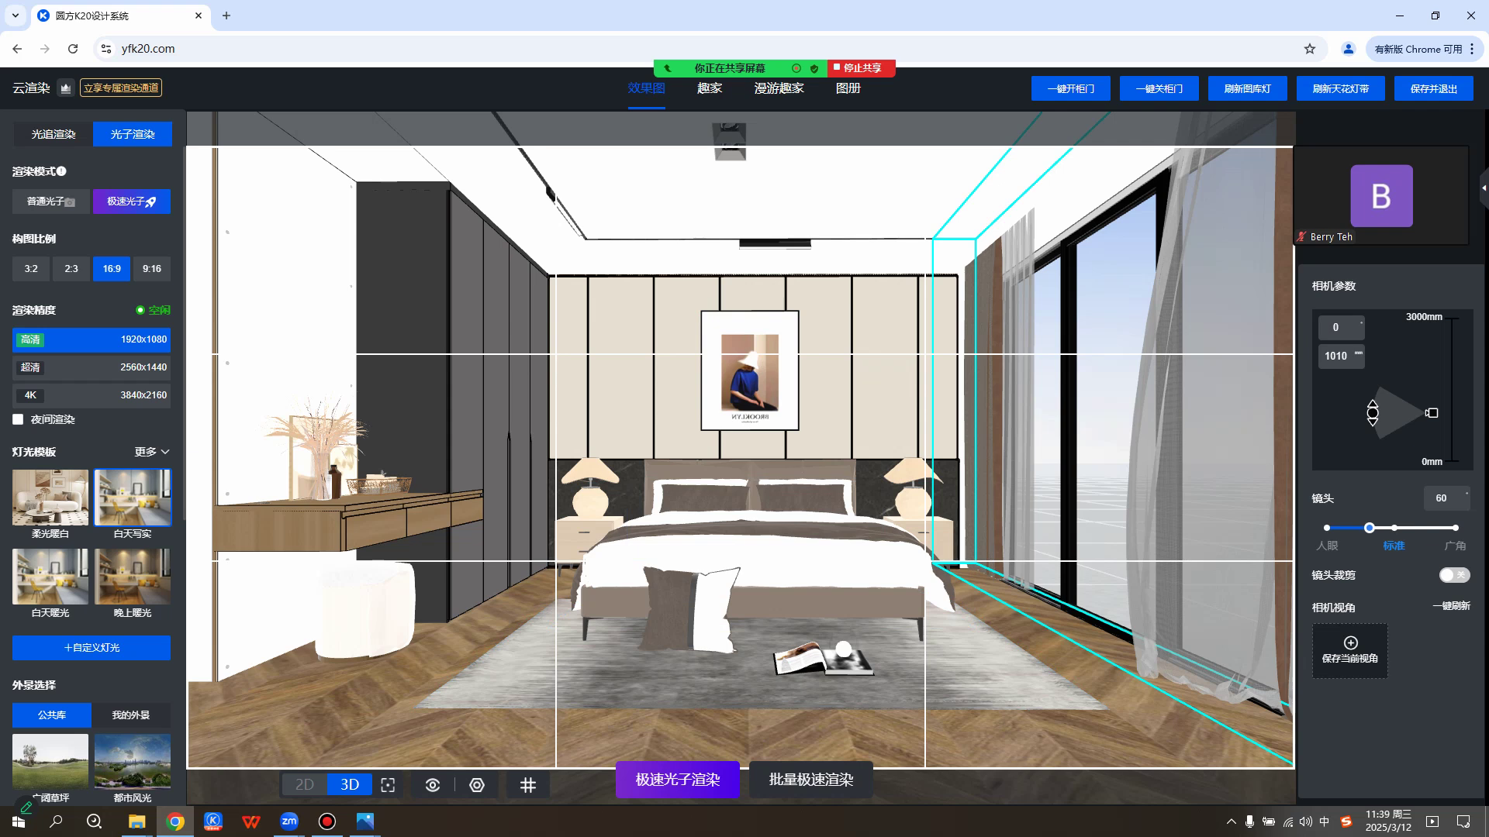
key("d")
key("q")
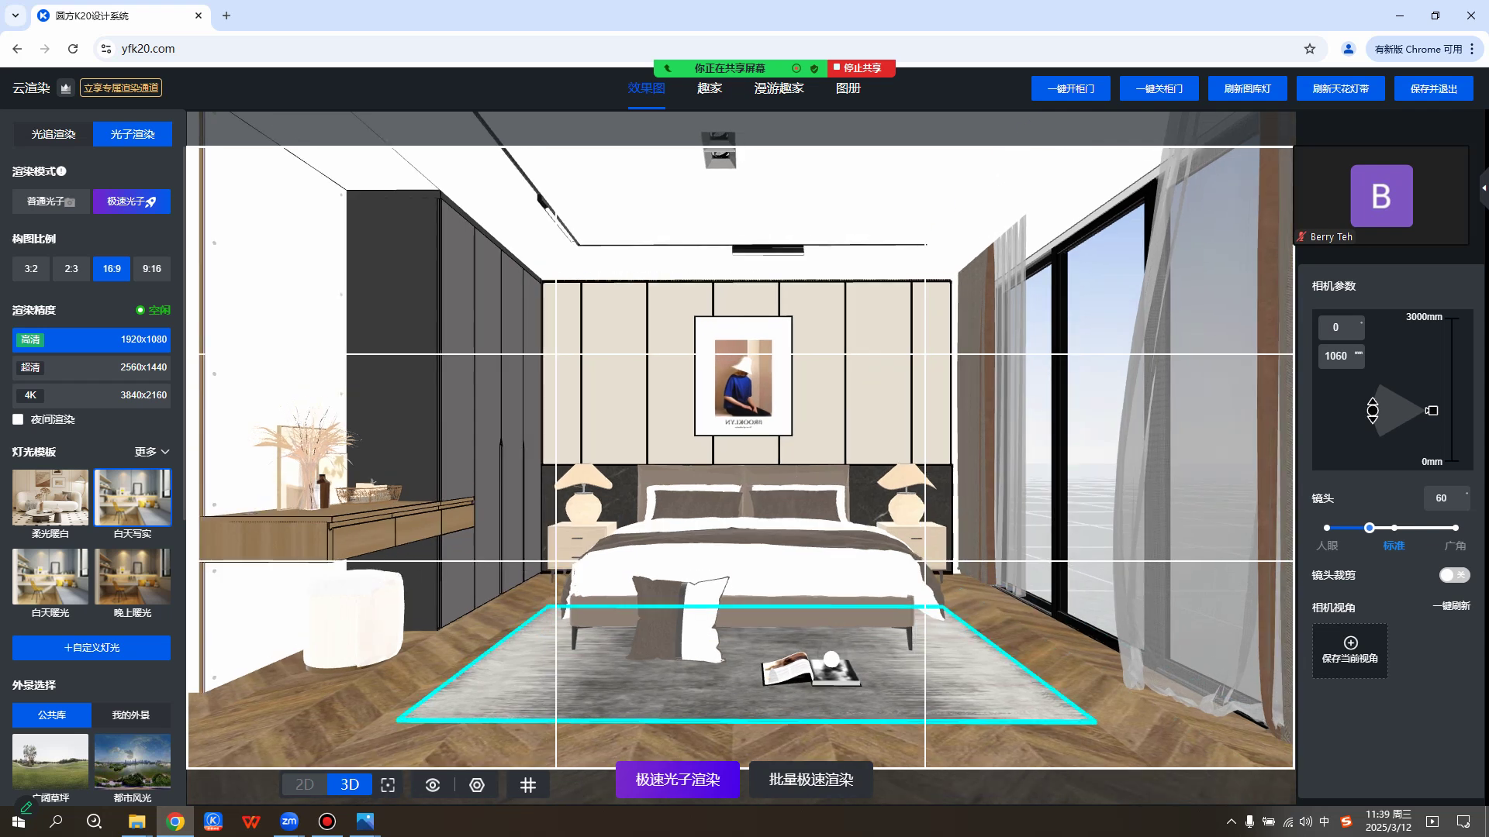
key("w")
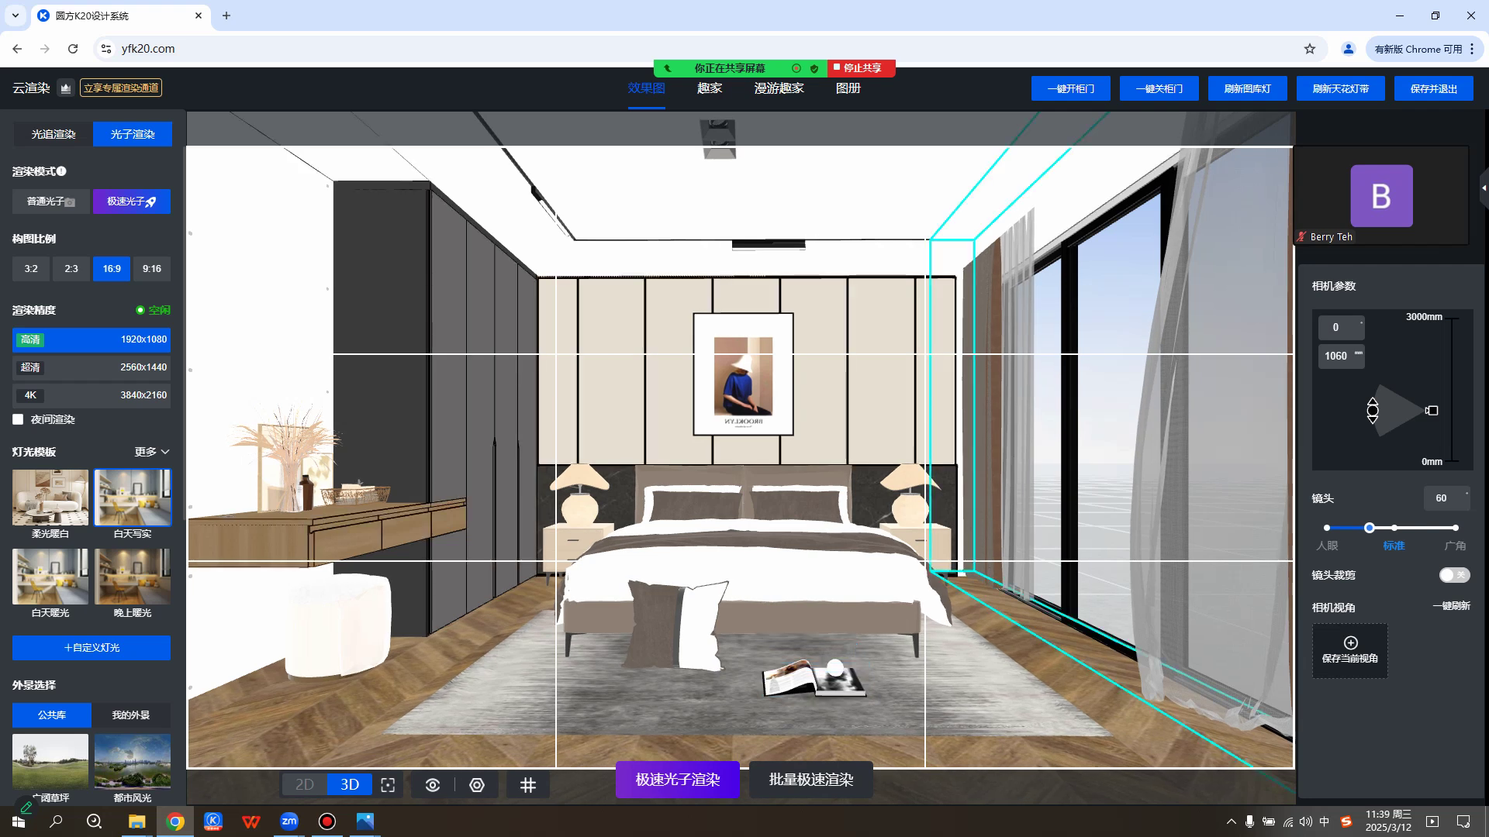
left_click_drag(1369, 528, 1371, 528)
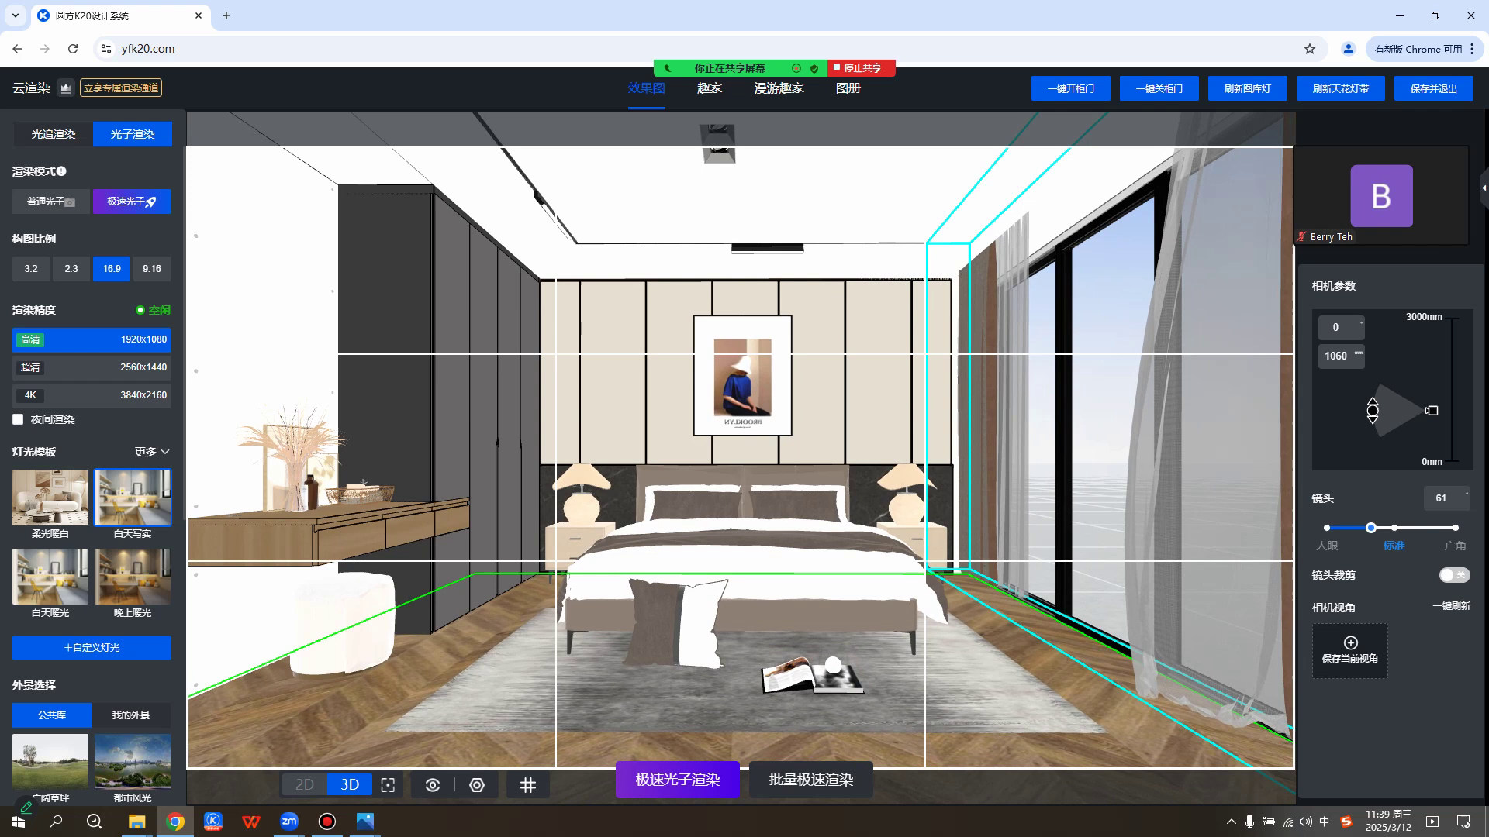
left_click(1350, 650)
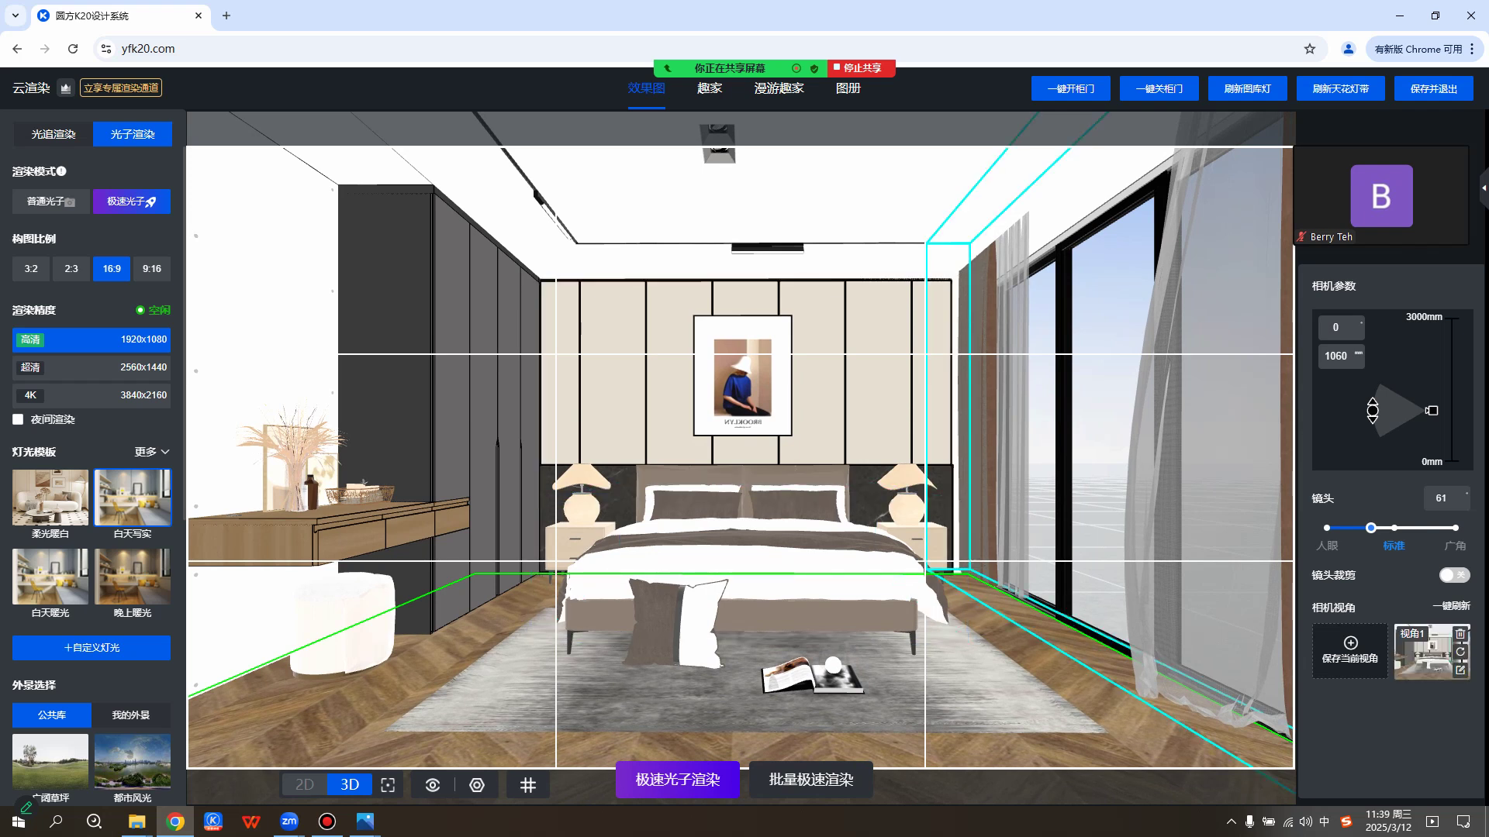
Set the render quality to 4K (3840x2160) and apply the 白天通透 lighting template.
left_click(91, 395)
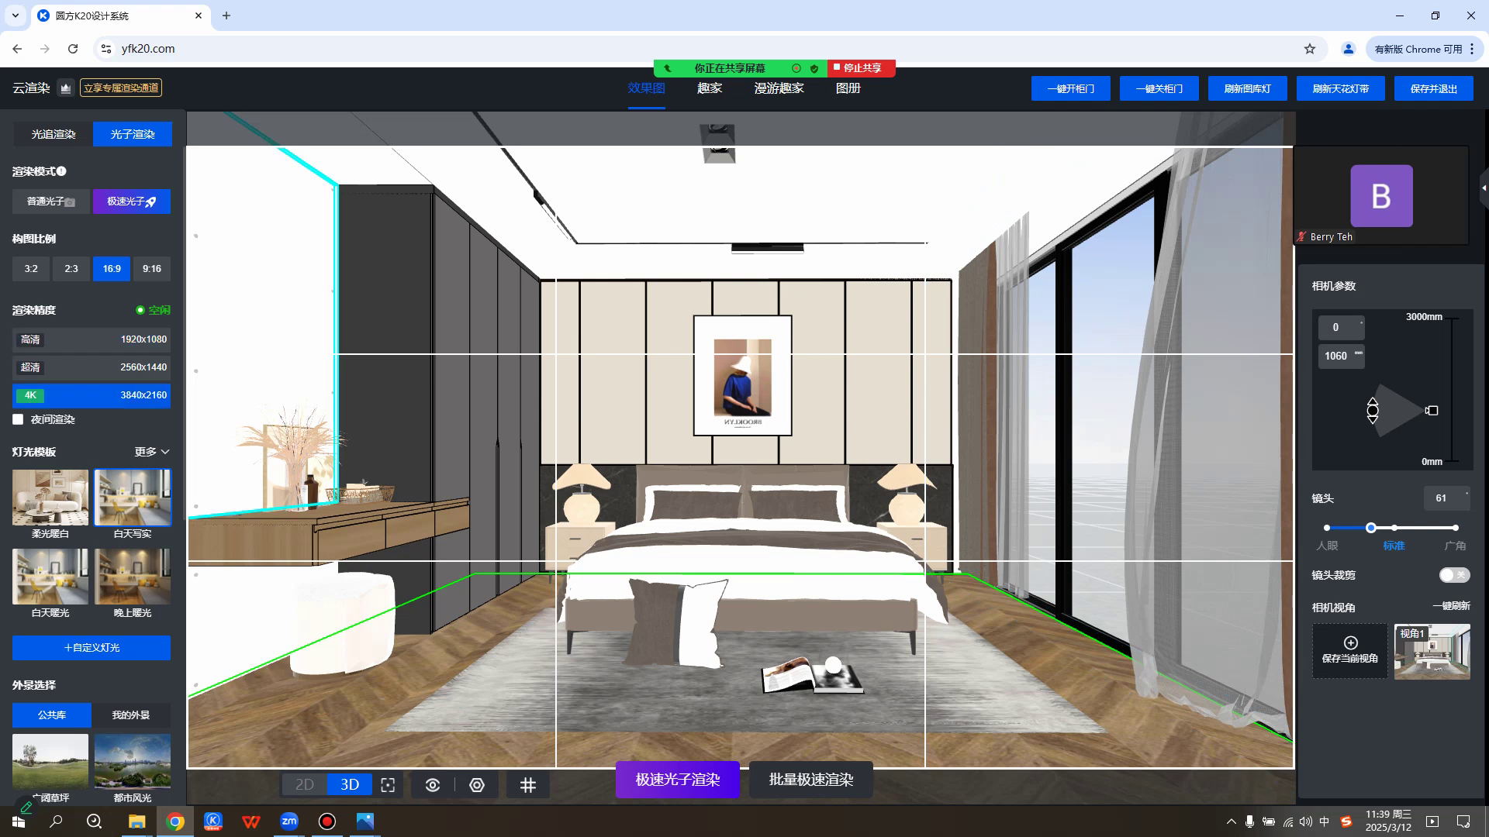
left_click(151, 451)
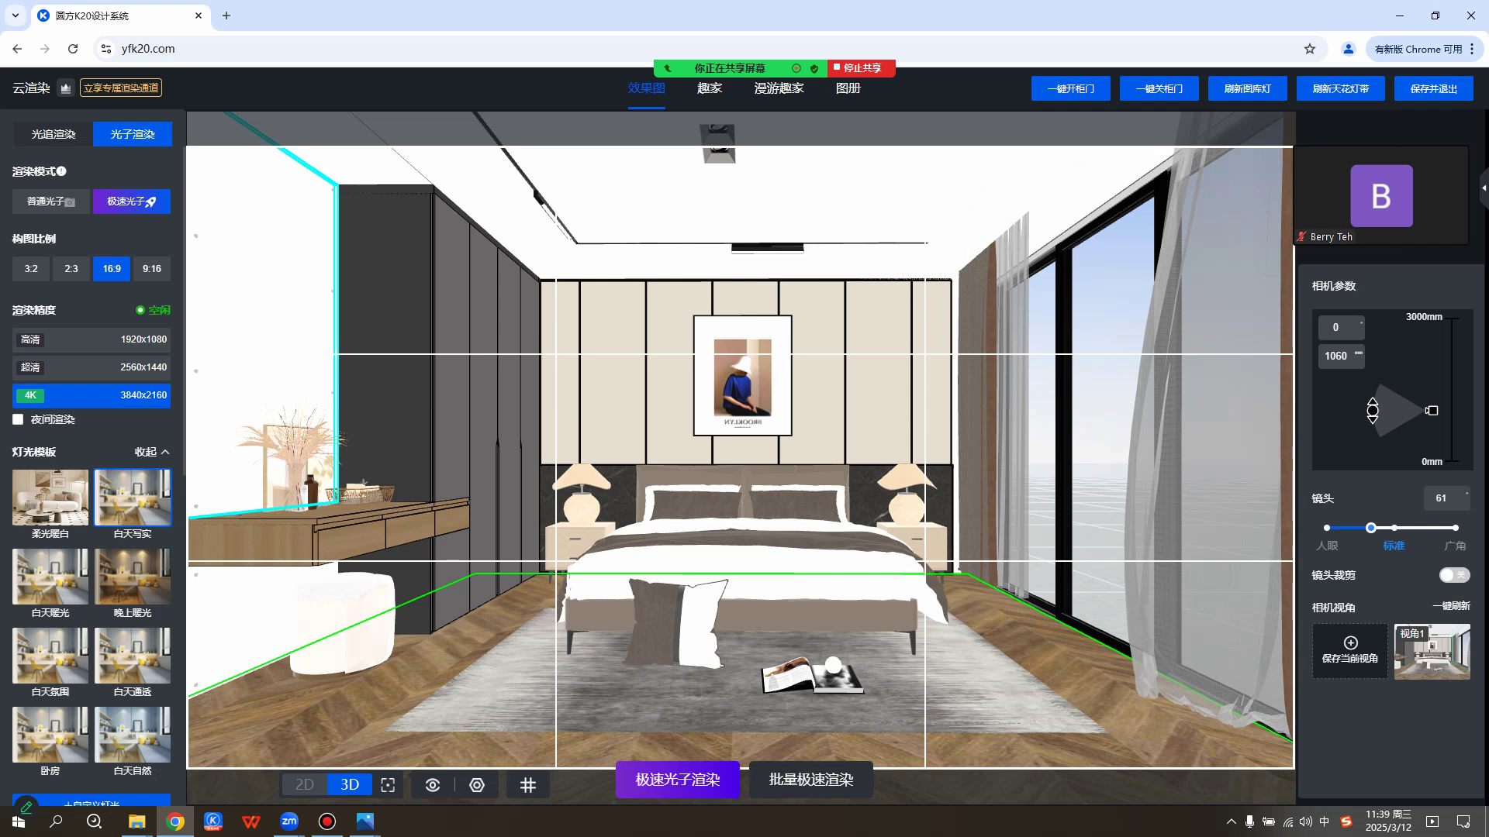
left_click(132, 656)
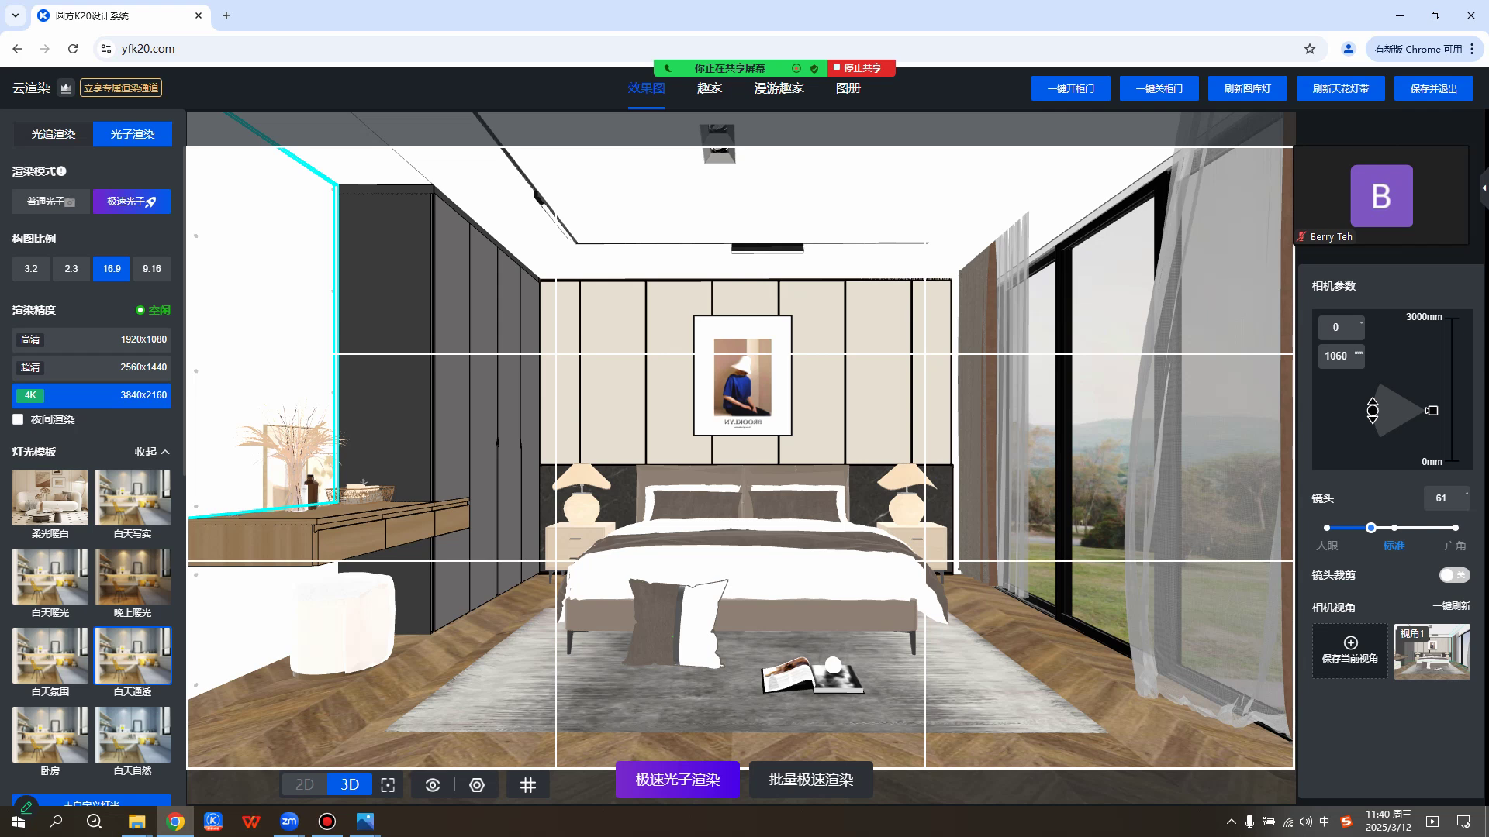
Set the exterior scenery outside the window to pure white (纯白色).
scroll(50, 613, "down", 5)
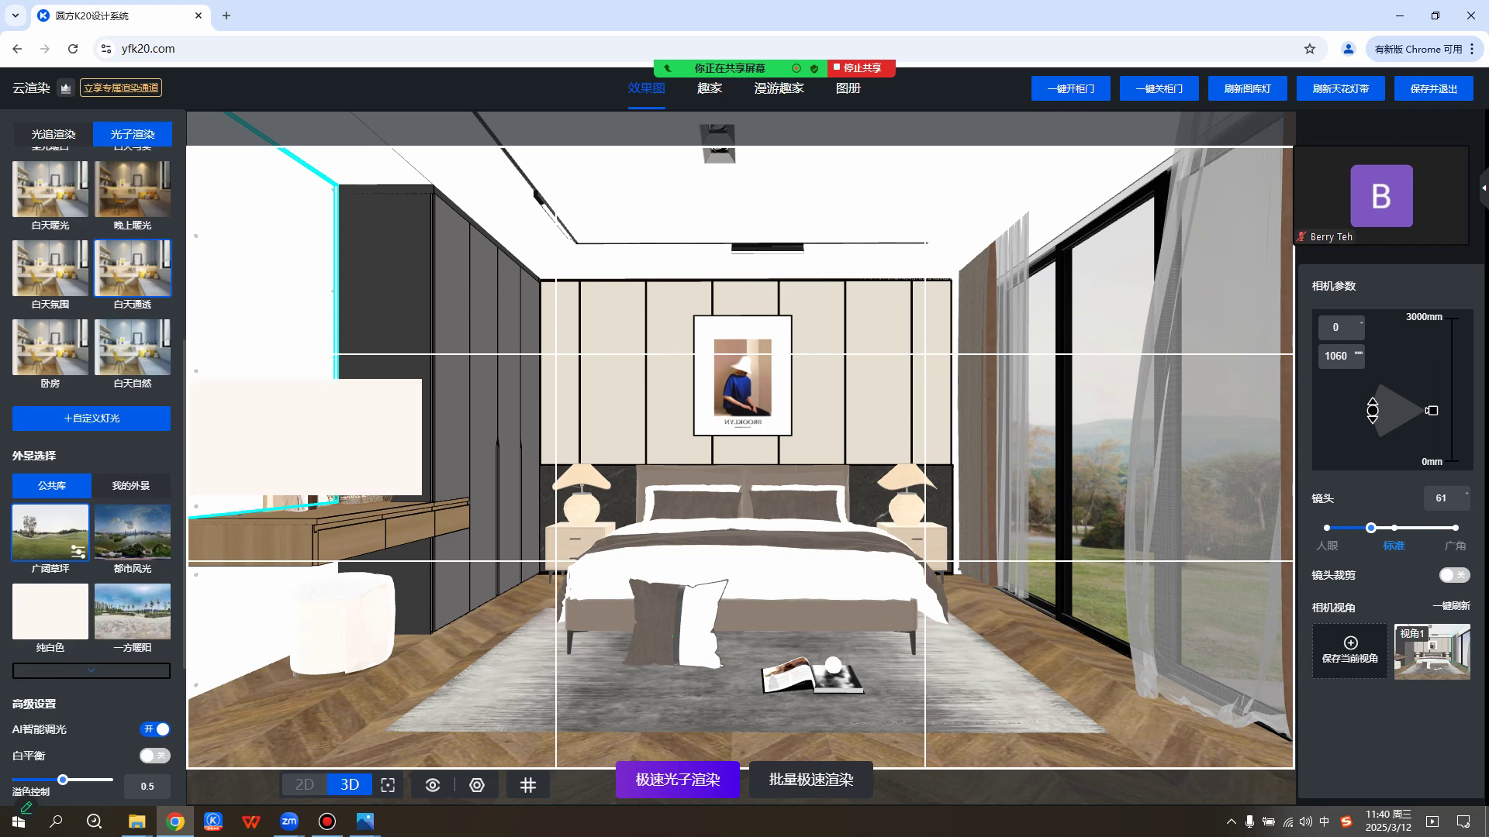
mouse_move(51, 533)
left_click(51, 611)
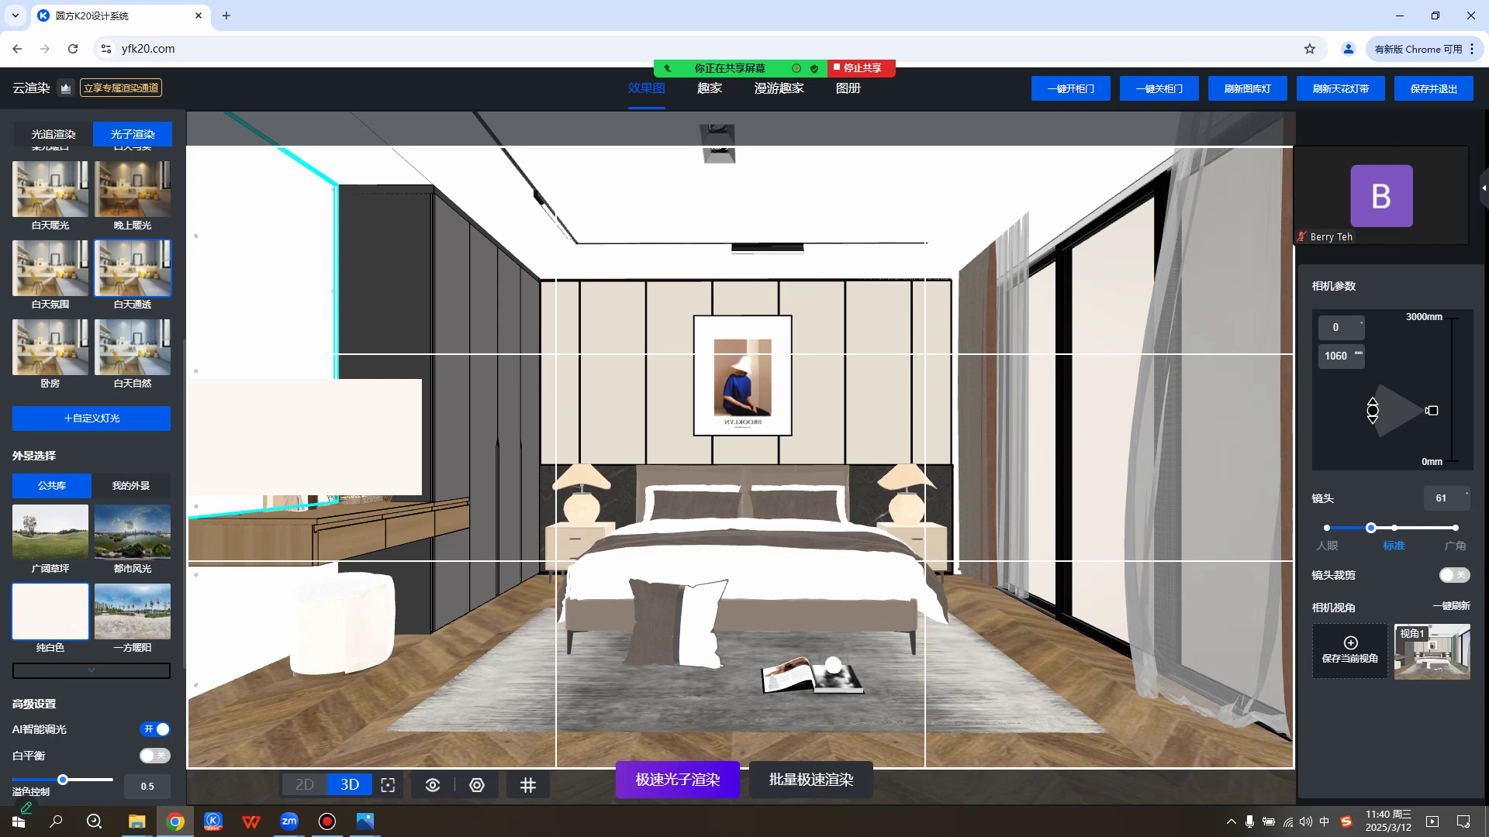
Enable sunlight (太阳光), aim it through the window at a 22° azimuth in plan view, and return to the 3D view.
scroll(92, 466, "down", 4)
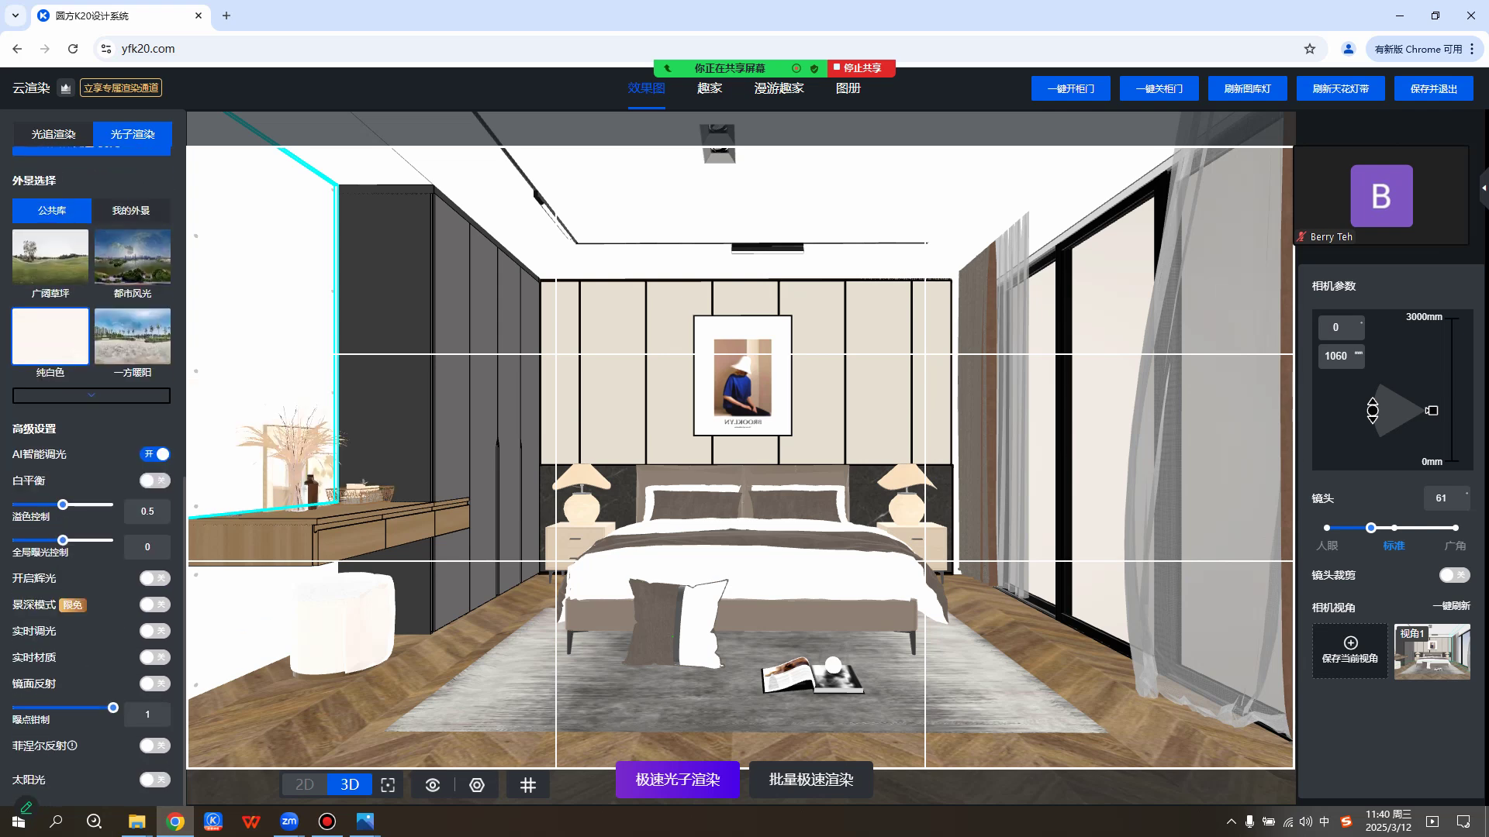
left_click(155, 779)
scroll(92, 465, "down", 3)
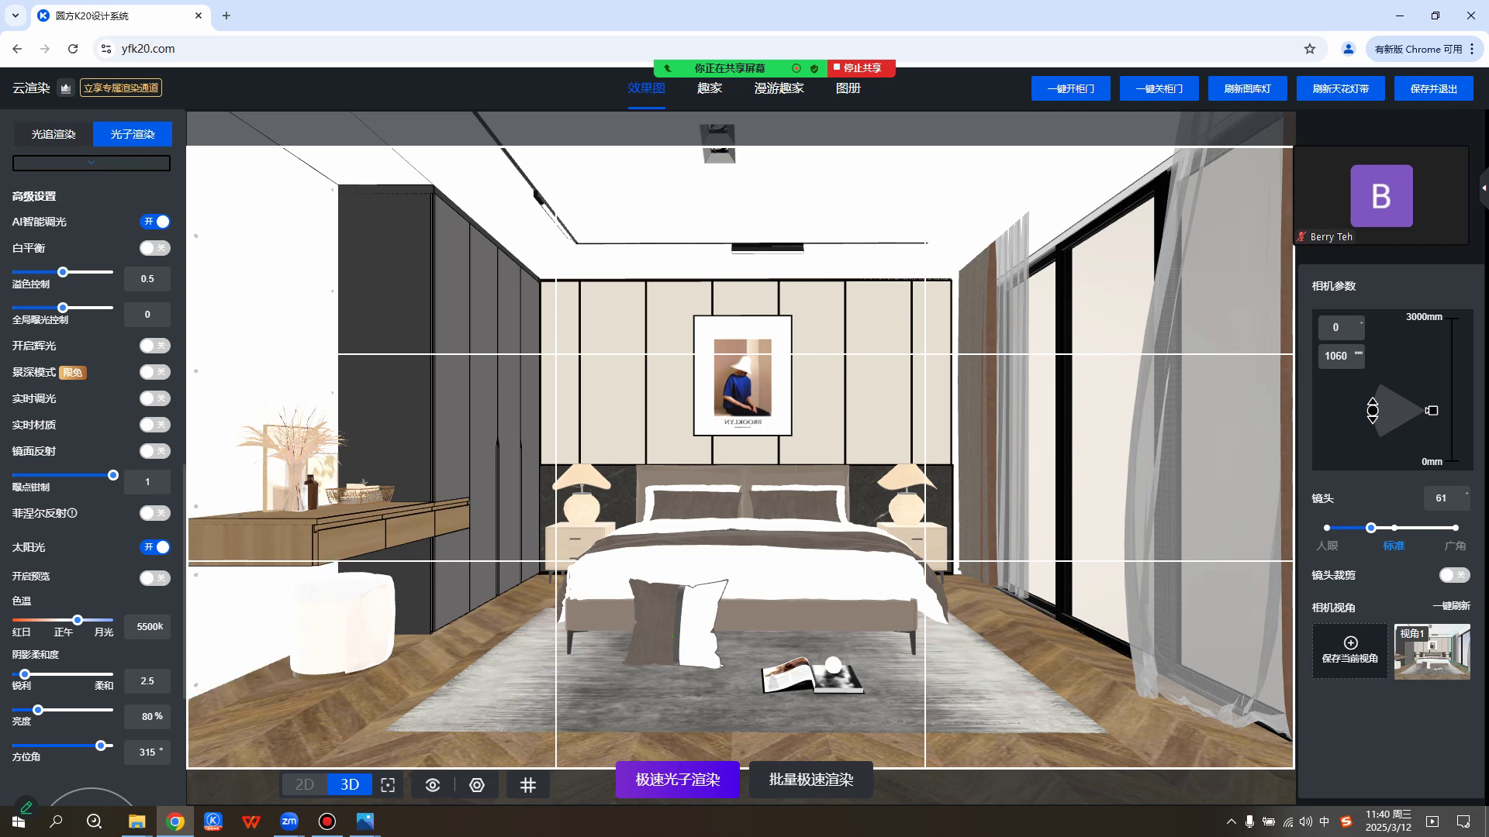
left_click(304, 784)
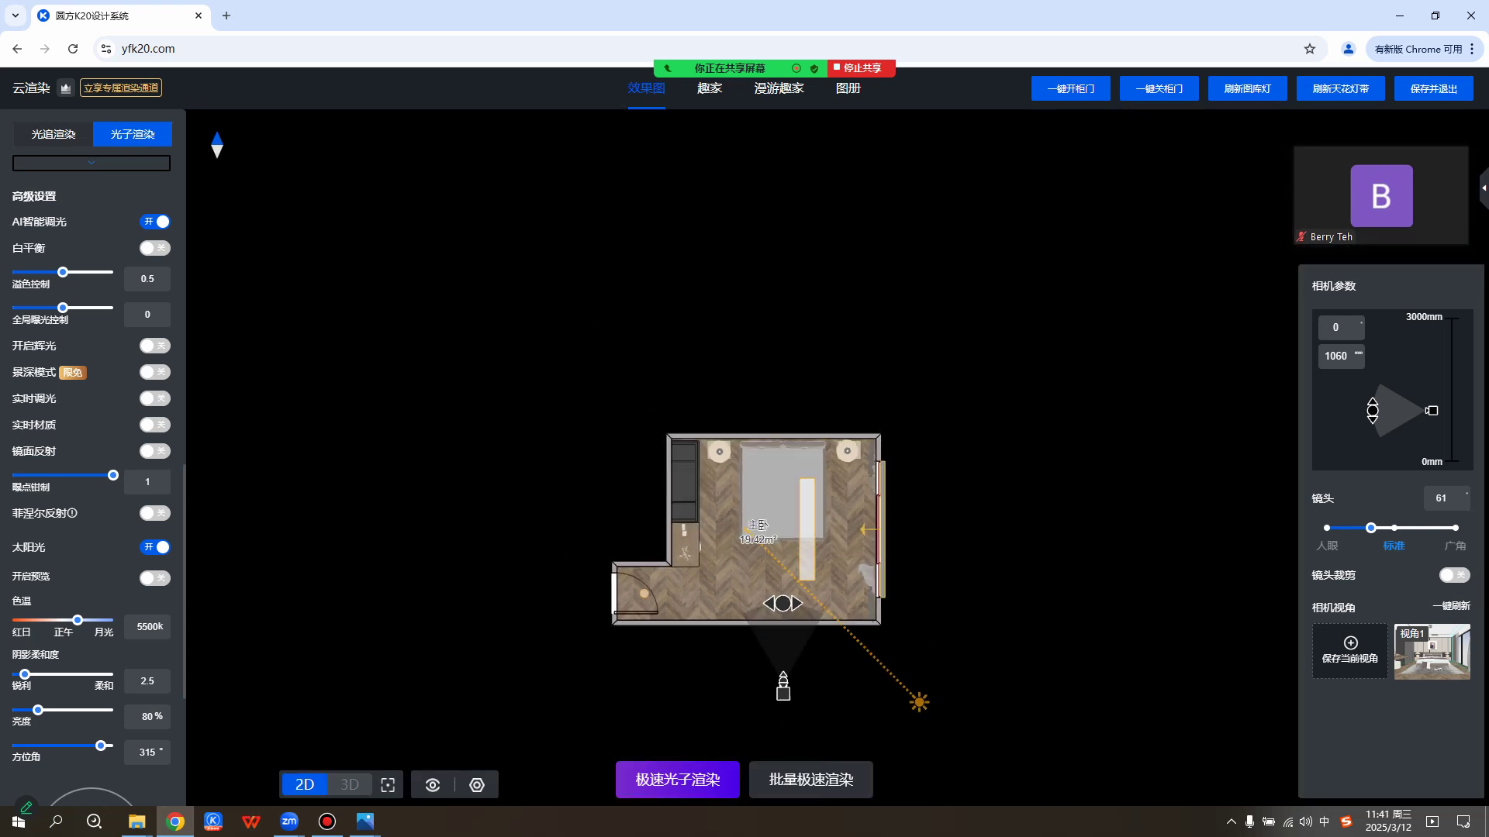
left_click_drag(919, 703, 990, 537)
left_click_drag(984, 472, 973, 438)
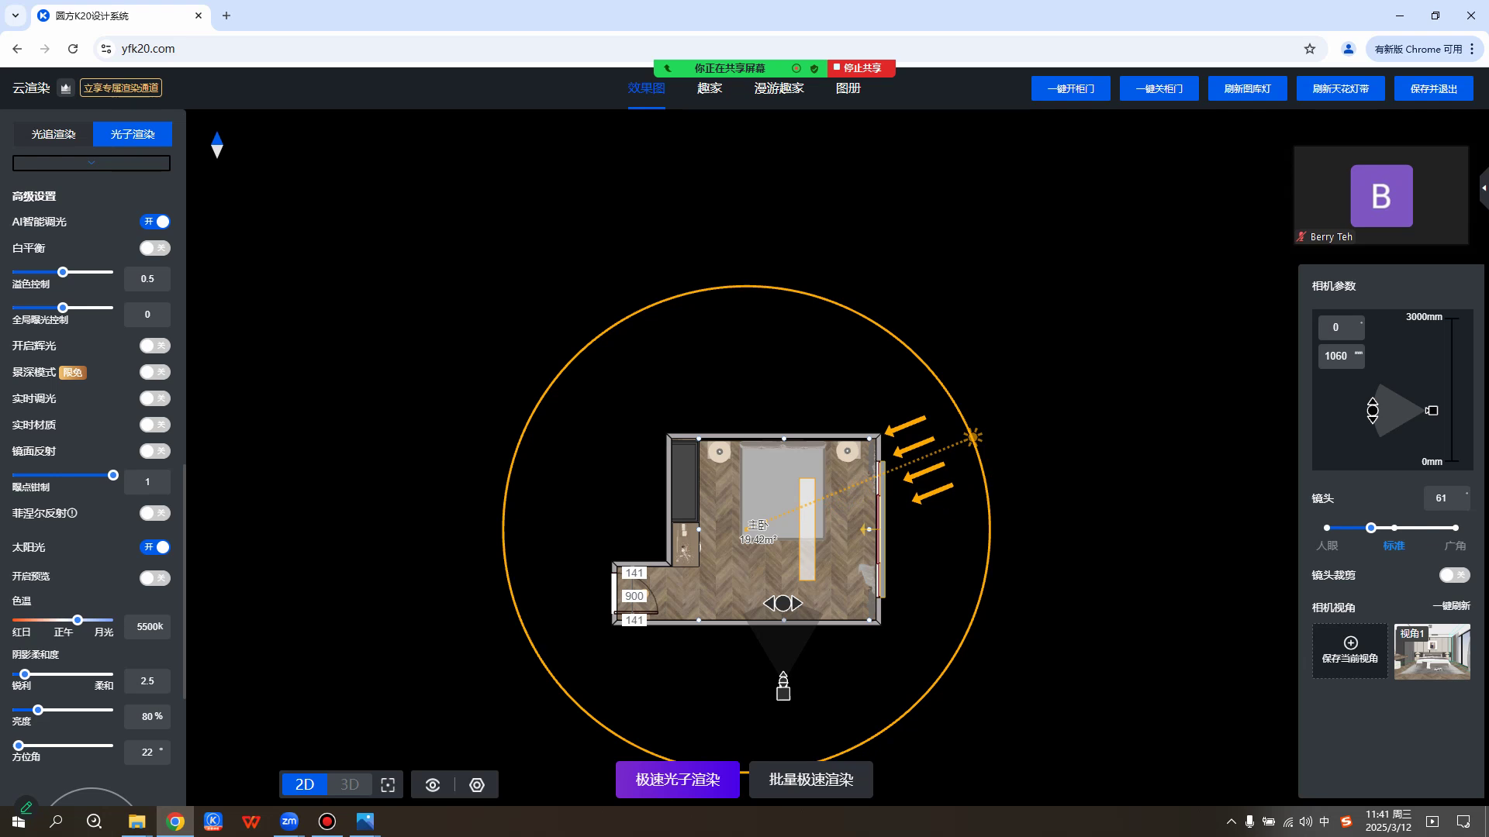
scroll(913, 576, "up", 3)
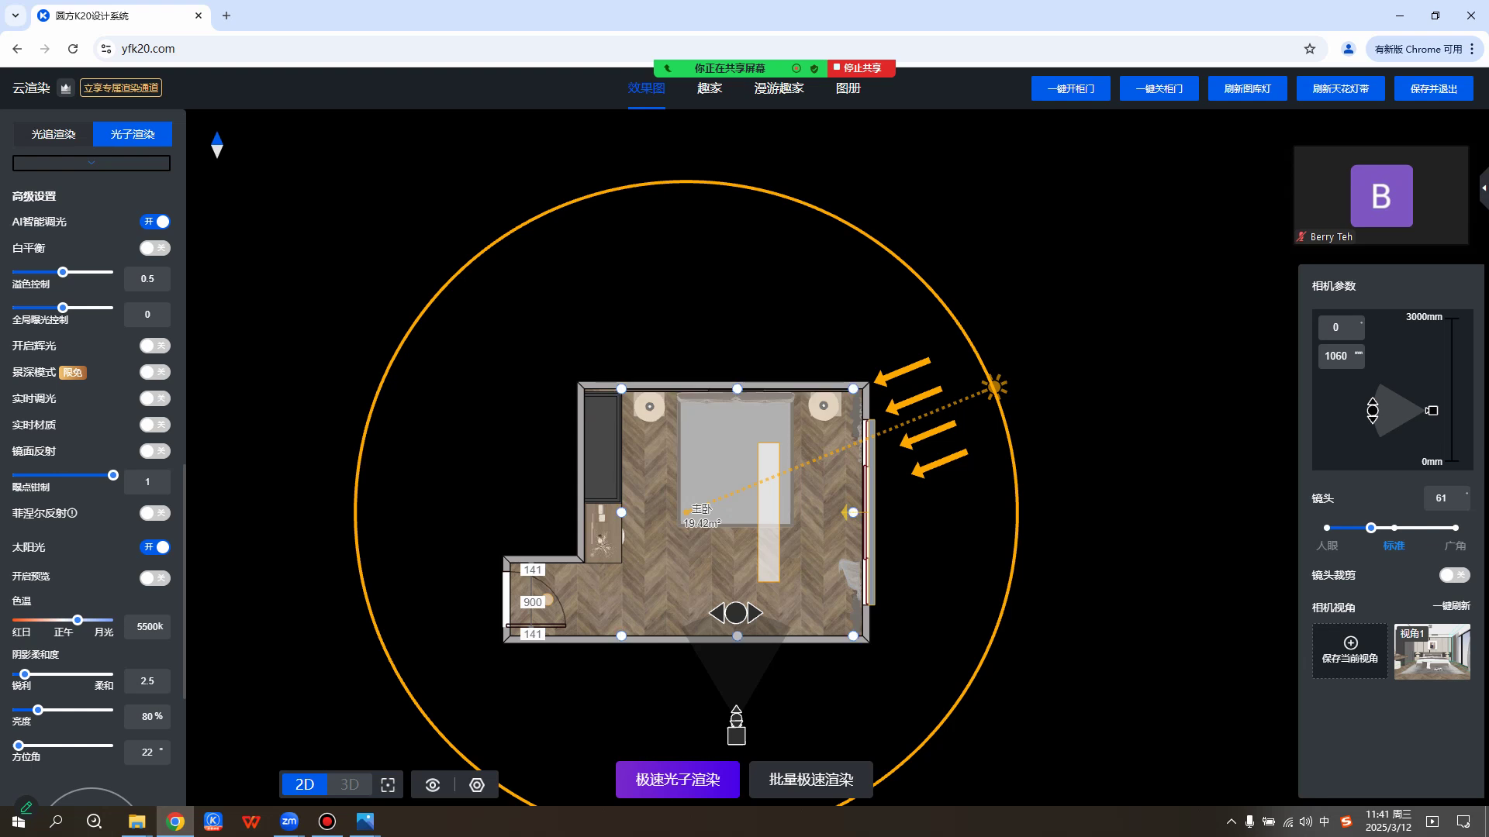
left_click(350, 785)
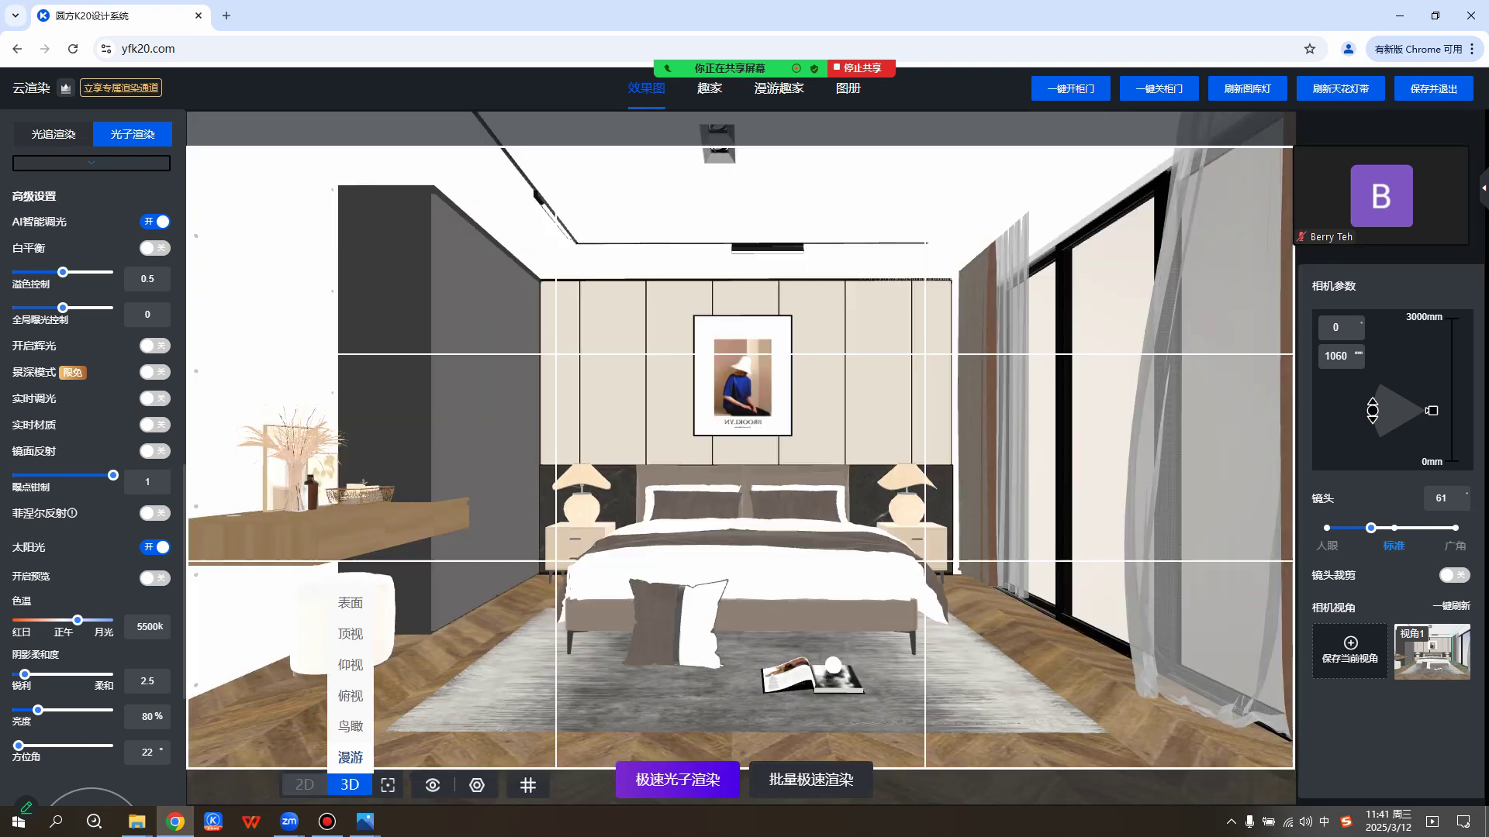
Review the render quality, lighting template, exterior scenery and advanced settings before submitting the render.
scroll(92, 465, "up", 1)
scroll(91, 466, "up", 10)
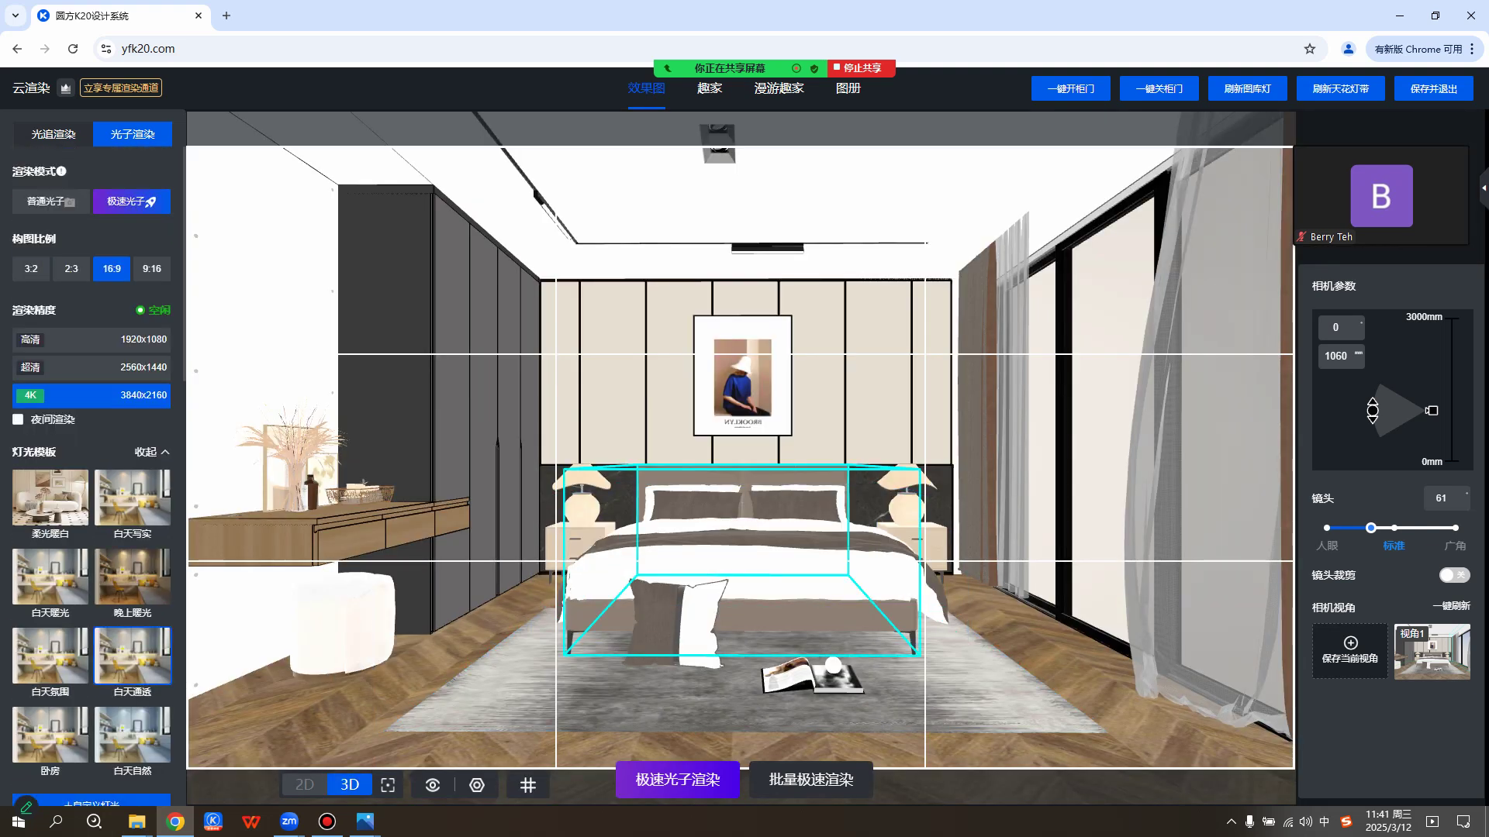
scroll(92, 466, "down", 3)
scroll(92, 465, "up", 3)
scroll(91, 465, "down", 1)
scroll(50, 613, "down", 4)
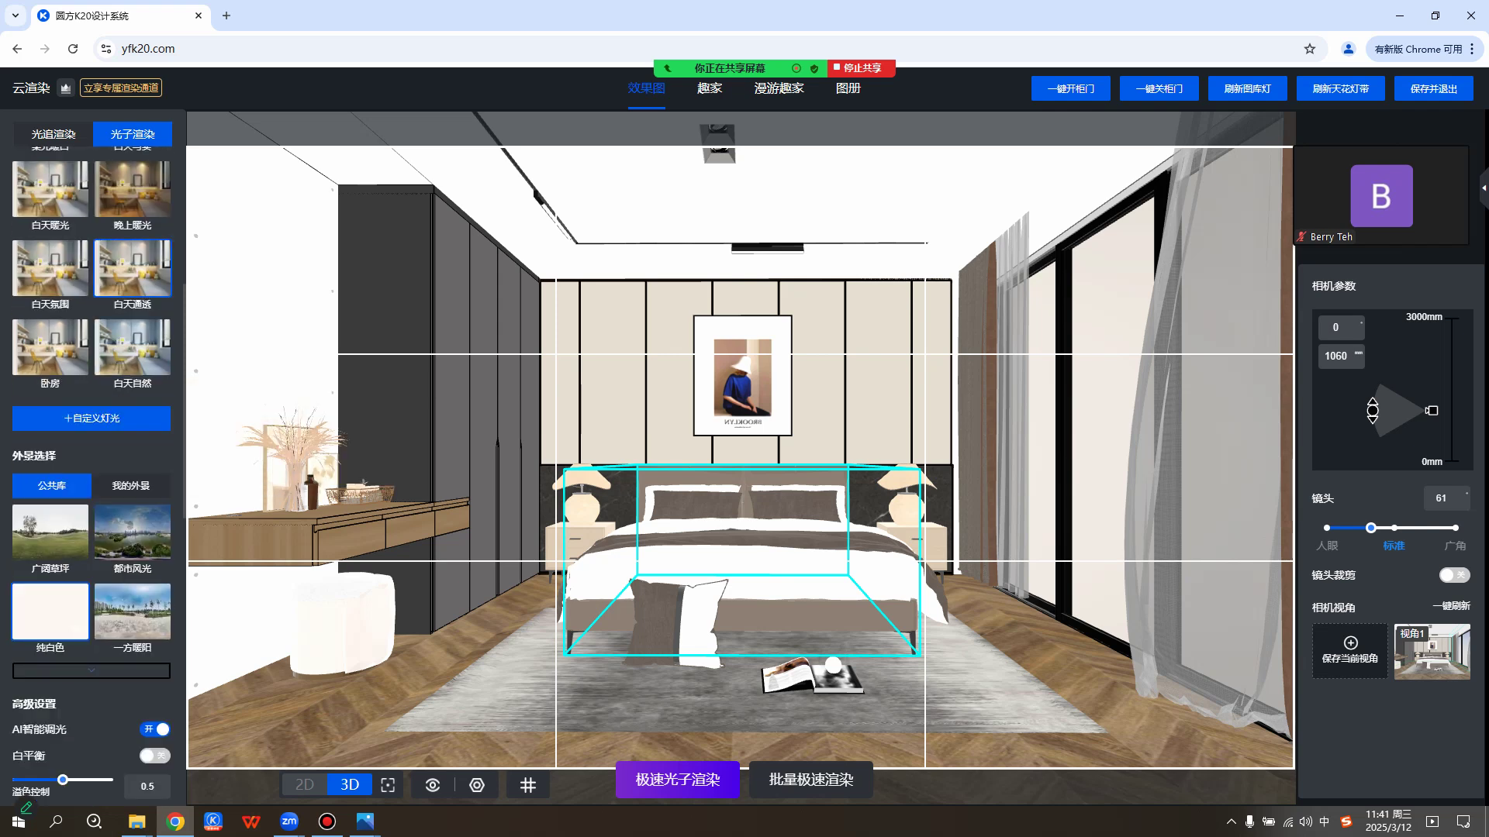
scroll(50, 613, "down", 1)
scroll(50, 612, "down", 7)
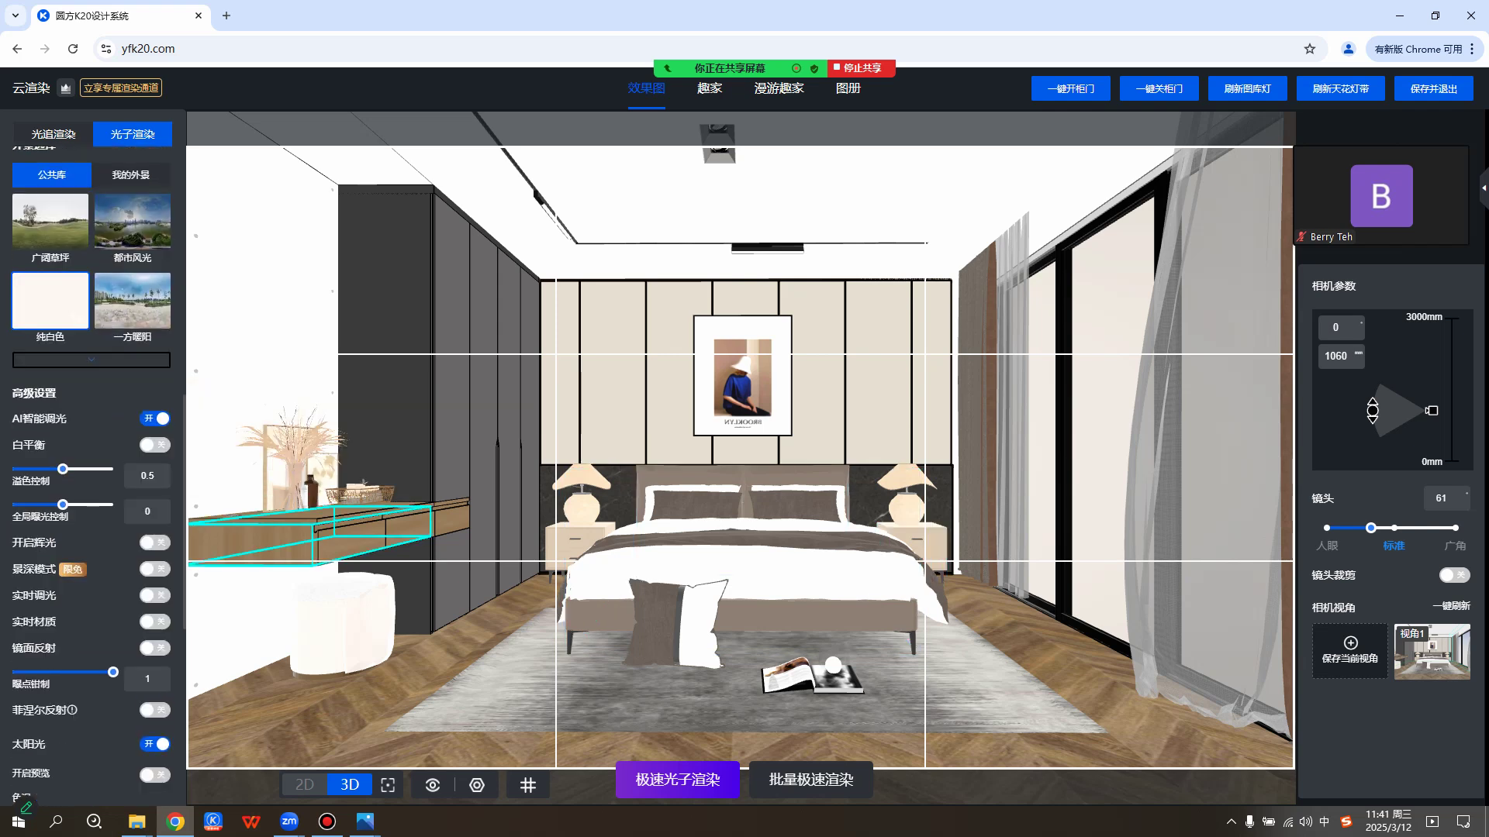
scroll(49, 612, "up", 10)
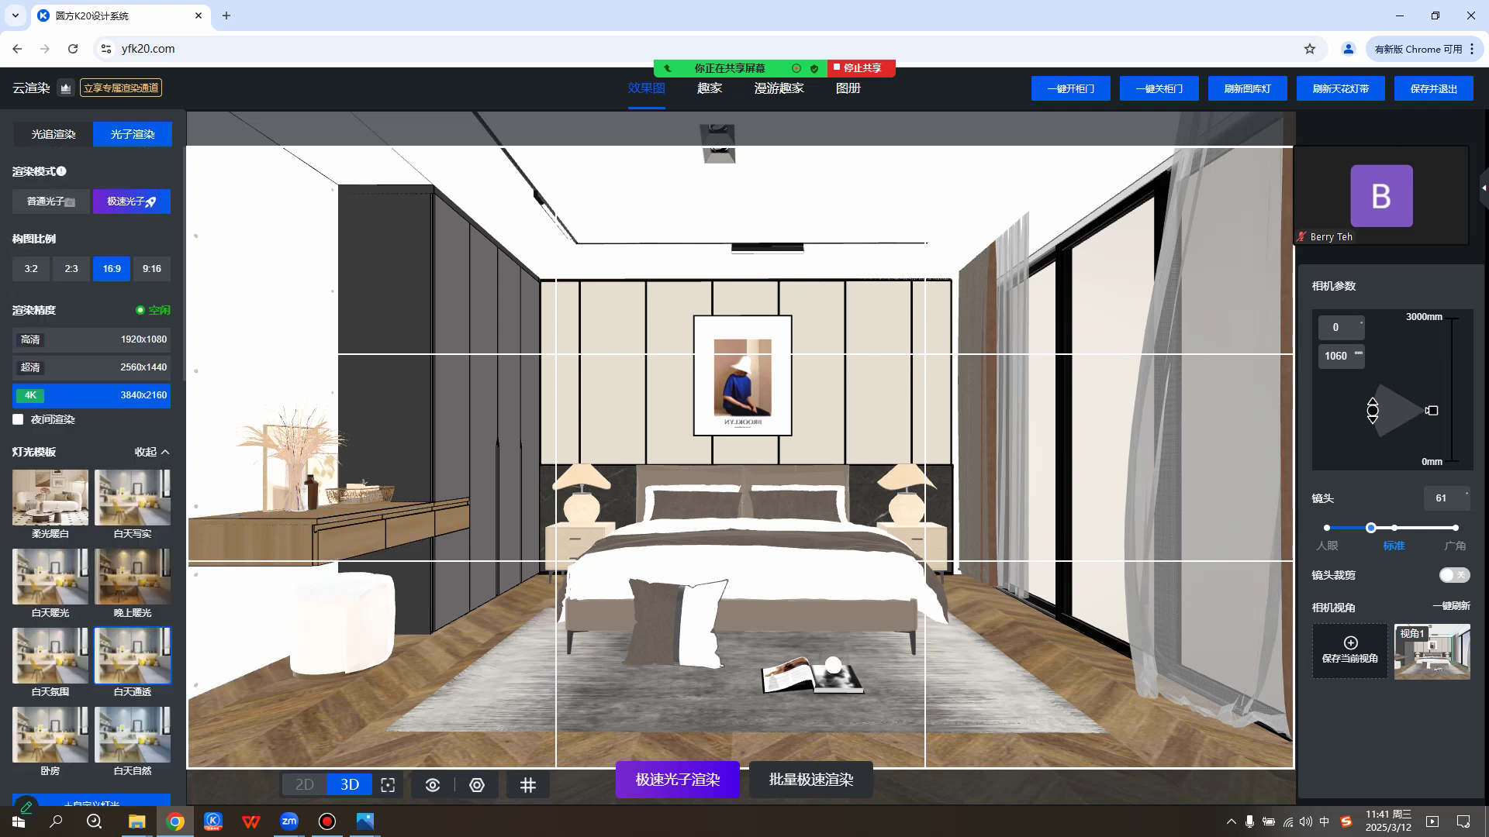
Submit a batch fast render of camera view 视角1 and return to the render workspace.
left_click(811, 780)
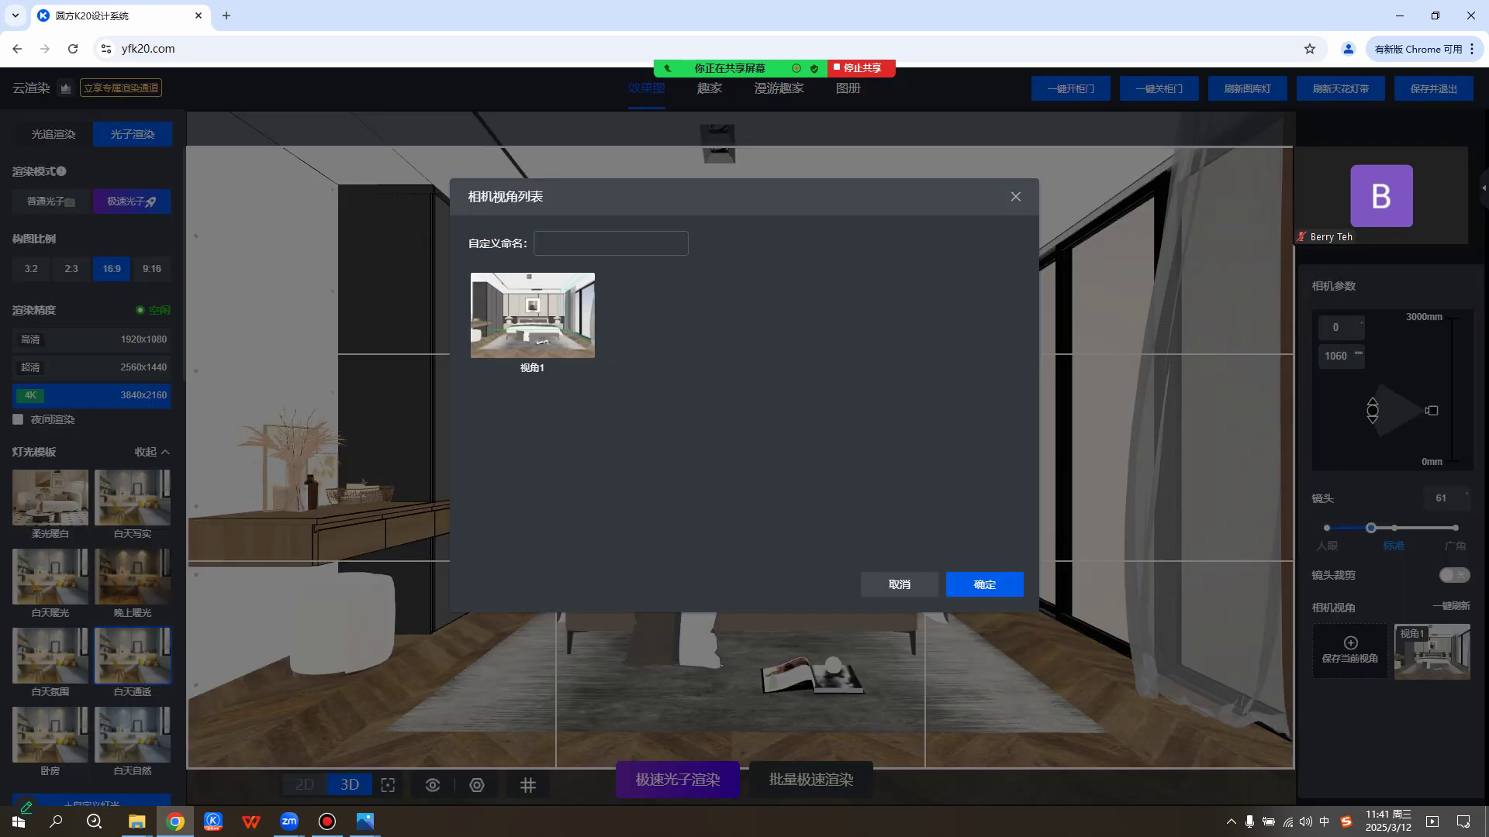
left_click(533, 317)
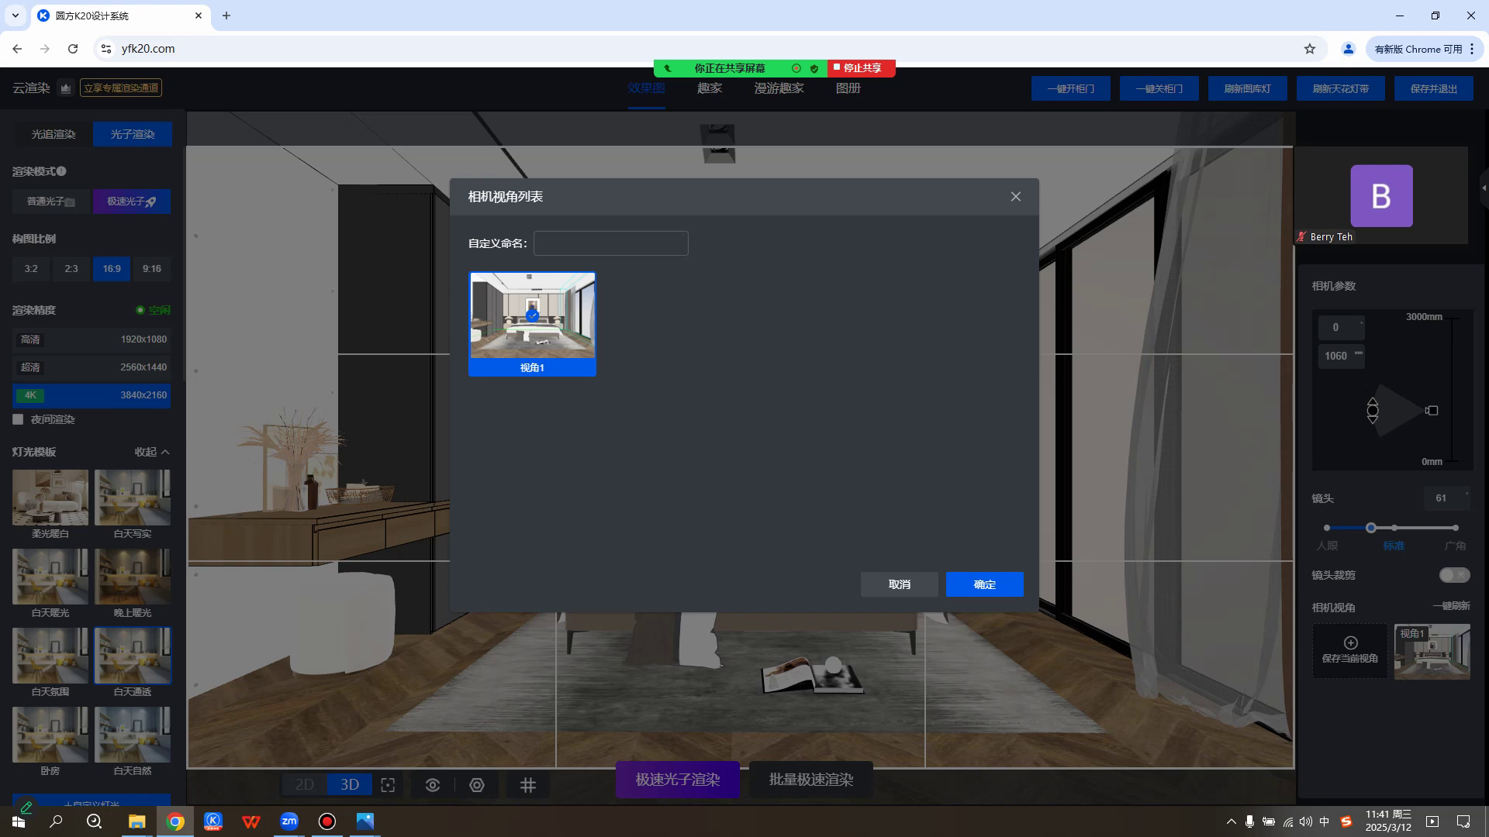
left_click(985, 584)
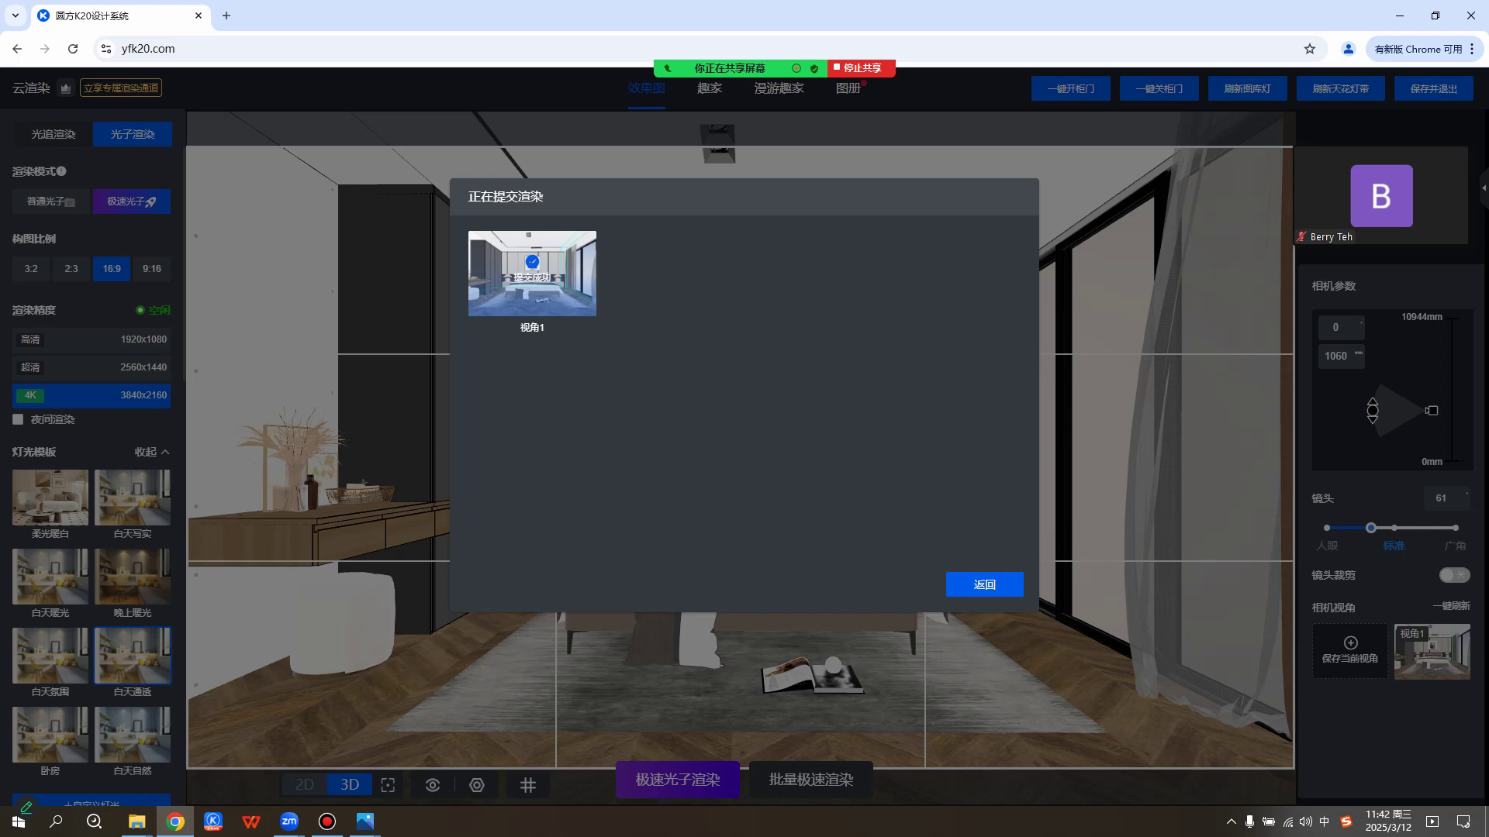
left_click(985, 585)
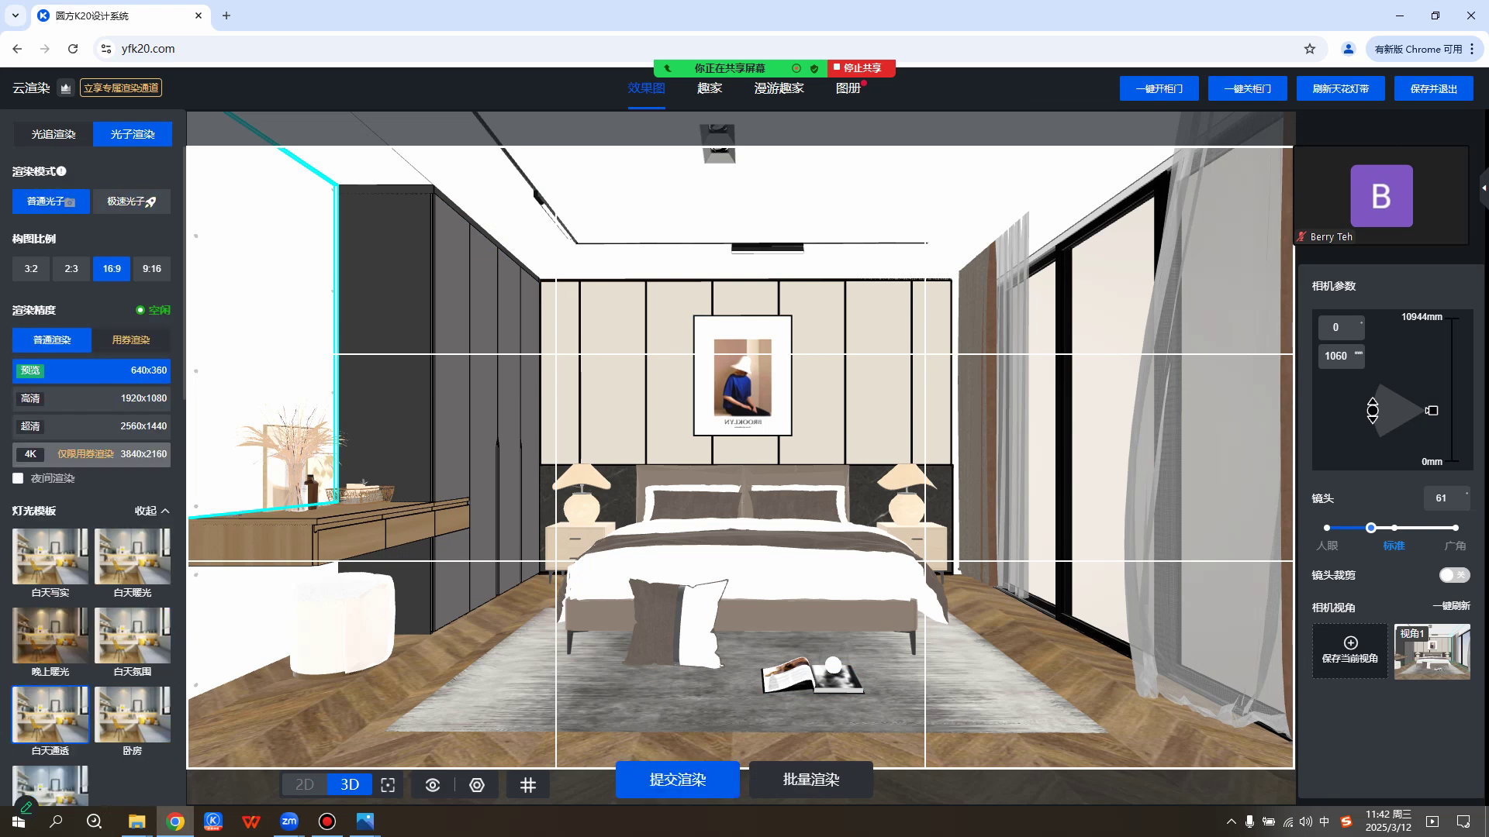
Try to submit a normal photon (普通光子) render of the bedroom at 超清 2560x1440.
left_click(91, 398)
left_click(92, 426)
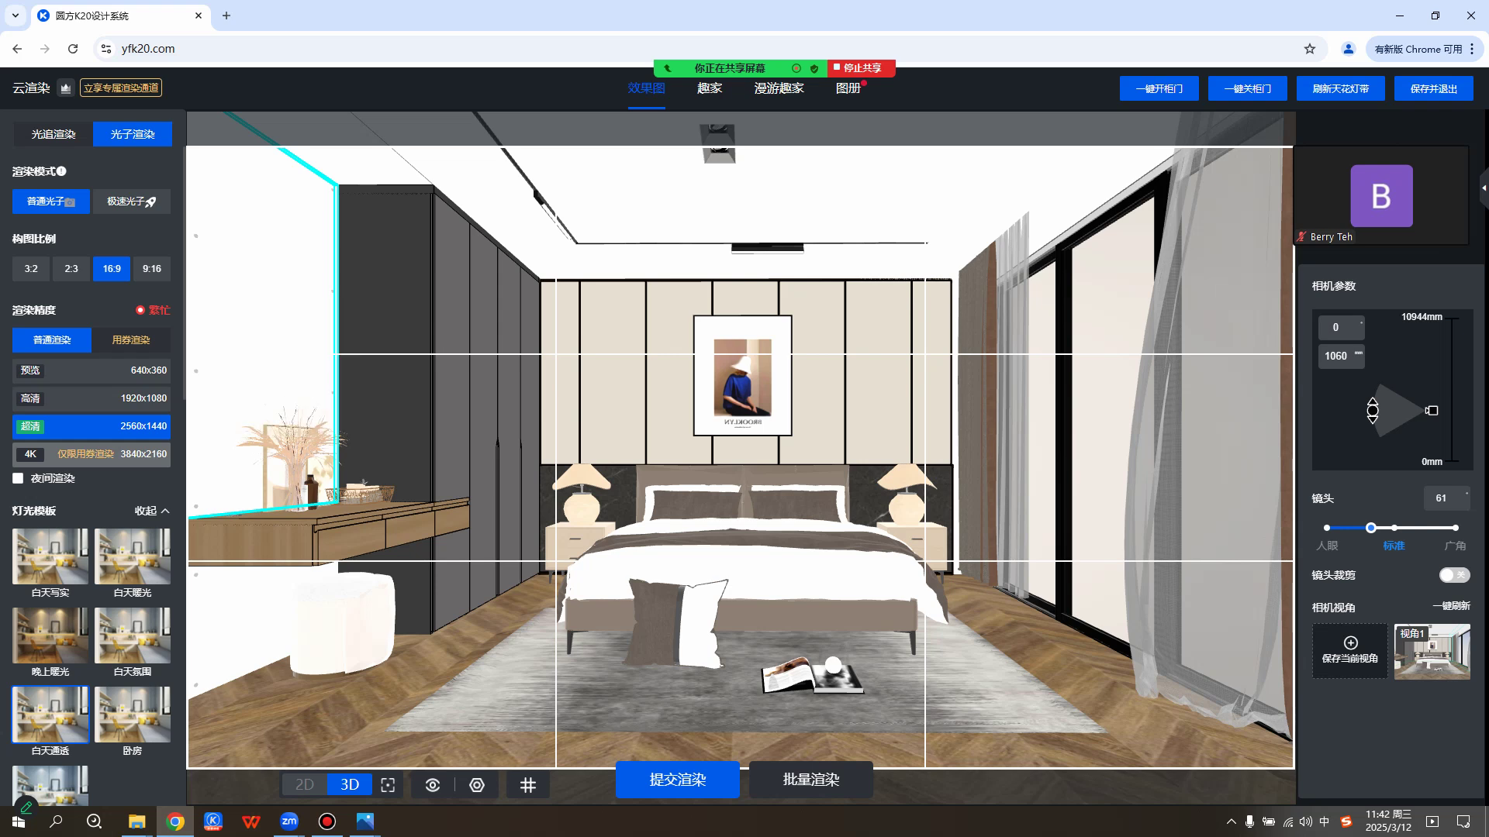
scroll(92, 465, "down", 10)
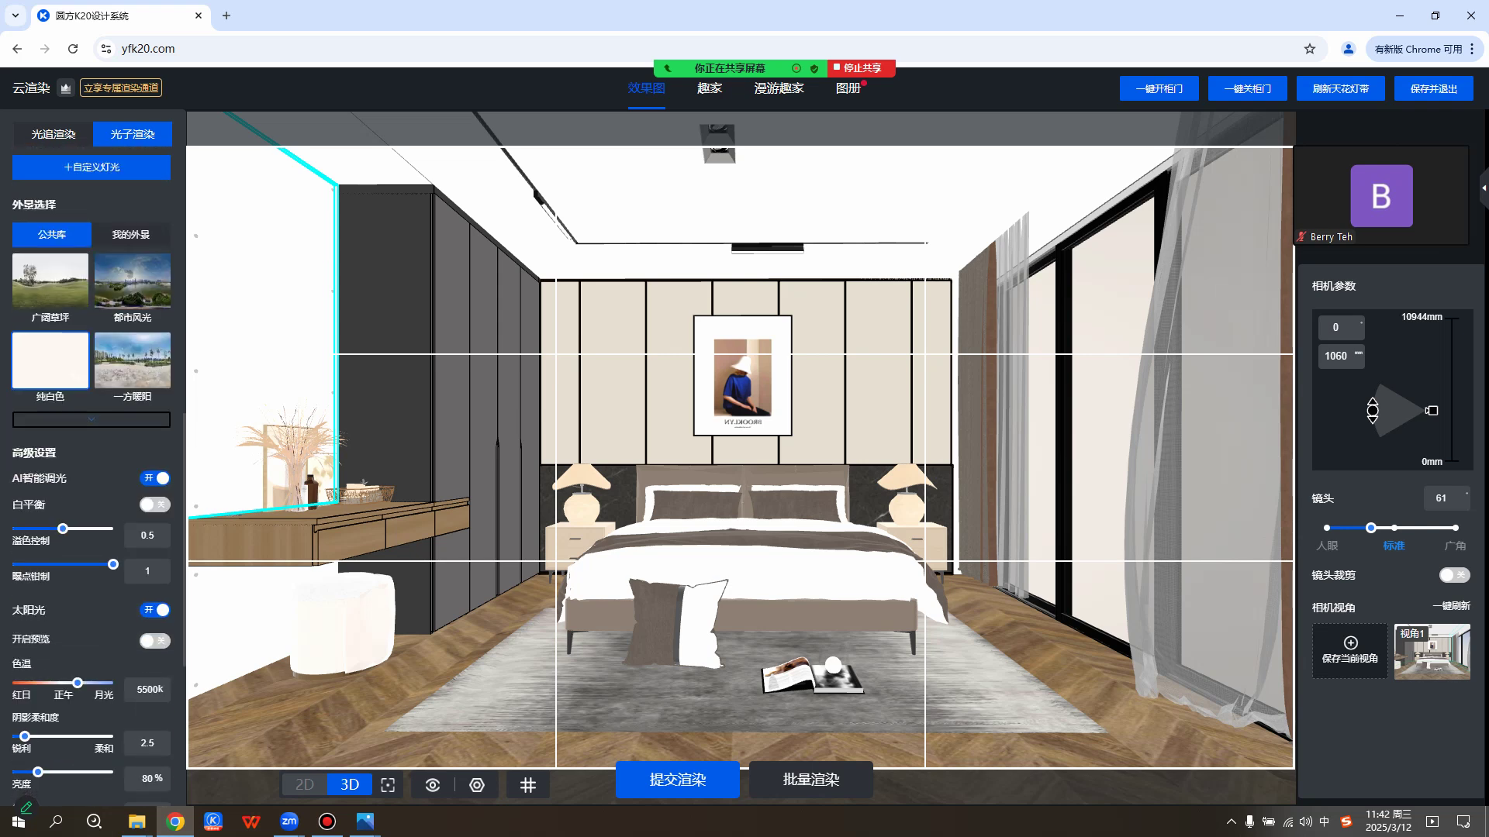
scroll(91, 465, "down", 2)
scroll(92, 466, "up", 12)
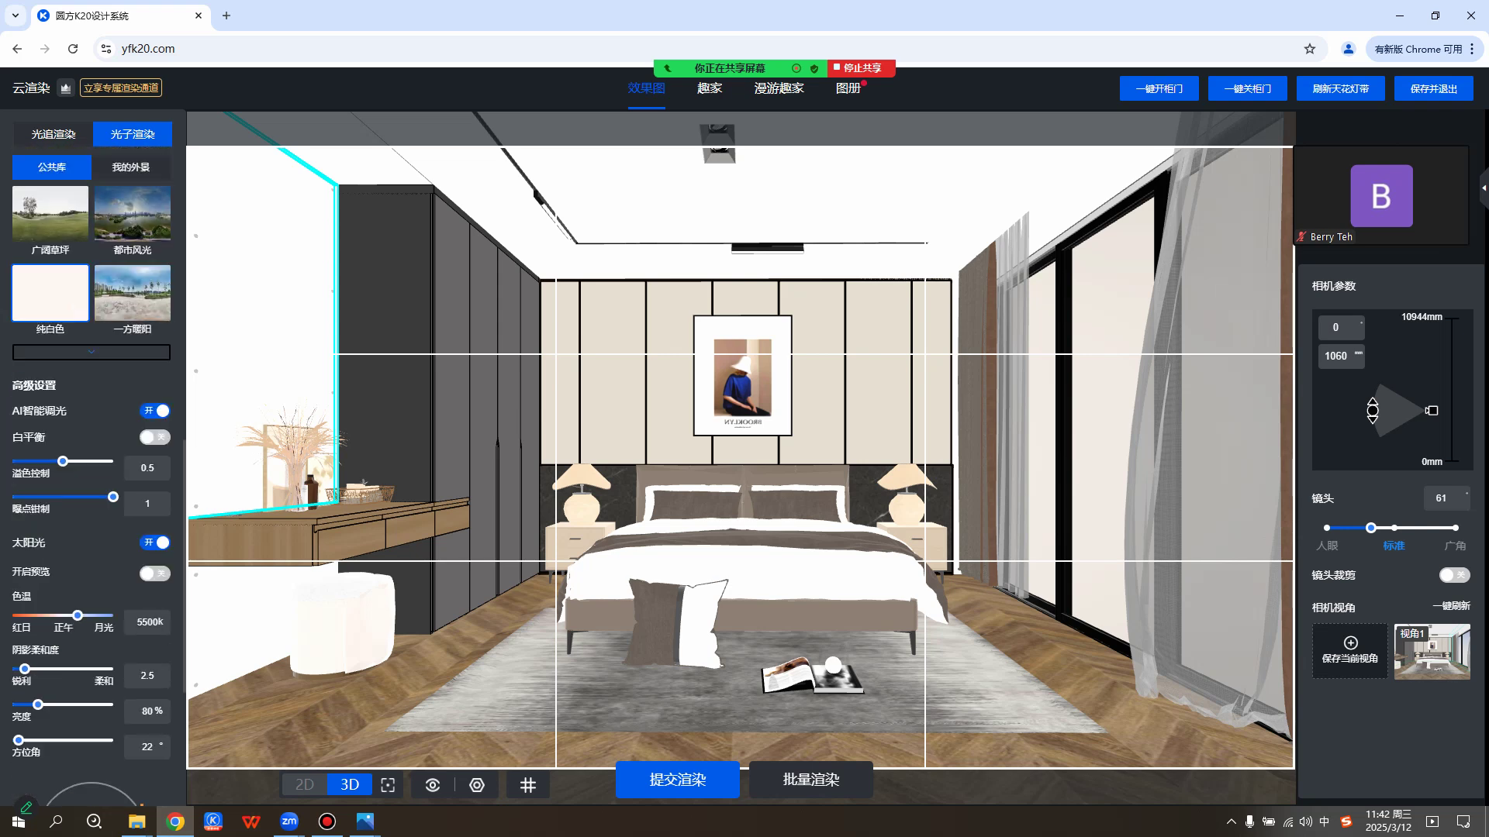
left_click(677, 780)
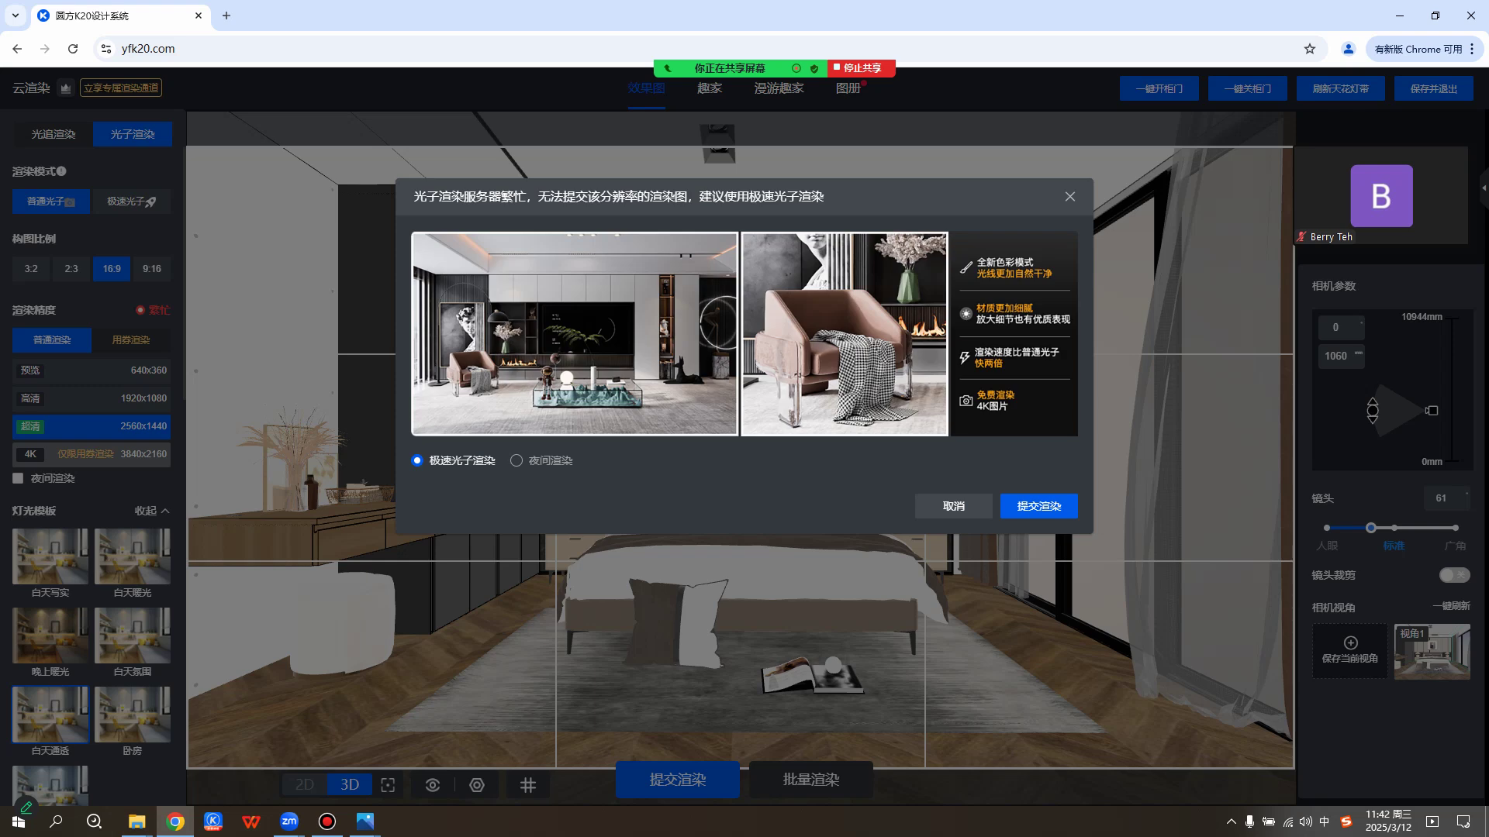
left_click(1070, 197)
left_click(91, 398)
left_click(91, 427)
left_click(132, 202)
left_click(51, 202)
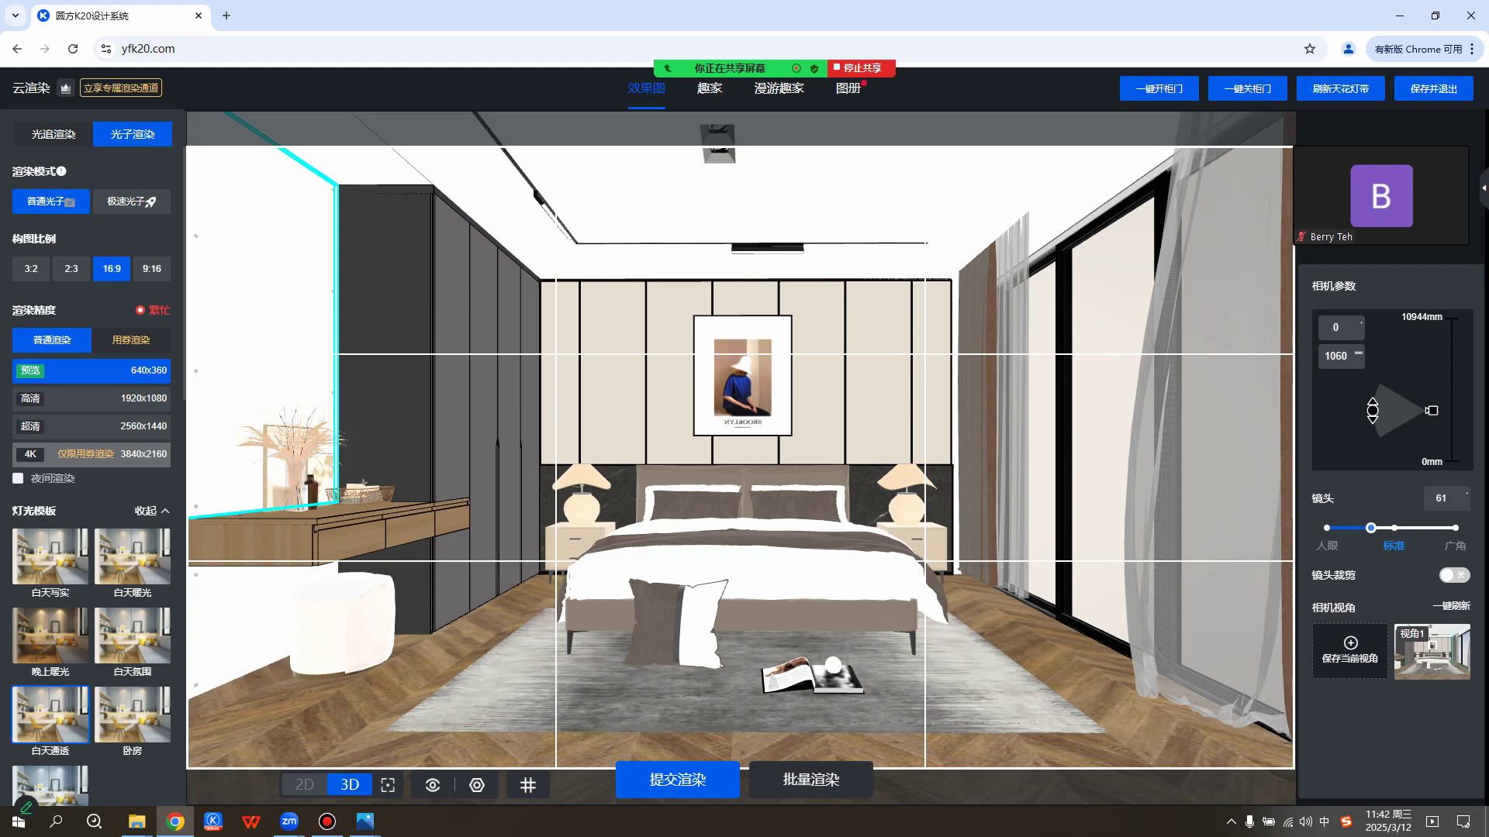
left_click(132, 202)
left_click(51, 201)
left_click(92, 398)
left_click(812, 780)
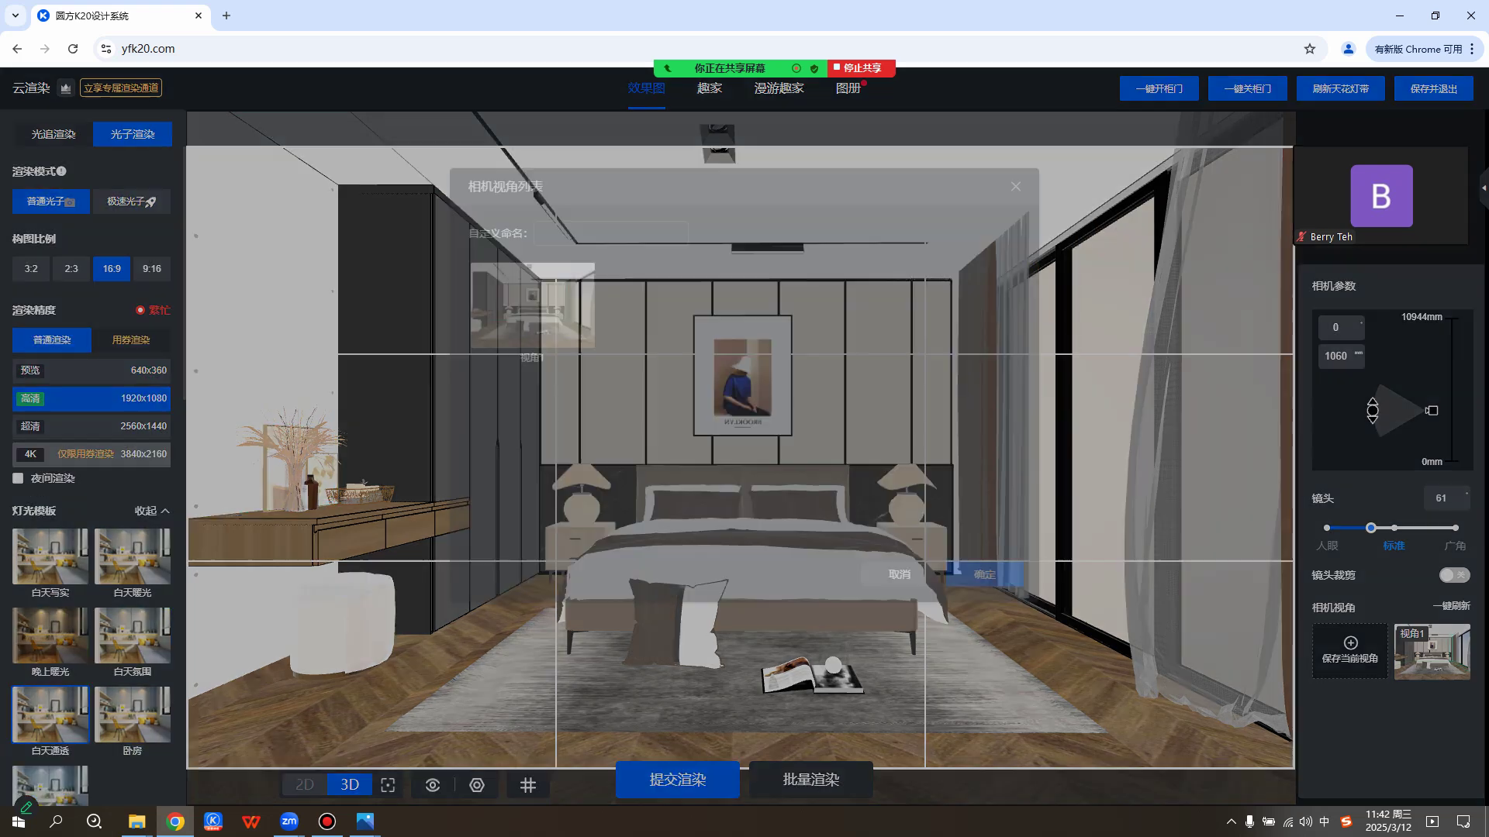
left_click(1016, 197)
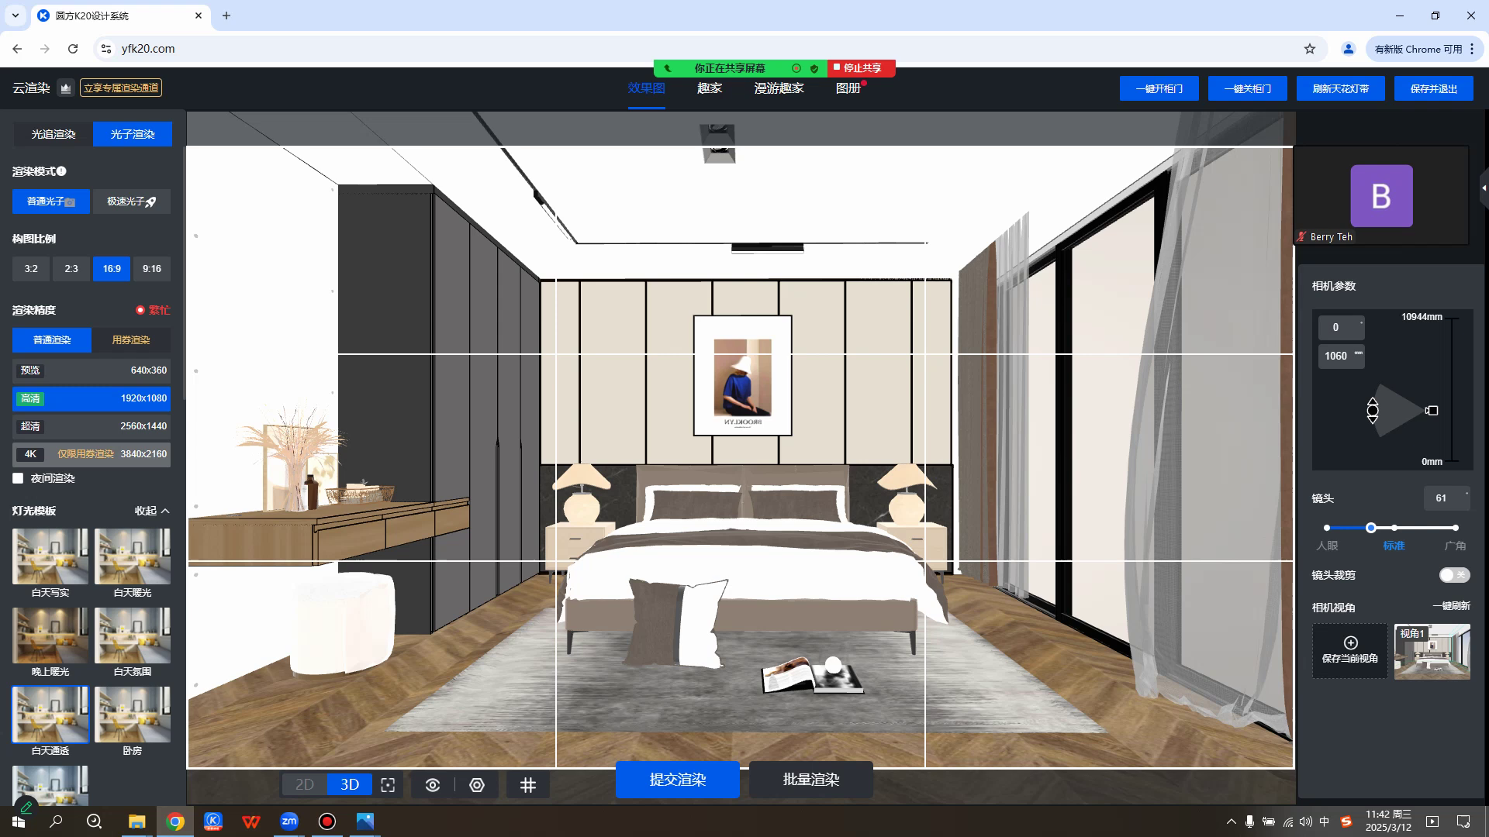
Set the render quality to 高清 1920x1080 and submit a batch render of camera view 视角1.
left_click(91, 427)
left_click(91, 398)
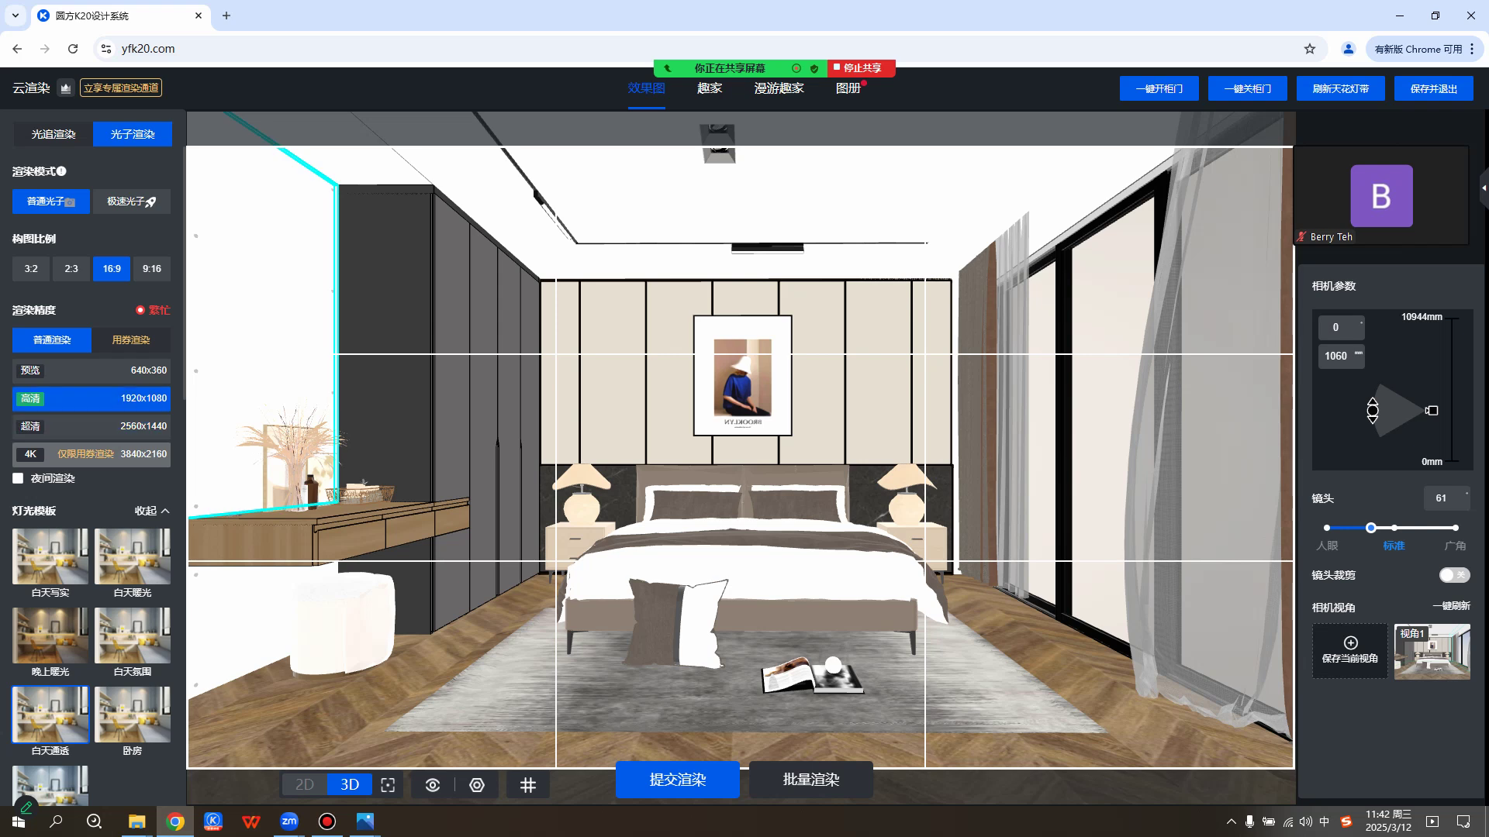
left_click(92, 426)
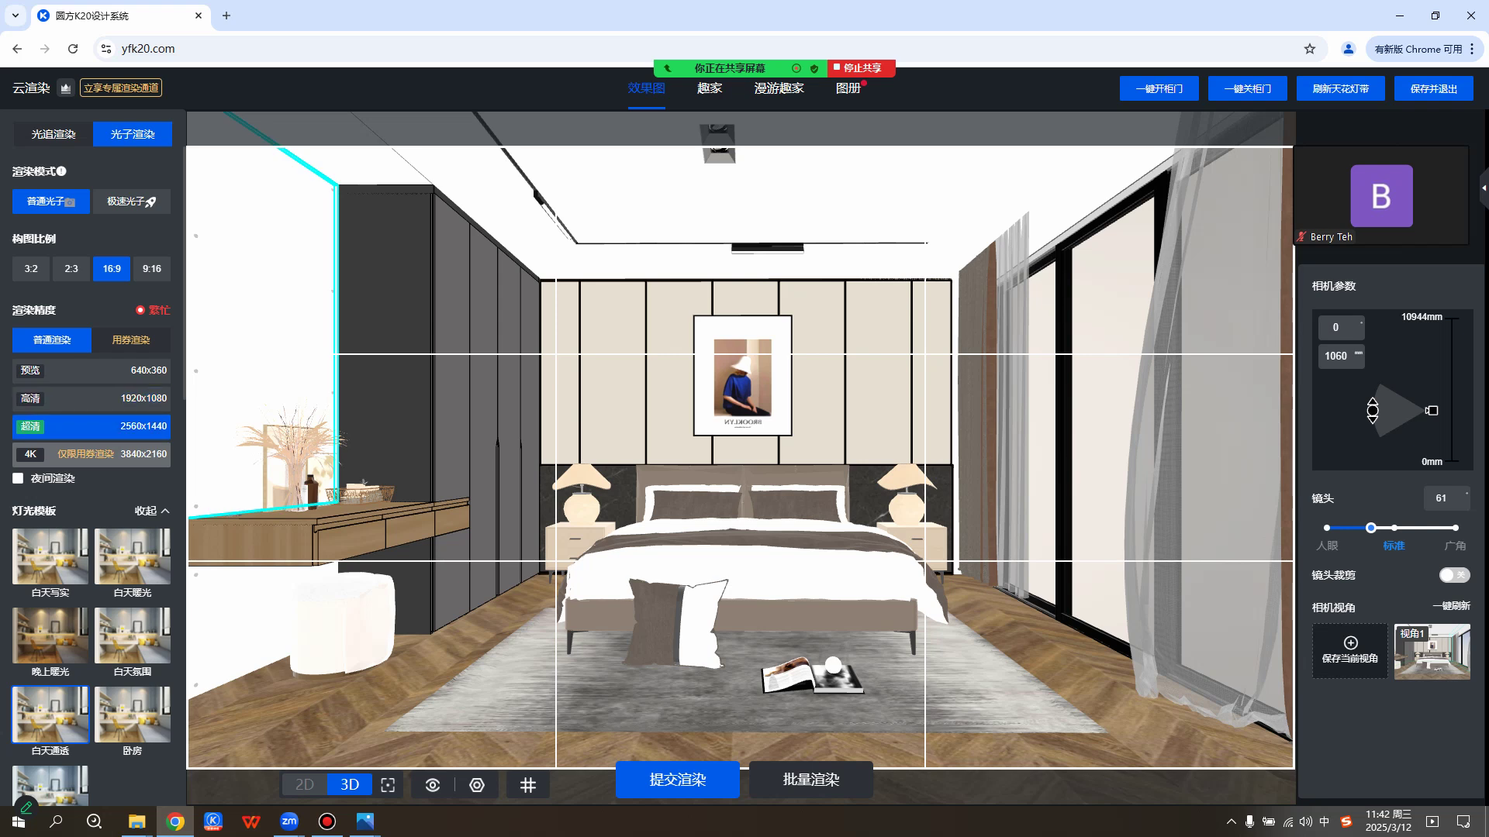
left_click(91, 399)
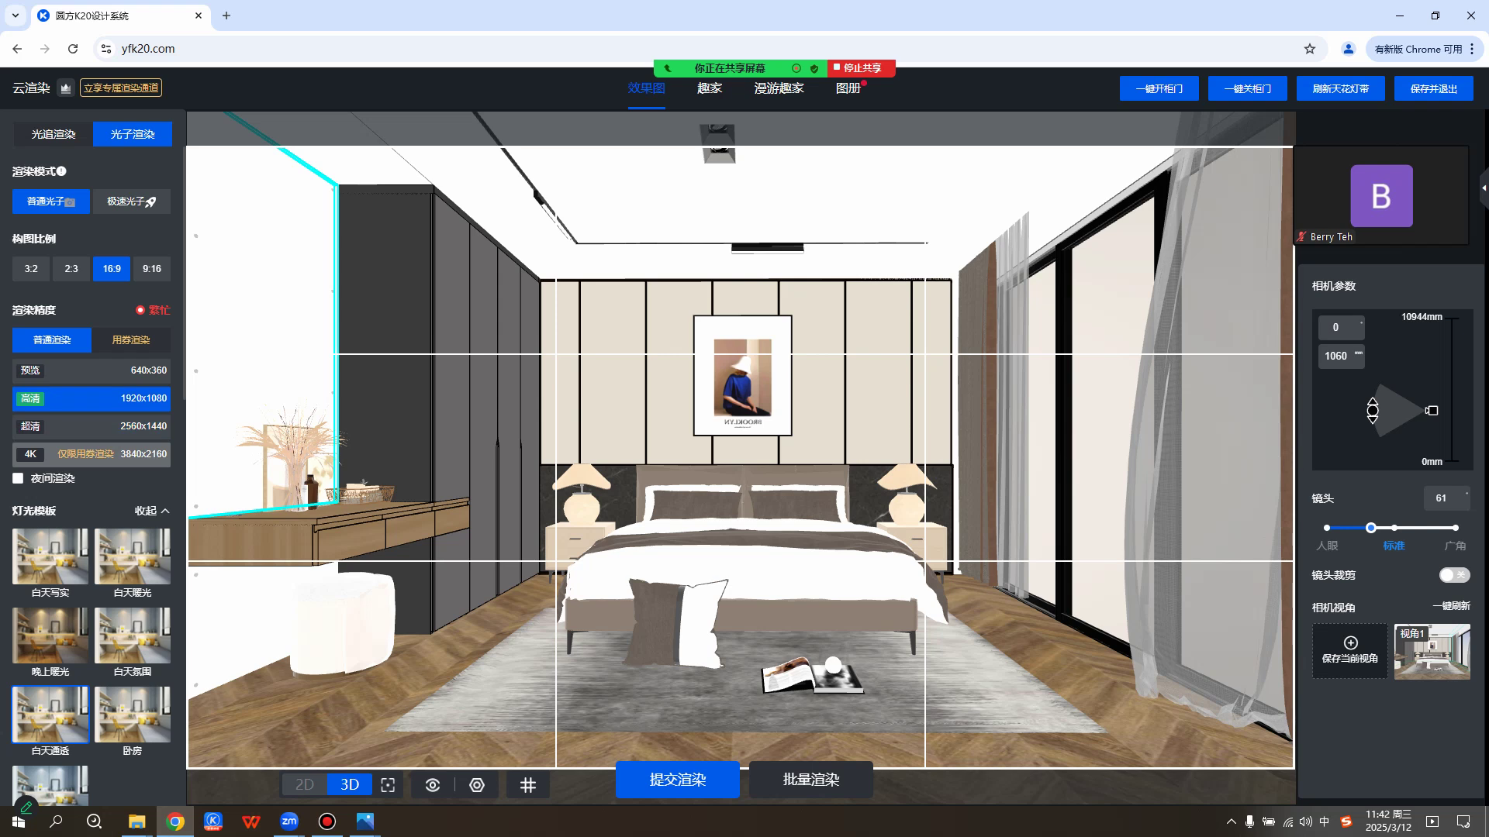
left_click(811, 780)
left_click(532, 316)
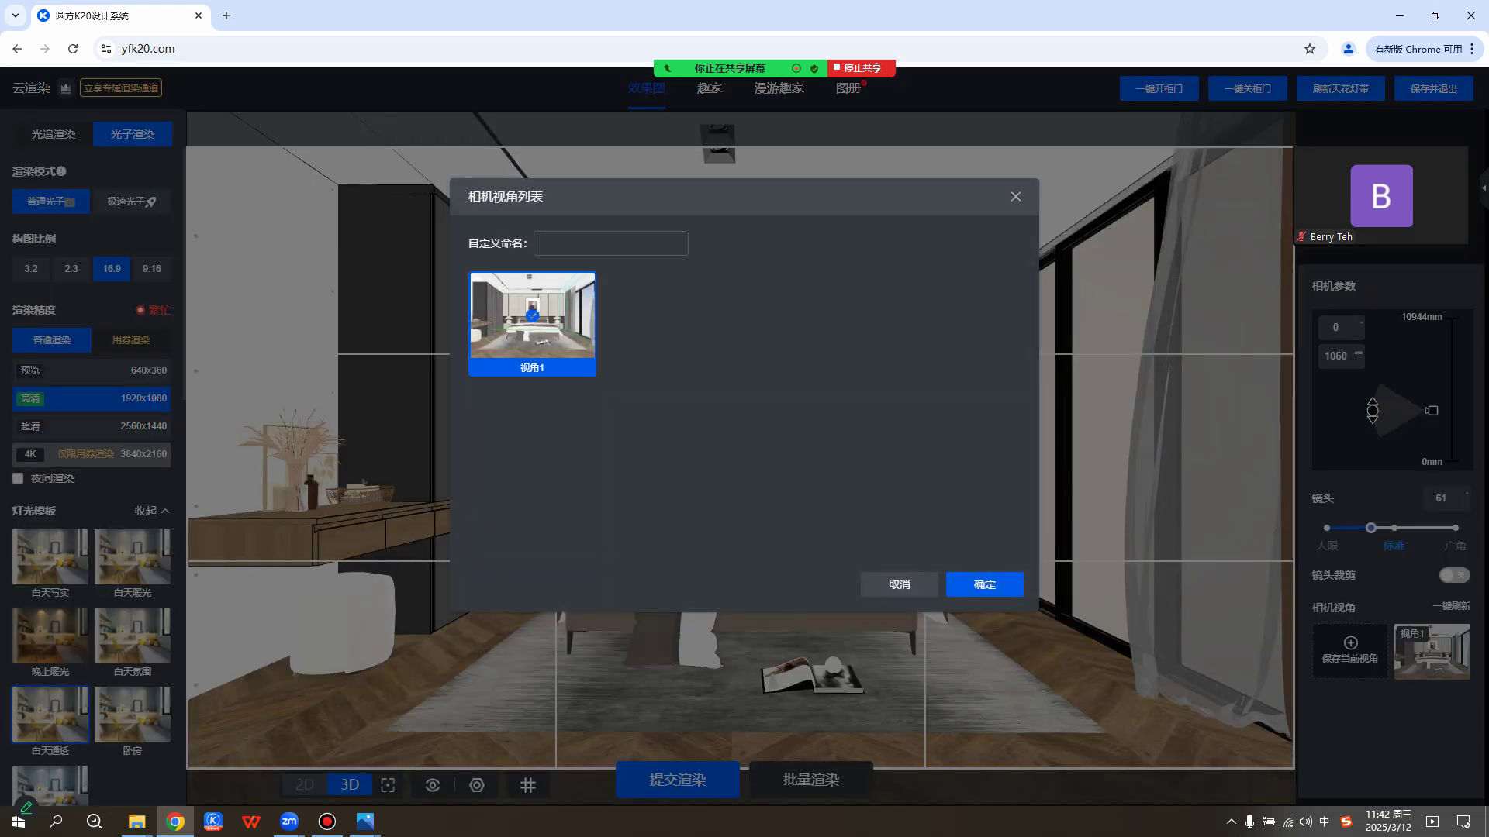
left_click(985, 585)
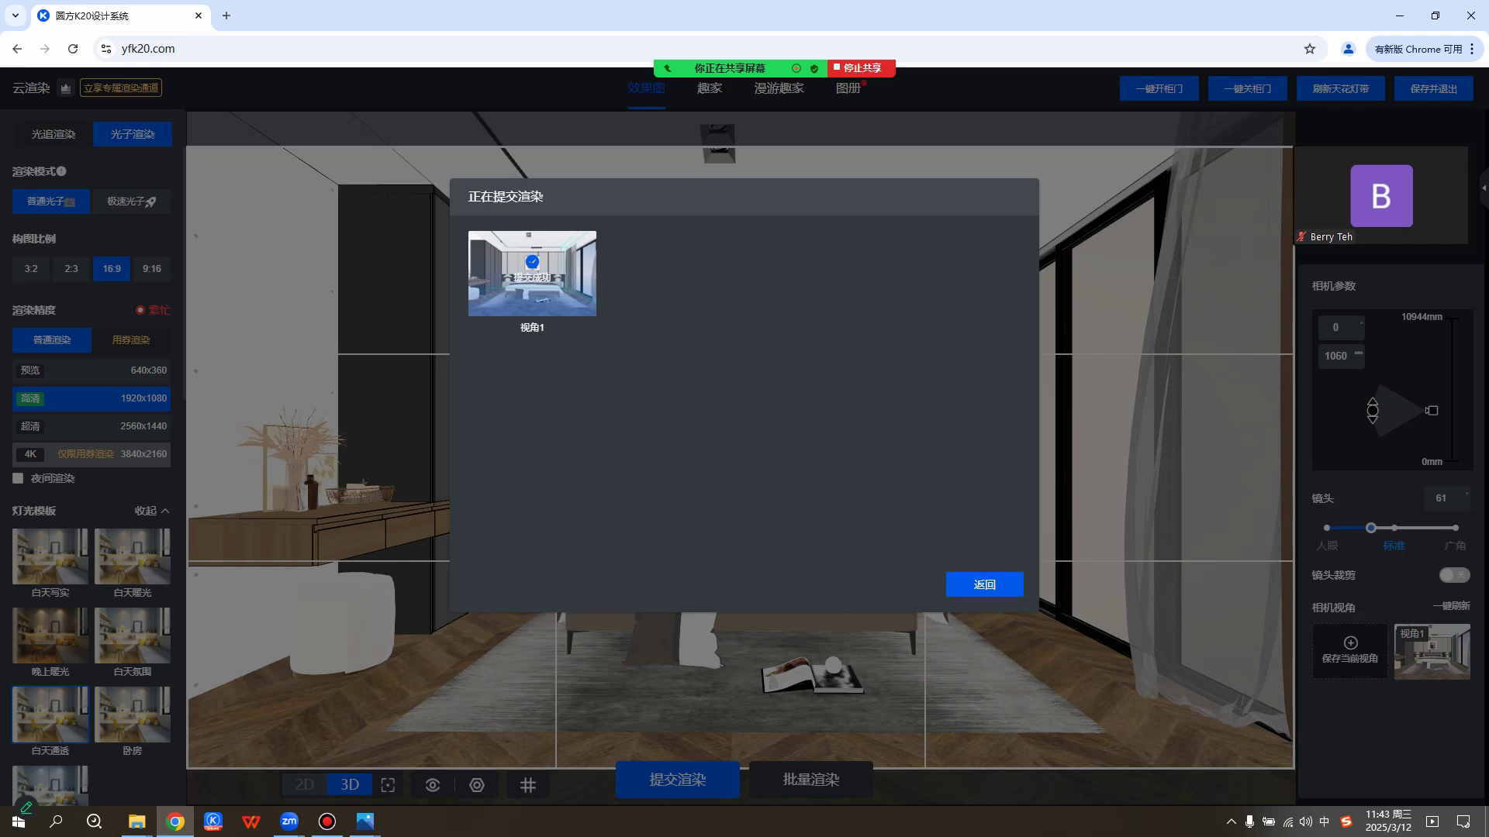
left_click(985, 585)
Compare the quality options of the 普通光子 and 极速光子 render modes and check the server load levels.
left_click(131, 201)
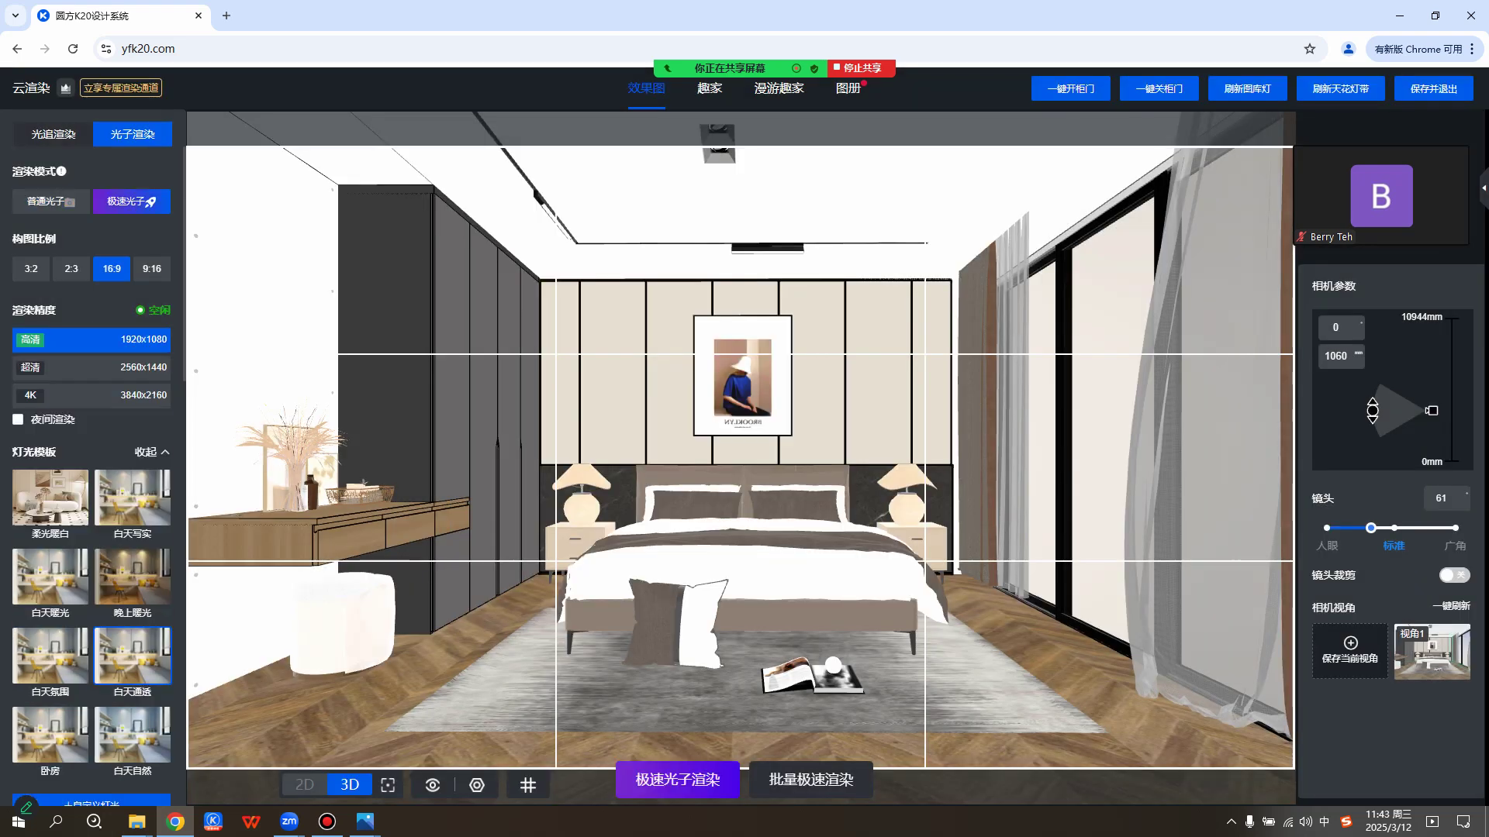
left_click(51, 202)
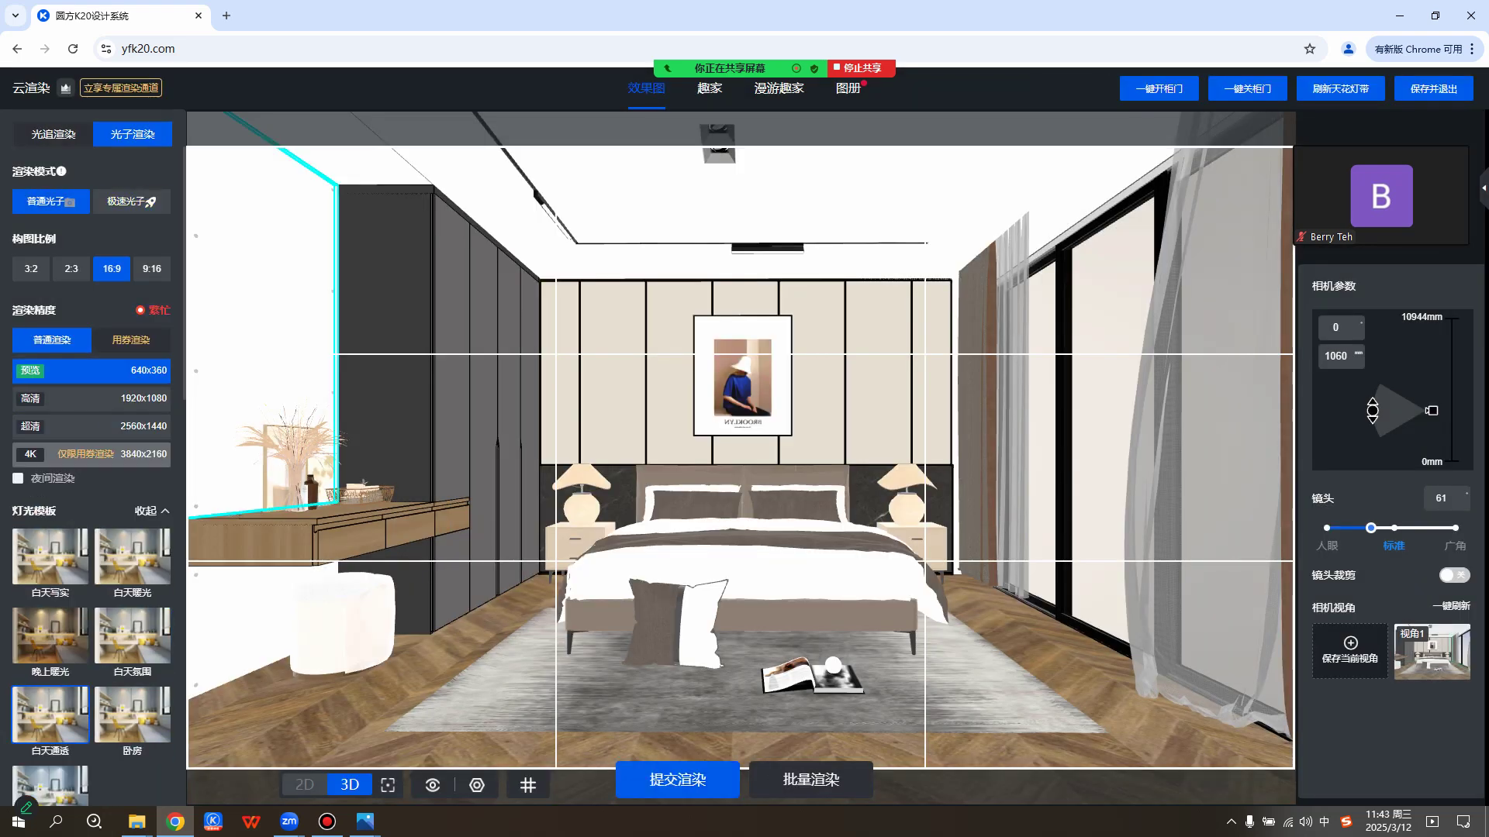
left_click(92, 399)
mouse_move(155, 310)
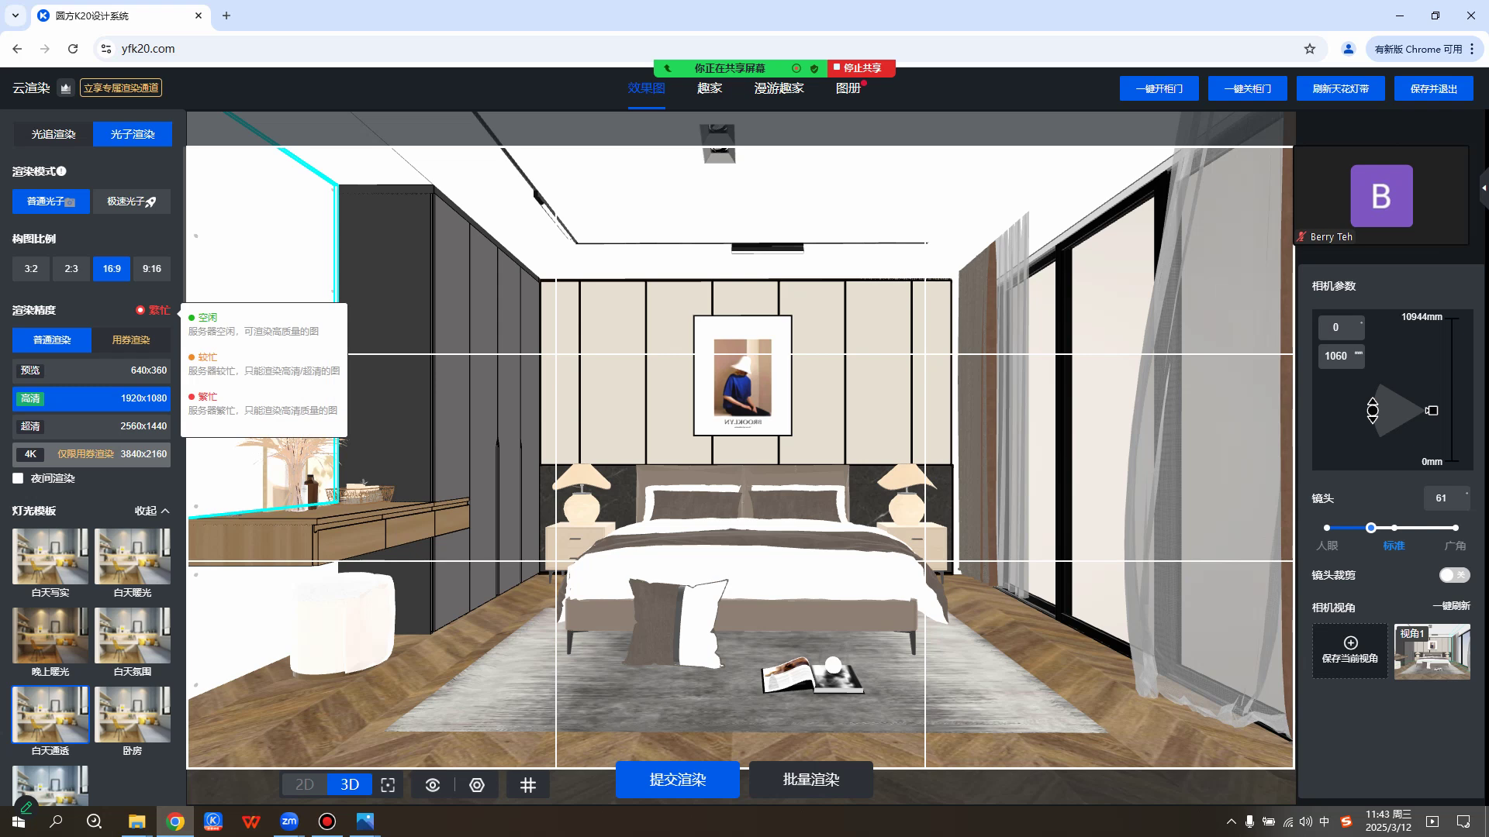
left_click(109, 426)
left_click(131, 202)
left_click(51, 202)
left_click(131, 202)
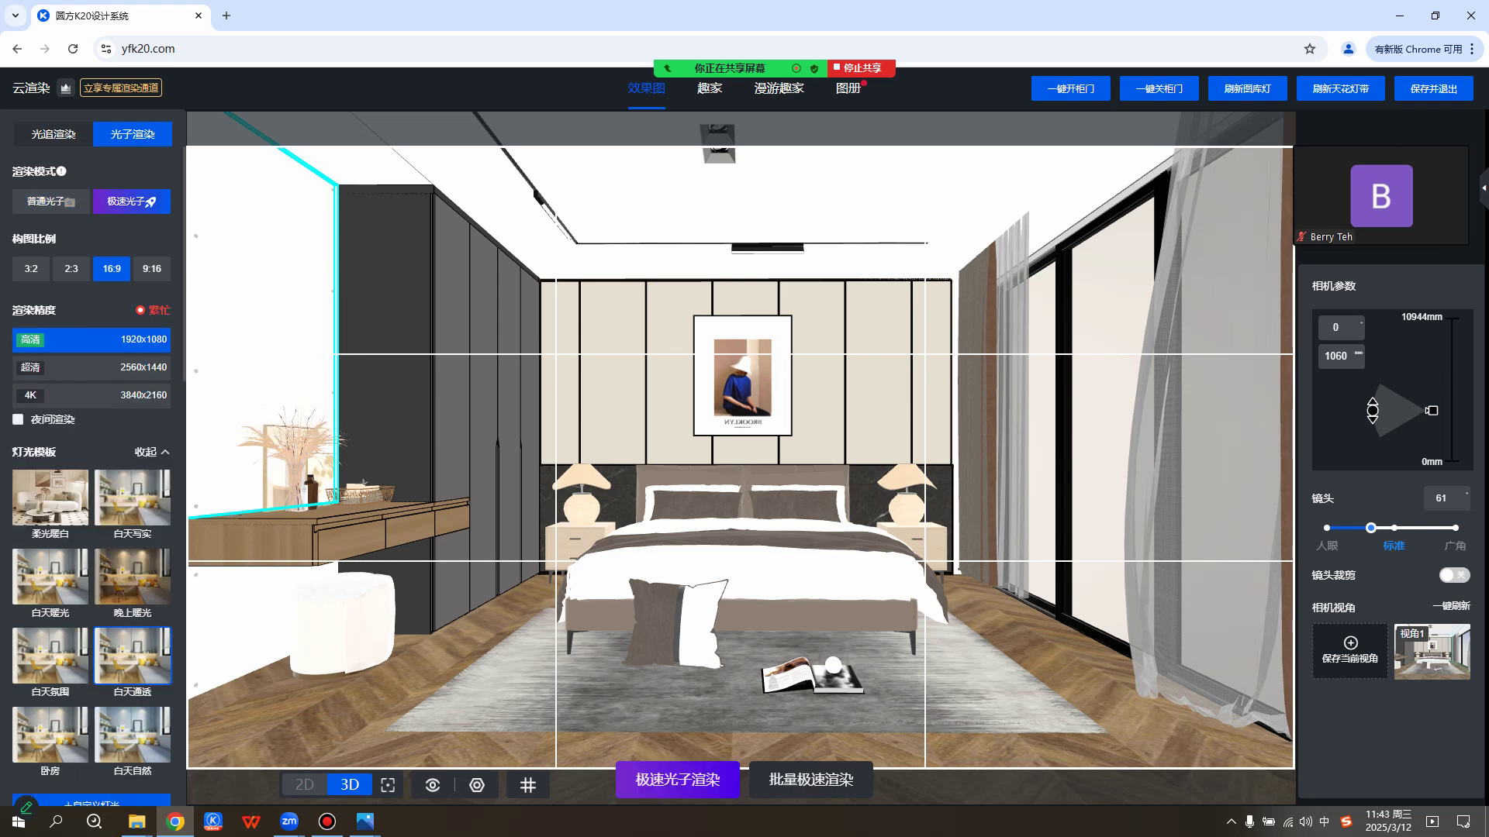
left_click(51, 202)
left_click(131, 201)
left_click(51, 202)
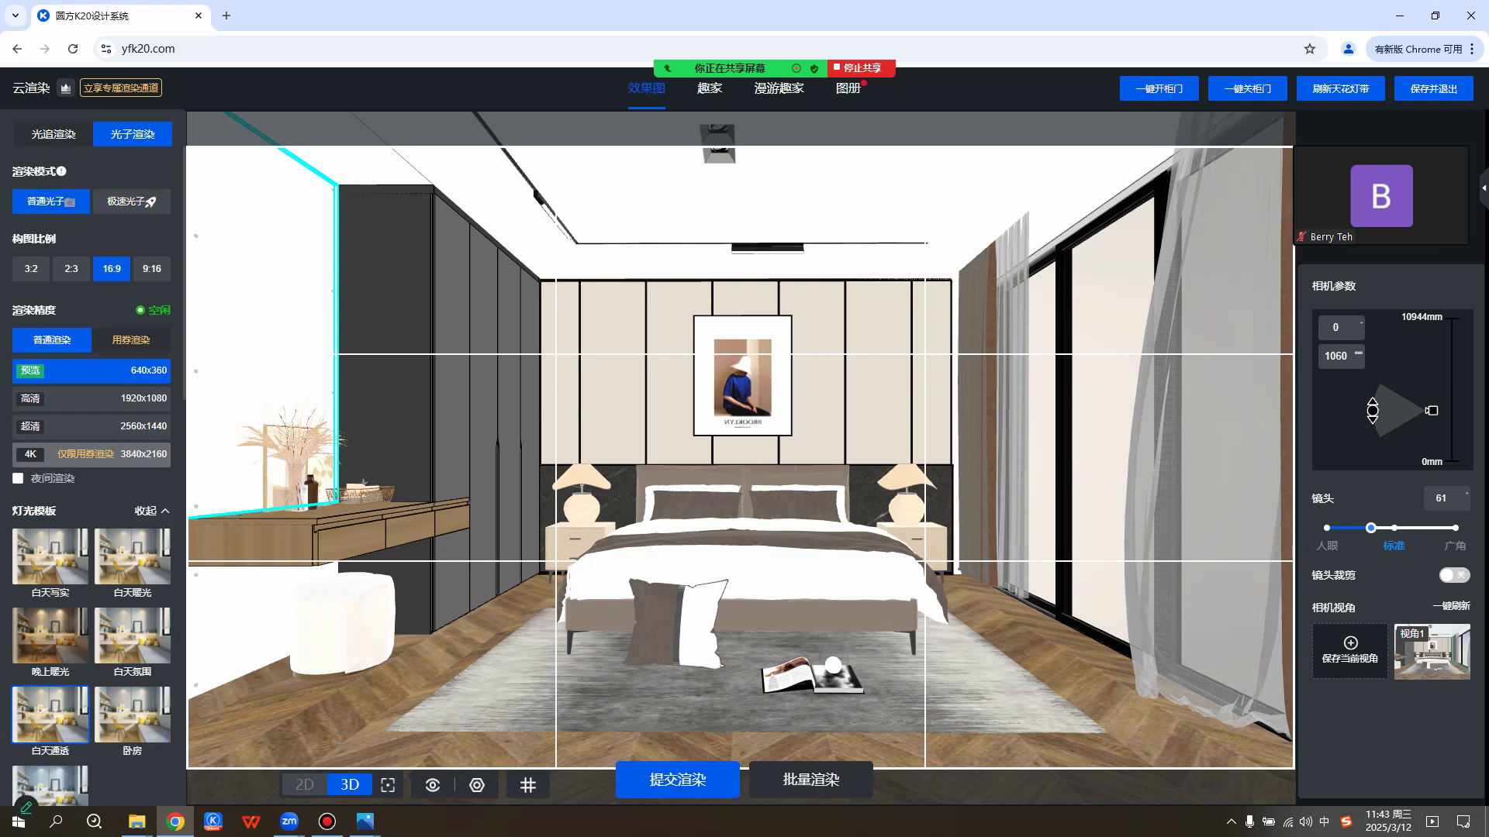
Select 高清 1920x1080 quality and review the lighting template, exterior scenery and sunlight settings.
left_click(91, 399)
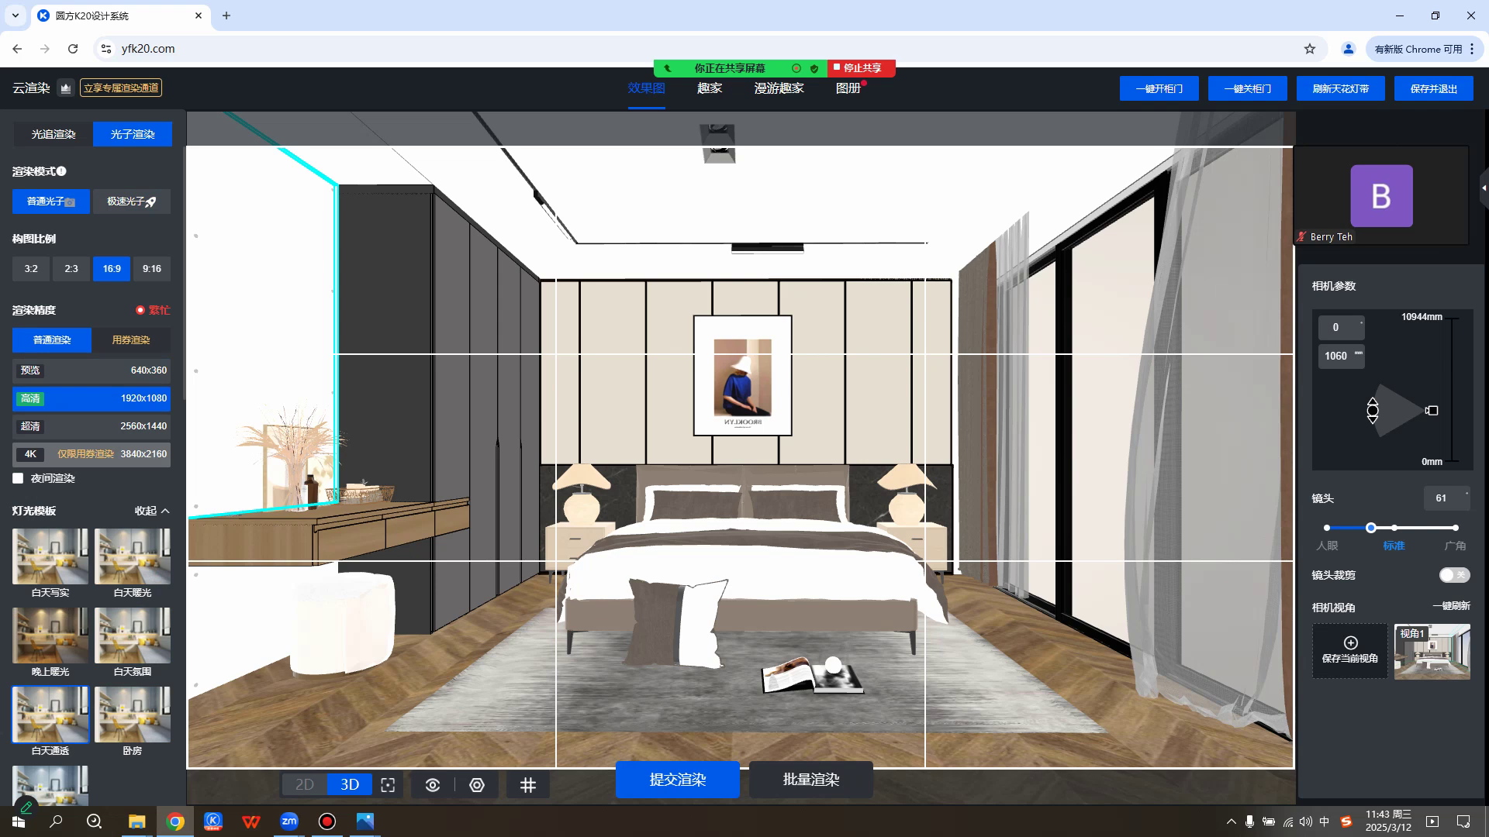
scroll(91, 465, "down", 6)
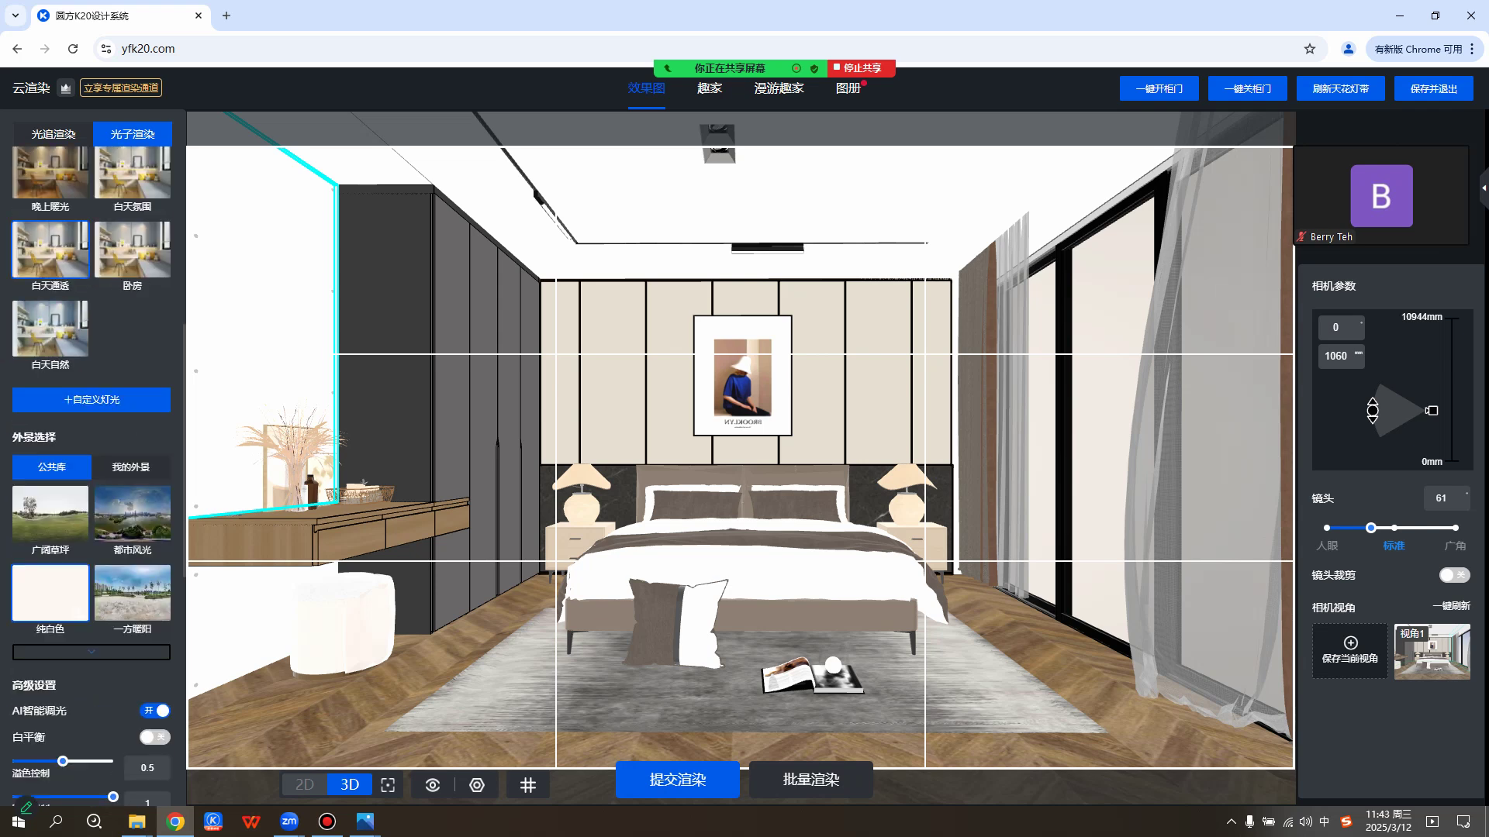
scroll(91, 465, "down", 6)
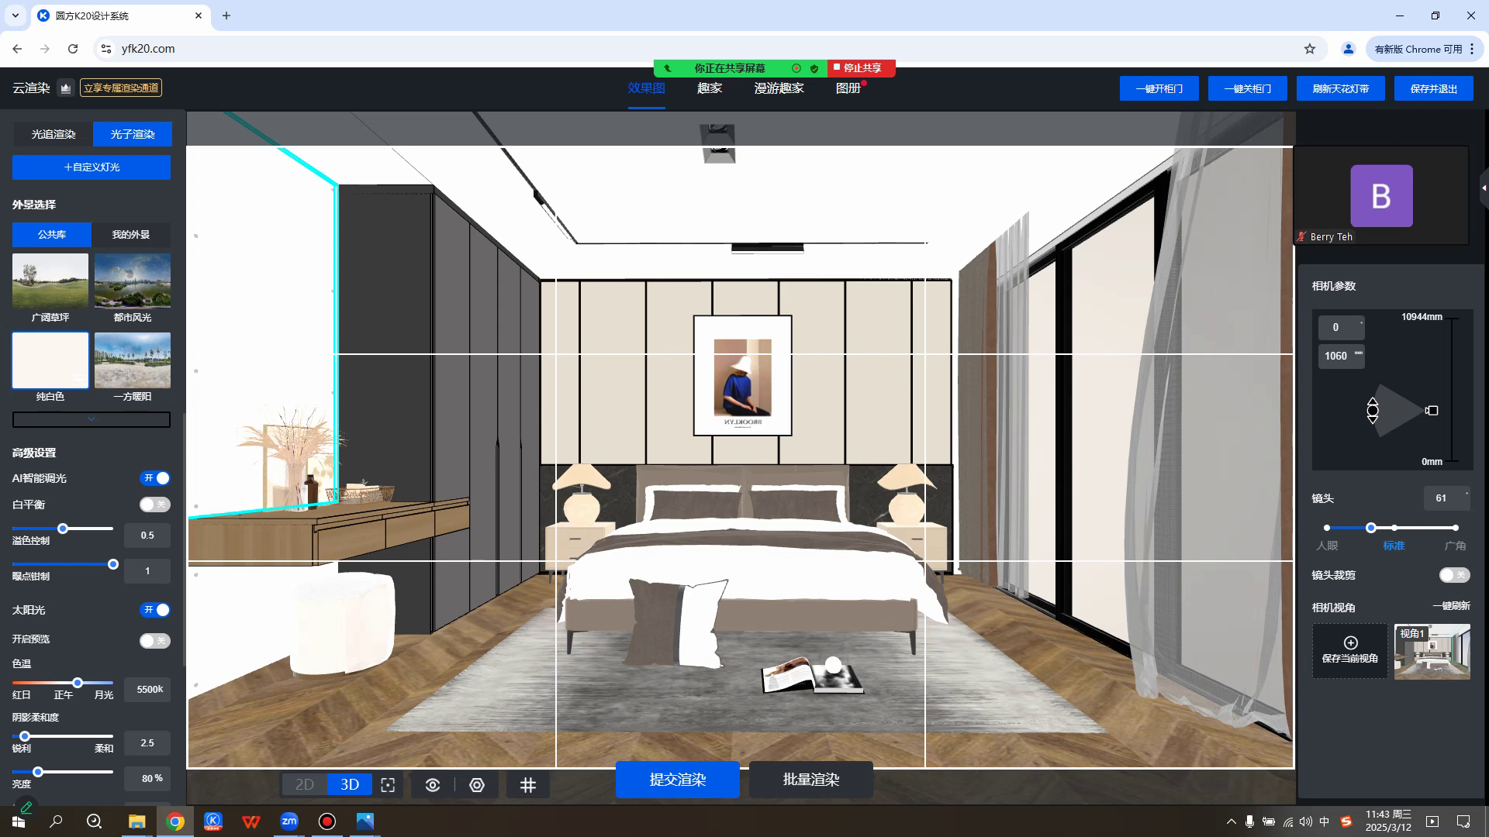
scroll(91, 466, "up", 10)
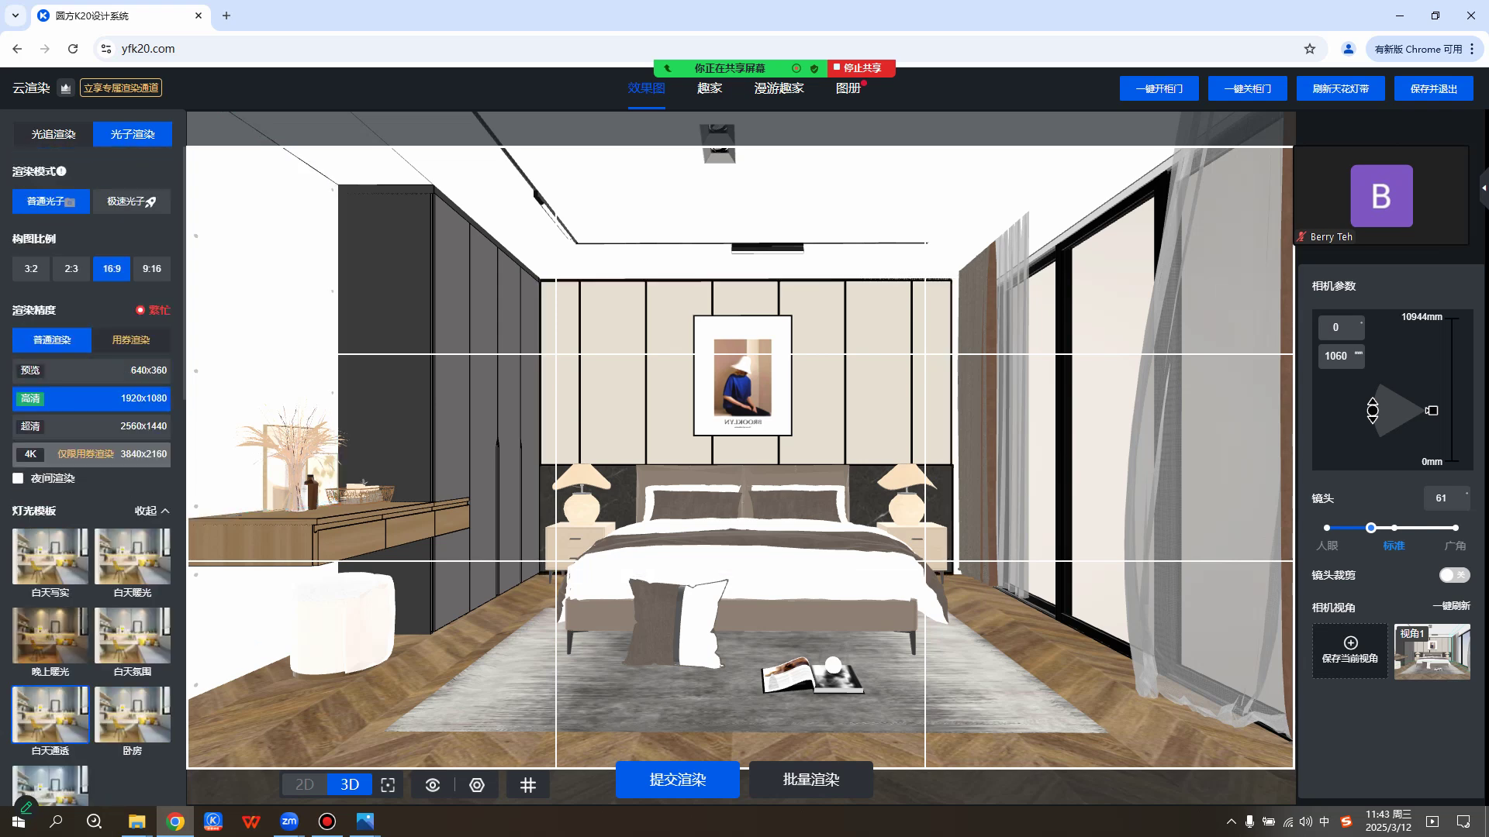
Open the render album (图册) and examine the finished 4K bedroom render at enlarged size.
left_click(849, 88)
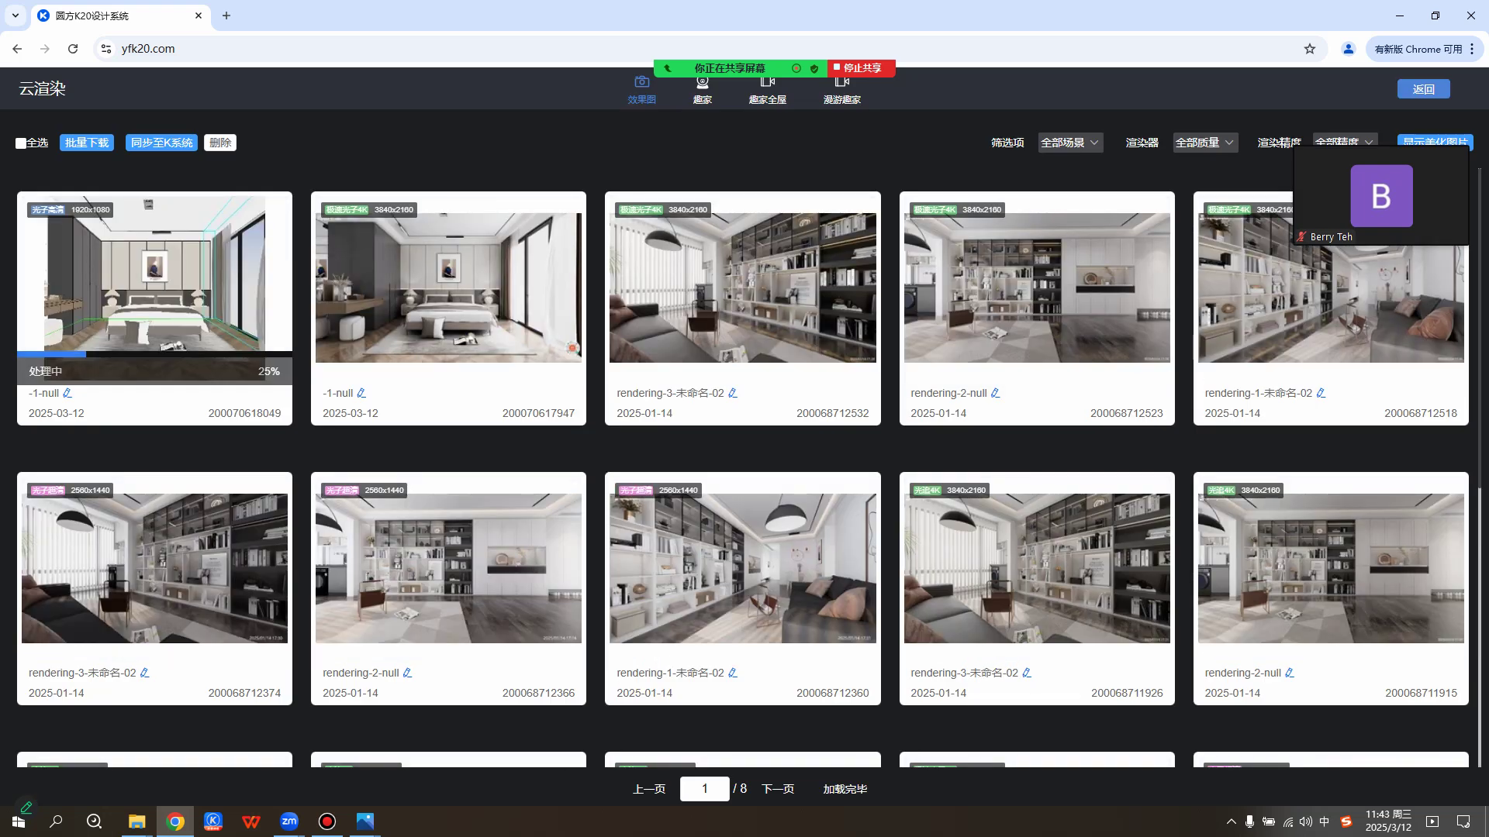
left_click(448, 287)
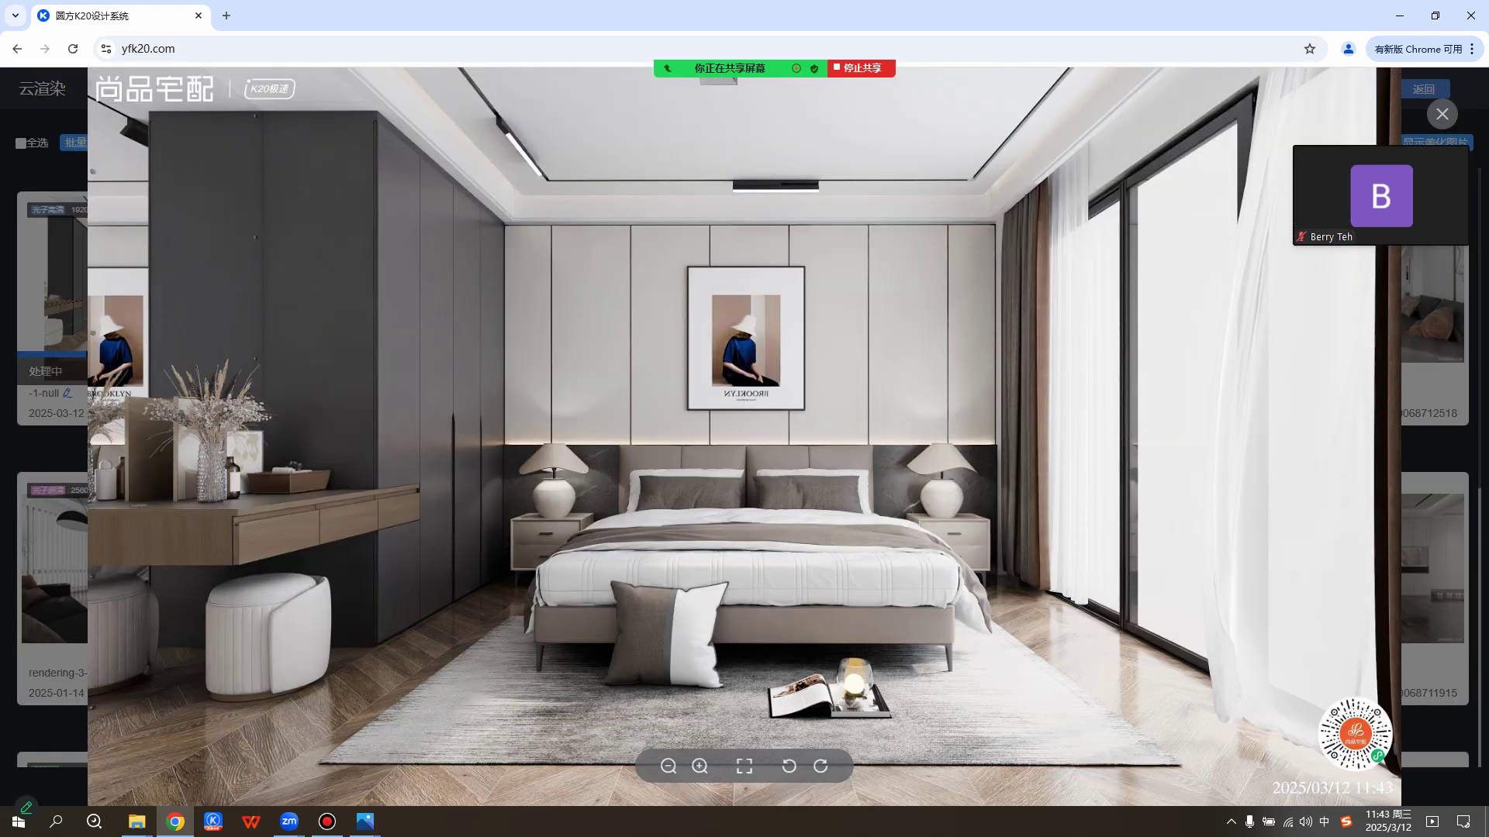
scroll(744, 436, "down", 12)
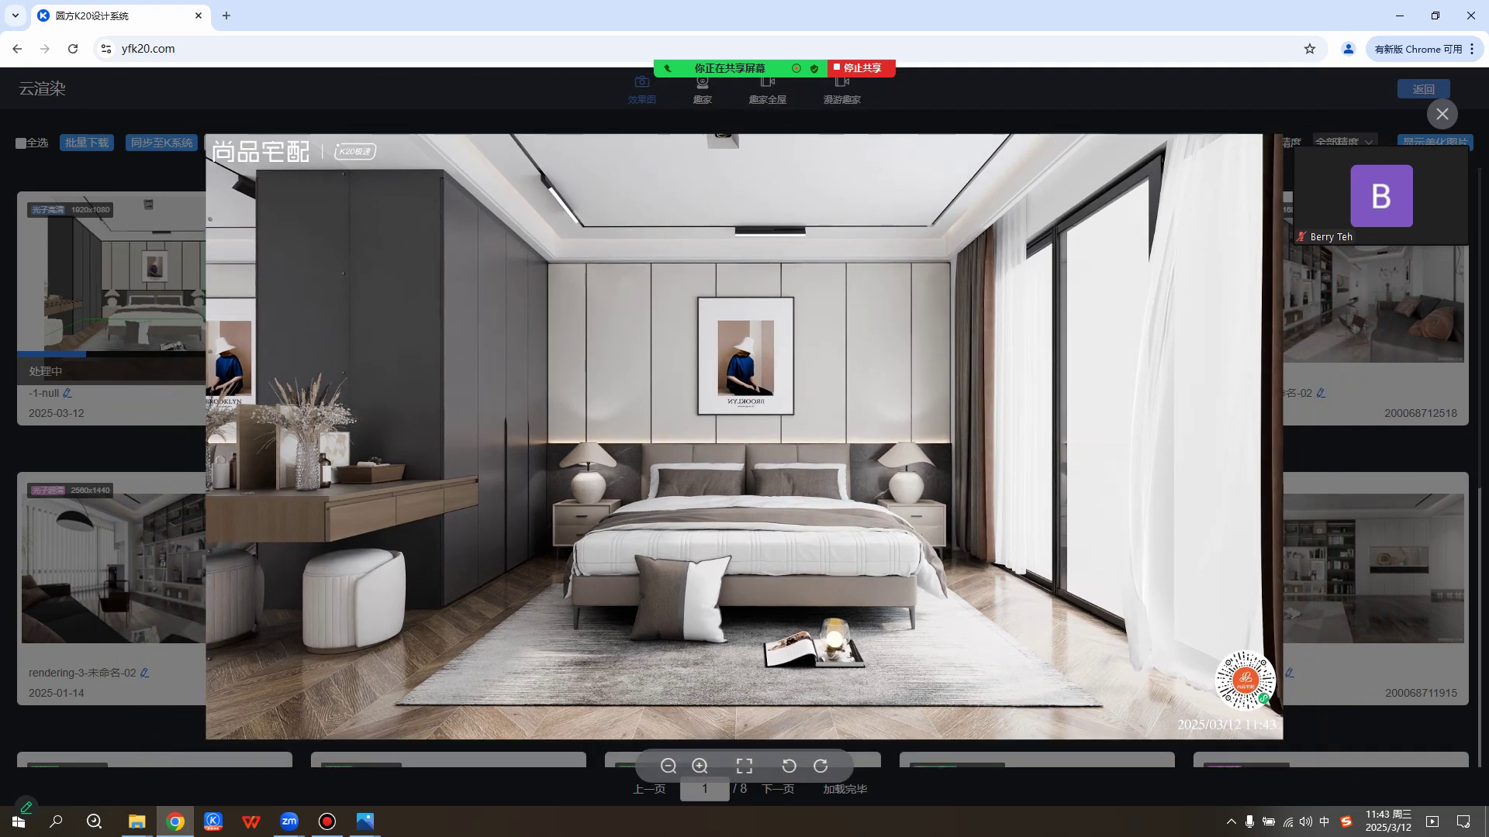
scroll(744, 437, "up", 3)
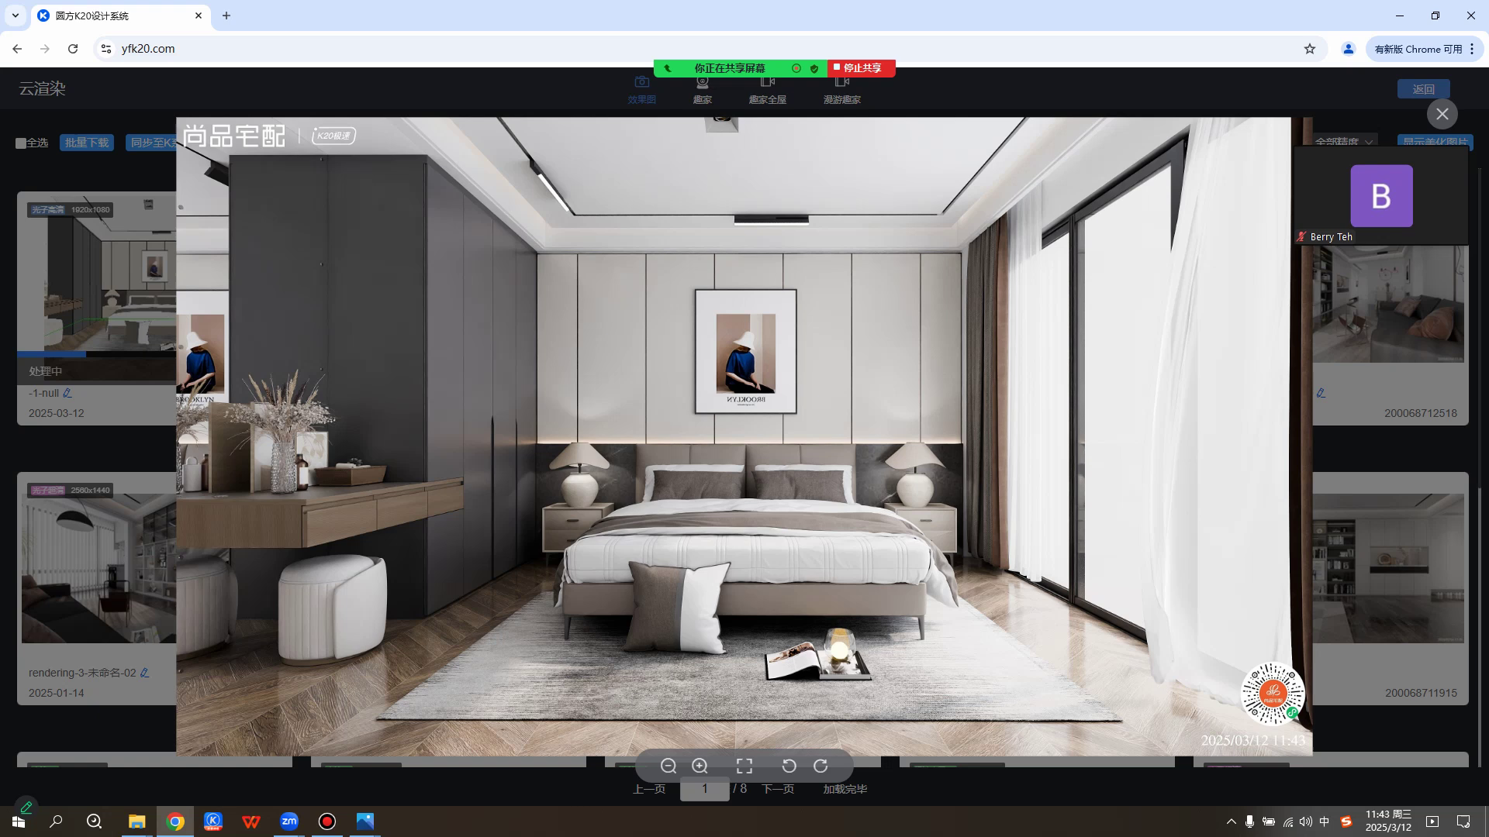
scroll(744, 437, "down", 2)
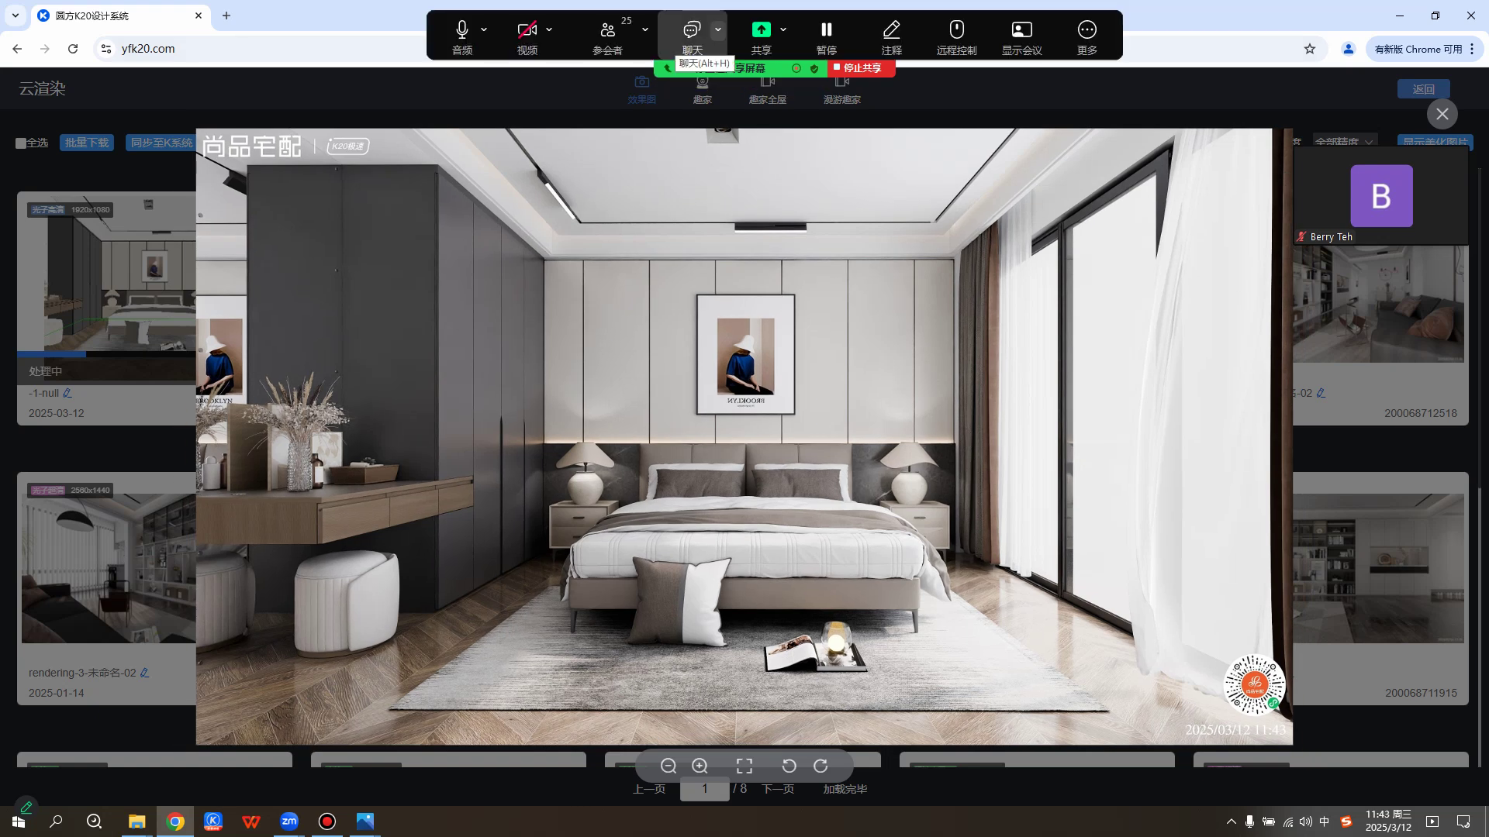
Open the Zoom meeting chat and place it beside the enlarged bedroom render.
left_click(692, 35)
left_click_drag(869, 97, 1296, 143)
left_click_drag(915, 372, 822, 374)
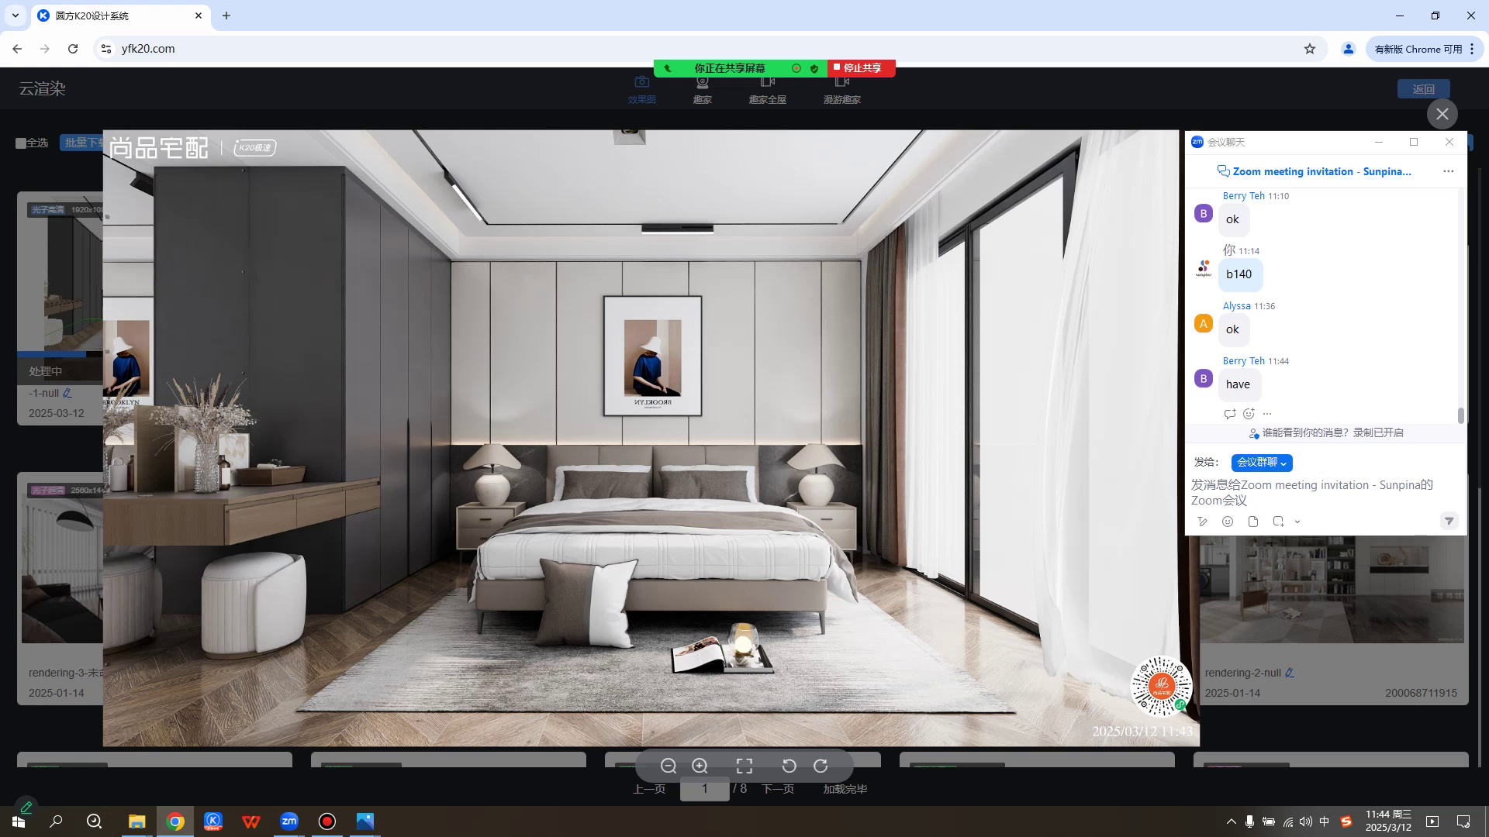
left_click_drag(1311, 143, 1312, 142)
Close the enlarged view and save the finished 4K bedroom render to the Desktop as a JPG.
left_click(1442, 114)
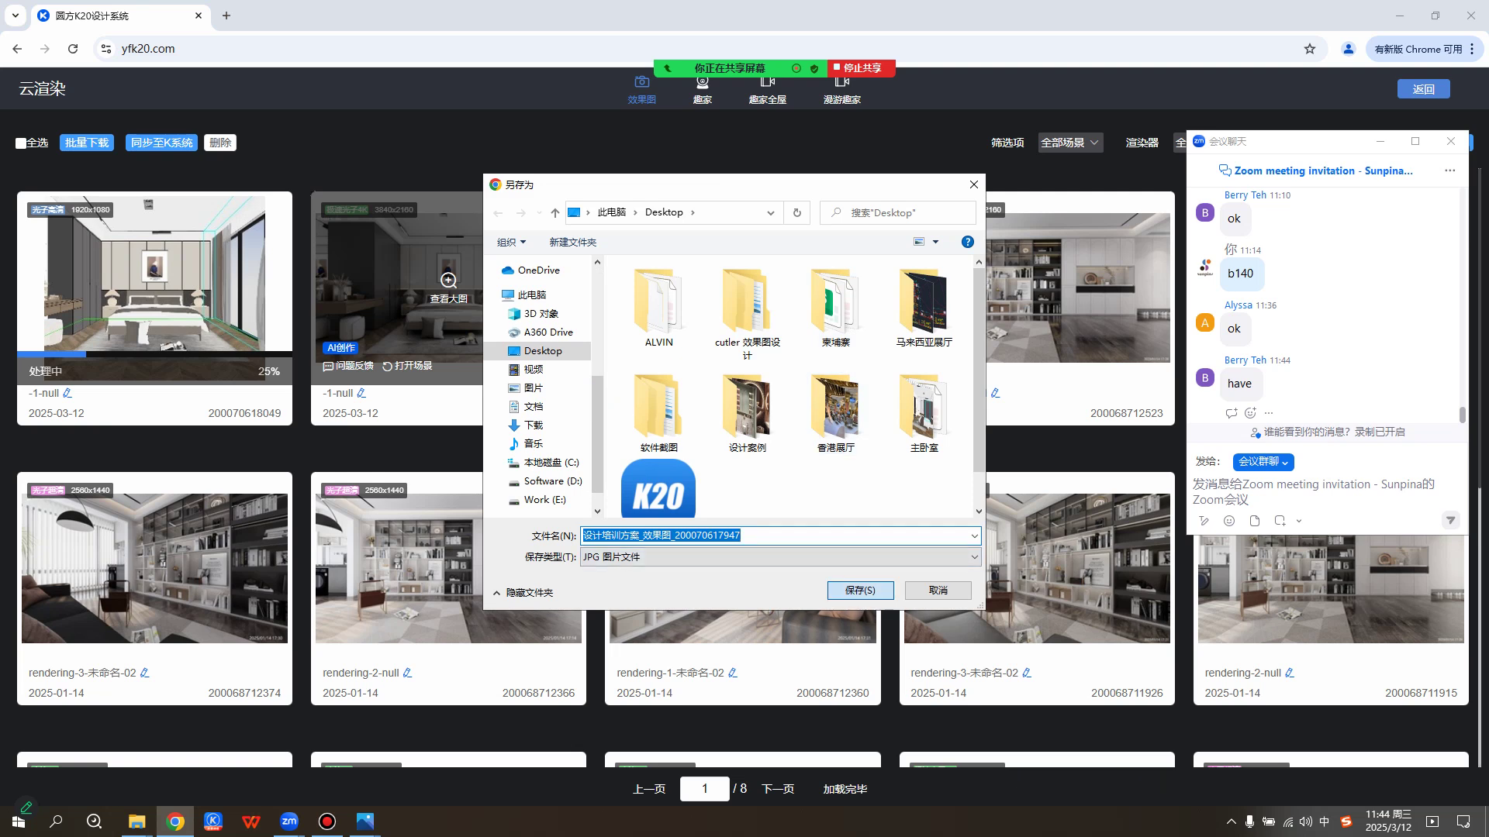
left_click(860, 590)
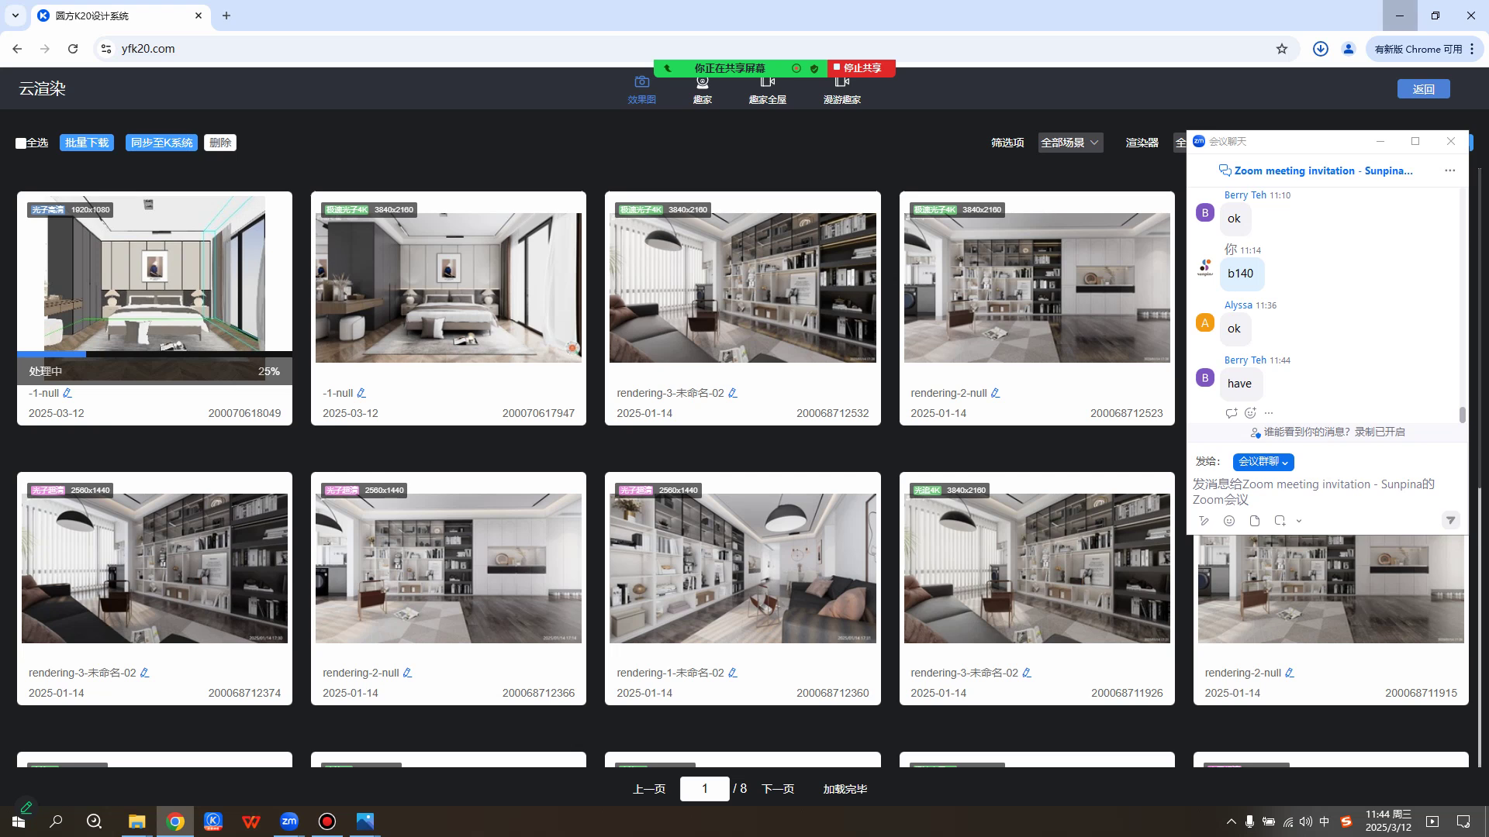
Clear the open windows off the desktop and send the saved bedroom render image to the meeting group chat.
left_click(1399, 15)
left_click_drag(775, 96, 639, 128)
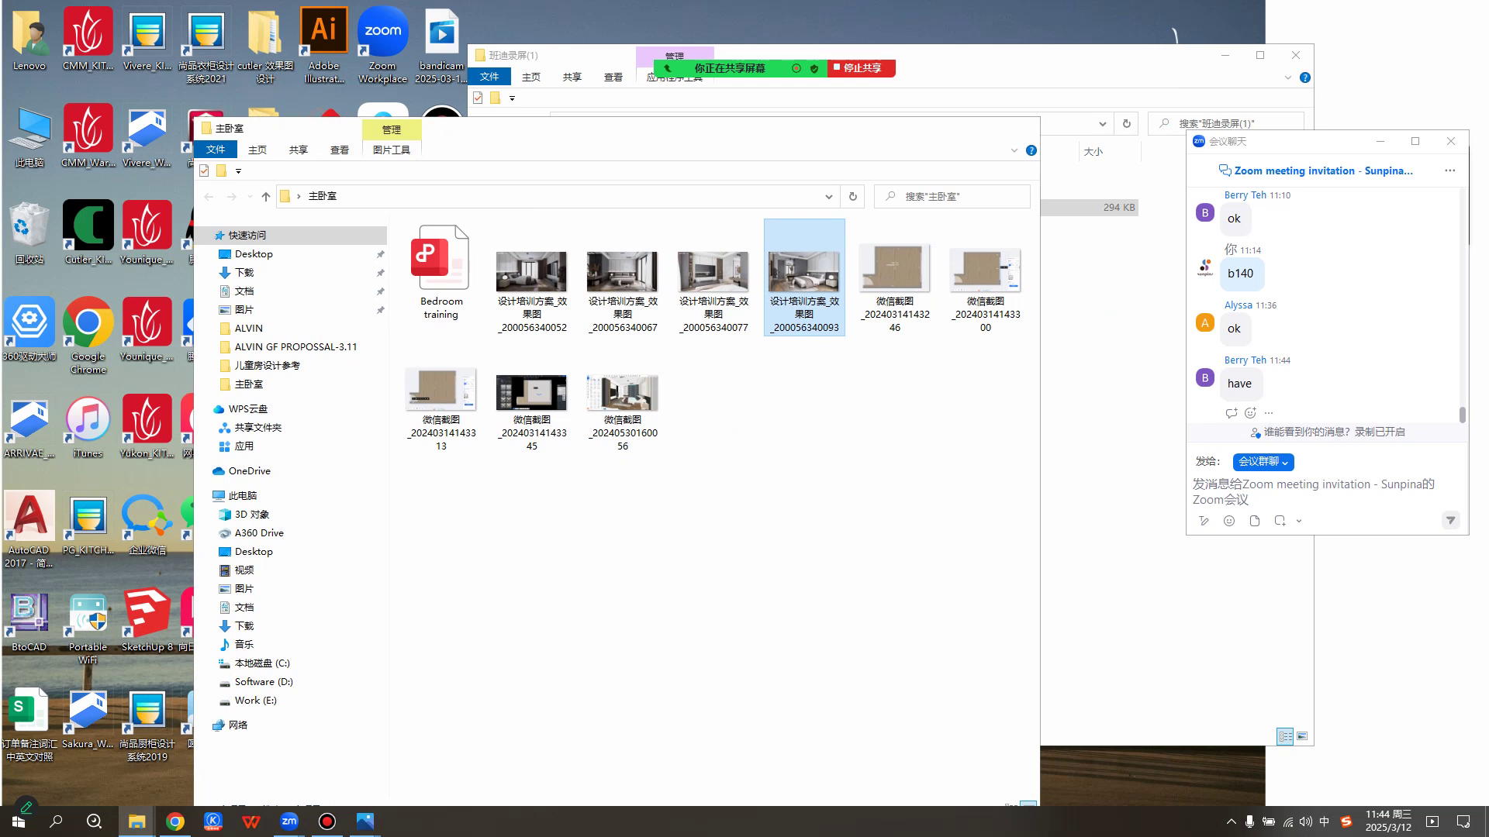
left_click(951, 129)
left_click(1225, 55)
left_click(1280, 493)
key("ctrl+v")
key("Return")
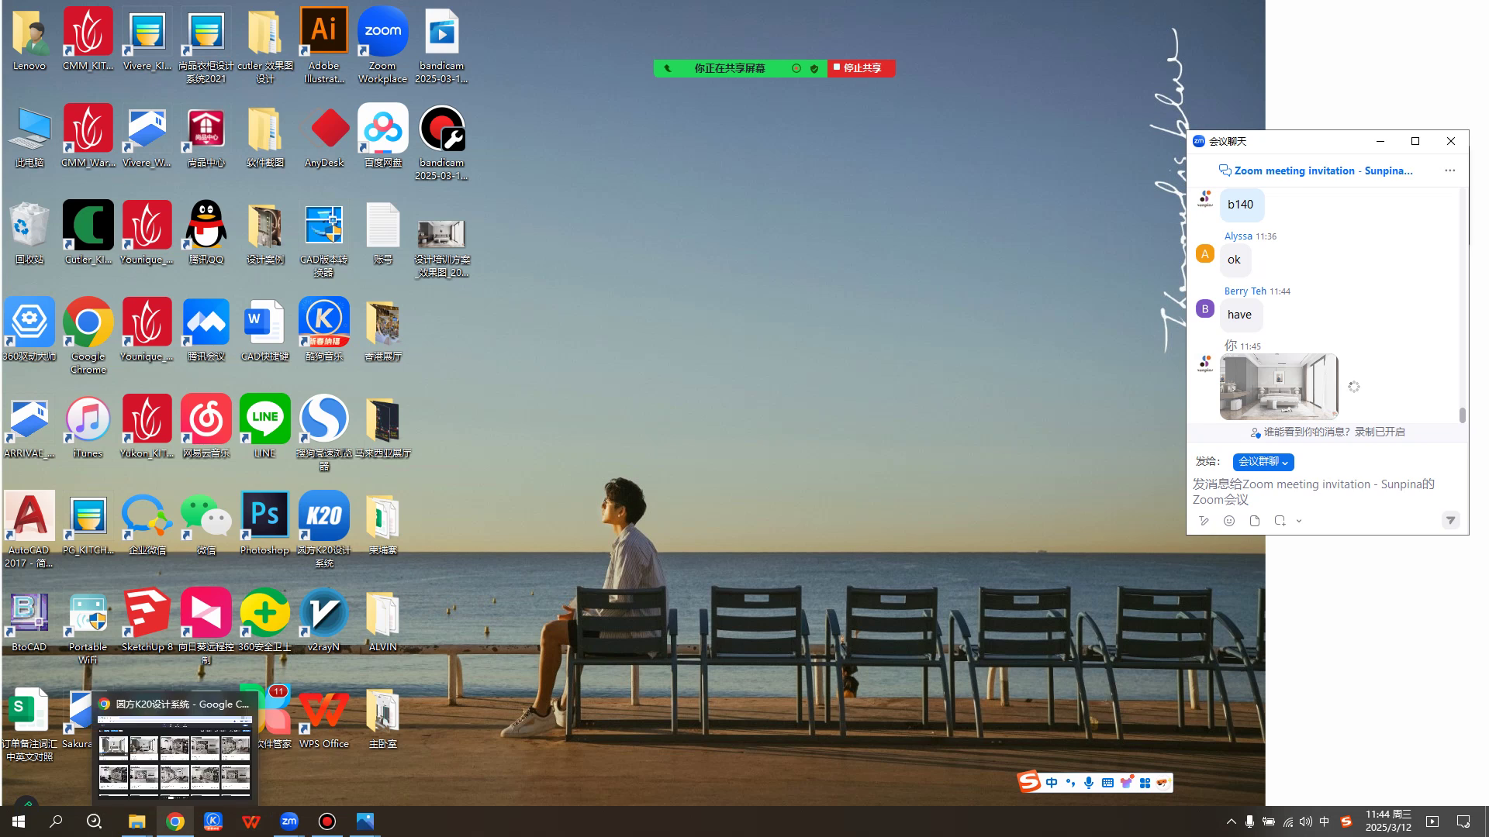
Return to the render album in Chrome and view the 4K bedroom render enlarged once more.
left_click(175, 822)
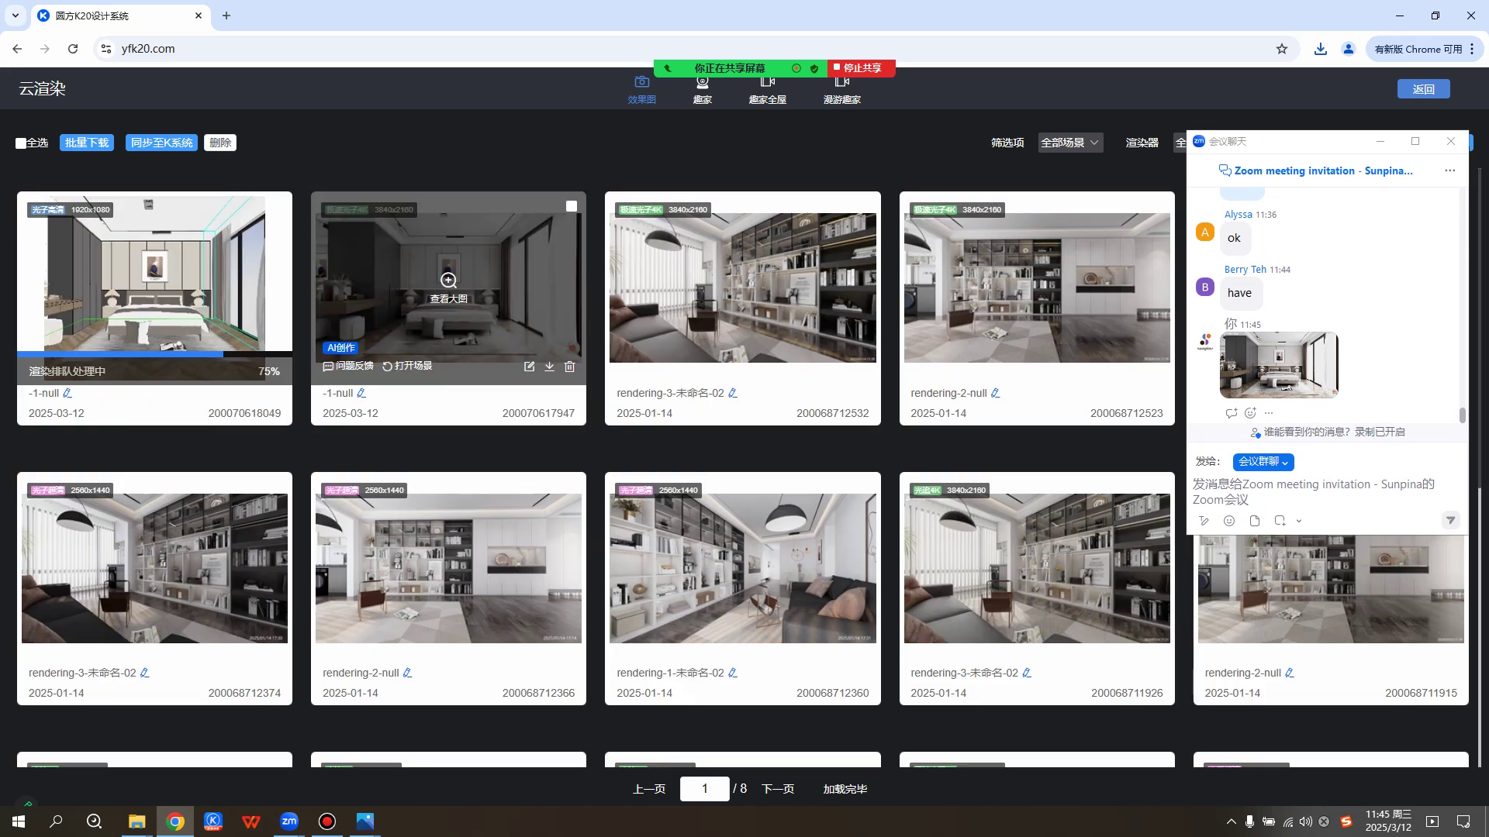
left_click(448, 285)
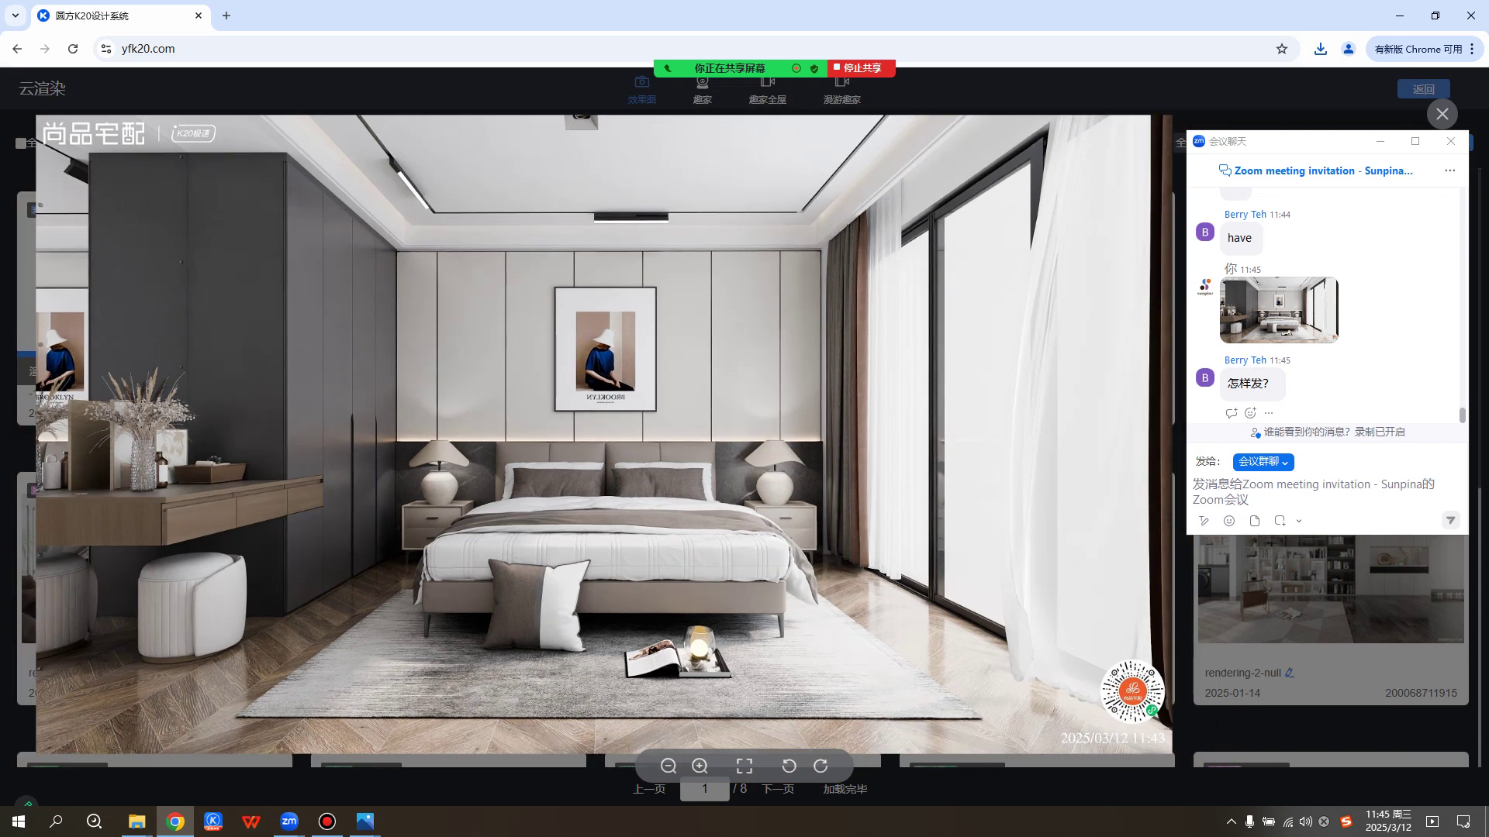
key("Escape")
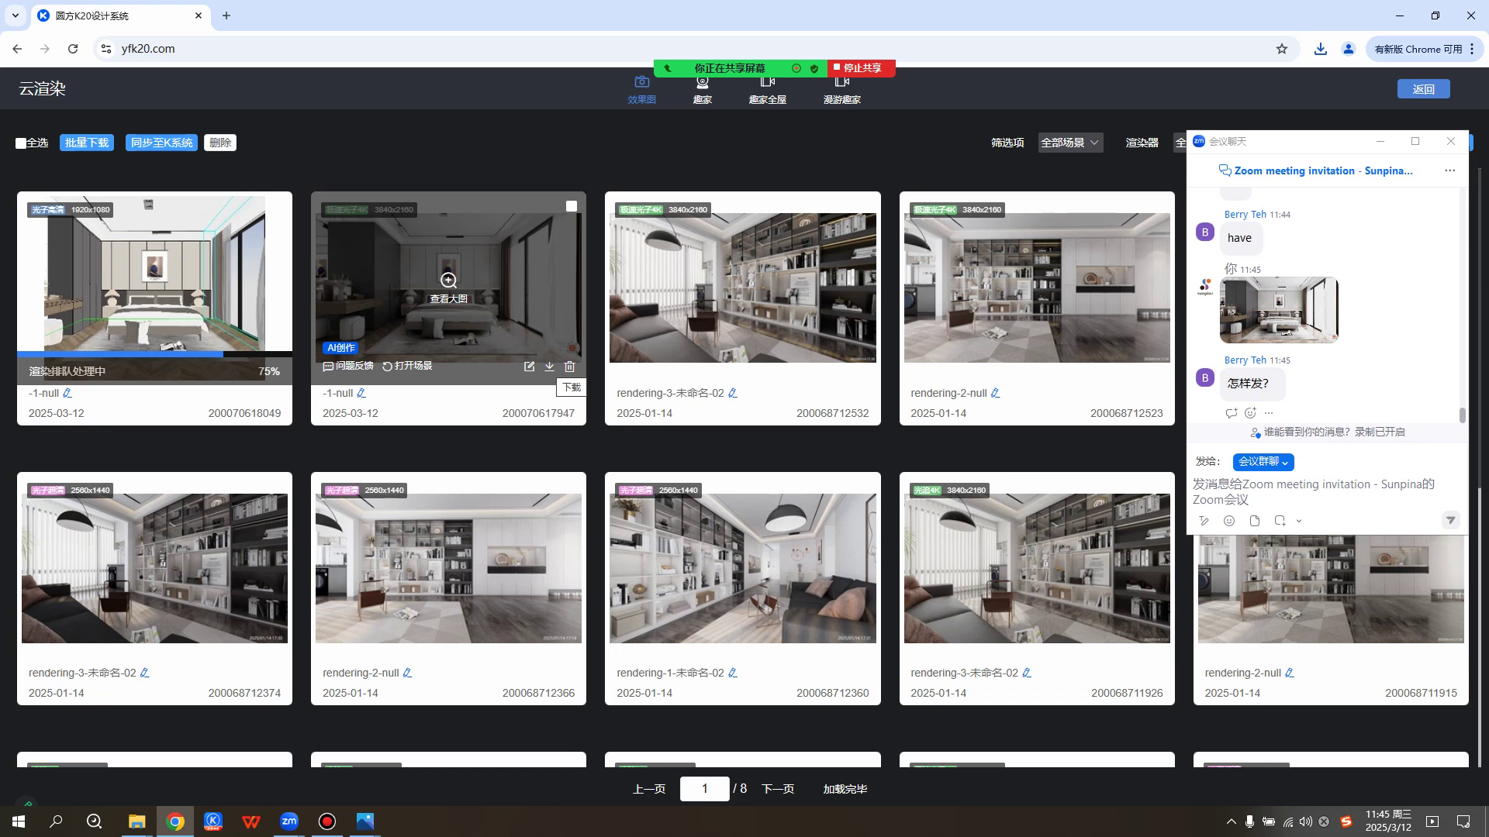
Enlarge the meeting chat window and view the bedroom render sent there at full size, closing the picture when done.
left_click_drag(1310, 142, 820, 170)
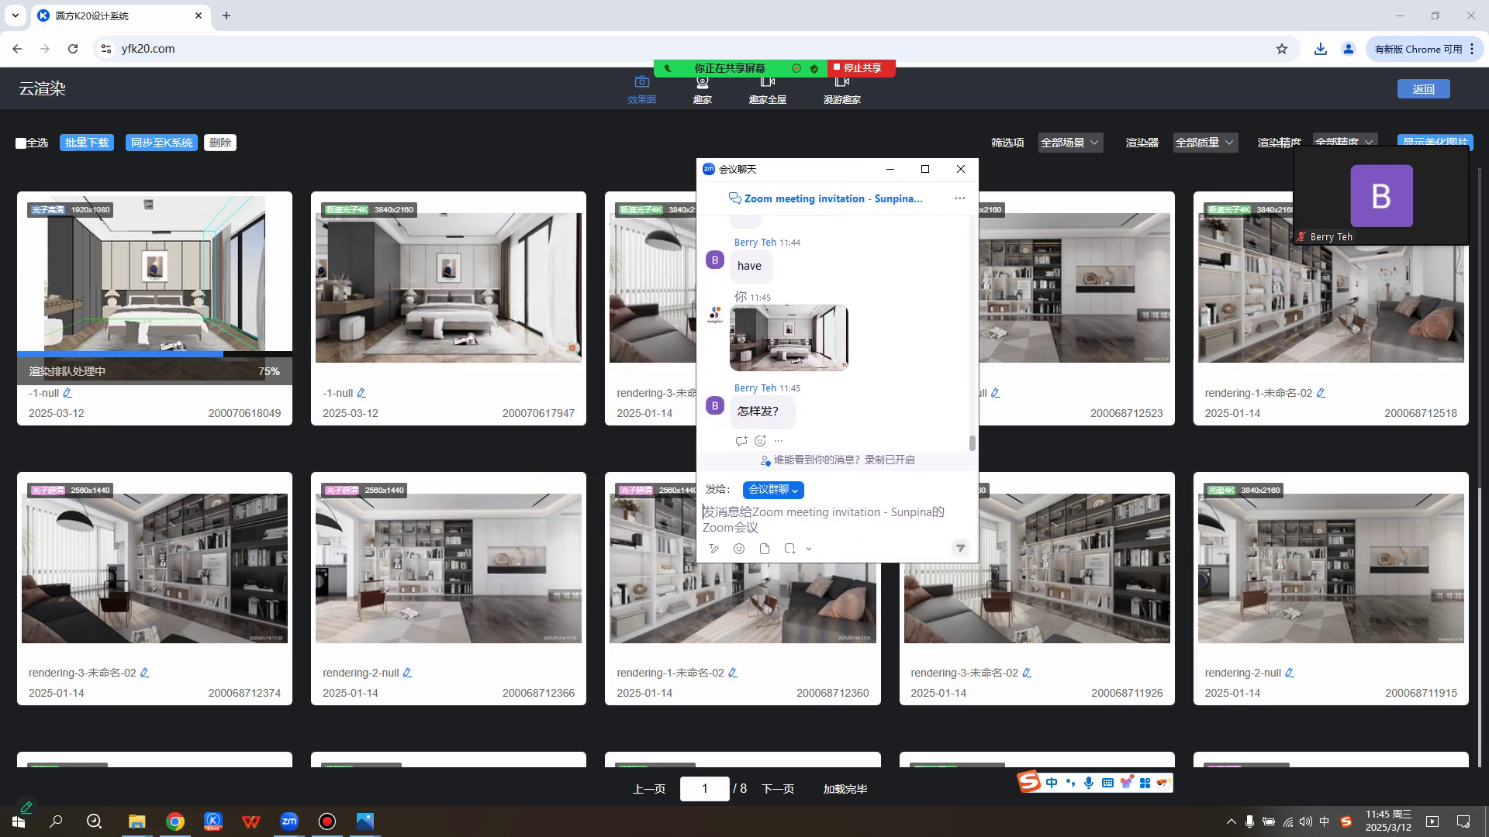
left_click_drag(977, 562, 1133, 626)
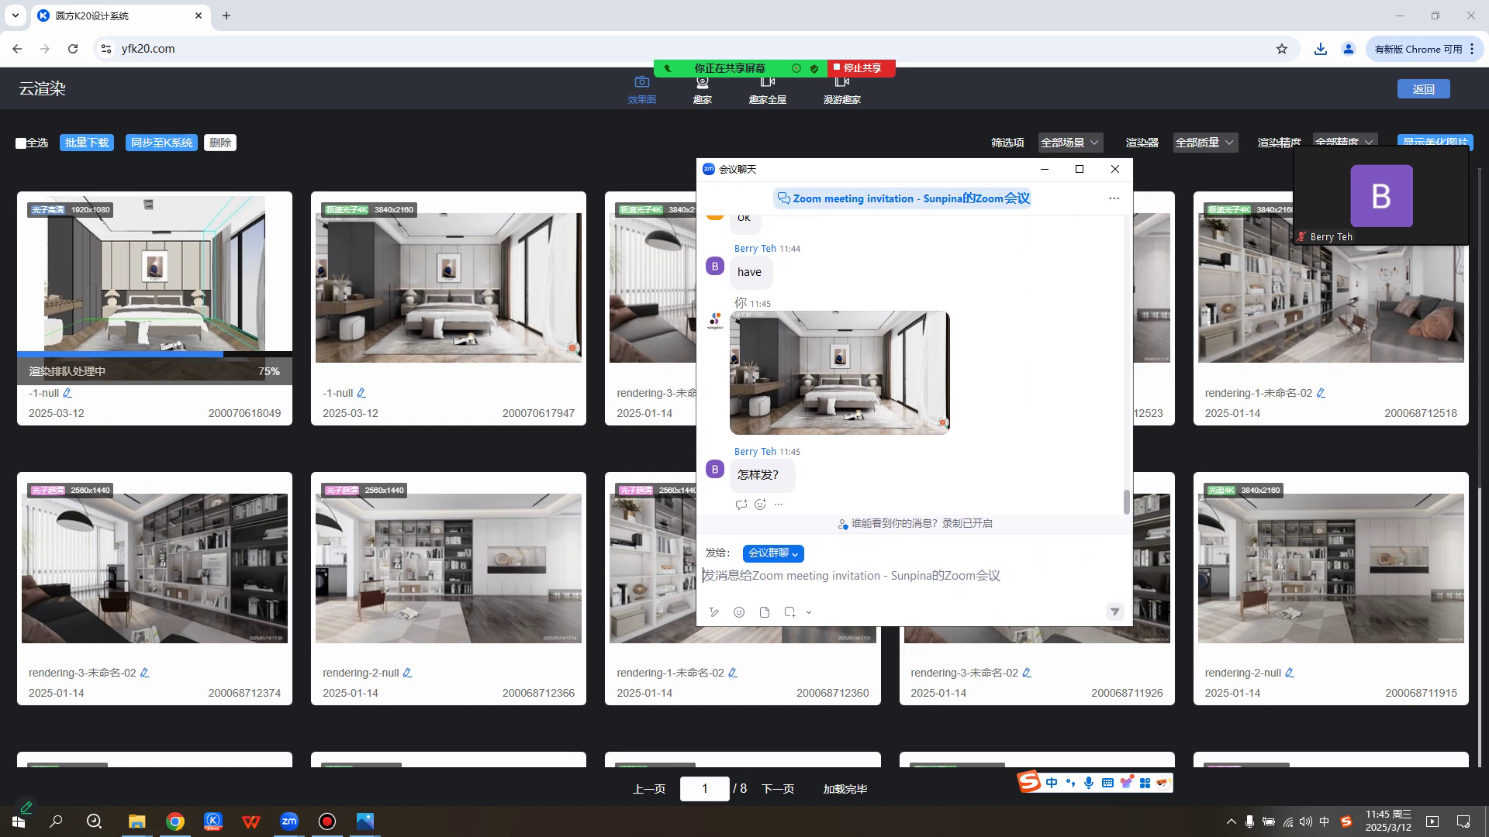
left_click_drag(924, 169, 935, 137)
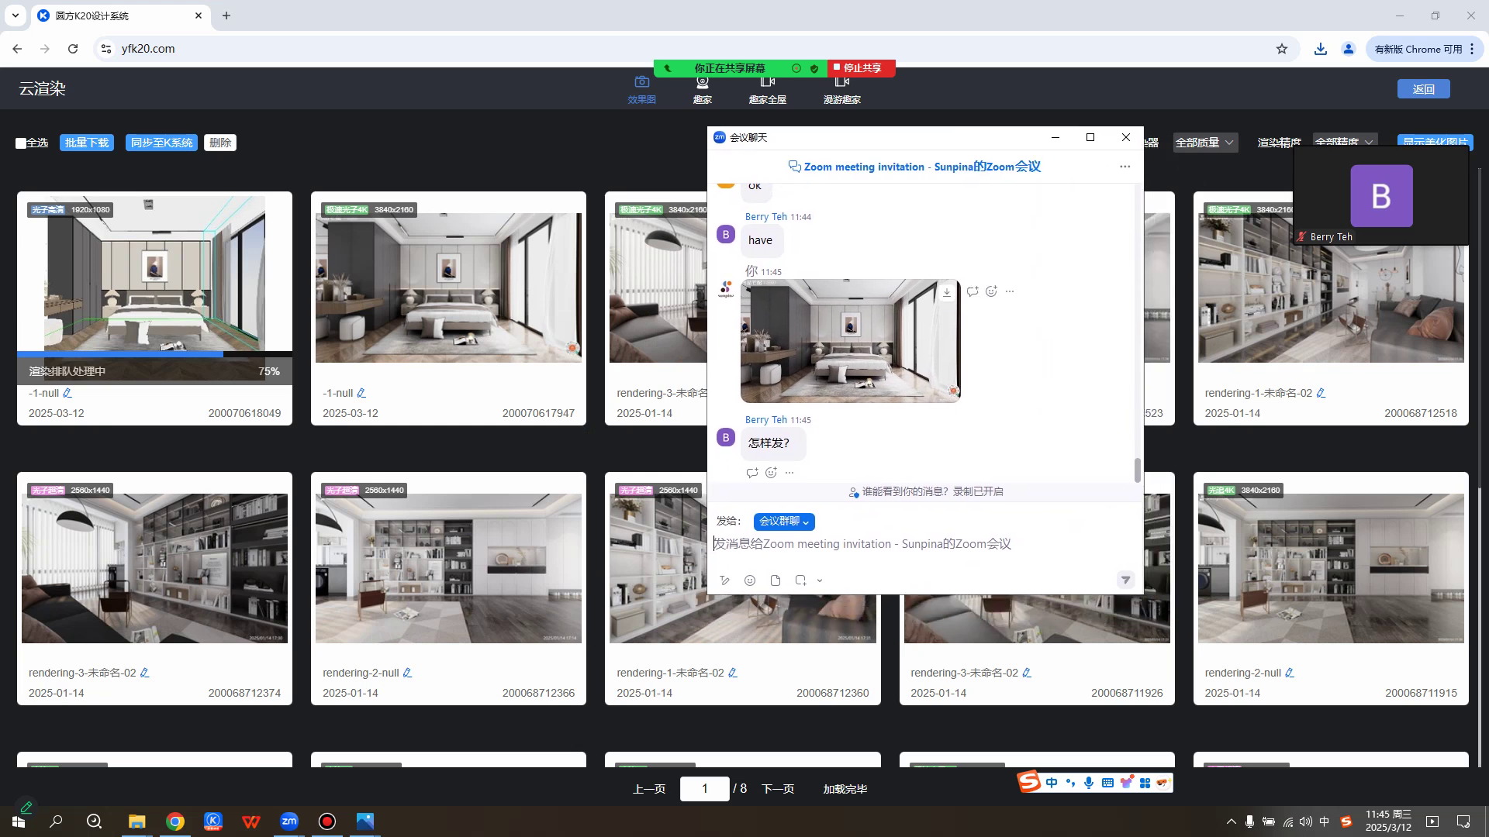
left_click(861, 341)
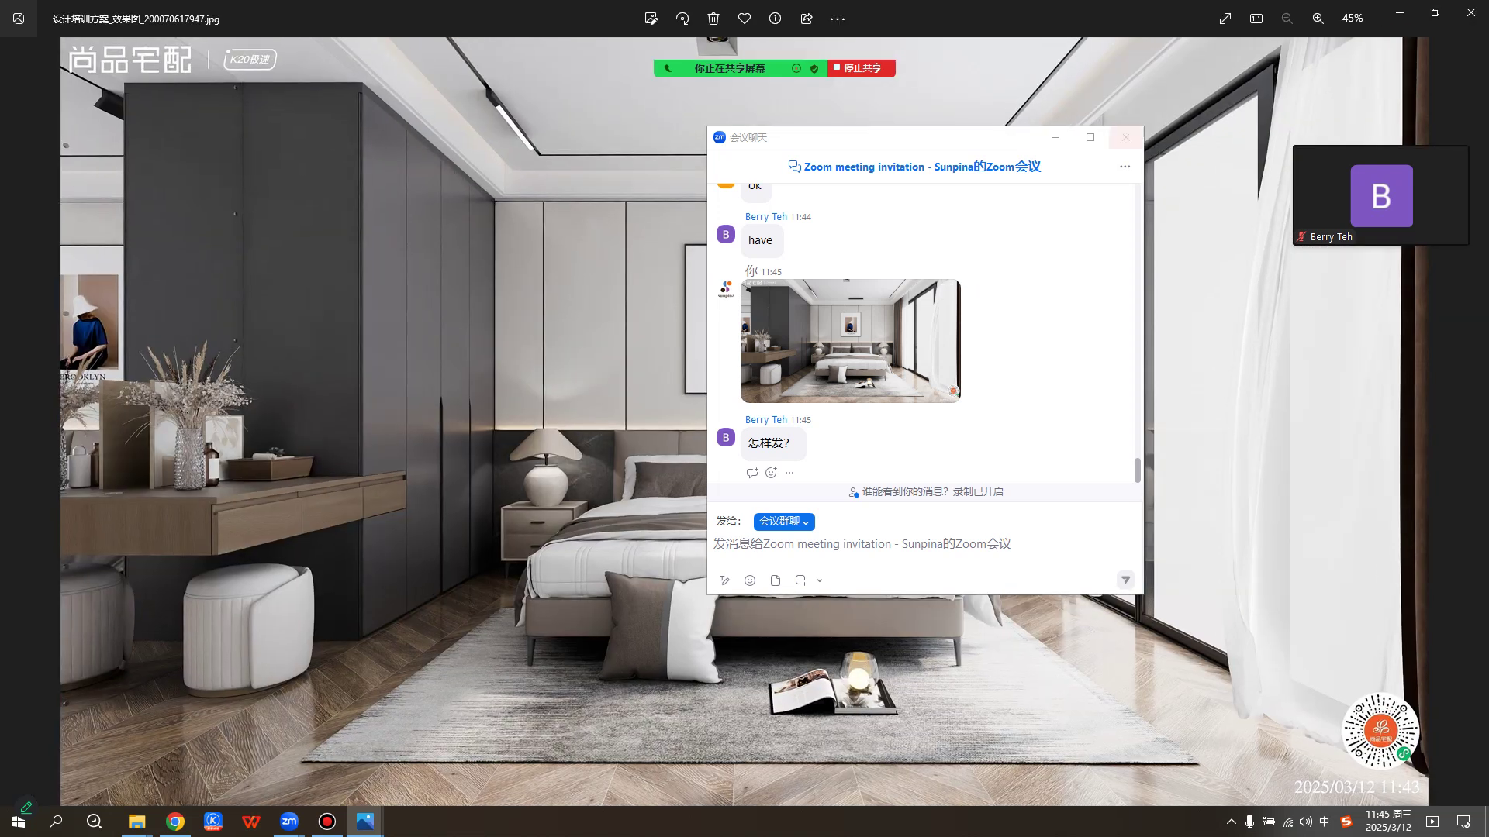
left_click(1471, 13)
left_click_drag(899, 138, 795, 170)
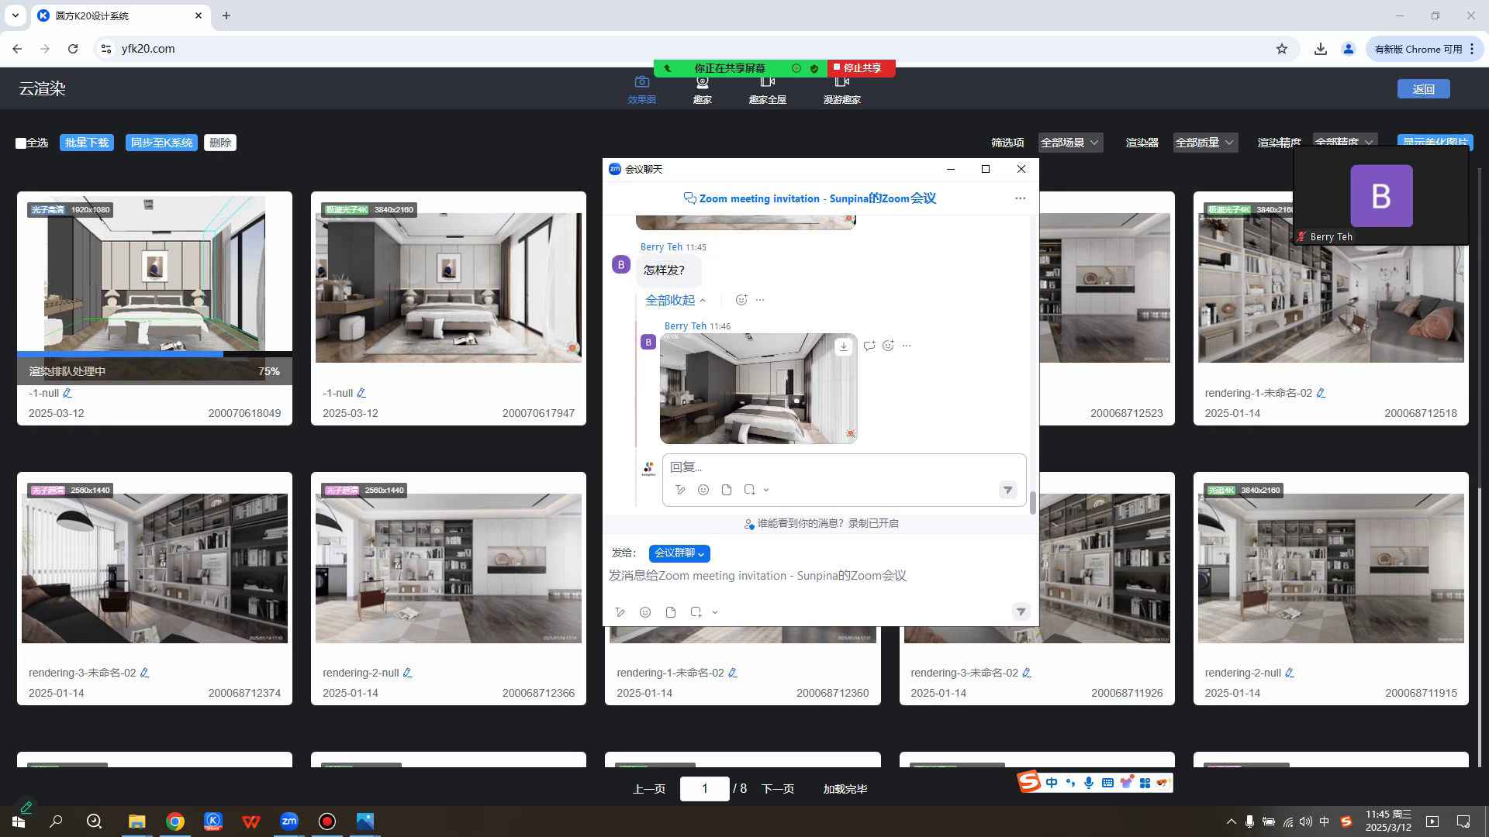
View the bedroom render a participant posted as a chat reply without the chat covering it, and close the picture.
left_click(758, 389)
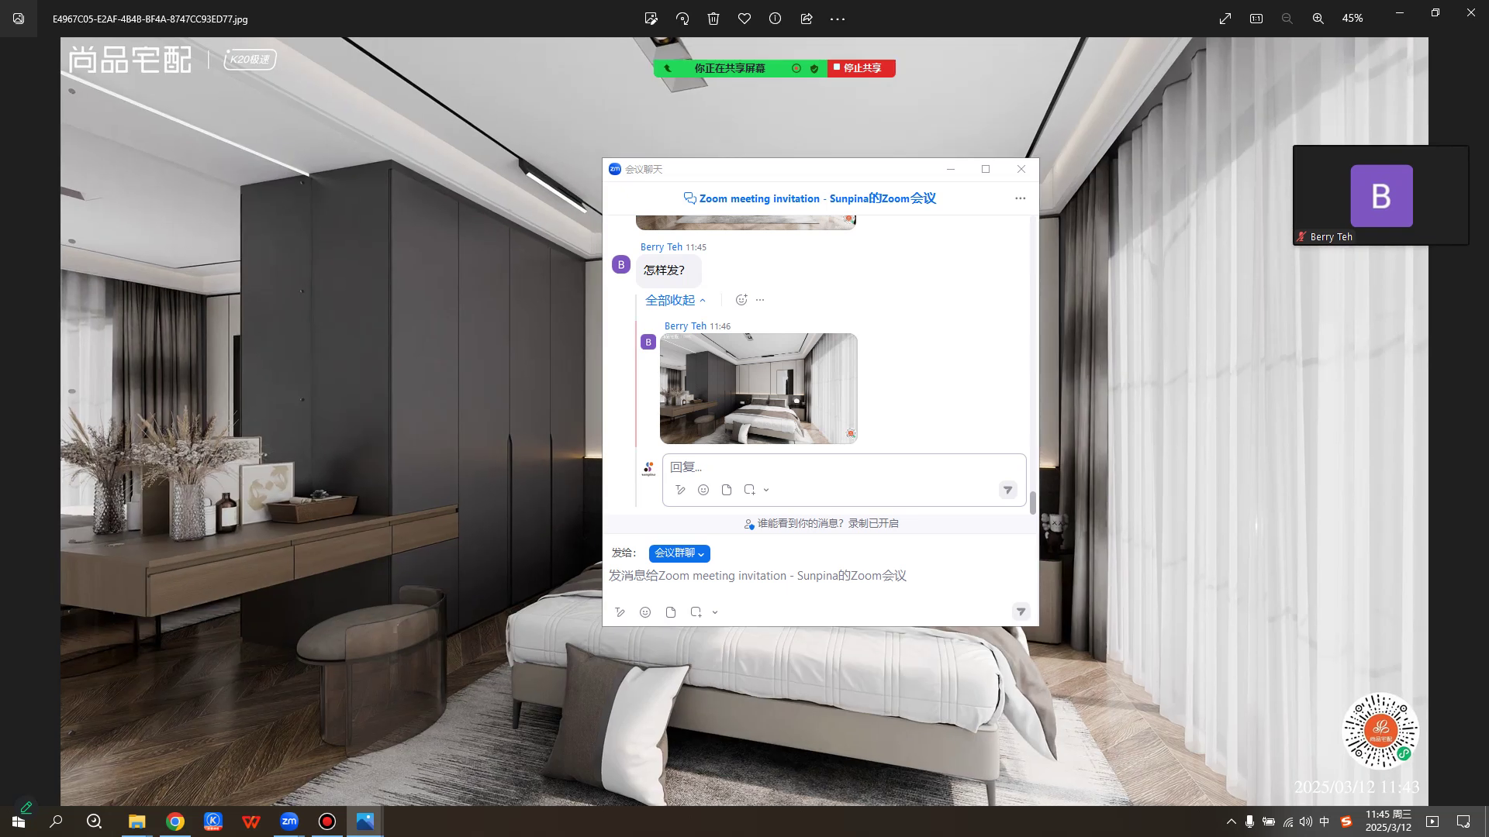
left_click(950, 169)
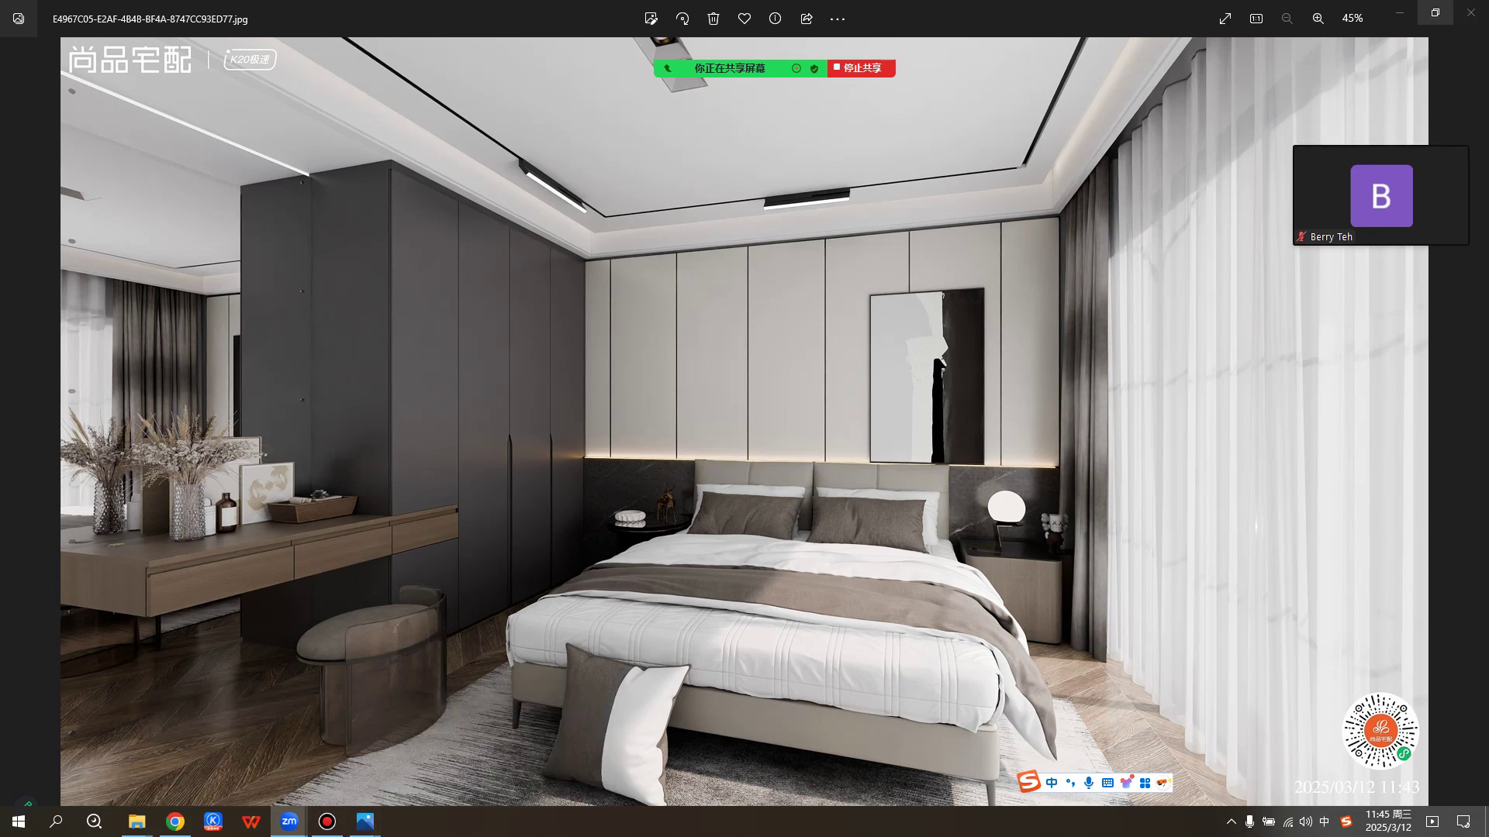
left_click(1435, 12)
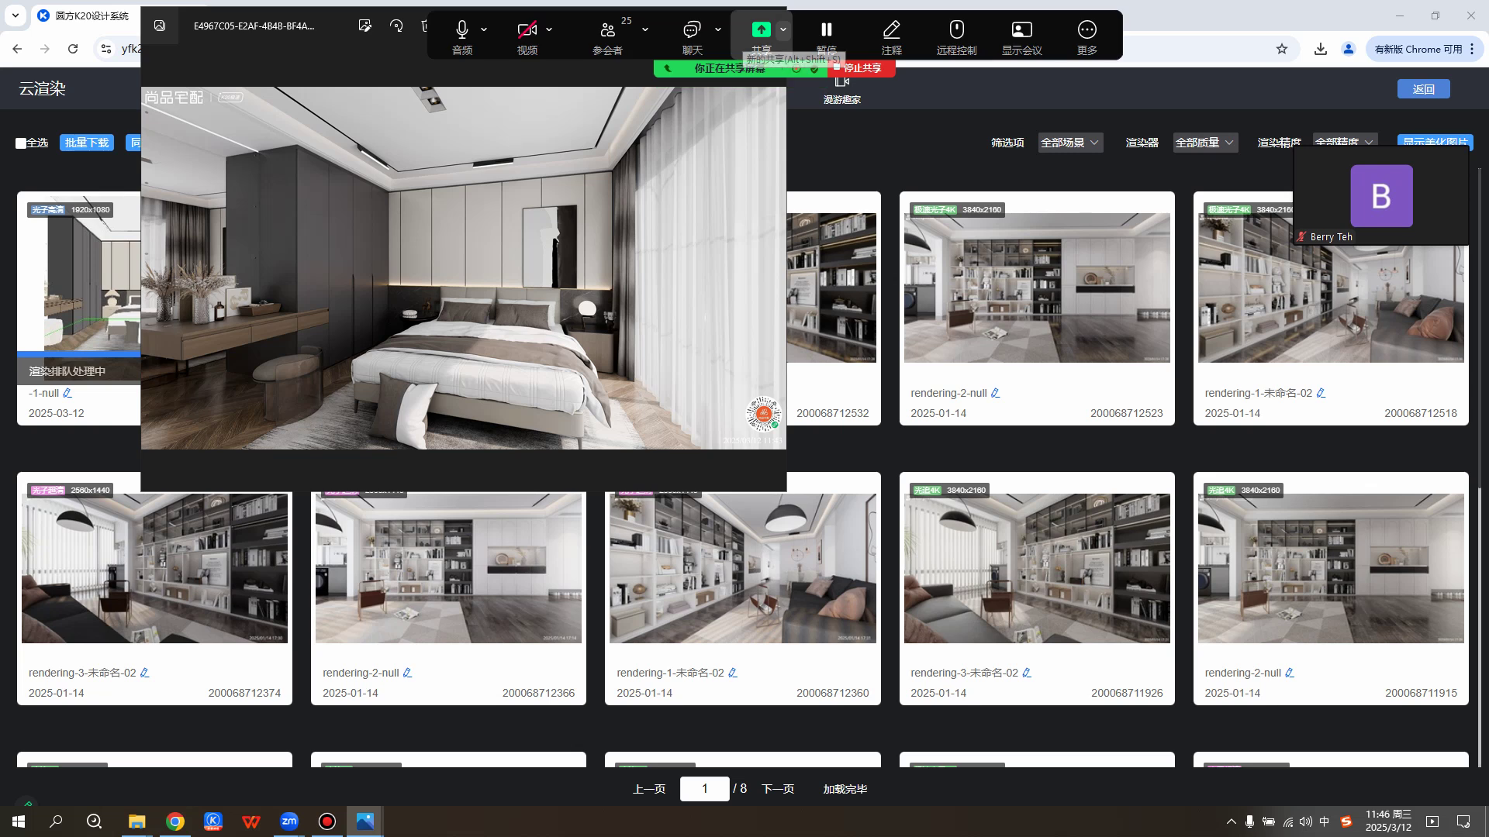
left_click_drag(551, 26, 546, 68)
left_click_drag(329, 68, 245, 116)
left_click(679, 110)
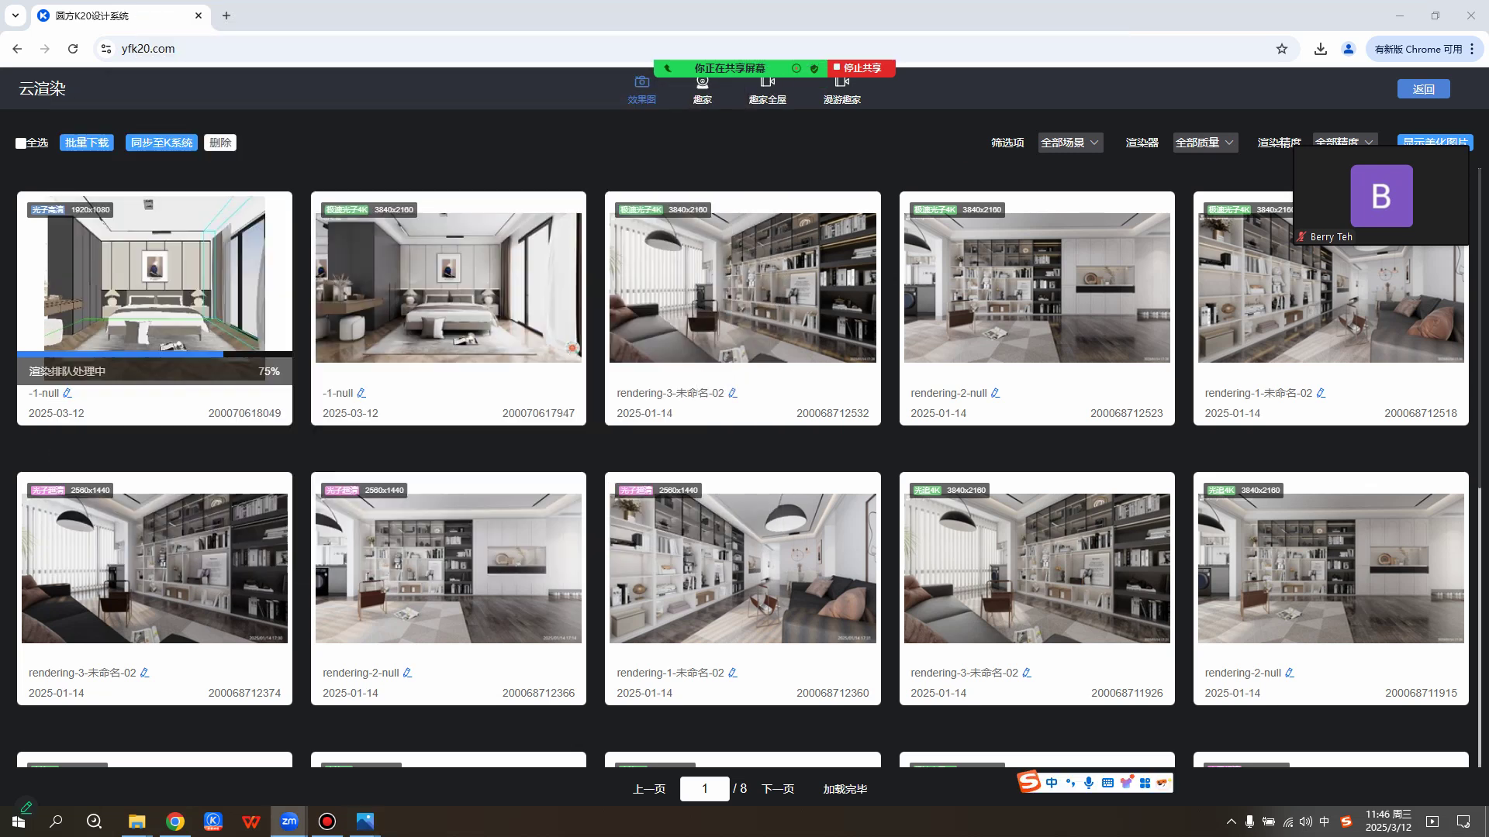
Reopen the meeting chat over a cleared desktop and view the participant's reply render maximized behind it.
mouse_move(288, 821)
mouse_move(684, 69)
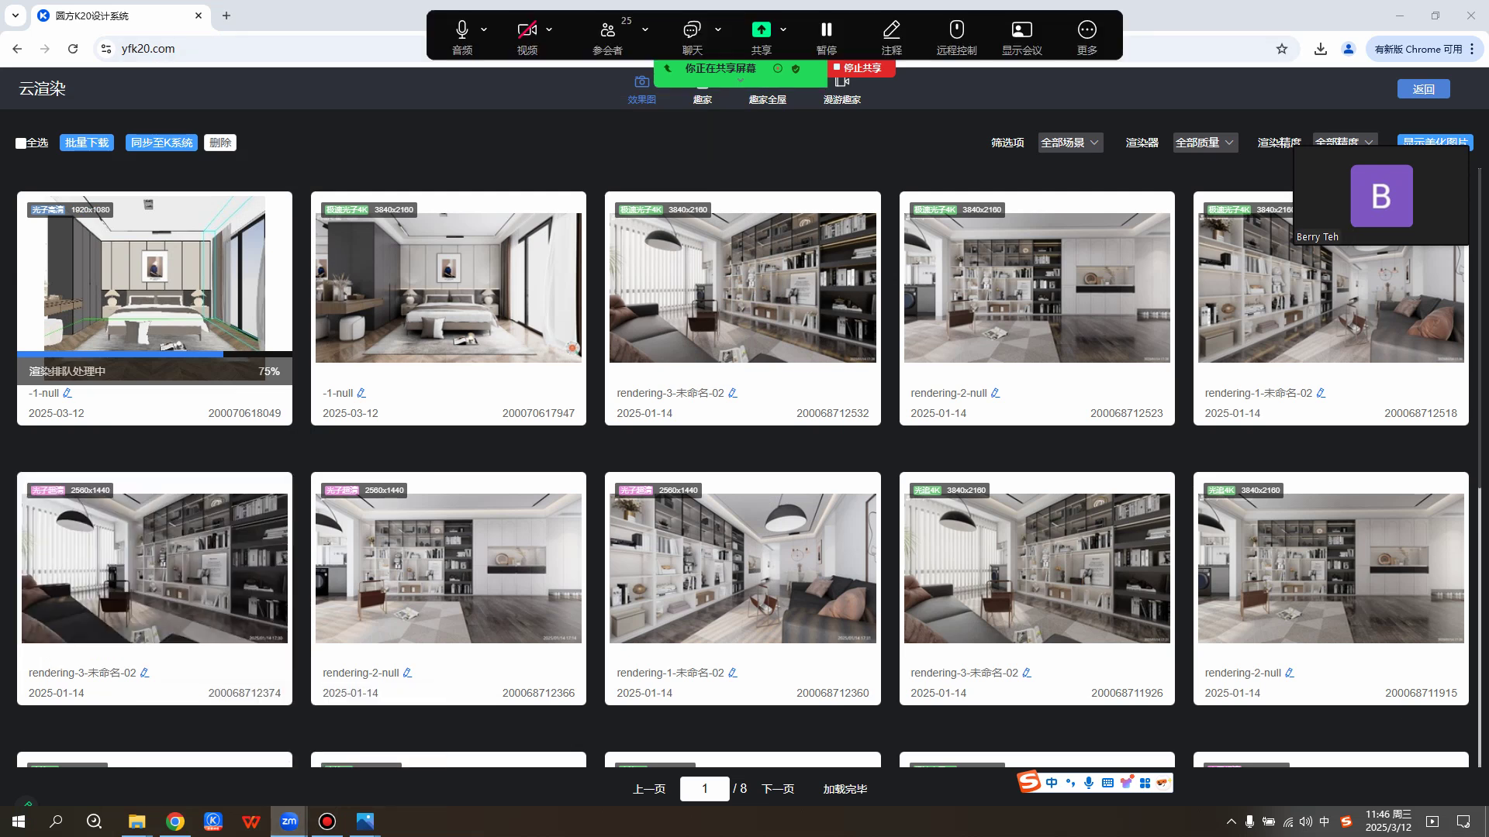
left_click(691, 31)
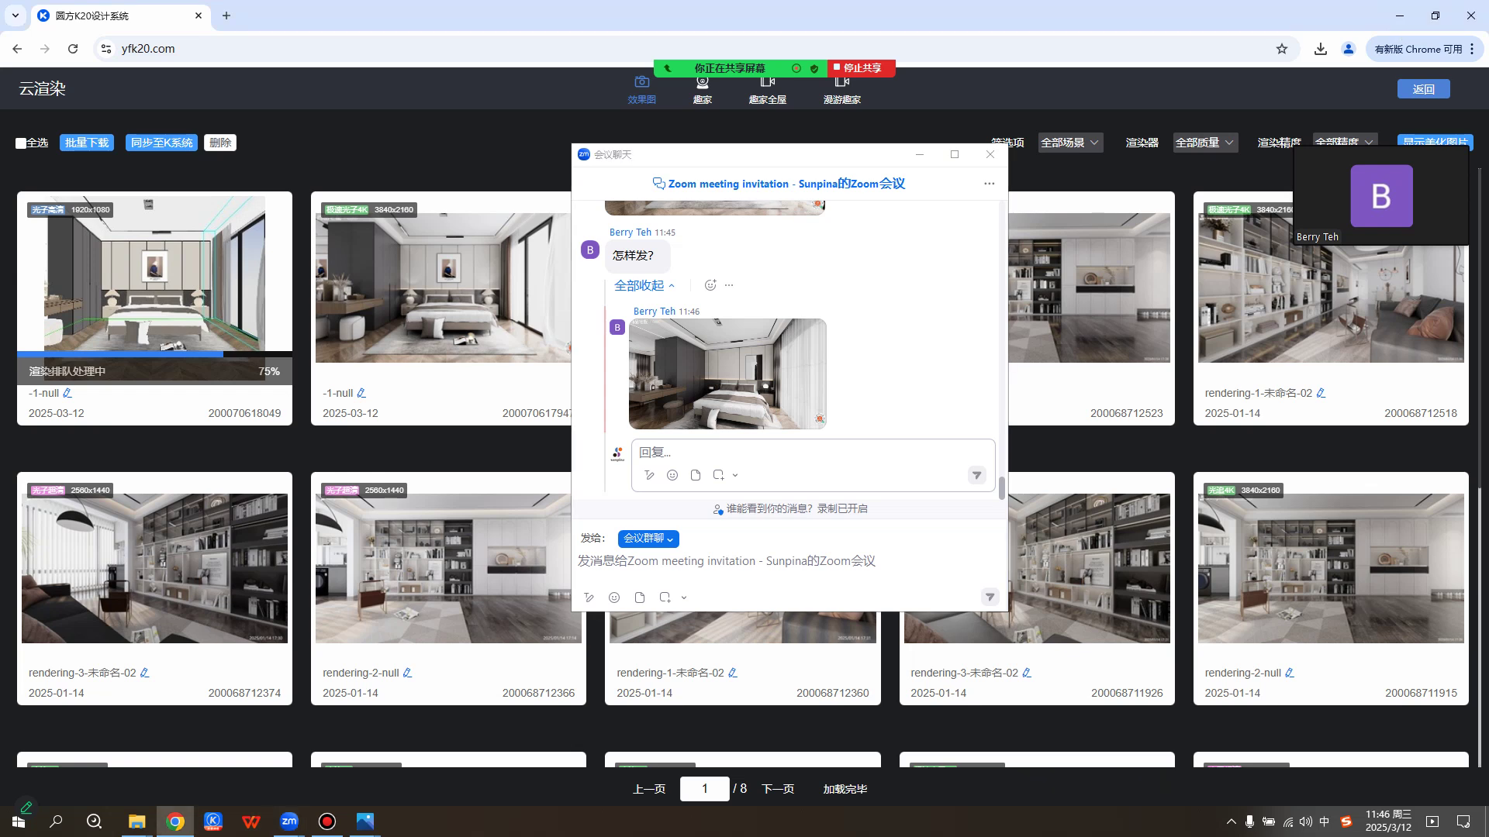
left_click(1400, 15)
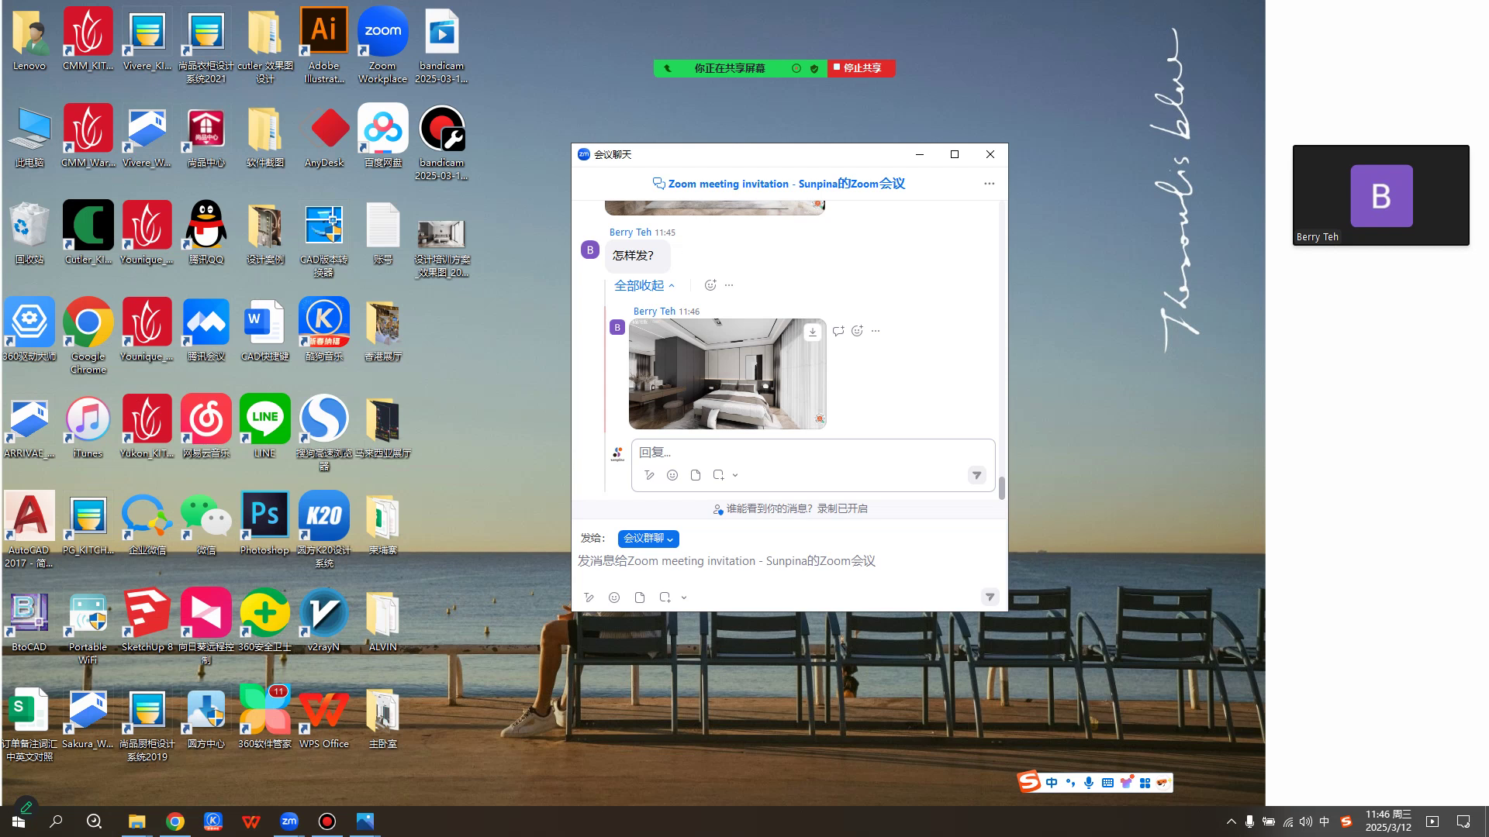
double_click(727, 374)
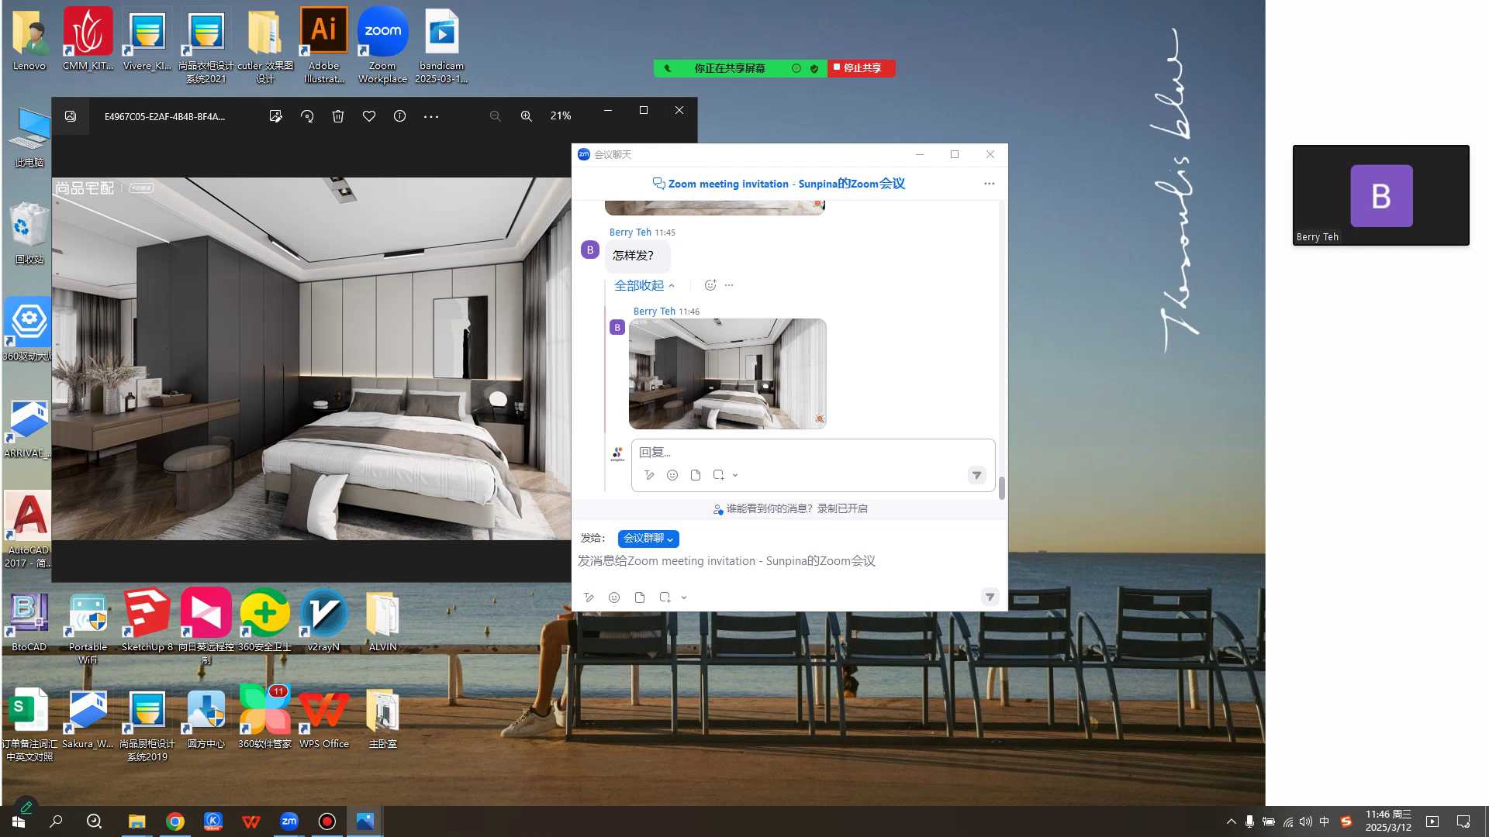
left_click(643, 111)
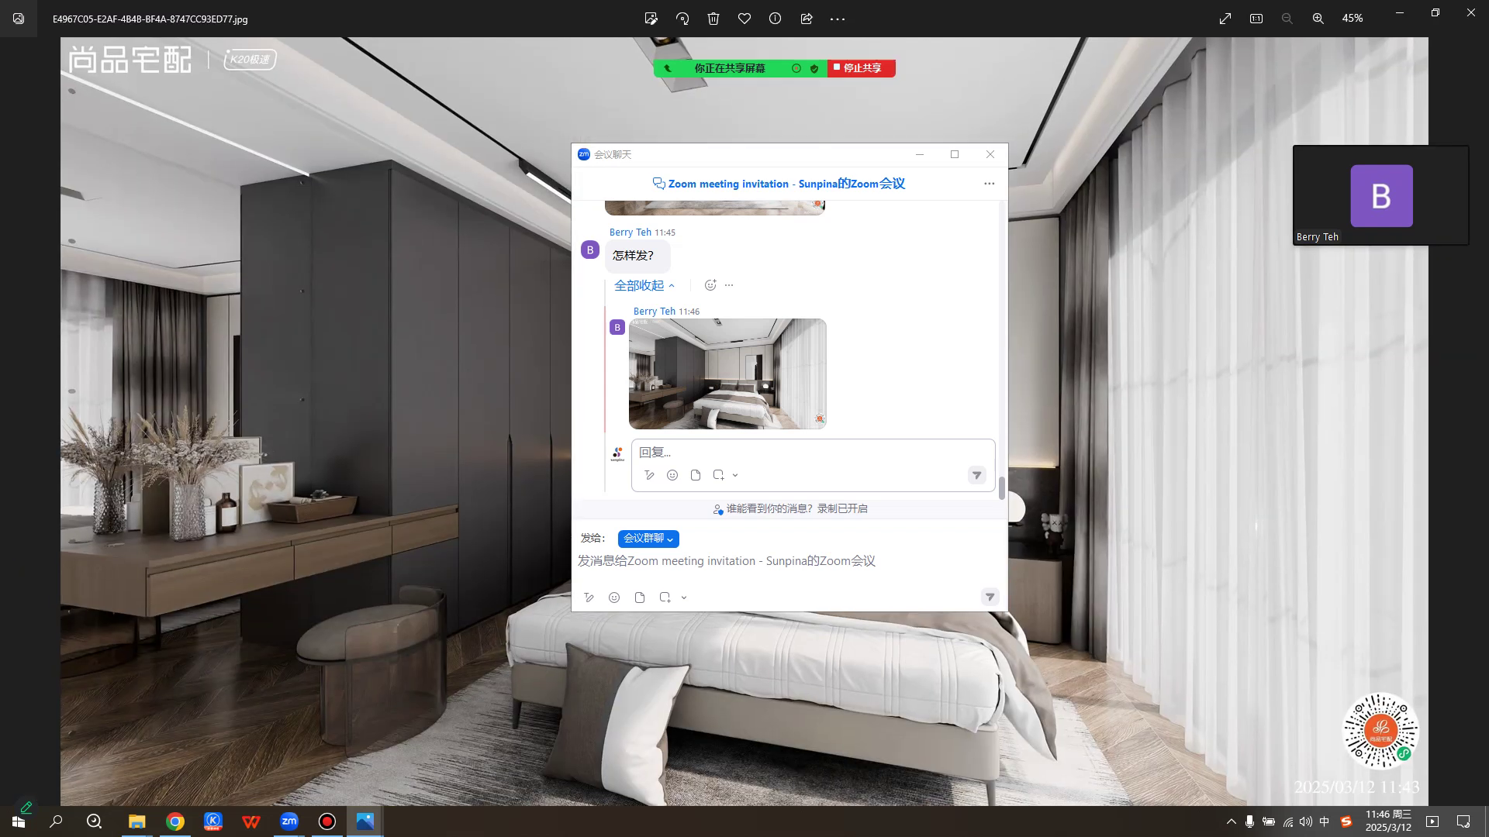
left_click_drag(838, 155, 739, 148)
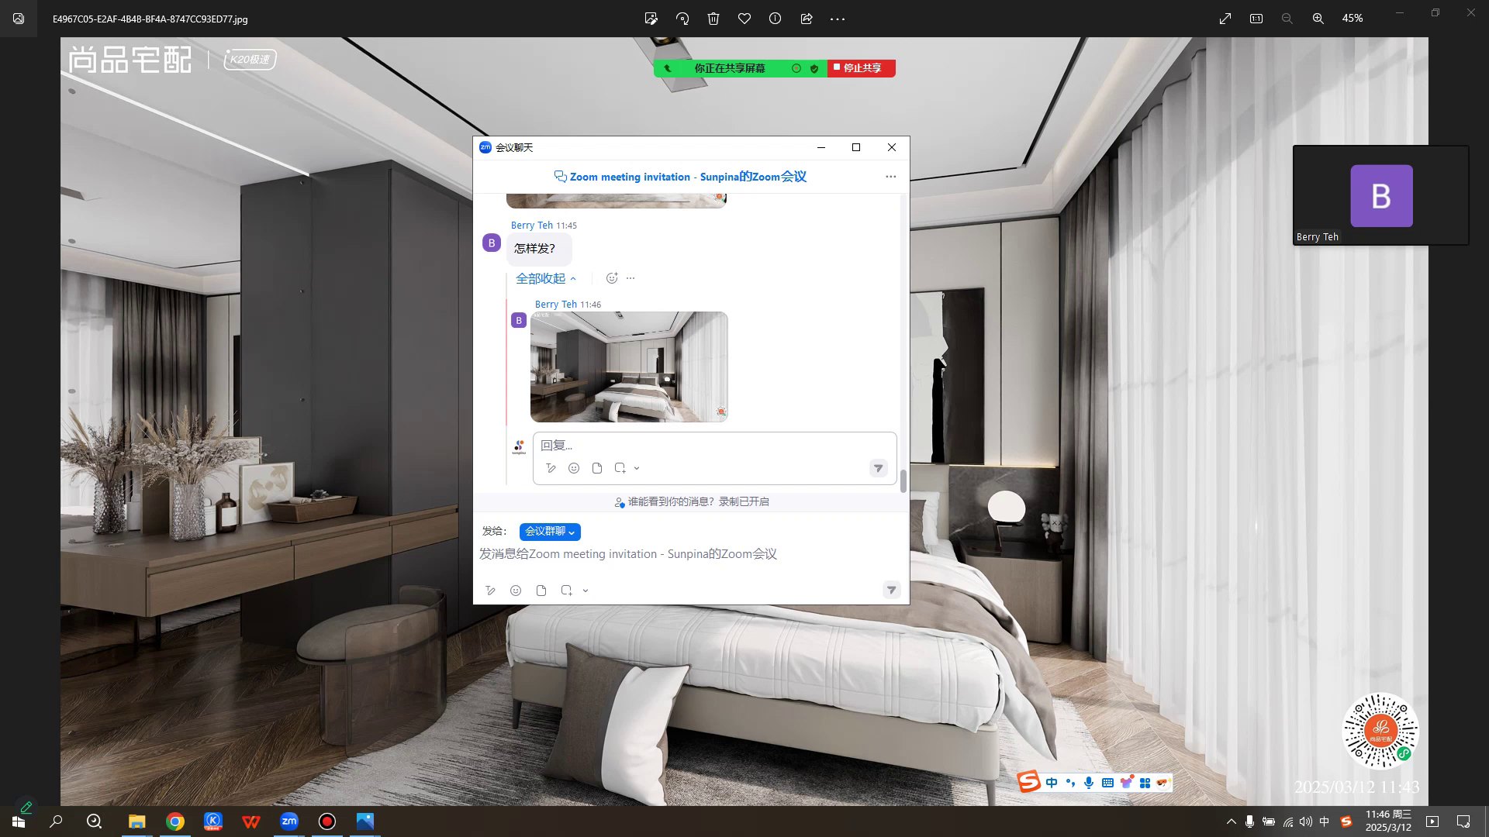
left_click_drag(739, 149, 763, 135)
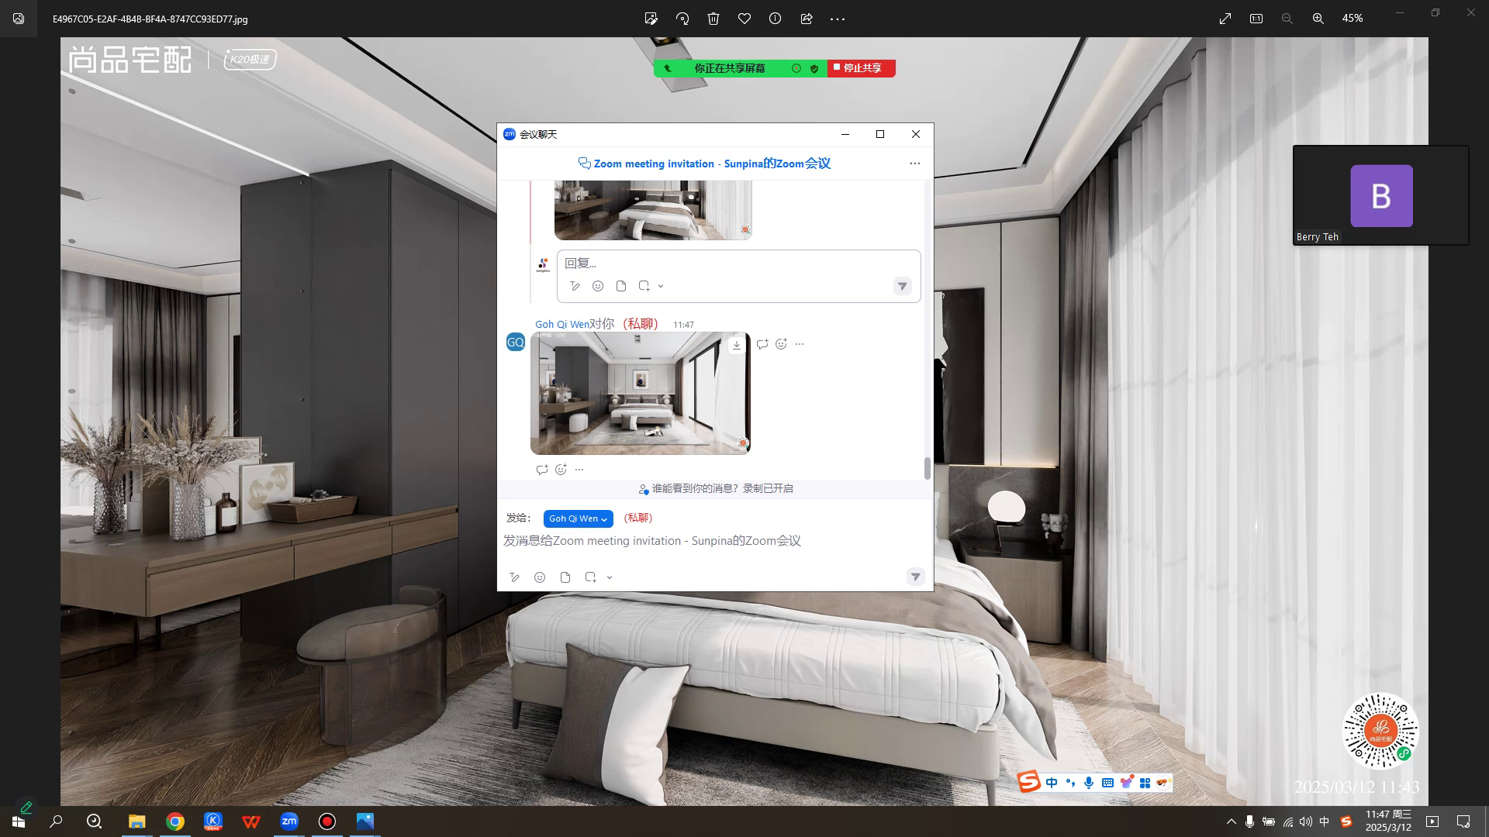
Replace the open picture with the bedroom render received by private message and view it enlarged beside the chat.
left_click(640, 394)
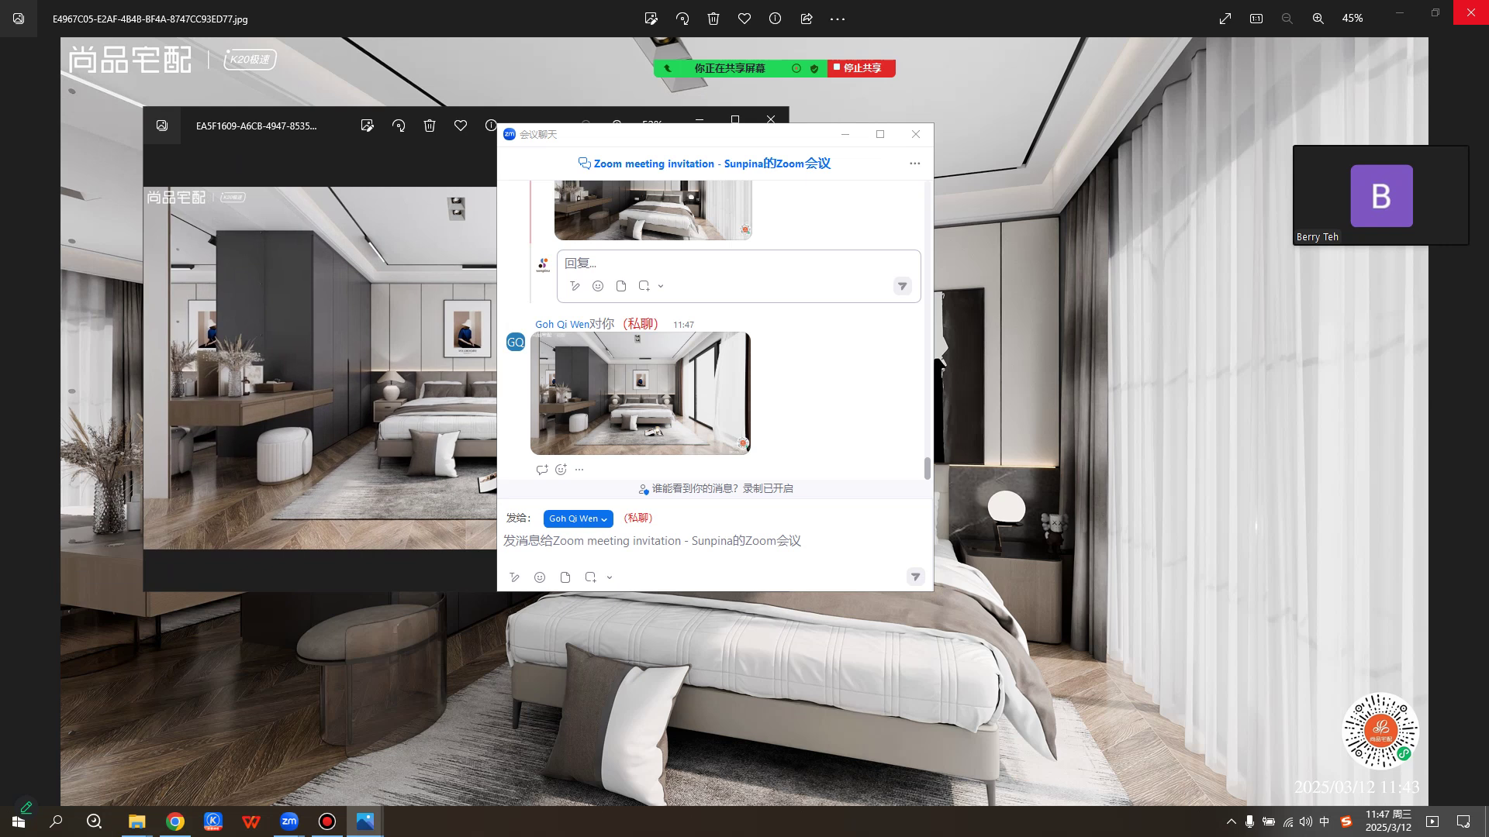
left_click(1470, 13)
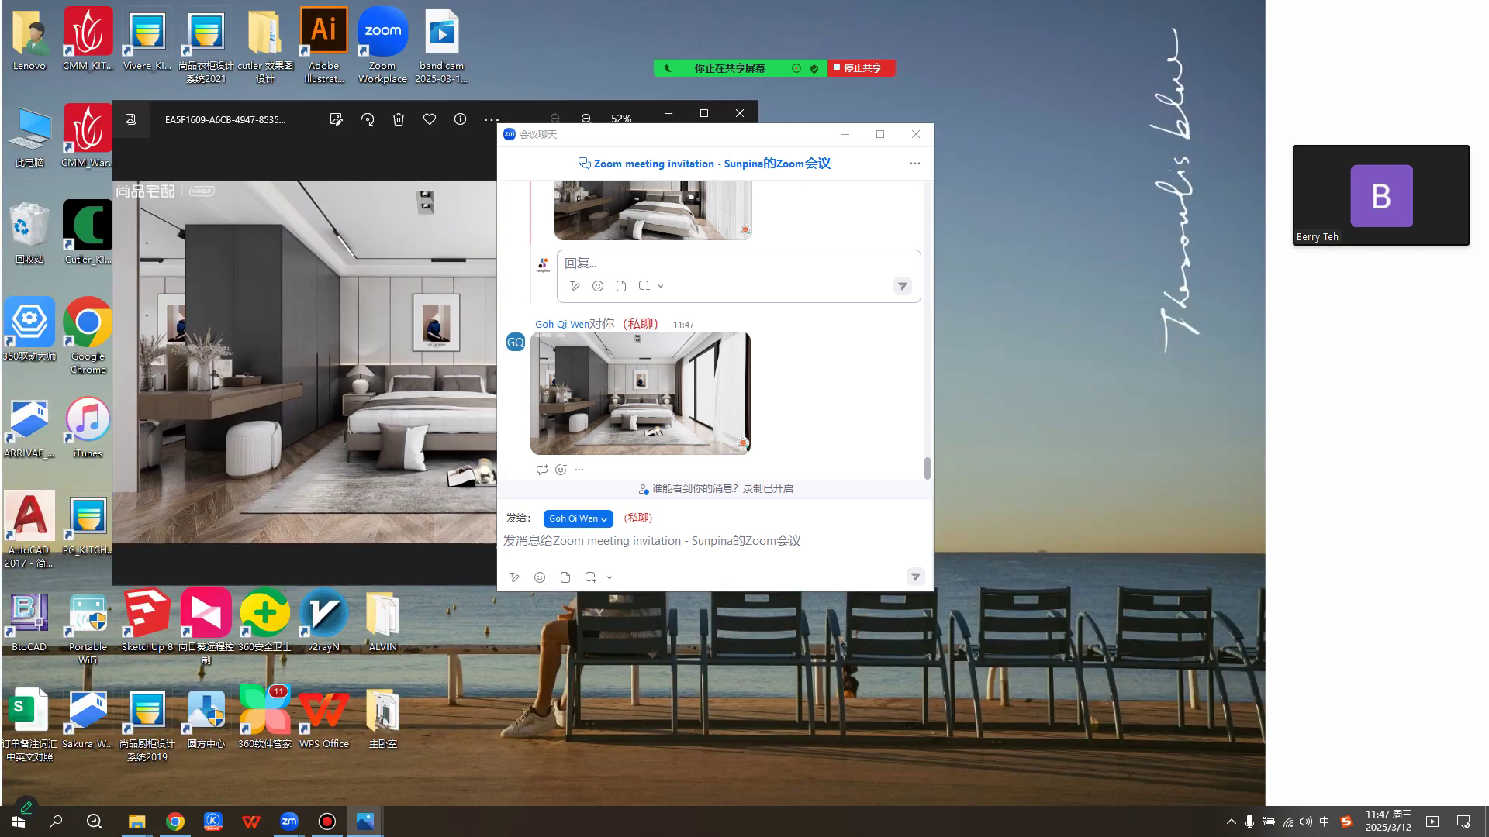
left_click_drag(683, 135, 942, 111)
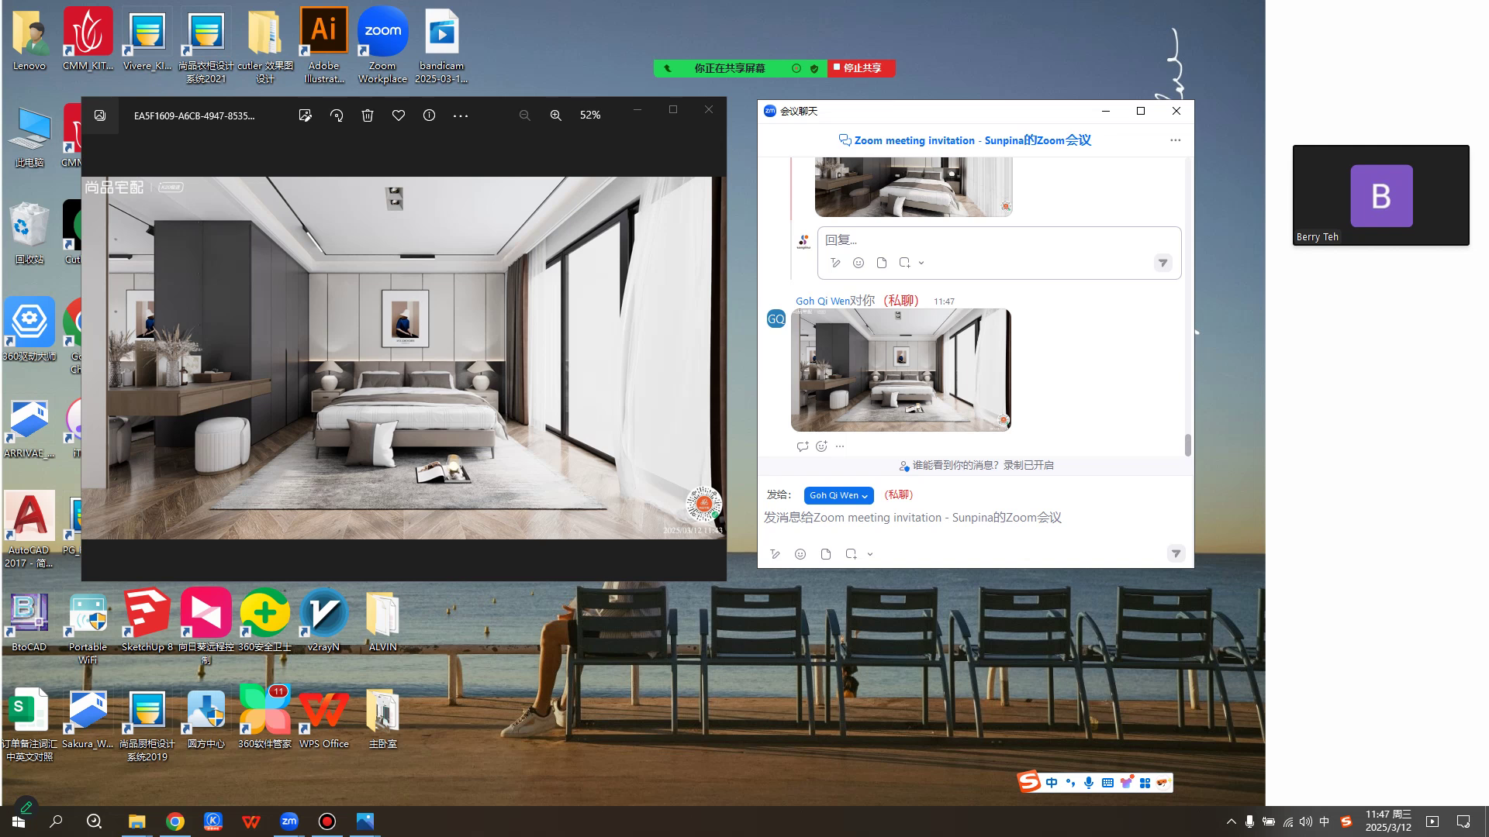
left_click_drag(491, 114, 428, 79)
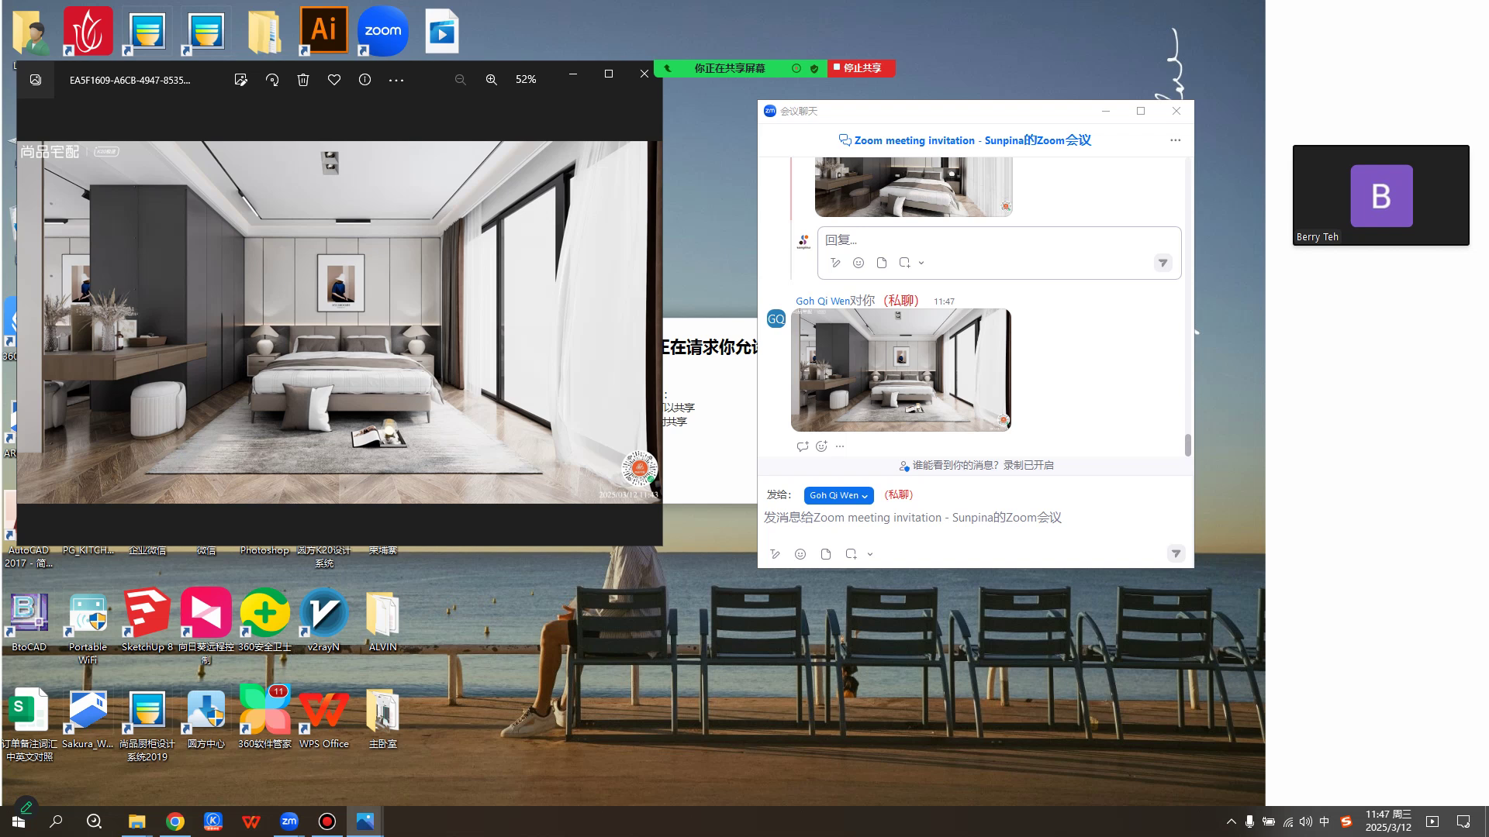
left_click_drag(663, 547, 758, 580)
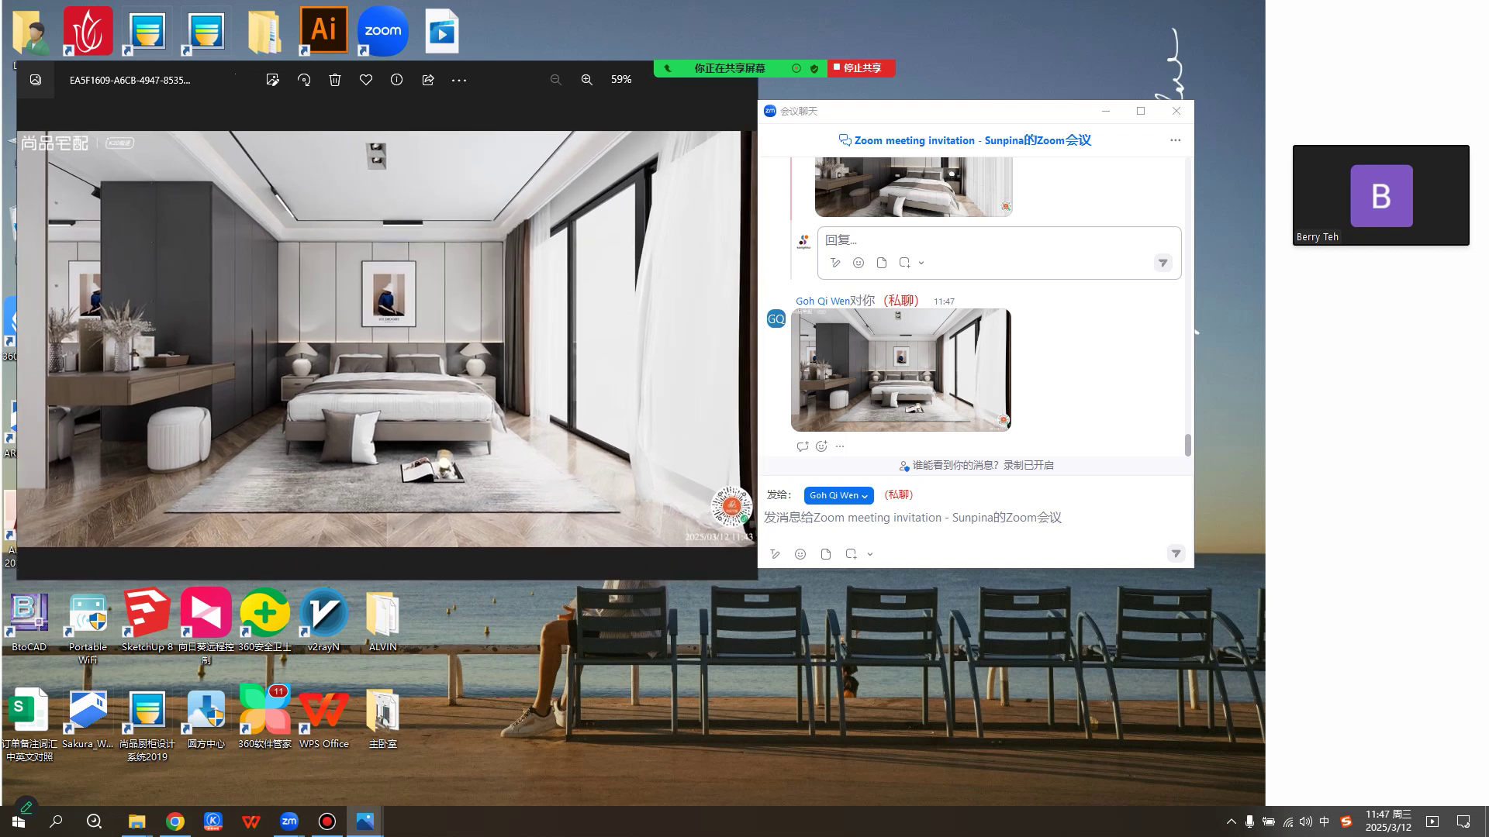
Allow multiple participants to share their screens at once and space the chat and render windows apart.
left_click_drag(961, 111, 1162, 79)
left_click(829, 474)
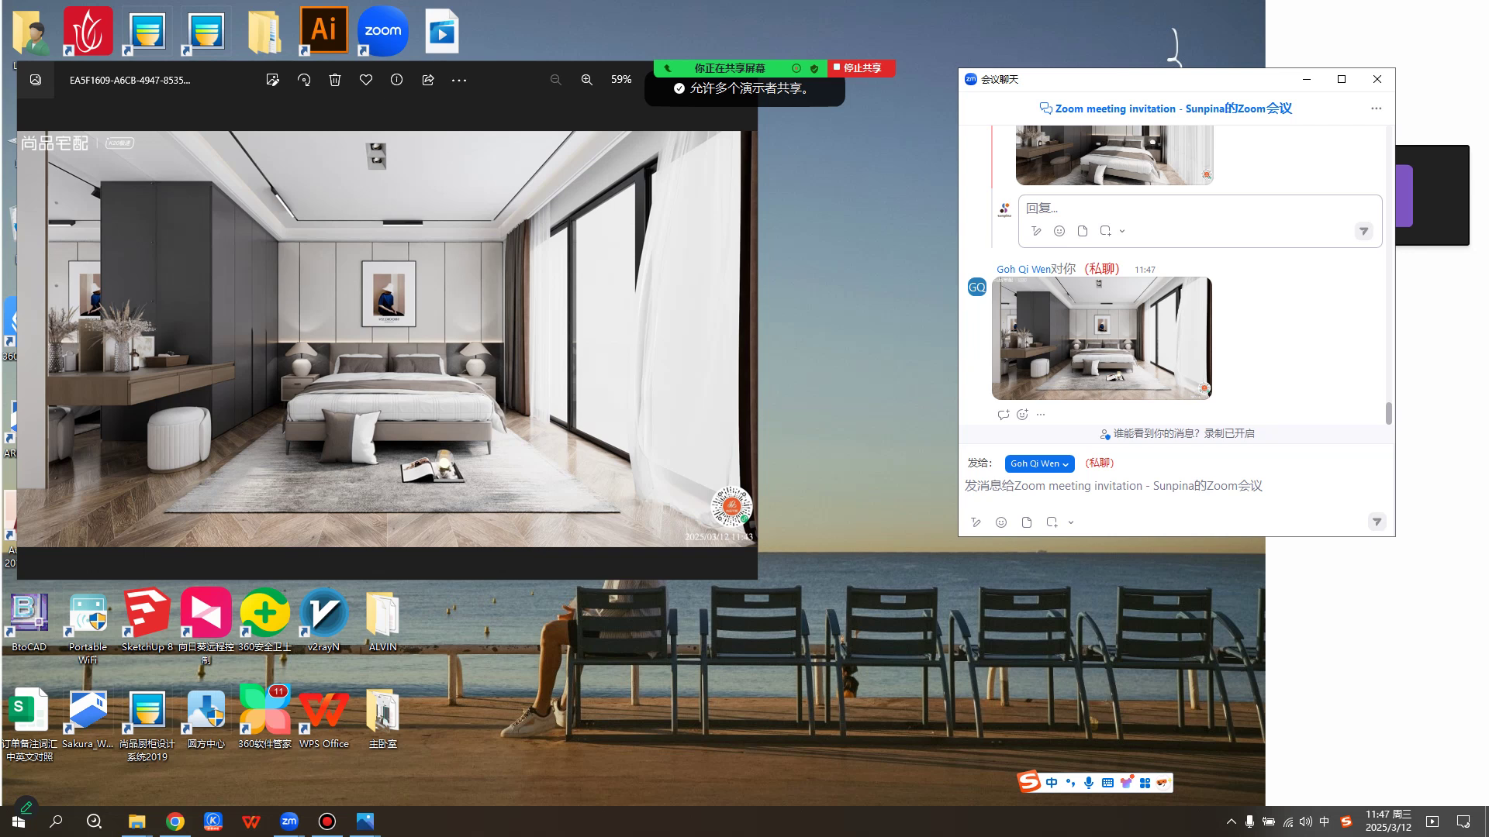
left_click_drag(496, 77, 584, 142)
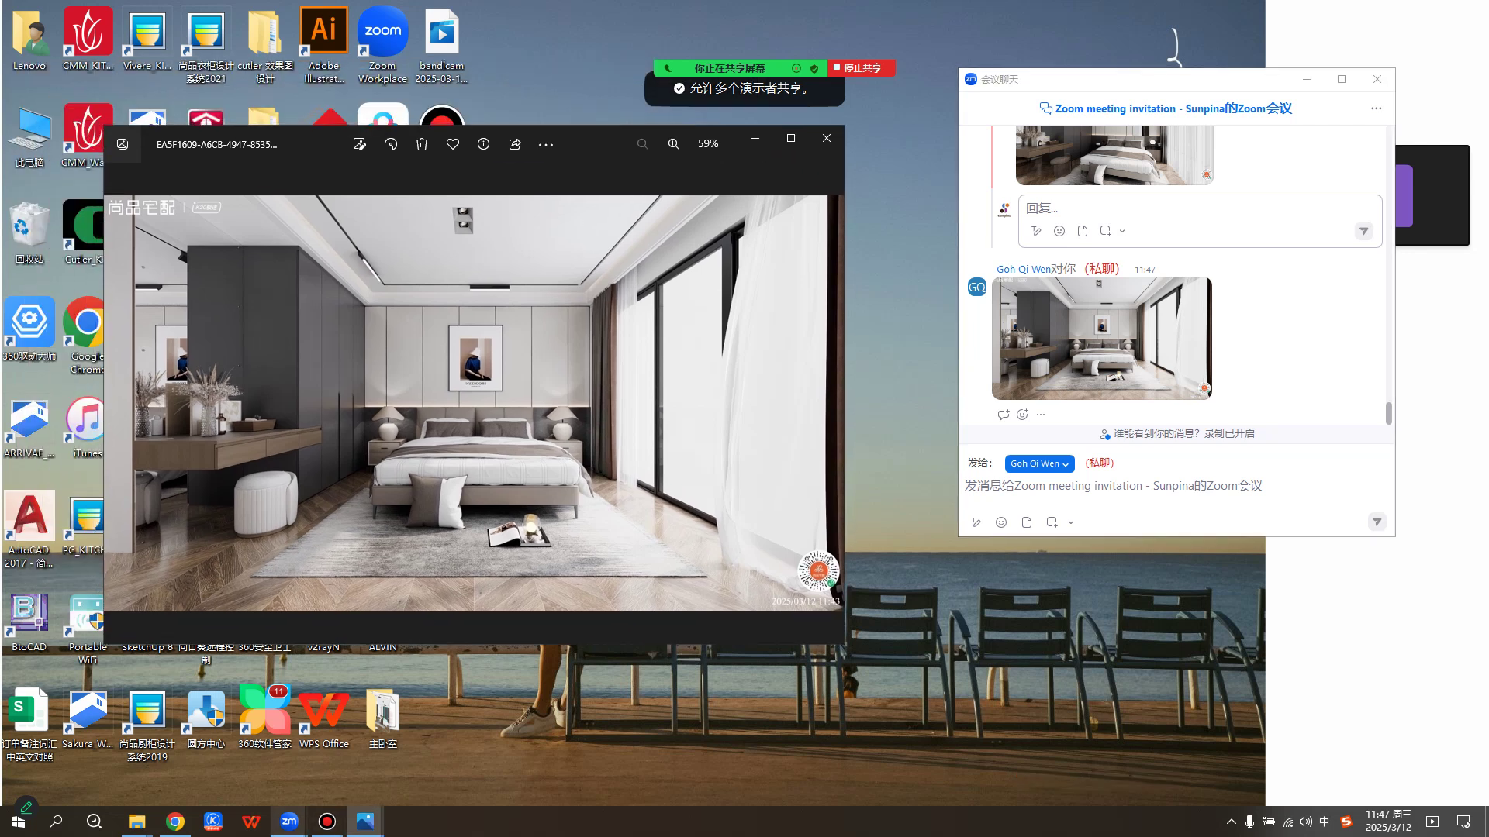
Minimize the render picture and stop sharing the screen in the meeting.
mouse_move(288, 822)
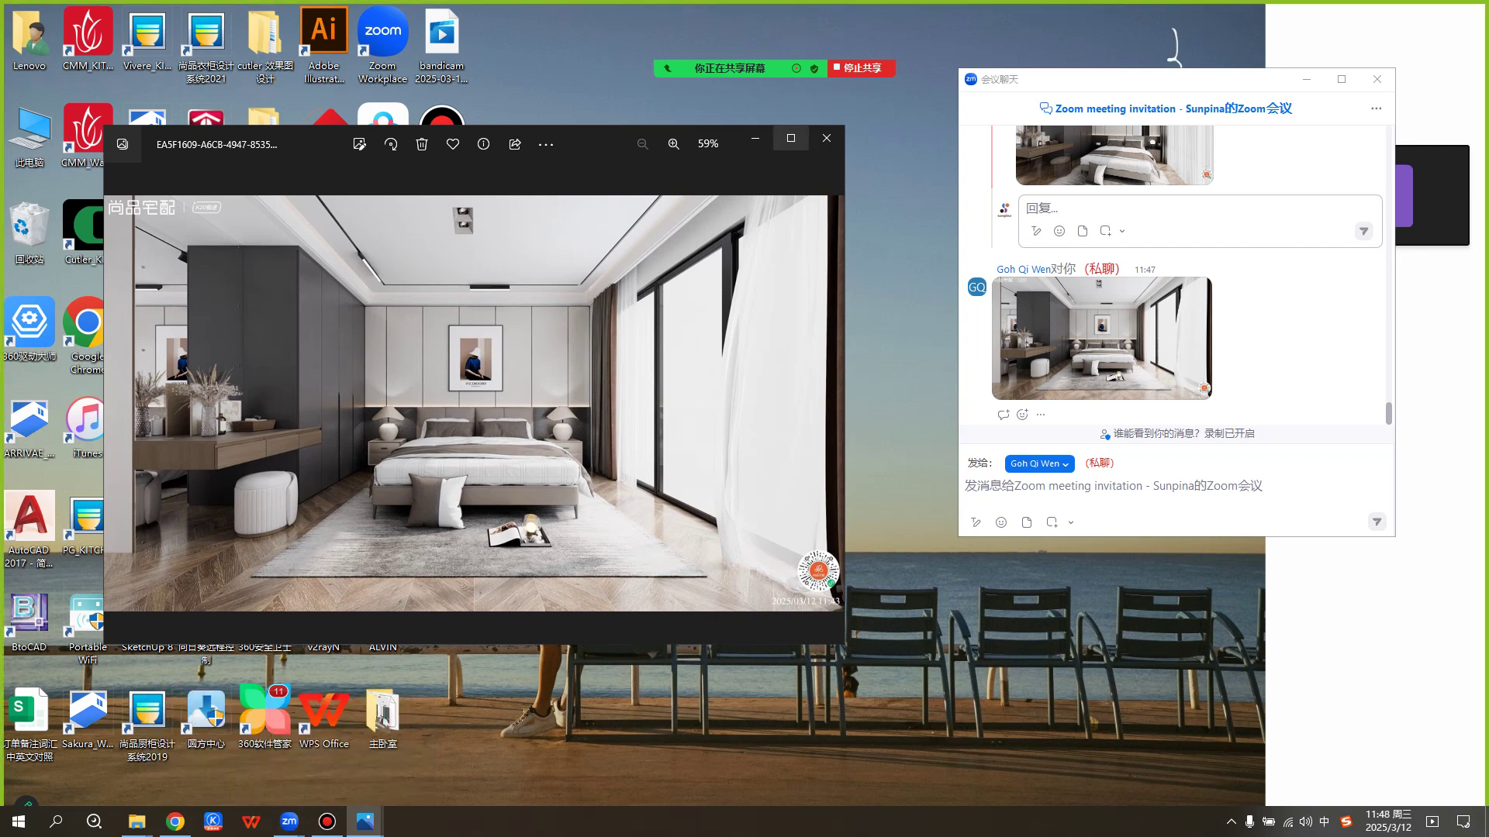
left_click(754, 138)
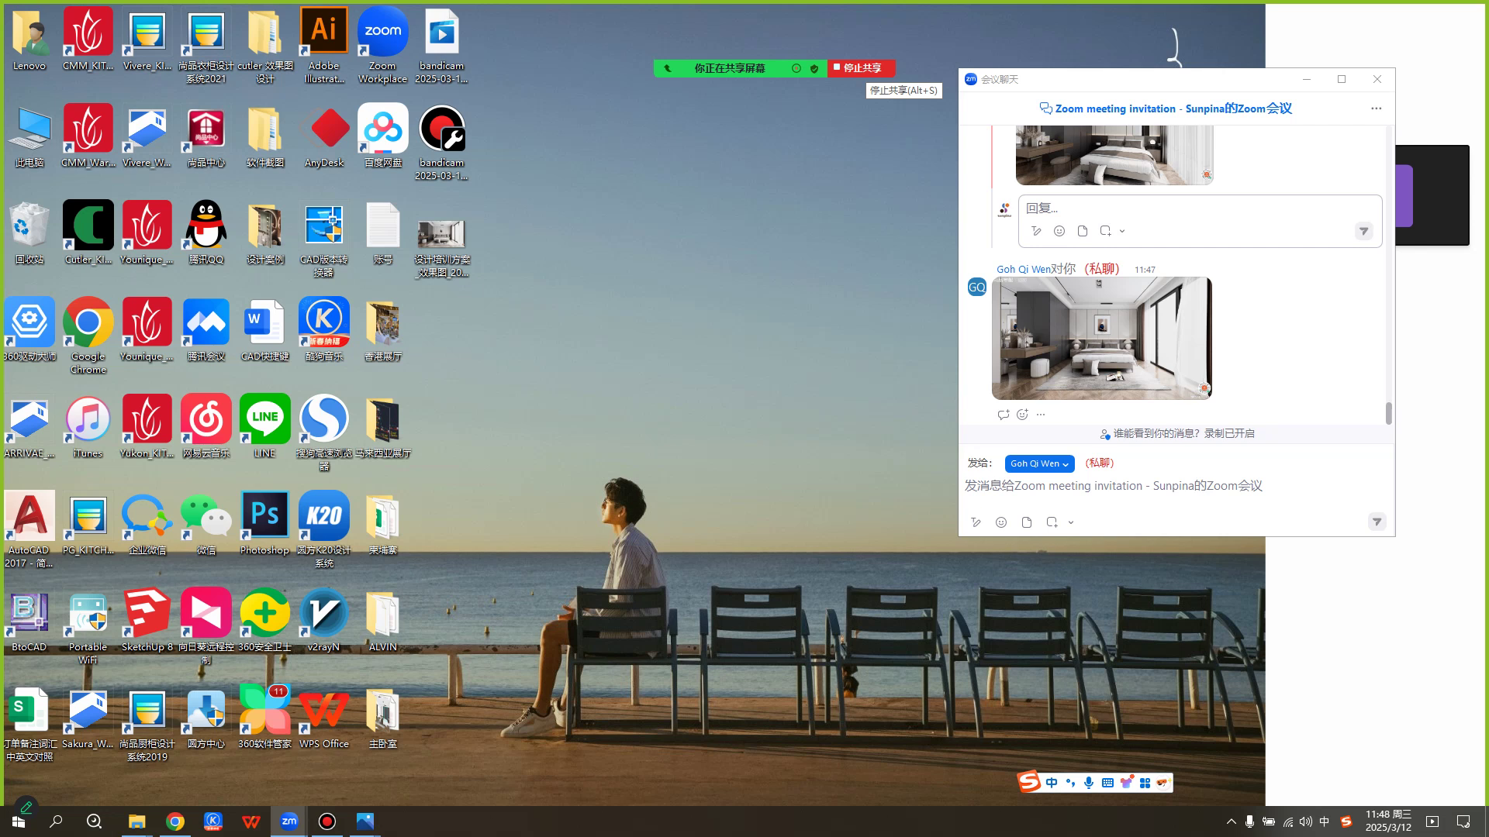
left_click(861, 68)
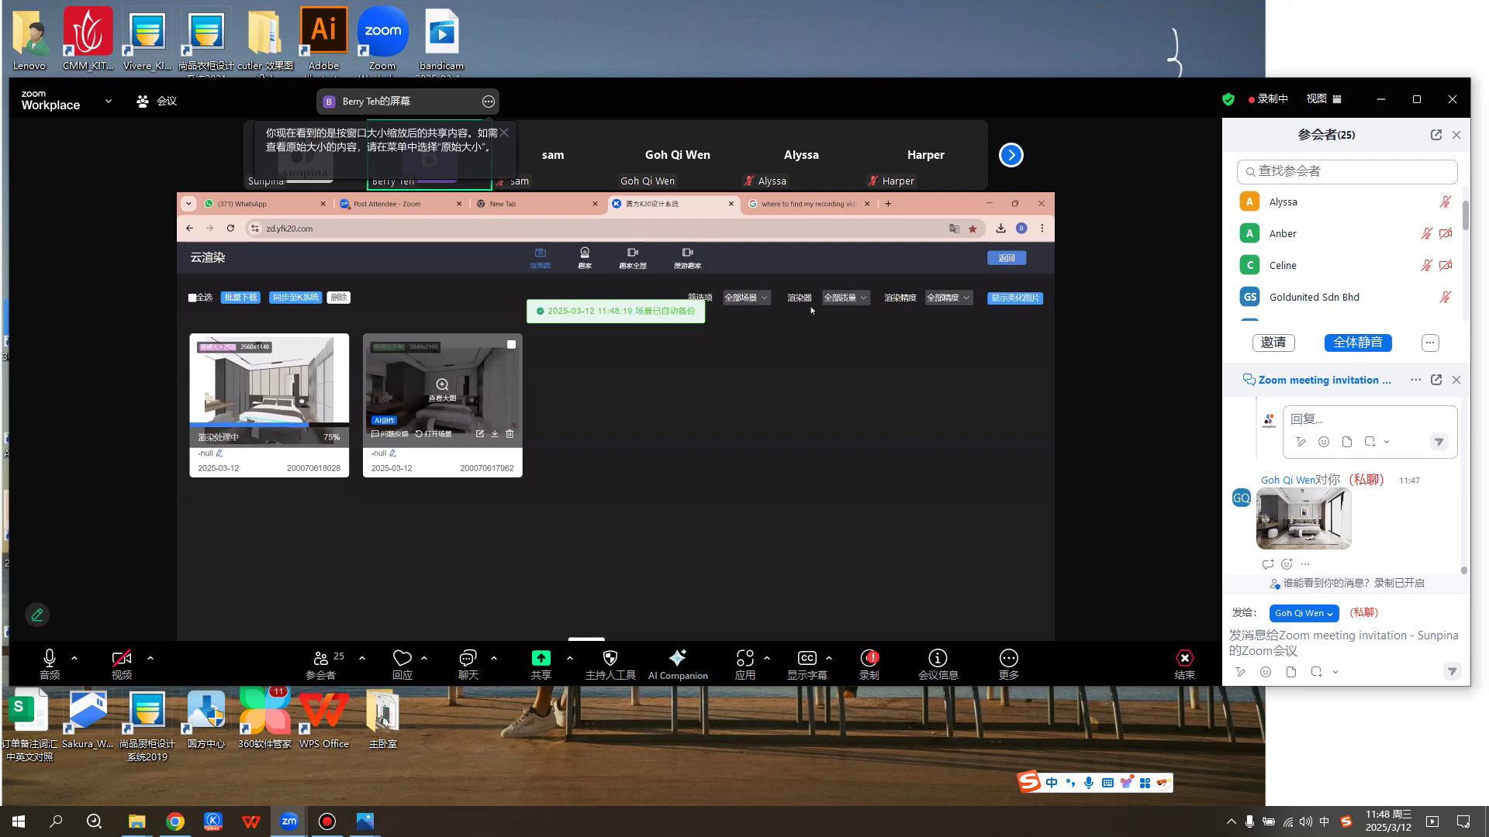
Find the newest bedroom render posted in the meeting chat, view it at full size and close it.
left_click_drag(620, 99, 615, 89)
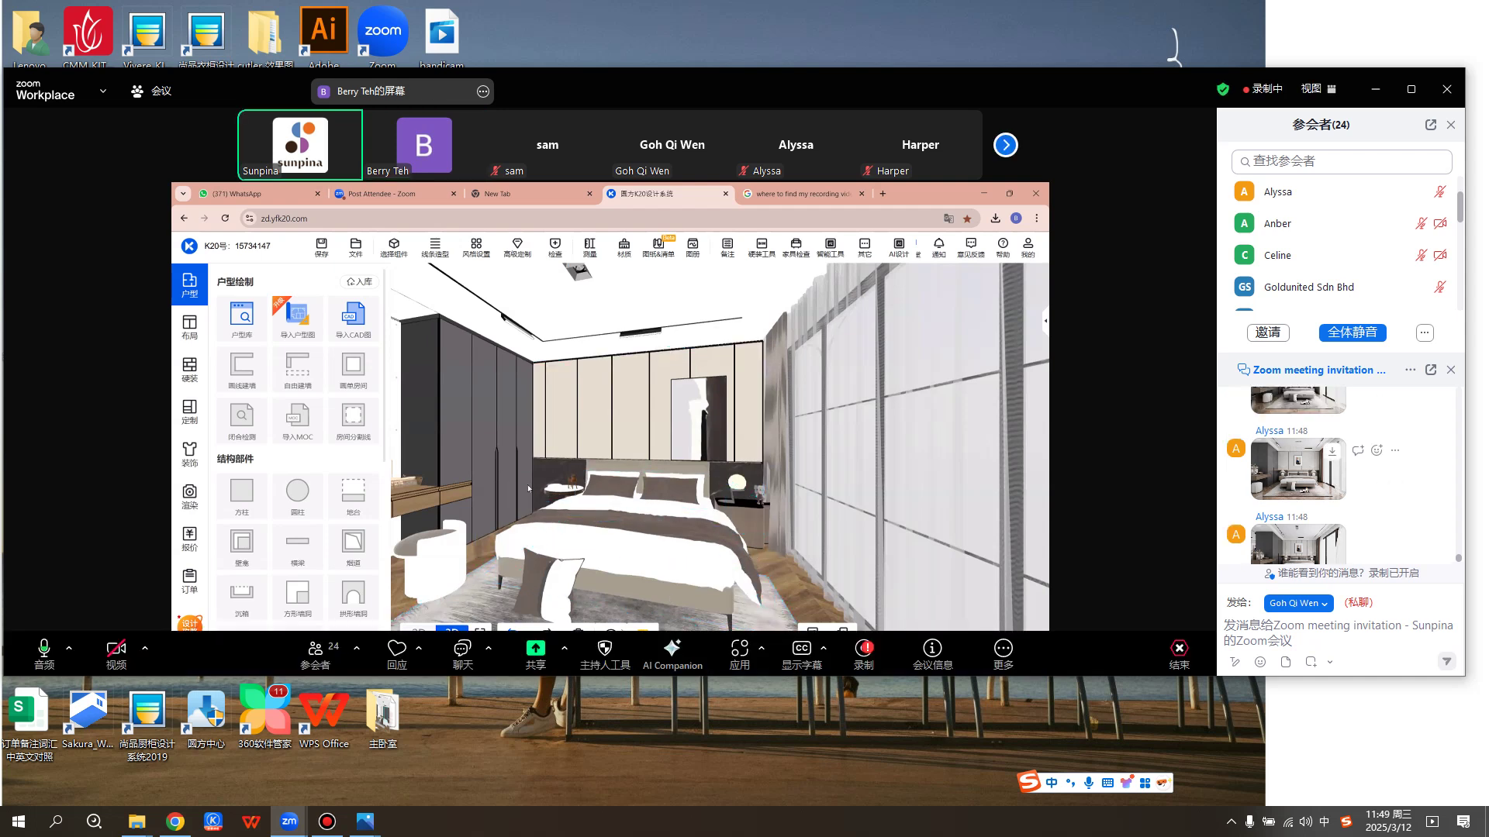
scroll(1381, 473, "up", 1)
scroll(1349, 480, "down", 3)
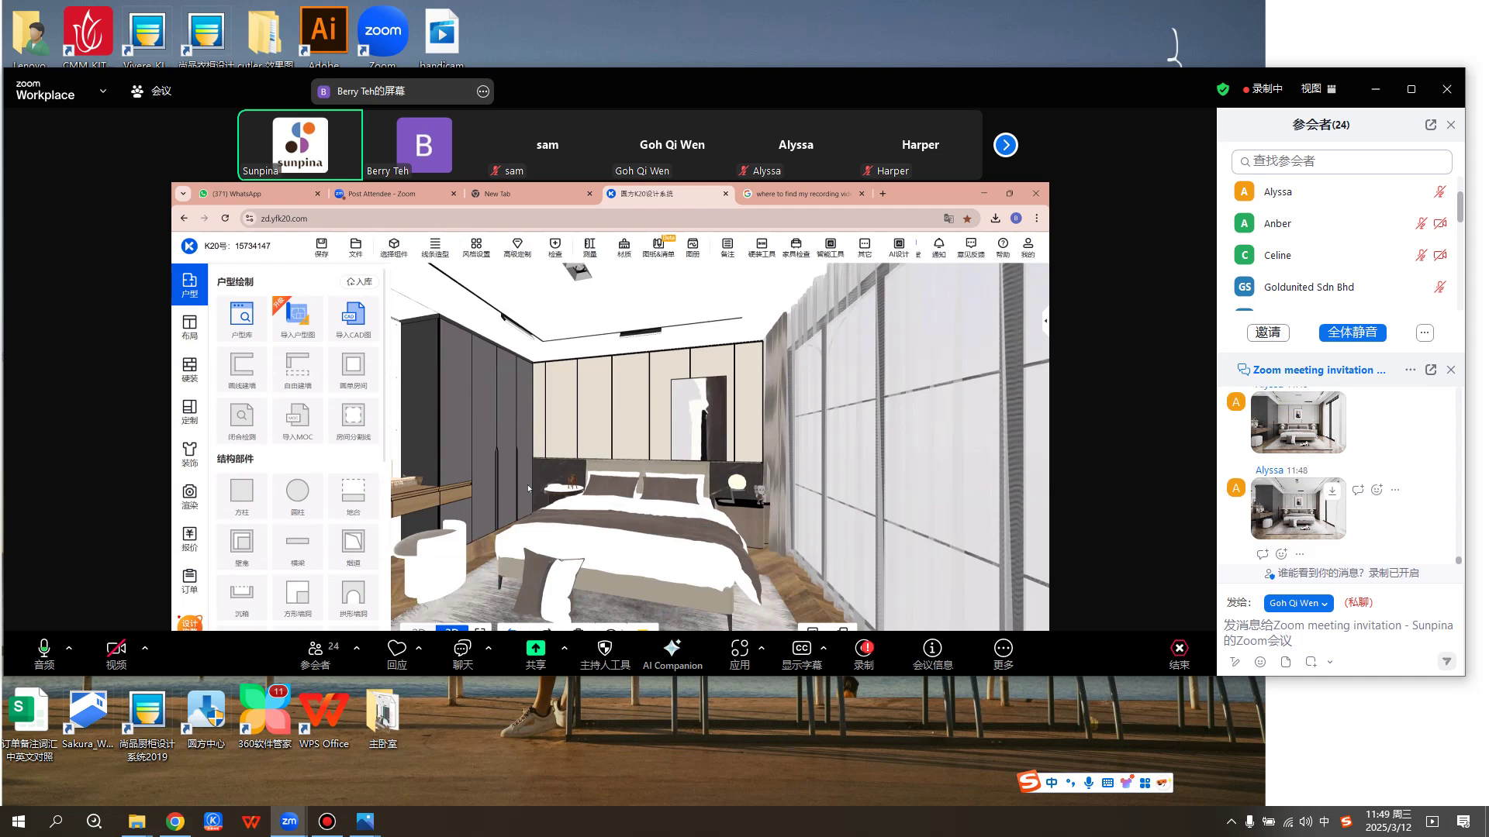
left_click(1298, 507)
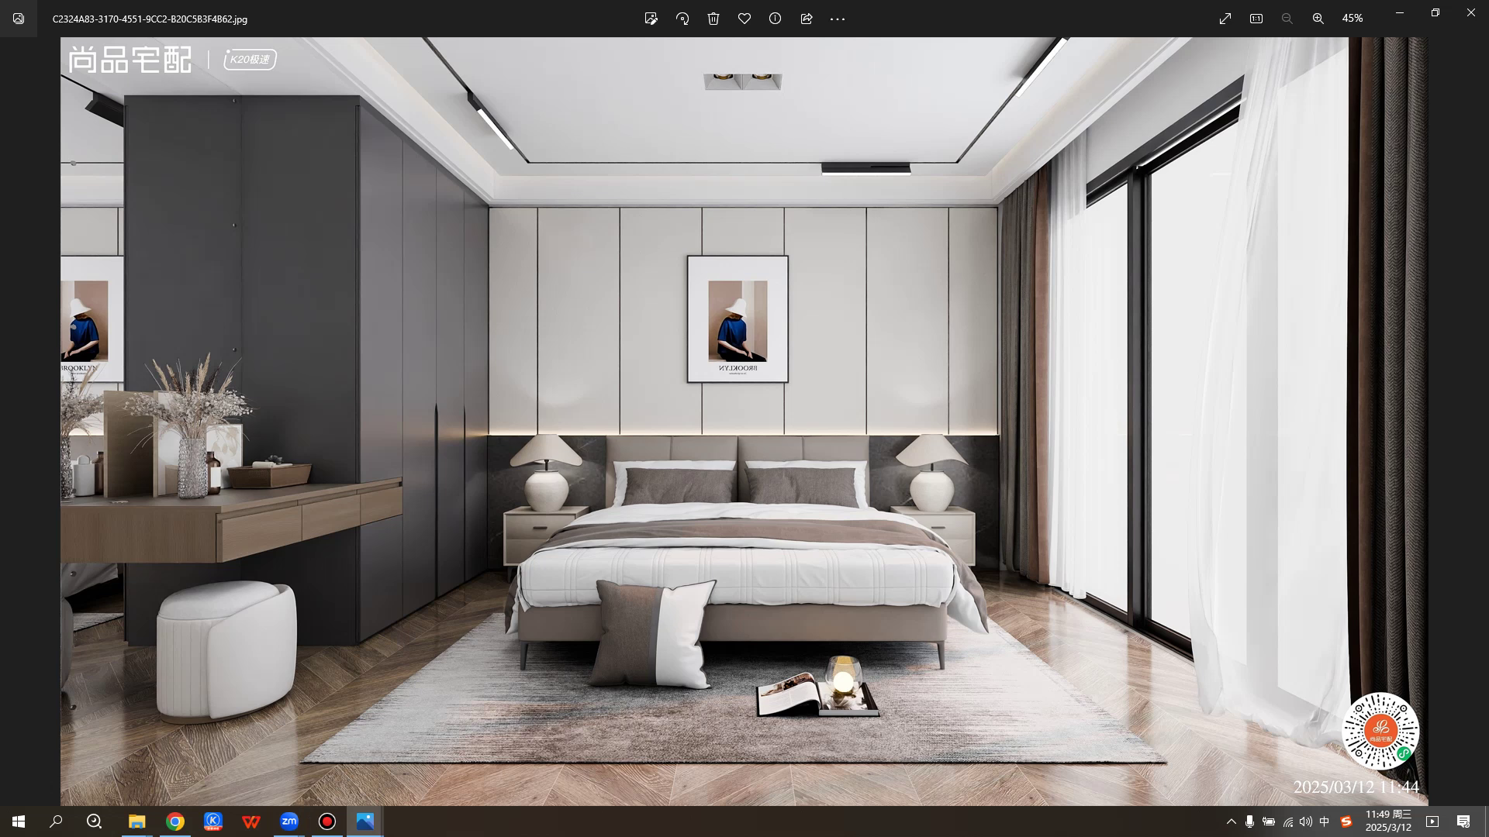
left_click(1435, 13)
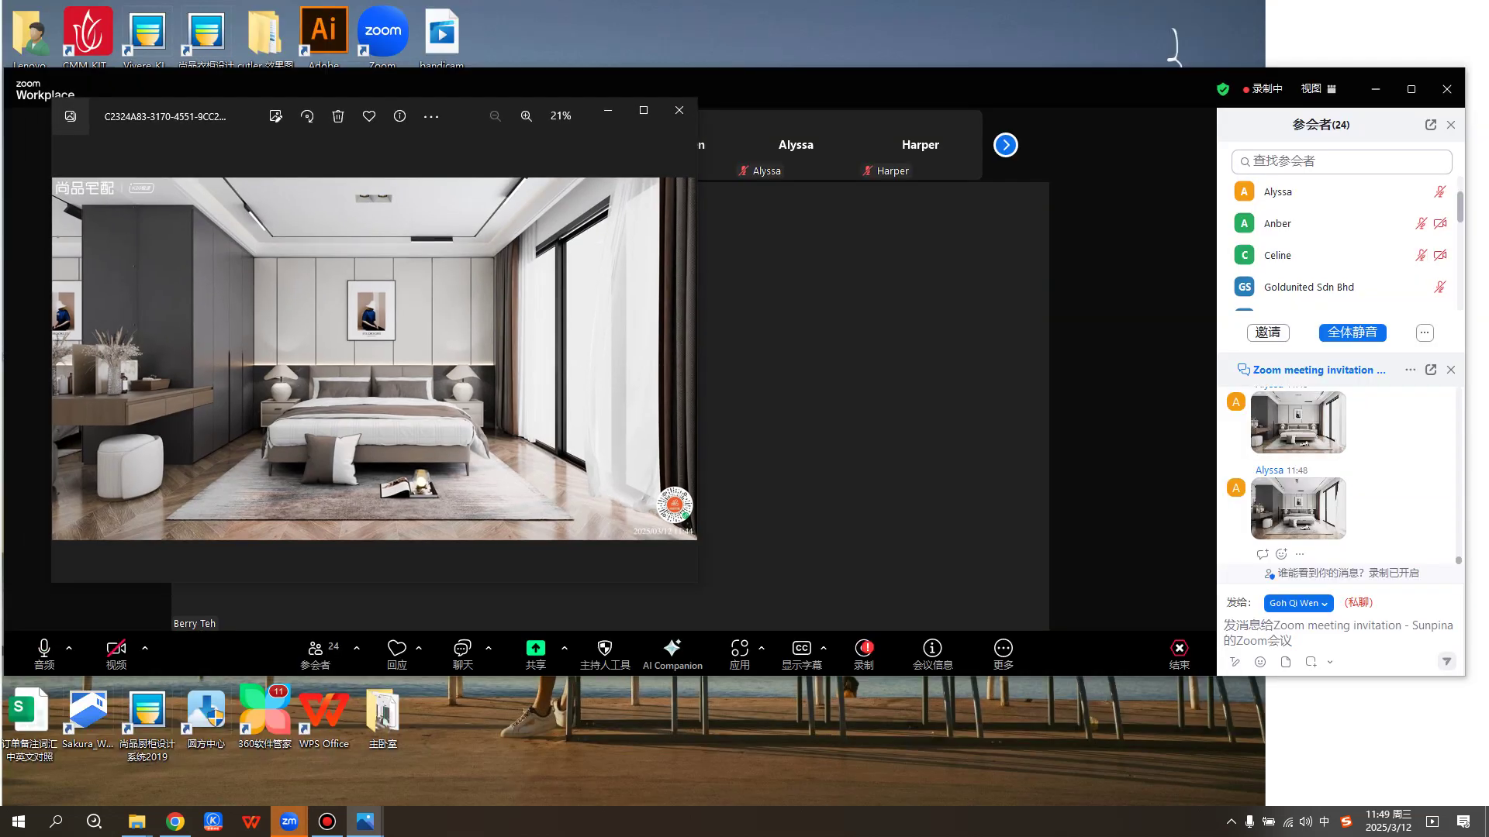
left_click(679, 110)
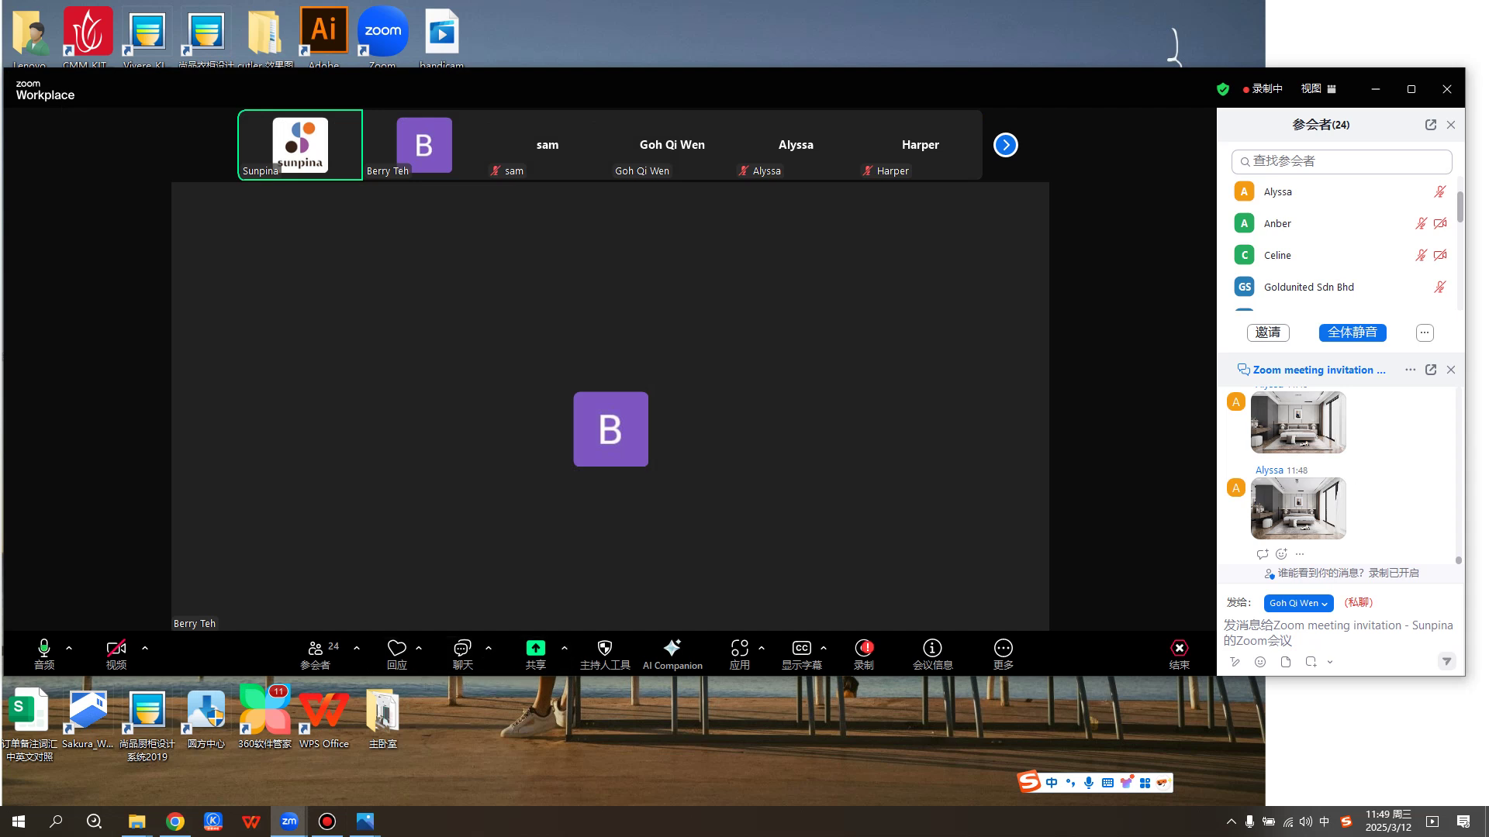
Open another bedroom render from the chat maximized, and return it to a smaller window centred over the meeting.
left_click(1299, 508)
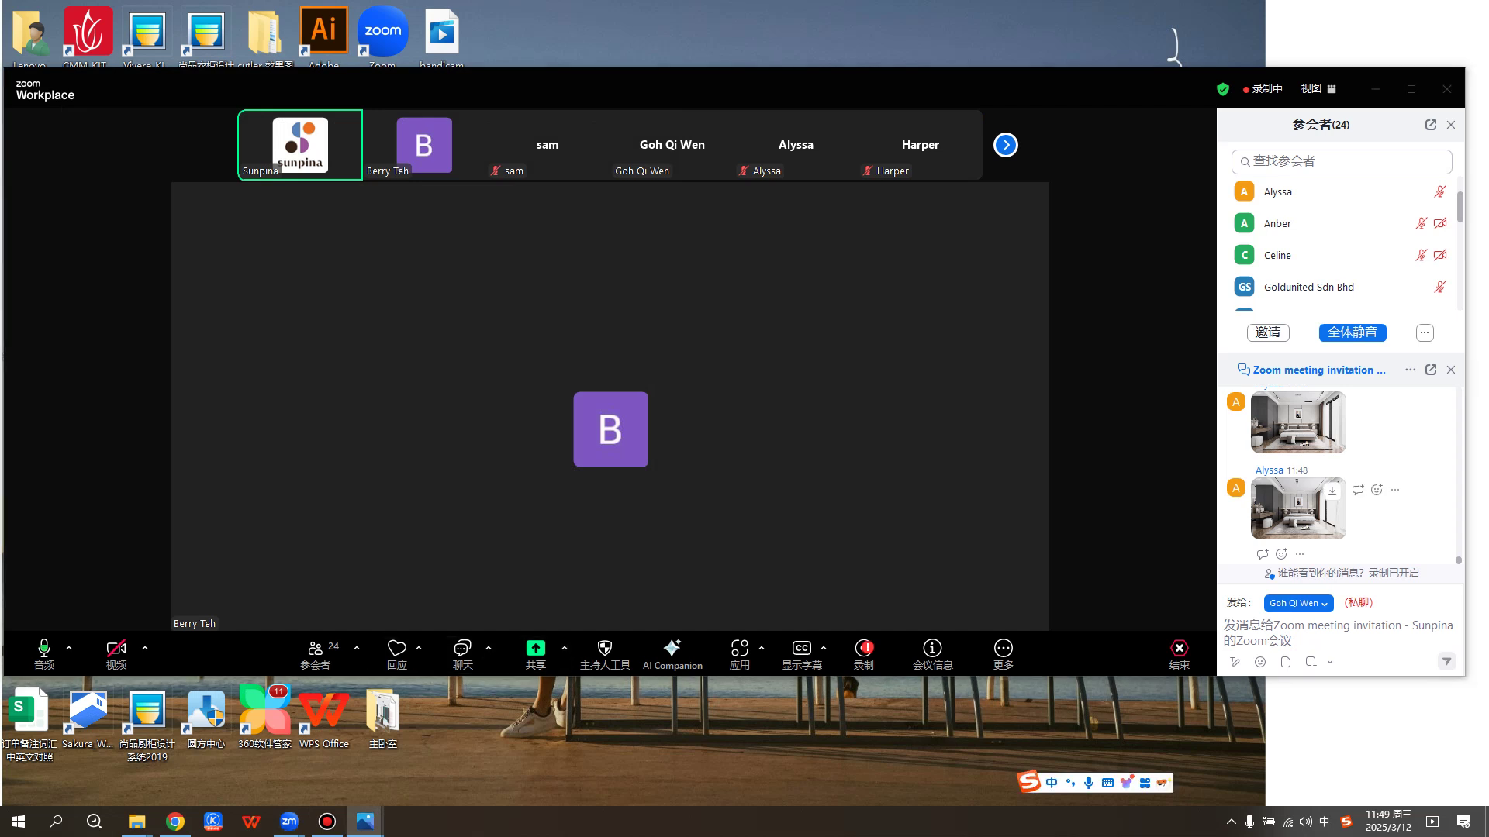
left_click(643, 110)
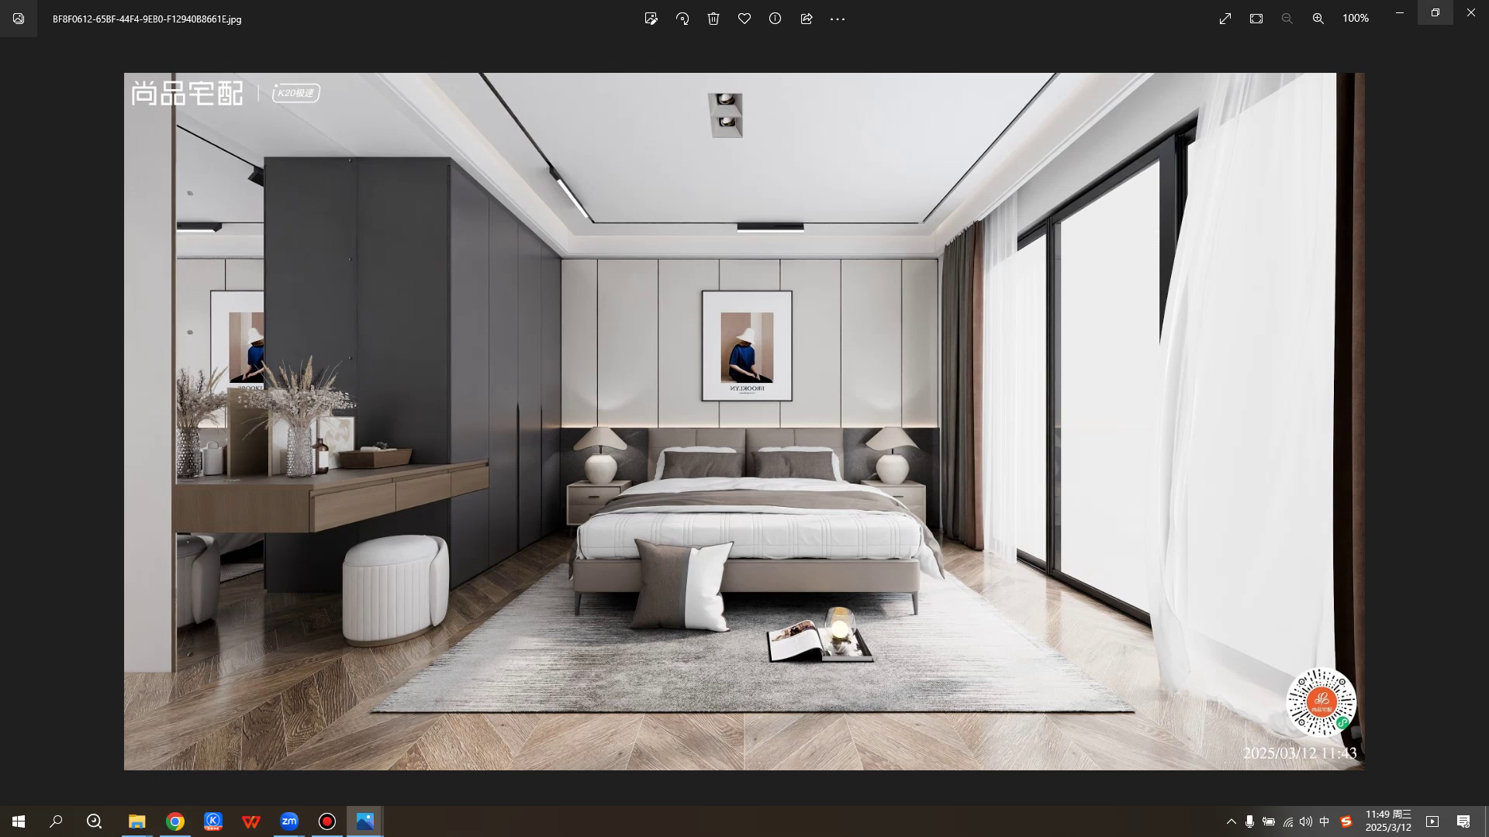
left_click(1435, 12)
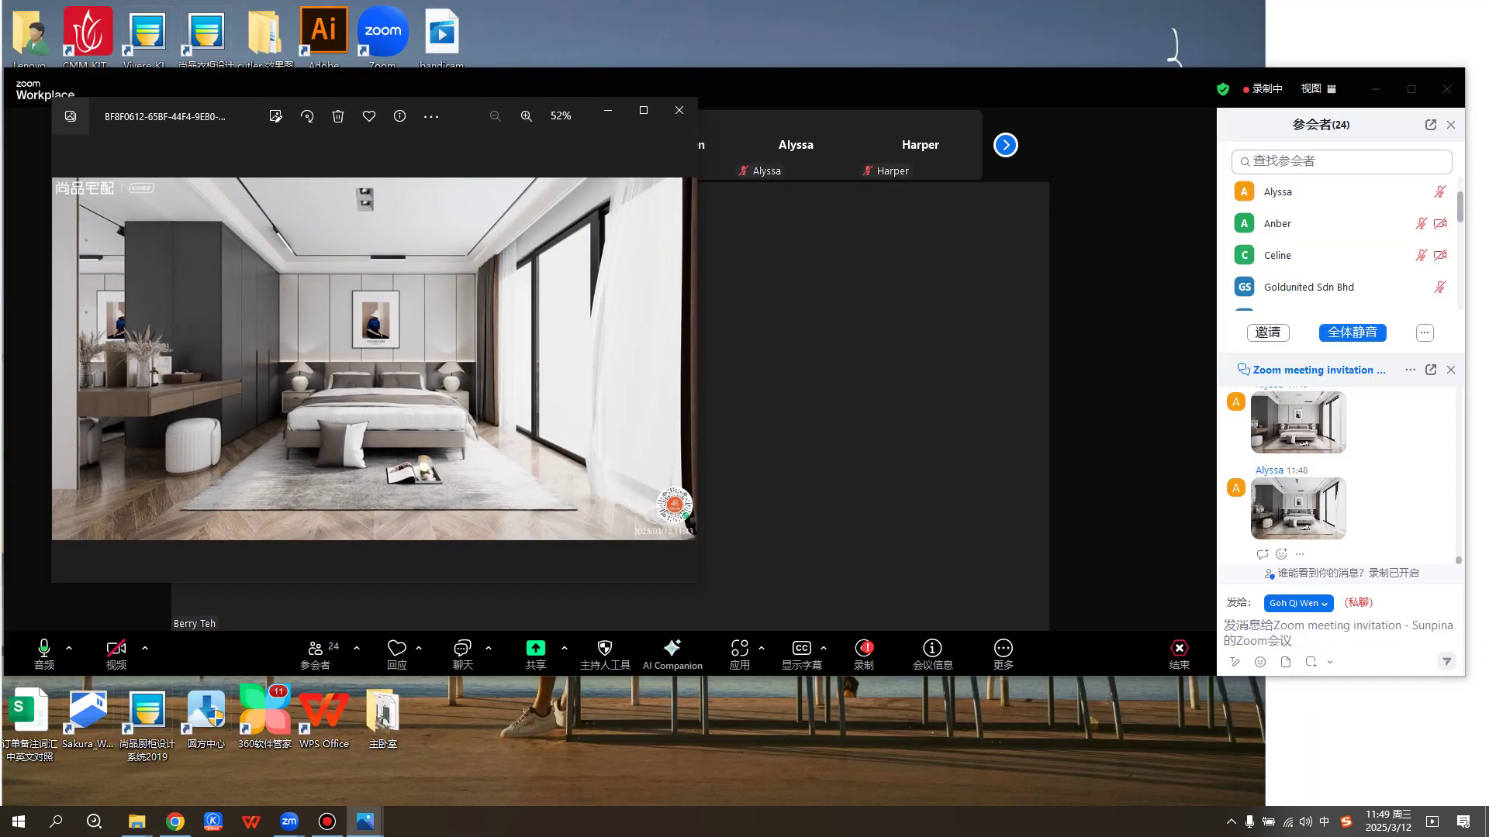
left_click_drag(483, 121, 753, 244)
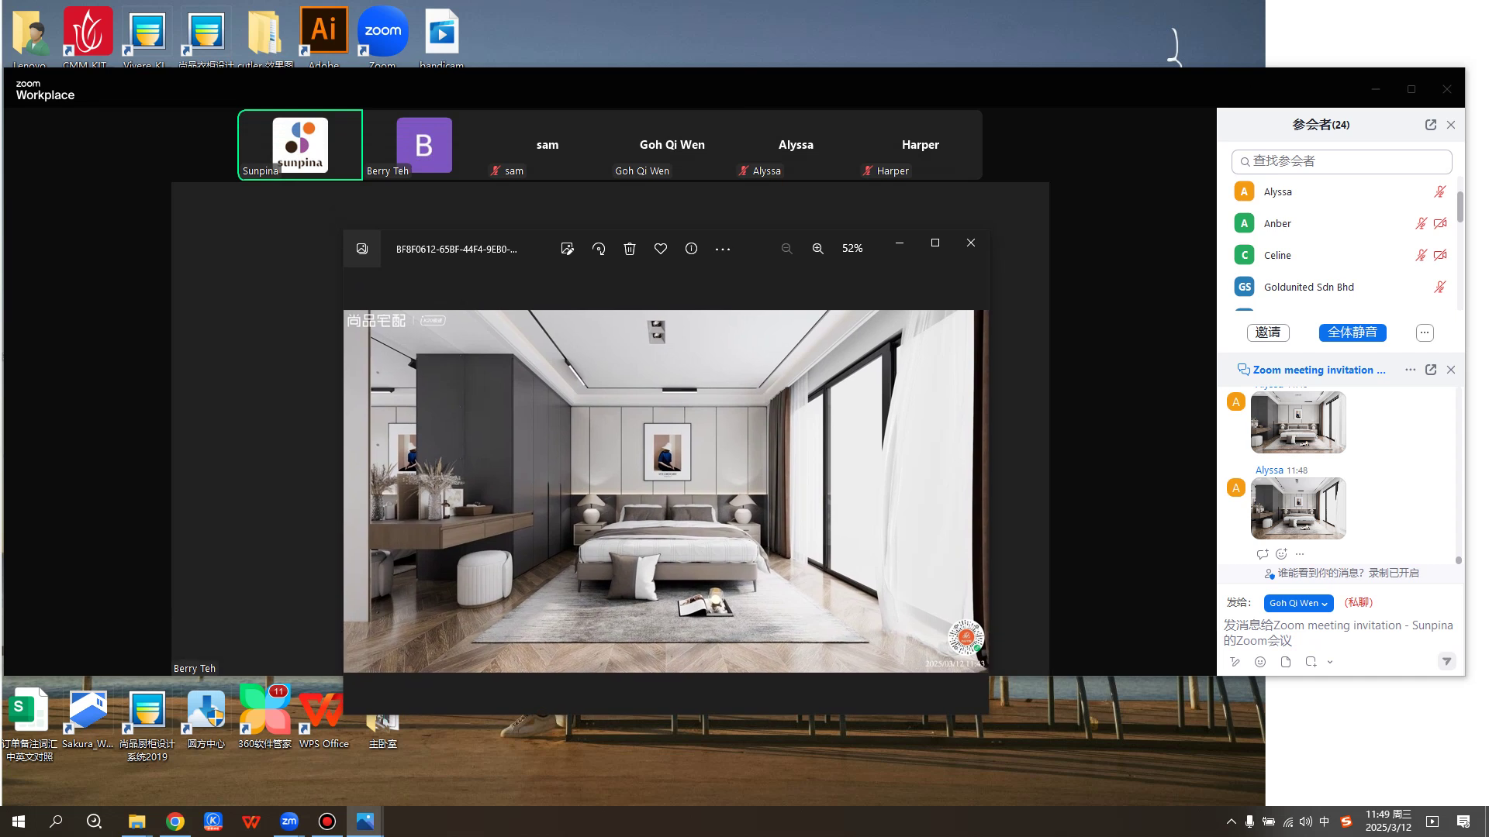
Close the bedroom render picture, and make the meeting window narrower so more of the desktop is uncovered.
left_click_drag(753, 247, 731, 163)
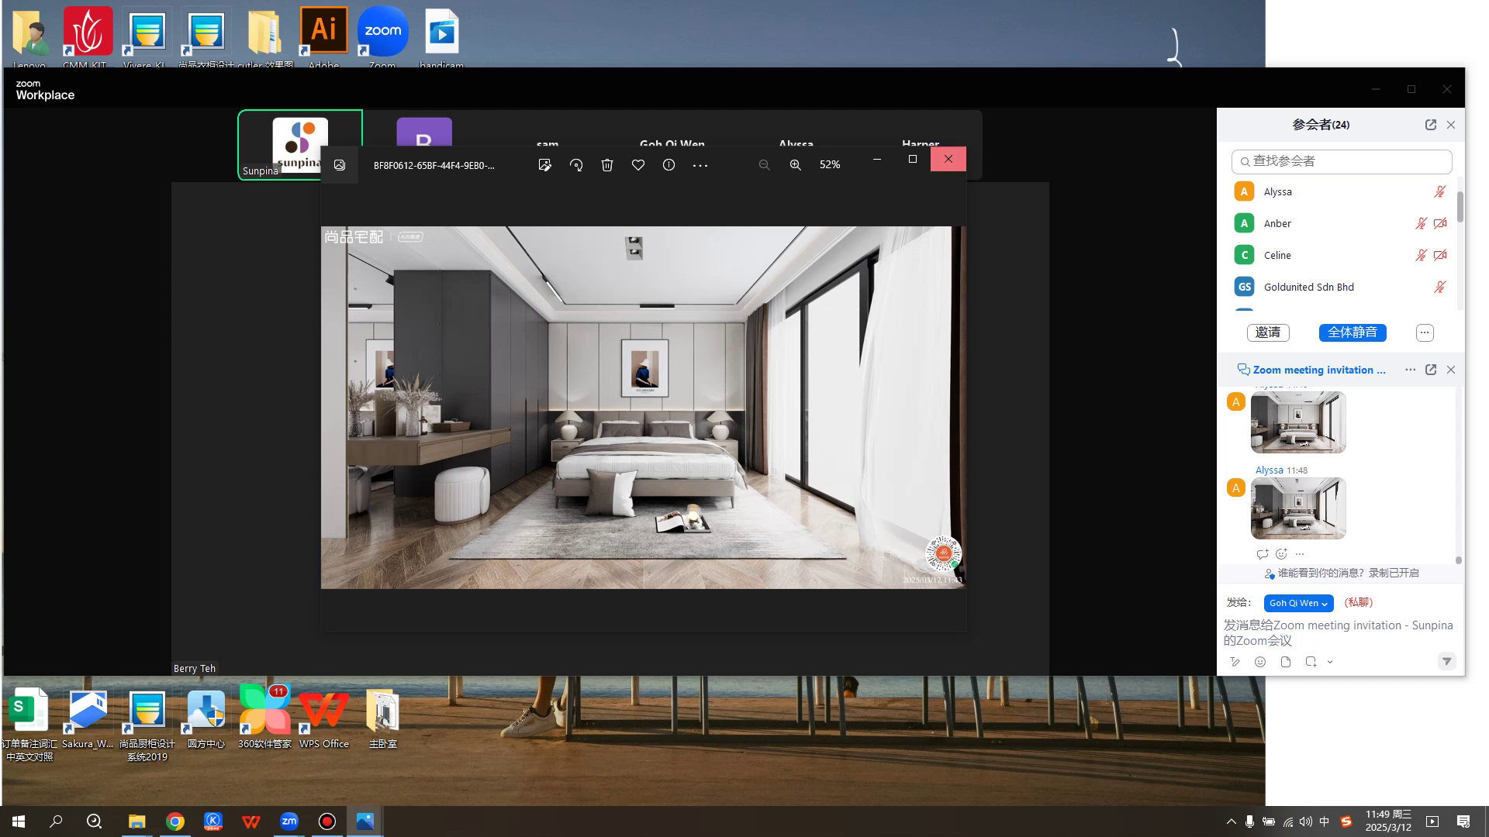
left_click(948, 159)
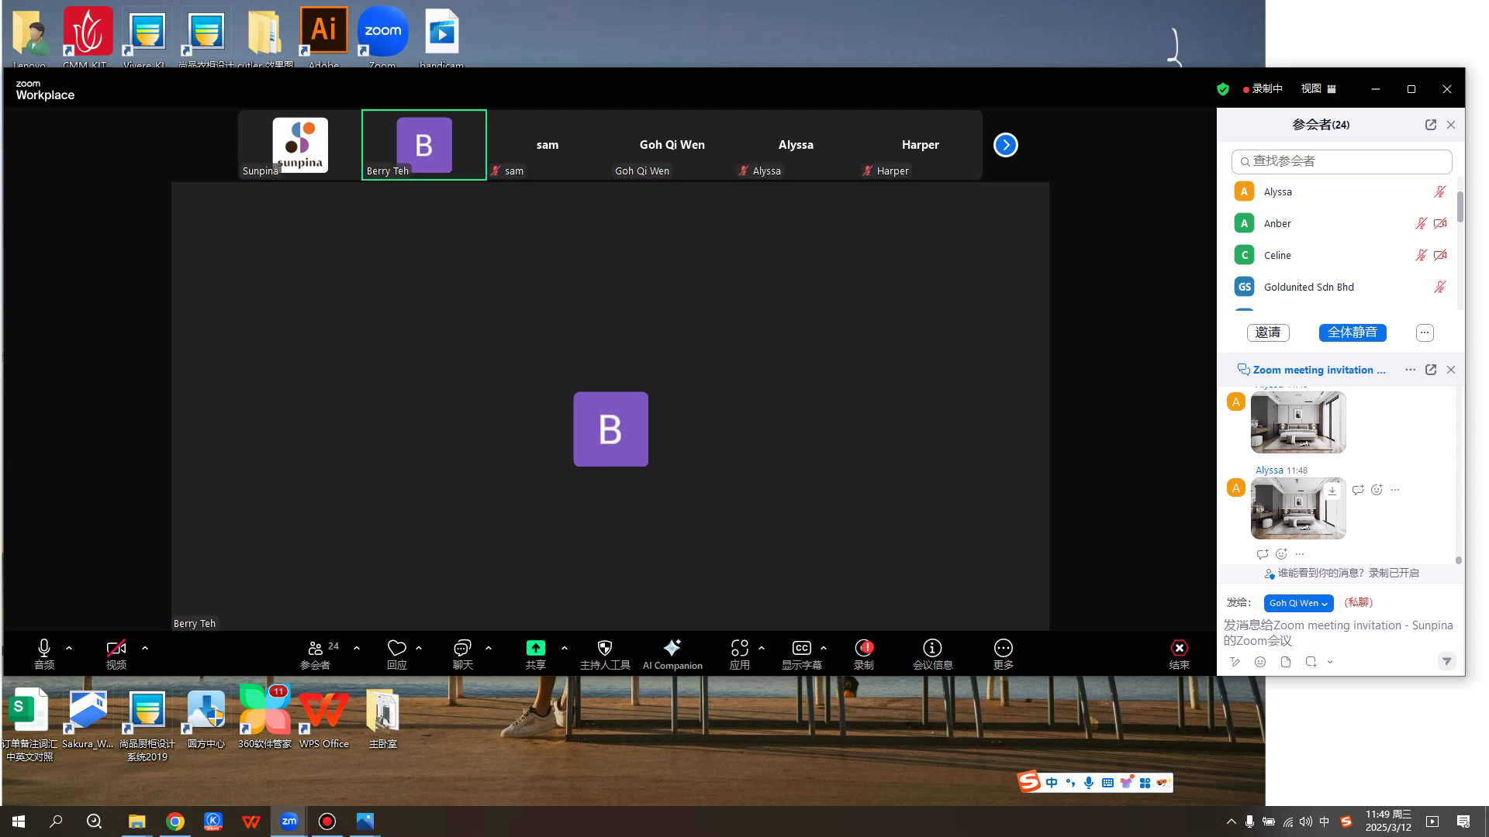
left_click_drag(803, 88, 812, 84)
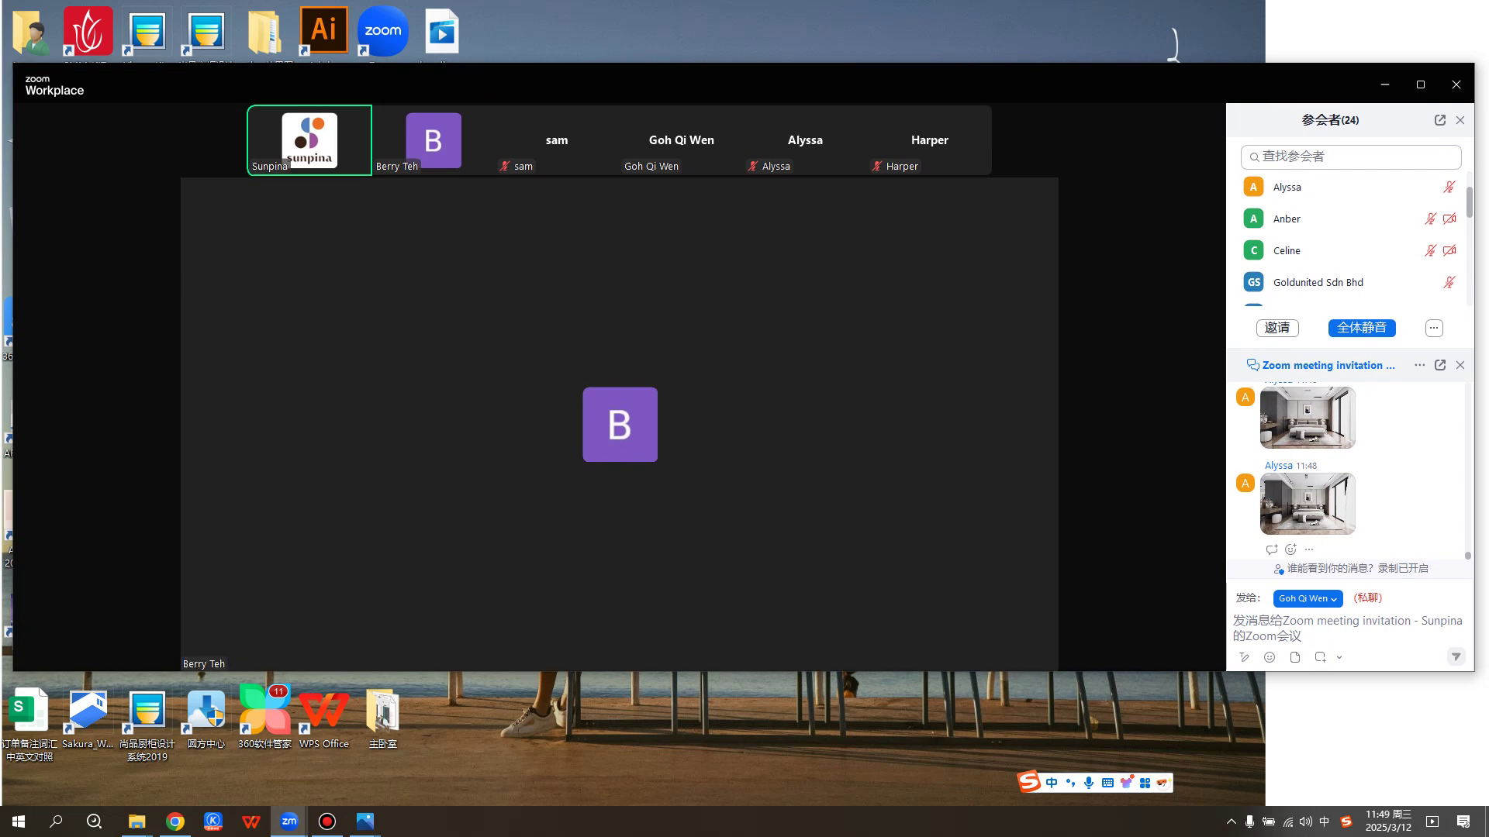
left_click_drag(1474, 673, 1192, 691)
left_click_drag(604, 84, 635, 74)
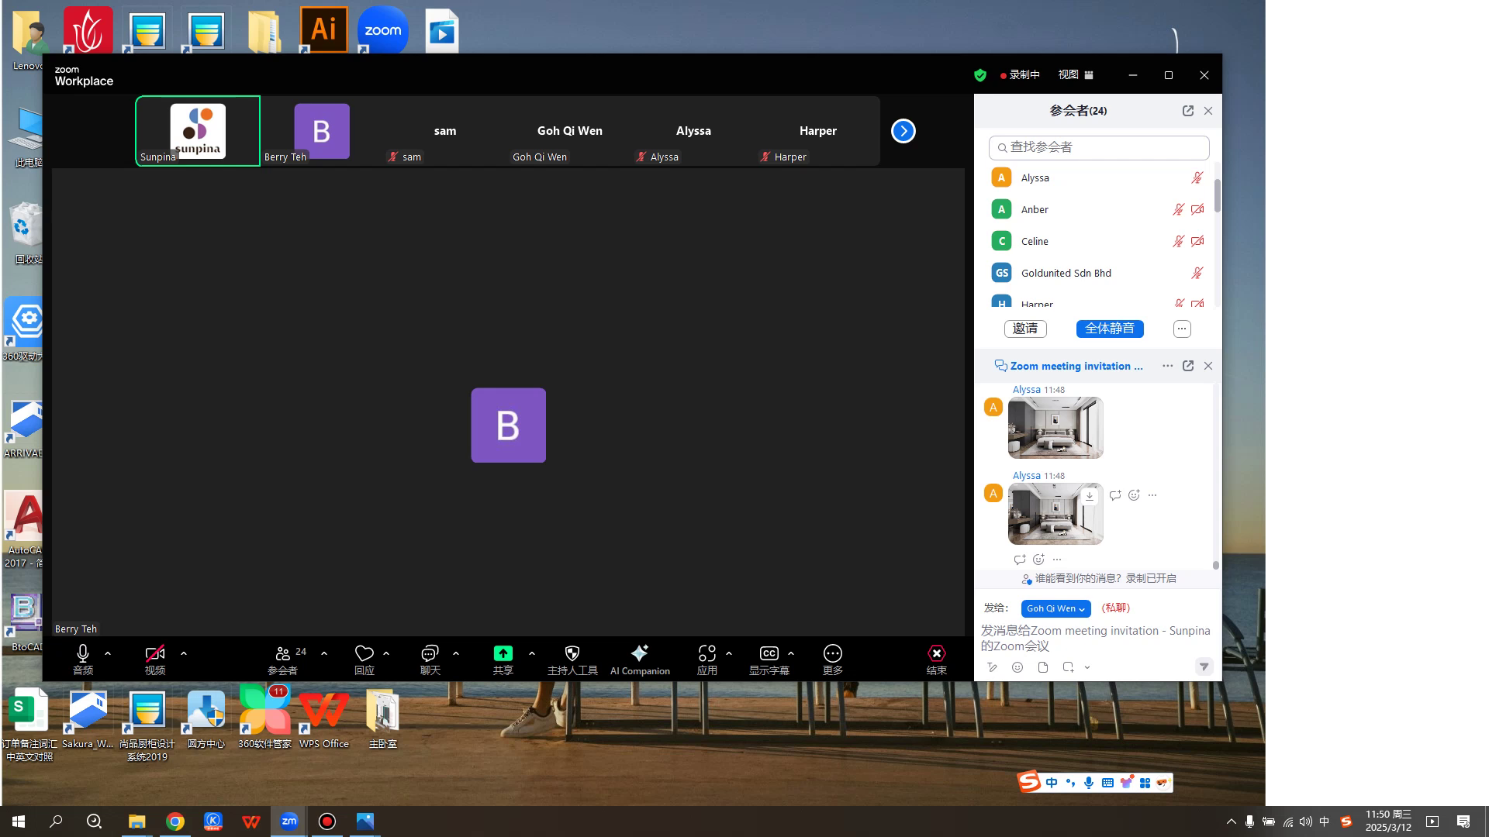
Look back through the earlier meeting chat messages and return to the newest bedroom renders.
scroll(1093, 477, "up", 5)
scroll(1093, 477, "up", 6)
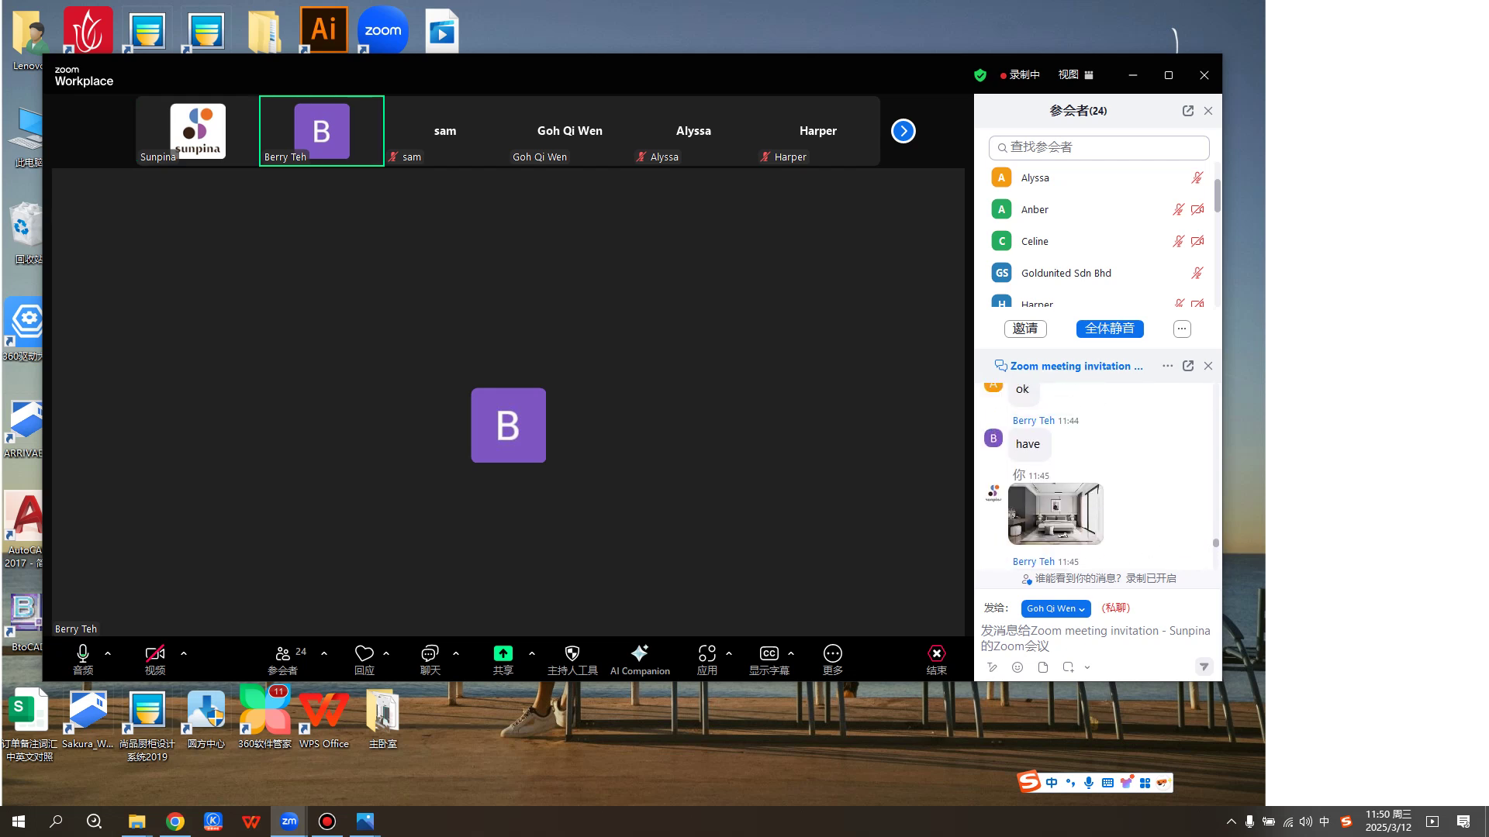
scroll(1093, 477, "down", 10)
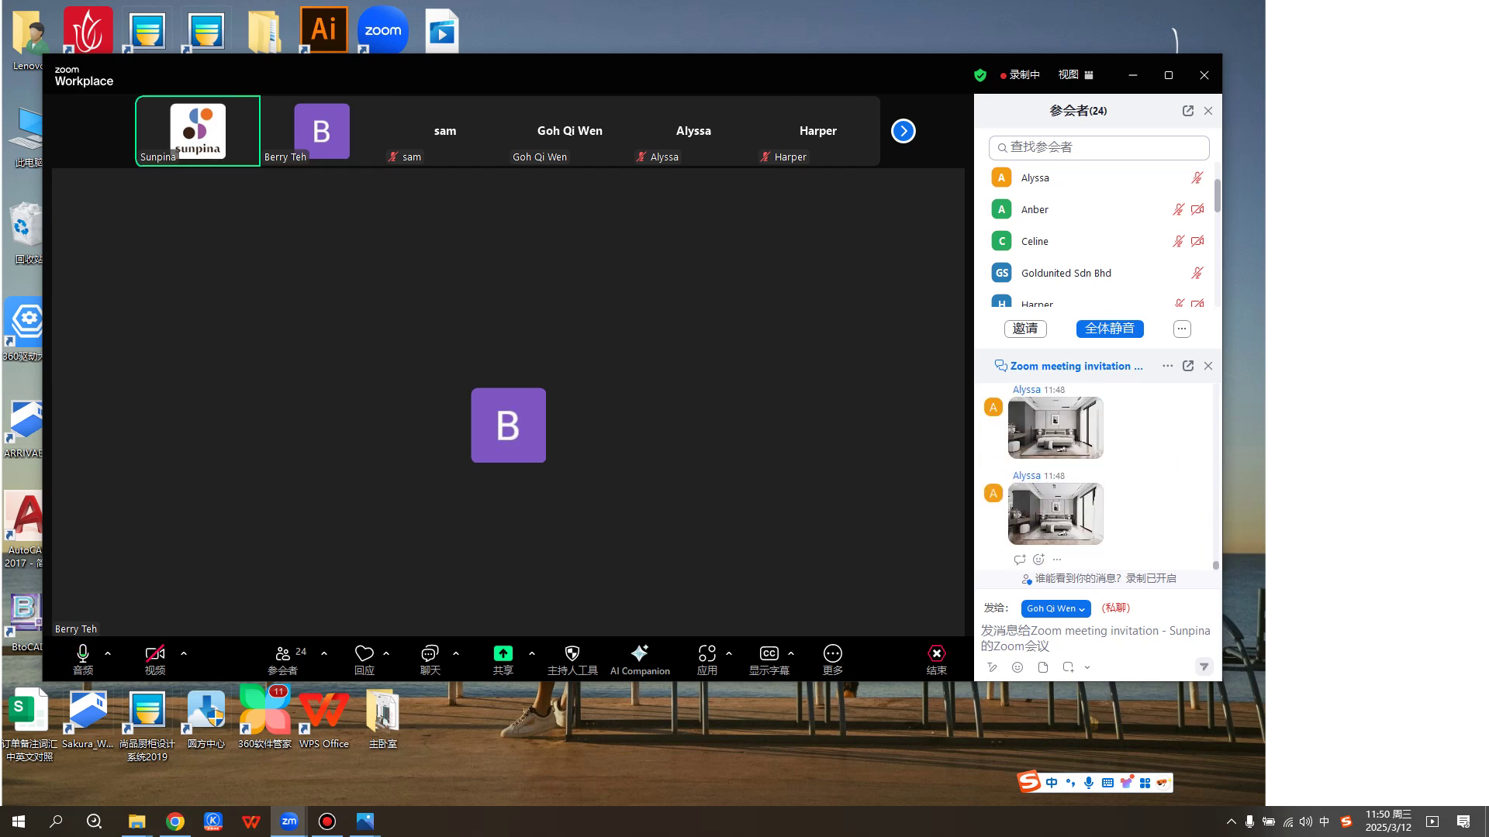
Shift the meeting window across the desktop and mute the host's own microphone.
left_click_drag(798, 74, 859, 69)
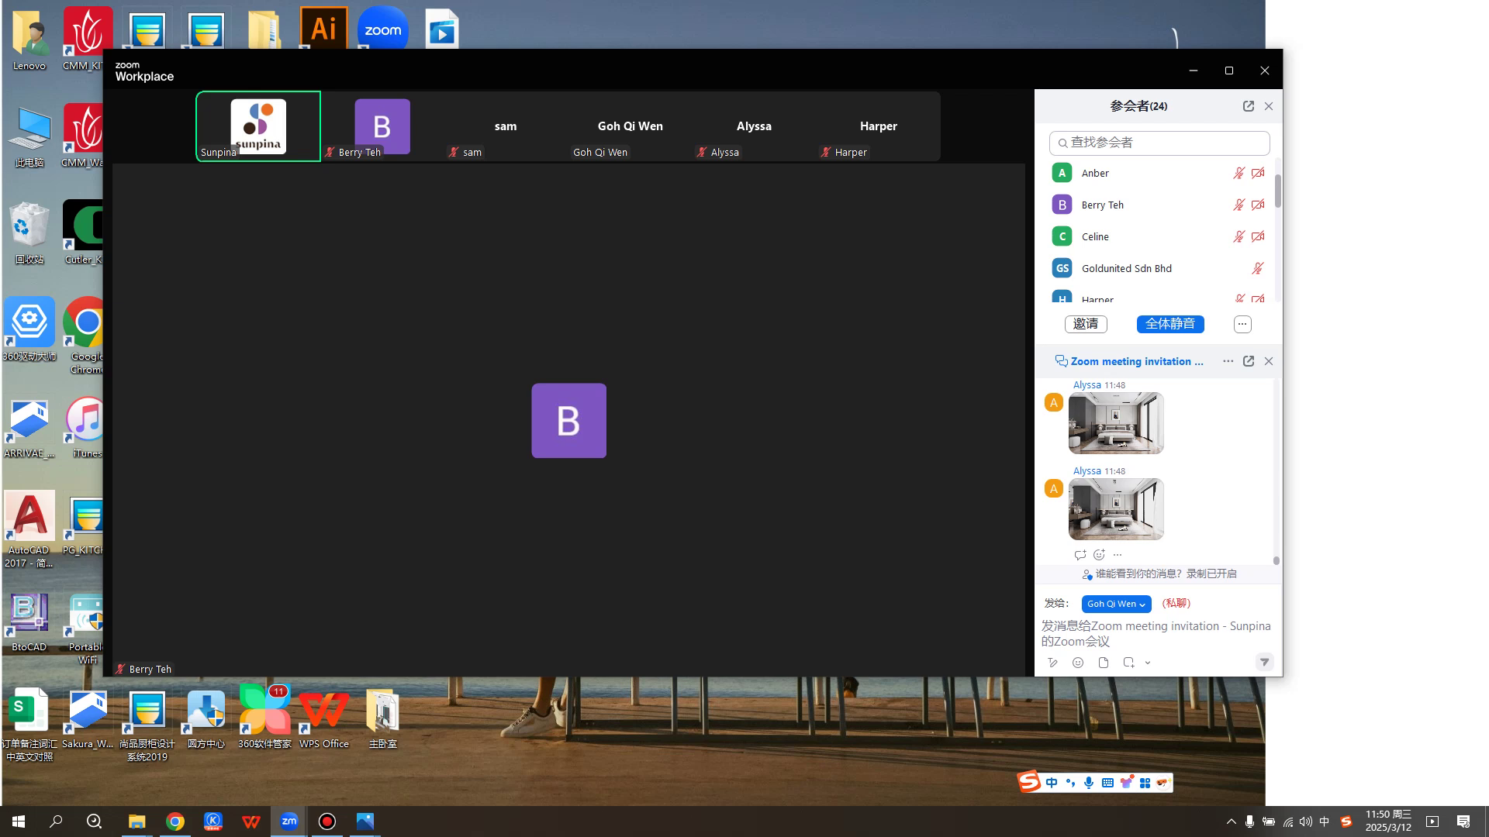
left_click_drag(620, 70, 656, 63)
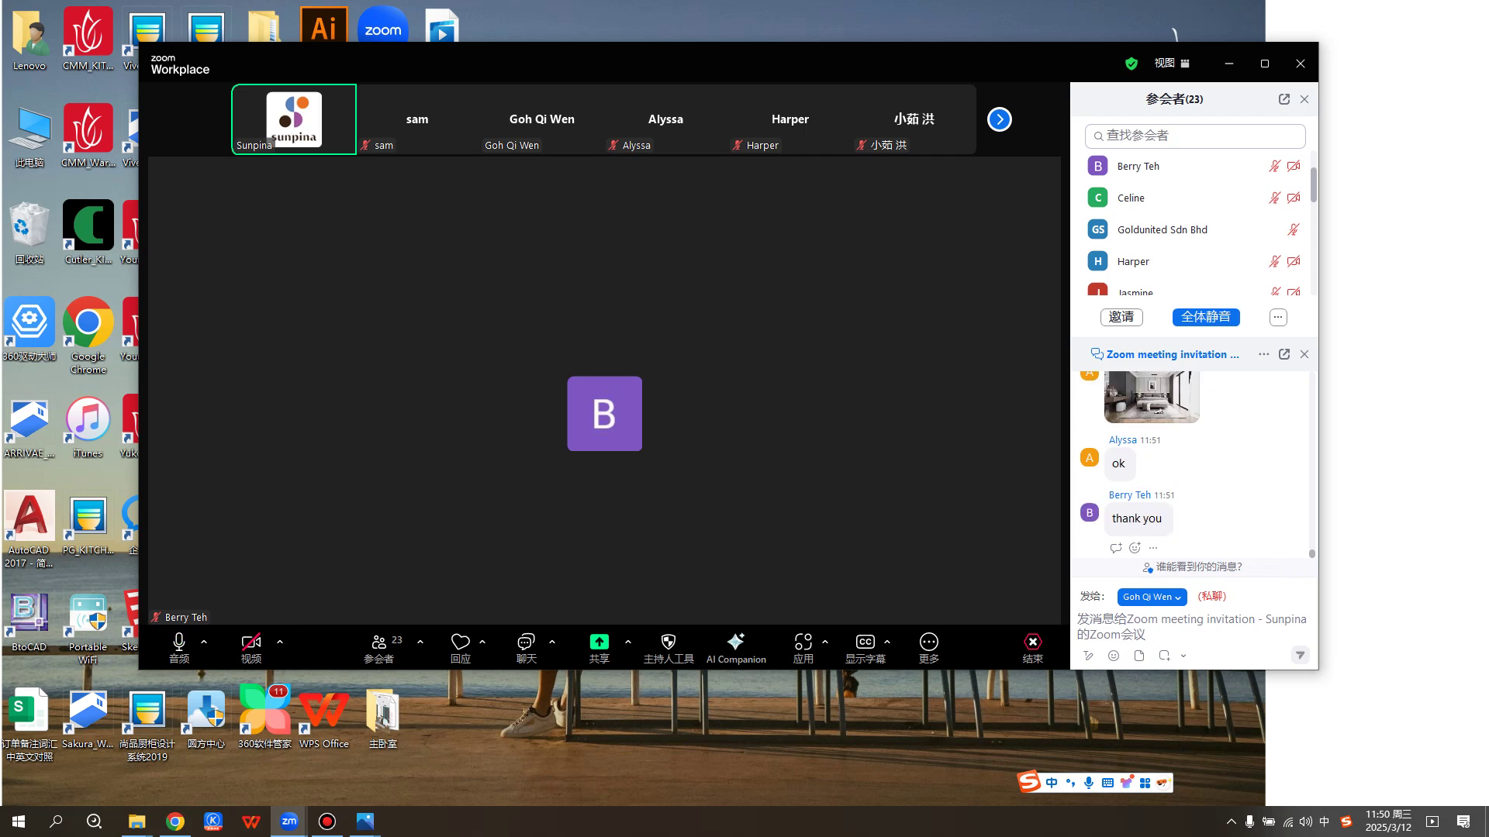
left_click_drag(737, 64, 747, 67)
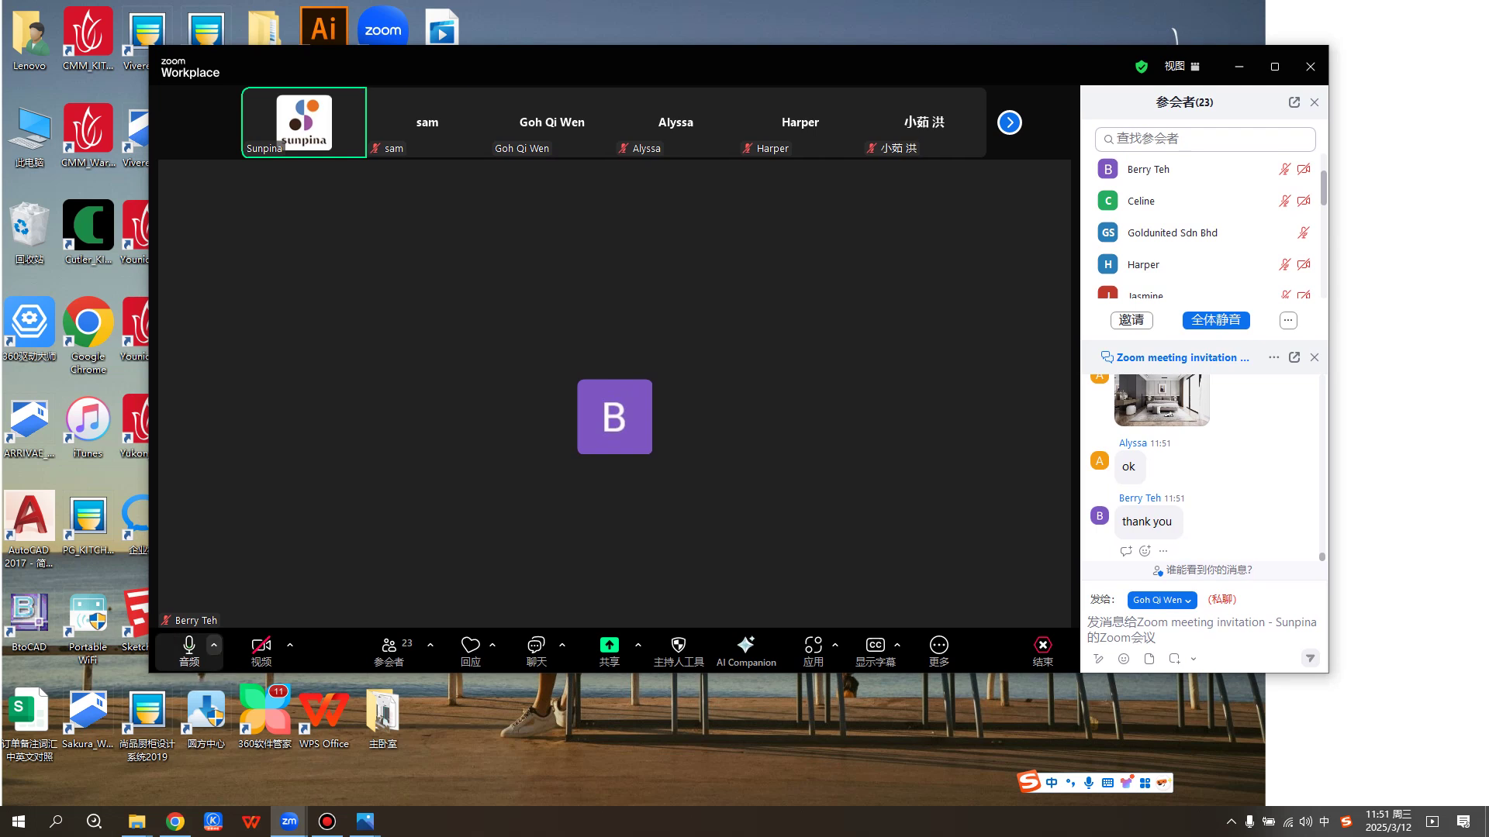
left_click(188, 648)
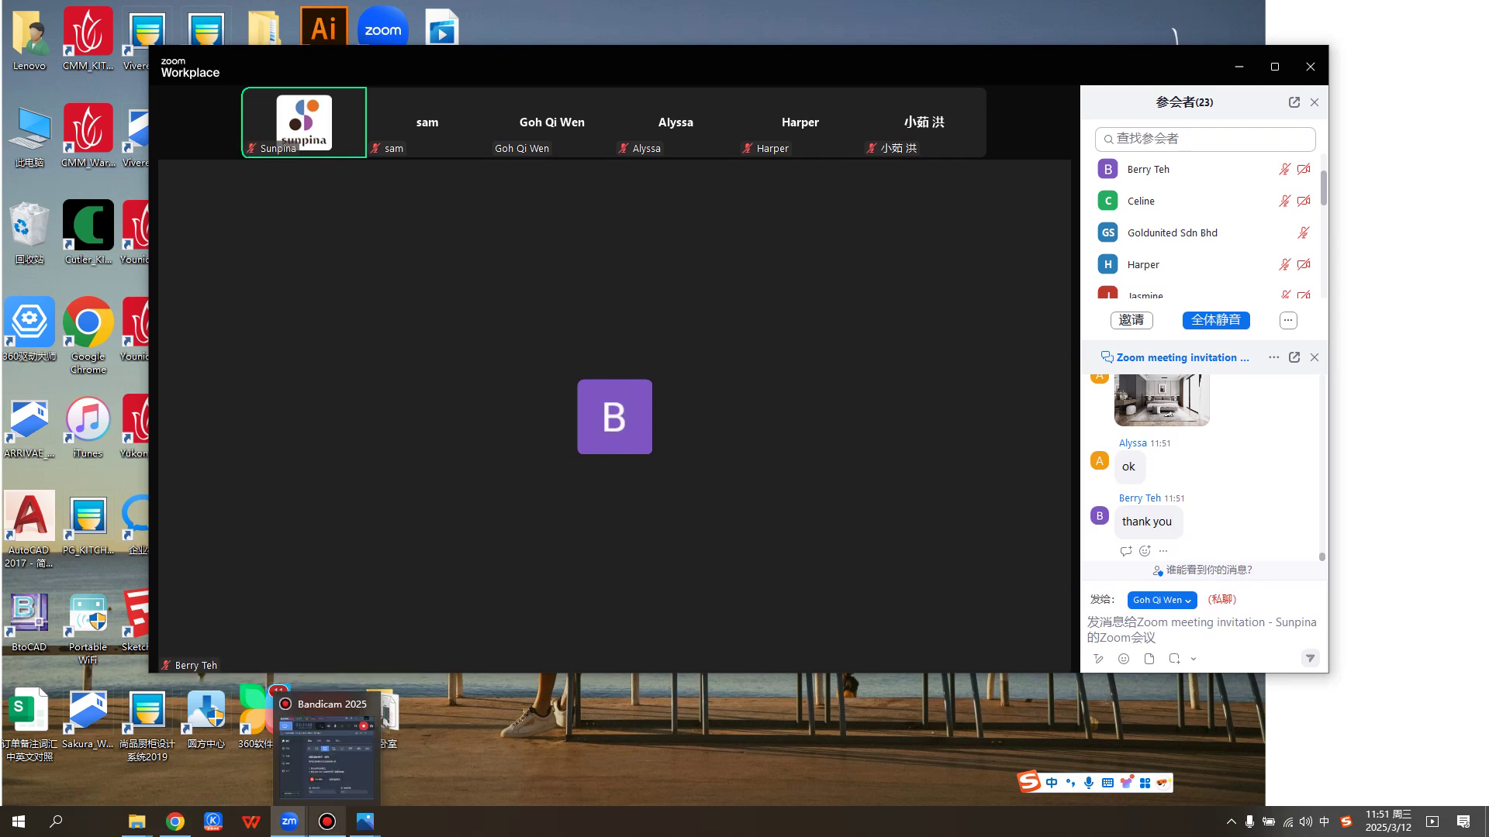